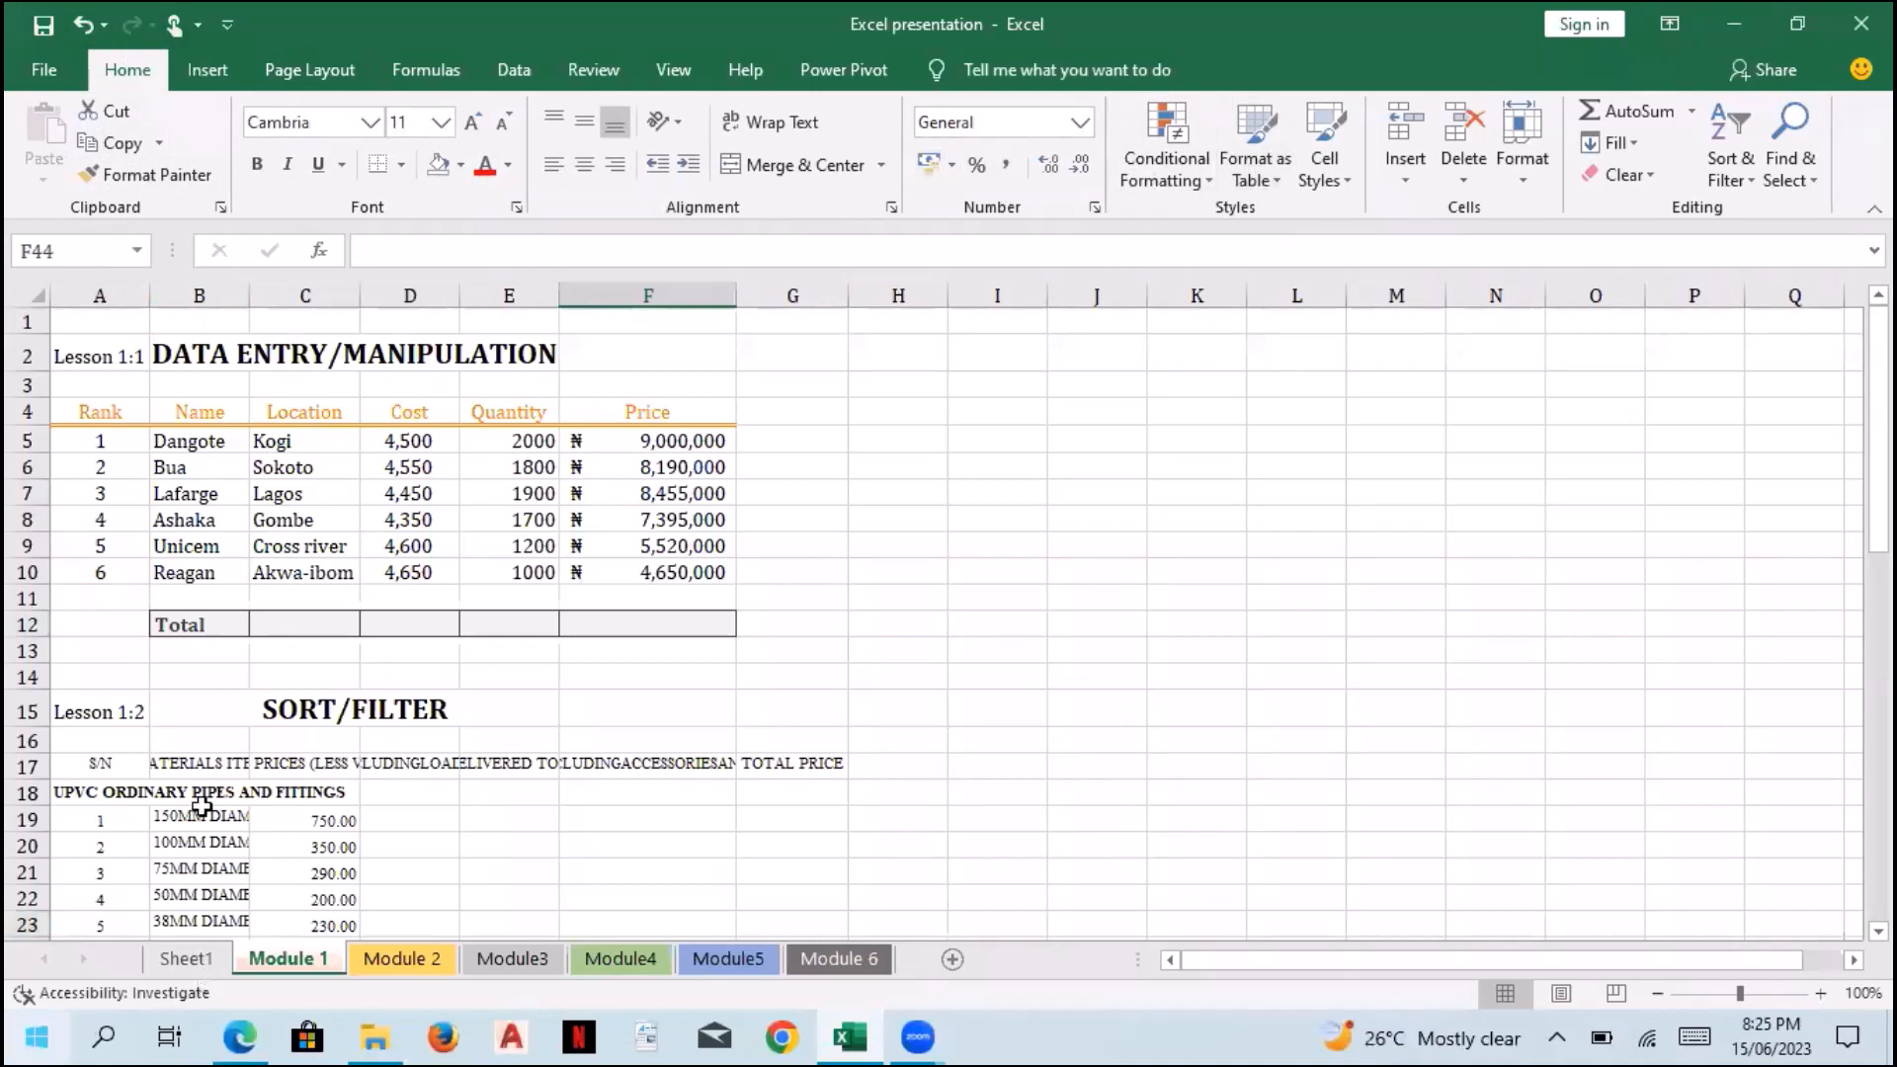
# Step: Create a new blank workbook and close it again to return to the Excel presentation workbook
pyautogui.hotkey('ctrl', 'pageup')
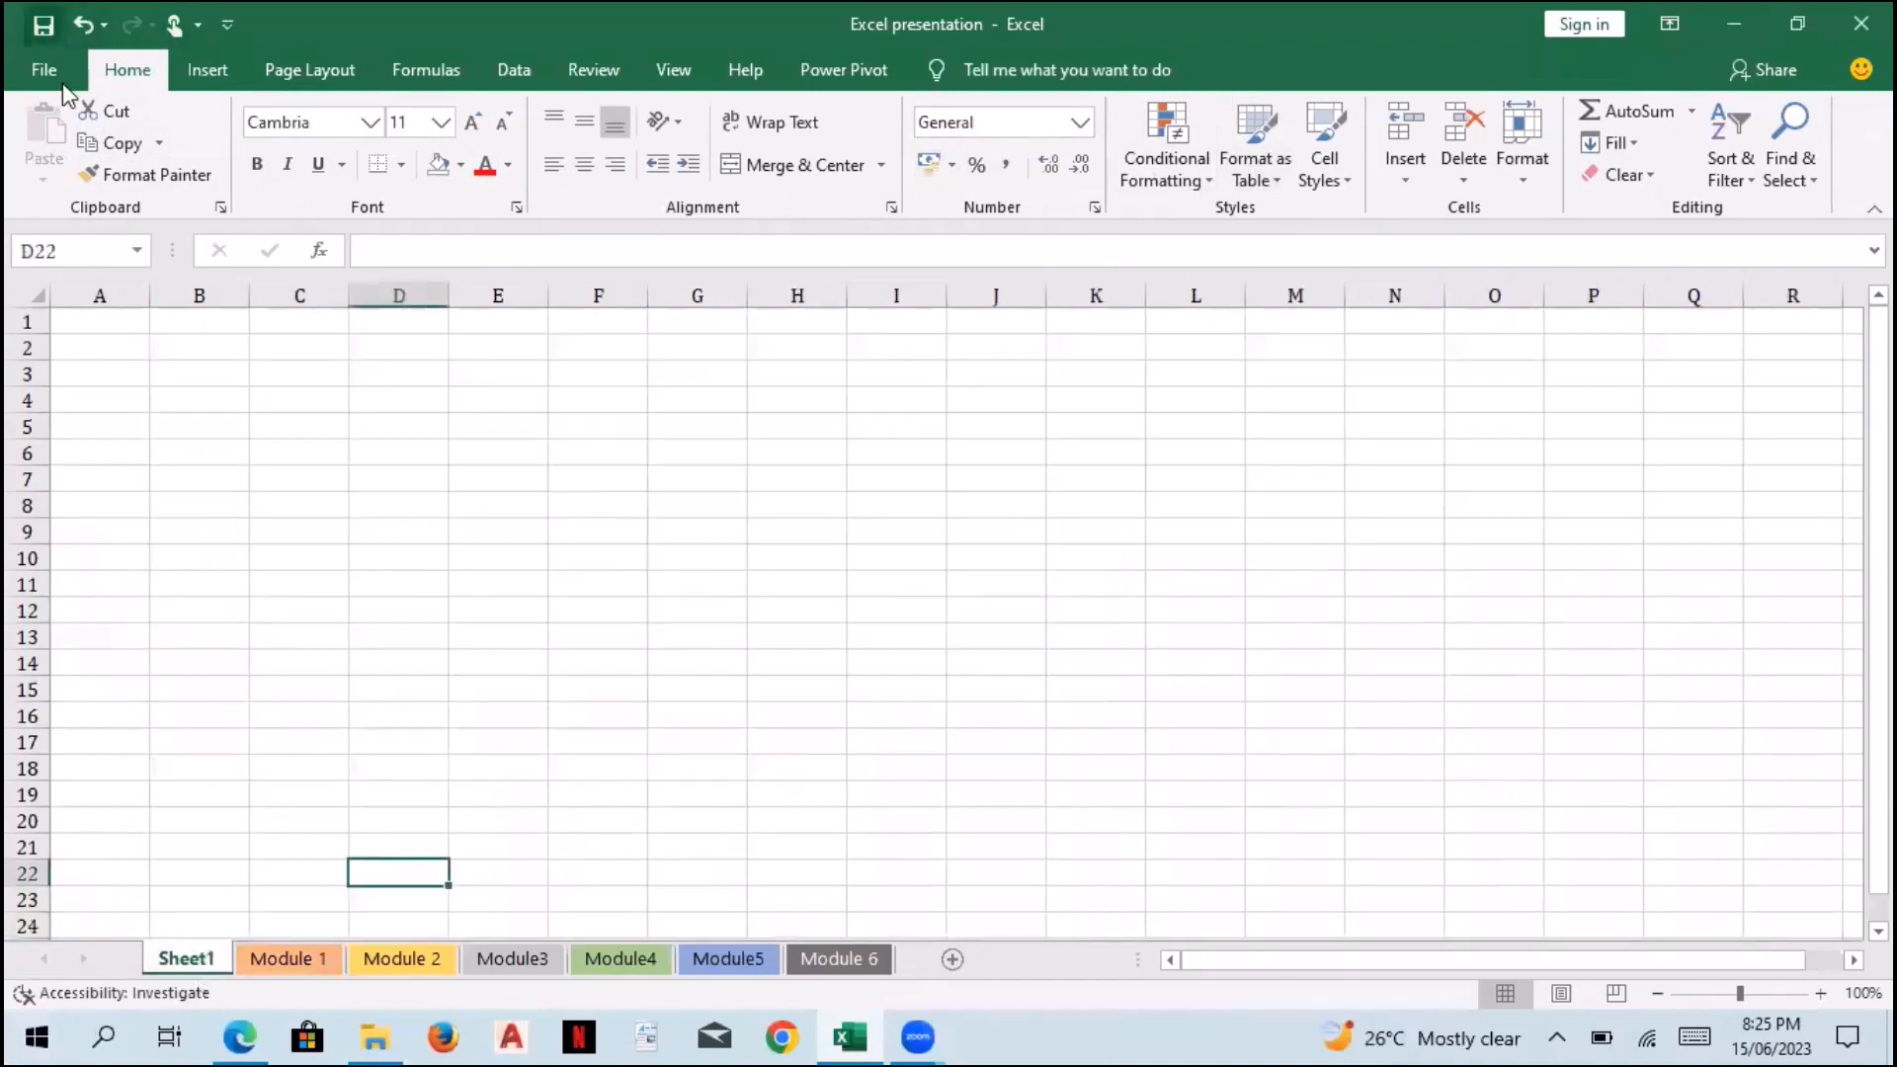
pyautogui.hotkey('alt', 'f')
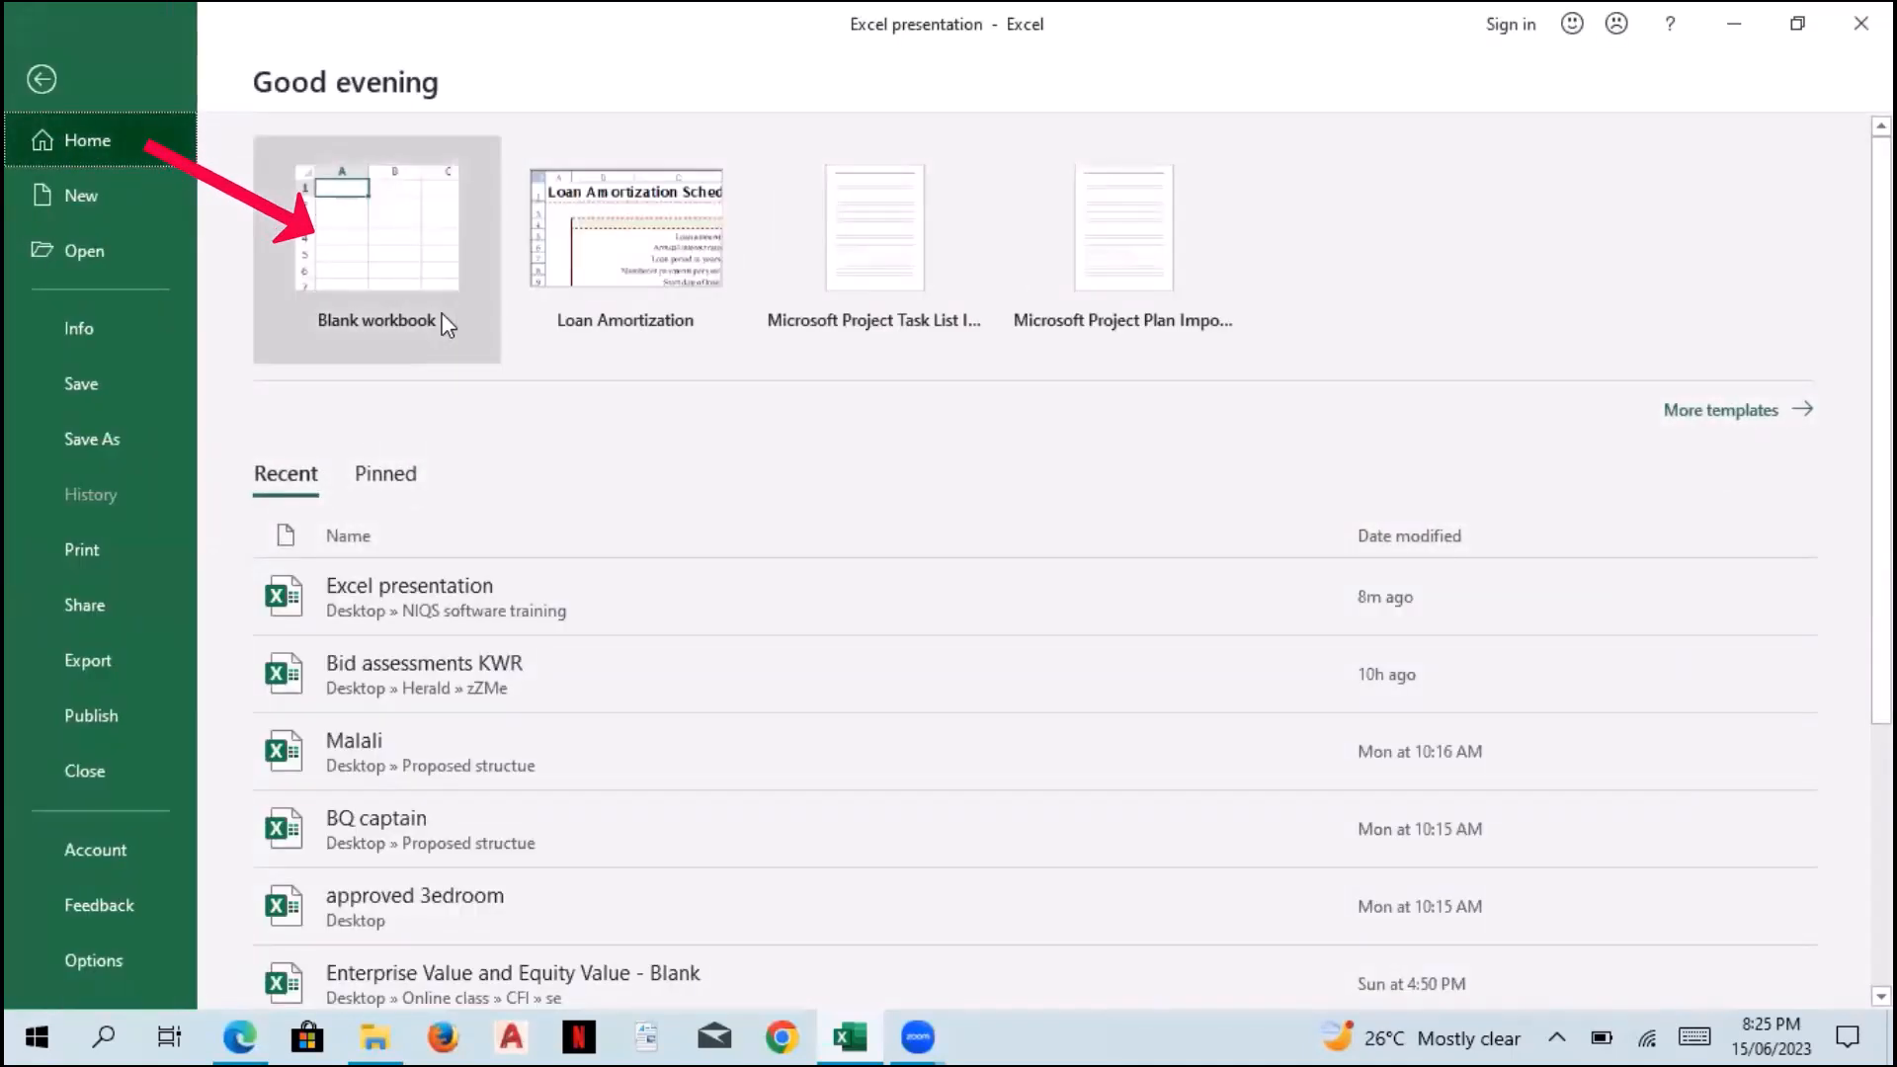
pyautogui.click(411, 271)
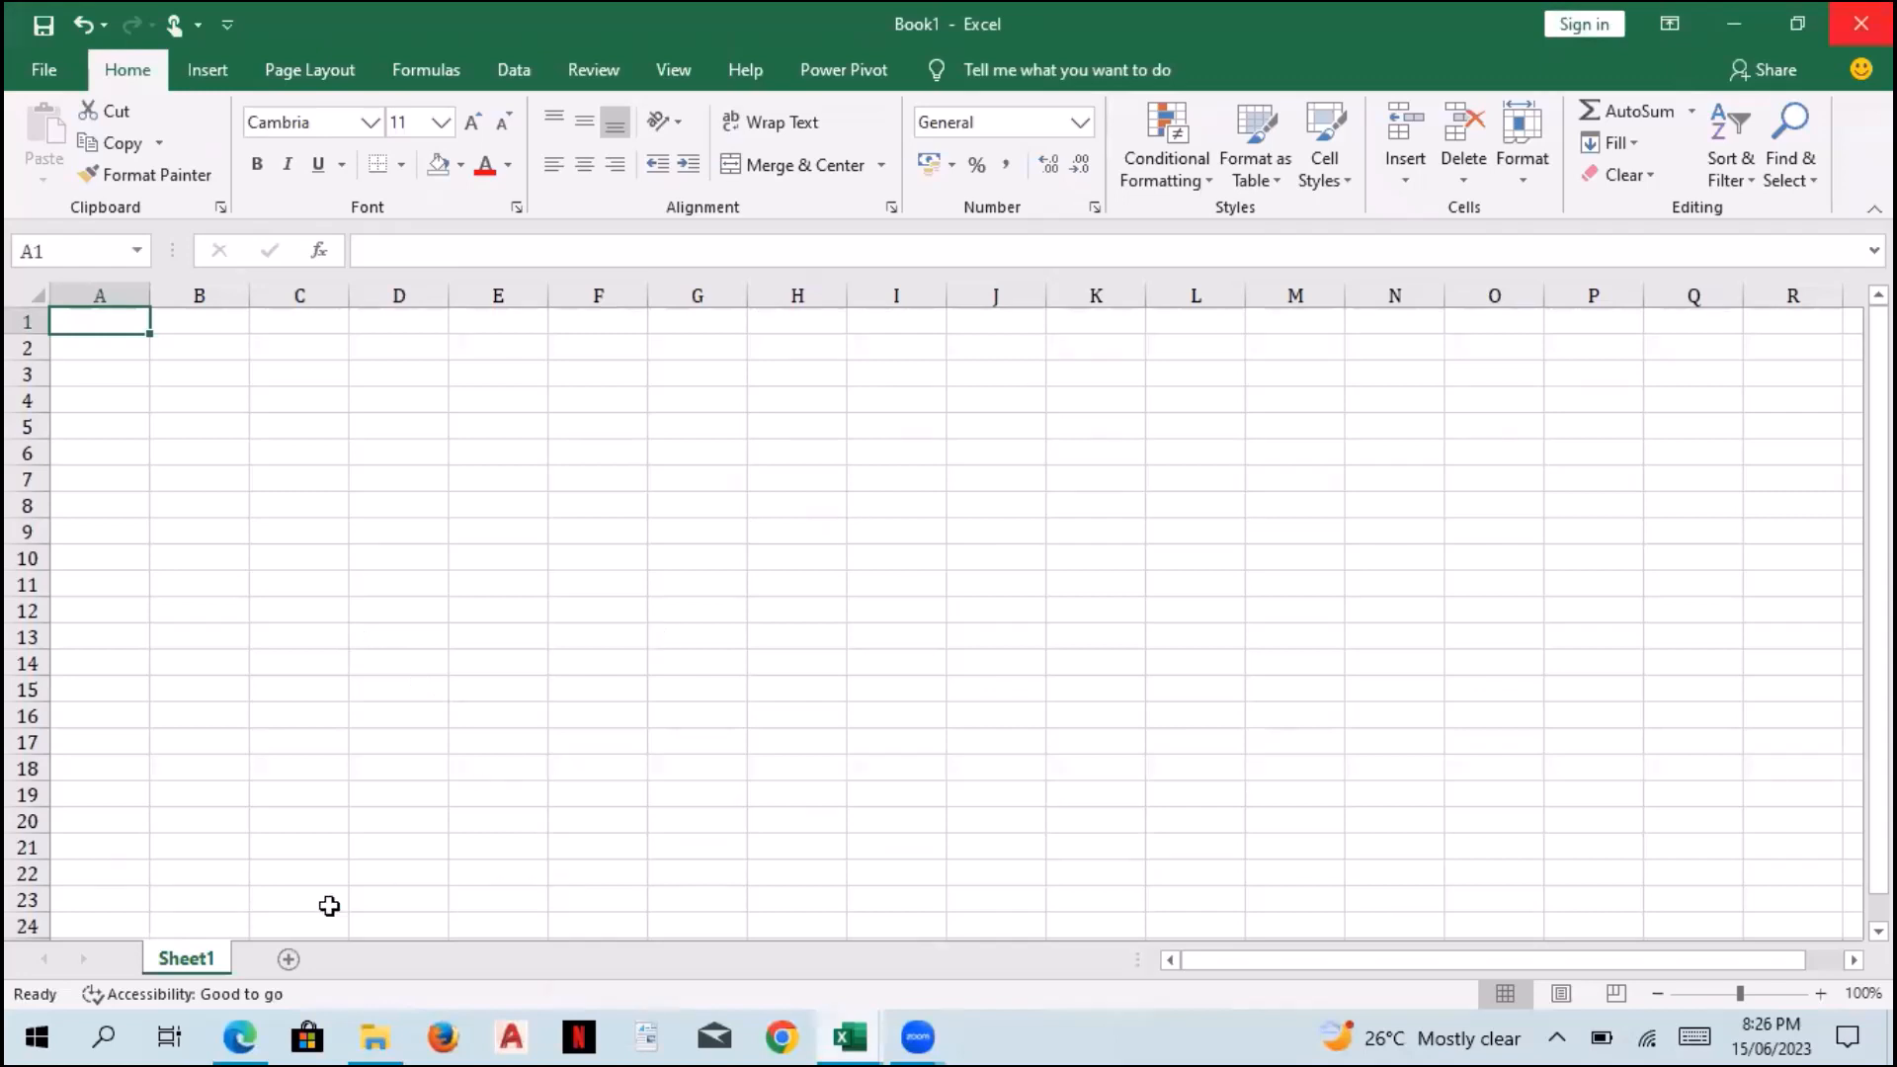
pyautogui.hotkey('ctrl', 'w')
# Step: Look through the available templates and the list of recent workbooks on the start page
pyautogui.click(42, 72)
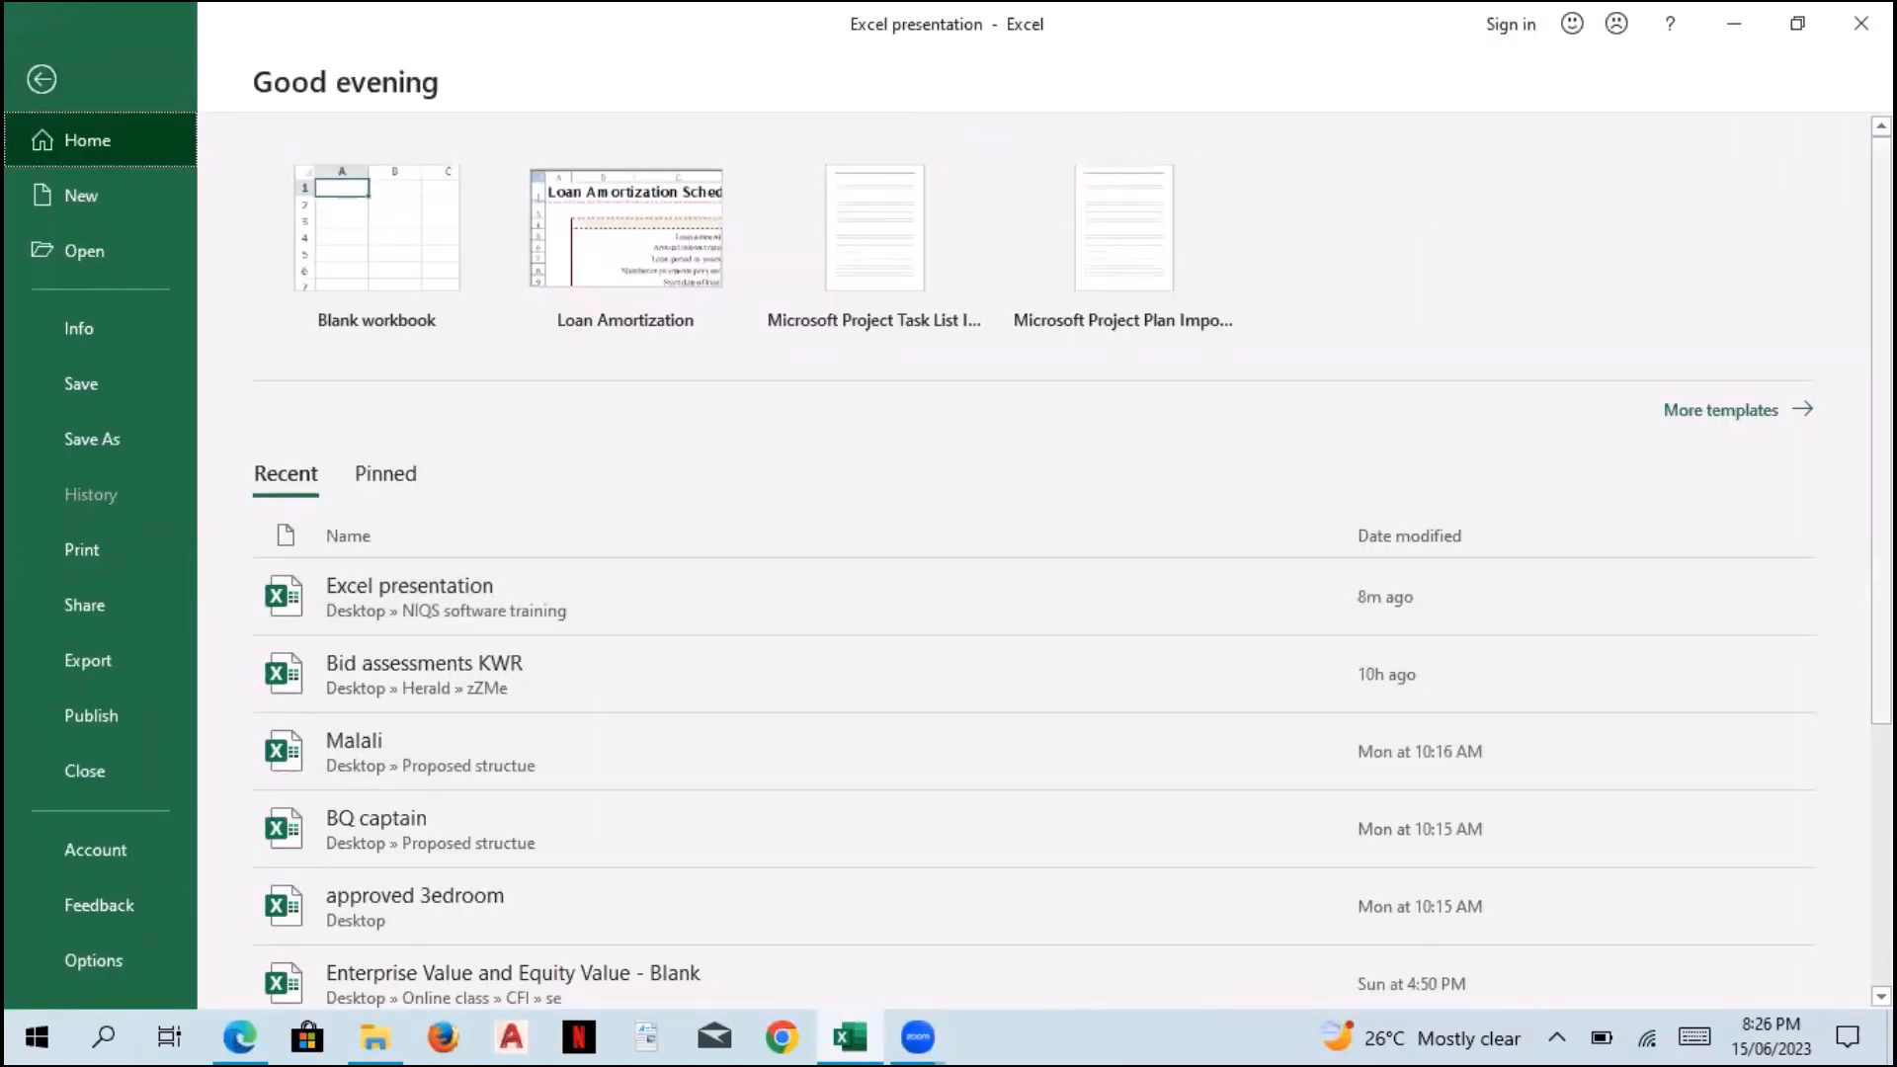
pyautogui.scroll(-3, 615, 478)
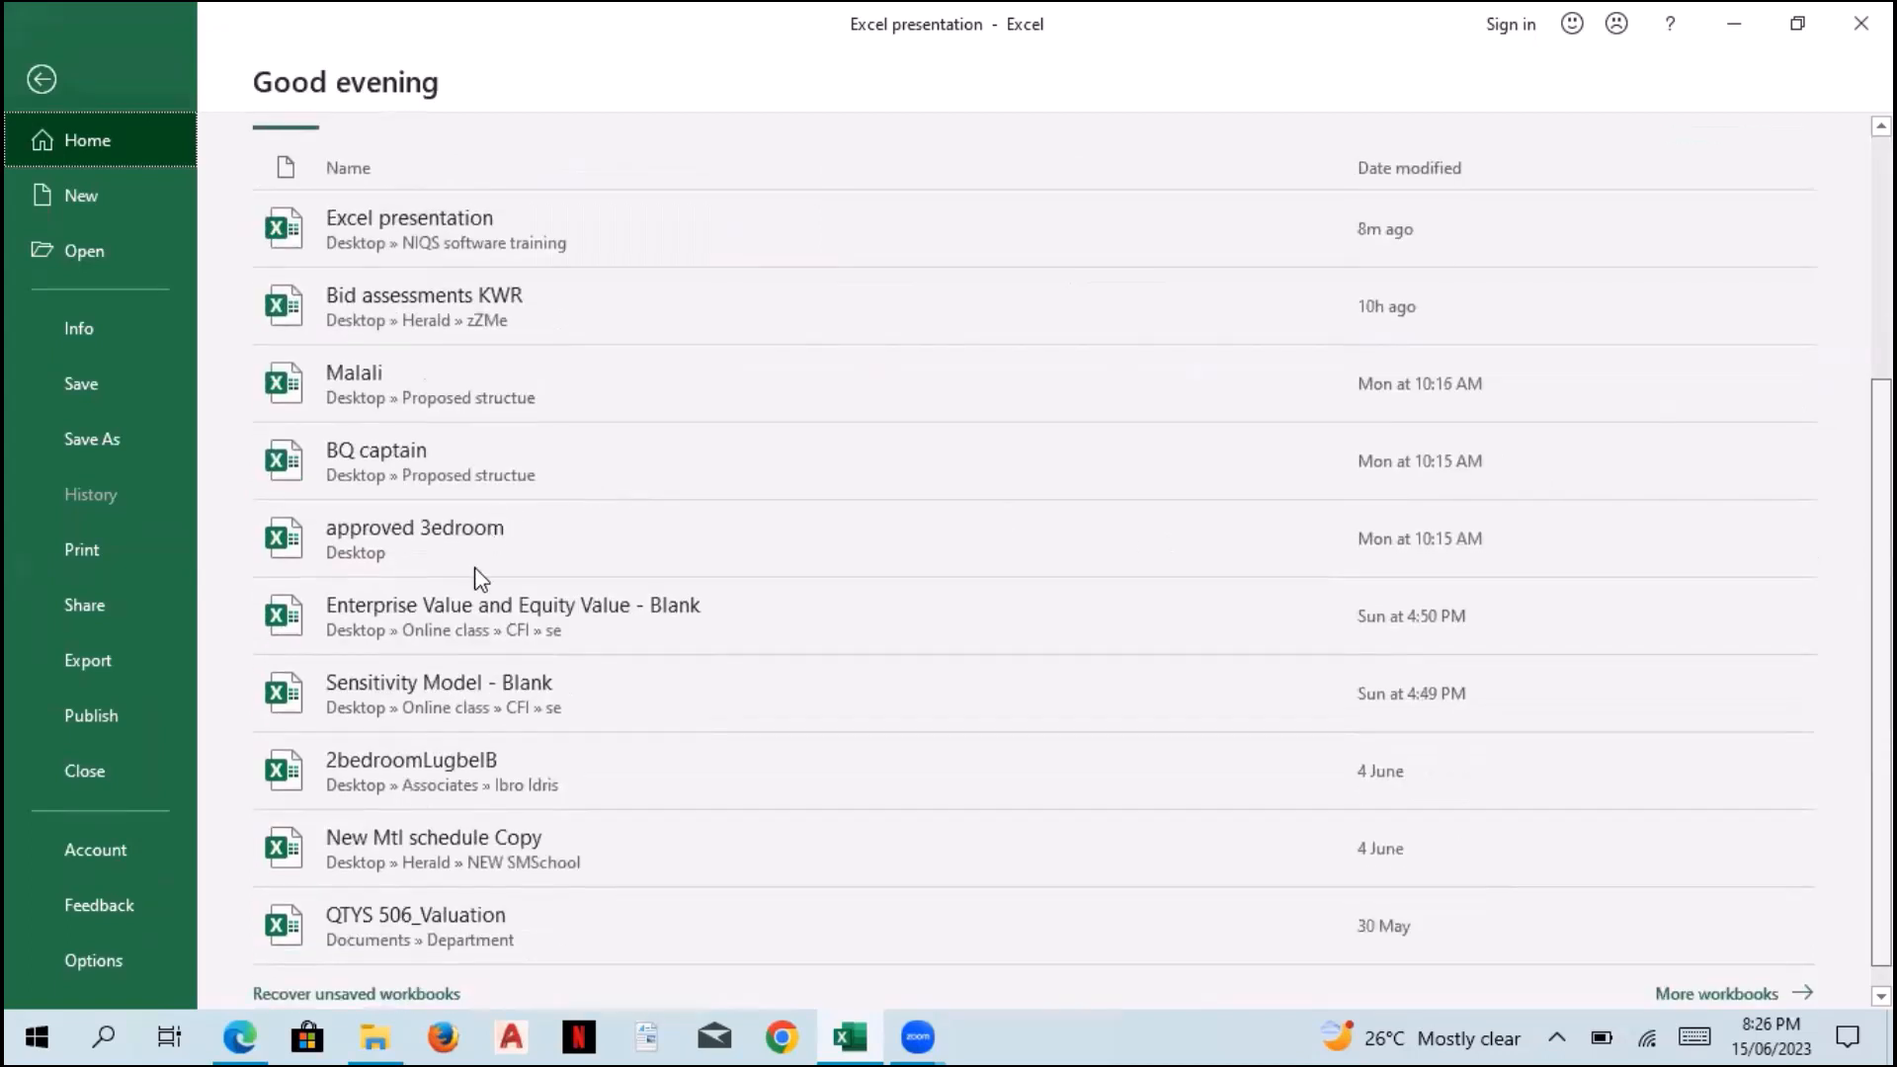
pyautogui.scroll(3, 577, 647)
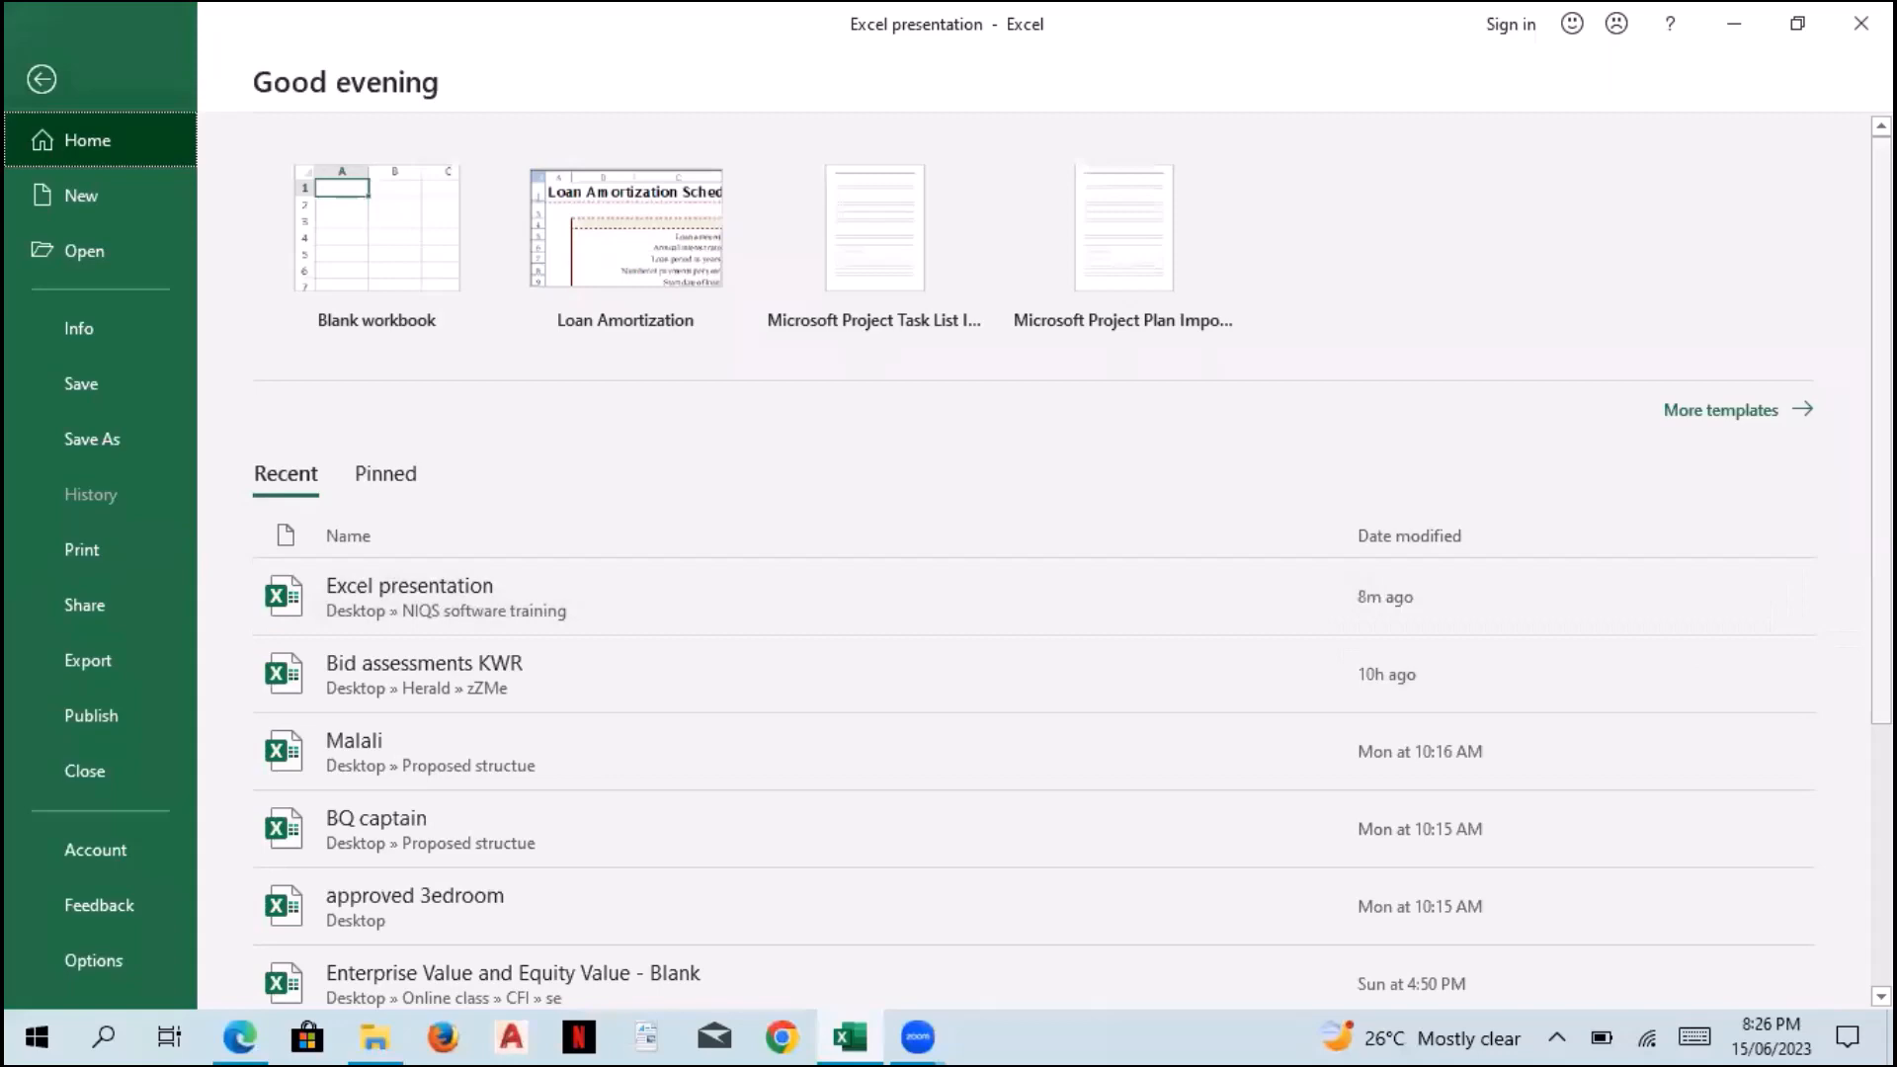
pyautogui.scroll(-4, 988, 642)
pyautogui.scroll(2, 988, 642)
pyautogui.scroll(-2, 988, 643)
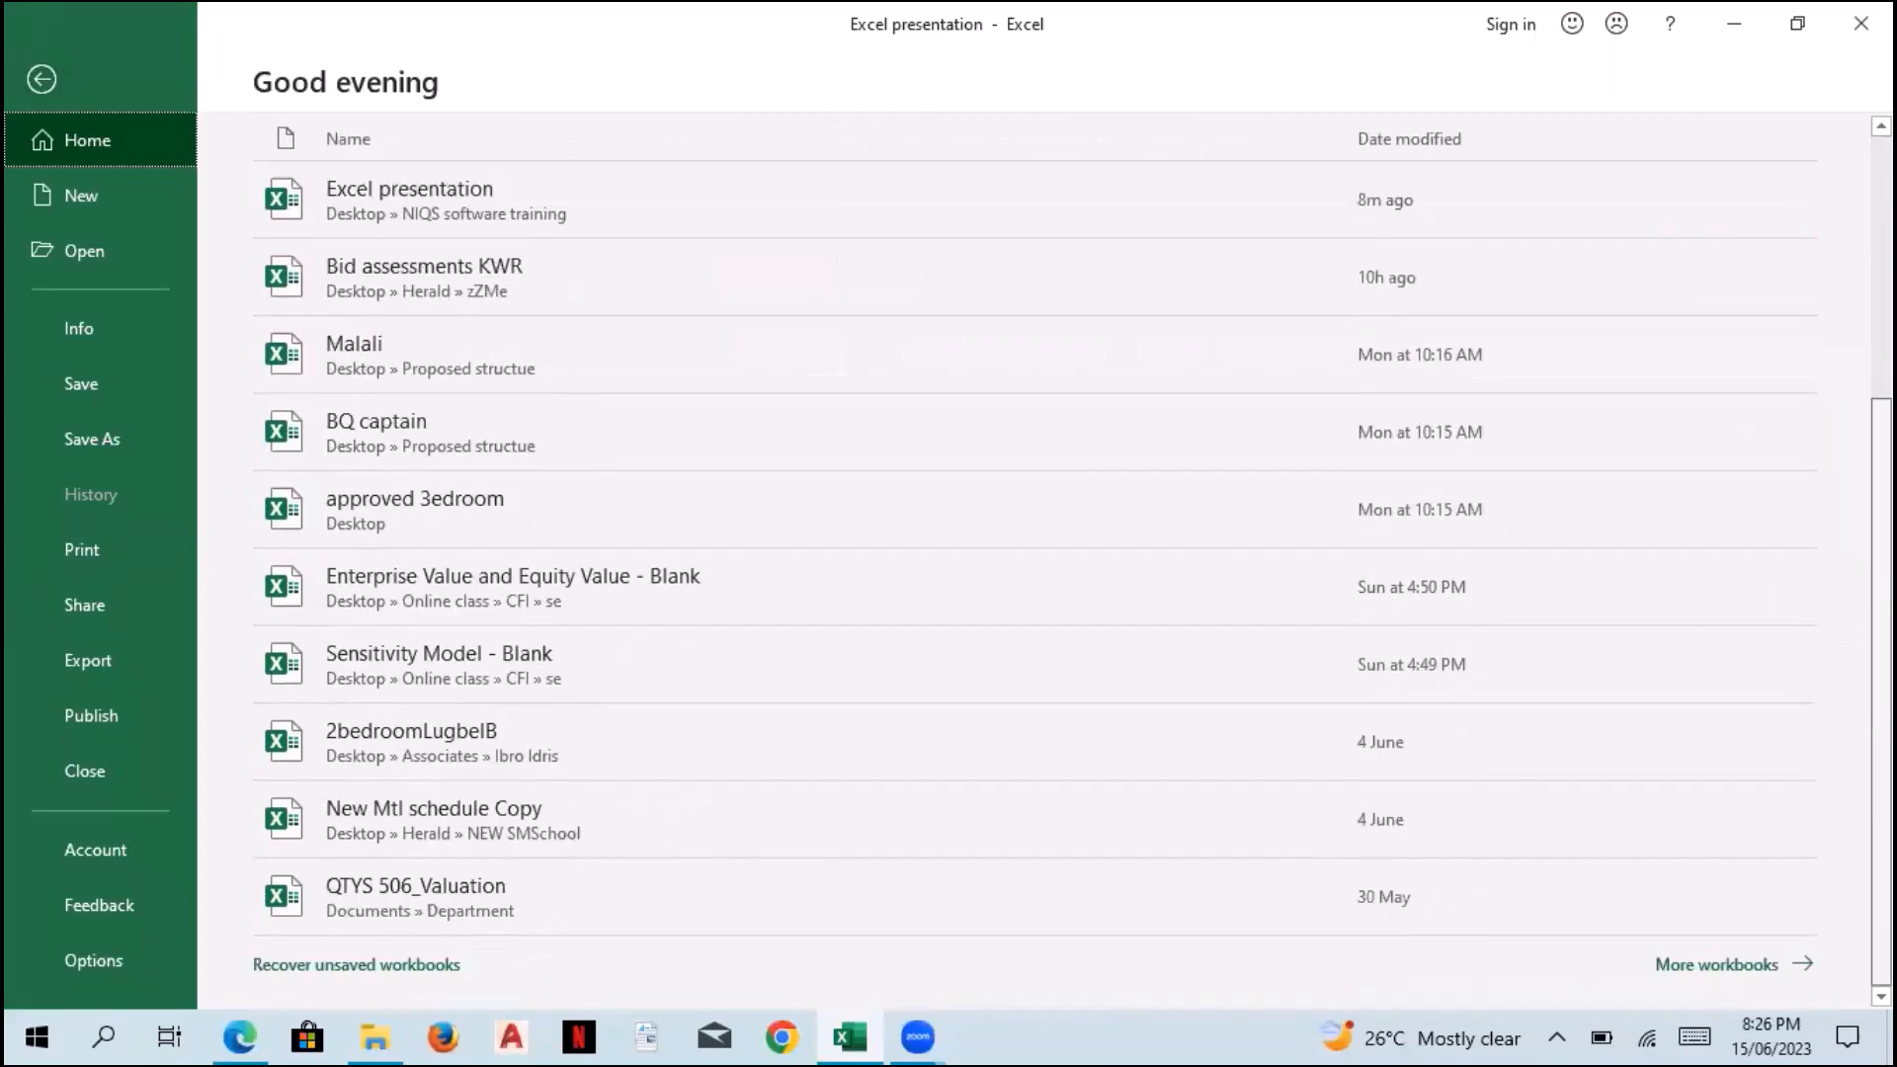
pyautogui.scroll(2, 988, 642)
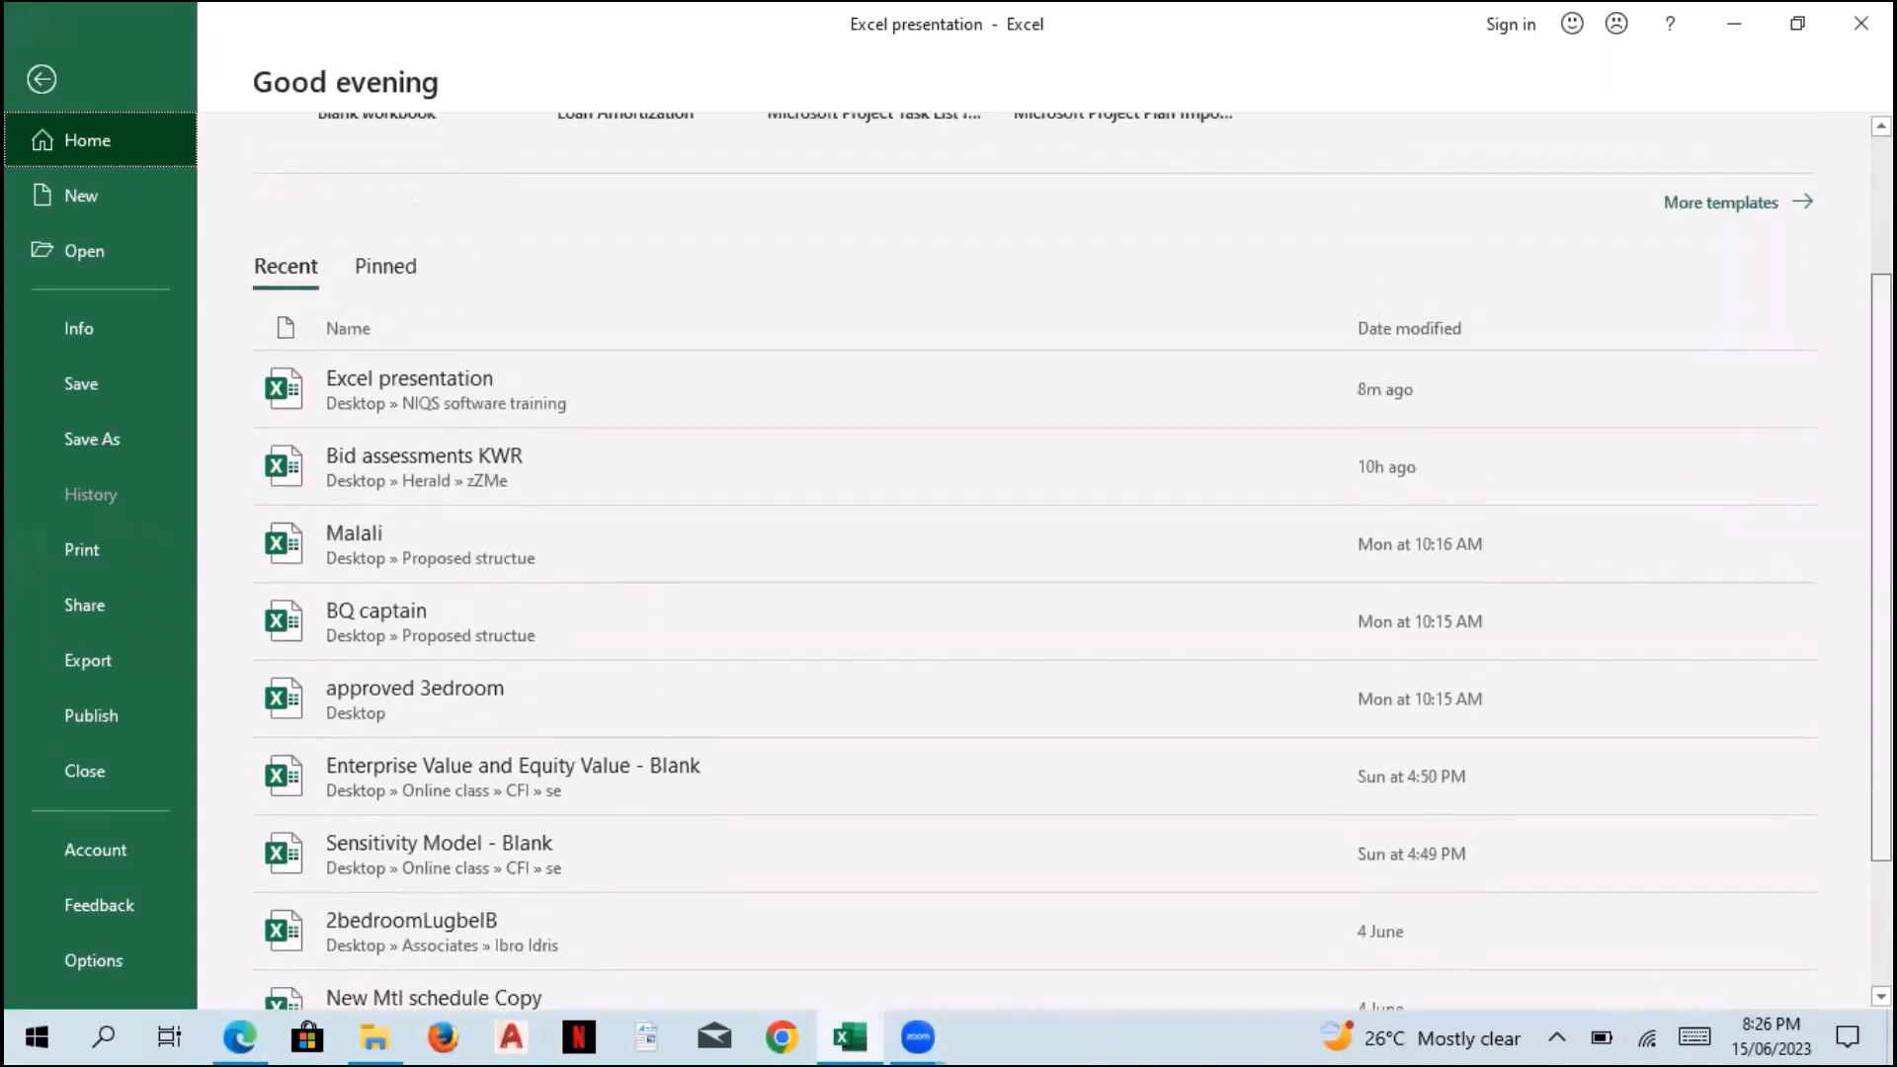
pyautogui.scroll(1, 988, 642)
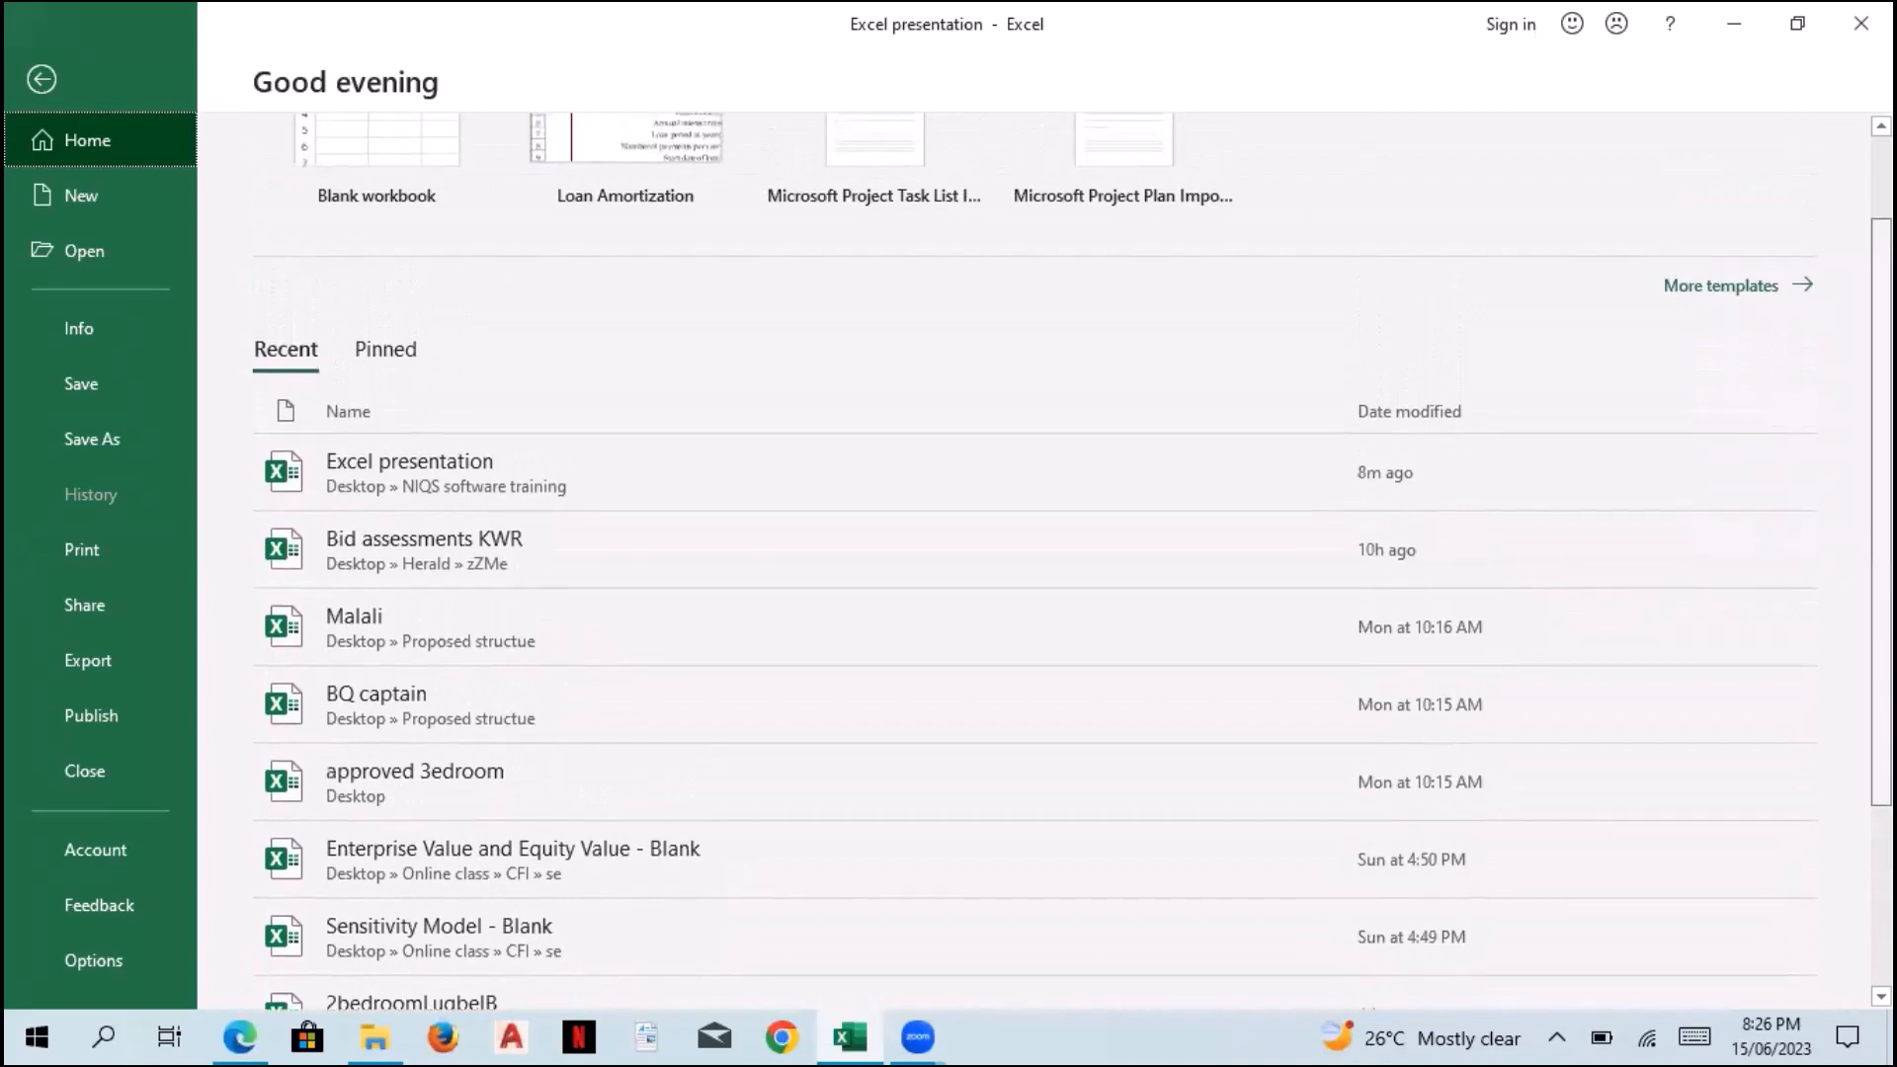
pyautogui.scroll(1, 988, 642)
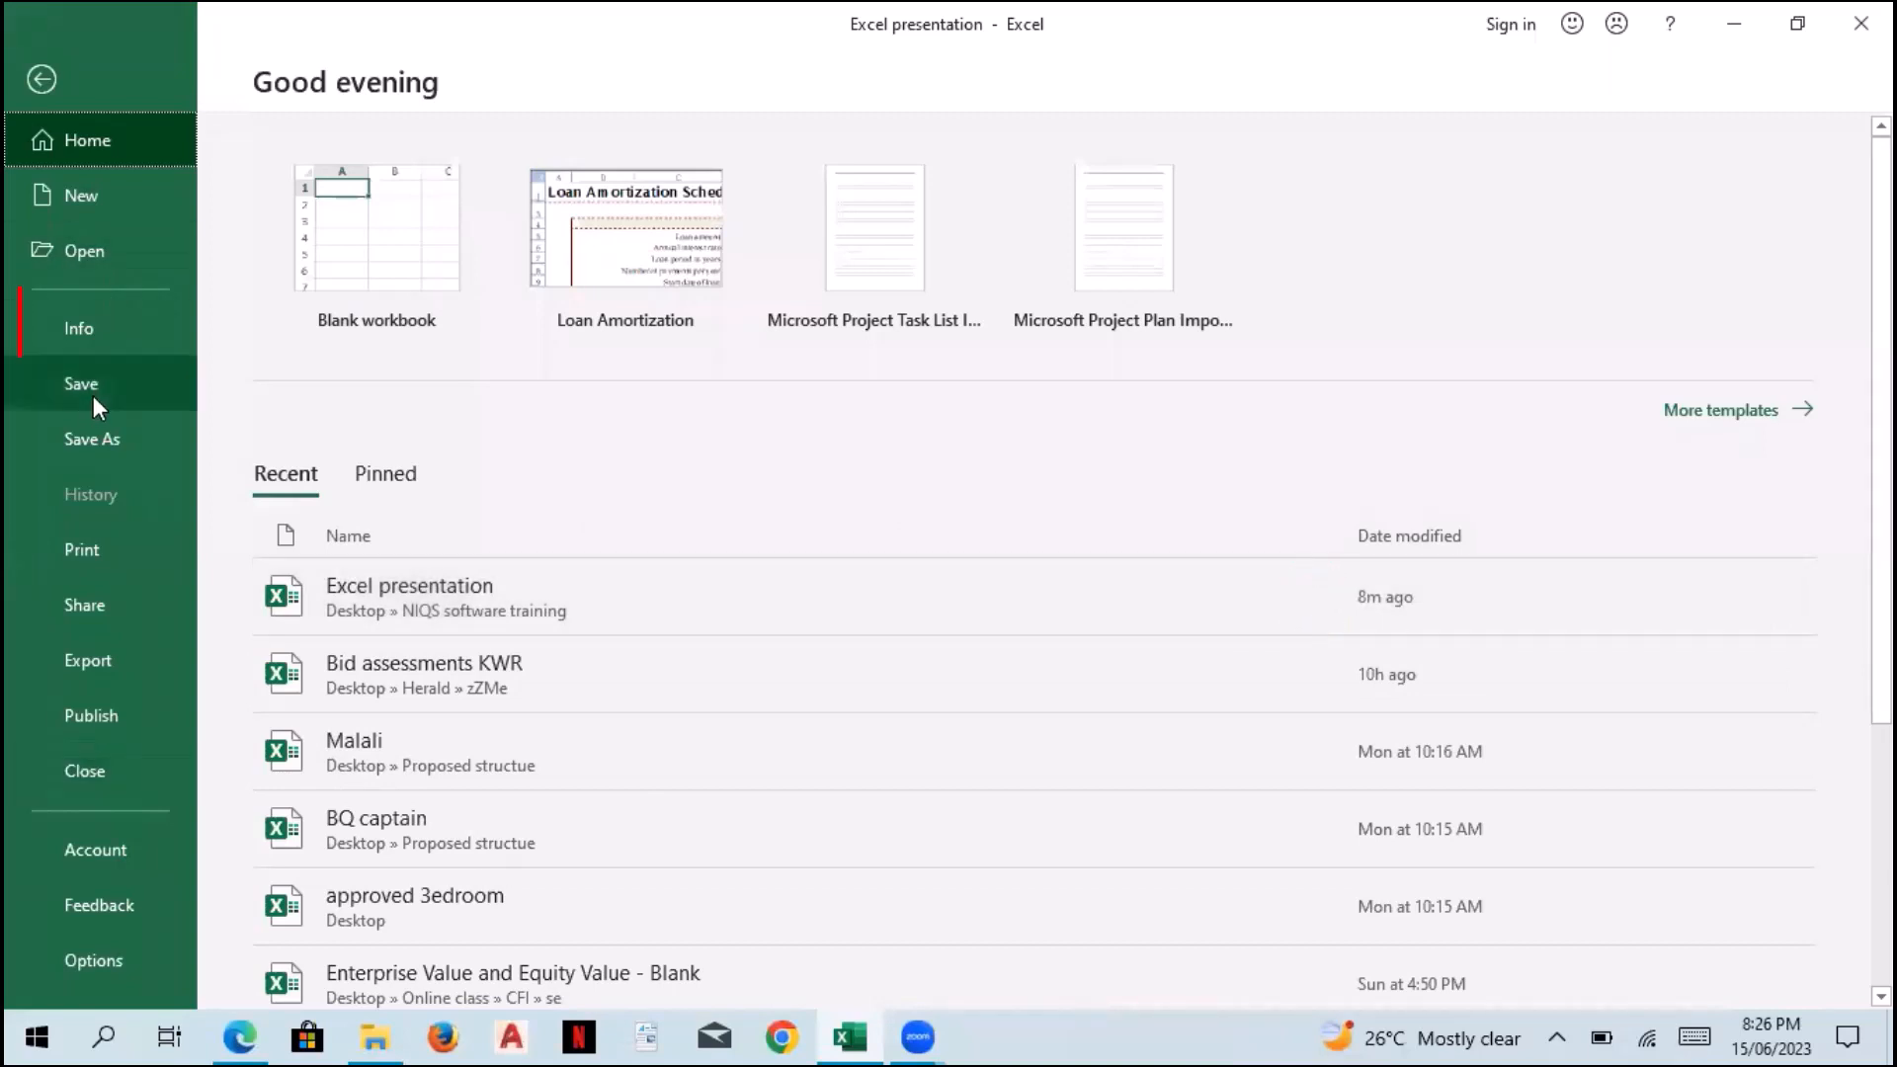
# Step: View the workbook's Info and Print pages, and return to cell F19 on Sheet1
pyautogui.click(93, 340)
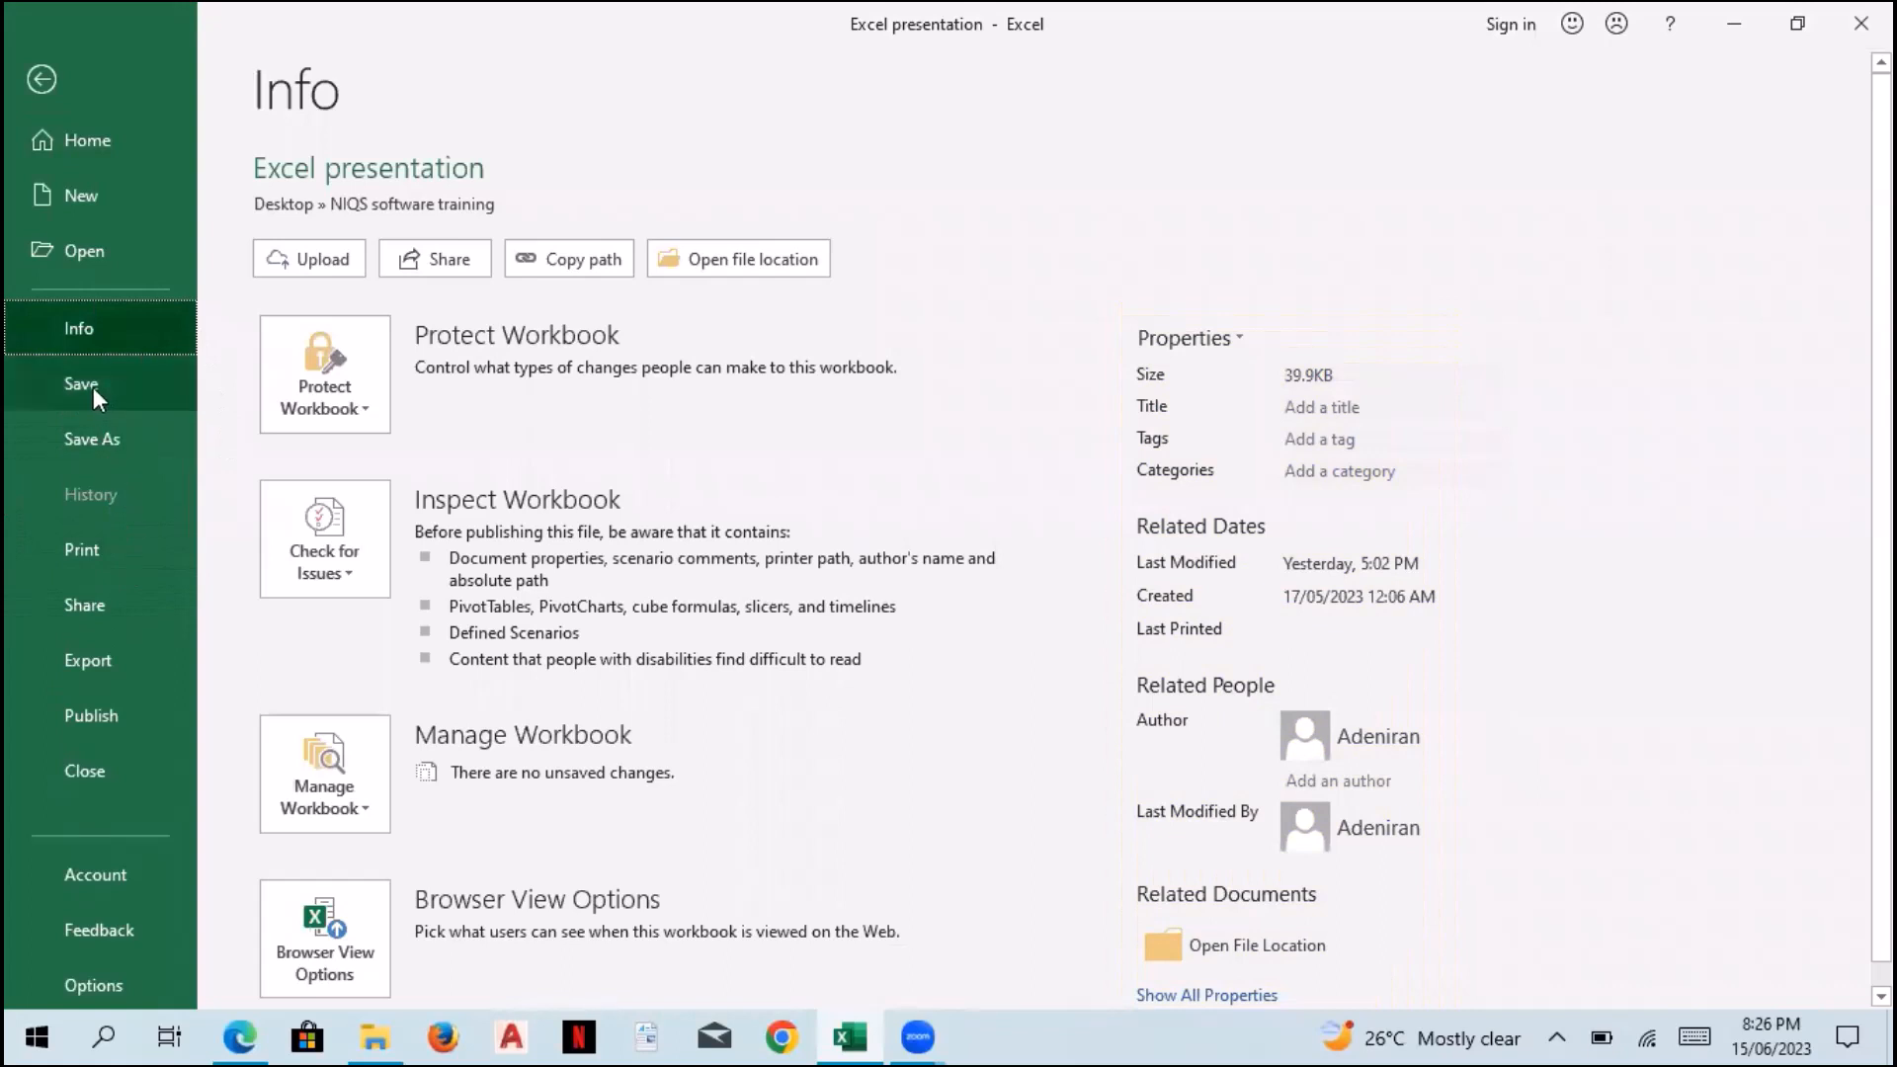
pyautogui.click(80, 547)
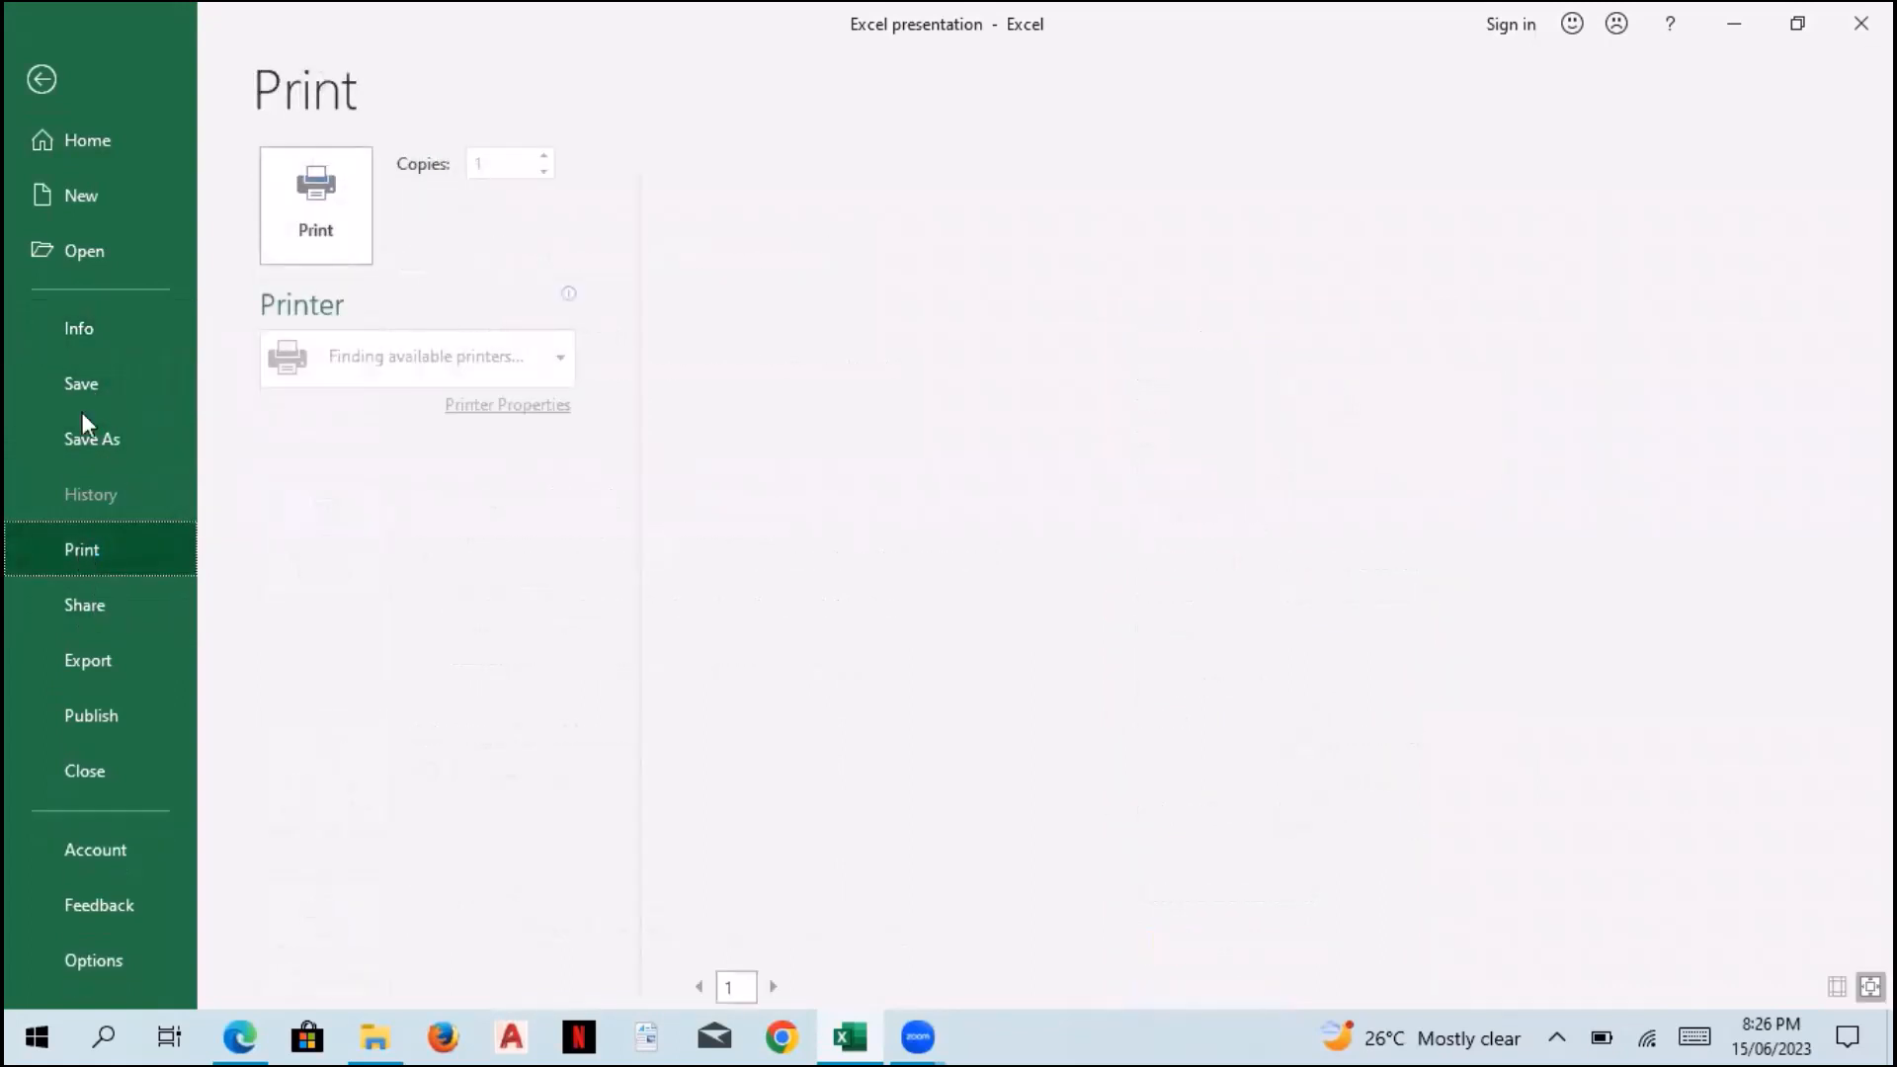
pyautogui.click(41, 79)
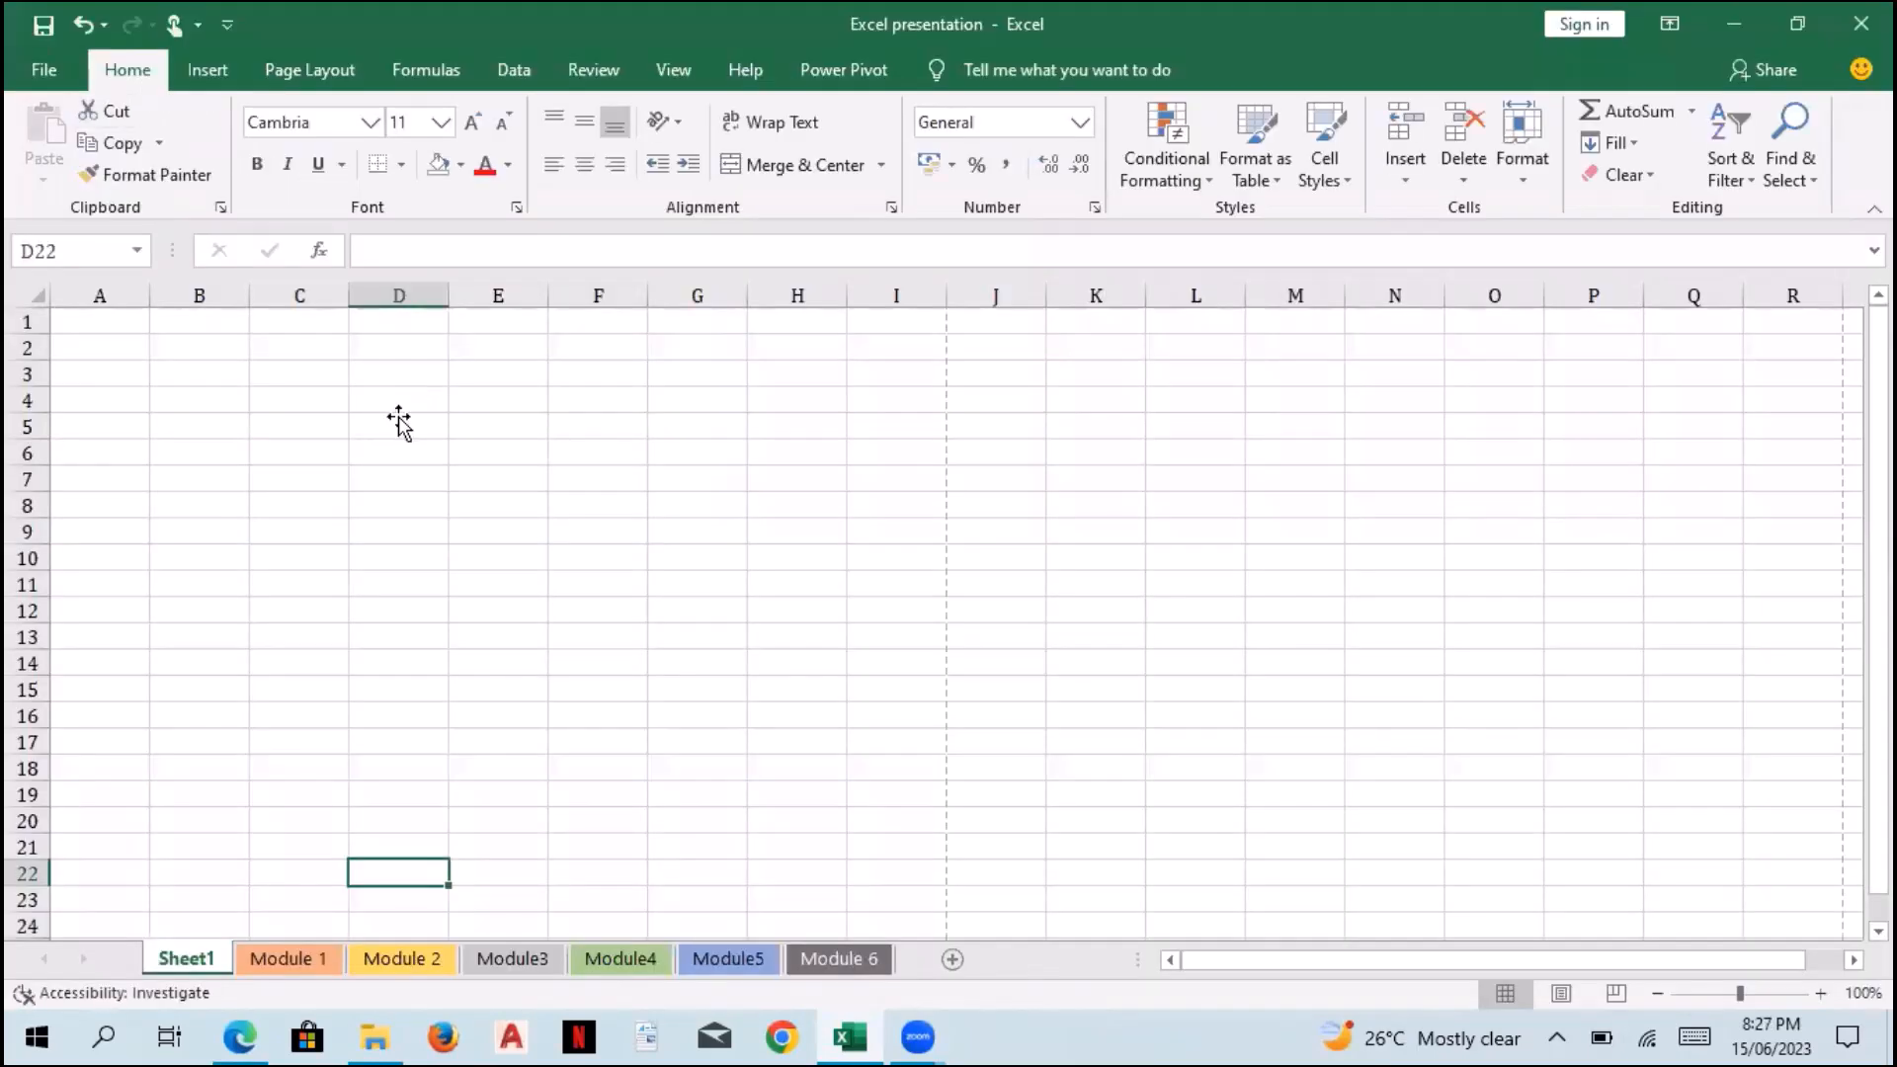
pyautogui.click(581, 783)
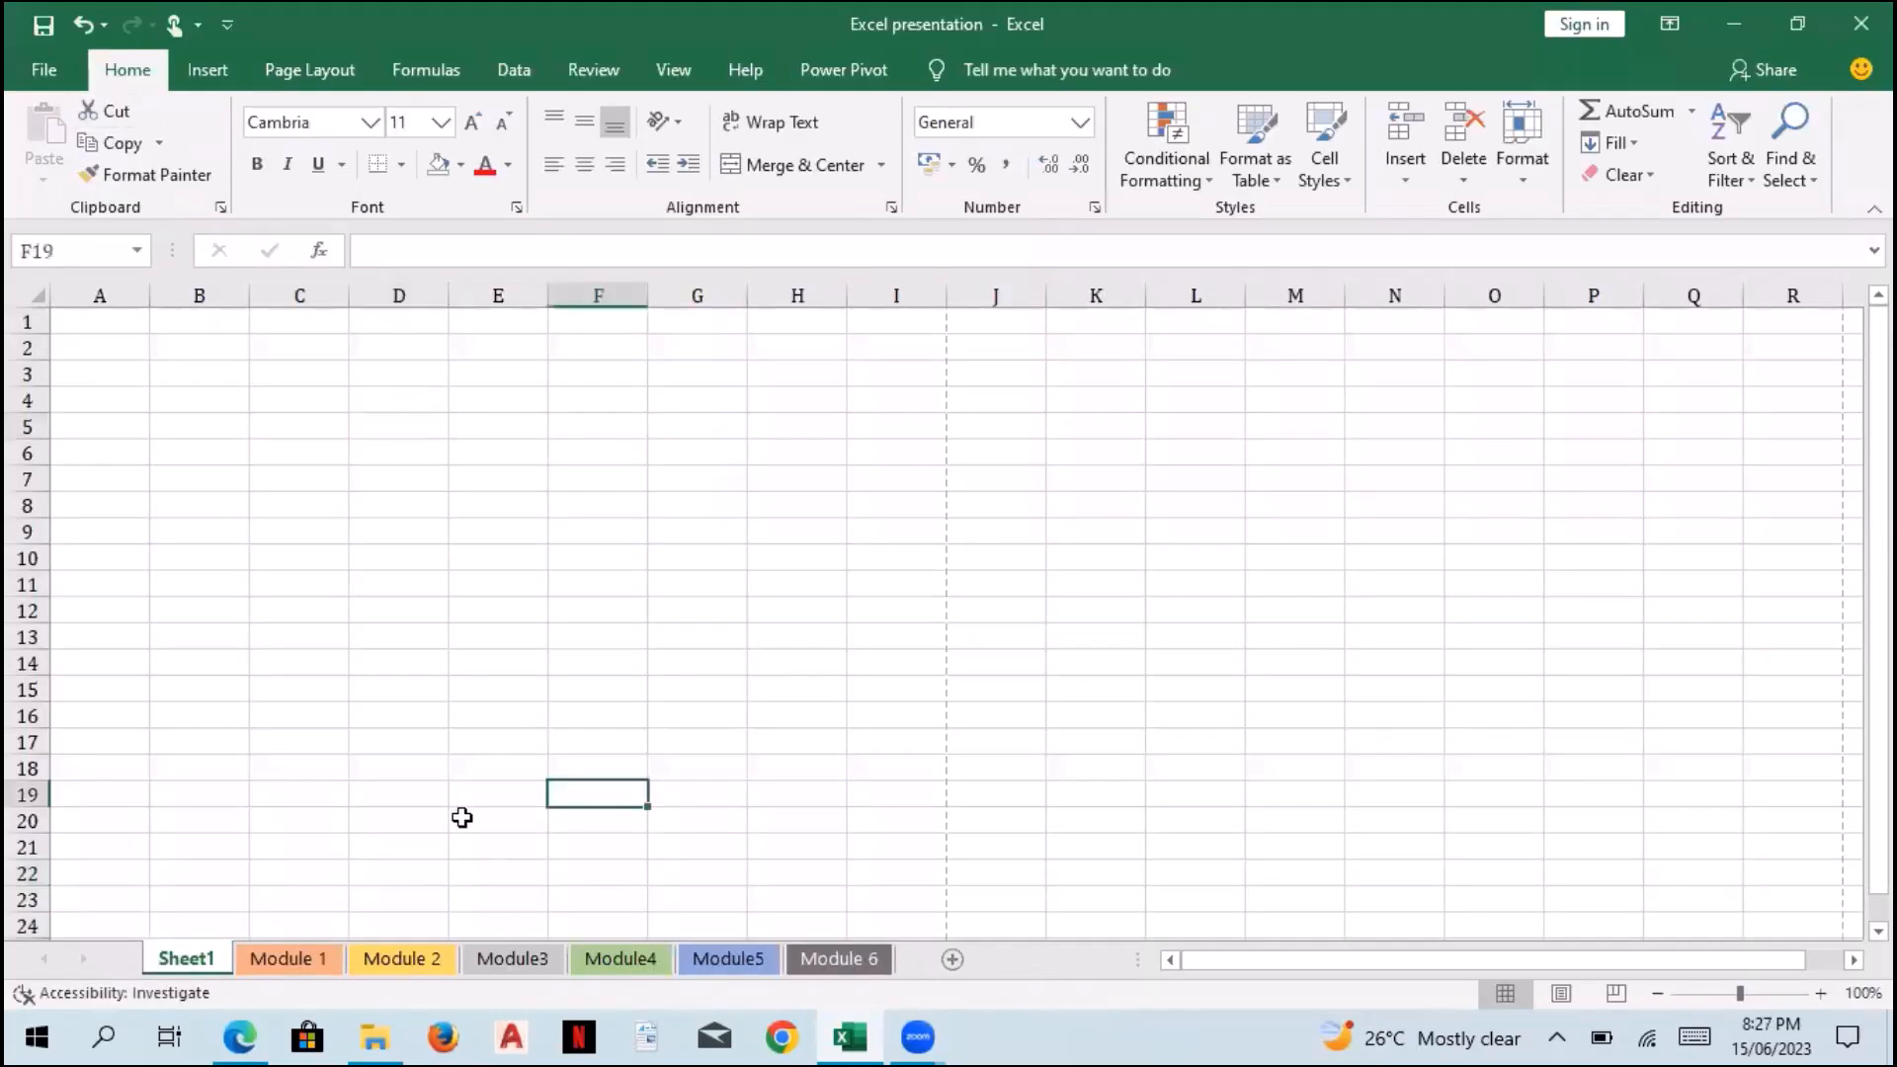
# Step: On the Module 1 sheet, clear the contents of Price cells F5:F10 in the Data Entry/Manipulation table
pyautogui.click(290, 959)
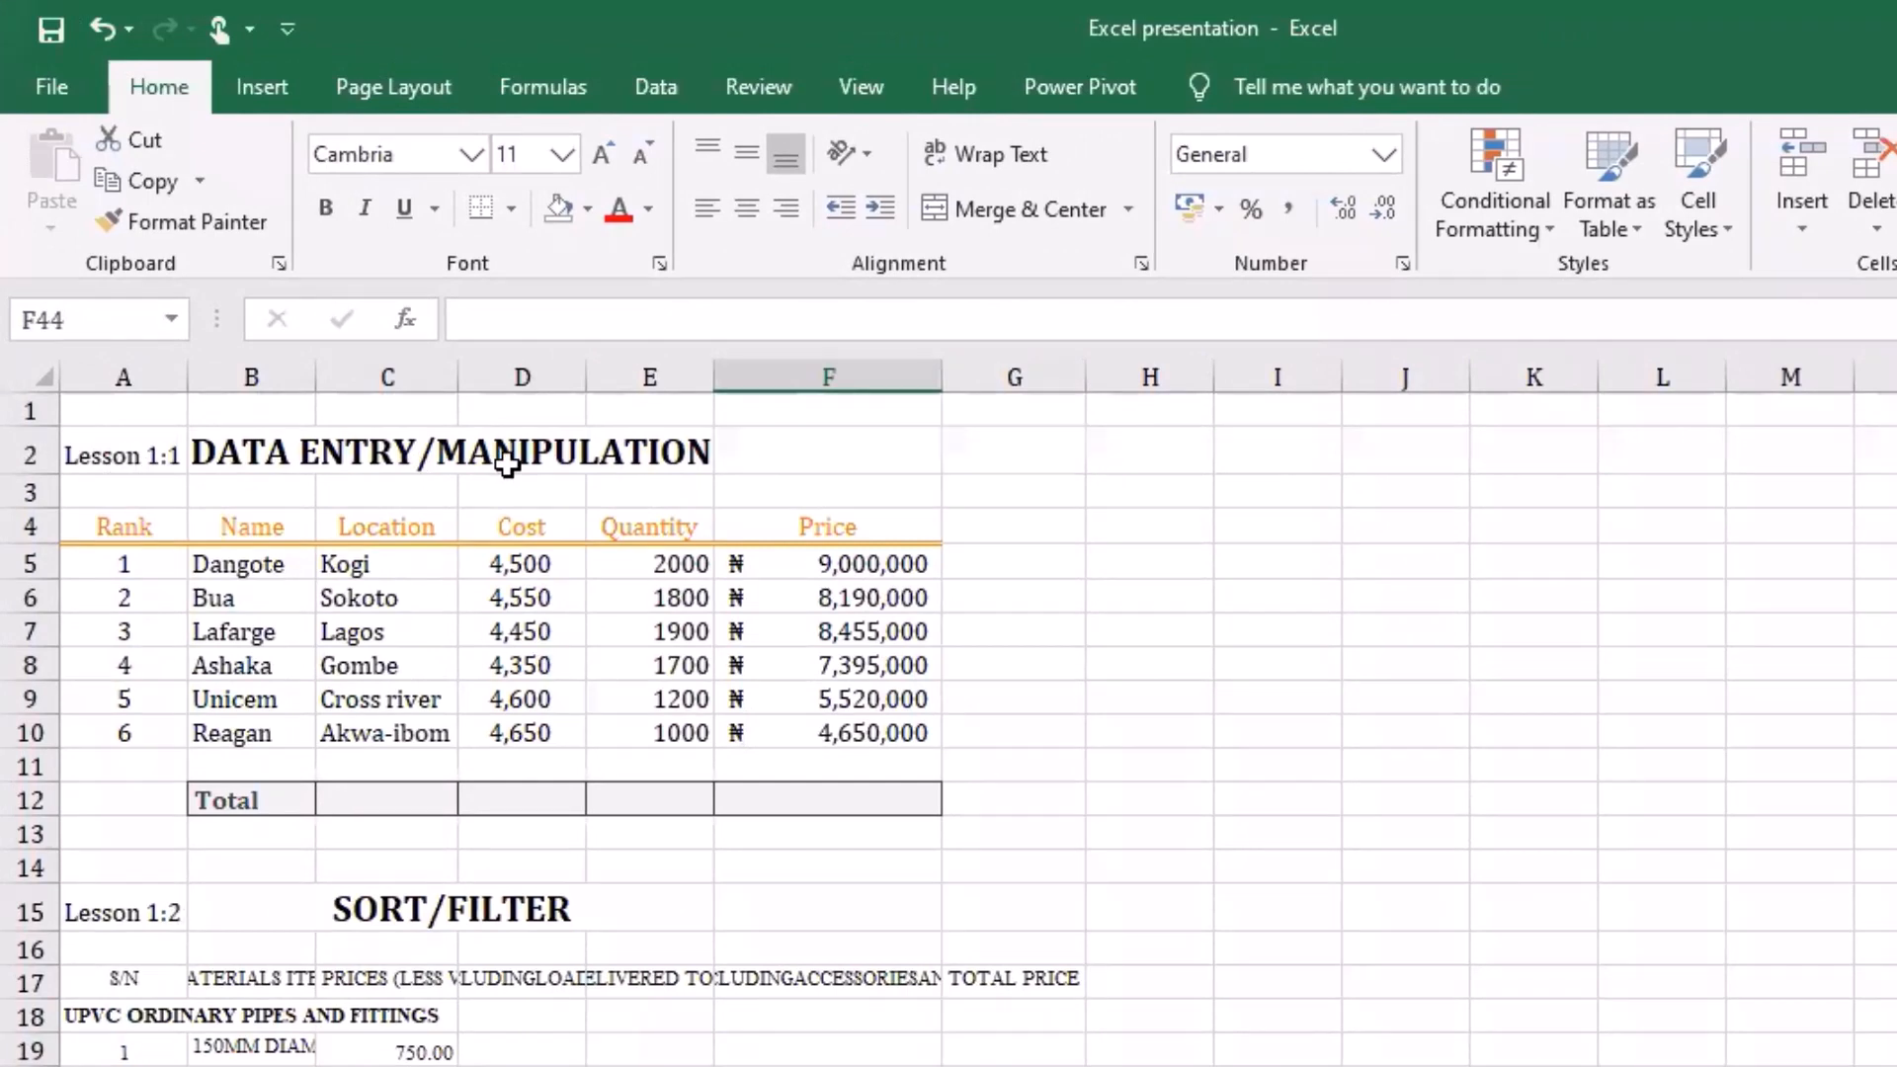
pyautogui.click(287, 452)
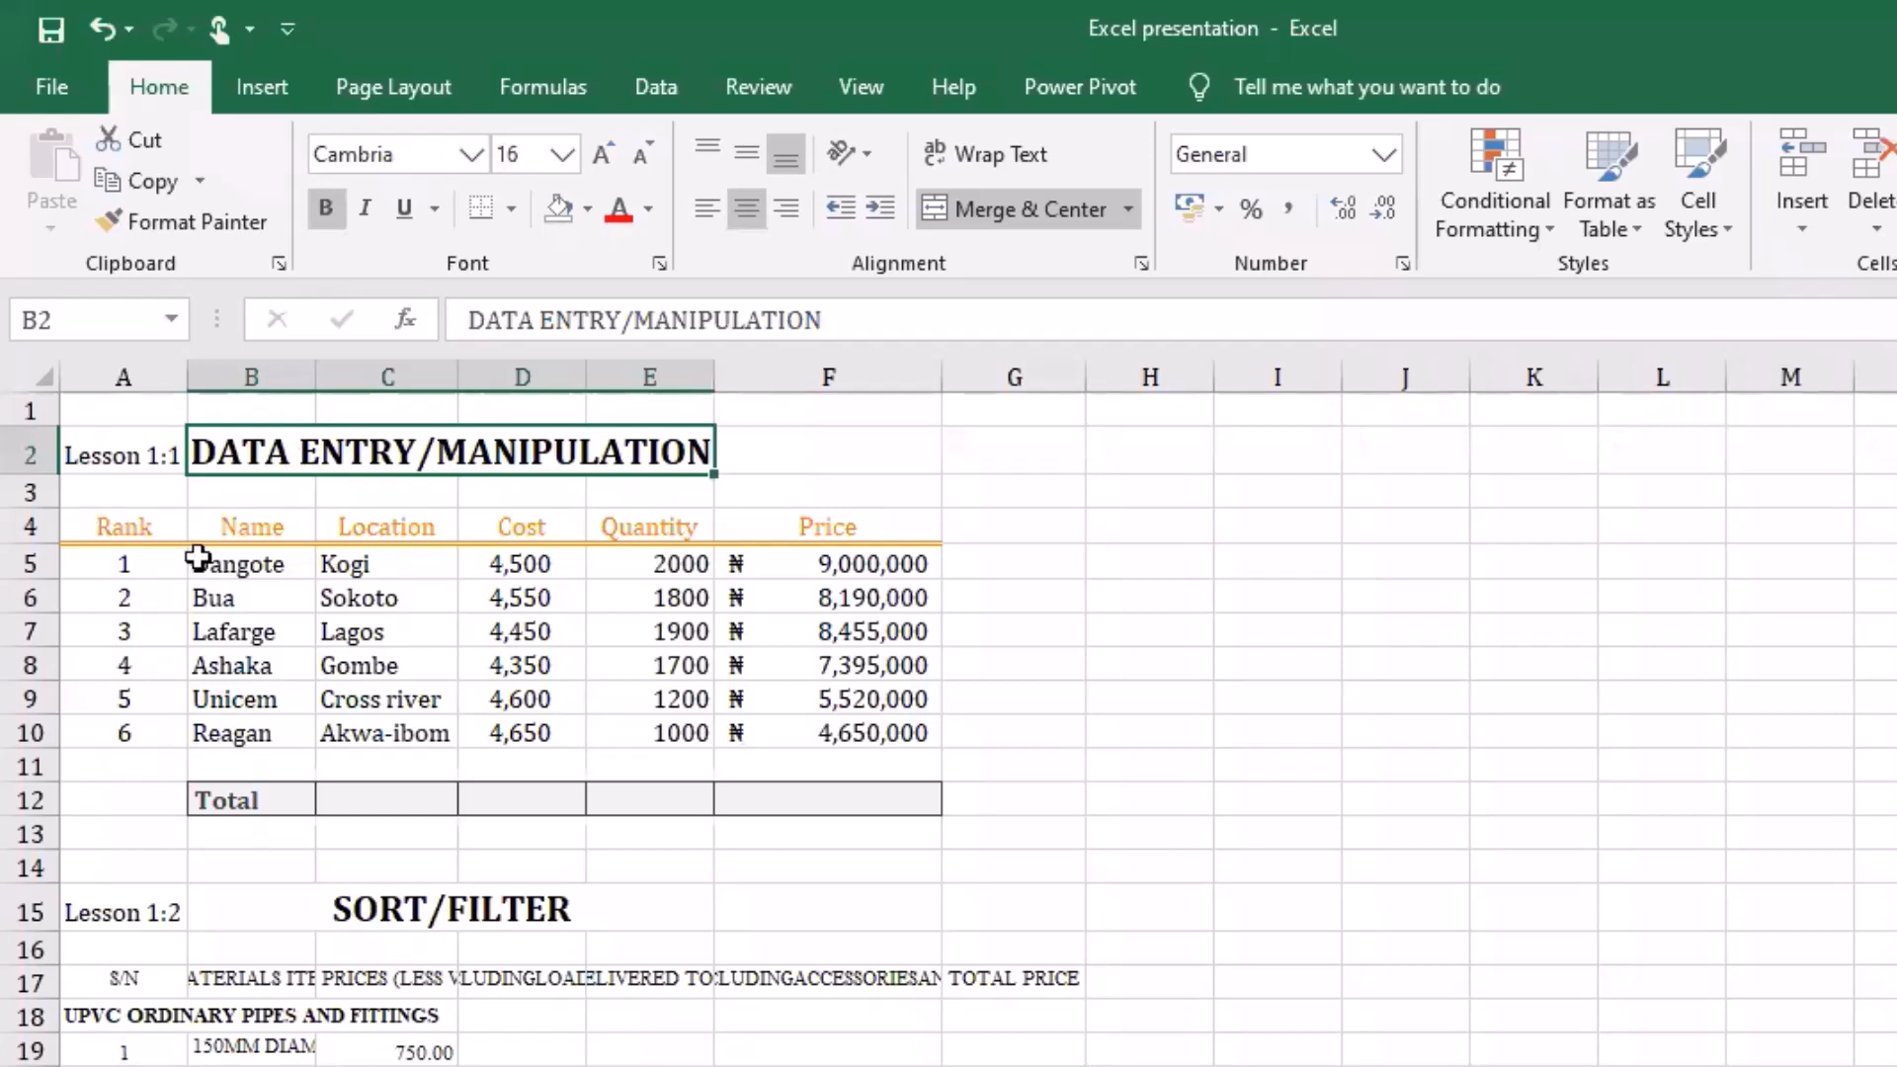
pyautogui.click(170, 535)
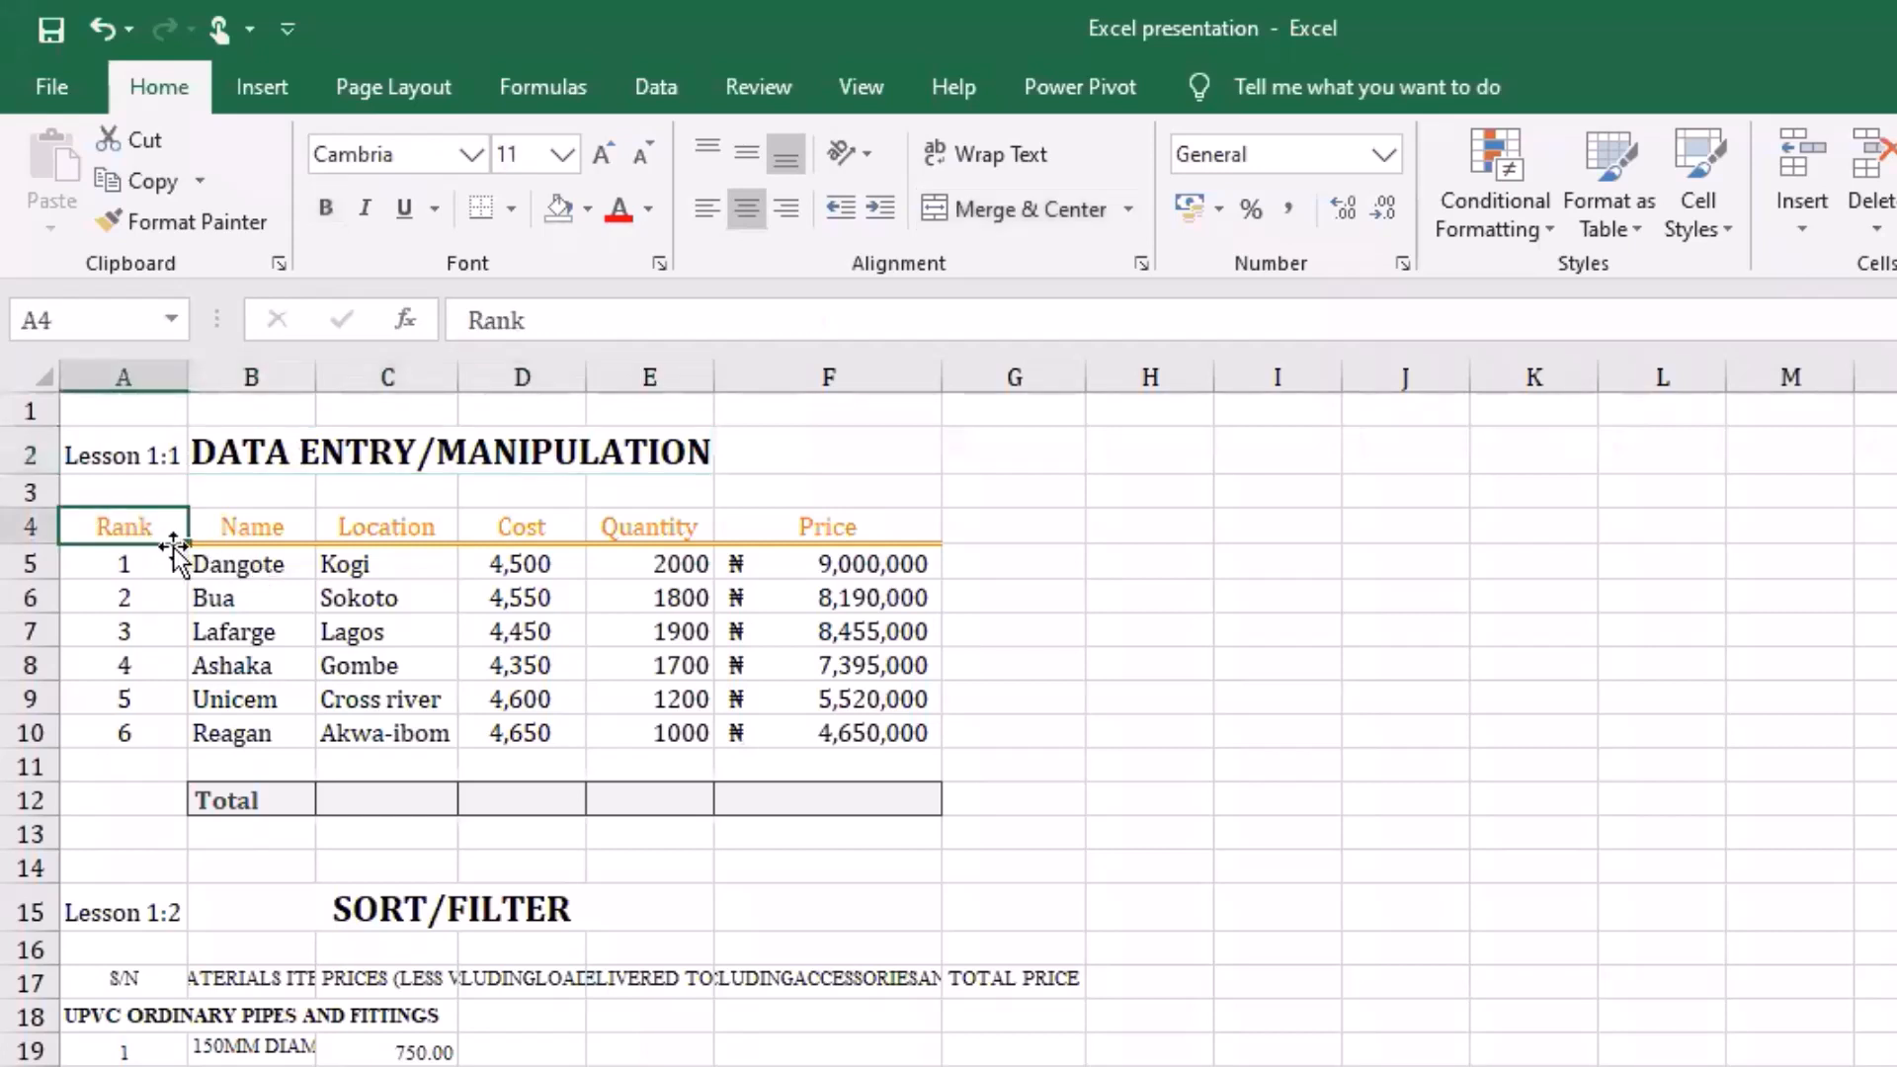
pyautogui.click(229, 570)
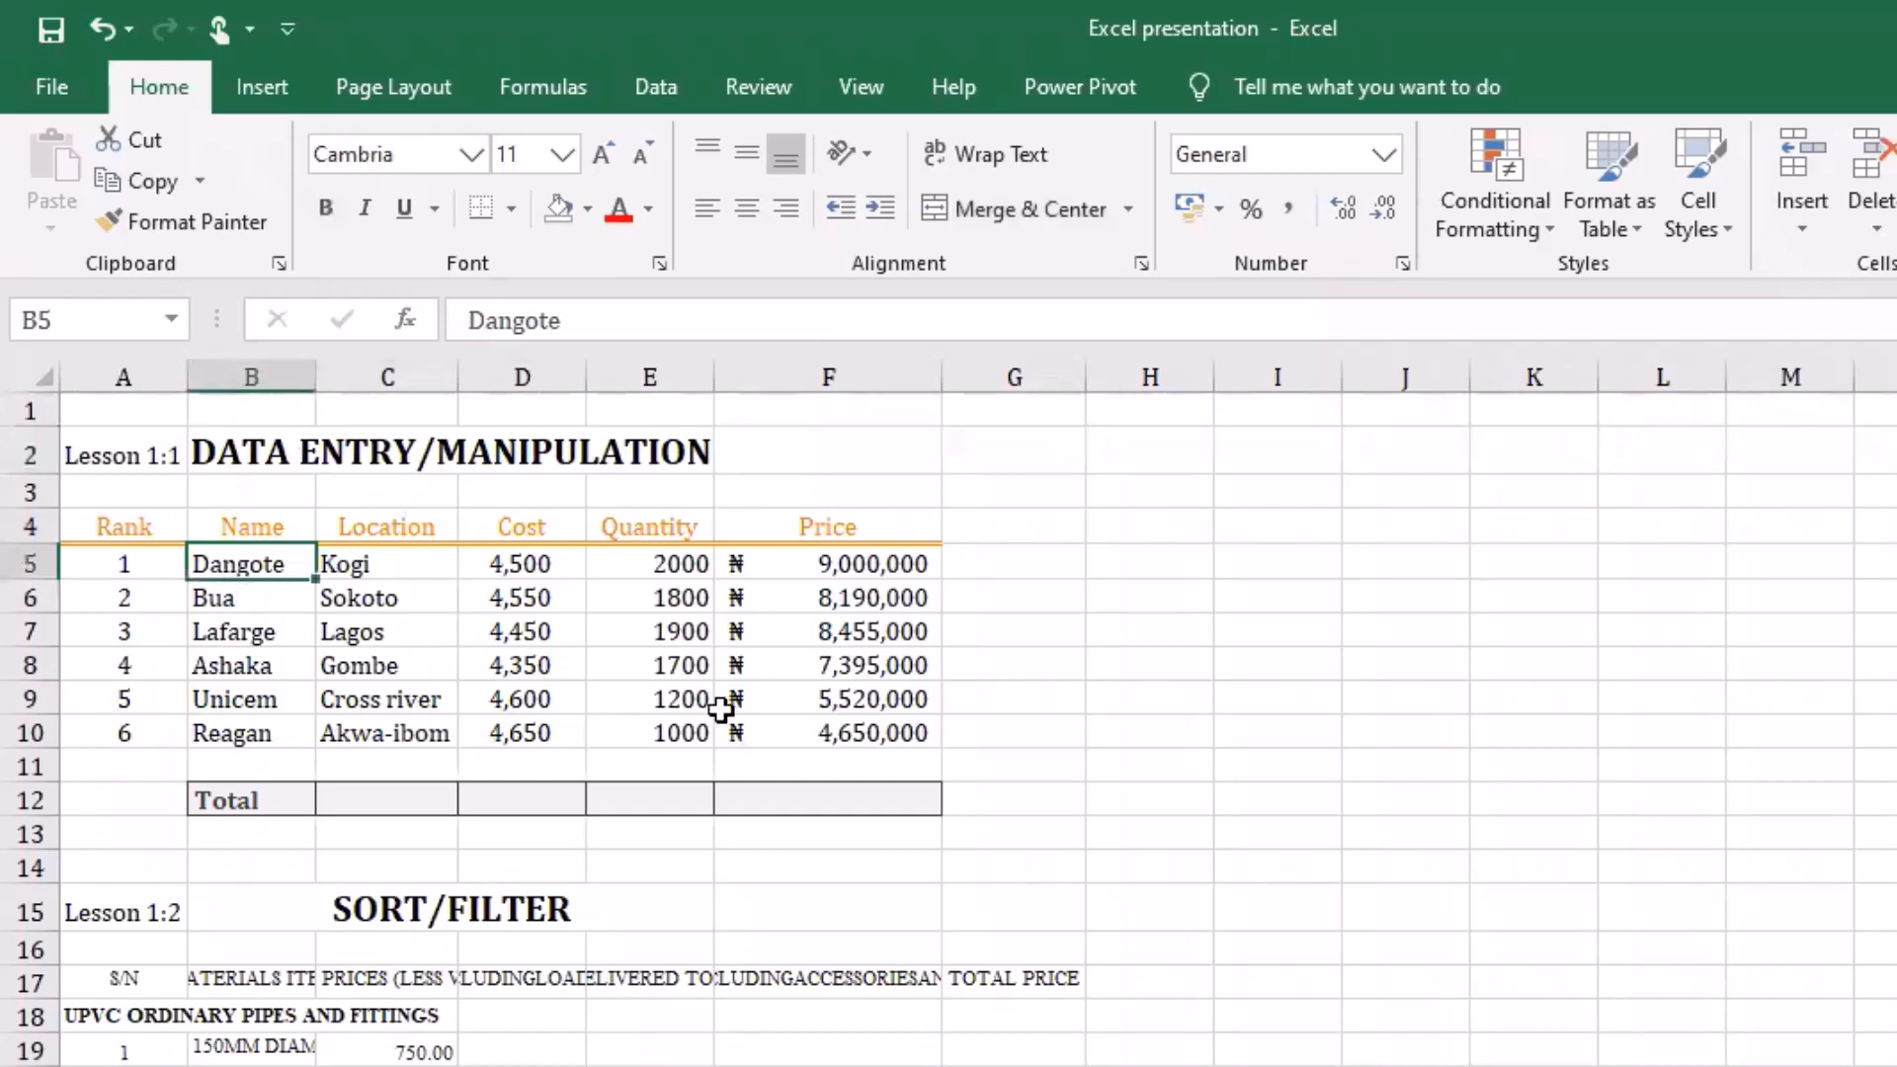
pyautogui.moveTo(788, 576); pyautogui.dragTo(793, 730)
pyautogui.rightClick(792, 729)
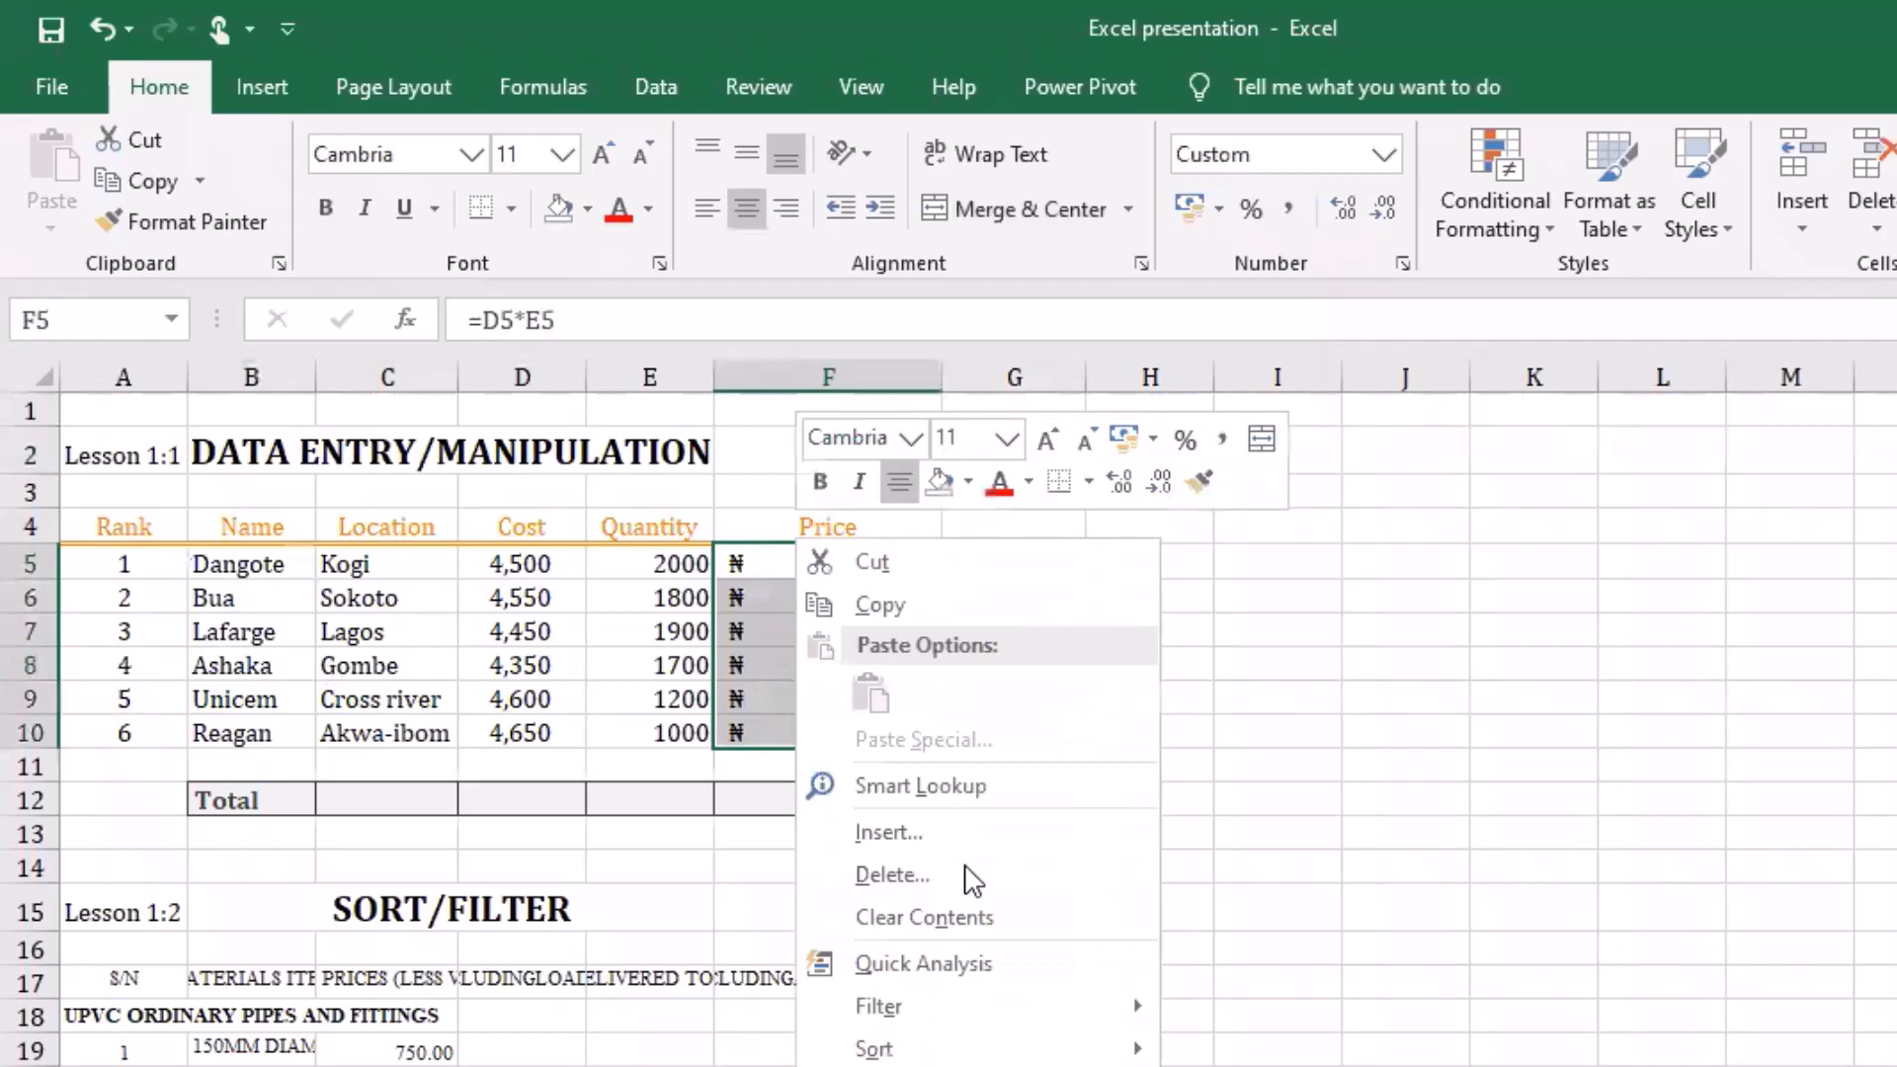
pyautogui.click(969, 919)
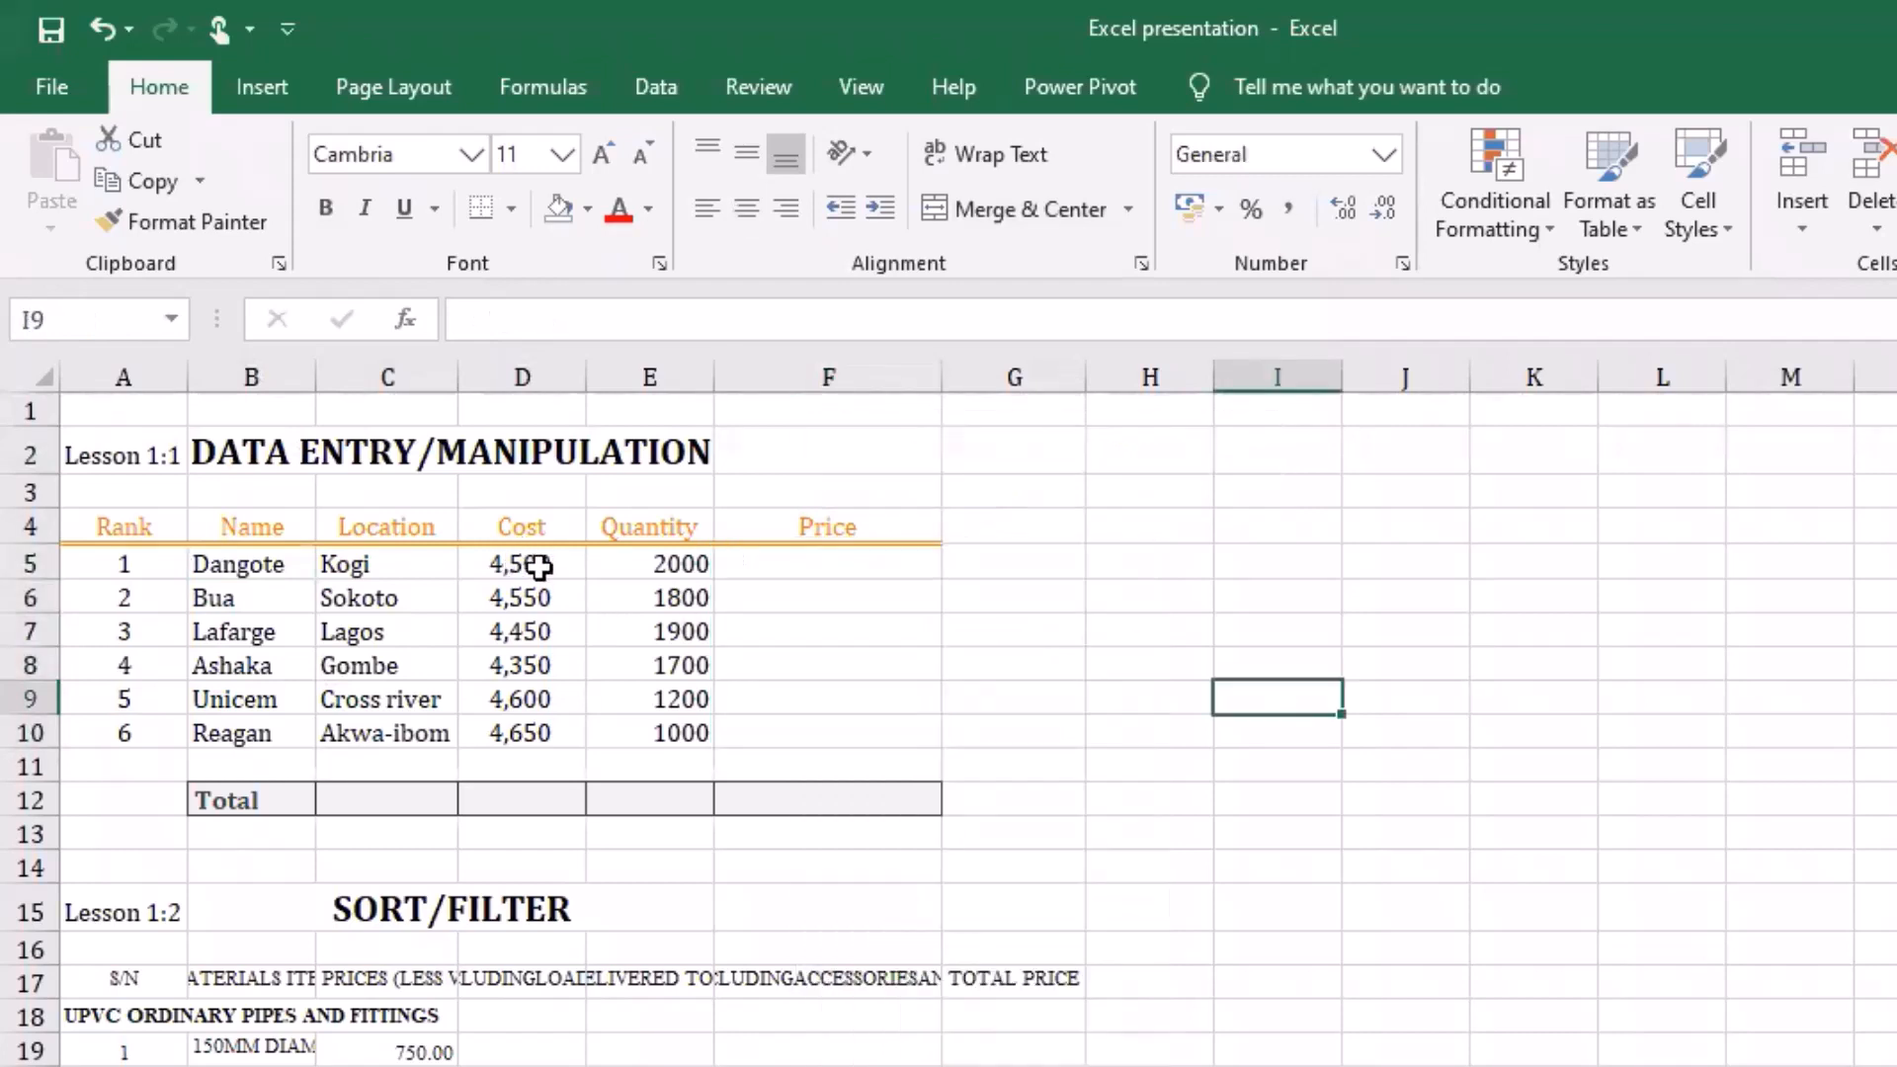
# Step: Examine the cost, quantity, location and name entries in the Dangote row of the table
pyautogui.click(548, 564)
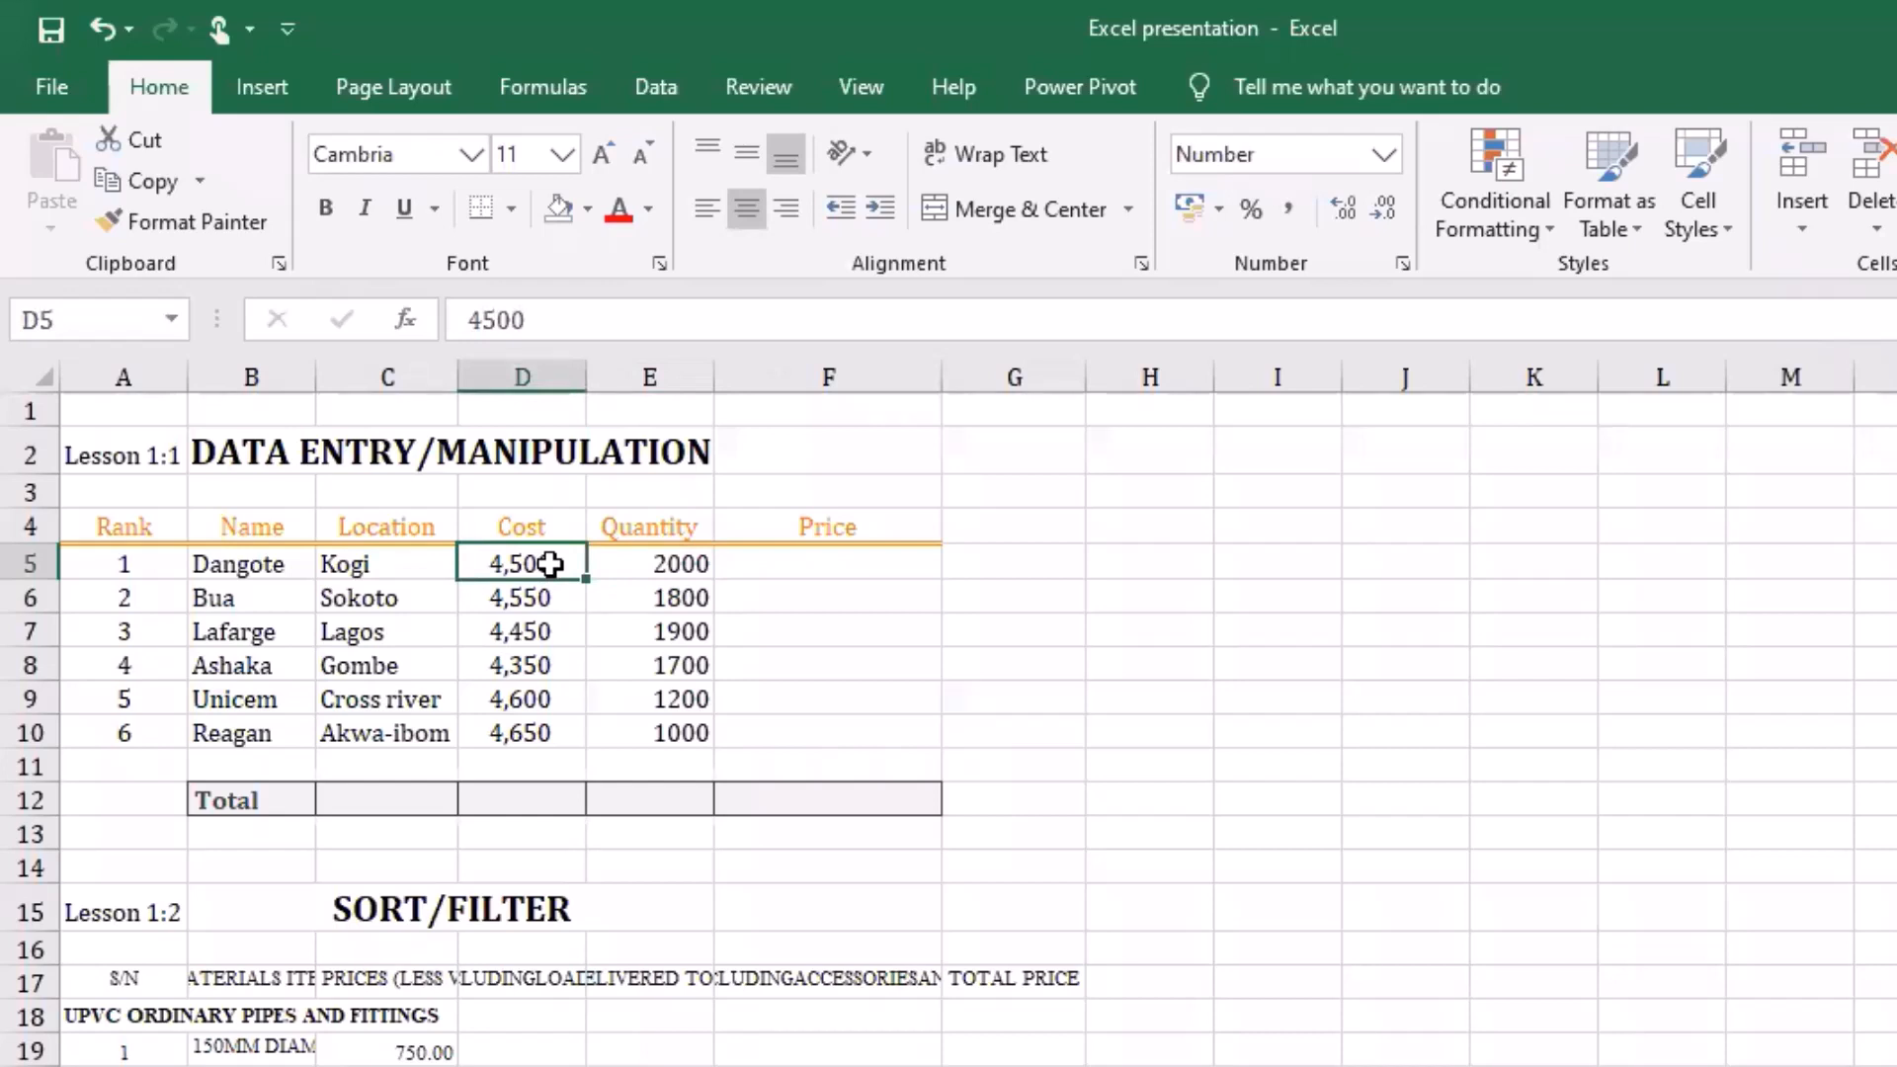
pyautogui.press('Right')
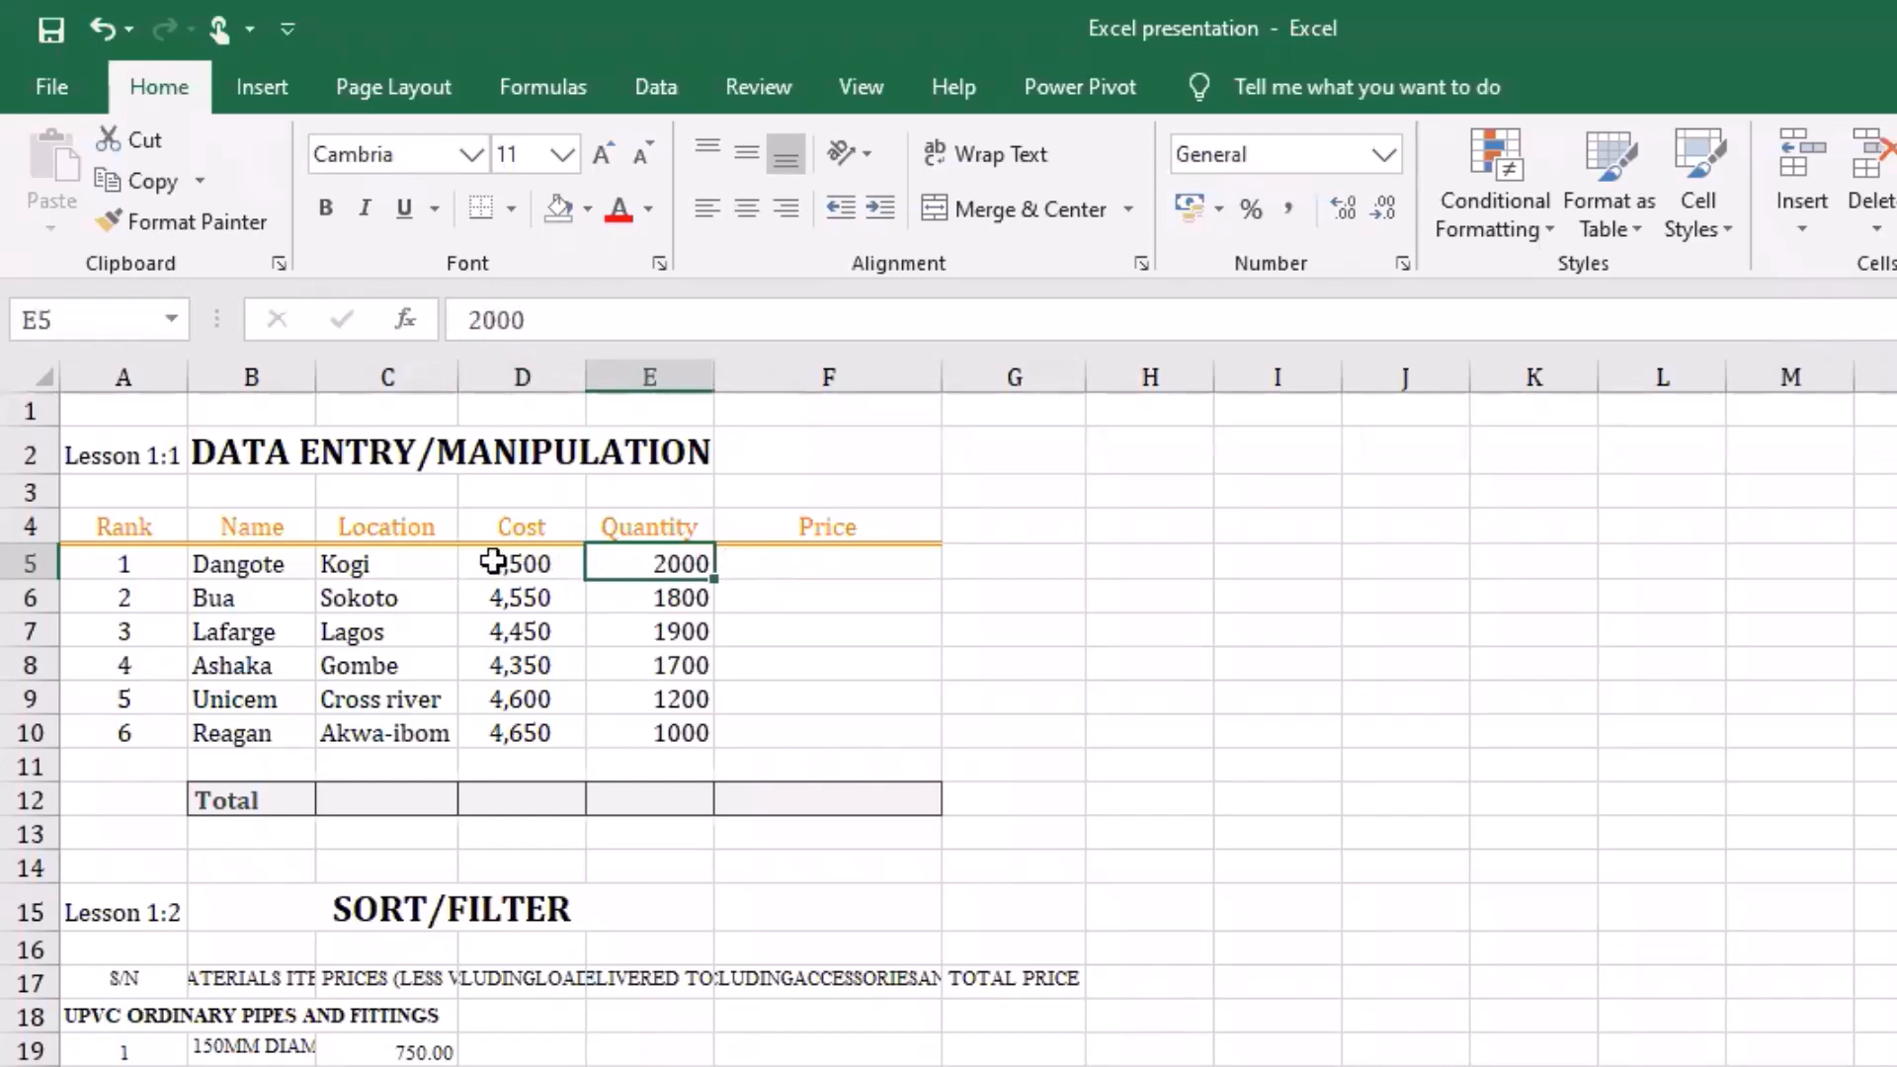
pyautogui.press('Left')
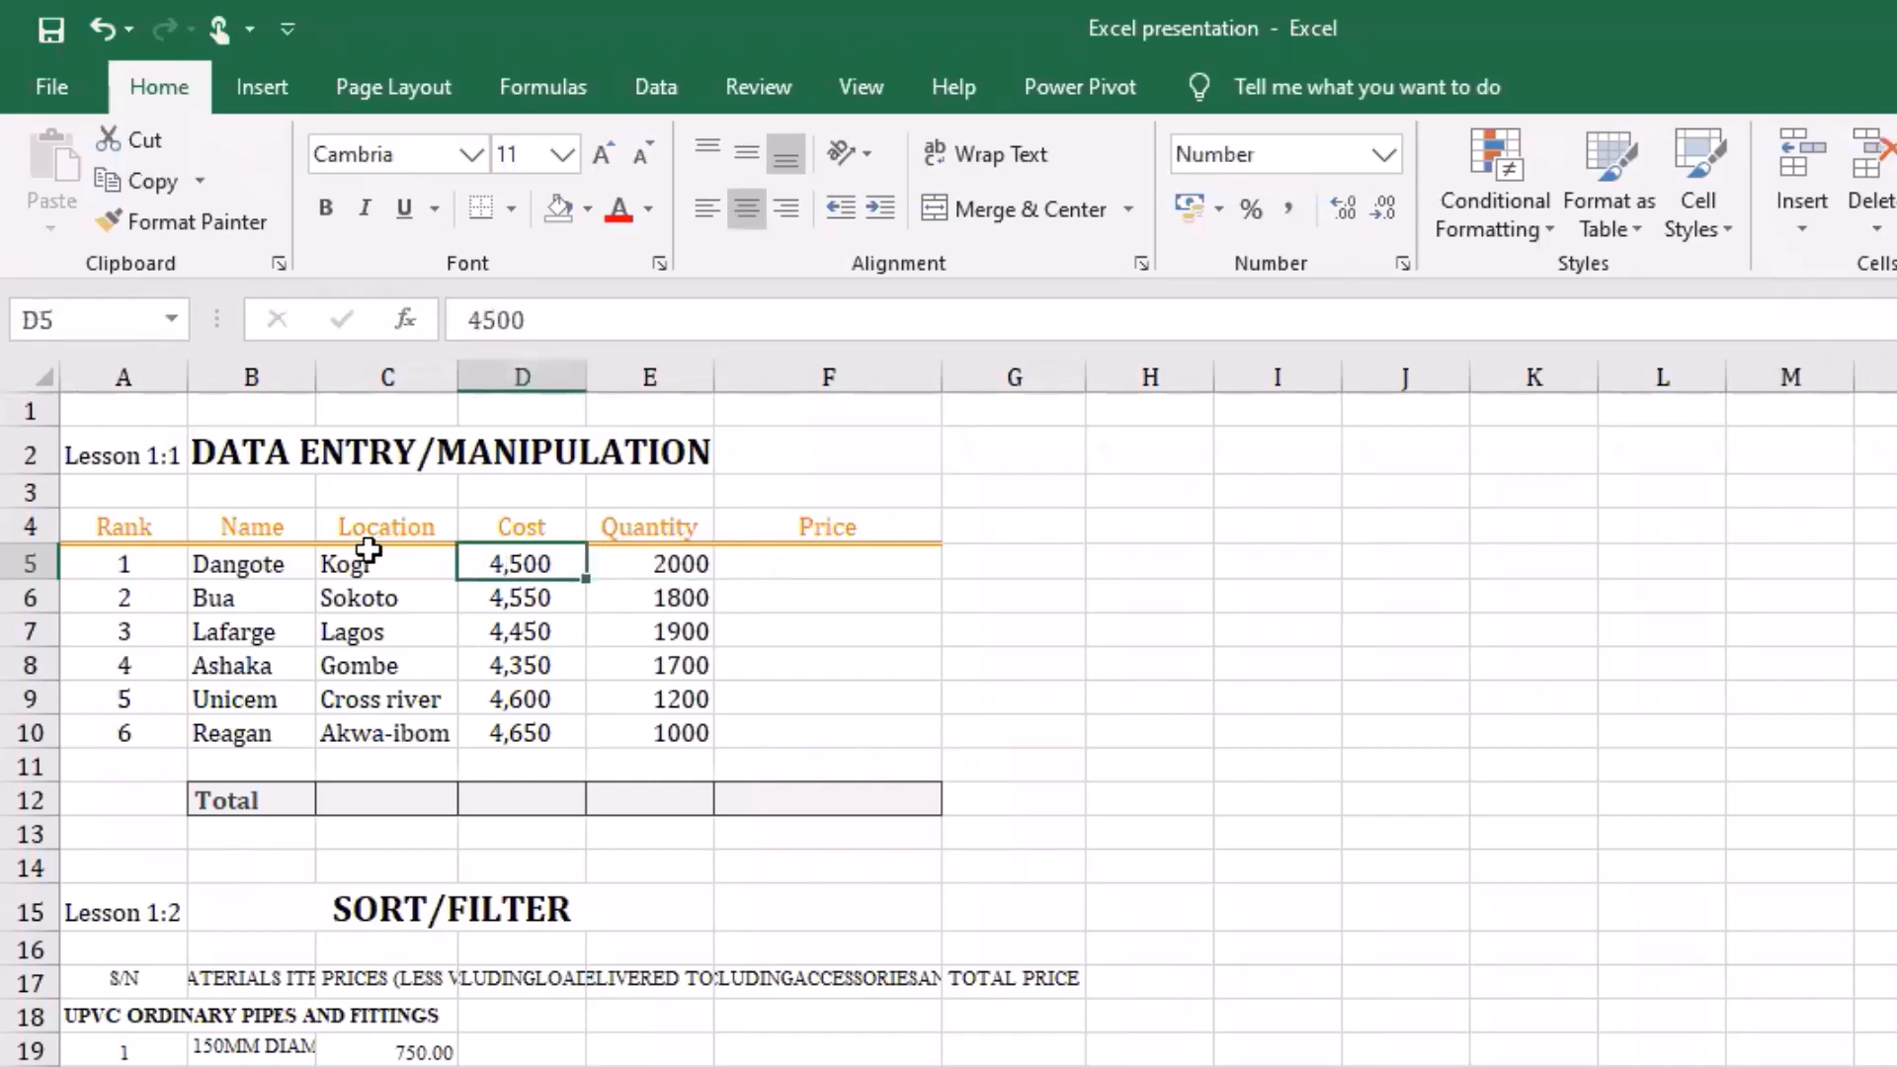
pyautogui.press('Left')
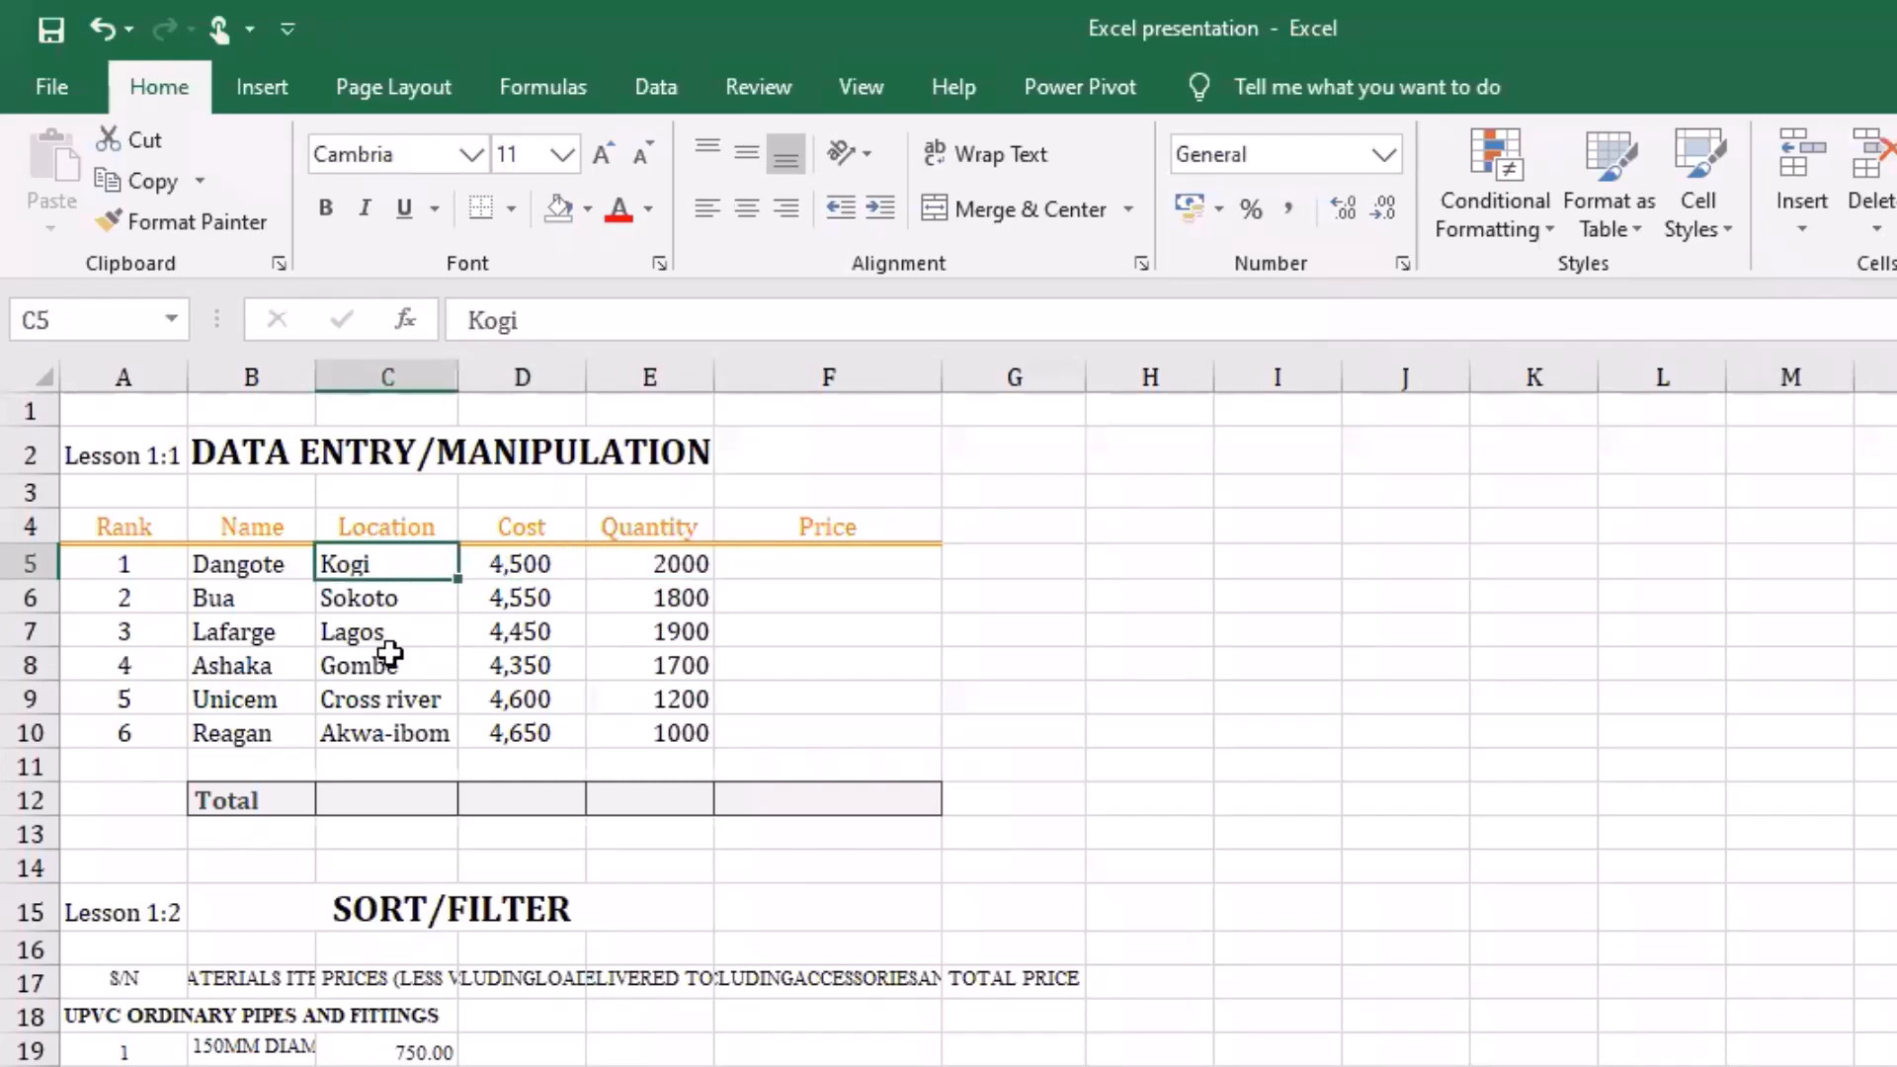
pyautogui.press('Left')
# Step: Go through the Name and Location entries row by row, from Bua down to Reagan
pyautogui.press('Down')
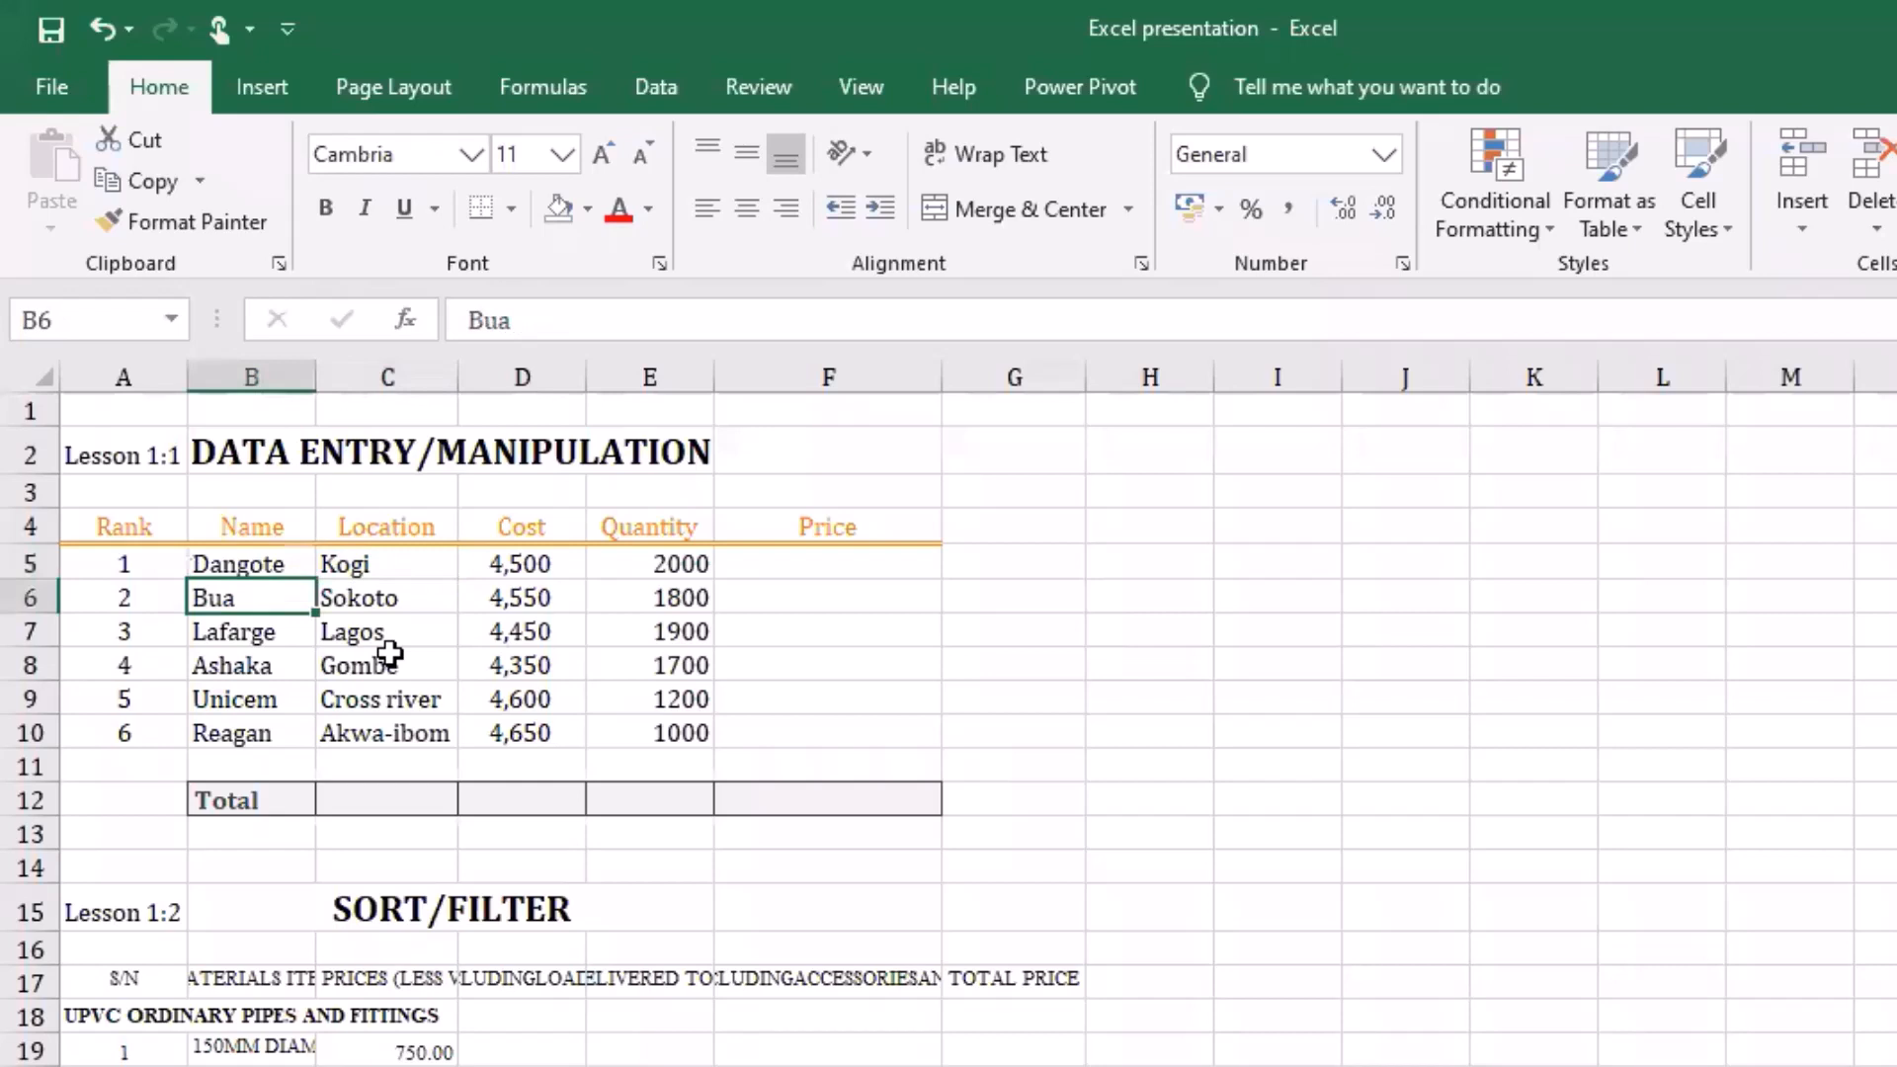
pyautogui.press('Right')
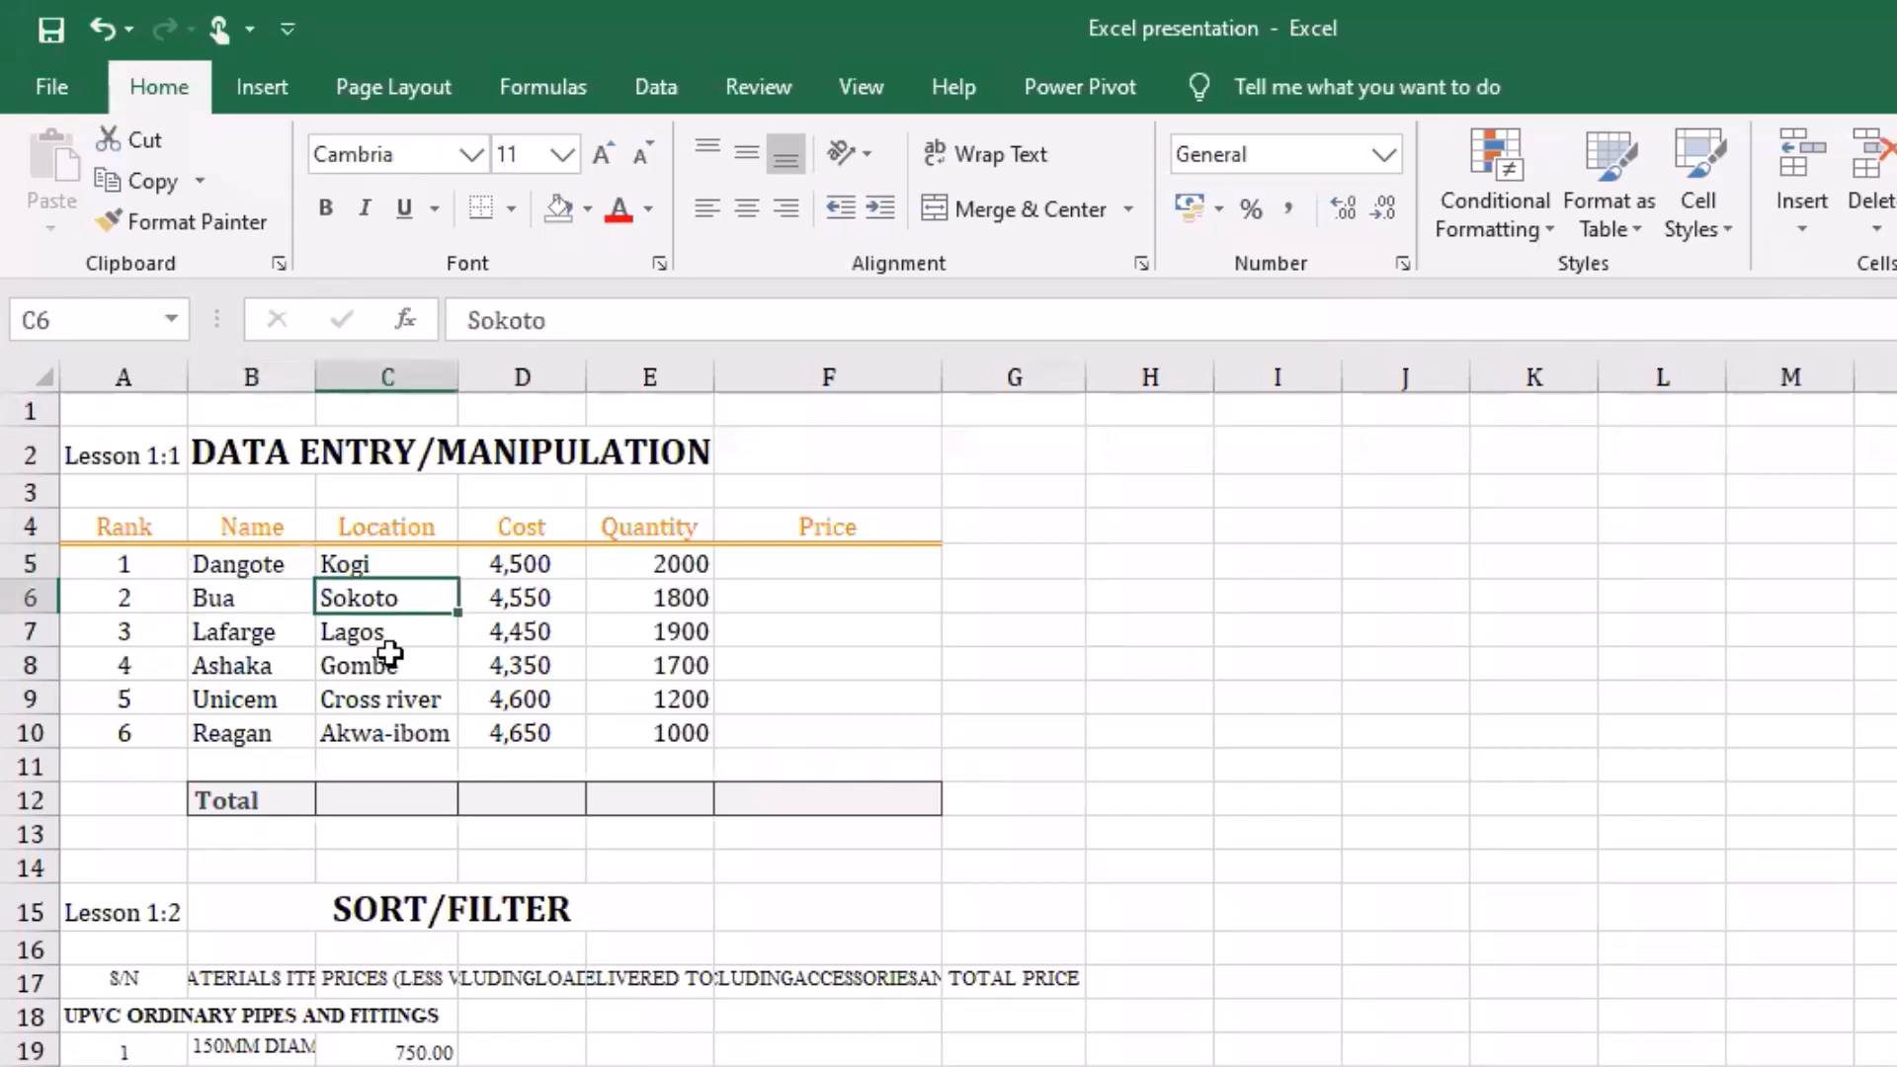
pyautogui.press('Left')
pyautogui.press('Down')
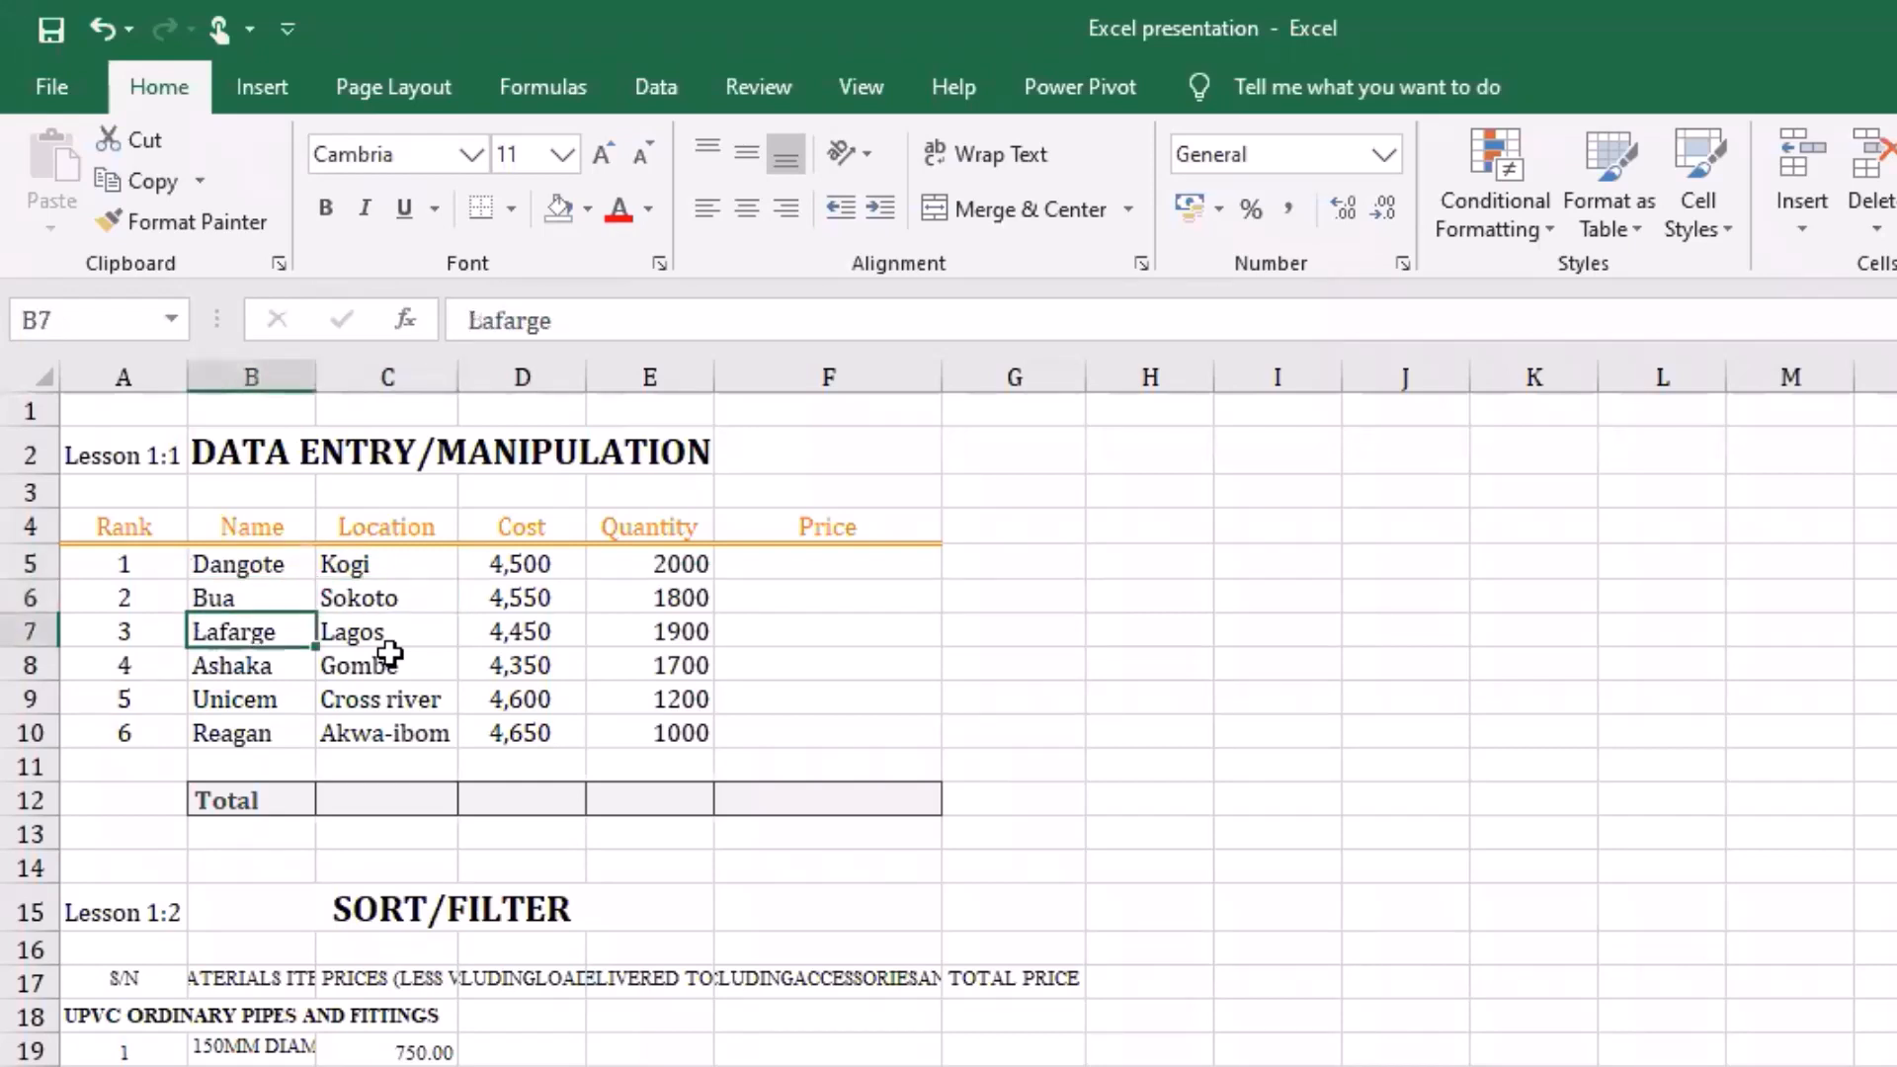
pyautogui.press('Right')
pyautogui.press('Down')
pyautogui.press('Left')
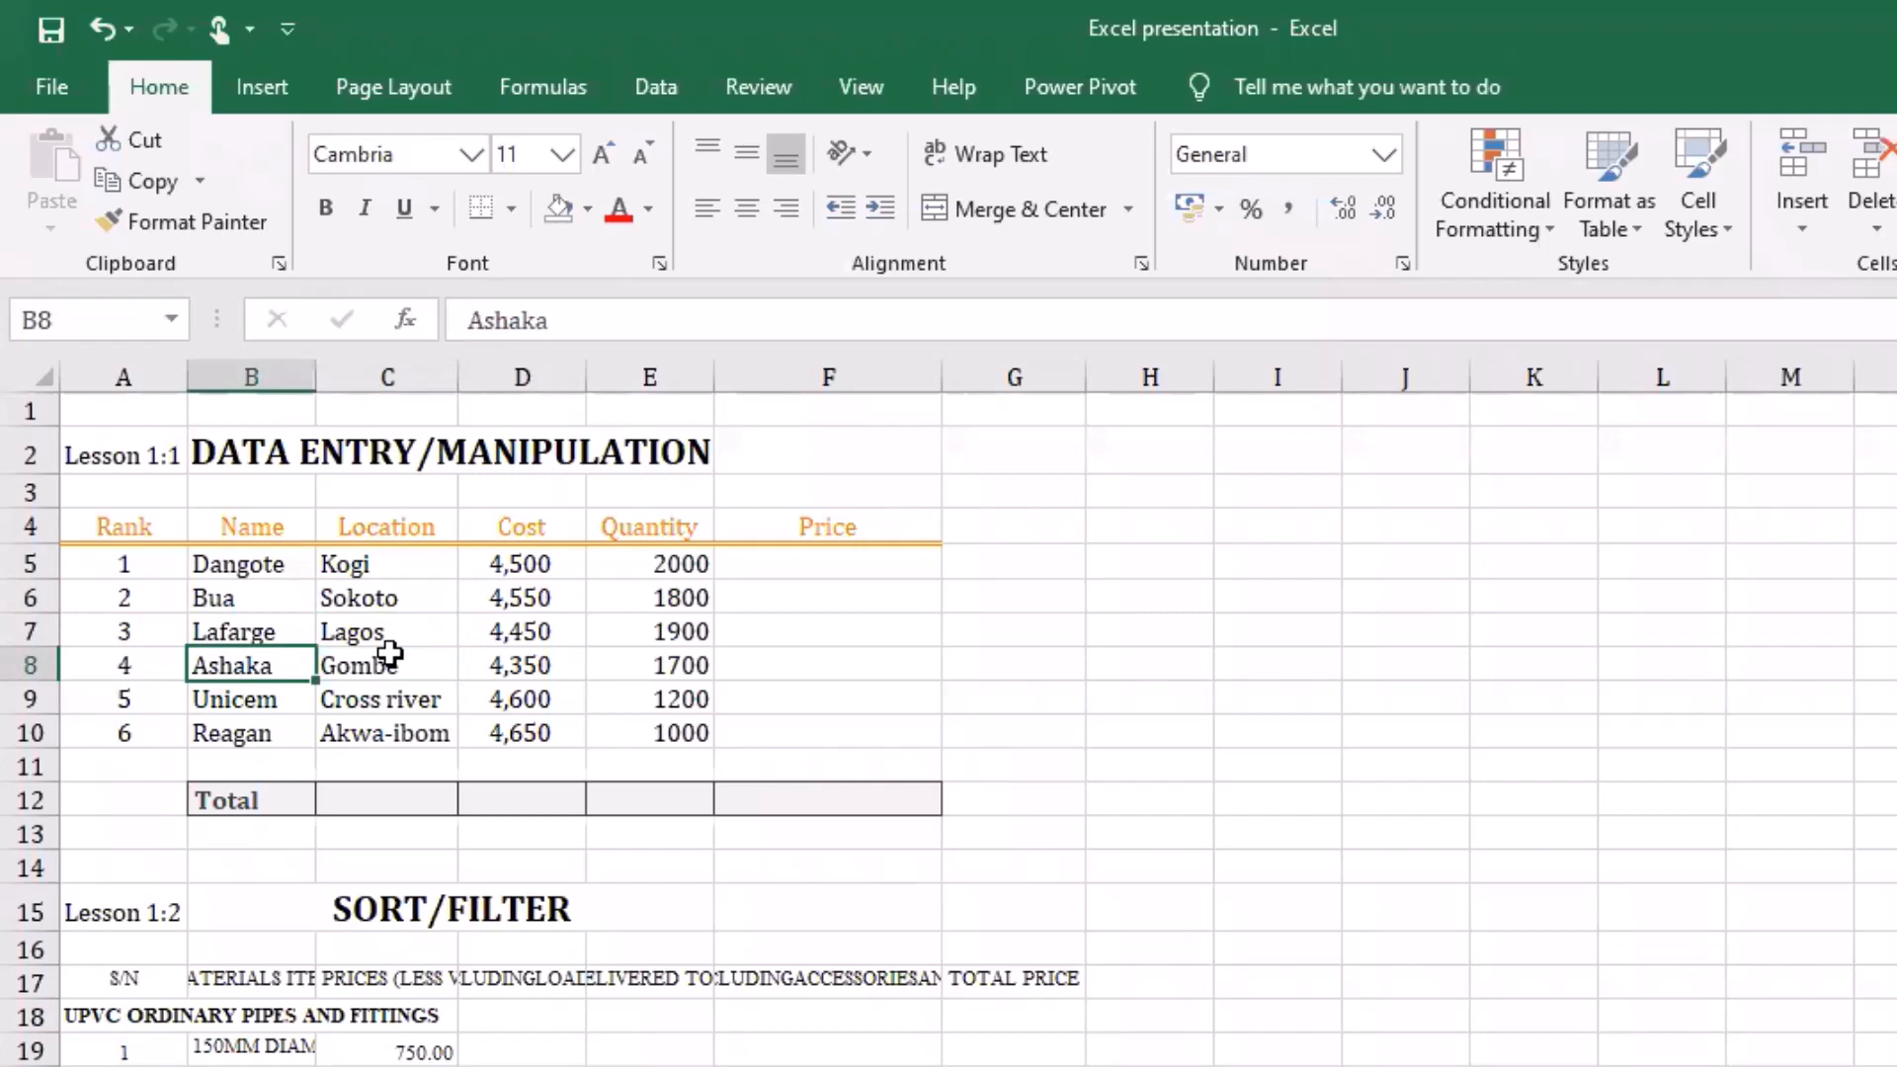
pyautogui.press('Right')
pyautogui.press('Down')
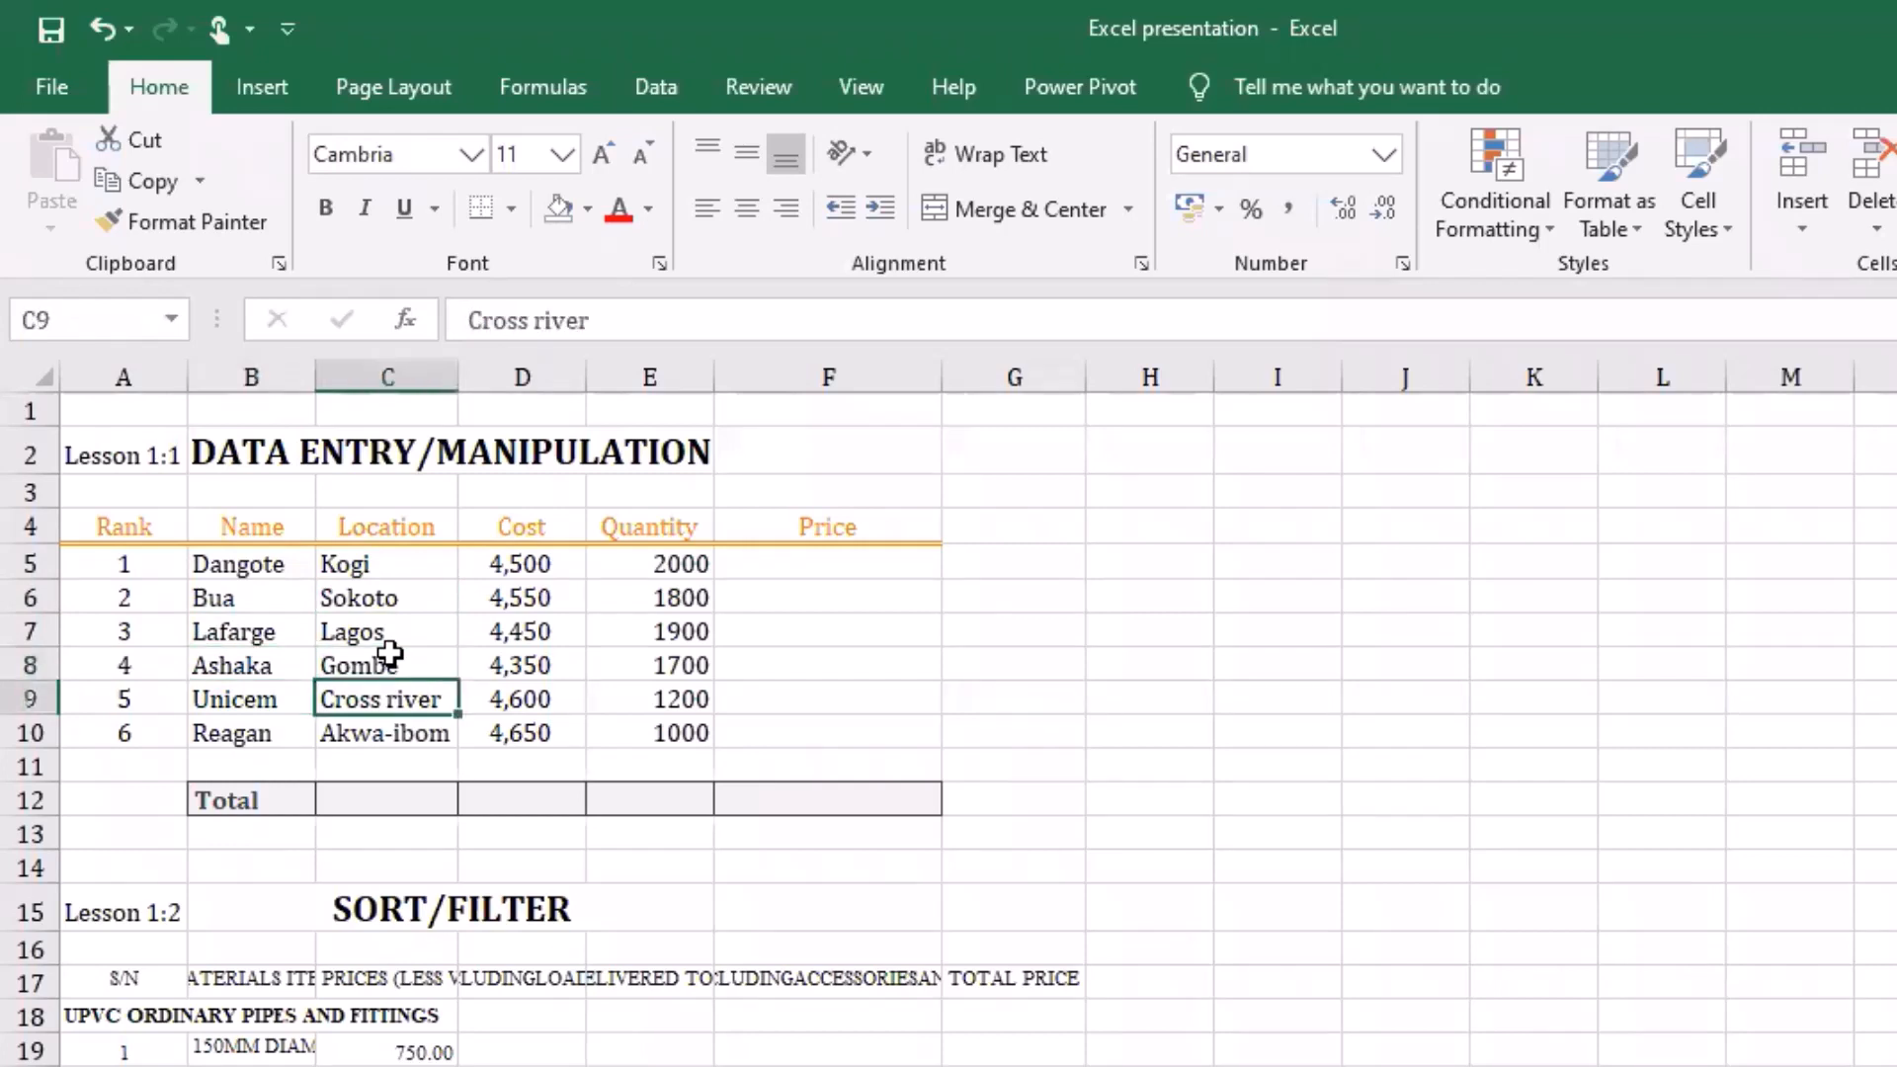
pyautogui.press('Left')
pyautogui.press('Right')
pyautogui.press('Down')
pyautogui.press('Left')
pyautogui.press('Right')
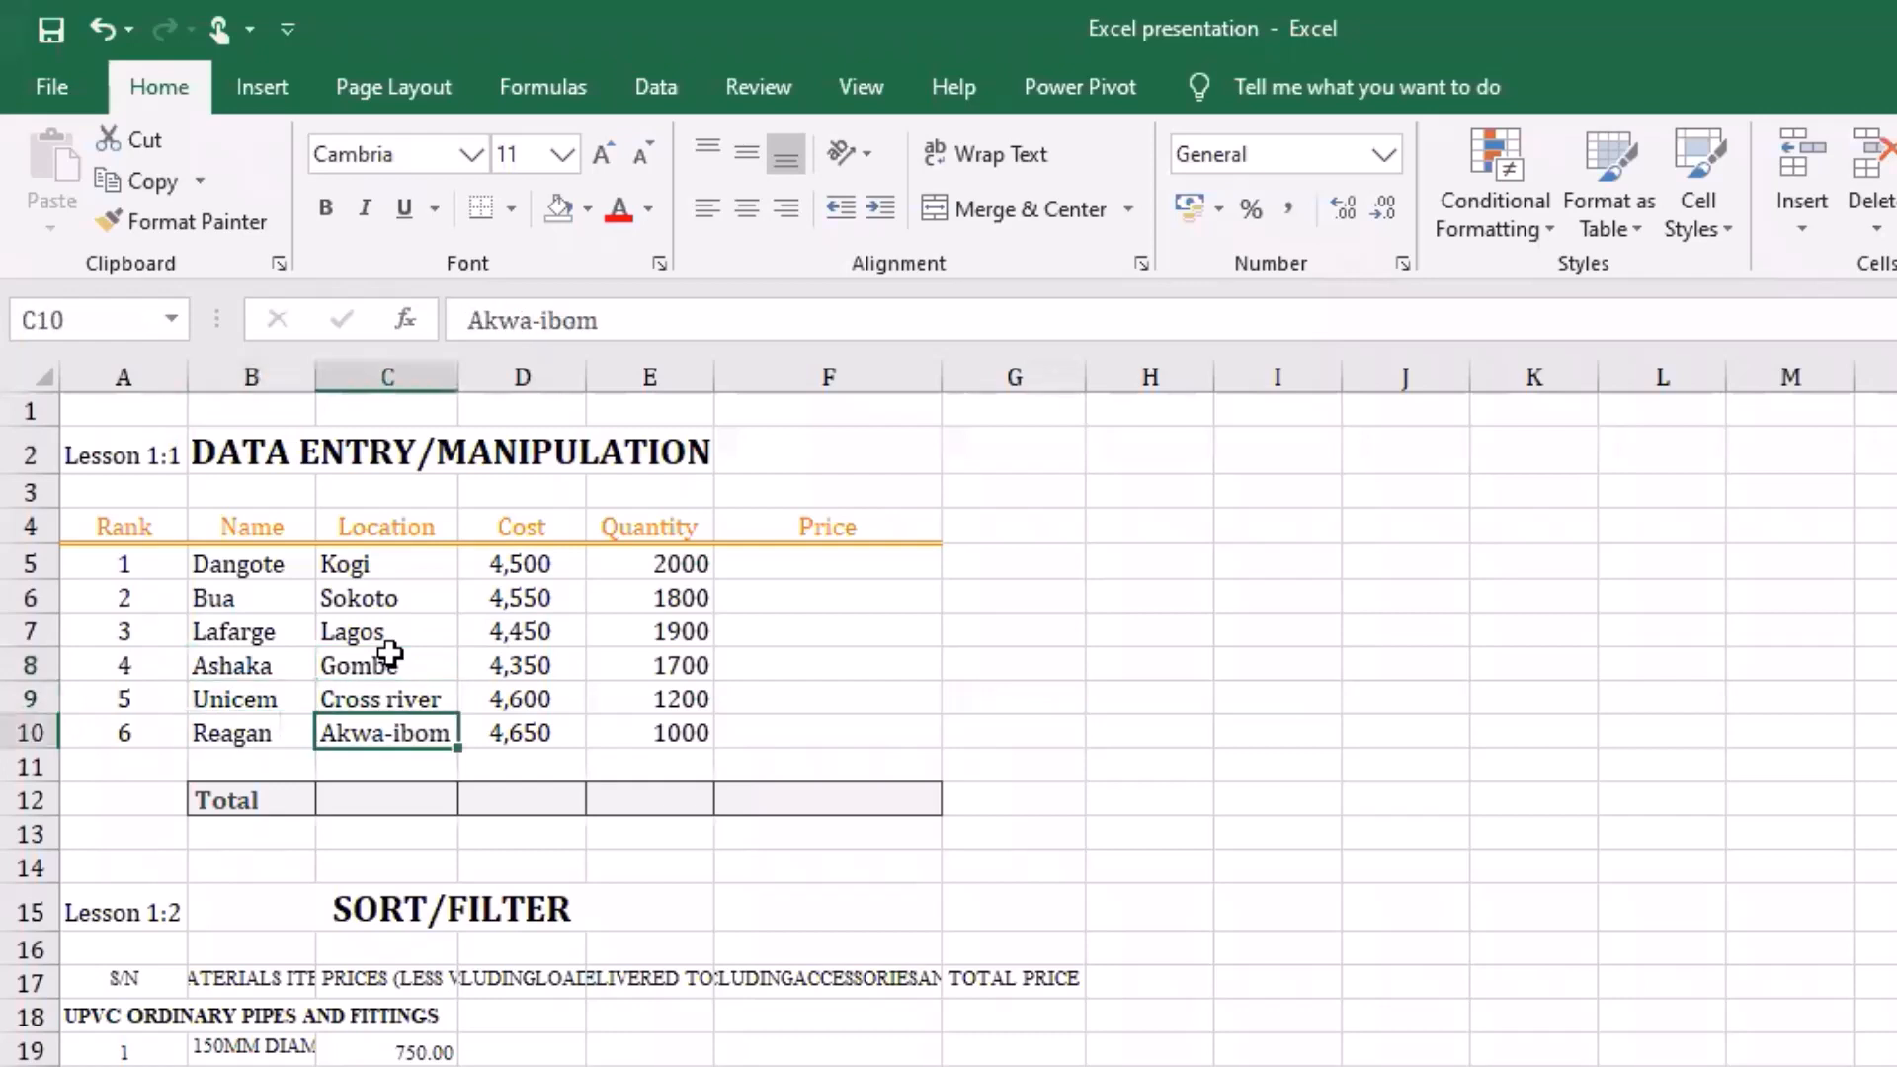
# Step: Review the entries in the Cost column, starting from the first supplier in D5
pyautogui.press('Right')
pyautogui.press('Up')
pyautogui.press('Up')
pyautogui.press('Up')
pyautogui.press('Up')
pyautogui.press('Up')
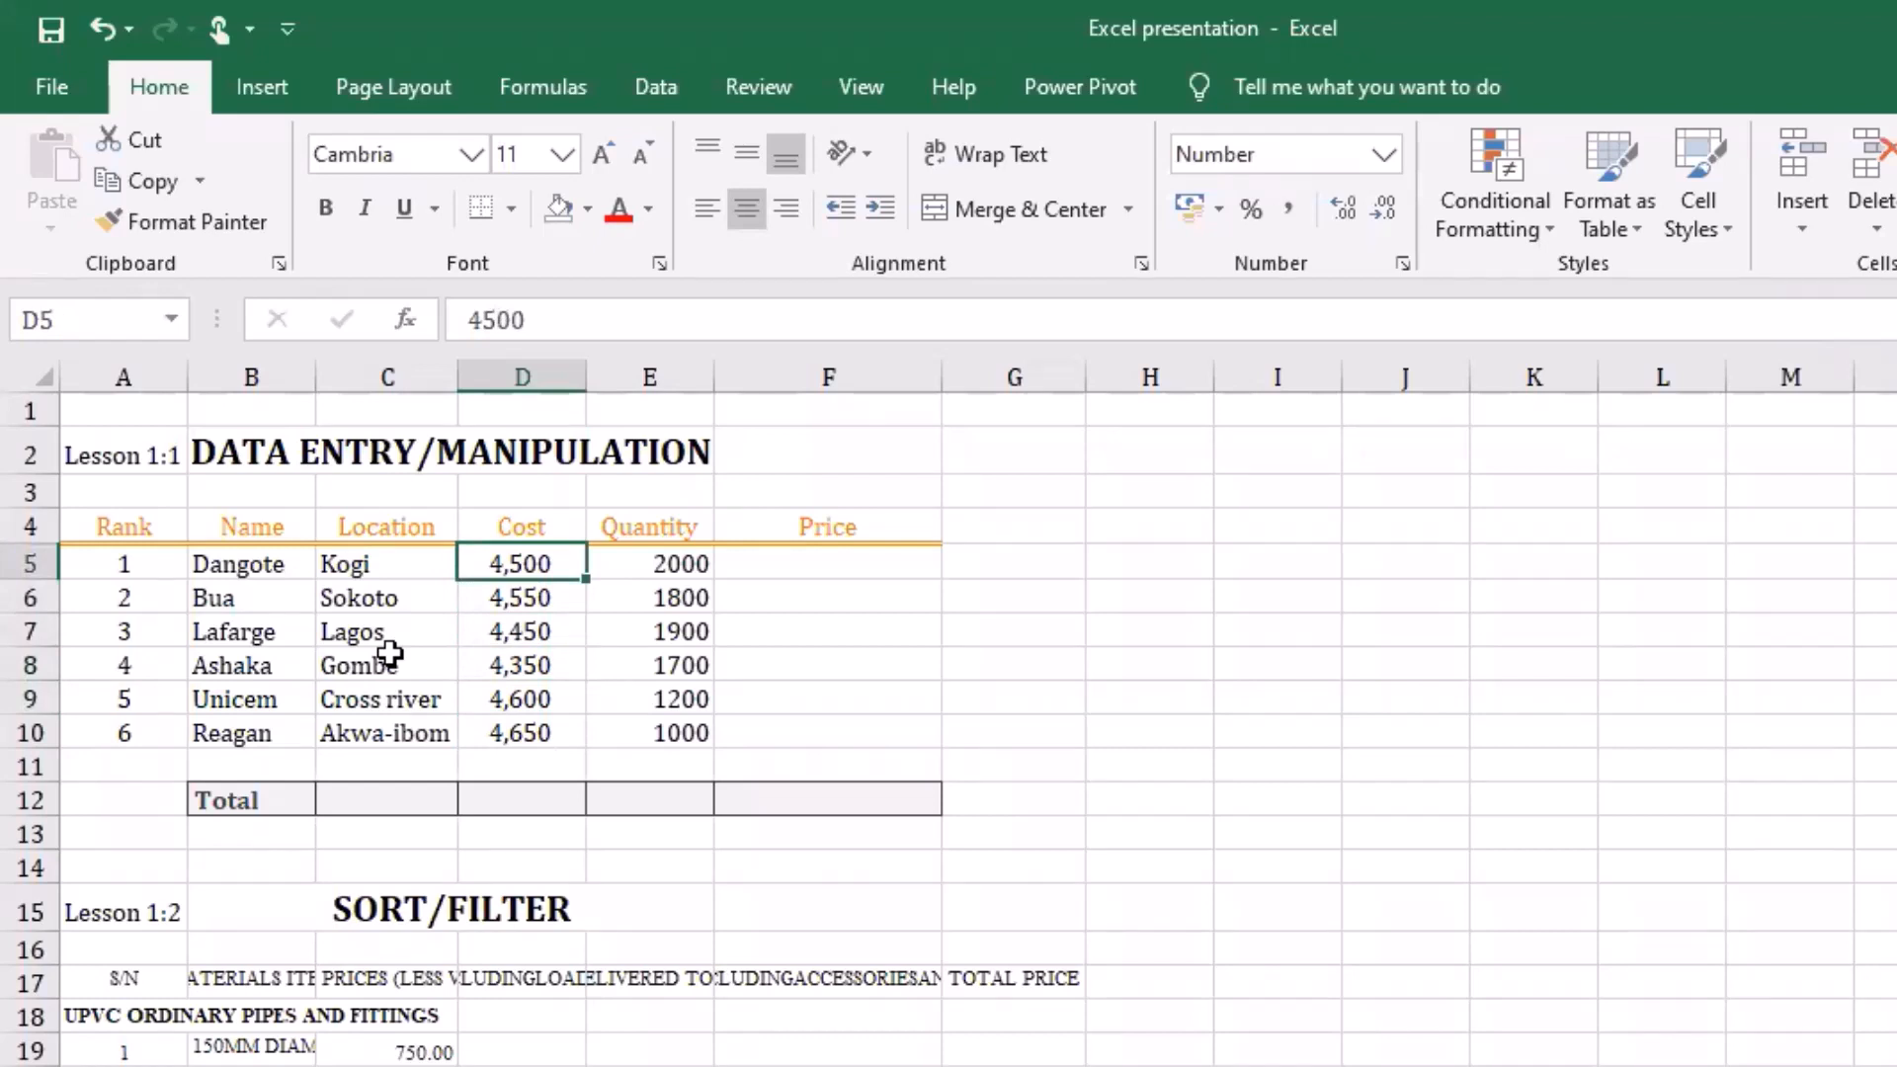
pyautogui.press('Down')
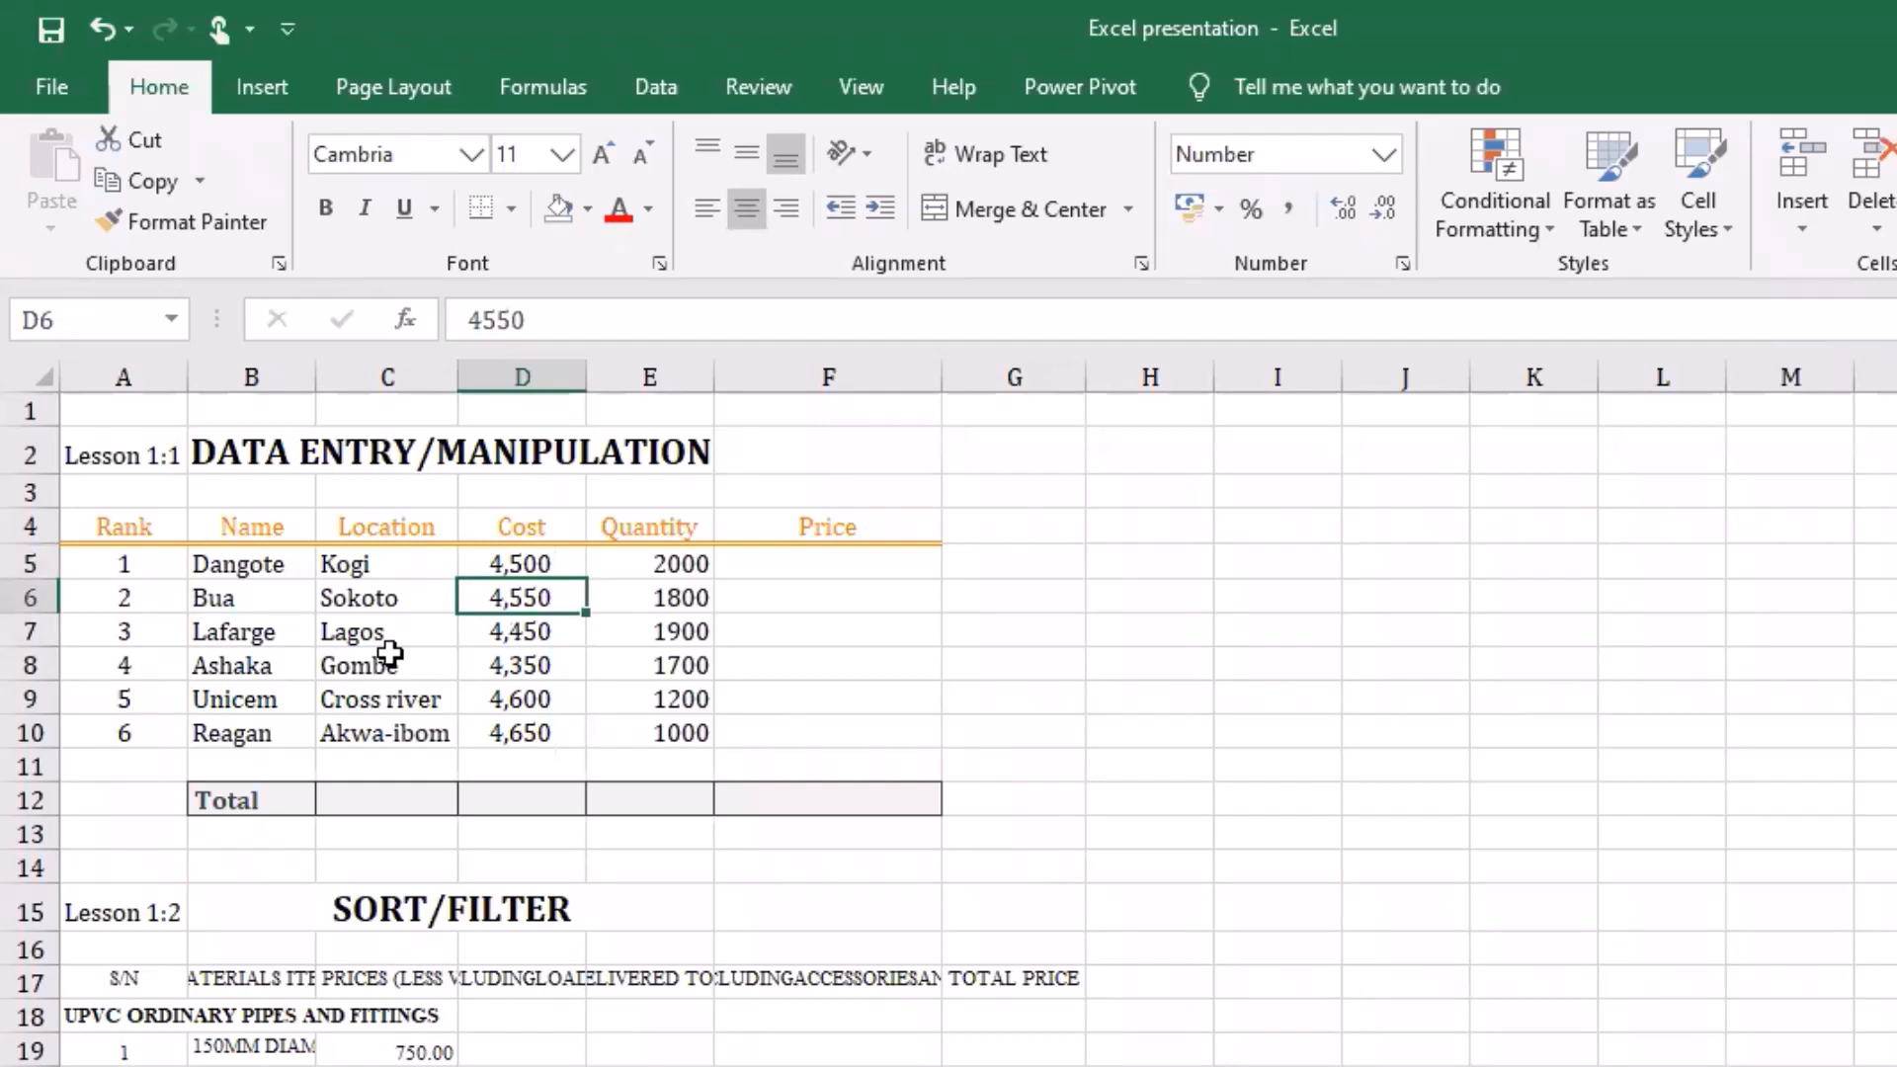
pyautogui.press('Down')
pyautogui.press('Down')
pyautogui.press('Down')
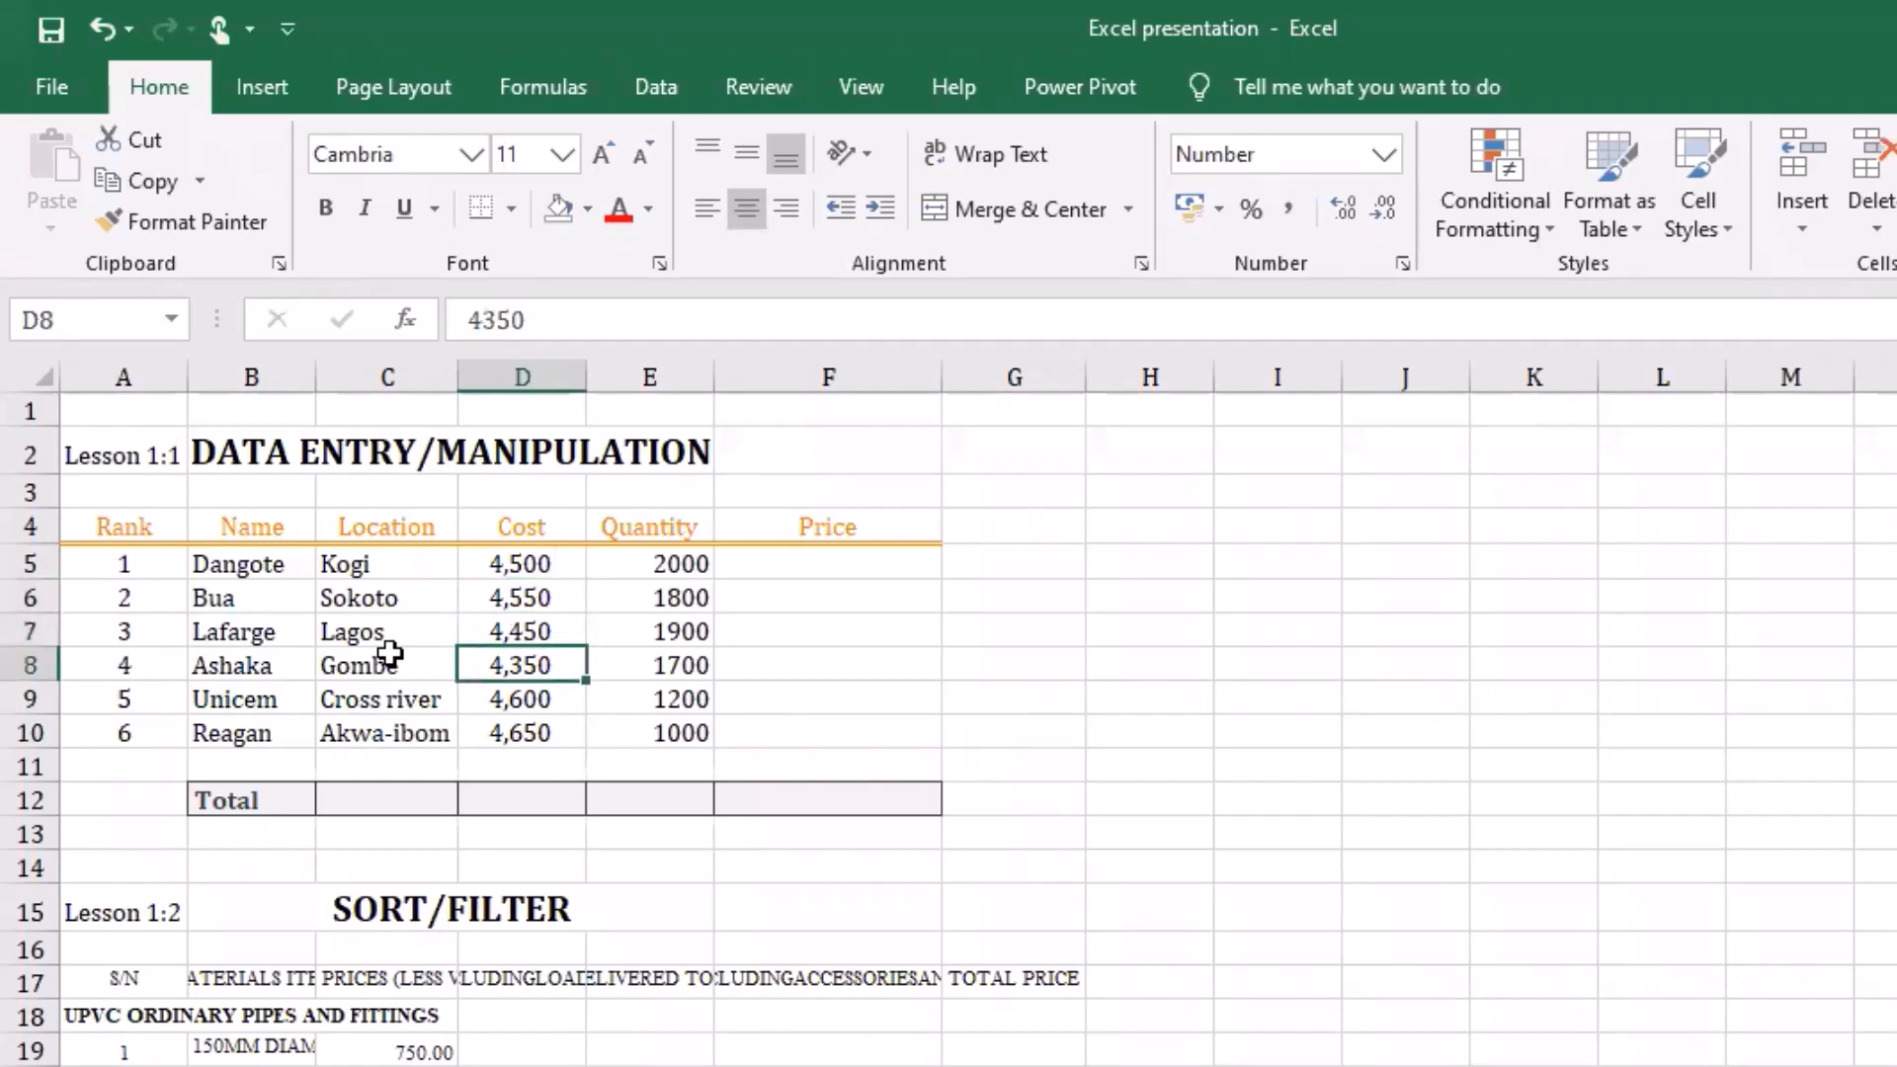
# Step: Review the entries in the Quantity column from E5 down to E8
pyautogui.press('Up')
pyautogui.press('Up')
pyautogui.press('Up')
pyautogui.press('Up')
pyautogui.press('Right')
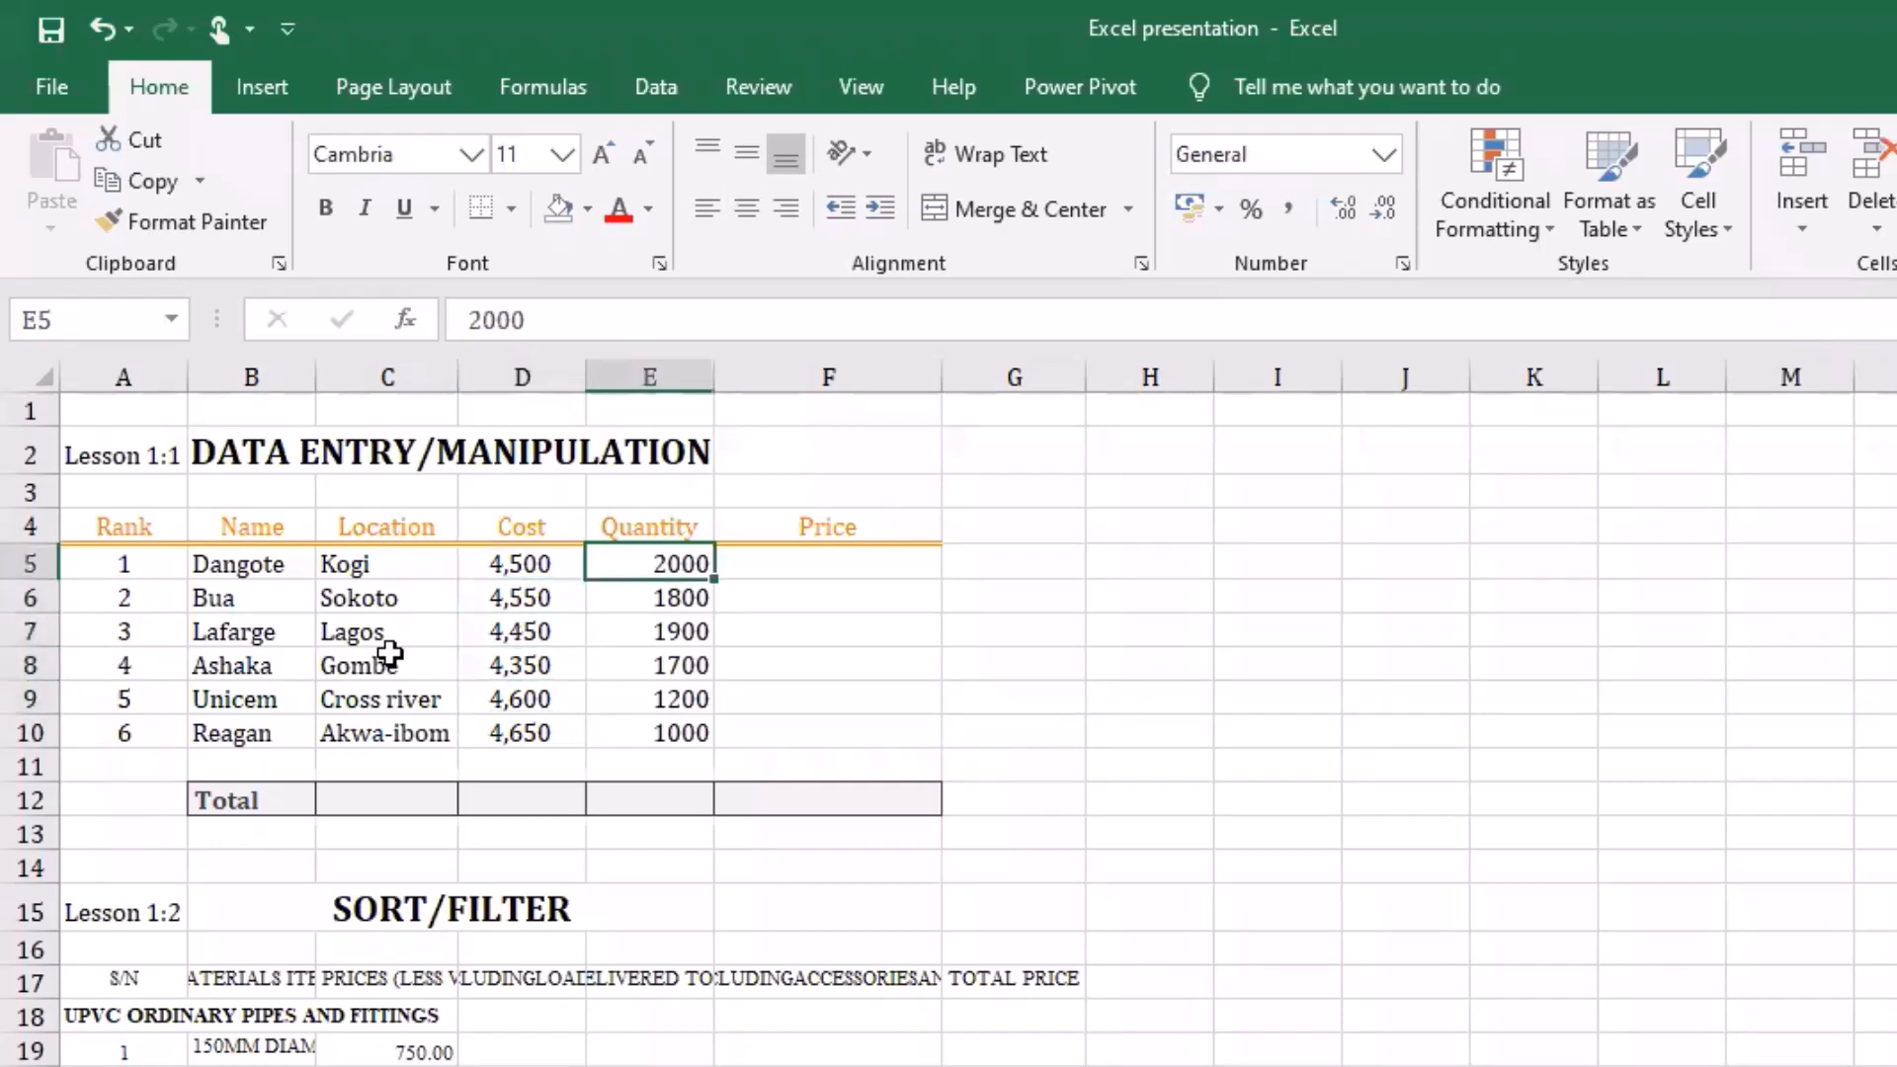
pyautogui.press('Down')
pyautogui.press('Down')
pyautogui.press('Down')
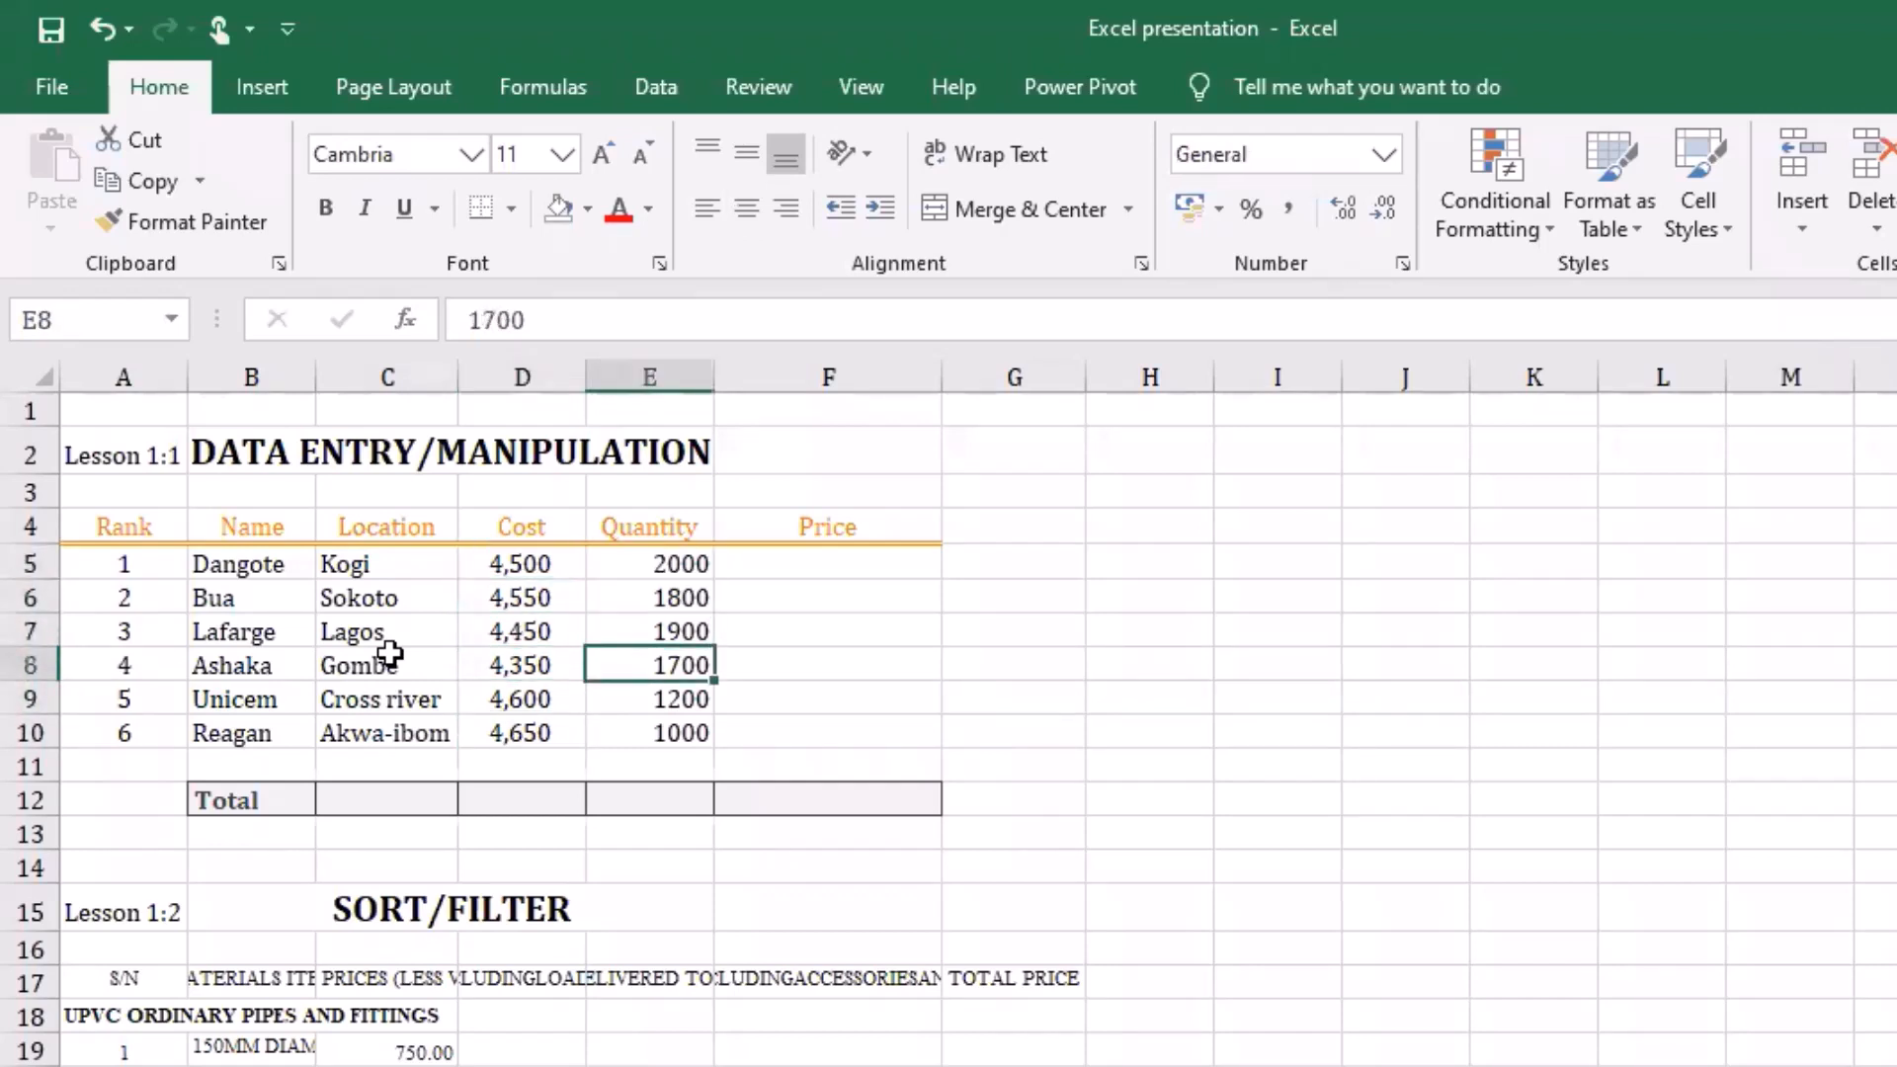
# Step: Review the remaining Quantity entries down to E10 and return to the Dangote row
pyautogui.press('Down')
pyautogui.press('Down')
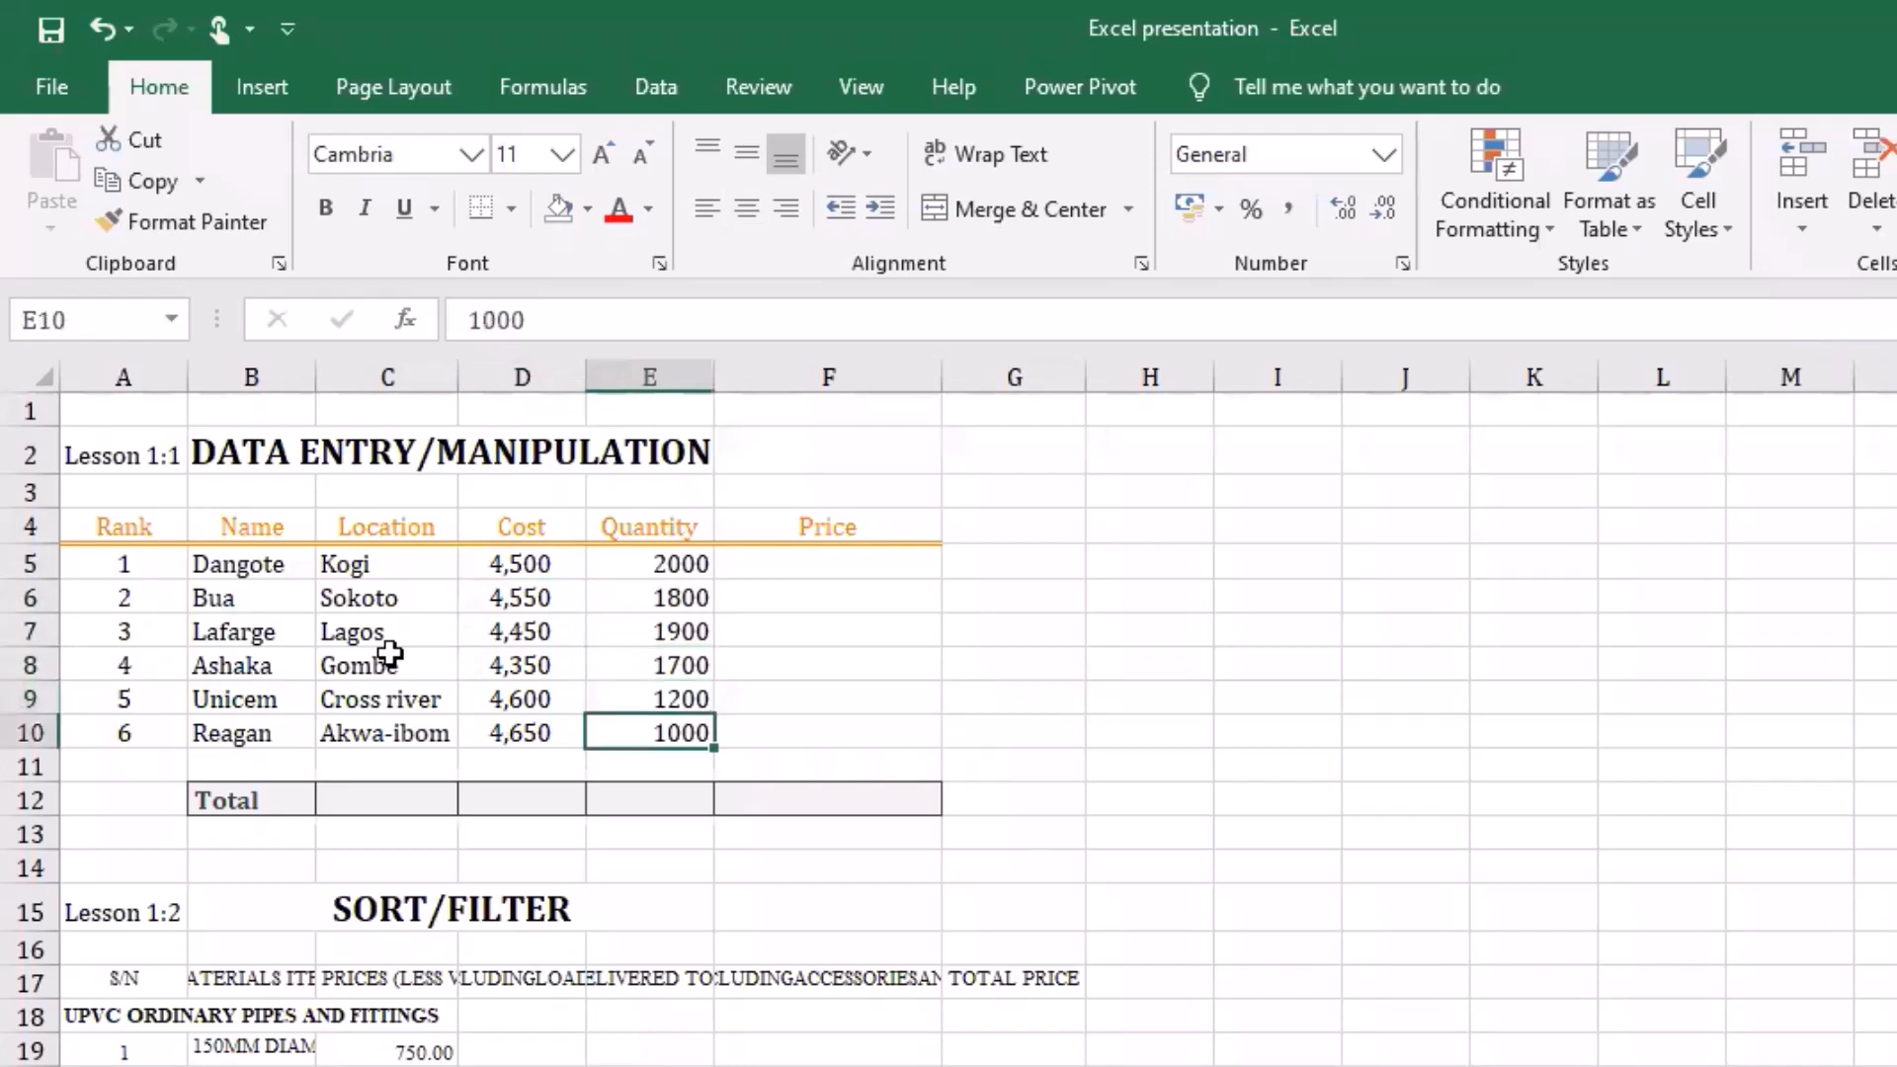
pyautogui.press('Up')
pyautogui.press('Up')
pyautogui.press('Up')
pyautogui.press('Up')
pyautogui.press('Up')
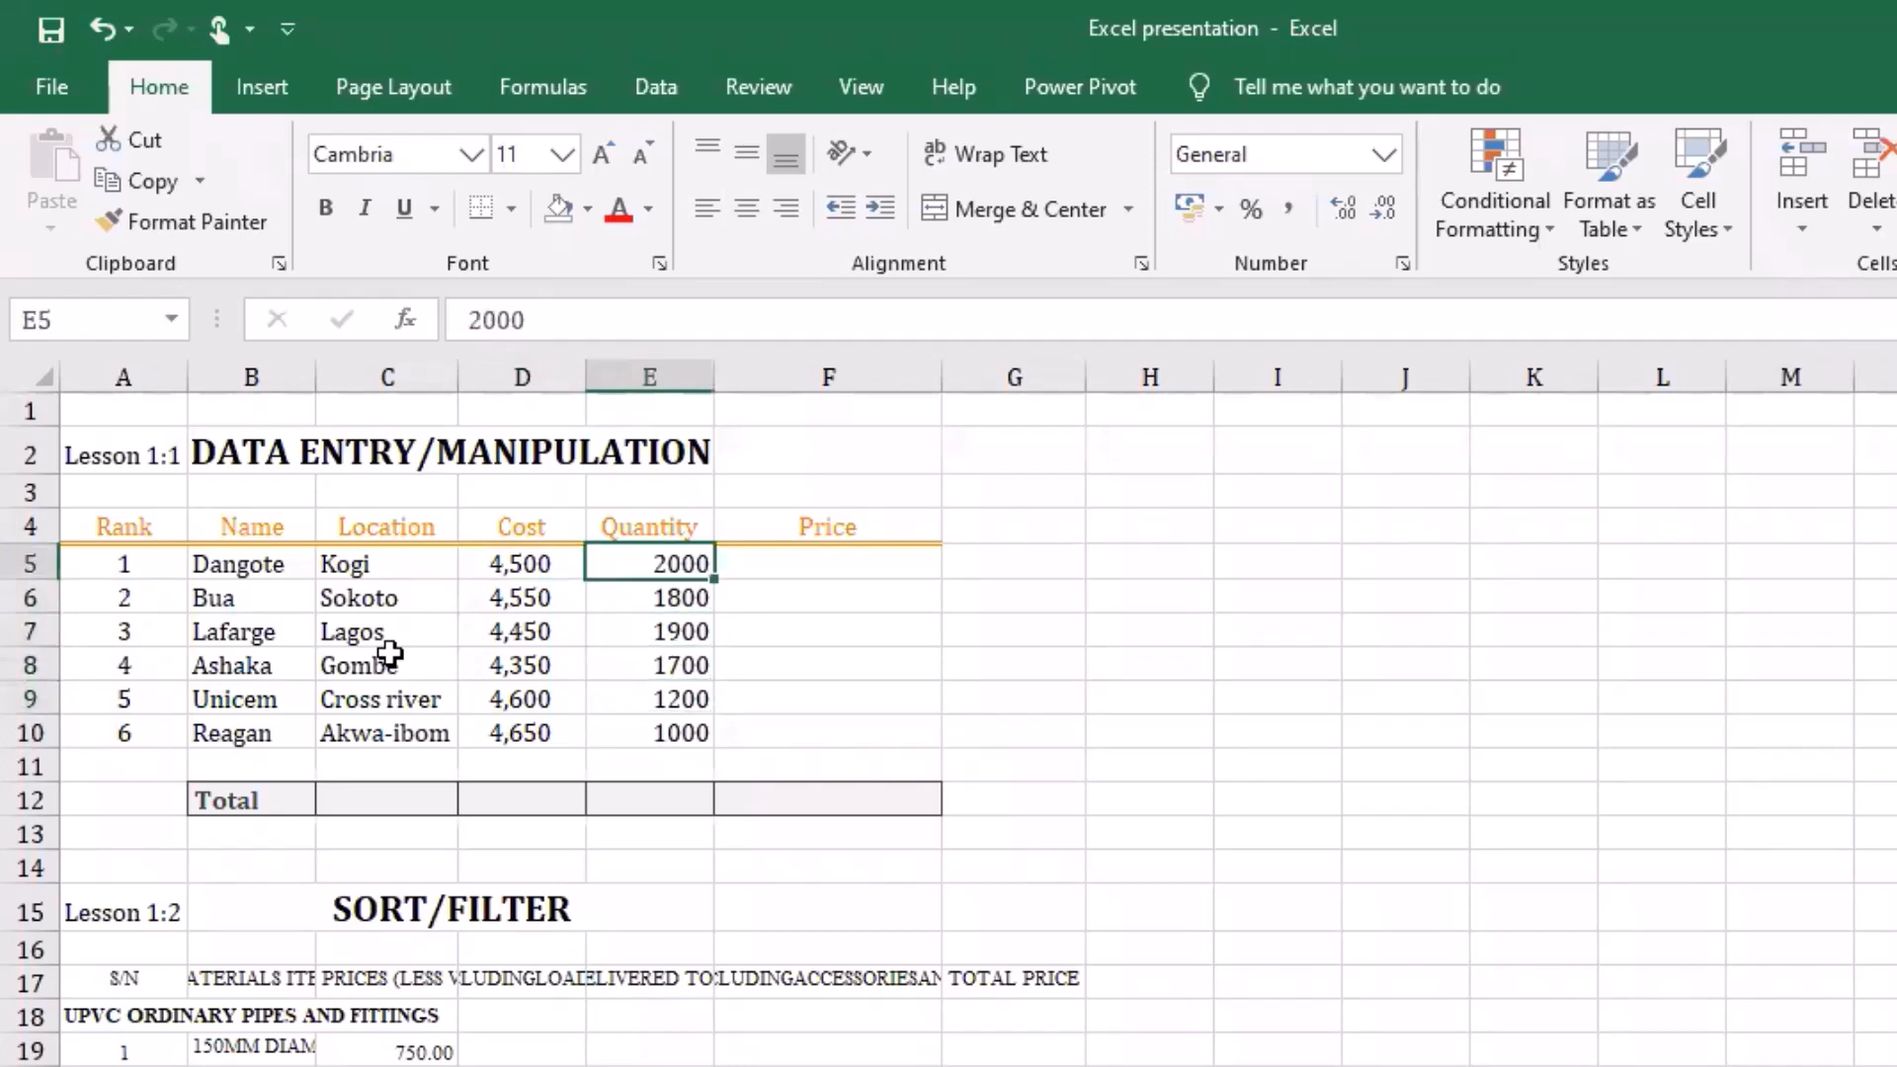
# Step: Examine the cost in D5 and the quantity in E5 that make up the Dangote price
pyautogui.press('Right')
pyautogui.press('Left')
pyautogui.press('Right')
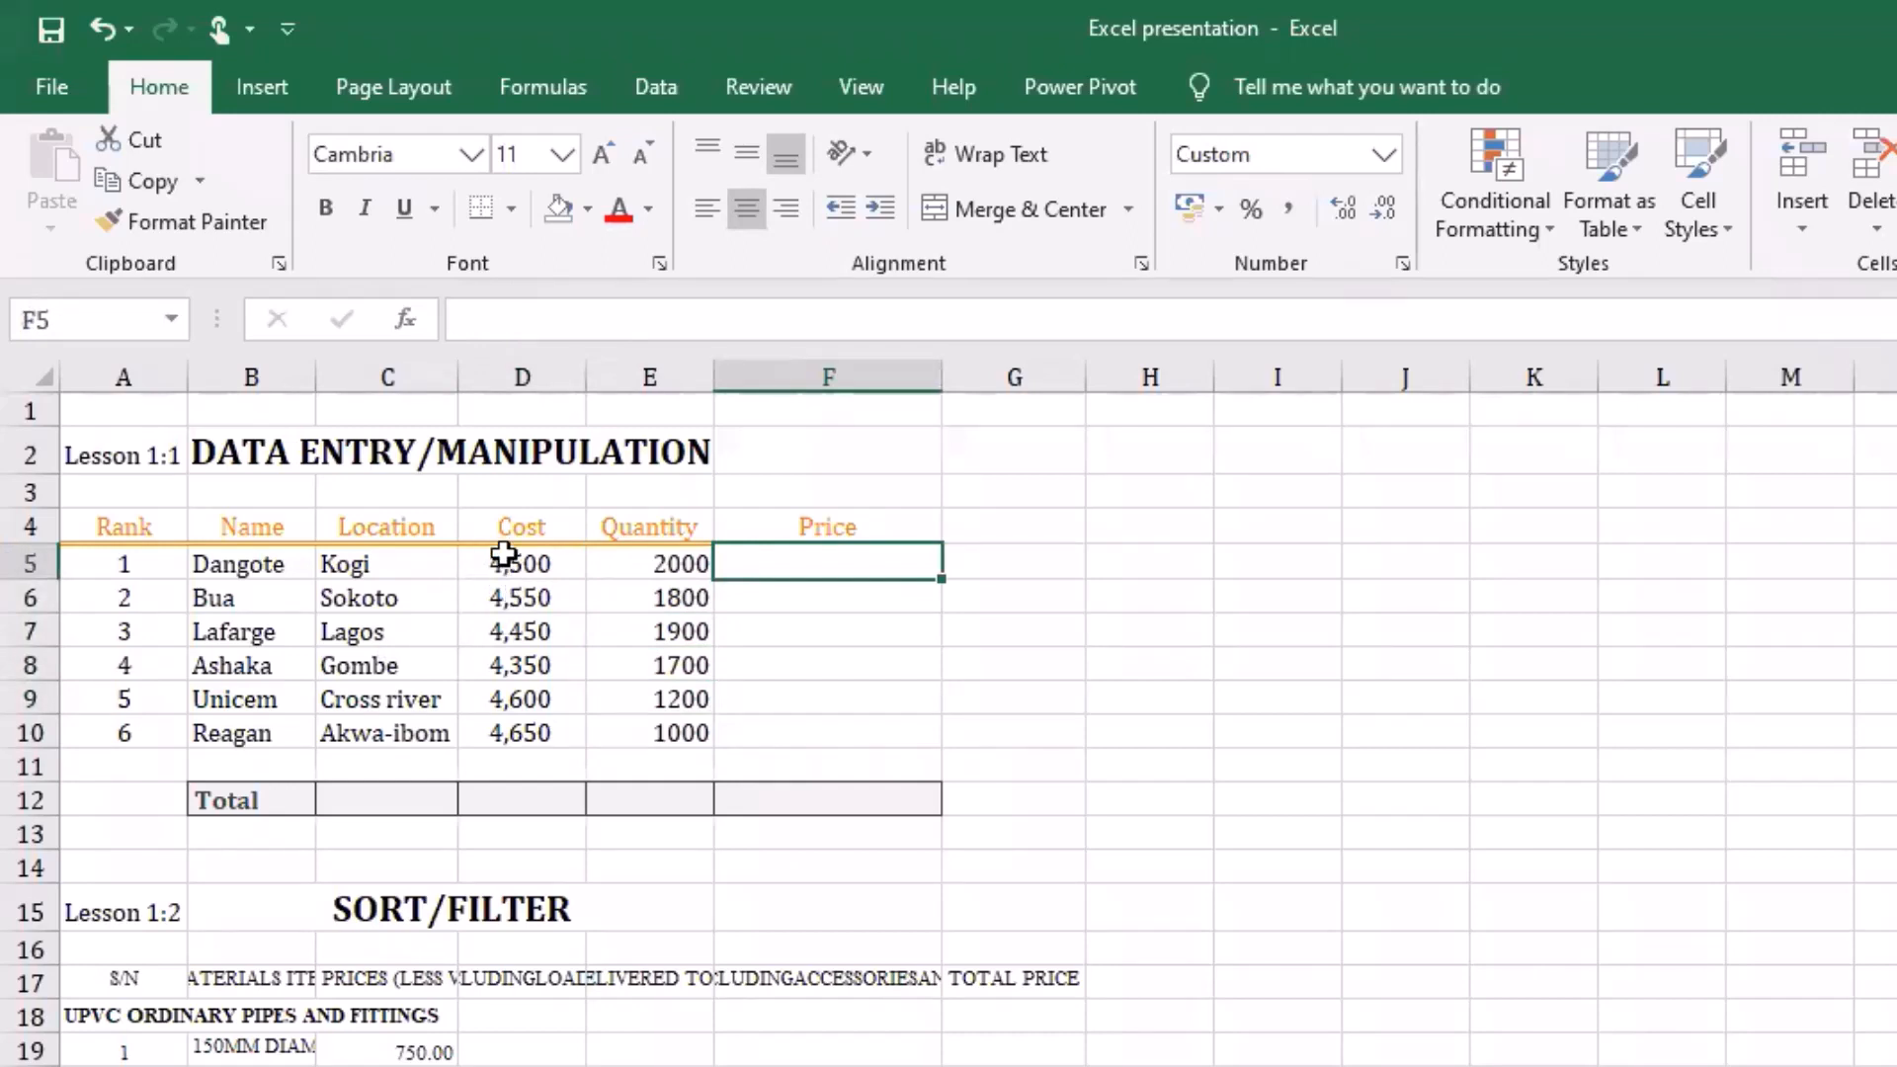
pyautogui.click(504, 554)
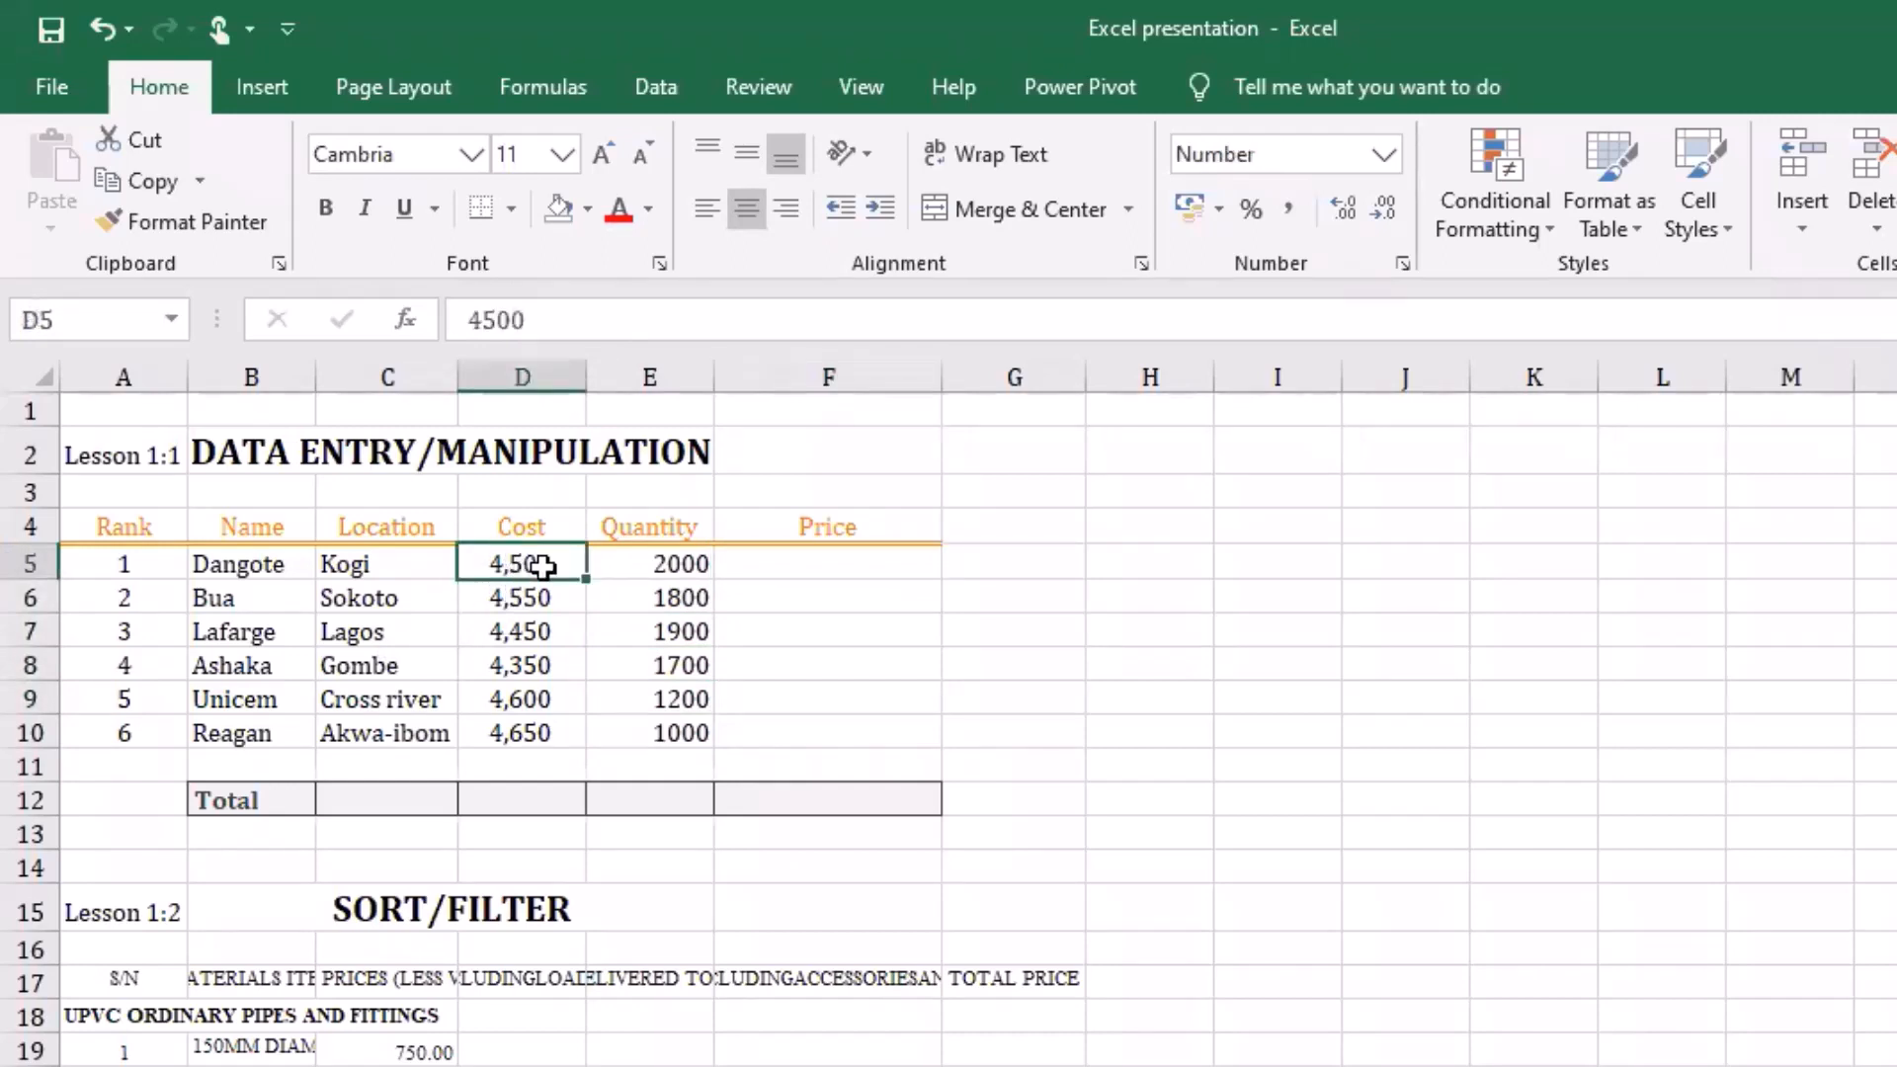
pyautogui.click(660, 563)
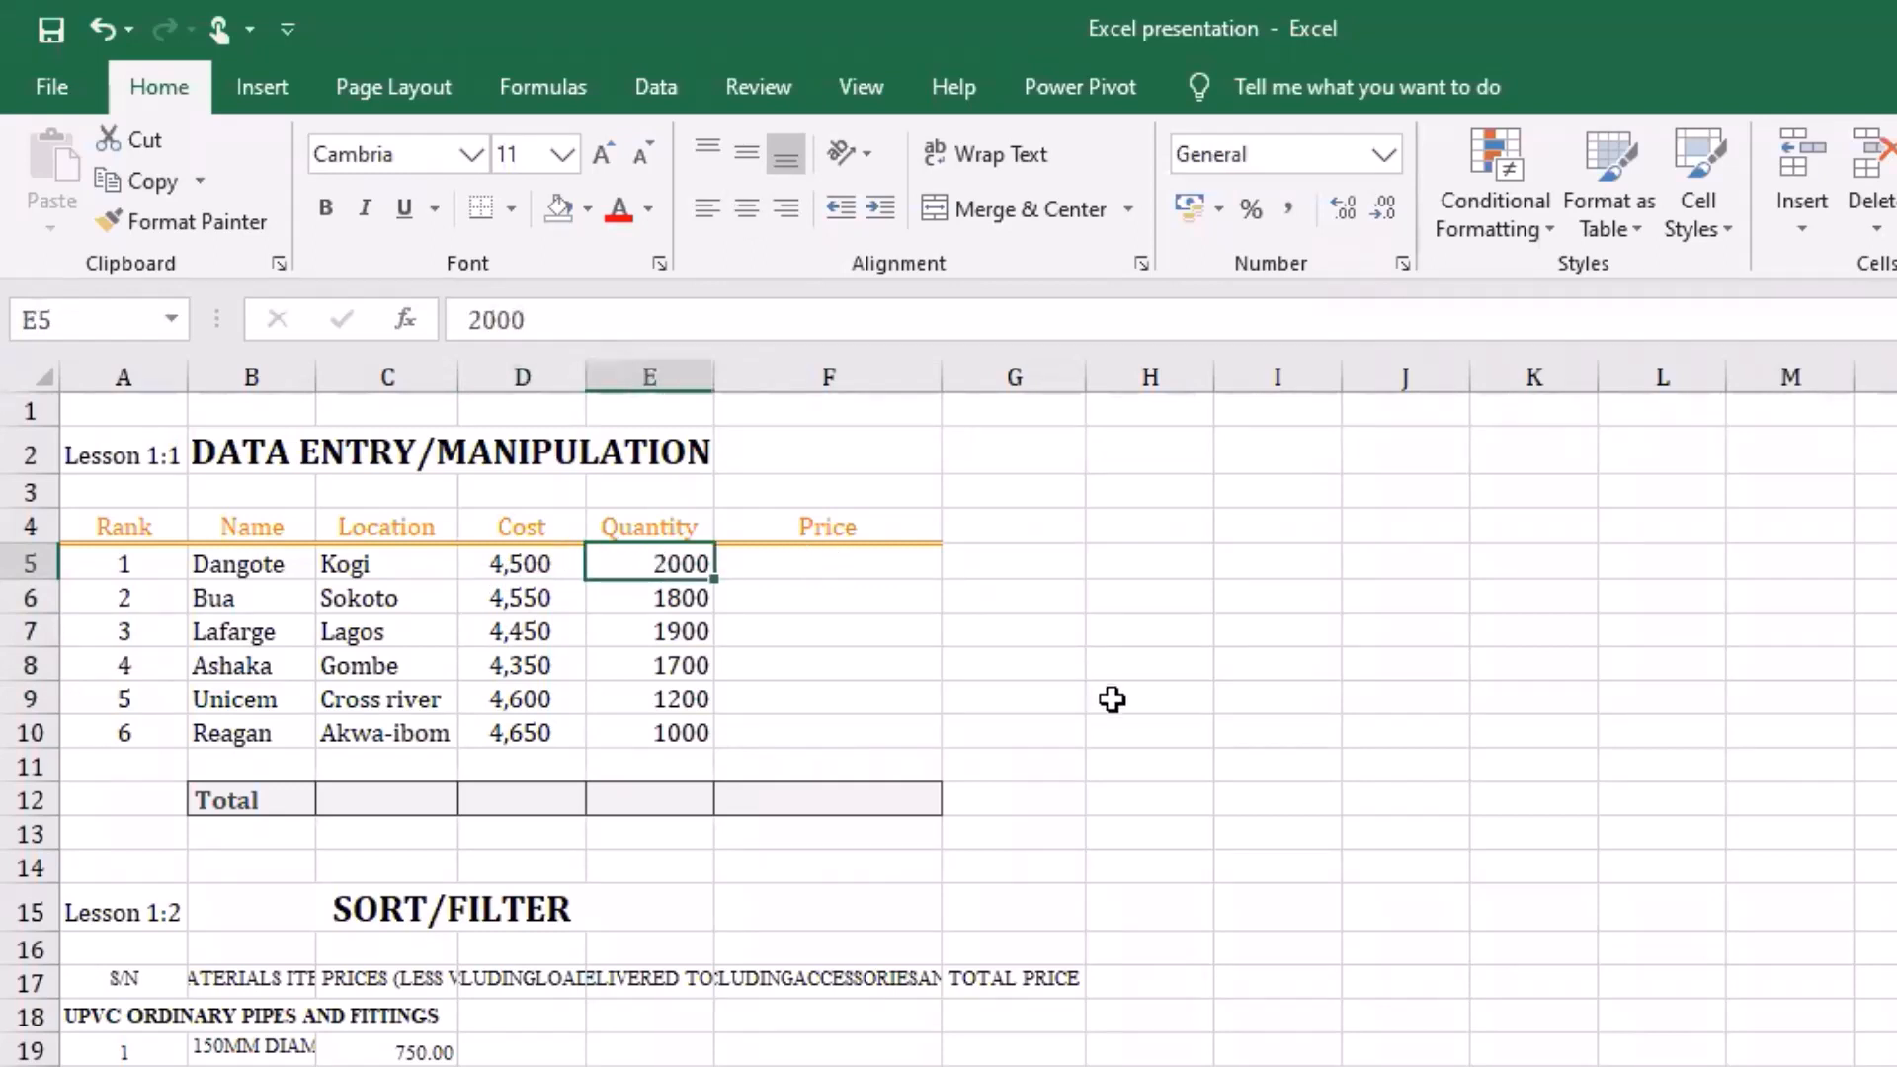
# Step: Enter the formula =D5*E5 in F5 to calculate the Dangote price, and check the formula
pyautogui.press('Right')
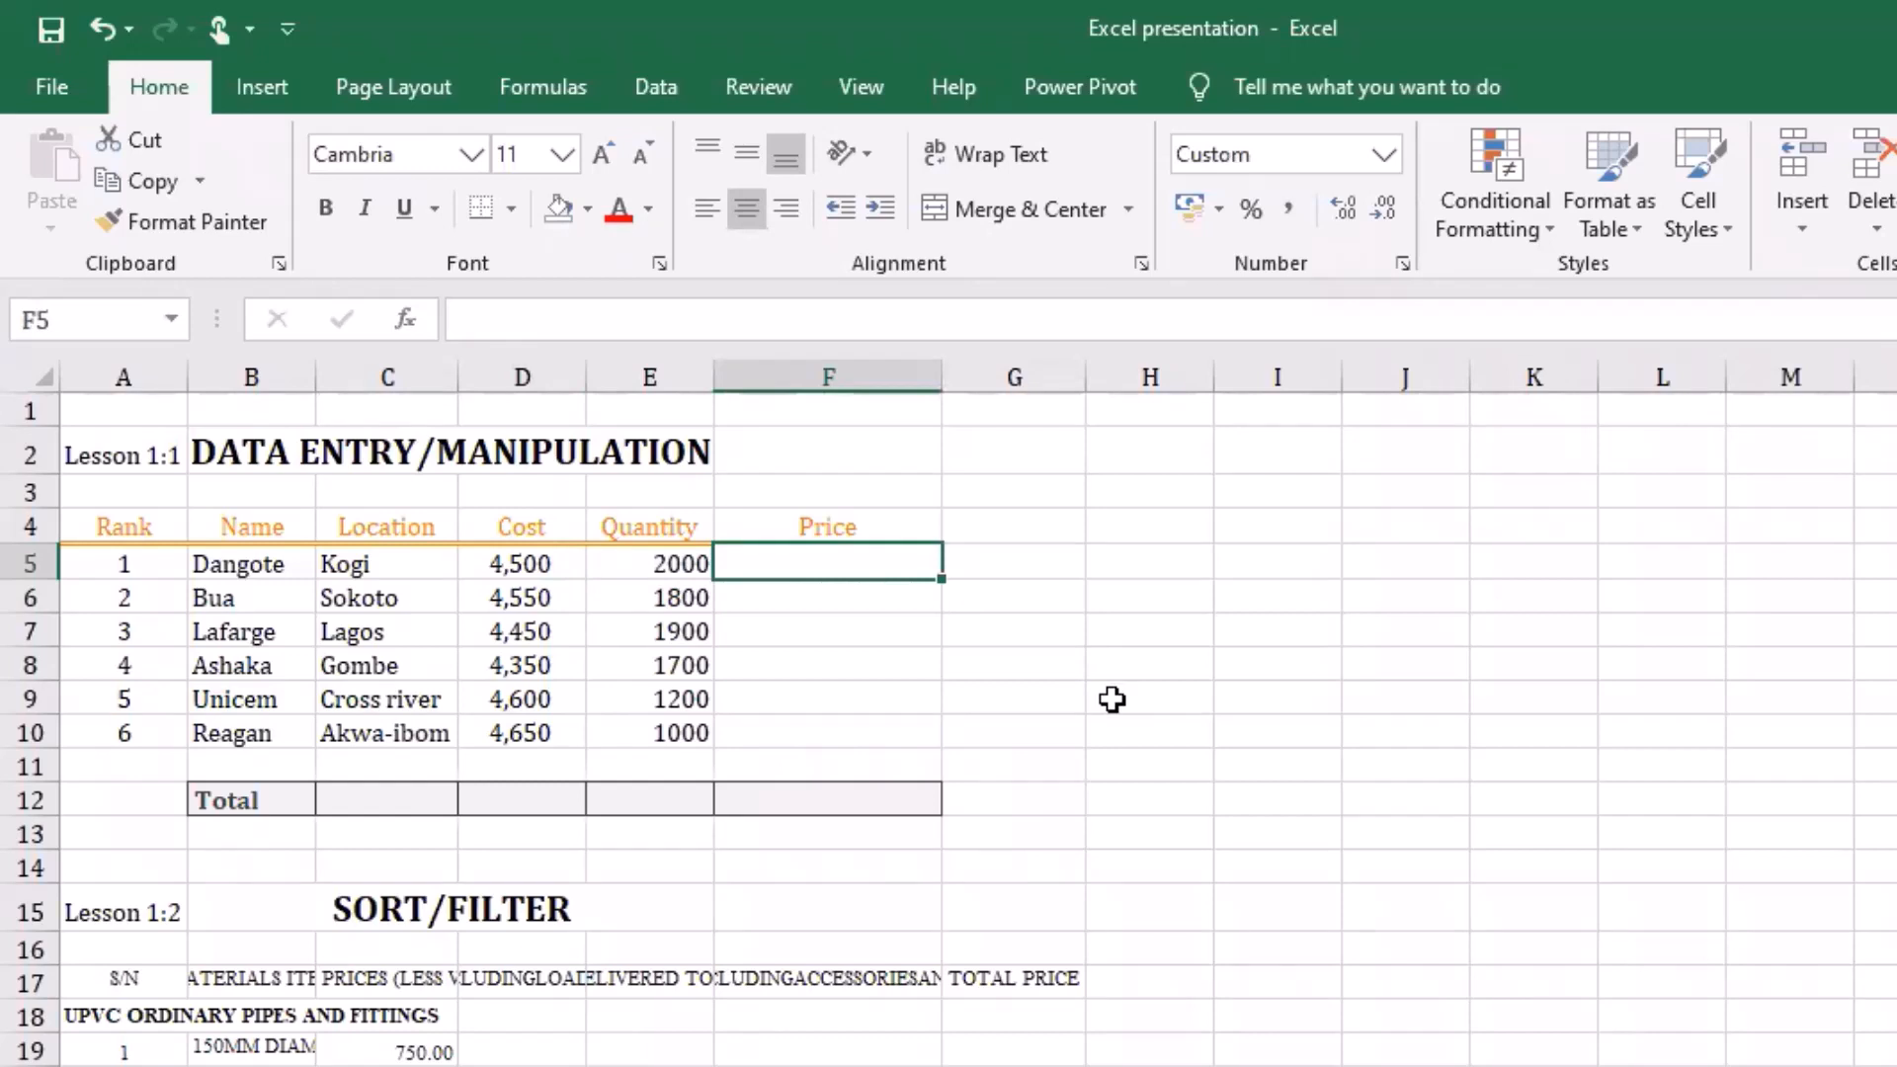
pyautogui.write('==')
pyautogui.press('BackSpace')
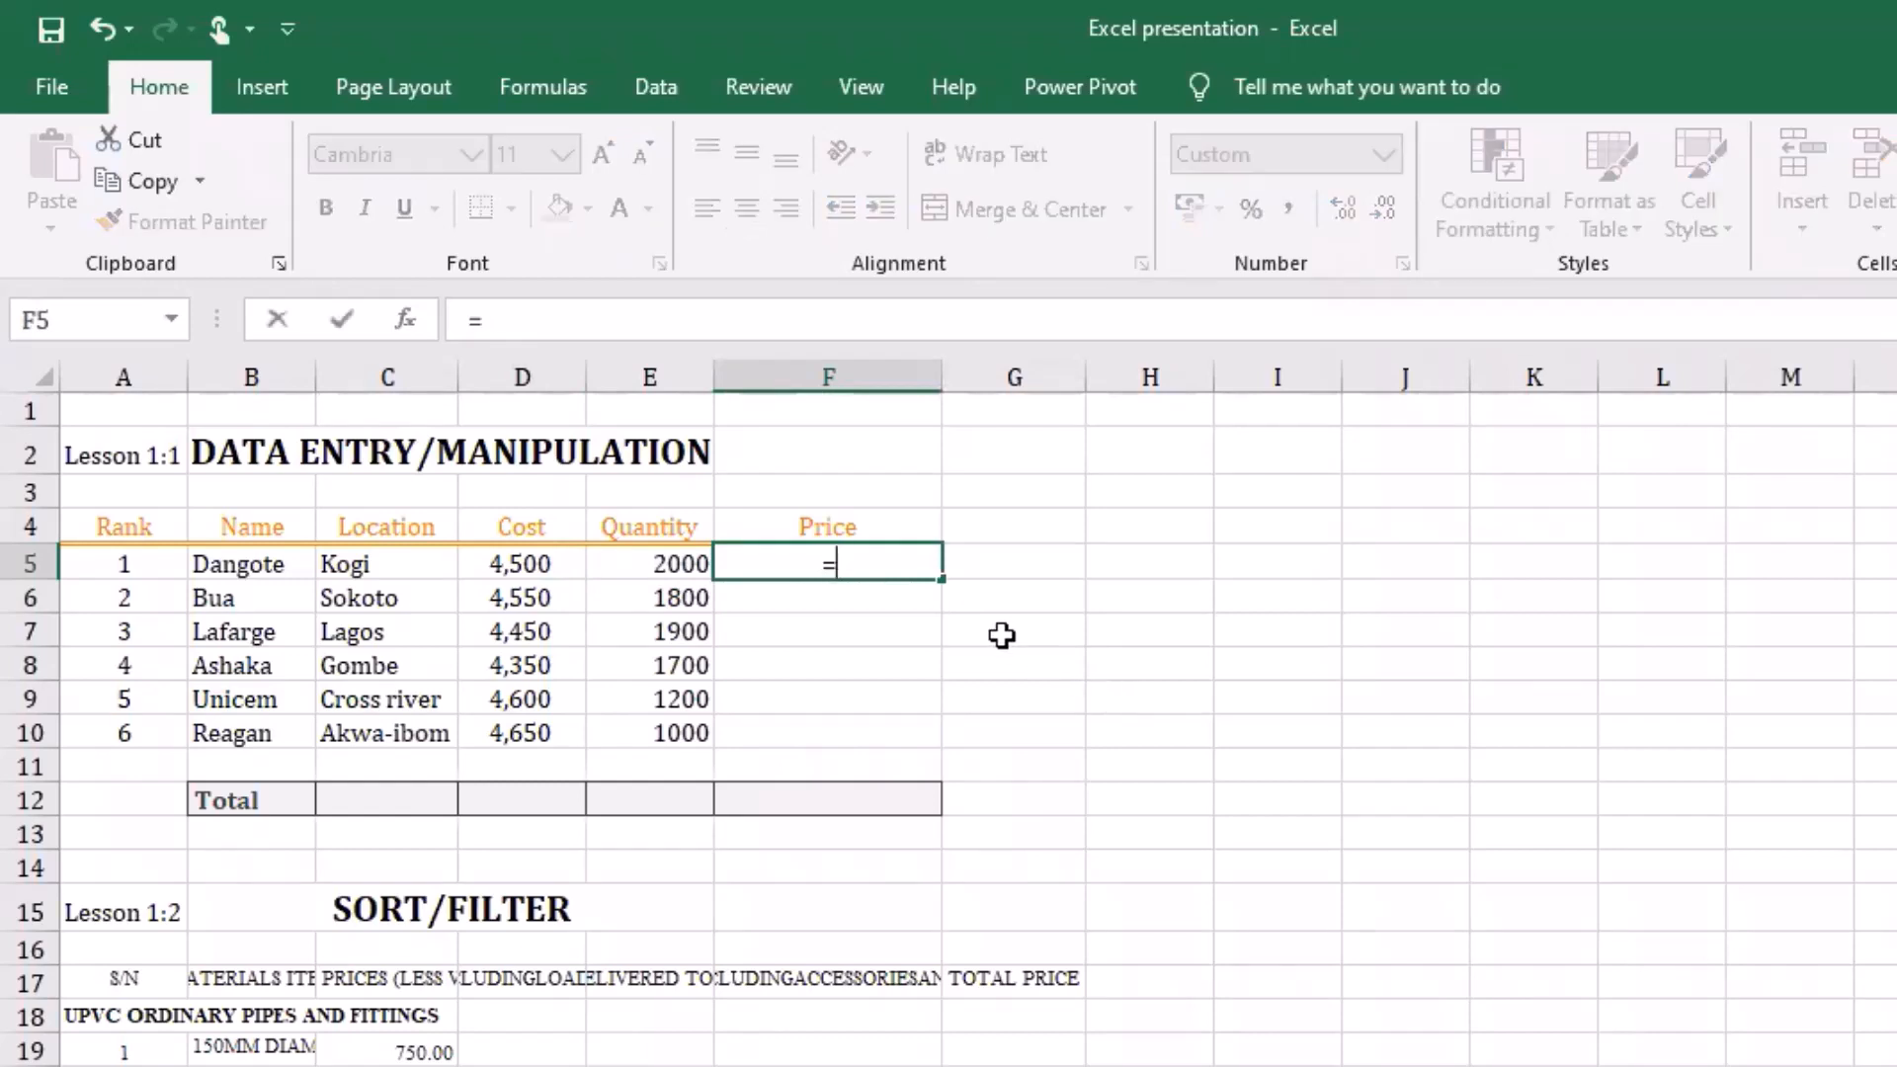
pyautogui.click(517, 566)
pyautogui.write('*')
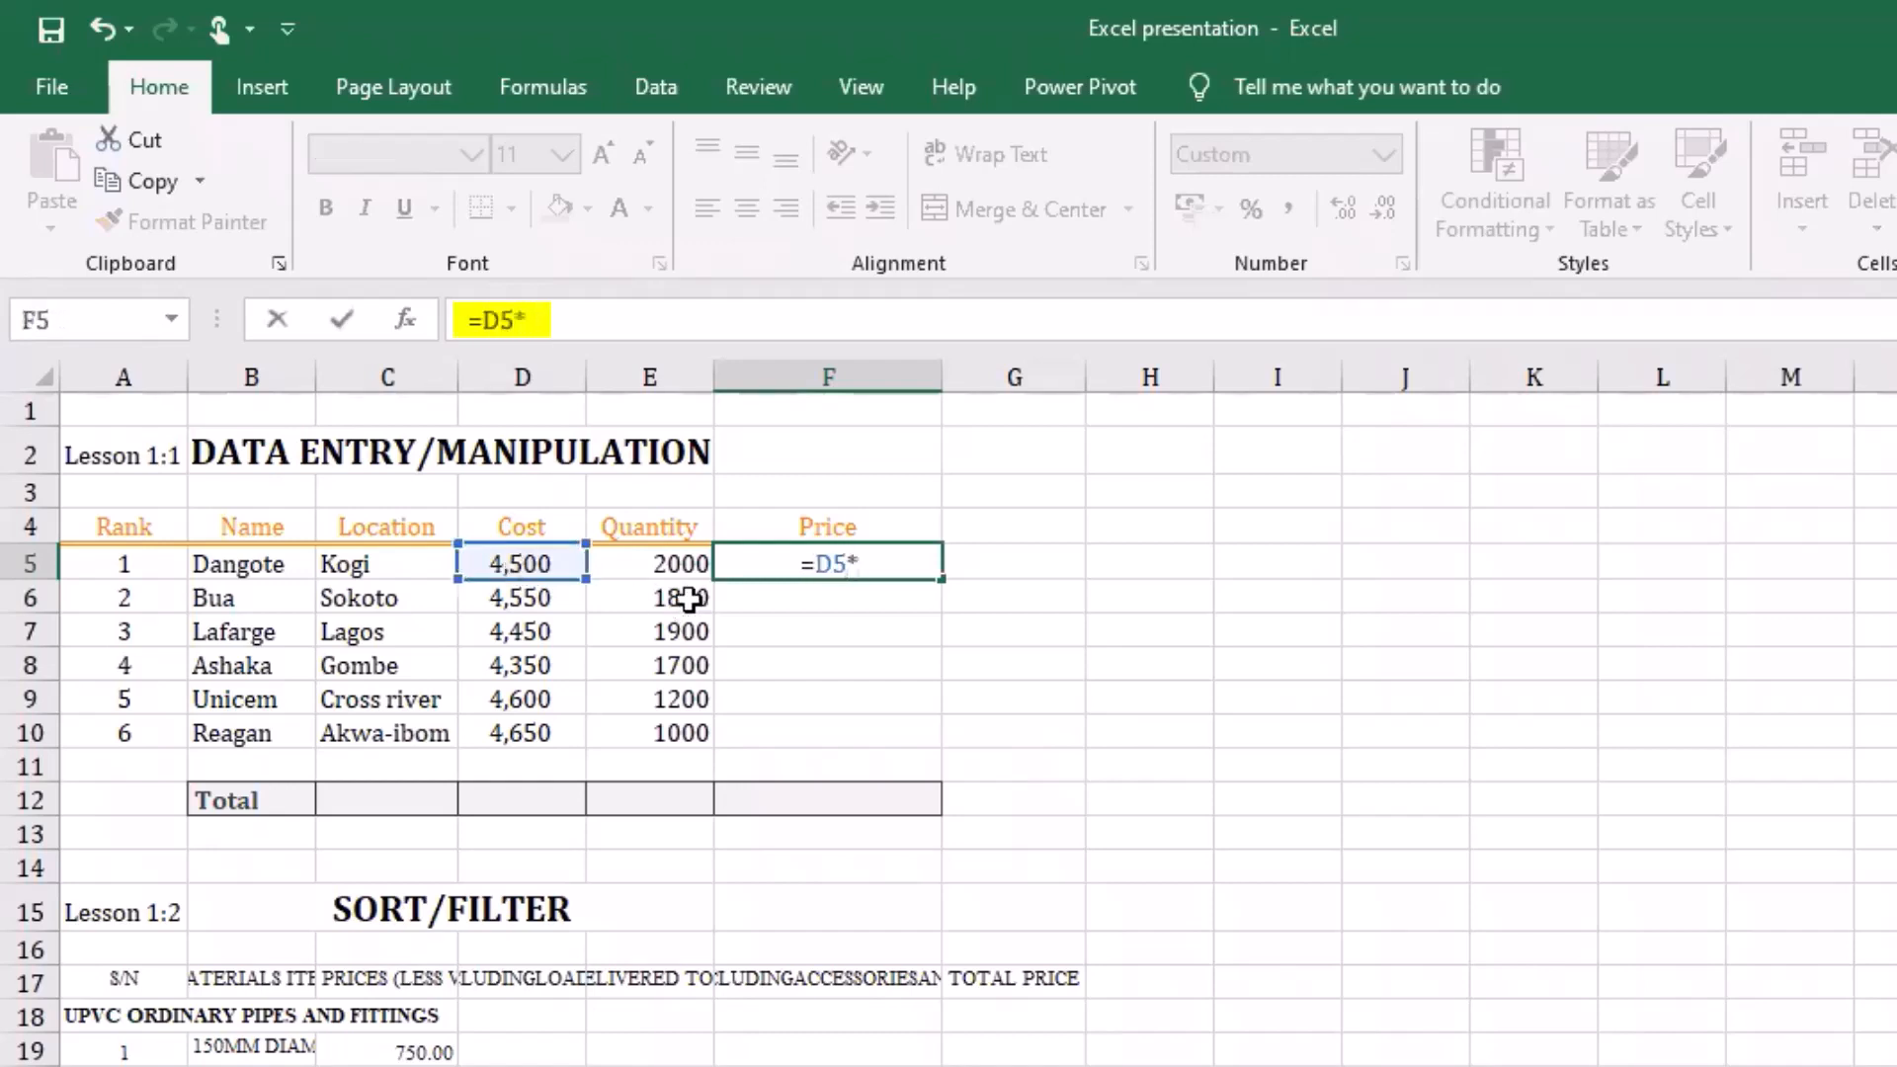
pyautogui.click(643, 551)
pyautogui.press('Return')
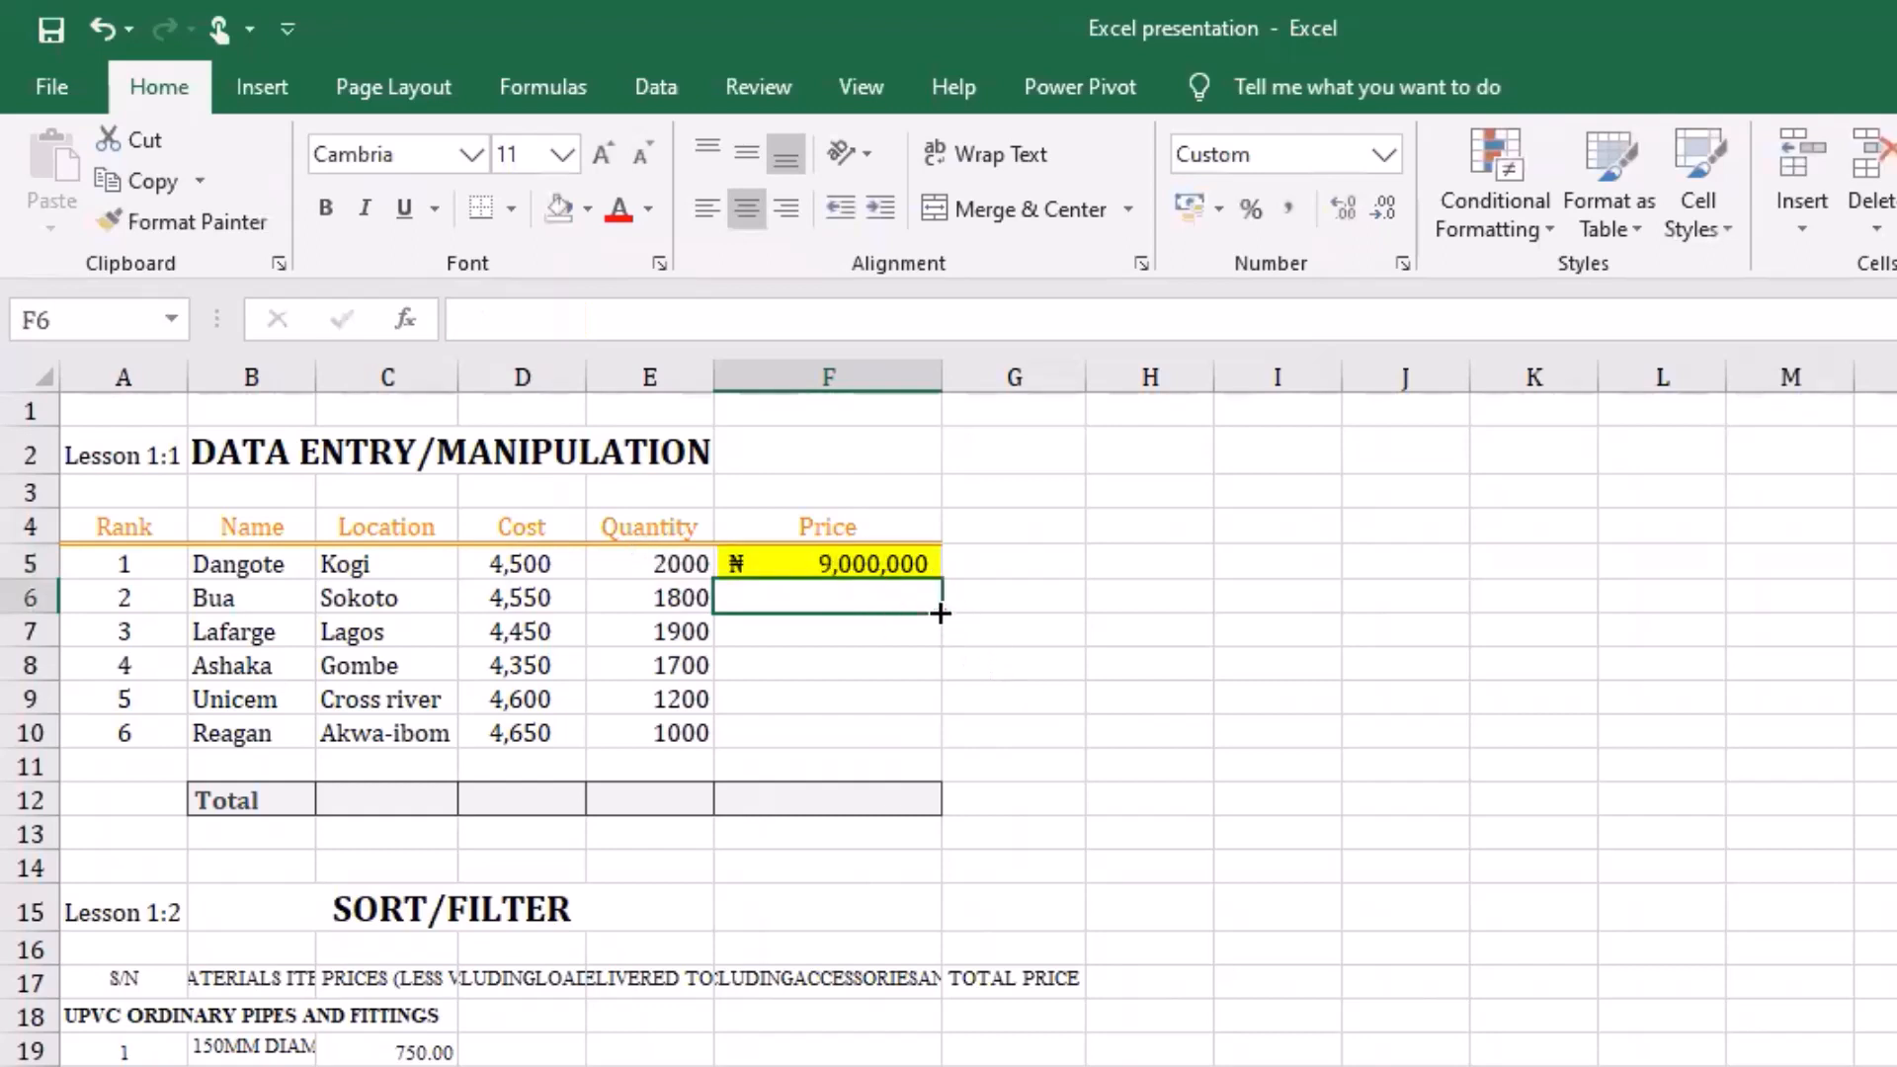
pyautogui.click(885, 565)
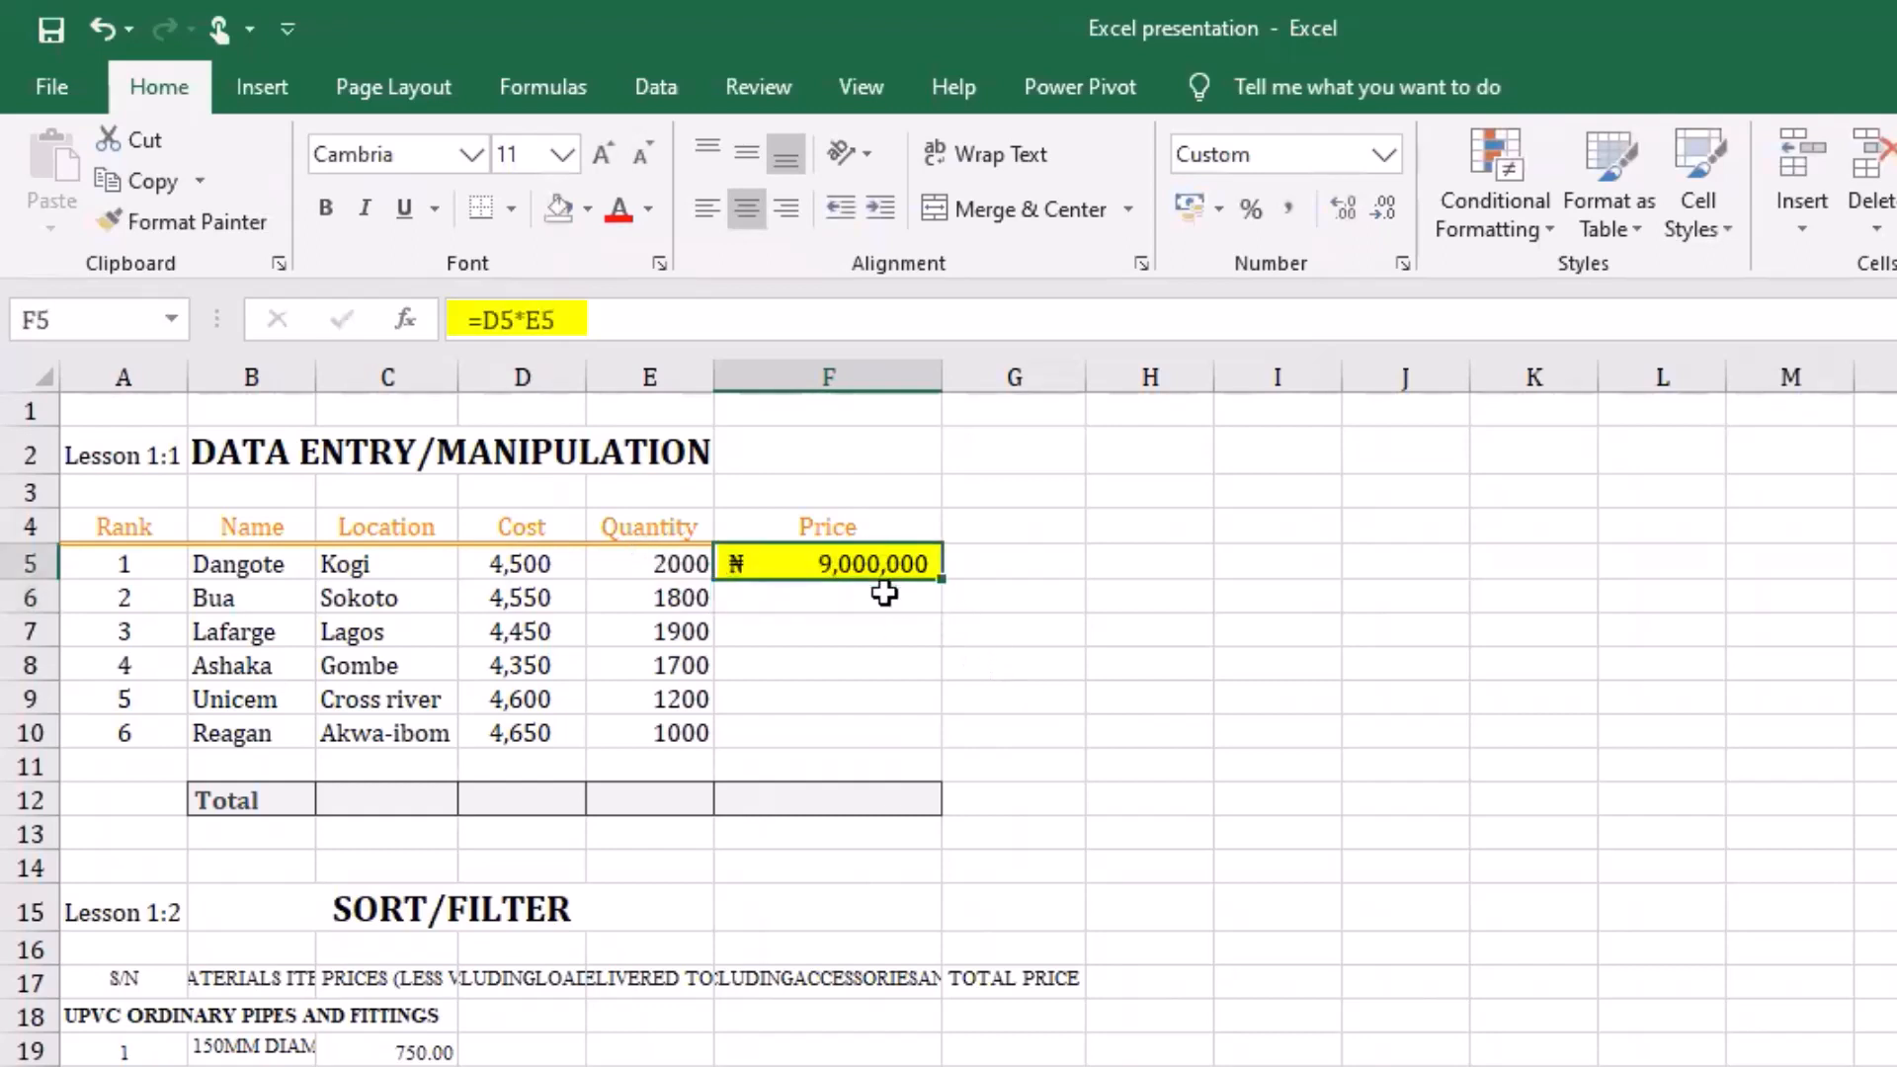
# Step: Calculate the Bua price in F6 with the formula =D6*E6
pyautogui.click(881, 587)
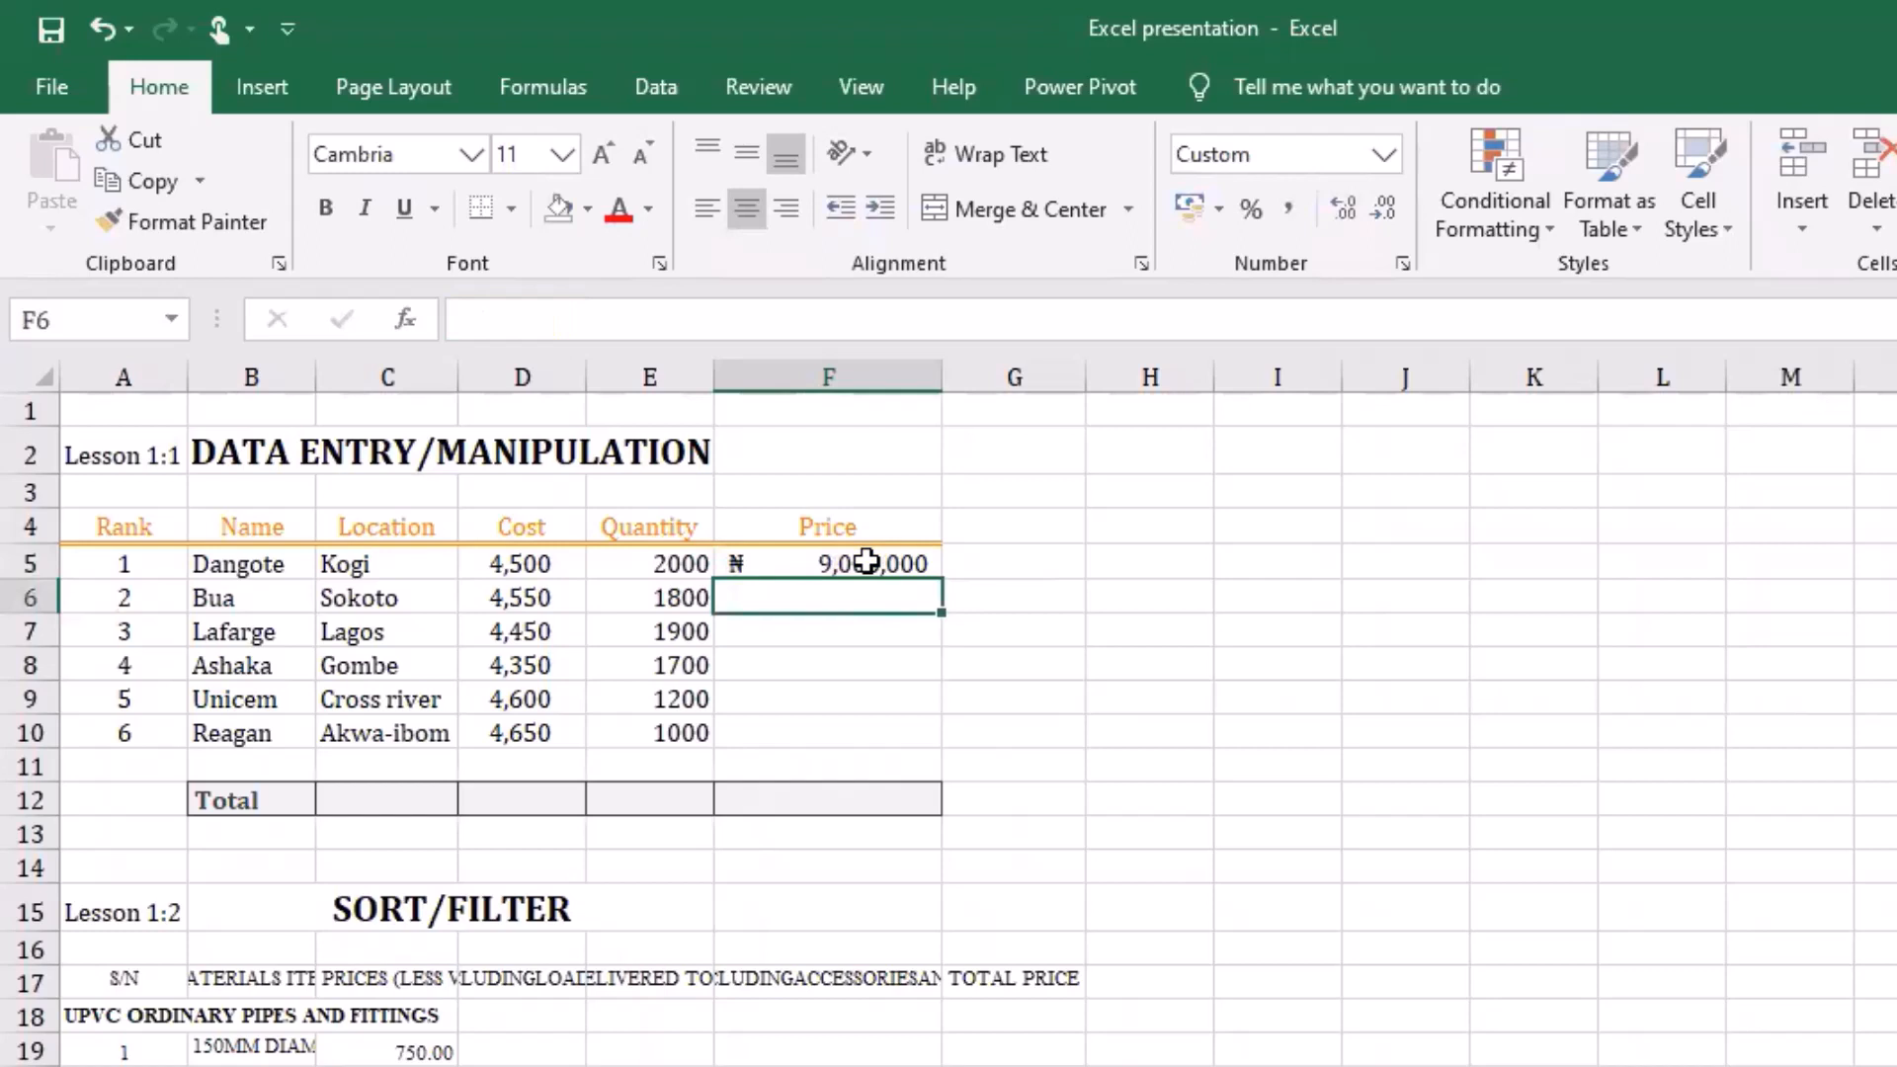
pyautogui.write('=')
pyautogui.click(560, 593)
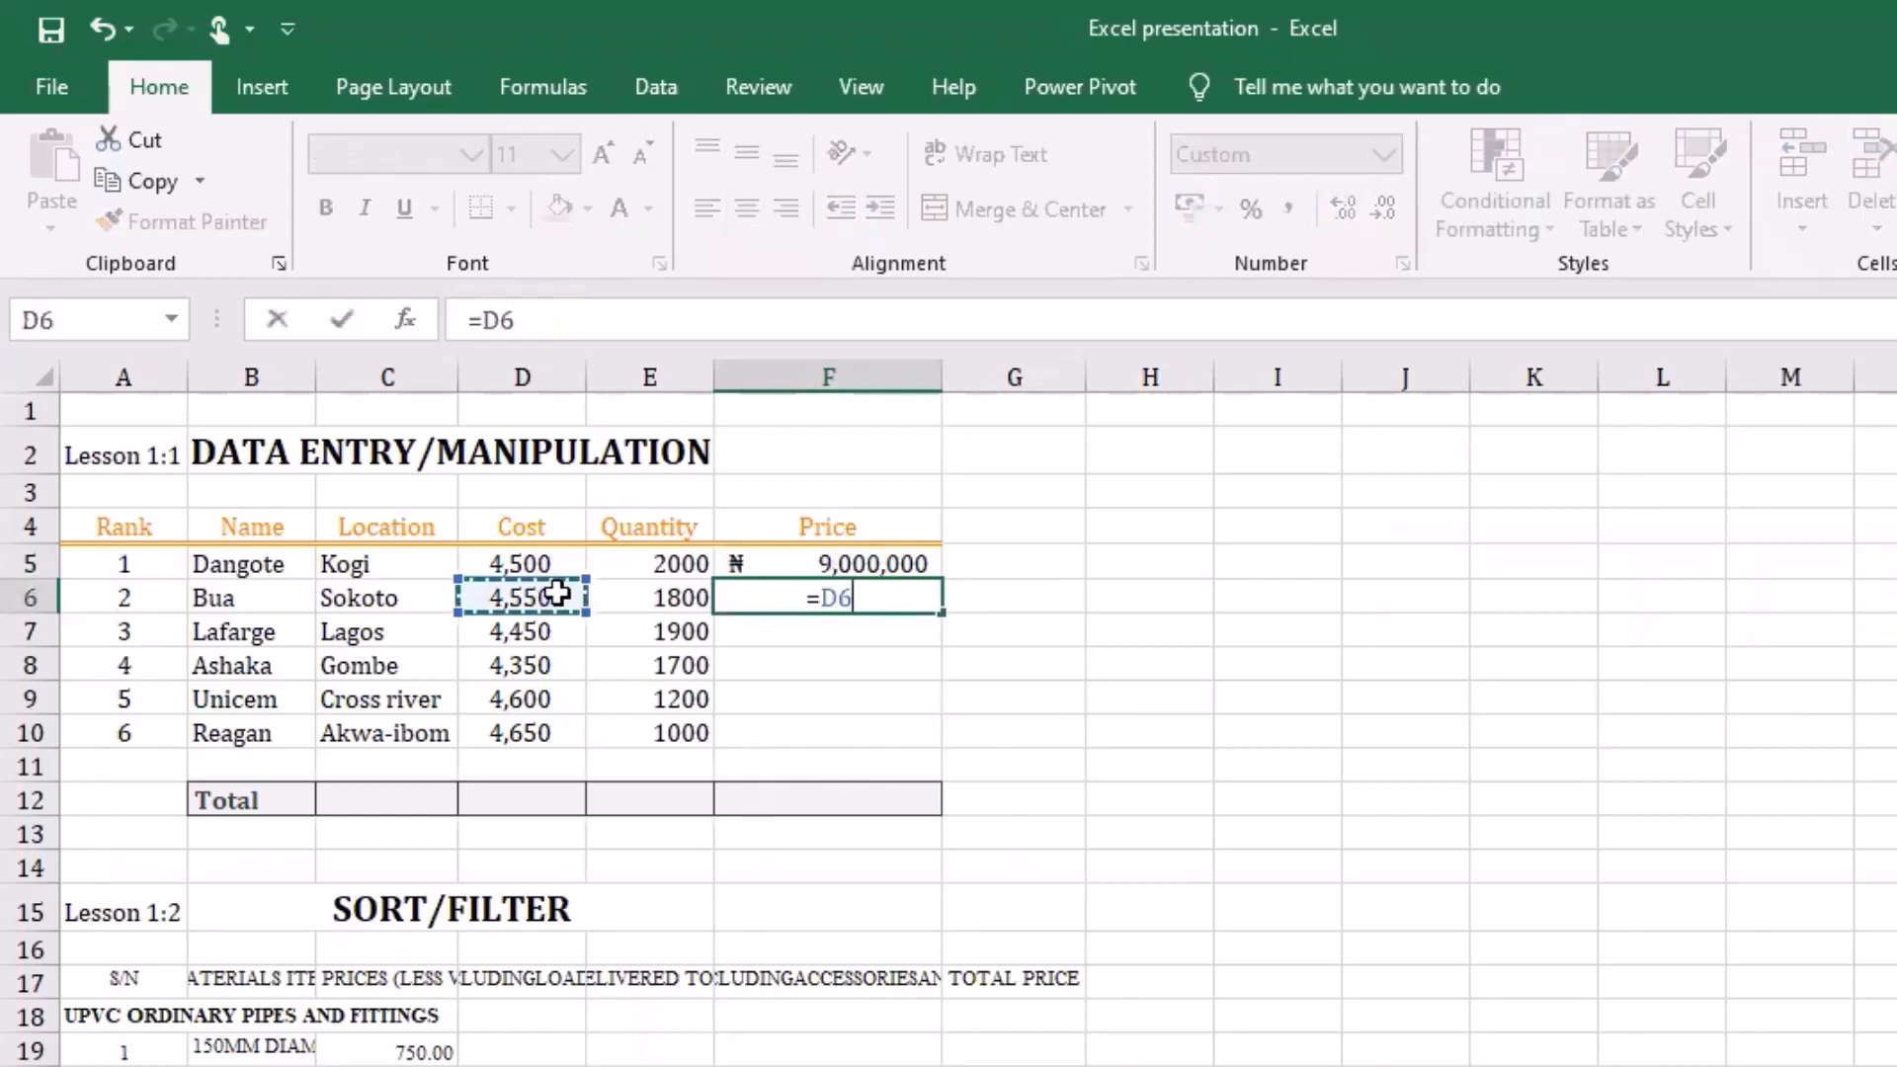
pyautogui.write('*')
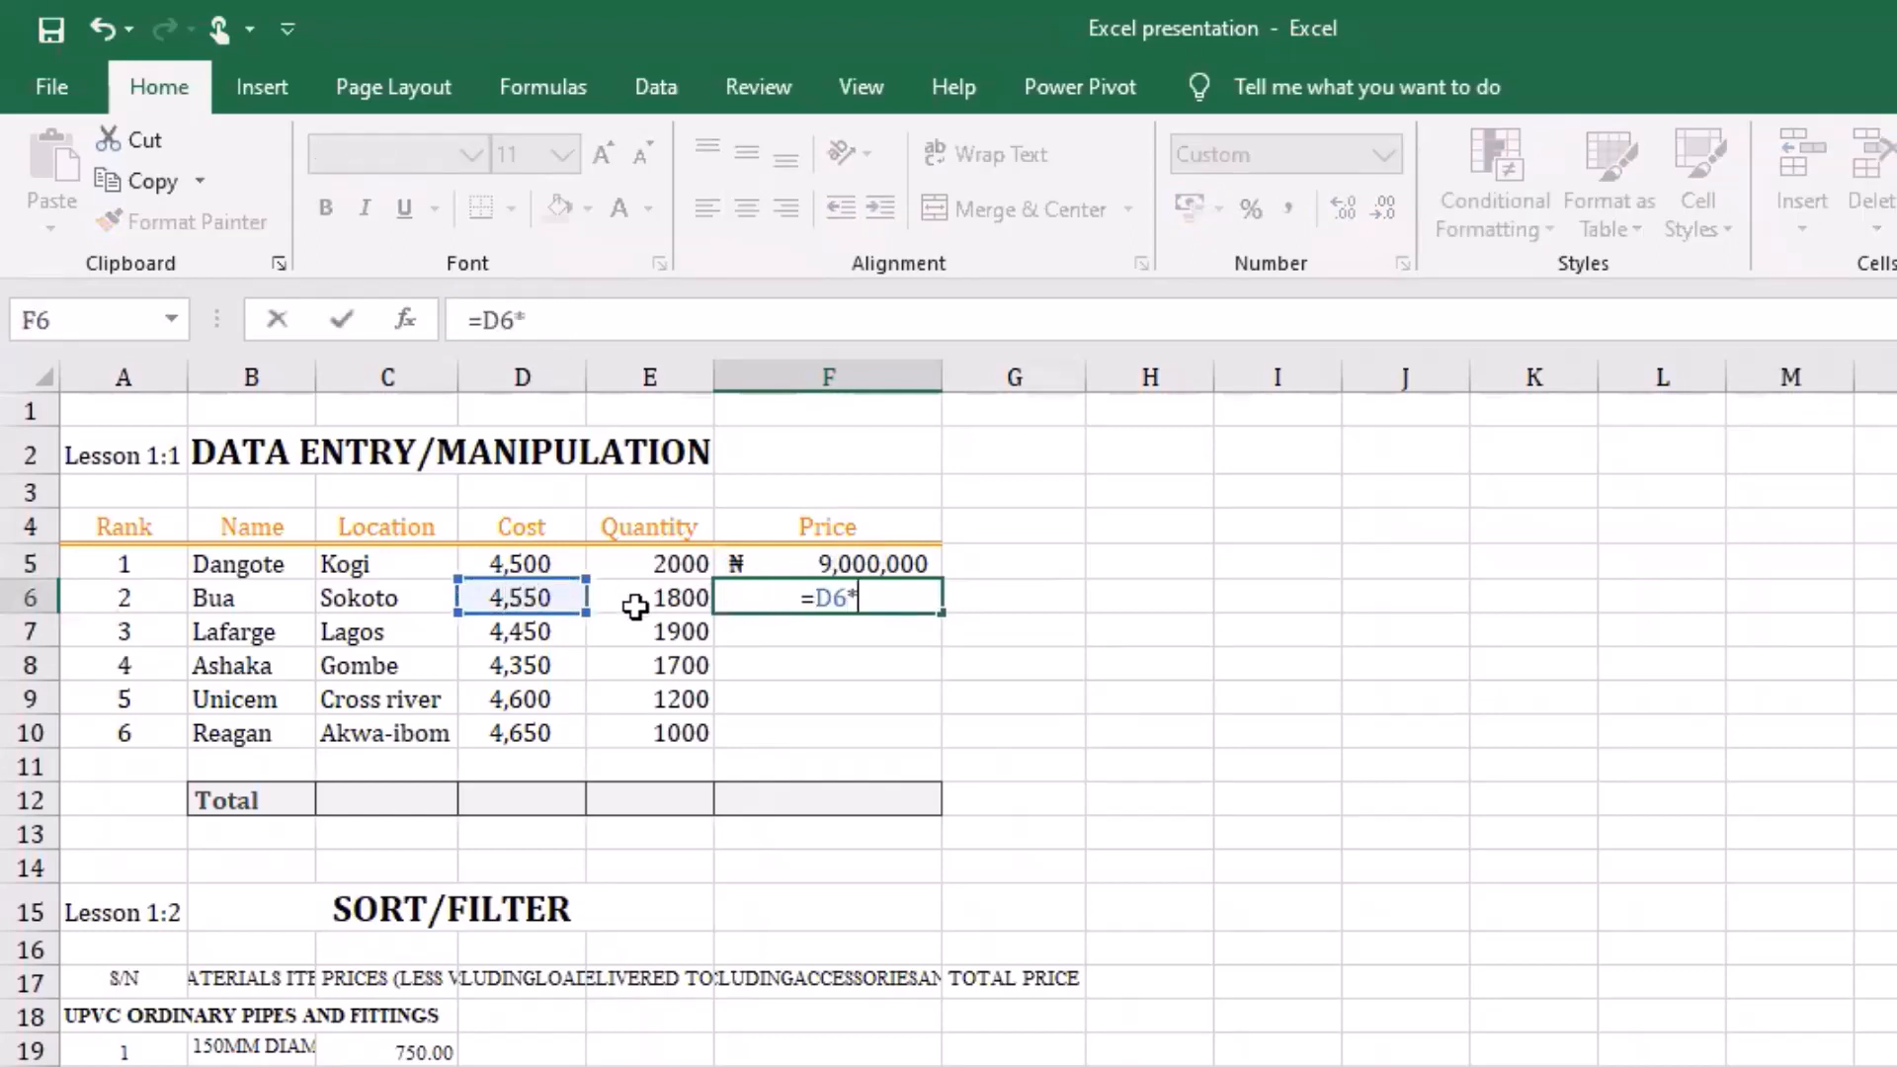
pyautogui.click(634, 604)
pyautogui.press('Return')
# Step: Copy the price formula from F6 into F7 for the Lafarge row
pyautogui.click(799, 603)
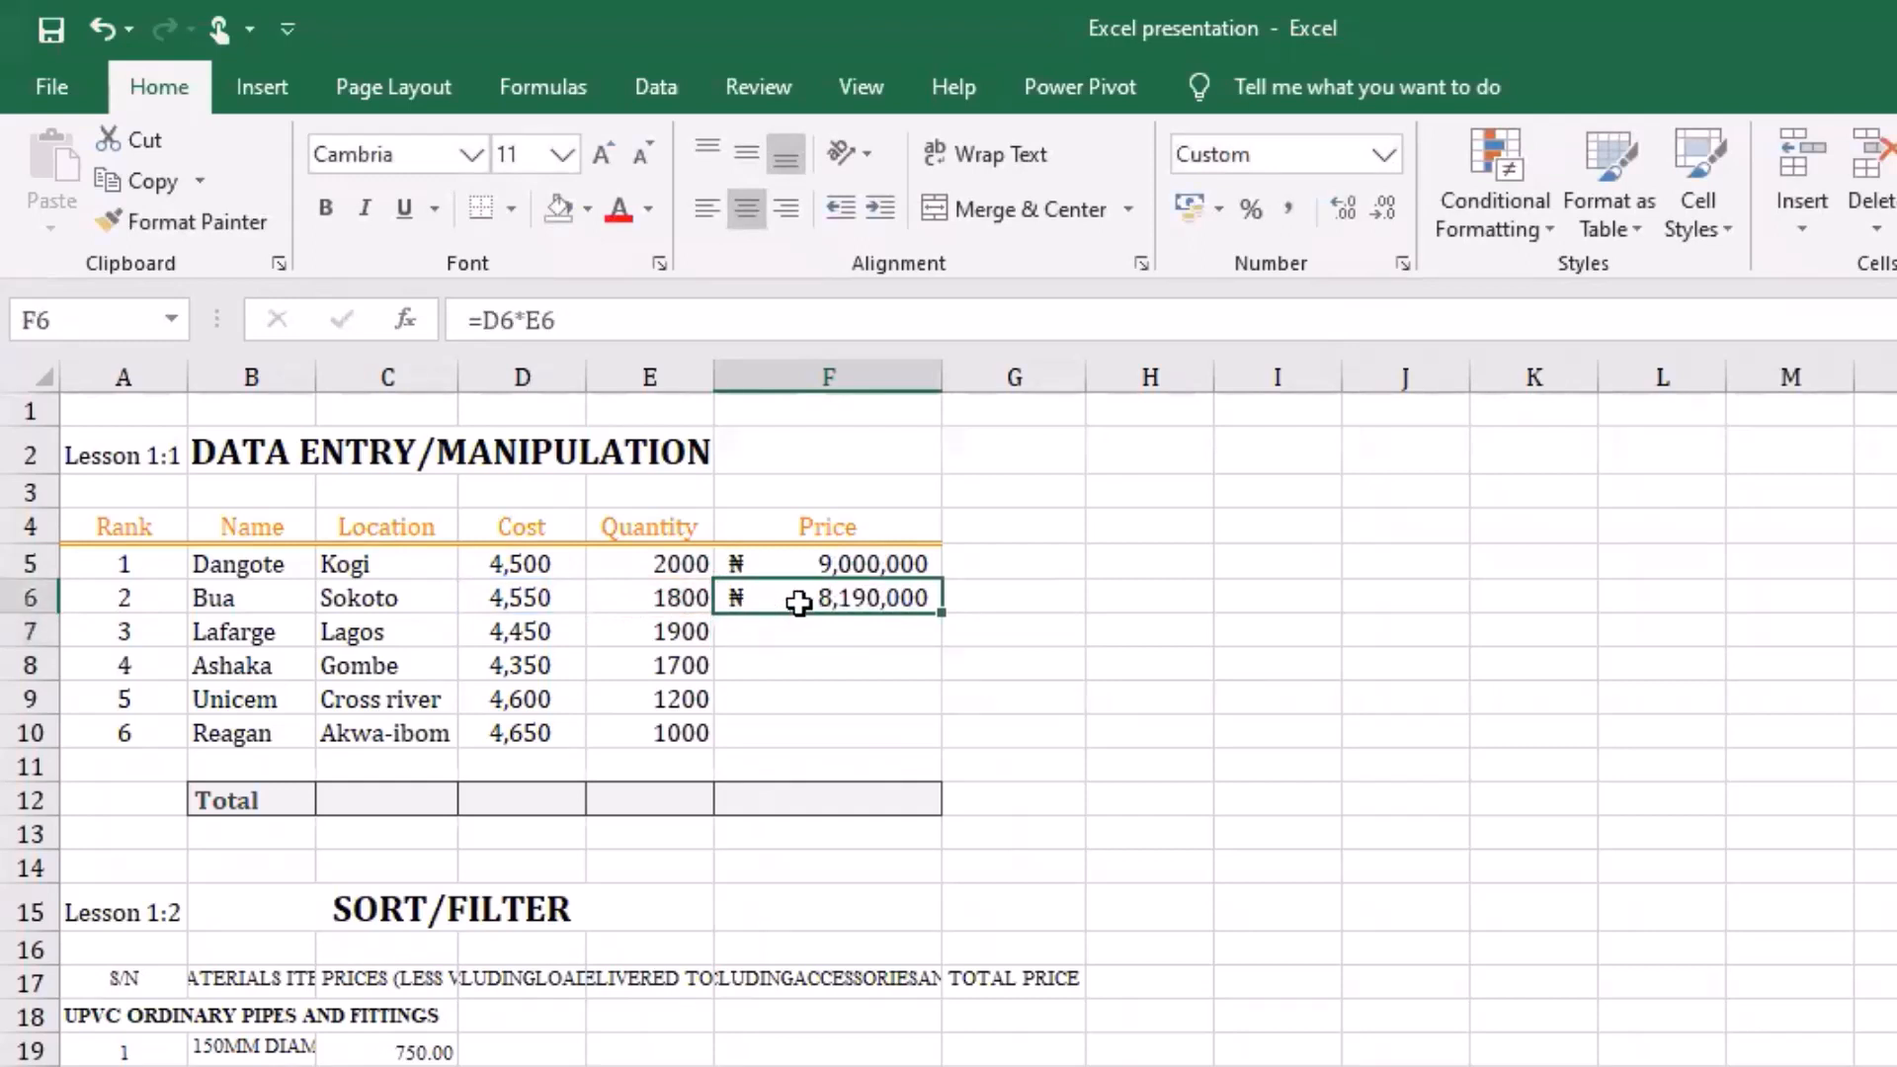
pyautogui.hotkey('ctrl', 'c')
pyautogui.click(824, 633)
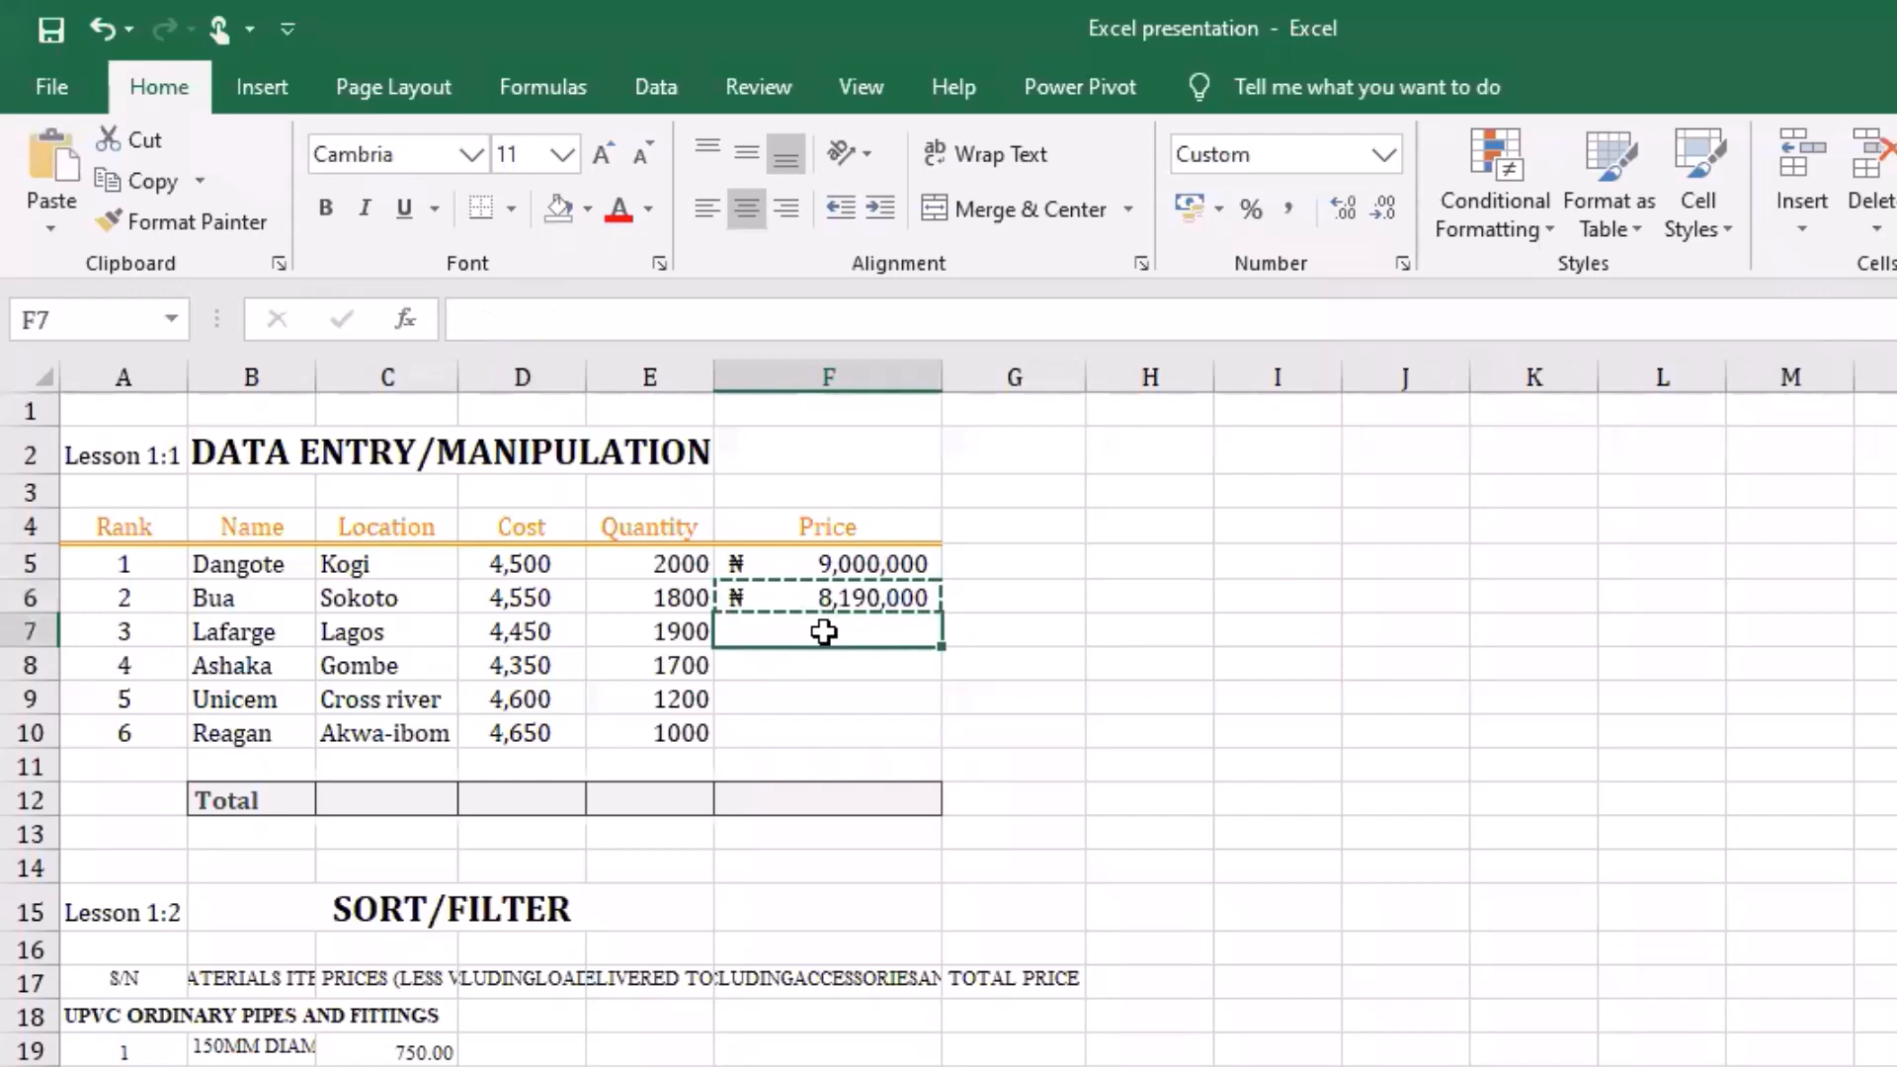
pyautogui.hotkey('ctrl', 'v')
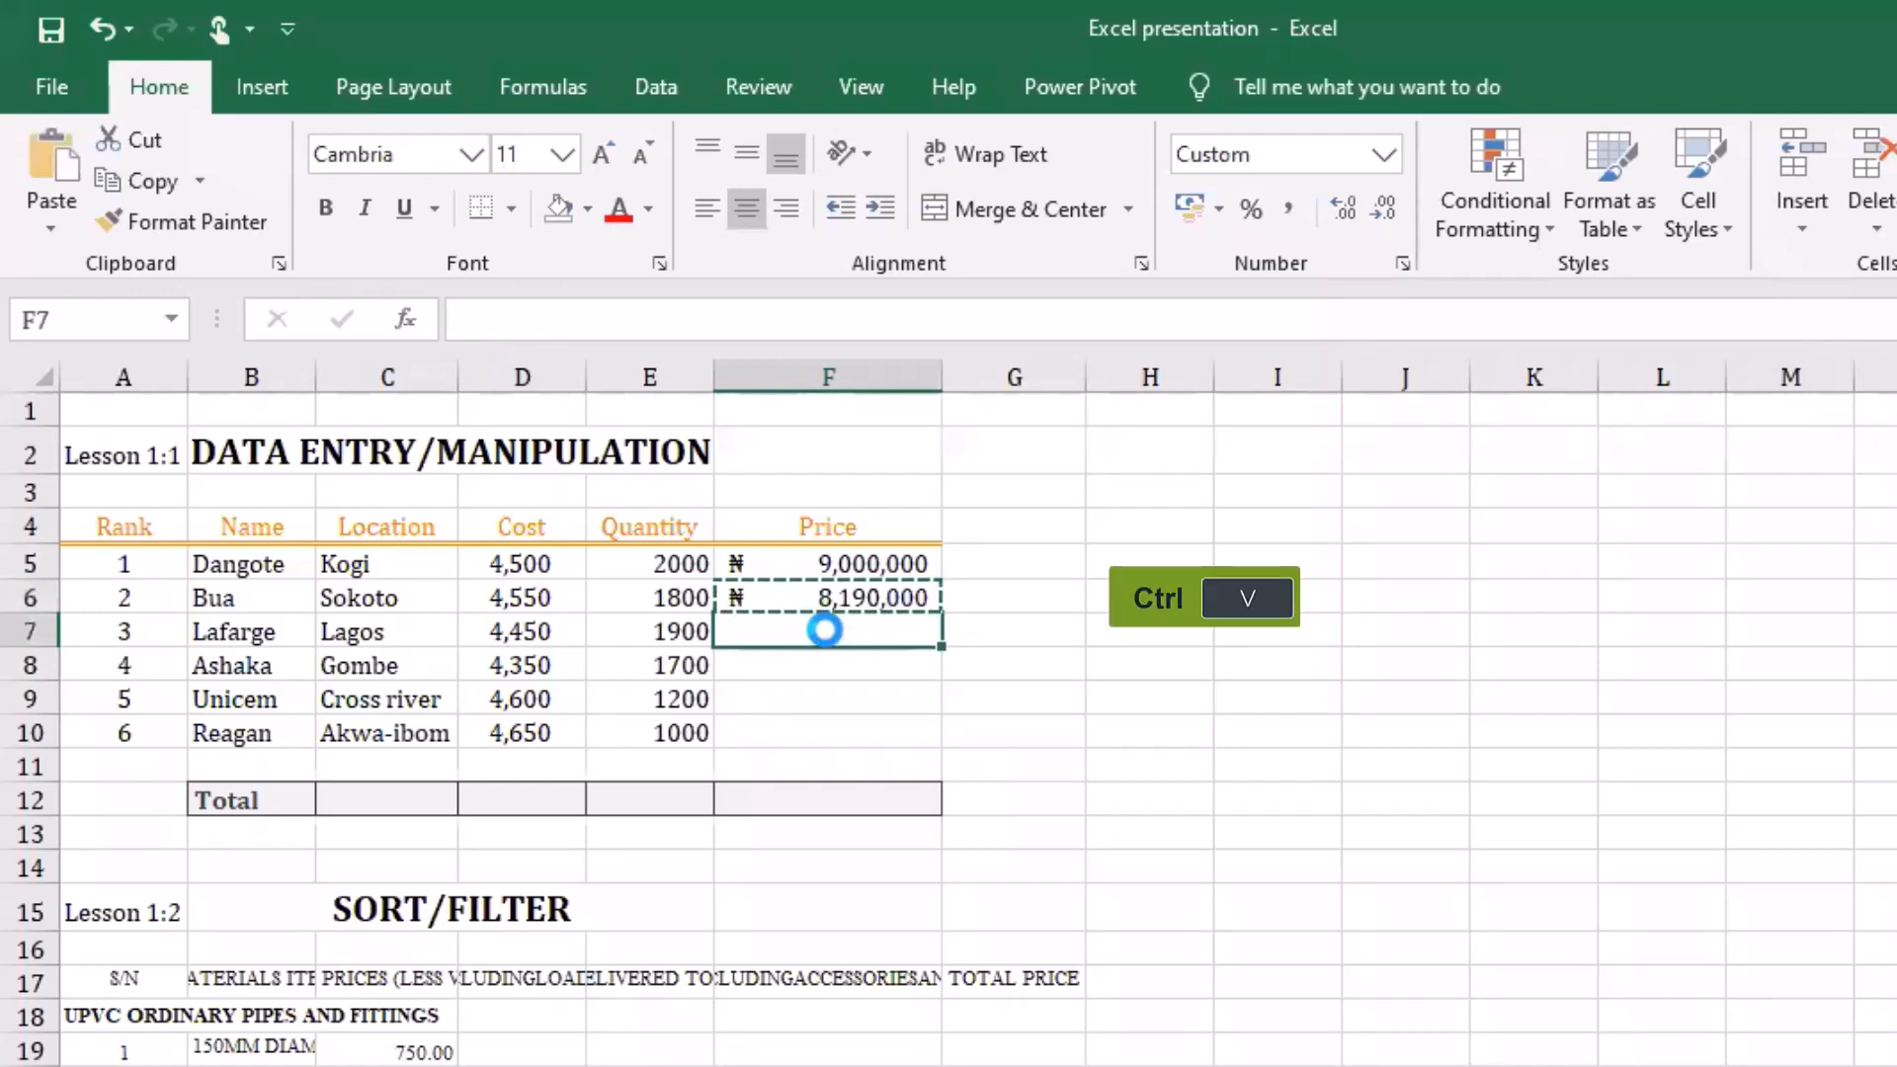
pyautogui.press('Escape')
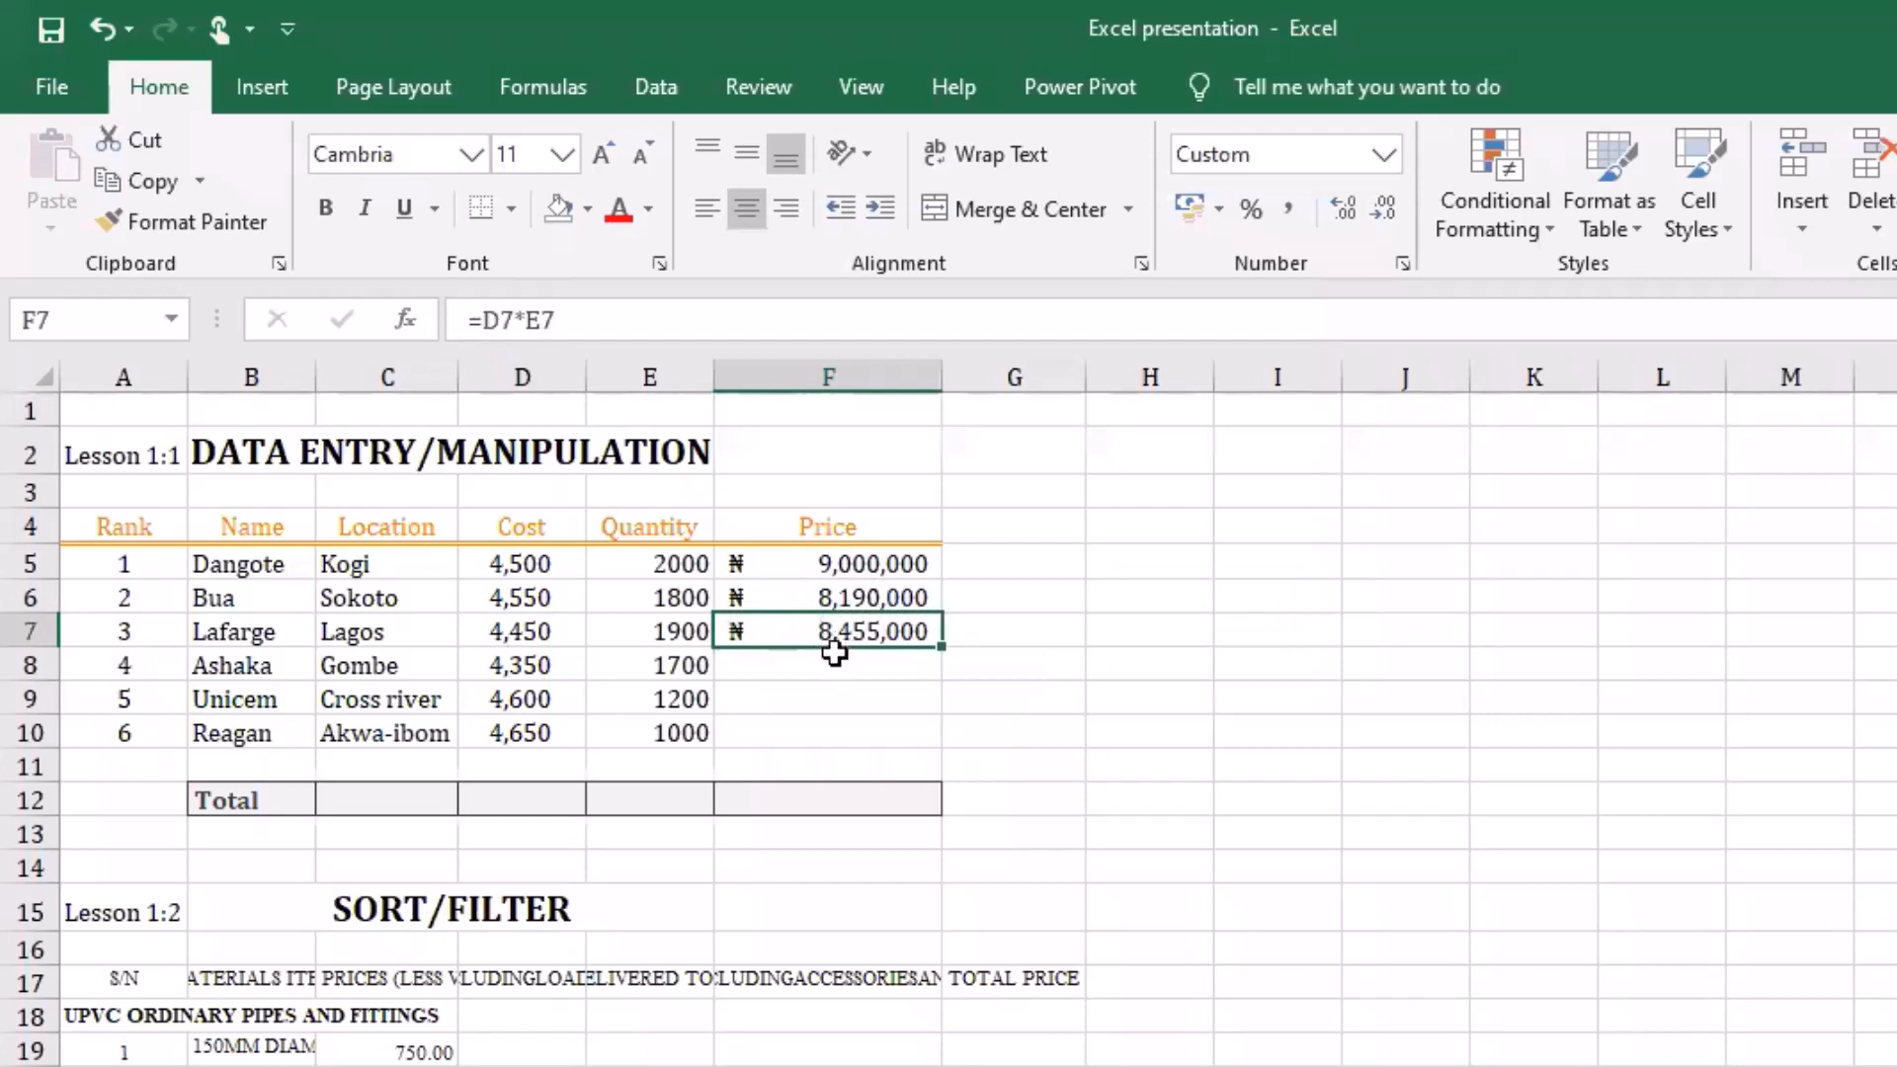
# Step: Copy the price formula from F7 into F8 and fill it down to F10
pyautogui.click(835, 653)
pyautogui.click(835, 633)
pyautogui.hotkey('ctrl', 'c')
pyautogui.click(840, 670)
pyautogui.press('Return')
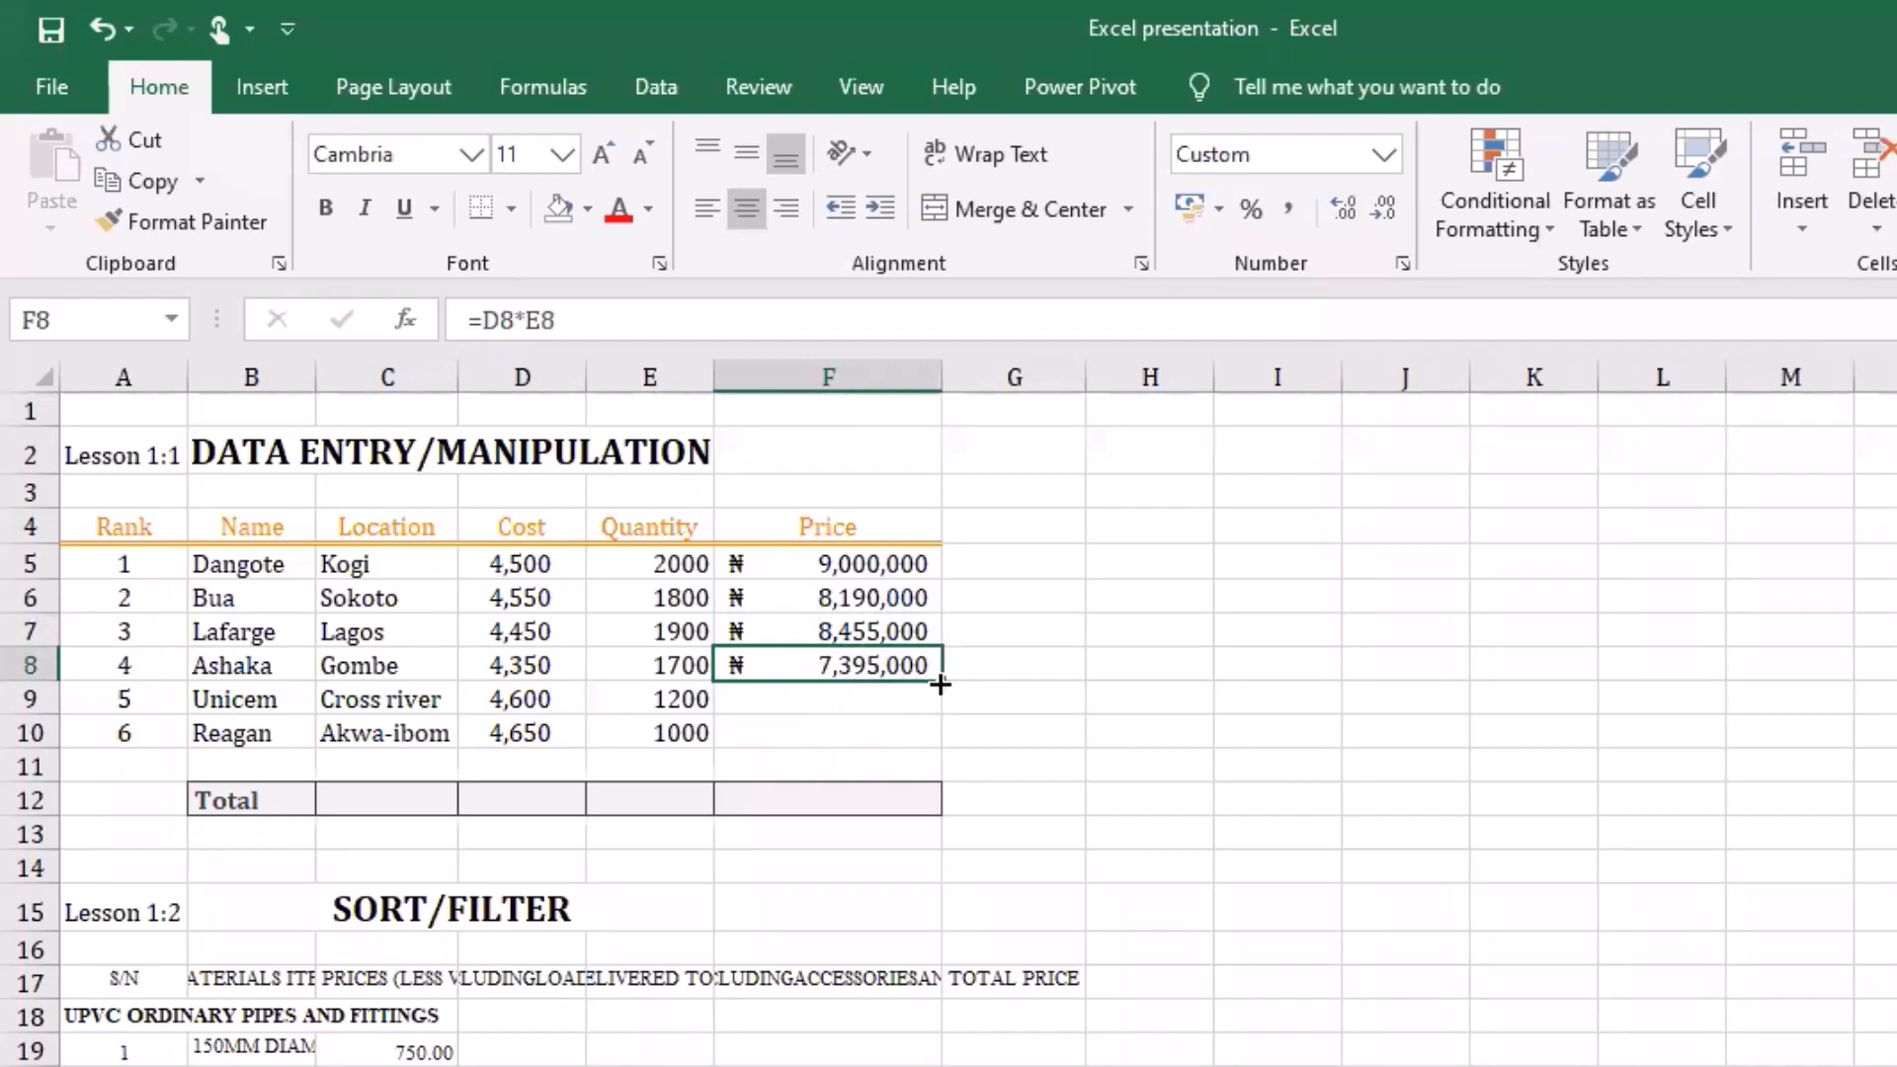
pyautogui.moveTo(939, 684); pyautogui.dragTo(859, 732)
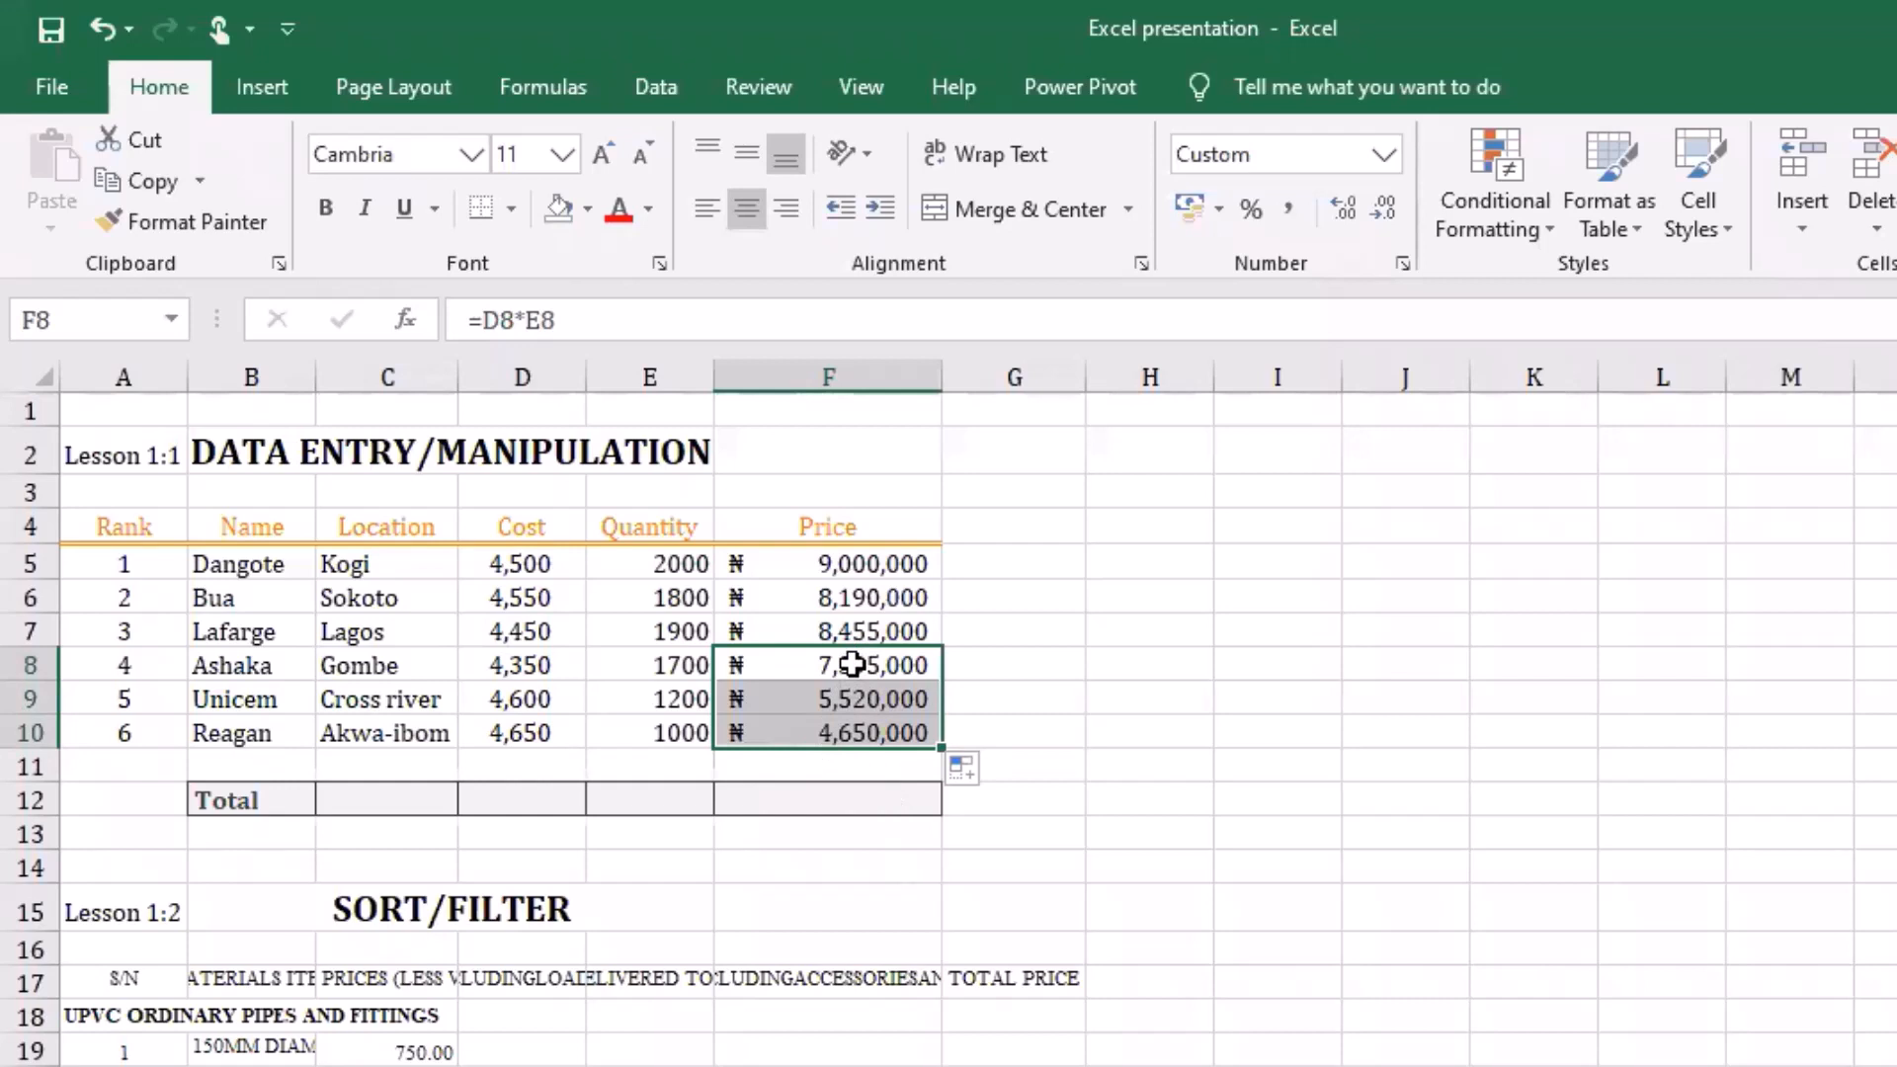
# Step: Format the prices in F5:F10 as Currency with the ₦ symbol and 0 decimal places
pyautogui.moveTo(826, 554); pyautogui.dragTo(813, 721)
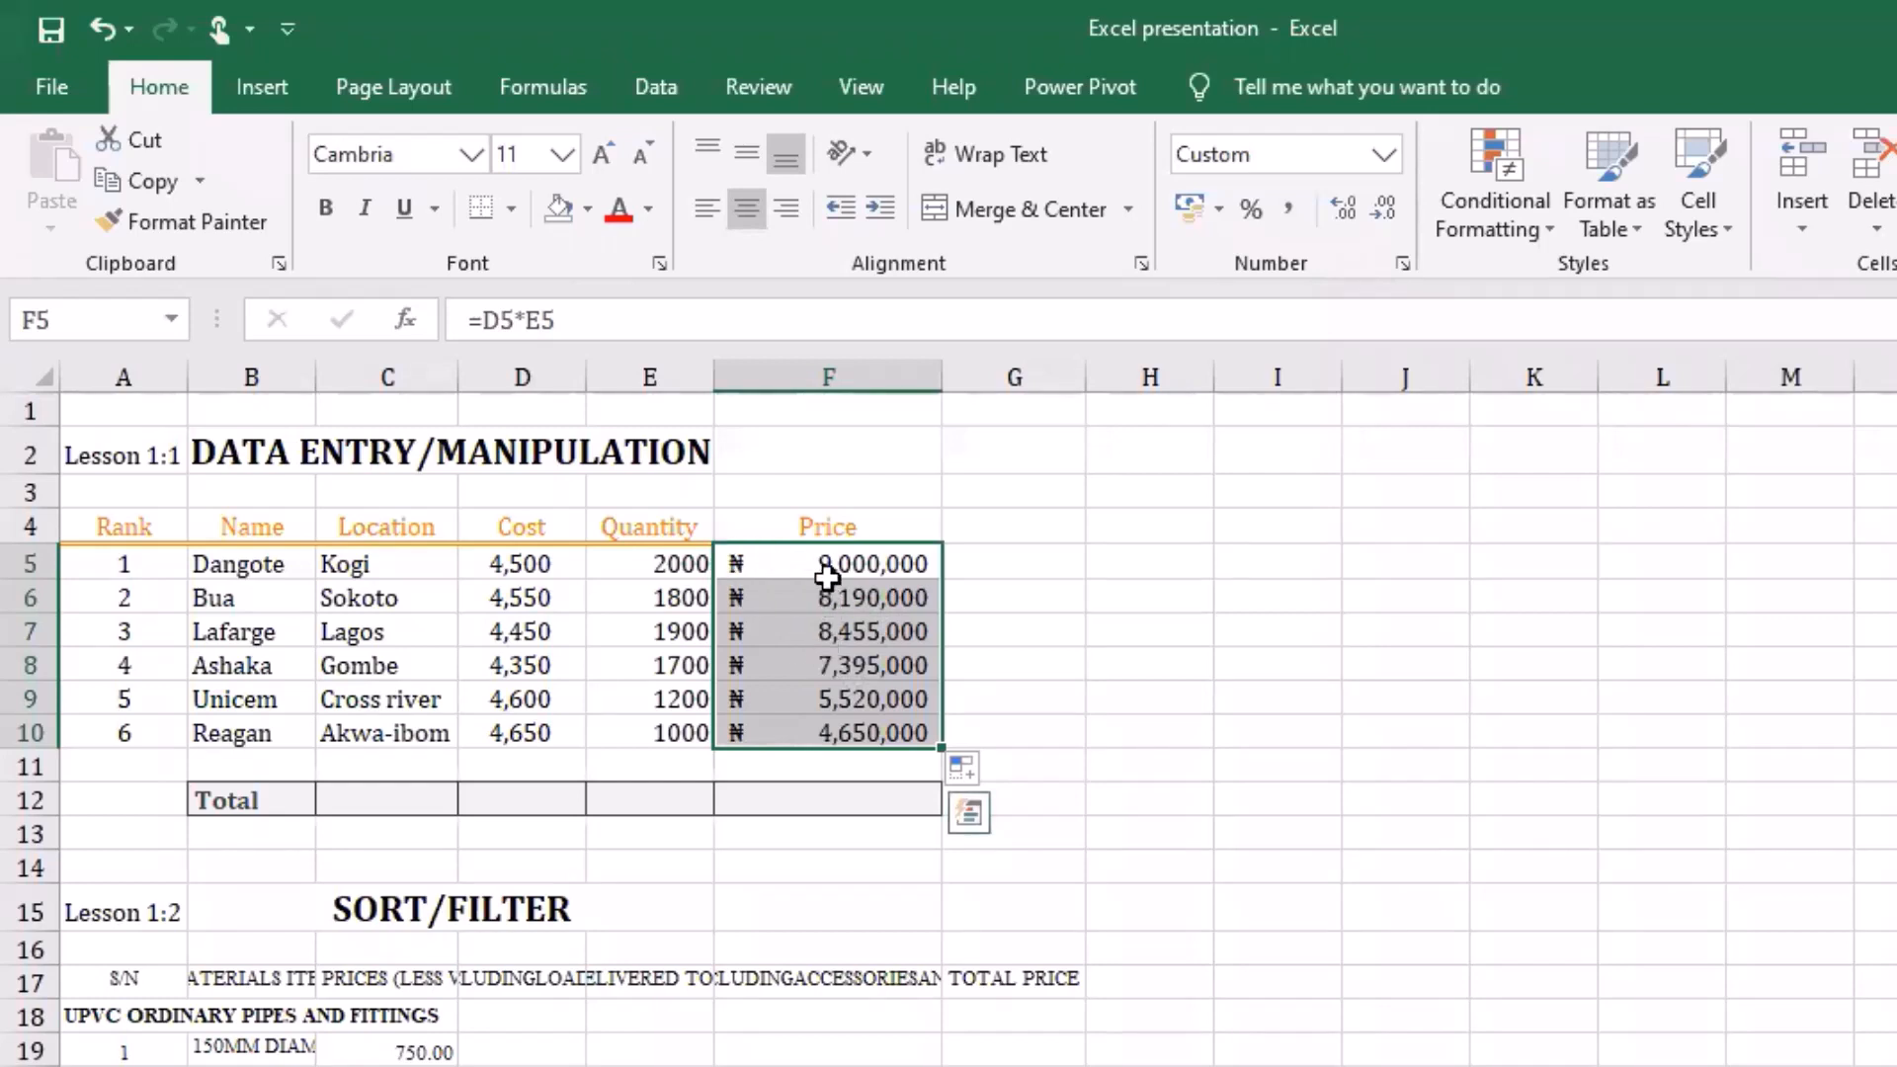
pyautogui.moveTo(830, 564); pyautogui.dragTo(826, 732)
pyautogui.moveTo(816, 559); pyautogui.dragTo(820, 732)
pyautogui.rightClick(820, 716)
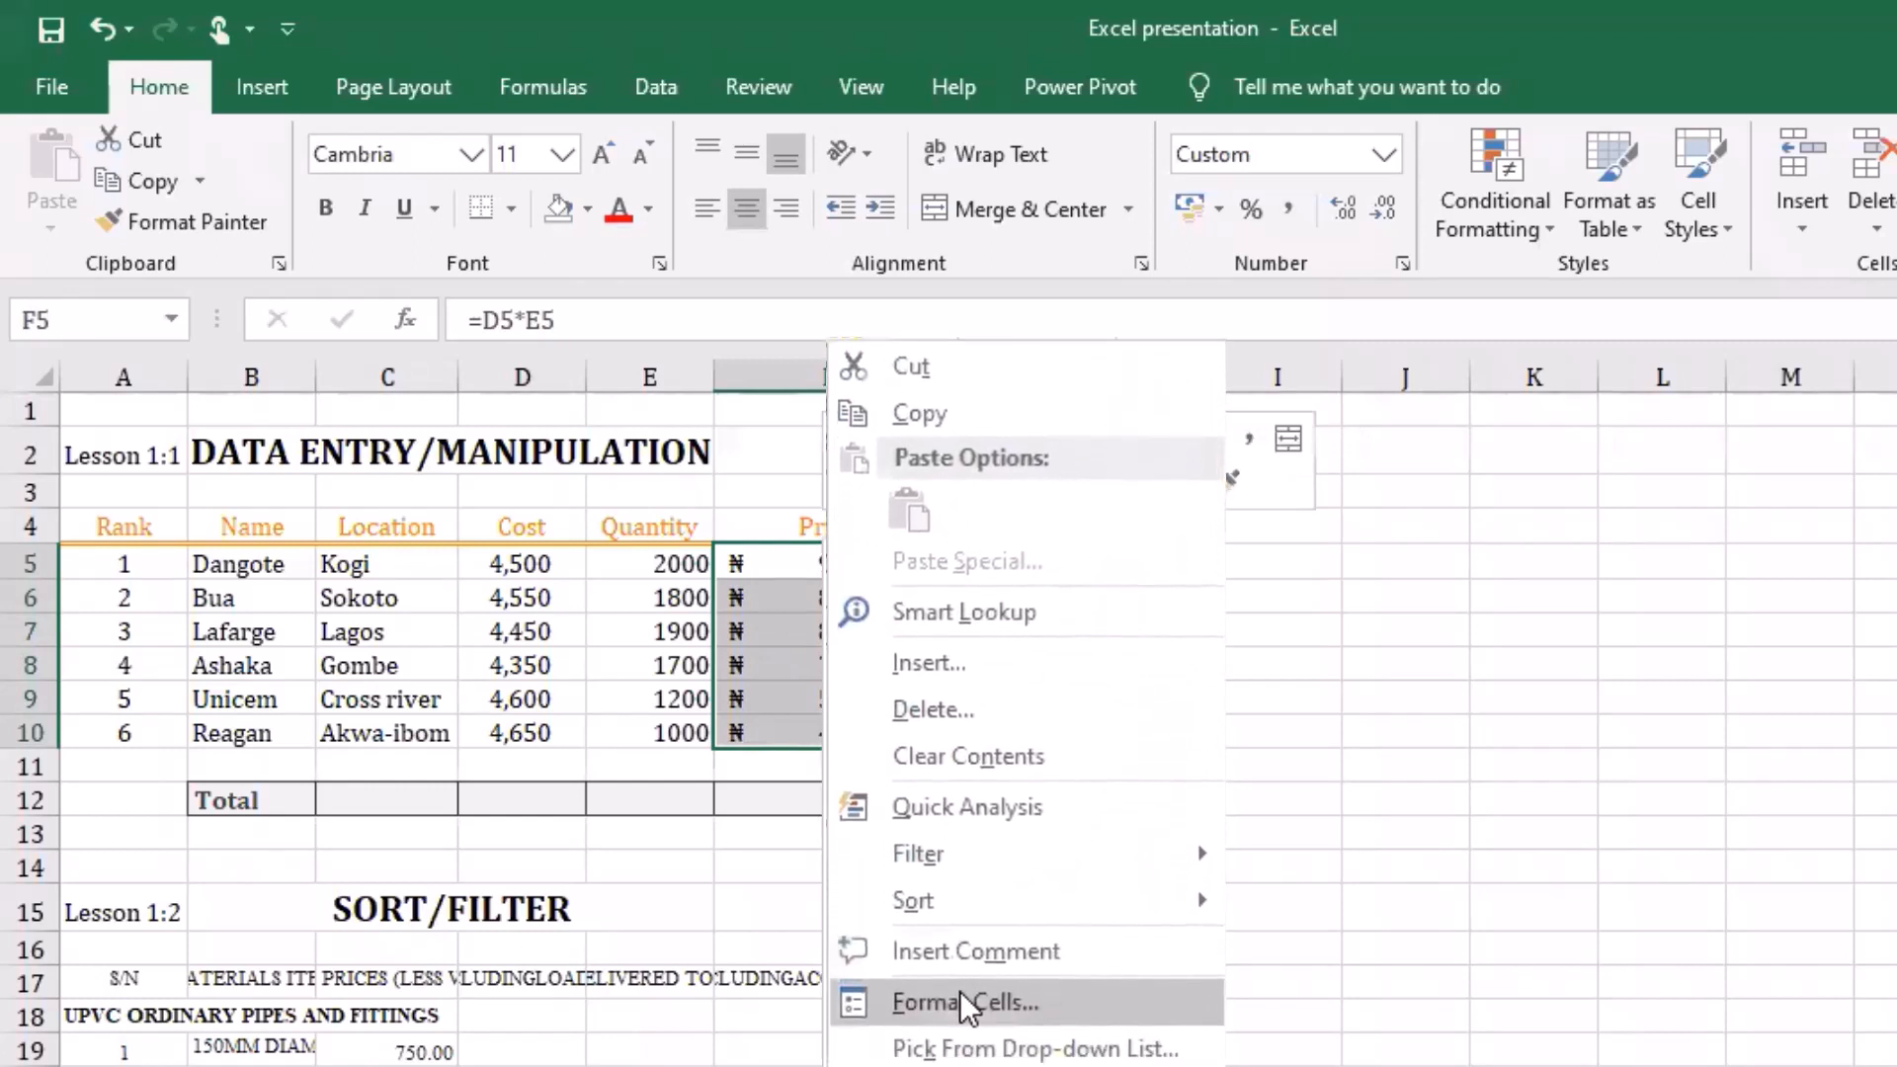
pyautogui.click(968, 904)
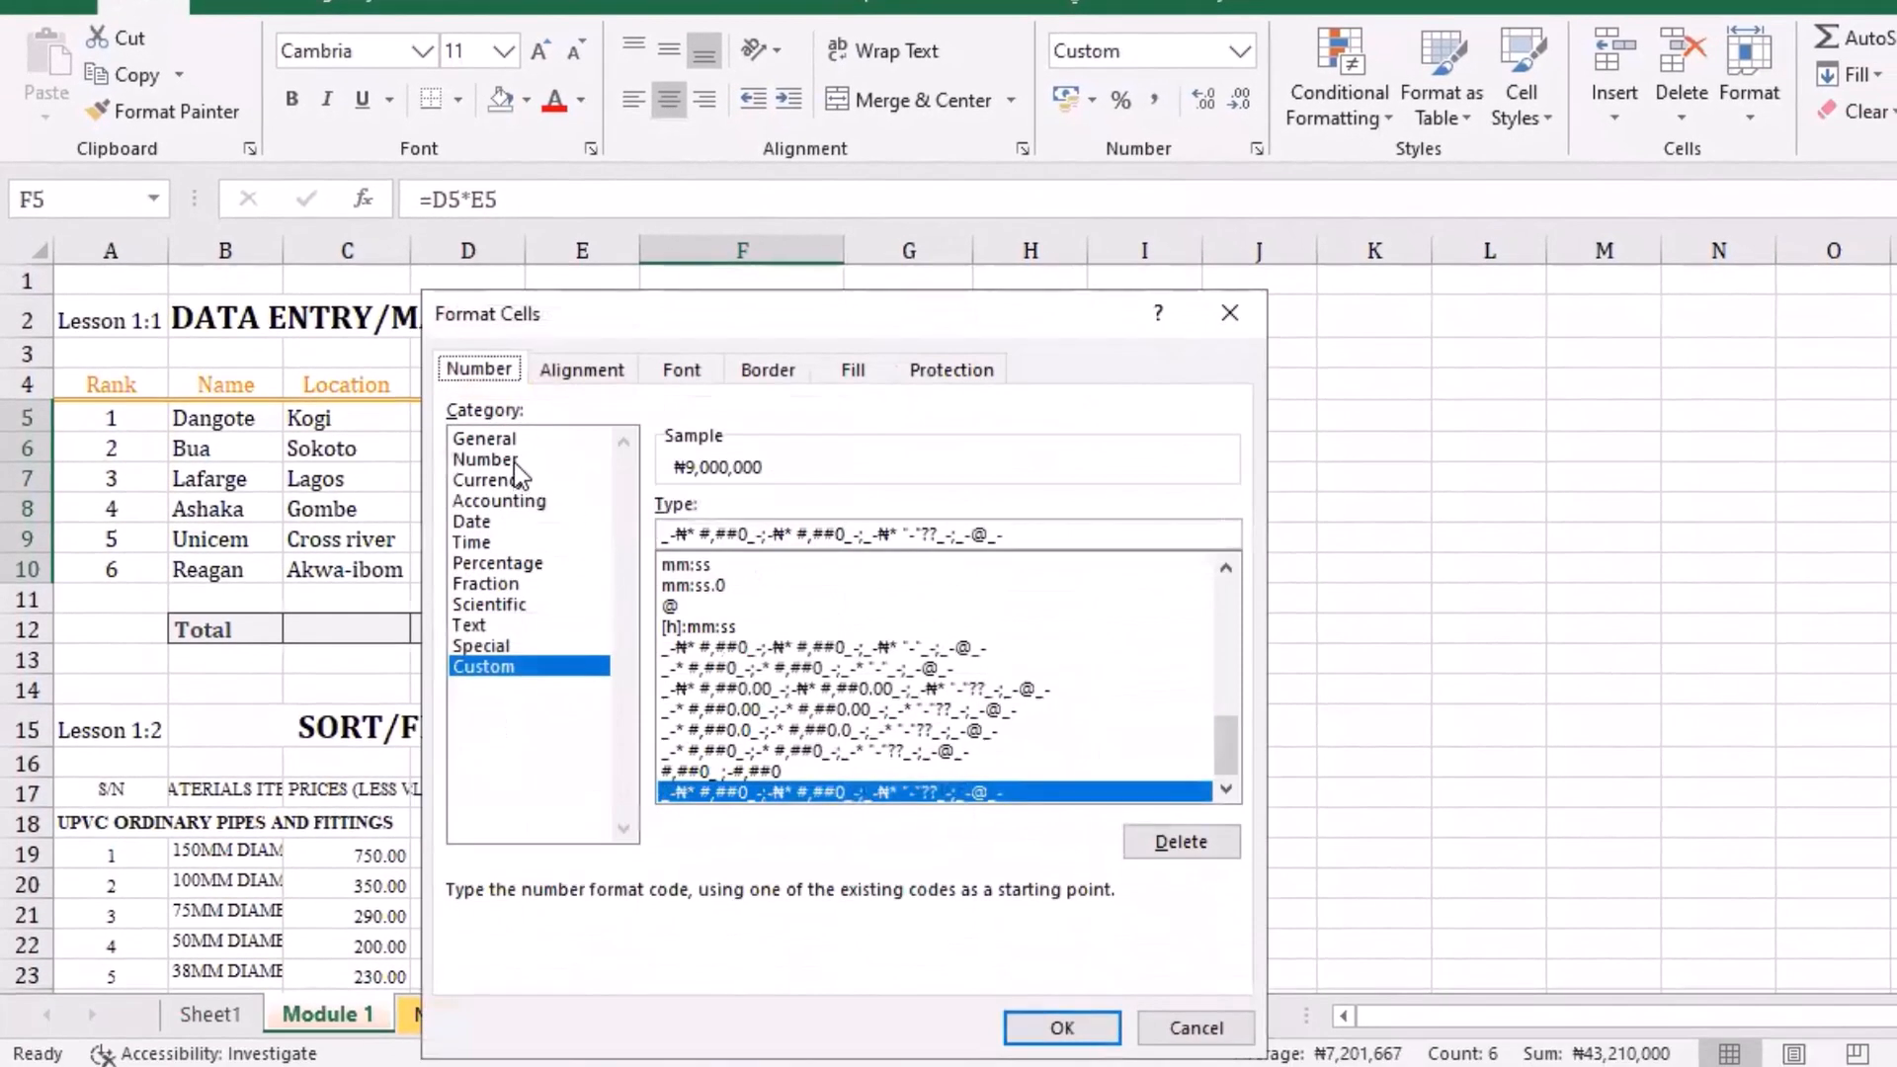
pyautogui.click(514, 461)
pyautogui.click(515, 481)
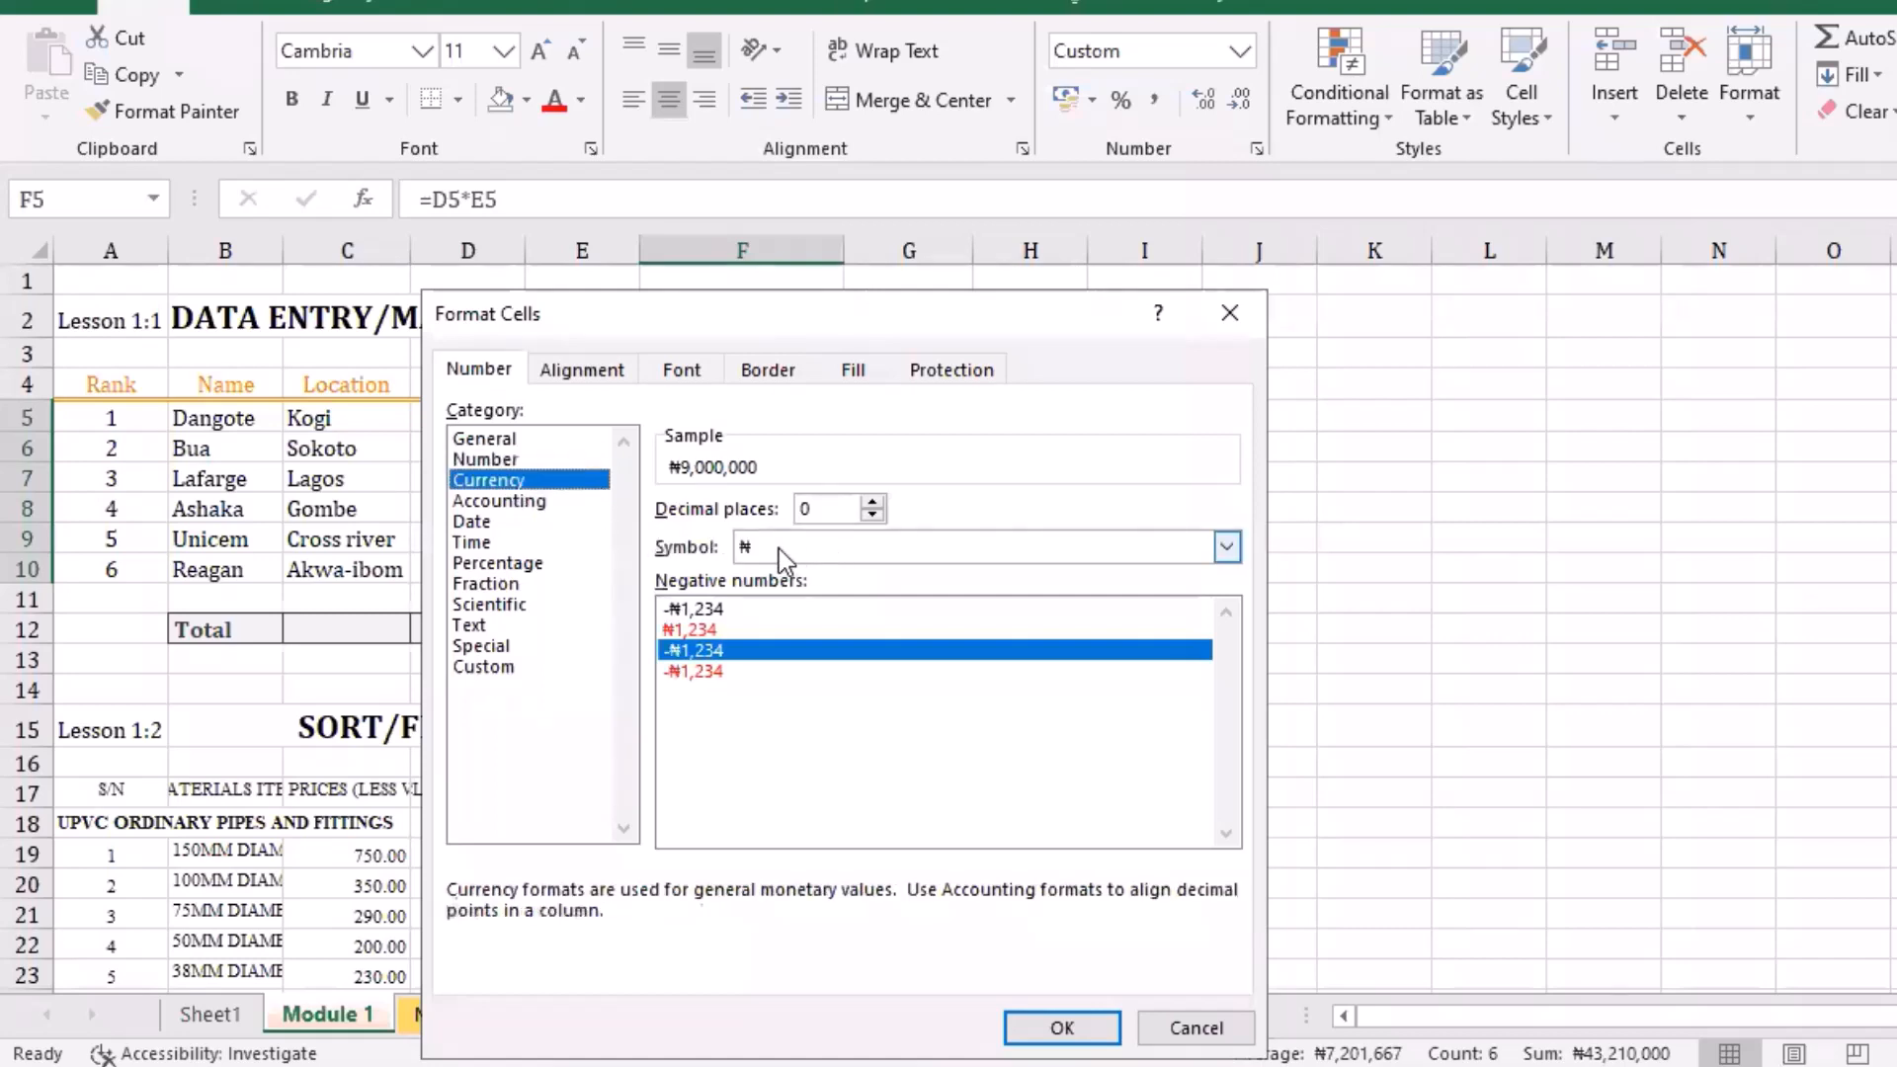
pyautogui.click(1227, 547)
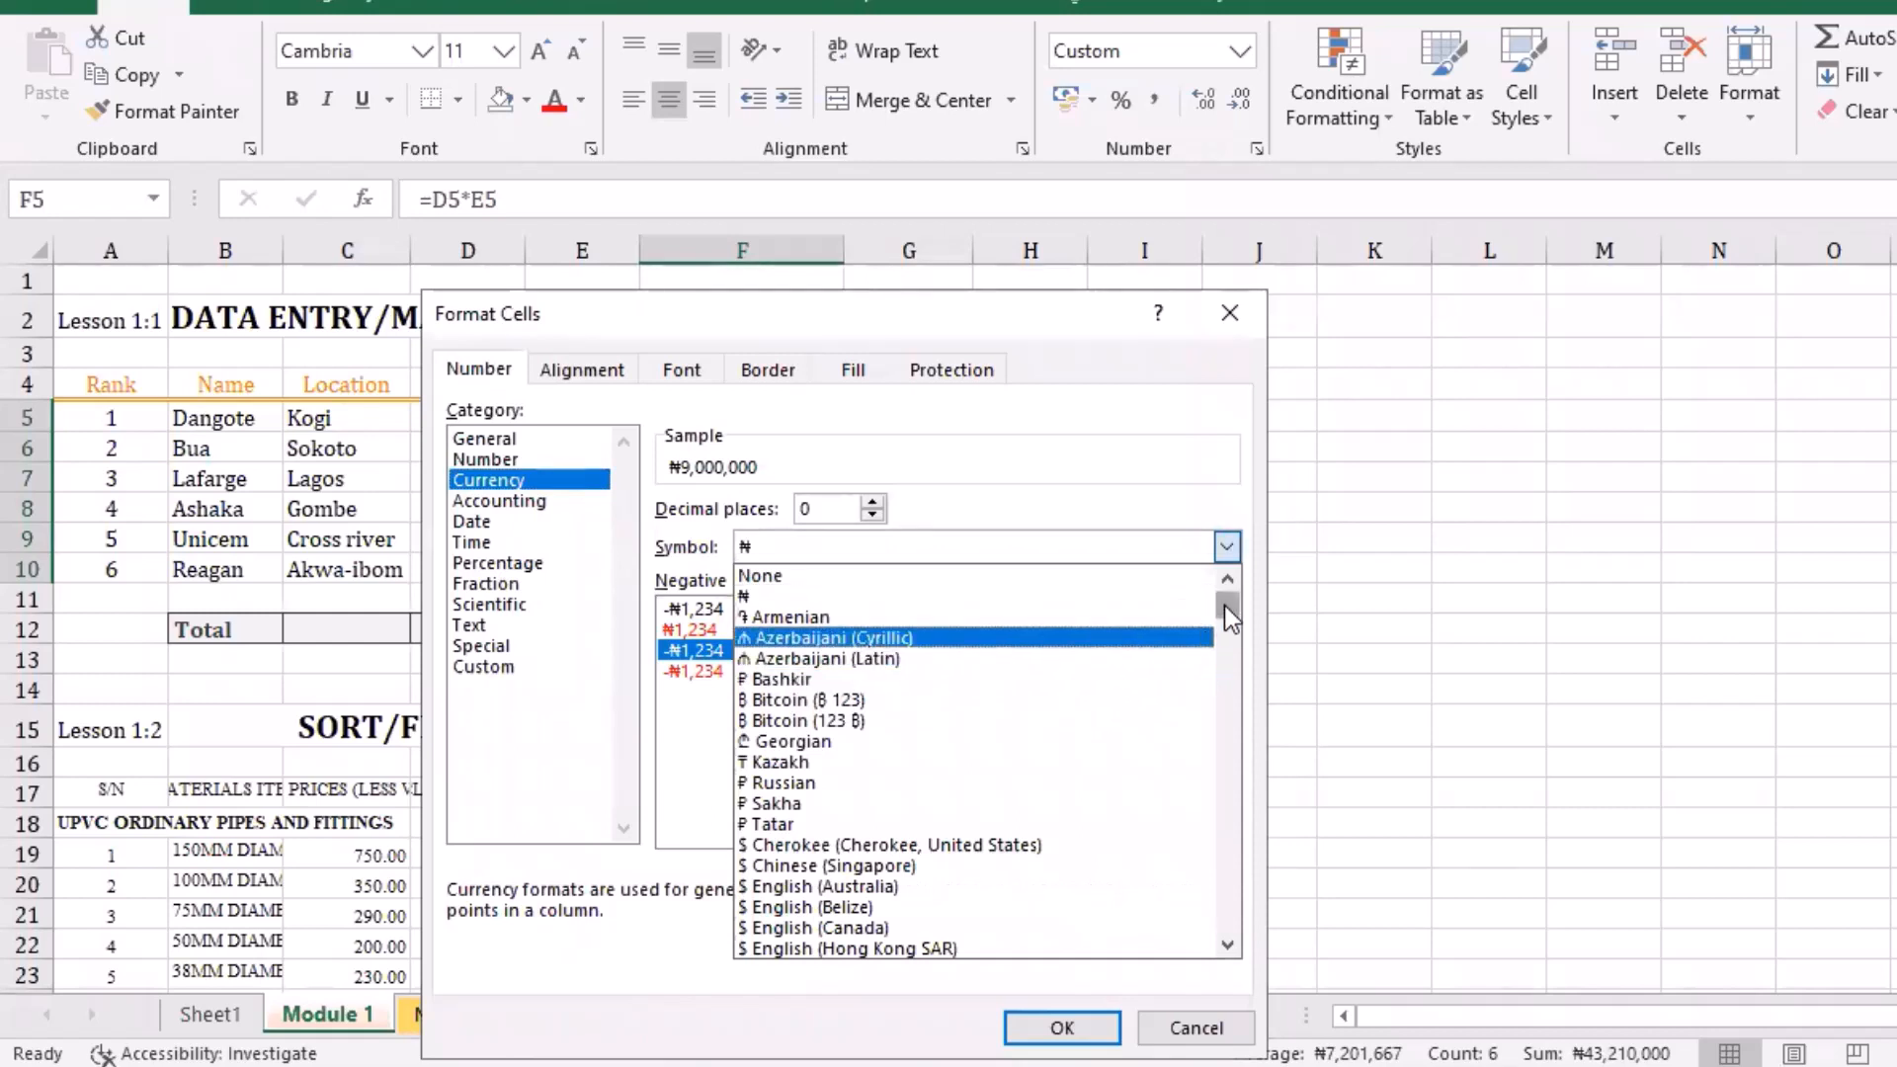
pyautogui.click(1225, 549)
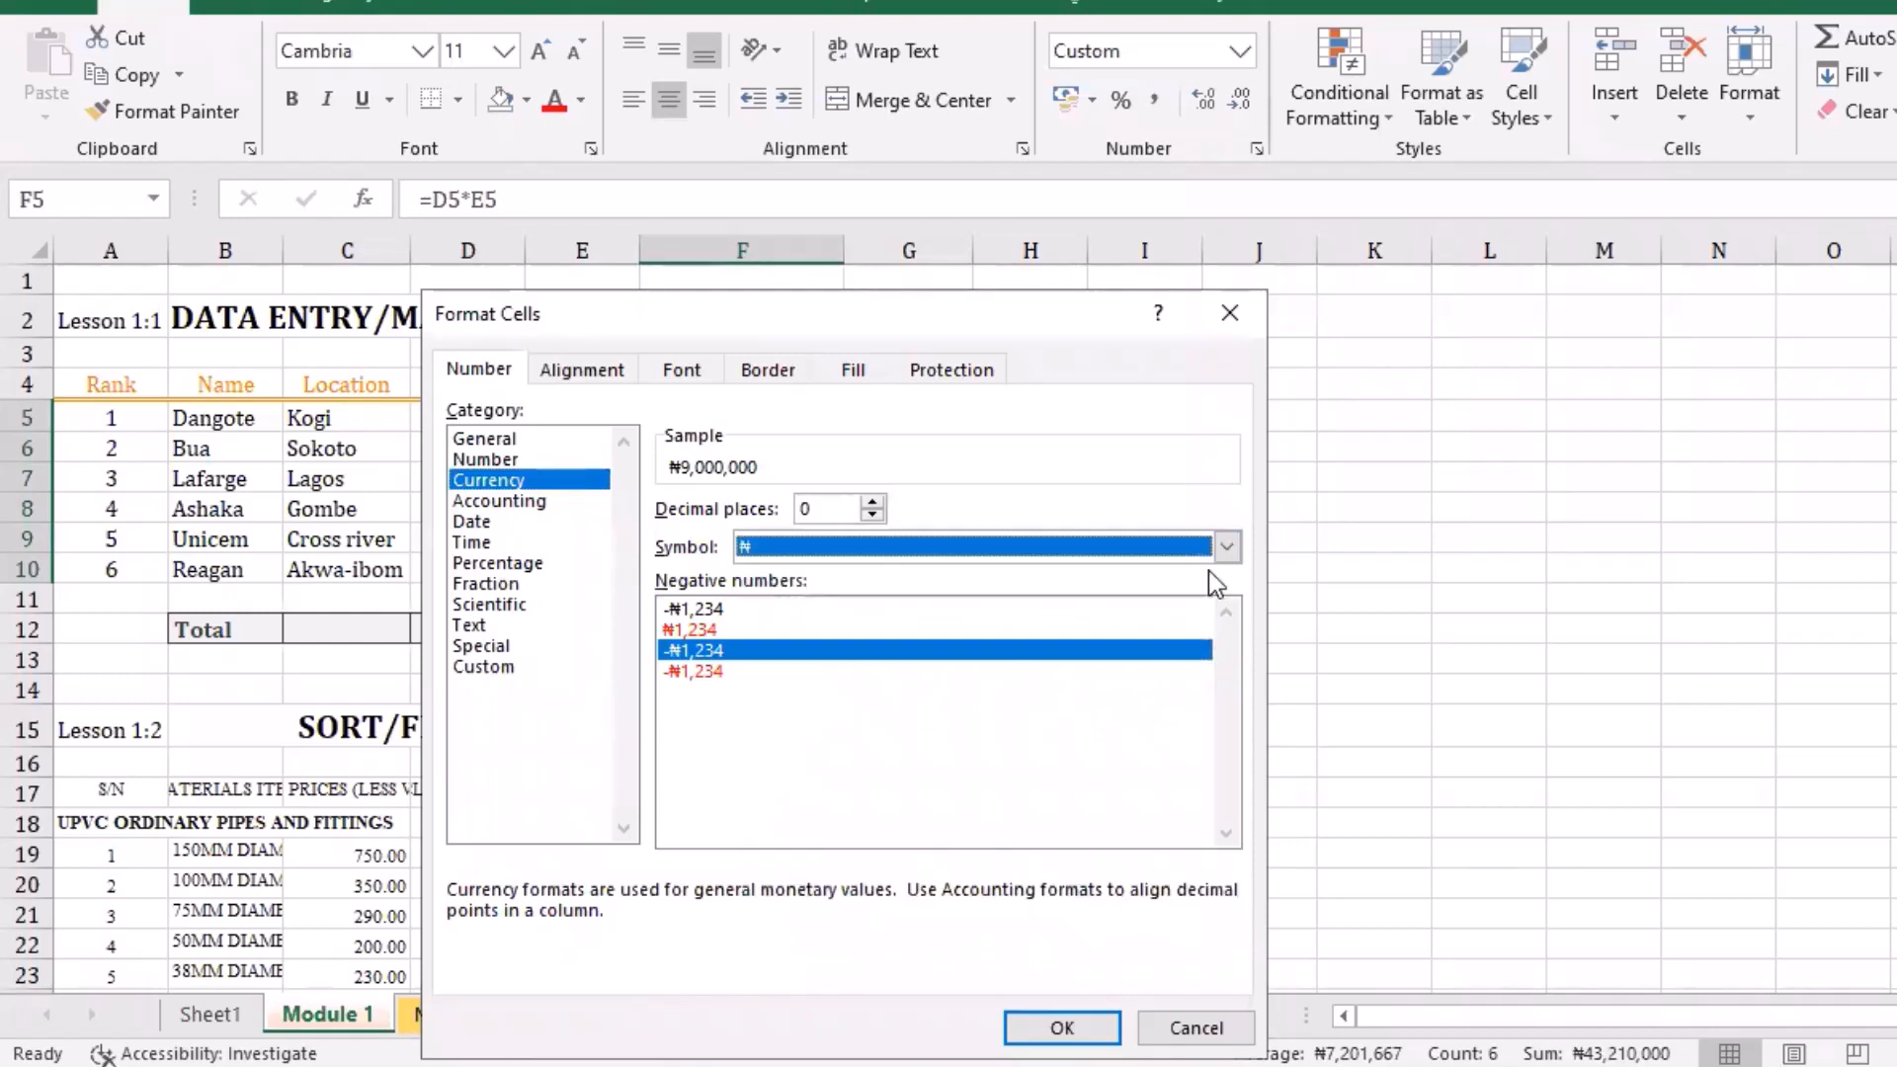
pyautogui.click(1093, 1028)
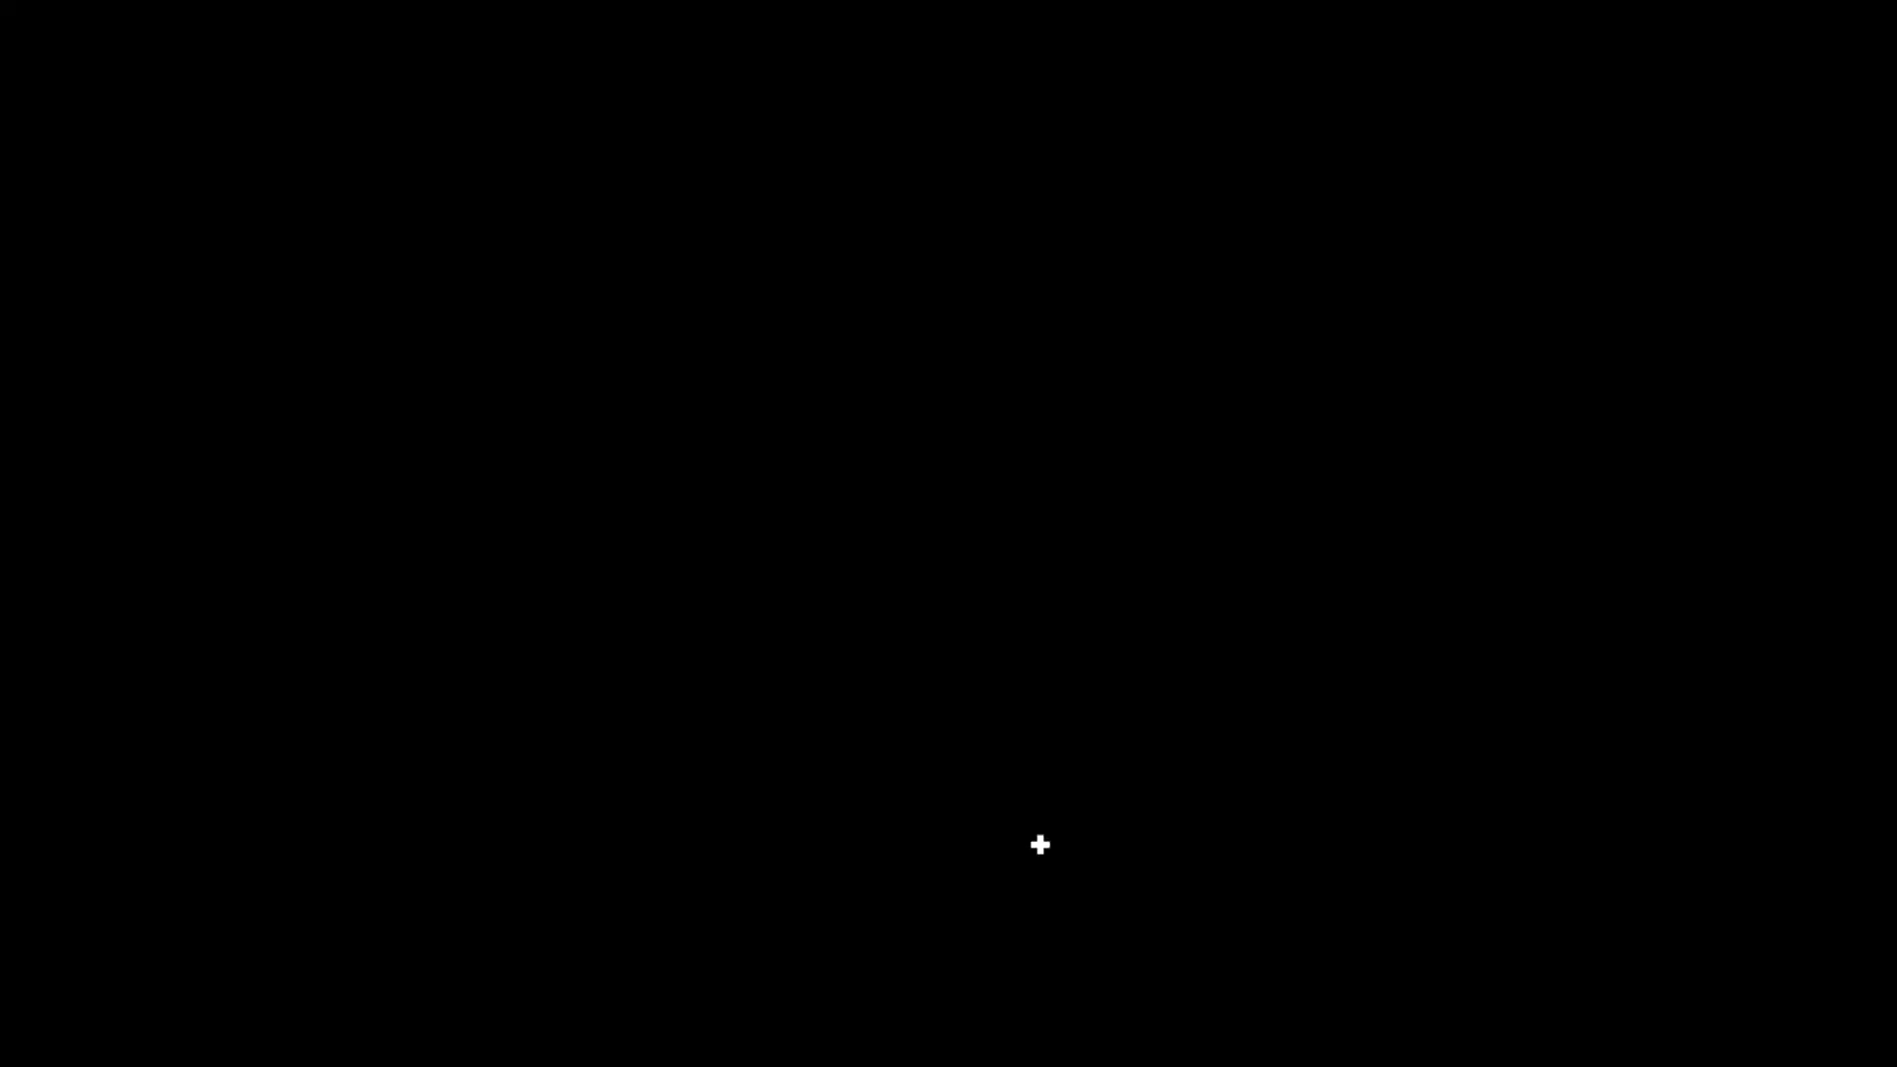
# Step: Calculate the average of the costs in D5:D10 in D12 using the AVERAGE function
pyautogui.press('BackSpace')
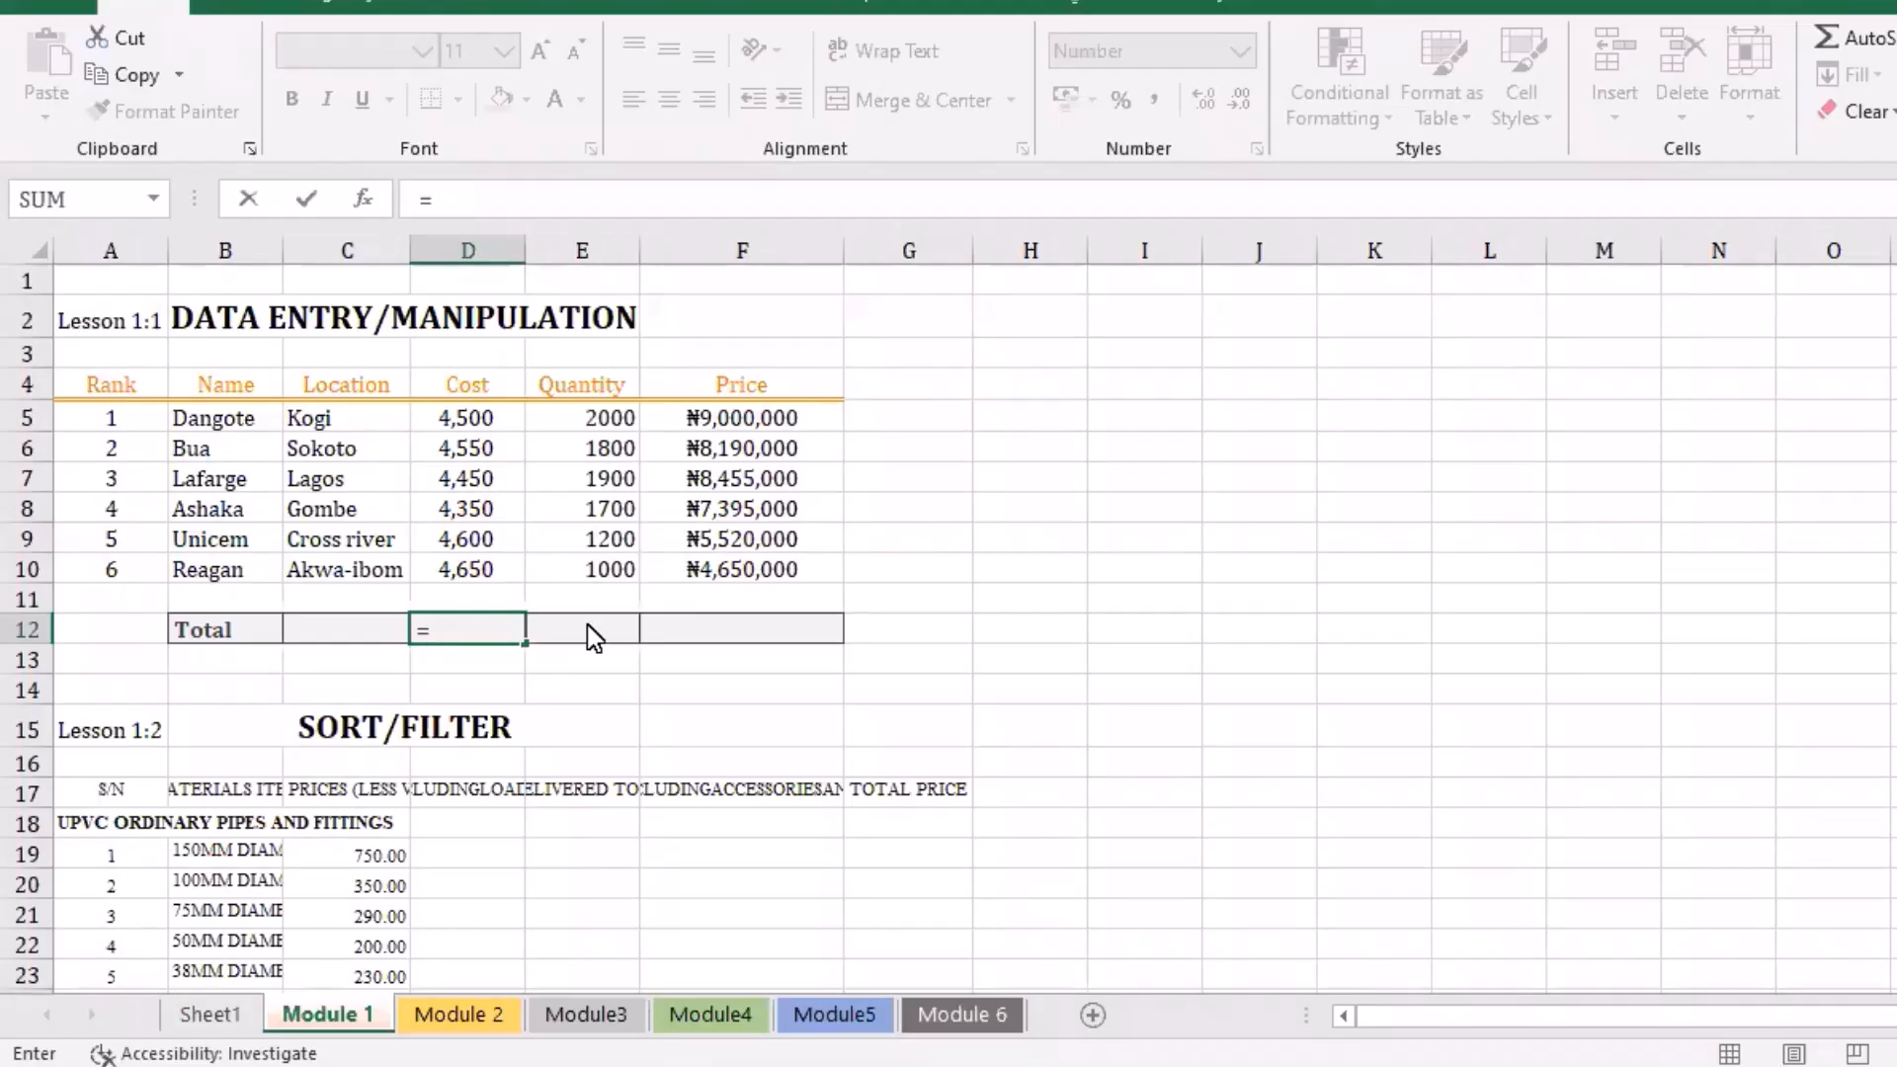
pyautogui.write('a')
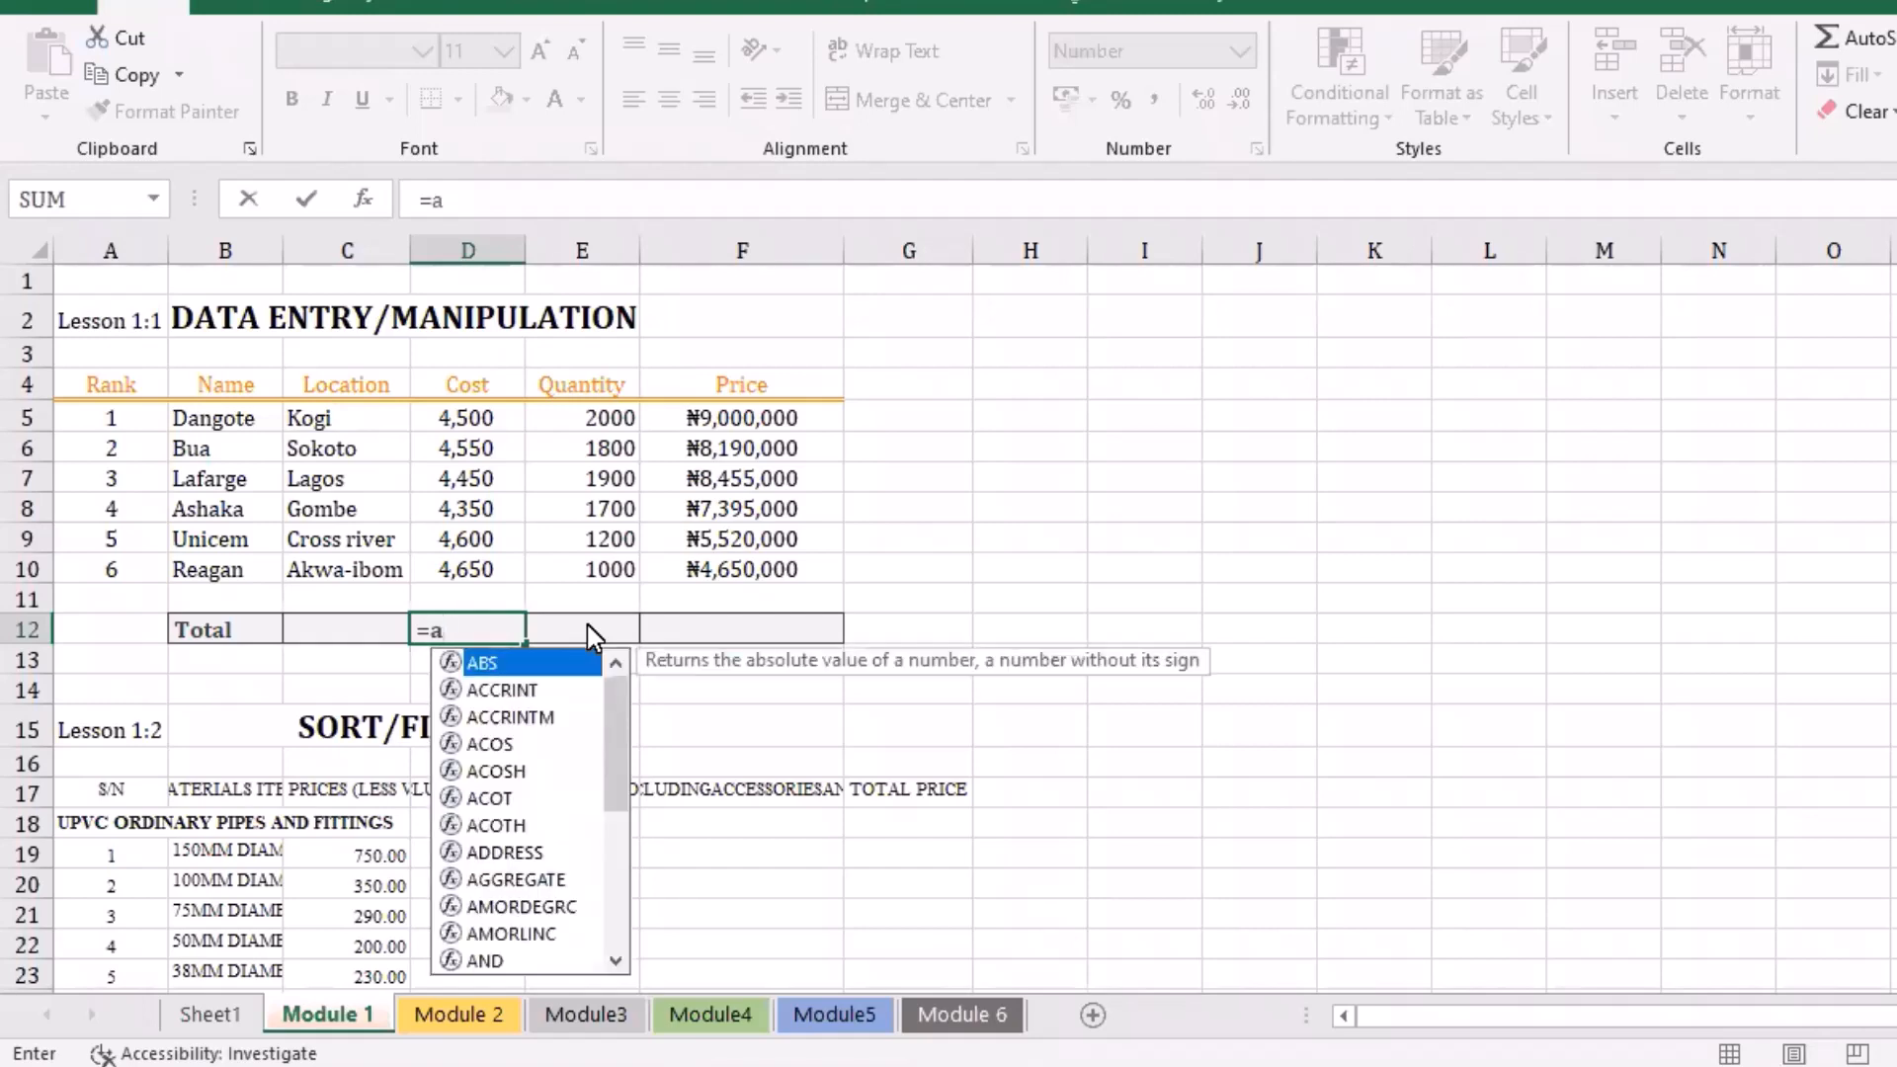
pyautogui.write('ve')
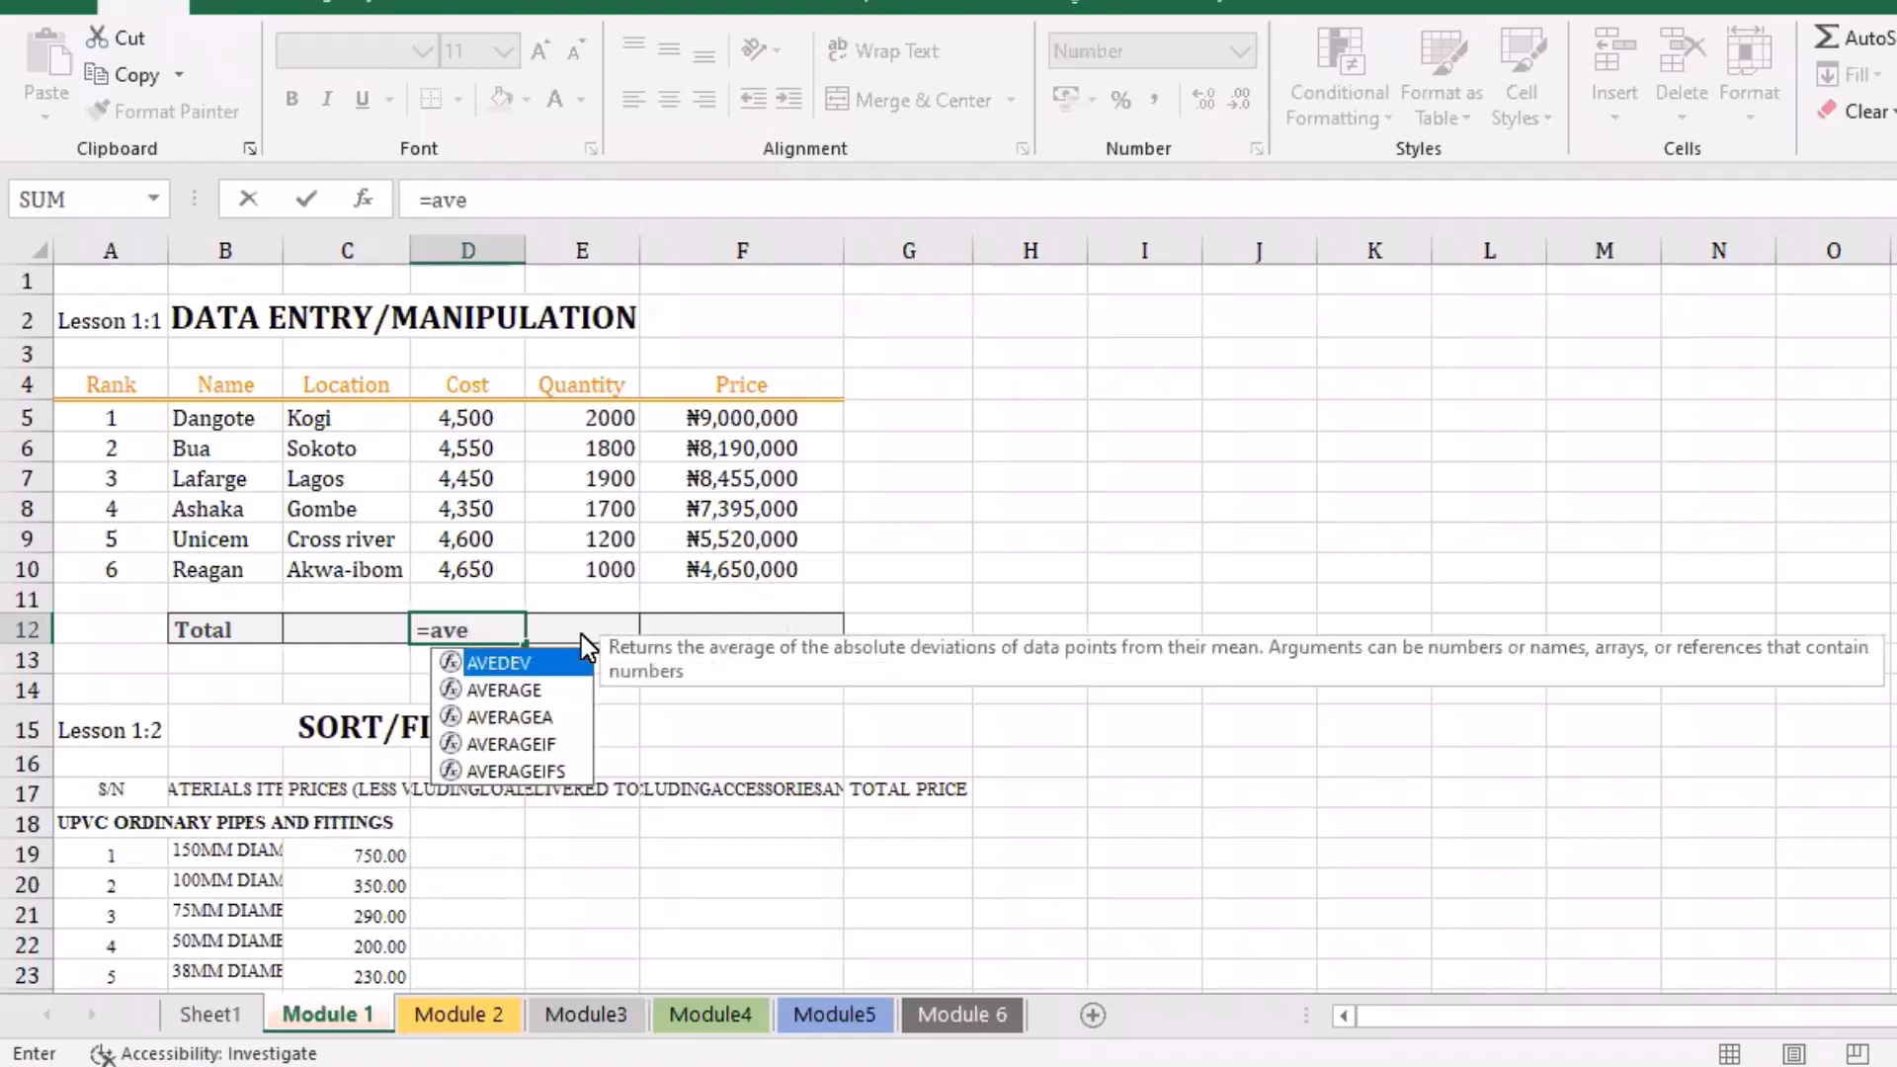
pyautogui.click(524, 690)
pyautogui.doubleClick(523, 690)
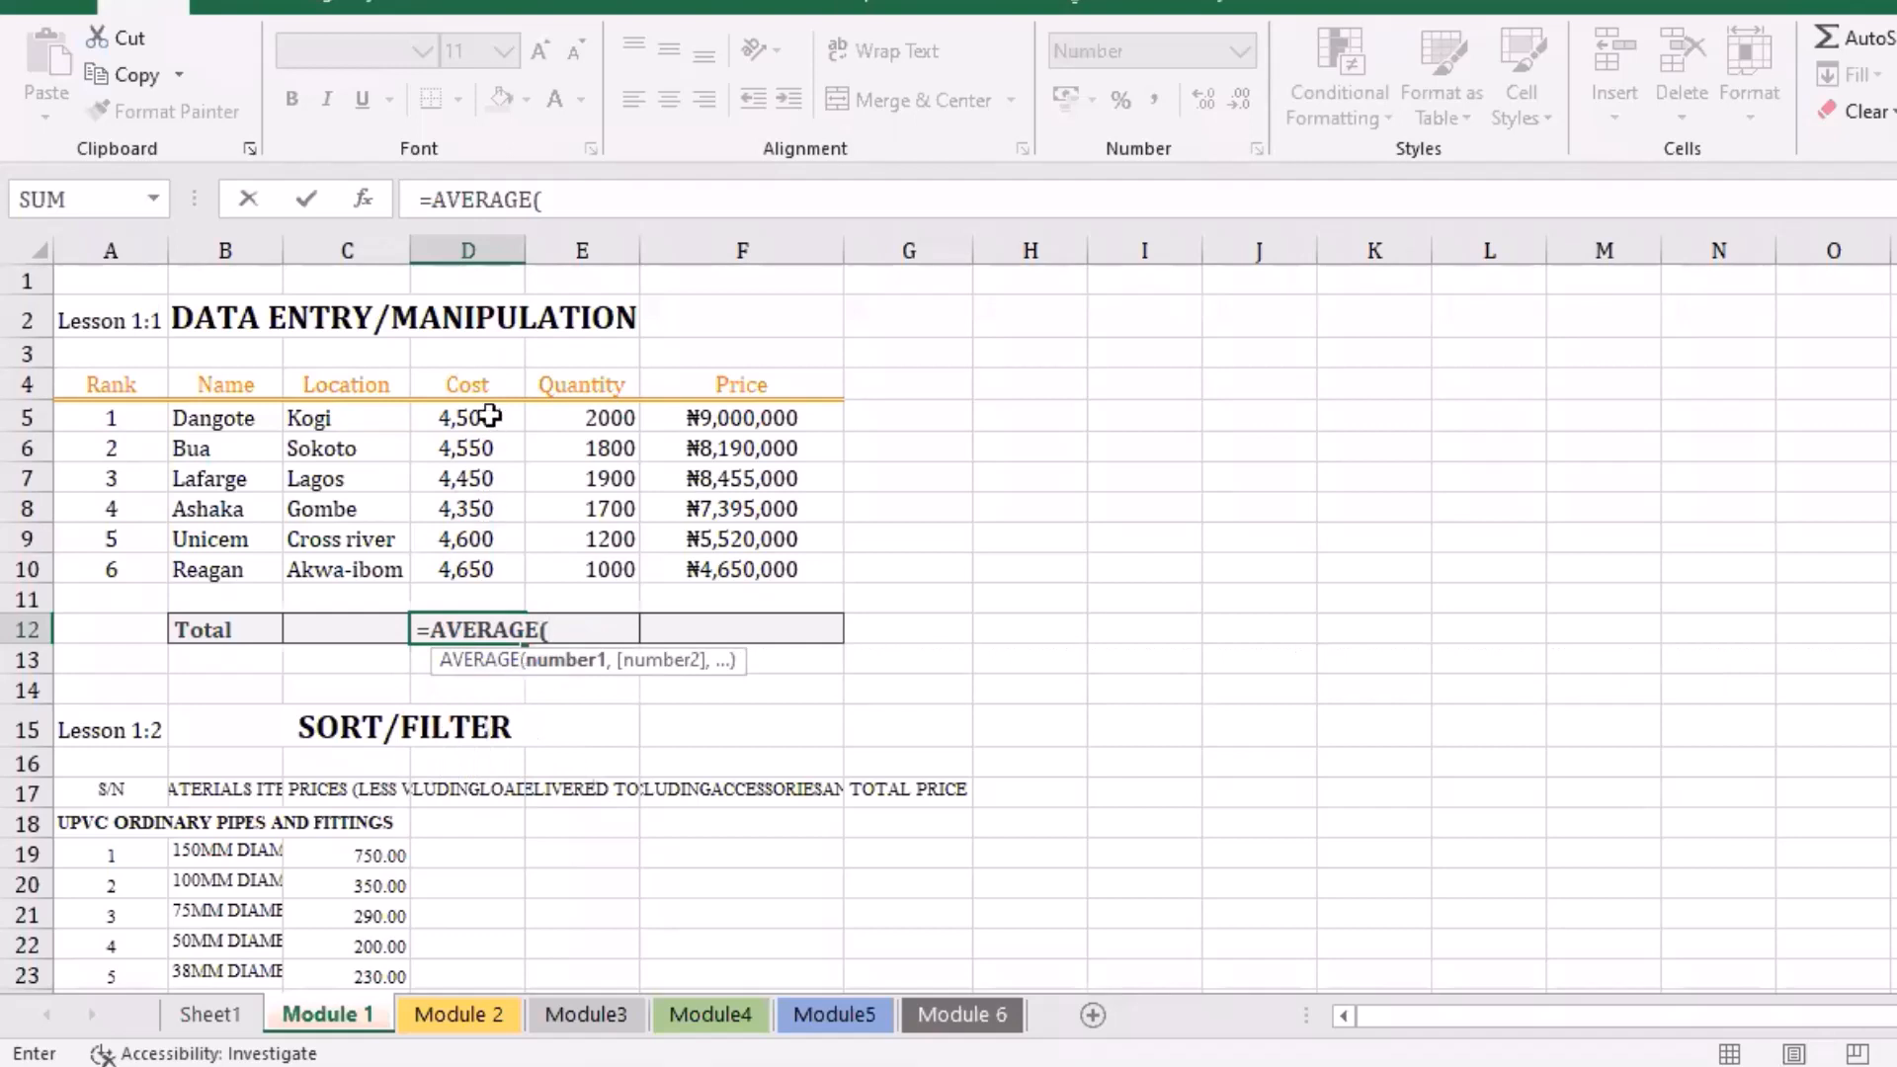
pyautogui.moveTo(481, 418); pyautogui.dragTo(483, 575)
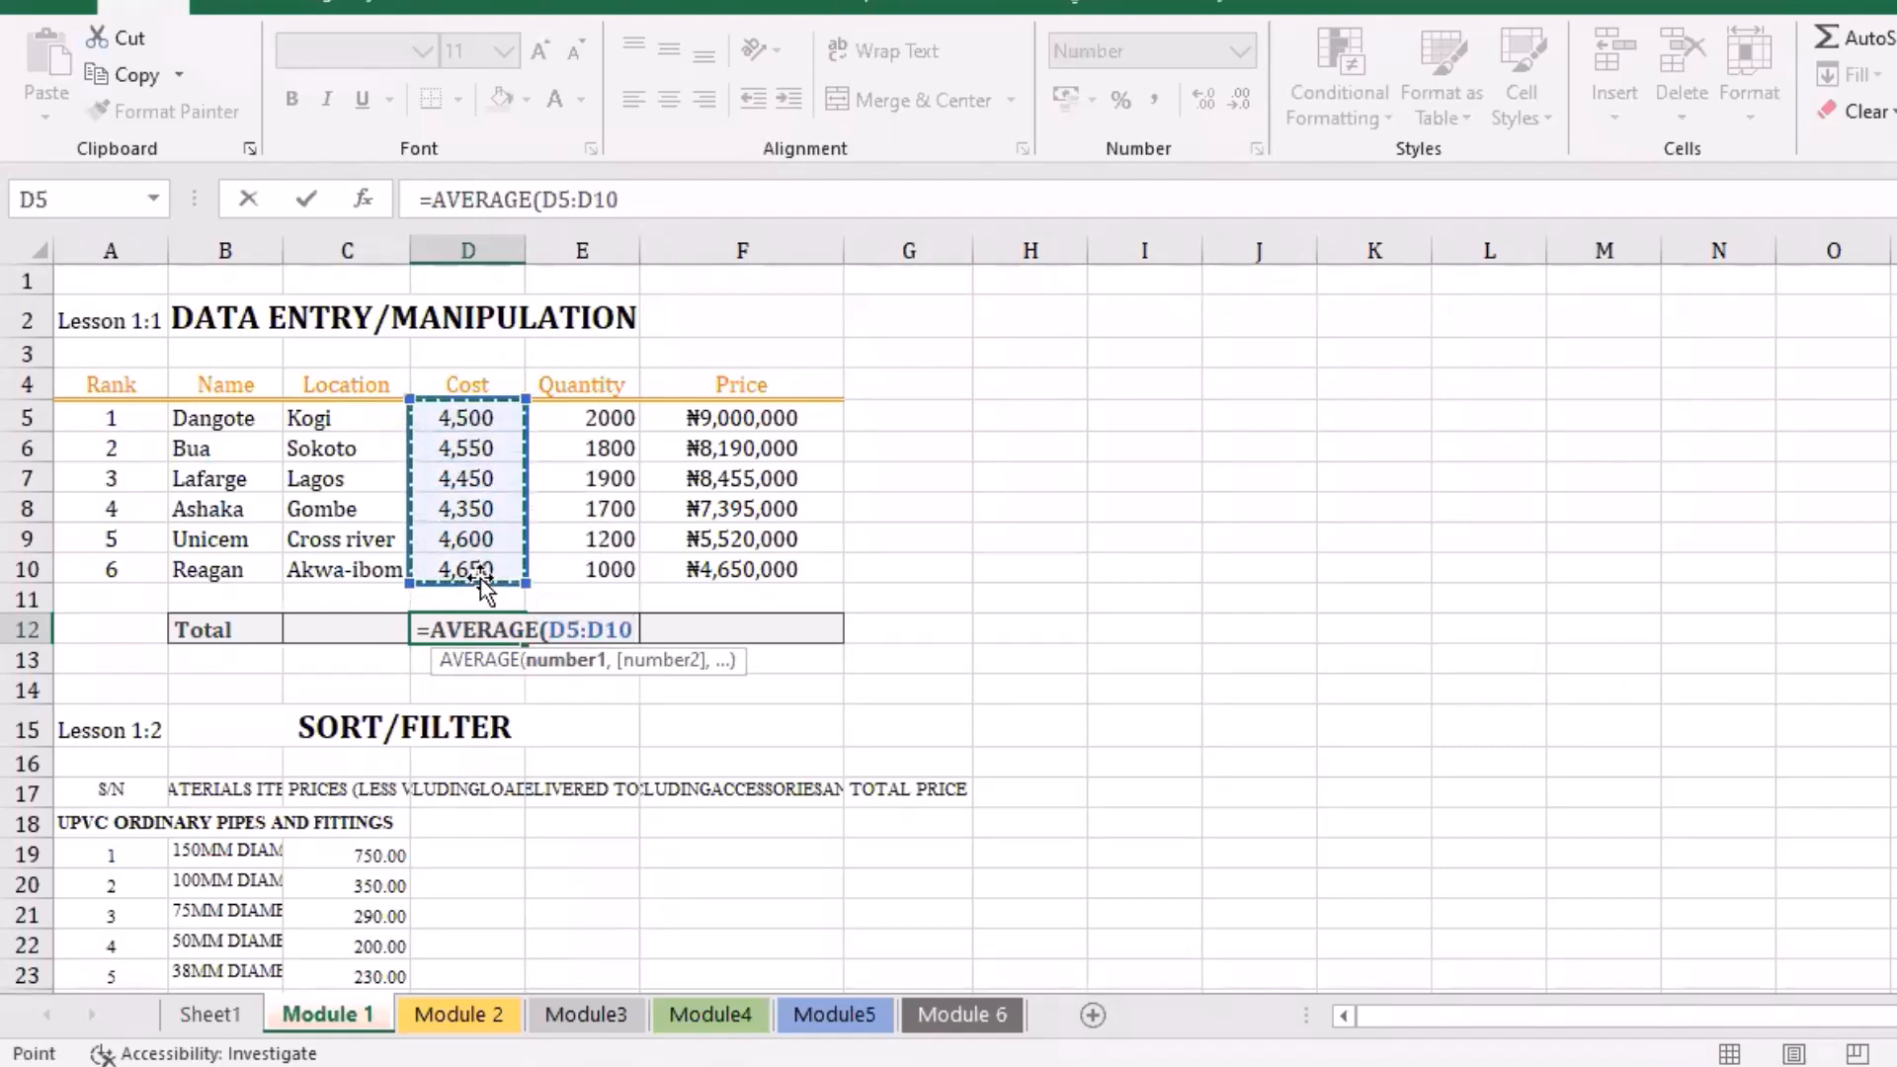
pyautogui.write(')')
pyautogui.press('Return')
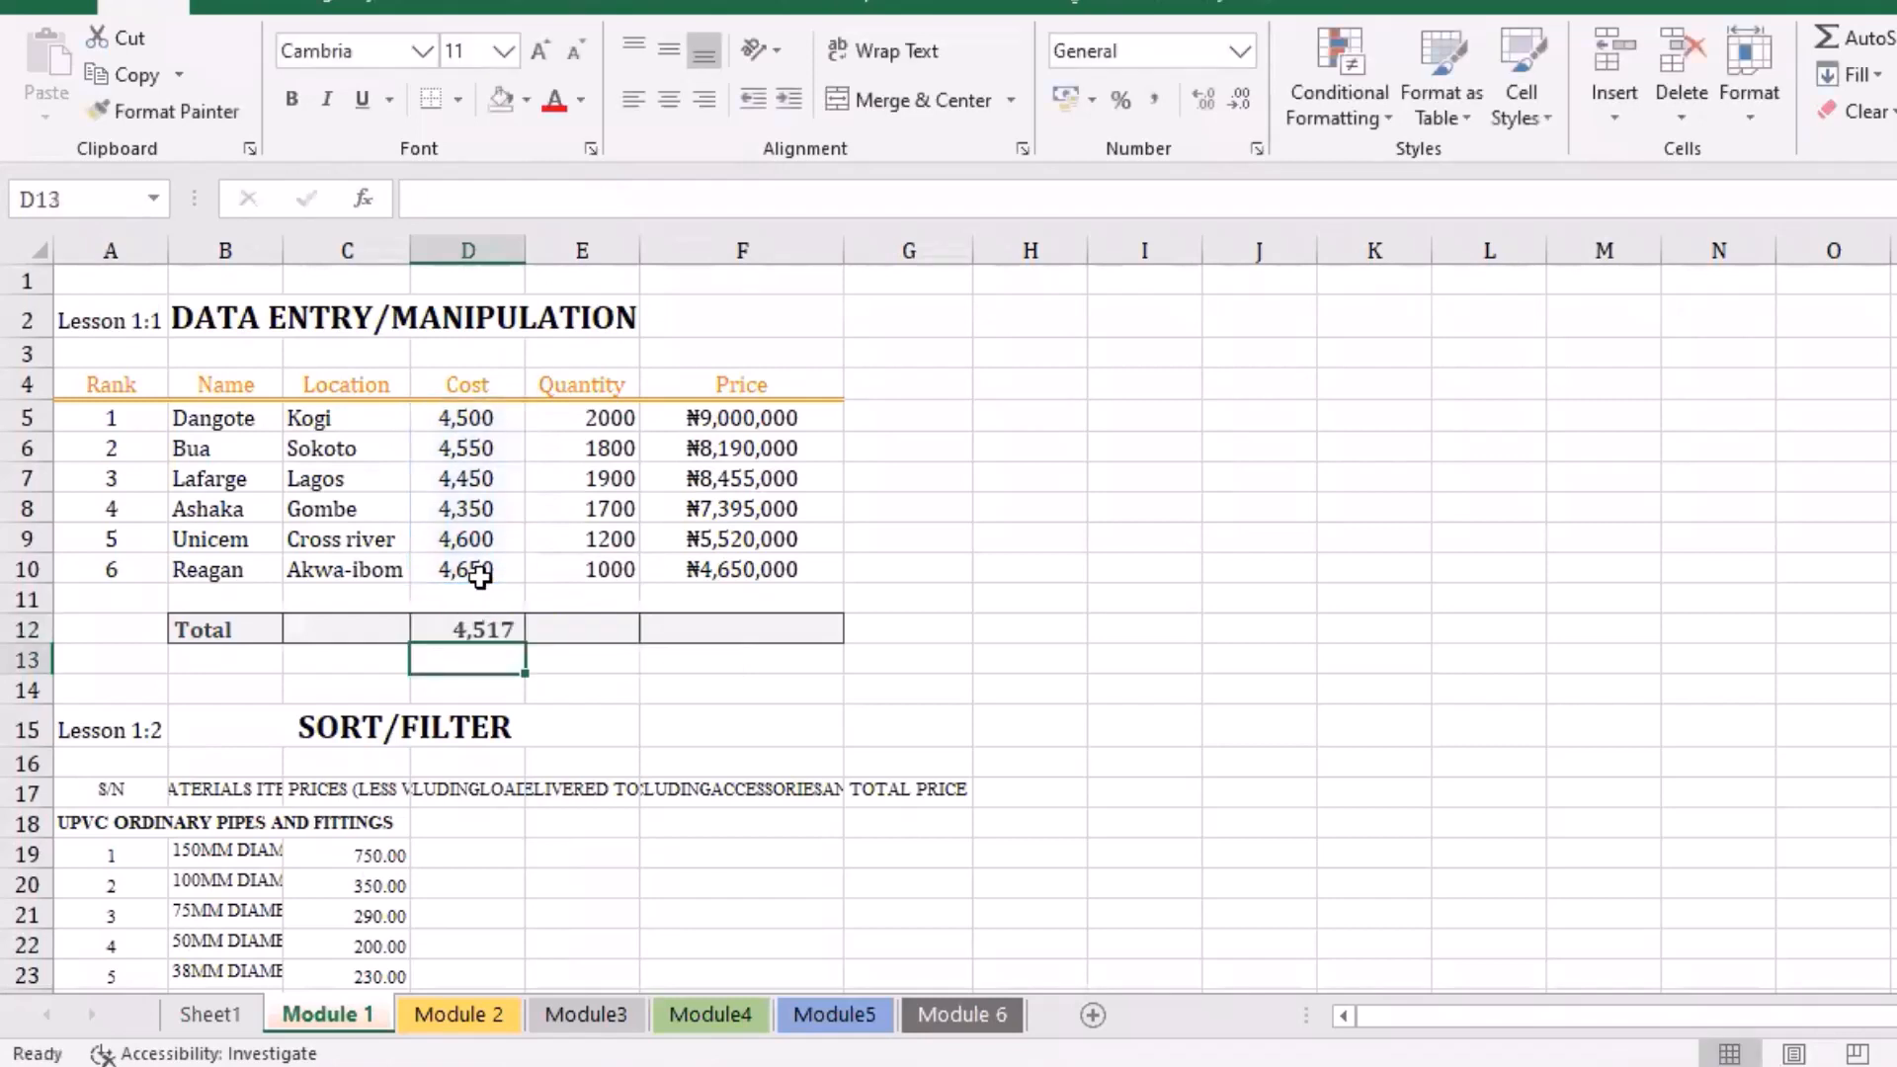
# Step: Delete the average formula from D12 in the Total row
pyautogui.click(487, 626)
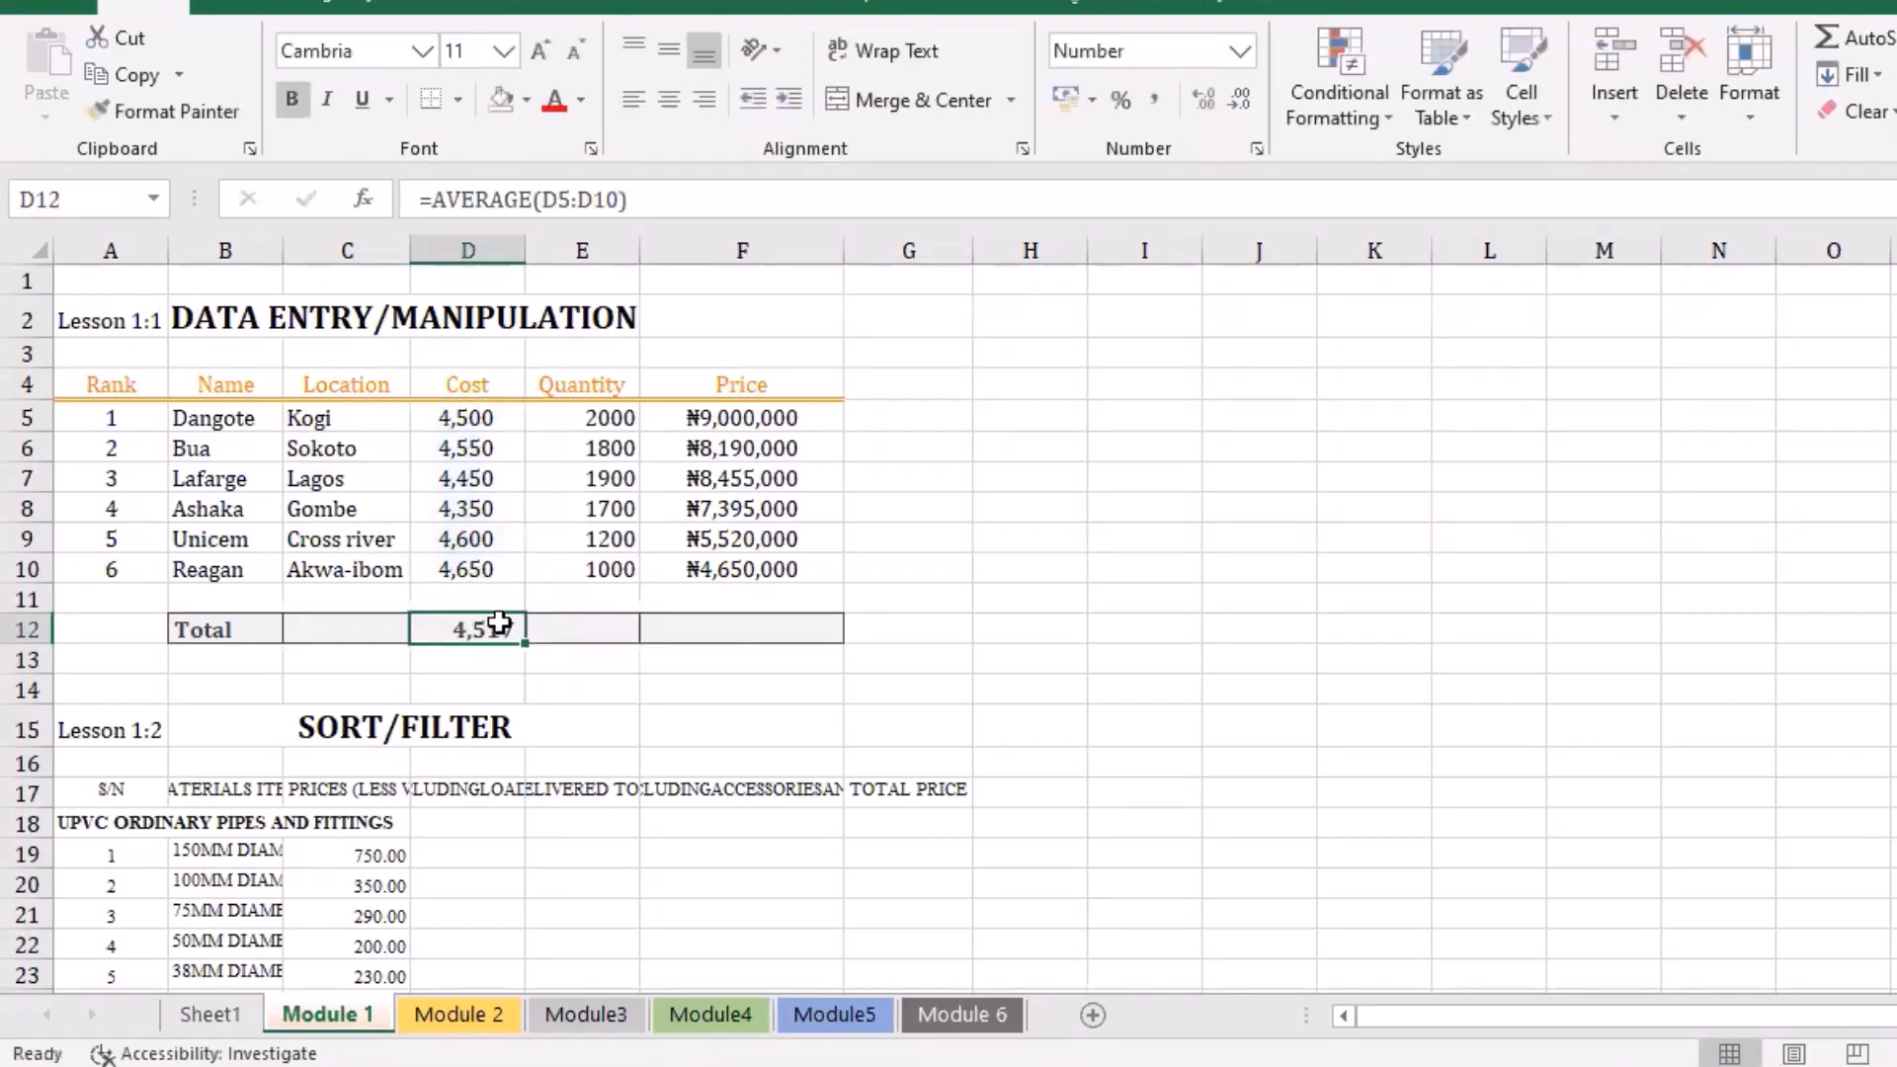
pyautogui.press('BackSpace')
pyautogui.press('Return')
# Step: Calculate the average cost in D12 of the Total row with the formula =AVERAGE(D5:D10)
pyautogui.click(501, 623)
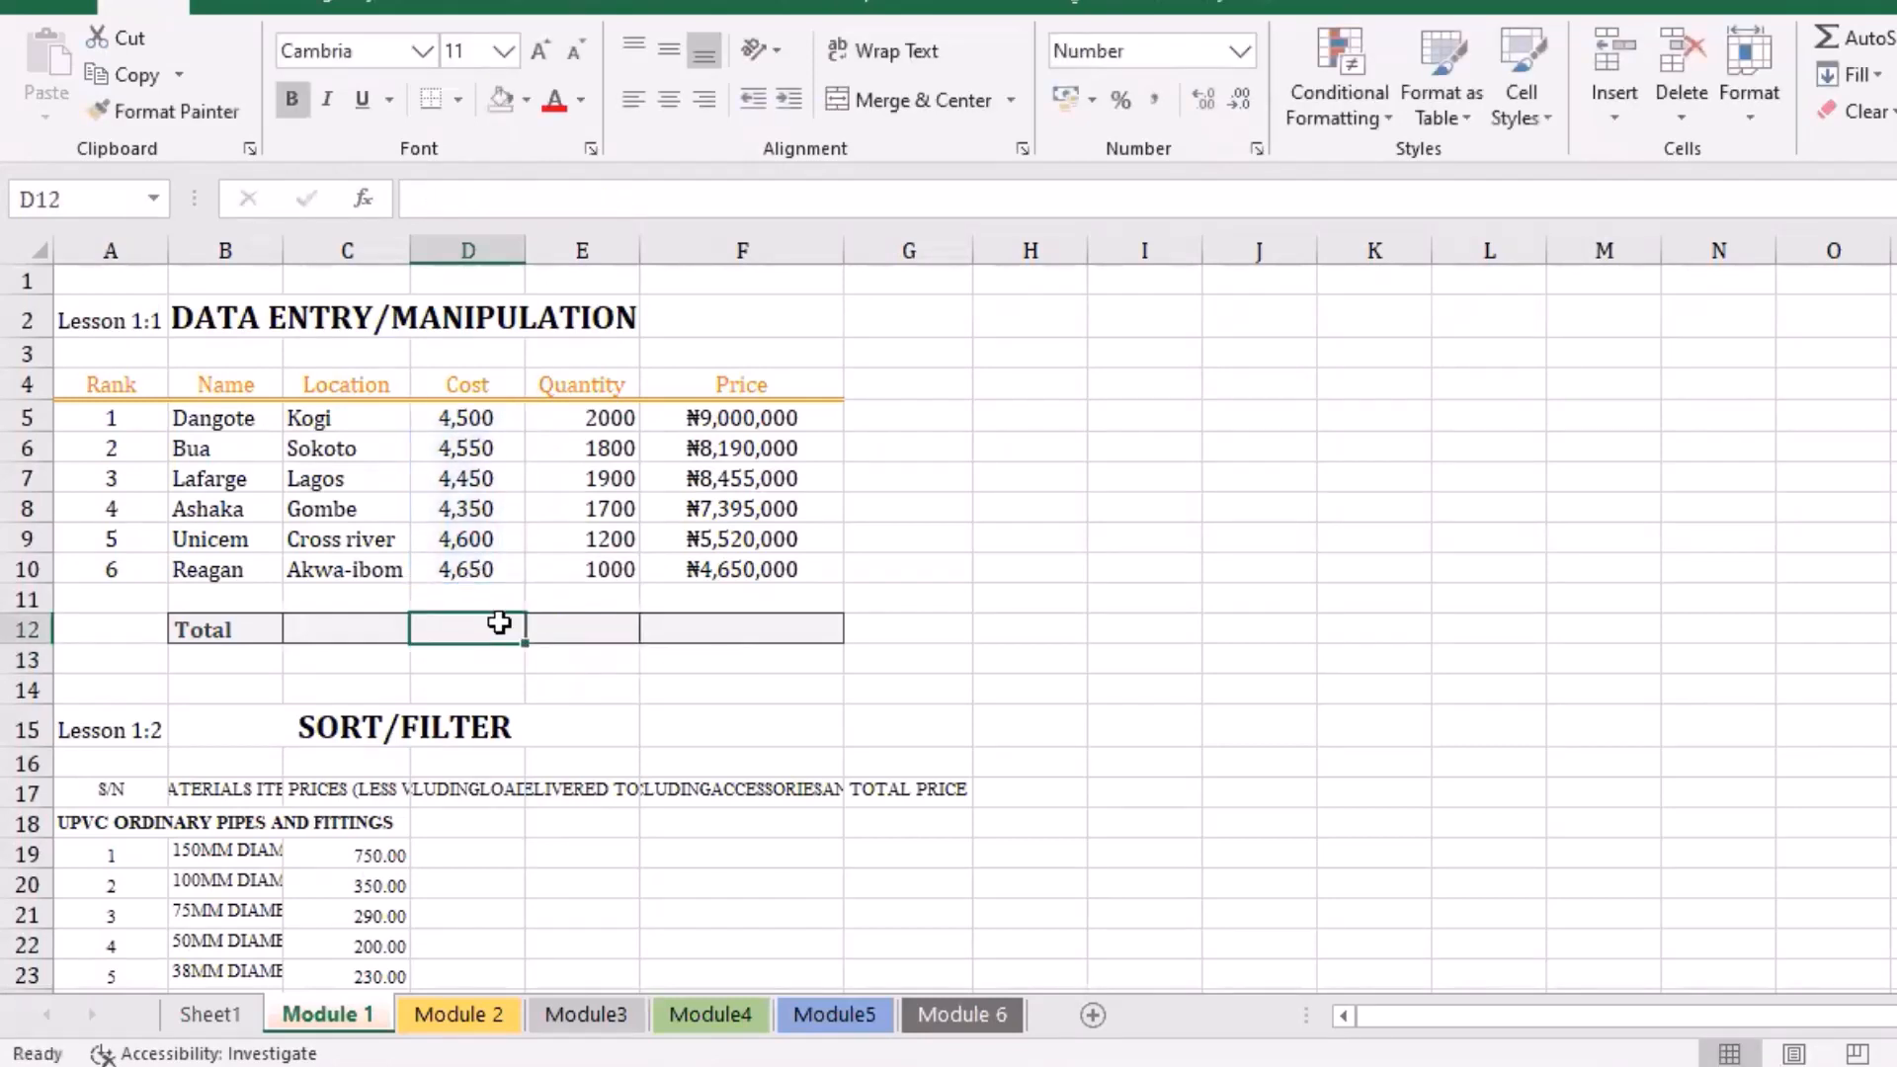
pyautogui.write('=')
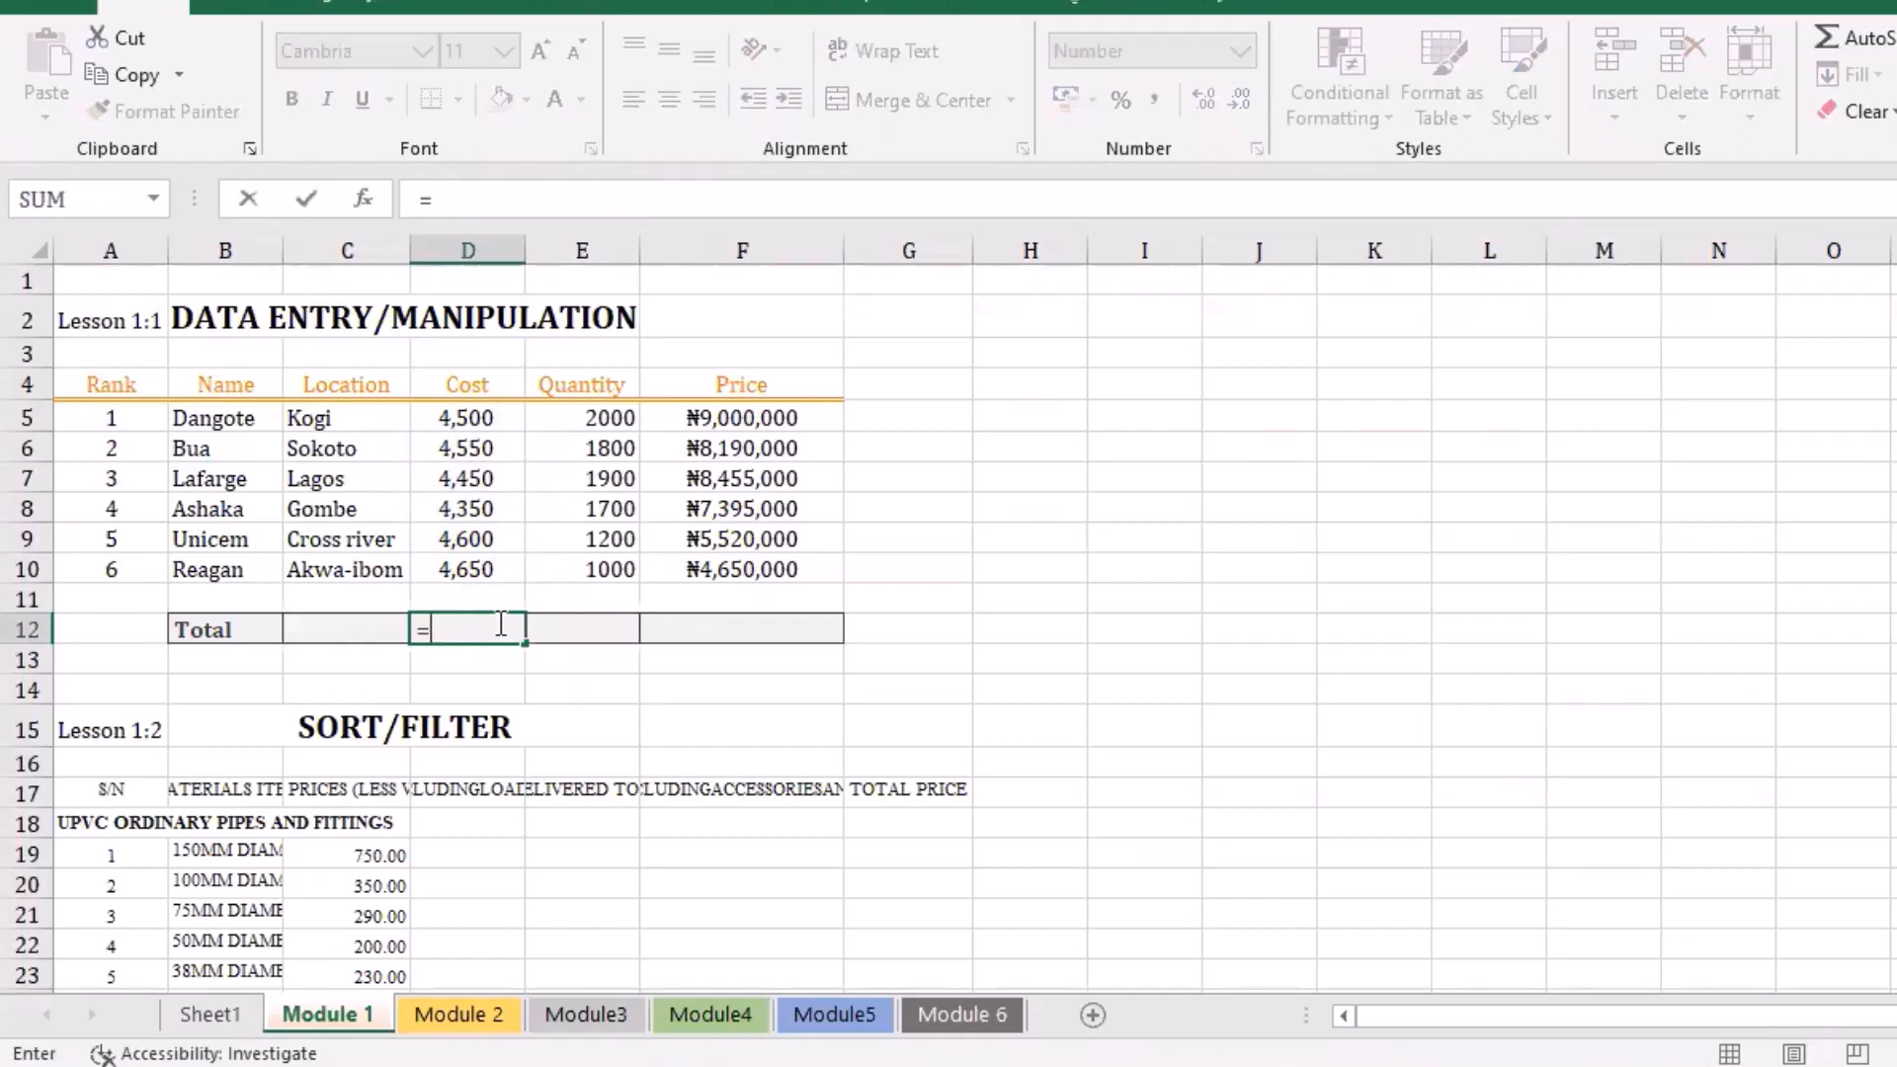
pyautogui.write('ave')
pyautogui.doubleClick(499, 686)
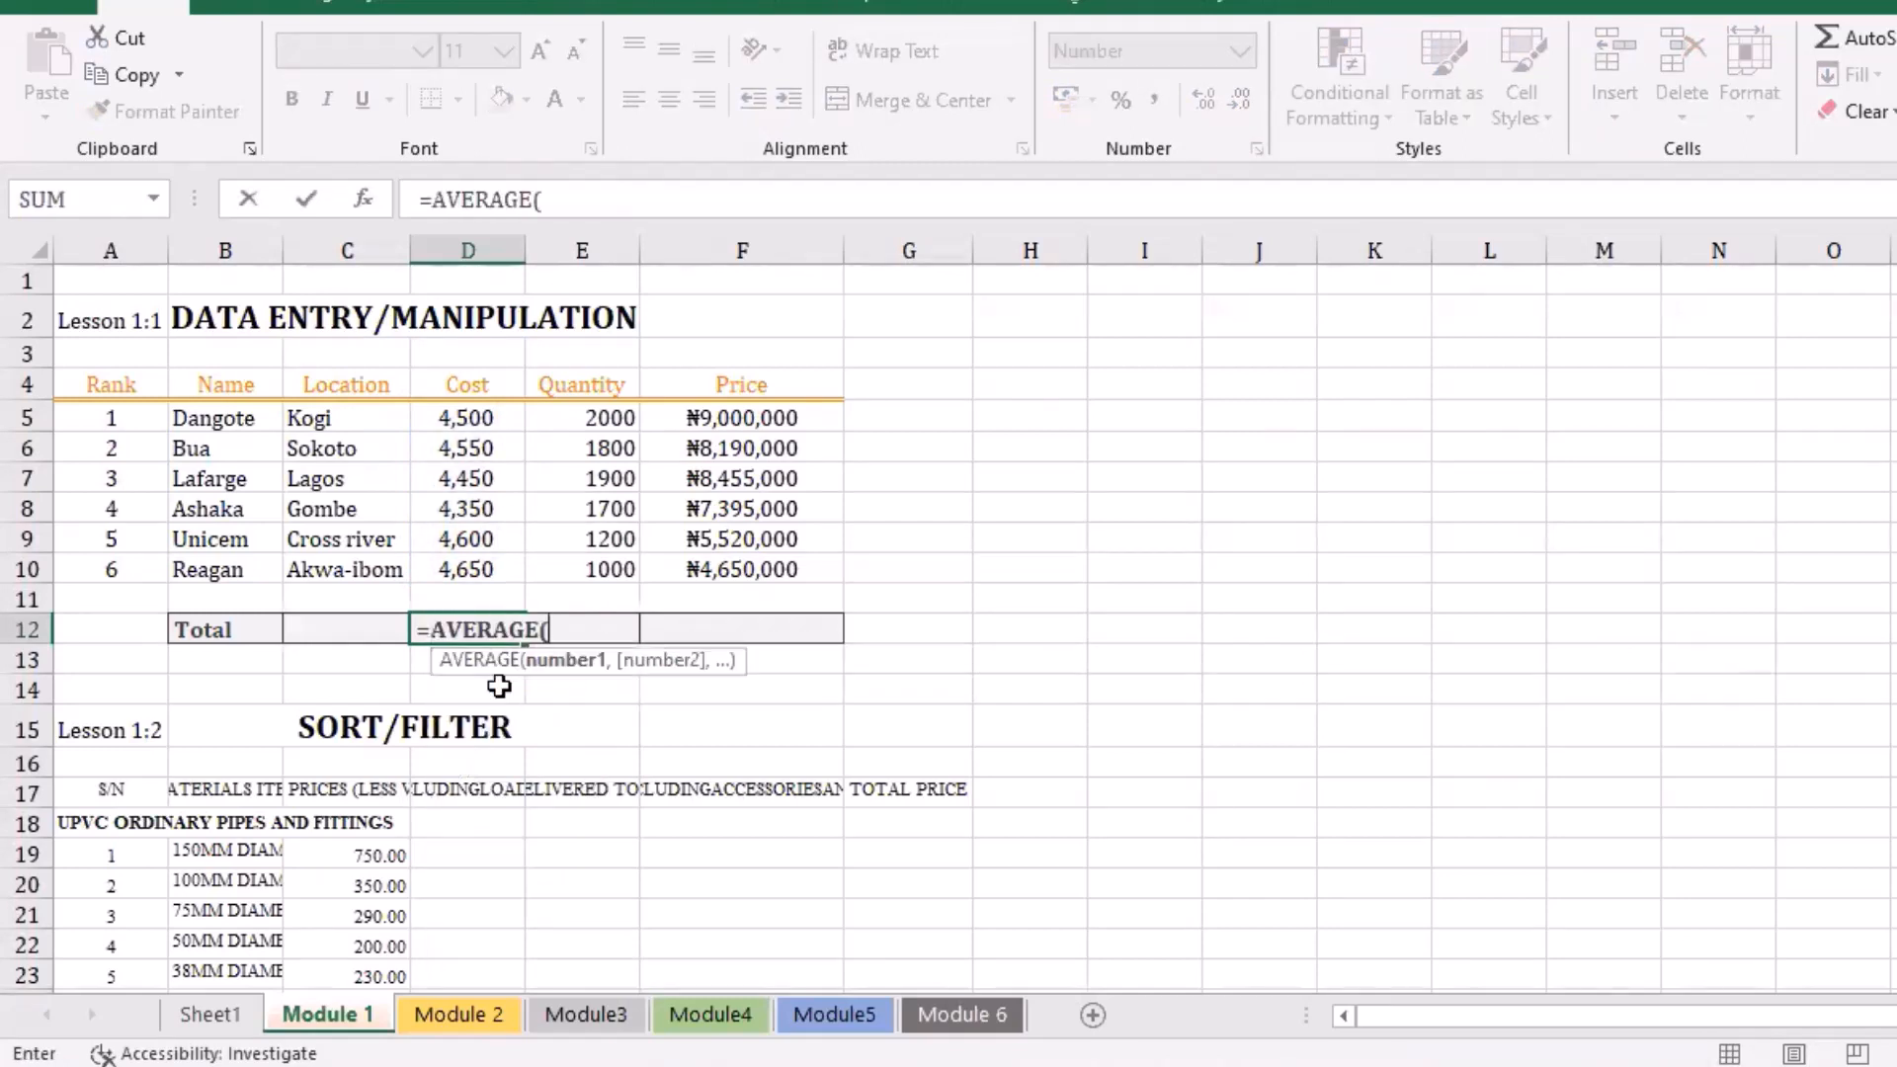
pyautogui.click(569, 630)
pyautogui.write('d5')
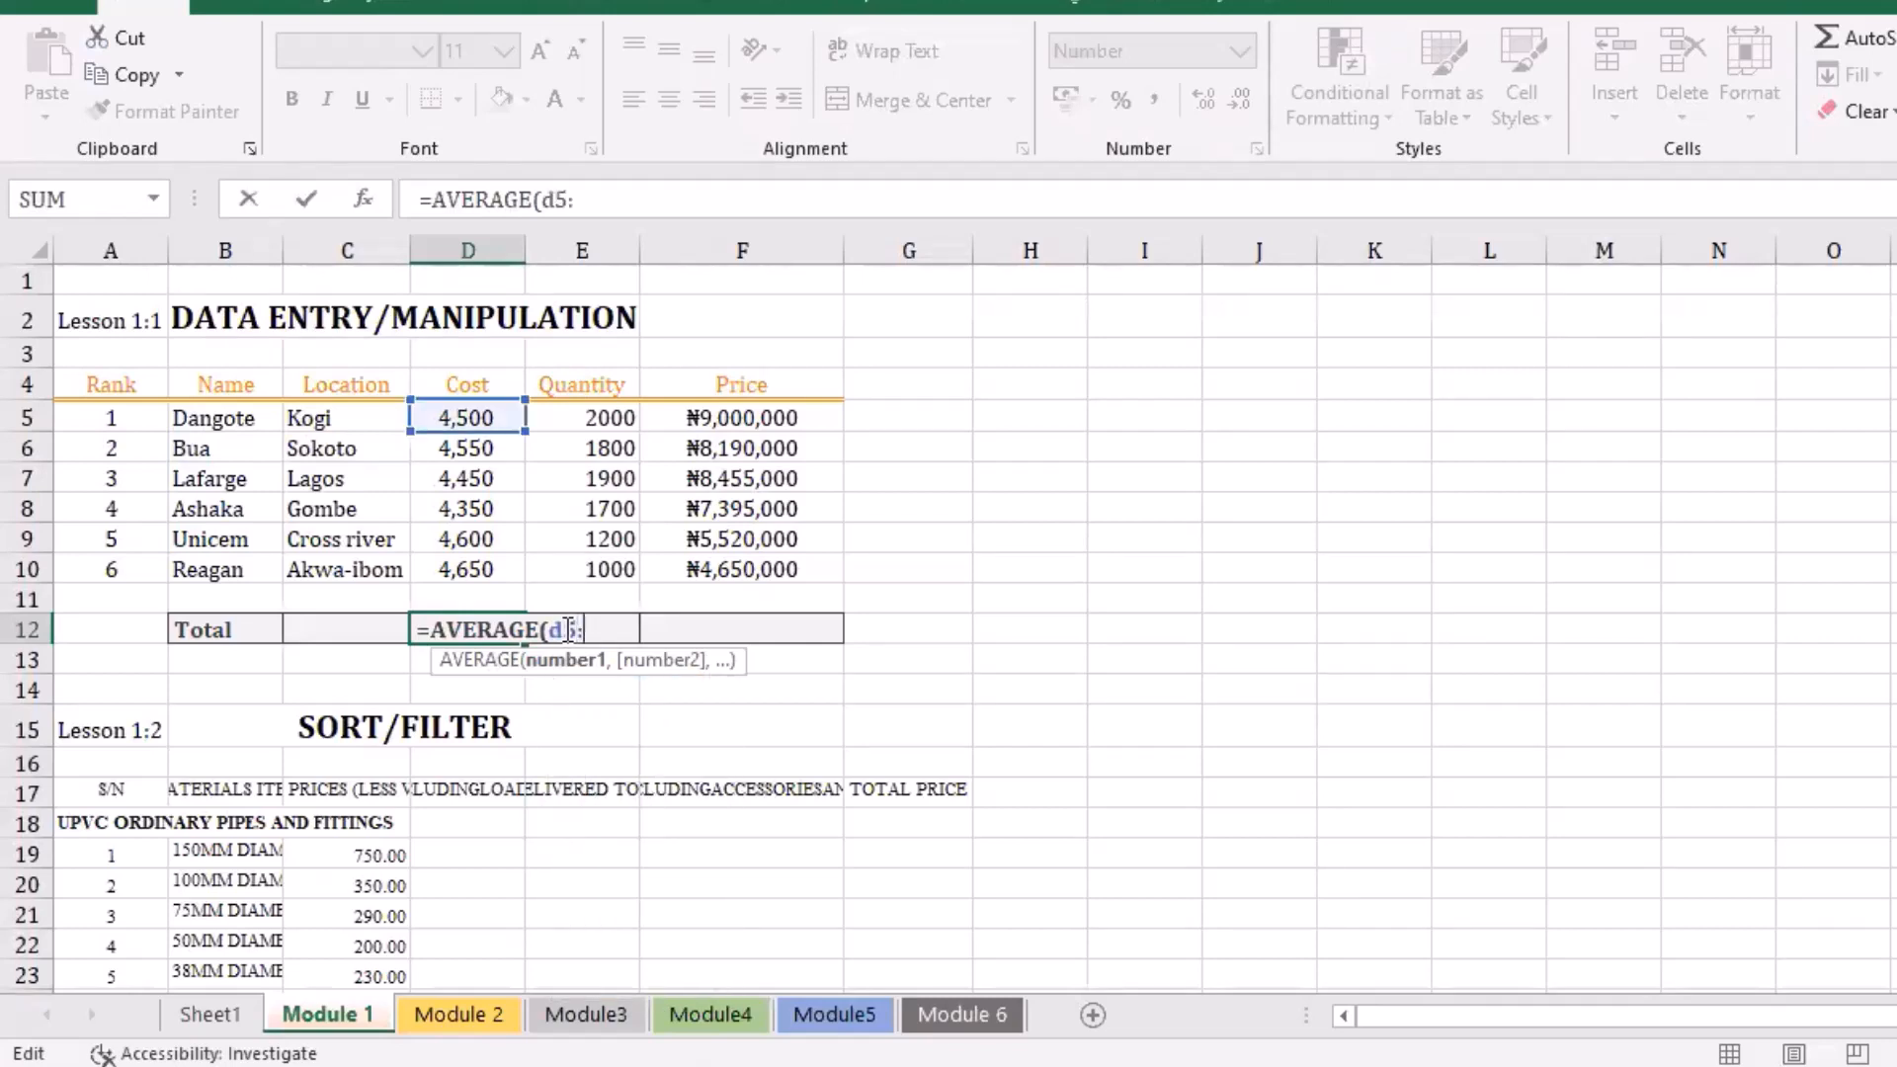
pyautogui.write(':d10)')
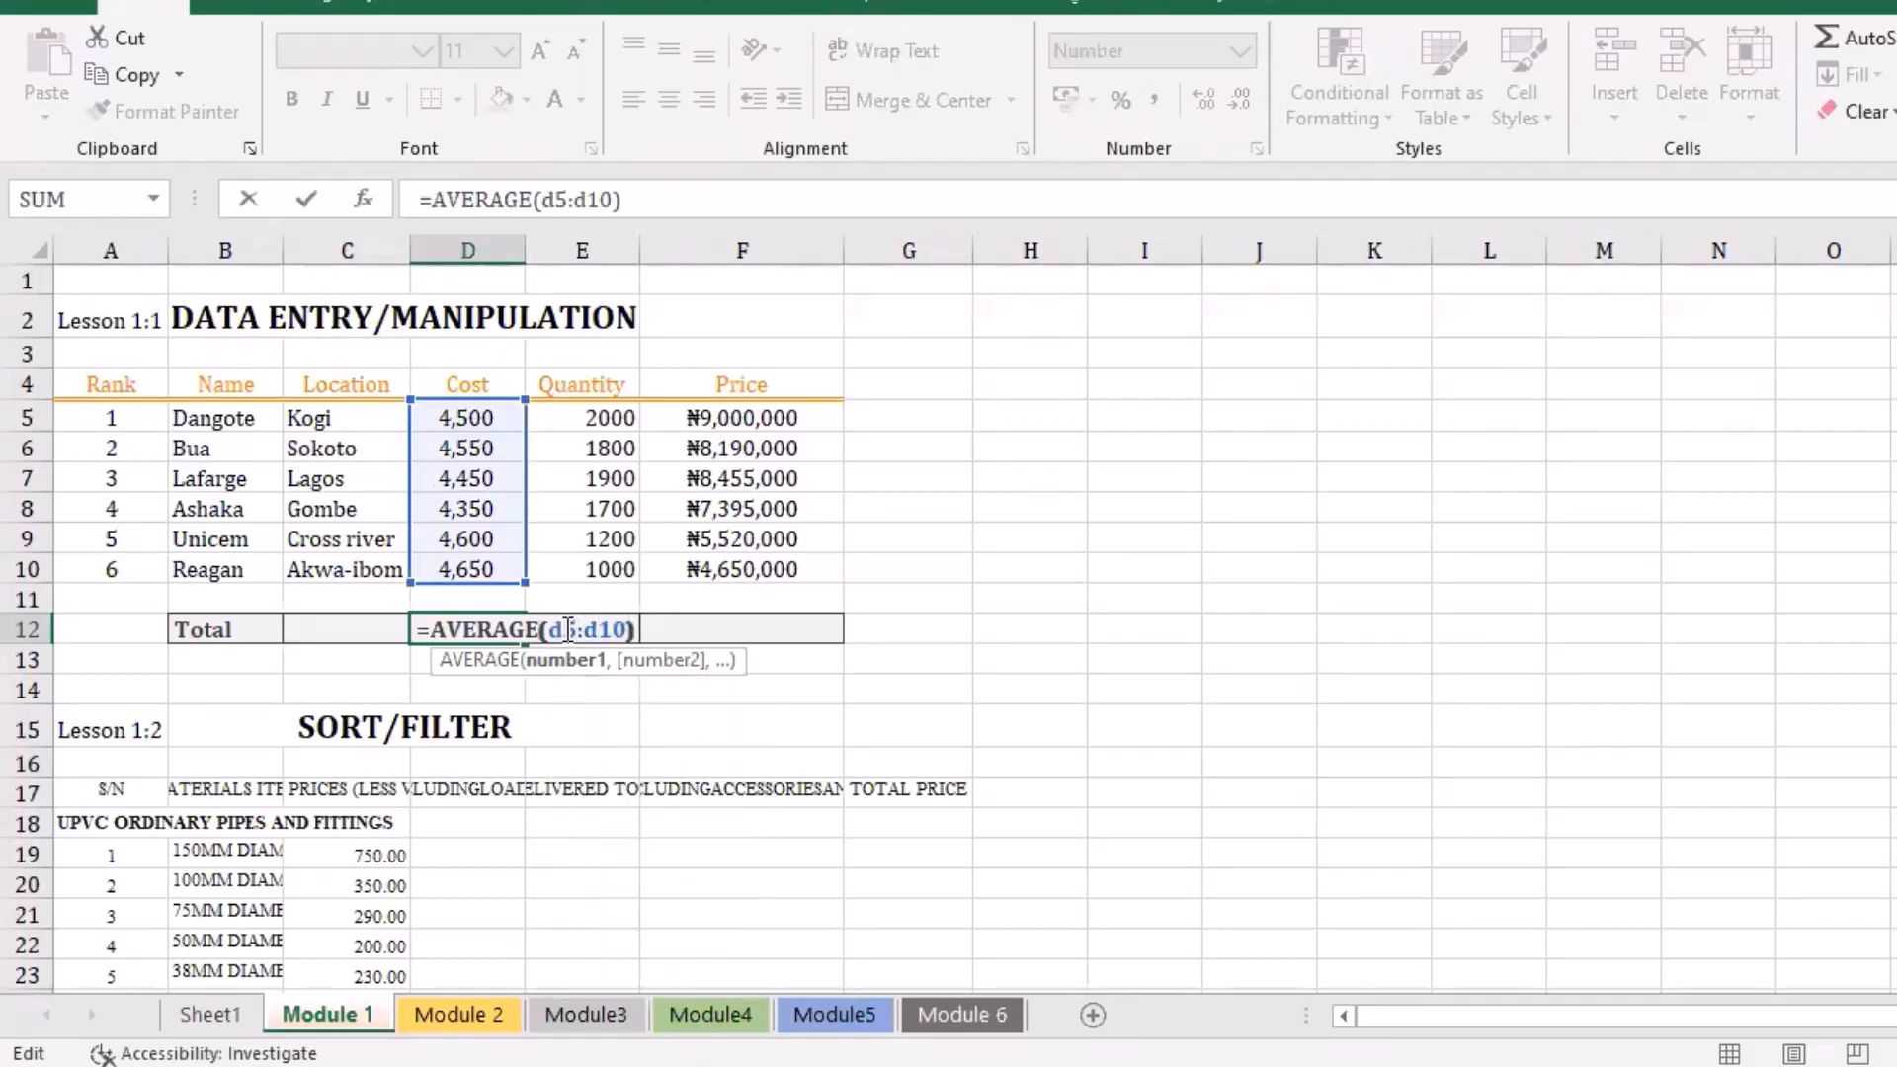
pyautogui.press('Return')
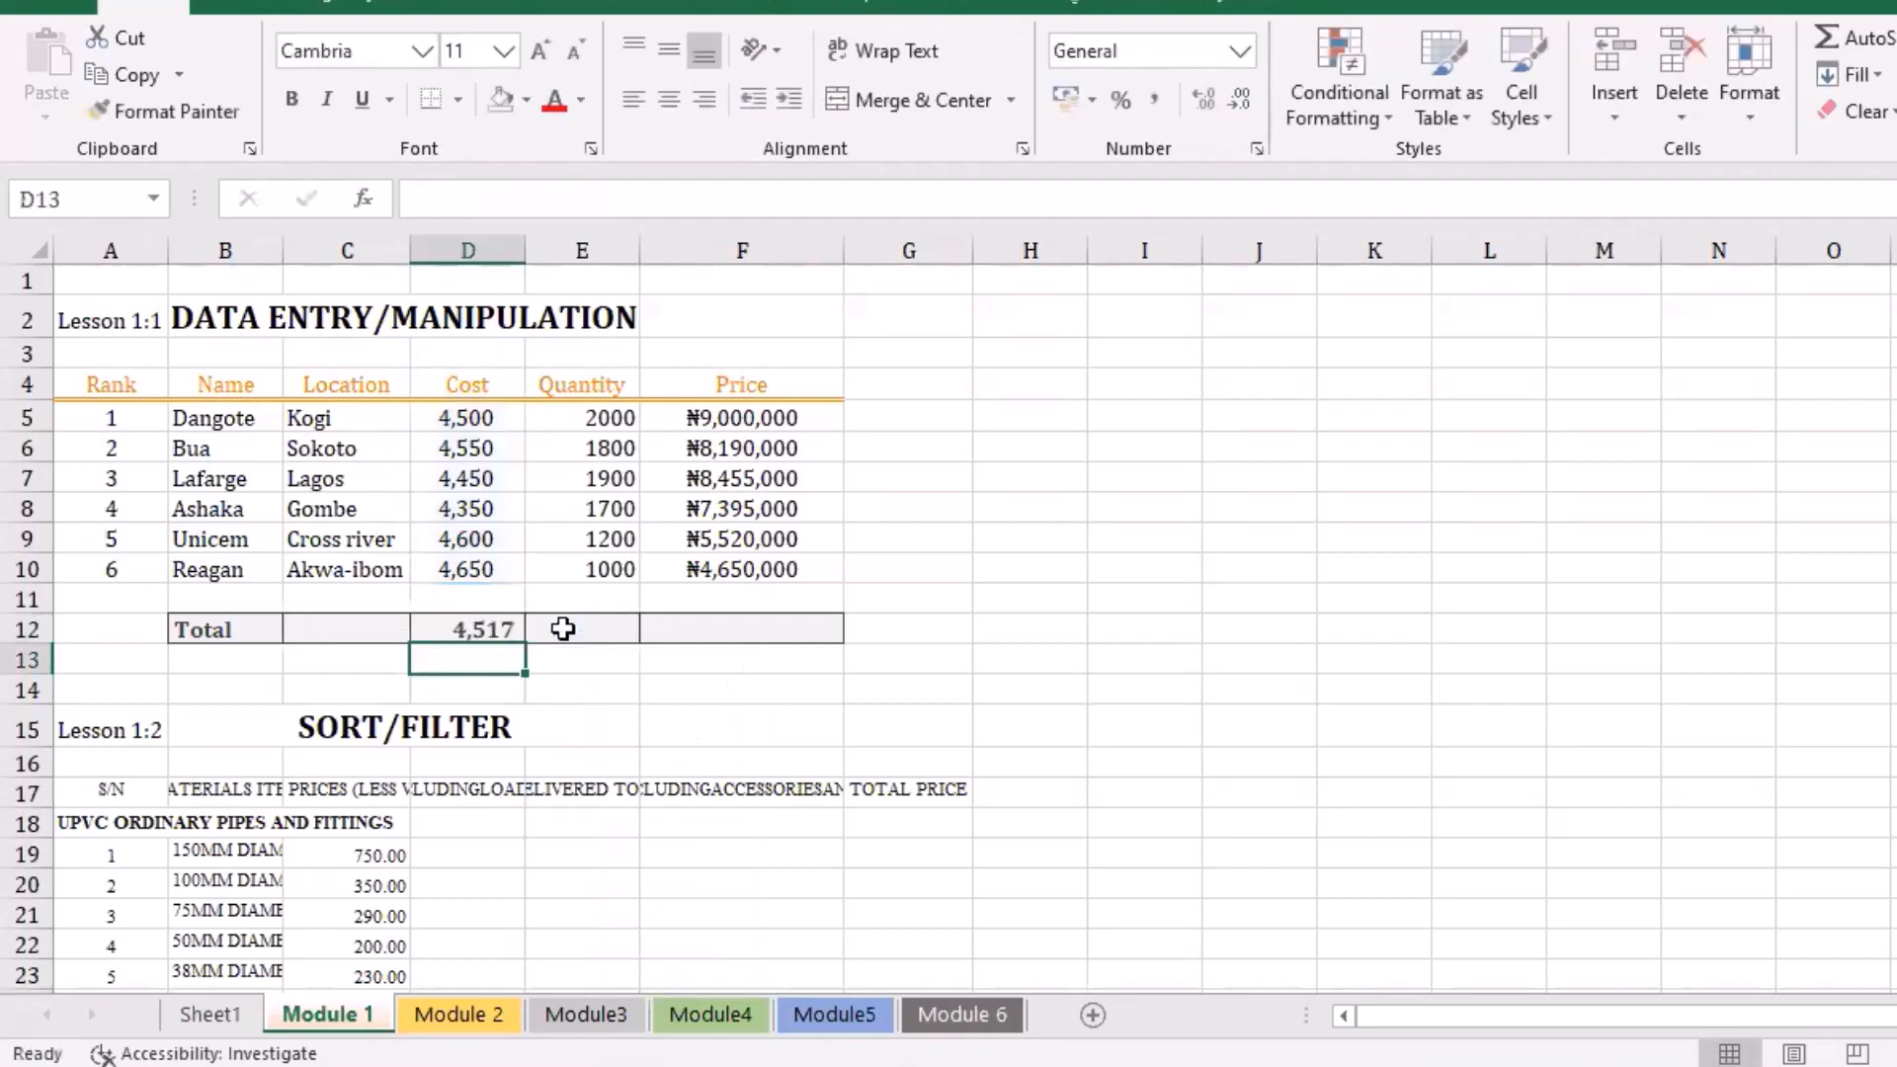
# Step: Fill the average formula from D12 across to E12 for the Quantity column
pyautogui.click(485, 631)
pyautogui.moveTo(524, 644); pyautogui.dragTo(648, 653)
pyautogui.click(563, 691)
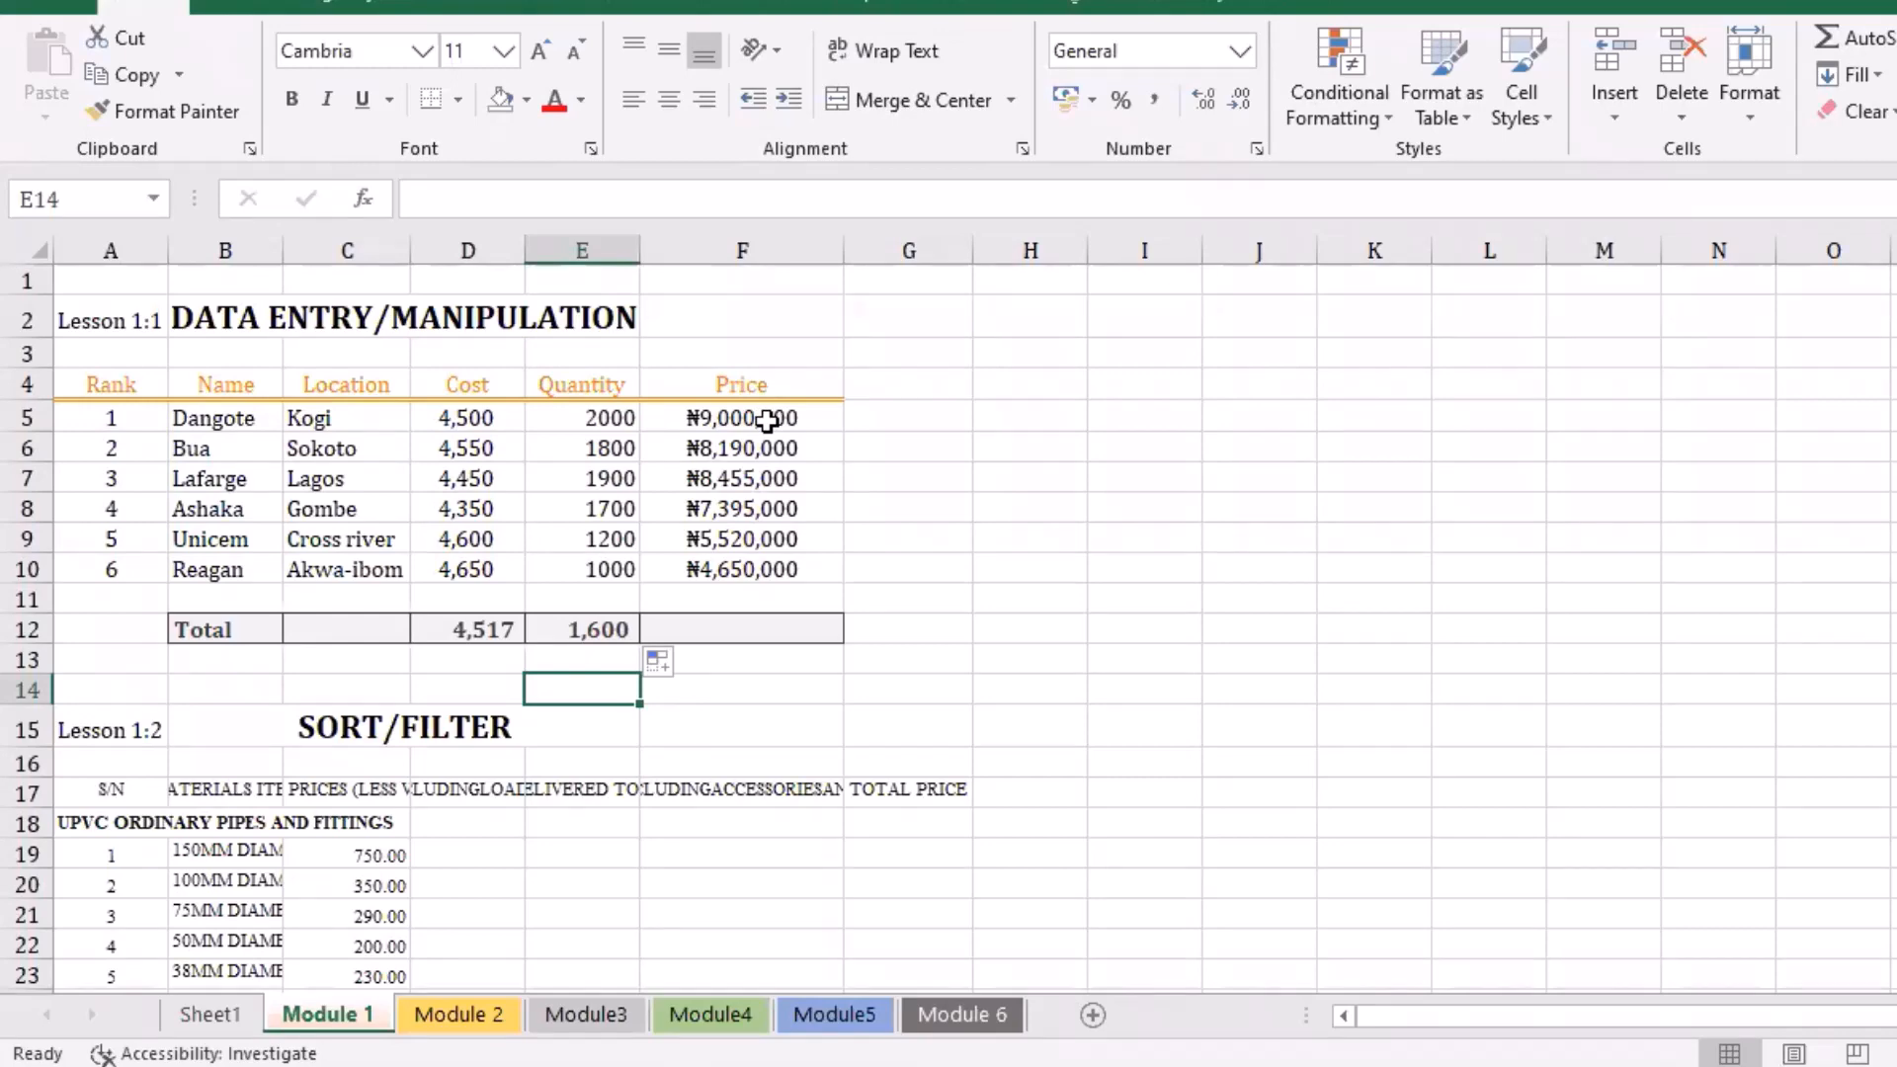
# Step: Total the Price column in F12 with AutoSum, using the range F5:F11
pyautogui.moveTo(768, 420); pyautogui.dragTo(774, 623)
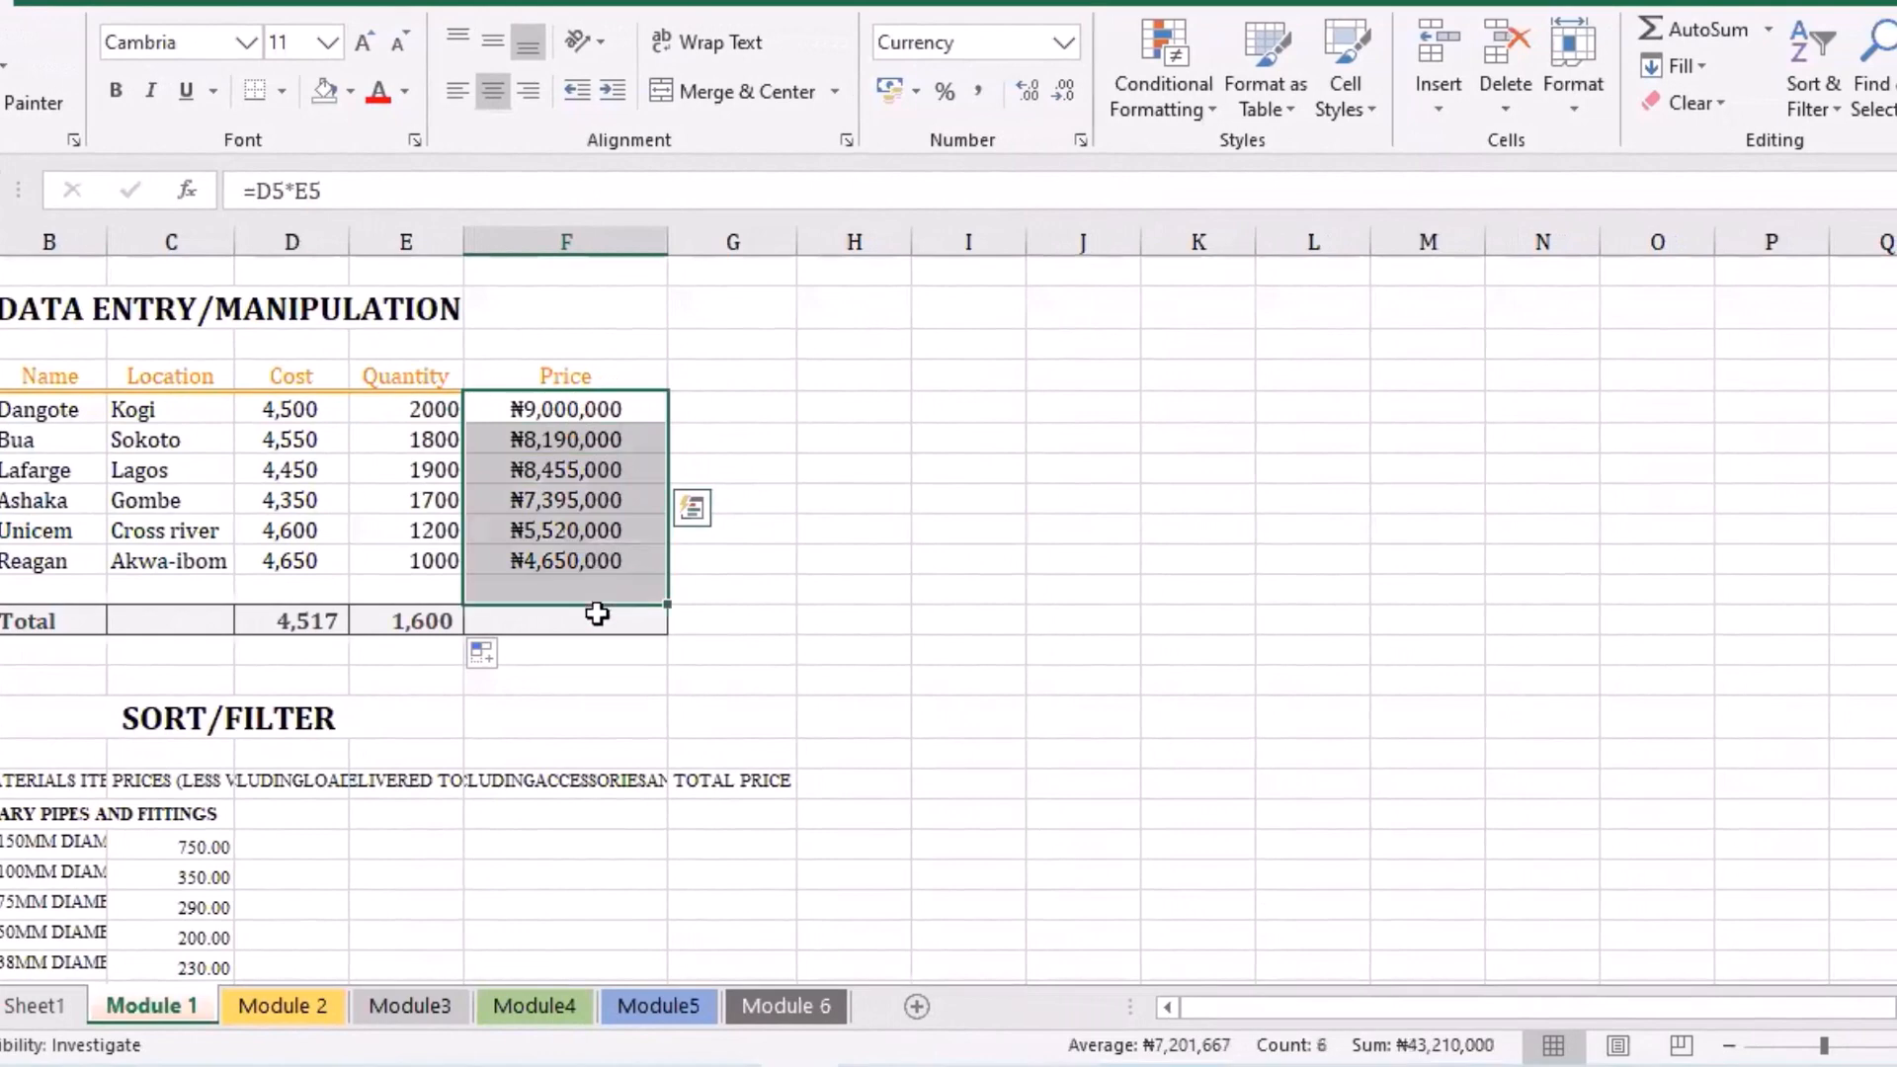
pyautogui.moveTo(597, 613); pyautogui.dragTo(598, 620)
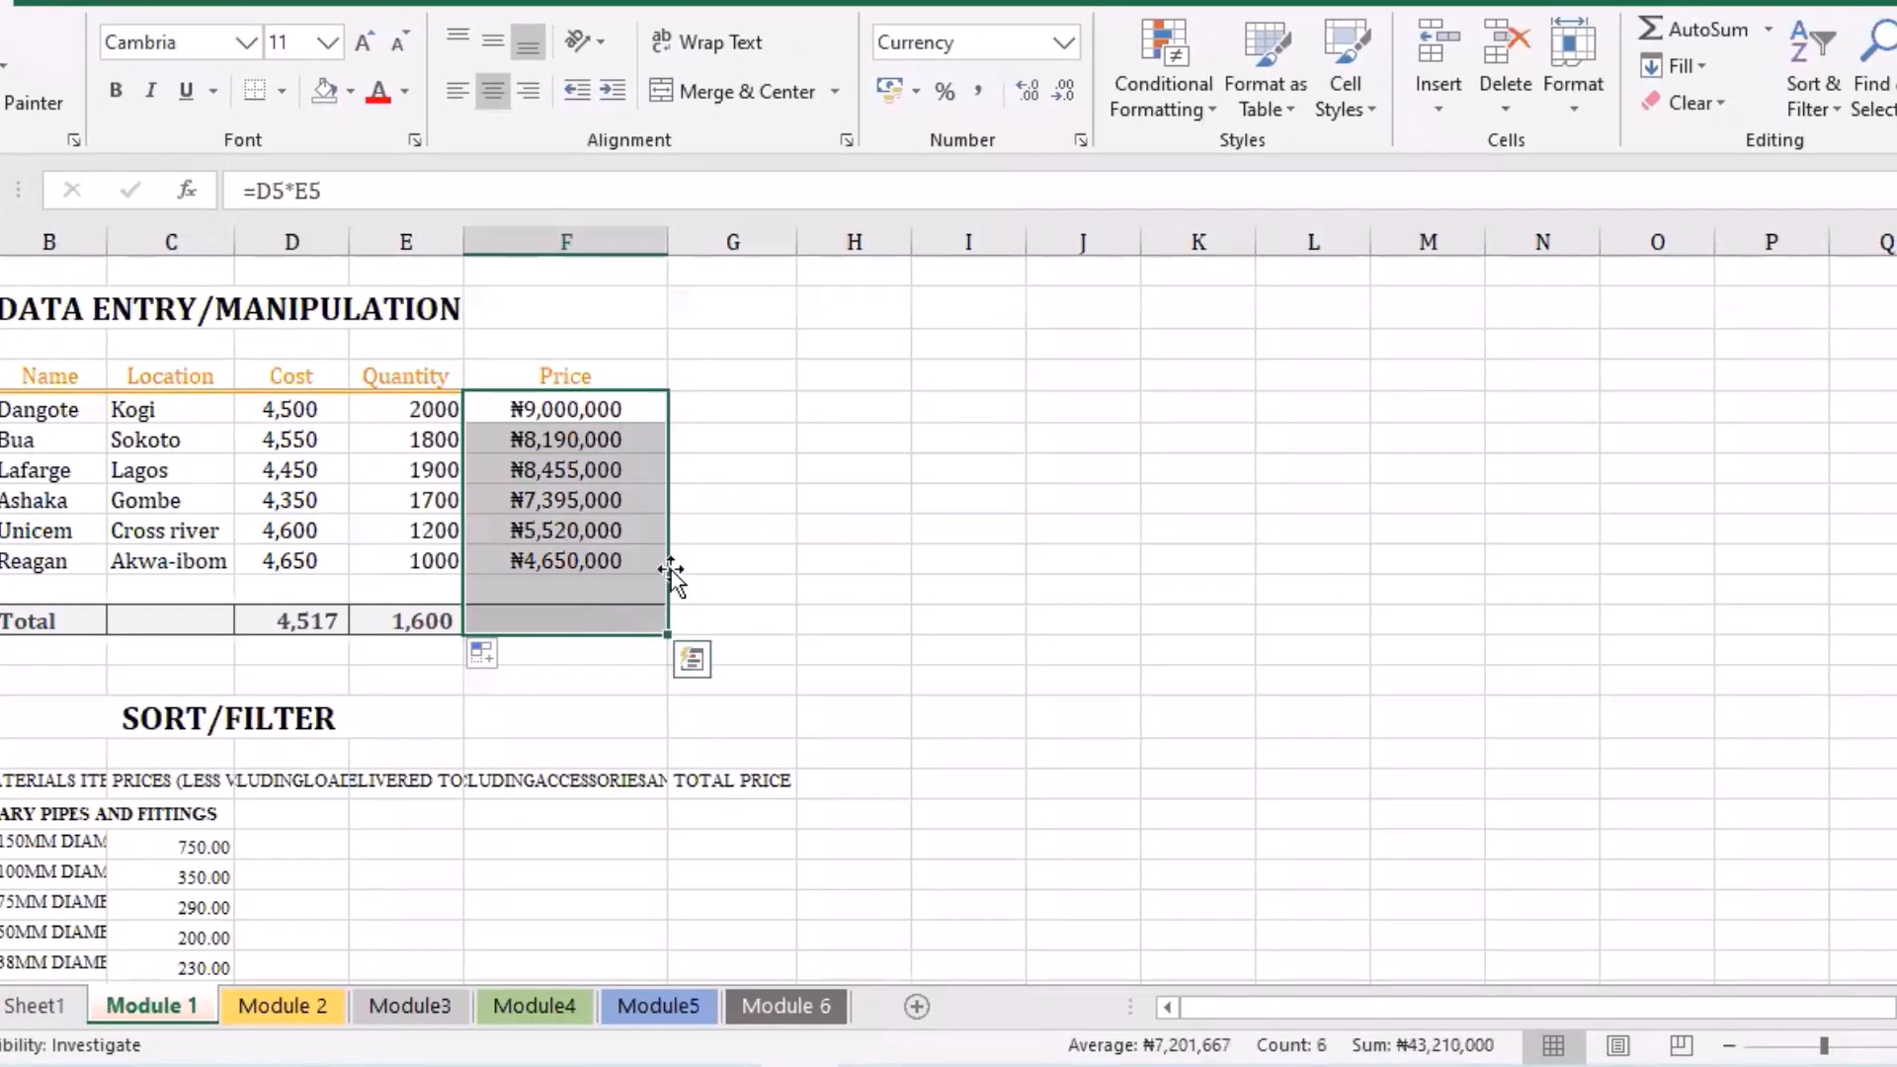
pyautogui.click(1670, 27)
pyautogui.click(552, 623)
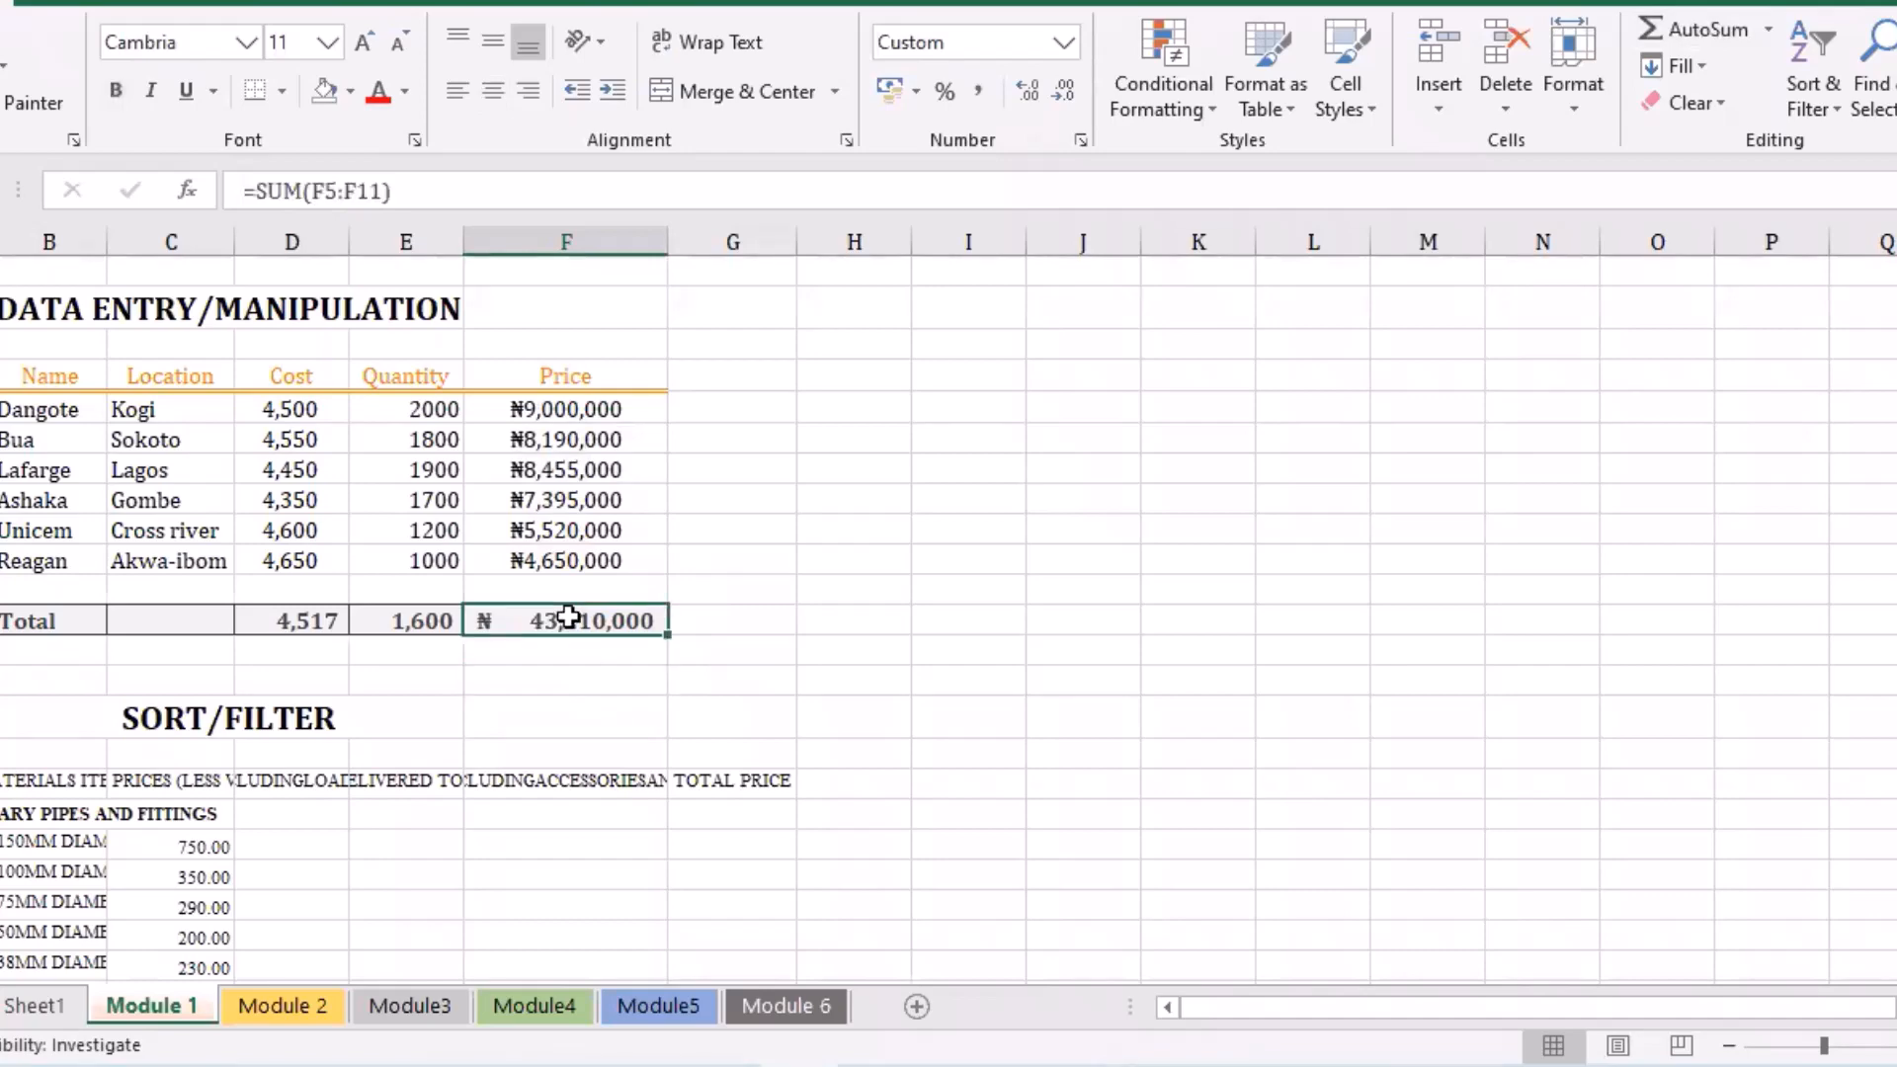
pyautogui.click(745, 591)
# Step: Look through the Lesson 1:2 Sort/Filter table, examining its headers and the list of UPVC pipes and fittings
pyautogui.moveTo(1882, 454); pyautogui.dragTo(1882, 491)
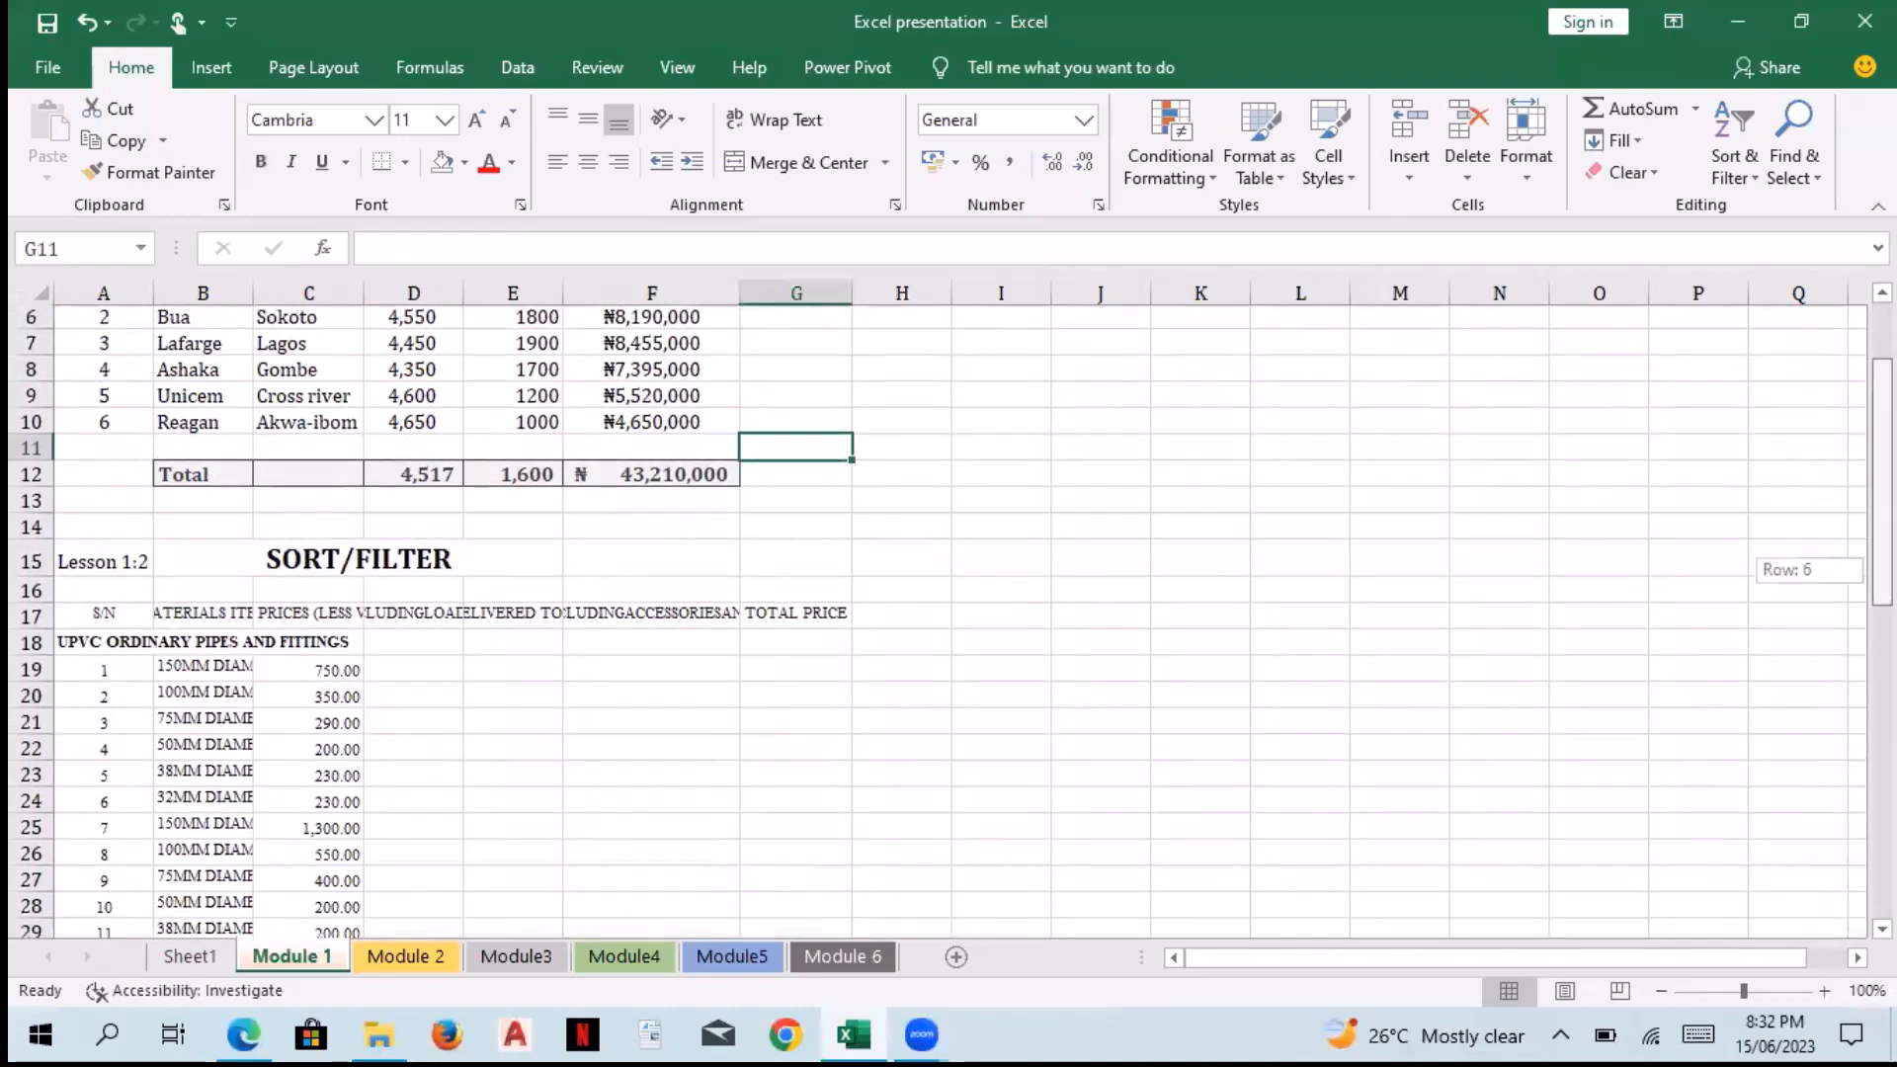
pyautogui.scroll(-1, 1069, 674)
pyautogui.click(313, 543)
pyautogui.press('Down')
pyautogui.press('Down')
pyautogui.press('Down')
pyautogui.press('Down')
pyautogui.press('Down')
pyautogui.press('Down')
pyautogui.press('Down')
pyautogui.press('Down')
pyautogui.press('Down')
pyautogui.press('Down')
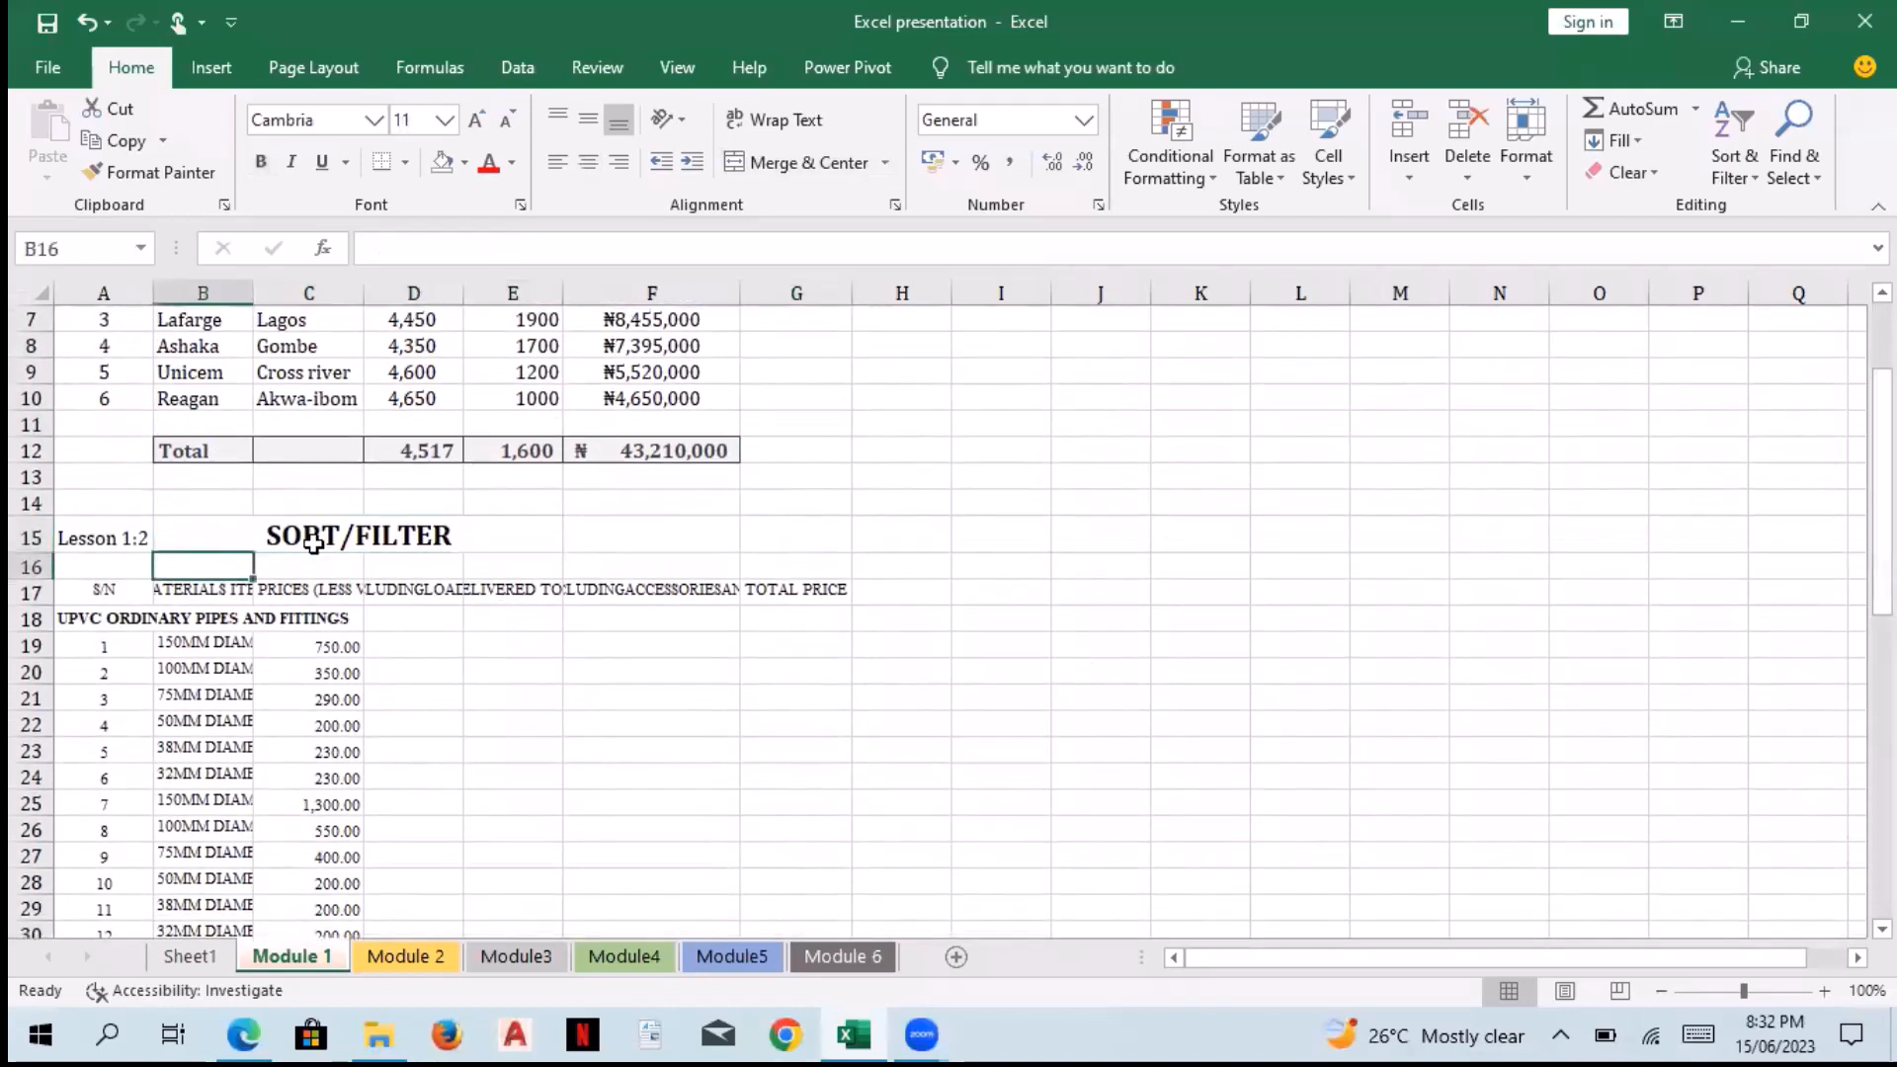
pyautogui.press('Down')
pyautogui.press('Down')
pyautogui.press('Down')
pyautogui.press('Down')
pyautogui.press('Down')
pyautogui.press('Down')
pyautogui.press('Down')
pyautogui.press('Down')
pyautogui.press('Down')
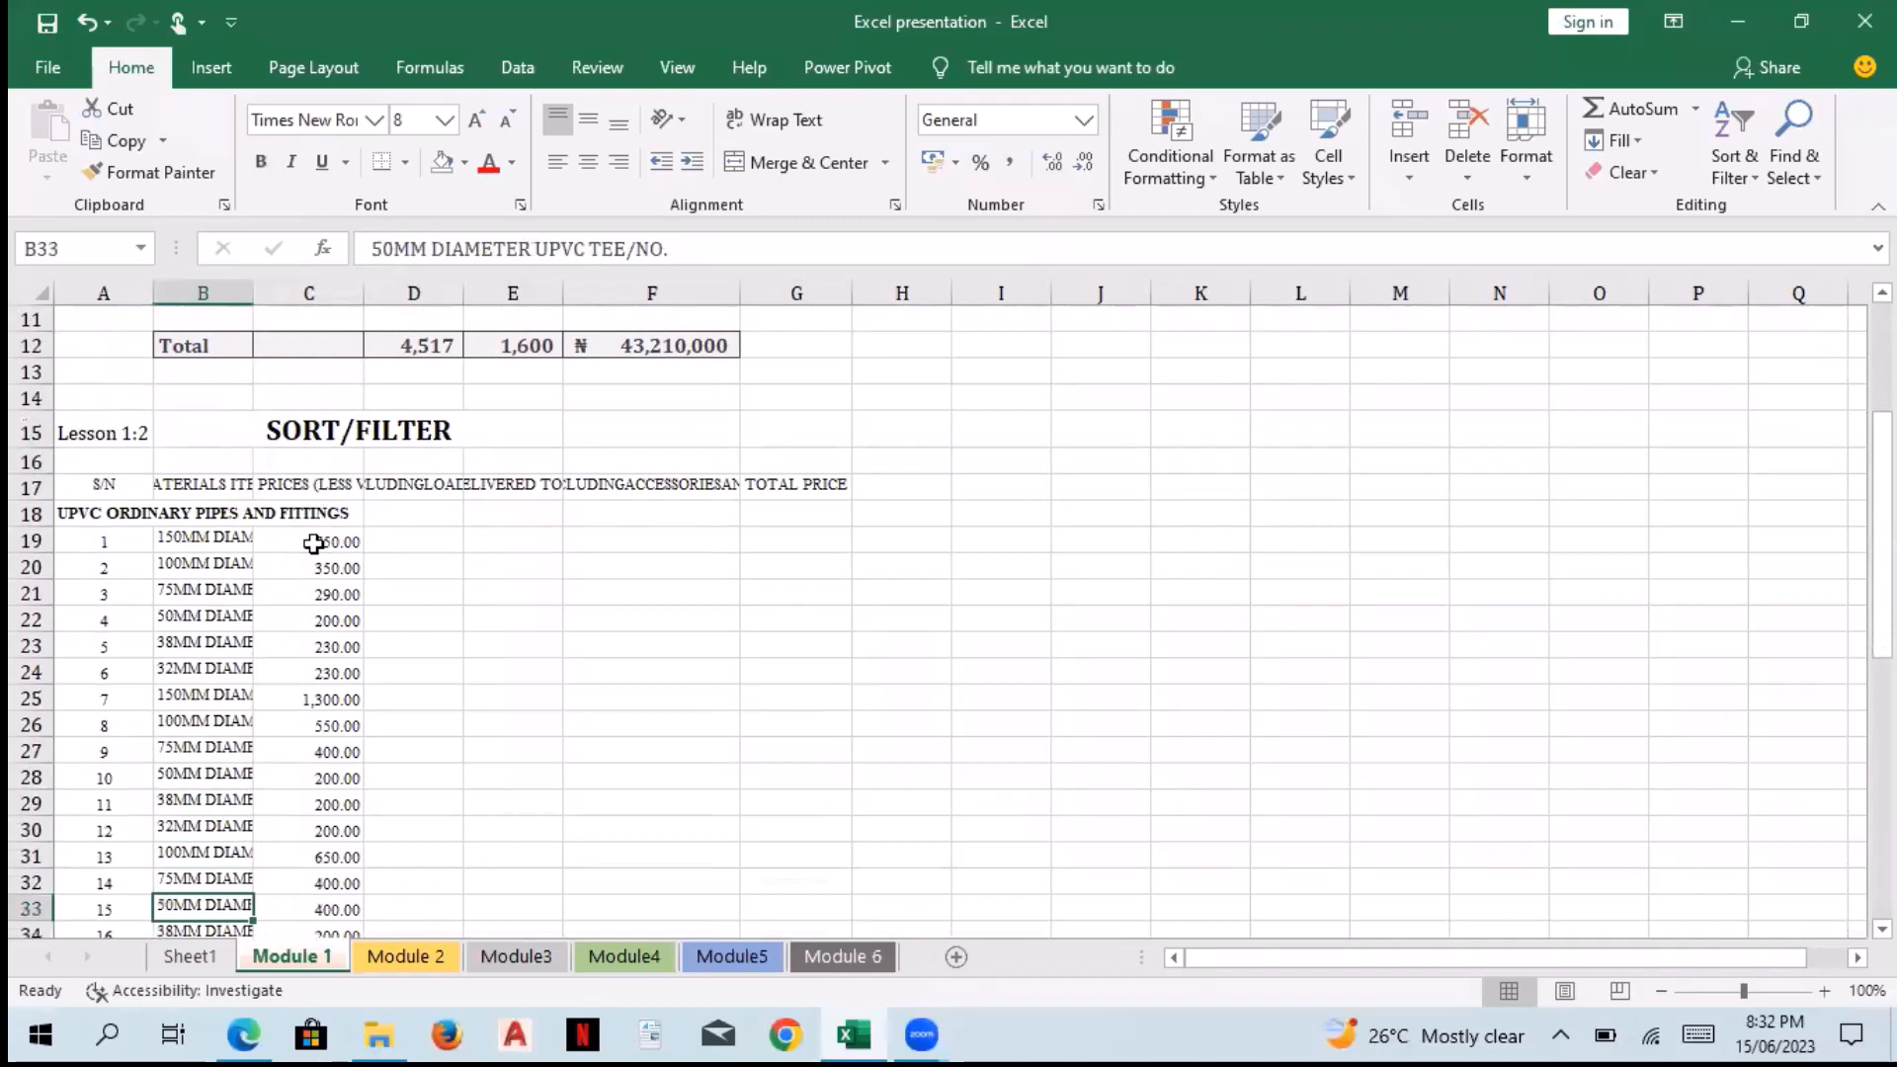
# Step: Widen column B to fit the material item descriptions in the Sort/Filter table
pyautogui.click(164, 479)
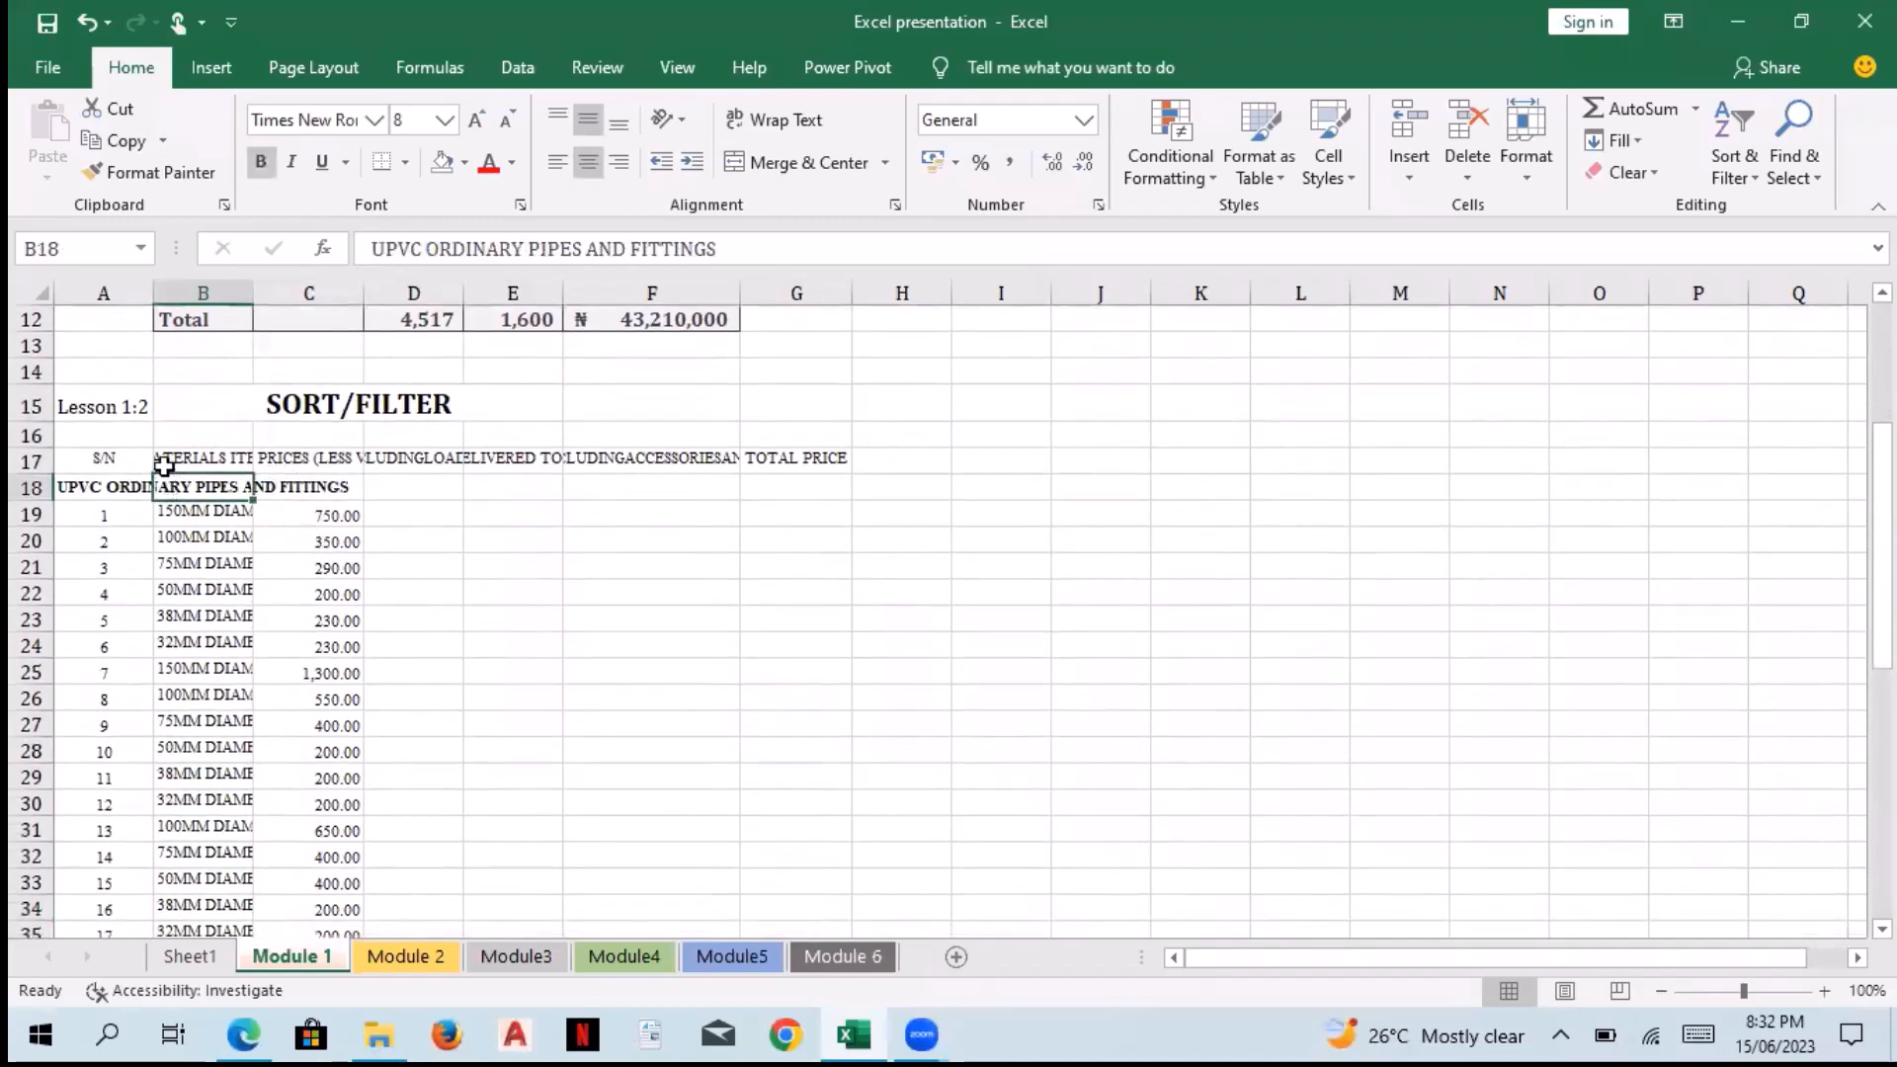
pyautogui.click(213, 459)
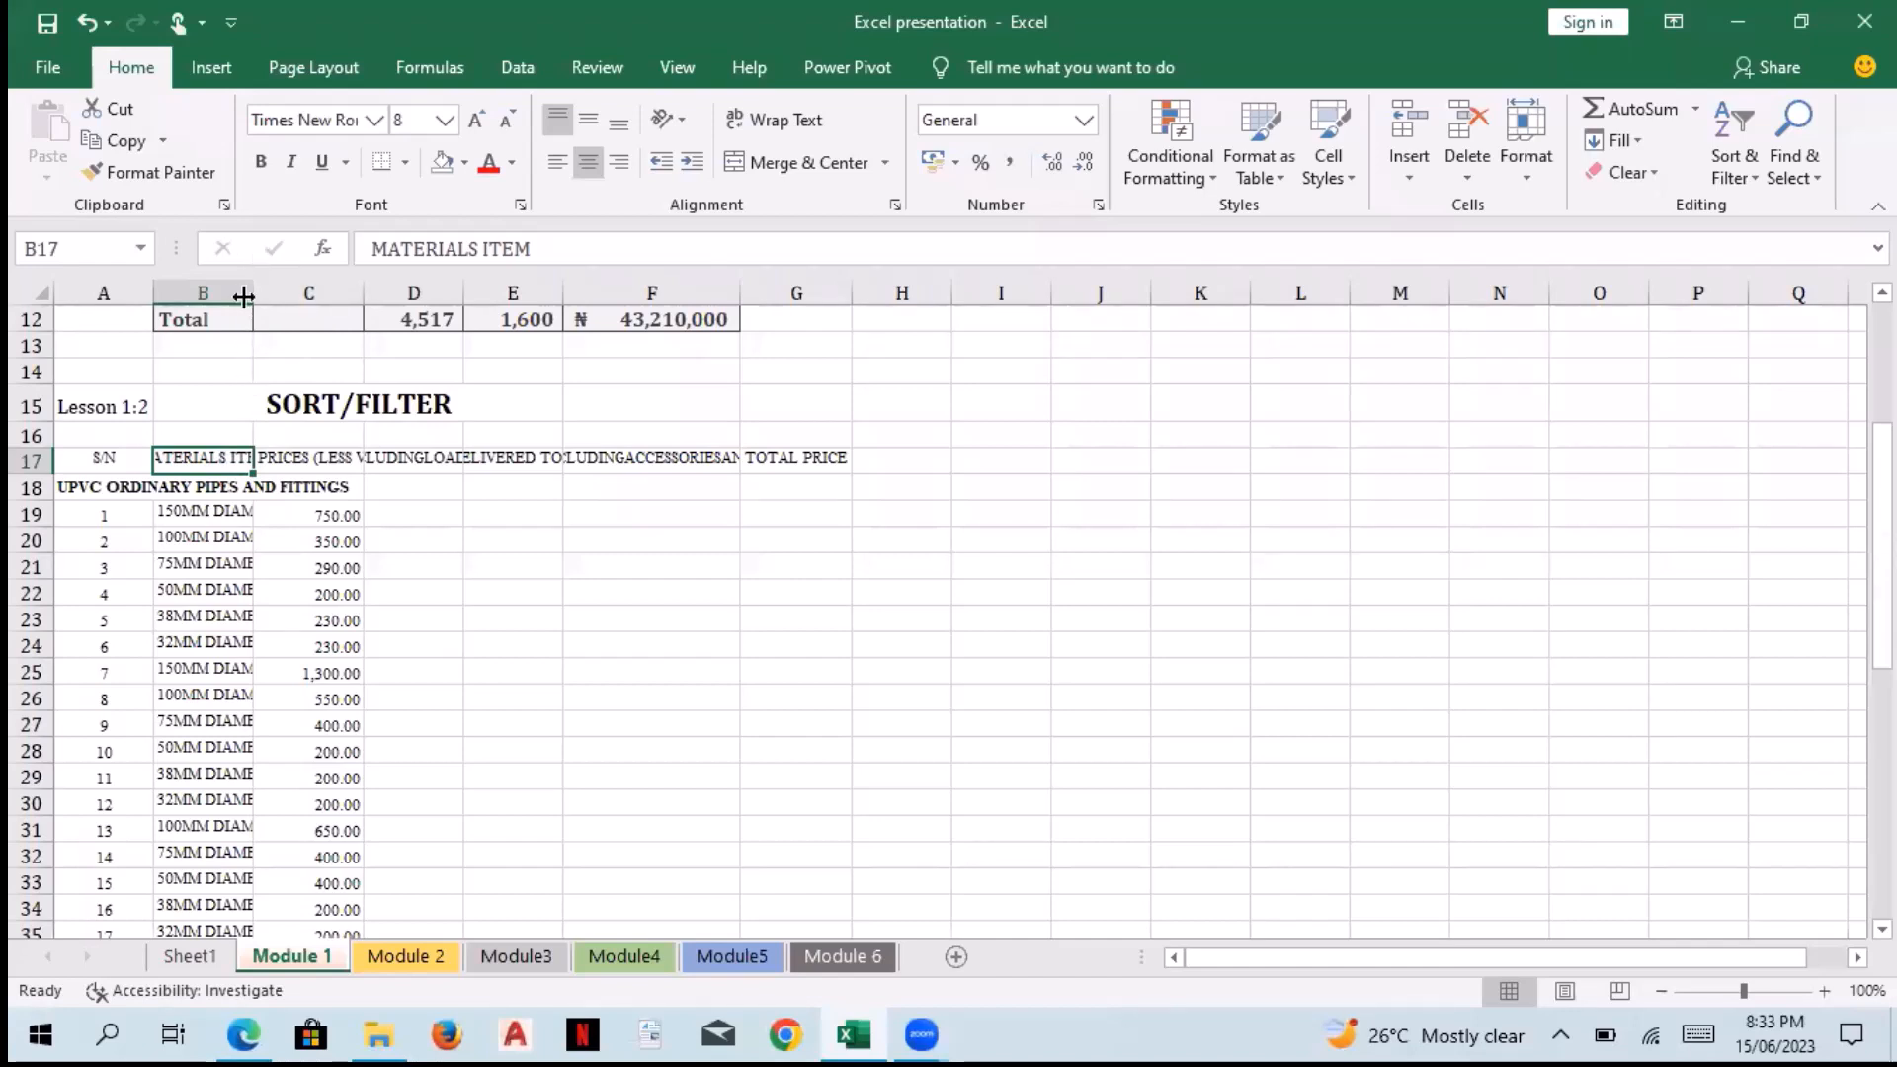
pyautogui.moveTo(256, 292)
pyautogui.mouseDown()
pyautogui.moveTo(216, 276)
pyautogui.moveTo(249, 286)
pyautogui.mouseUp()
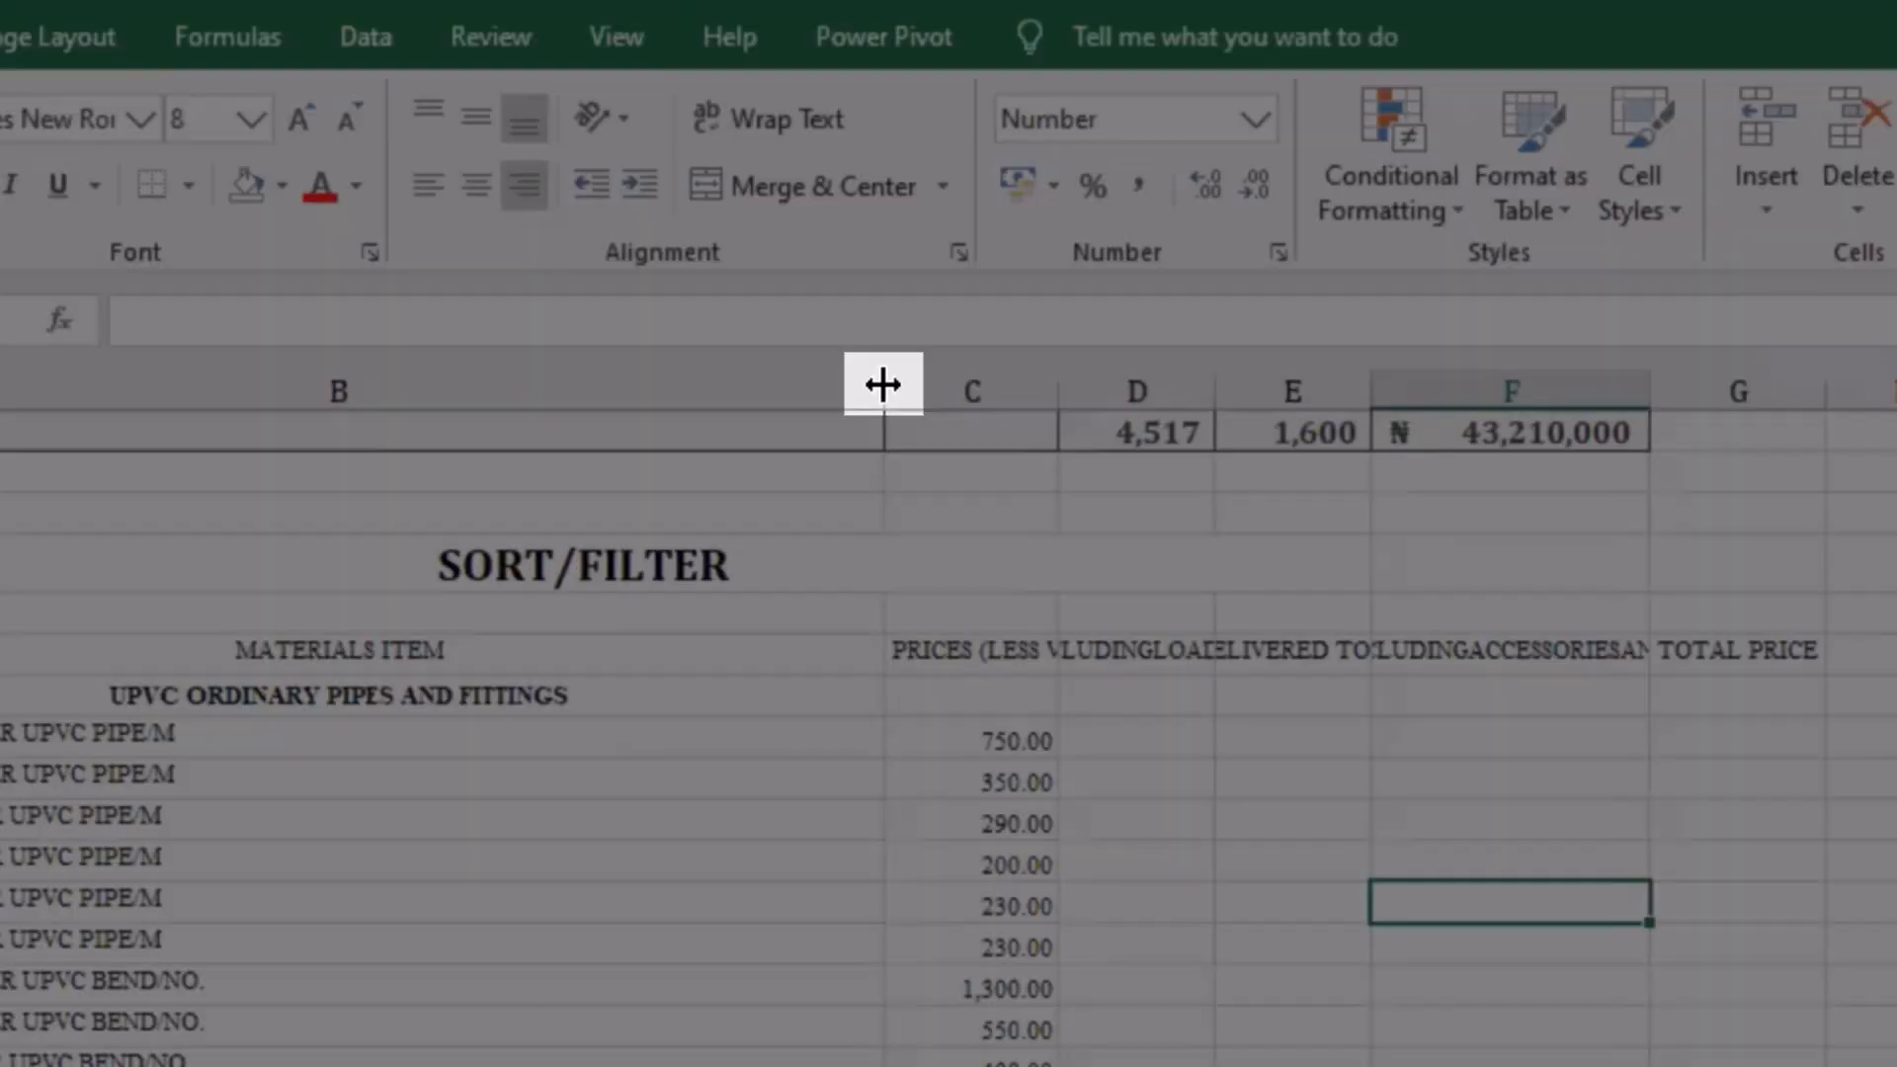
pyautogui.moveTo(882, 384); pyautogui.dragTo(276, 396)
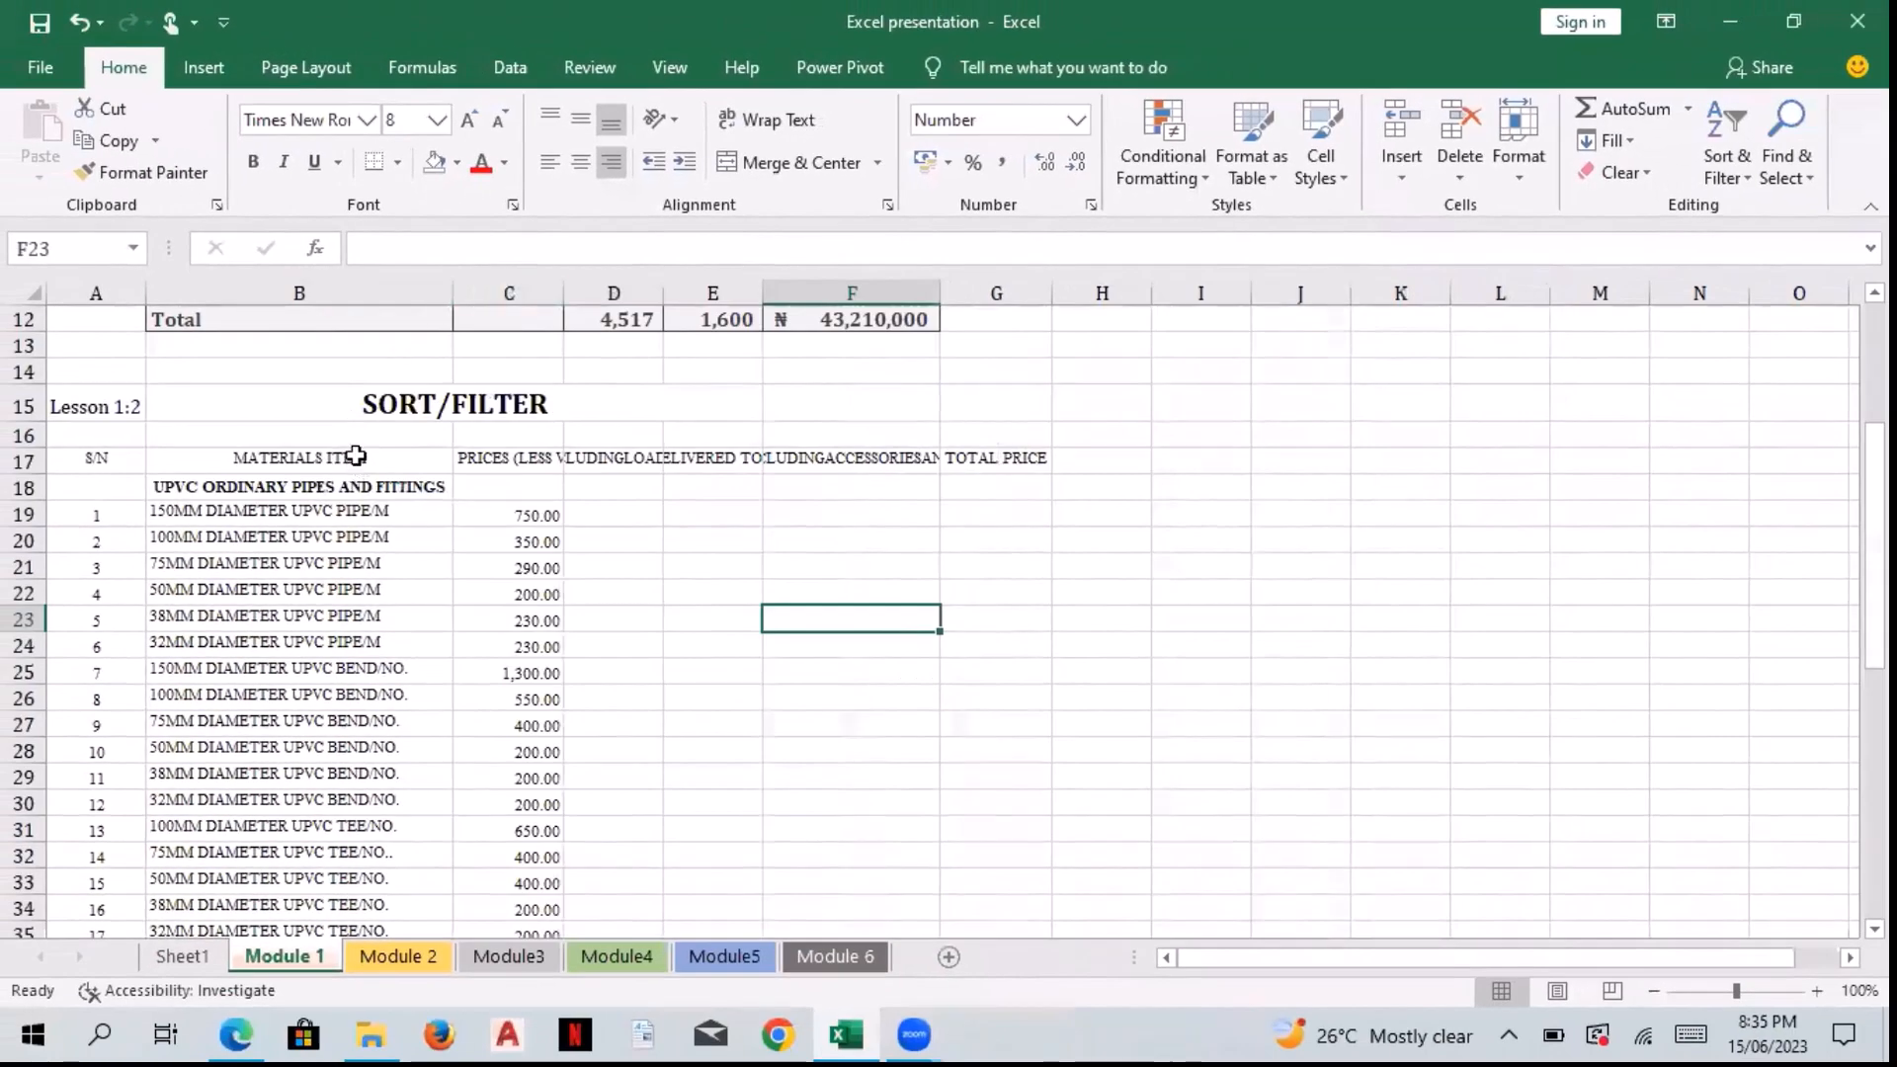
# Step: Autofit column C to its header and widen columns D, E and F to fit their headers in row 17
pyautogui.click(514, 460)
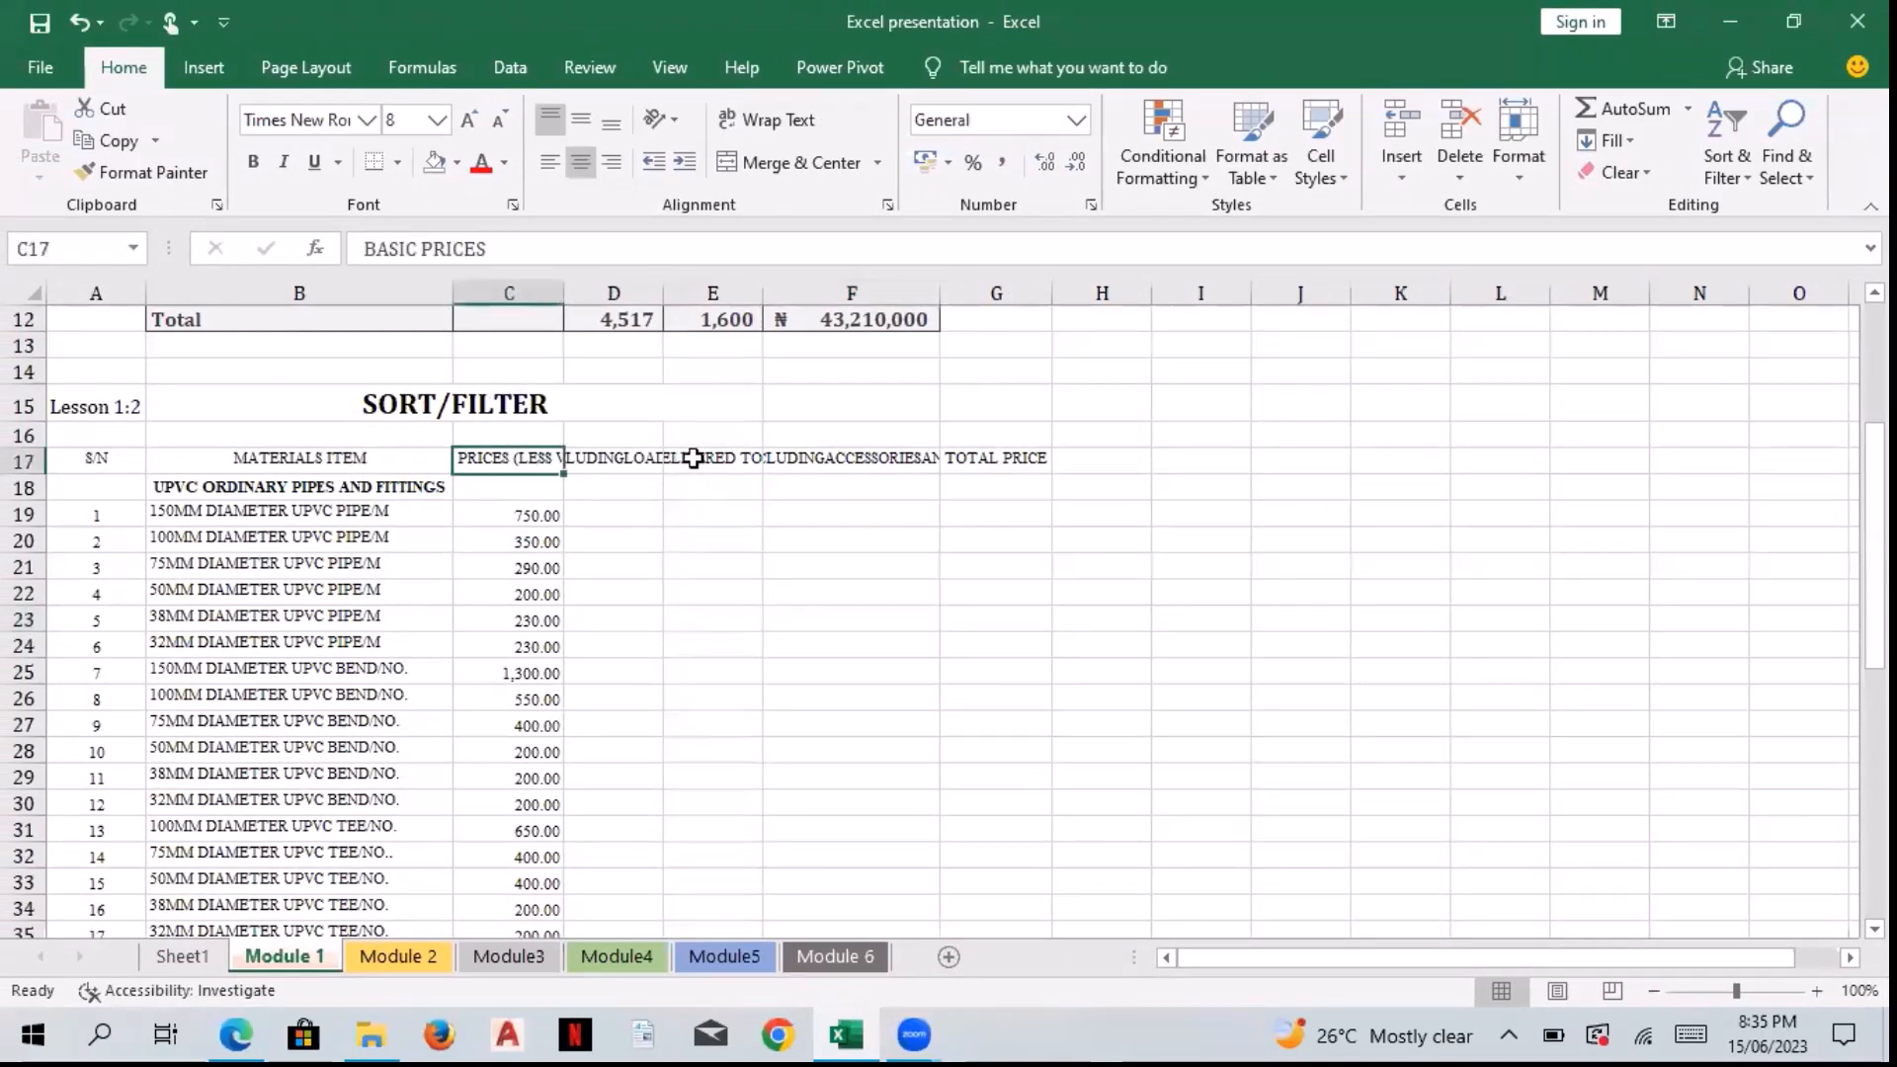
pyautogui.doubleClick(563, 294)
pyautogui.press('Right')
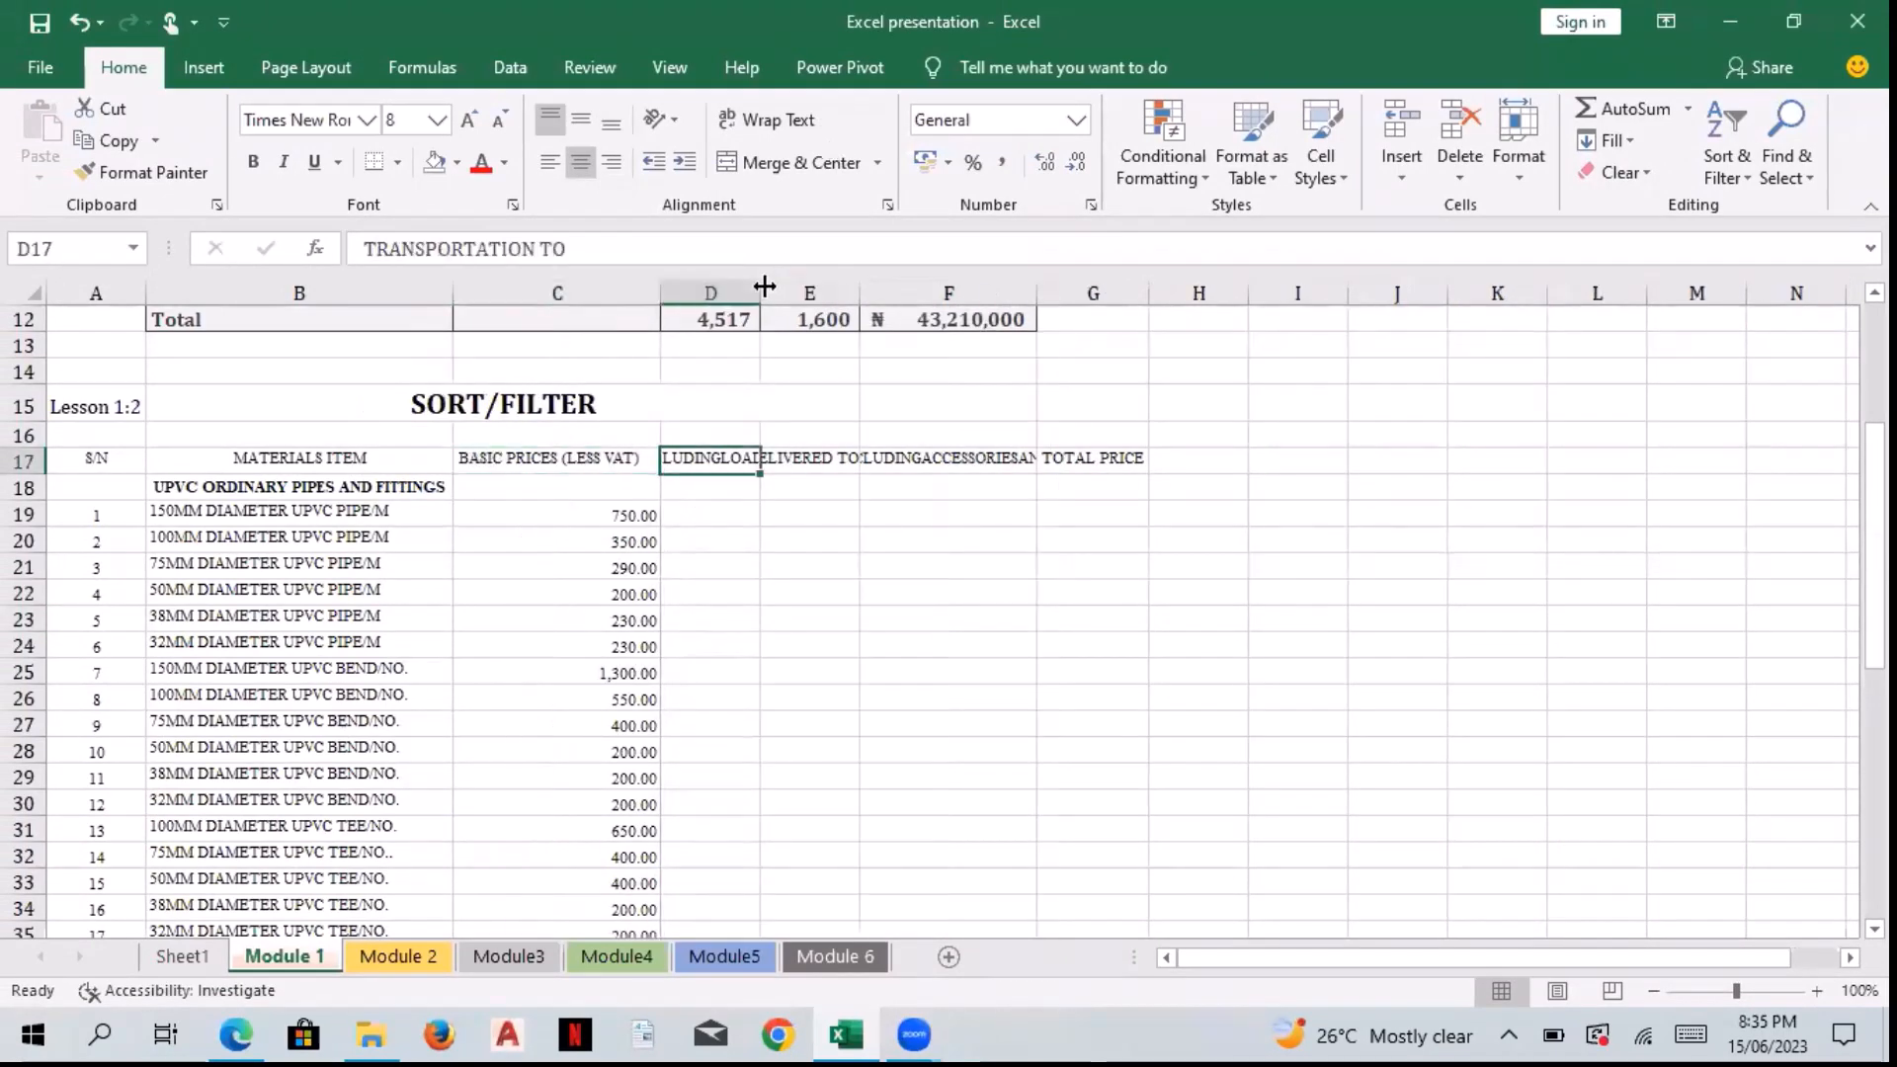
pyautogui.moveTo(764, 291); pyautogui.dragTo(1233, 453)
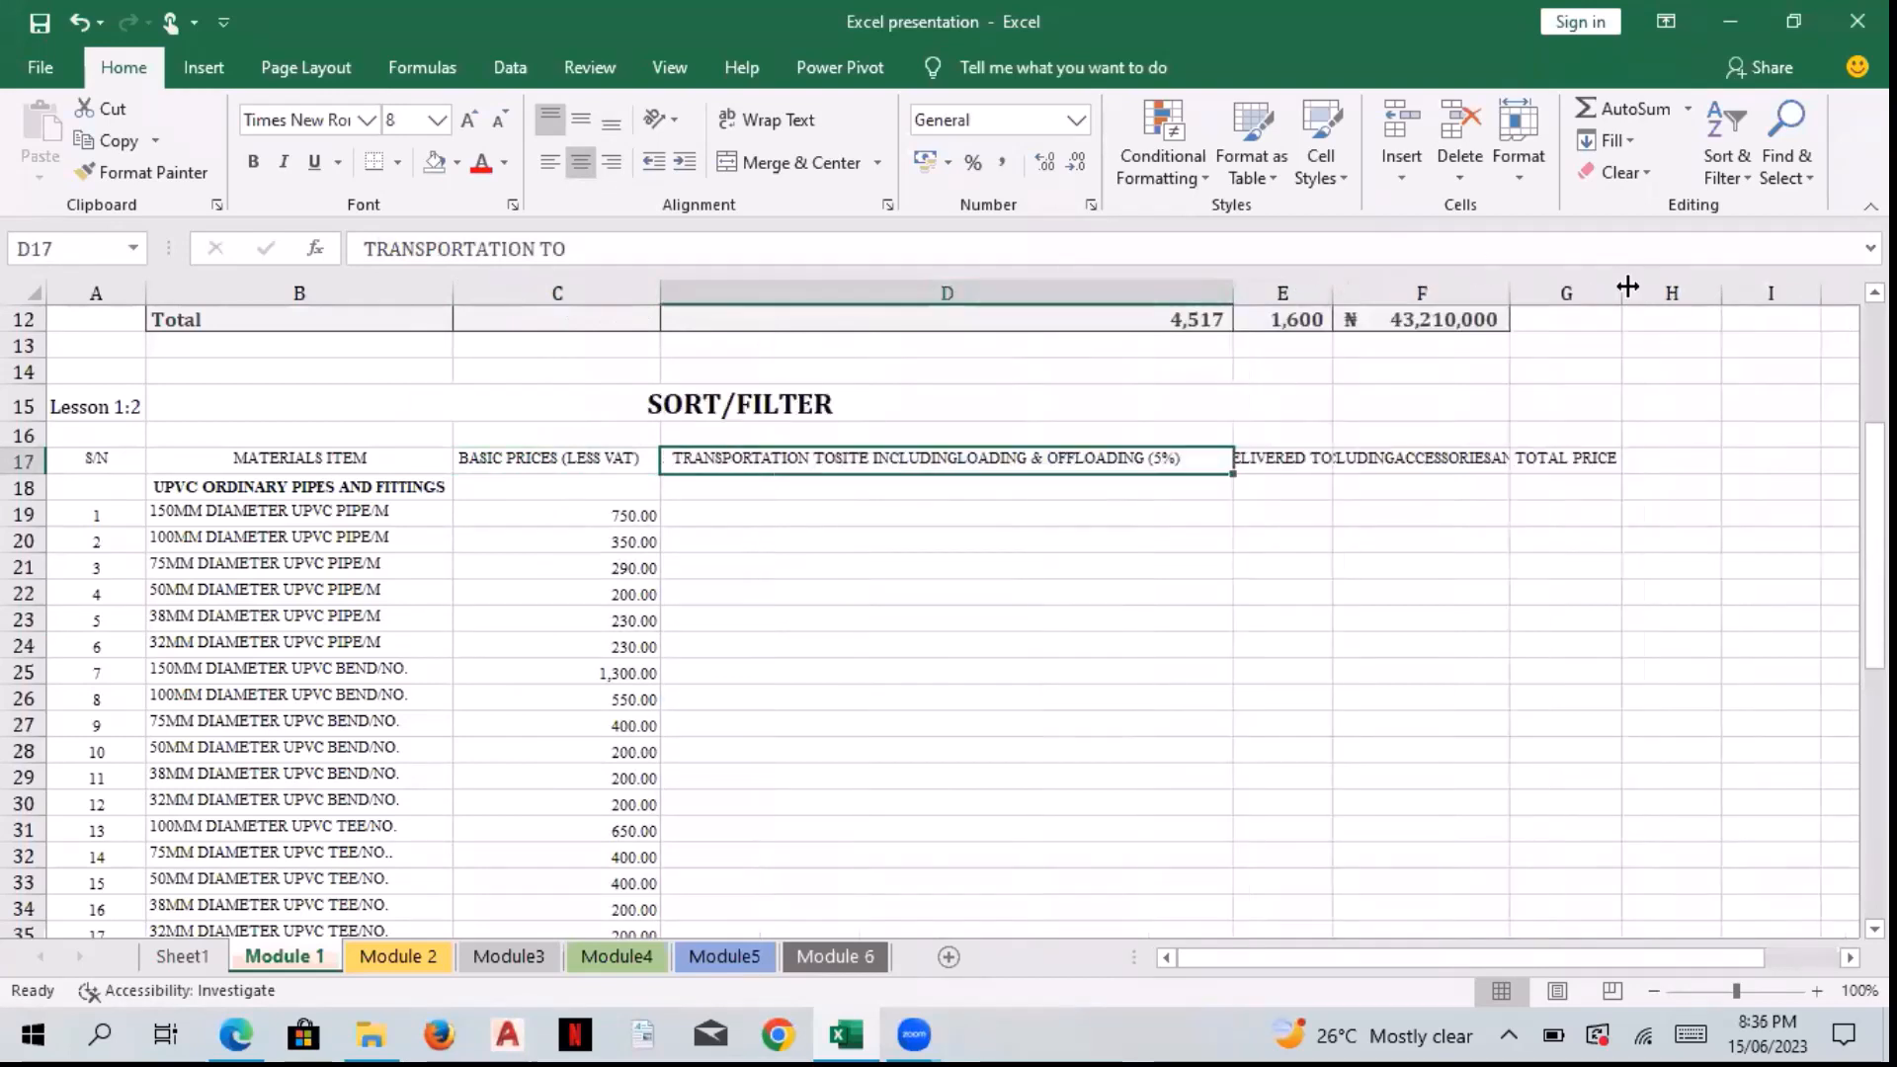
pyautogui.moveTo(1331, 289); pyautogui.dragTo(1461, 289)
pyautogui.moveTo(1637, 293); pyautogui.dragTo(1862, 293)
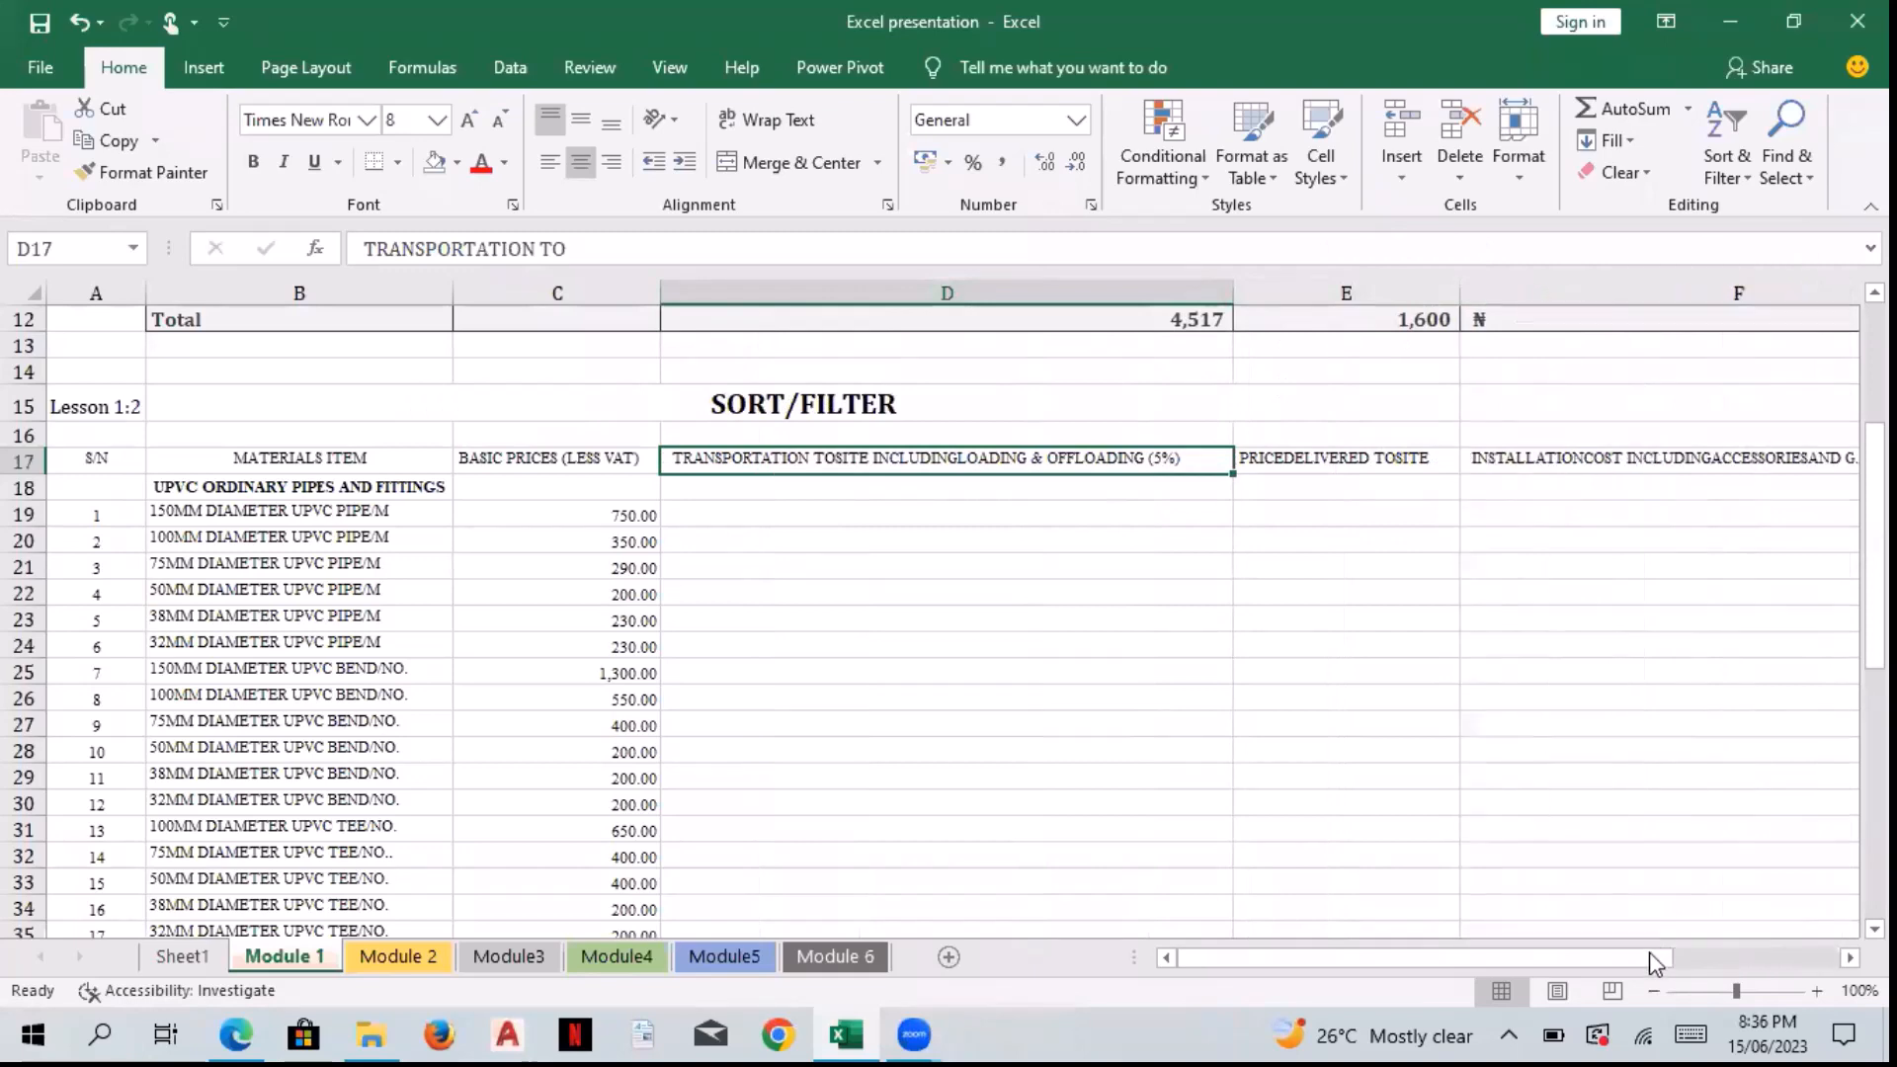
# Step: Apply text wrapping to the transportation header in D17 and narrow column D
pyautogui.moveTo(1719, 956); pyautogui.dragTo(1235, 960)
pyautogui.hotkey('alt', 'h')
pyautogui.press('w')
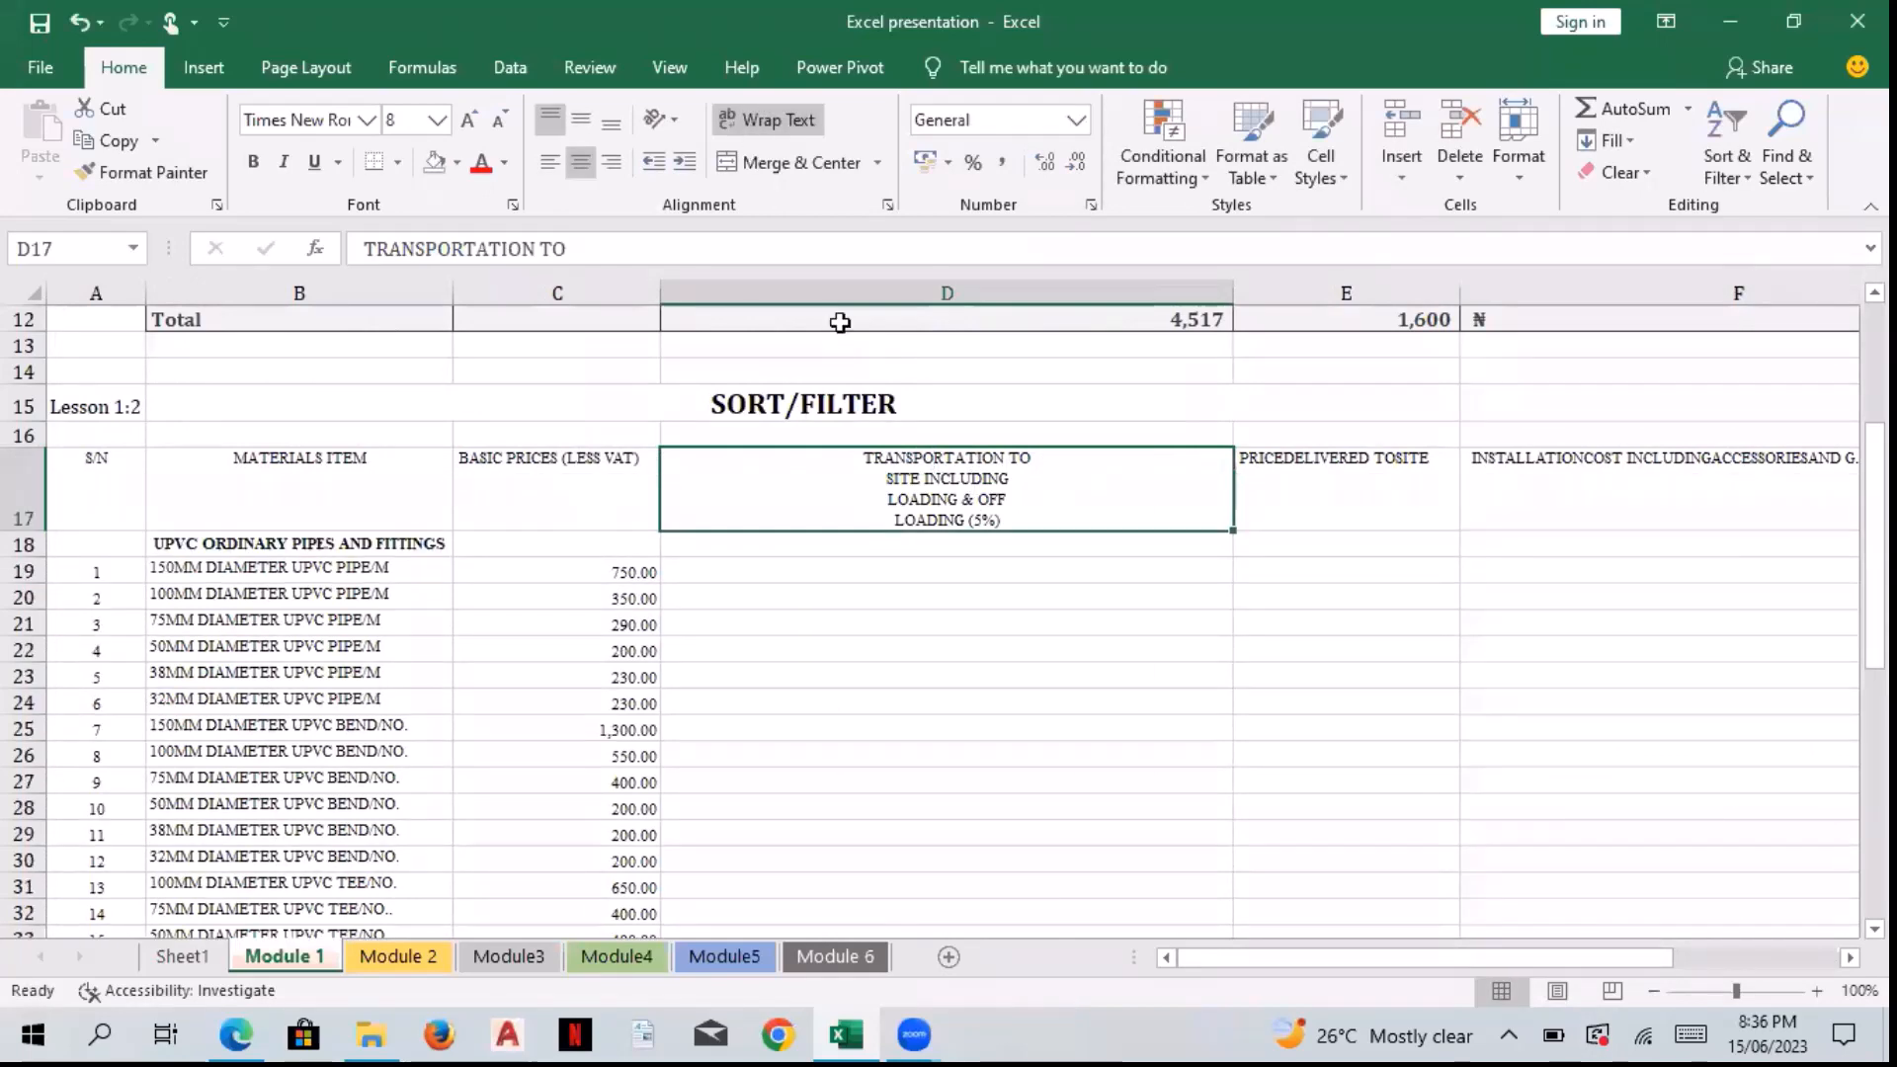
pyautogui.hotkey('alt', 'h')
pyautogui.press('w')
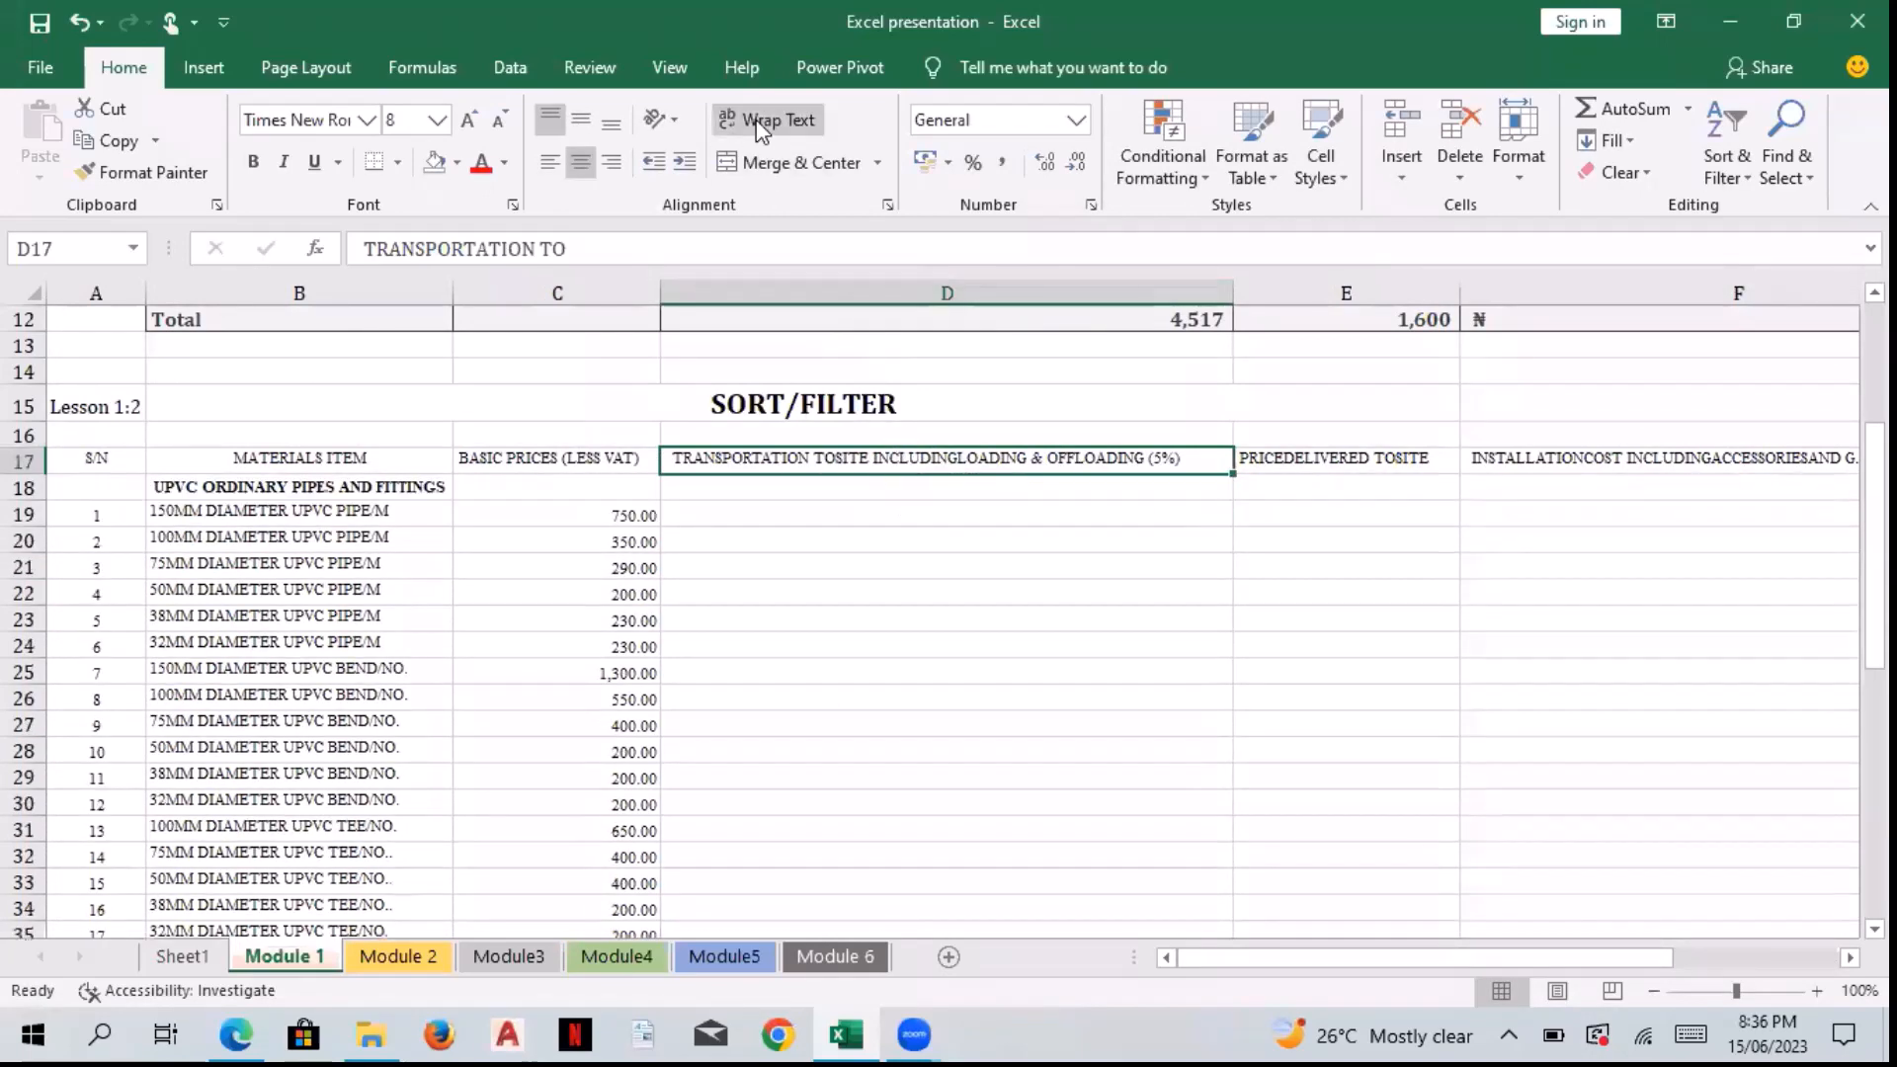
pyautogui.click(759, 120)
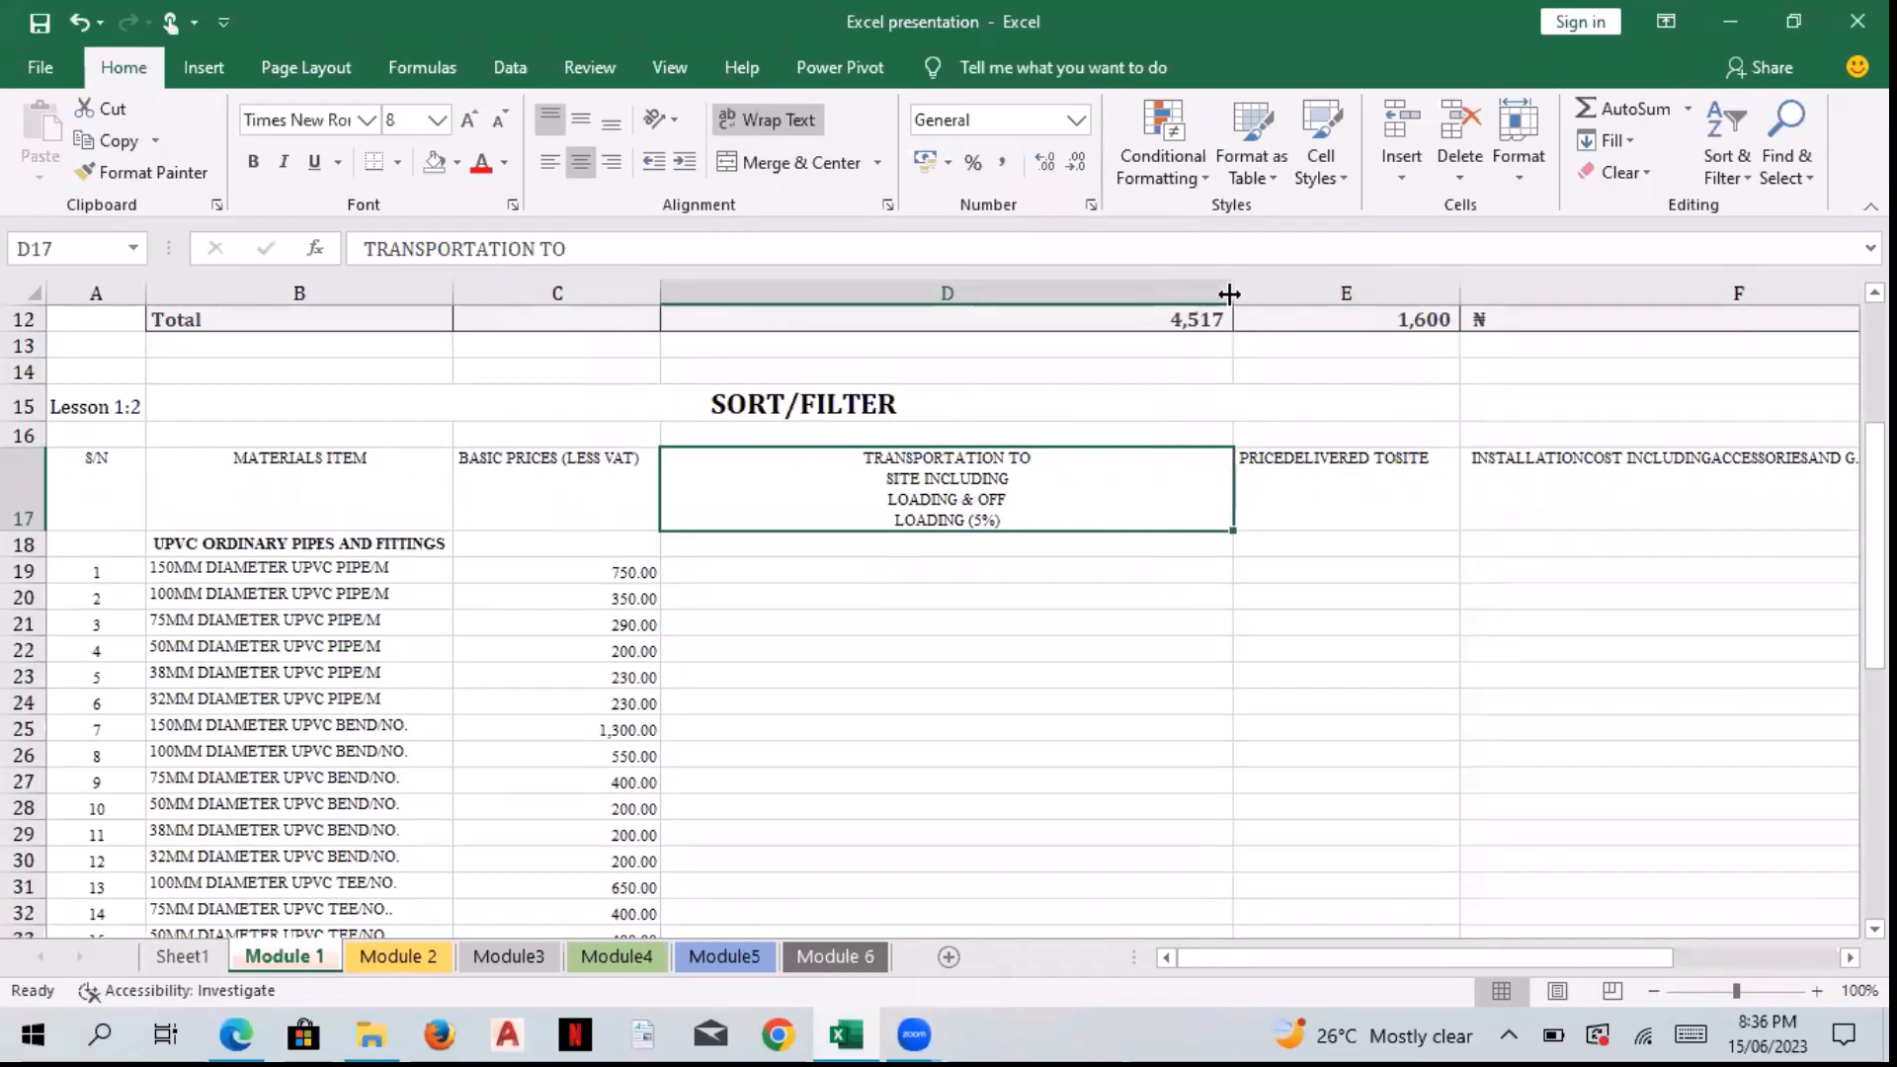
pyautogui.moveTo(1230, 294); pyautogui.dragTo(1008, 300)
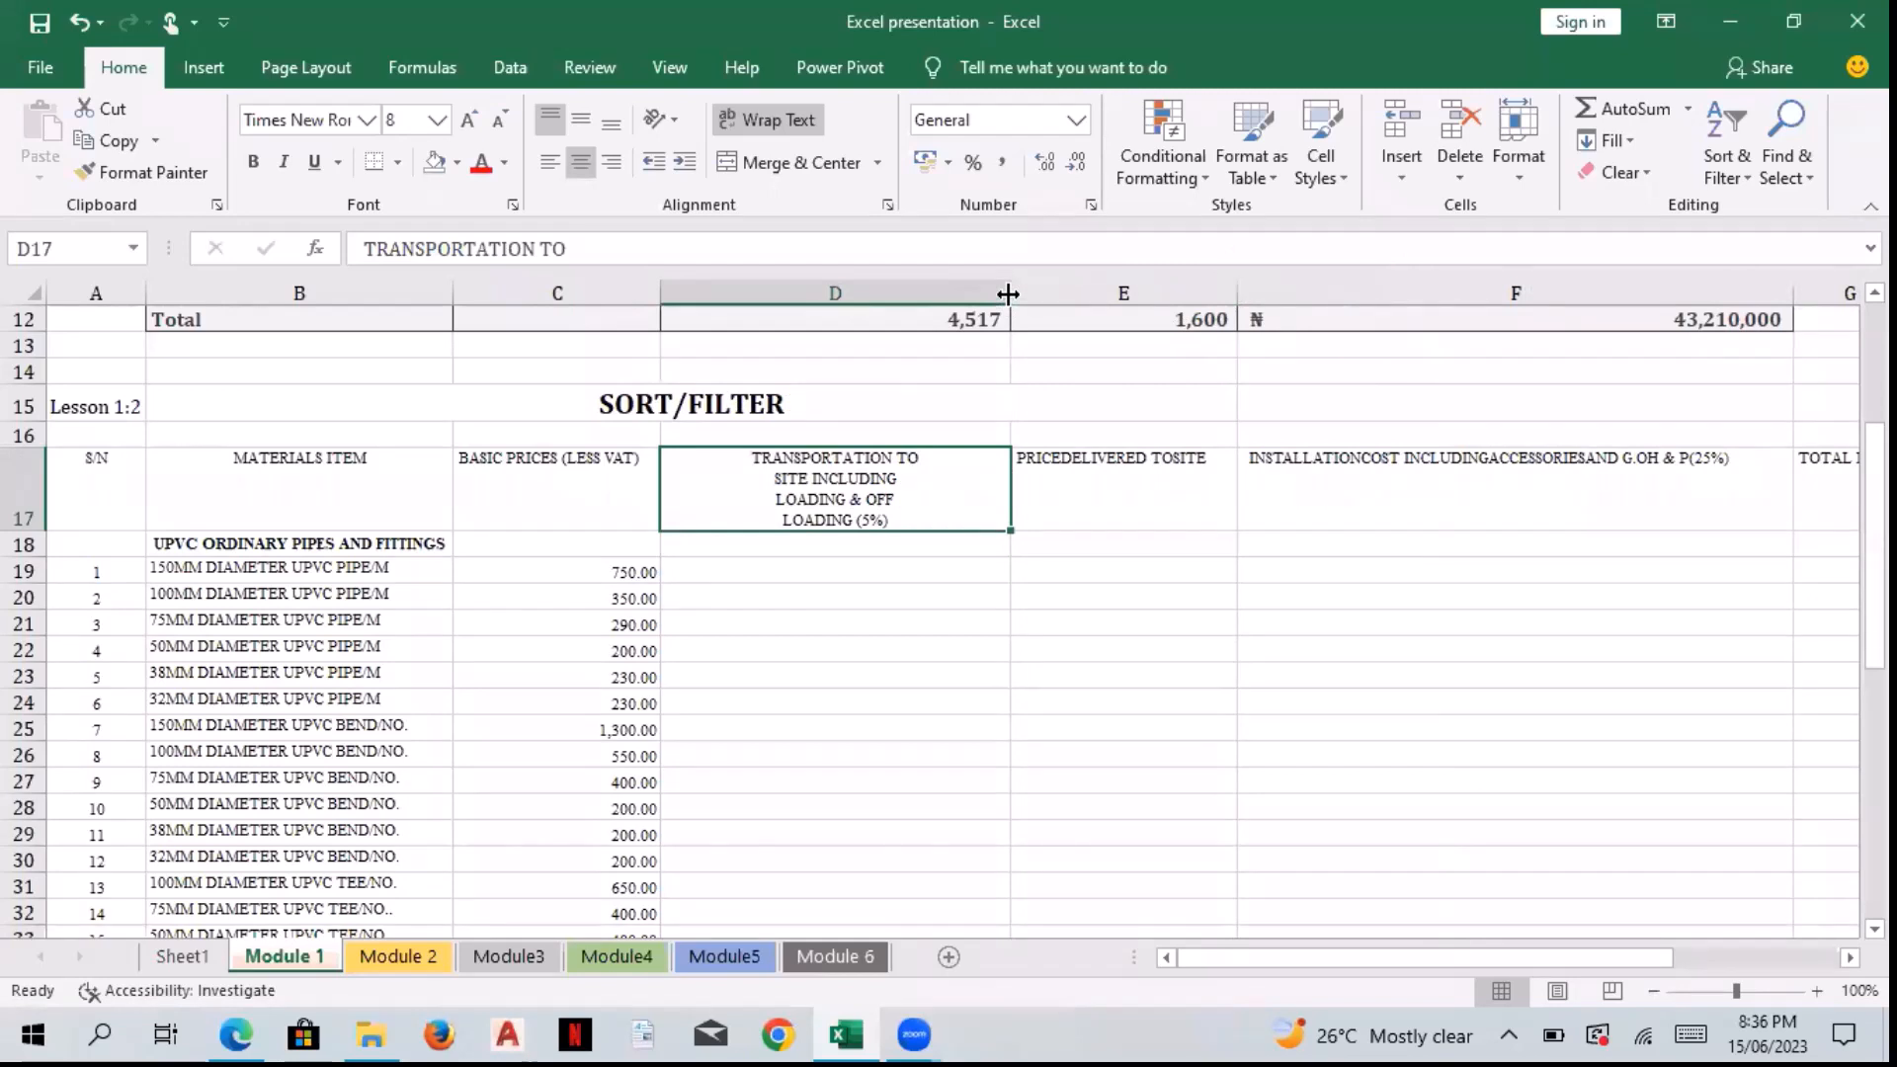
pyautogui.moveTo(1008, 293); pyautogui.dragTo(994, 294)
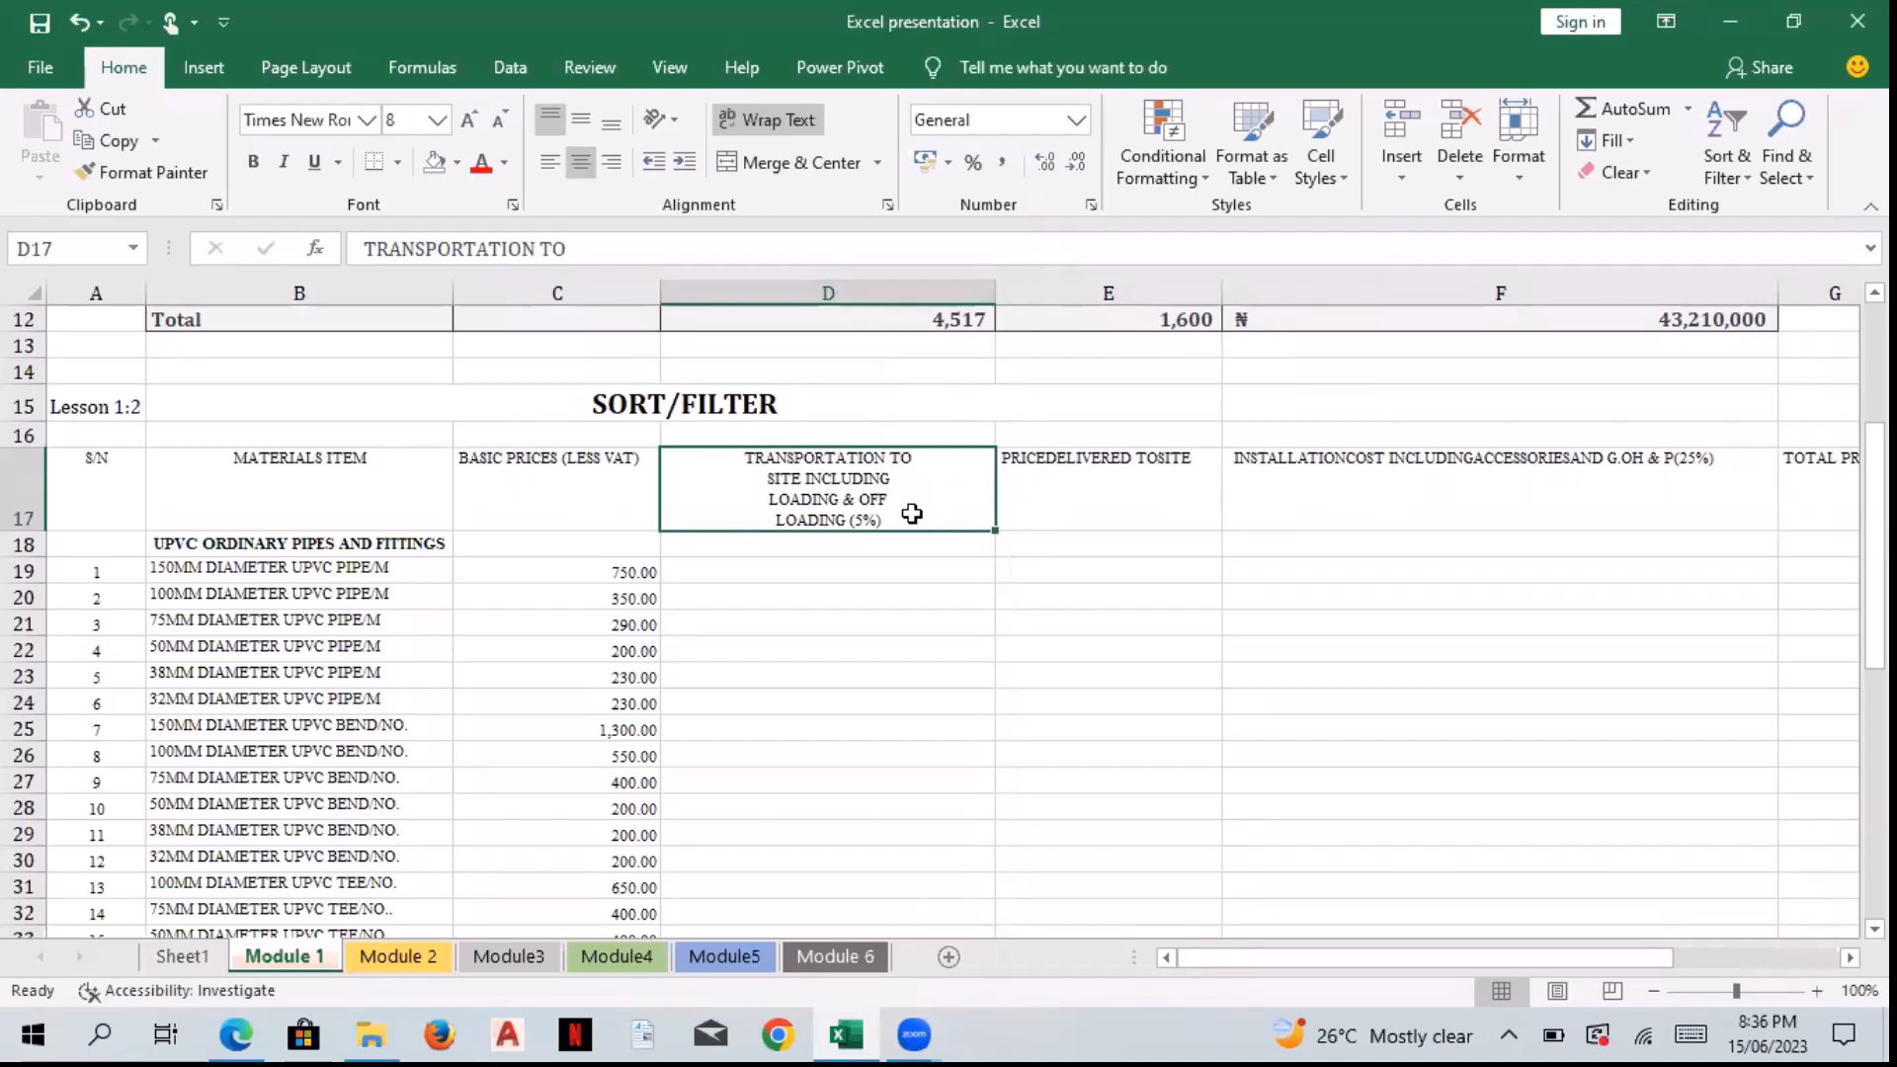
# Step: Shorten the header in D17 to "TRANSPORTATION" by deleting the rest of its text
pyautogui.doubleClick(912, 514)
pyautogui.moveTo(913, 514); pyautogui.dragTo(781, 489)
pyautogui.press('BackSpace')
pyautogui.hotkey('ctrl', 'Return')
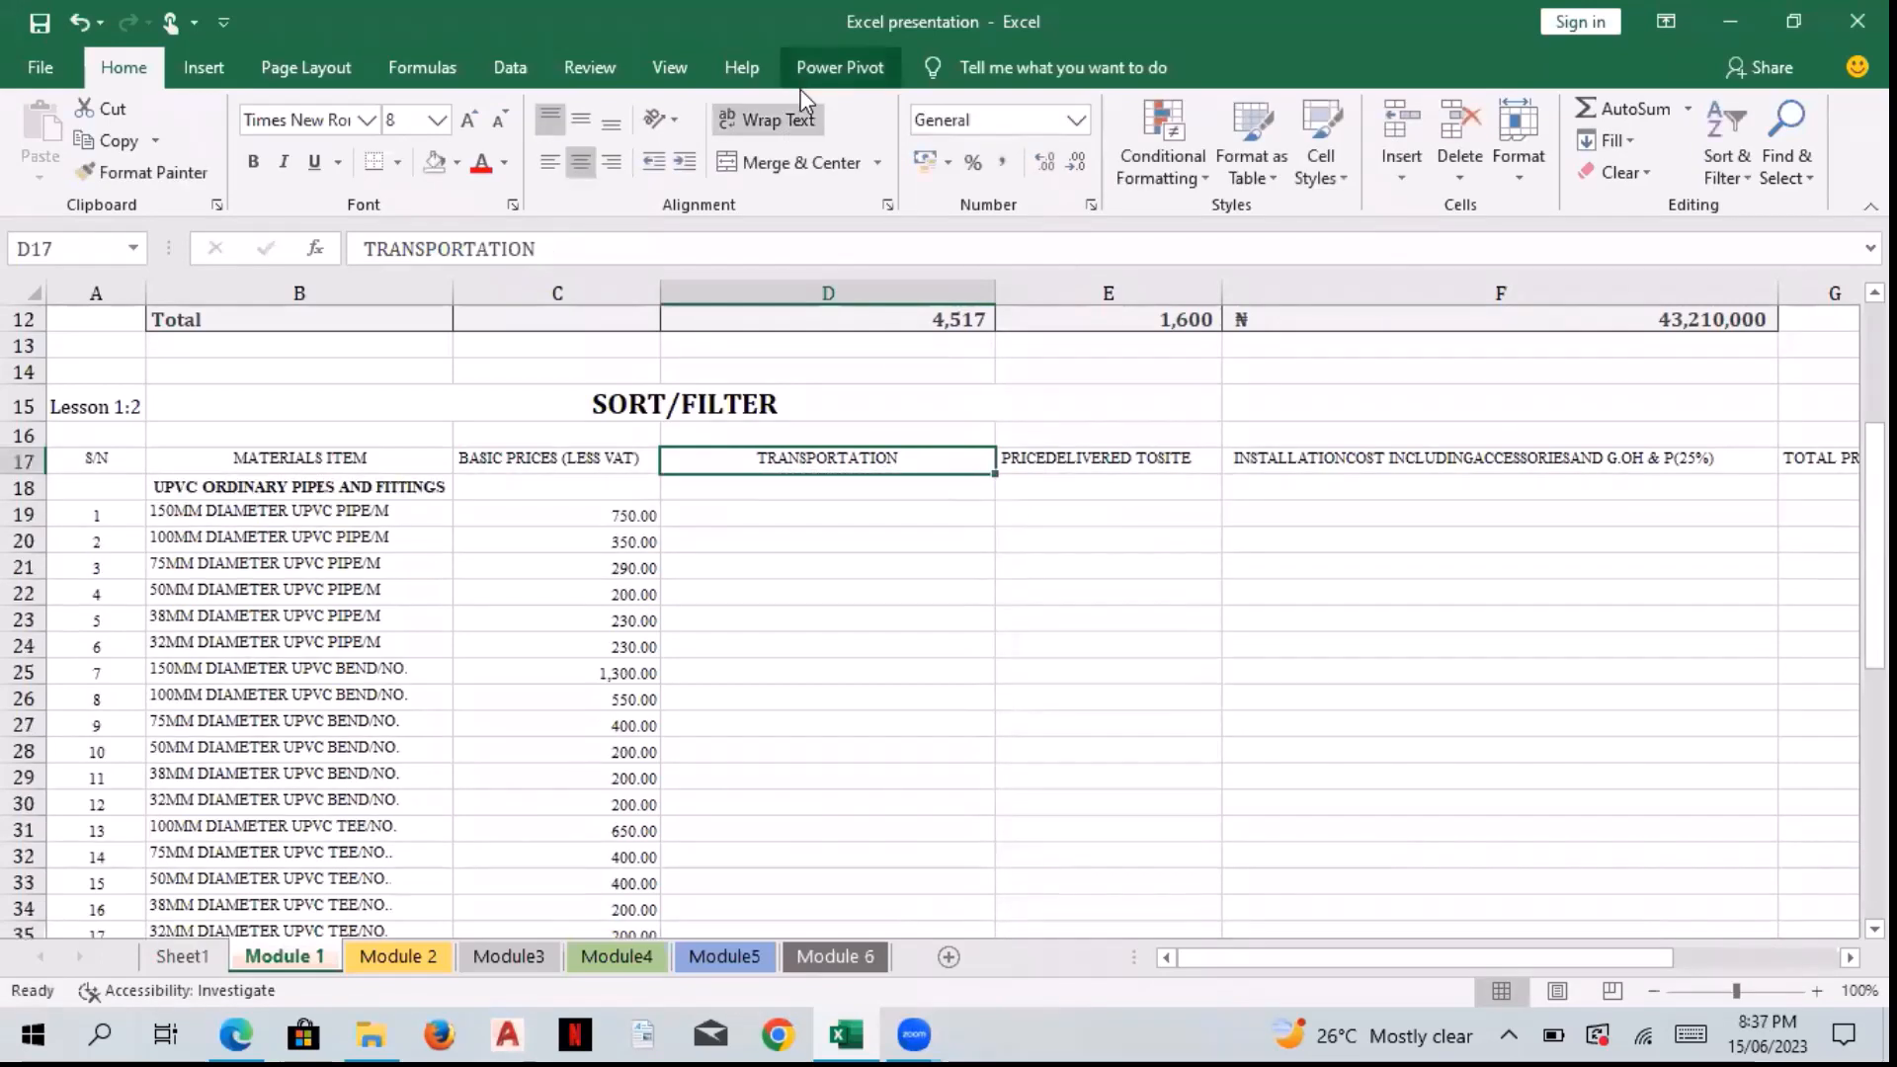
# Step: Extend the header in D17 to read "TRANSPORTATION To Site" with "loading and unloading at 5%" on a second line within the cell
pyautogui.doubleClick(917, 457)
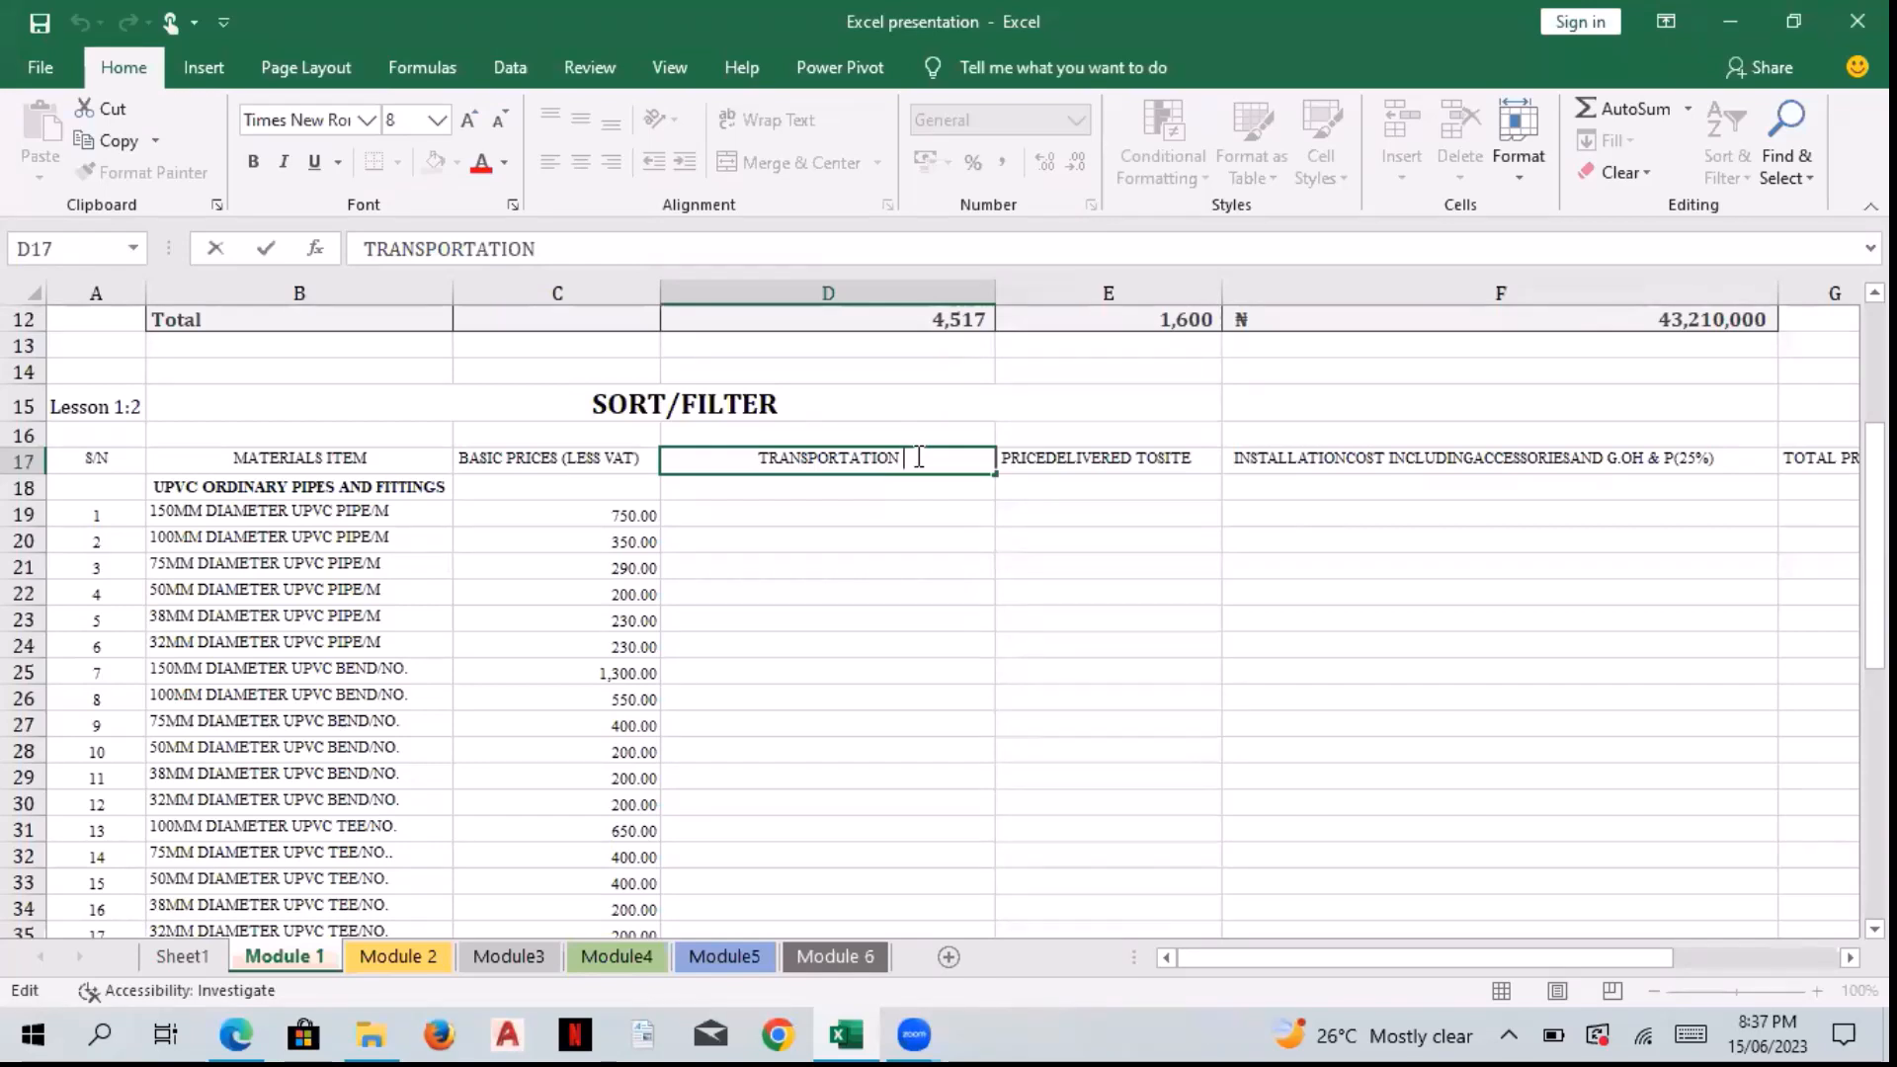
pyautogui.write('To')
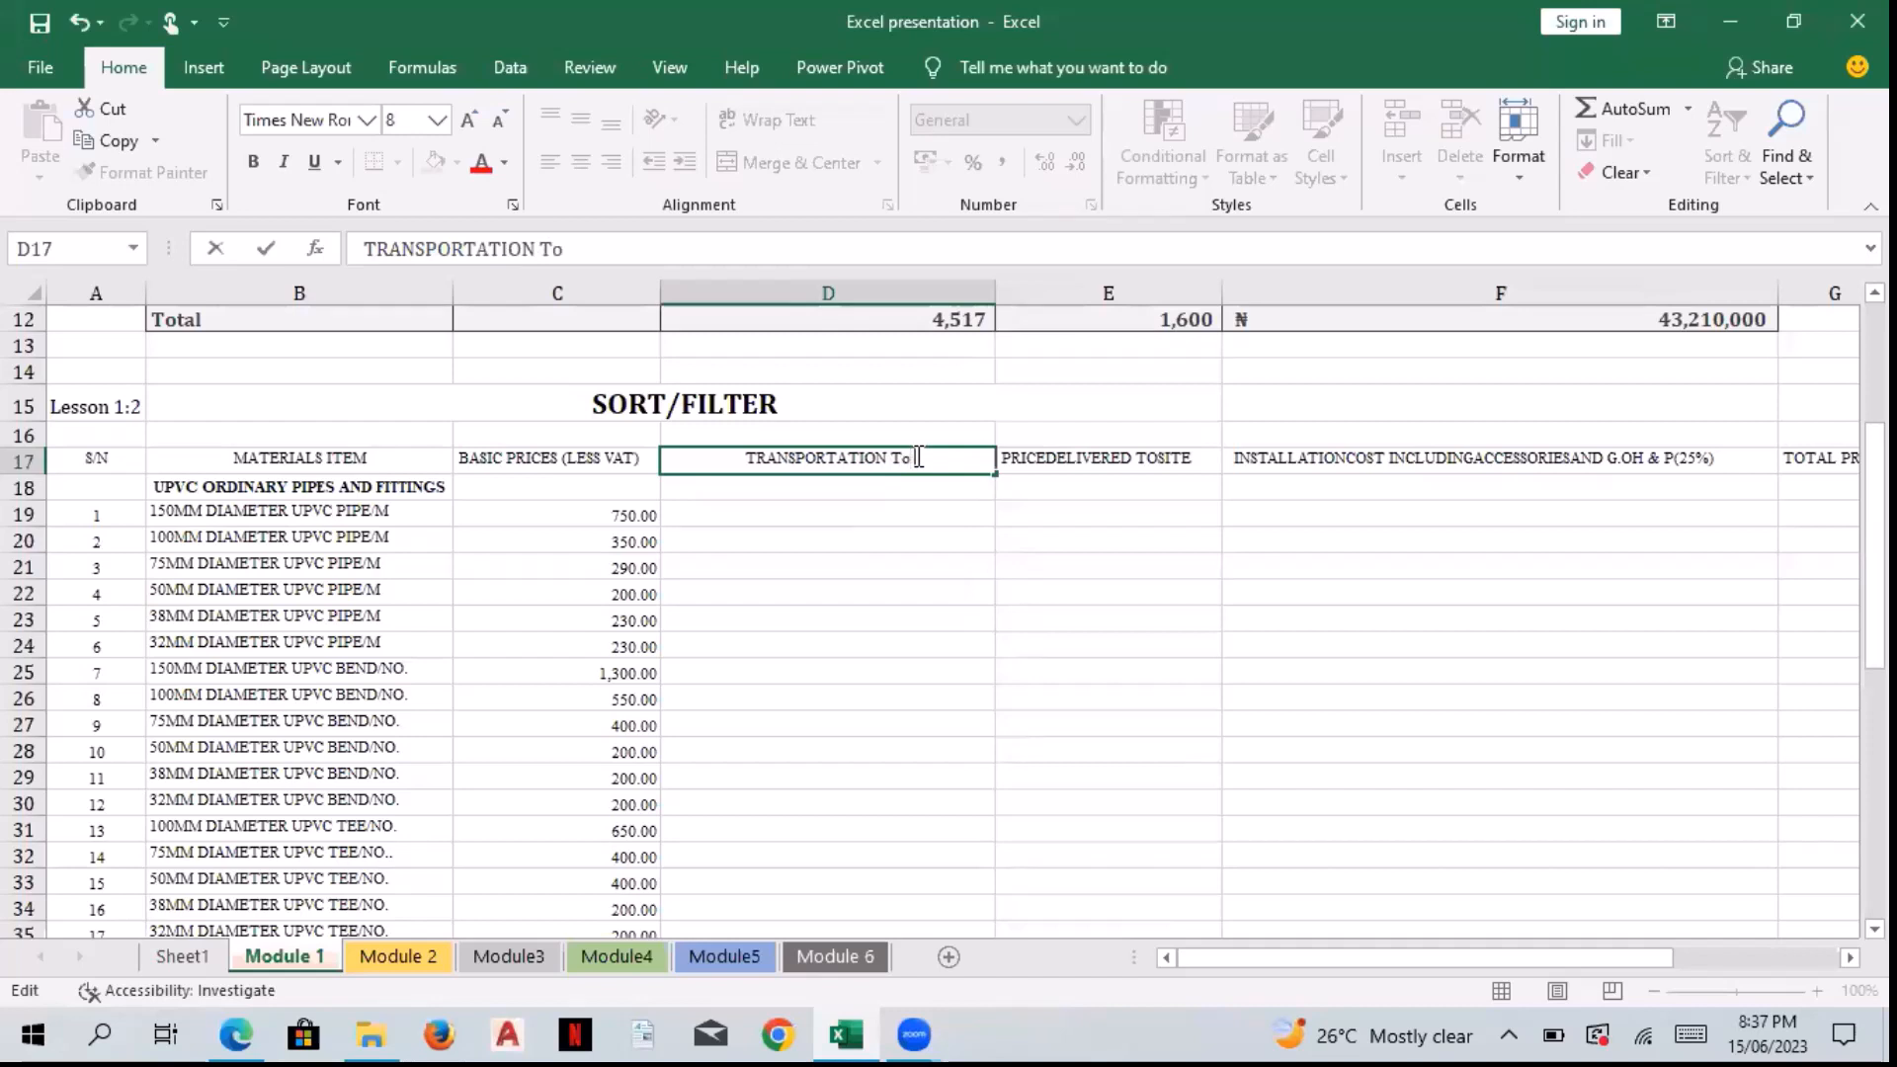
pyautogui.write(' SIte')
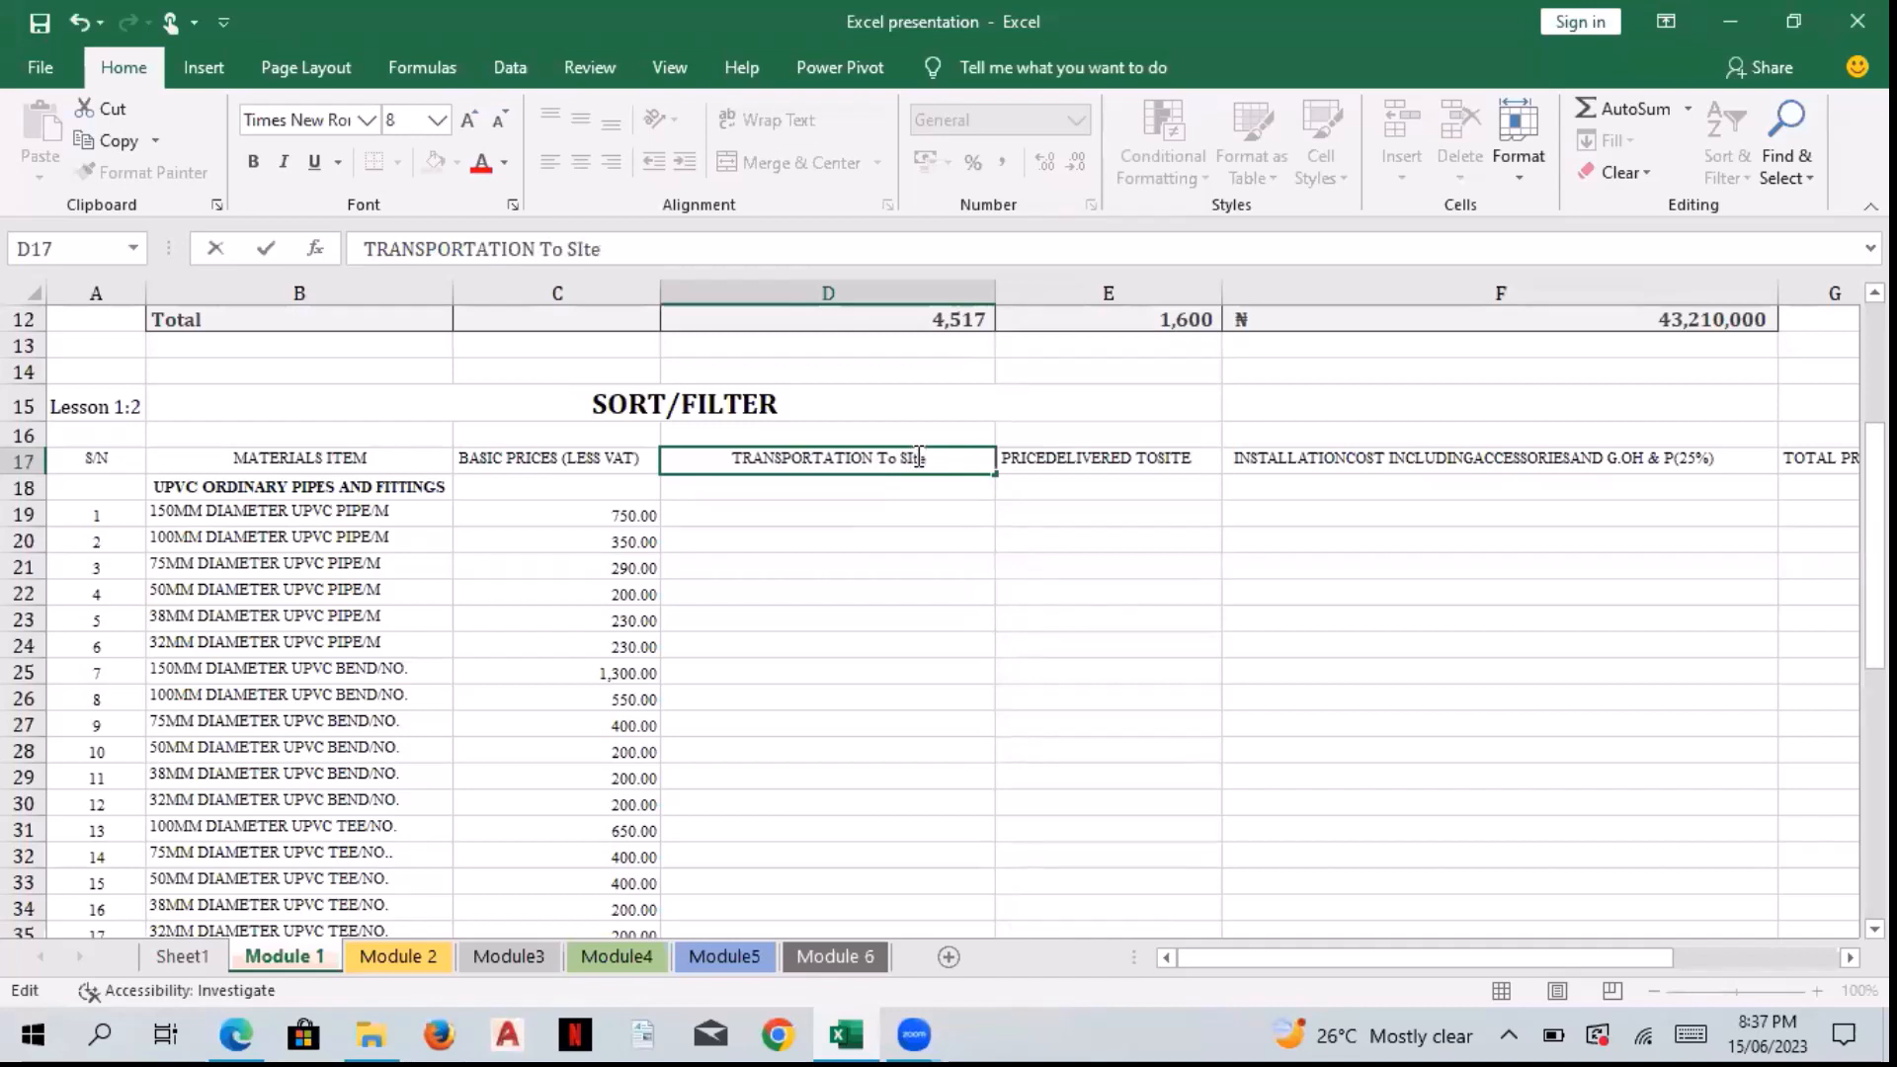
pyautogui.hotkey('alt', 'Return')
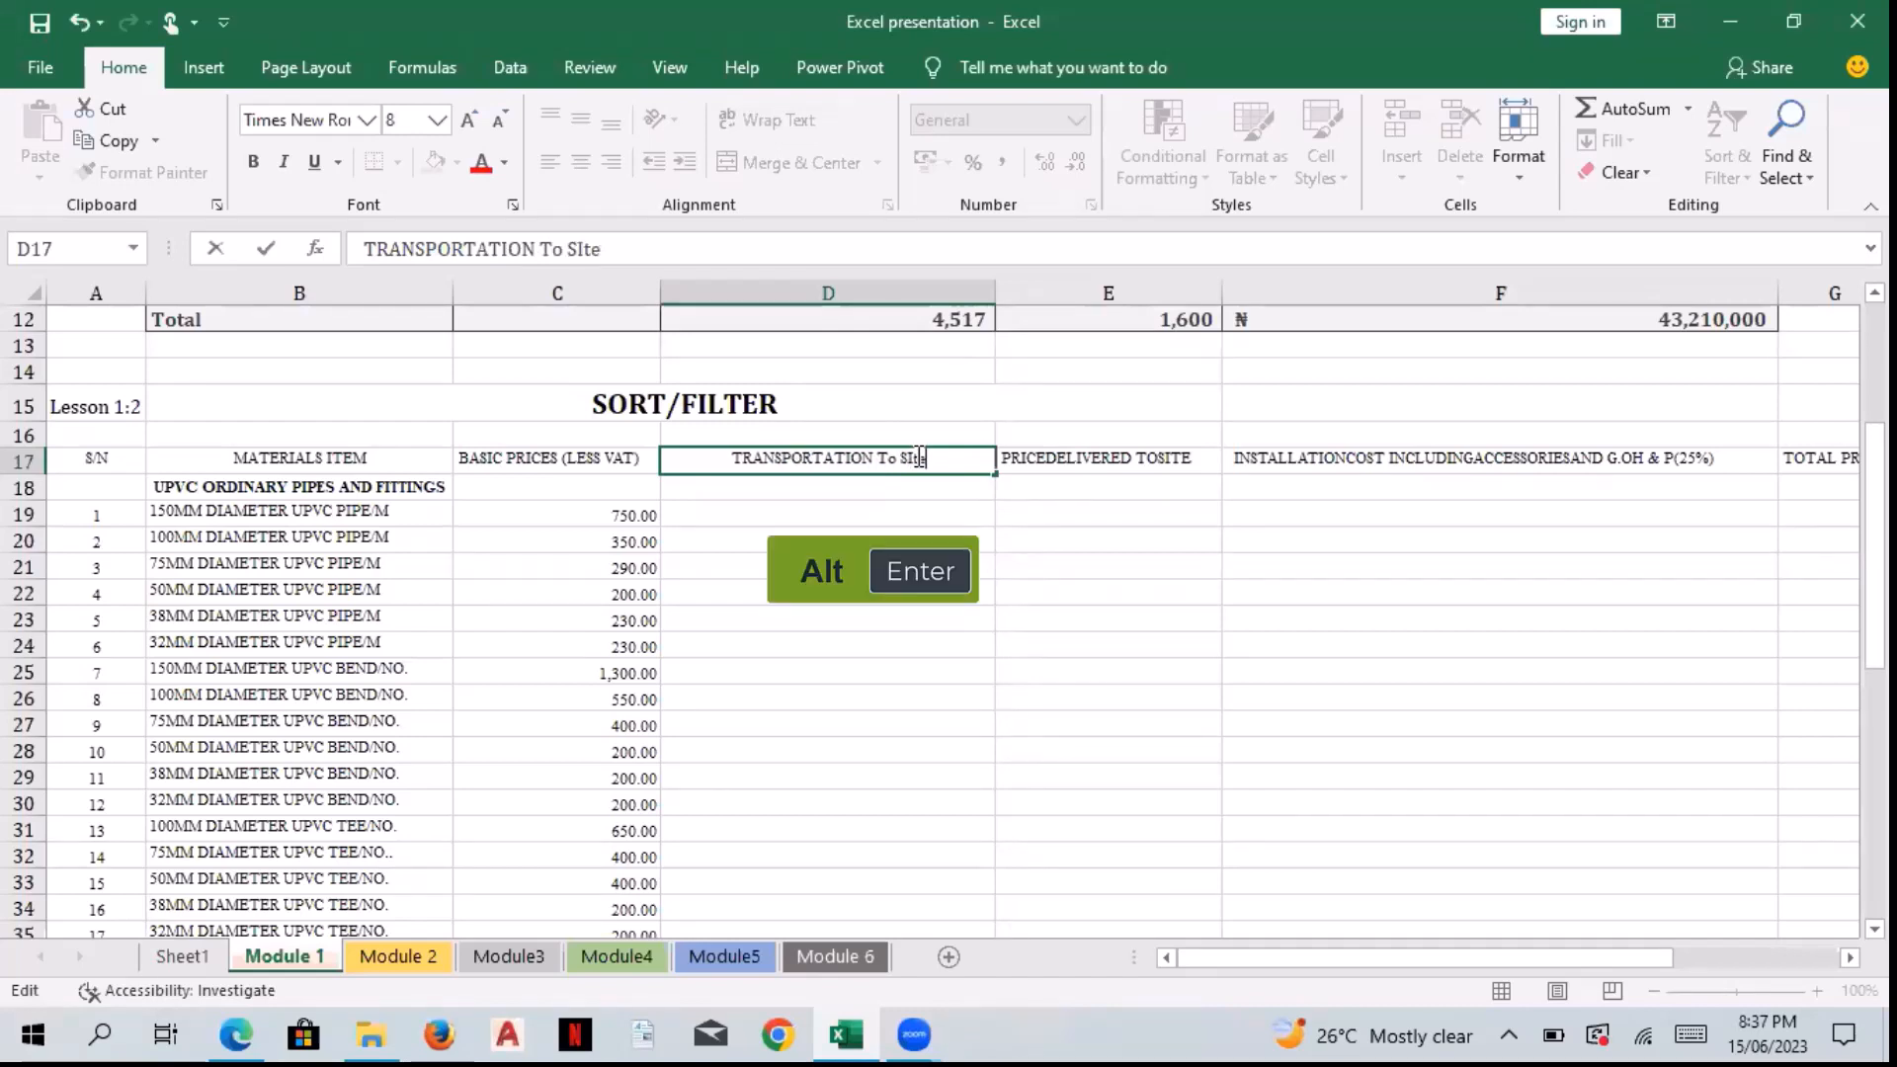
pyautogui.hotkey('alt', 'Return')
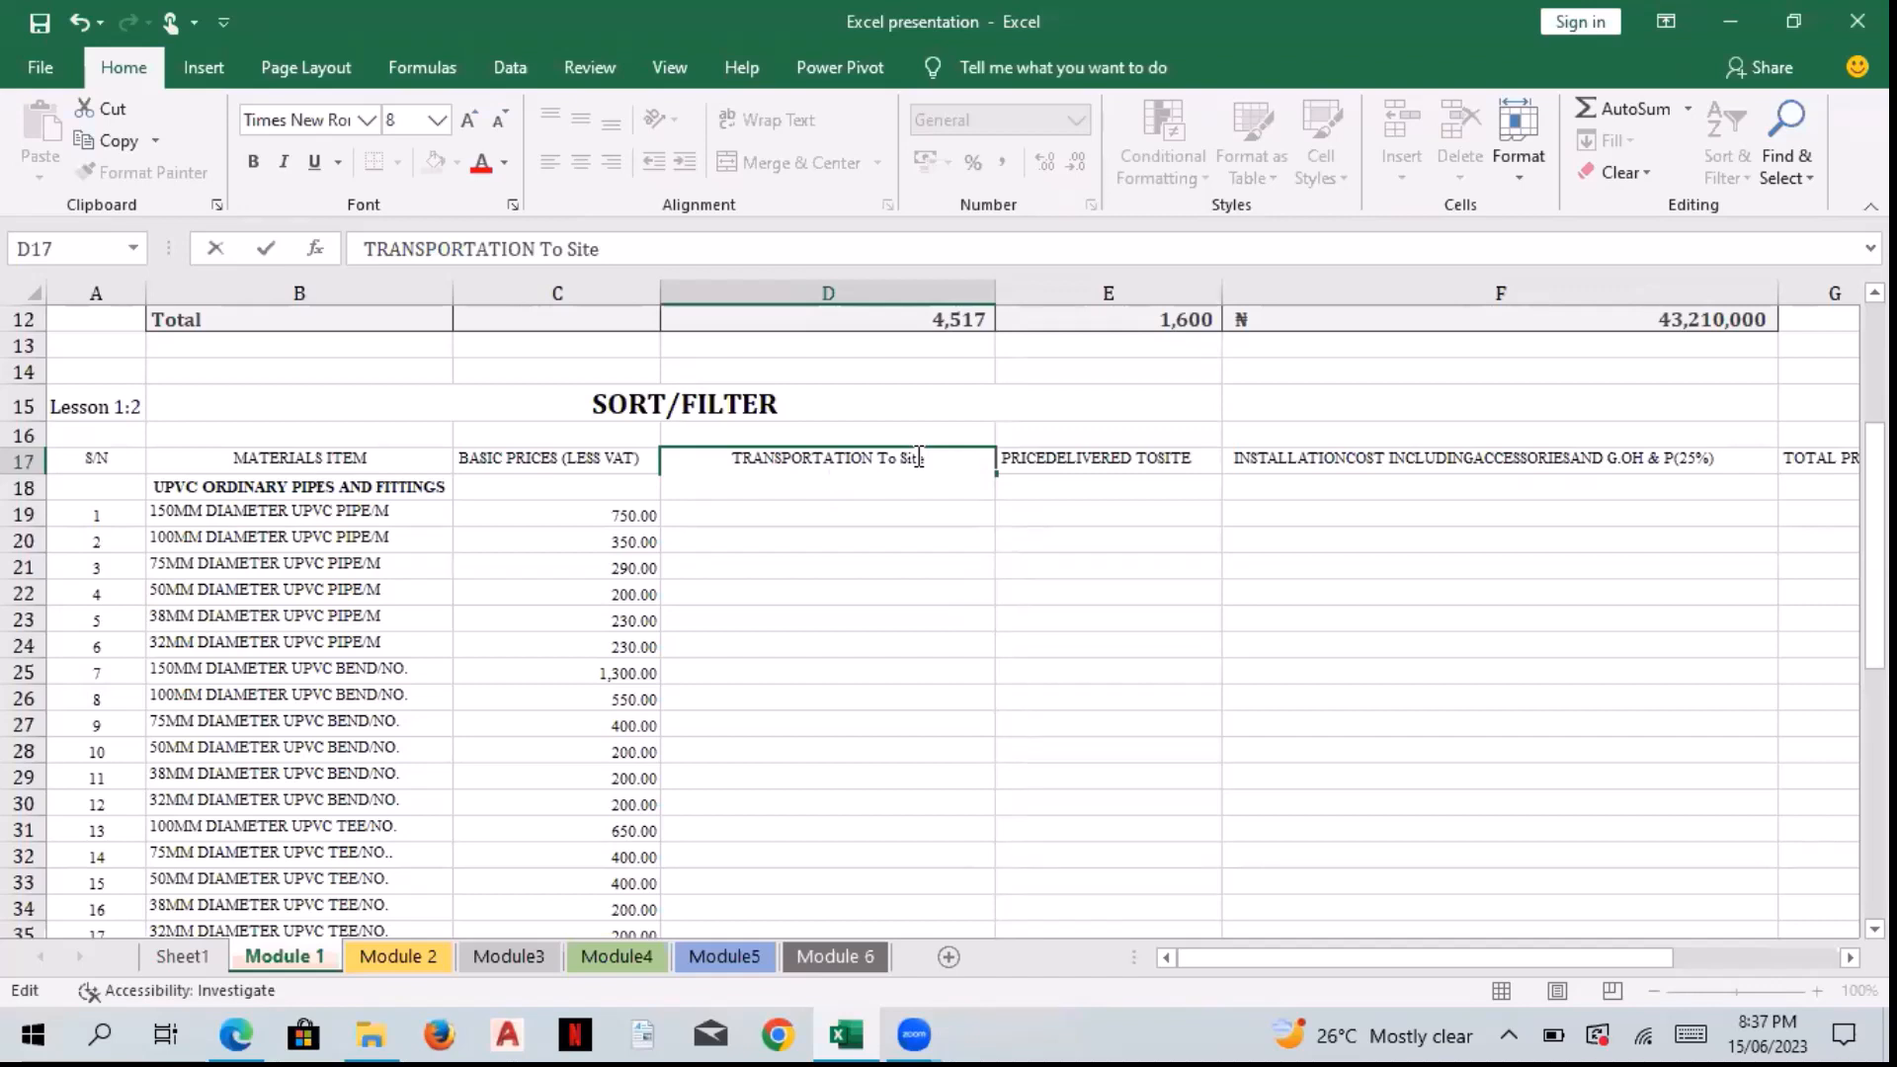
pyautogui.write('loading a')
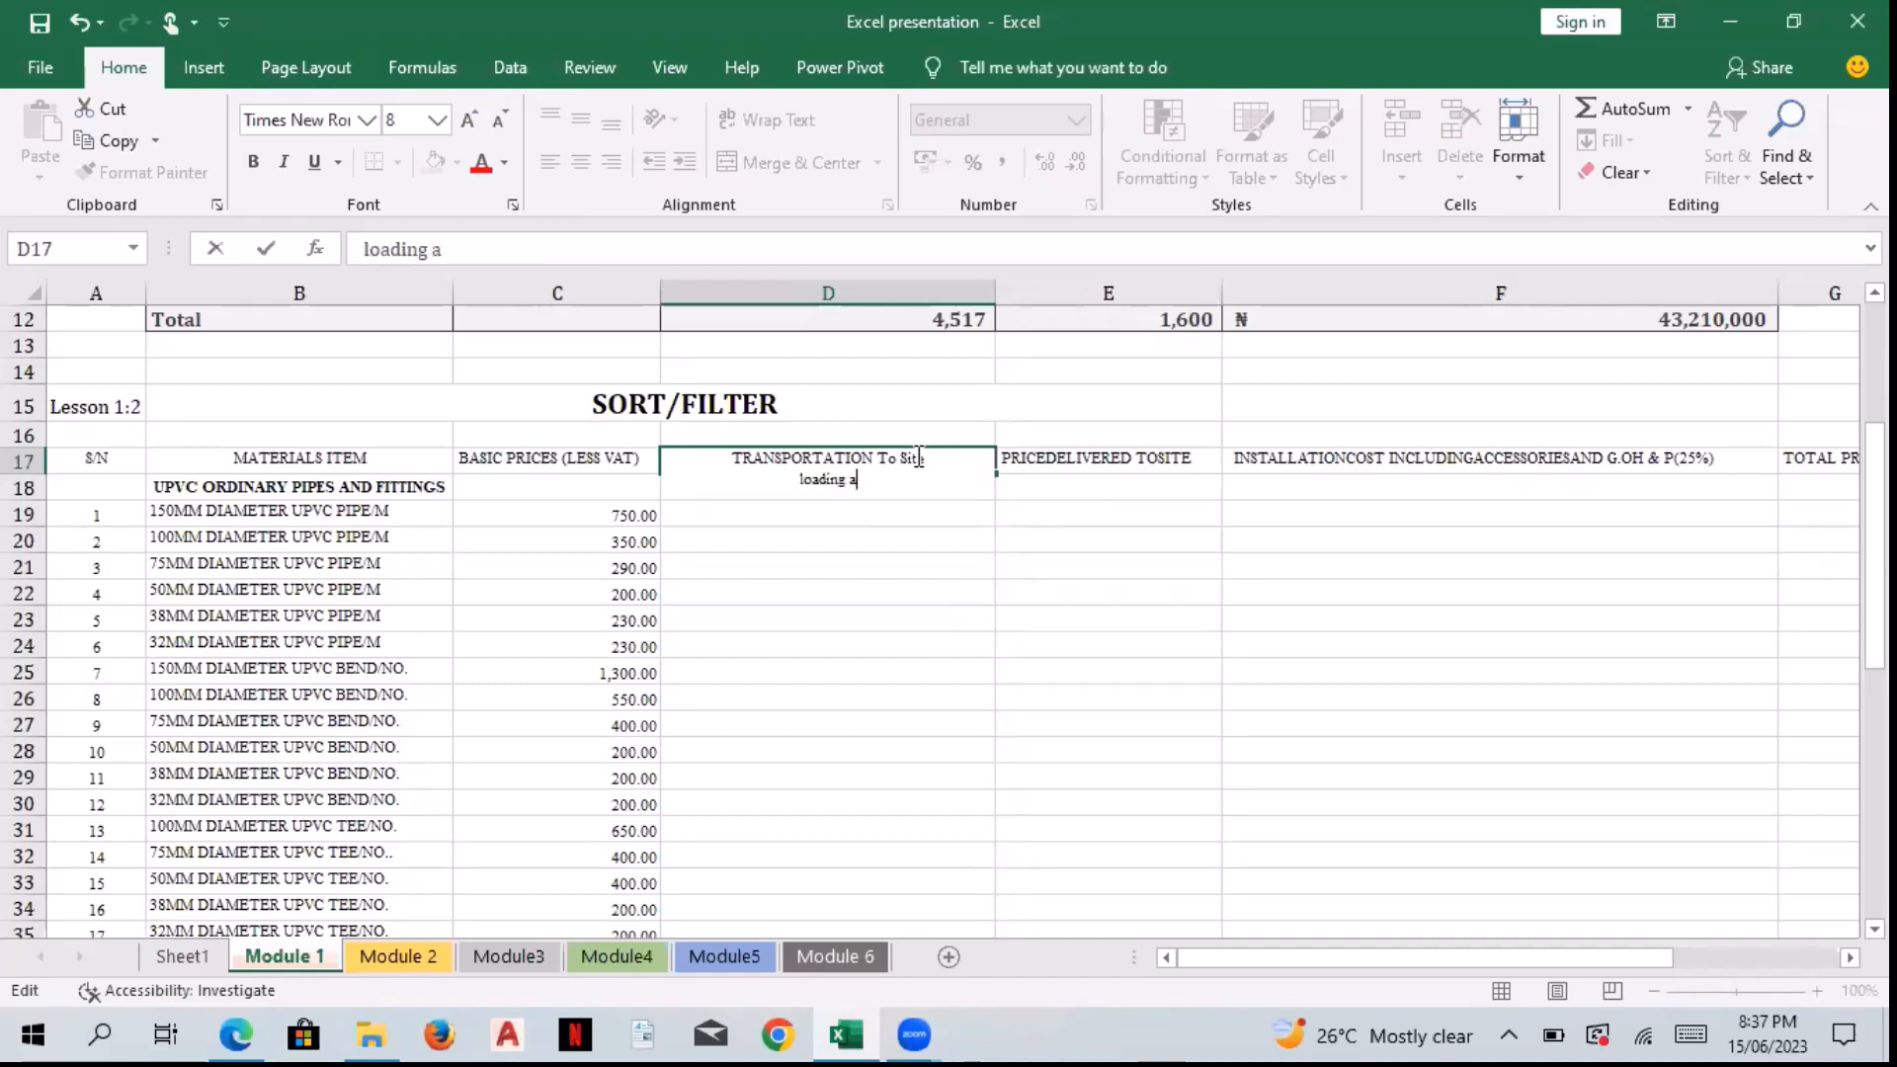
pyautogui.write('nd unloading ')
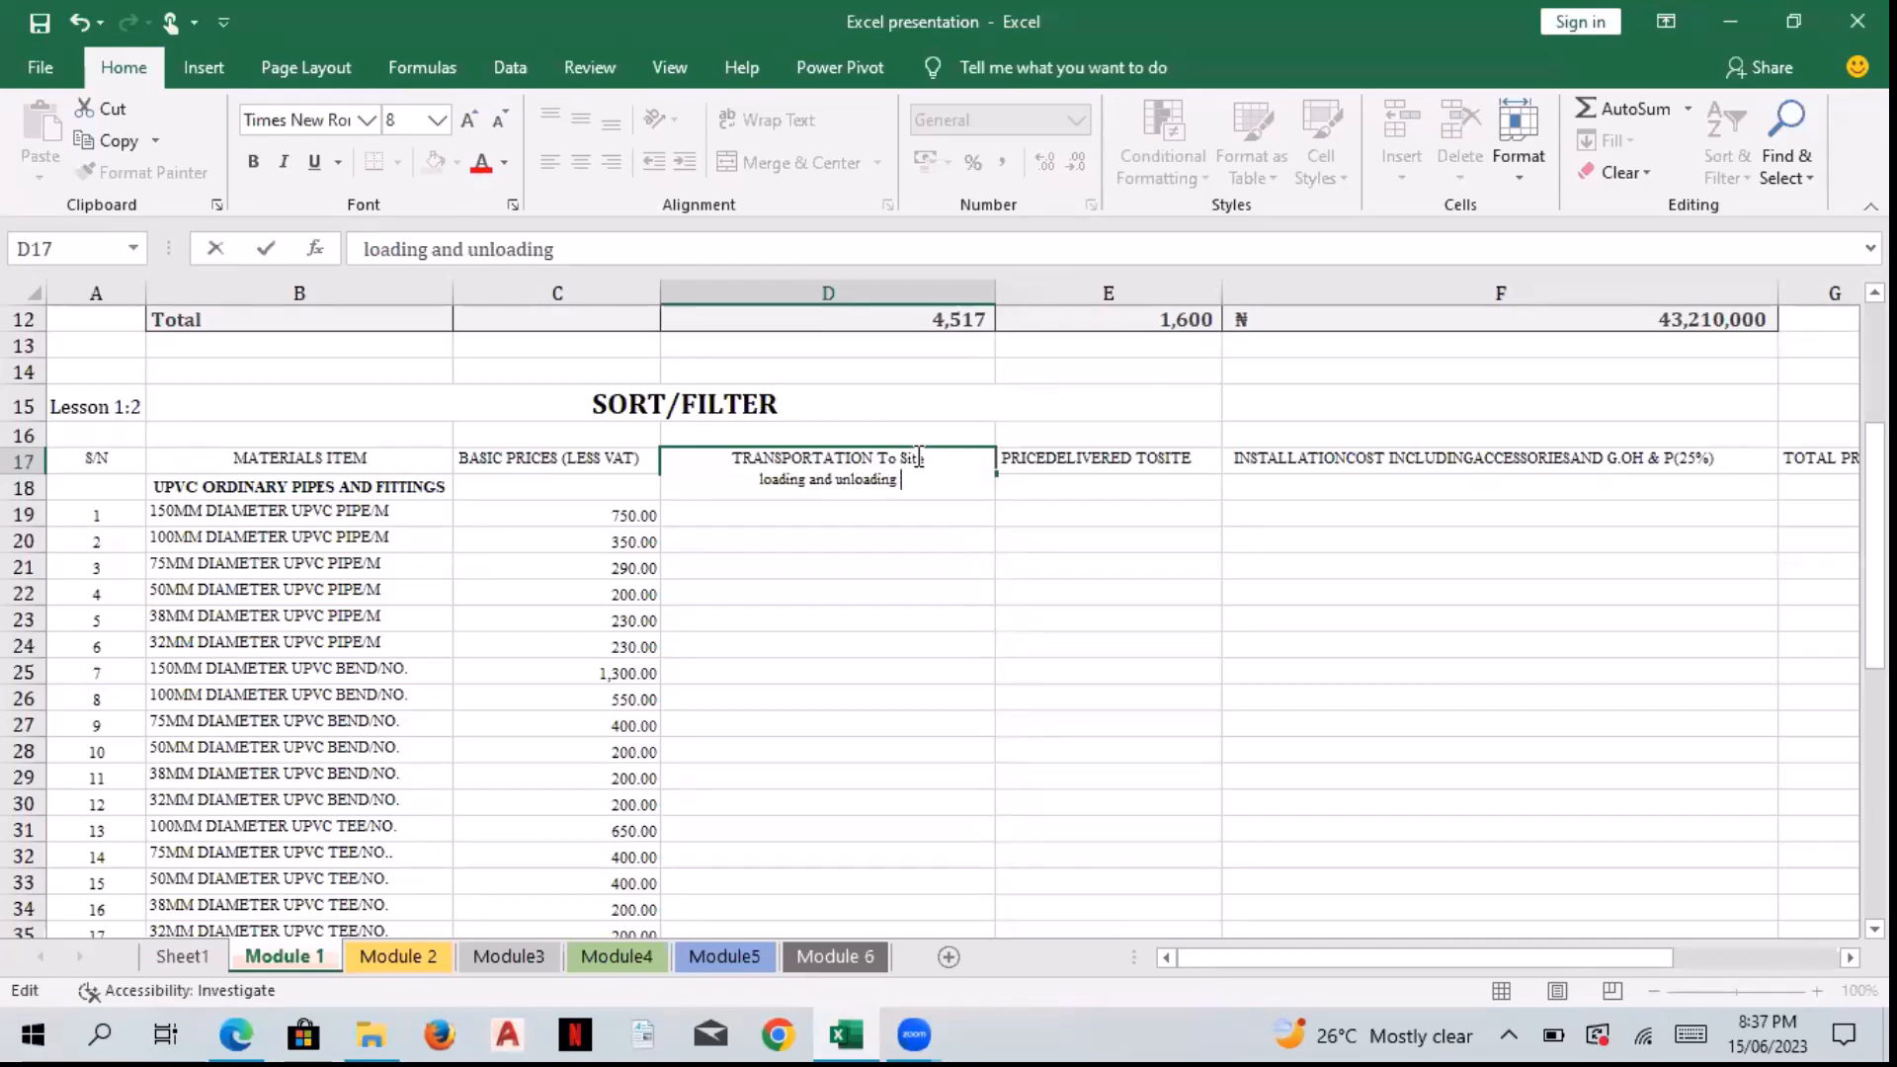
pyautogui.write('at 5%')
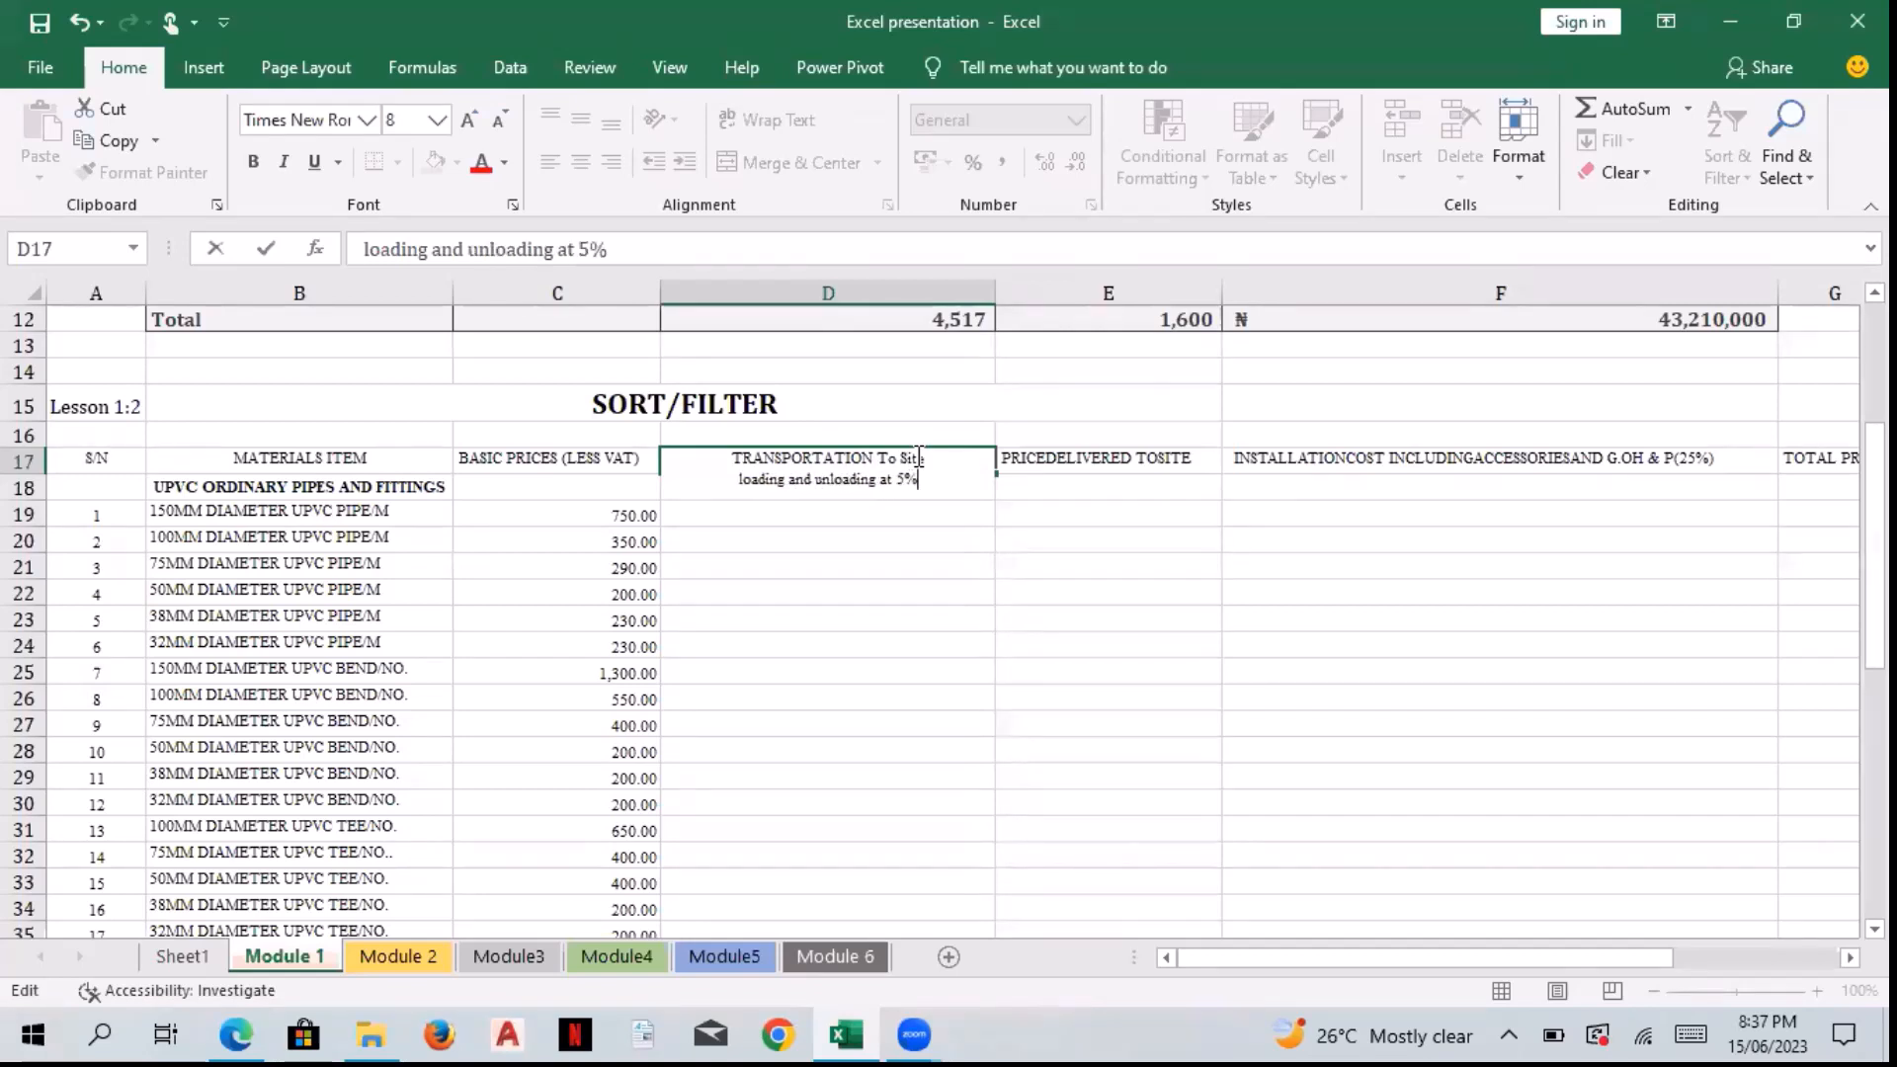
pyautogui.click(1097, 465)
# Step: Apply text wrapping to the installation cost header in F17 and narrow column F
pyautogui.click(1542, 454)
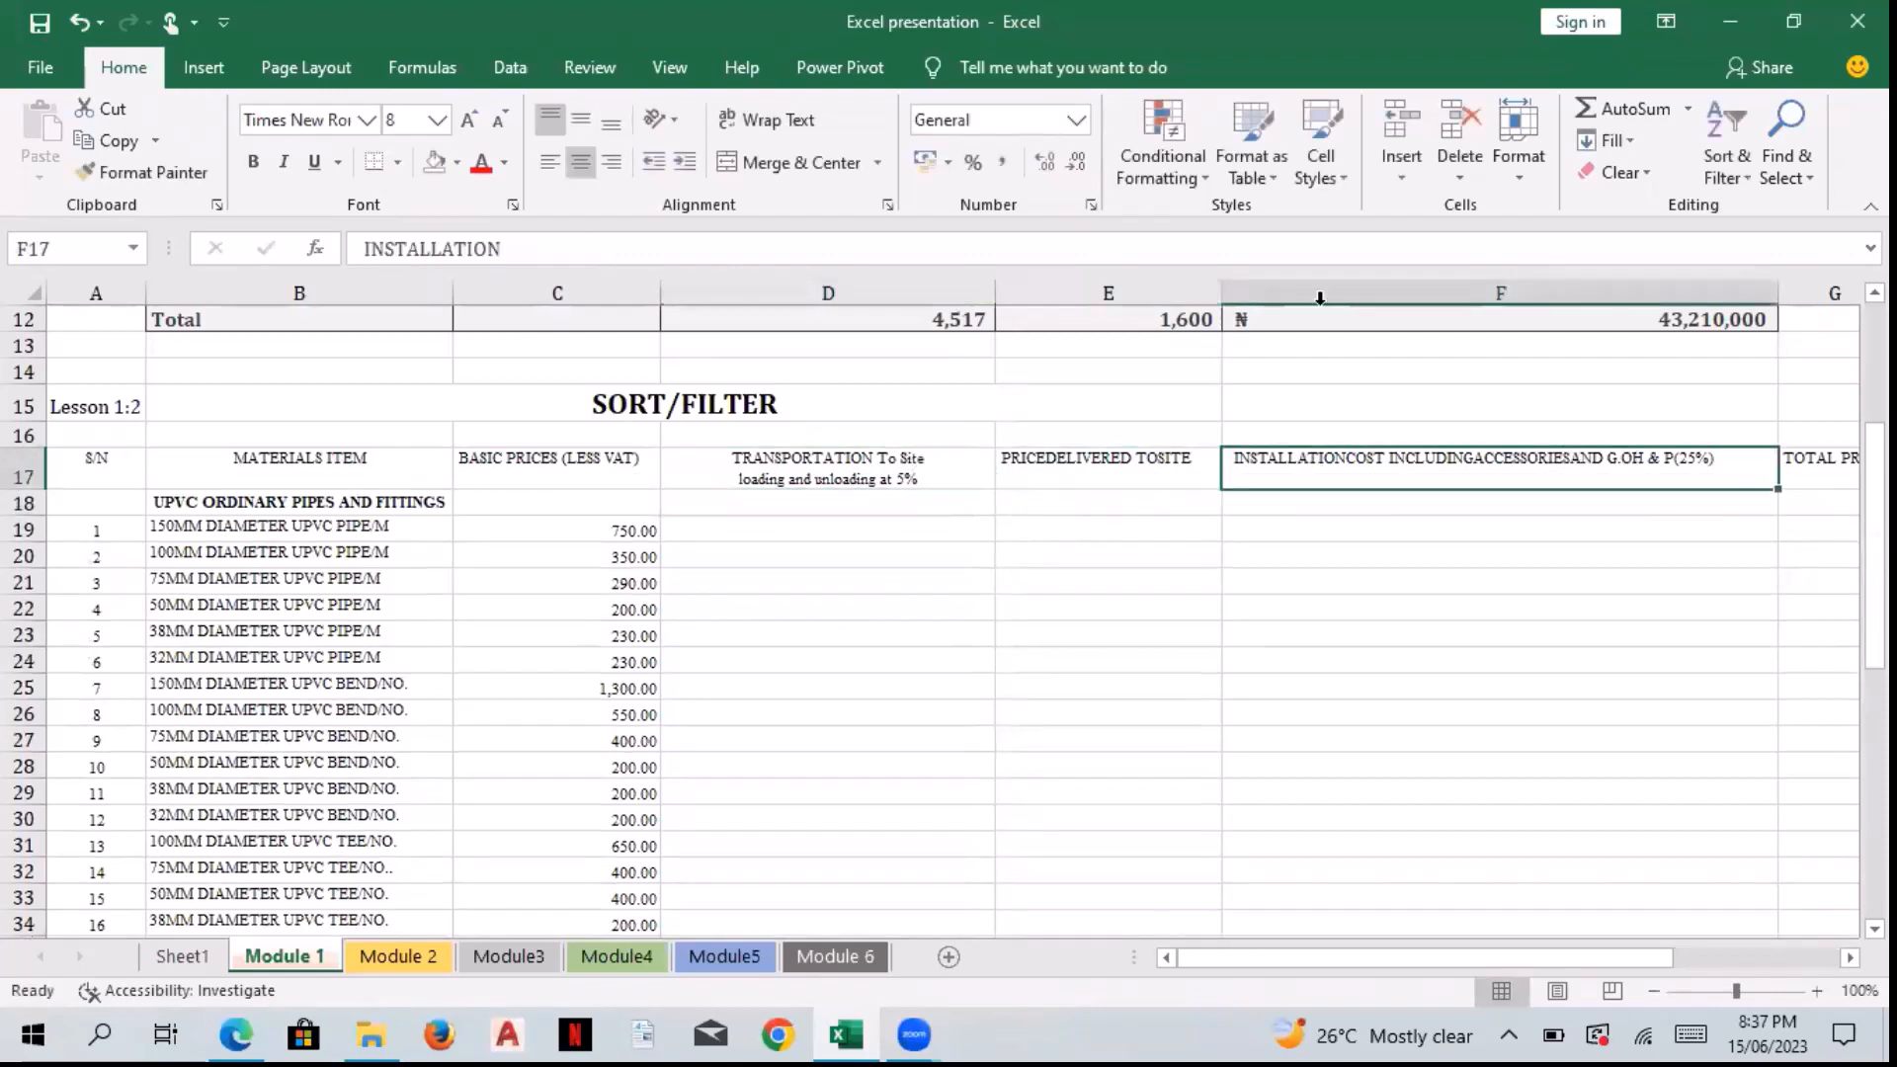
pyautogui.click(781, 119)
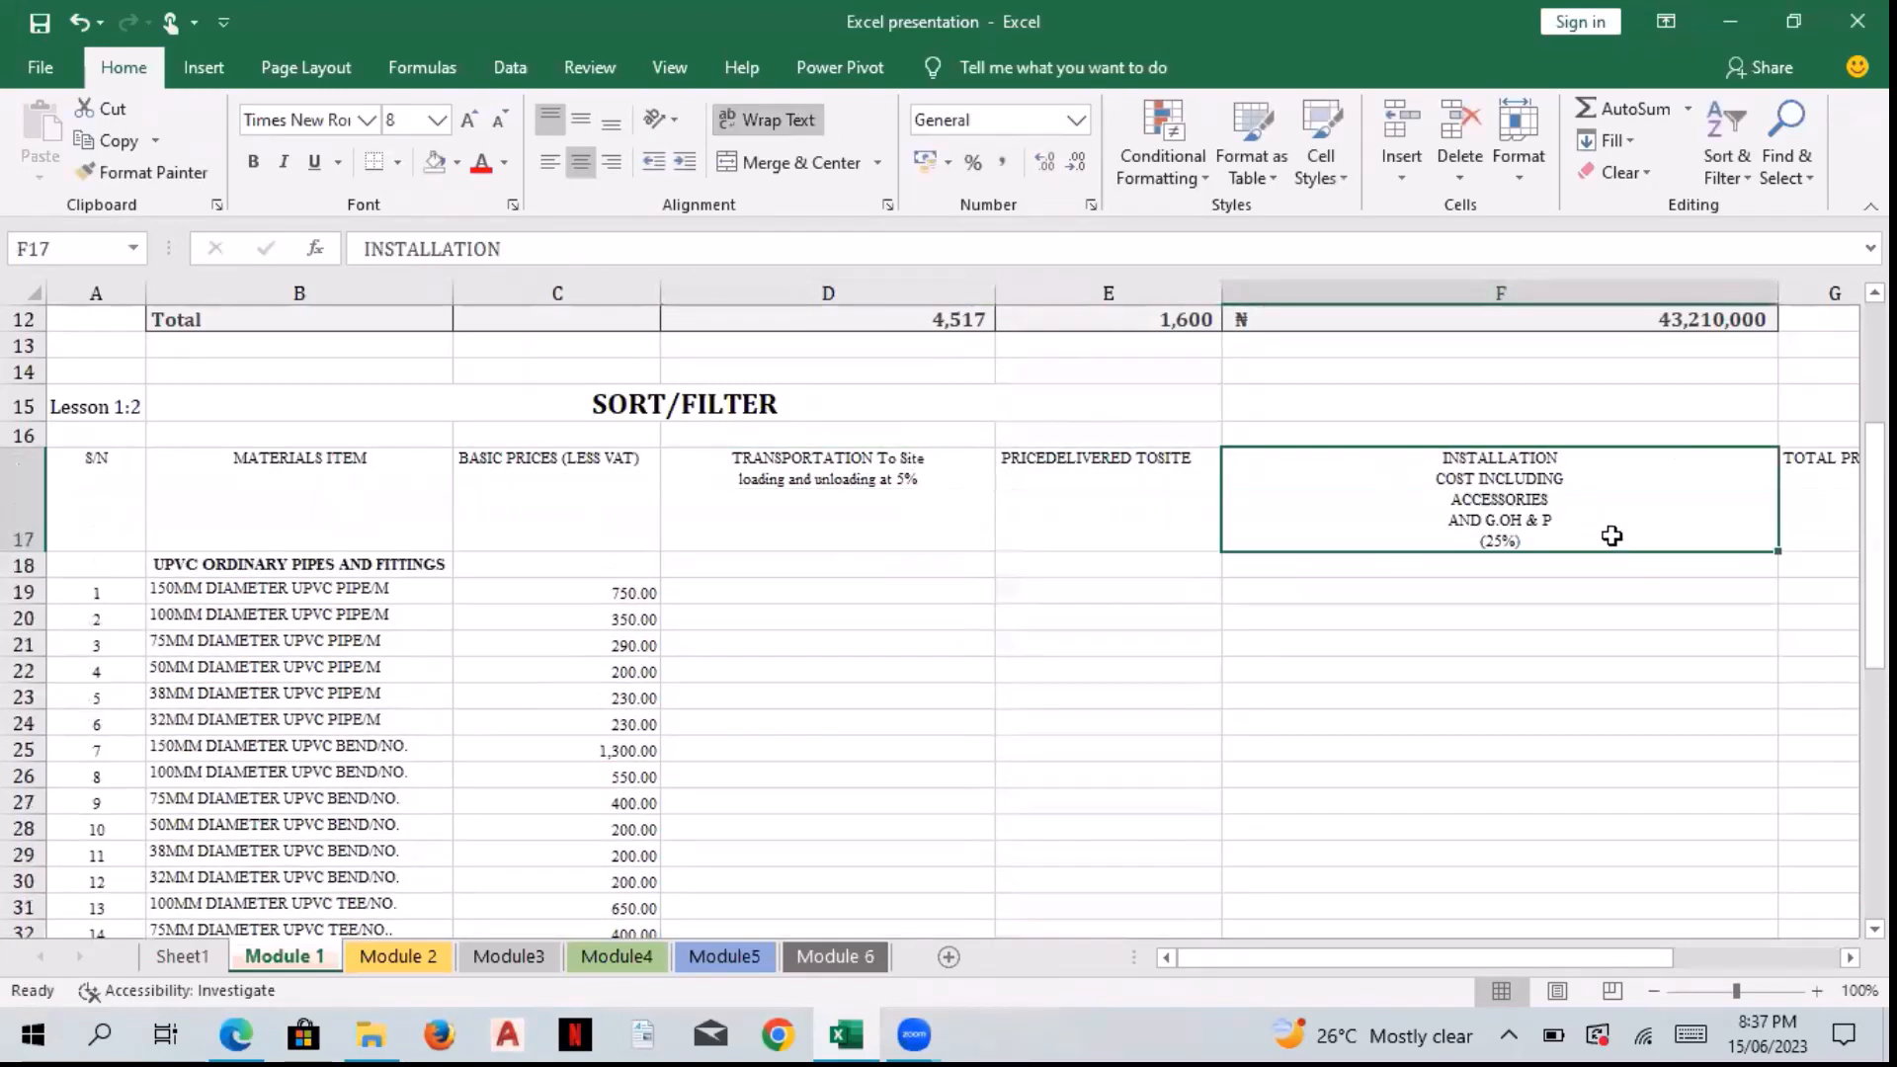
pyautogui.moveTo(1776, 289); pyautogui.dragTo(1561, 292)
pyautogui.click(1585, 314)
pyautogui.click(1508, 483)
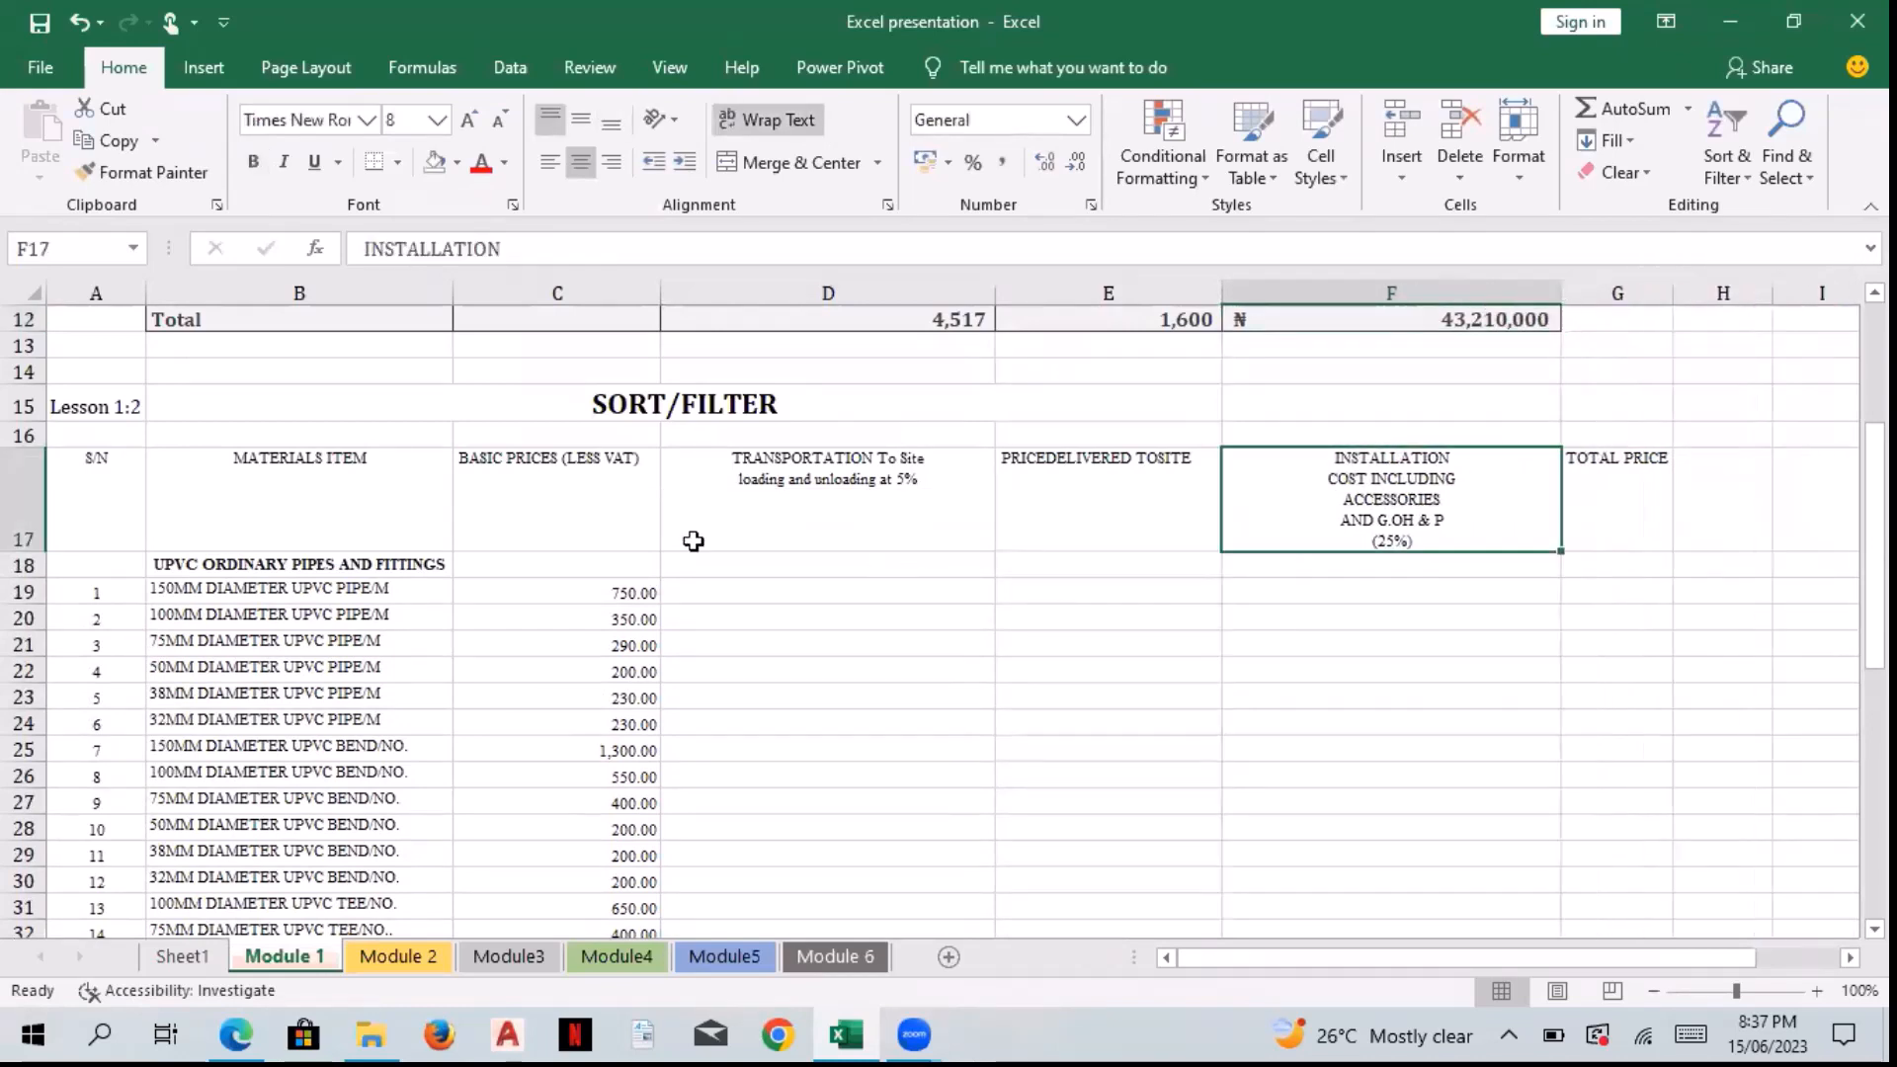
# Step: Make the header cells A17 to G17 bold and set their font size to 12
pyautogui.click(95, 491)
pyautogui.moveTo(721, 533); pyautogui.dragTo(1670, 538)
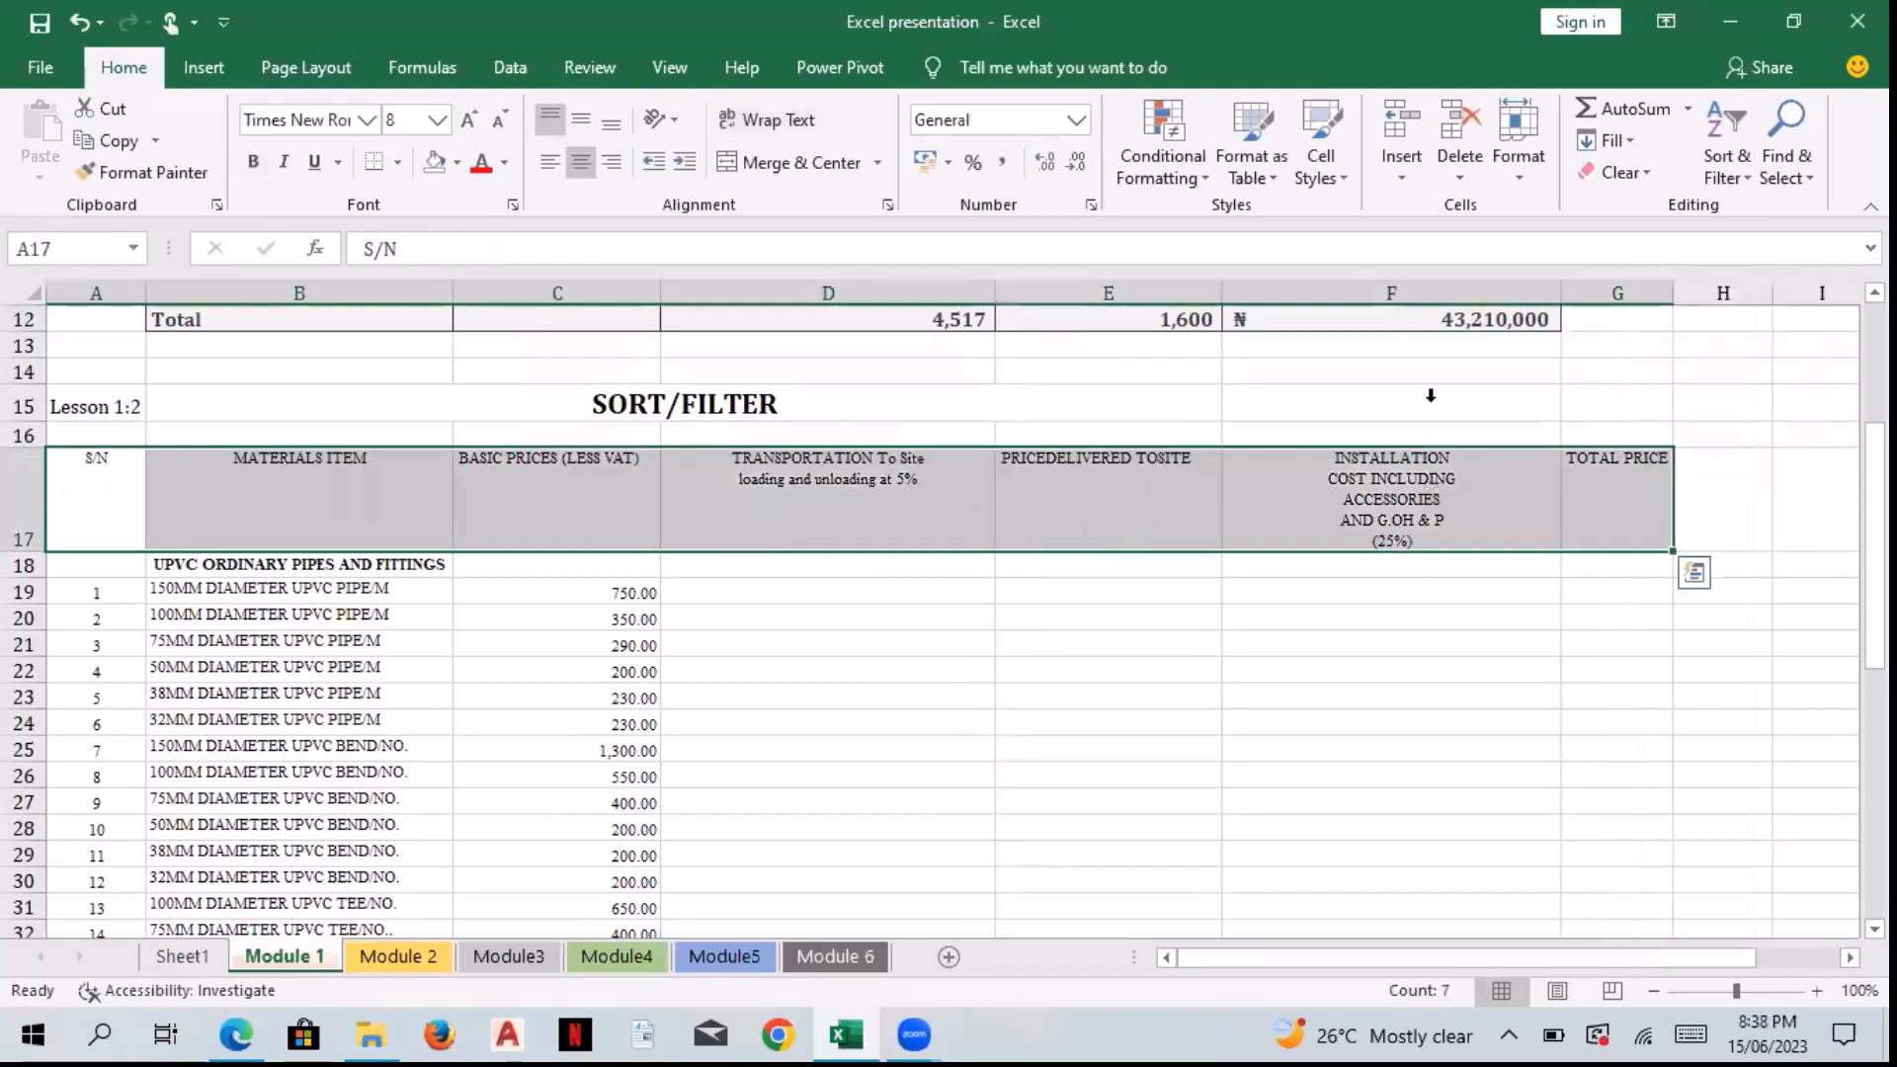
pyautogui.click(253, 161)
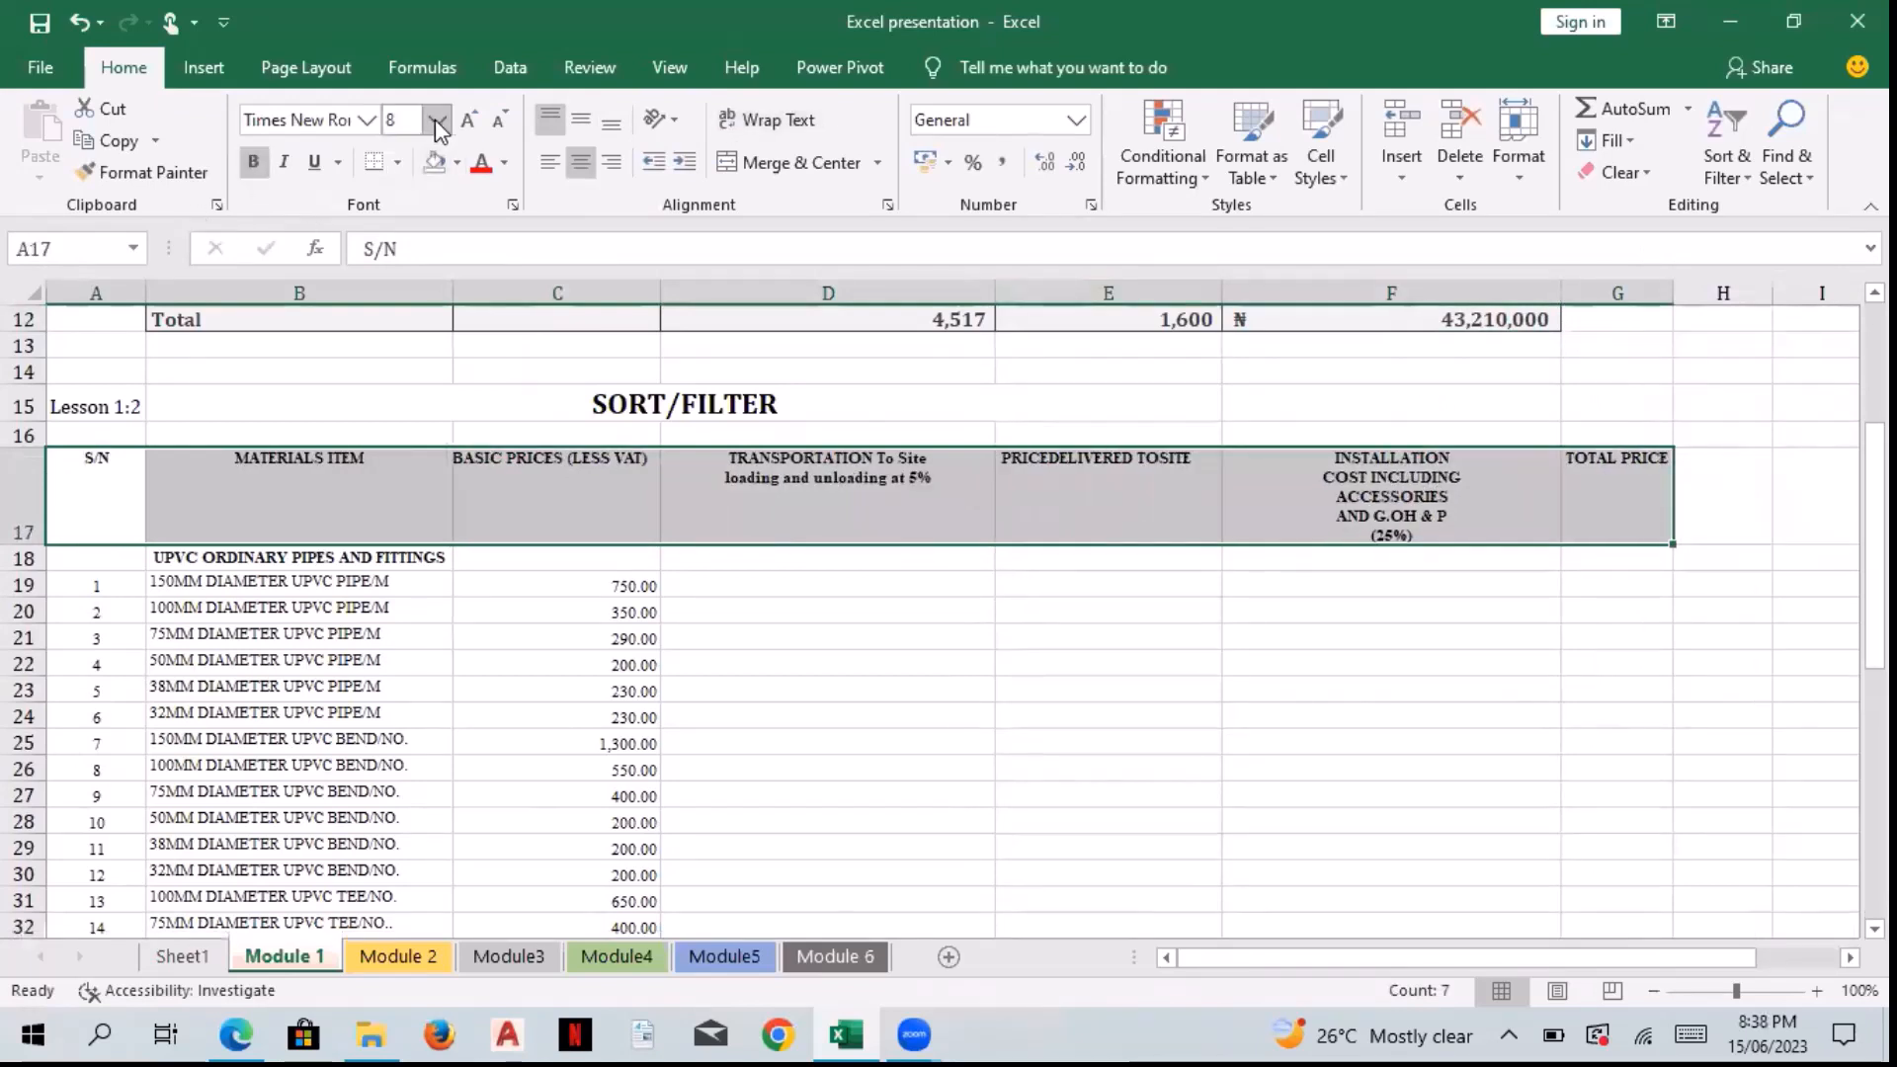
pyautogui.click(434, 121)
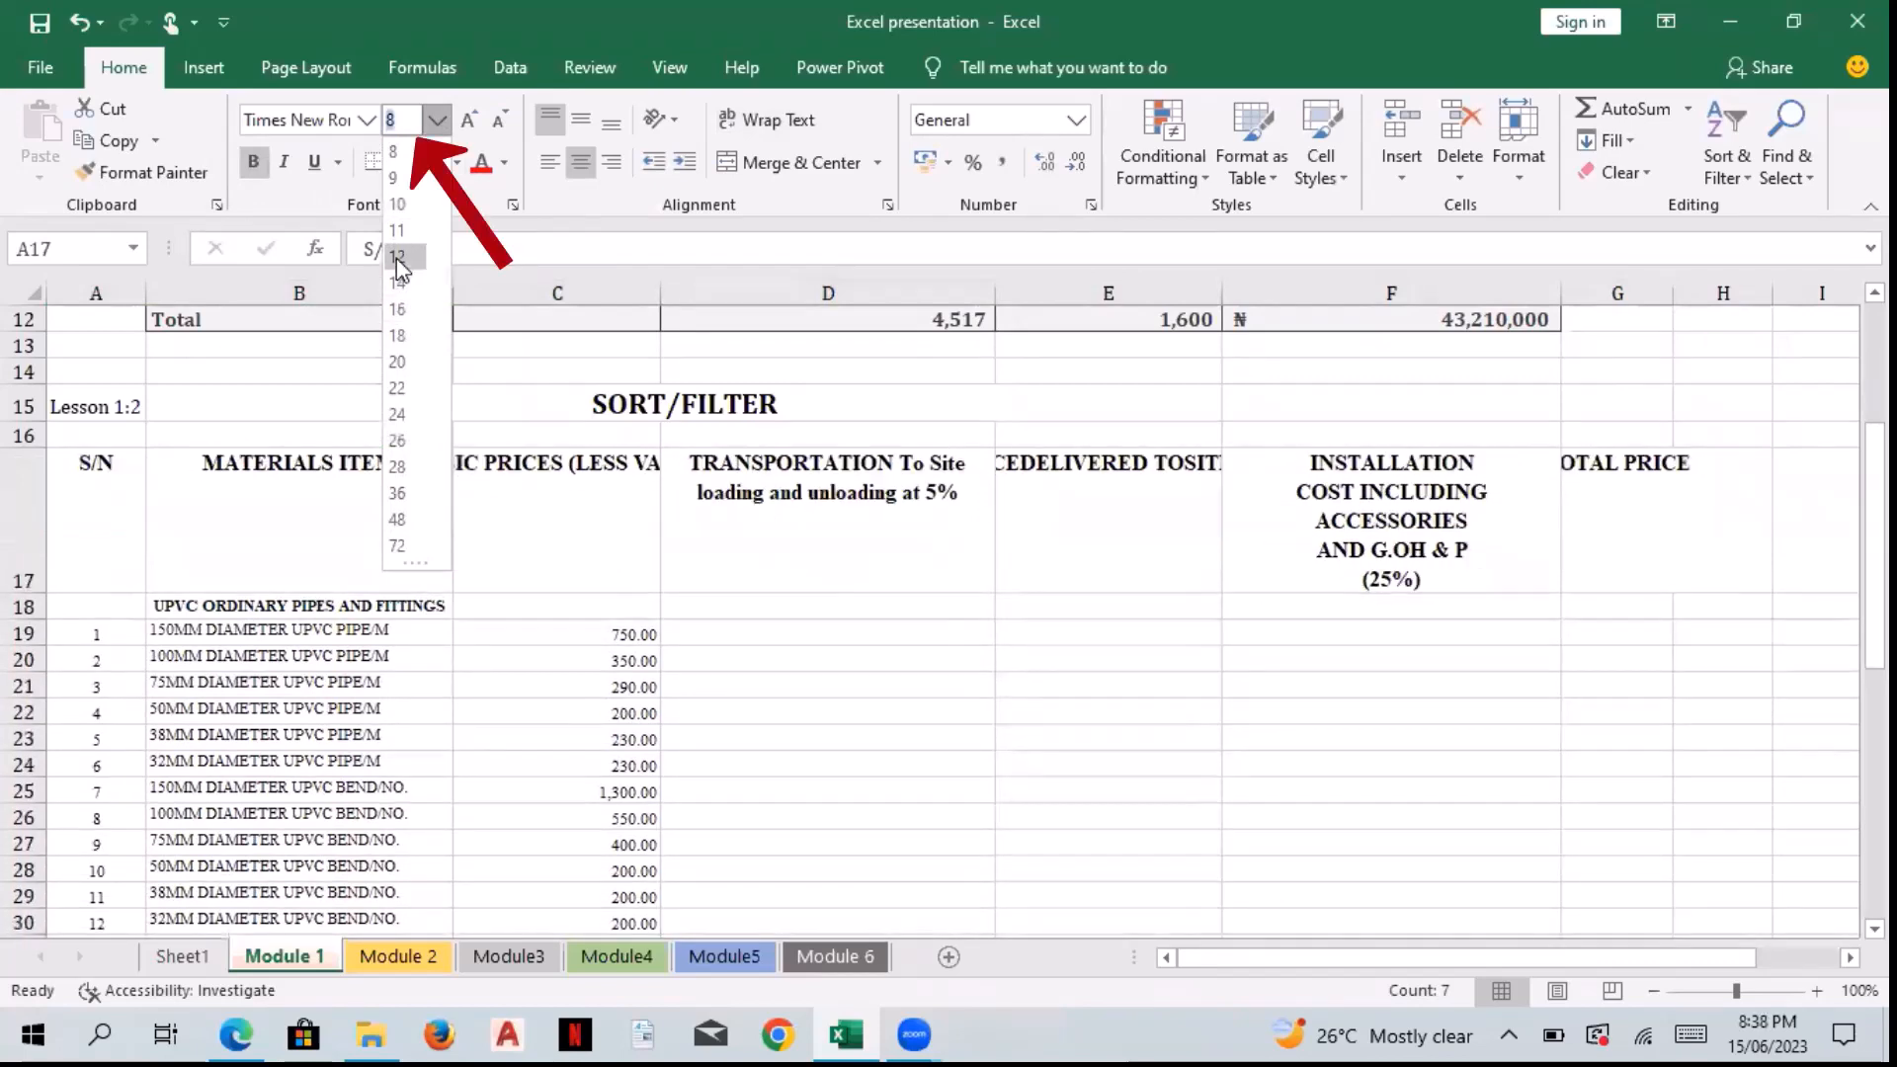
pyautogui.click(398, 259)
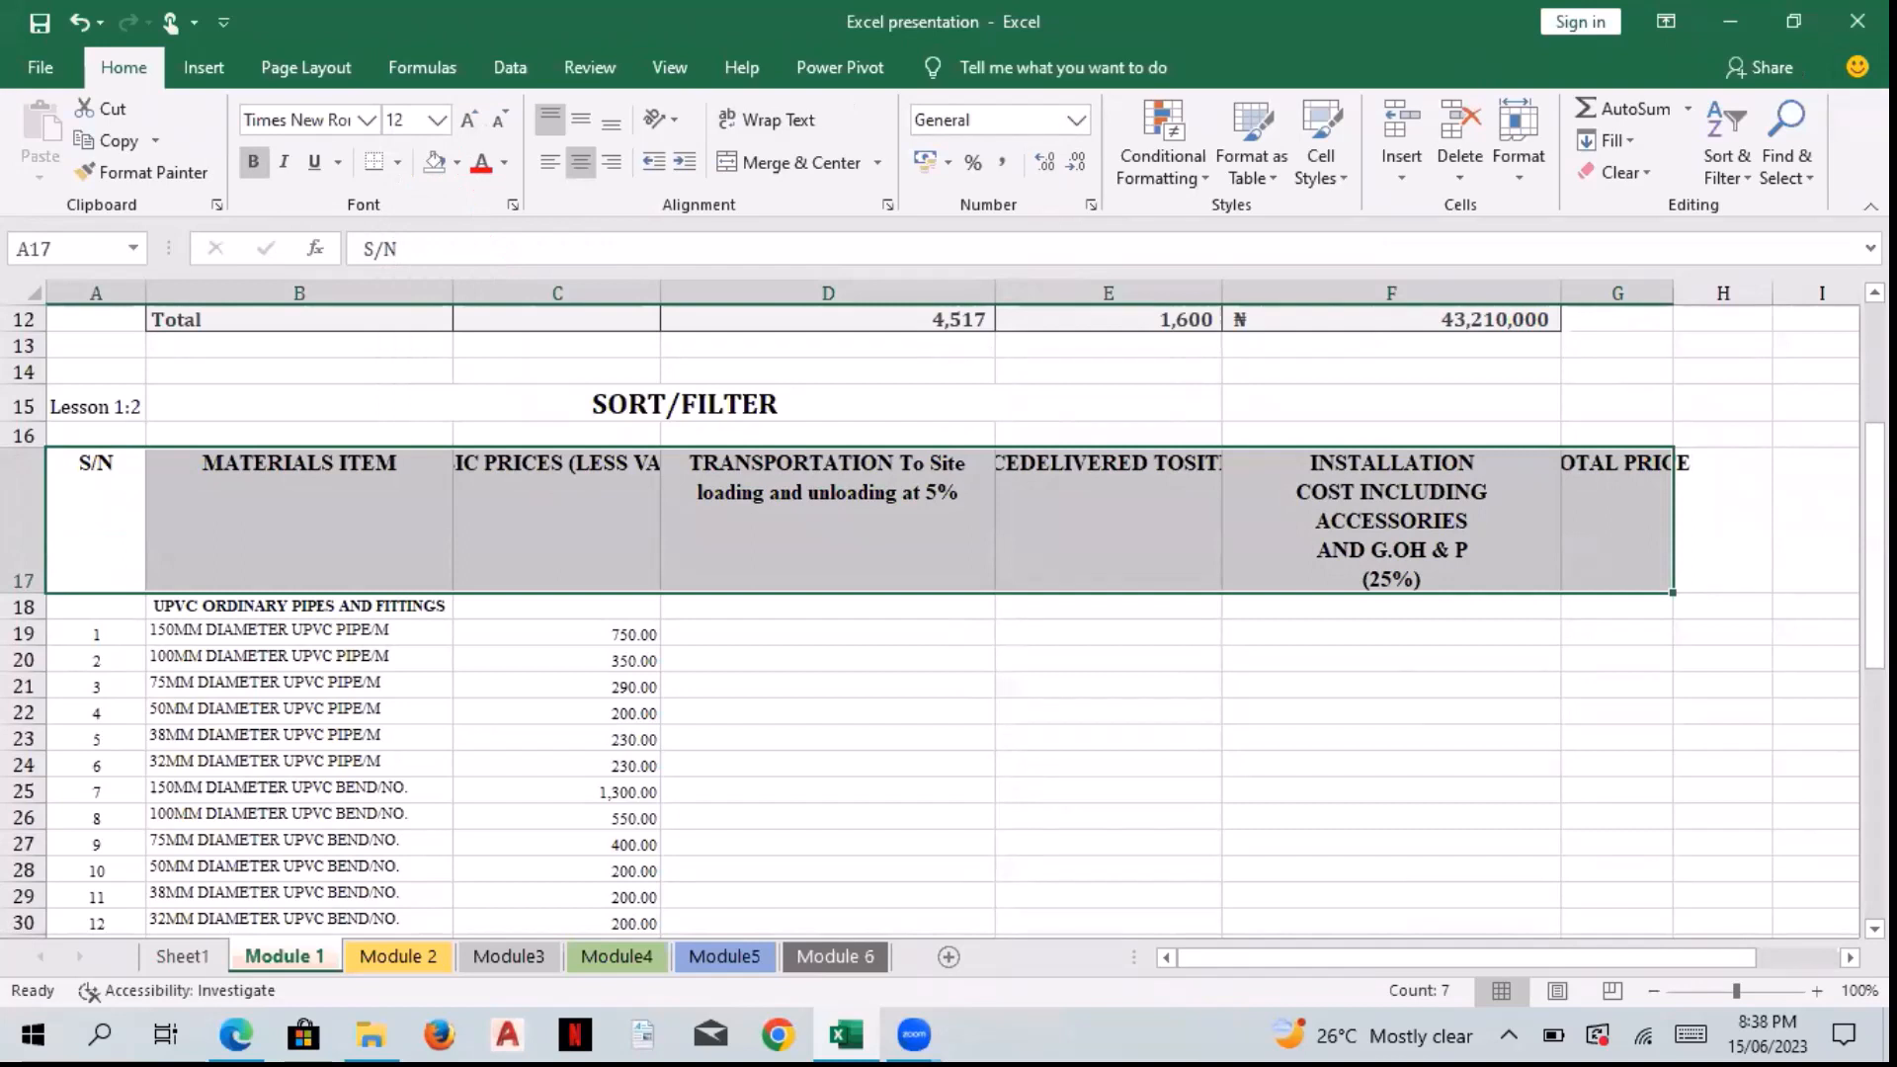
pyautogui.moveTo(117, 512); pyautogui.dragTo(1723, 524)
pyautogui.moveTo(1723, 524); pyautogui.dragTo(115, 538)
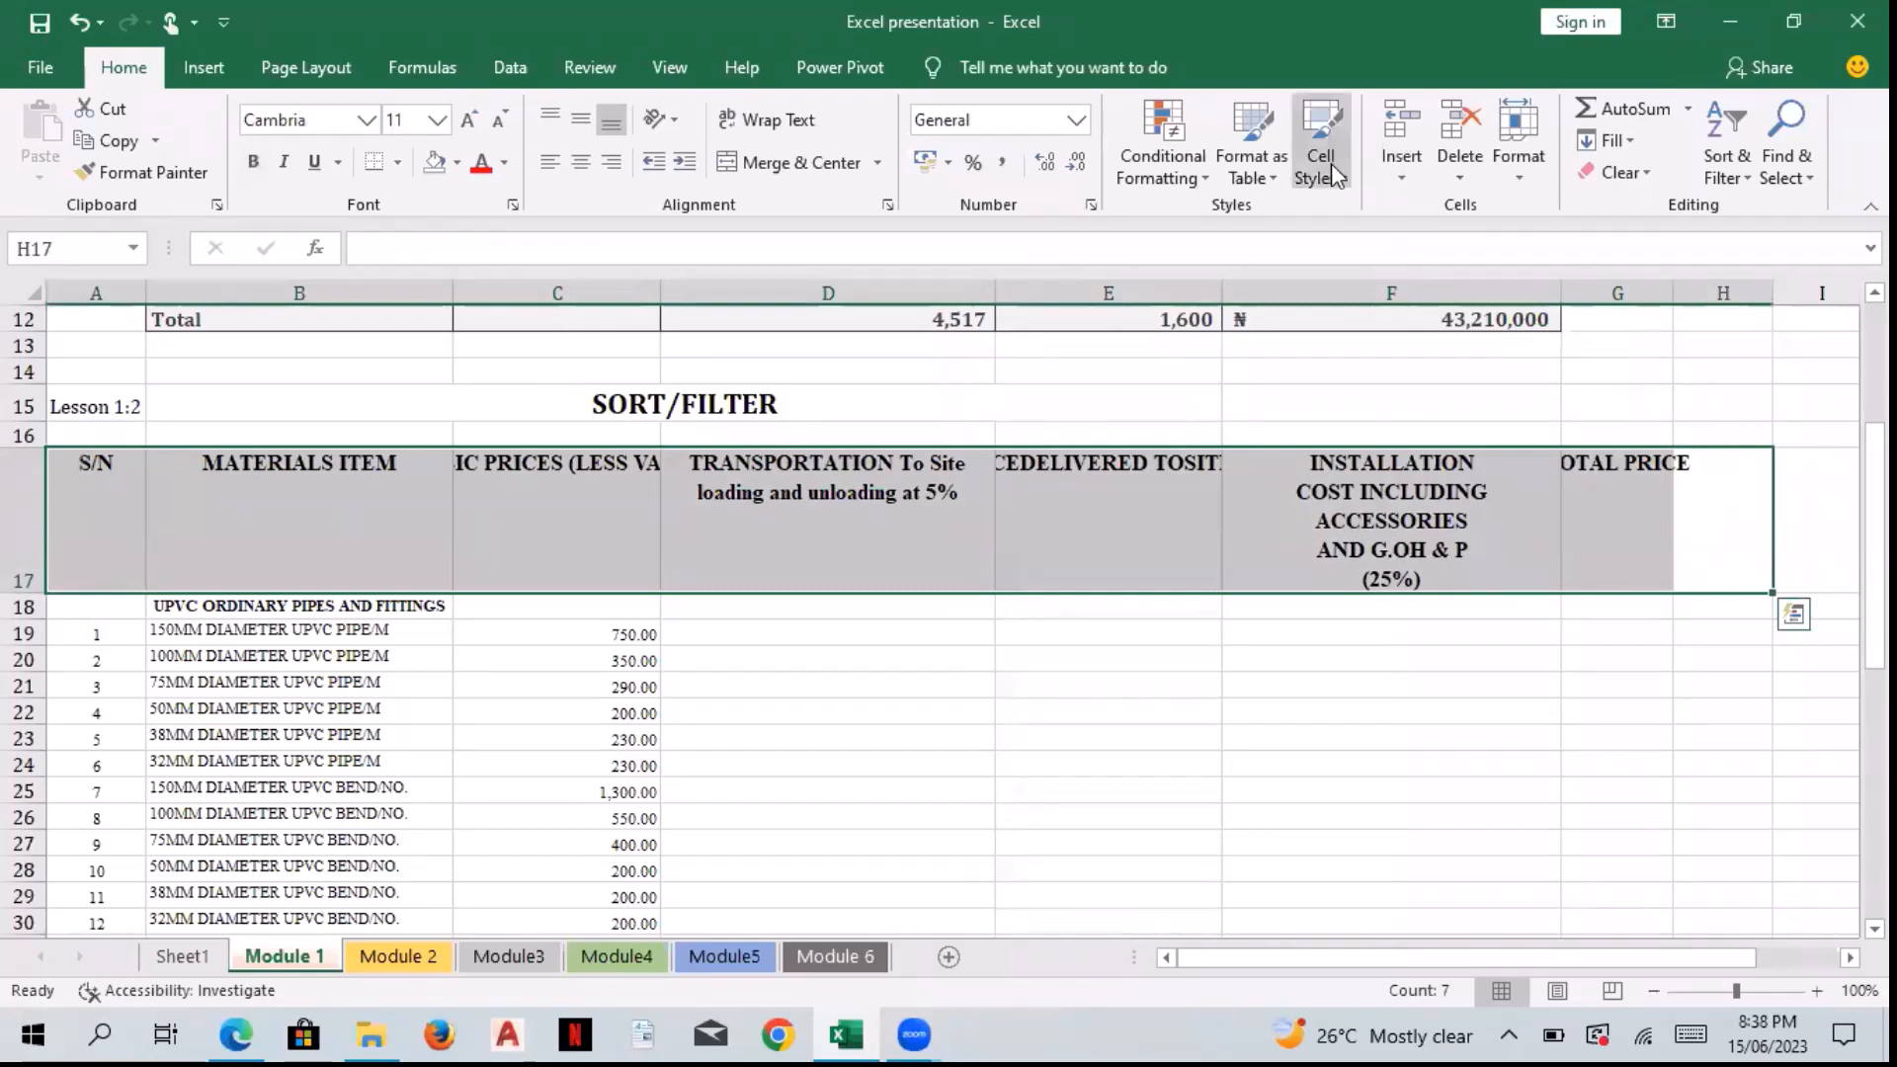
pyautogui.click(79, 515)
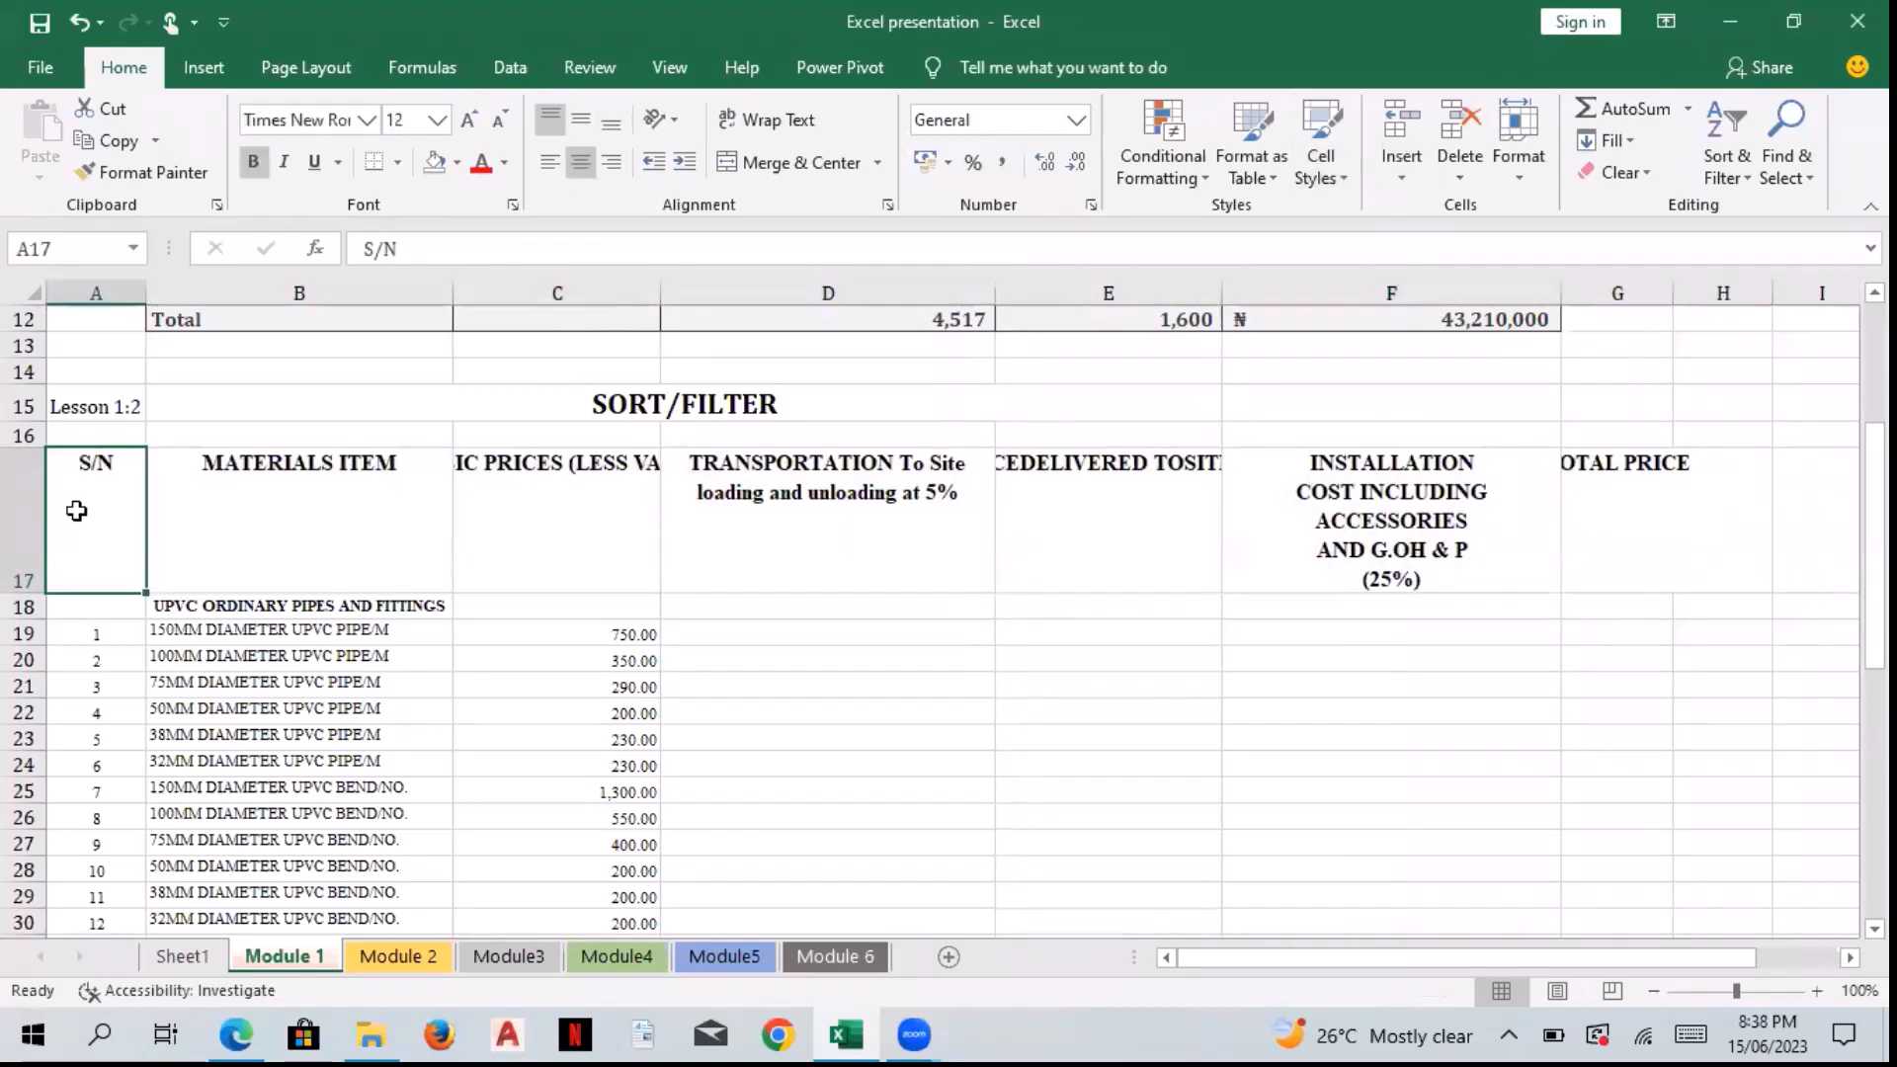
pyautogui.moveTo(78, 511); pyautogui.dragTo(1641, 474)
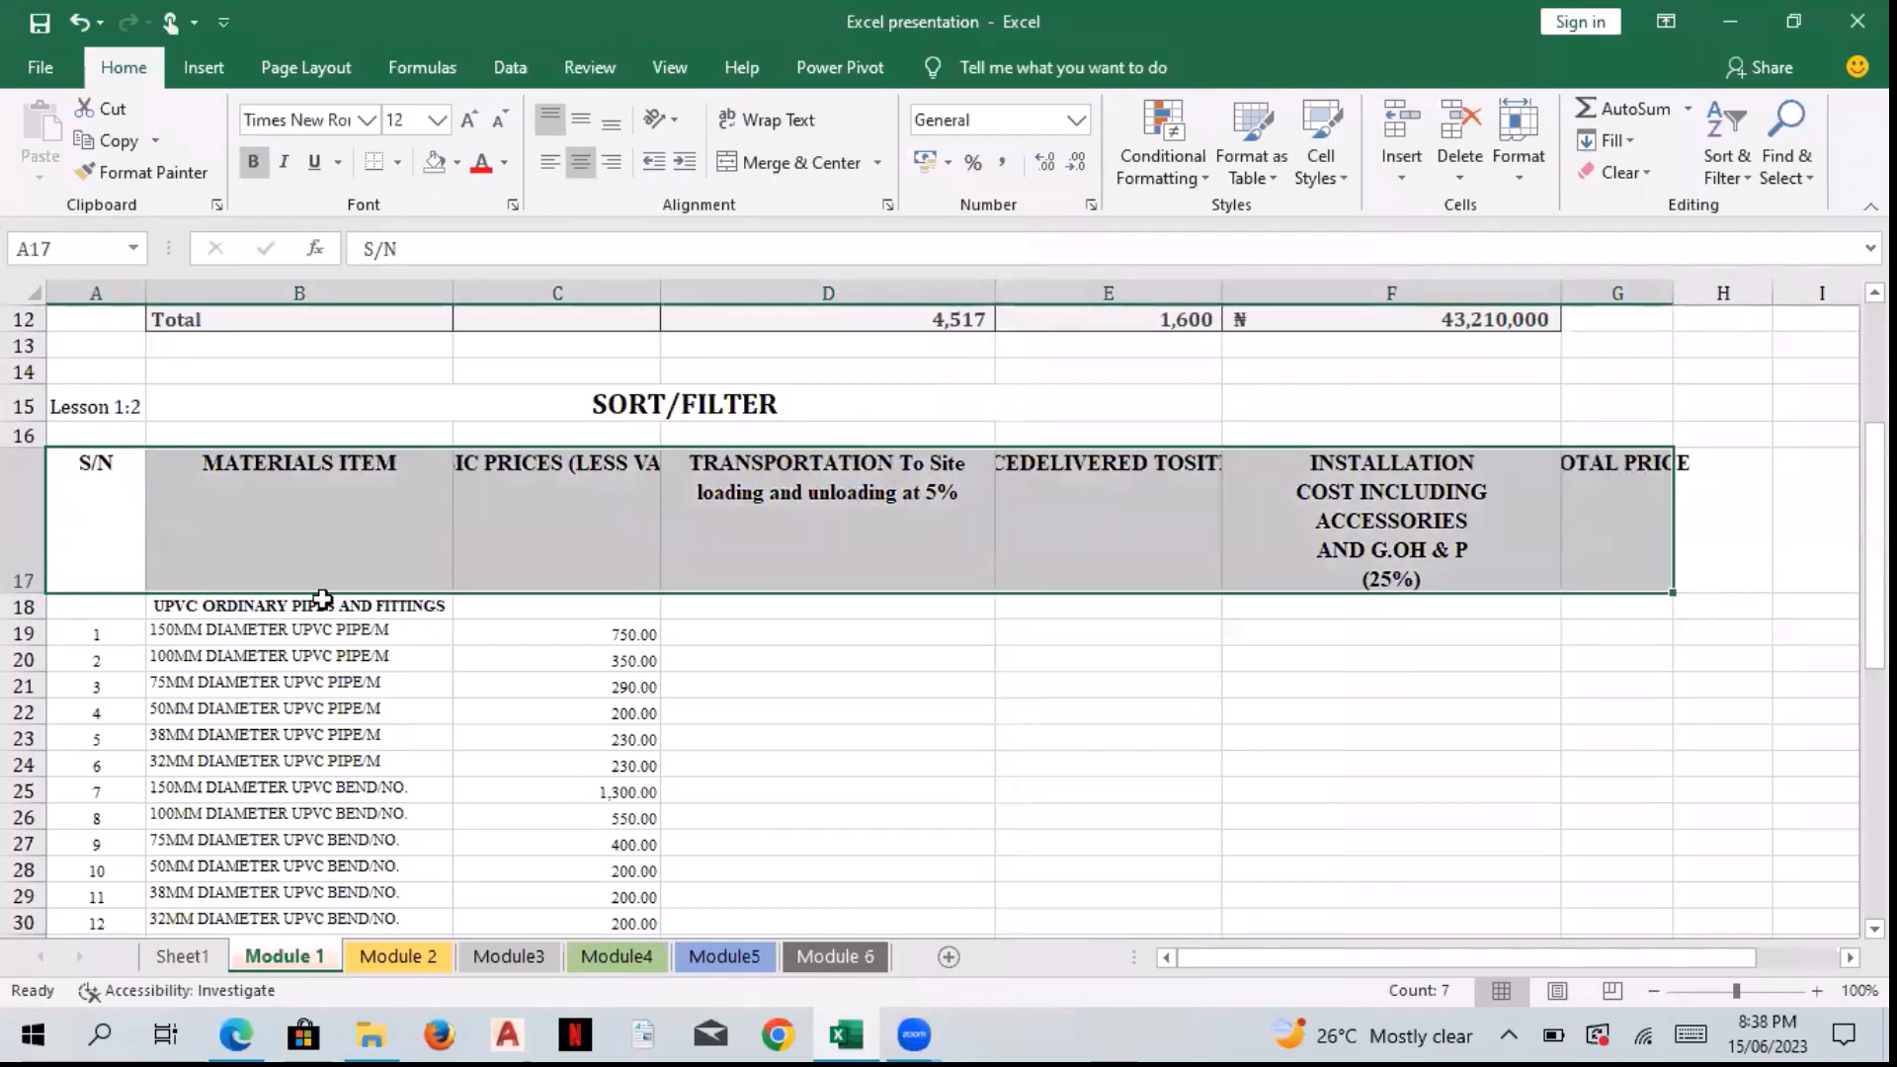
# Step: Select the header row cells from A17 through H17 and apply the Linked Cell style to them
pyautogui.click(101, 550)
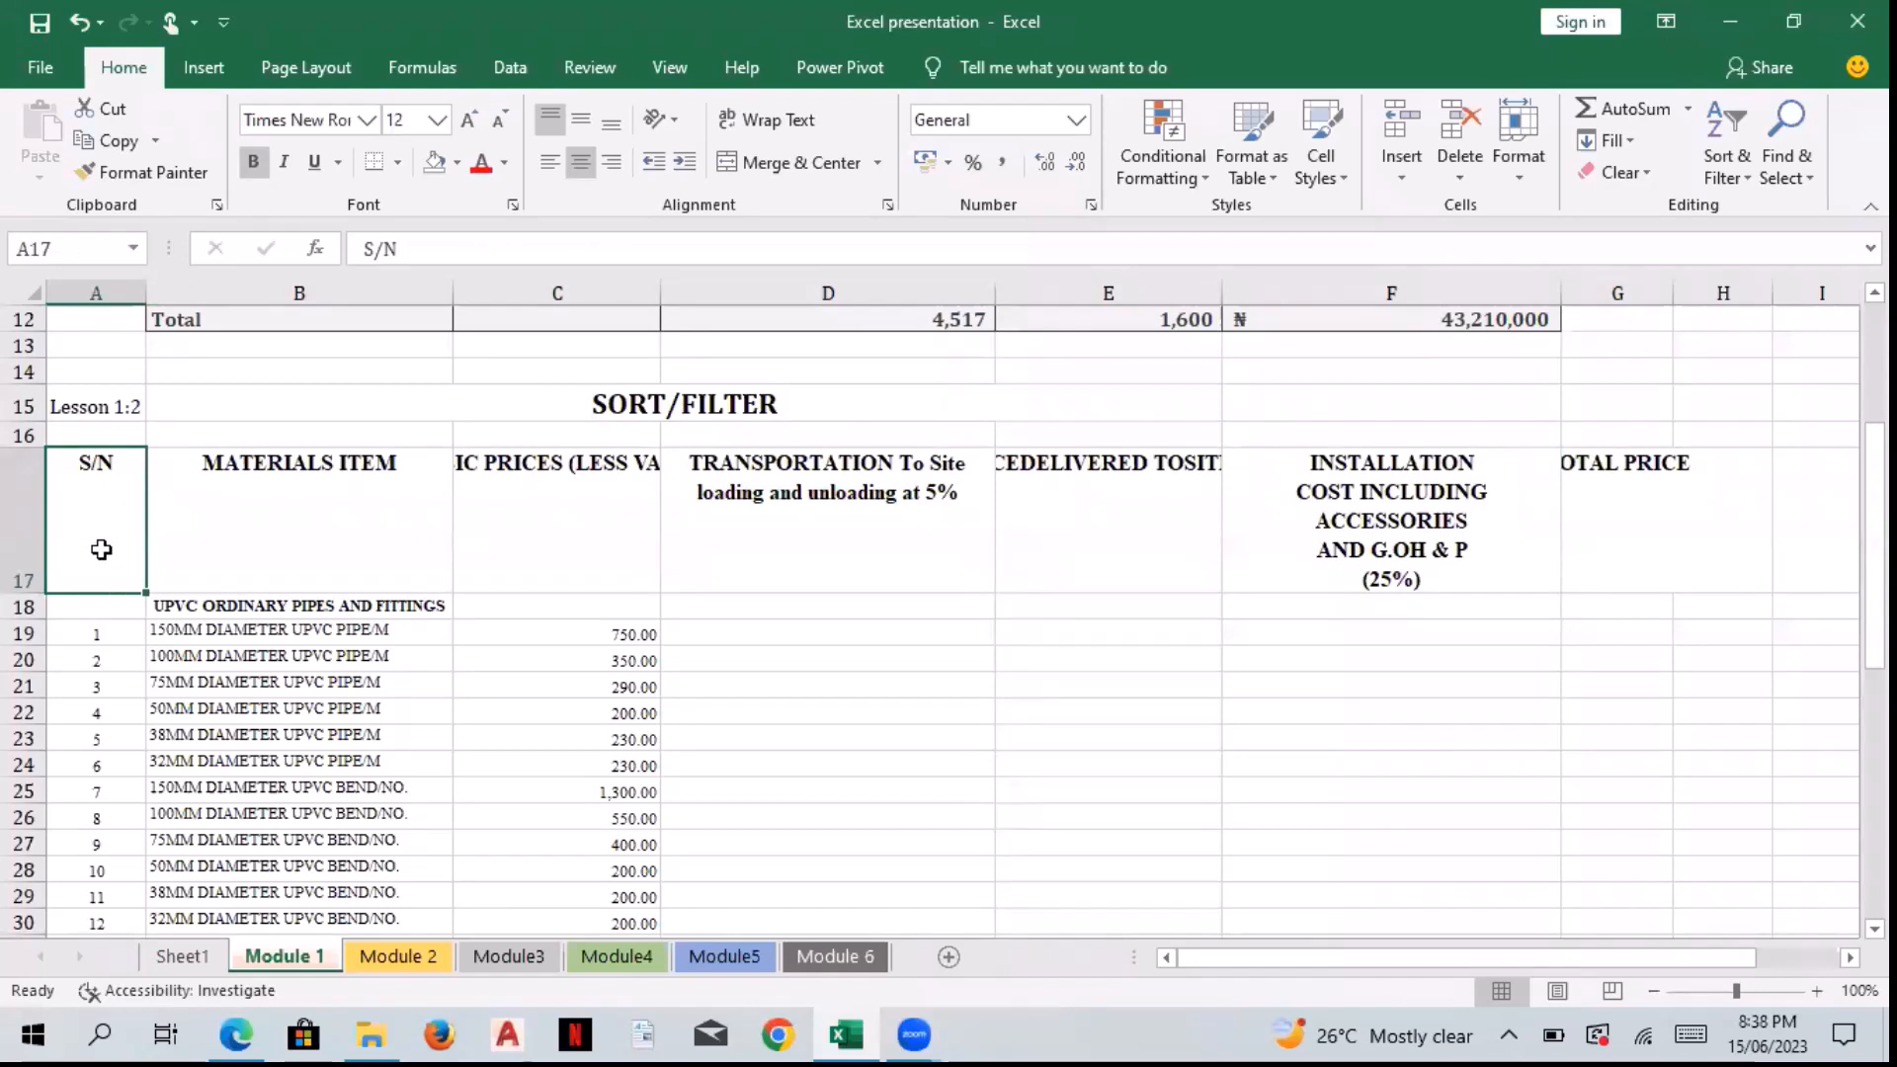
pyautogui.press('shift')
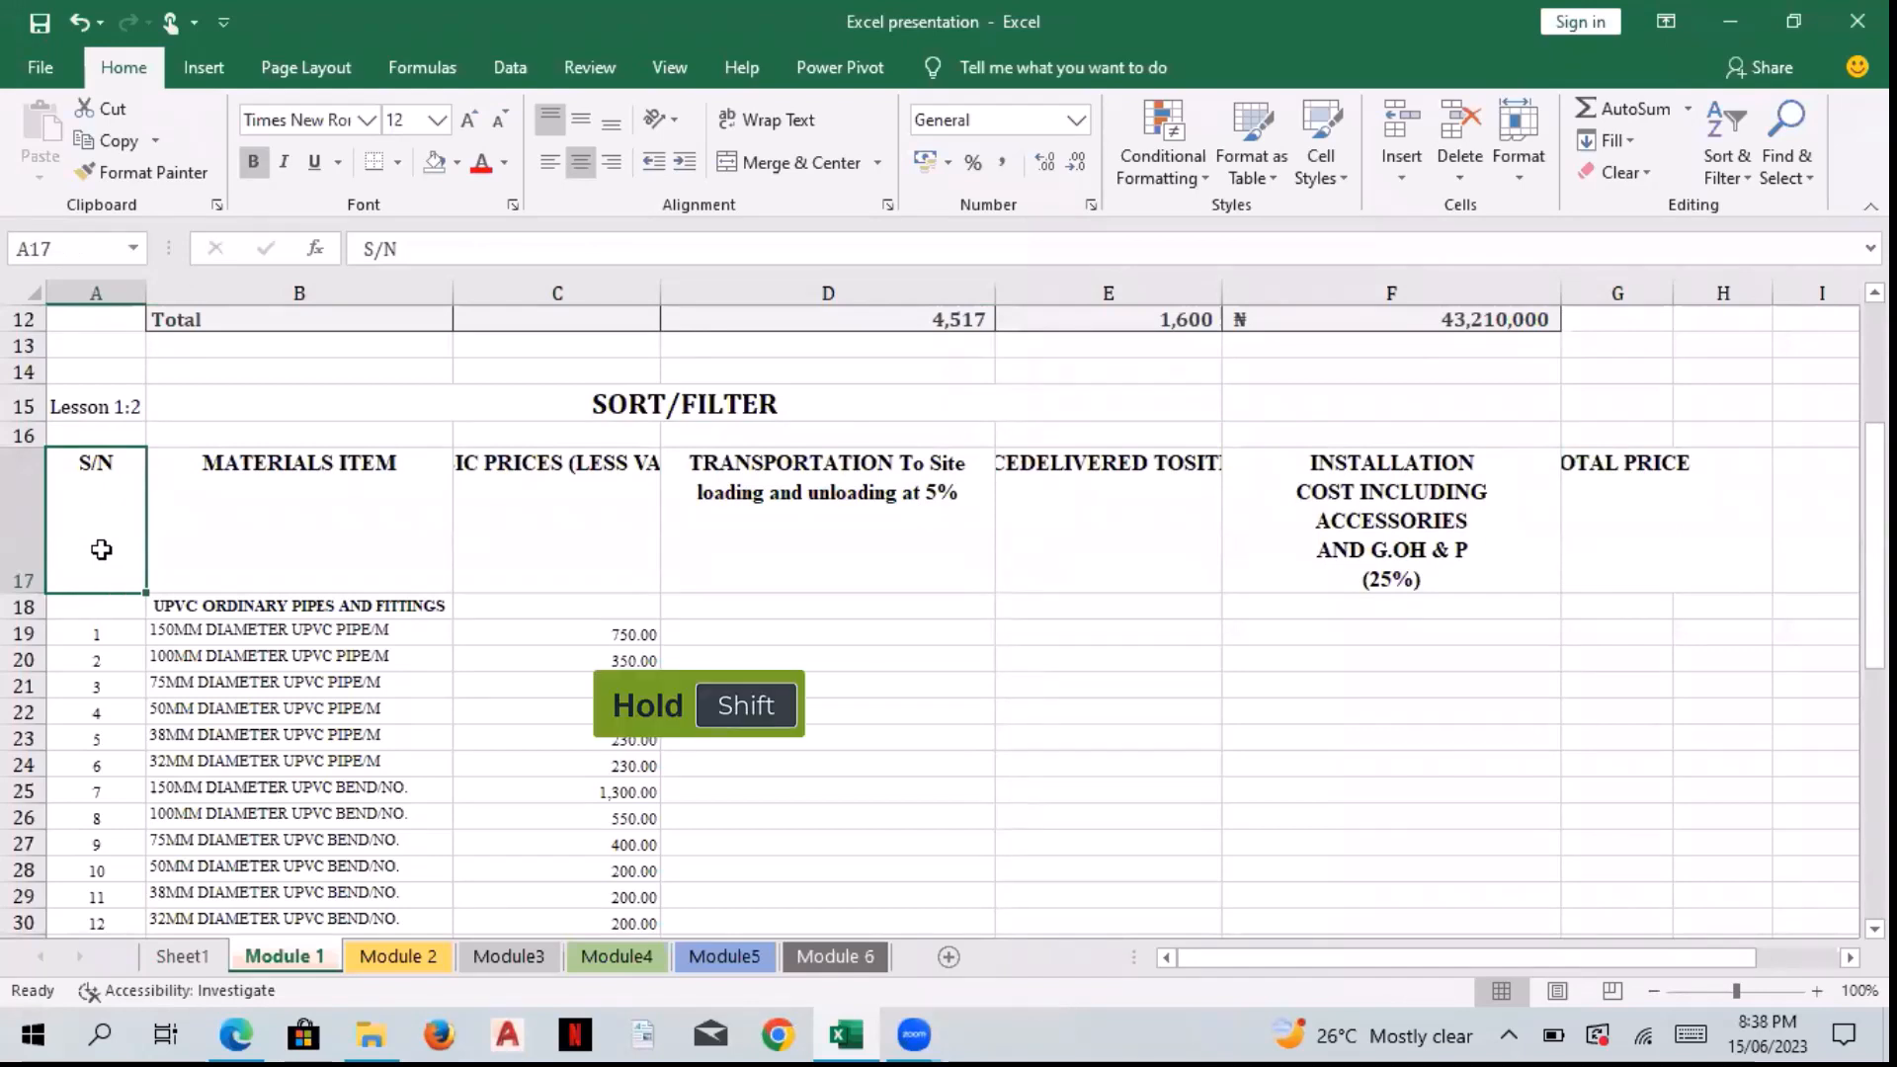
pyautogui.hotkey('shift', 'Right')
pyautogui.hotkey('shift', 'Right')
pyautogui.hotkey('shift', 'Right')
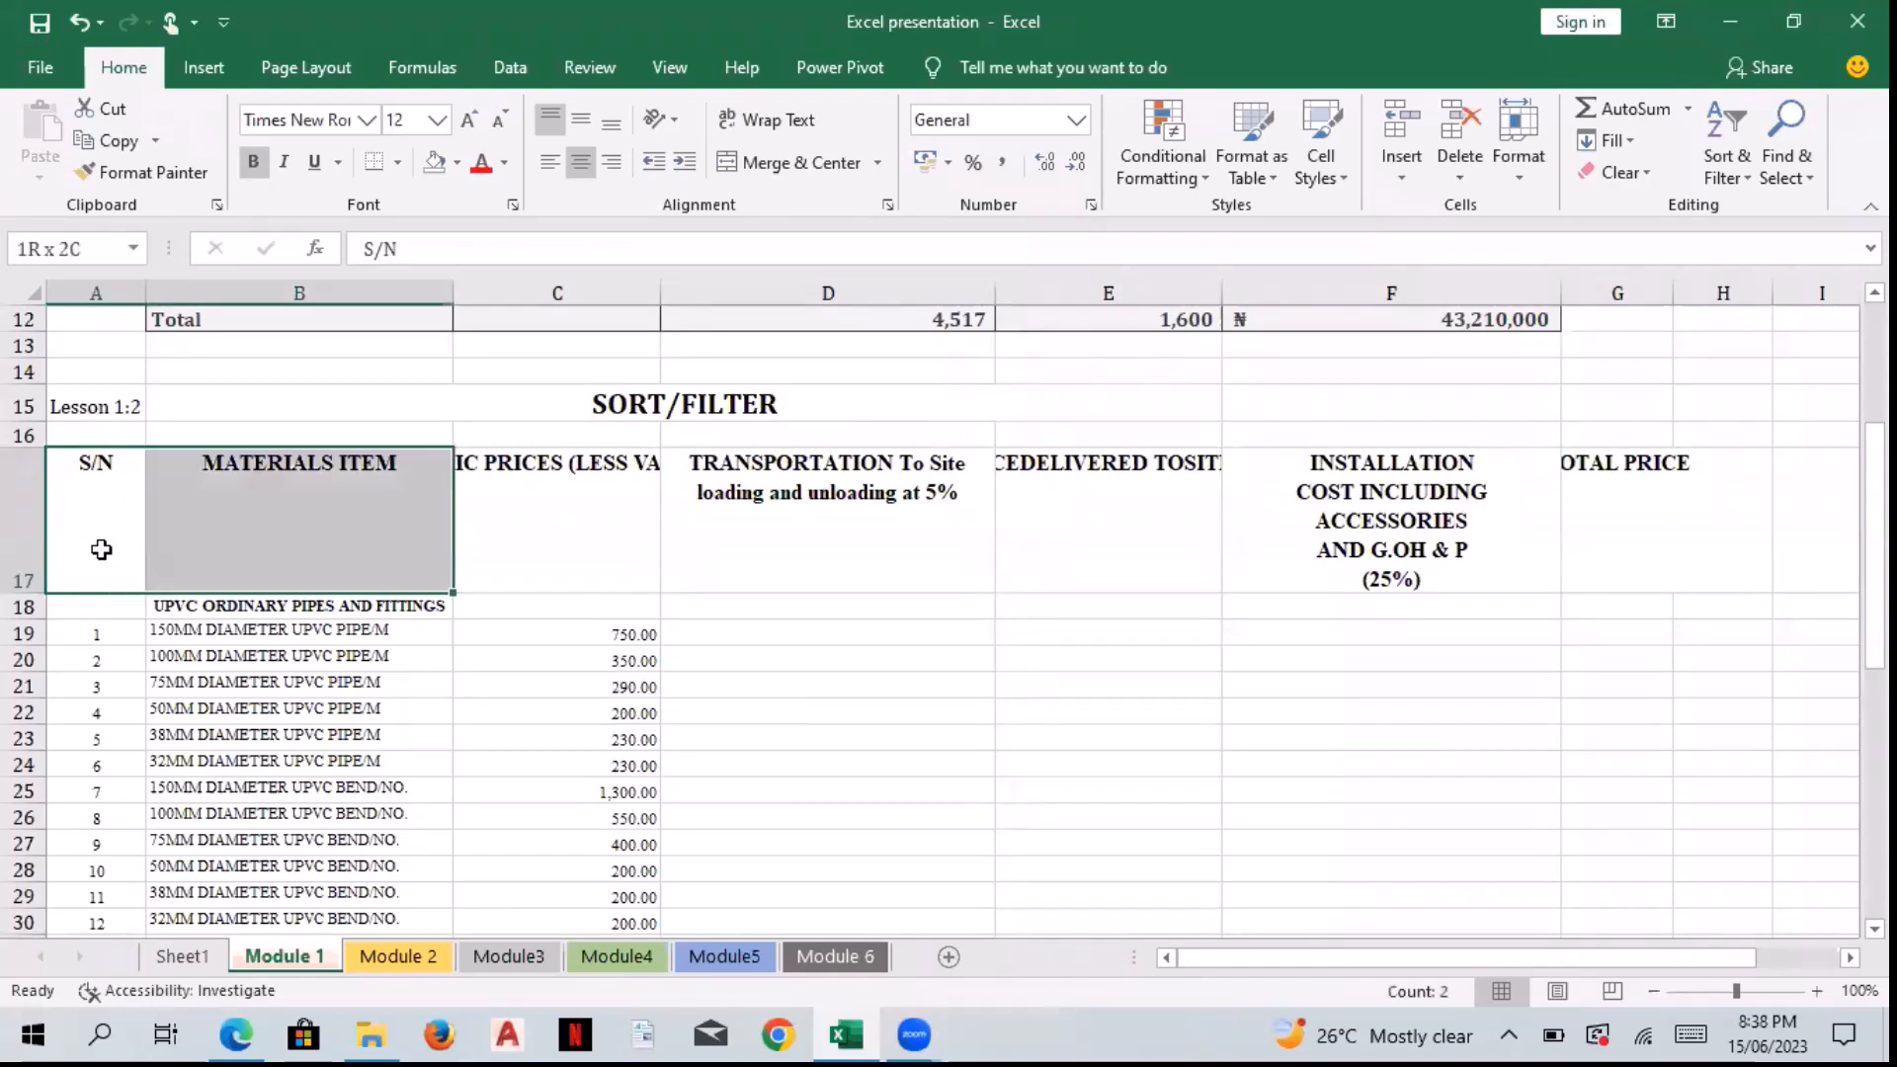
pyautogui.hotkey('shift', 'Right')
pyautogui.hotkey('shift', 'Right')
pyautogui.hotkey('shift', 'Right')
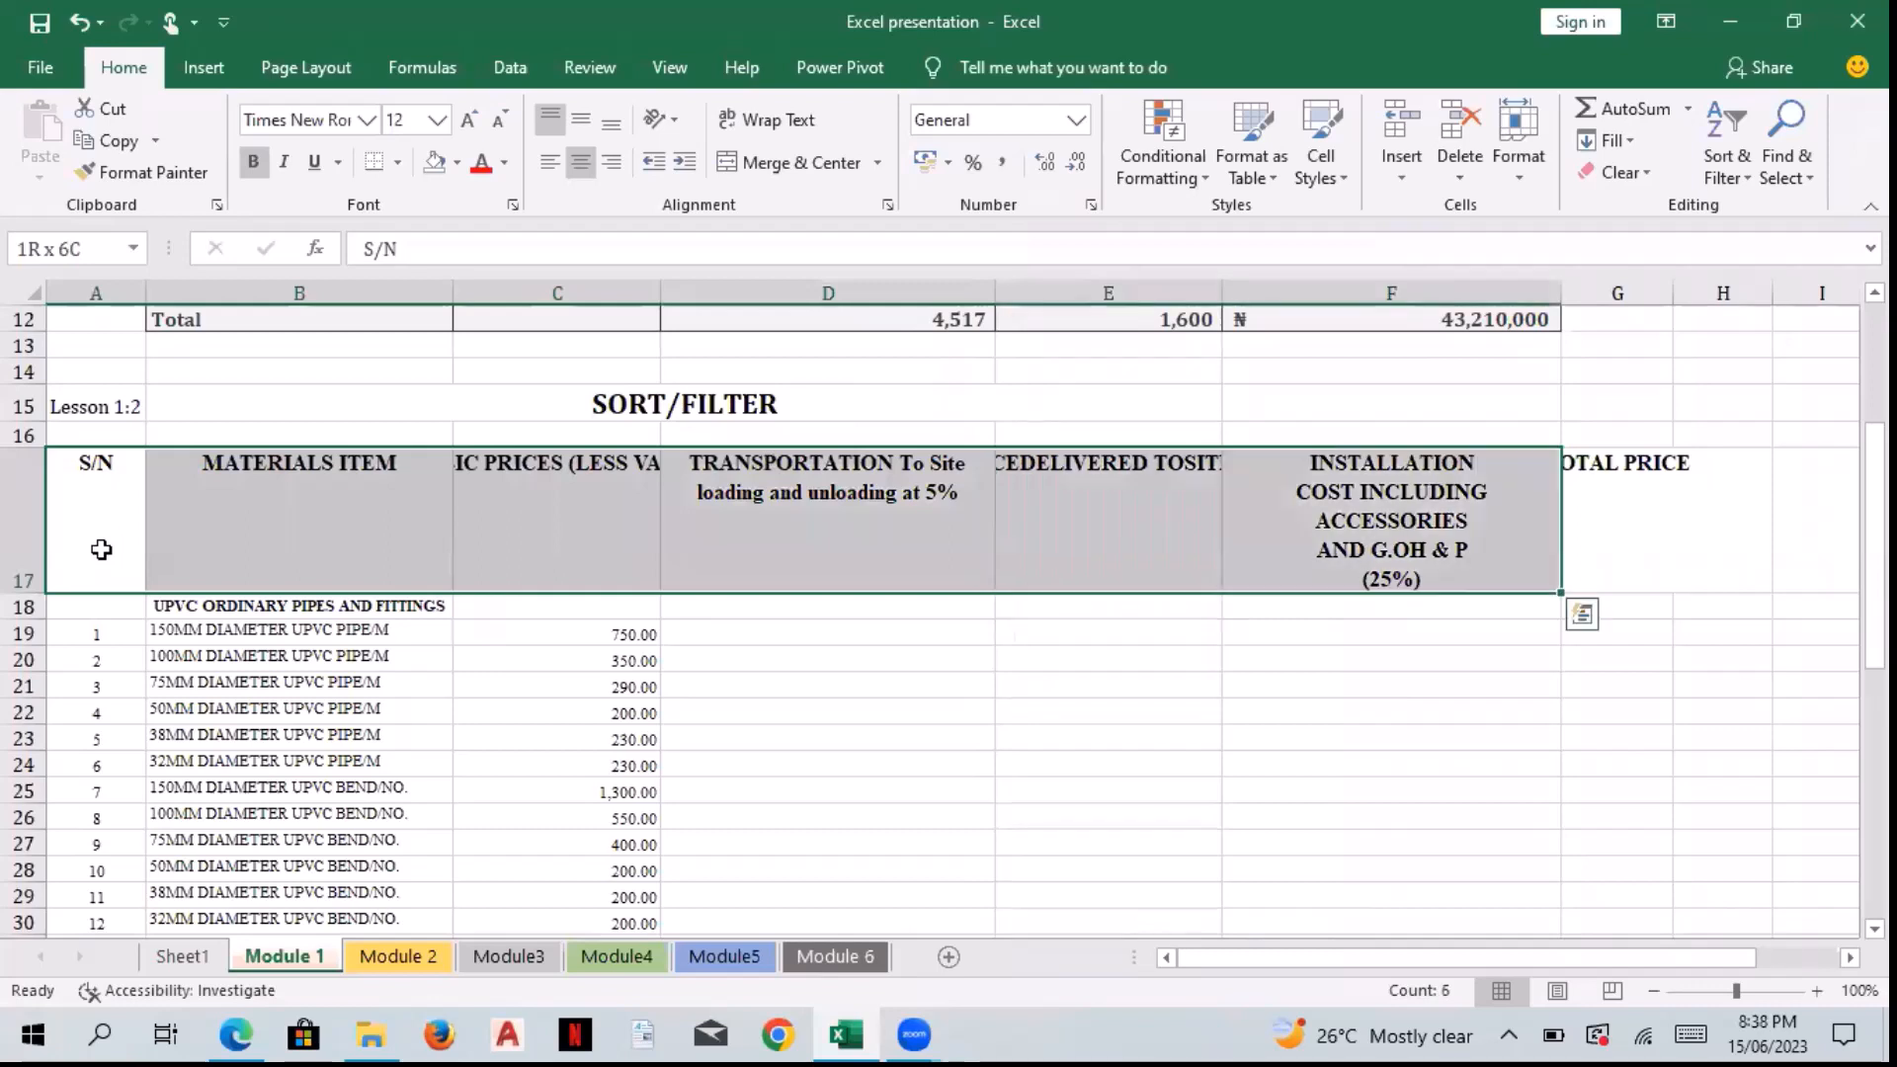
pyautogui.hotkey('shift', 'Right')
pyautogui.hotkey('shift', 'Left')
pyautogui.hotkey('shift', 'Left')
pyautogui.hotkey('shift', 'Left')
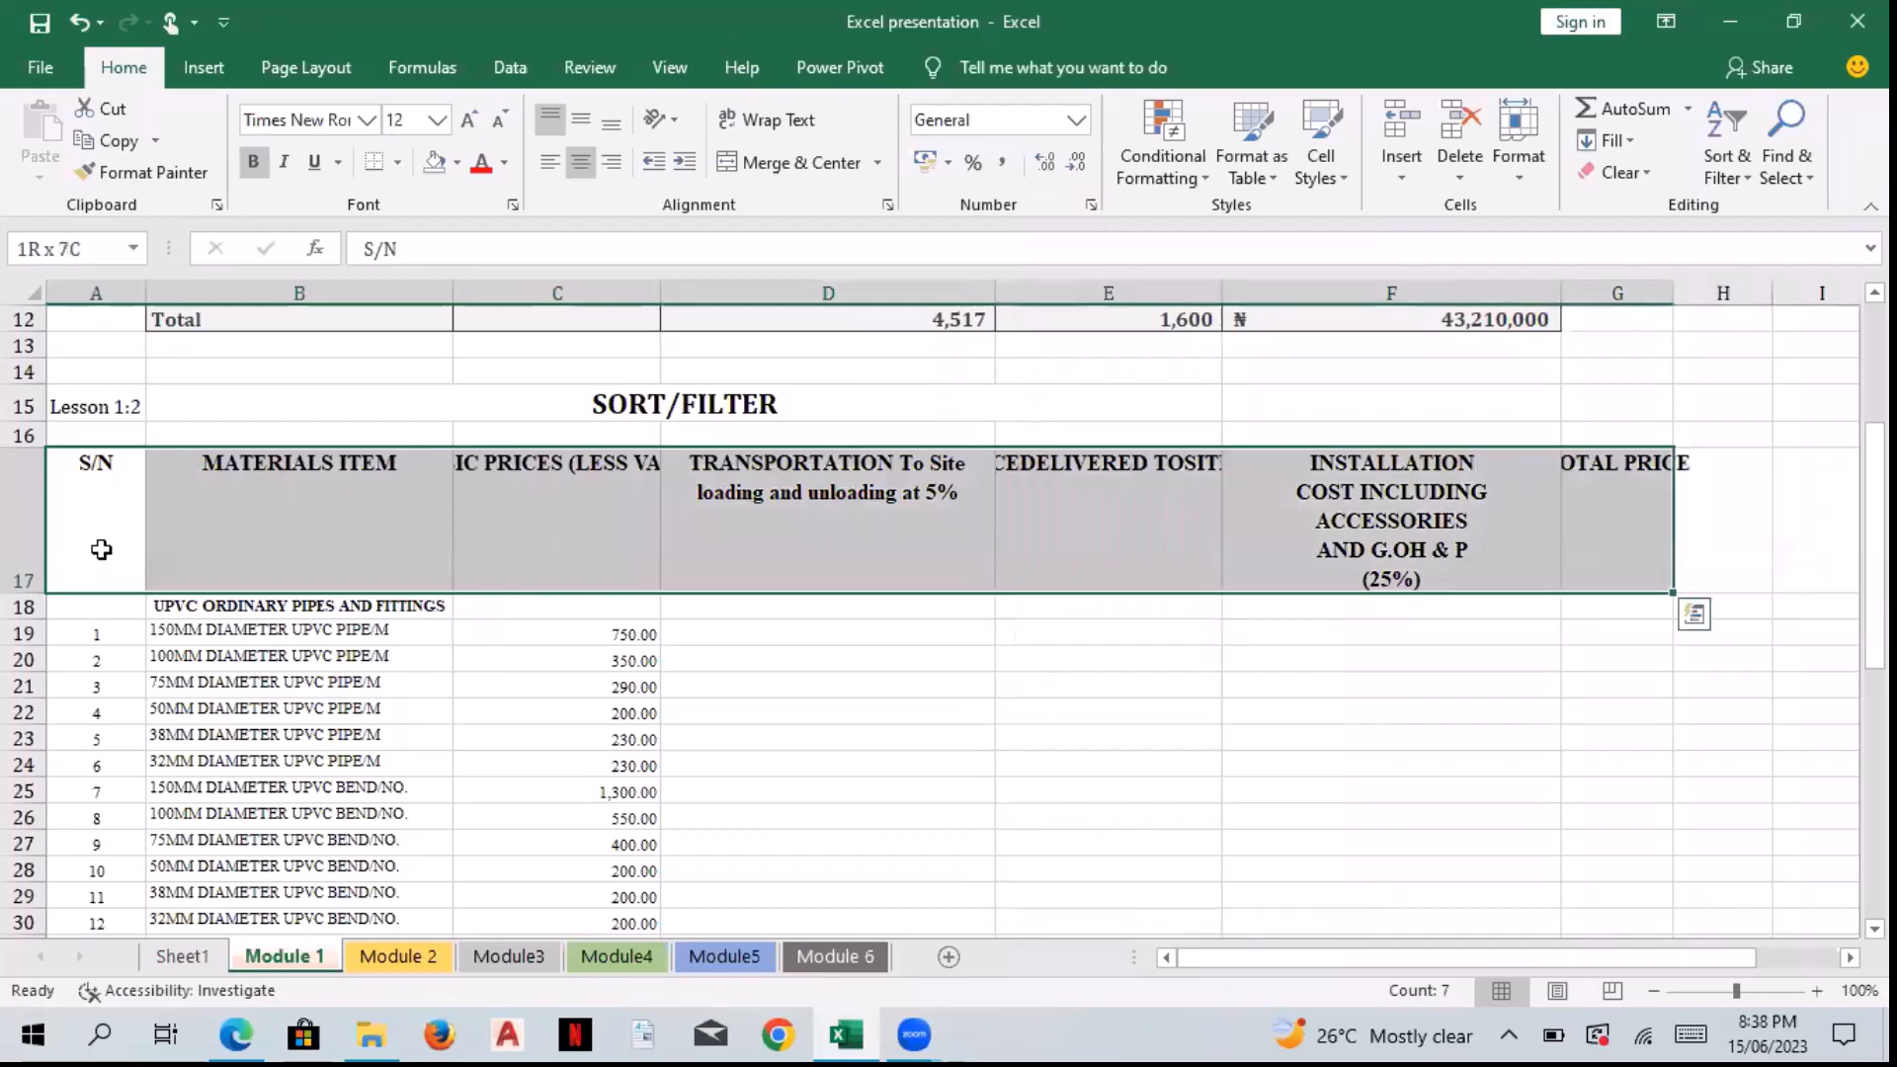
pyautogui.hotkey('shift', 'Right')
pyautogui.hotkey('shift', 'Right')
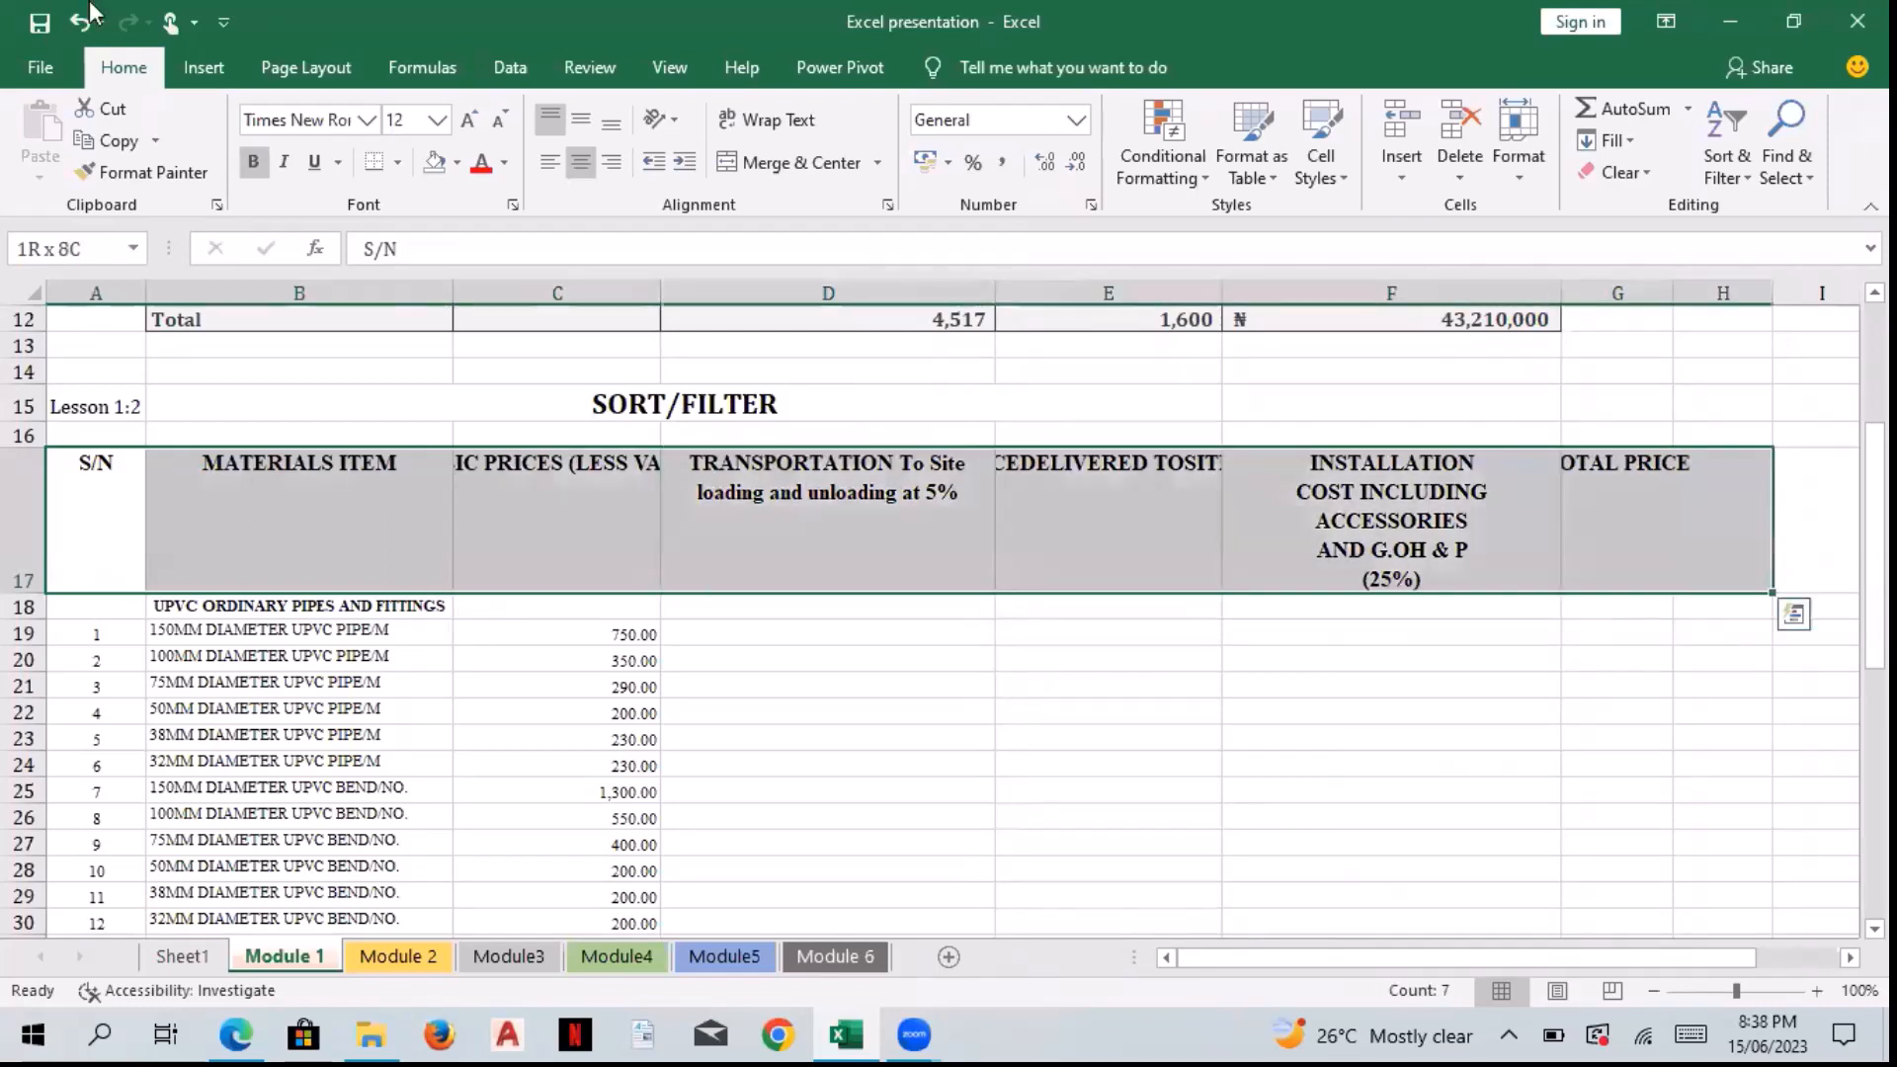
pyautogui.click(1321, 178)
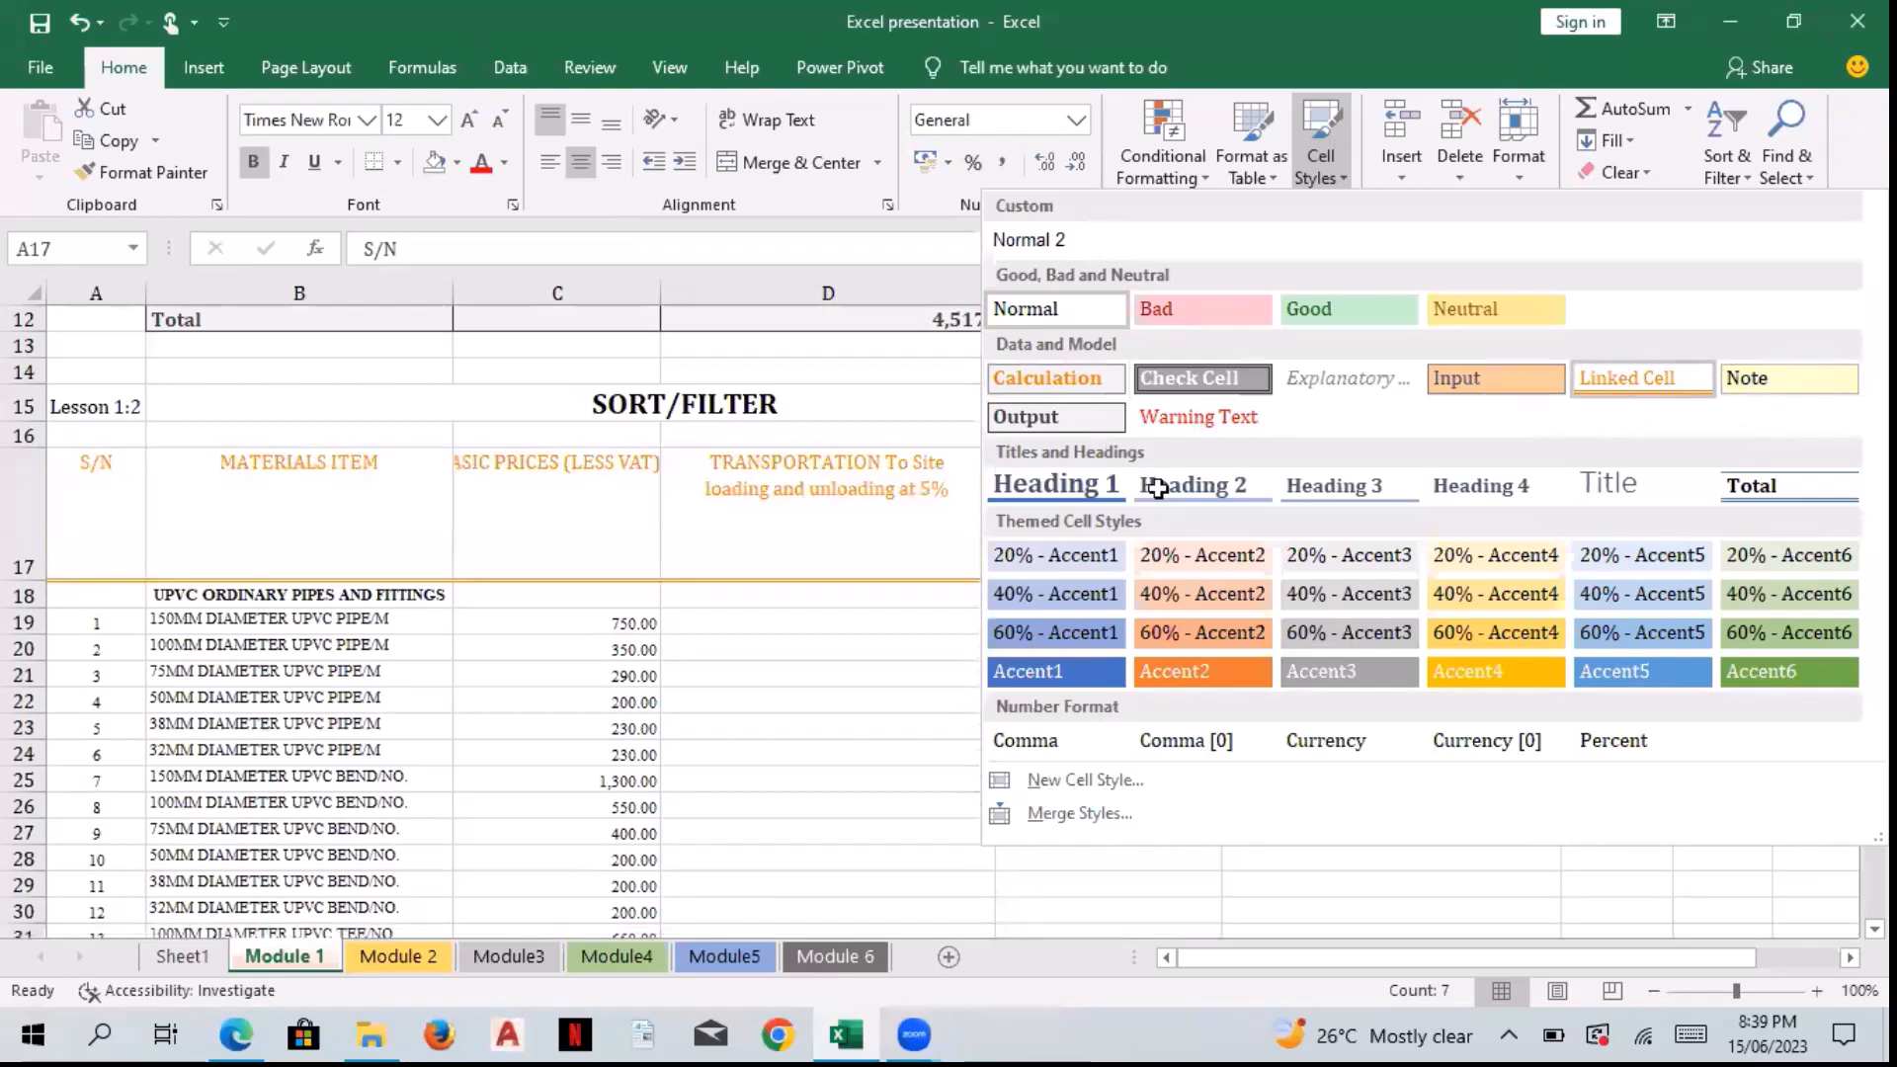
# Step: Apply text wrapping to the basic prices header in C17
pyautogui.click(633, 334)
pyautogui.hotkey('ctrl', 'z')
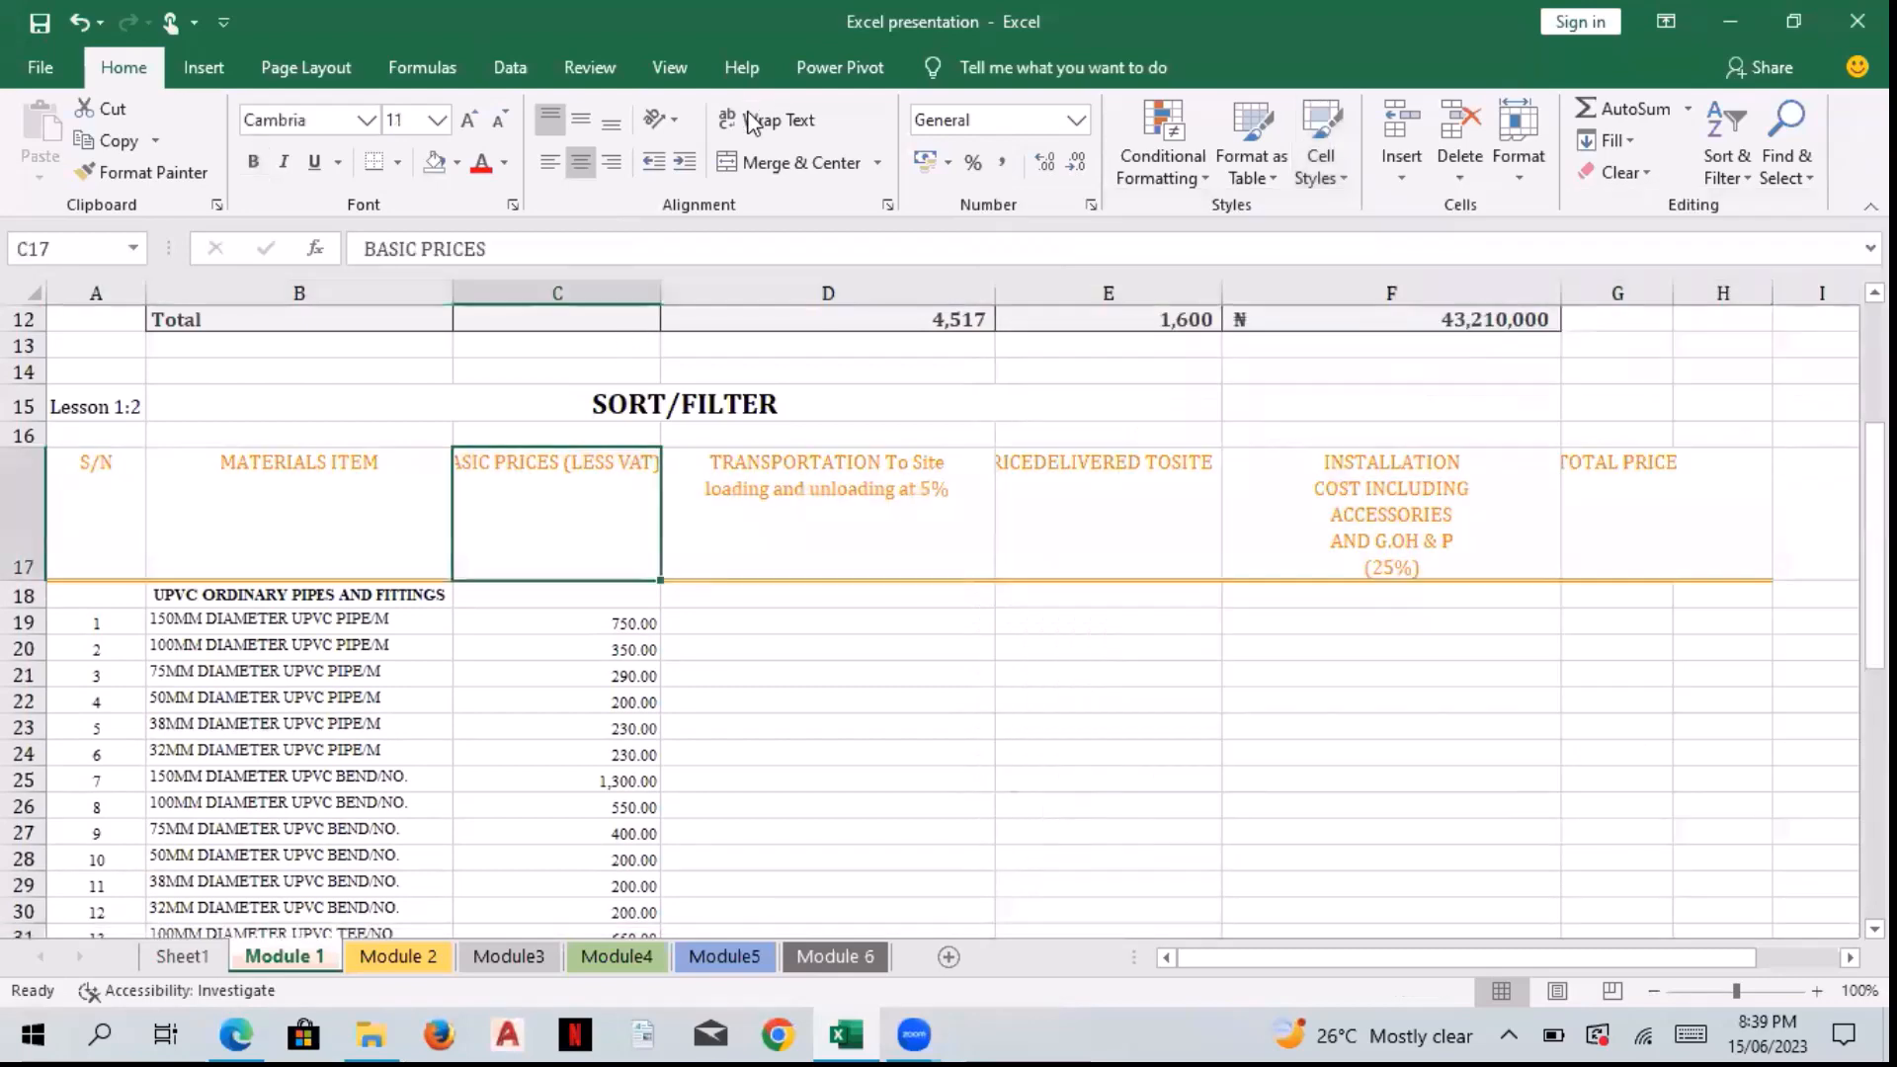
pyautogui.hotkey('ctrl', 'y')
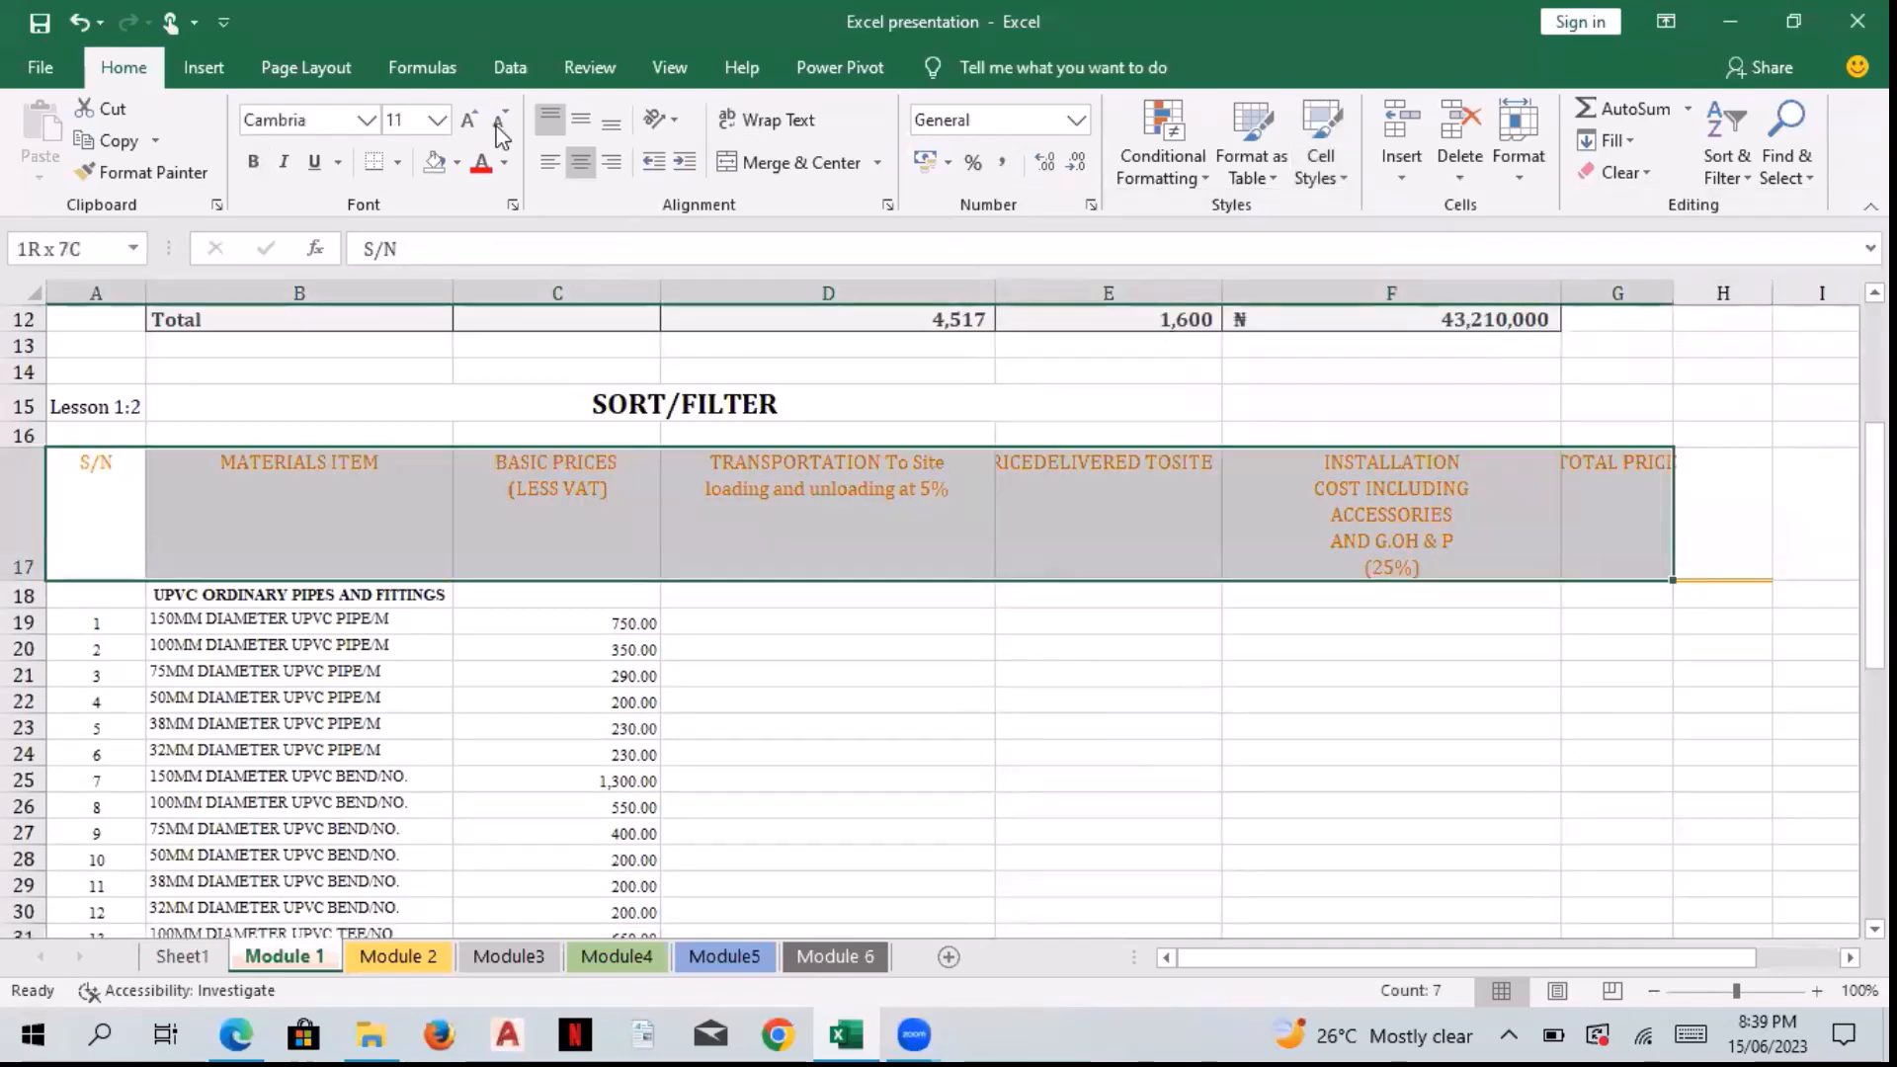
# Step: Change the font colour of the header cells A17 to H17 to blue
pyautogui.hotkey('ctrl', 'y')
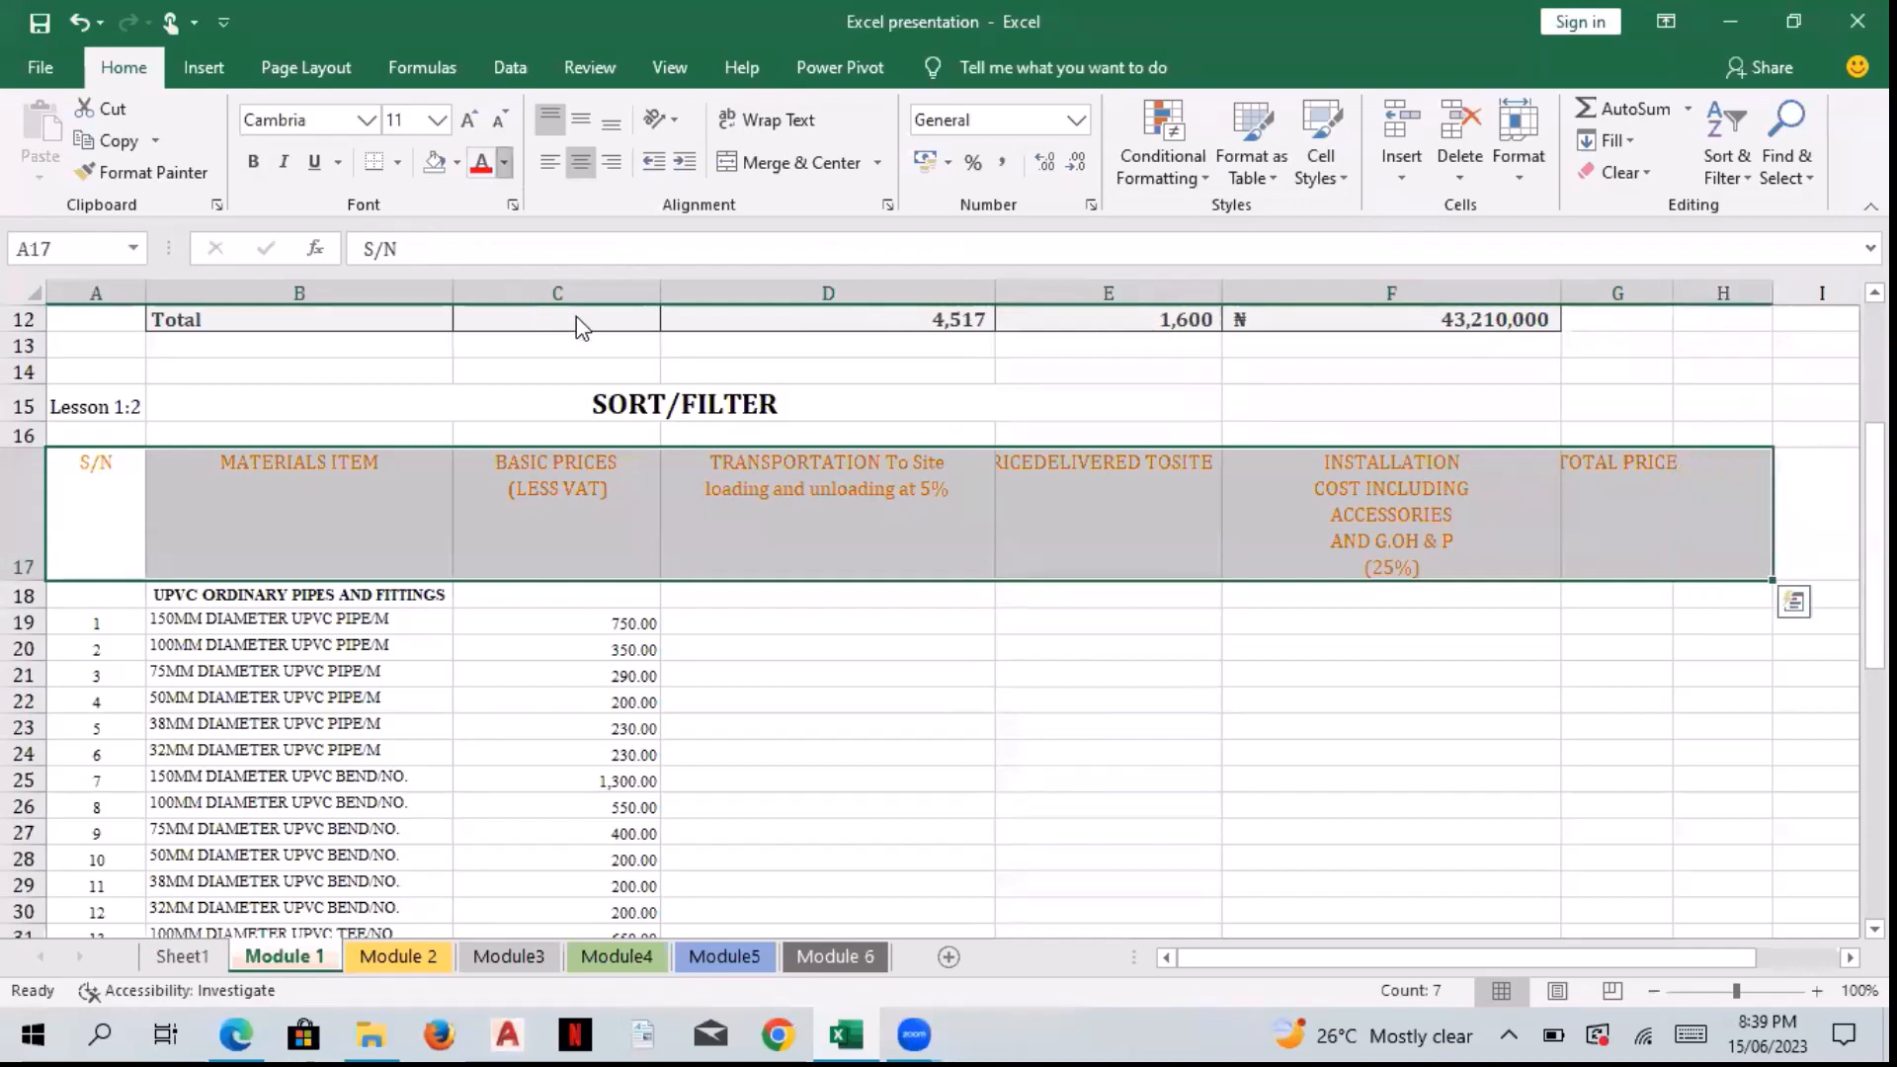
pyautogui.click(504, 162)
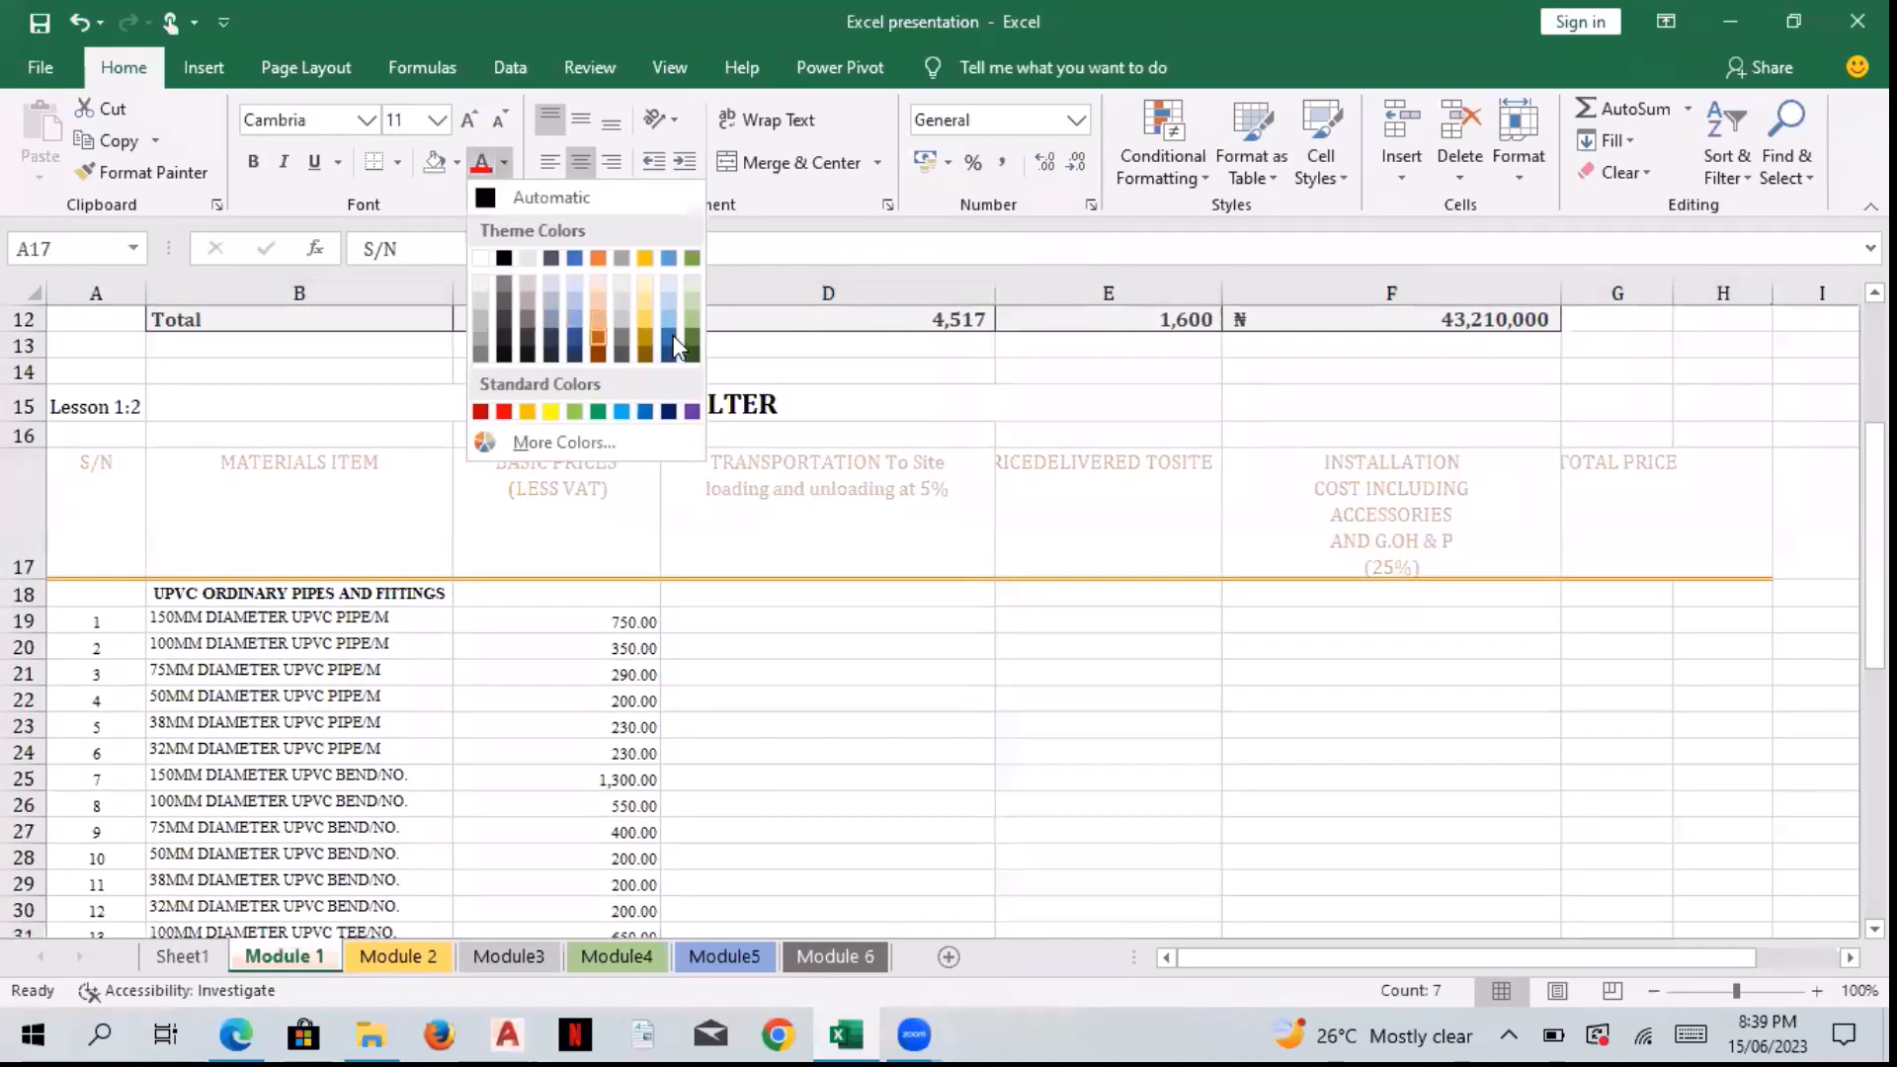
pyautogui.click(728, 632)
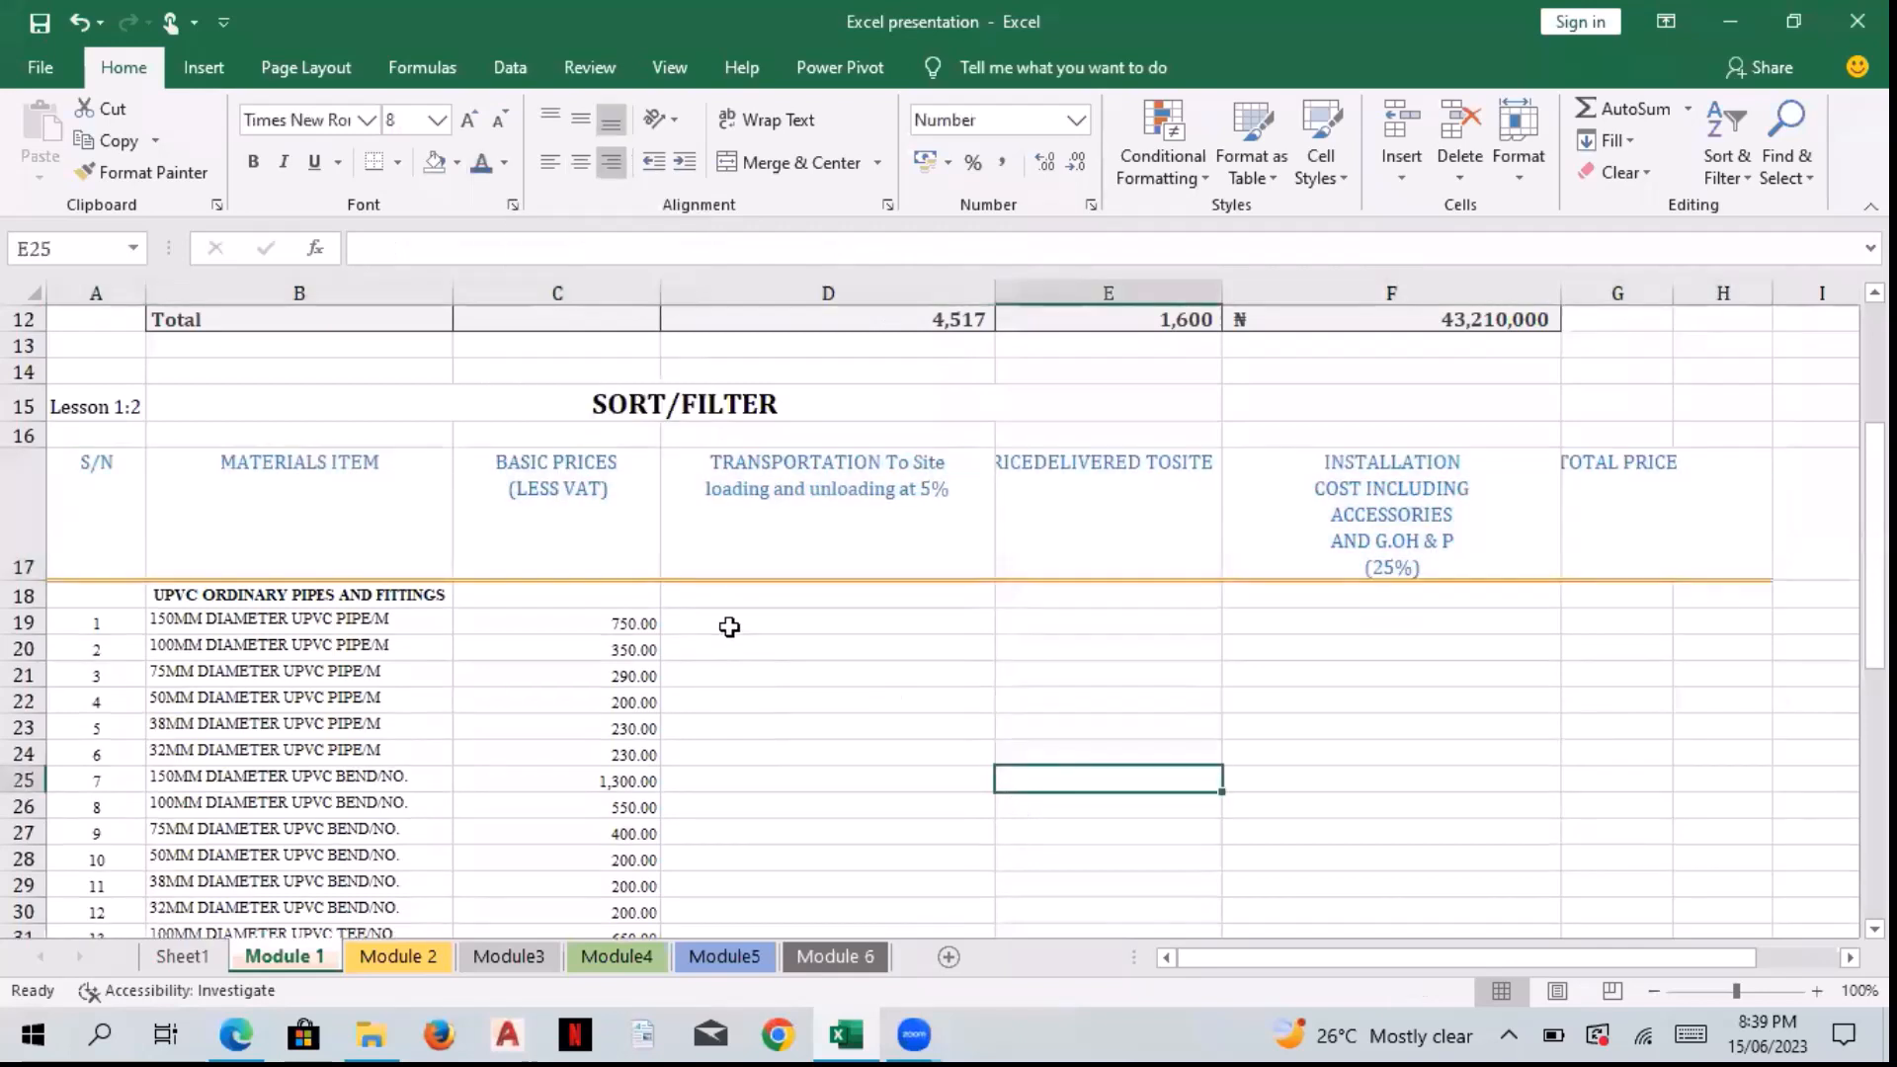
# Step: Look through the transportation cells from D19 down to D29 and return to D19
pyautogui.click(729, 627)
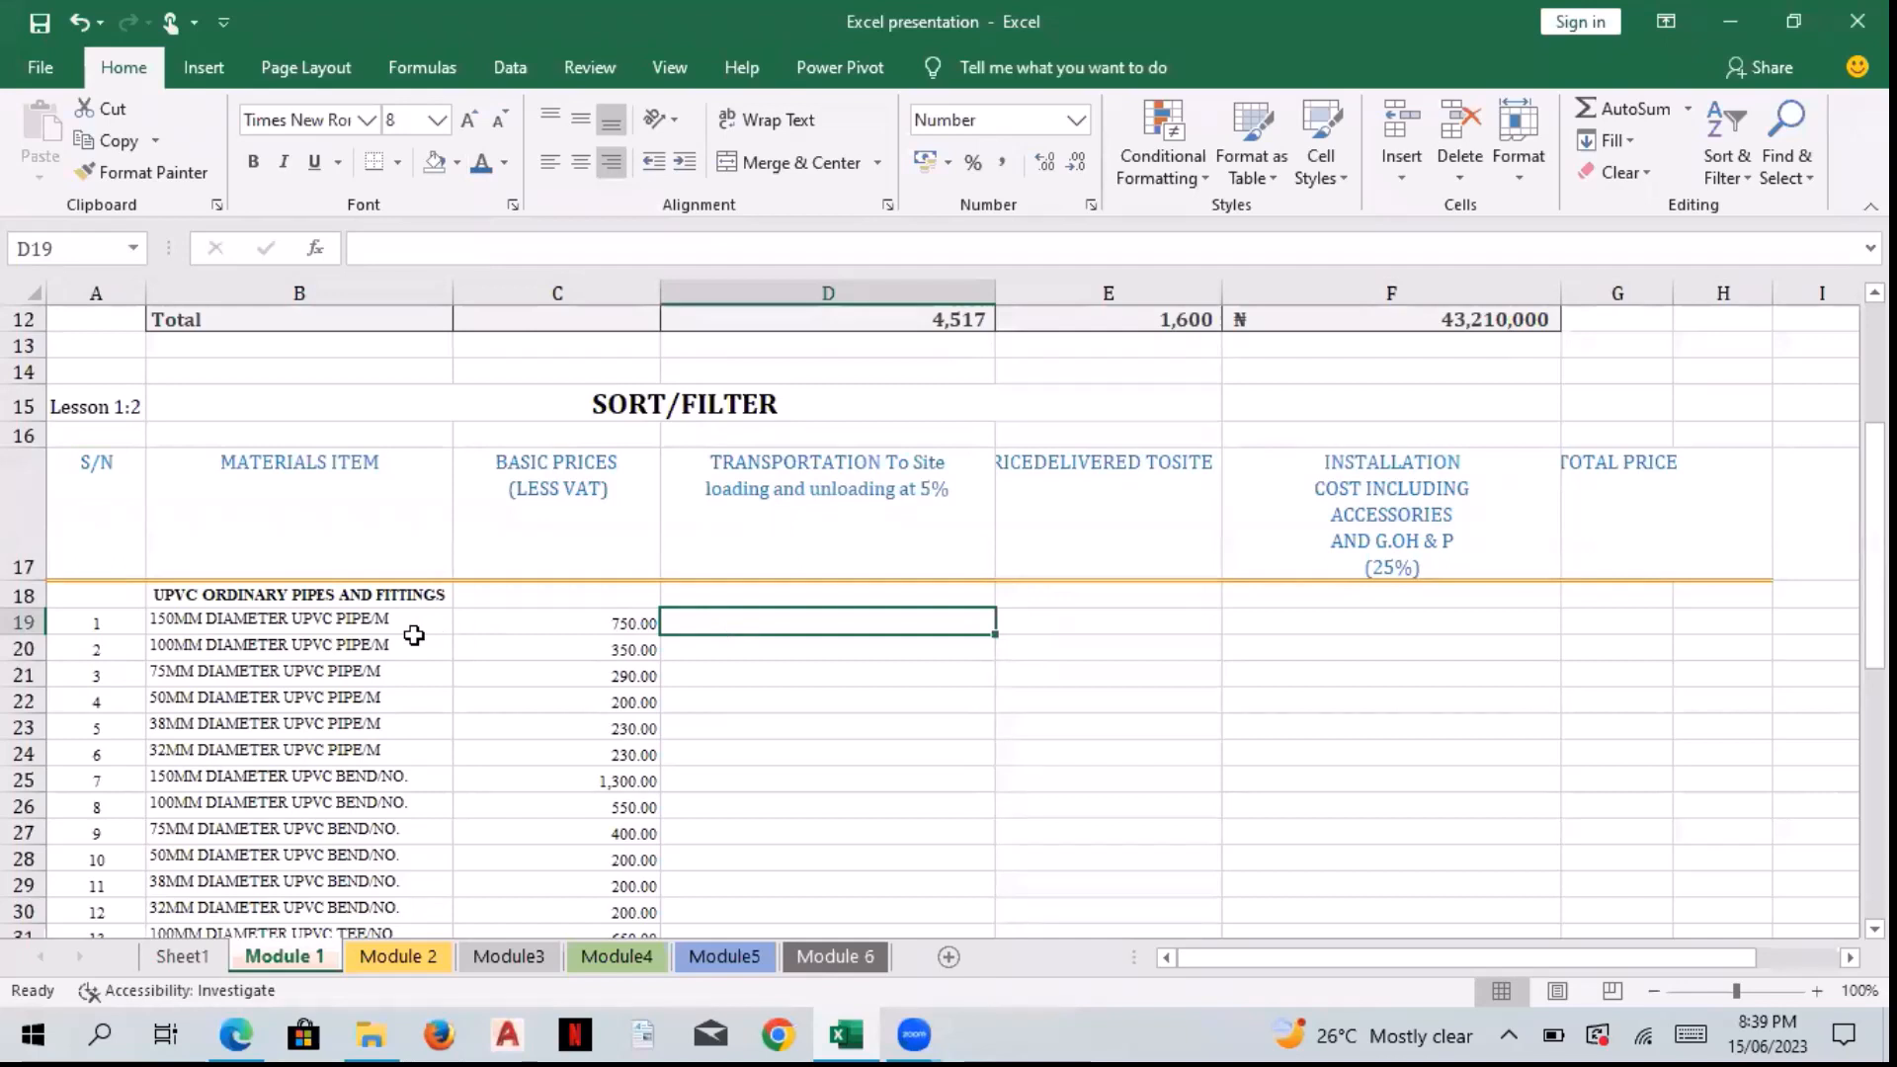
pyautogui.press('Down')
pyautogui.press('Down')
pyautogui.press('Down')
pyautogui.press('Down')
pyautogui.press('Down')
pyautogui.press('Down')
pyautogui.press('Down')
pyautogui.press('Down')
pyautogui.press('Down')
pyautogui.press('Down')
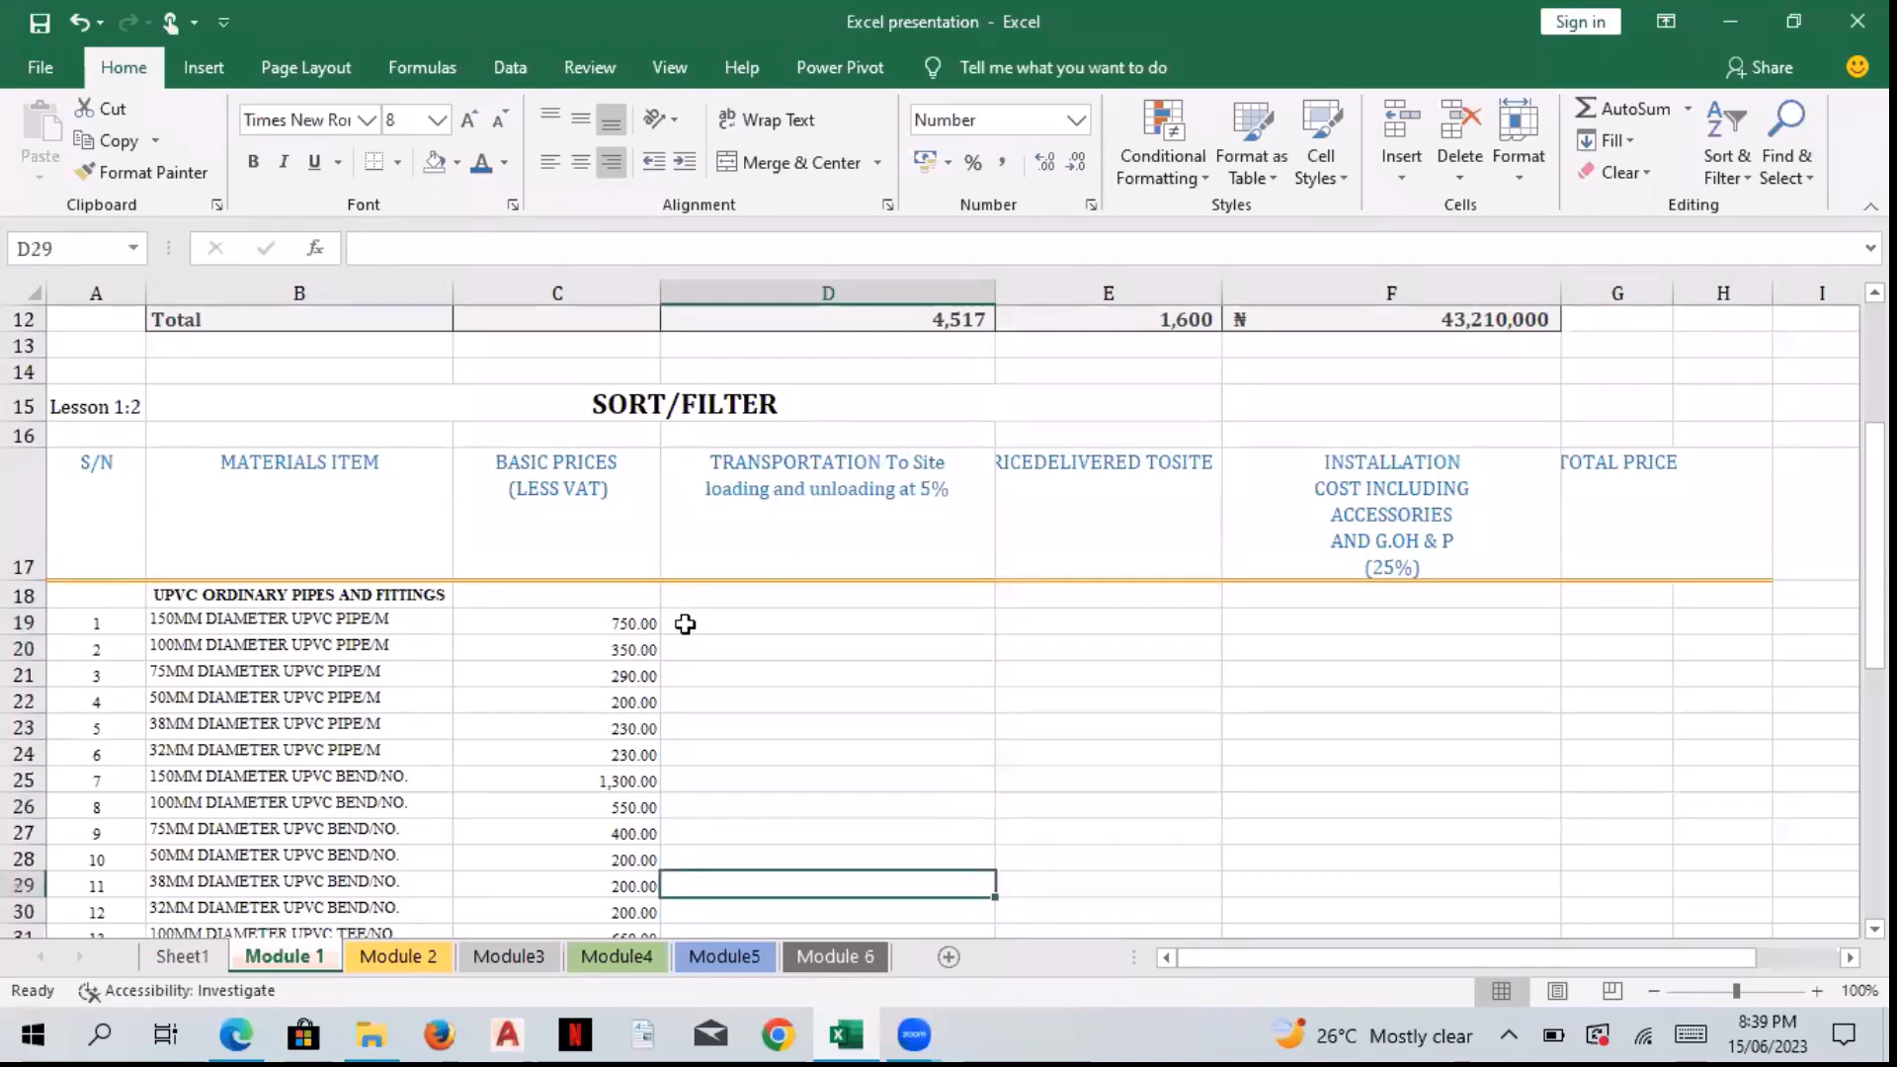
pyautogui.press('Up')
pyautogui.press('Up')
pyautogui.press('Up')
pyautogui.press('Up')
pyautogui.press('Up')
pyautogui.press('Up')
pyautogui.press('Up')
pyautogui.press('Up')
pyautogui.press('Up')
pyautogui.press('Up')
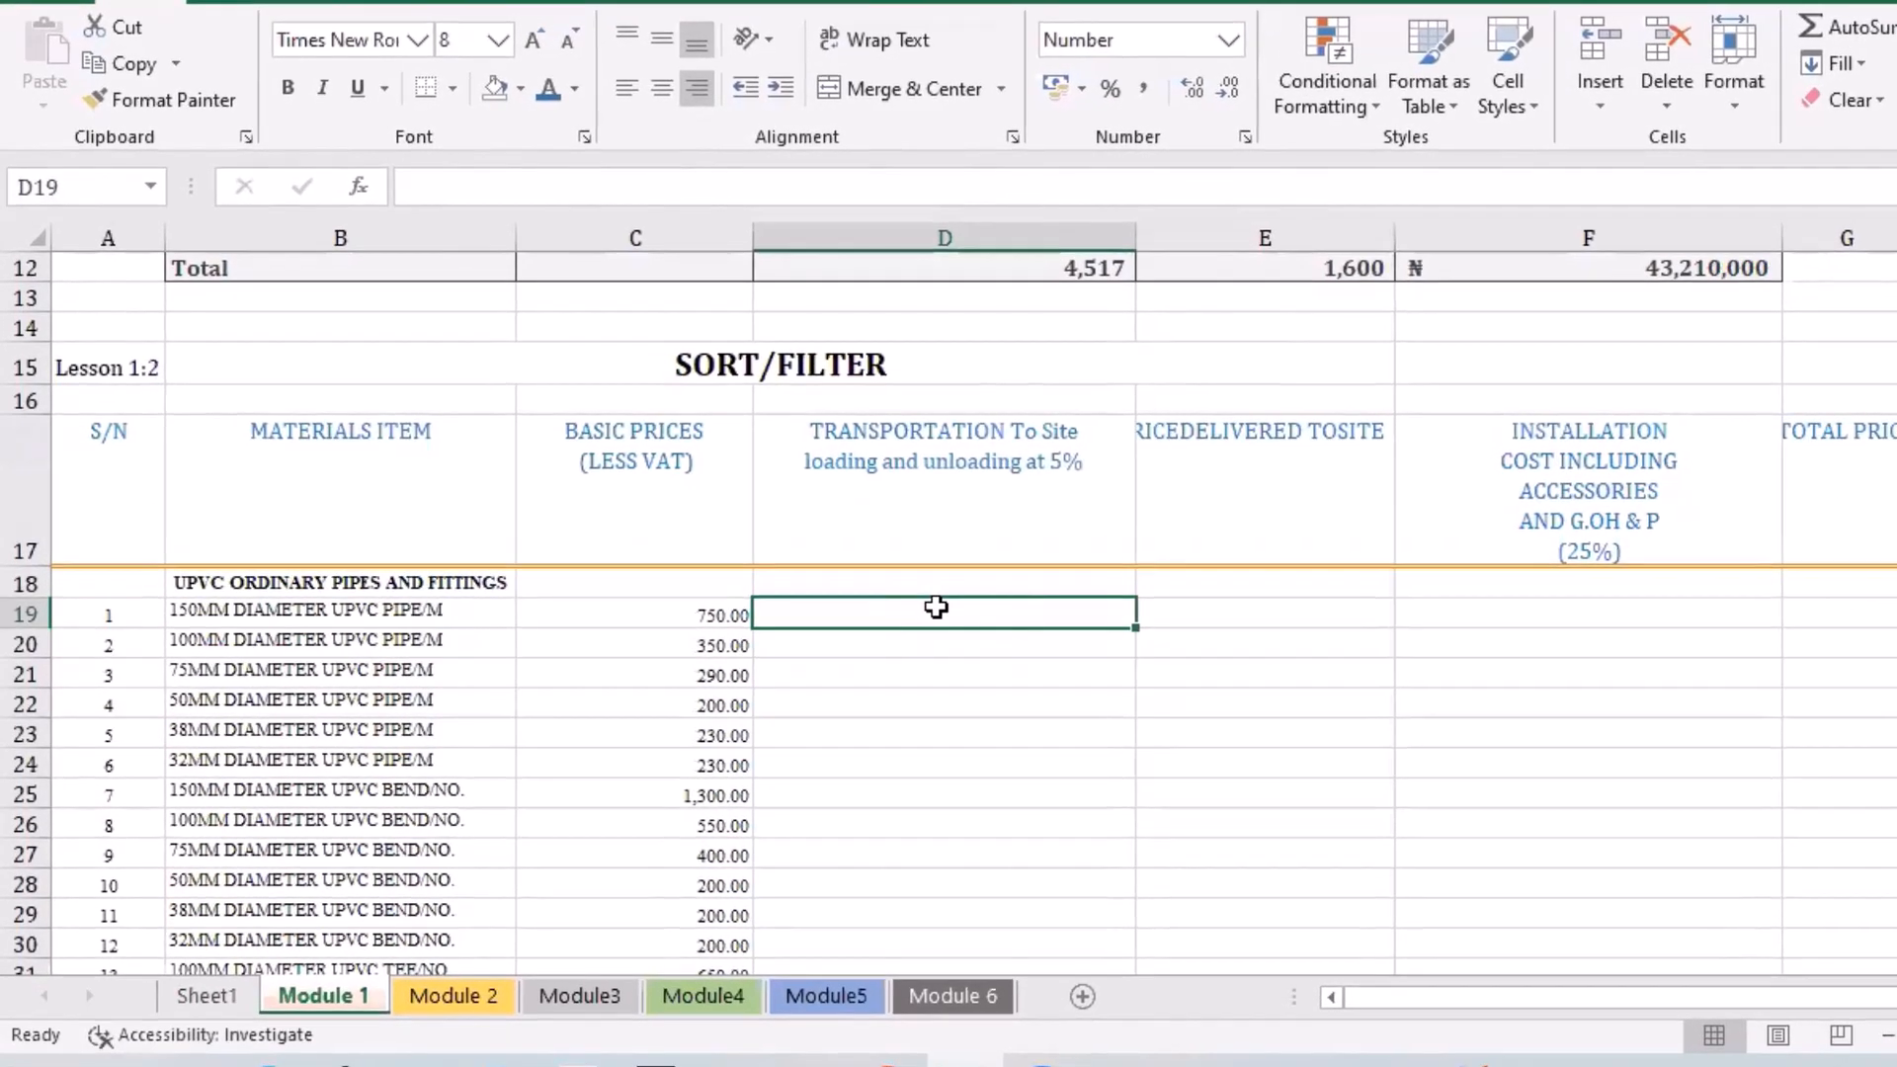
# Step: Enter the formula =C19+0.05 in the transportation cell D19
pyautogui.write('=')
pyautogui.click(712, 613)
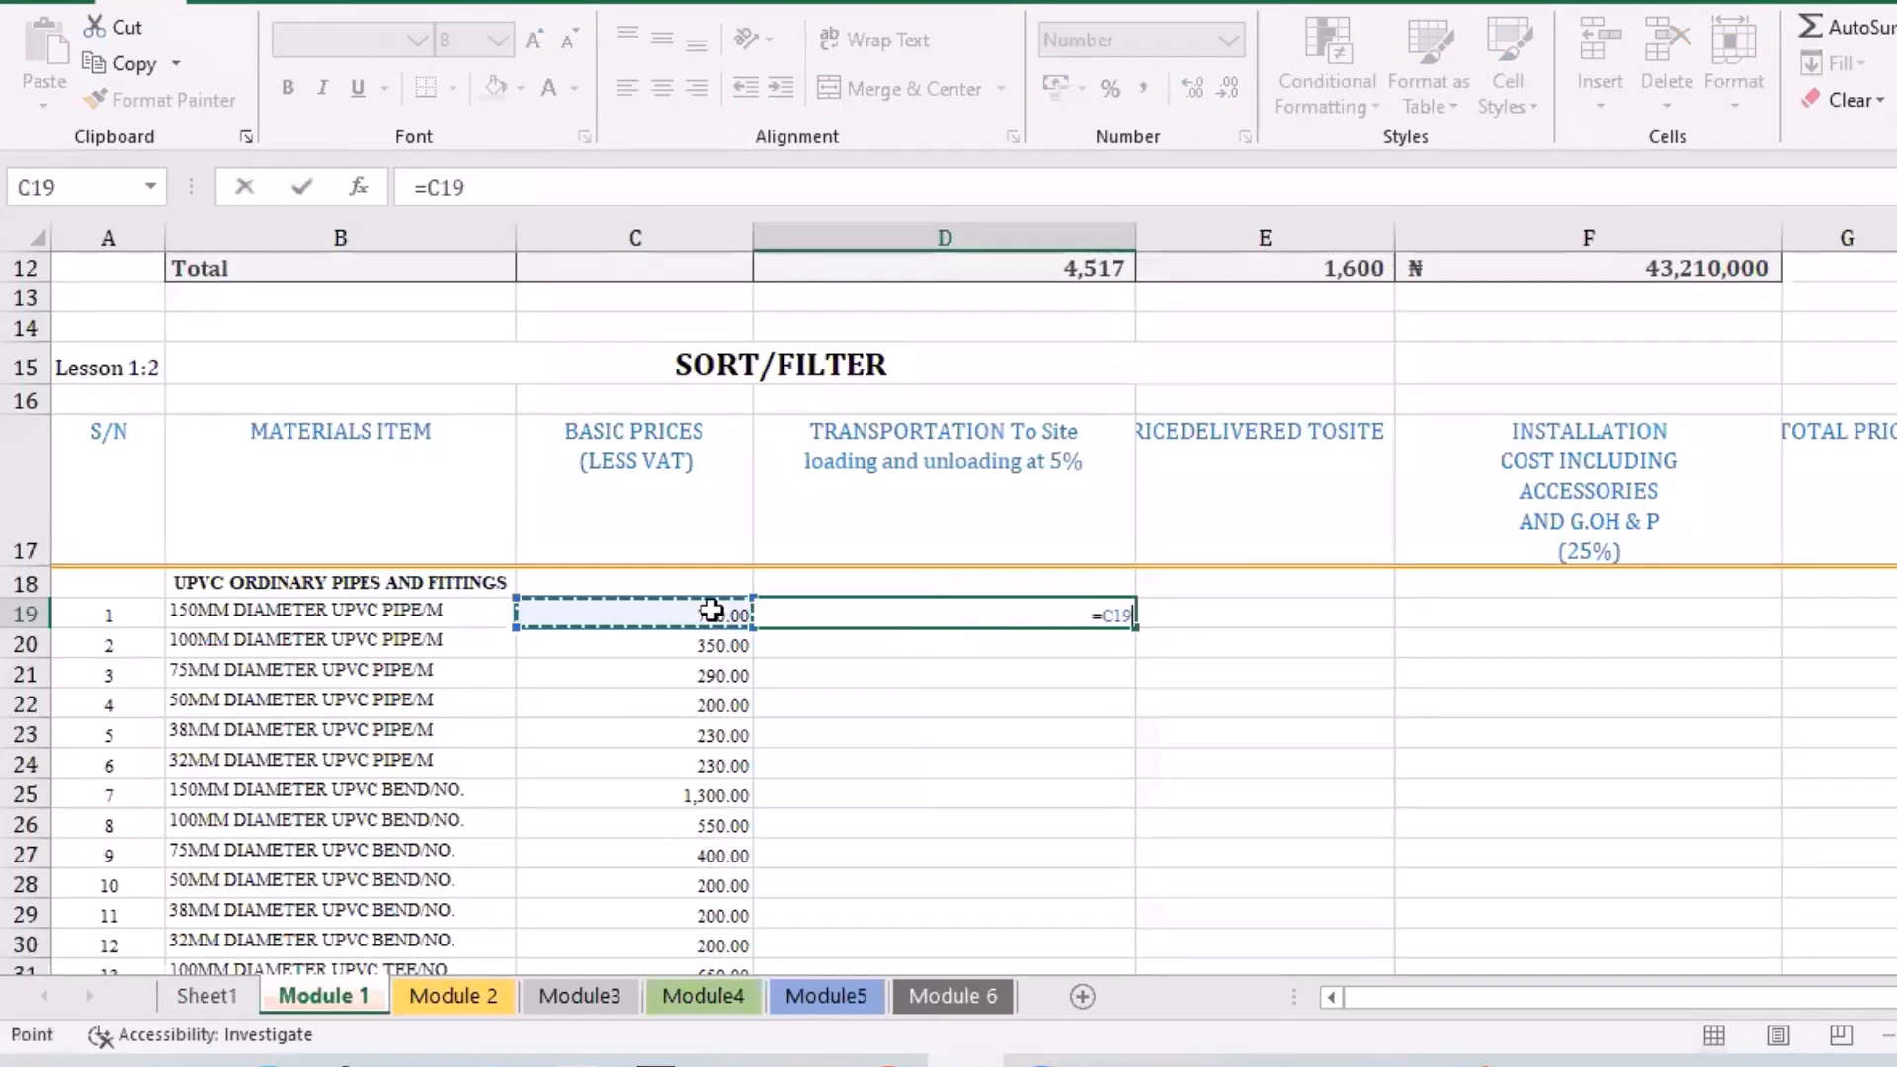
pyautogui.write('+')
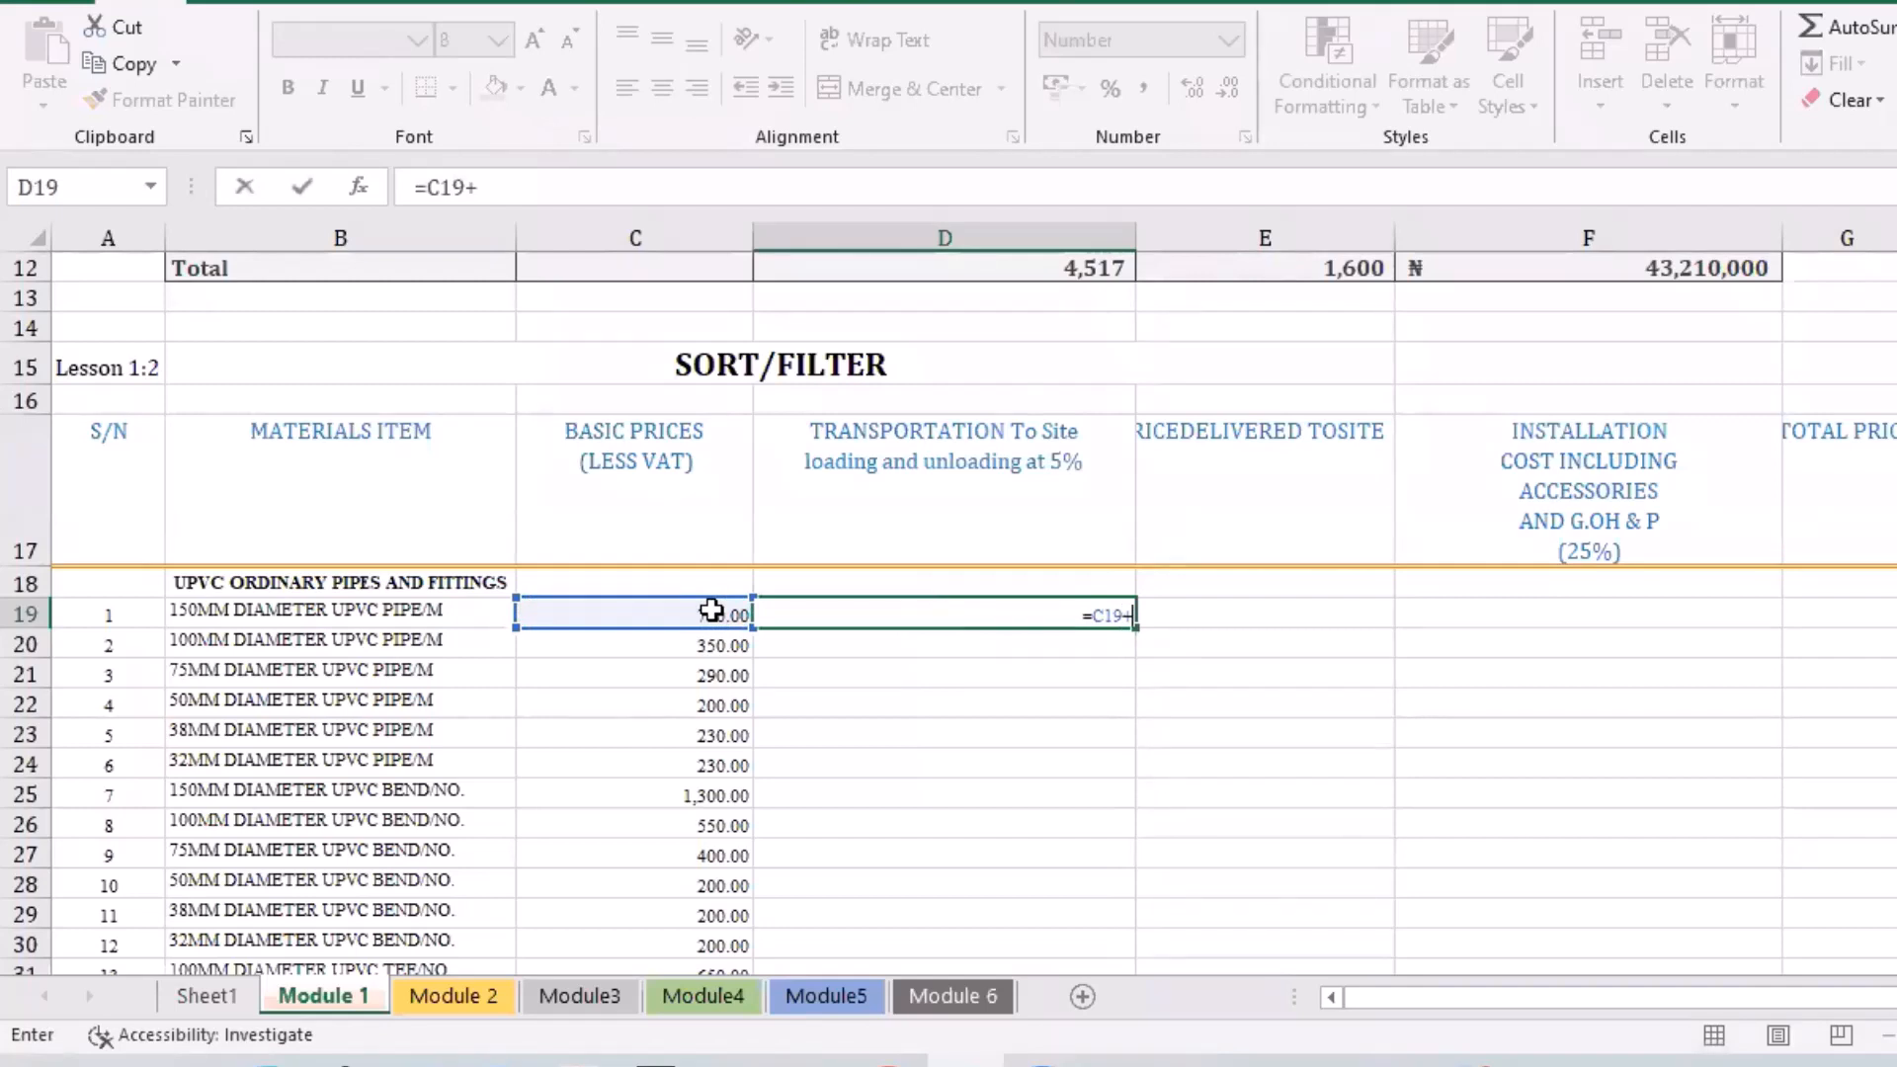
pyautogui.write('0.05')
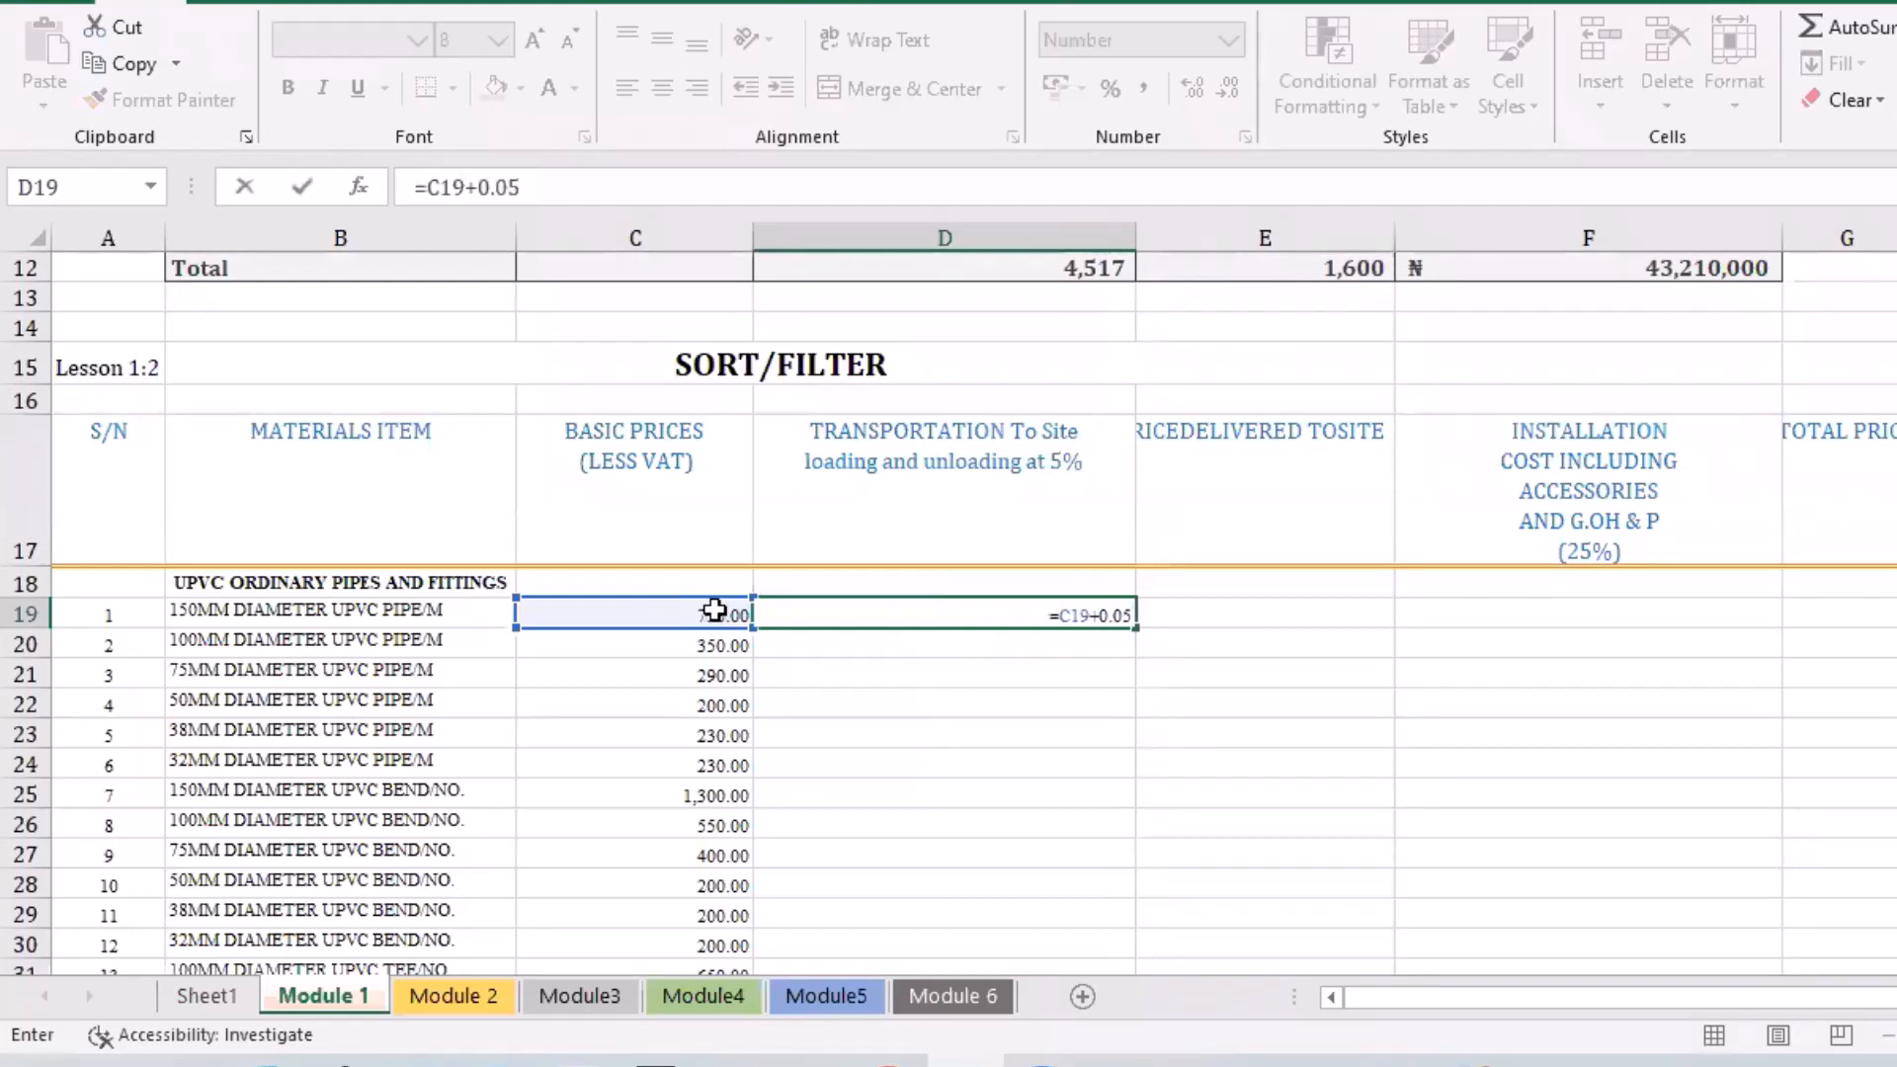
pyautogui.click(1072, 615)
pyautogui.press('Return')
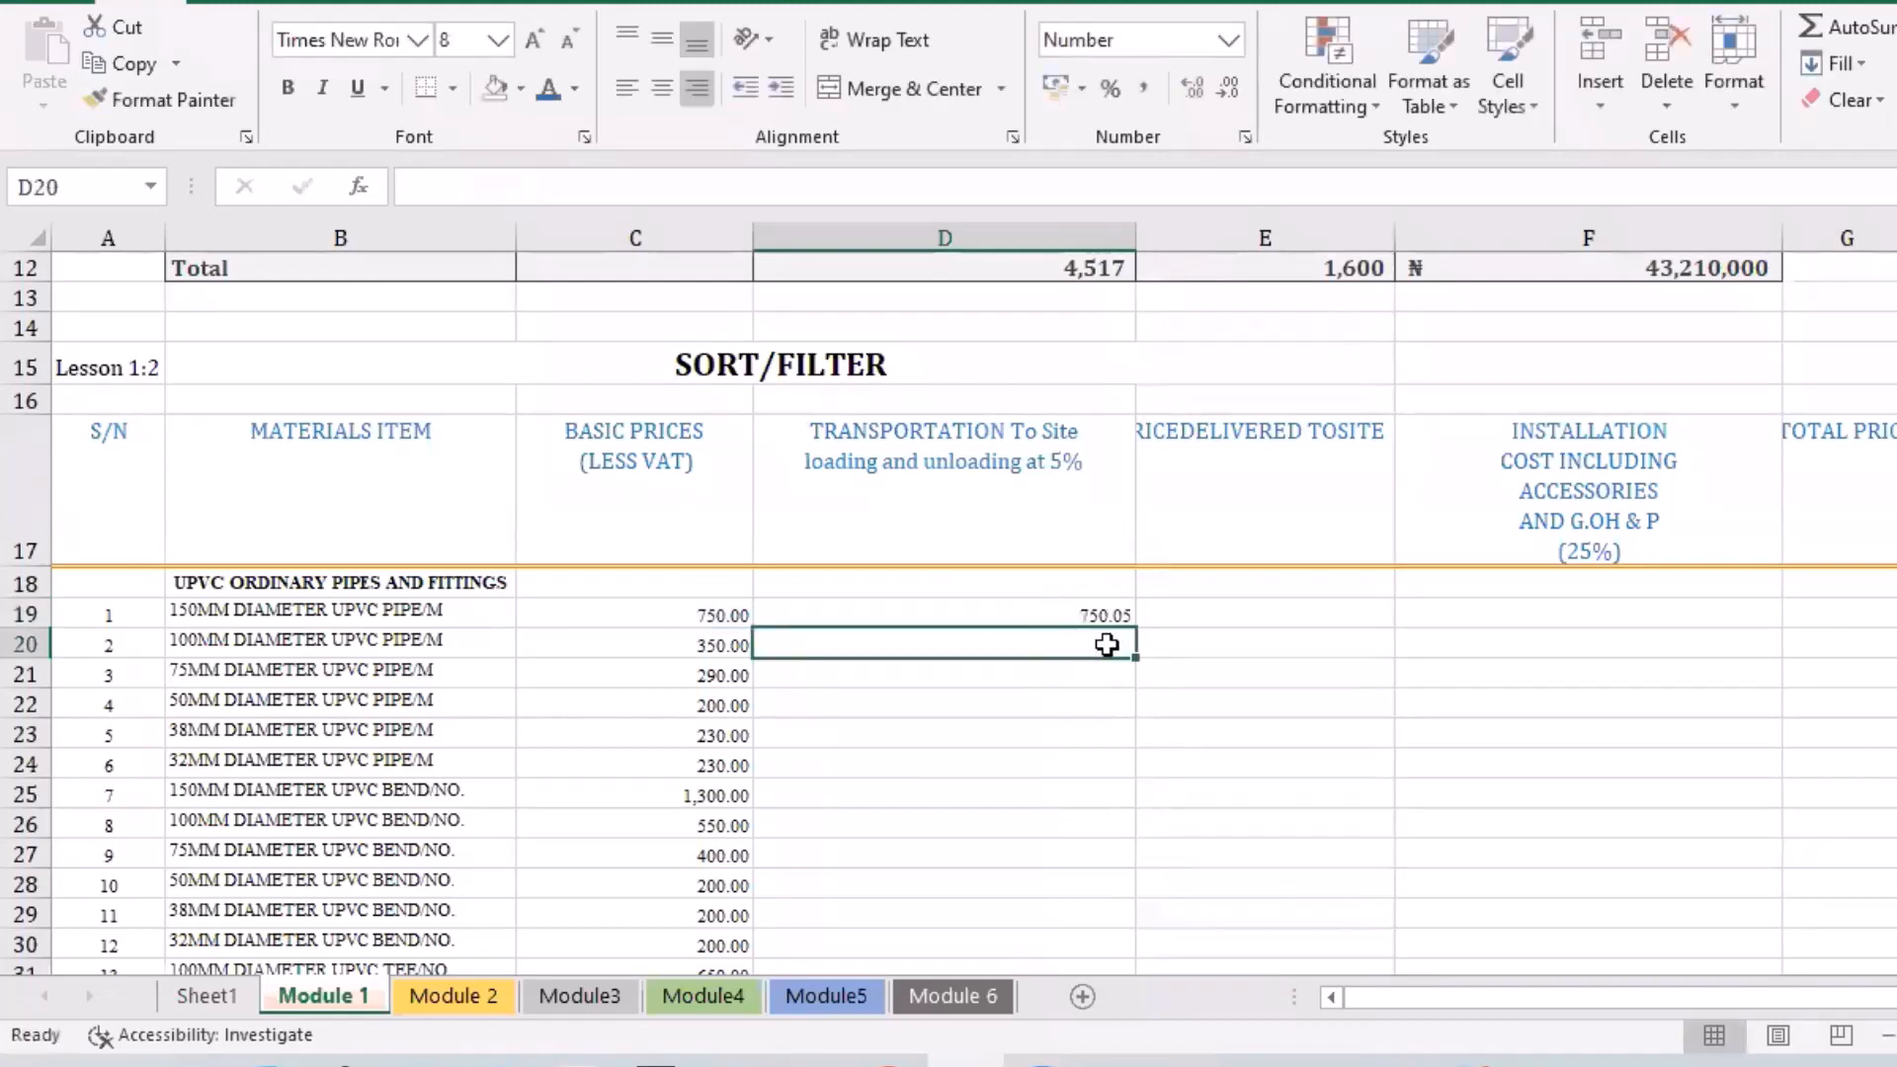
# Step: Change the formula in D19 to =(C19*0.05)+C19 so that 5% of the basic price is added to it
pyautogui.doubleClick(1087, 615)
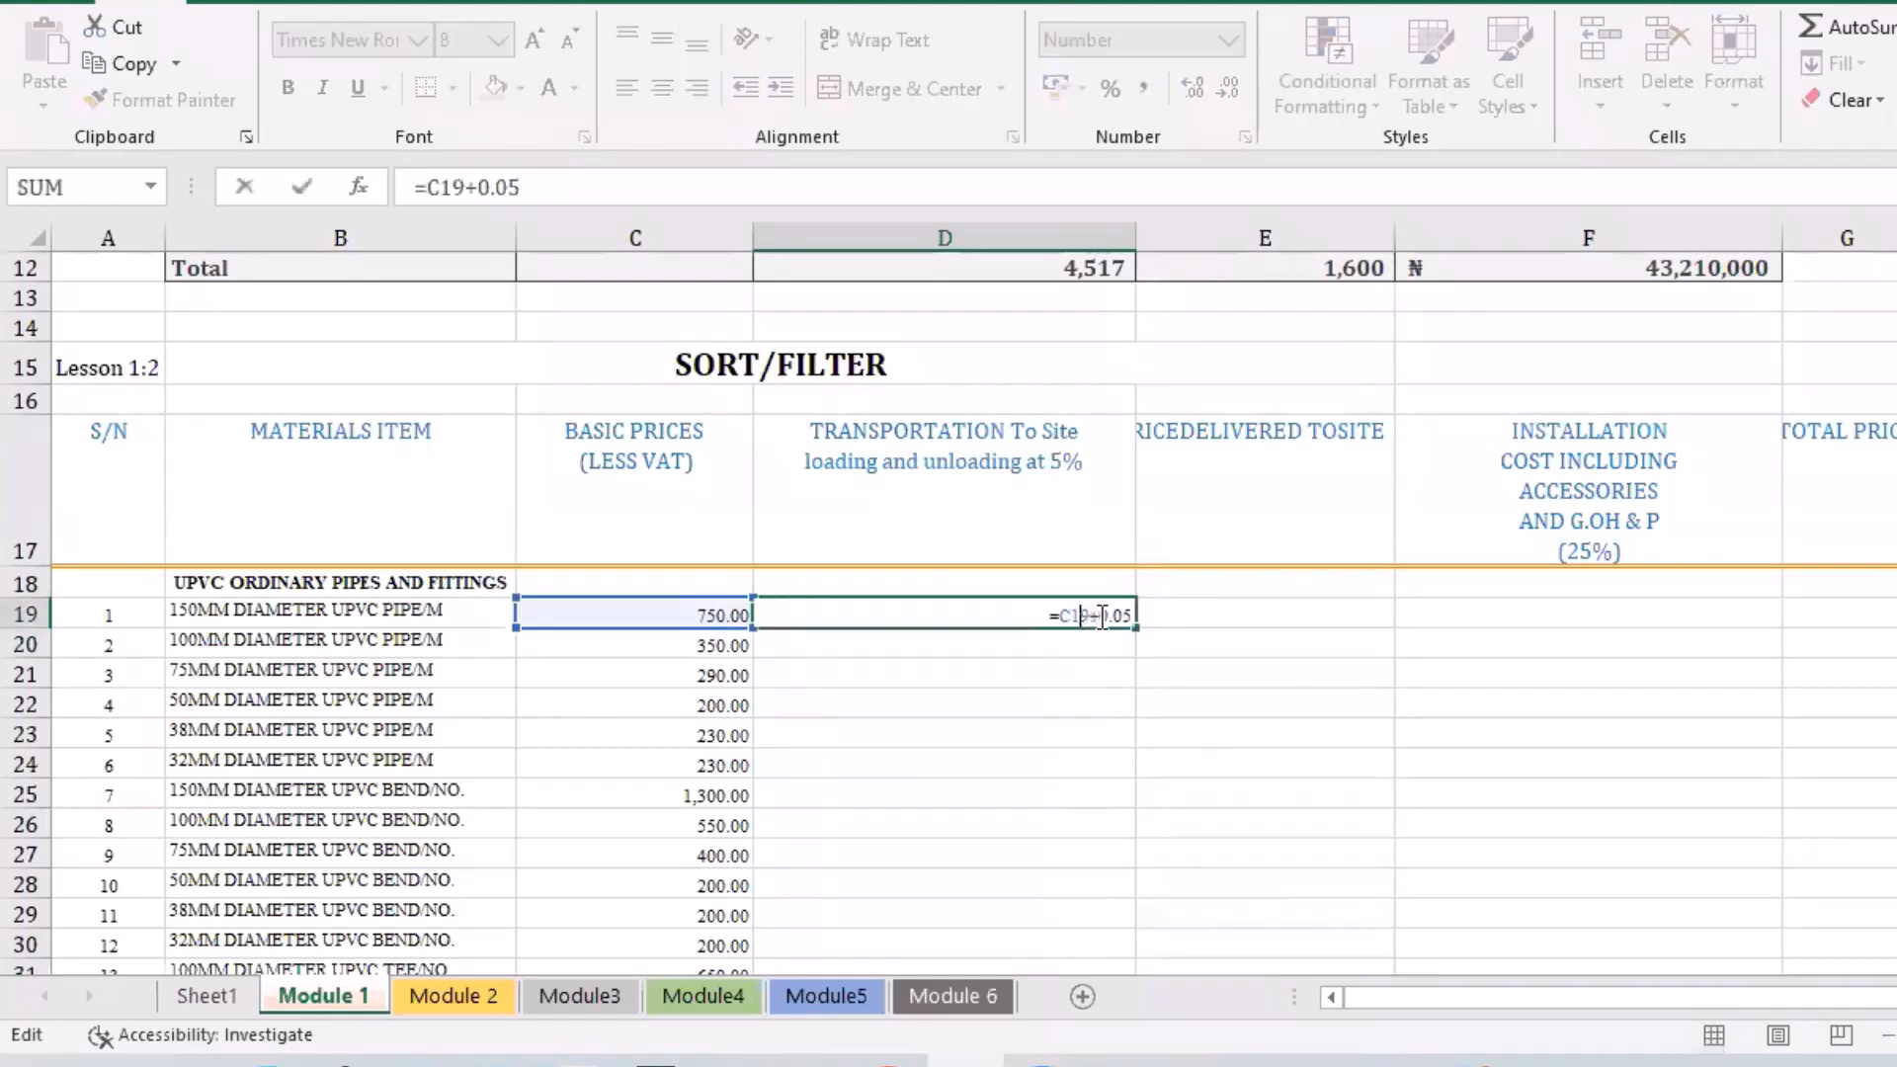
pyautogui.click(1055, 616)
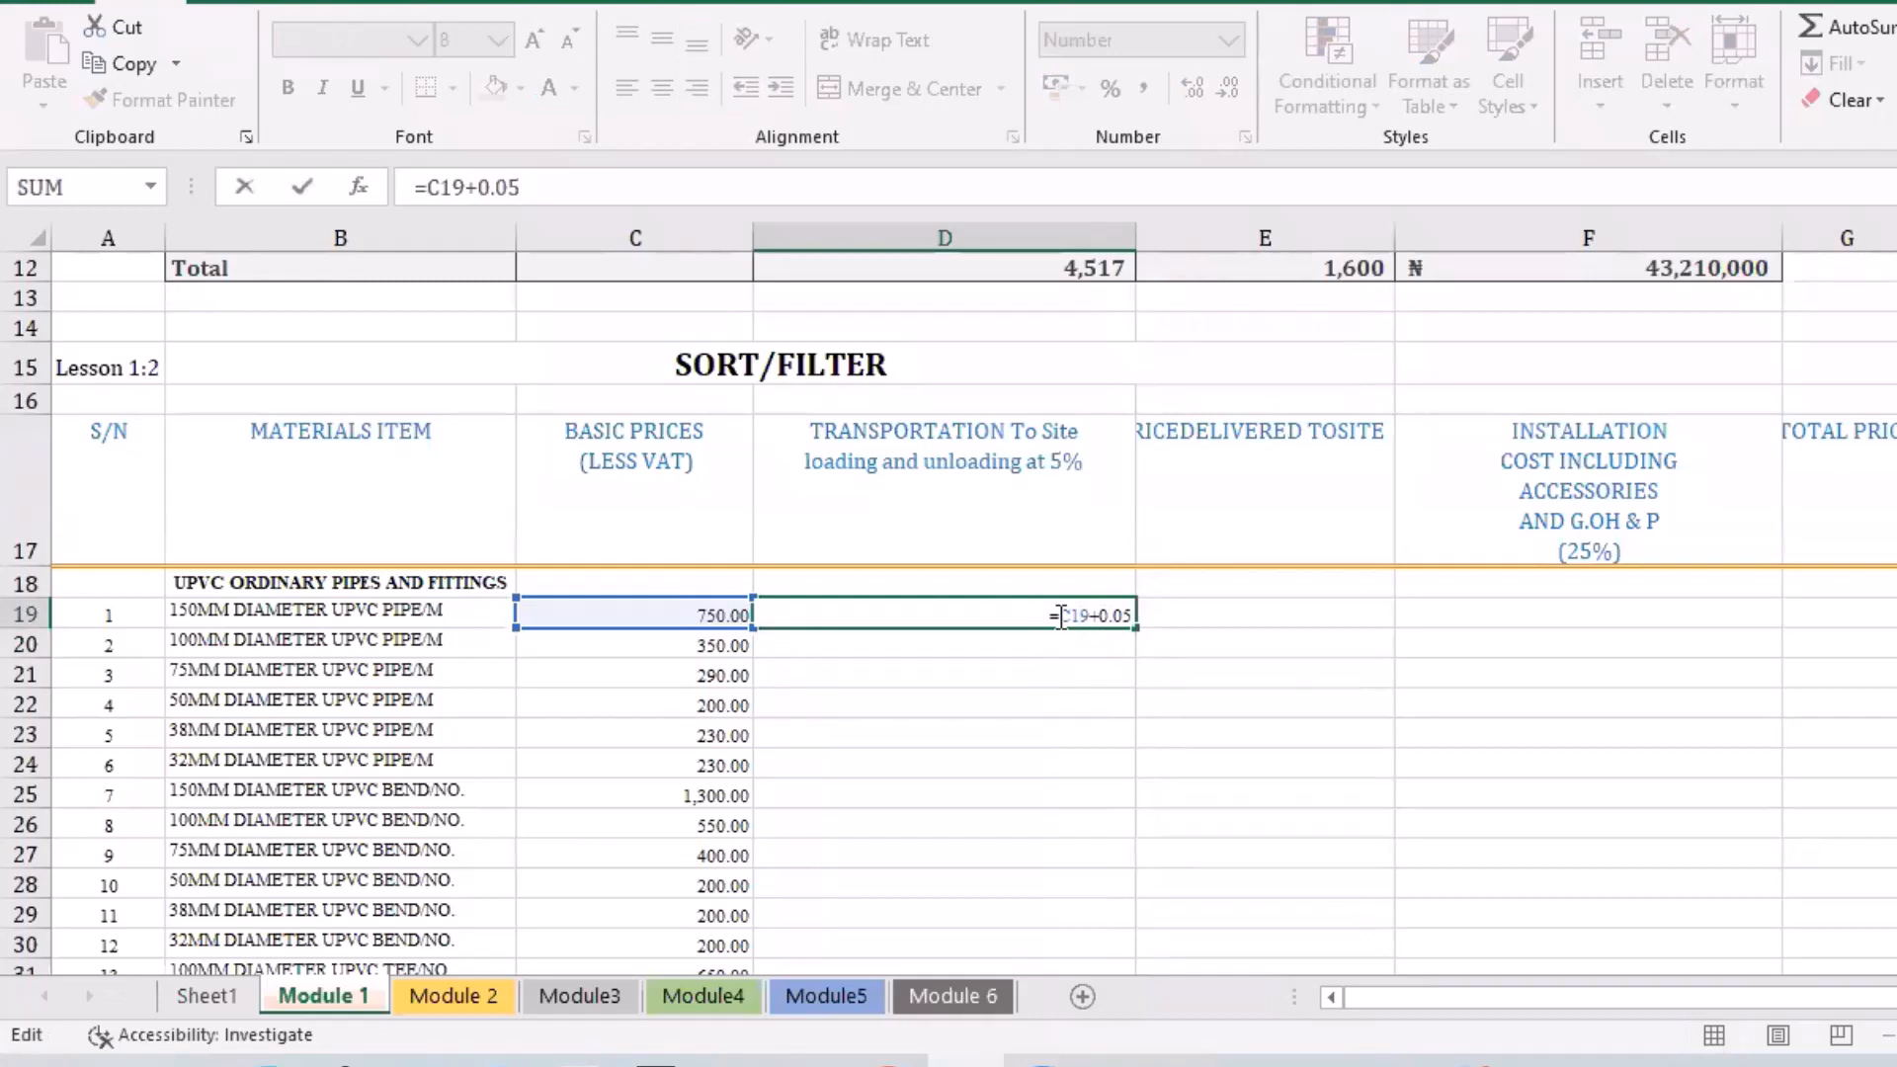
pyautogui.write('(')
pyautogui.click(1125, 615)
pyautogui.write('0)')
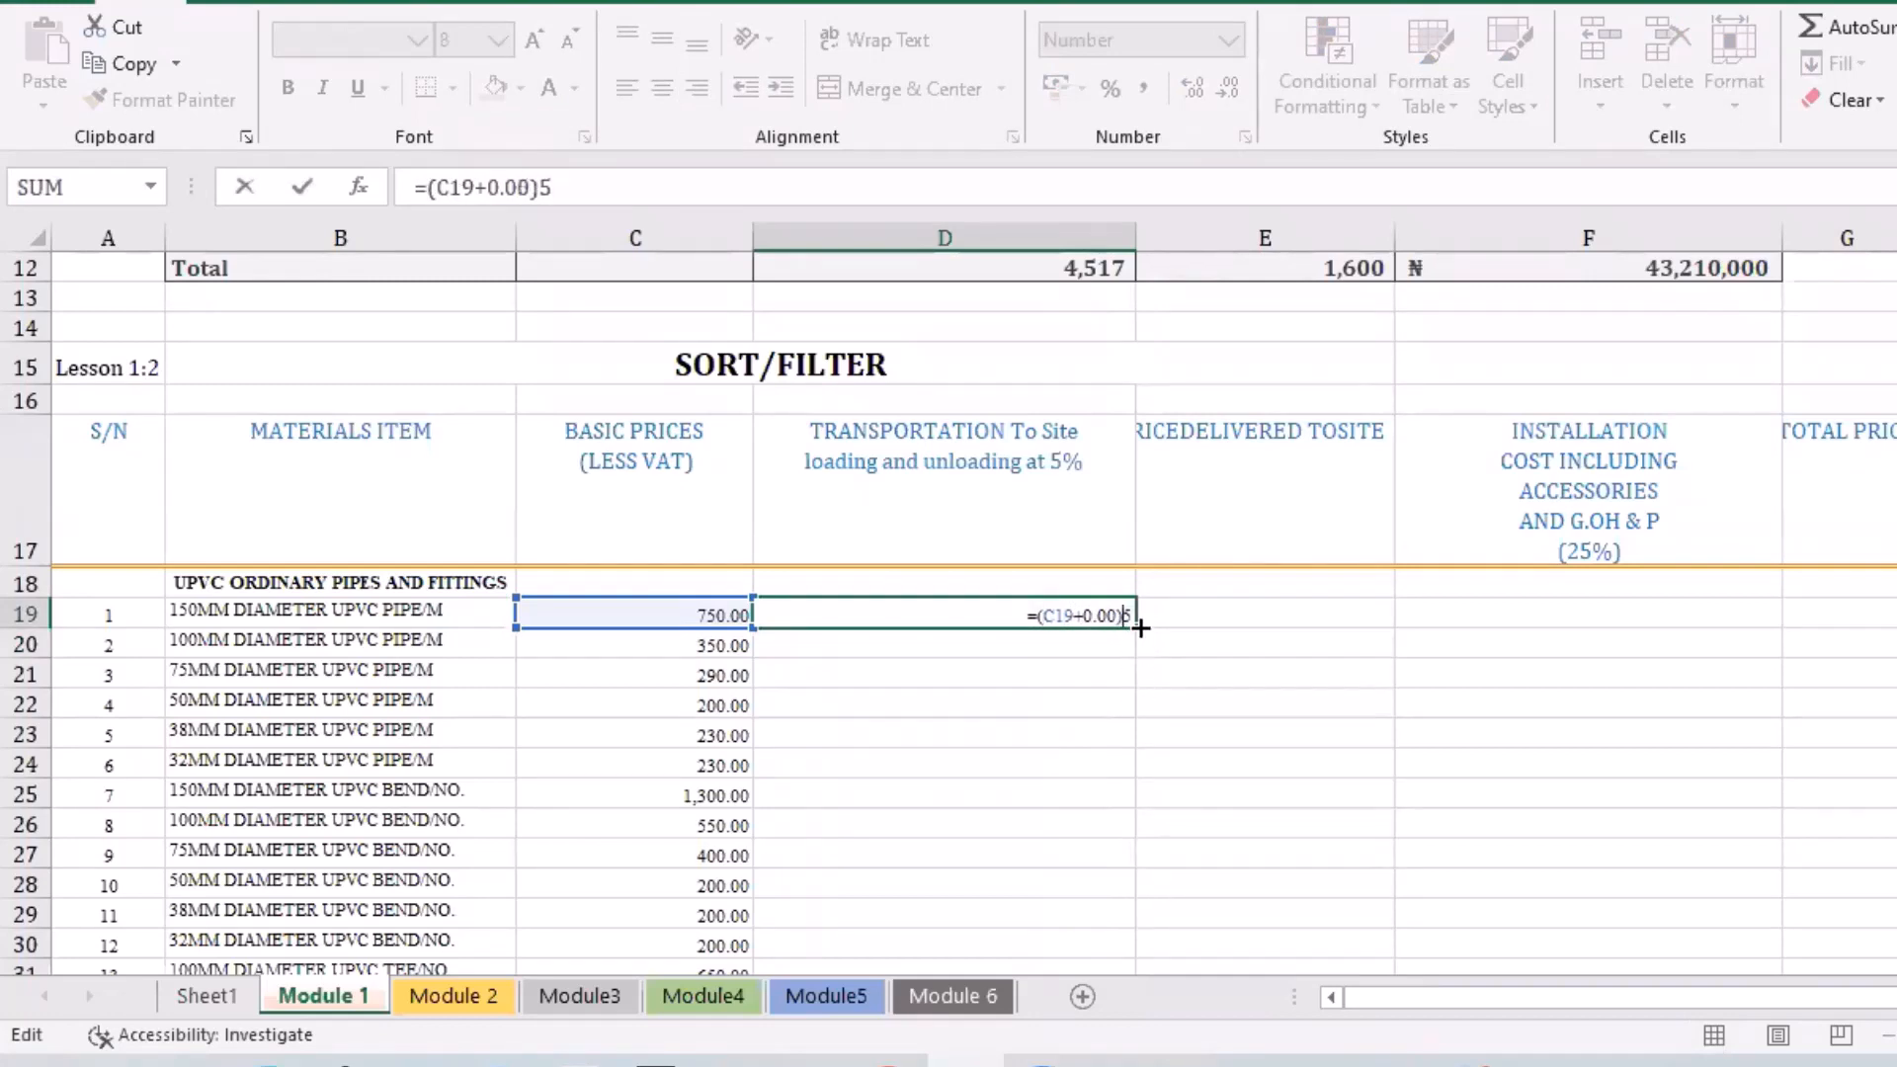
pyautogui.press('Delete')
pyautogui.click(1132, 616)
pyautogui.write('5')
pyautogui.press('Left')
pyautogui.press('BackSpace')
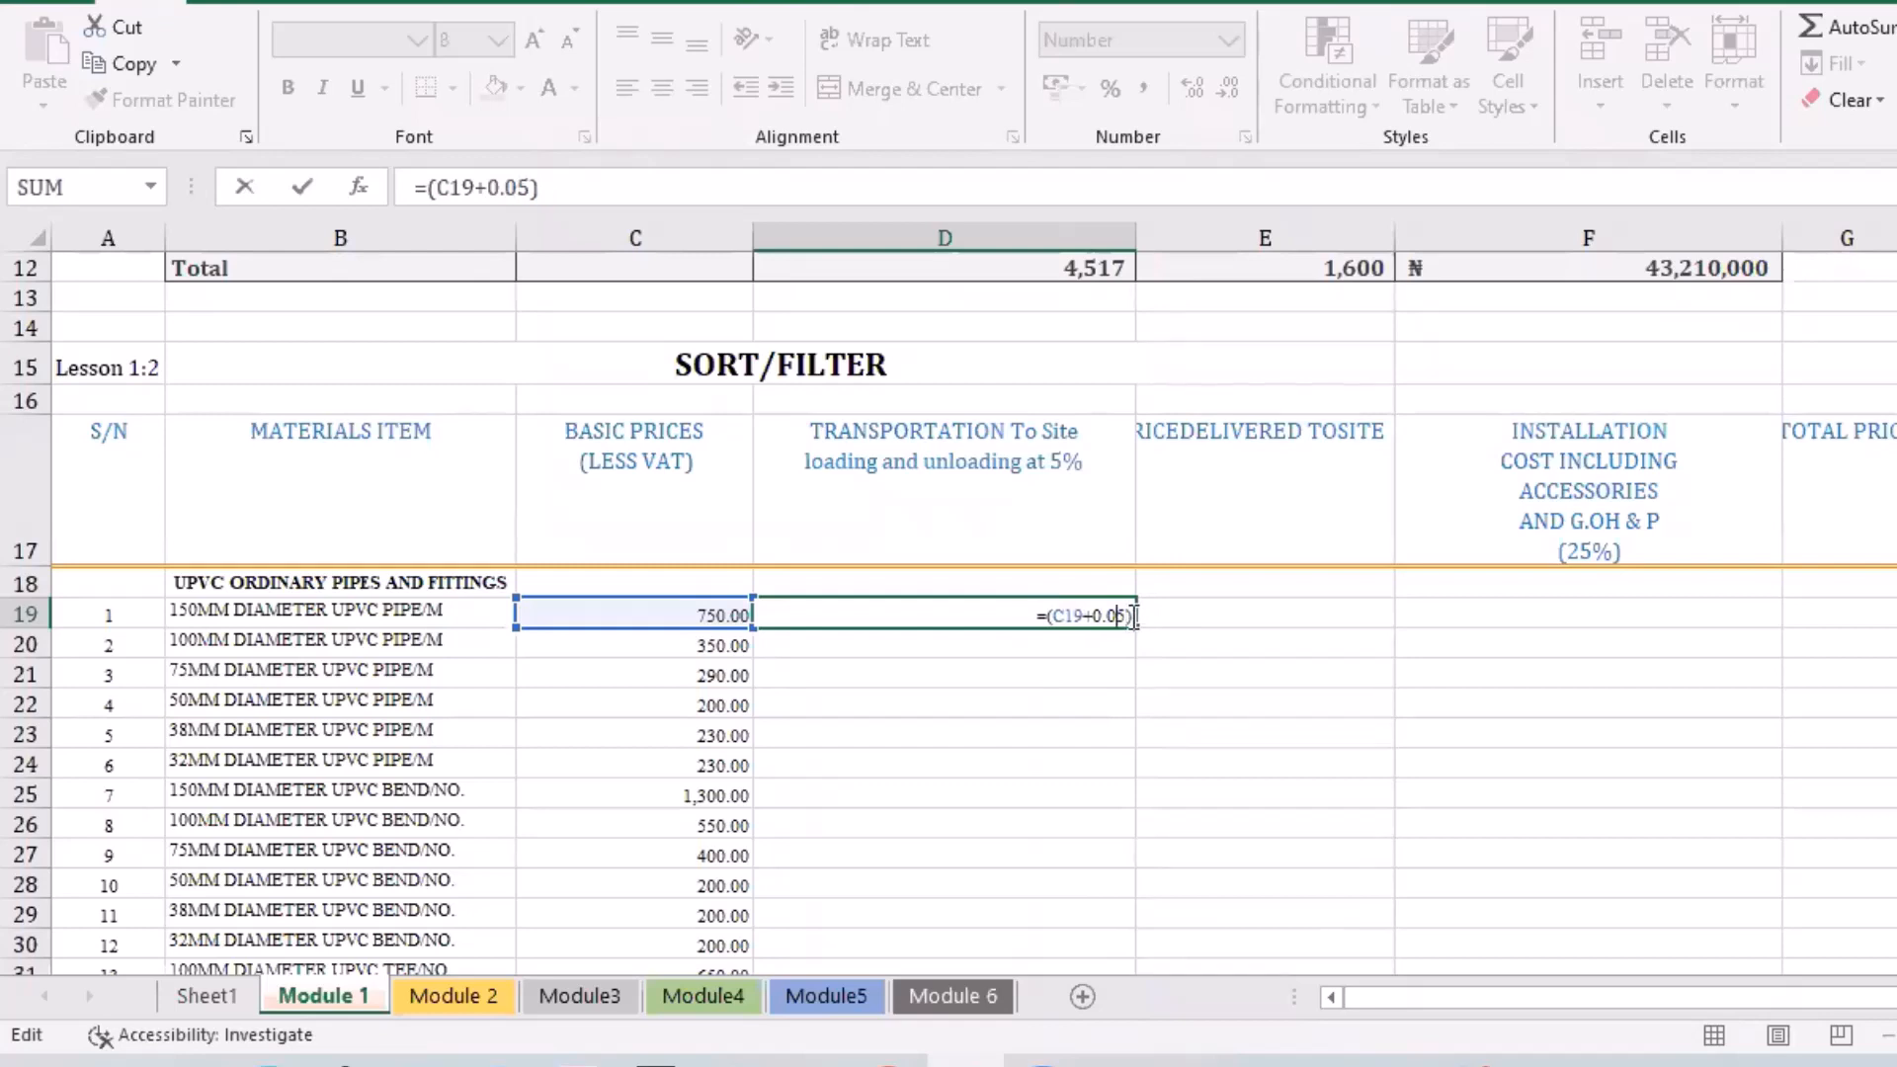
pyautogui.click(1132, 615)
pyautogui.write('+750')
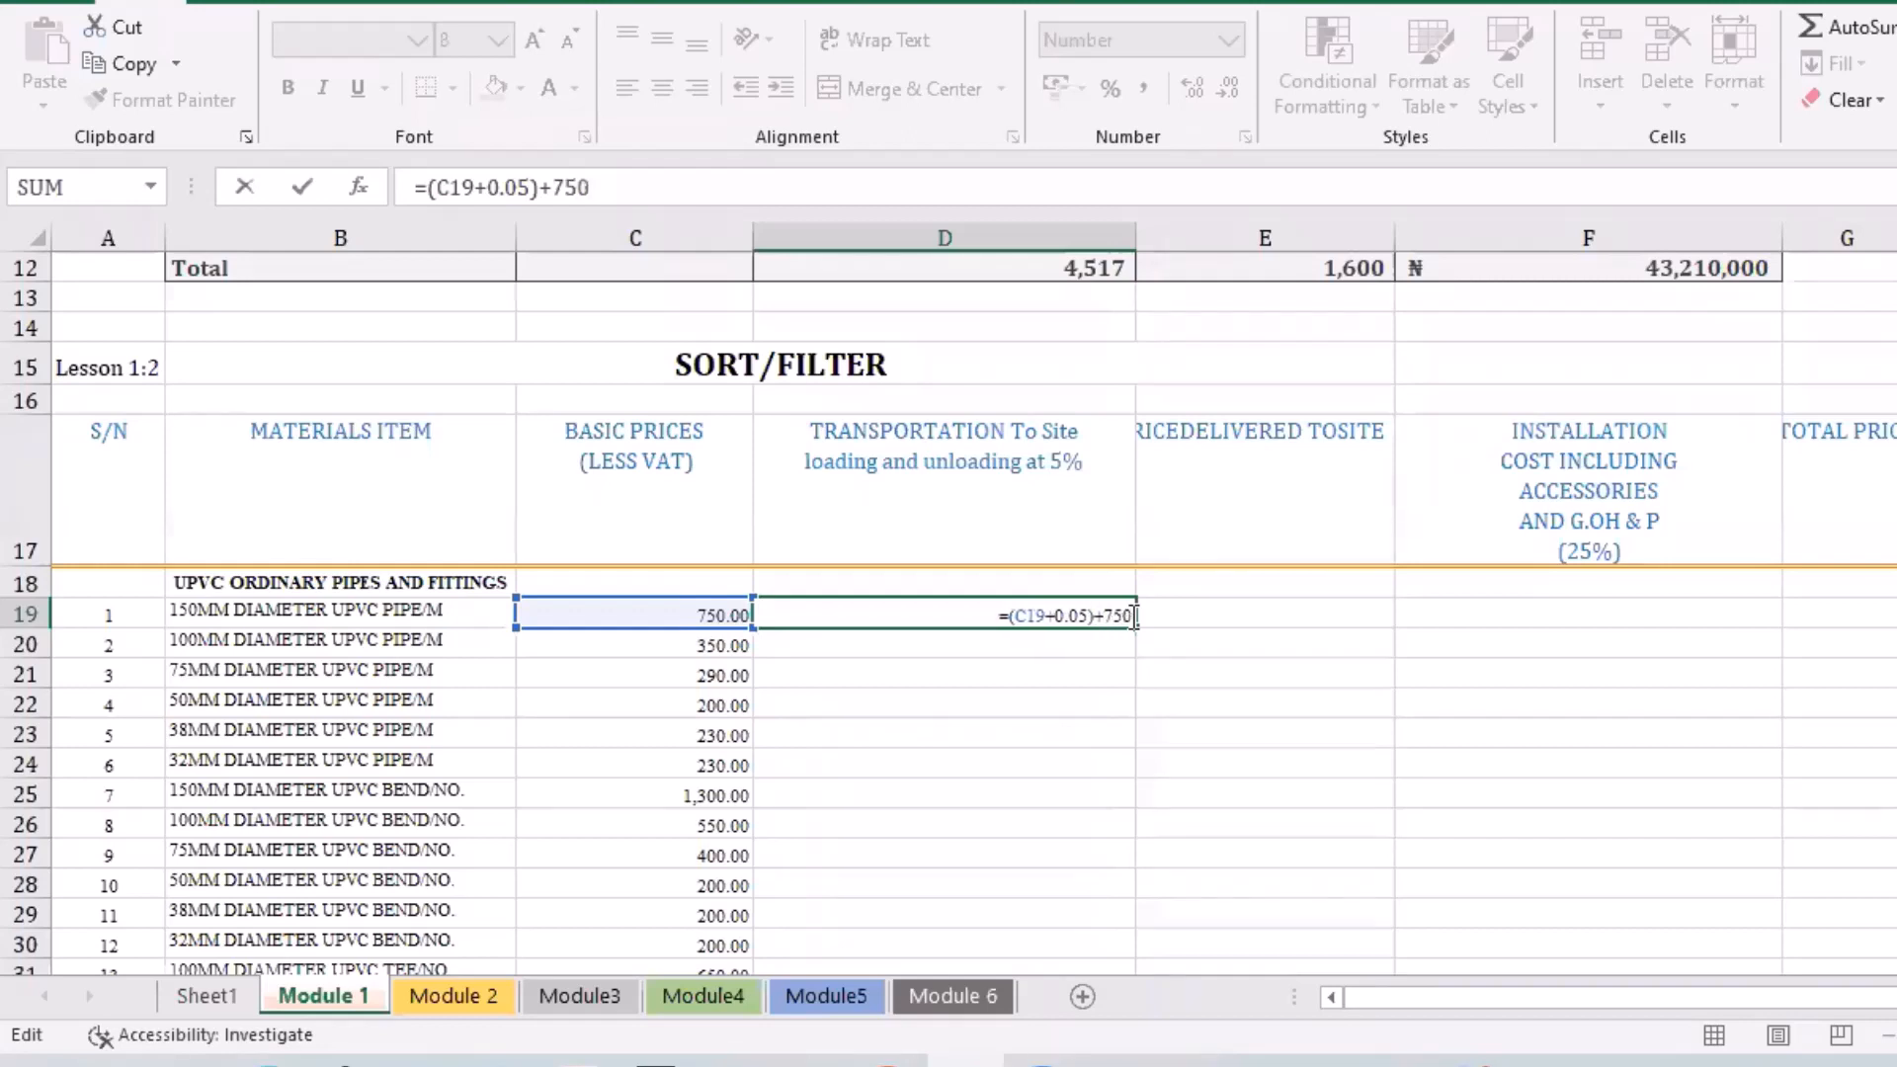
pyautogui.hotkey('ctrl', 'z')
pyautogui.write('+')
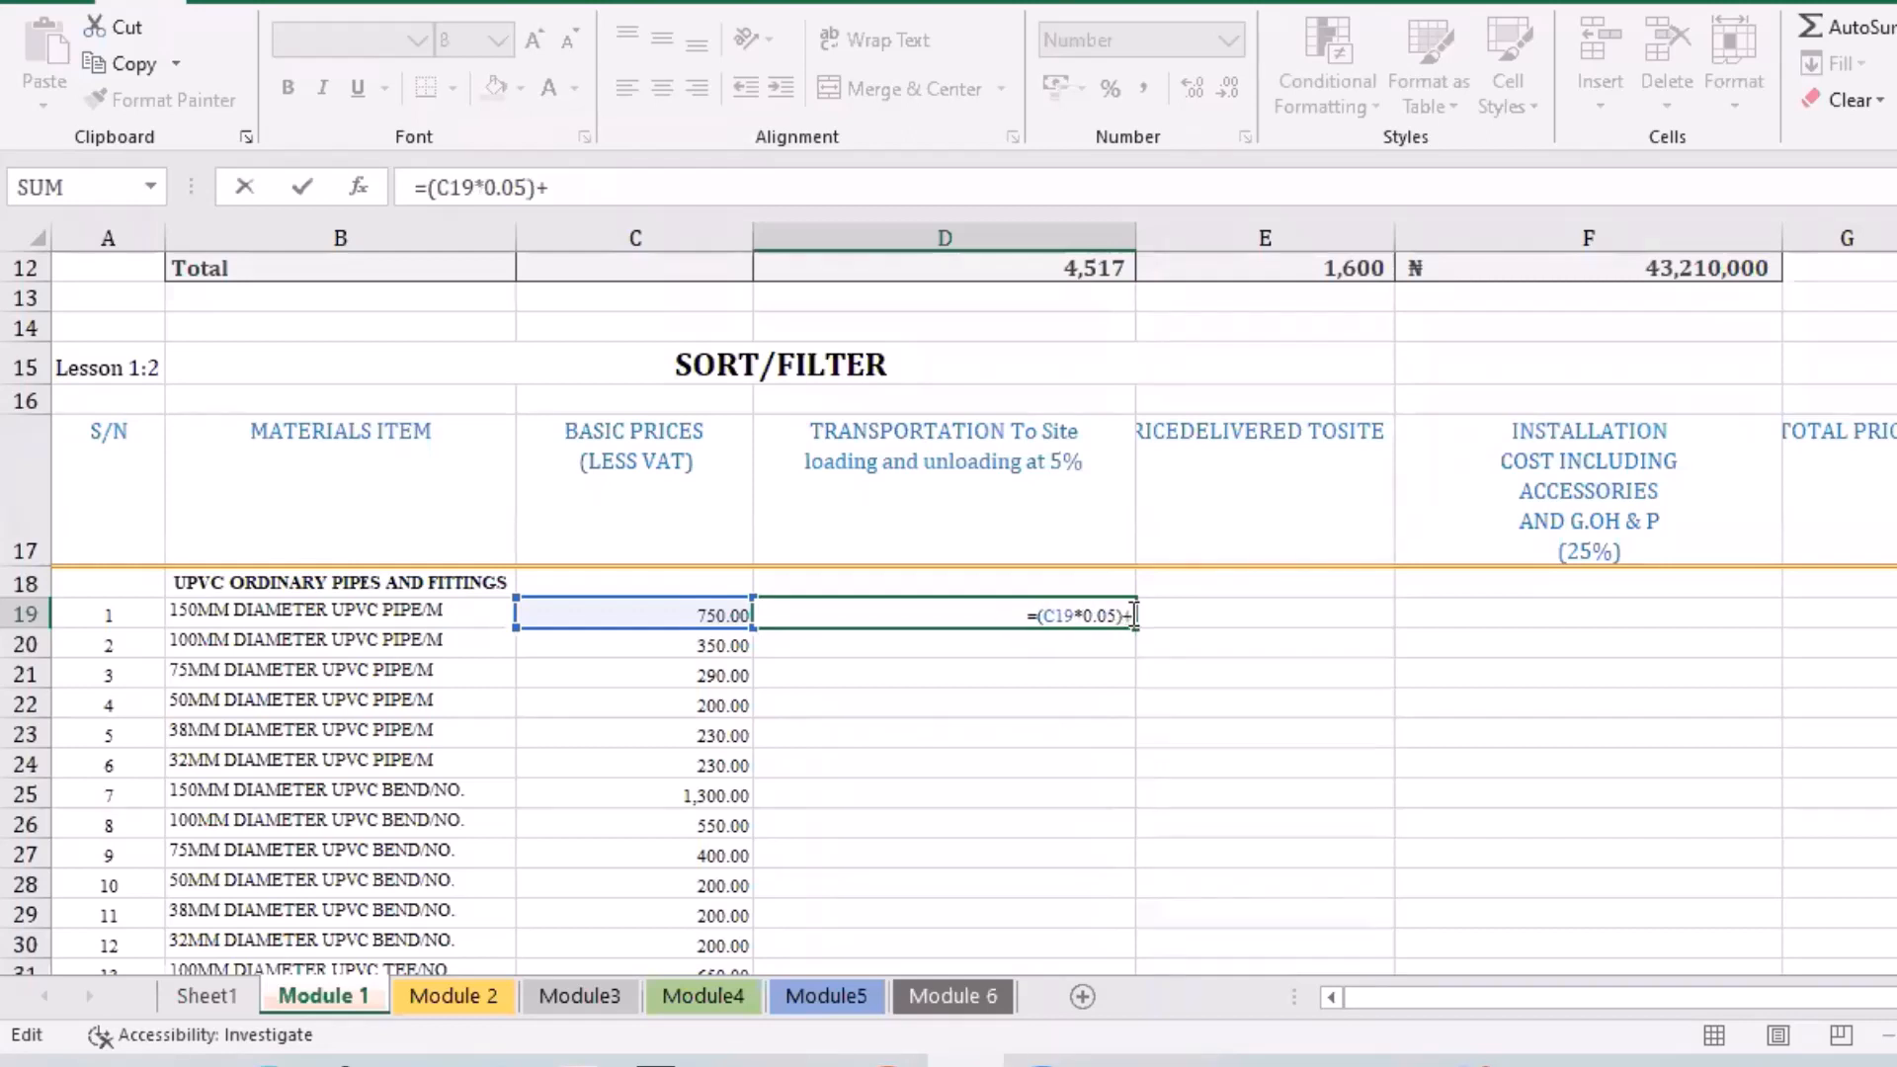
pyautogui.click(555, 615)
pyautogui.press('Return')
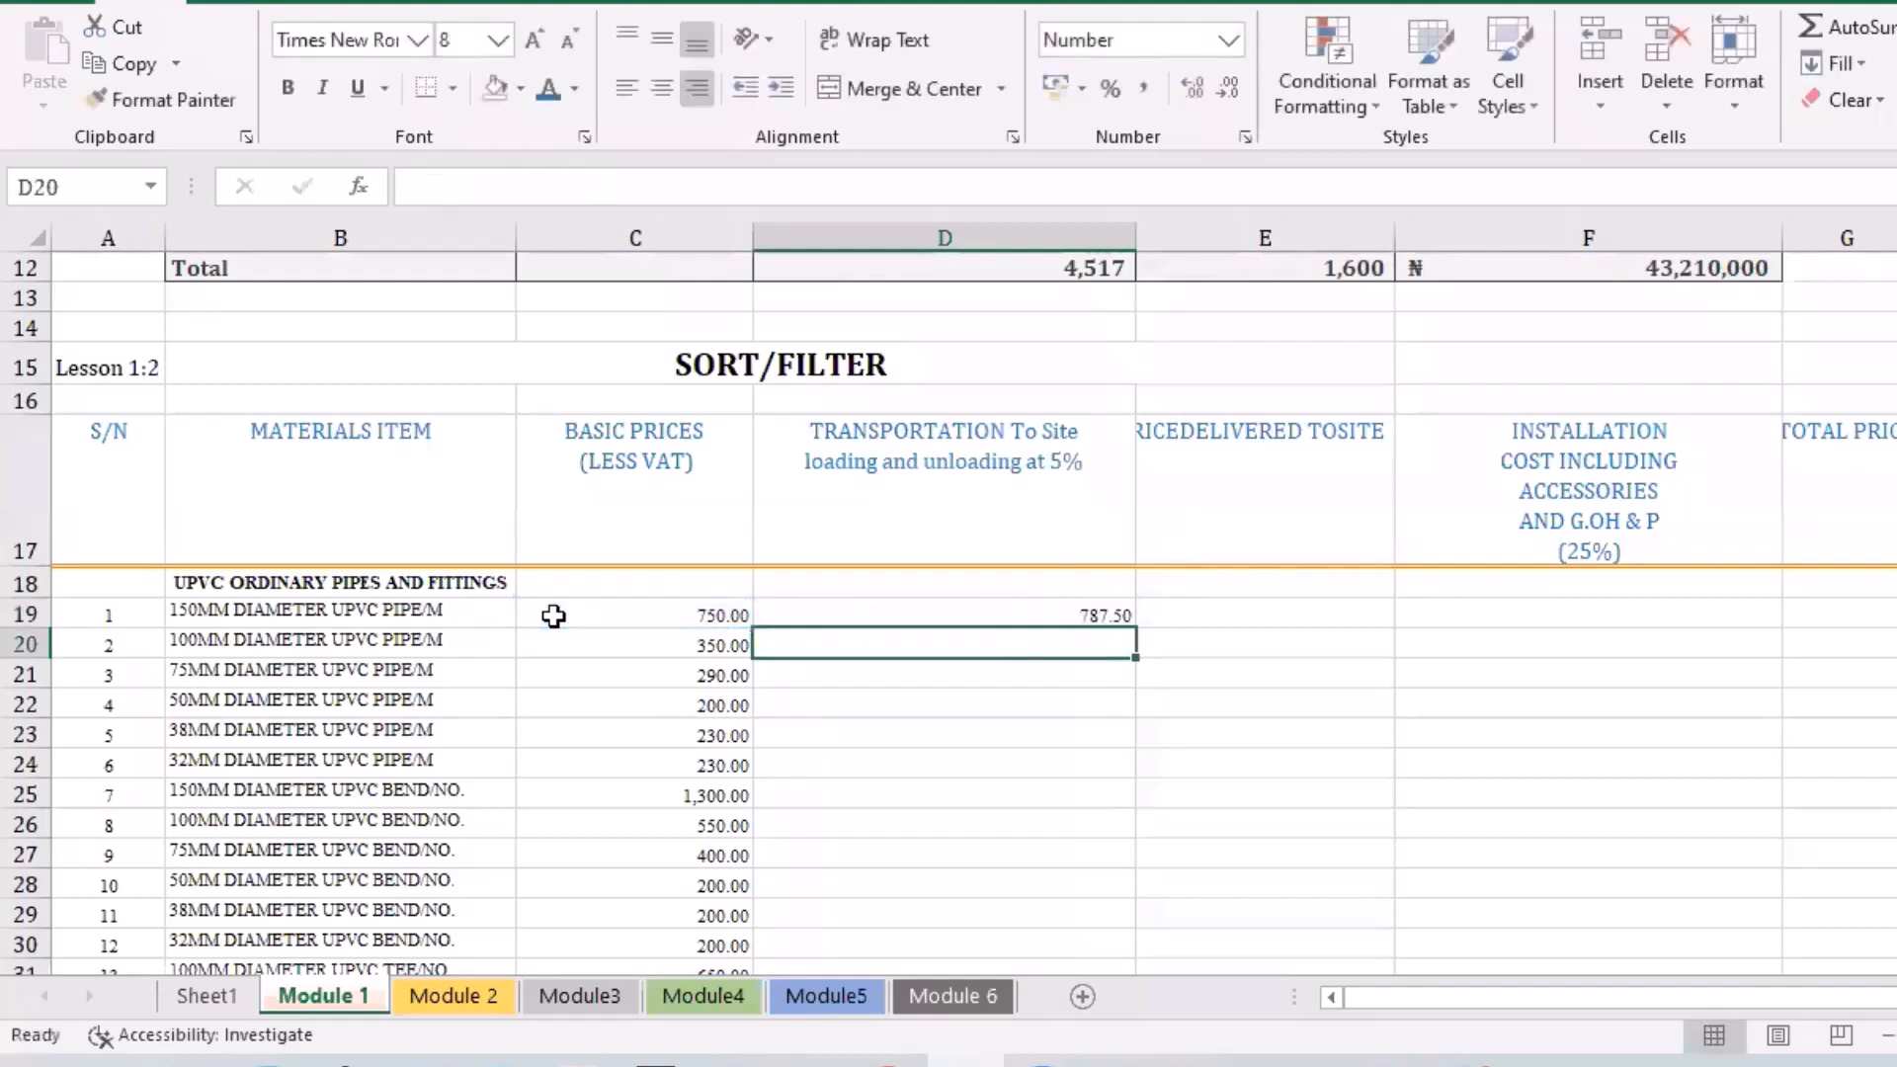
# Step: Enter the shorter 5% transportation formula =C20*1.05 in D20
pyautogui.click(980, 615)
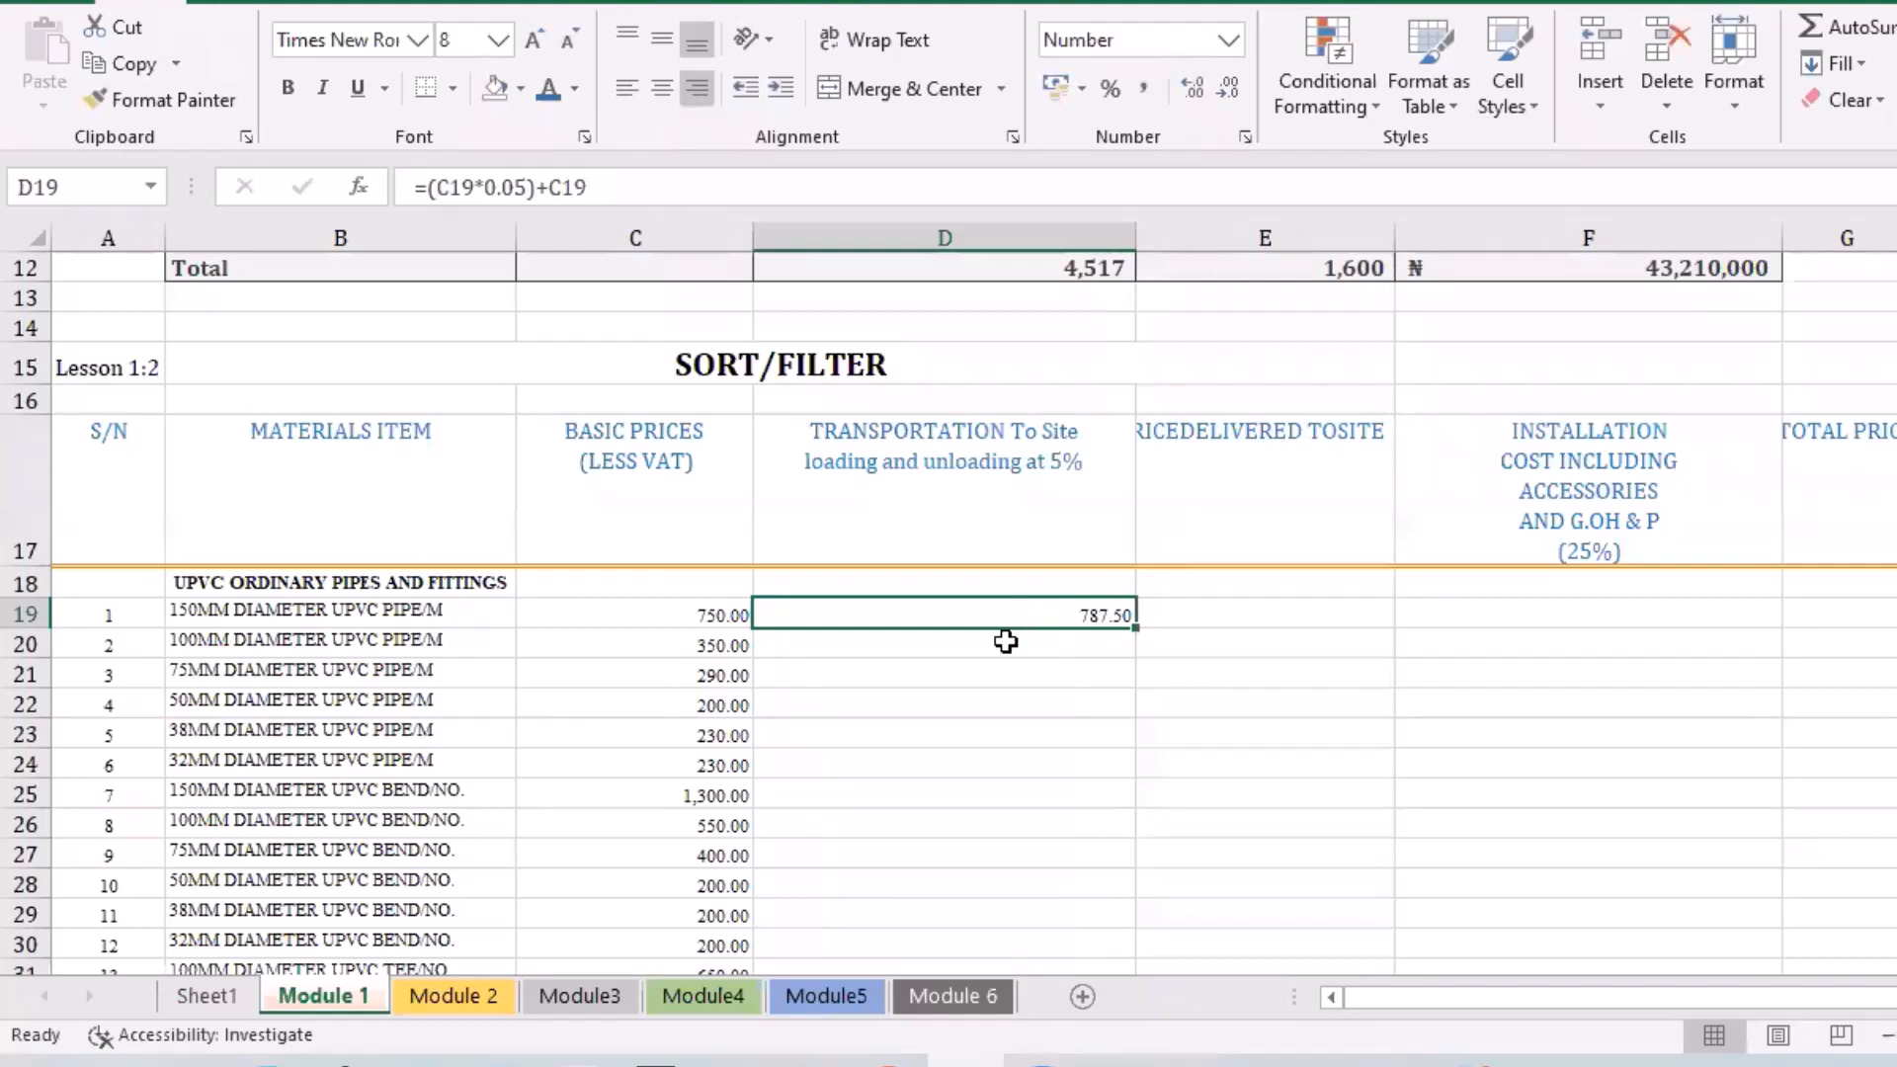
pyautogui.click(1006, 642)
pyautogui.write('=')
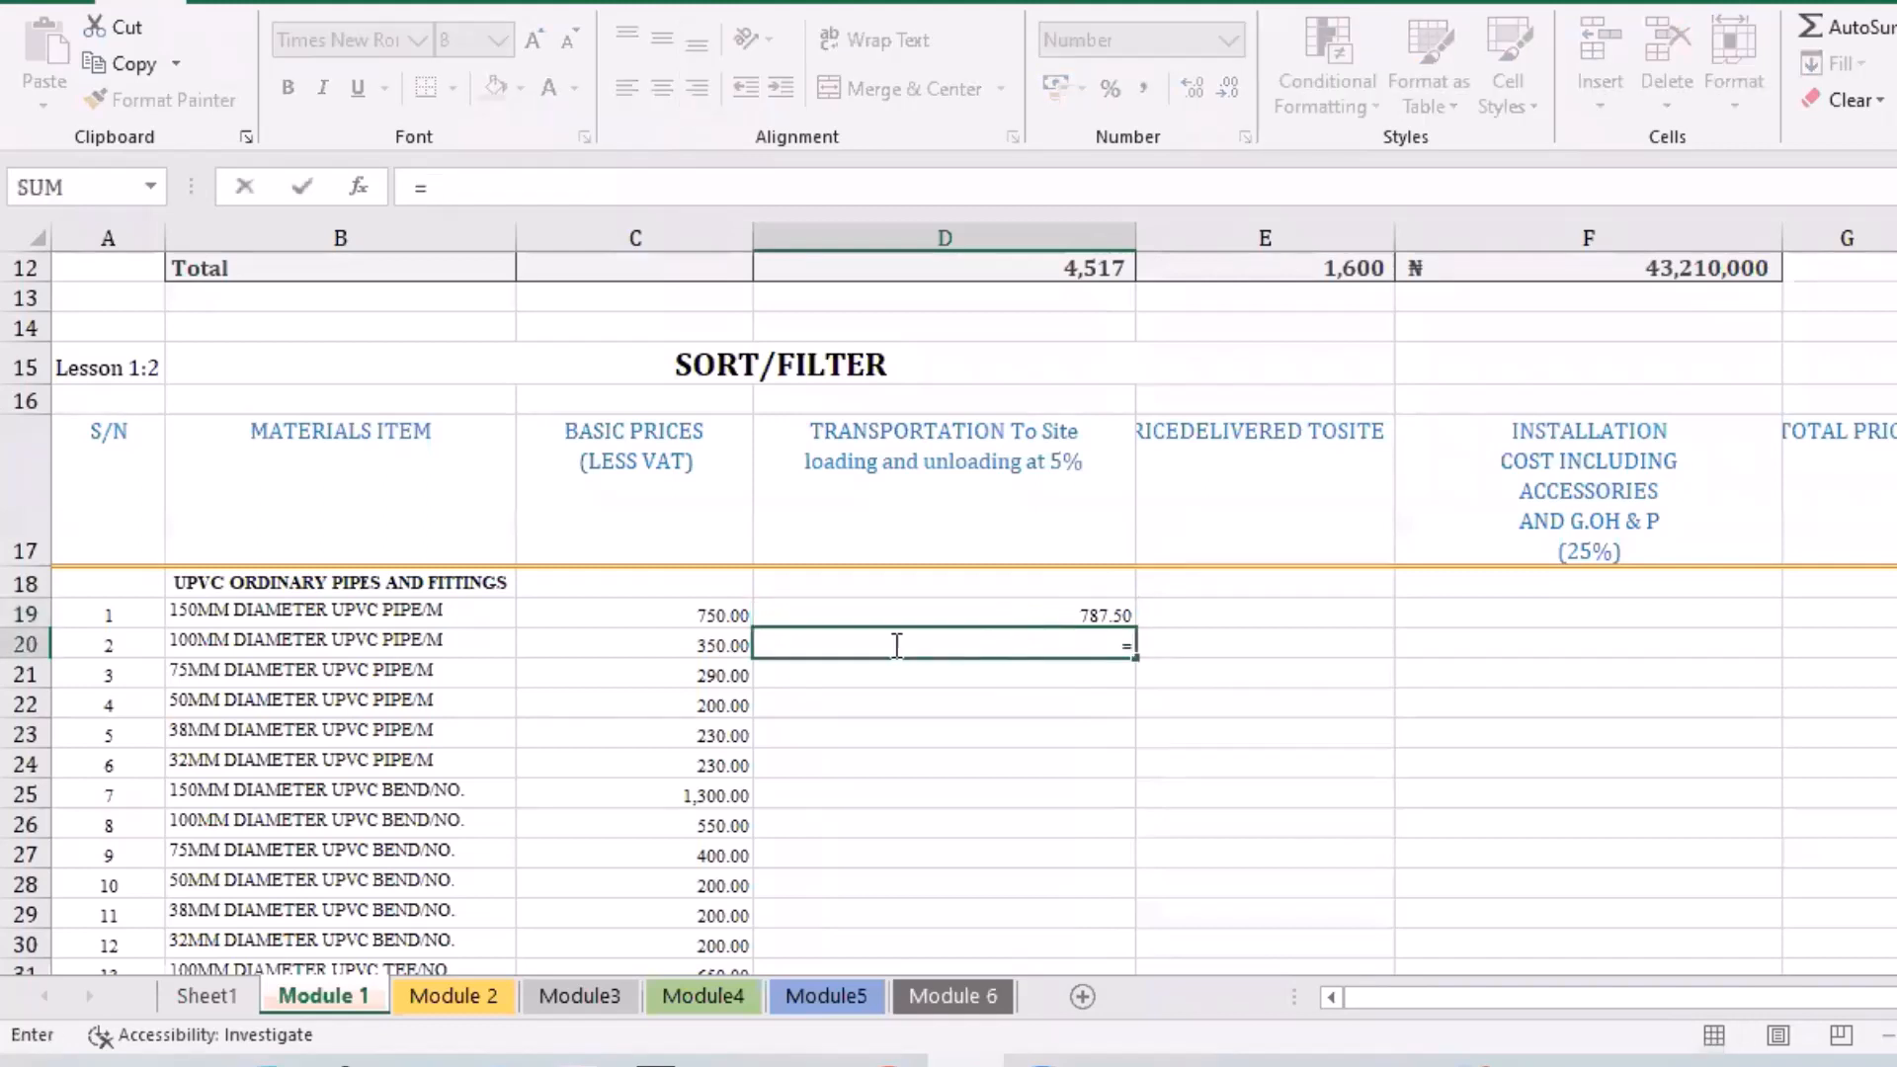
pyautogui.click(721, 643)
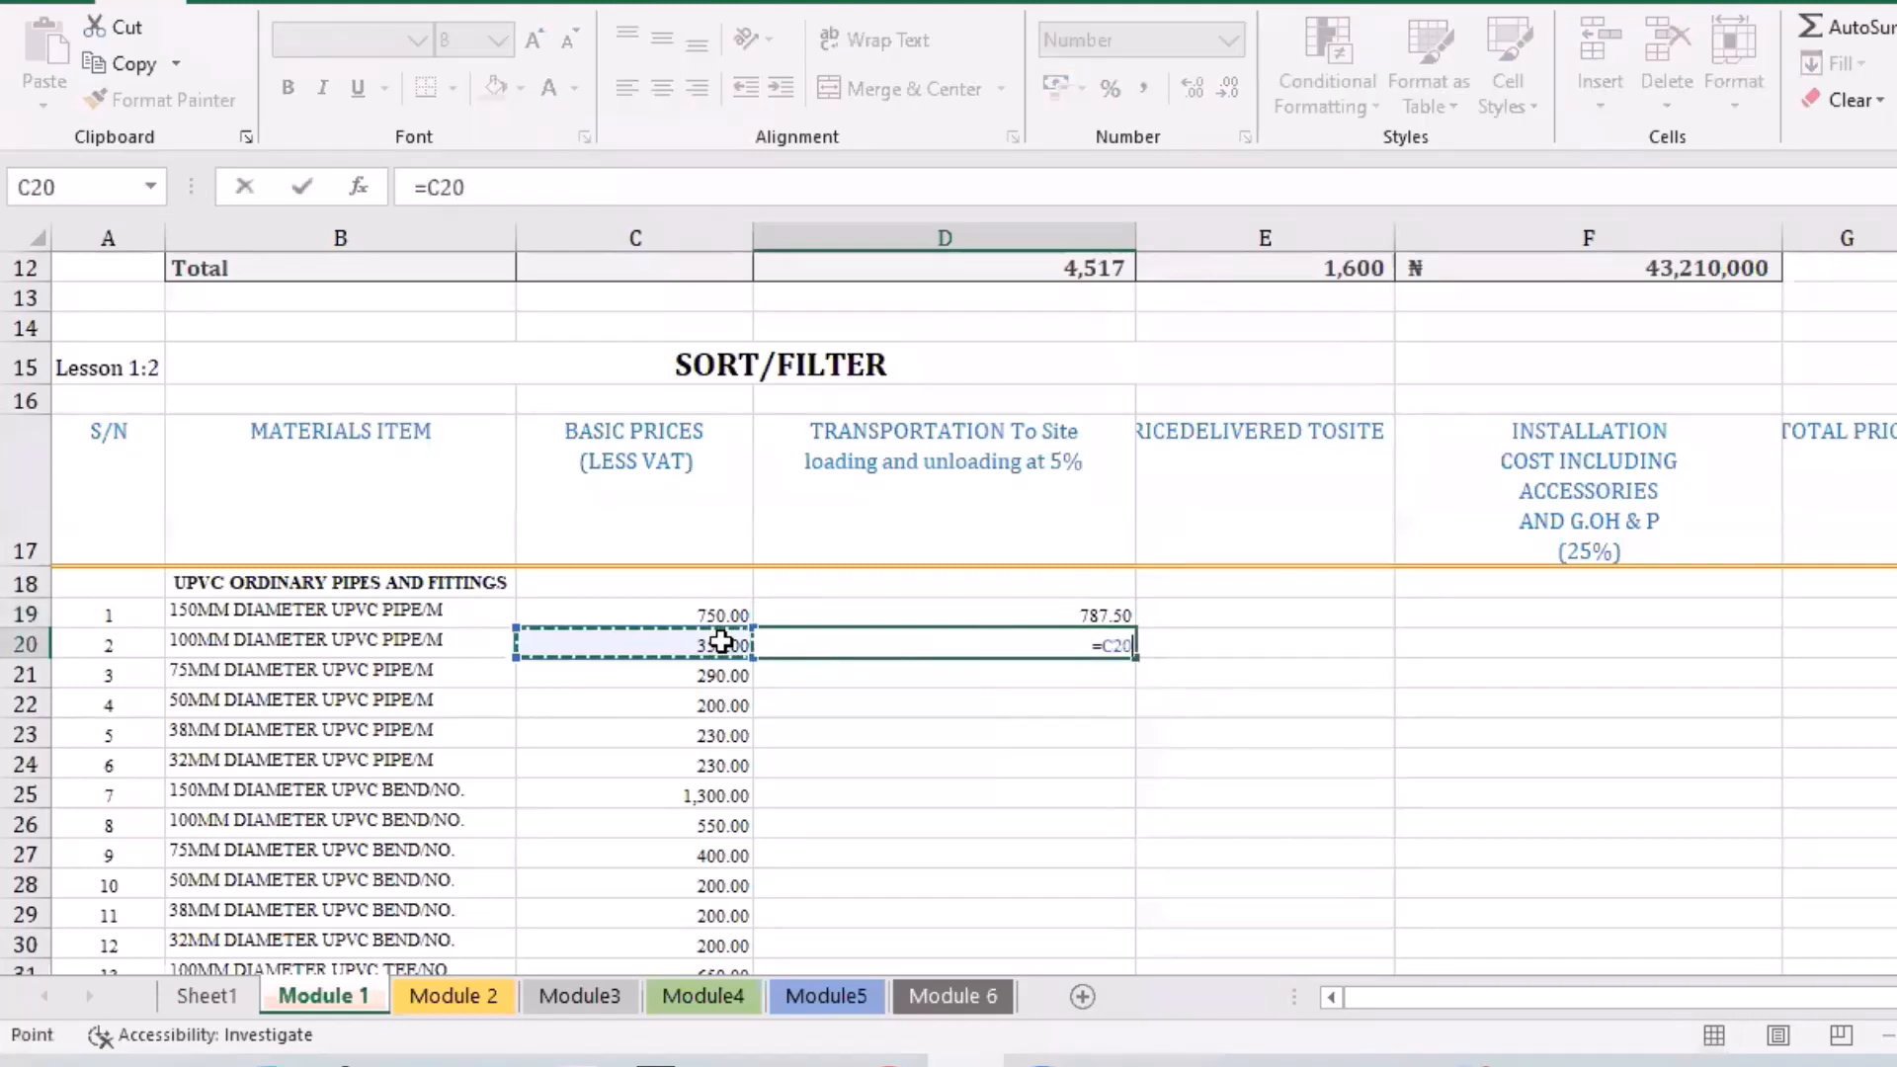
pyautogui.write('*1.00')
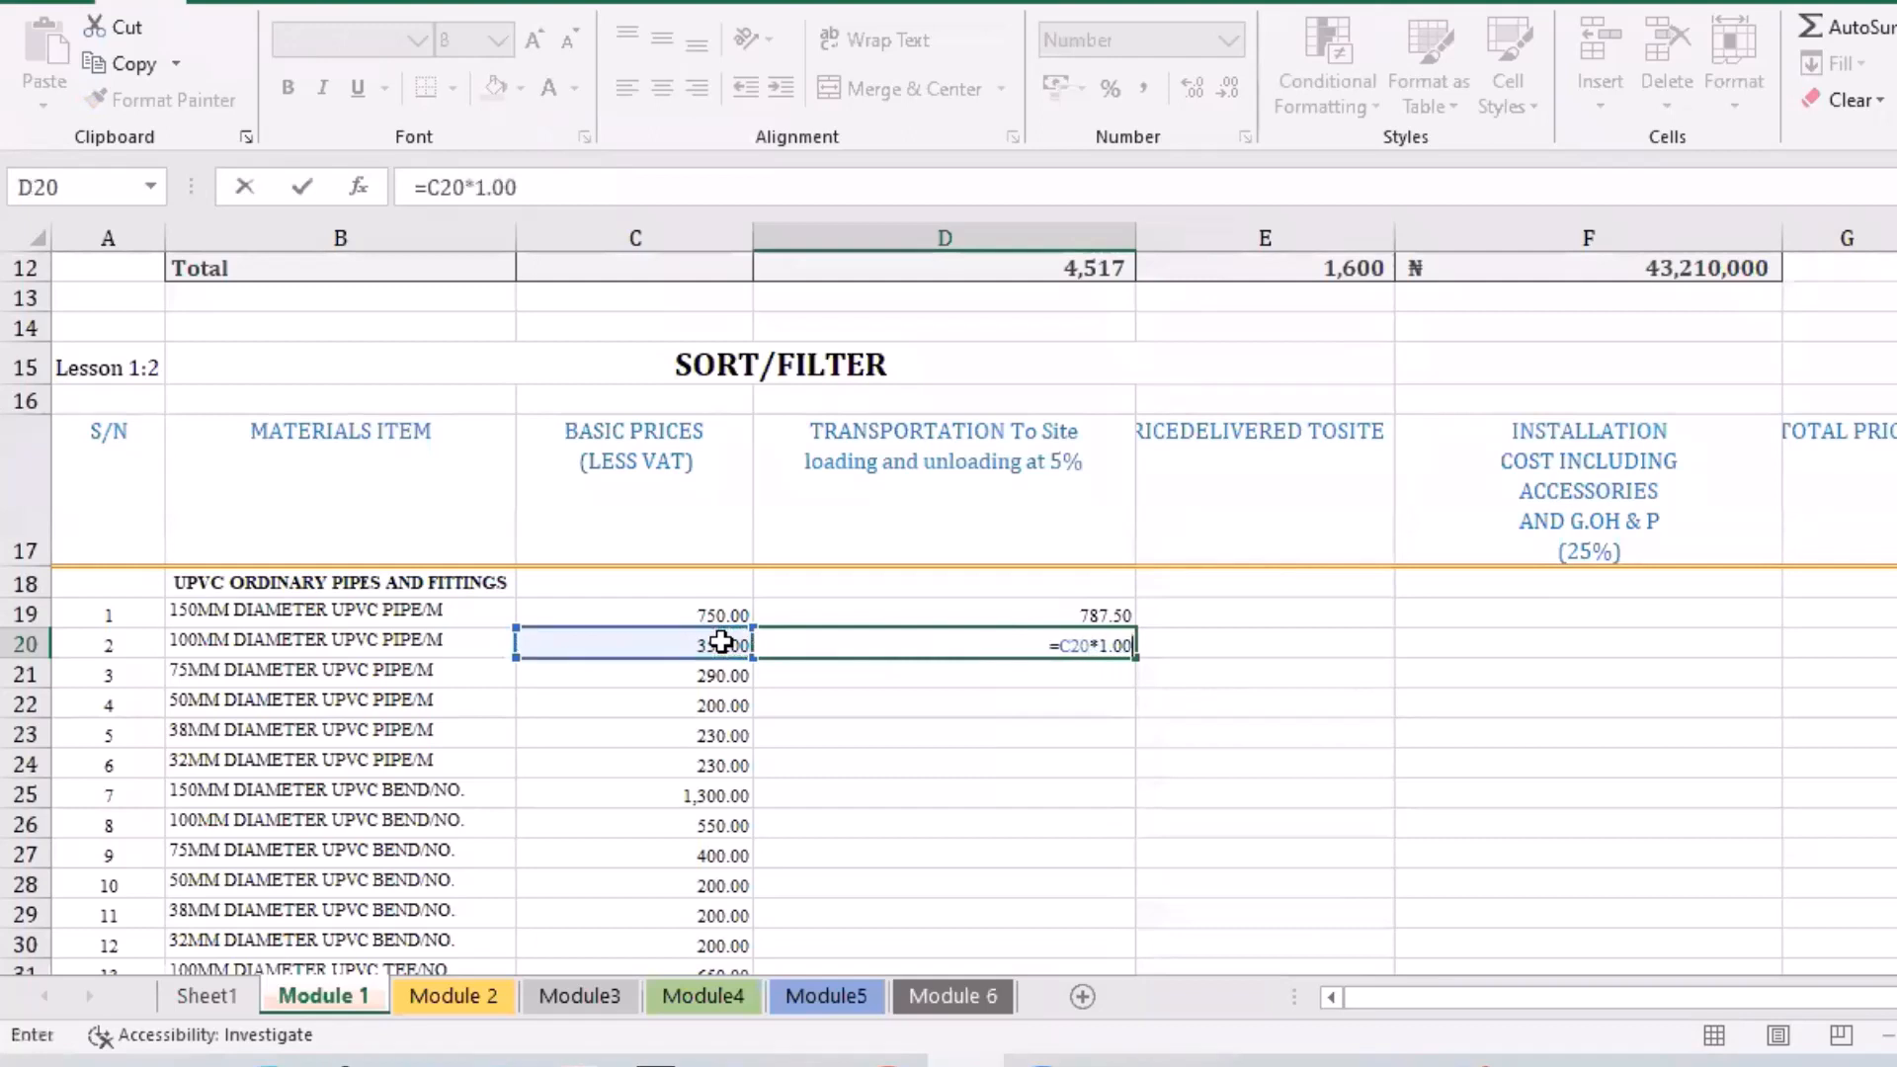
pyautogui.write('5')
pyautogui.click(1111, 645)
pyautogui.press('BackSpace')
pyautogui.press('Return')
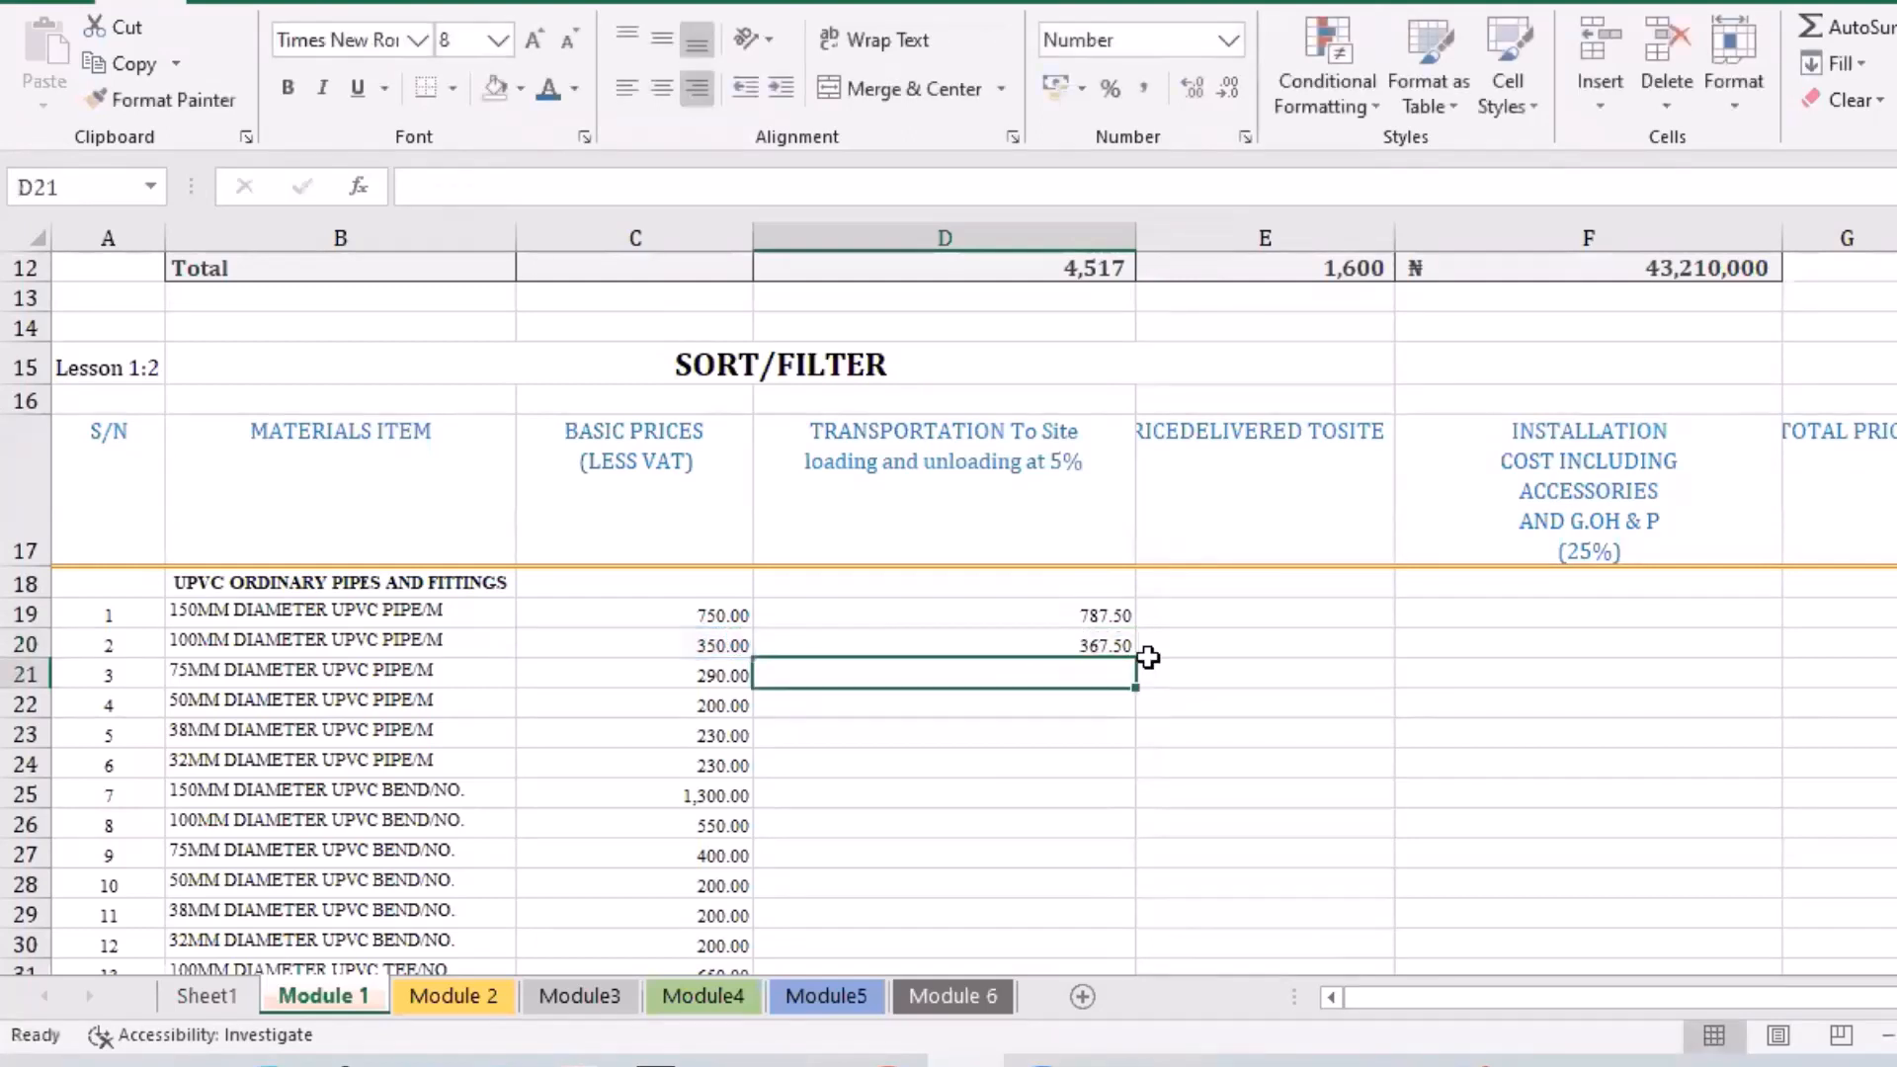
# Step: Compare the two transportation formulas in D19 and D20
pyautogui.press('Up')
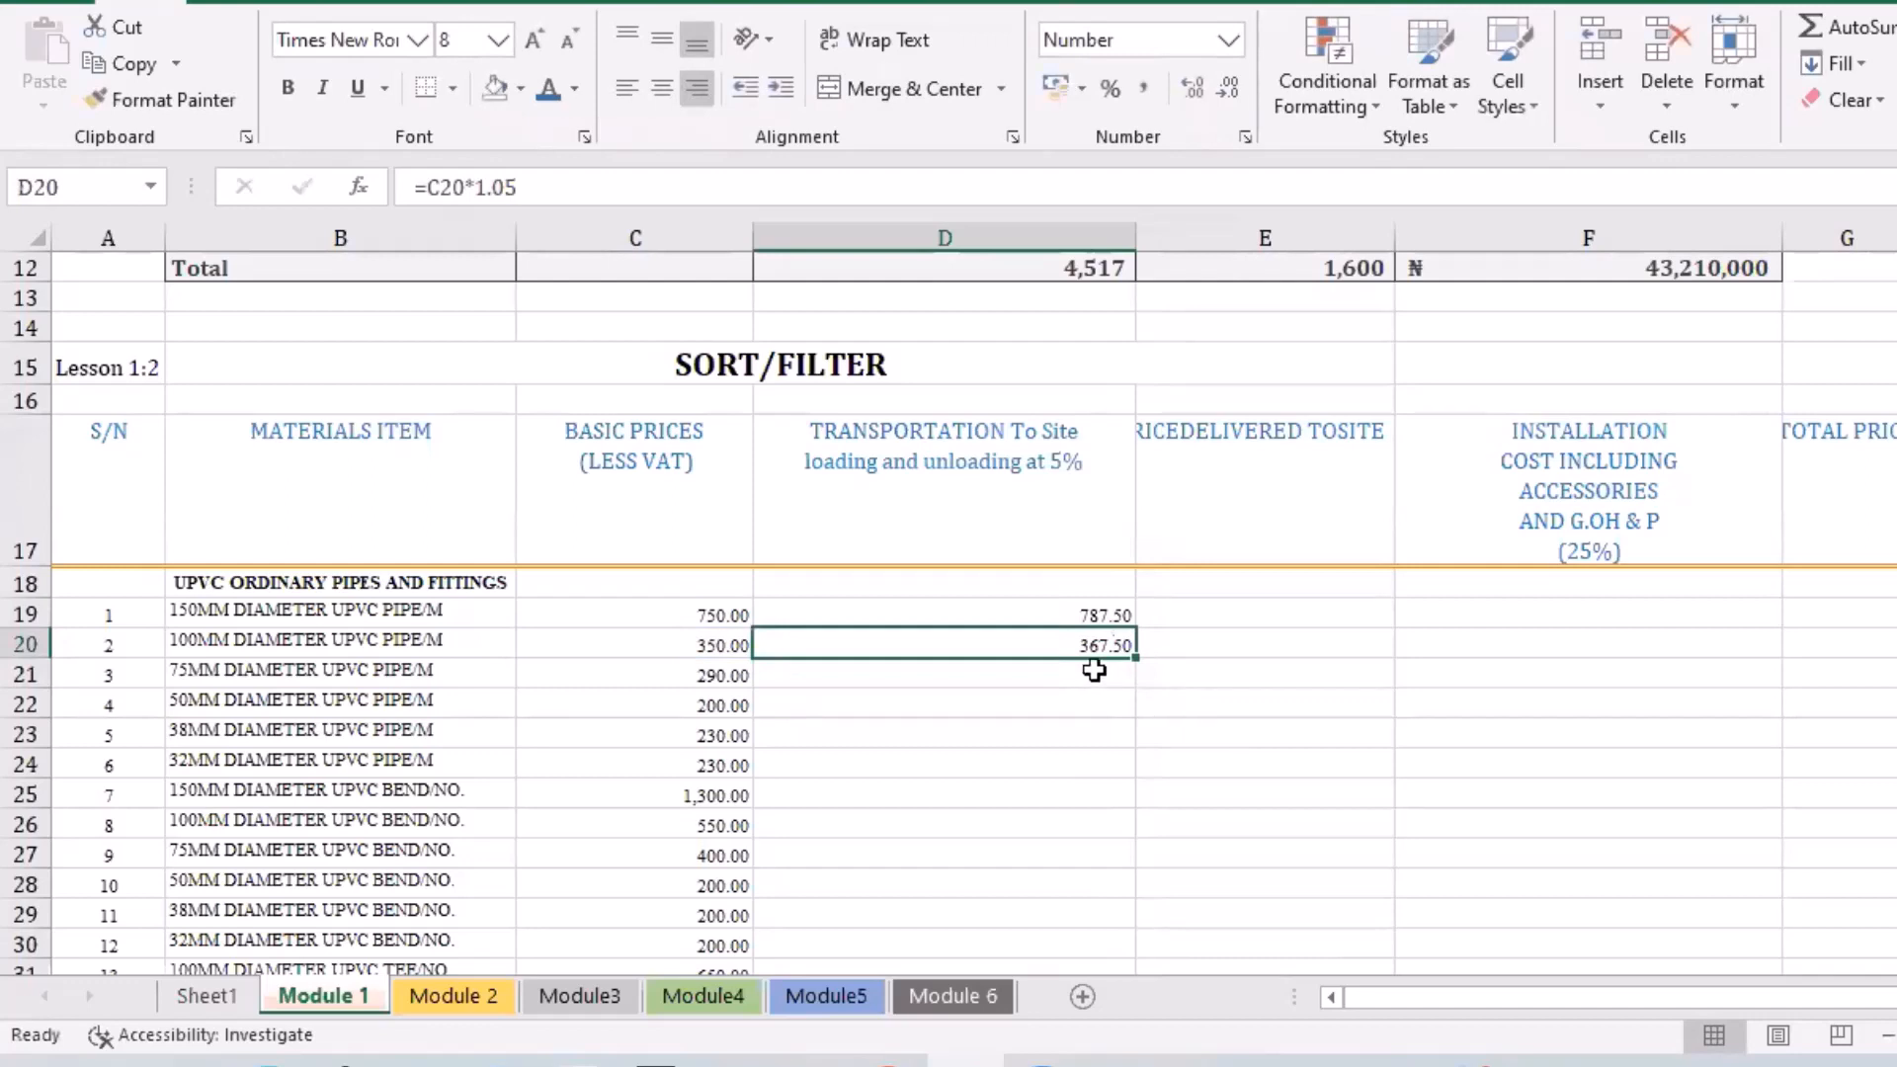
pyautogui.click(1095, 614)
pyautogui.press('Down')
pyautogui.click(1033, 613)
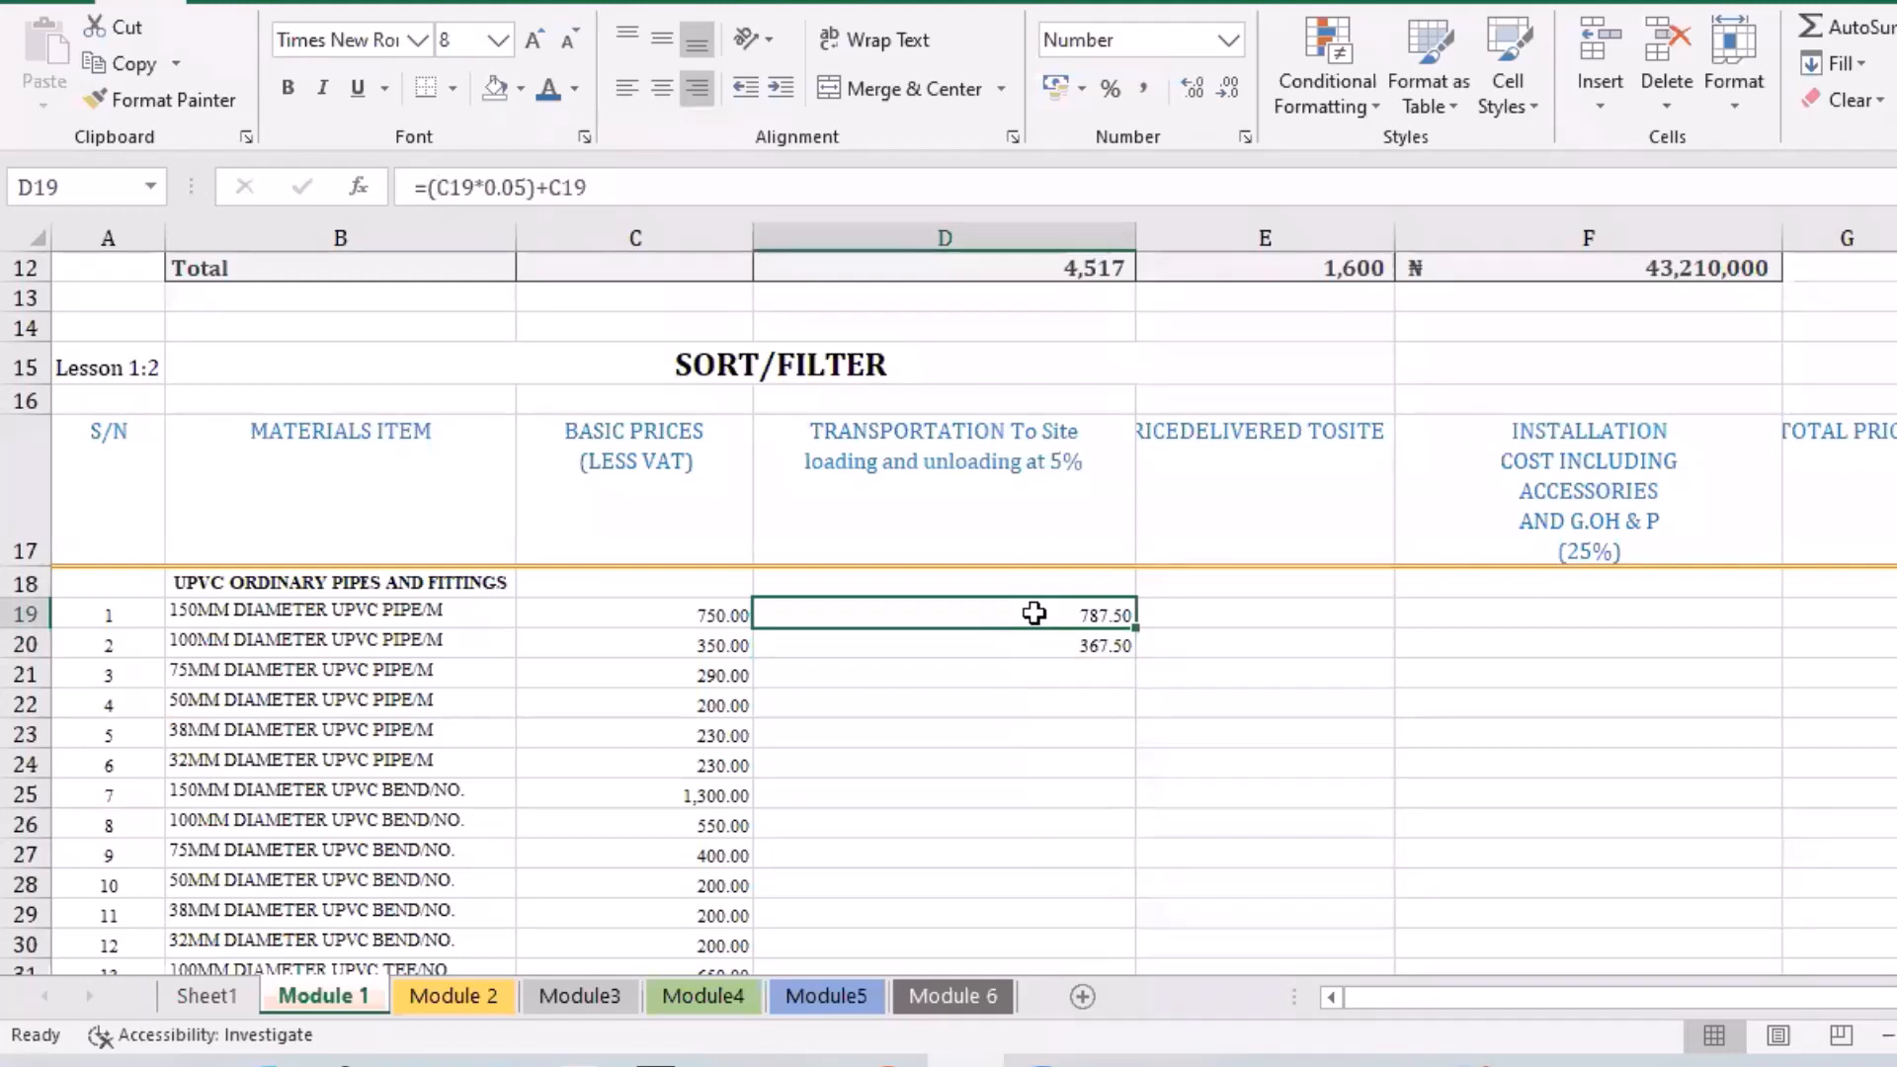
pyautogui.press('Down')
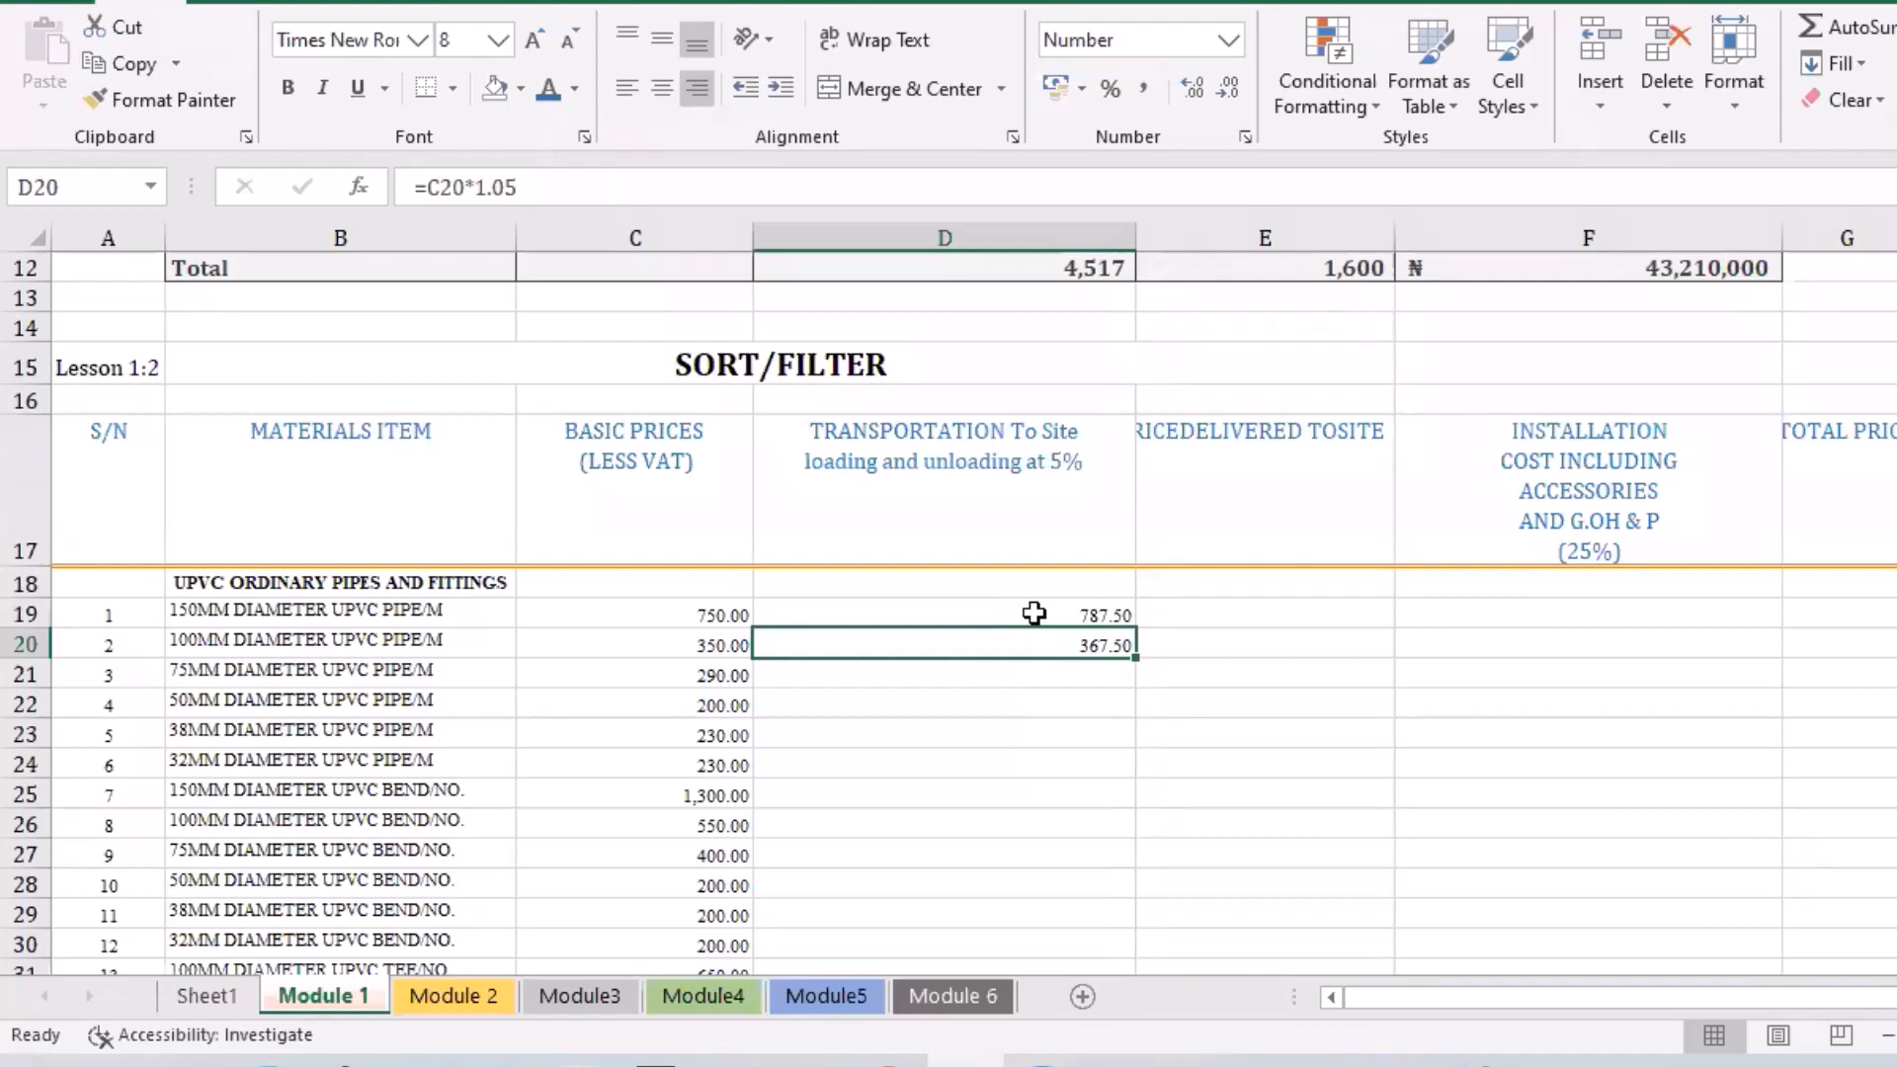
pyautogui.click(1034, 614)
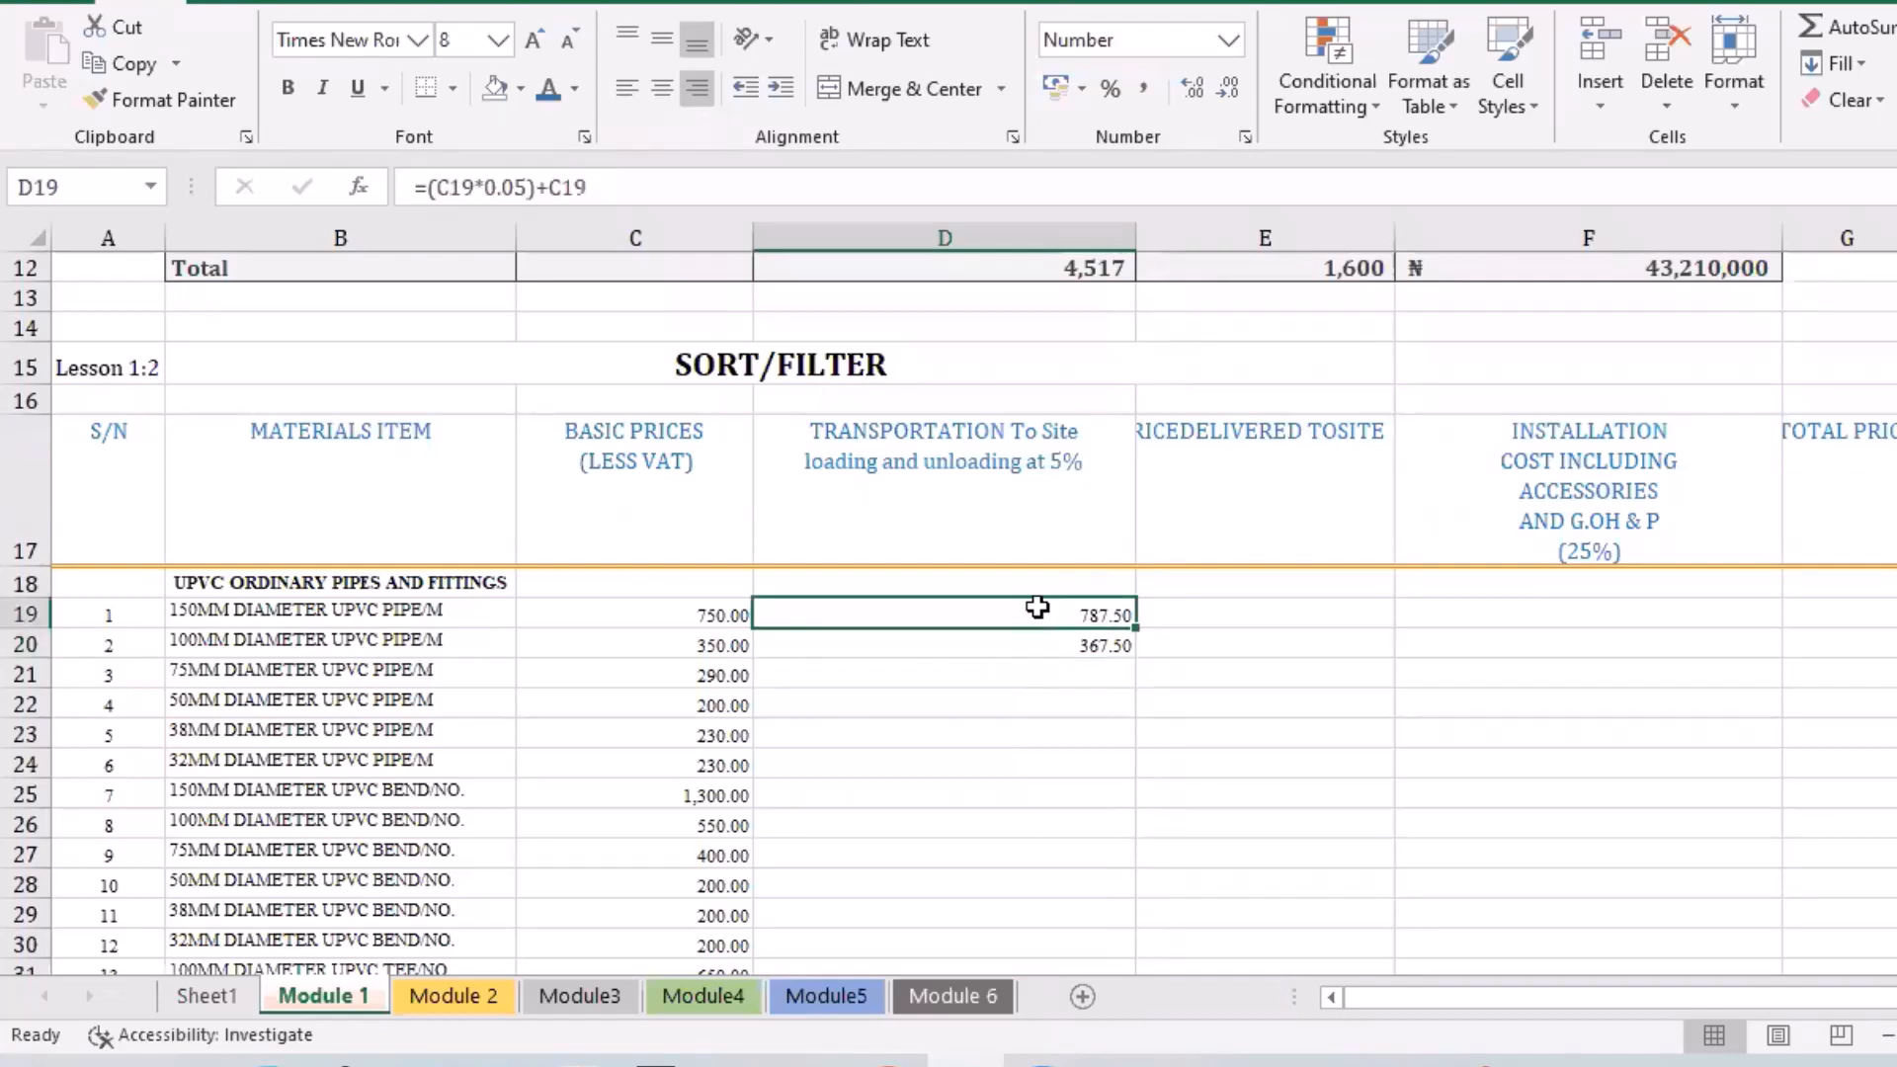
# Step: Re-enter the delivered price header in E17 unchanged so its text breaks over separate lines
pyautogui.click(1292, 476)
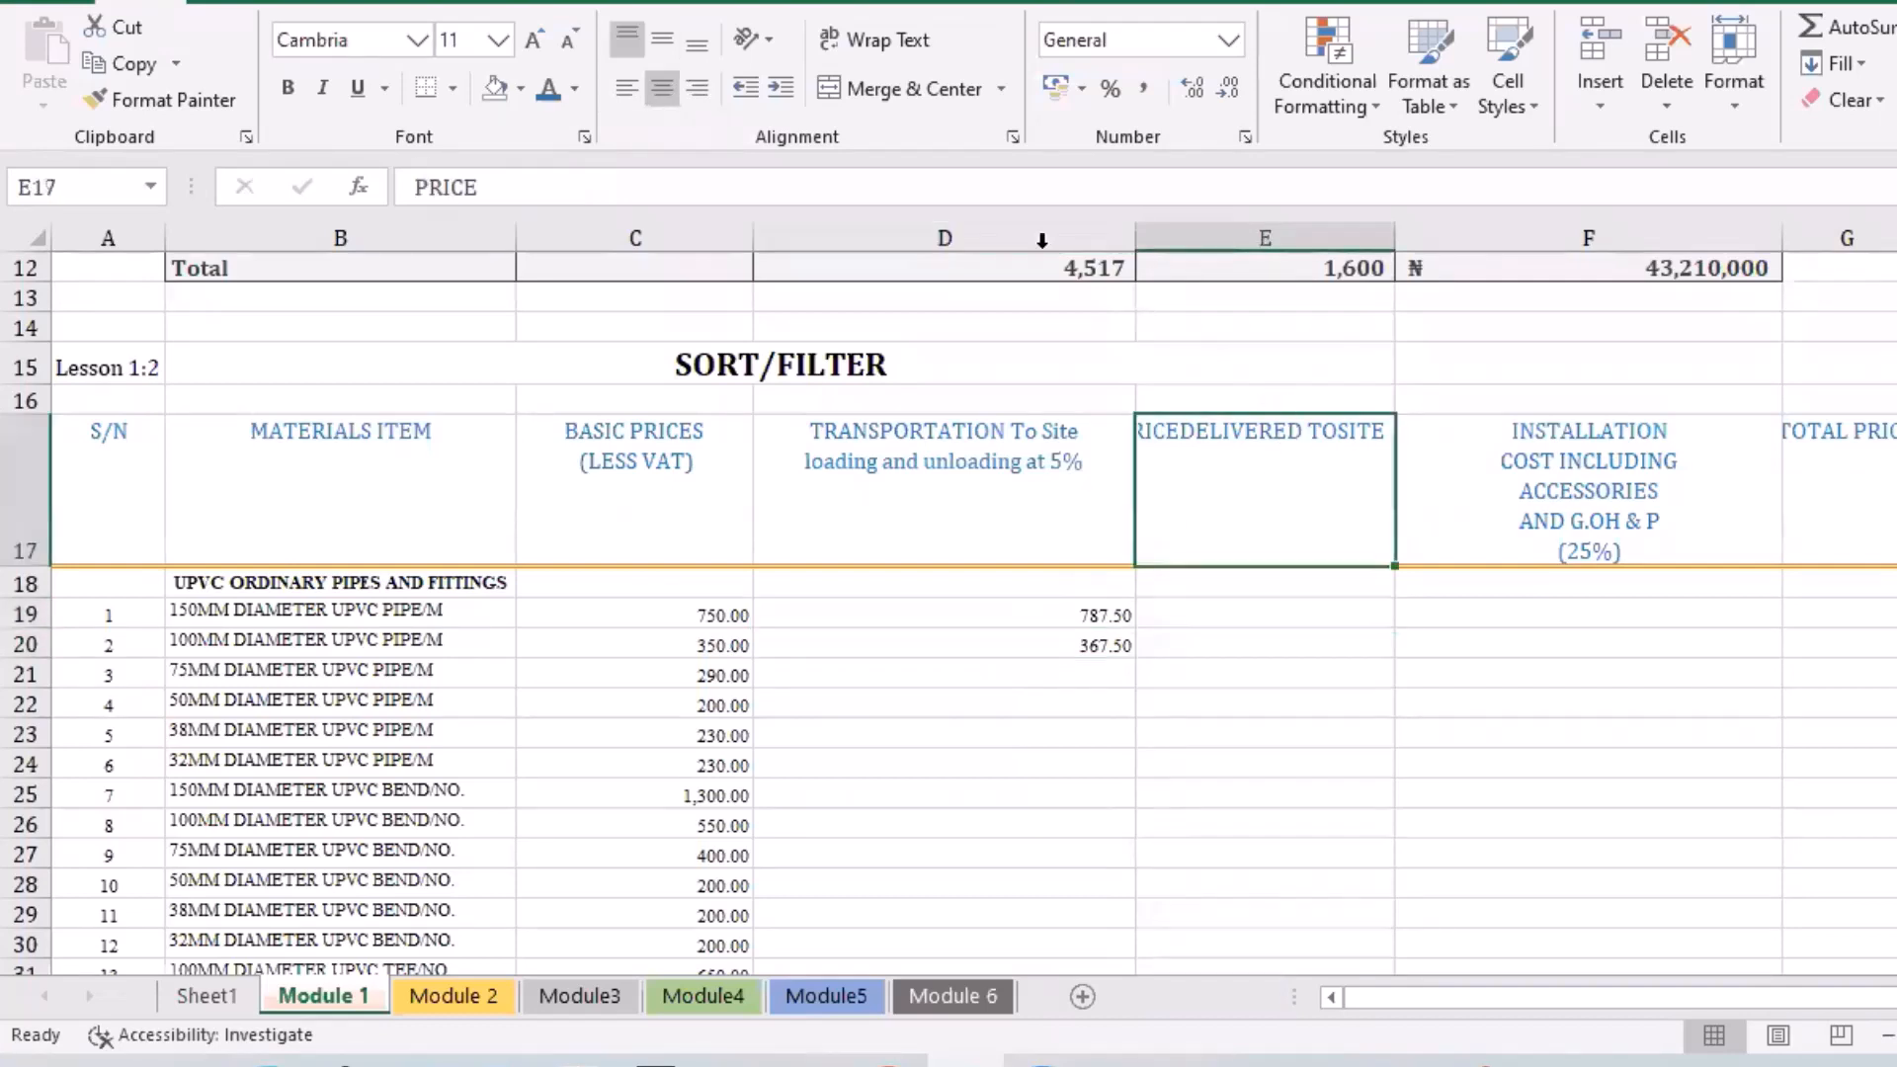
pyautogui.doubleClick(1364, 507)
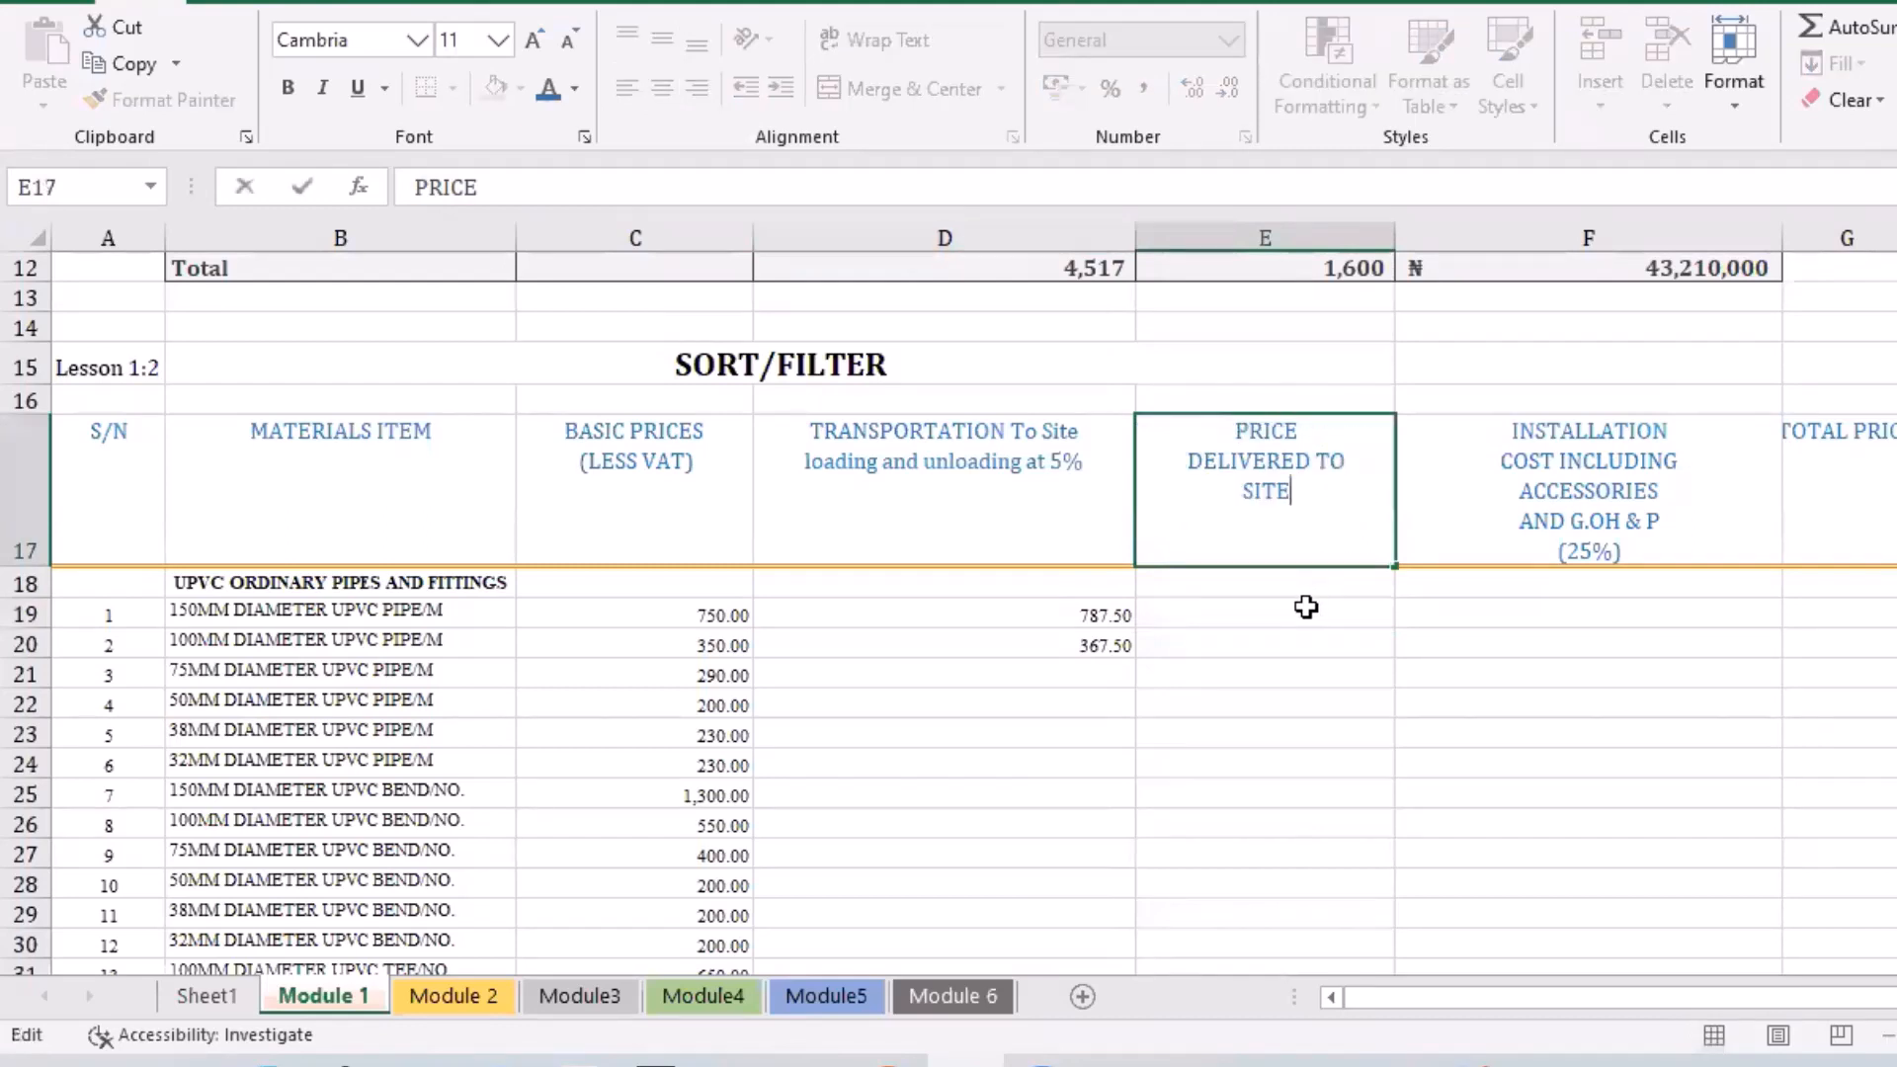
pyautogui.click(1541, 558)
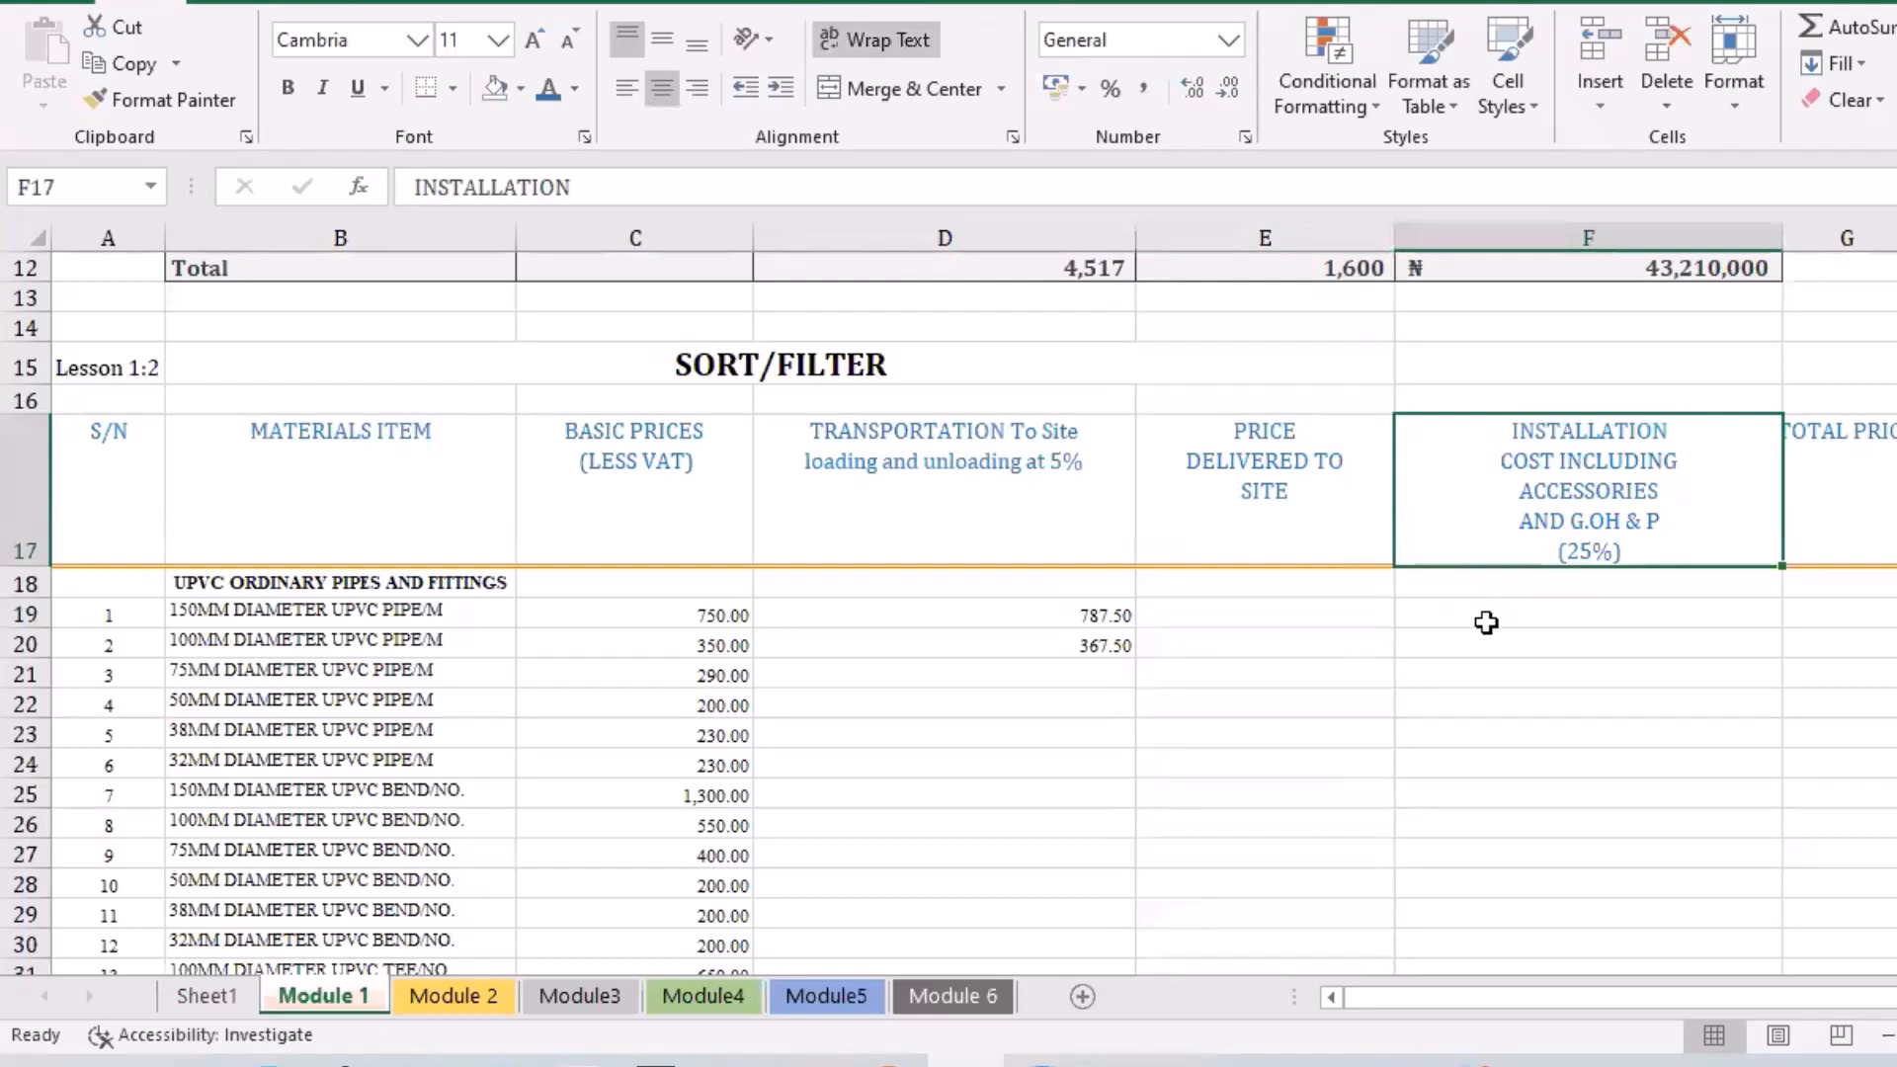
# Step: Calculate the 25% installation cost in F19 with the formula =D19*1.25
pyautogui.click(1482, 613)
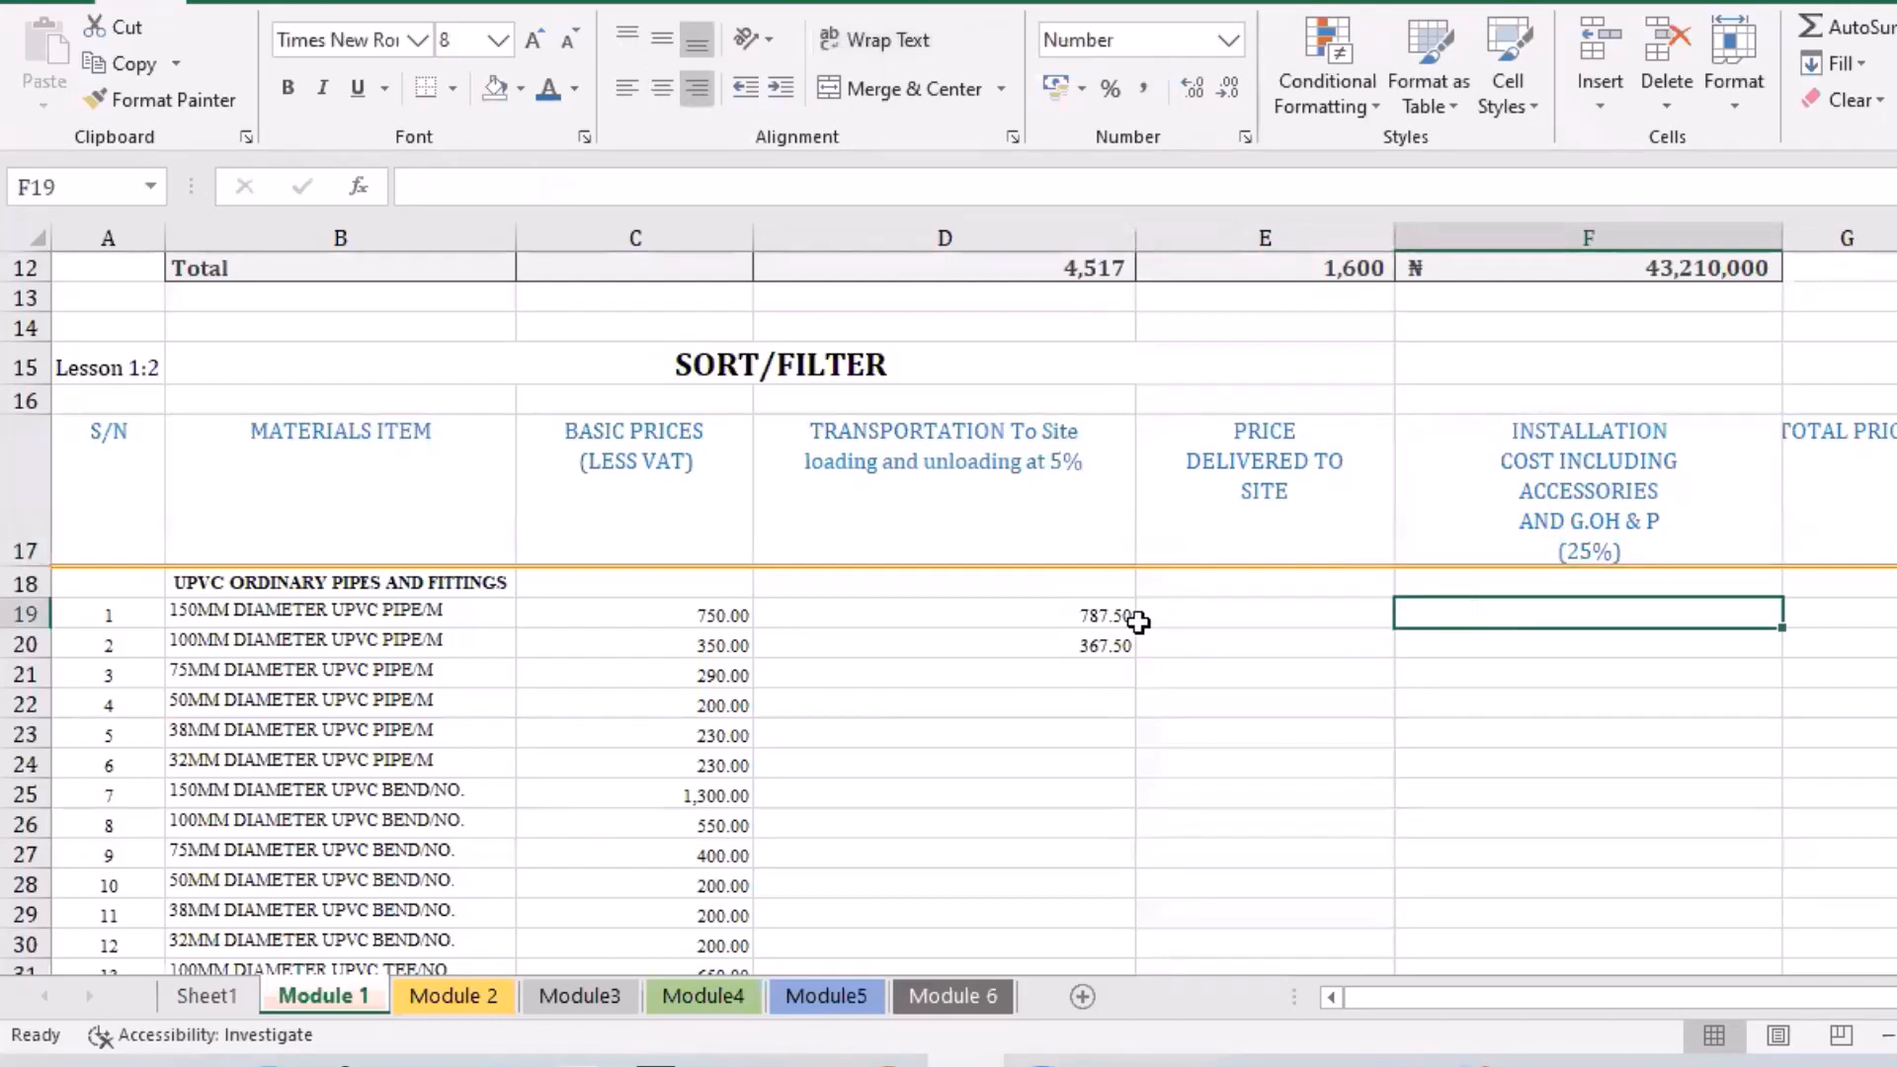
pyautogui.write('=')
pyautogui.click(1104, 614)
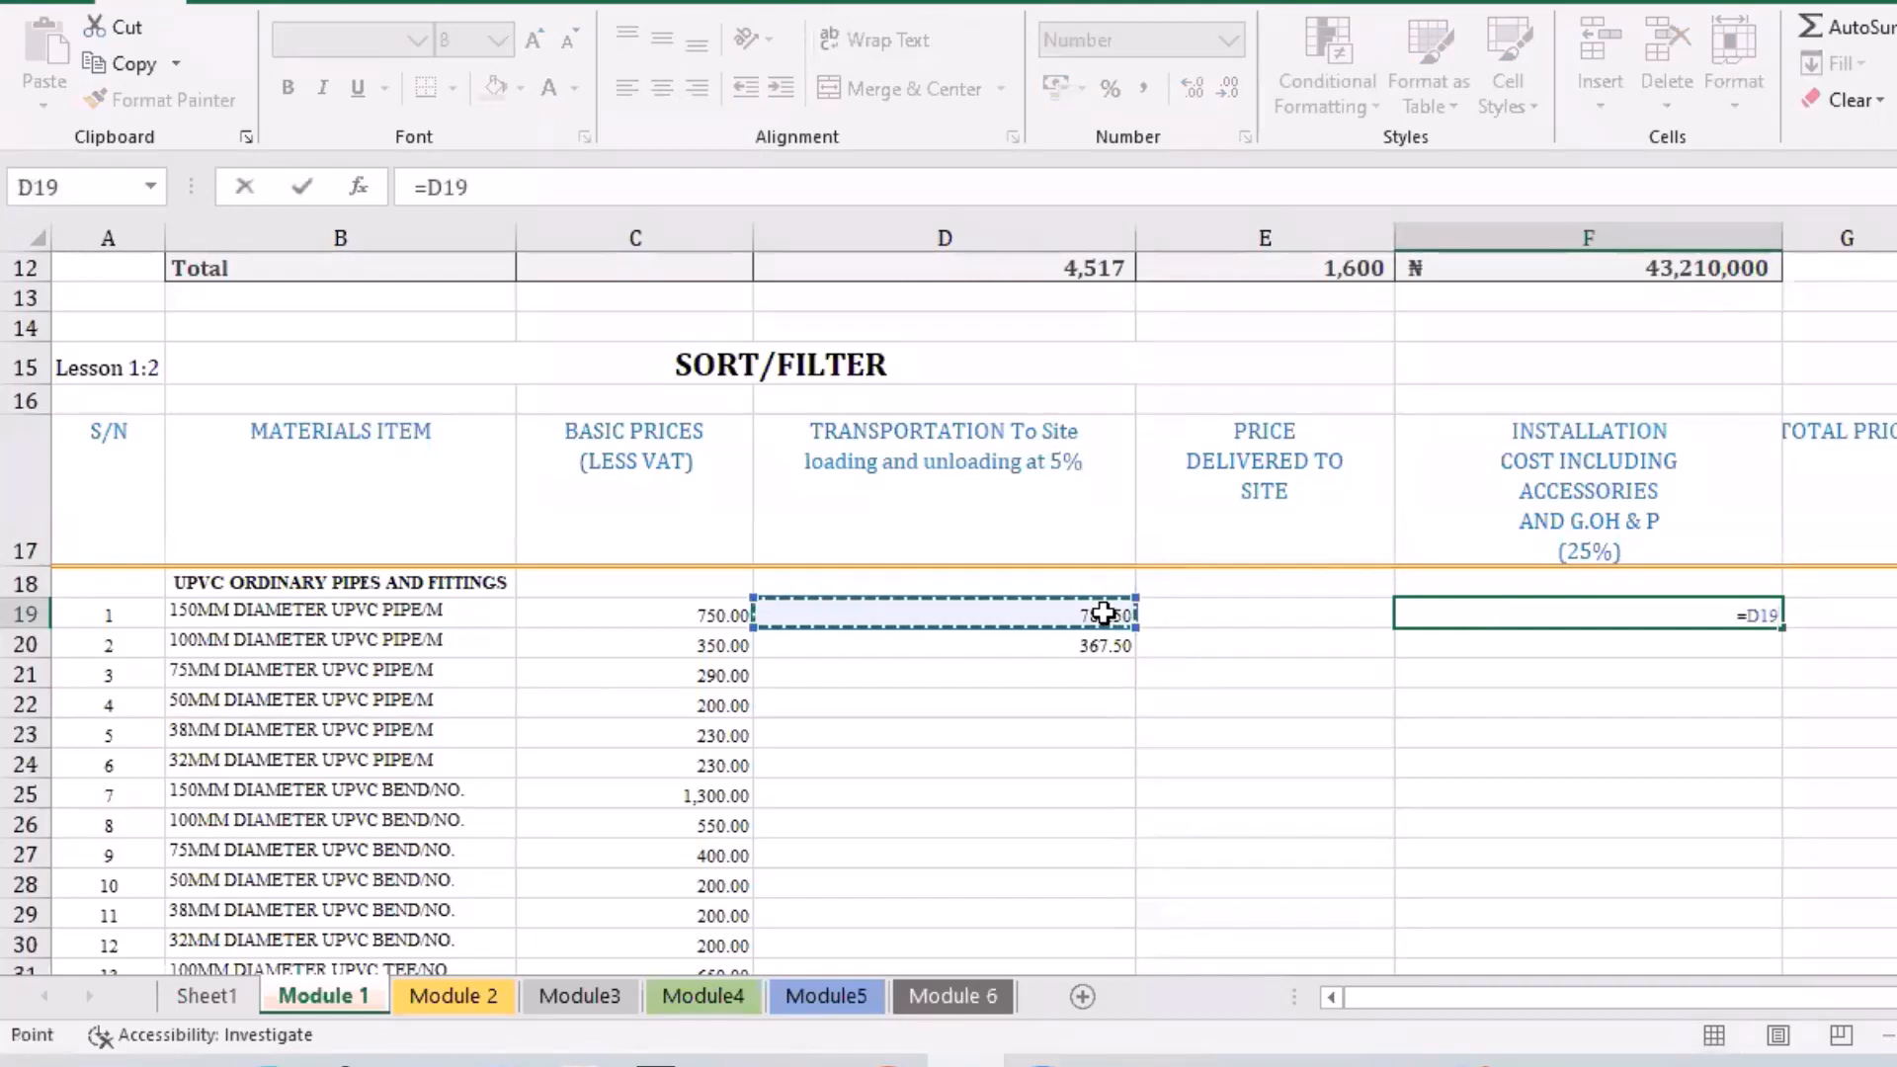
pyautogui.write('*1.25')
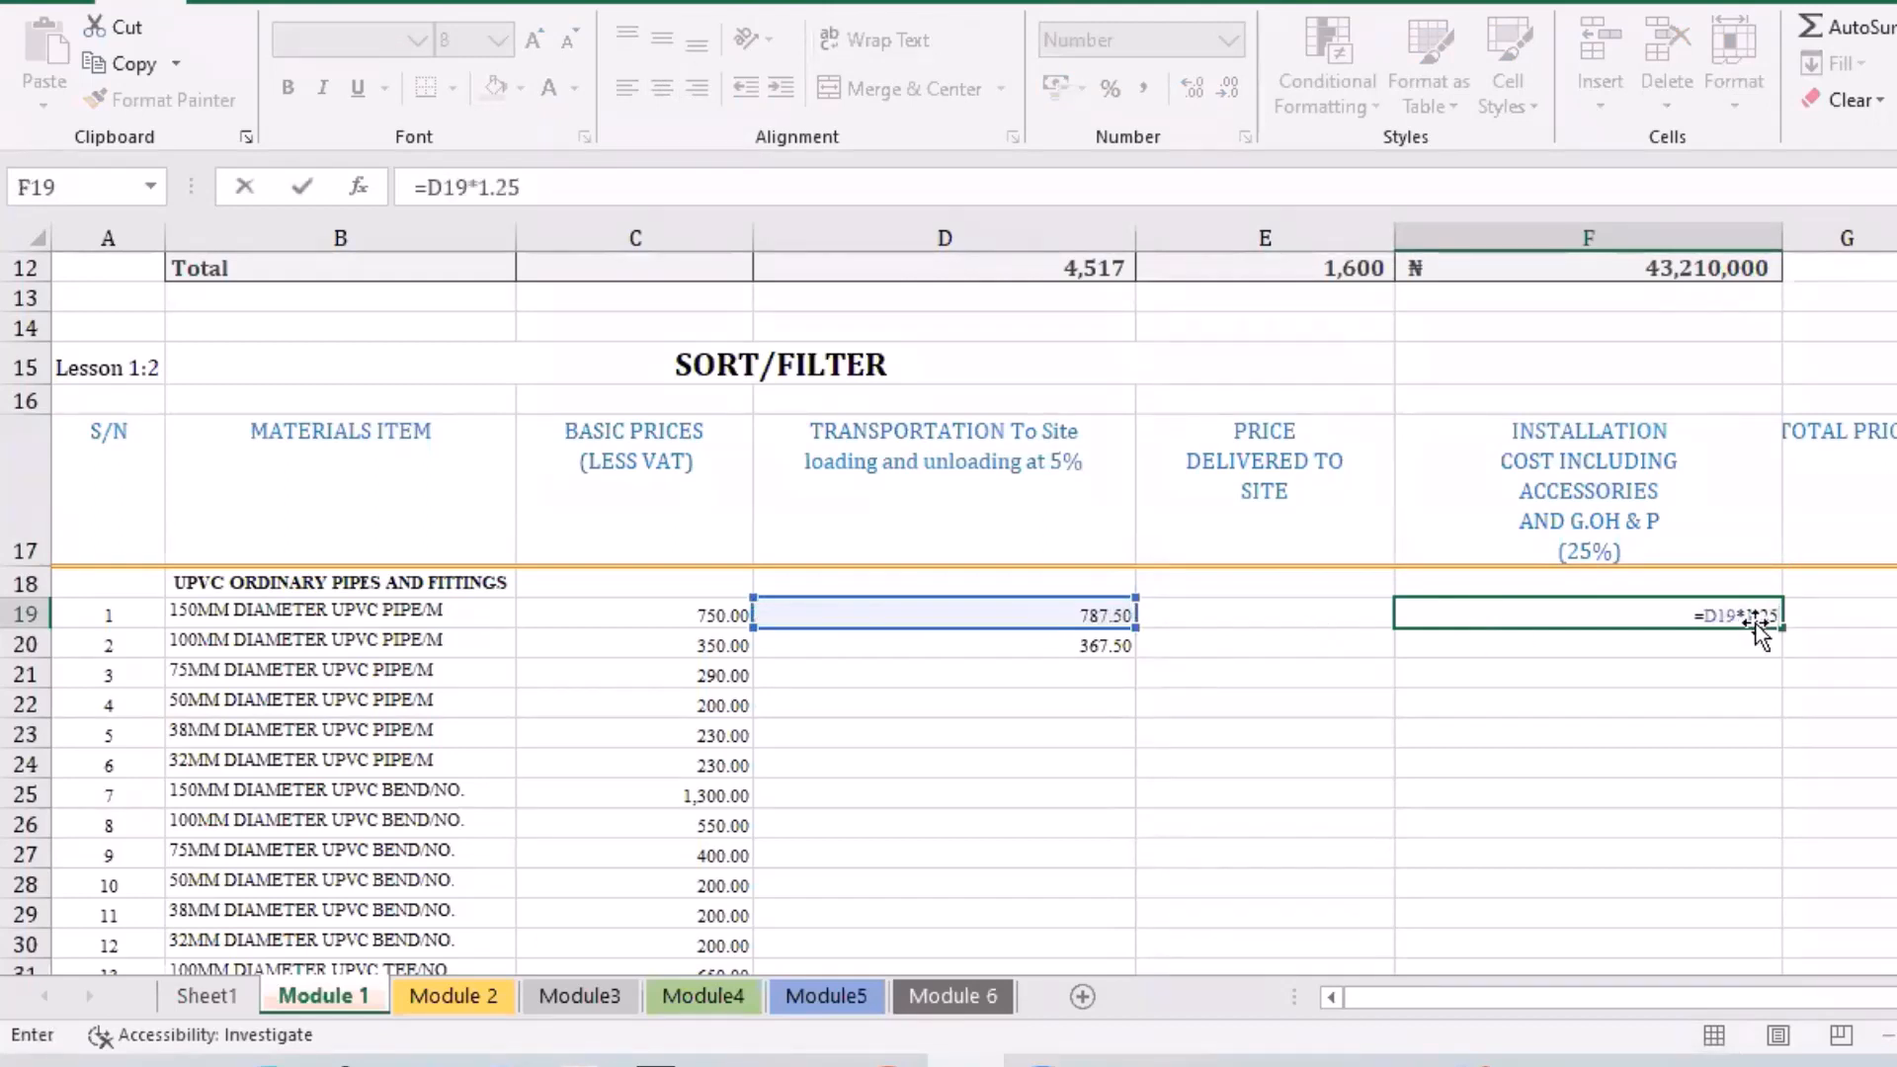
pyautogui.press('Return')
pyautogui.click(1710, 611)
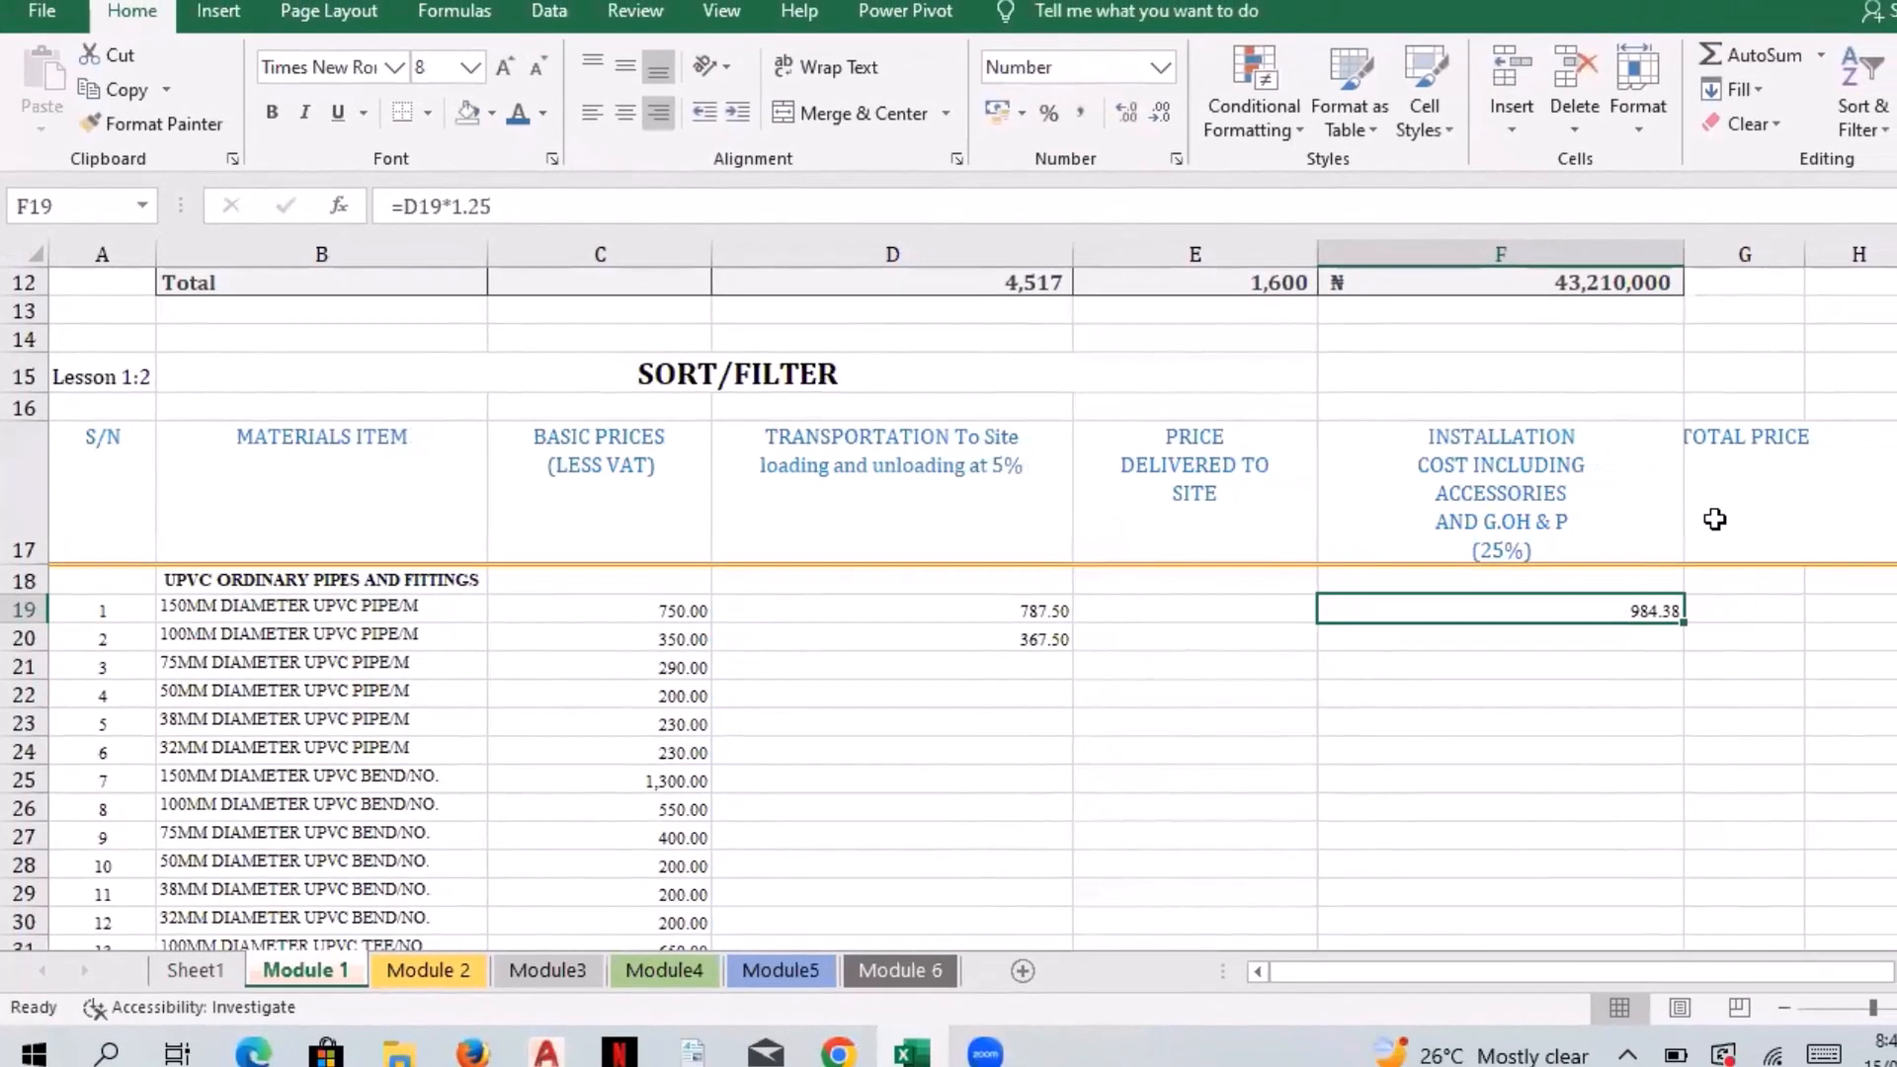
# Step: Re-enter the total price header in G17 unchanged and fill G19 with the formula =F19
pyautogui.click(1714, 521)
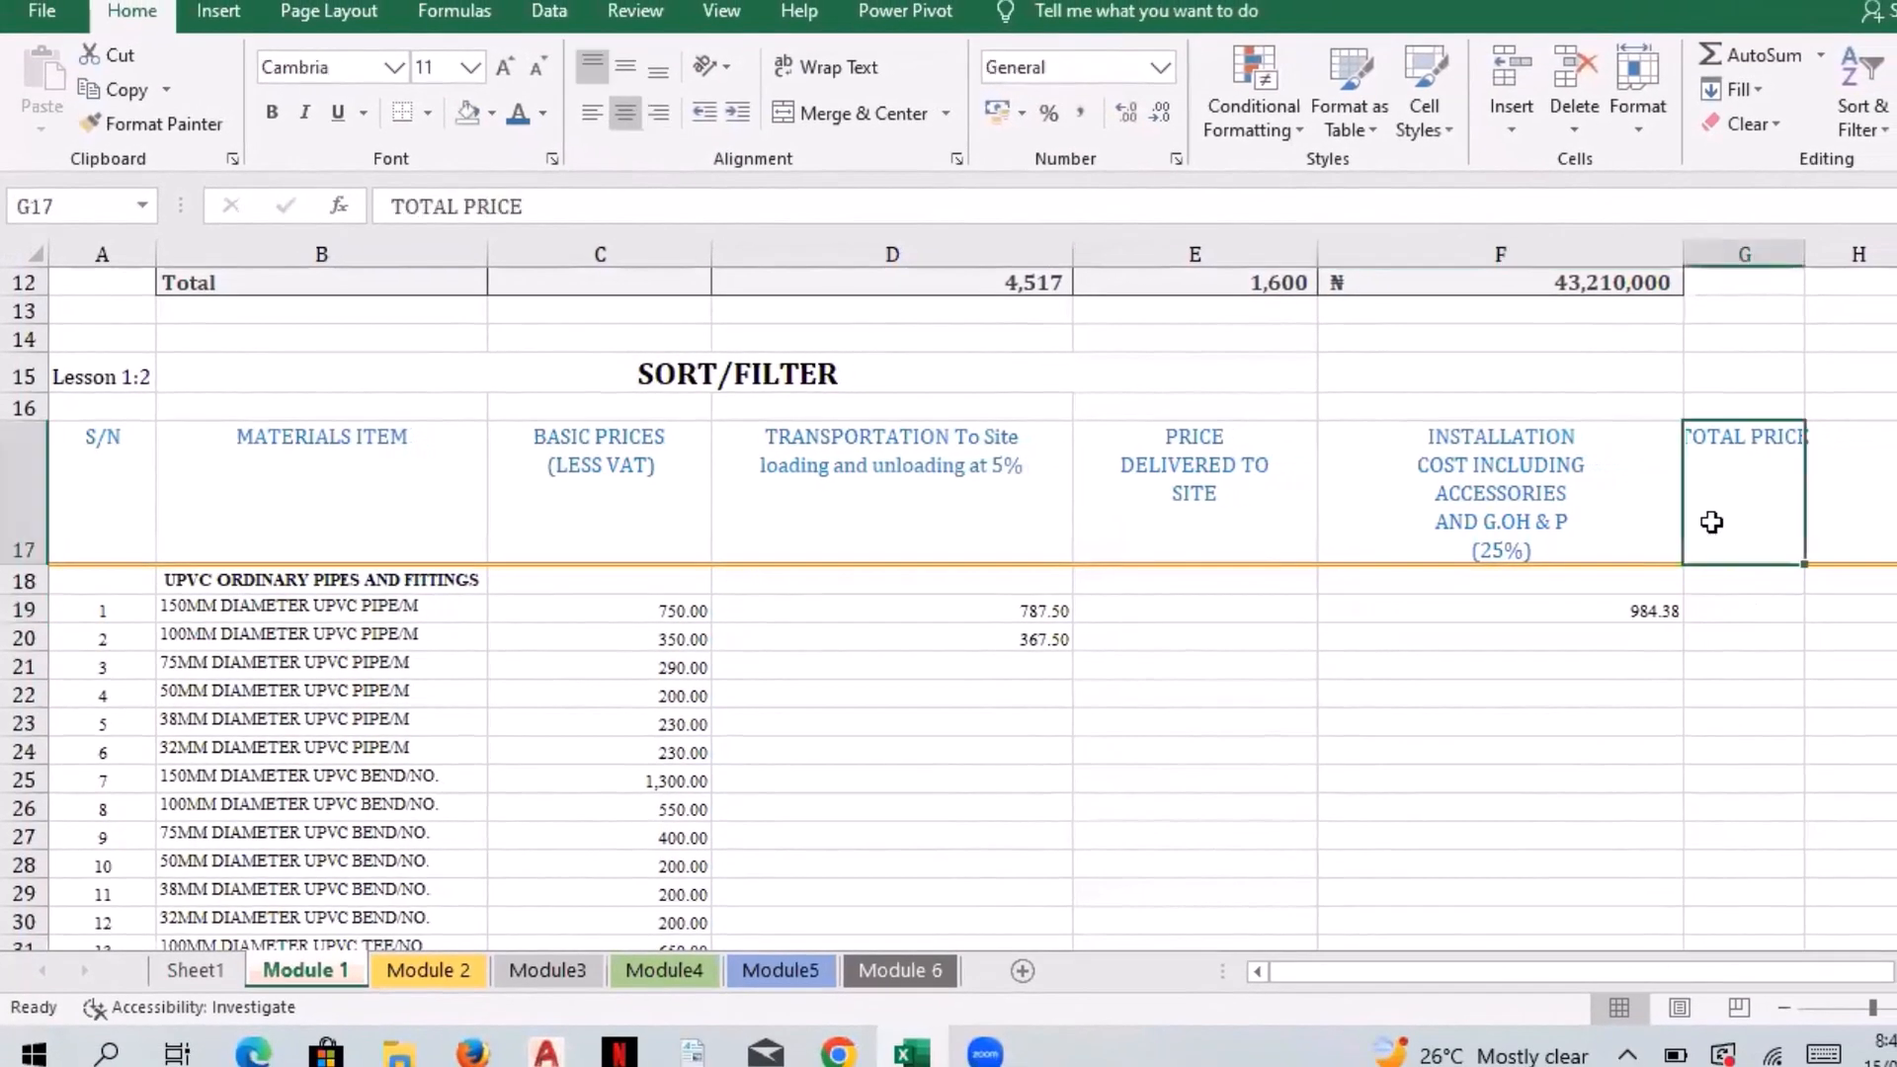
pyautogui.doubleClick(1711, 520)
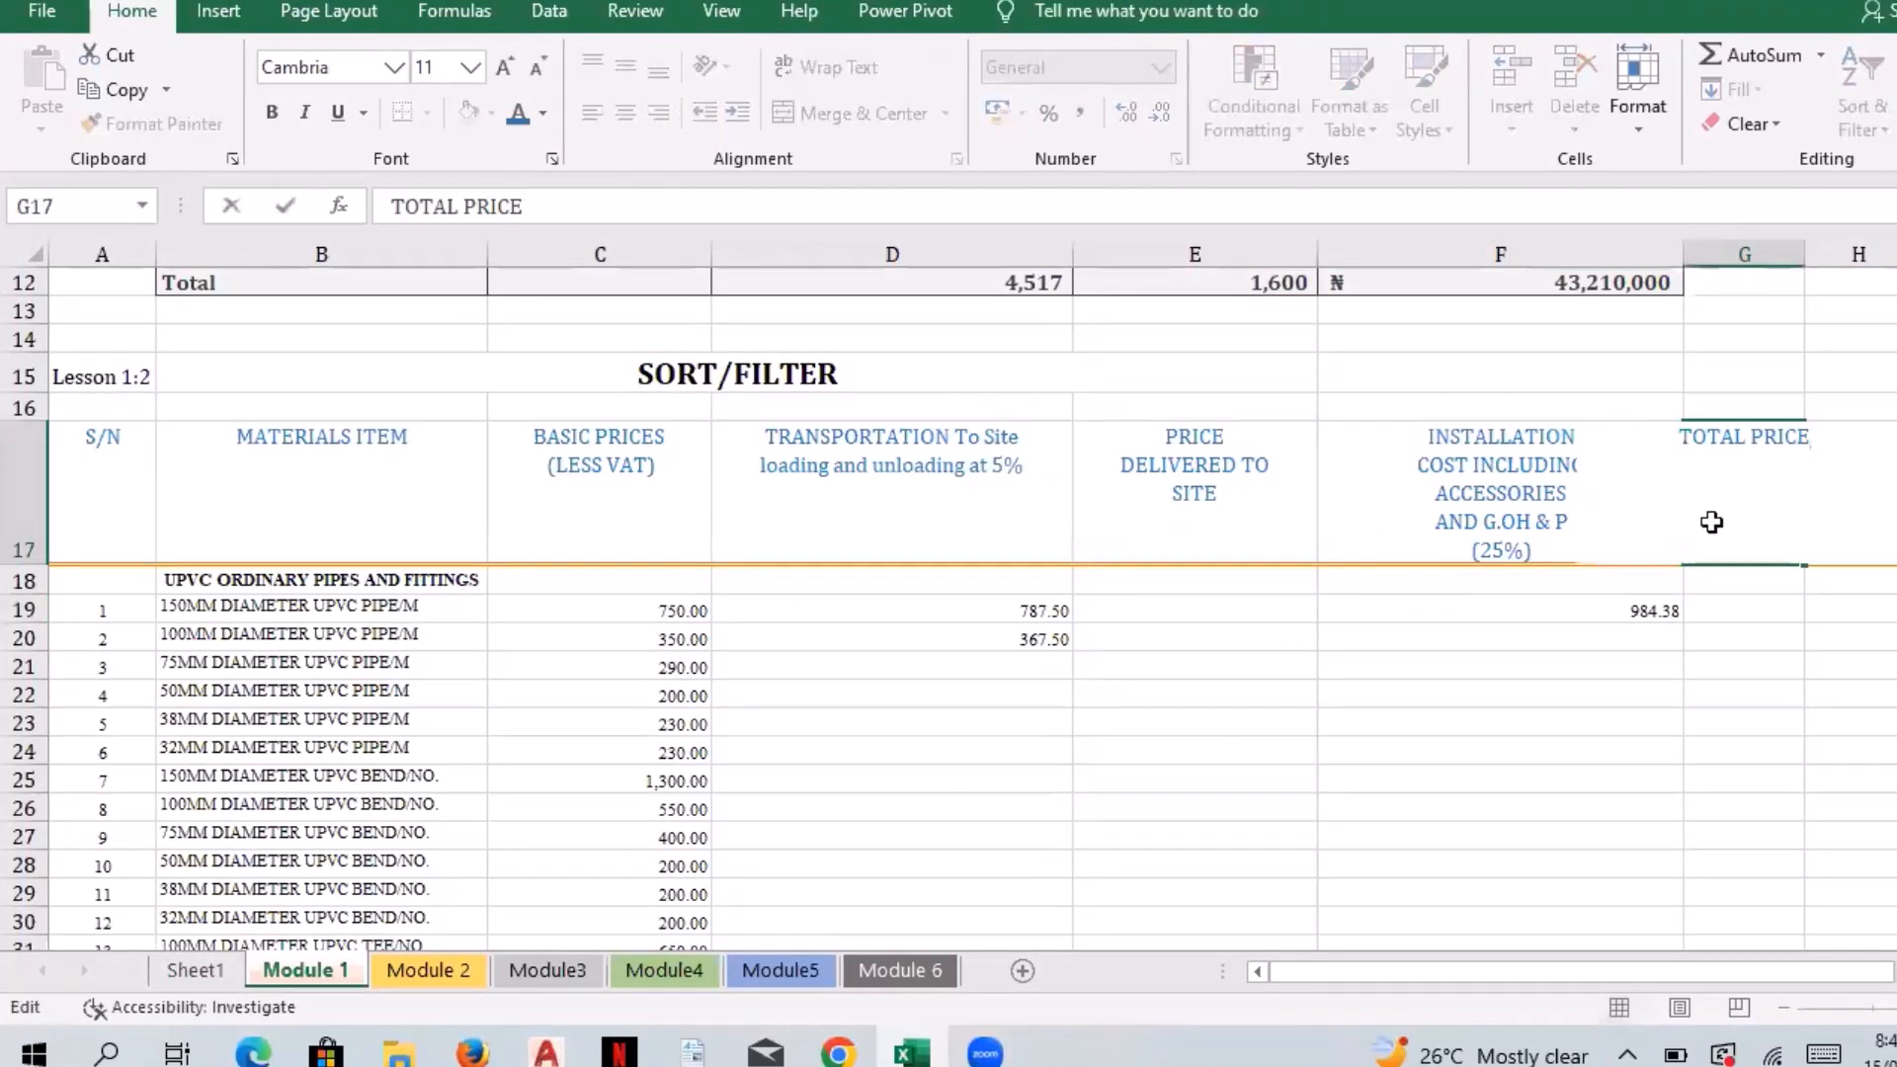
pyautogui.click(1700, 610)
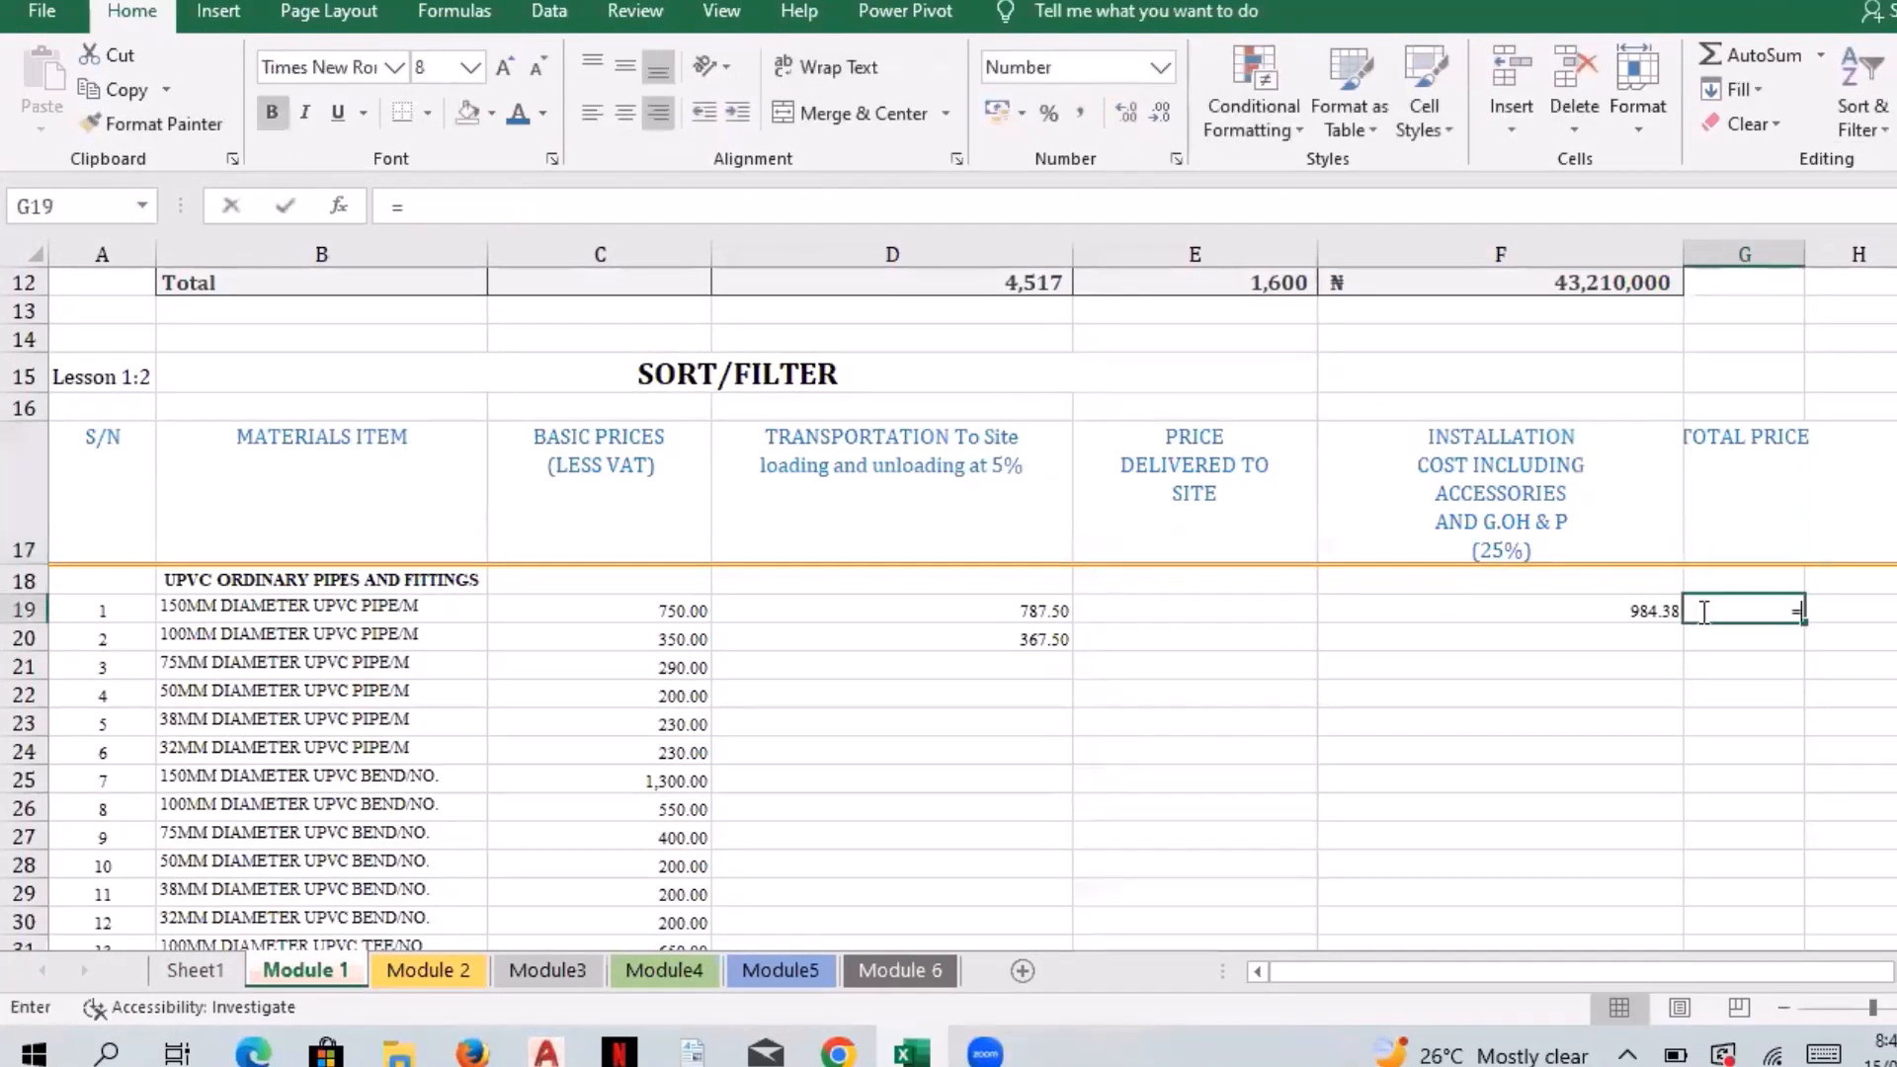
pyautogui.write('=')
pyautogui.press('Left')
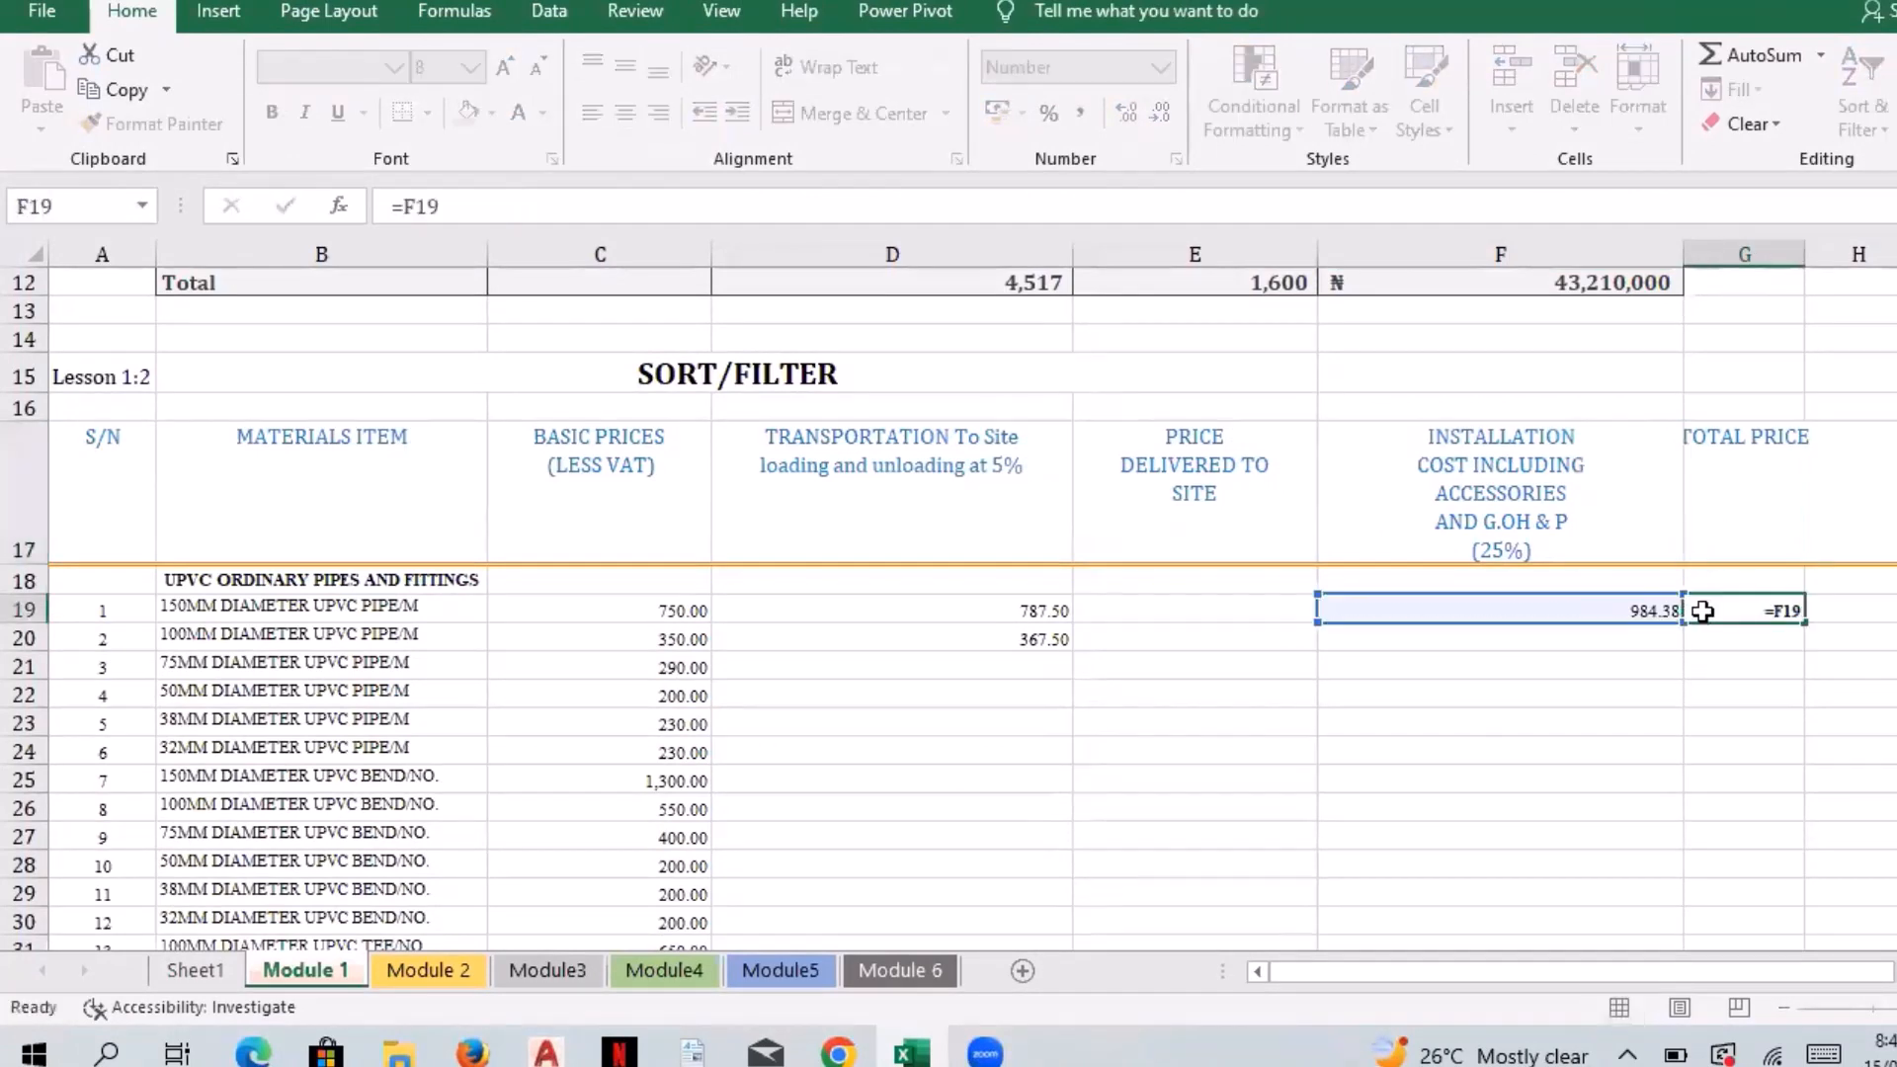
pyautogui.press('Return')
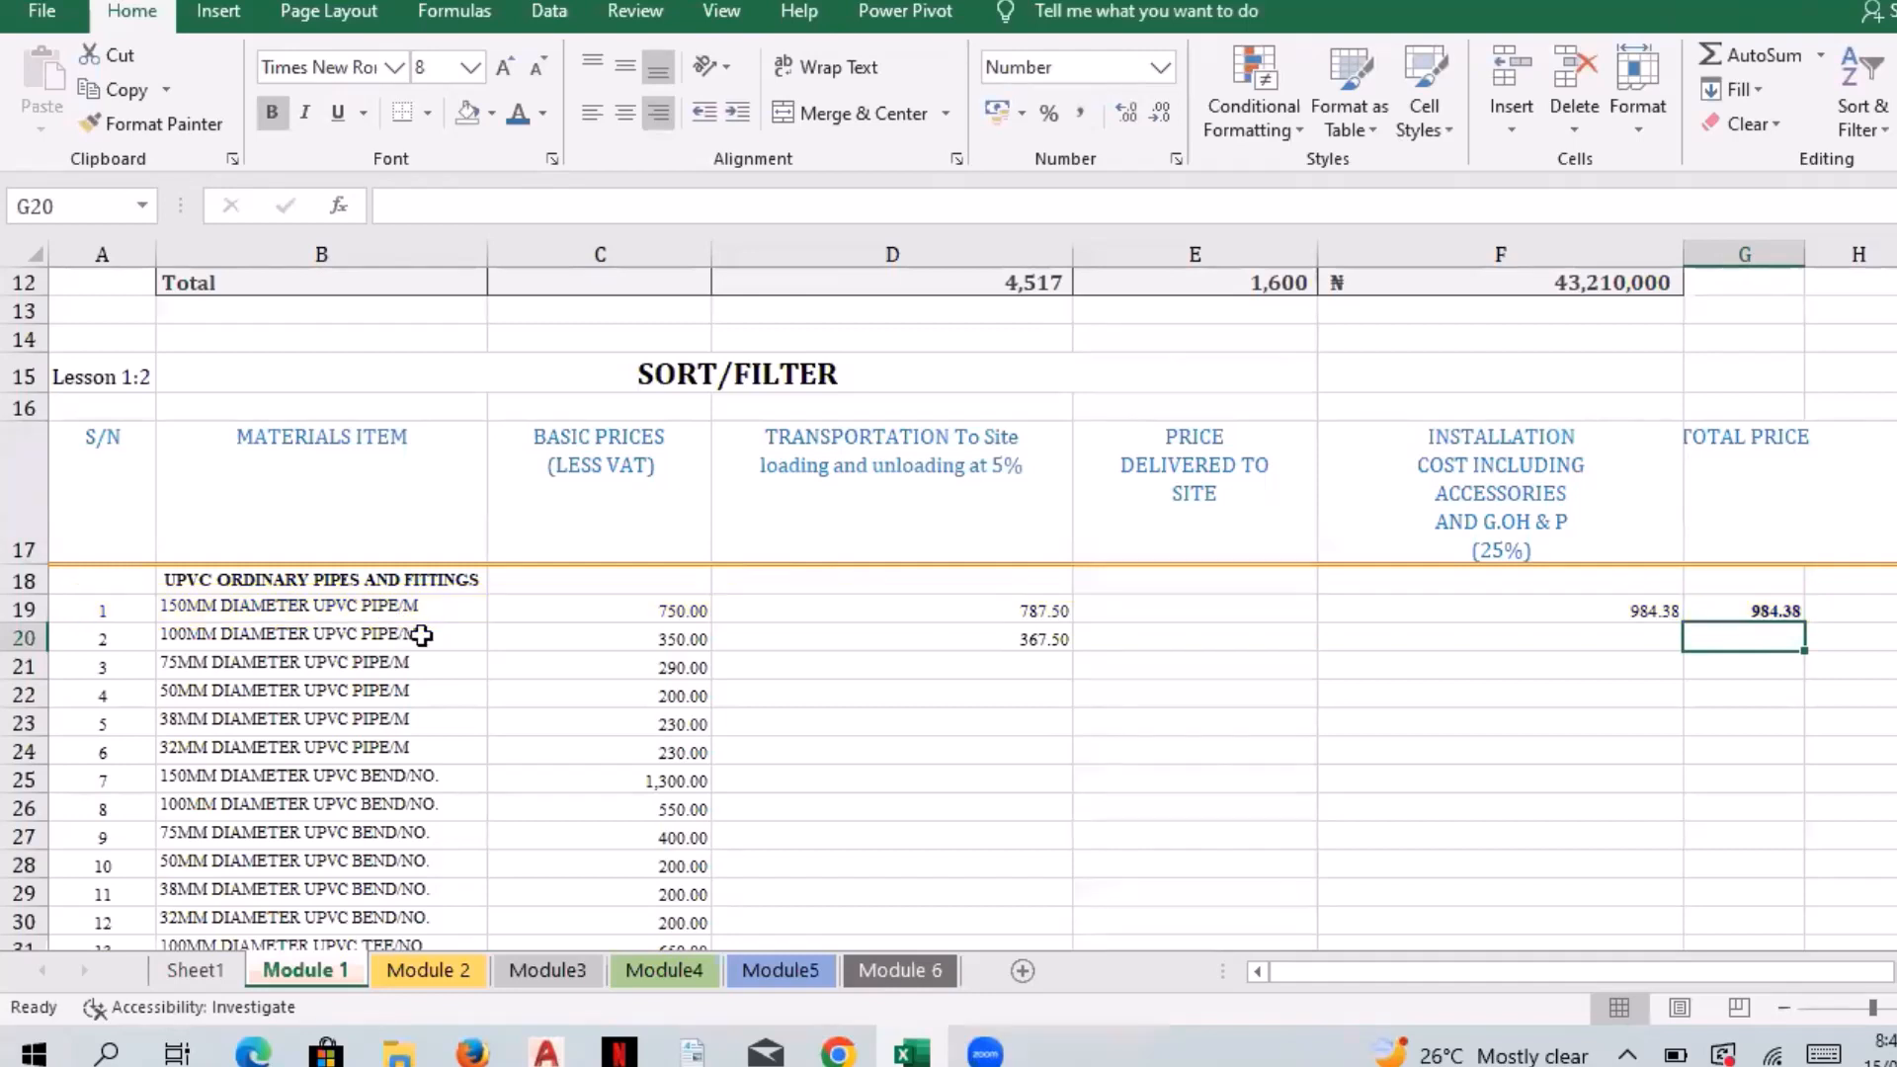
# Step: Fill the transportation formula from D20 down to D35
pyautogui.click(1037, 637)
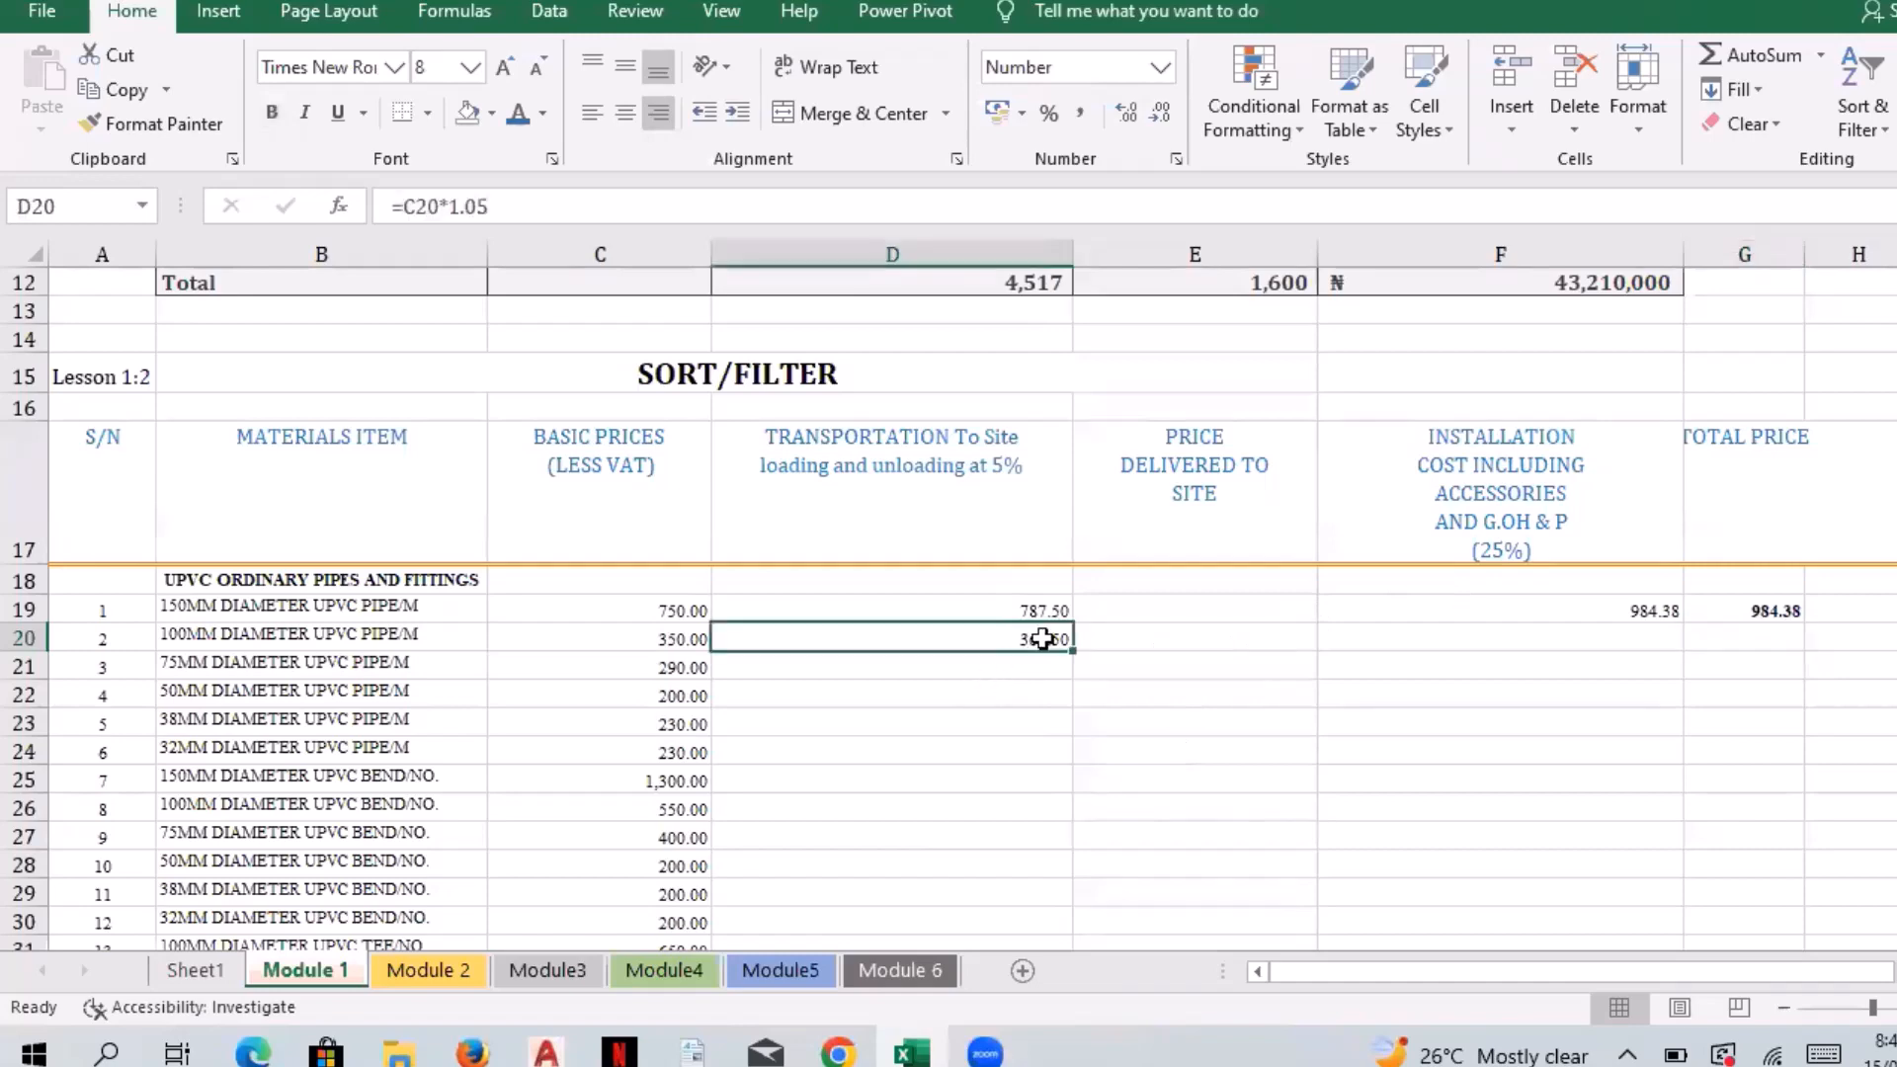
pyautogui.scroll(-2, 1432, 648)
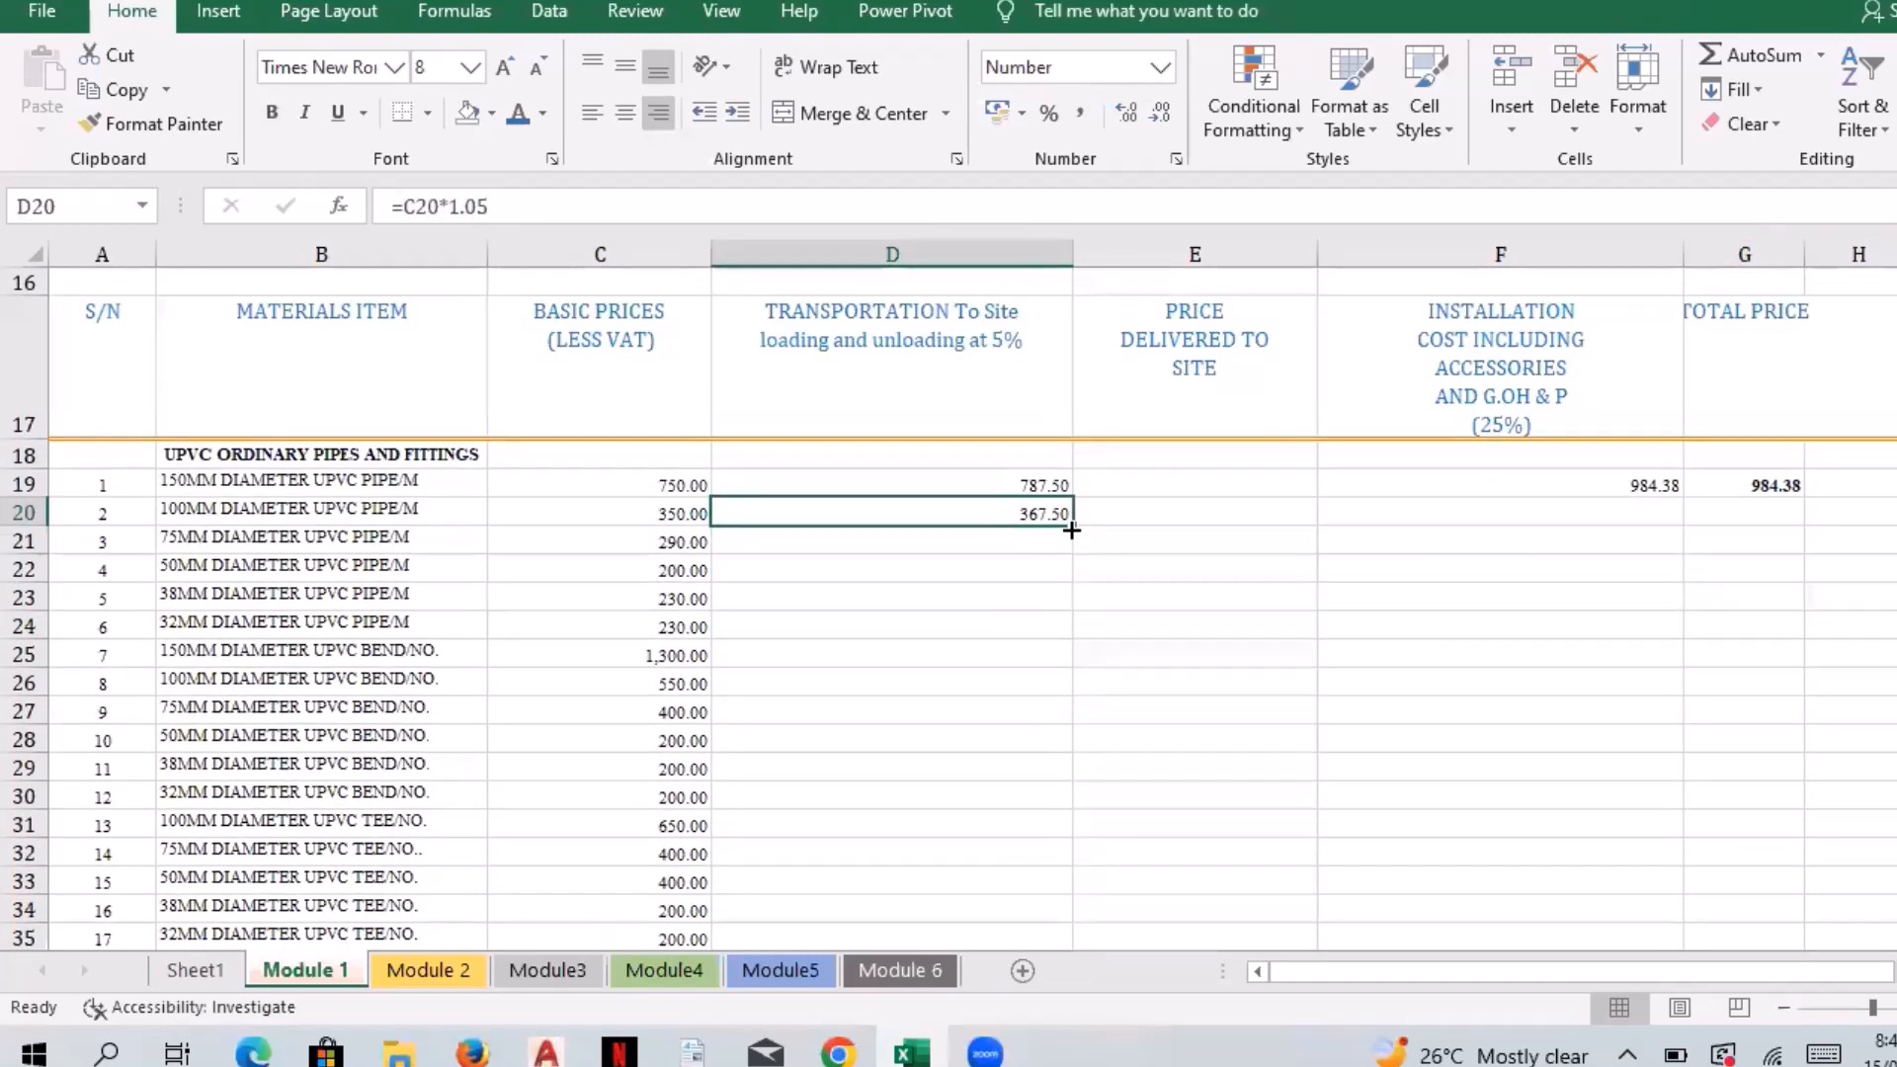
pyautogui.moveTo(1072, 529); pyautogui.dragTo(1056, 776)
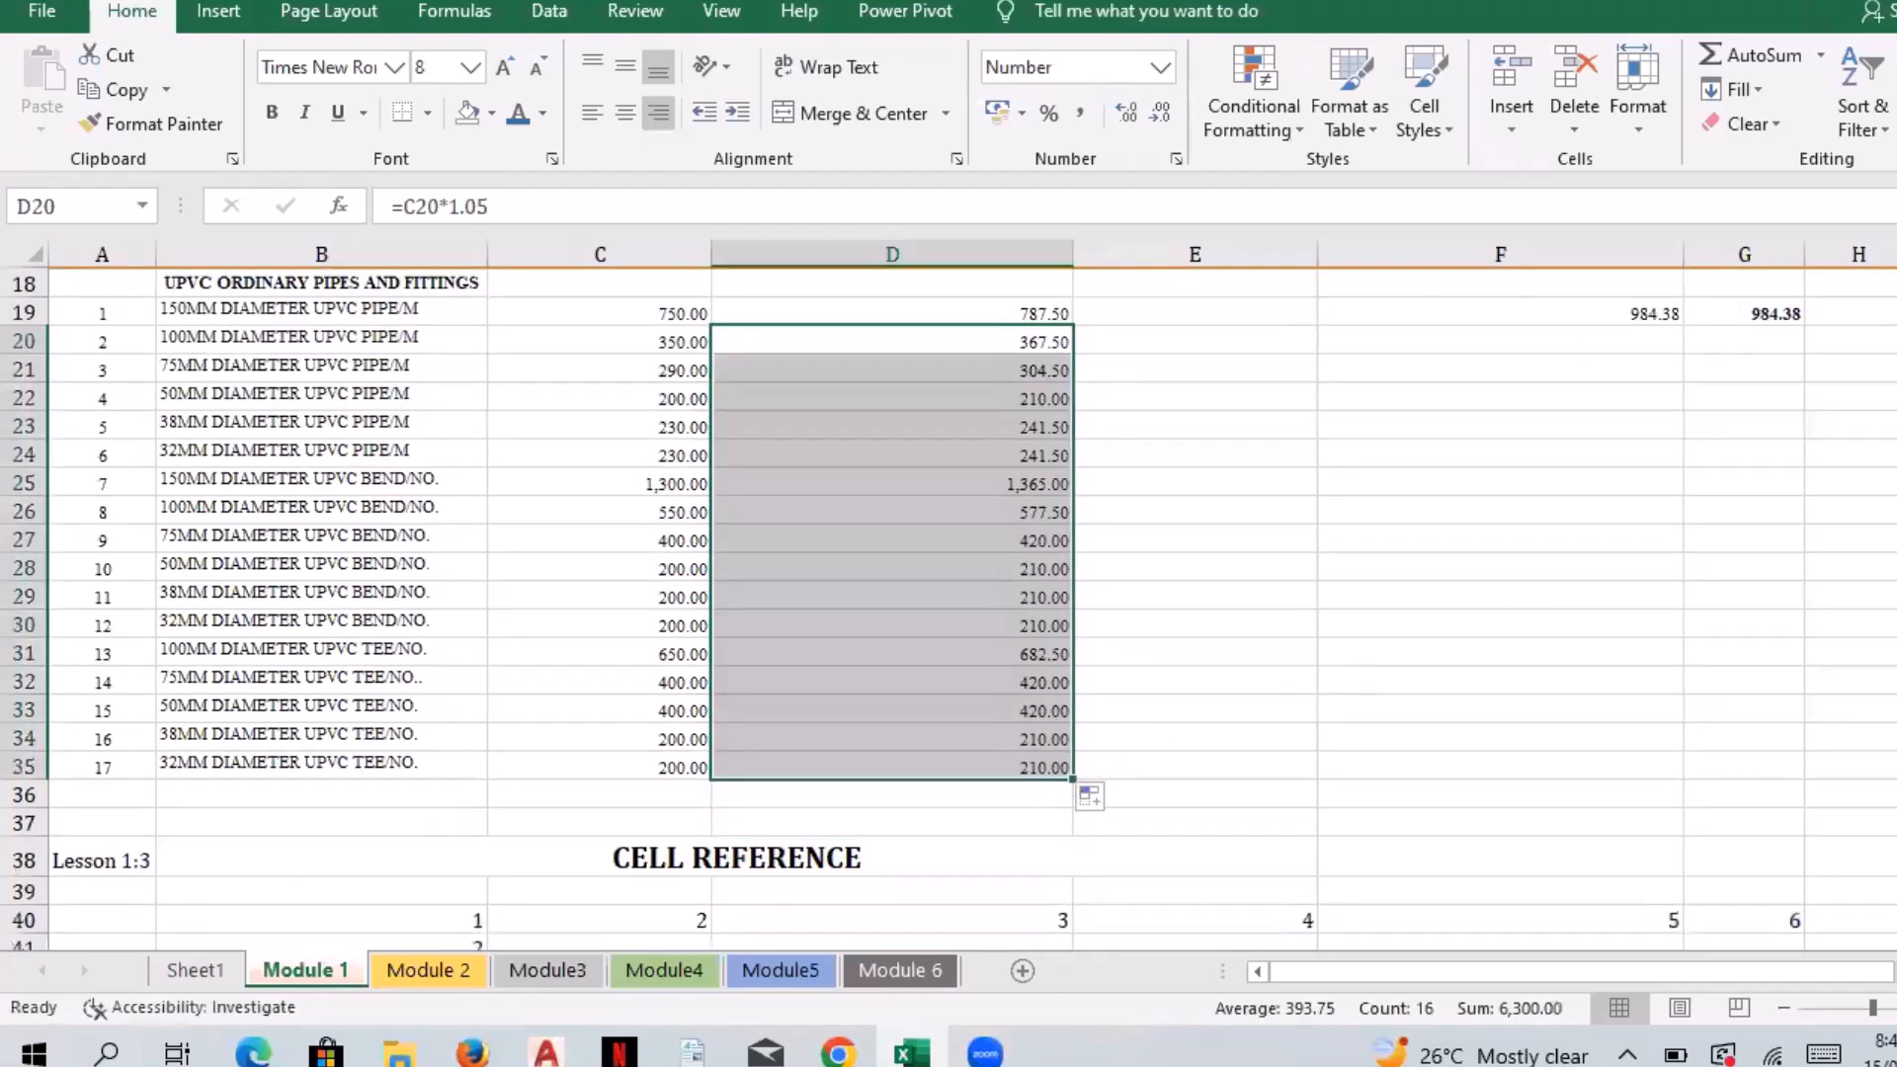
# Step: Copy the transportation formulas in D20:D35 and paste them into the installation column starting at F20
pyautogui.scroll(2, 1064, 520)
pyautogui.scroll(-2, 1063, 521)
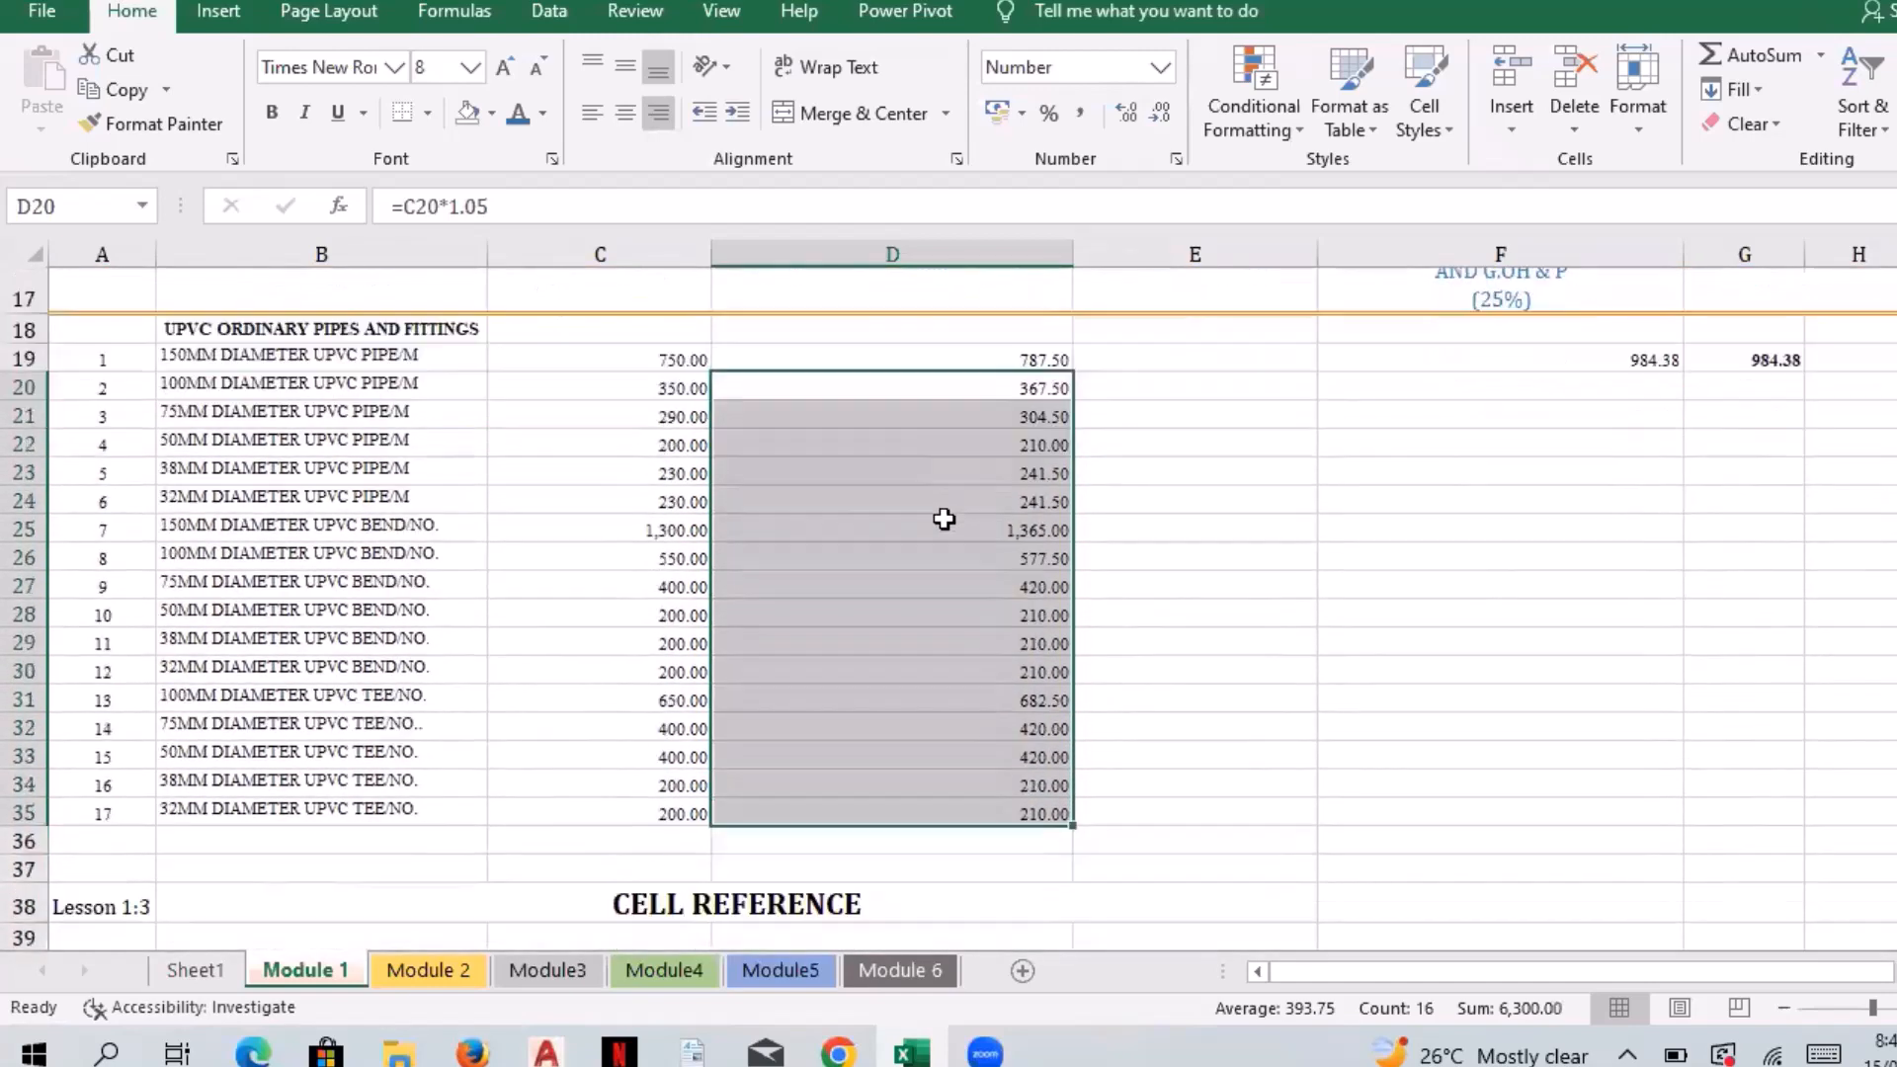
pyautogui.moveTo(949, 346); pyautogui.dragTo(994, 761)
pyautogui.hotkey('ctrl', 'c')
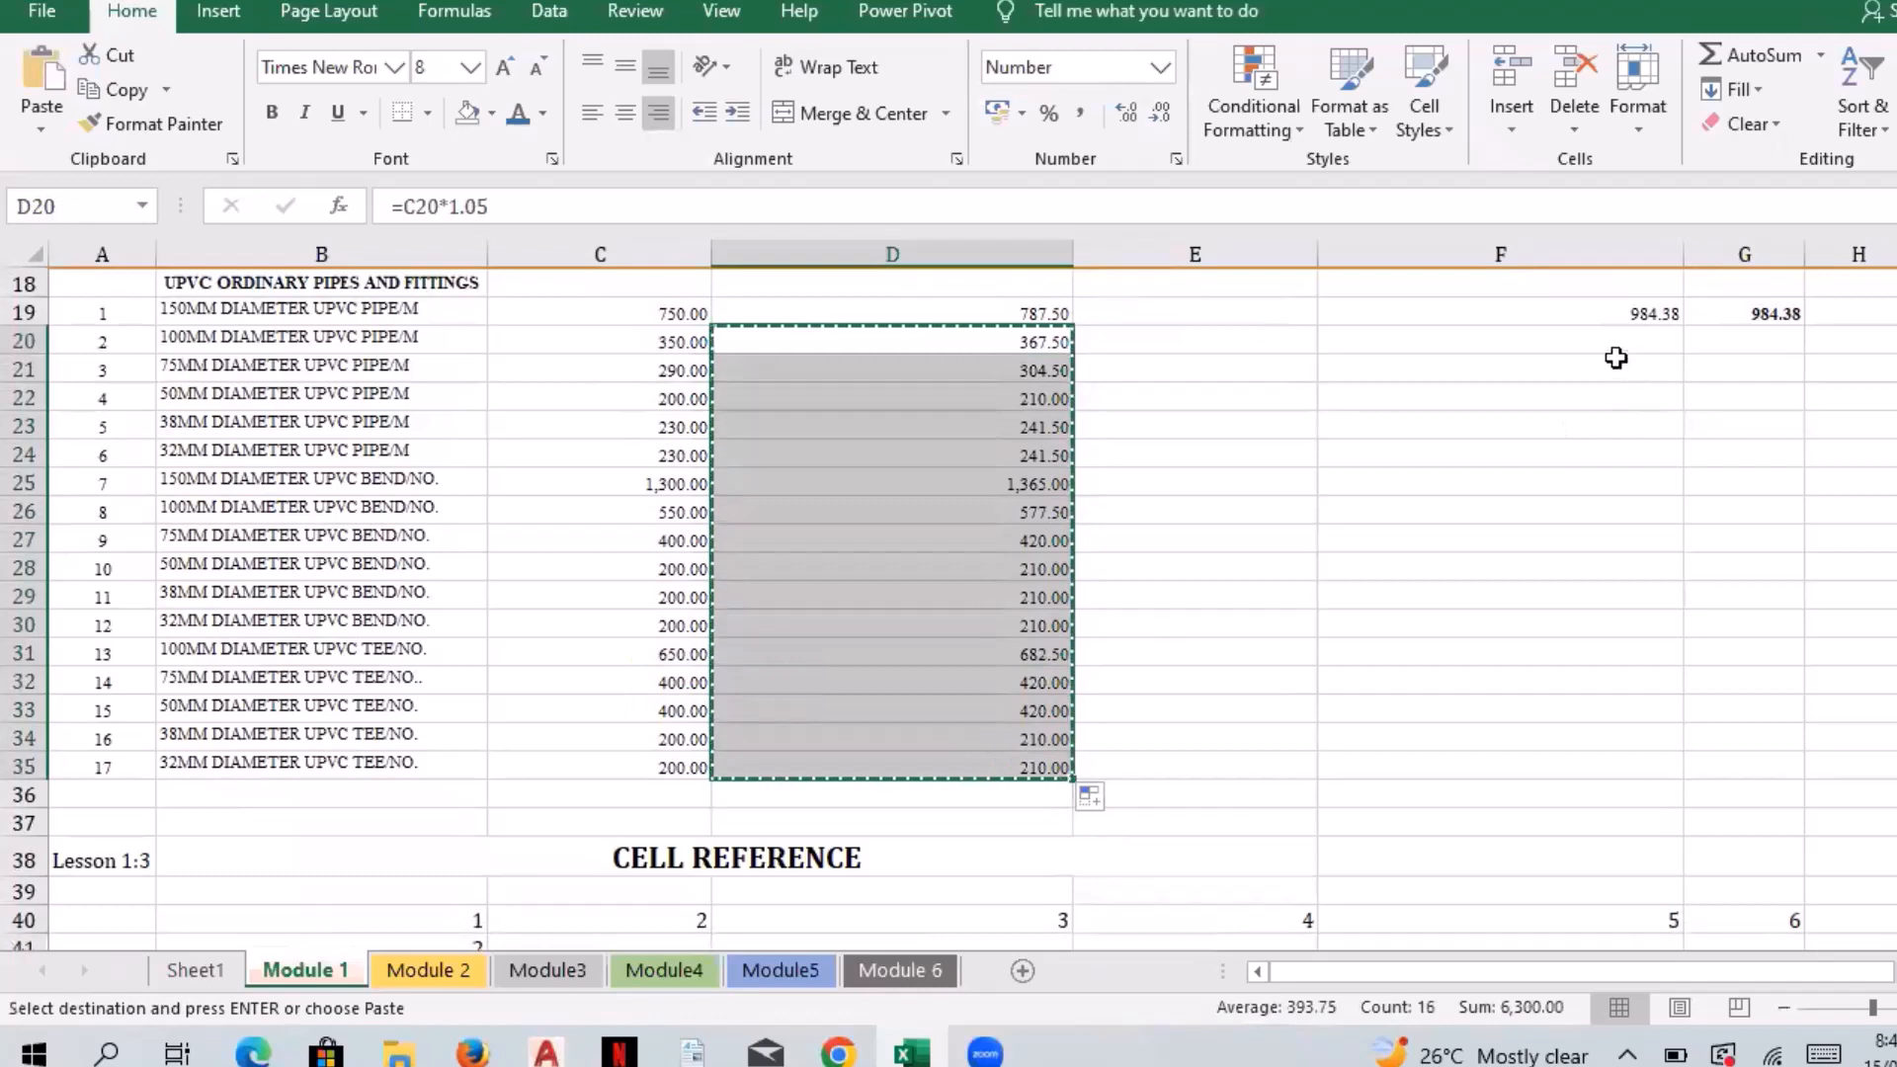
pyautogui.click(1610, 345)
pyautogui.hotkey('ctrl', 'v')
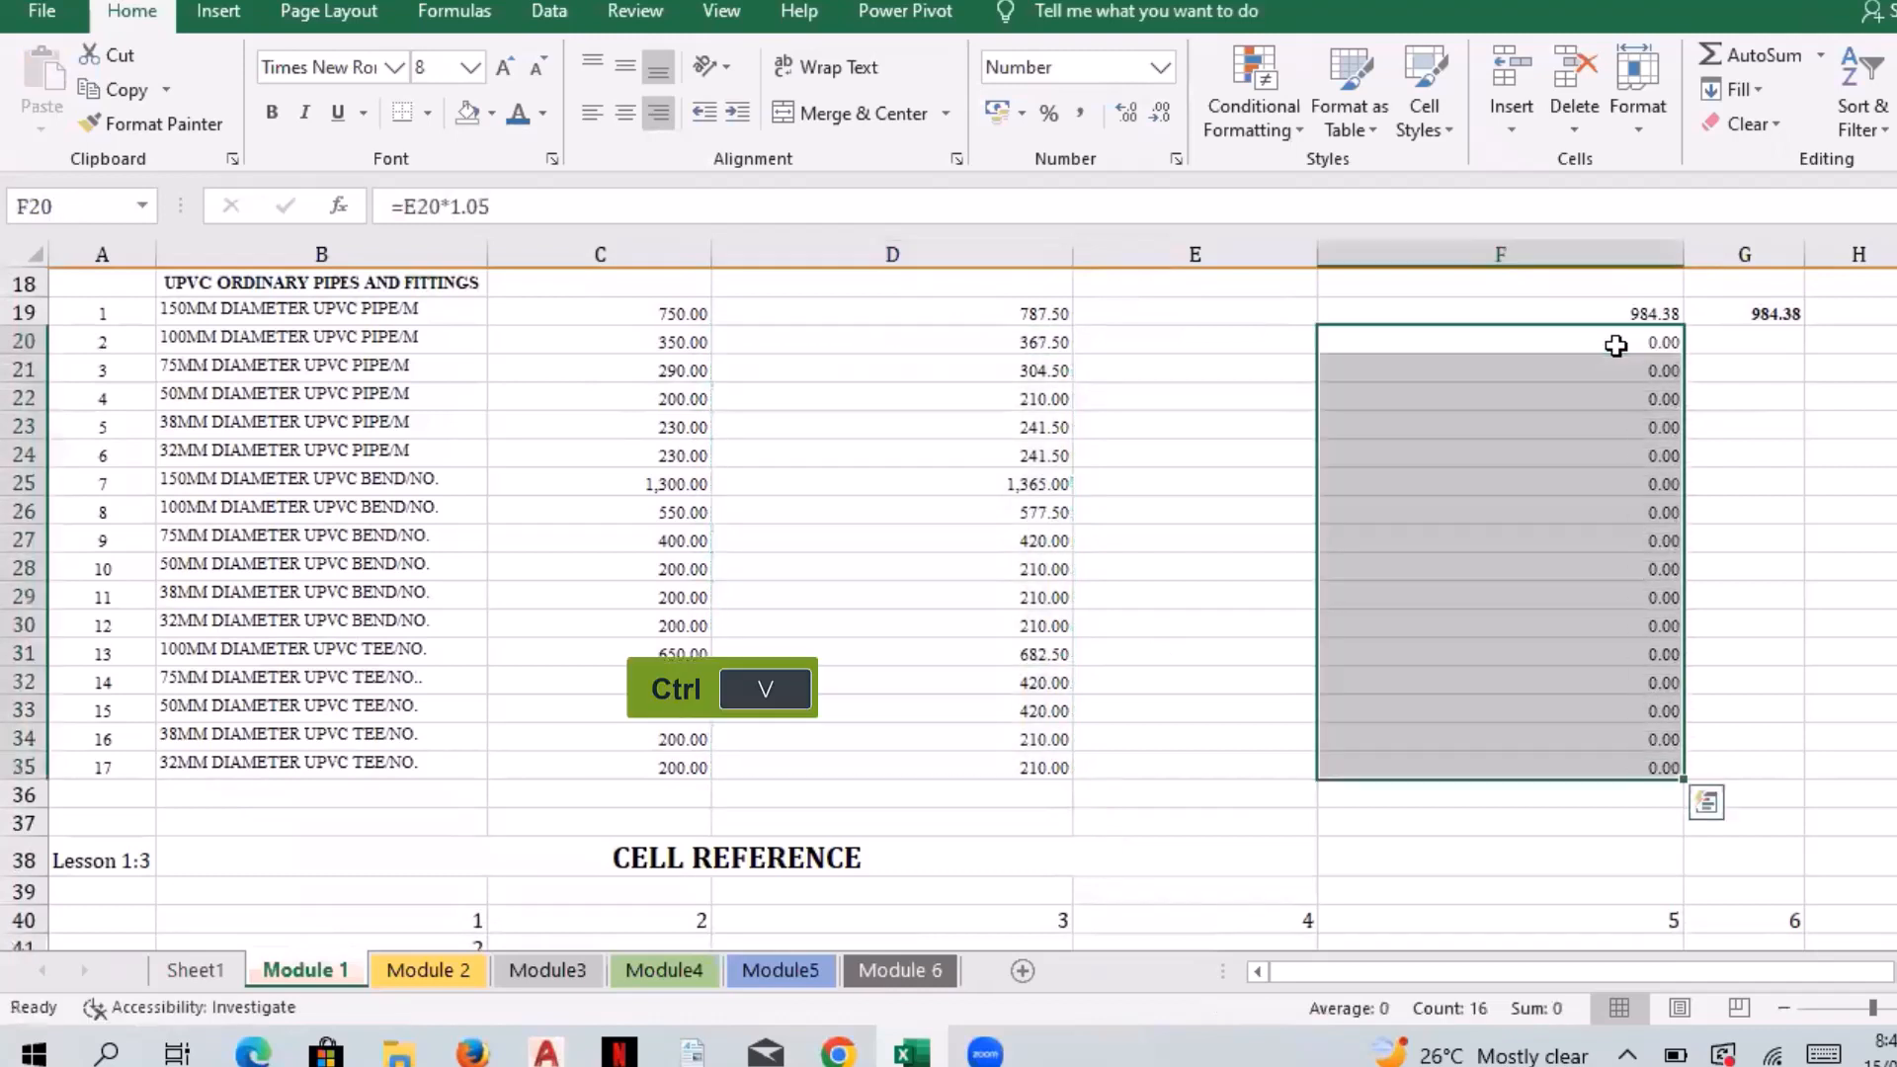
# Step: Inspect the pasted formula in F20 and clear the contents of F20:F35
pyautogui.click(1615, 345)
pyautogui.moveTo(1616, 345); pyautogui.dragTo(1625, 339)
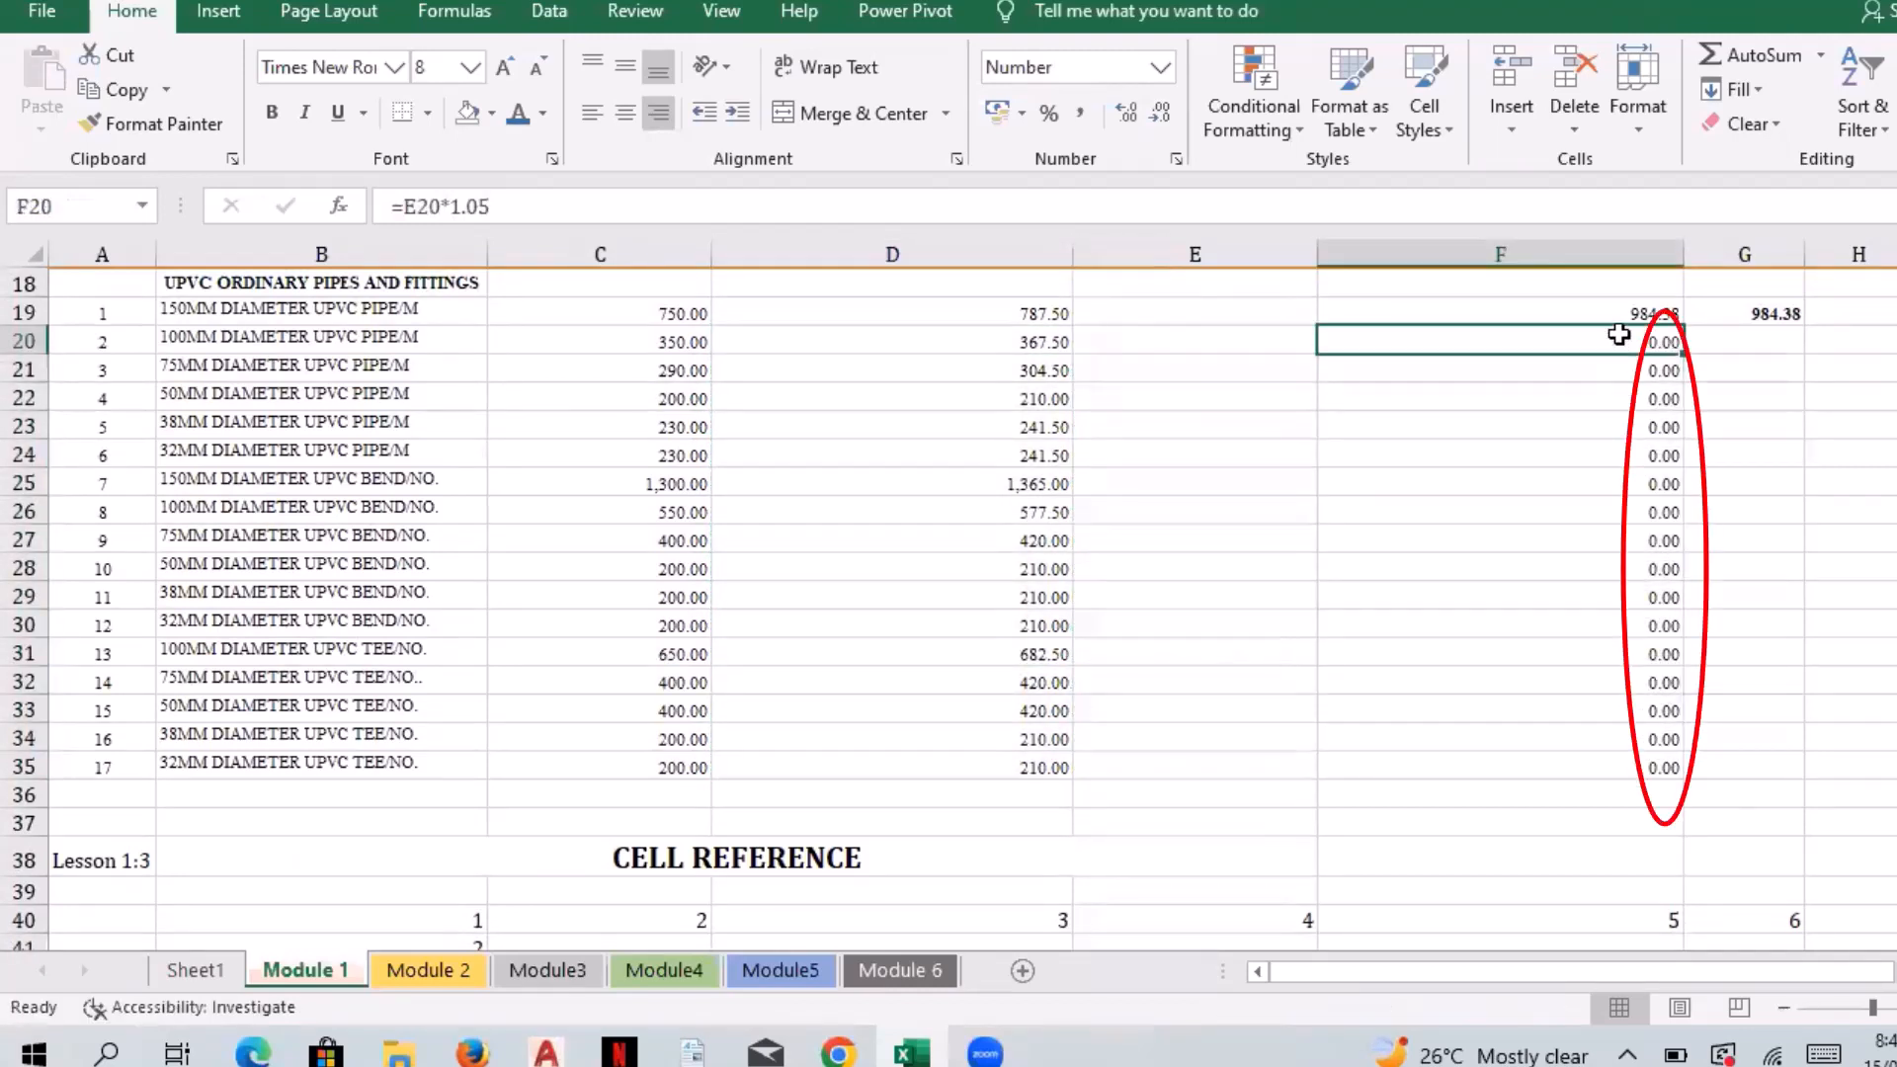
pyautogui.click(1554, 313)
pyautogui.click(1551, 342)
pyautogui.doubleClick(1551, 342)
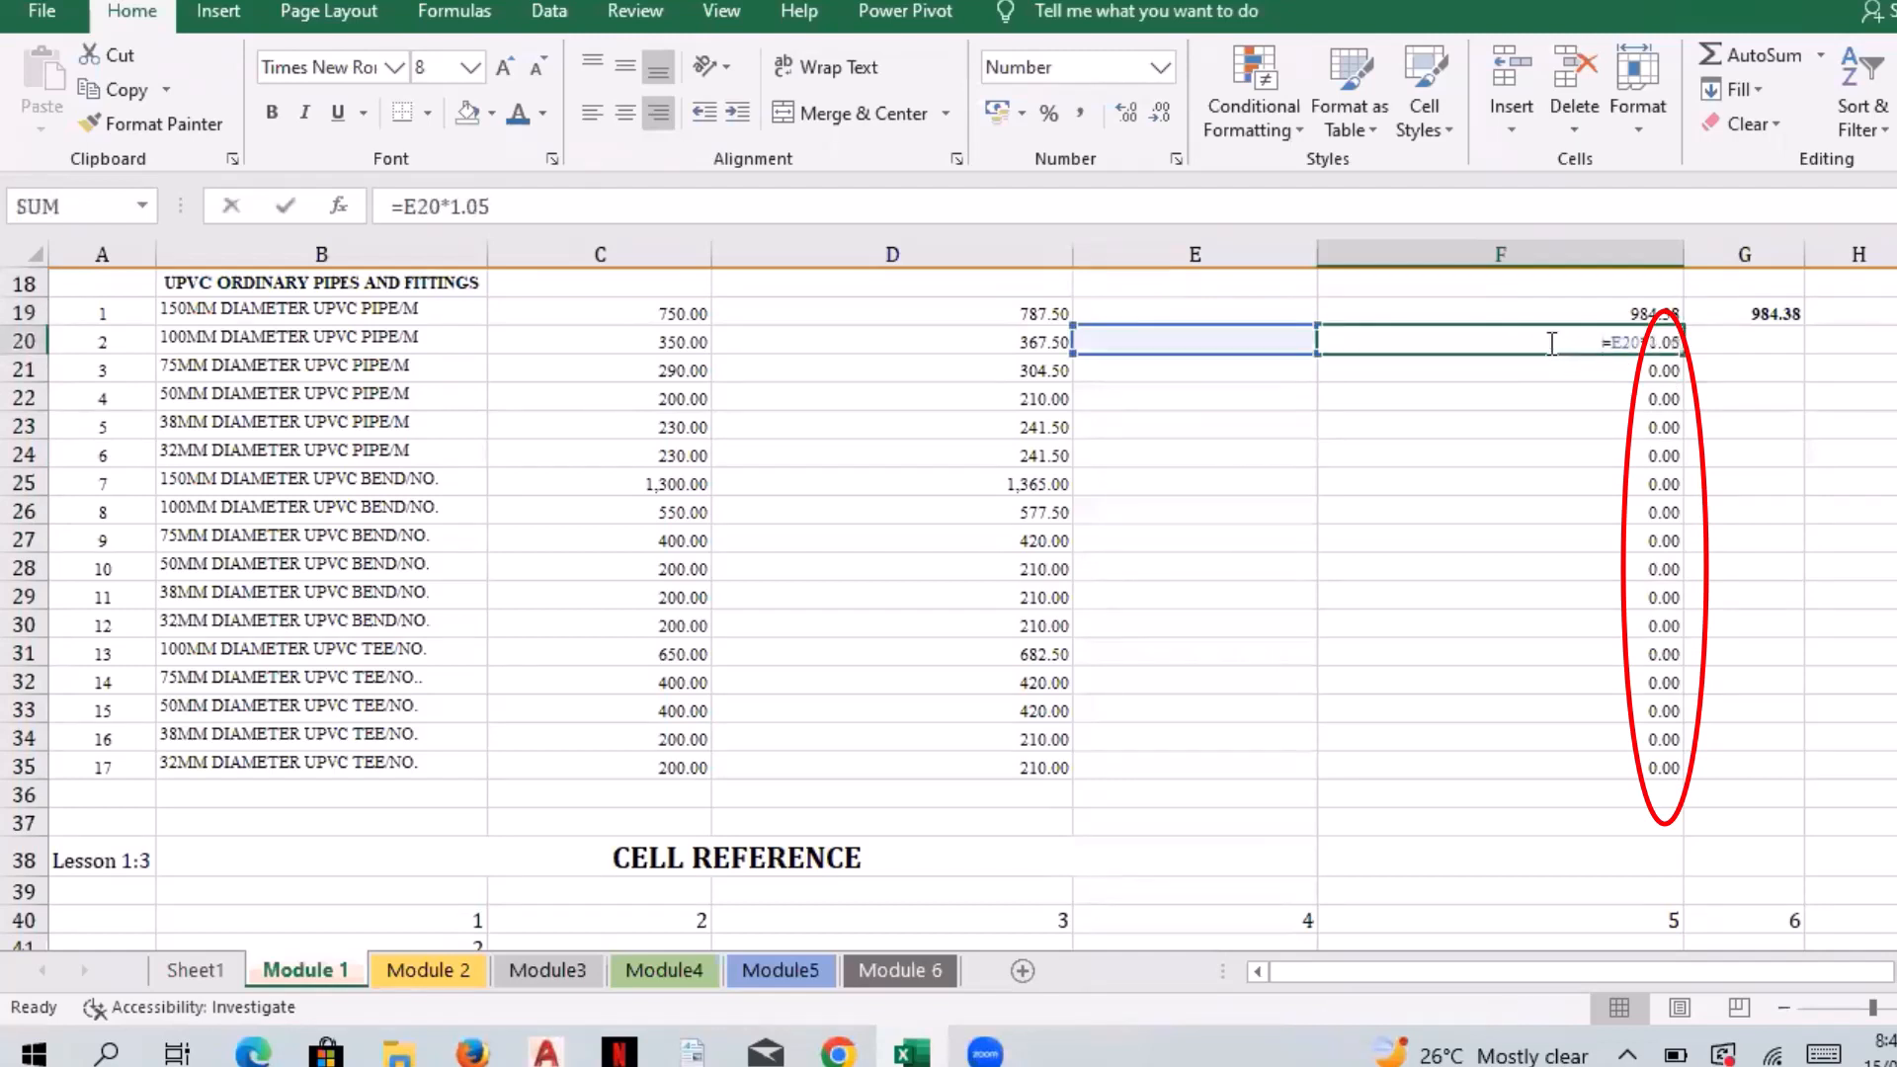
pyautogui.press('Escape')
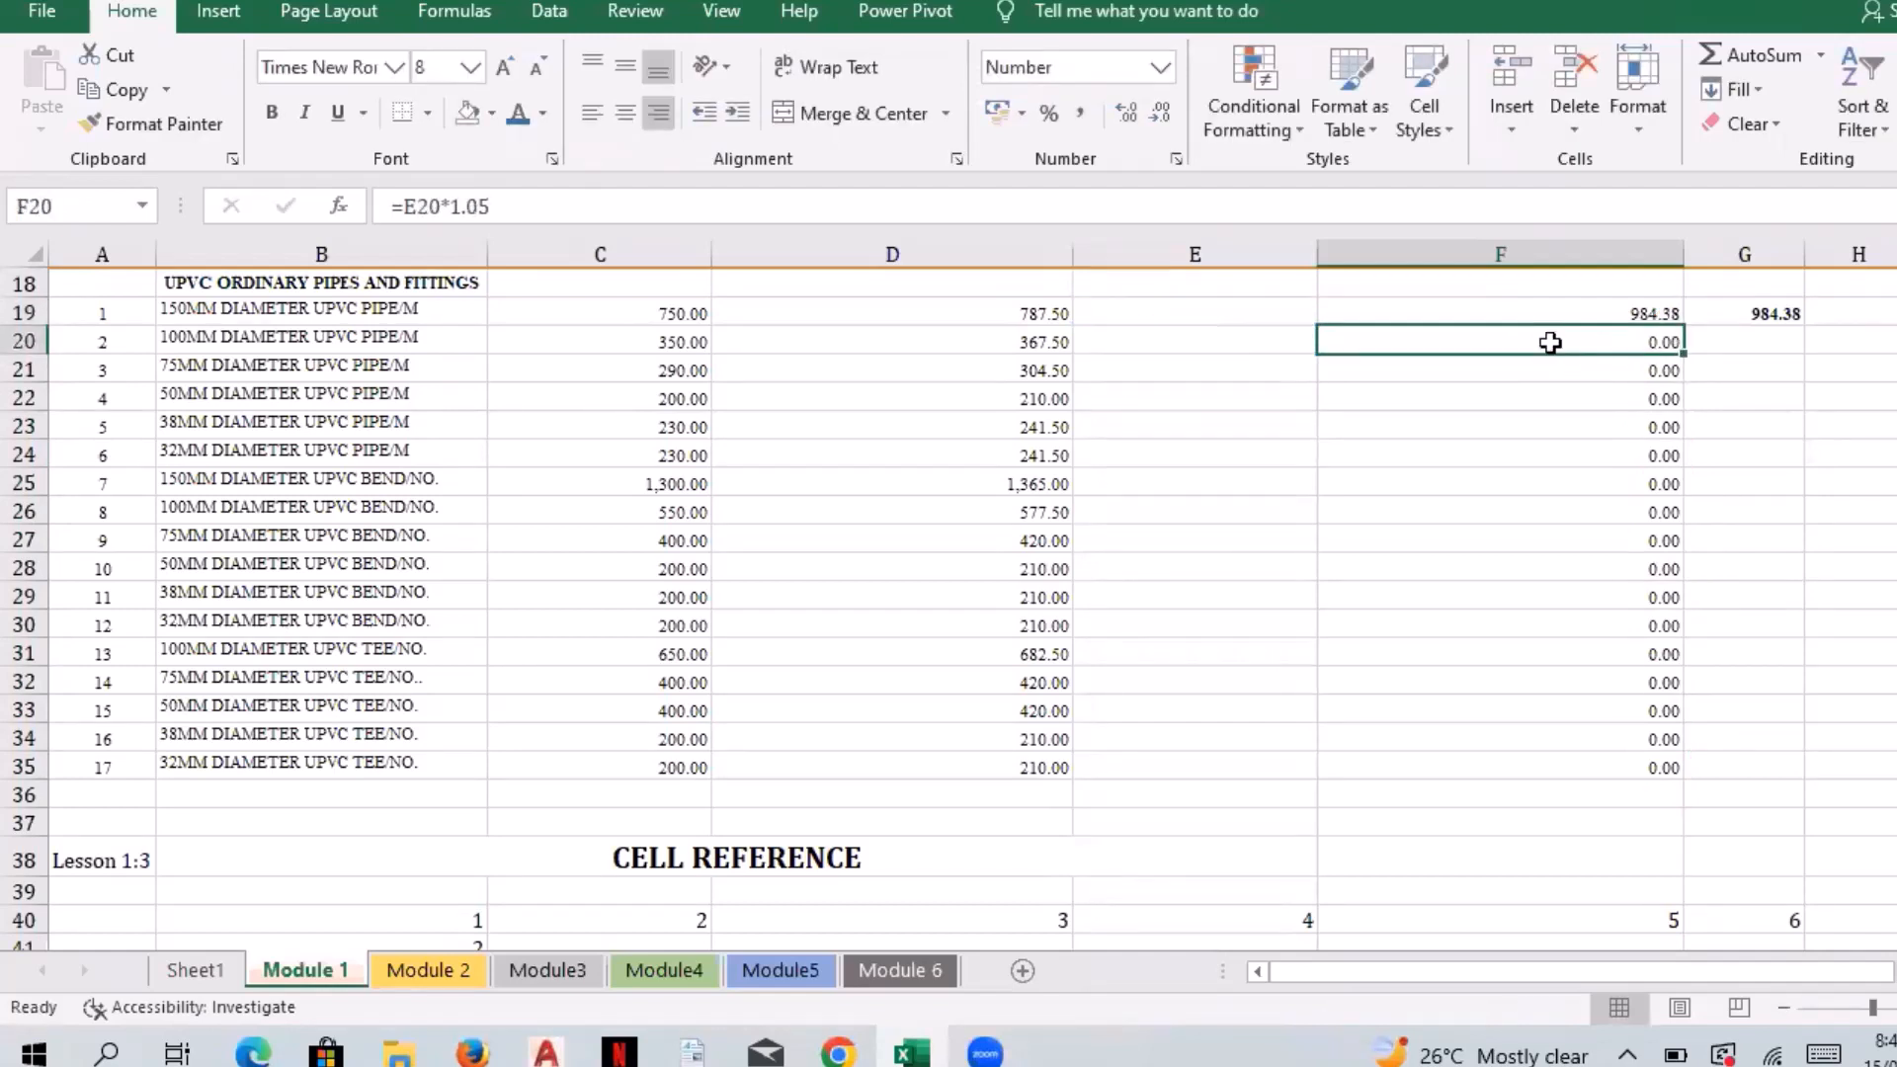
pyautogui.moveTo(1551, 342); pyautogui.dragTo(1535, 766)
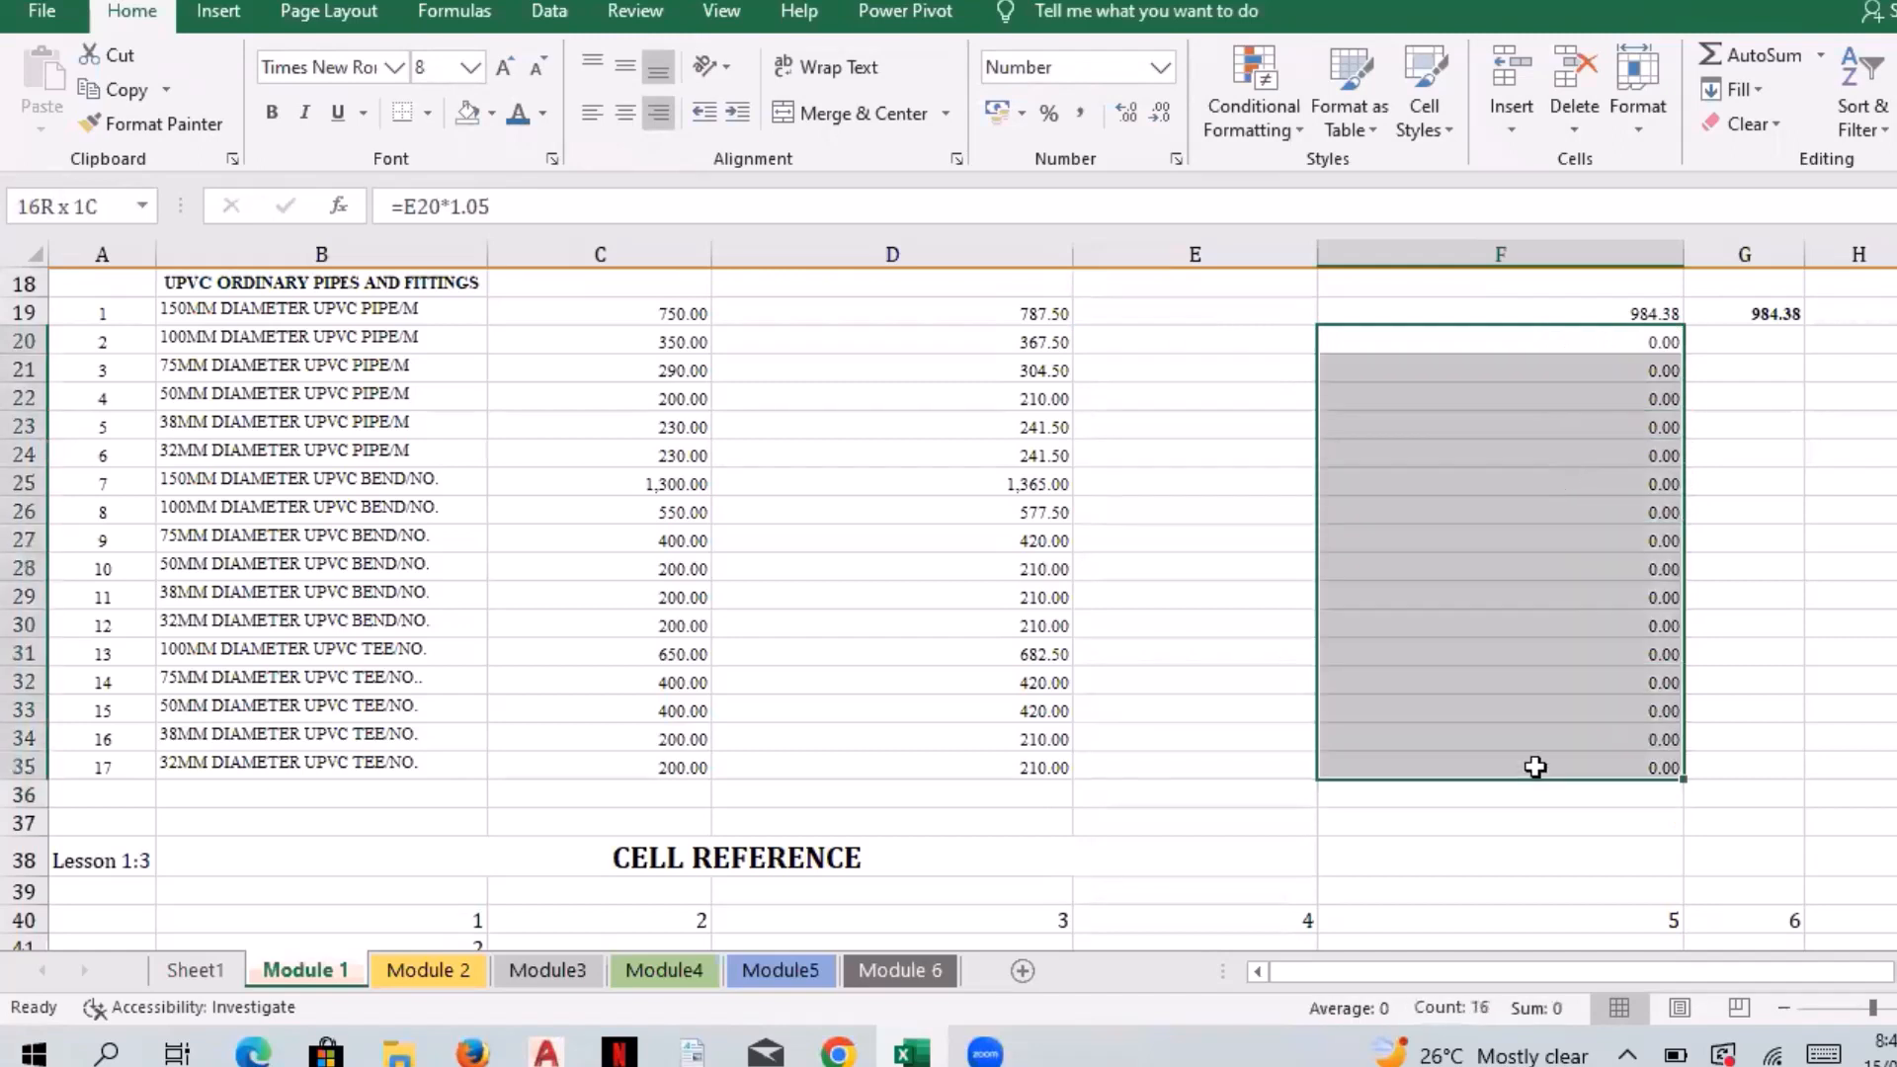
pyautogui.rightClick(1536, 773)
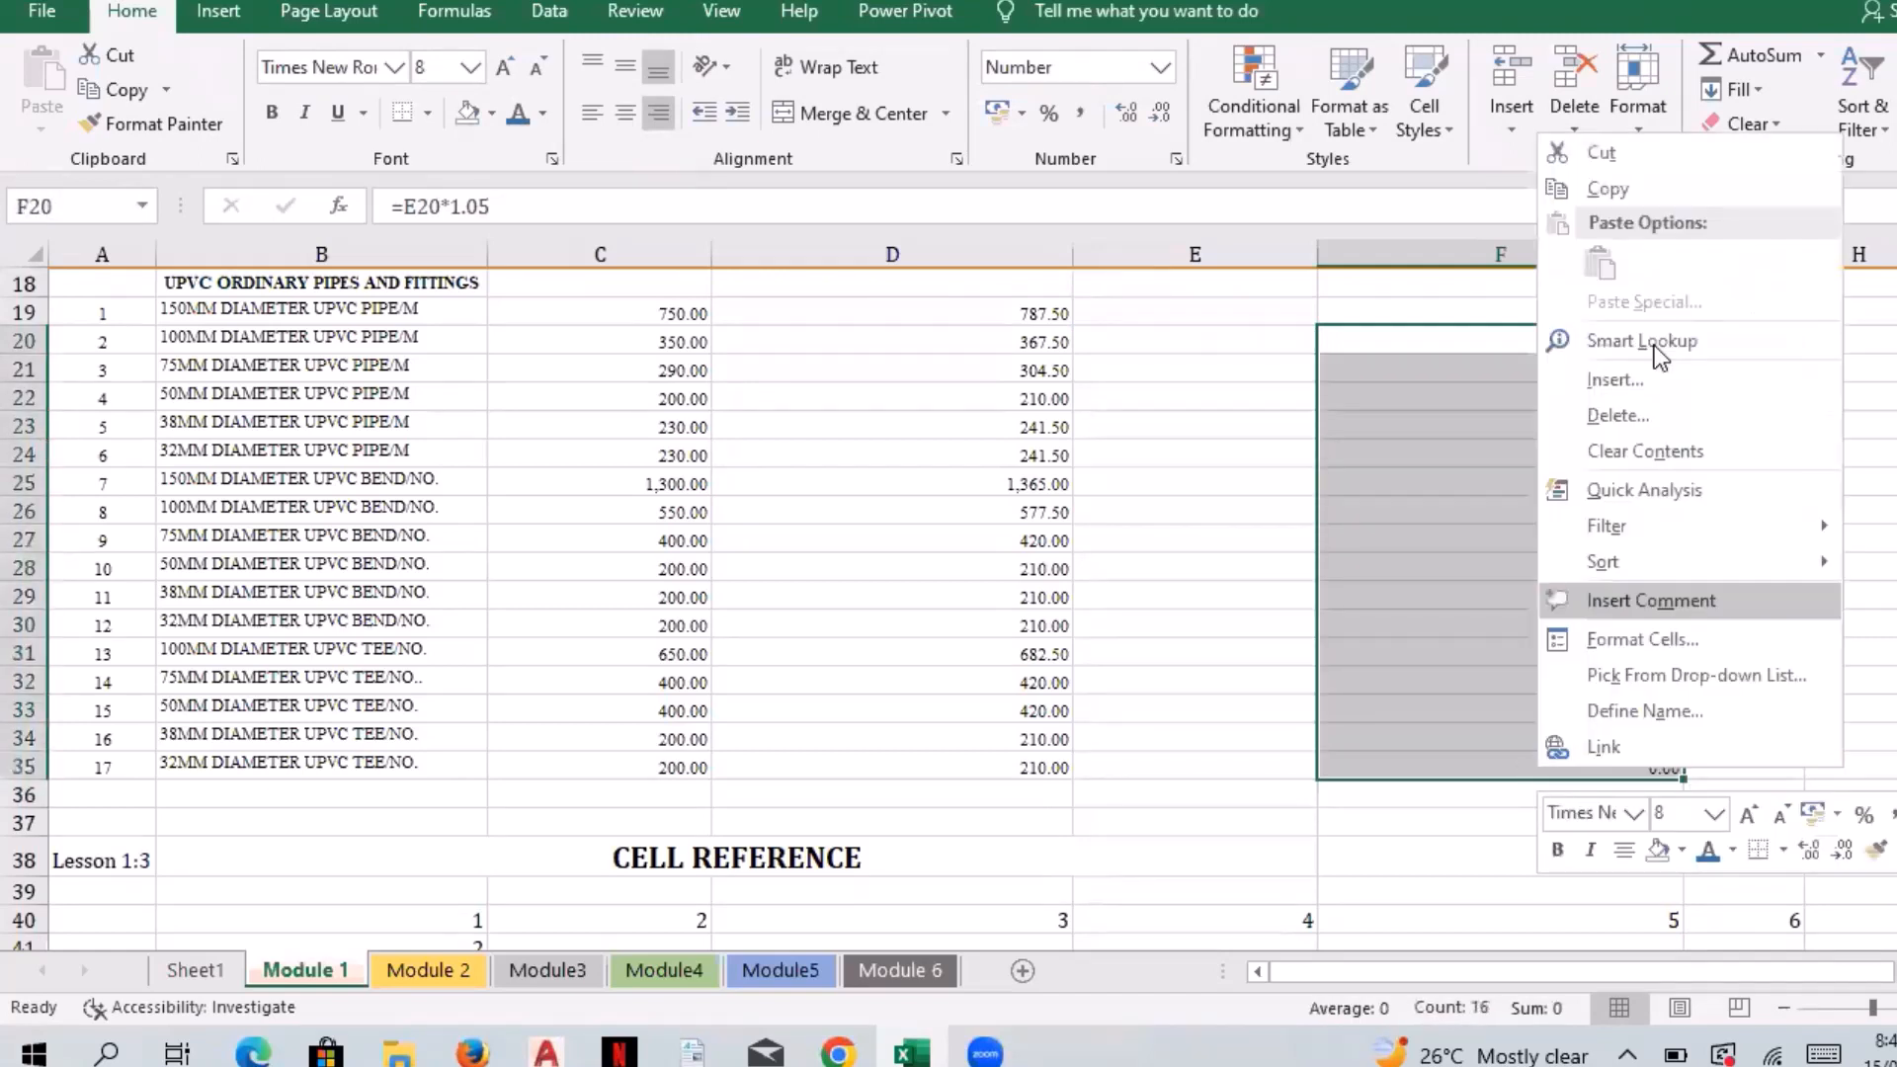
pyautogui.click(1652, 457)
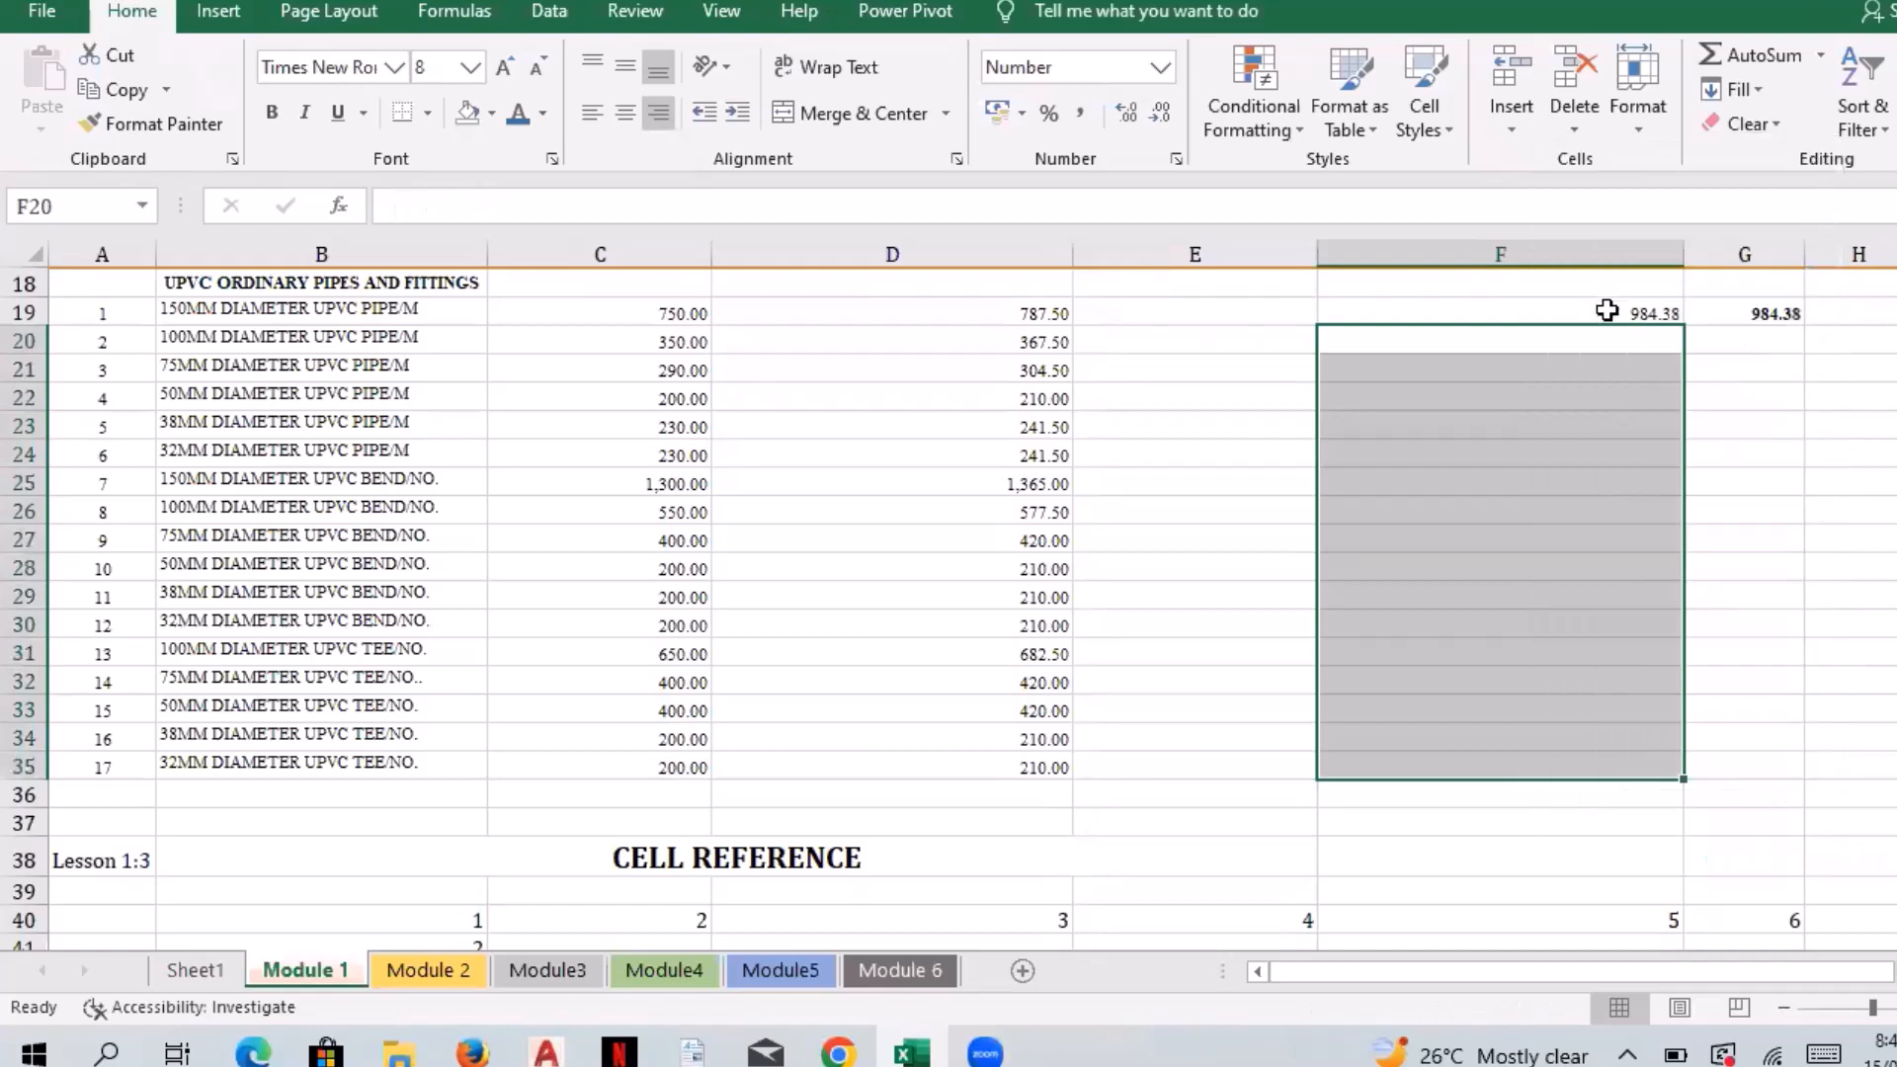
# Step: Fill the installation cost formula from F19 down to F35
pyautogui.click(1605, 309)
pyautogui.moveTo(1683, 325); pyautogui.dragTo(1678, 781)
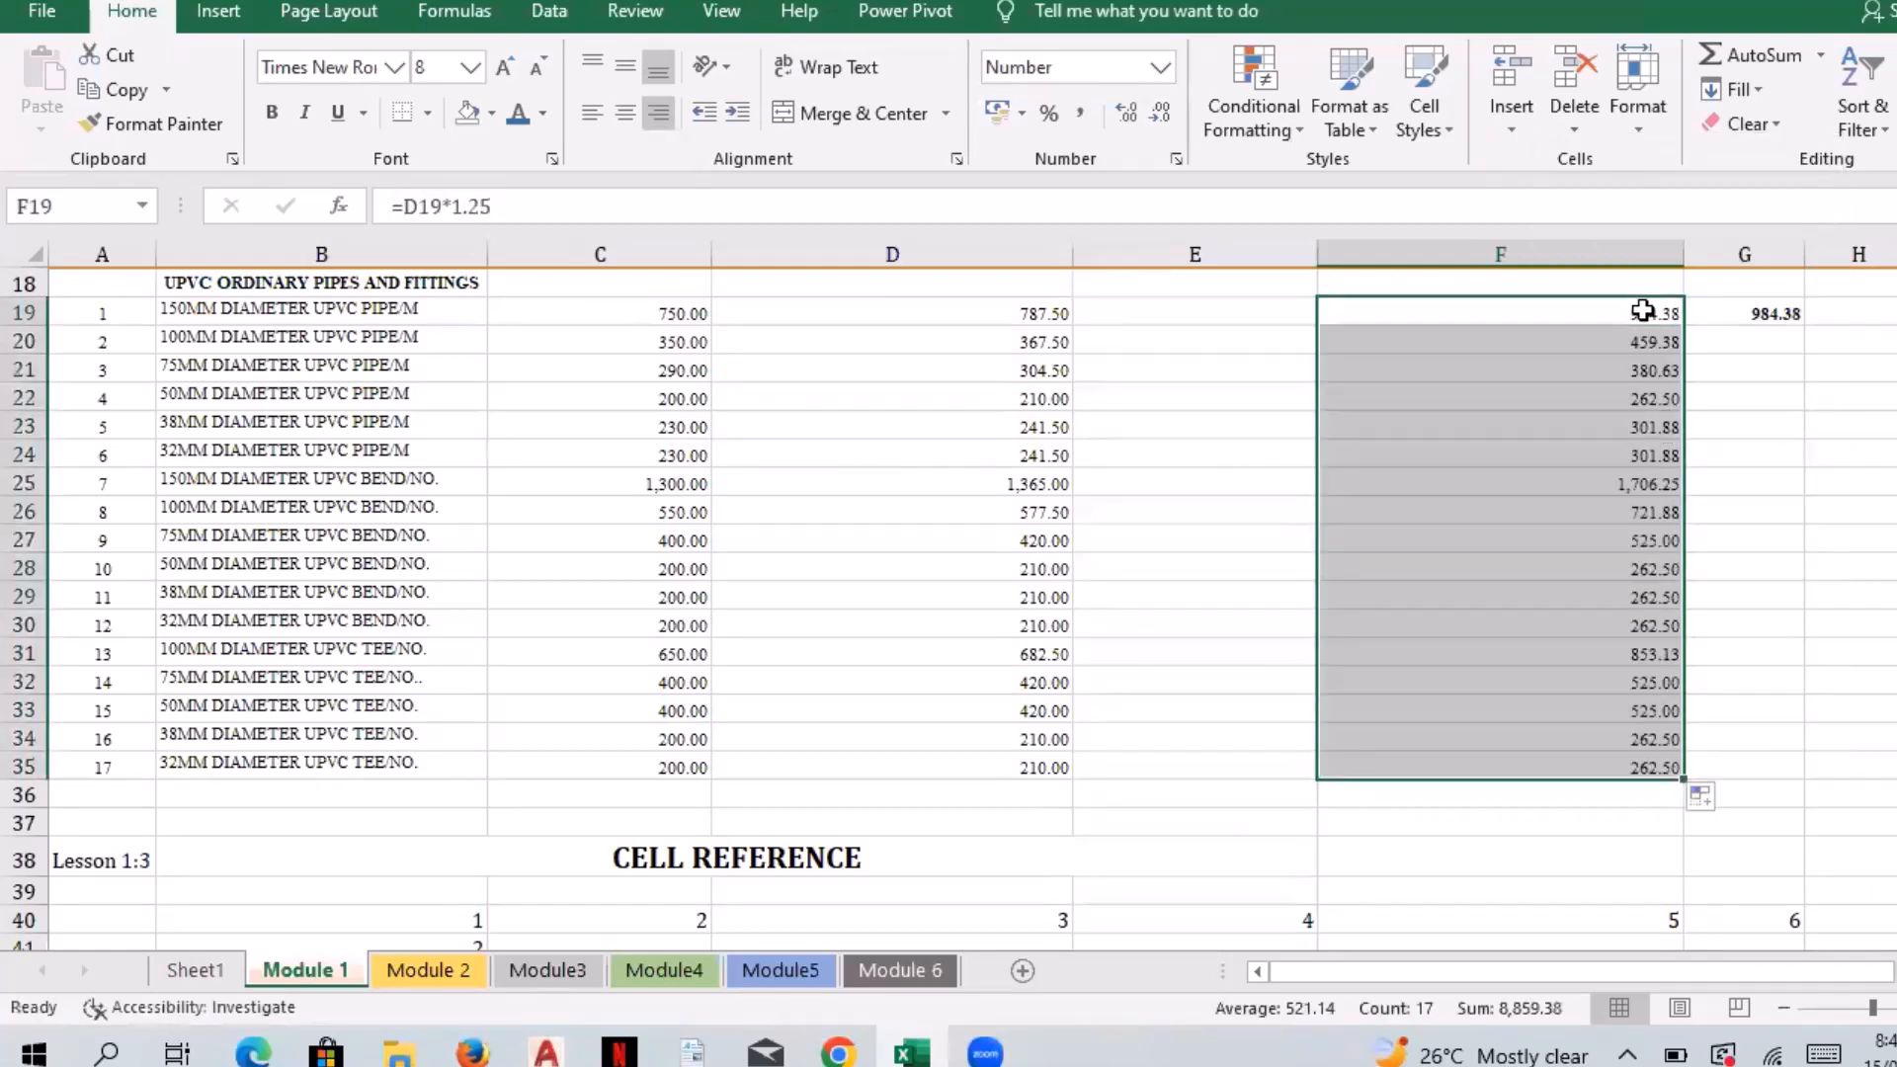
pyautogui.click(1655, 310)
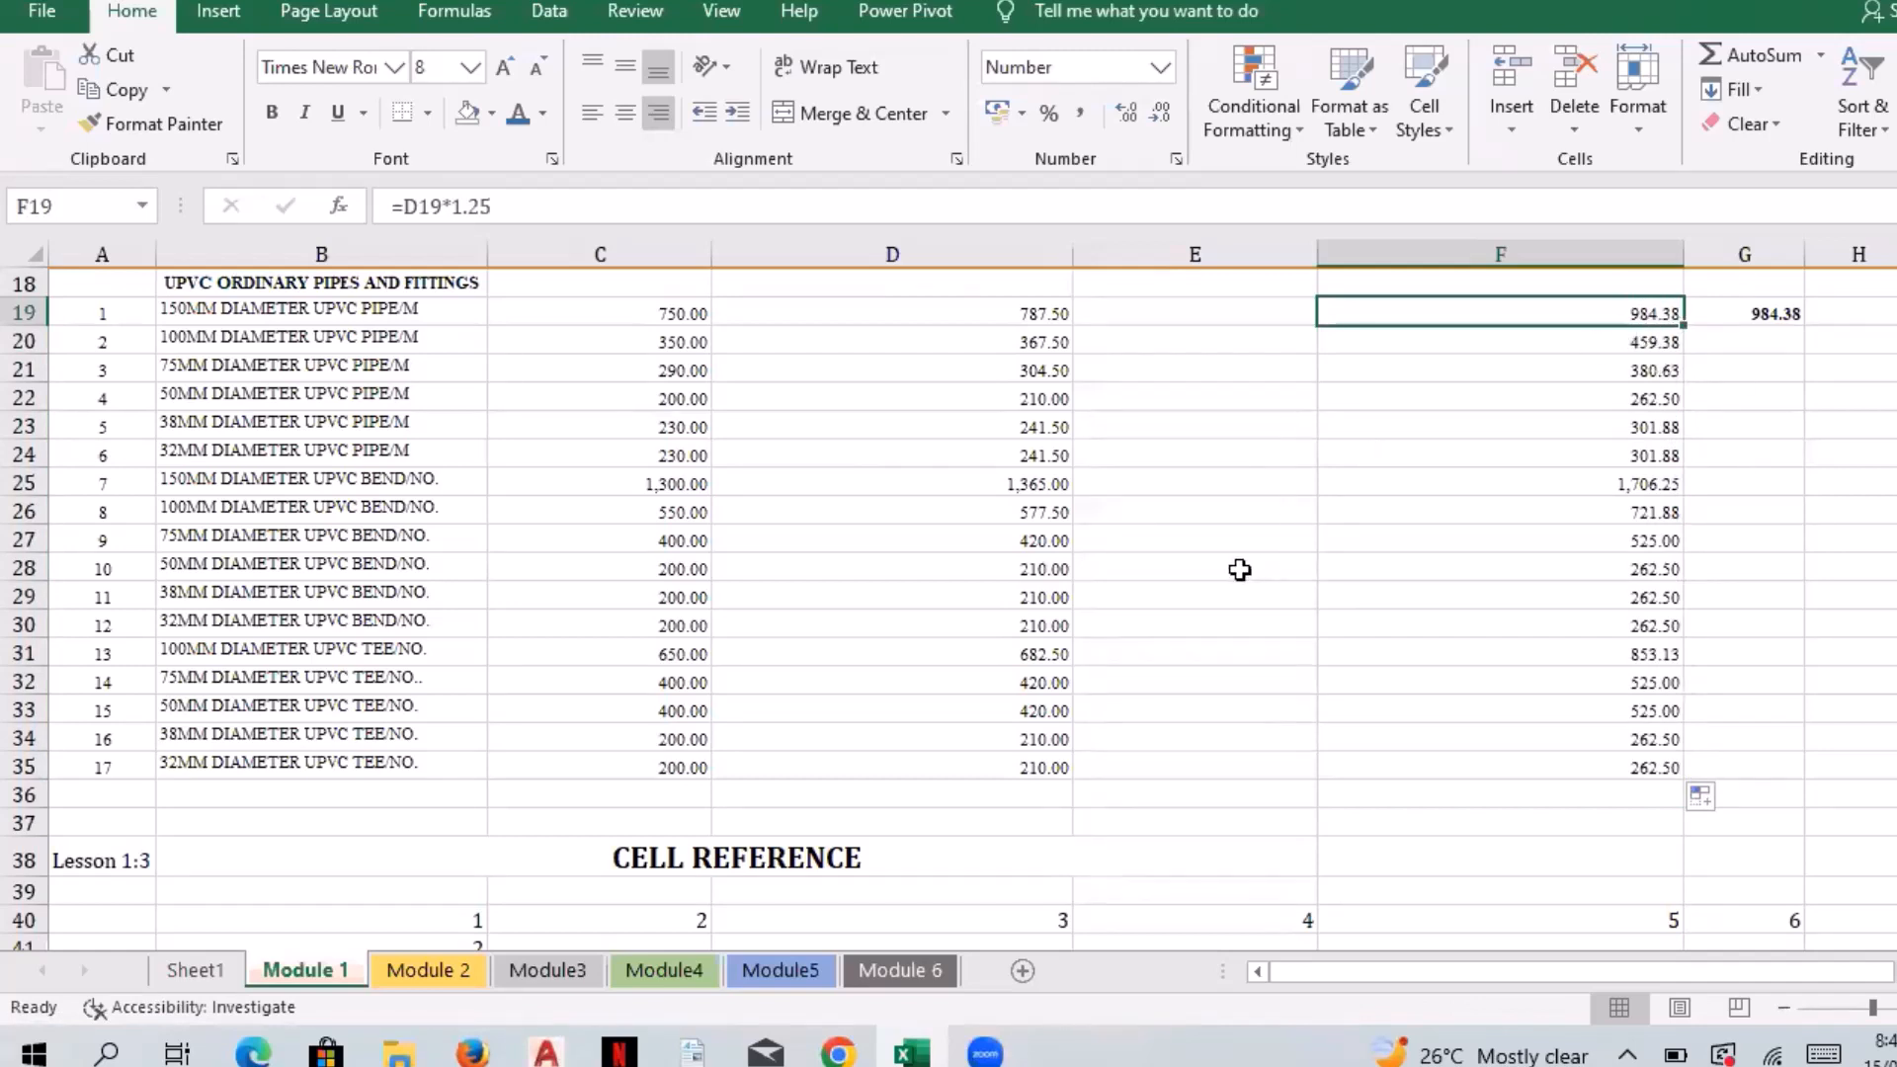
# Step: Copy the transportation formula in D35 and paste it into F35
pyautogui.click(1016, 600)
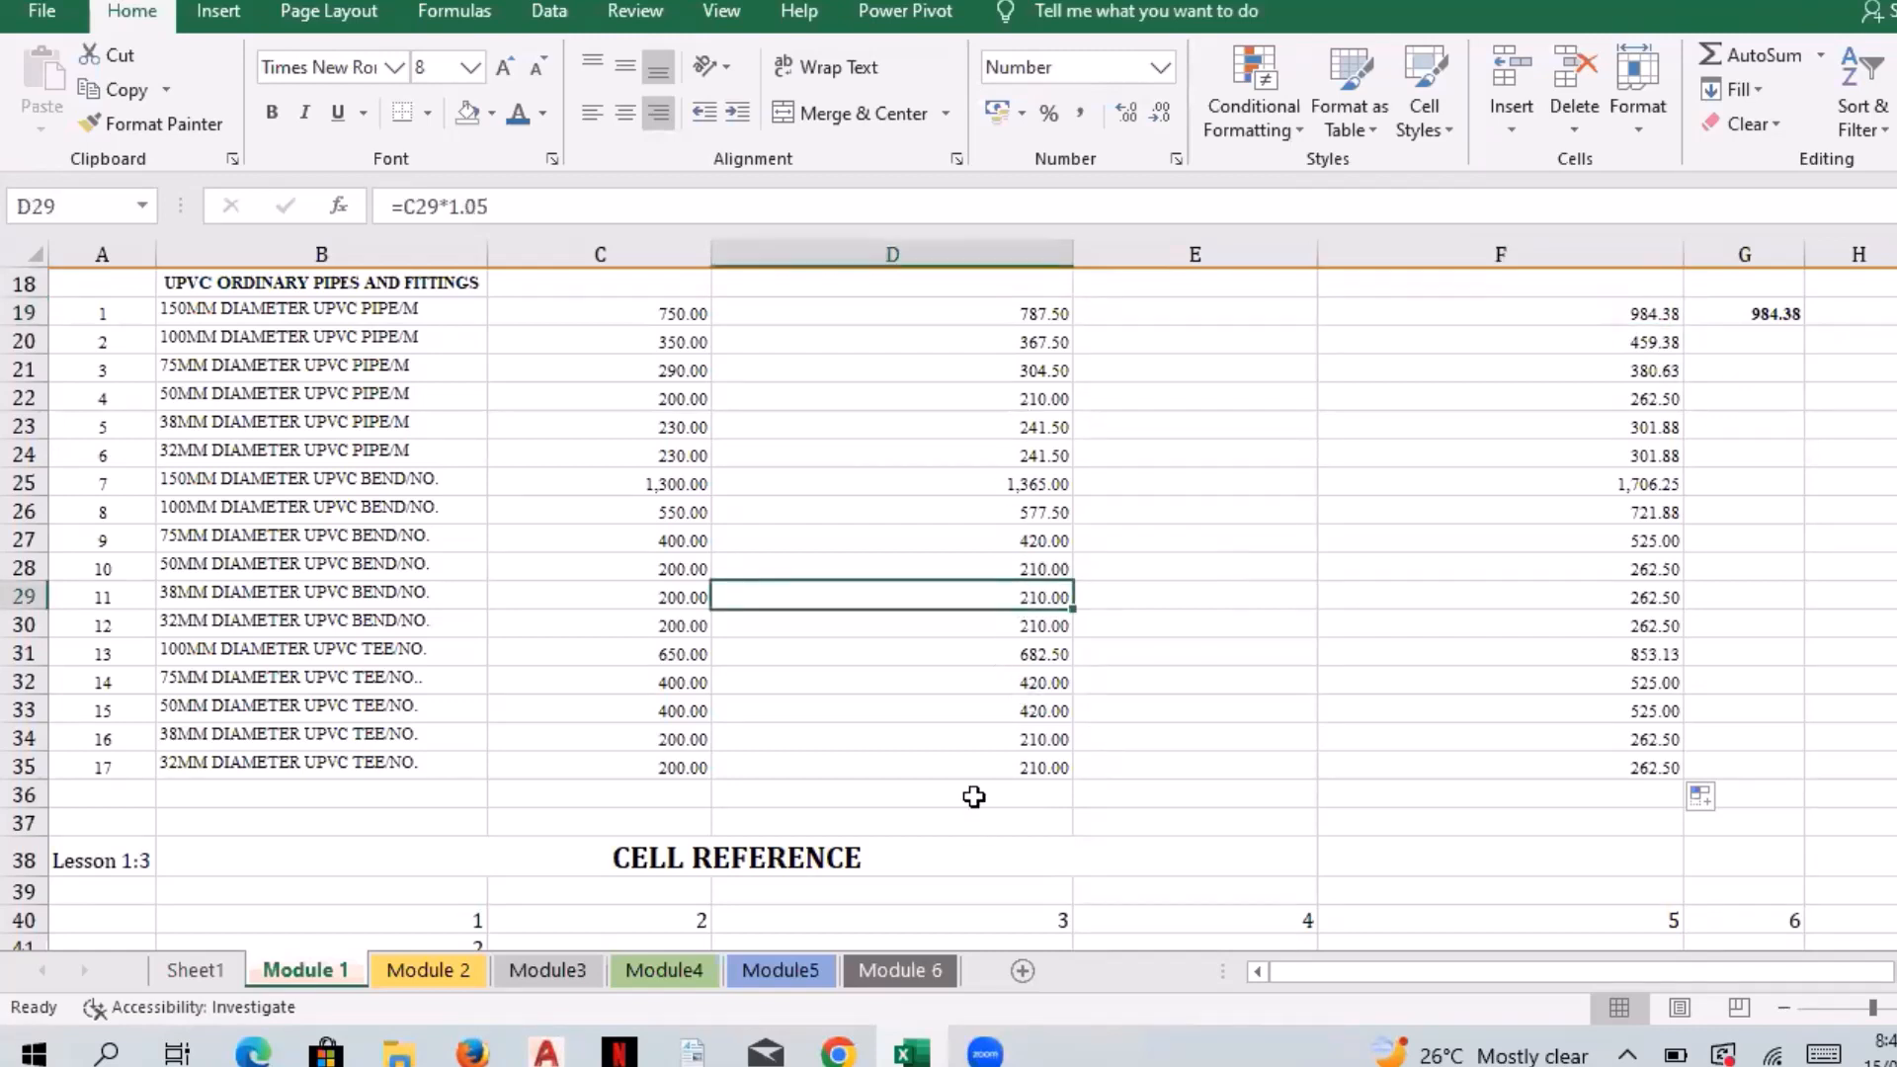
pyautogui.click(971, 764)
pyautogui.hotkey('ctrl', 'c')
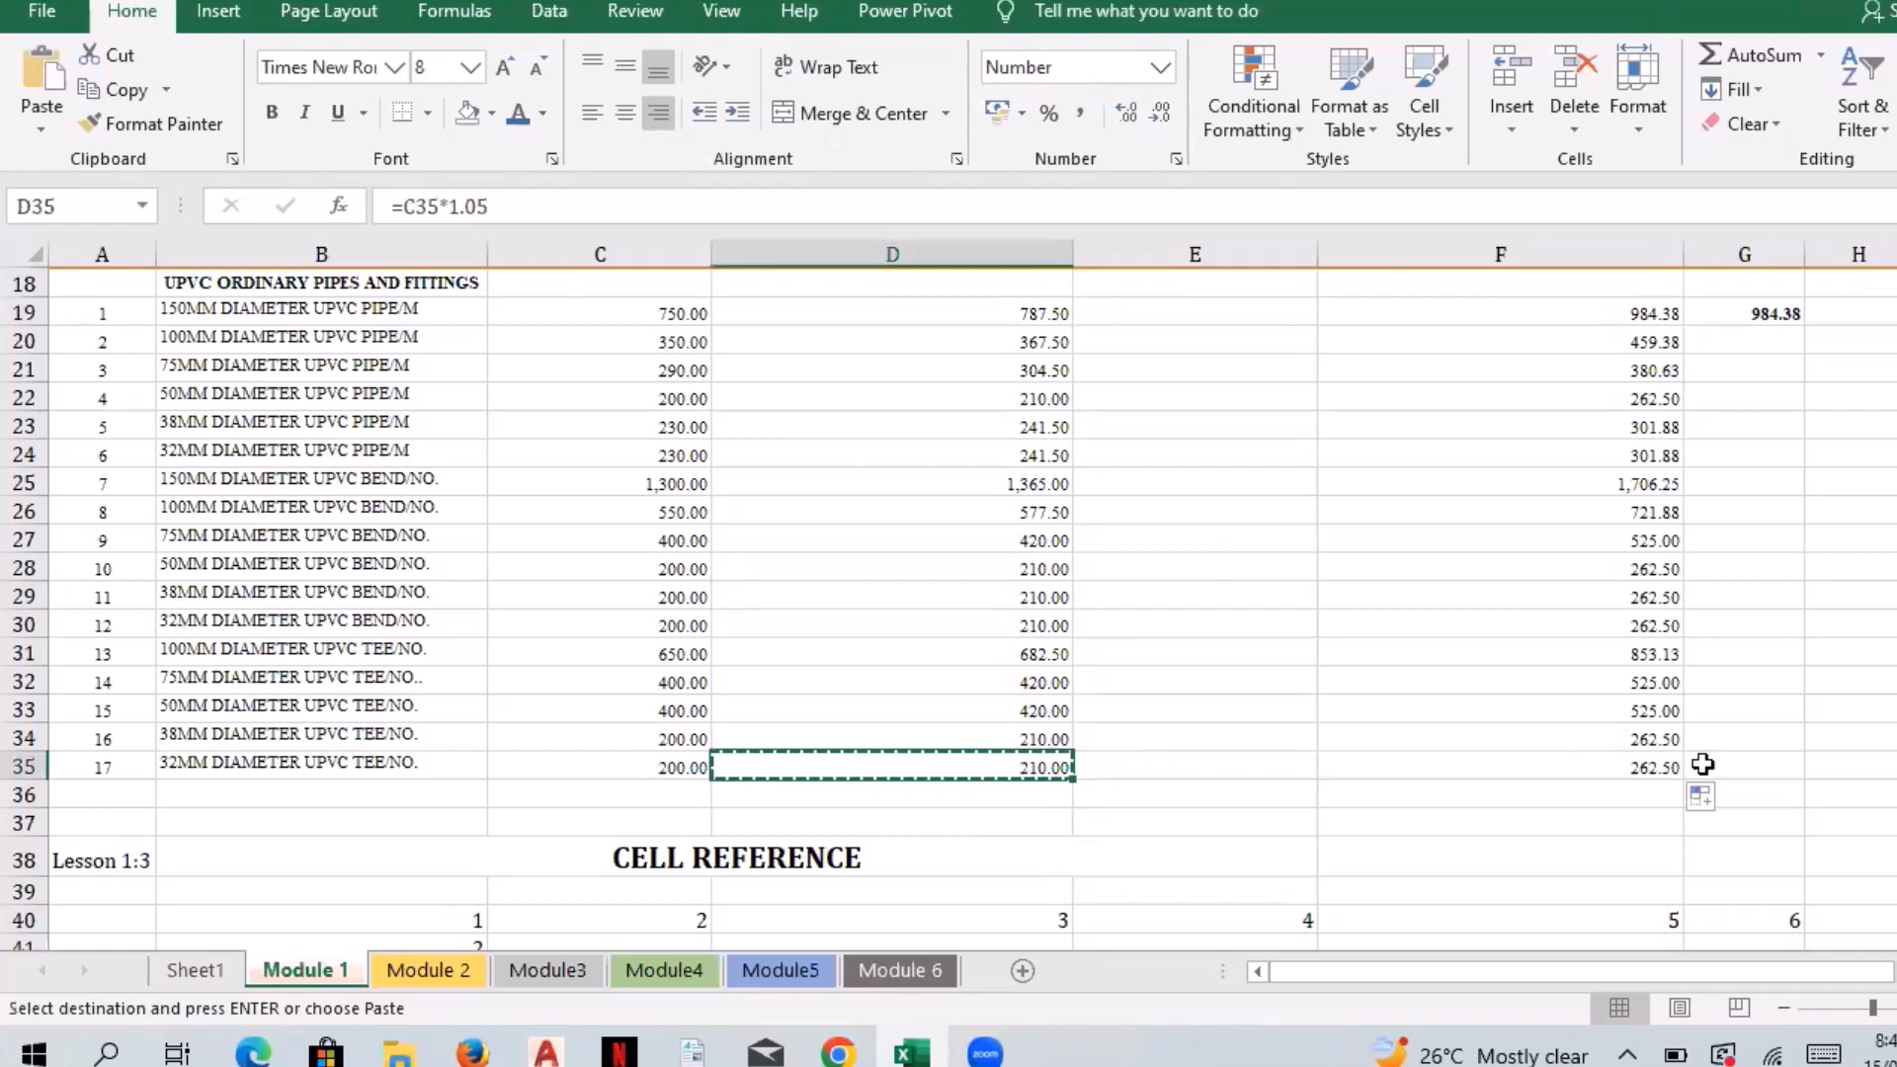
pyautogui.click(1589, 757)
pyautogui.press('Return')
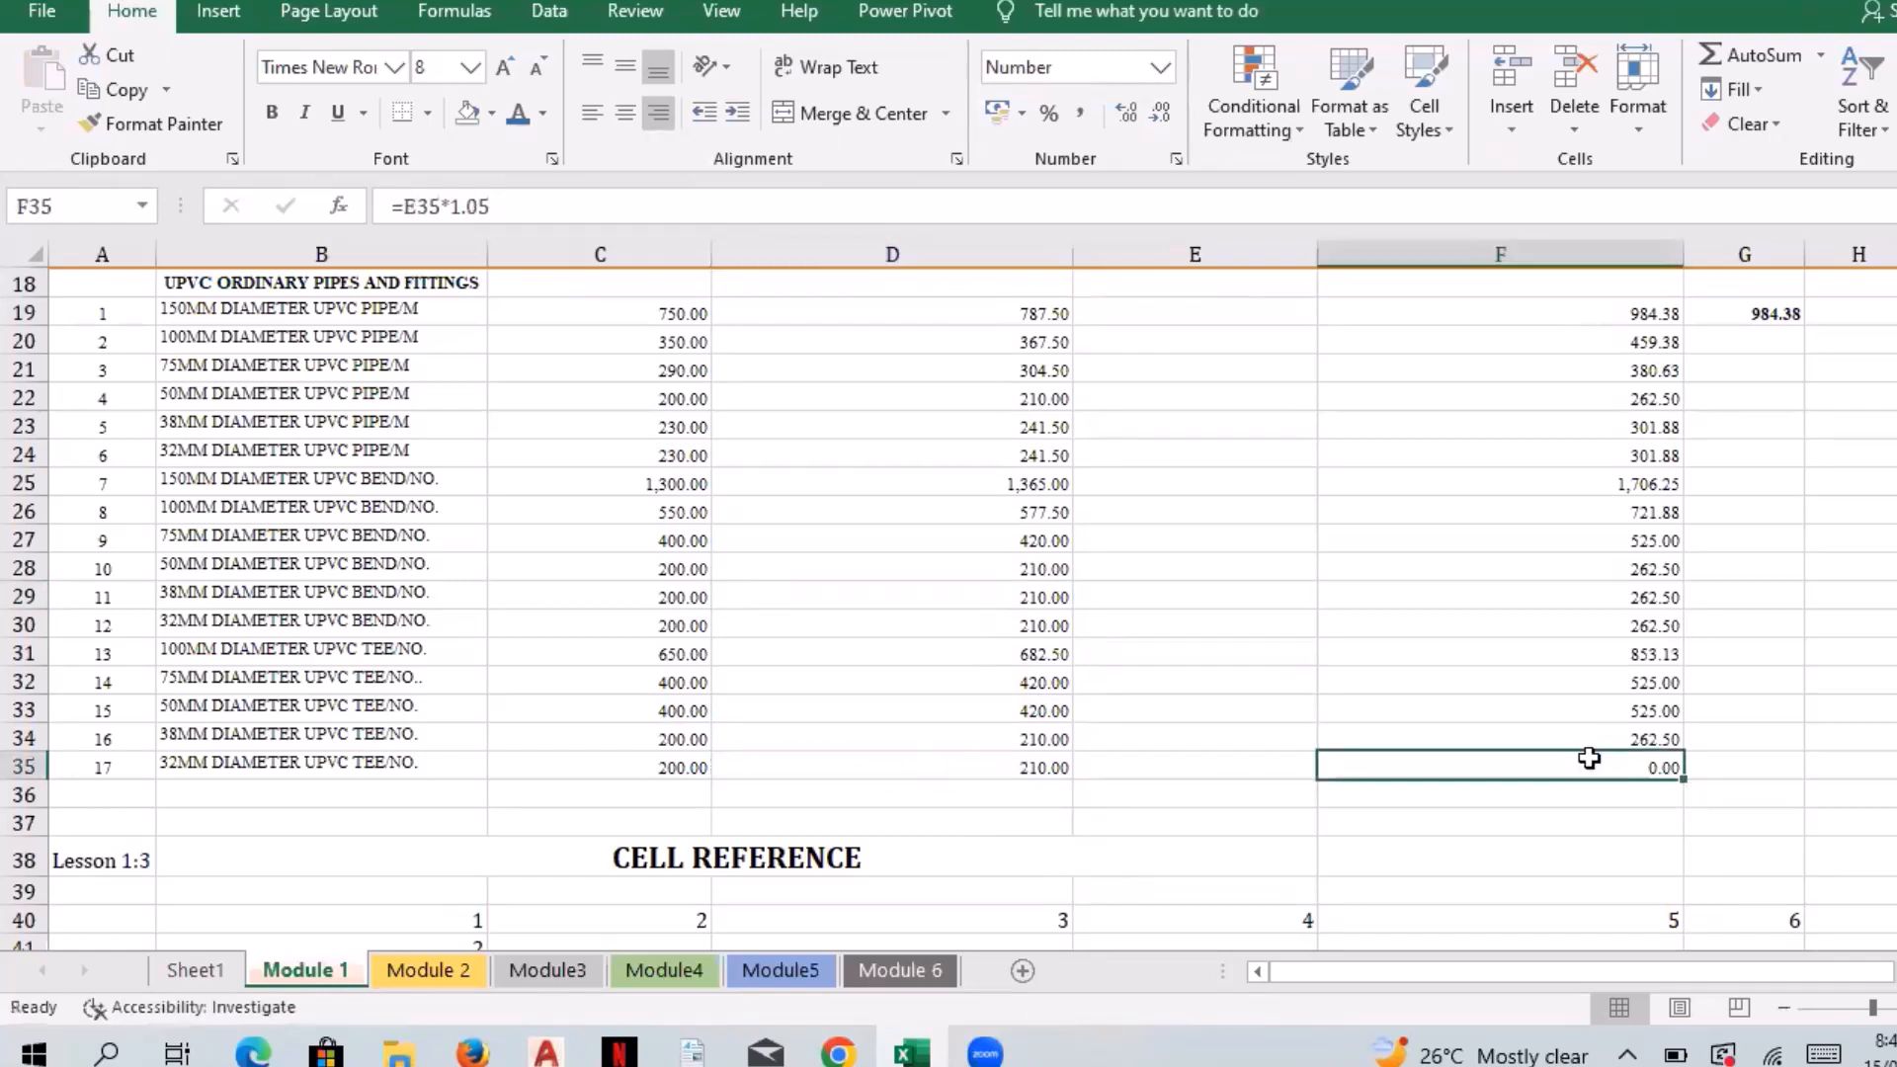
# Step: Inspect the cell reference in F35's formula and refill F35 with the formula from F34
pyautogui.doubleClick(1589, 767)
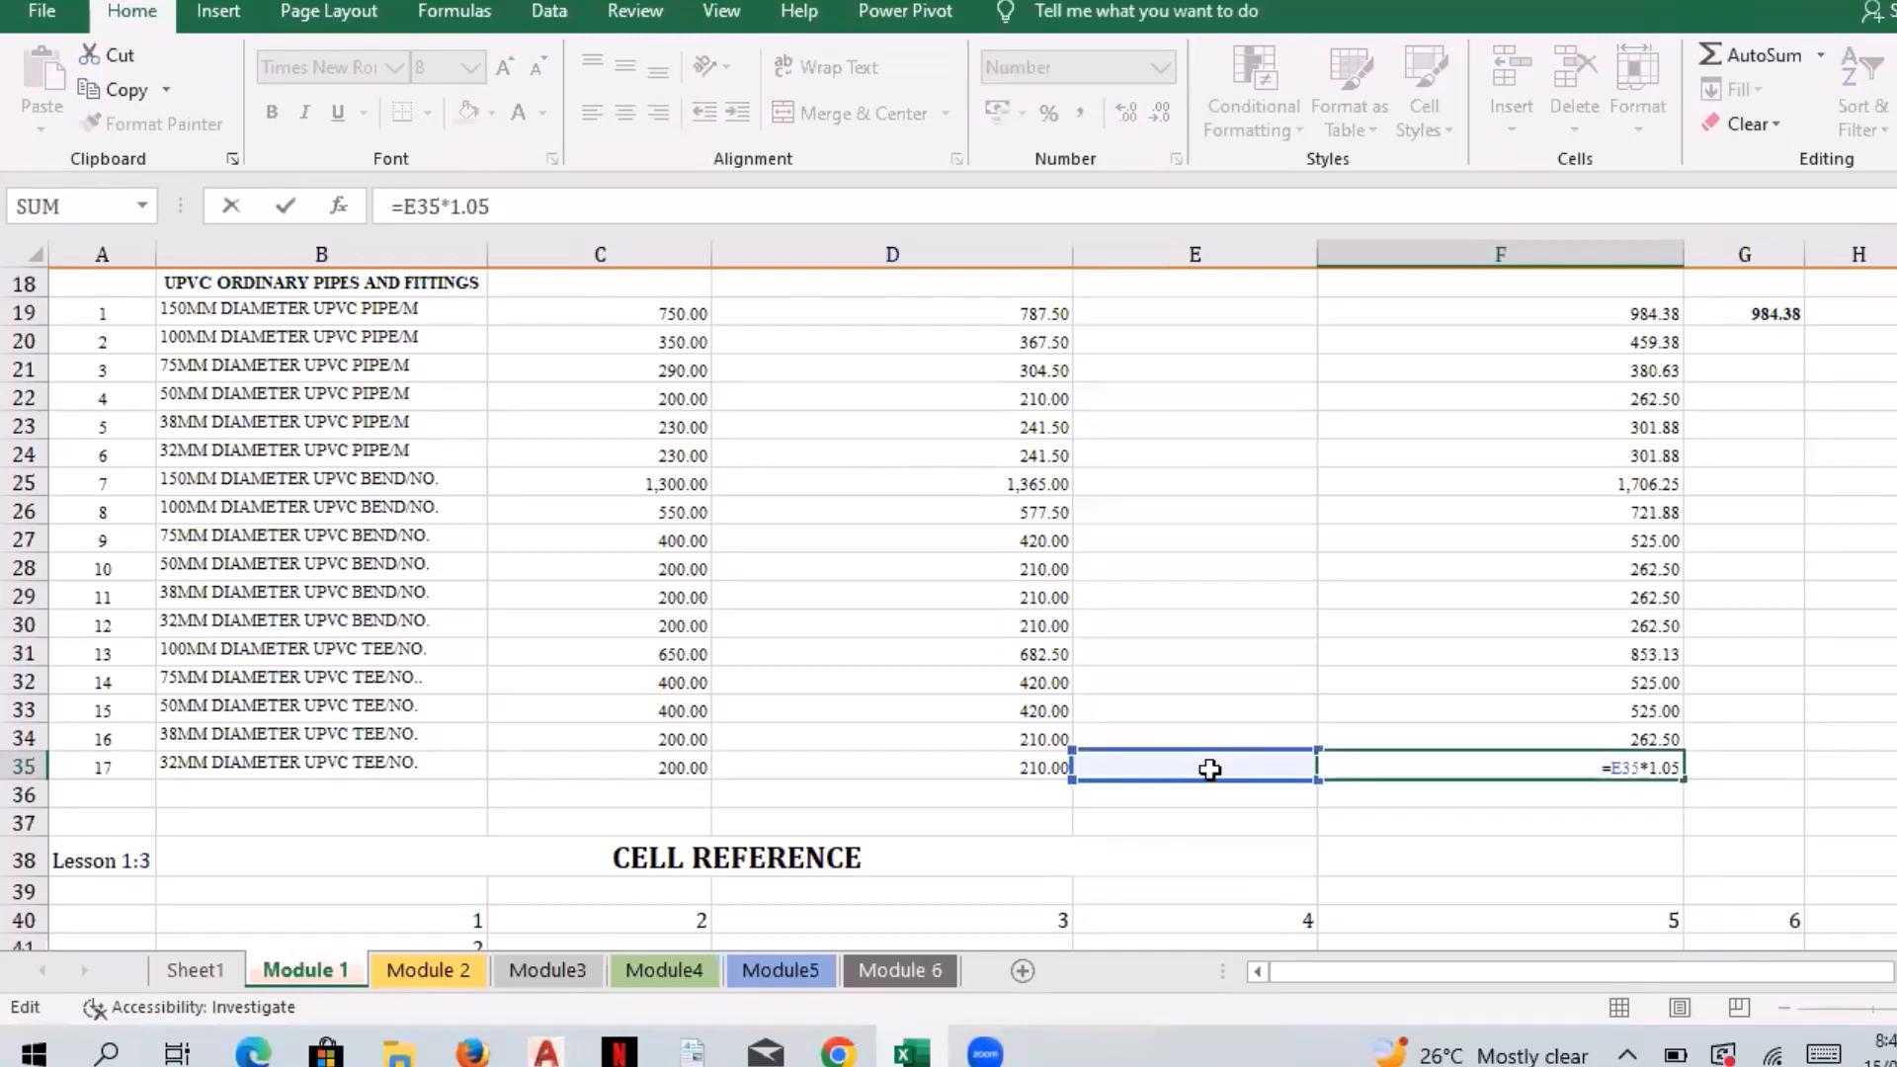
pyautogui.press('Escape')
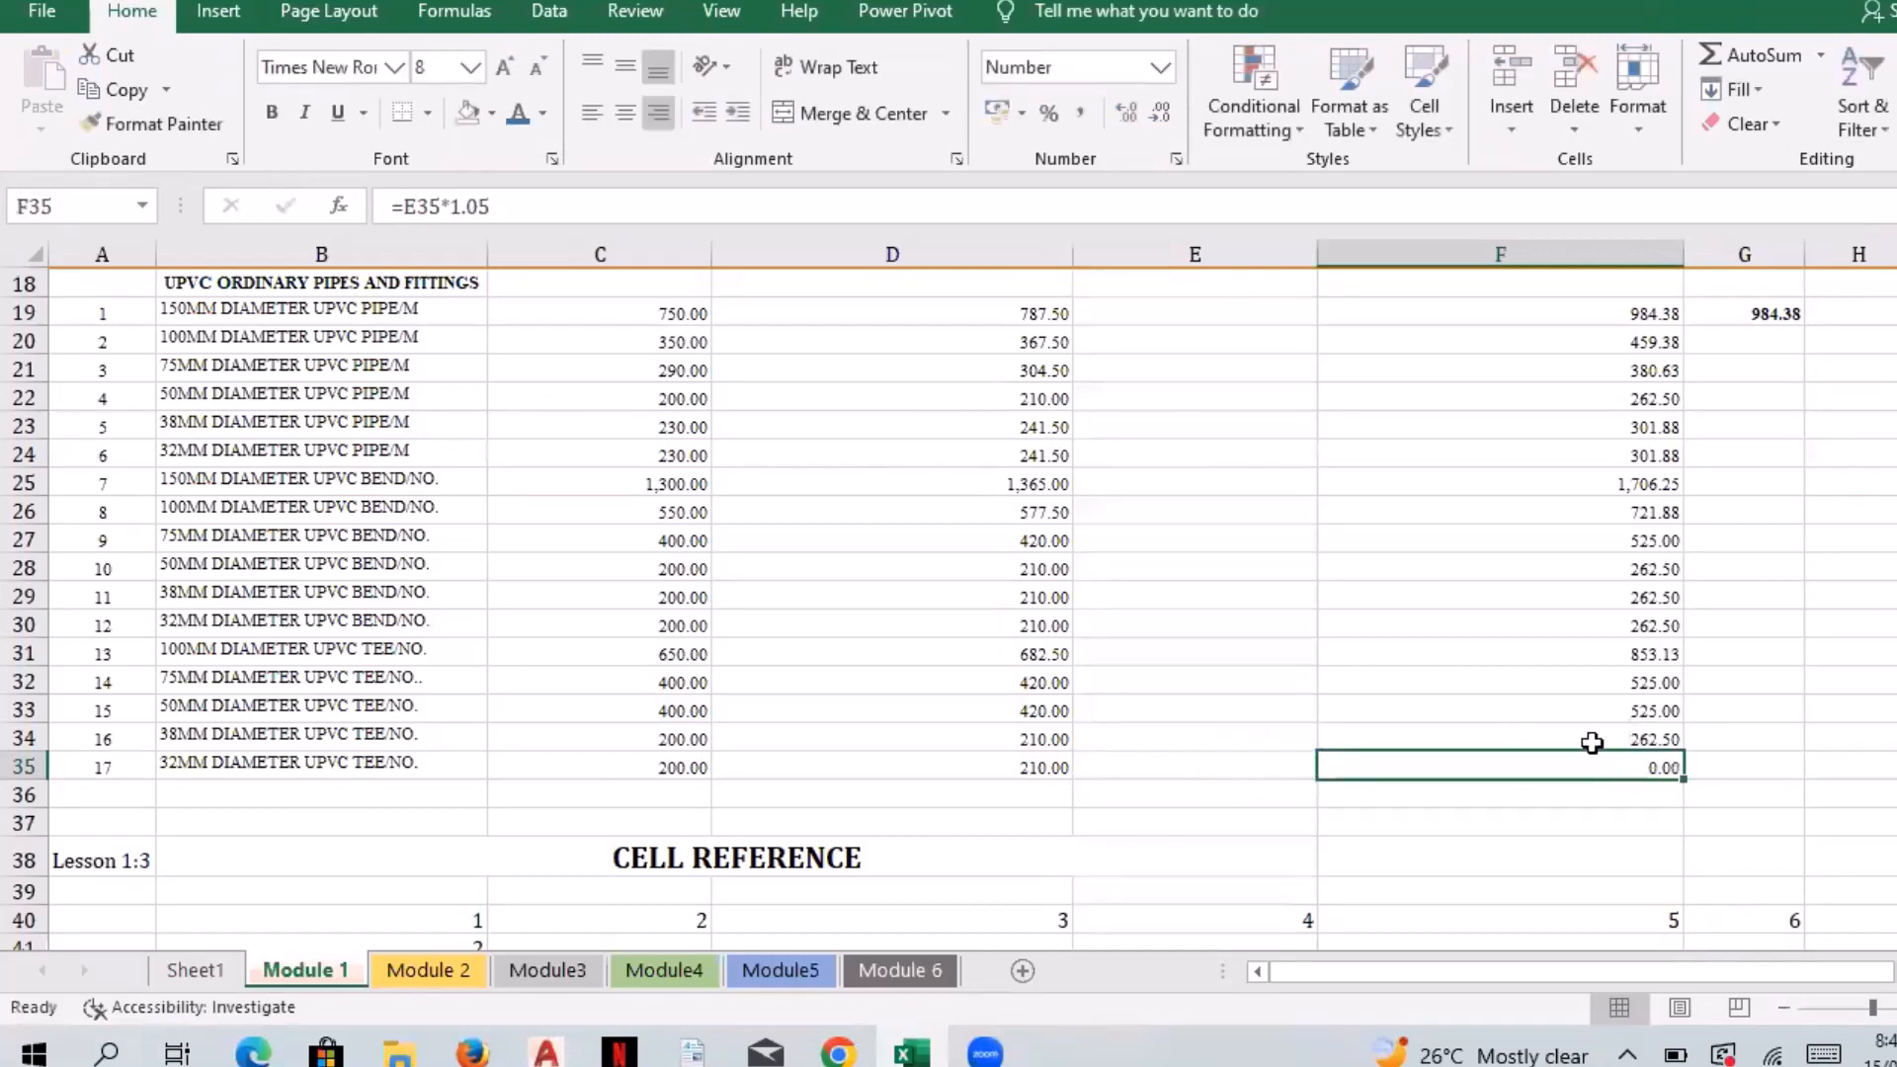
pyautogui.click(1680, 748)
pyautogui.moveTo(1683, 750); pyautogui.dragTo(1680, 772)
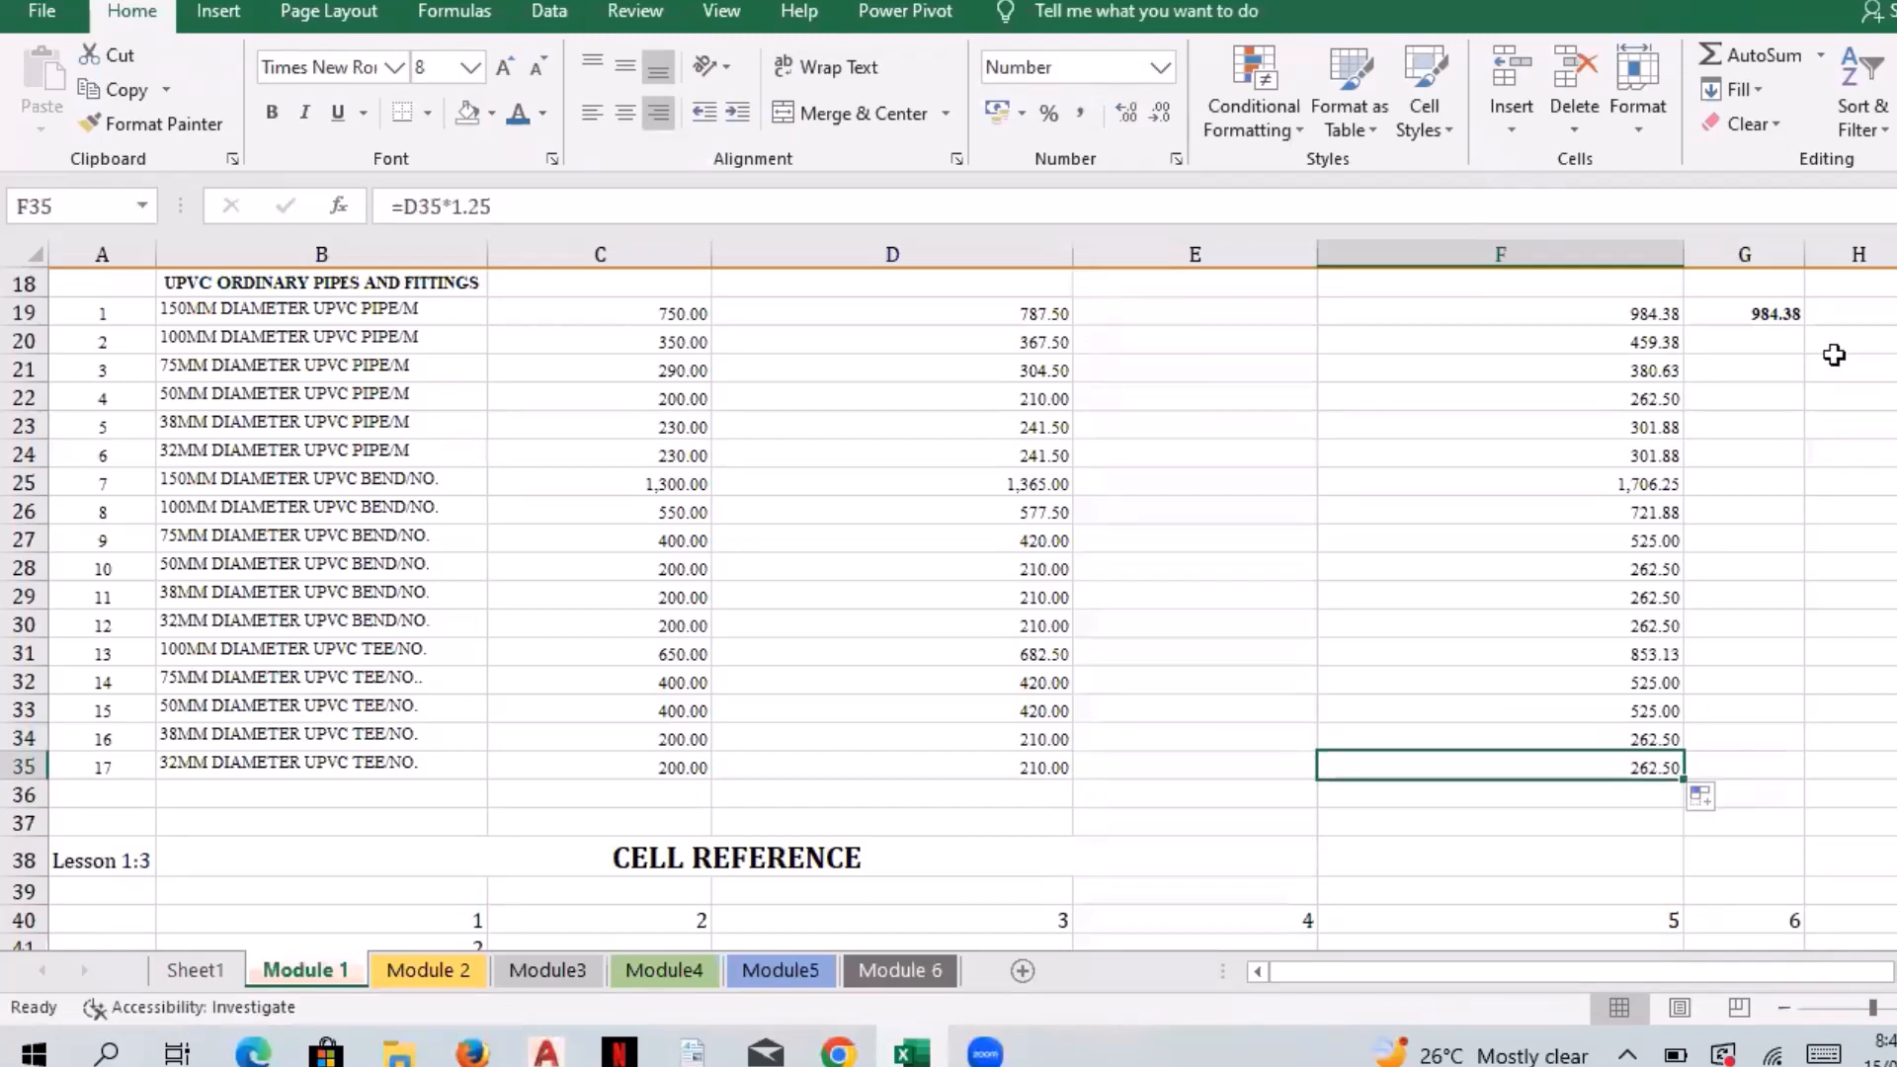
# Step: Fill the total price formula from G19 down to G35
pyautogui.click(1783, 316)
pyautogui.moveTo(1806, 329); pyautogui.dragTo(1805, 779)
# Step: Examine the Cell Reference grid, going through the numbers across B40:G40 and down B40:B47
pyautogui.scroll(-2, 1890, 692)
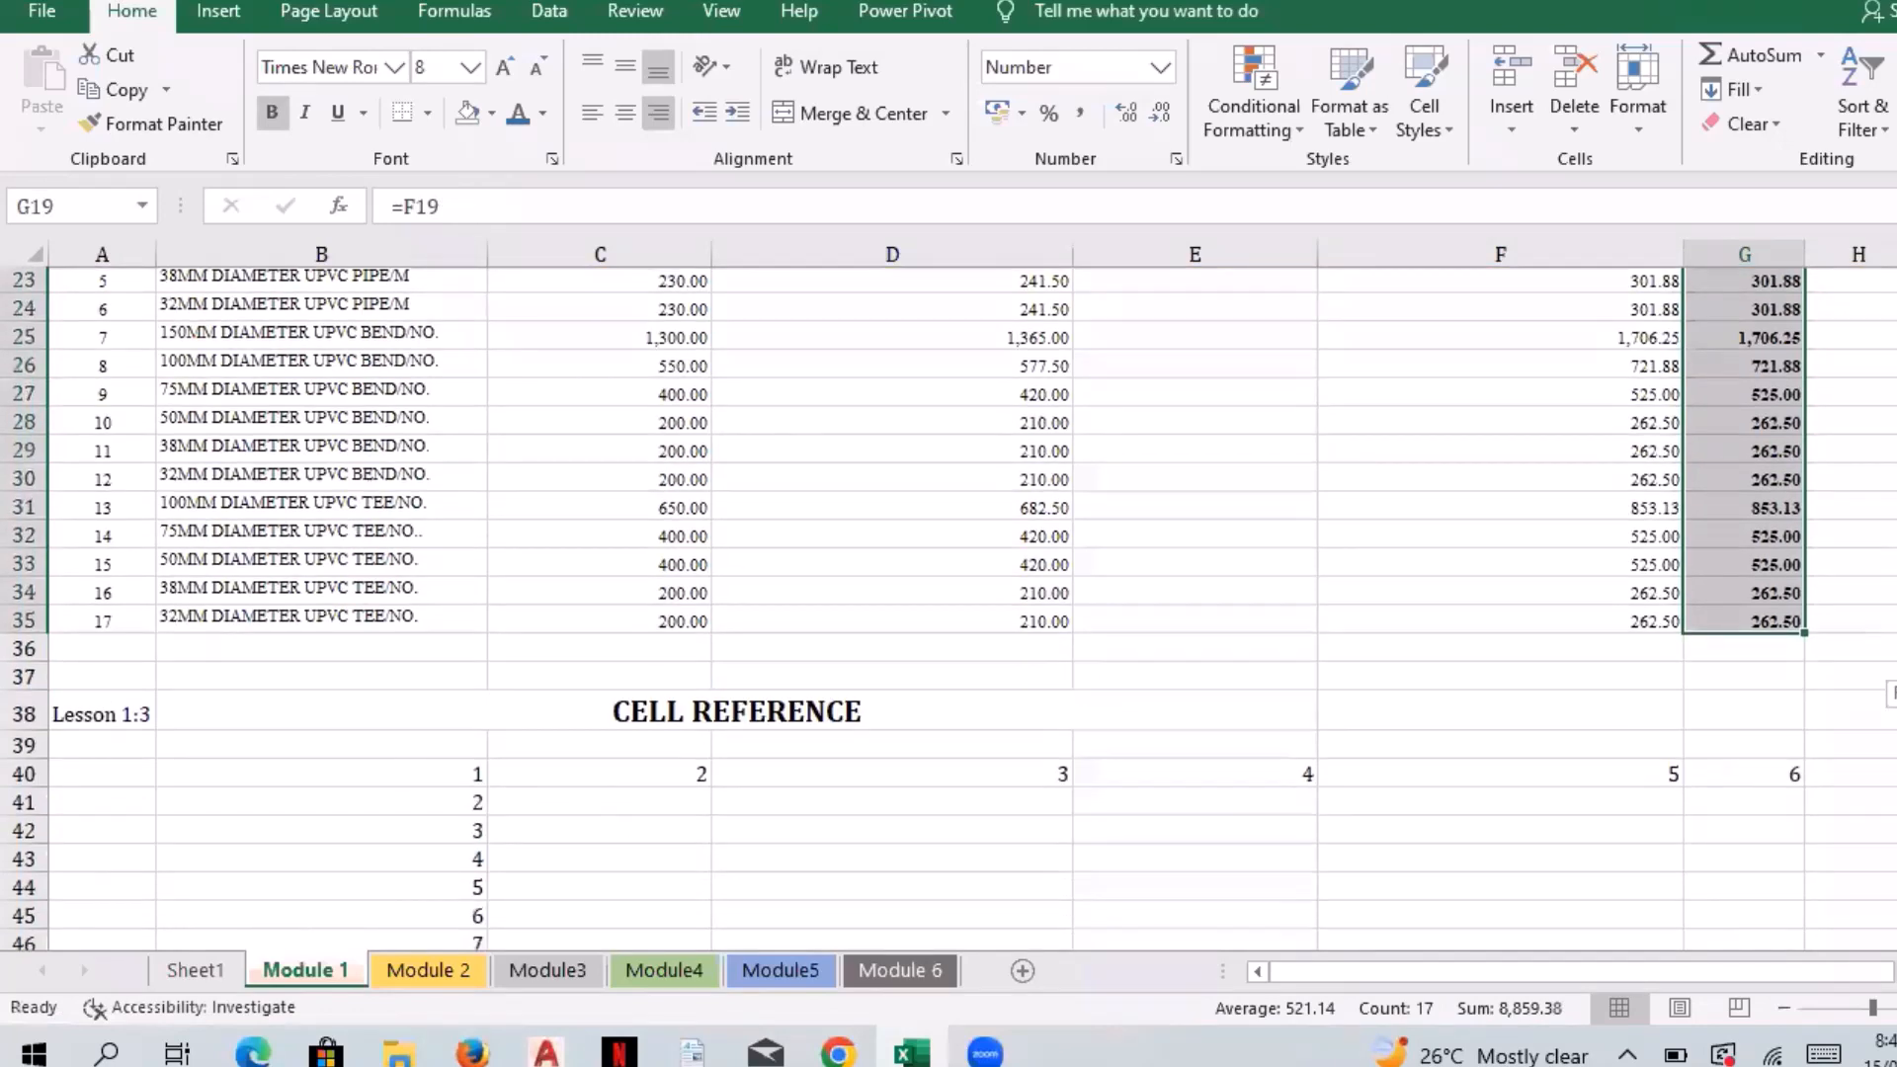
pyautogui.scroll(-1, 1890, 692)
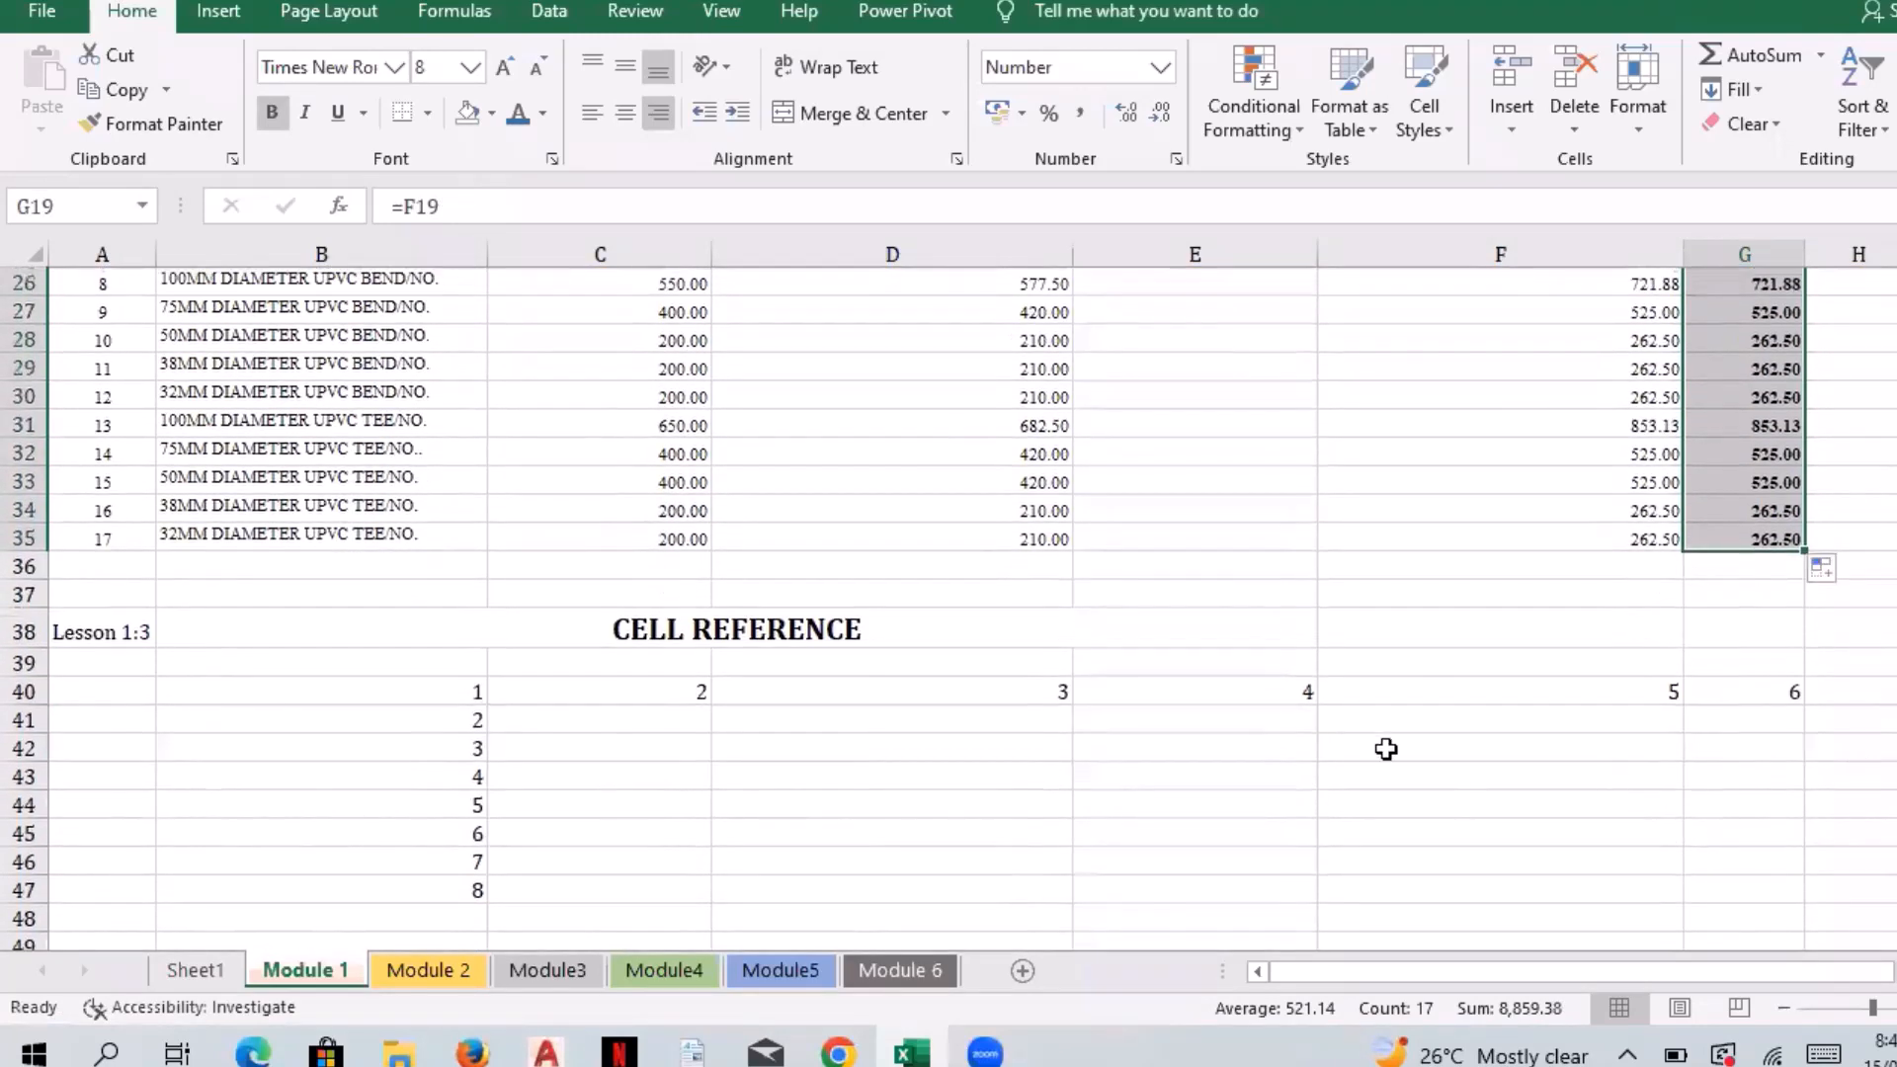
pyautogui.click(1384, 747)
pyautogui.click(670, 729)
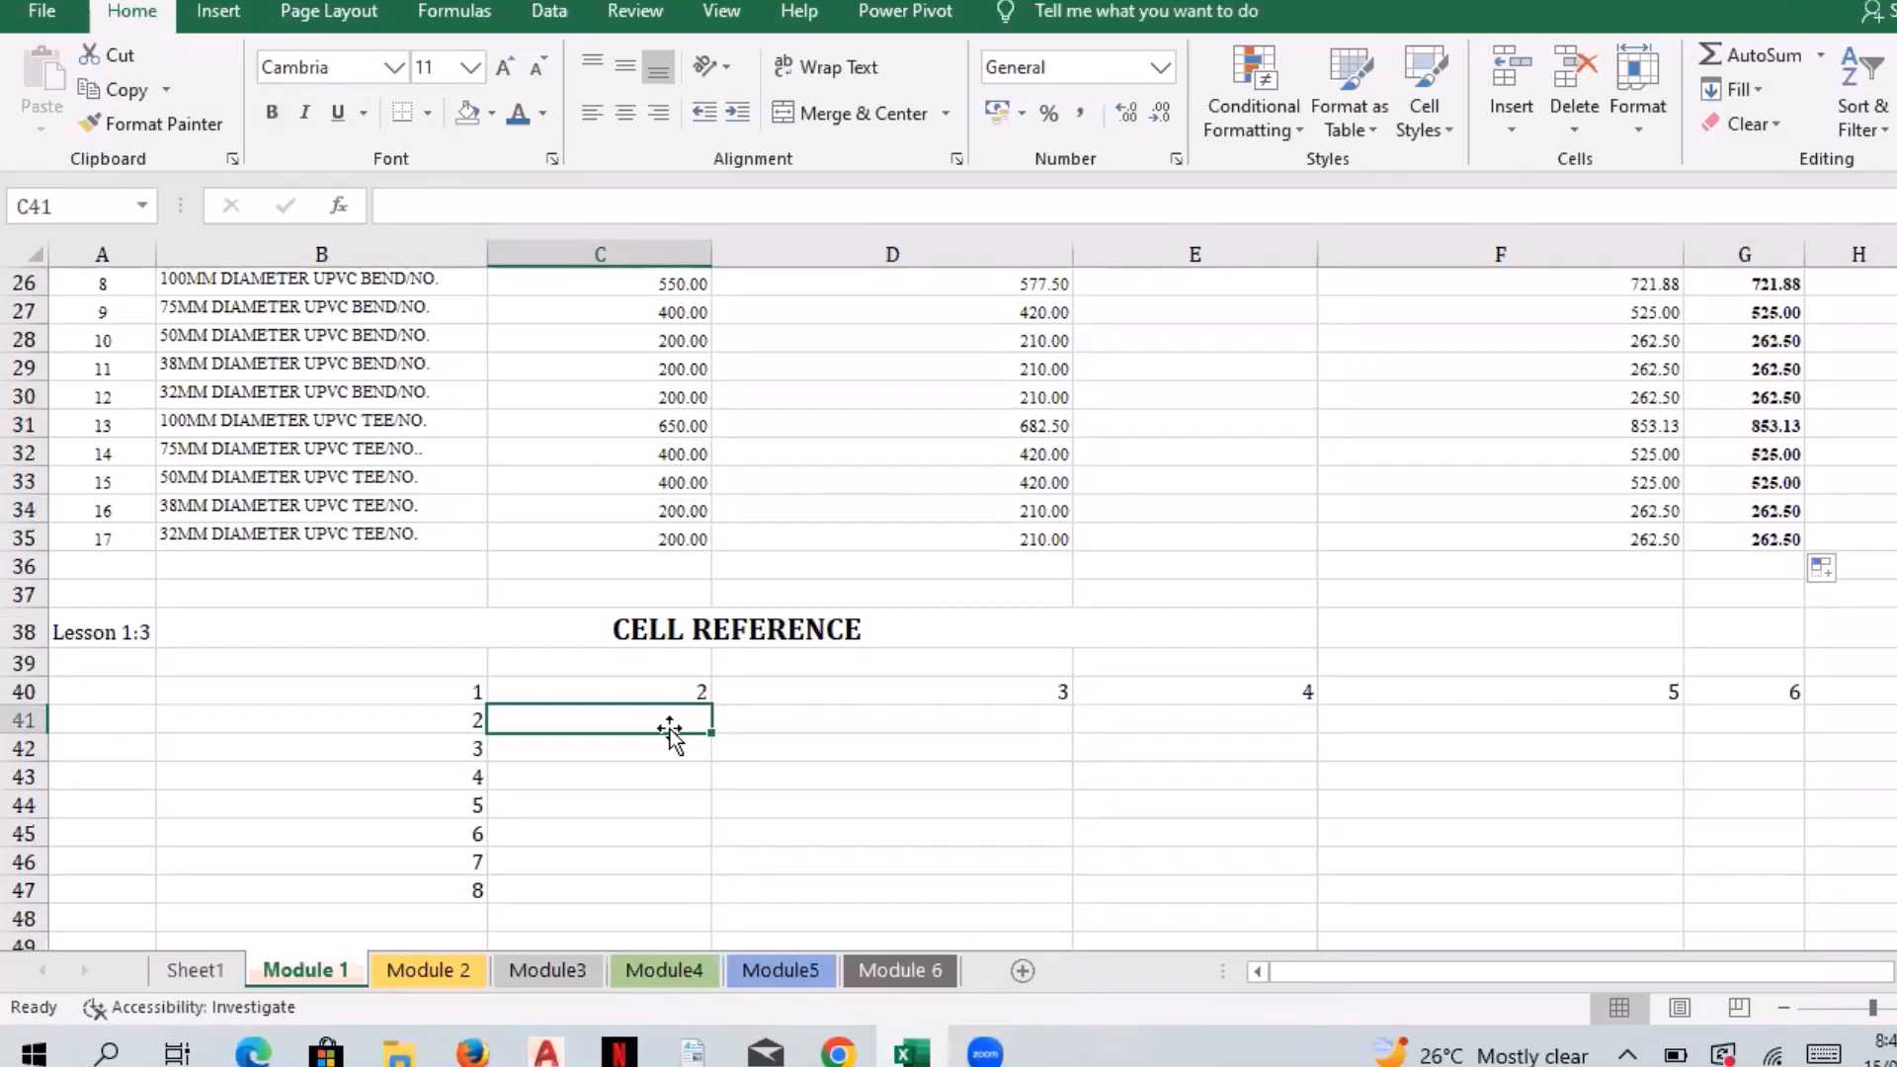
pyautogui.press('Down')
pyautogui.press('Down')
pyautogui.press('Down')
pyautogui.press('Down')
pyautogui.press('Down')
pyautogui.press('Down')
pyautogui.press('Down')
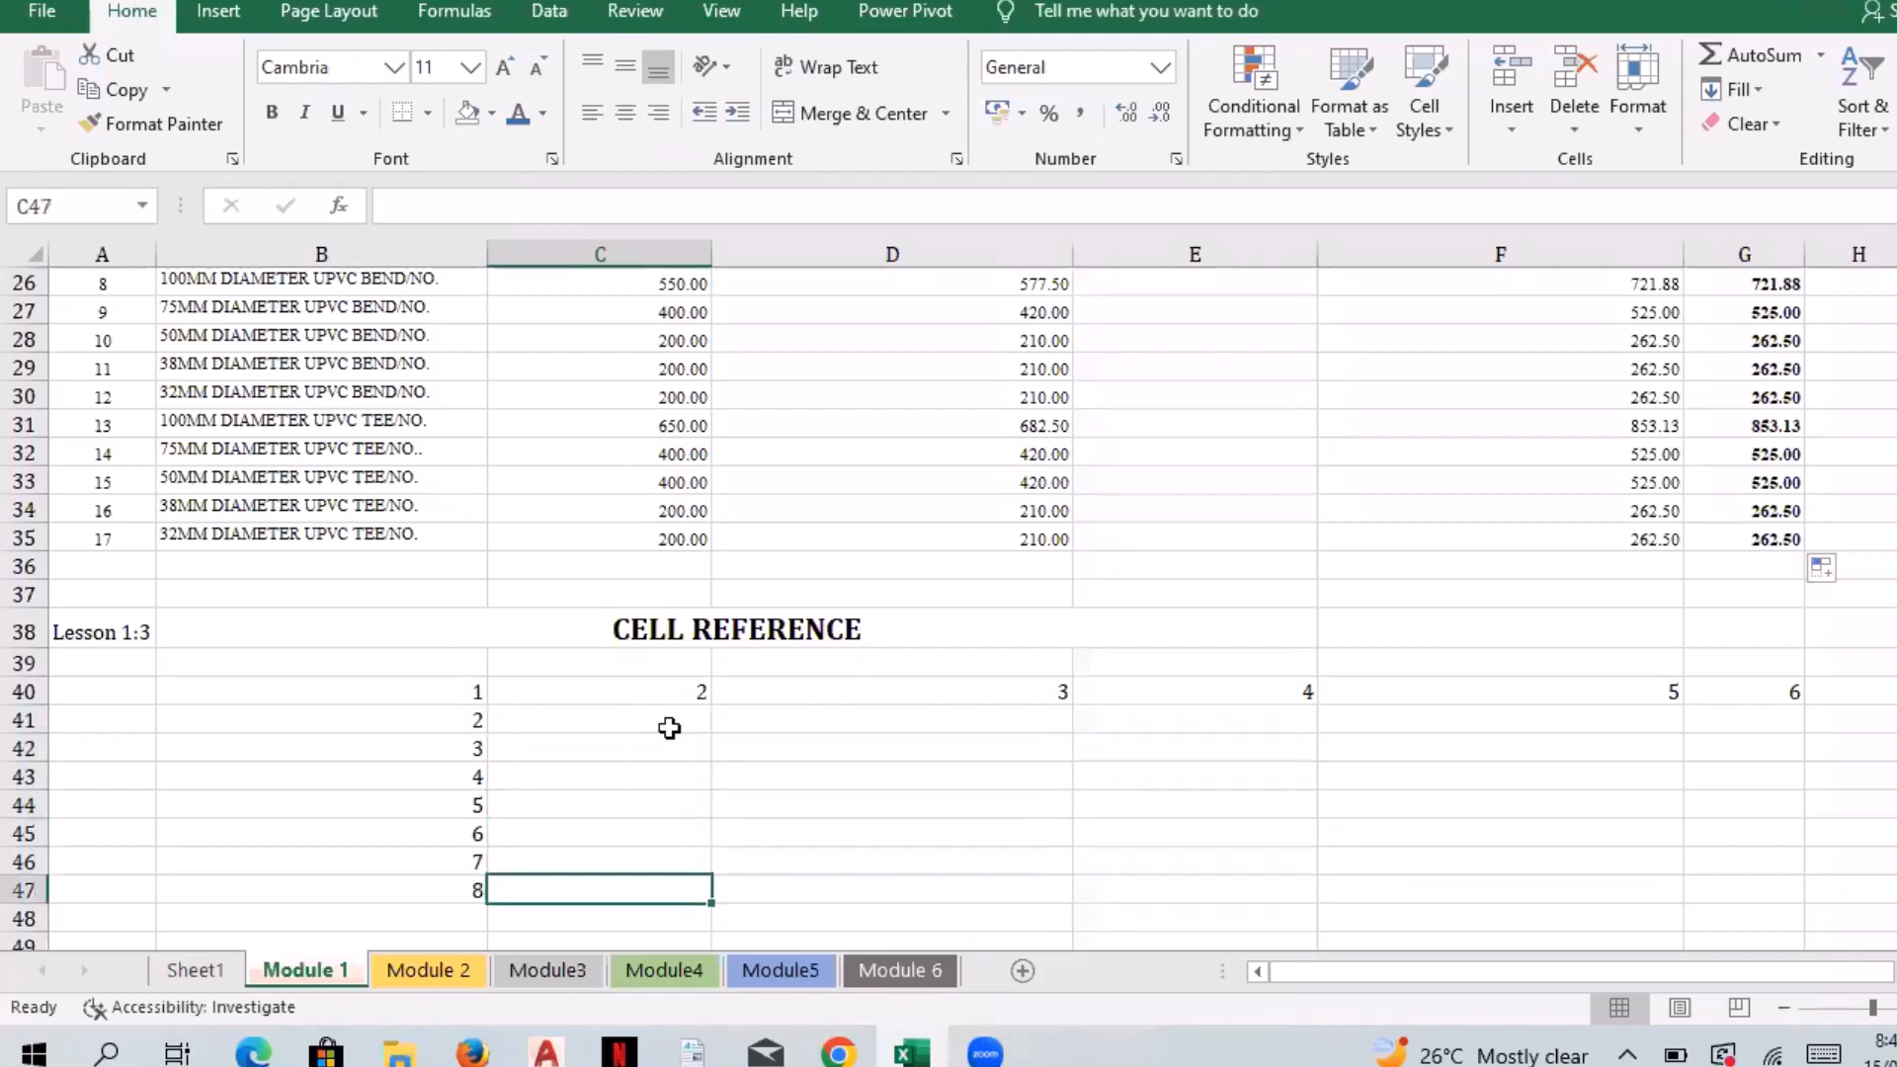
pyautogui.press('Up')
pyautogui.press('Up')
pyautogui.press('Up')
pyautogui.press('Up')
pyautogui.press('Up')
pyautogui.press('Up')
pyautogui.press('Up')
pyautogui.press('Up')
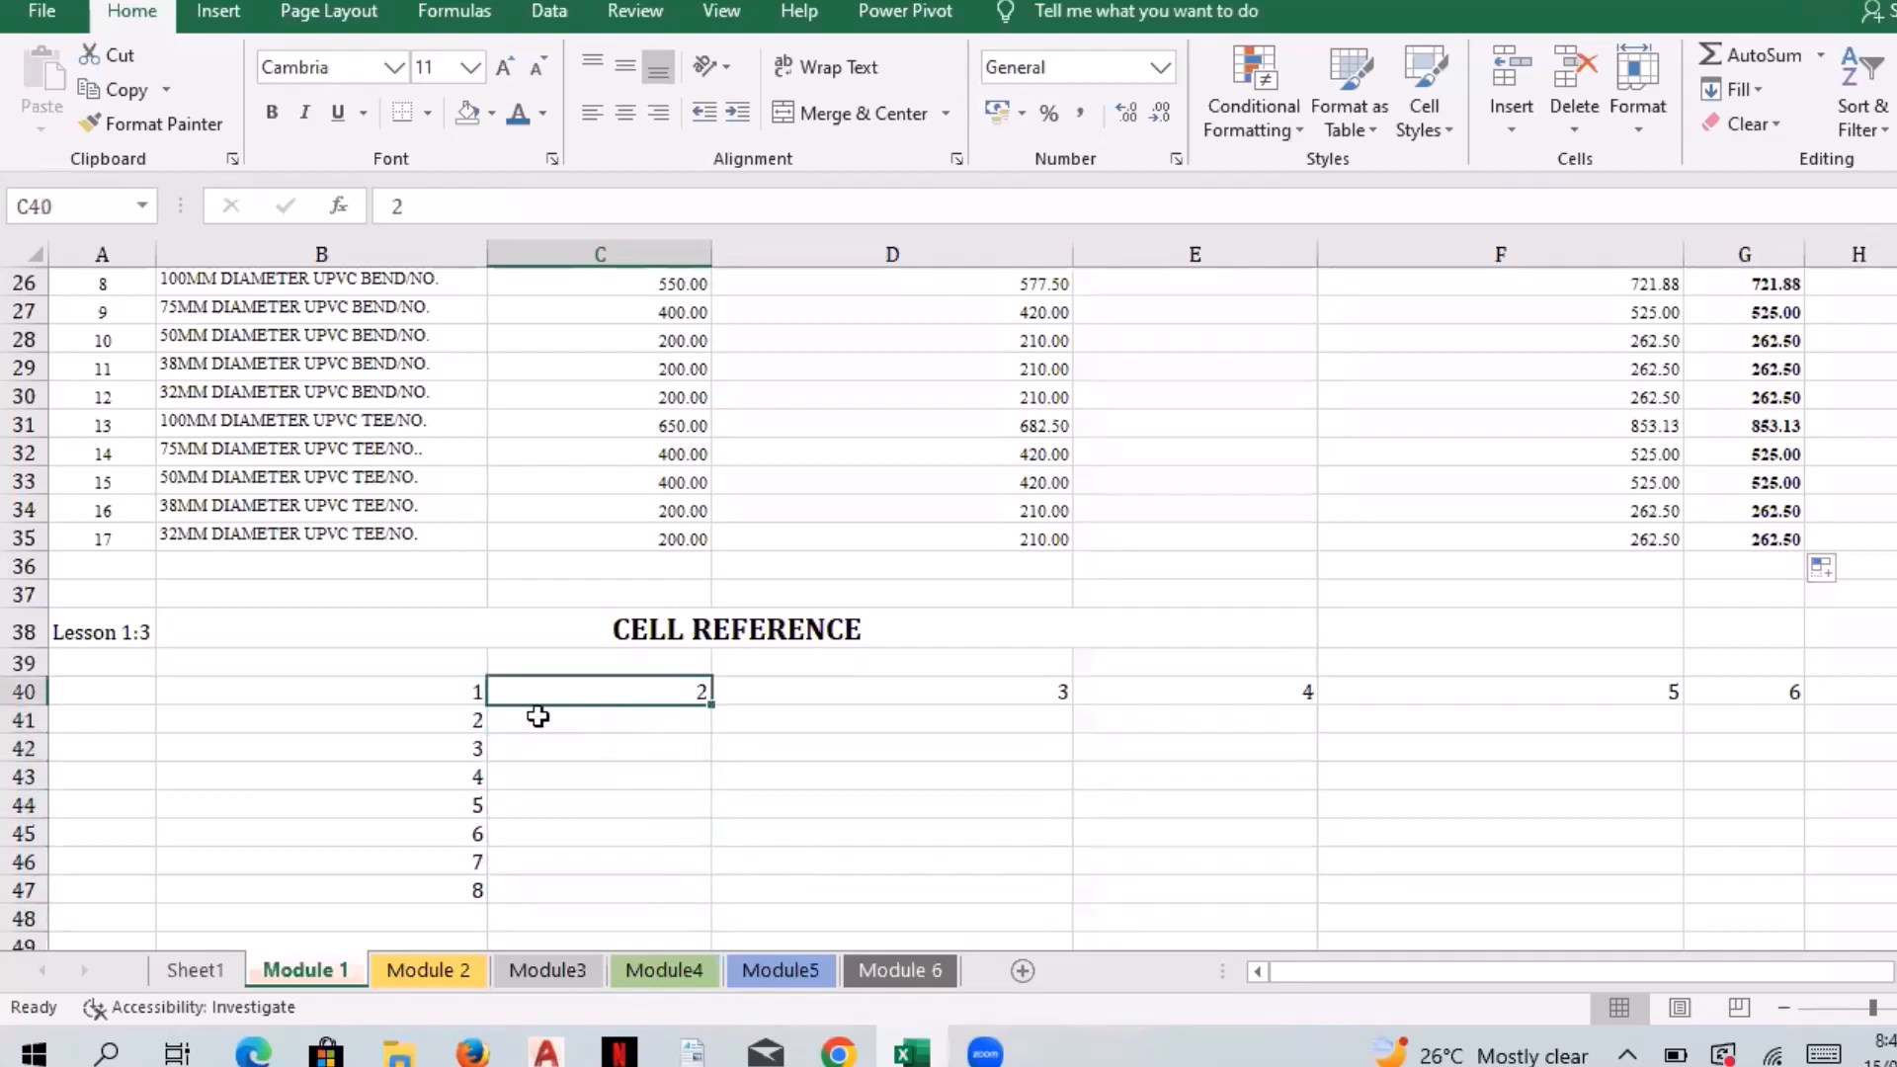
pyautogui.click(470, 695)
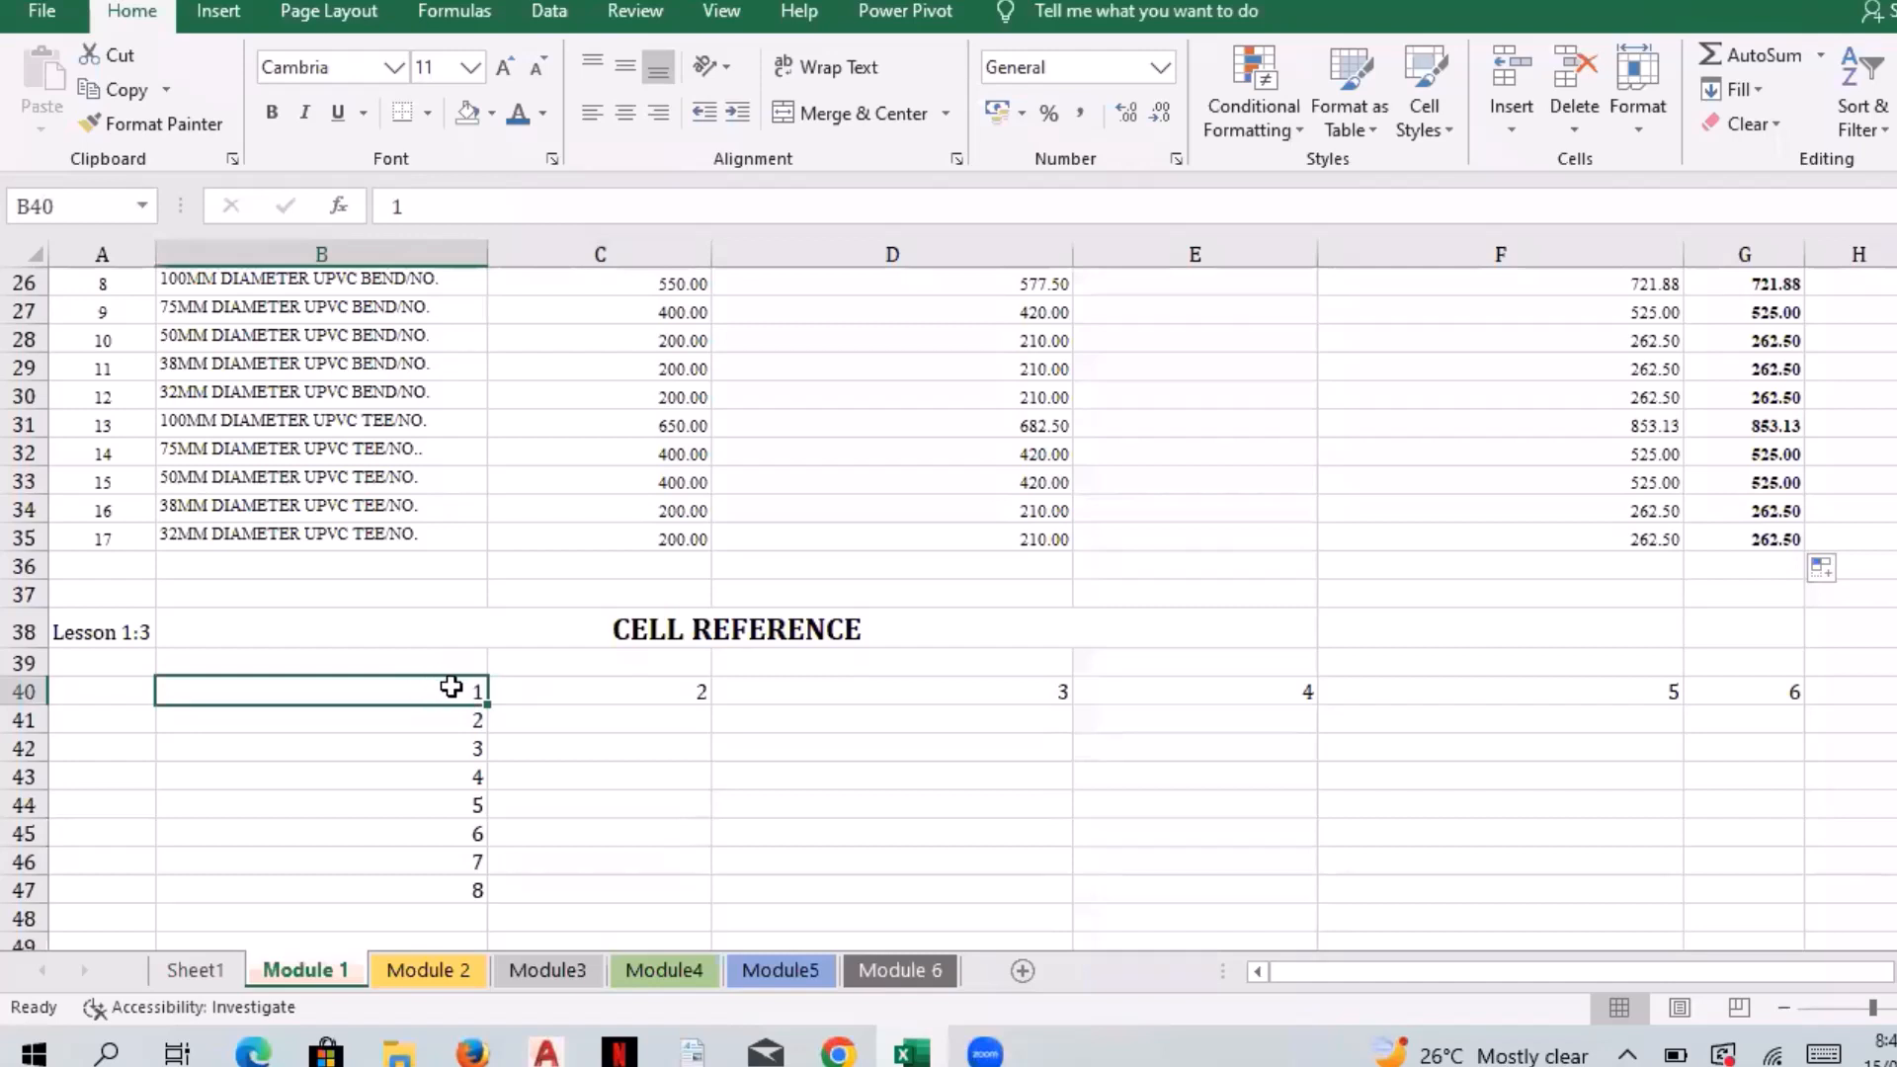
pyautogui.press('Right')
pyautogui.press('Right')
pyautogui.press('Right')
pyautogui.press('Right')
pyautogui.press('Right')
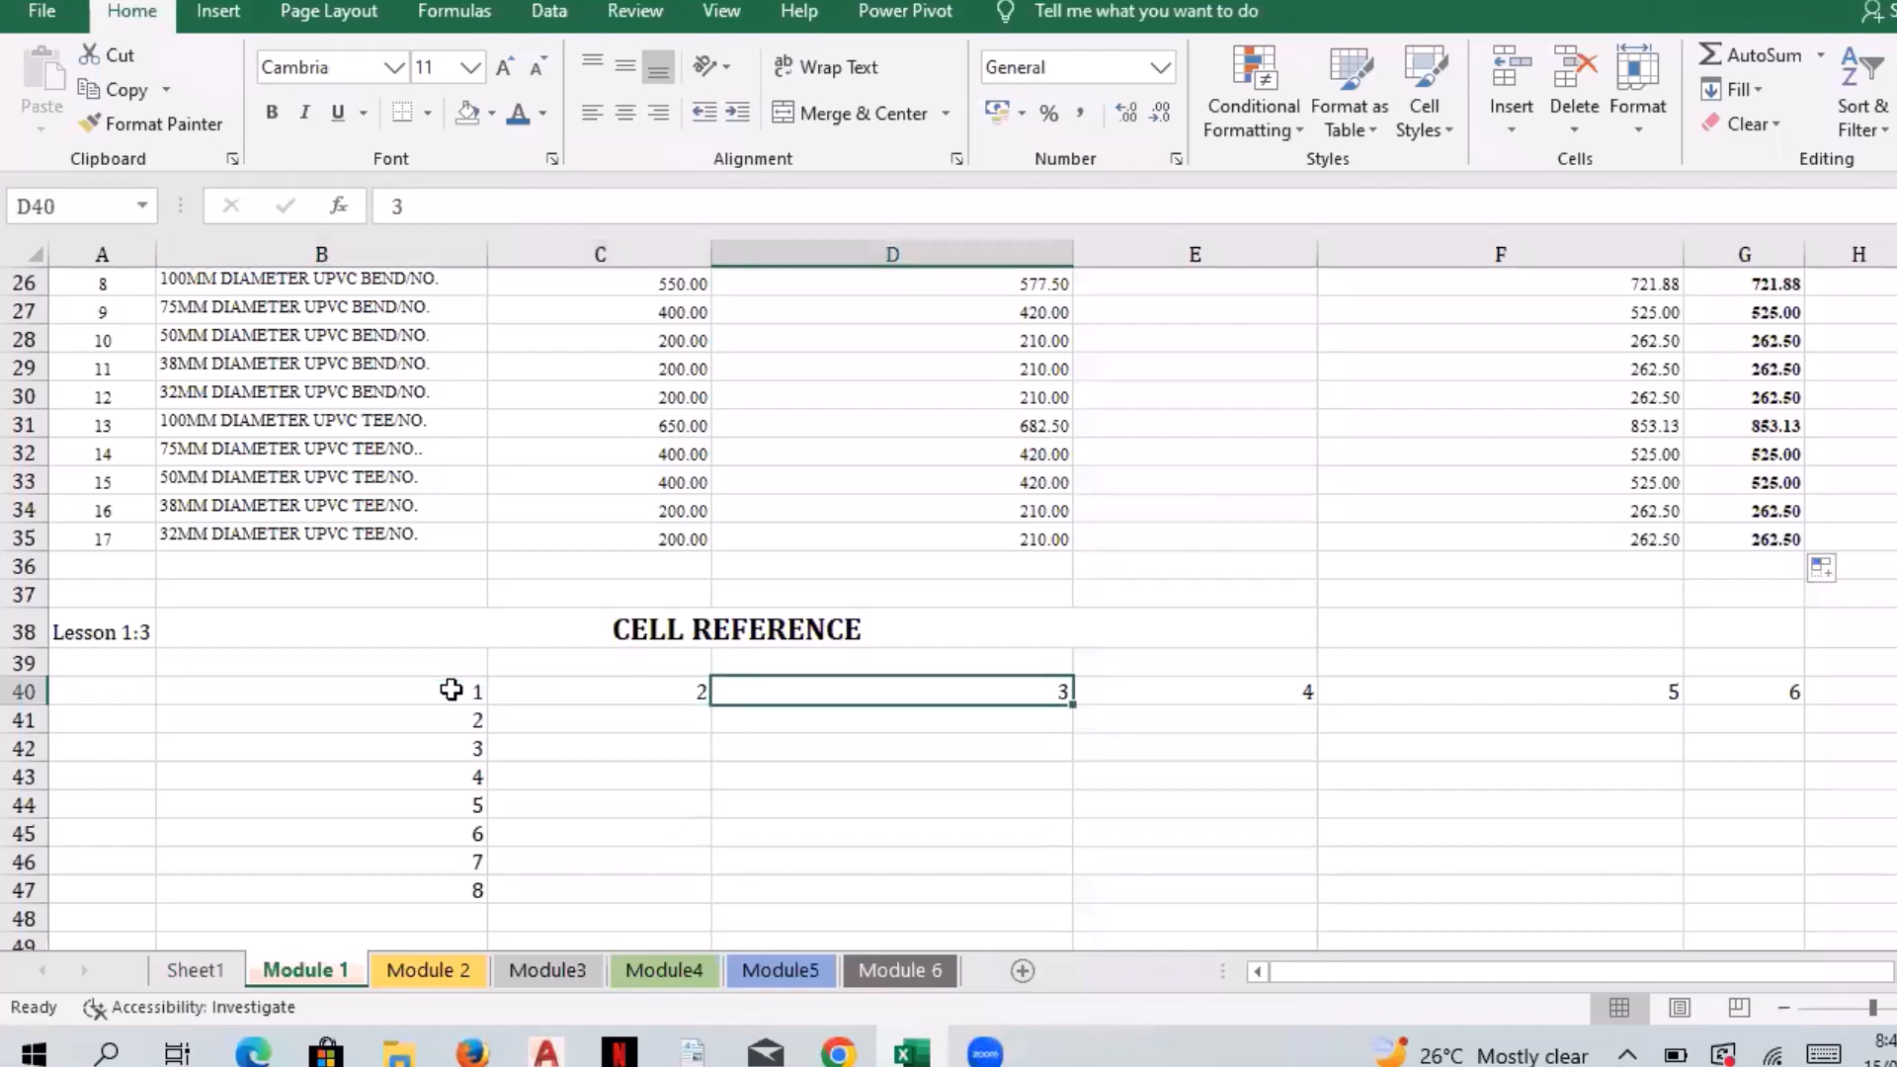
pyautogui.press('Left')
pyautogui.hotkey('ctrl', 'z')
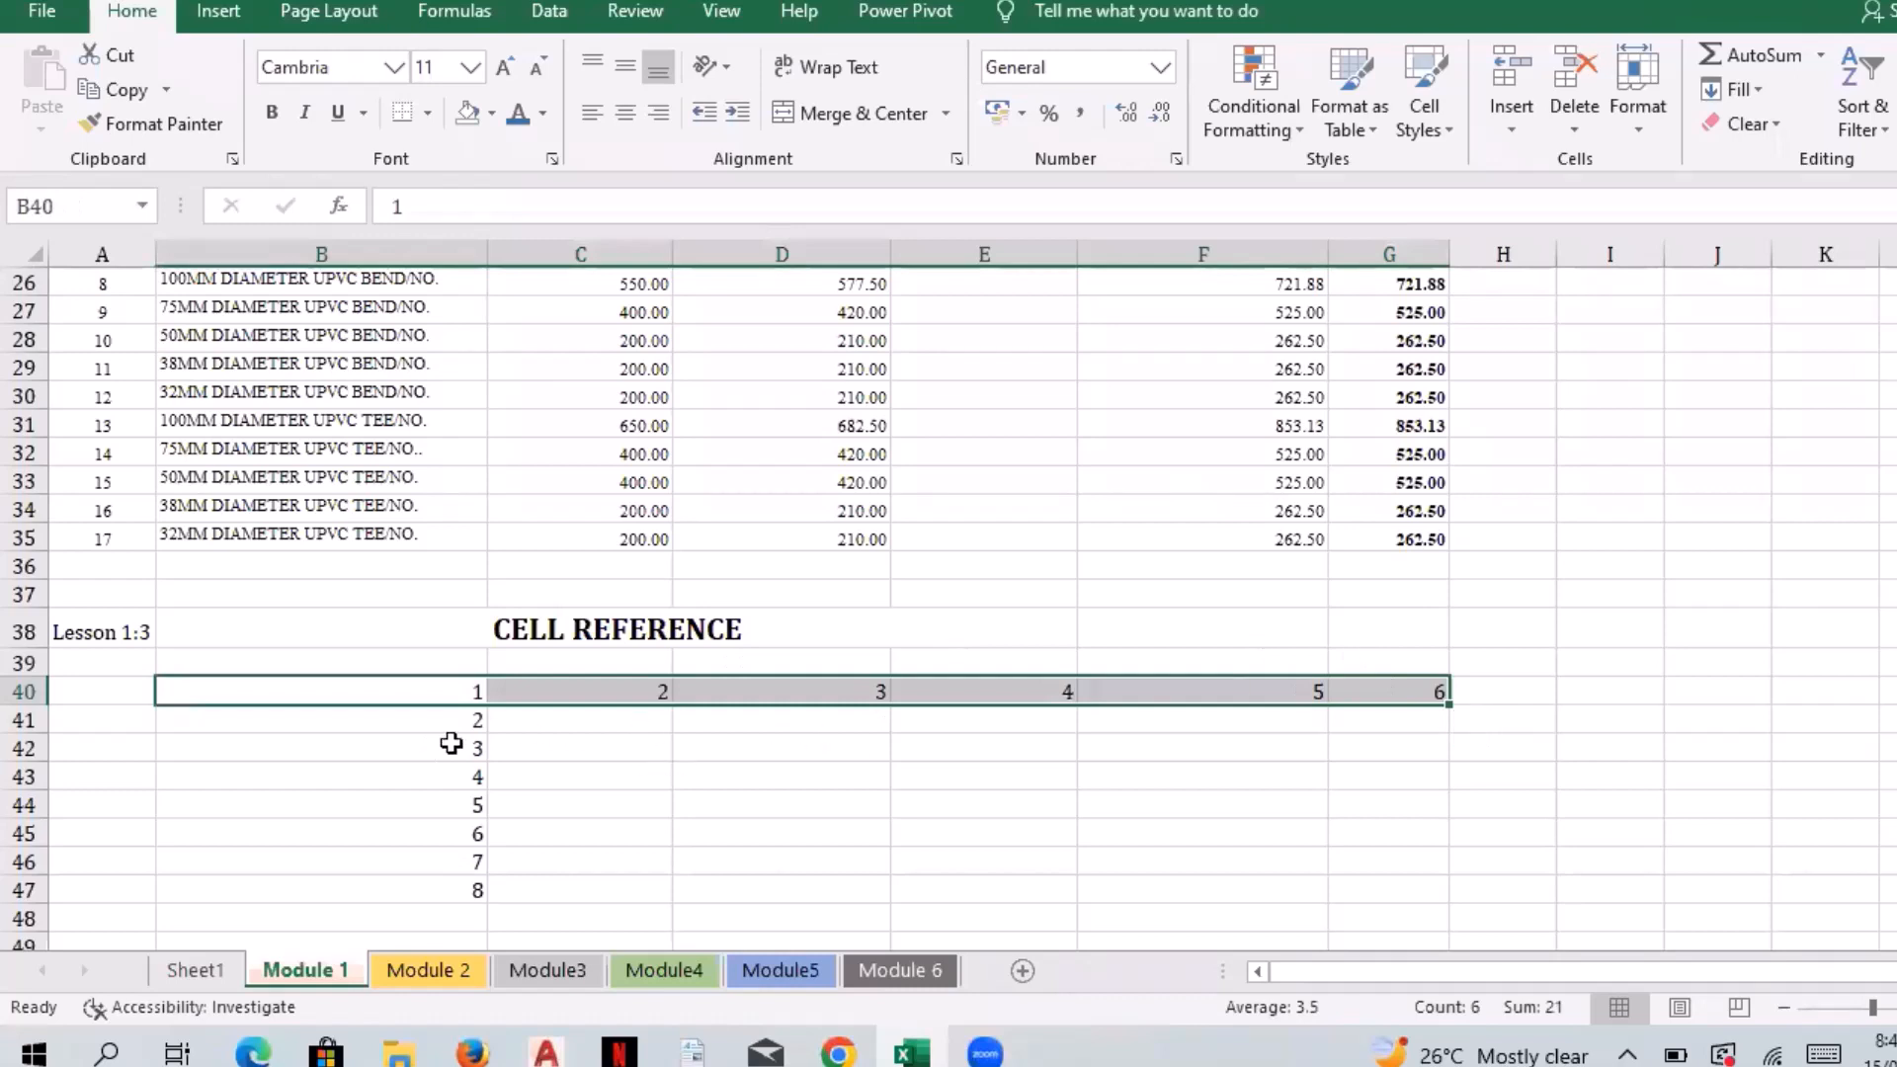
pyautogui.moveTo(448, 692); pyautogui.dragTo(445, 884)
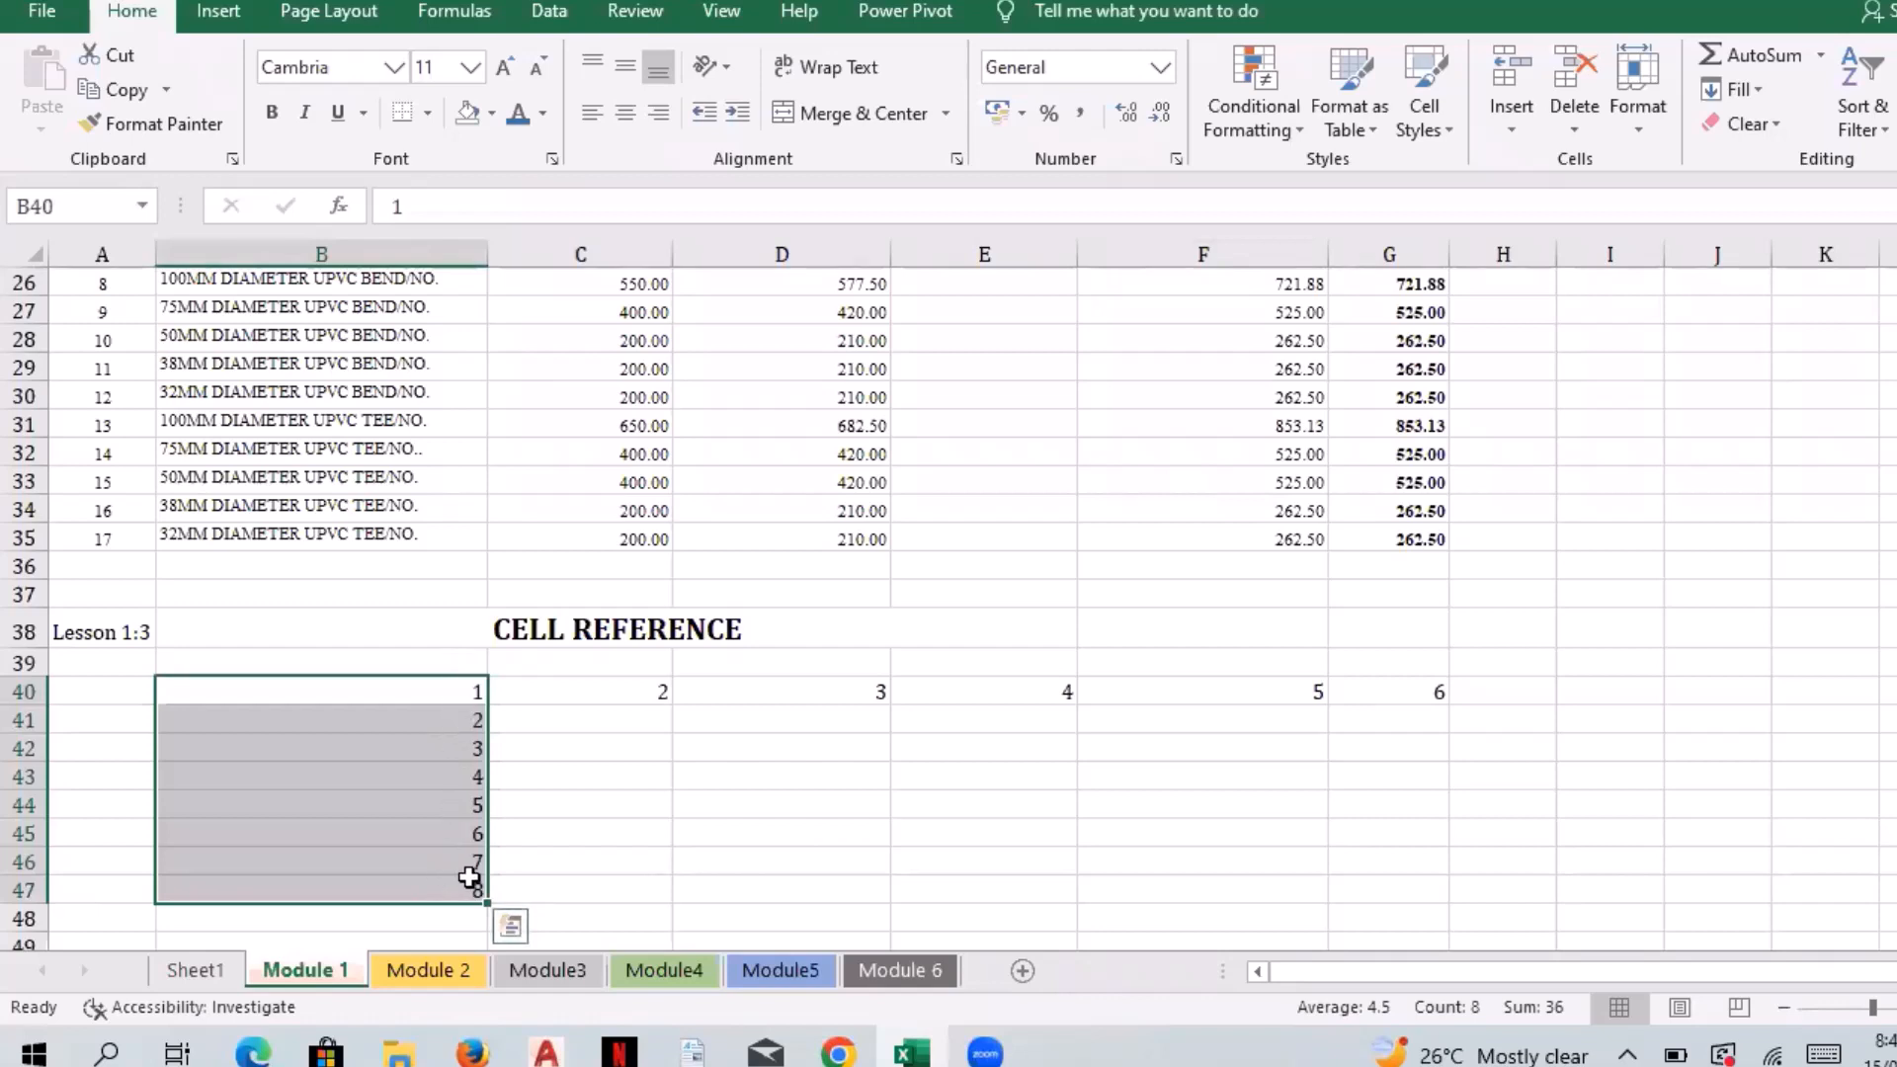
# Step: Multiply the row number by the column number in C41 with the formula =B41*C40
pyautogui.click(605, 714)
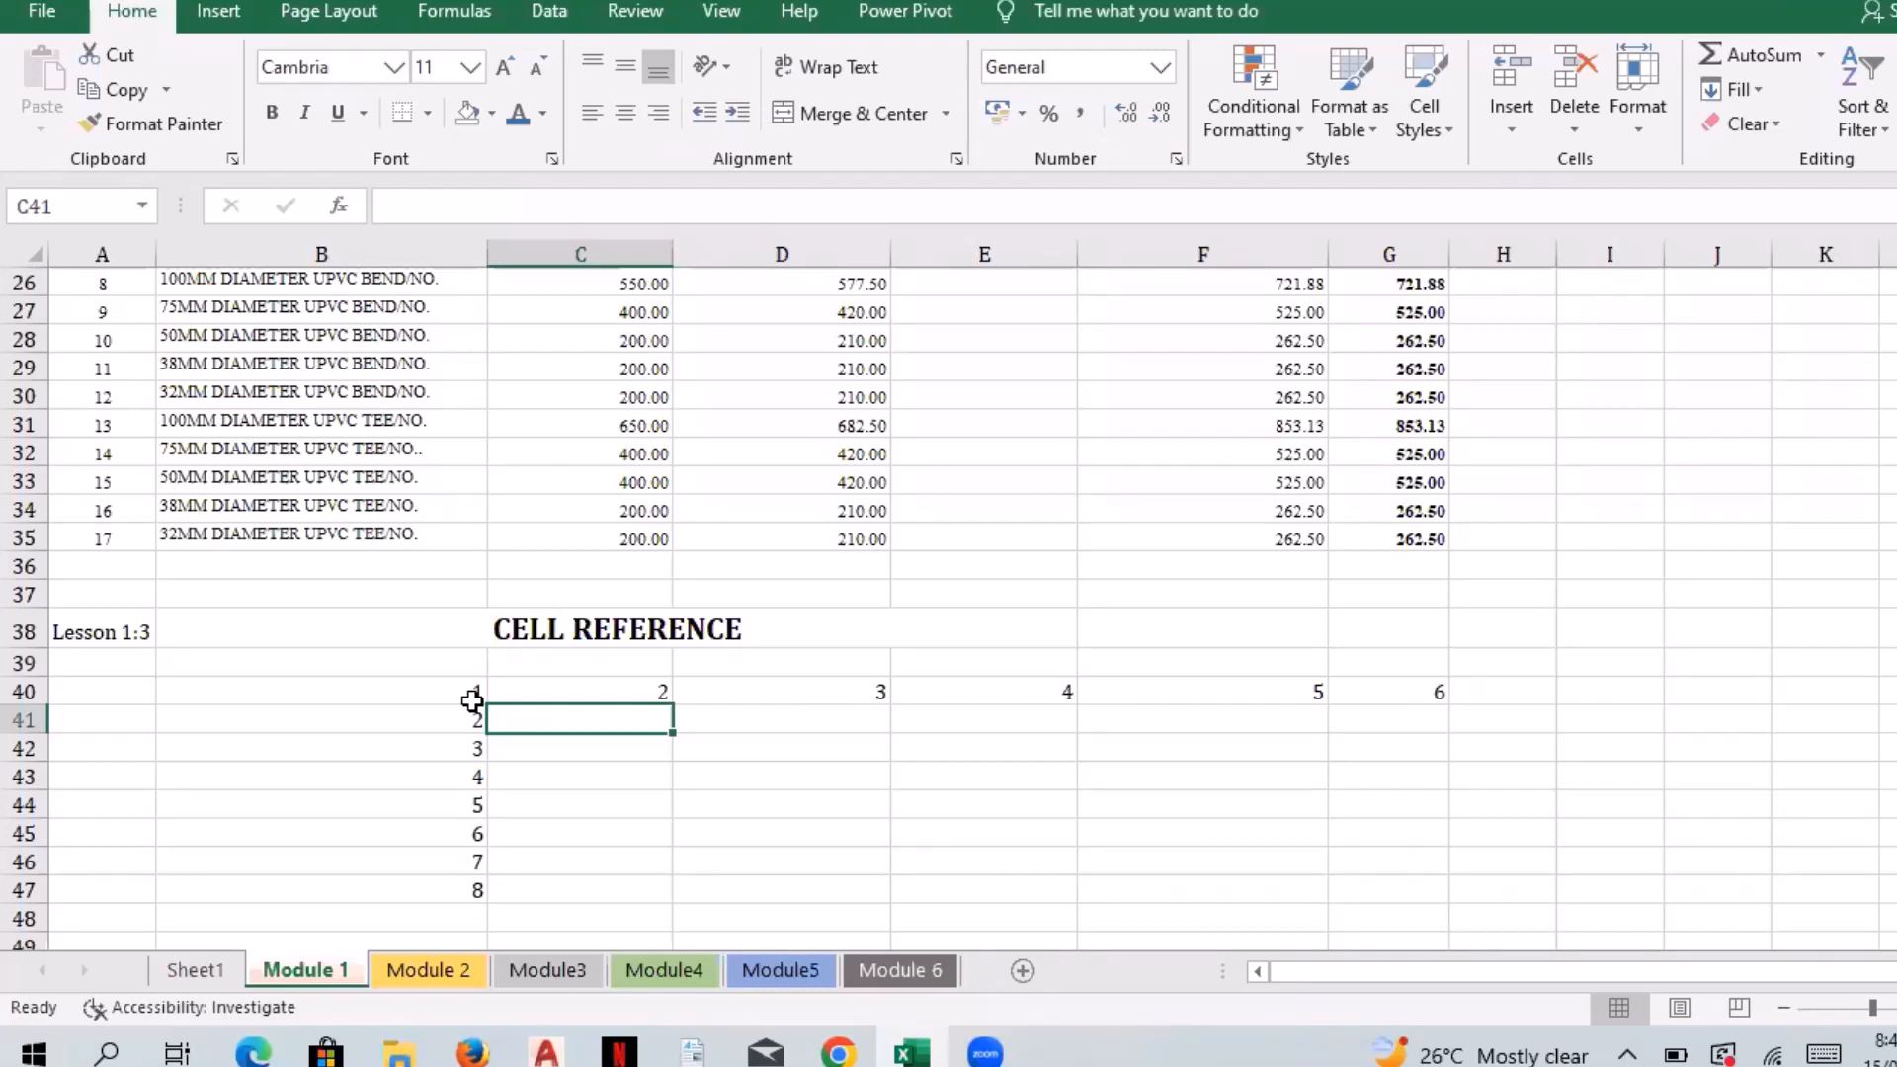
pyautogui.write('=')
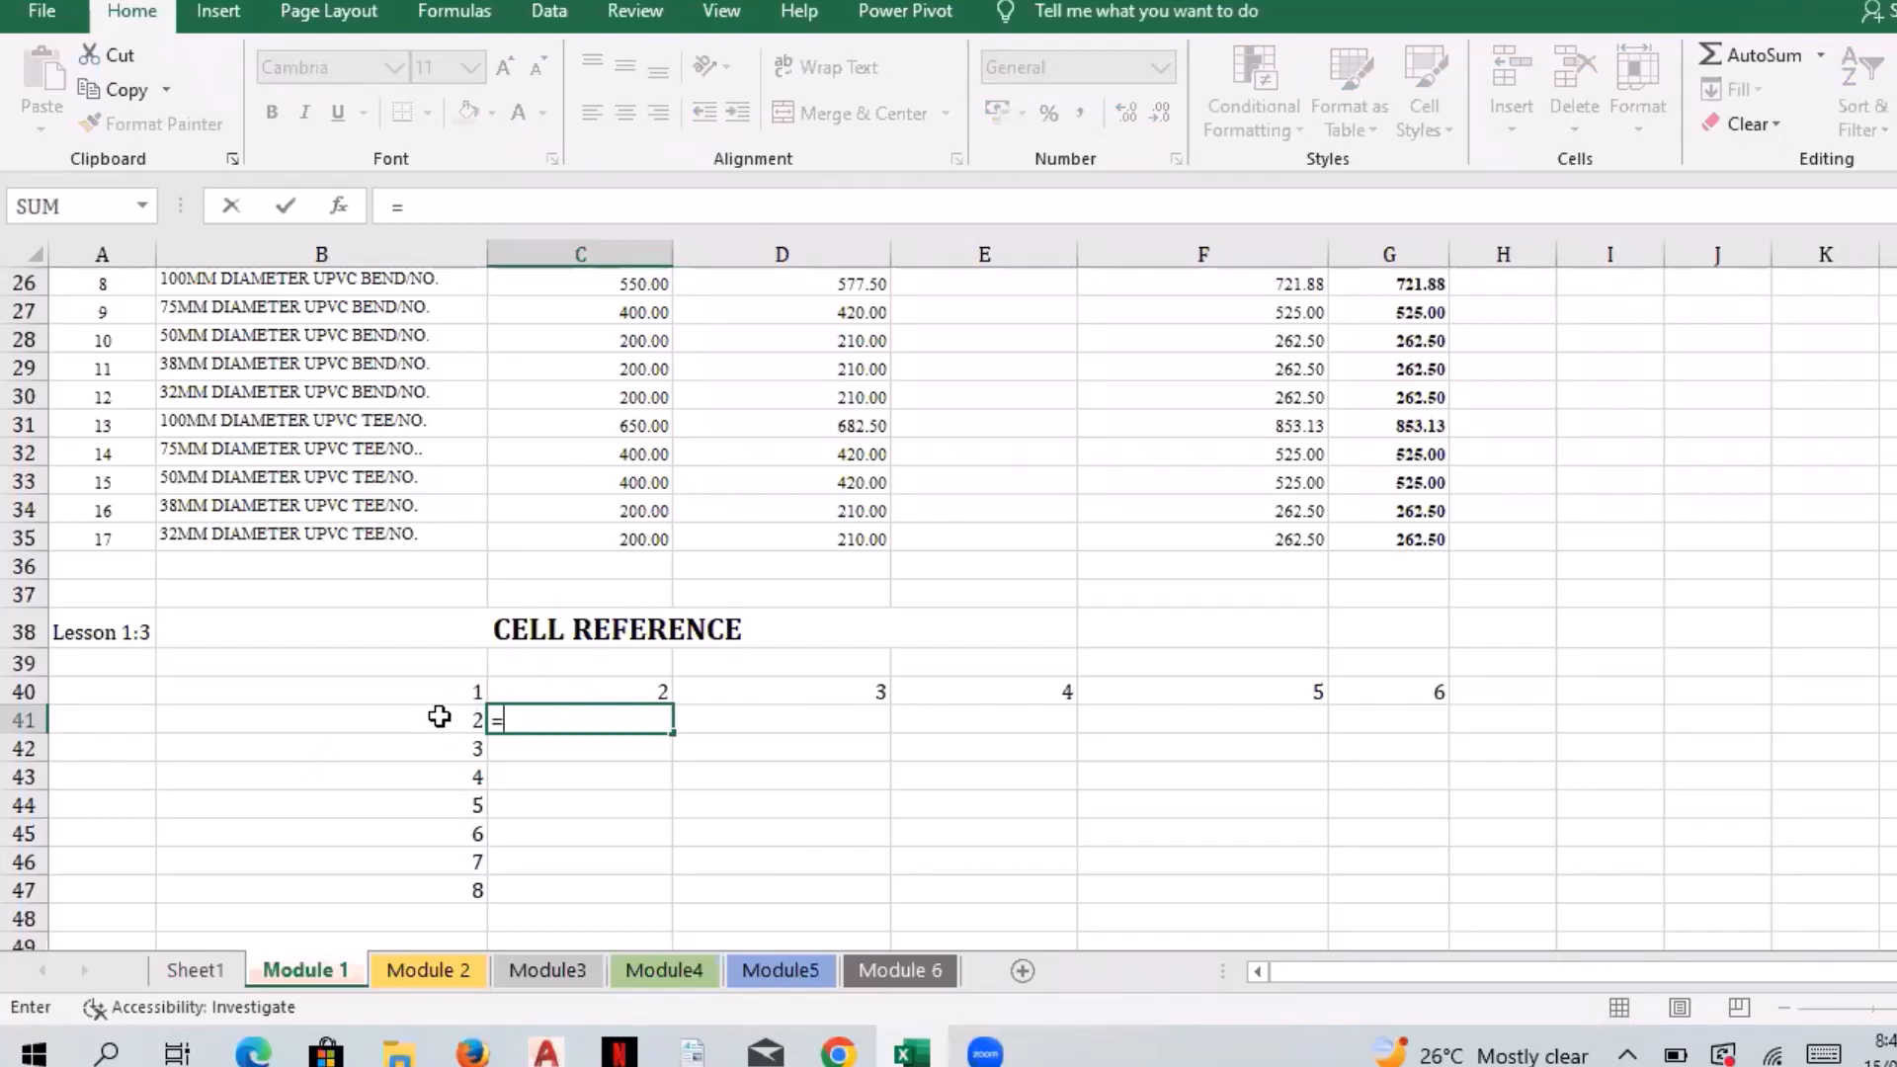
pyautogui.click(438, 715)
pyautogui.write('*')
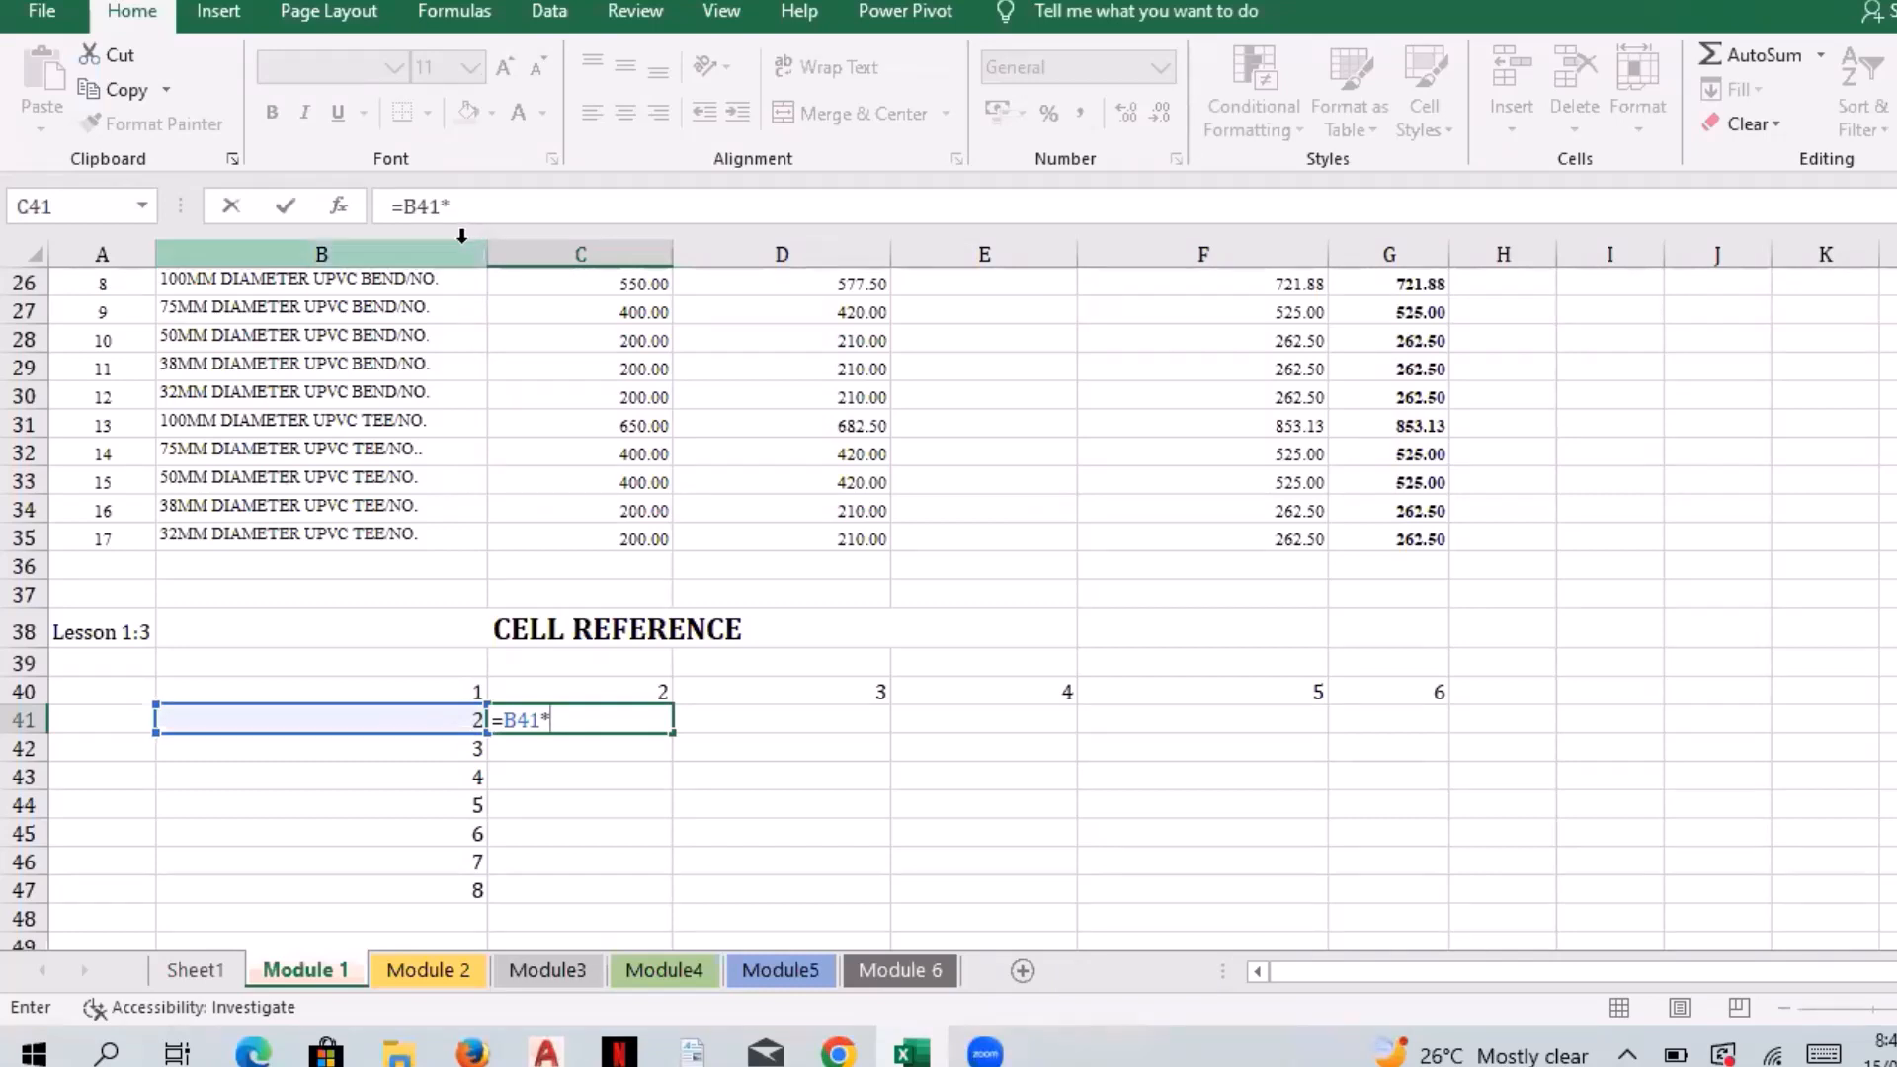
pyautogui.click(578, 694)
pyautogui.press('Return')
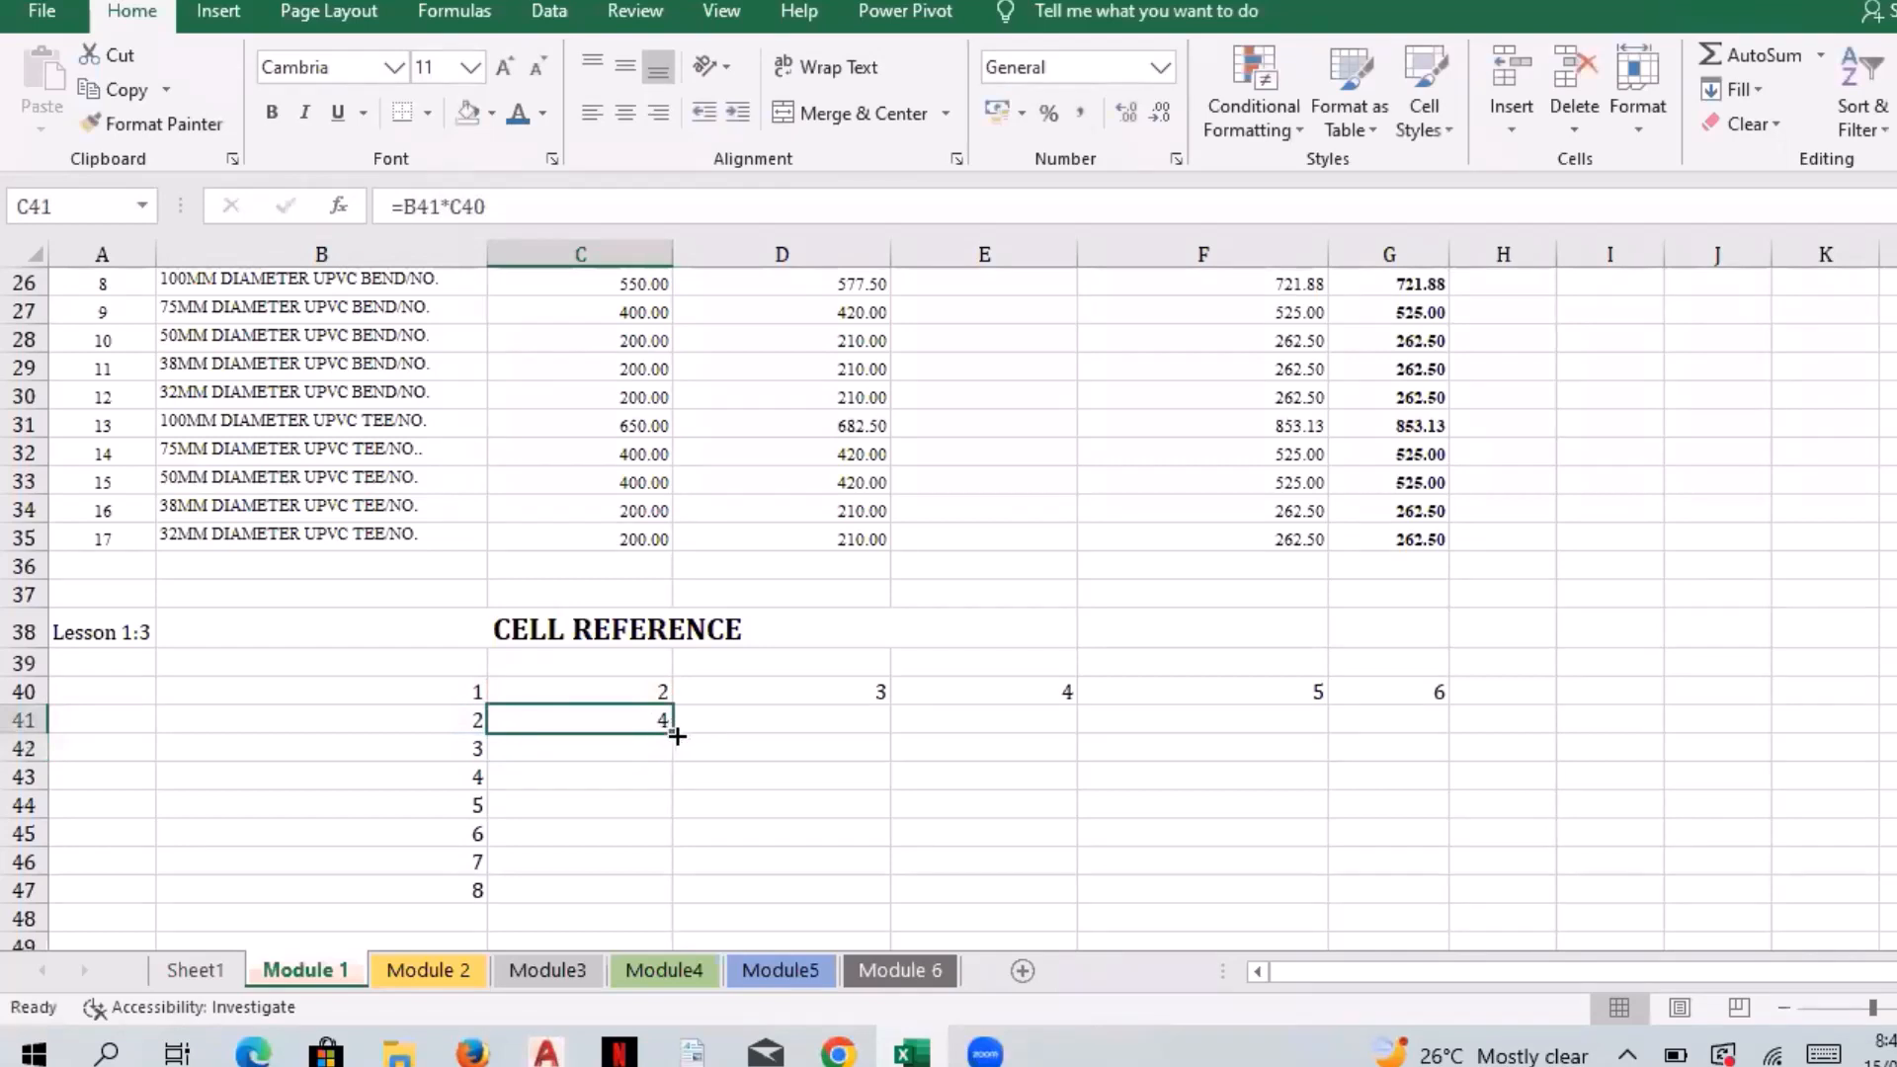
# Step: Fill the relative-reference formula from C41 across to G41 and down to C47
pyautogui.moveTo(1474, 742); pyautogui.dragTo(1475, 743)
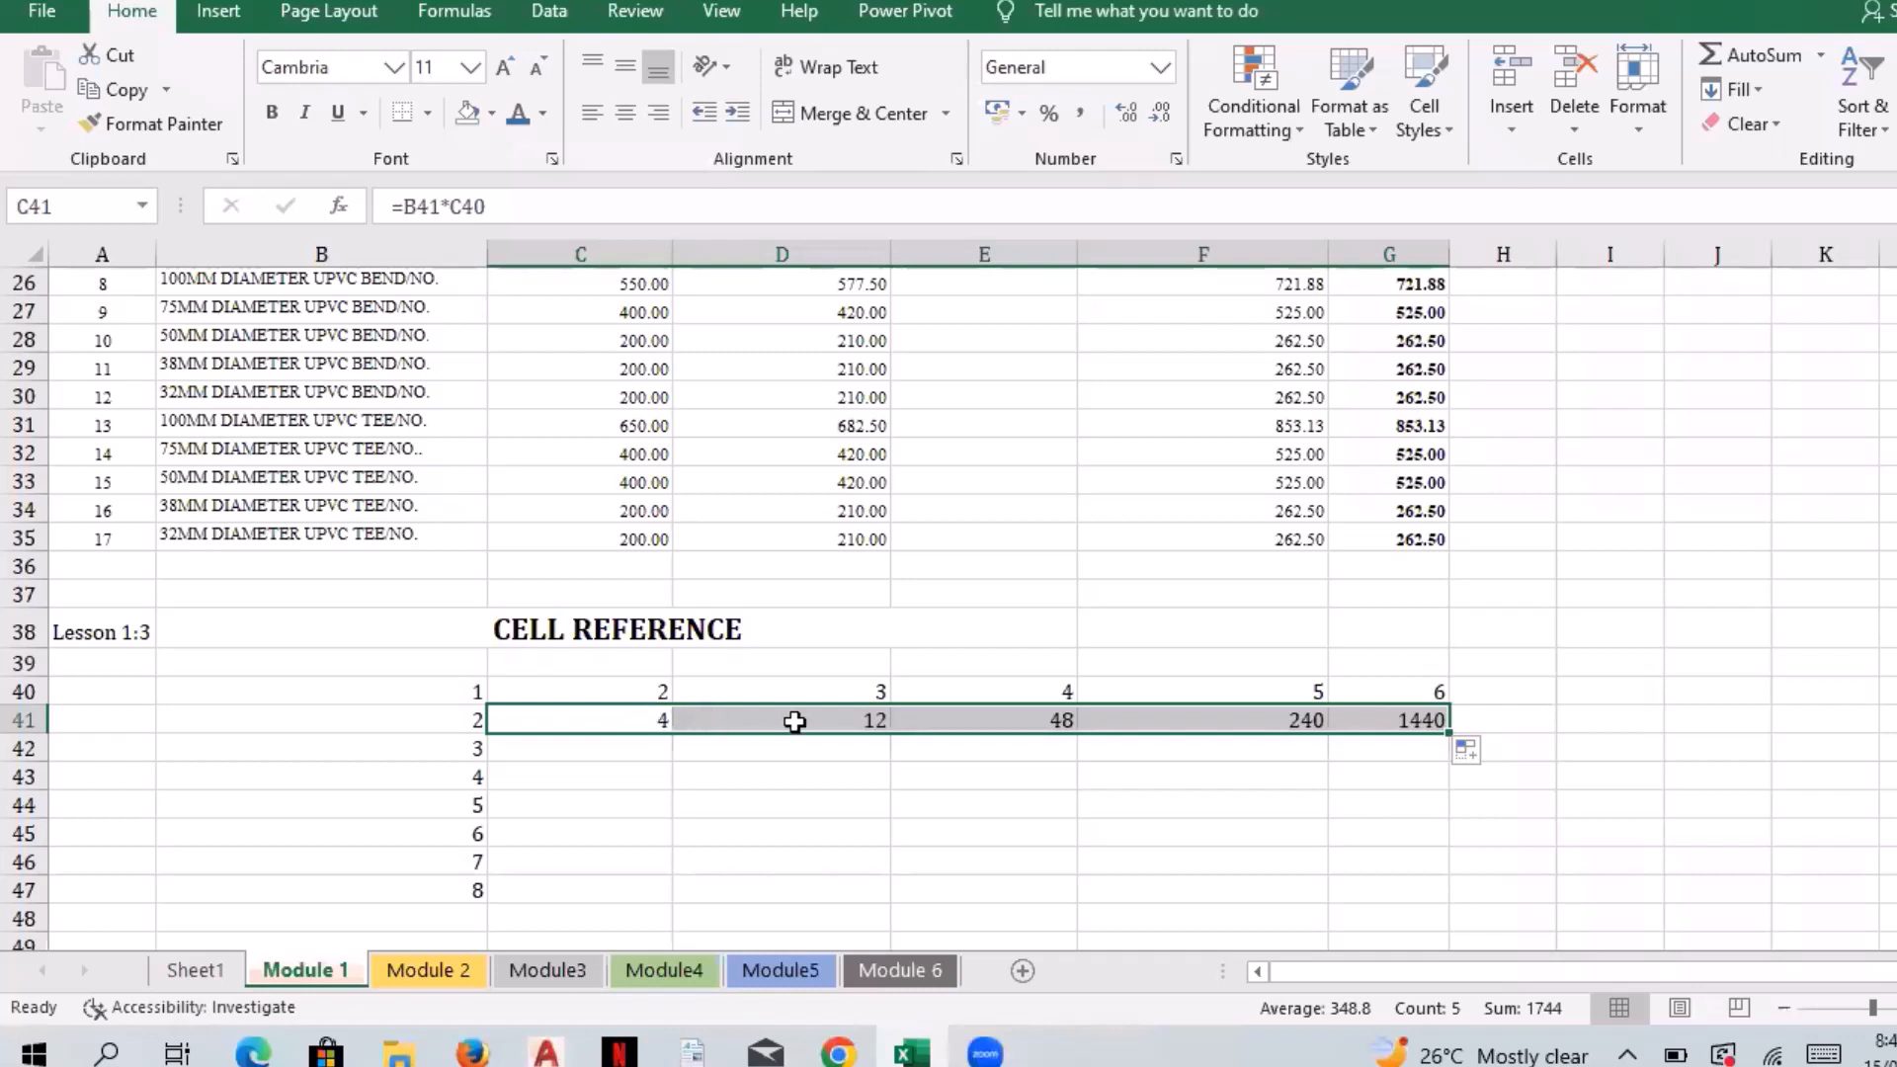
pyautogui.hotkey('shift', 'BackSpace')
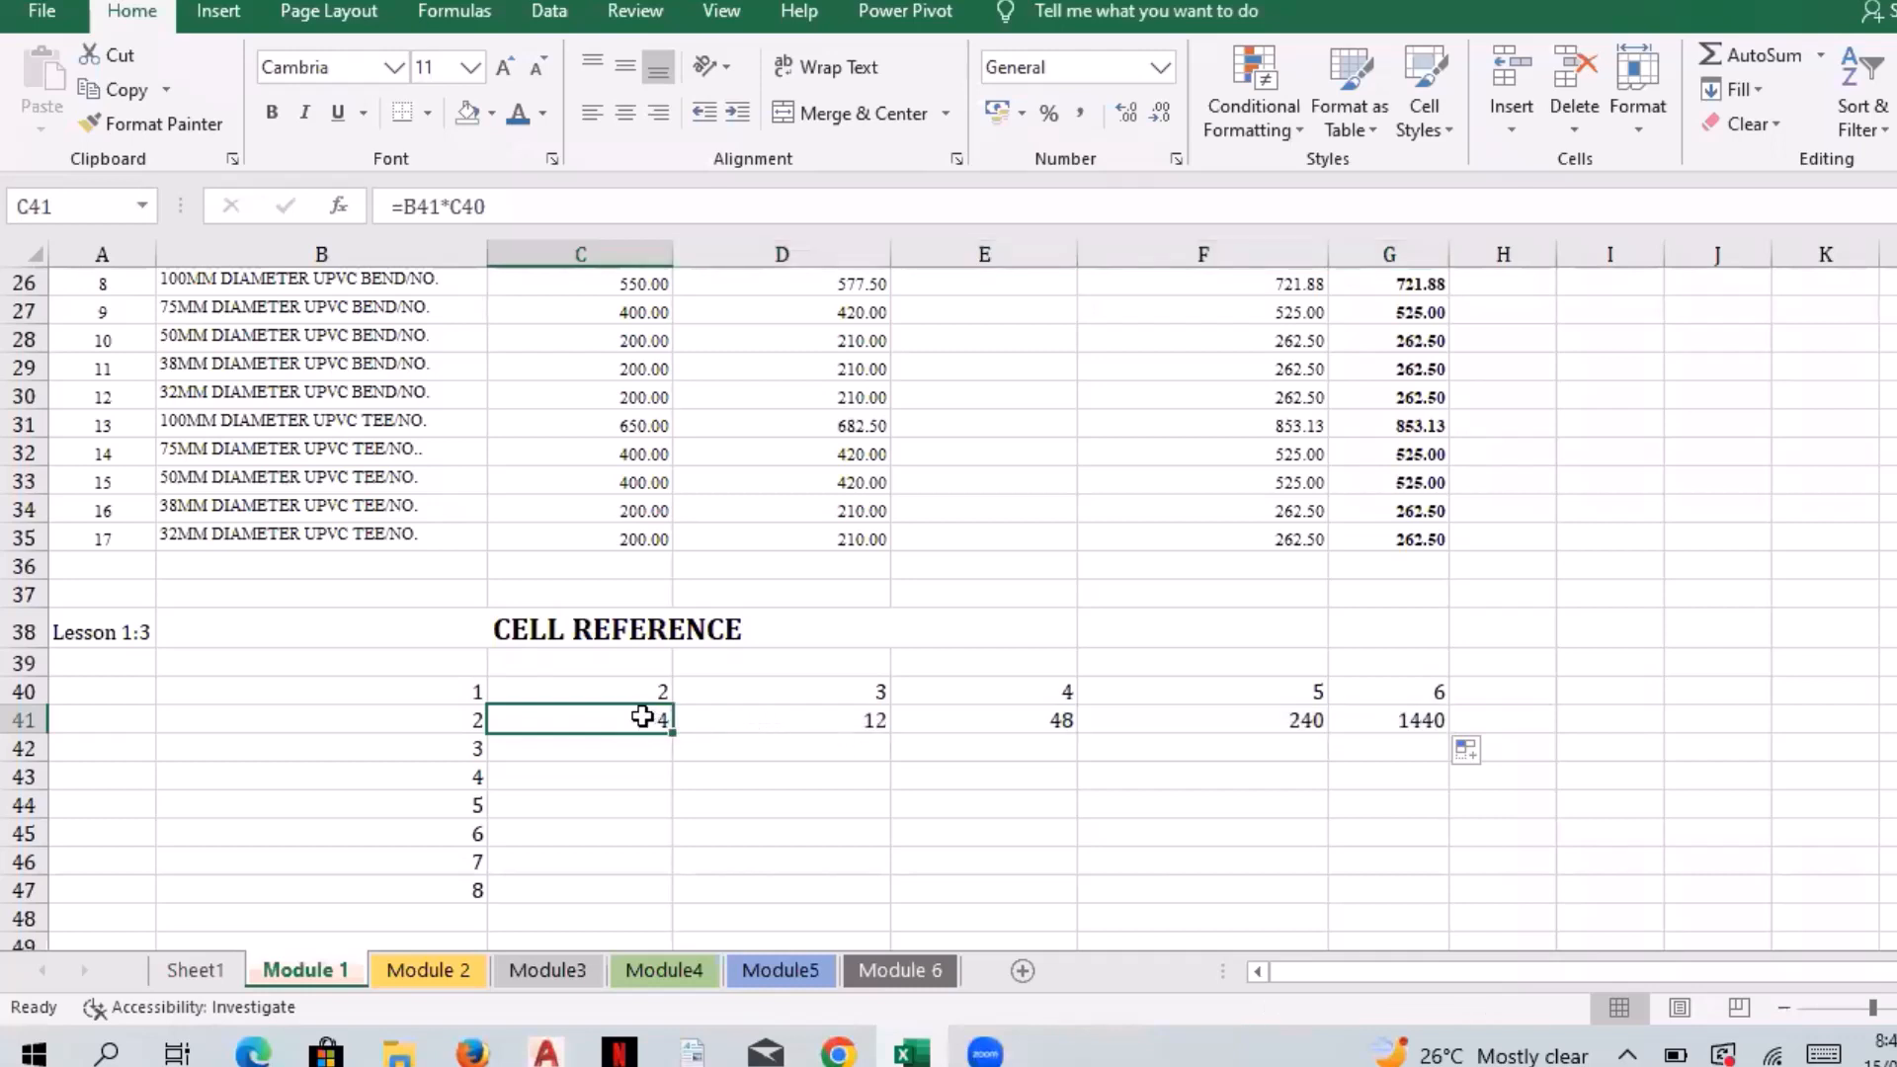
pyautogui.moveTo(669, 736); pyautogui.dragTo(642, 891)
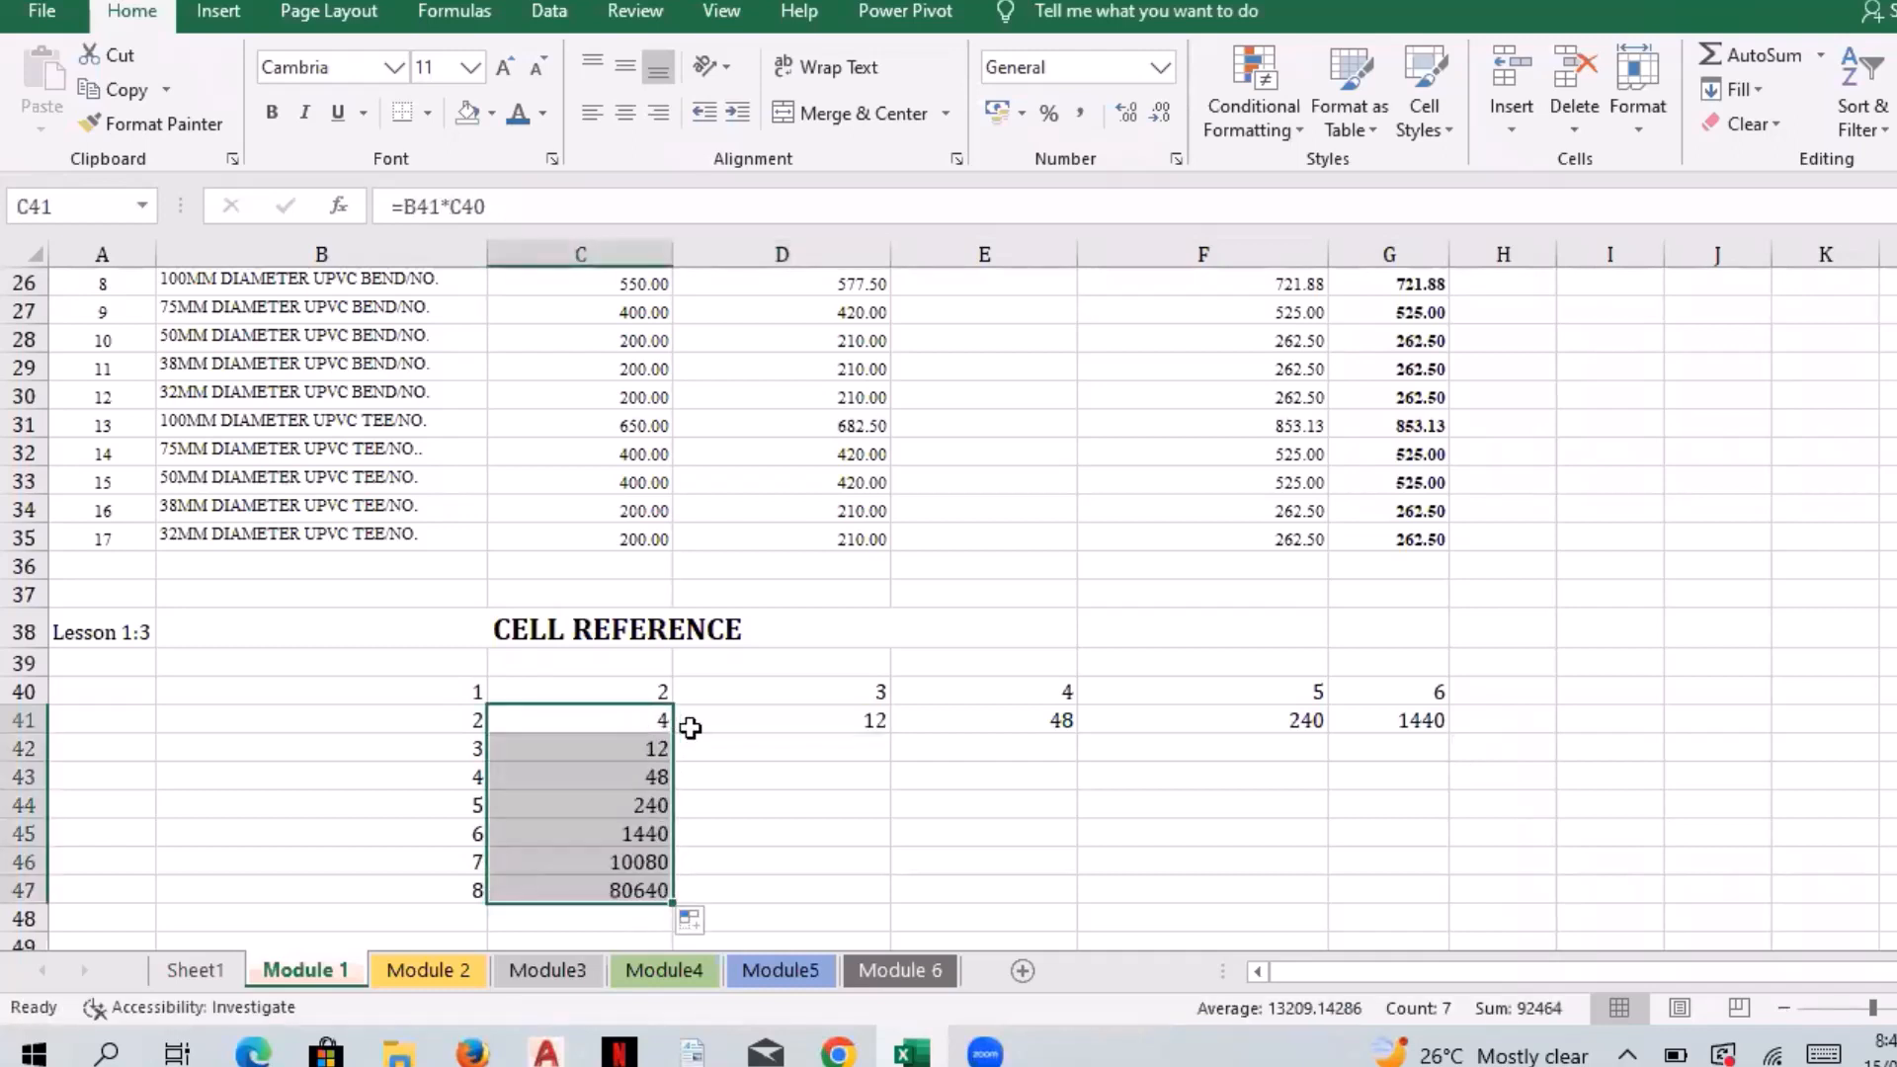
# Step: Inspect which cells the multiplication formula in C41 refers to, leaving the formula as it is
pyautogui.click(636, 720)
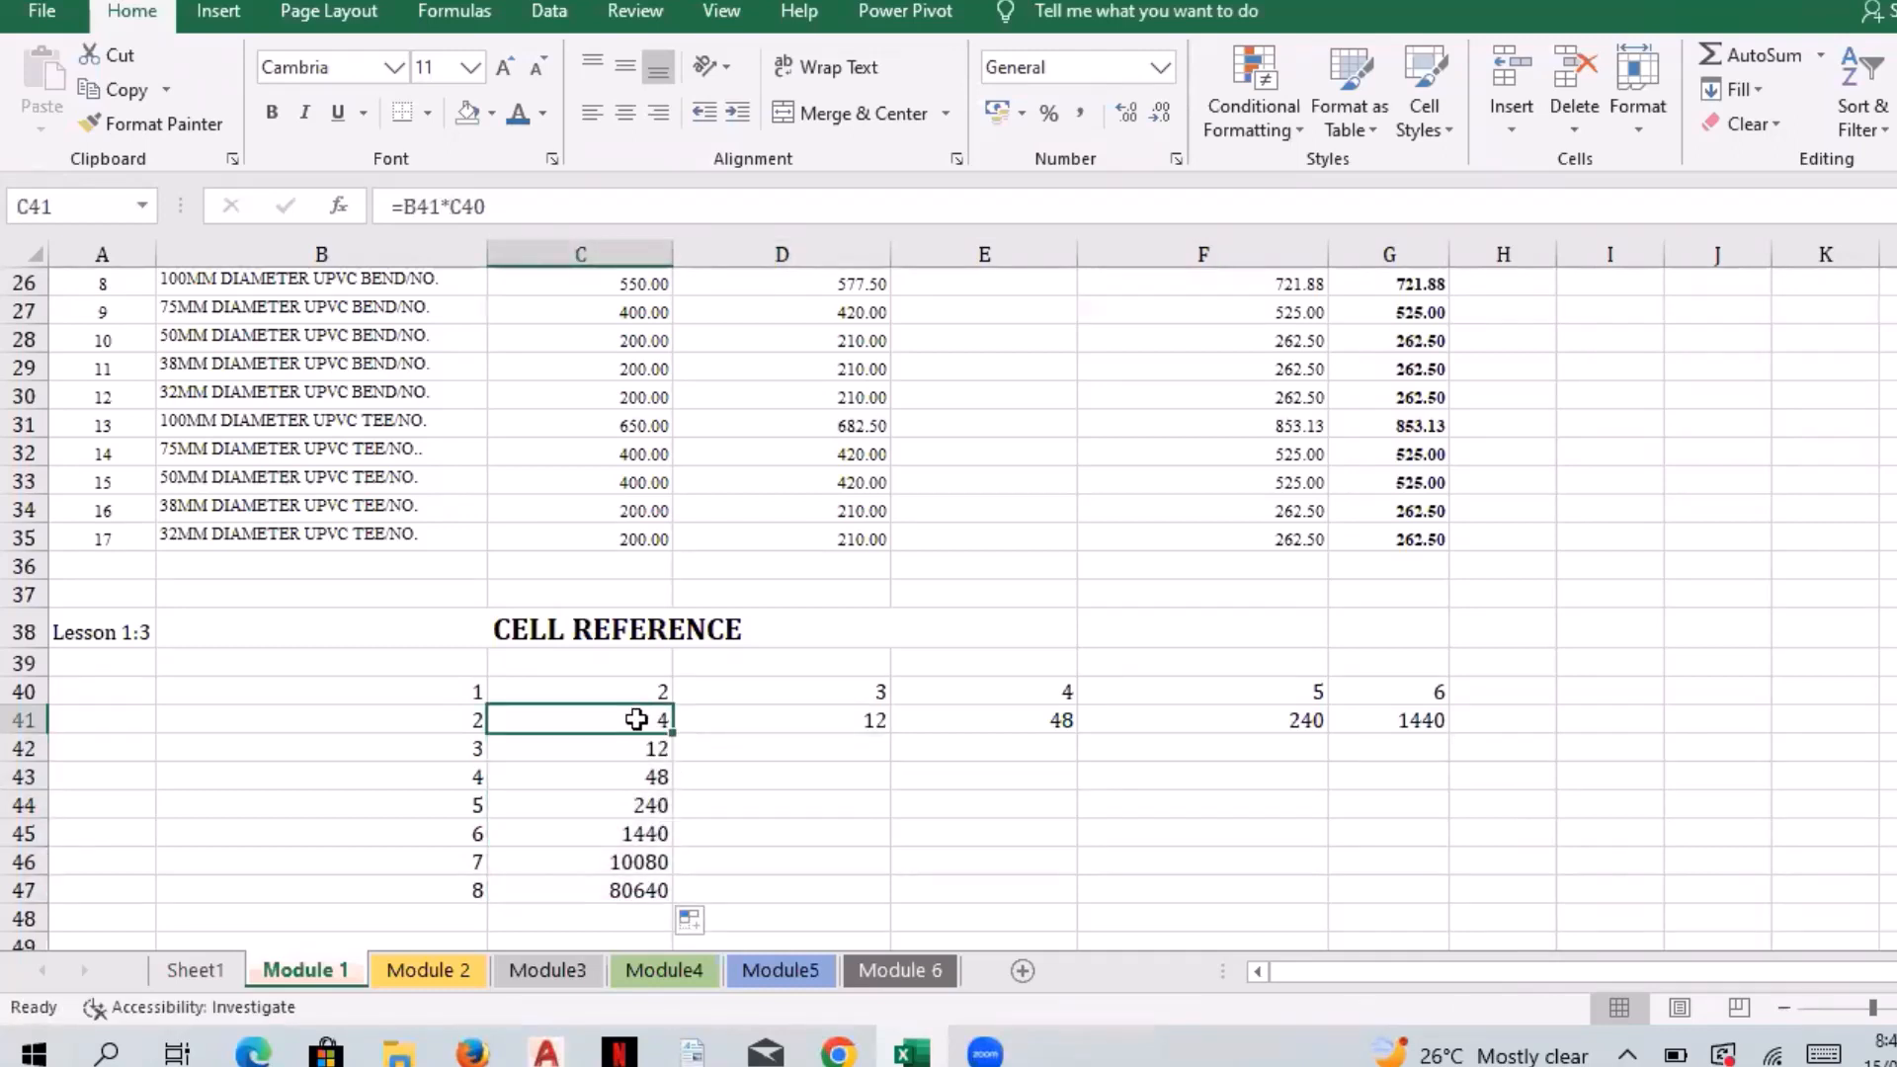
pyautogui.doubleClick(638, 719)
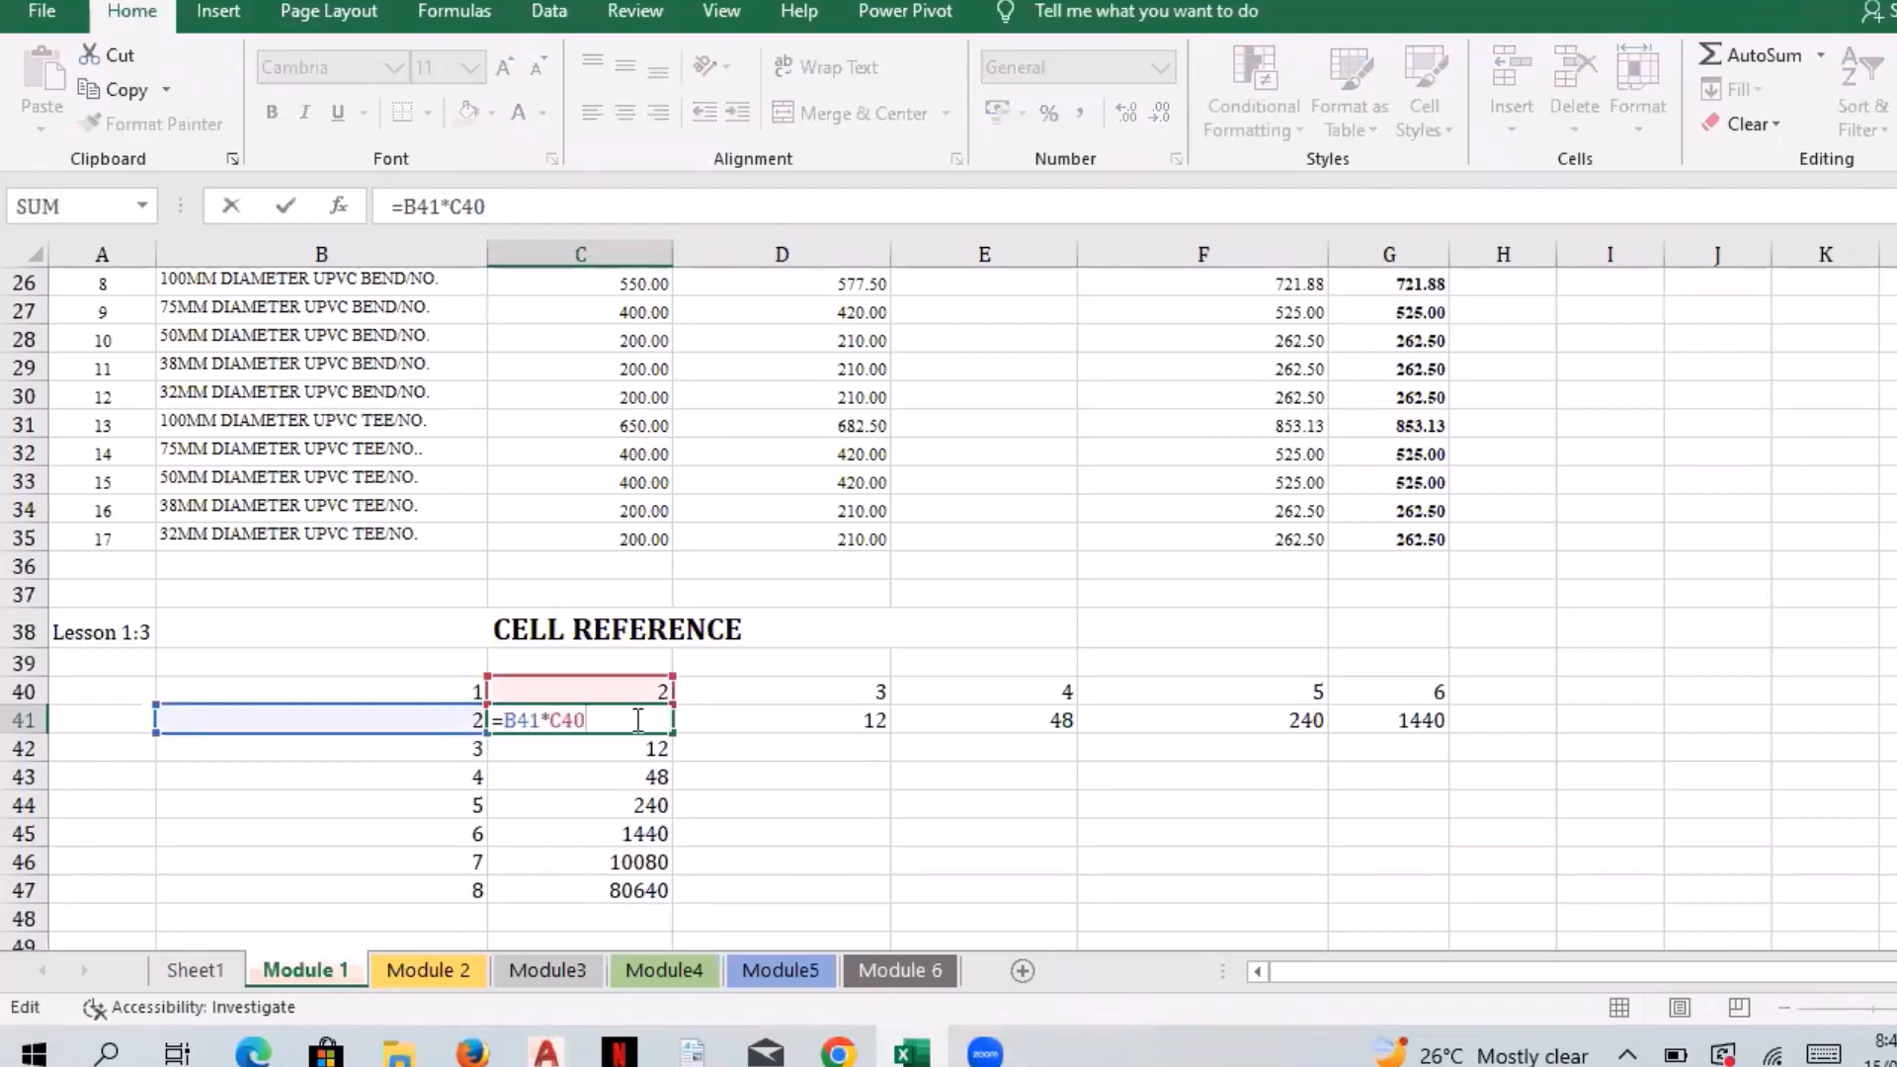
pyautogui.press('Escape')
pyautogui.press('F2')
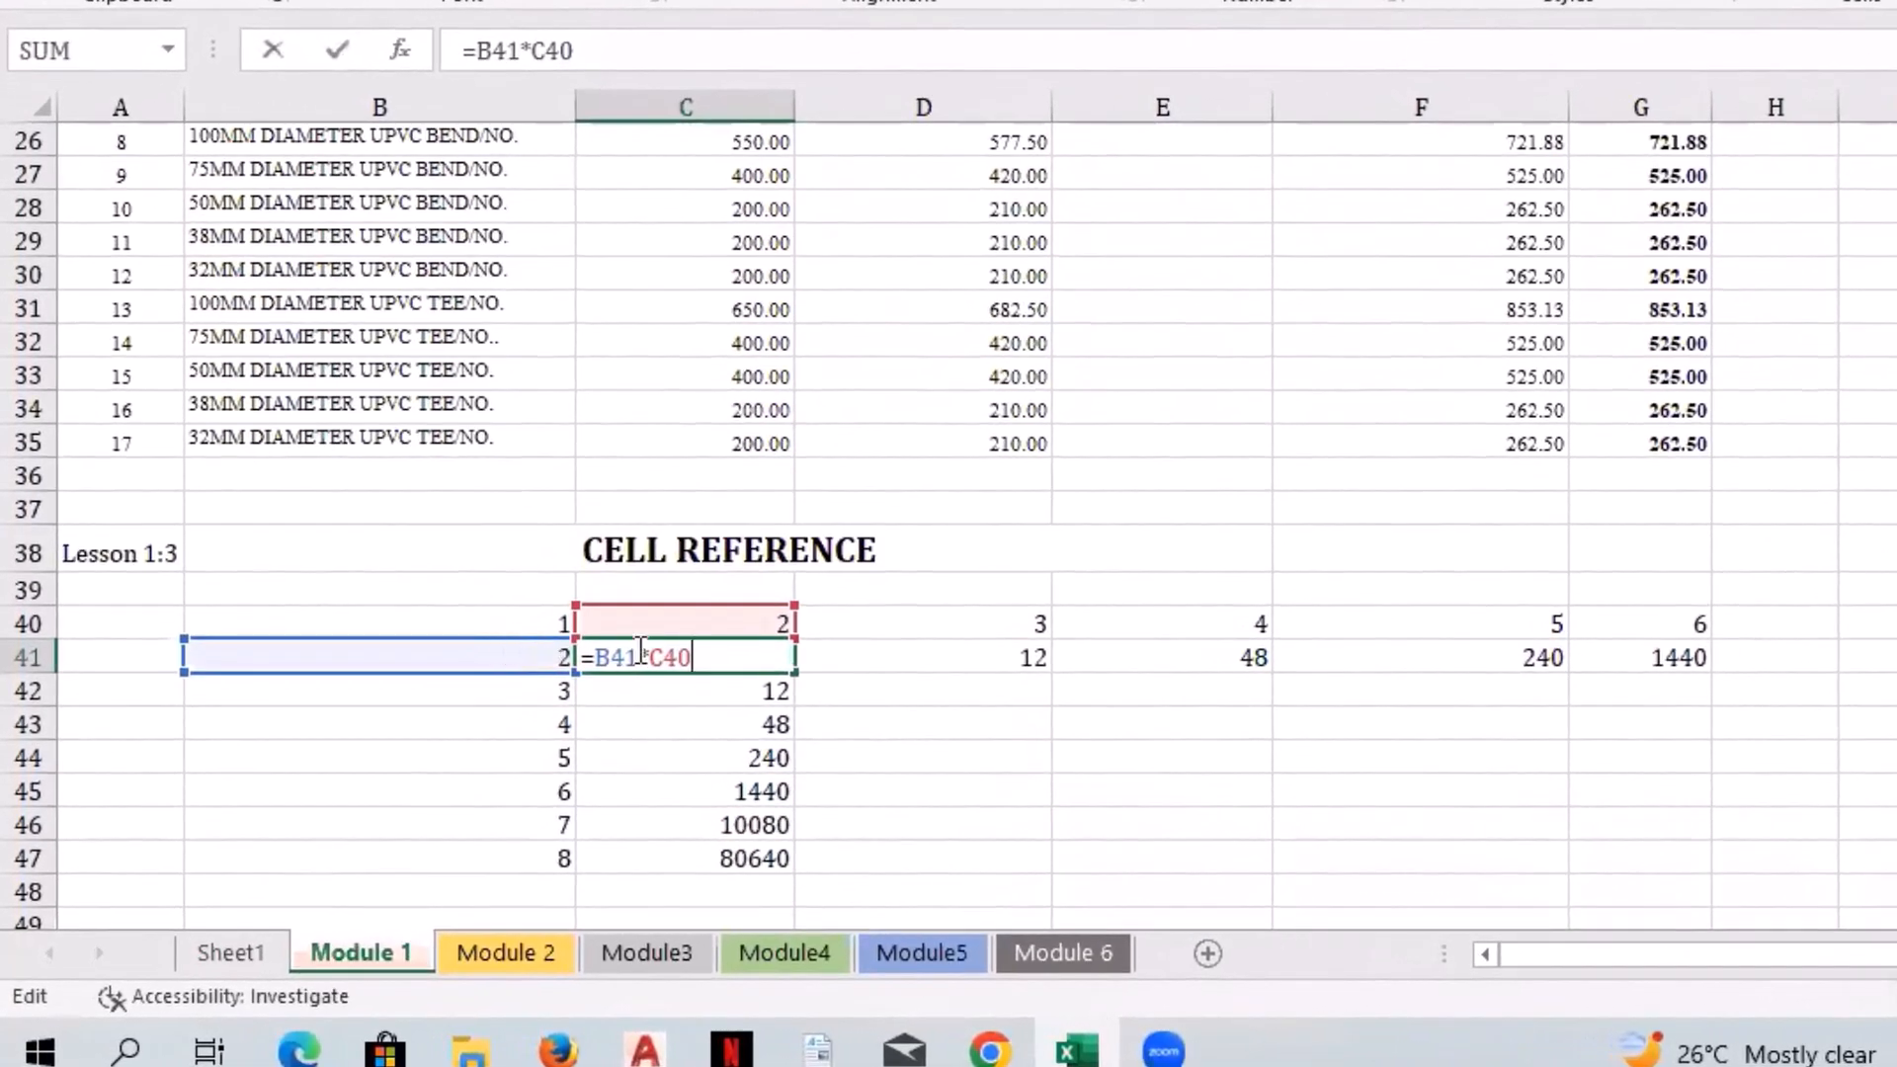
pyautogui.press('Escape')
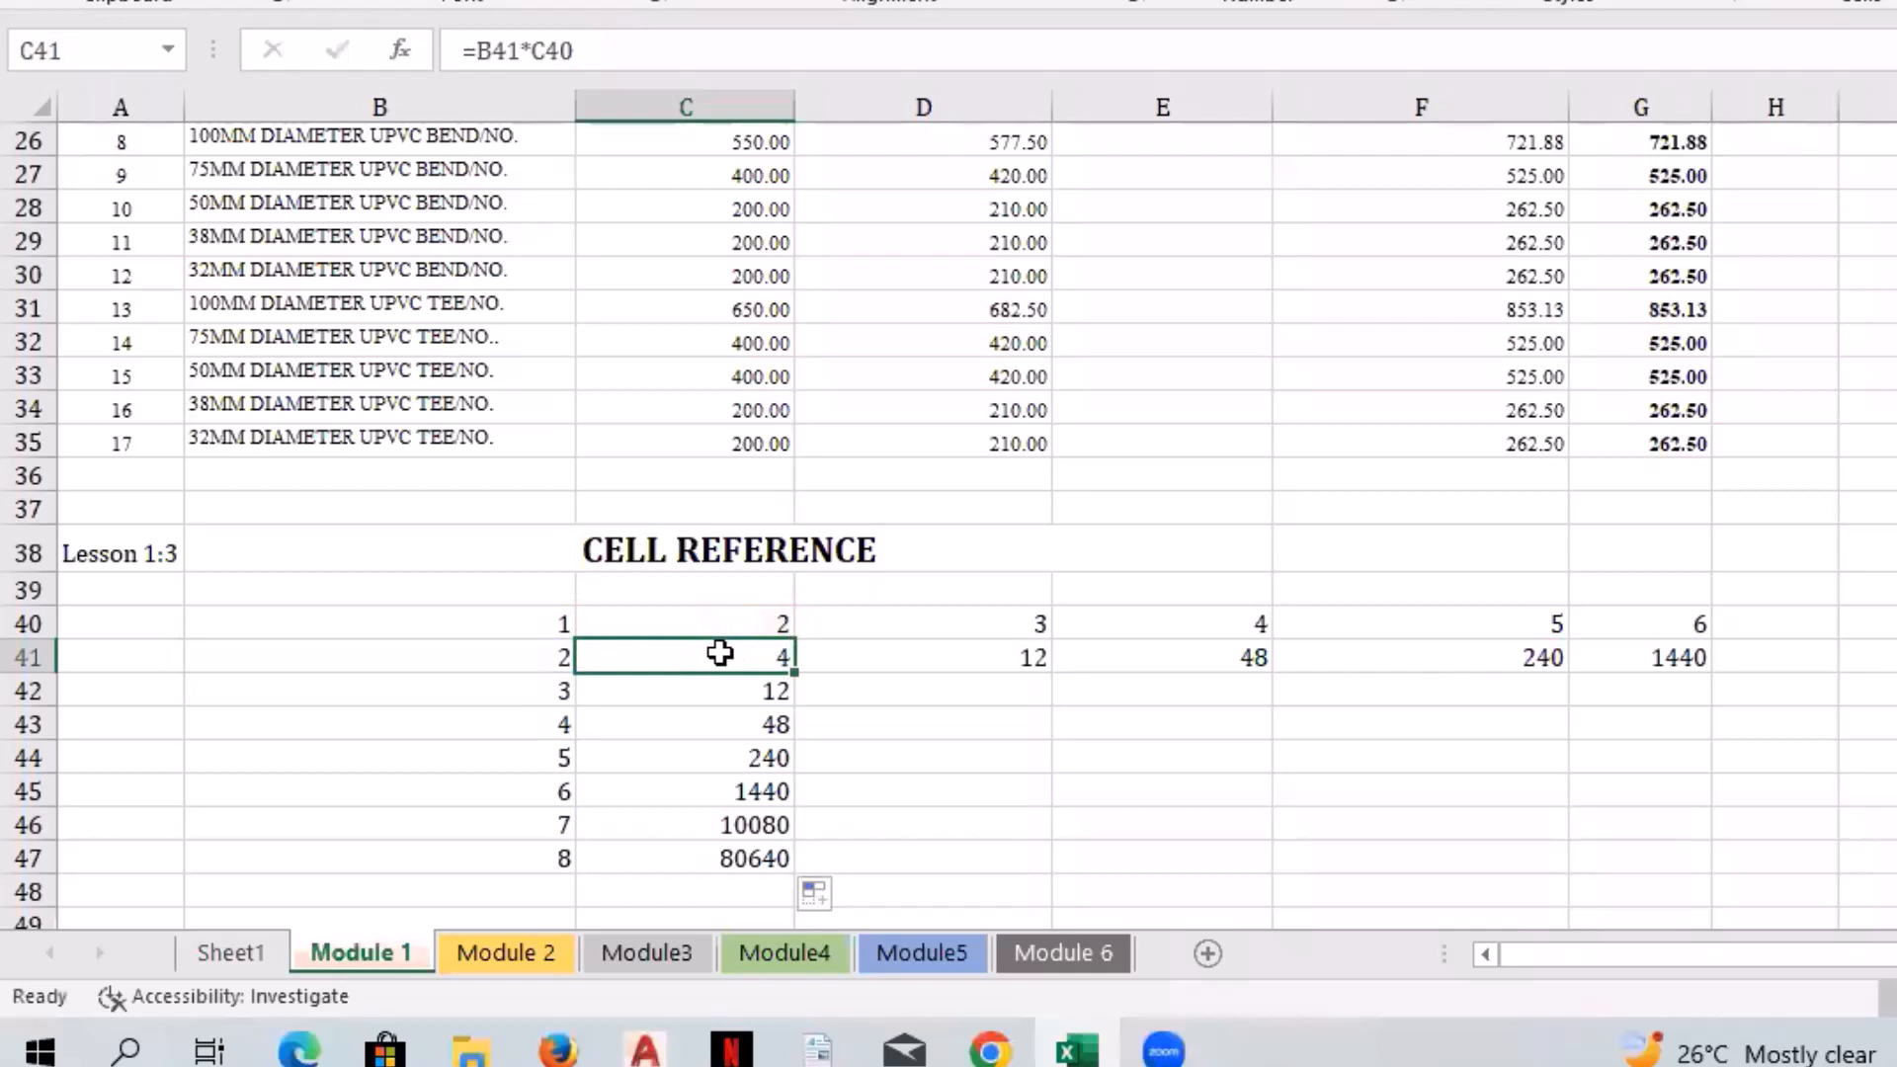
# Step: Trace the filled formula in D41 back to its source cells in row 41 and row 40, continuing to E41
pyautogui.click(894, 656)
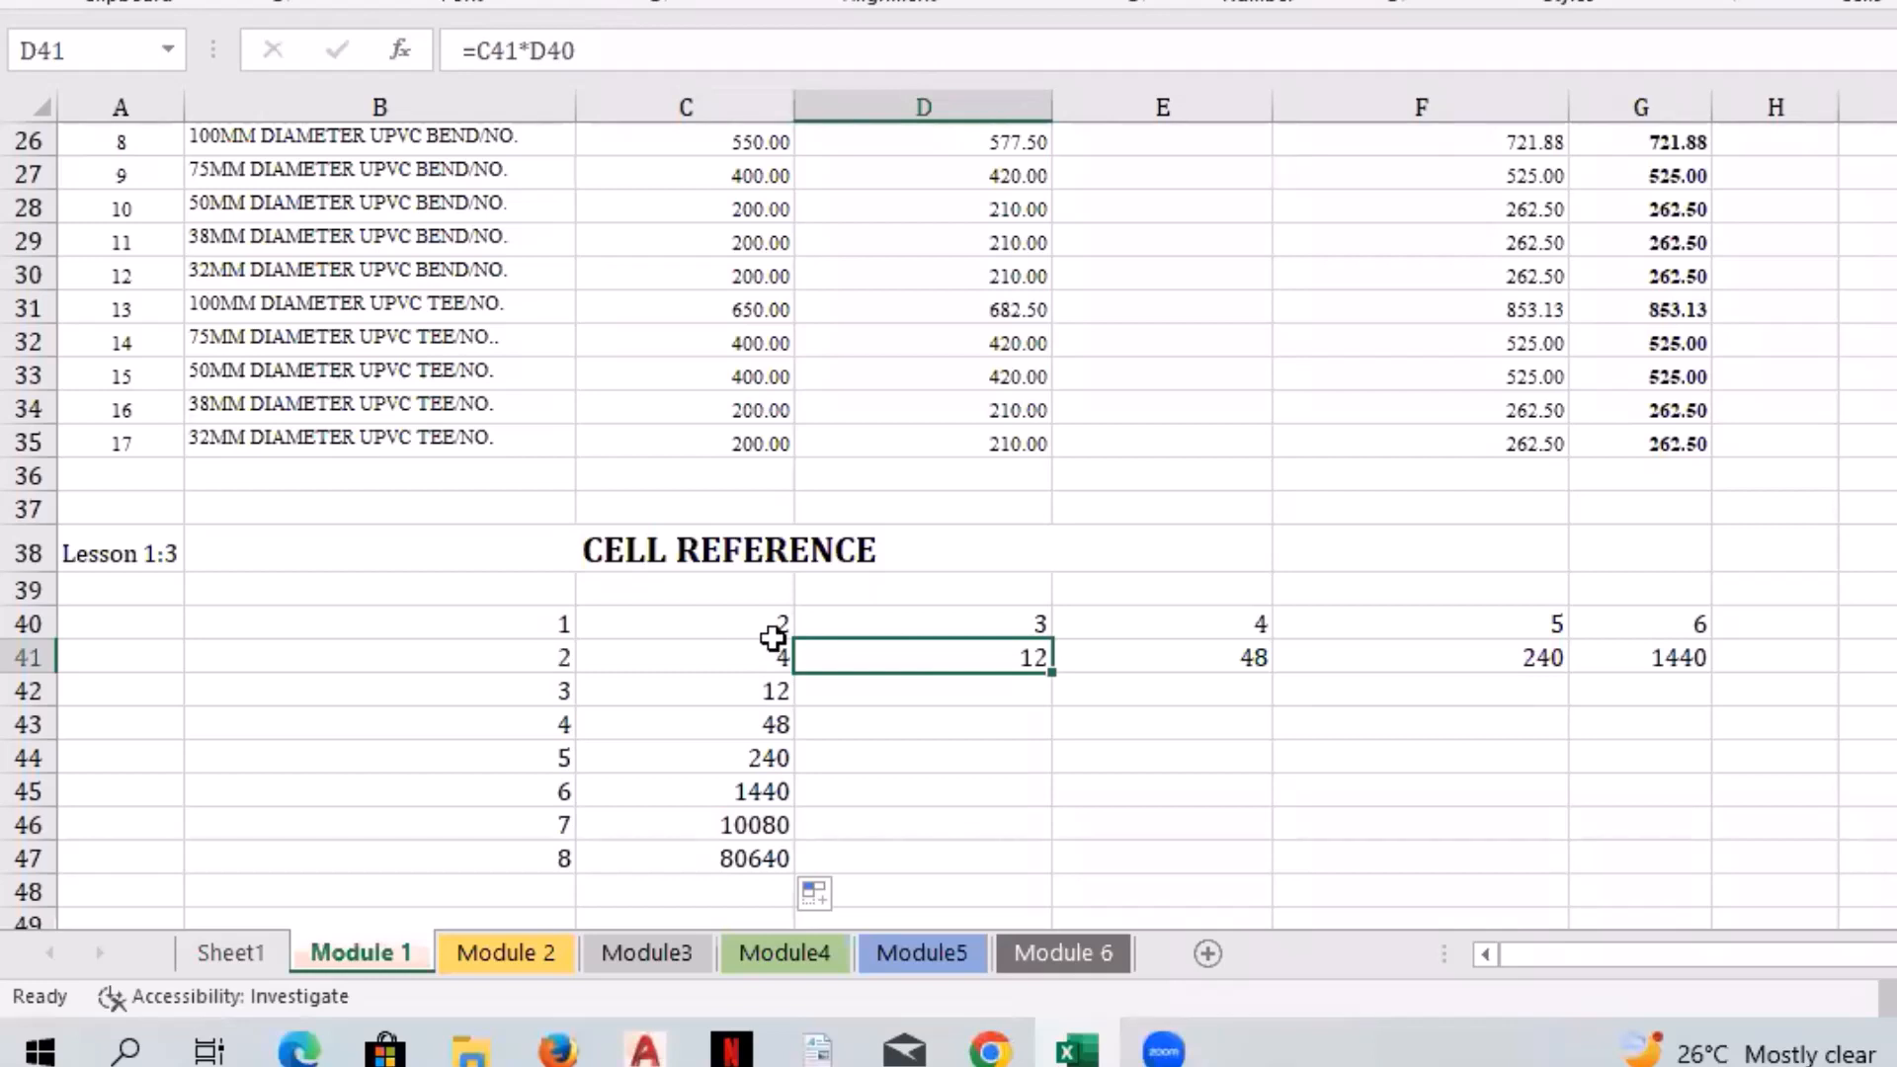
pyautogui.press('Left')
pyautogui.press('Left')
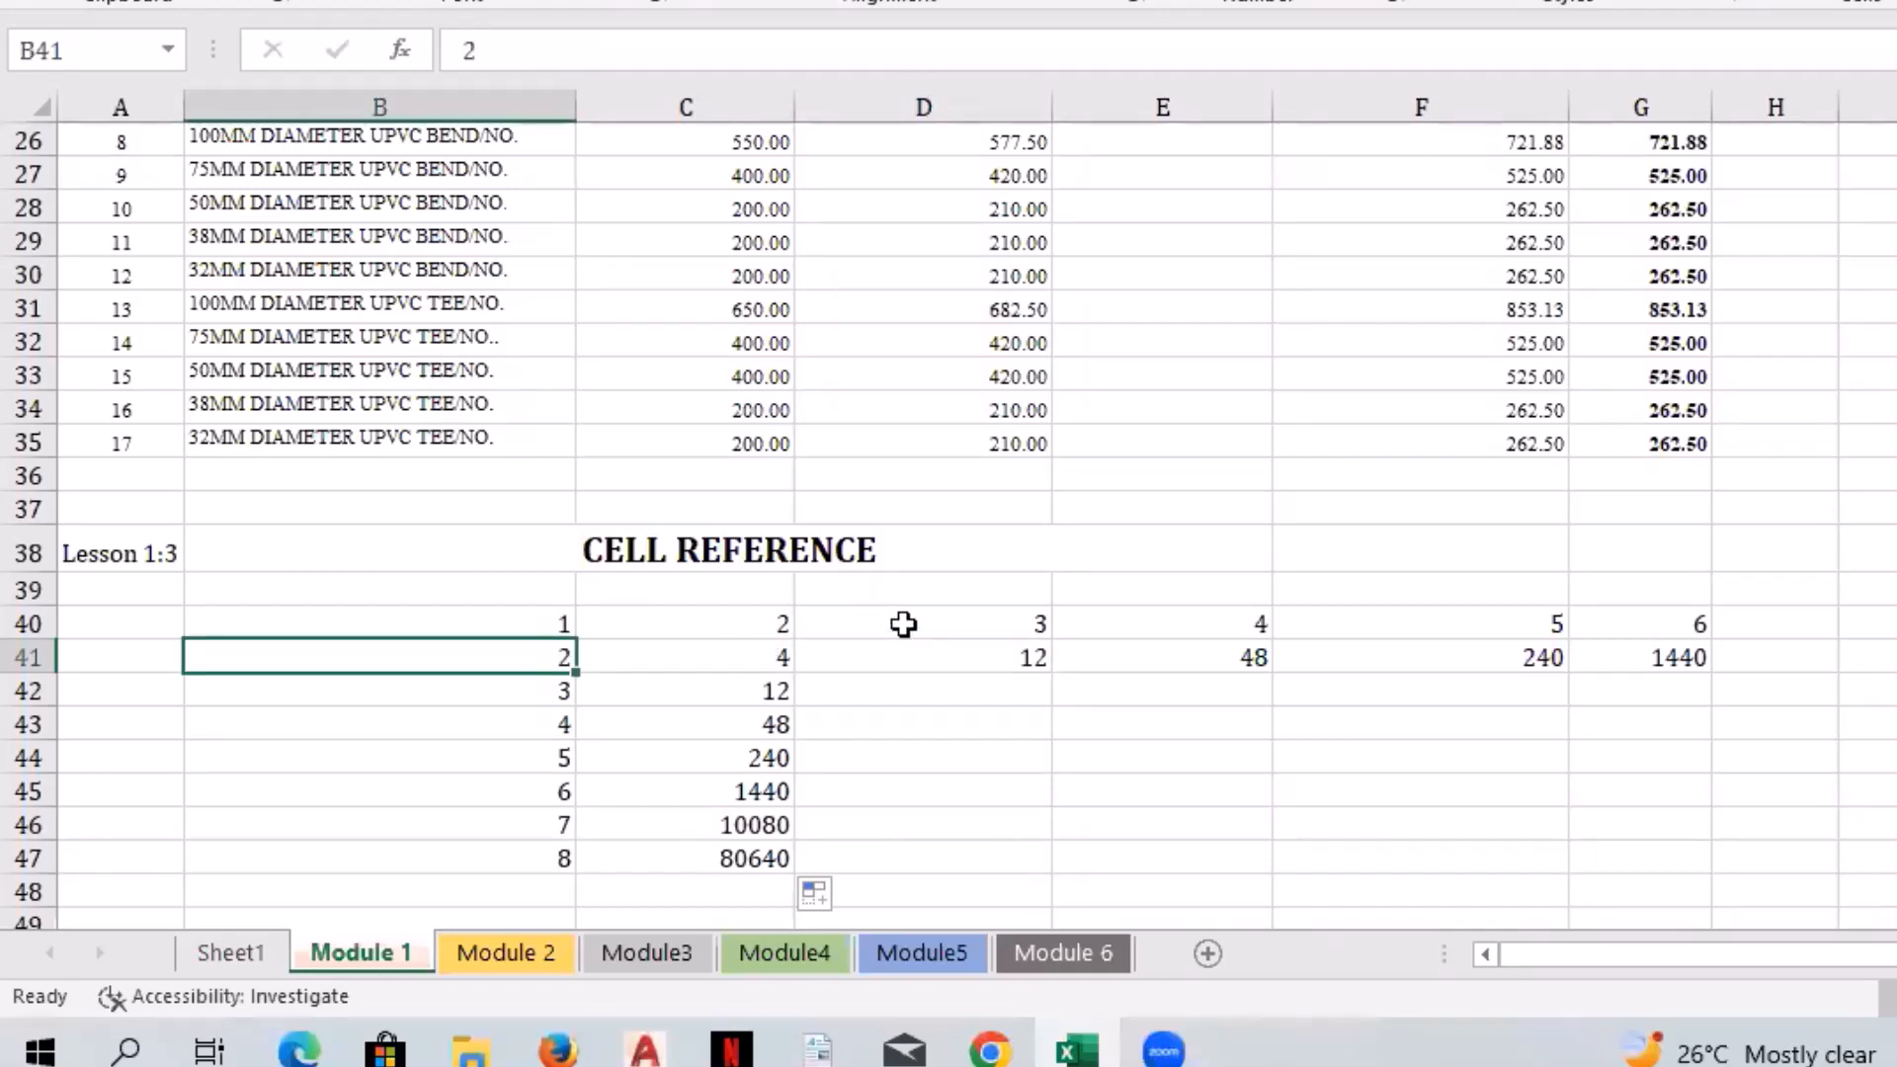
pyautogui.click(970, 627)
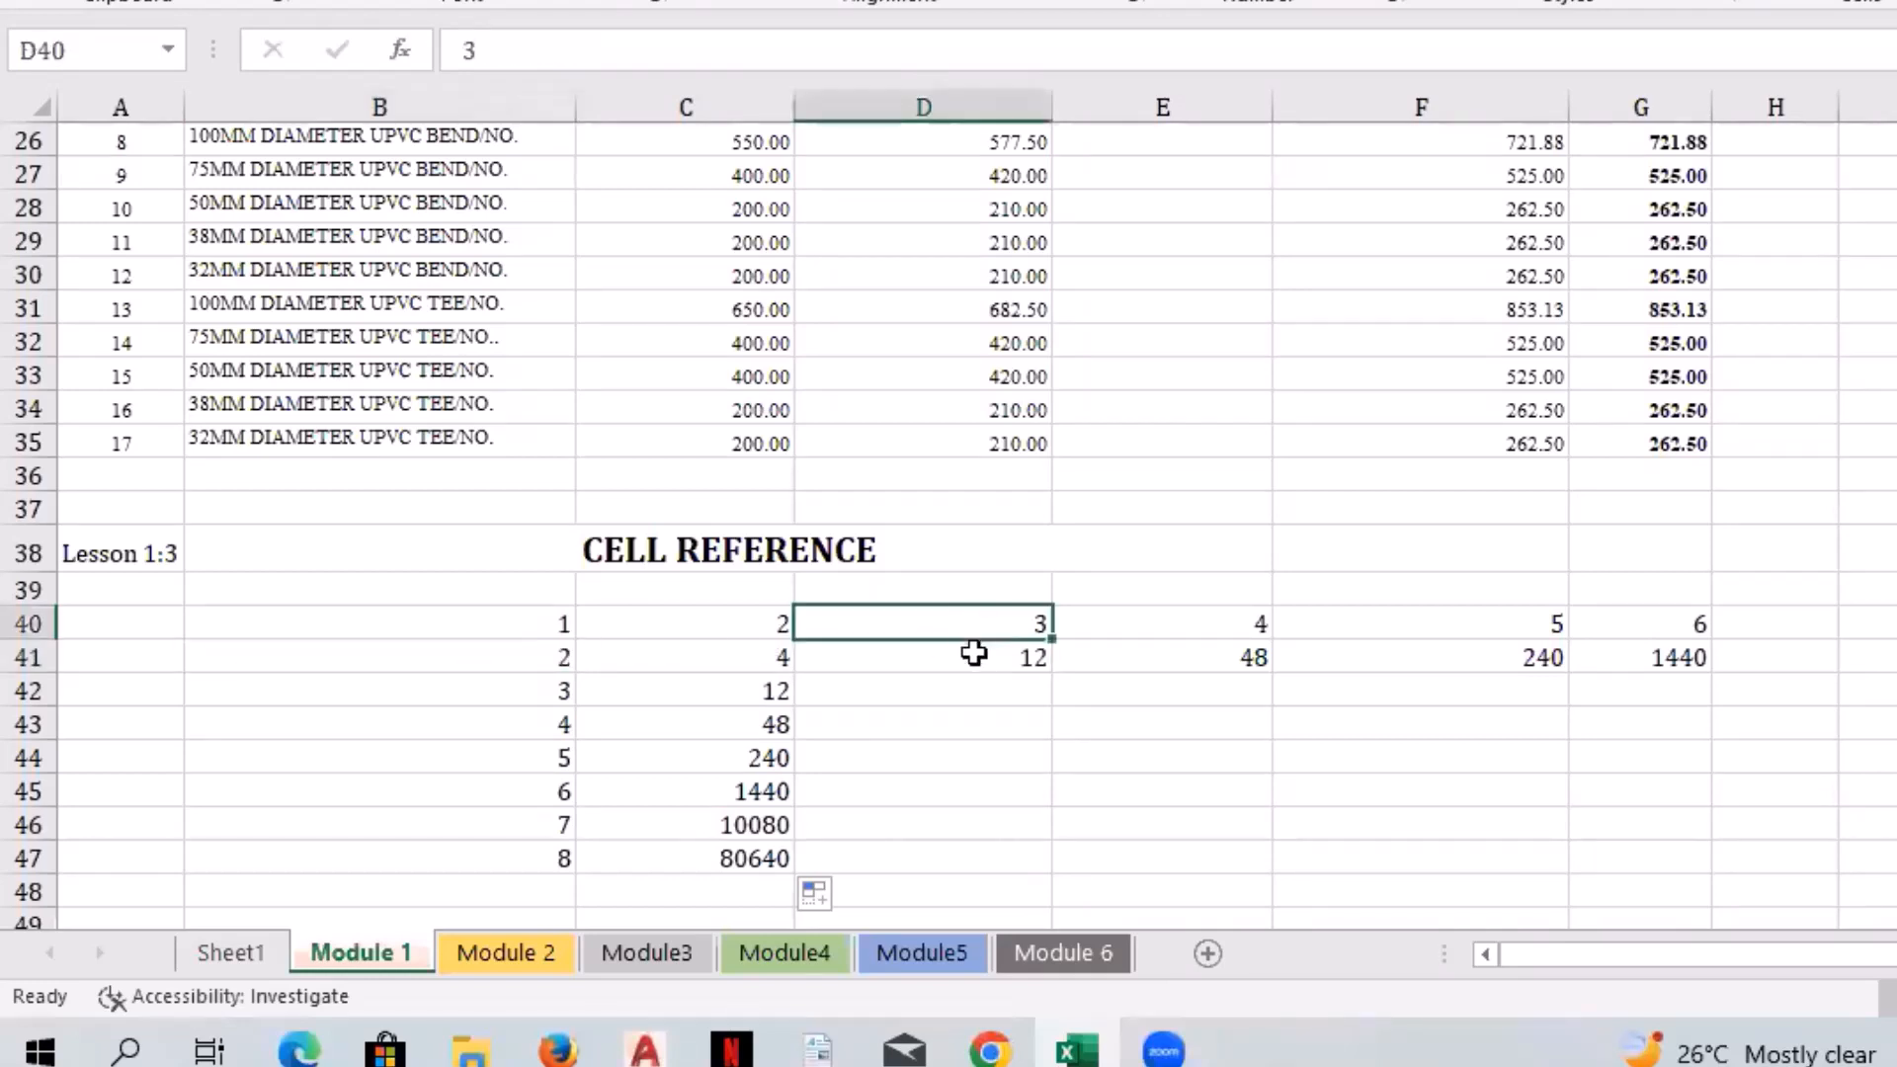
pyautogui.click(973, 654)
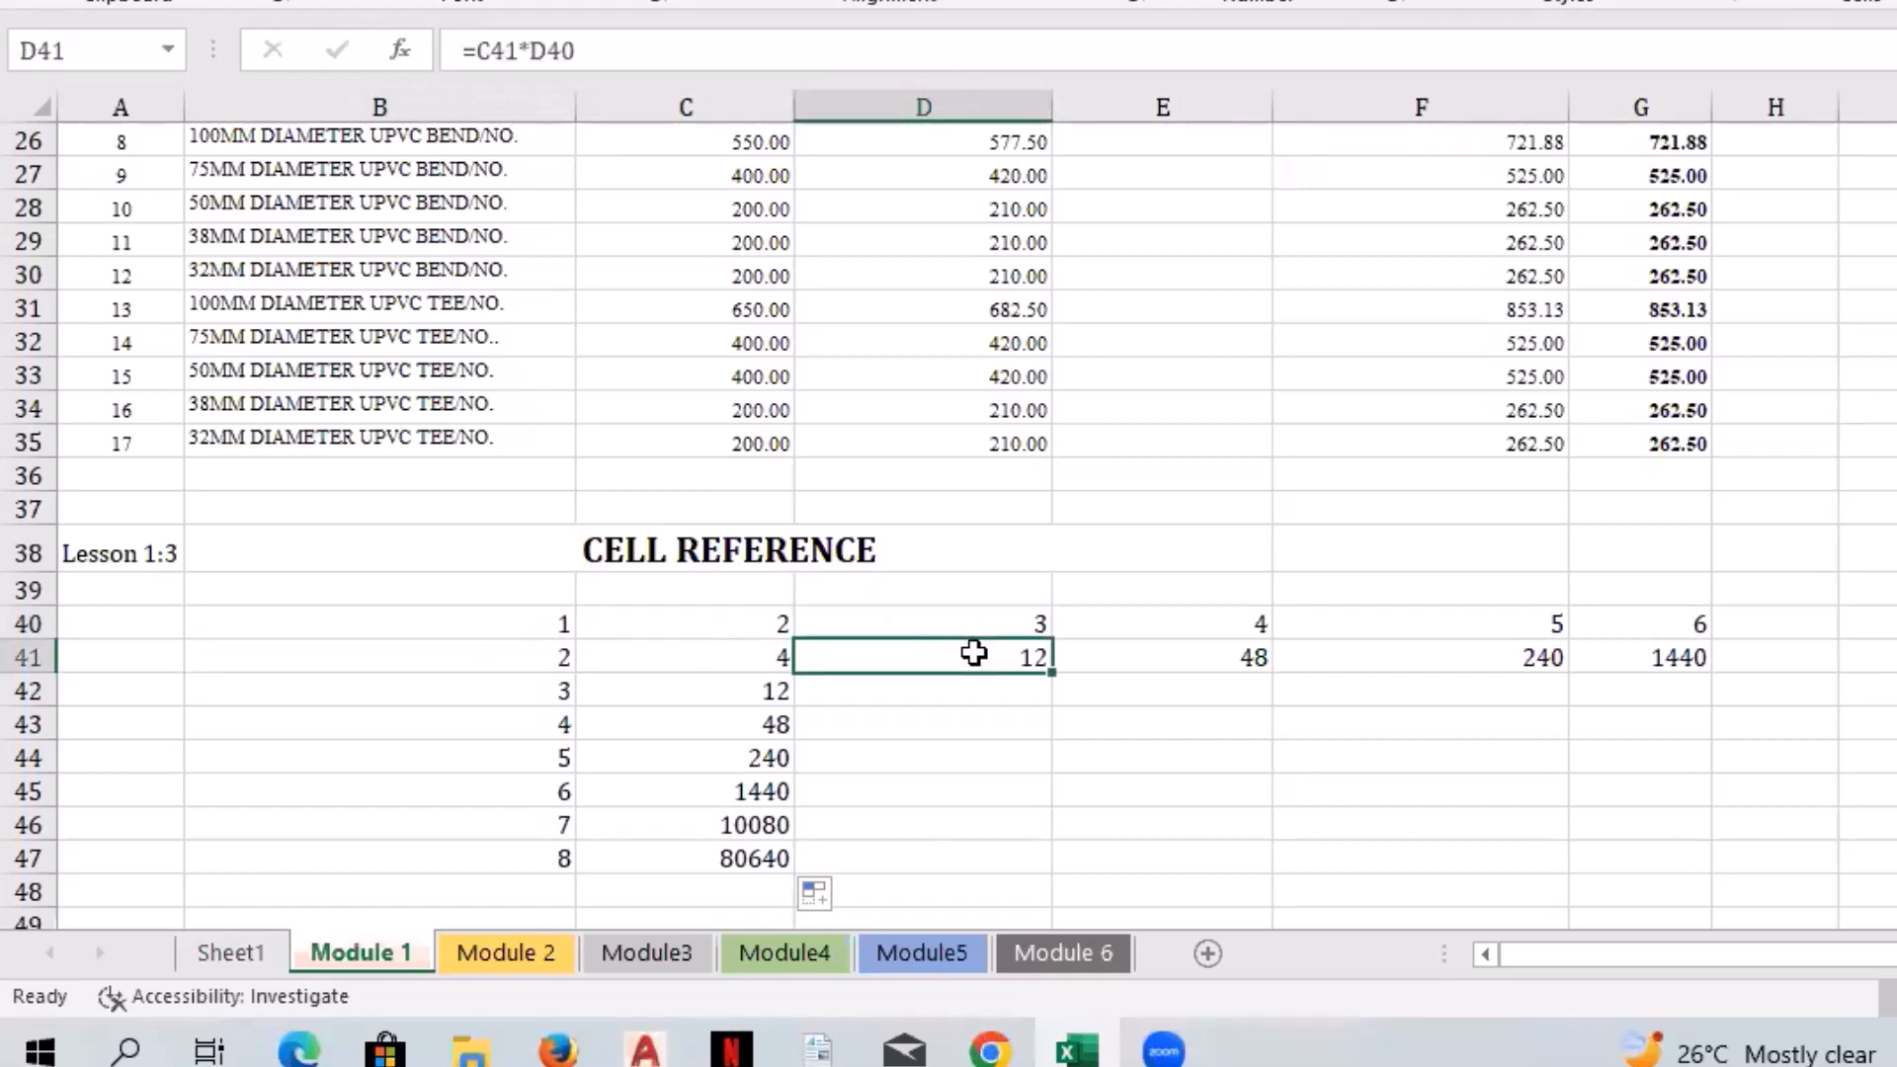
pyautogui.press('Right')
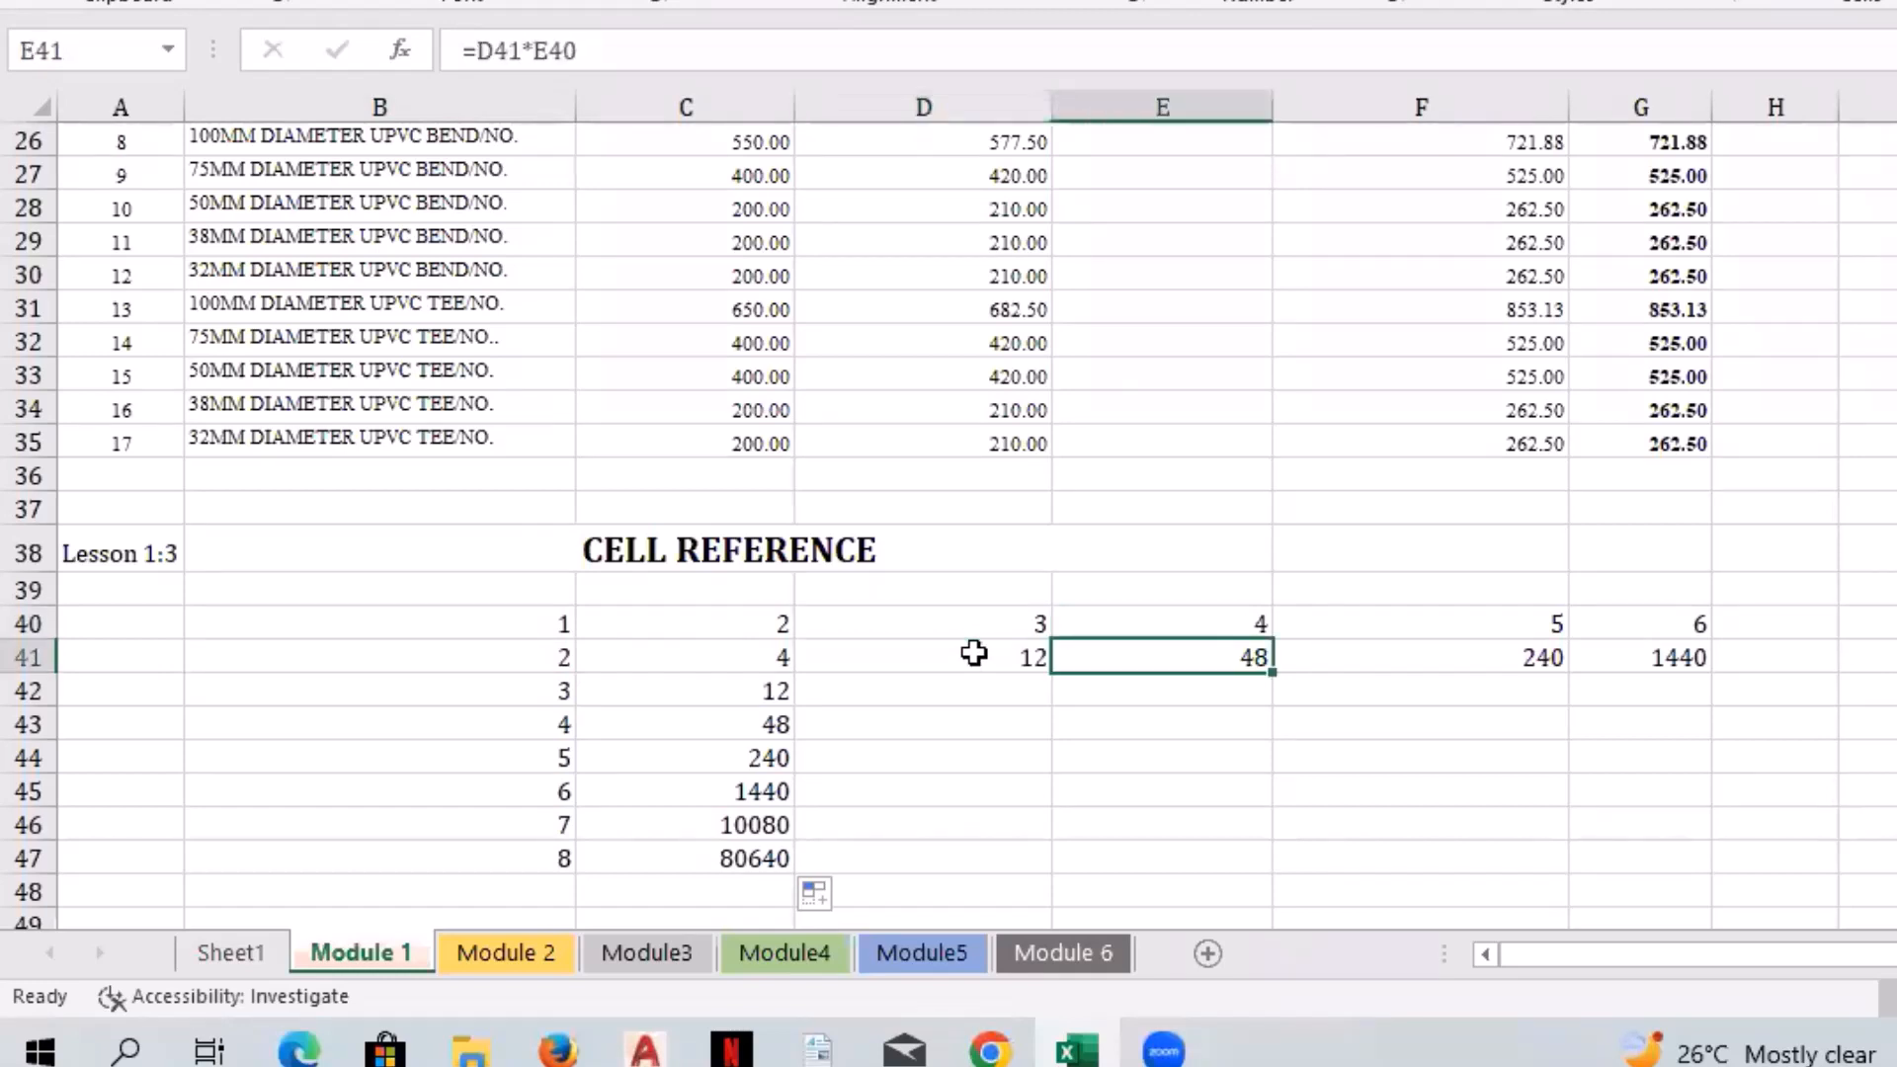
# Step: Compare the formulas in C41 and D41 to see how the references shift one column across
pyautogui.click(782, 654)
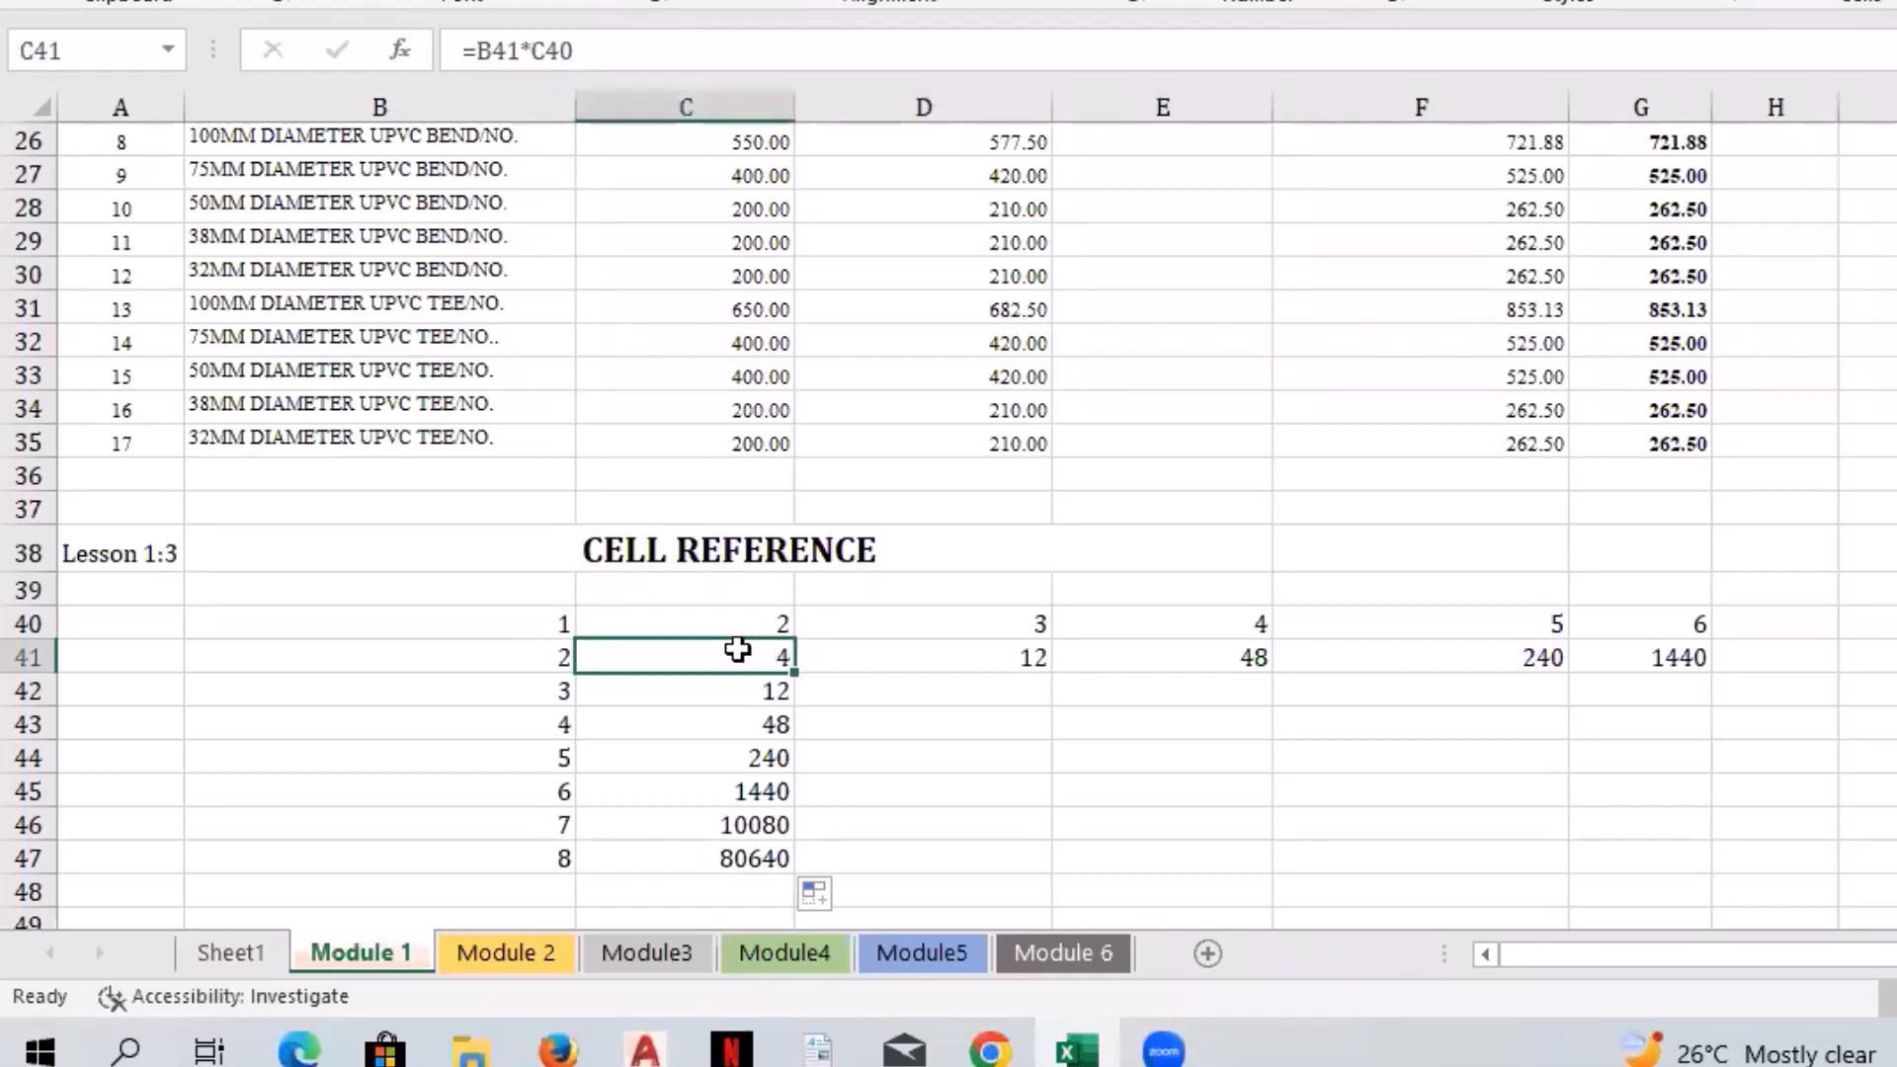
pyautogui.press('Right')
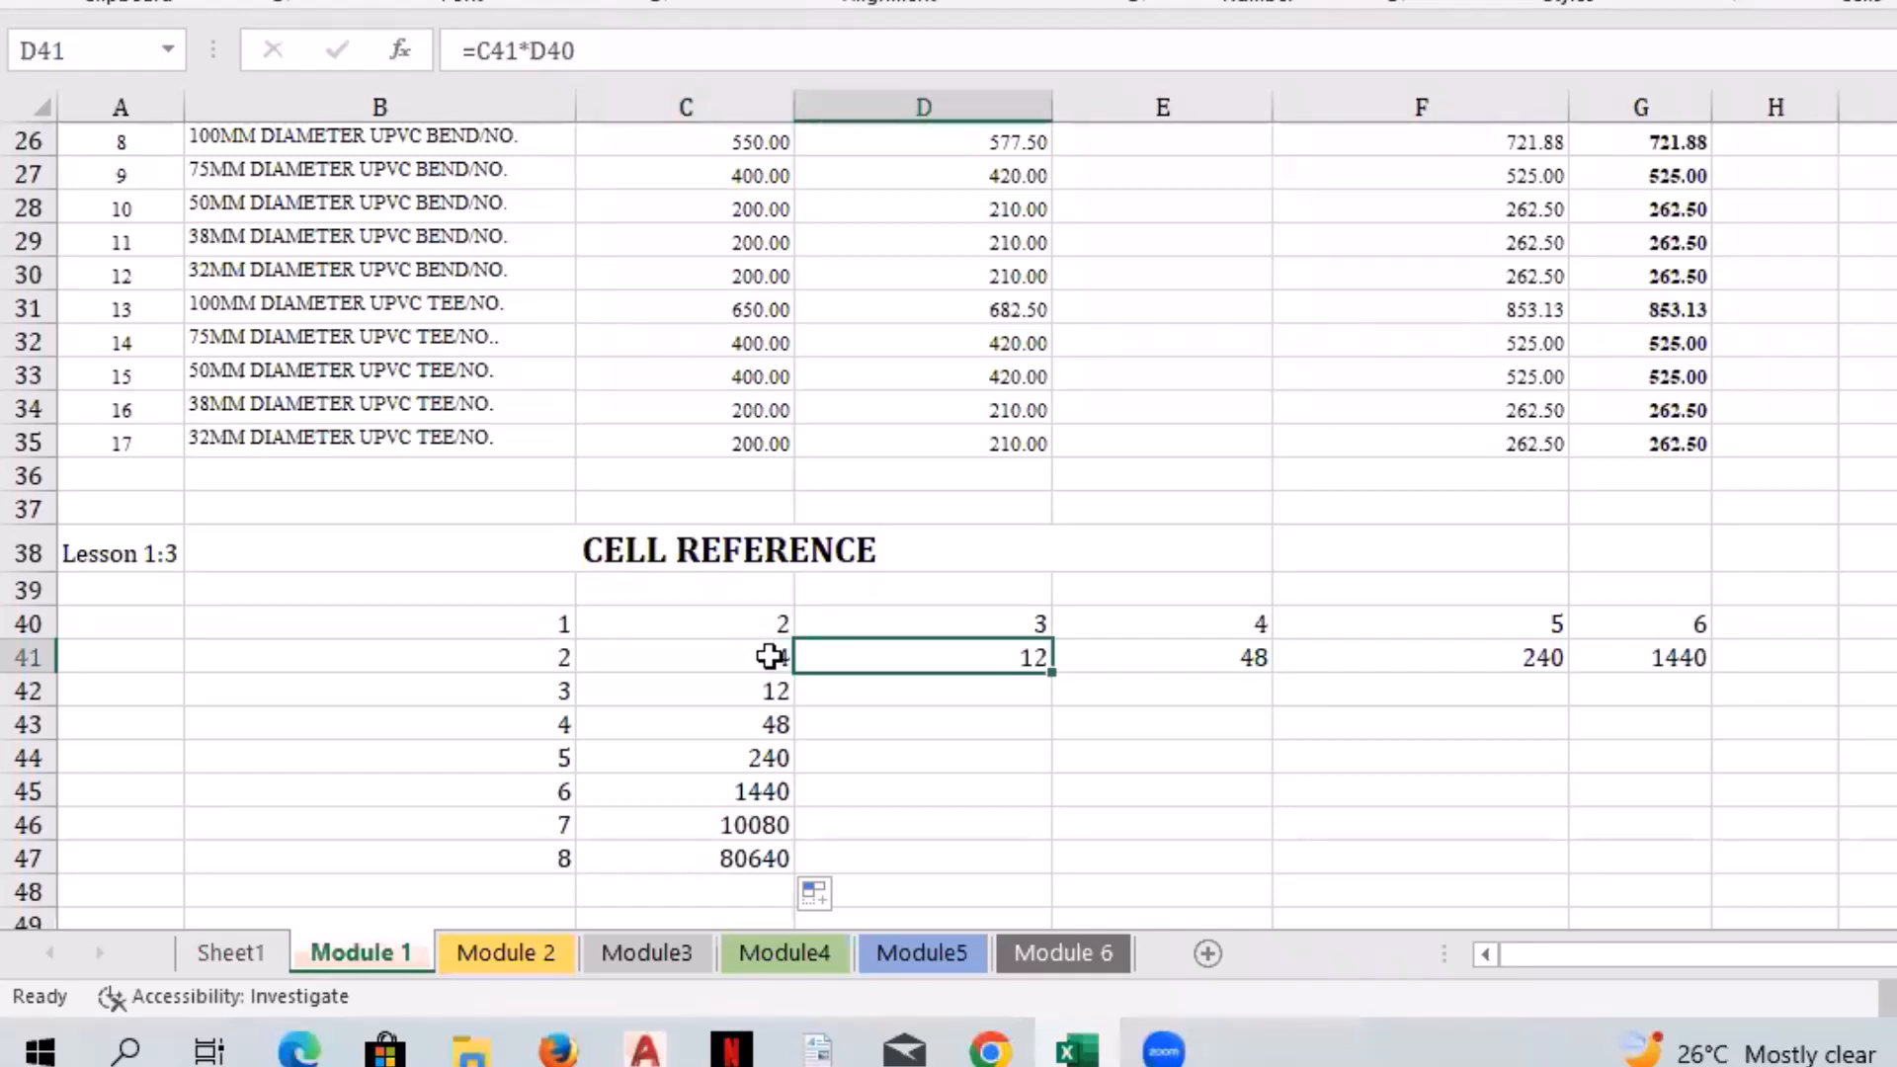
pyautogui.click(770, 656)
pyautogui.click(864, 656)
pyautogui.click(761, 657)
pyautogui.click(929, 654)
pyautogui.click(733, 658)
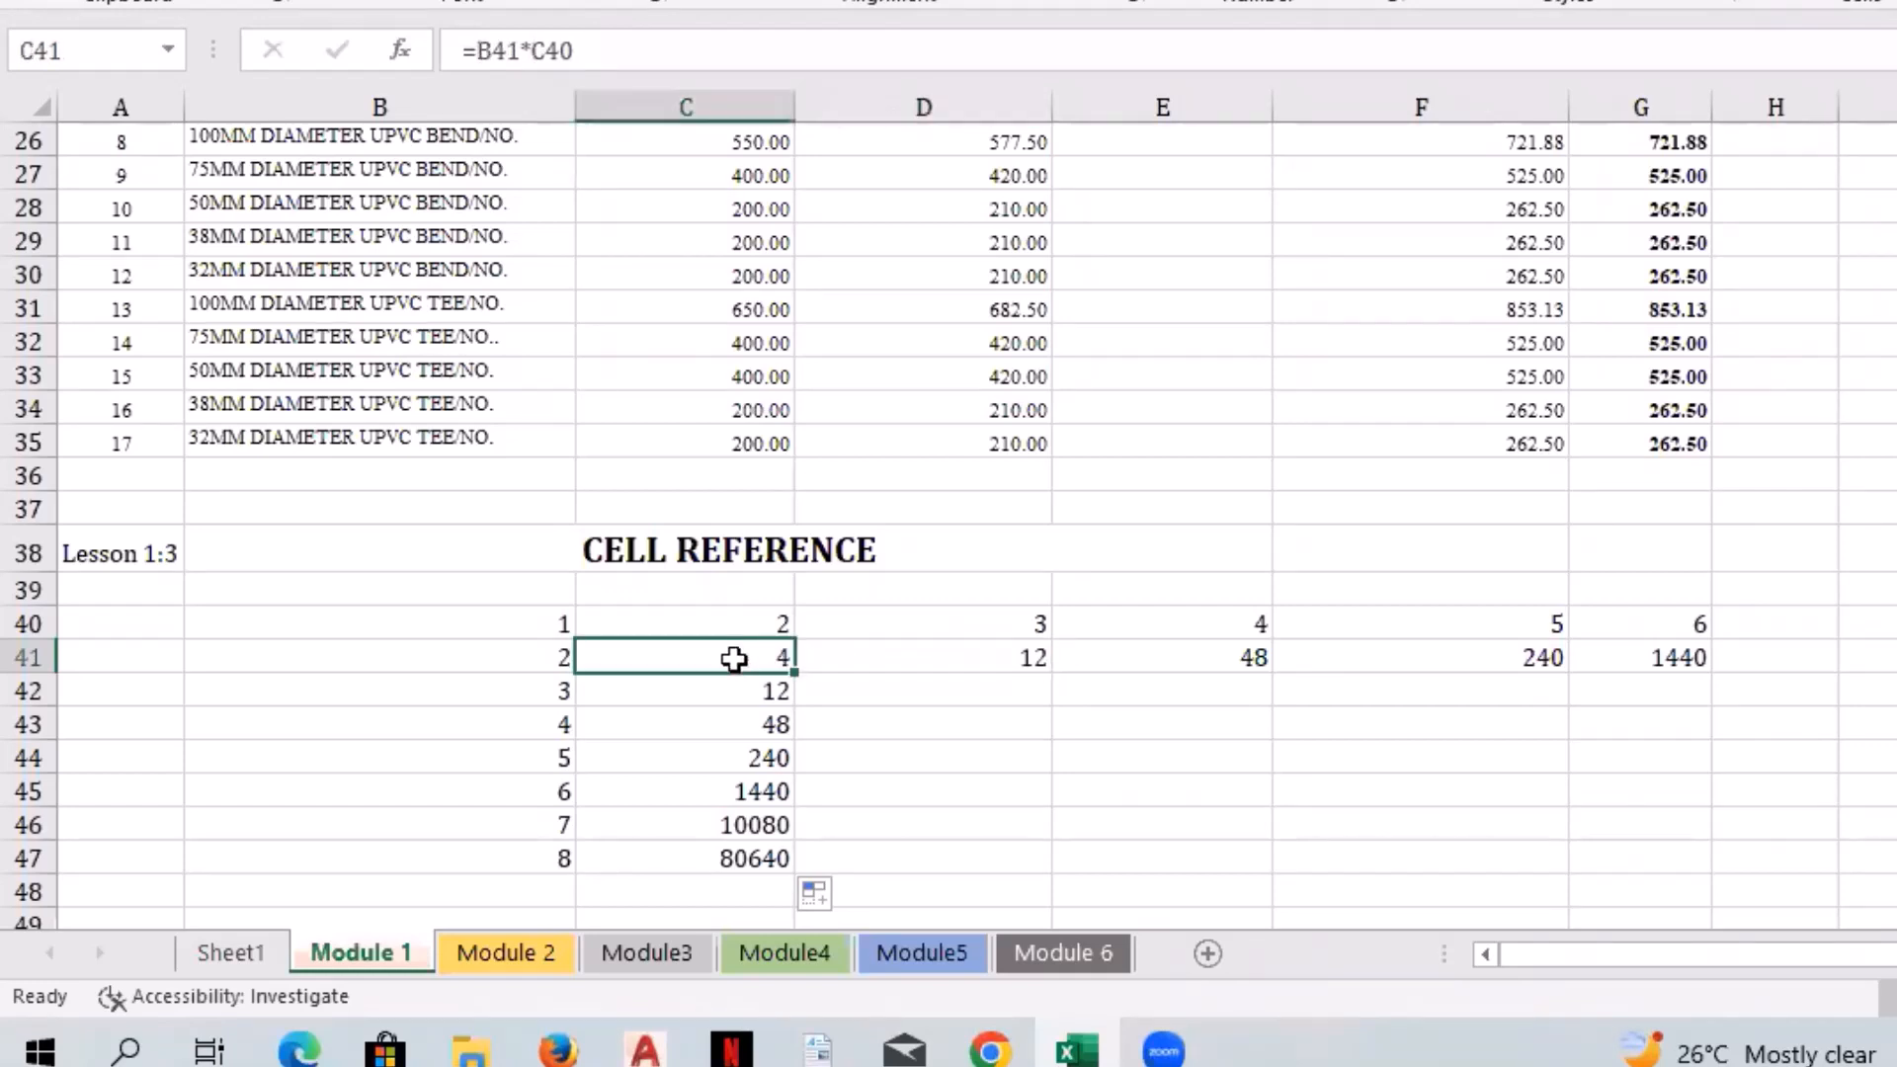
# Step: Examine the shifted references in E41, F41 and G41 against the numbers in row 40
pyautogui.click(935, 625)
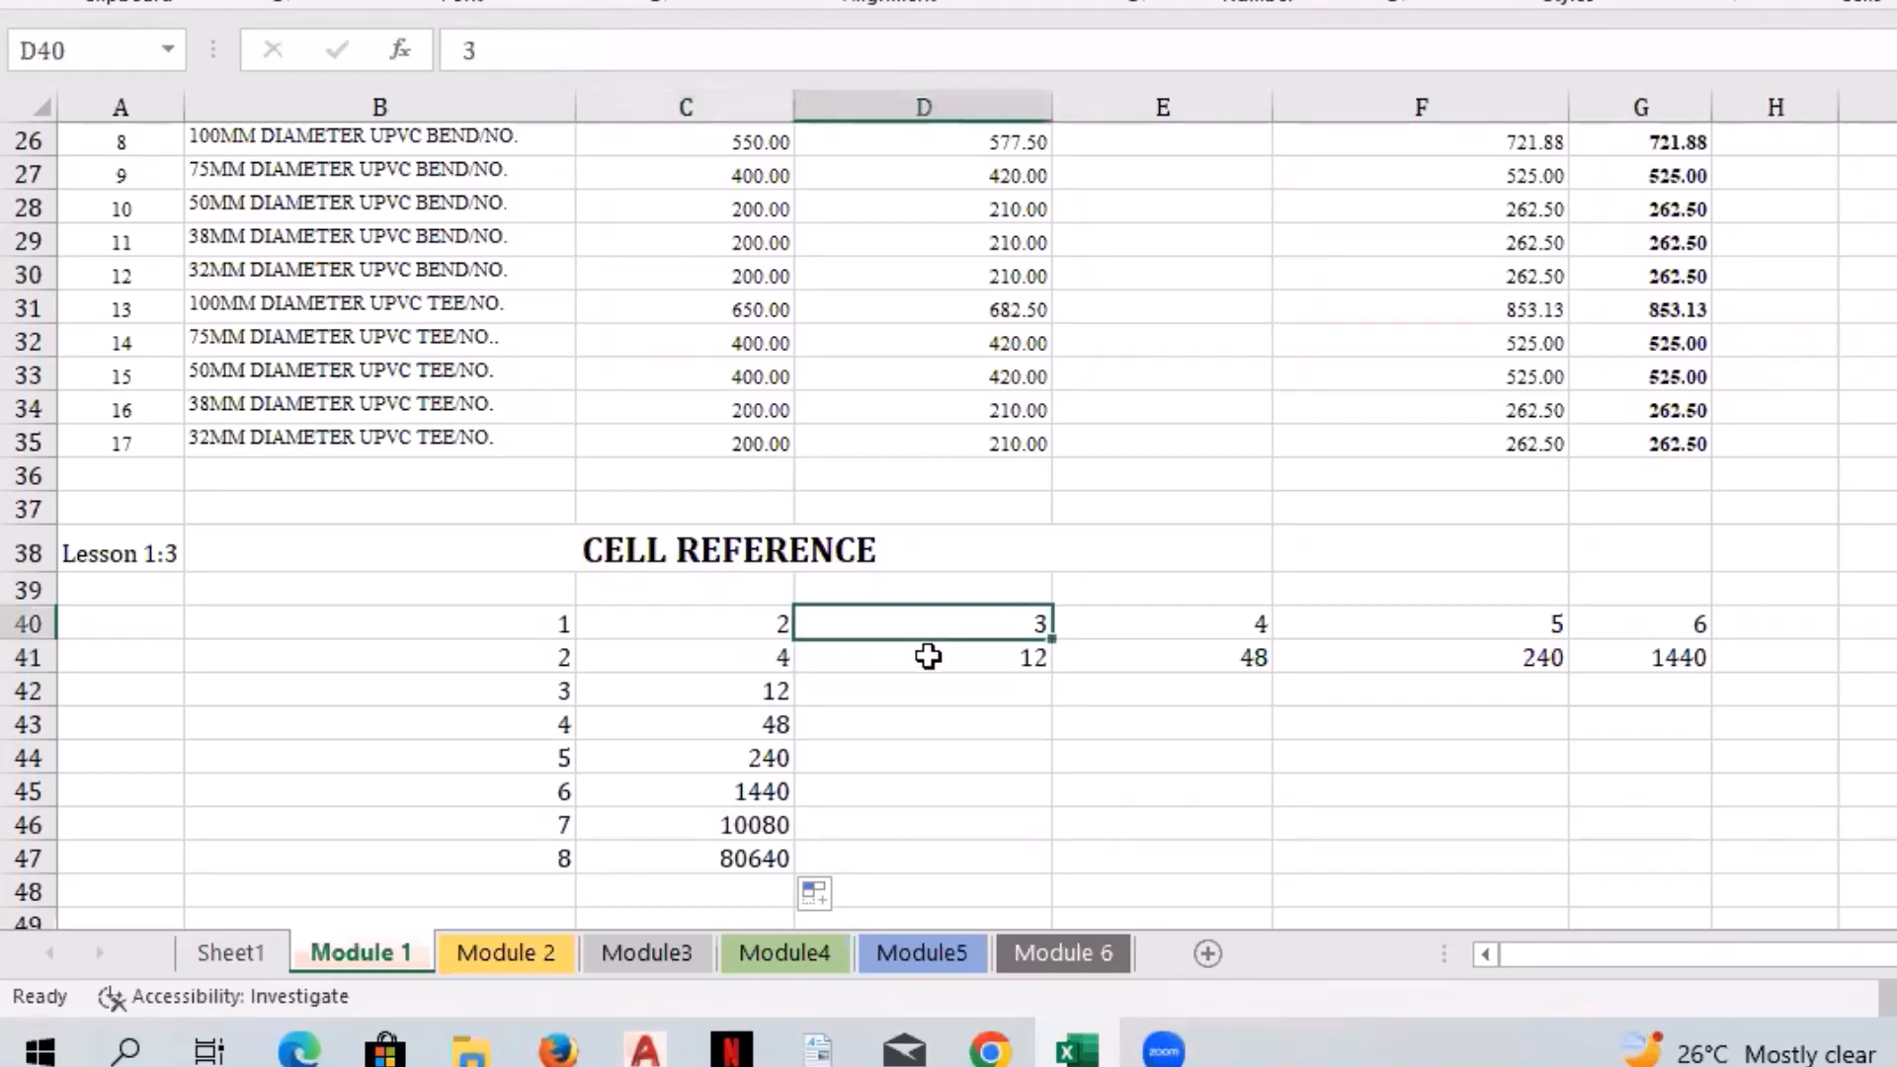
pyautogui.click(1267, 650)
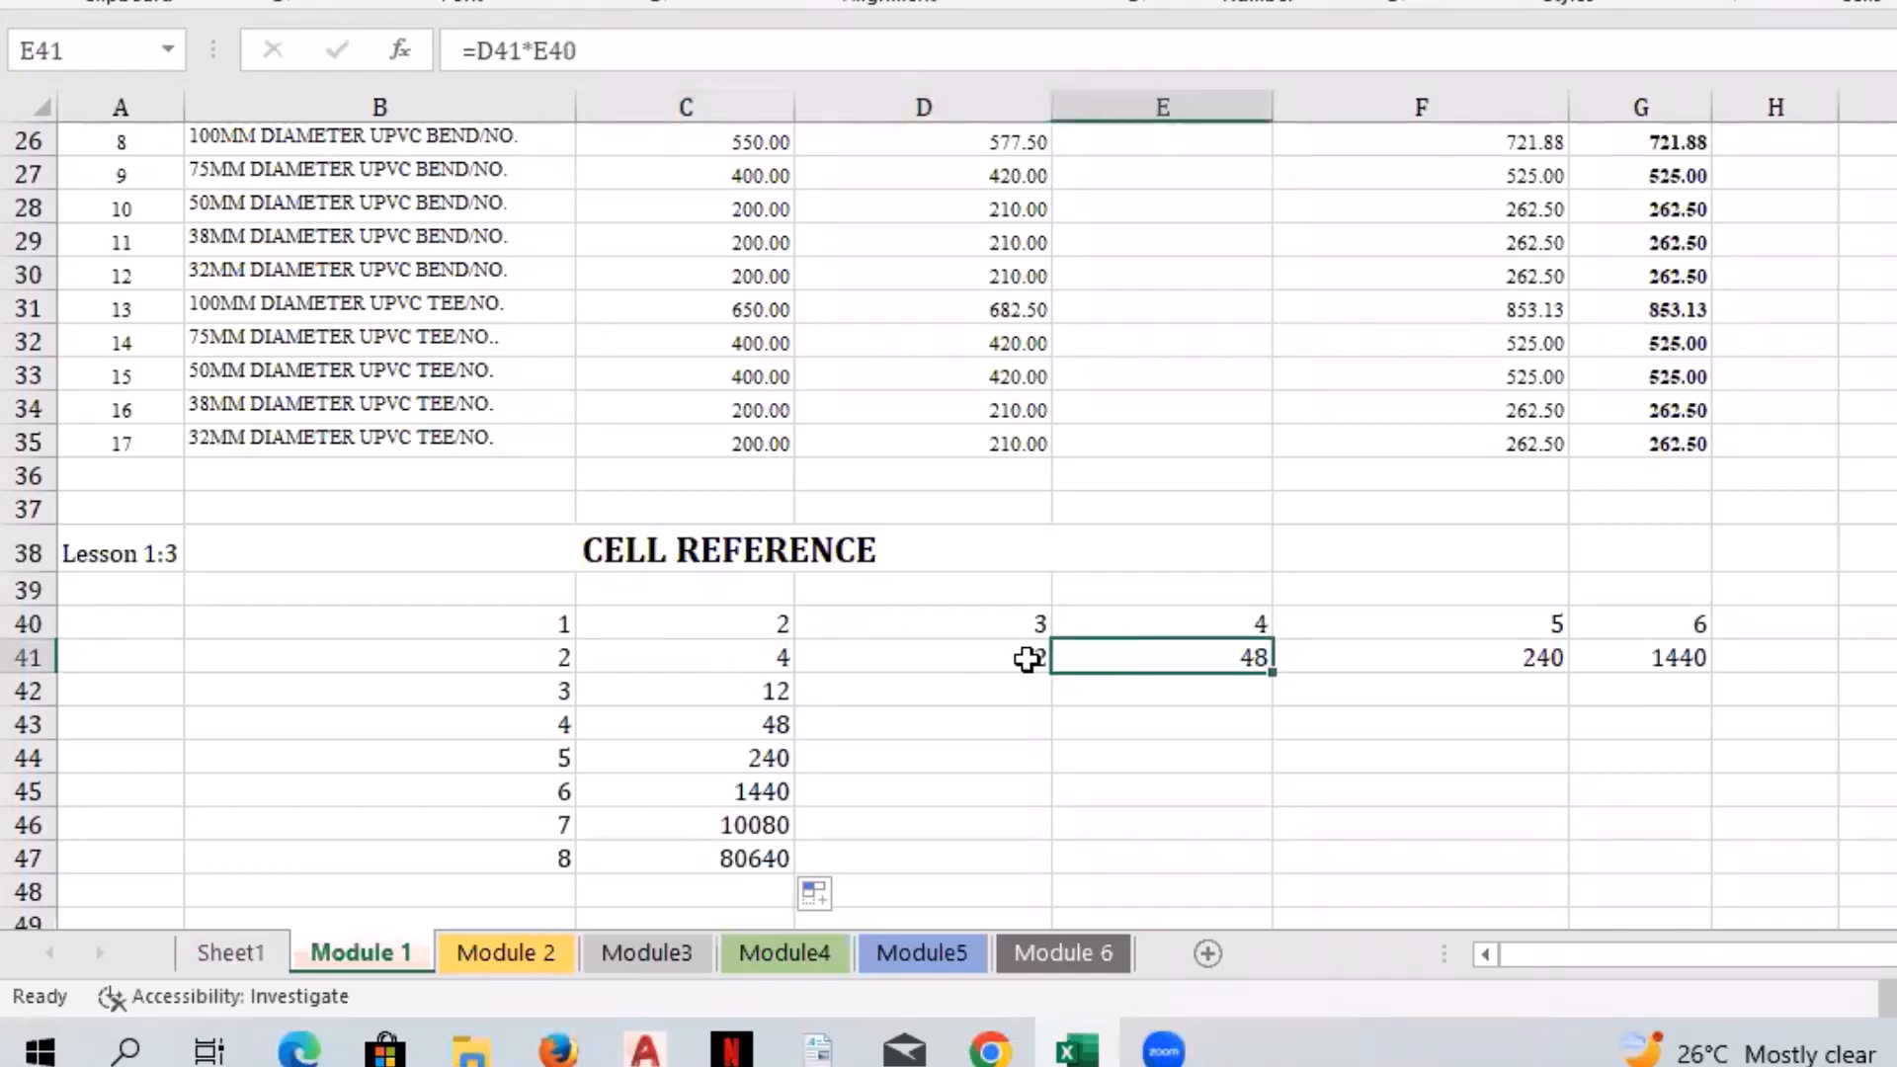
pyautogui.click(1140, 621)
pyautogui.click(1325, 659)
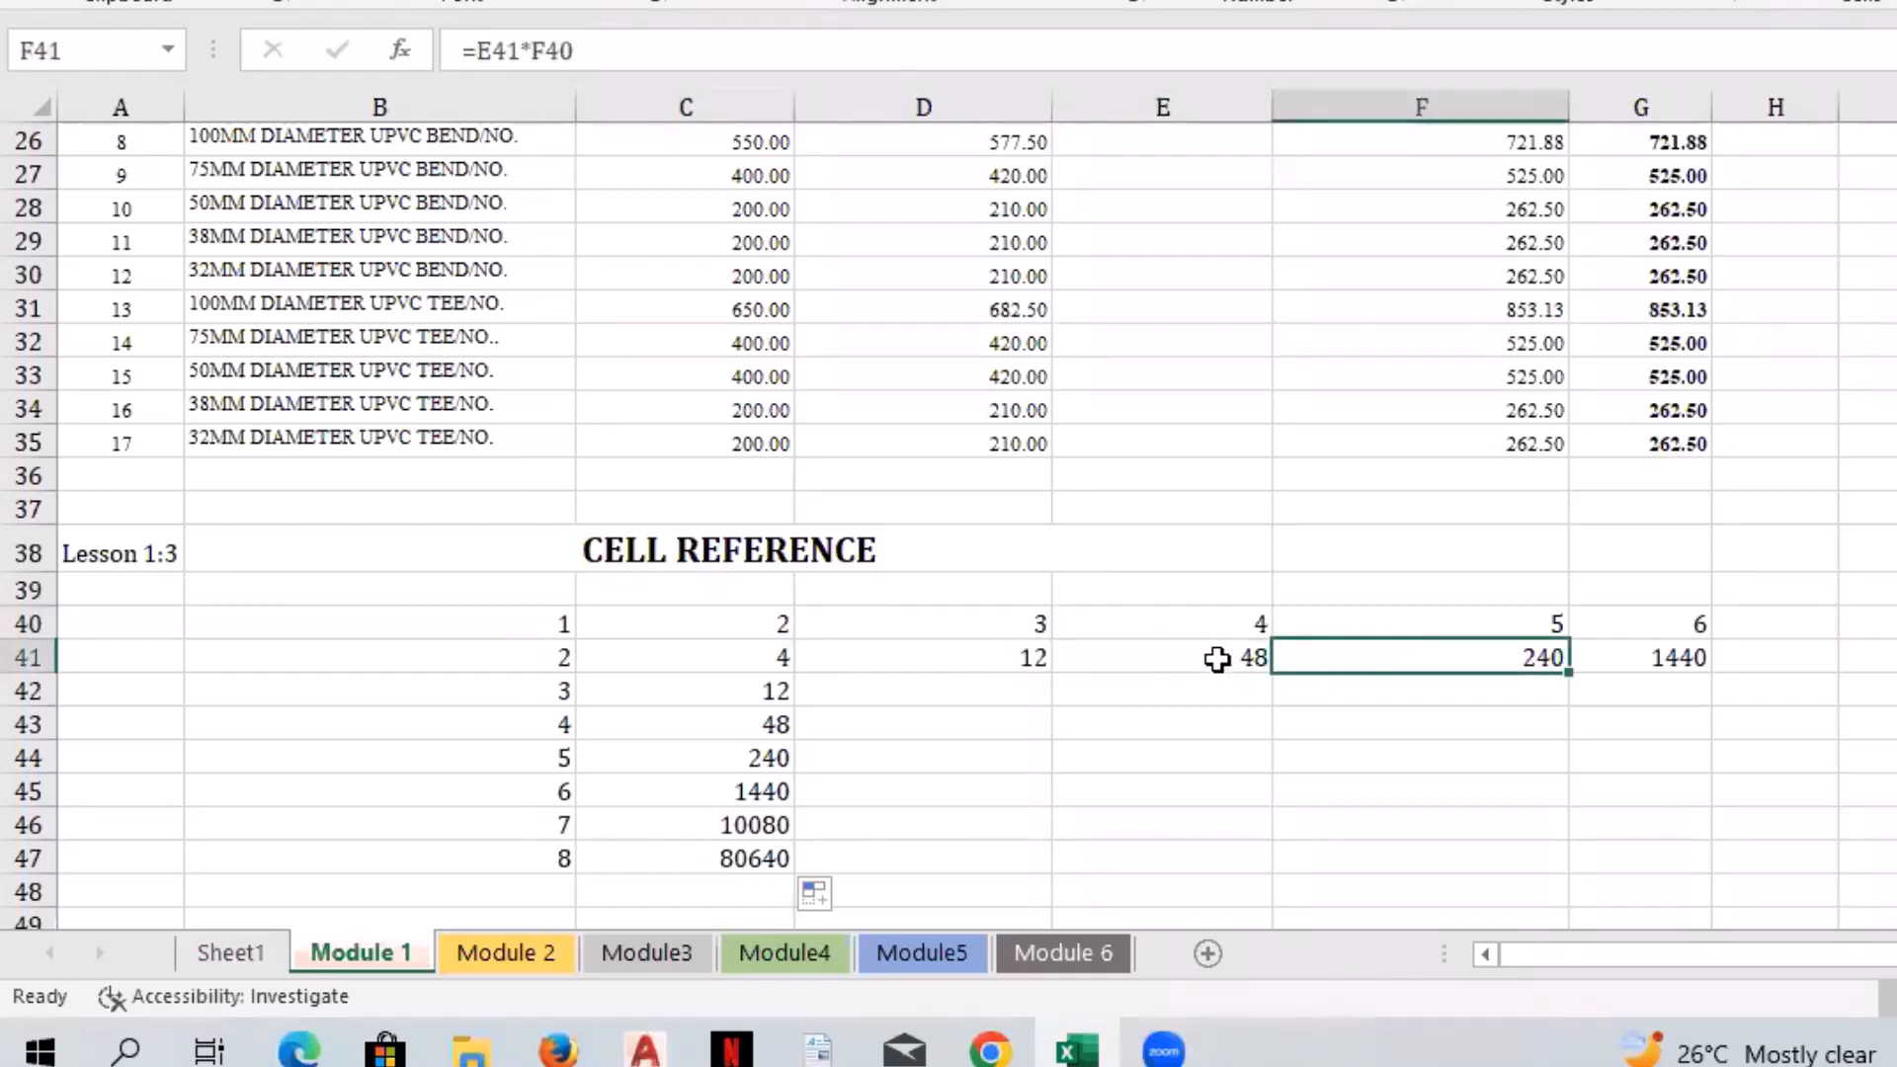
pyautogui.press('Left')
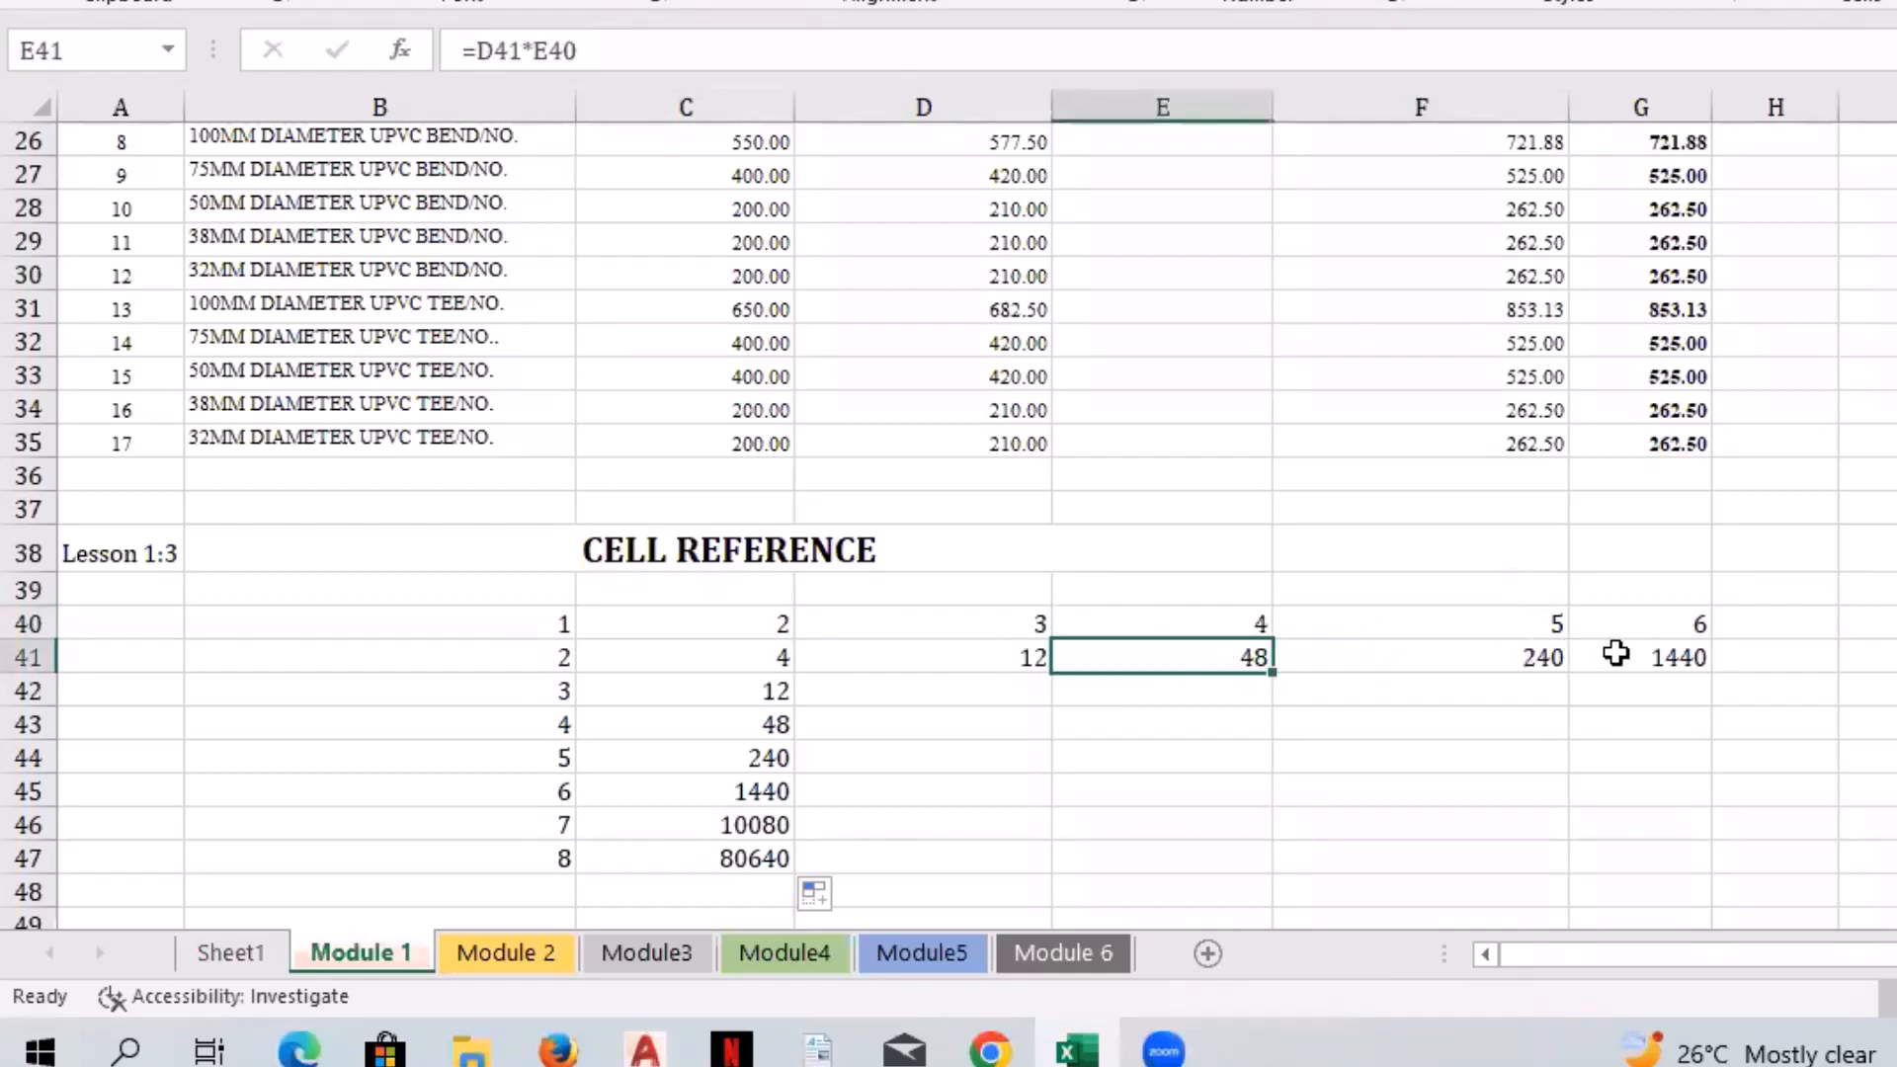
pyautogui.press('Up')
pyautogui.press('Right')
pyautogui.press('Down')
pyautogui.press('Right')
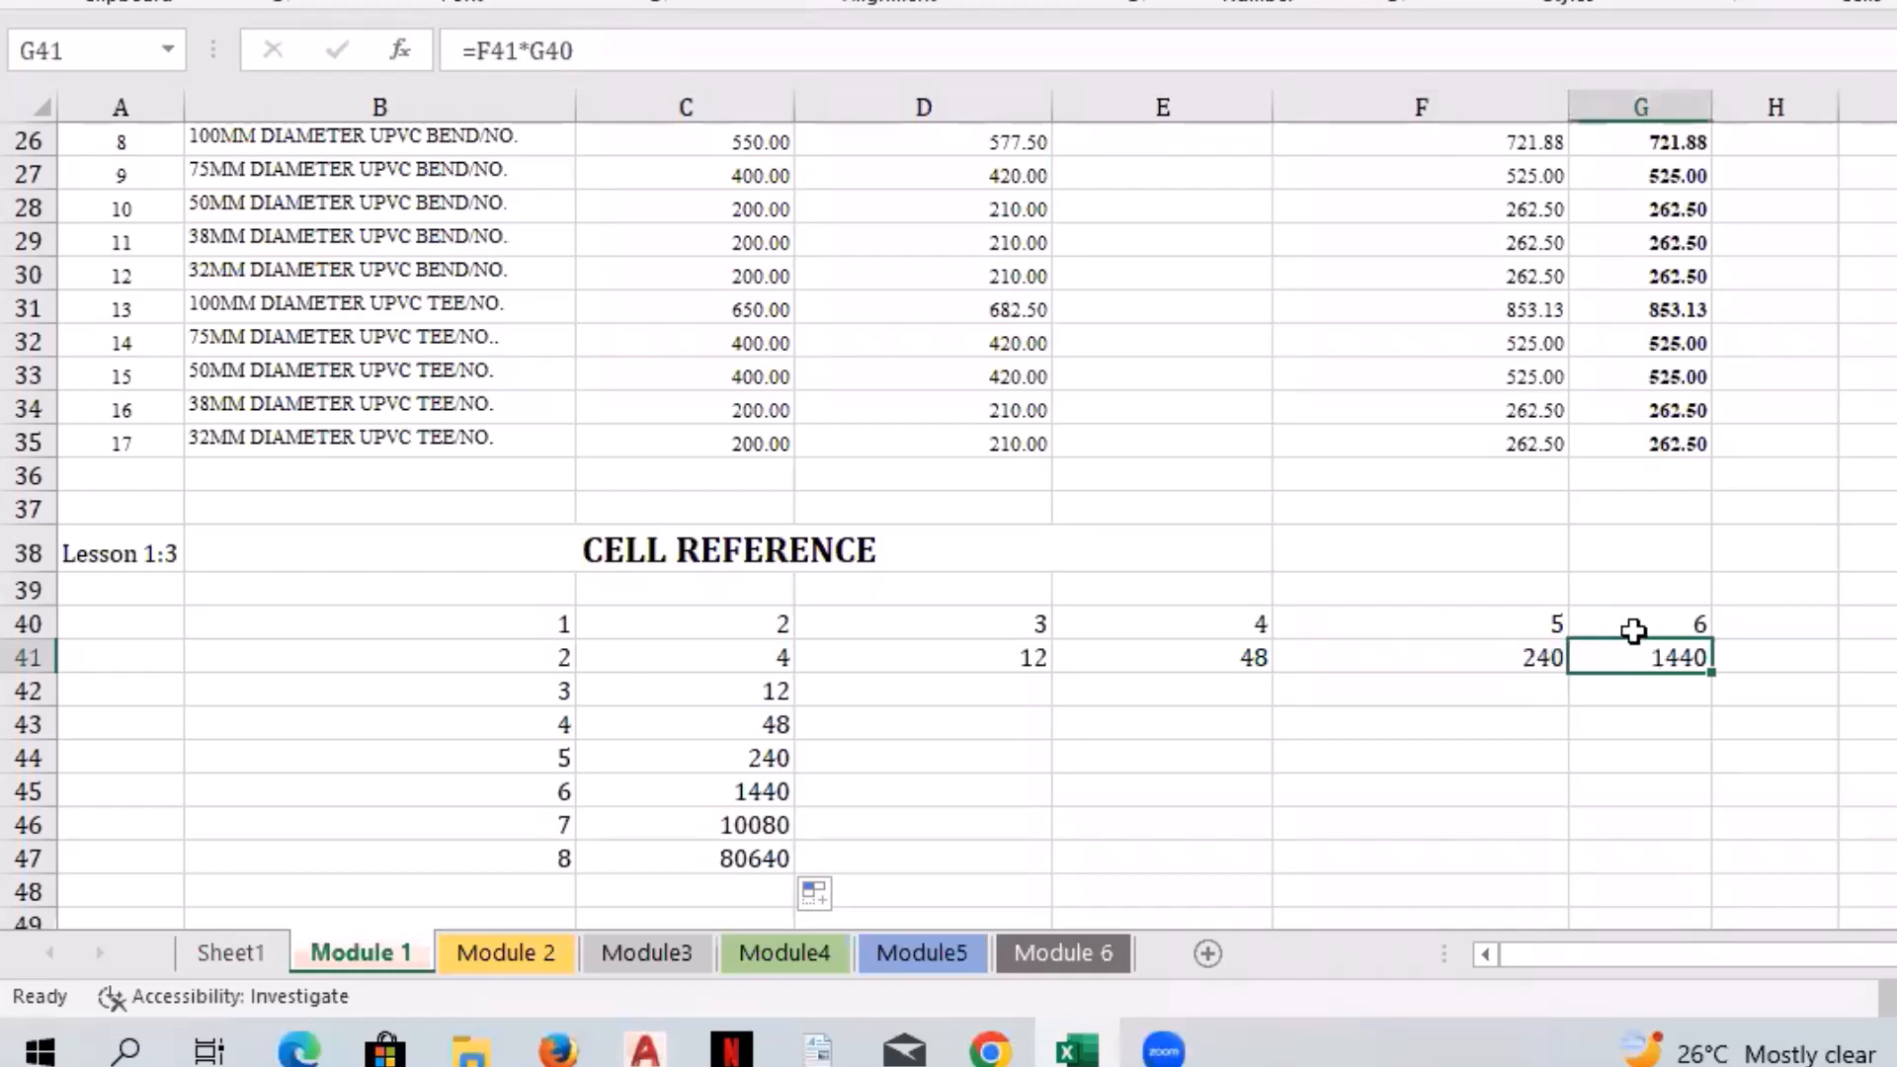
pyautogui.click(1579, 637)
pyautogui.click(1606, 648)
pyautogui.doubleClick(1602, 651)
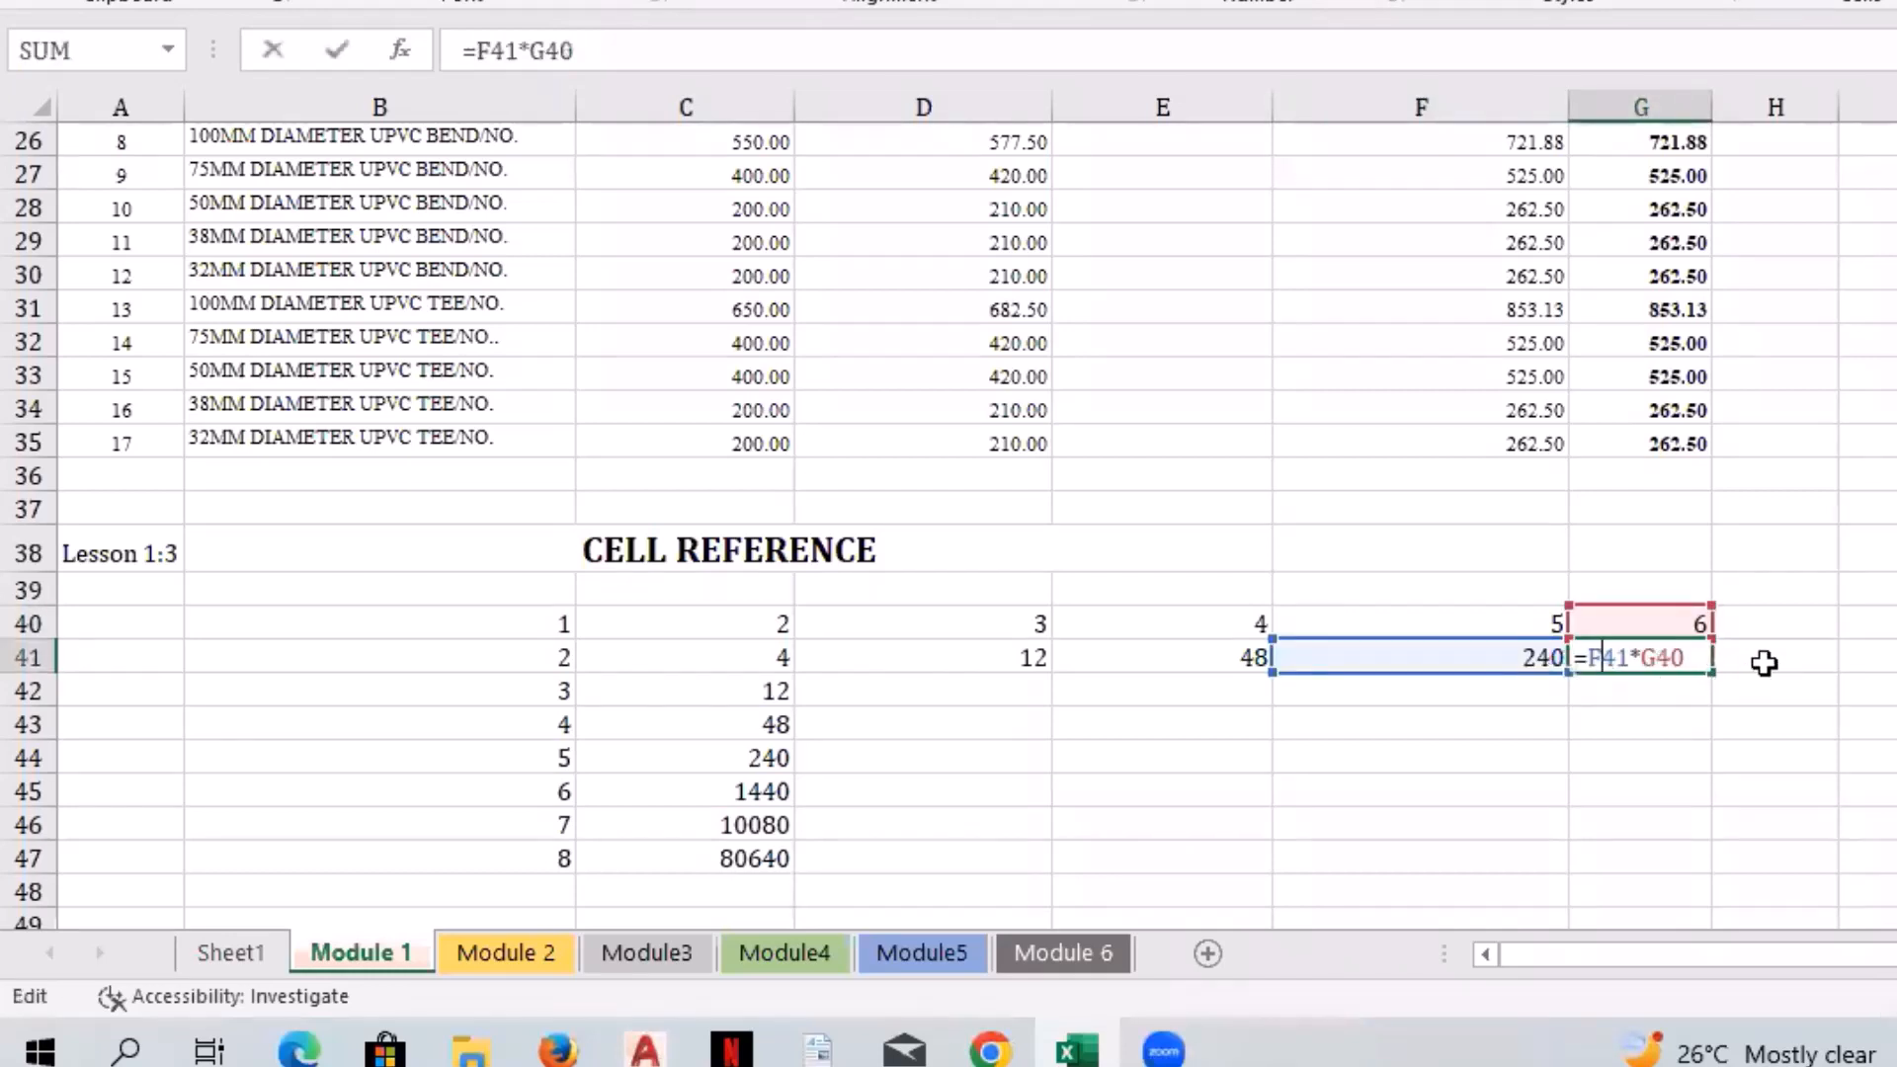
pyautogui.press('Escape')
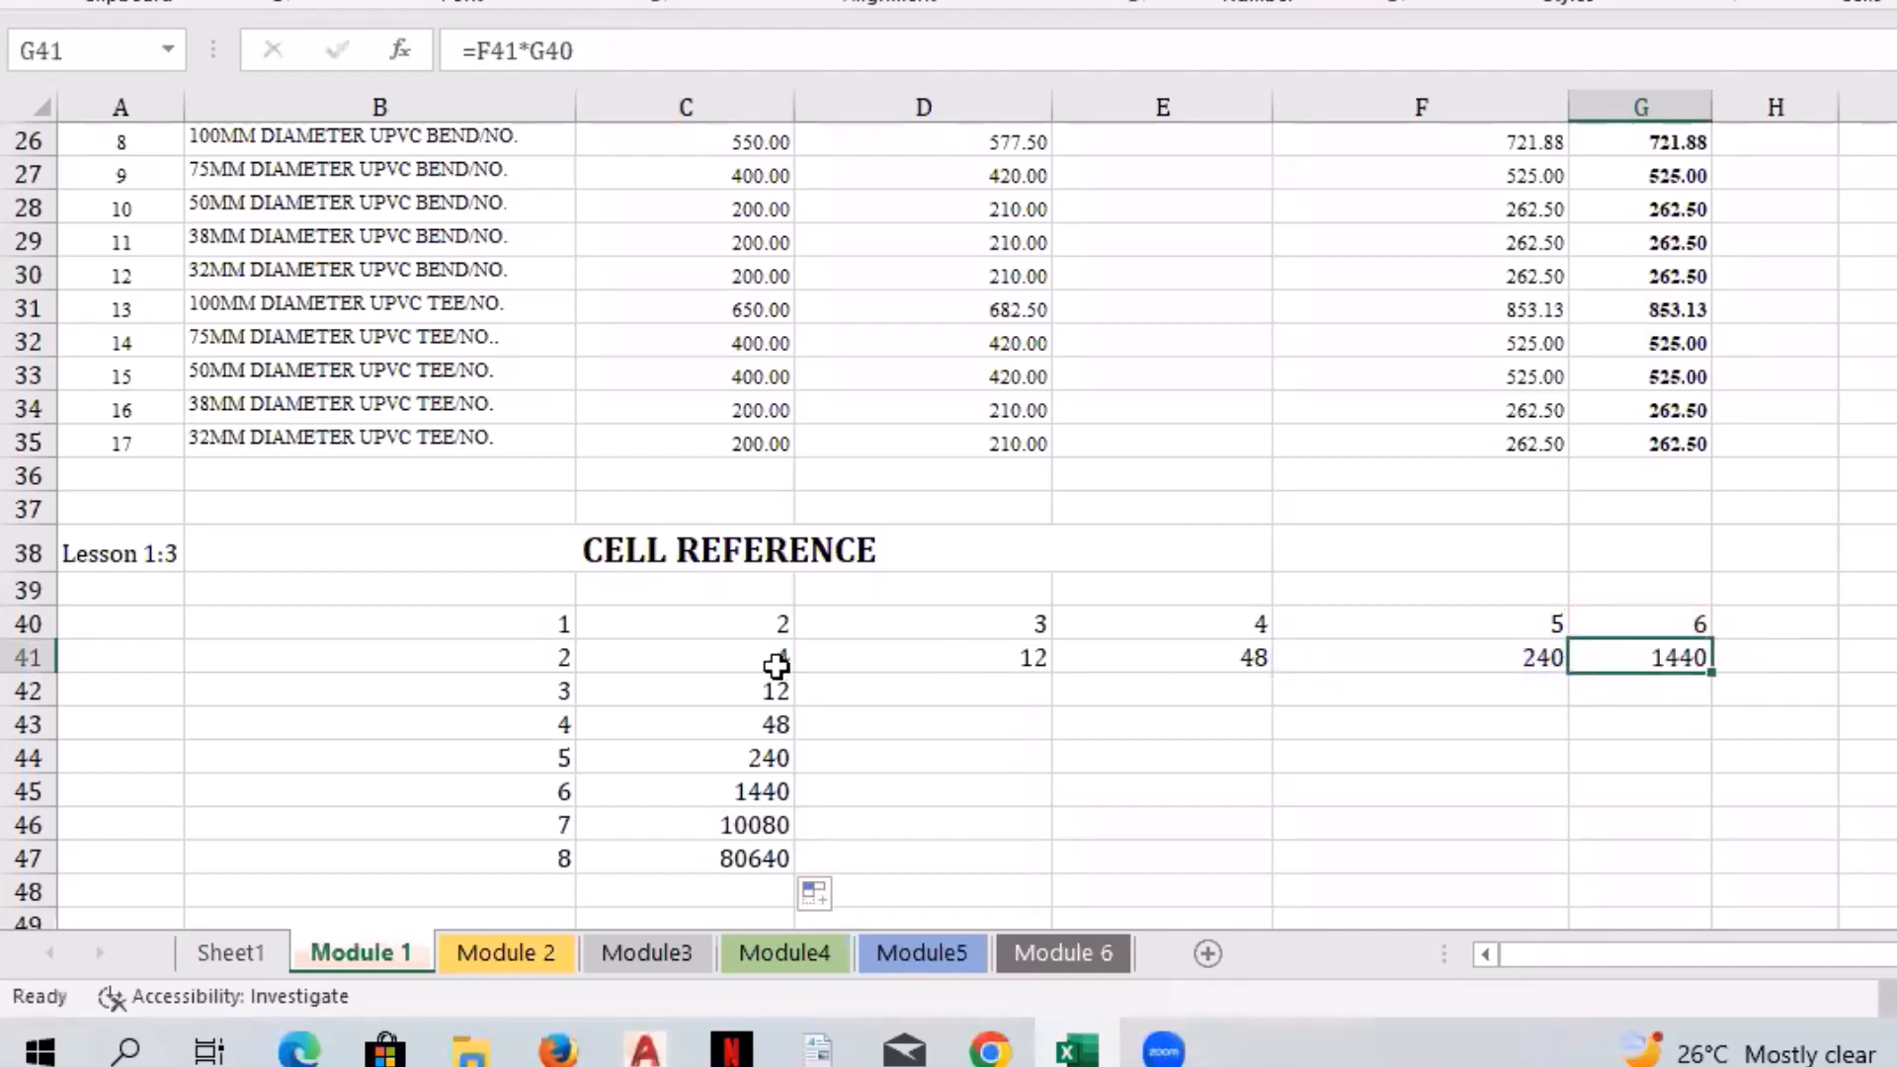
# Step: Inspect the formulas in C42 and C43 to see how the references shift when filled down
pyautogui.click(741, 689)
pyautogui.press('Down')
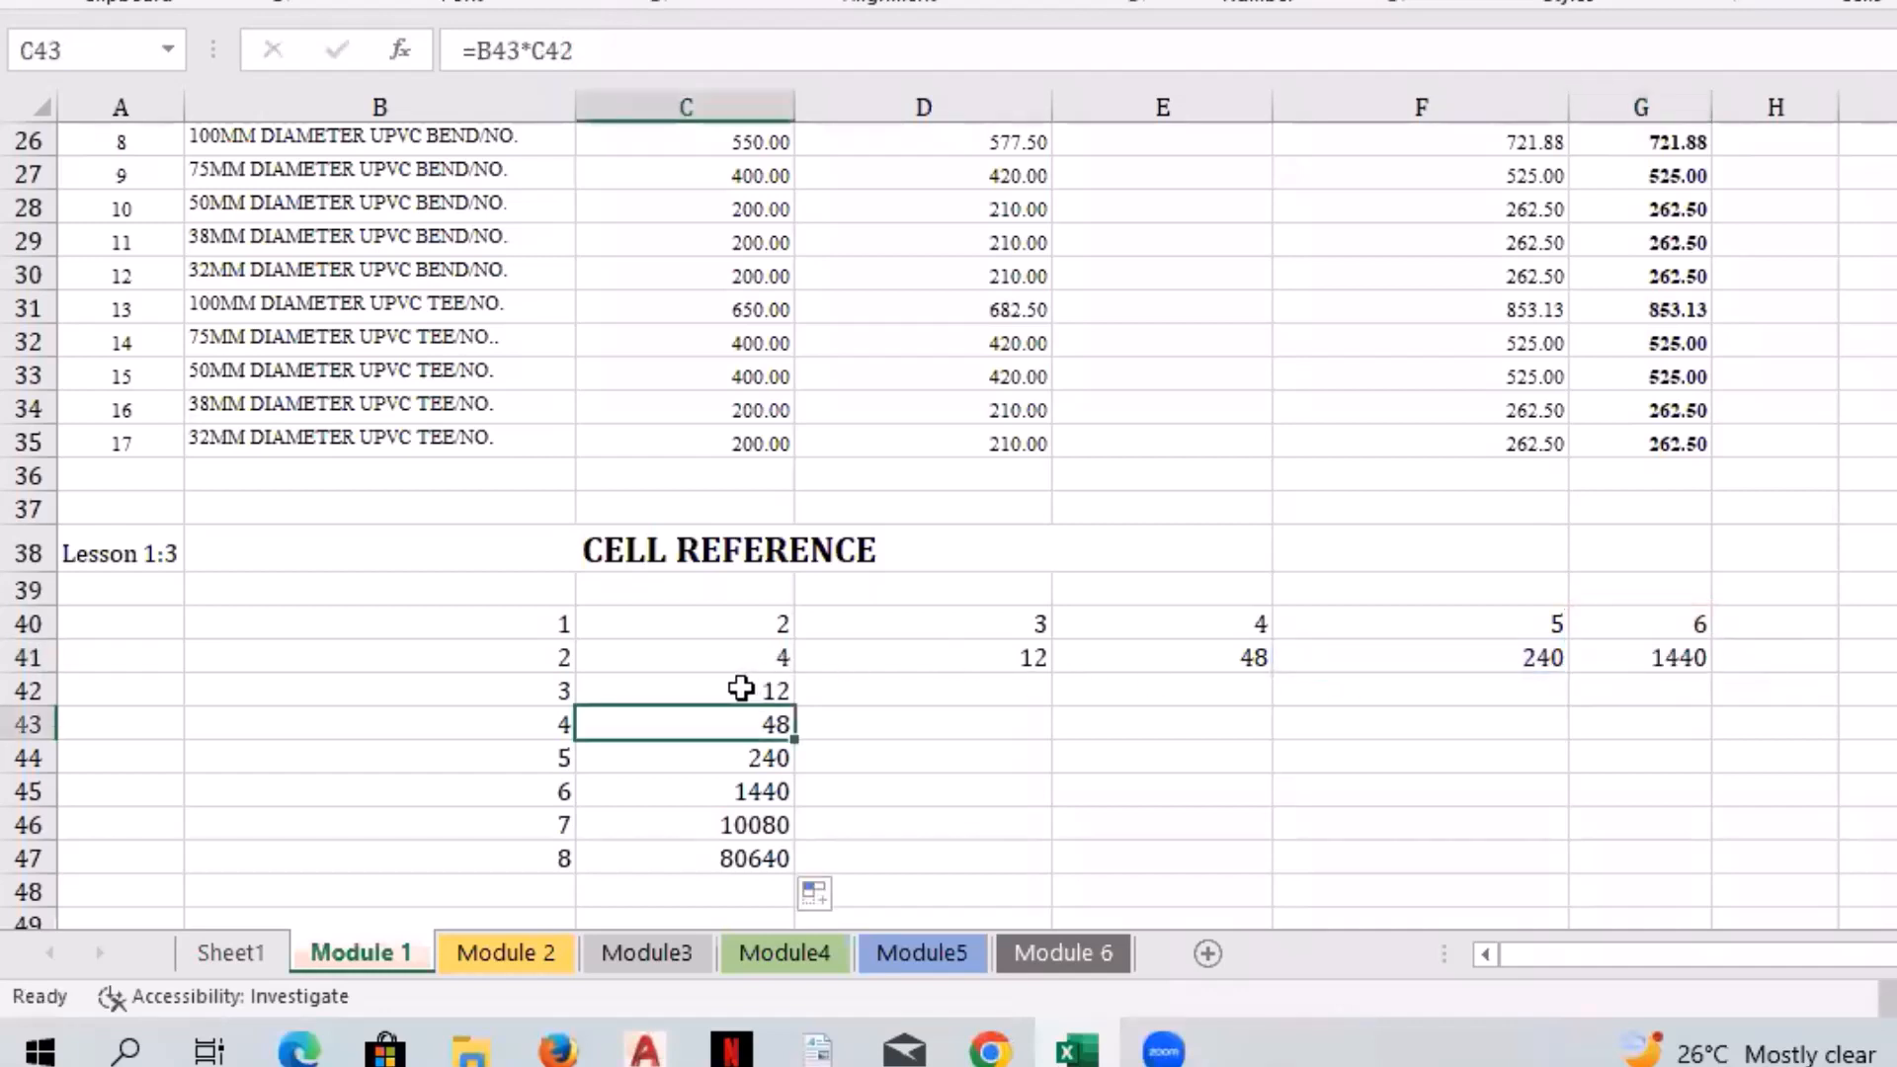
pyautogui.press('Up')
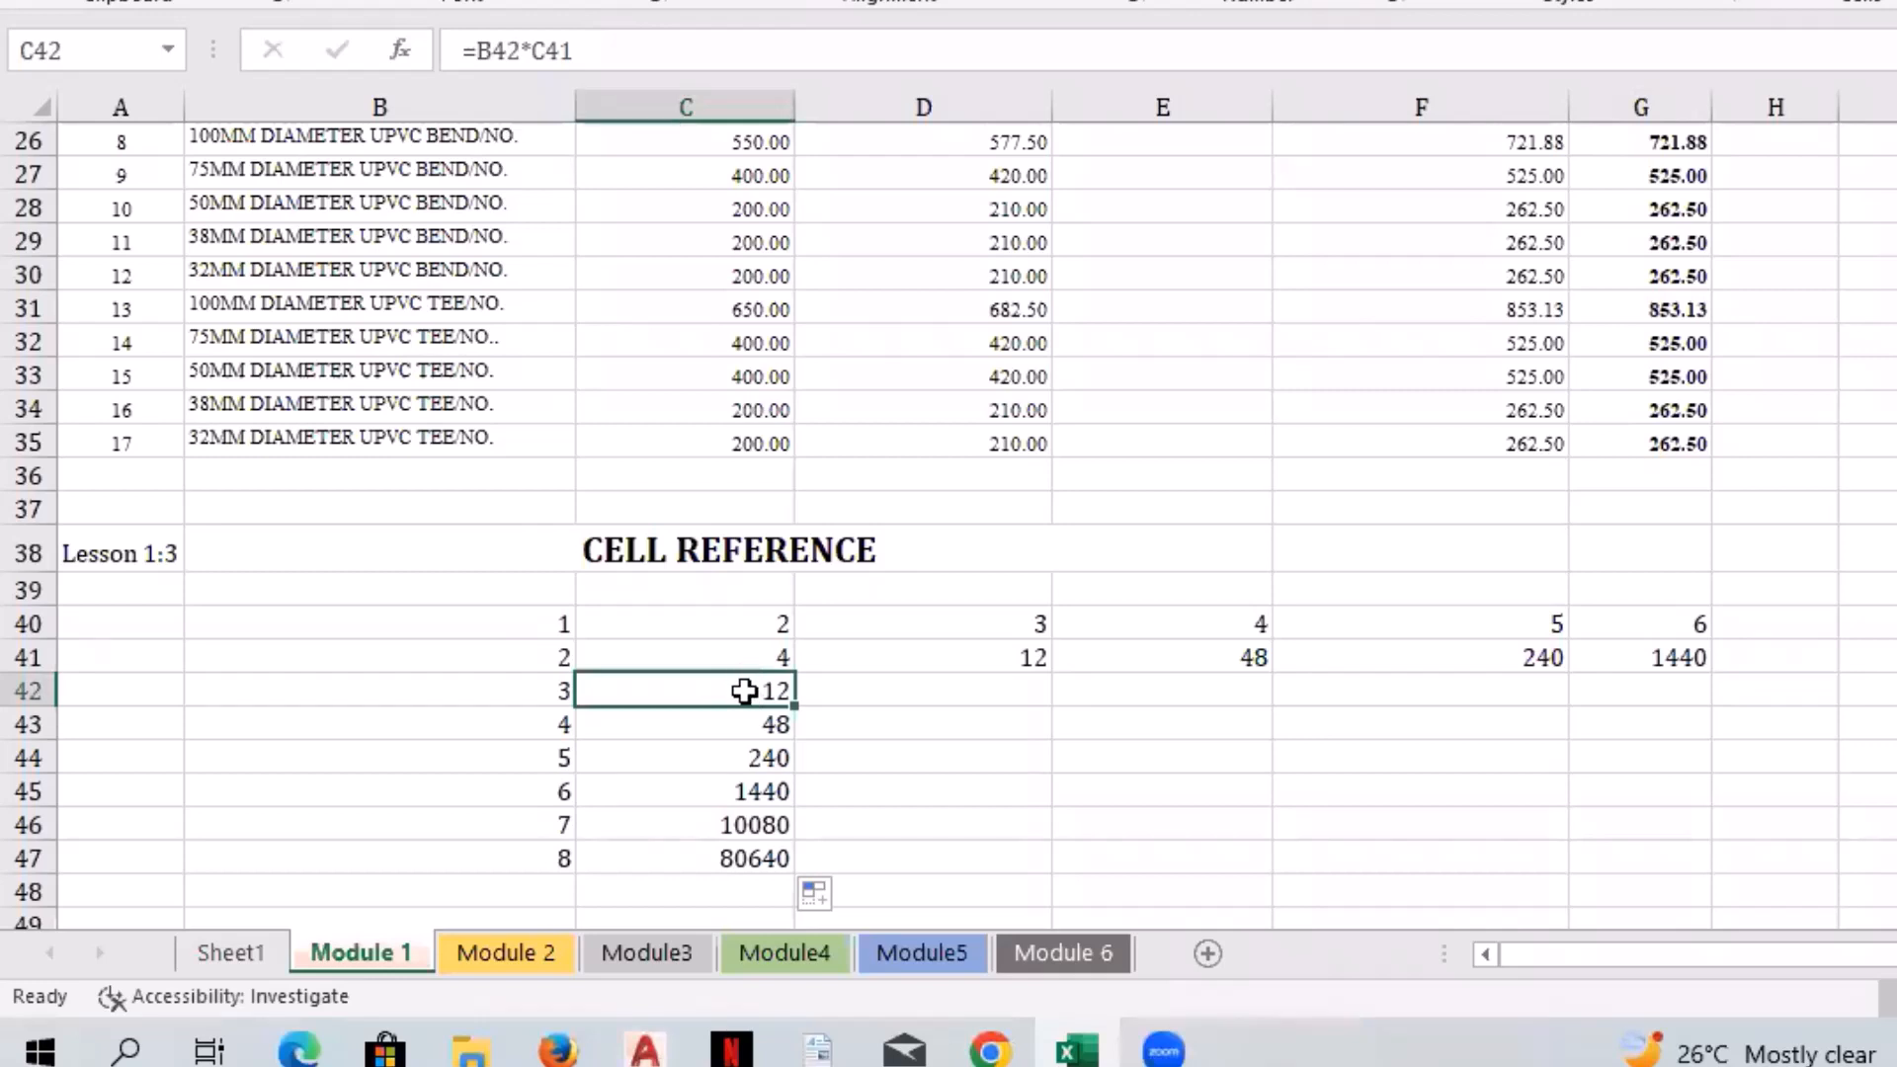
pyautogui.doubleClick(750, 692)
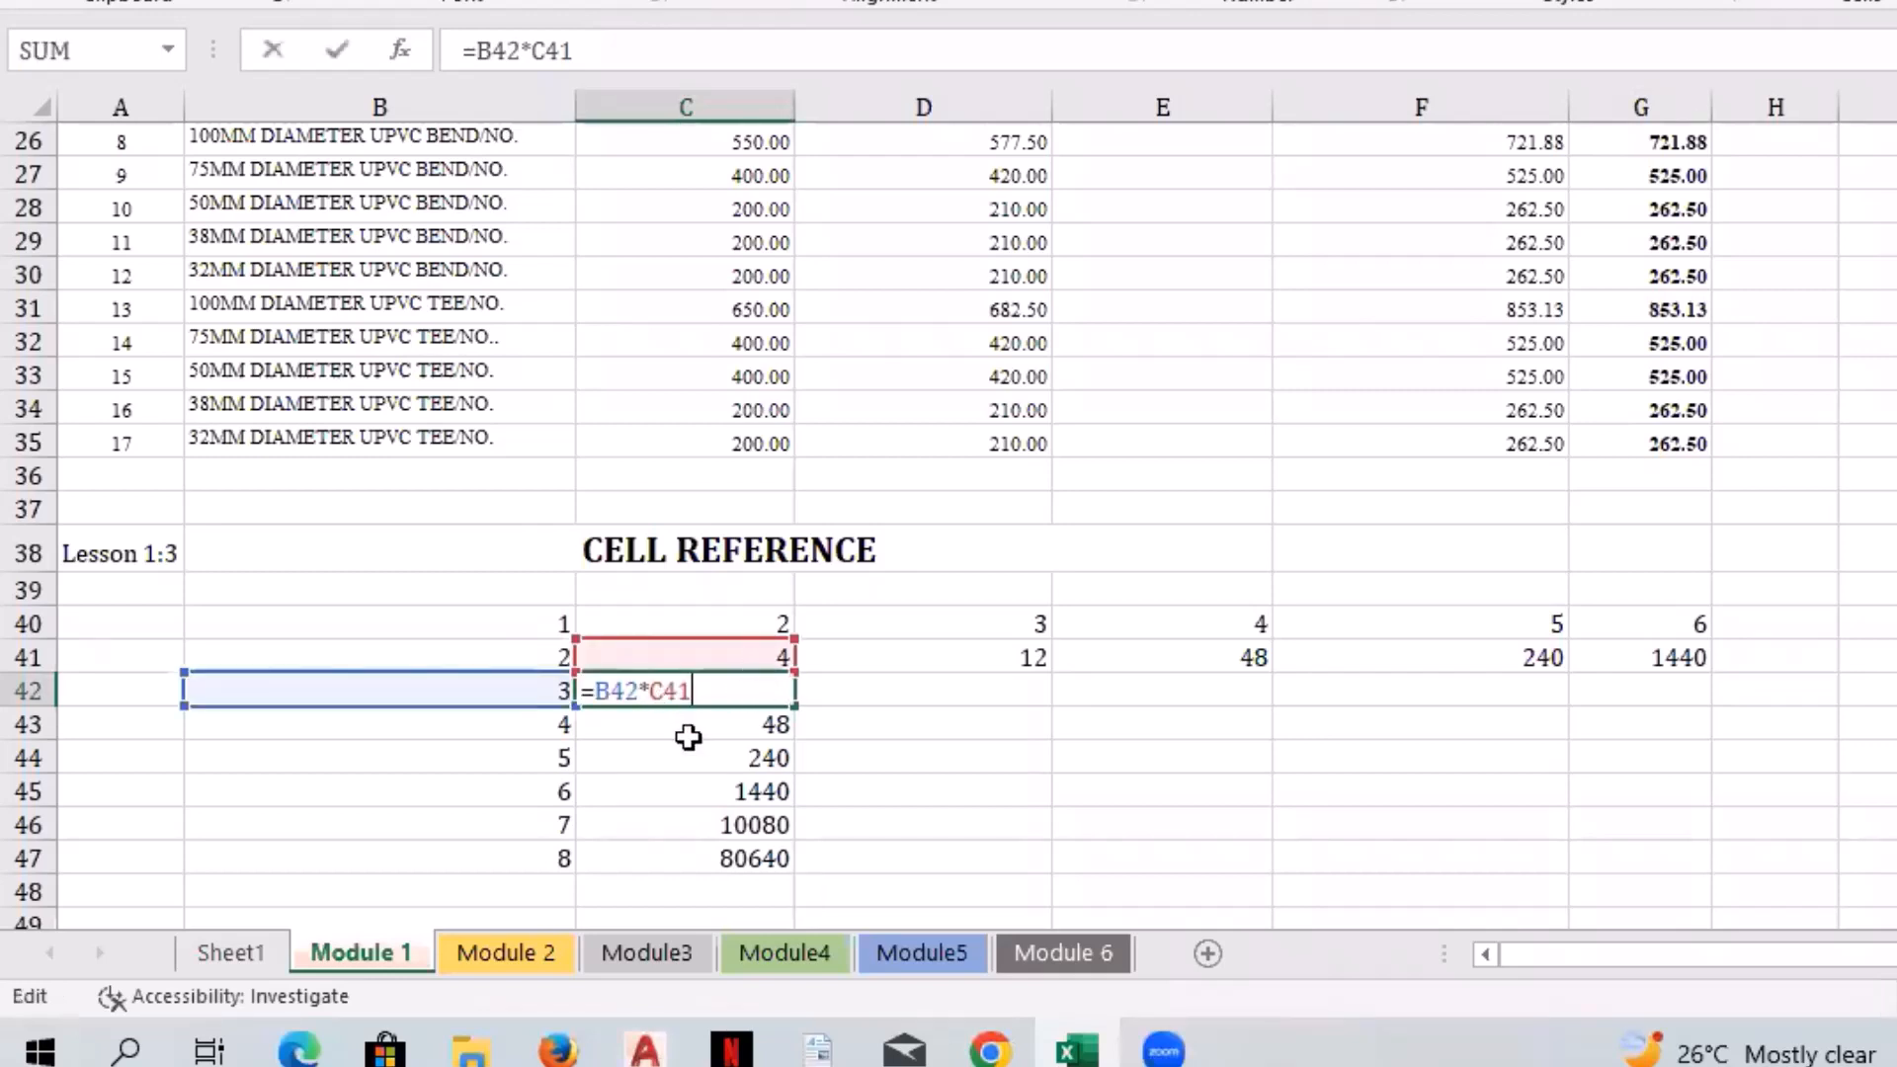
pyautogui.press('Escape')
pyautogui.press('Down')
pyautogui.press('F2')
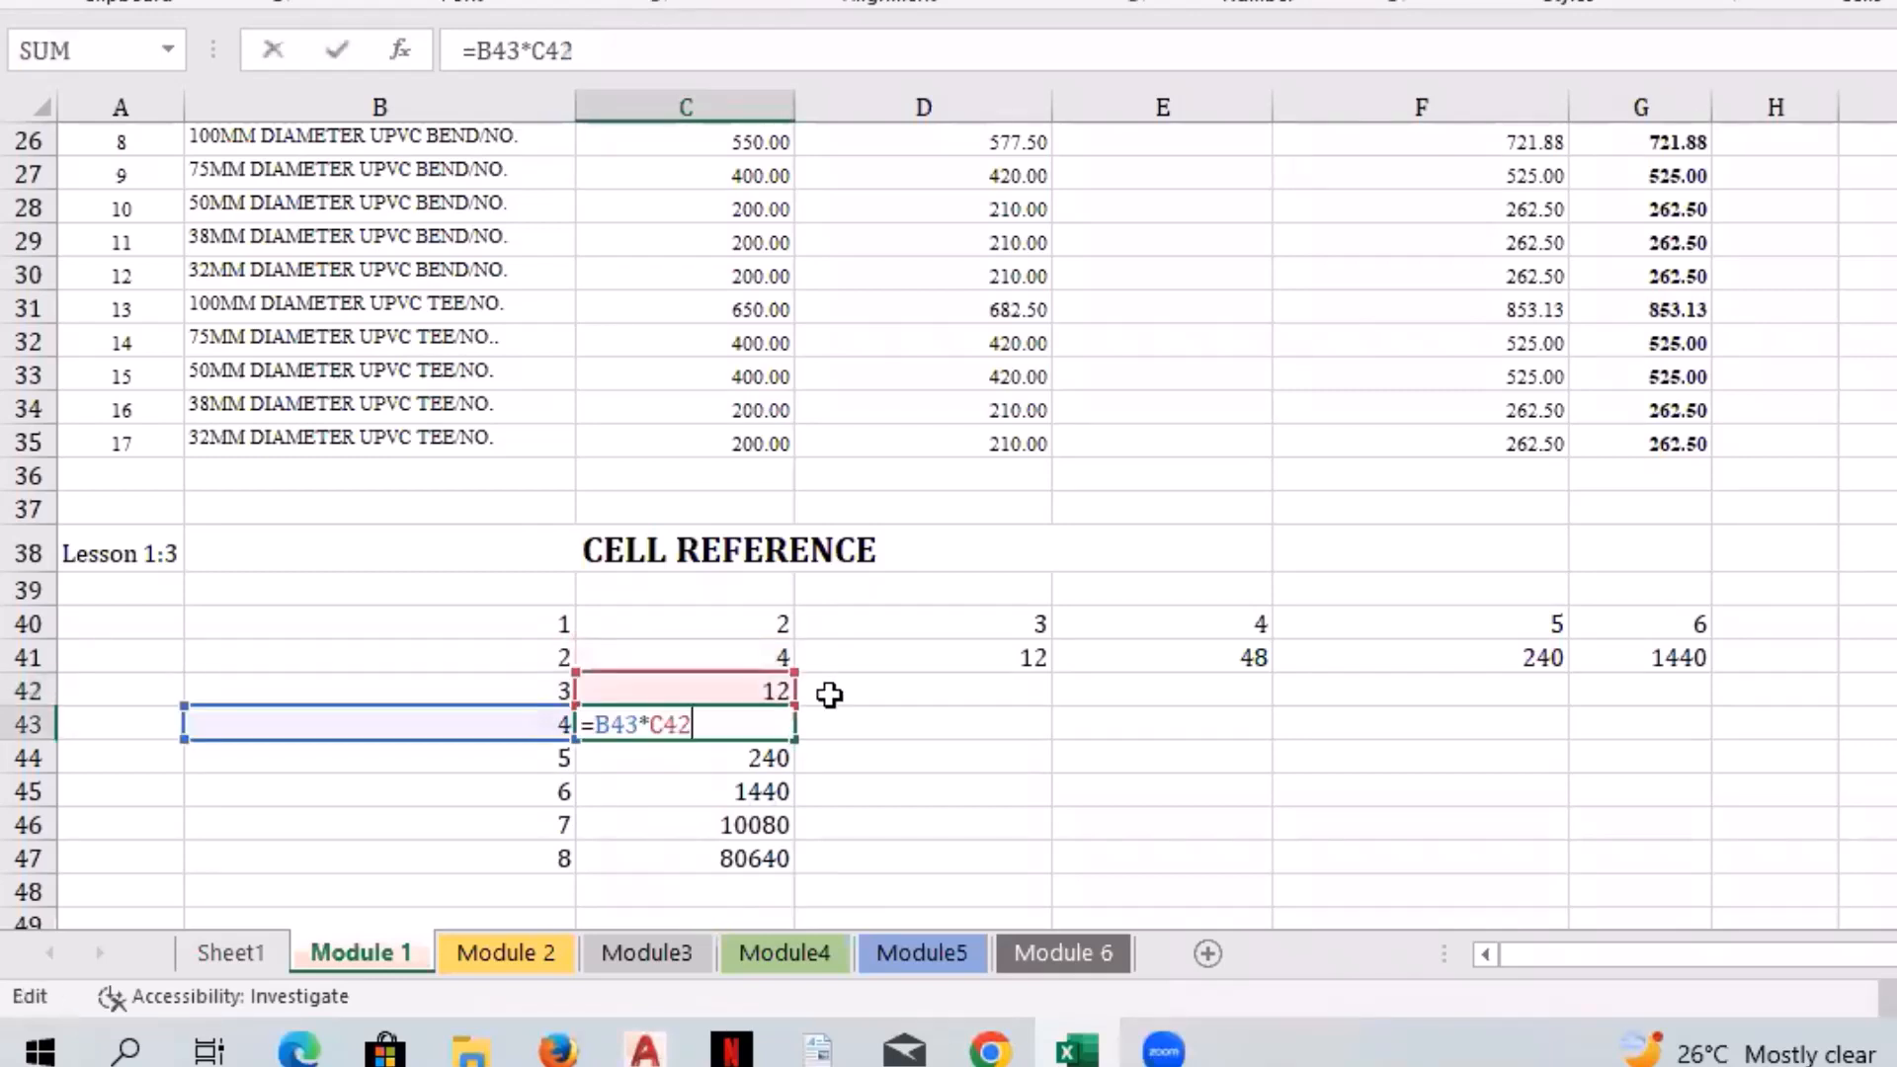
pyautogui.press('Escape')
# Step: Clear the contents of the multiplication grid in C41:G47
pyautogui.moveTo(741, 665); pyautogui.dragTo(1678, 855)
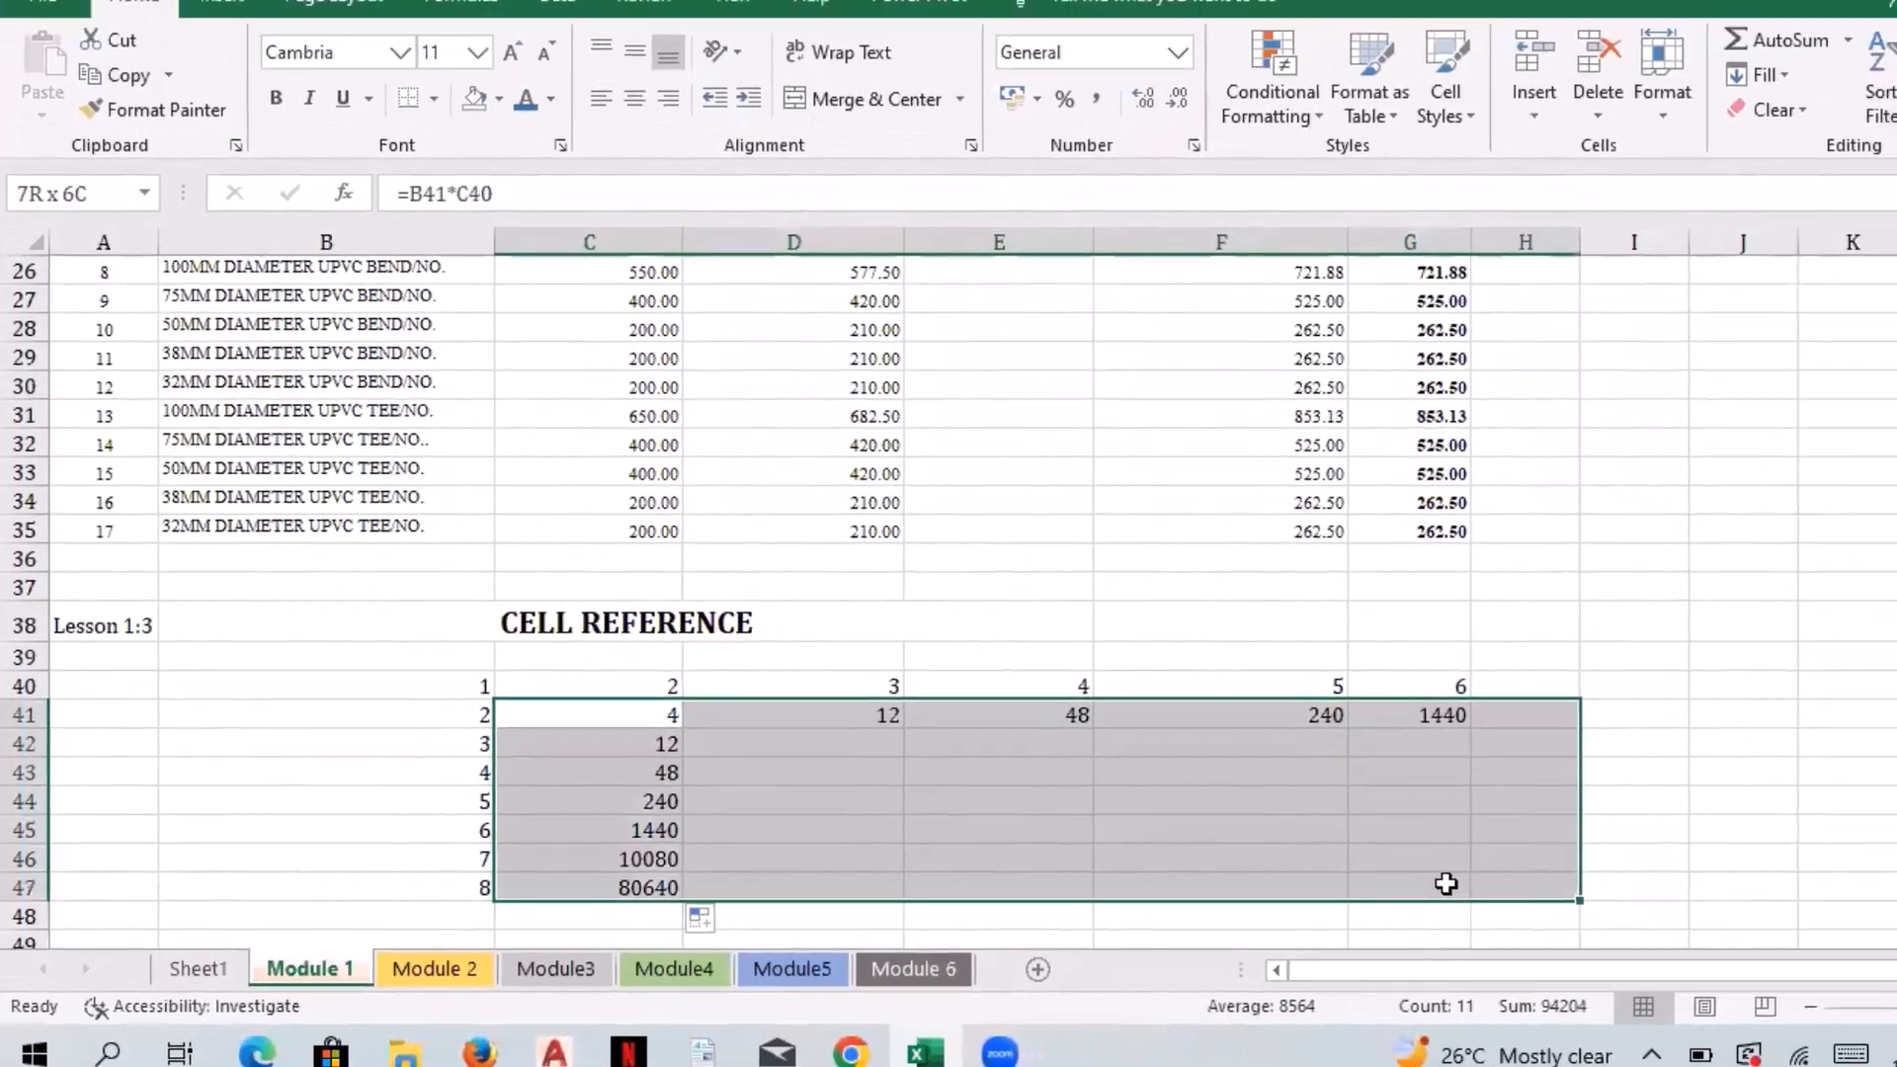
pyautogui.rightClick(1446, 886)
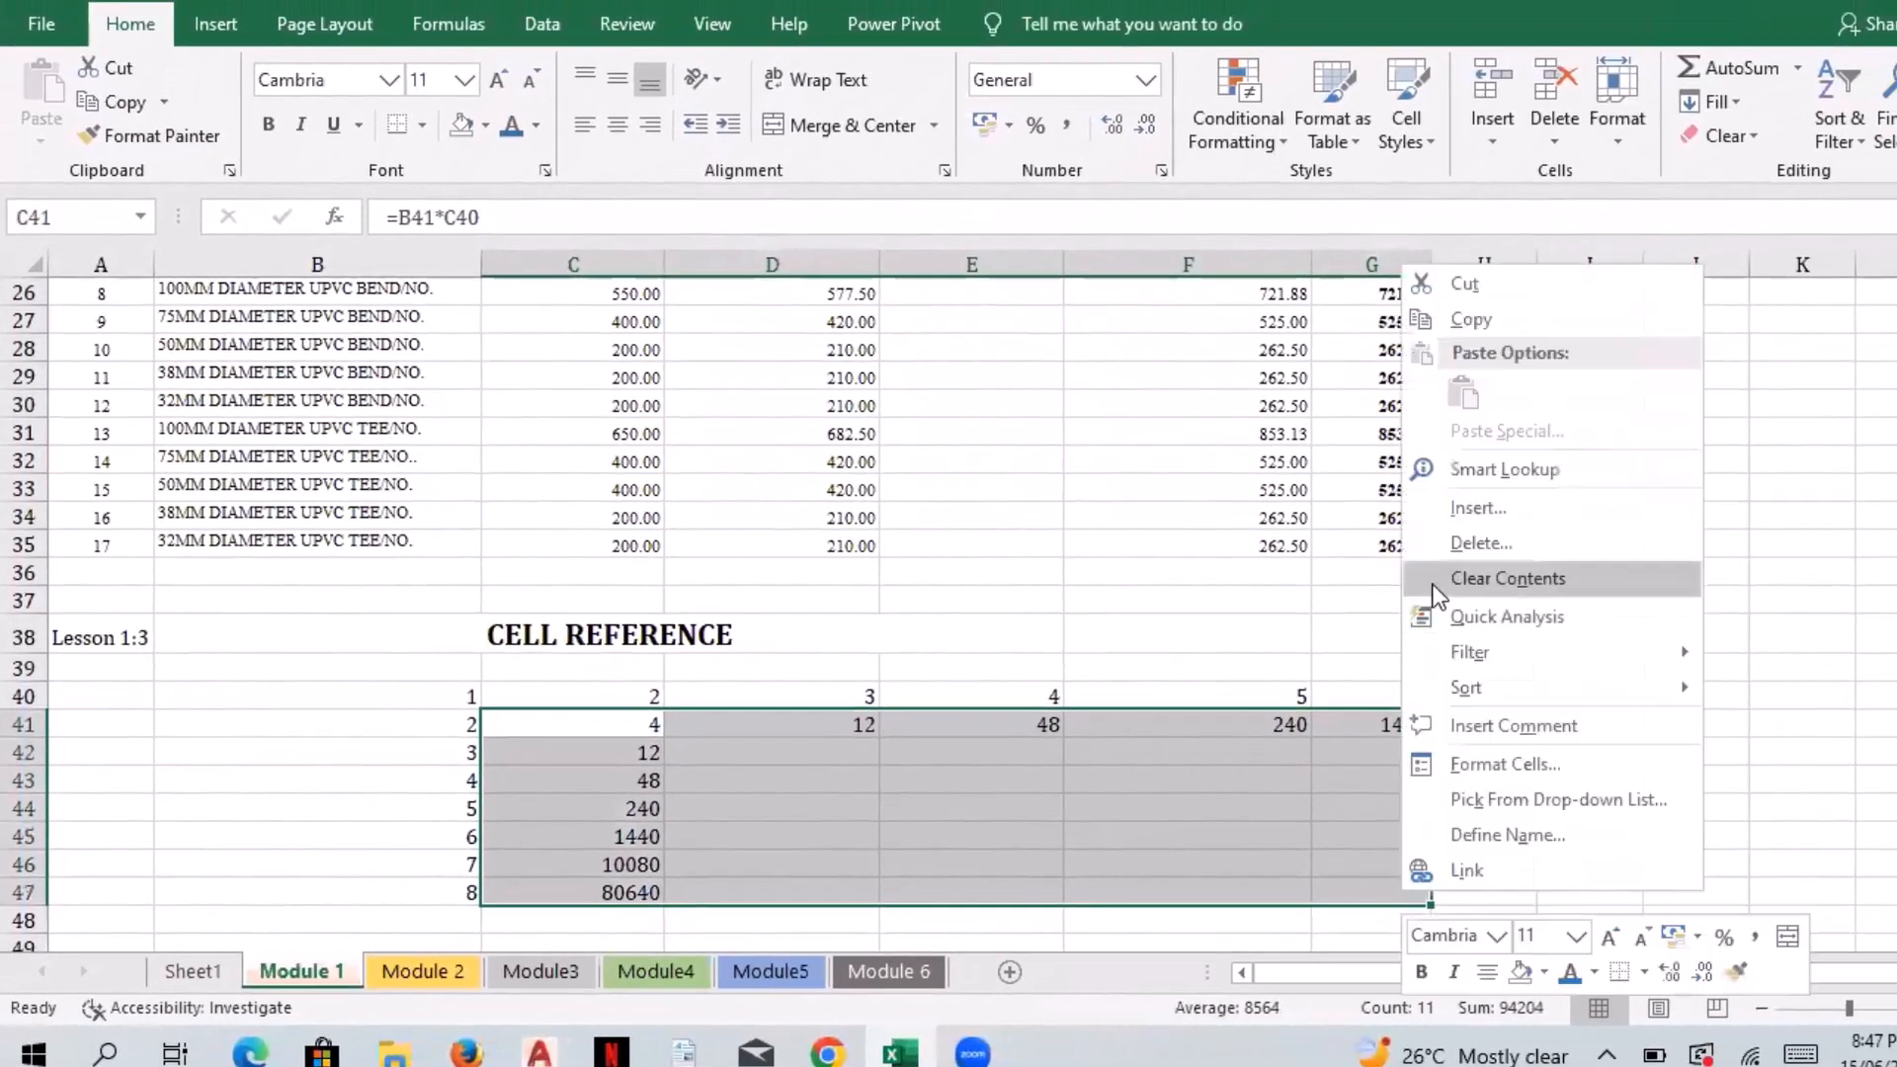
pyautogui.click(1502, 571)
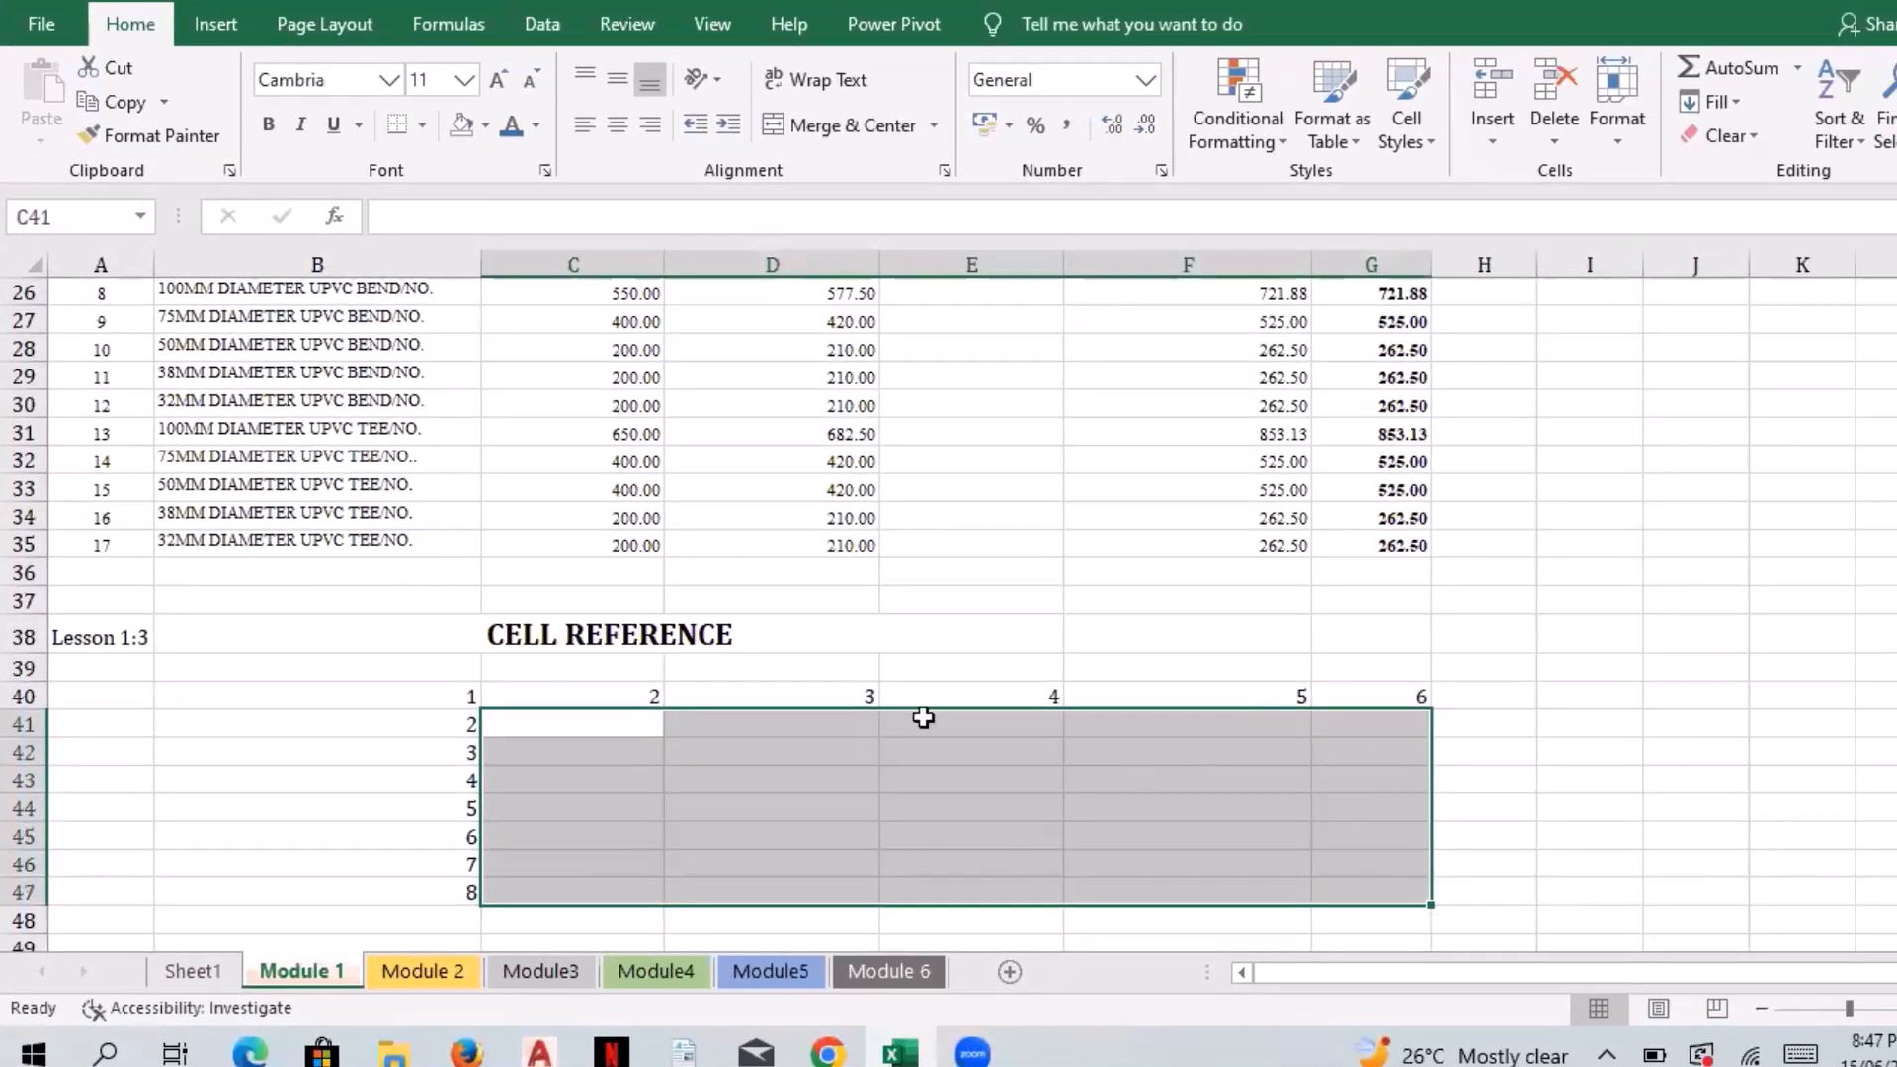
# Step: Enter the formula =B41*C40 in the emptied cell C41
pyautogui.click(620, 721)
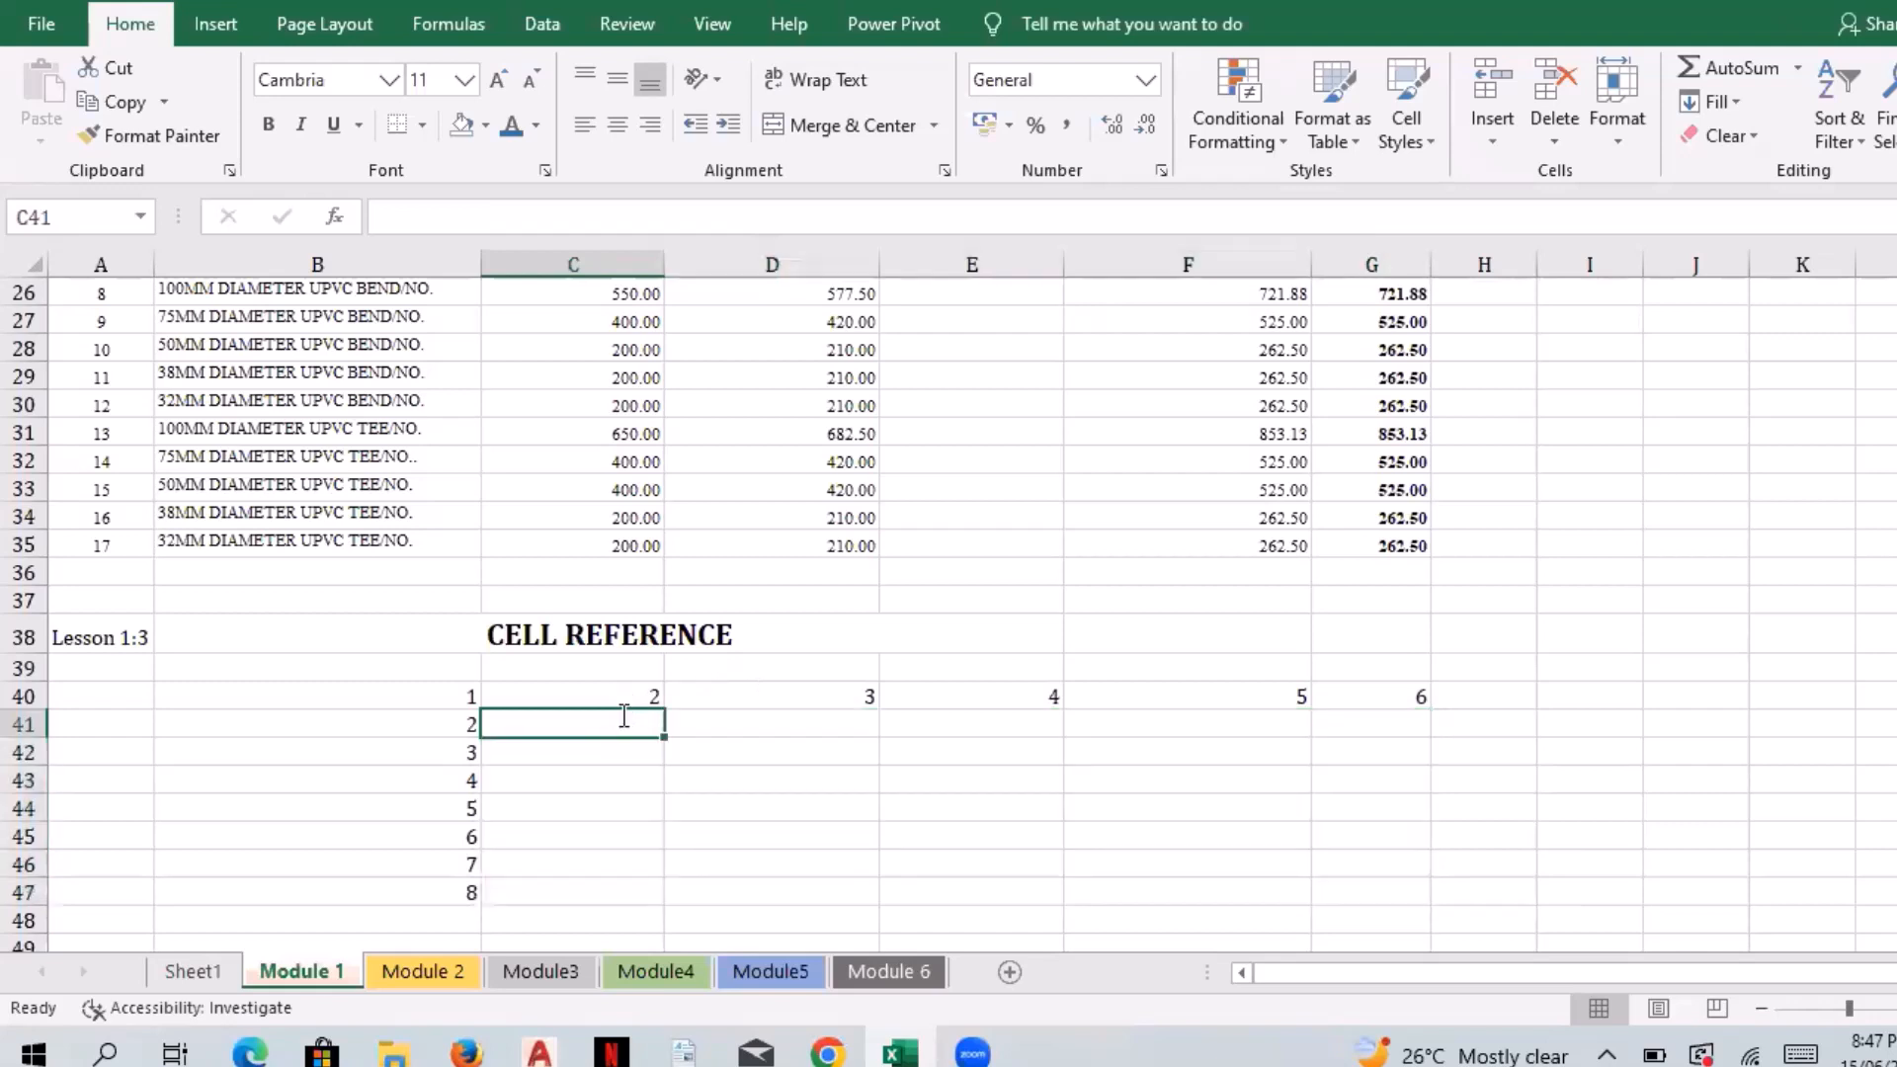
pyautogui.write('=')
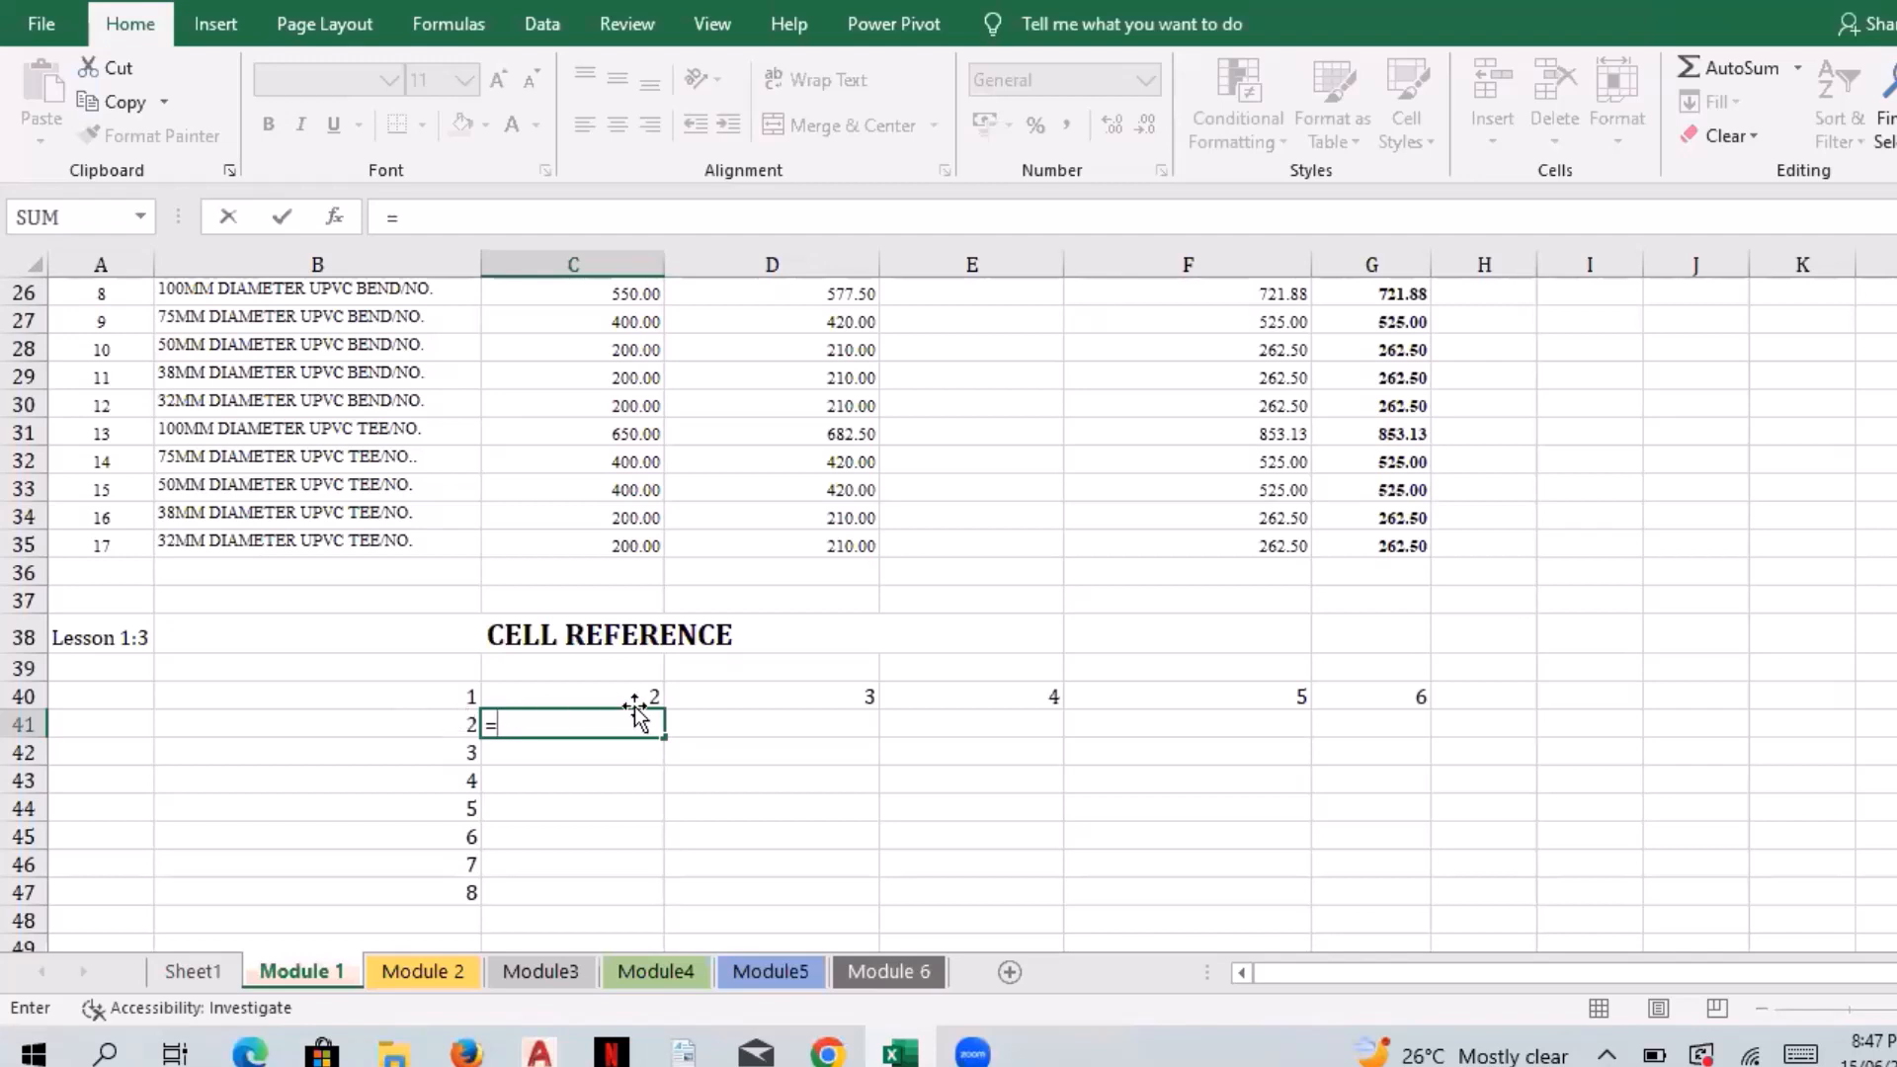
pyautogui.press('Left')
pyautogui.write('*')
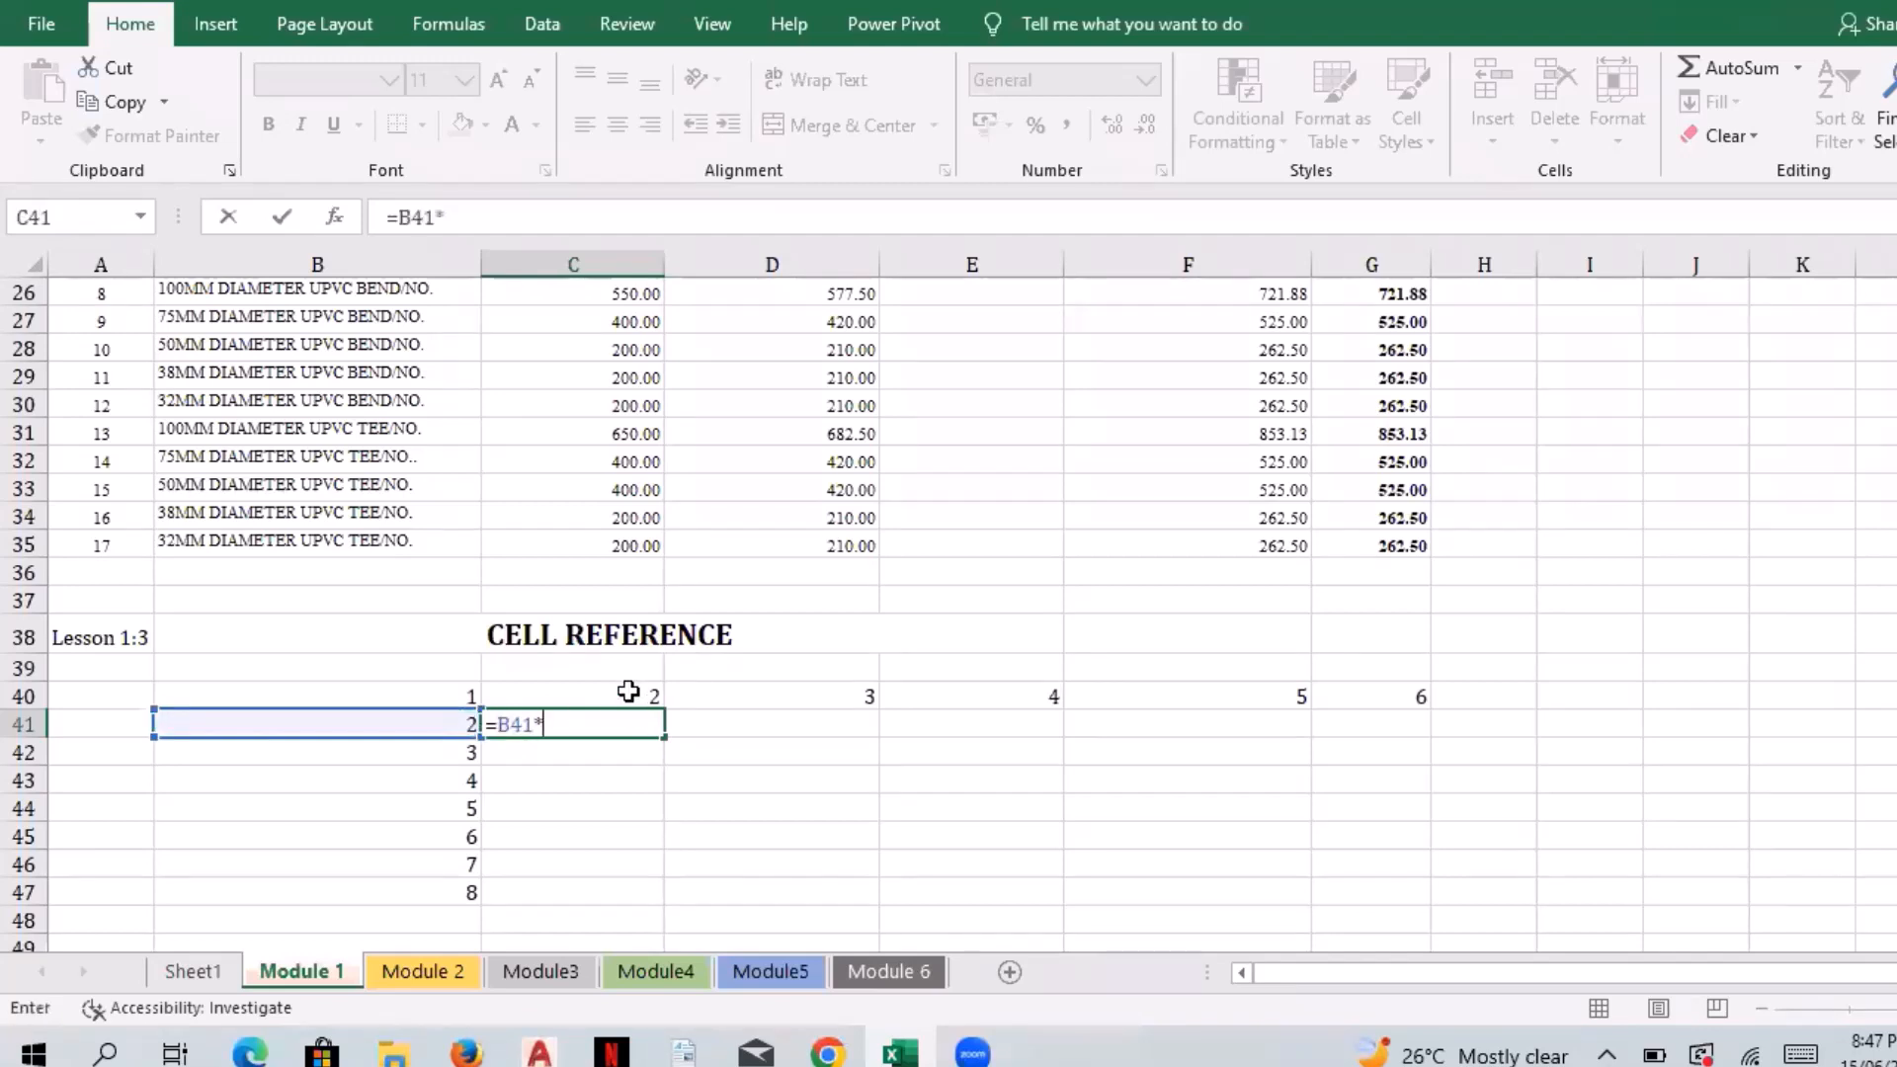
pyautogui.click(630, 695)
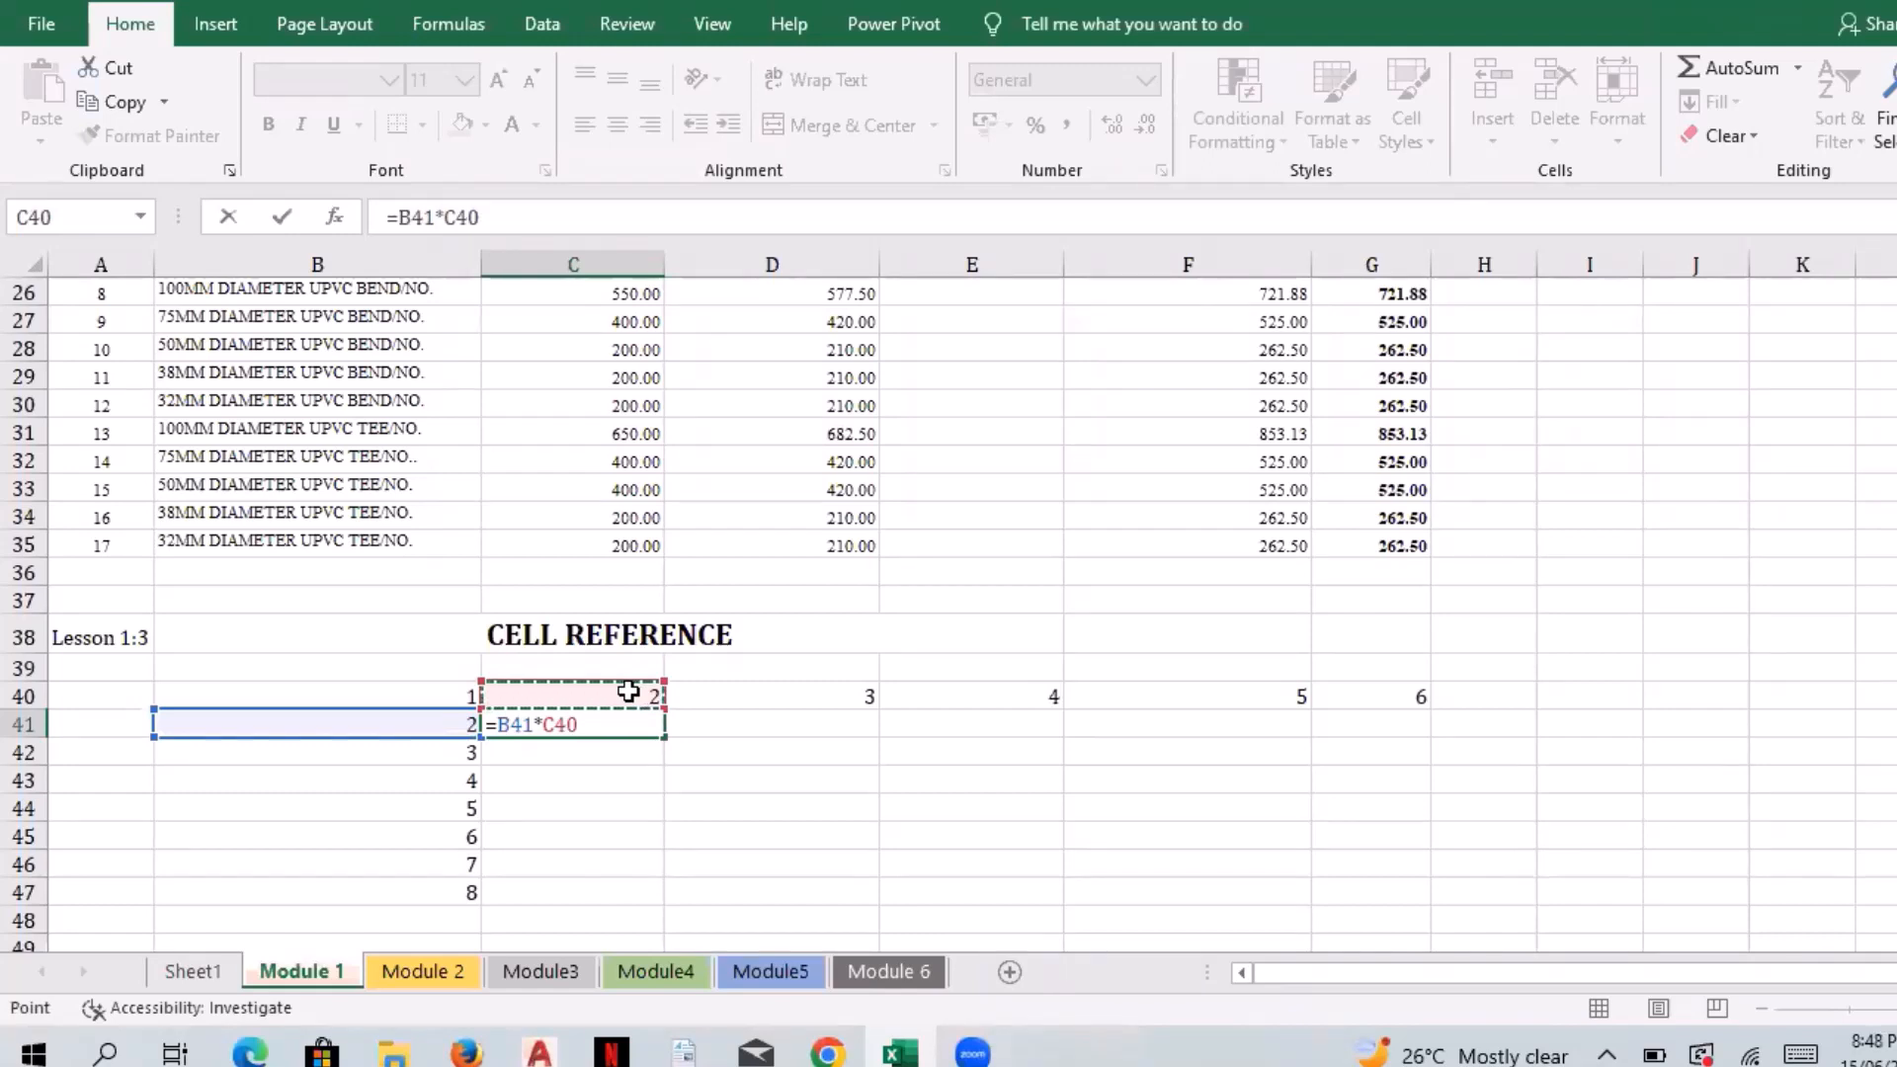
pyautogui.press('Return')
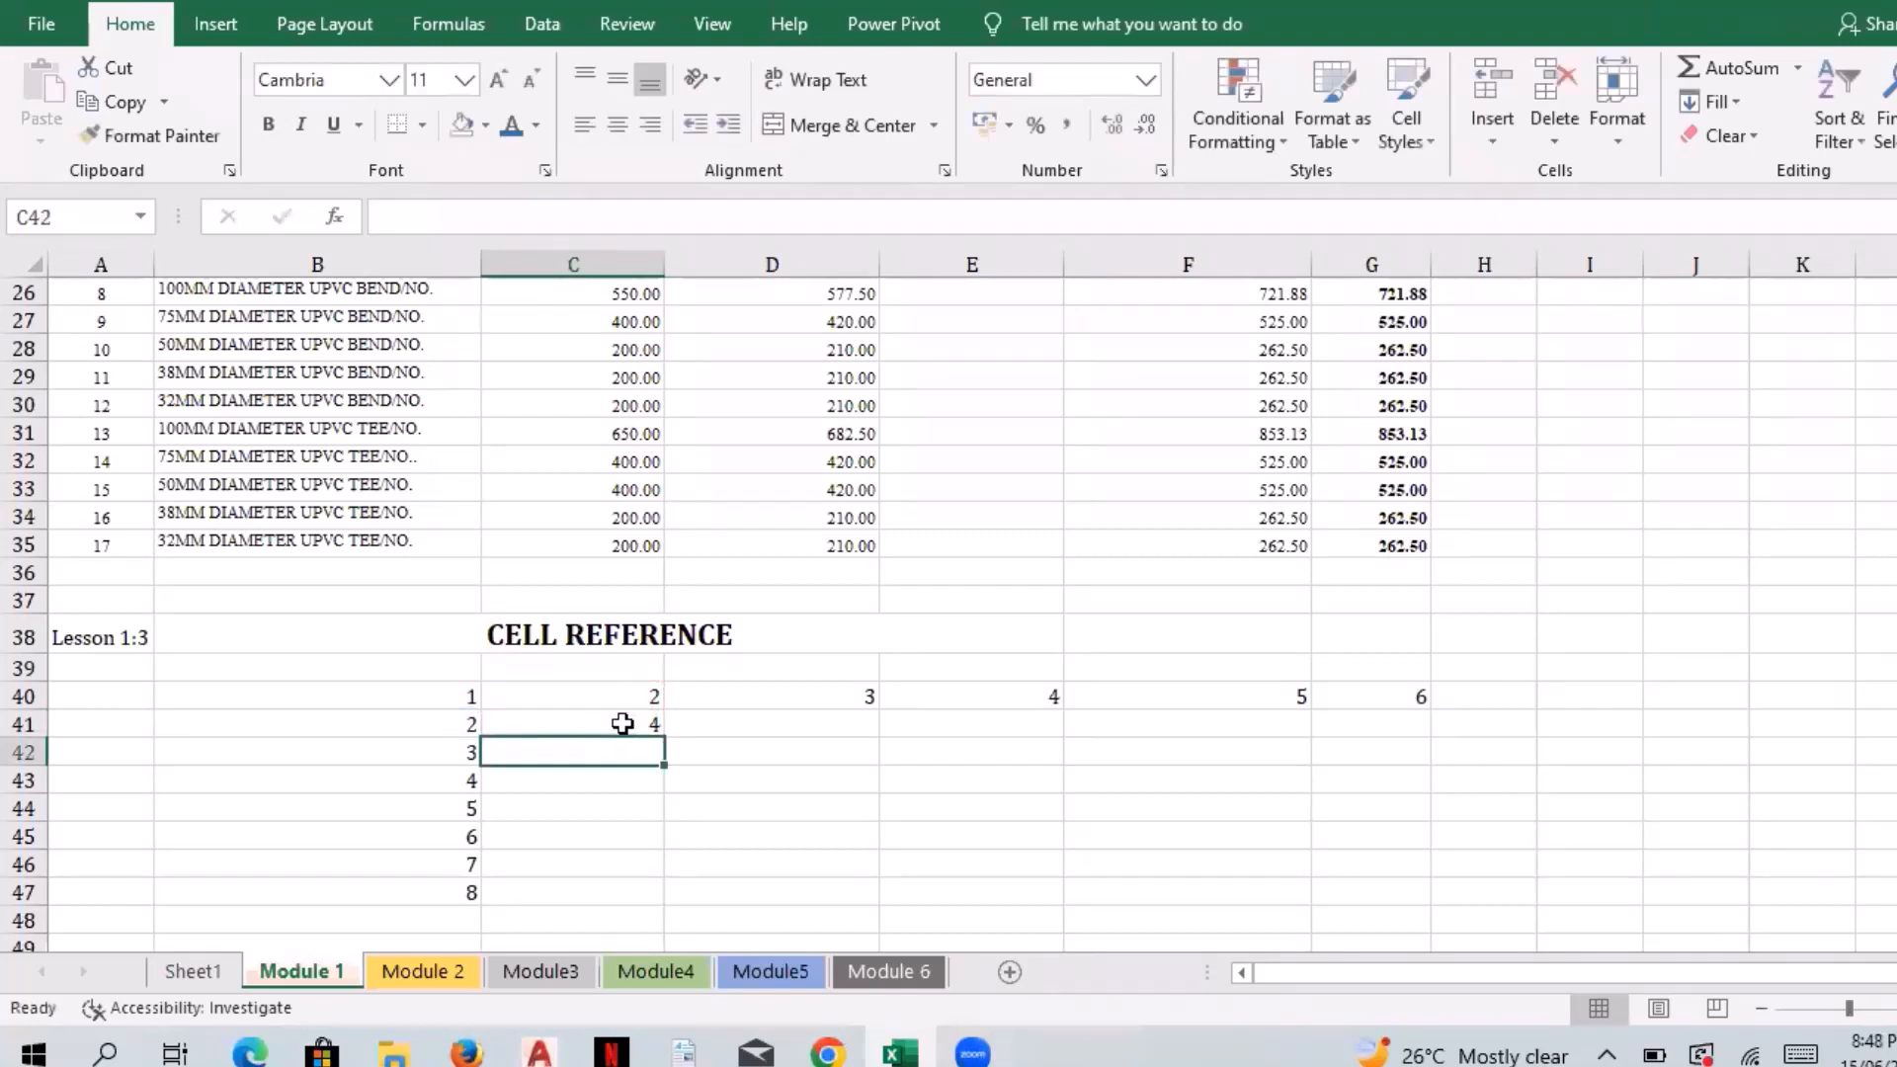
# Step: Review the new C41 formula together with its row number in B41 and the column numbers in row 40
pyautogui.click(611, 724)
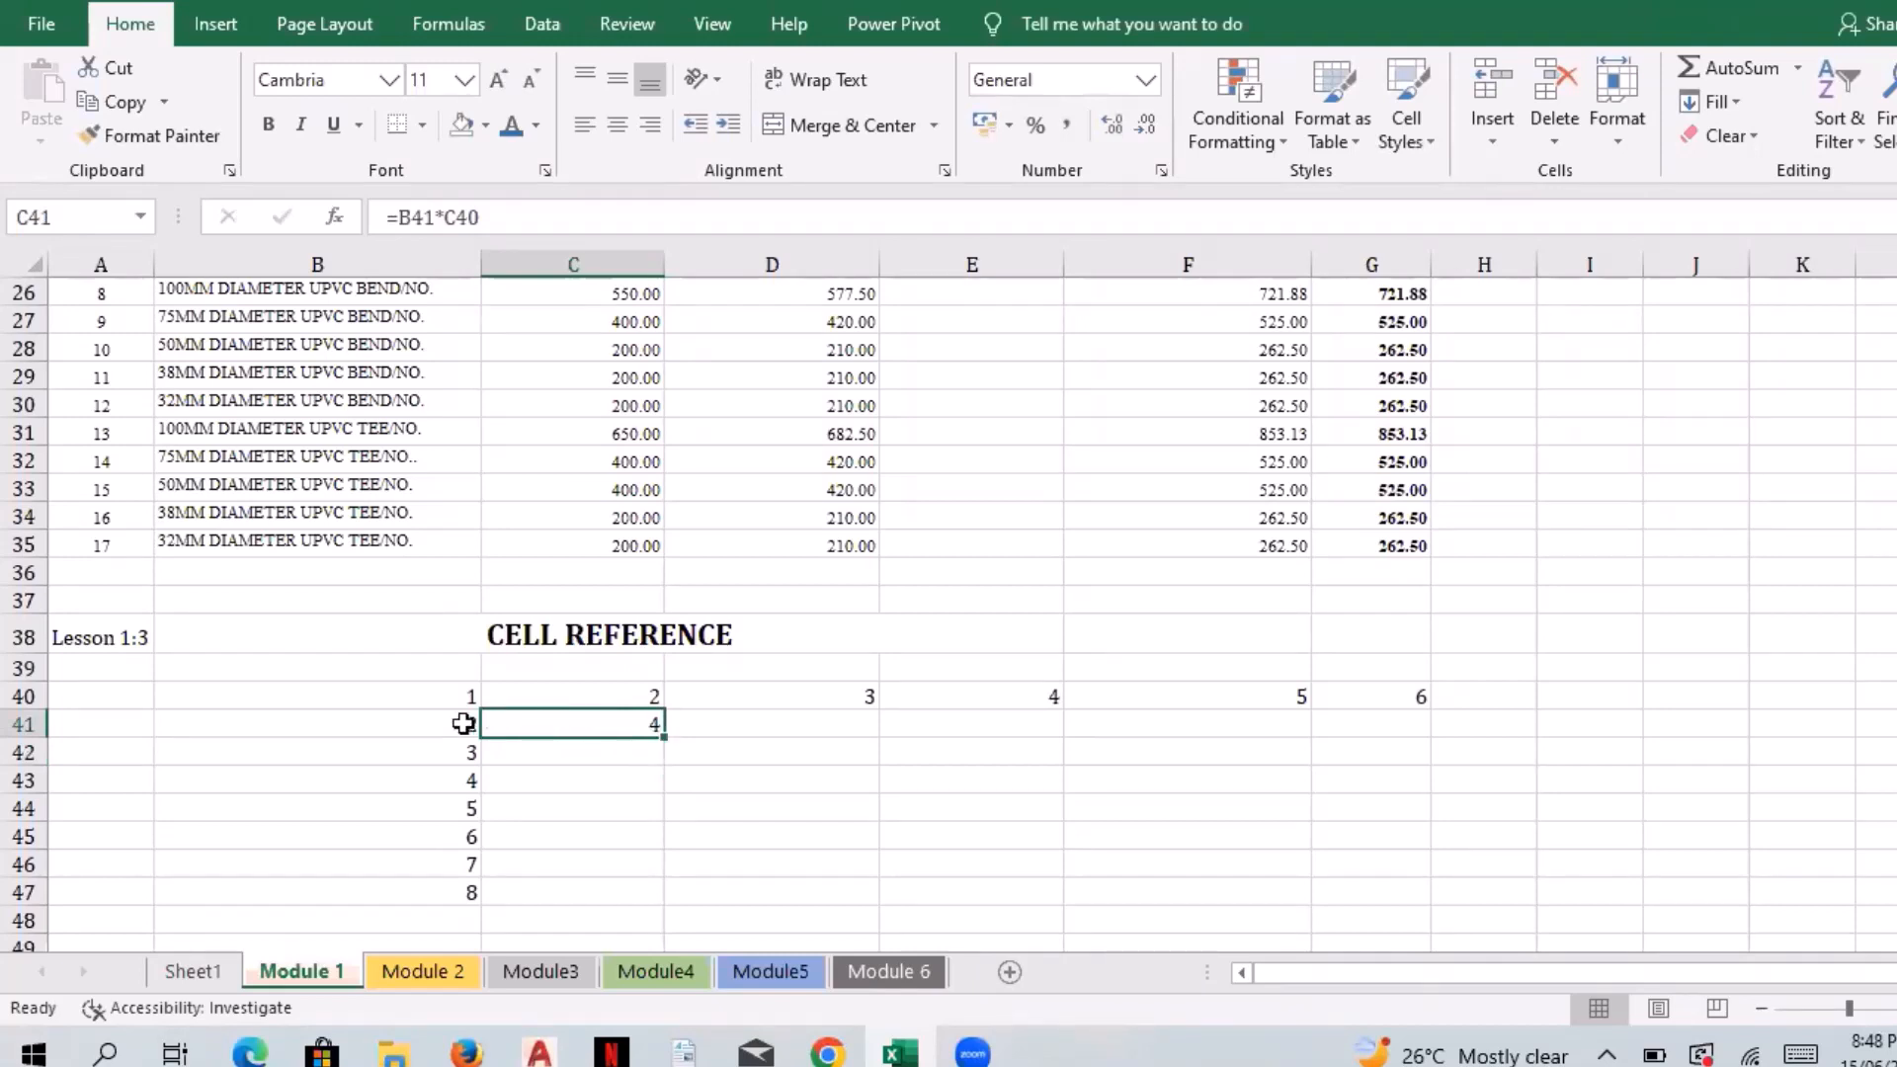
pyautogui.click(464, 724)
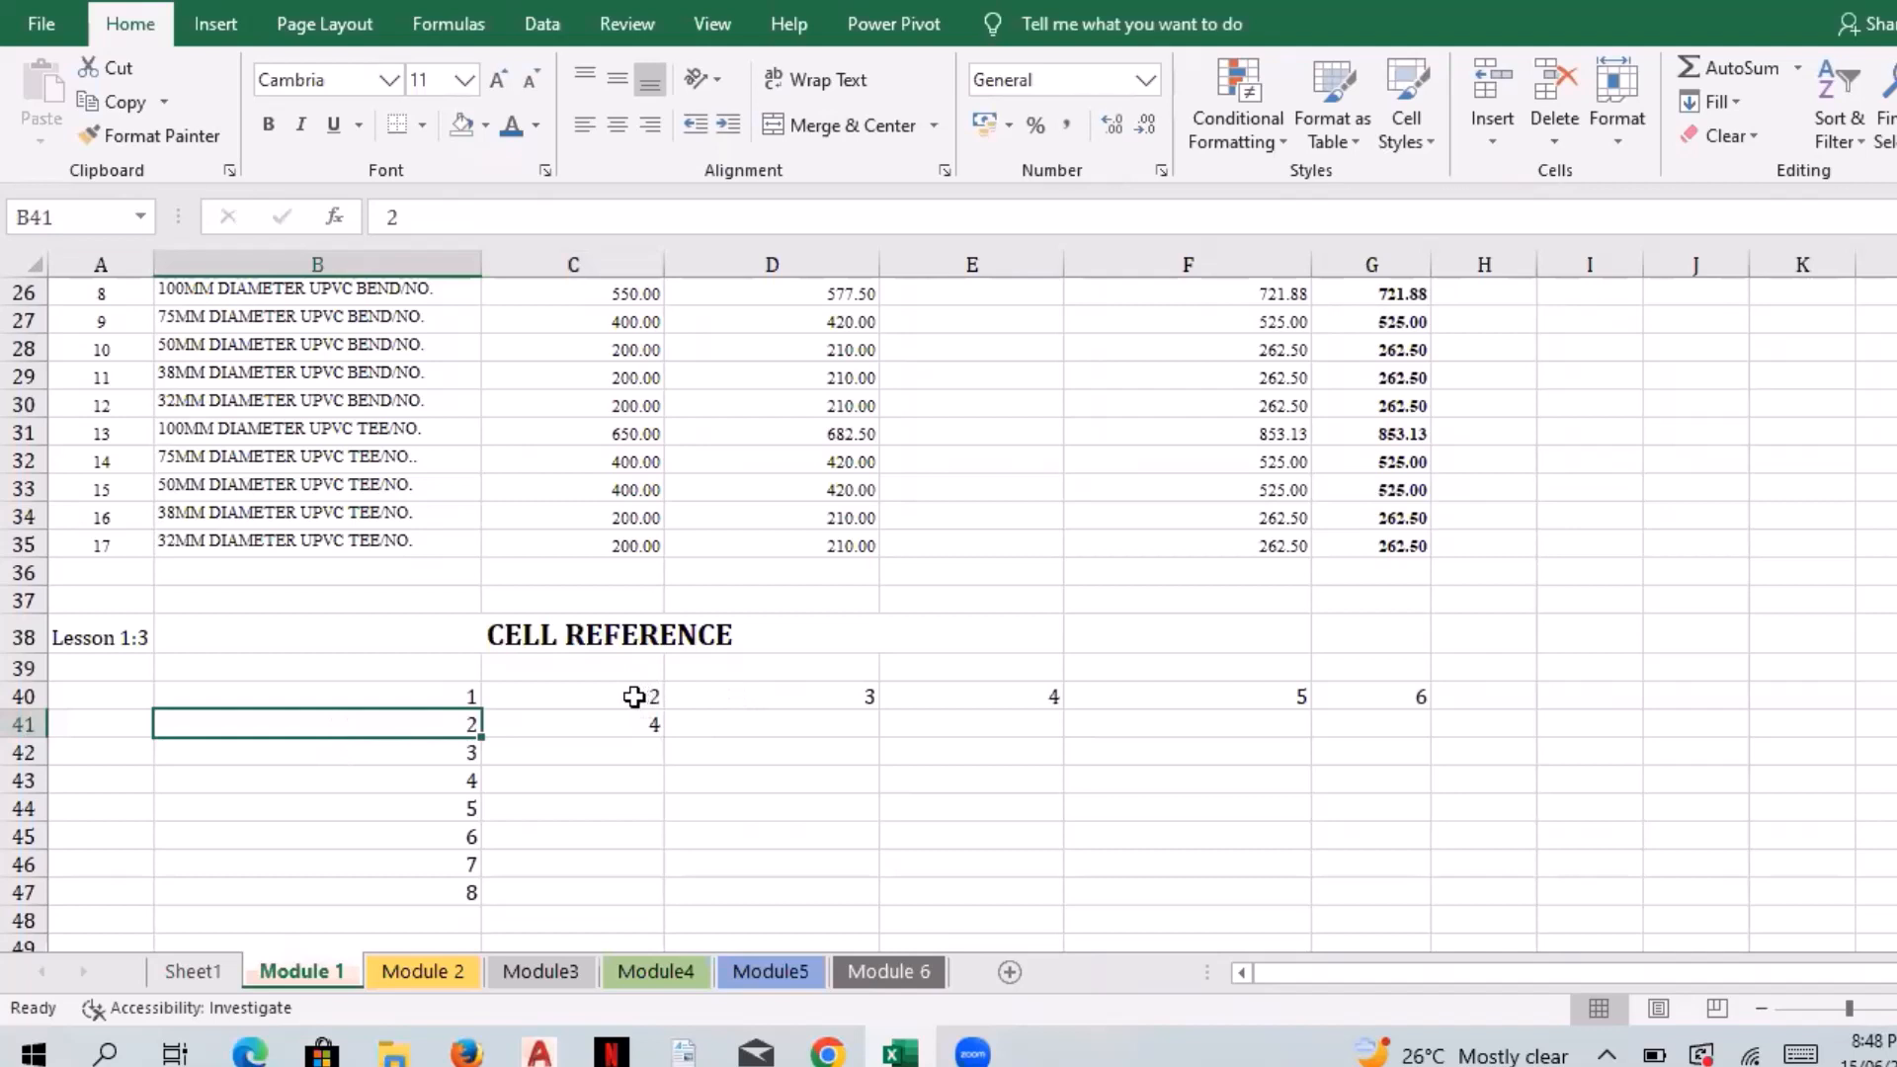
pyautogui.click(725, 697)
pyautogui.press('Right')
pyautogui.click(502, 724)
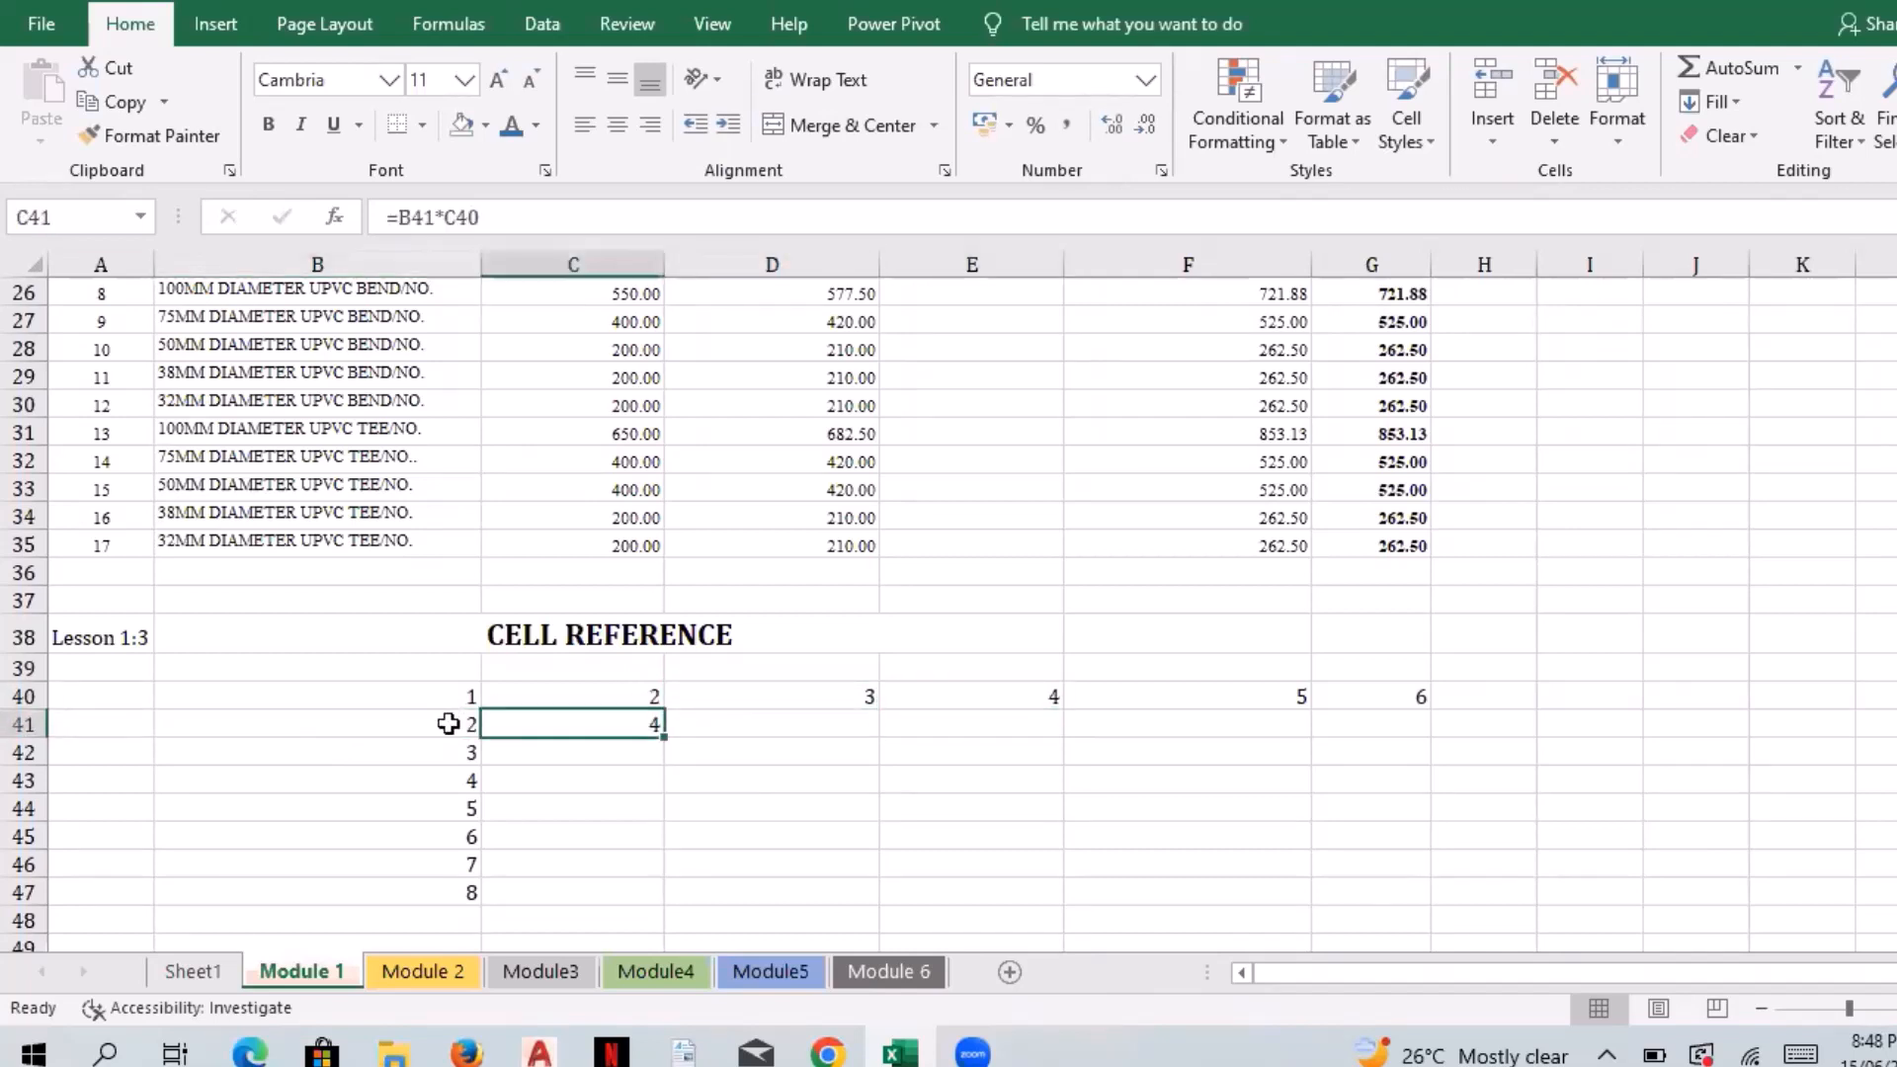
pyautogui.click(453, 724)
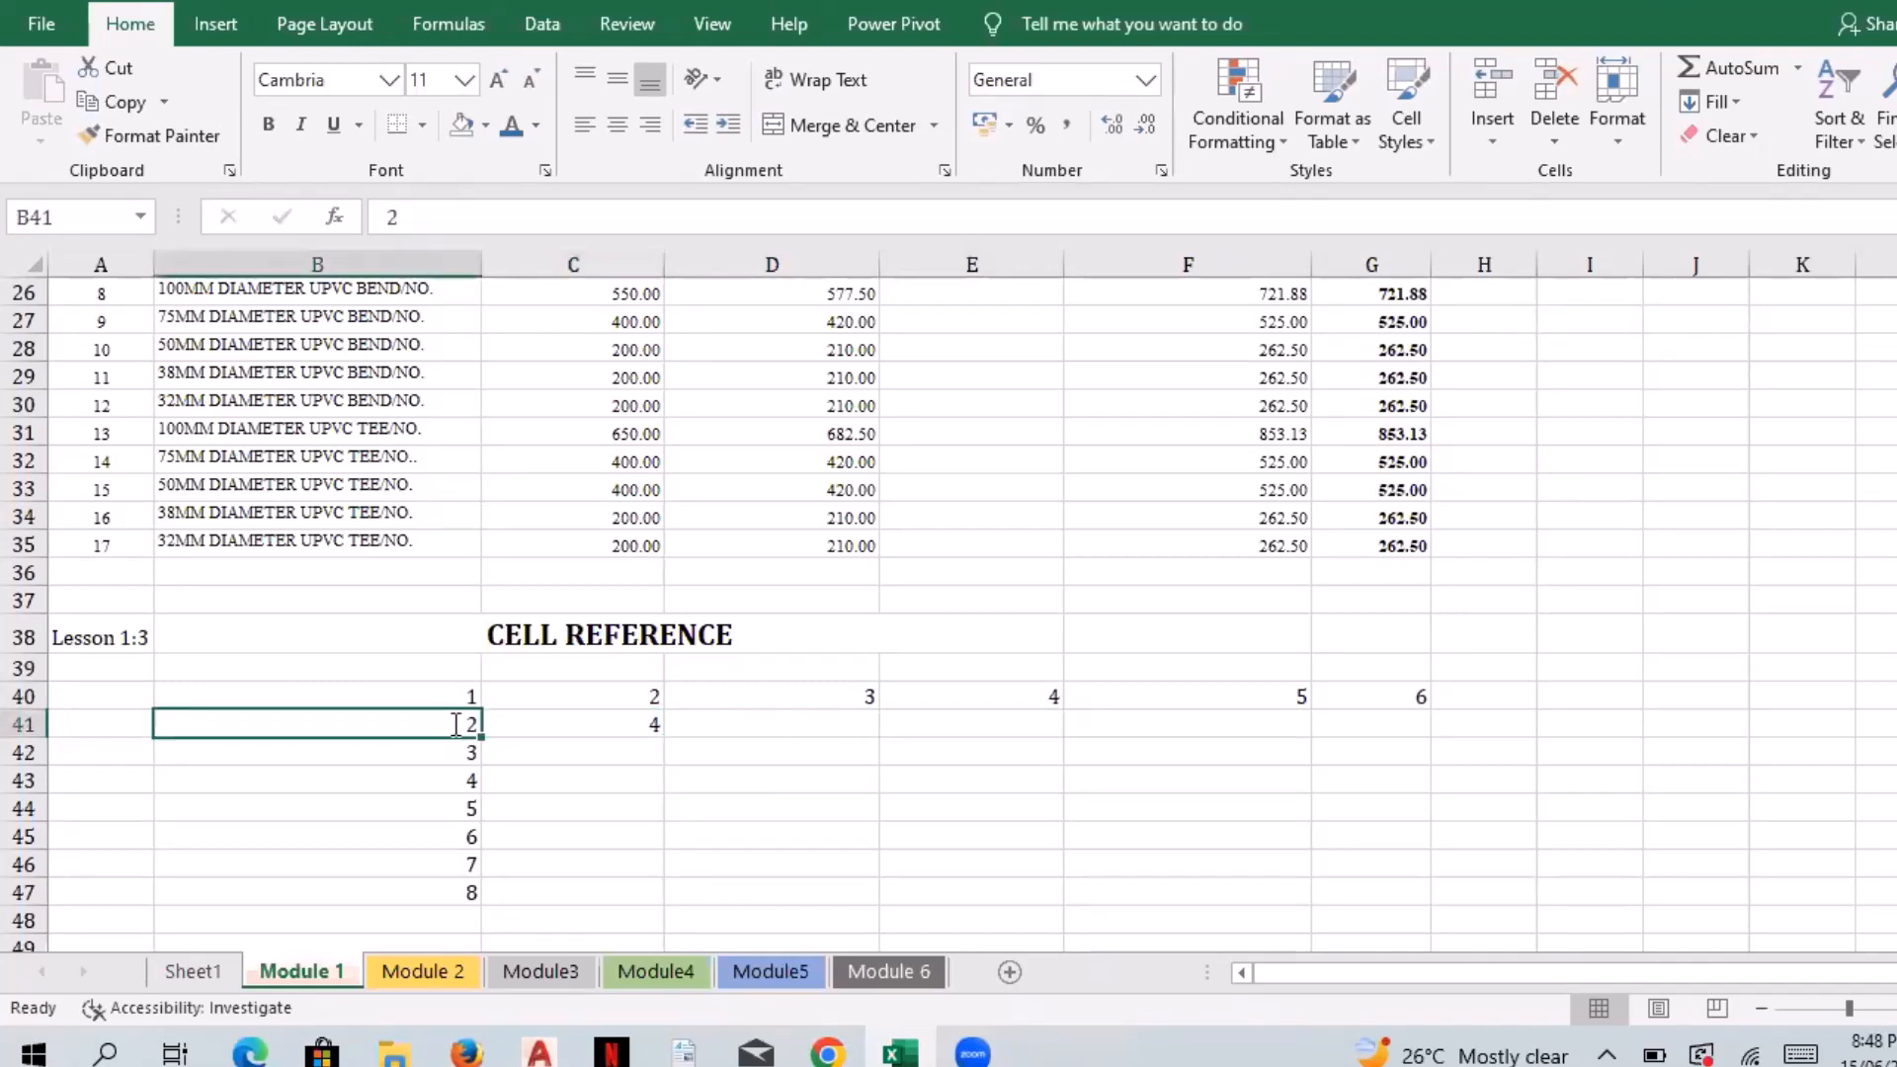
# Step: Change the formula in C41 to =B$41*C40 so the row of the first reference is locked
pyautogui.doubleClick(455, 724)
pyautogui.press('Escape')
pyautogui.doubleClick(503, 724)
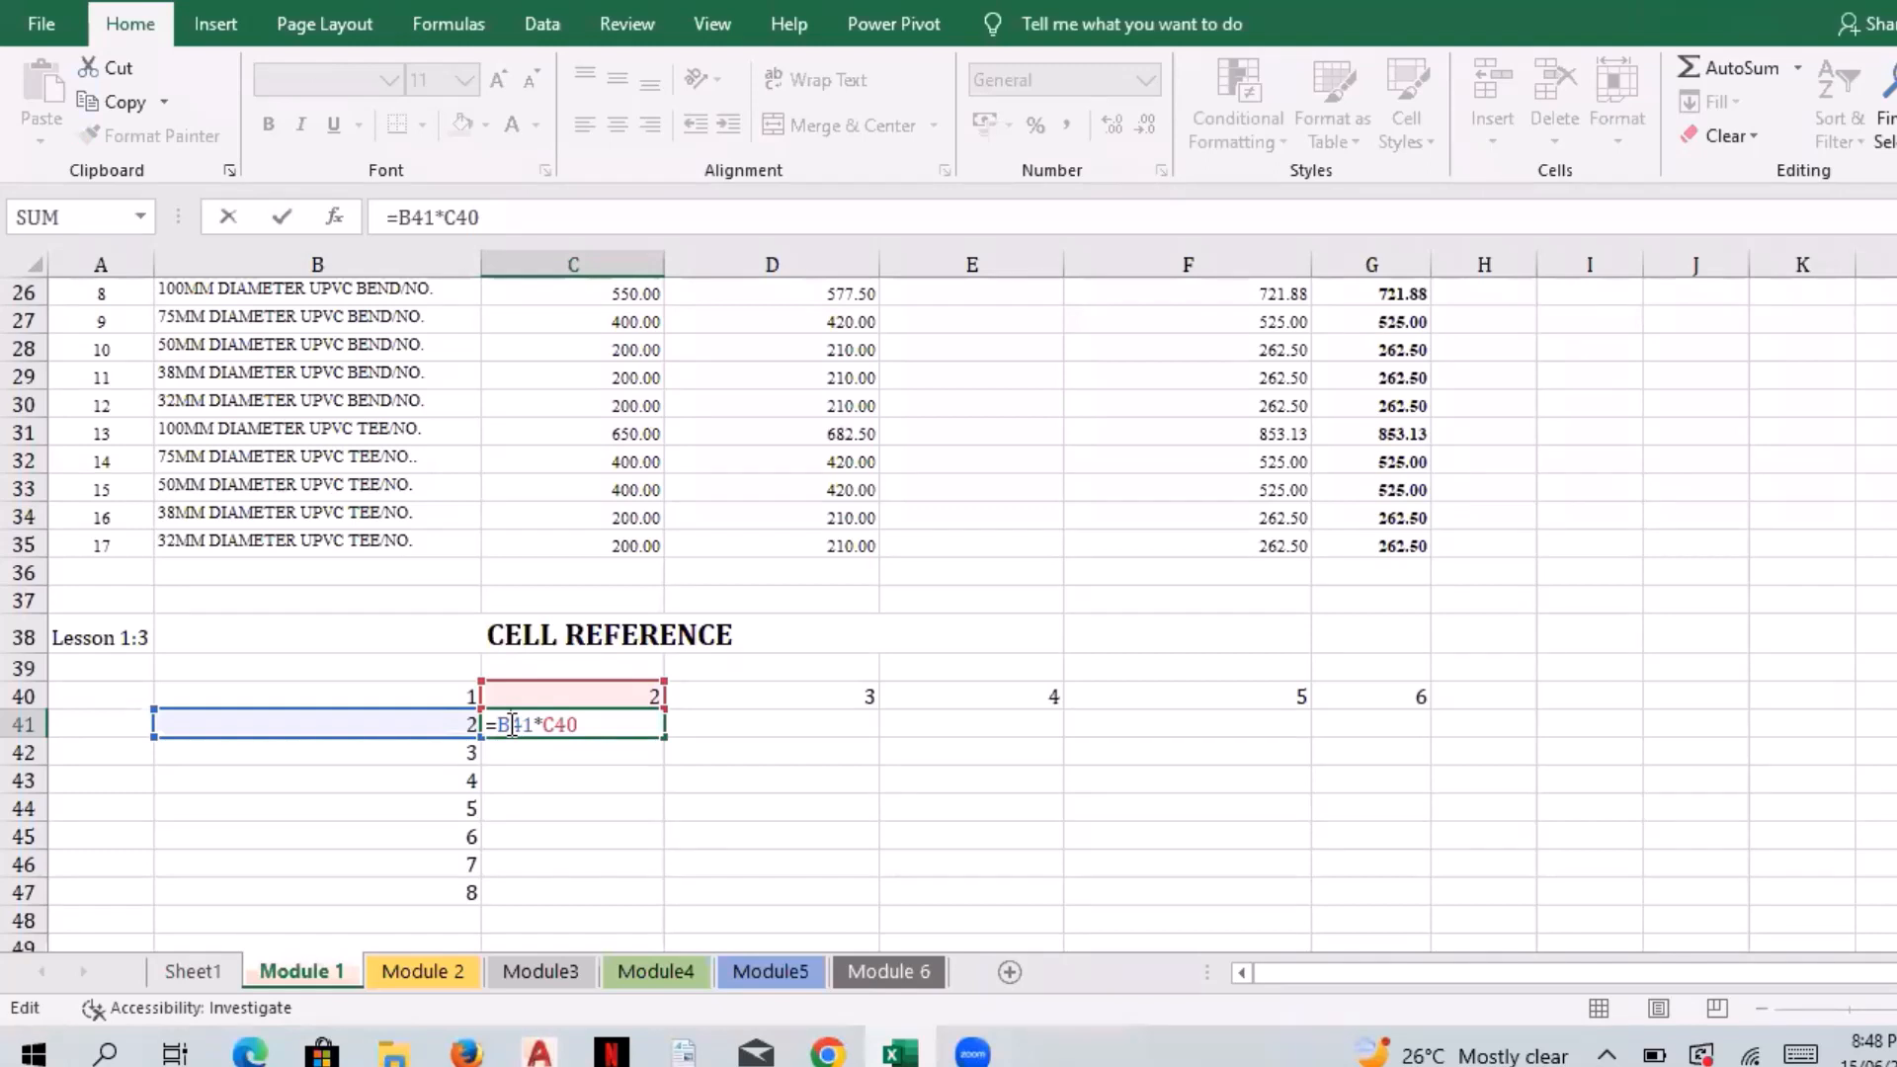
pyautogui.hotkey('shift', '4')
pyautogui.write('$')
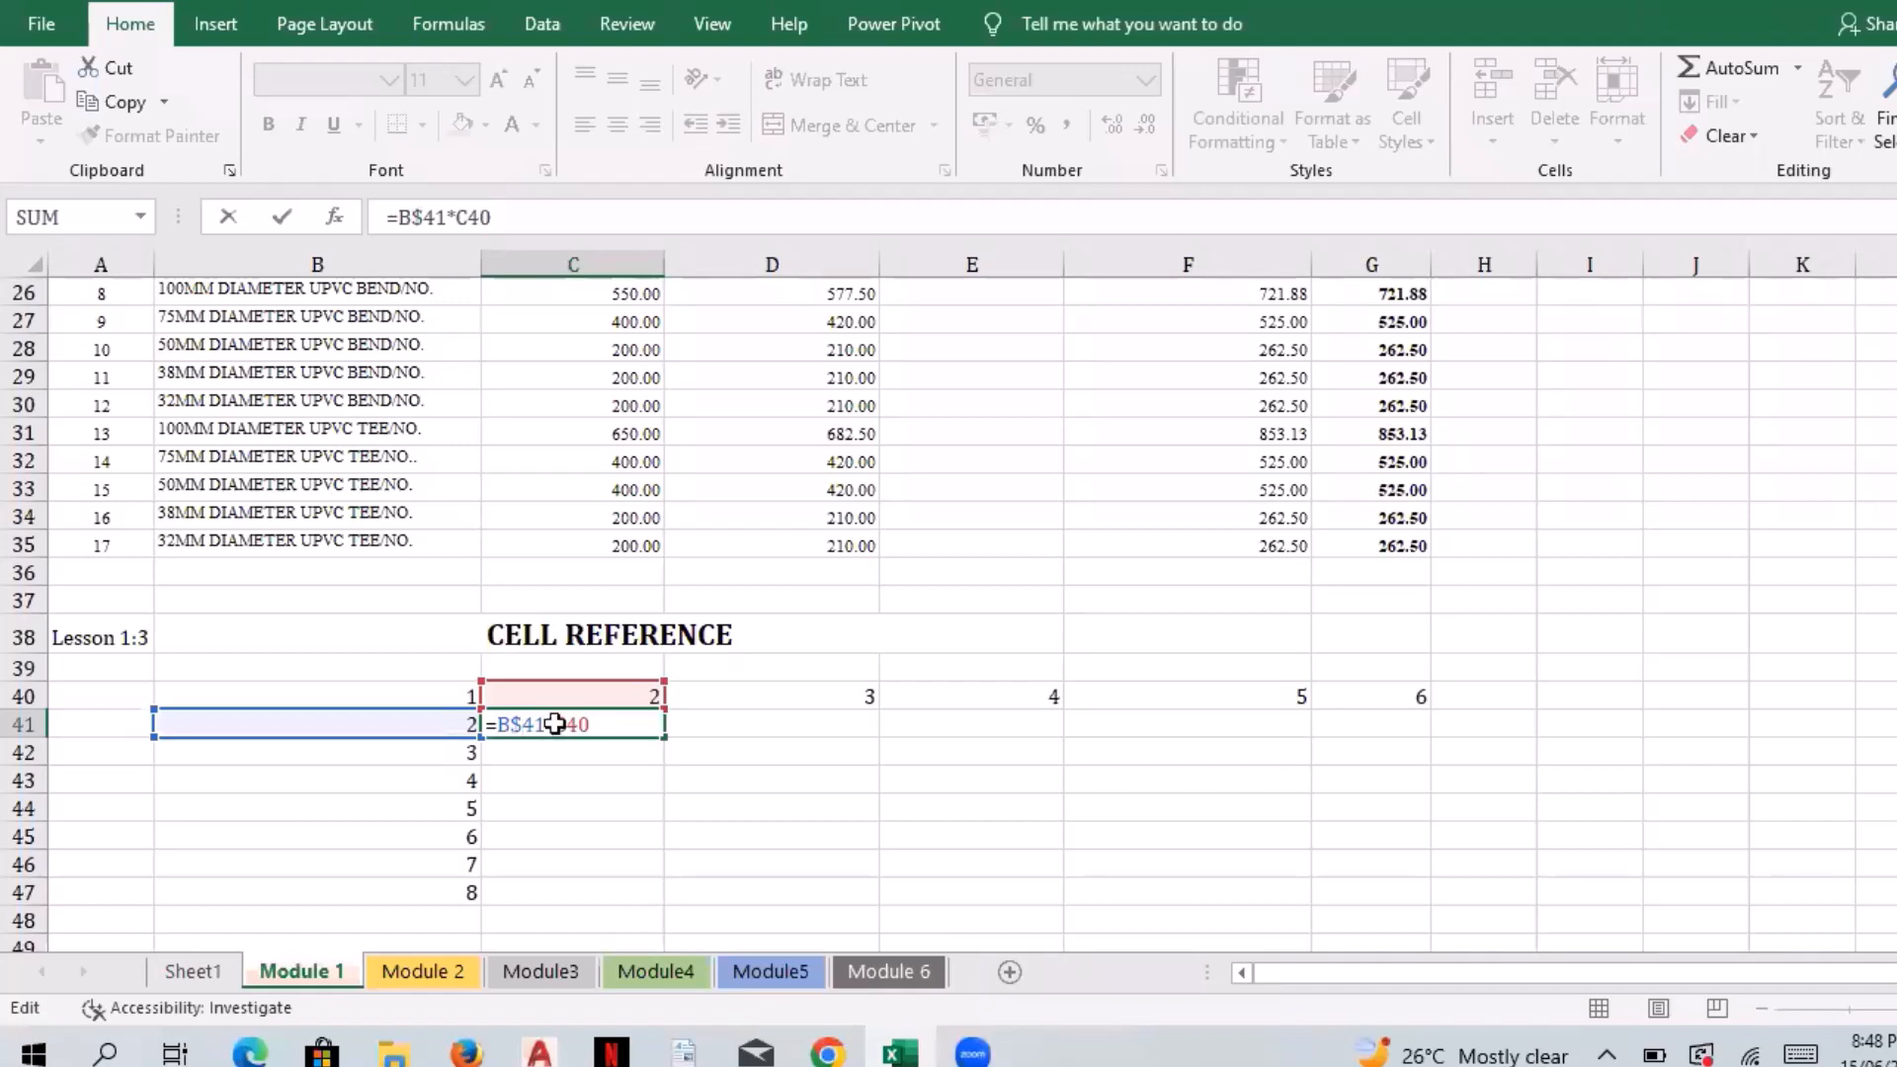
pyautogui.press('Return')
pyautogui.click(602, 725)
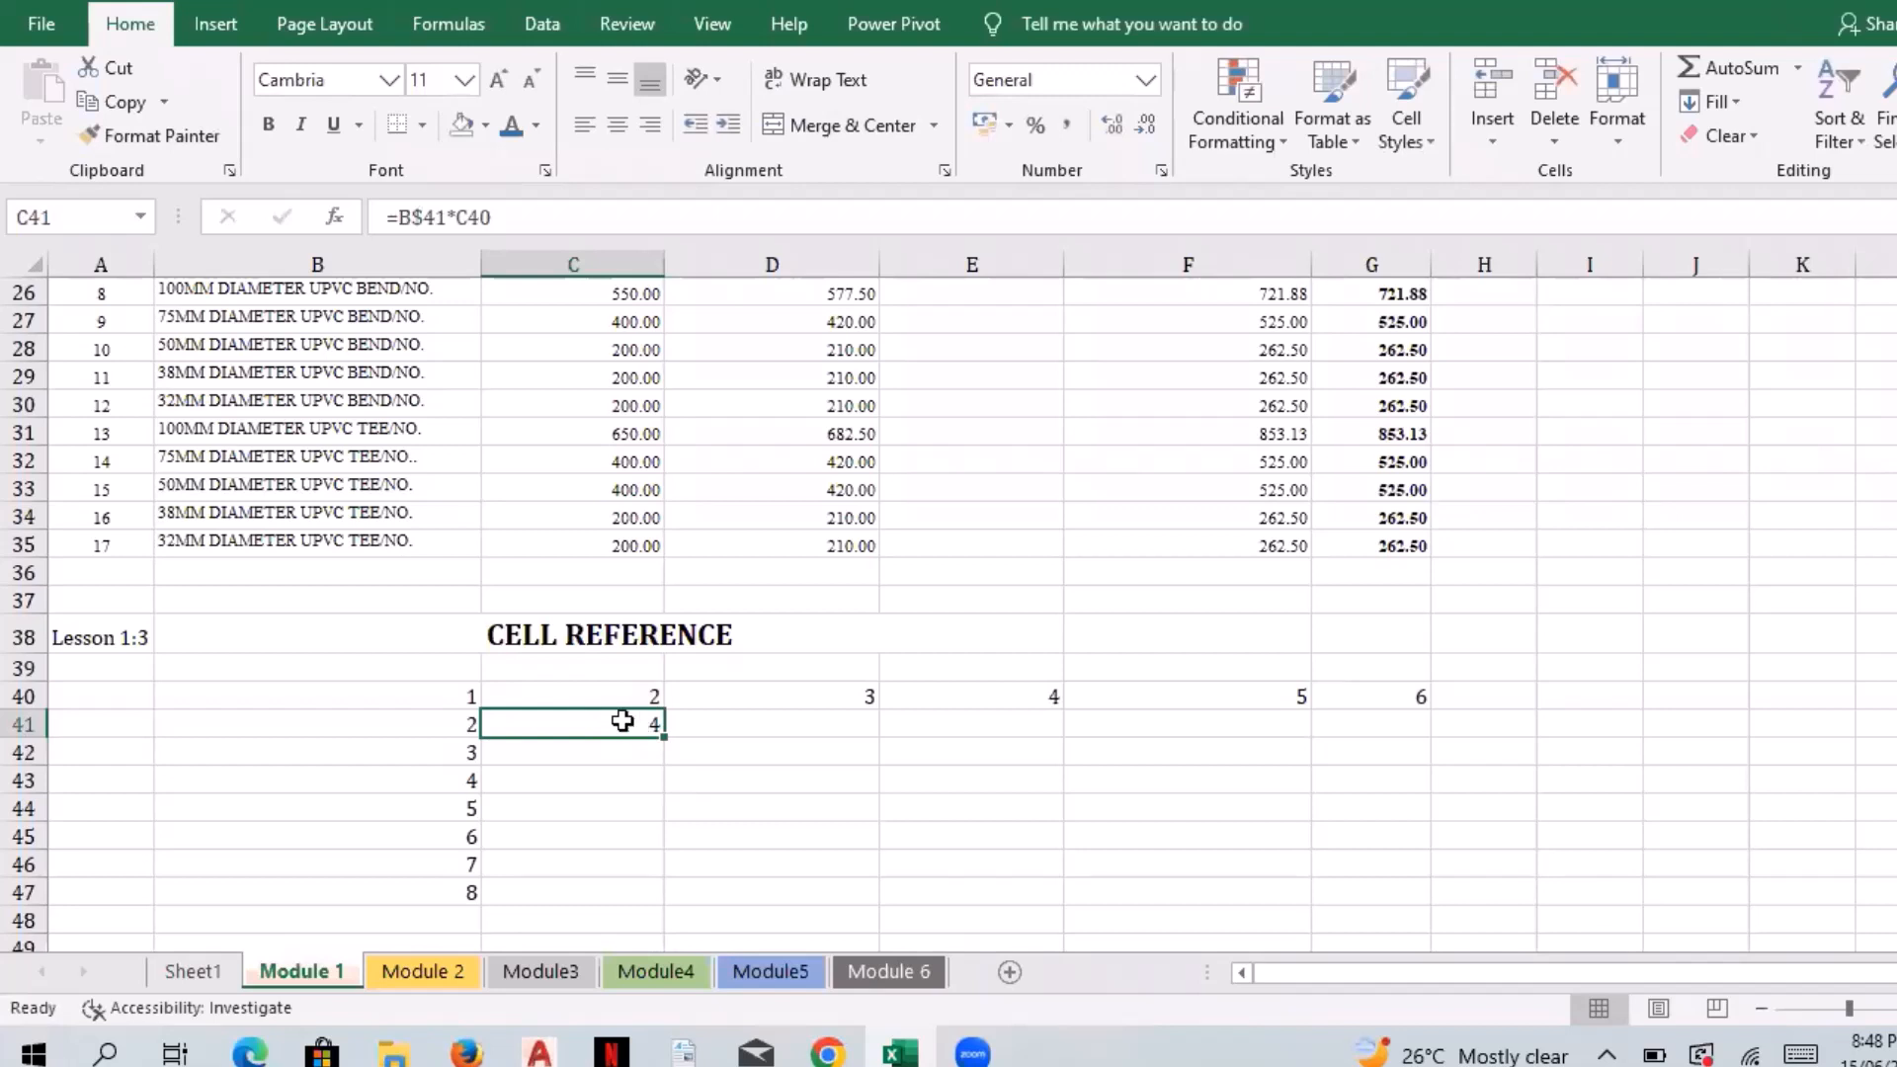
# Step: Check the formula in C41 and fill it across row 41 to G41
pyautogui.doubleClick(627, 724)
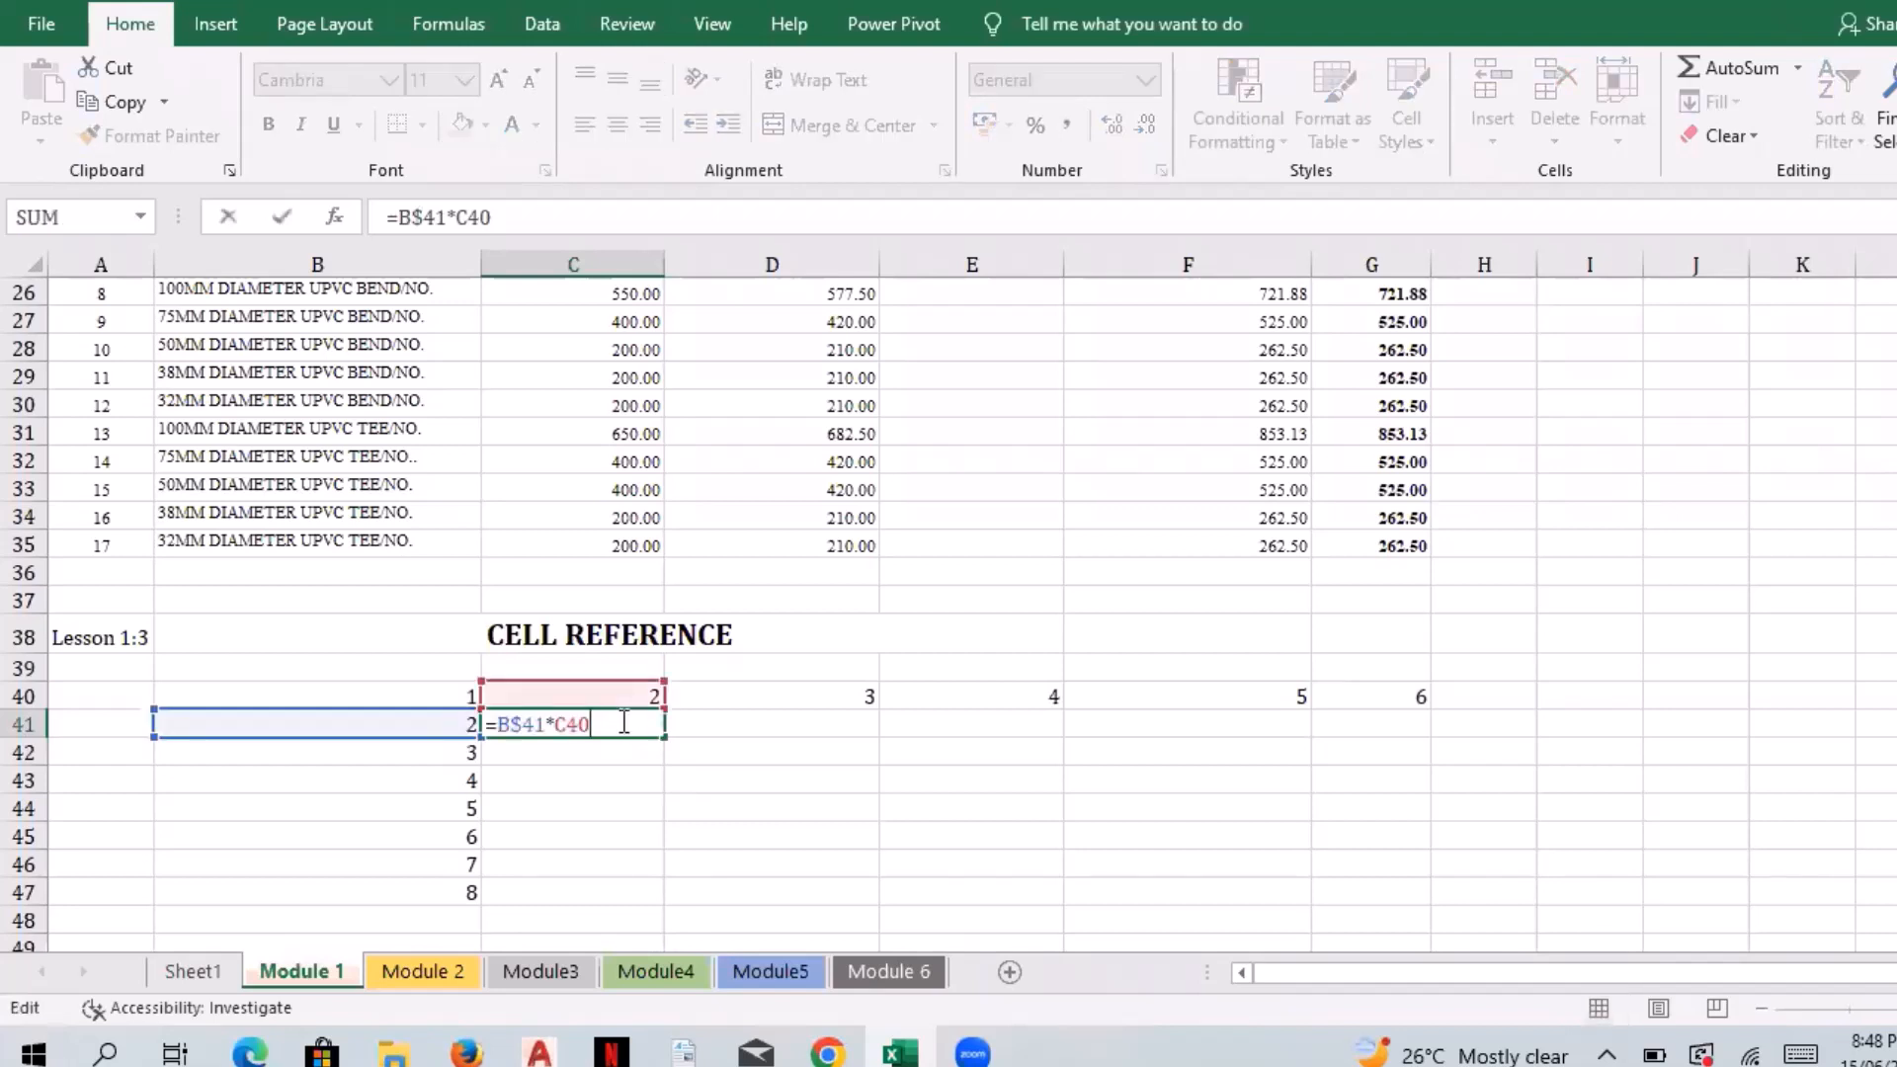
pyautogui.press('Escape')
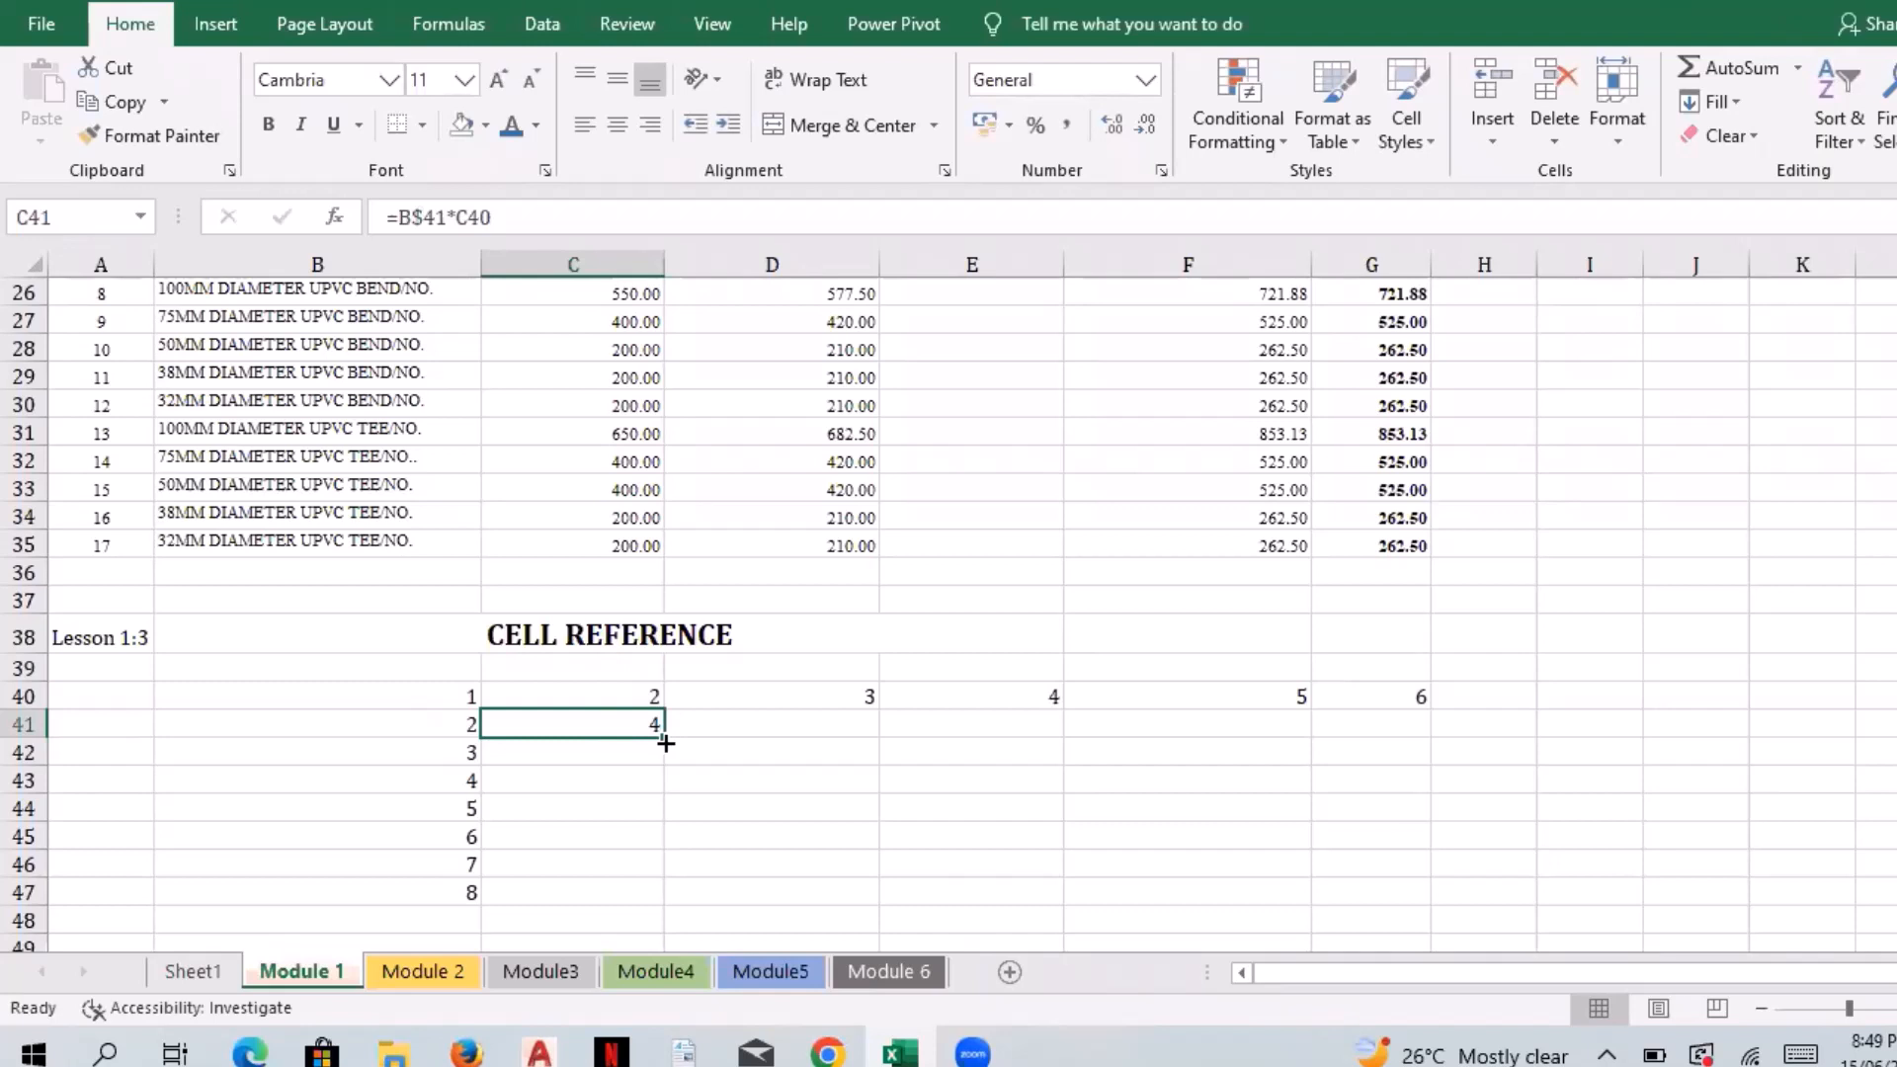
pyautogui.moveTo(664, 739); pyautogui.dragTo(1385, 739)
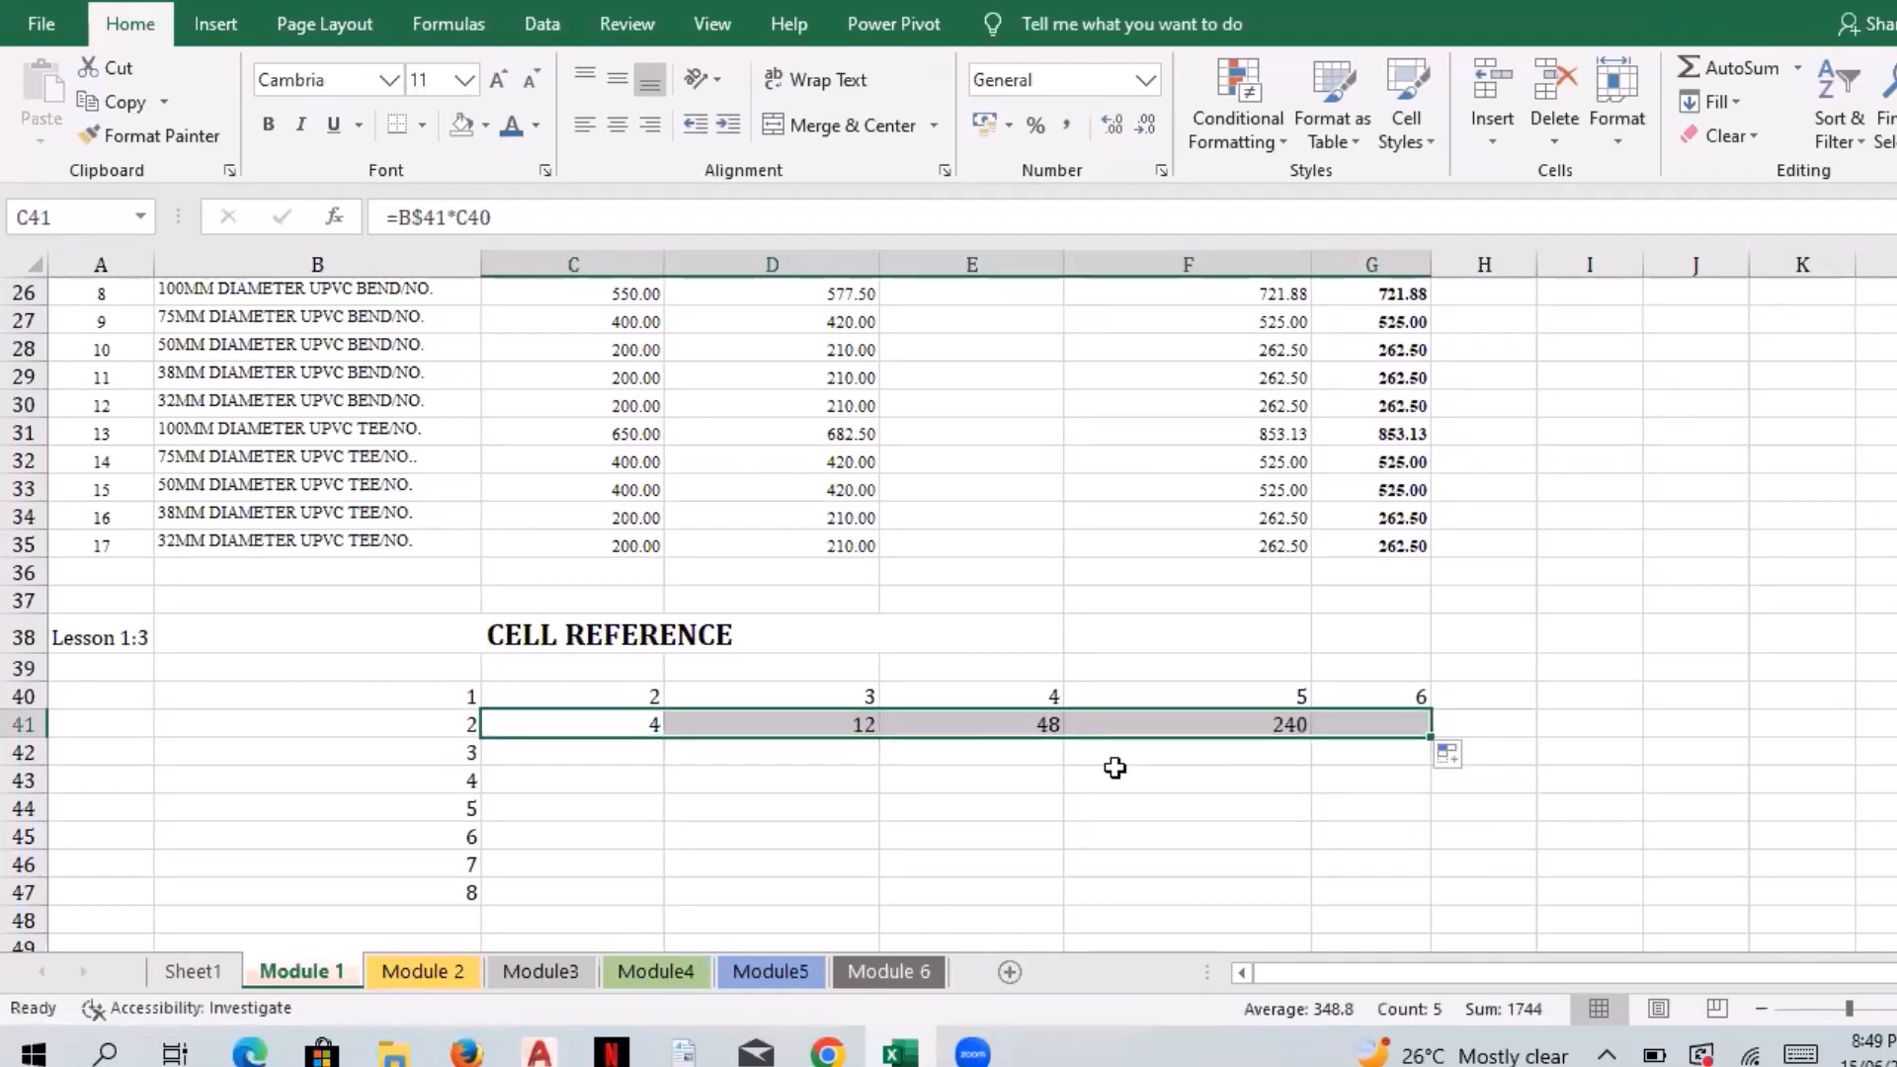
# Step: Clear the contents of the filled cells D41:G41, keeping the formula in C41
pyautogui.click(850, 726)
pyautogui.moveTo(849, 726); pyautogui.dragTo(1398, 725)
pyautogui.rightClick(1397, 724)
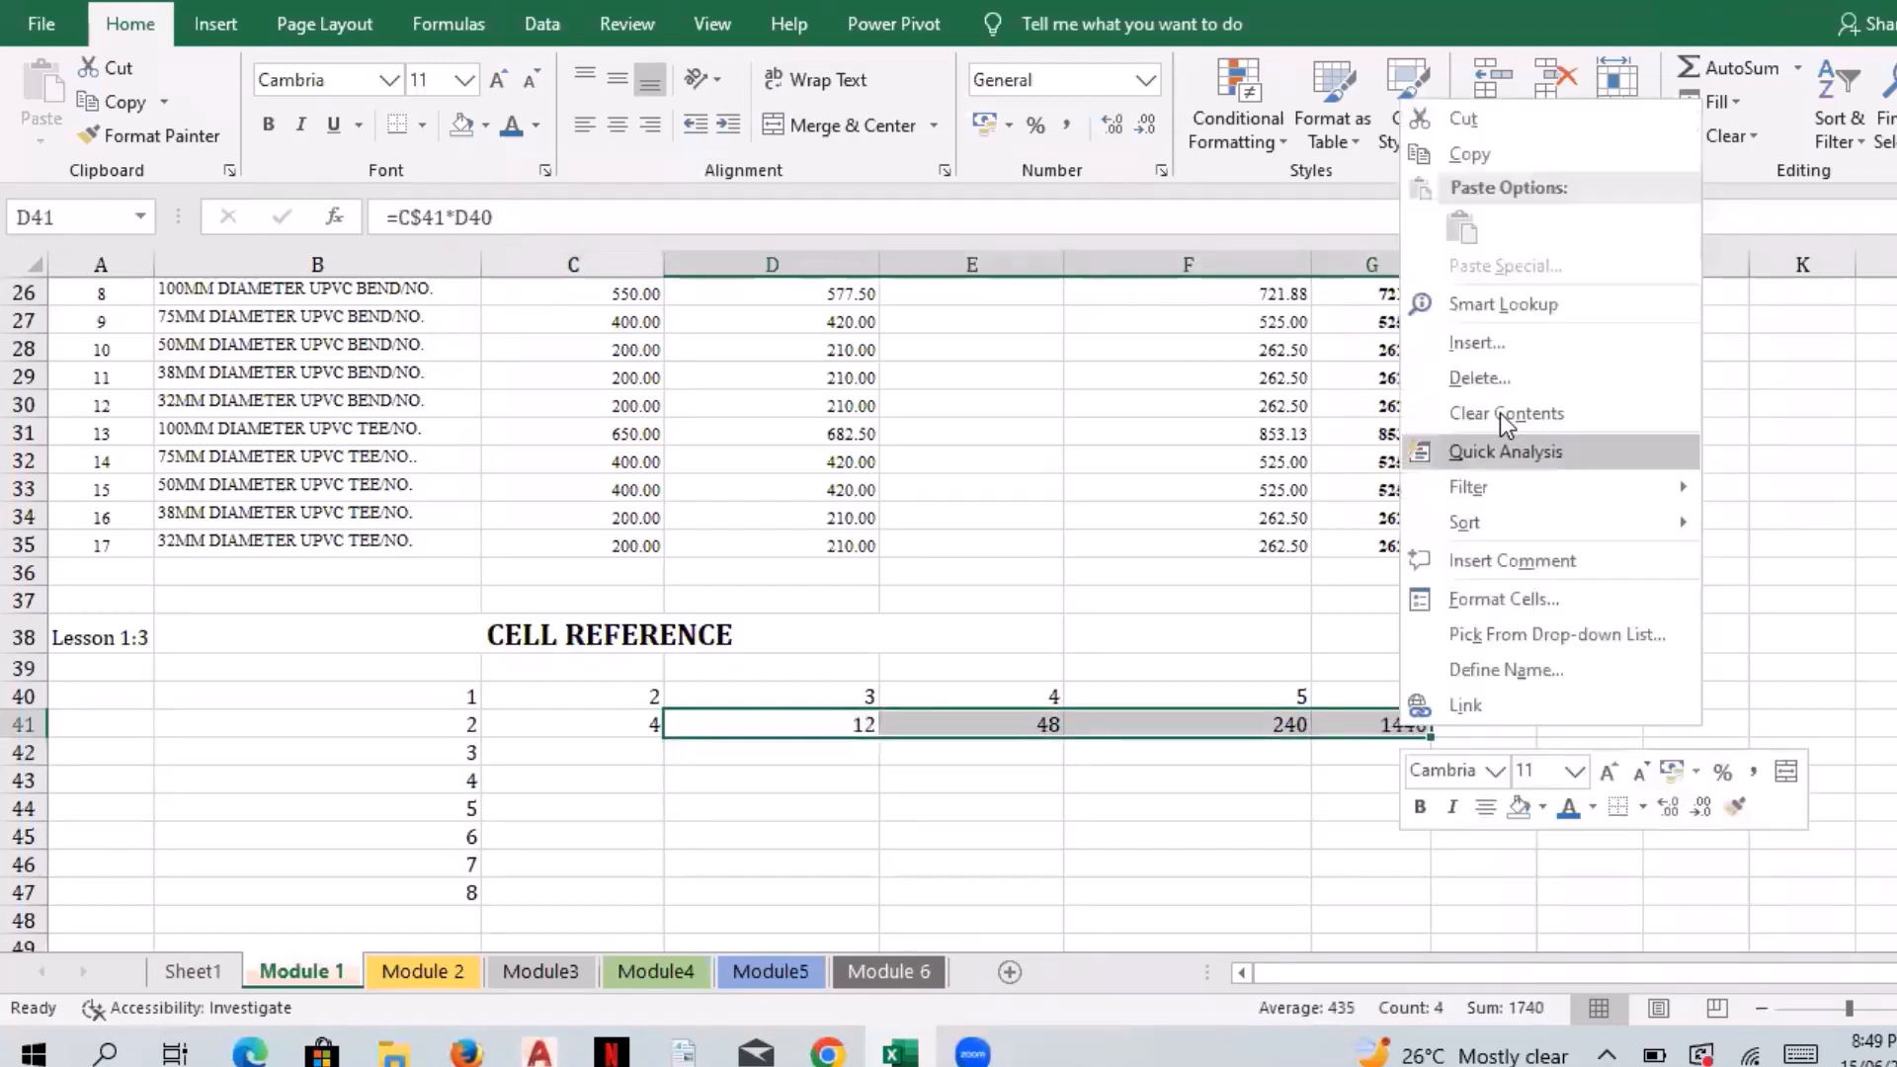
pyautogui.press('Escape')
pyautogui.rightClick(1185, 724)
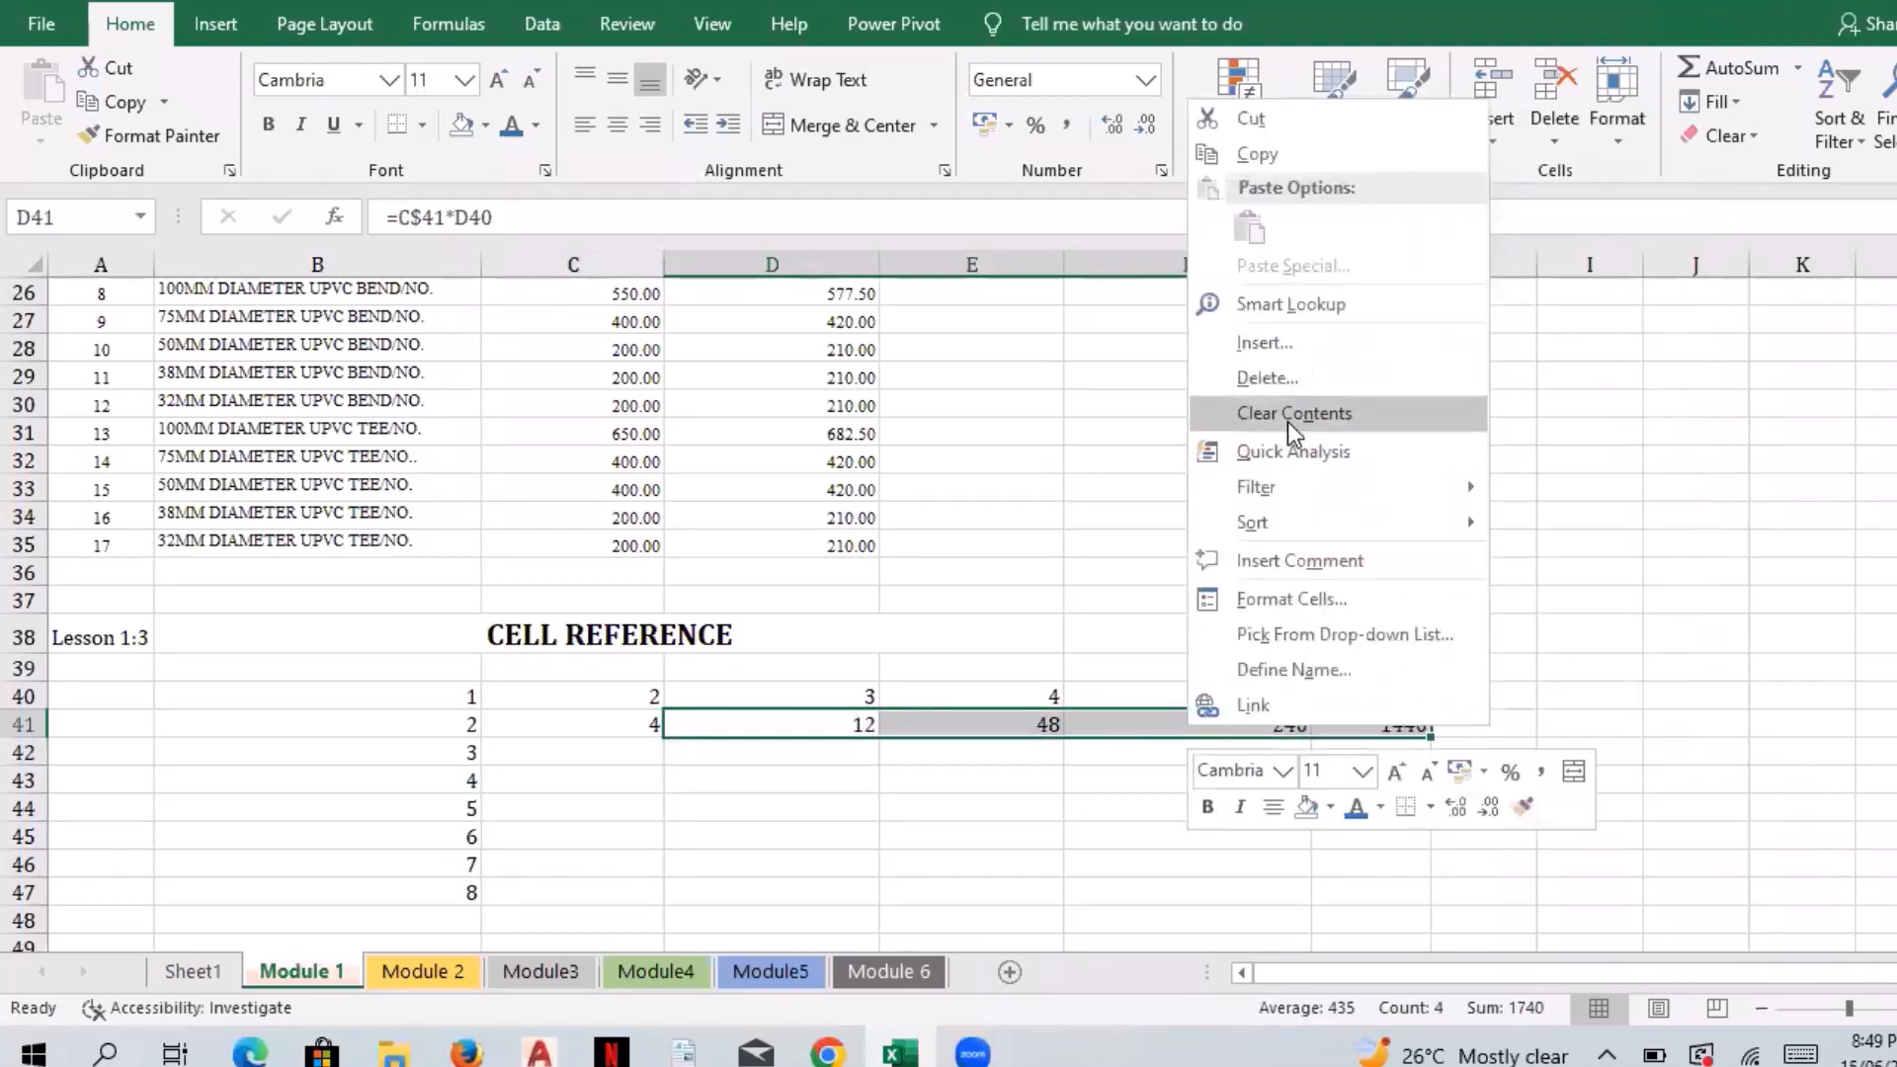
pyautogui.click(1288, 421)
# Step: Change the formula in C41 to =B$41*C$40, locking the row in both references
pyautogui.doubleClick(634, 722)
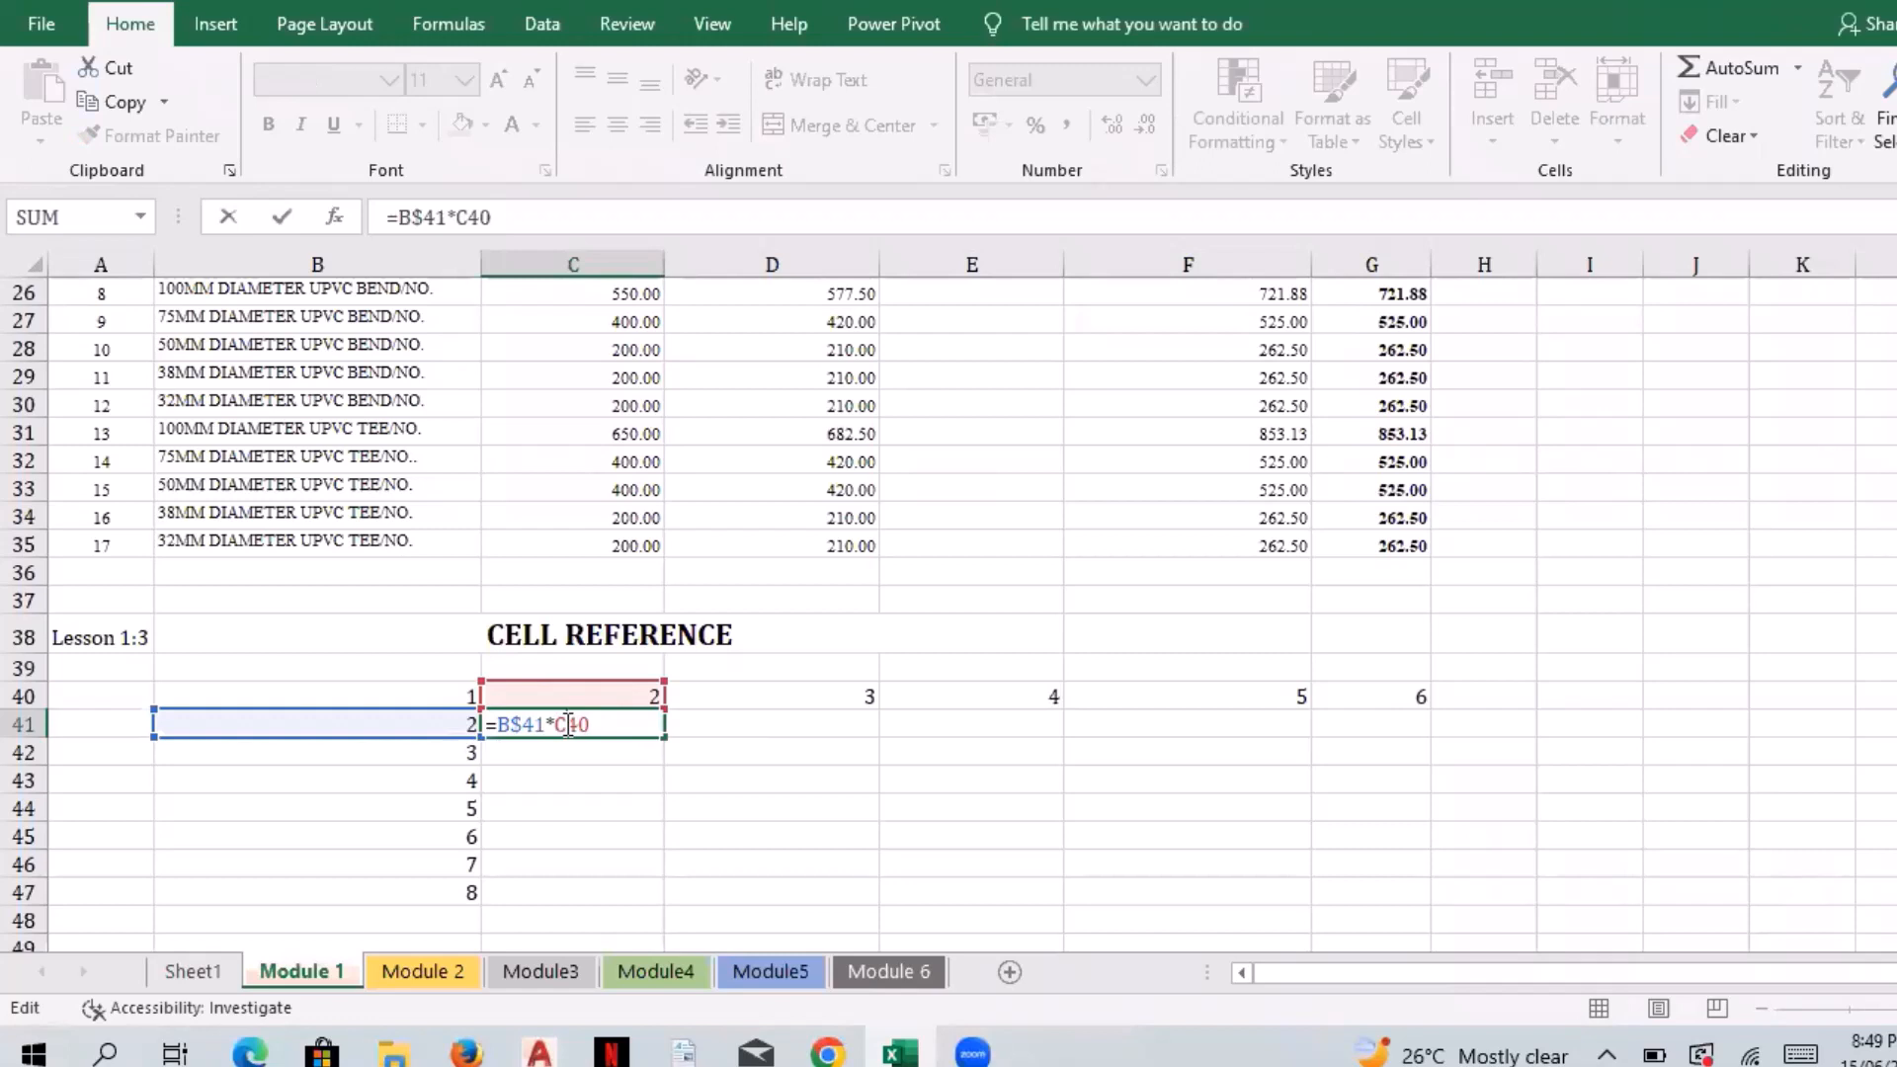
pyautogui.write('$')
pyautogui.press('Return')
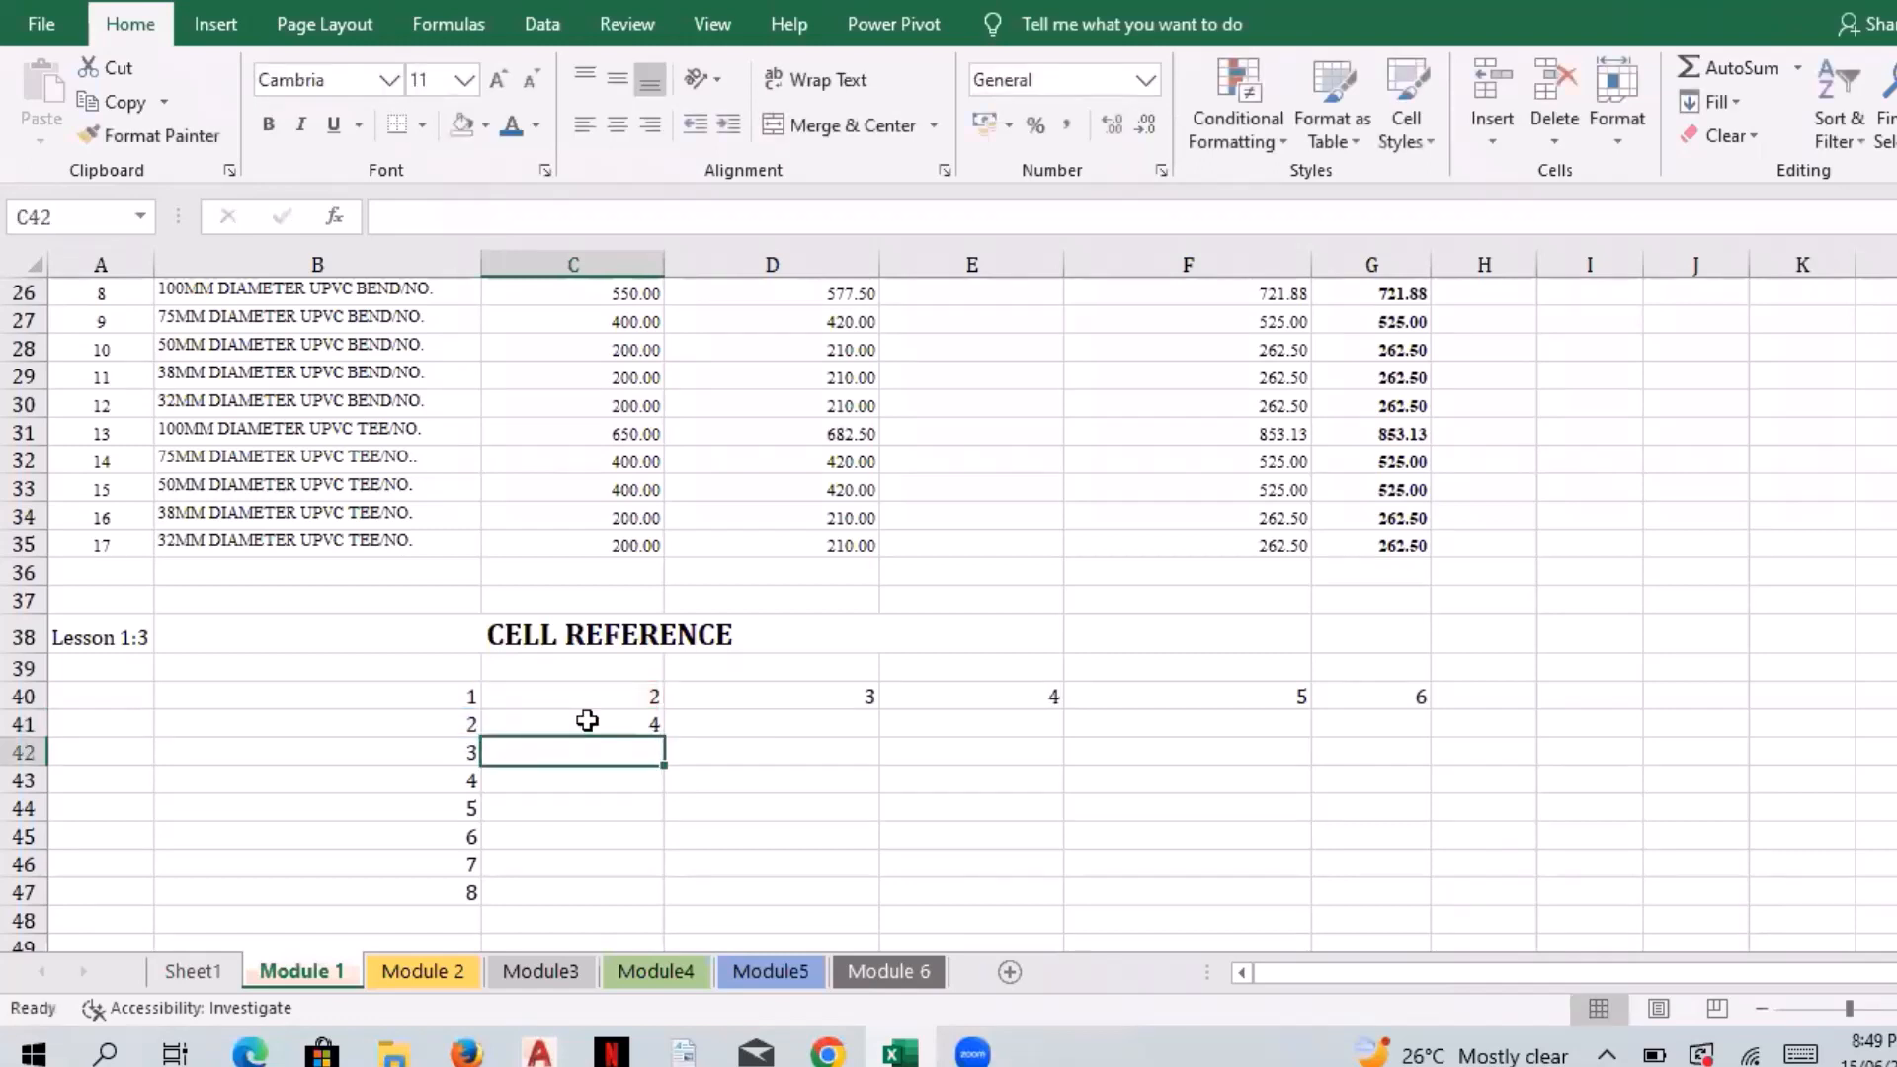
# Step: Copy the C41 formula into the adjacent cells of row 41, then clear the copied contents
pyautogui.click(587, 721)
pyautogui.moveTo(664, 737); pyautogui.dragTo(828, 718)
pyautogui.click(855, 728)
pyautogui.rightClick(828, 719)
pyautogui.click(931, 405)
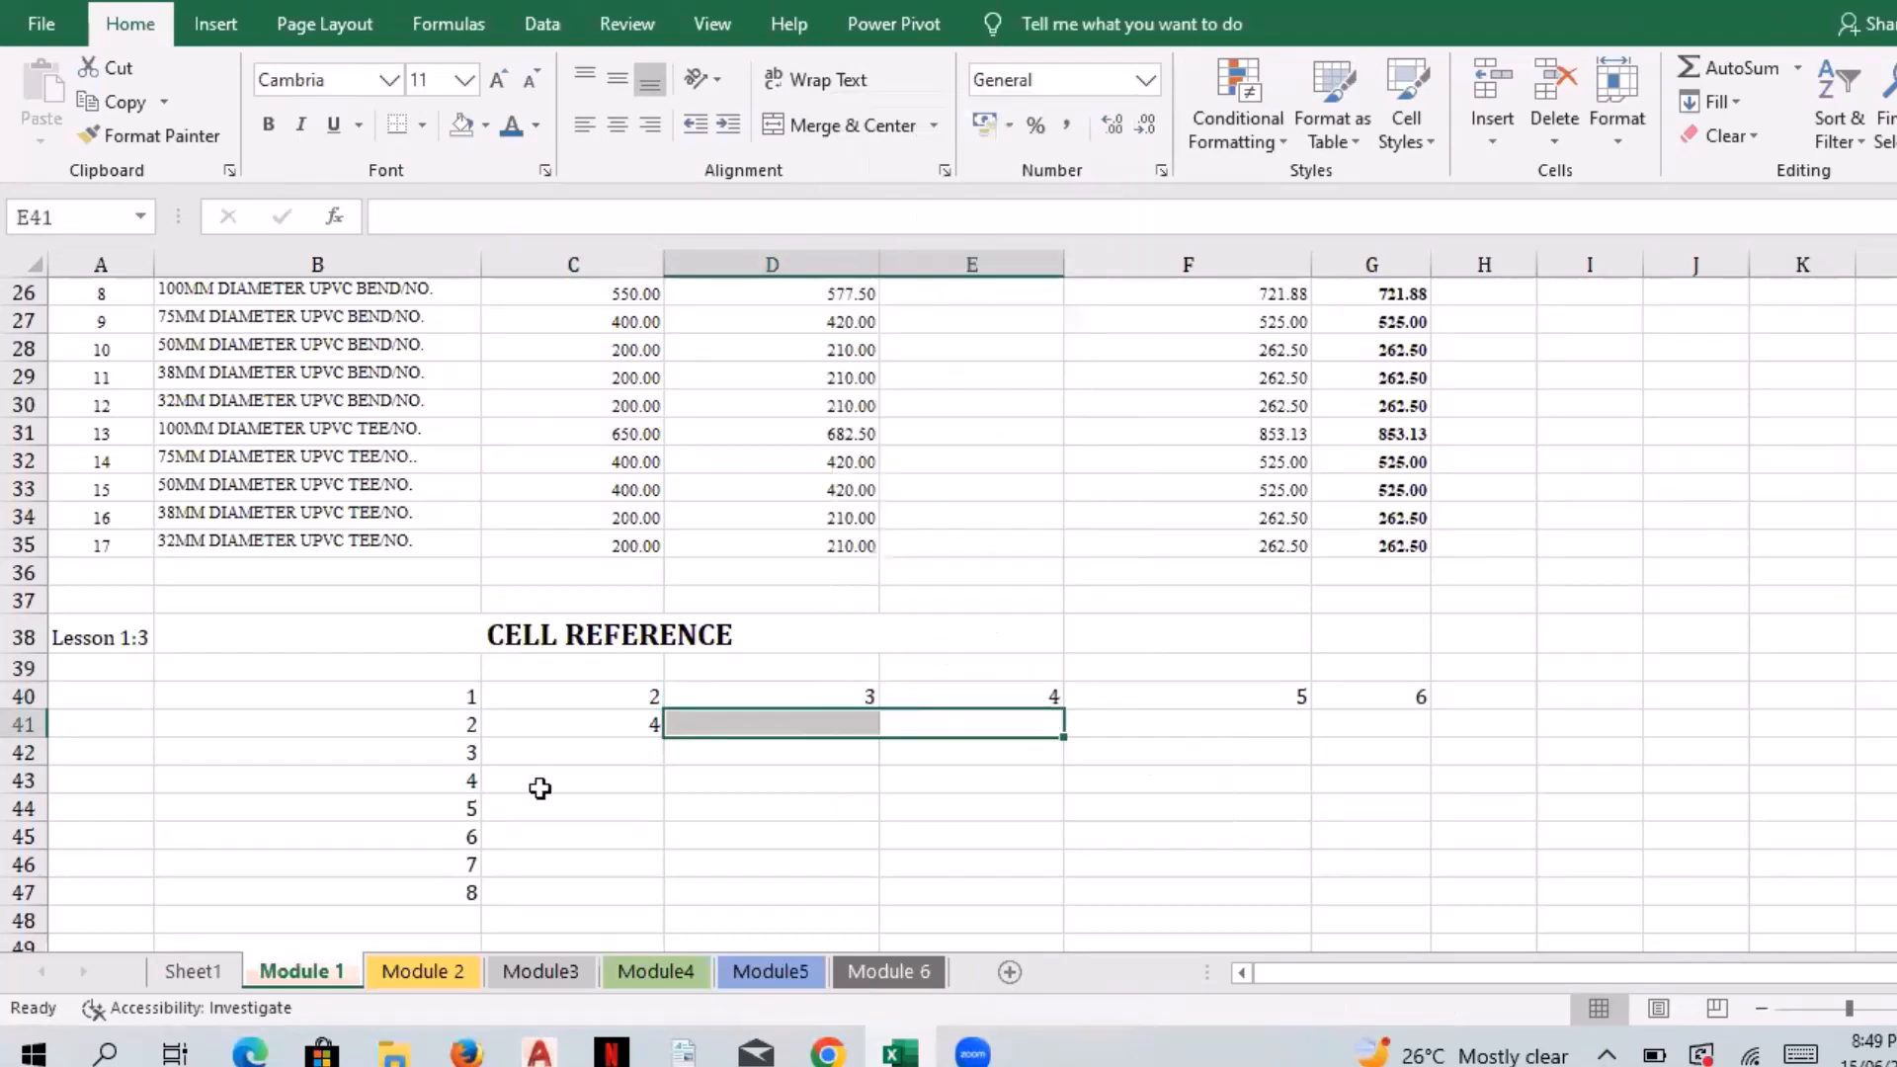
# Step: Change the formula in C41 to =B$41*$C40 and fill it across row 41 to G41
pyautogui.click(552, 730)
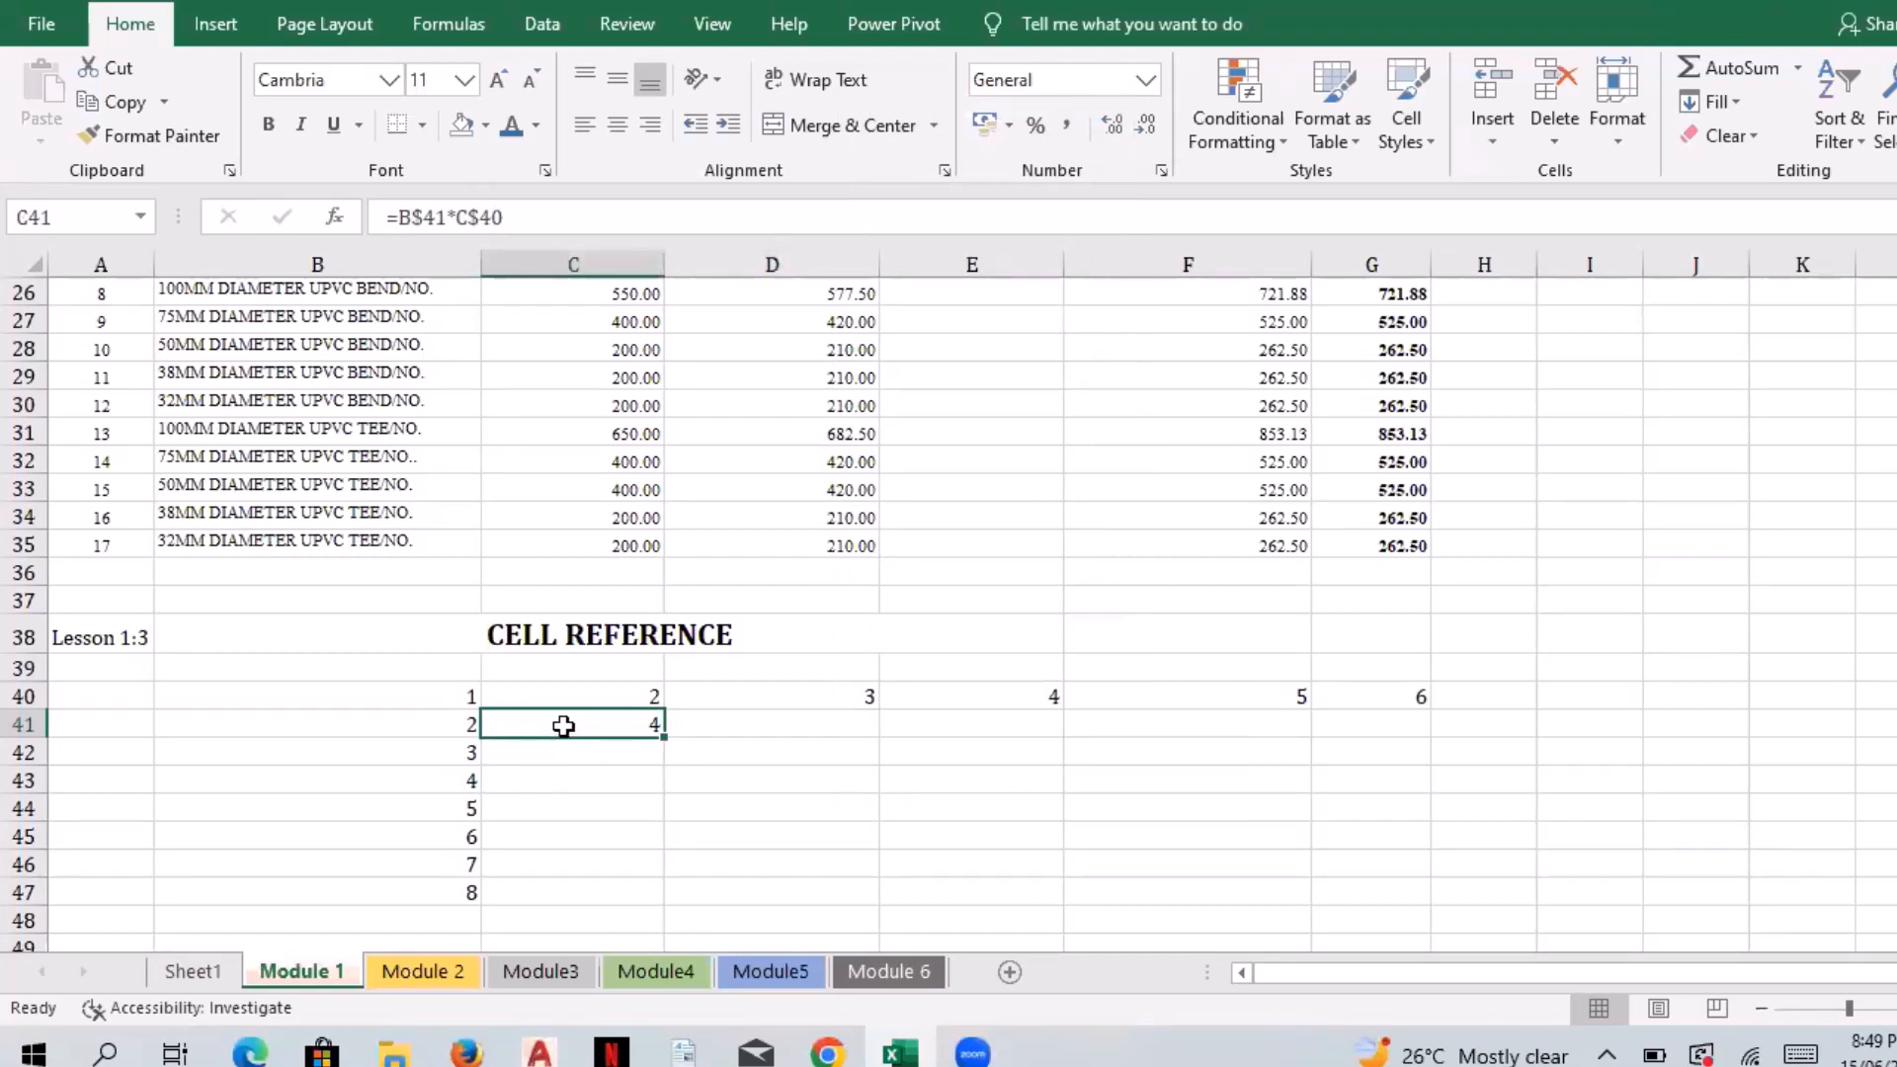
pyautogui.doubleClick(594, 725)
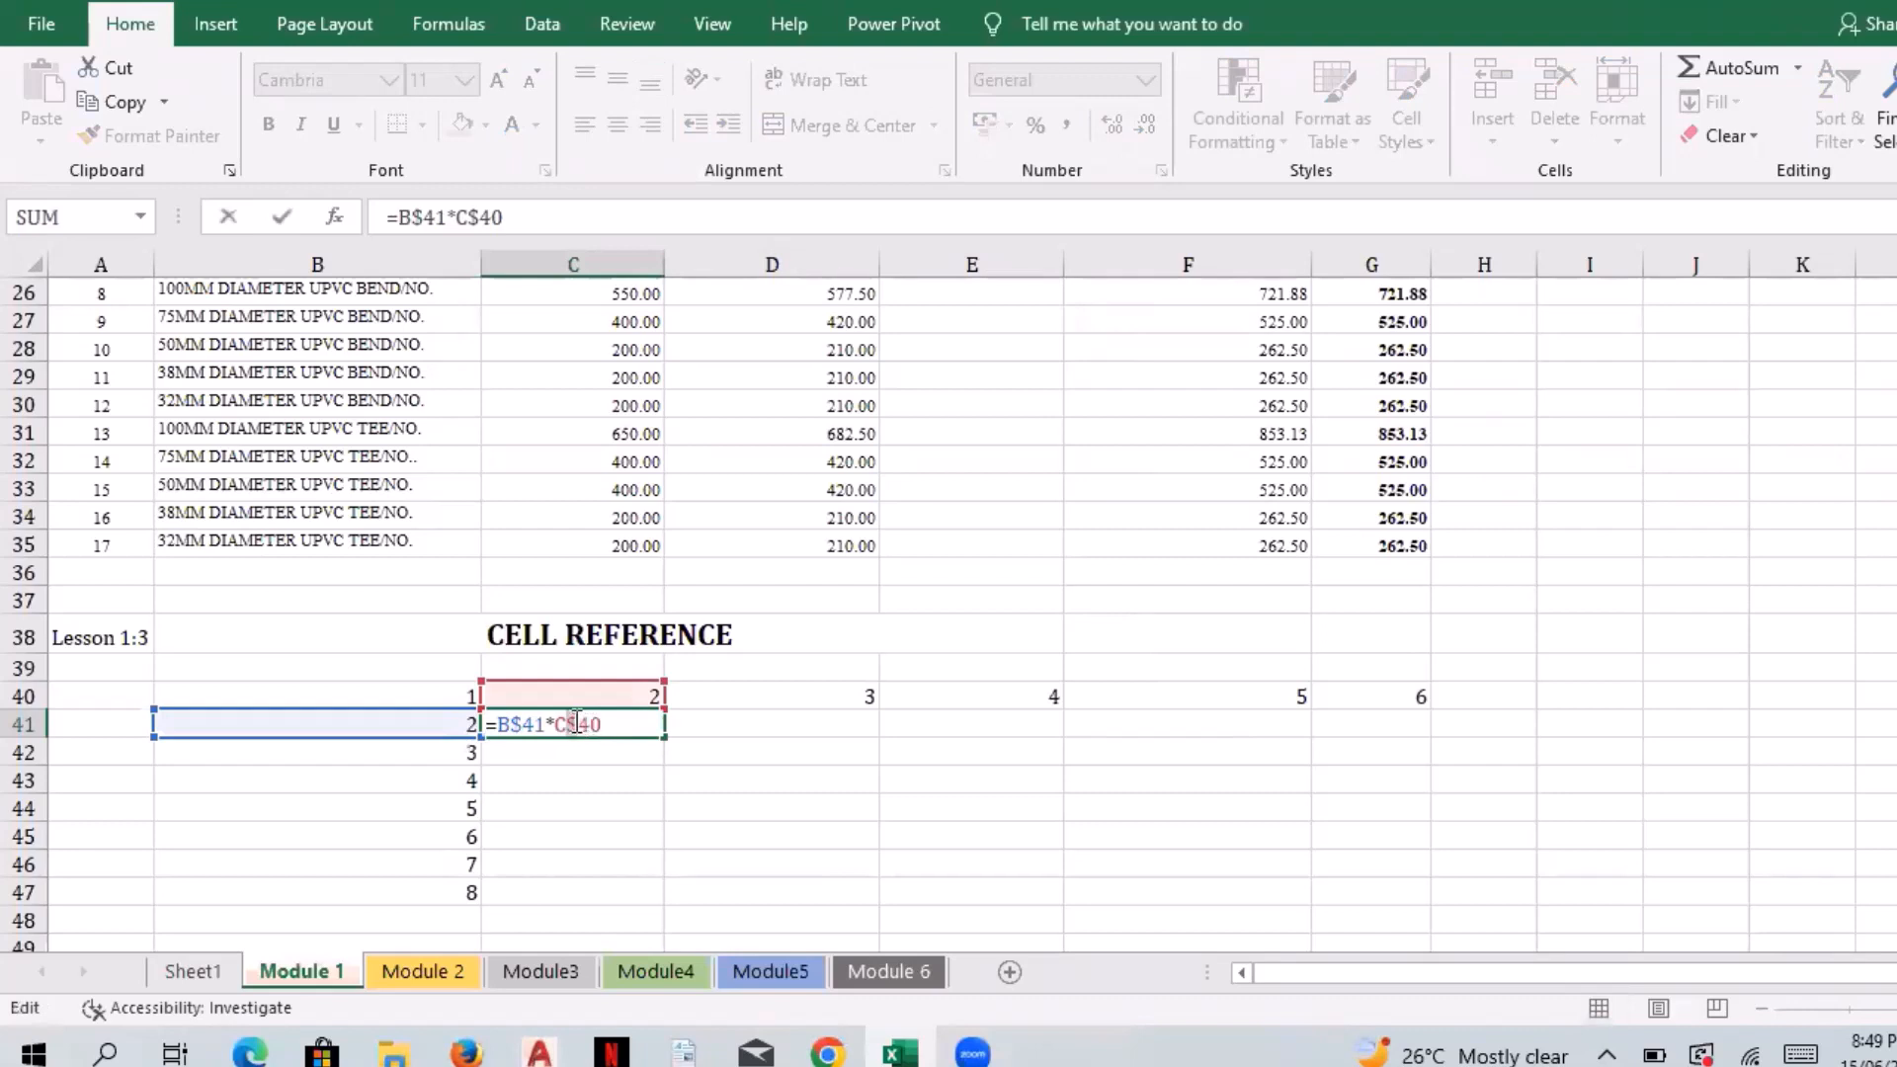
pyautogui.click(576, 725)
pyautogui.press('BackSpace')
pyautogui.click(557, 724)
pyautogui.write('$')
pyautogui.press('Return')
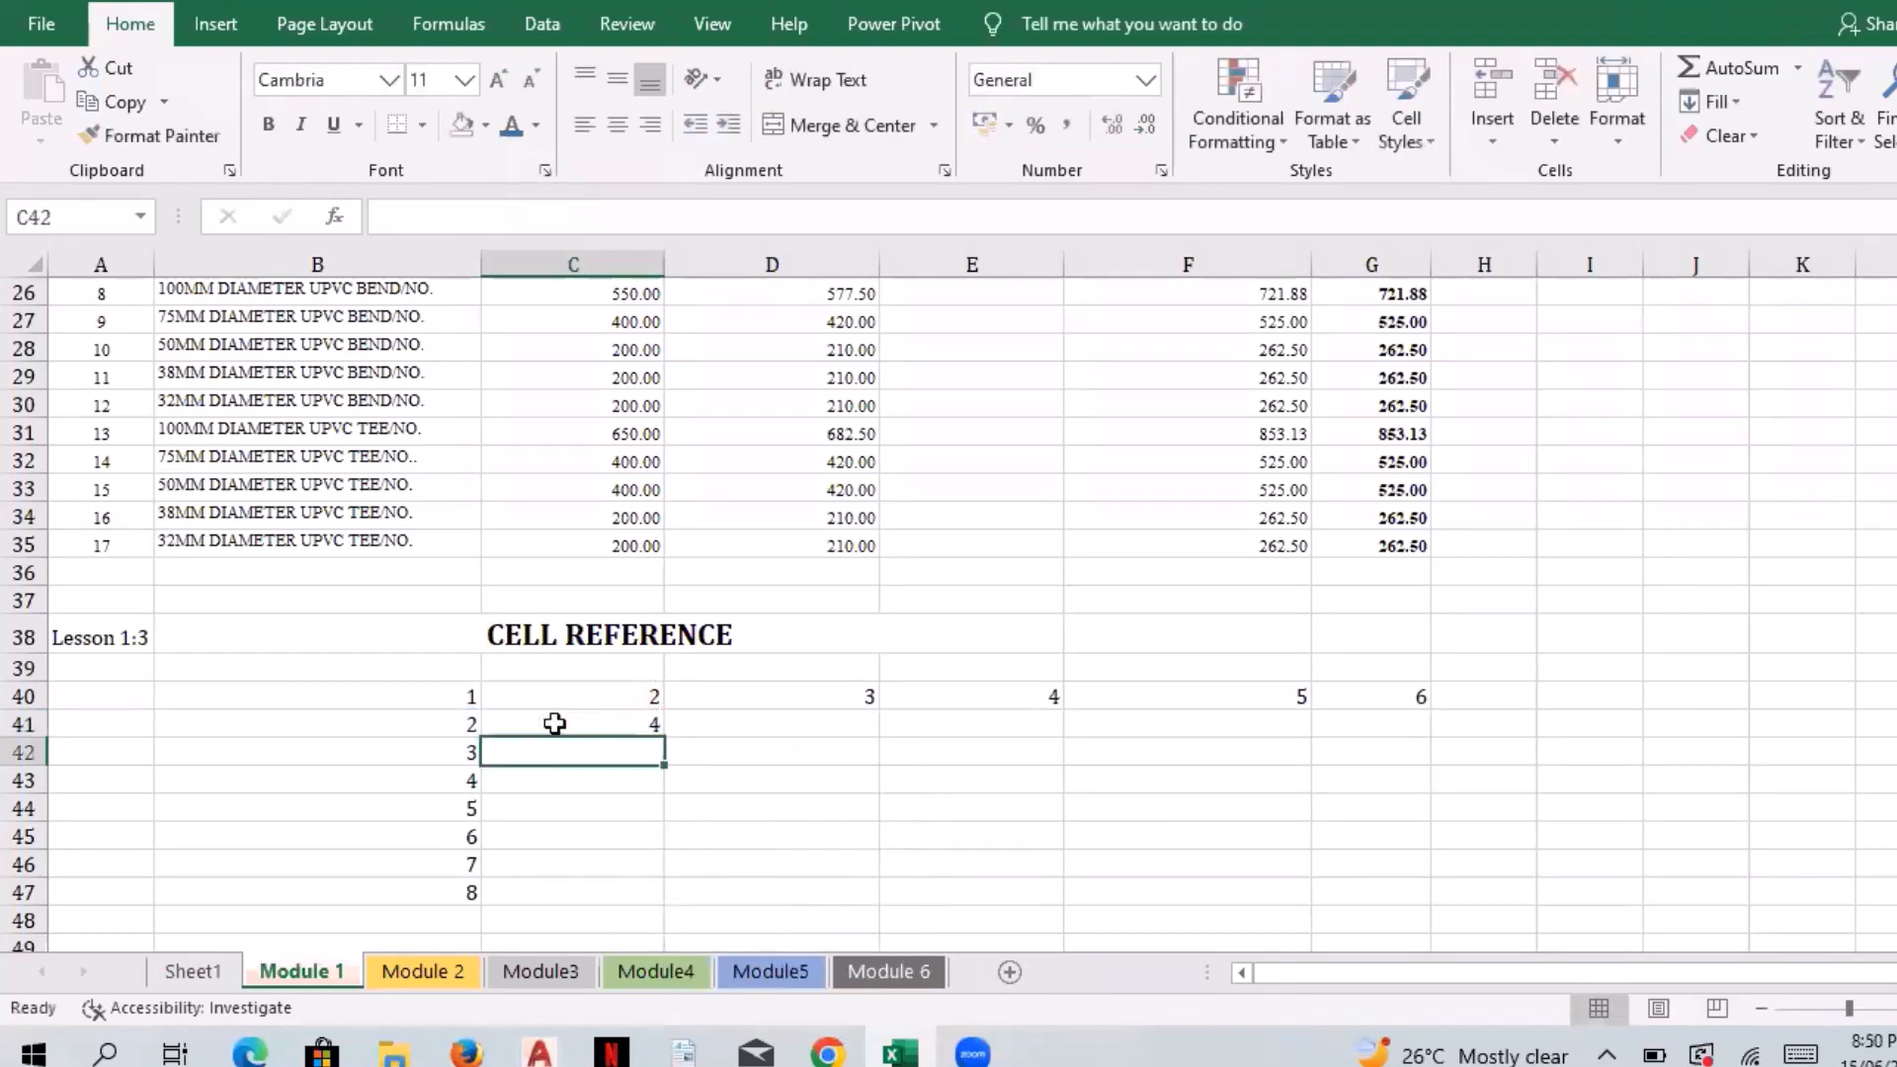
pyautogui.click(623, 724)
pyautogui.moveTo(669, 733); pyautogui.dragTo(1444, 750)
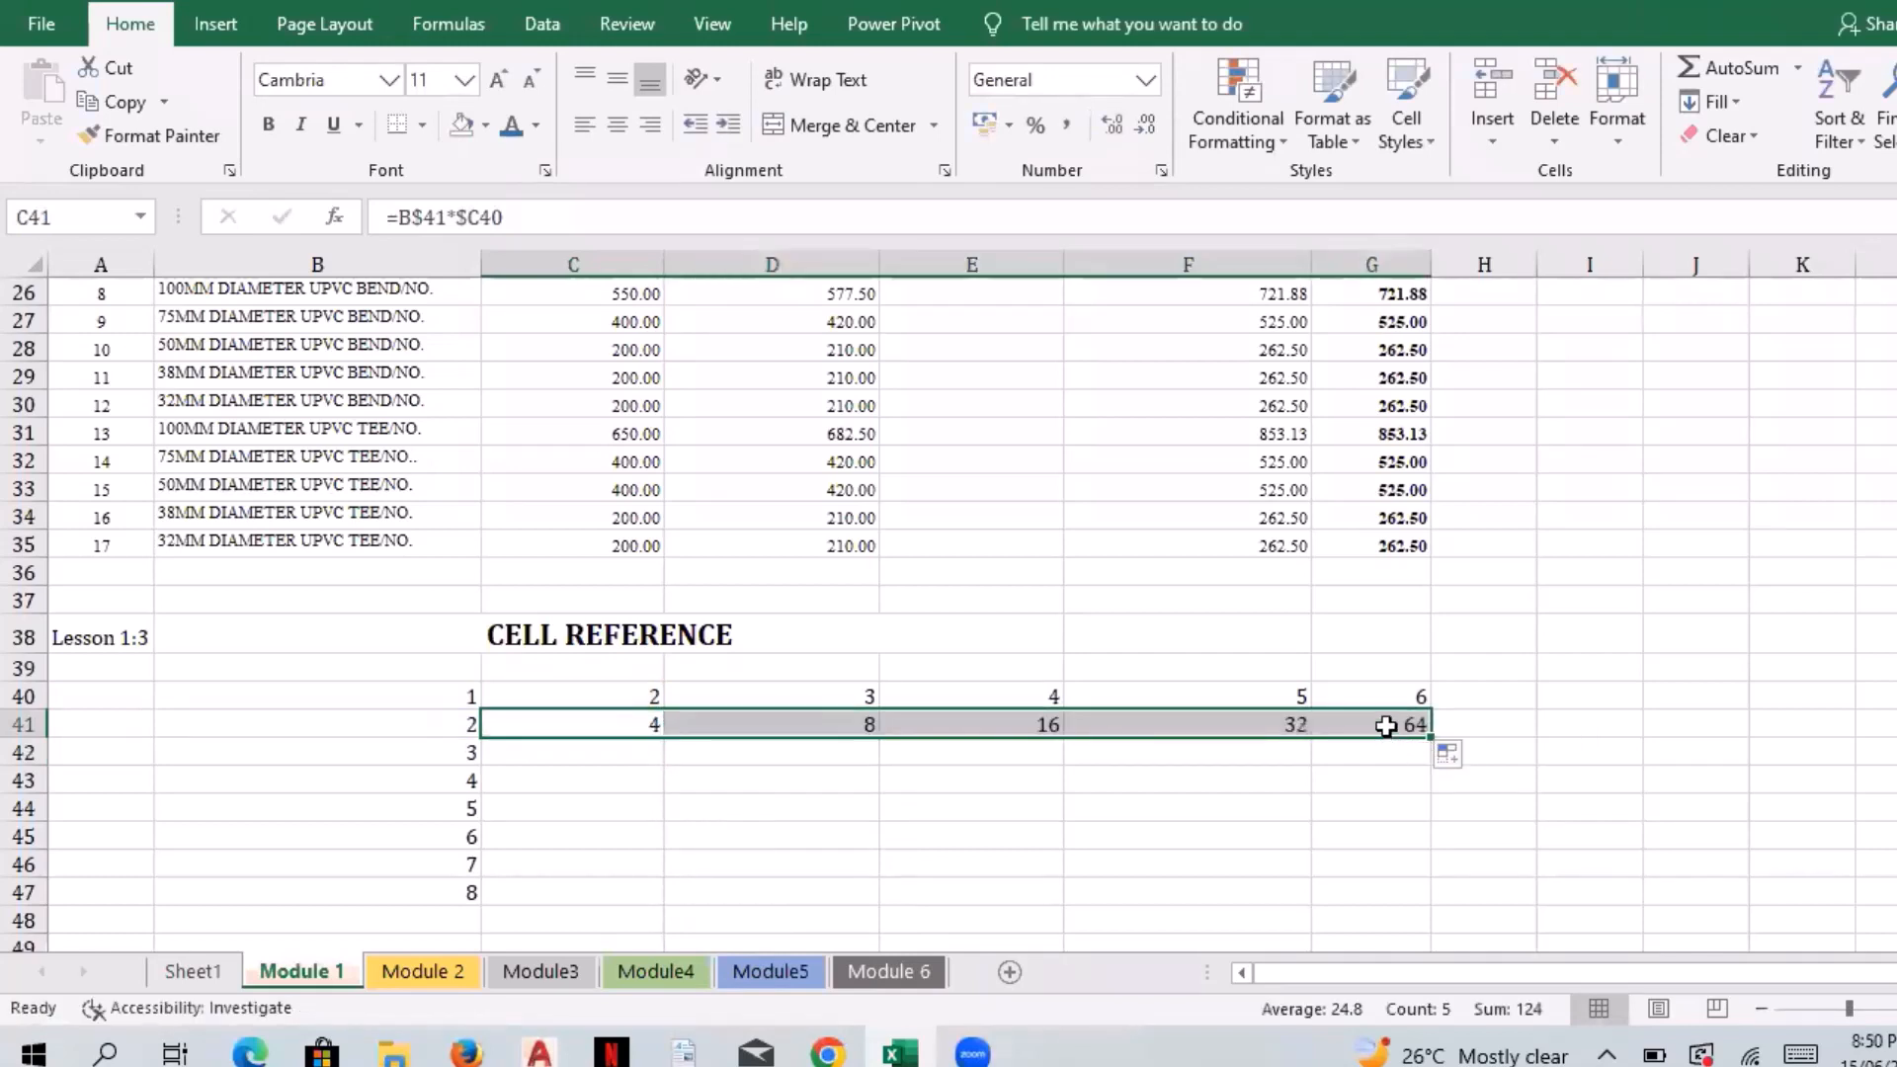
# Step: Inspect the filled formulas in D41, E41, F41 and G41 to compare the row-locked and column-locked references
pyautogui.doubleClick(758, 724)
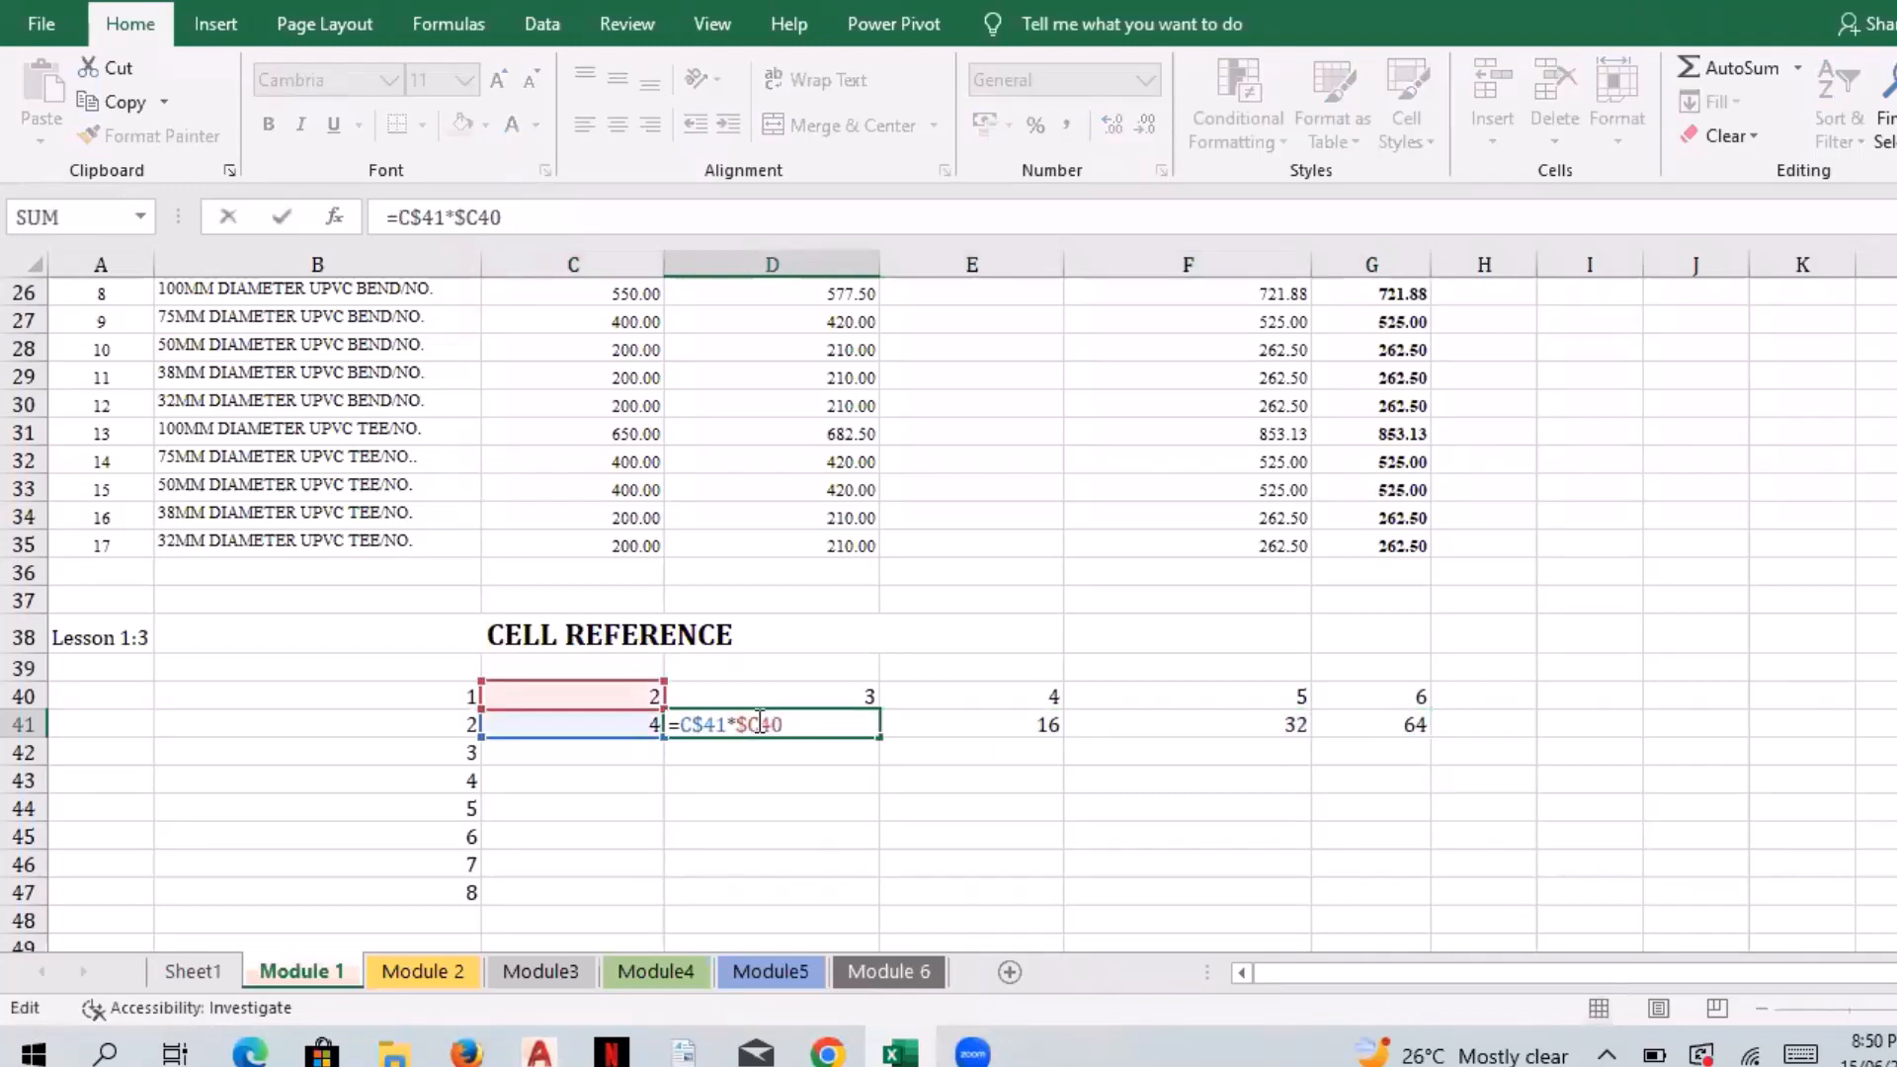
pyautogui.press('Escape')
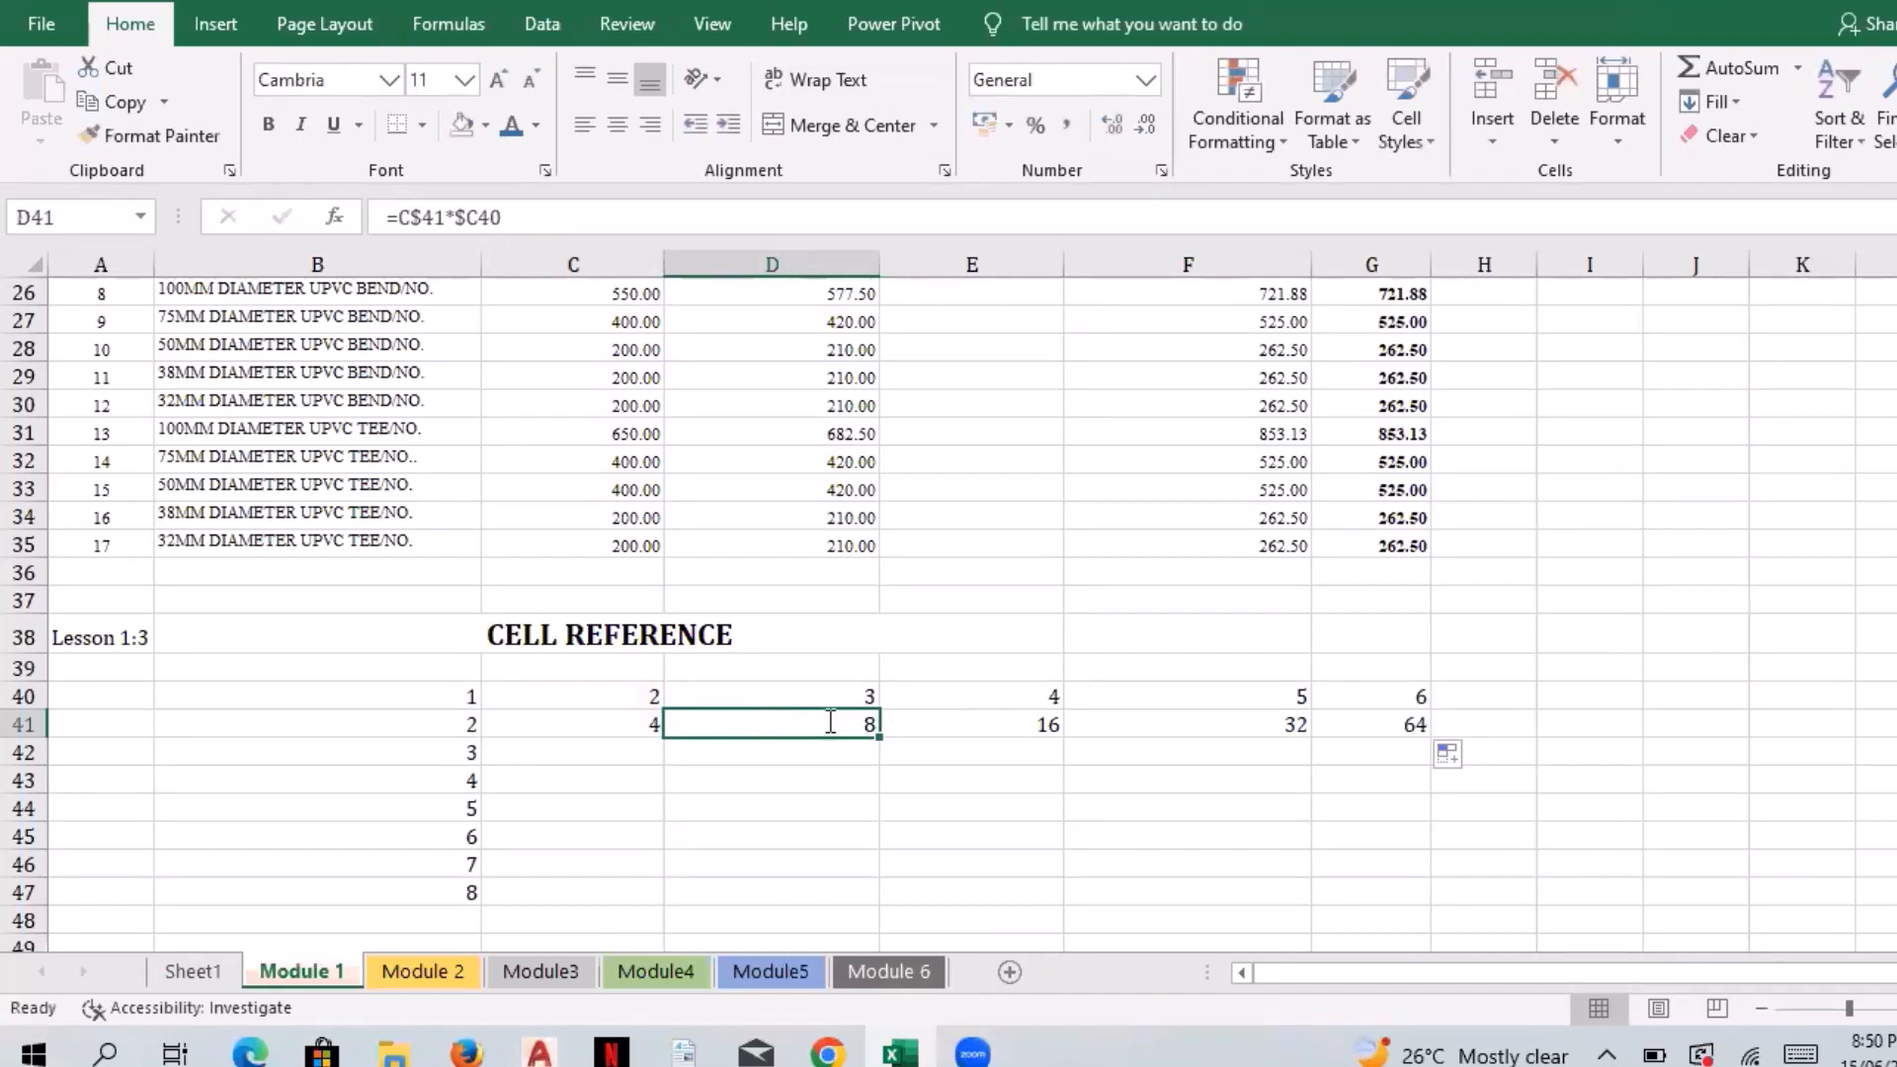
pyautogui.doubleClick(831, 722)
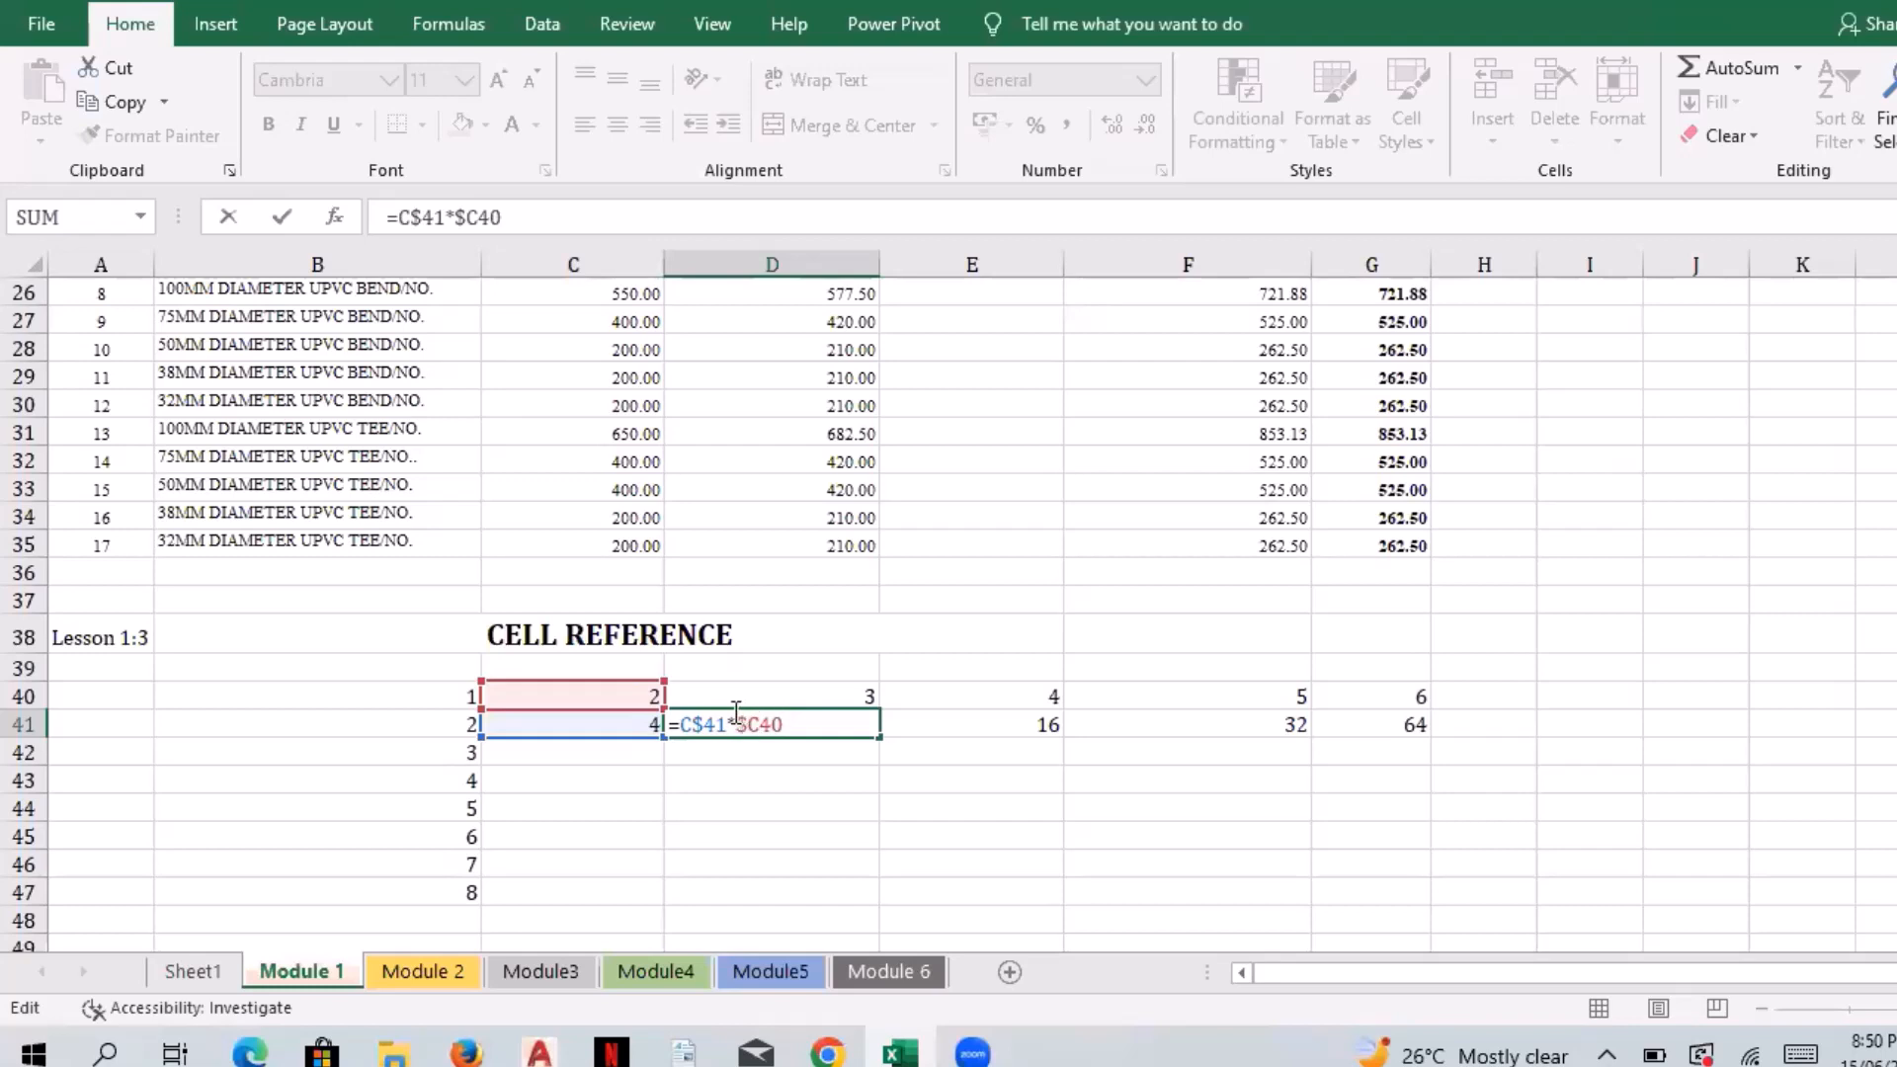
pyautogui.press('Escape')
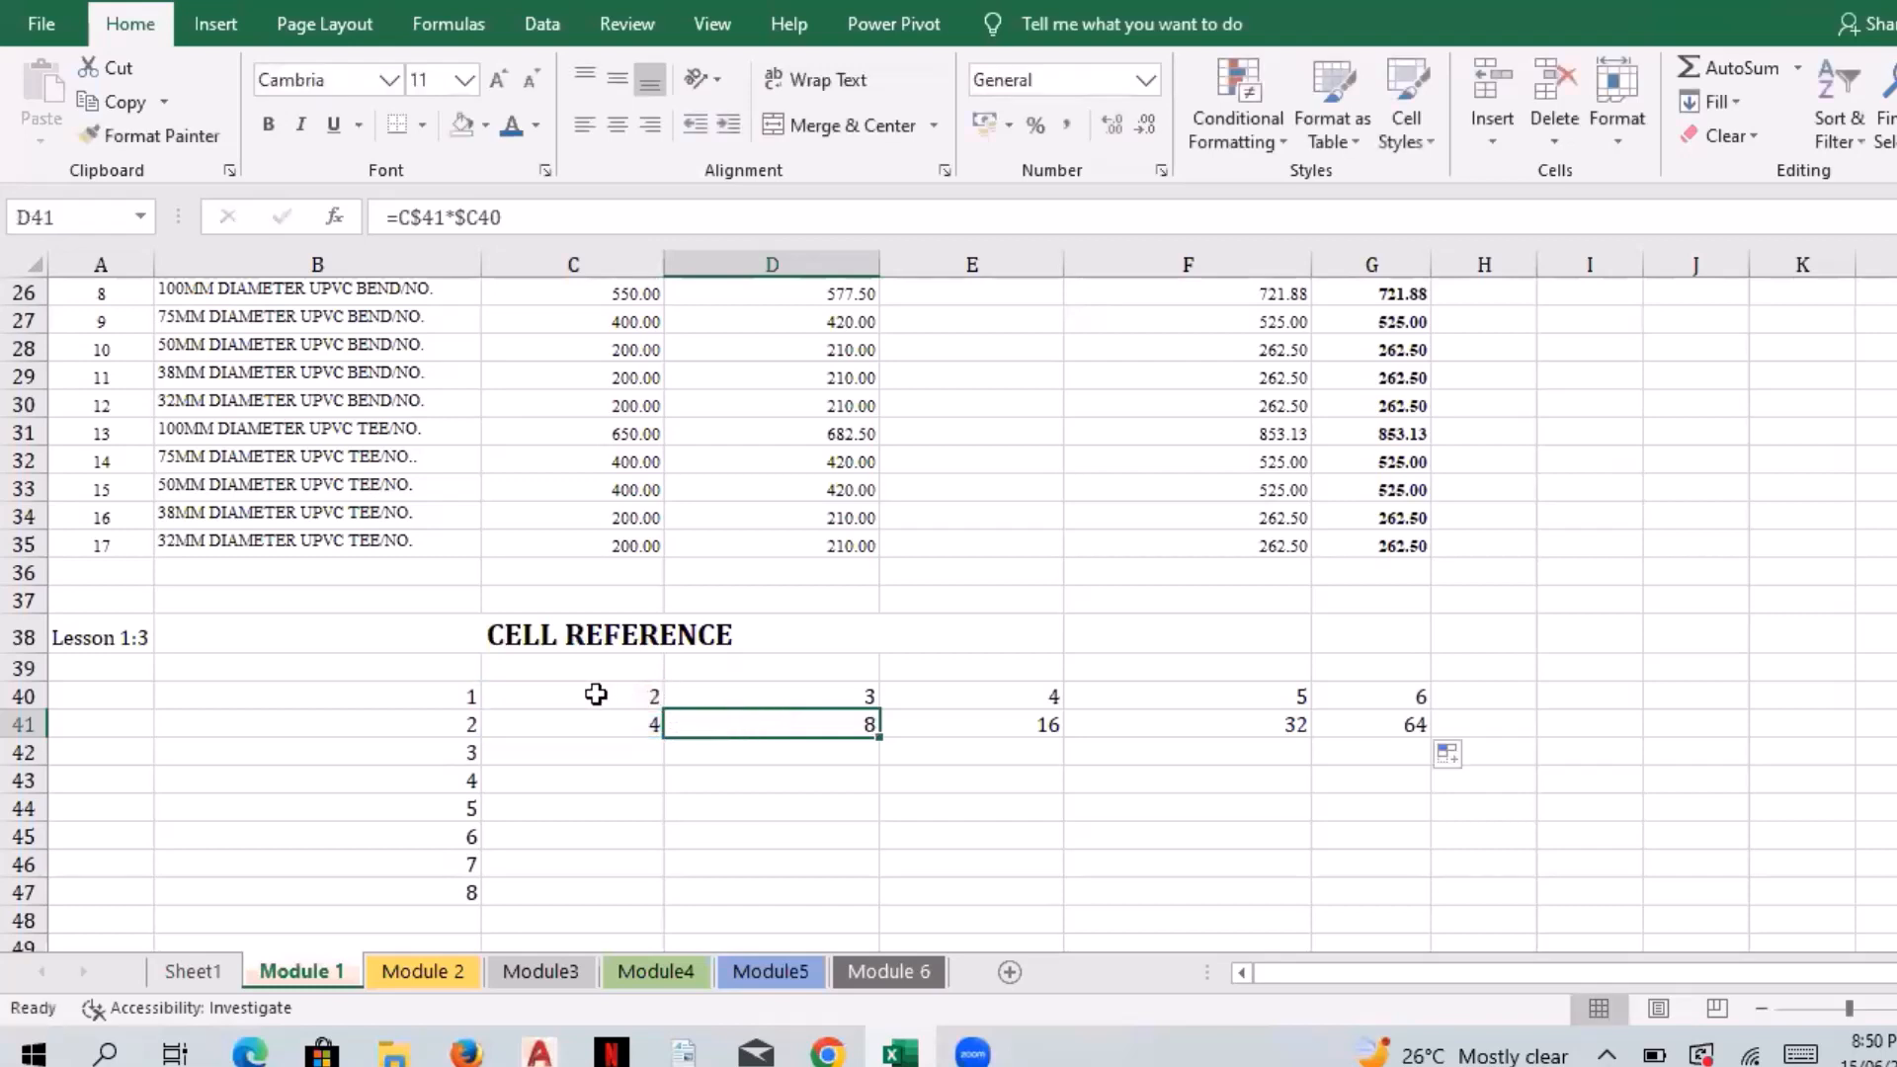
pyautogui.doubleClick(741, 725)
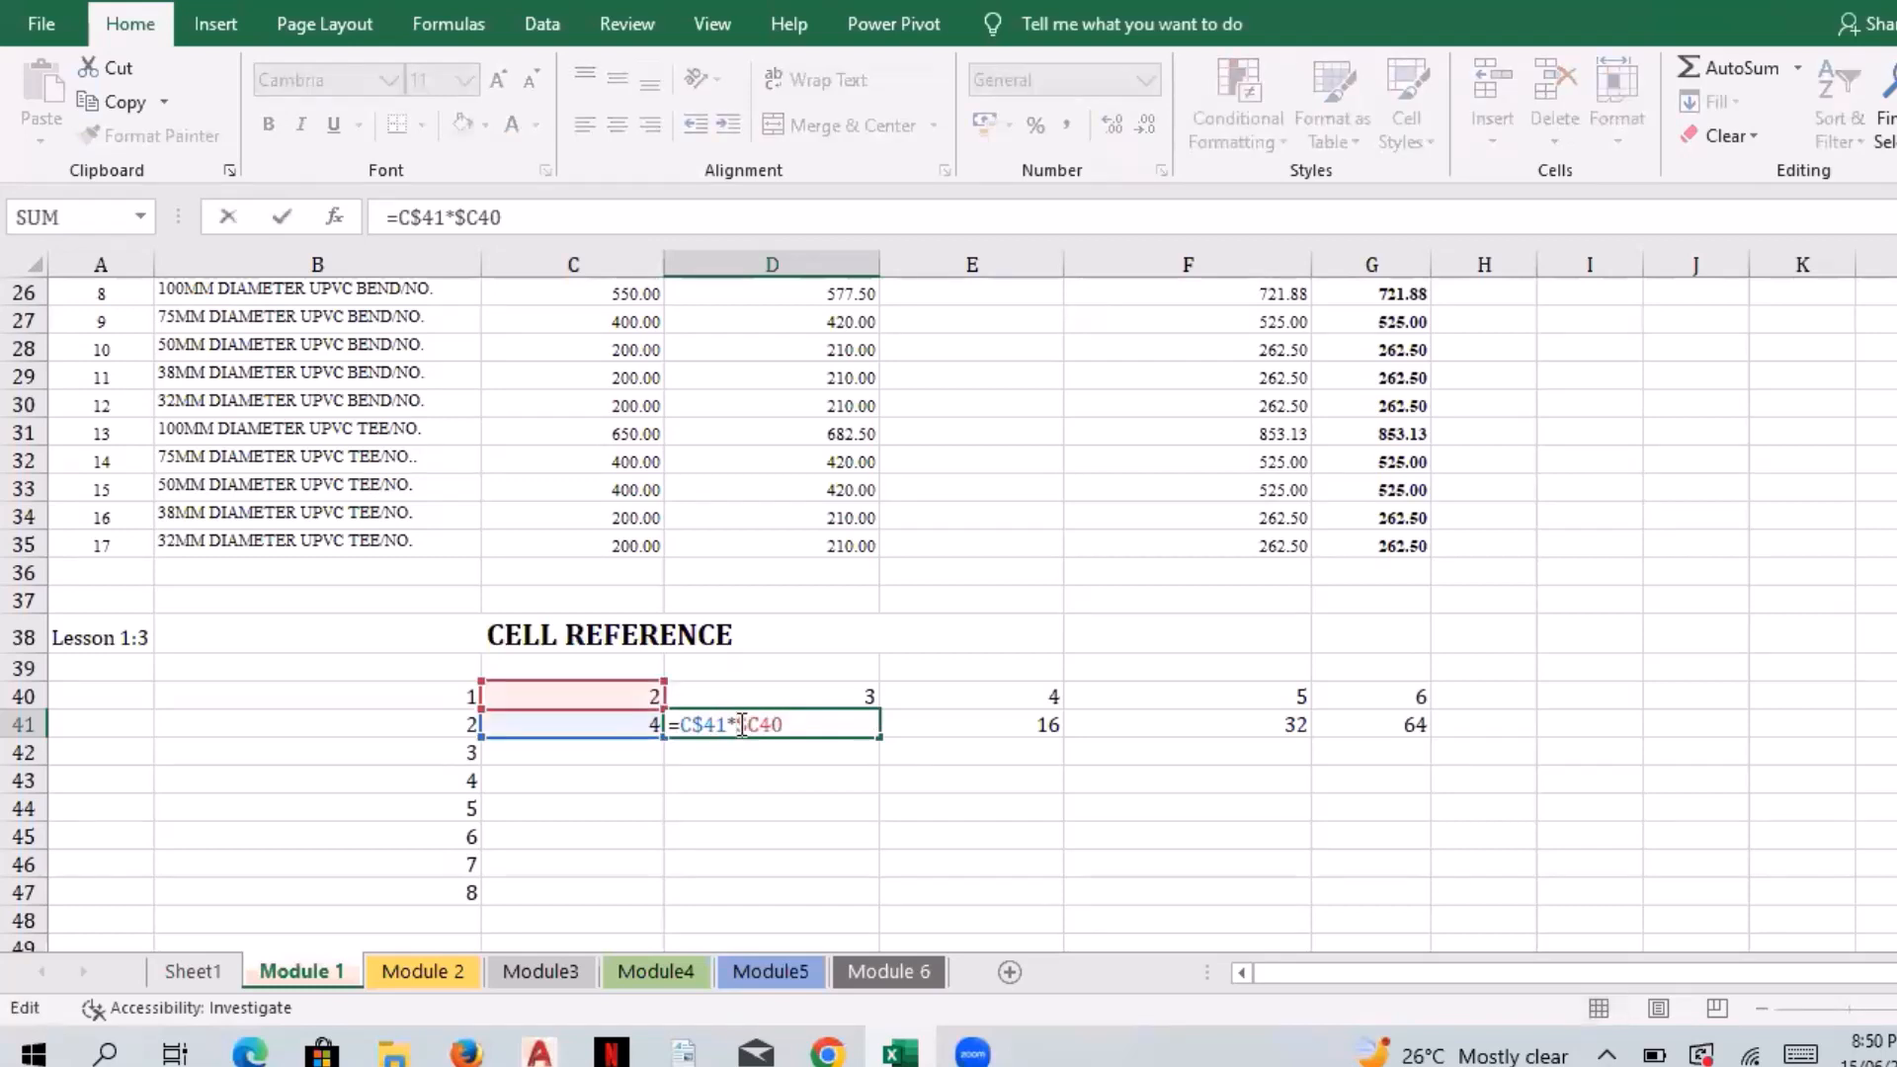
pyautogui.press('Escape')
pyautogui.doubleClick(976, 726)
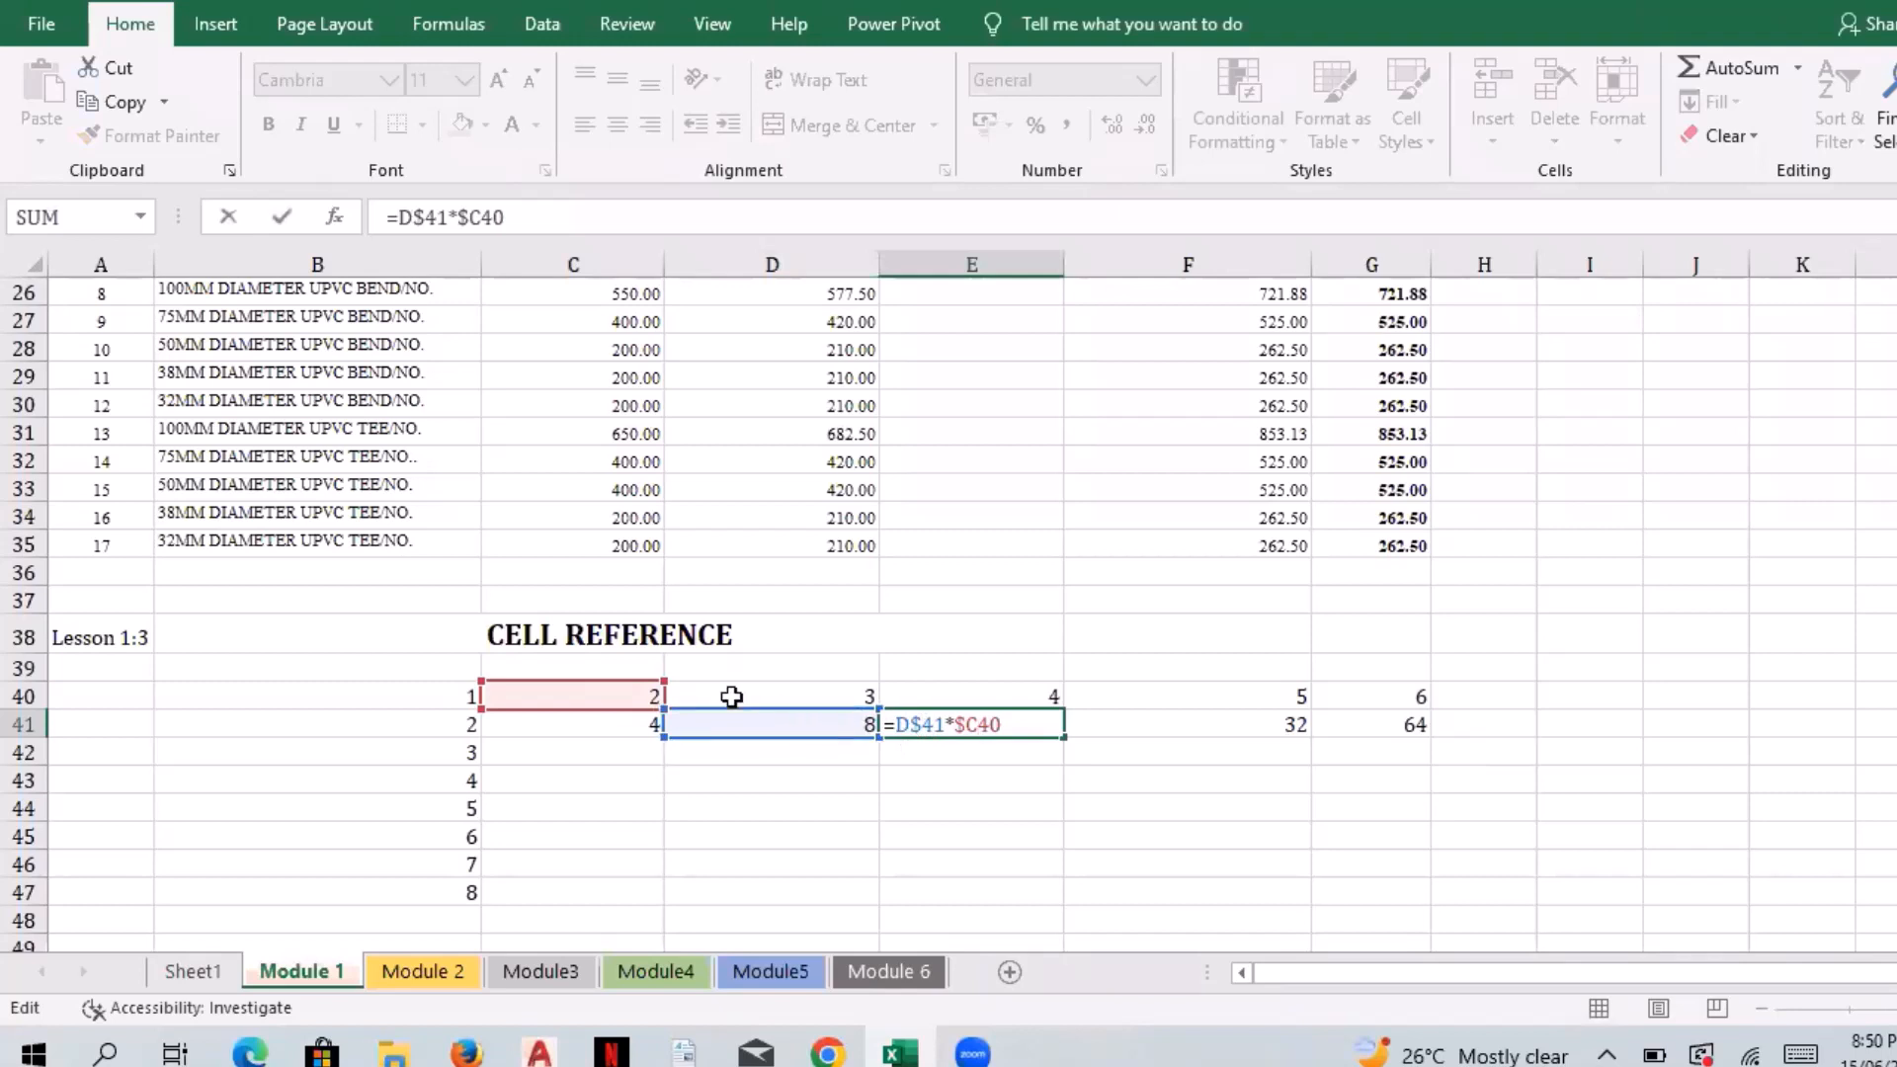
pyautogui.hotkey('ctrl', 'Return')
pyautogui.doubleClick(1138, 718)
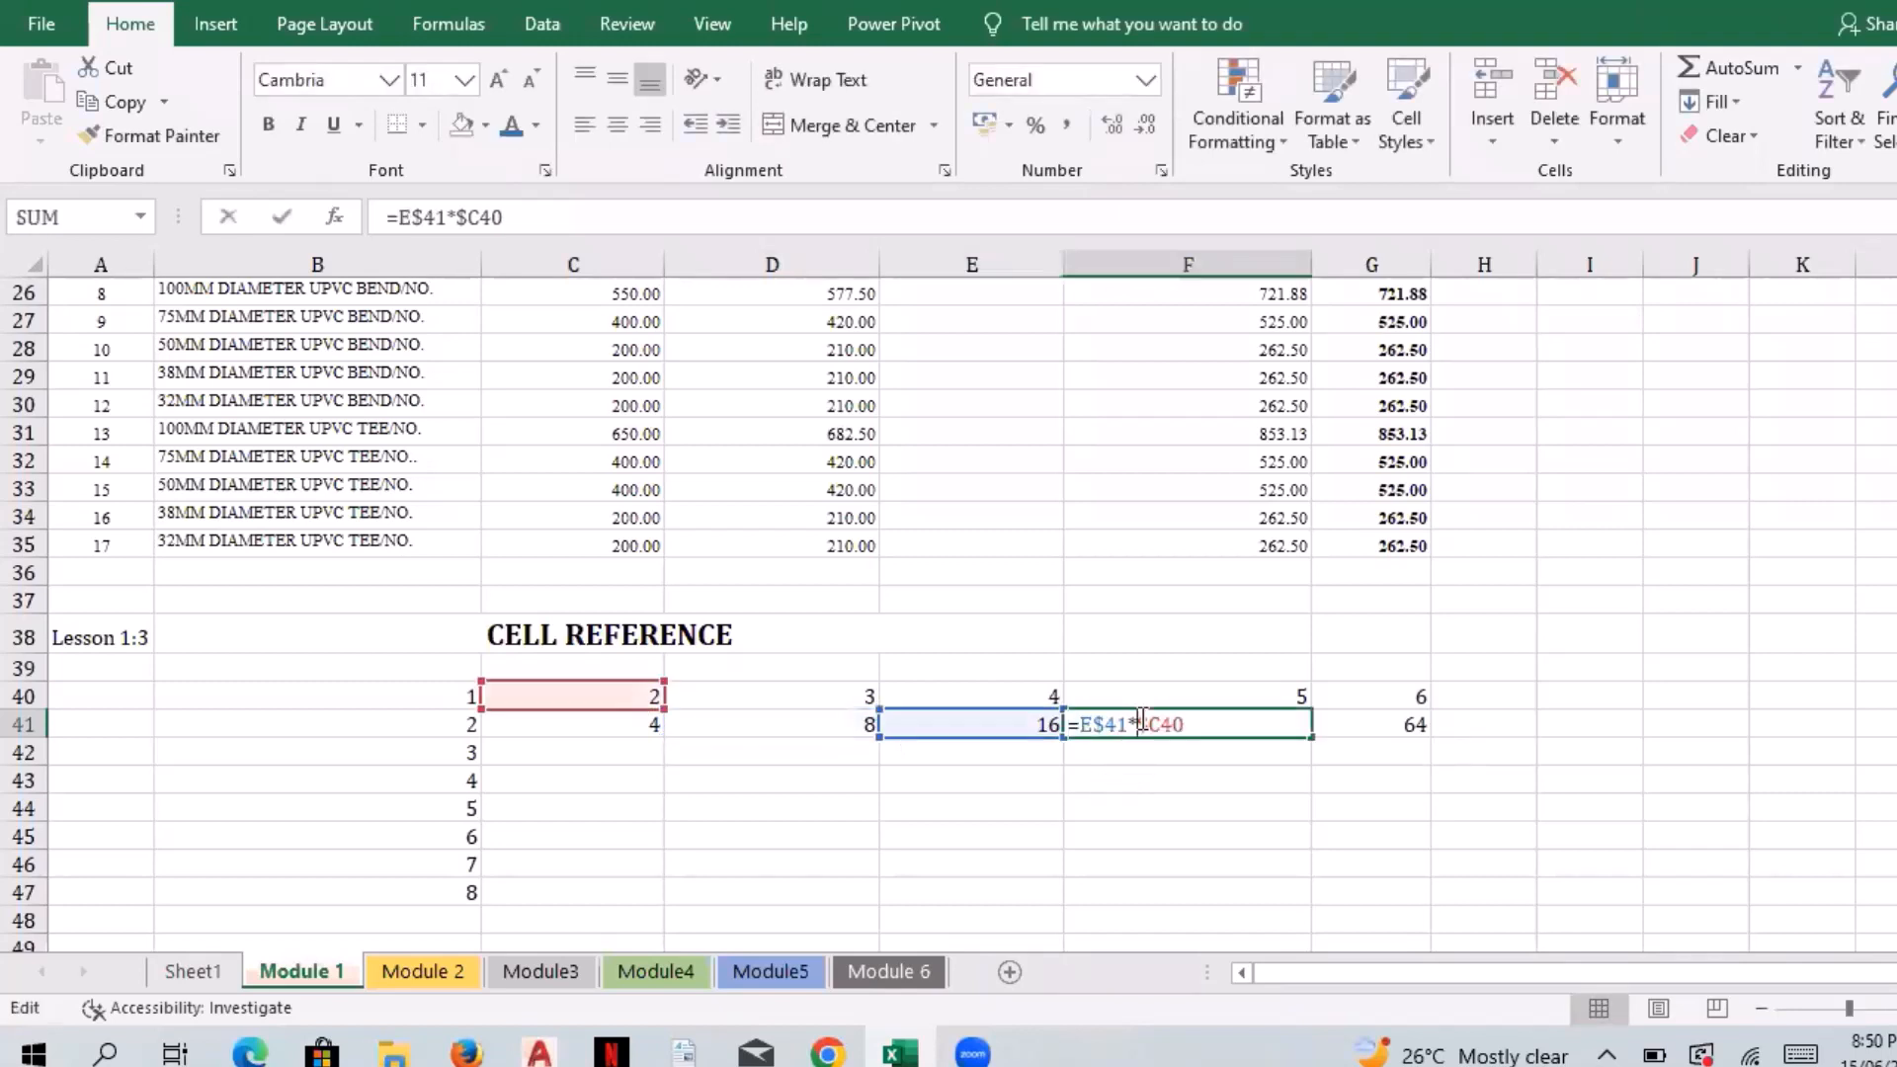
pyautogui.hotkey('ctrl', 'Return')
pyautogui.doubleClick(1398, 722)
pyautogui.hotkey('ctrl', 'Return')
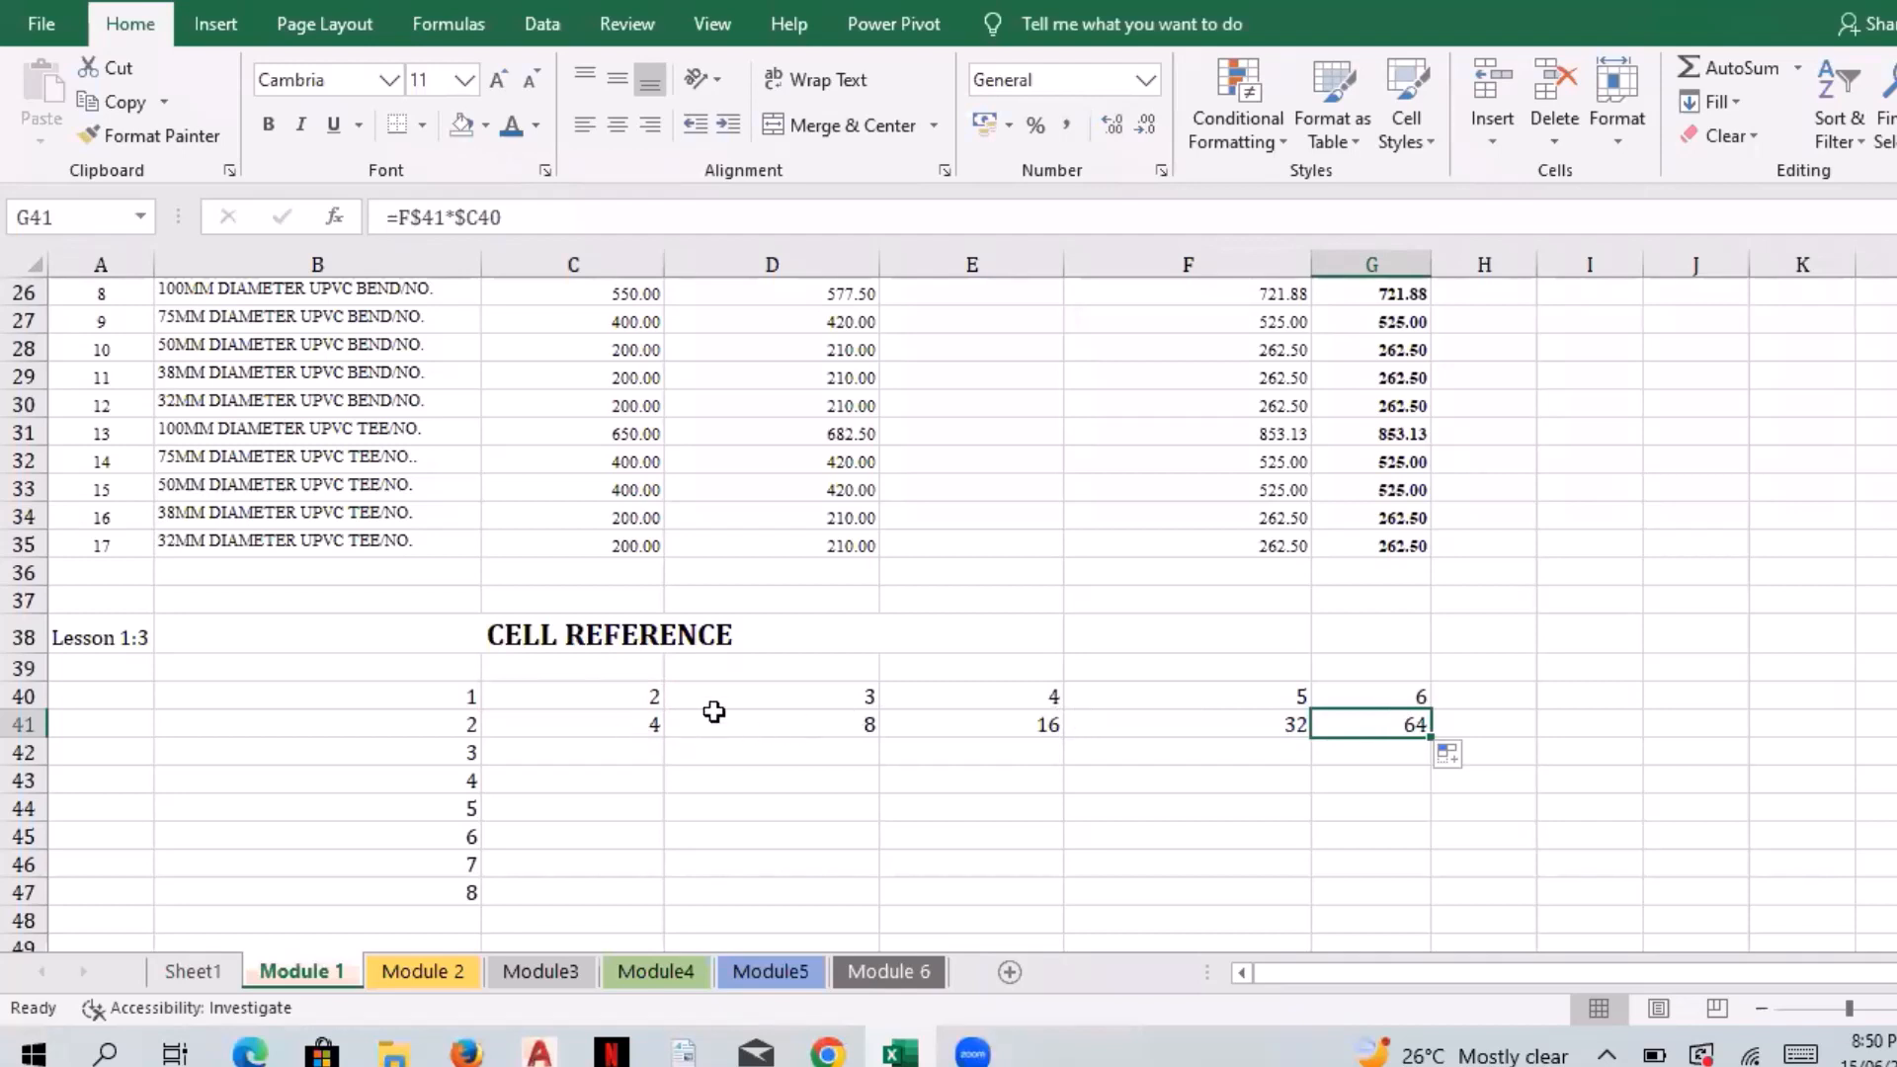
# Step: Clear the contents of D41:G41
pyautogui.moveTo(775, 719); pyautogui.dragTo(1381, 715)
pyautogui.rightClick(1384, 721)
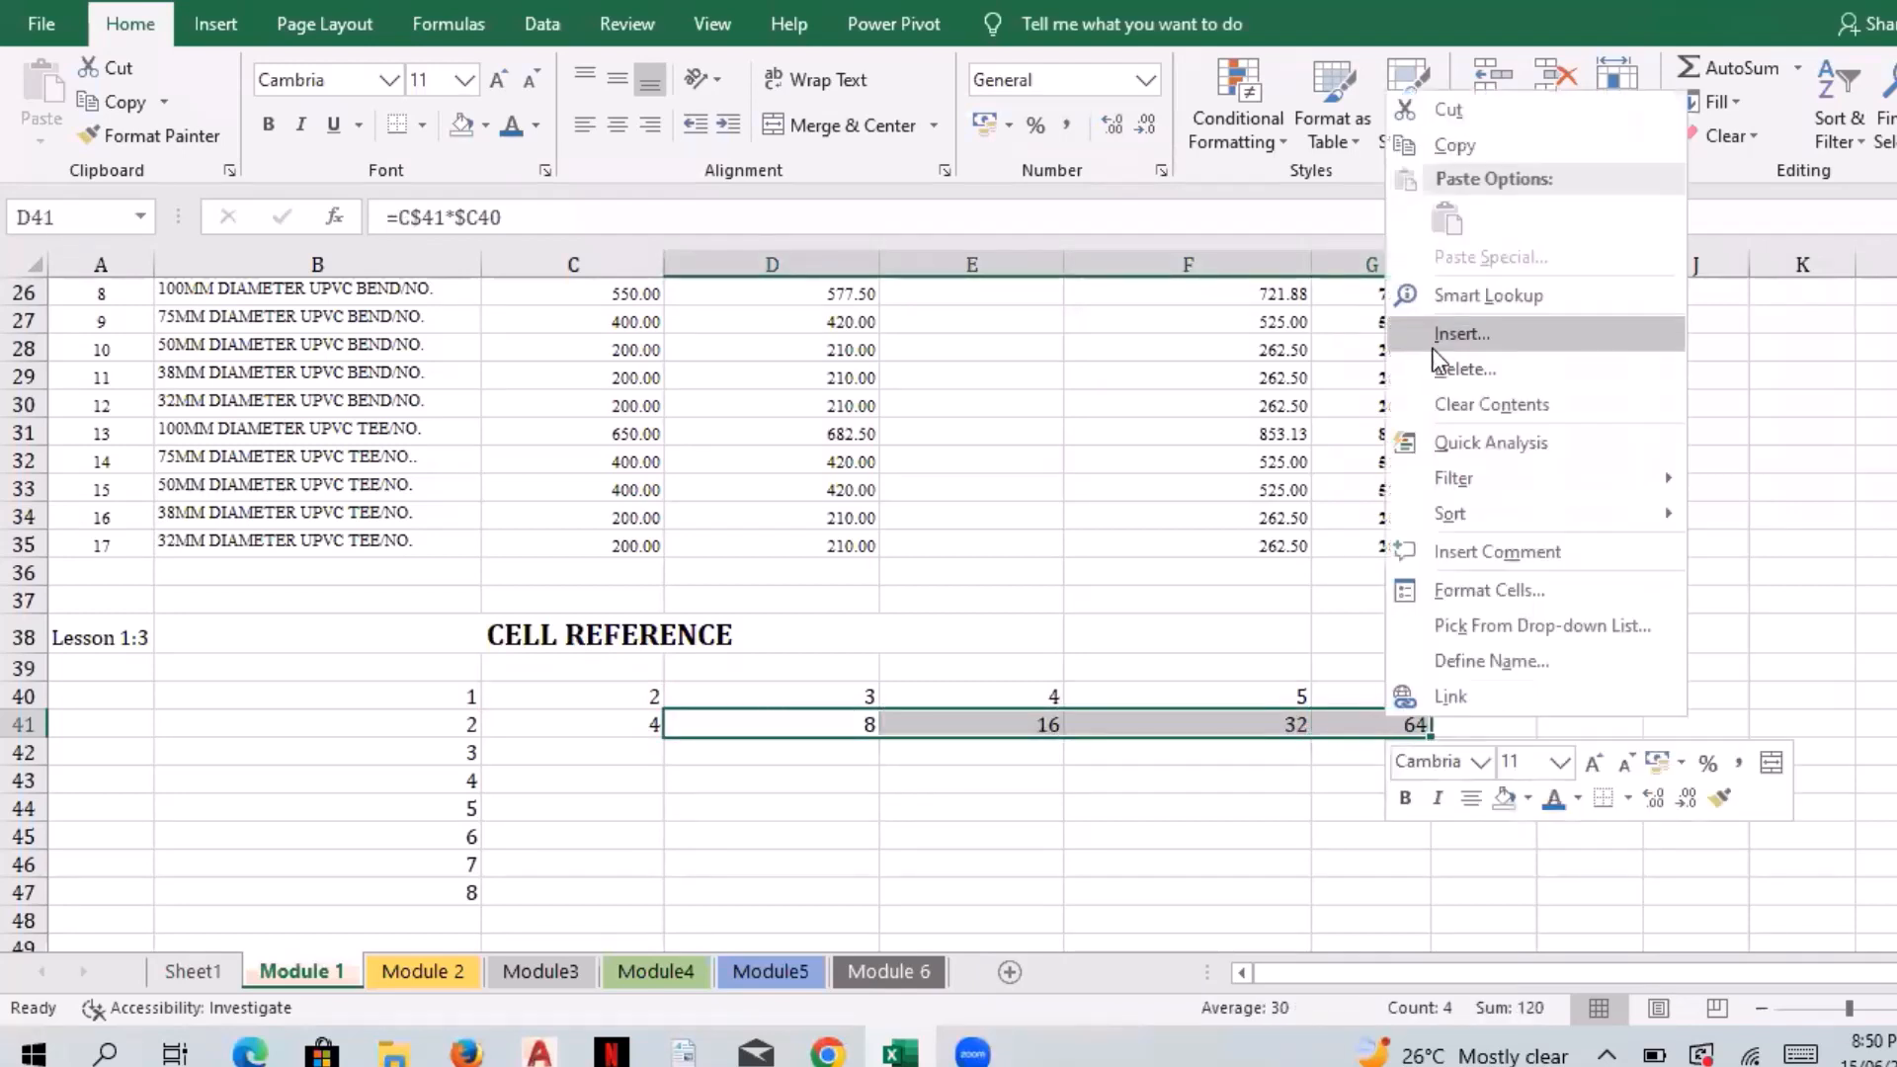
pyautogui.click(1444, 405)
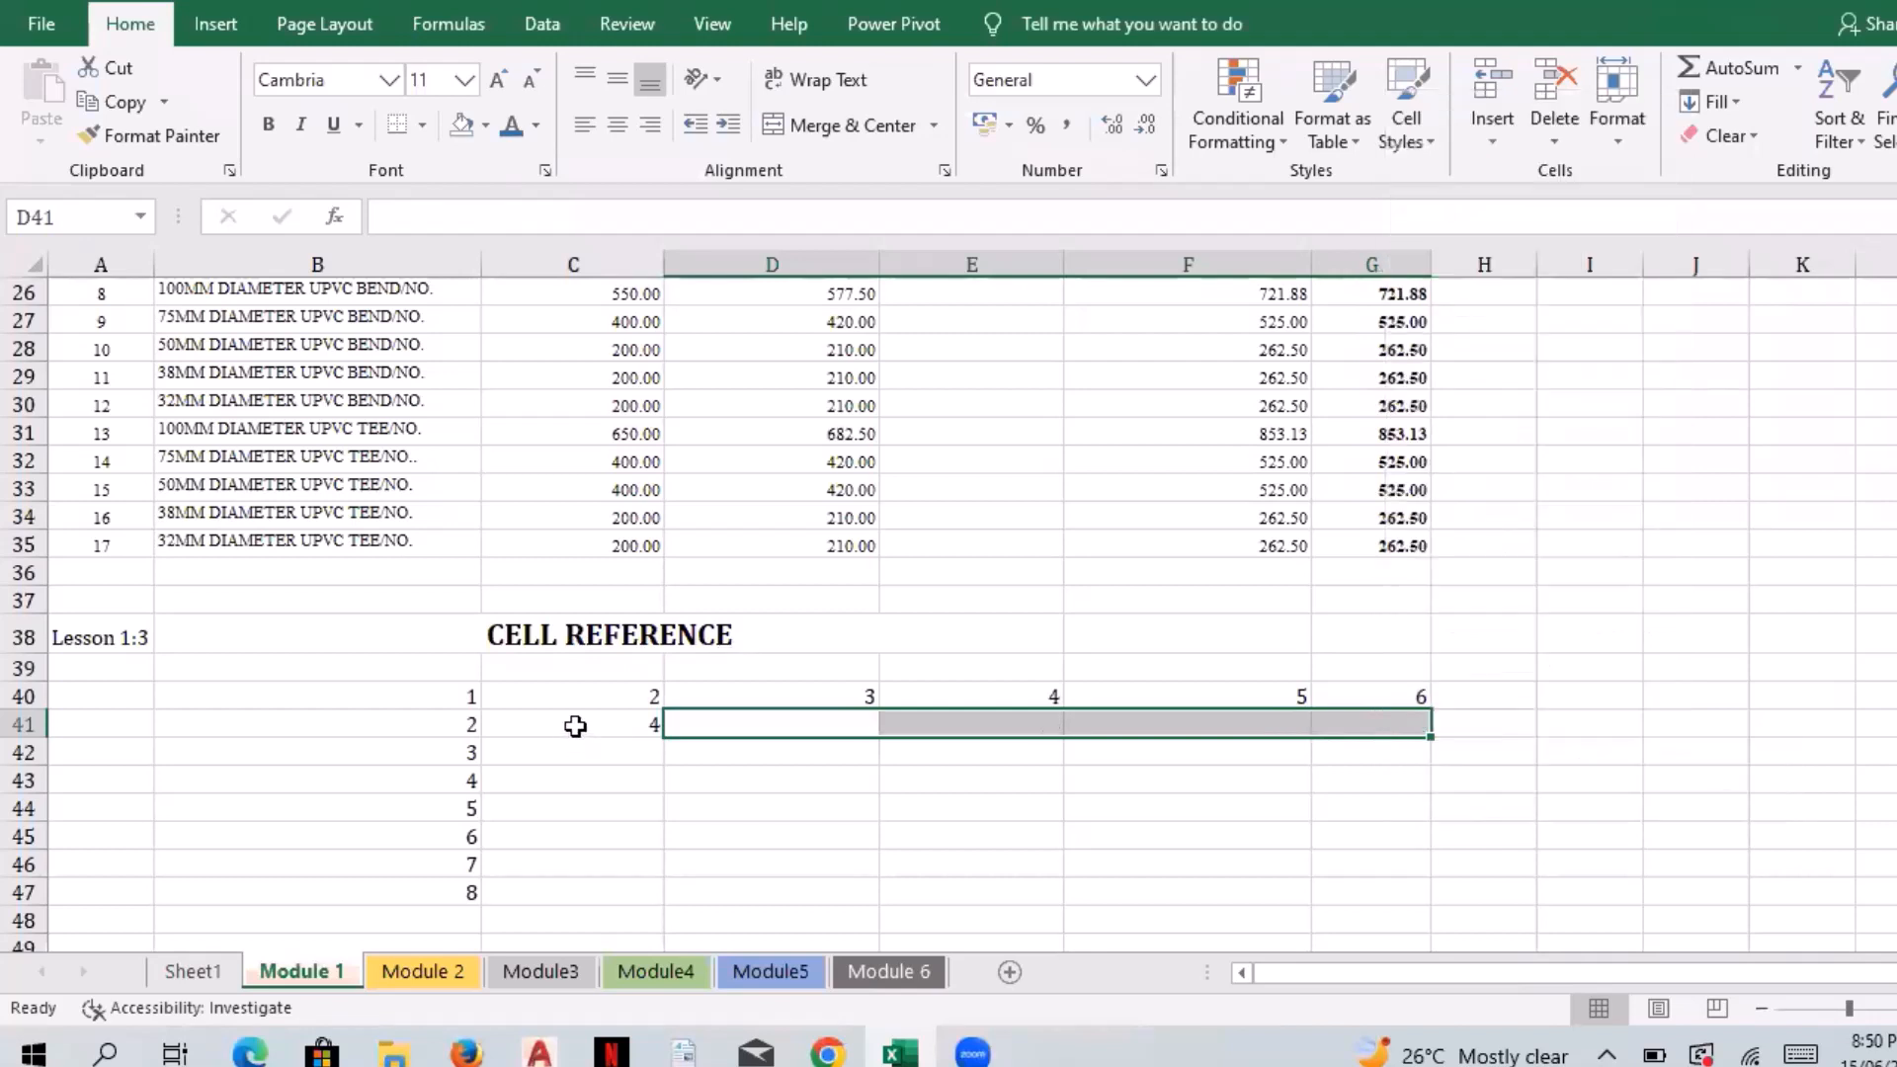
# Step: Recheck the mixed-reference formula in C41 and fill it across the emptied cells to G41
pyautogui.click(575, 726)
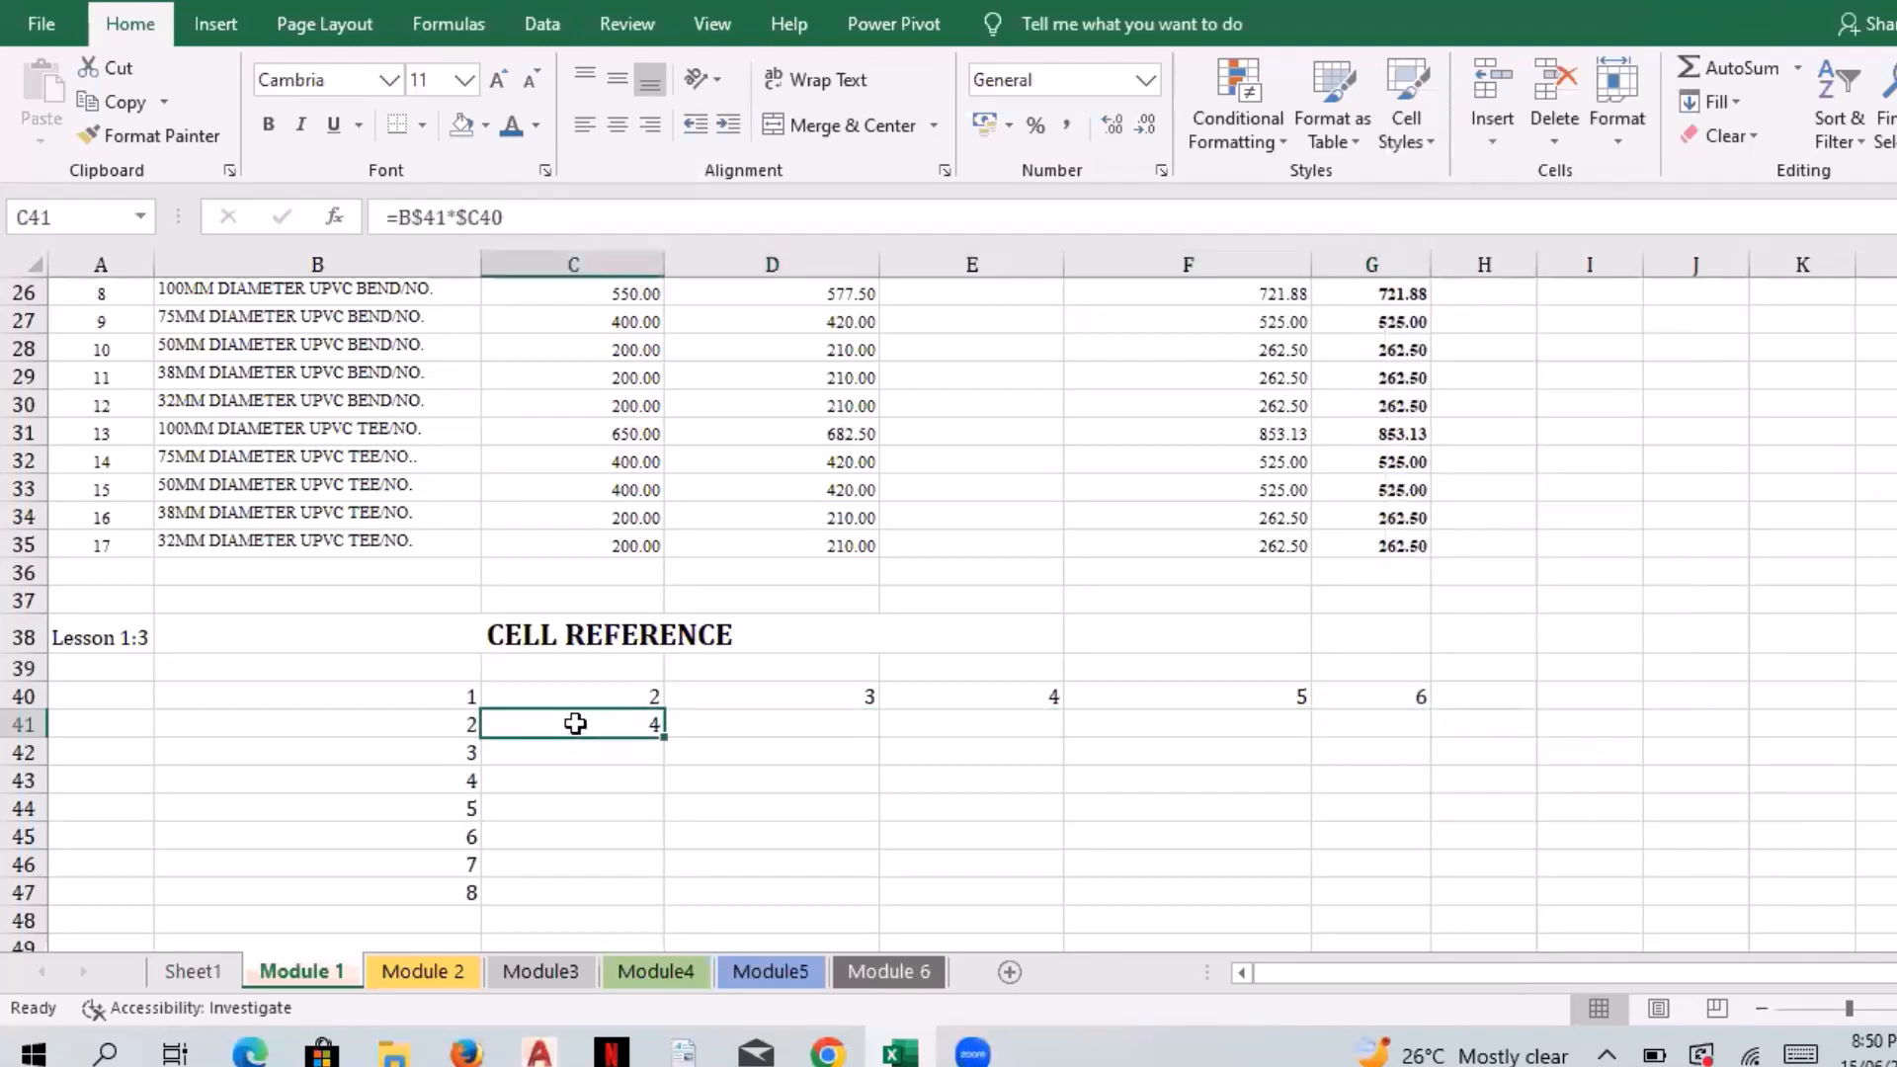
pyautogui.doubleClick(575, 724)
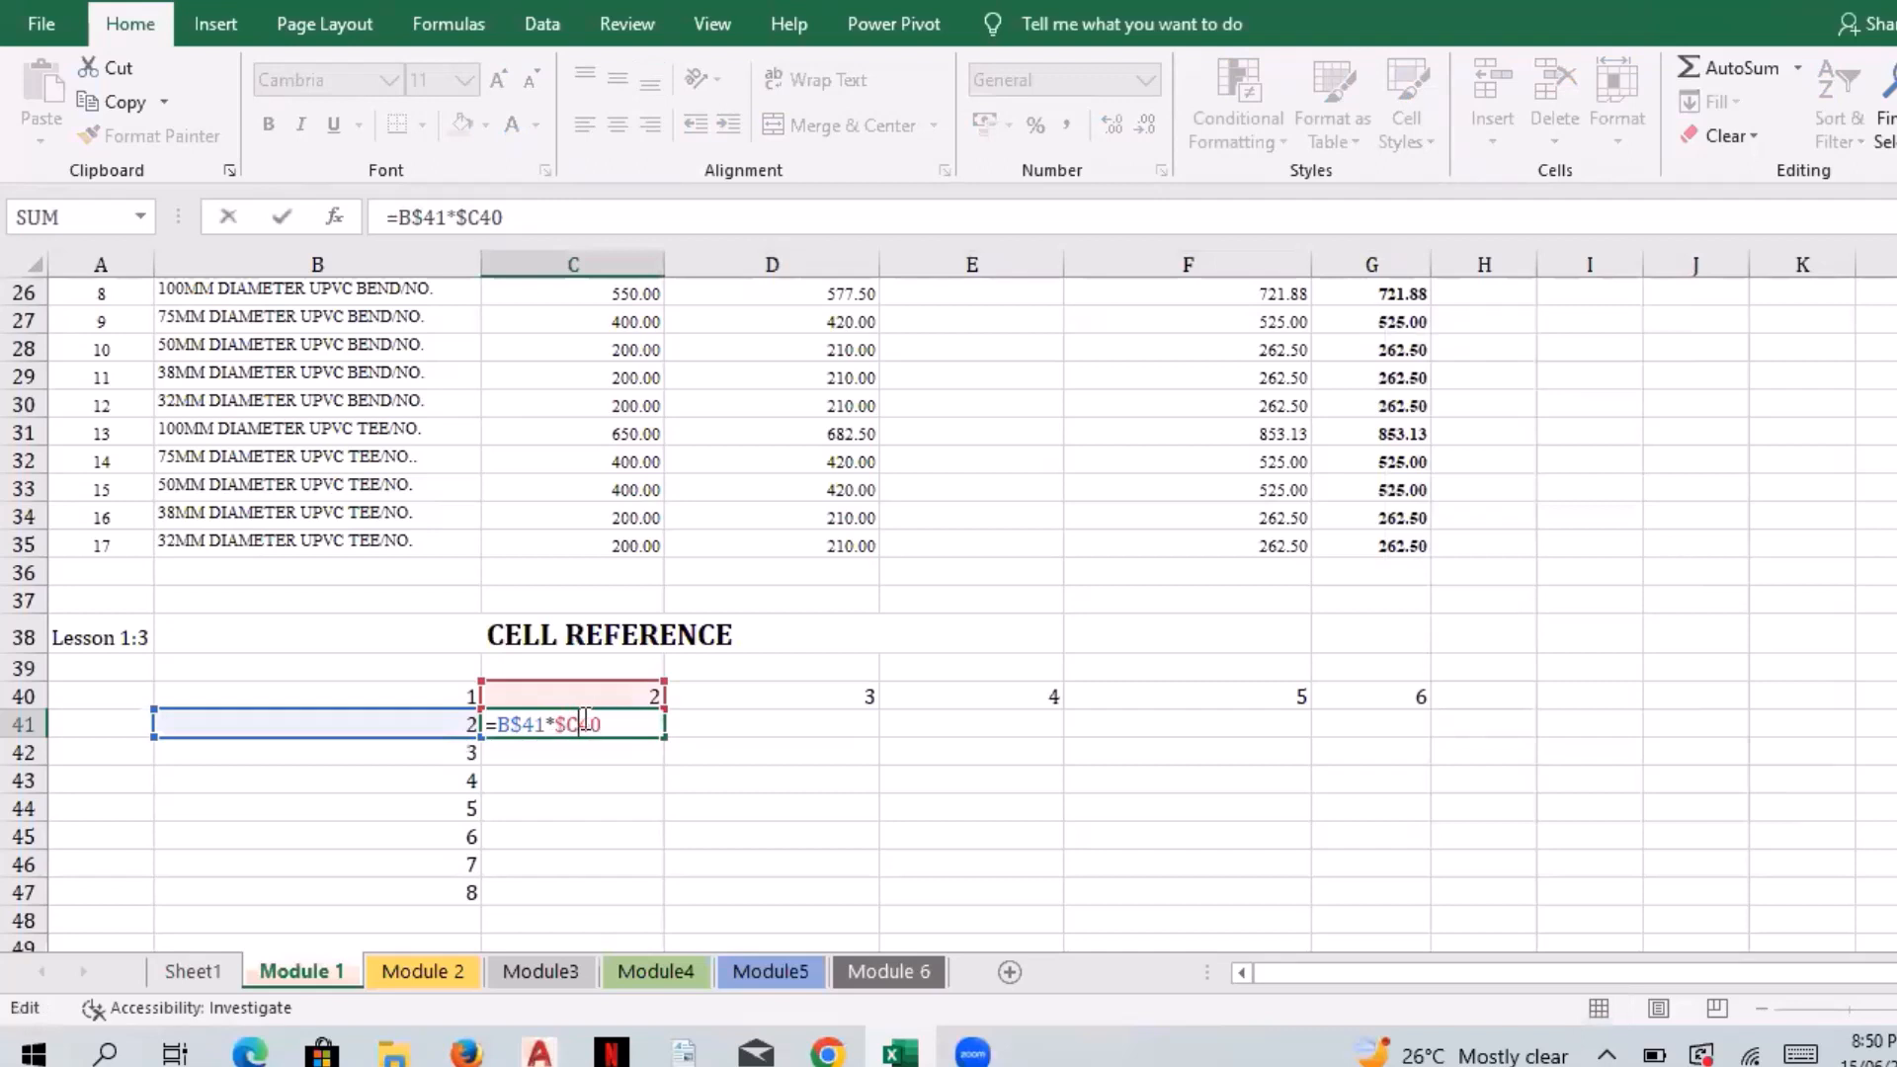
pyautogui.press('Escape')
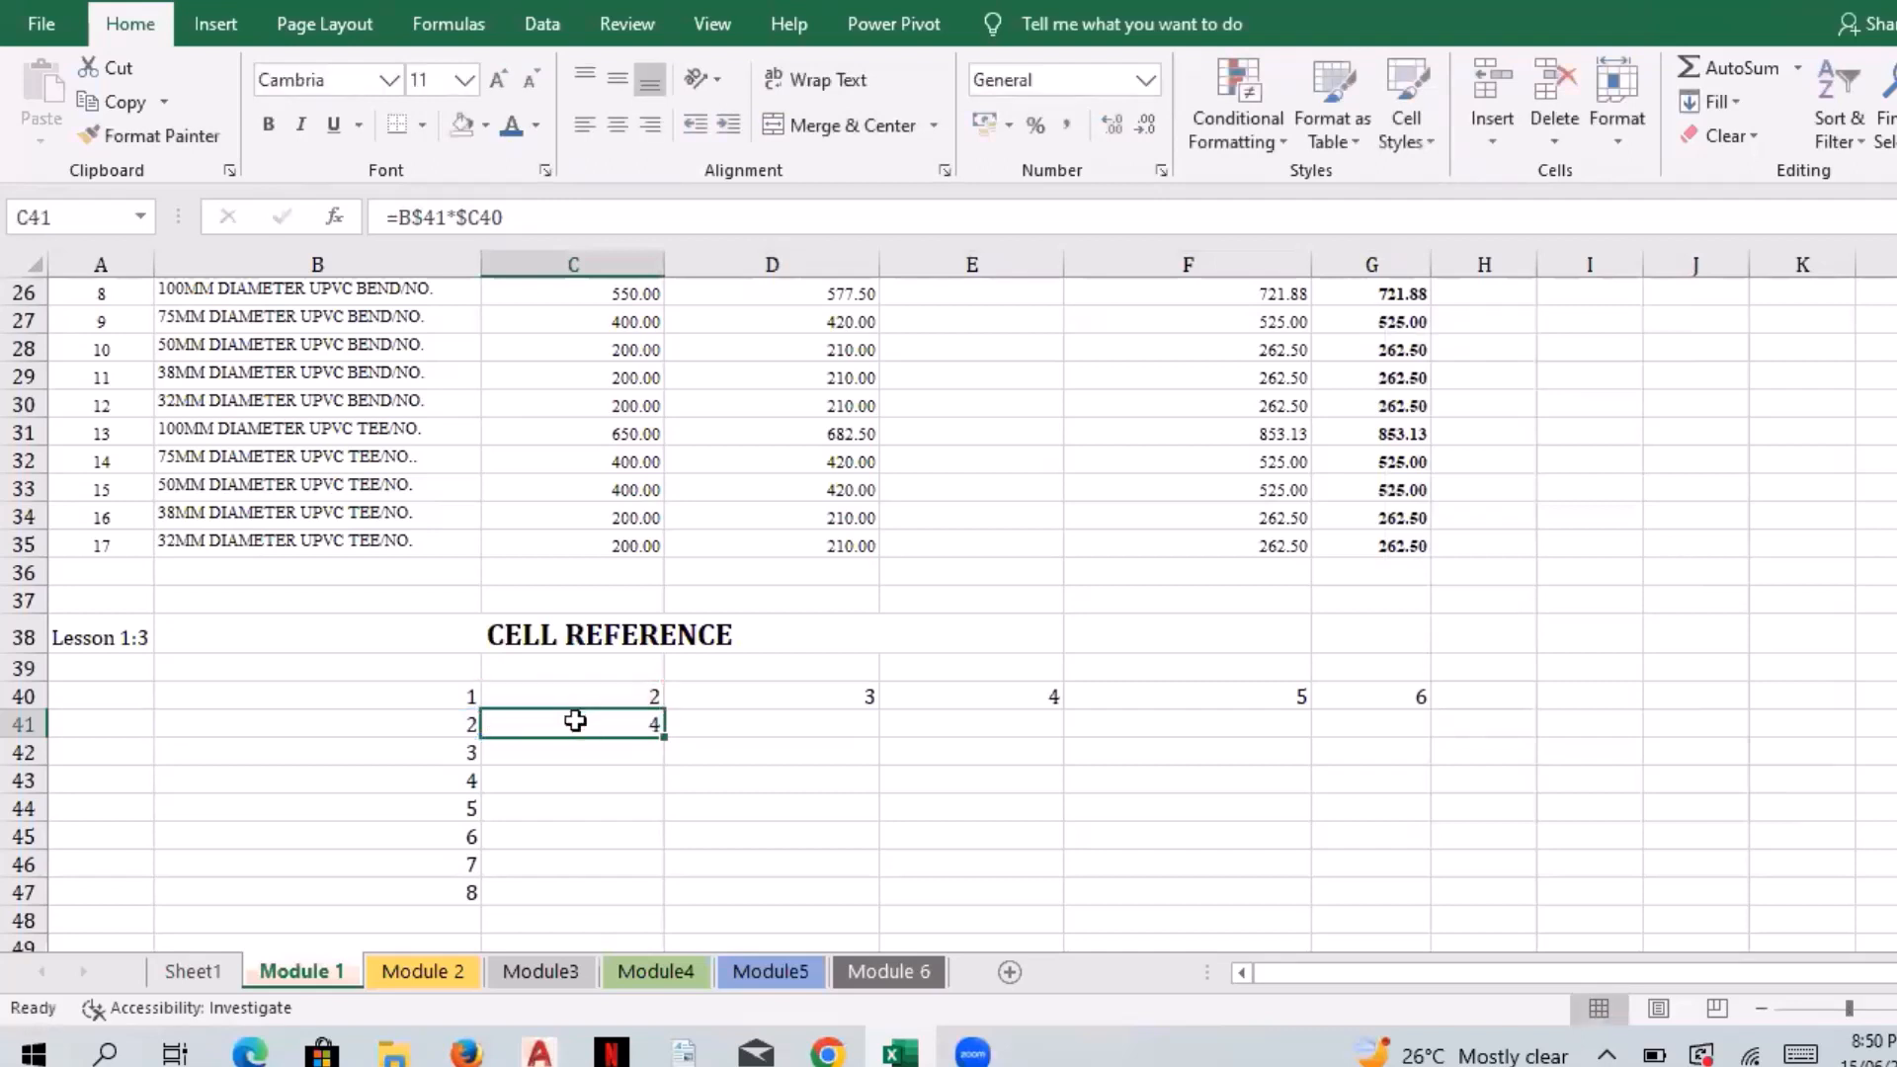
pyautogui.doubleClick(611, 715)
pyautogui.press('Escape')
pyautogui.moveTo(662, 736); pyautogui.dragTo(1423, 724)
# Step: Examine the formulas from C41 through F41 again to see which references shift across the row
pyautogui.click(620, 724)
pyautogui.doubleClick(620, 724)
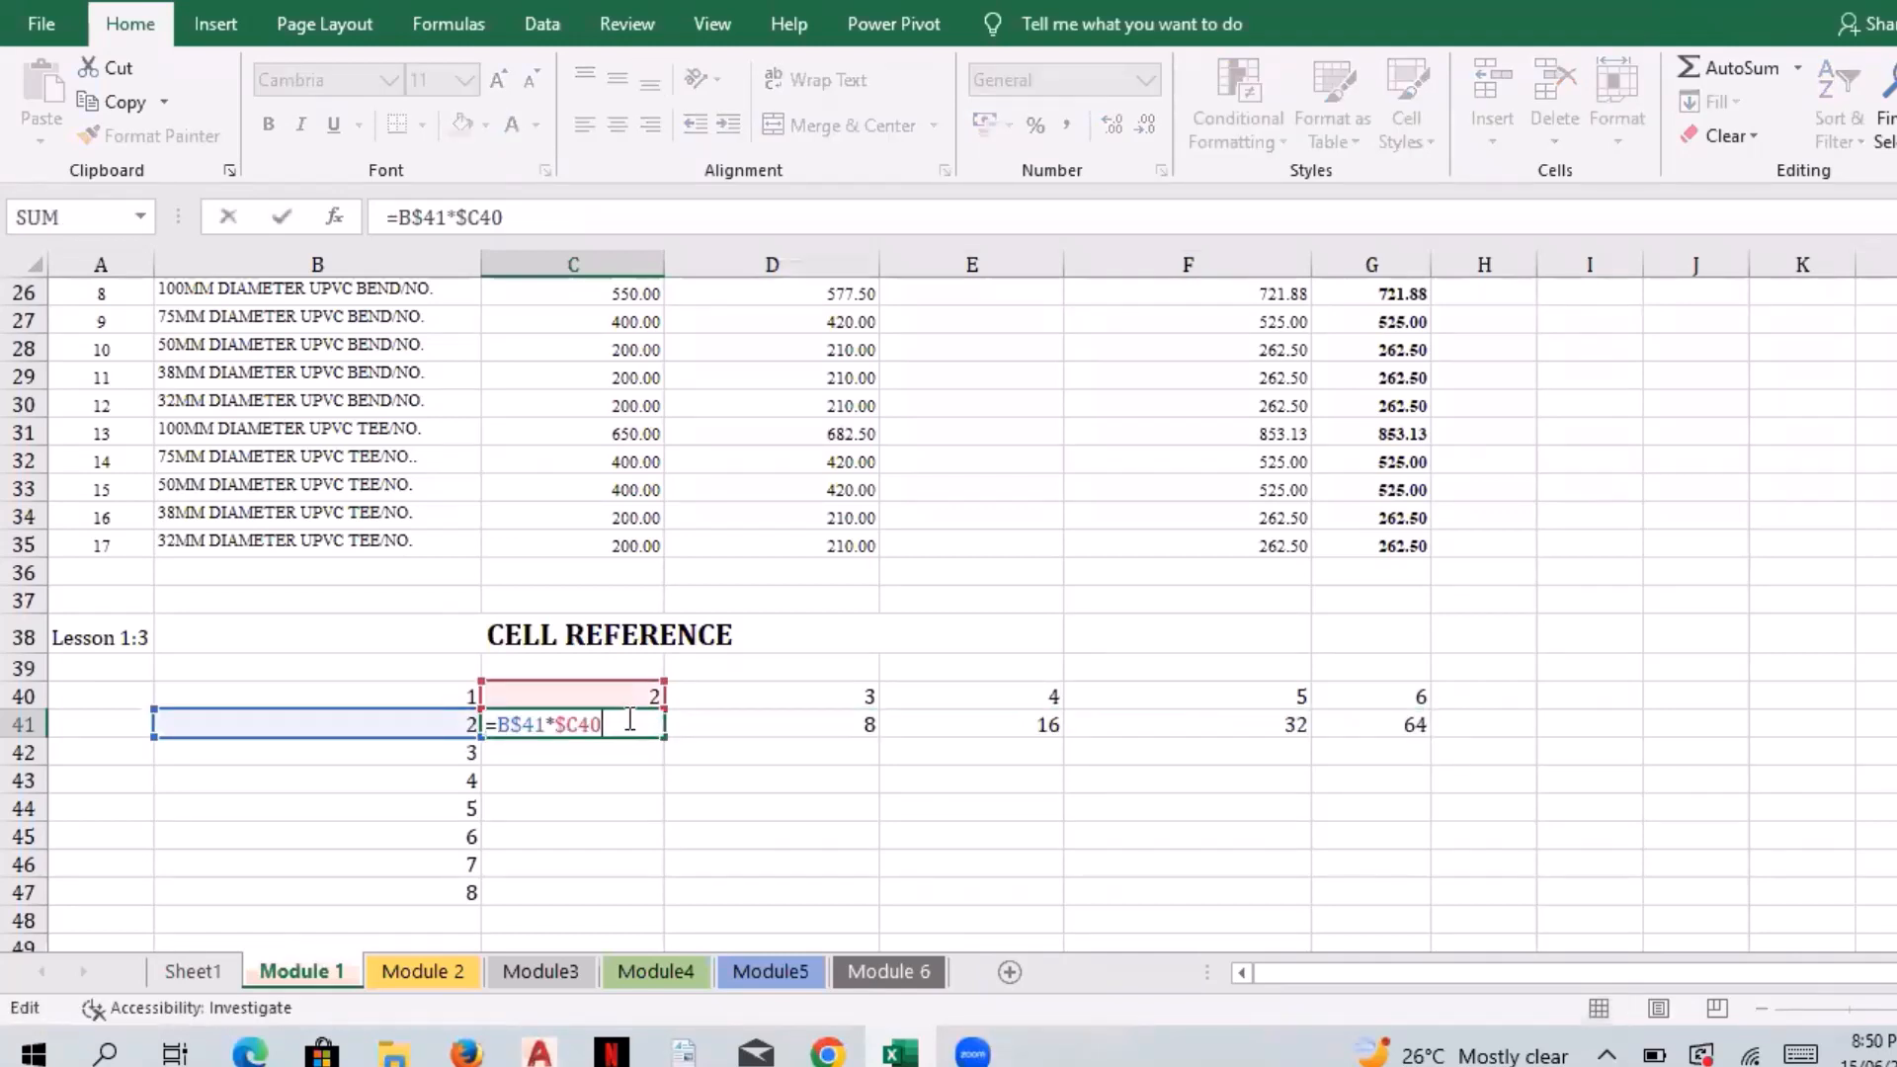
pyautogui.press('Escape')
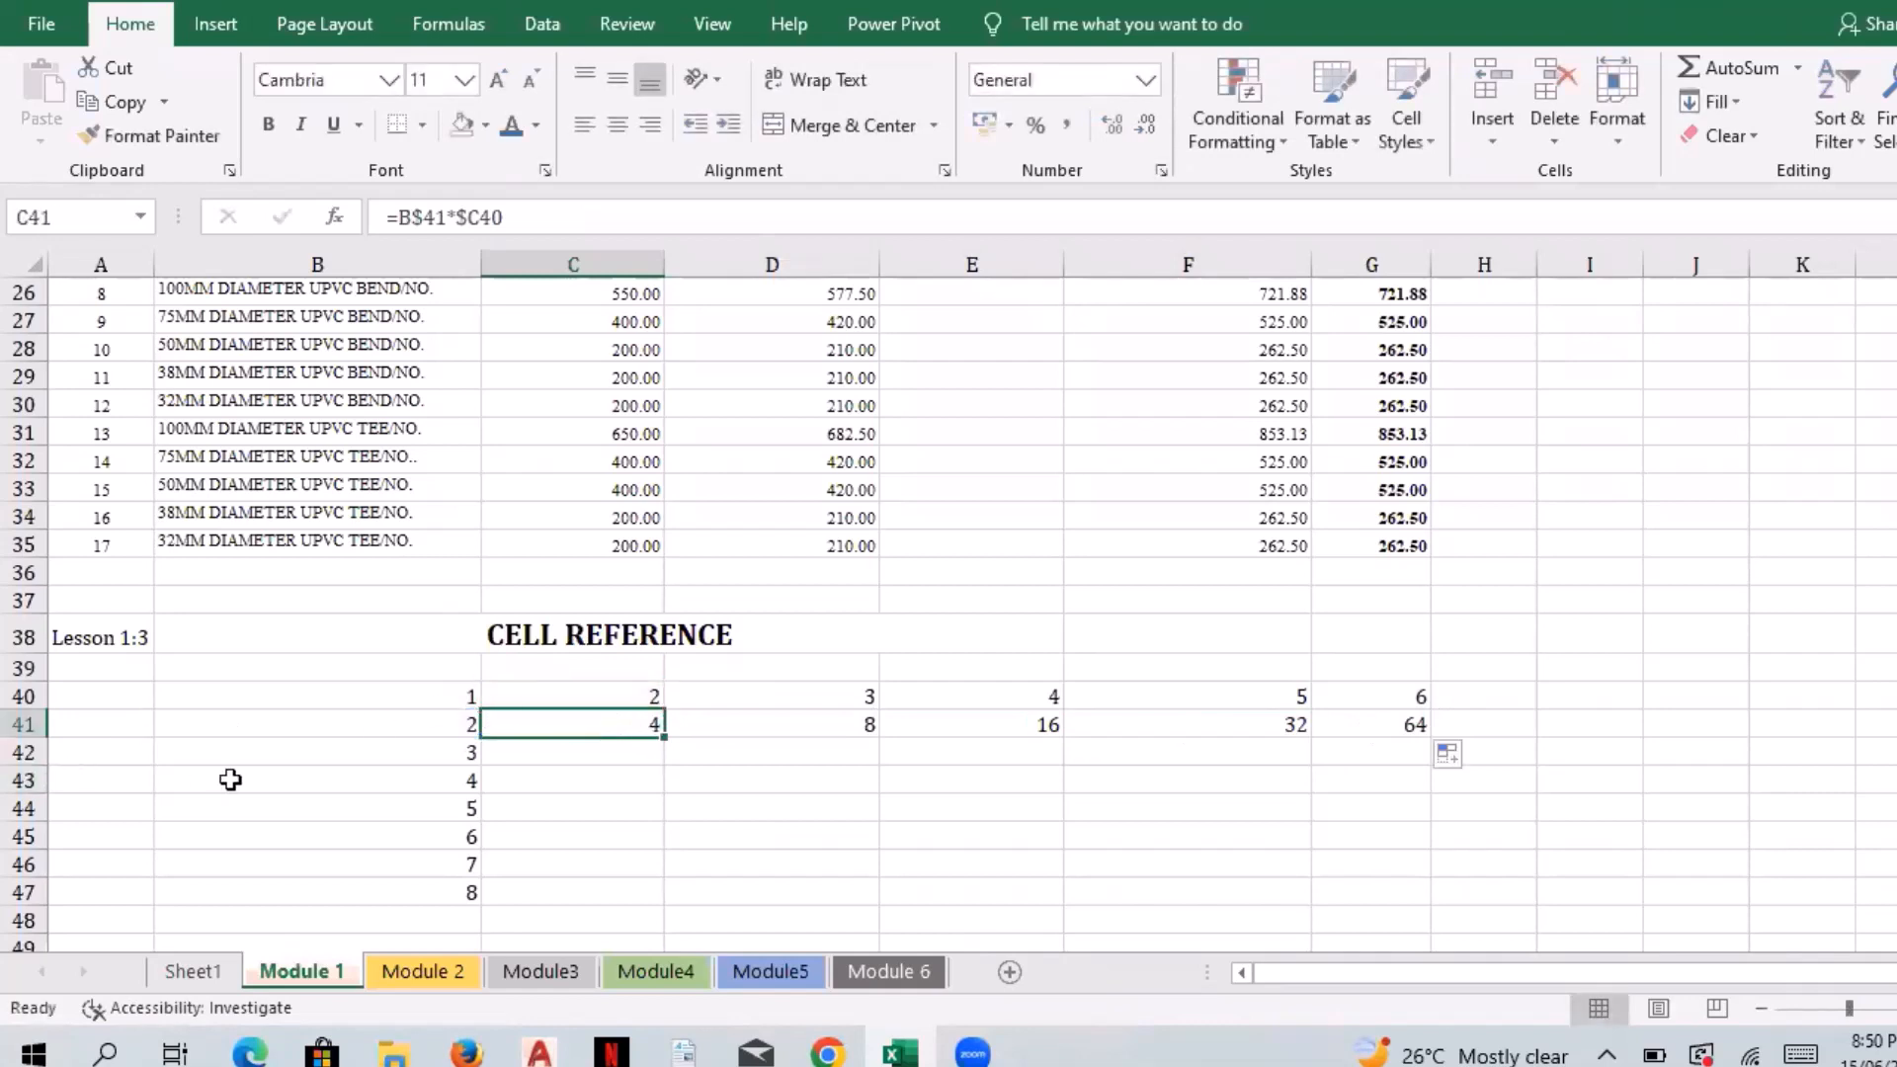
pyautogui.click(449, 722)
pyautogui.doubleClick(613, 721)
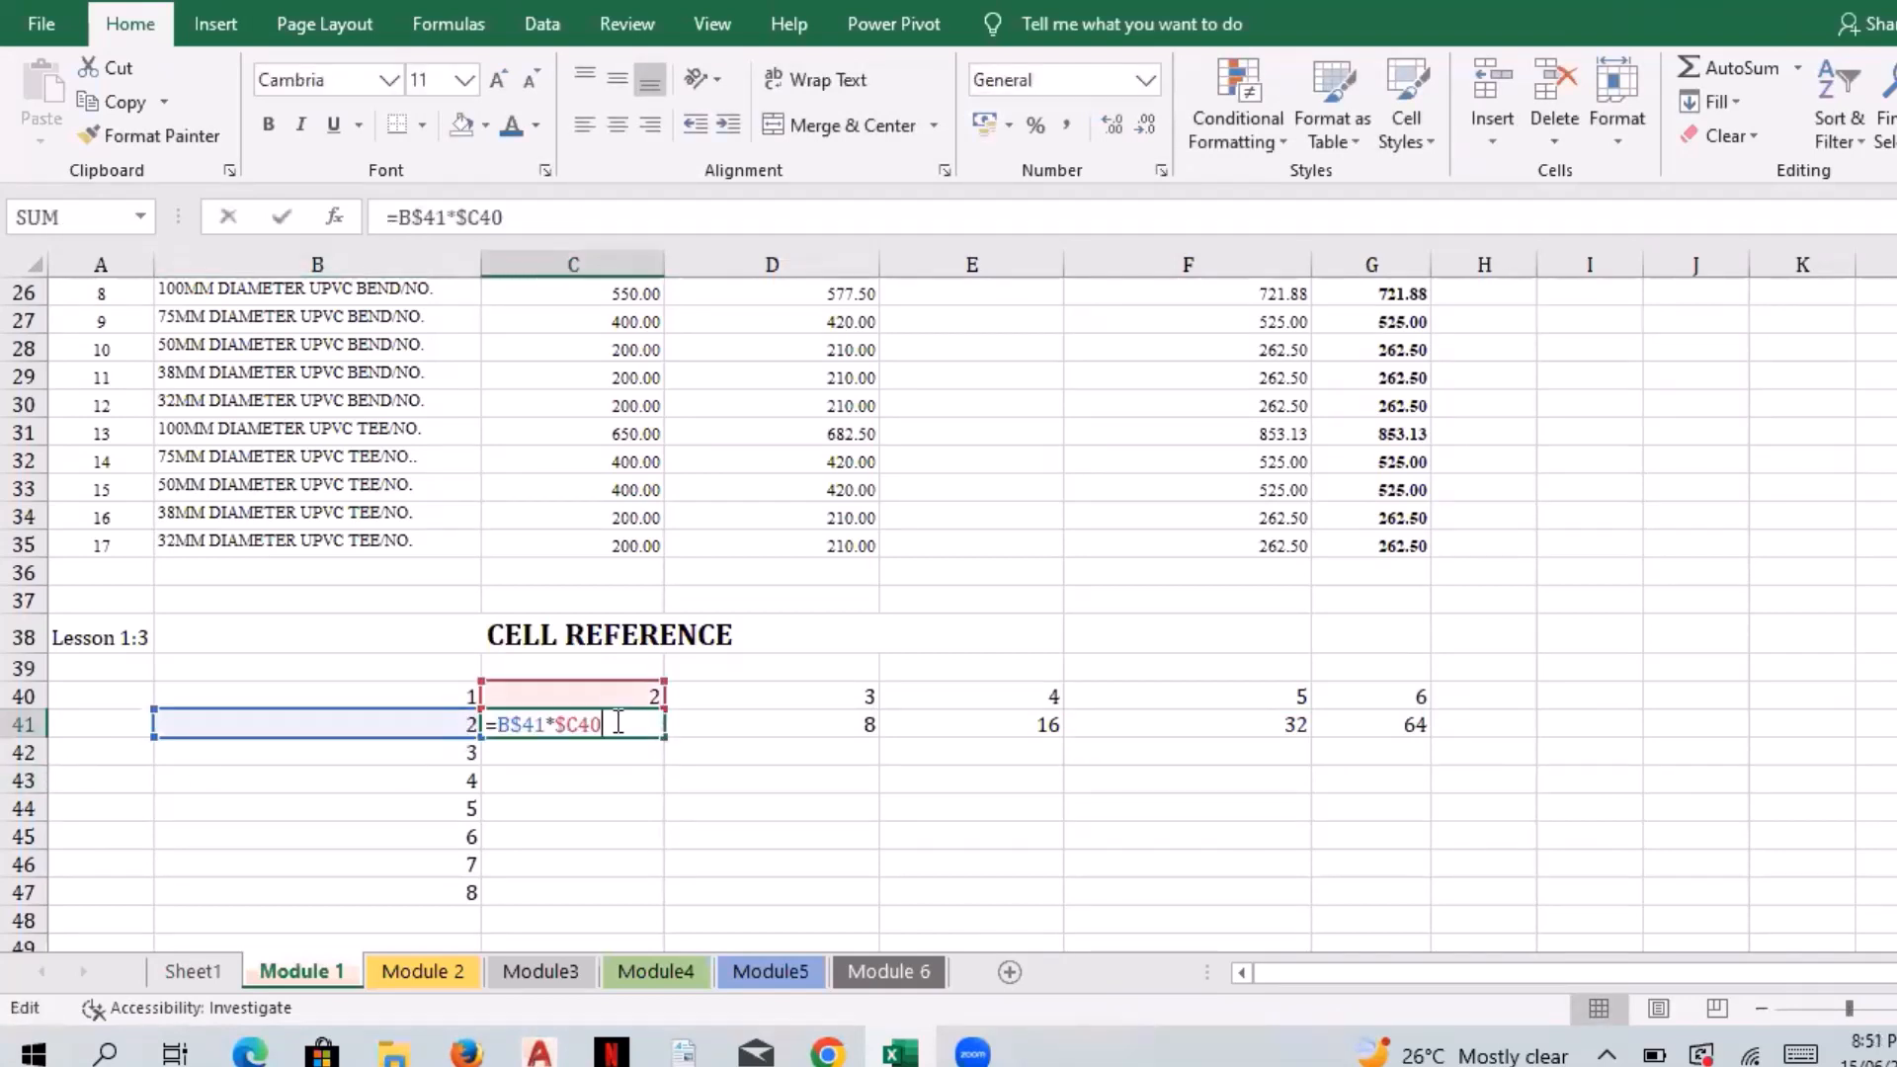
pyautogui.press('Escape')
pyautogui.click(722, 718)
pyautogui.doubleClick(722, 718)
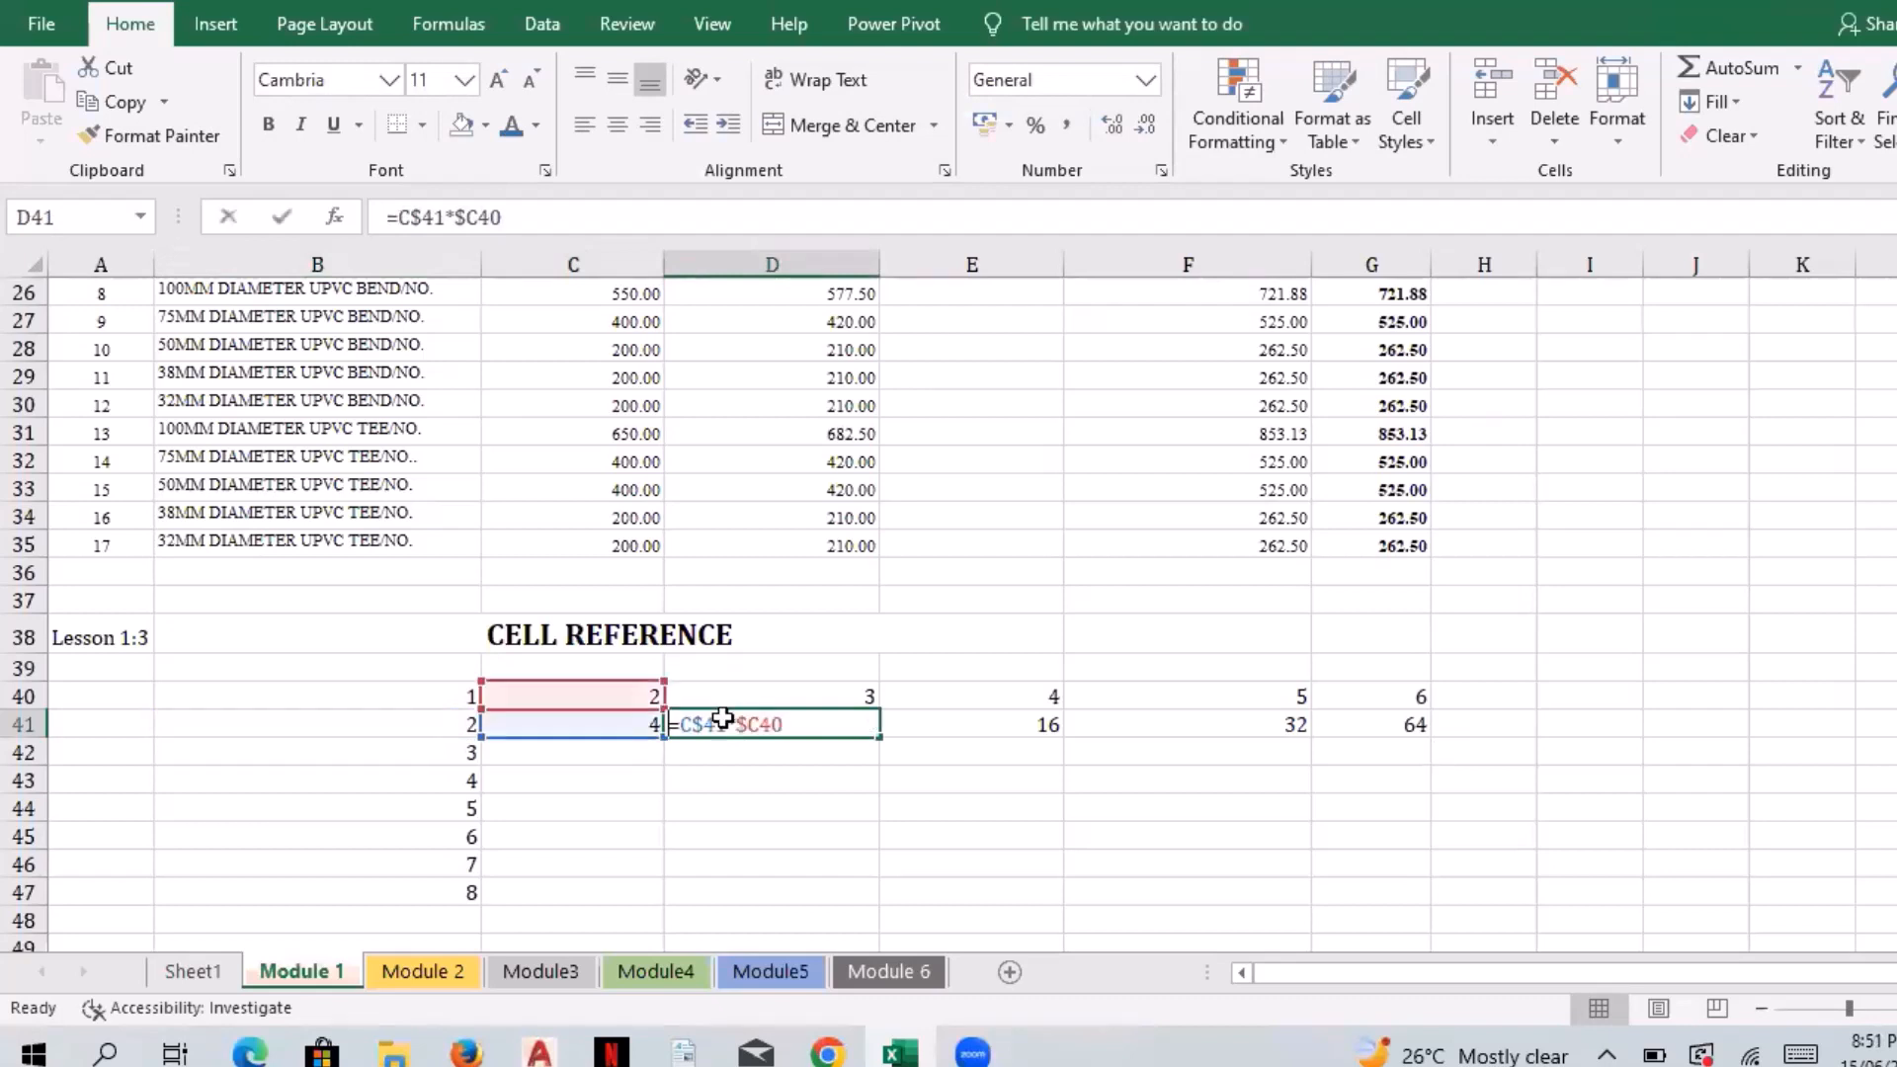
pyautogui.press('Escape')
pyautogui.doubleClick(963, 724)
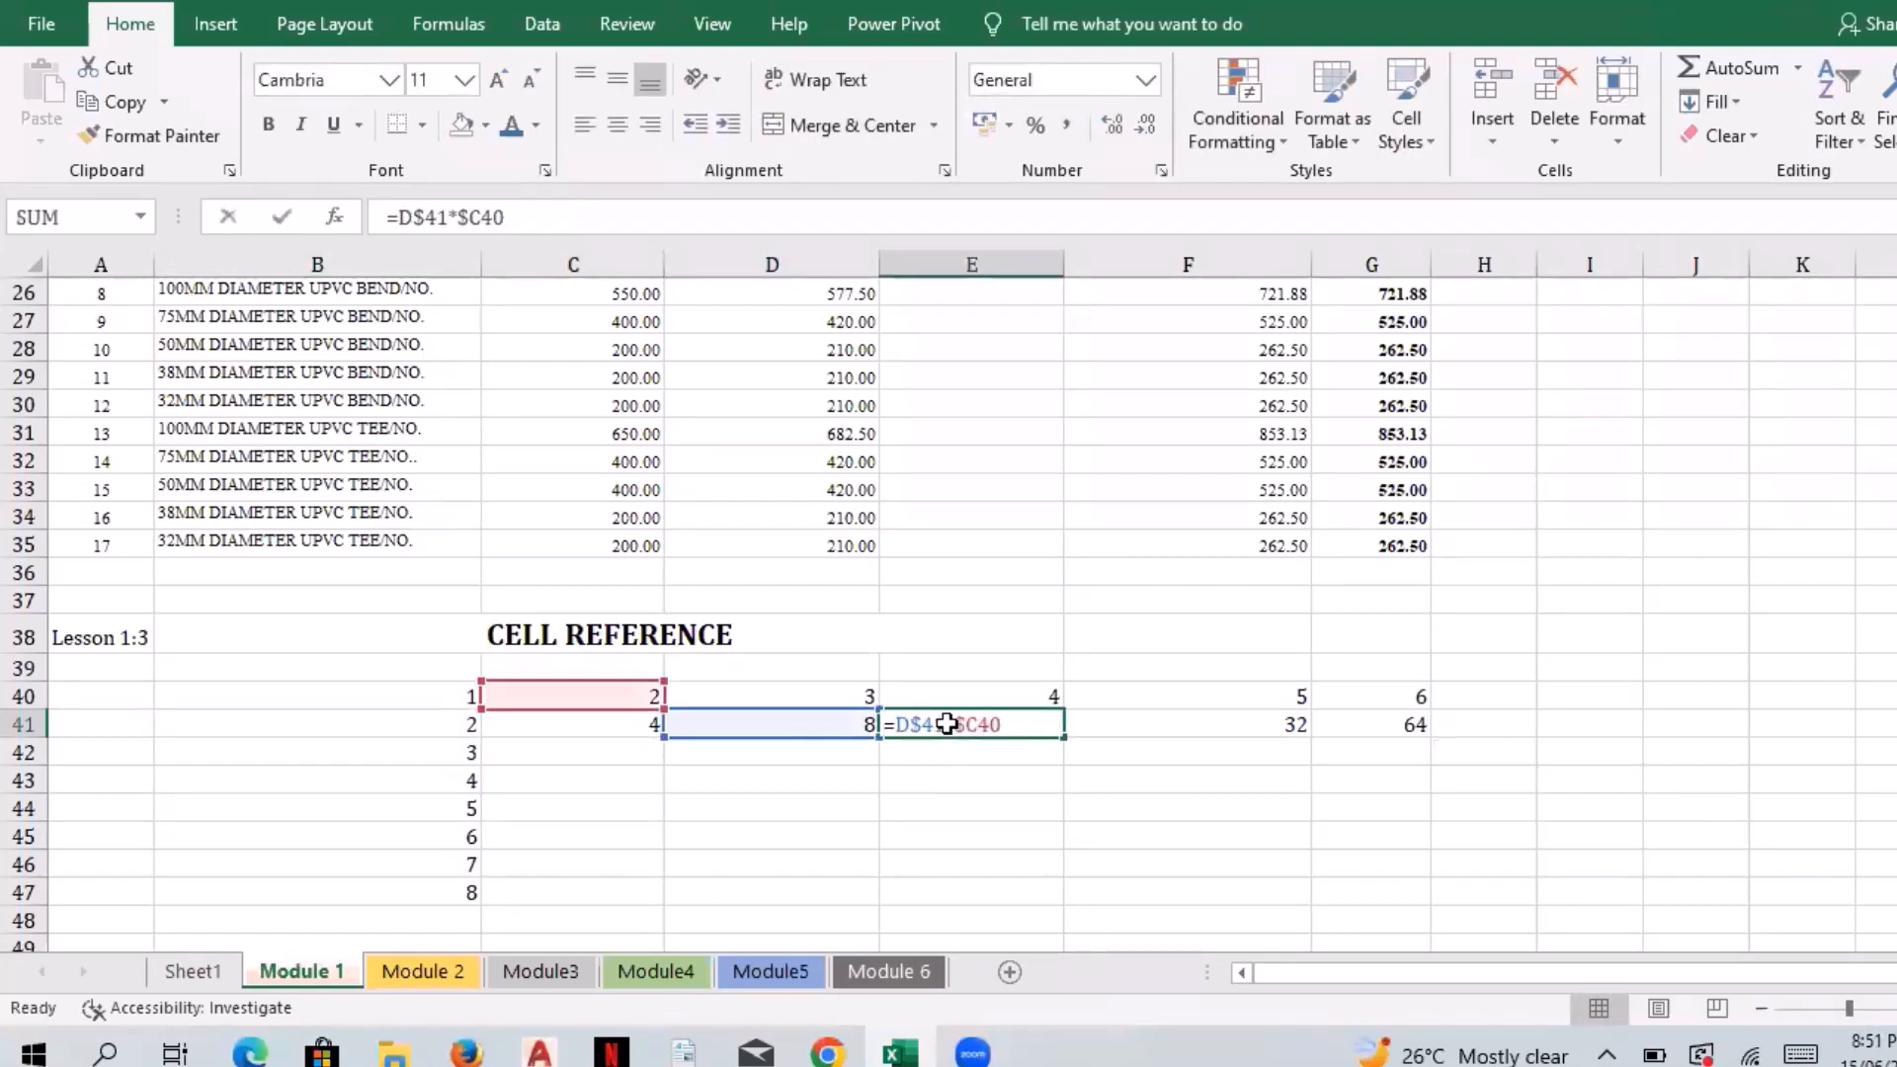
pyautogui.press('Escape')
pyautogui.doubleClick(1138, 721)
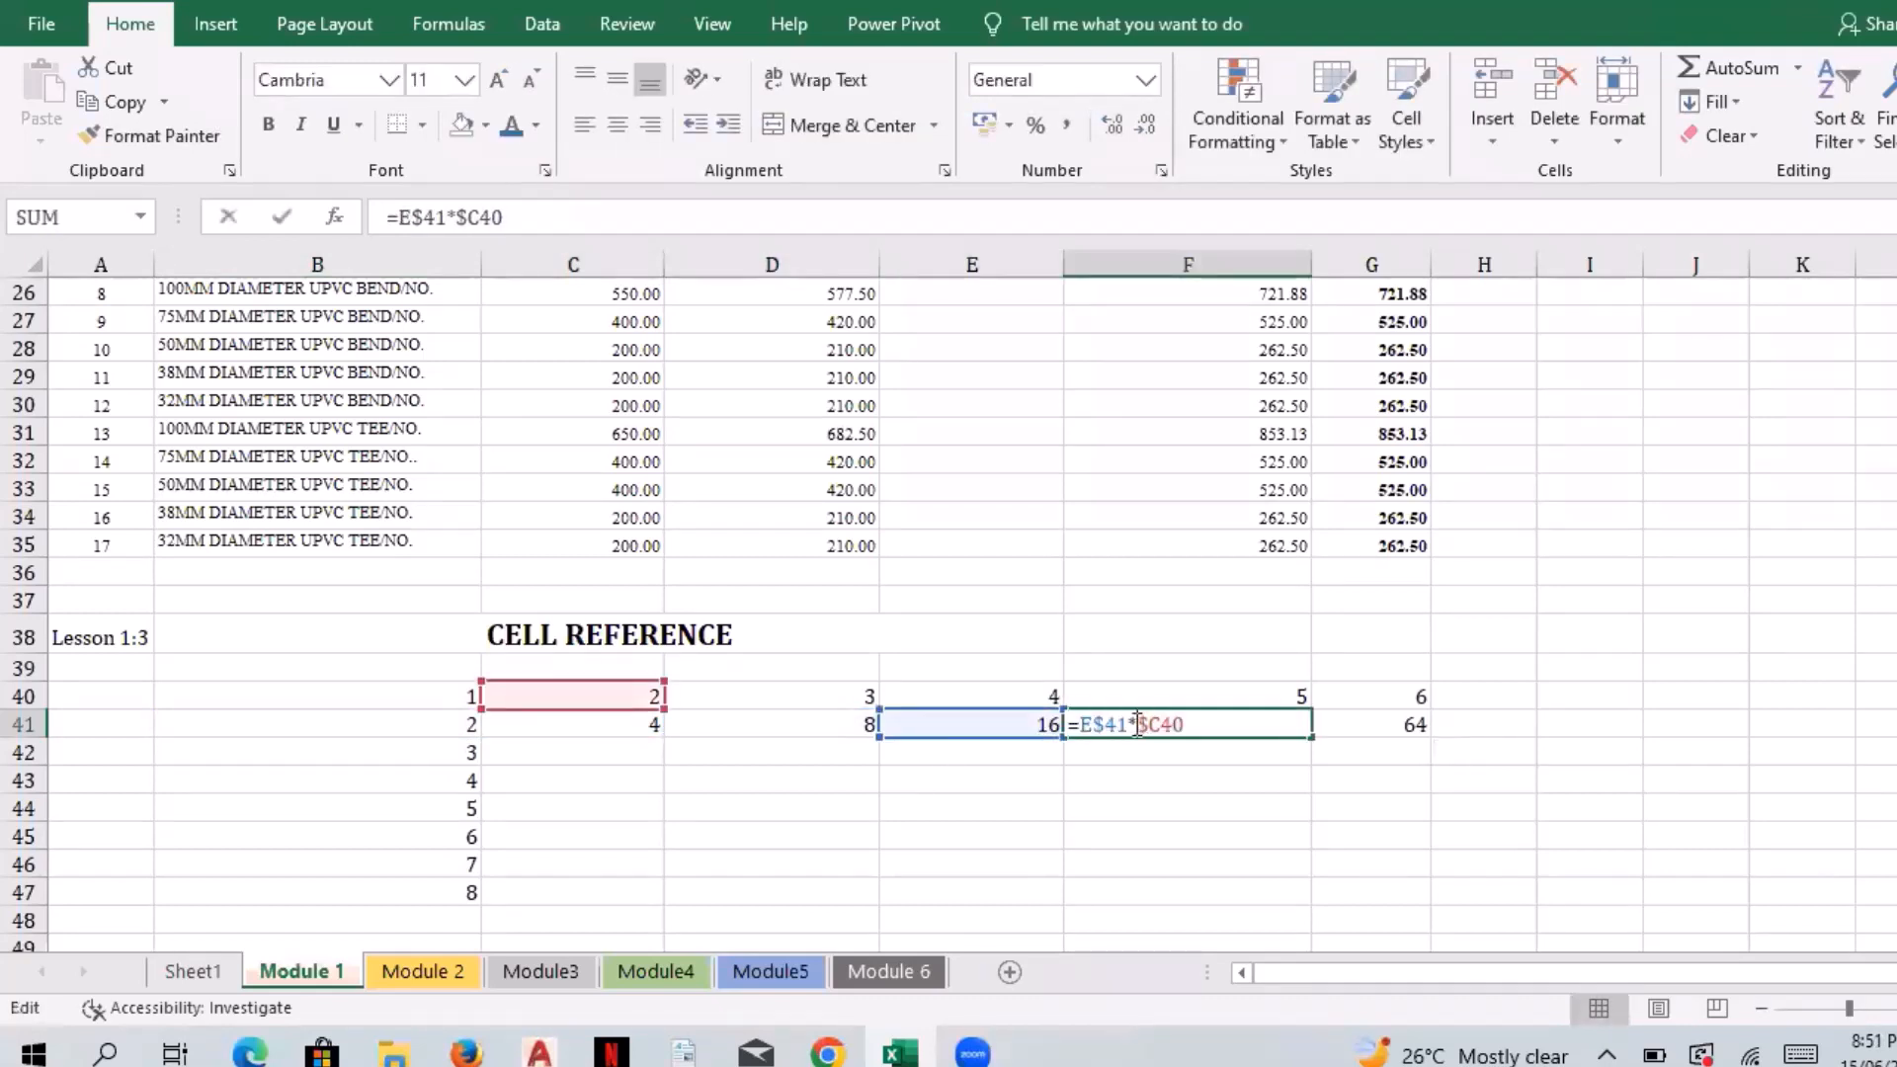
pyautogui.press('Escape')
pyautogui.click(956, 726)
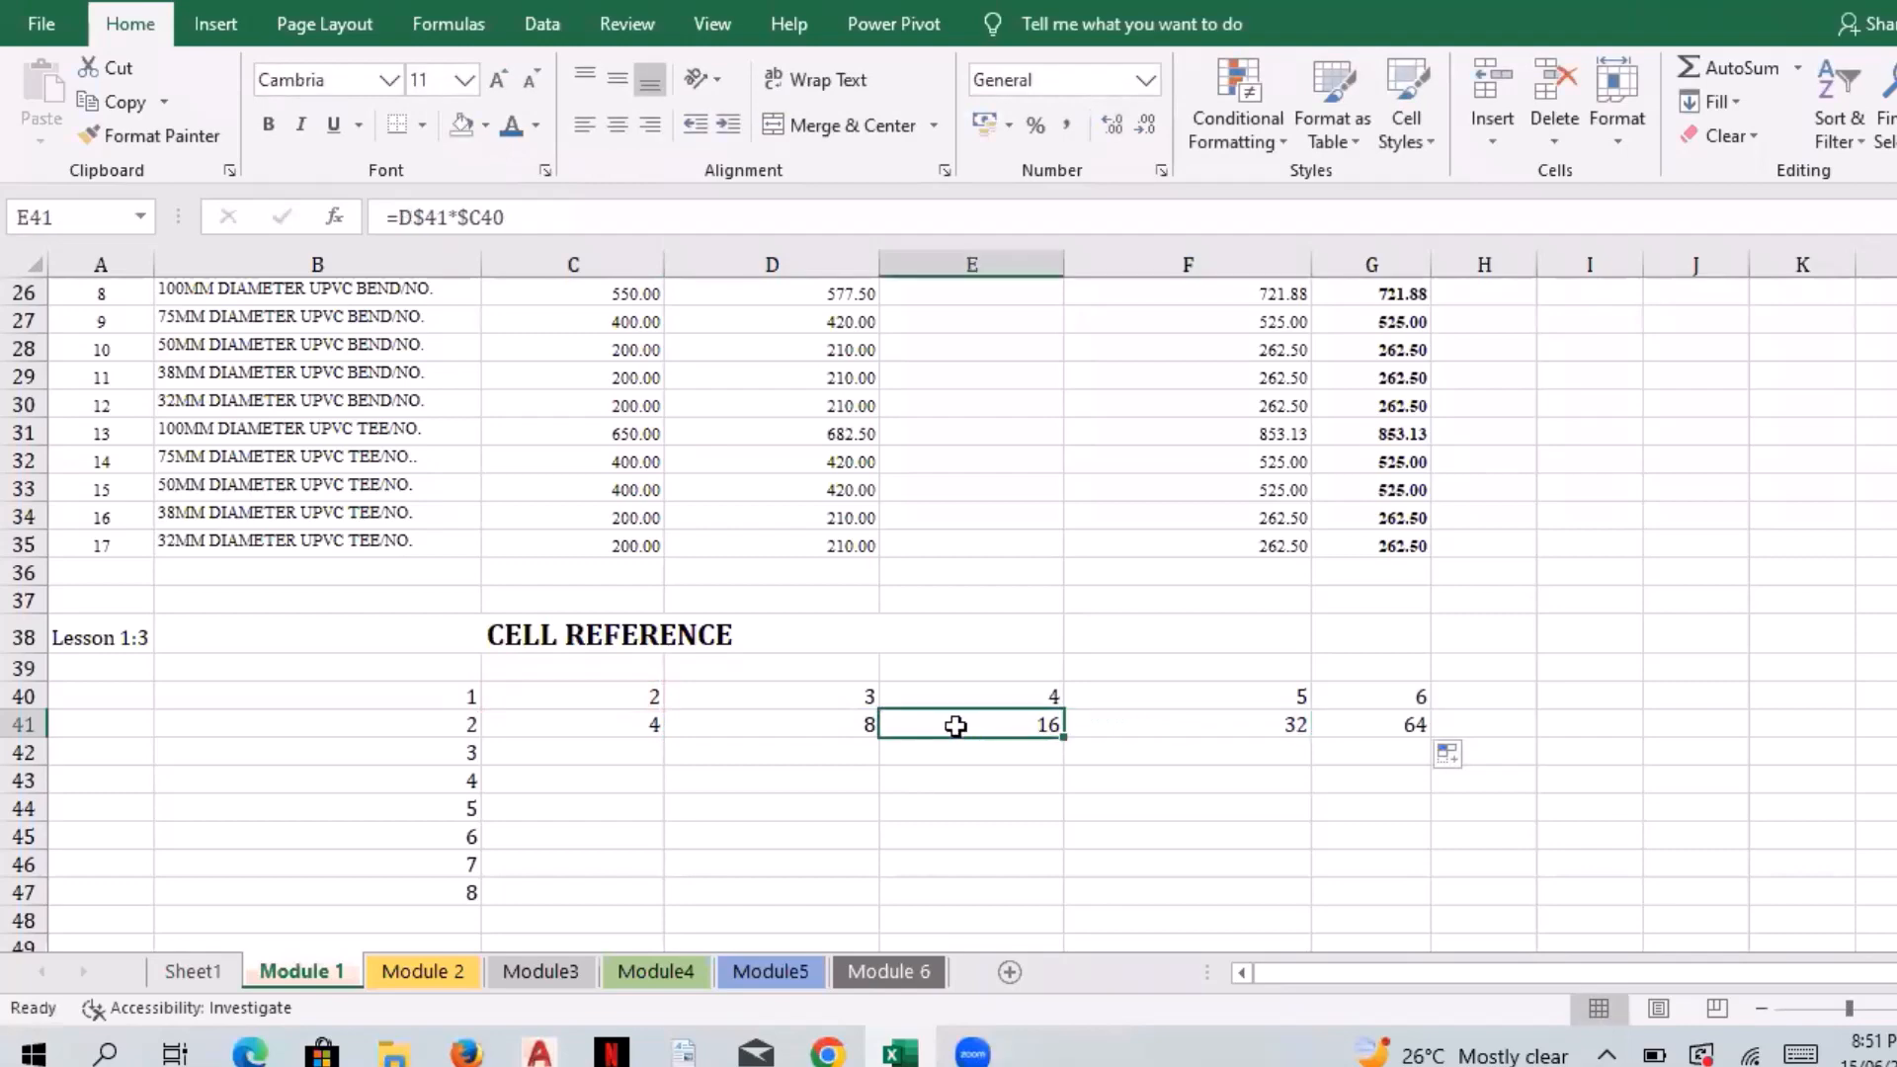
pyautogui.click(554, 728)
pyautogui.scroll(-5, 554, 728)
pyautogui.click(546, 617)
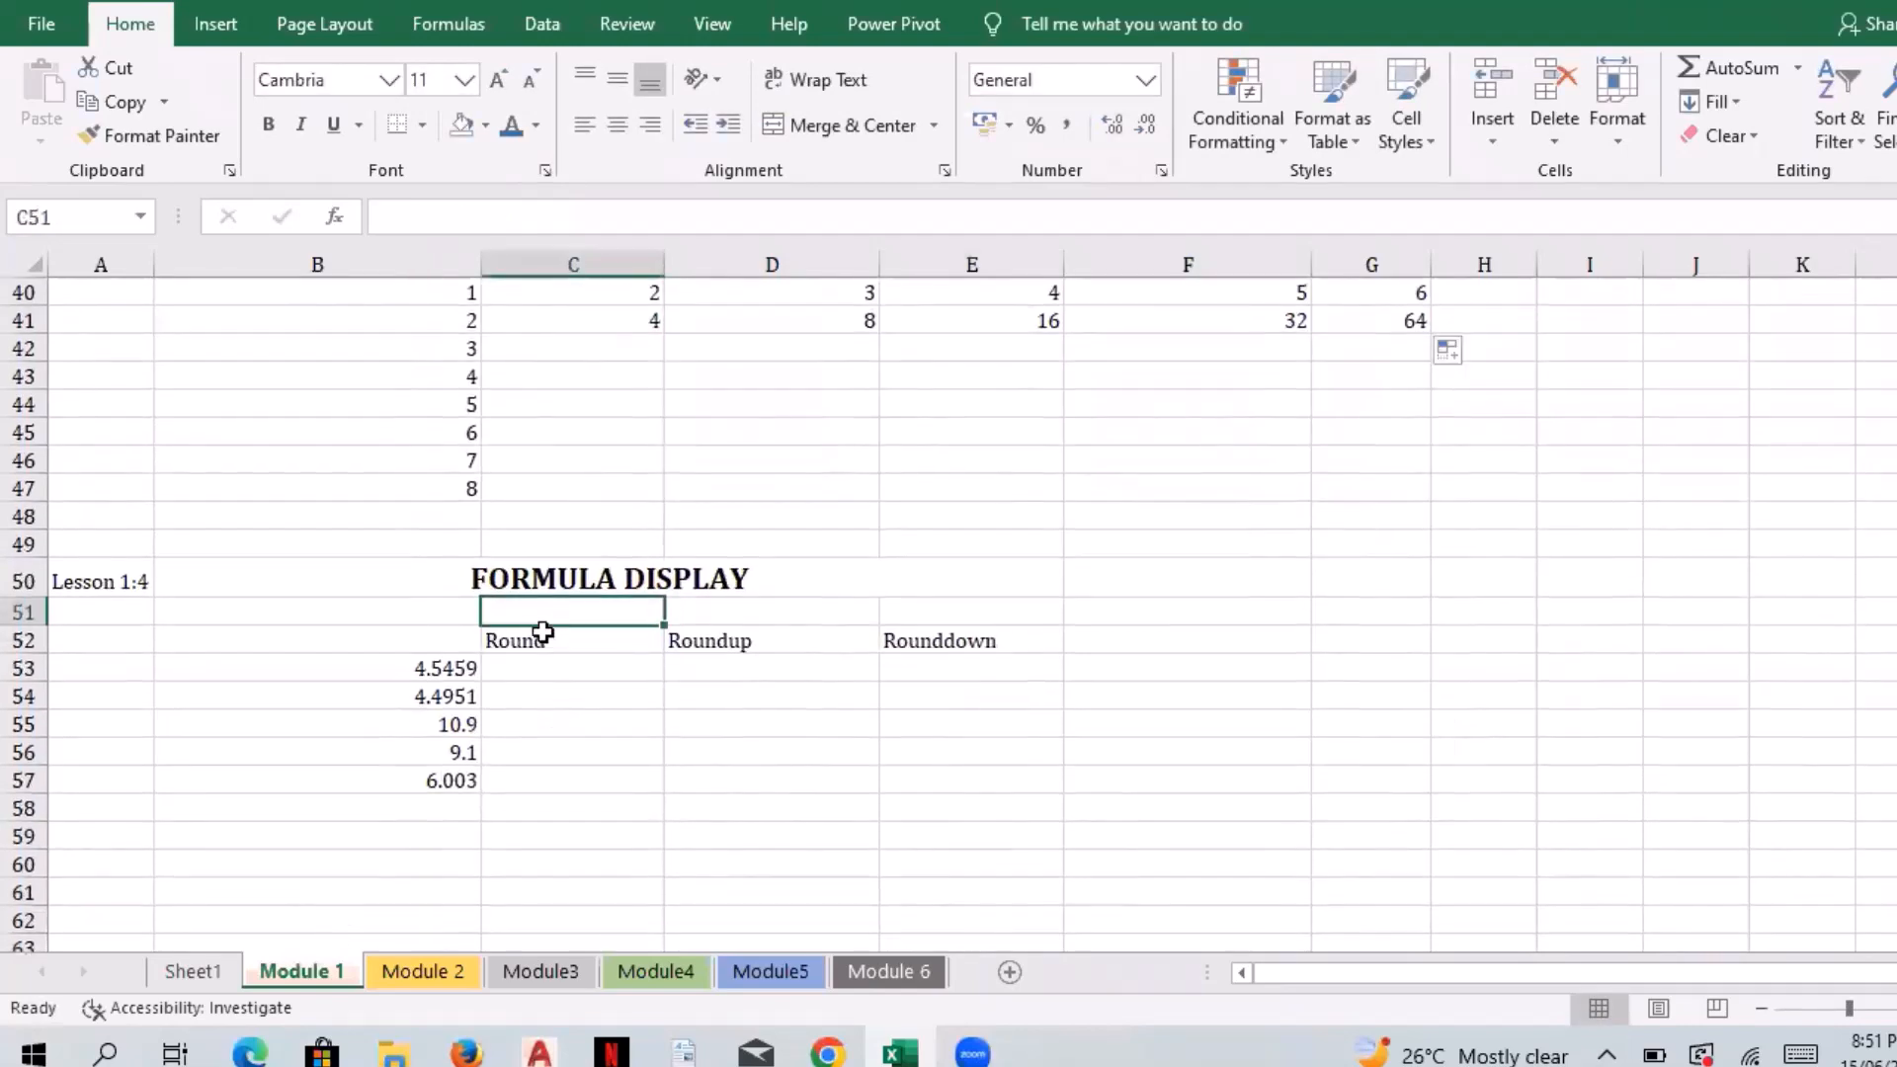
pyautogui.scroll(5, 792, 517)
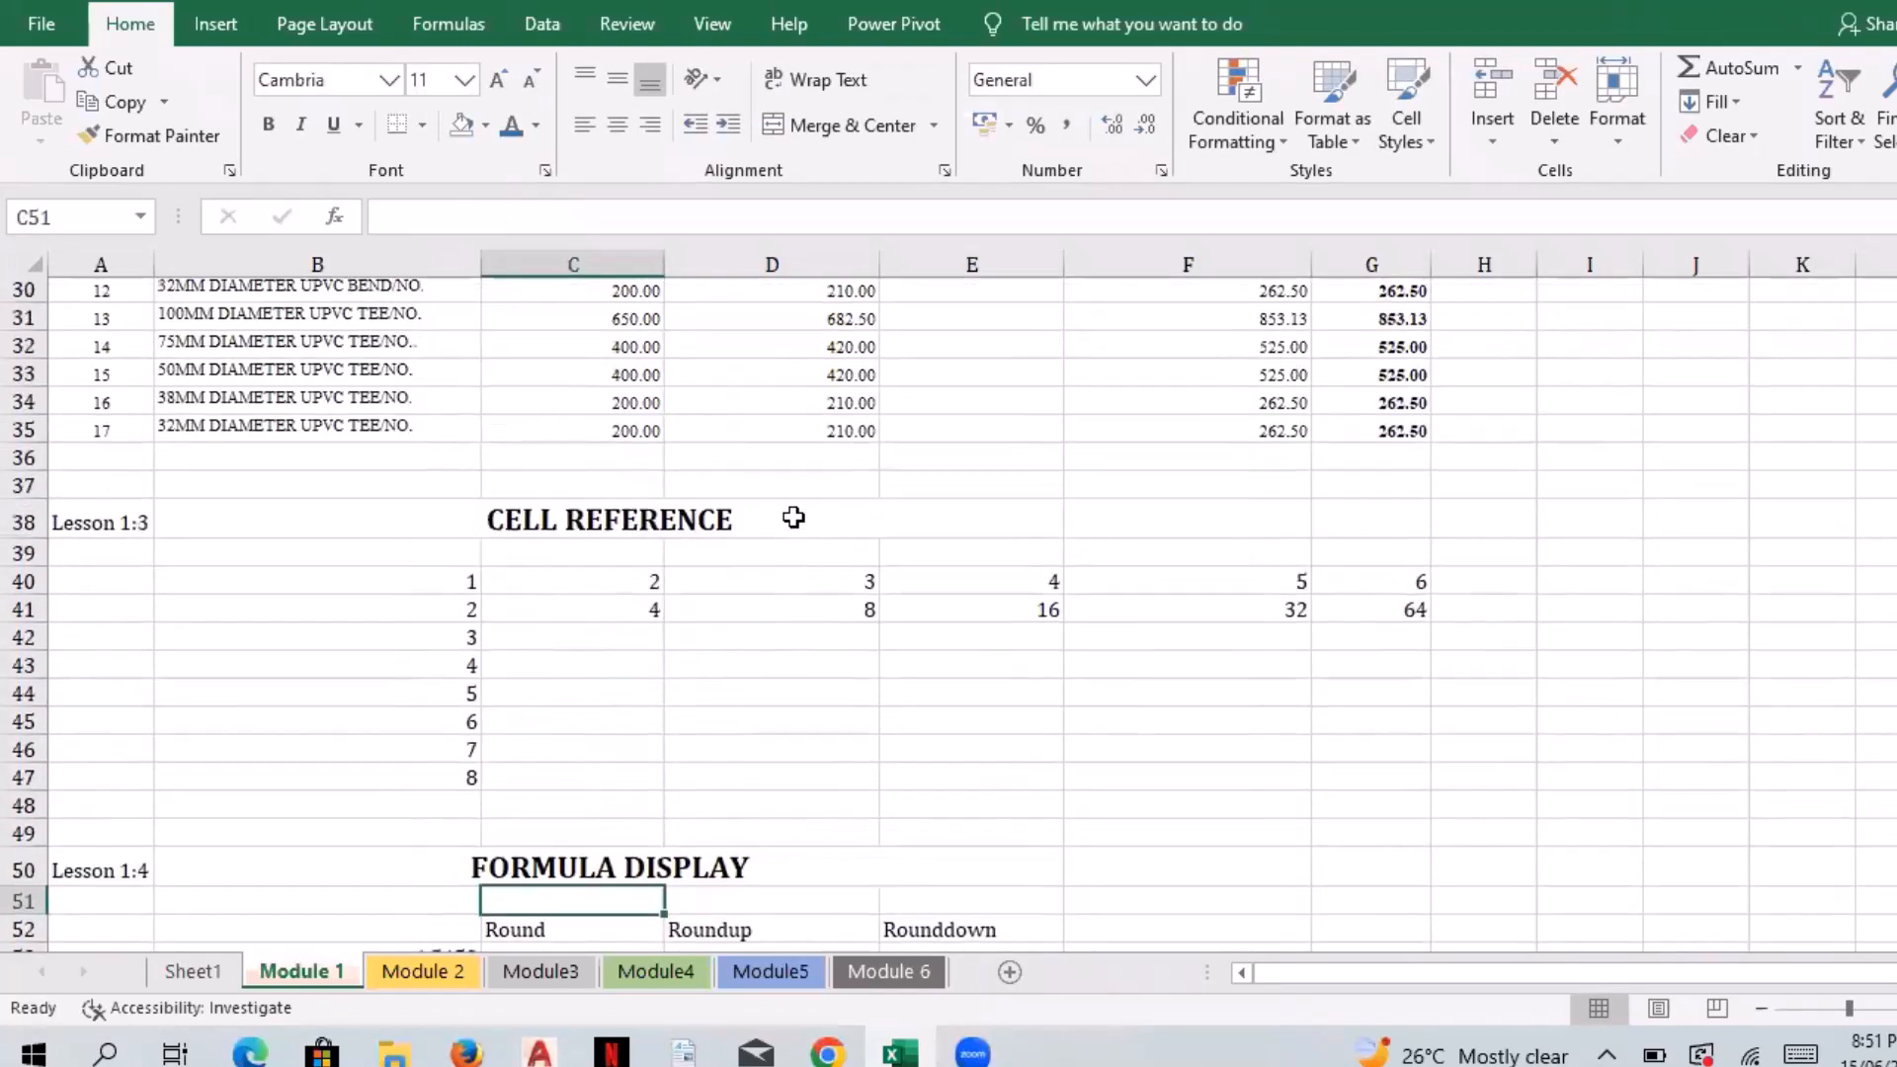
pyautogui.scroll(1, 684, 588)
# Step: Inspect the formulas in C41 through G41 one by one to see which cells each copied reference points to
pyautogui.click(625, 718)
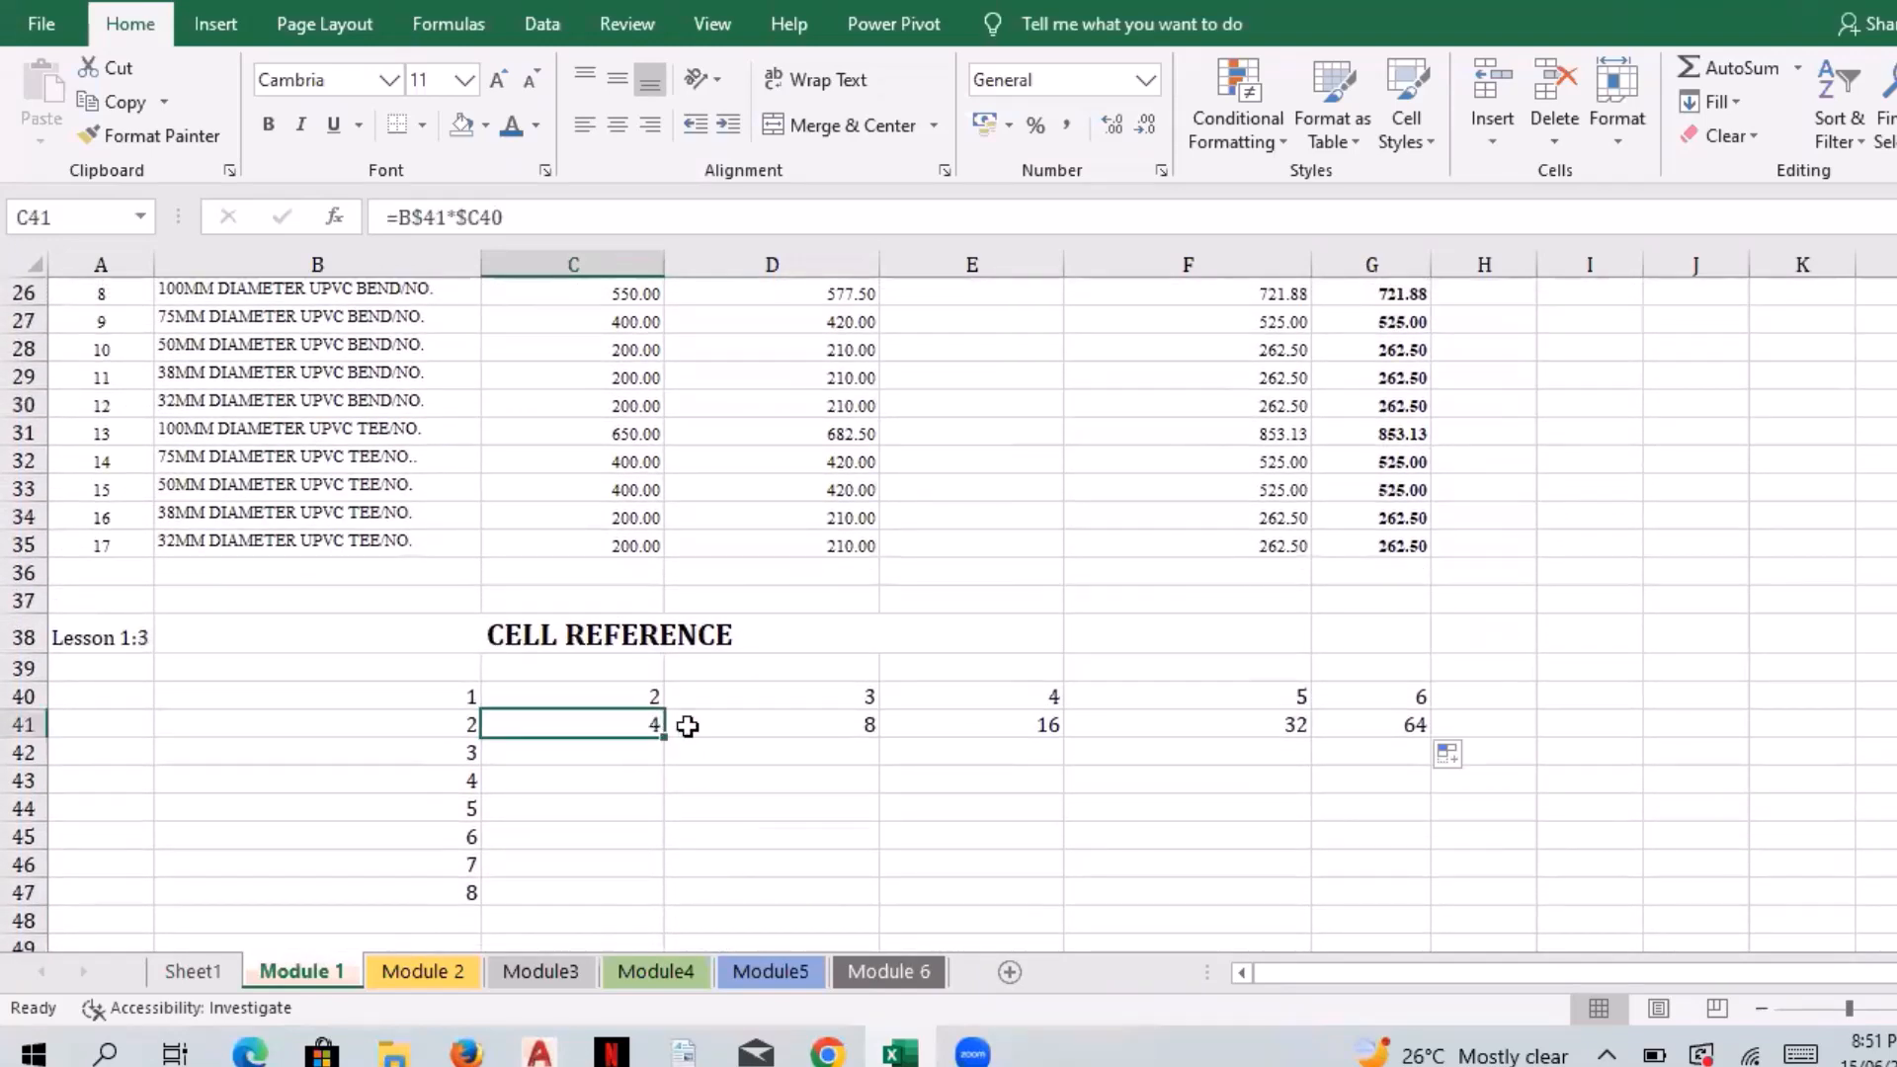
pyautogui.doubleClick(630, 725)
pyautogui.press('Escape')
pyautogui.doubleClick(620, 728)
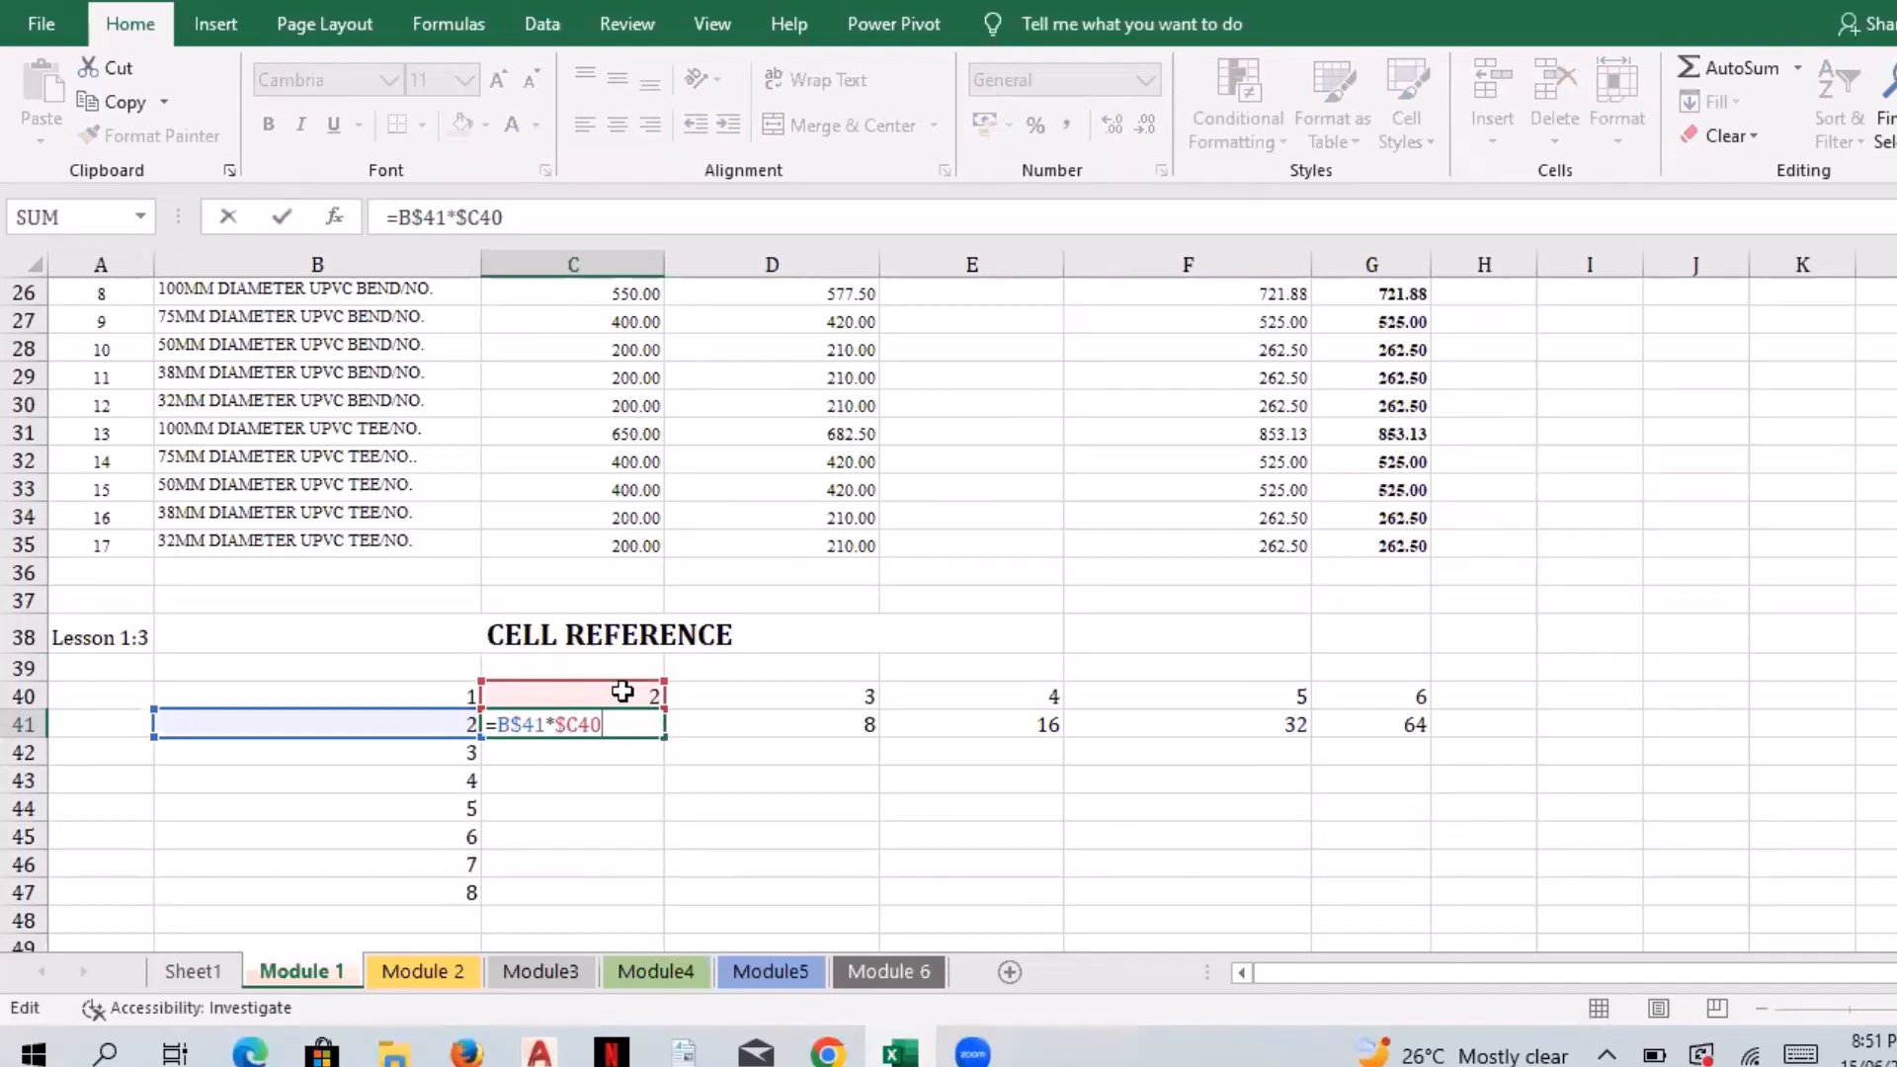
pyautogui.press('Escape')
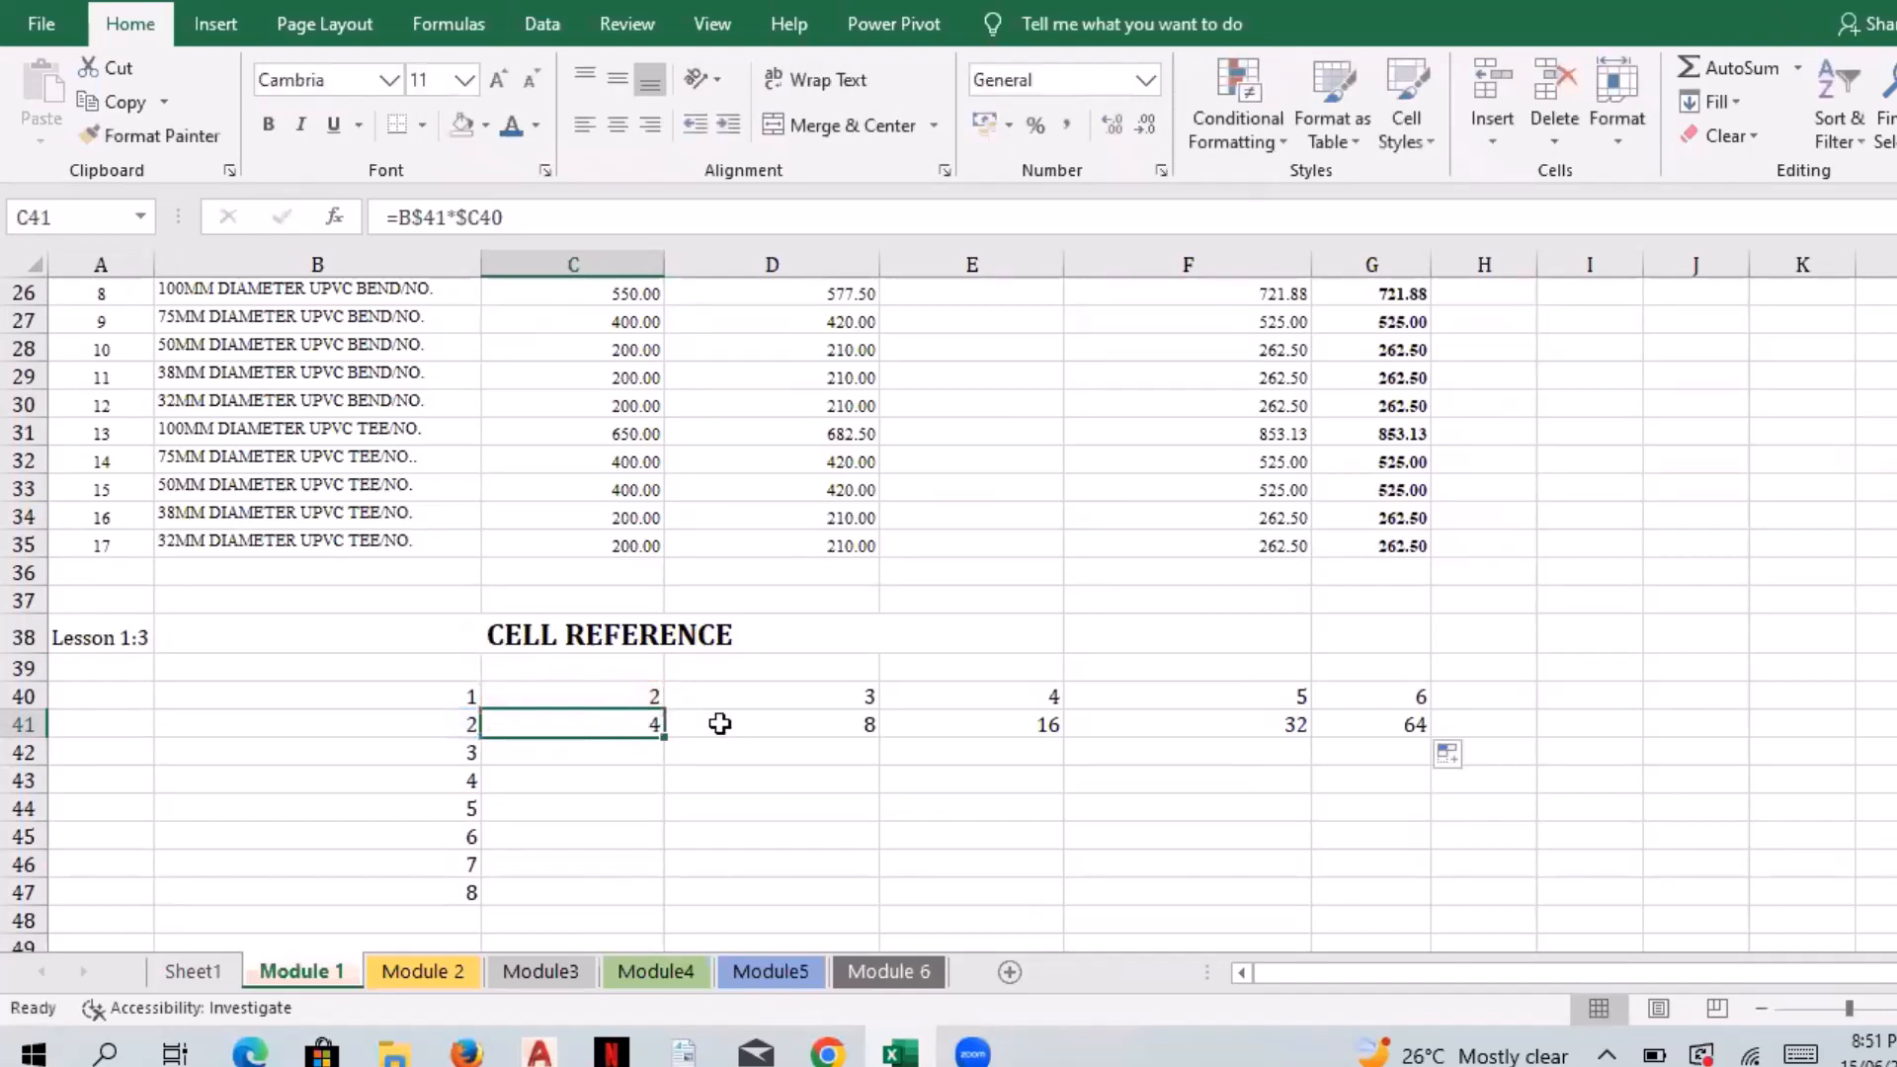
pyautogui.doubleClick(721, 722)
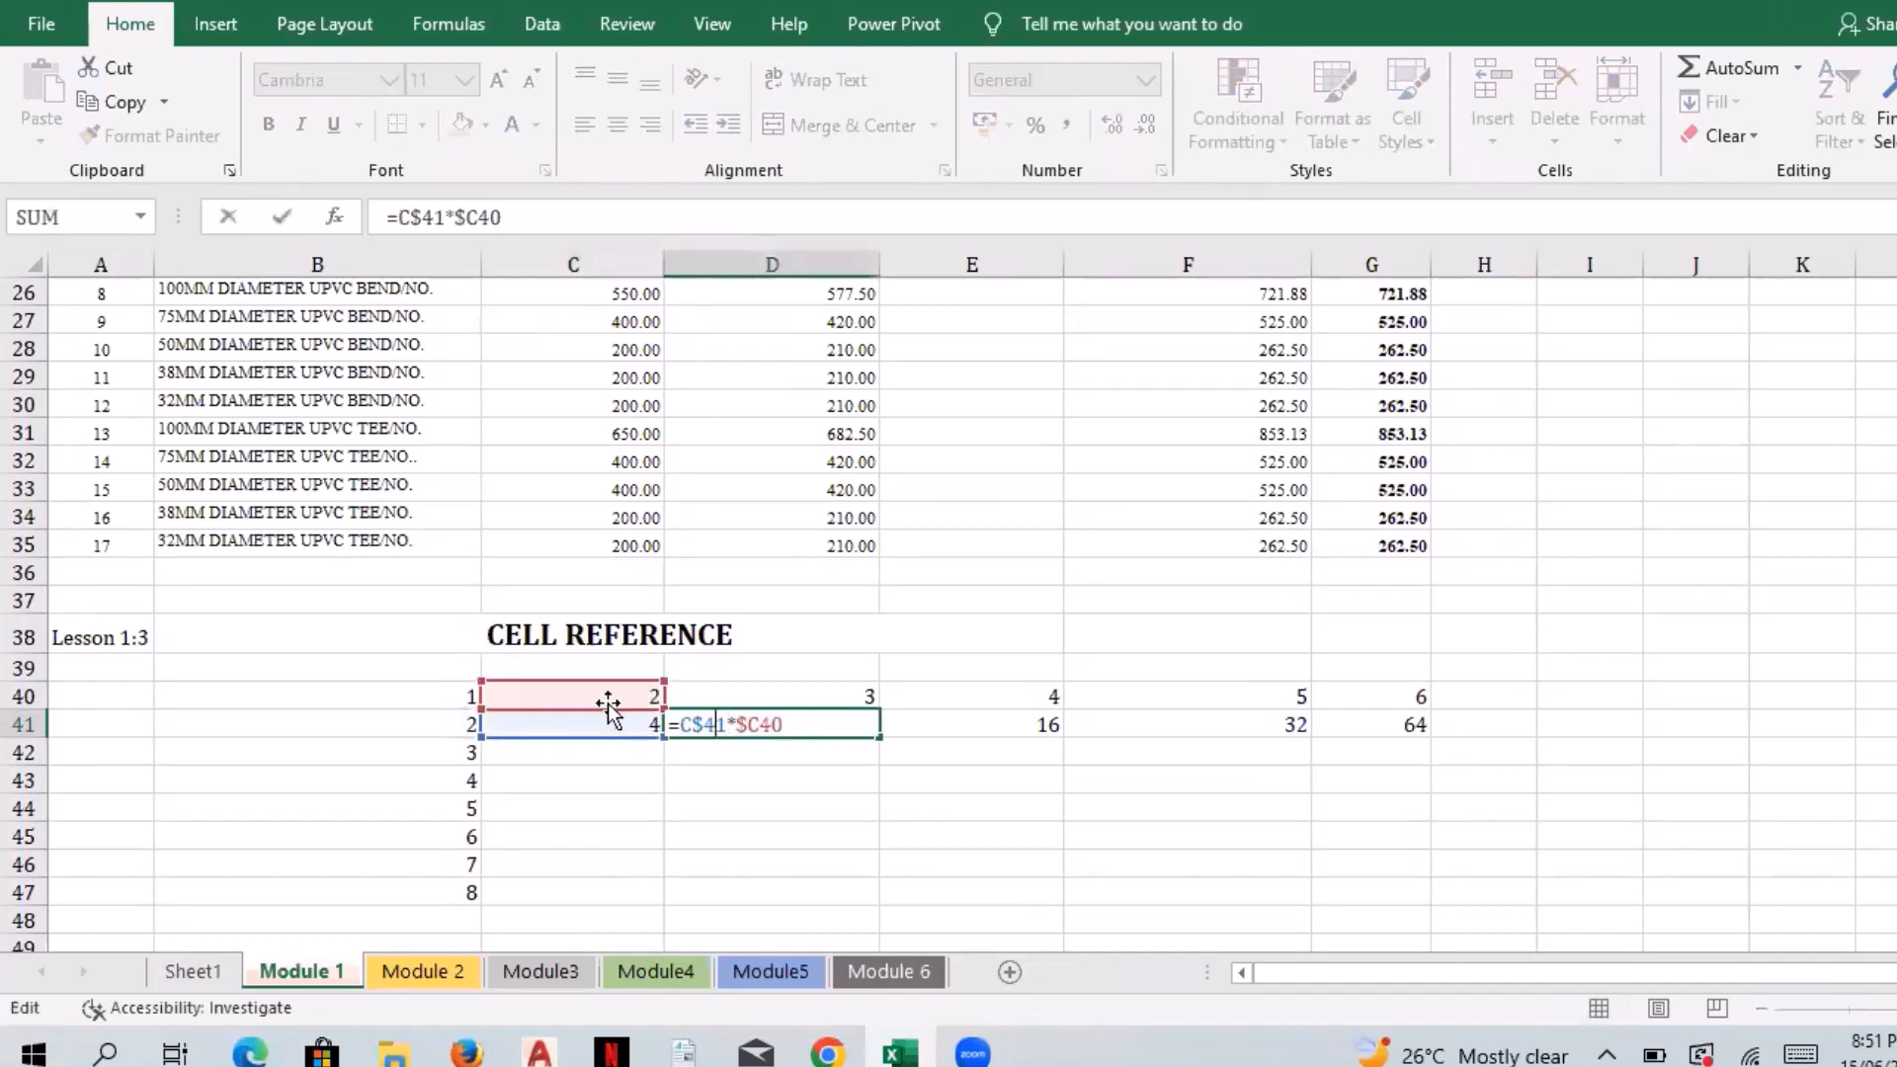
pyautogui.doubleClick(978, 728)
pyautogui.press('Escape')
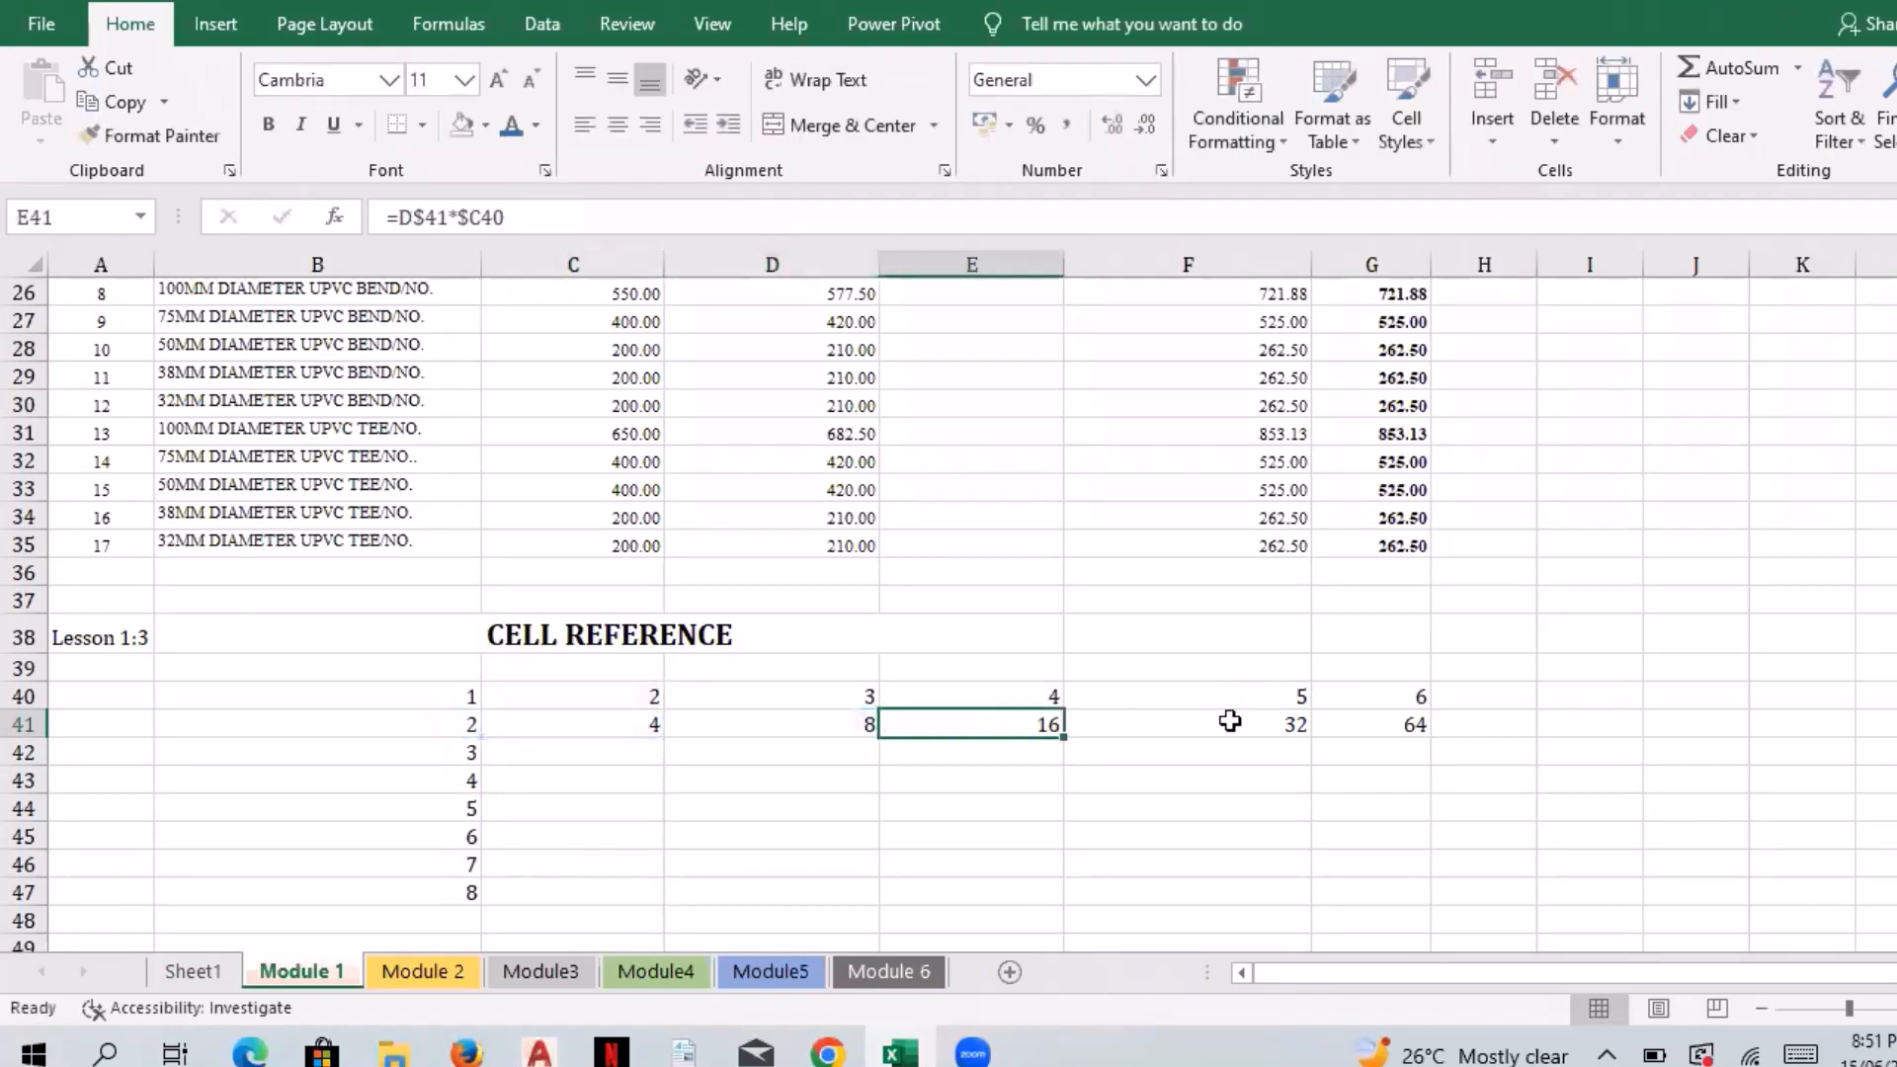
pyautogui.doubleClick(1236, 719)
pyautogui.press('Escape')
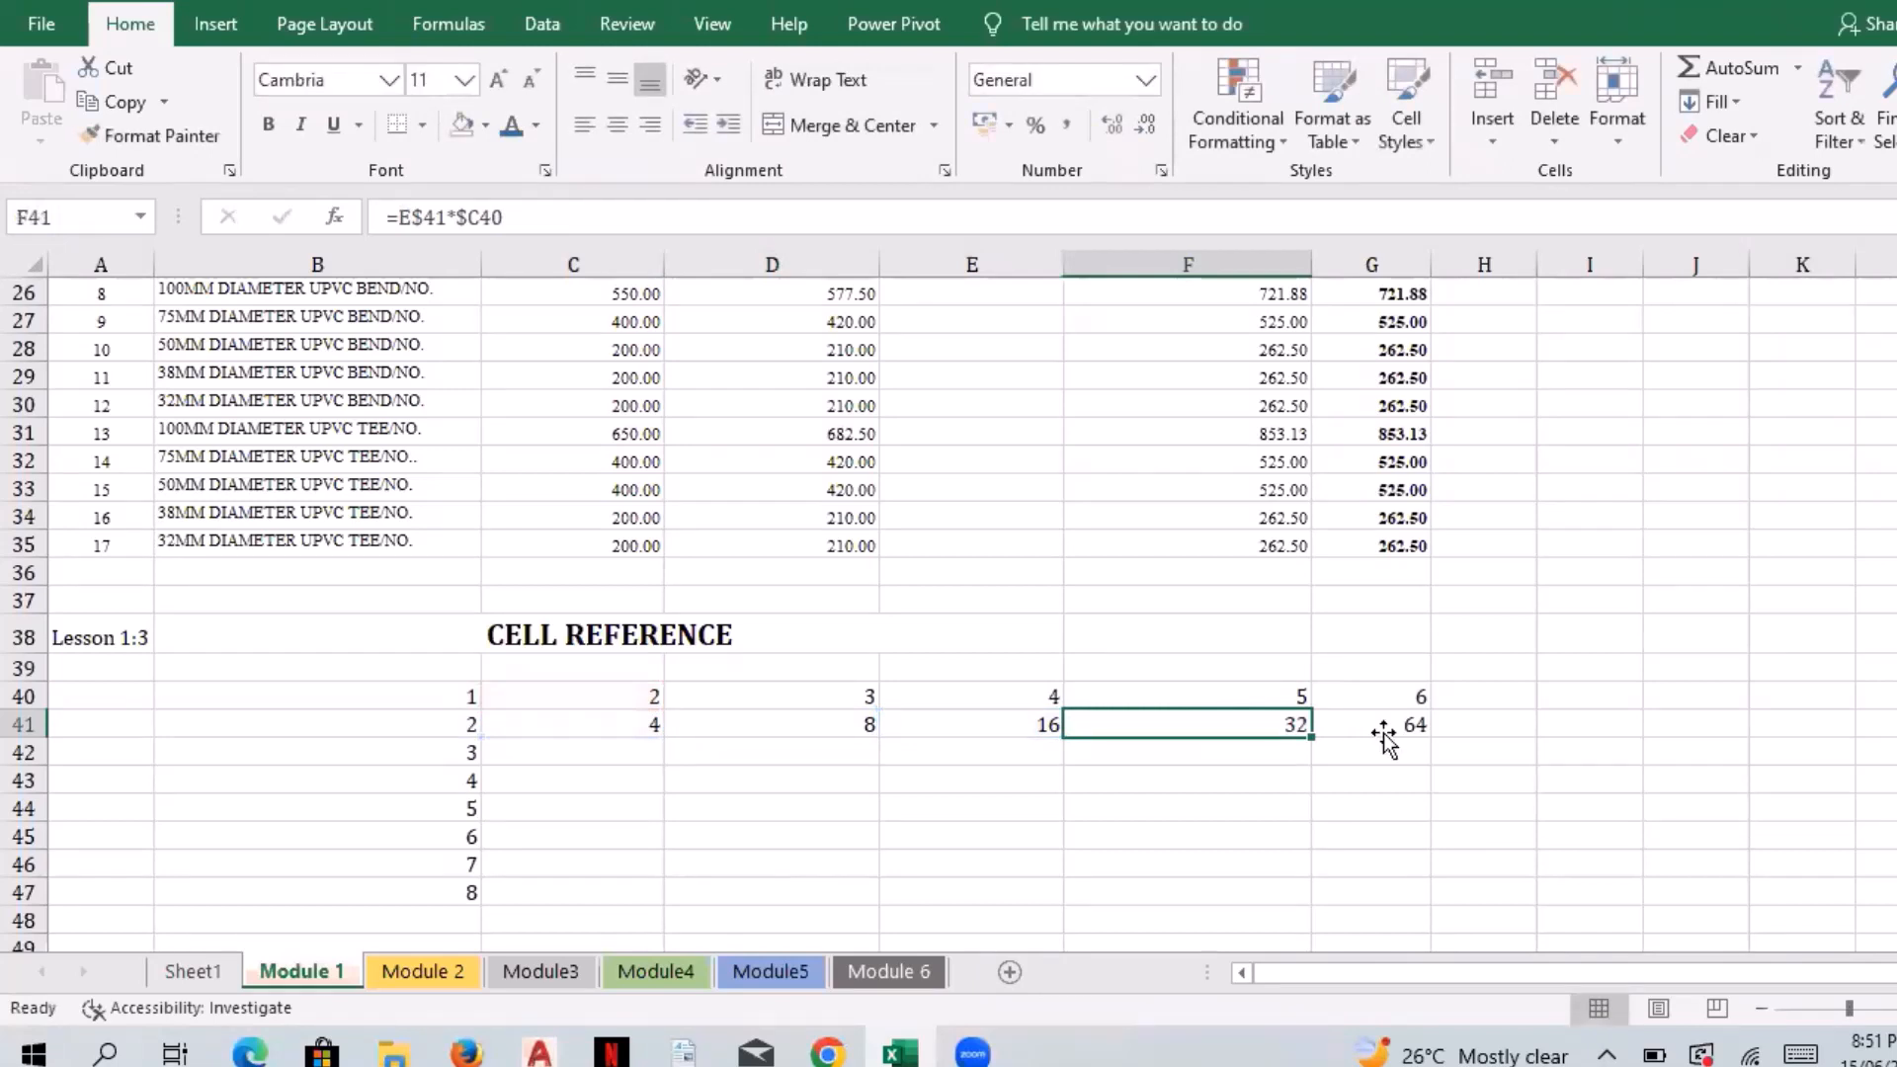
pyautogui.click(1375, 727)
pyautogui.doubleClick(1376, 726)
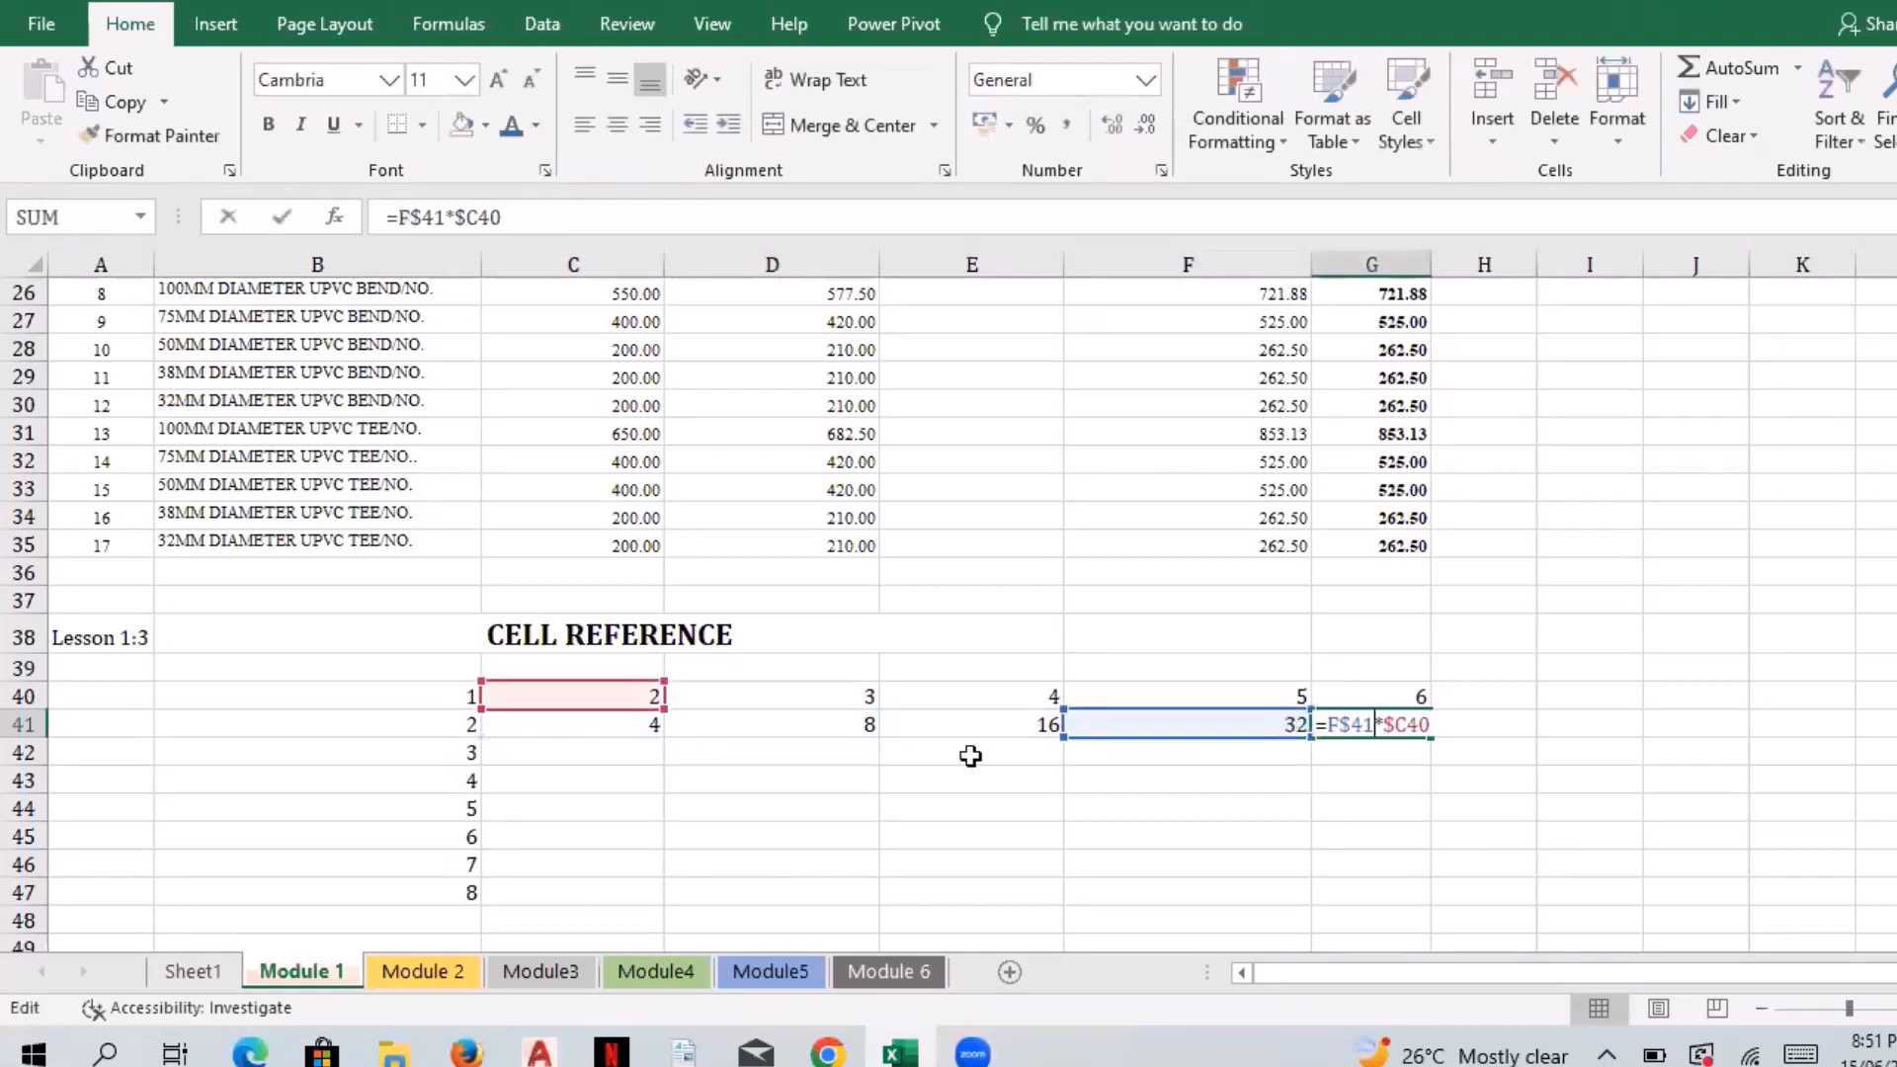
pyautogui.press('Escape')
# Step: Clear the contents of D41:G41 while keeping the formula in C41
pyautogui.moveTo(771, 724); pyautogui.dragTo(1376, 725)
pyautogui.rightClick(1378, 729)
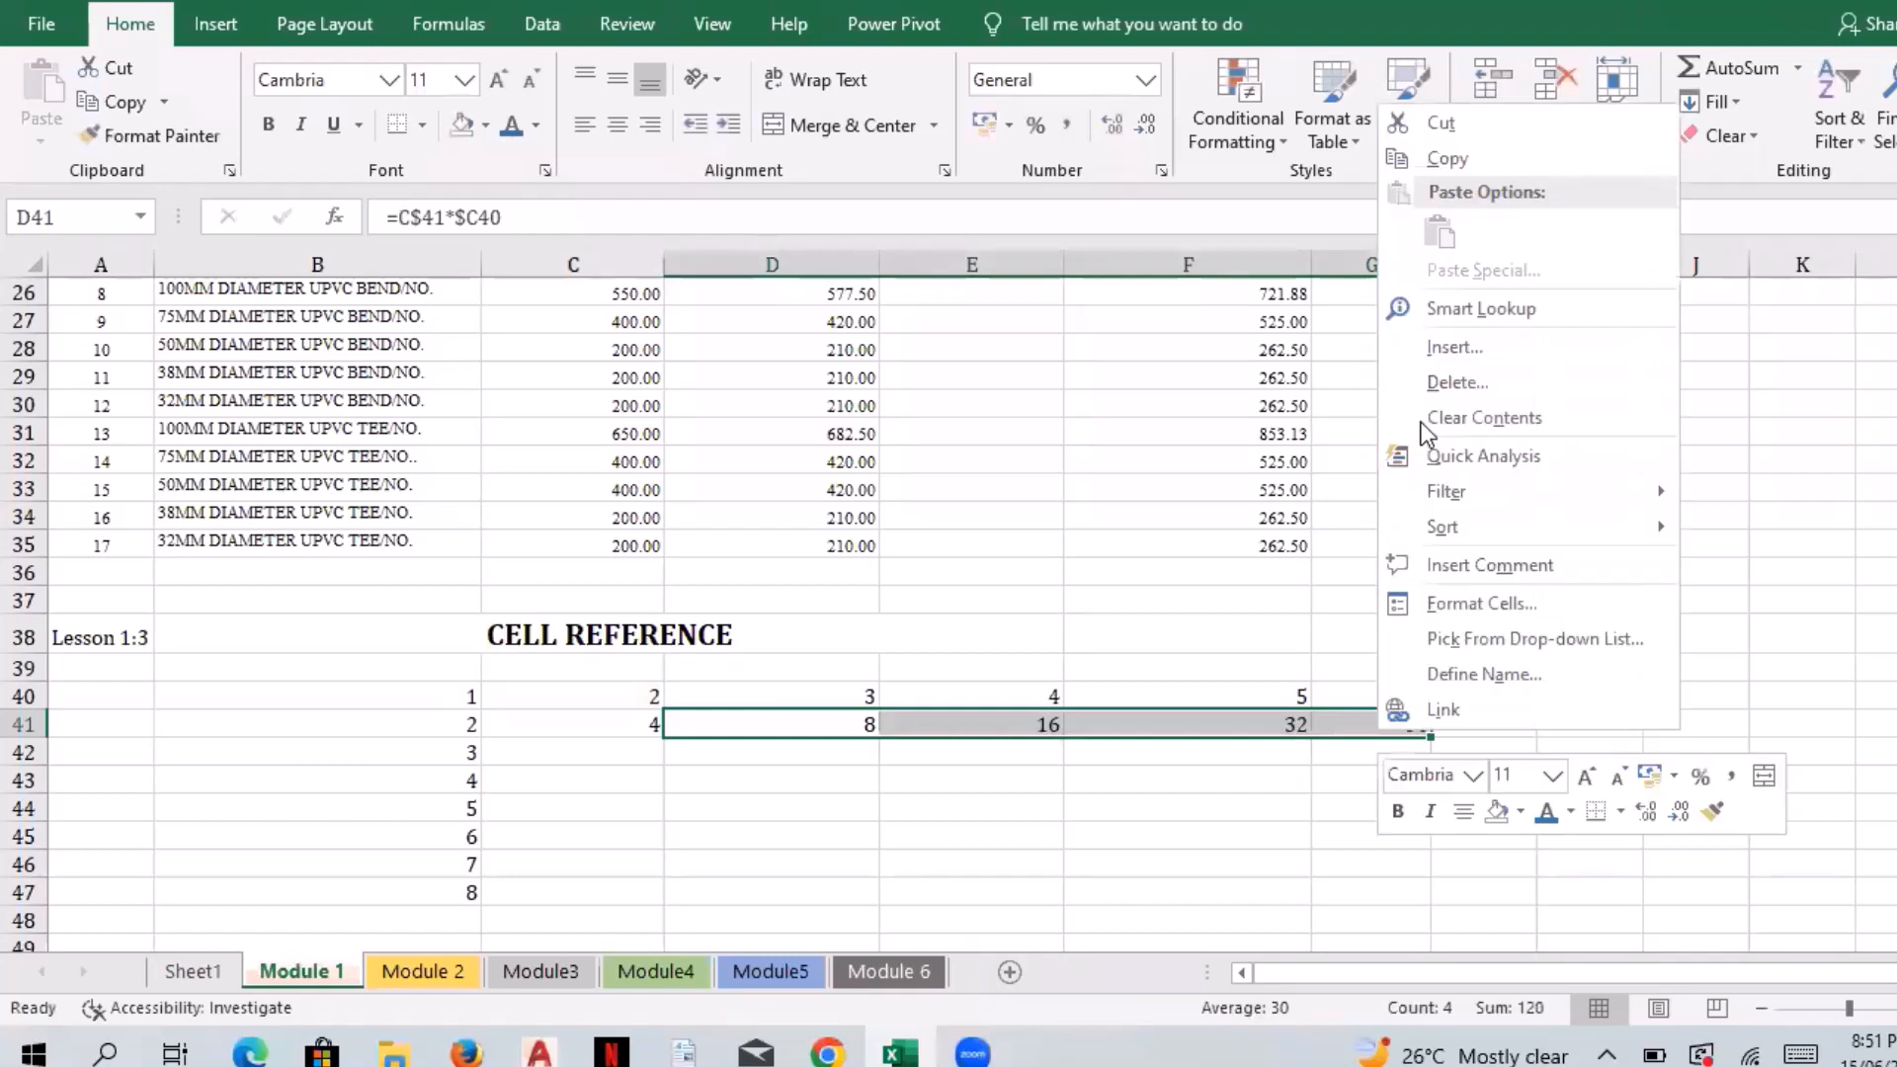
pyautogui.press('Return')
# Step: Change the first reference in the C41 formula to $B41 so its column is locked instead of its row
pyautogui.doubleClick(625, 724)
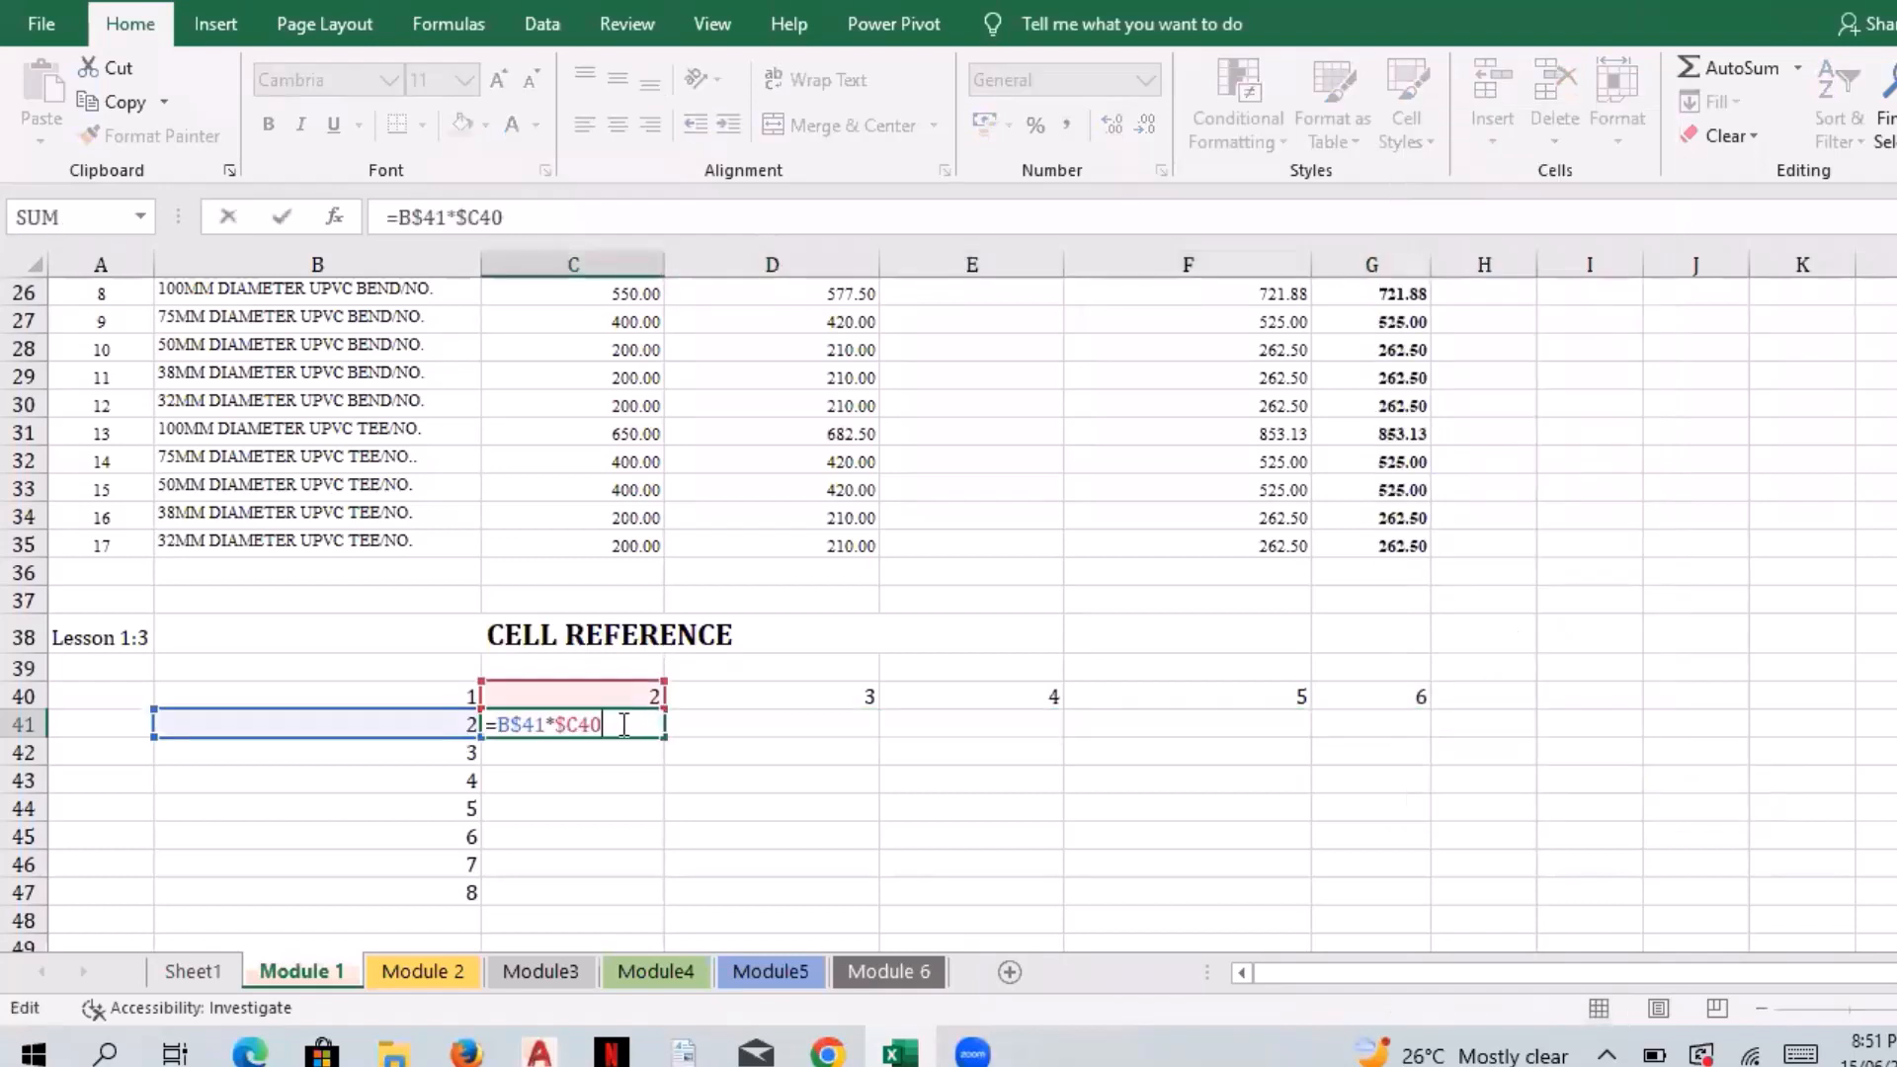
pyautogui.press('Left')
pyautogui.press('Left')
pyautogui.press('Left')
pyautogui.press('Left')
pyautogui.press('BackSpace')
pyautogui.press('Left')
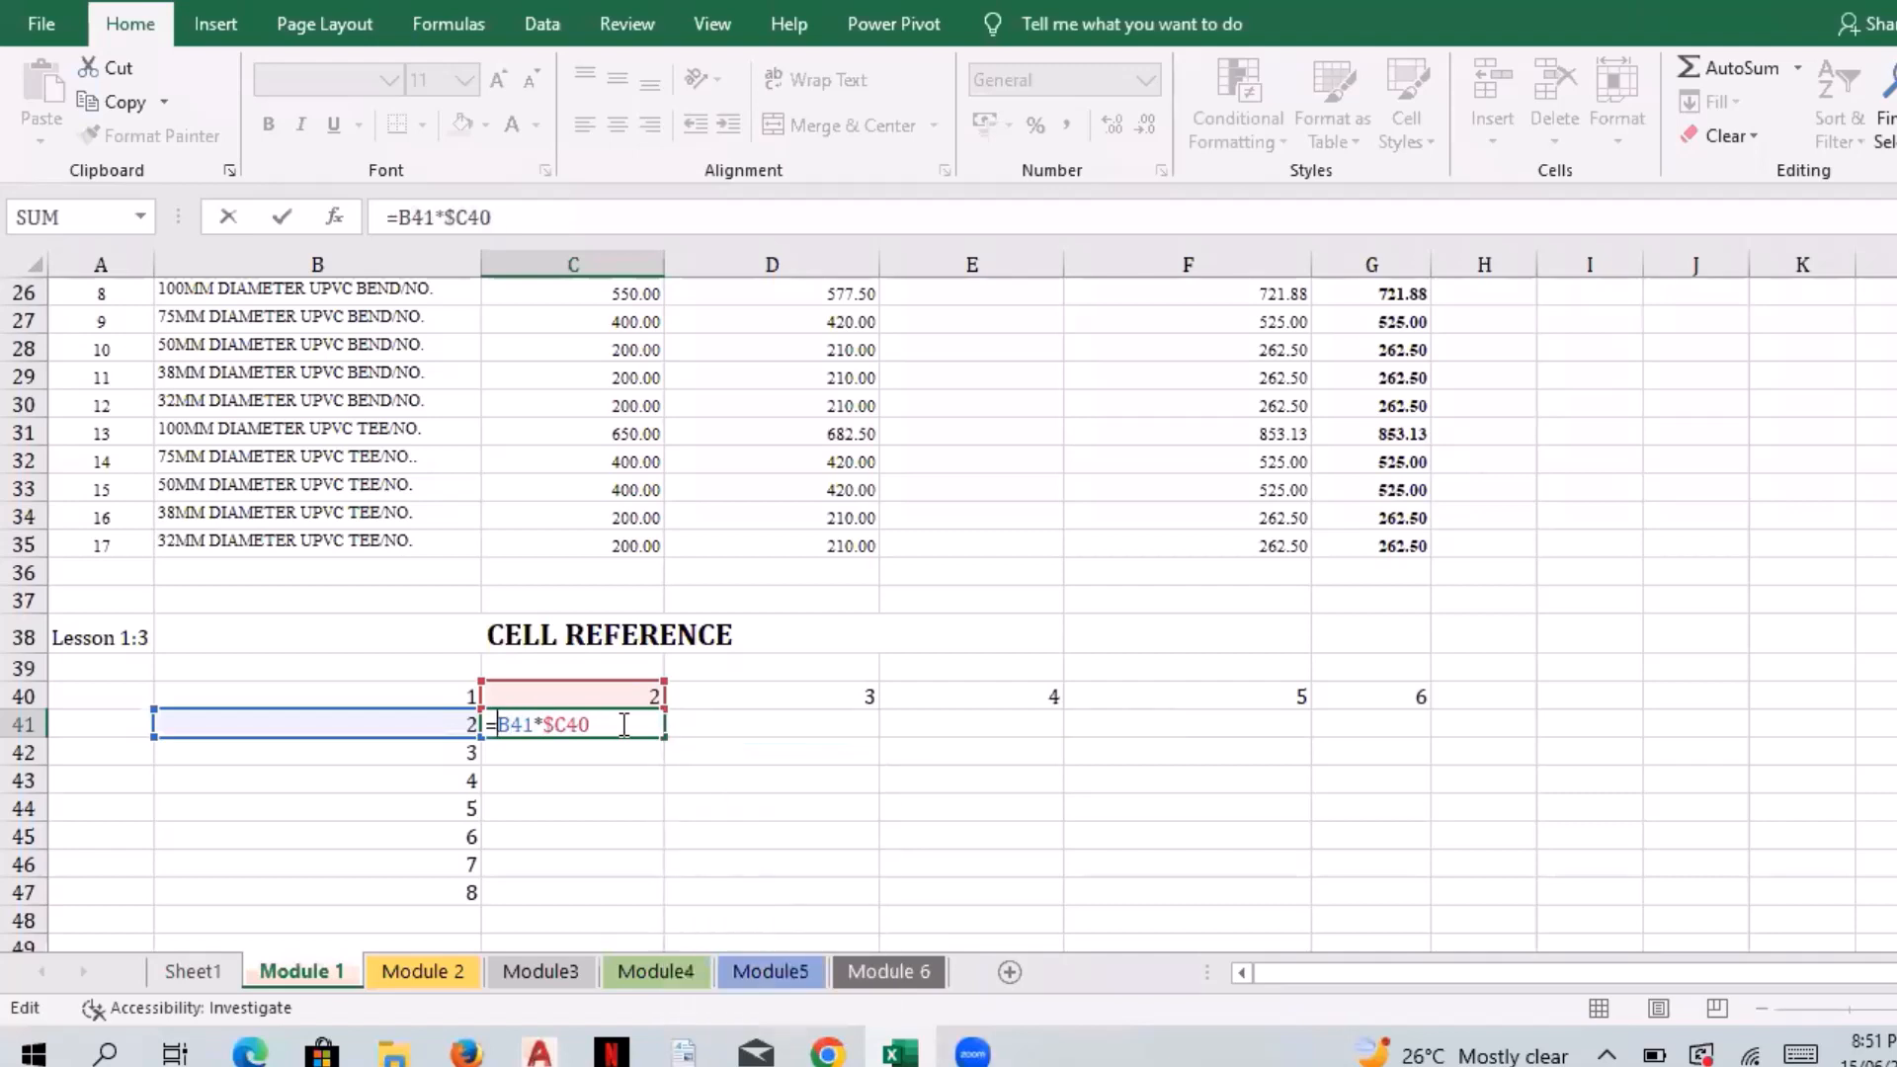
pyautogui.write('$')
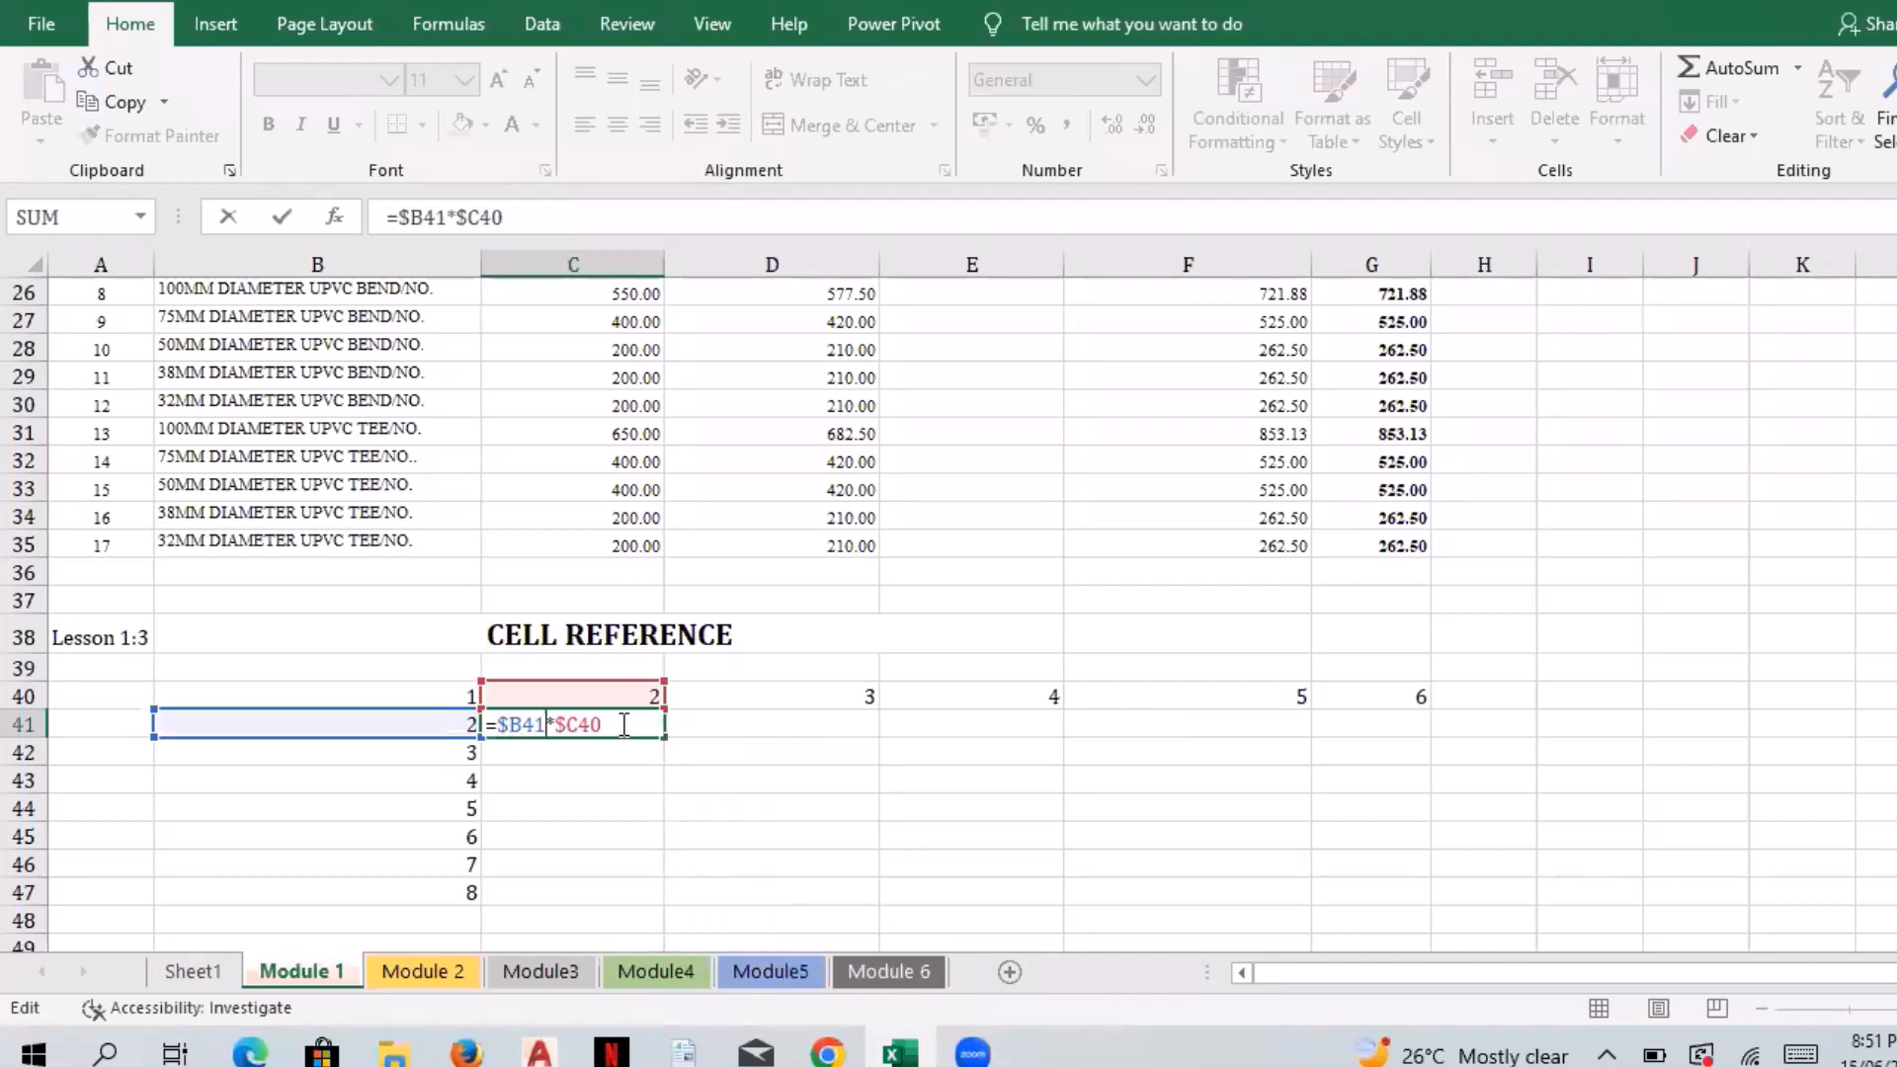
# Step: Change the second reference in C41 to C$40, giving =$B41*C$40, and fill the formula across to G41
pyautogui.press('Right')
pyautogui.press('Delete')
pyautogui.press('Delete')
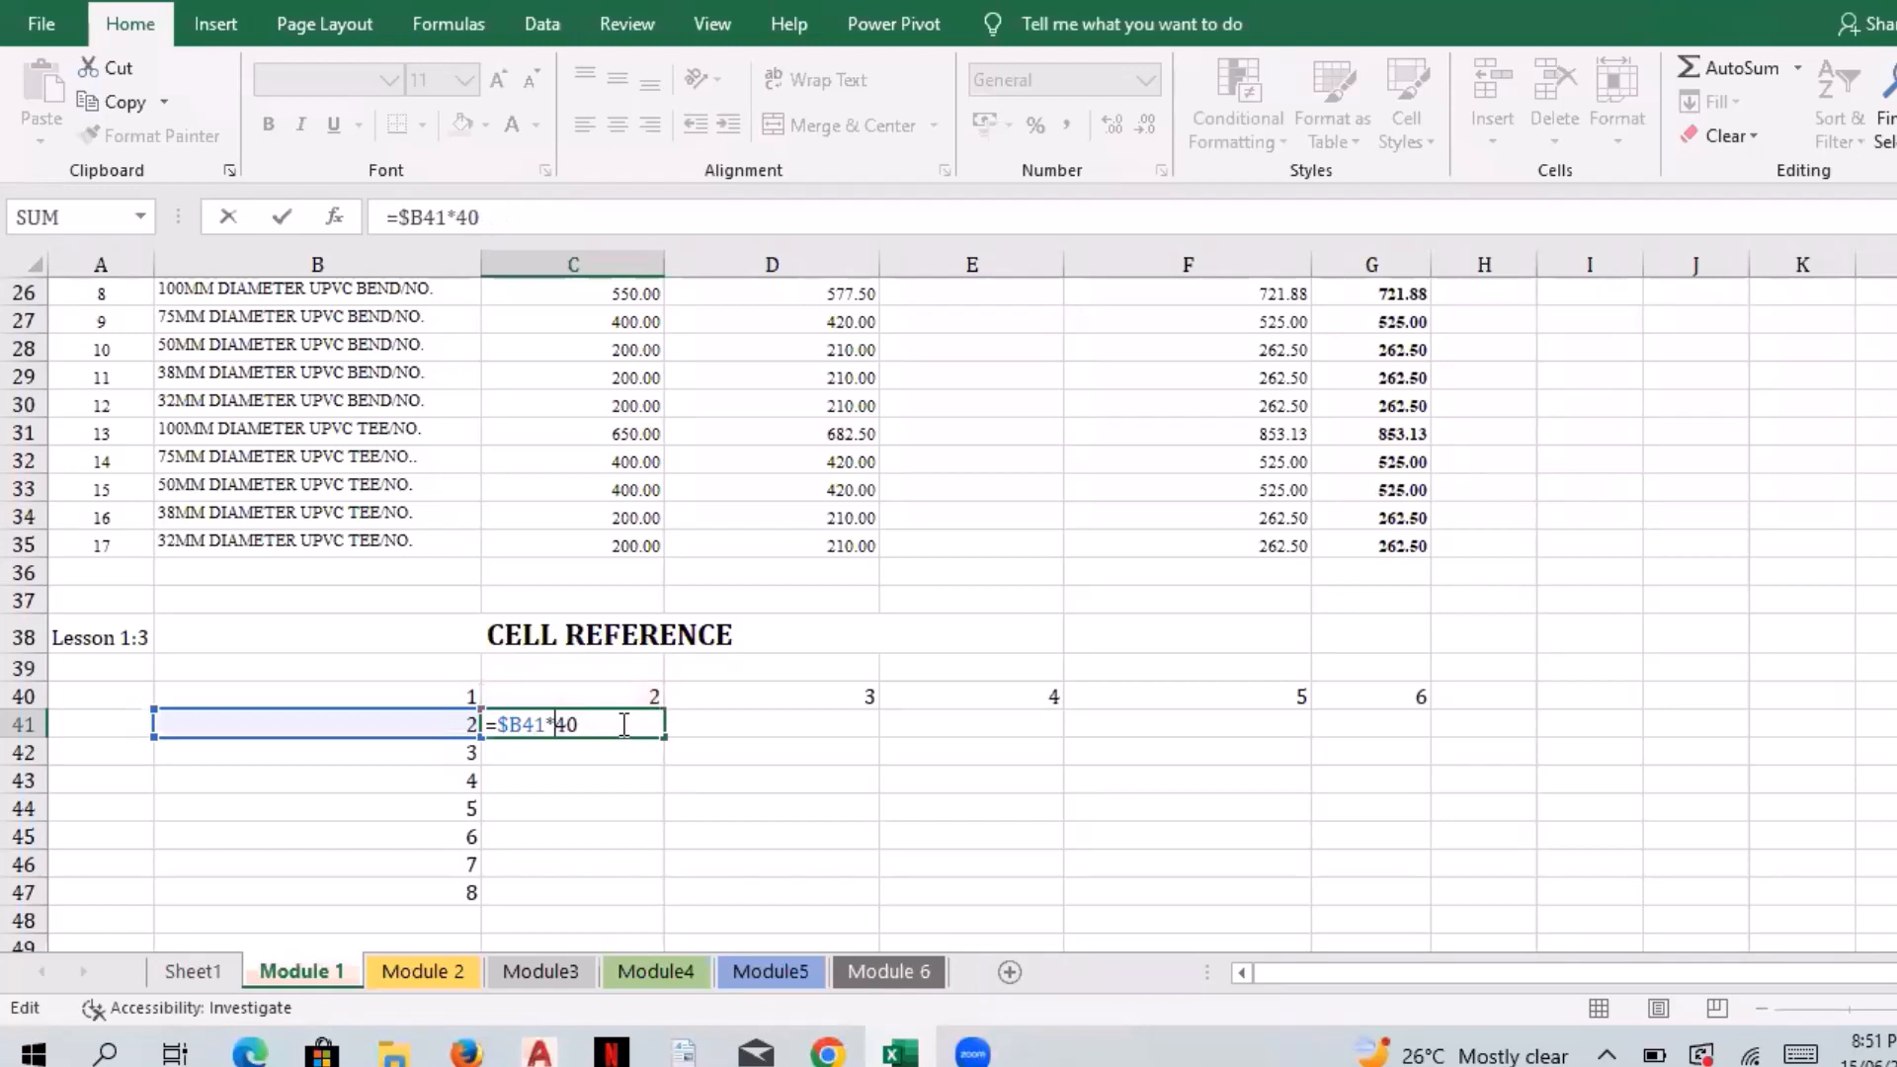
pyautogui.write('C')
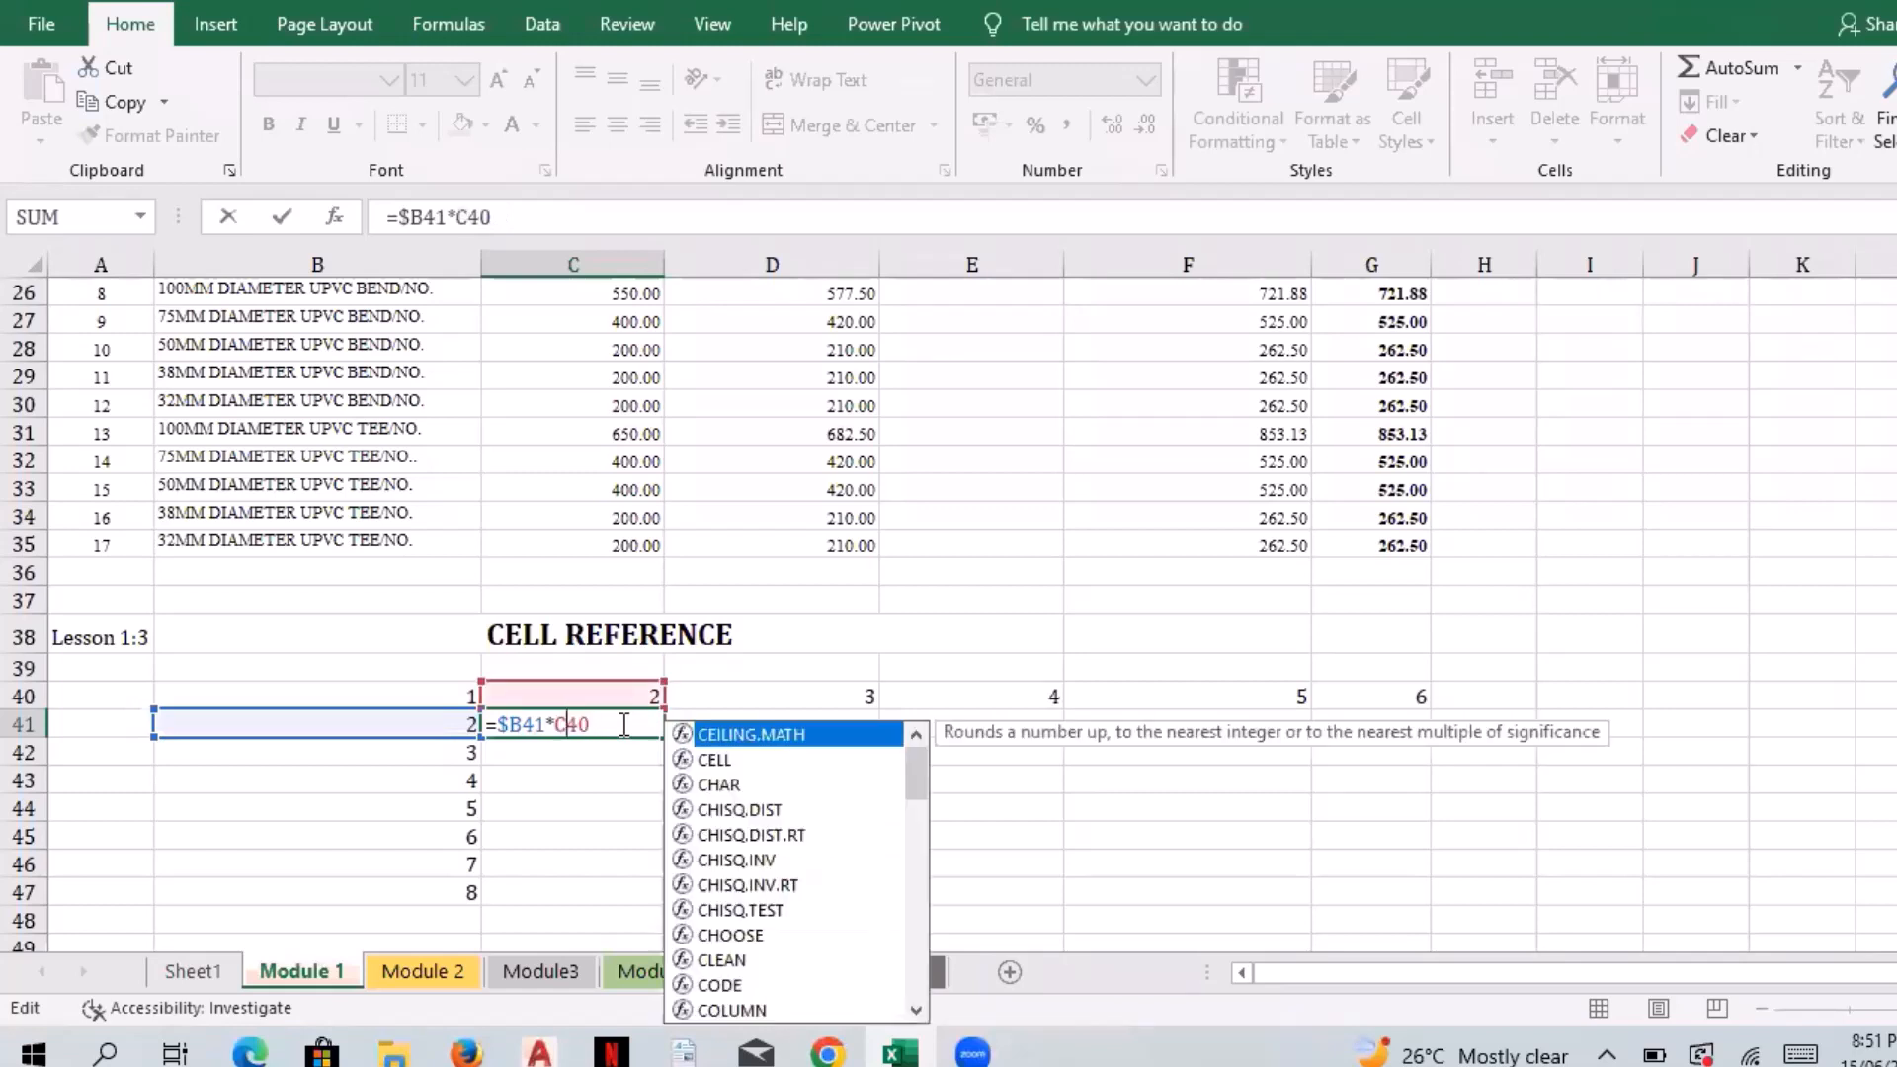
pyautogui.write('$')
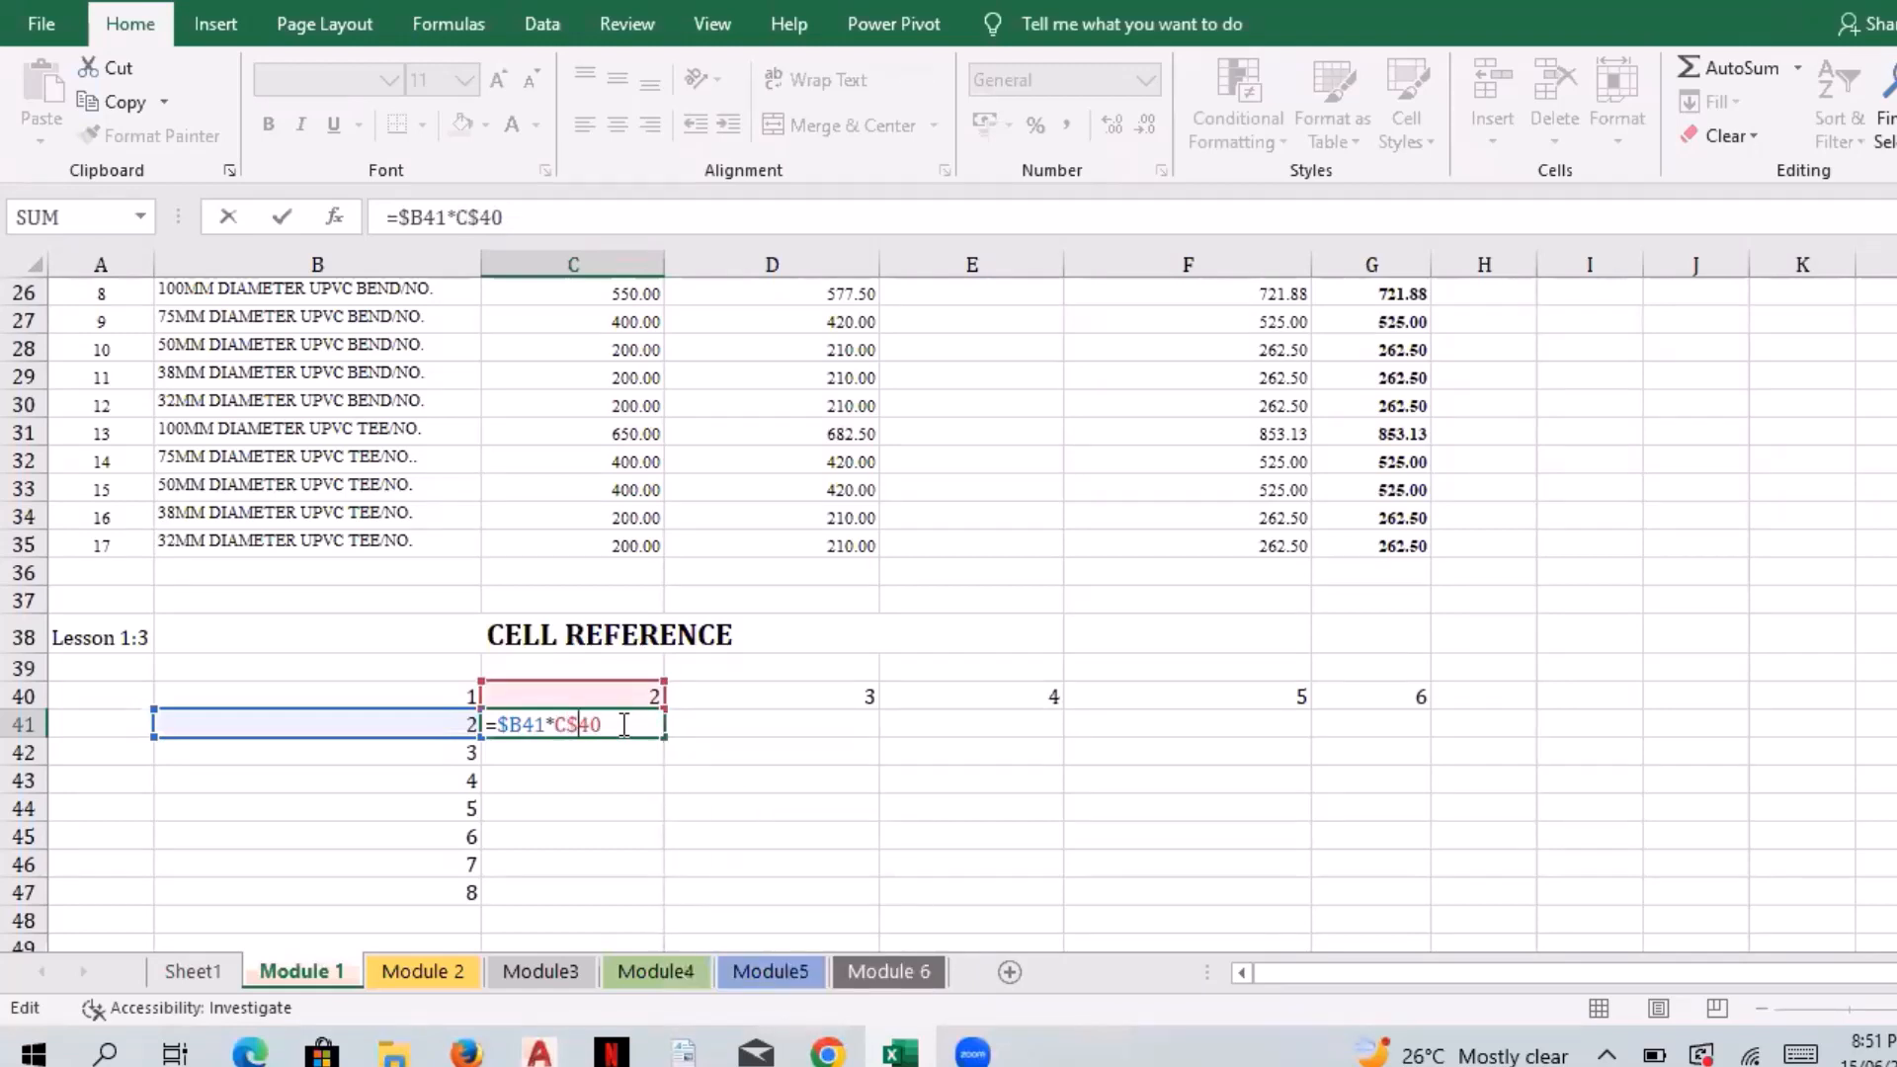
pyautogui.press('Return')
pyautogui.click(652, 725)
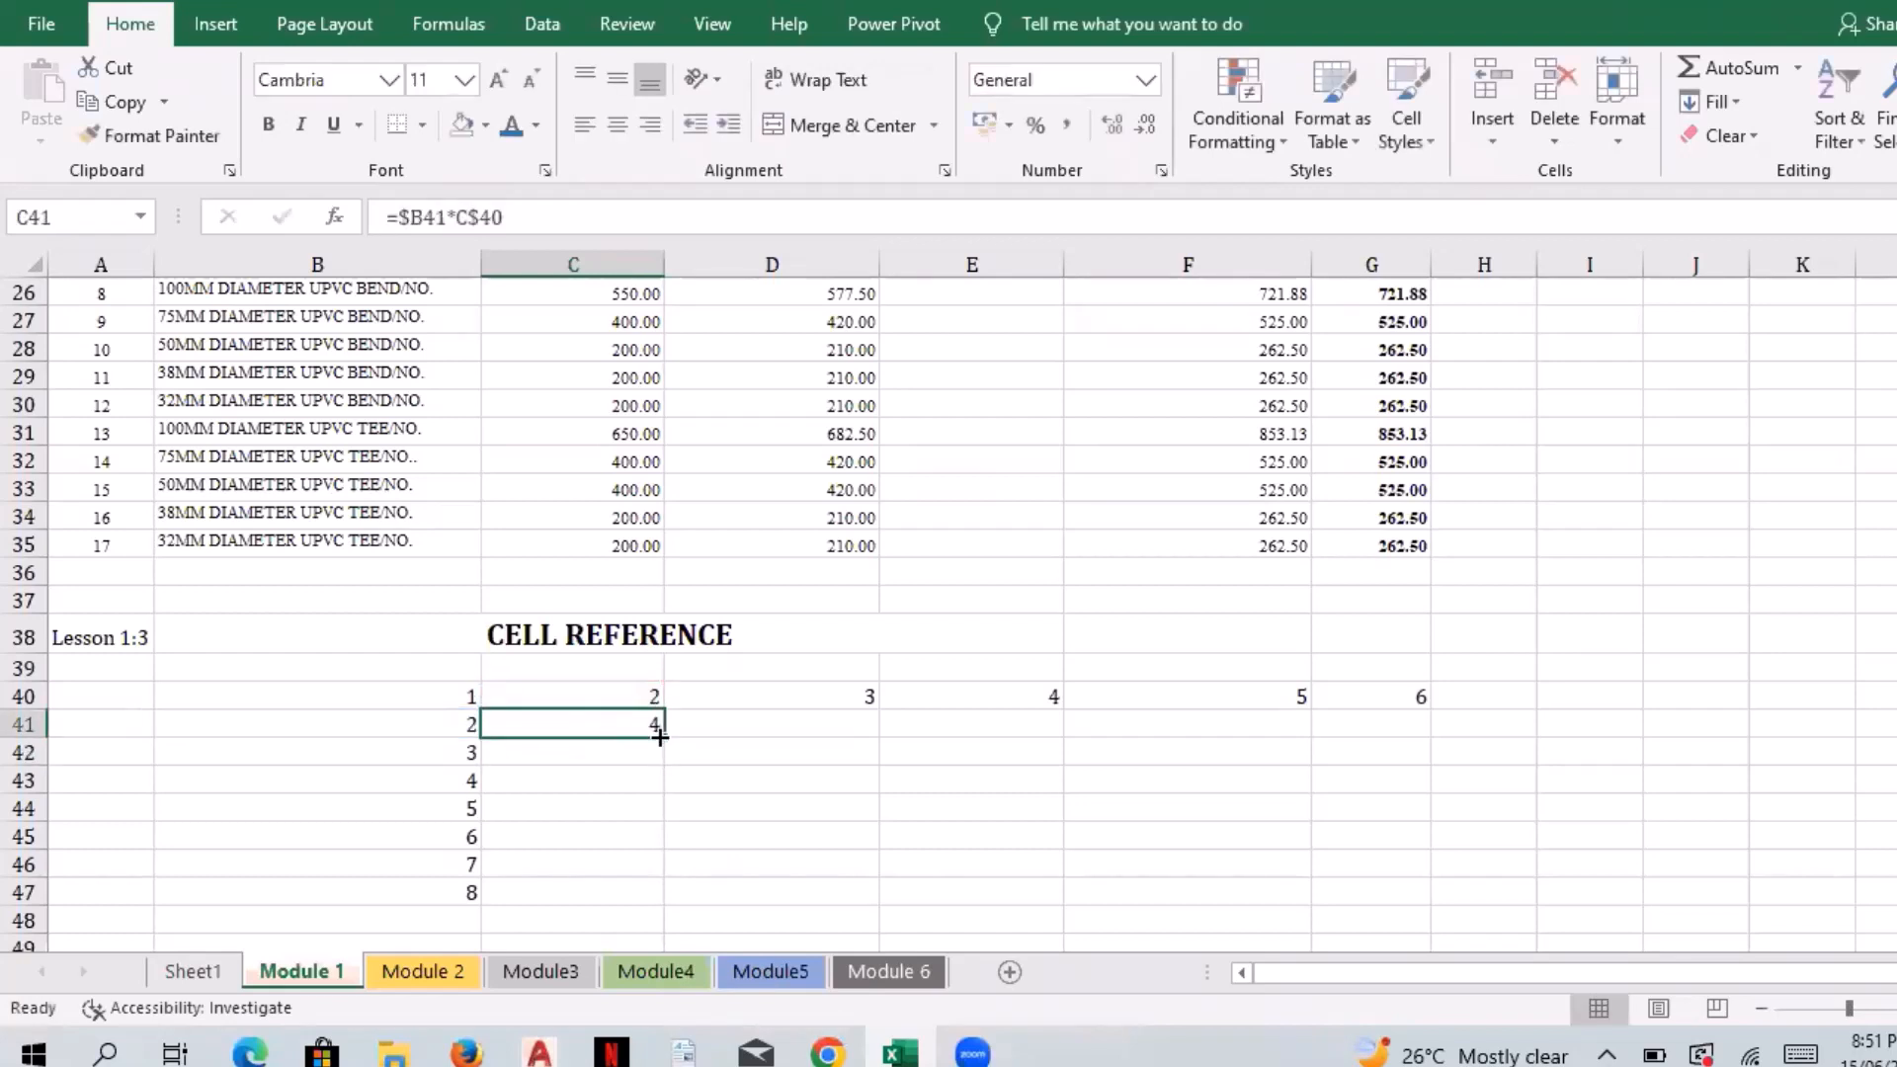
pyautogui.moveTo(666, 737); pyautogui.dragTo(1404, 746)
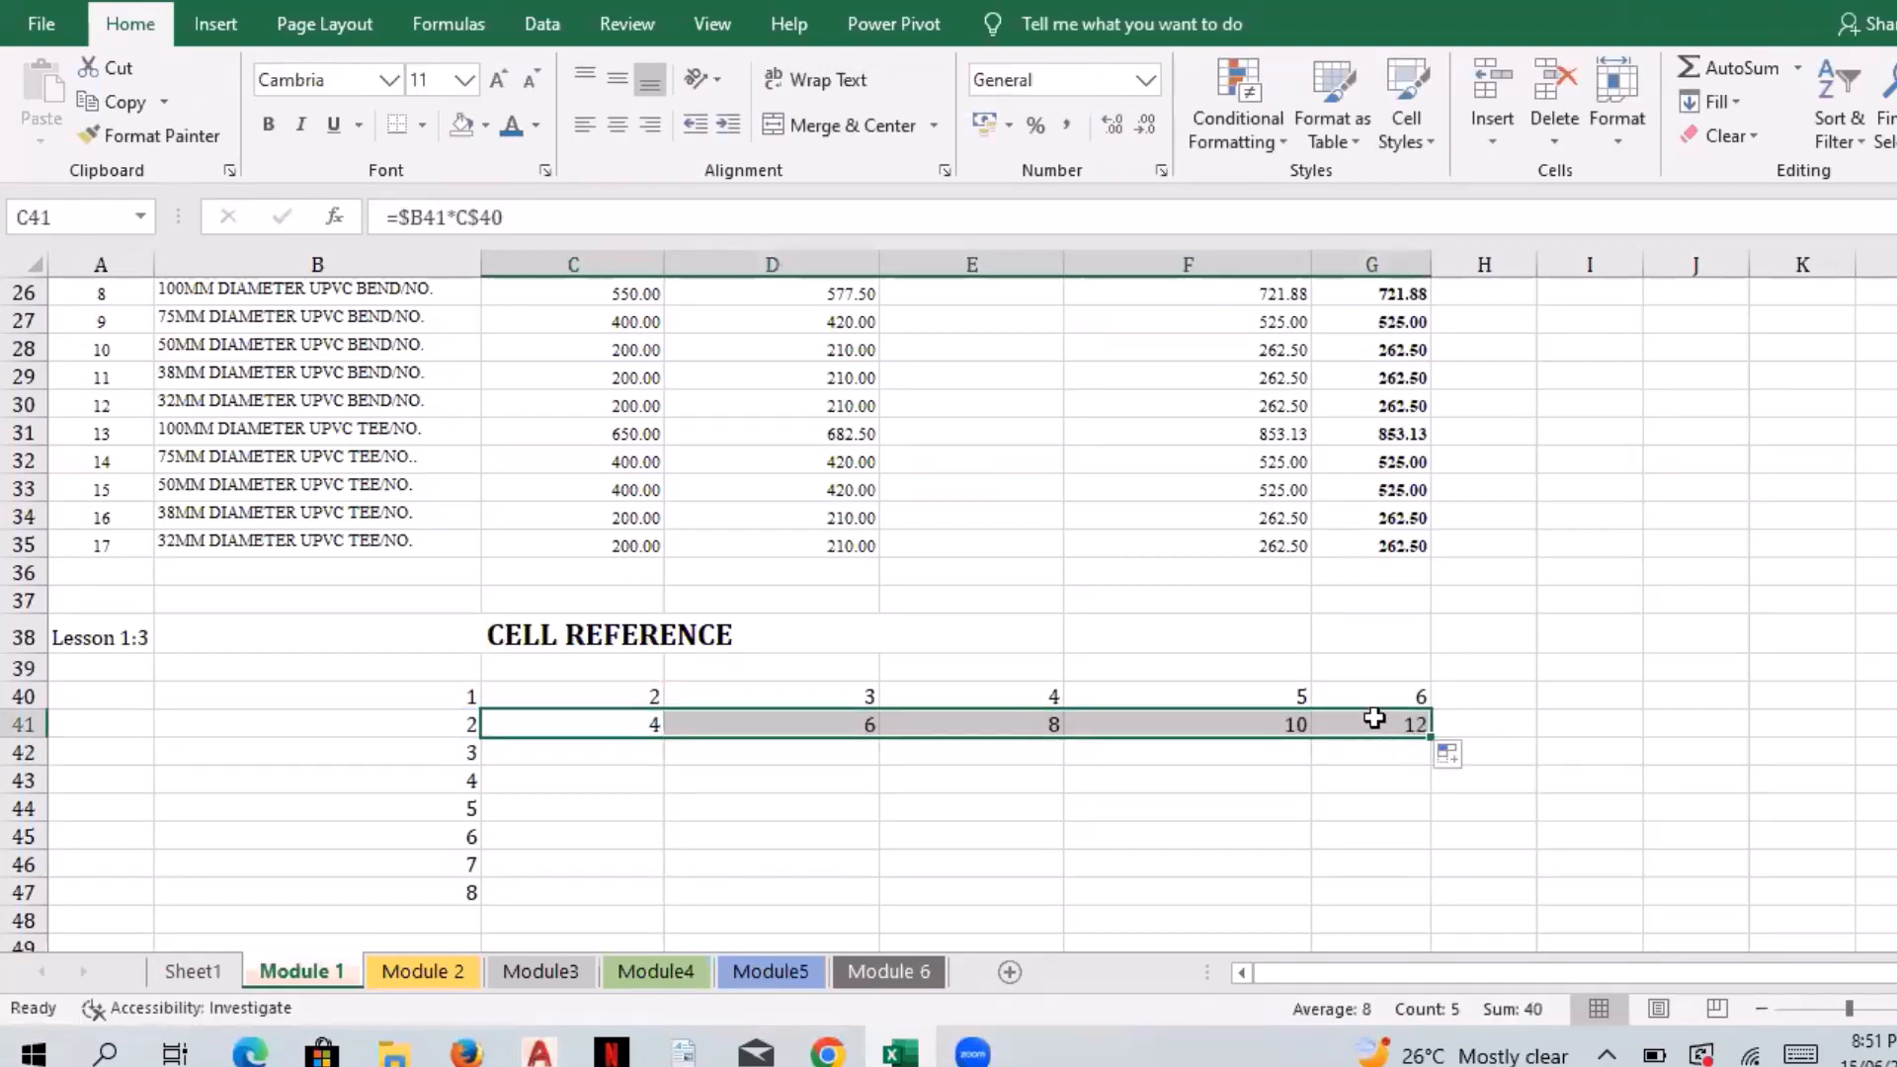
# Step: Examine the formulas from C41 through G41 and compare their references with the header numbers in row 40
pyautogui.click(637, 721)
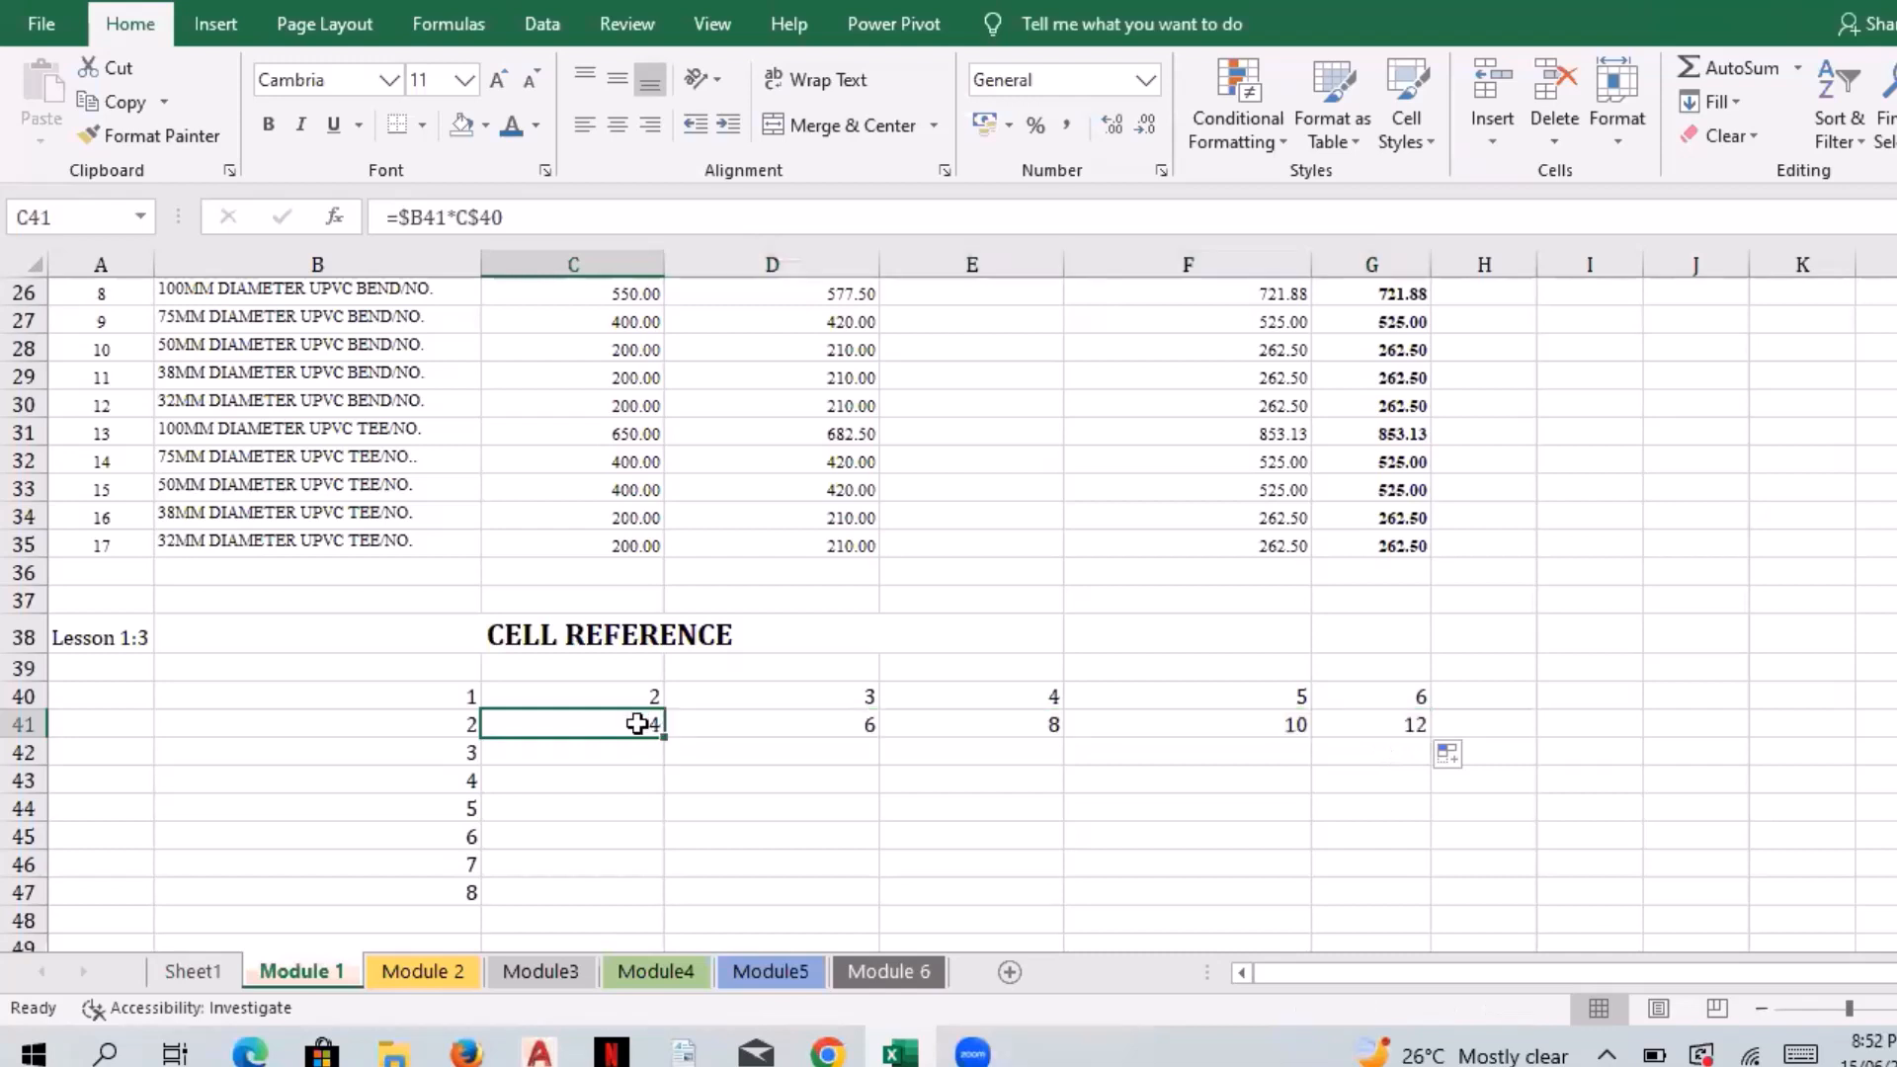
pyautogui.doubleClick(730, 725)
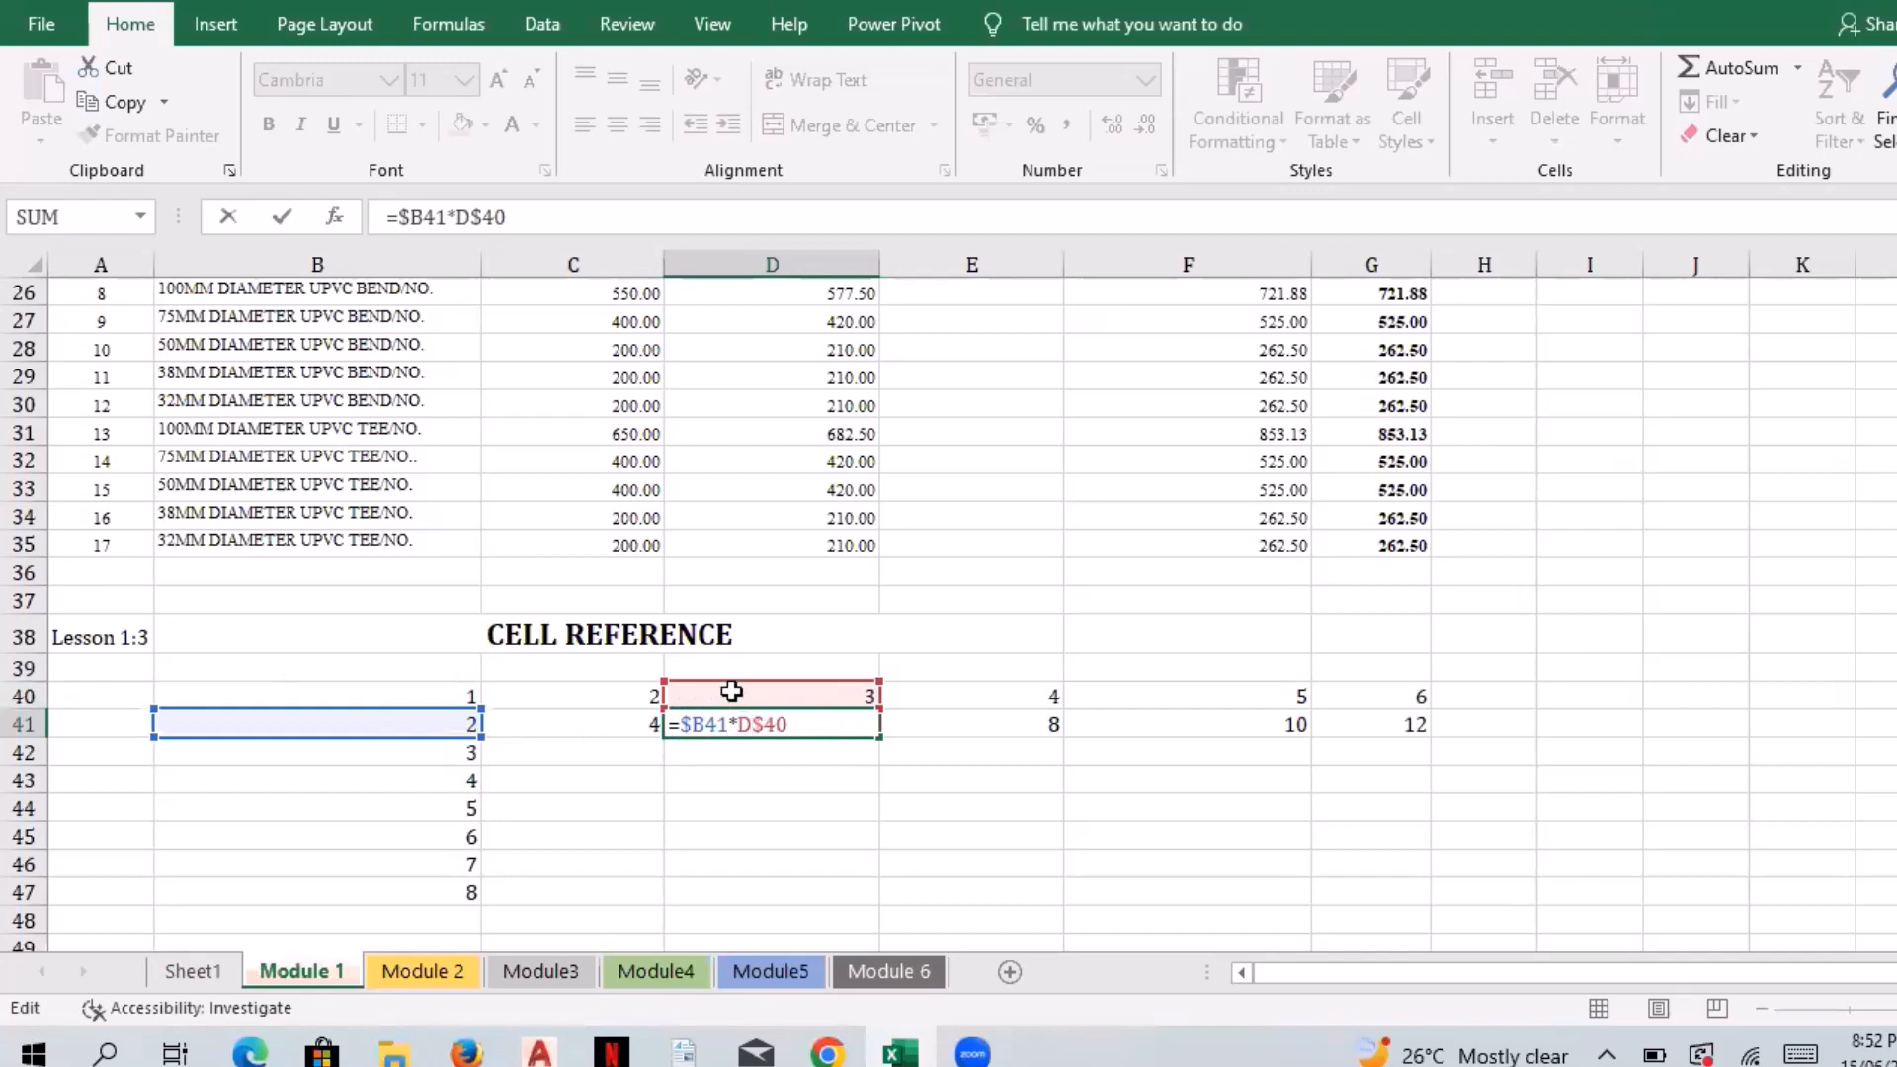
pyautogui.hotkey('ctrl', 'Return')
pyautogui.doubleClick(799, 724)
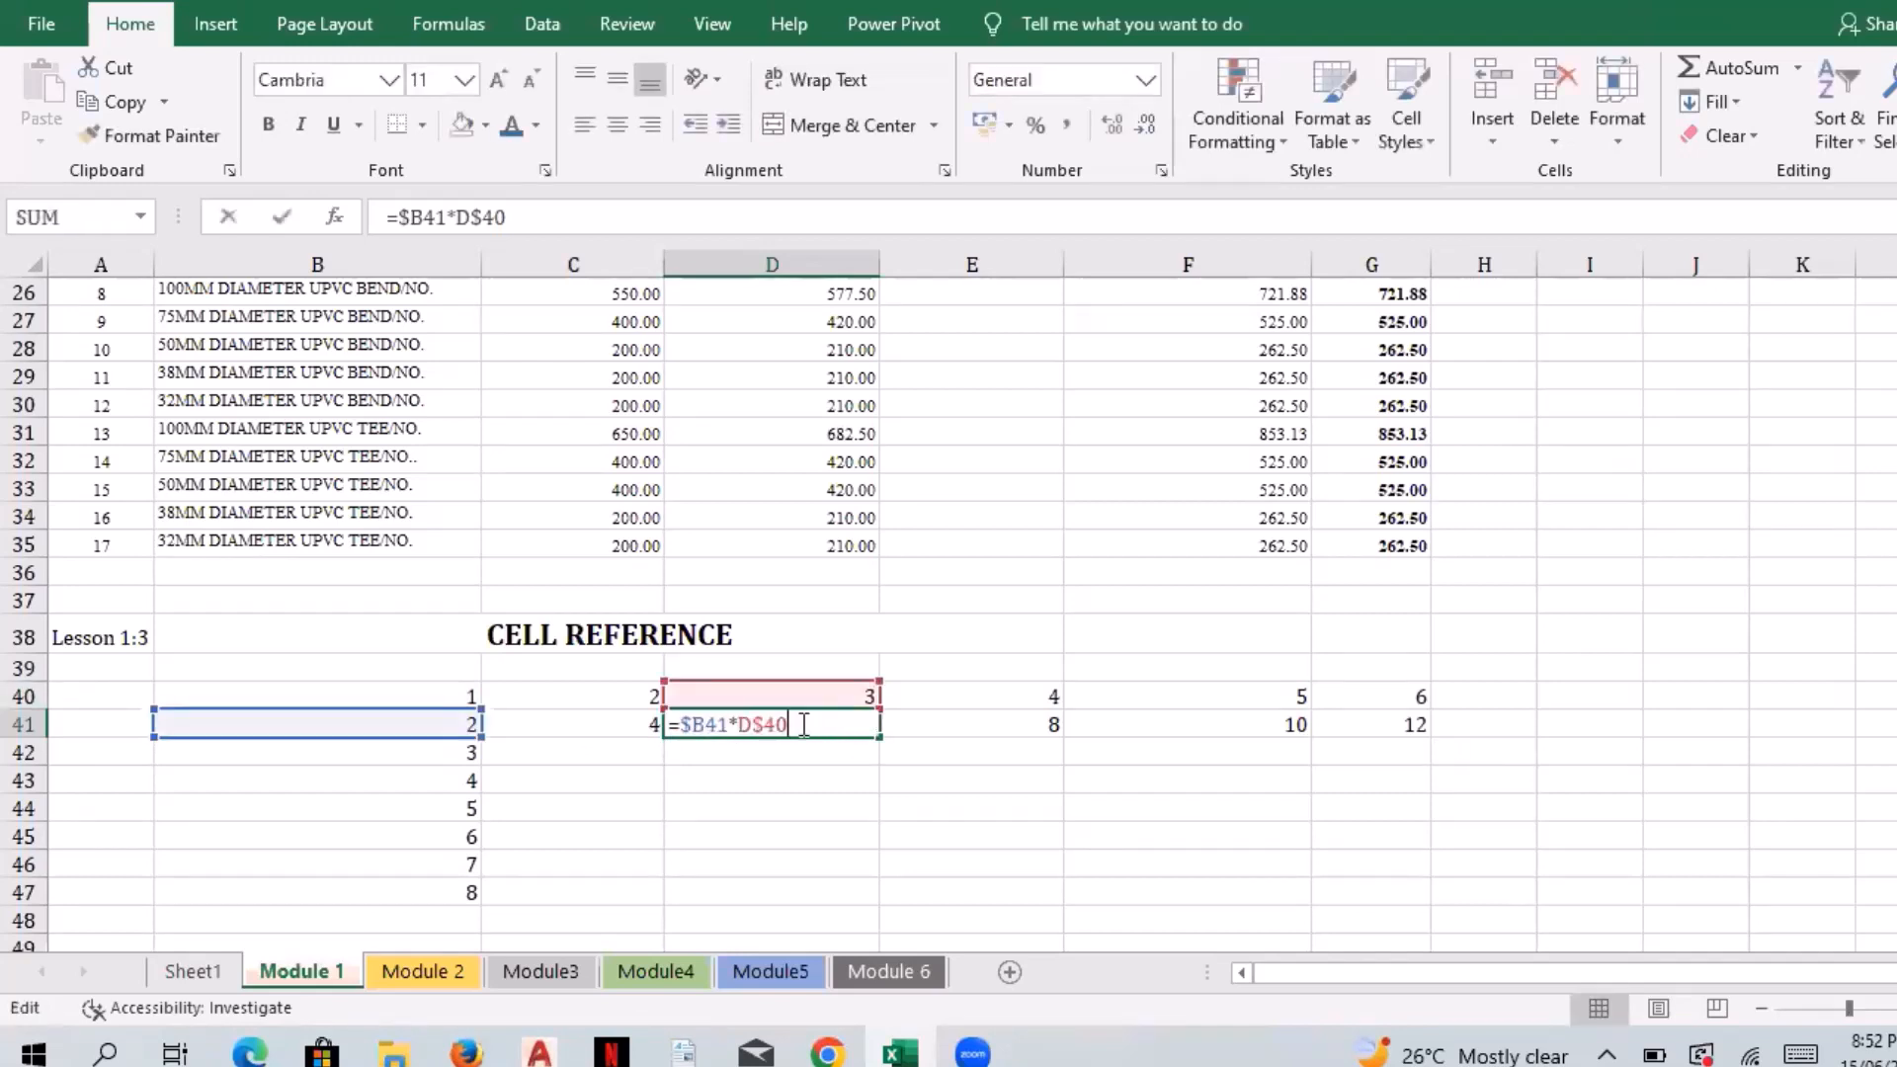
pyautogui.press('Escape')
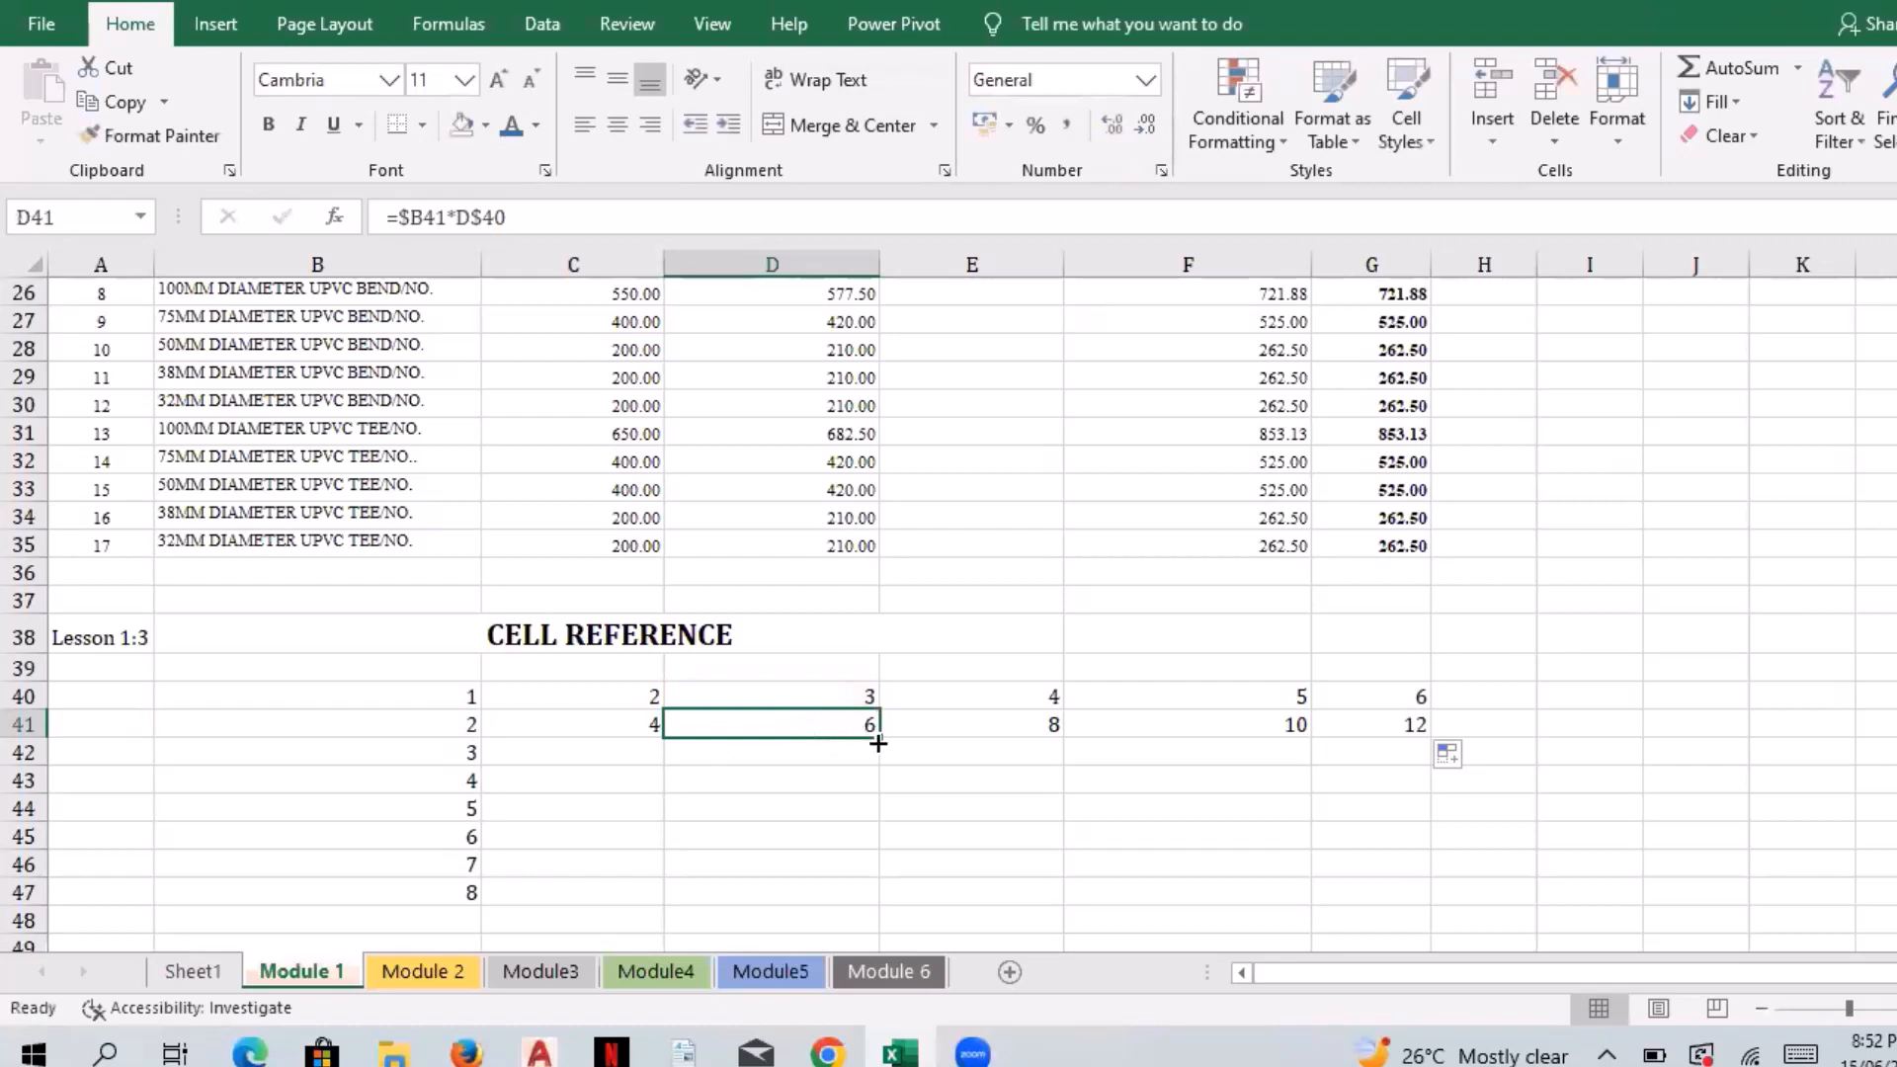
pyautogui.doubleClick(969, 719)
pyautogui.press('Escape')
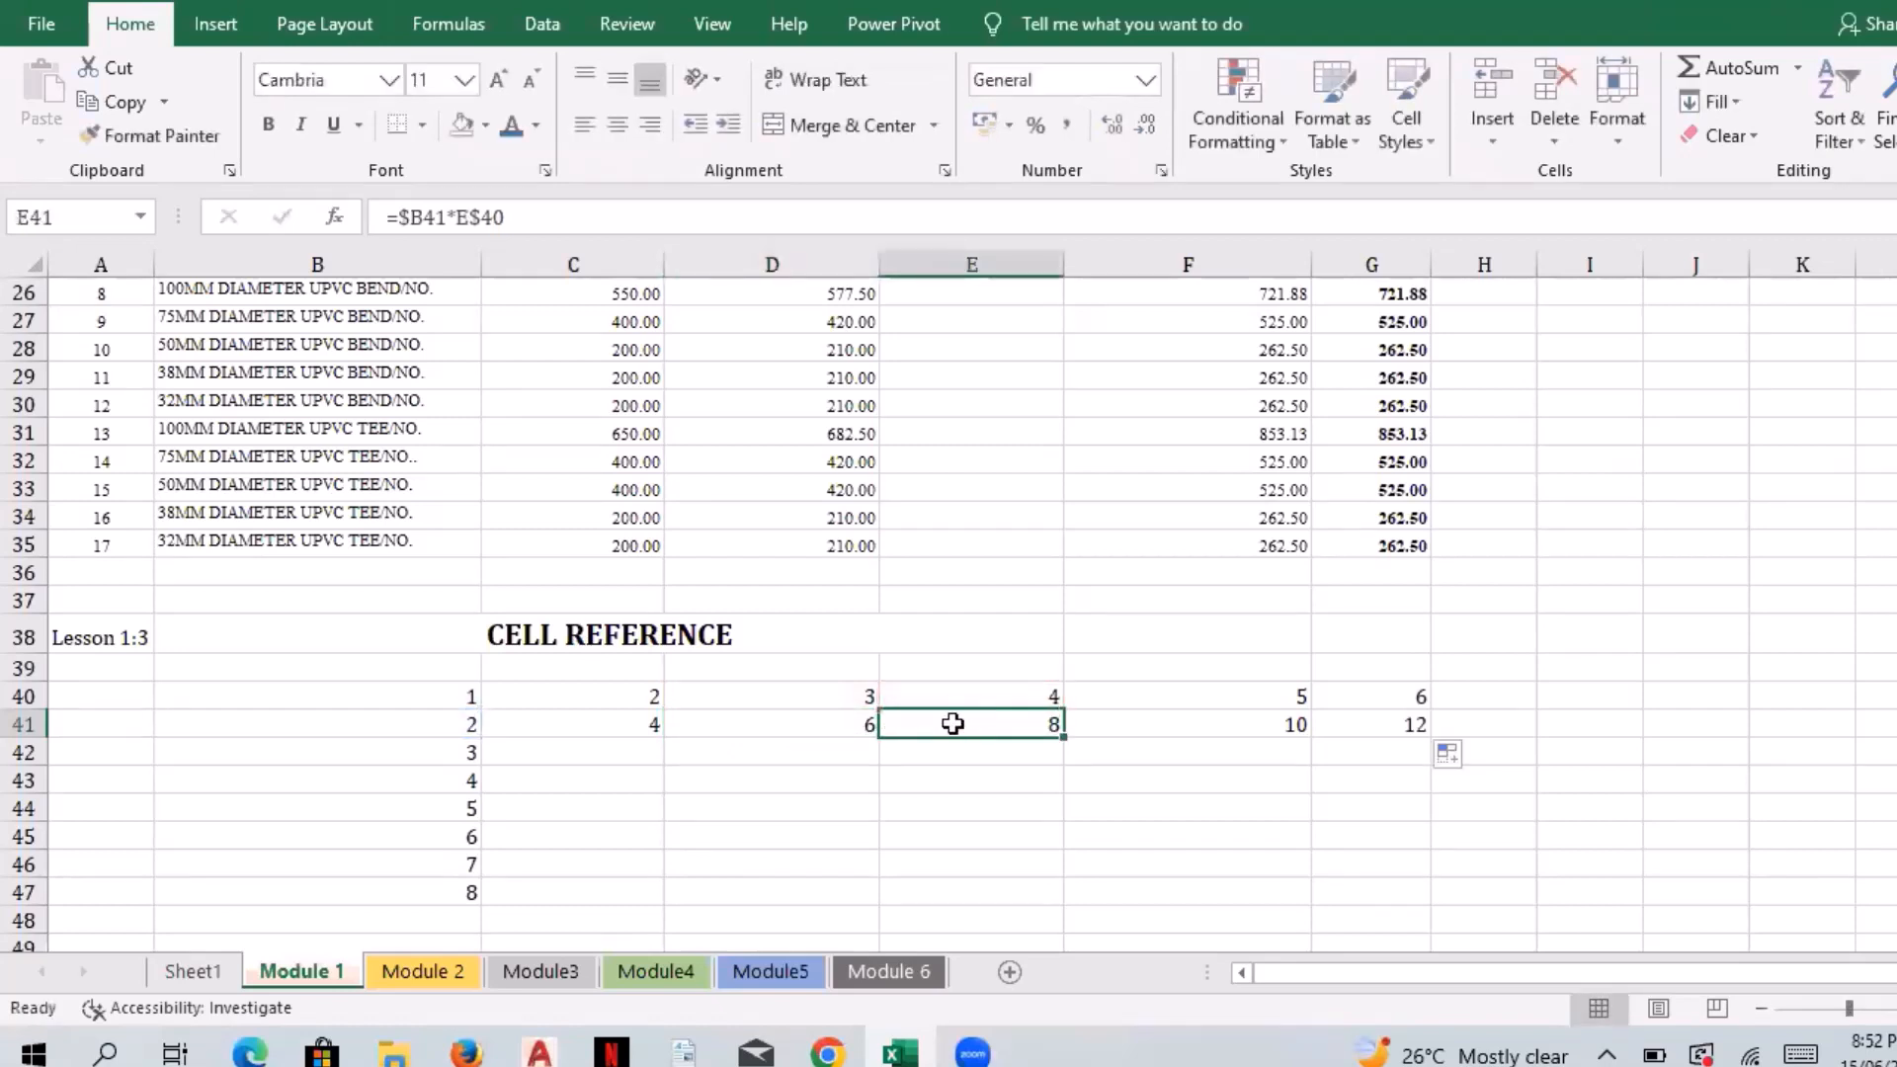
pyautogui.doubleClick(1145, 720)
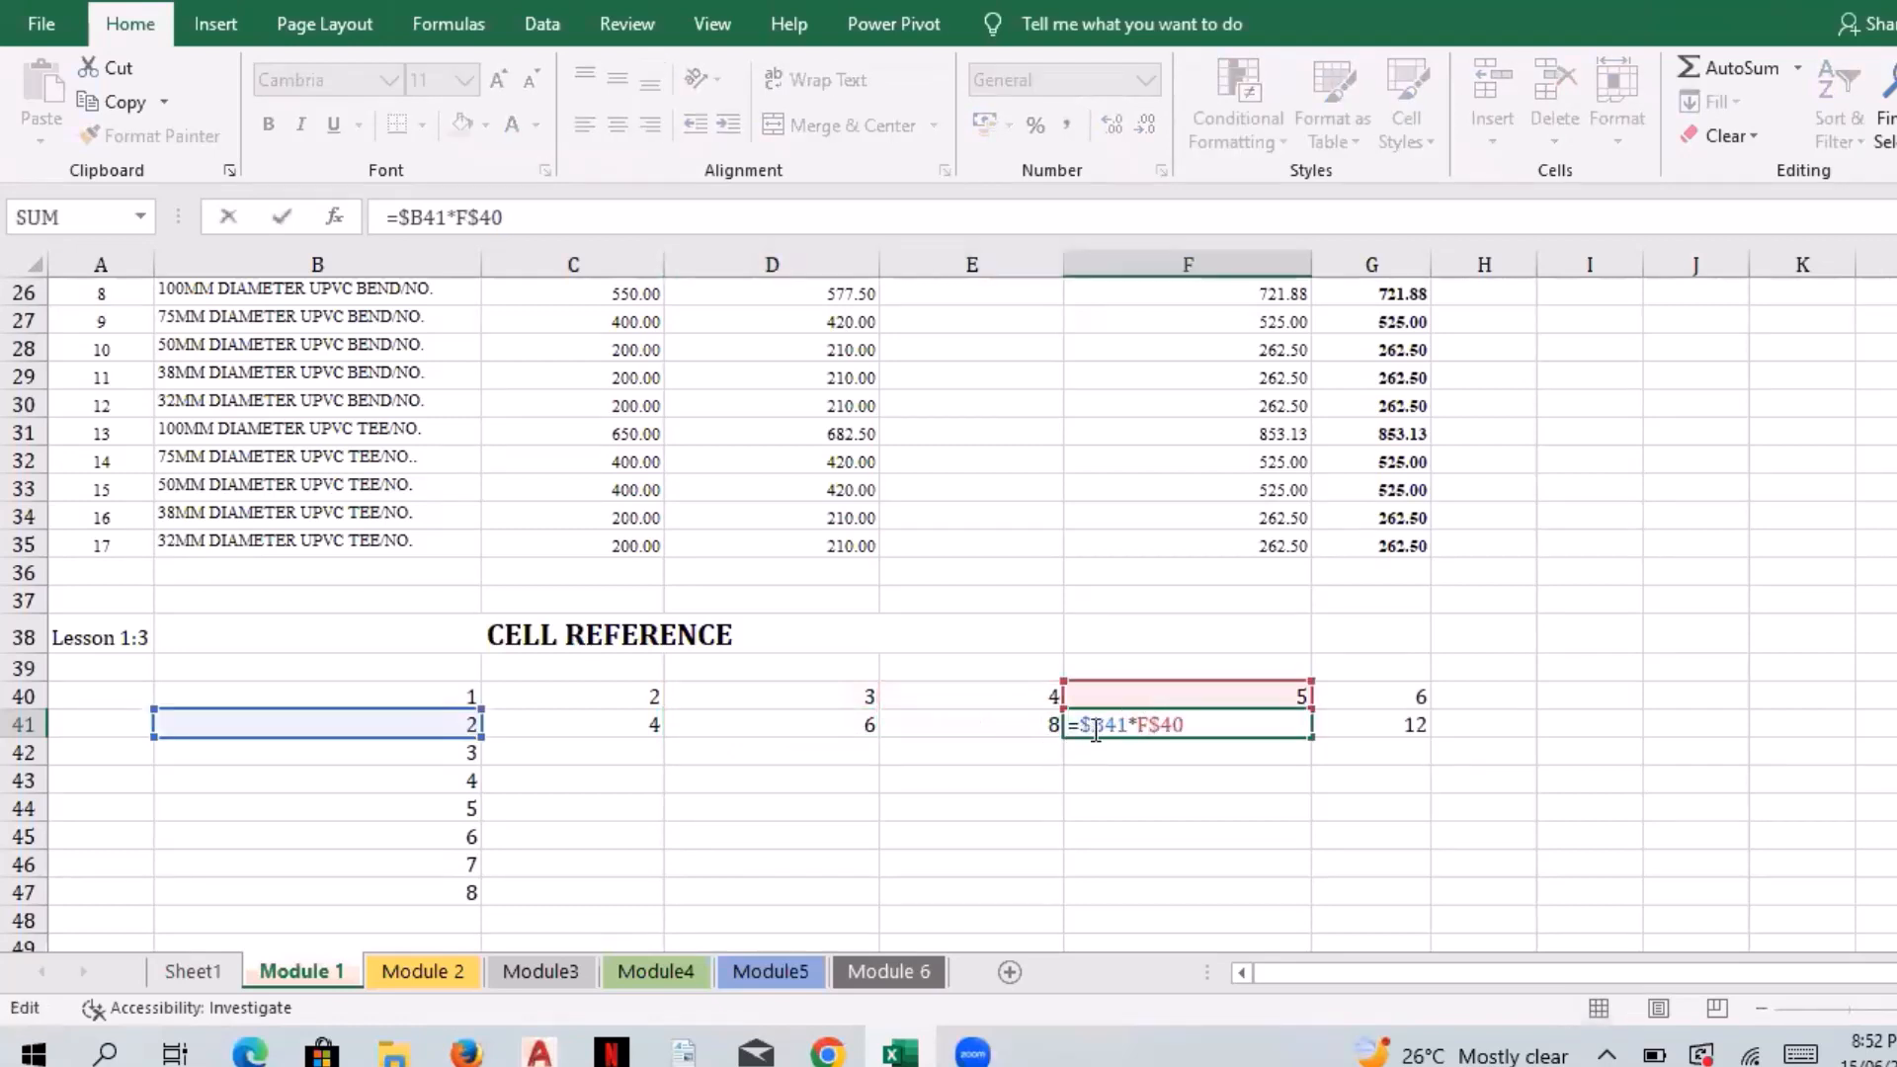
pyautogui.press('Escape')
pyautogui.doubleClick(1381, 724)
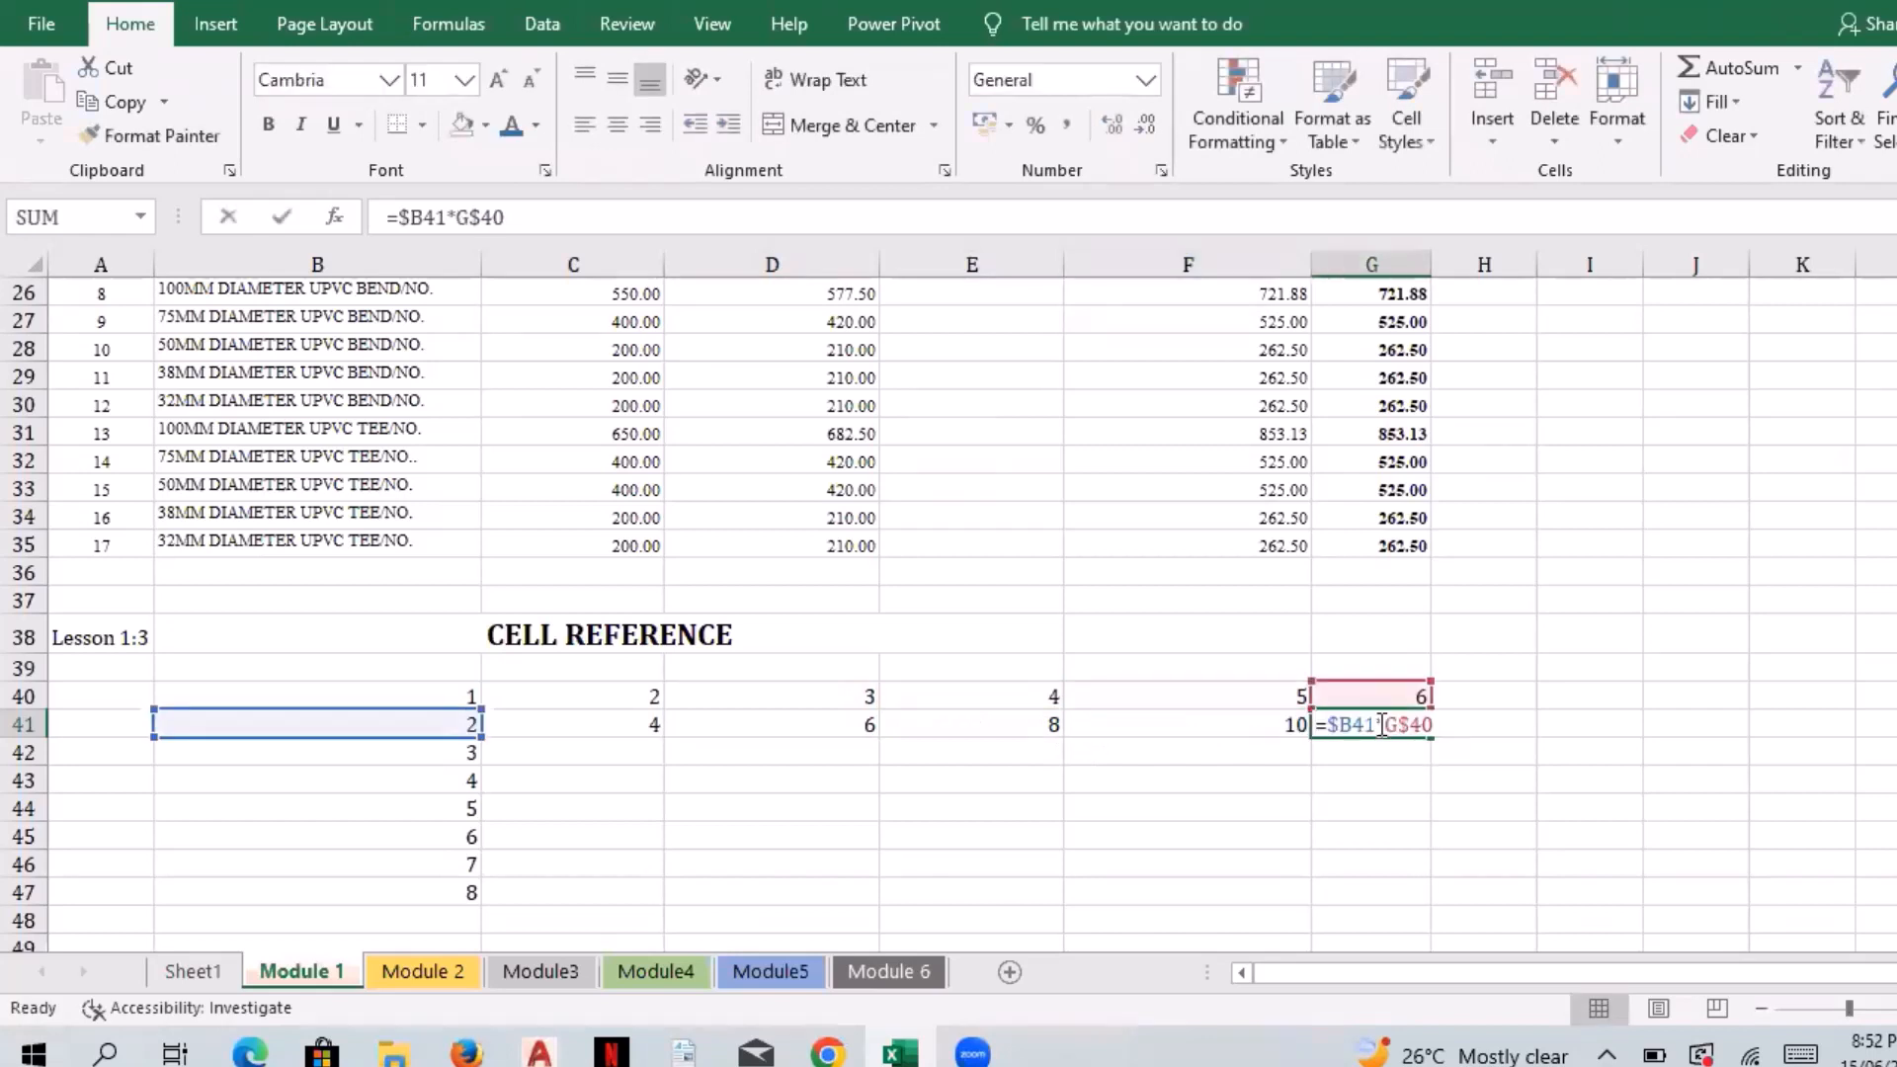
pyautogui.press('Escape')
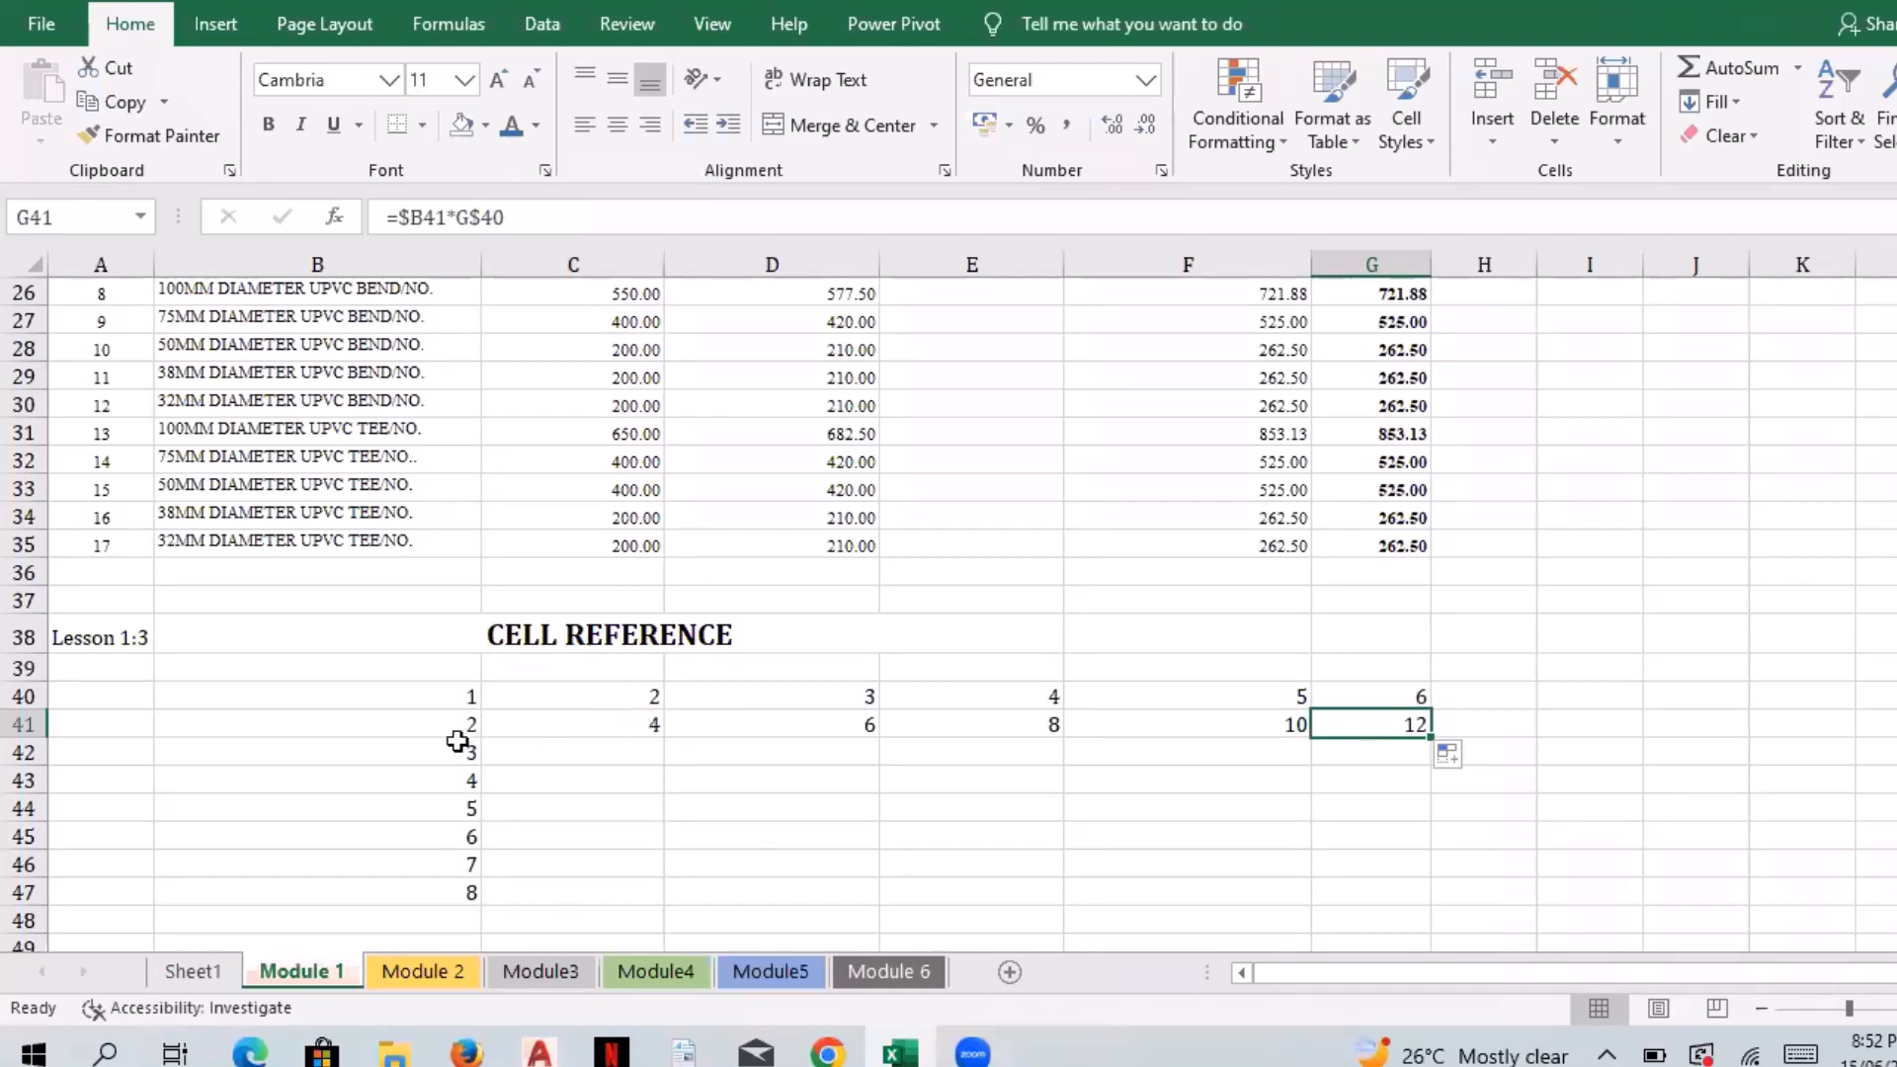
pyautogui.click(861, 697)
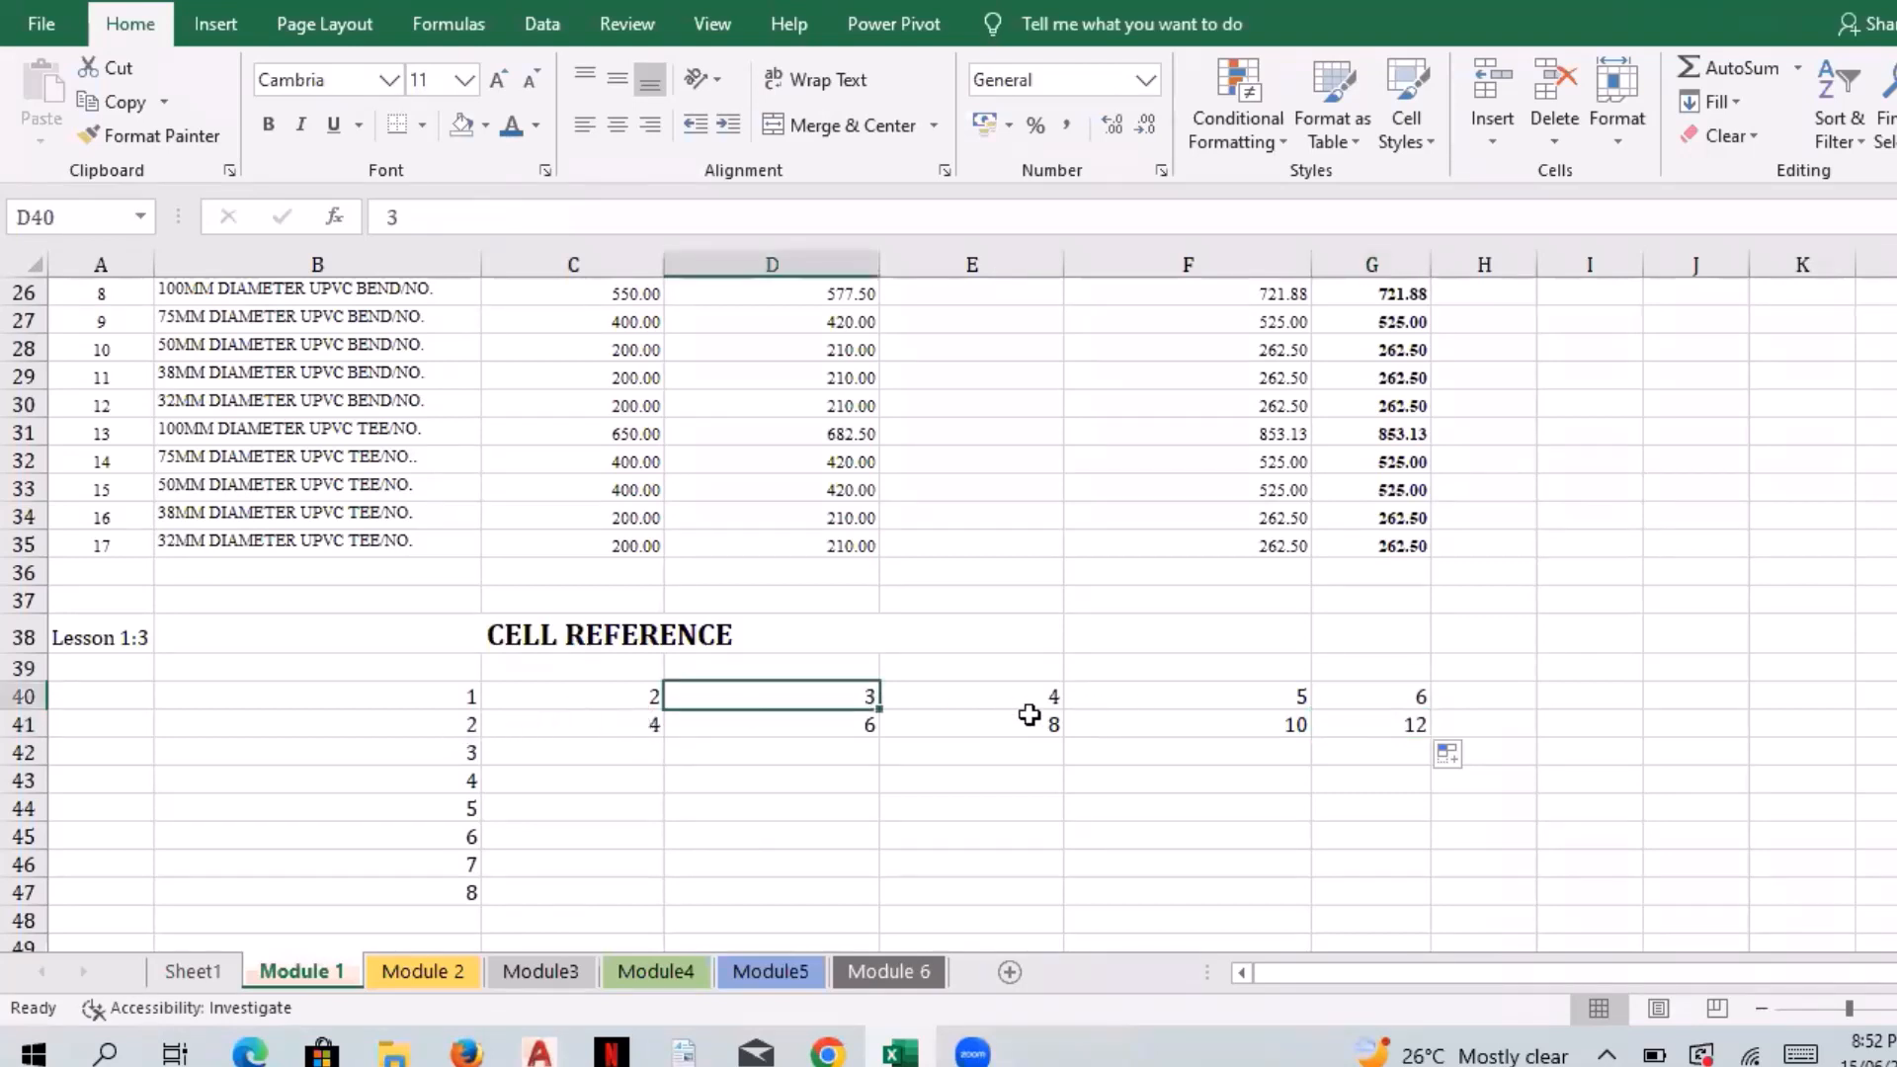
pyautogui.click(1029, 702)
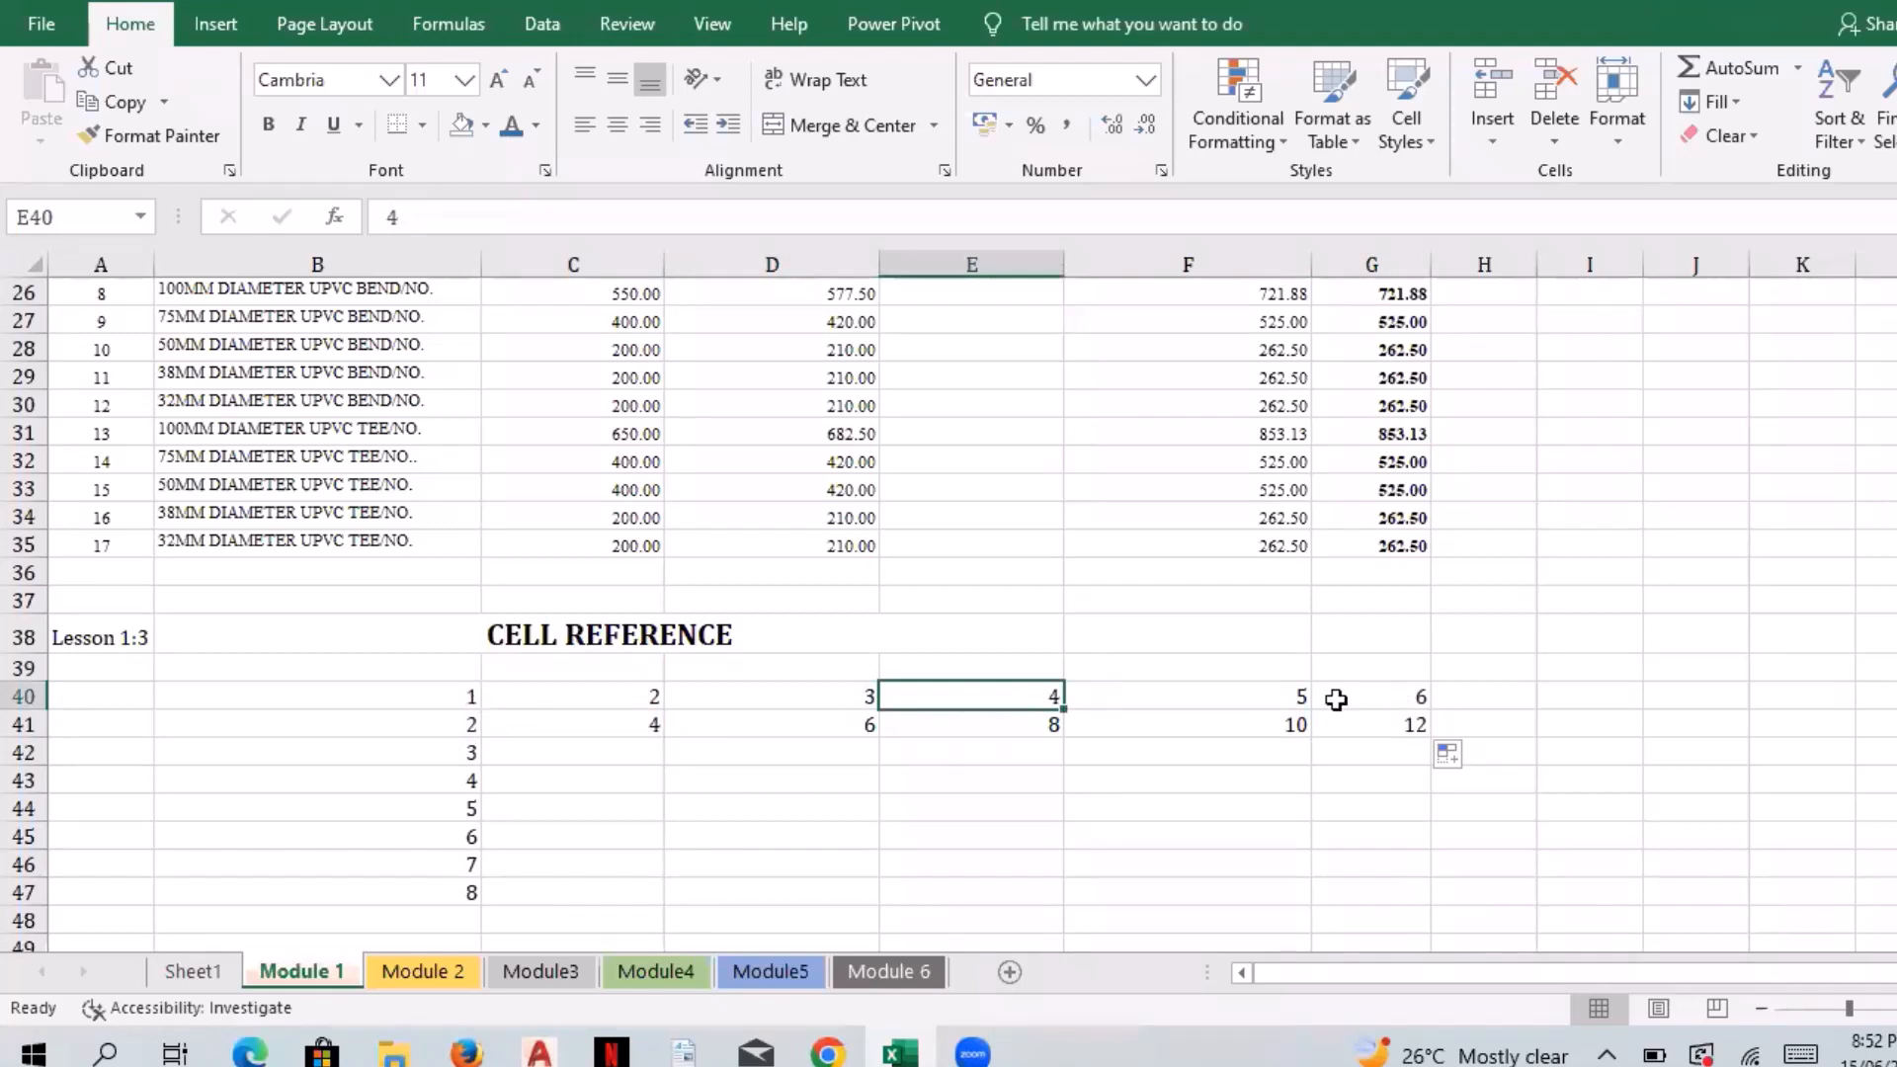
# Step: Fill the C41 formula down to C47 and check the products against the column B numbers and the C40 header
pyautogui.click(647, 730)
pyautogui.moveTo(665, 741); pyautogui.dragTo(656, 897)
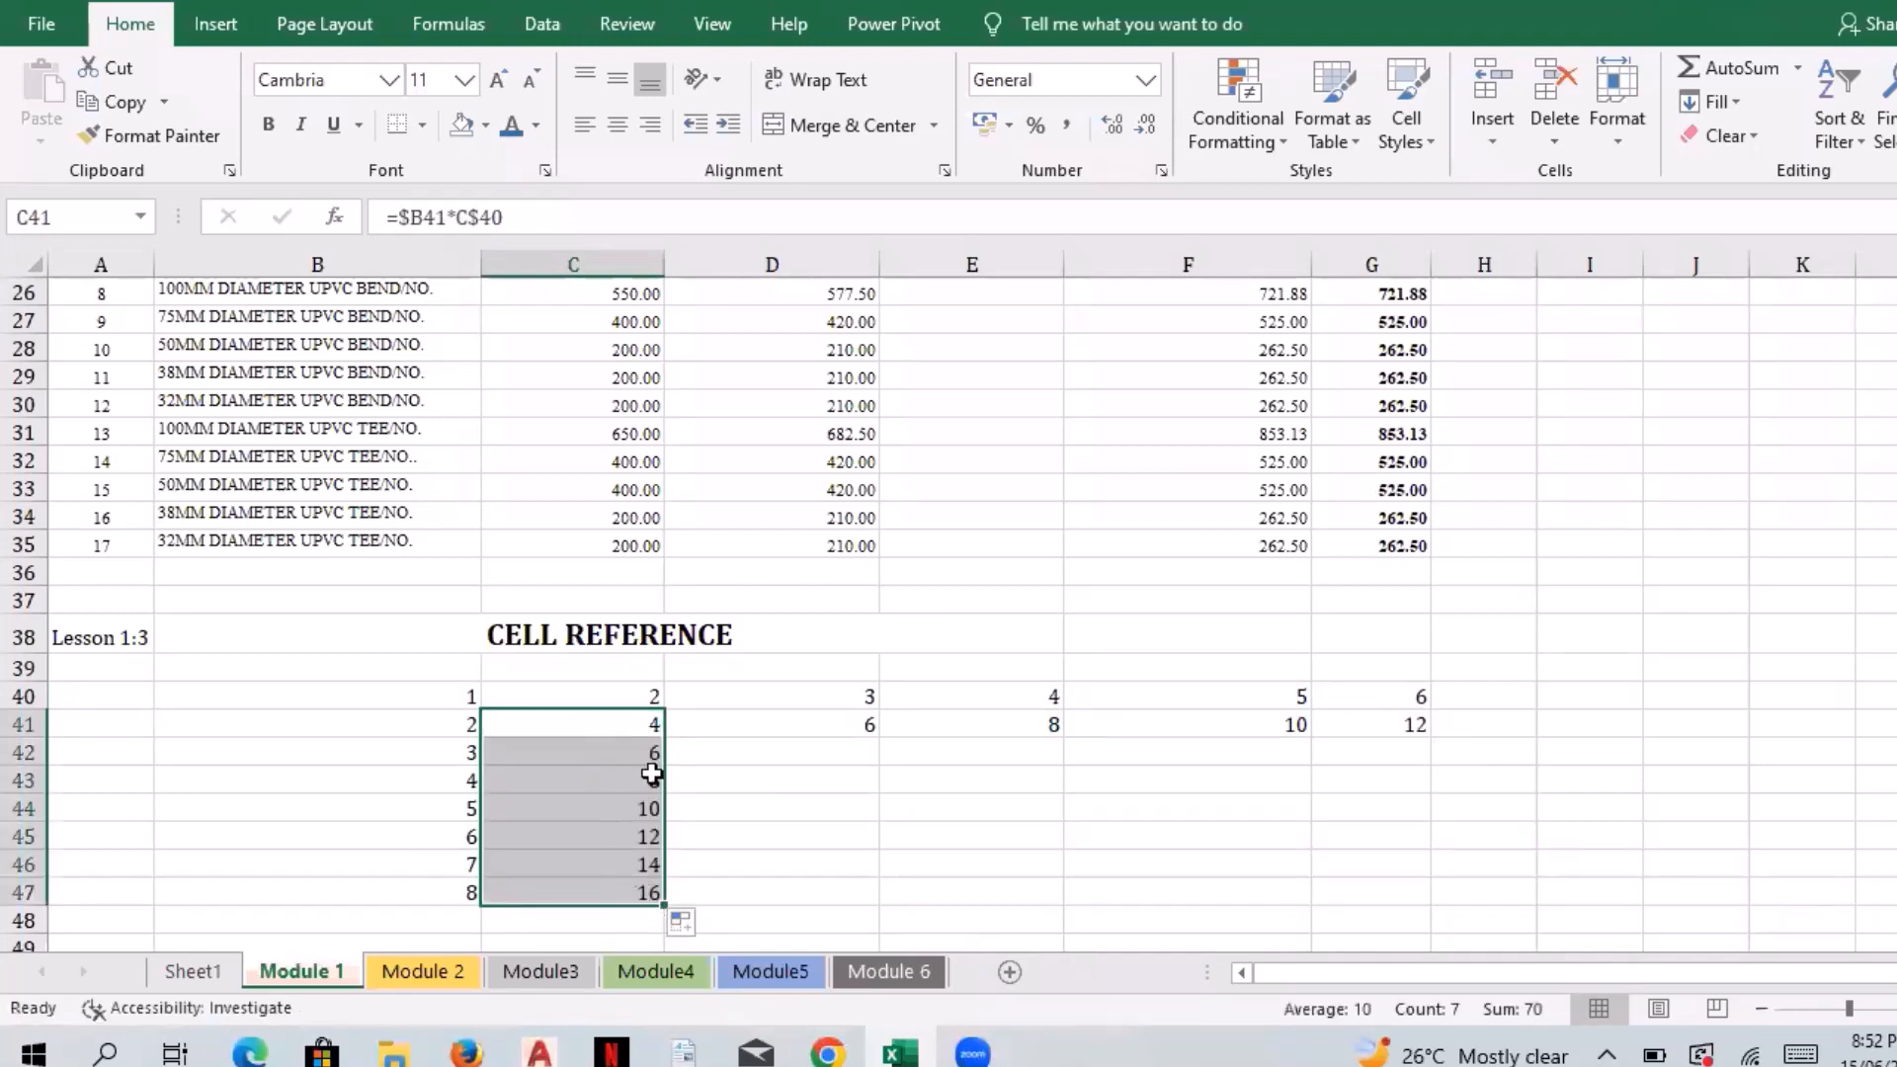
pyautogui.click(487, 755)
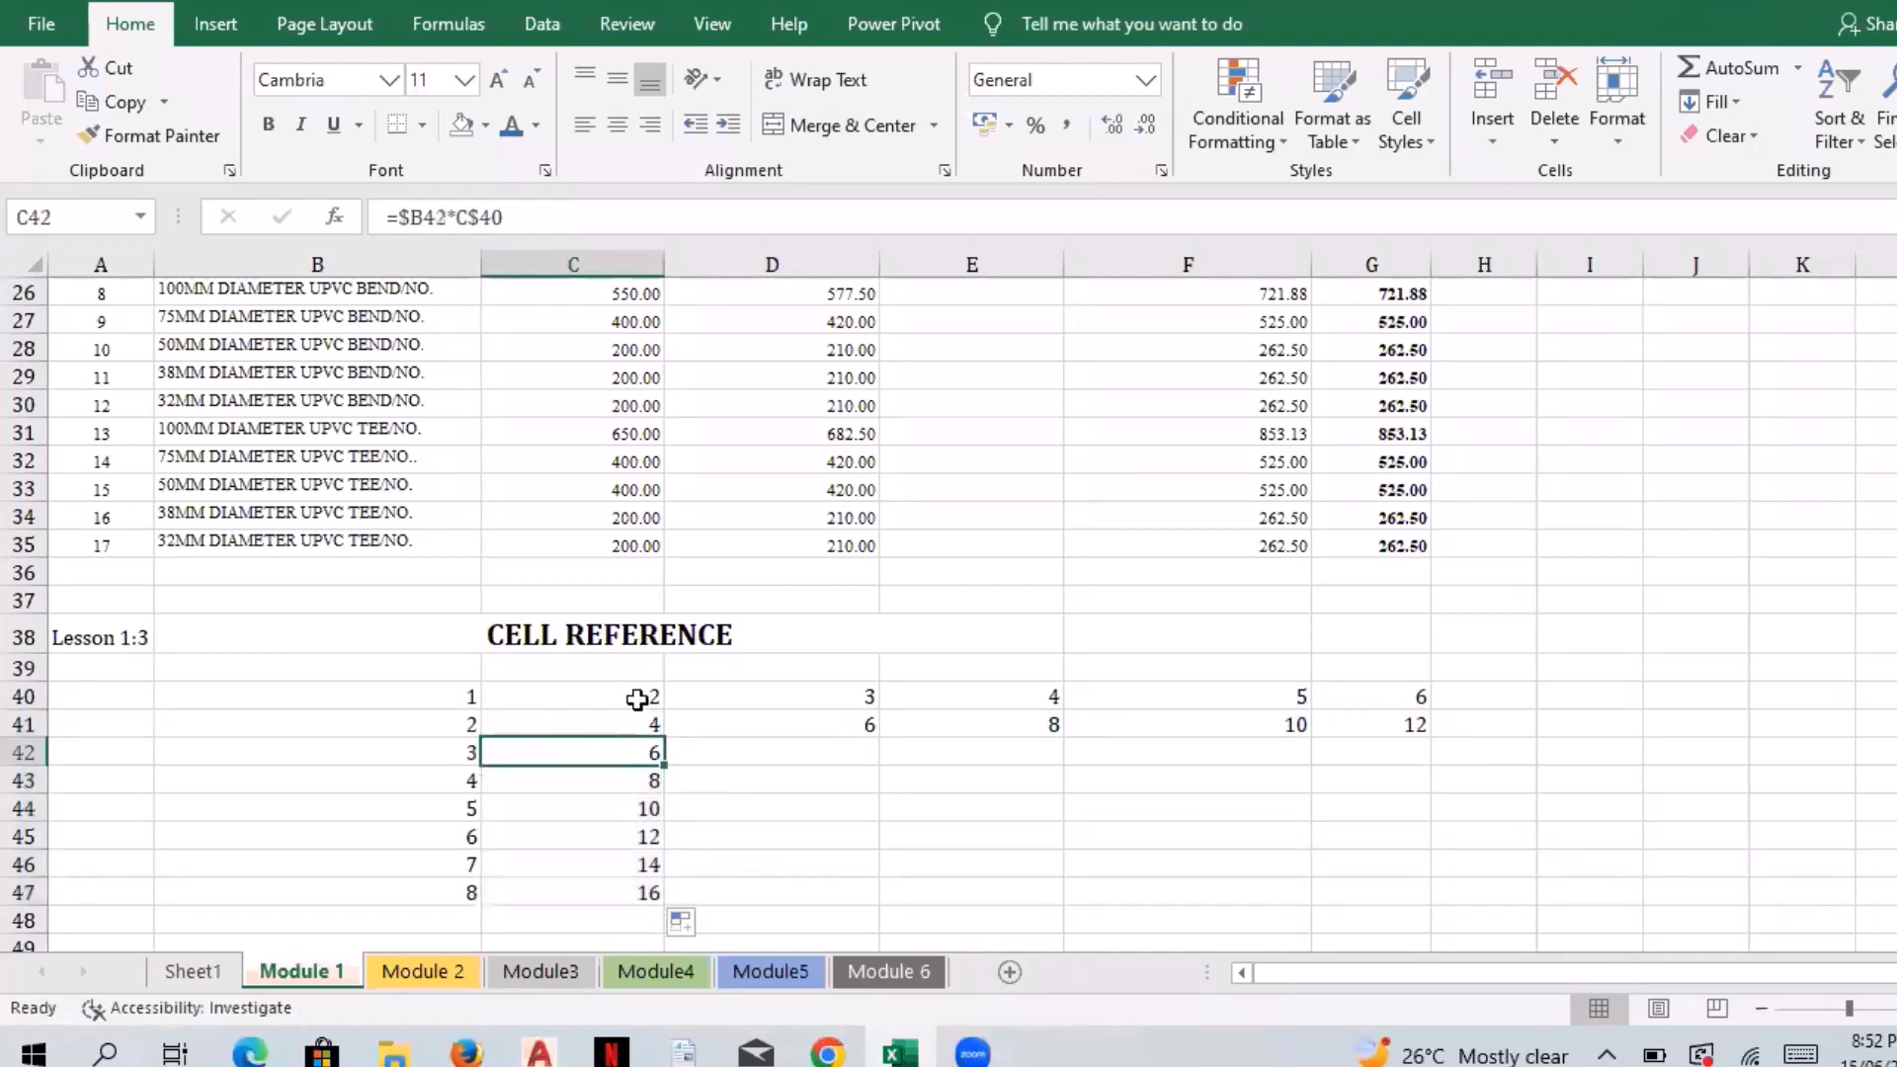
pyautogui.click(470, 782)
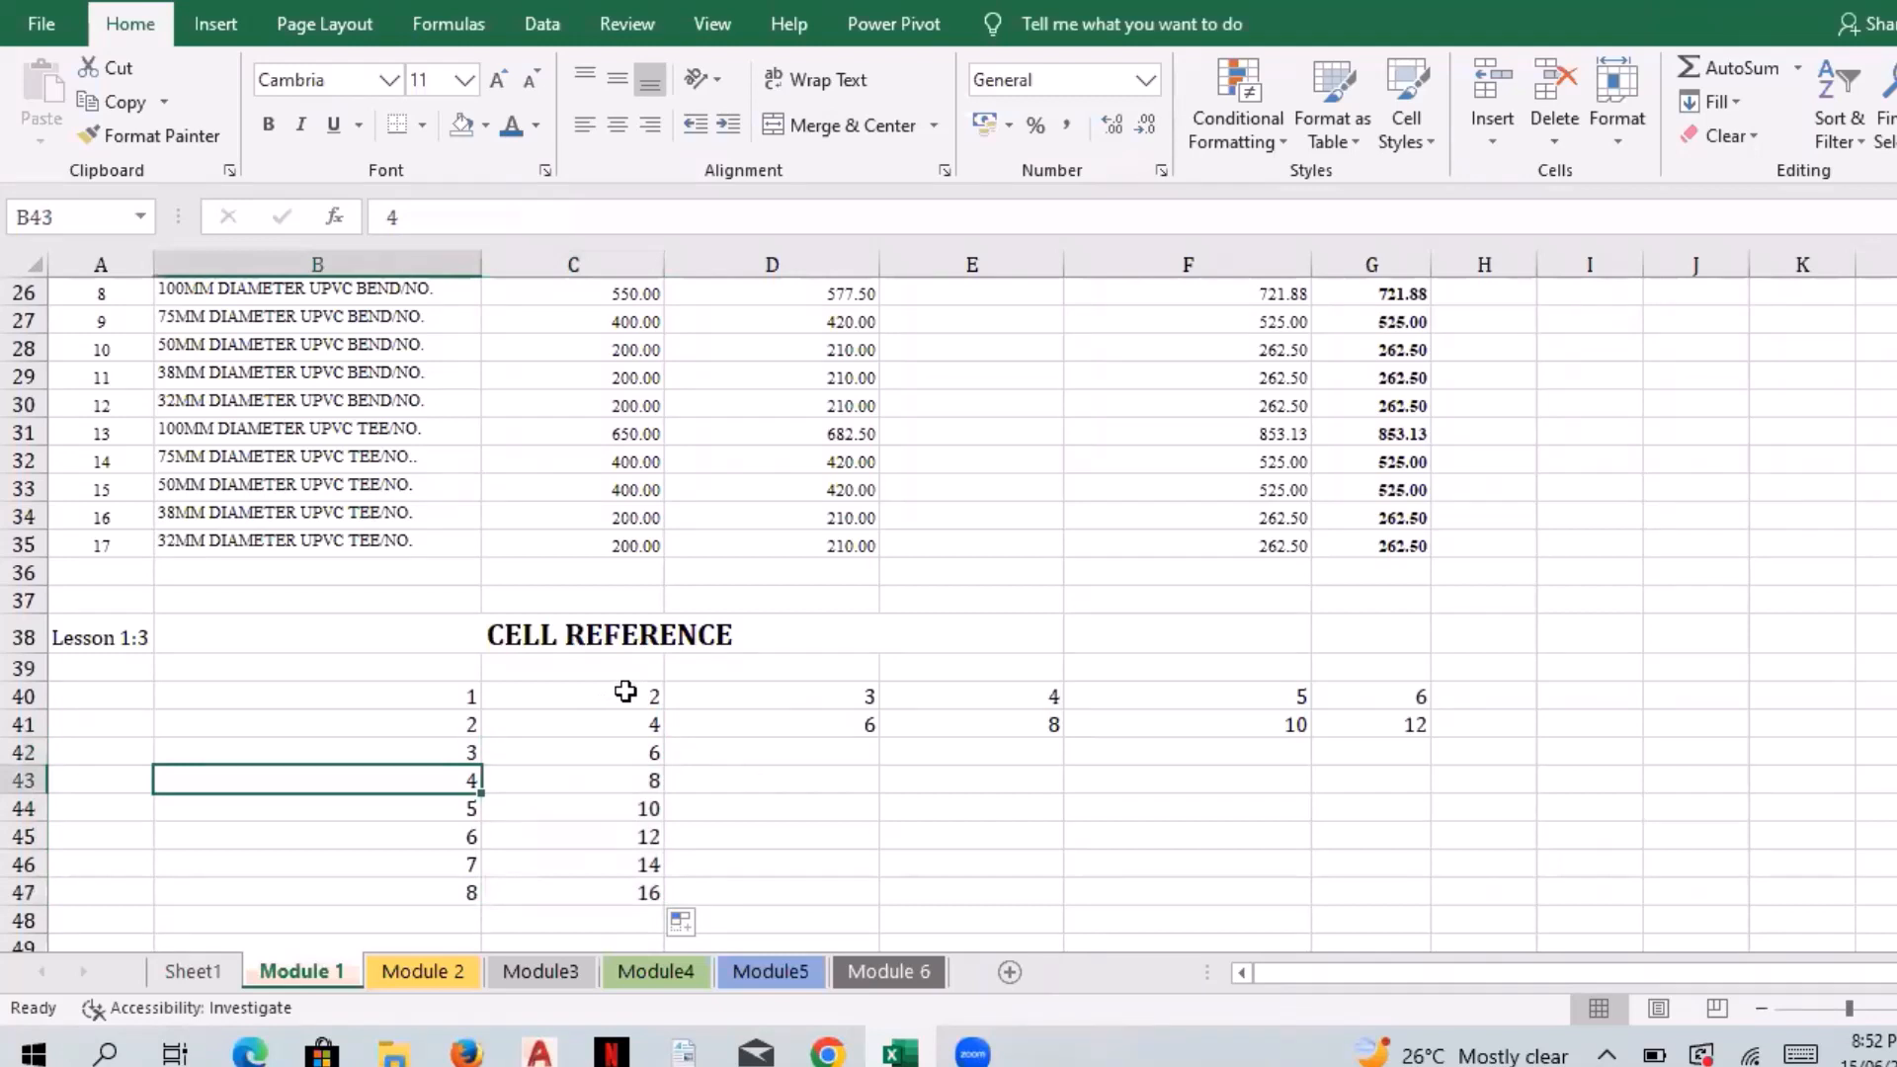
pyautogui.moveTo(474, 808); pyautogui.dragTo(593, 809)
pyautogui.moveTo(450, 821); pyautogui.dragTo(623, 732)
pyautogui.click(1078, 584)
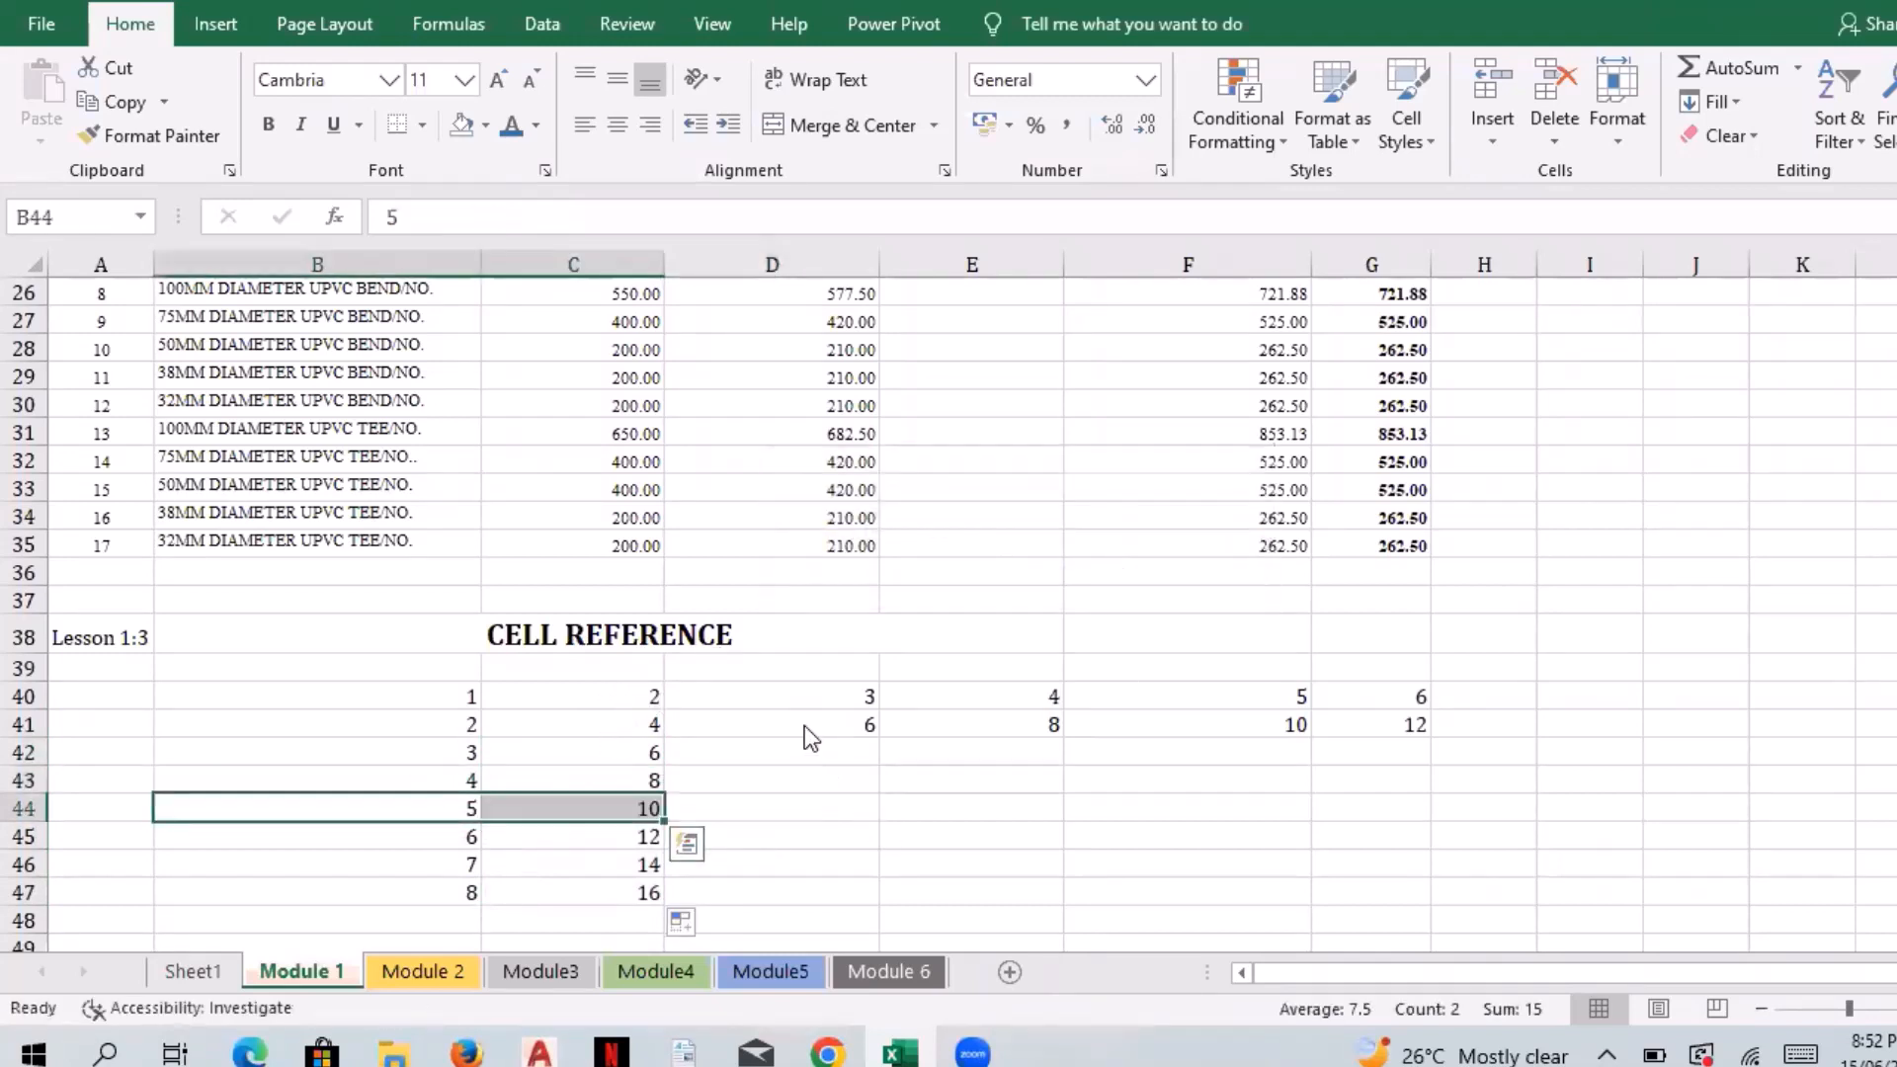
# Step: Fill the D41 formula across and down through G47 to complete the multiplication grid
pyautogui.click(724, 736)
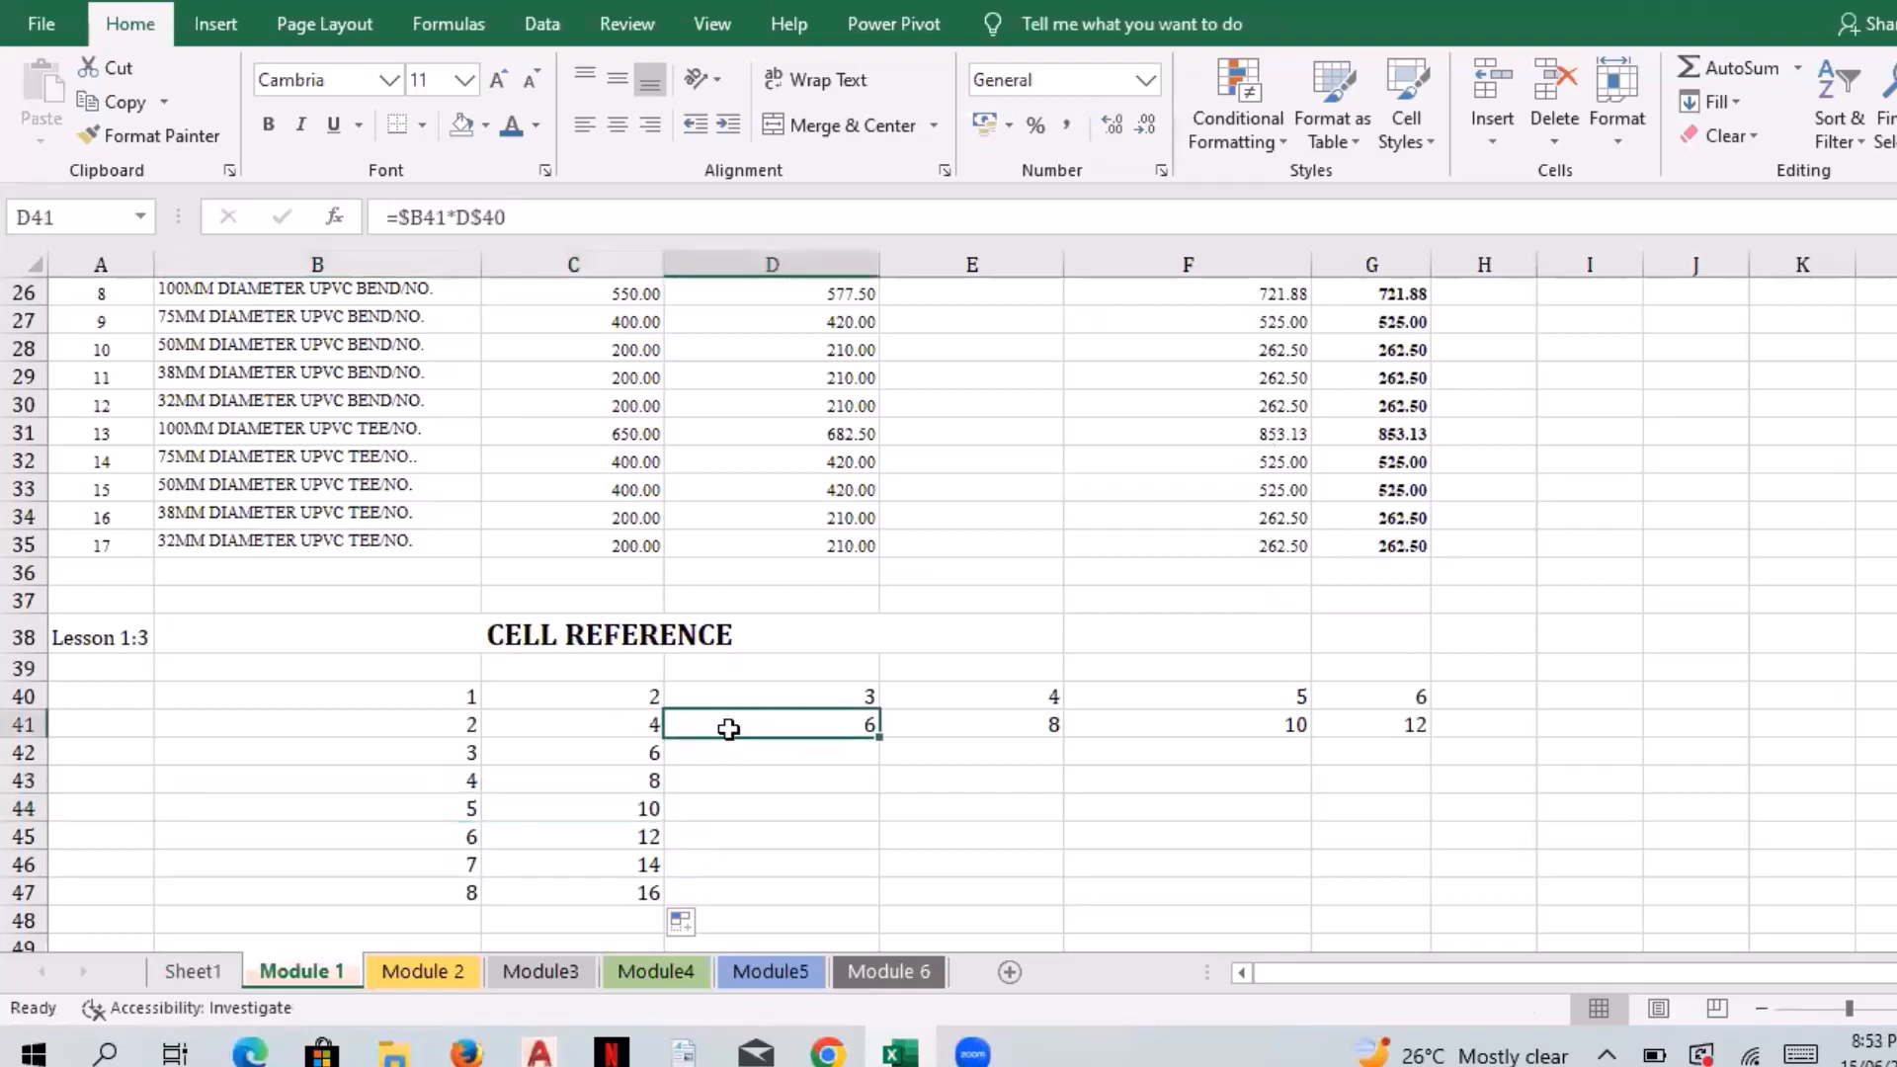
pyautogui.moveTo(728, 729); pyautogui.dragTo(1429, 904)
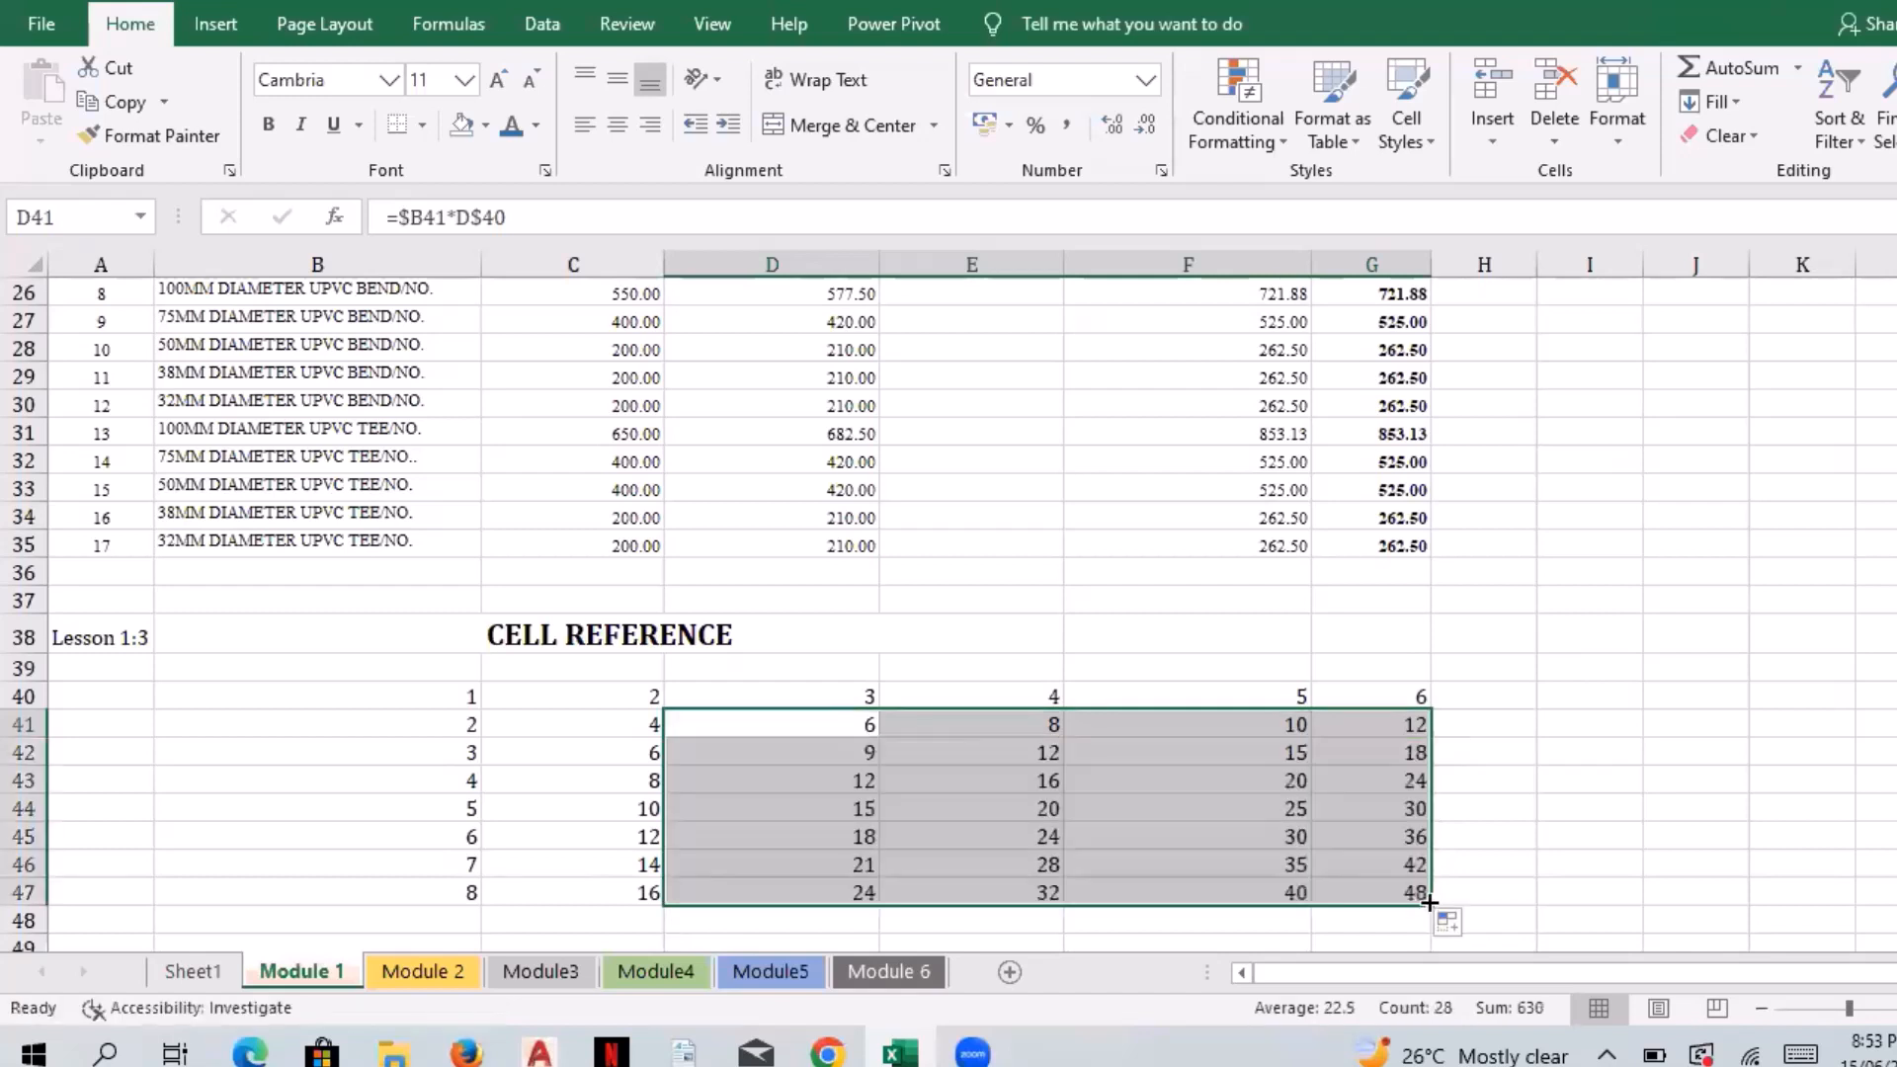
pyautogui.click(1419, 838)
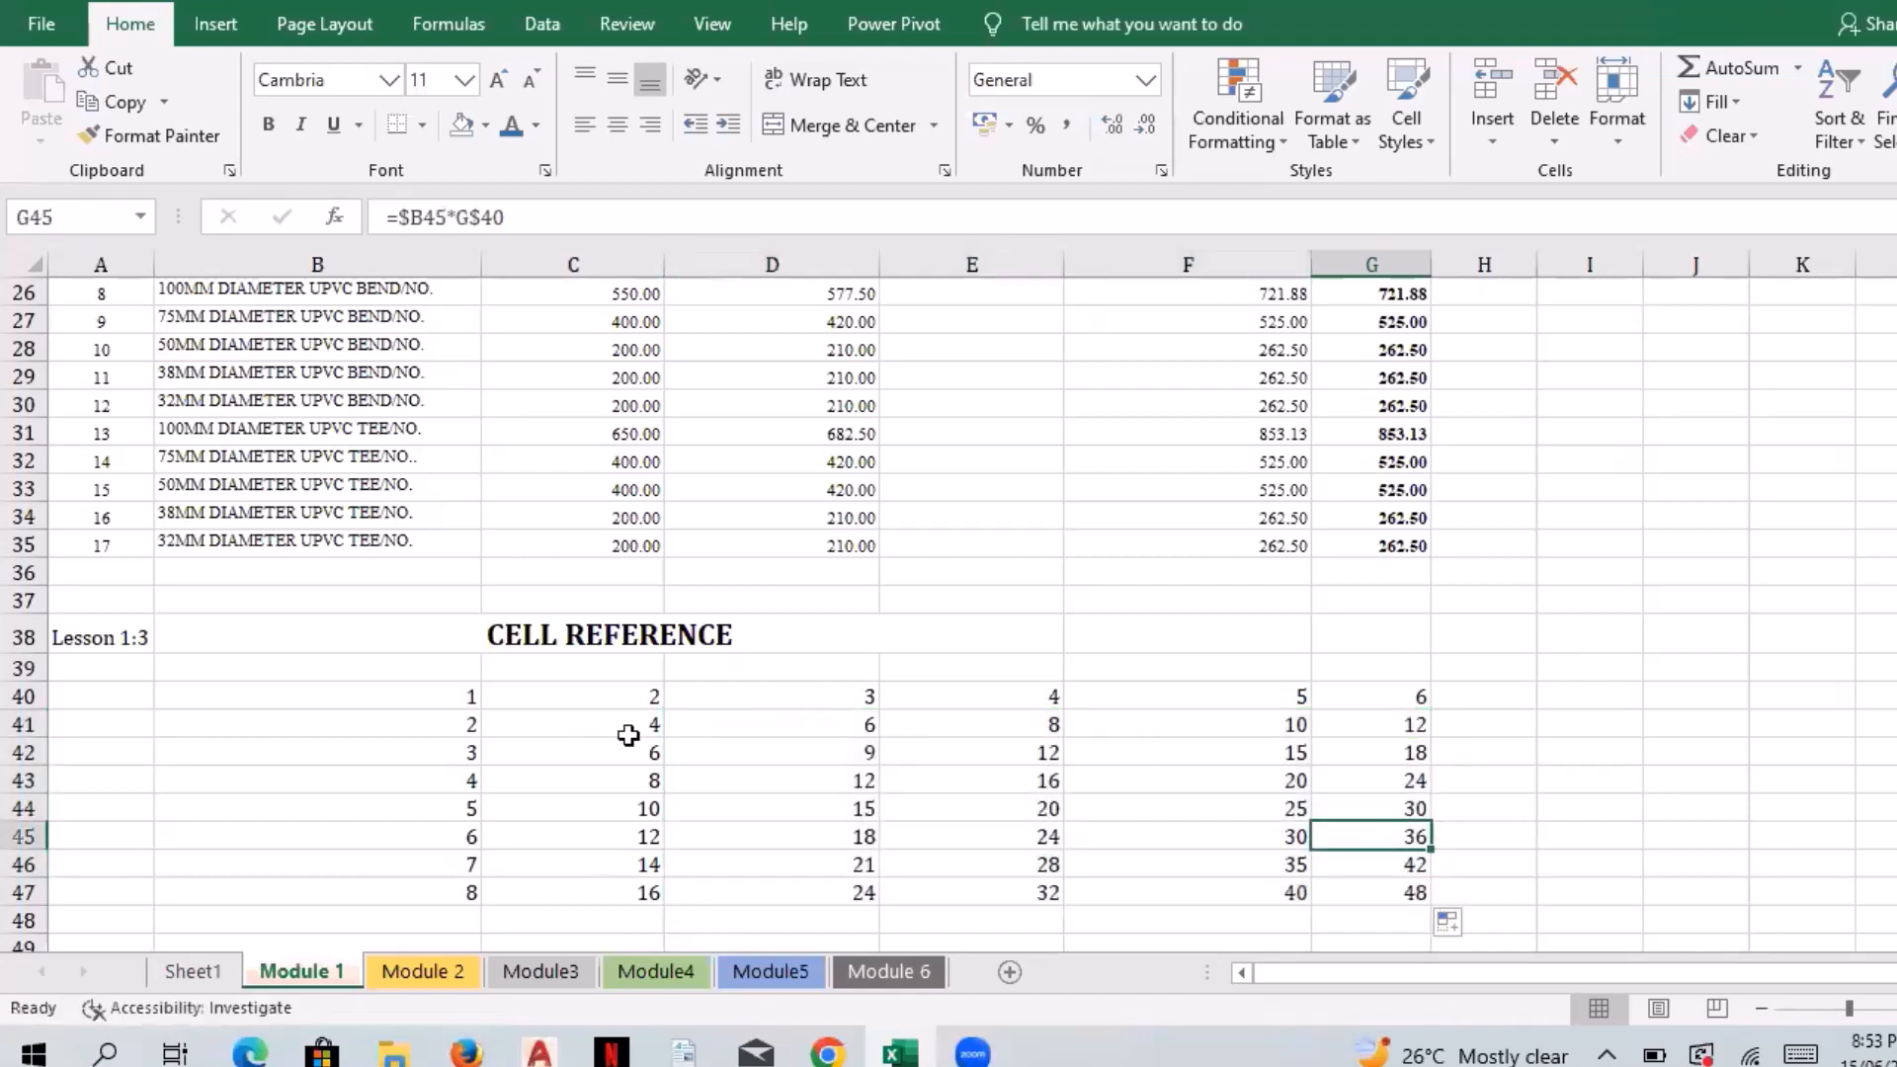
# Step: Examine the completed multiplication grid in C41:G47, comparing formulas in several cells with the column B numbers
pyautogui.moveTo(627, 737); pyautogui.dragTo(1319, 886)
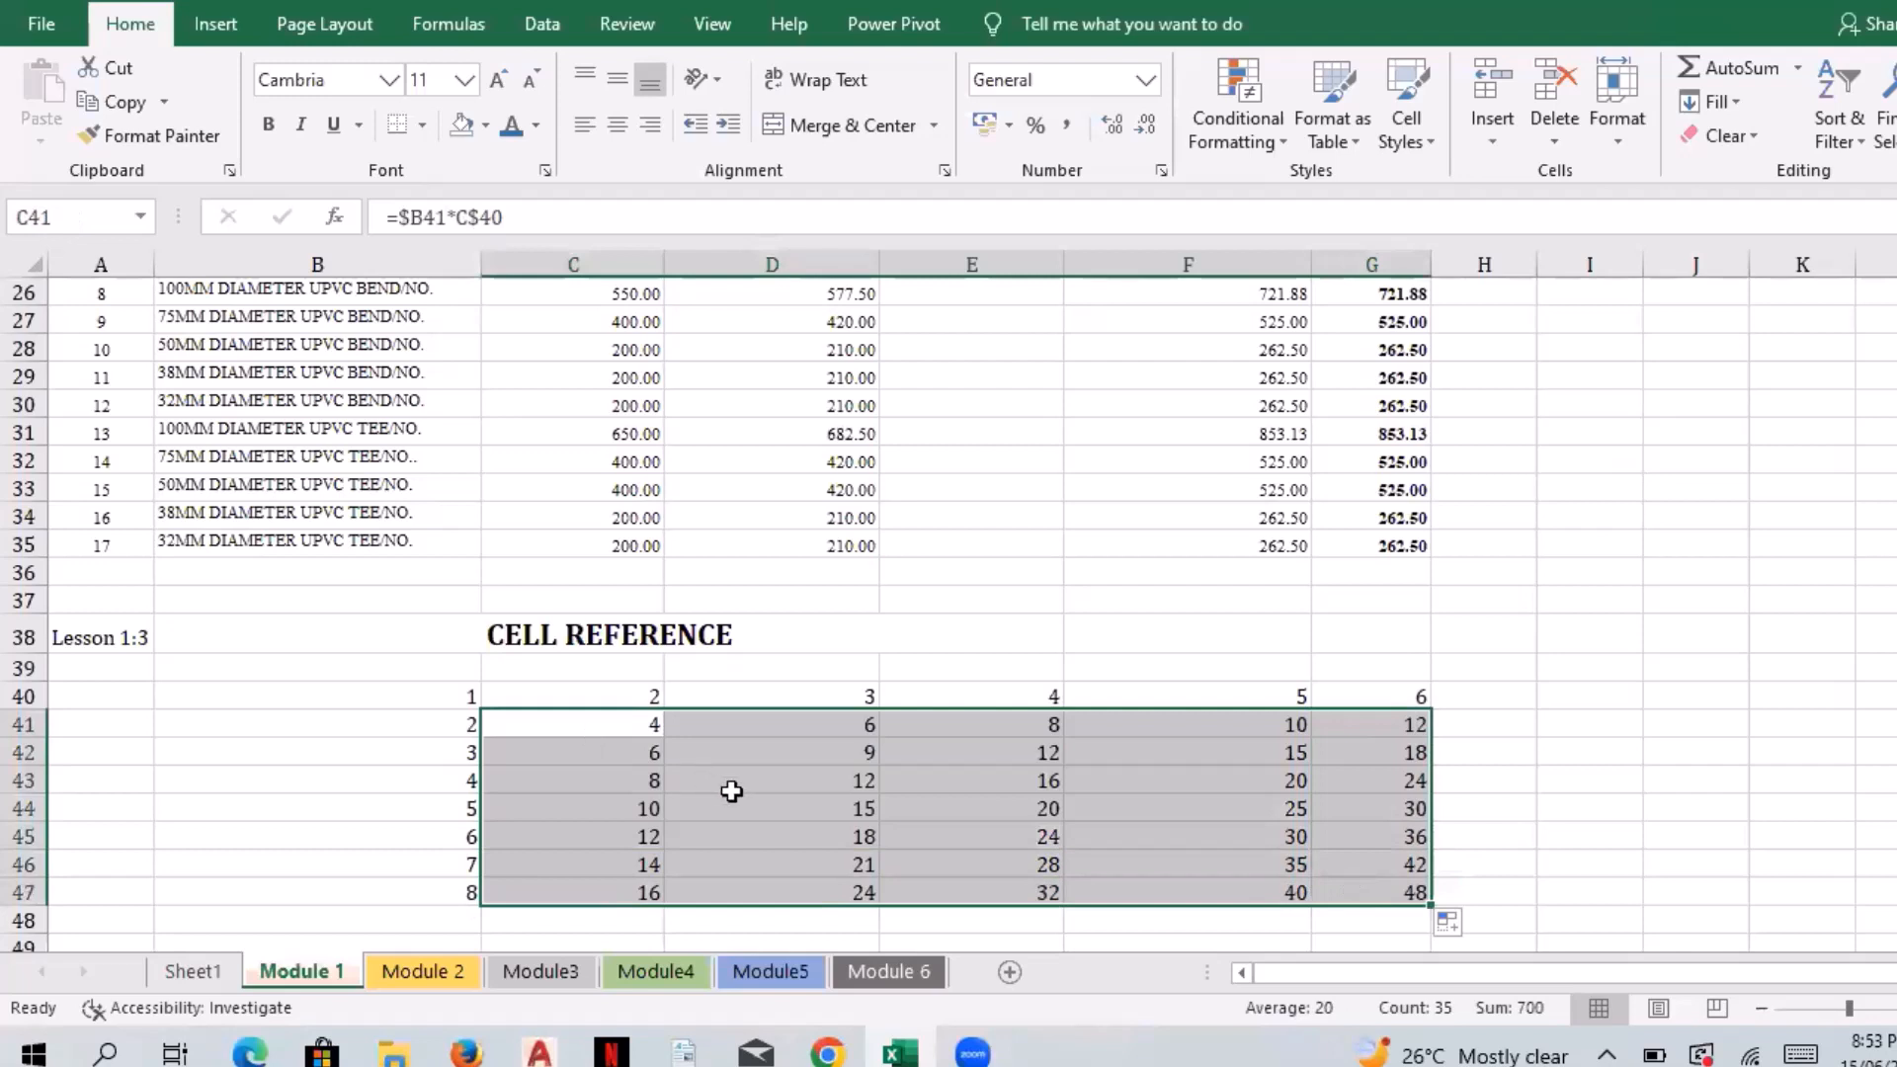
pyautogui.click(1410, 889)
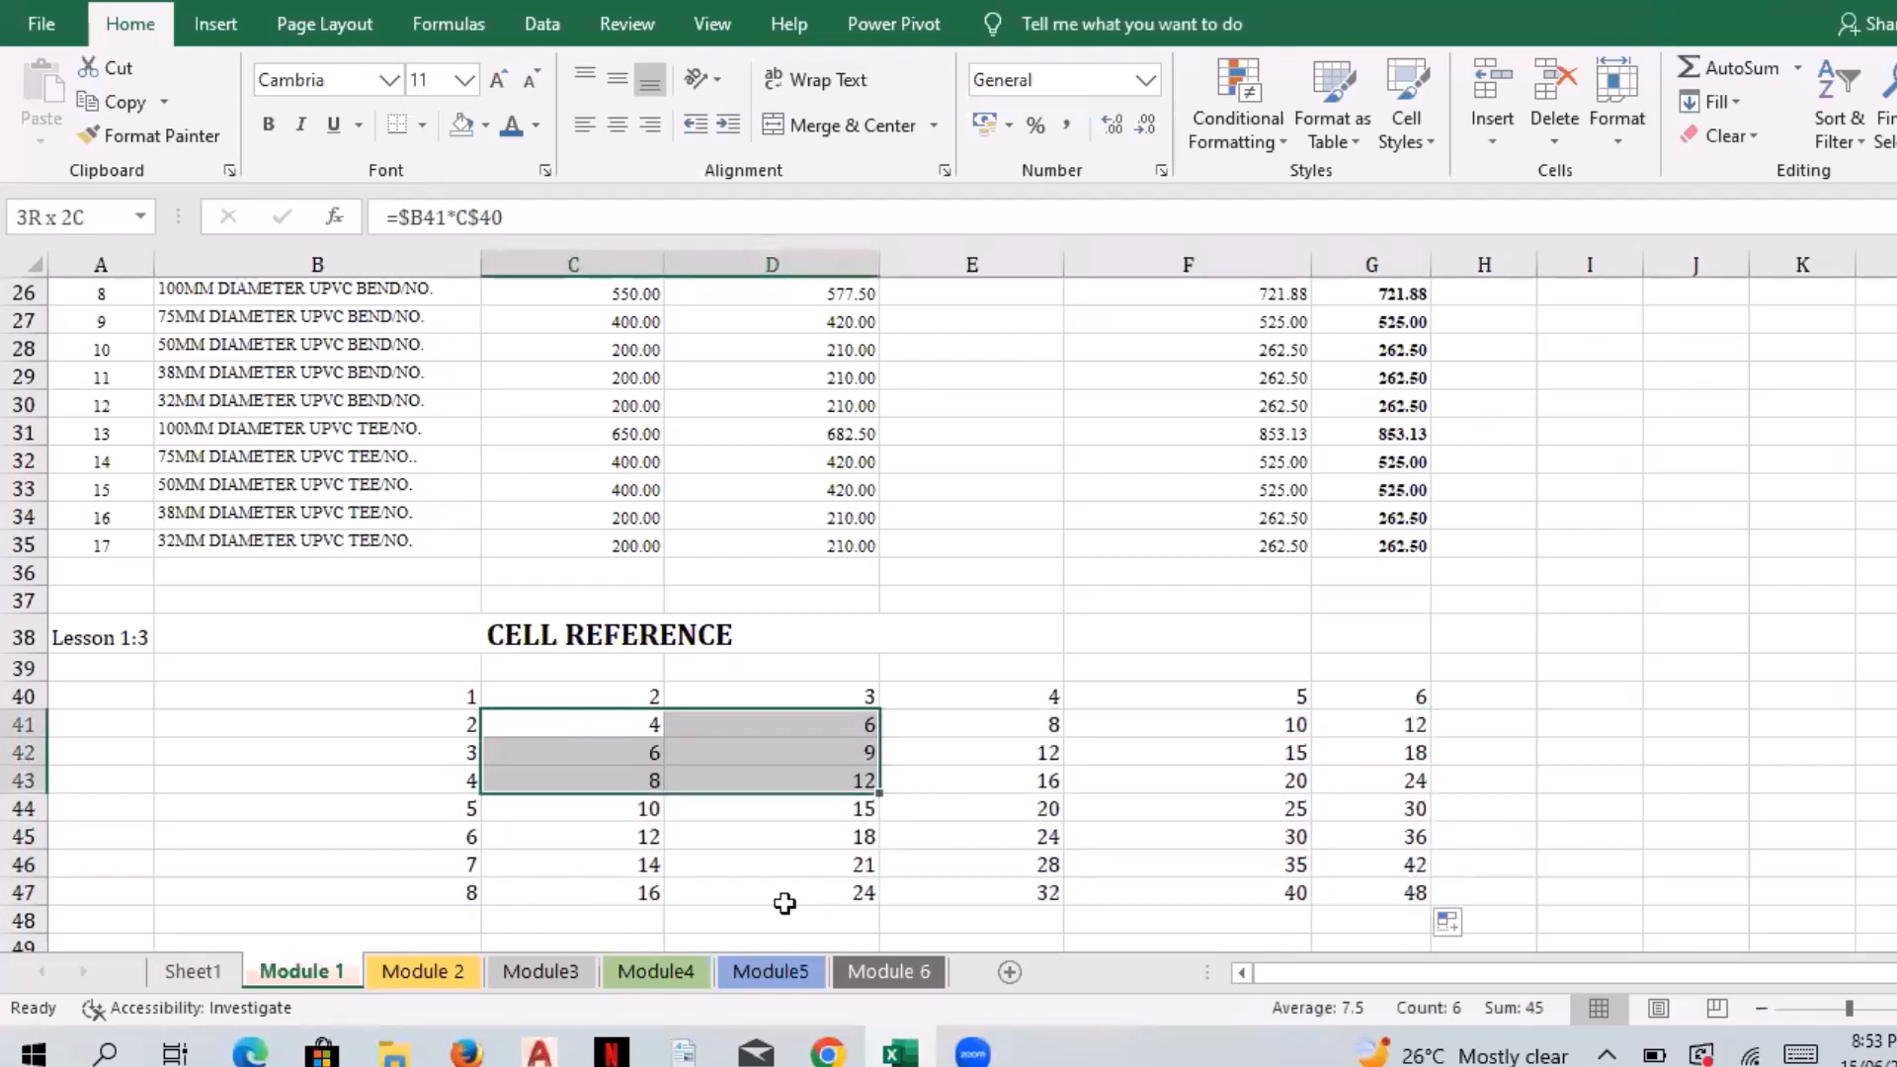
pyautogui.hotkey('ctrl', '[')
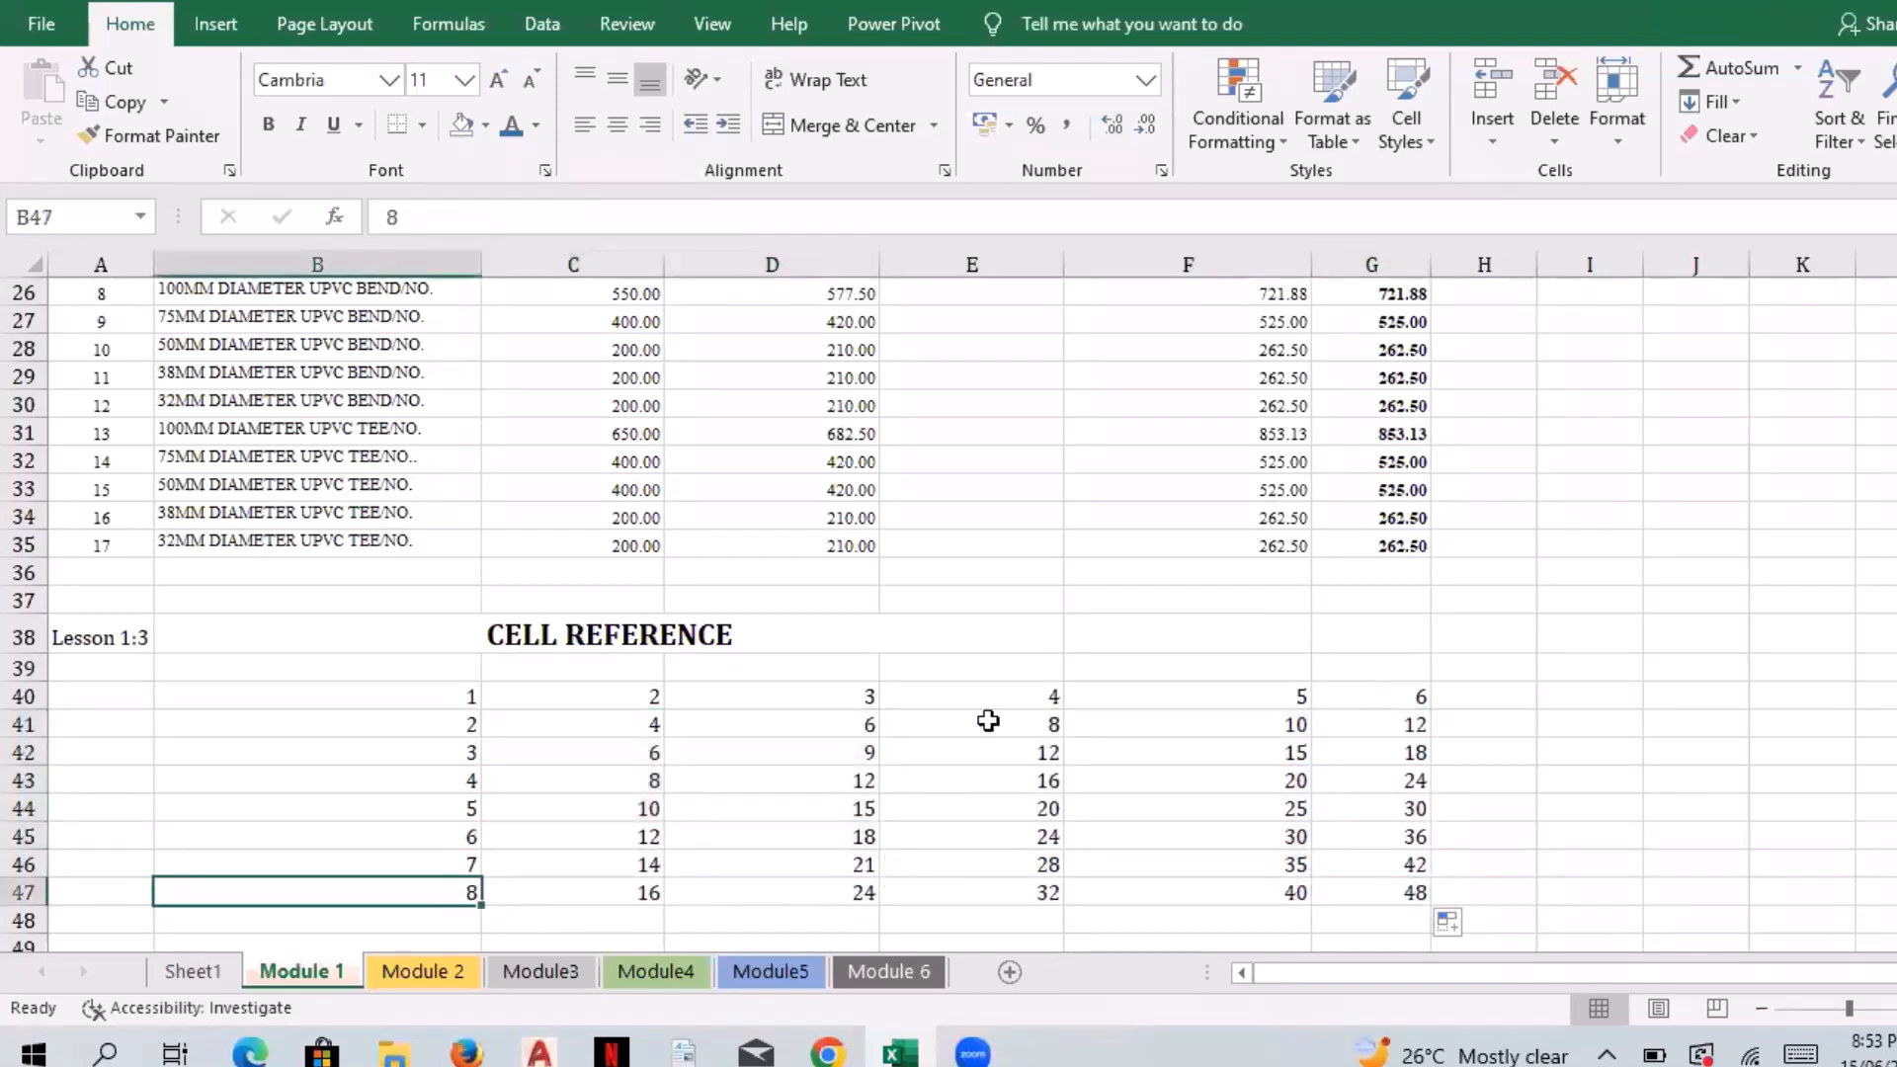
pyautogui.press('Tab')
pyautogui.click(1256, 862)
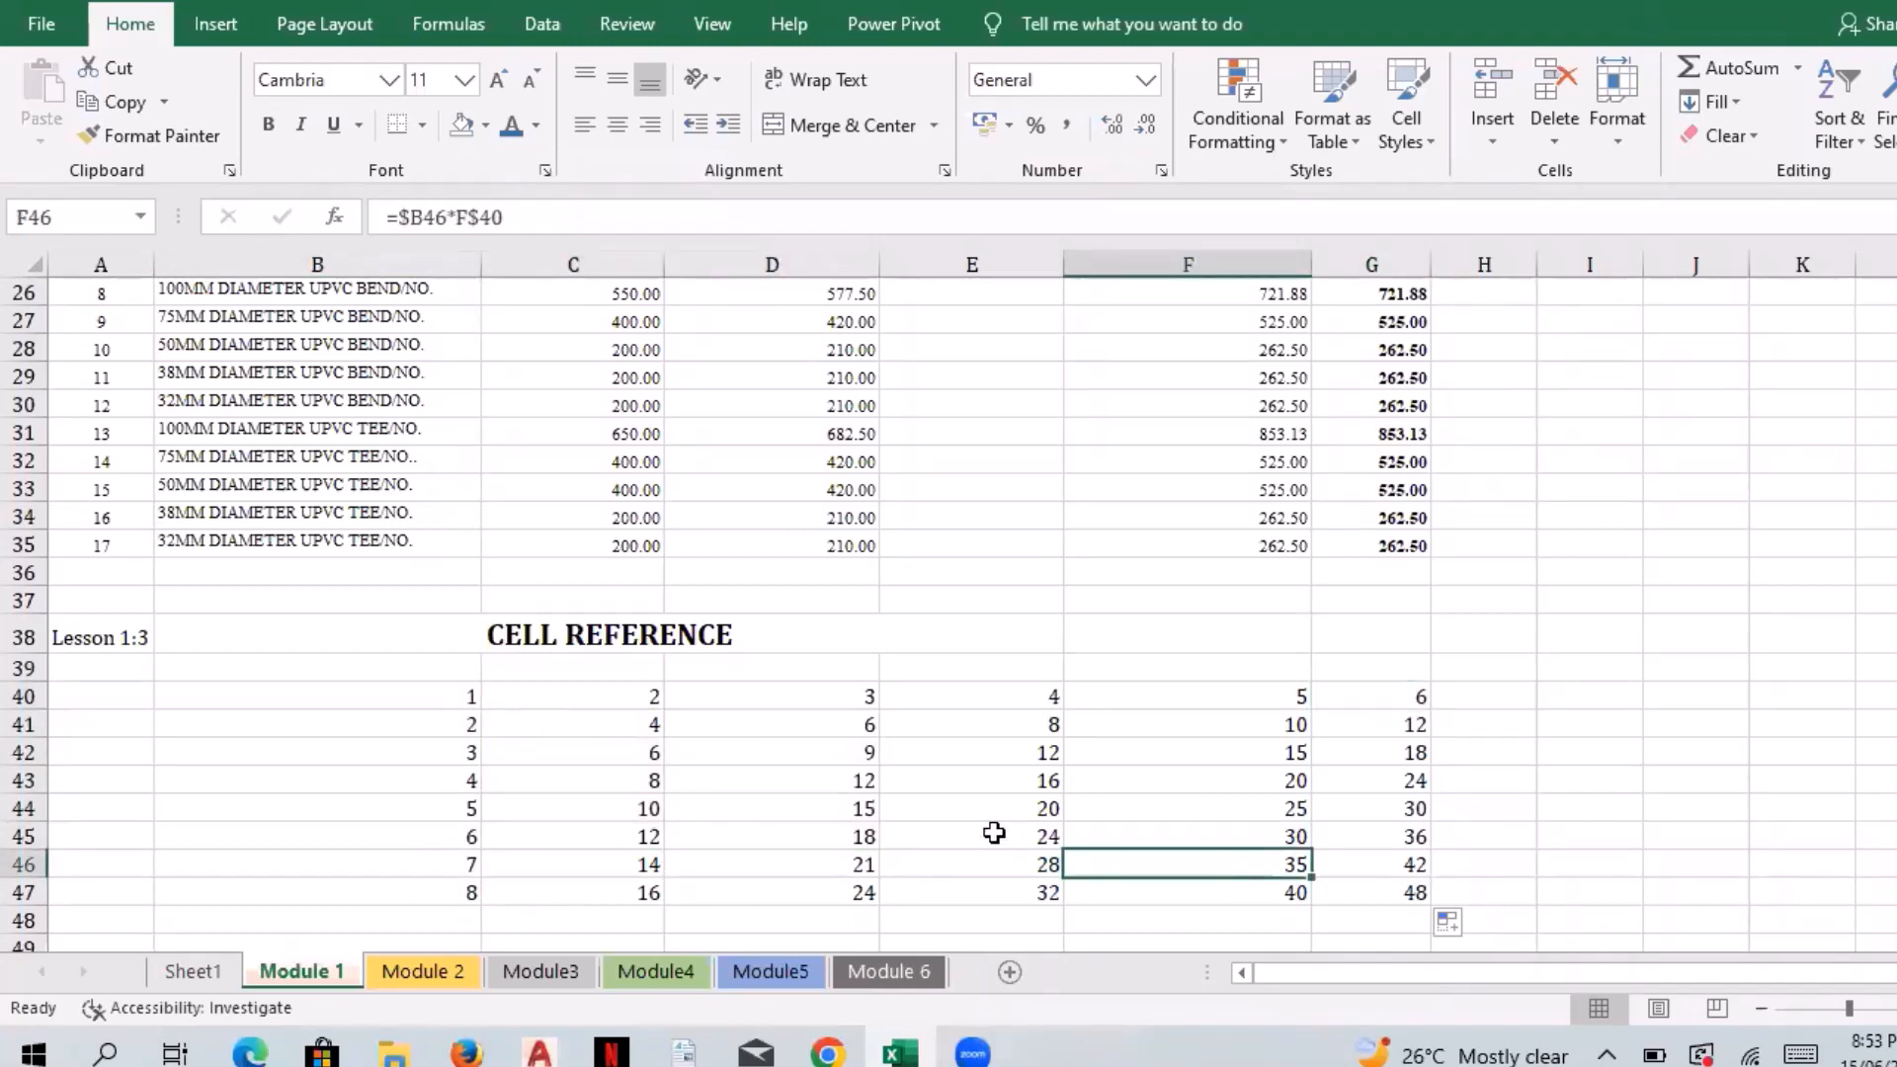
pyautogui.press('Up')
pyautogui.press('Left')
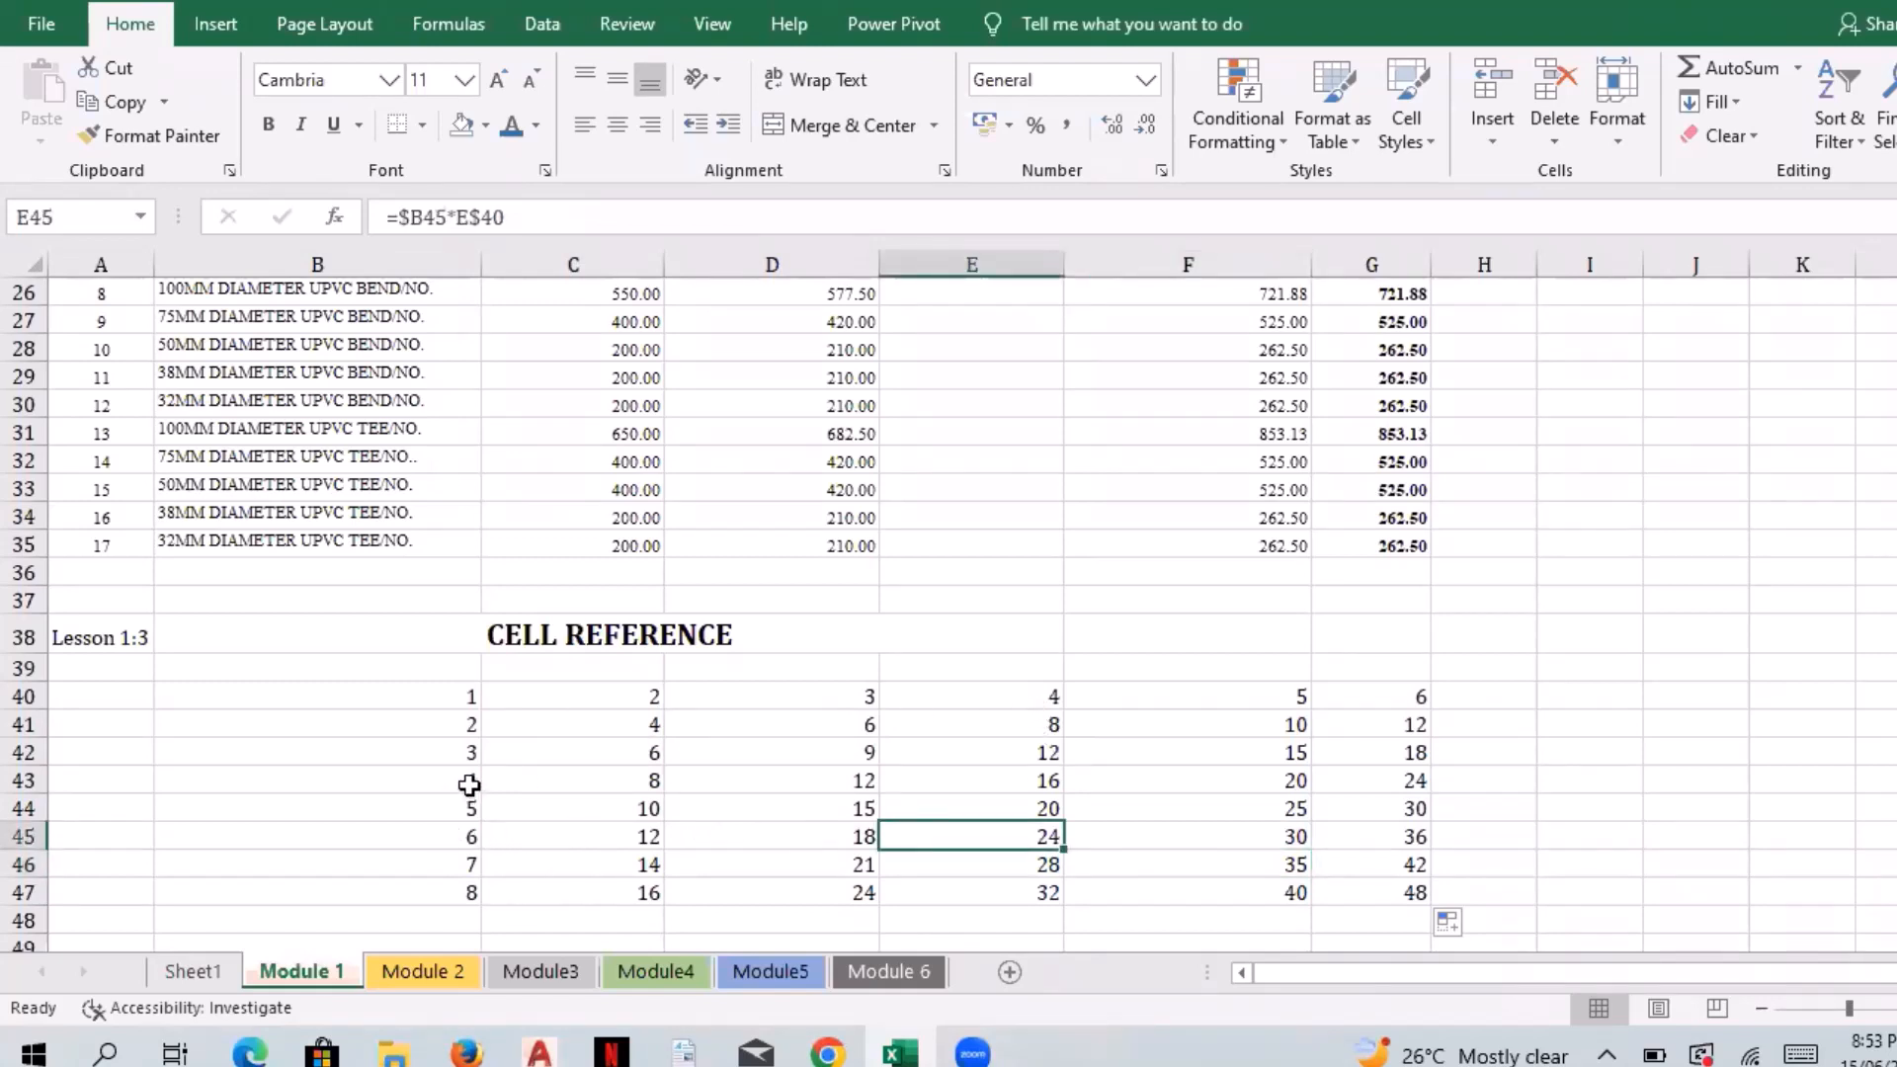
pyautogui.press('Left')
pyautogui.press('Left')
pyautogui.press('Left')
pyautogui.press('Up')
pyautogui.press('Up')
pyautogui.click(741, 745)
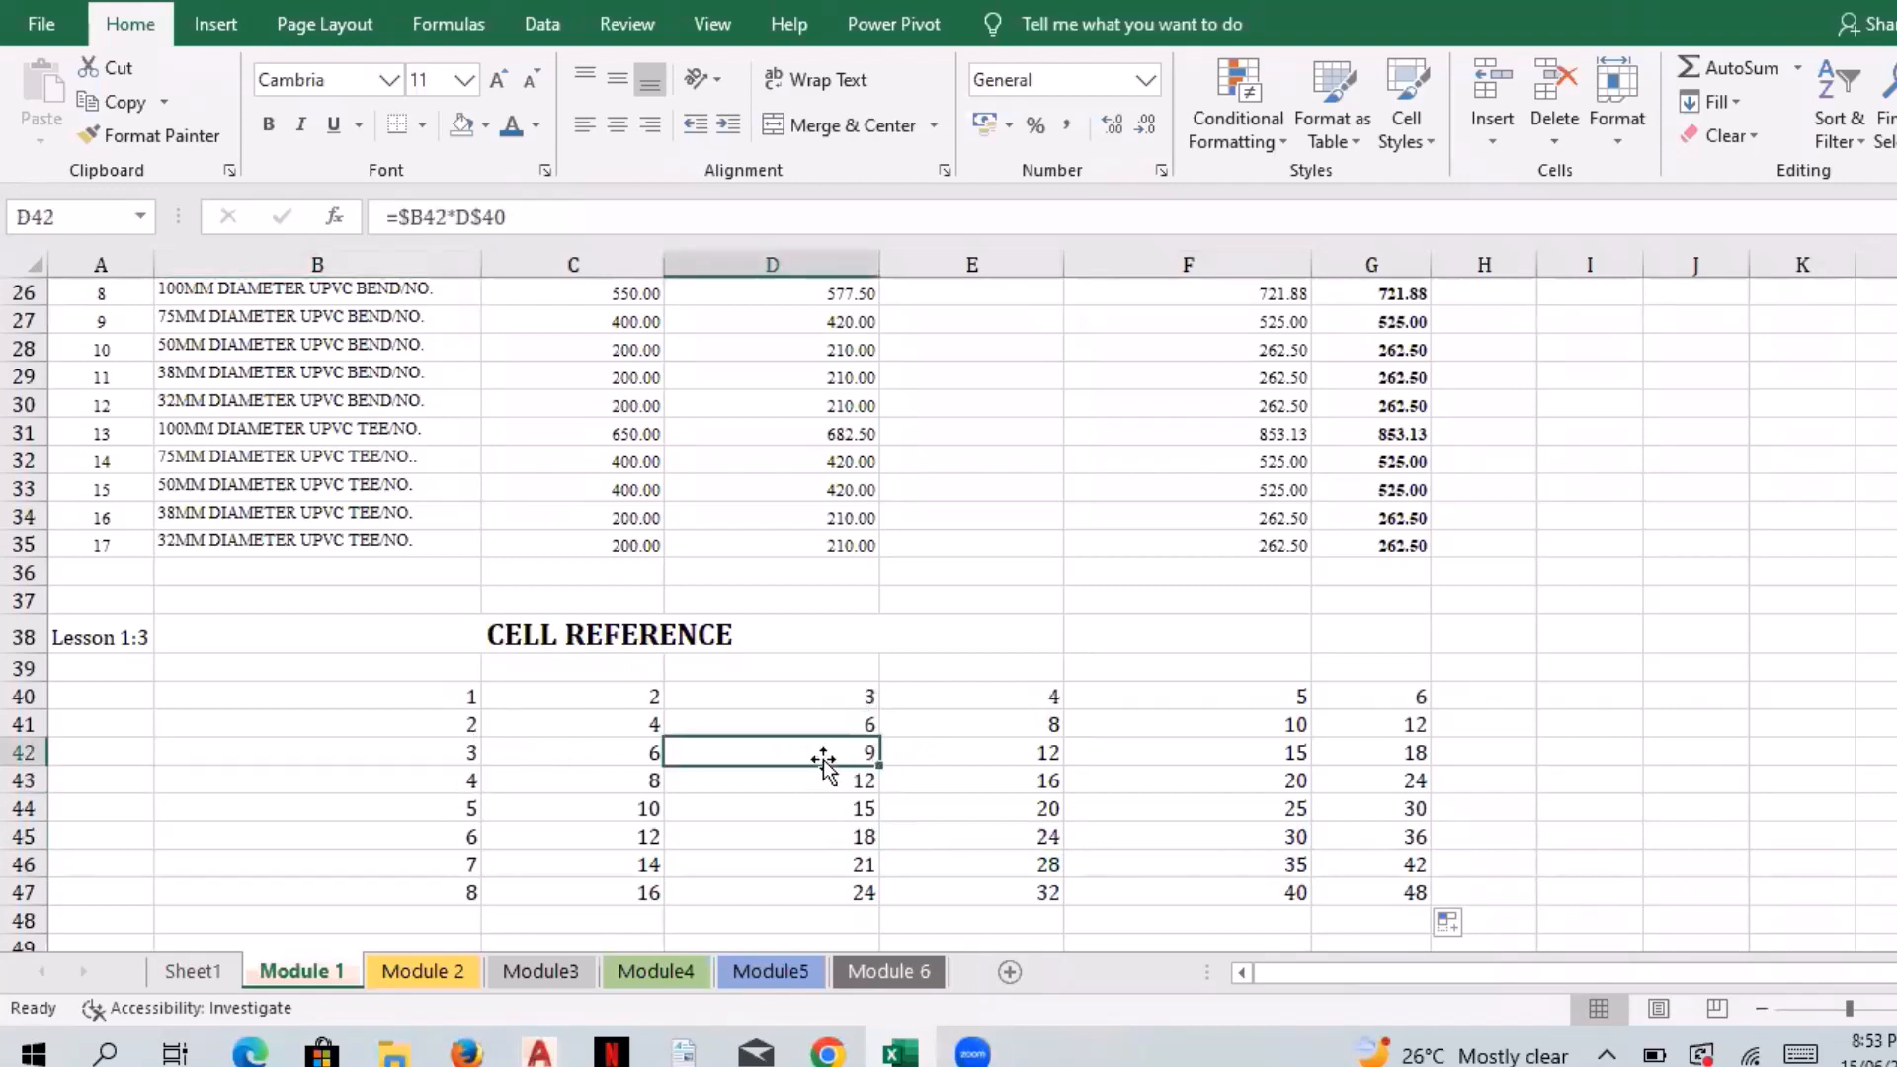
# Step: Examine the formulas down column D of the grid from D41 to D47, checking their references to column B and D$40
pyautogui.press('Up')
pyautogui.press('Down')
pyautogui.press('Down')
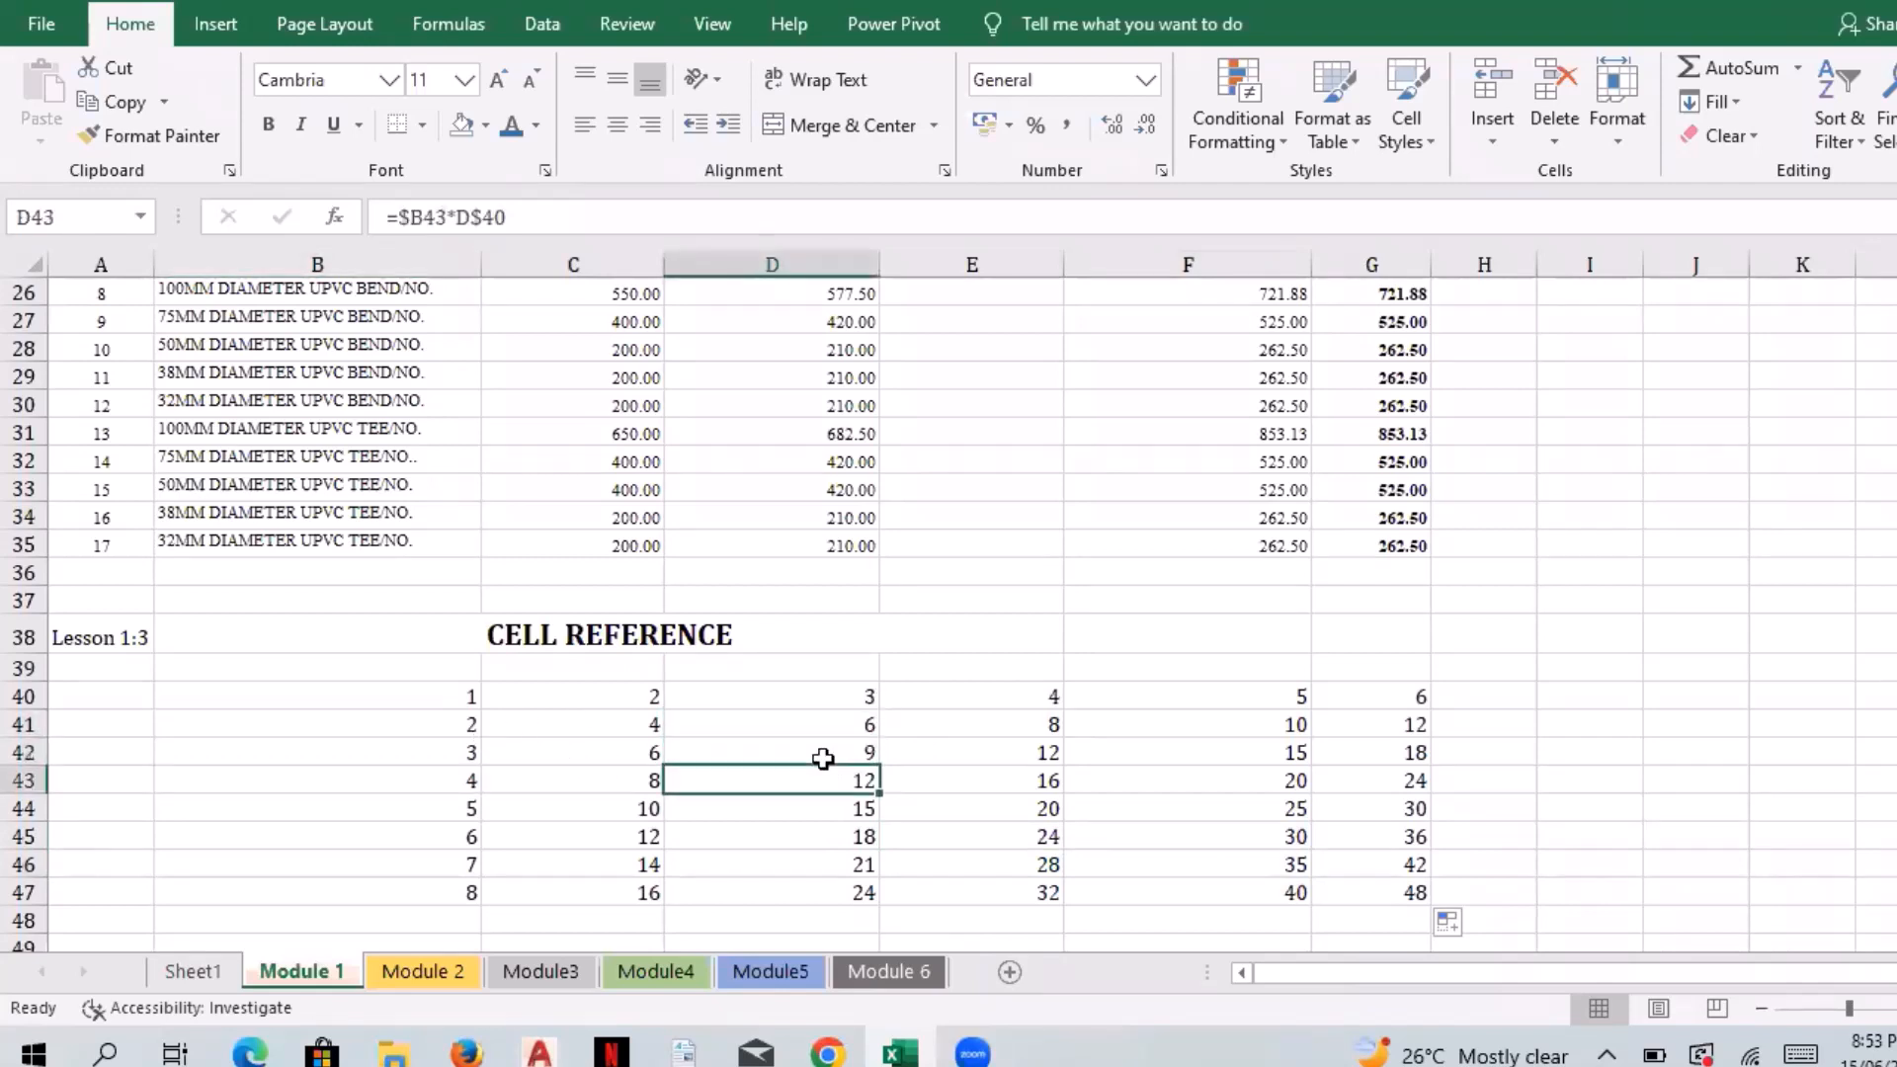
pyautogui.press('Up')
pyautogui.press('Up')
pyautogui.press('Down')
pyautogui.press('Down')
pyautogui.press('Down')
pyautogui.press('Down')
pyautogui.press('Down')
pyautogui.press('Down')
pyautogui.press('Down')
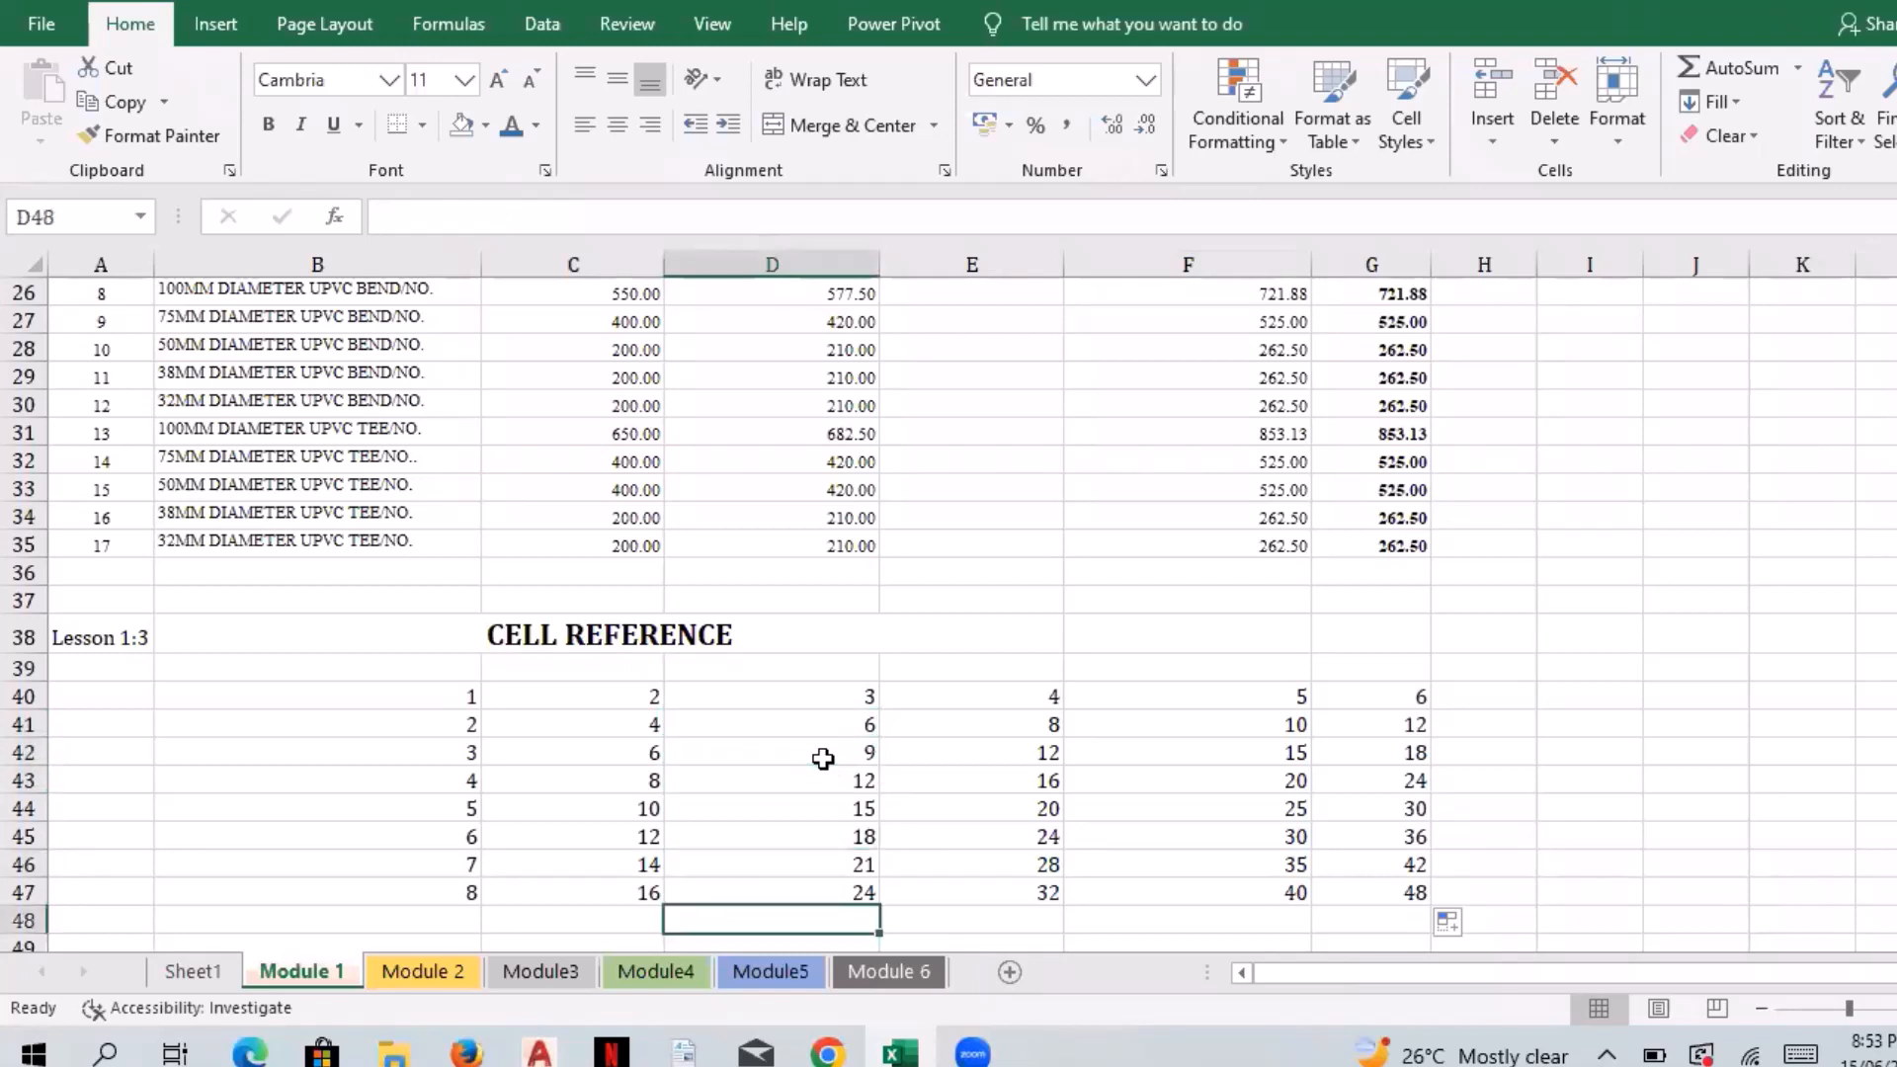
pyautogui.press('Up')
pyautogui.press('Up')
pyautogui.press('Down')
pyautogui.press('Down')
pyautogui.press('Down')
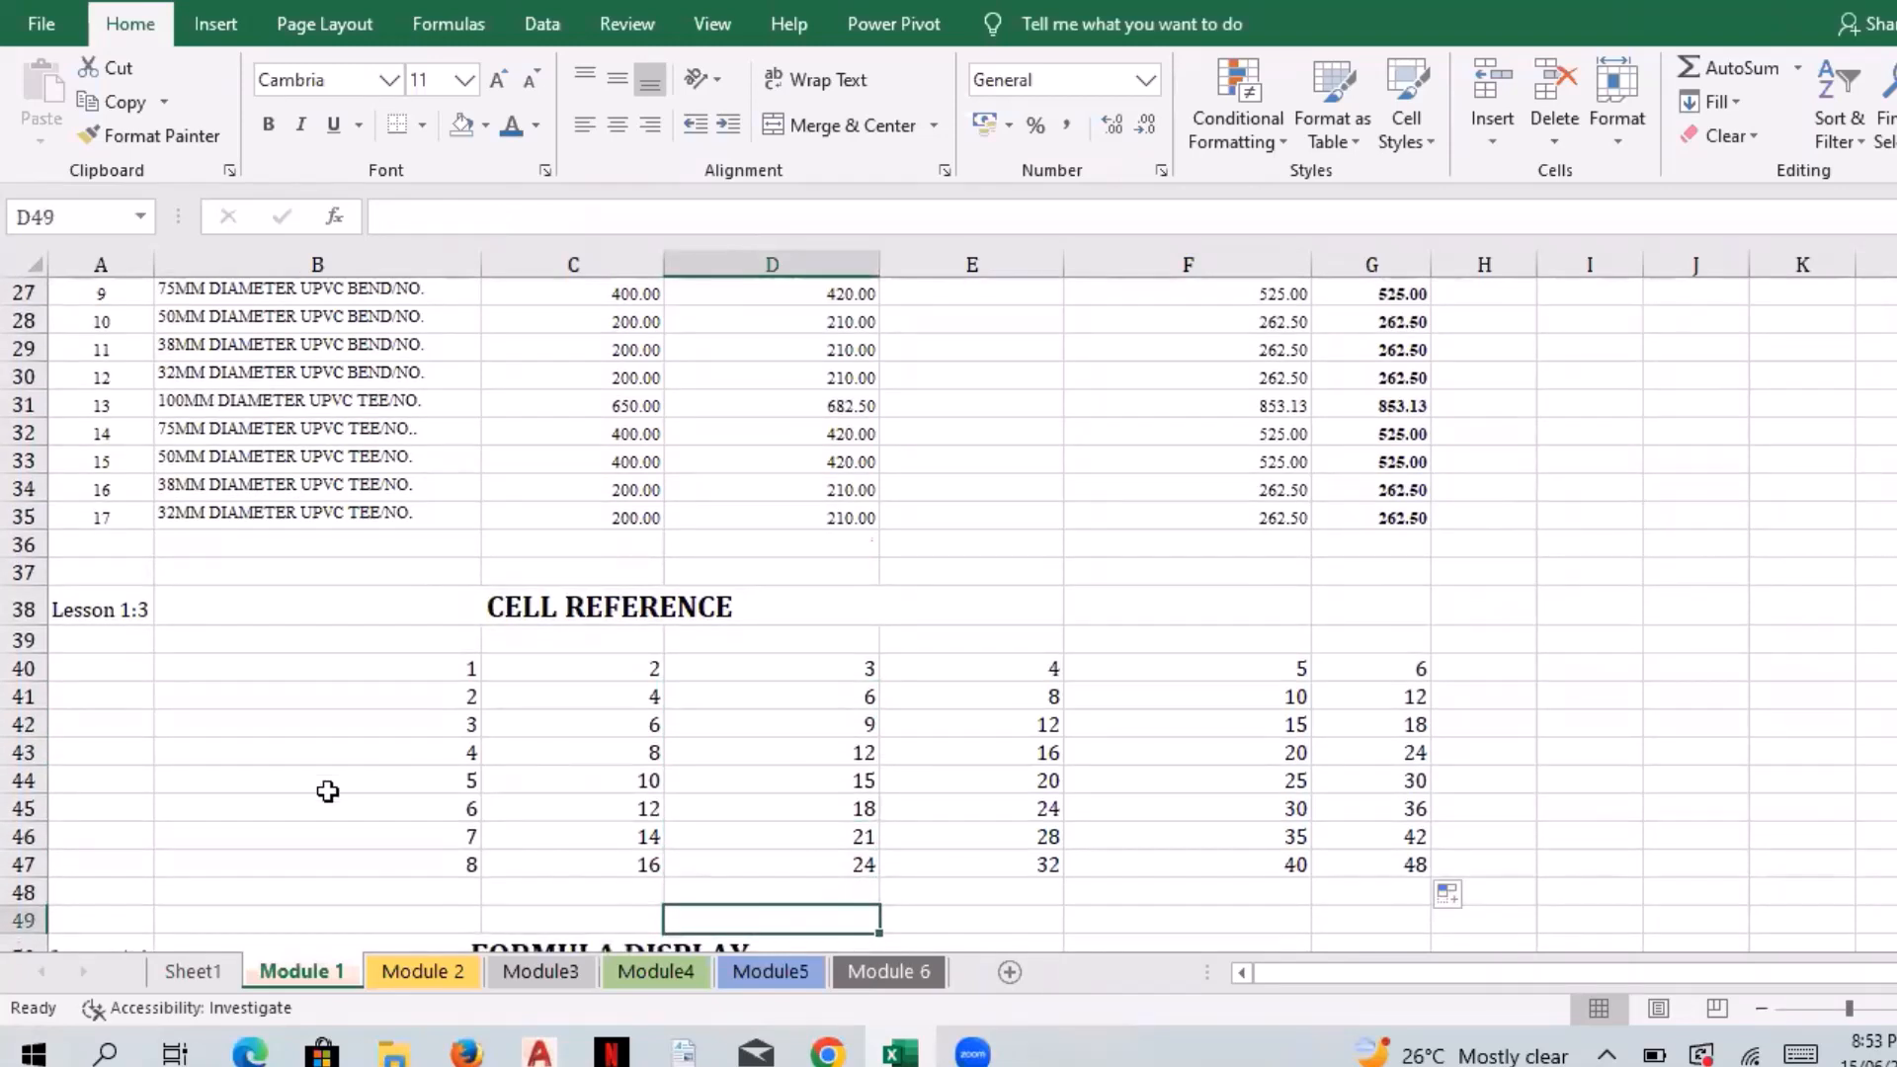
# Step: Insert blank rows below the multiplication grid, above the FORMULA DISPLAY section
pyautogui.moveTo(15, 892); pyautogui.dragTo(20, 936)
pyautogui.rightClick(19, 936)
pyautogui.click(88, 733)
# Step: Enter 10 in C50 as the header number and 5, 6 and 7 in B51 through B53
pyautogui.click(542, 693)
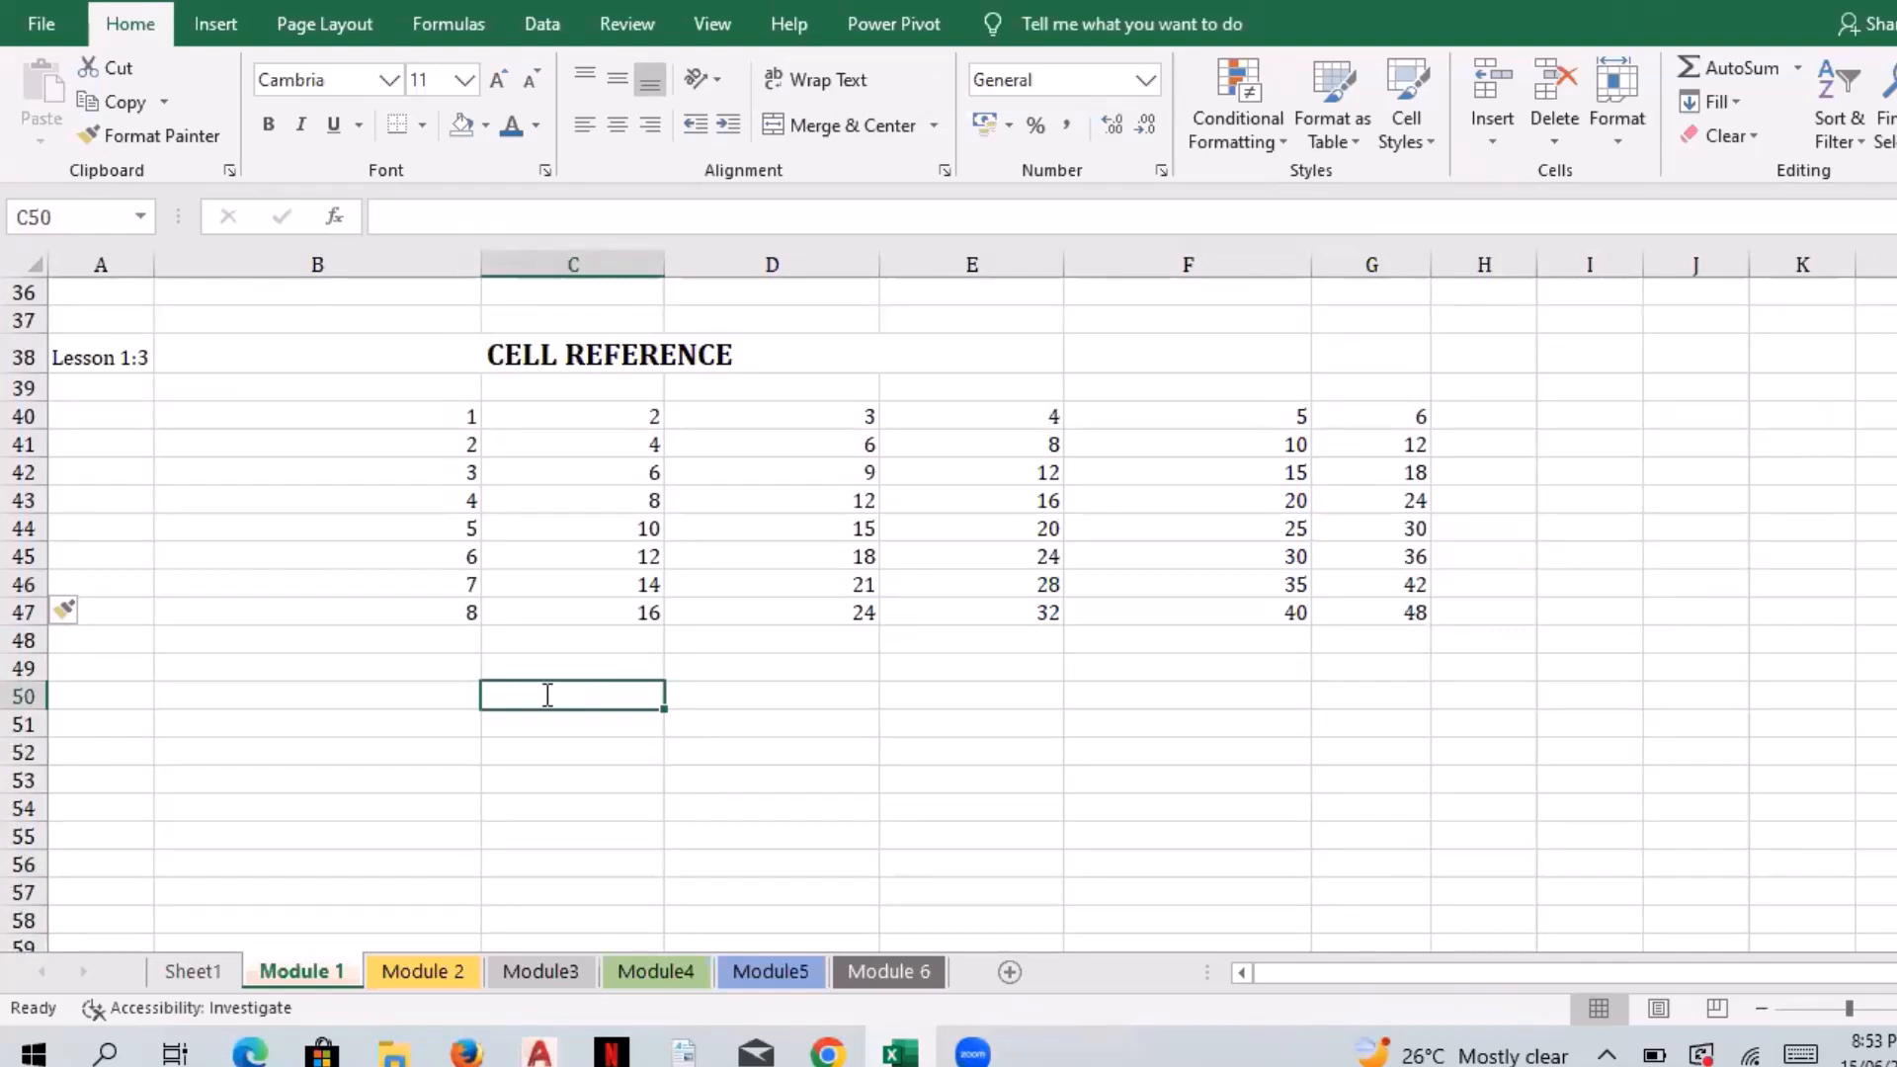
pyautogui.write('10')
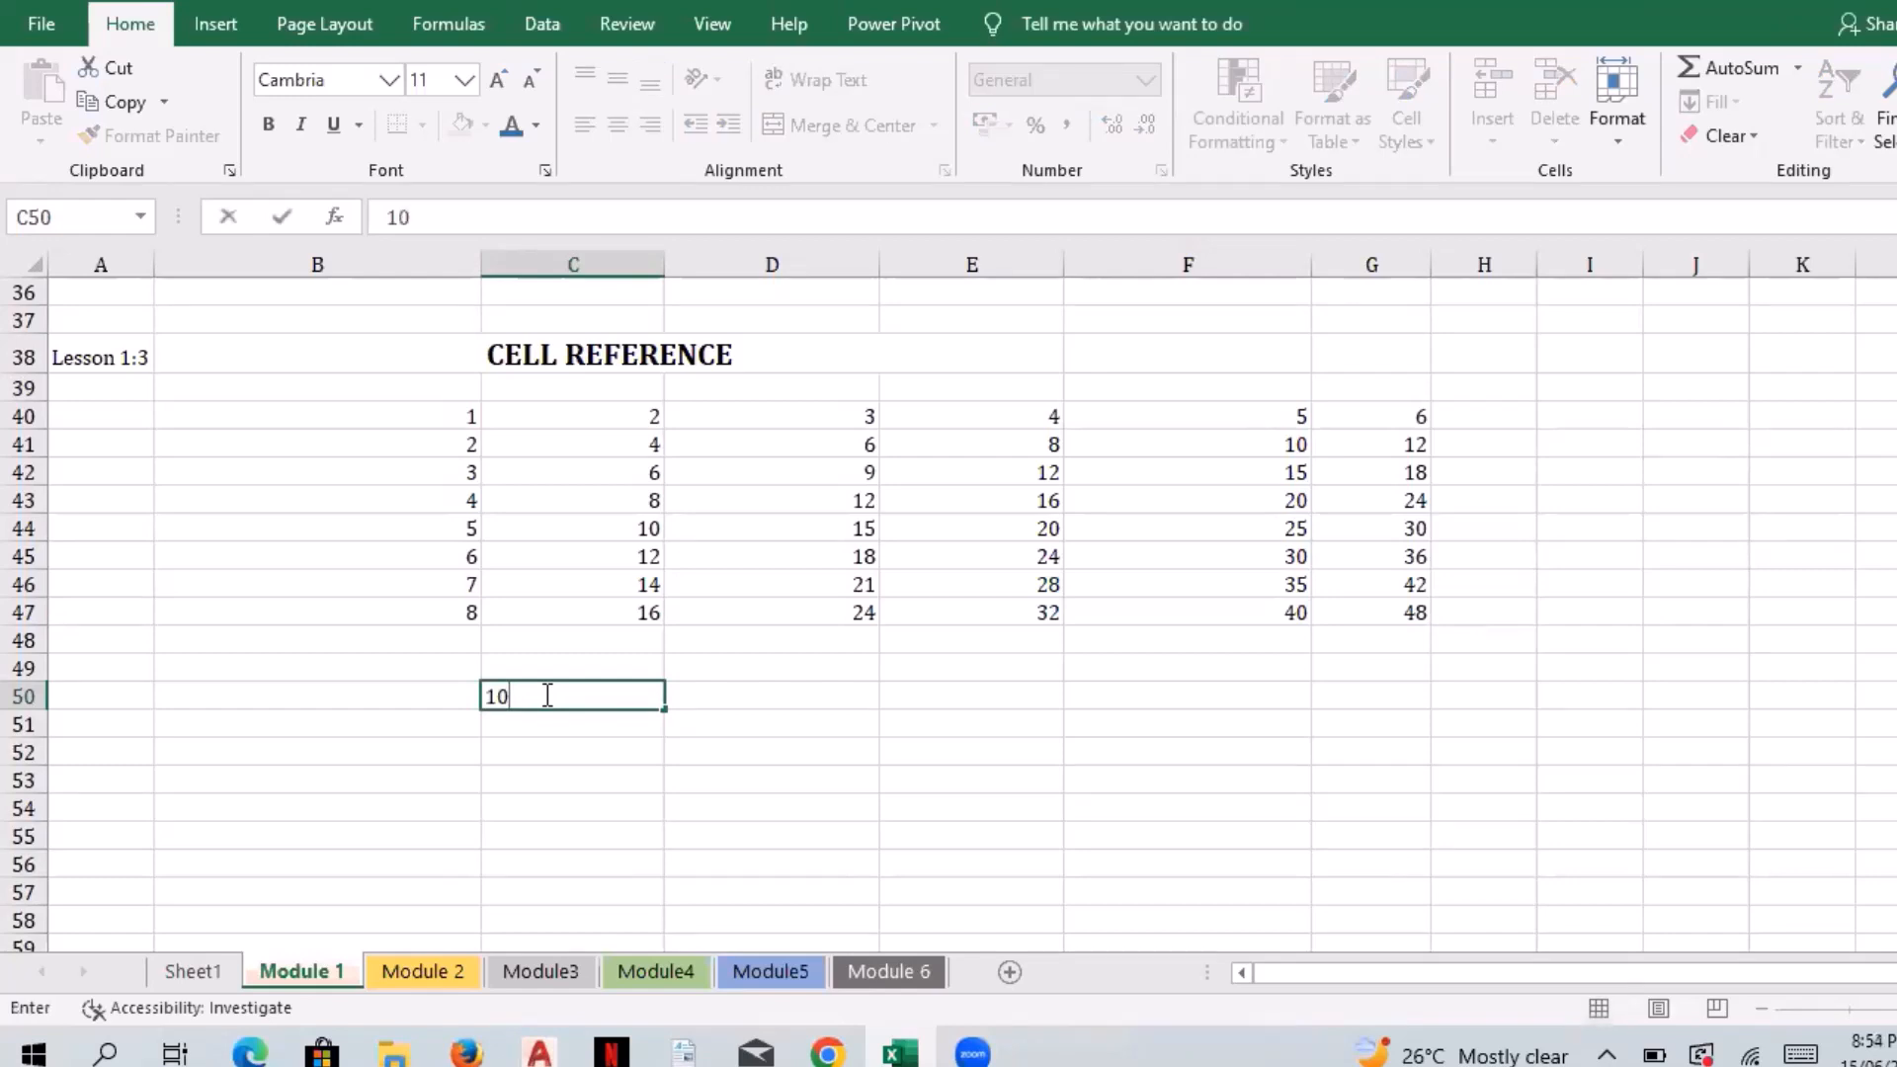
pyautogui.press('Return')
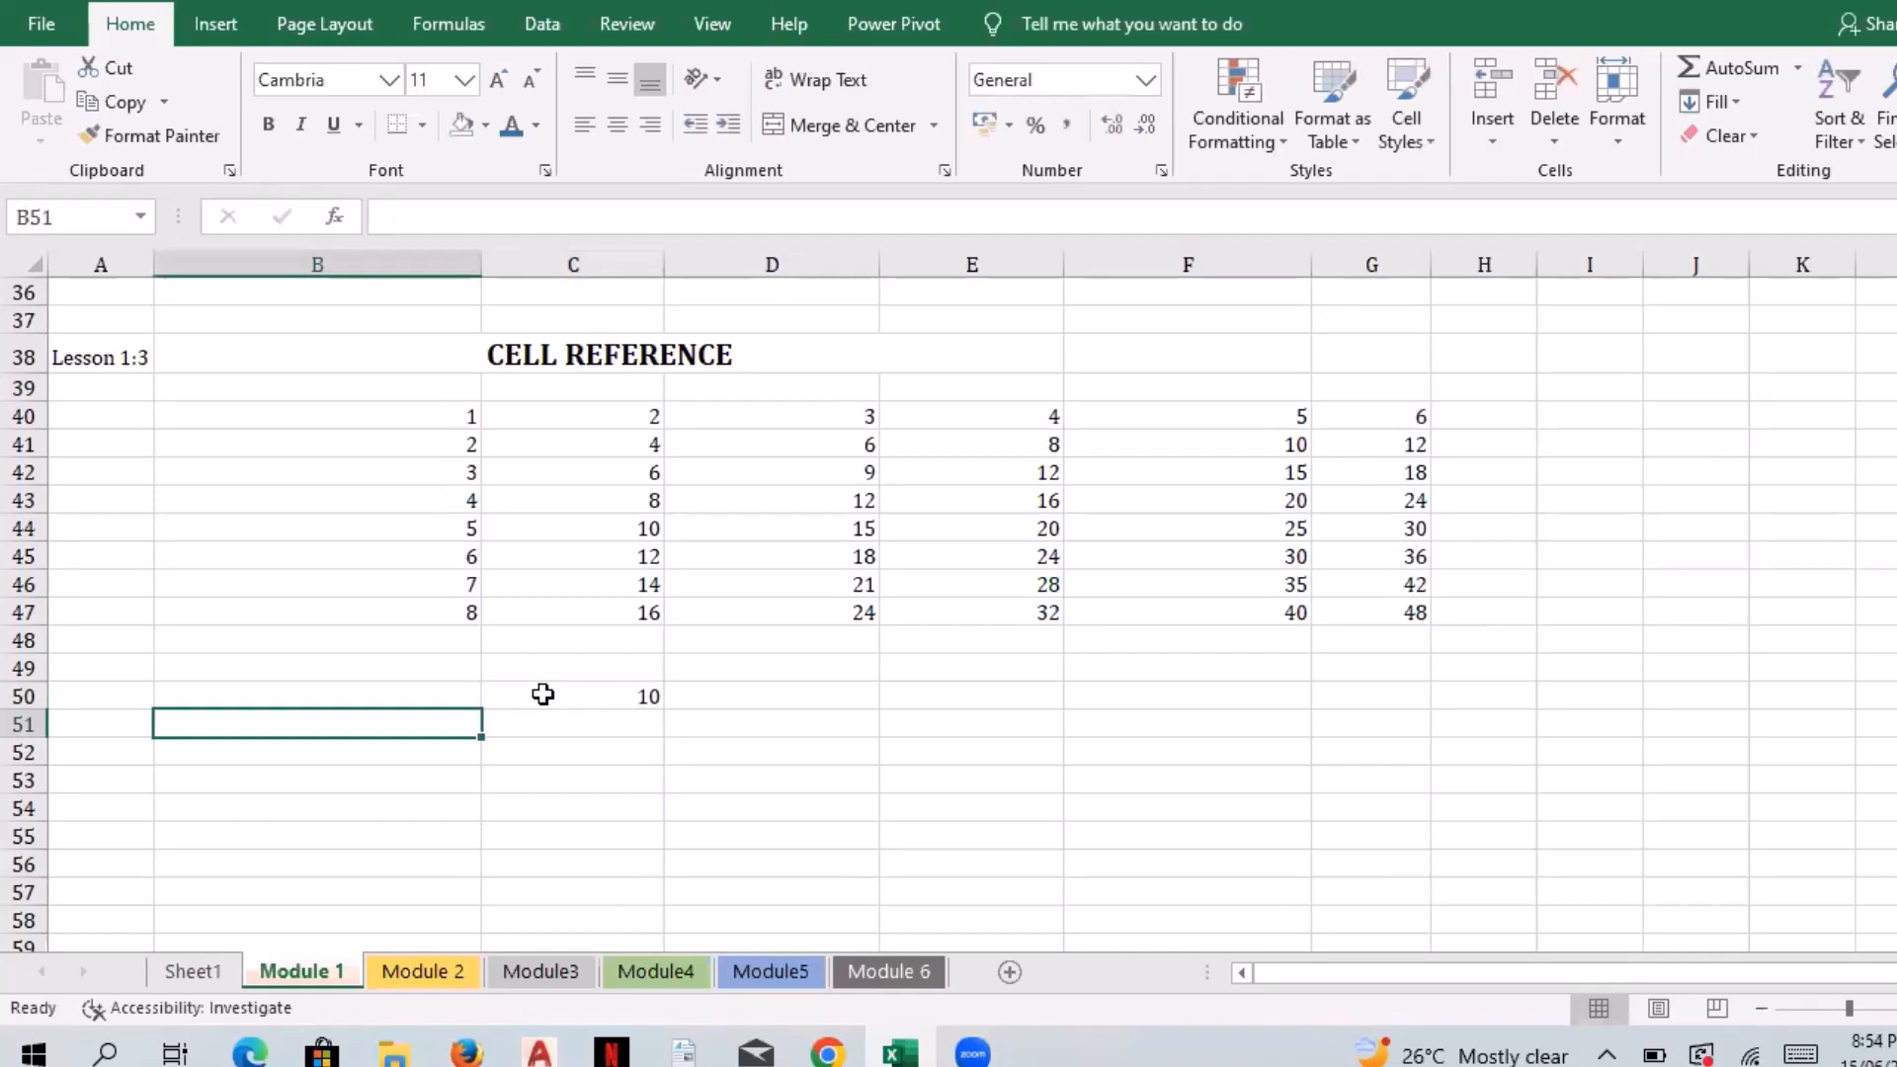
pyautogui.write('5')
pyautogui.press('Return')
pyautogui.write('6')
pyautogui.press('Return')
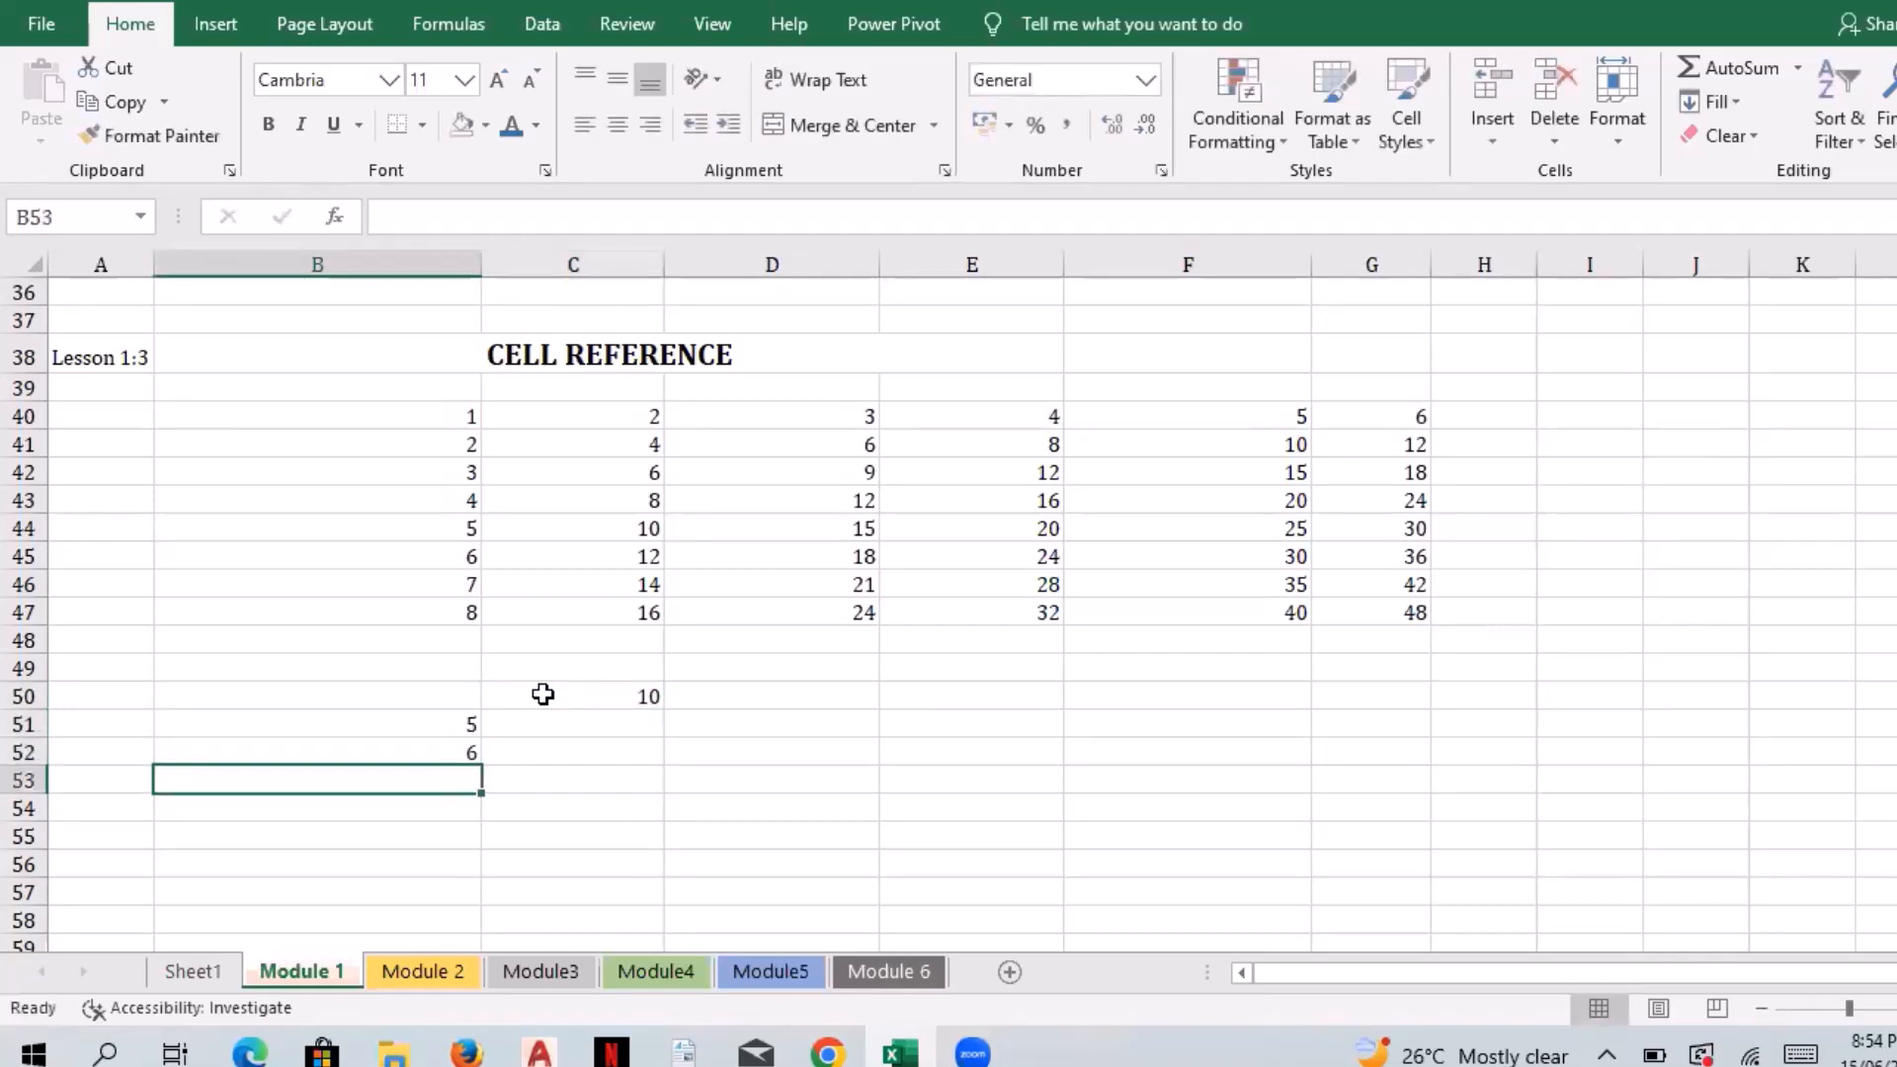
pyautogui.write('7')
pyautogui.press('Return')
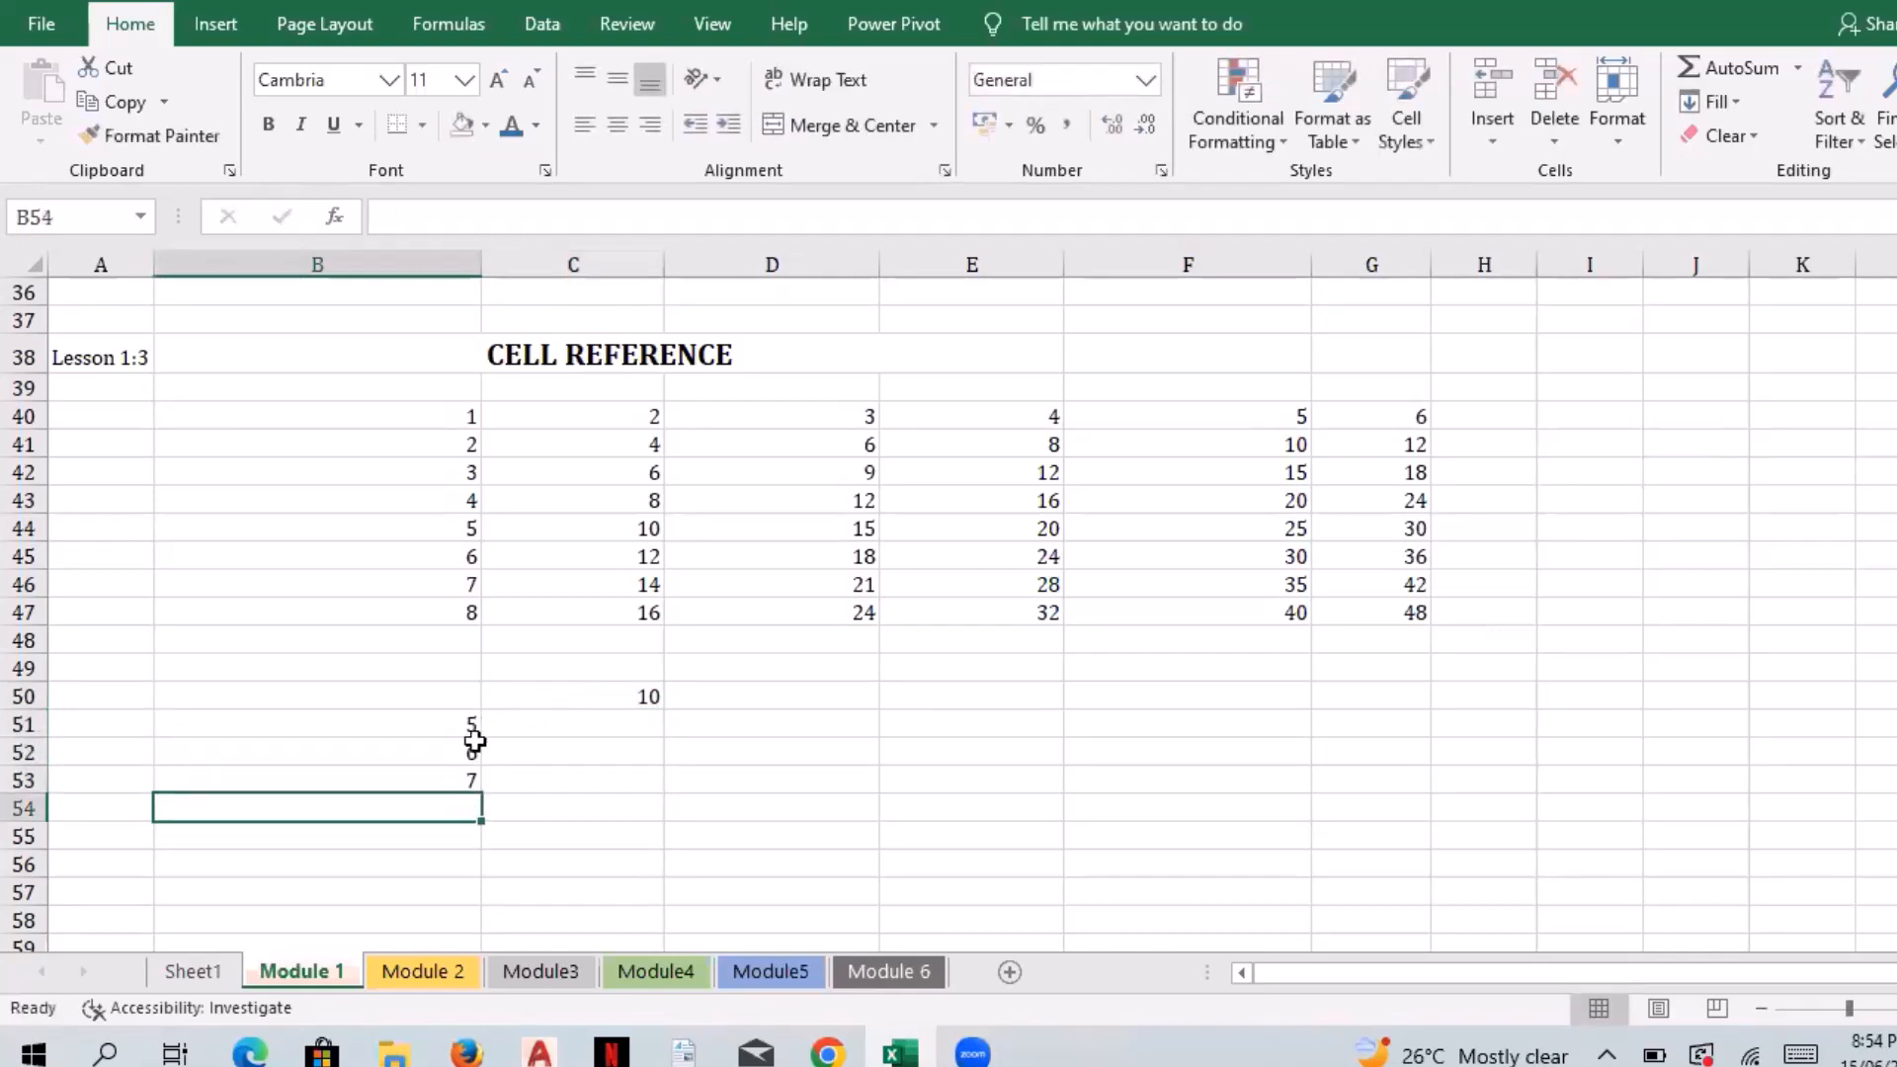
# Step: Extend the numbers from B53 down to B57 as a fill series, giving 8 through 11
pyautogui.click(458, 779)
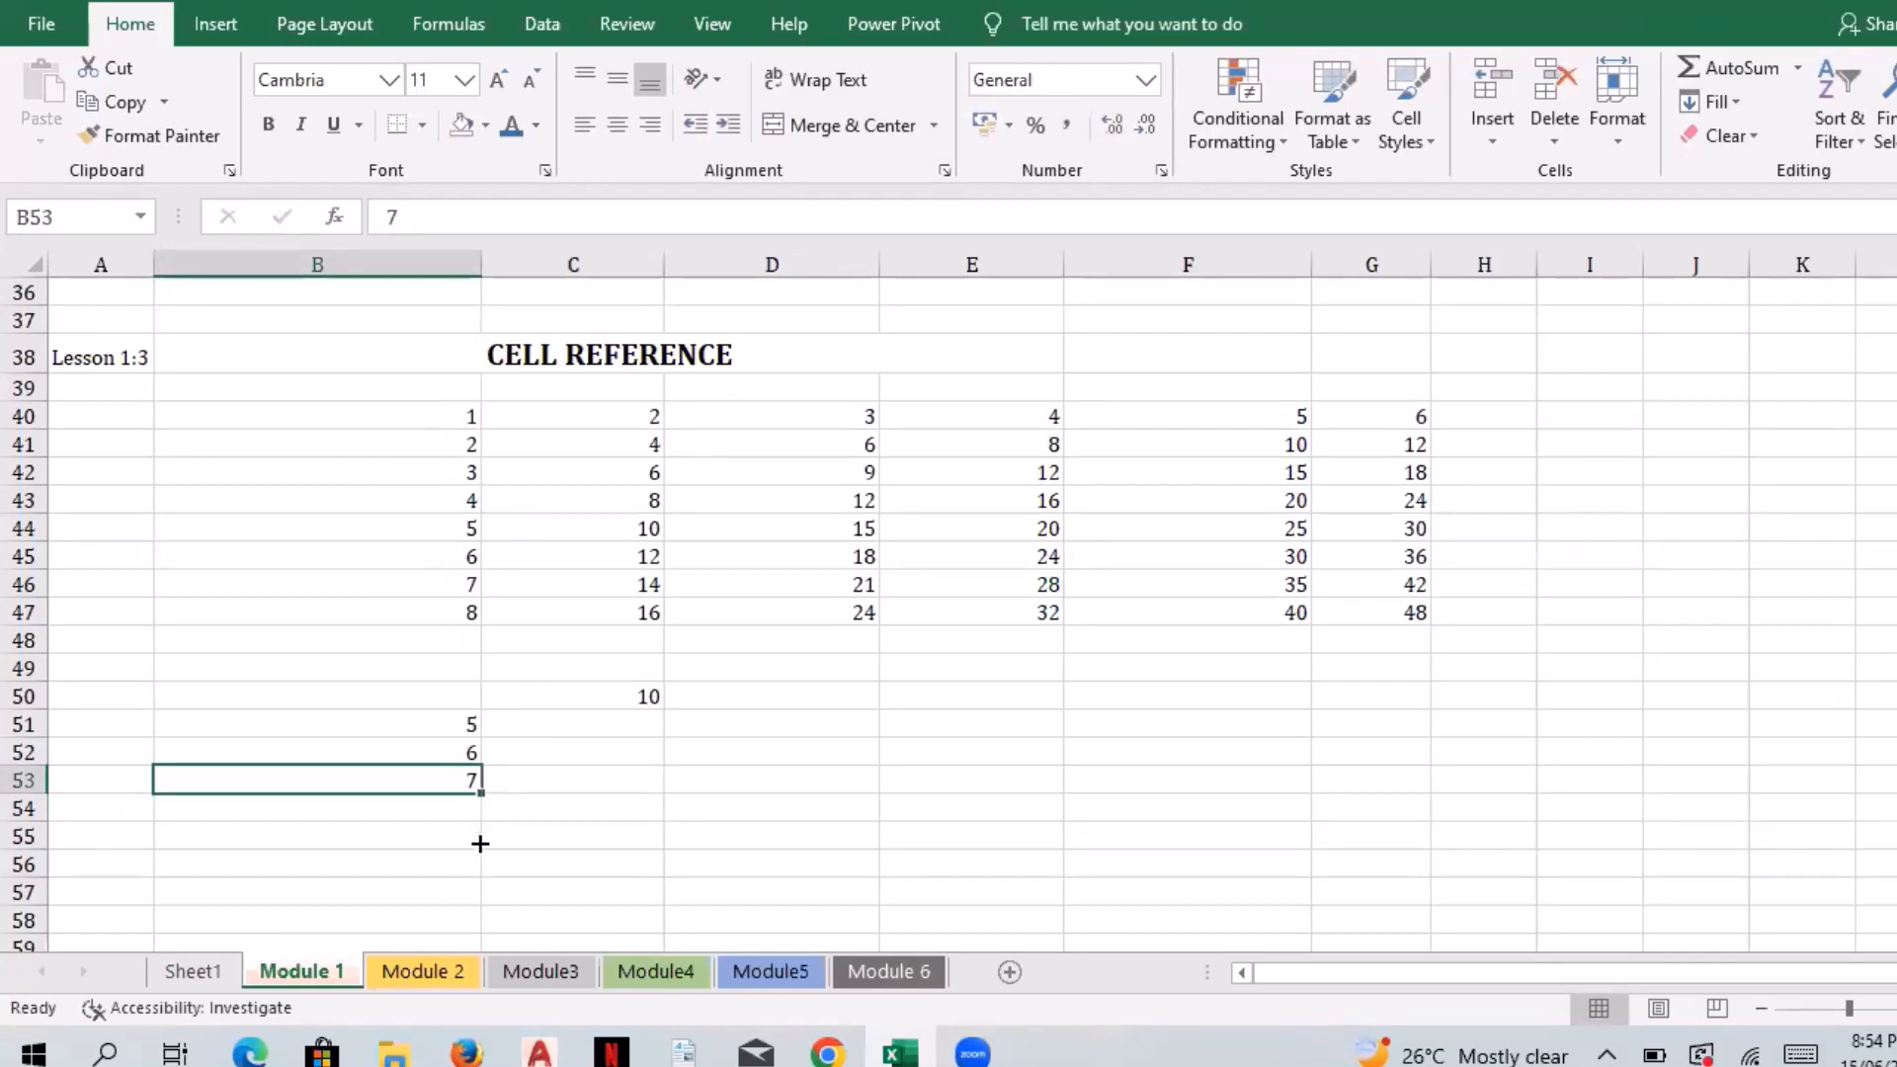
pyautogui.moveTo(480, 842); pyautogui.dragTo(484, 909)
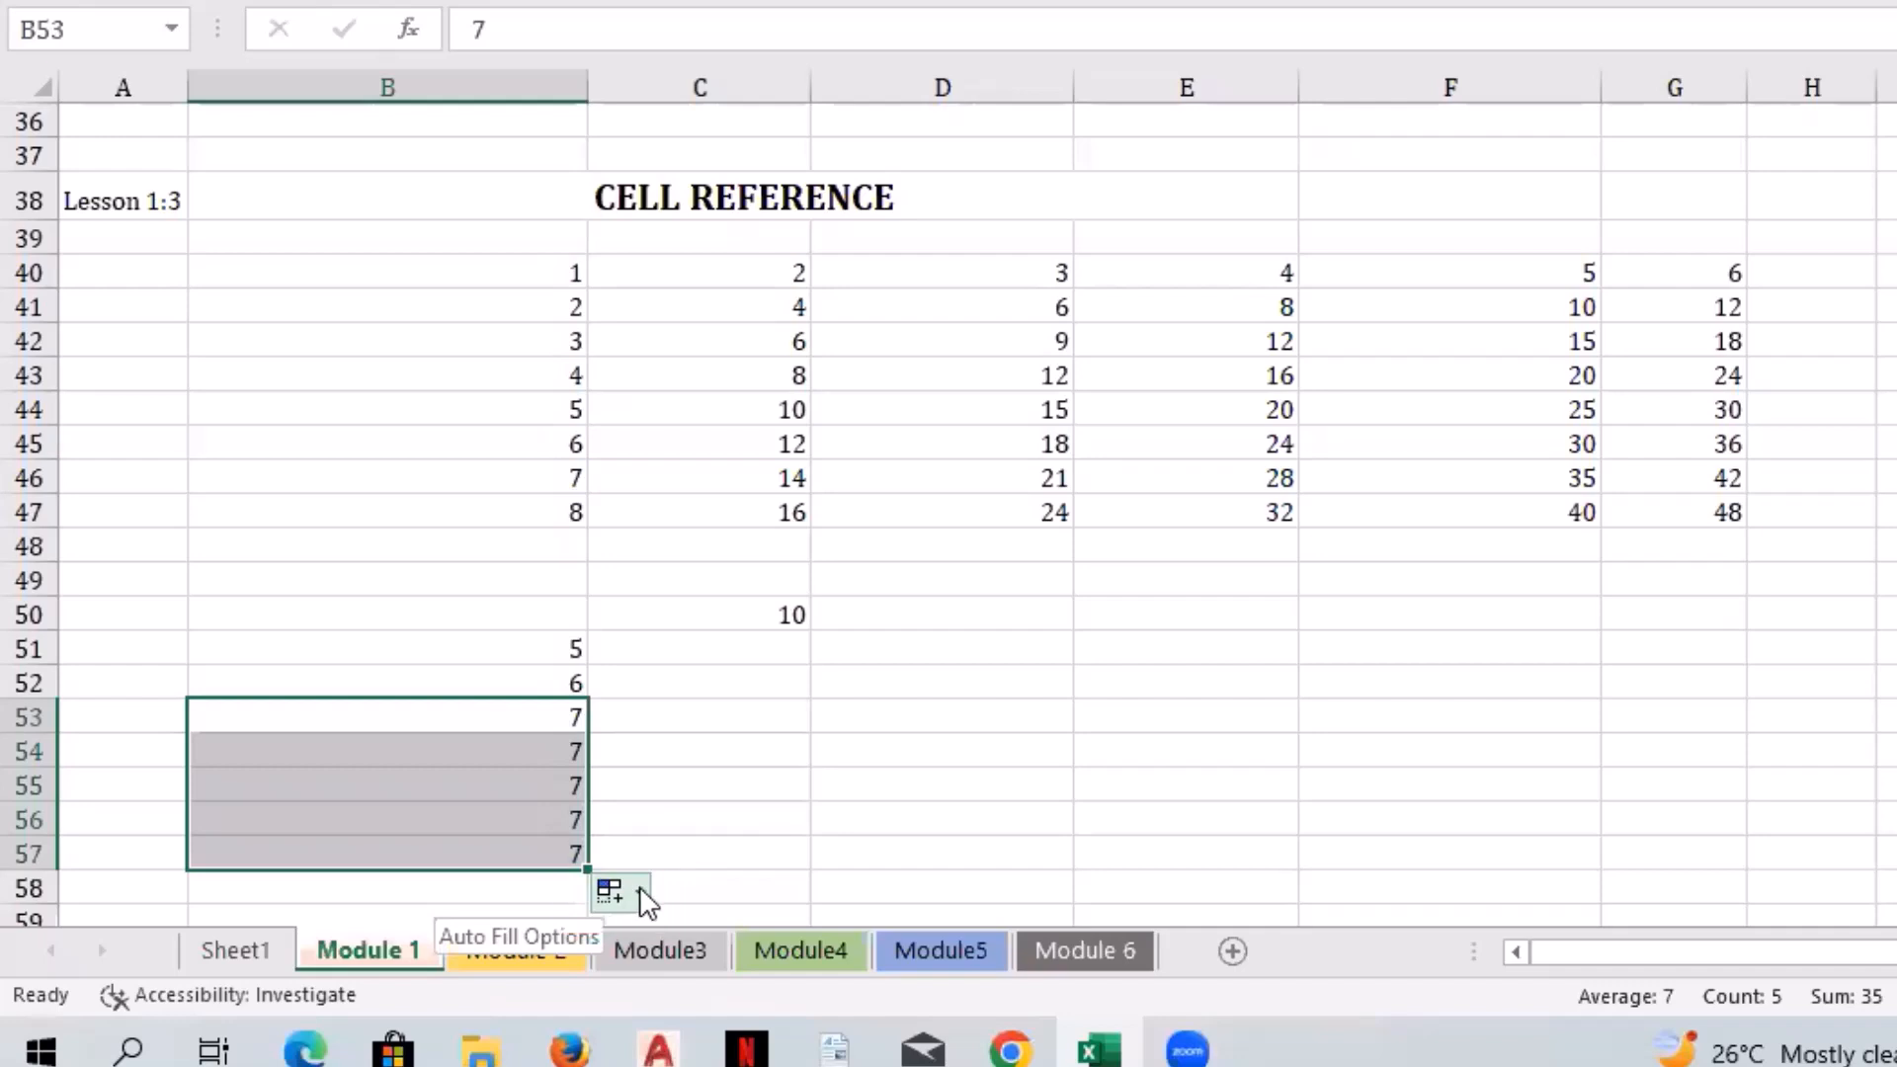
pyautogui.click(639, 886)
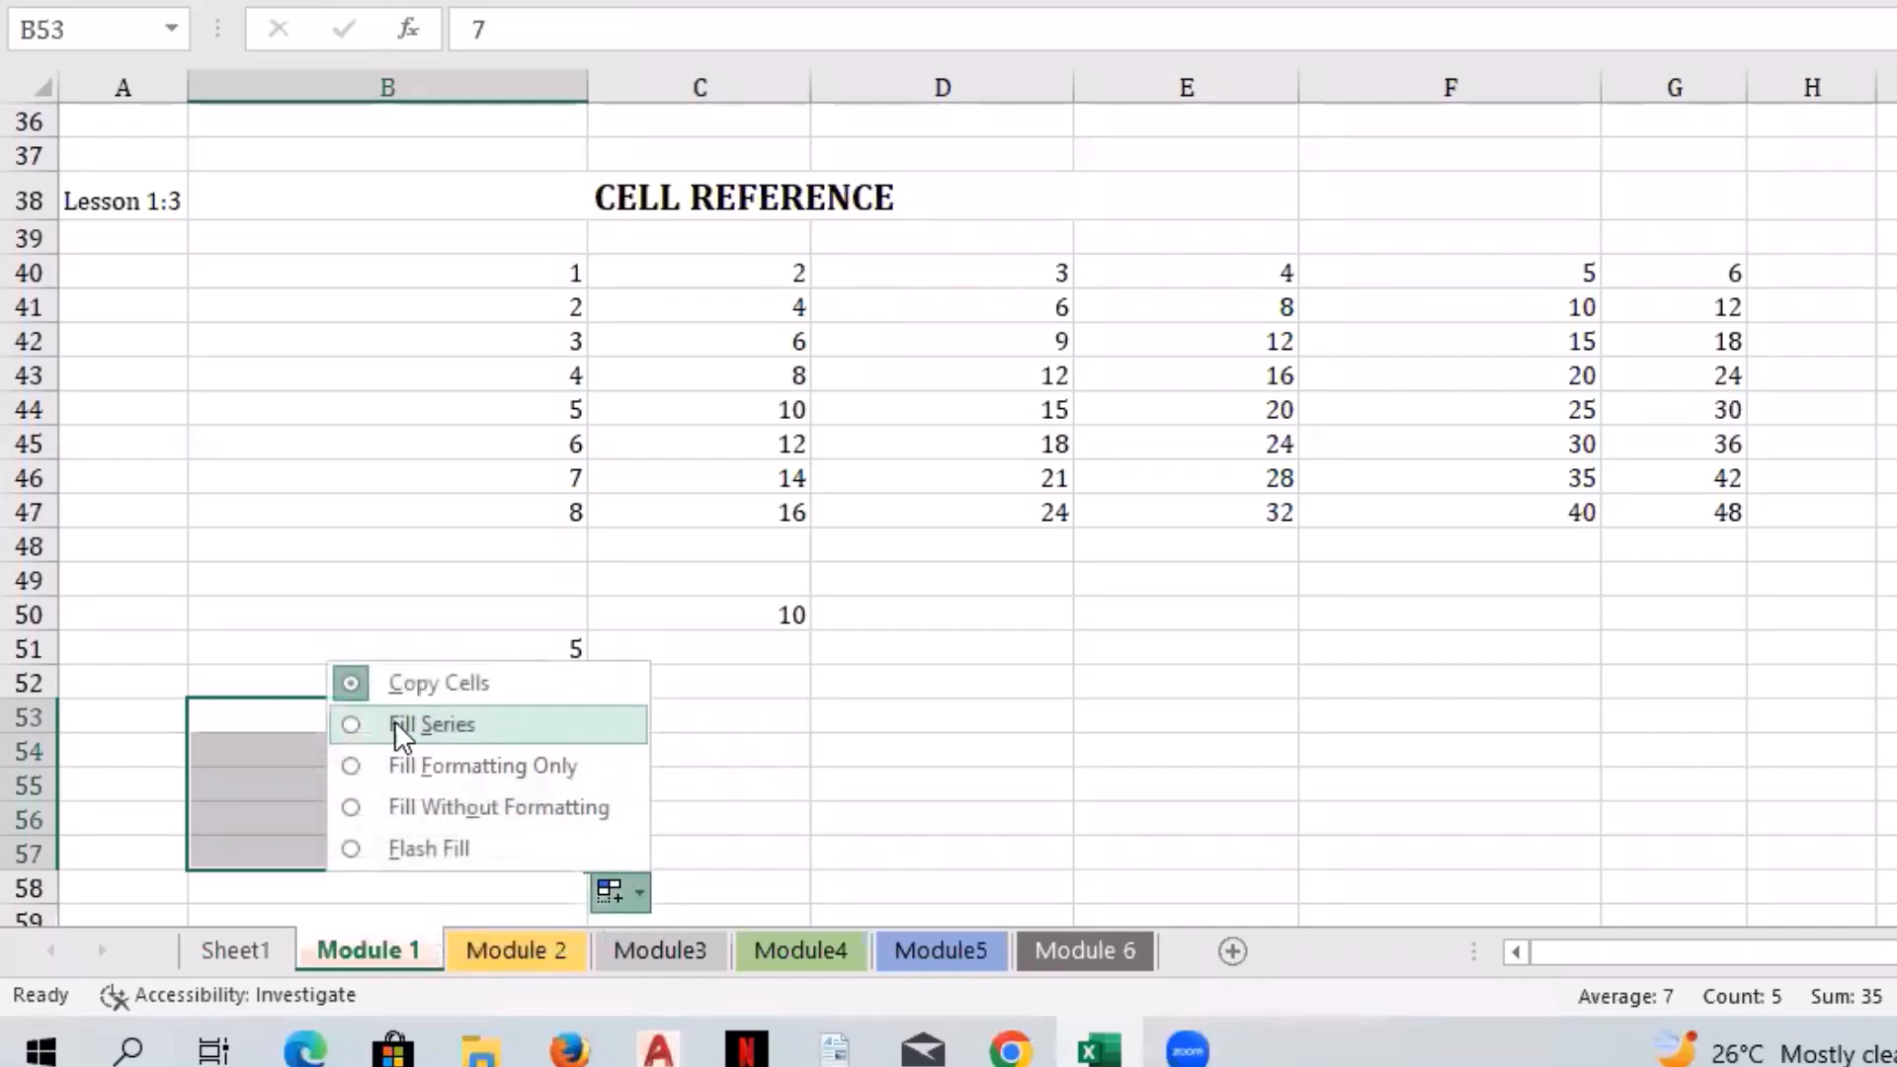
pyautogui.click(354, 725)
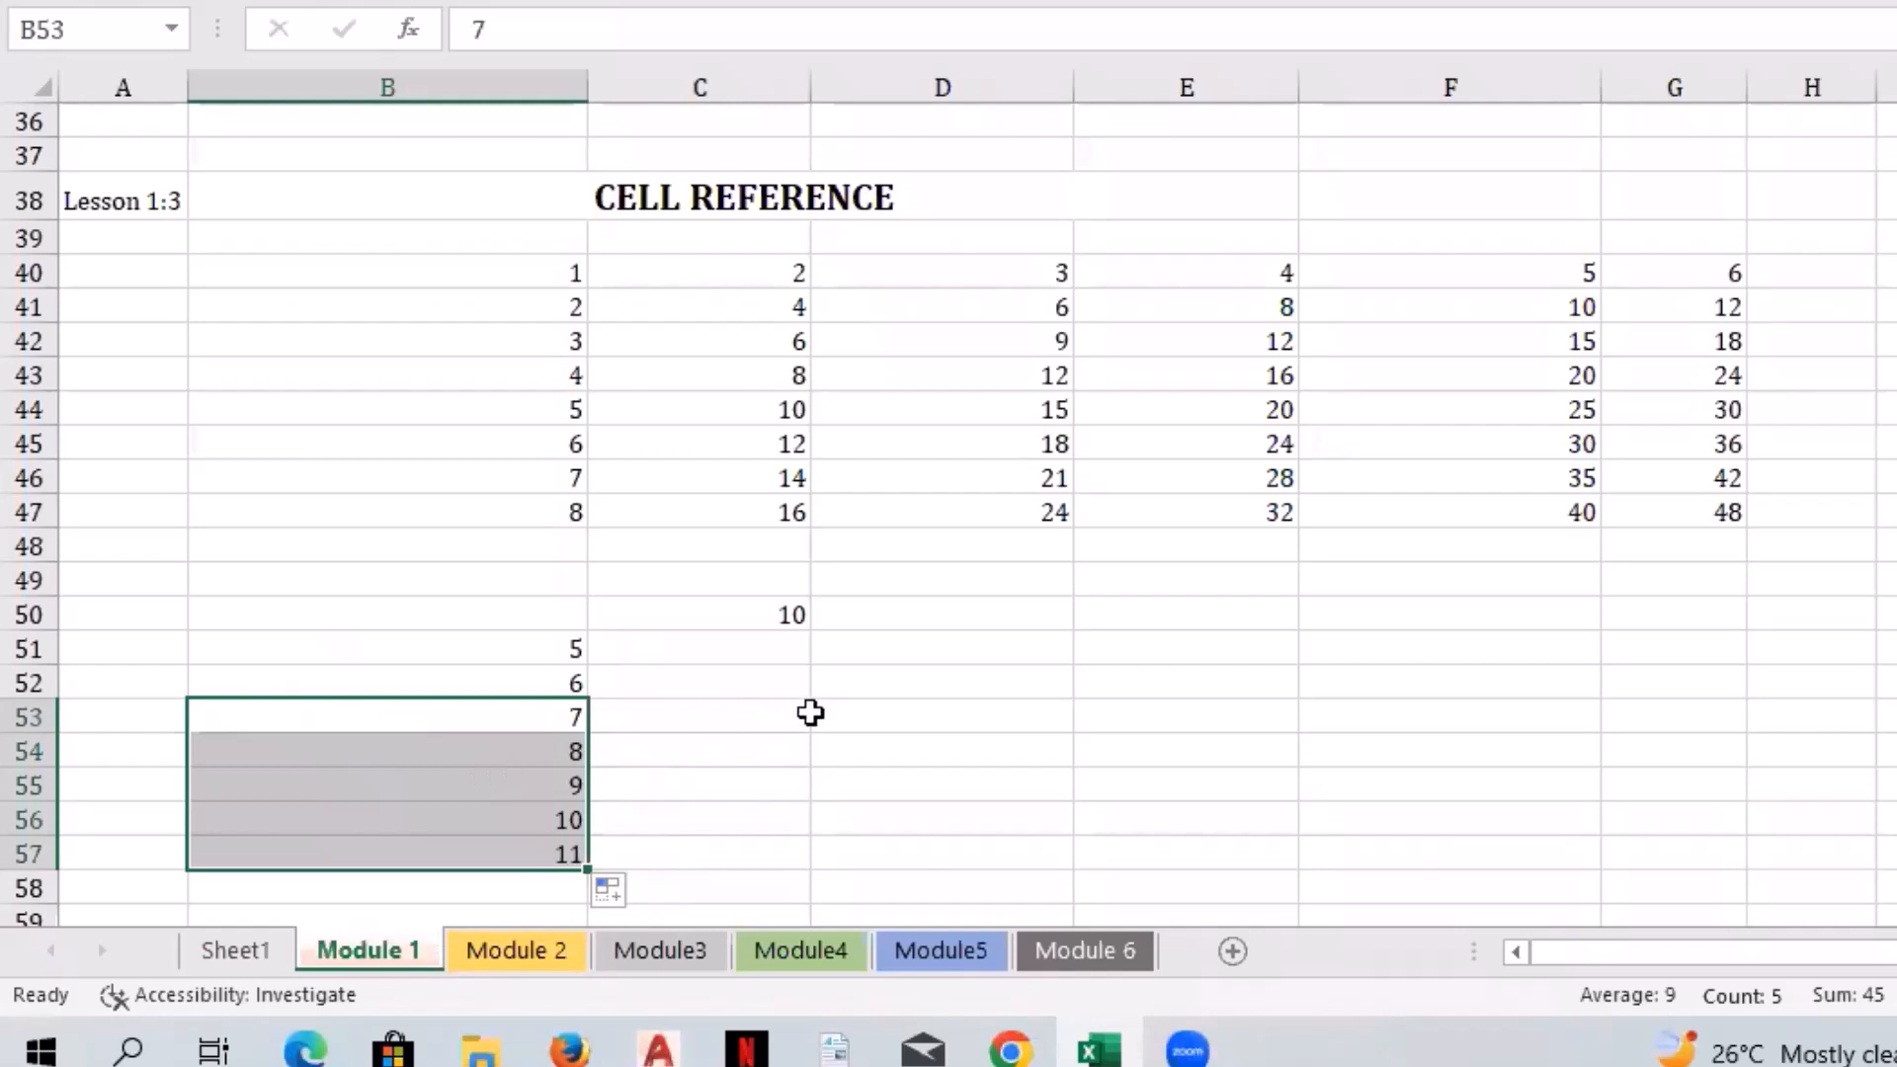
# Step: Review how each number from B51 to B54 pairs with the multiplier in C50
pyautogui.click(762, 644)
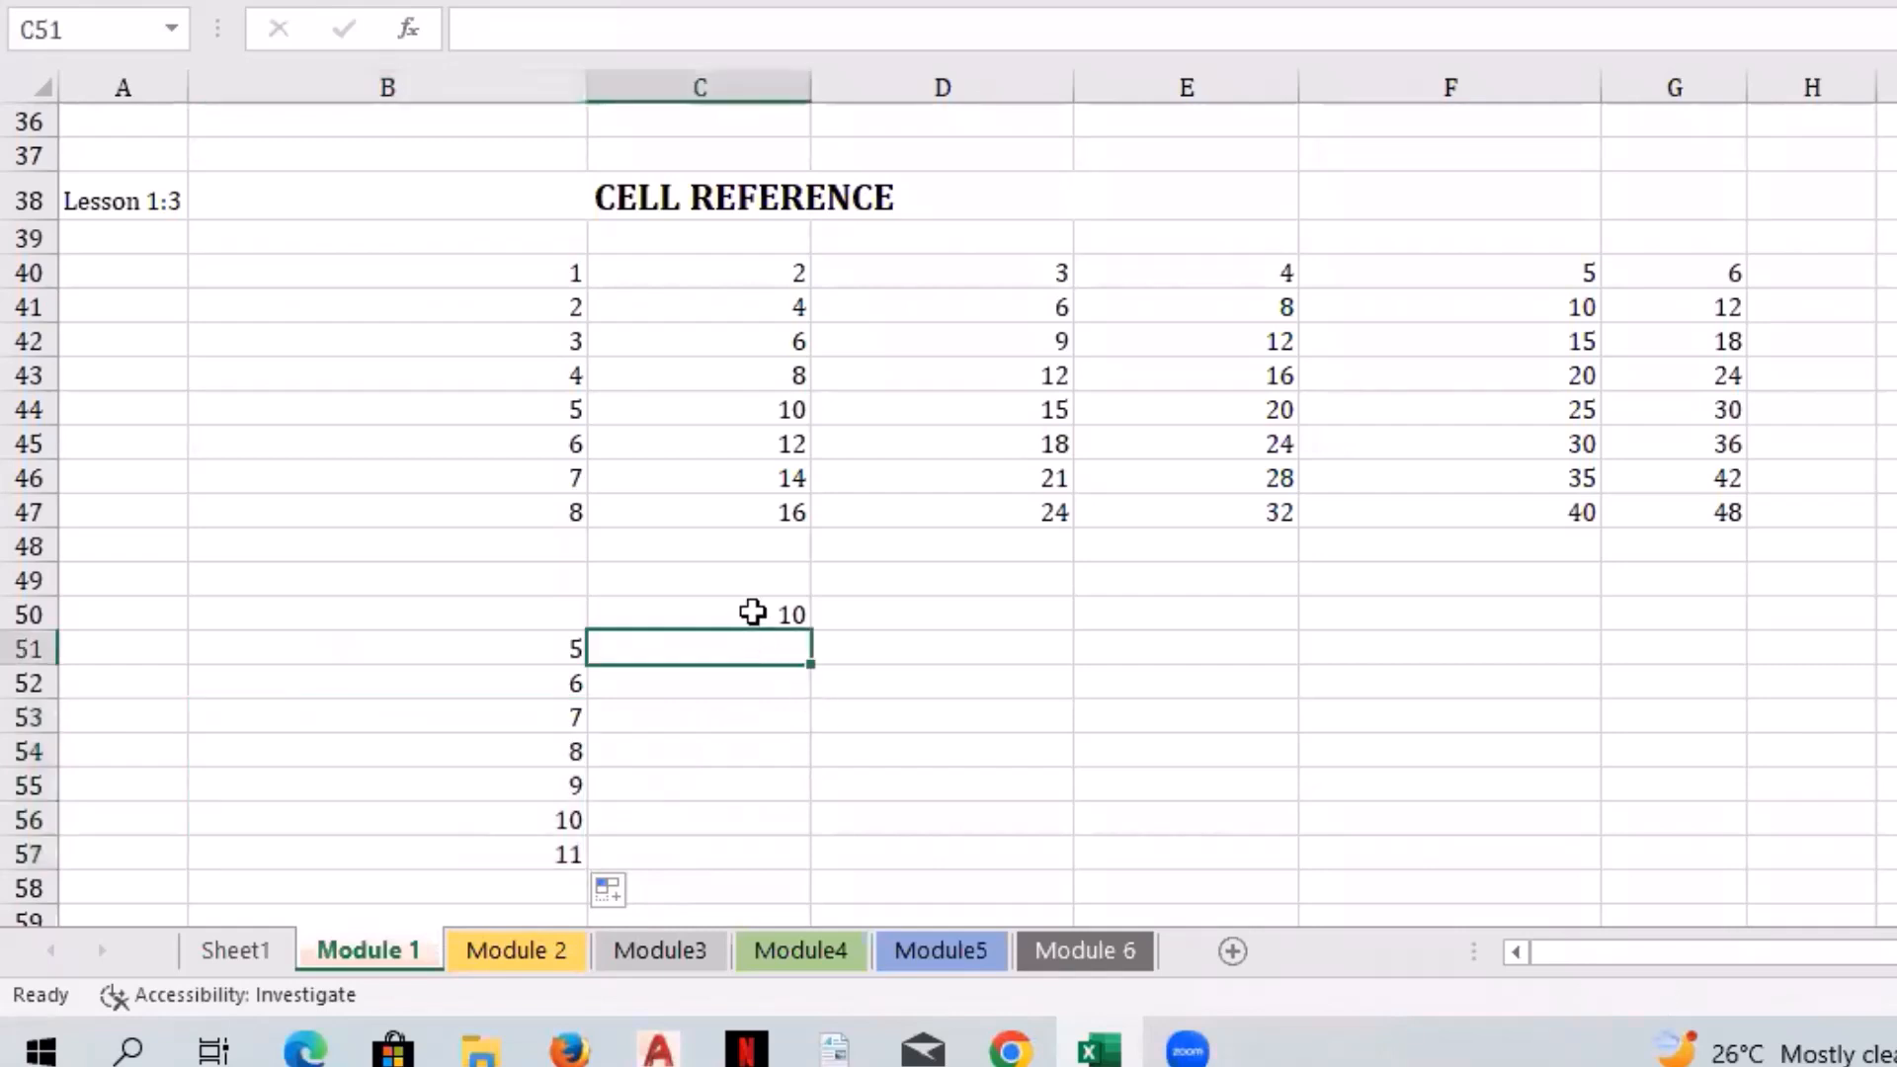
pyautogui.click(749, 609)
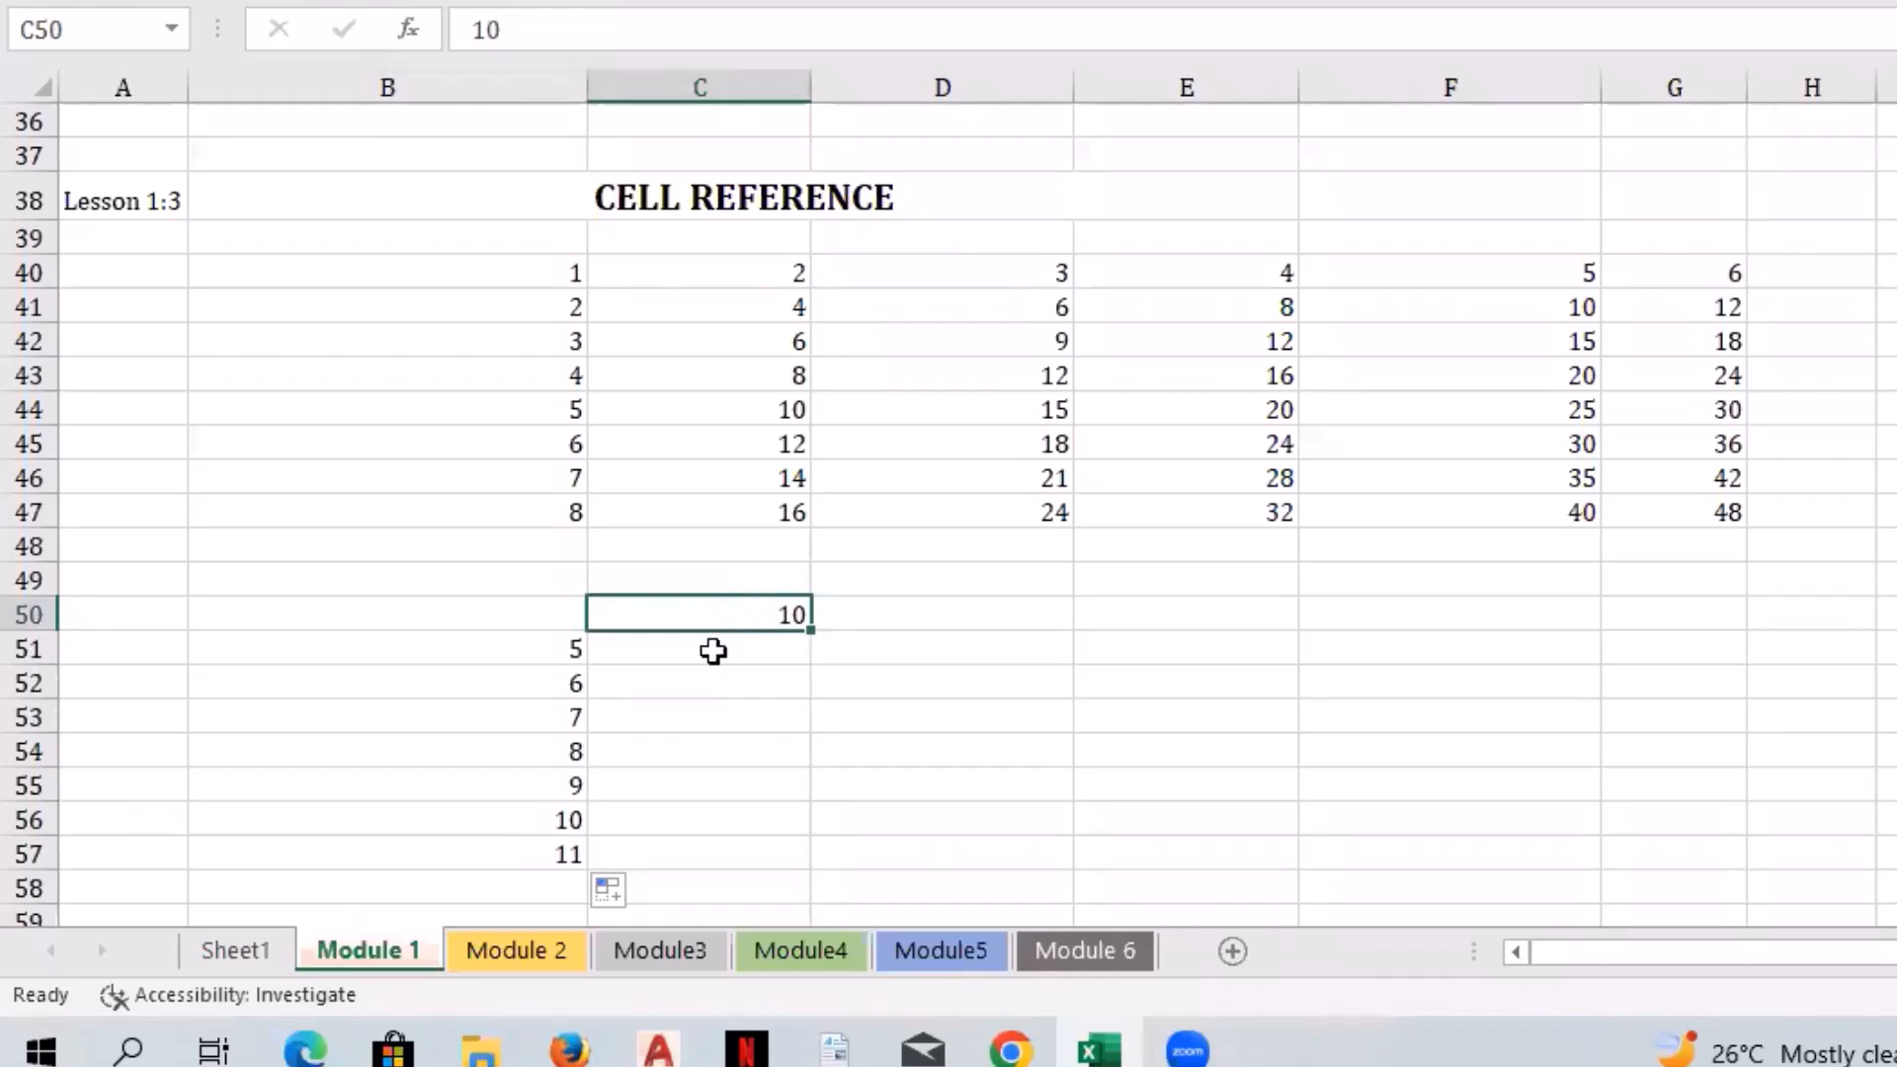
pyautogui.click(564, 644)
pyautogui.click(669, 617)
pyautogui.click(530, 691)
pyautogui.click(736, 620)
pyautogui.click(551, 719)
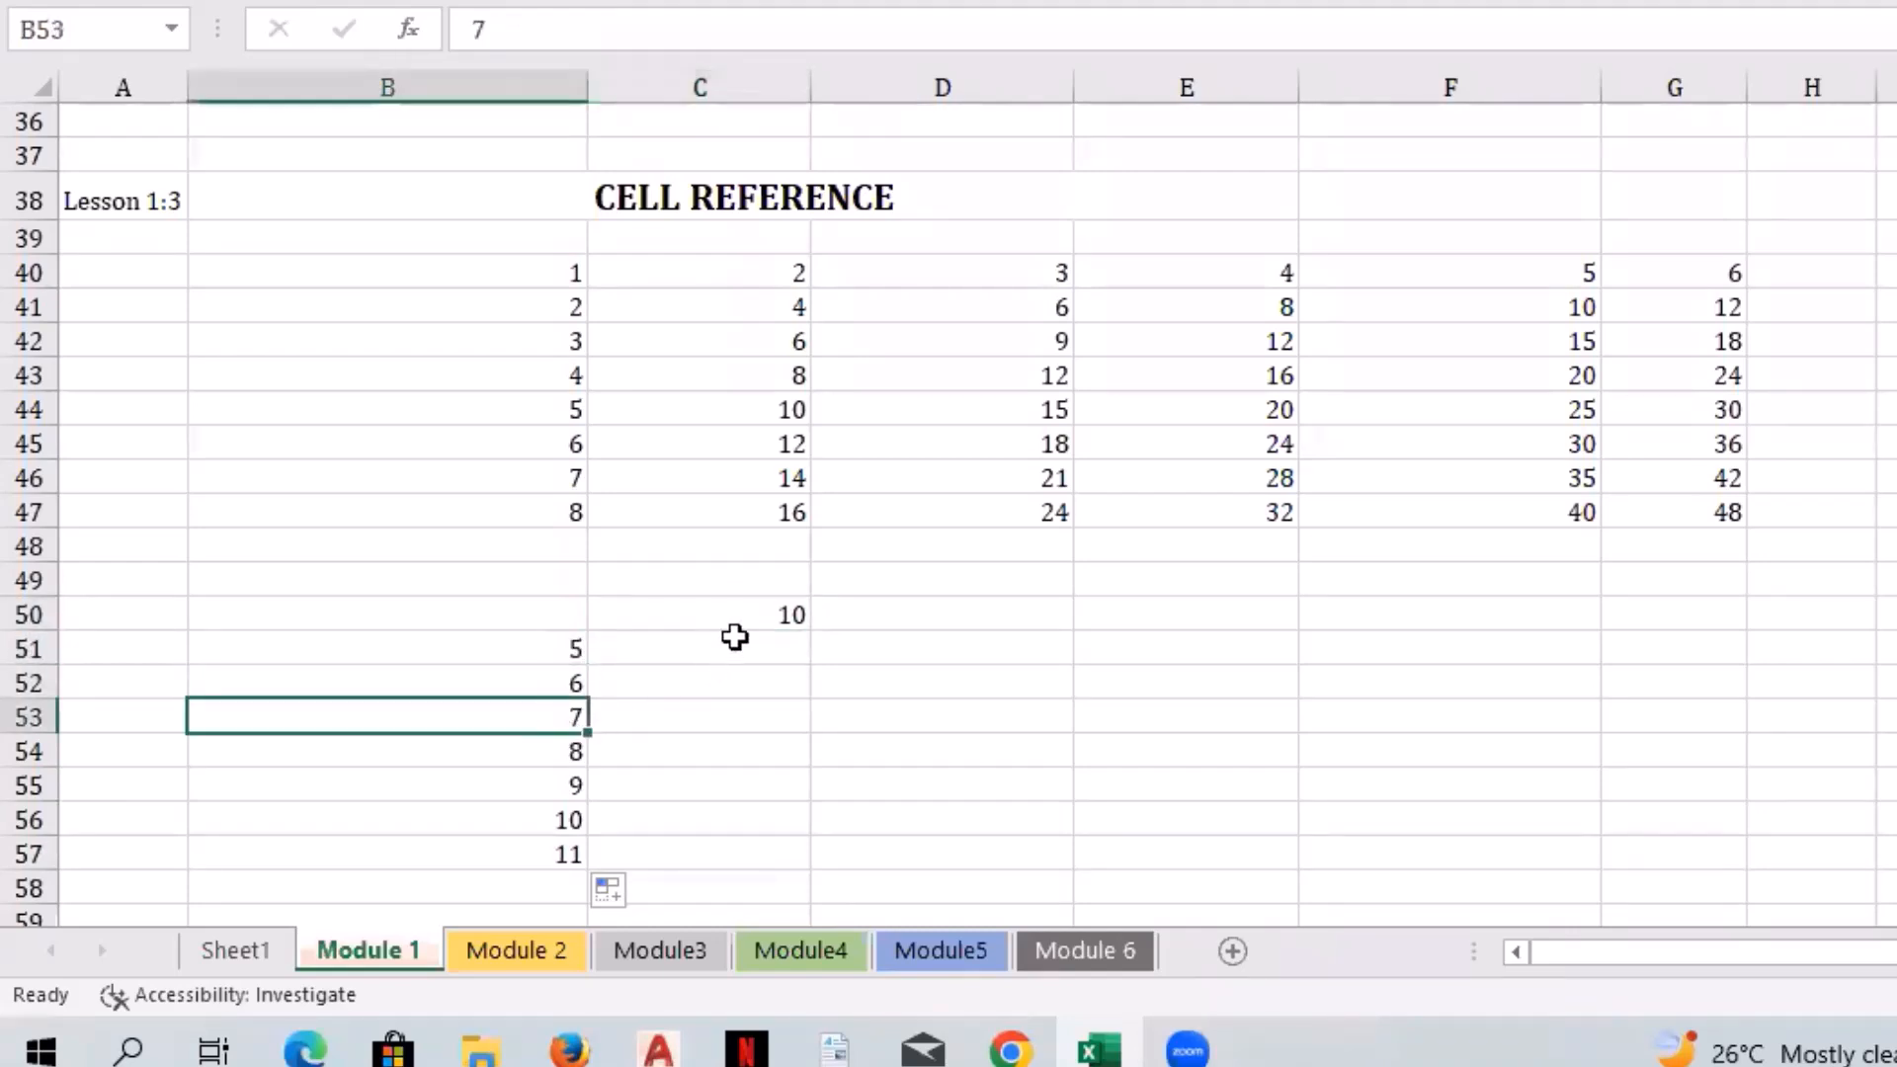
pyautogui.click(729, 615)
pyautogui.click(568, 755)
pyautogui.click(703, 621)
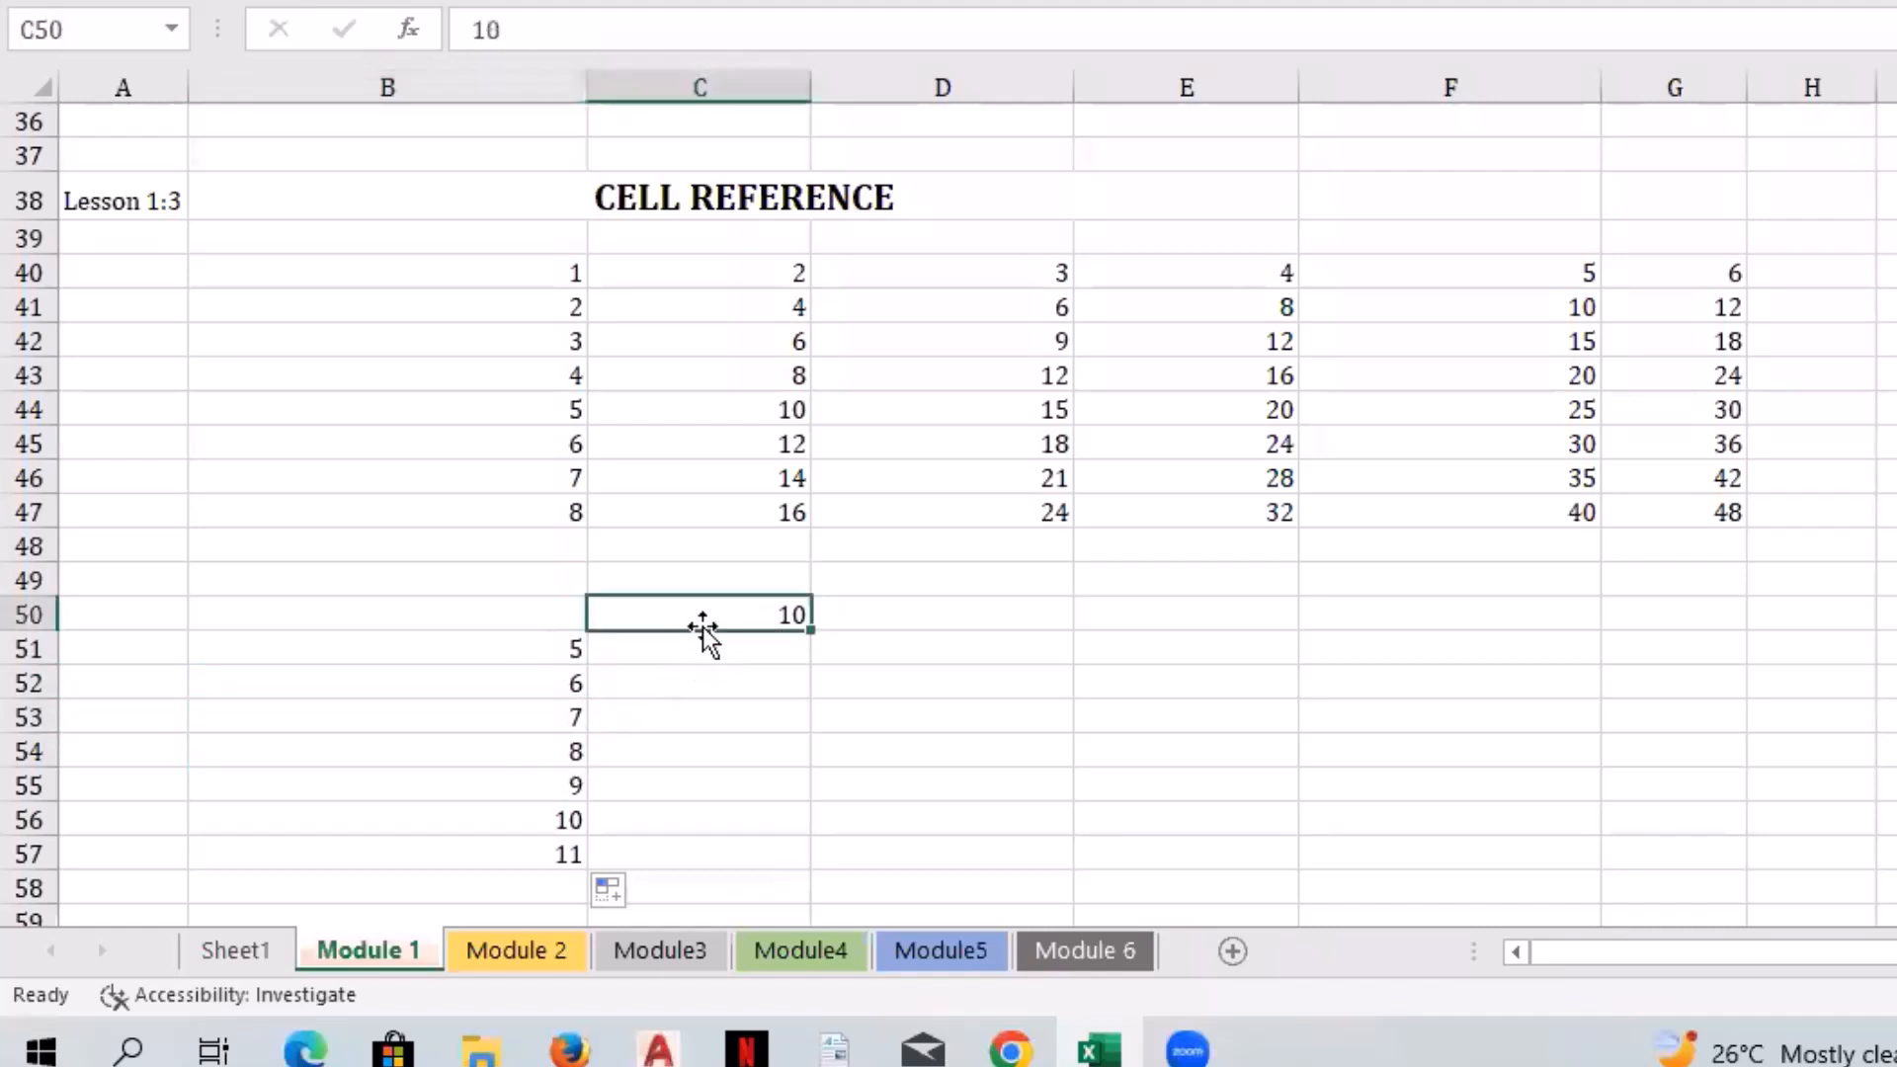
# Step: Enter the relative-reference formula =B51*C50 in C51
pyautogui.click(702, 649)
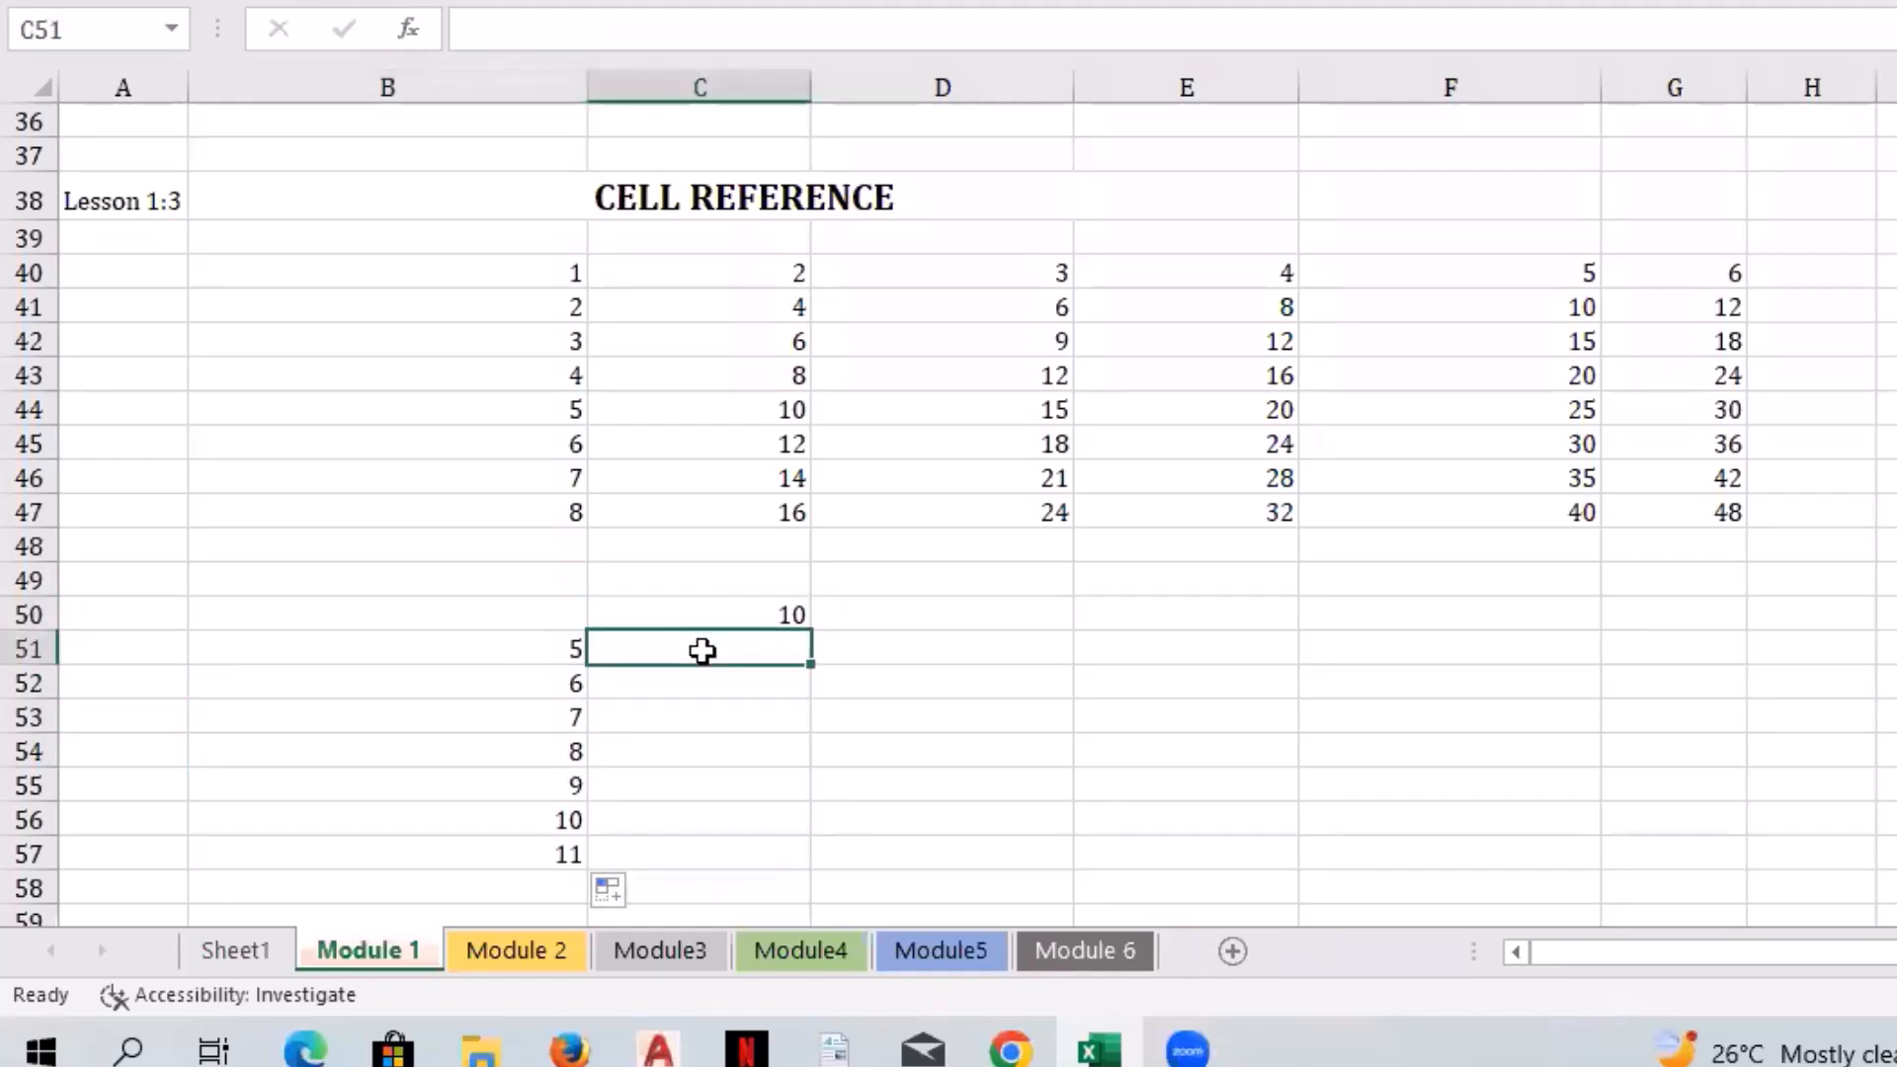
pyautogui.write('=')
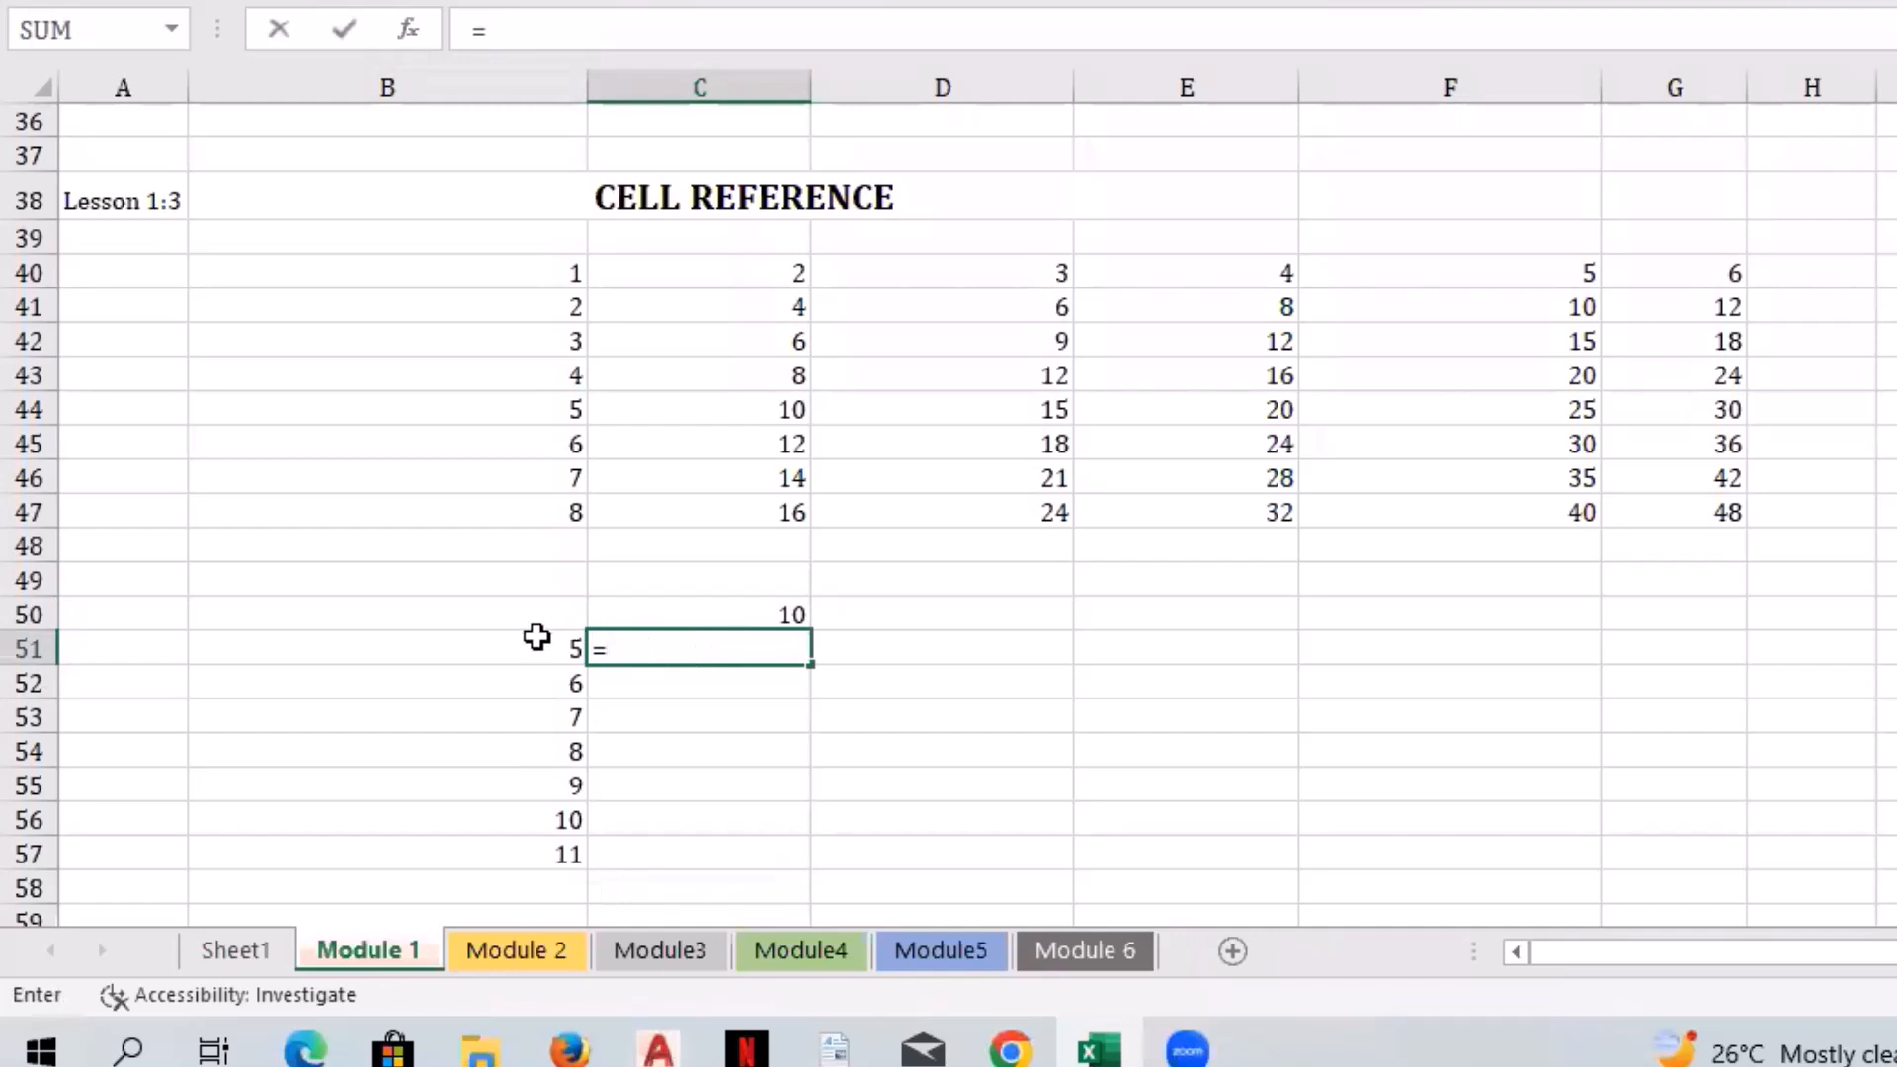
pyautogui.click(539, 645)
pyautogui.write('*')
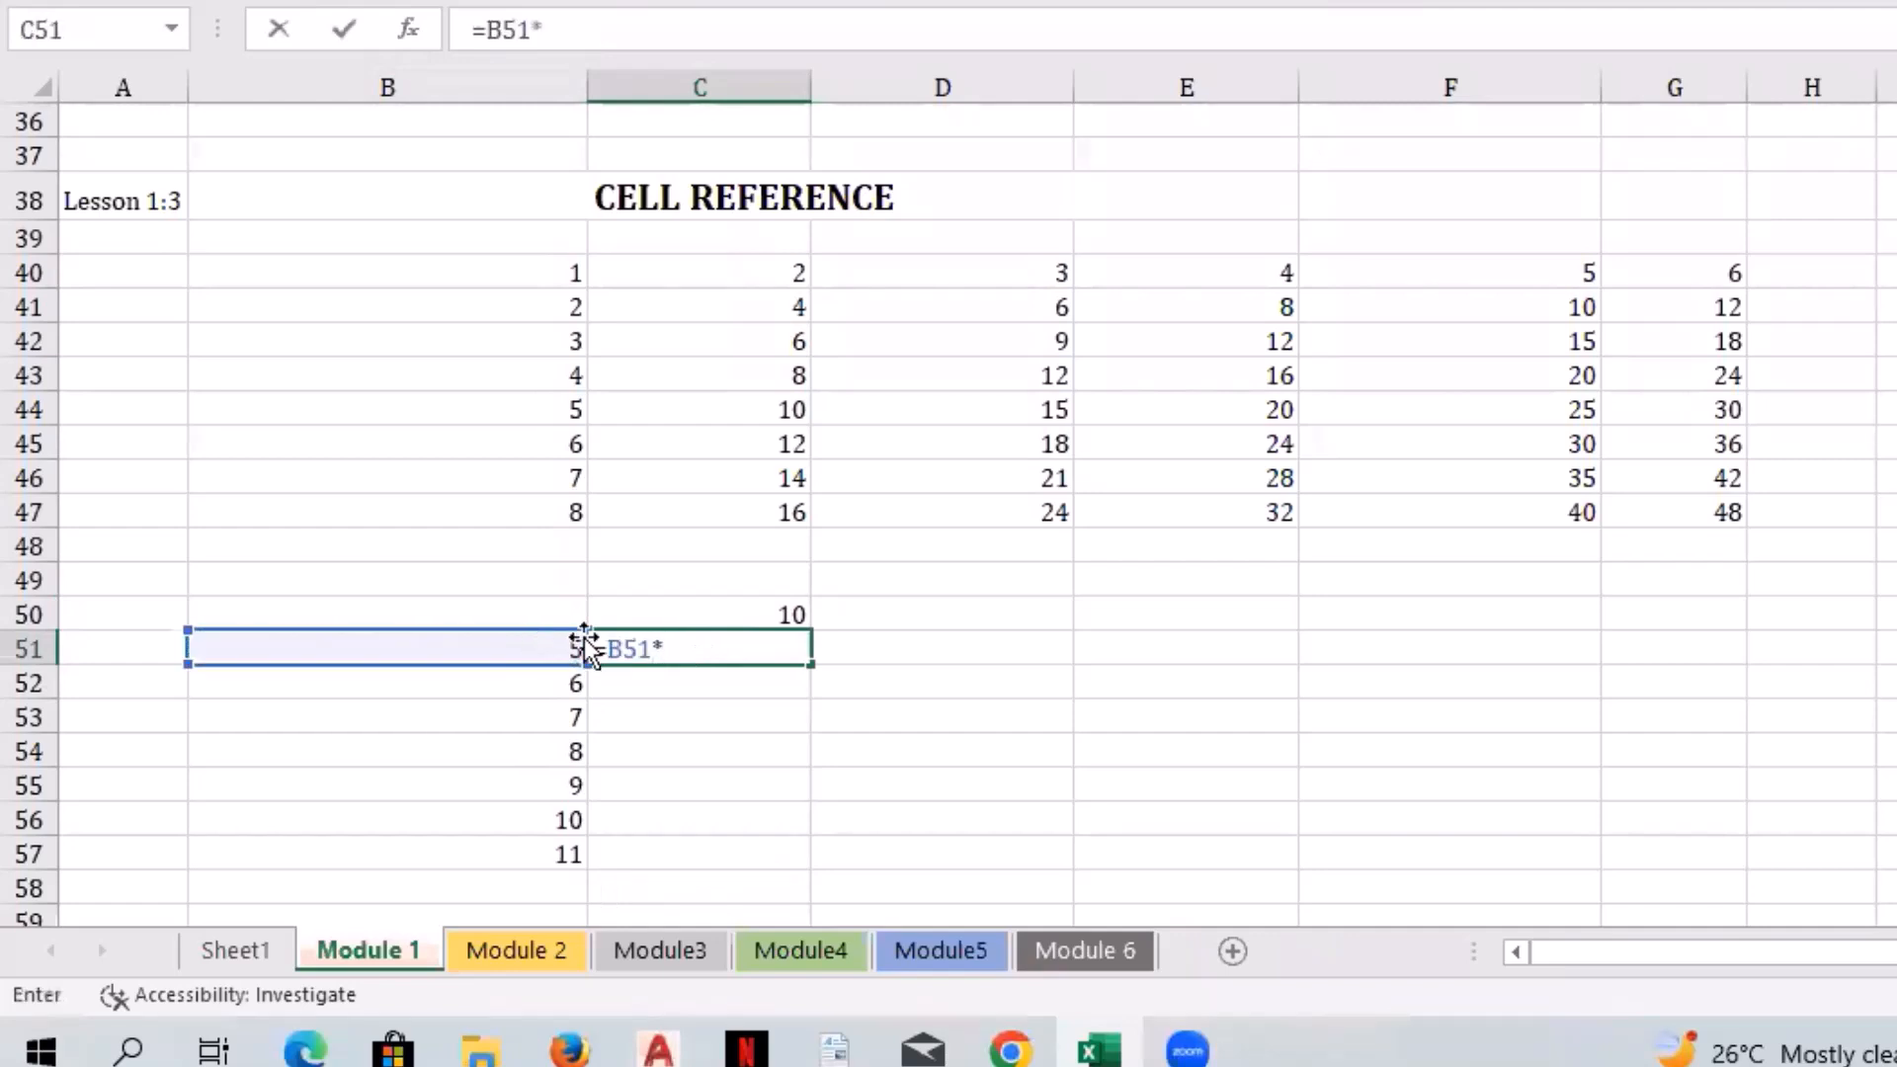
pyautogui.click(658, 618)
pyautogui.press('Return')
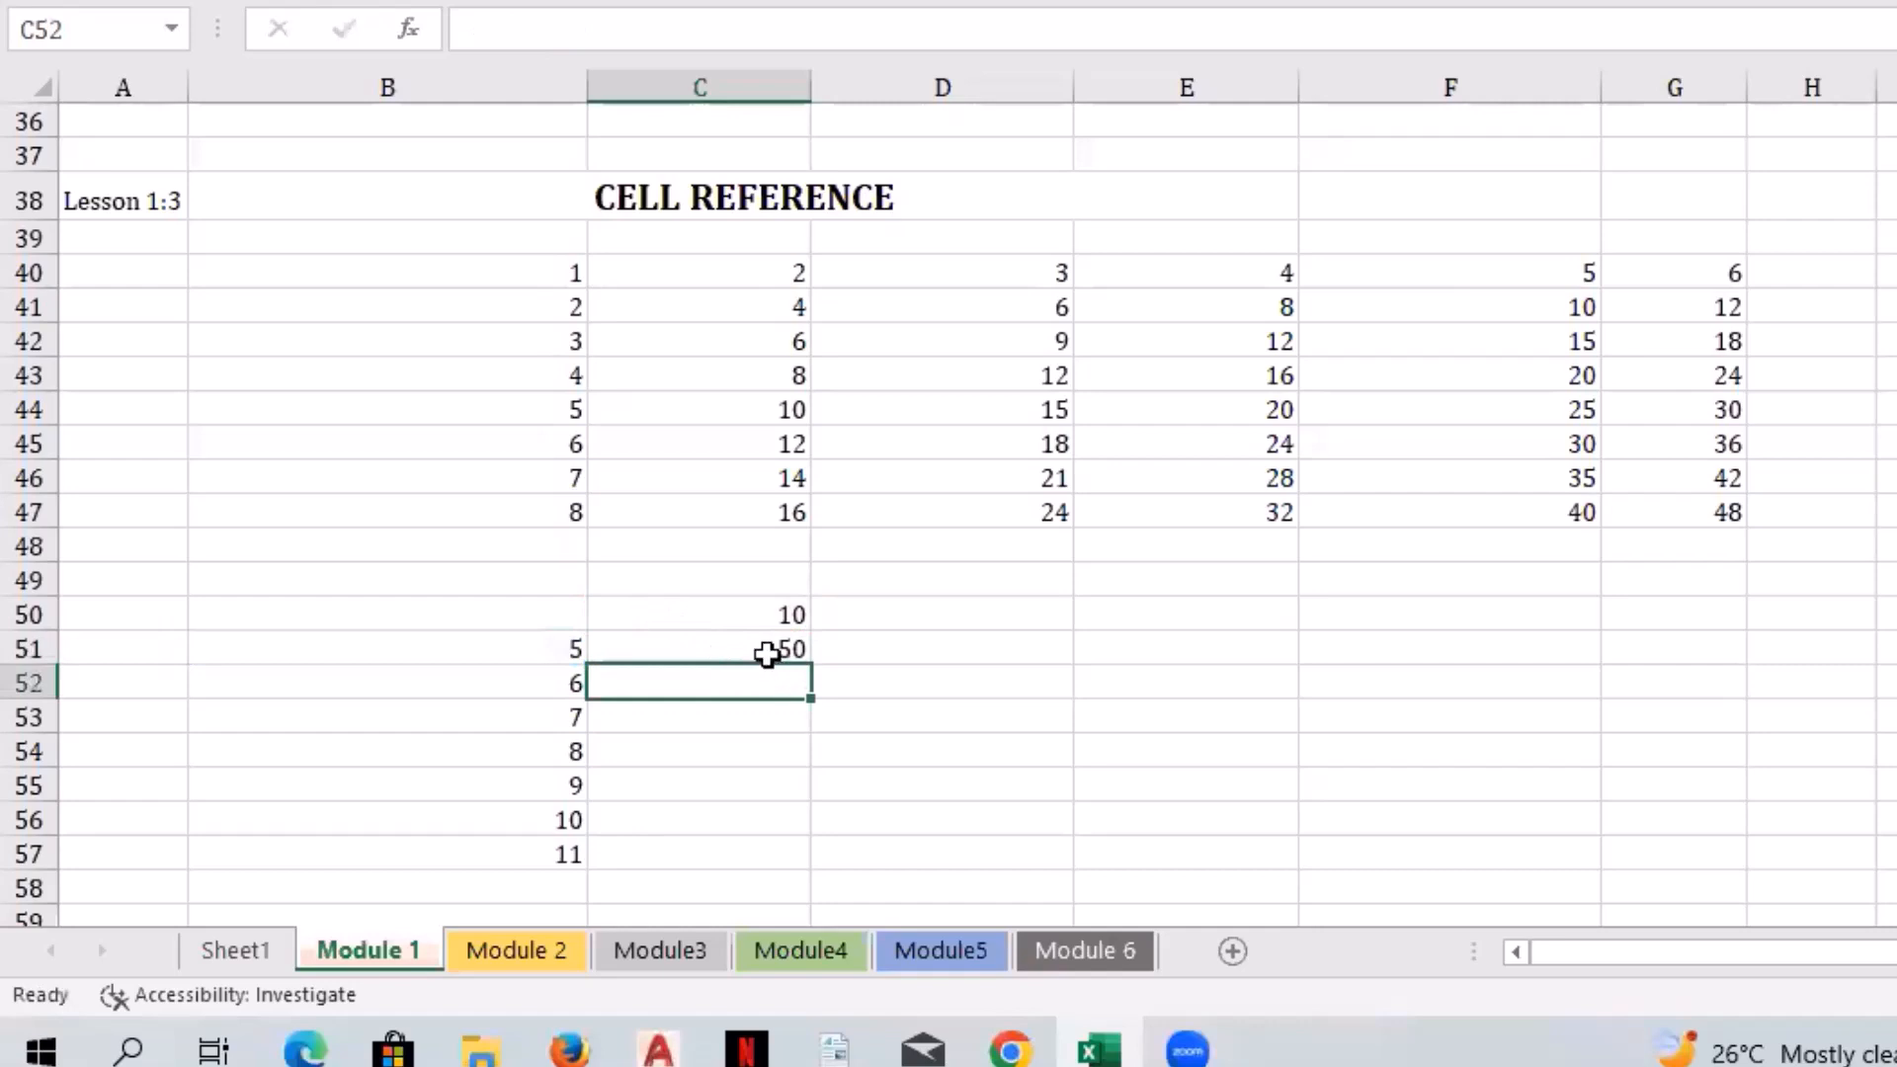
# Step: Fill the C51 formula down to C55 and examine the results in C52 through C55
pyautogui.click(768, 652)
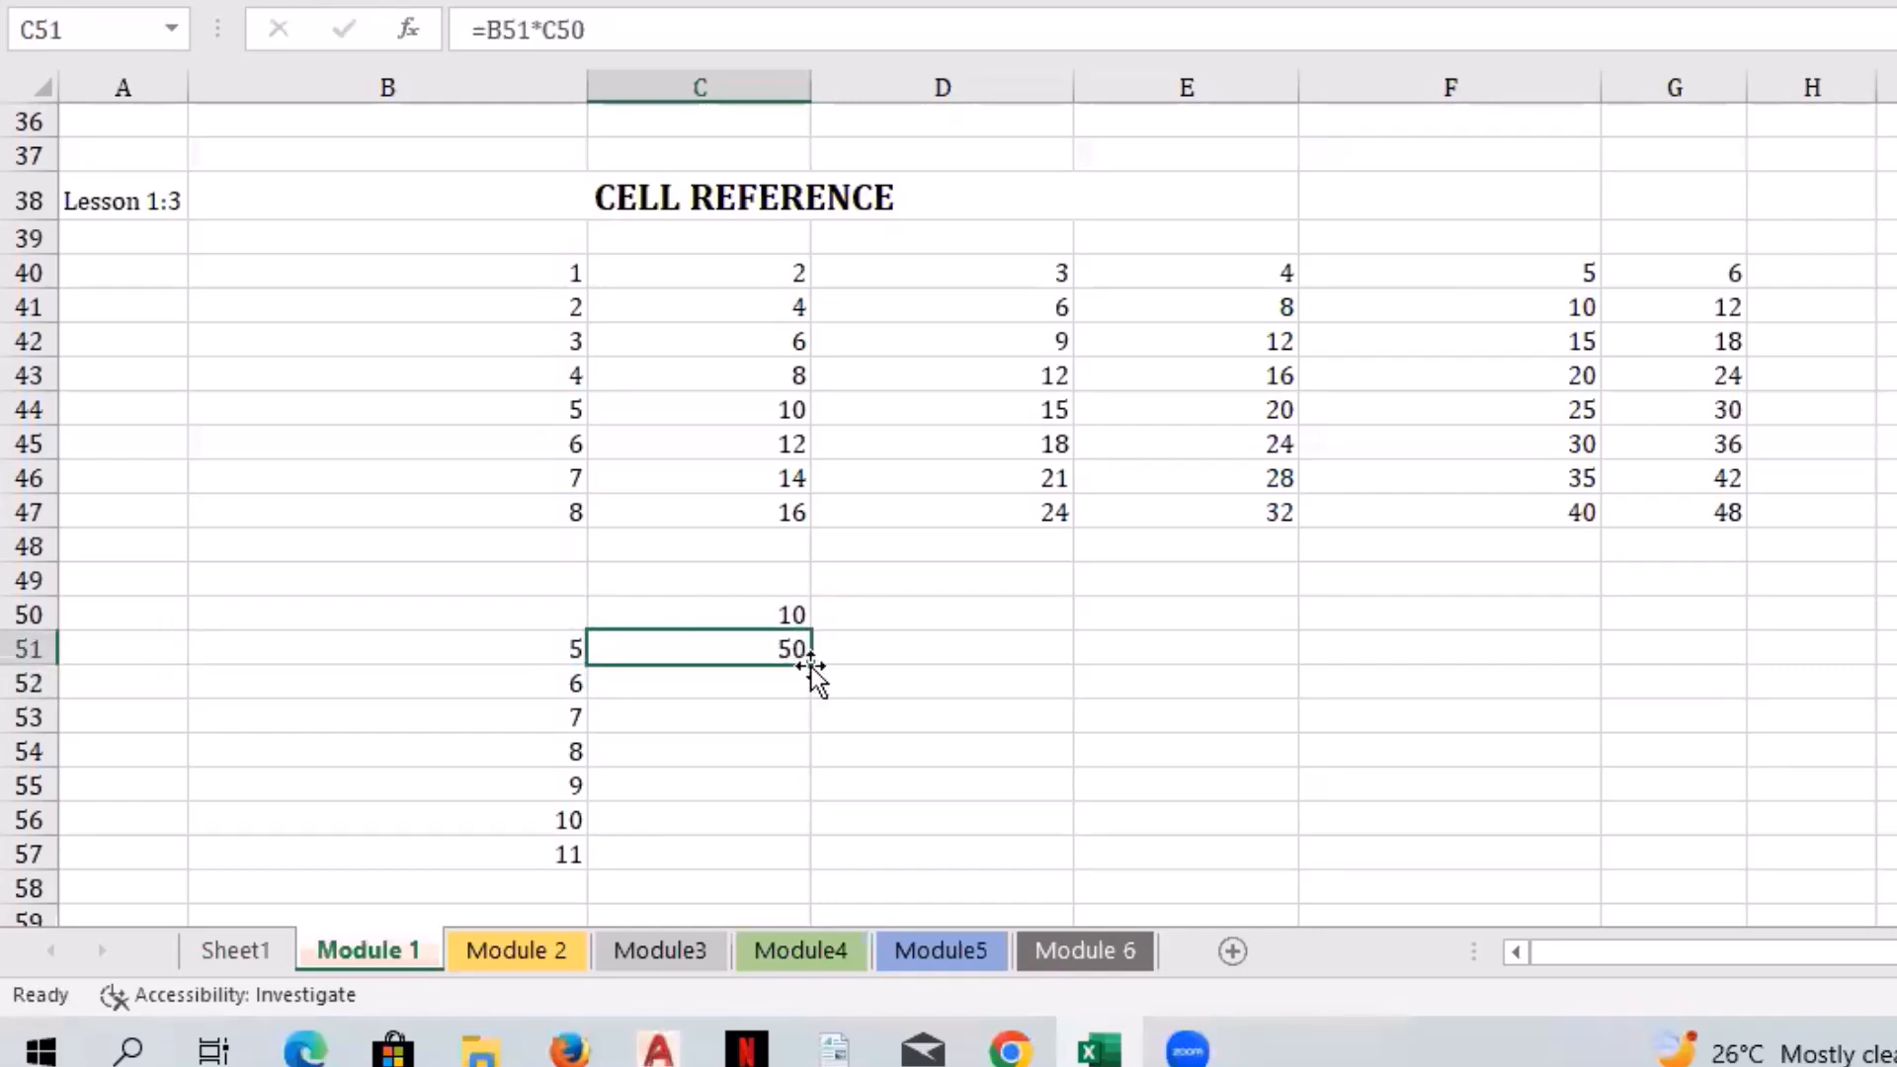
pyautogui.moveTo(812, 667); pyautogui.dragTo(796, 785)
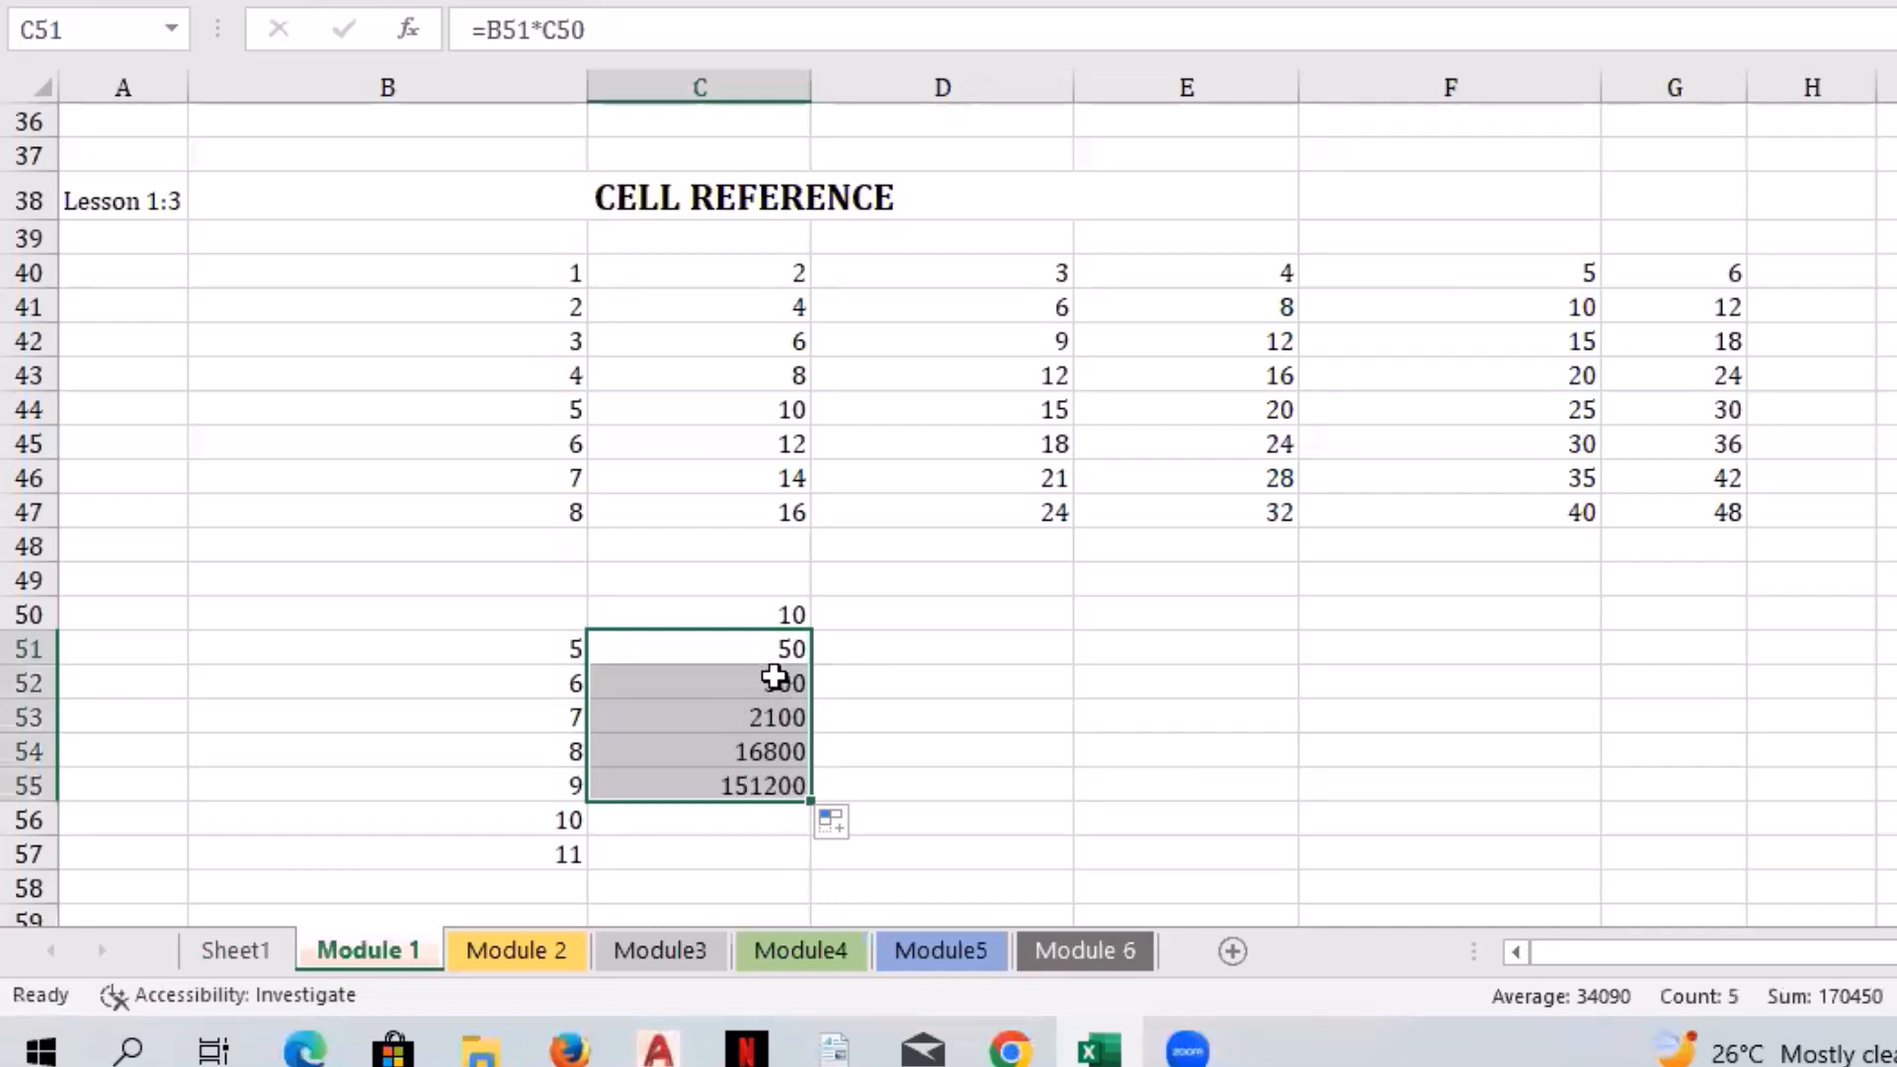
pyautogui.moveTo(777, 684); pyautogui.dragTo(759, 783)
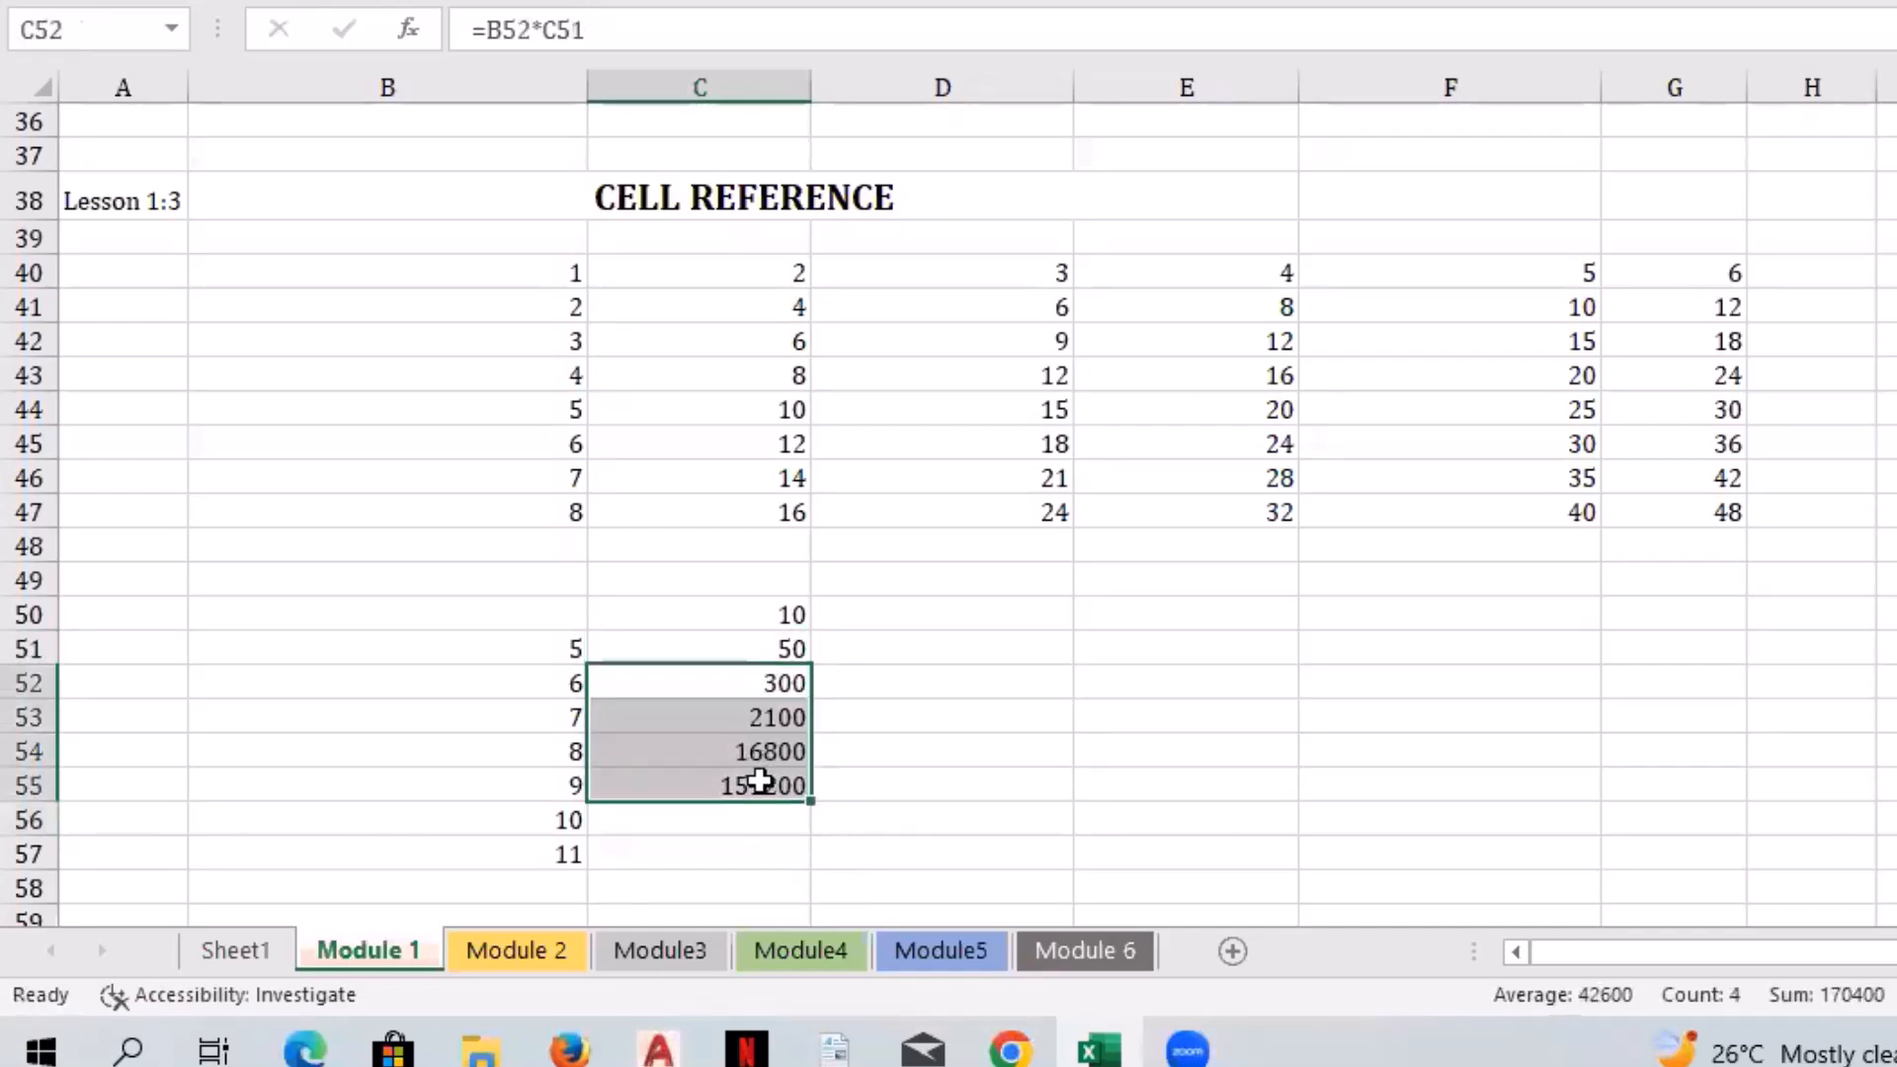
# Step: Clear the contents of C52:C55 and make the C50 reference absolute in cell C51's formula, giving =B51*$C$50
pyautogui.hotkey('shift', 'F10')
pyautogui.click(924, 401)
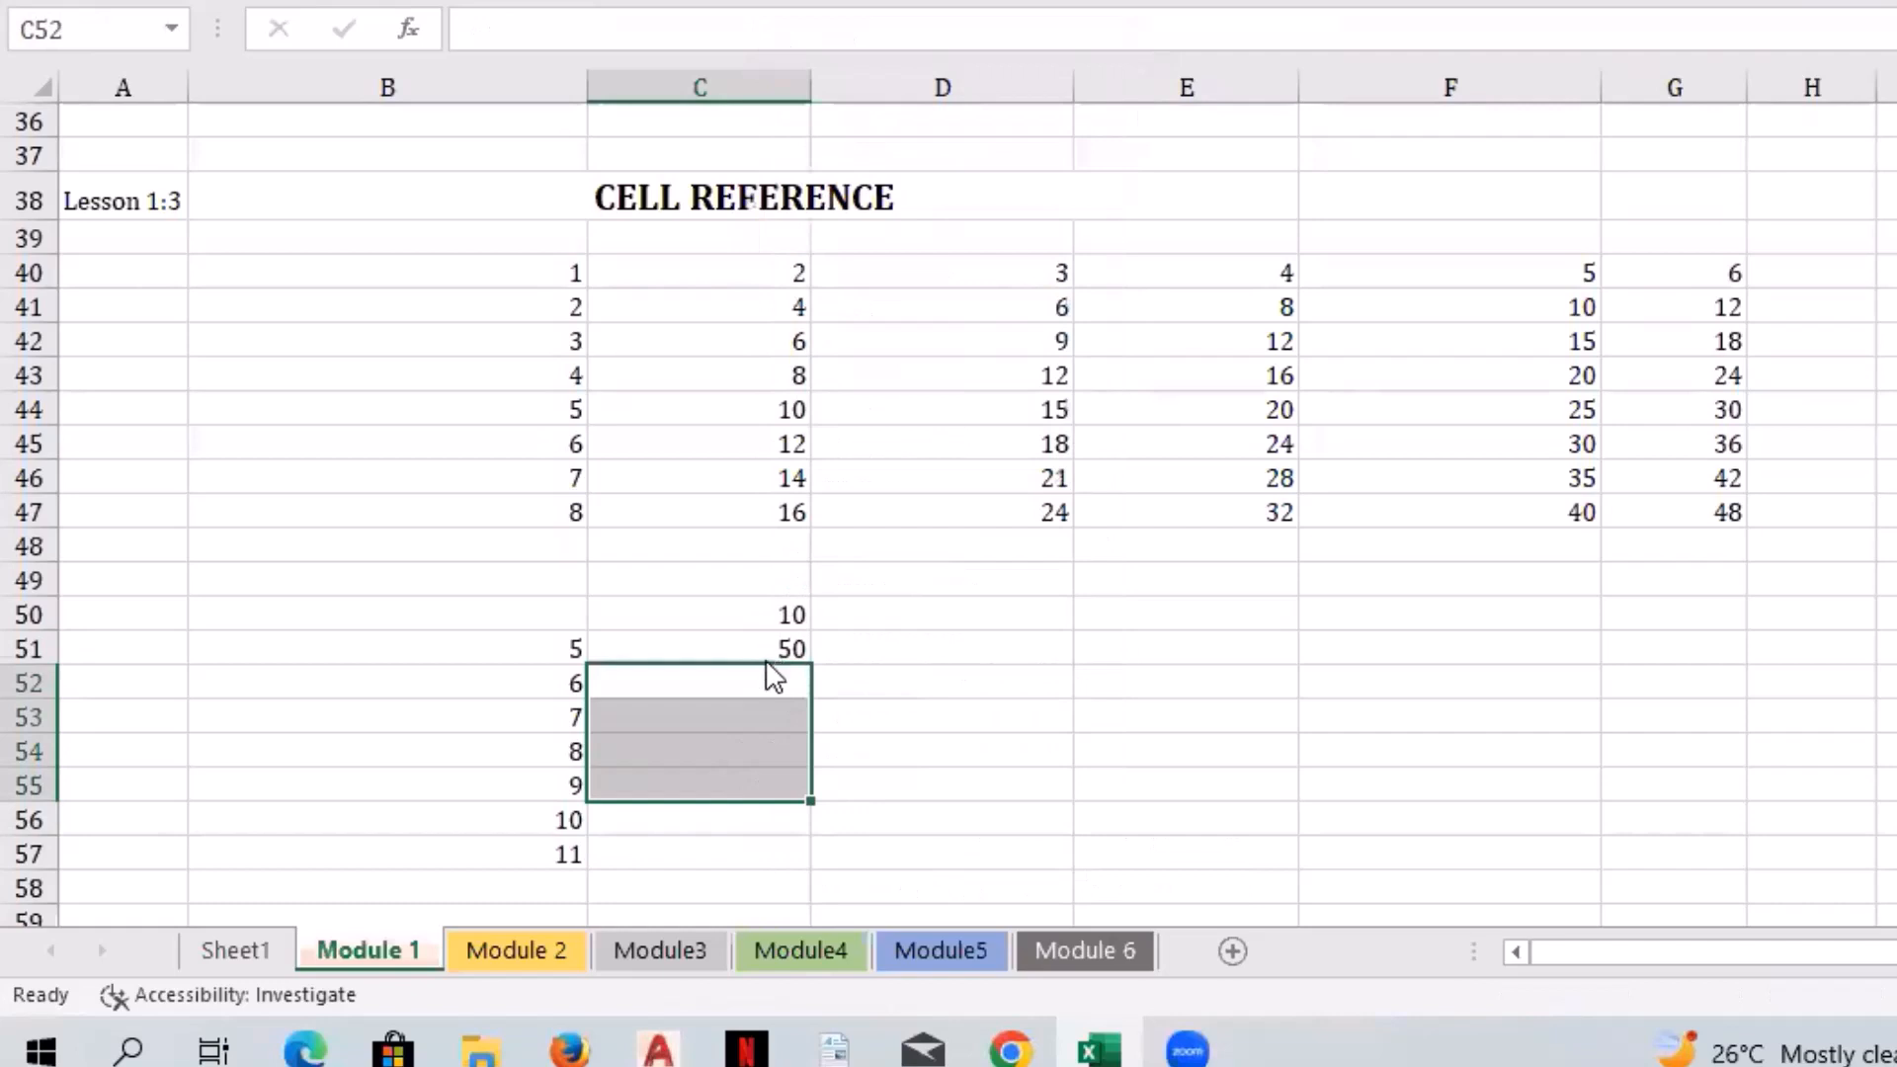
pyautogui.click(761, 647)
pyautogui.doubleClick(759, 647)
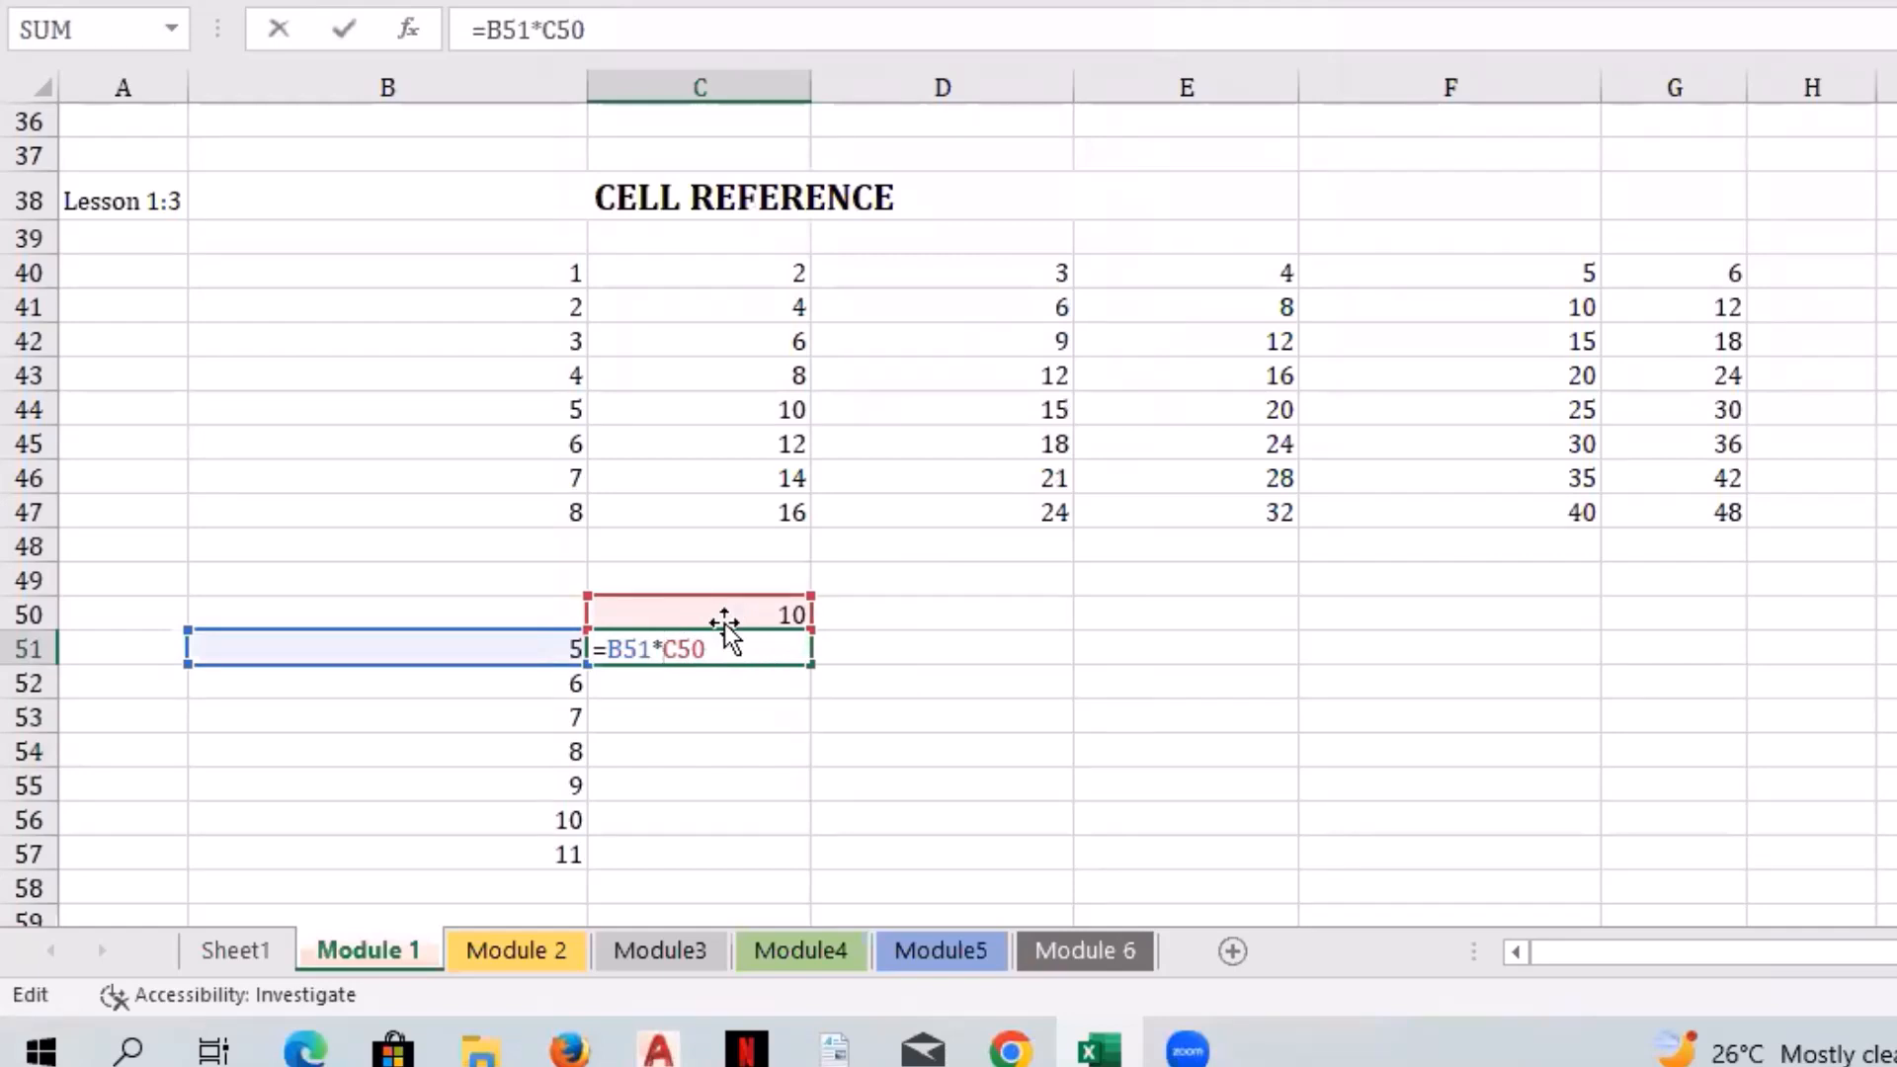
pyautogui.write('$C$')
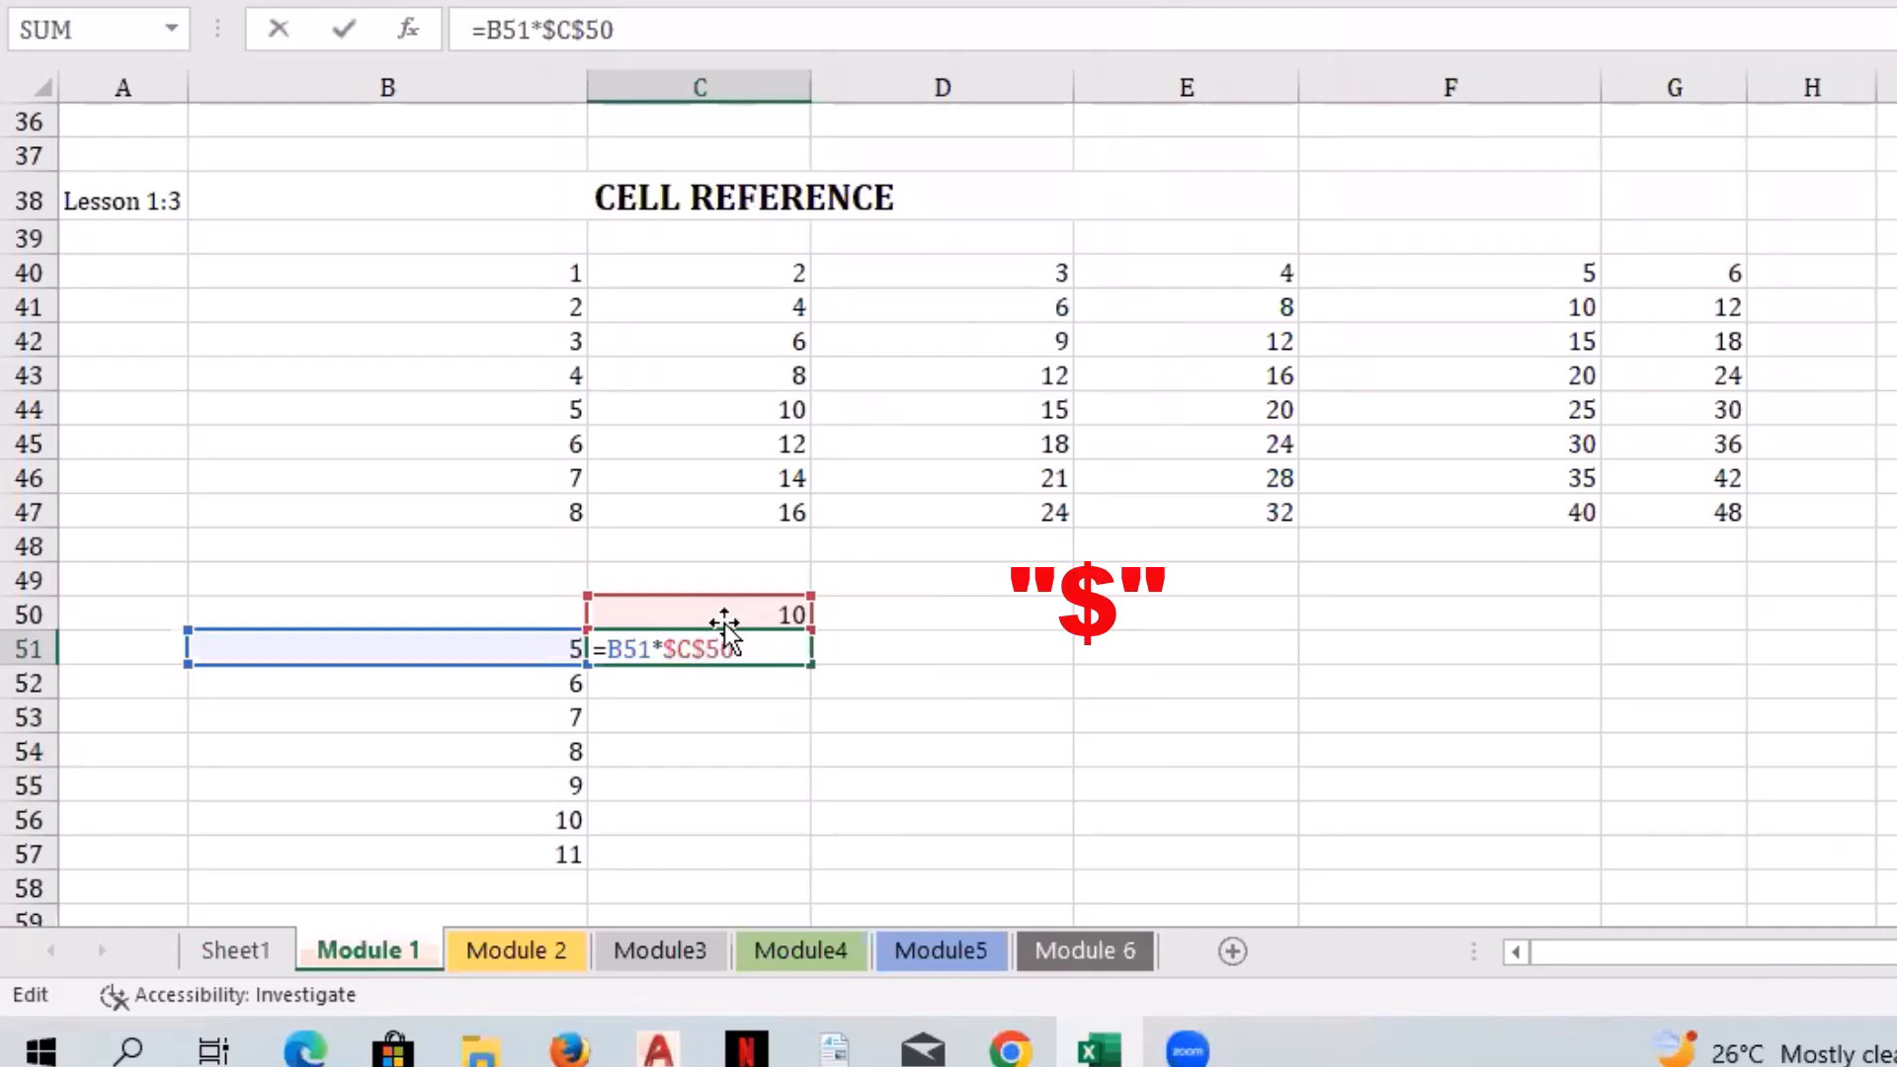
pyautogui.press('Return')
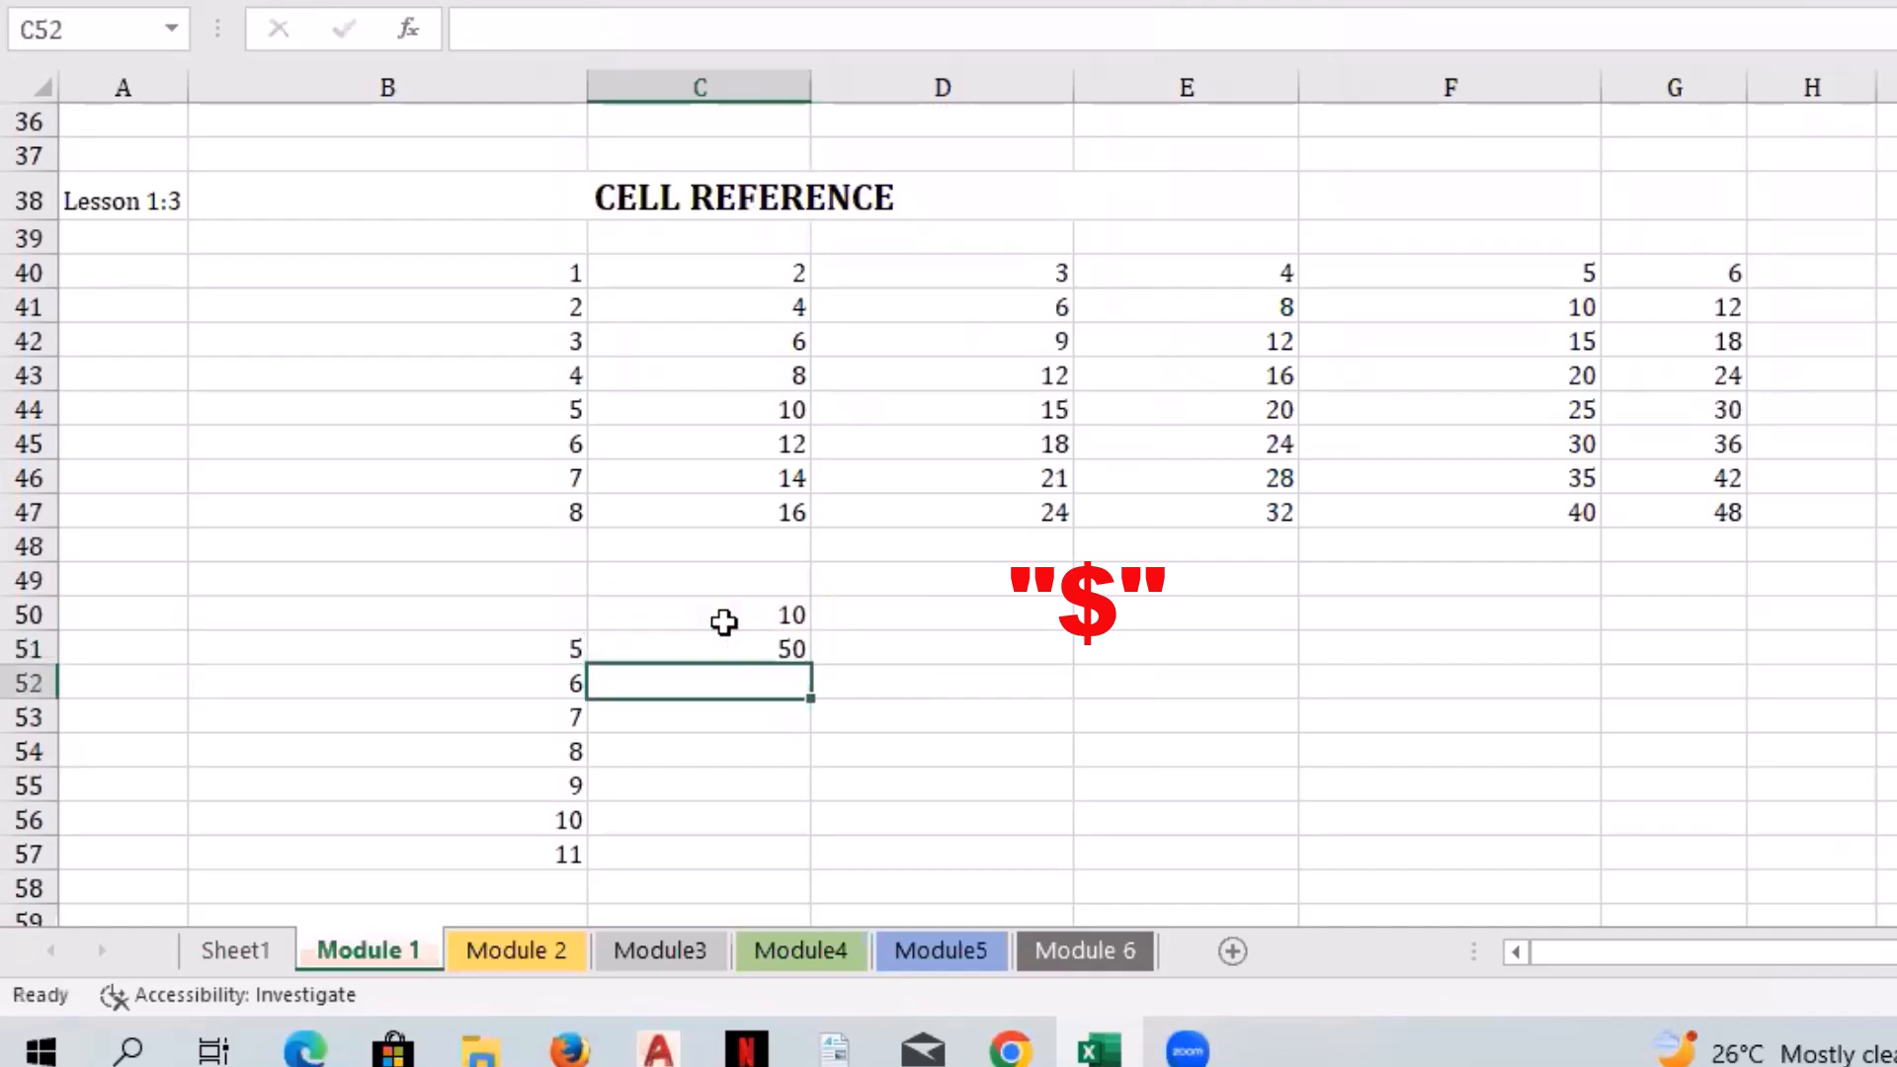
# Step: Fill the formula in C51 down through C57
pyautogui.click(756, 642)
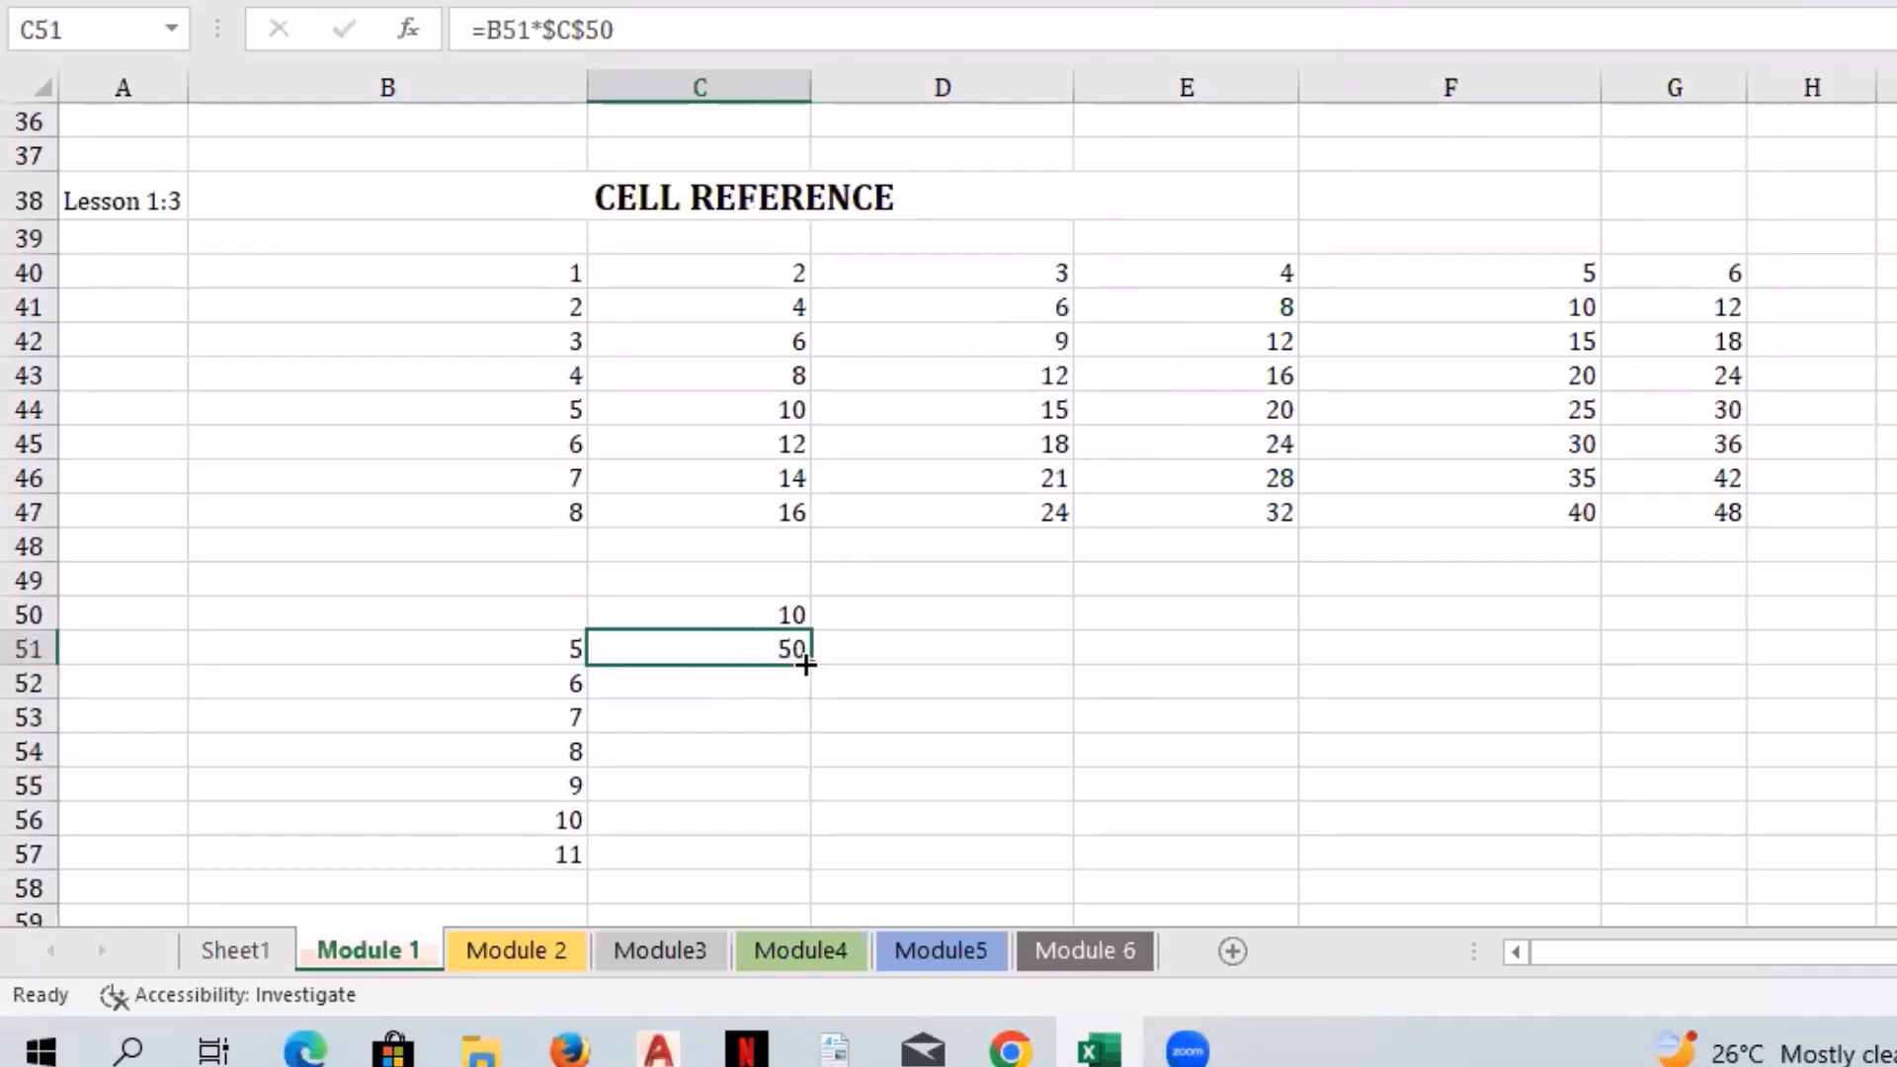
pyautogui.moveTo(810, 665); pyautogui.dragTo(787, 870)
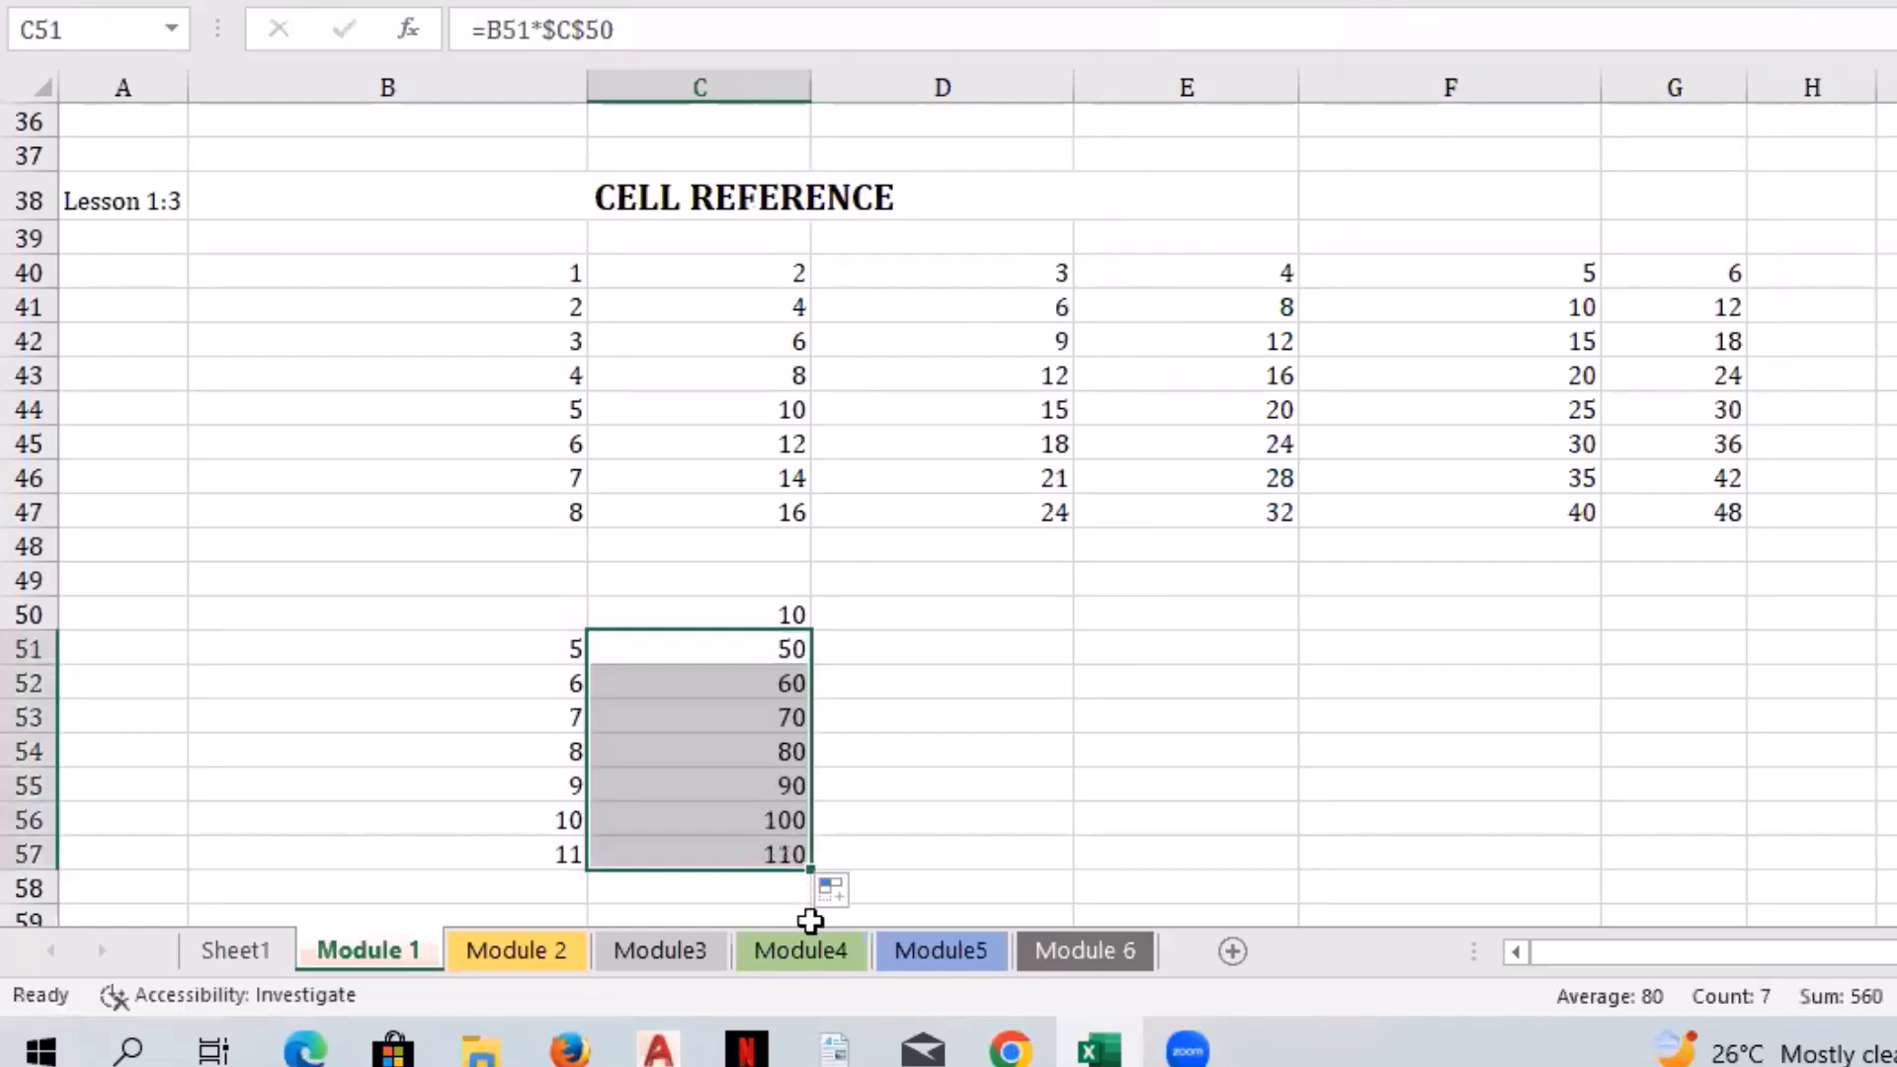
pyautogui.click(963, 855)
# Step: Examine how the formulas in C51:C57 relate the multipliers in column B to the fixed cell C50
pyautogui.click(759, 650)
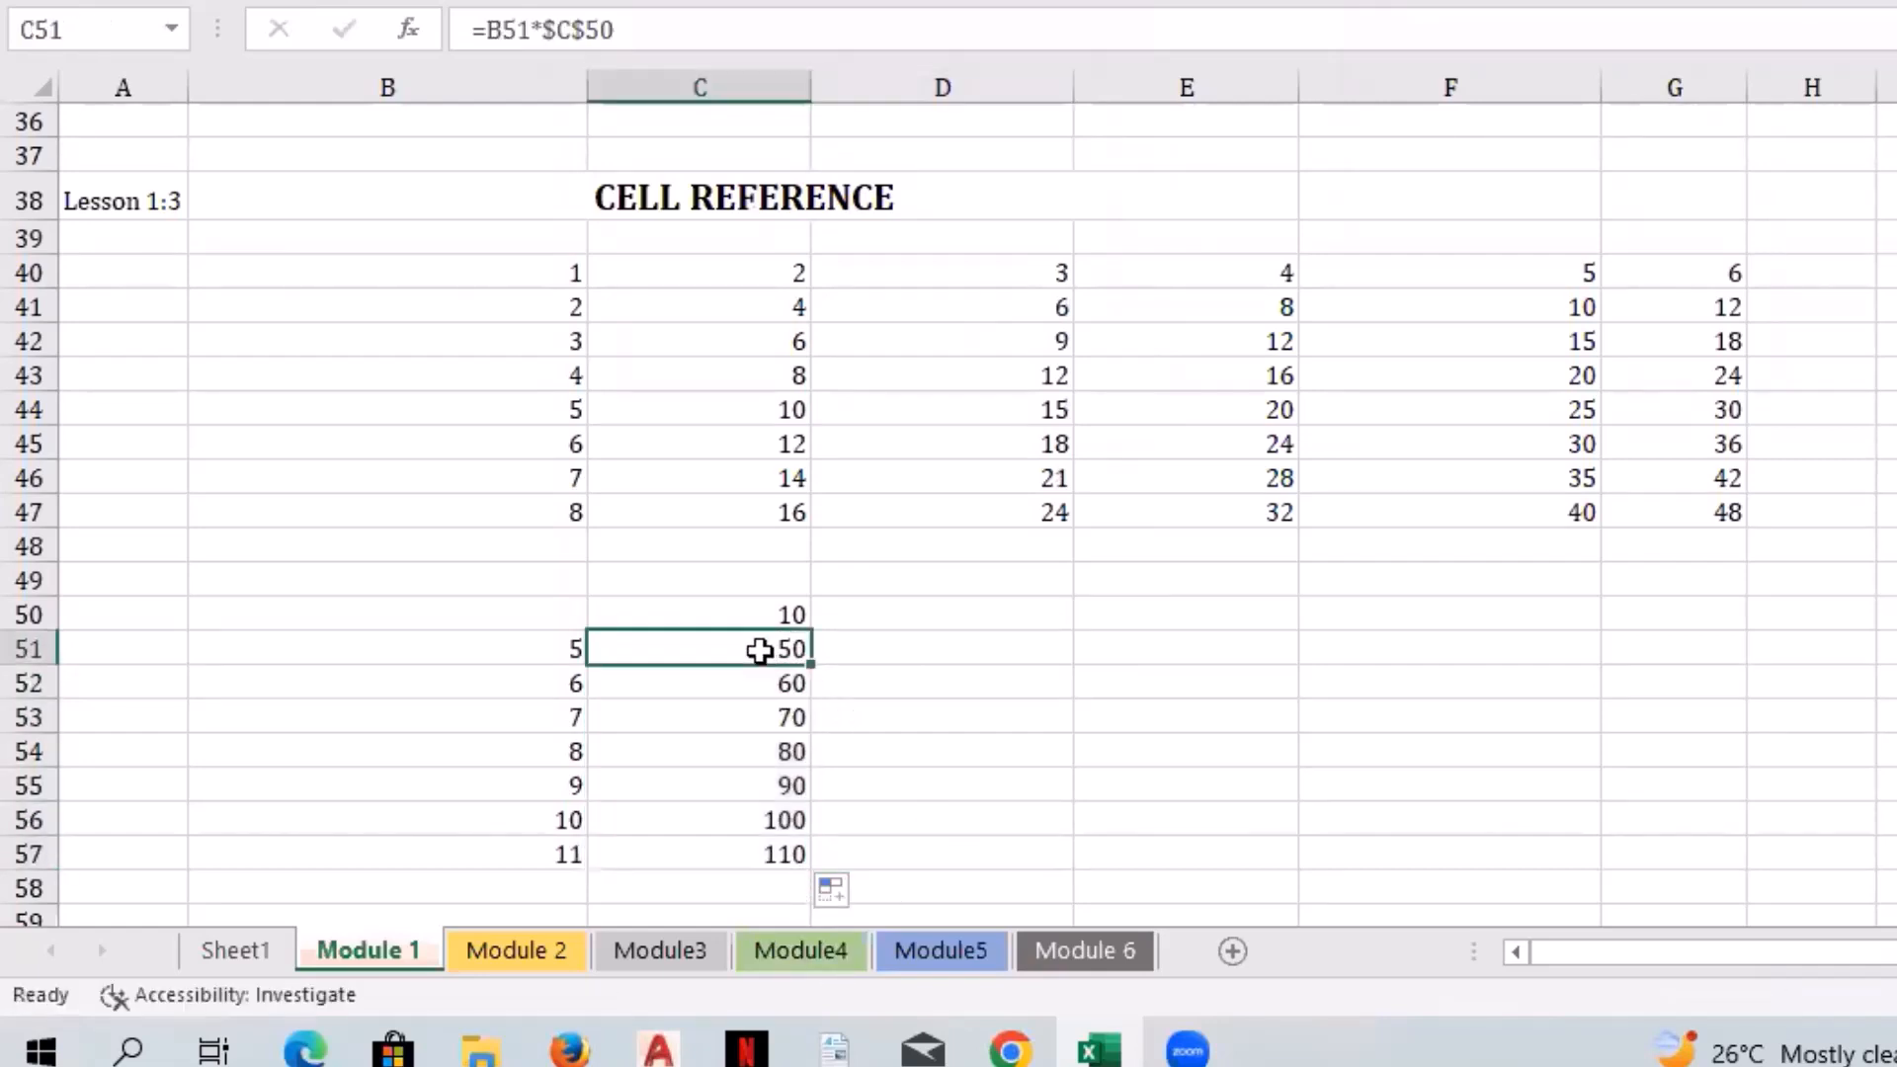
pyautogui.click(762, 676)
pyautogui.click(570, 678)
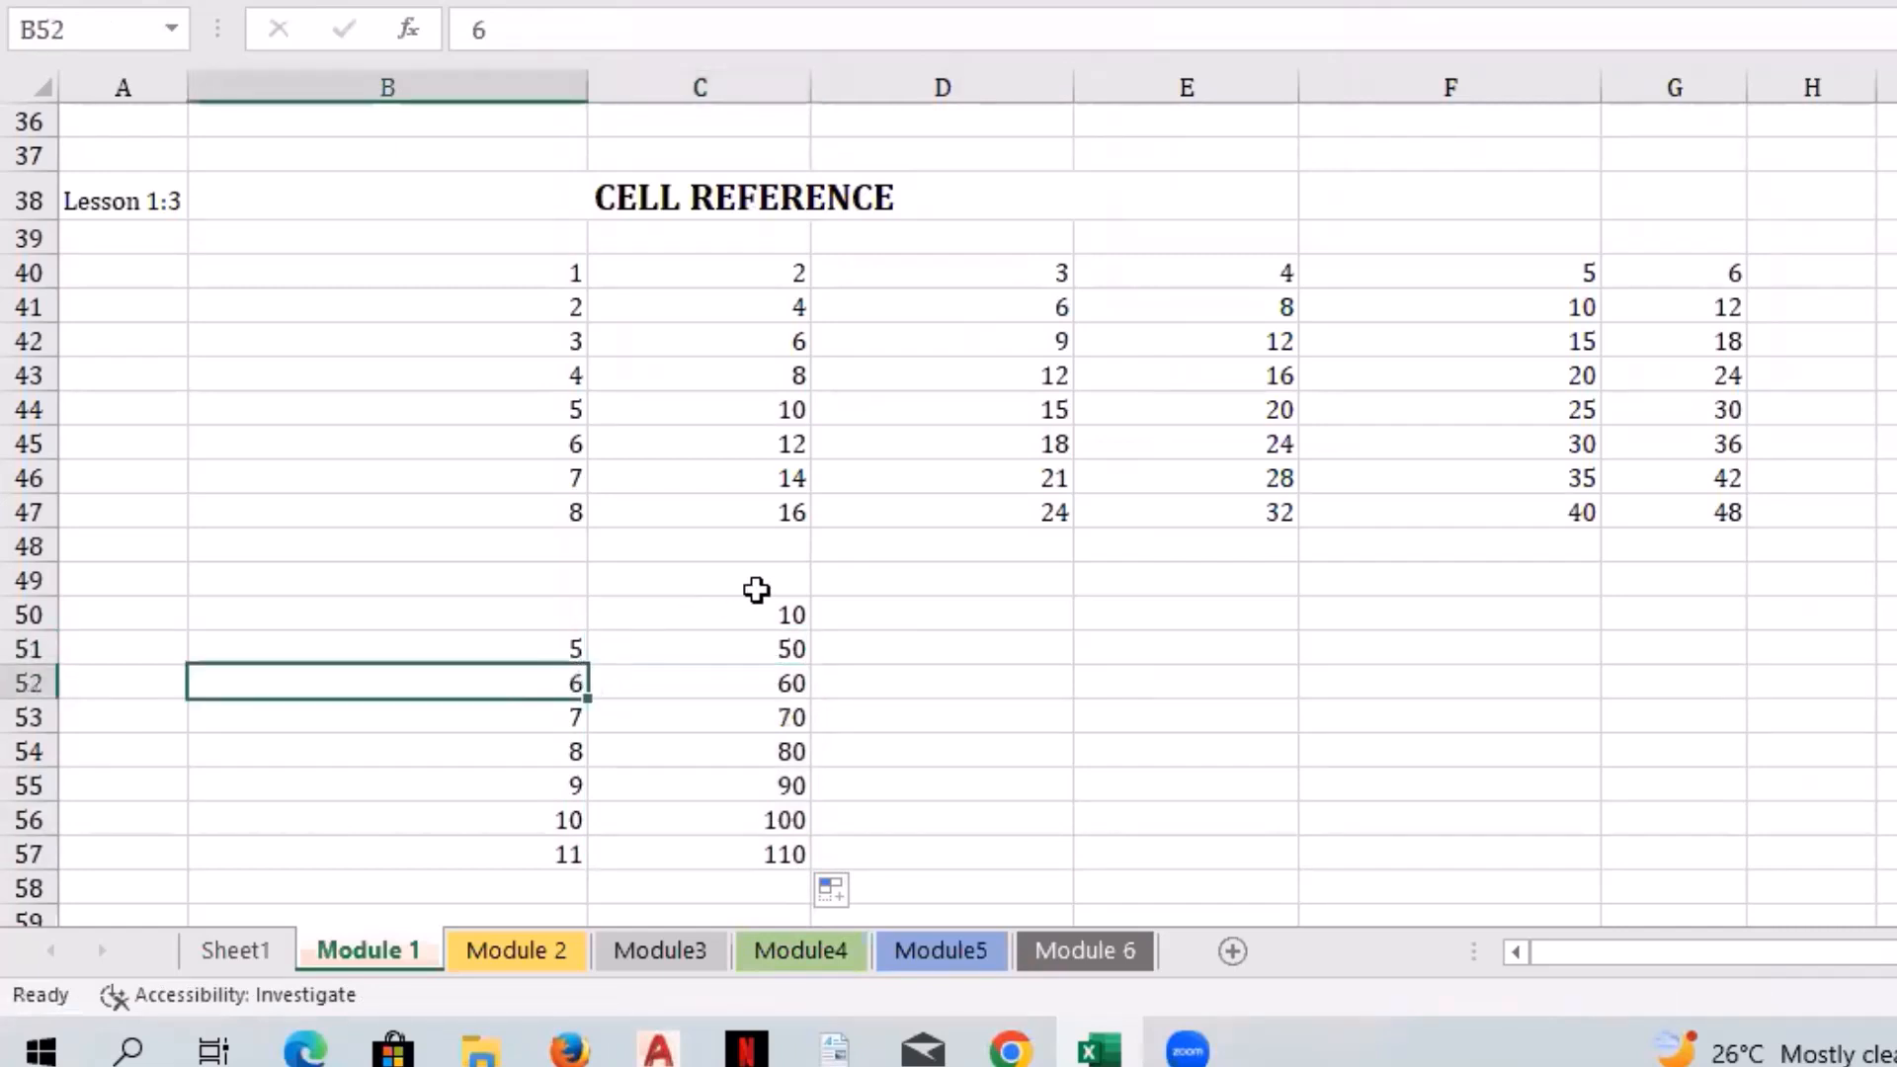
pyautogui.click(754, 614)
pyautogui.click(746, 680)
pyautogui.press('Down')
pyautogui.press('Down')
pyautogui.press('Down')
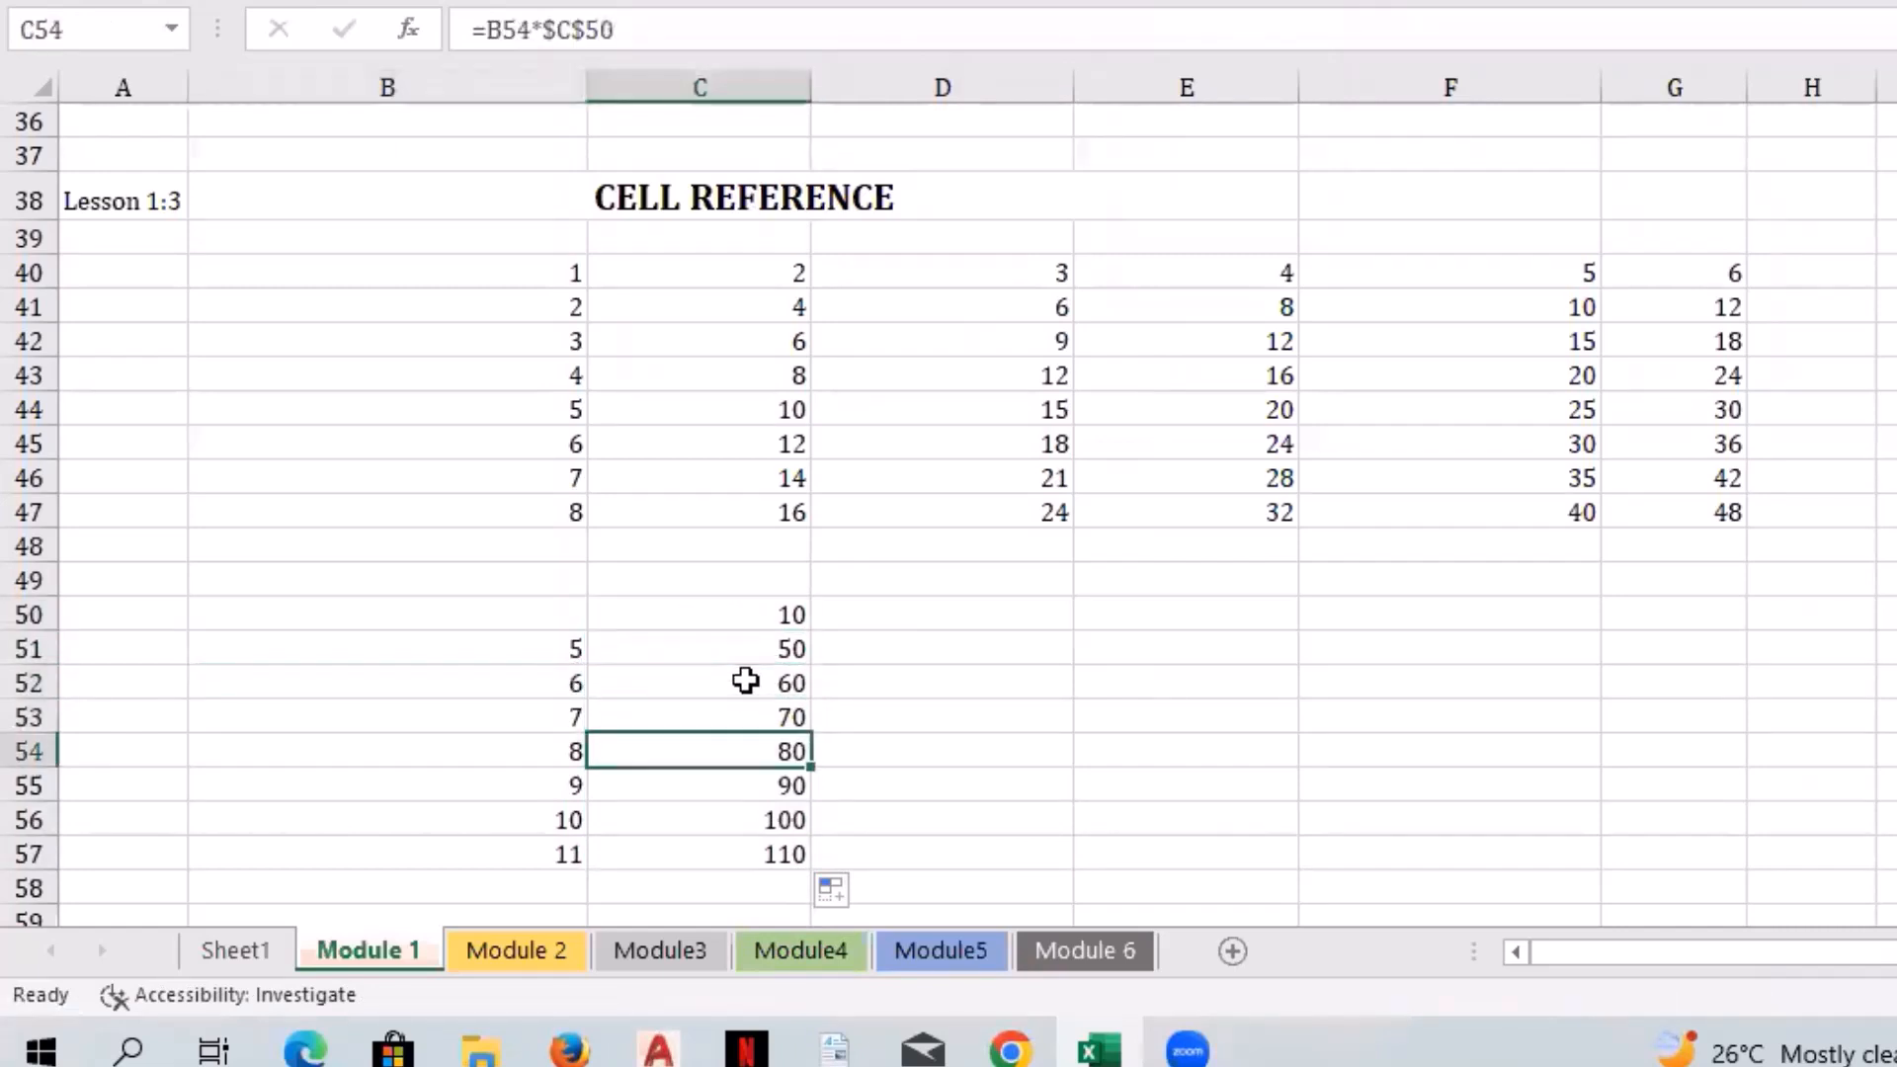
pyautogui.click(576, 779)
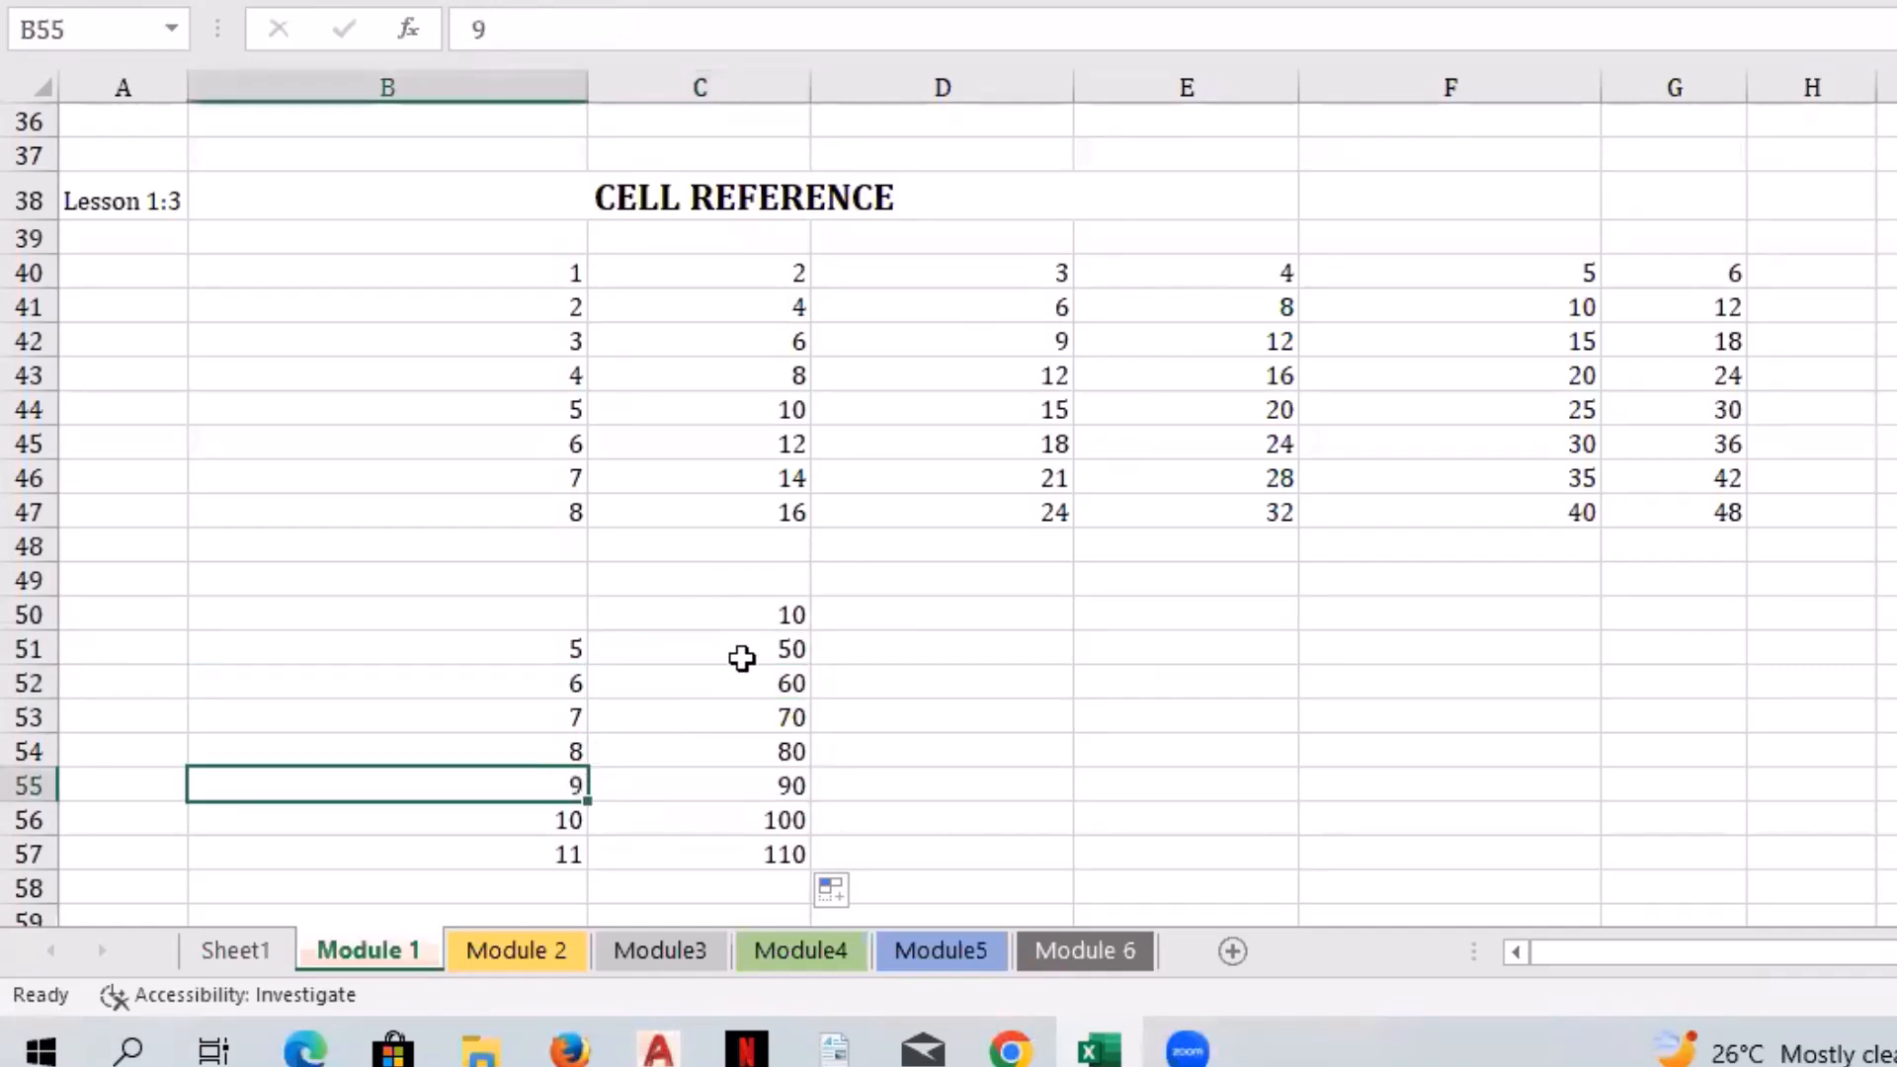
pyautogui.click(759, 611)
pyautogui.click(576, 819)
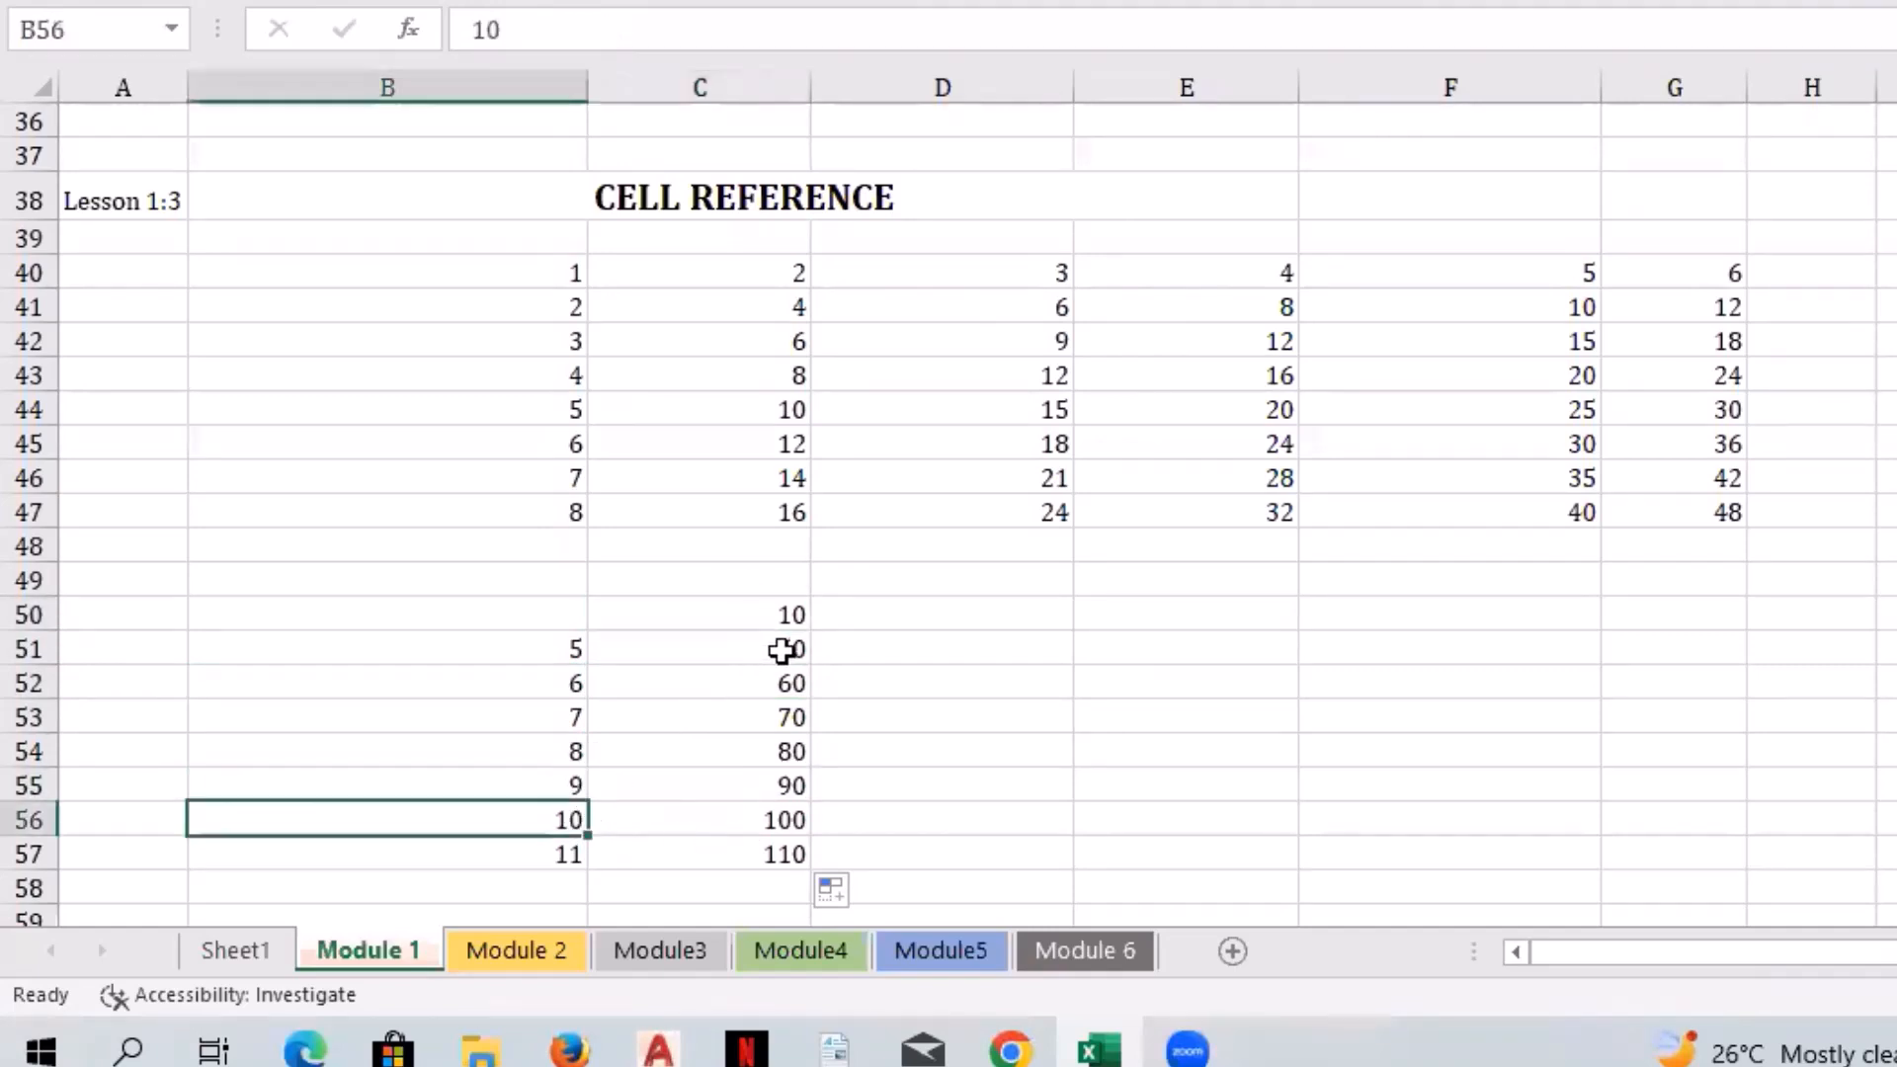
pyautogui.press('Down')
pyautogui.click(793, 625)
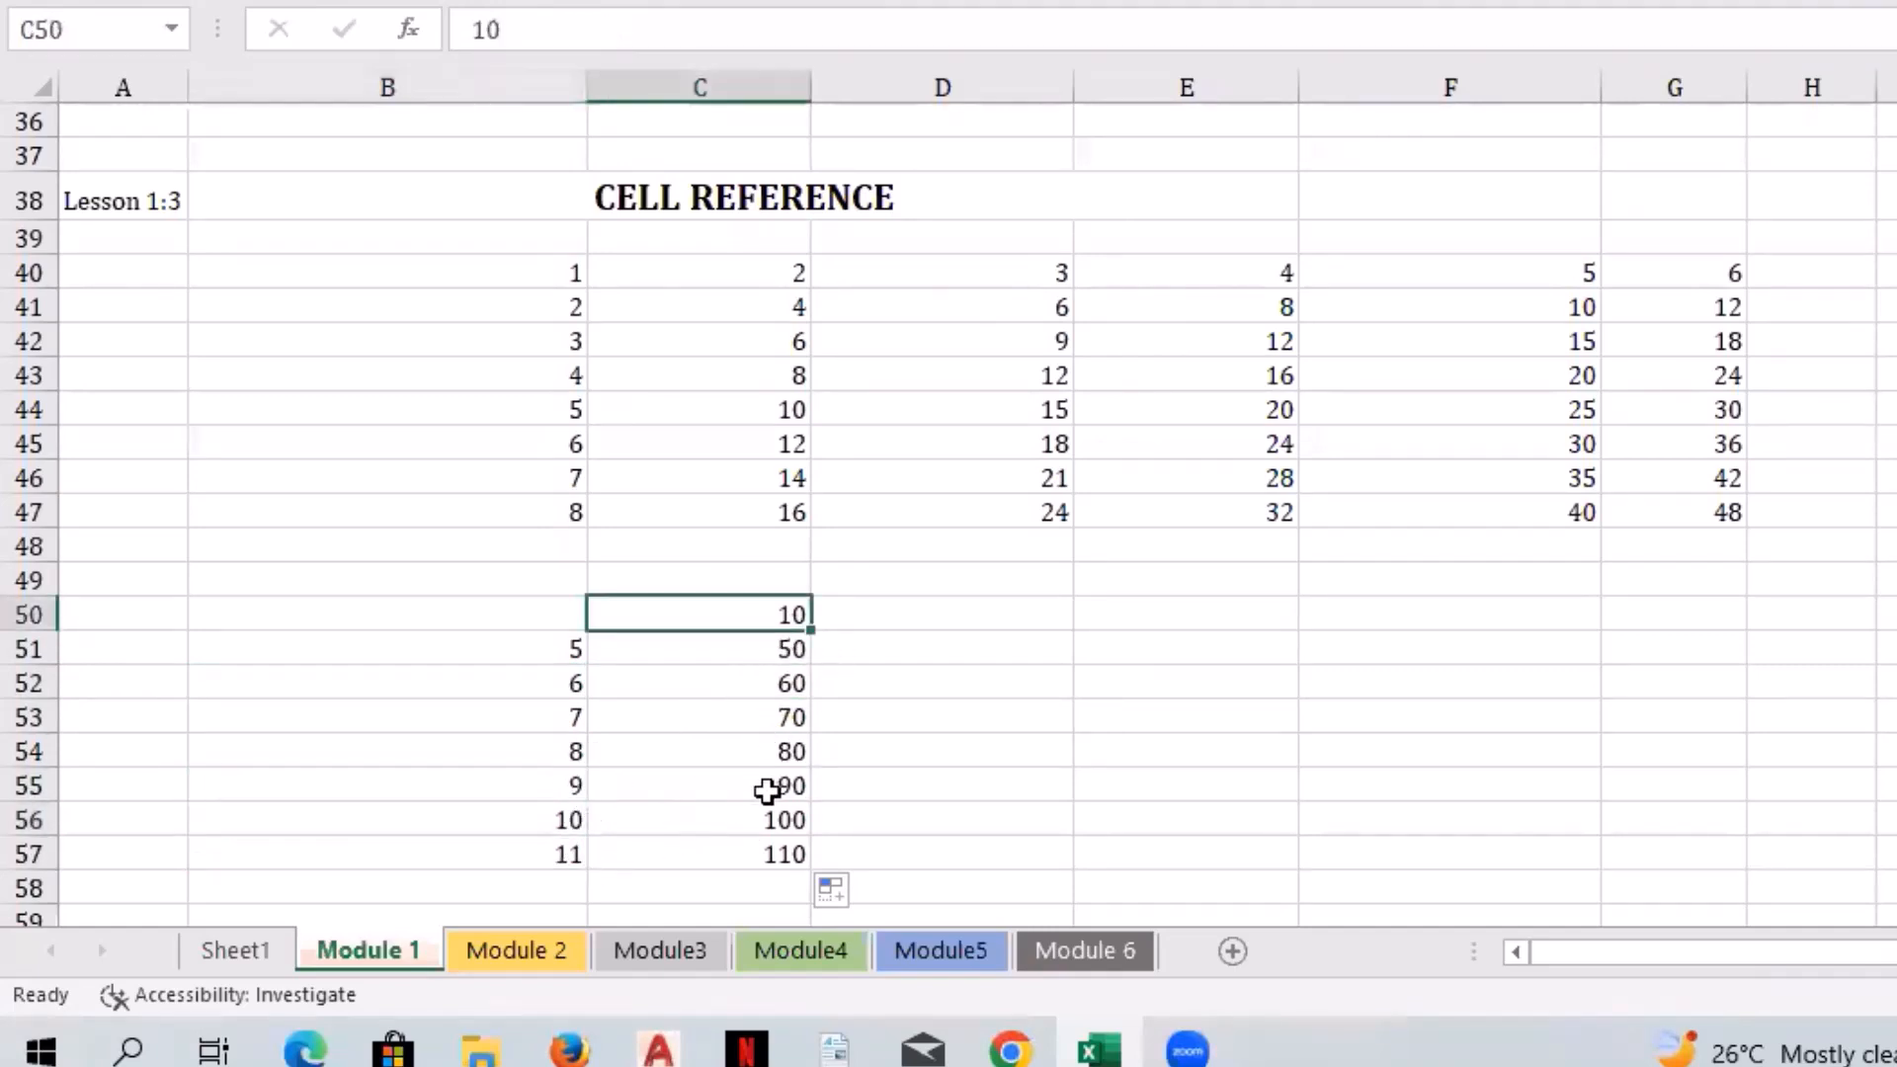
pyautogui.click(767, 851)
pyautogui.keyDown('shift'); pyautogui.click(779, 643); pyautogui.keyUp('shift')
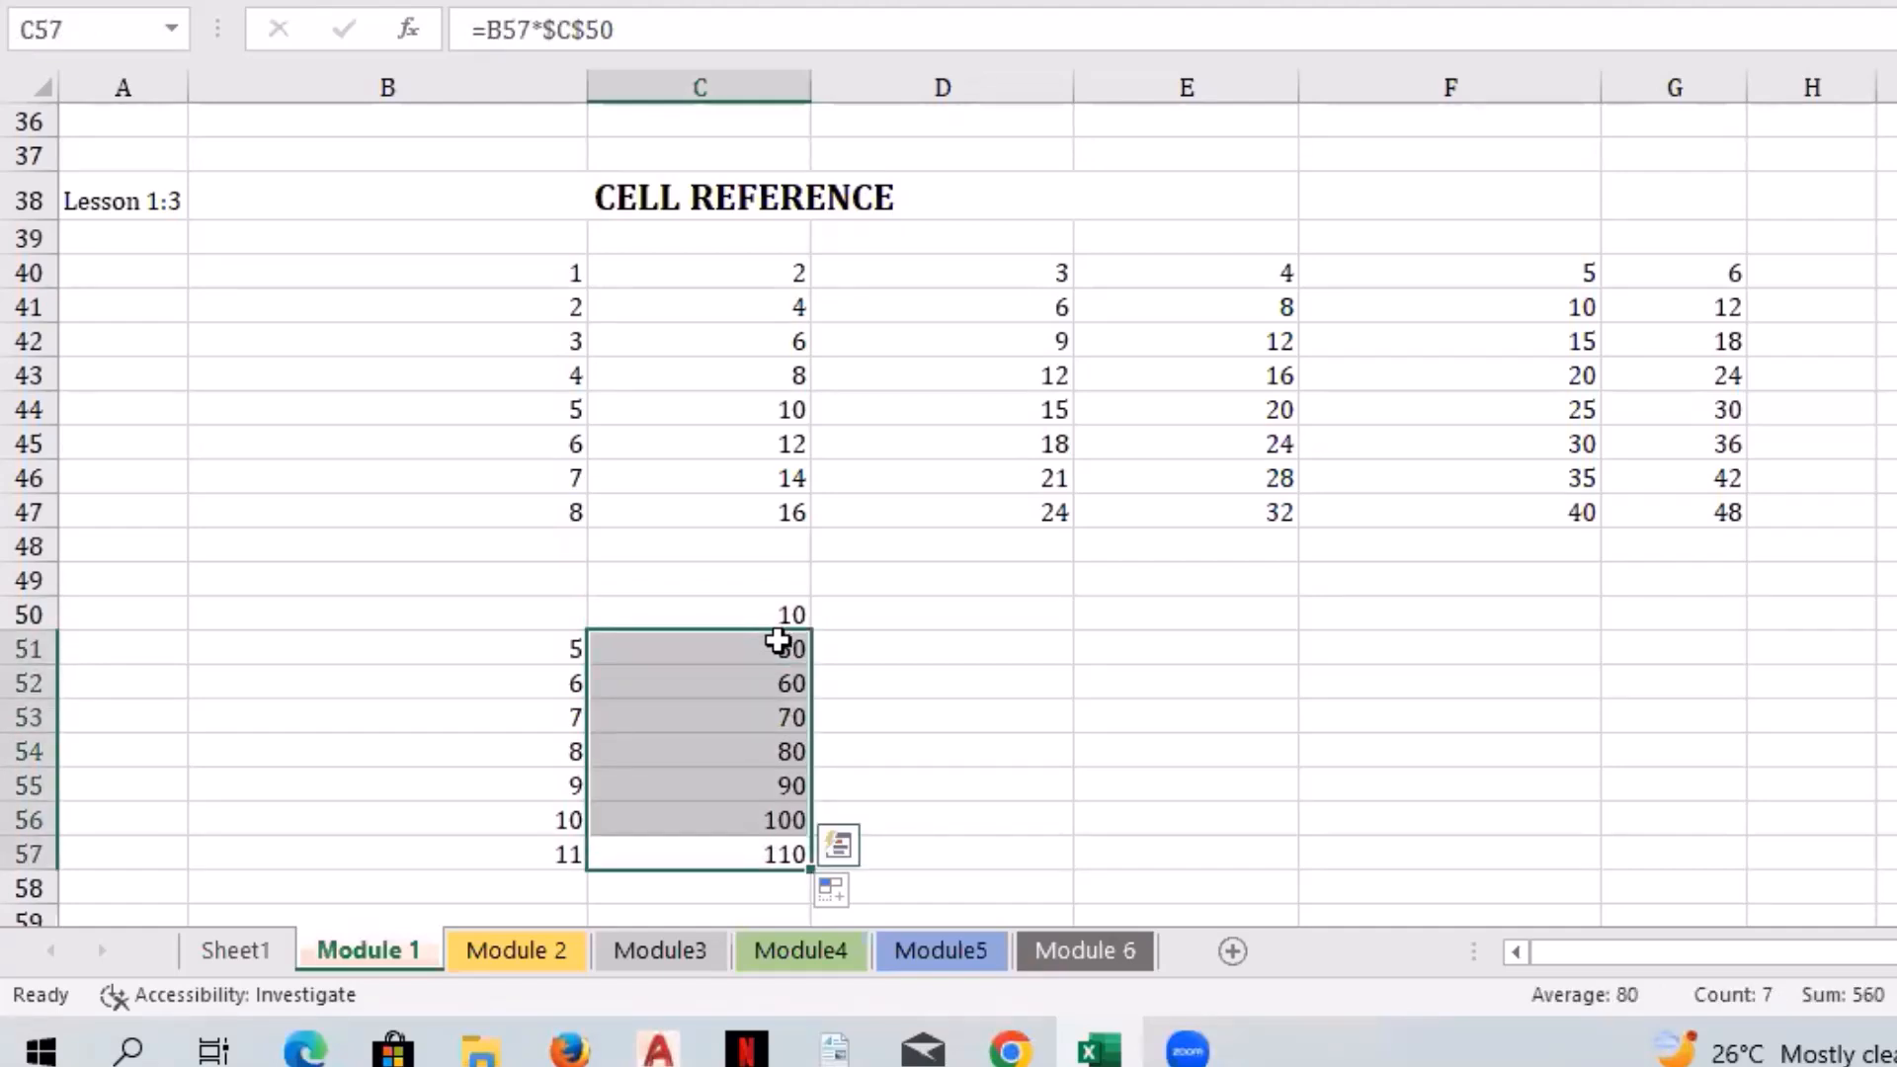
pyautogui.click(1241, 813)
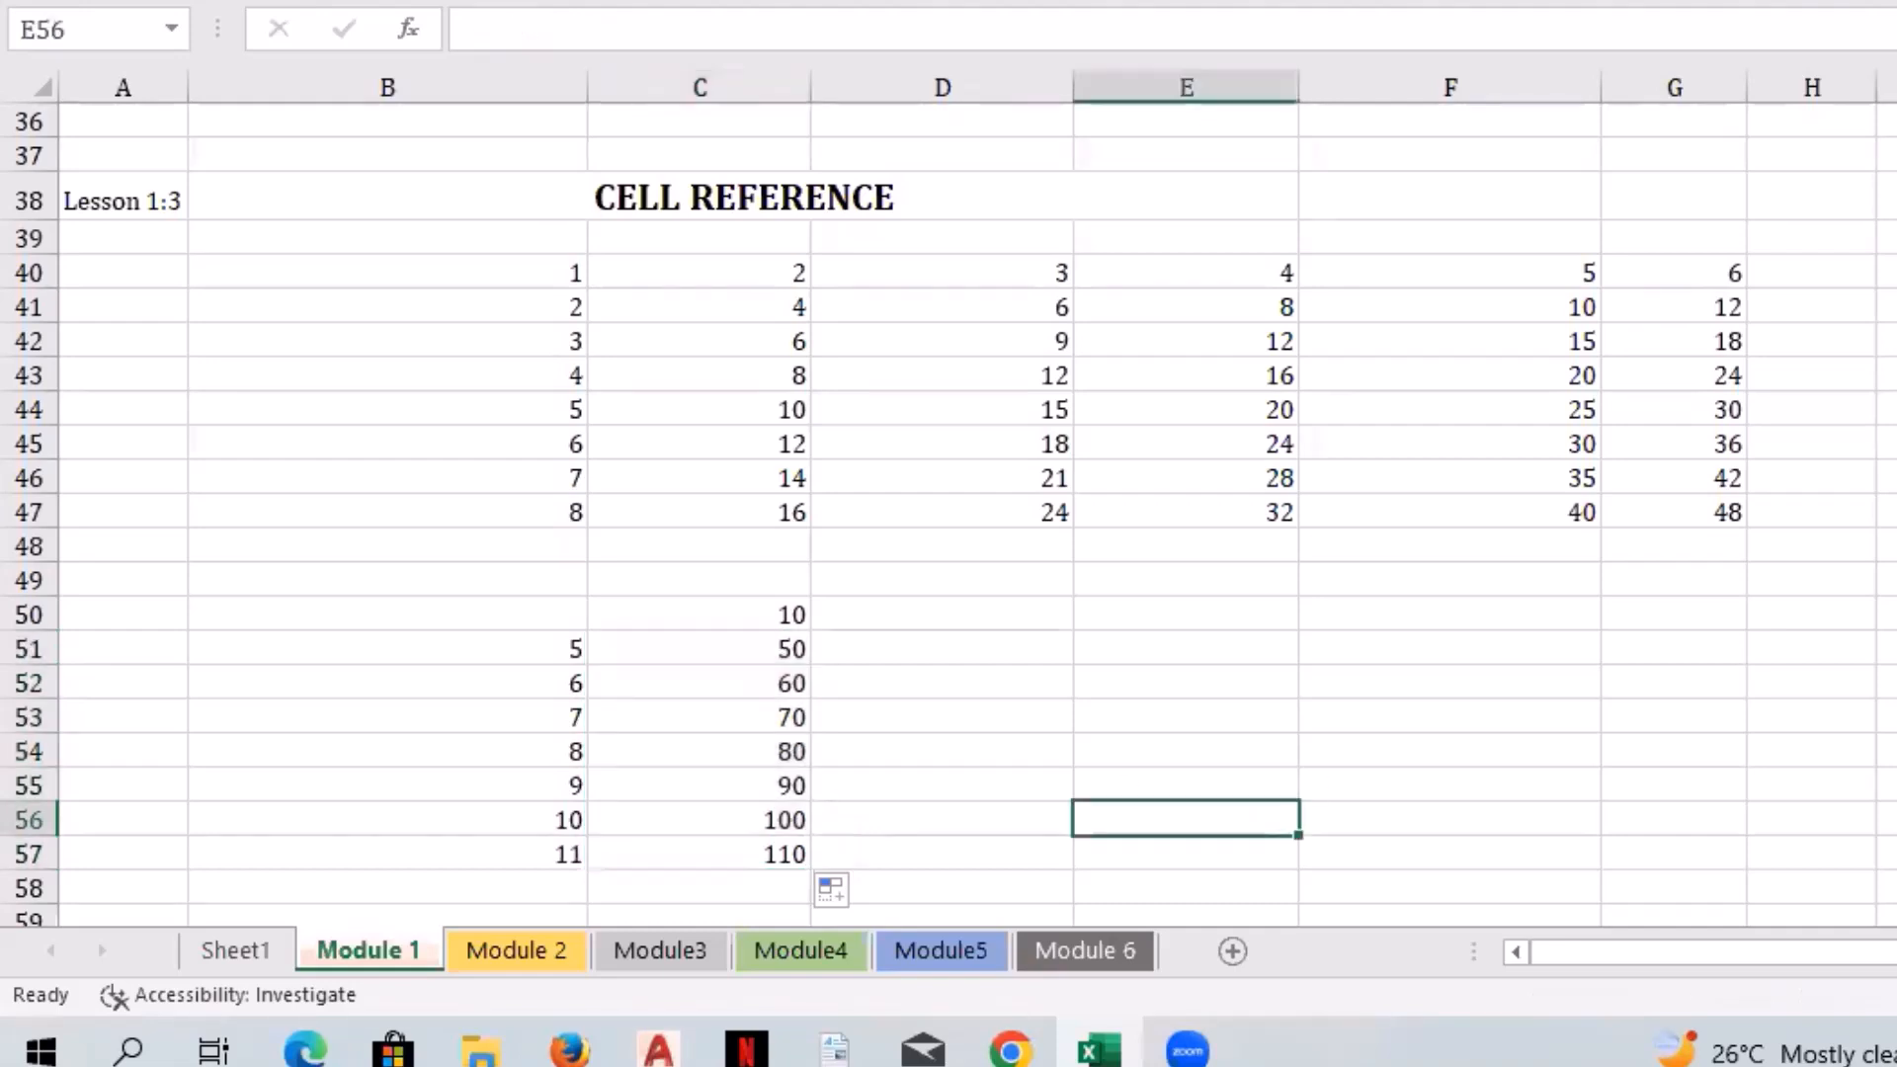
pyautogui.click(697, 645)
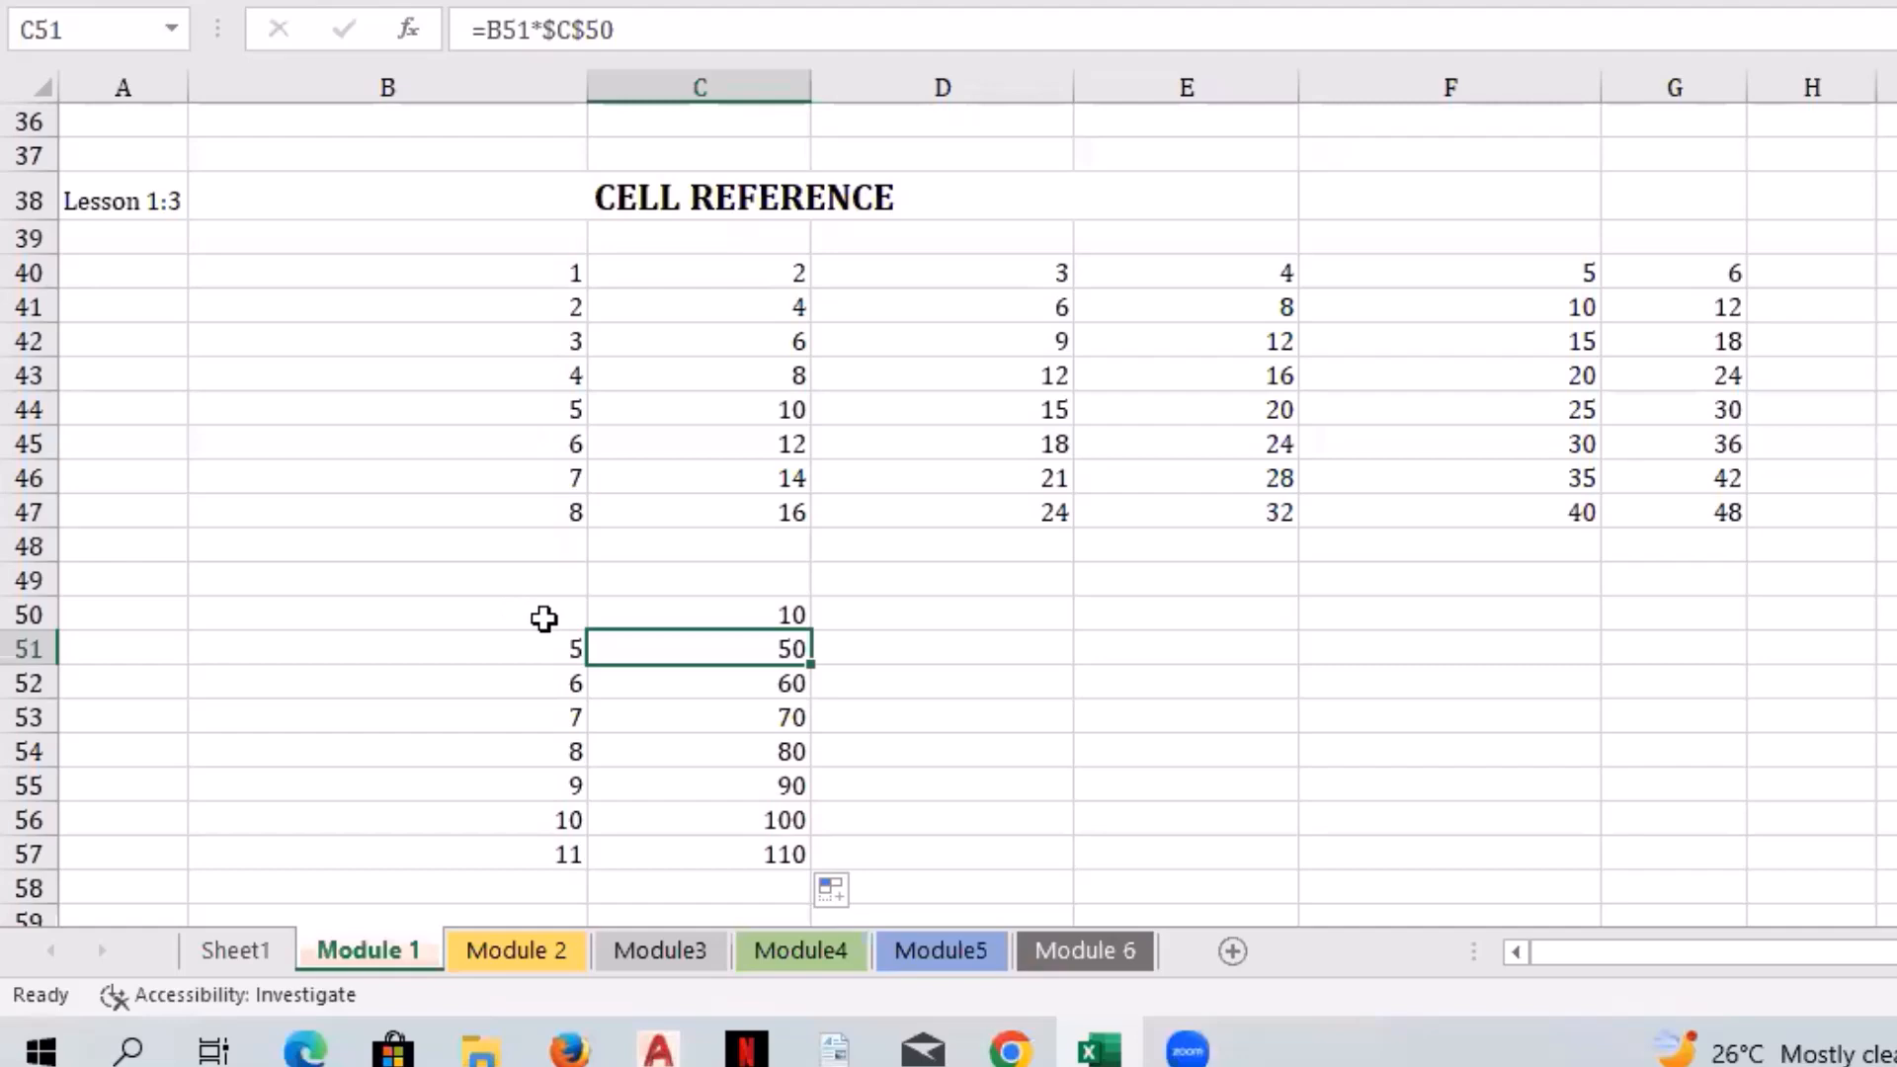
# Step: Copy the range B50:C57 and paste it at E50 as values only
pyautogui.moveTo(554, 615); pyautogui.dragTo(737, 854)
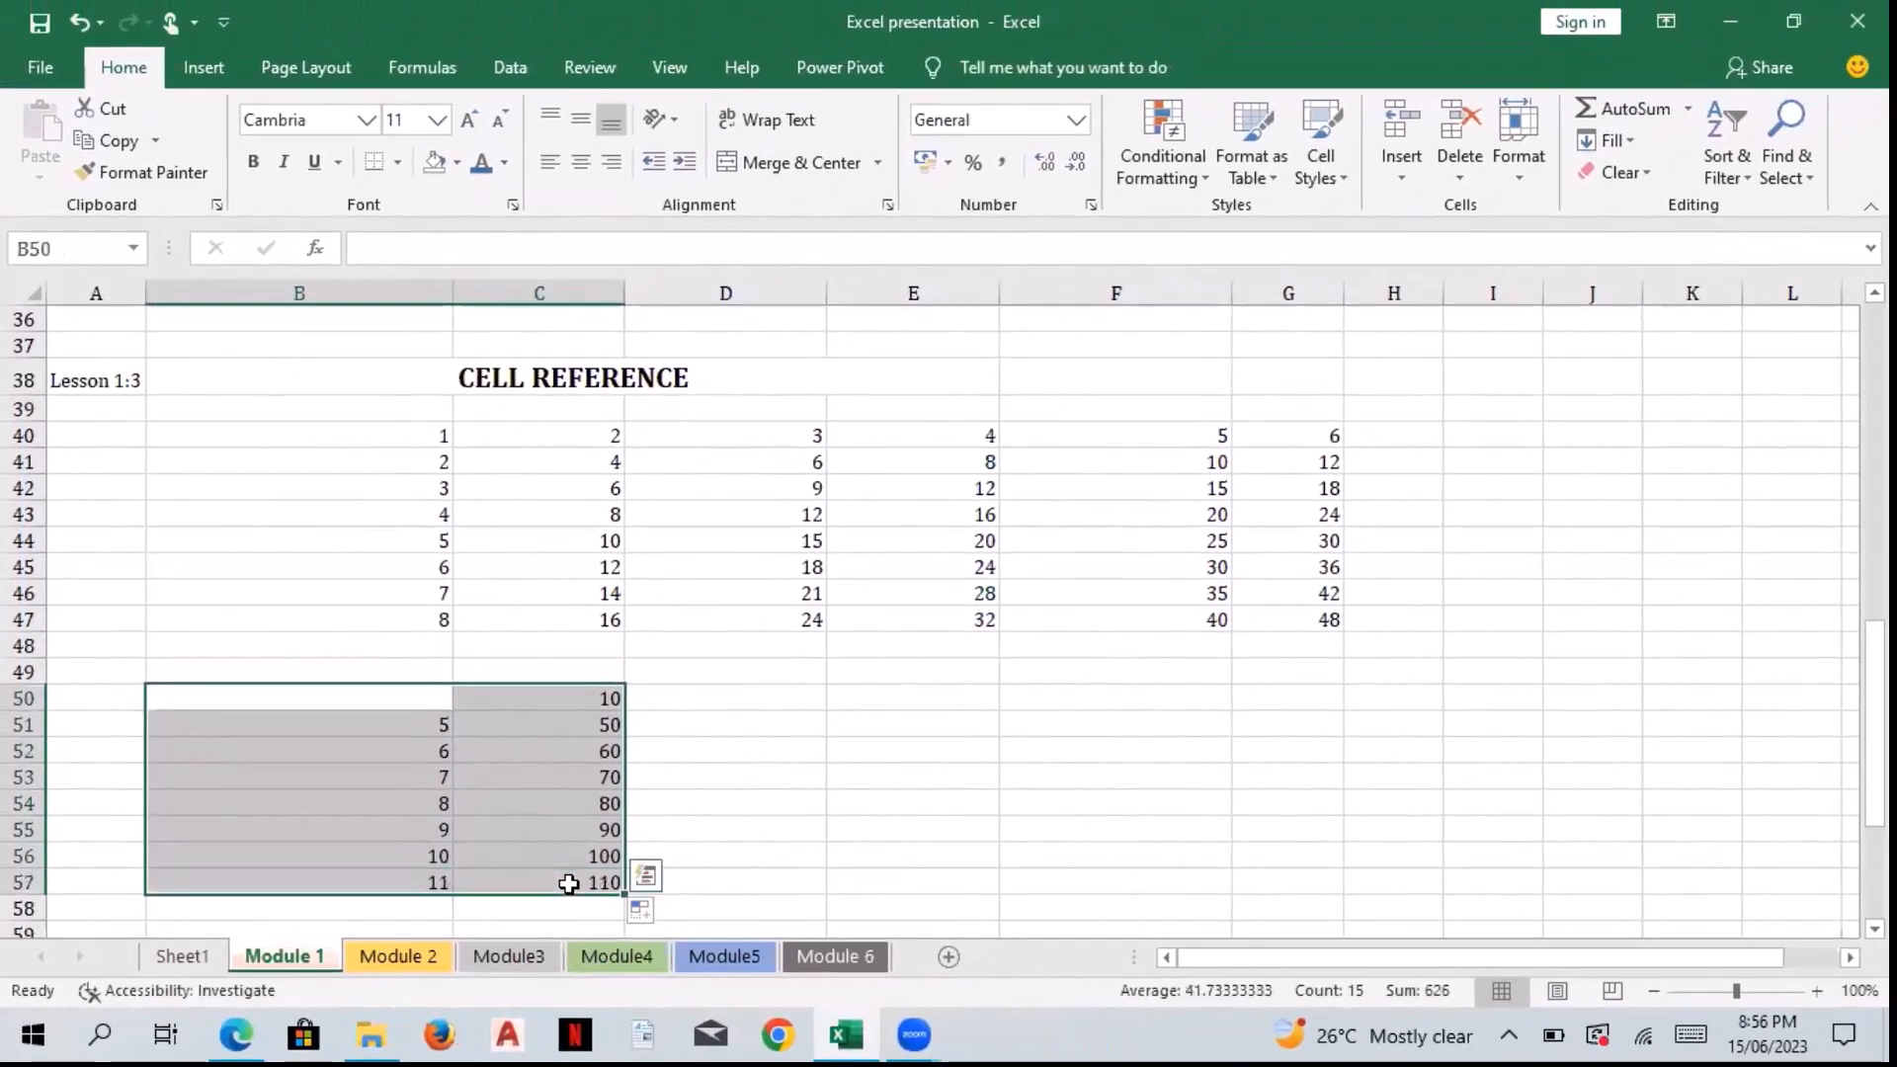
pyautogui.hotkey('ctrl', 'c')
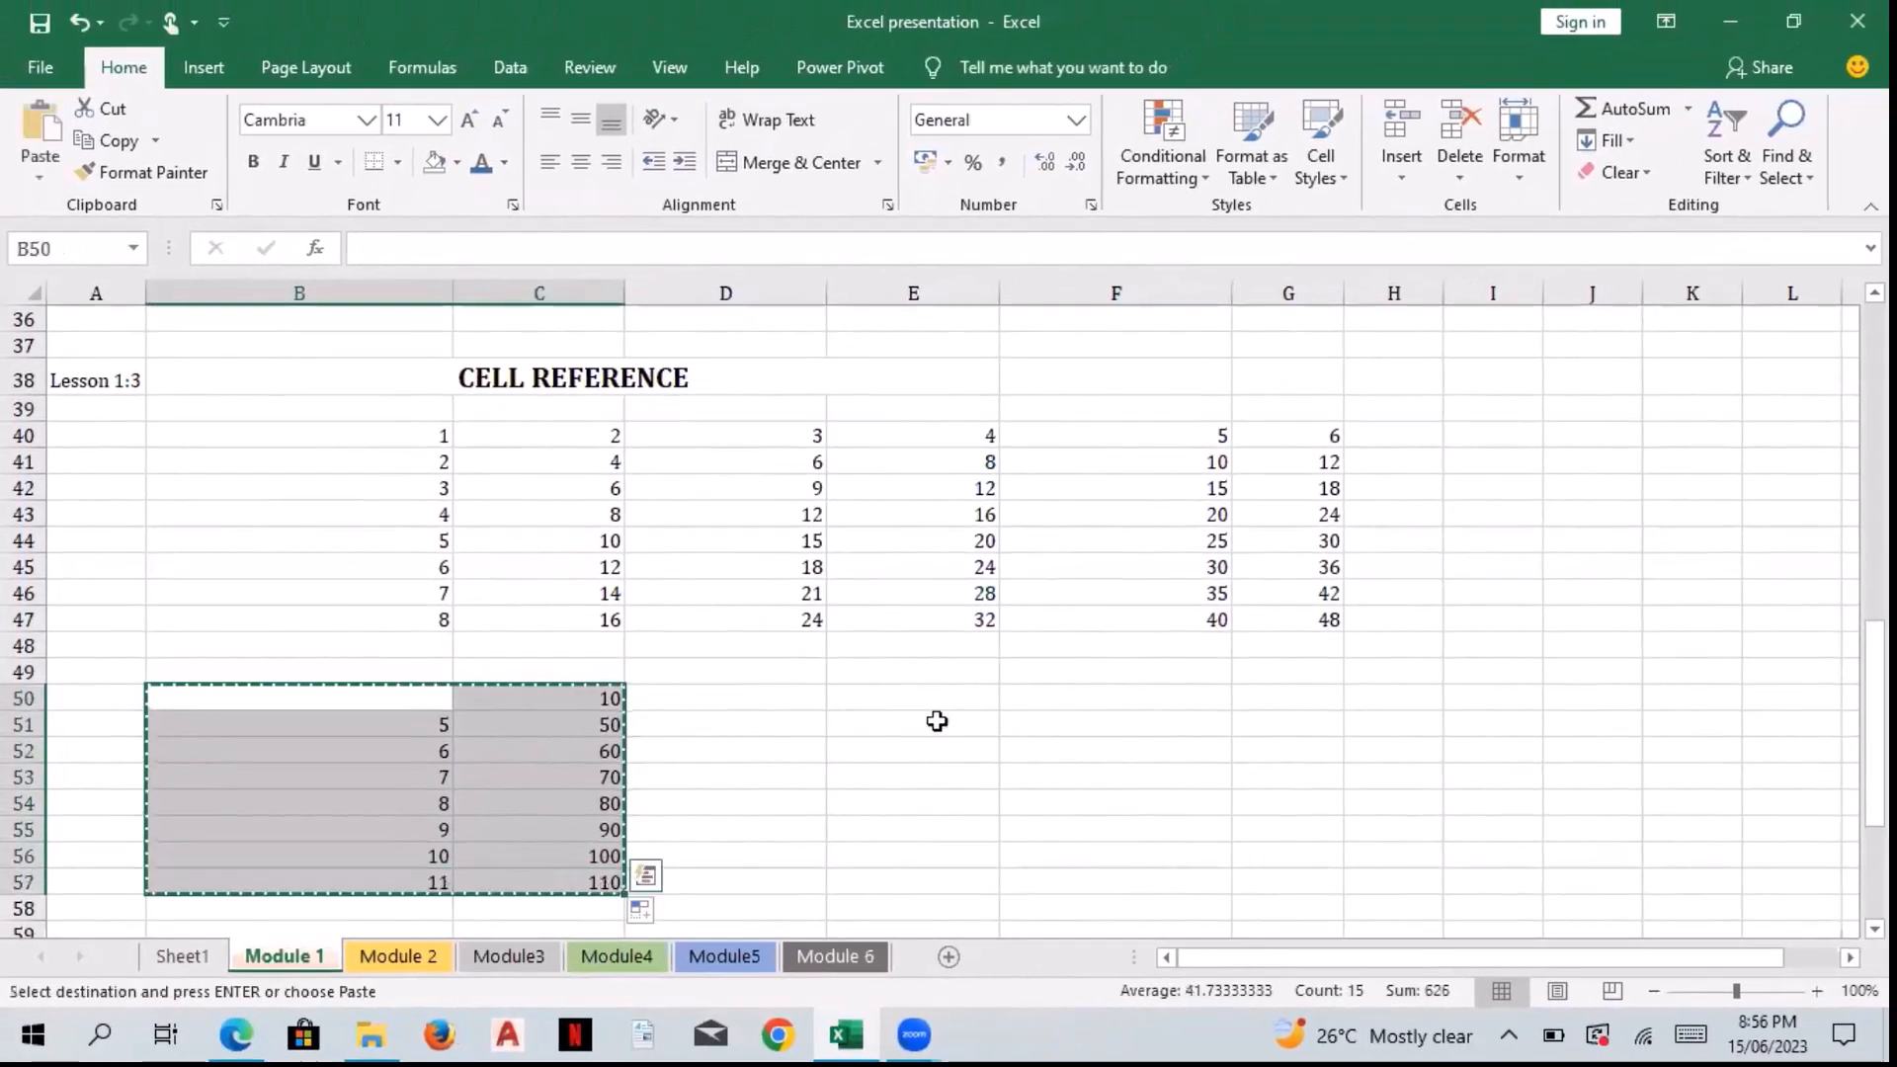
pyautogui.click(923, 693)
pyautogui.hotkey('ctrl', 'v')
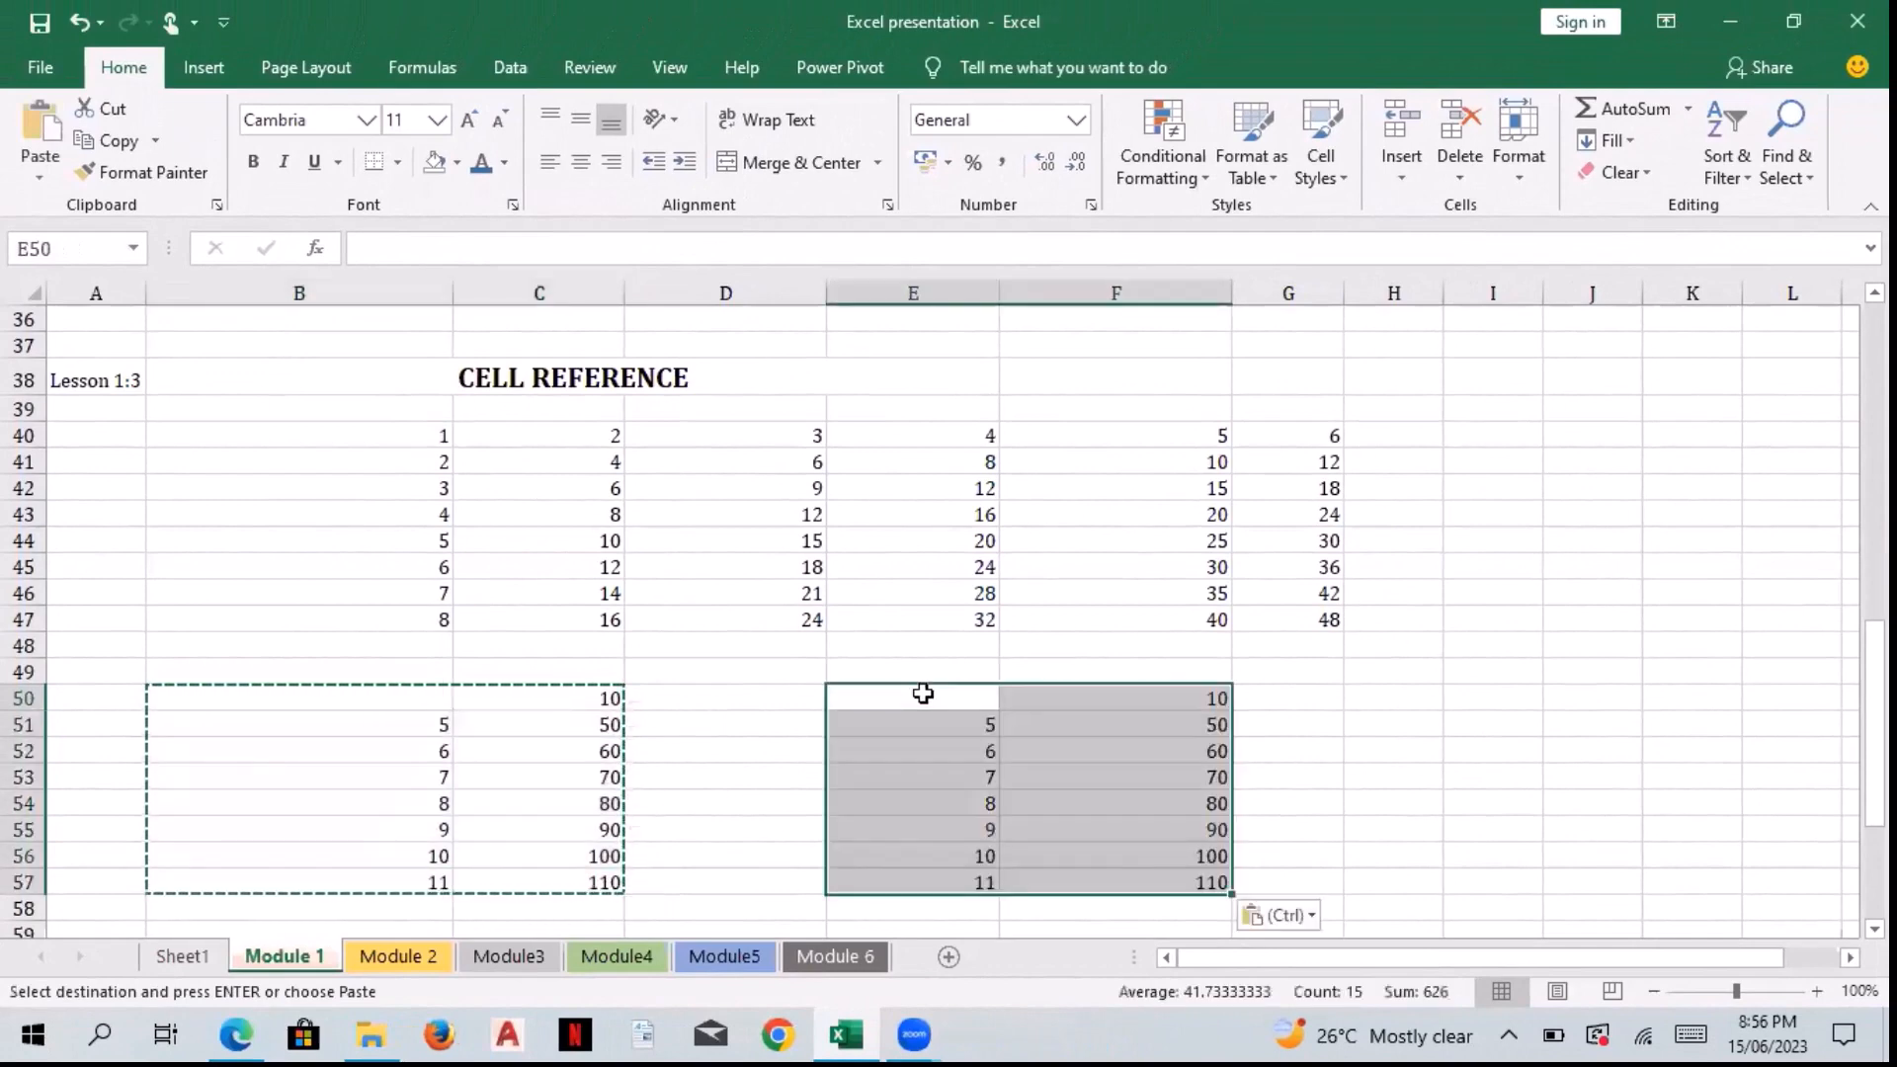
pyautogui.click(1287, 917)
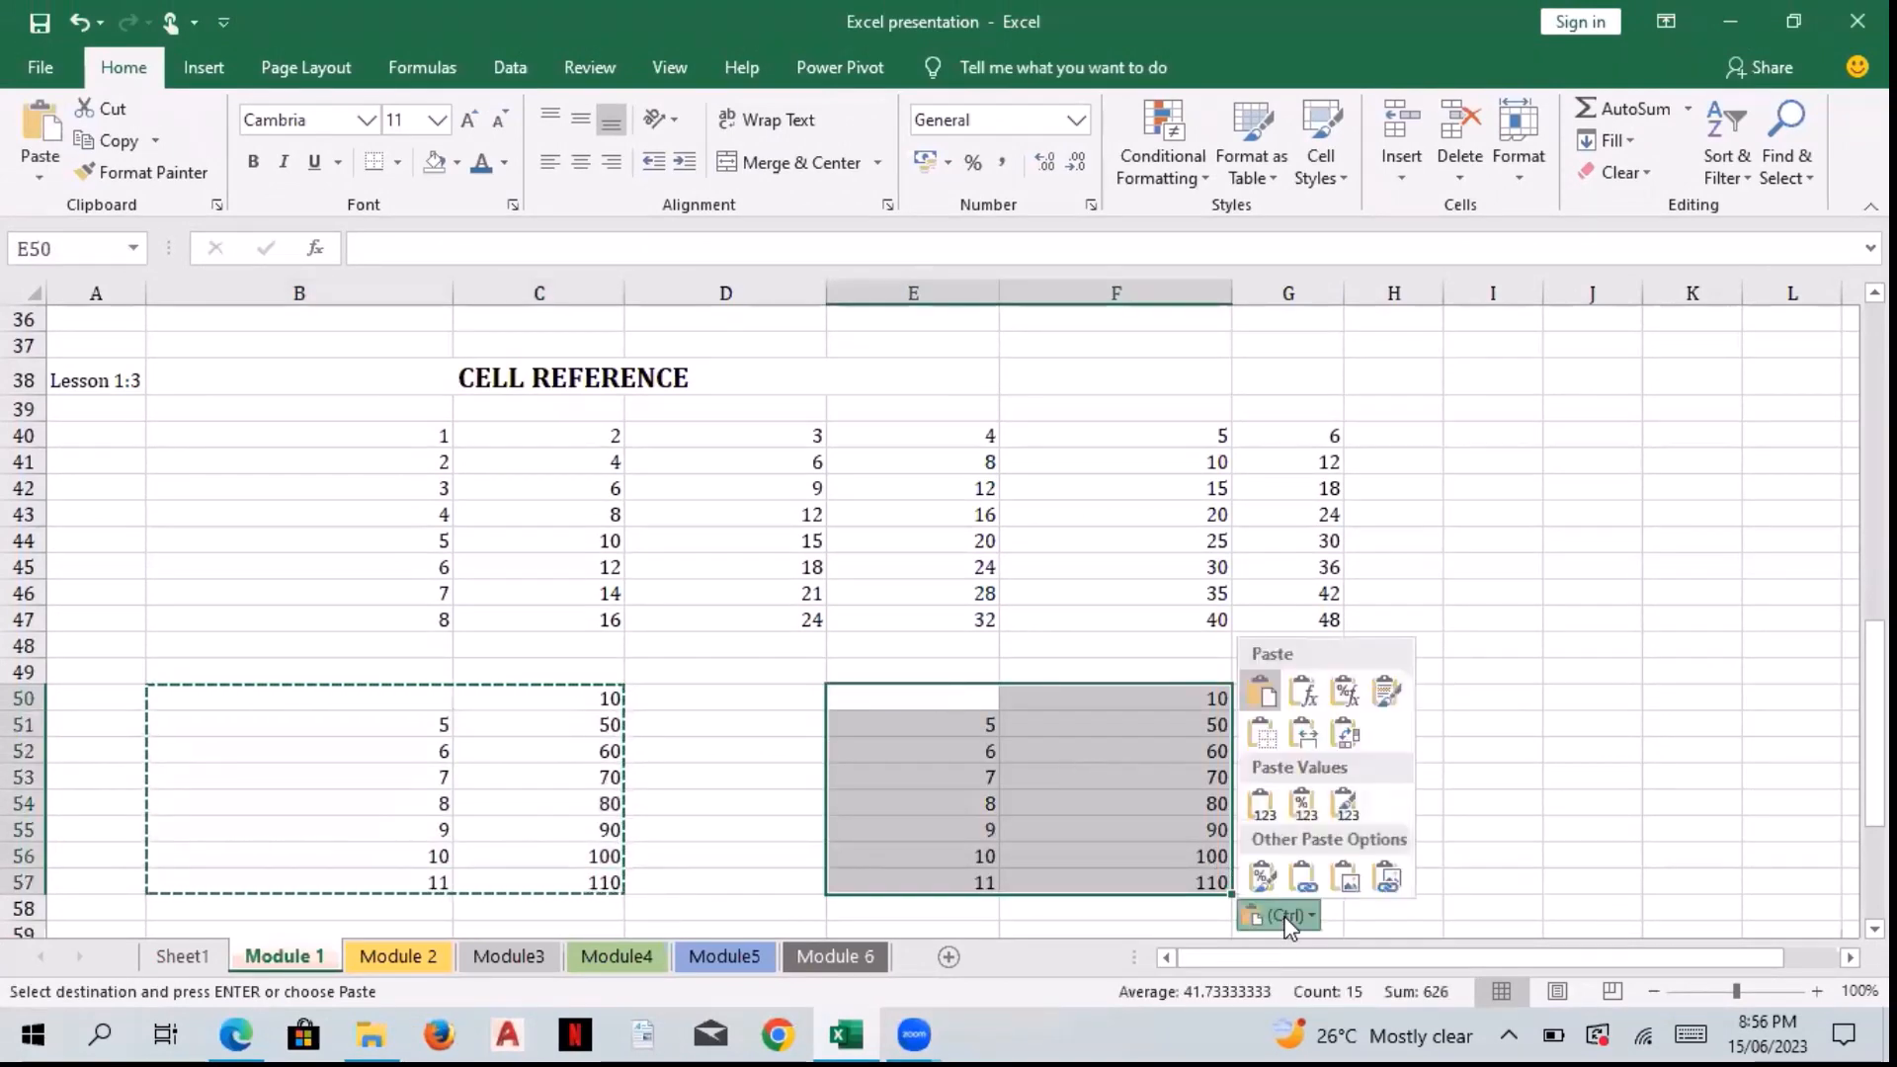
pyautogui.click(1262, 809)
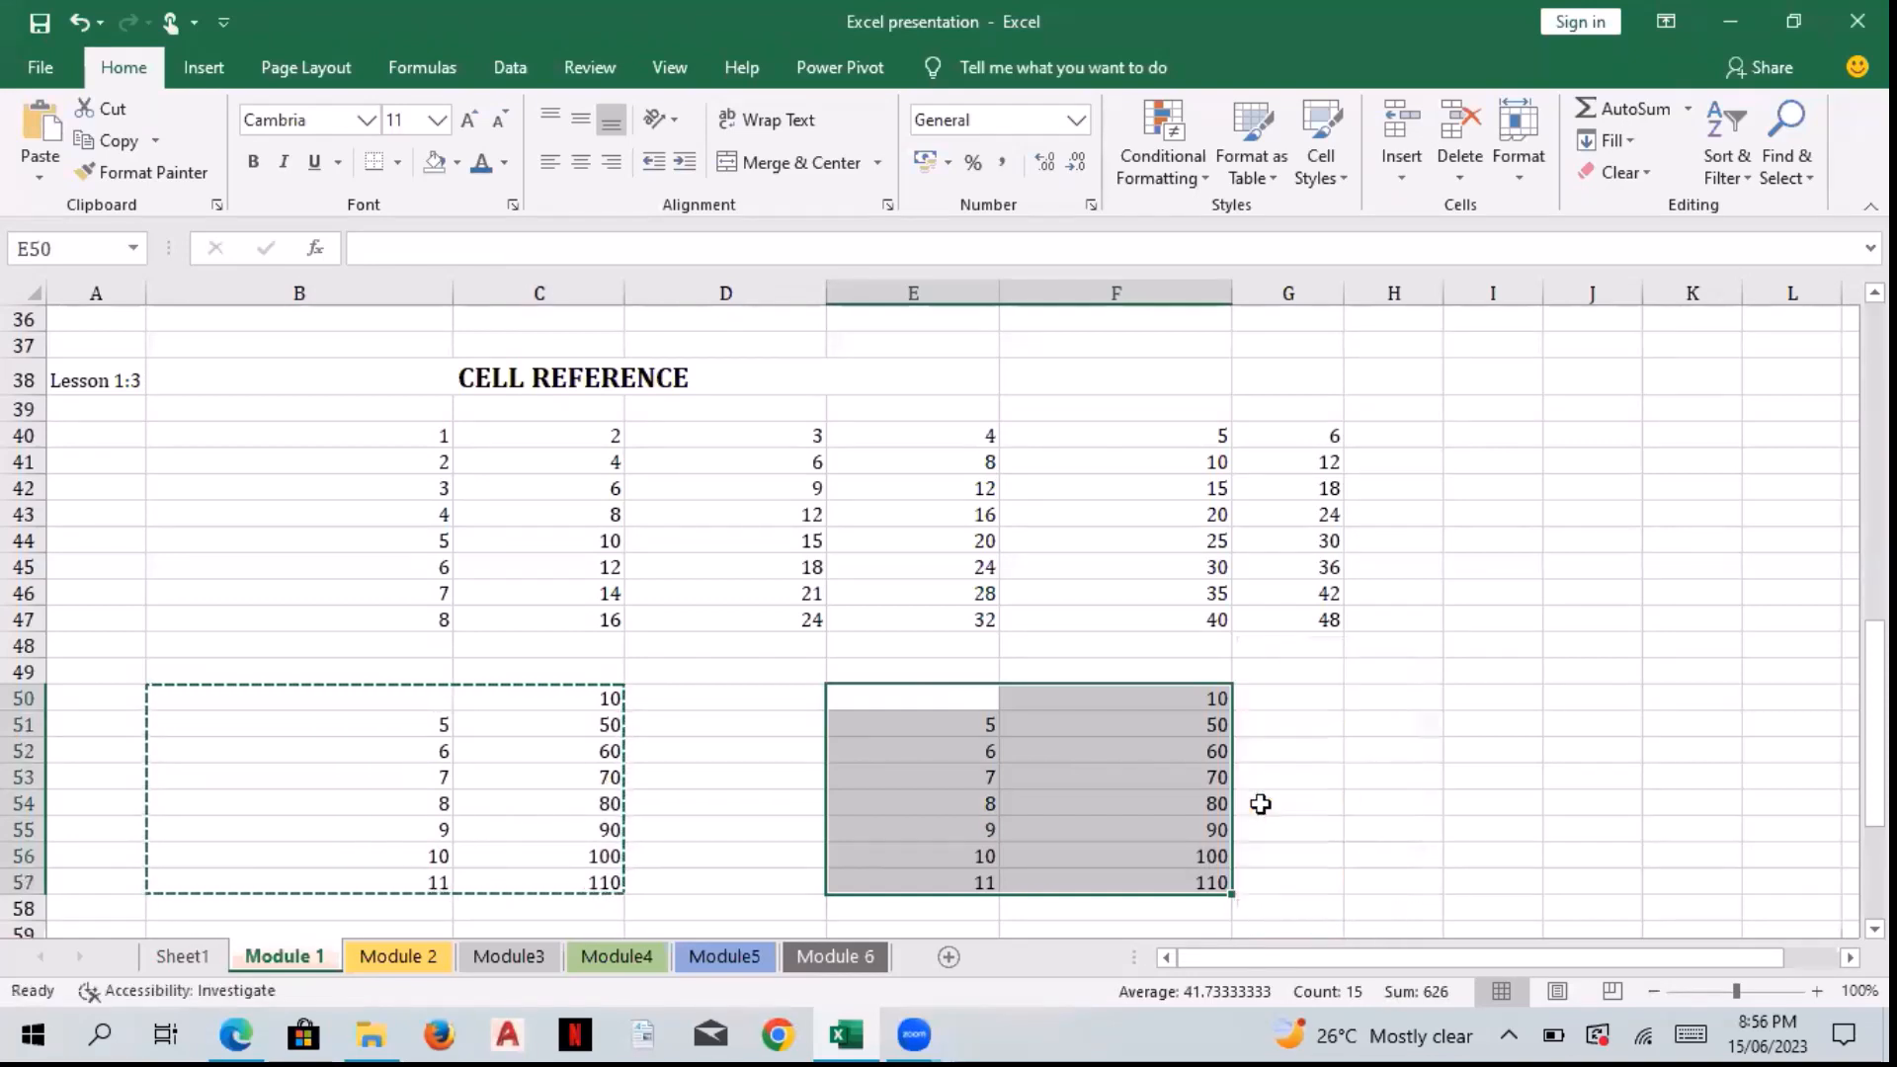
# Step: Inspect whether cells F51 to F55 in the pasted copy hold formulas or plain values, and end copy mode
pyautogui.click(1186, 726)
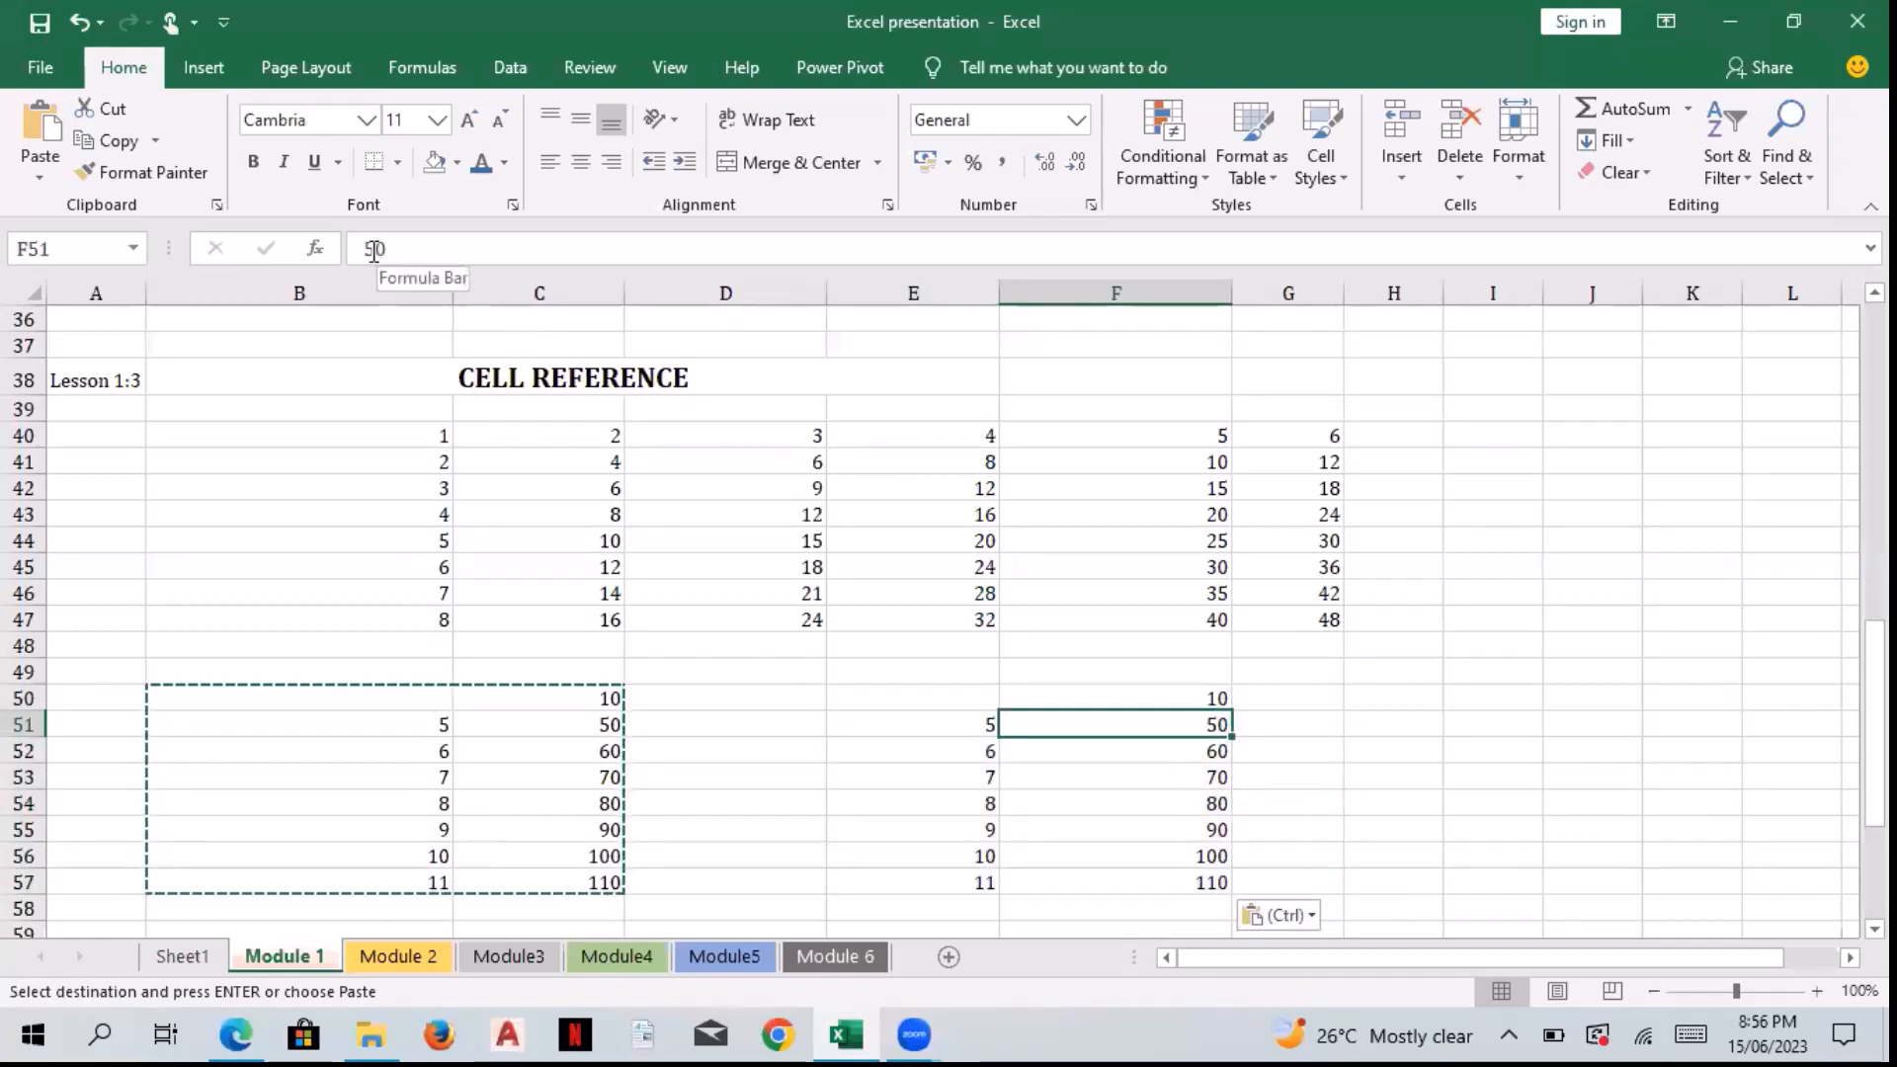
pyautogui.click(1107, 747)
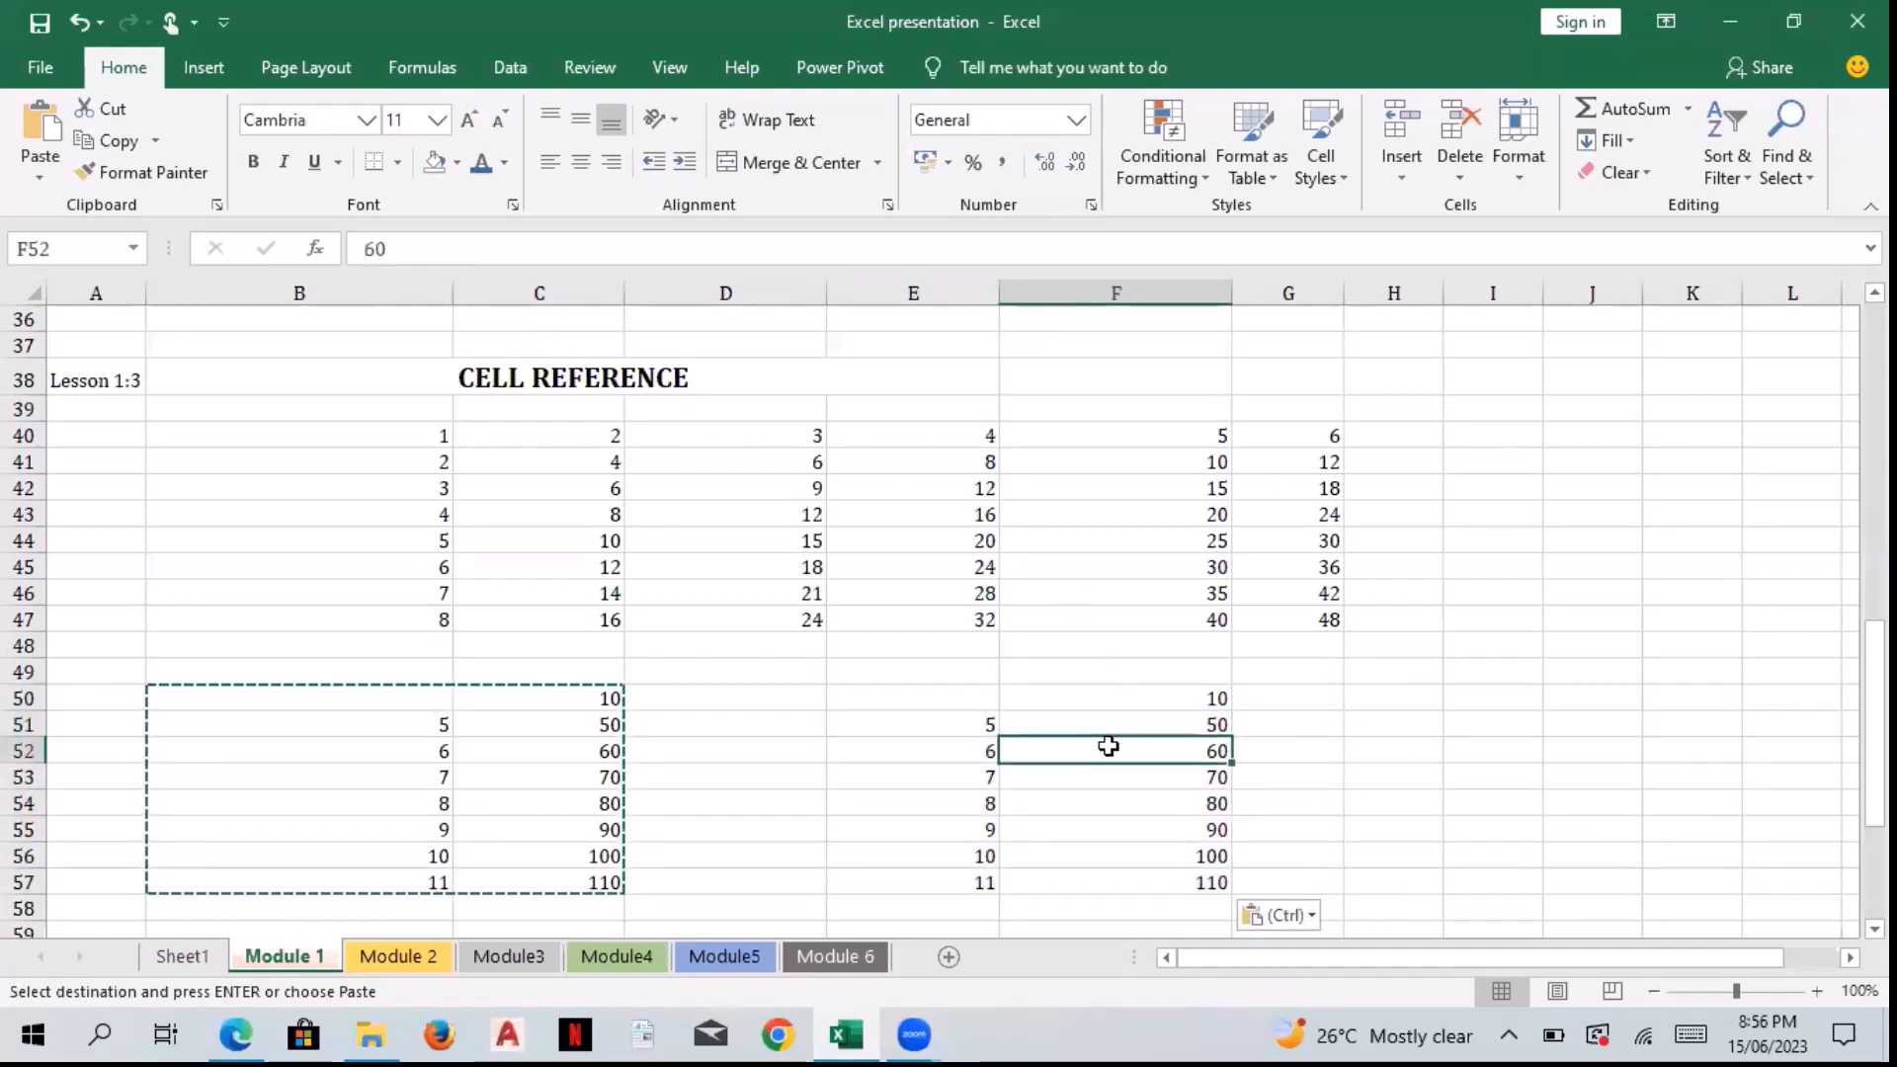
pyautogui.click(1113, 774)
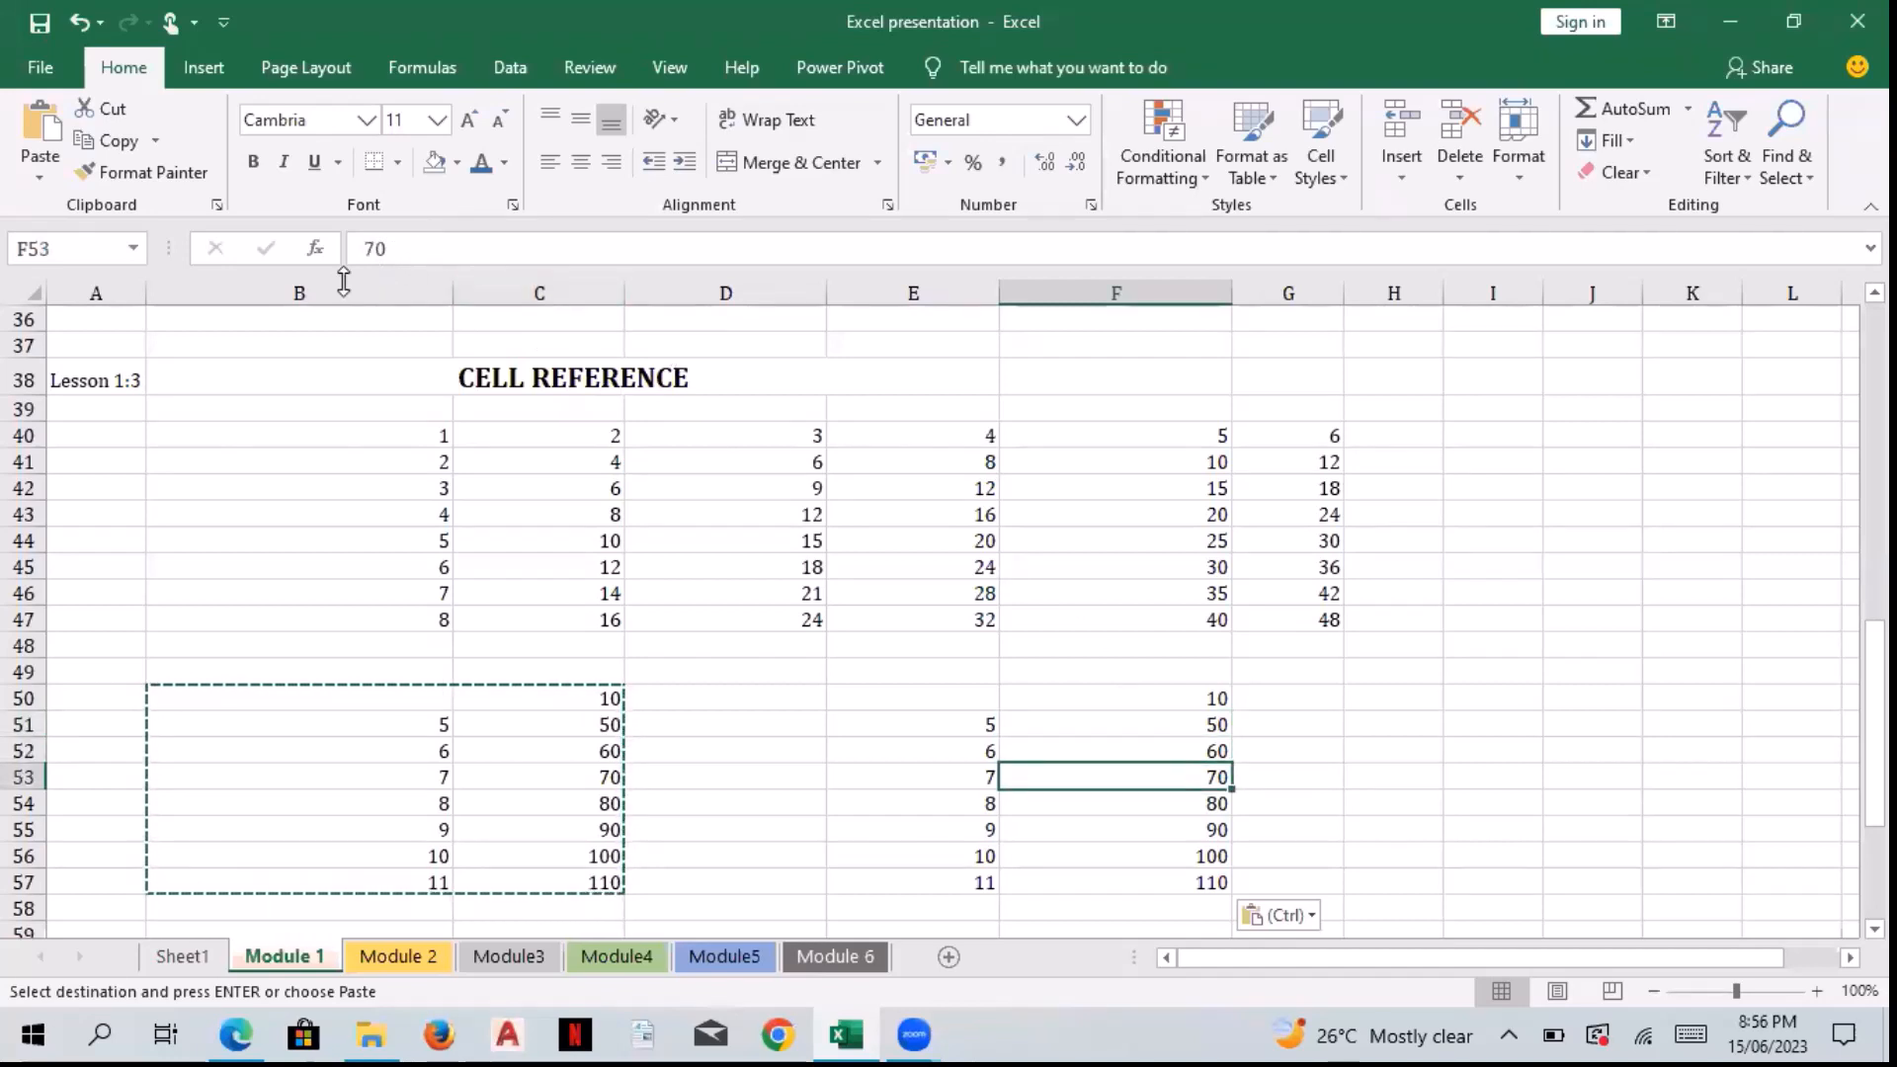
pyautogui.press('Down')
pyautogui.press('Down')
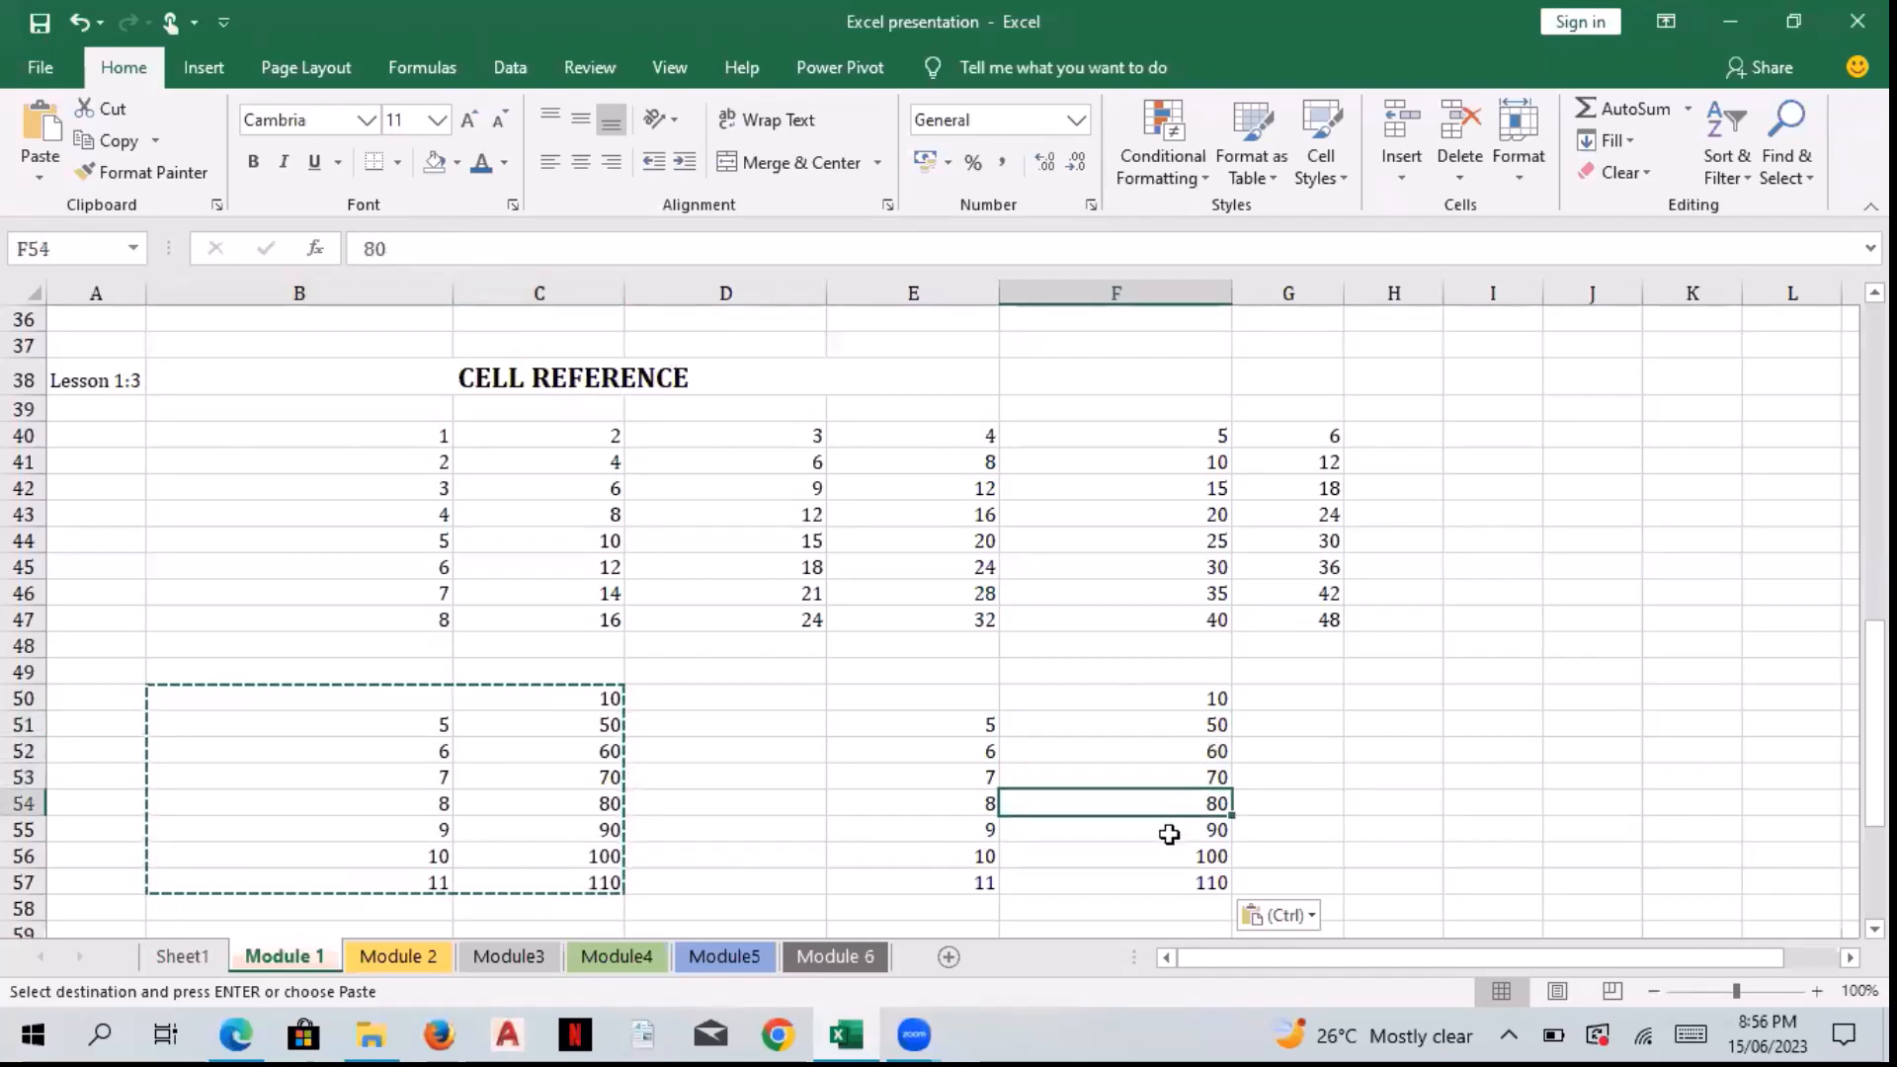
pyautogui.press('Escape')
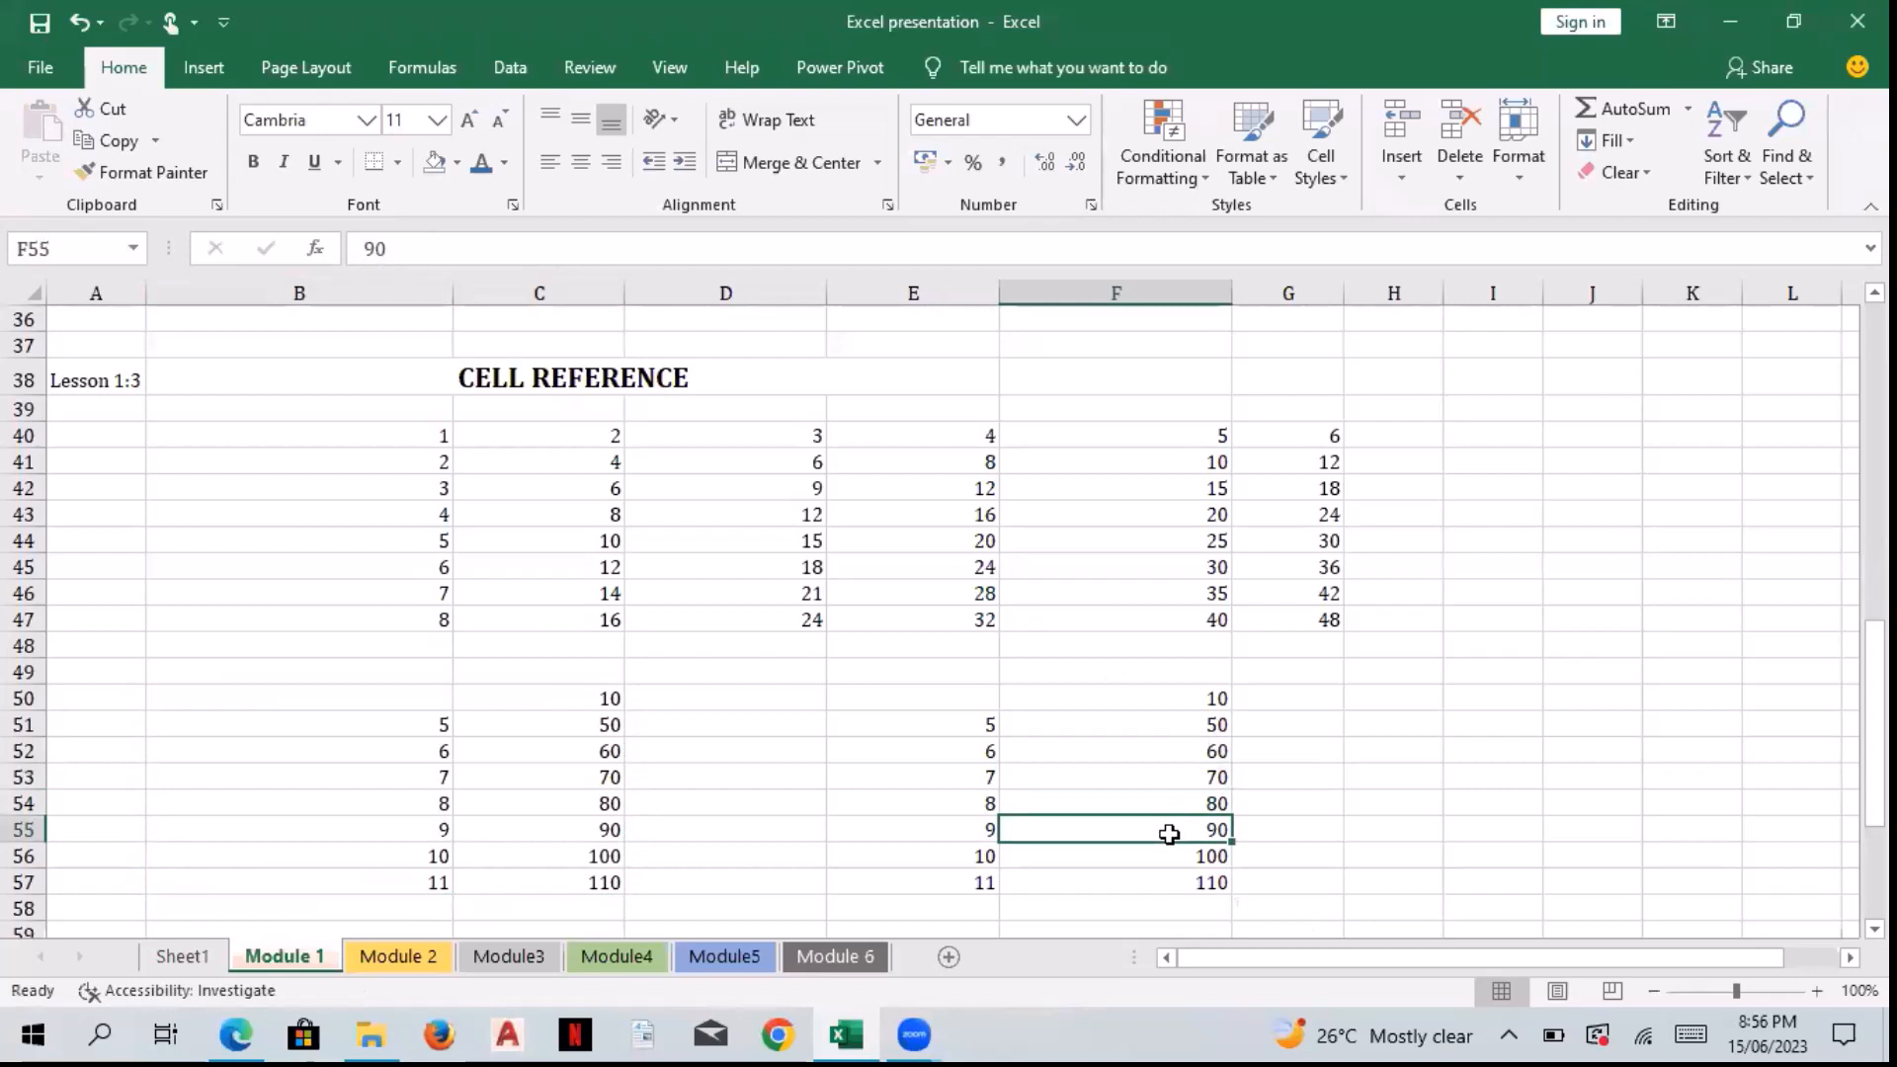
# Step: Examine the Formula Display lesson's Round, Roundup and Rounddown columns and the source numbers in B64:B68
pyautogui.scroll(-5, 1169, 834)
pyautogui.click(510, 644)
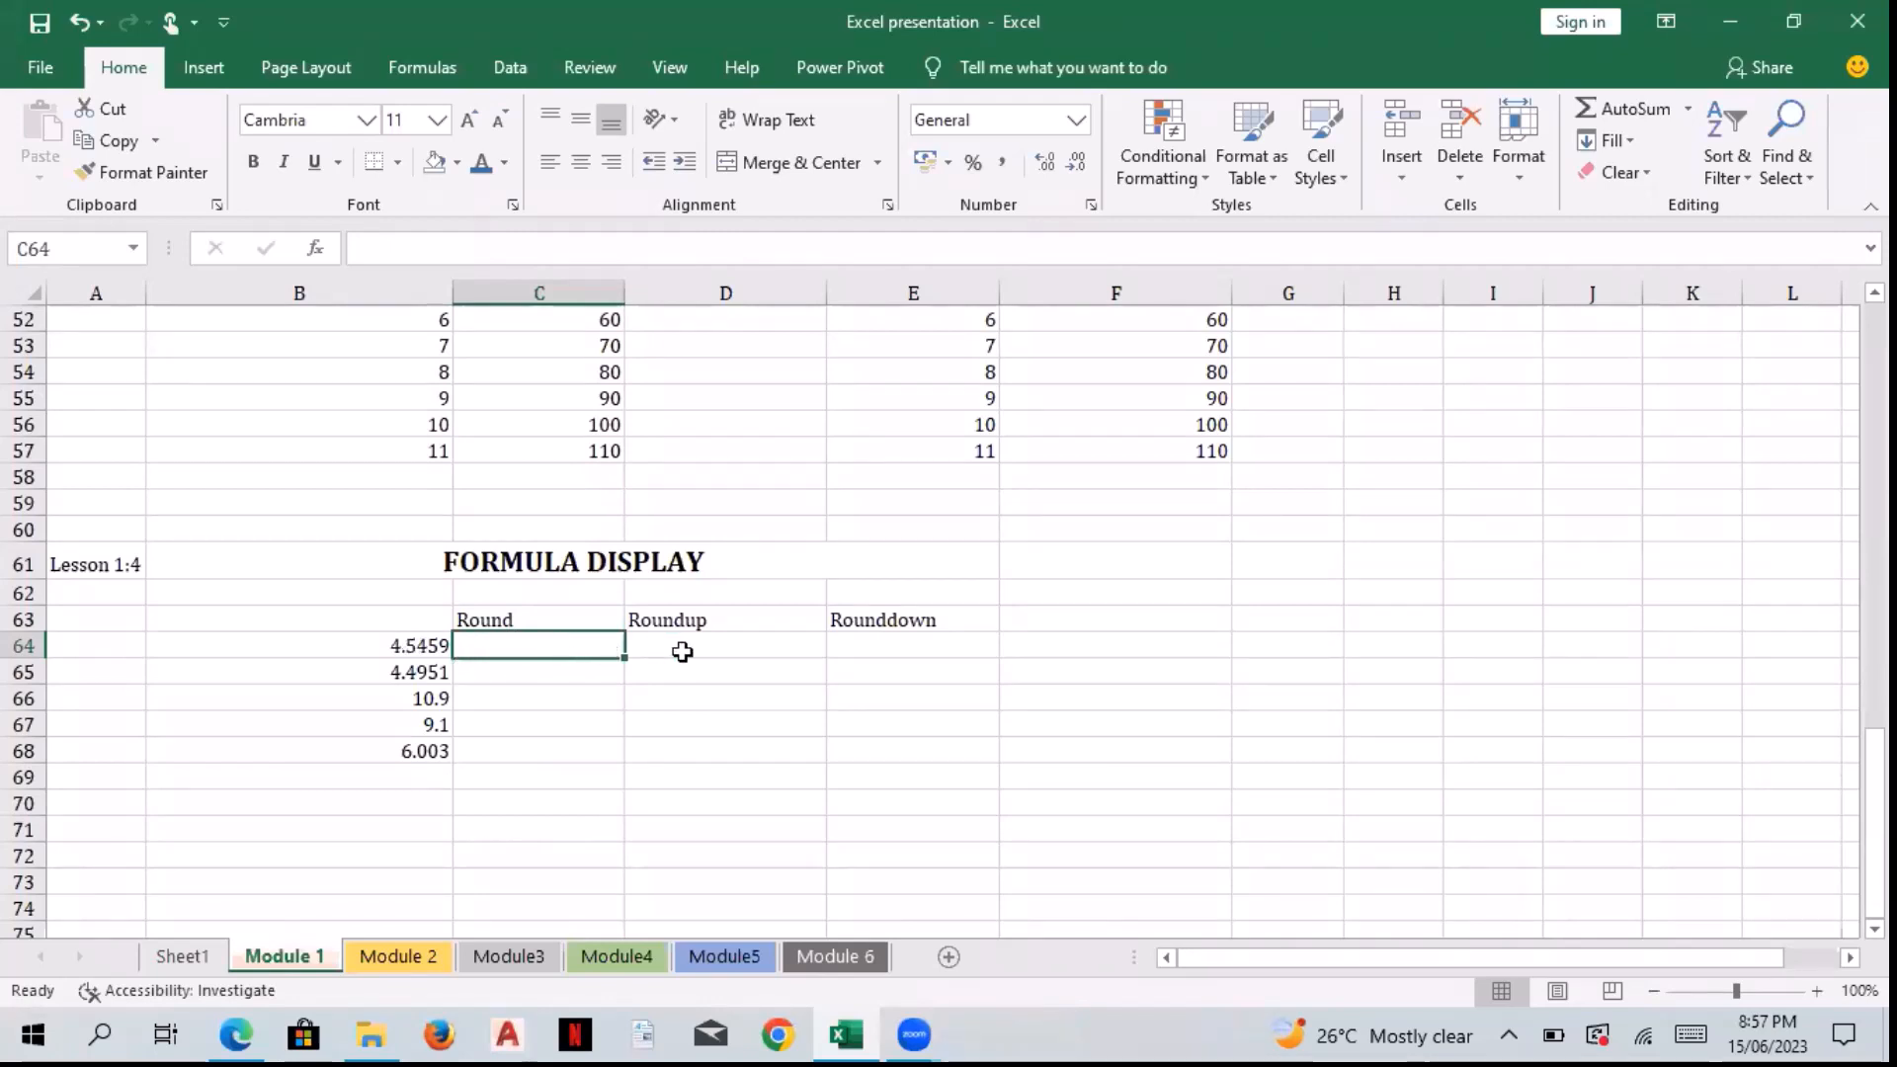
pyautogui.click(780, 645)
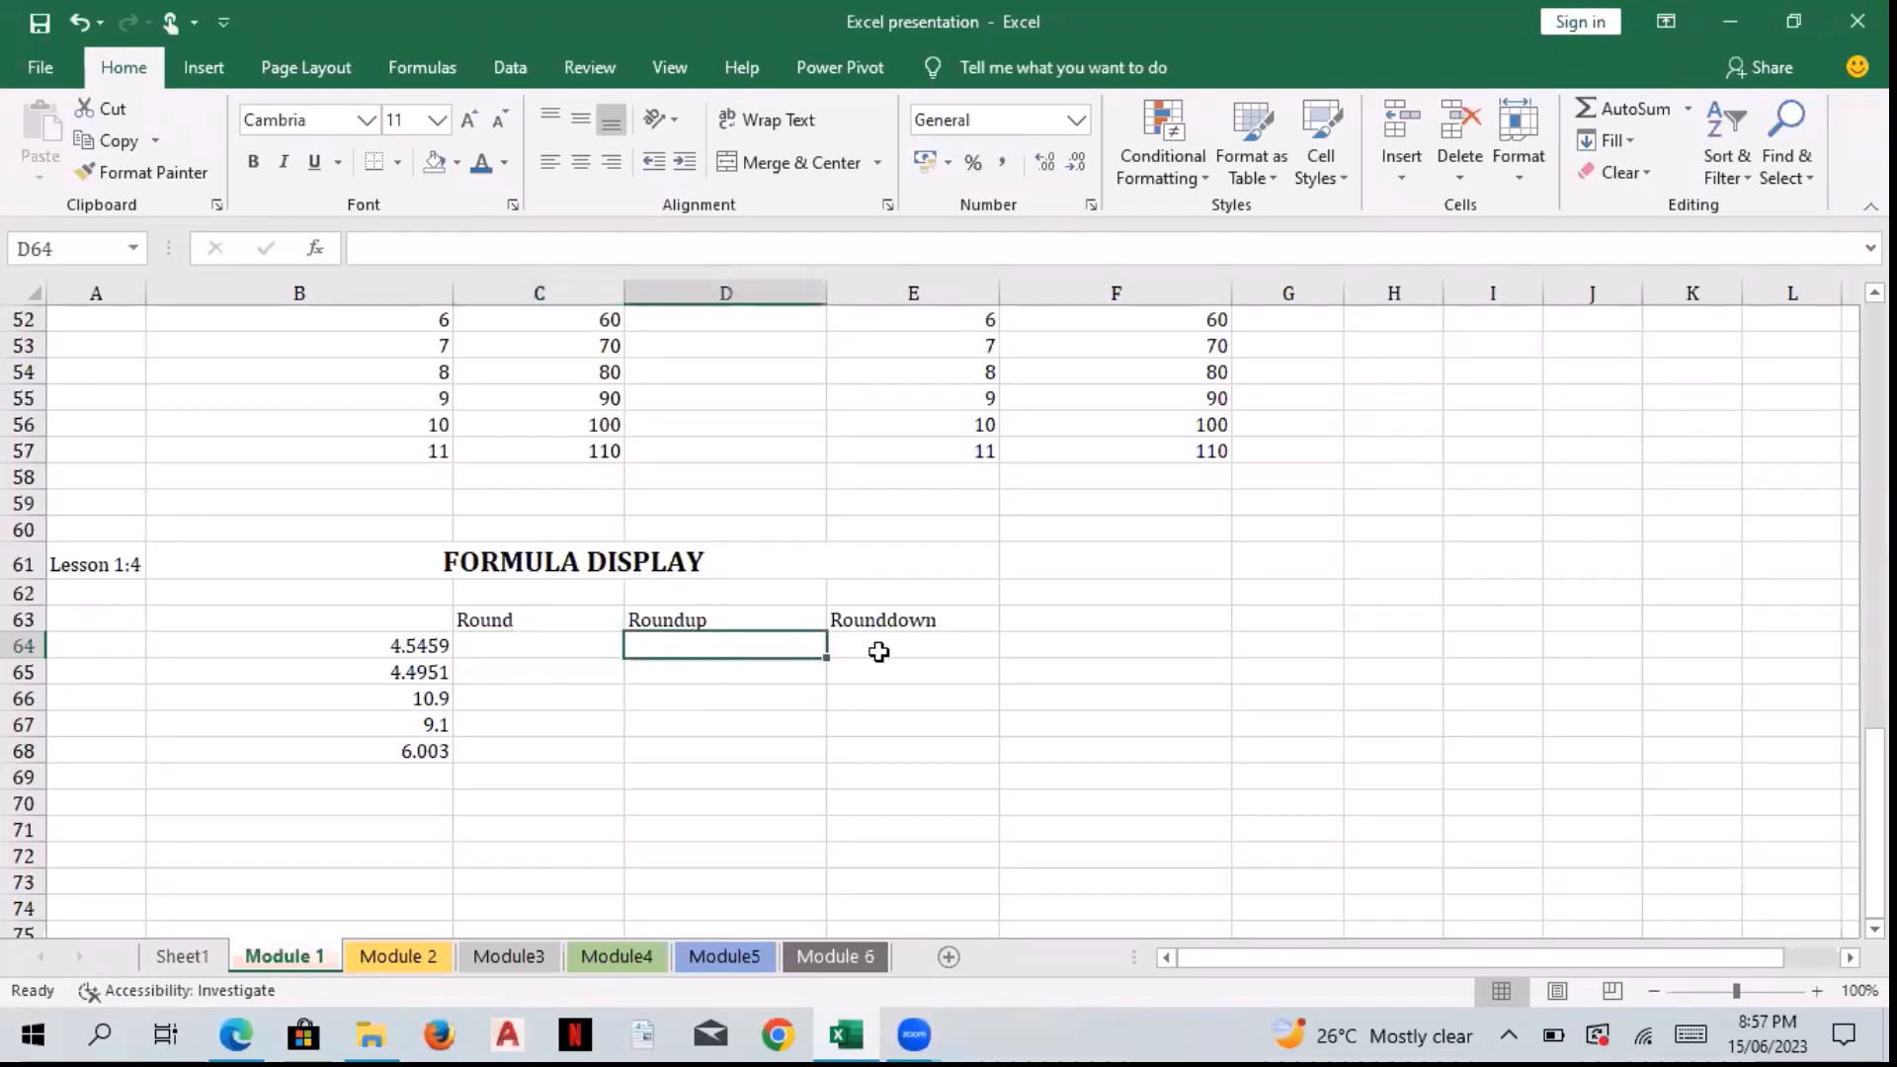
pyautogui.press('Right')
pyautogui.click(521, 648)
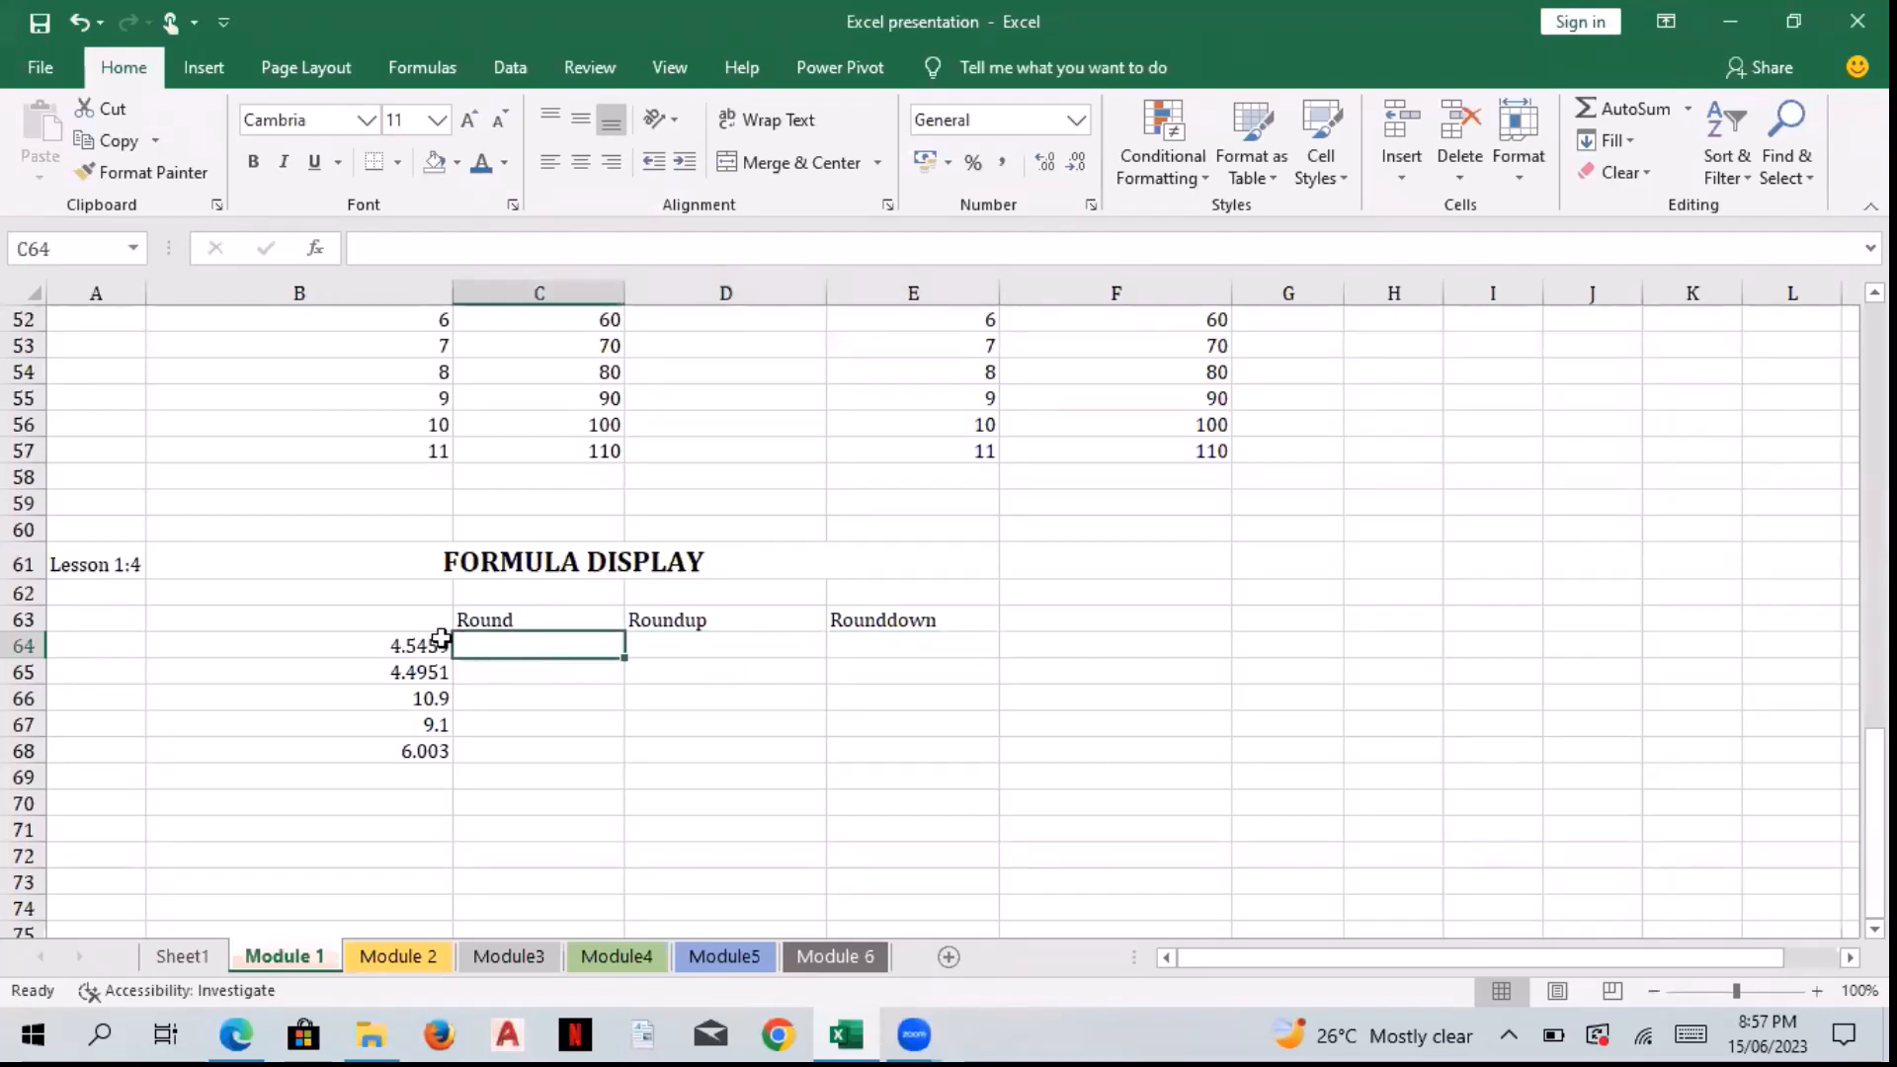
pyautogui.moveTo(422, 642)
pyautogui.mouseDown()
pyautogui.moveTo(419, 665)
pyautogui.moveTo(423, 640)
pyautogui.mouseUp()
pyautogui.press('Down')
pyautogui.press('Down')
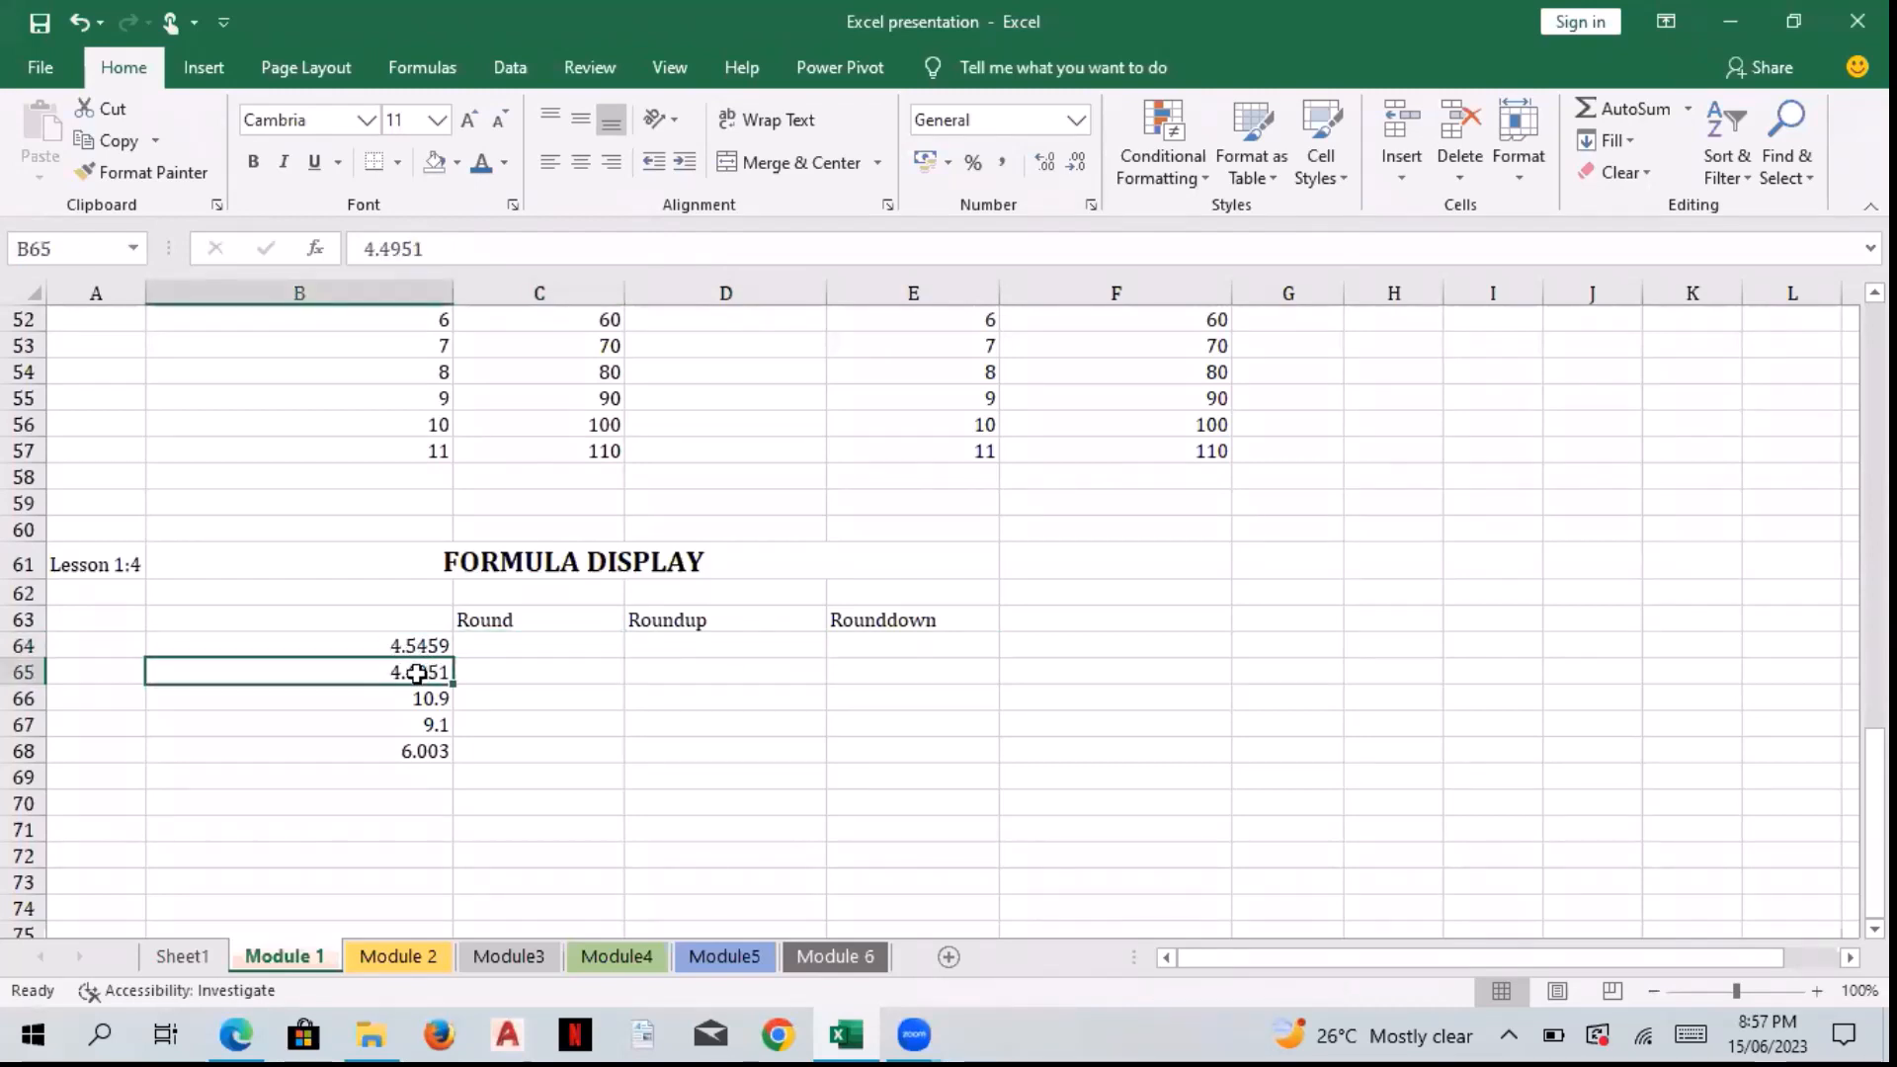
pyautogui.press('Down')
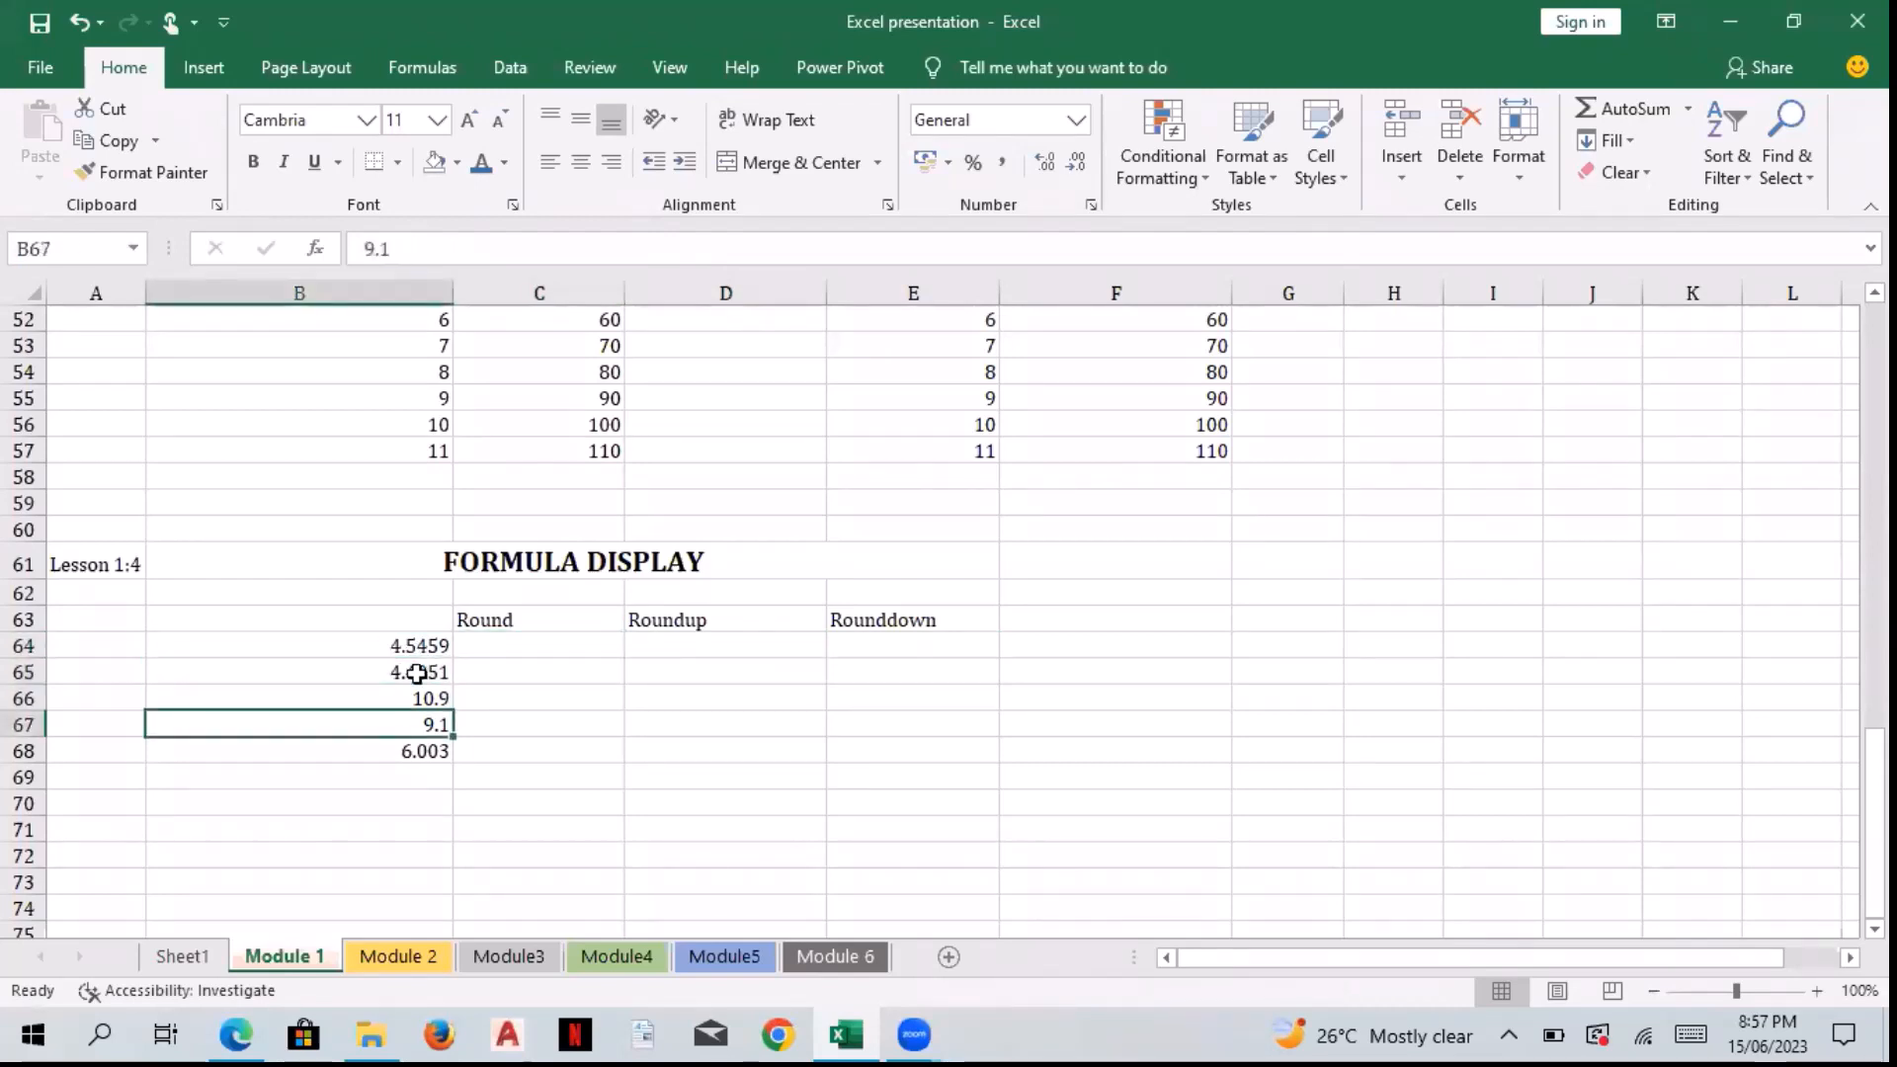
pyautogui.press('Down')
pyautogui.press('Up')
pyautogui.press('Up')
pyautogui.press('Up')
pyautogui.press('Up')
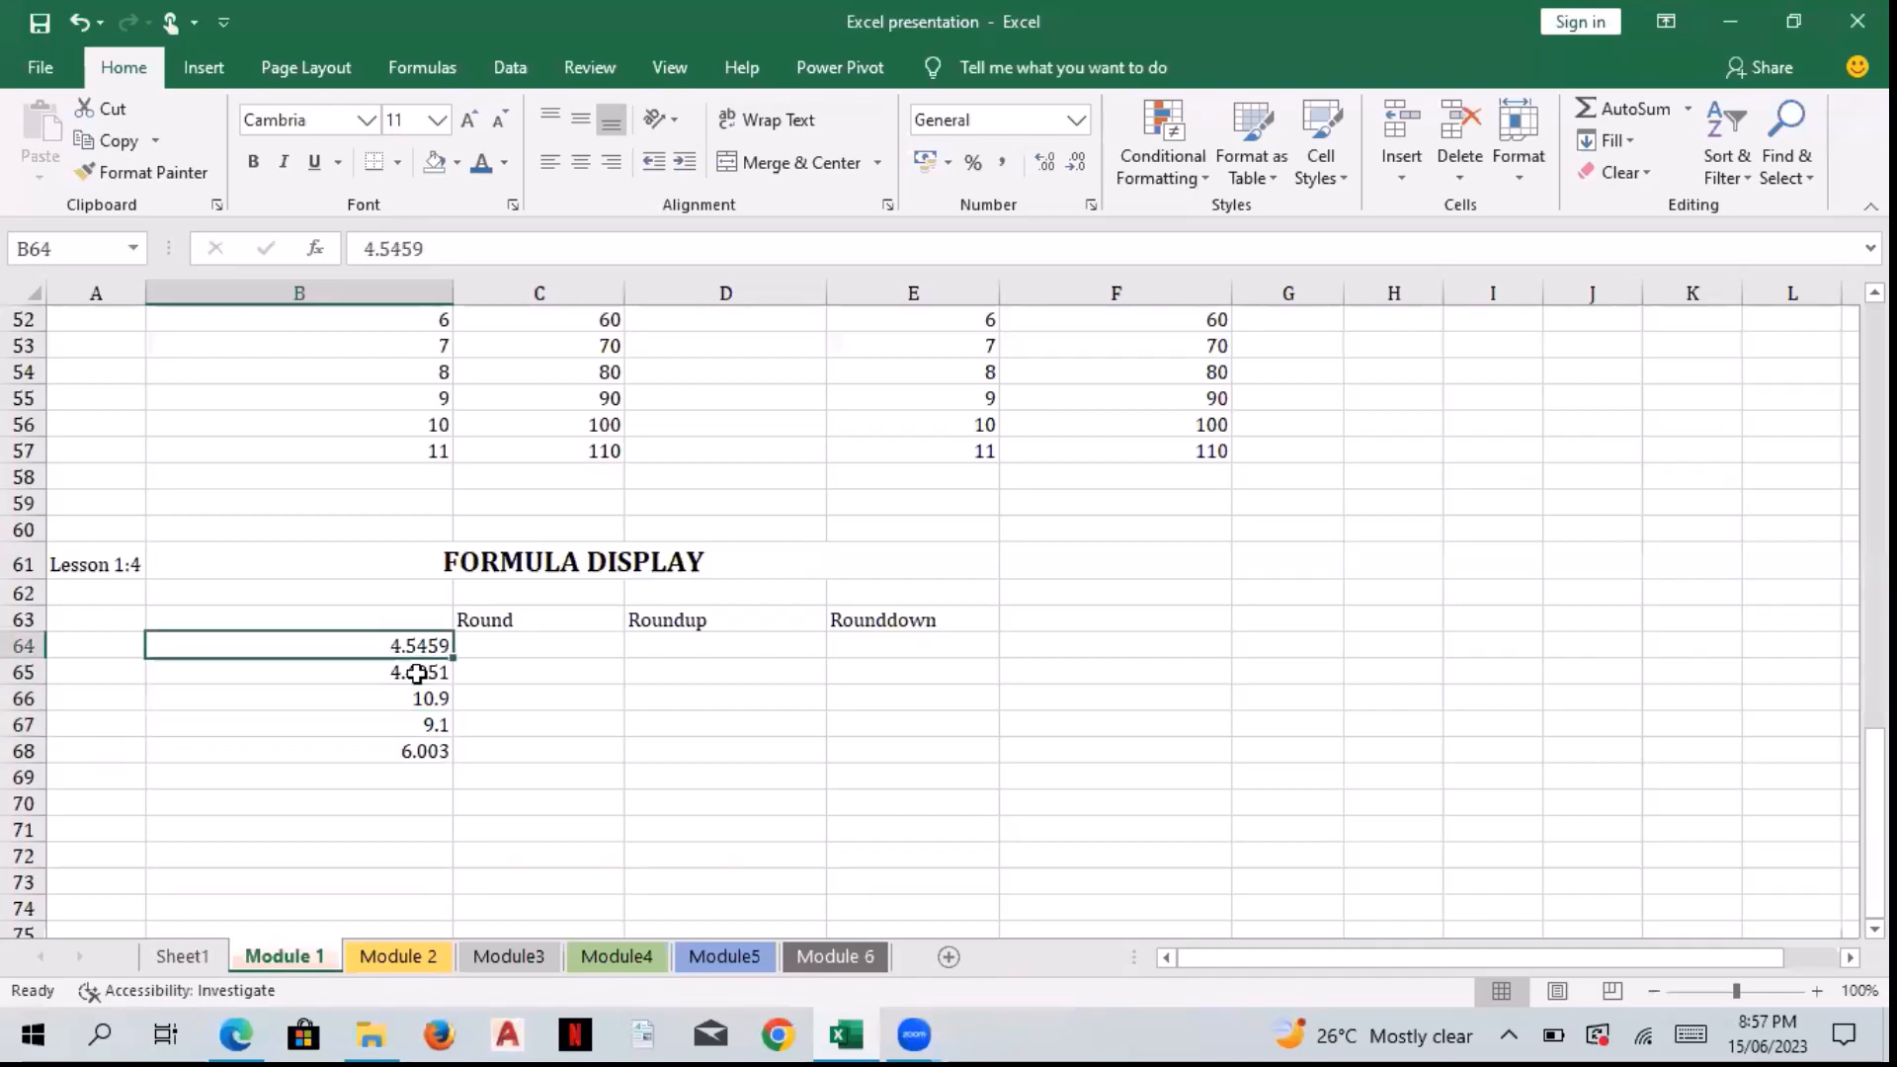
pyautogui.press('Right')
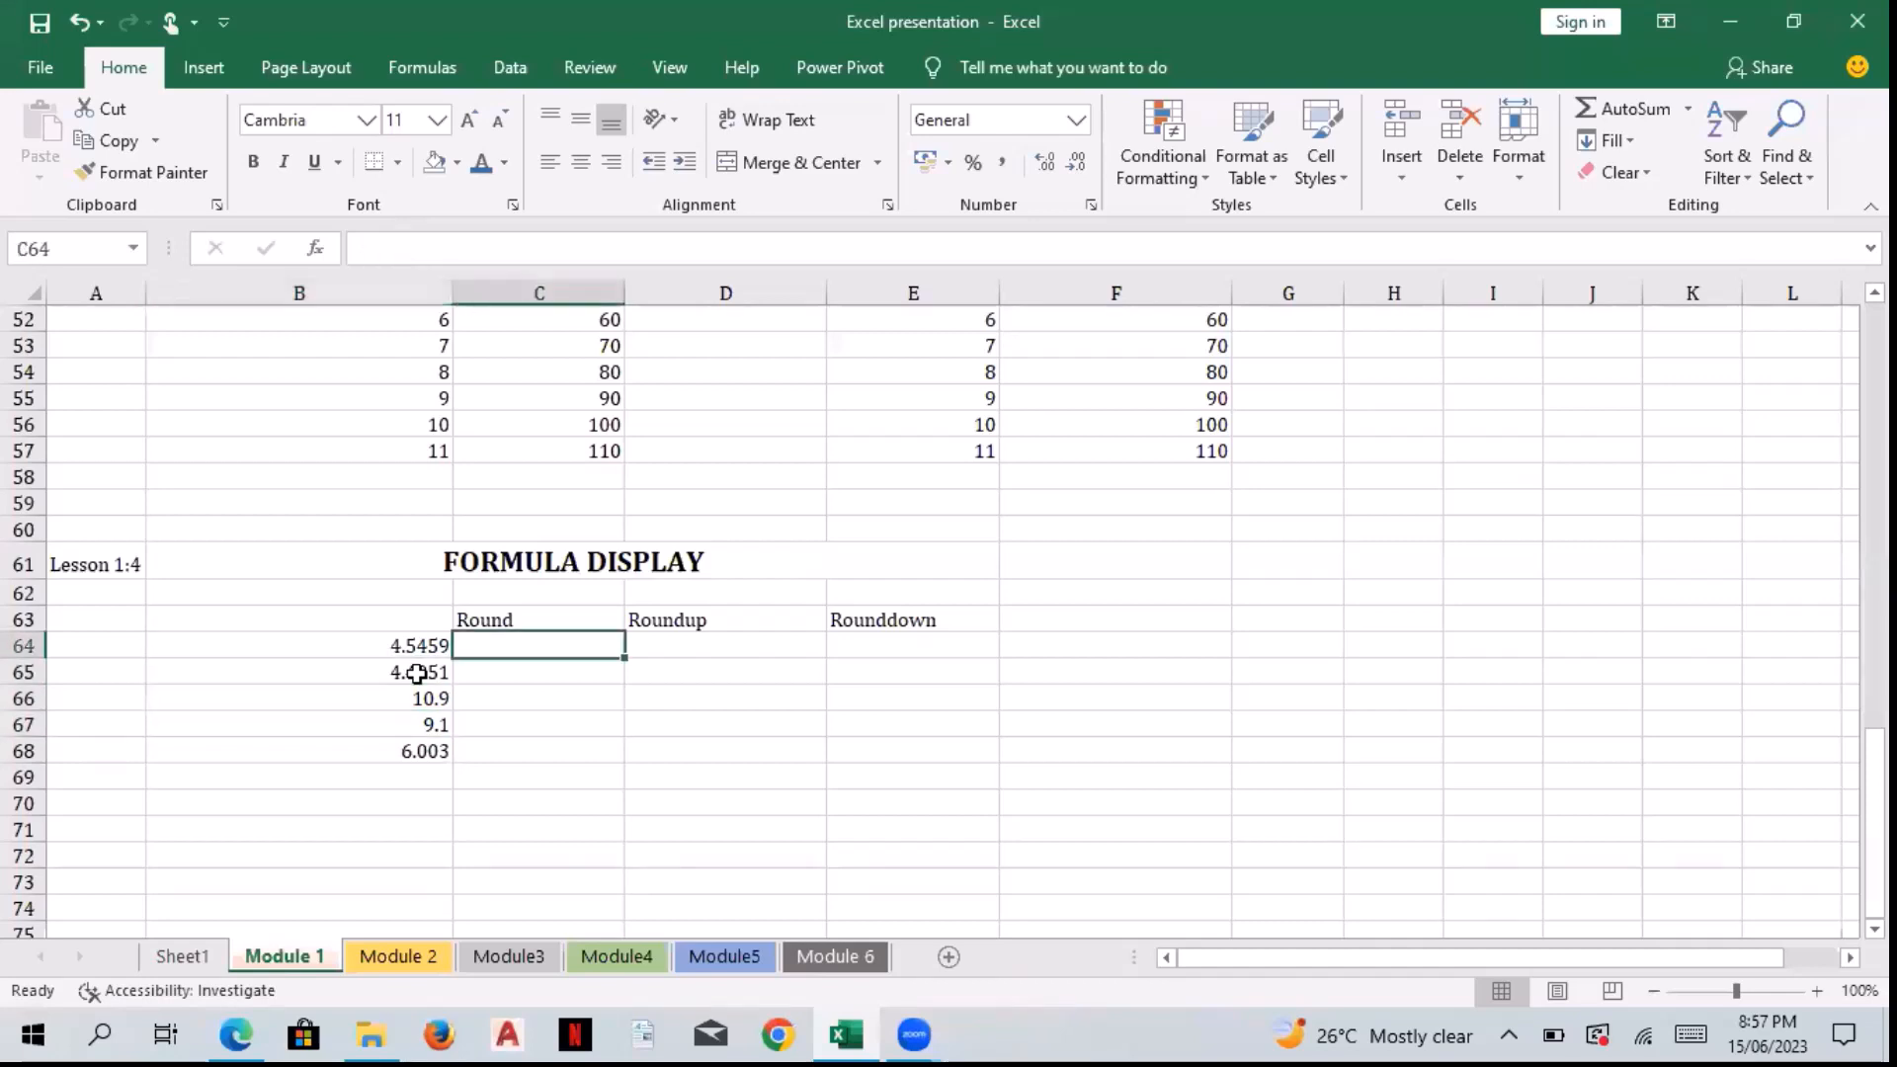
pyautogui.click(553, 865)
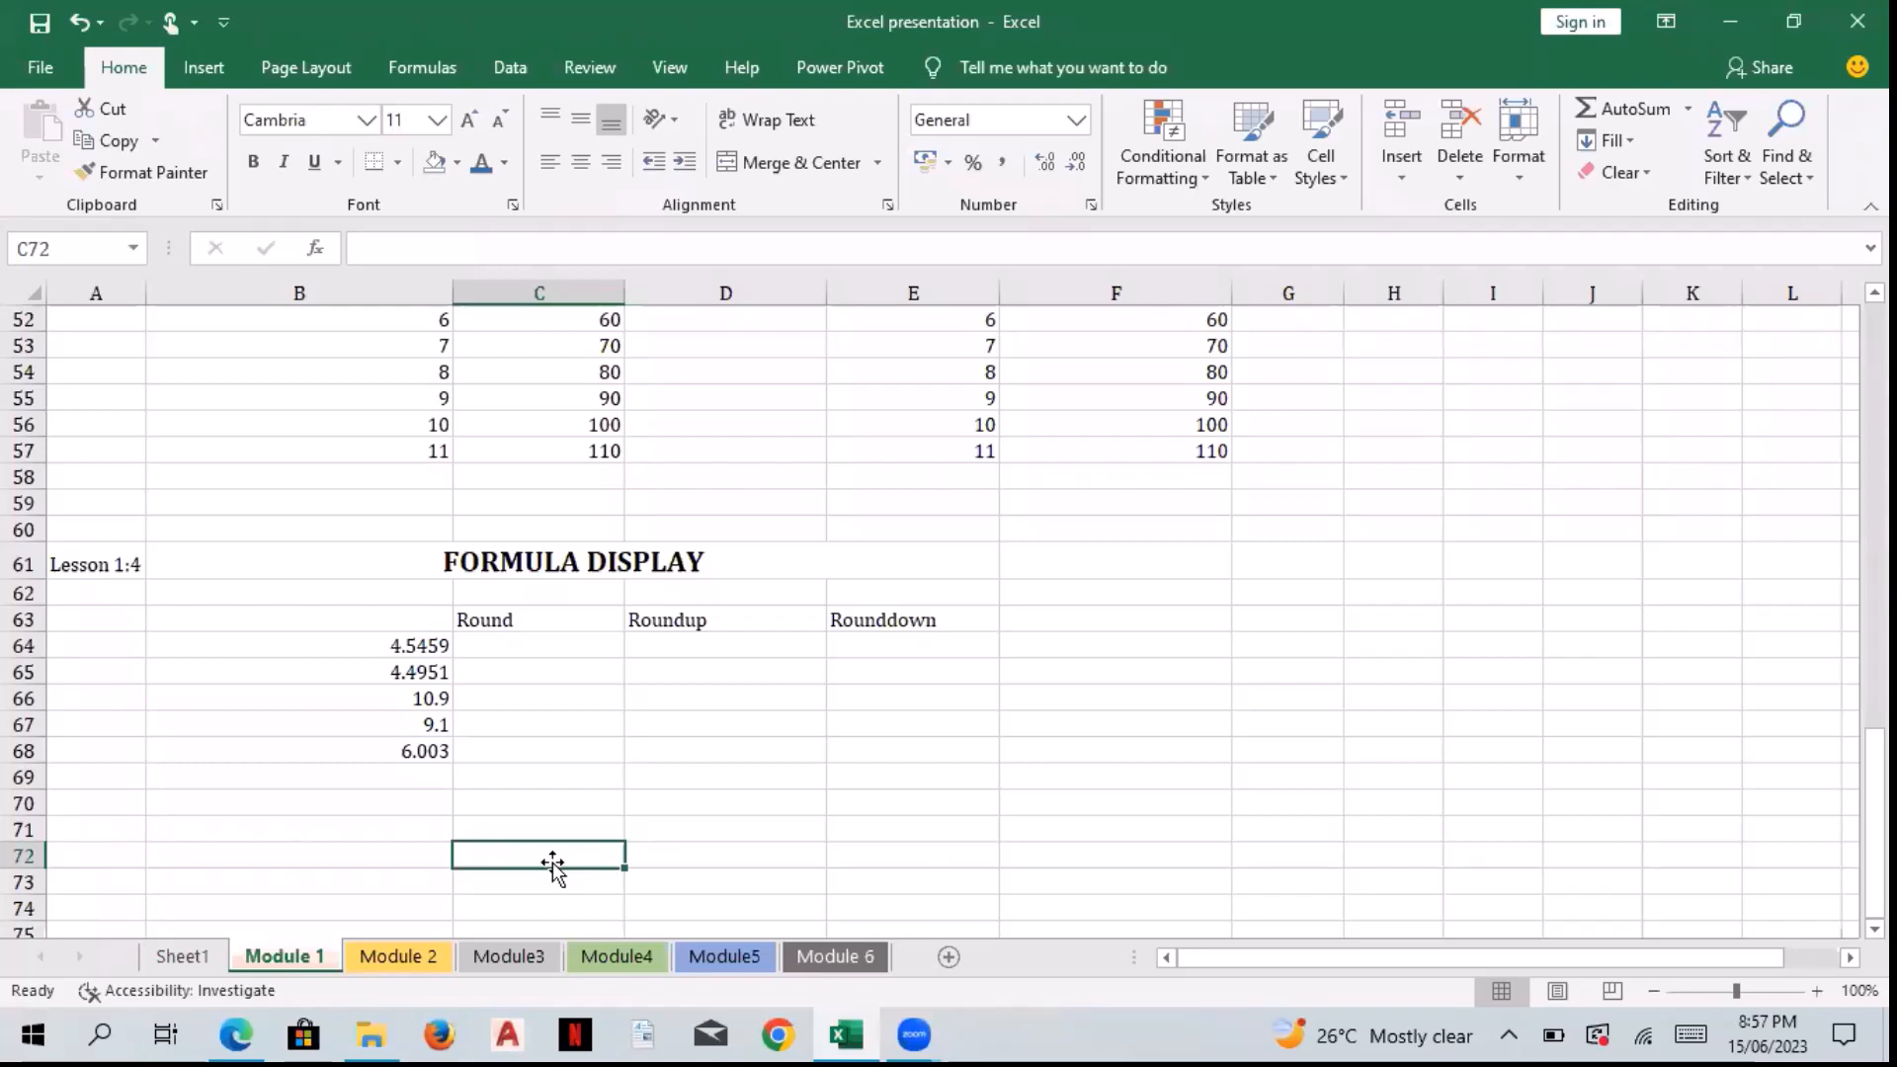
# Step: Enter the formula =ROUND(B64,0) in cell C64 of the Round column
pyautogui.click(513, 644)
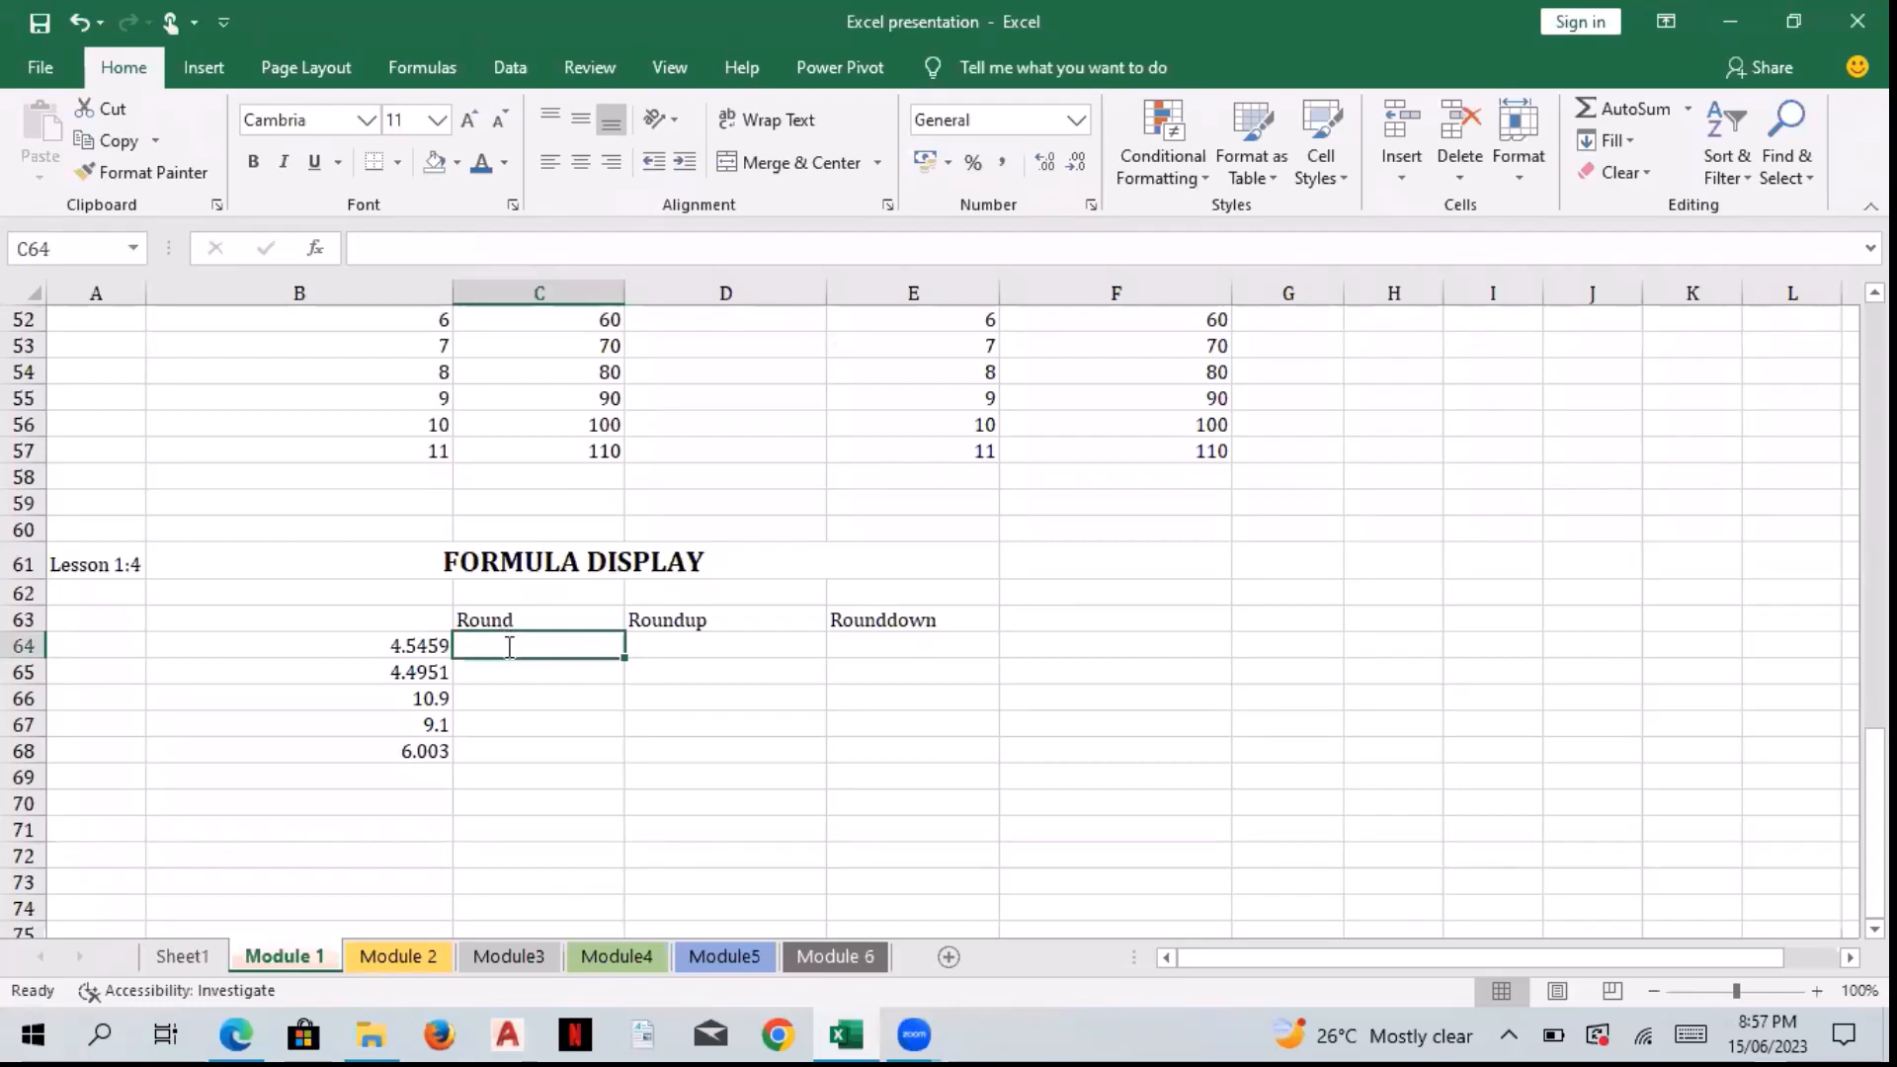
pyautogui.write('=rou')
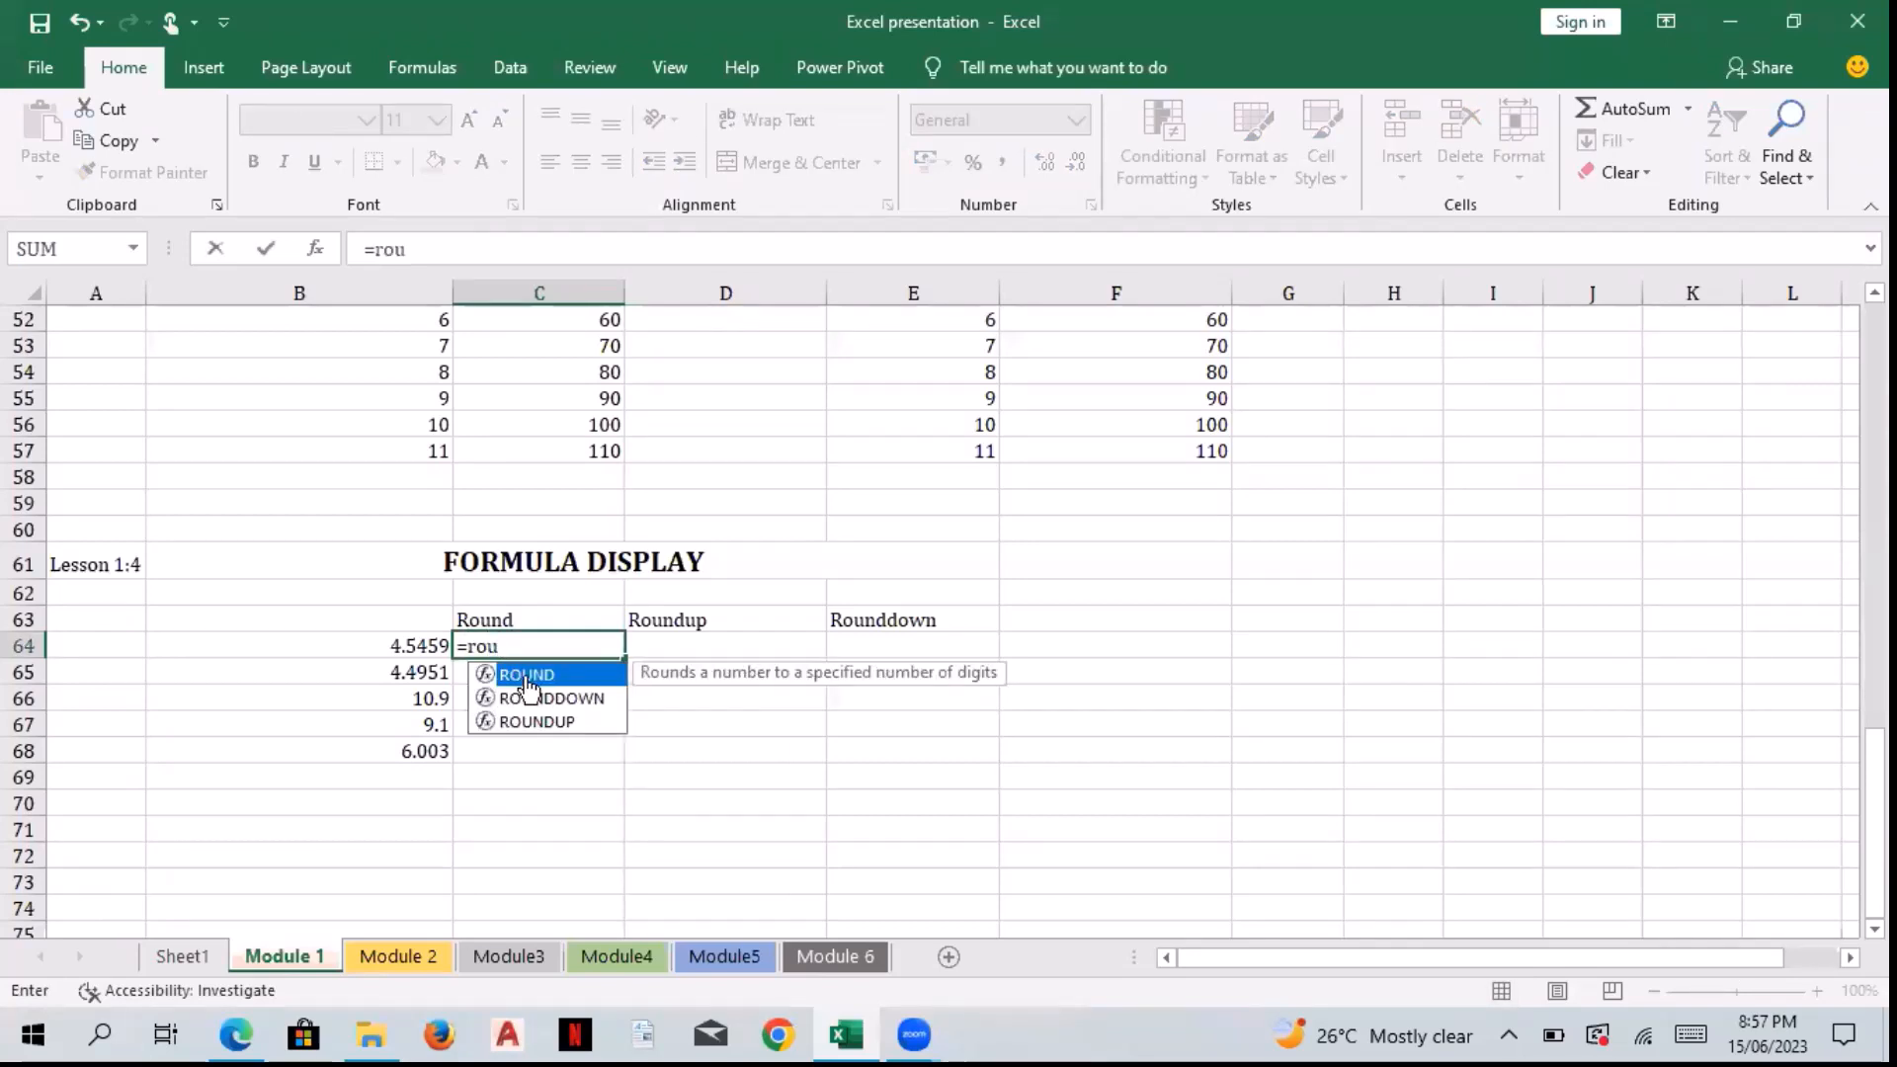
pyautogui.doubleClick(530, 677)
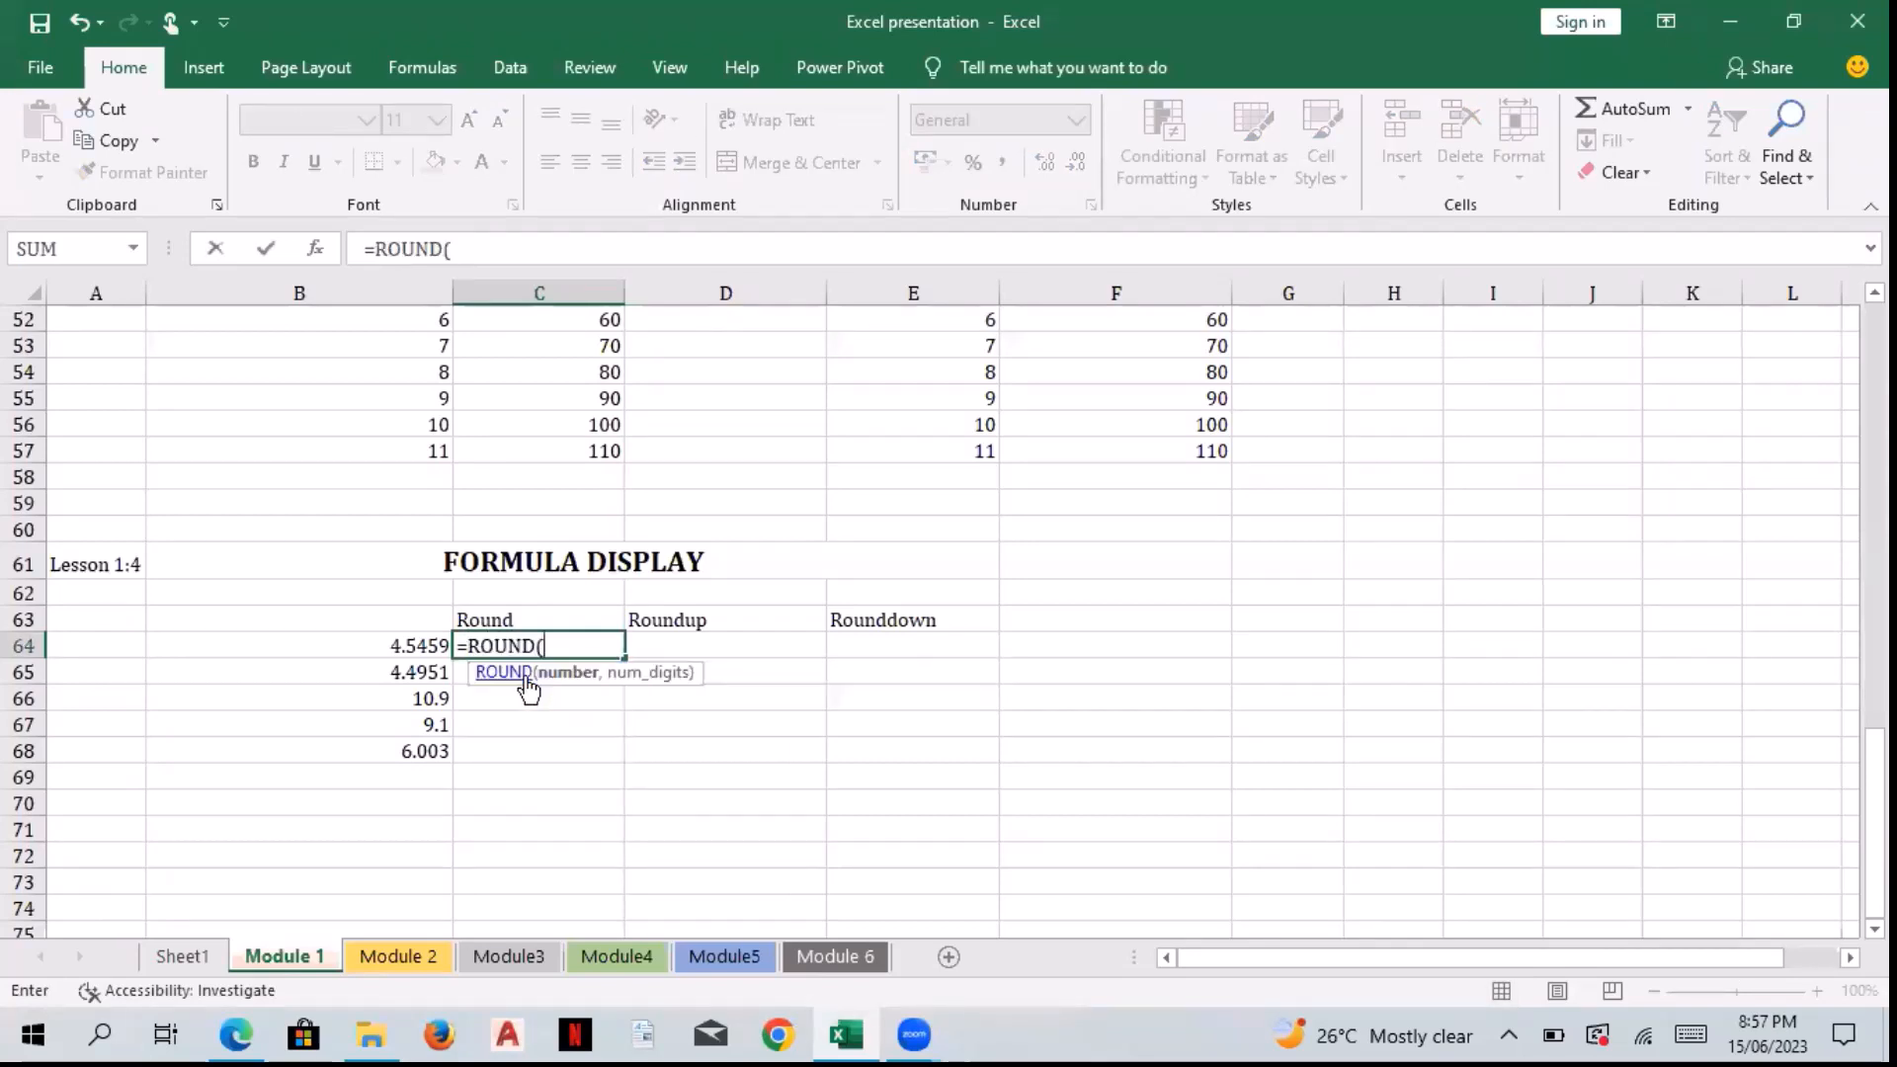
pyautogui.click(396, 648)
pyautogui.write(',')
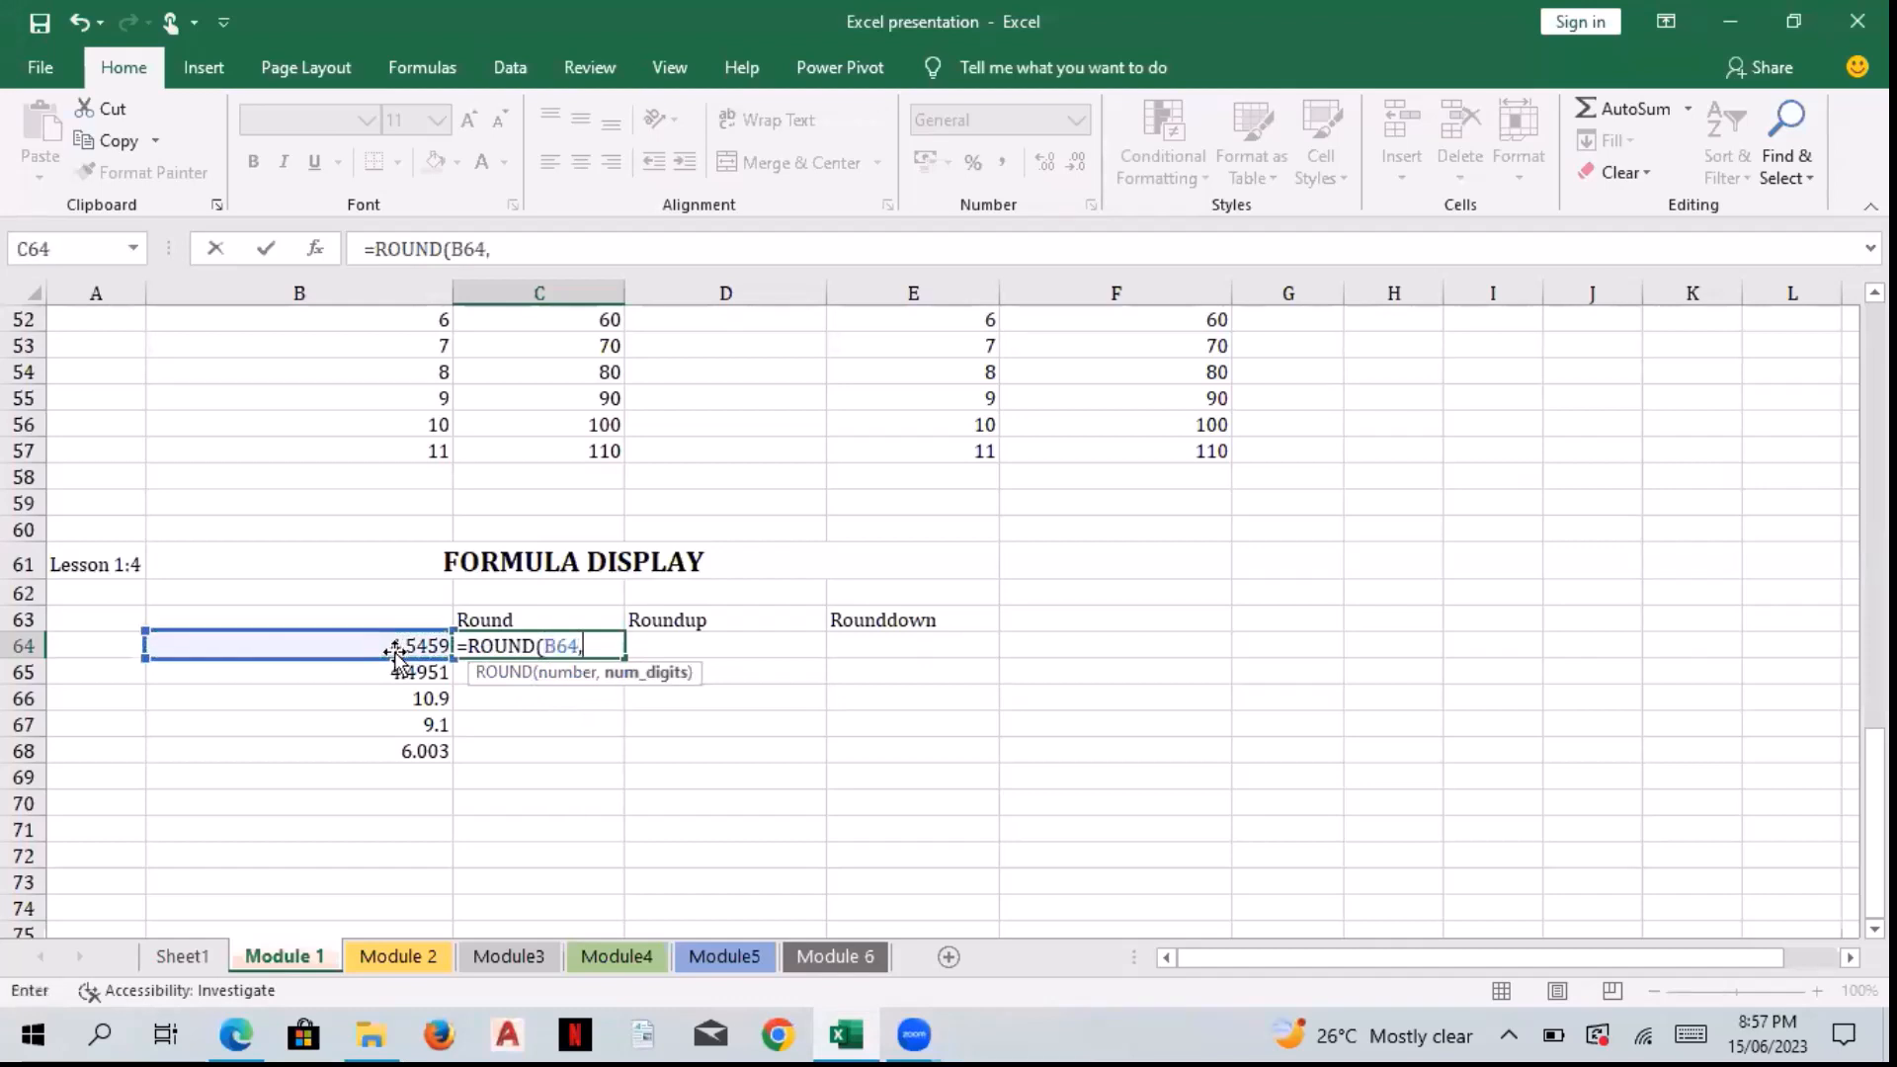
pyautogui.write('0')
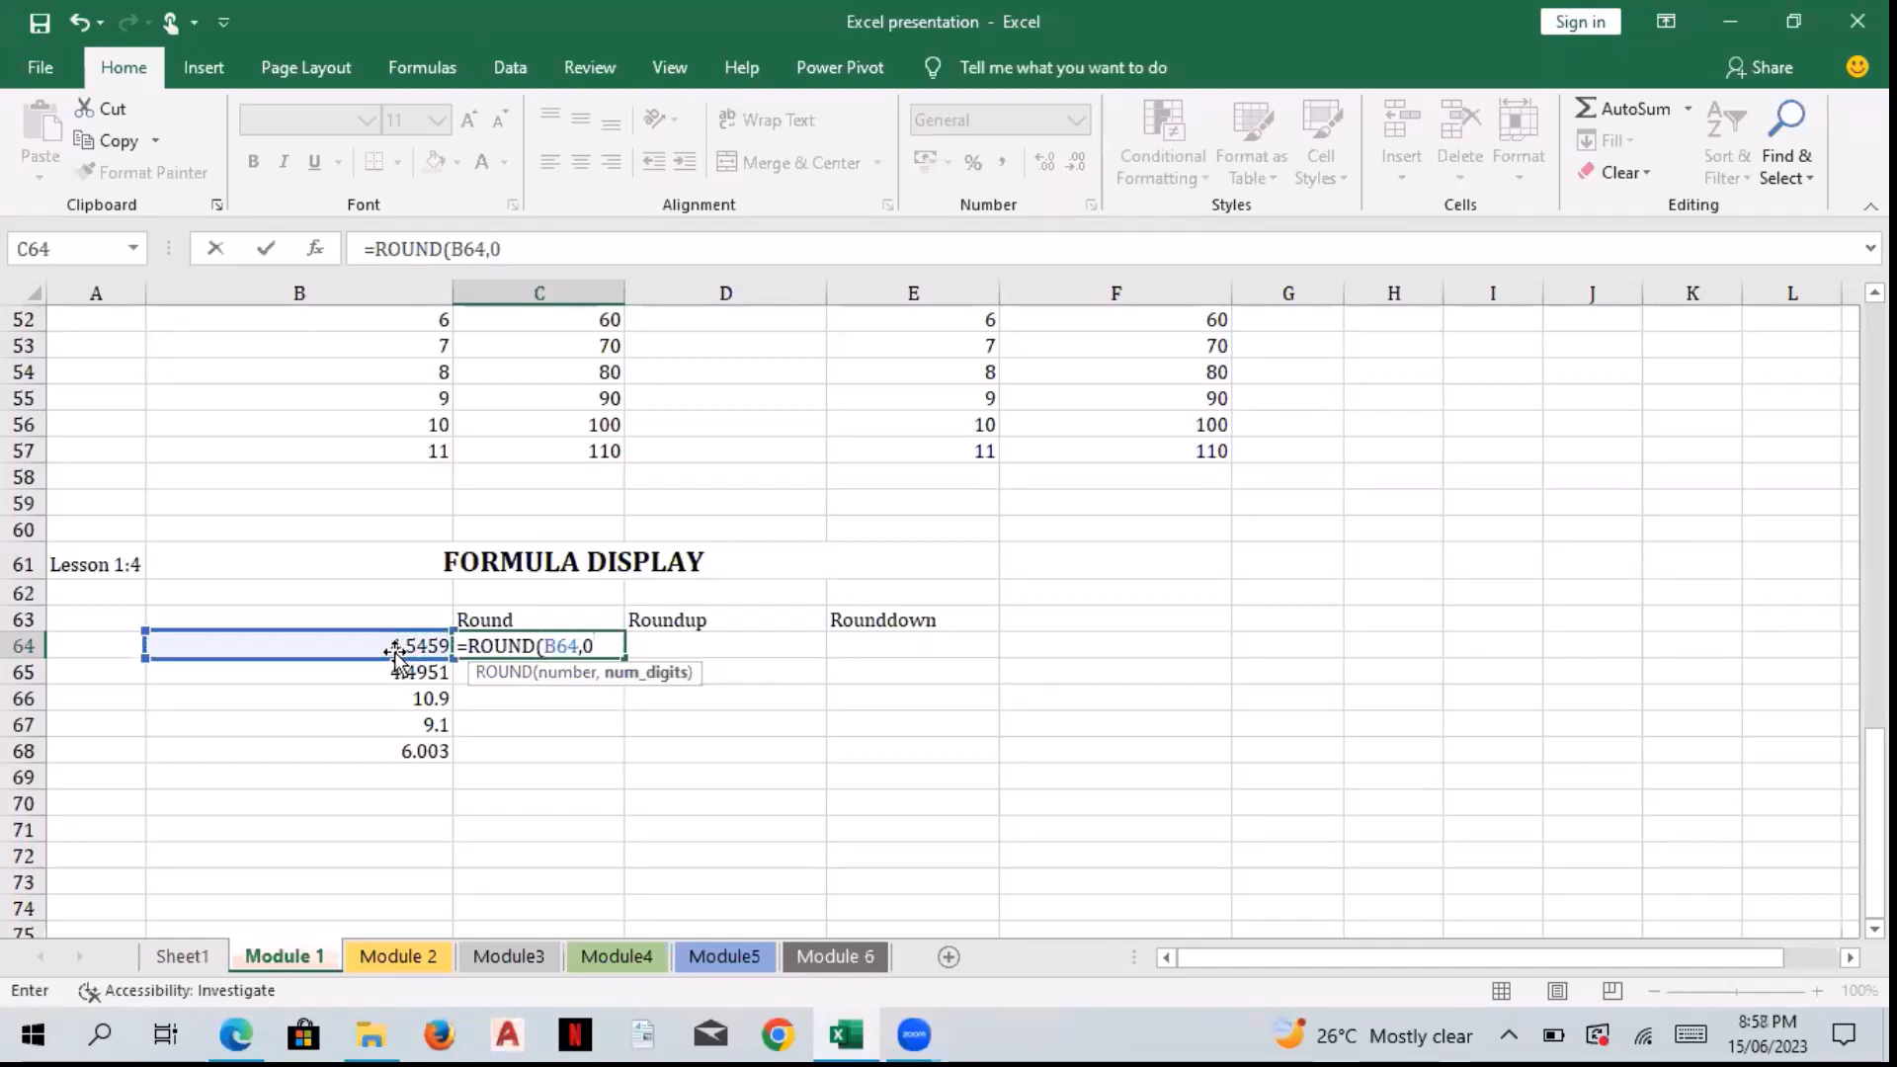
pyautogui.write(')')
pyautogui.press('Return')
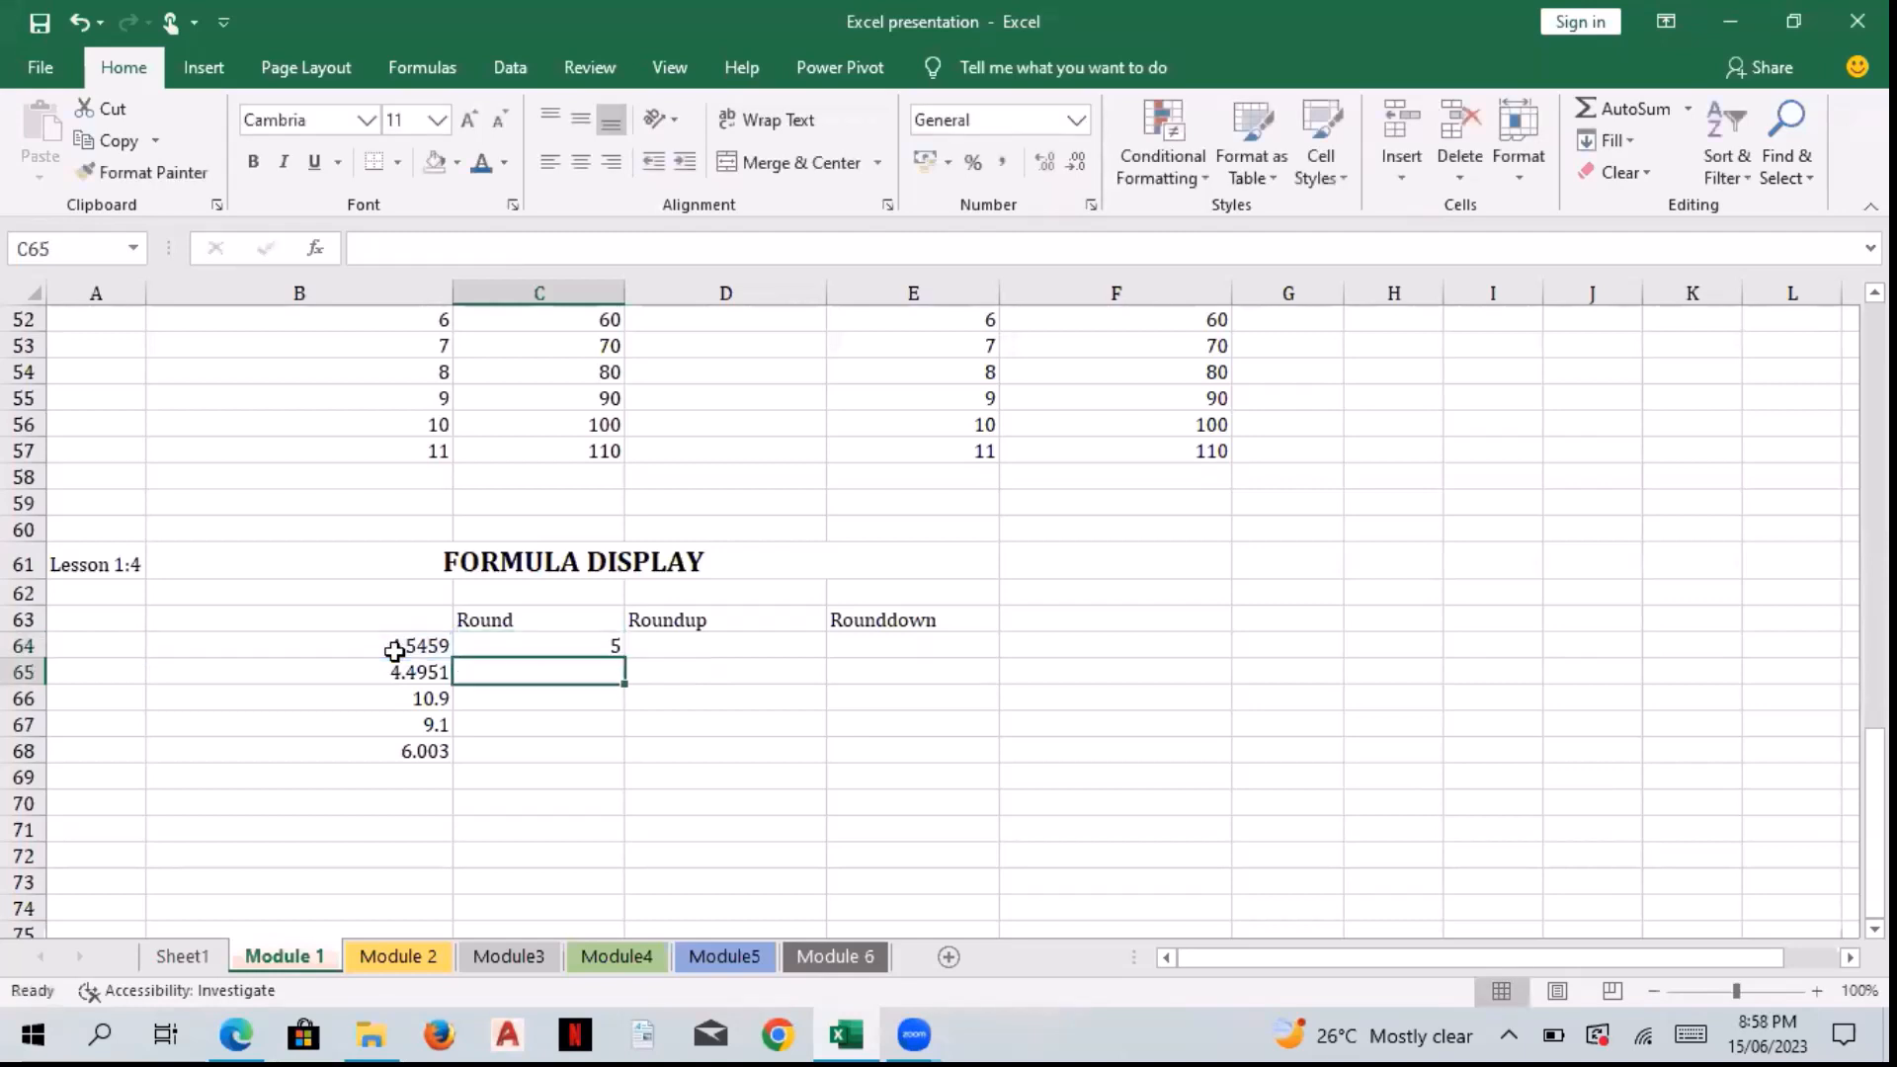
# Step: Copy the ROUND formula from C64 into C65
pyautogui.click(504, 647)
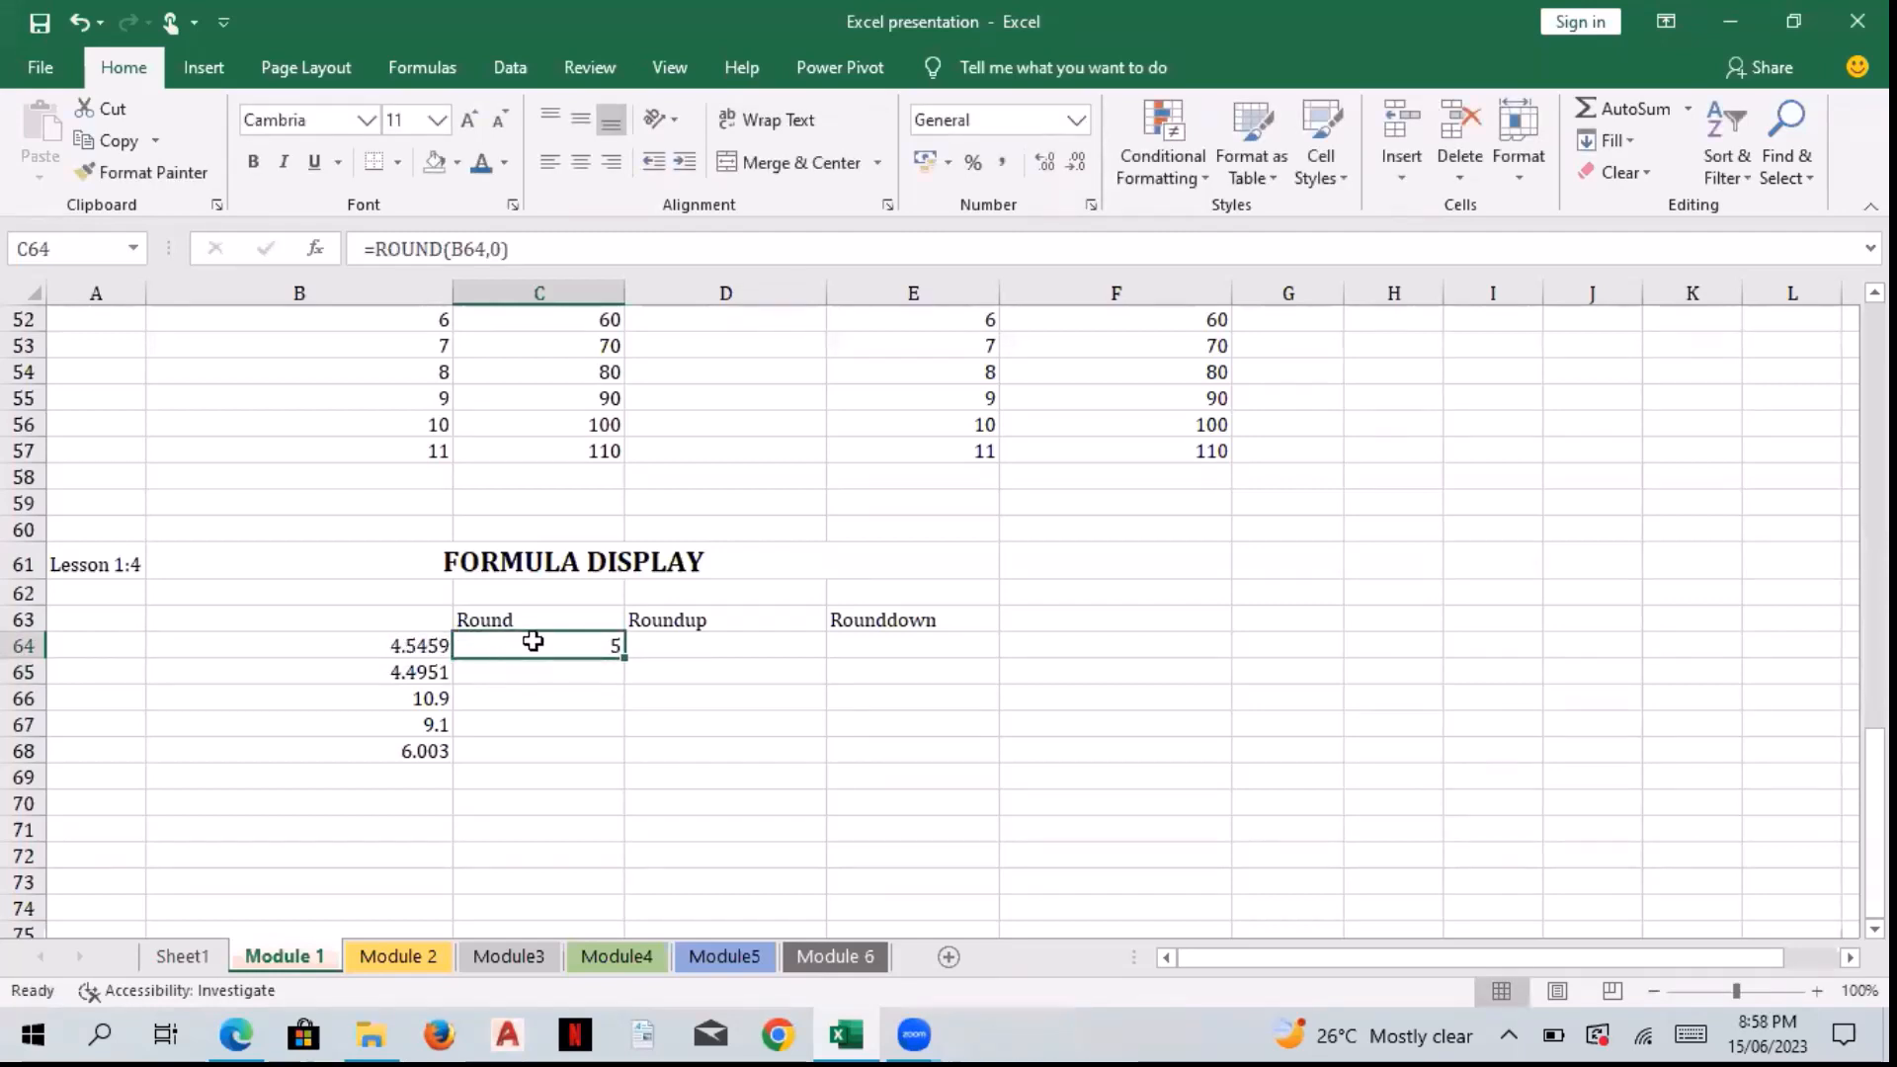
pyautogui.press('Return')
pyautogui.click(601, 648)
pyautogui.hotkey('ctrl', 'c')
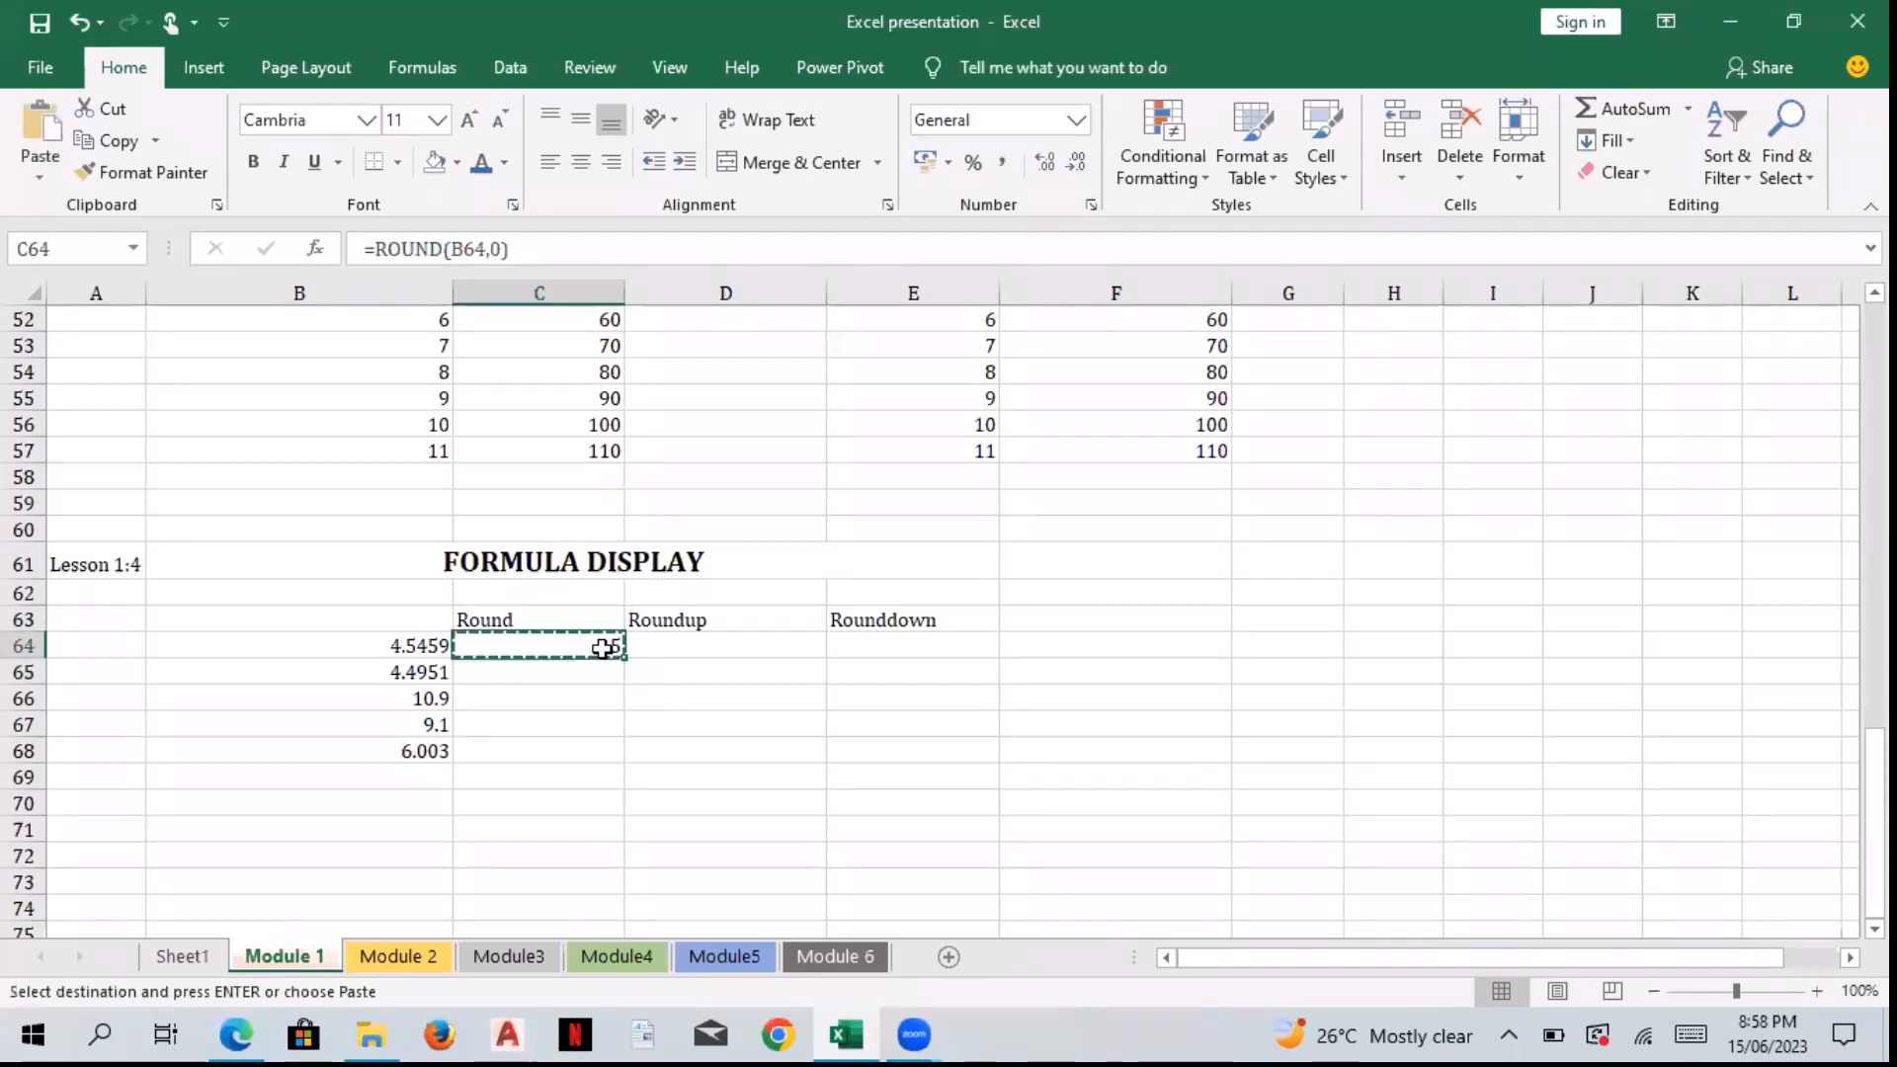
pyautogui.click(578, 671)
pyautogui.press('Return')
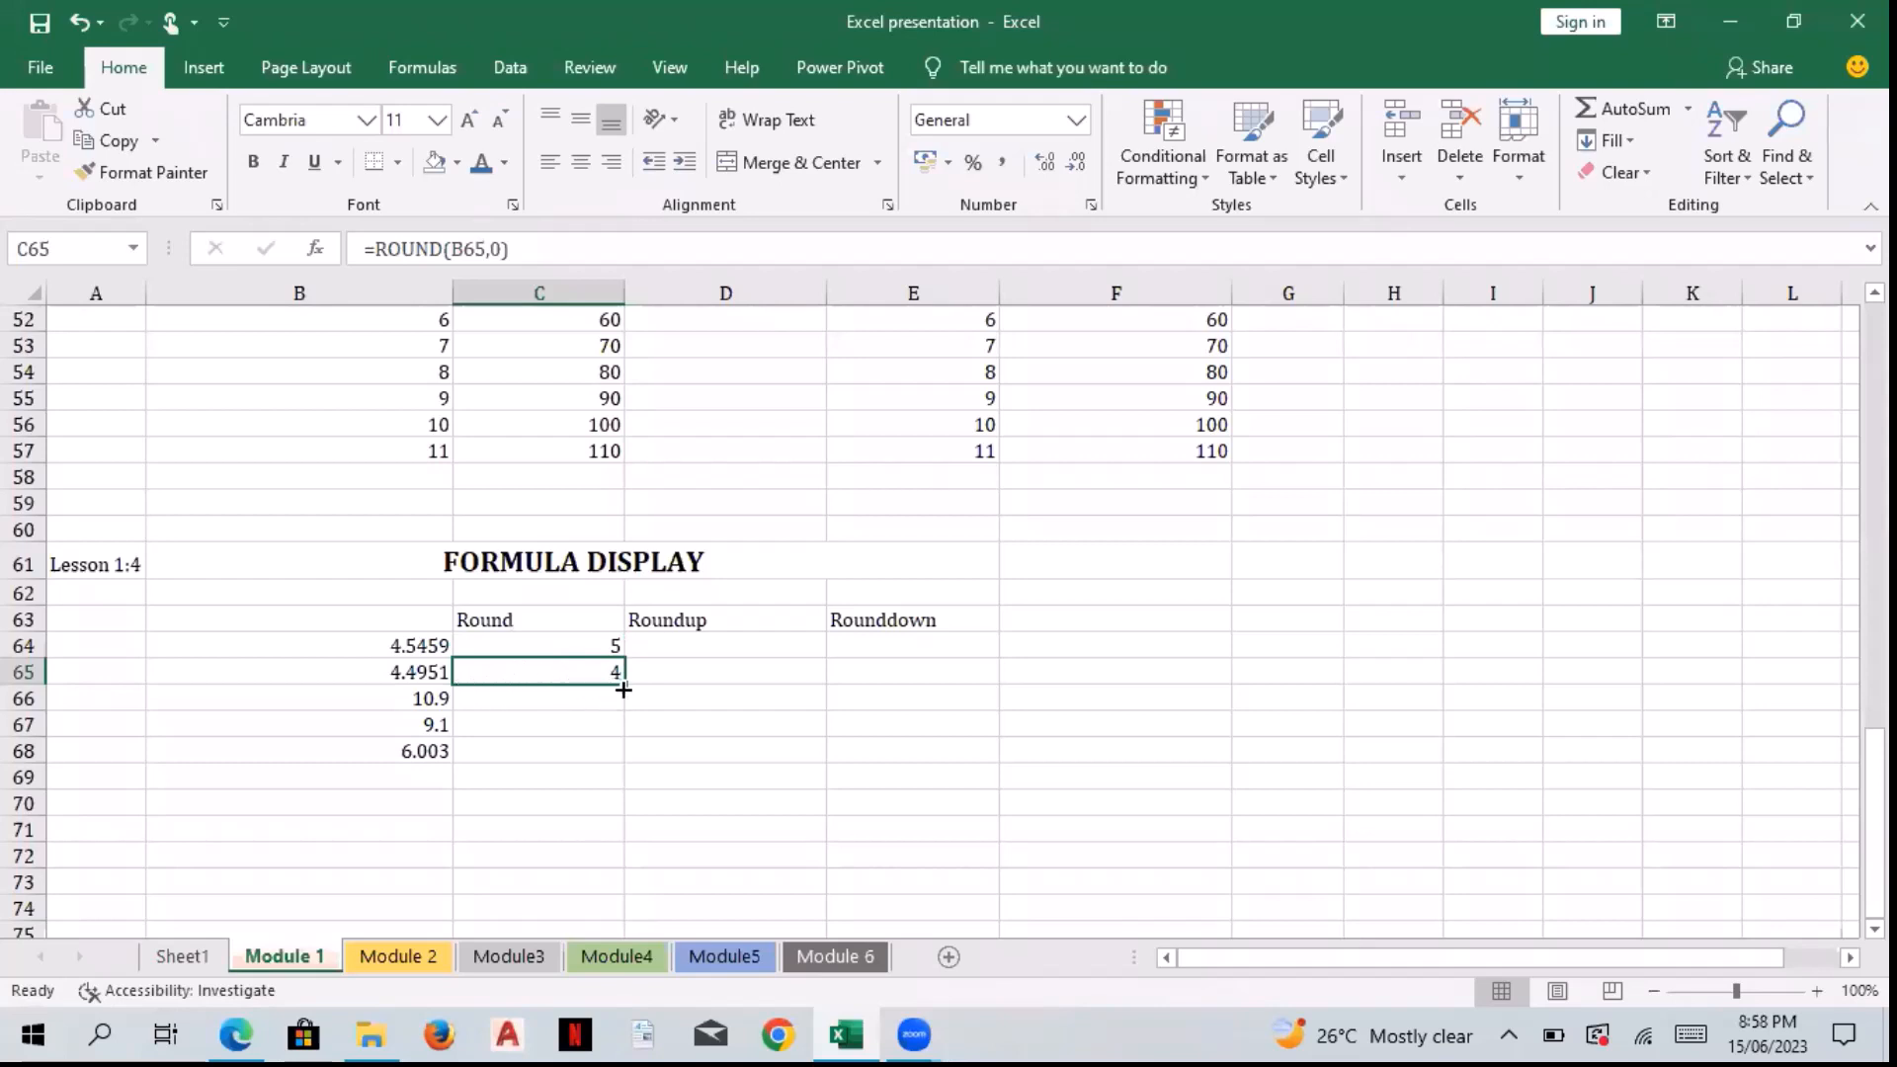
# Step: Fill the ROUND formula from C65 down to C68 and check the filled cells
pyautogui.moveTo(623, 684); pyautogui.dragTo(623, 762)
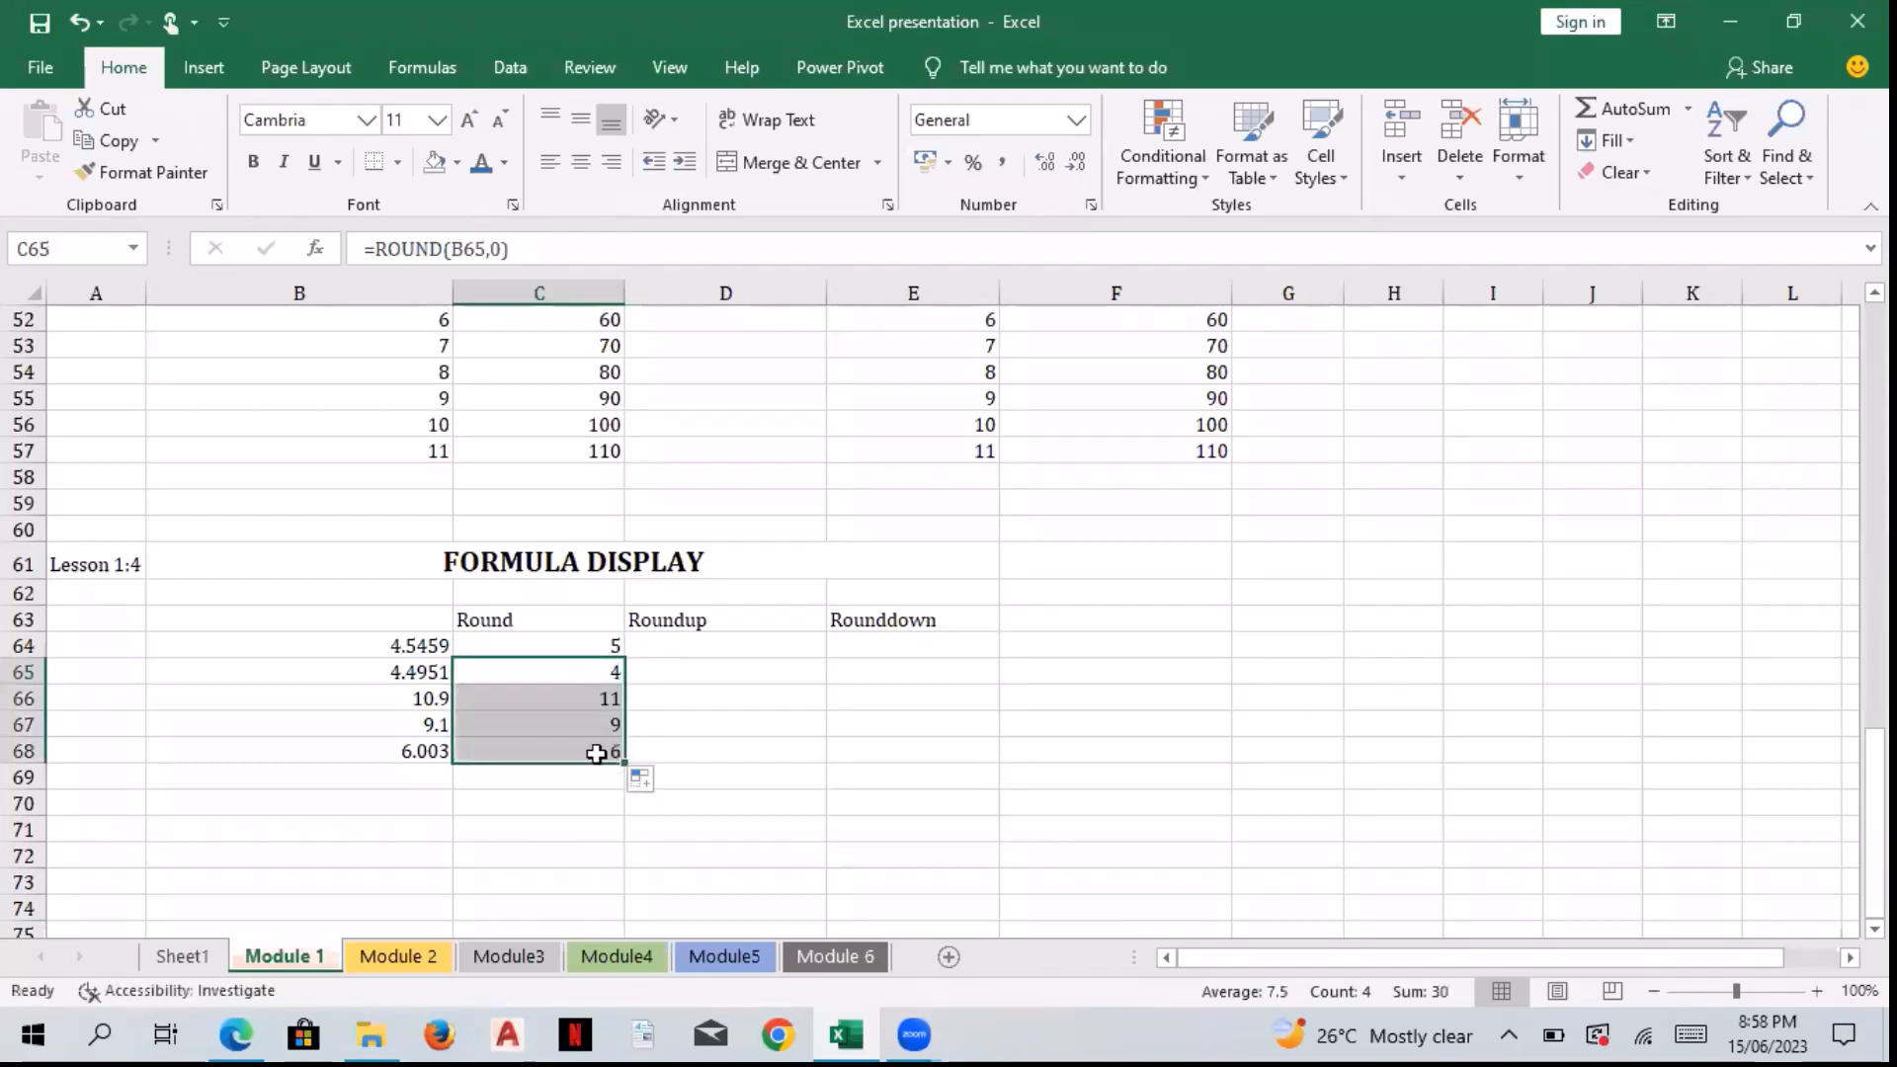
pyautogui.click(564, 698)
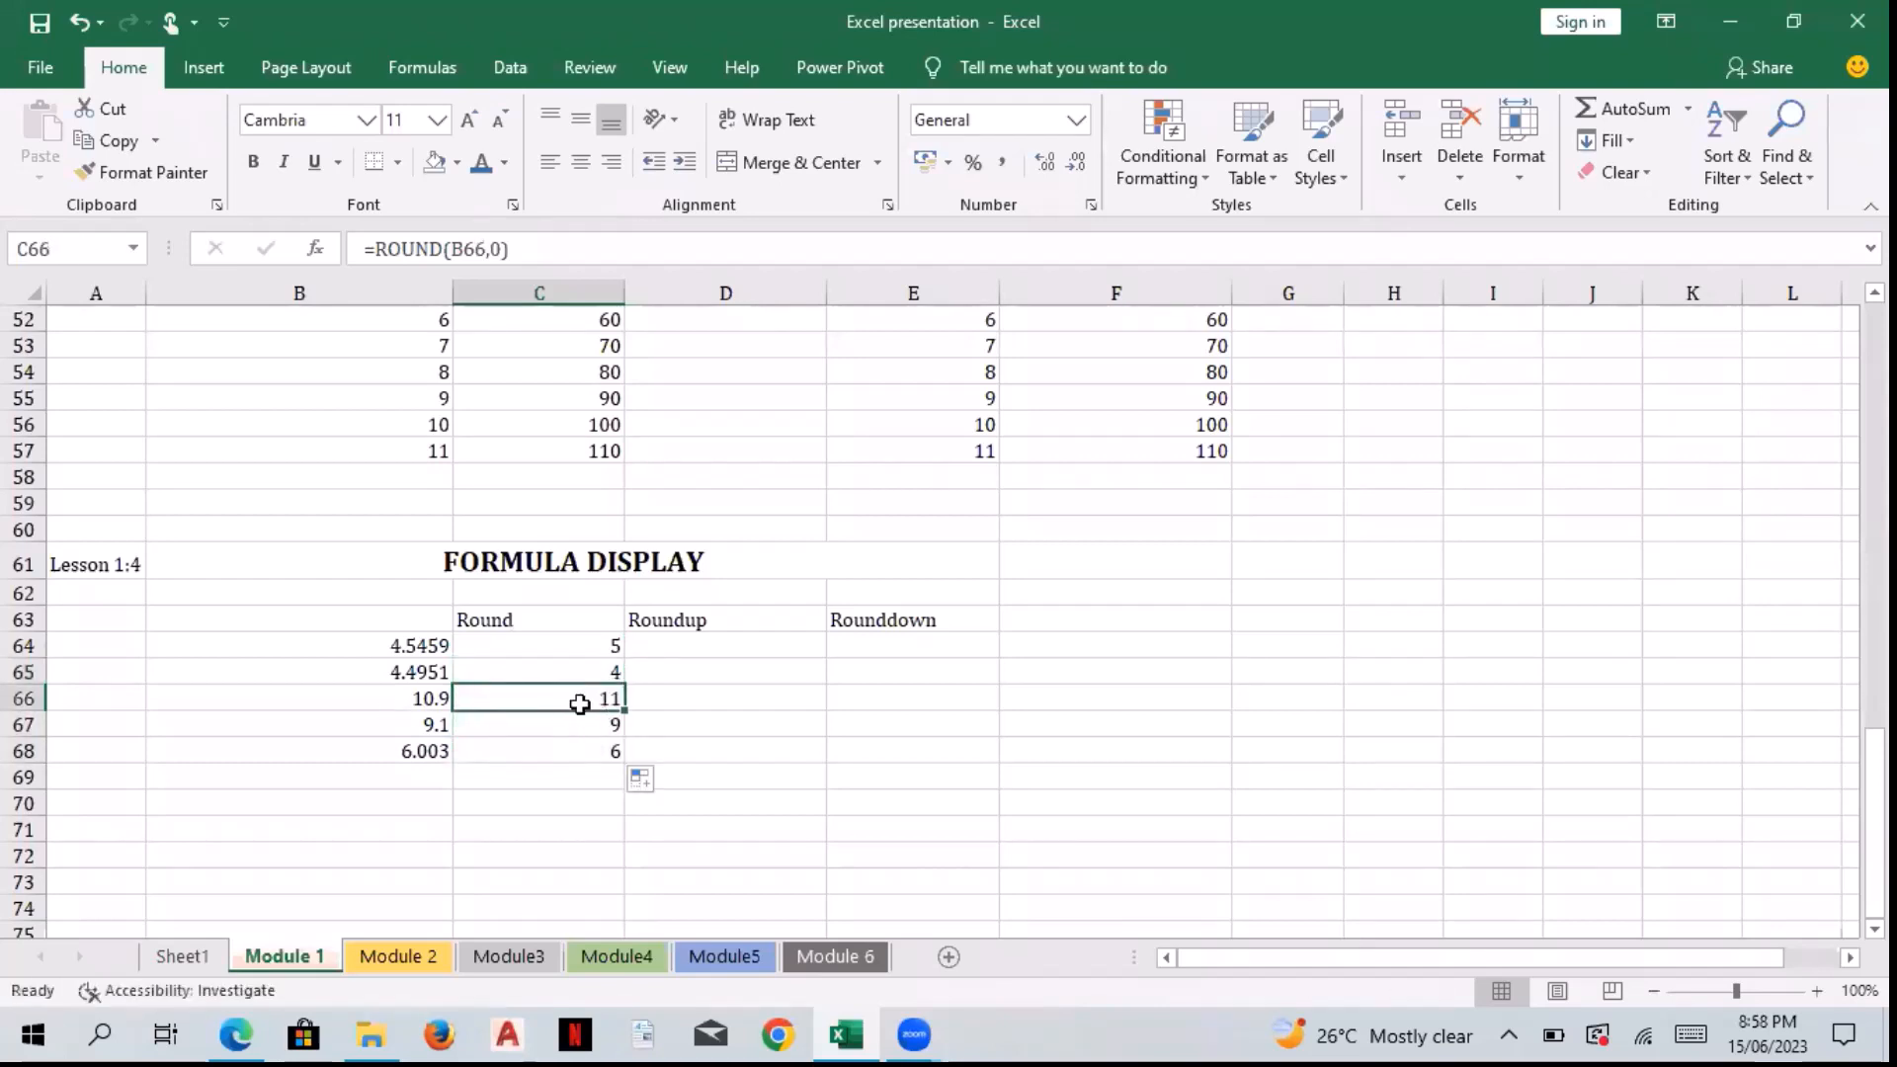
pyautogui.moveTo(550, 725)
pyautogui.mouseDown()
pyautogui.moveTo(415, 725)
pyautogui.moveTo(521, 722)
pyautogui.mouseUp()
pyautogui.click(563, 750)
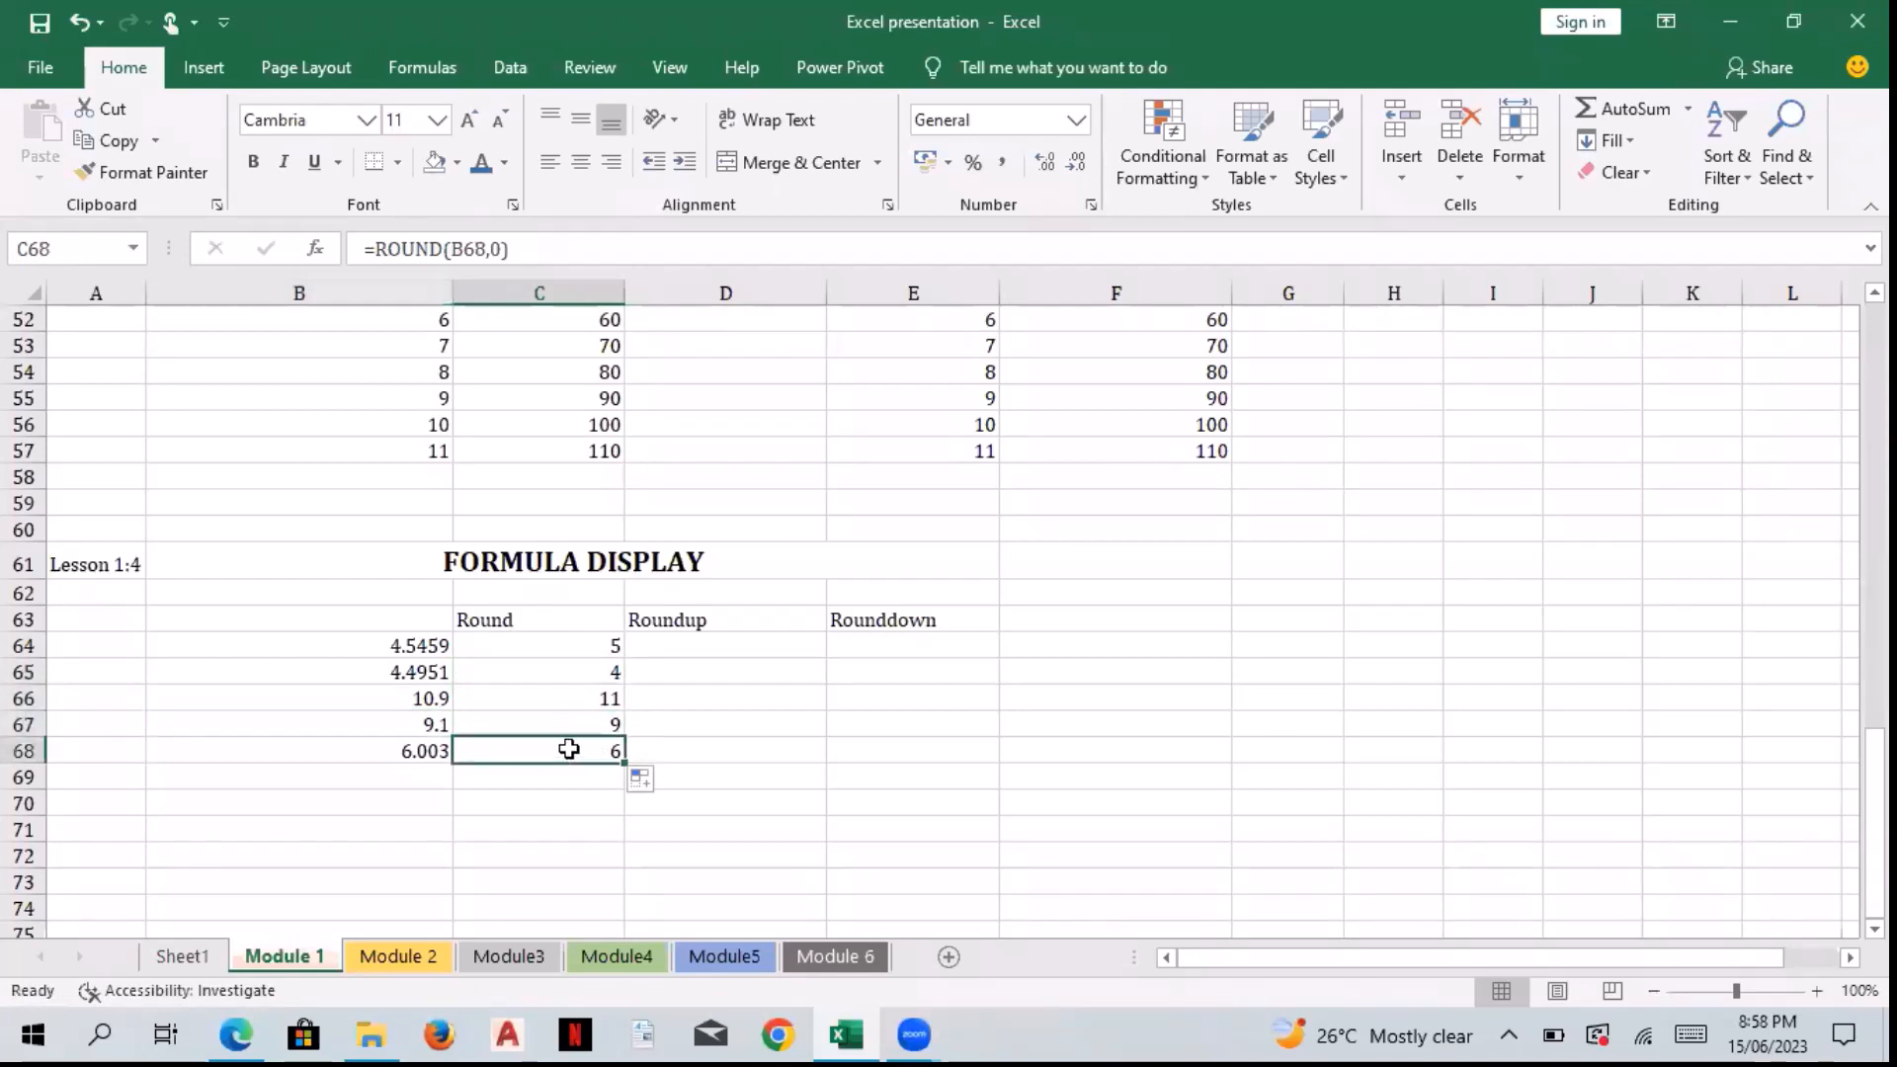
# Step: Enter the formula =ROUNDUP(B64,0) in cell D64 of the Roundup column
pyautogui.click(715, 646)
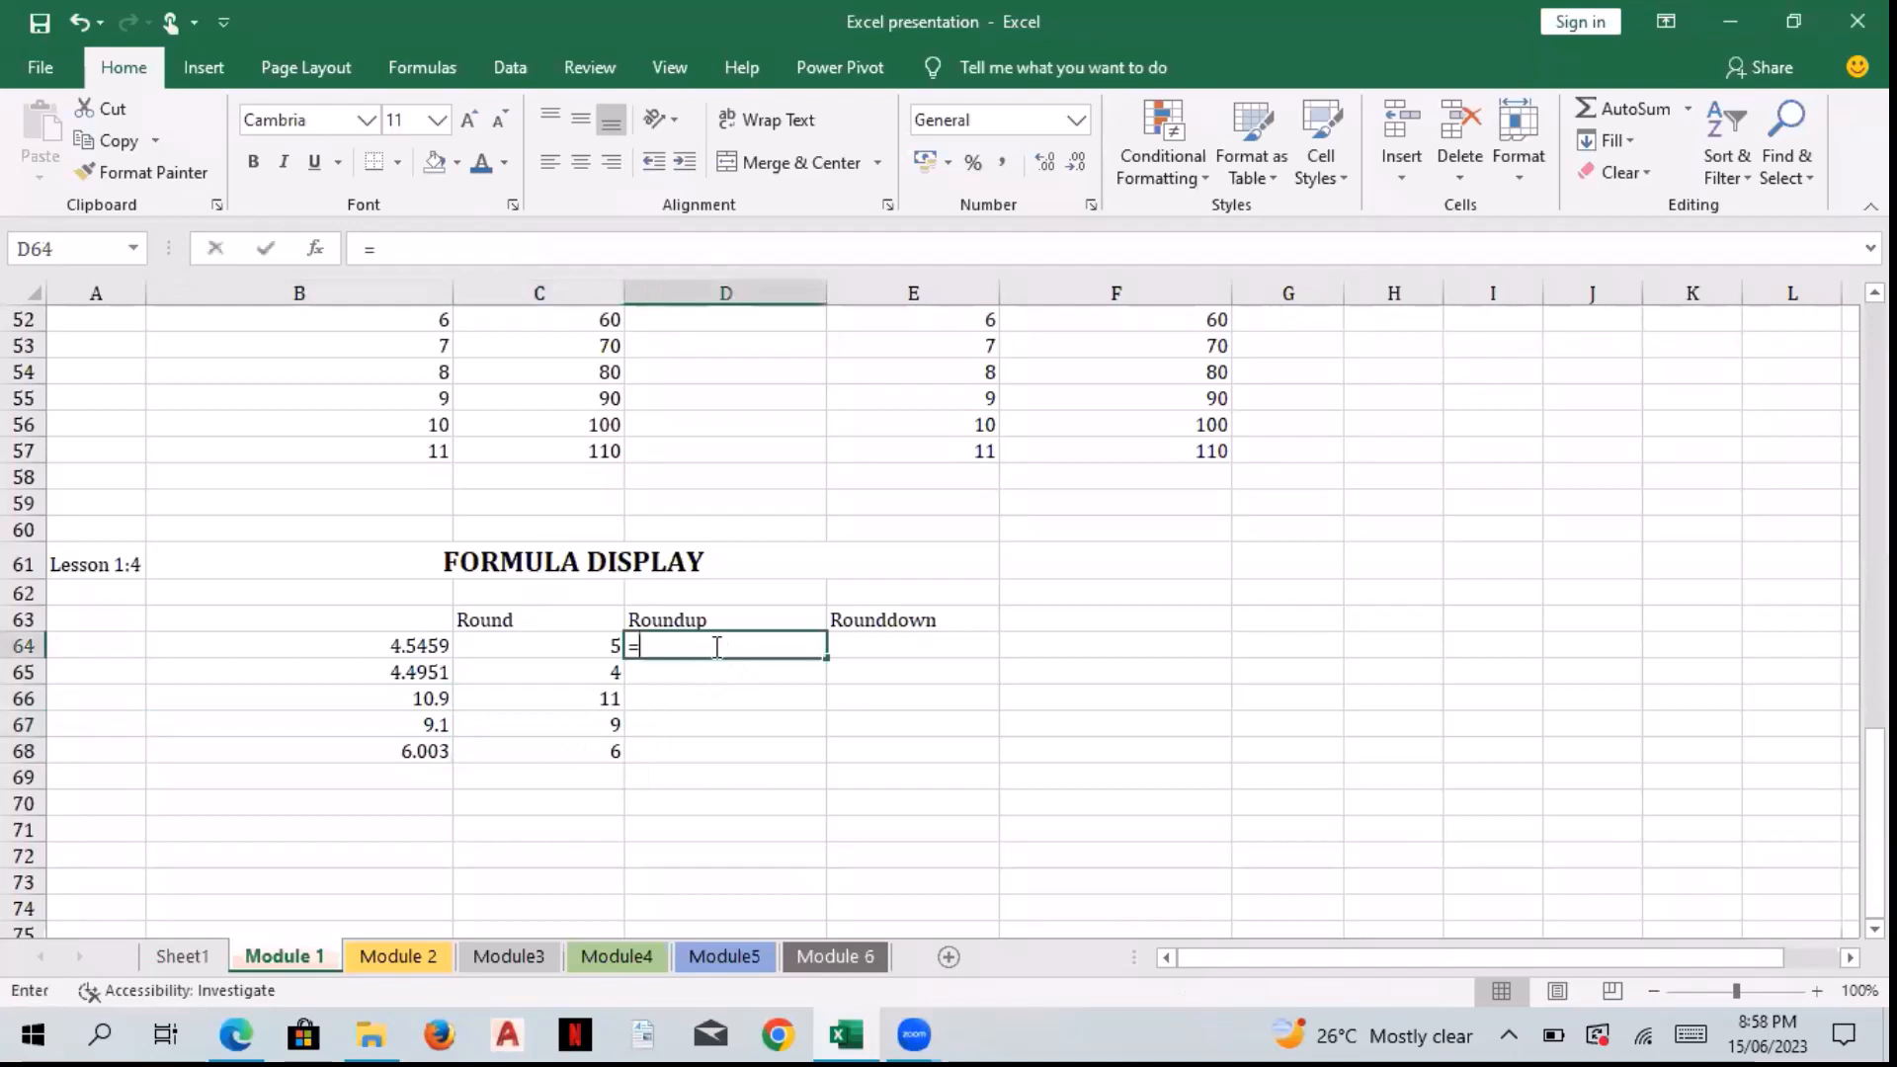
pyautogui.write('=rou')
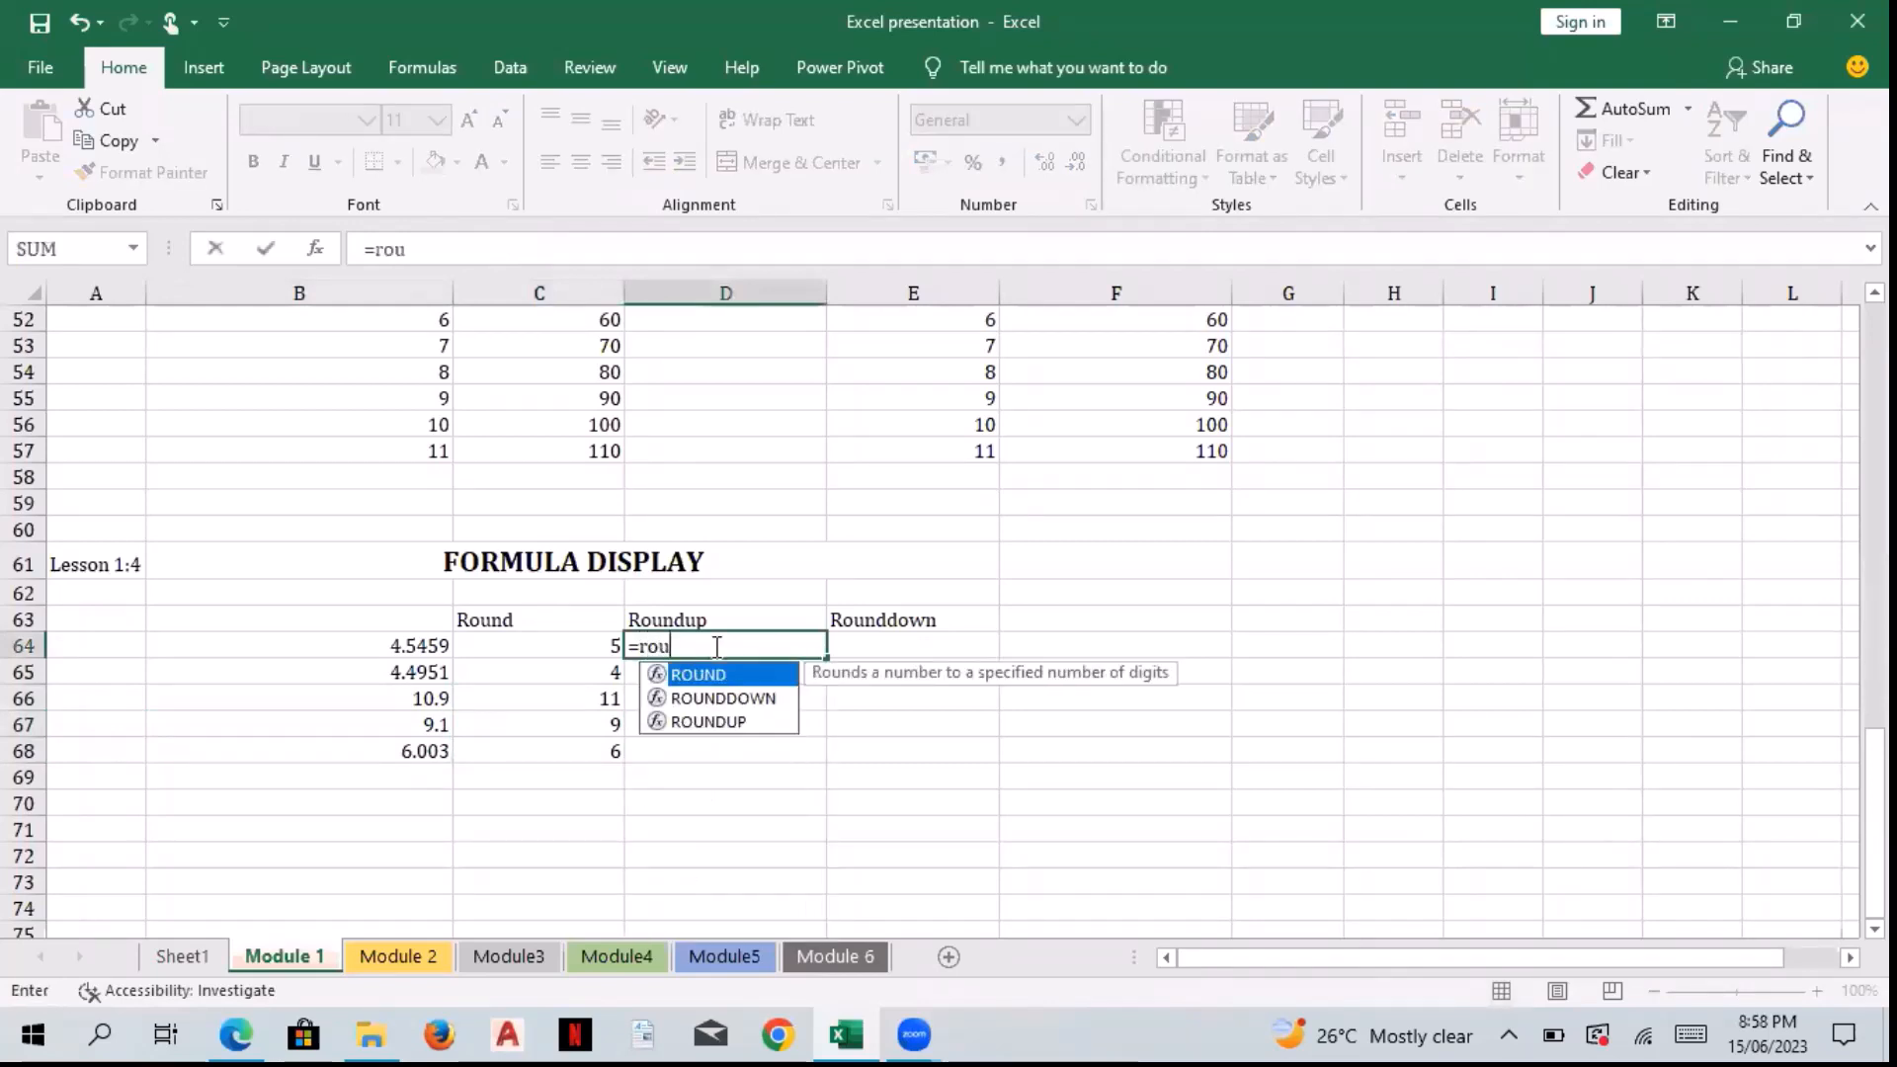
pyautogui.doubleClick(707, 722)
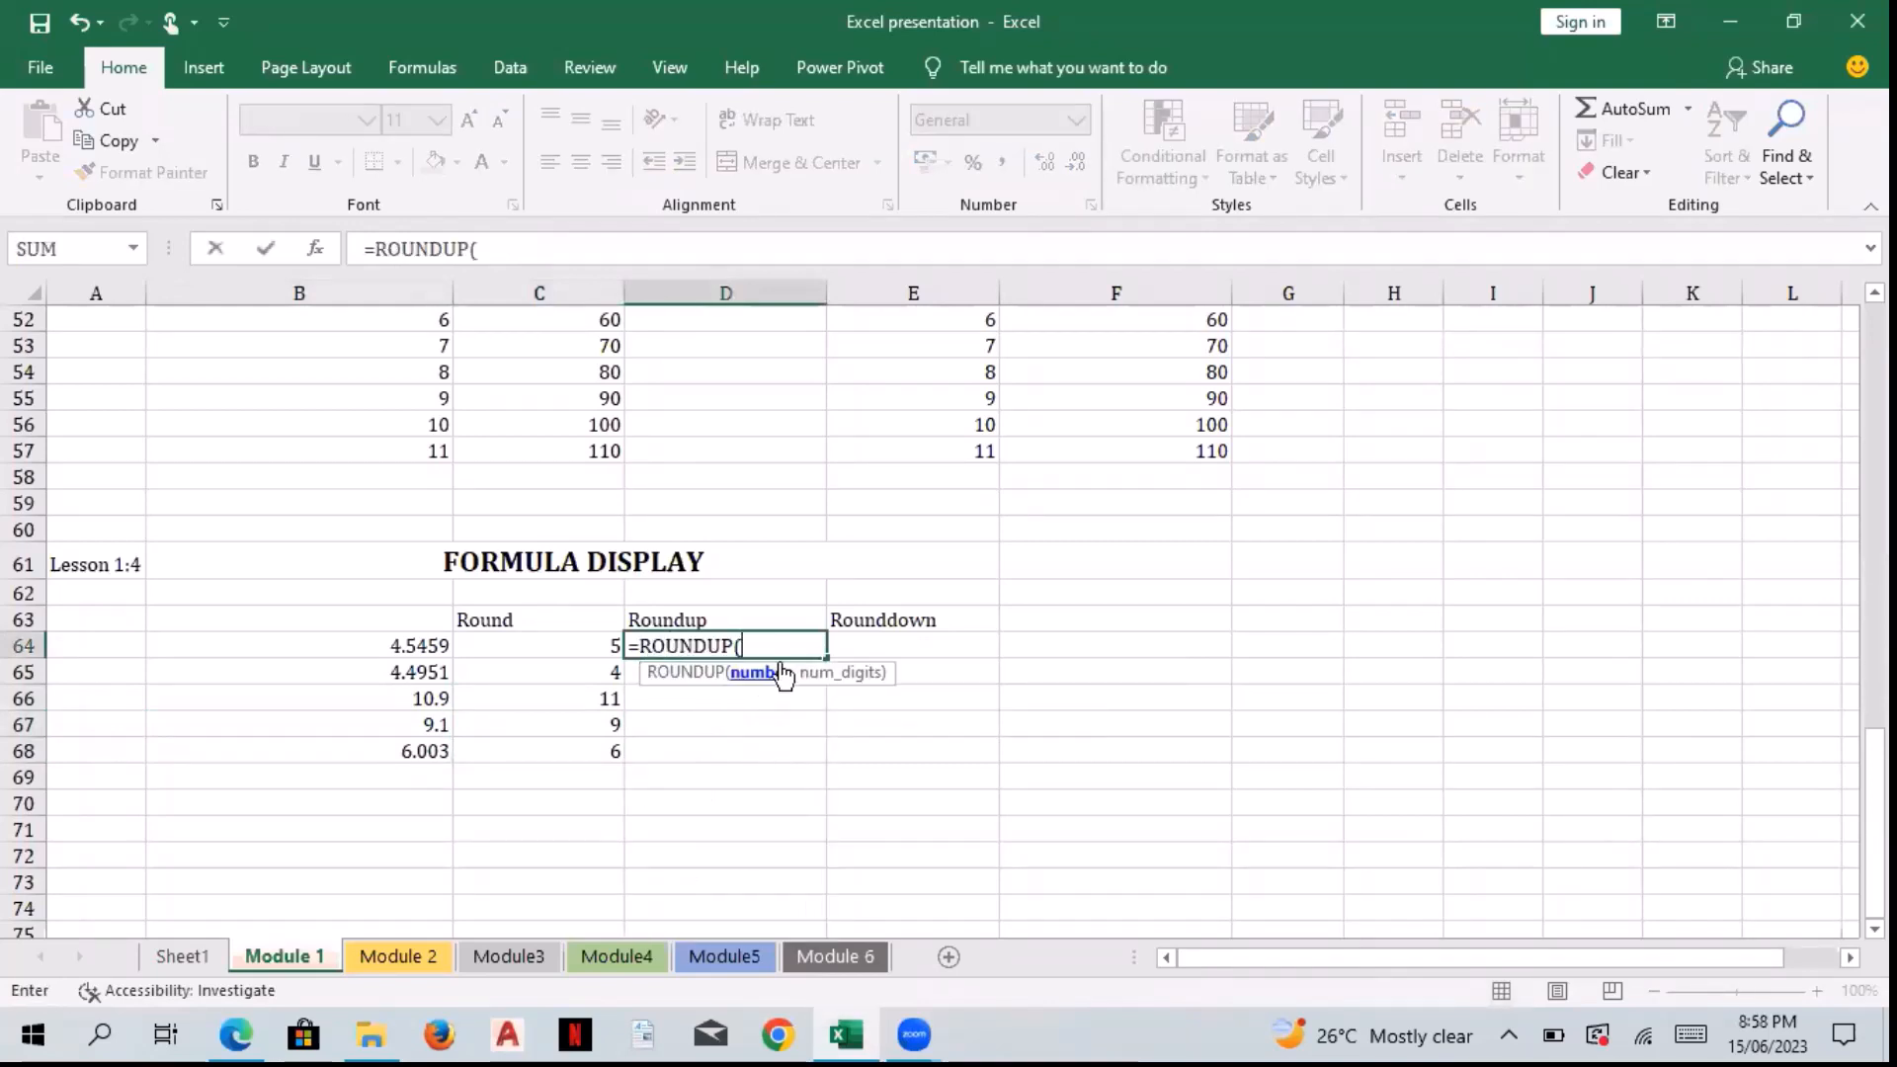
pyautogui.click(434, 646)
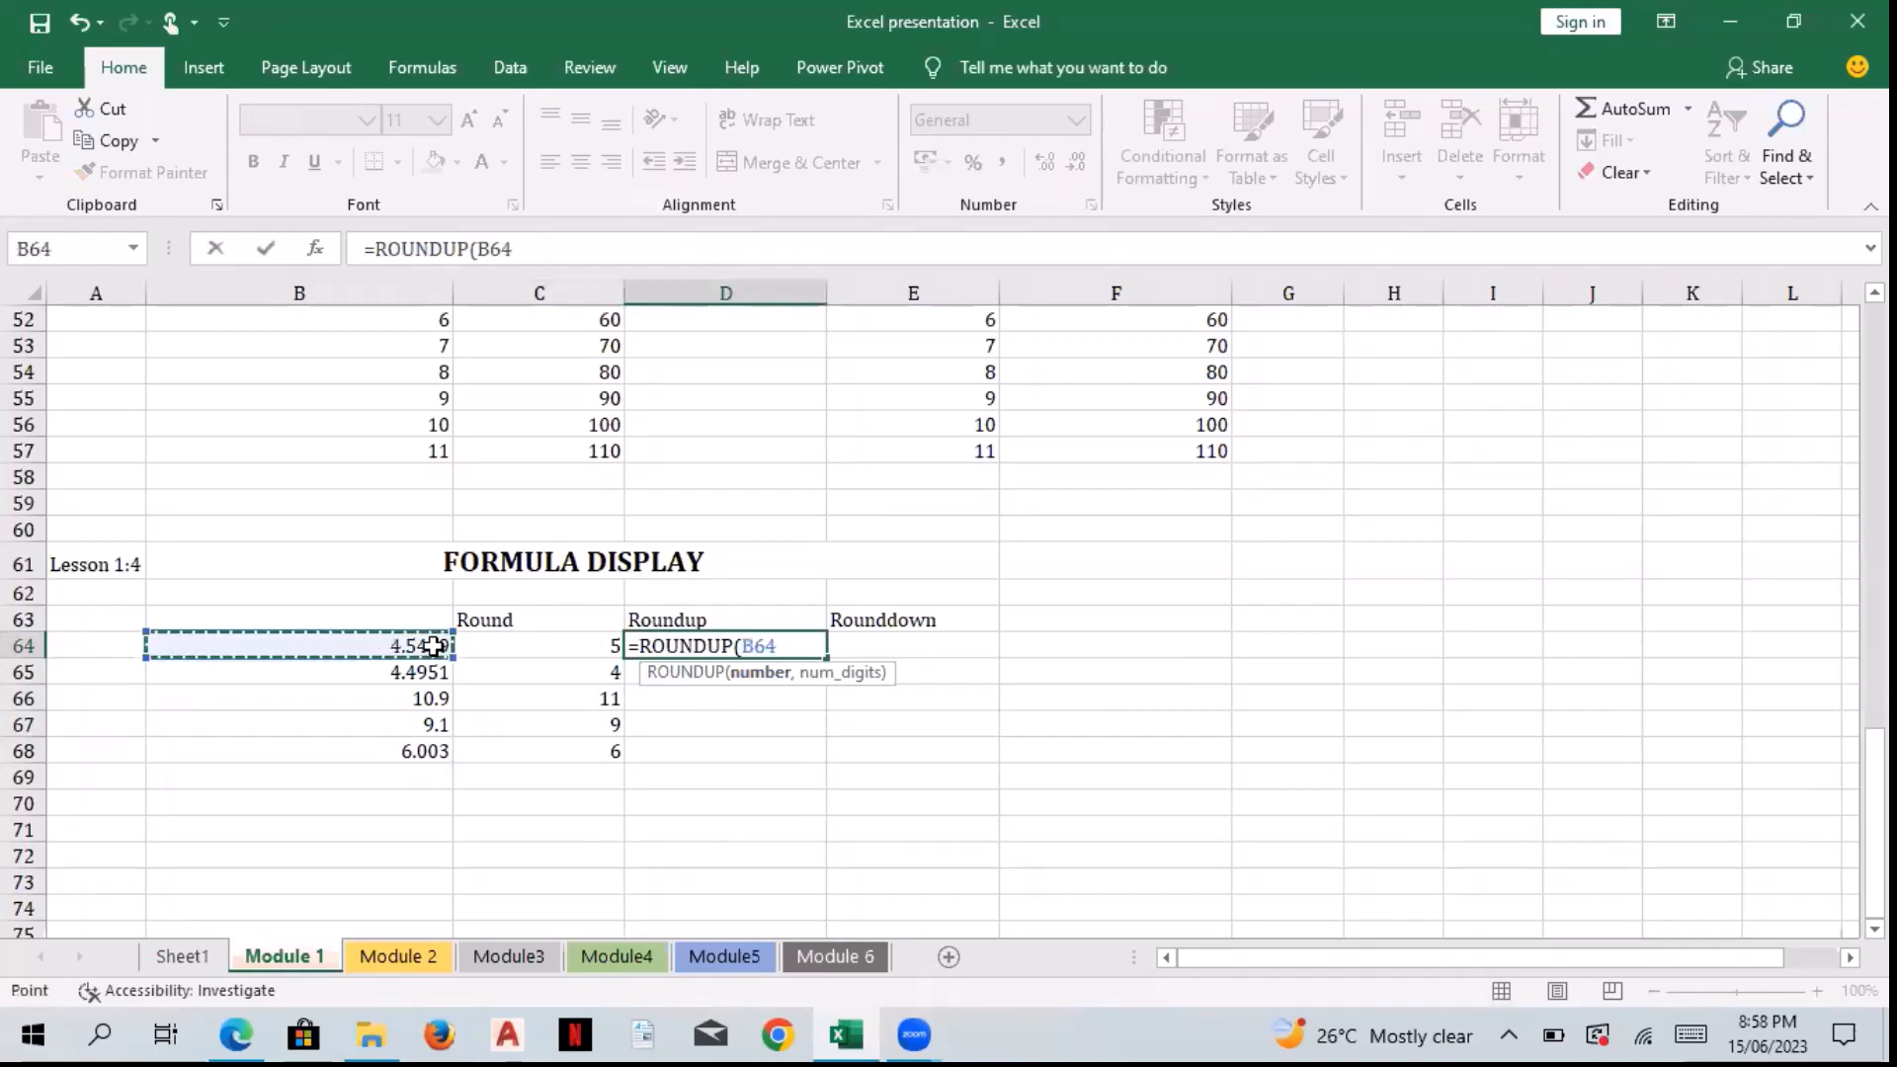
pyautogui.write(',0')
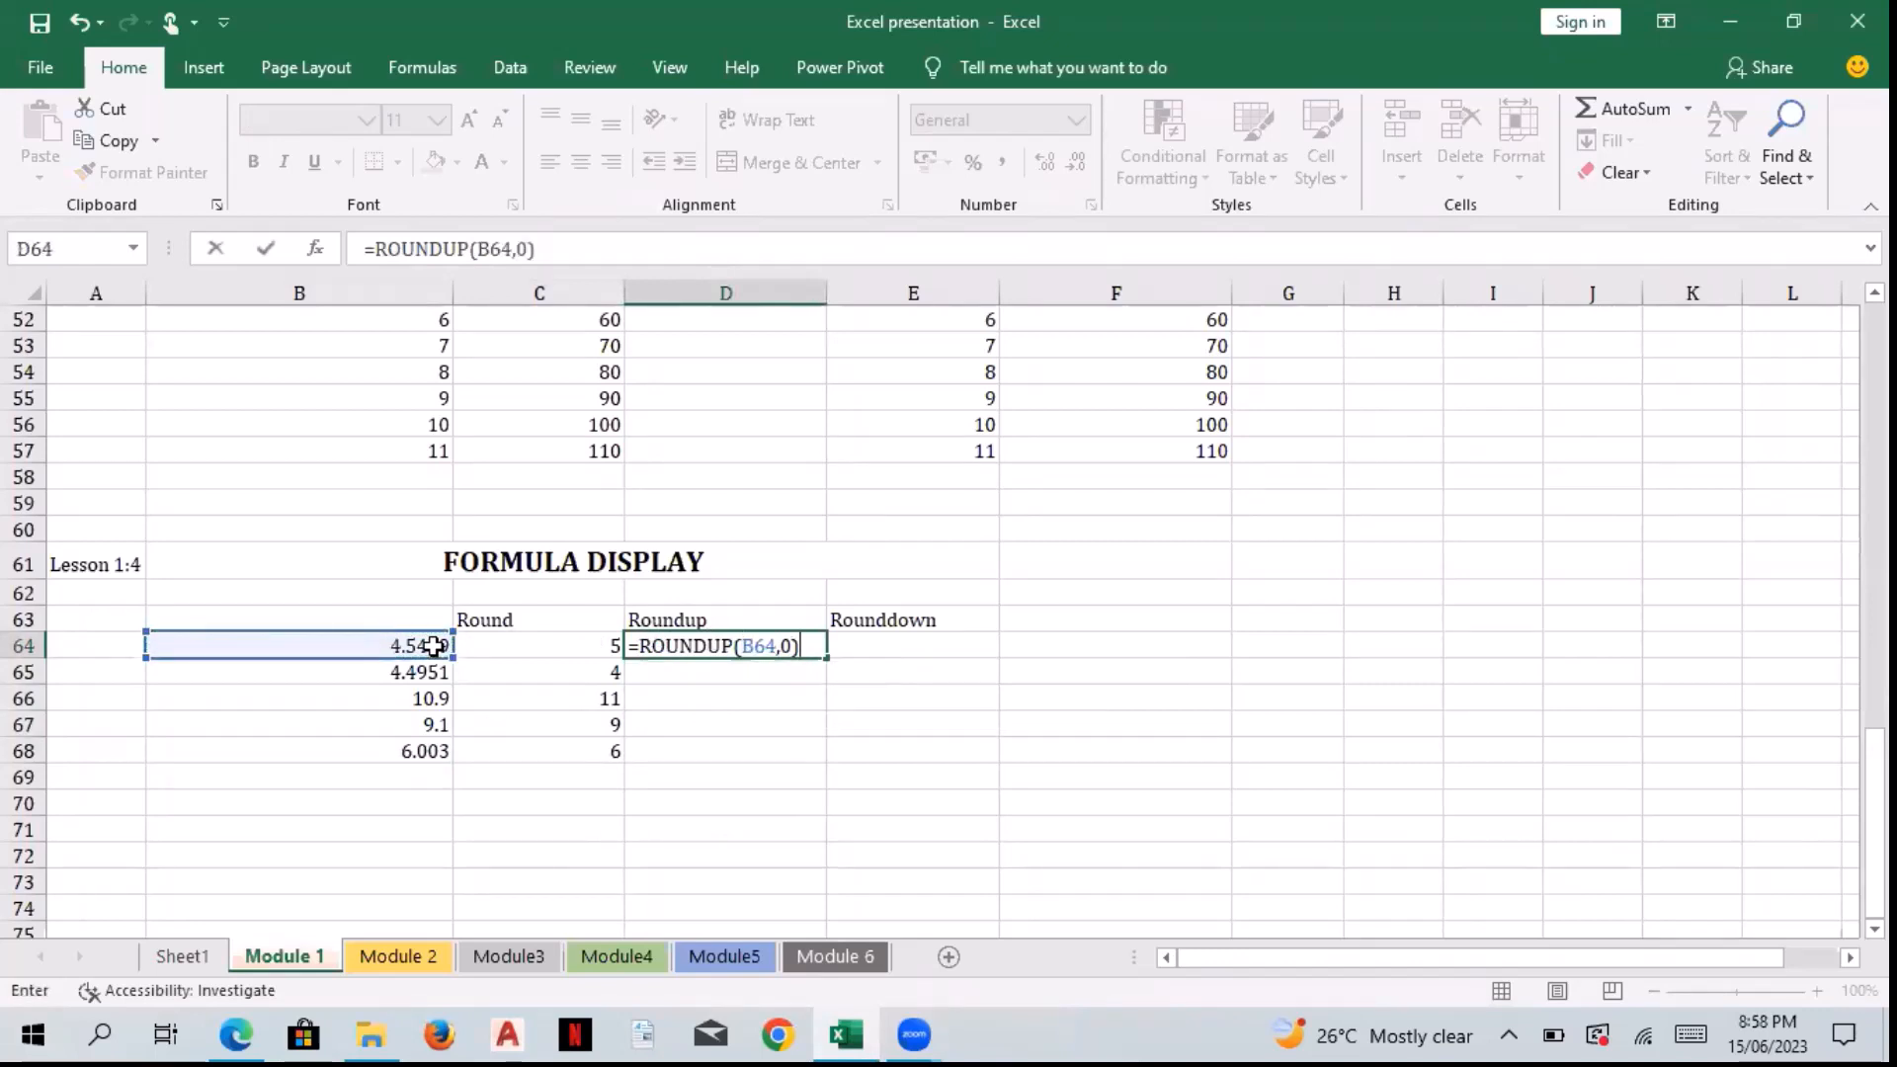
pyautogui.press('Return')
# Step: Copy the ROUNDUP formula from D64 into D65 and compare it with the source number in B65
pyautogui.click(731, 644)
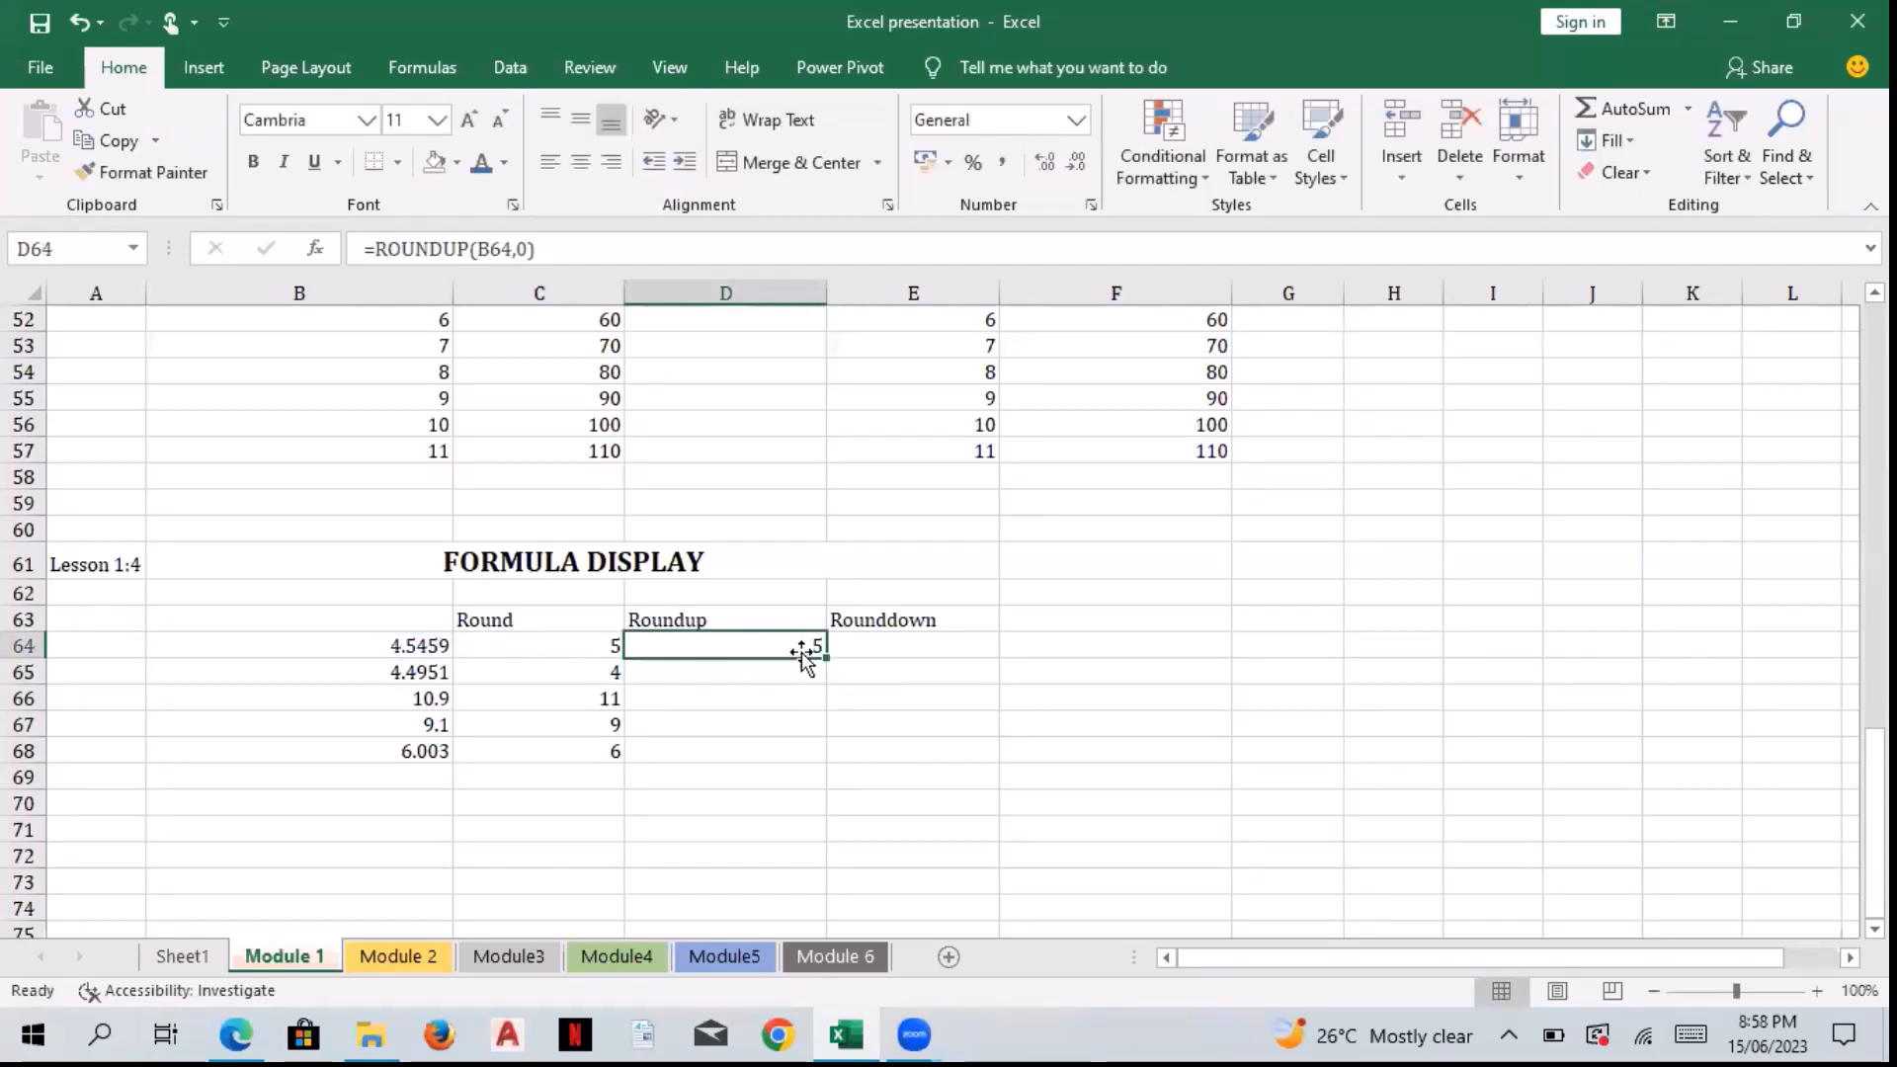
pyautogui.hotkey('ctrl', 'c')
pyautogui.click(787, 670)
pyautogui.press('Return')
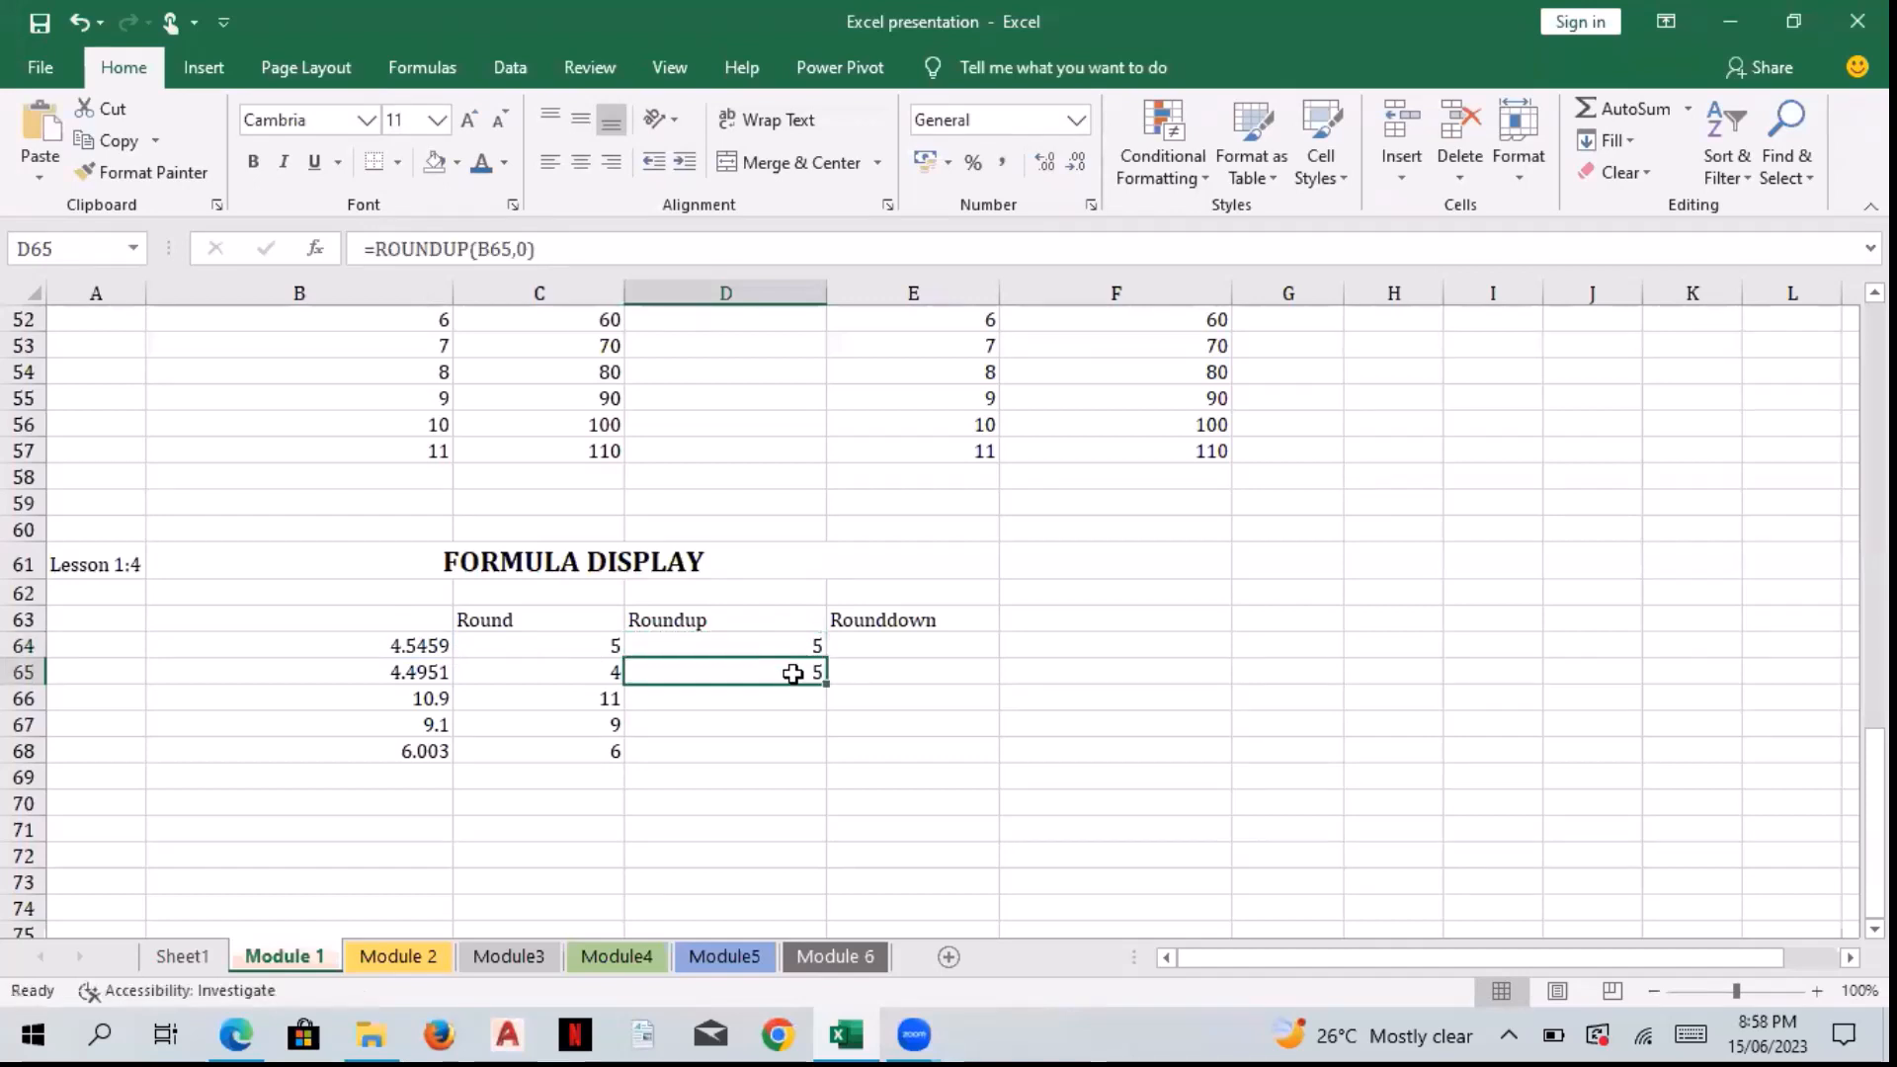
pyautogui.click(405, 672)
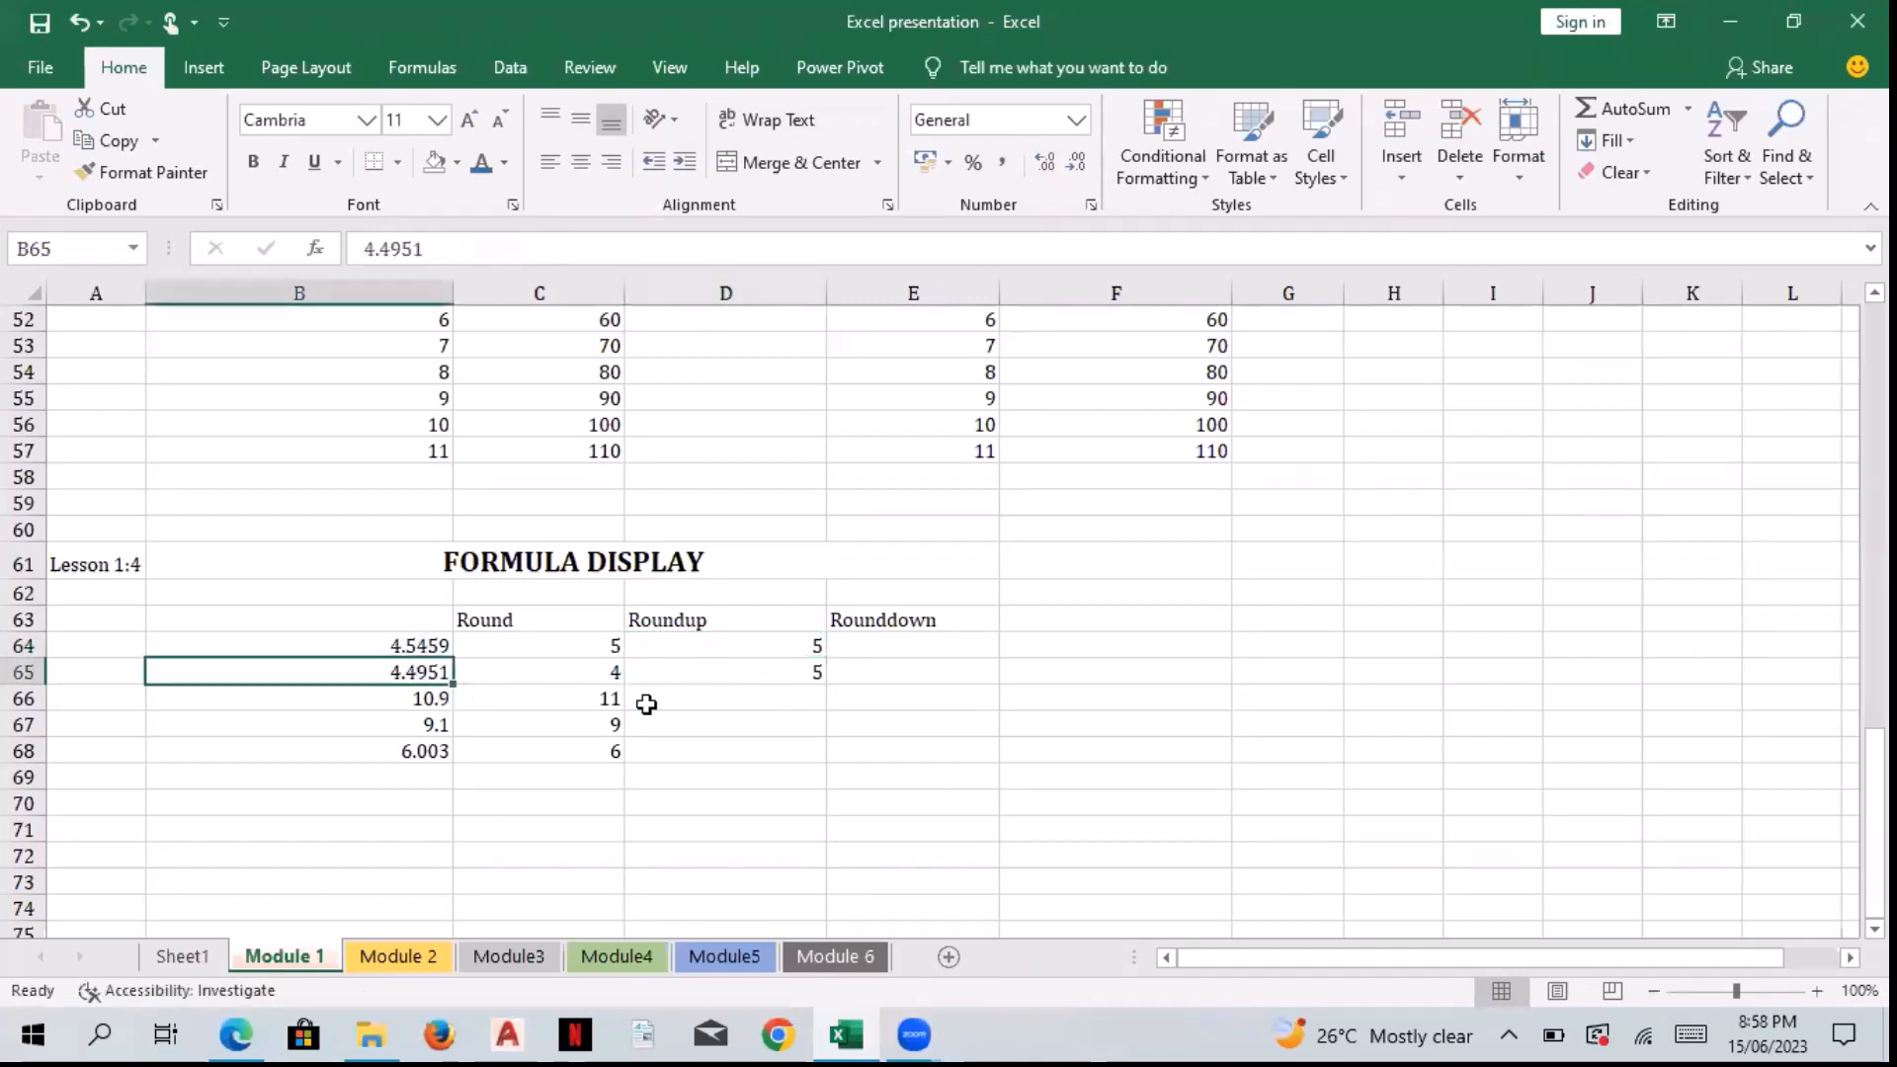
# Step: Fill the ROUNDUP formula from D65 down to D68 and check the filled cells
pyautogui.click(746, 668)
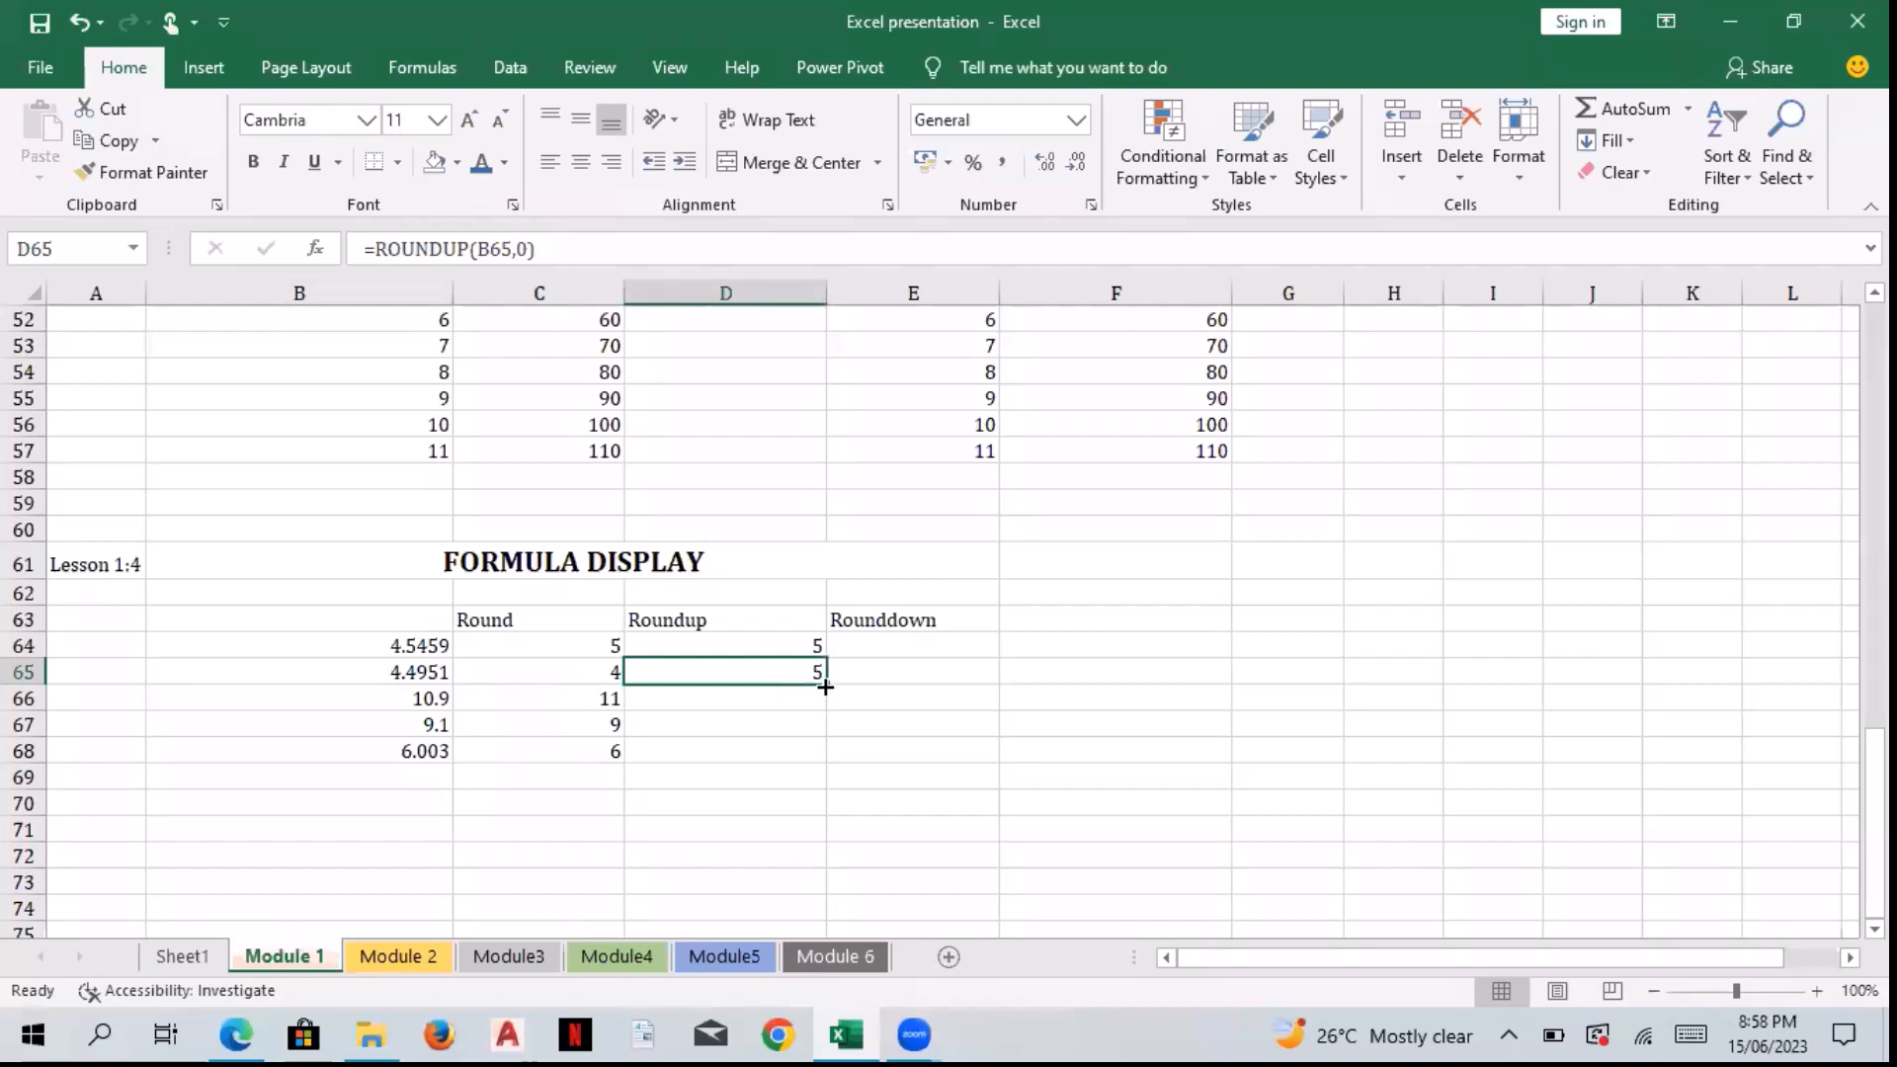
pyautogui.moveTo(825, 686); pyautogui.dragTo(810, 716)
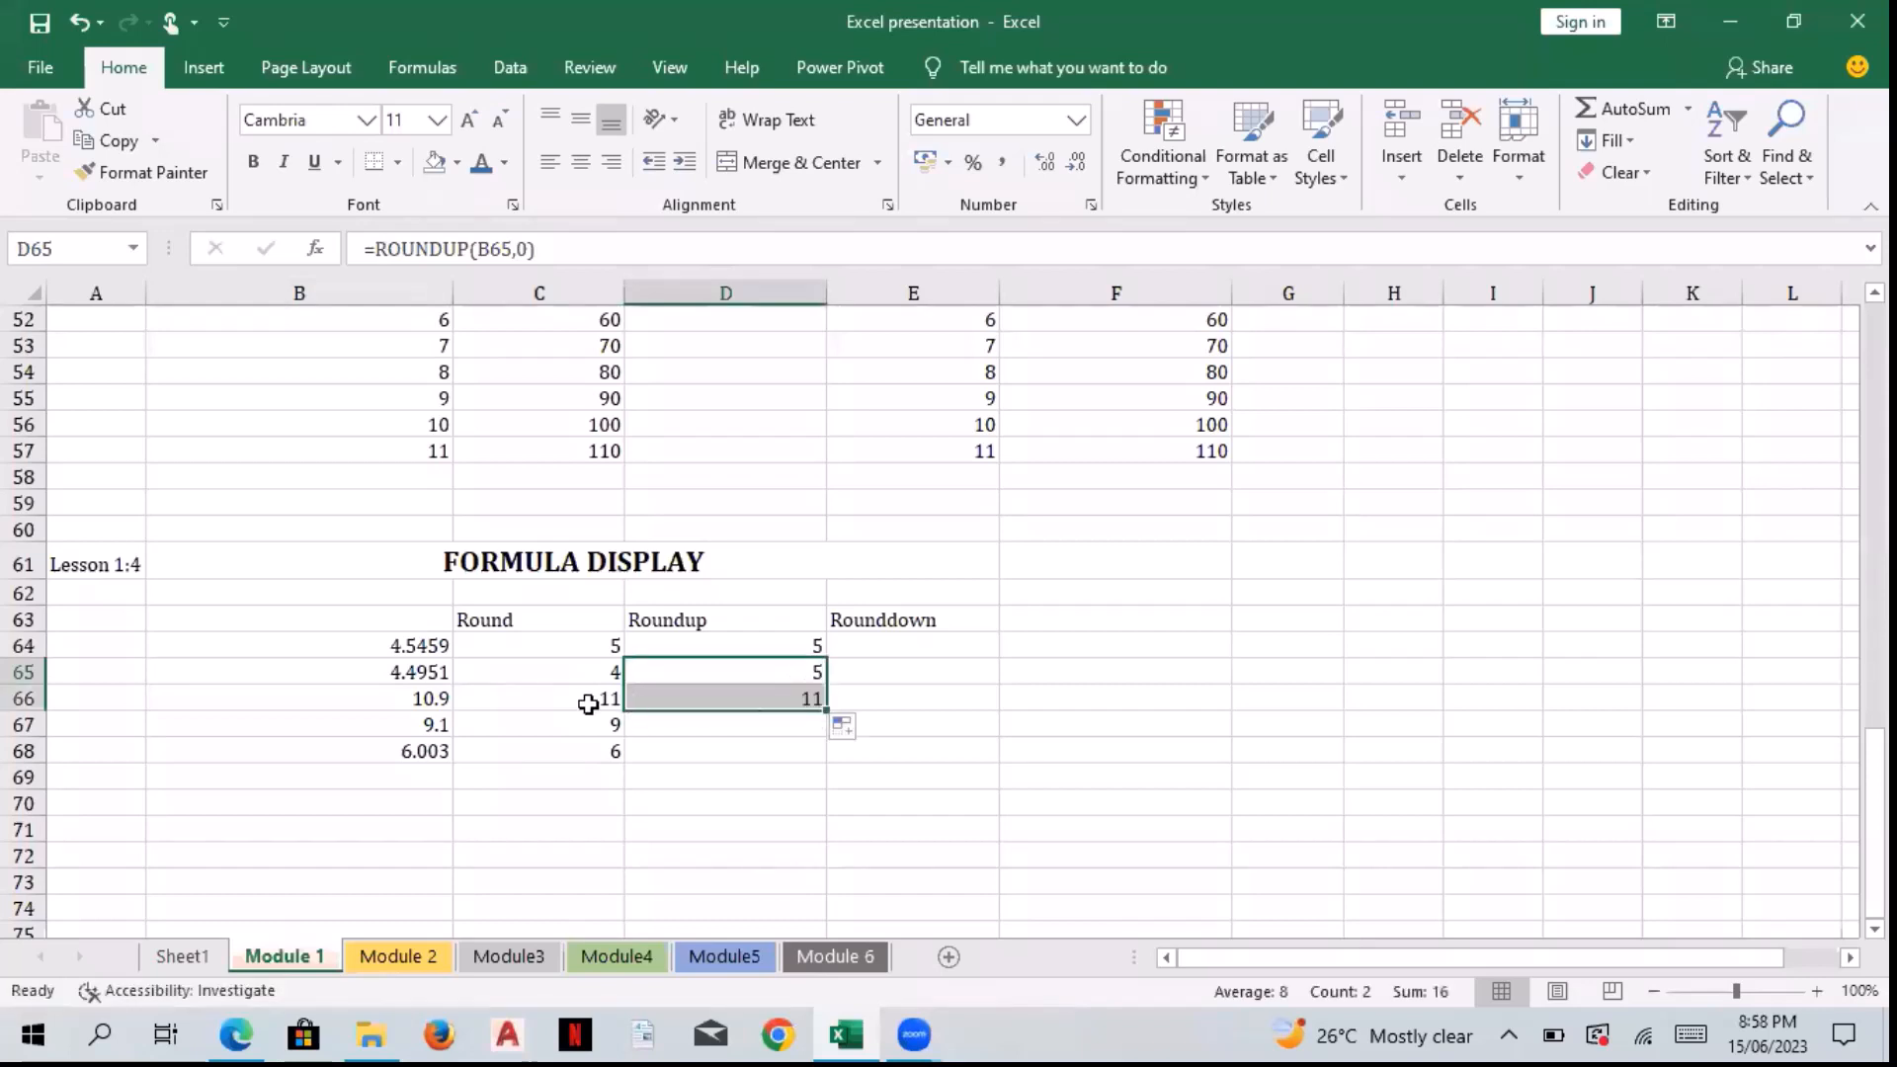
pyautogui.click(802, 696)
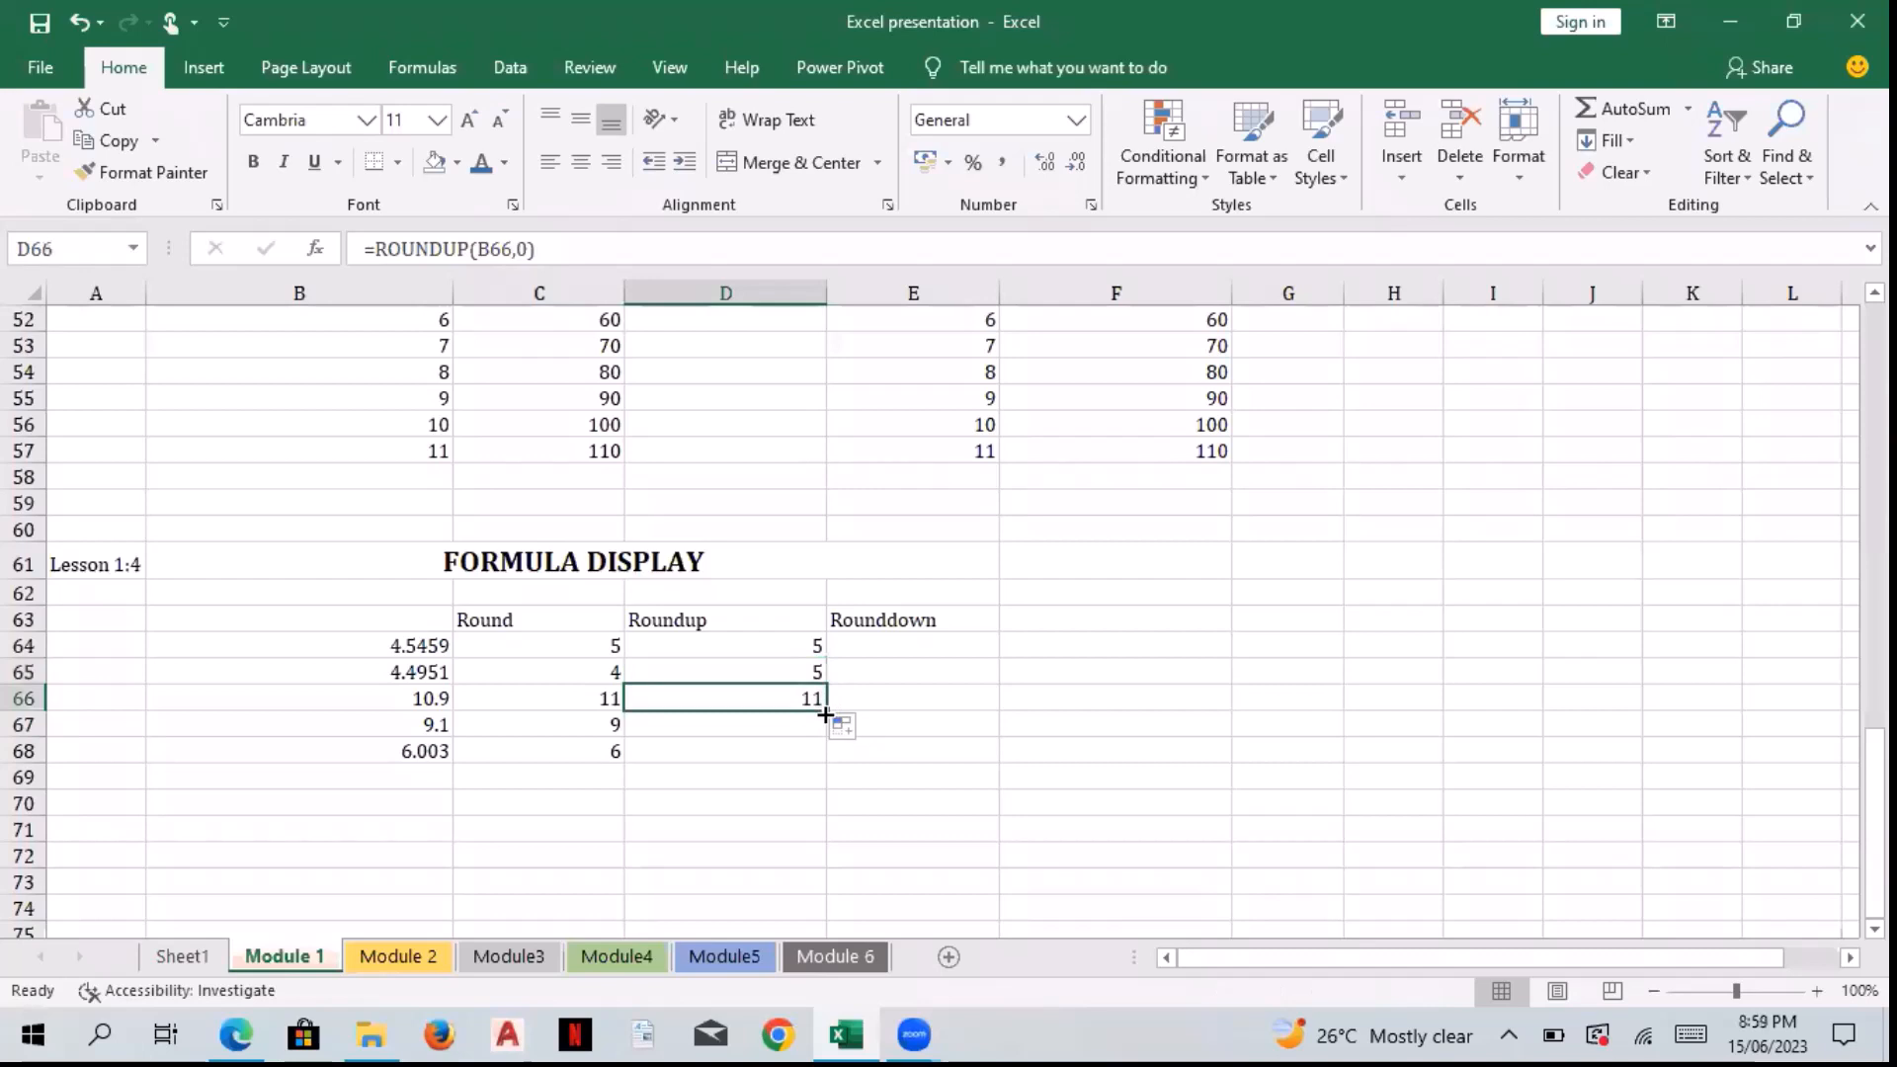
pyautogui.moveTo(825, 713); pyautogui.dragTo(821, 761)
pyautogui.click(687, 730)
pyautogui.click(735, 754)
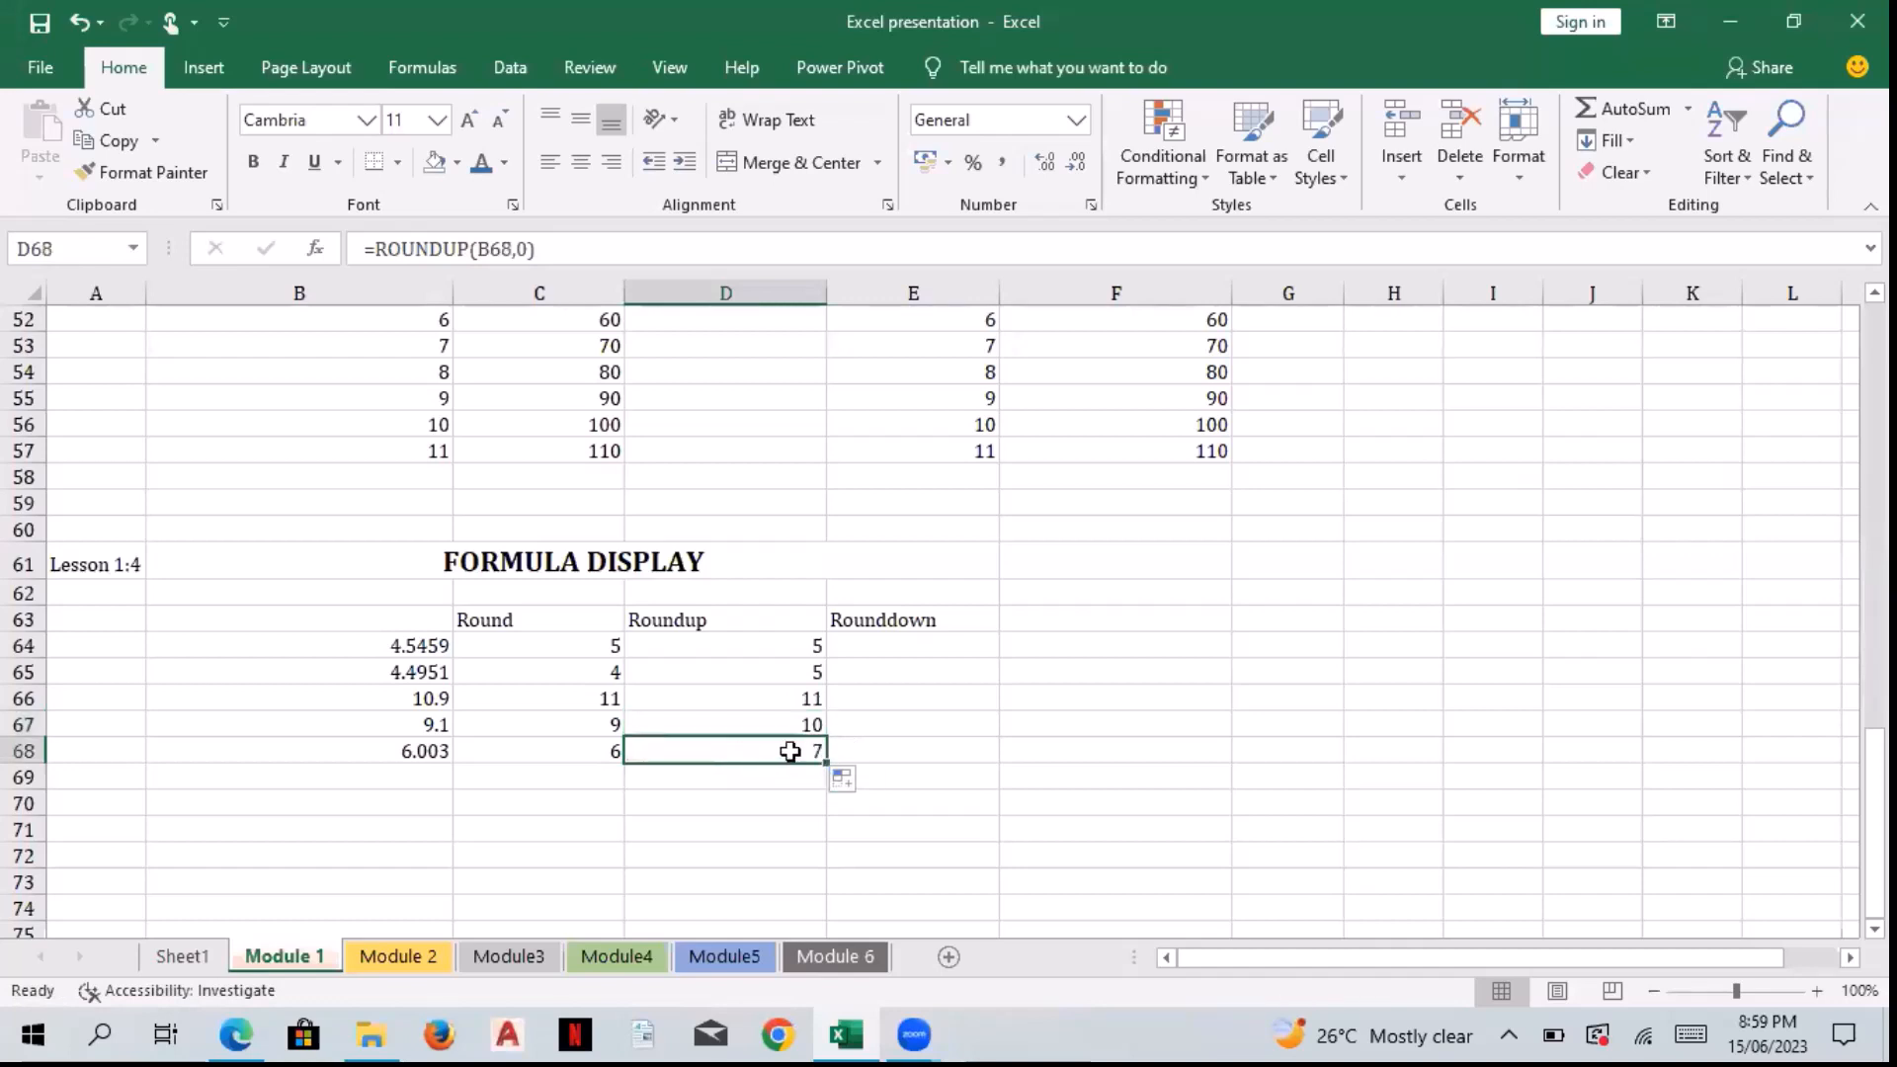
# Step: Enter the formula =ROUNDDOWN(B64,0) in cell E64 of the Rounddown column
pyautogui.click(851, 649)
pyautogui.write('=r')
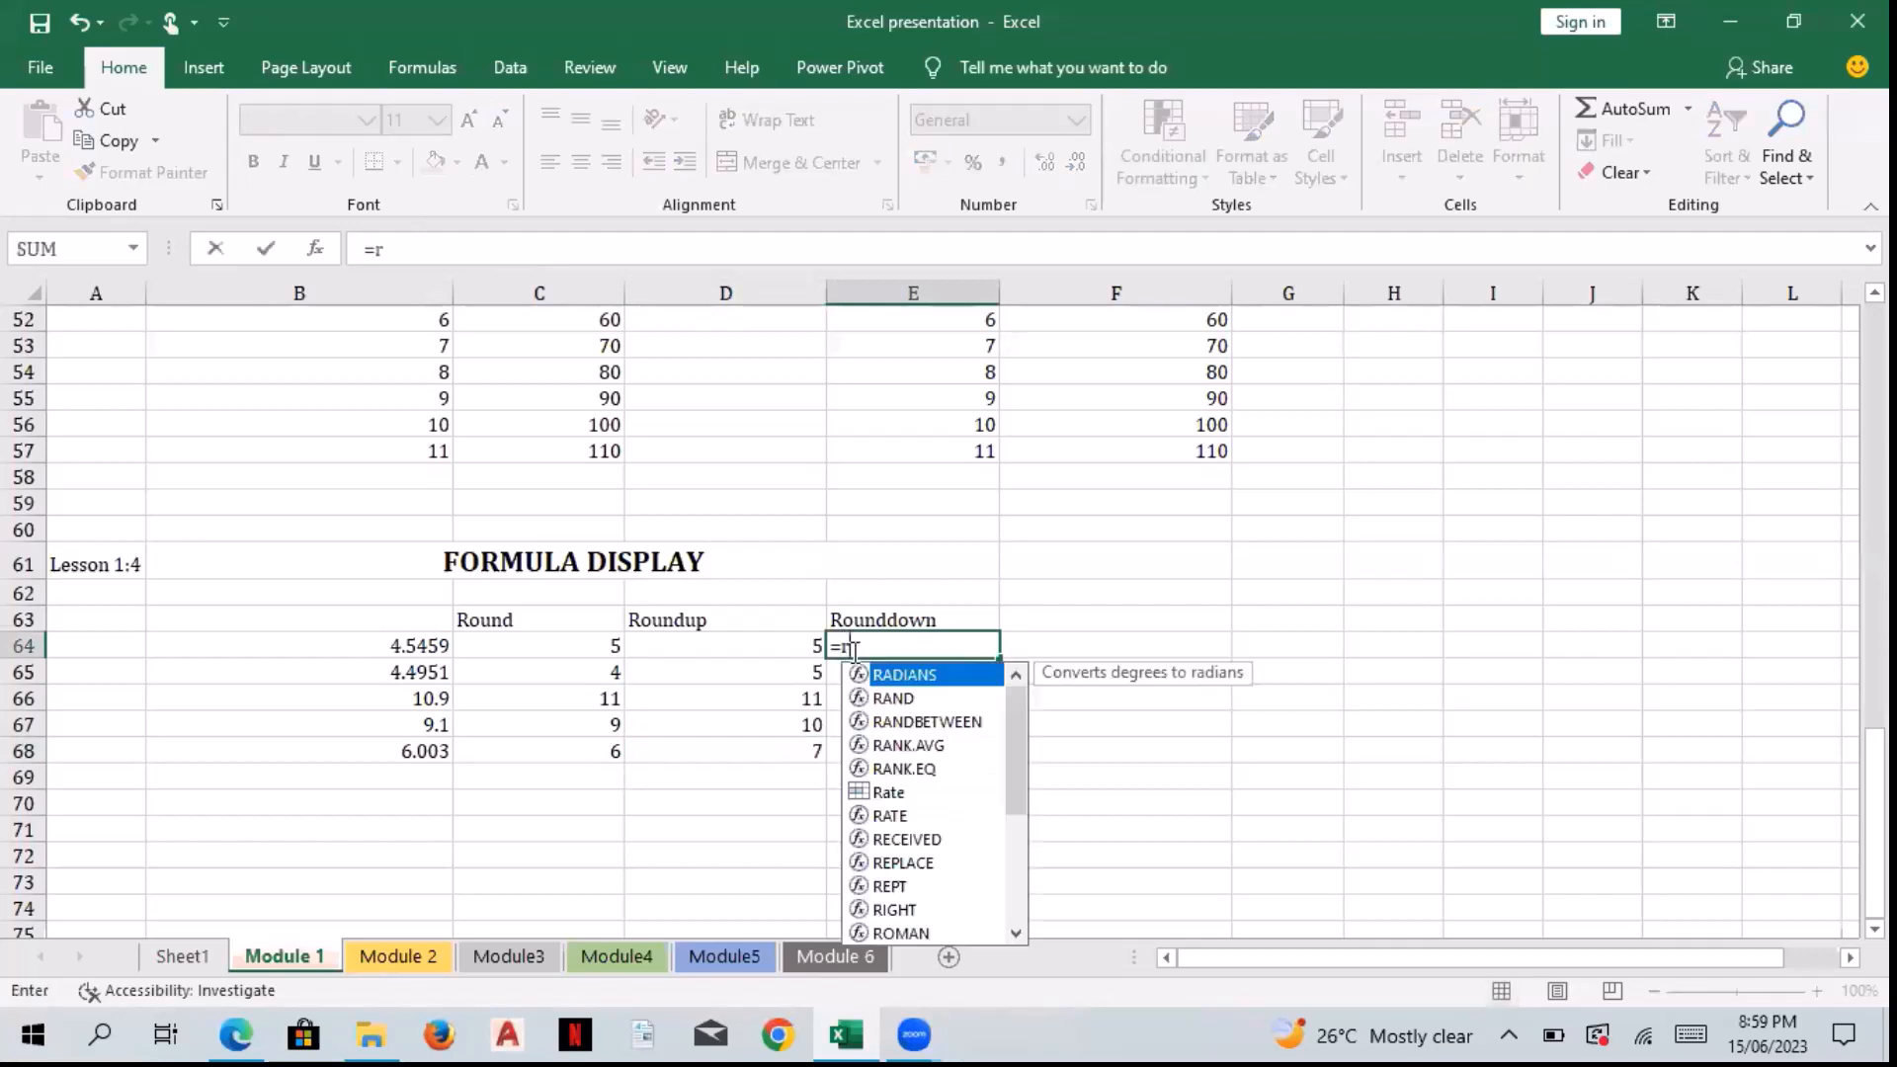
pyautogui.write('ou')
pyautogui.doubleClick(894, 698)
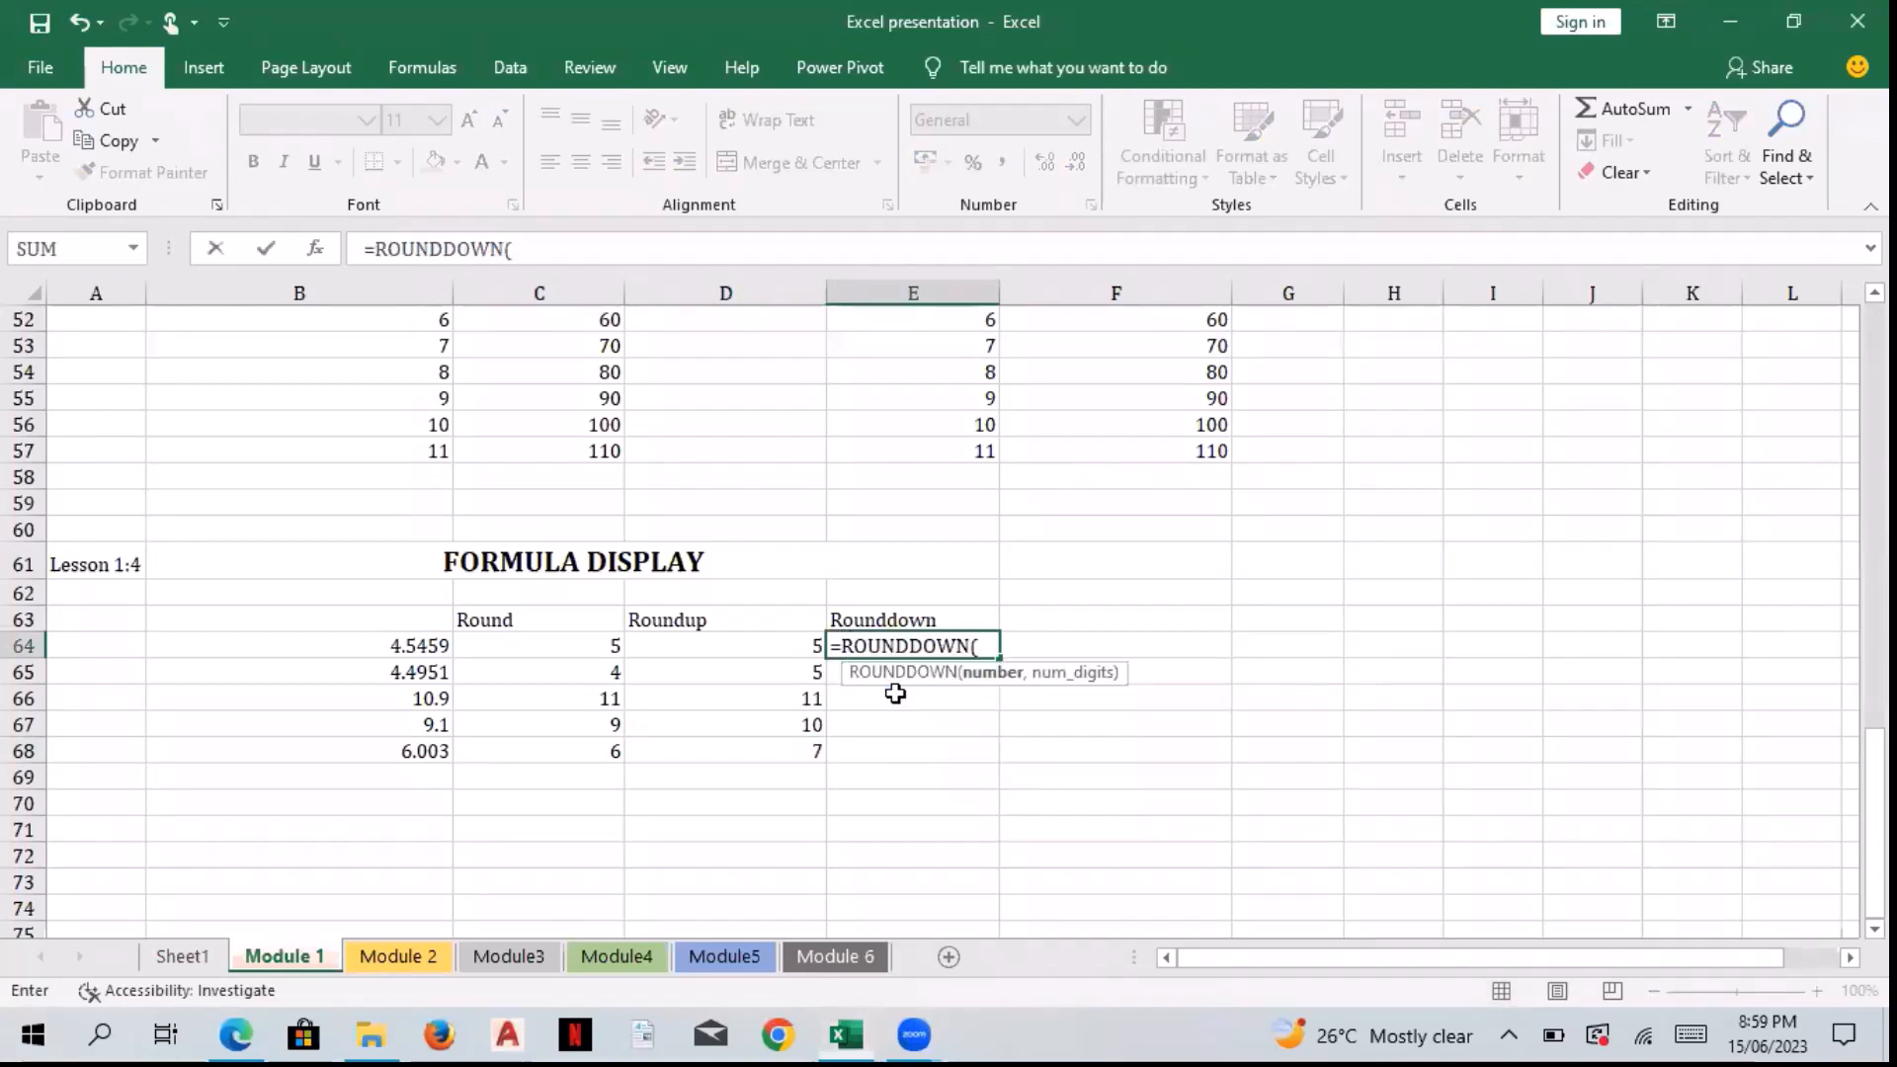
pyautogui.click(420, 644)
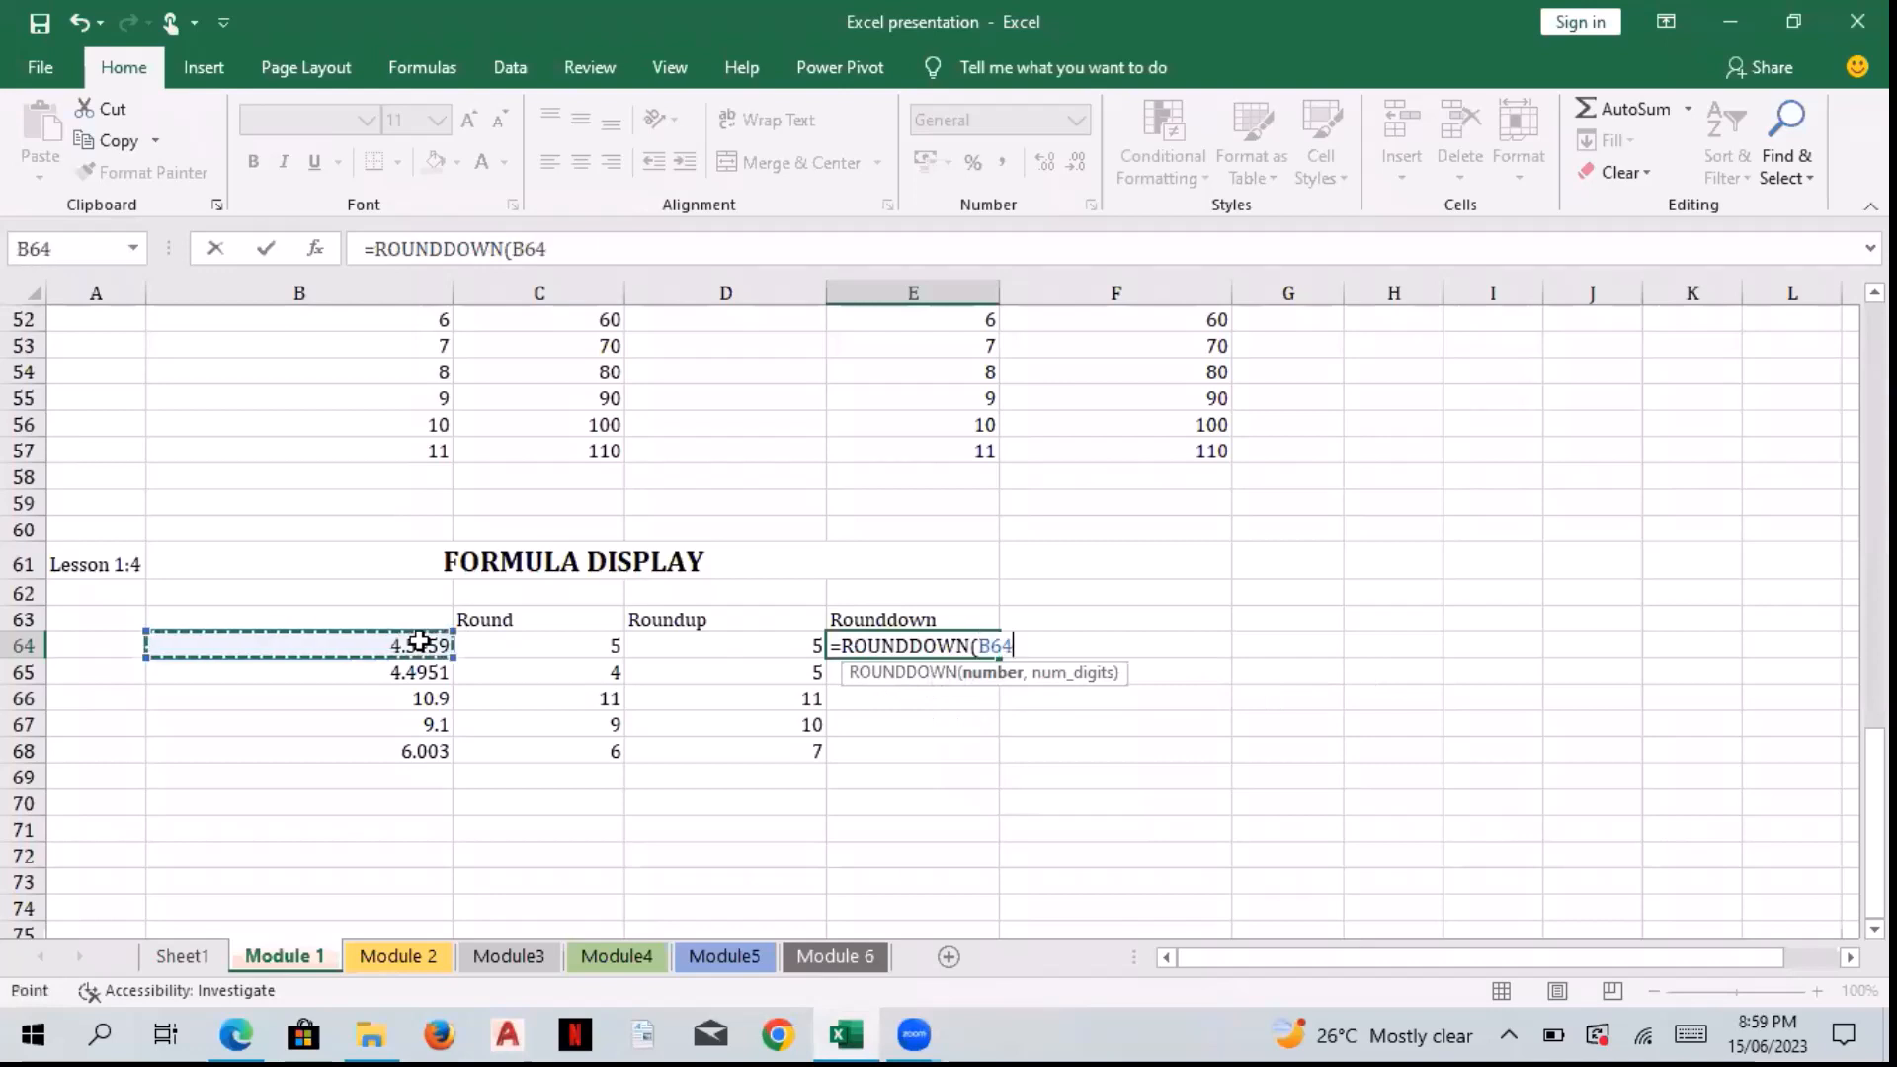
pyautogui.write(',')
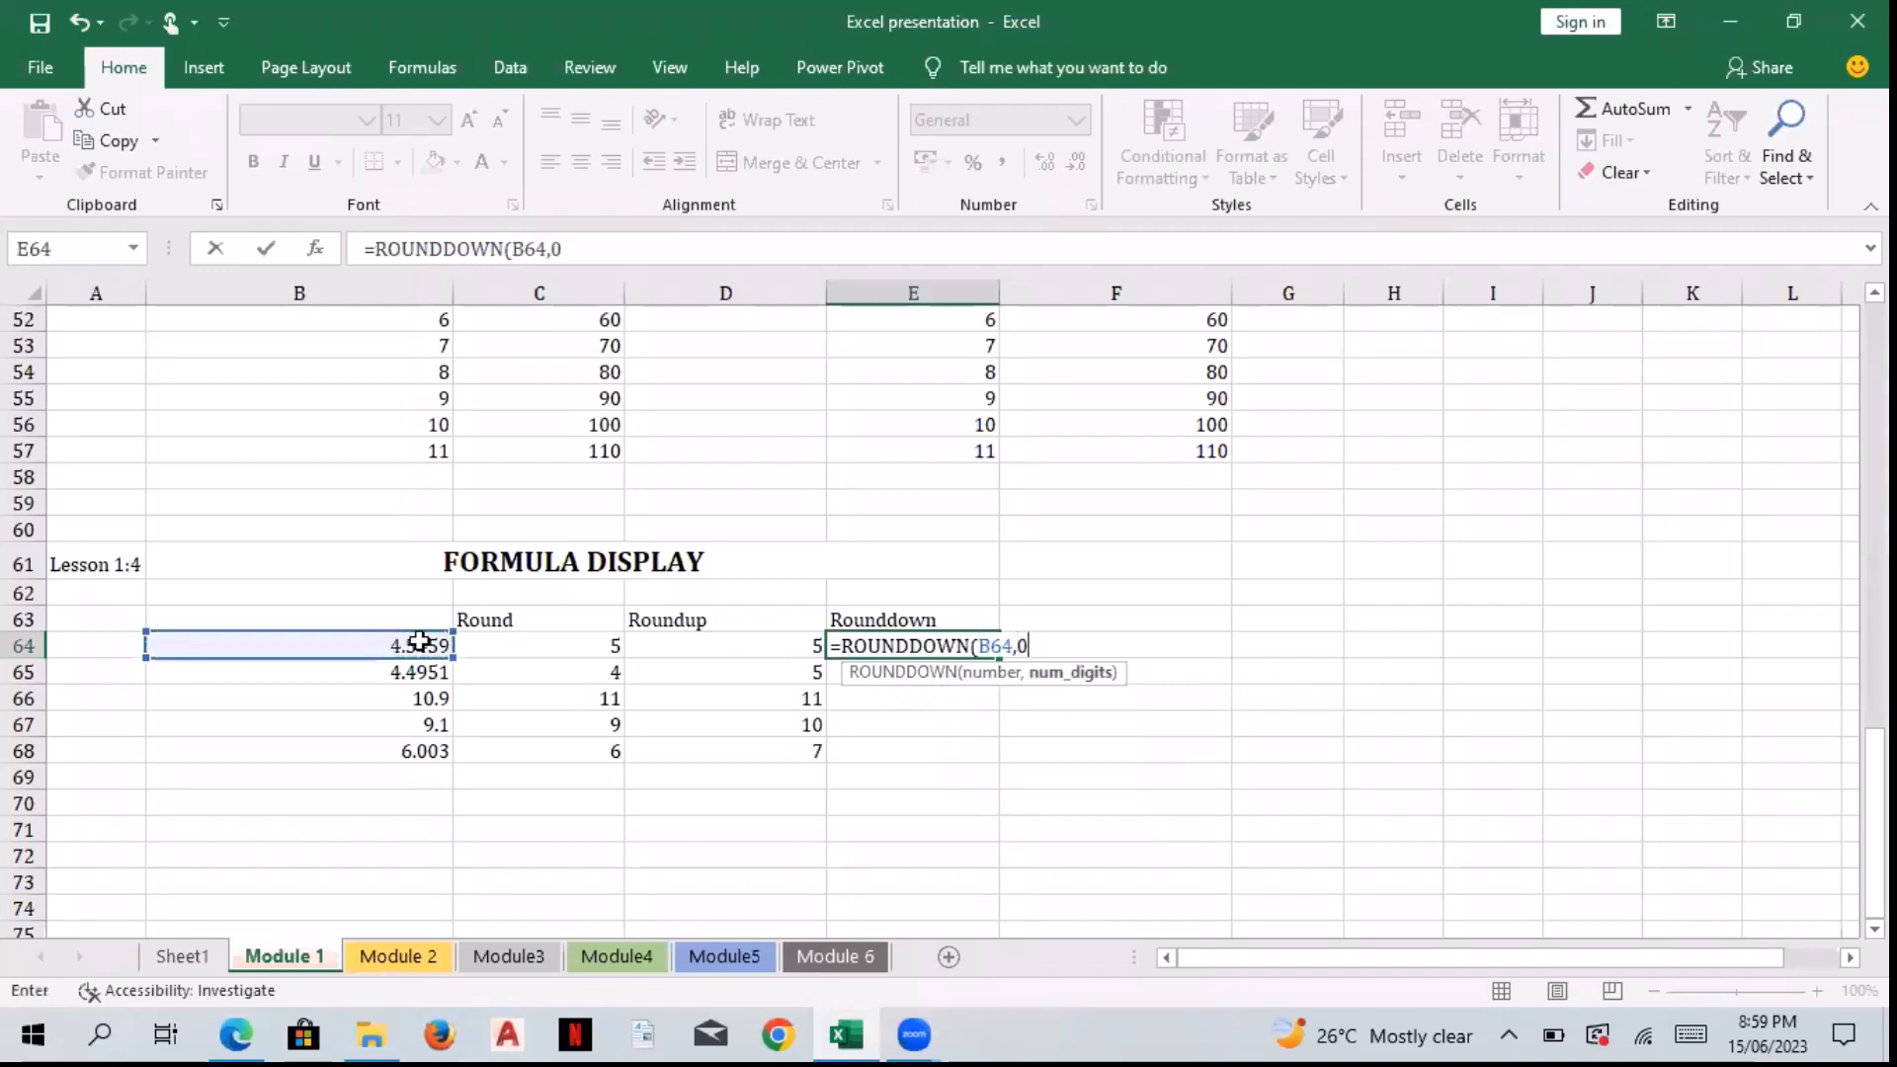
pyautogui.write('0)')
pyautogui.press('Return')
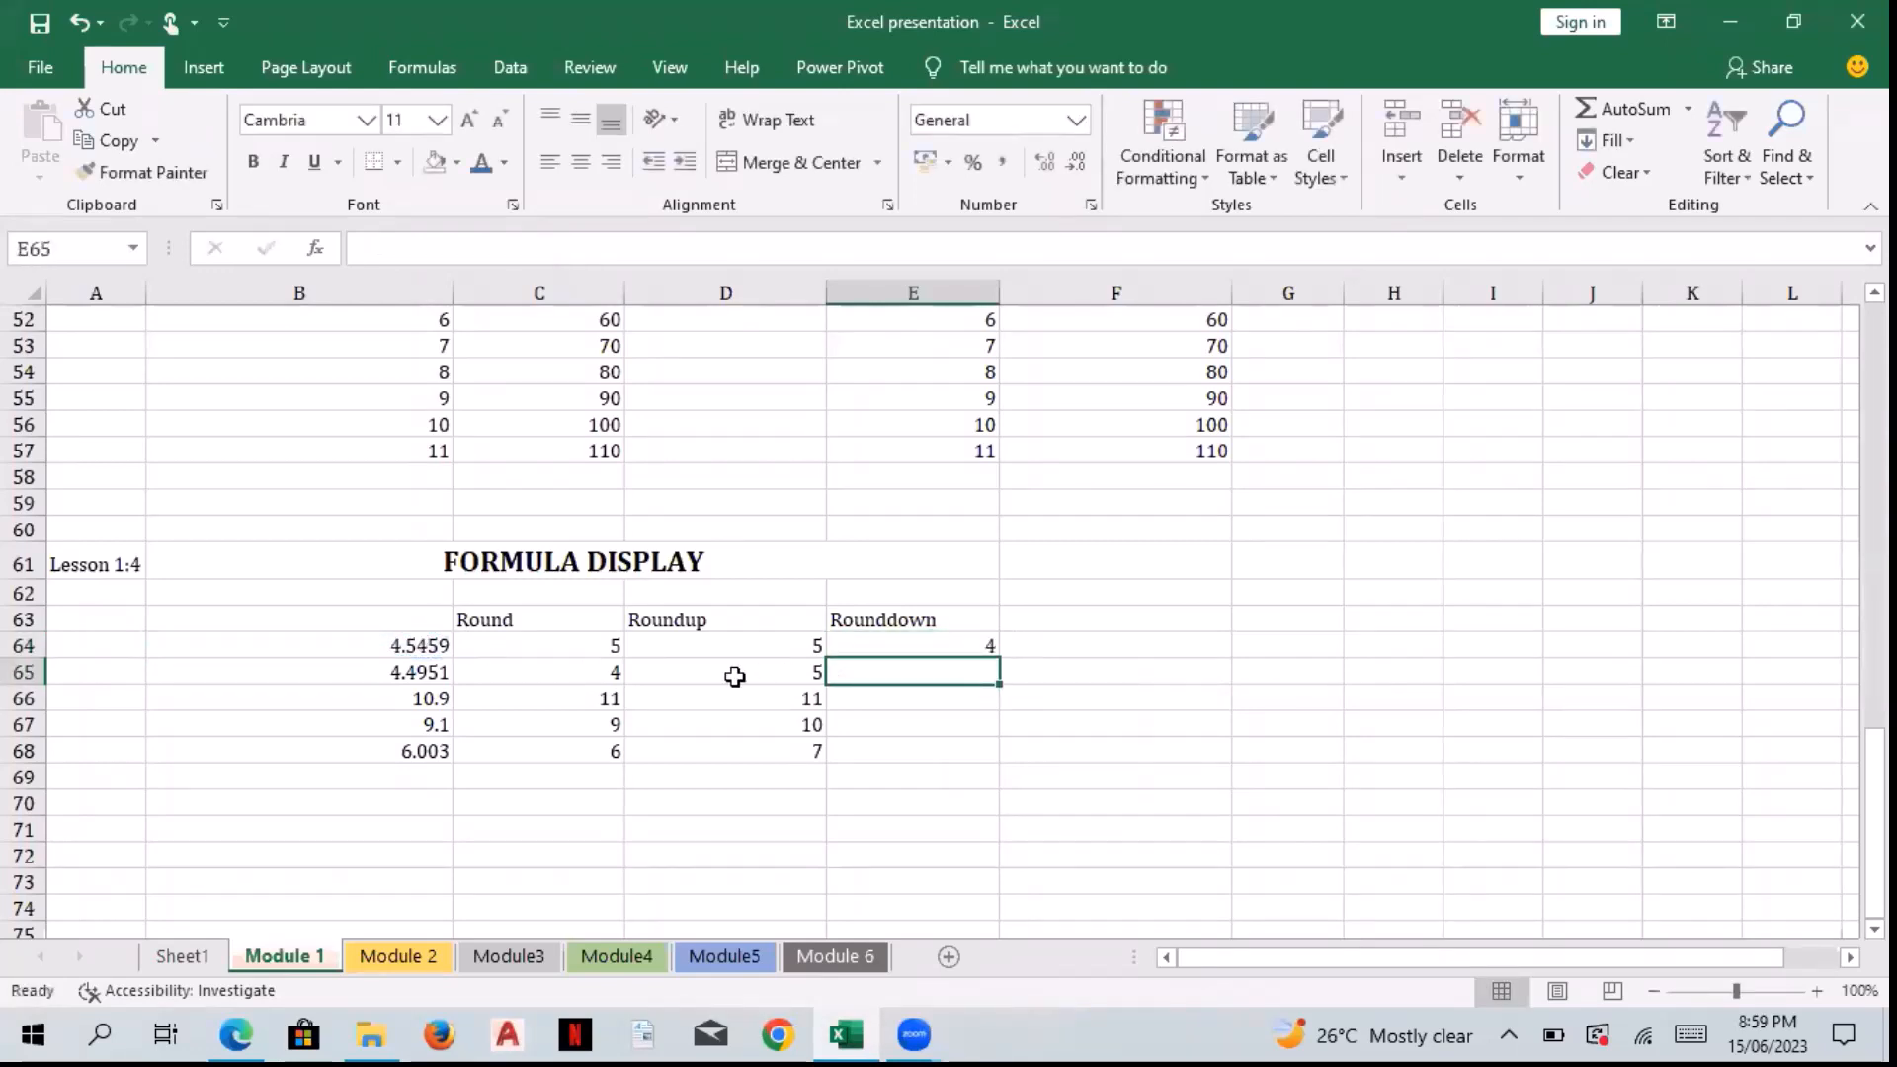
# Step: Fill the ROUNDDOWN formula from E64 down to E68
pyautogui.click(977, 642)
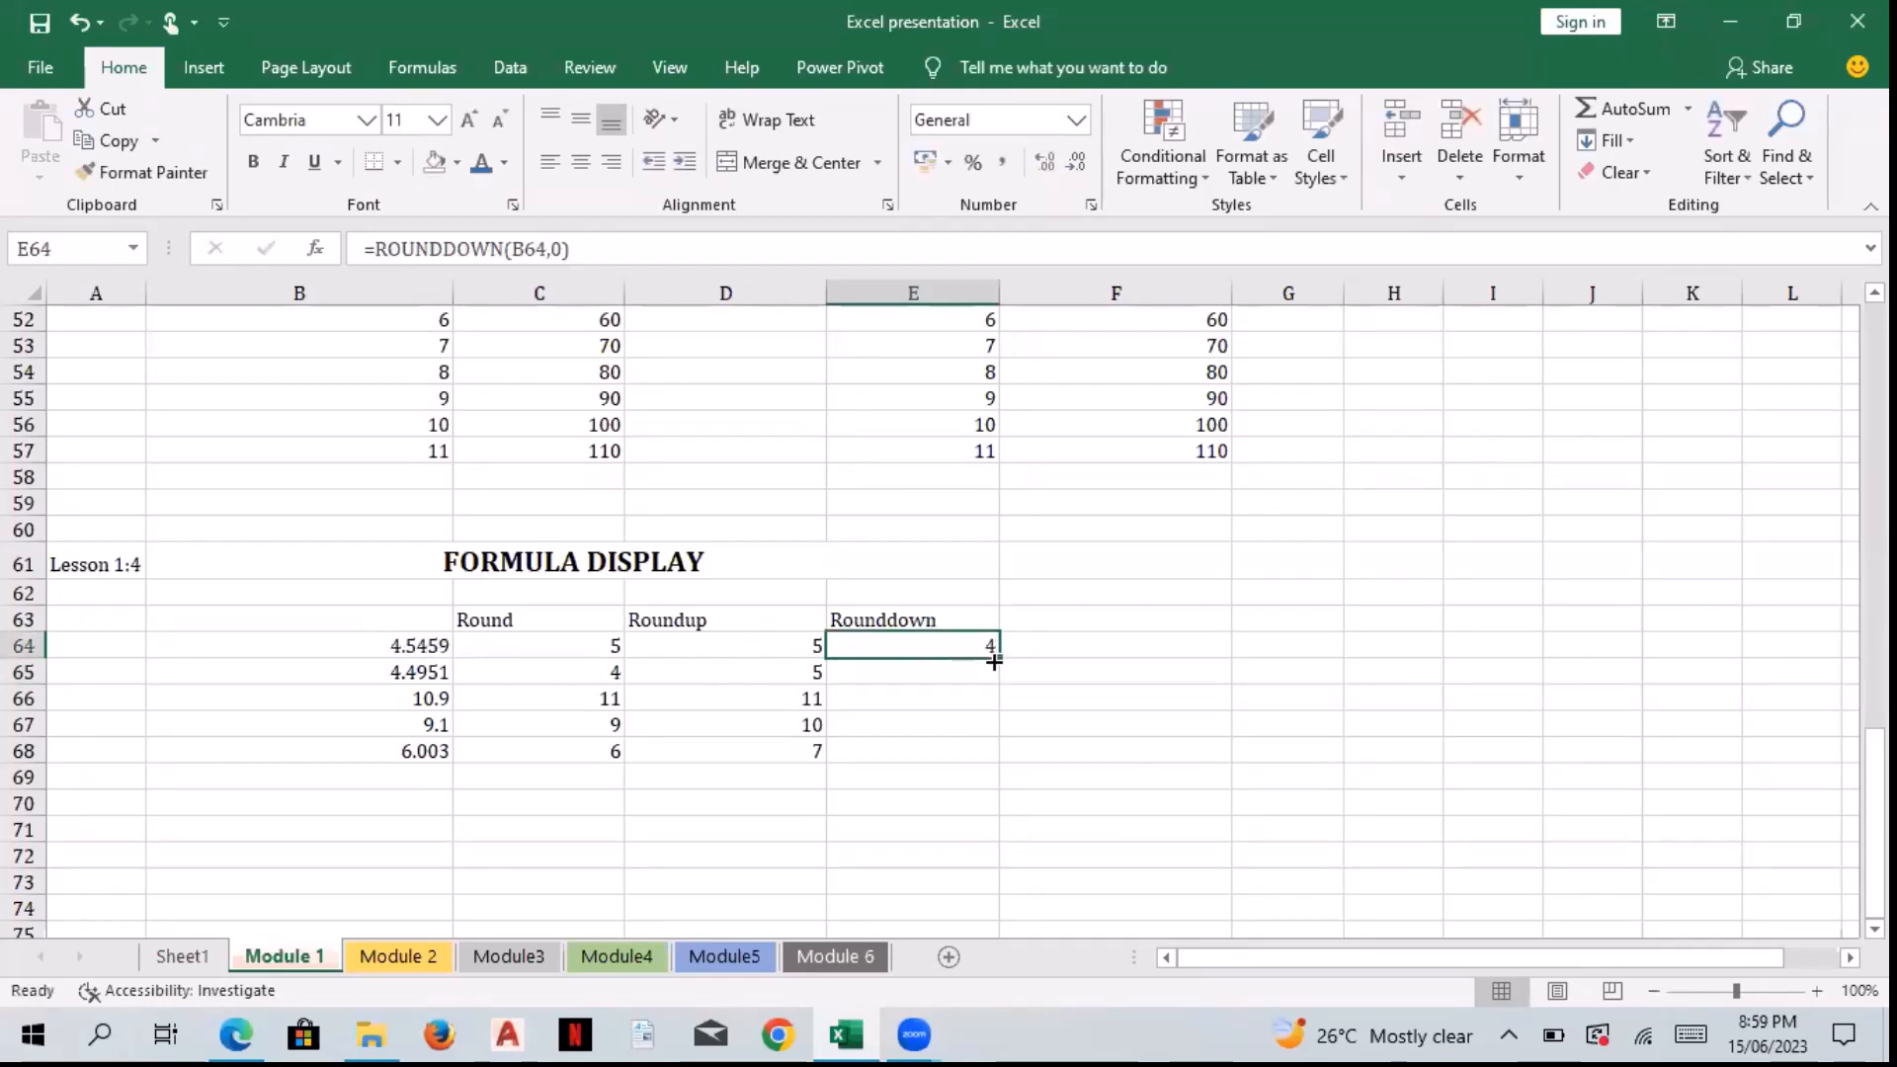
pyautogui.moveTo(994, 658); pyautogui.dragTo(994, 677)
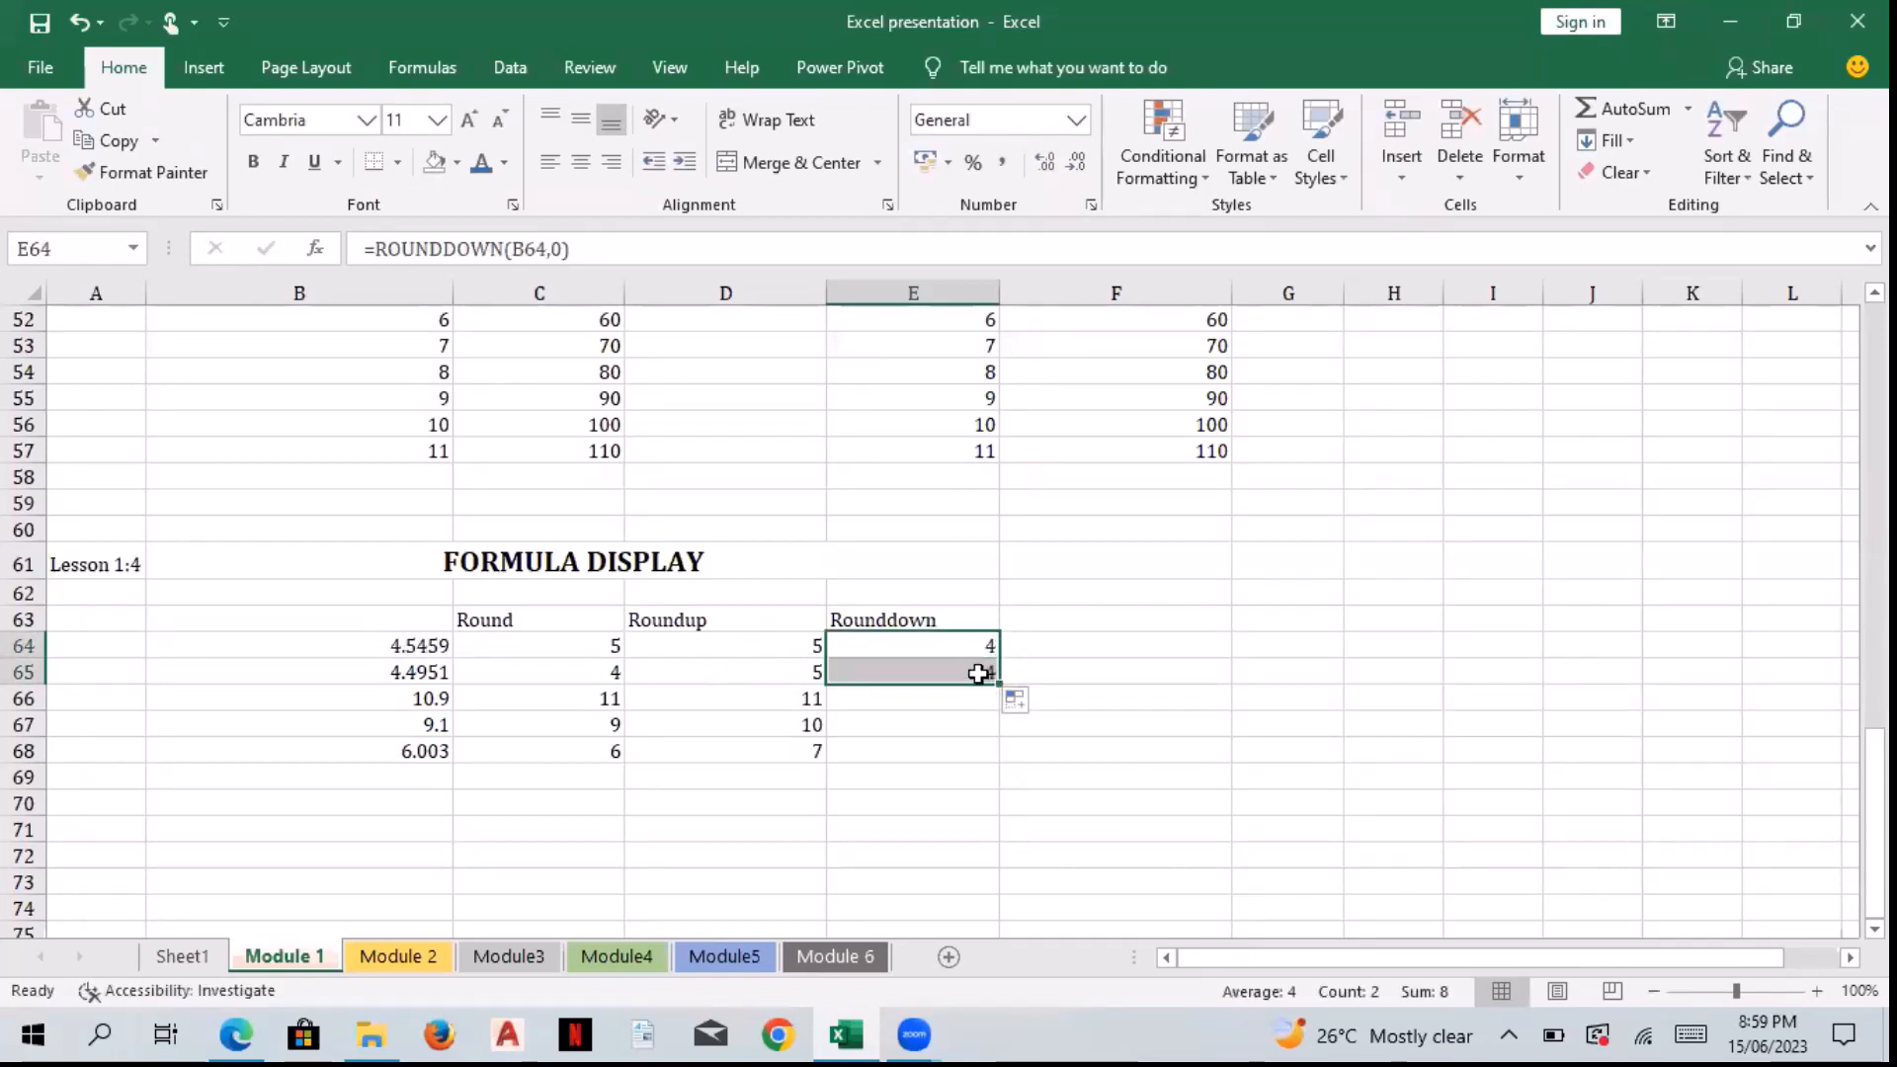
pyautogui.click(978, 672)
pyautogui.moveTo(999, 686); pyautogui.dragTo(986, 775)
pyautogui.click(992, 701)
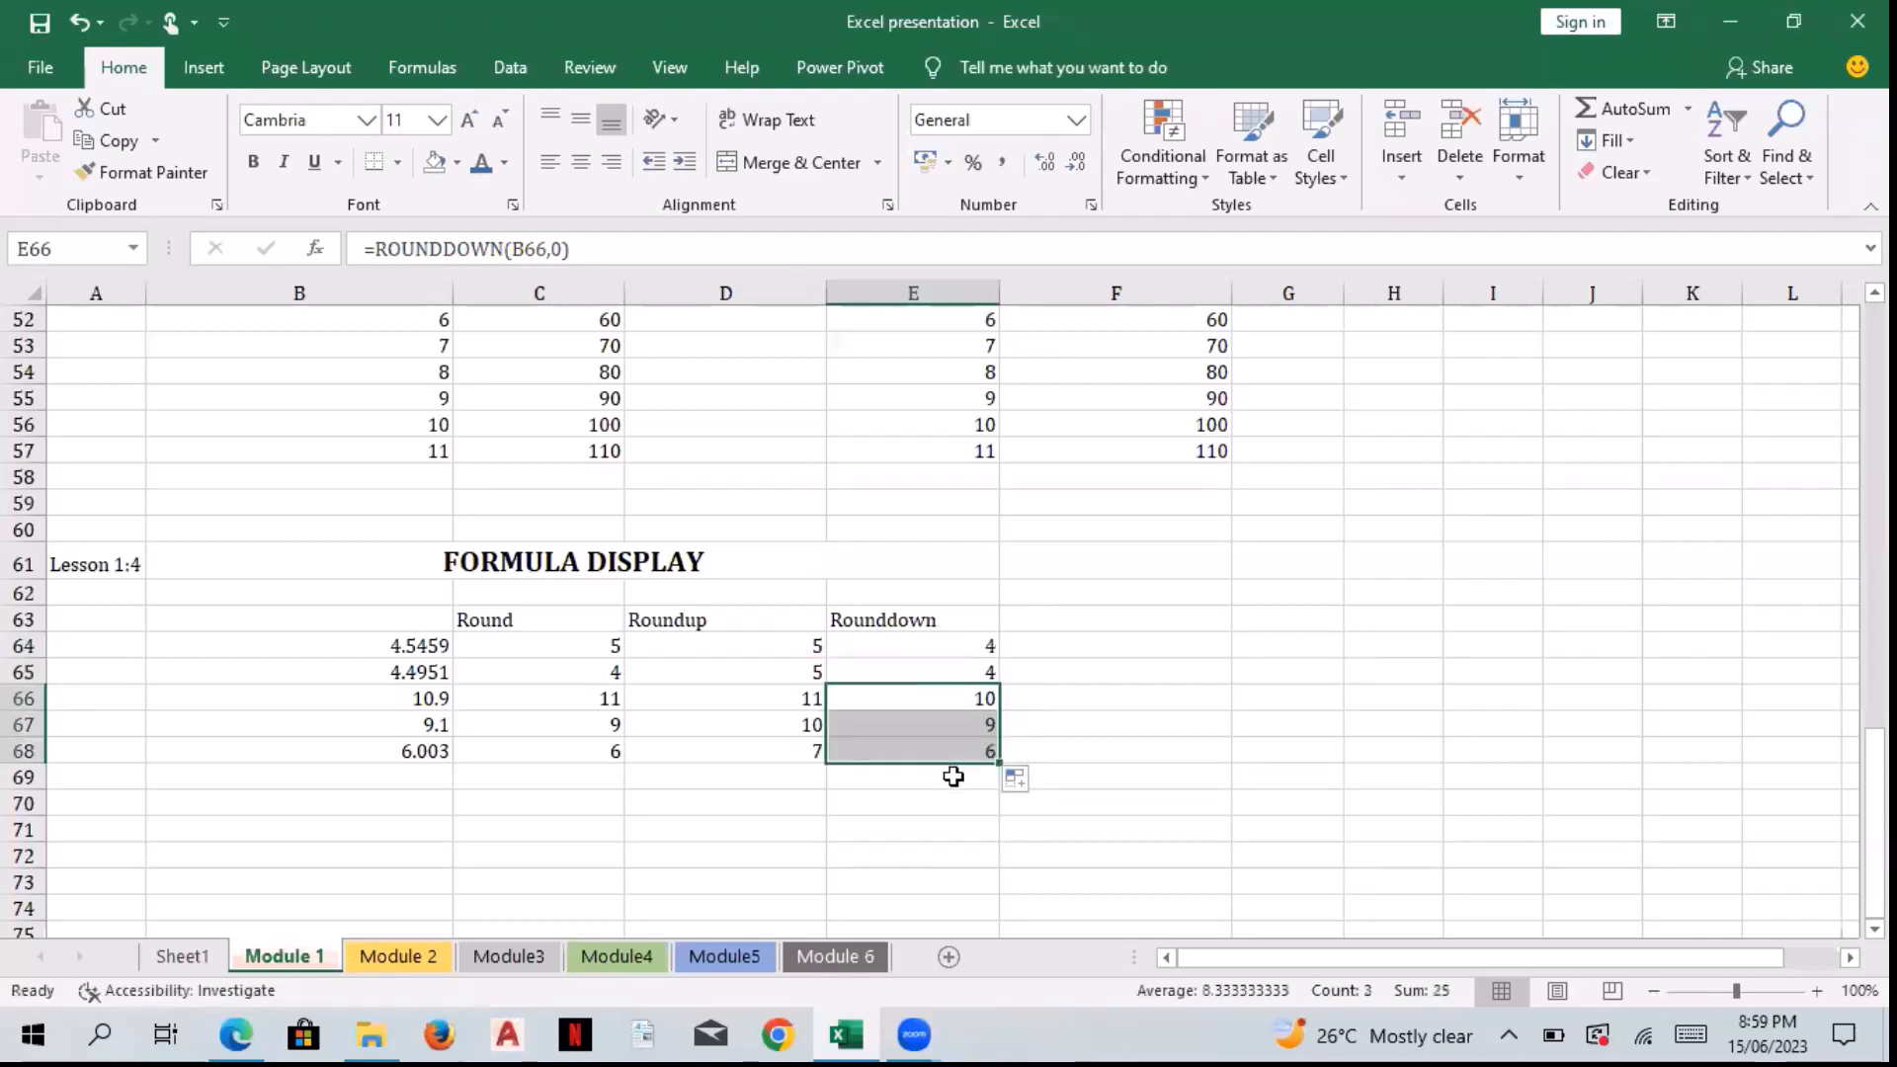
pyautogui.click(953, 777)
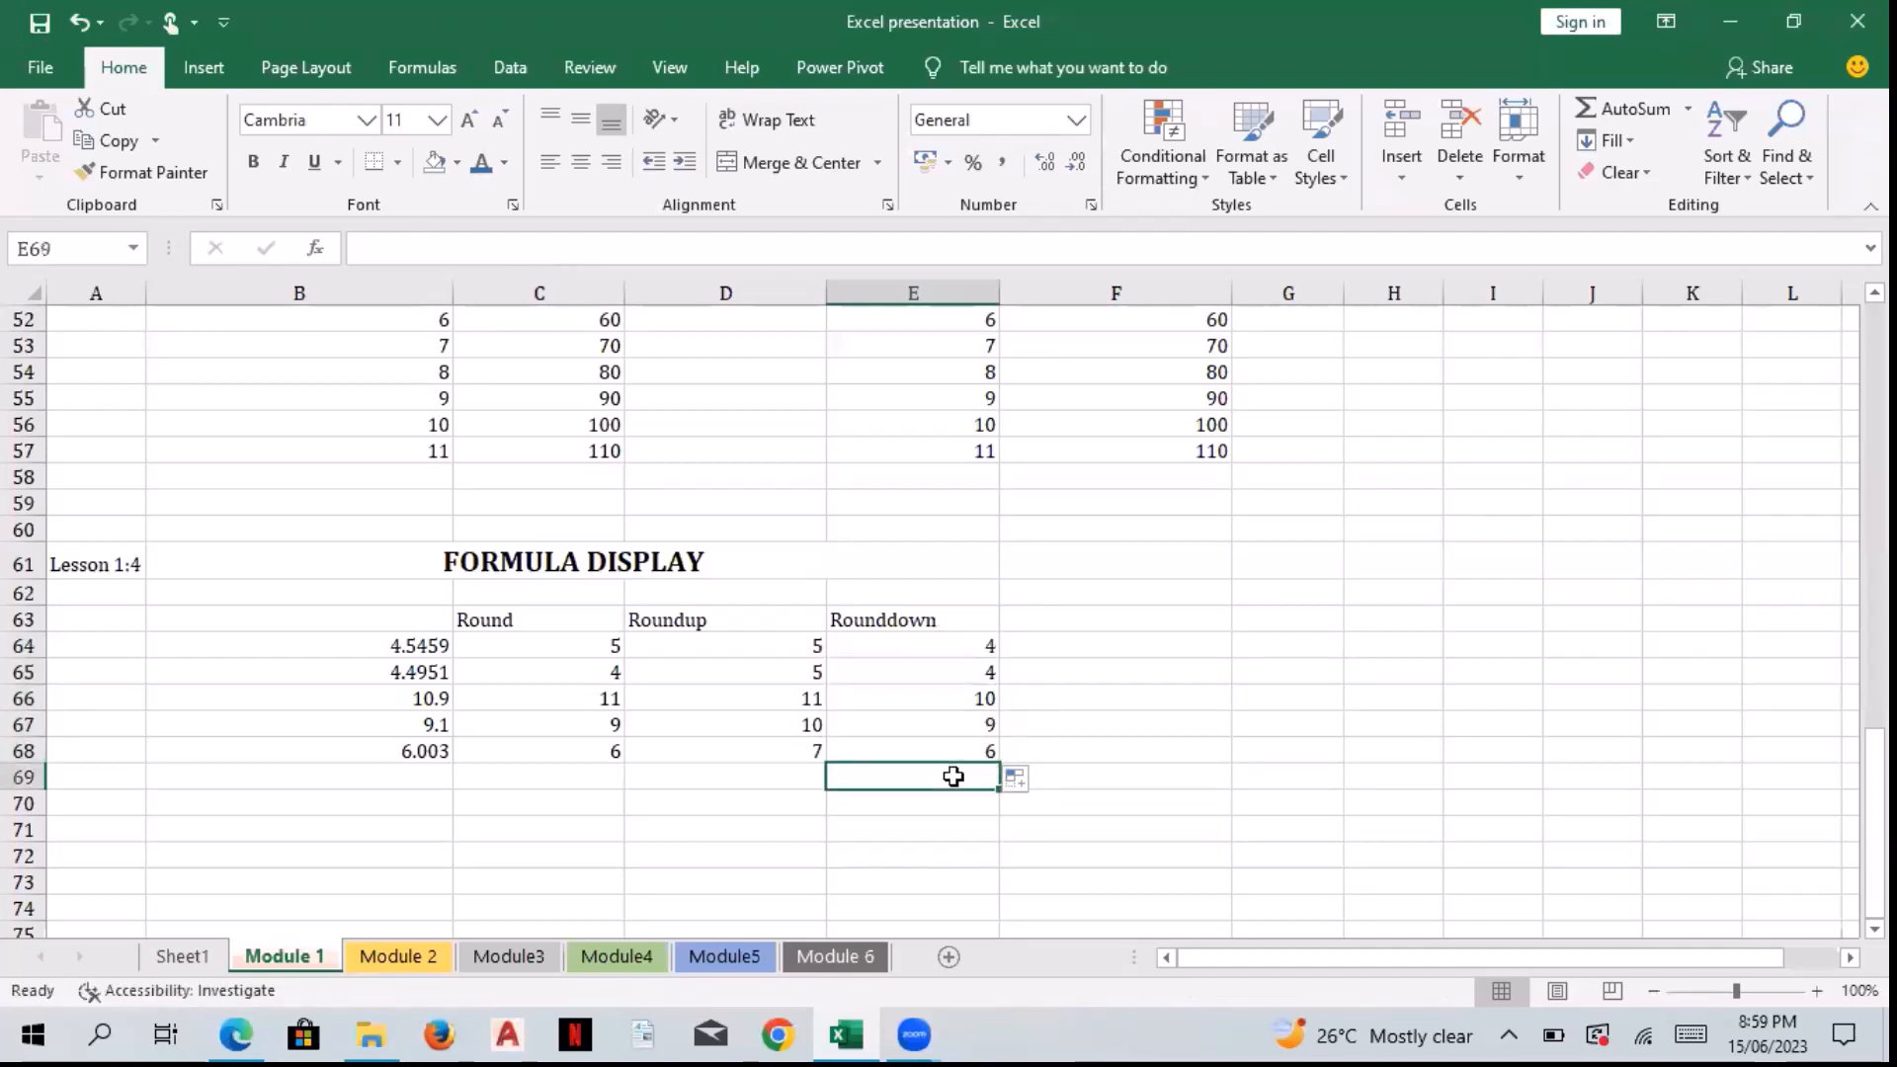
pyautogui.click(957, 800)
pyautogui.click(1079, 796)
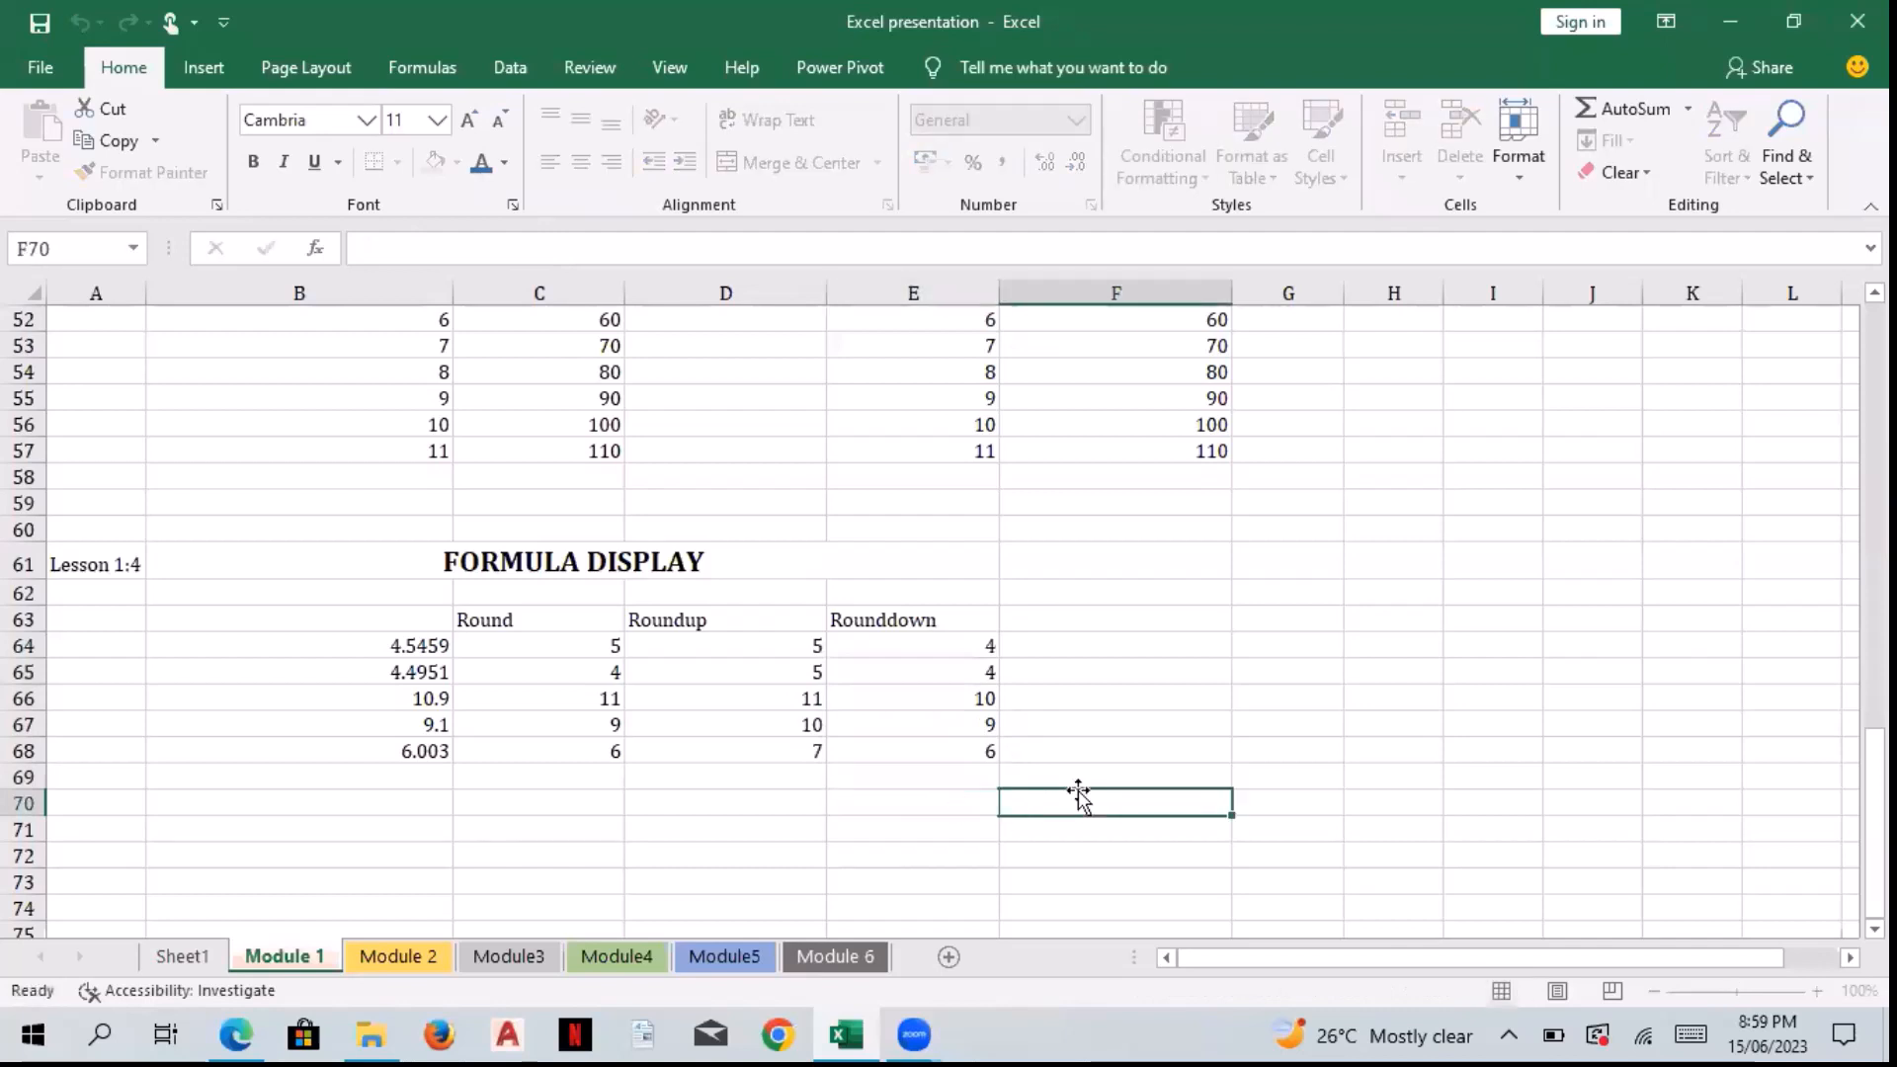
pyautogui.write('s')
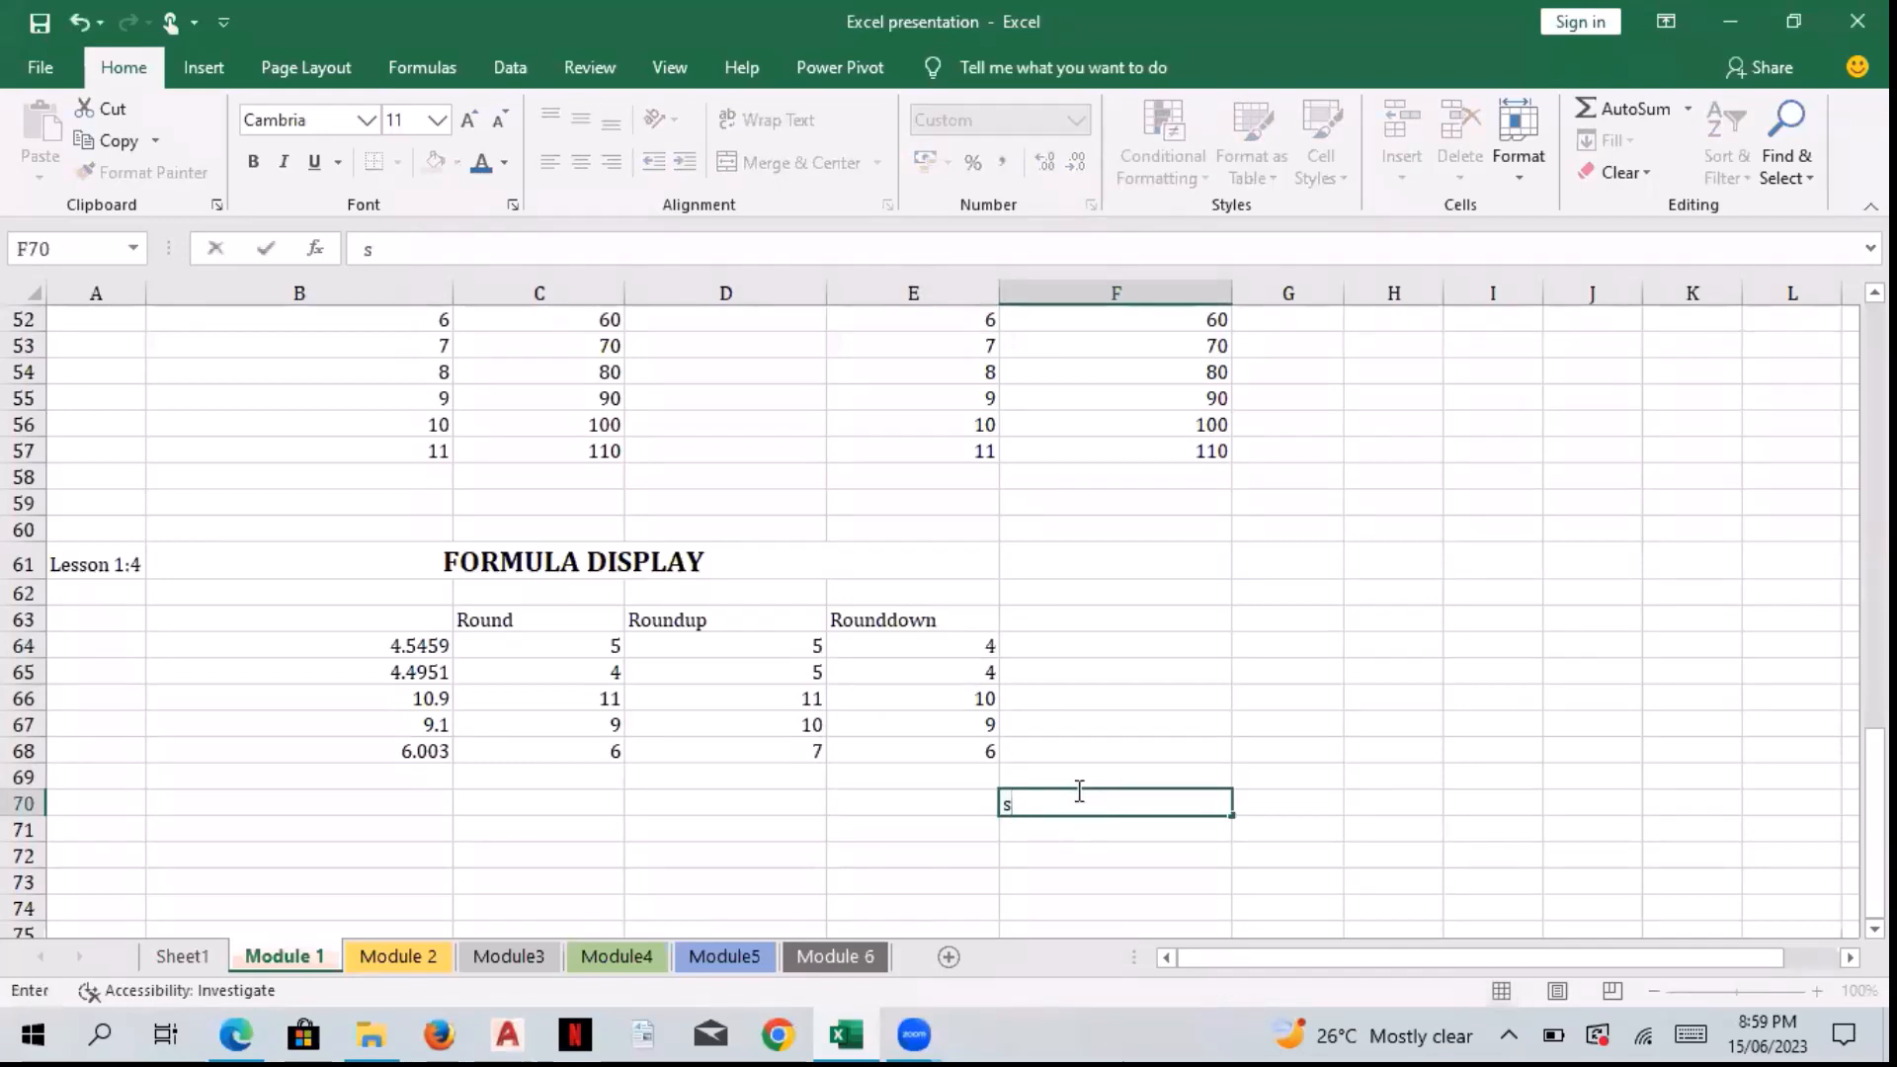
pyautogui.press('Return')
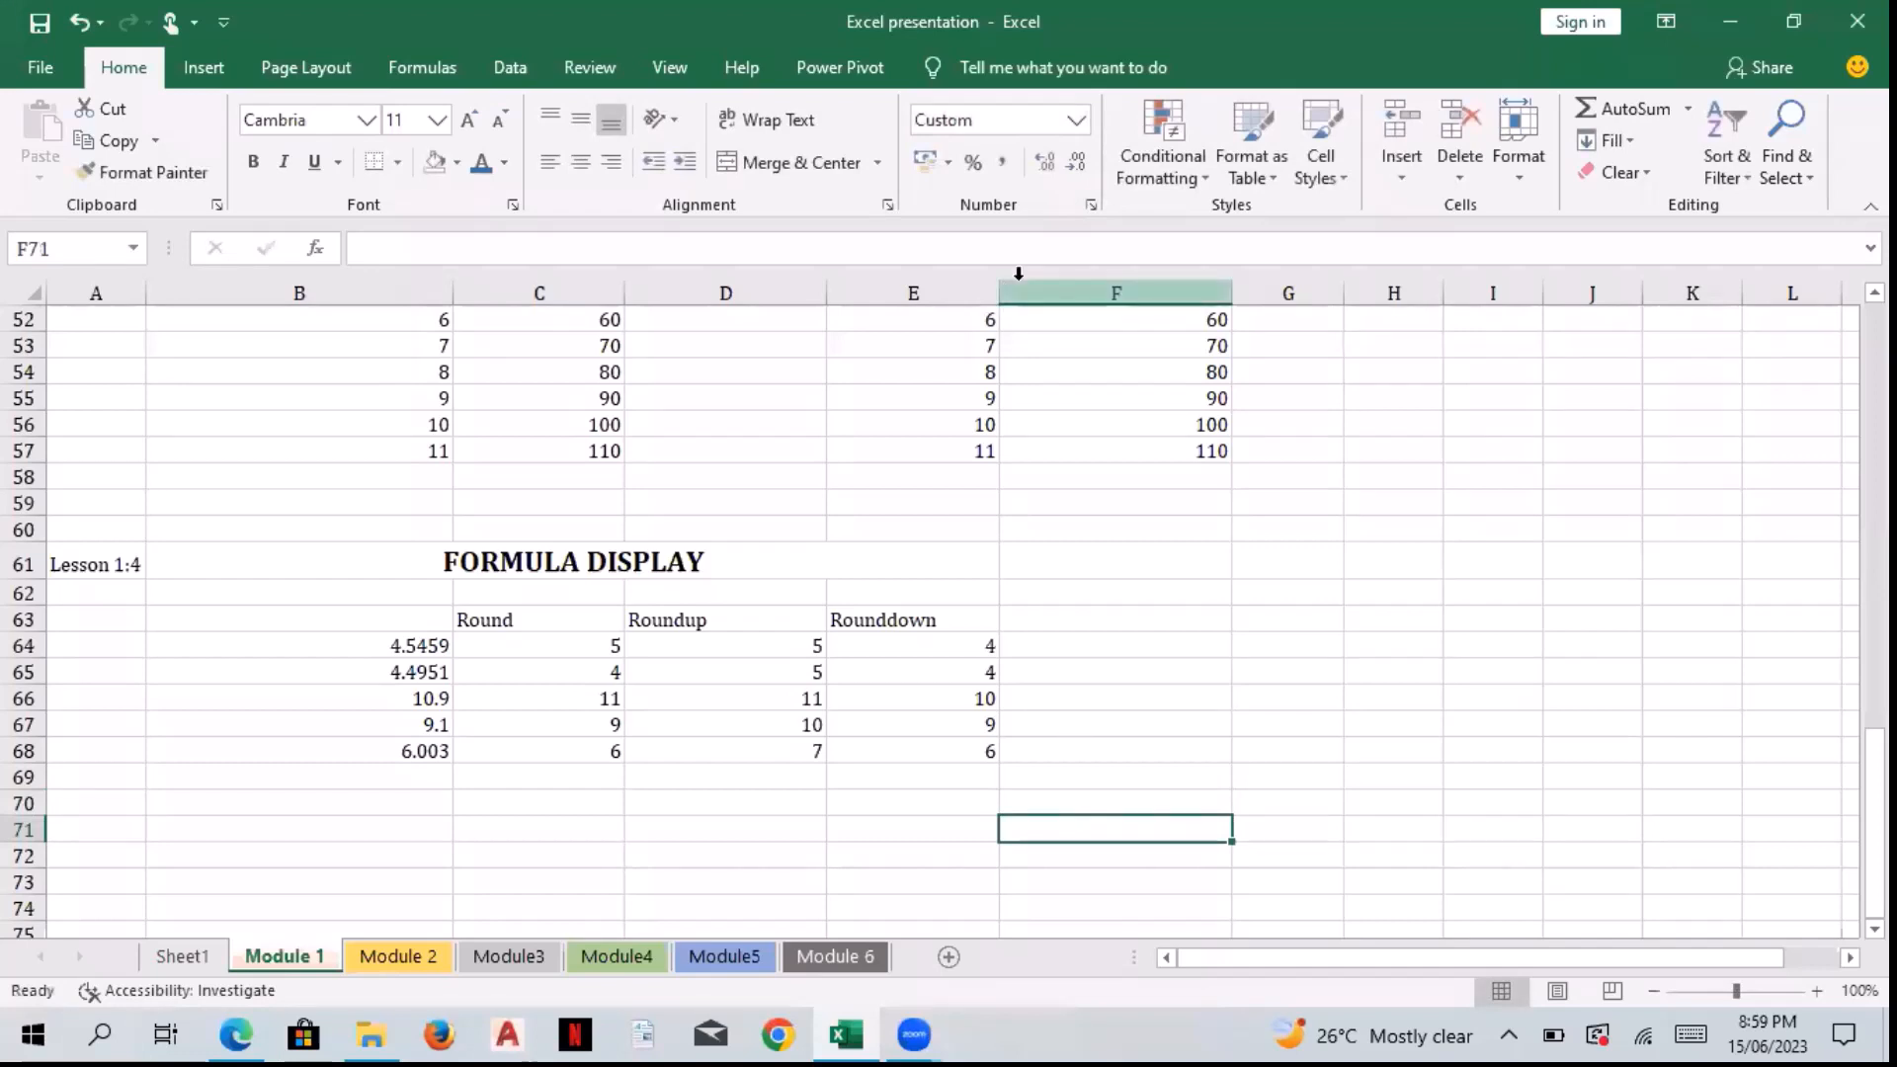
# Step: Switch to the Module 2 sheet and select the LOGIC Fn (if sumif) lesson heading in B2
pyautogui.click(411, 964)
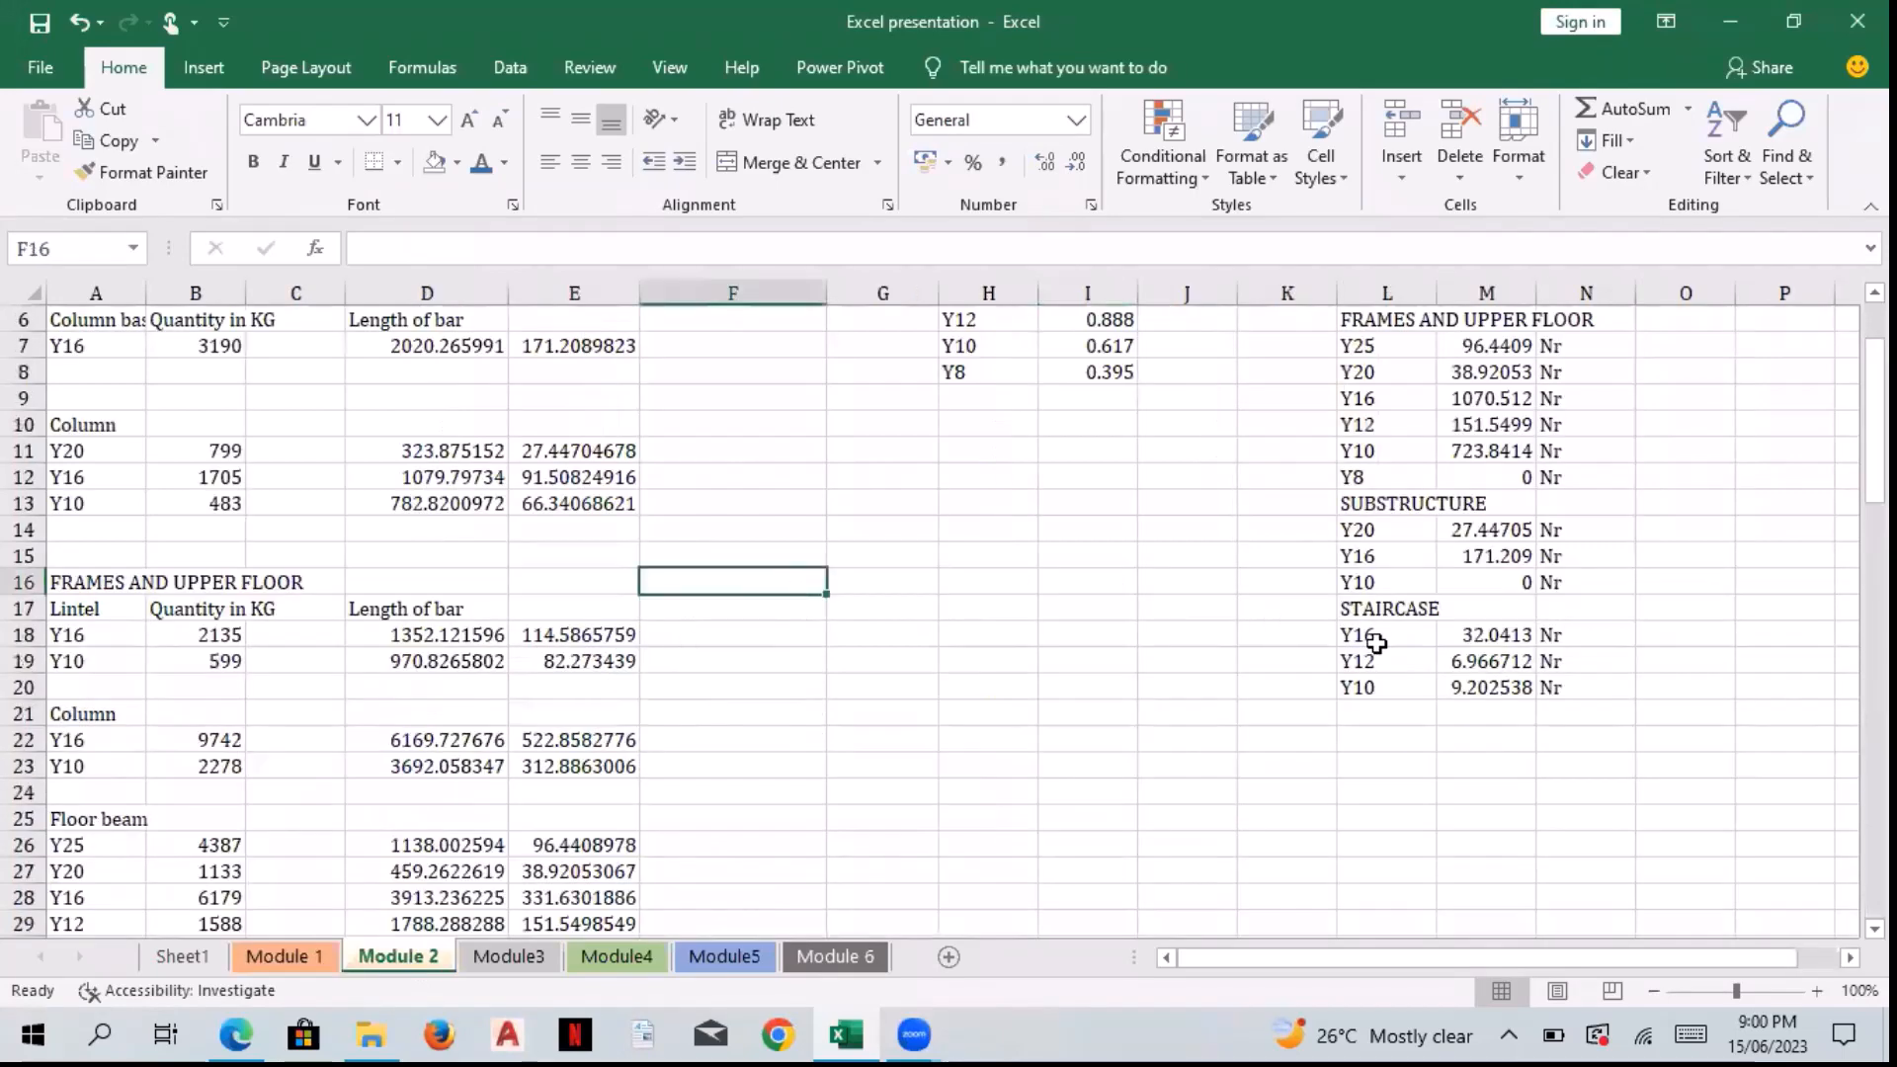
pyautogui.scroll(2, 1087, 705)
pyautogui.click(1087, 698)
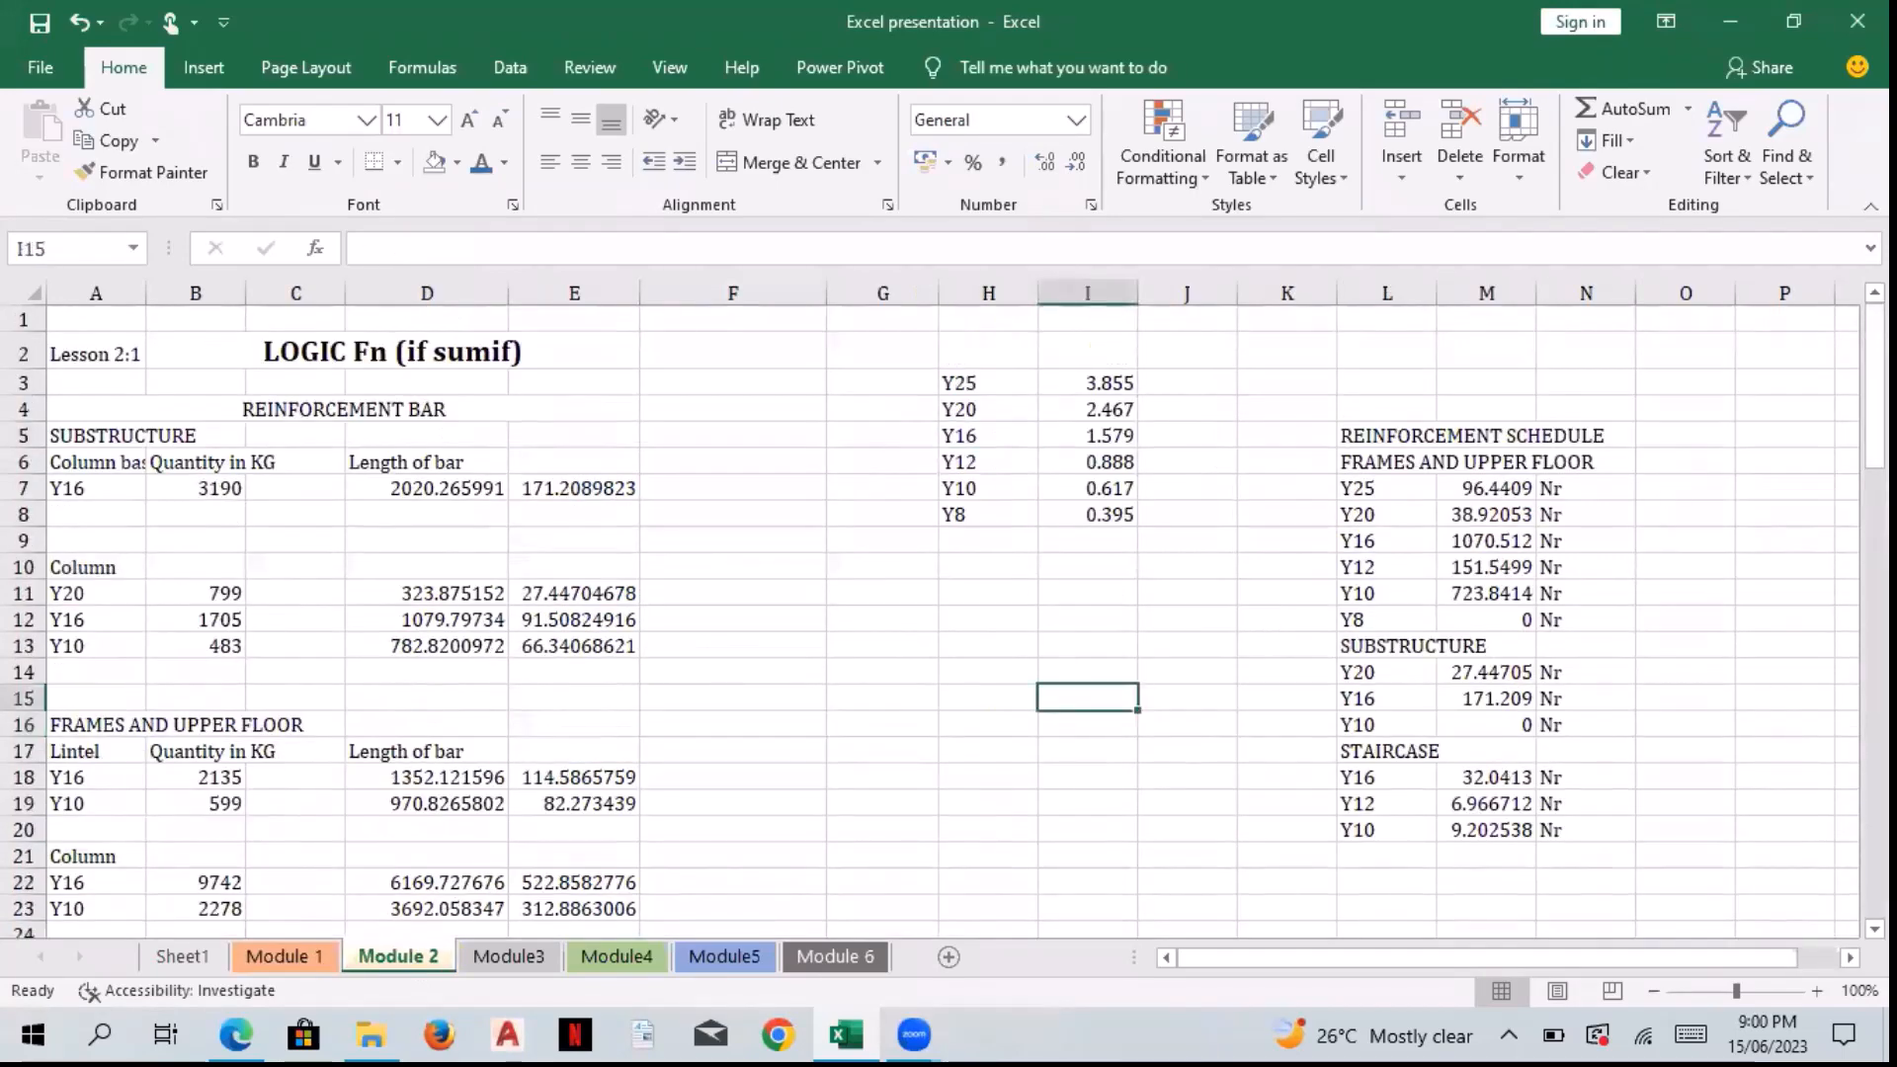
pyautogui.moveTo(1875, 396)
pyautogui.mouseDown()
pyautogui.moveTo(1875, 440)
pyautogui.moveTo(1874, 395)
pyautogui.mouseUp()
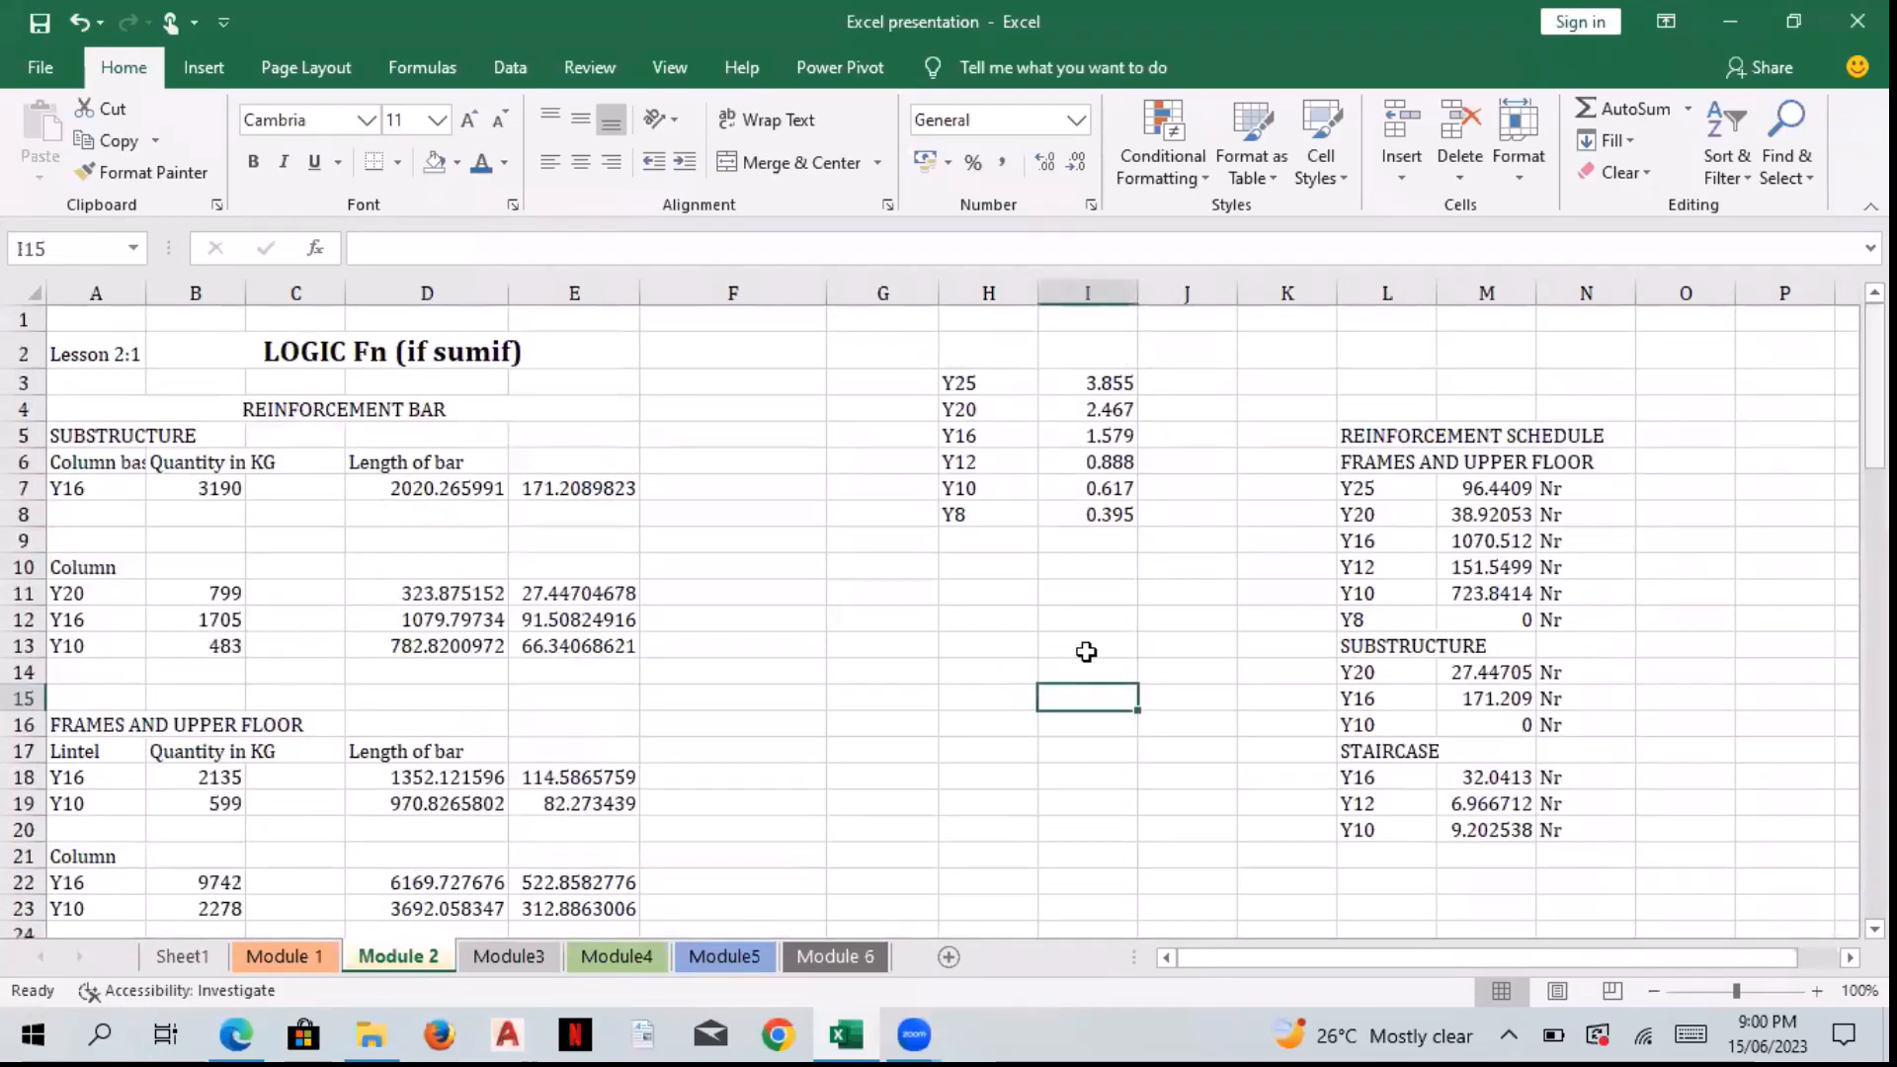
pyautogui.click(233, 359)
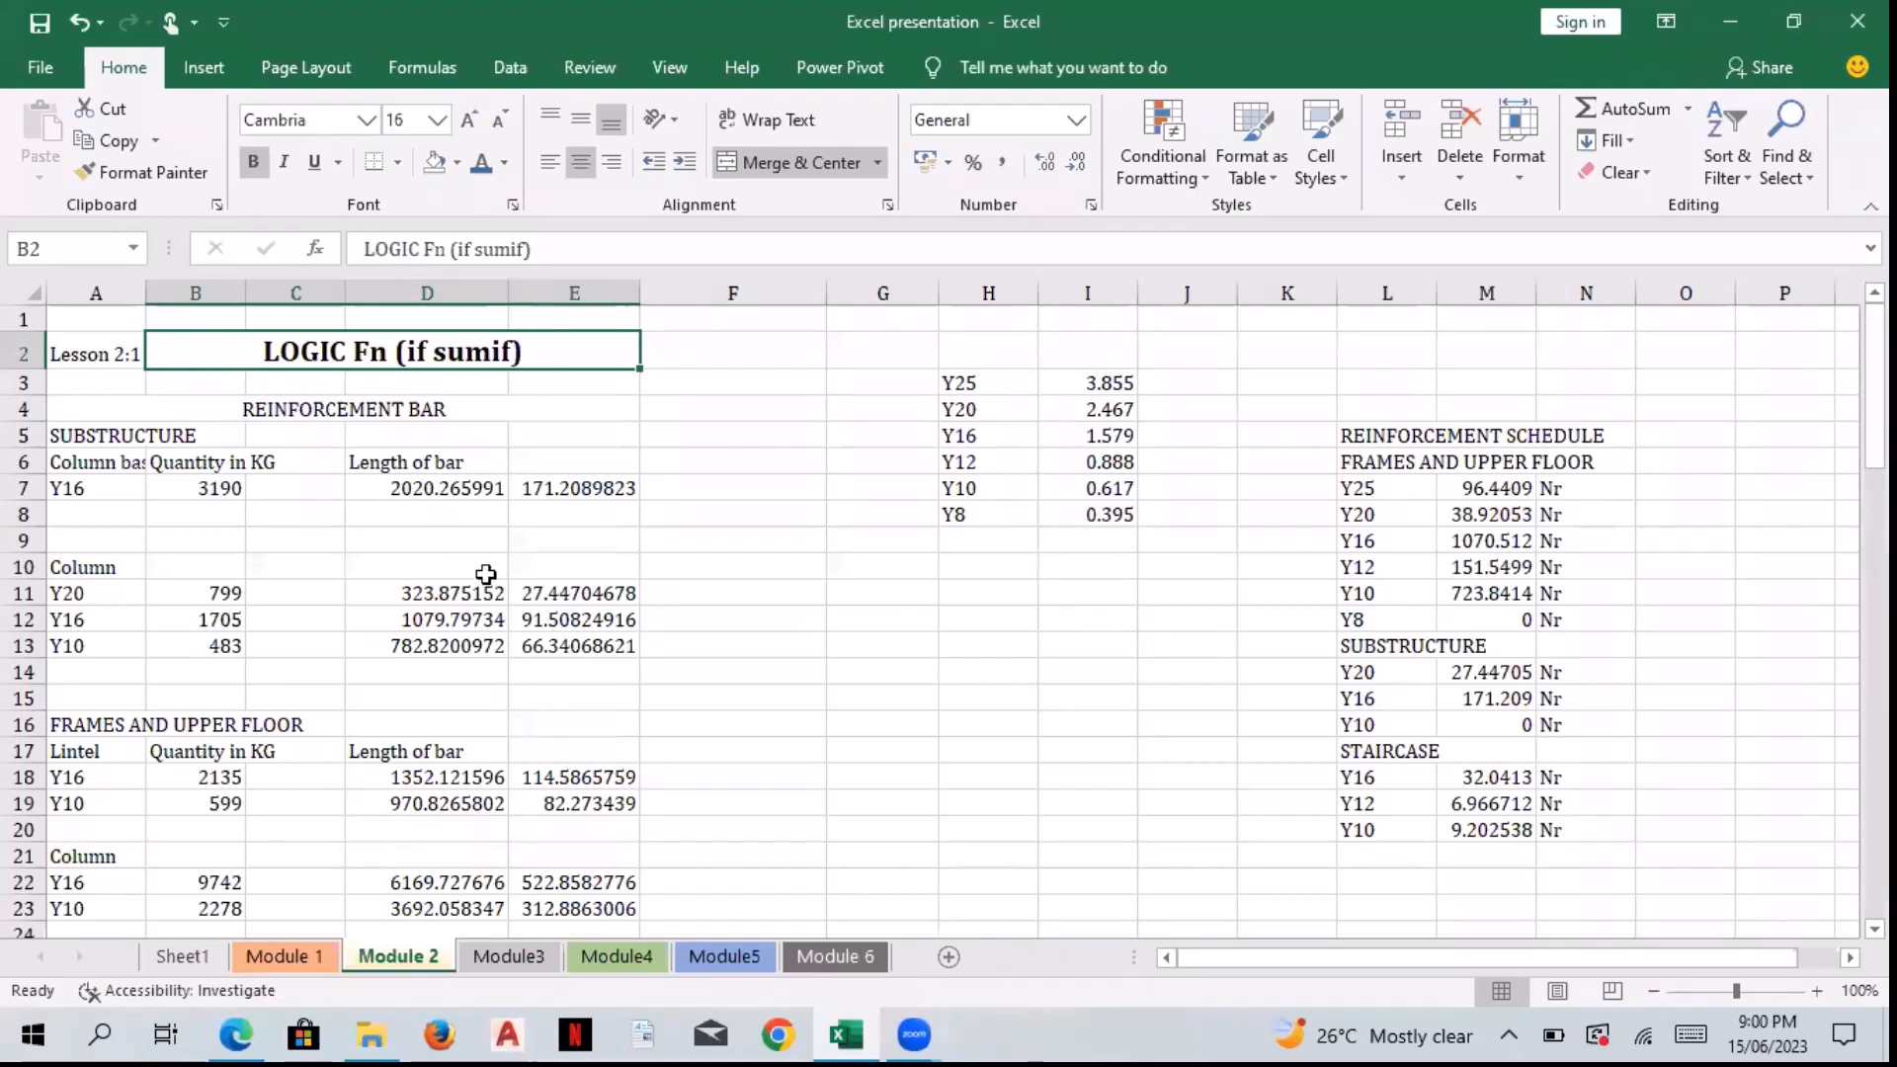
# Step: Examine the Y16 column base quantity in B7 and the nested IF formula for its bar length in D7
pyautogui.click(210, 483)
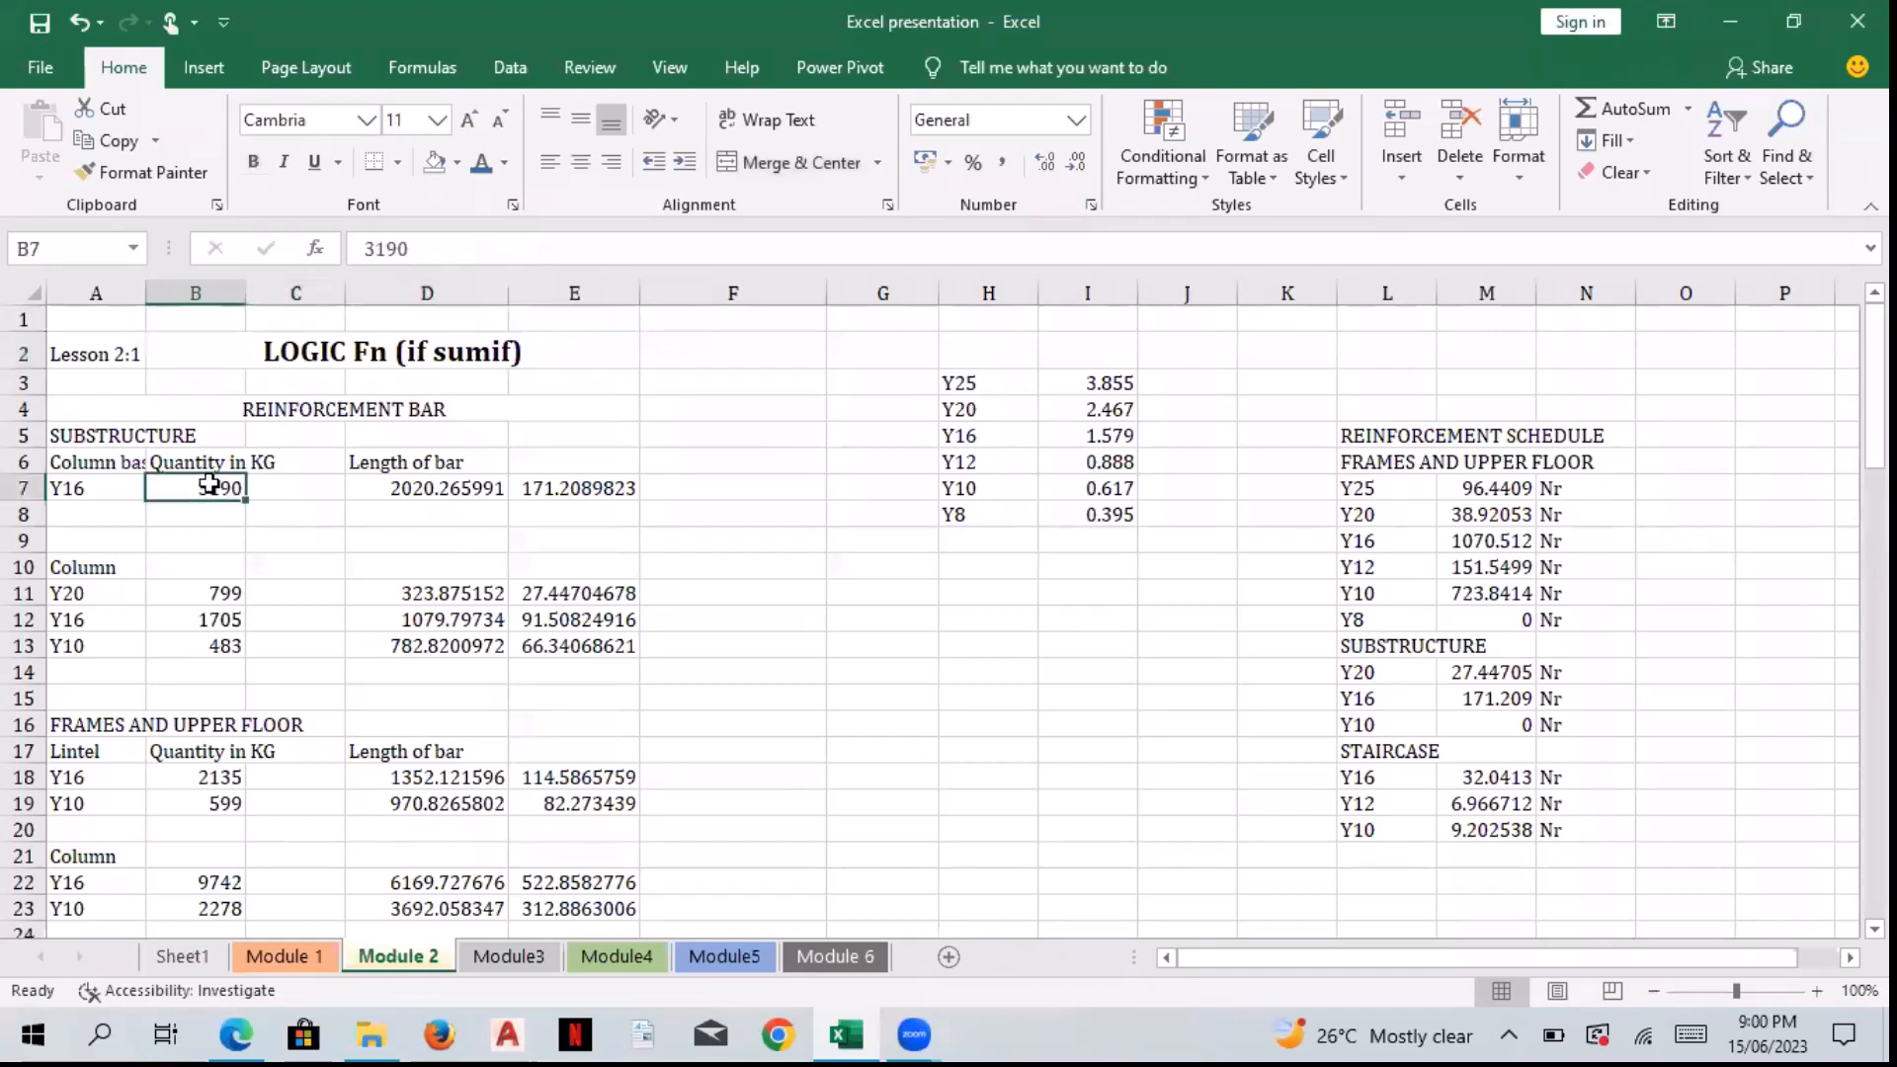
pyautogui.click(397, 491)
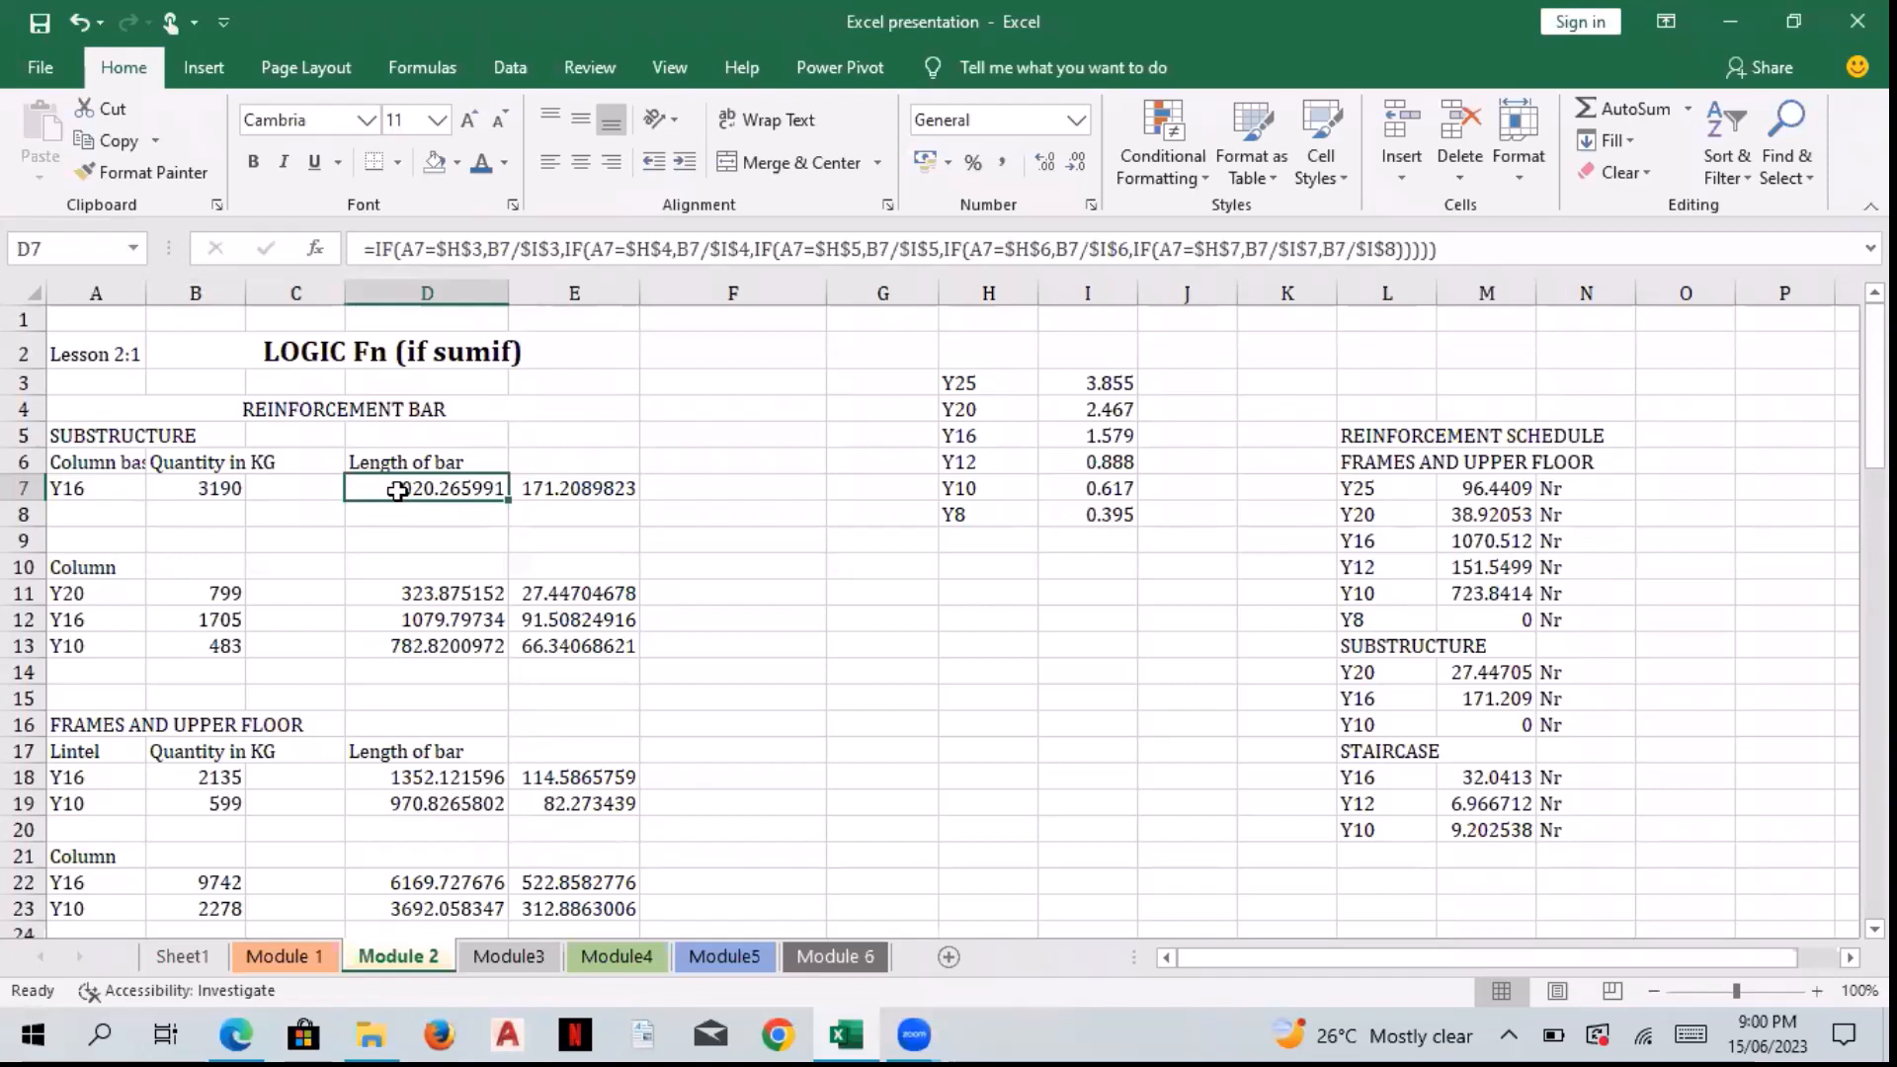
pyautogui.press('Right')
pyautogui.press('Right')
pyautogui.press('Right')
pyautogui.press('Right')
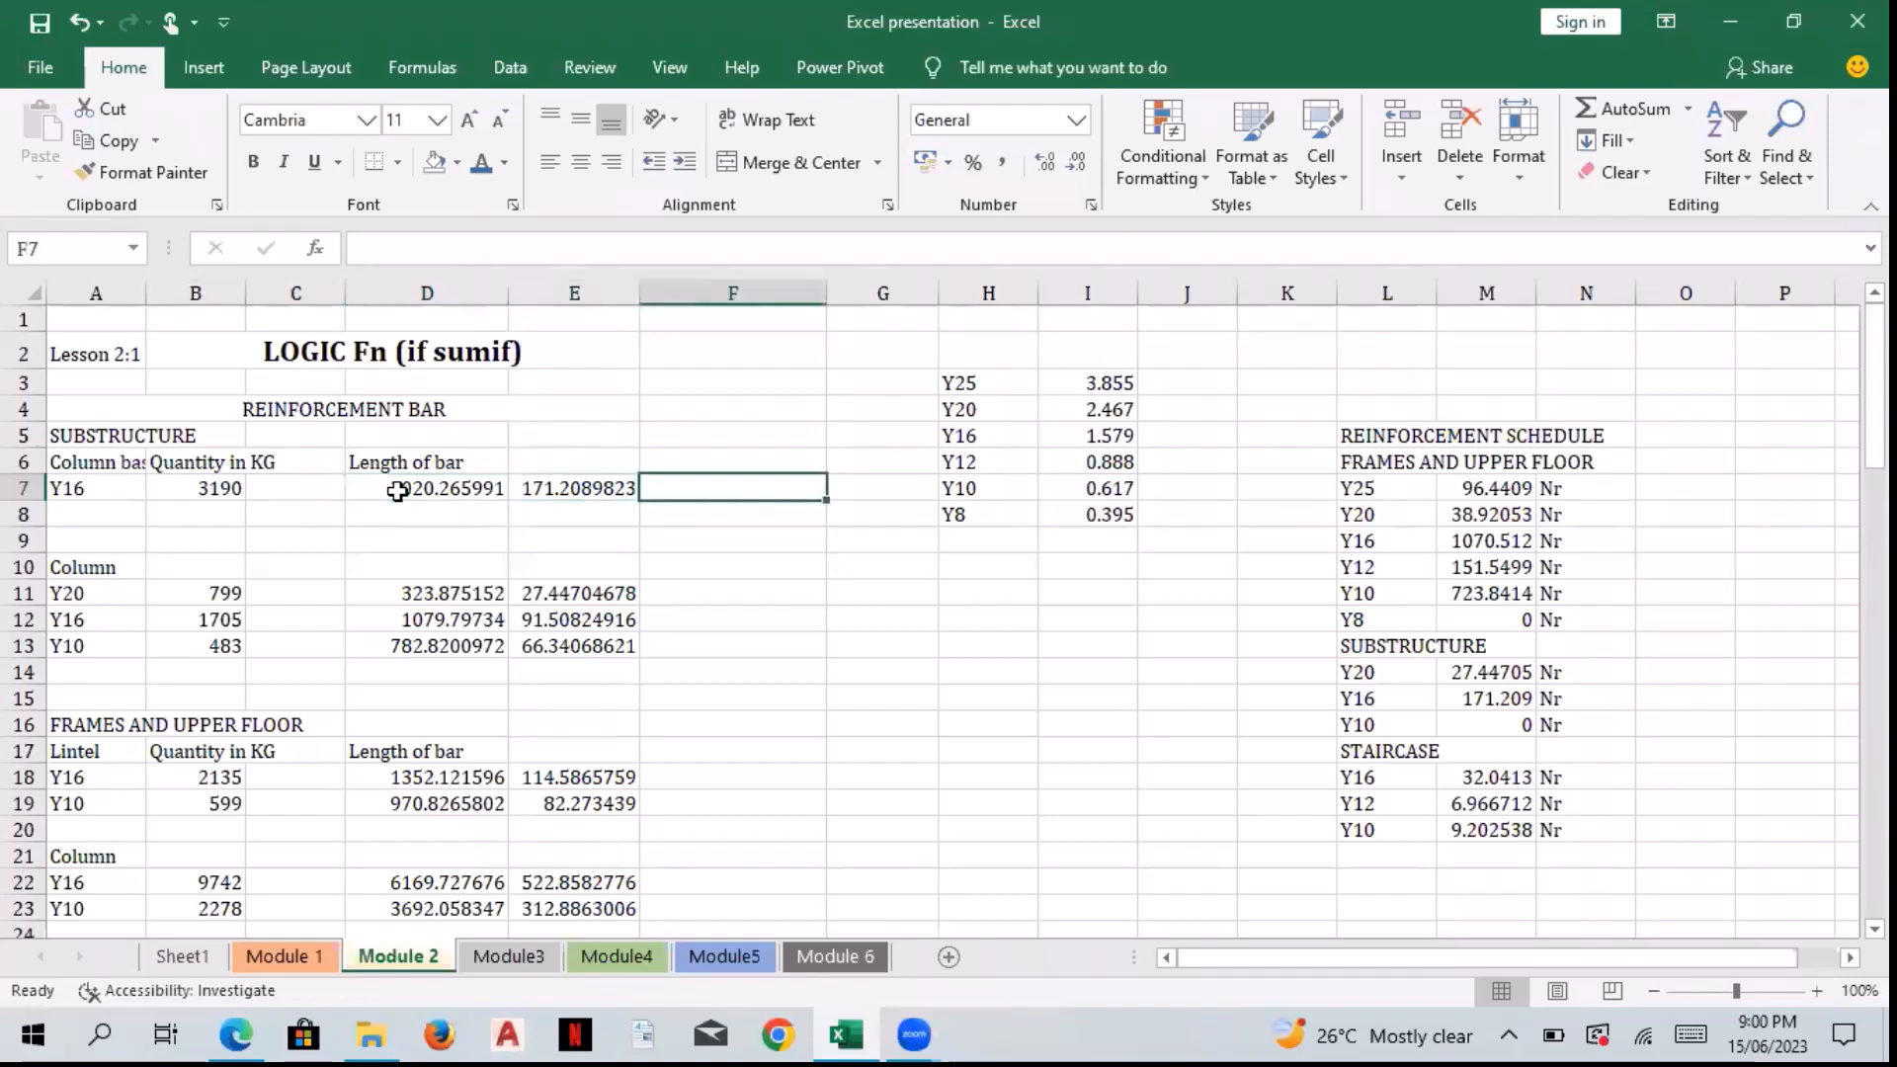
pyautogui.press('Up')
pyautogui.press('Up')
pyautogui.press('Left')
pyautogui.press('Left')
pyautogui.press('Left')
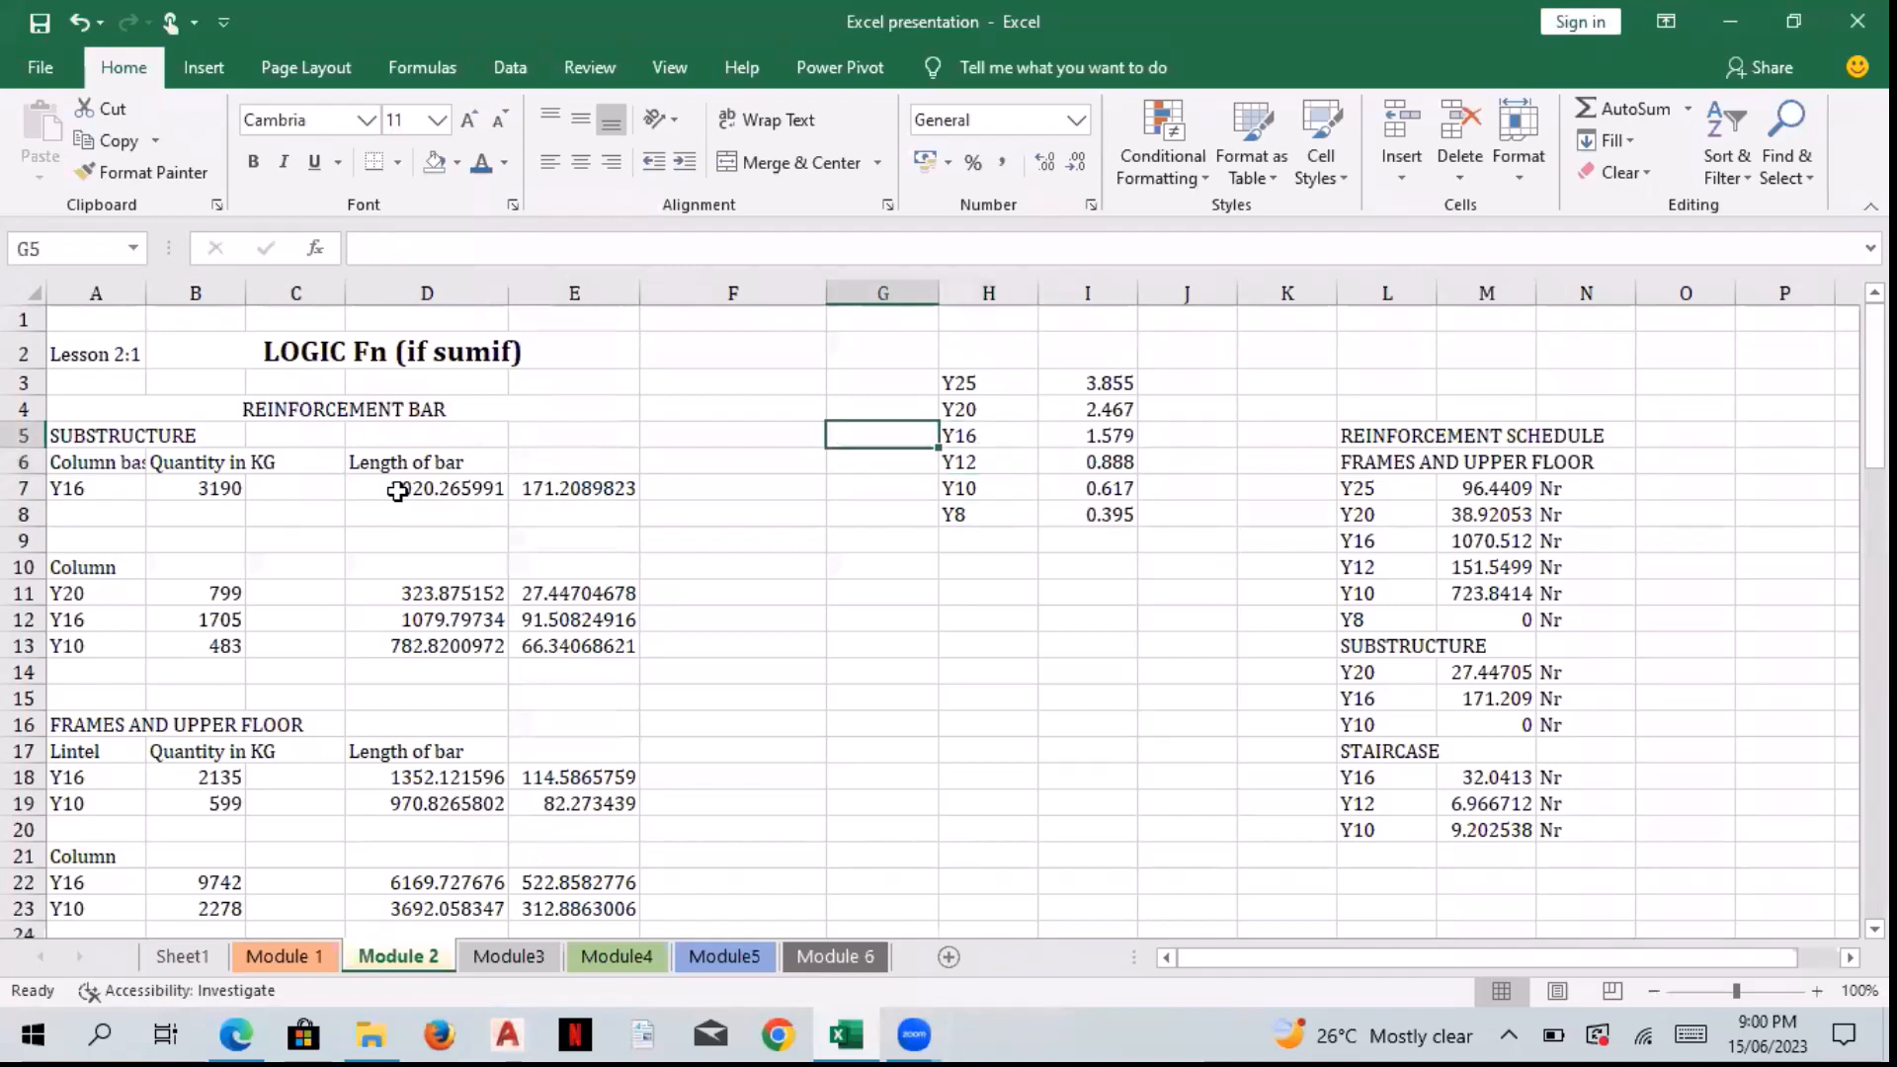
pyautogui.press('Down')
pyautogui.press('Down')
pyautogui.press('Down')
pyautogui.press('Up')
pyautogui.press('Left')
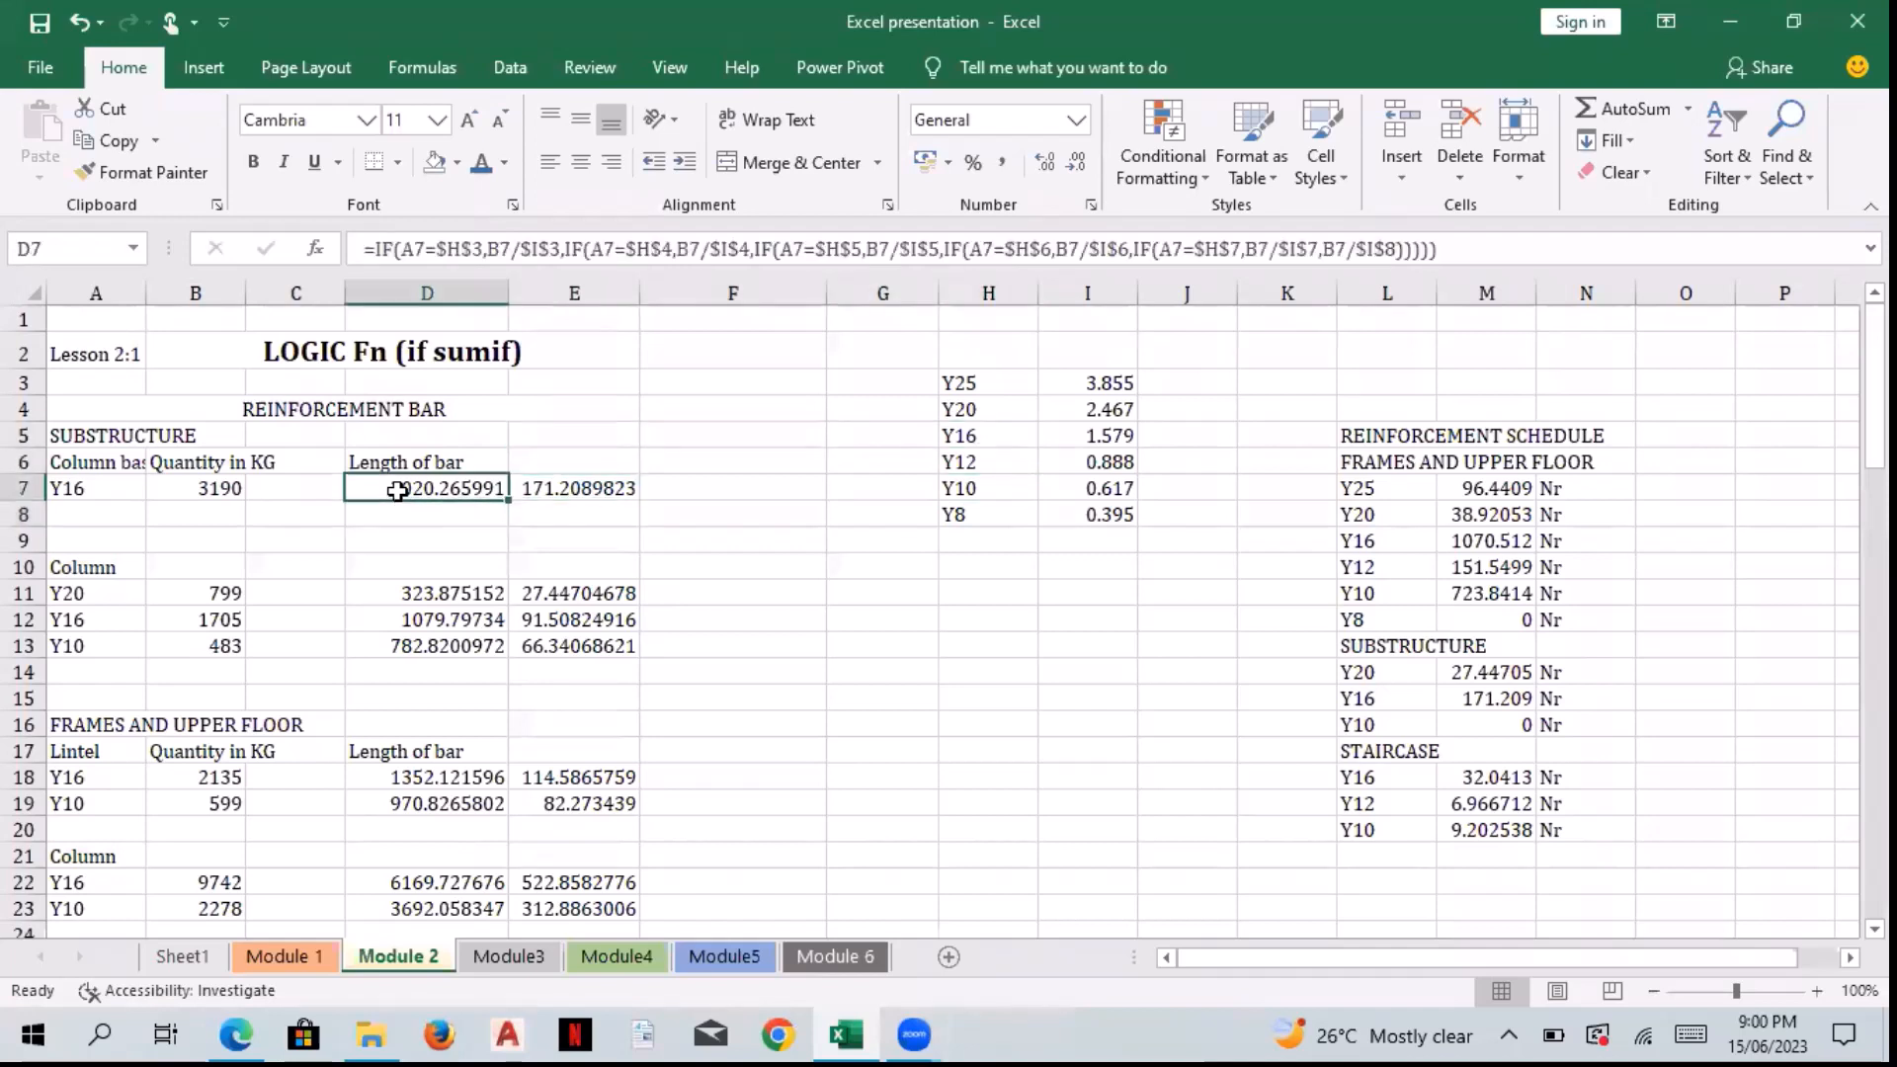
# Step: Go through the unit weights in I3:I7 that the bar length formula refers to
pyautogui.press('Right')
pyautogui.press('Right')
pyautogui.press('Right')
pyautogui.press('Right')
pyautogui.press('Up')
pyautogui.press('Up')
pyautogui.press('Up')
pyautogui.press('Up')
pyautogui.press('Right')
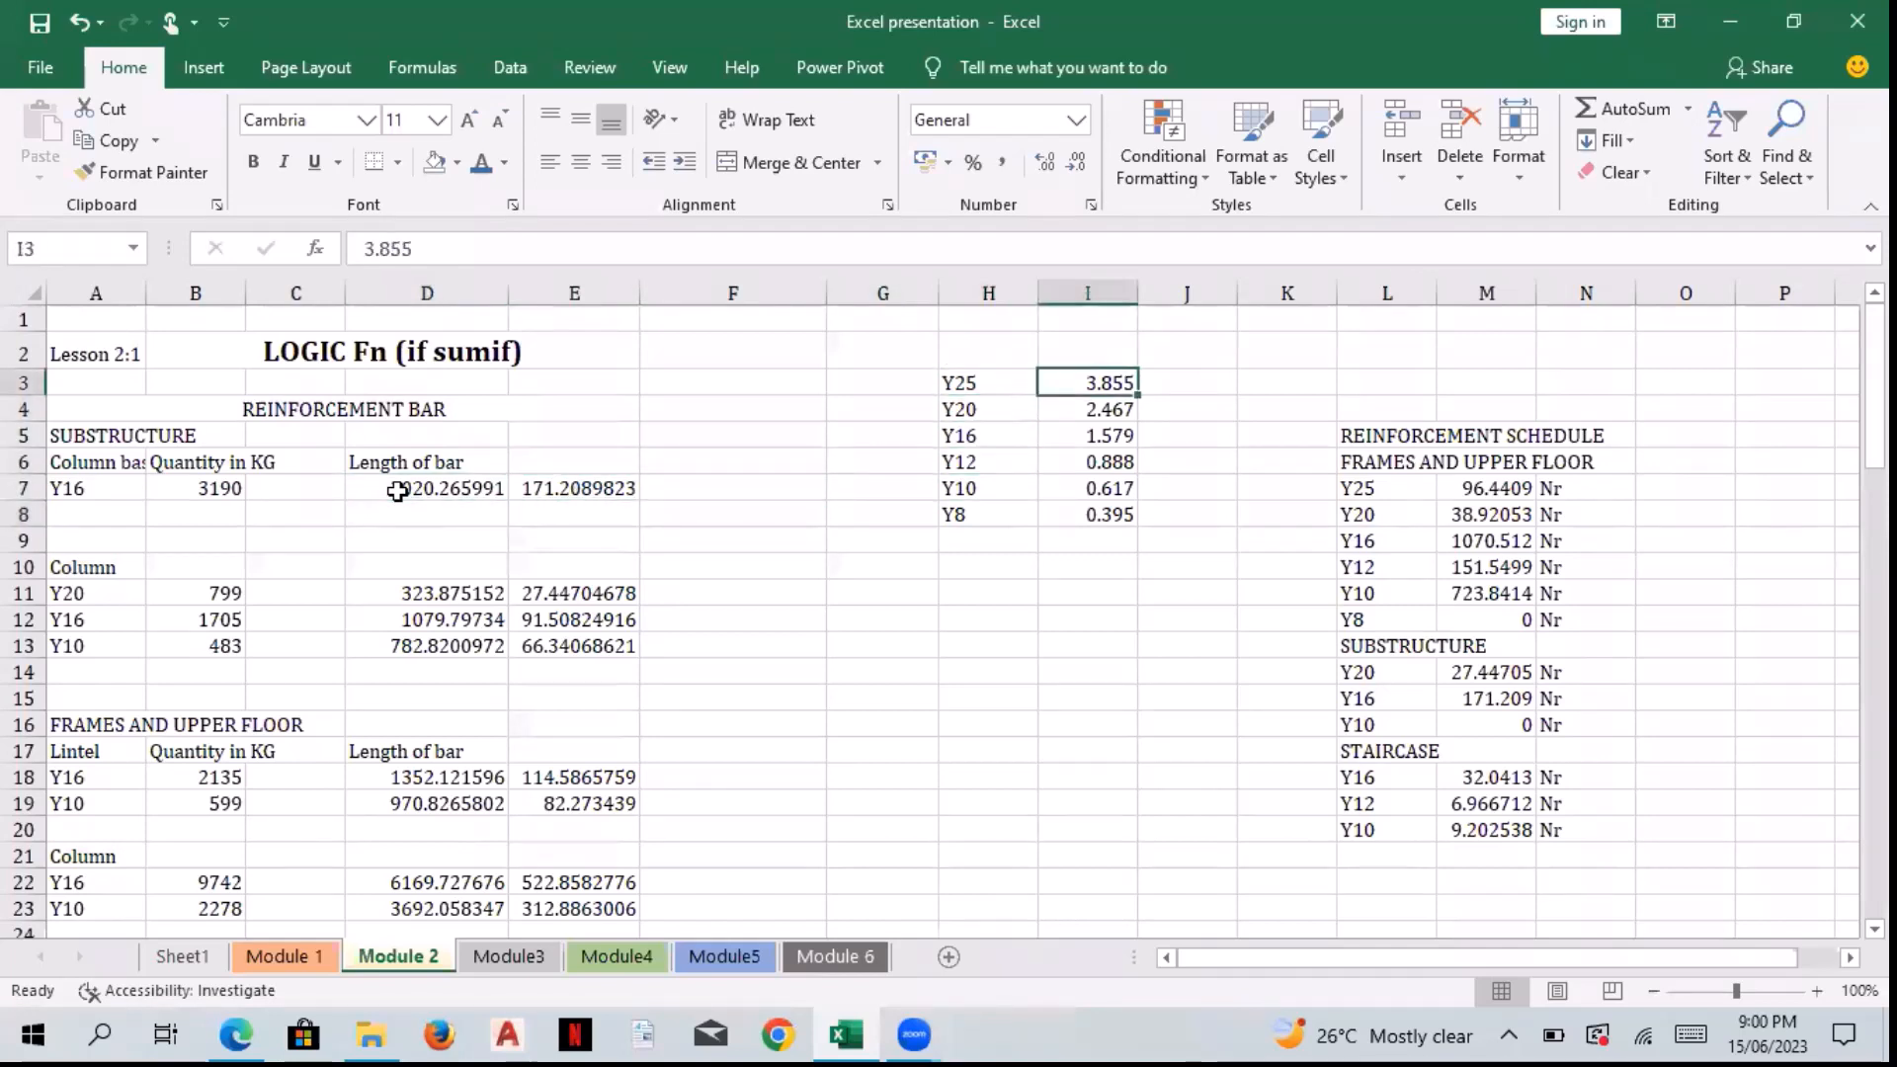
pyautogui.press('Down')
pyautogui.press('Down')
pyautogui.press('Down')
pyautogui.press('Down')
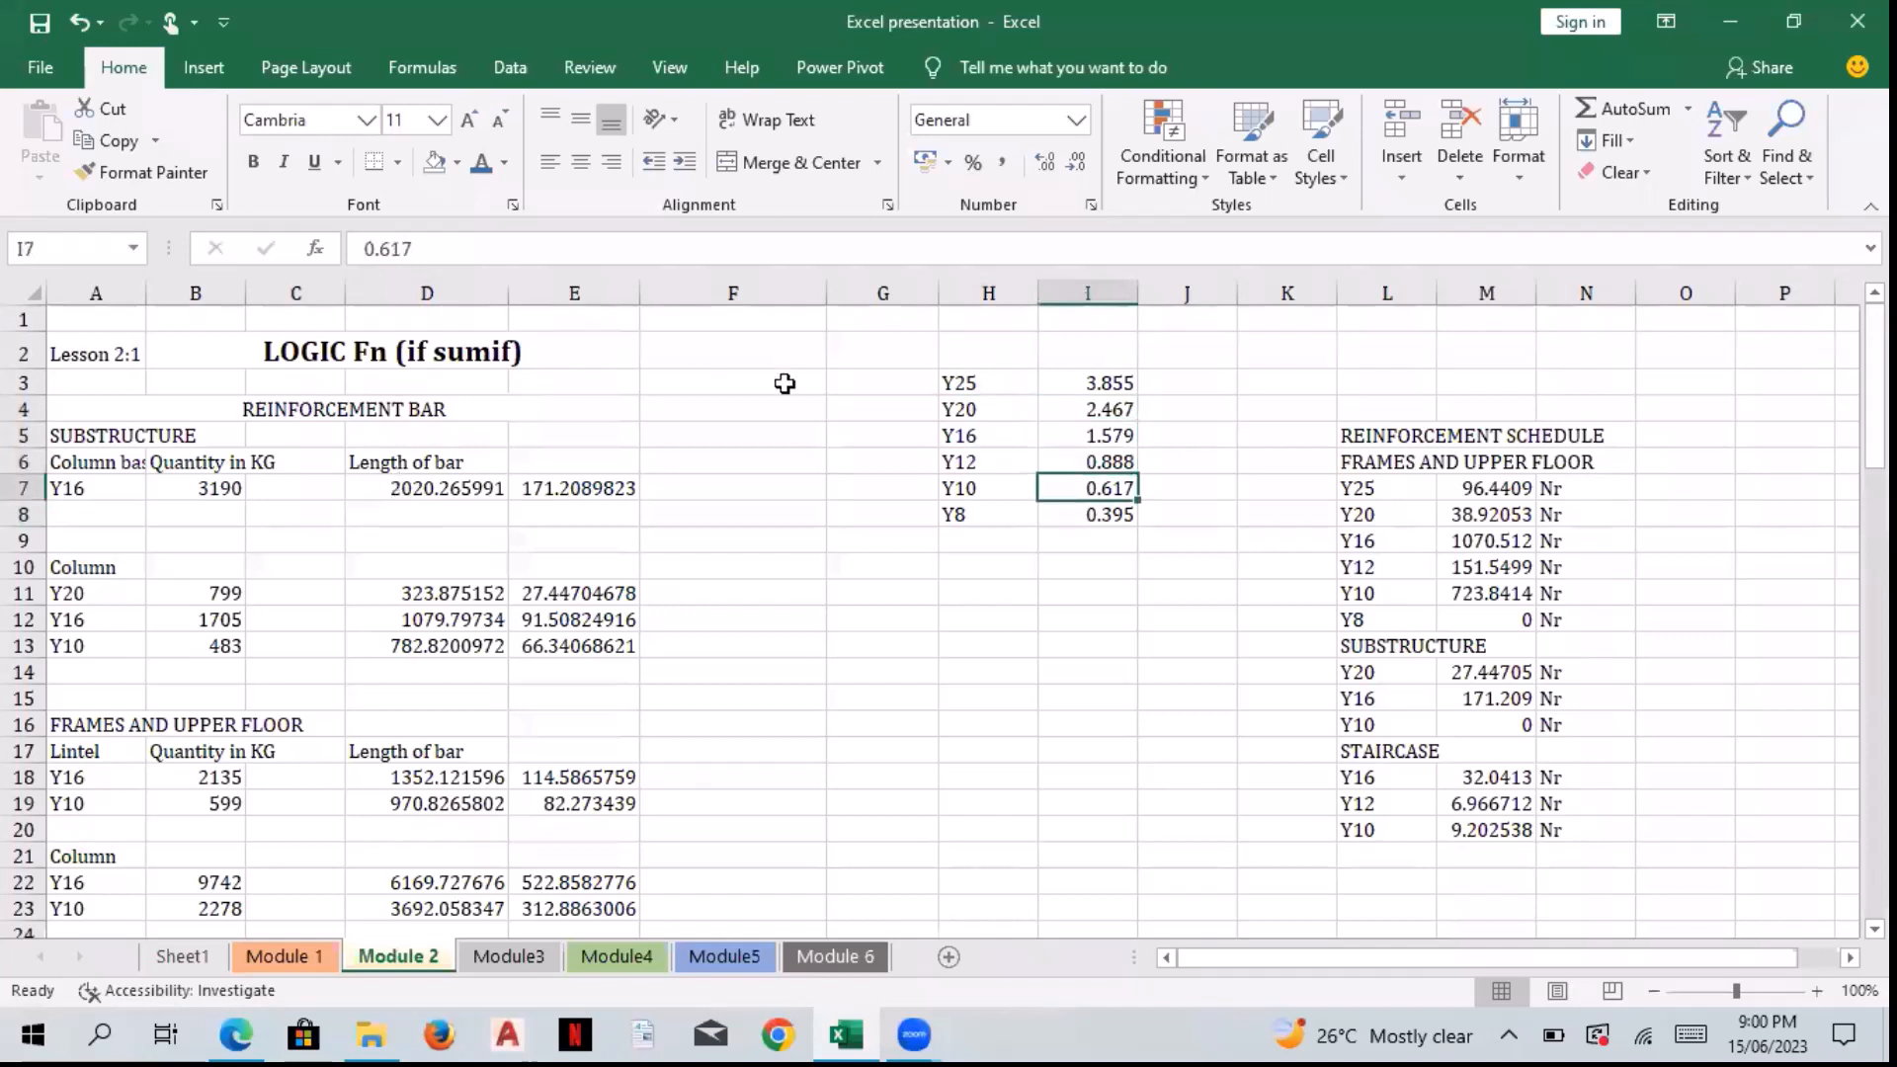
# Step: Compare the bar sizes Y25 to Y8 in H3:H8 with their unit weights in column I
pyautogui.click(1055, 380)
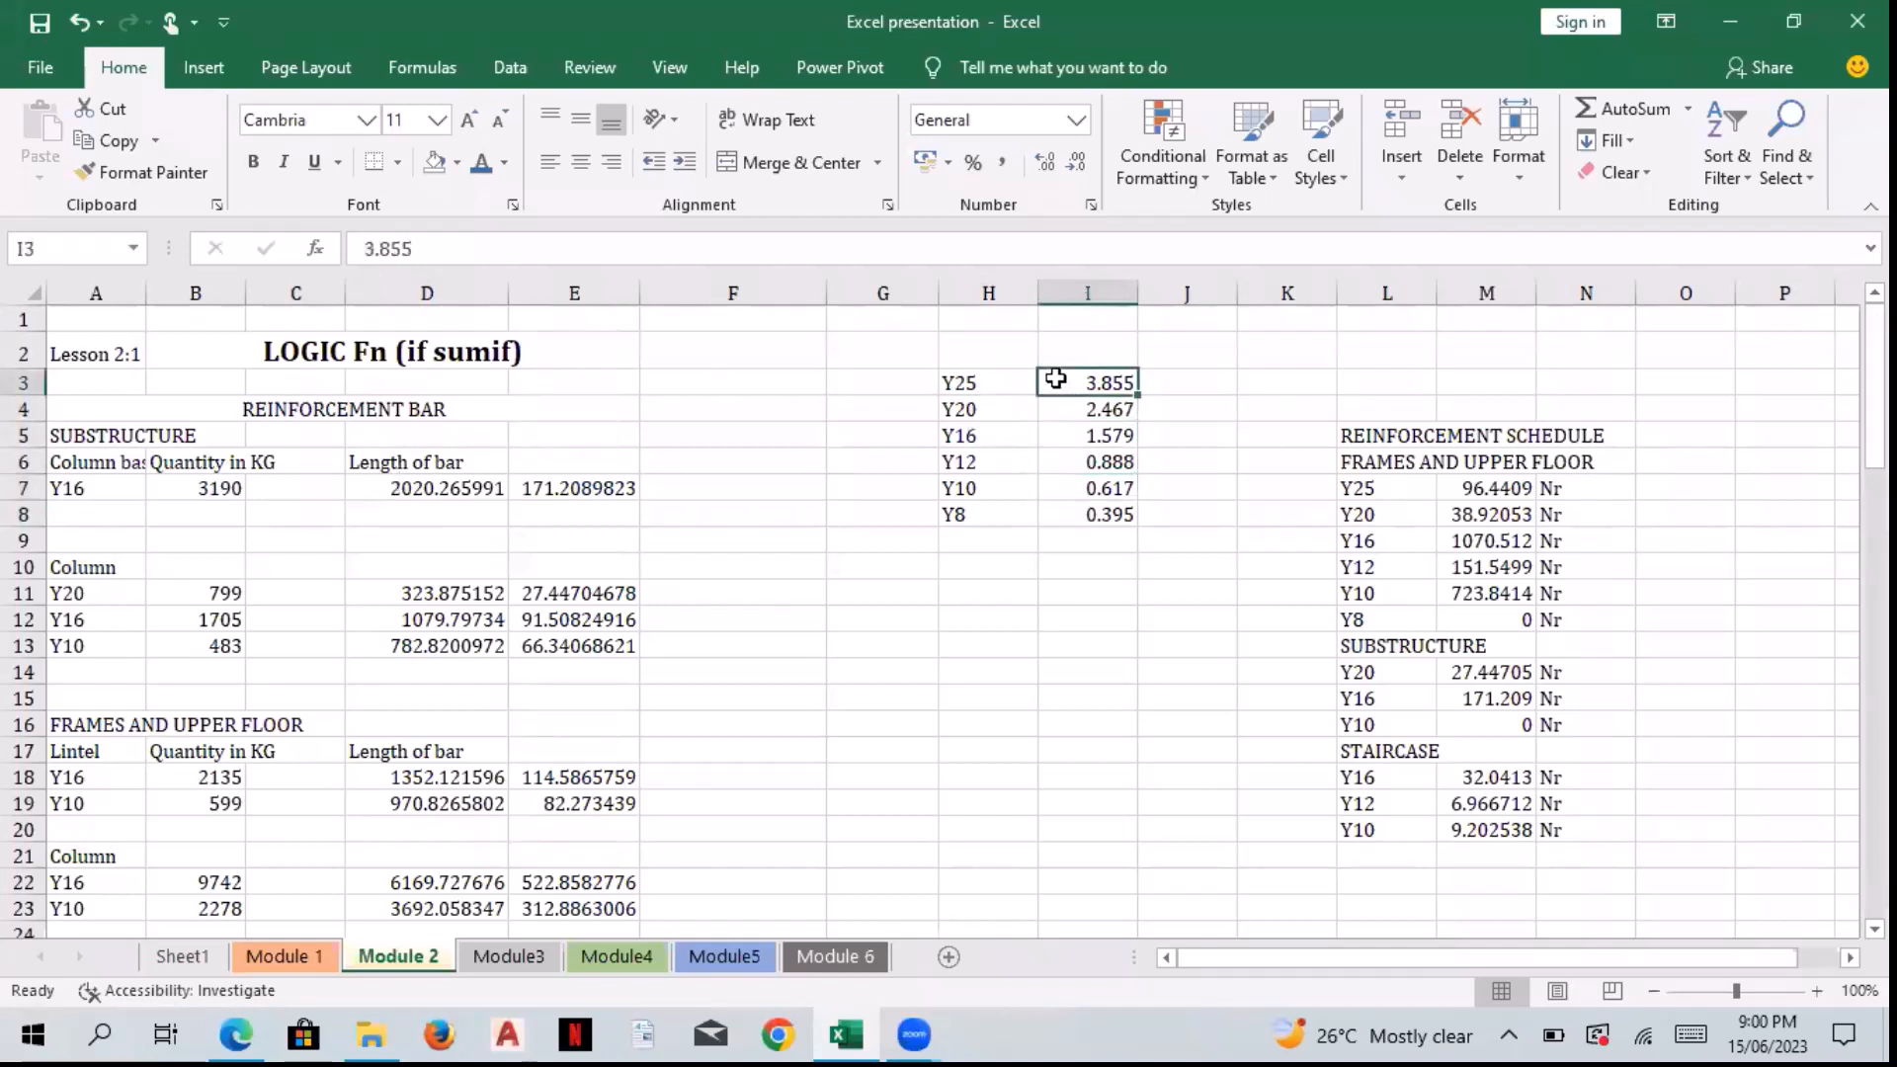
pyautogui.click(998, 378)
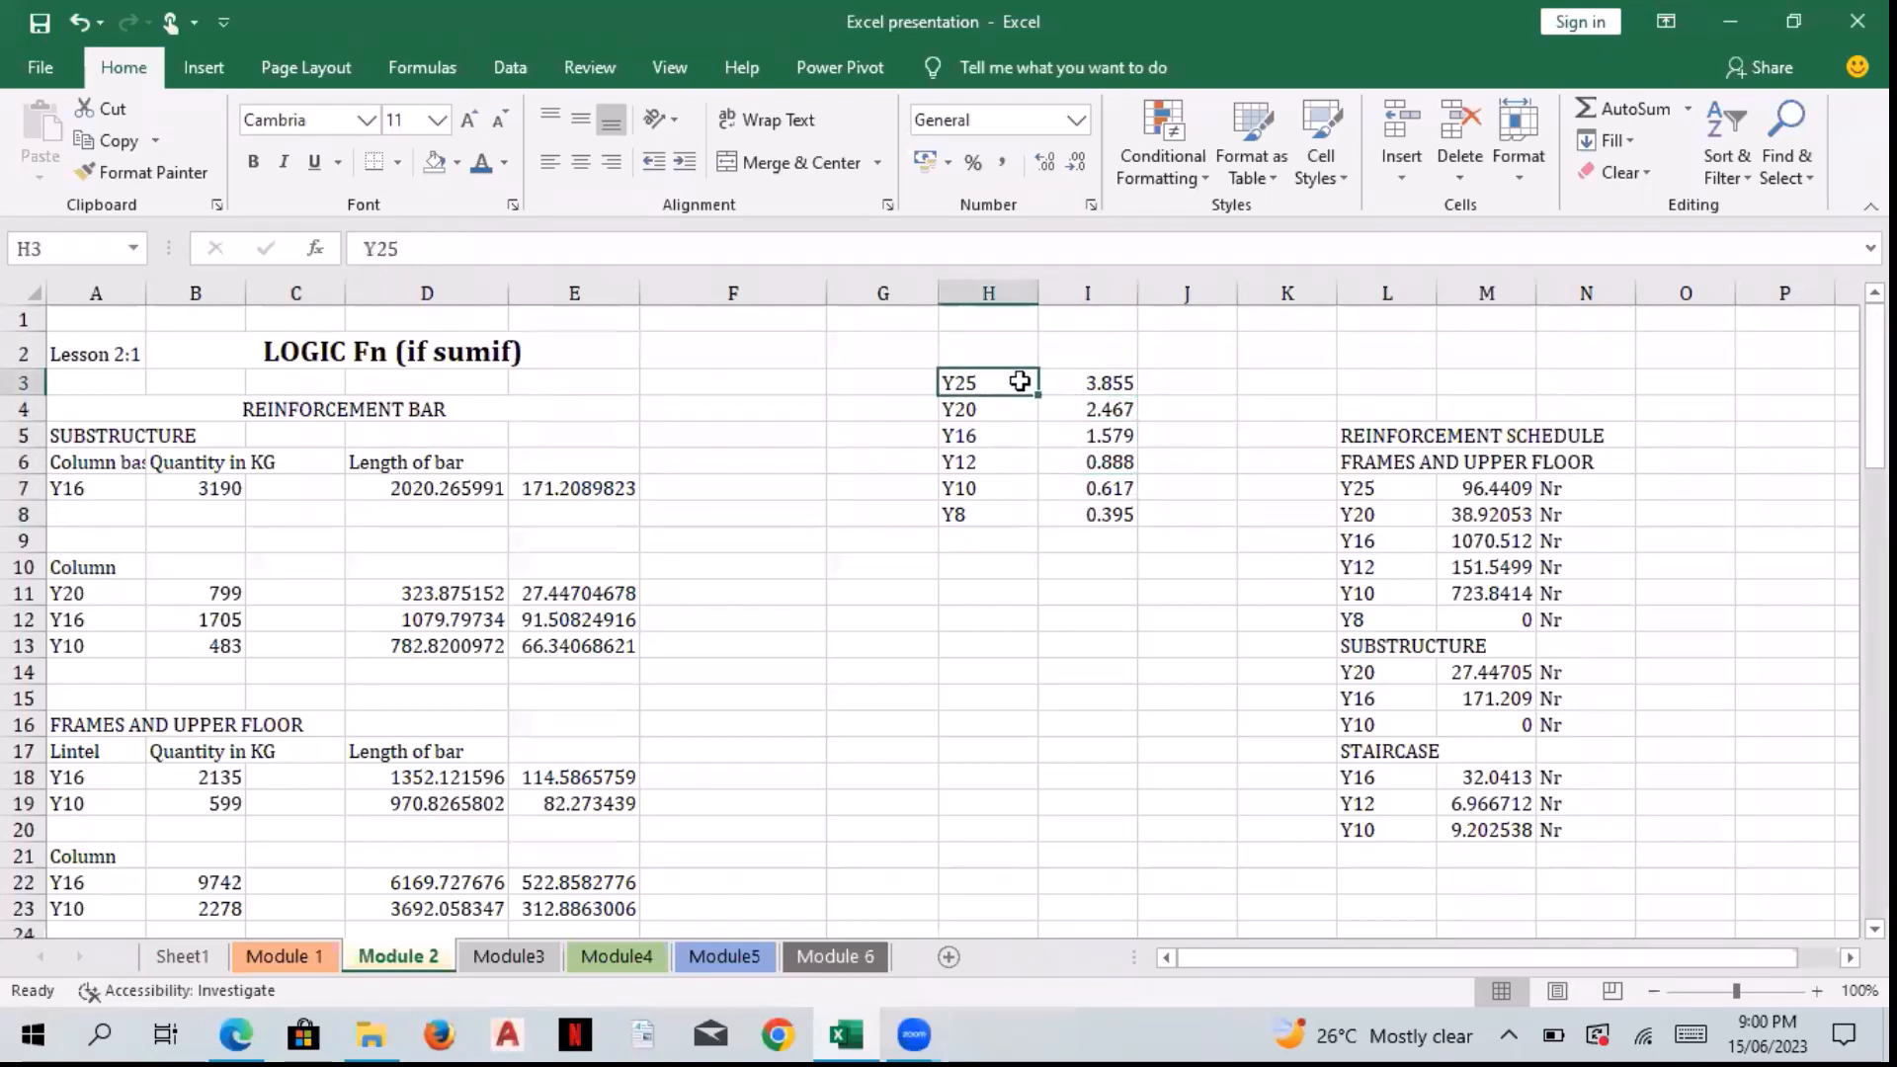
pyautogui.press('Down')
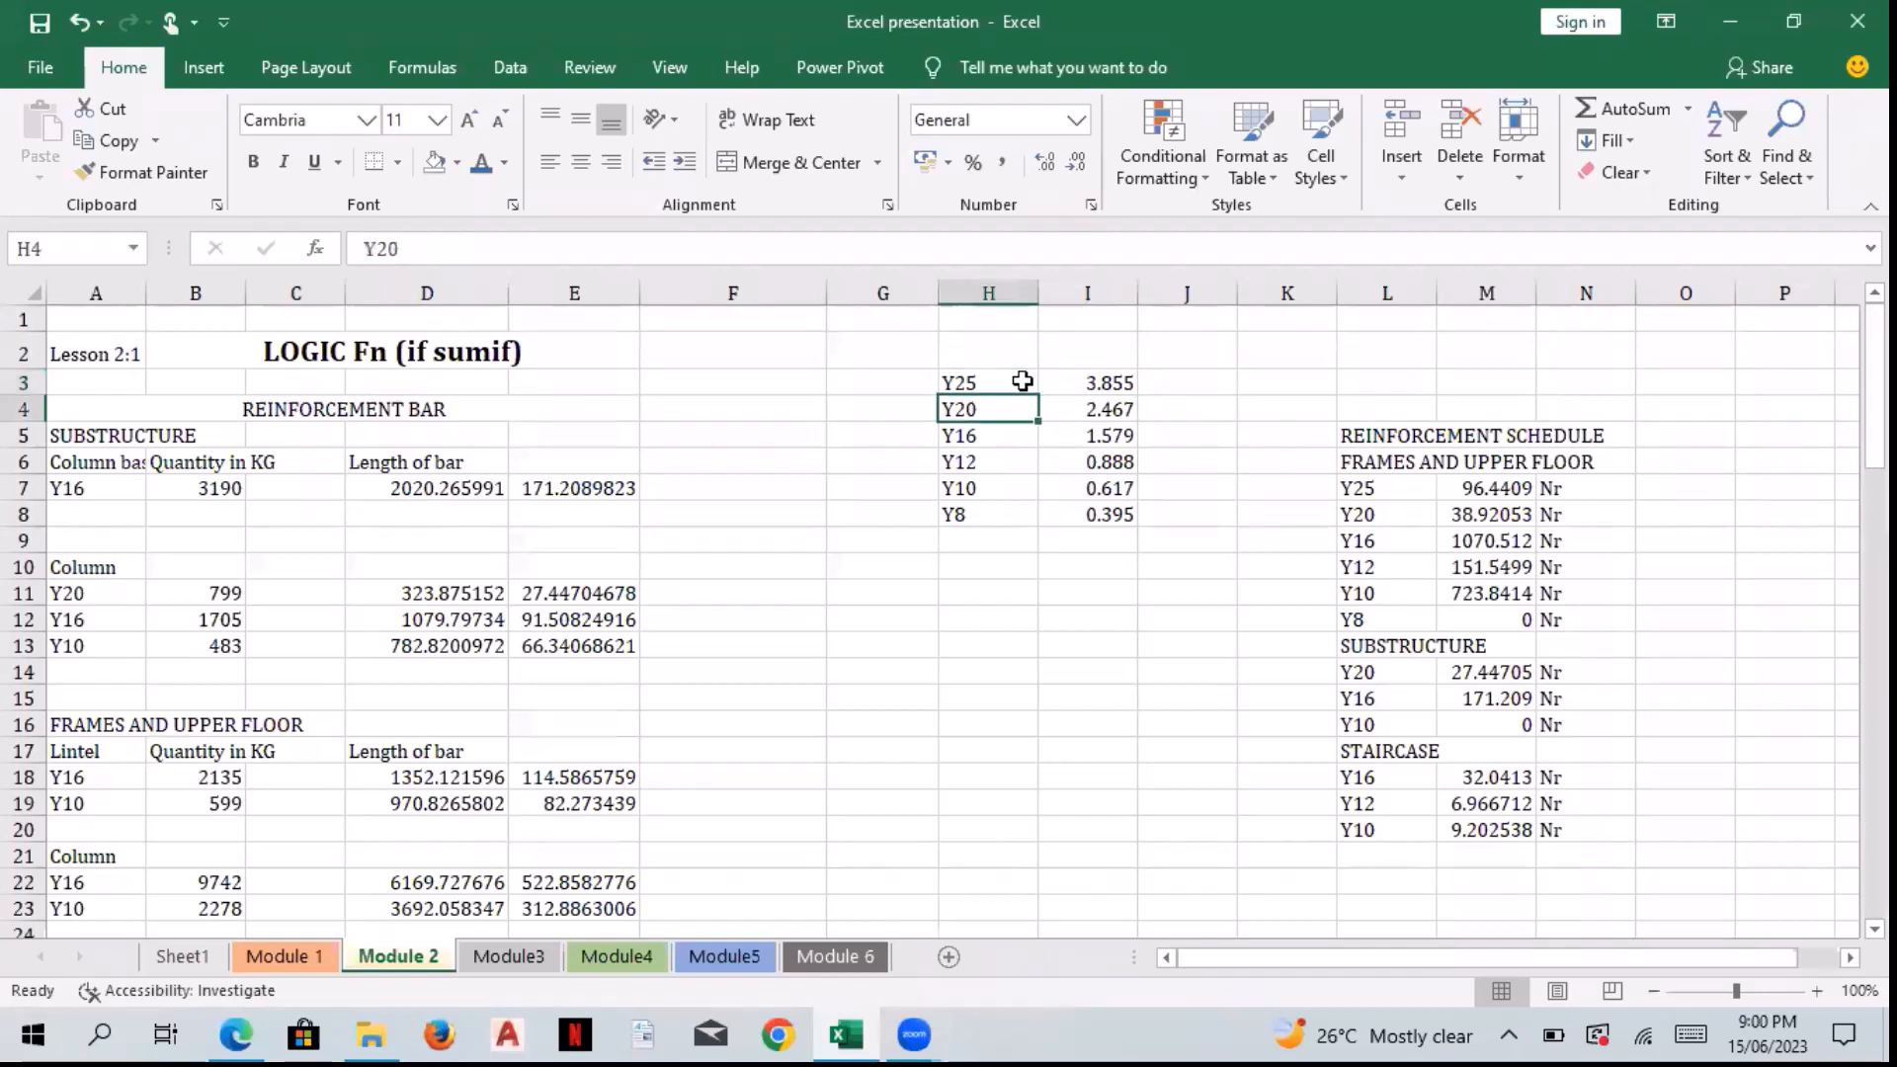
pyautogui.press('Down')
pyautogui.press('Down')
pyautogui.press('Down')
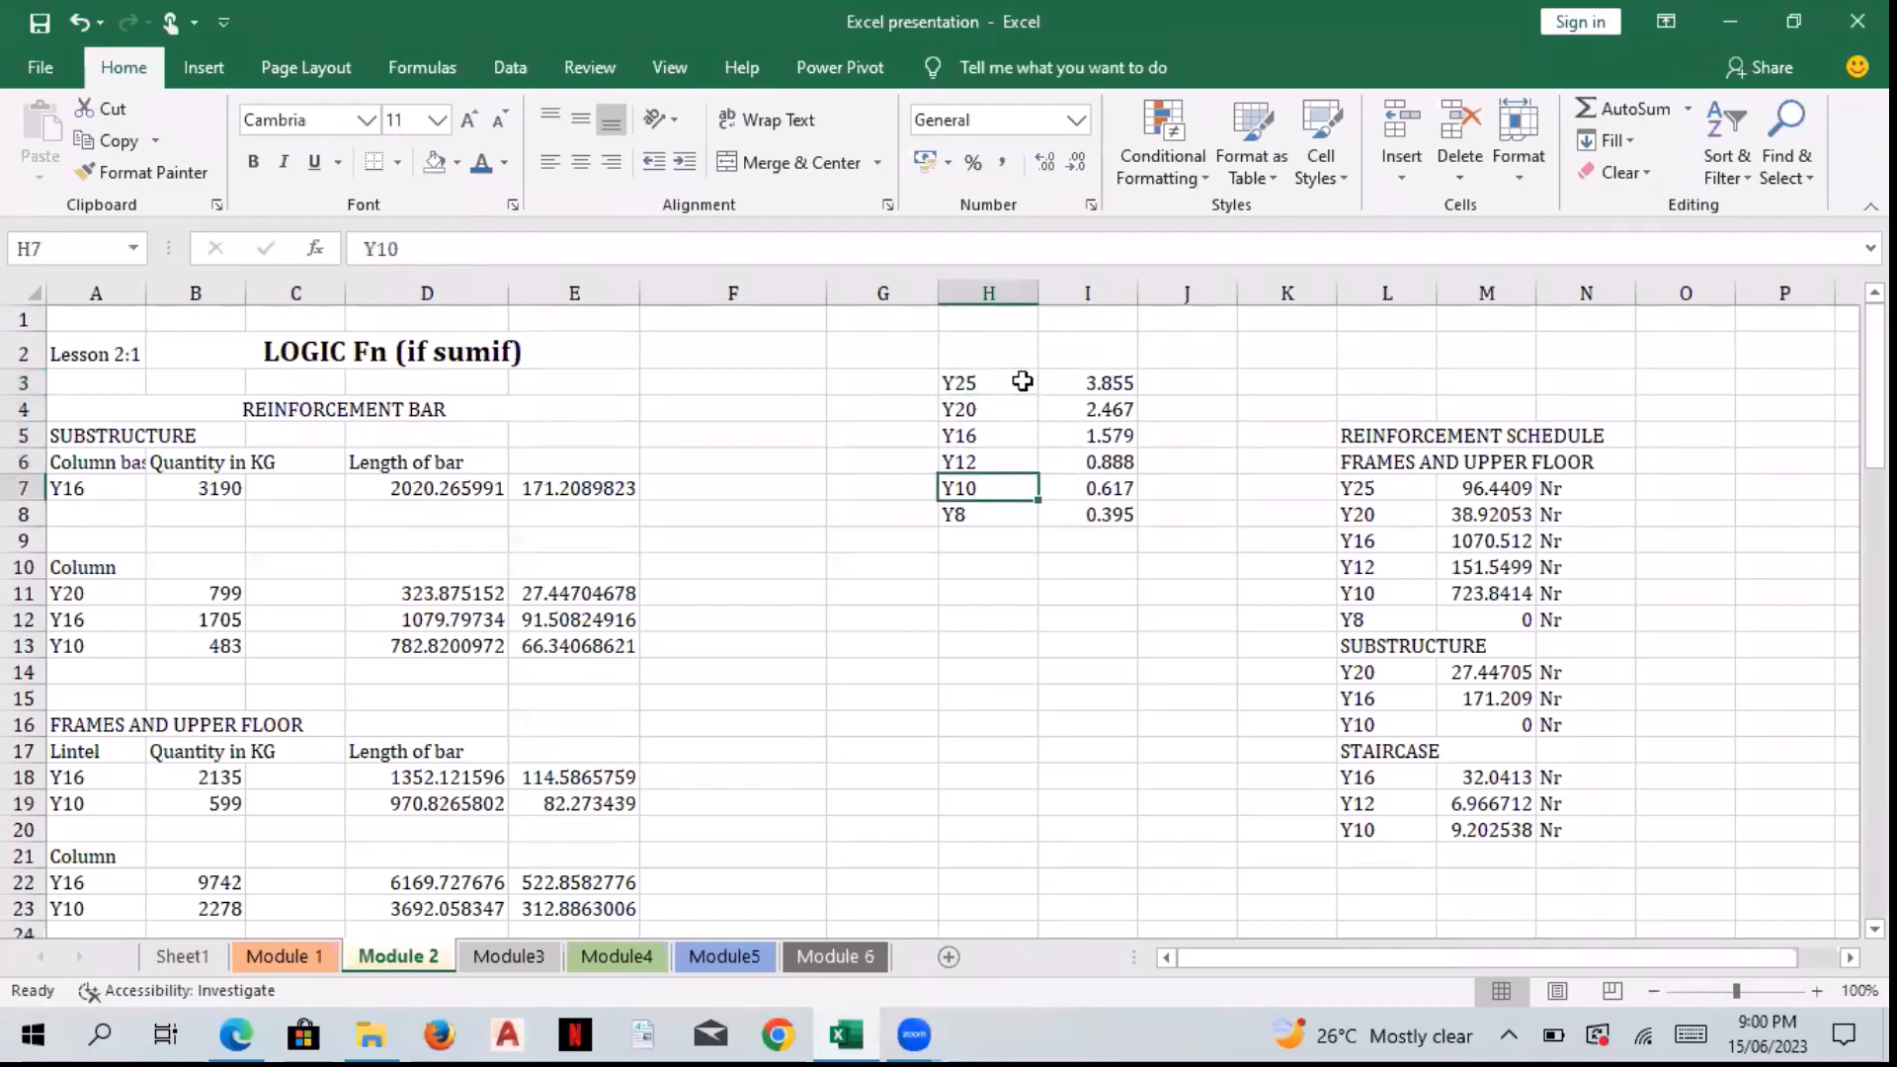
pyautogui.press('Down')
pyautogui.press('Right')
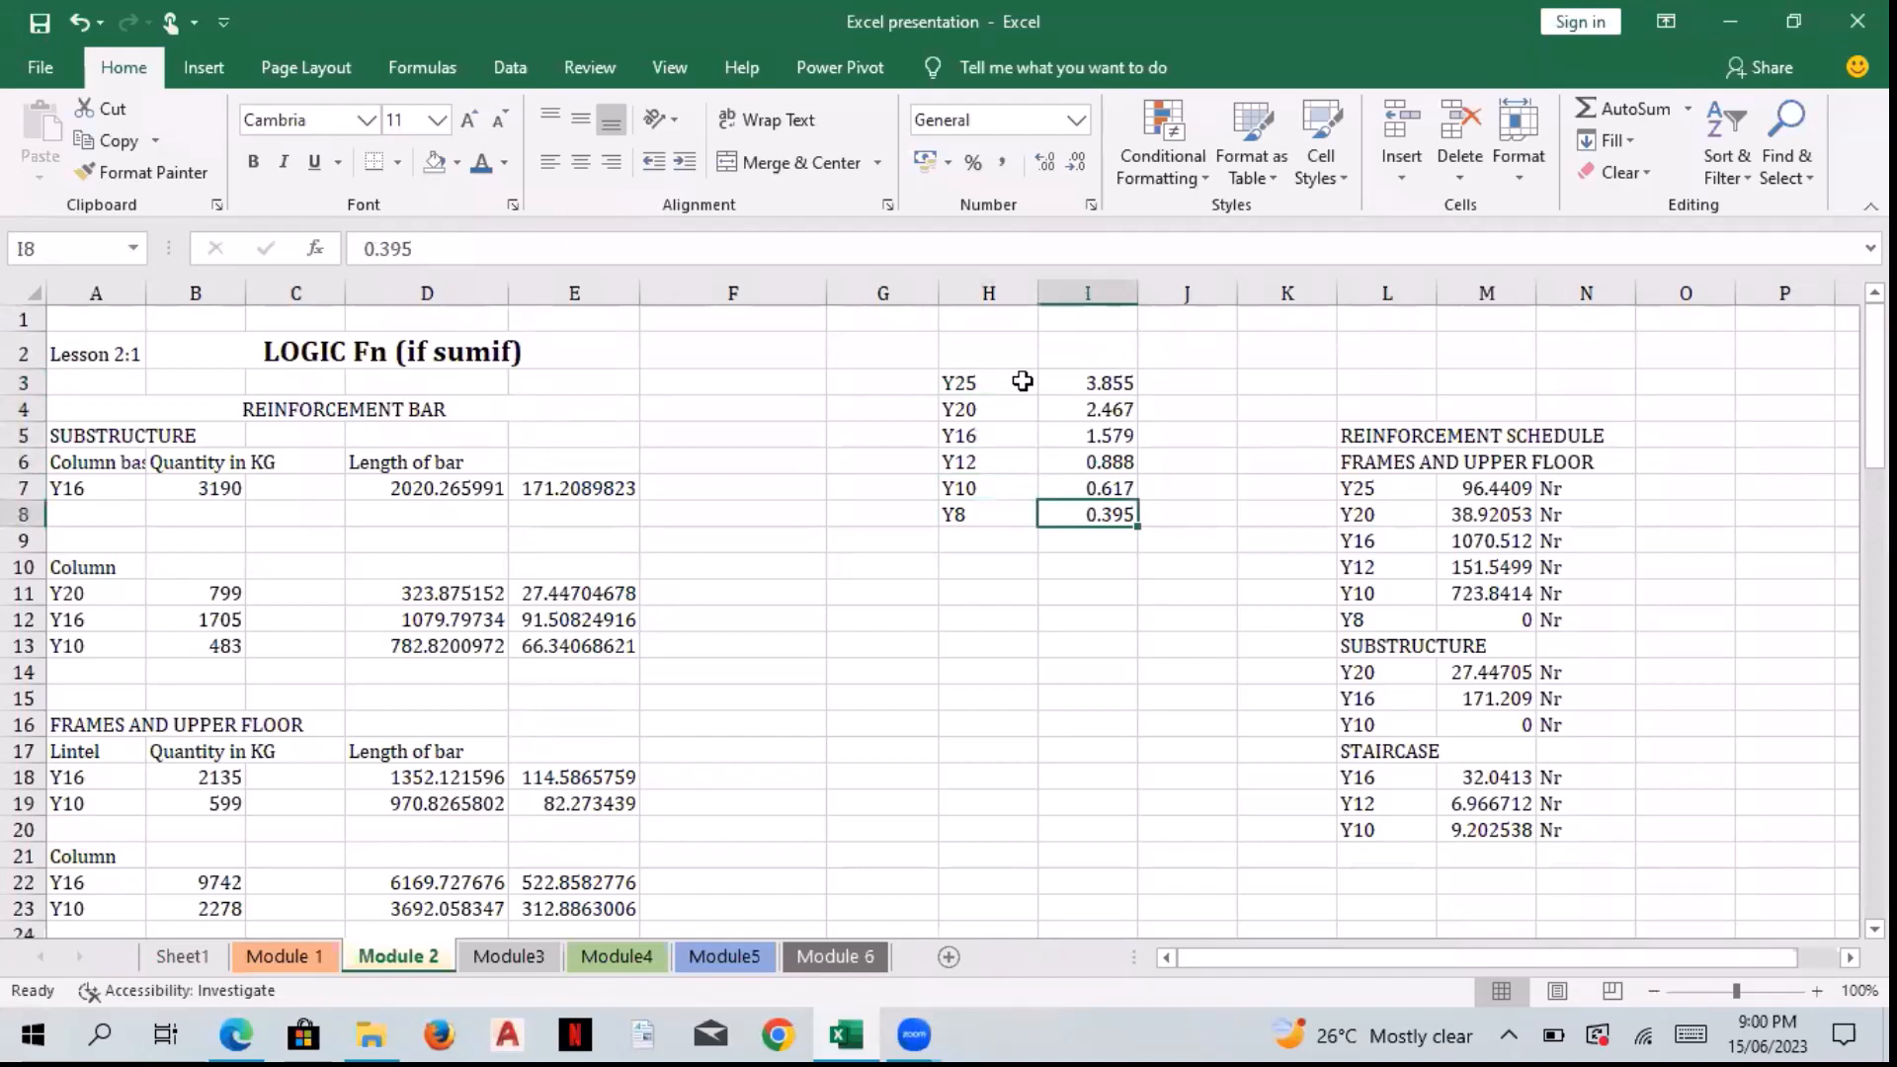
pyautogui.press('Up')
pyautogui.press('Up')
pyautogui.press('Up')
pyautogui.press('Up')
pyautogui.press('Up')
pyautogui.press('Up')
pyautogui.press('Down')
pyautogui.press('Down')
pyautogui.press('Down')
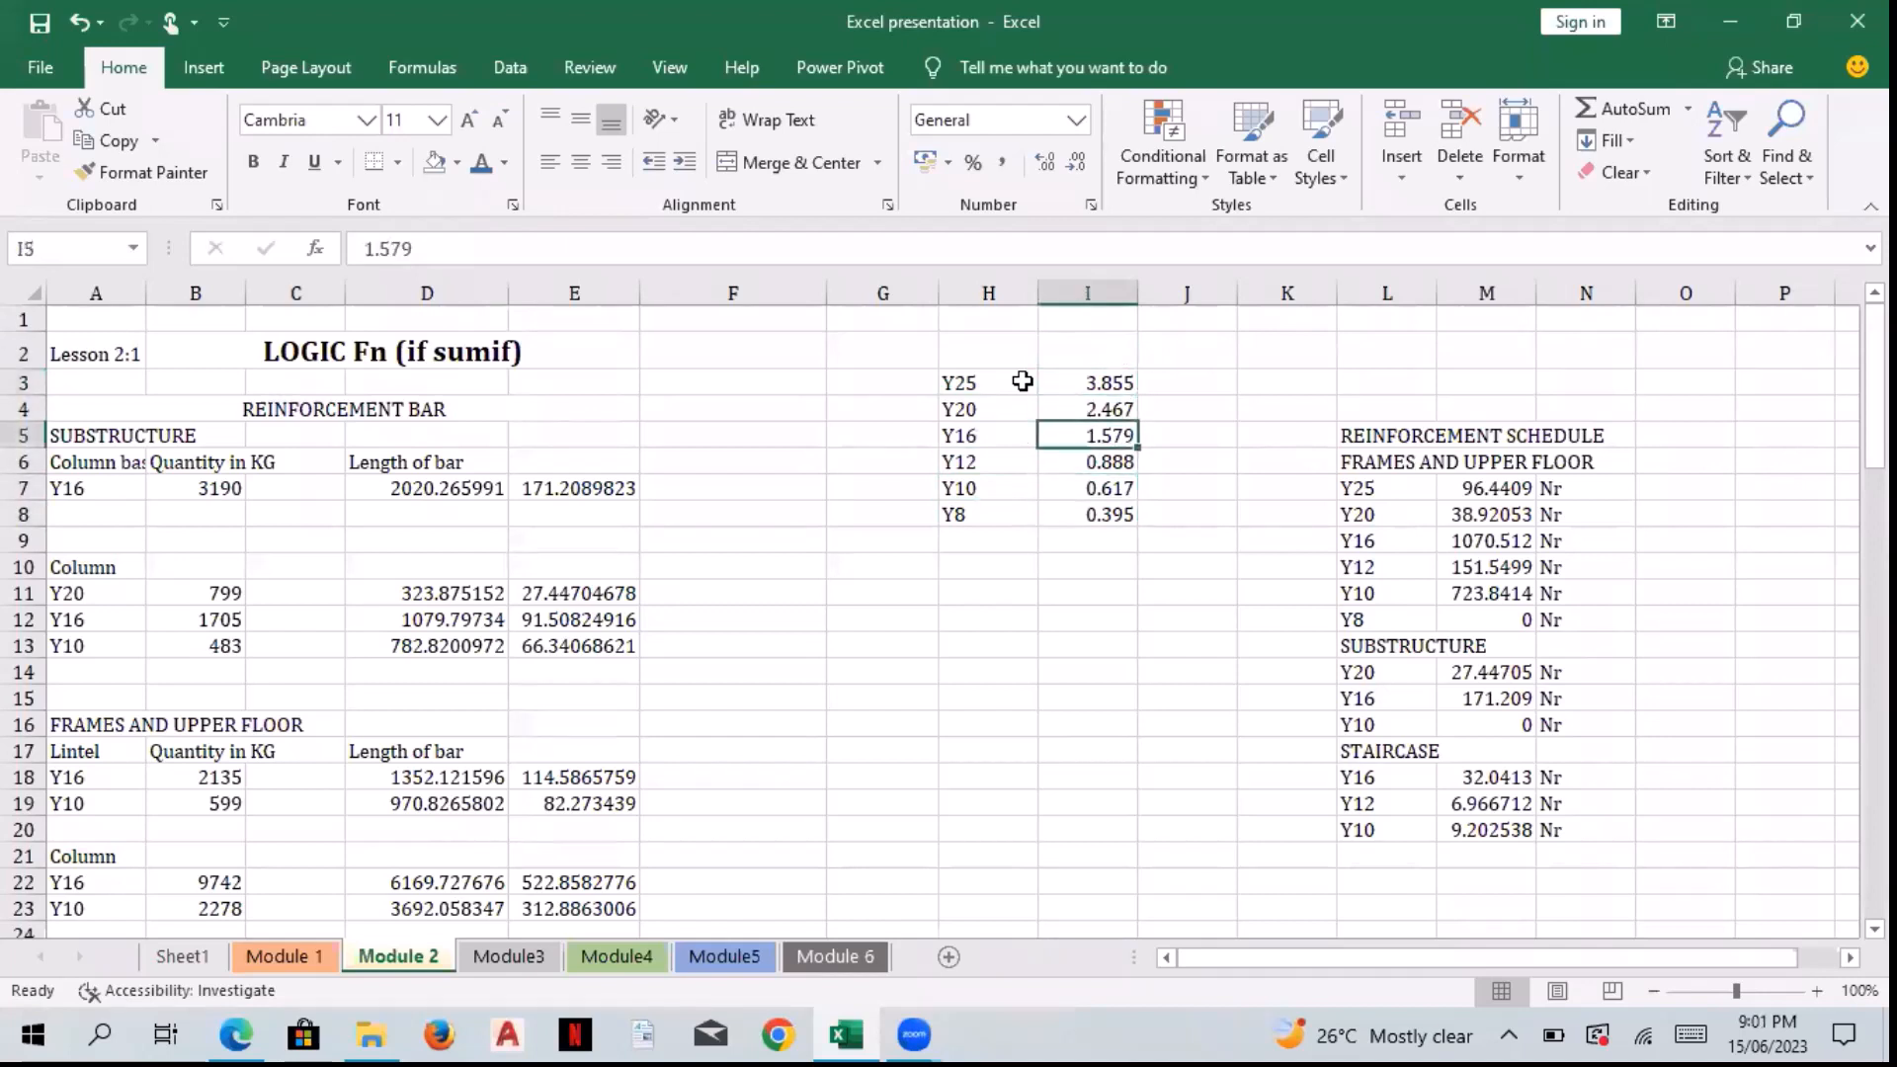
# Step: Look at the Frames and Upper Floor section of the reinforcement schedule and the column base quantity in B7
pyautogui.press('Down')
pyautogui.press('Down')
pyautogui.press('Down')
pyautogui.press('Down')
pyautogui.press('Down')
pyautogui.press('Down')
pyautogui.press('Down')
pyautogui.press('Down')
pyautogui.click(1374, 460)
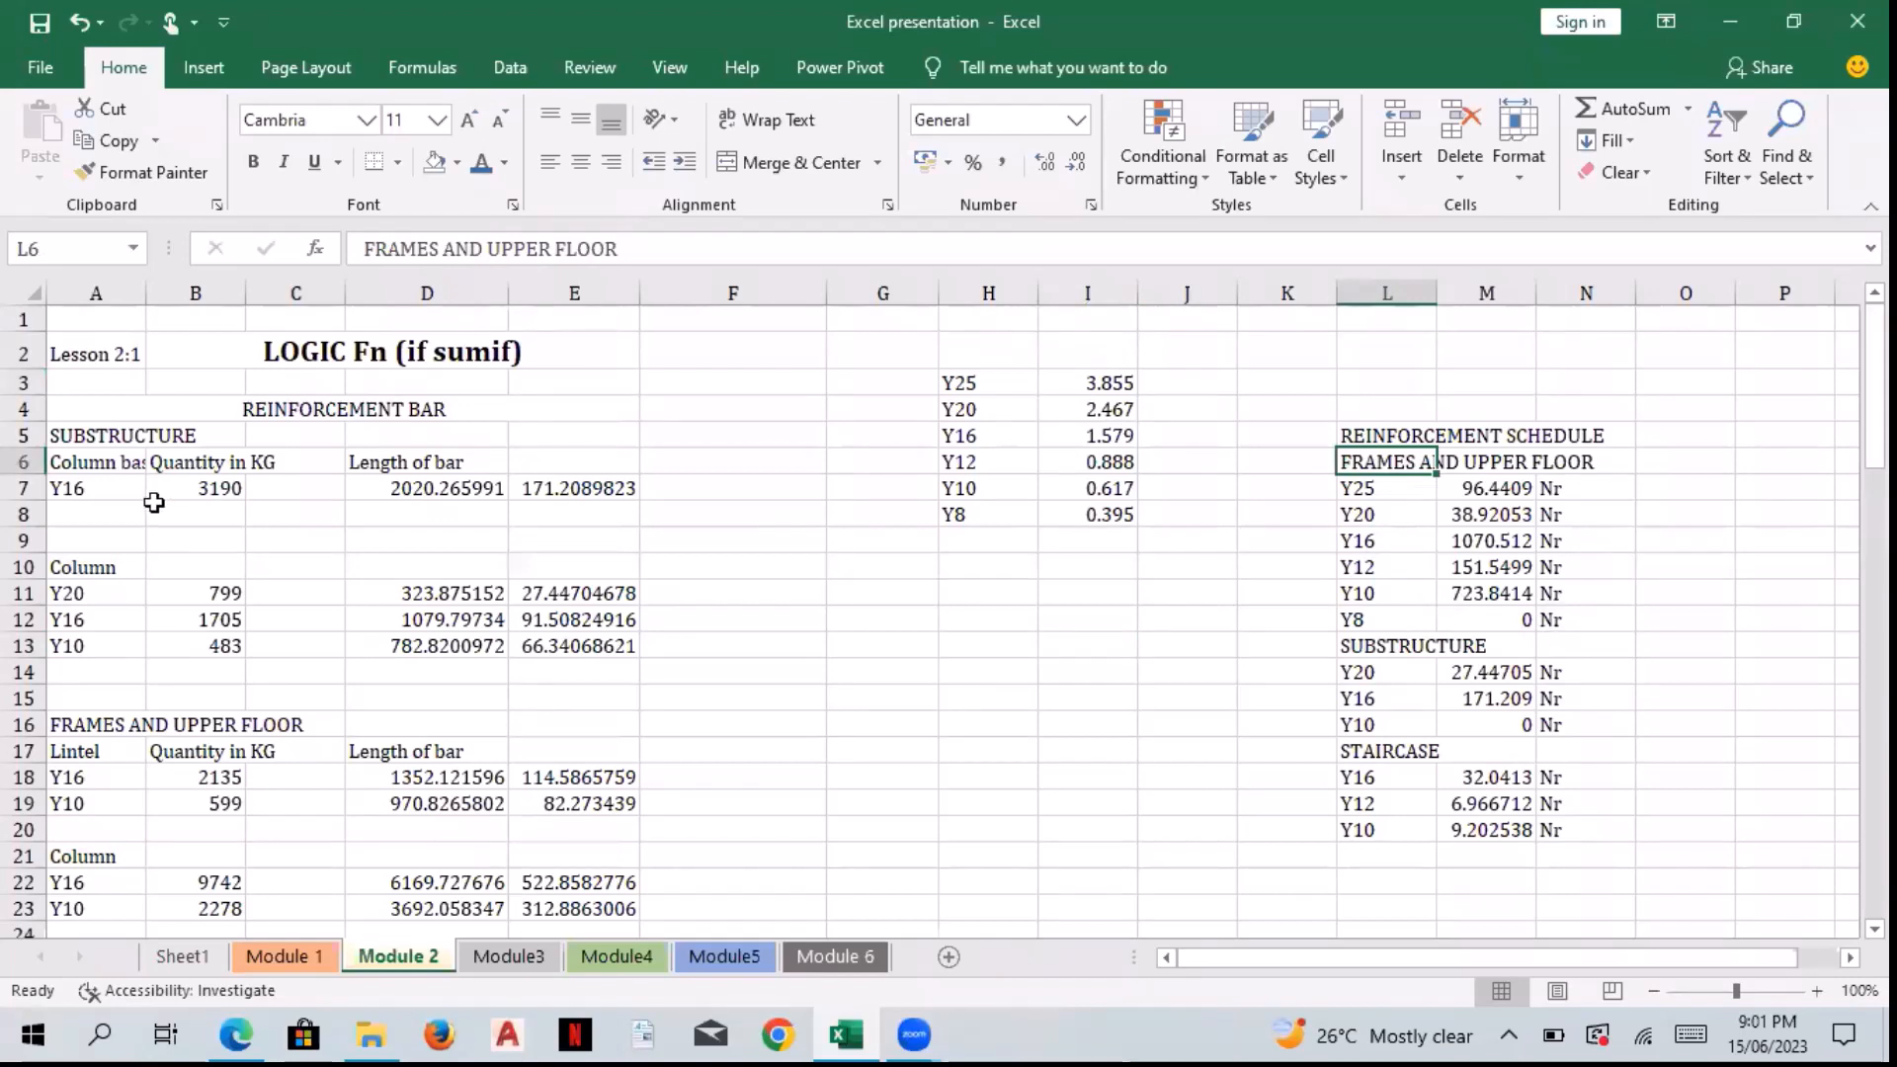
pyautogui.click(173, 479)
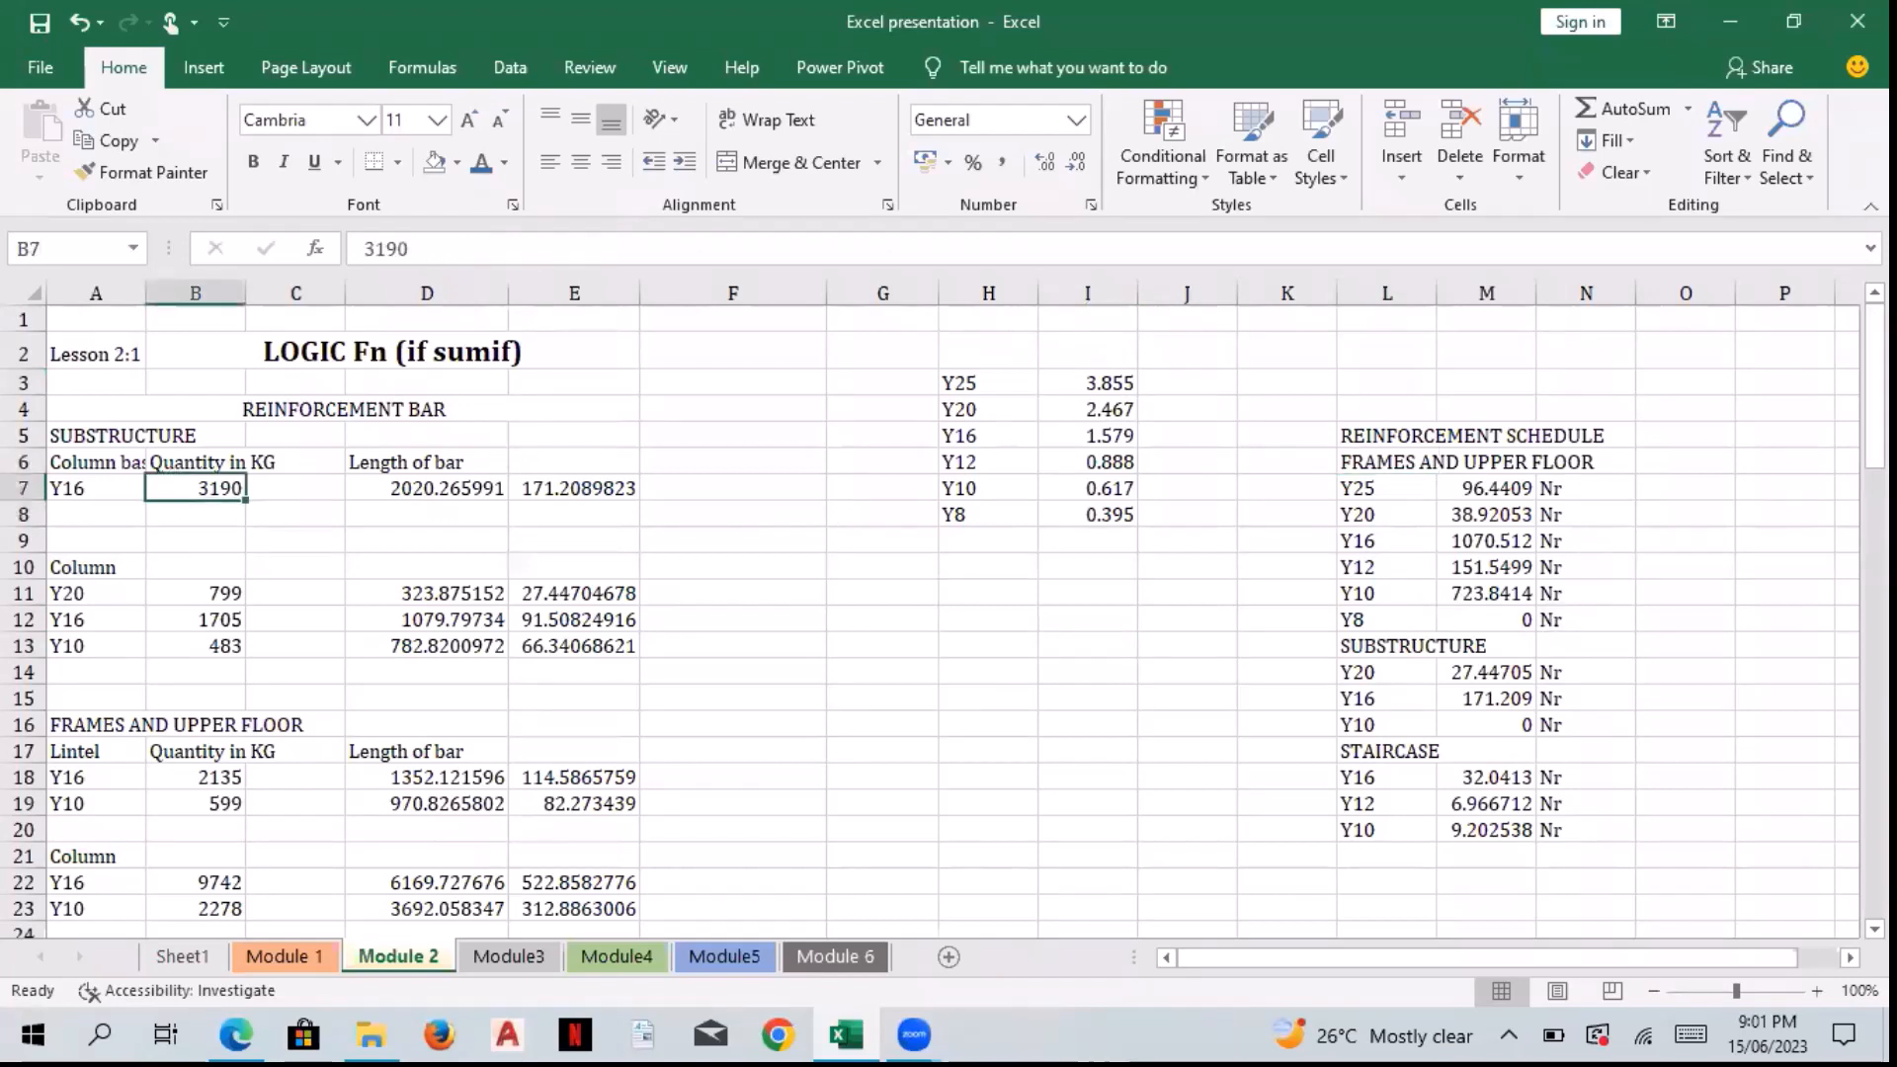
# Step: Clear the contents of the substructure bar lengths in D7:D13
pyautogui.moveTo(1875, 395)
pyautogui.mouseDown()
pyautogui.moveTo(1874, 465)
pyautogui.moveTo(1874, 430)
pyautogui.mouseUp()
pyautogui.click(410, 348)
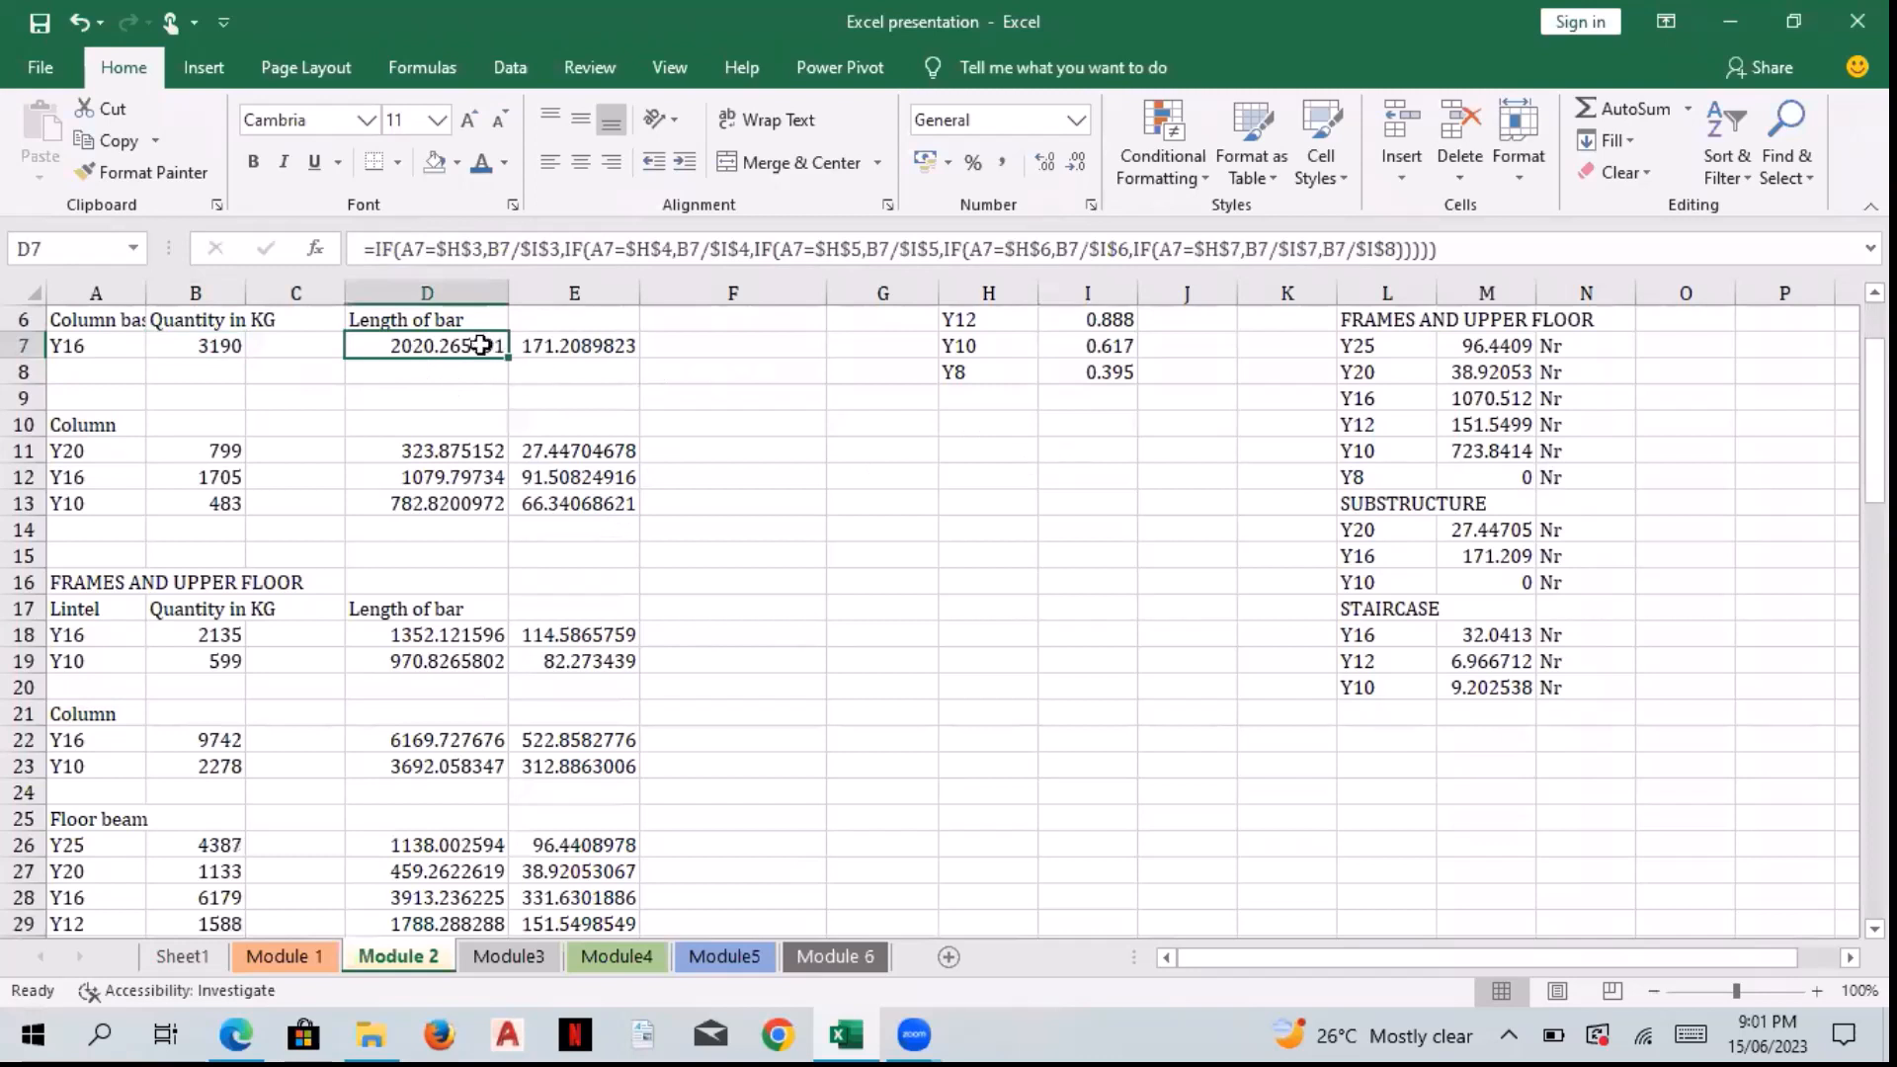
pyautogui.keyDown('shift'); pyautogui.click(463, 508); pyautogui.keyUp('shift')
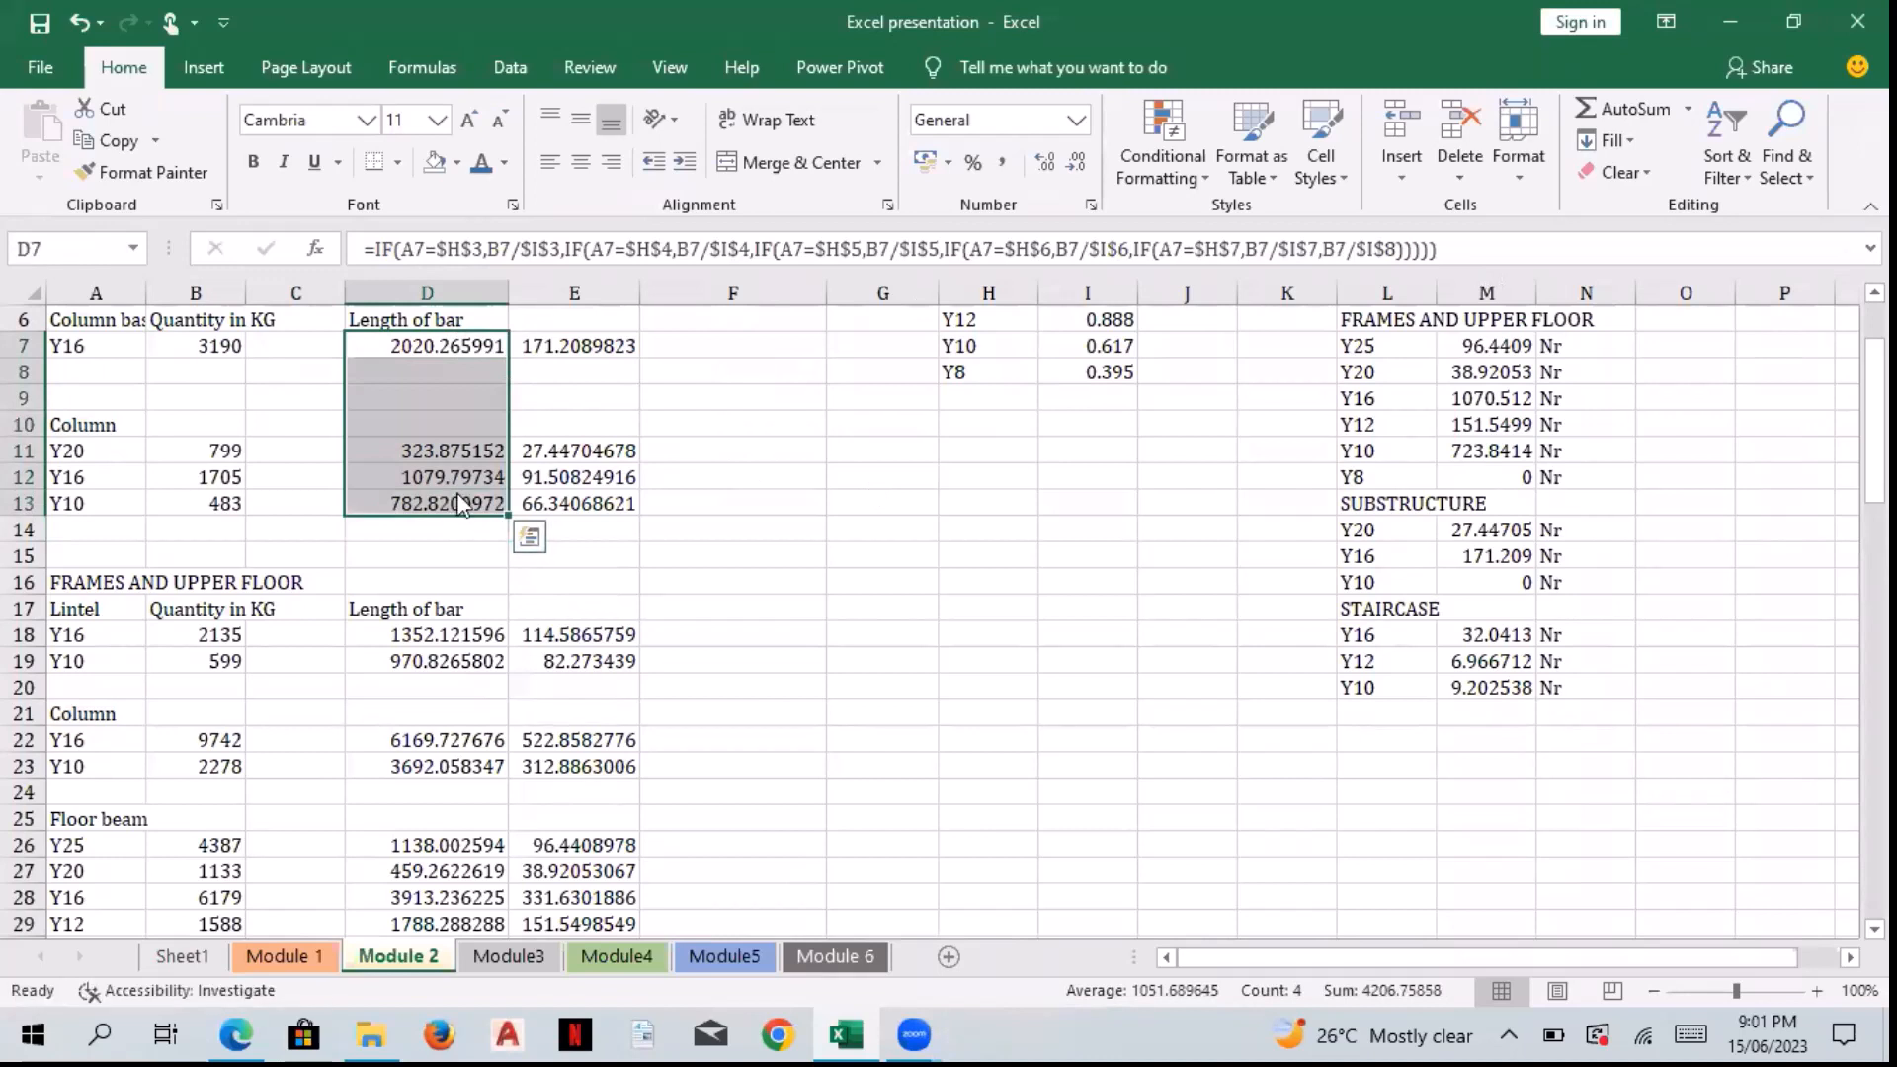
pyautogui.rightClick(459, 502)
pyautogui.click(585, 706)
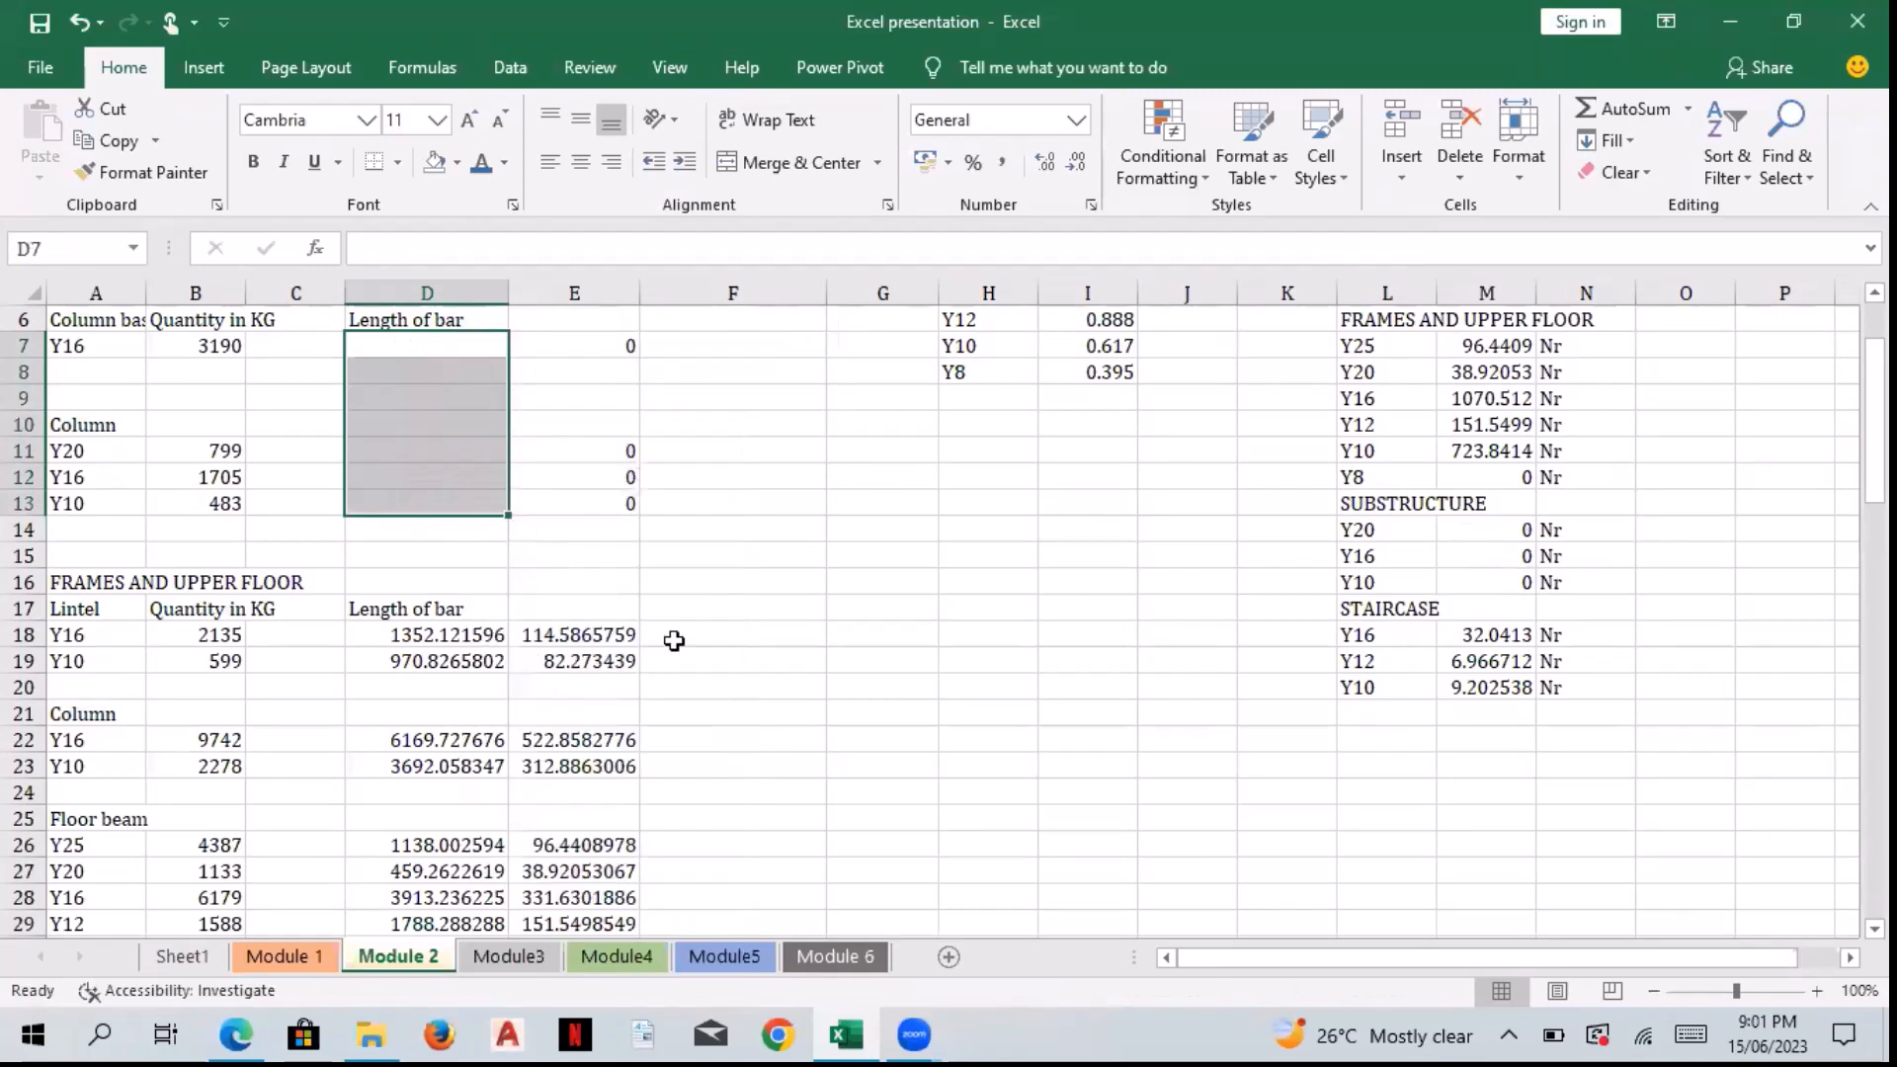
# Step: Clear the contents of the substructure formulas dividing bar length by 11.8 in E7:E13
pyautogui.moveTo(601, 348); pyautogui.dragTo(598, 513)
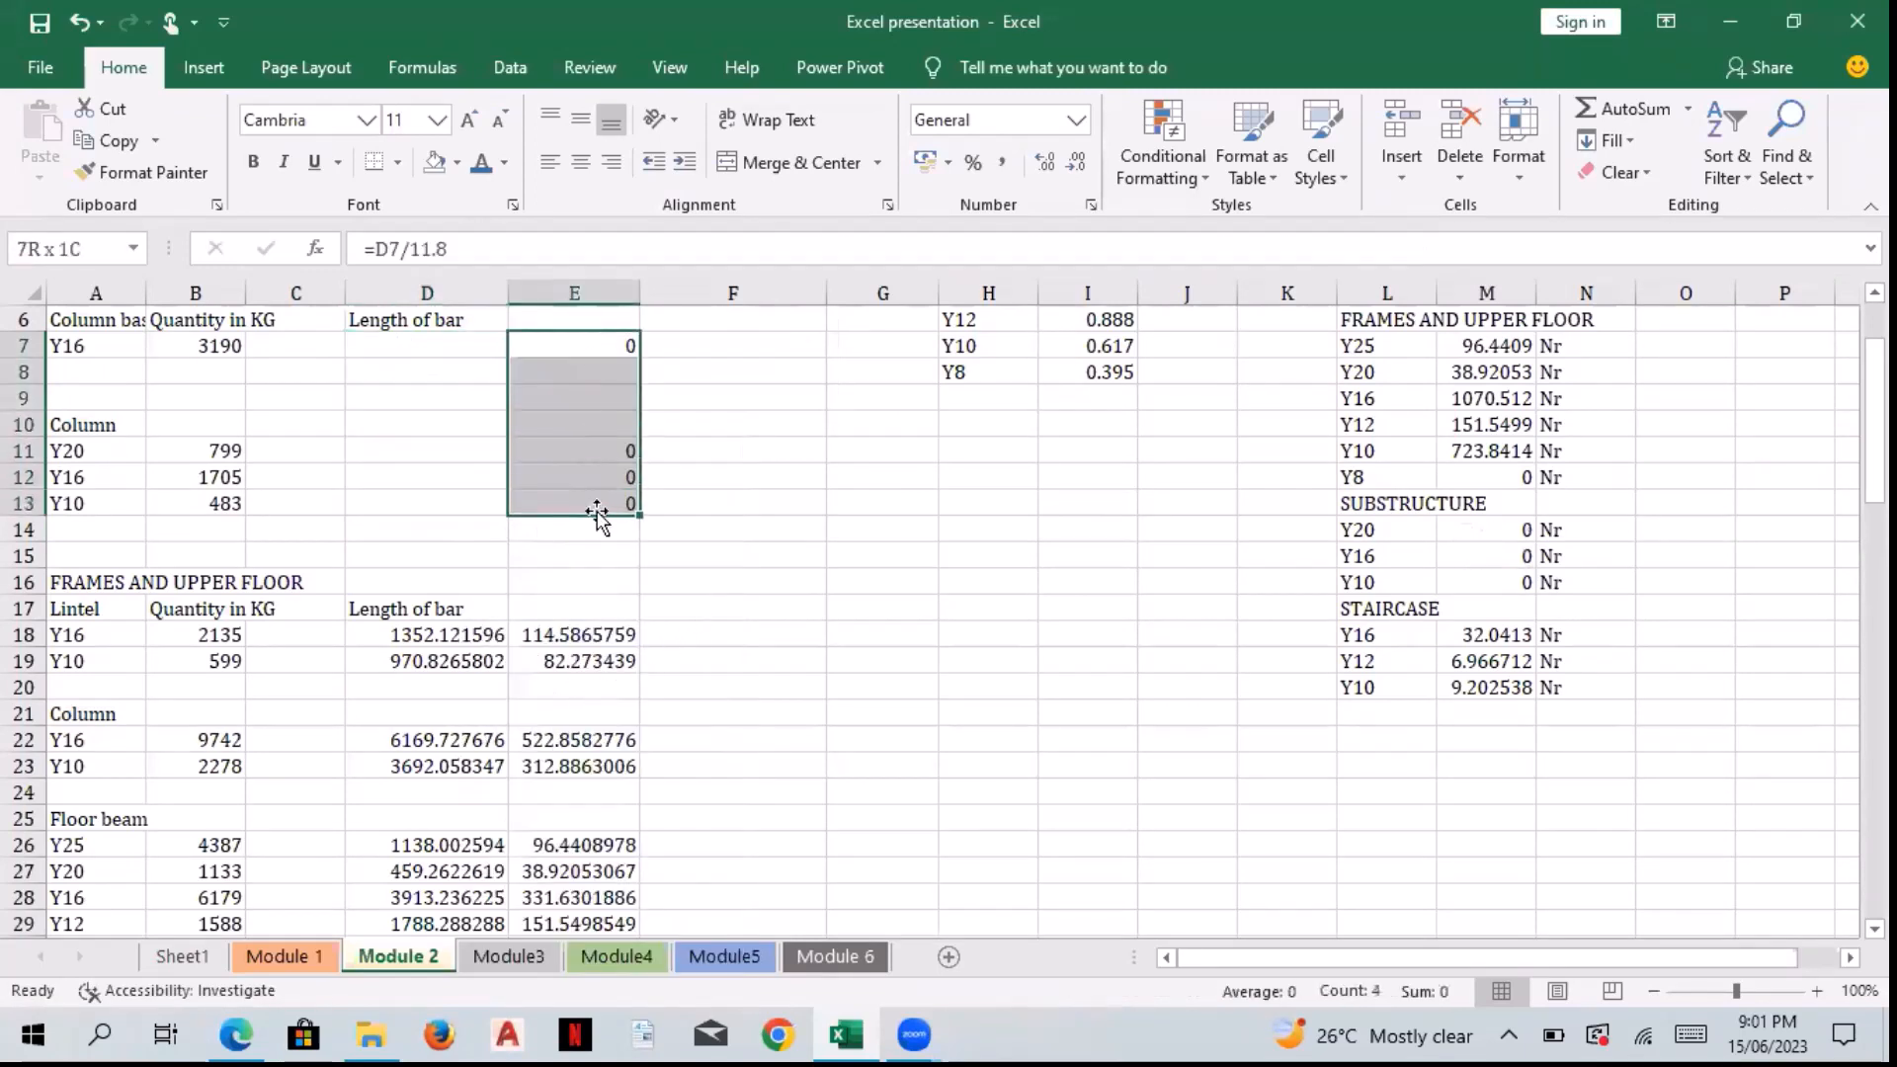
pyautogui.rightClick(598, 508)
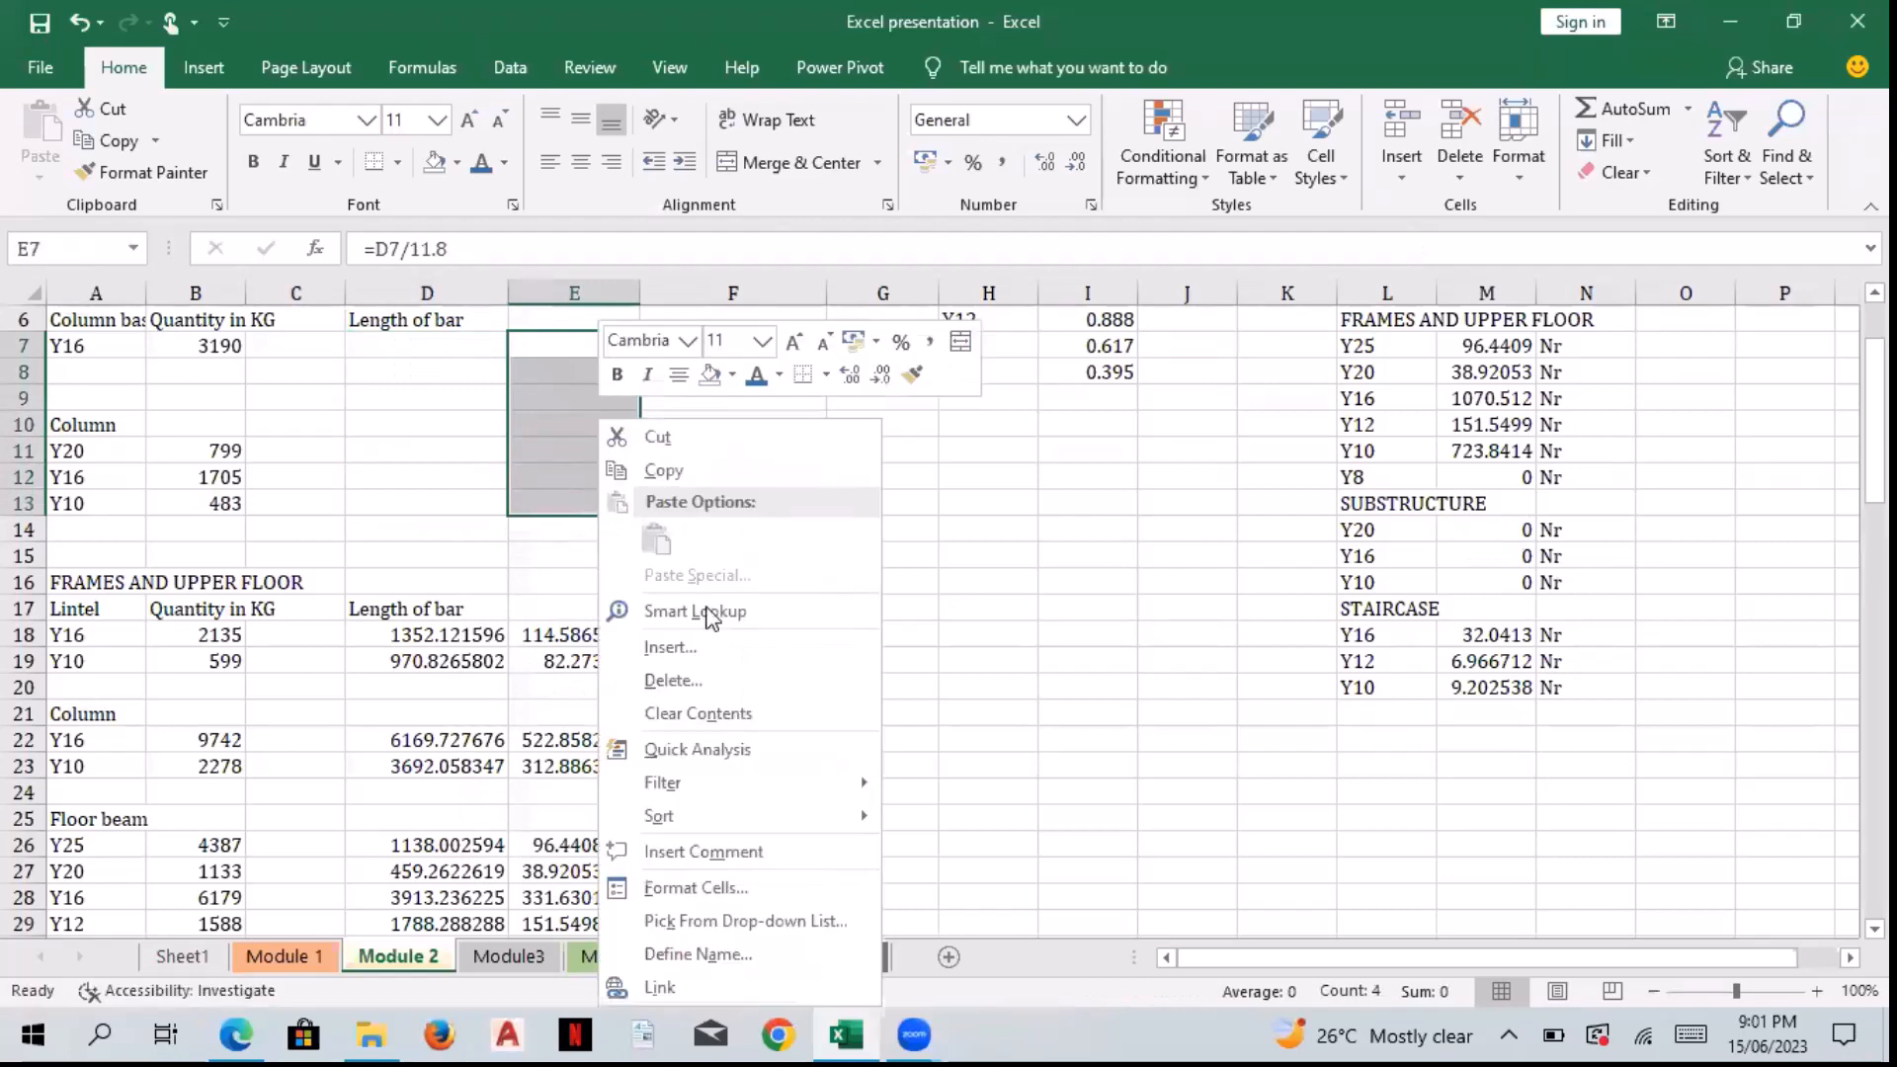
pyautogui.click(714, 706)
pyautogui.click(720, 495)
# Step: Match the Y16 quantity in B7 and the Y20 quantity in B11 with their unit weights in I5 and I4
pyautogui.click(407, 353)
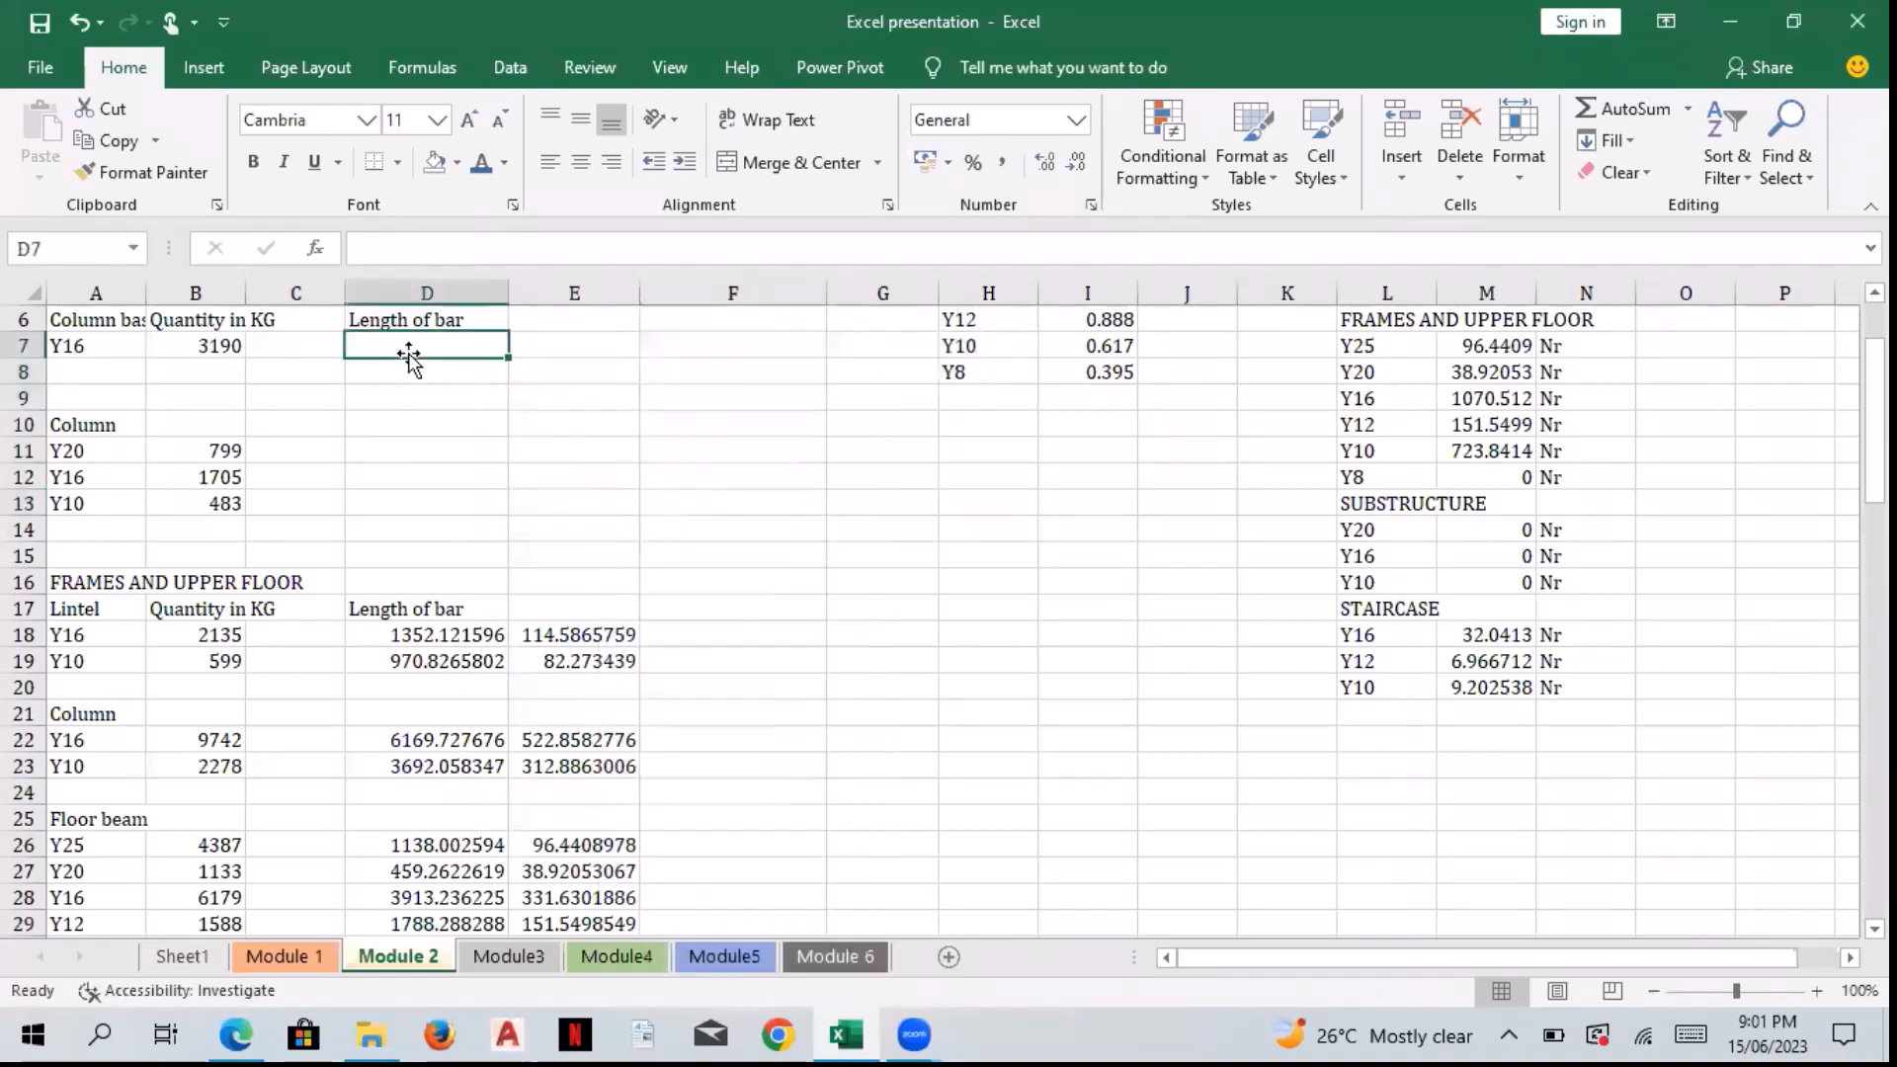
pyautogui.moveTo(1874, 494); pyautogui.dragTo(1874, 462)
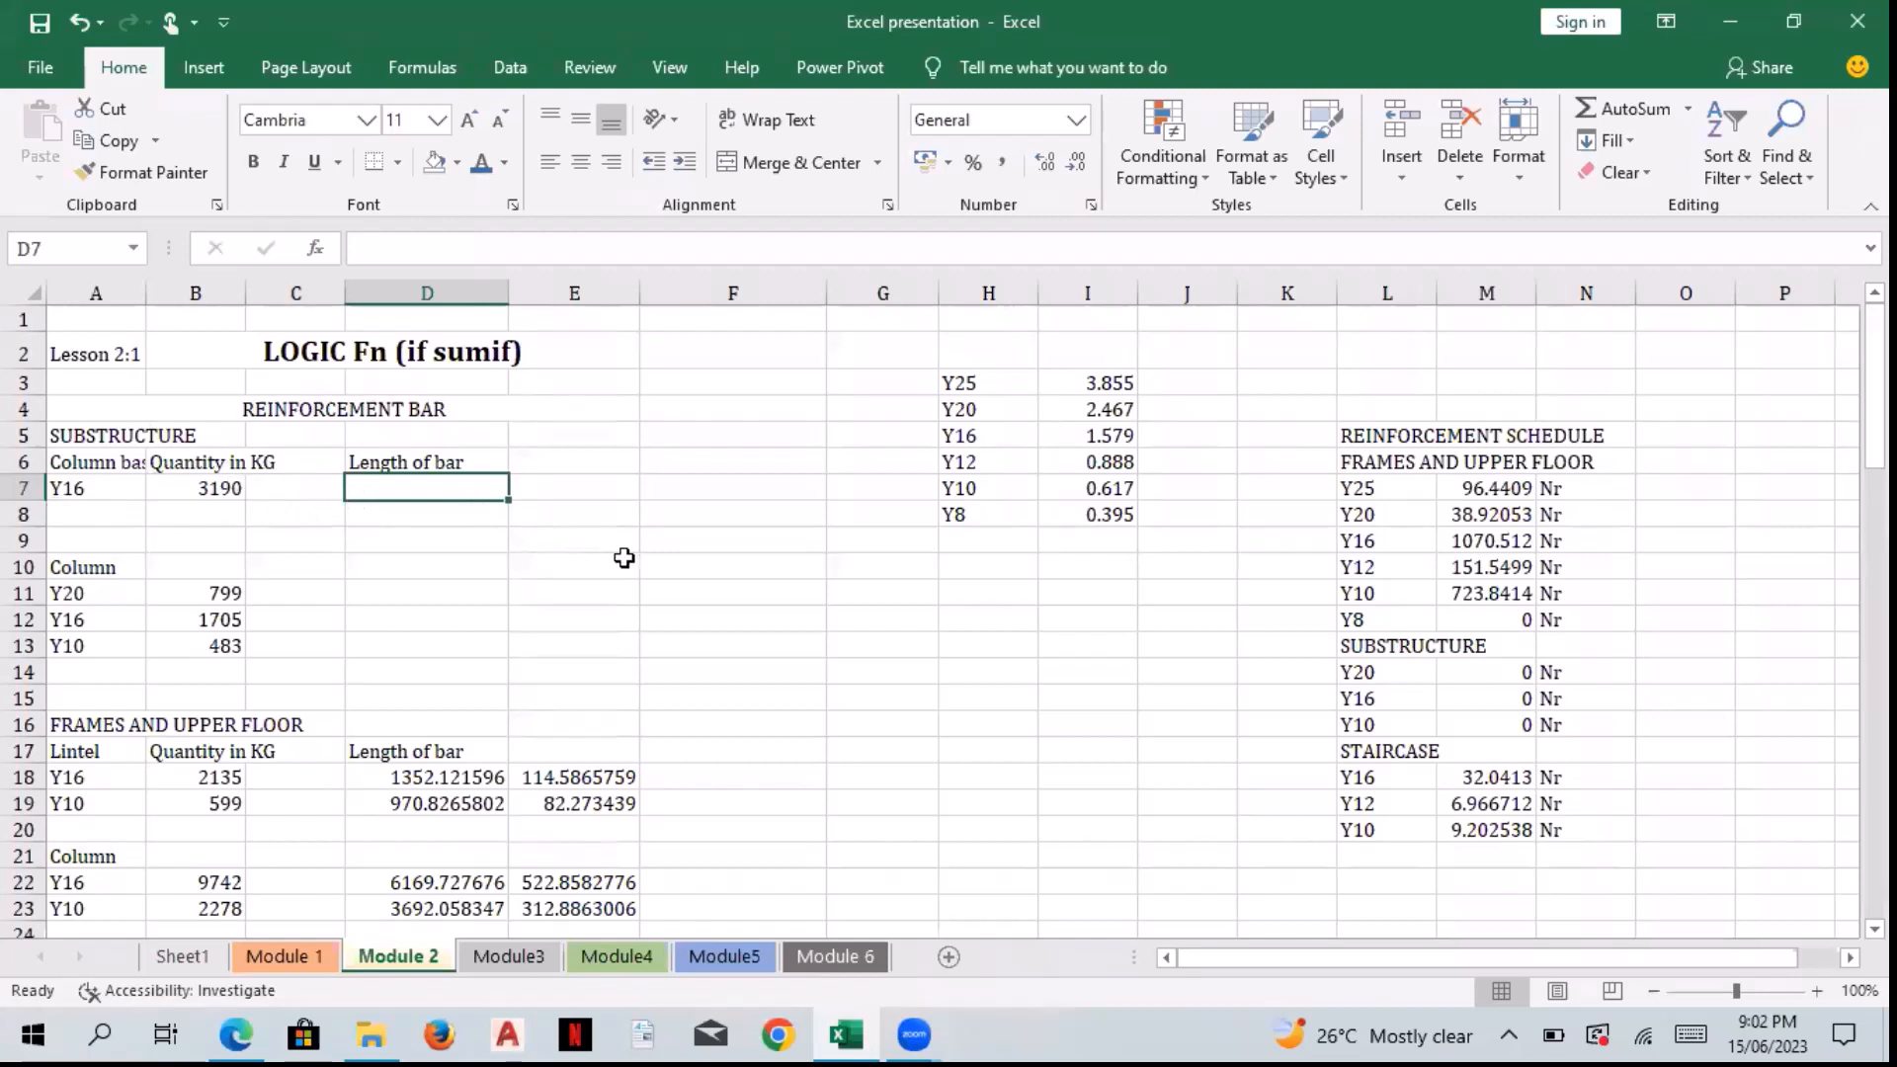
pyautogui.click(202, 491)
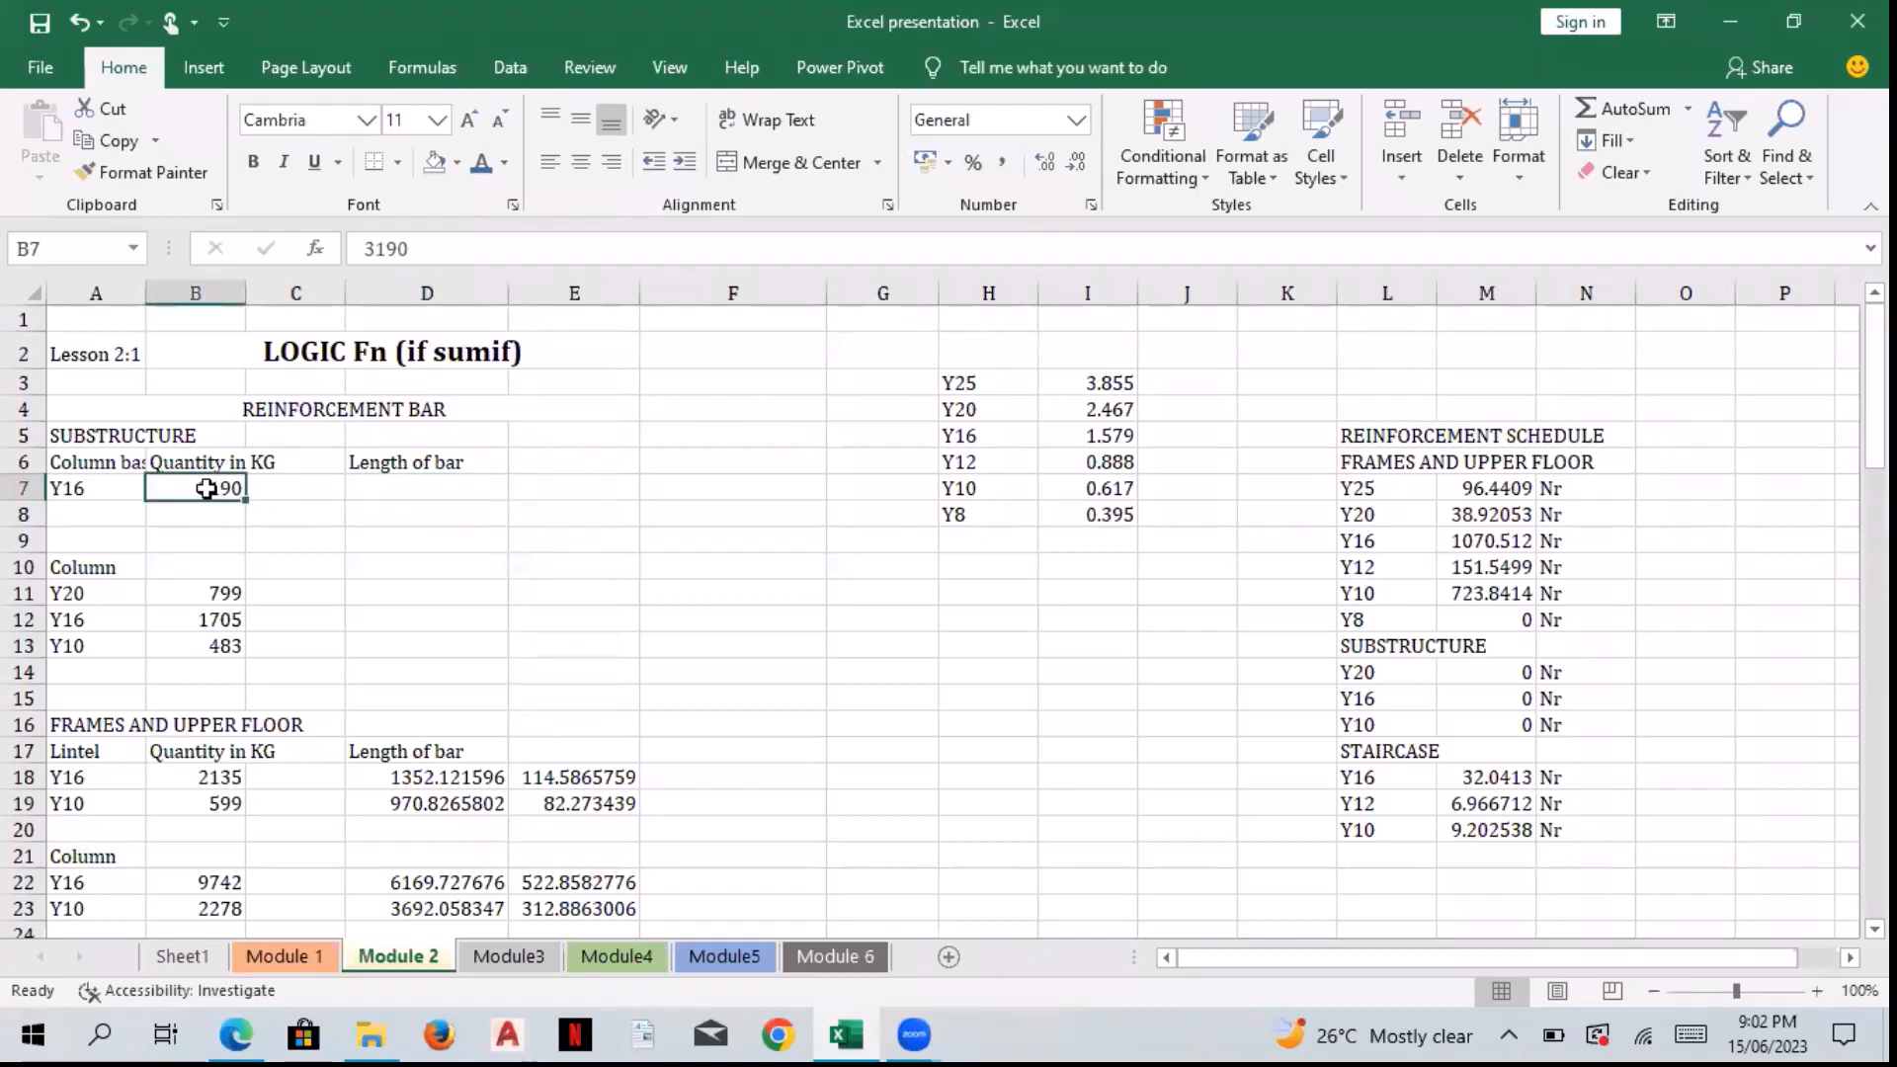
pyautogui.click(109, 484)
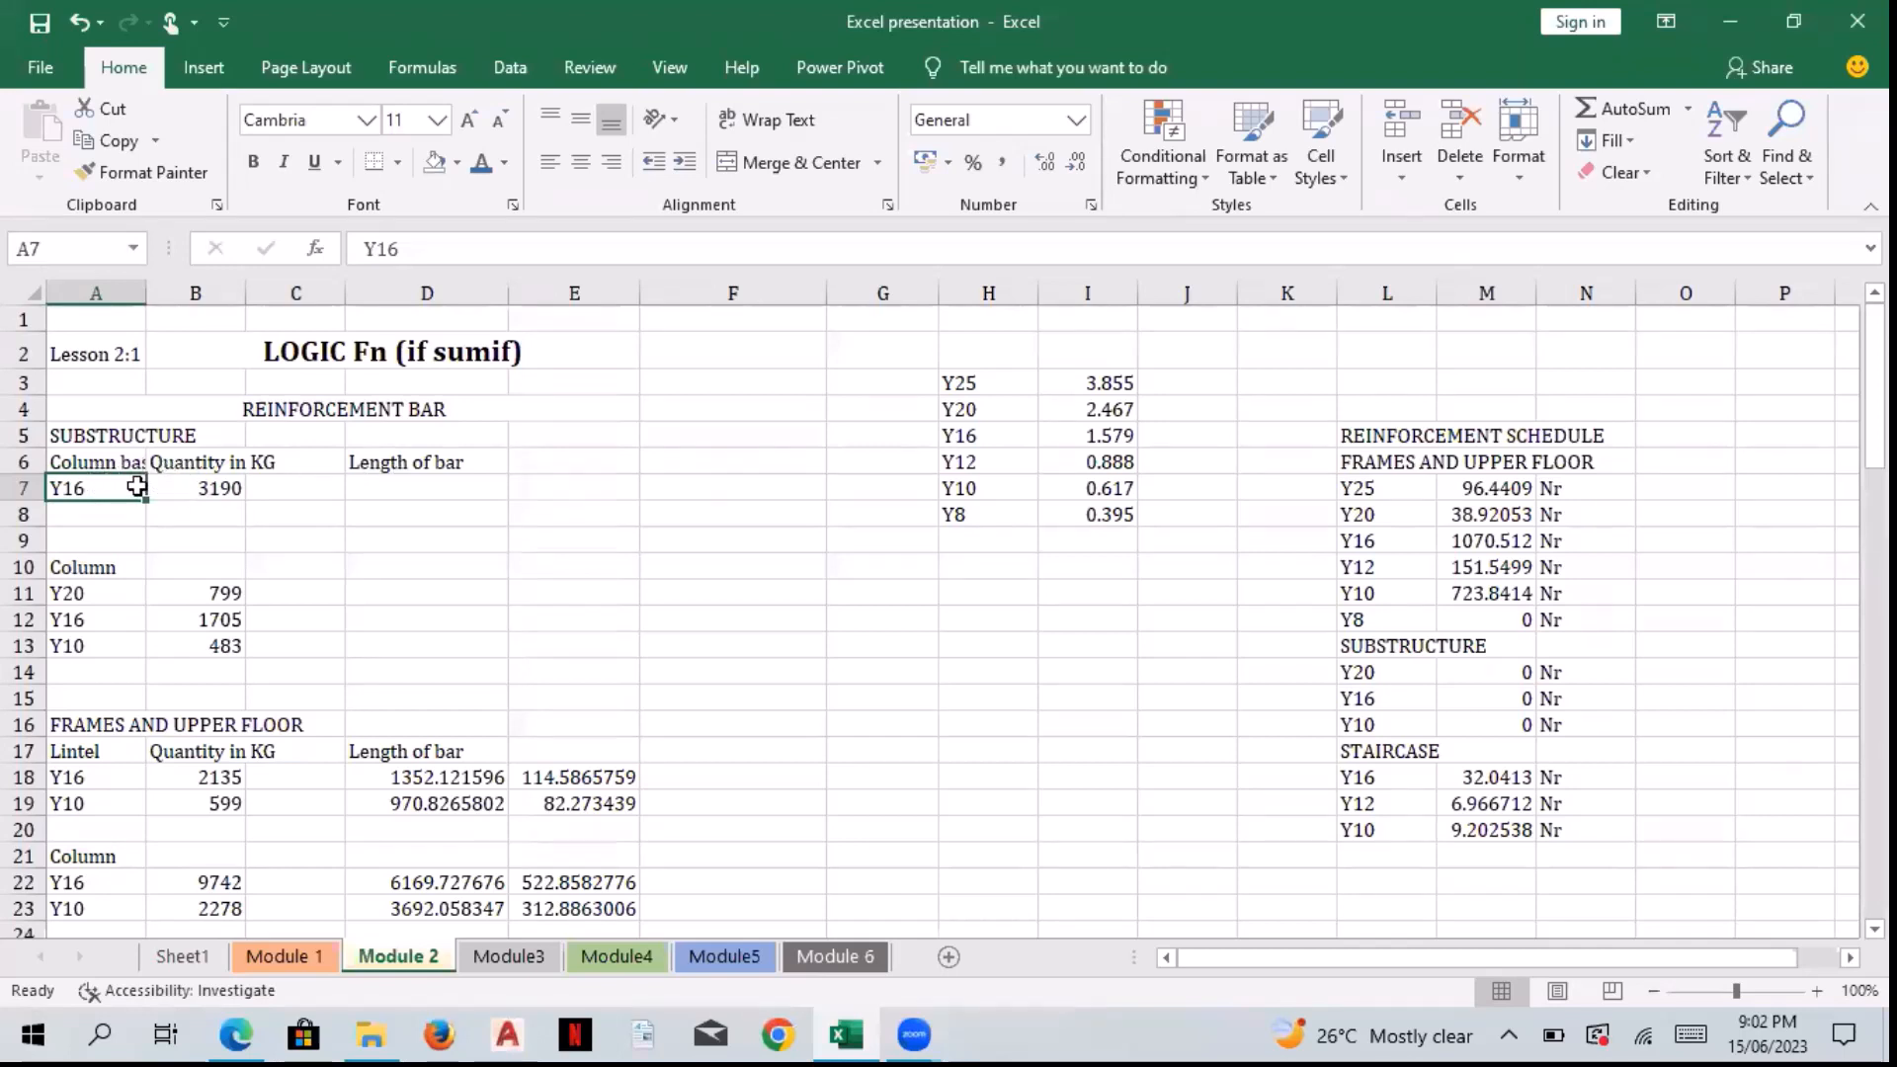
pyautogui.click(1108, 436)
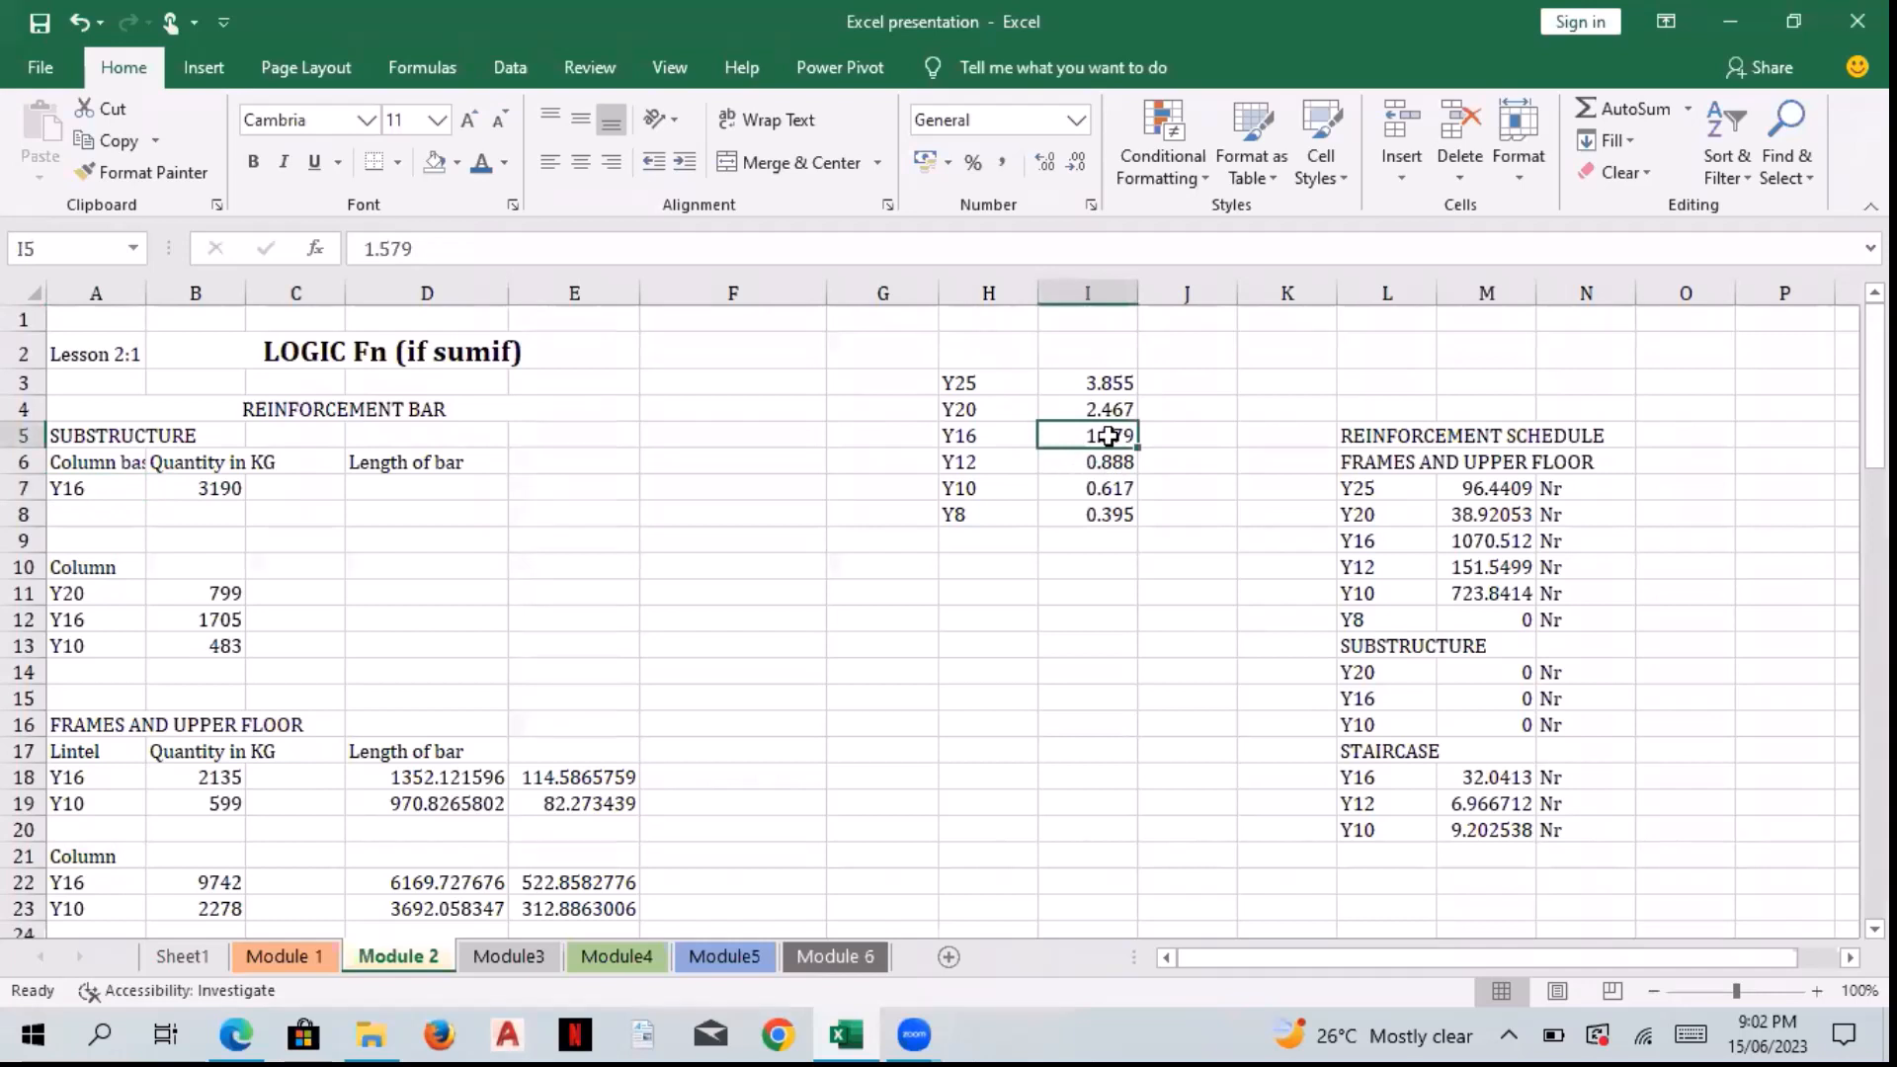
pyautogui.click(95, 594)
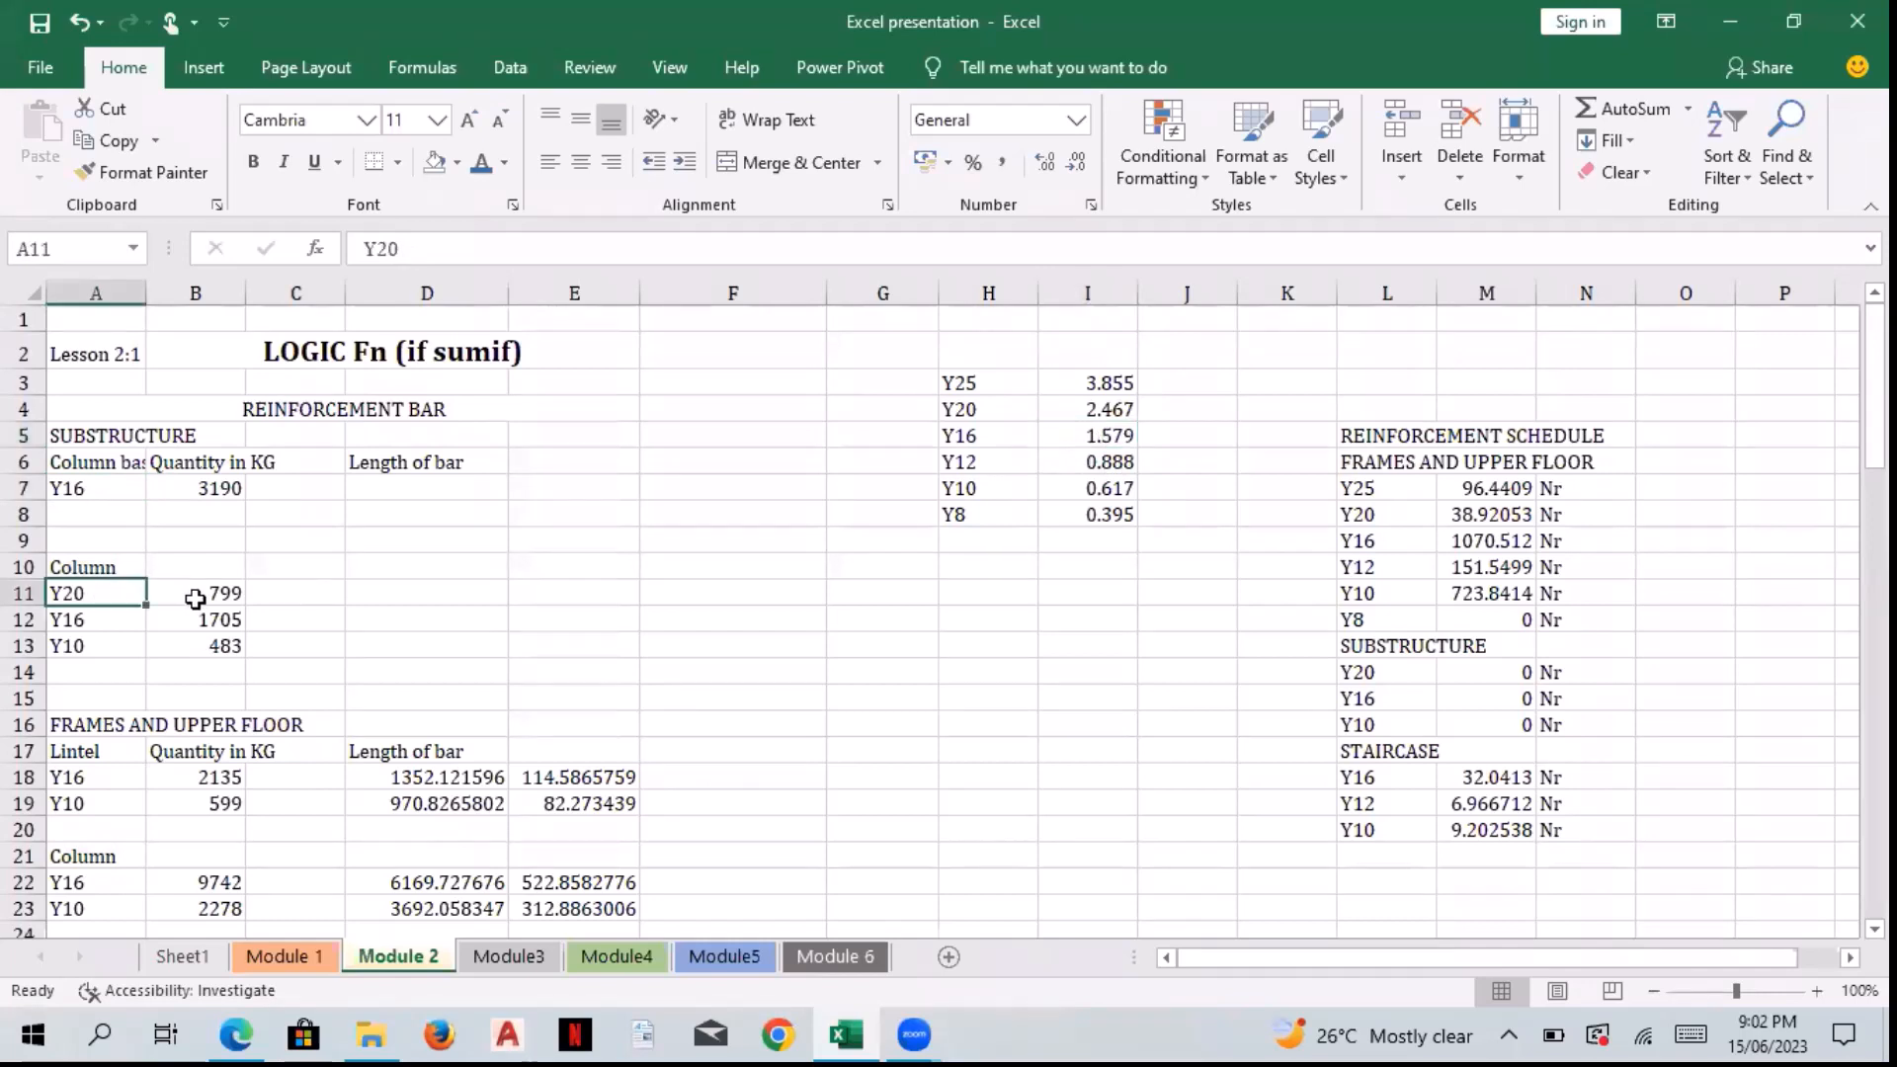
pyautogui.click(196, 597)
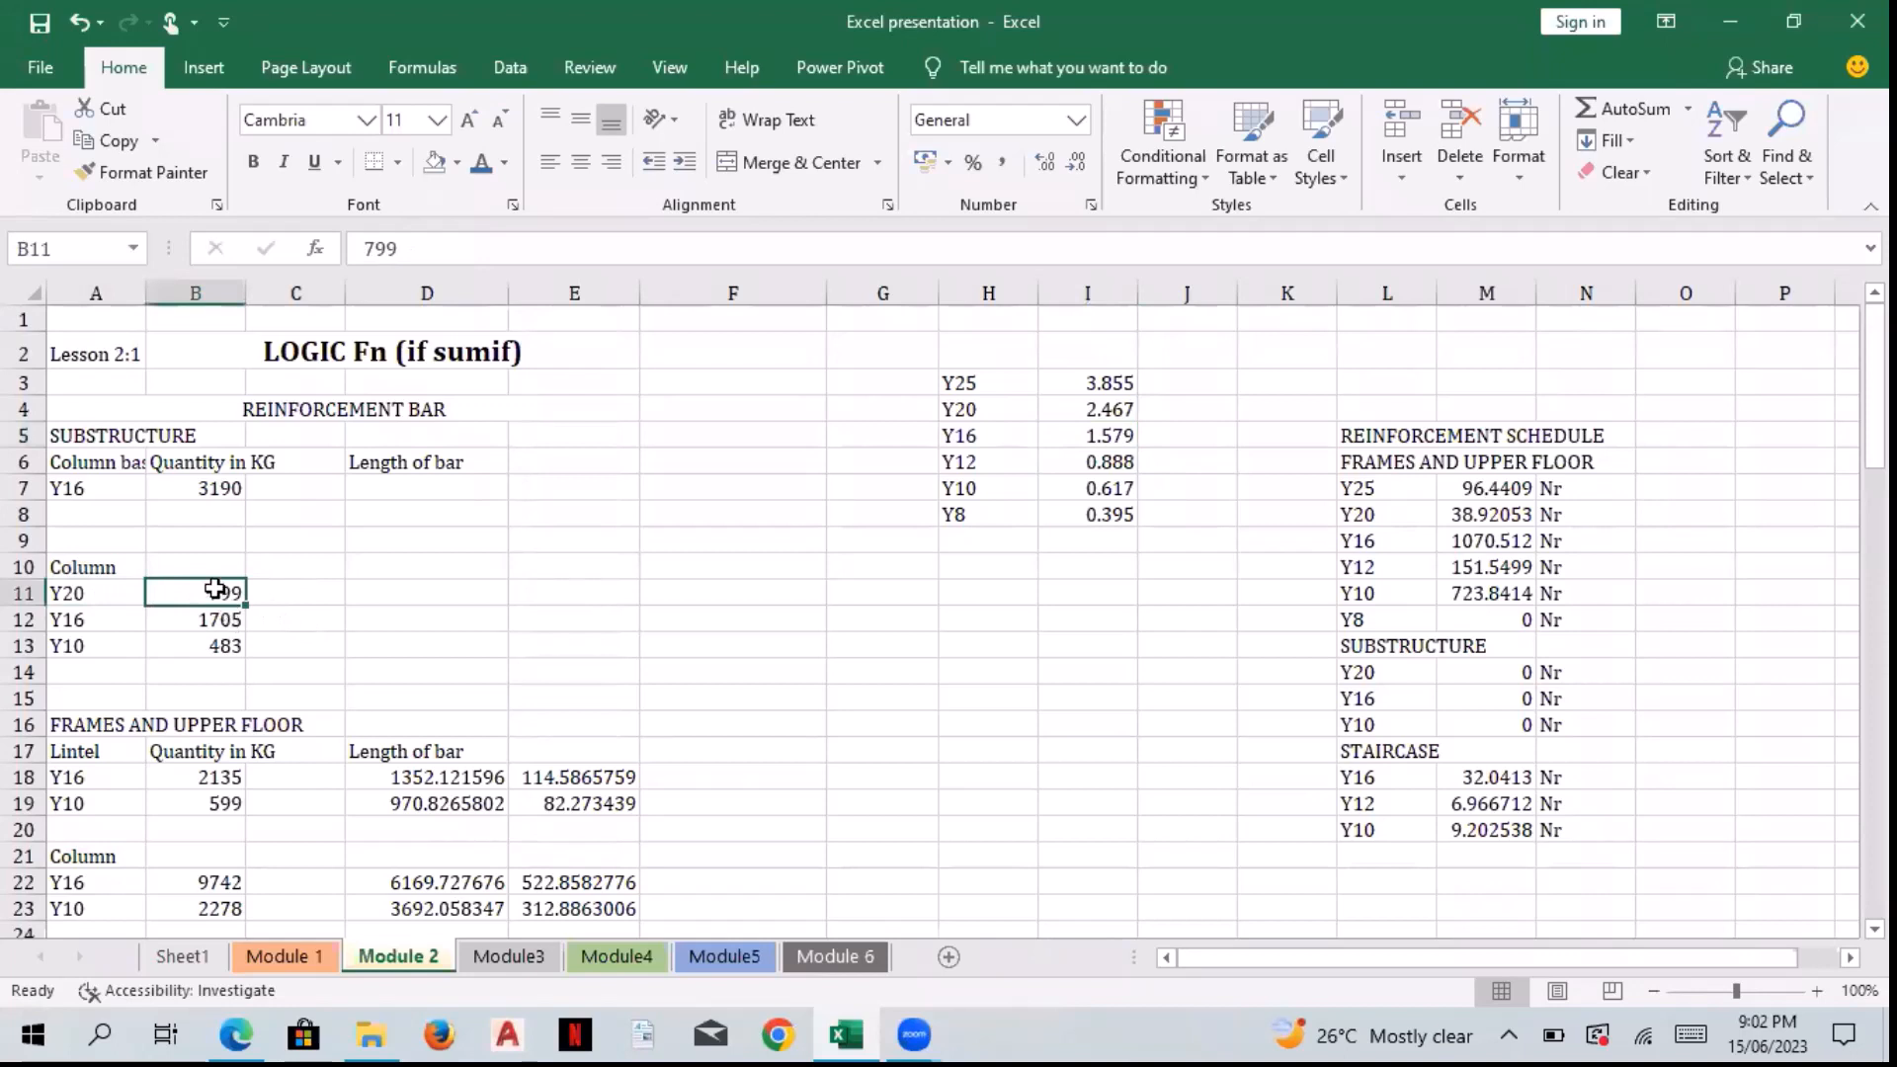
pyautogui.click(1110, 411)
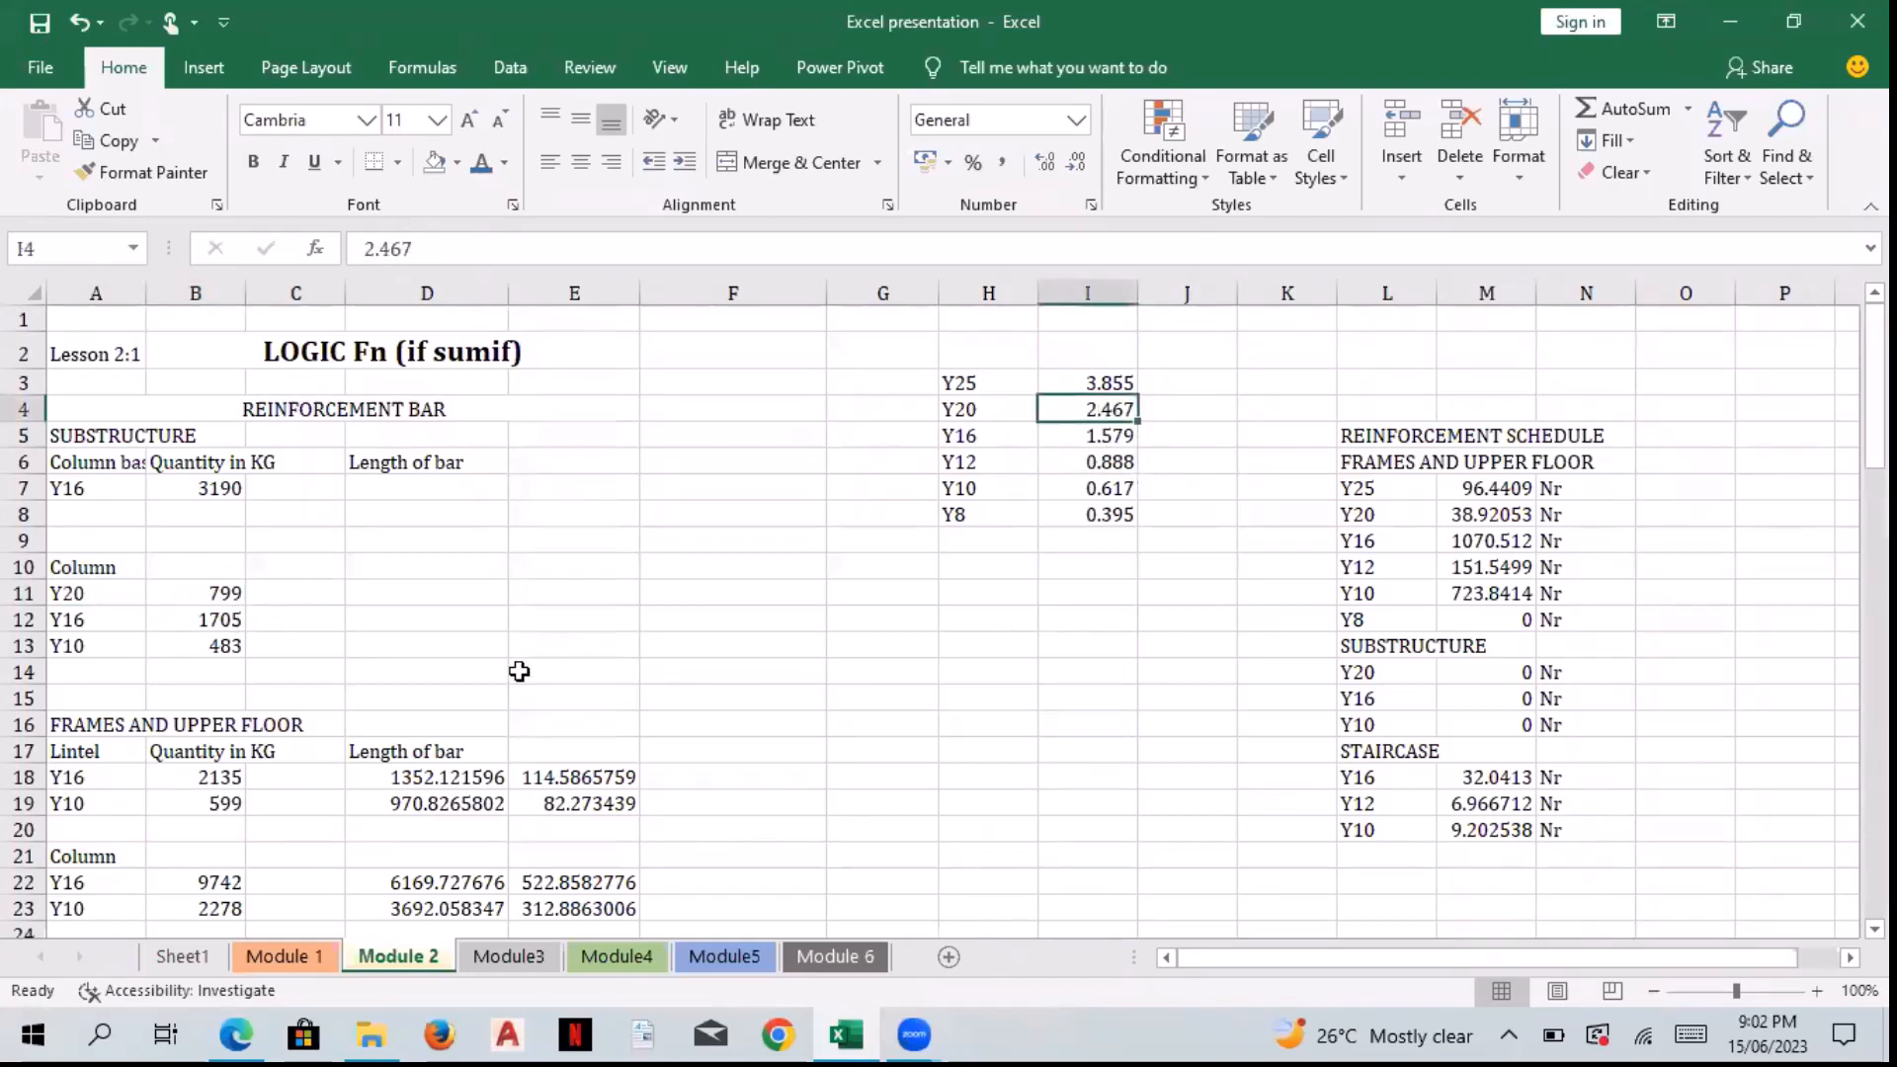
# Step: Try entering an IF formula in D7 that tests whether the bar type in A7 equals the Y25 label in H3
pyautogui.click(200, 642)
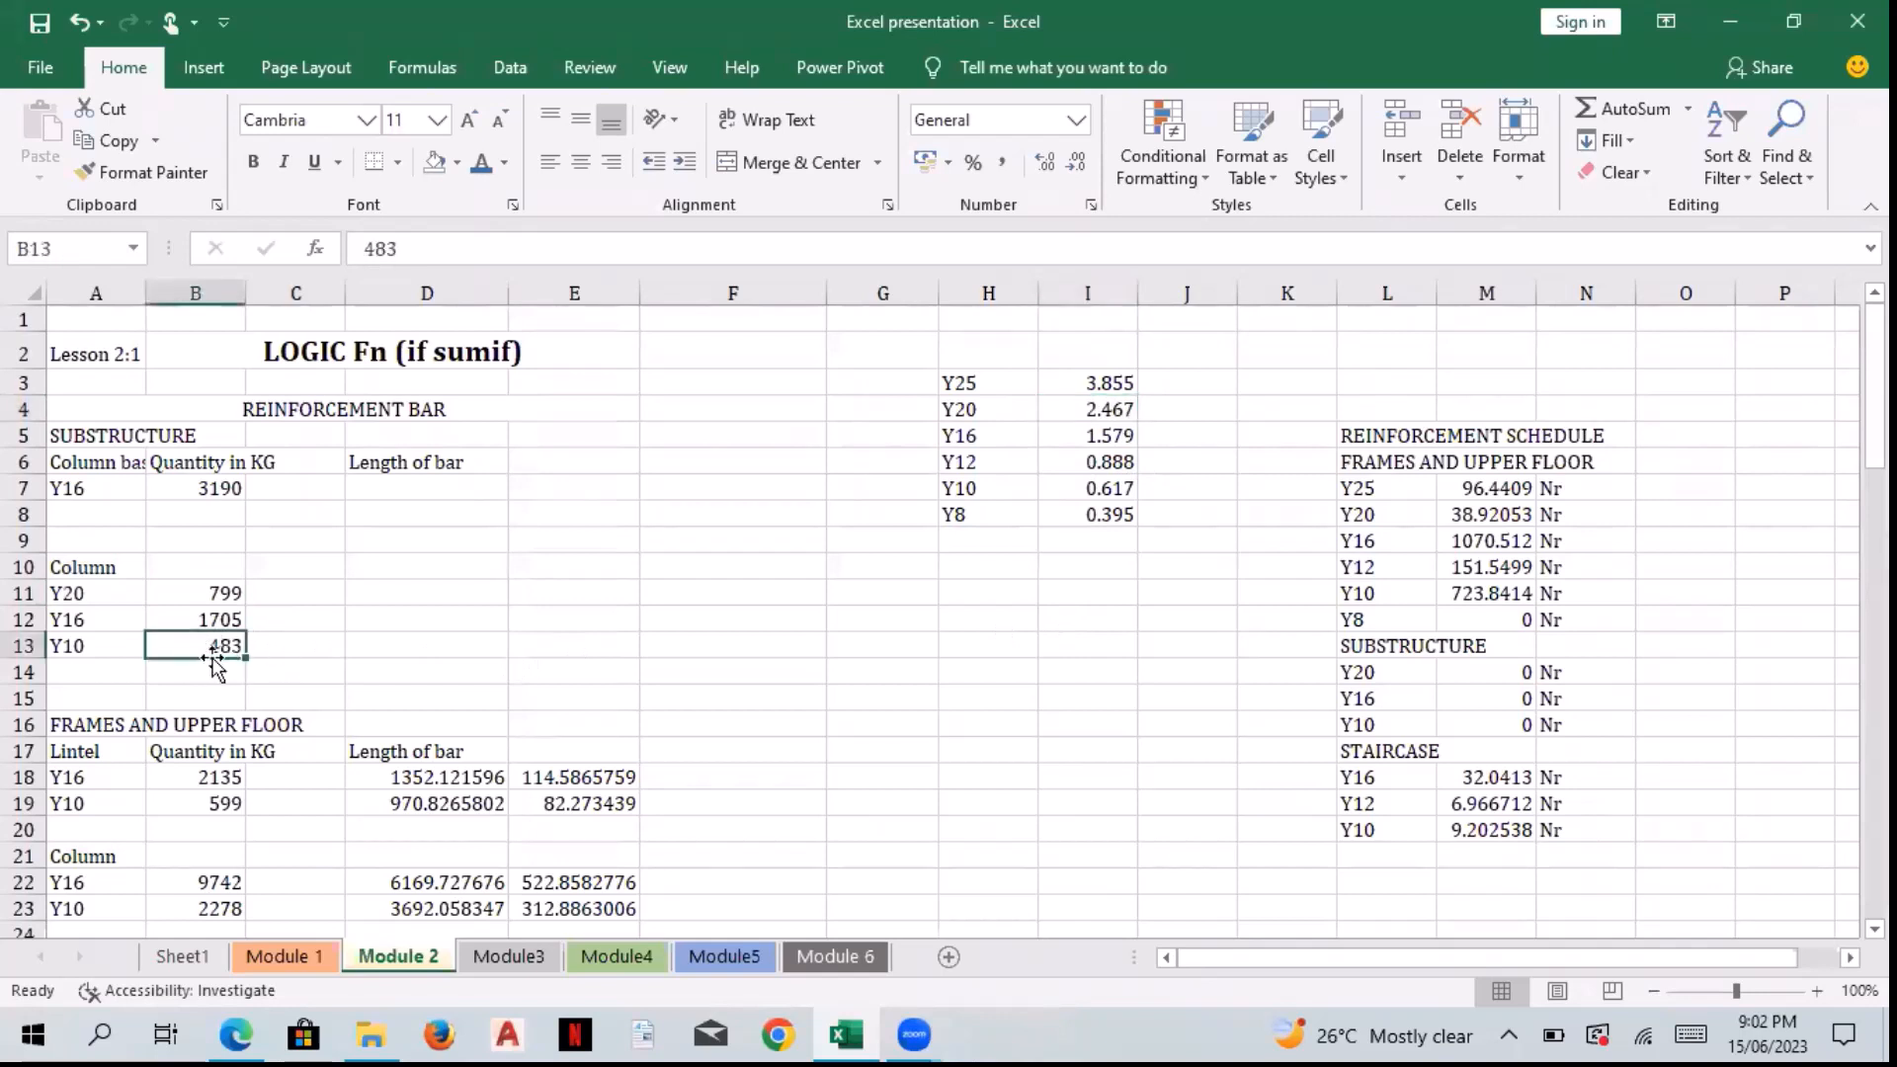
pyautogui.click(408, 491)
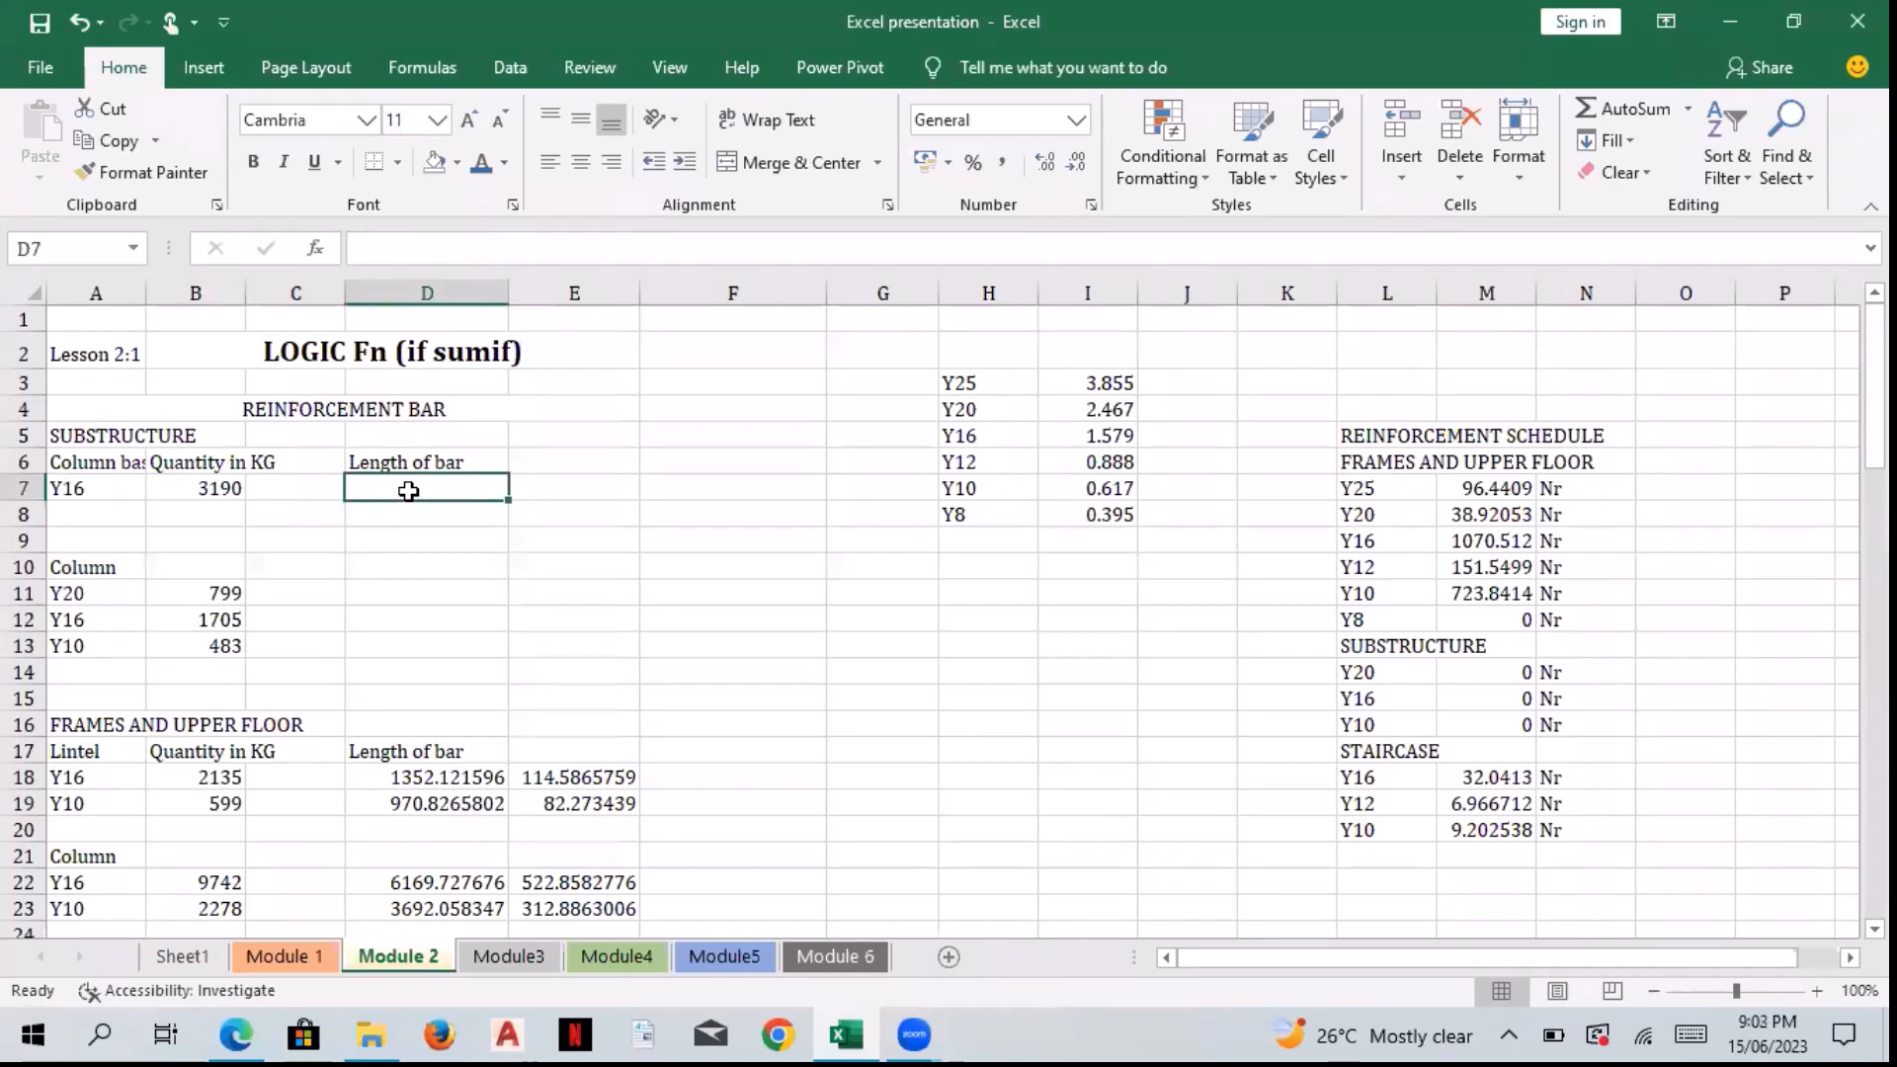
pyautogui.write('=')
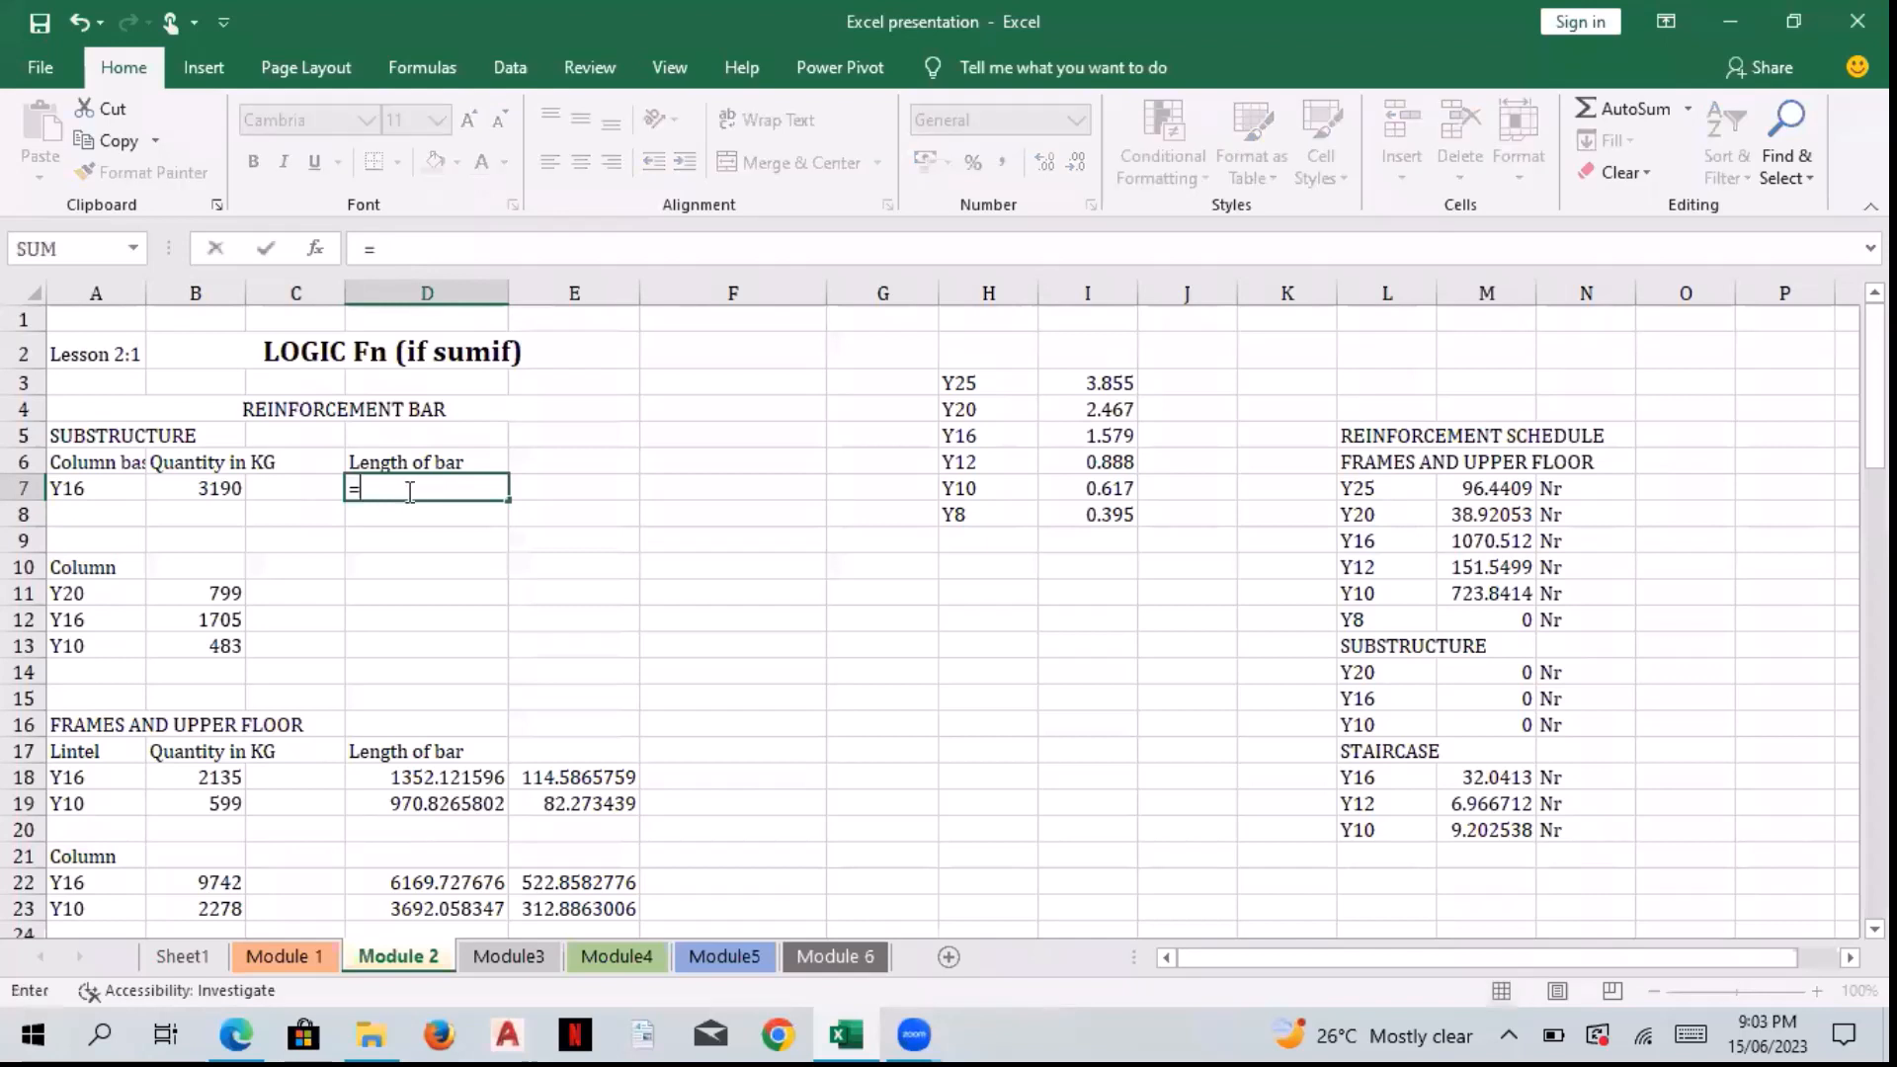
pyautogui.write('if')
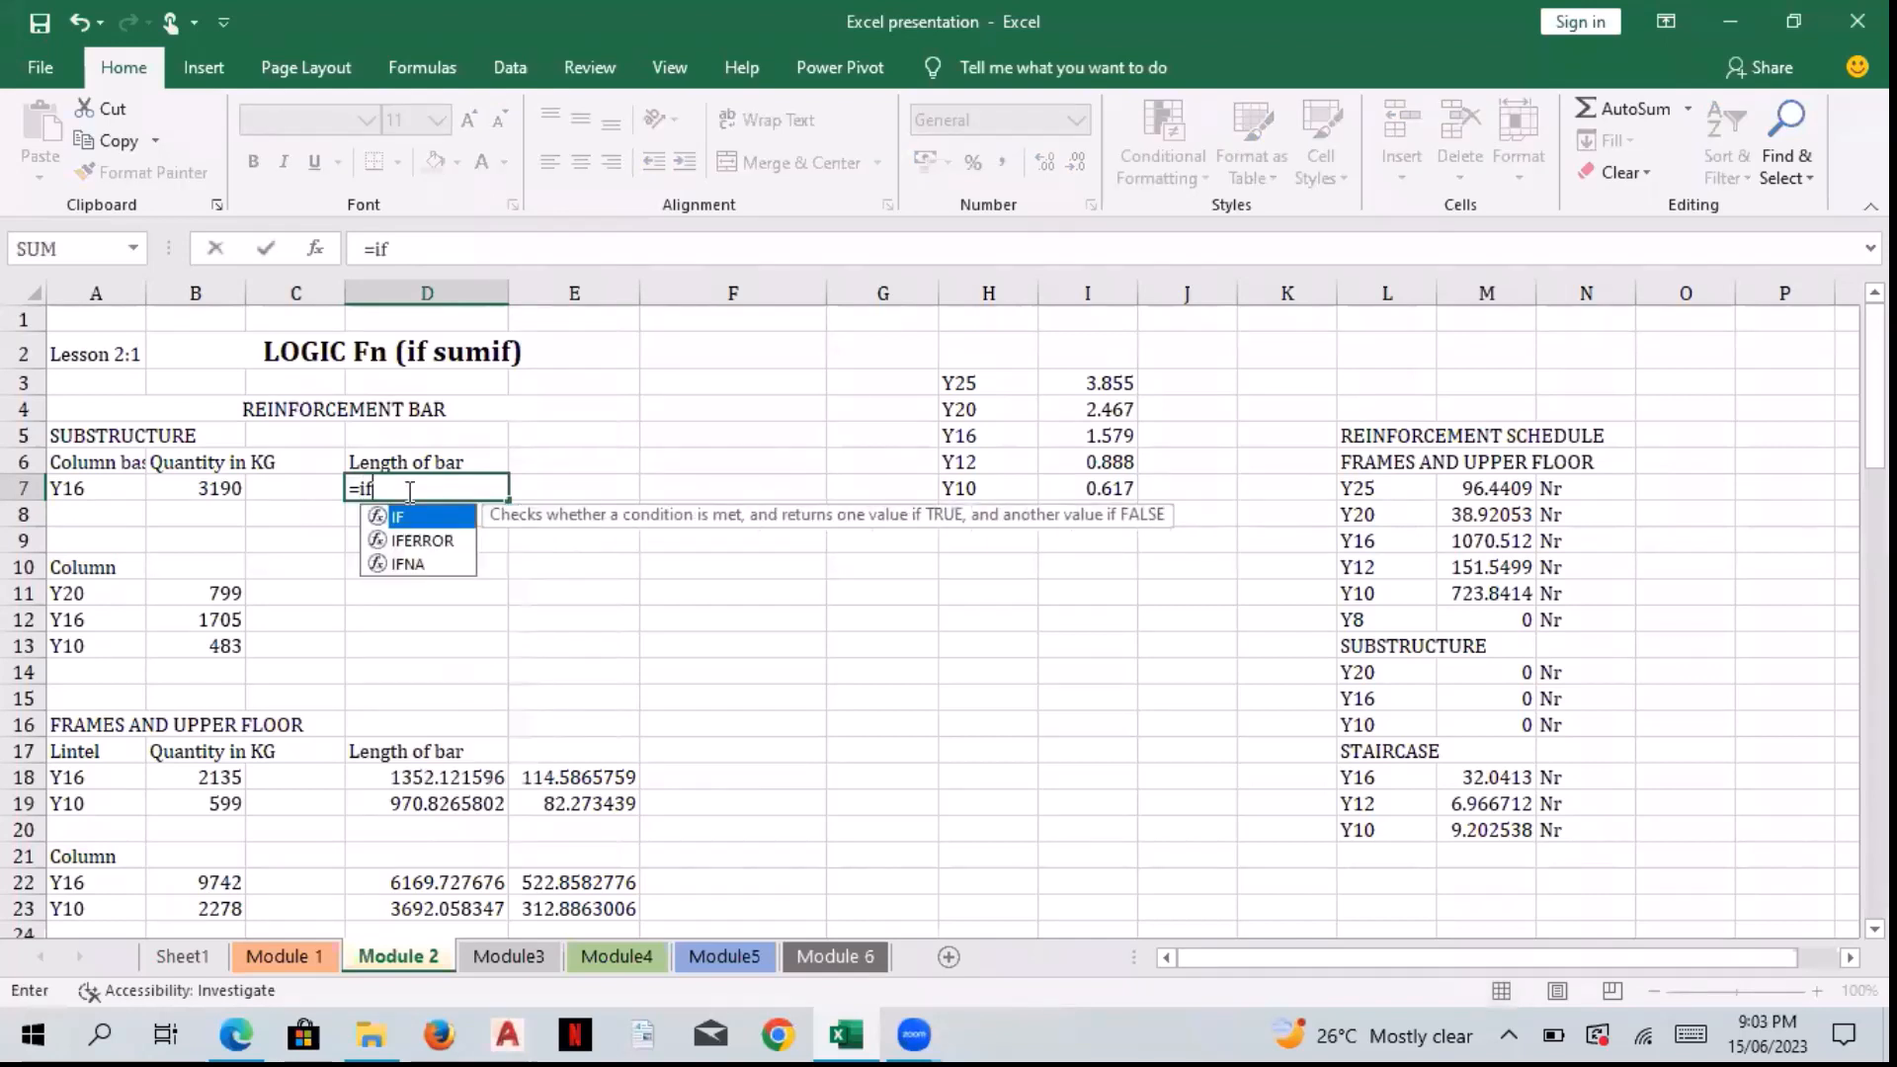
pyautogui.write('(')
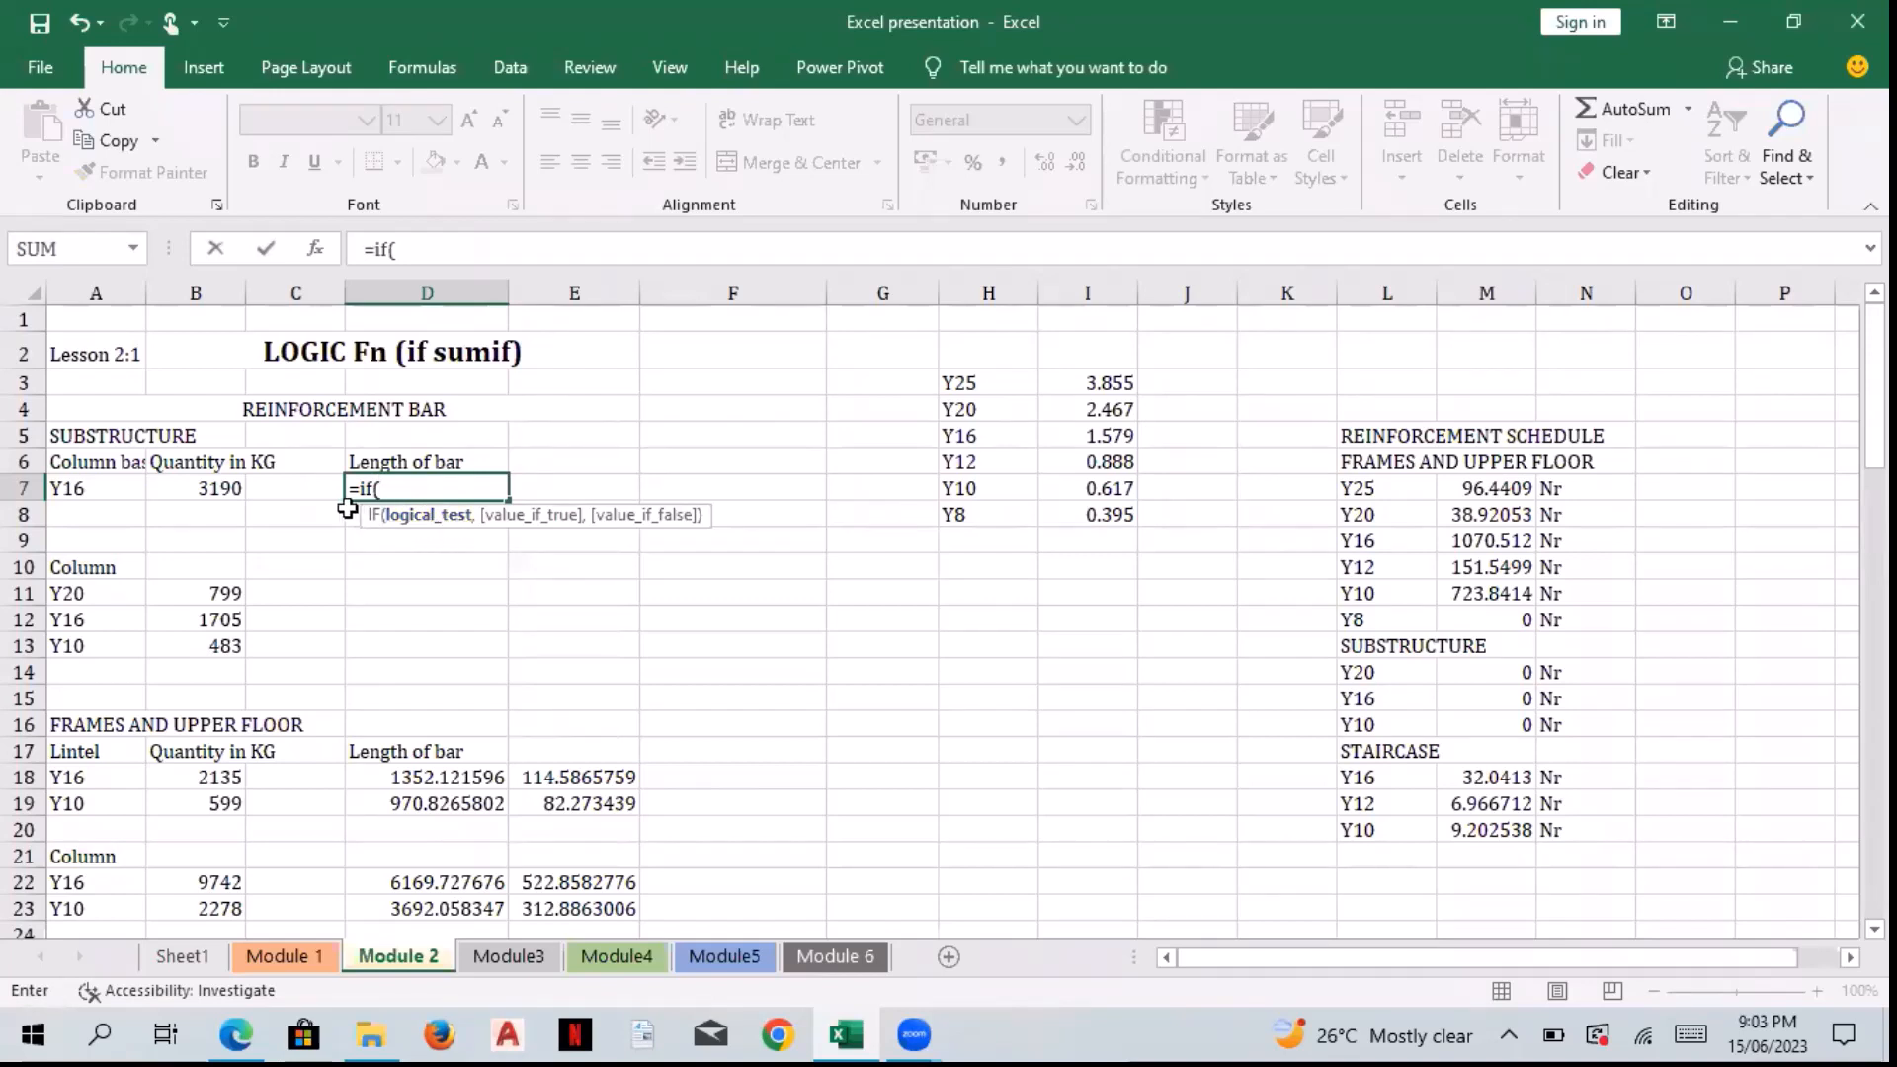
pyautogui.click(130, 486)
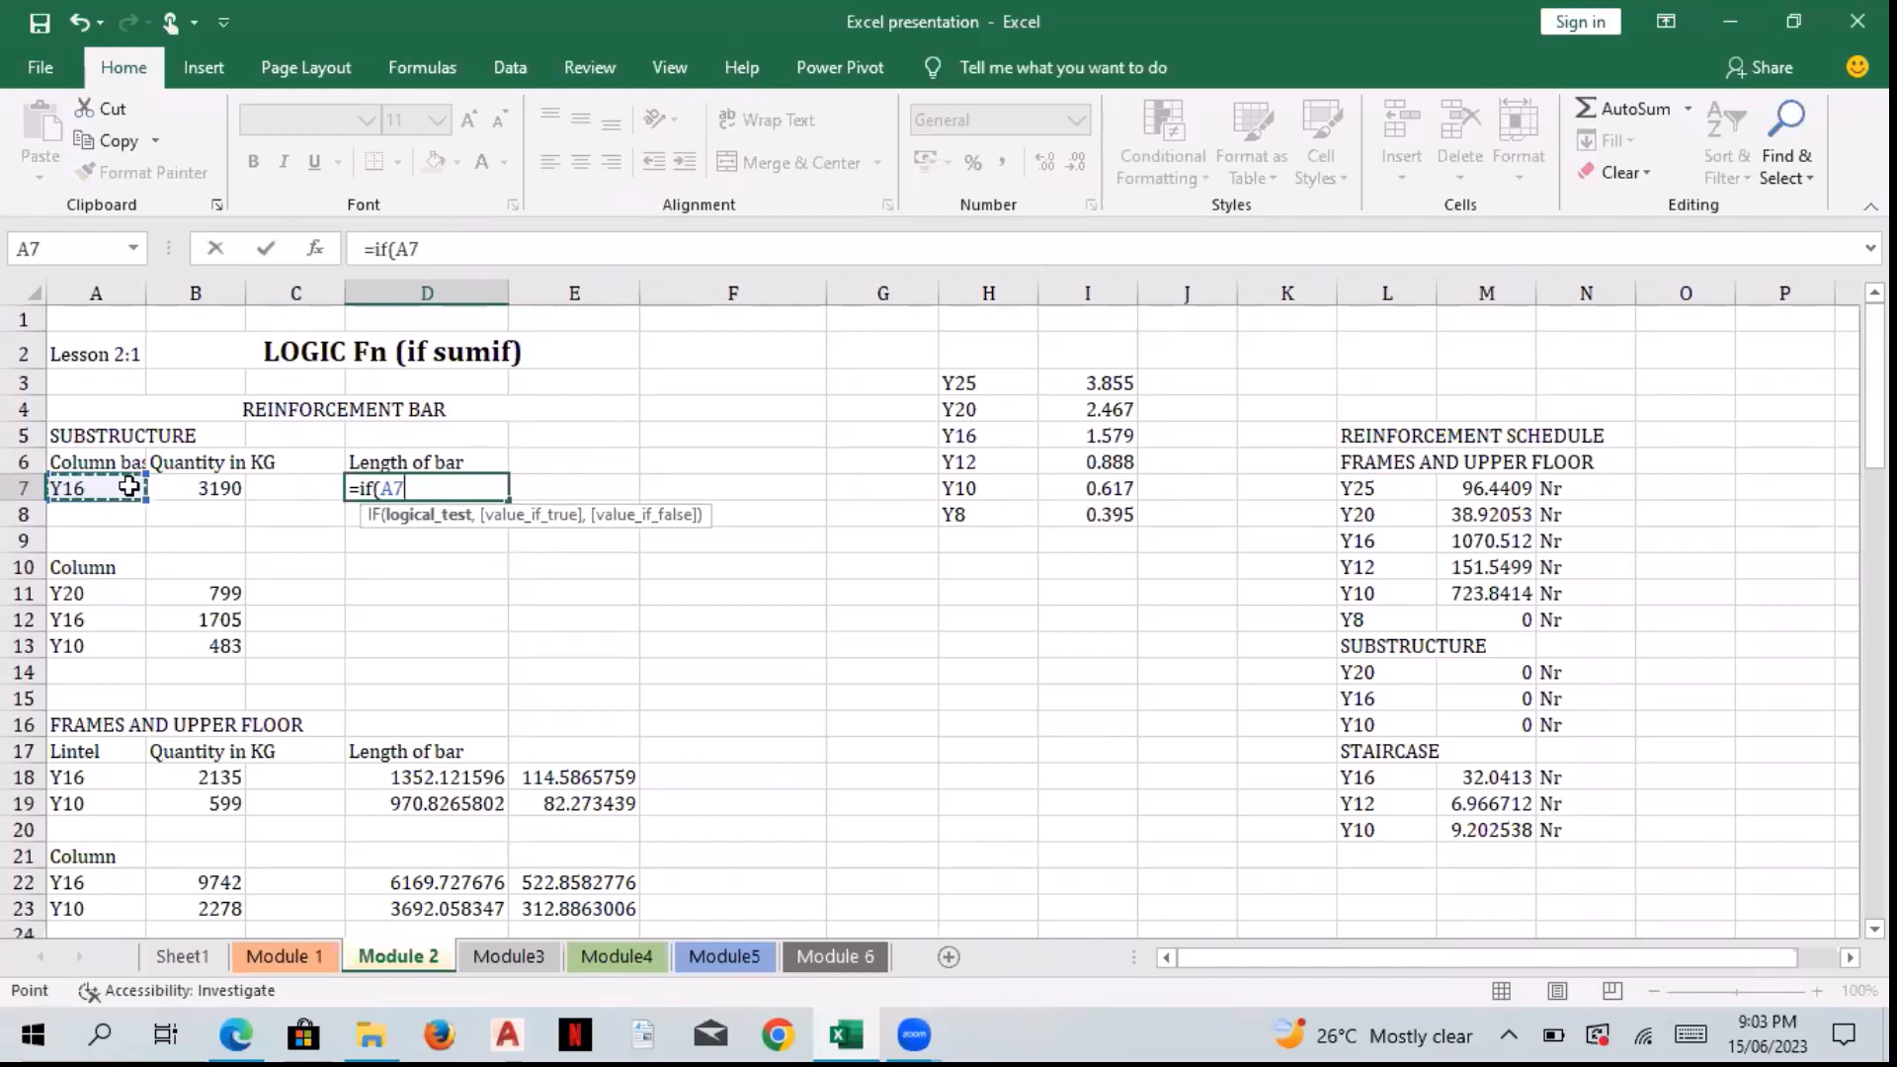
pyautogui.write('=')
pyautogui.click(1015, 383)
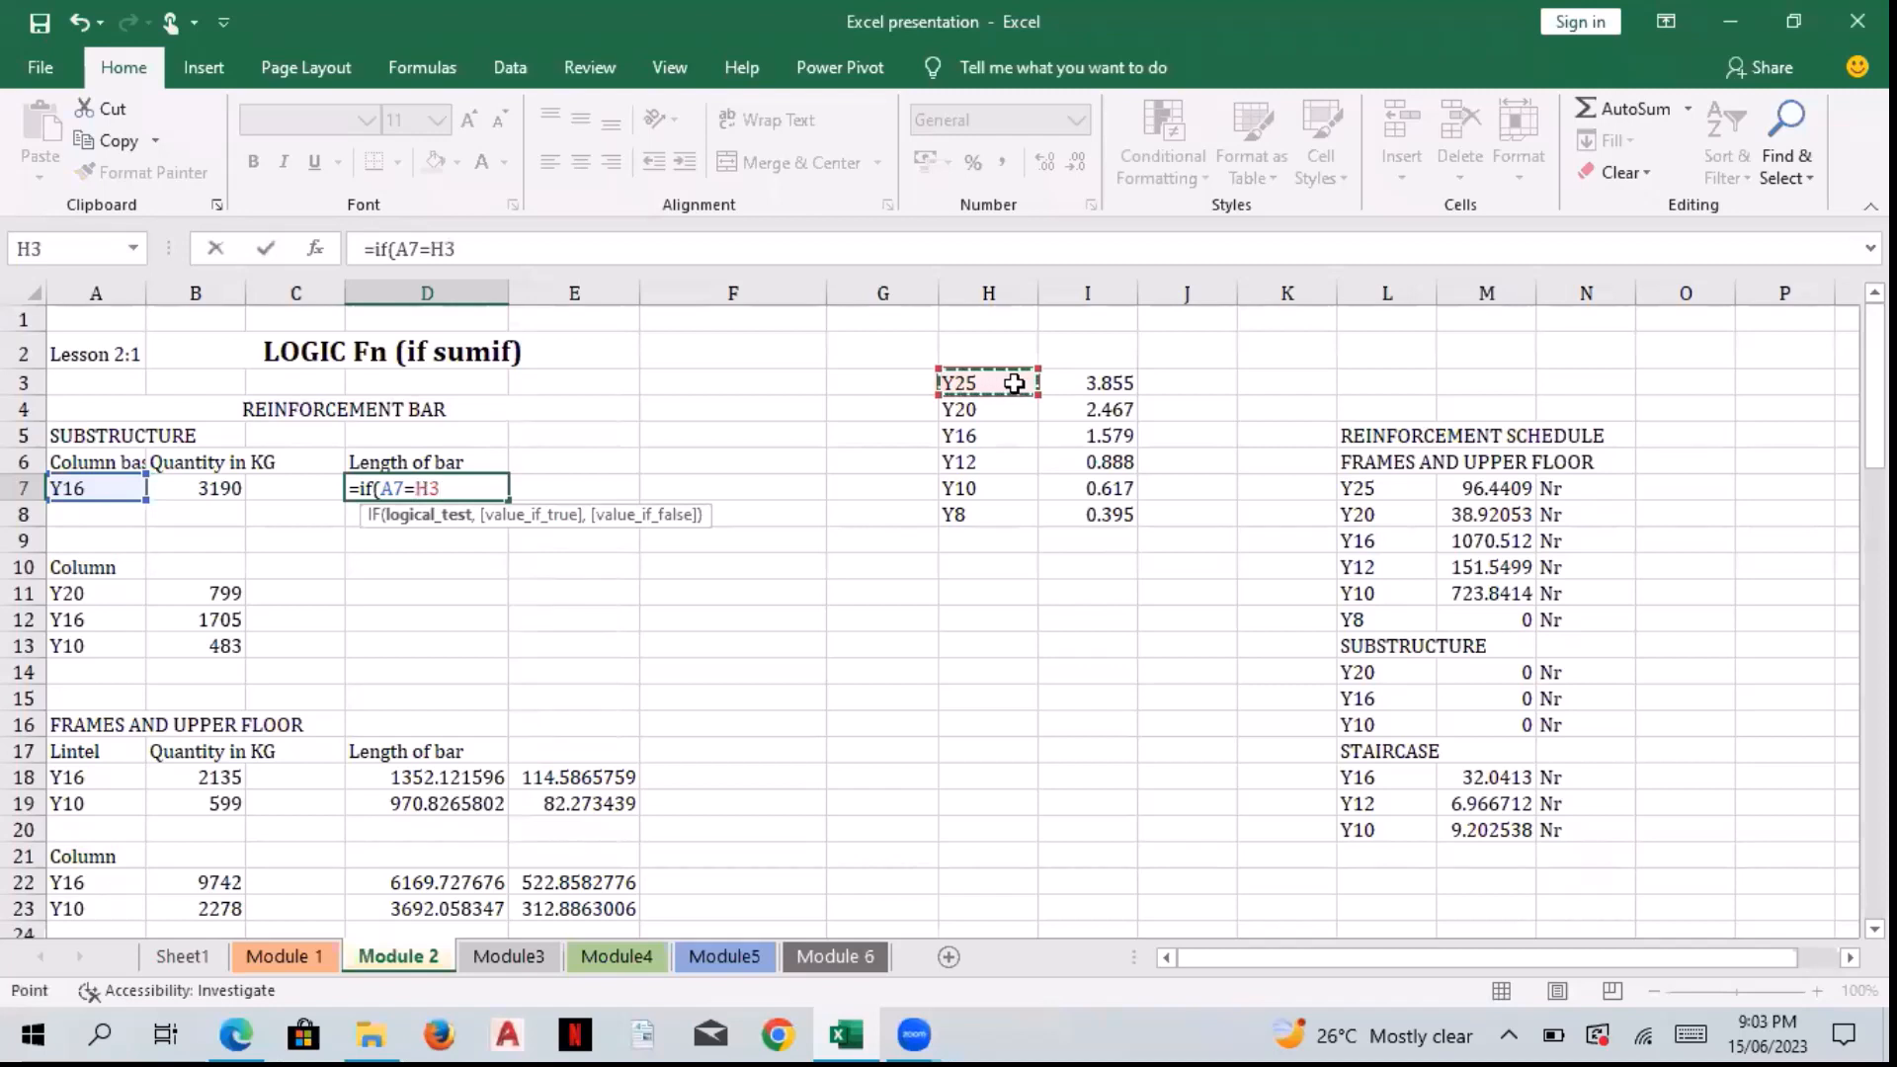
pyautogui.write(',')
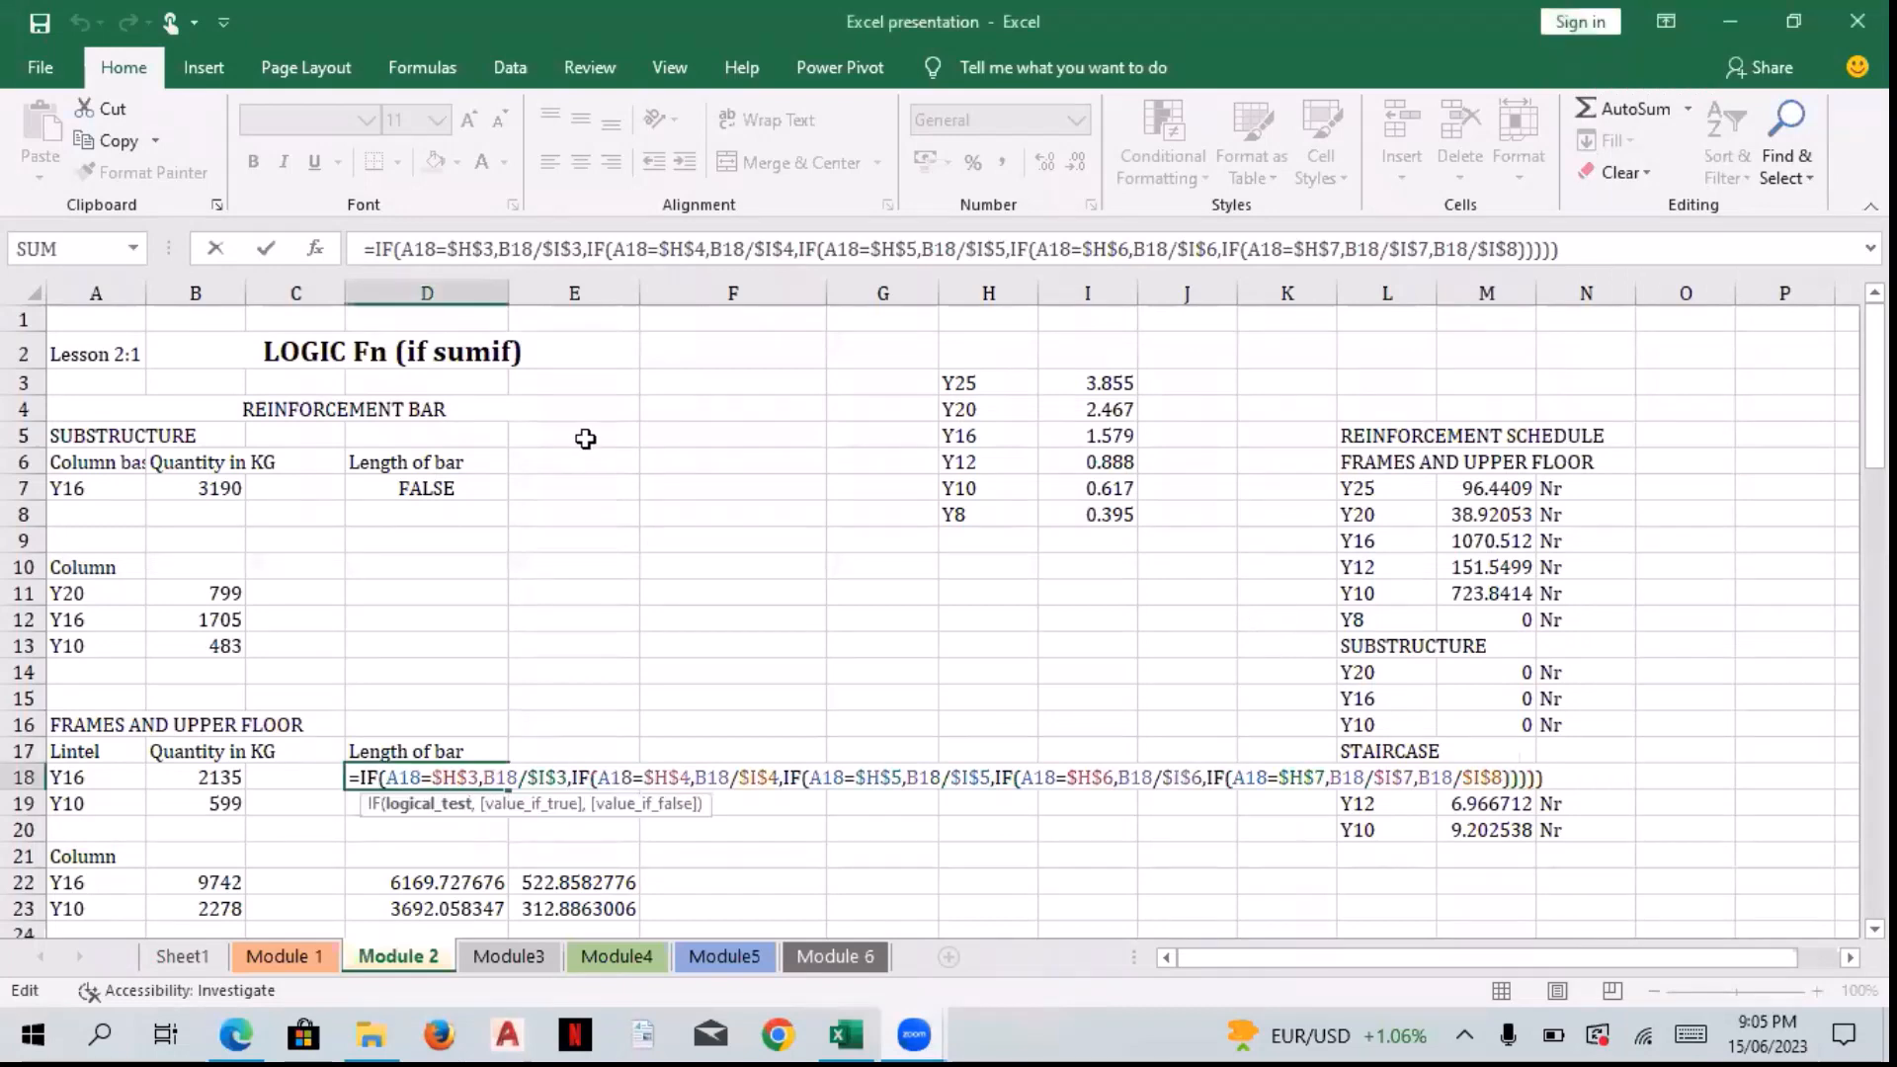
# Step: Leave the D18 formula and undo the IF formula entry in D7
pyautogui.click(552, 435)
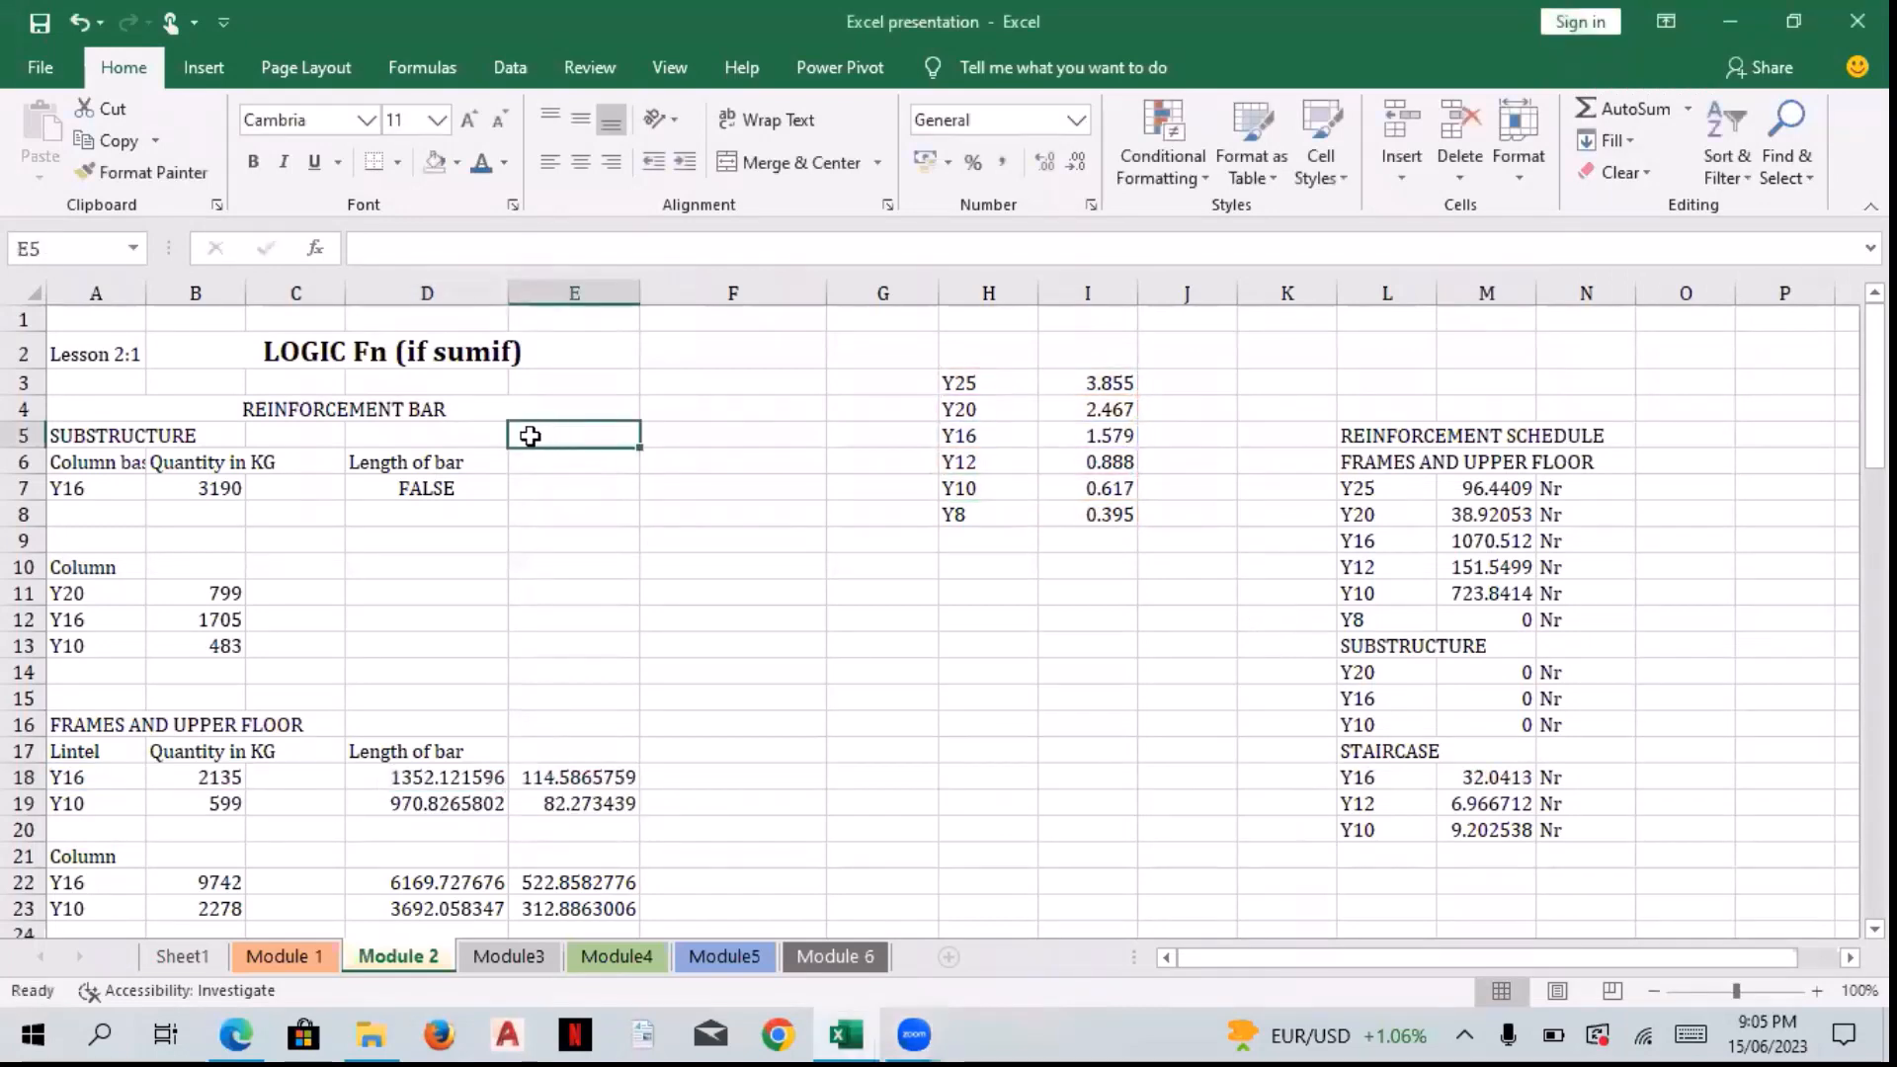
pyautogui.click(473, 461)
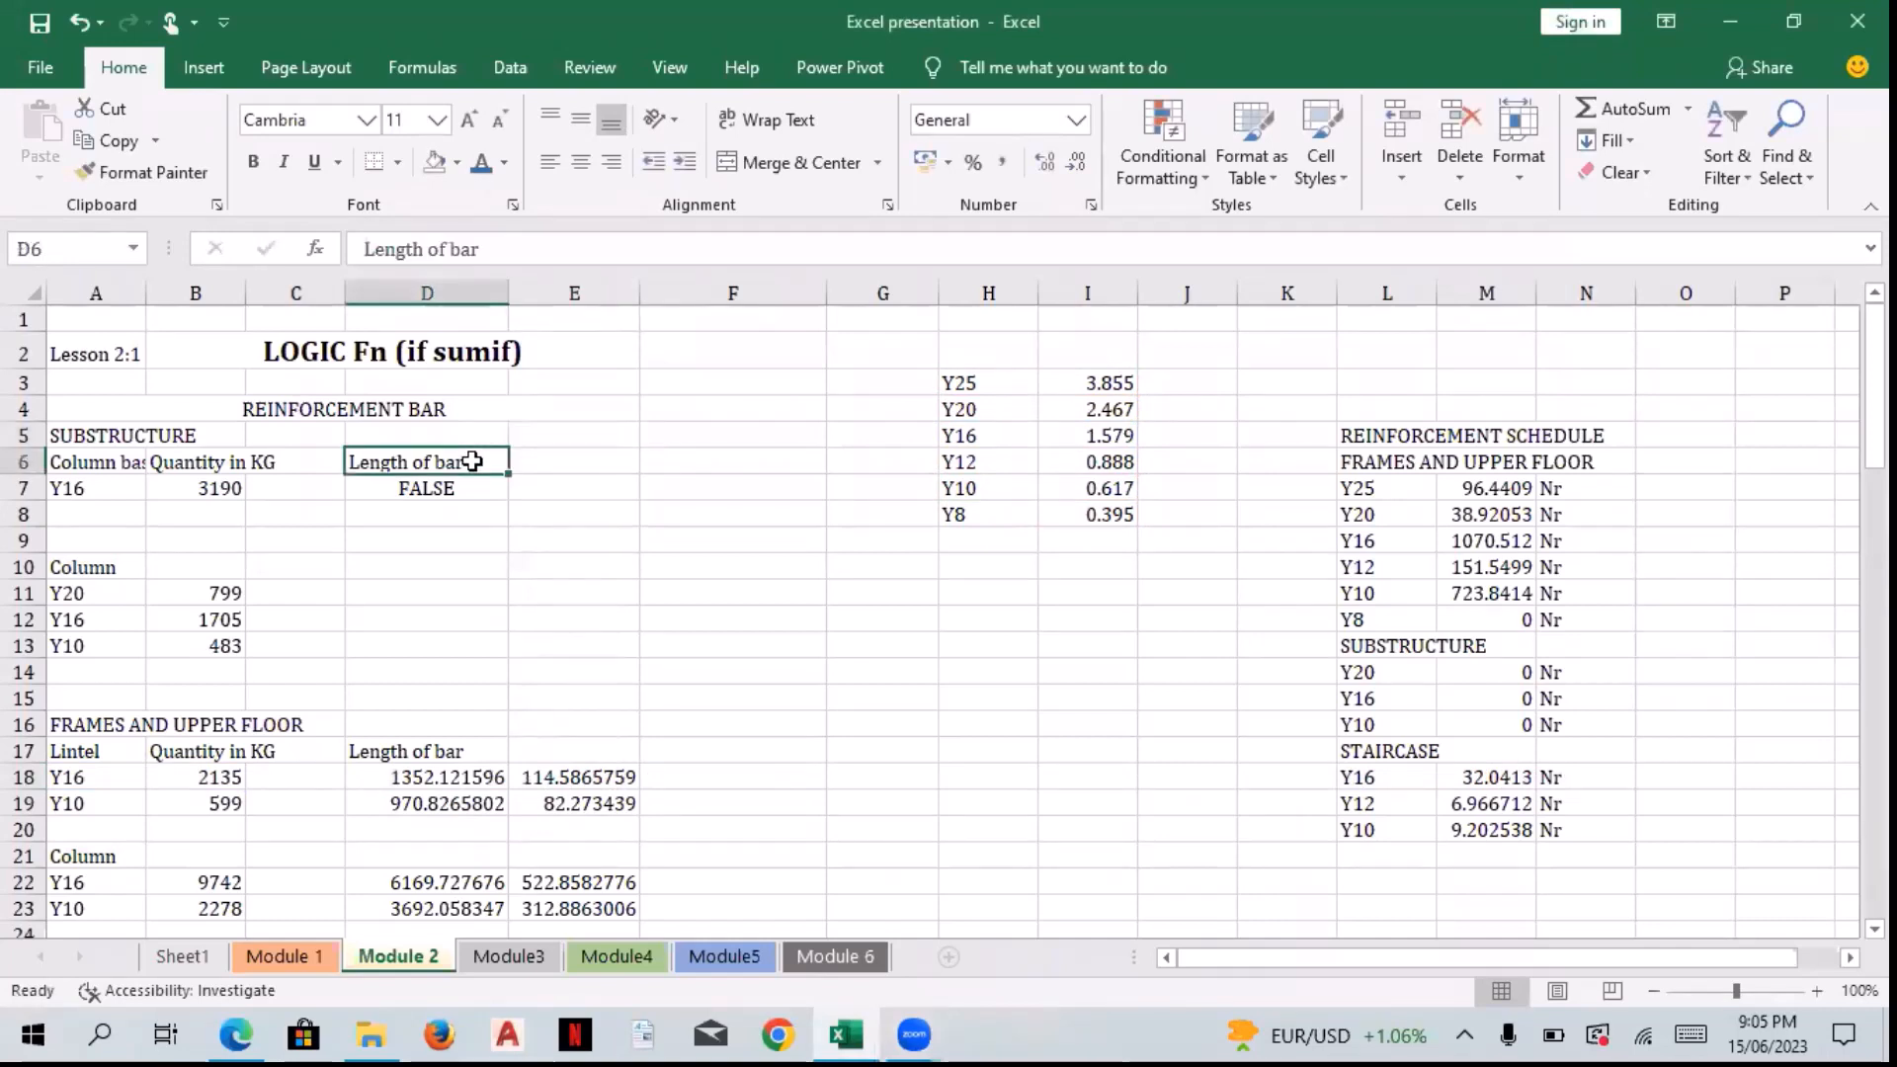
pyautogui.hotkey('ctrl', 'z')
pyautogui.hotkey('ctrl', 'z')
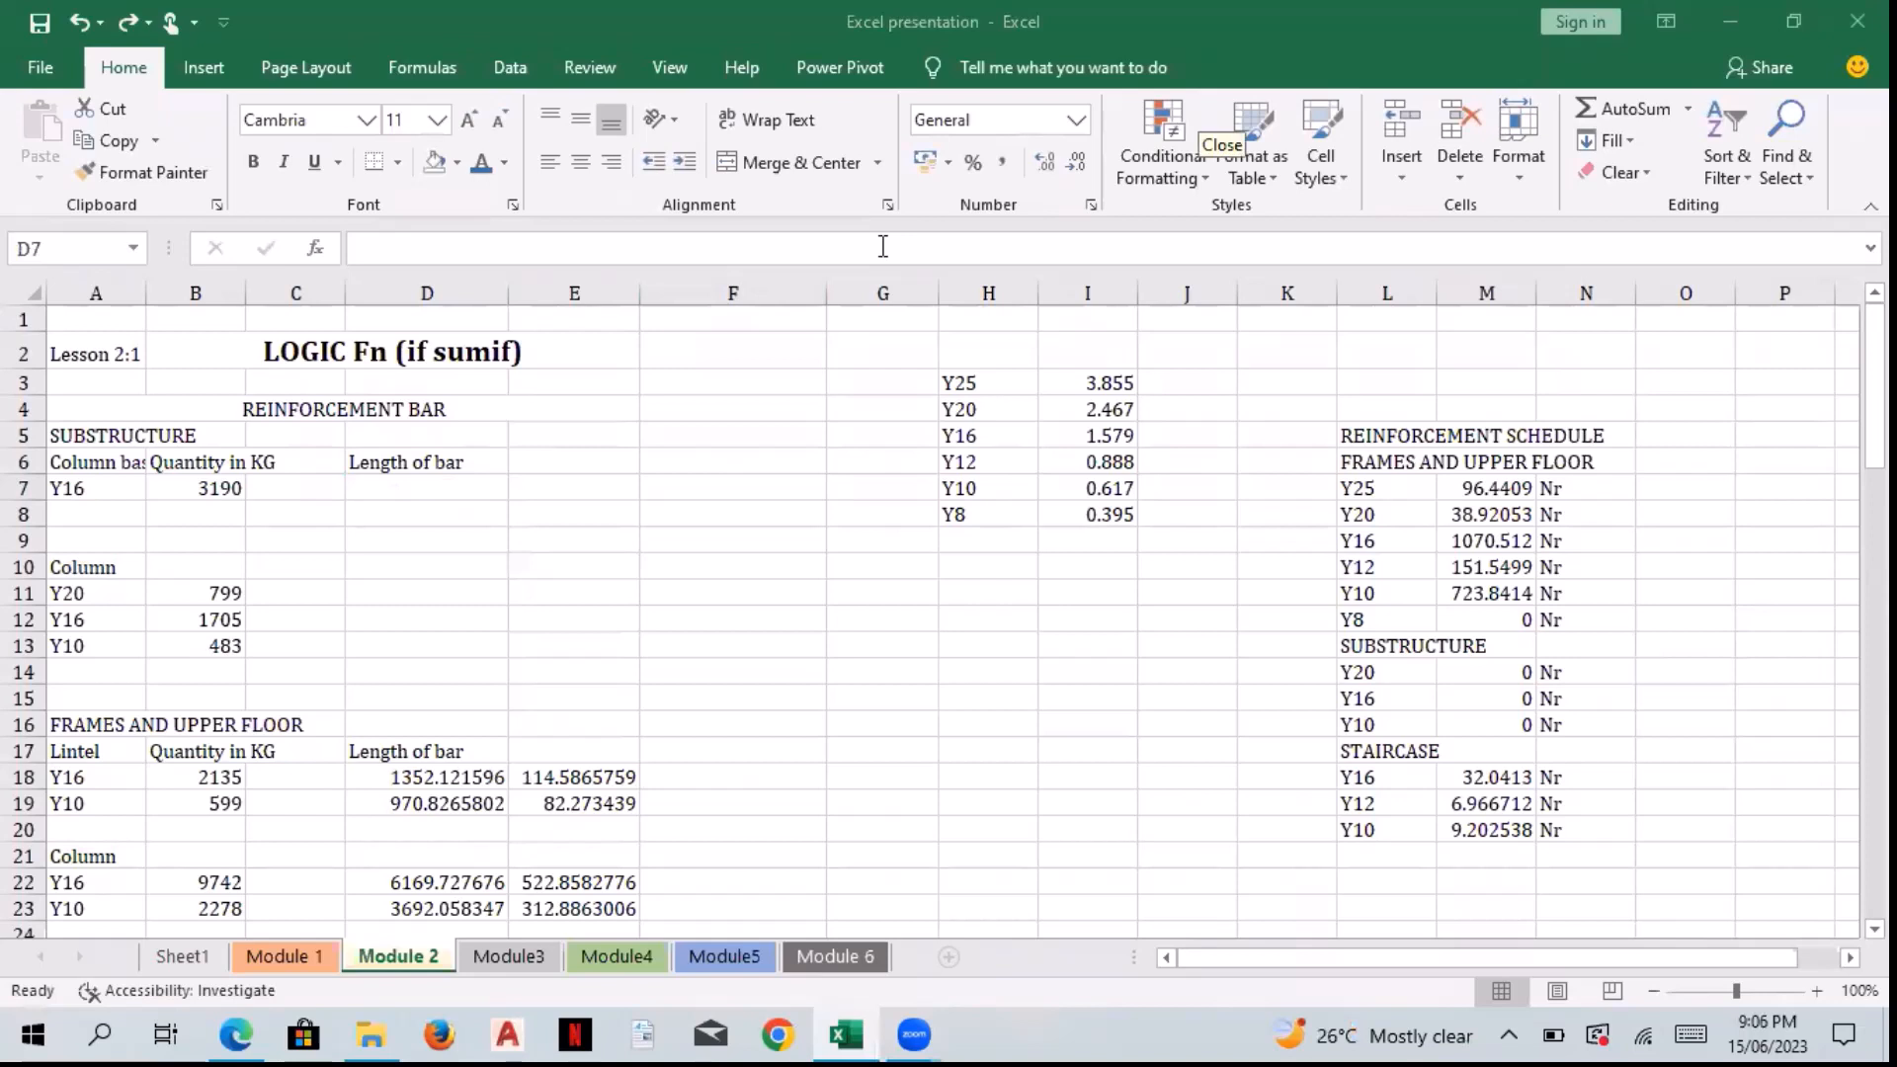
# Step: Start an IF formula in D7 with the logical test A7=H3
pyautogui.click(417, 481)
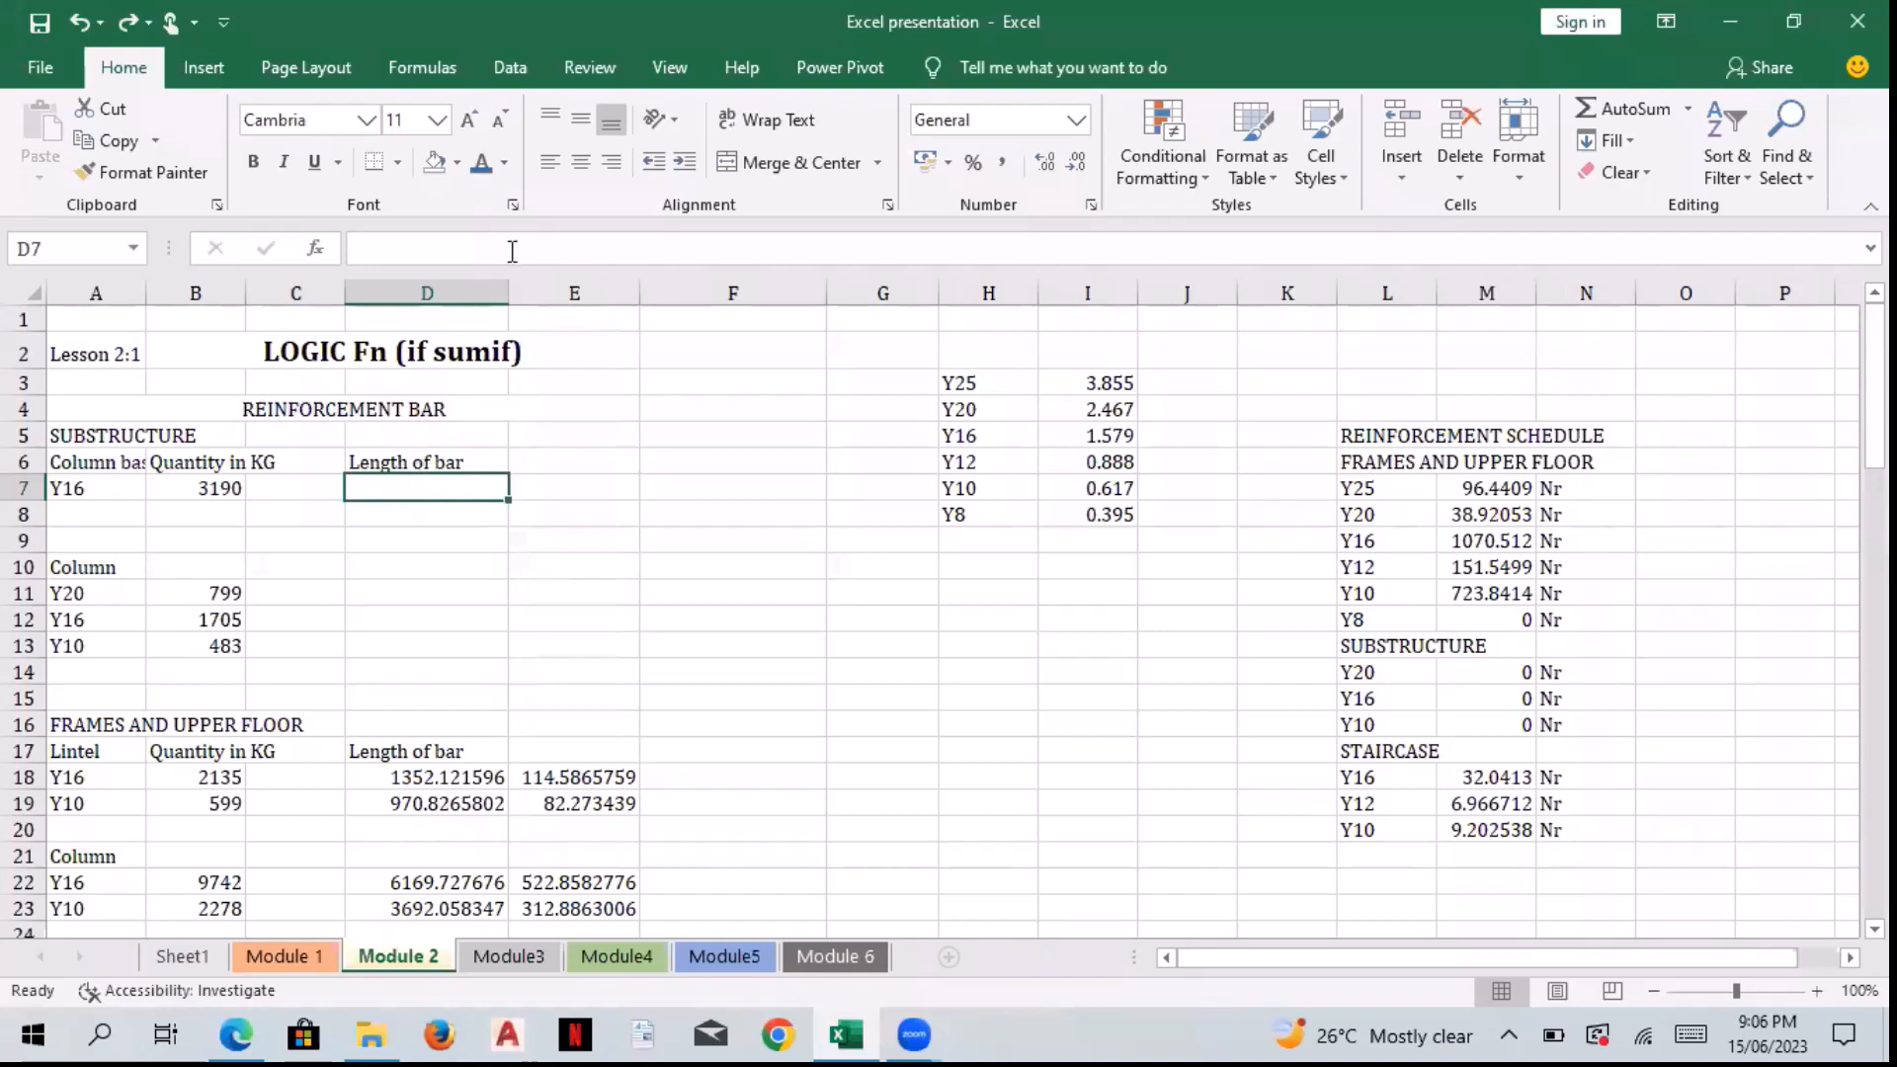
pyautogui.click(425, 483)
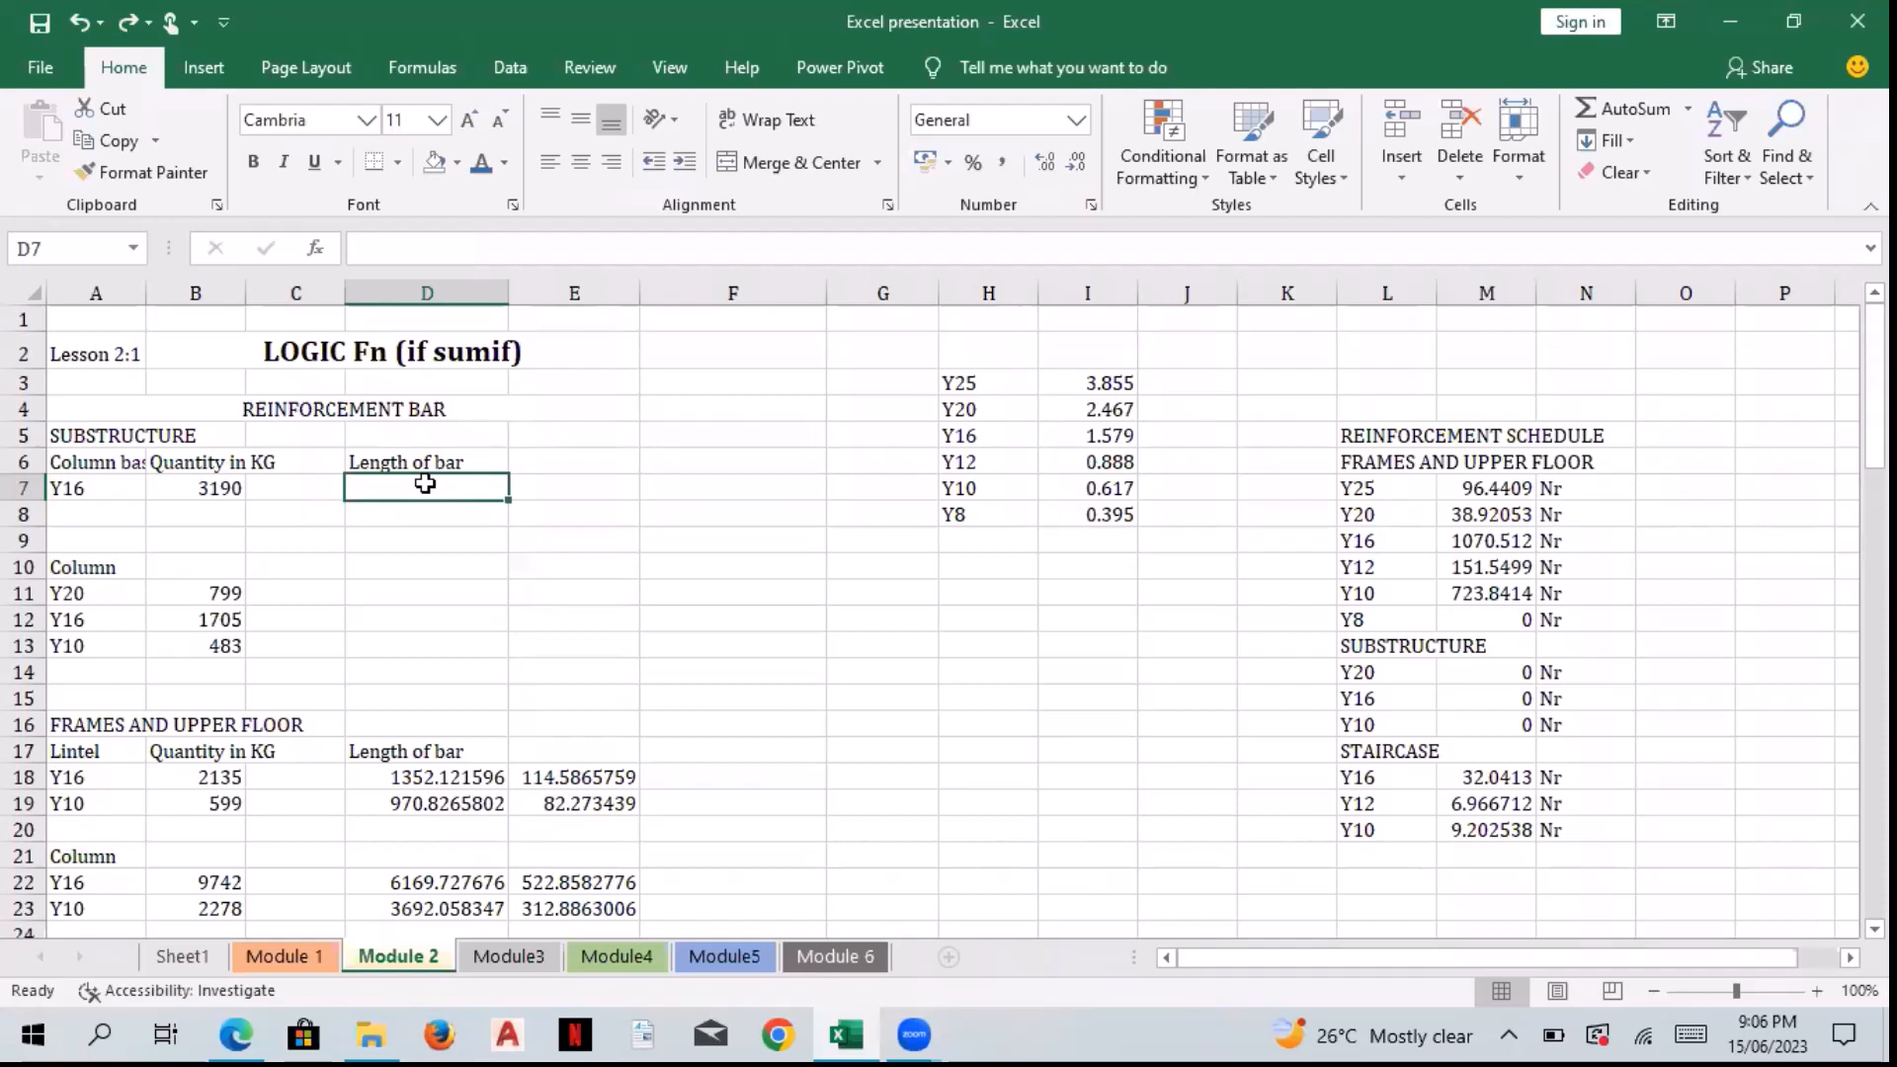
pyautogui.write('=')
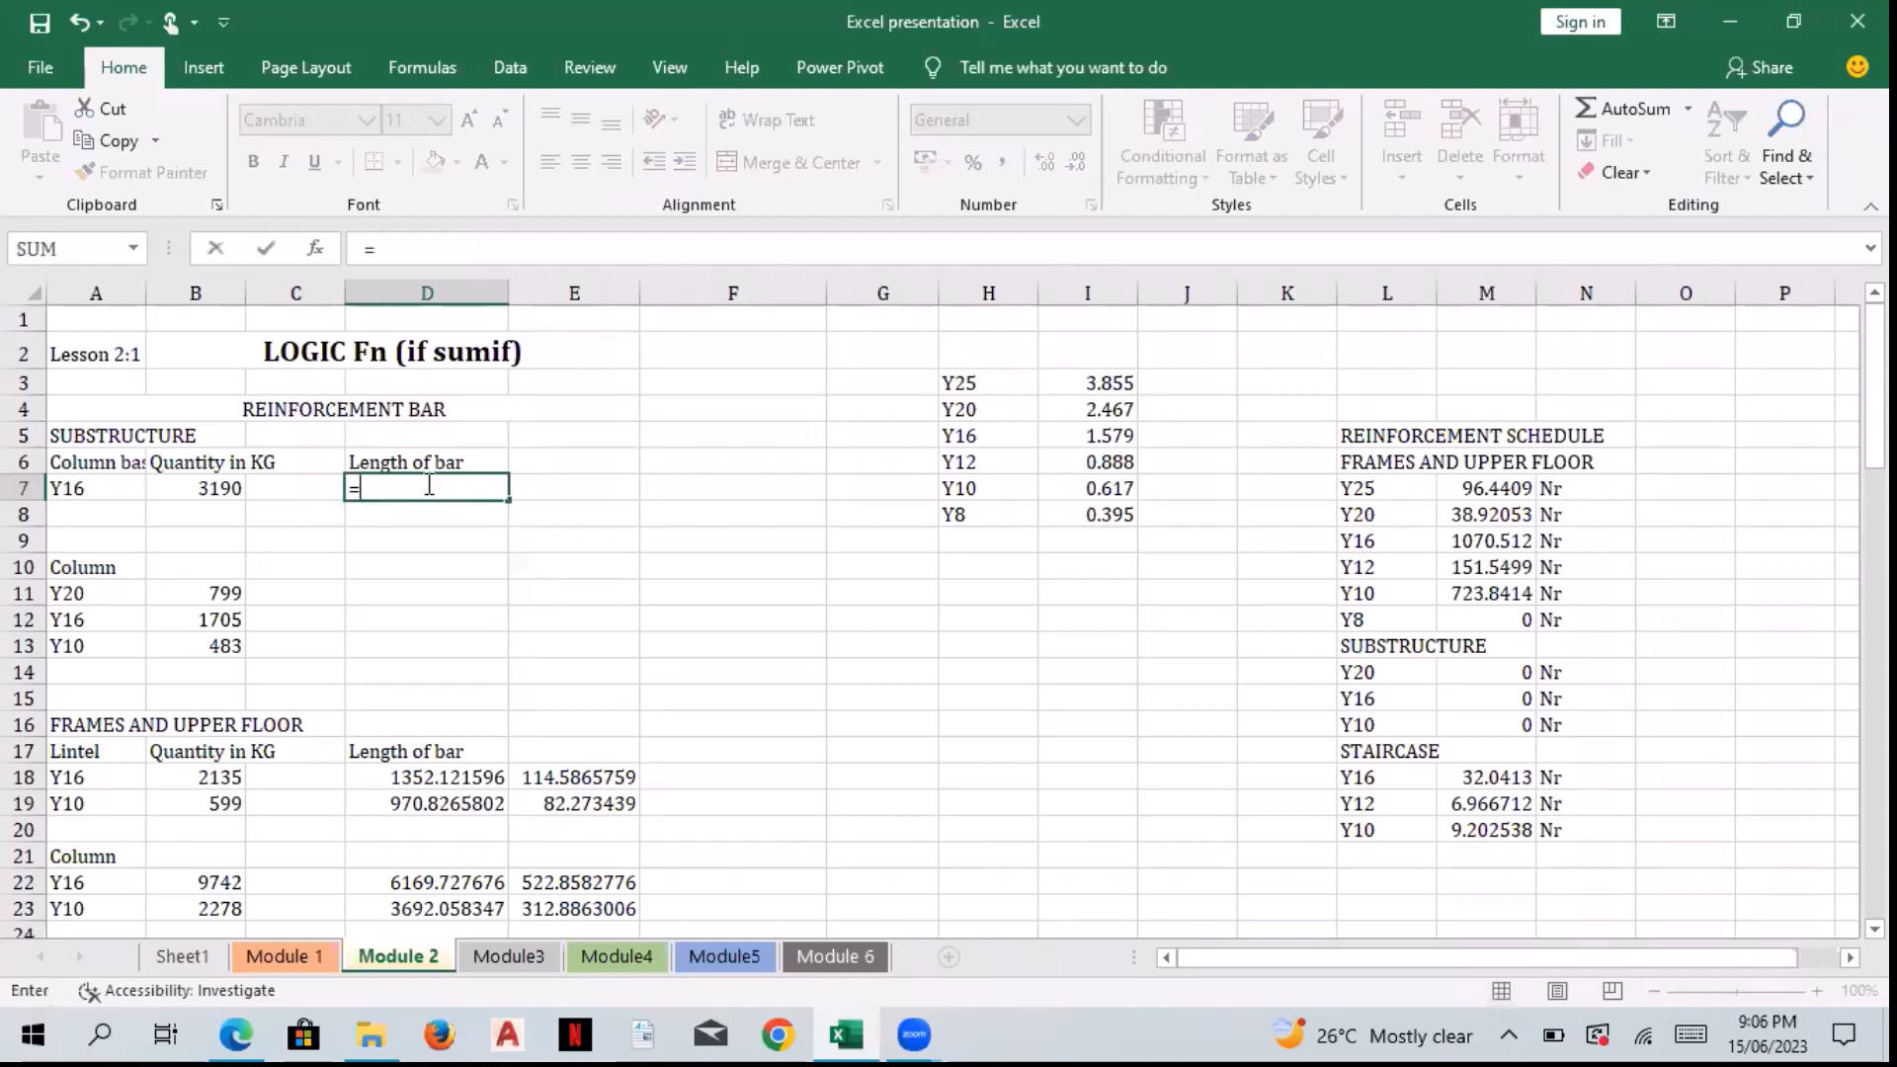
pyautogui.write('if(')
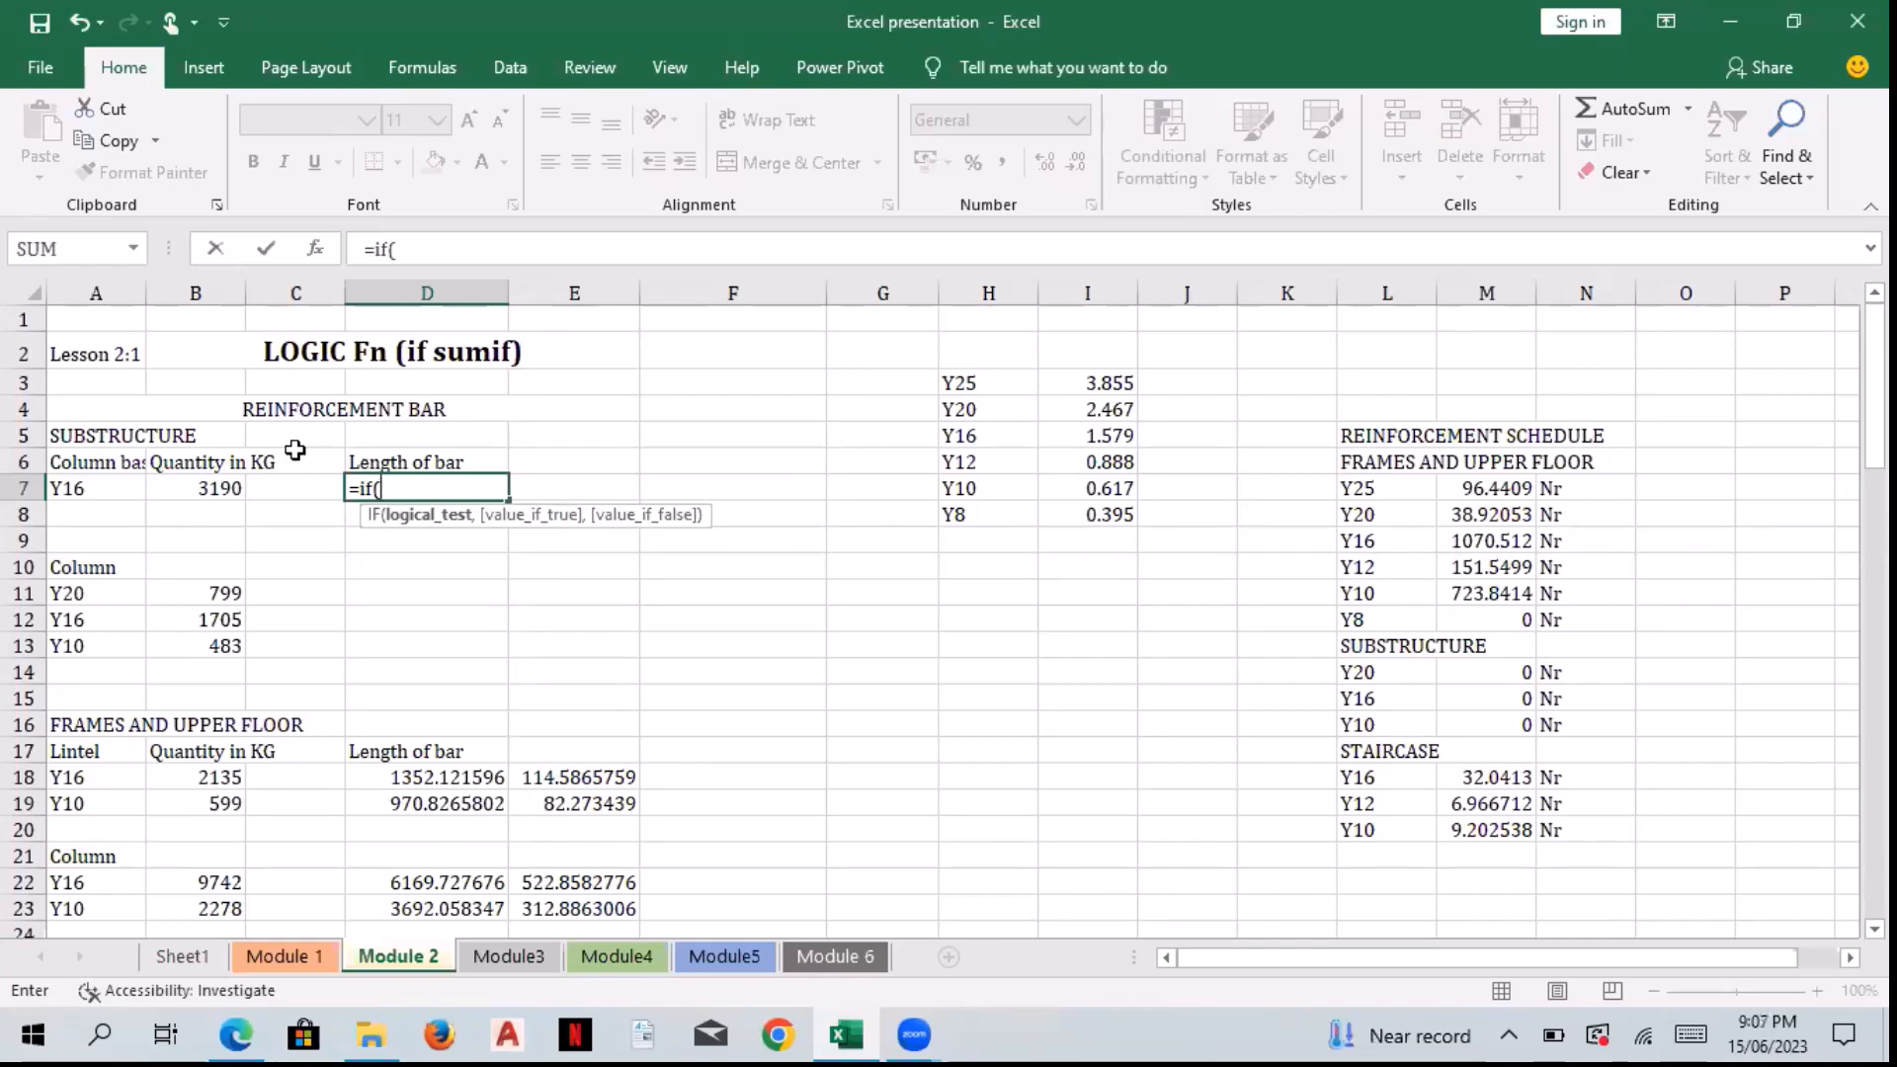
pyautogui.click(120, 486)
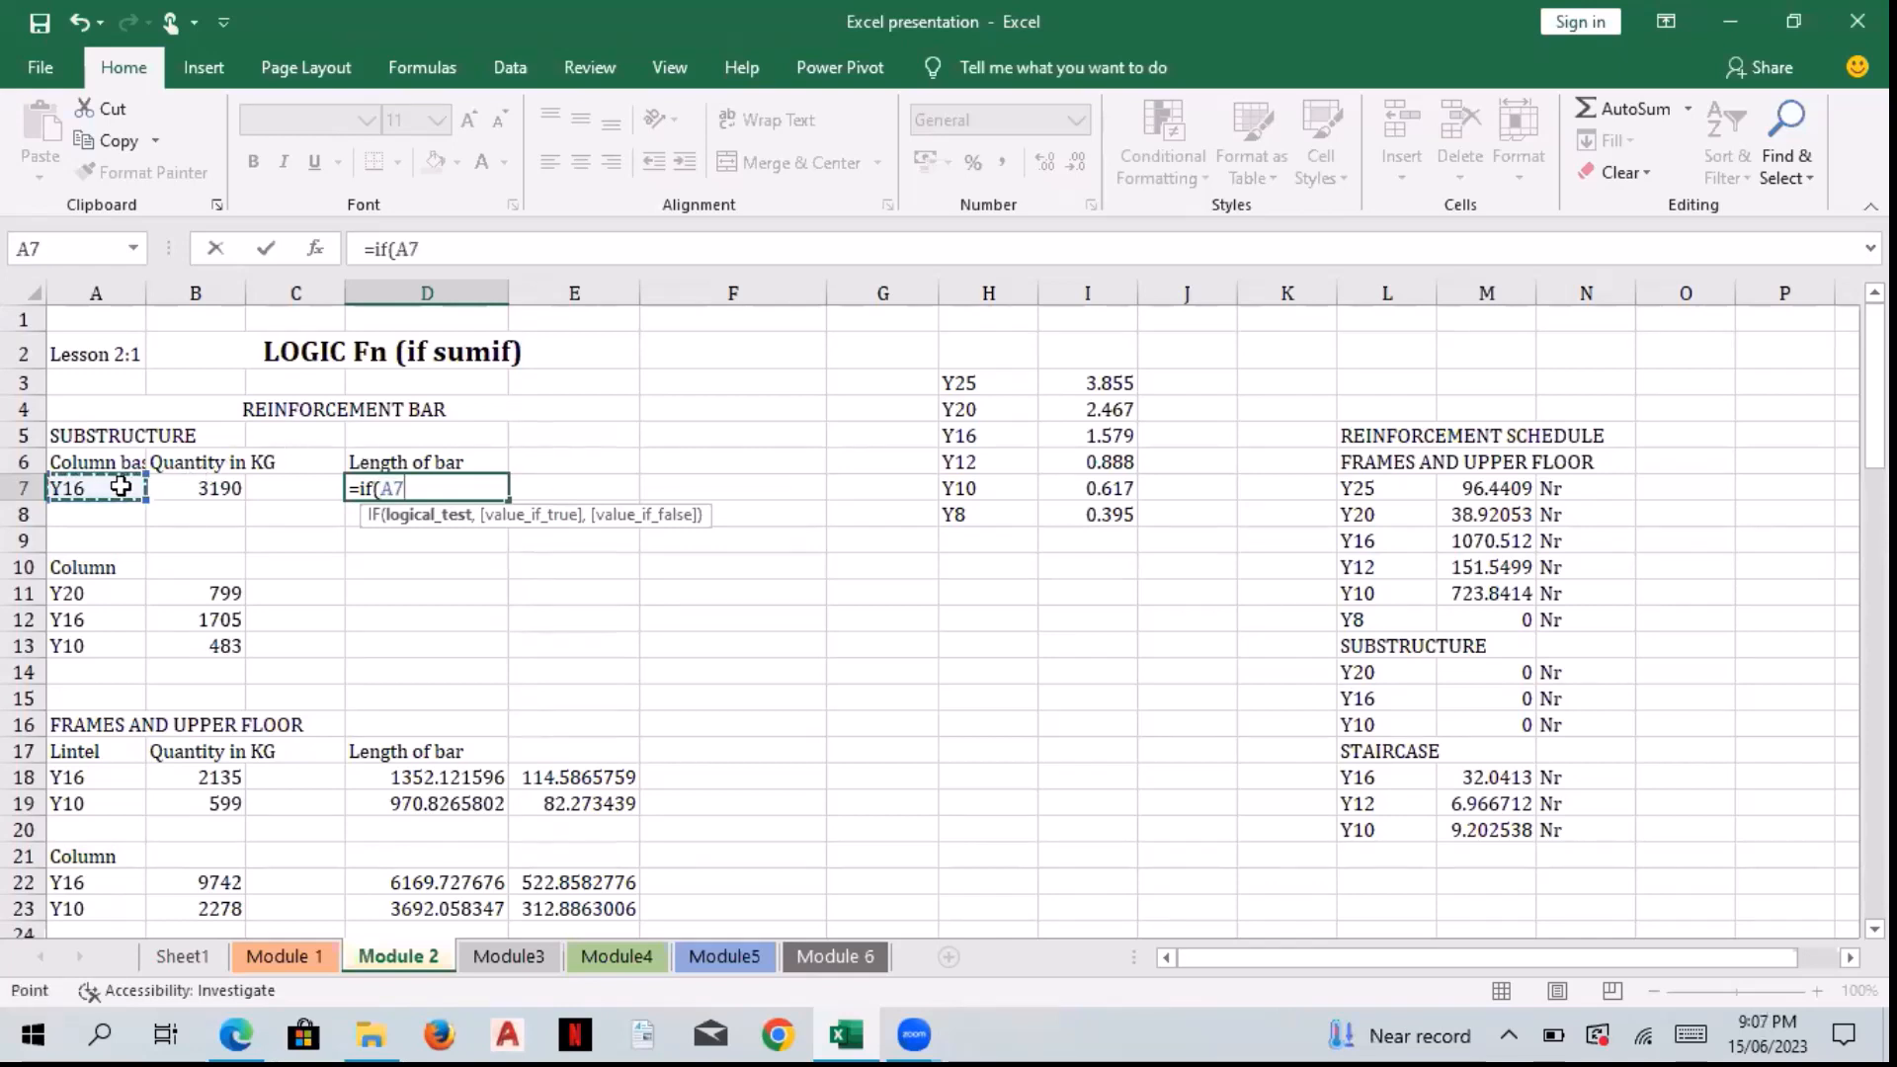
pyautogui.write('=')
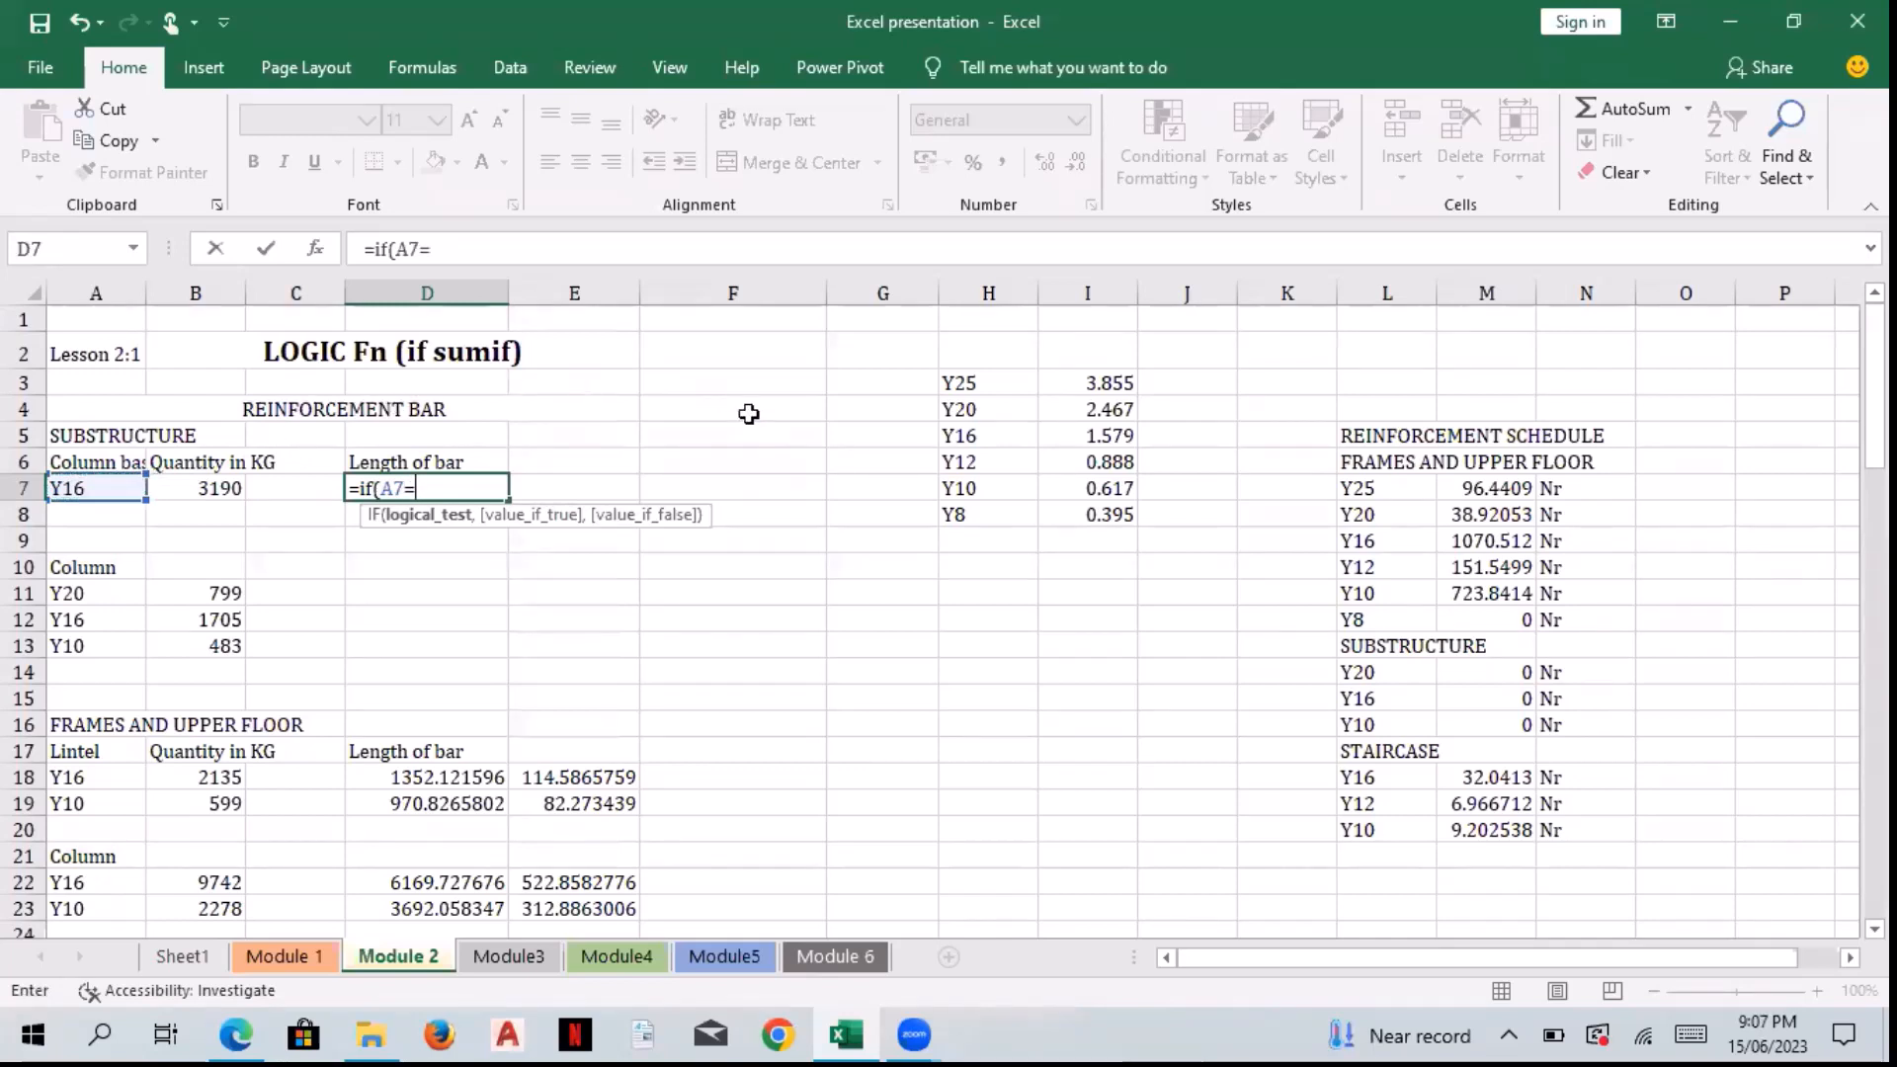
pyautogui.click(986, 384)
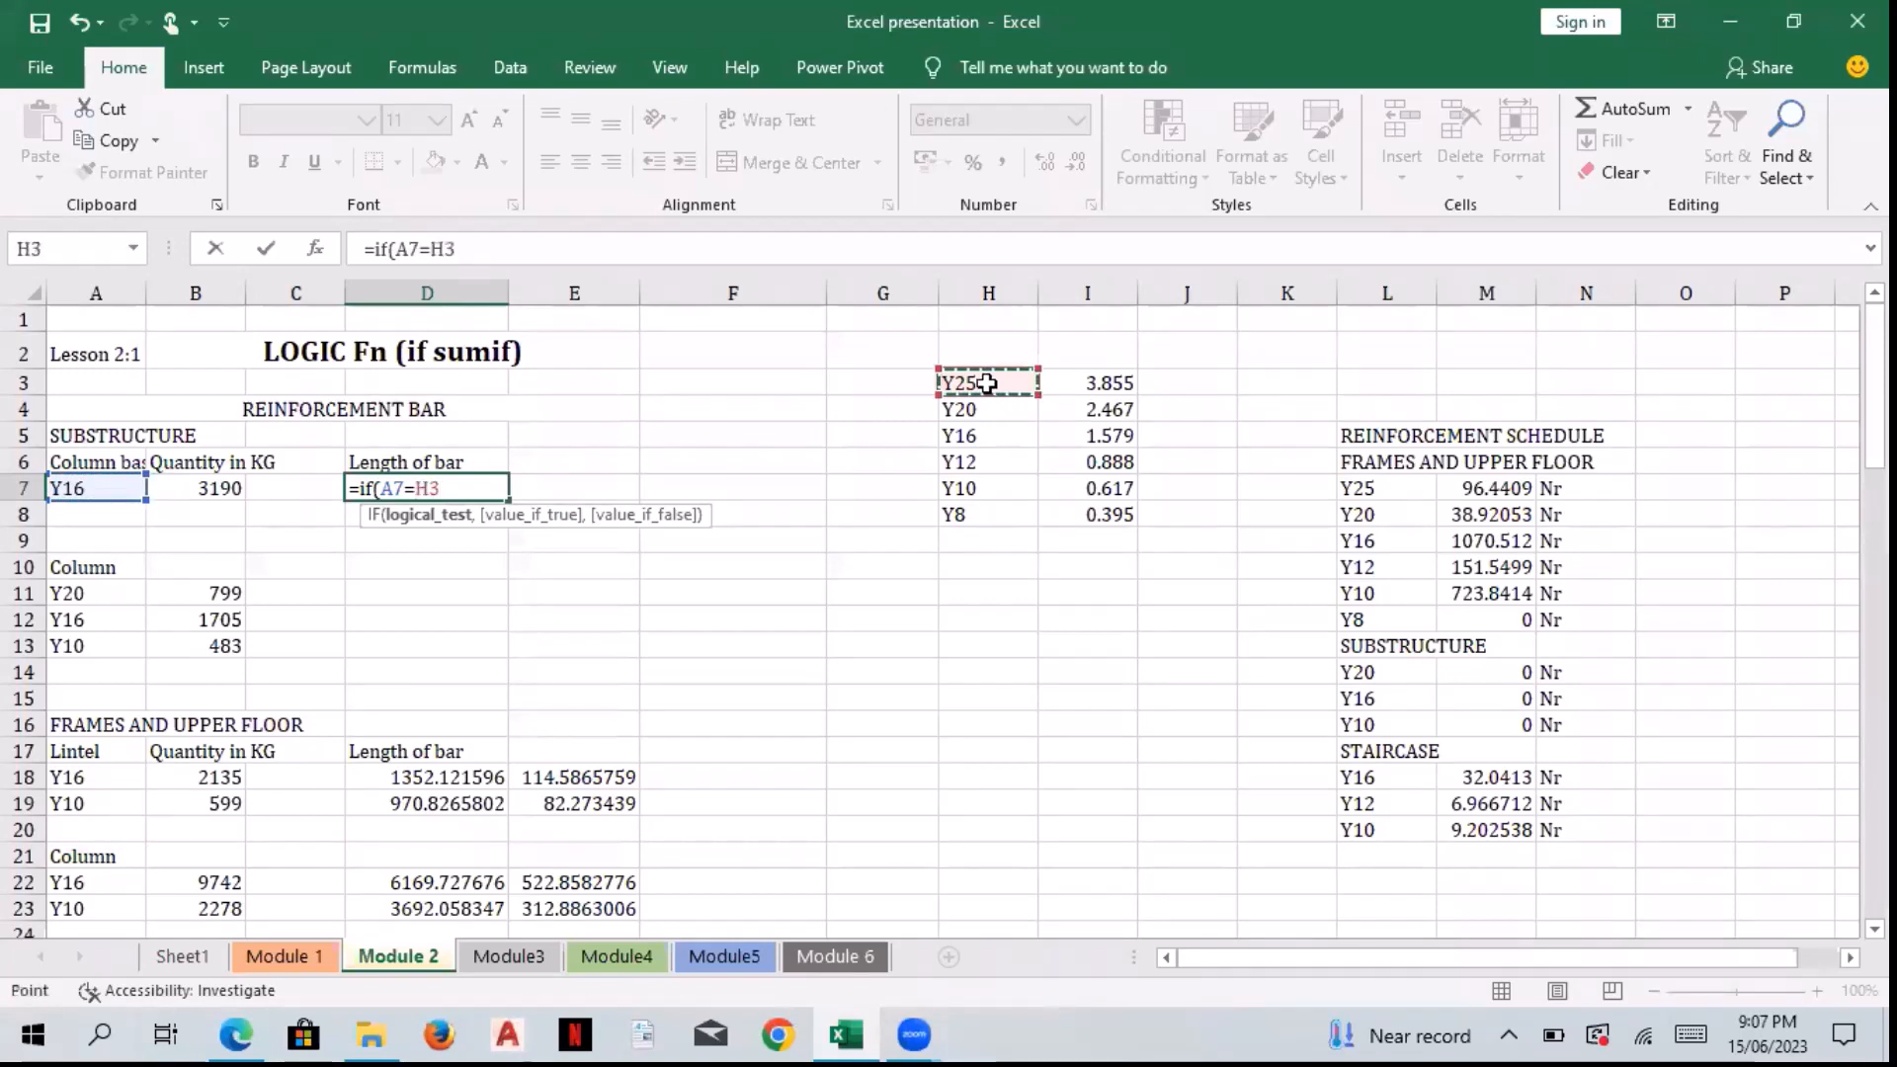
pyautogui.write(',')
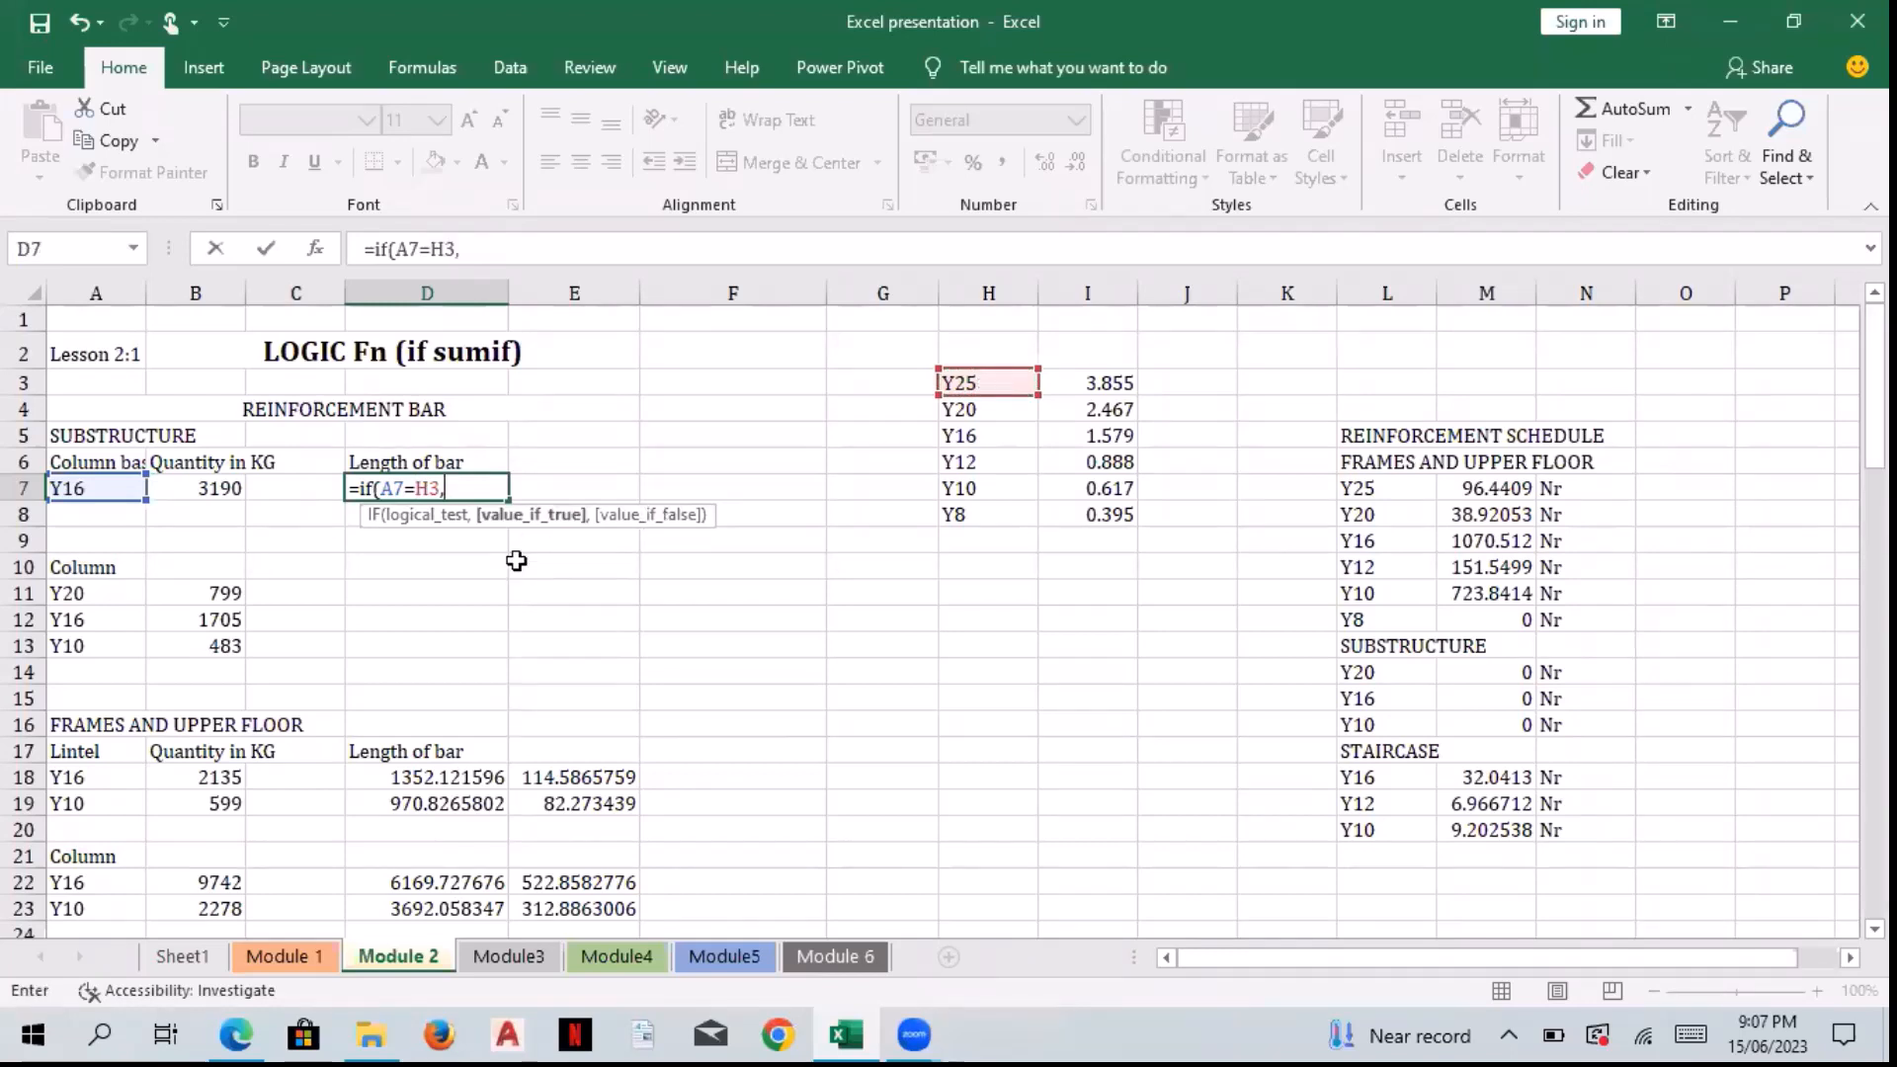
# Step: Set the value-if-true argument of the D7 formula to B7/I3, dividing the quantity by the Y25 unit weight
pyautogui.click(215, 488)
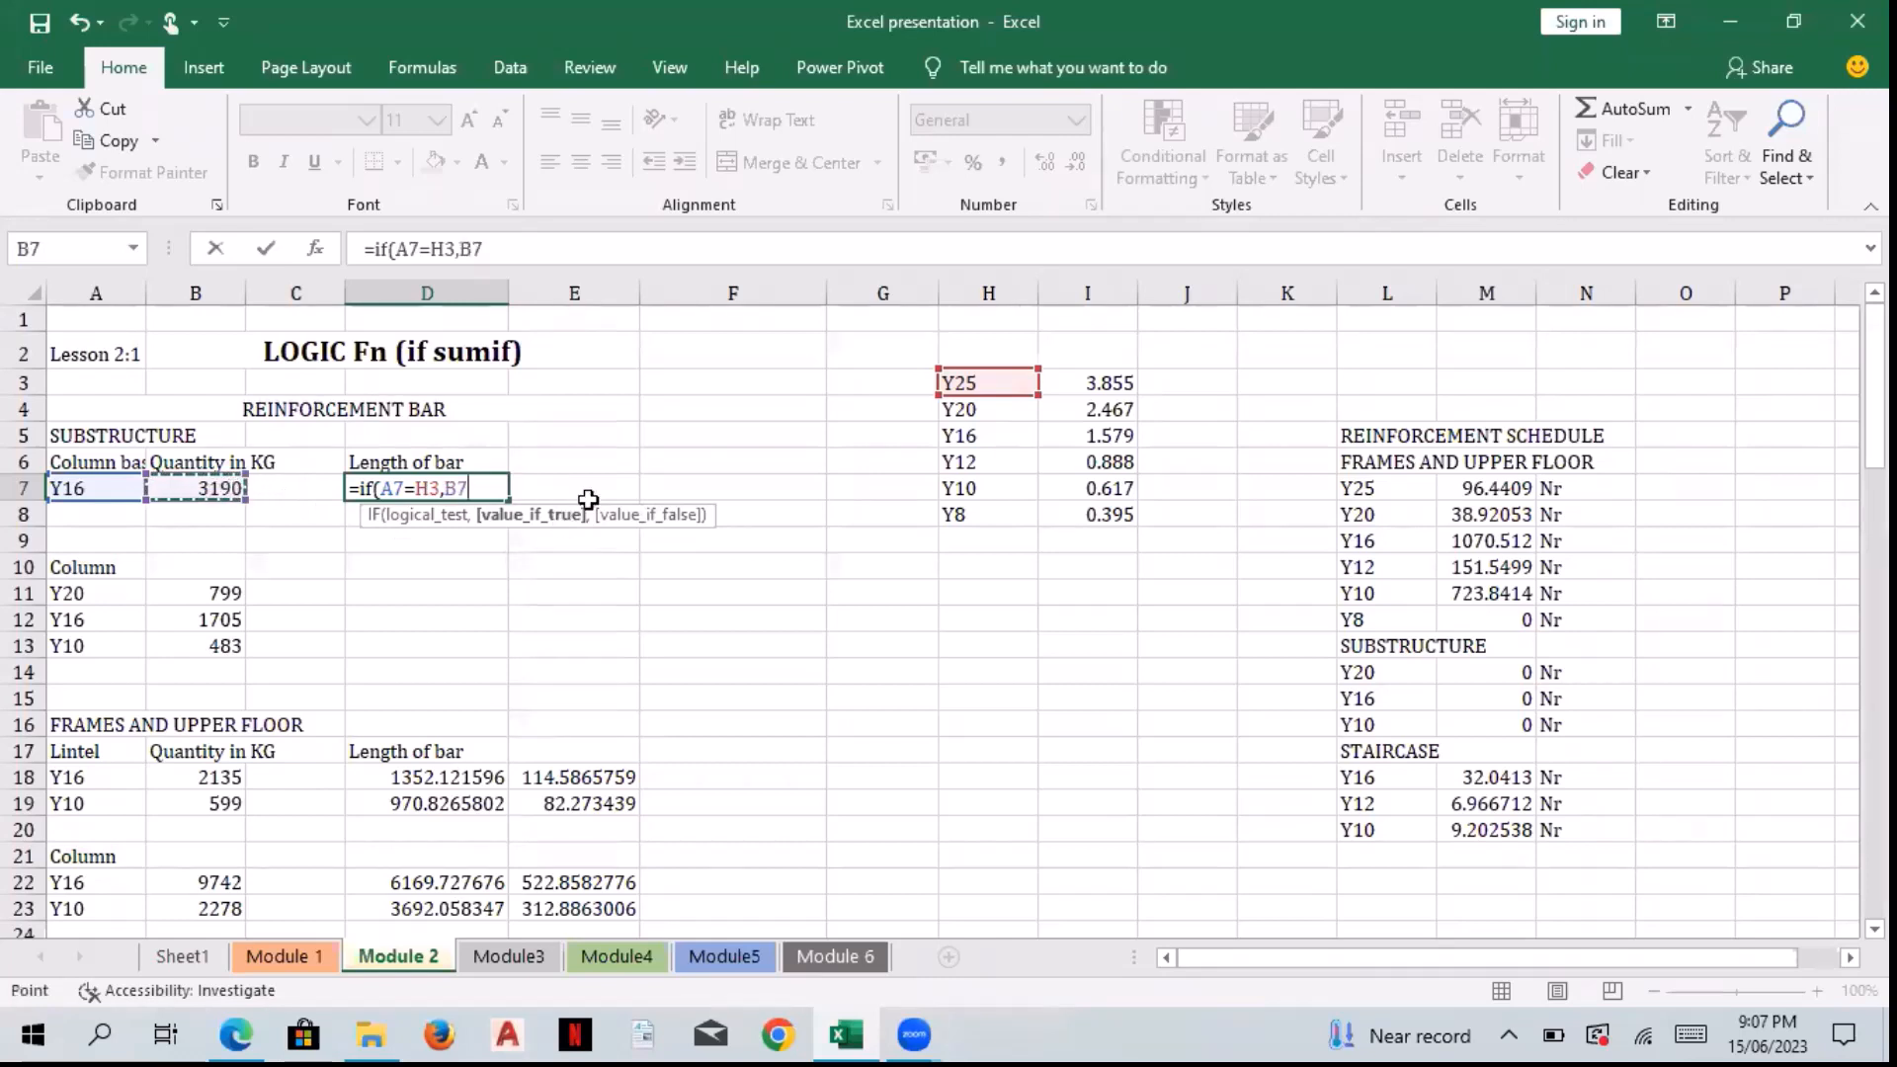
pyautogui.write('*')
pyautogui.click(1129, 373)
pyautogui.press('BackSpace')
pyautogui.press('BackSpace')
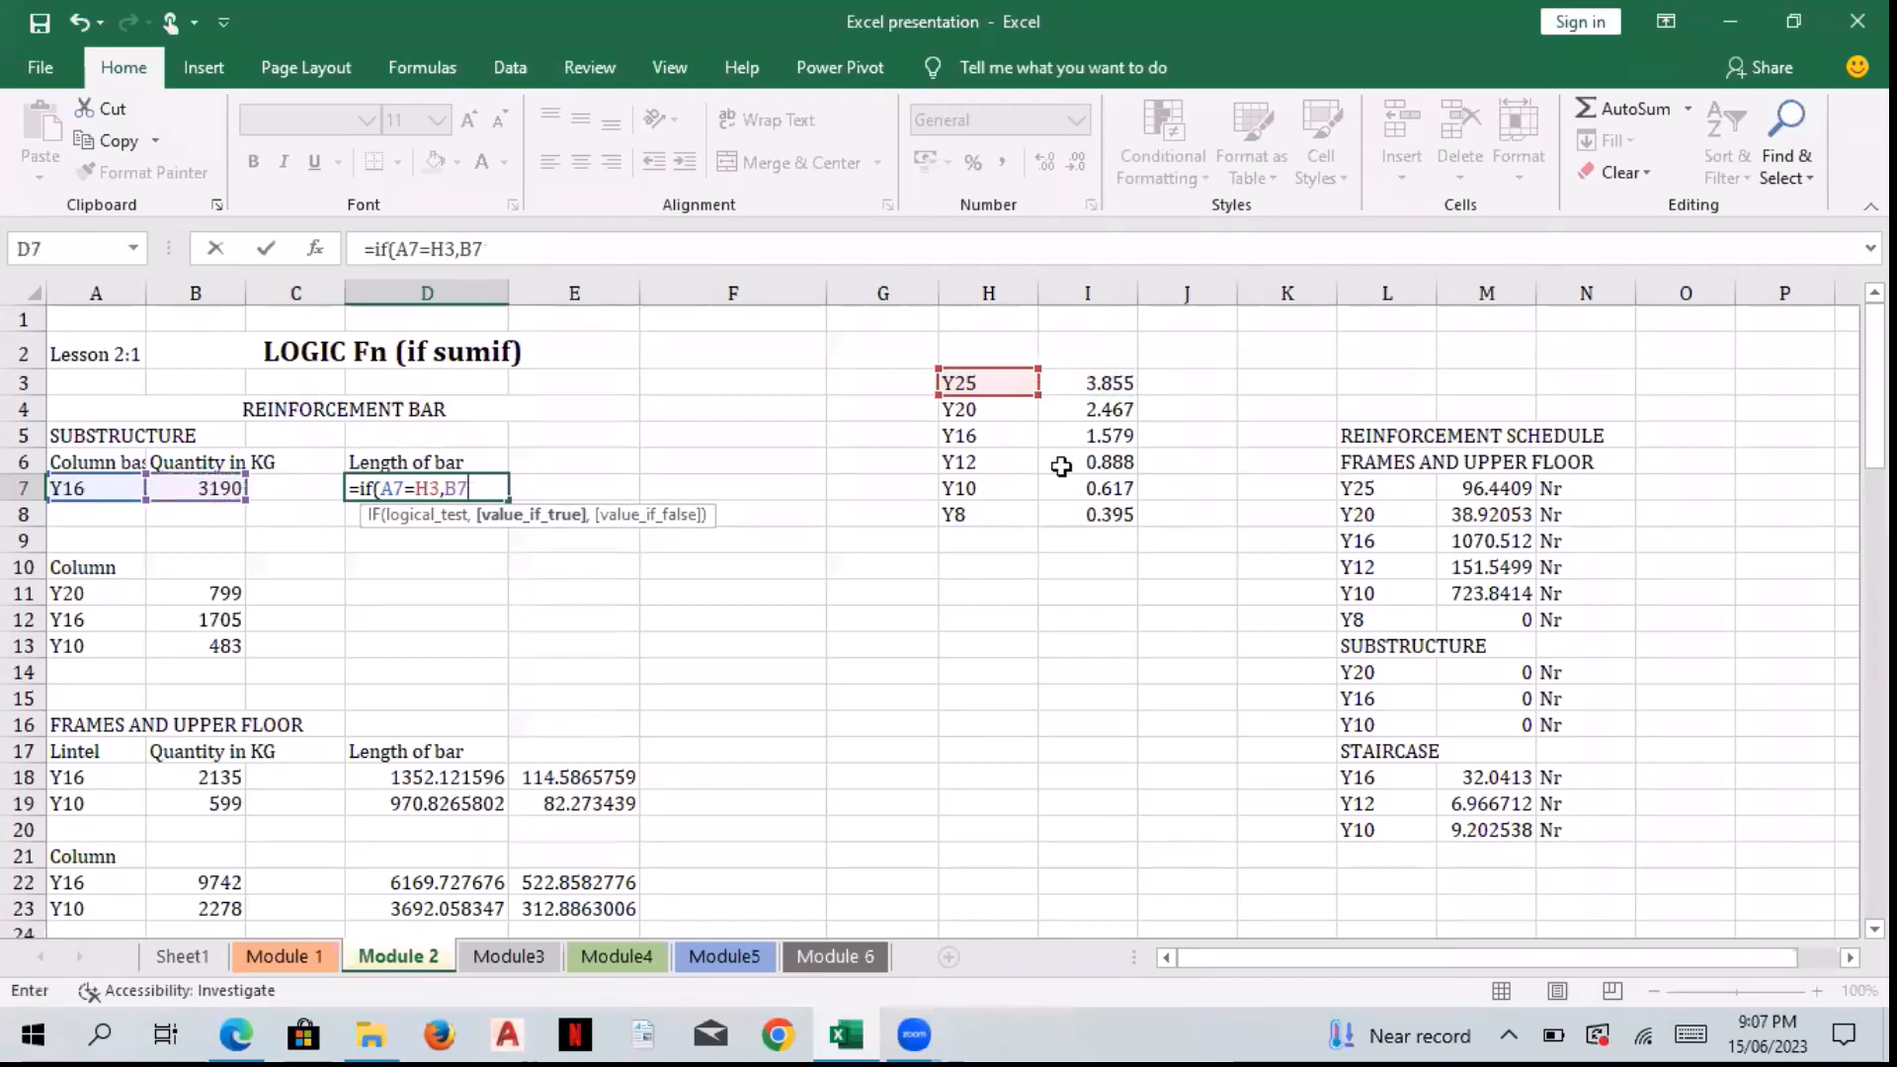
pyautogui.press('BackSpace')
pyautogui.write('/')
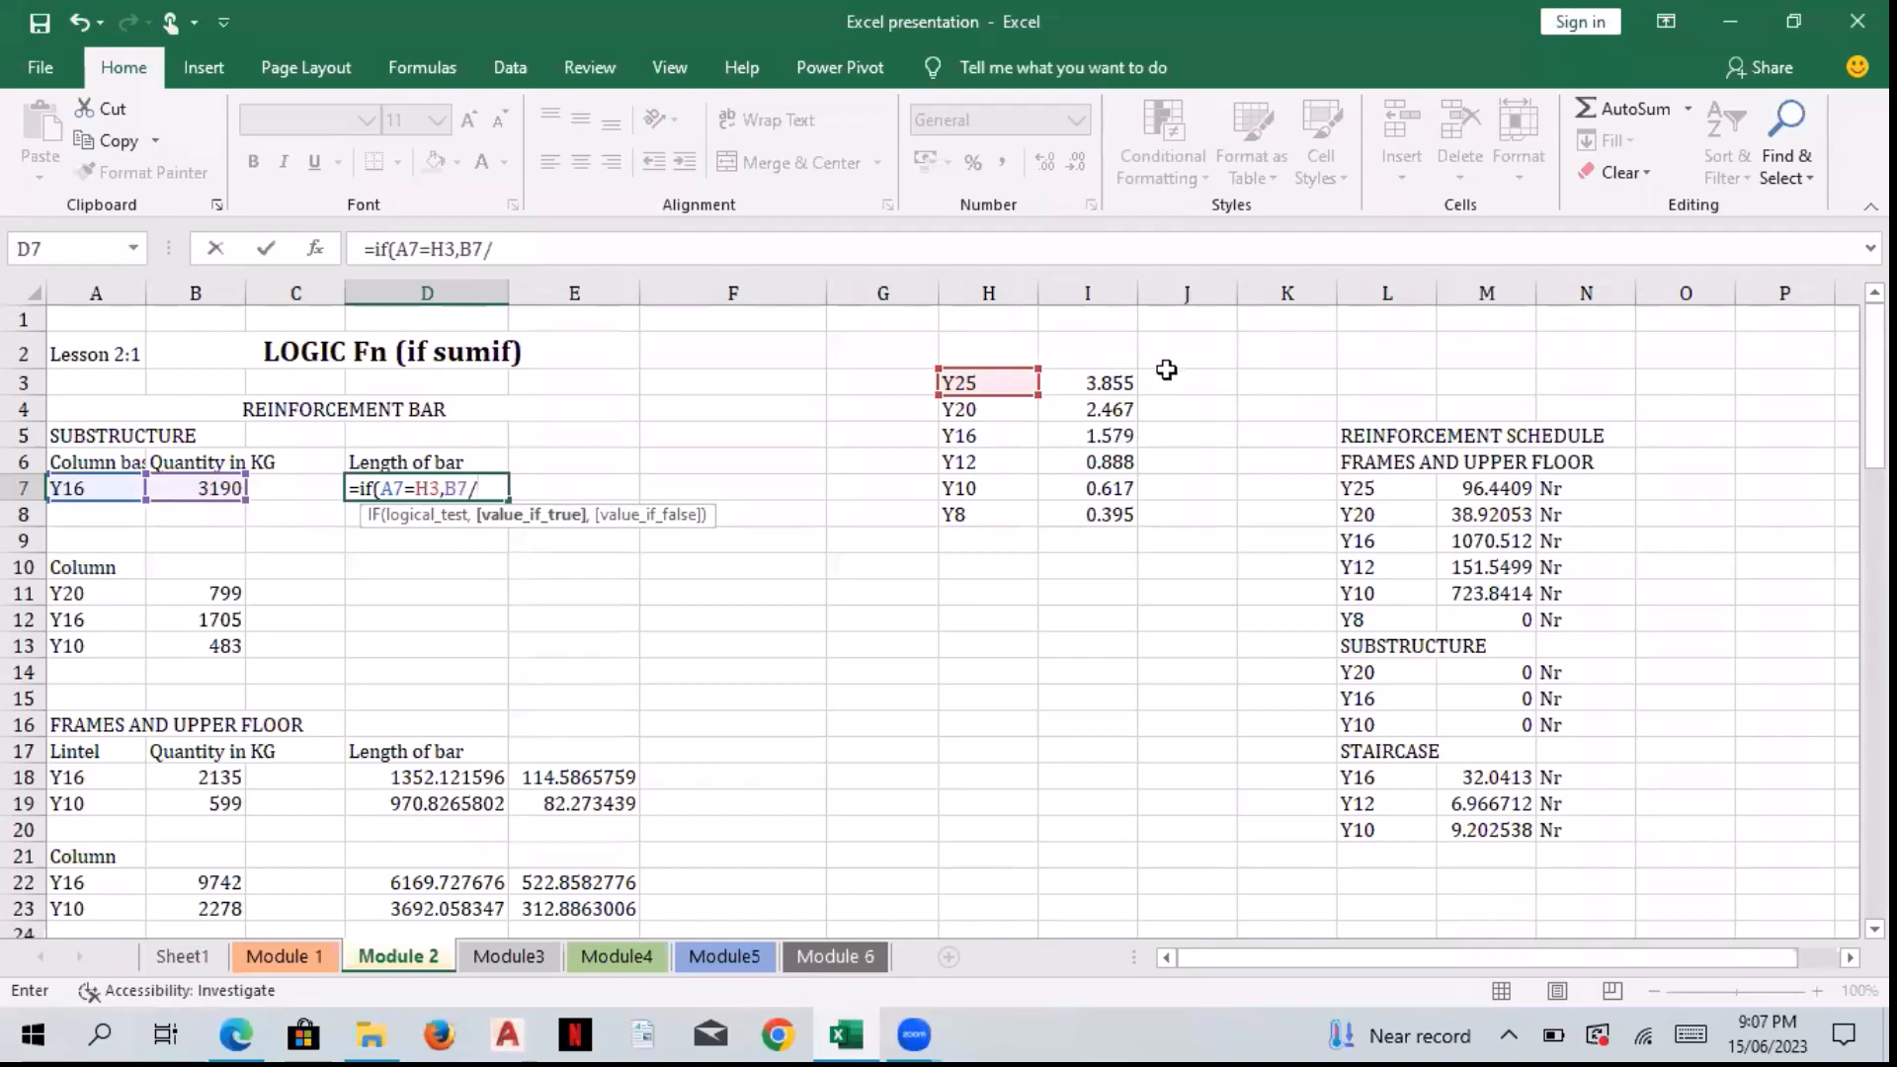
pyautogui.click(1099, 385)
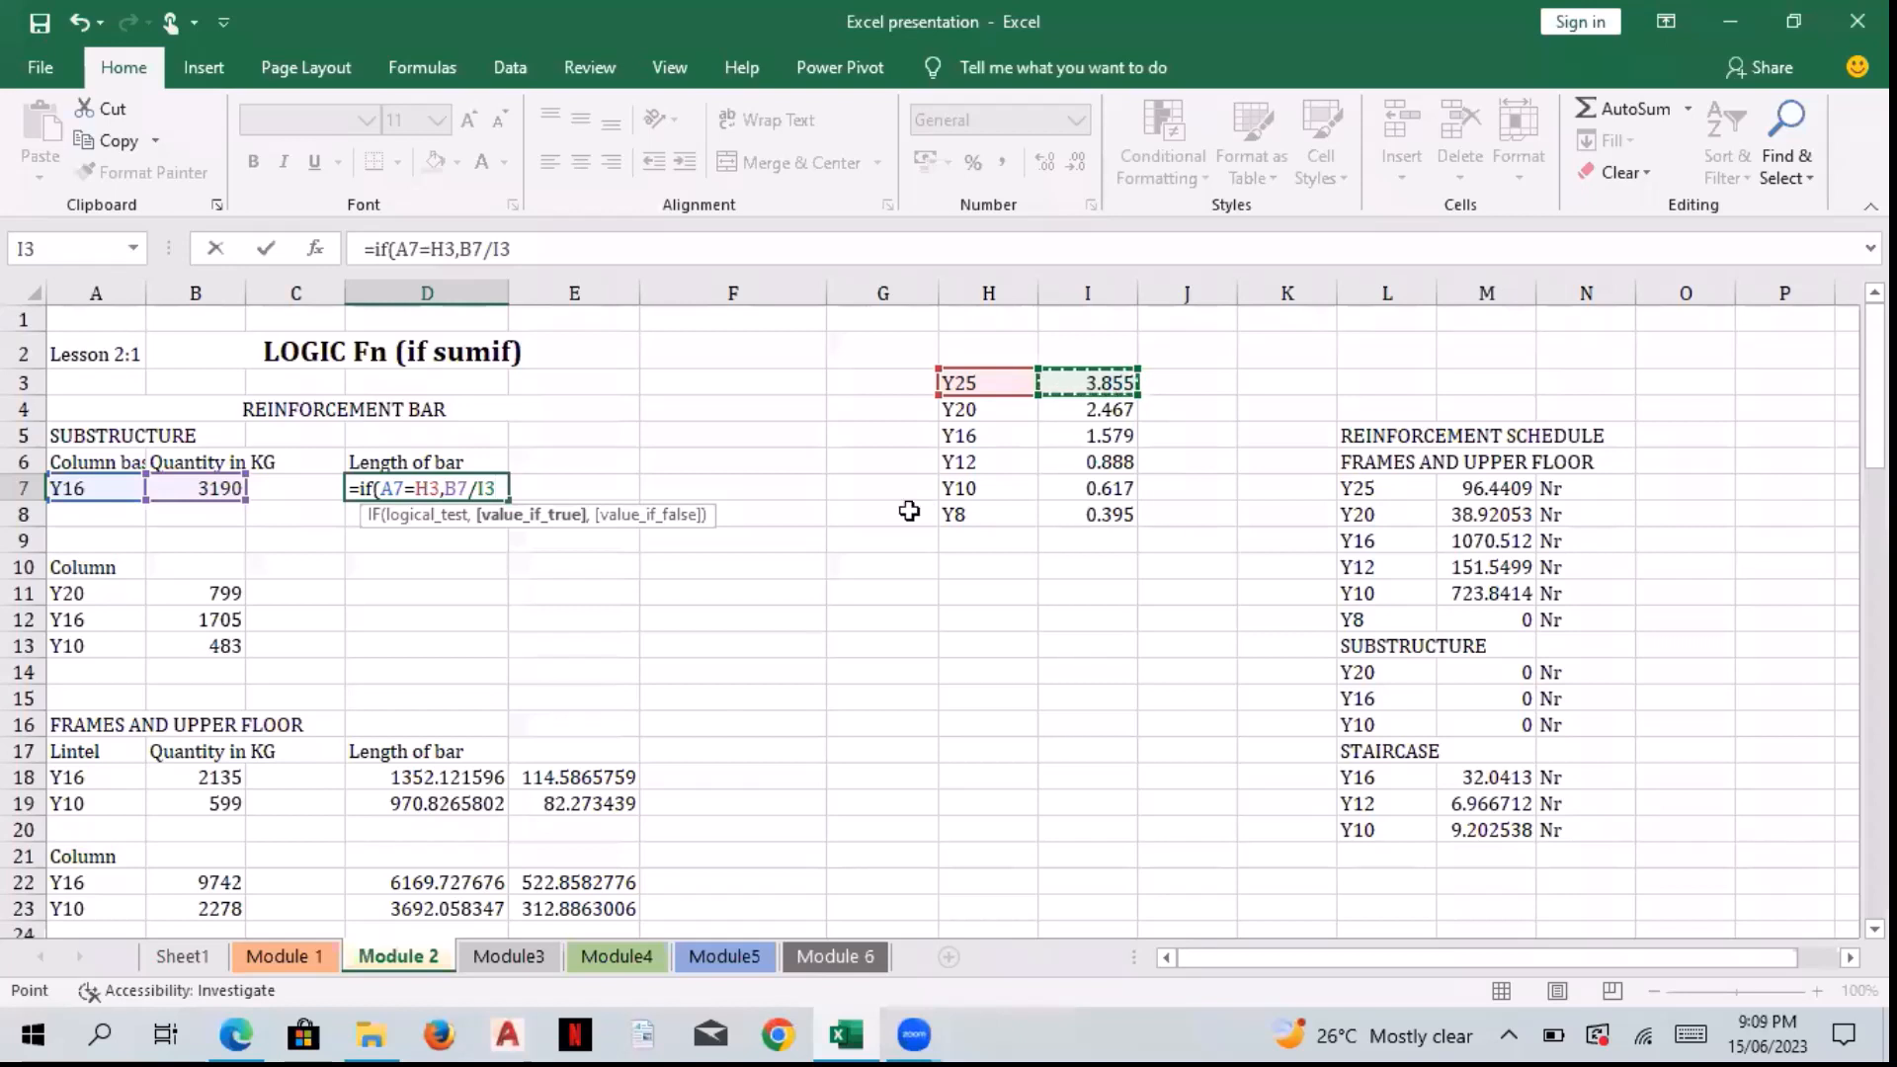
# Step: Make the H3 and I3 references in the D7 formula absolute as $H$3 and $I$3
pyautogui.click(422, 489)
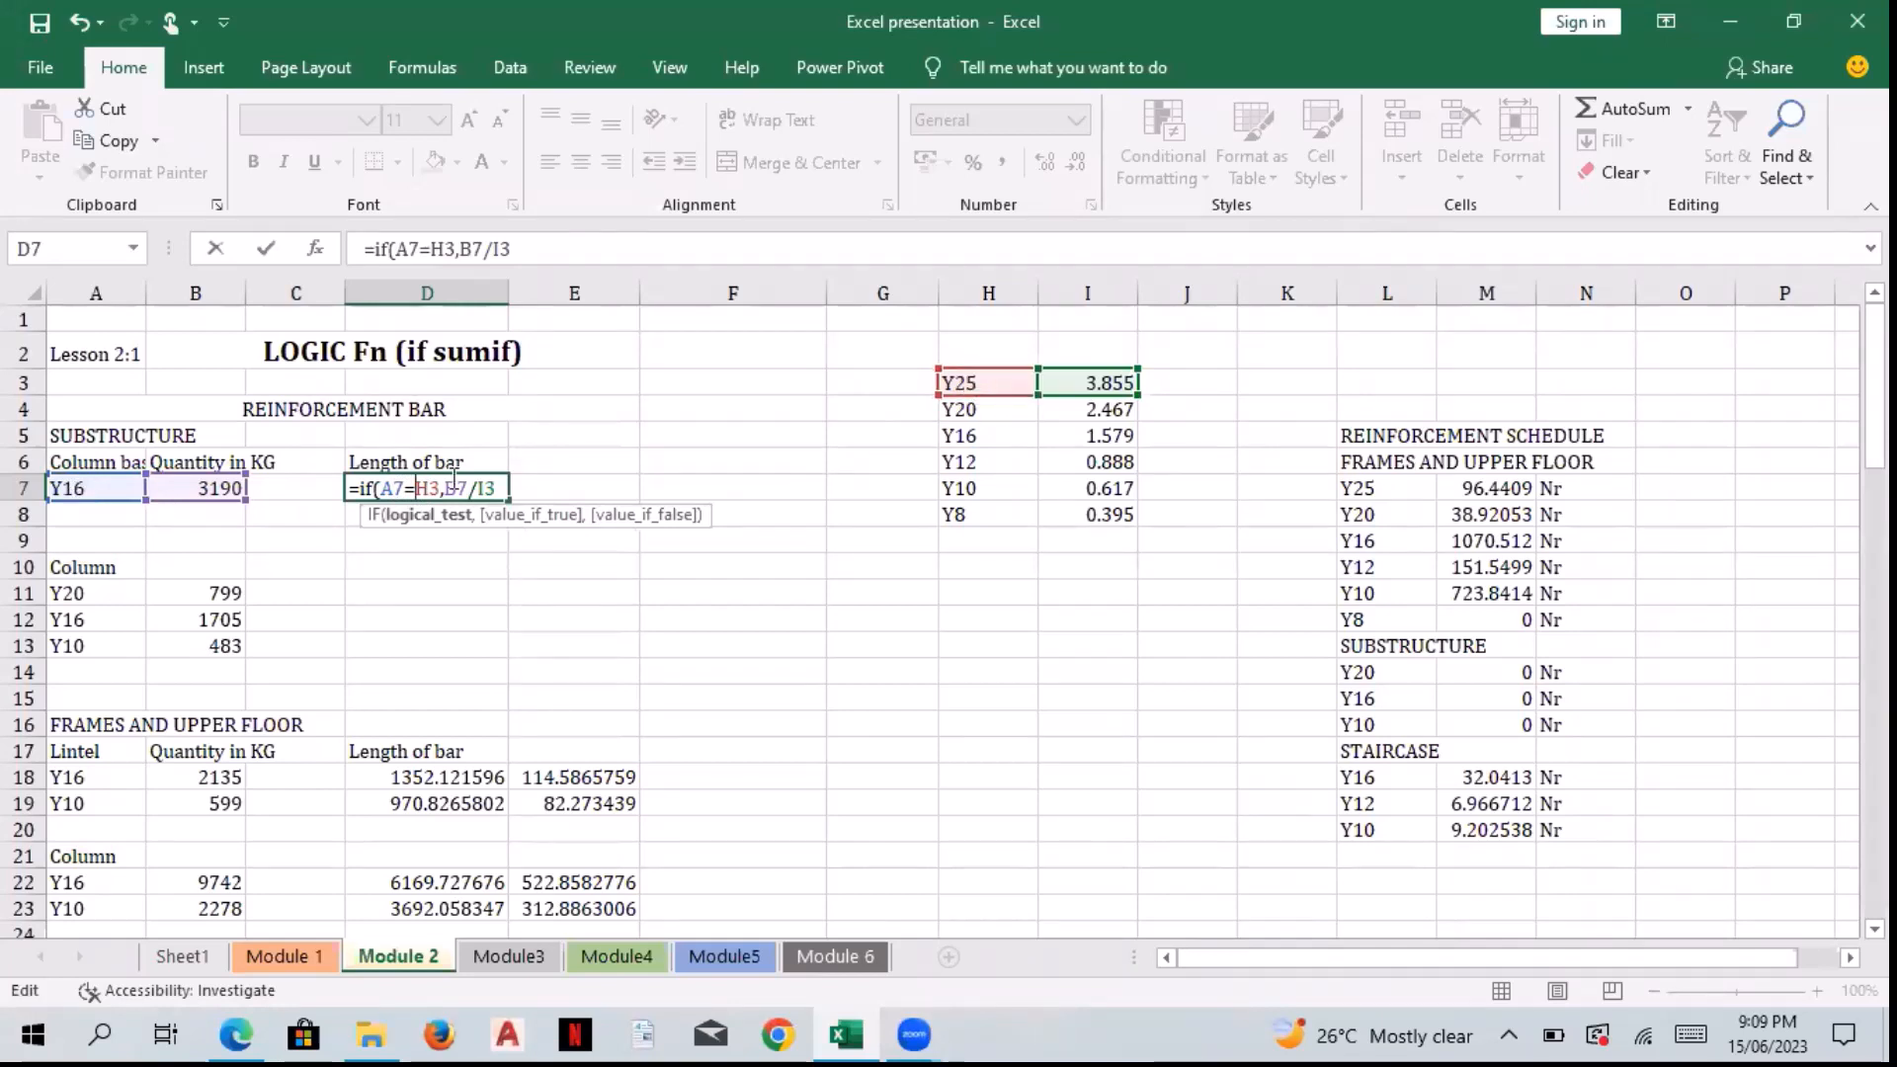
pyautogui.write('$H')
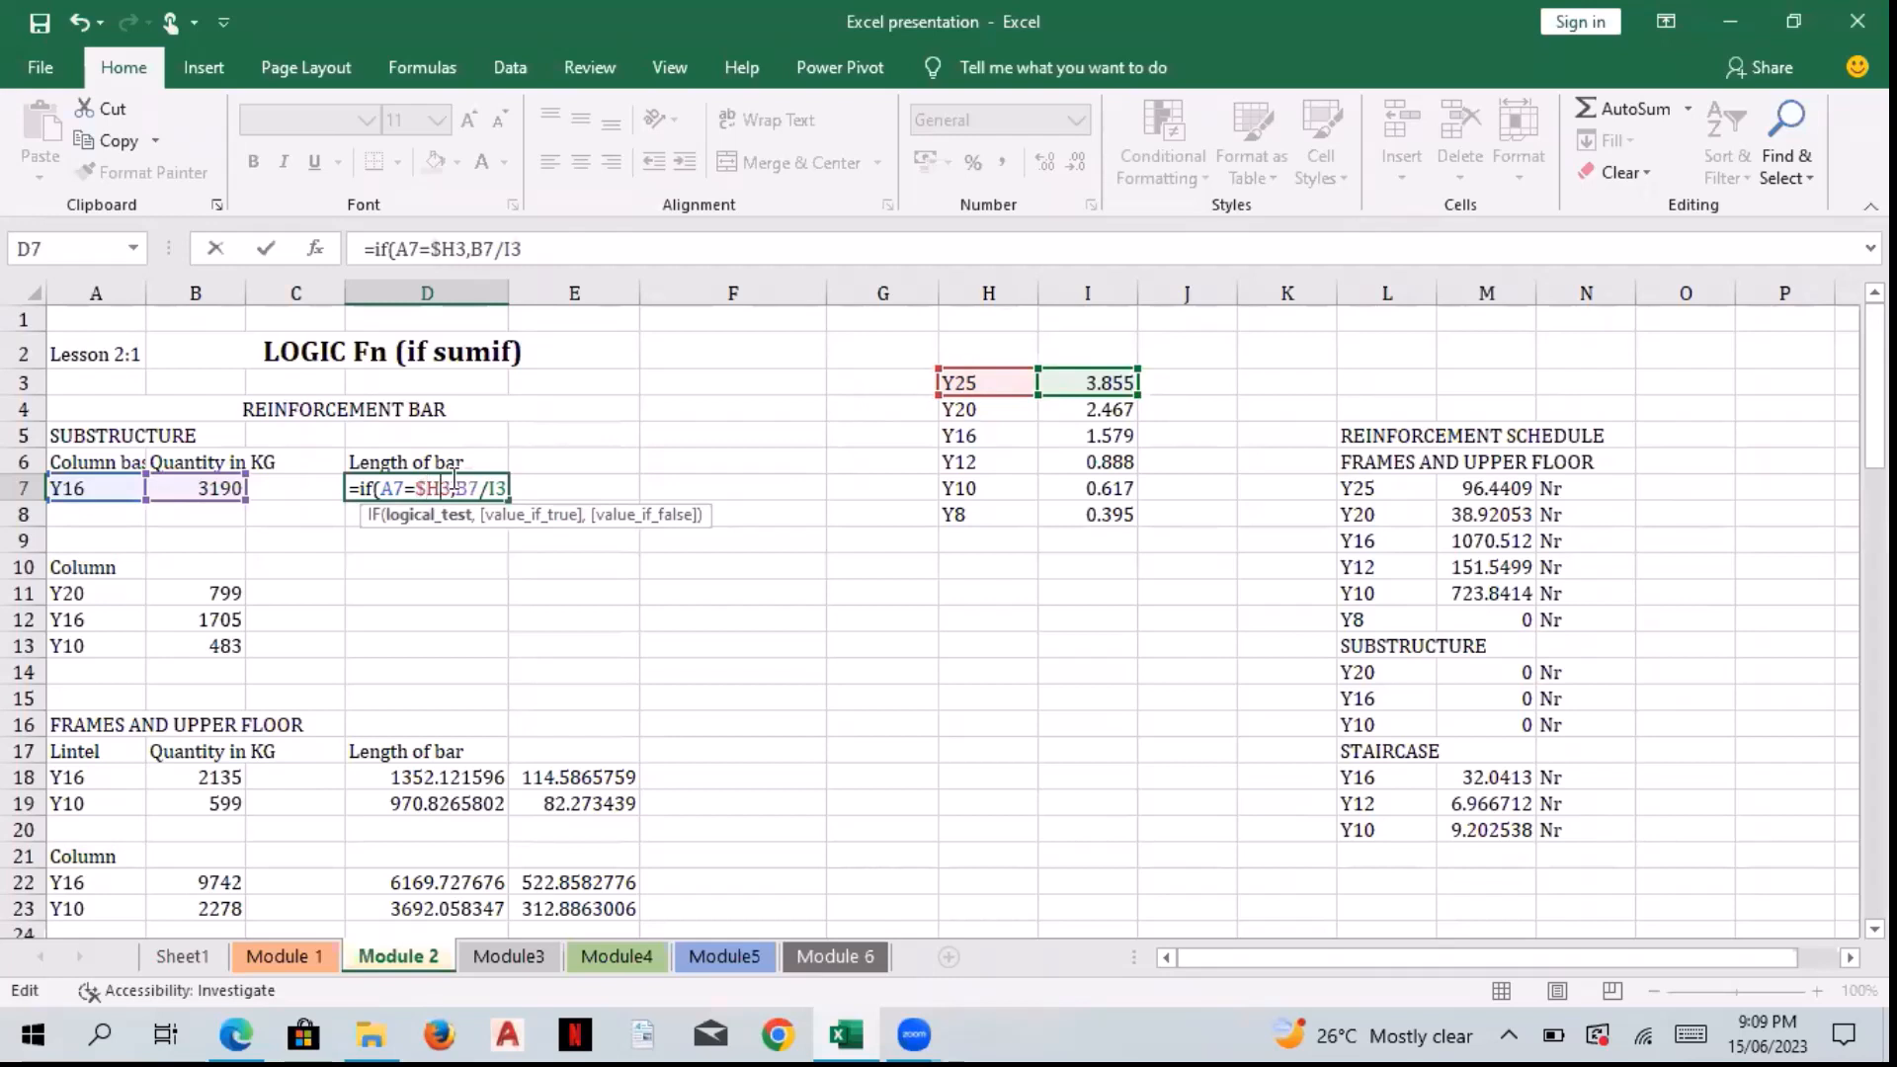
pyautogui.write('$')
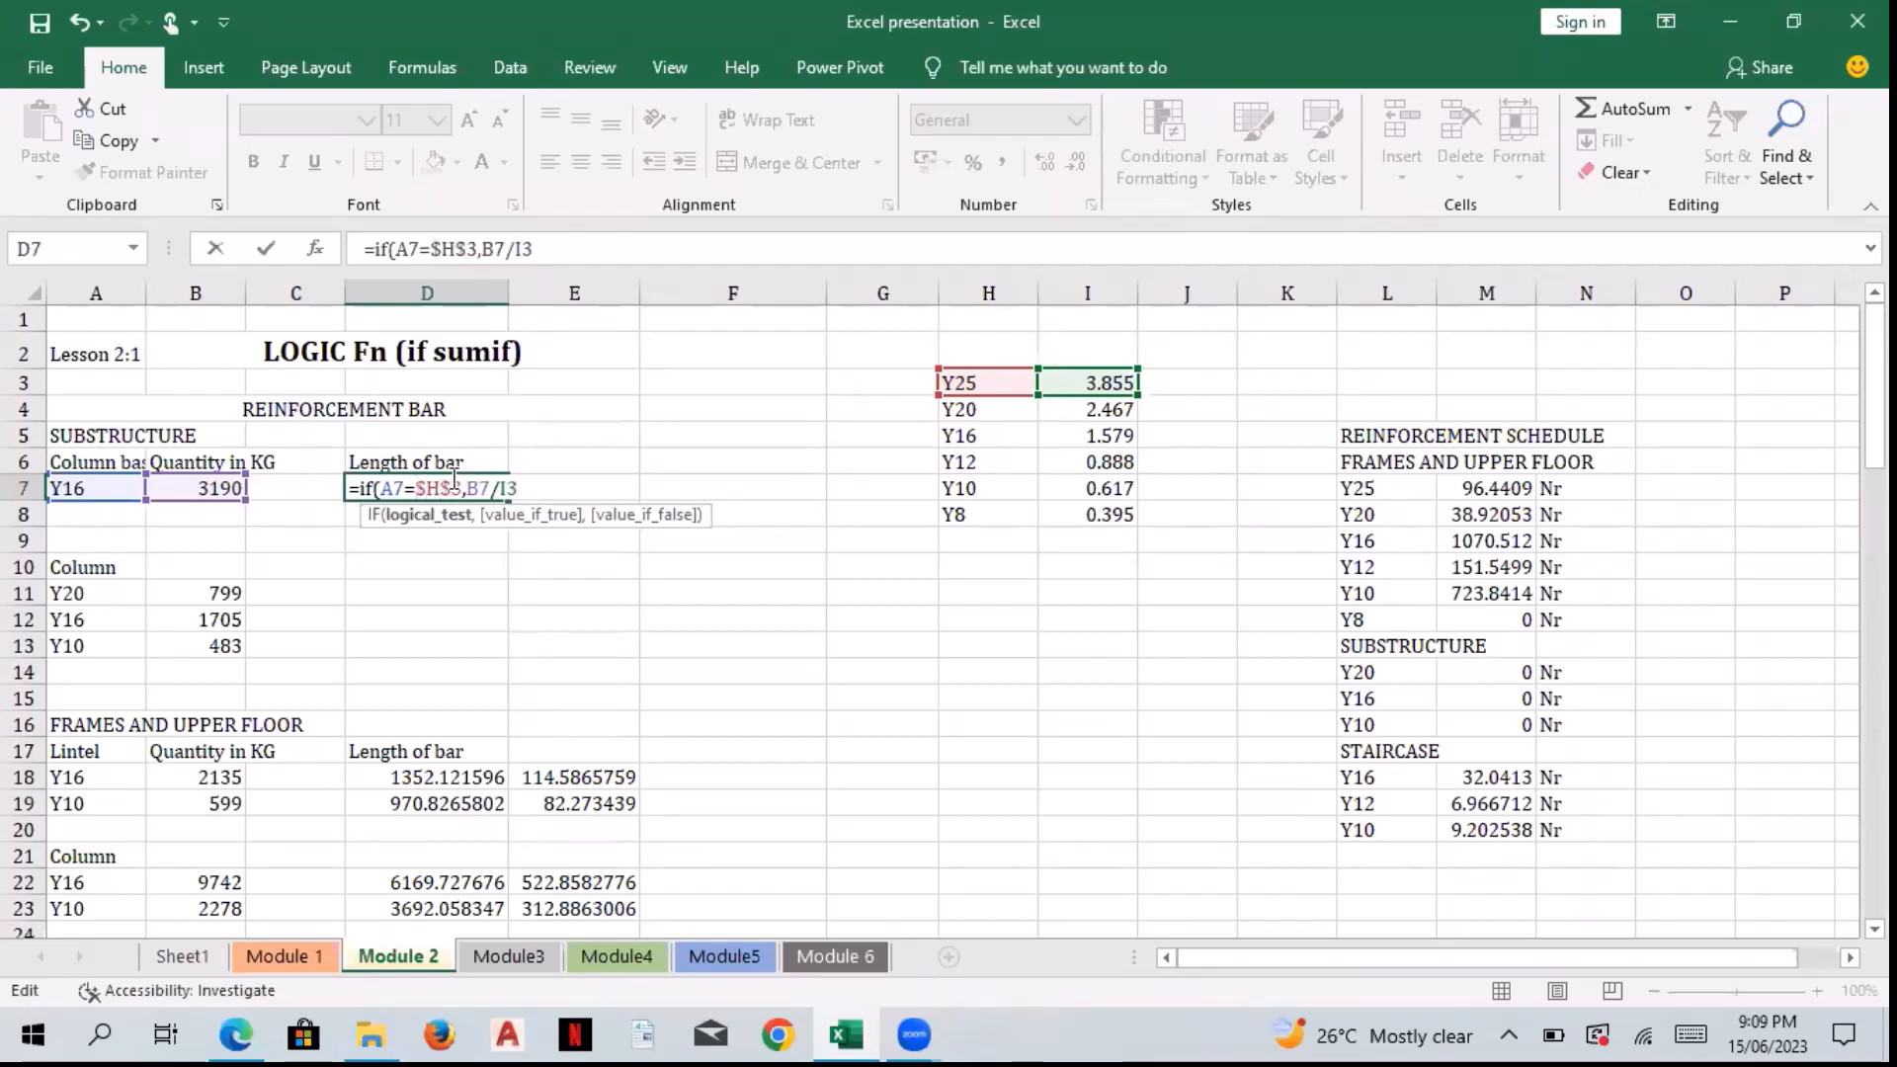
pyautogui.click(524, 484)
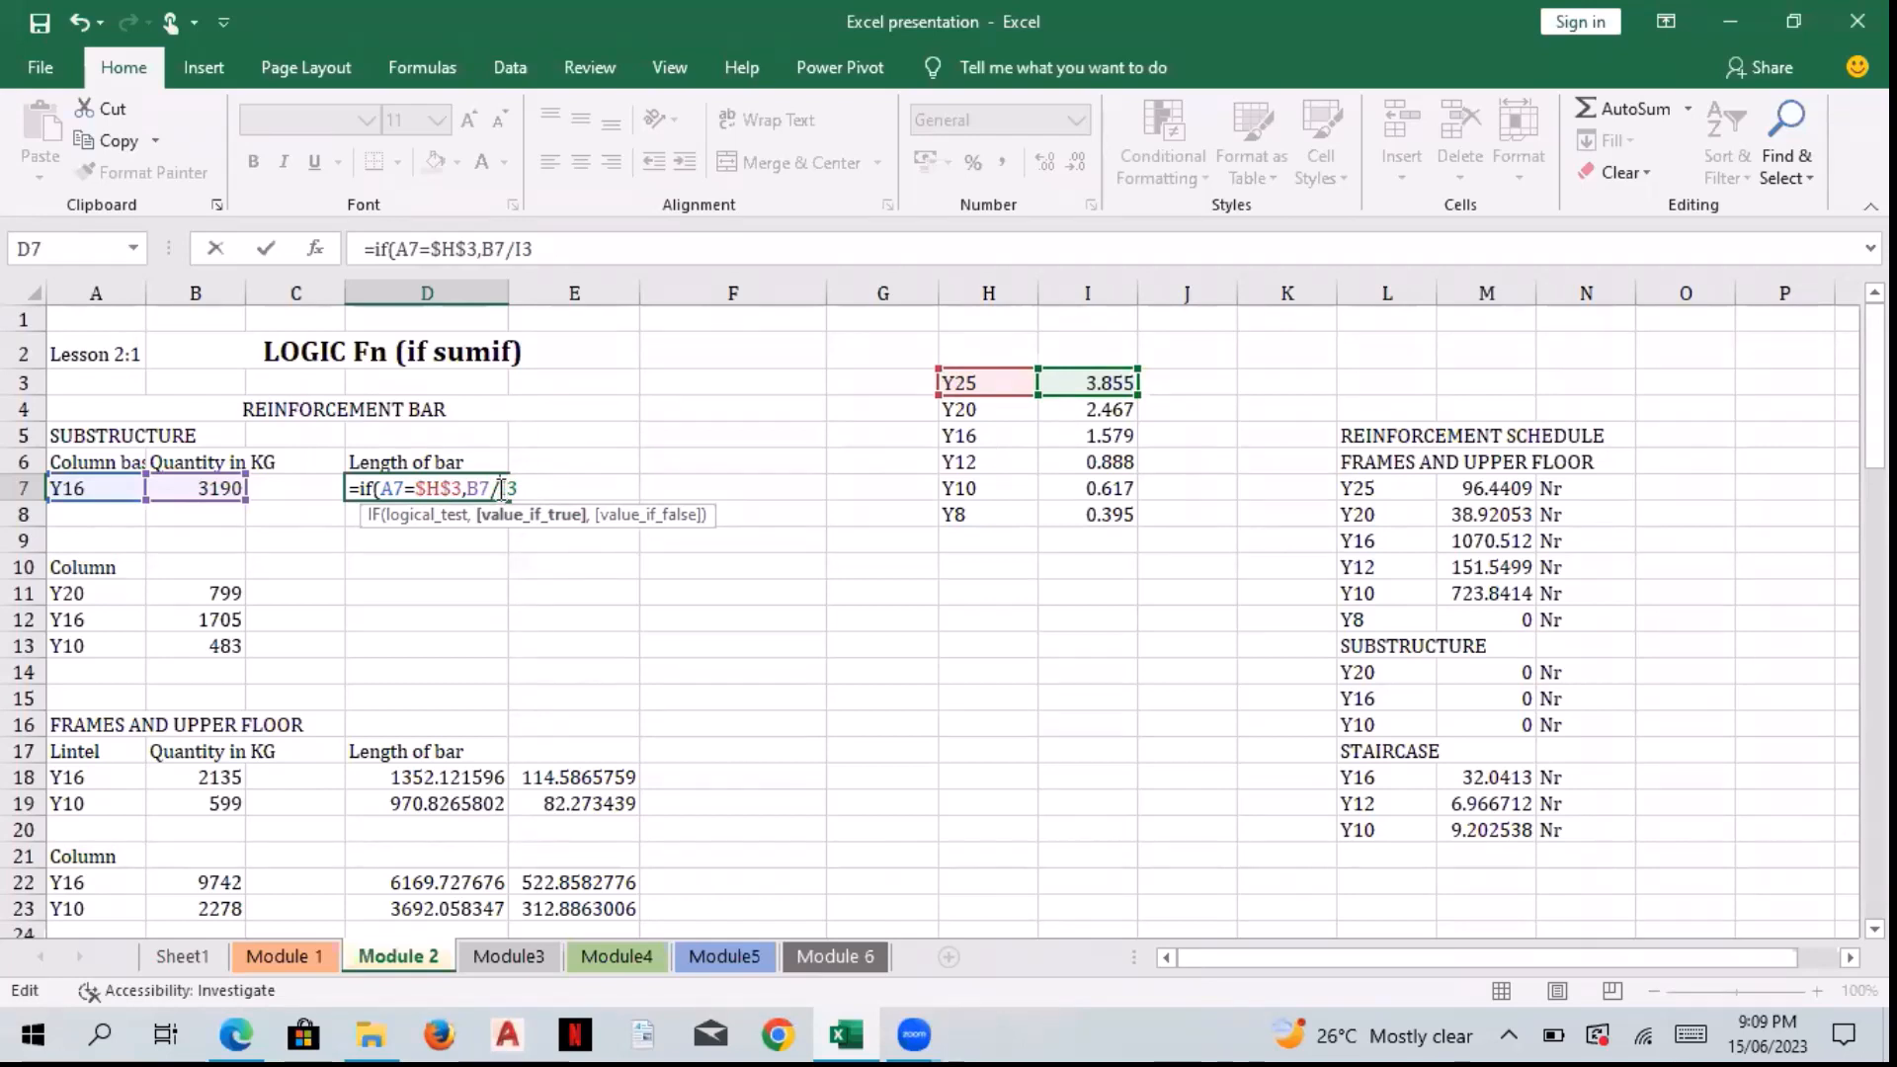
pyautogui.write('$H')
pyautogui.write('$I$')
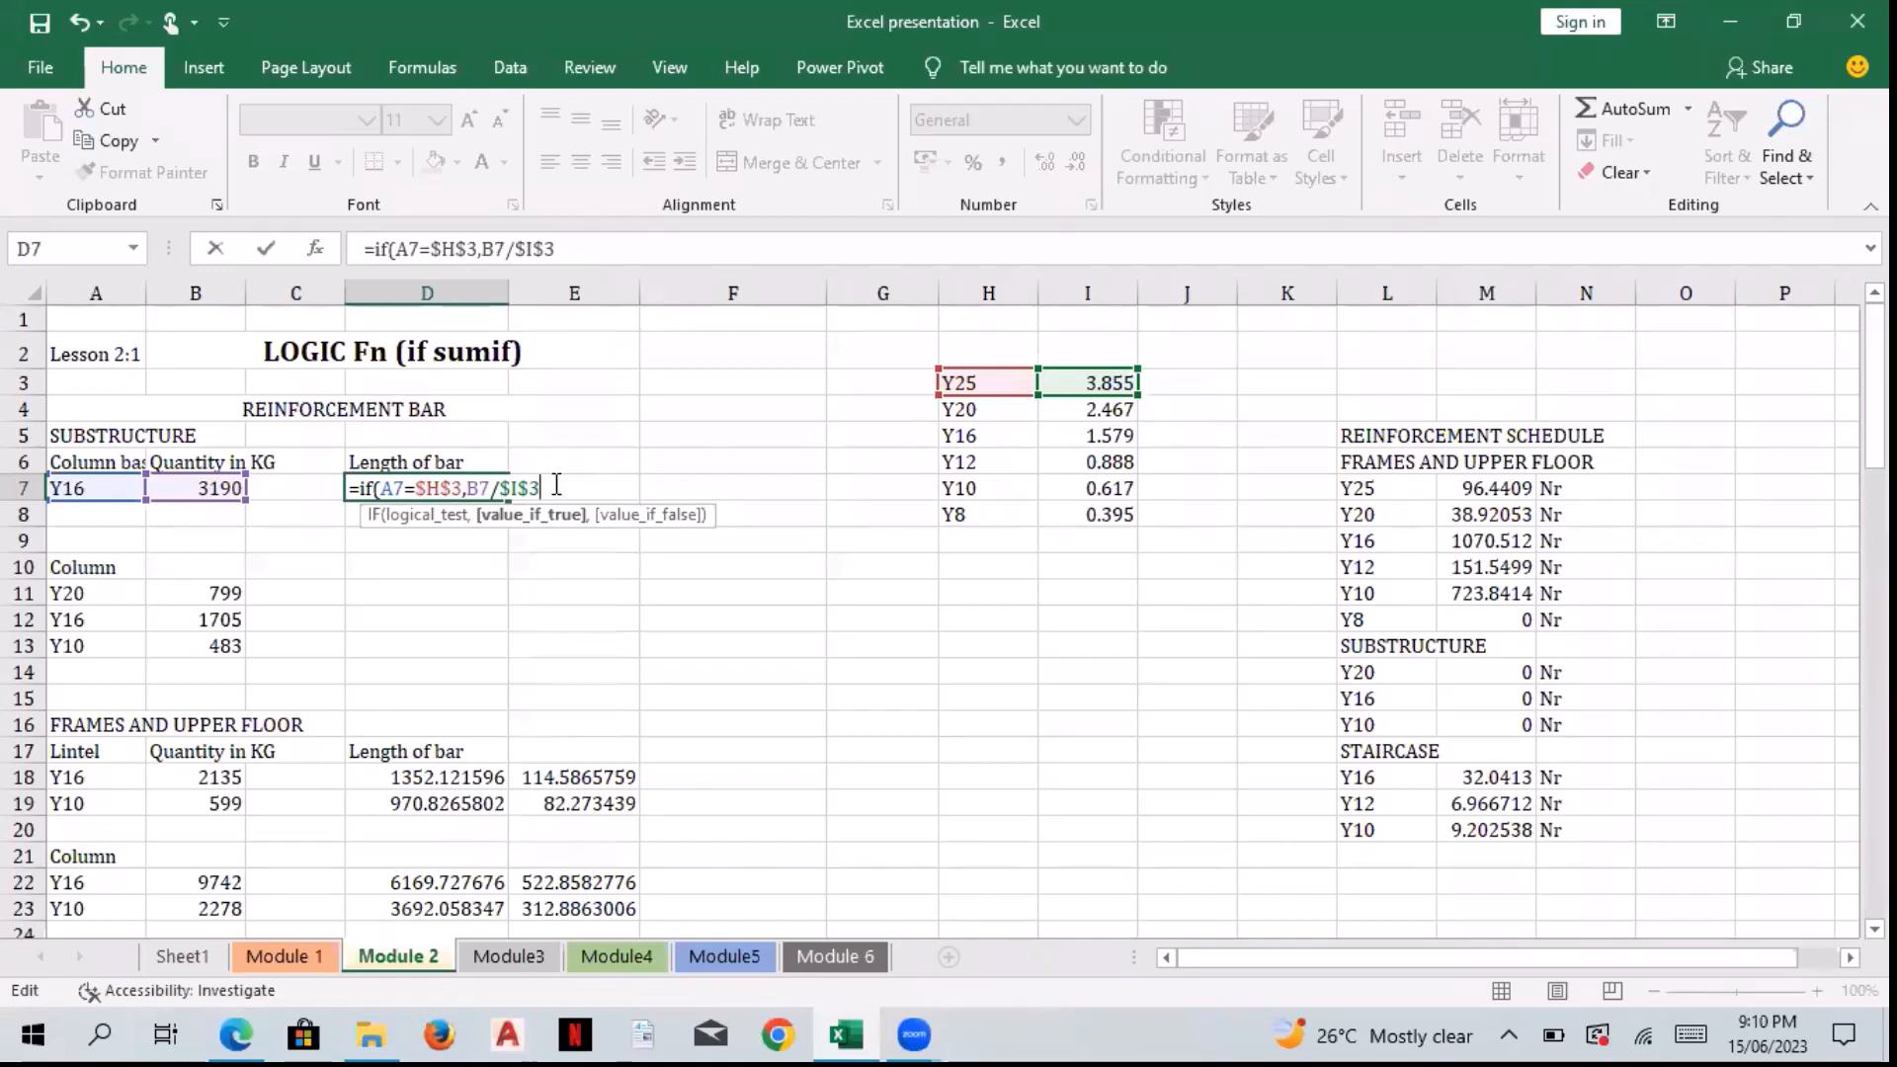
# Step: Add a nested IF as the value-if-false argument in D7, with the logical test A7=$H$4 for Y20
pyautogui.write(',i')
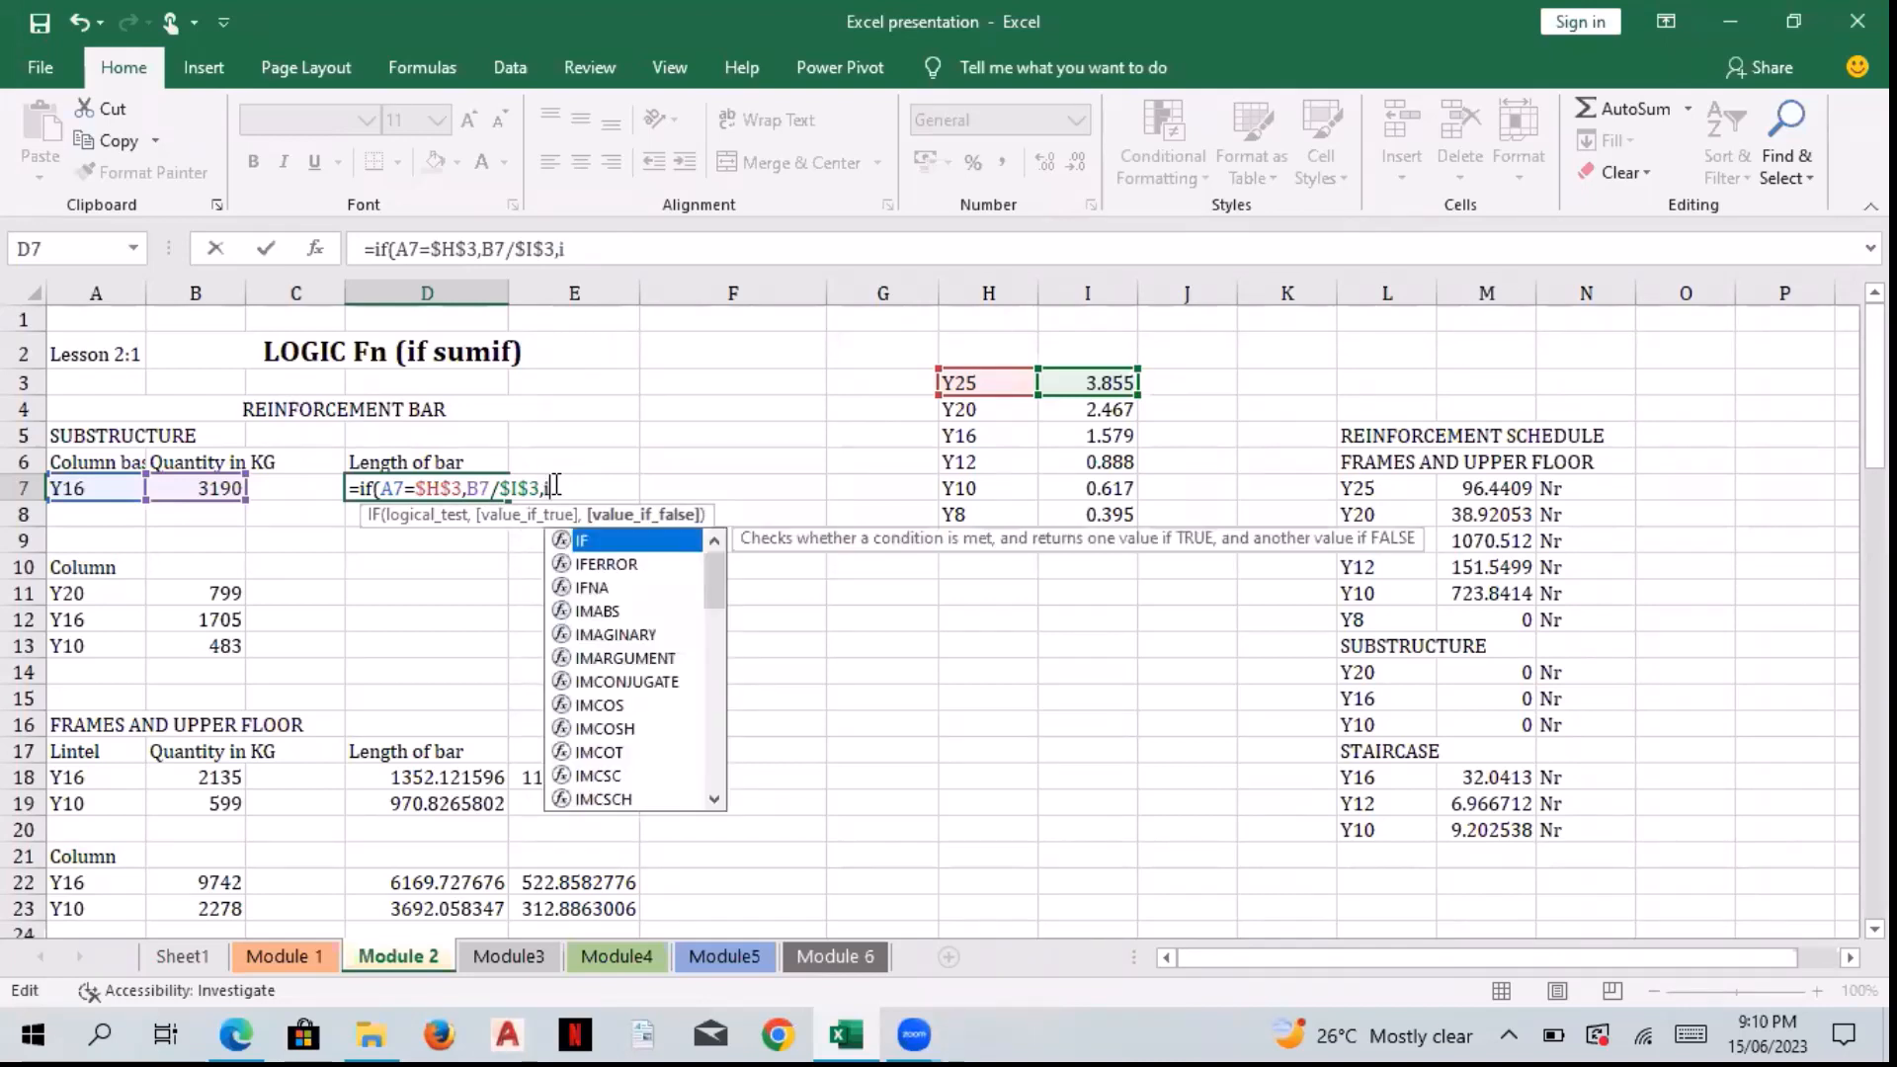
pyautogui.write('f')
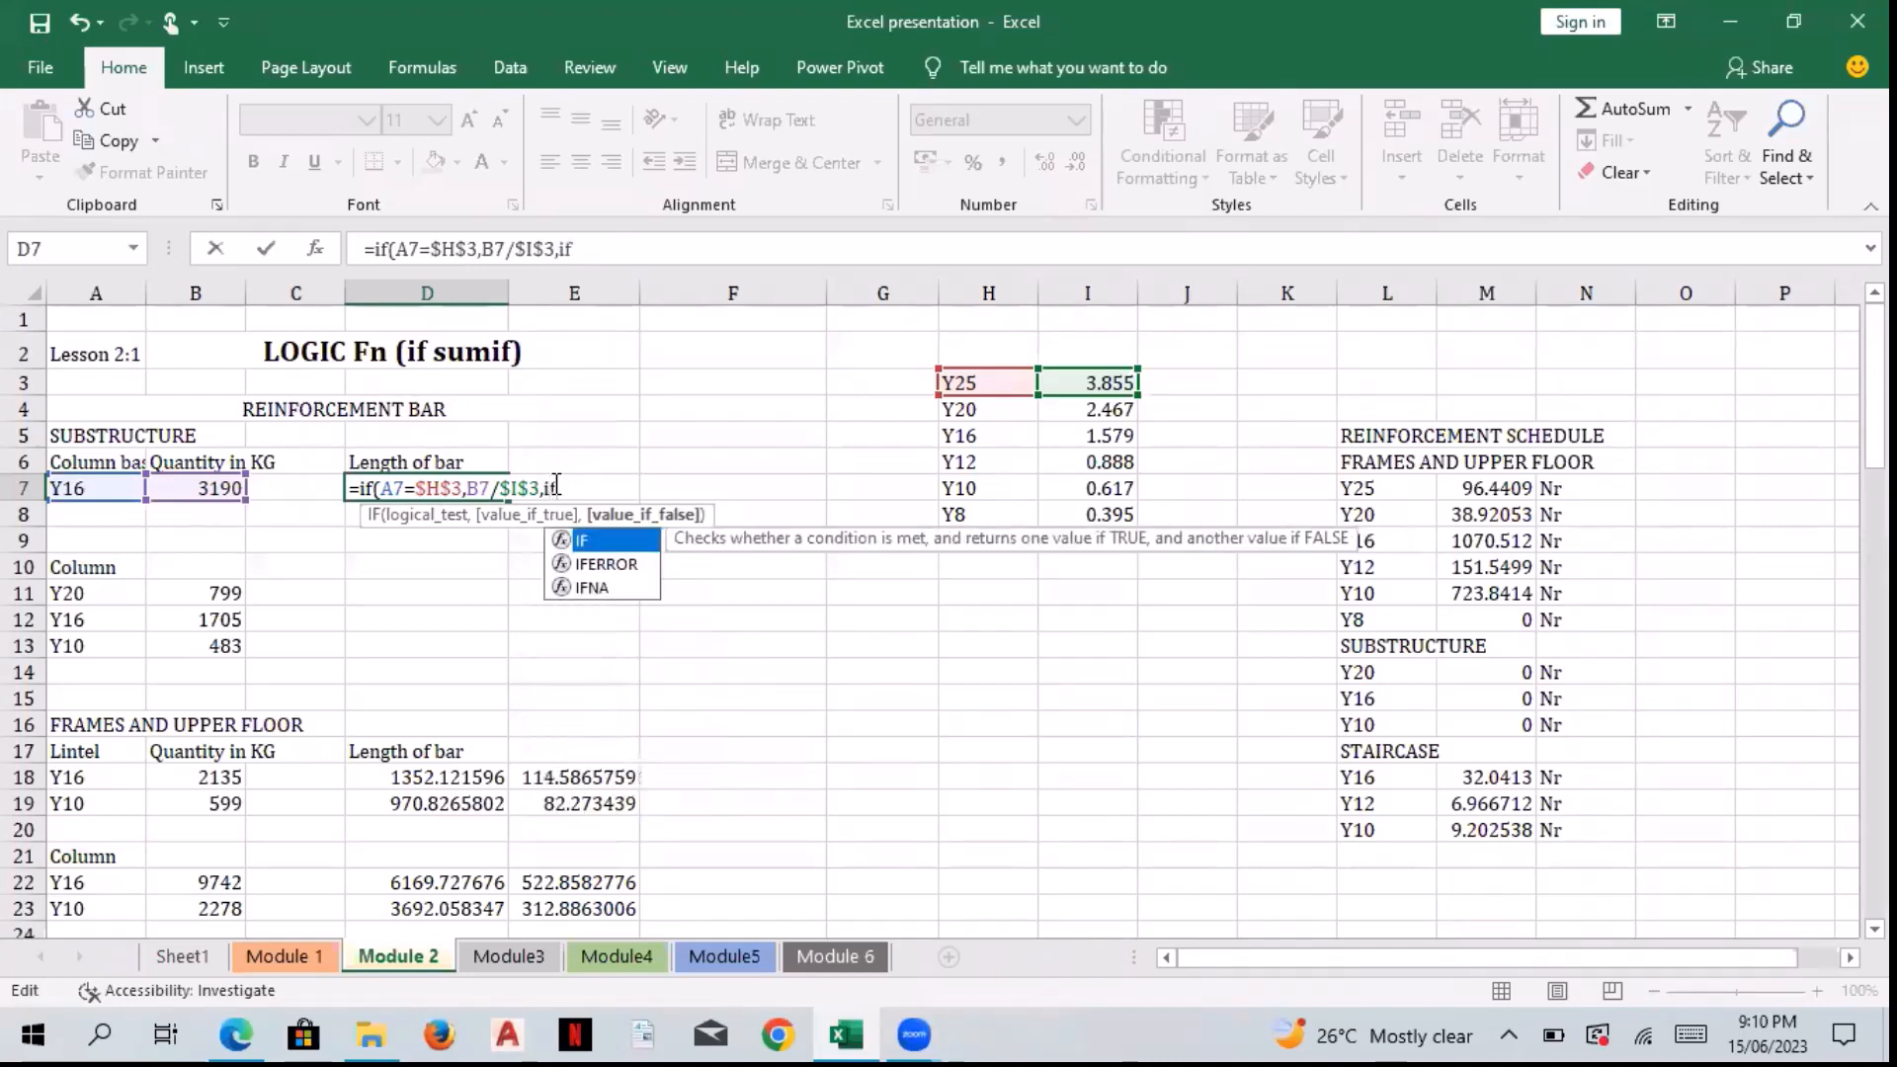
pyautogui.write('(')
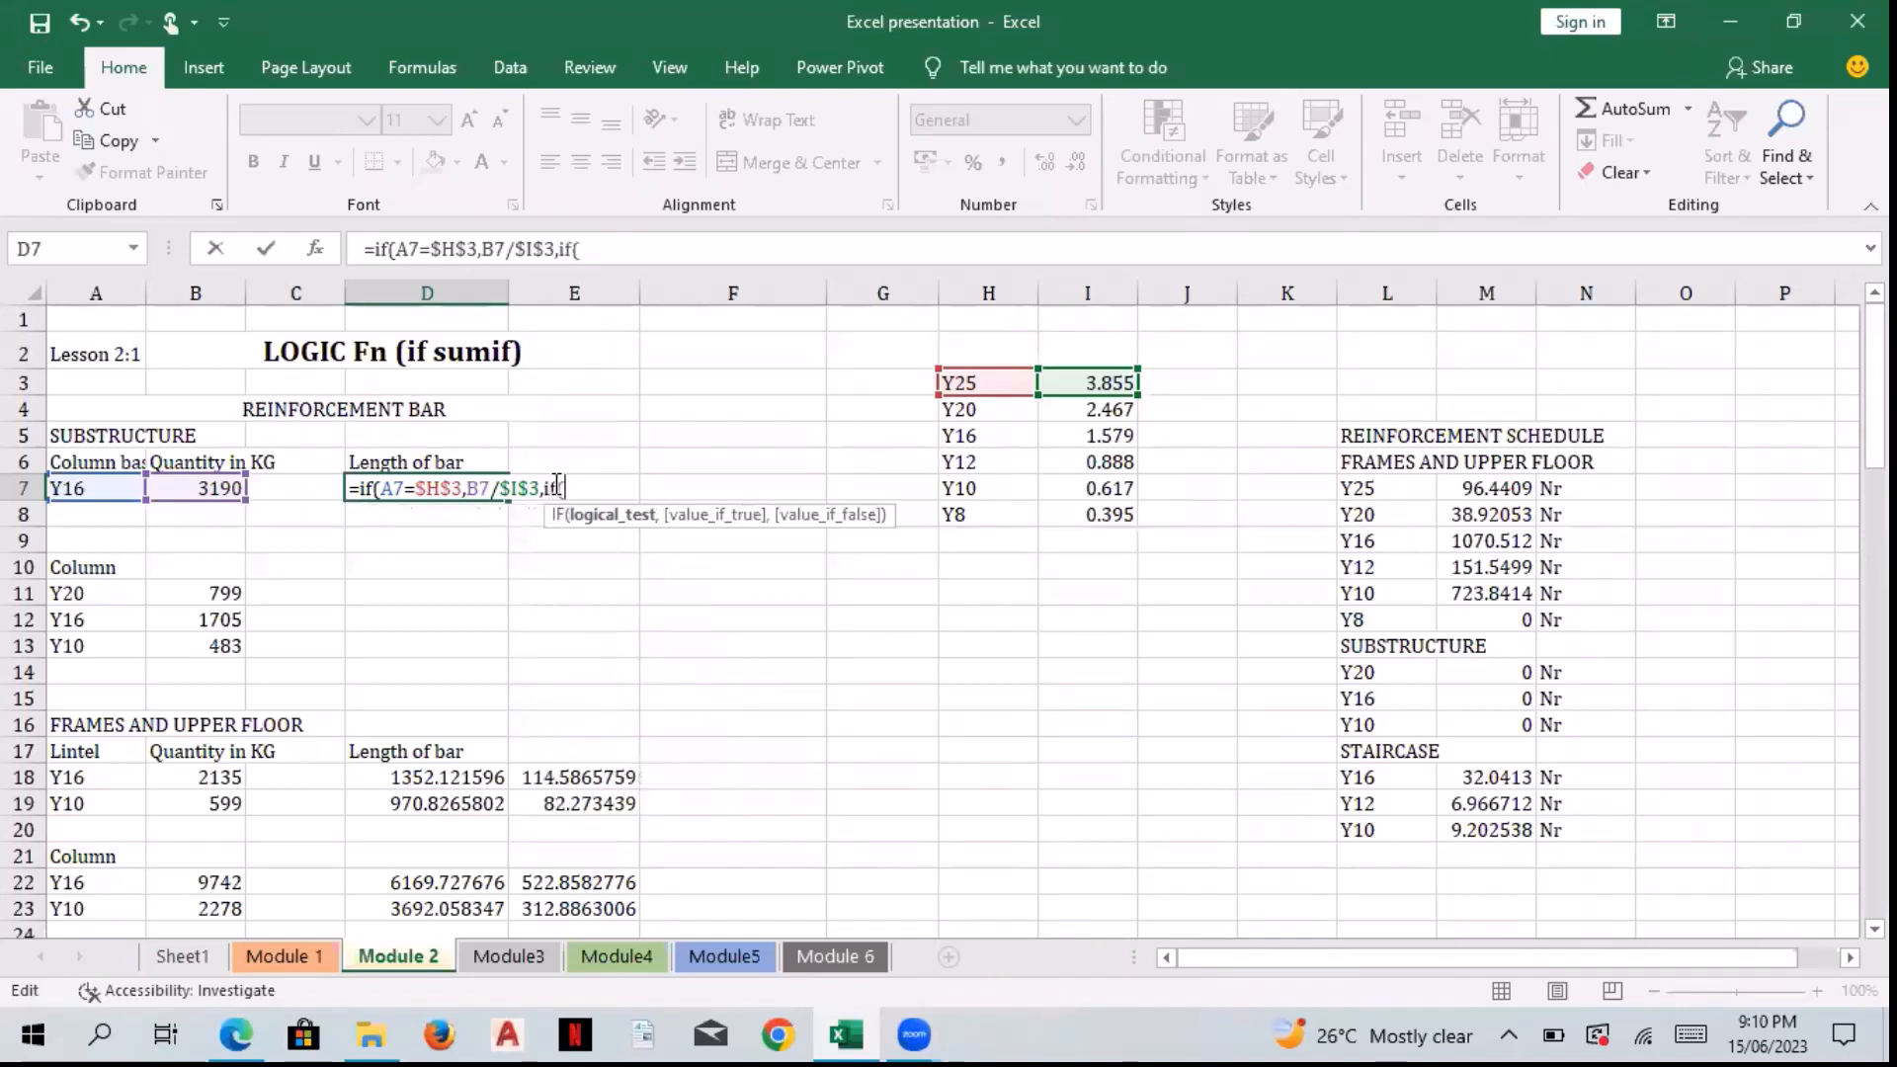
pyautogui.click(109, 483)
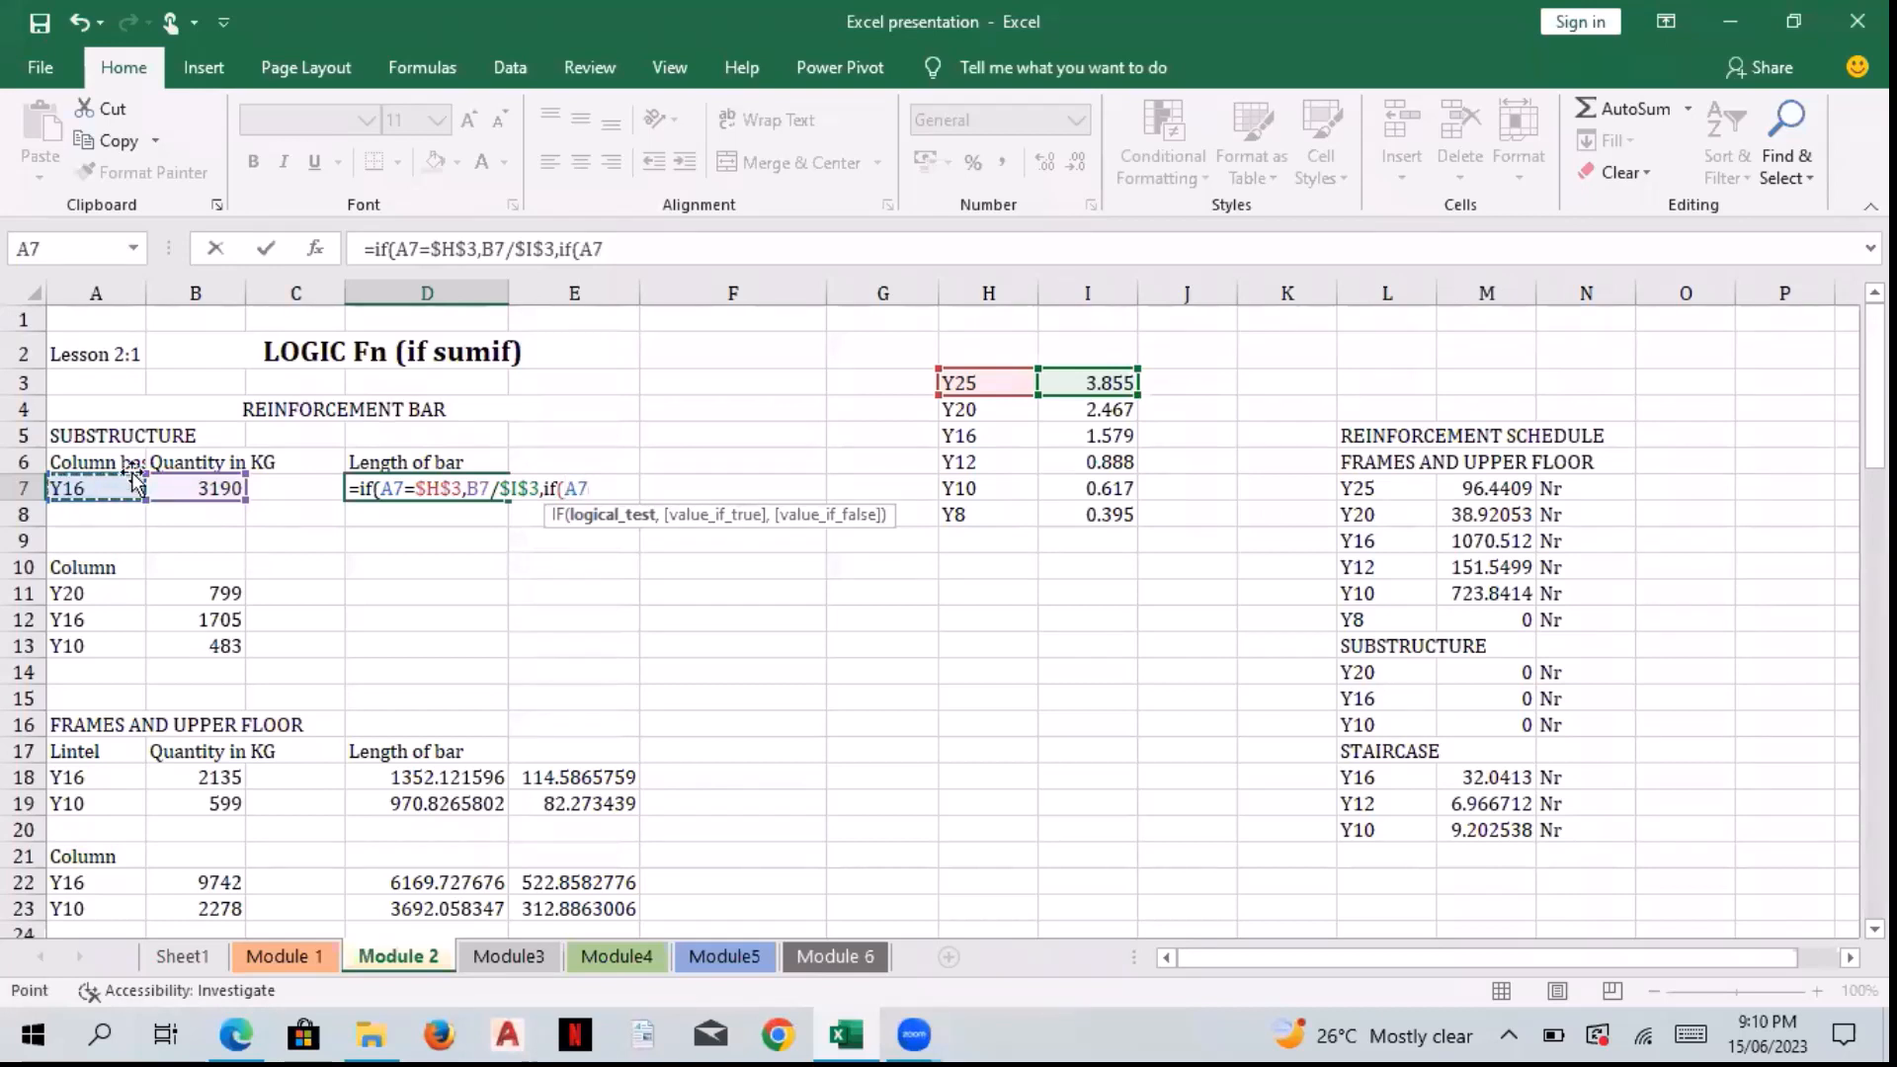
pyautogui.write('=')
pyautogui.click(977, 413)
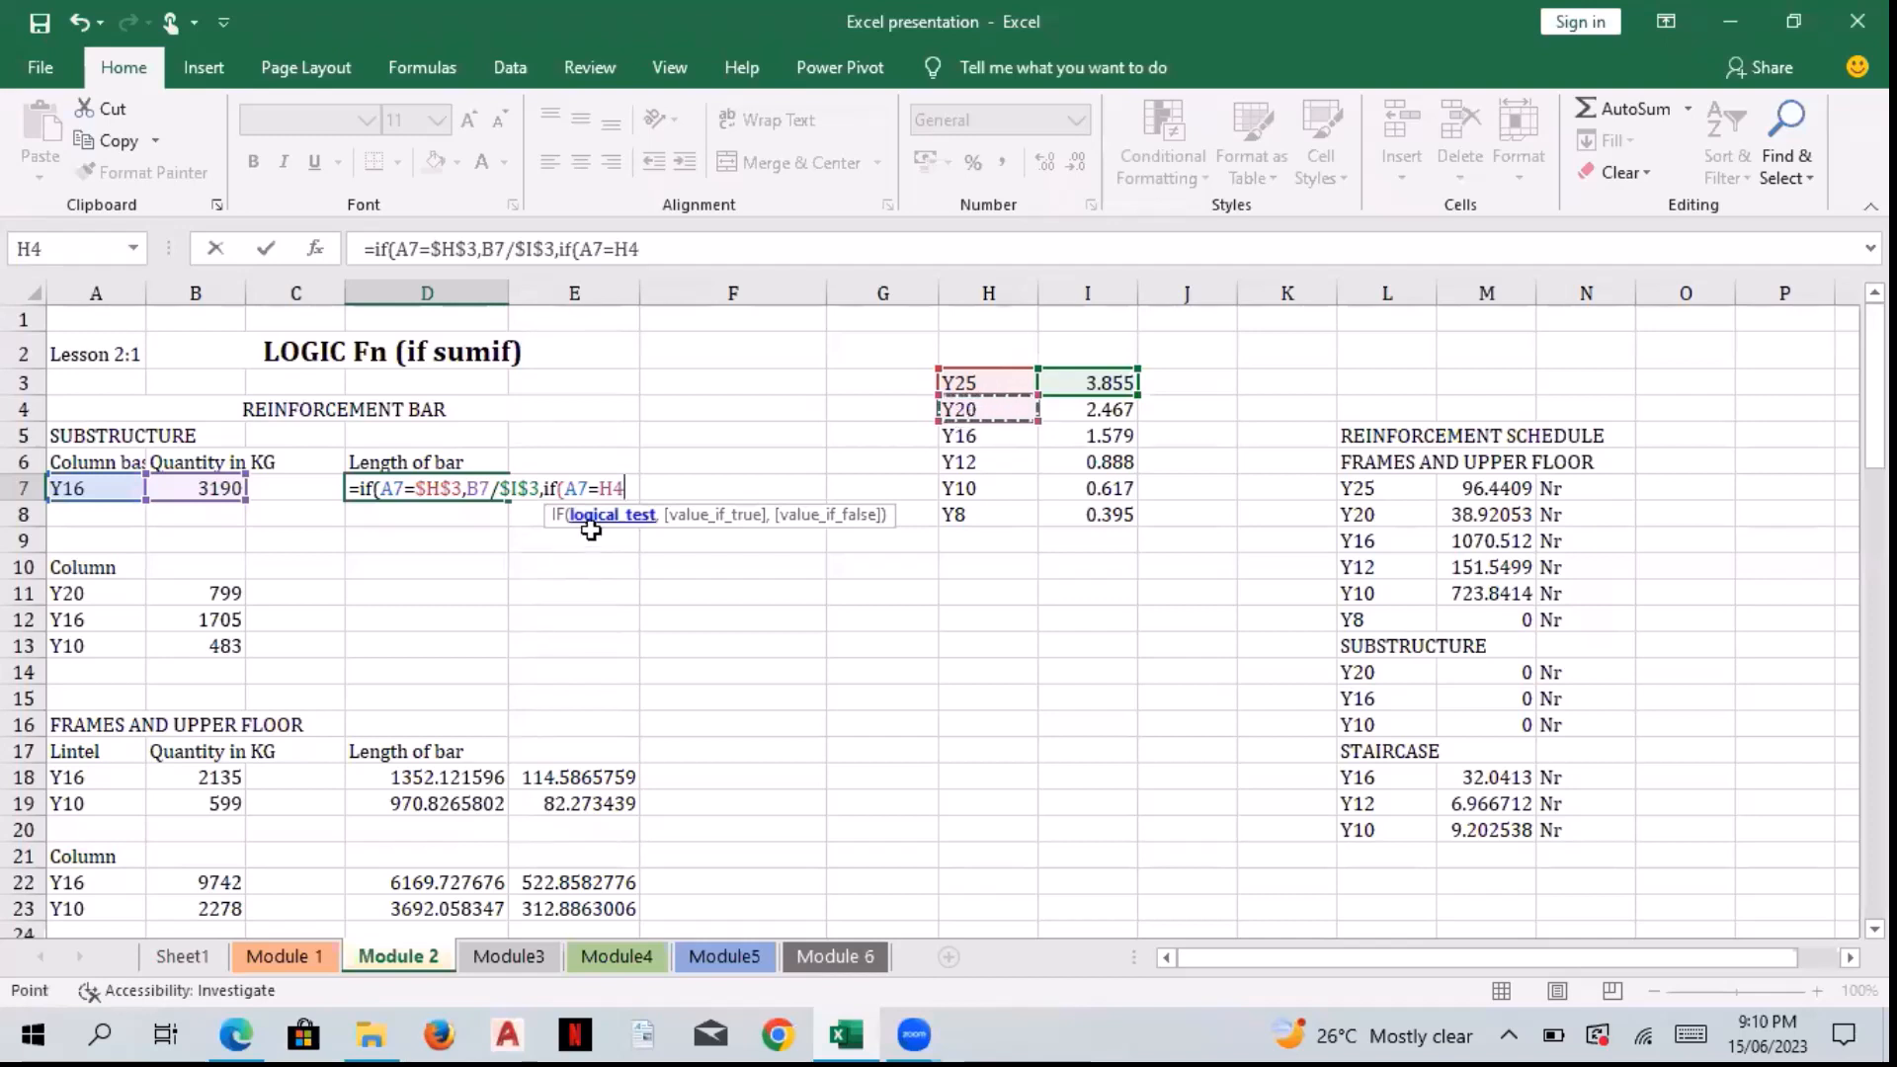
pyautogui.click(600, 491)
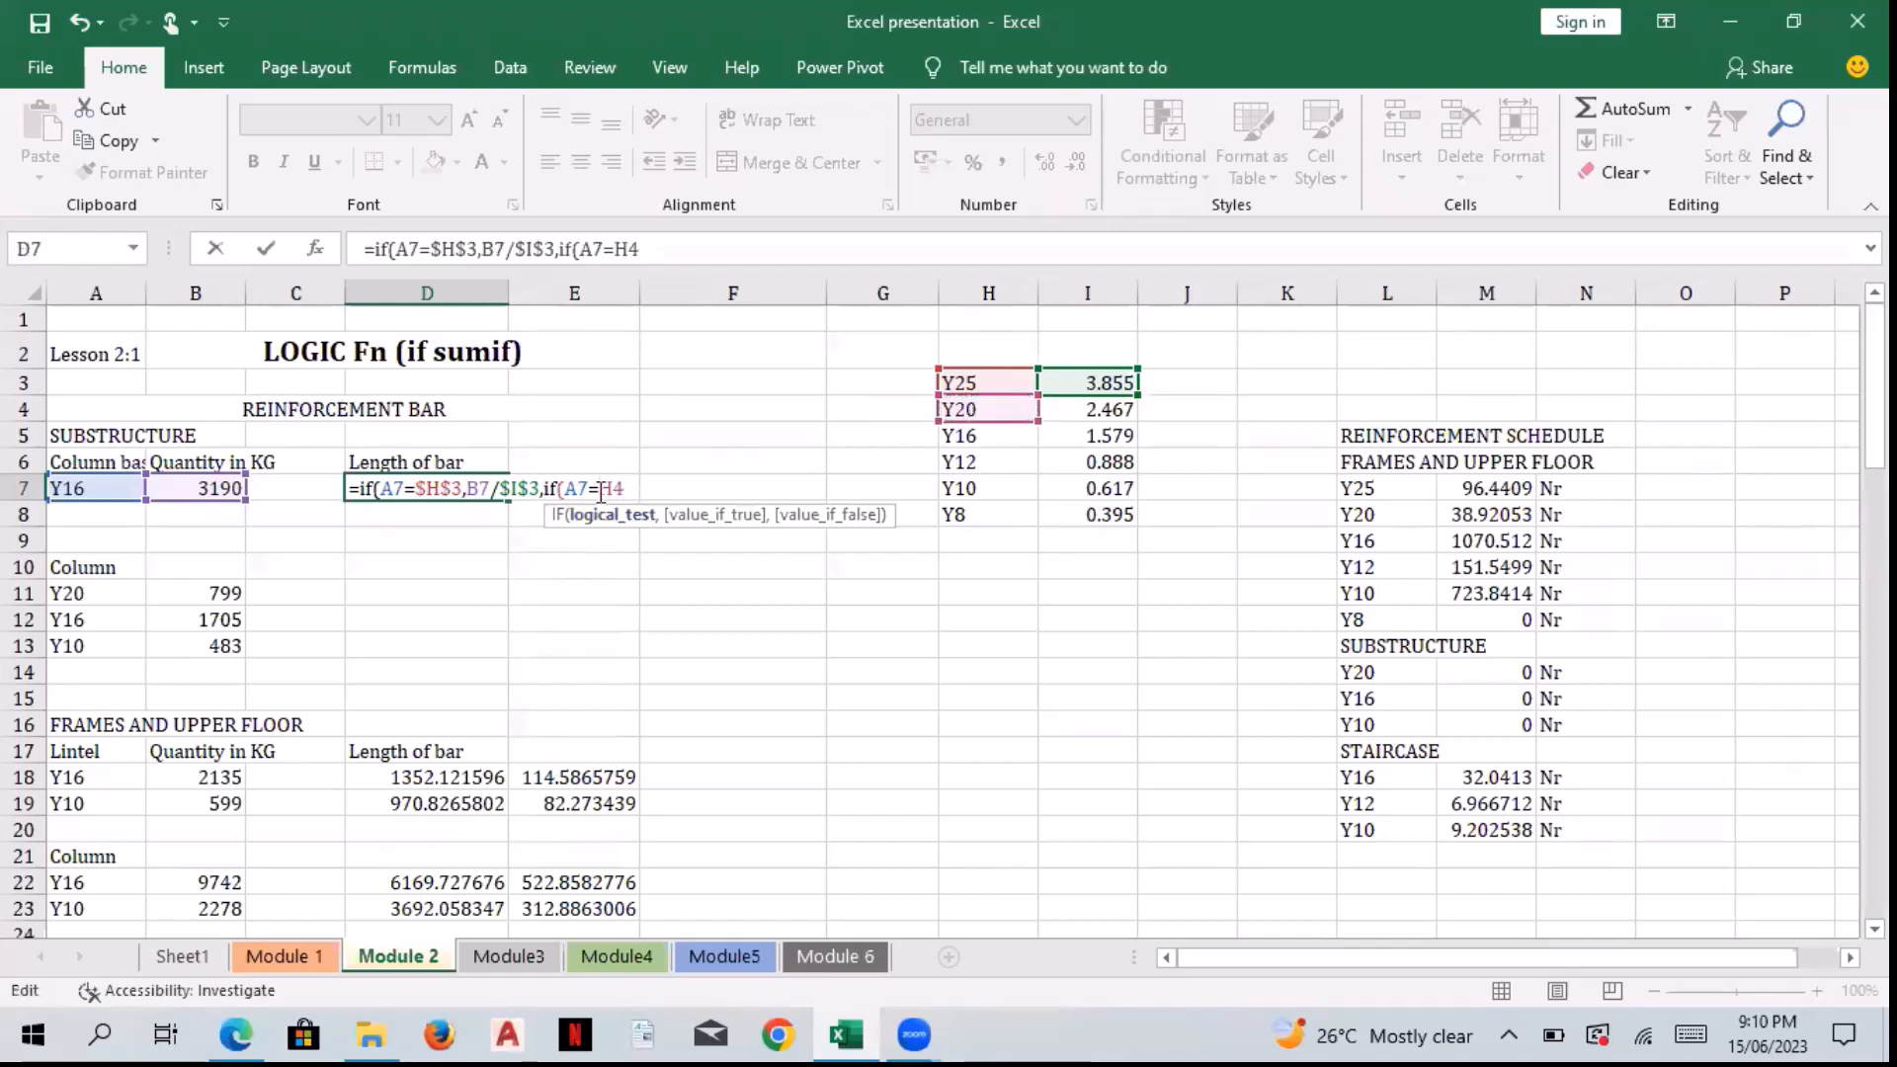
pyautogui.write('$')
pyautogui.press('Right')
pyautogui.write('$3')
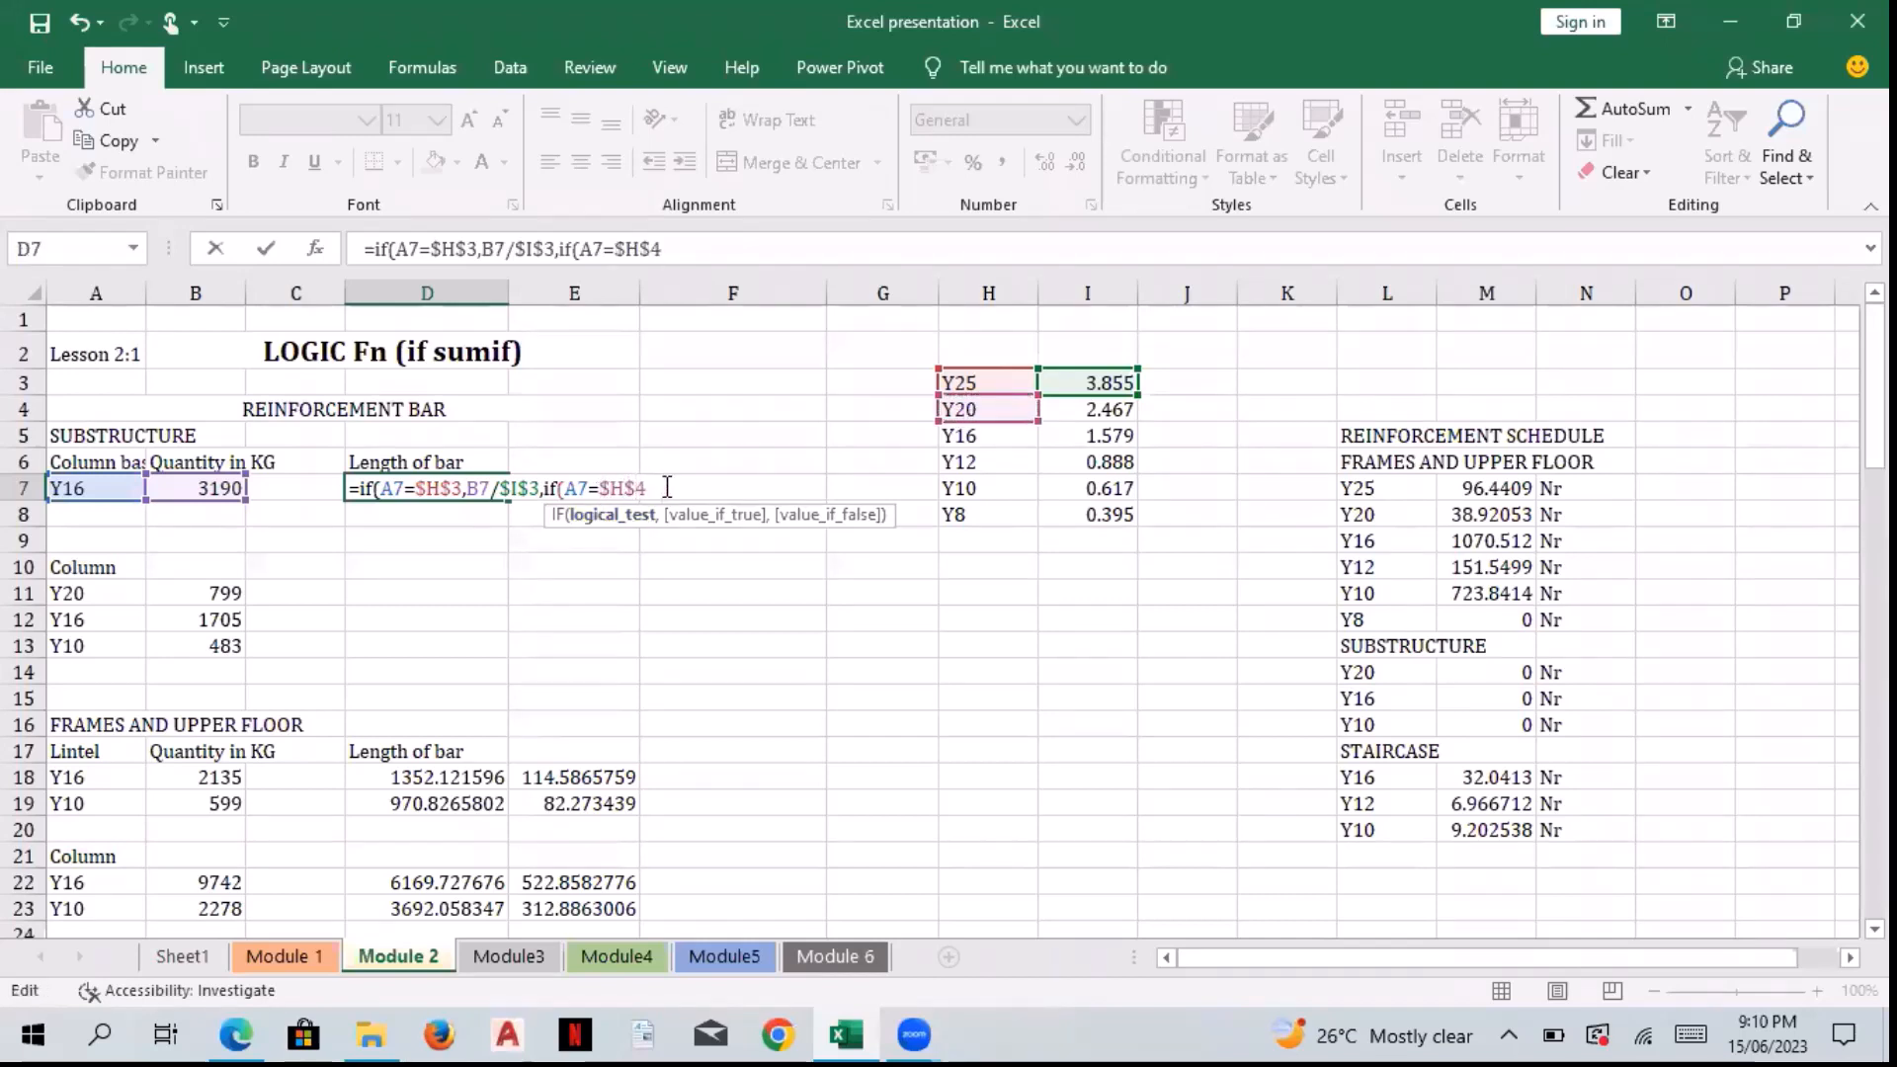
# Step: Set the value-if-true argument of the Y20 IF in D7 to B7/$I$4, with an absolute unit weight reference
pyautogui.write(',')
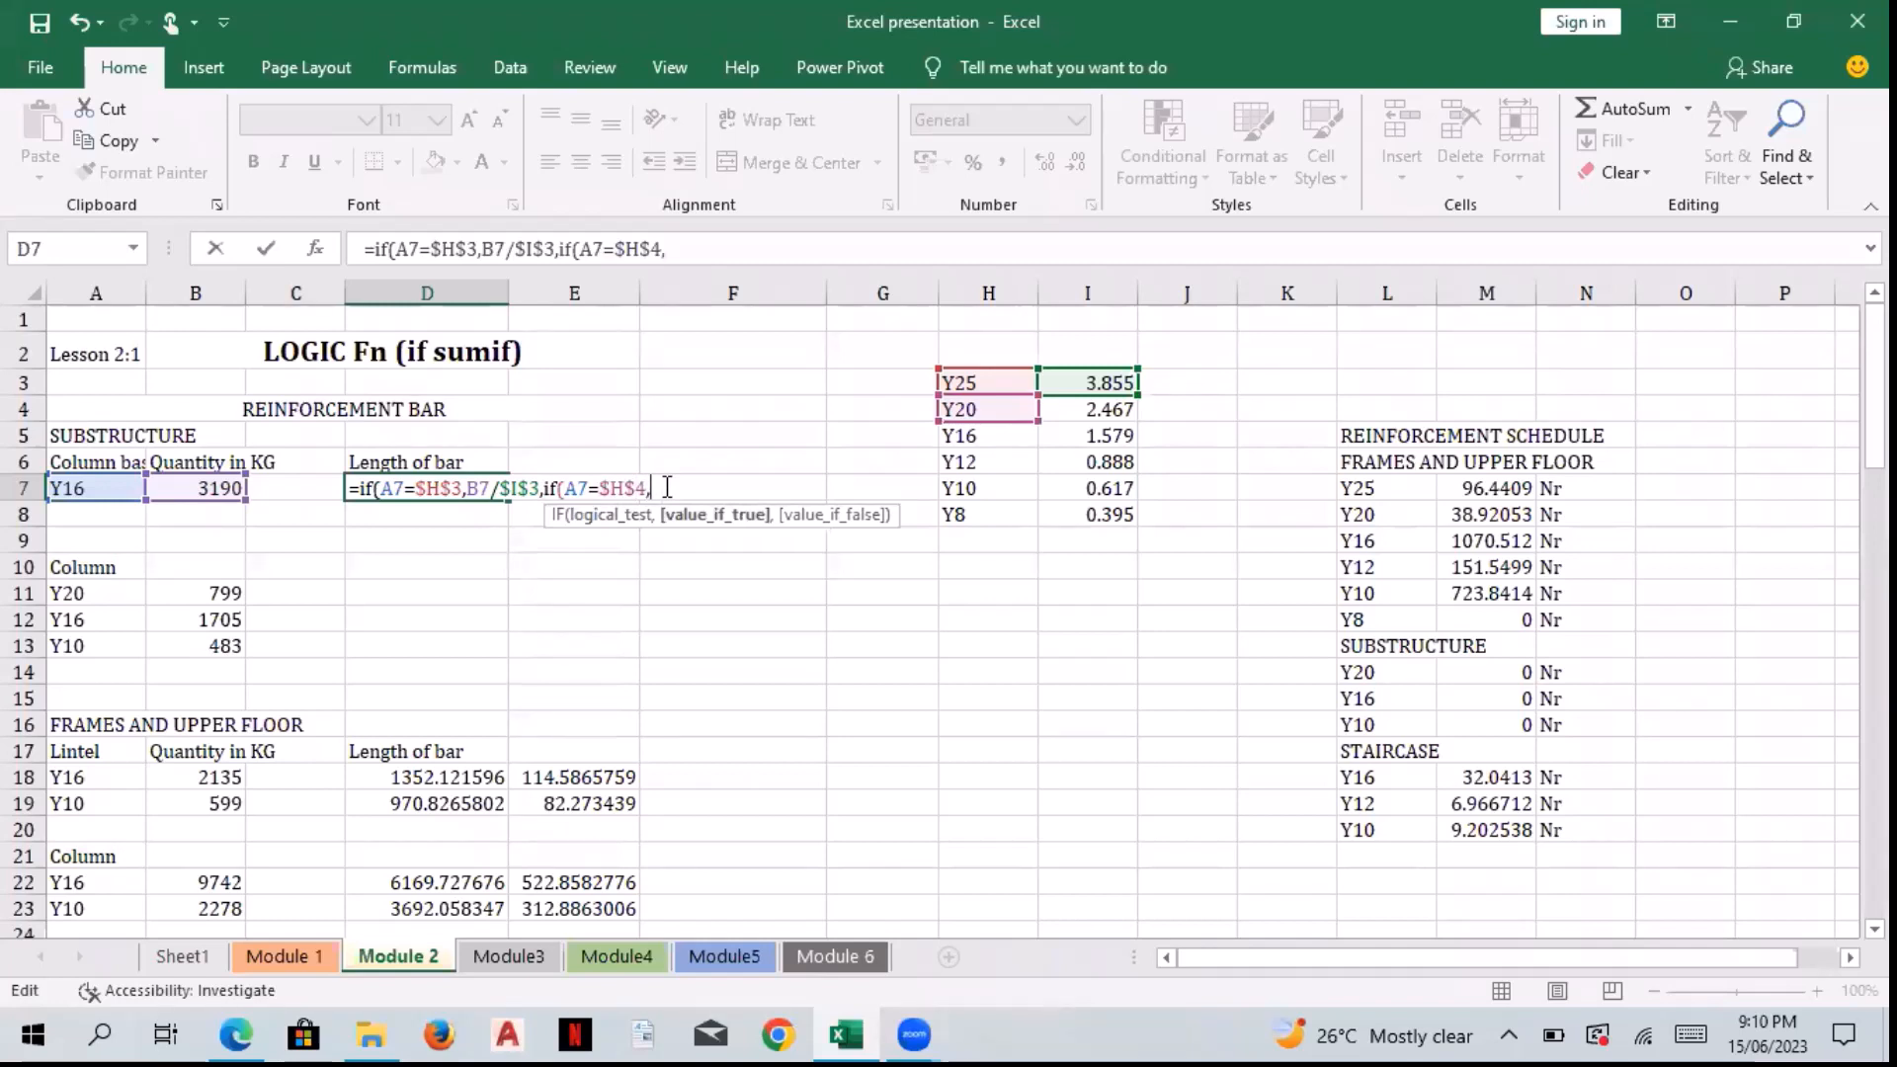
pyautogui.click(178, 488)
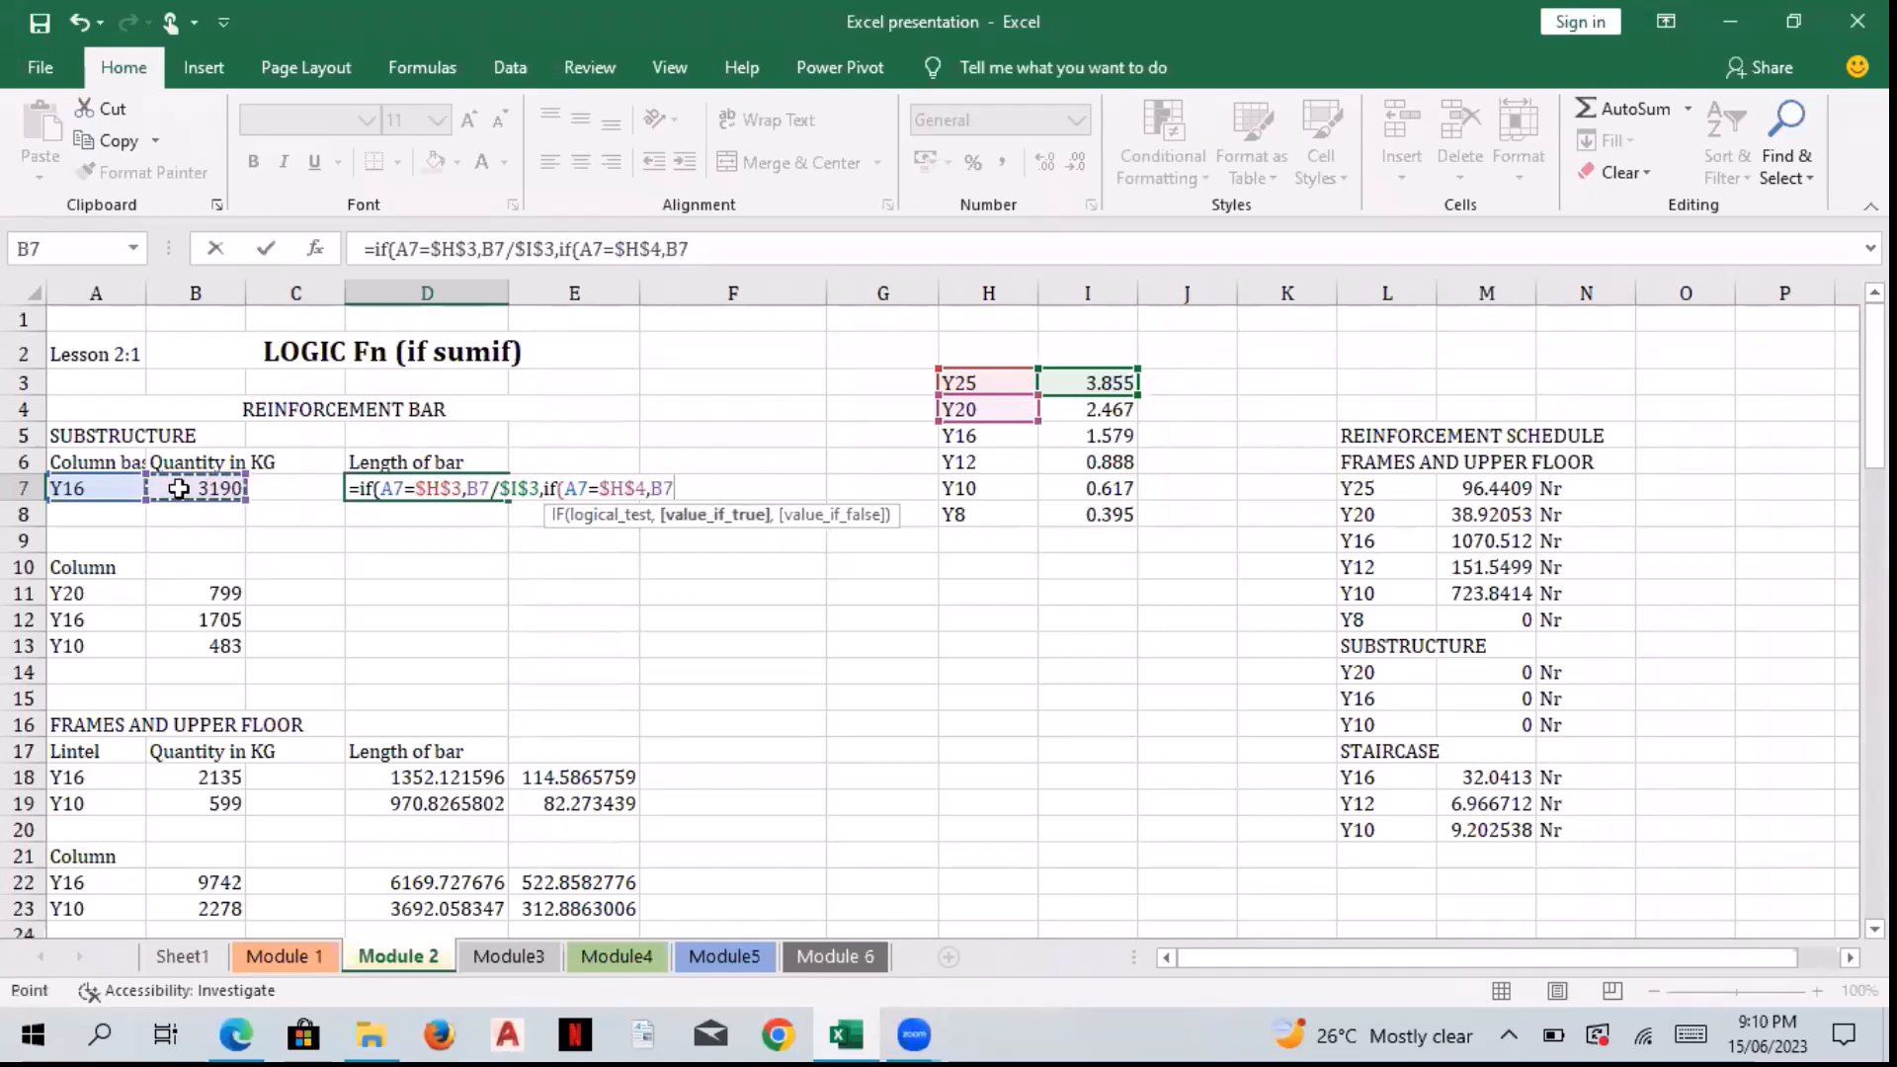
pyautogui.write('/')
pyautogui.click(1079, 409)
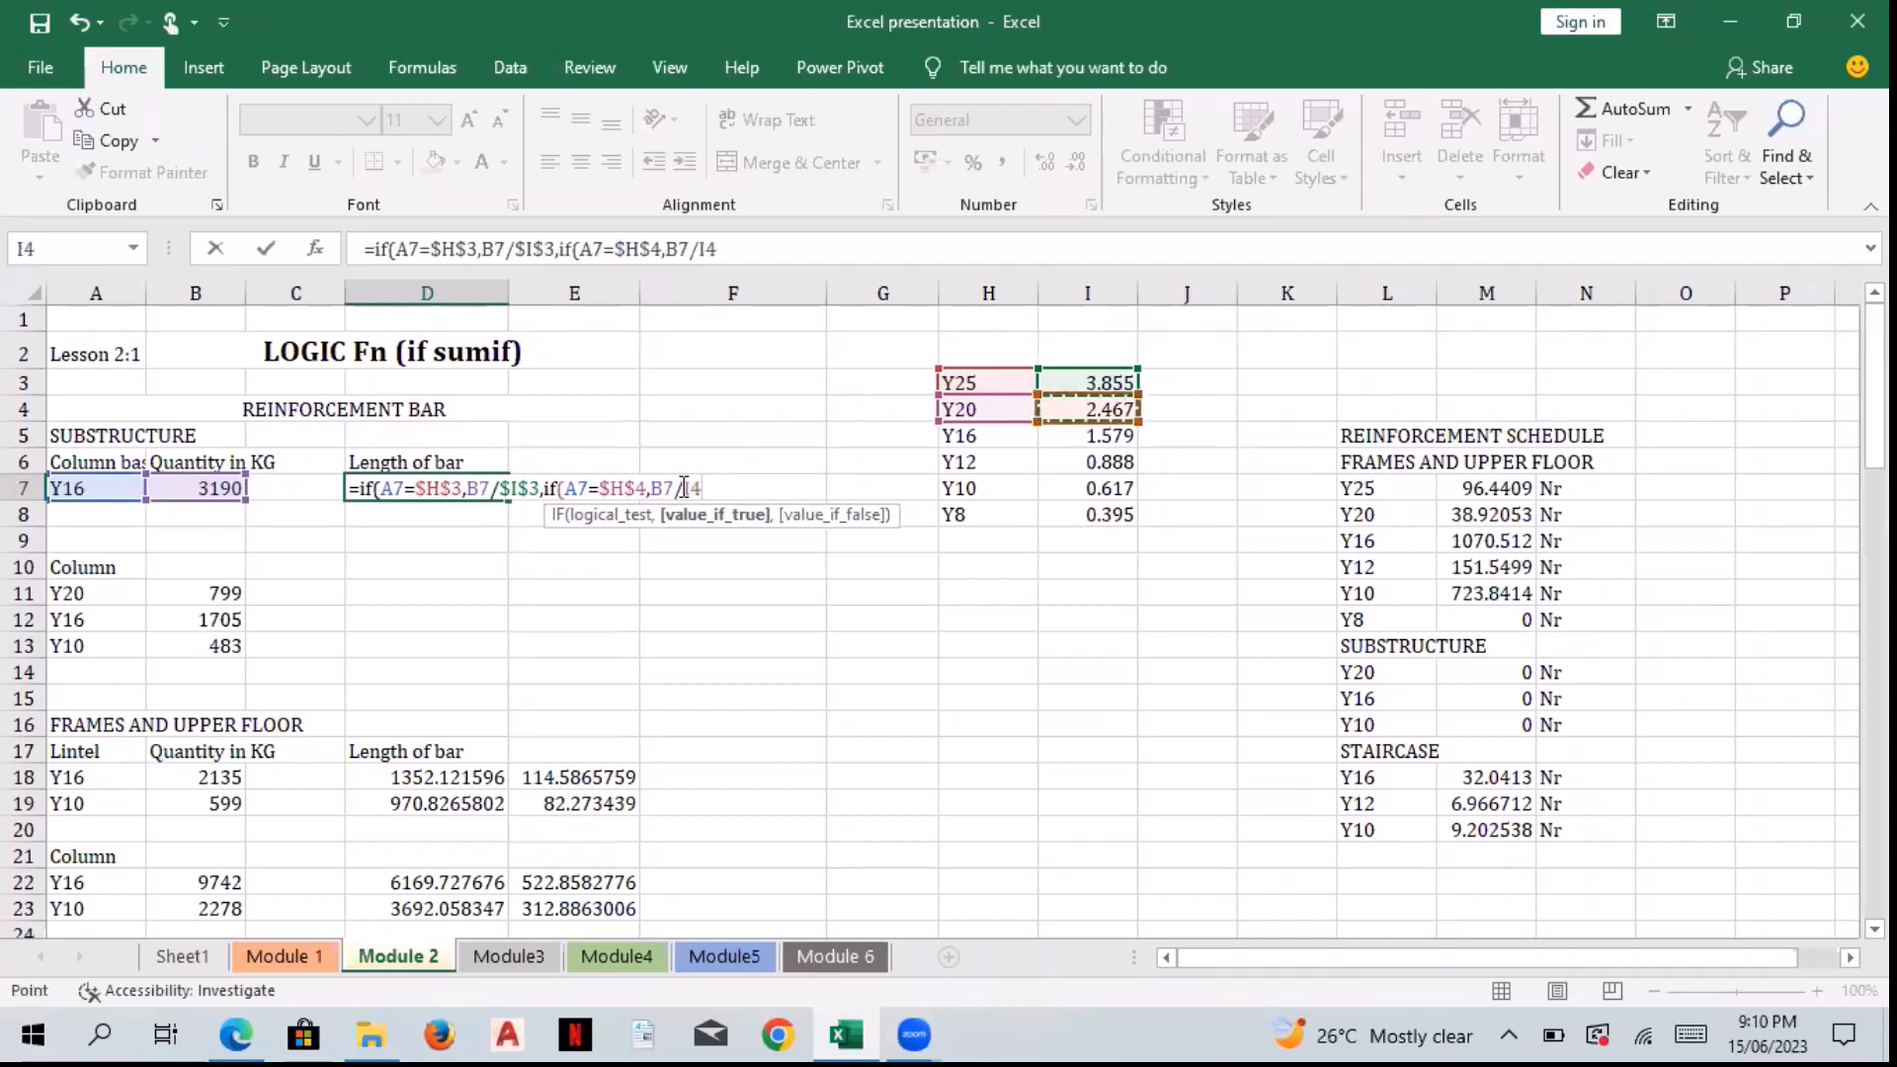
pyautogui.click(683, 488)
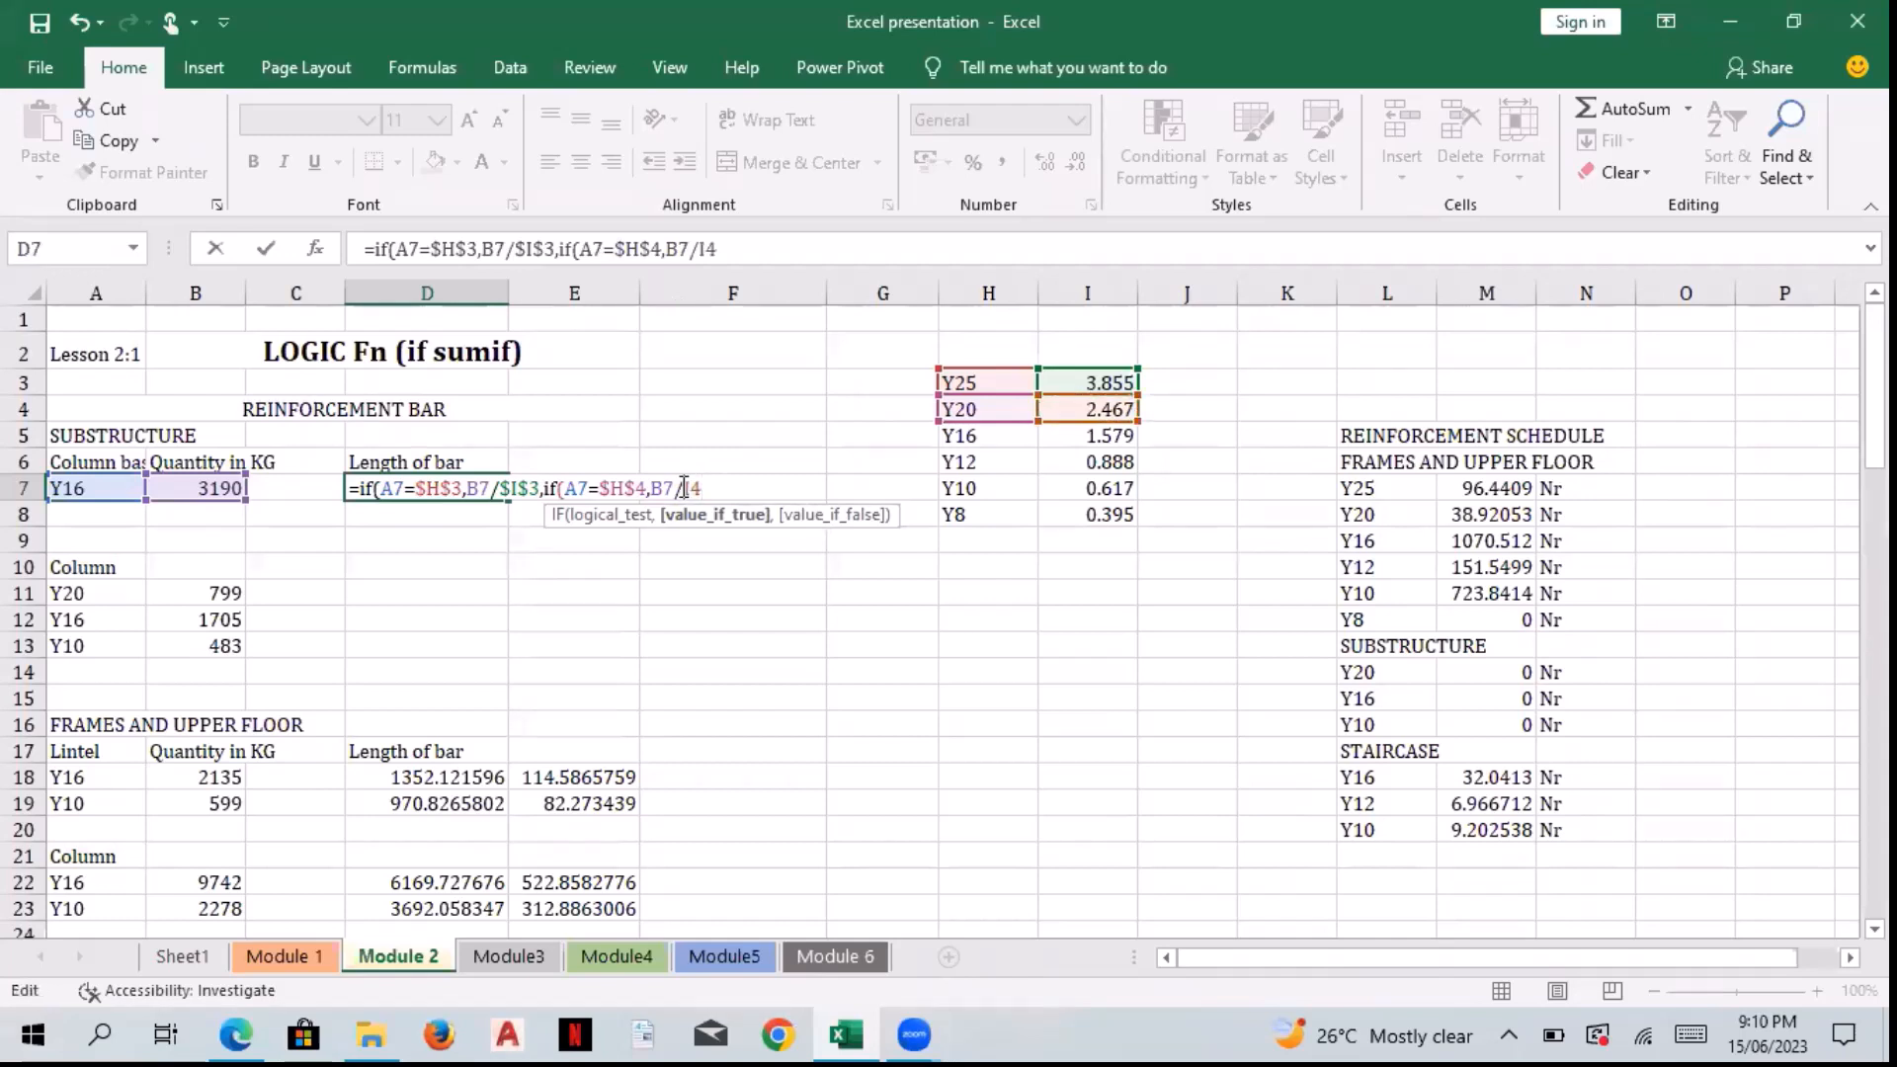
pyautogui.press('F4')
# Step: Add another nested IF as the value-if-false argument in D7, with the logical test A7=$H$5 for Y16
pyautogui.write(',if(')
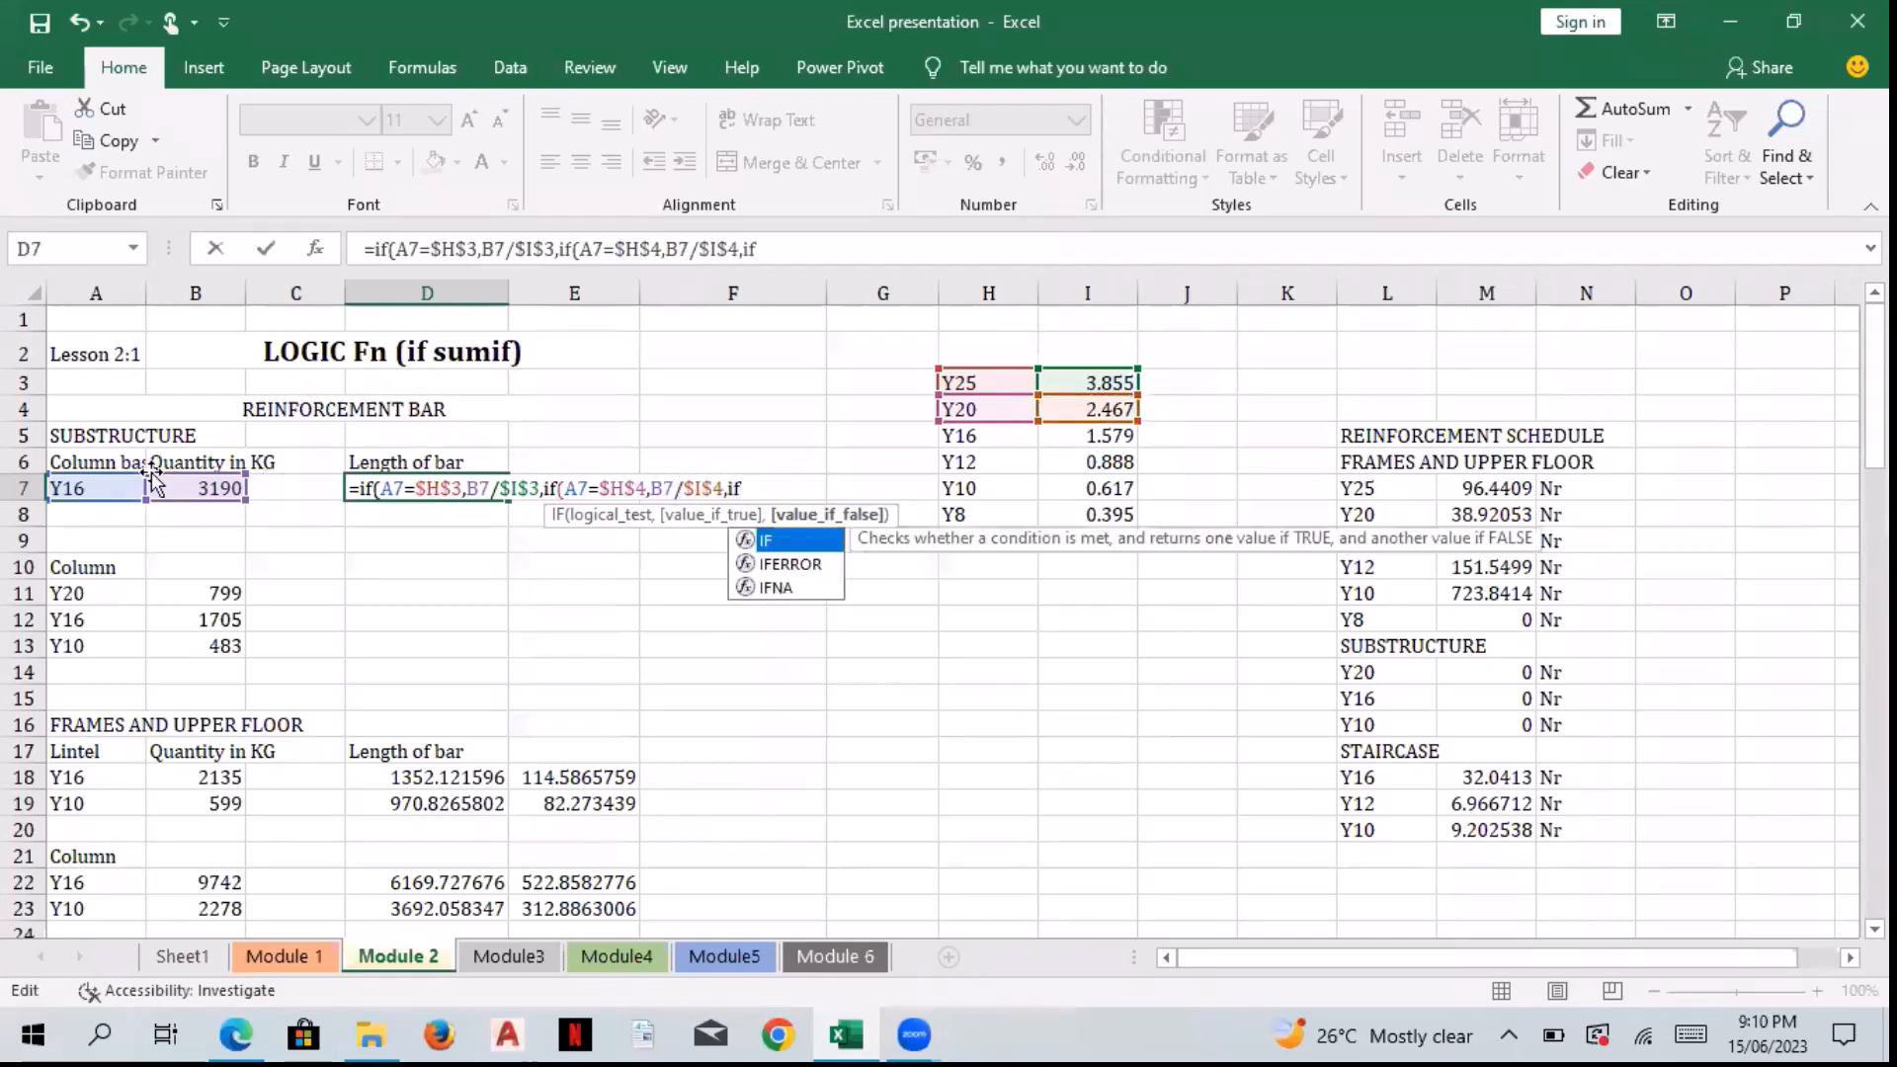
pyautogui.click(96, 486)
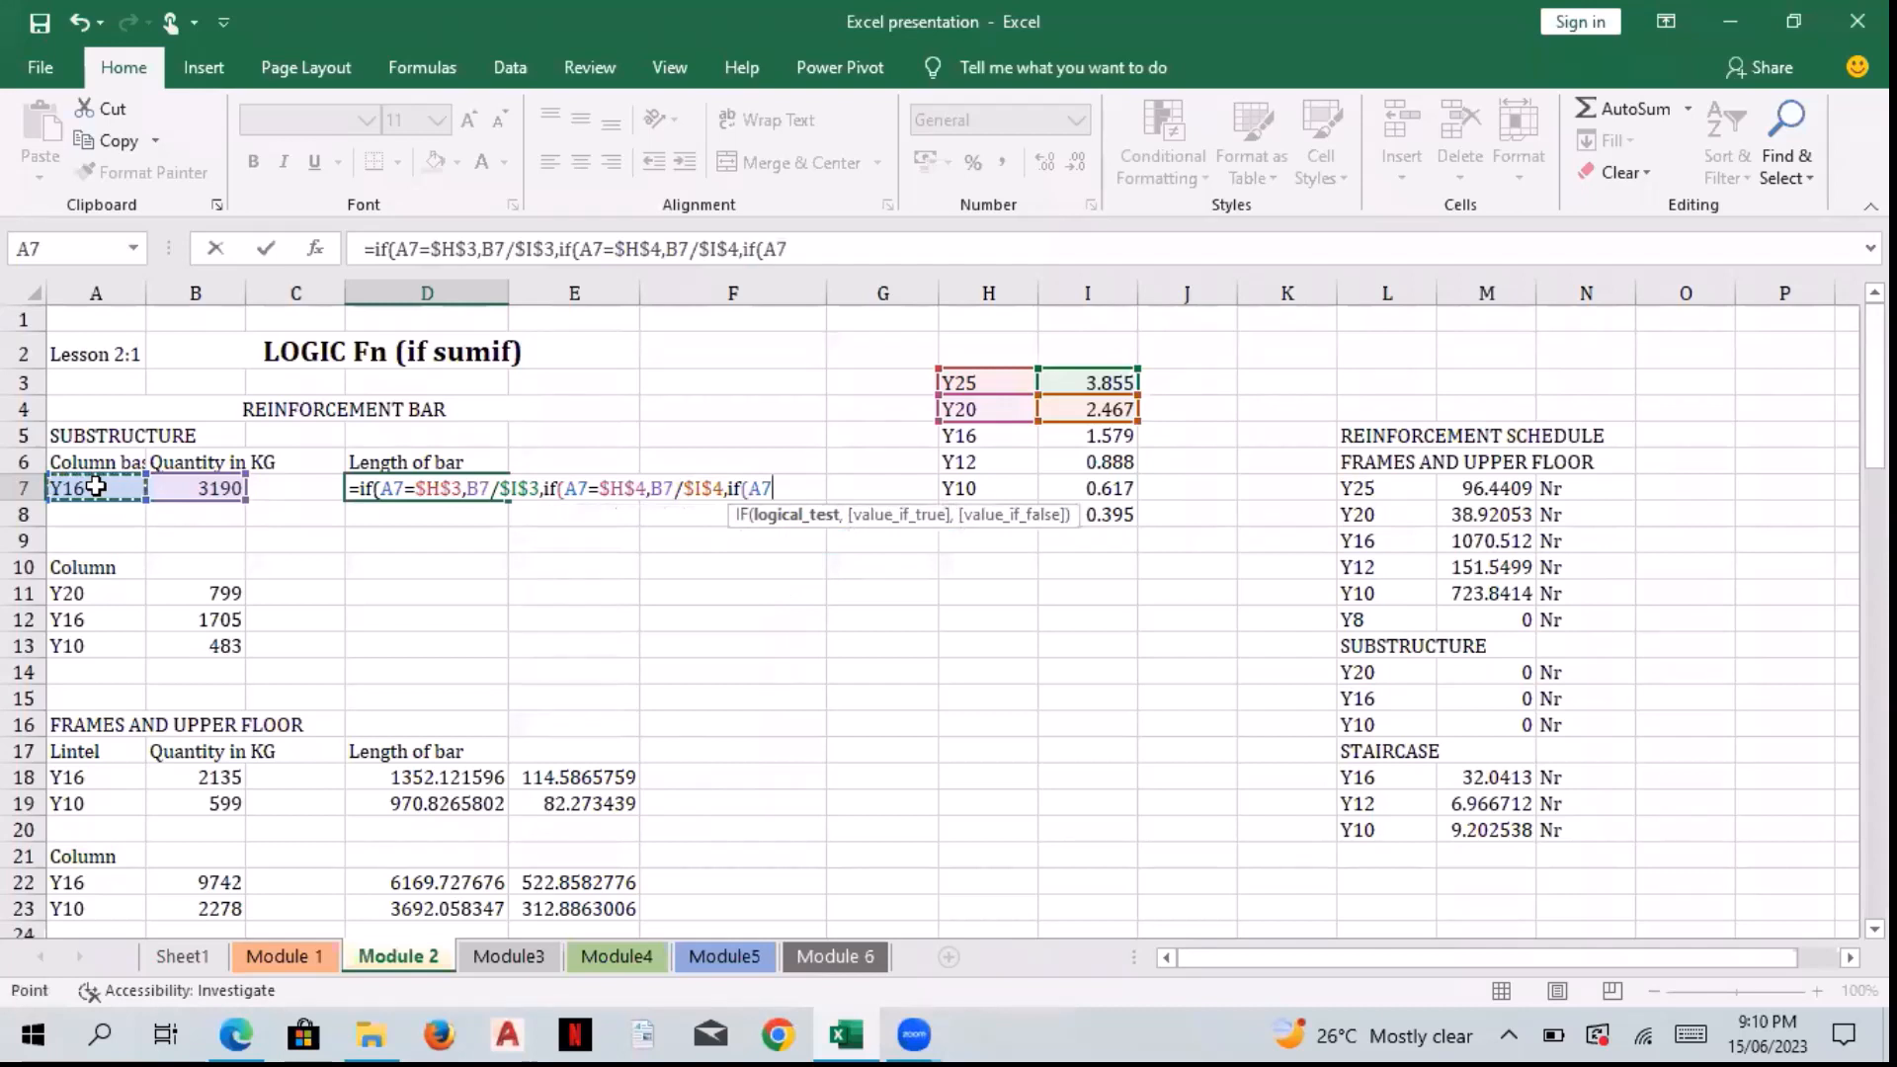
pyautogui.write('=')
pyautogui.click(965, 432)
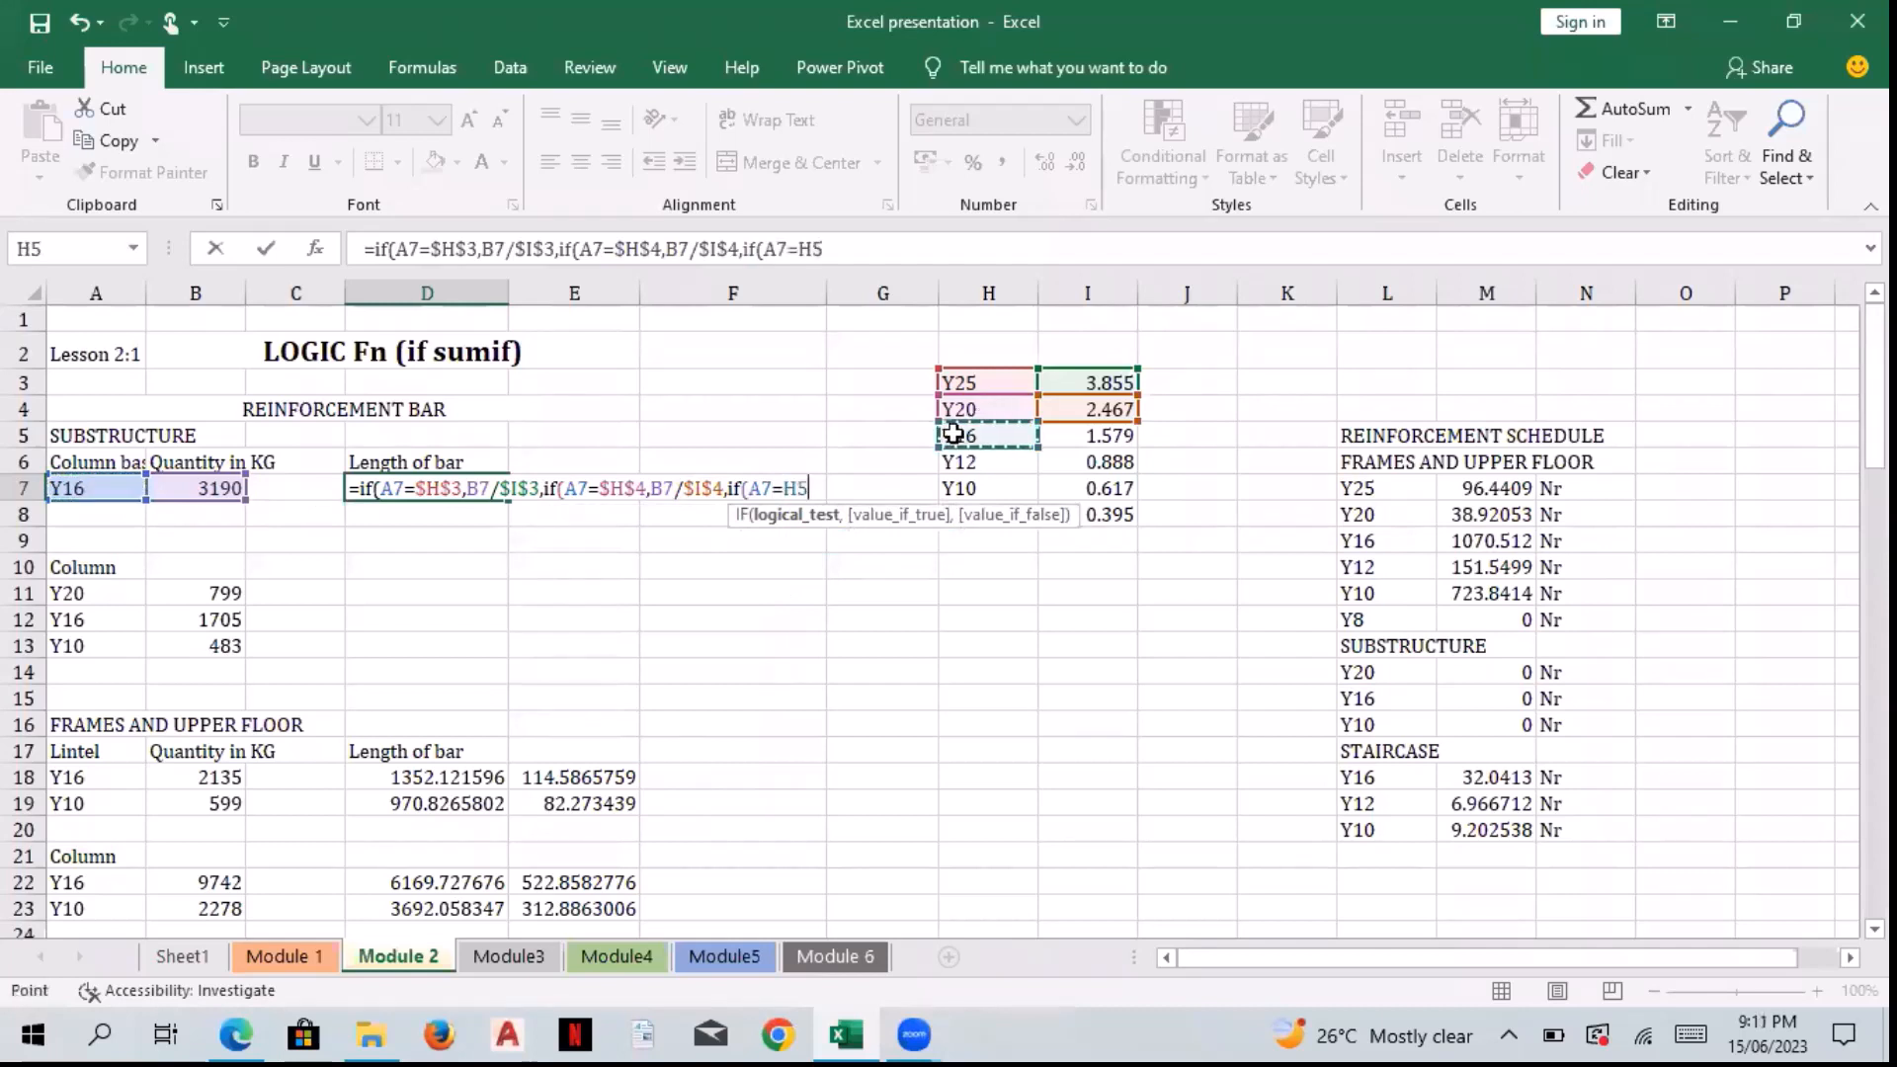
pyautogui.click(787, 488)
pyautogui.write('$')
pyautogui.press('Right')
pyautogui.write('$3')
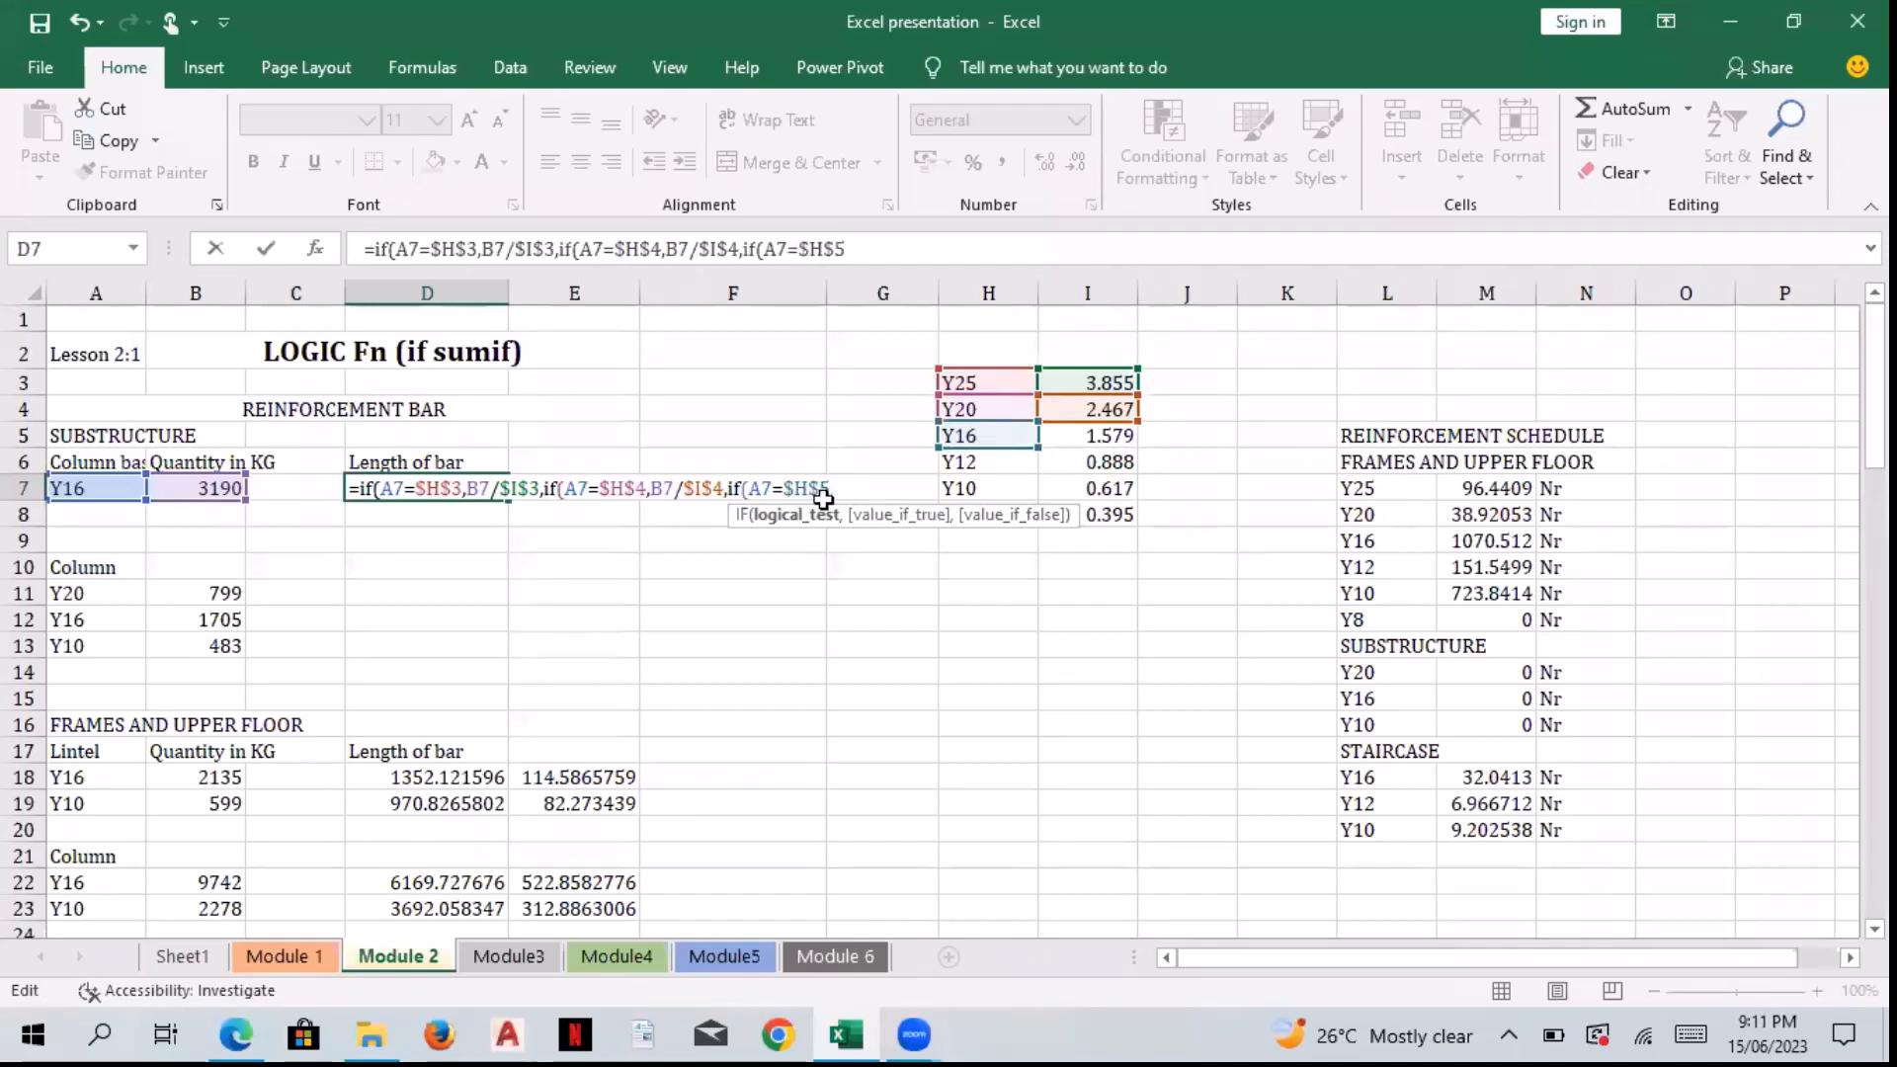
# Step: Set the value-if-true argument of the Y16 IF in D7 to B7/$I$5, with an absolute unit weight reference
pyautogui.write(',')
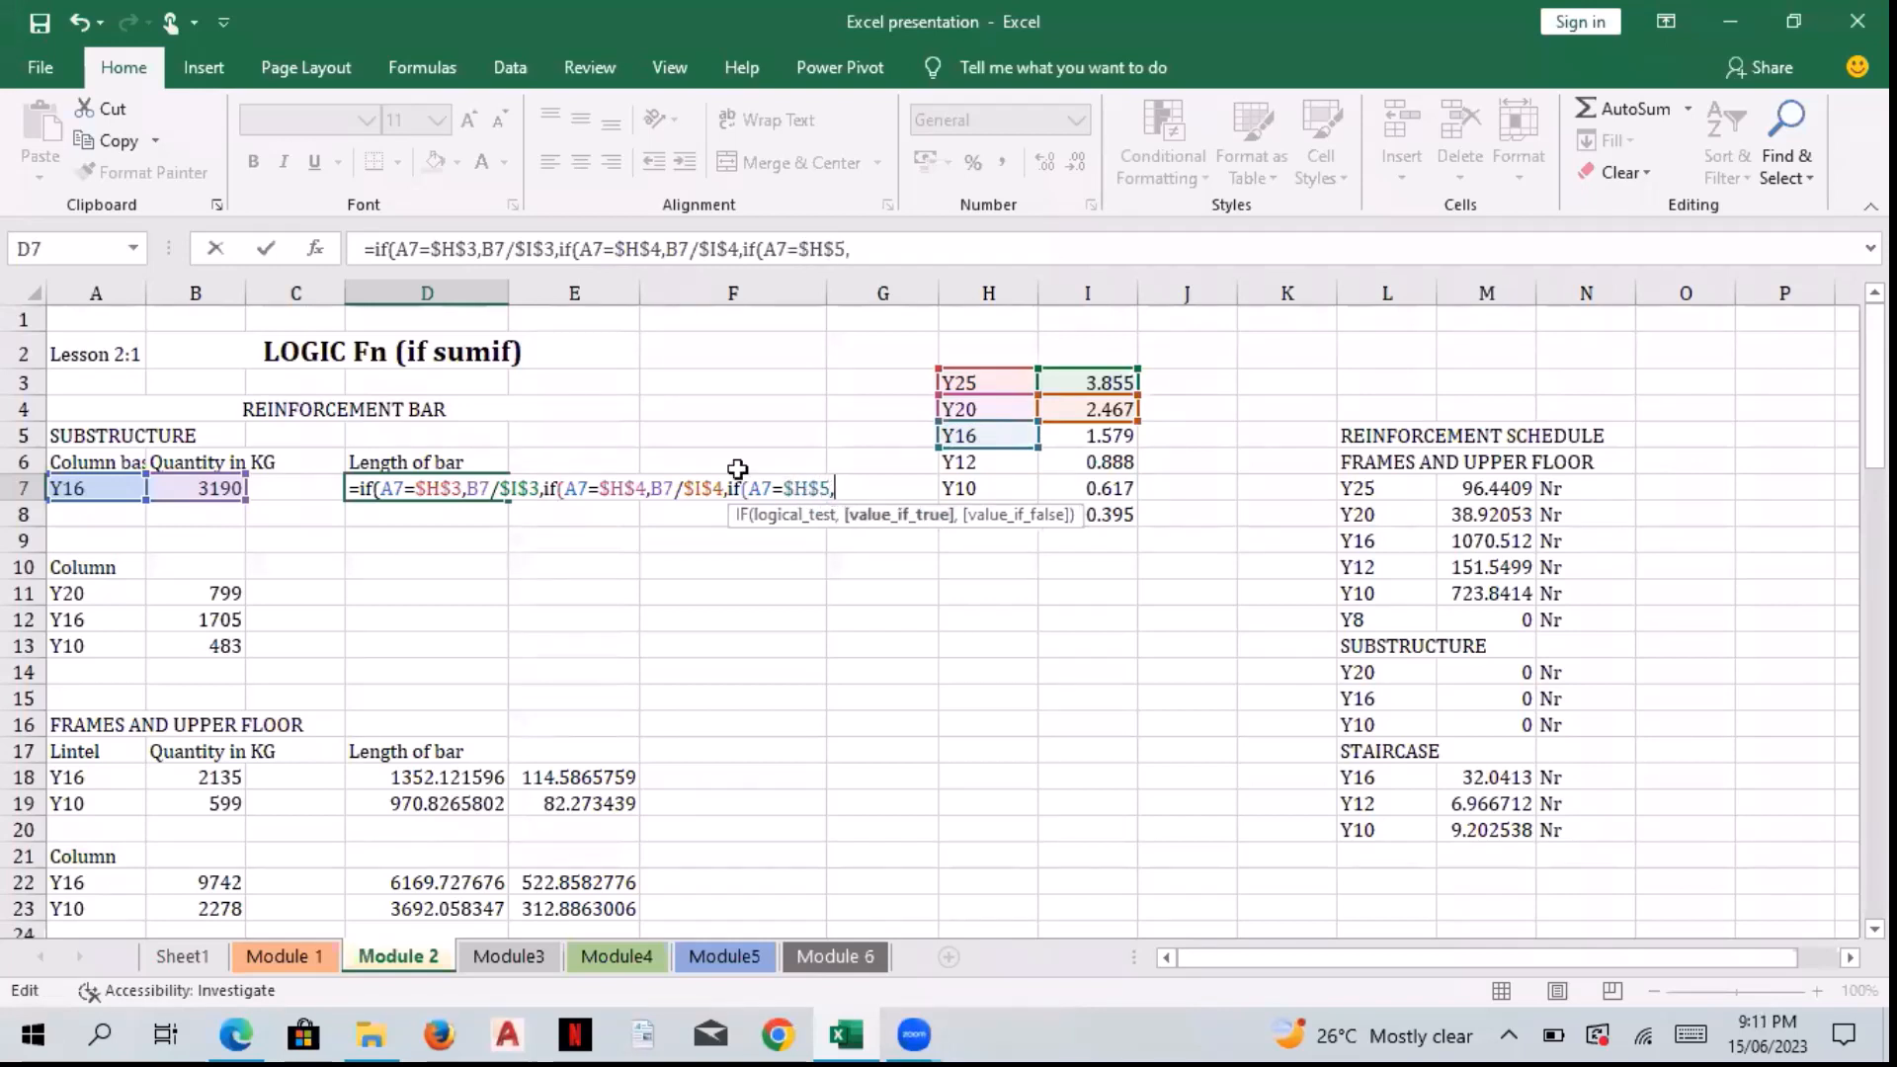
pyautogui.click(209, 488)
pyautogui.write('/')
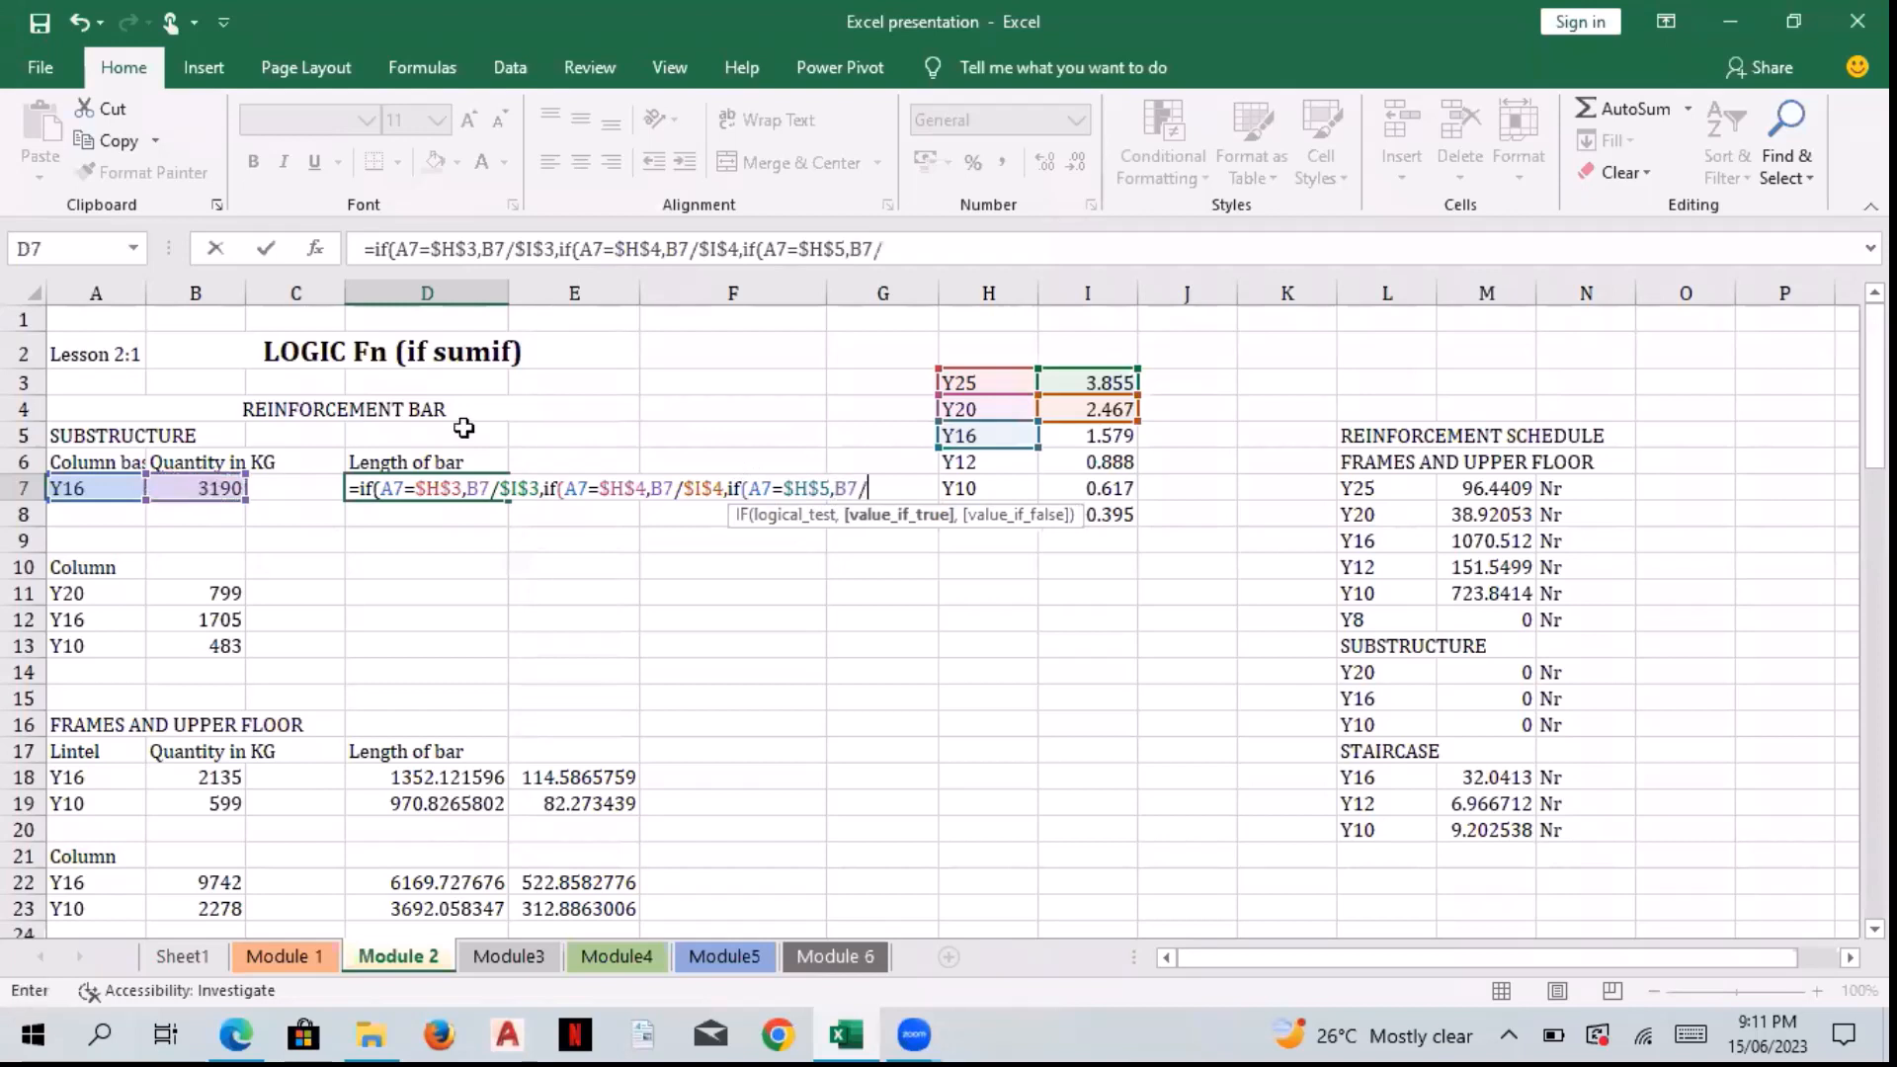
pyautogui.press('Up')
pyautogui.press('Up')
pyautogui.press('Right')
pyautogui.press('Right')
pyautogui.press('Right')
pyautogui.press('Right')
pyautogui.press('Right')
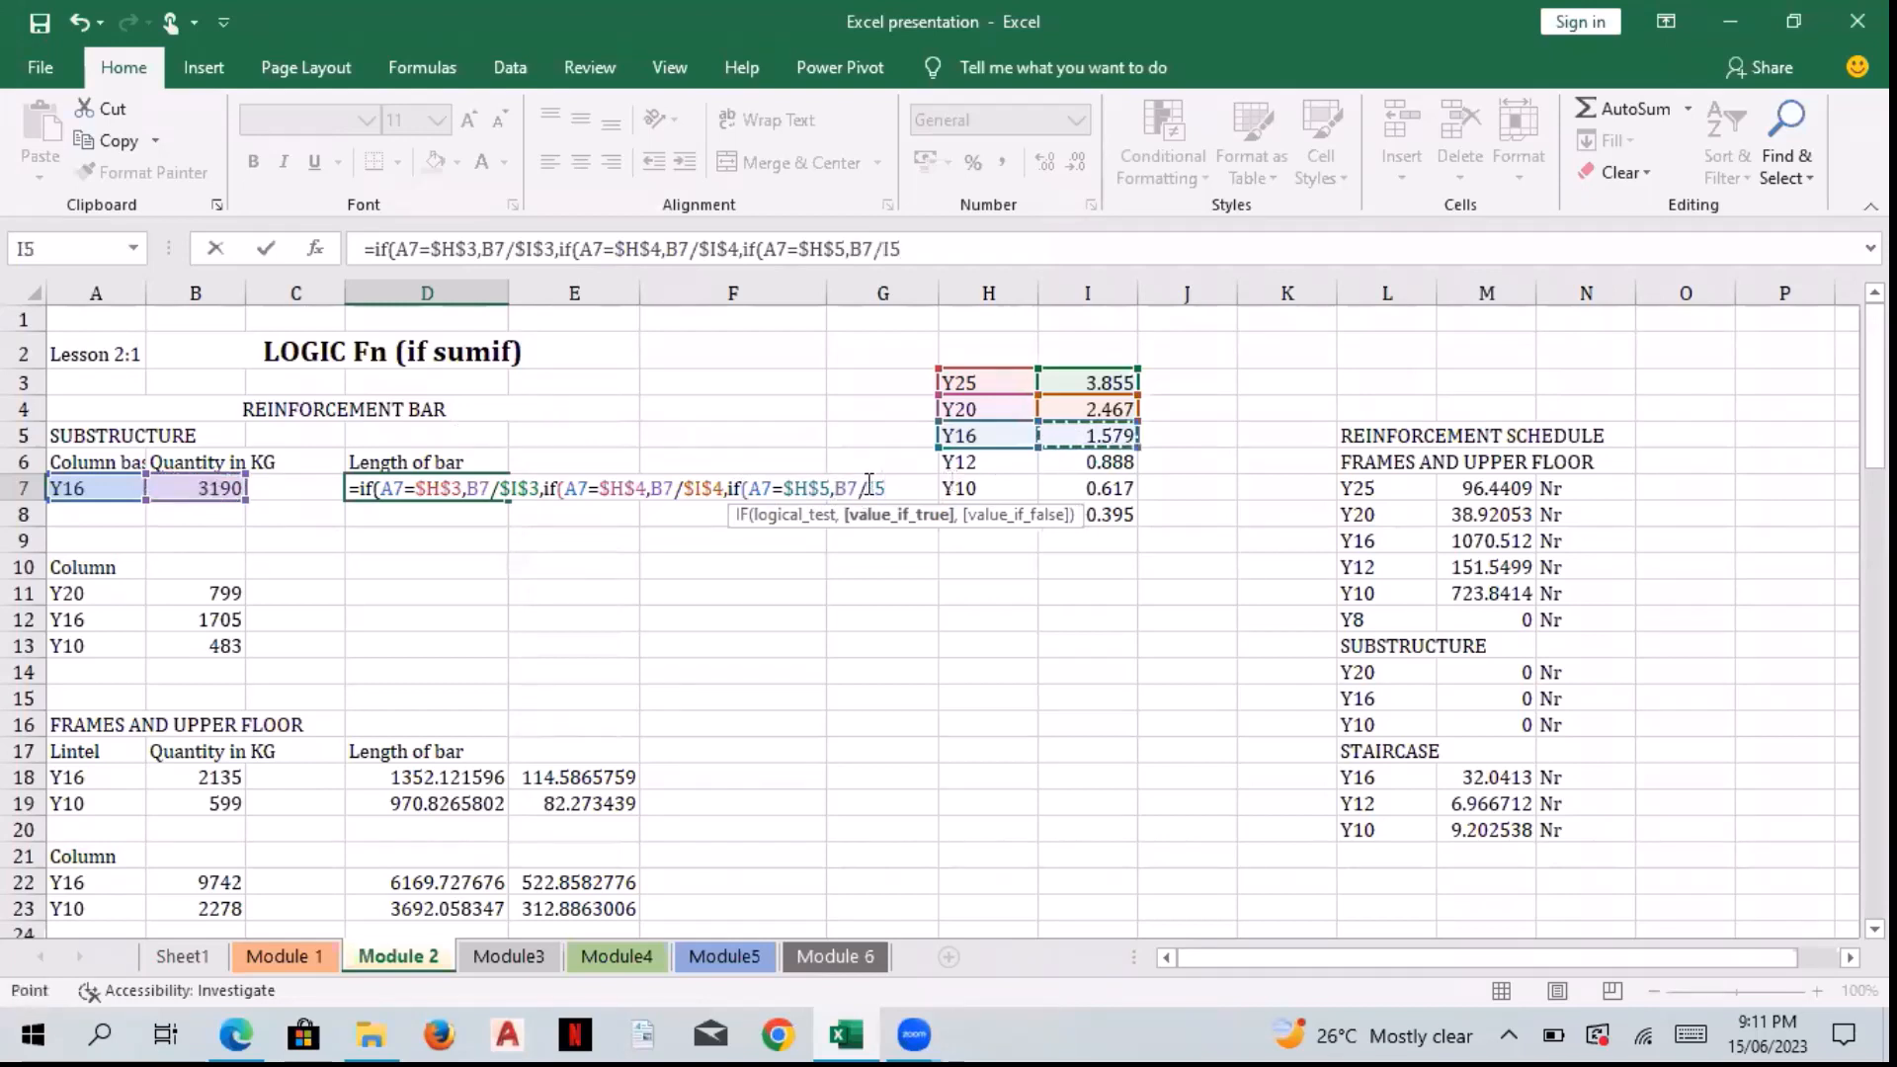
pyautogui.press('F2')
pyautogui.write('$')
pyautogui.press('Right')
pyautogui.write('$3')
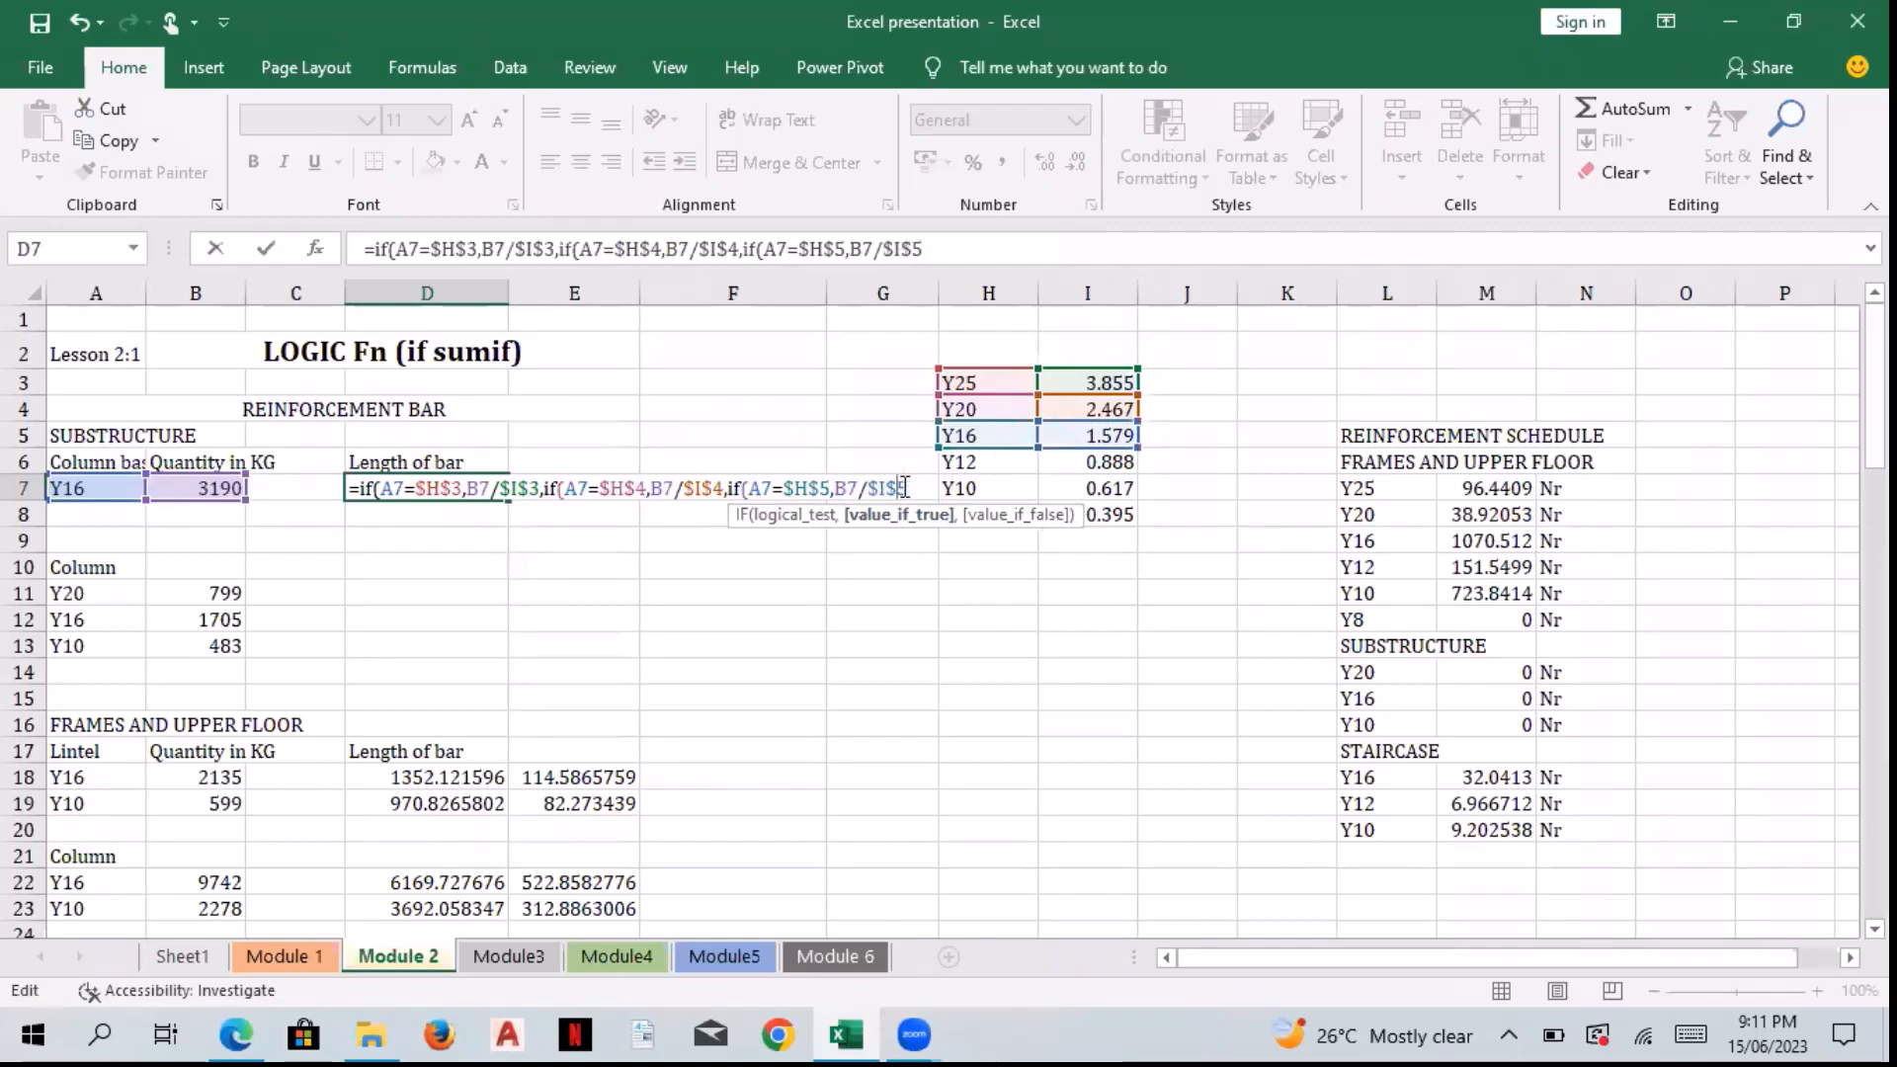
# Step: Add a fourth IF as the value-if-false argument in D7, with the logical test A7=H6 for Y12
pyautogui.write(',')
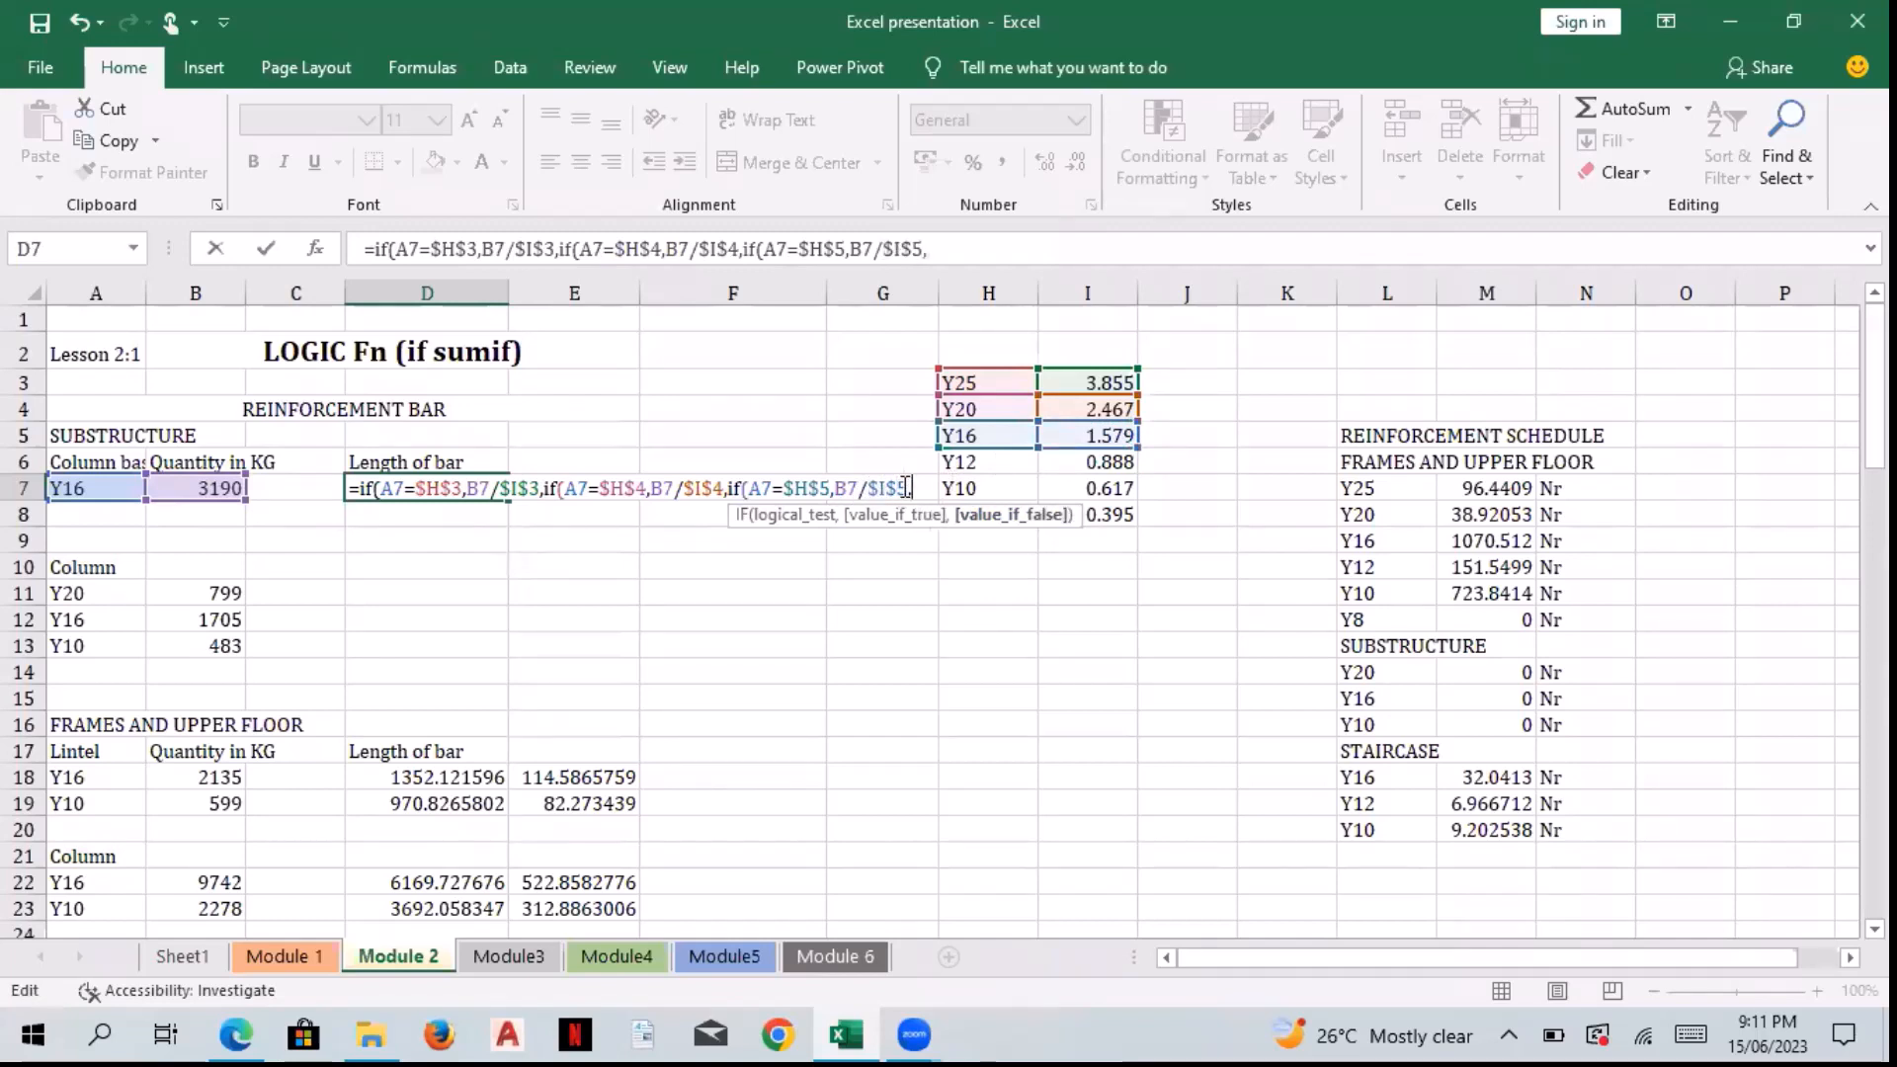
pyautogui.write('if(')
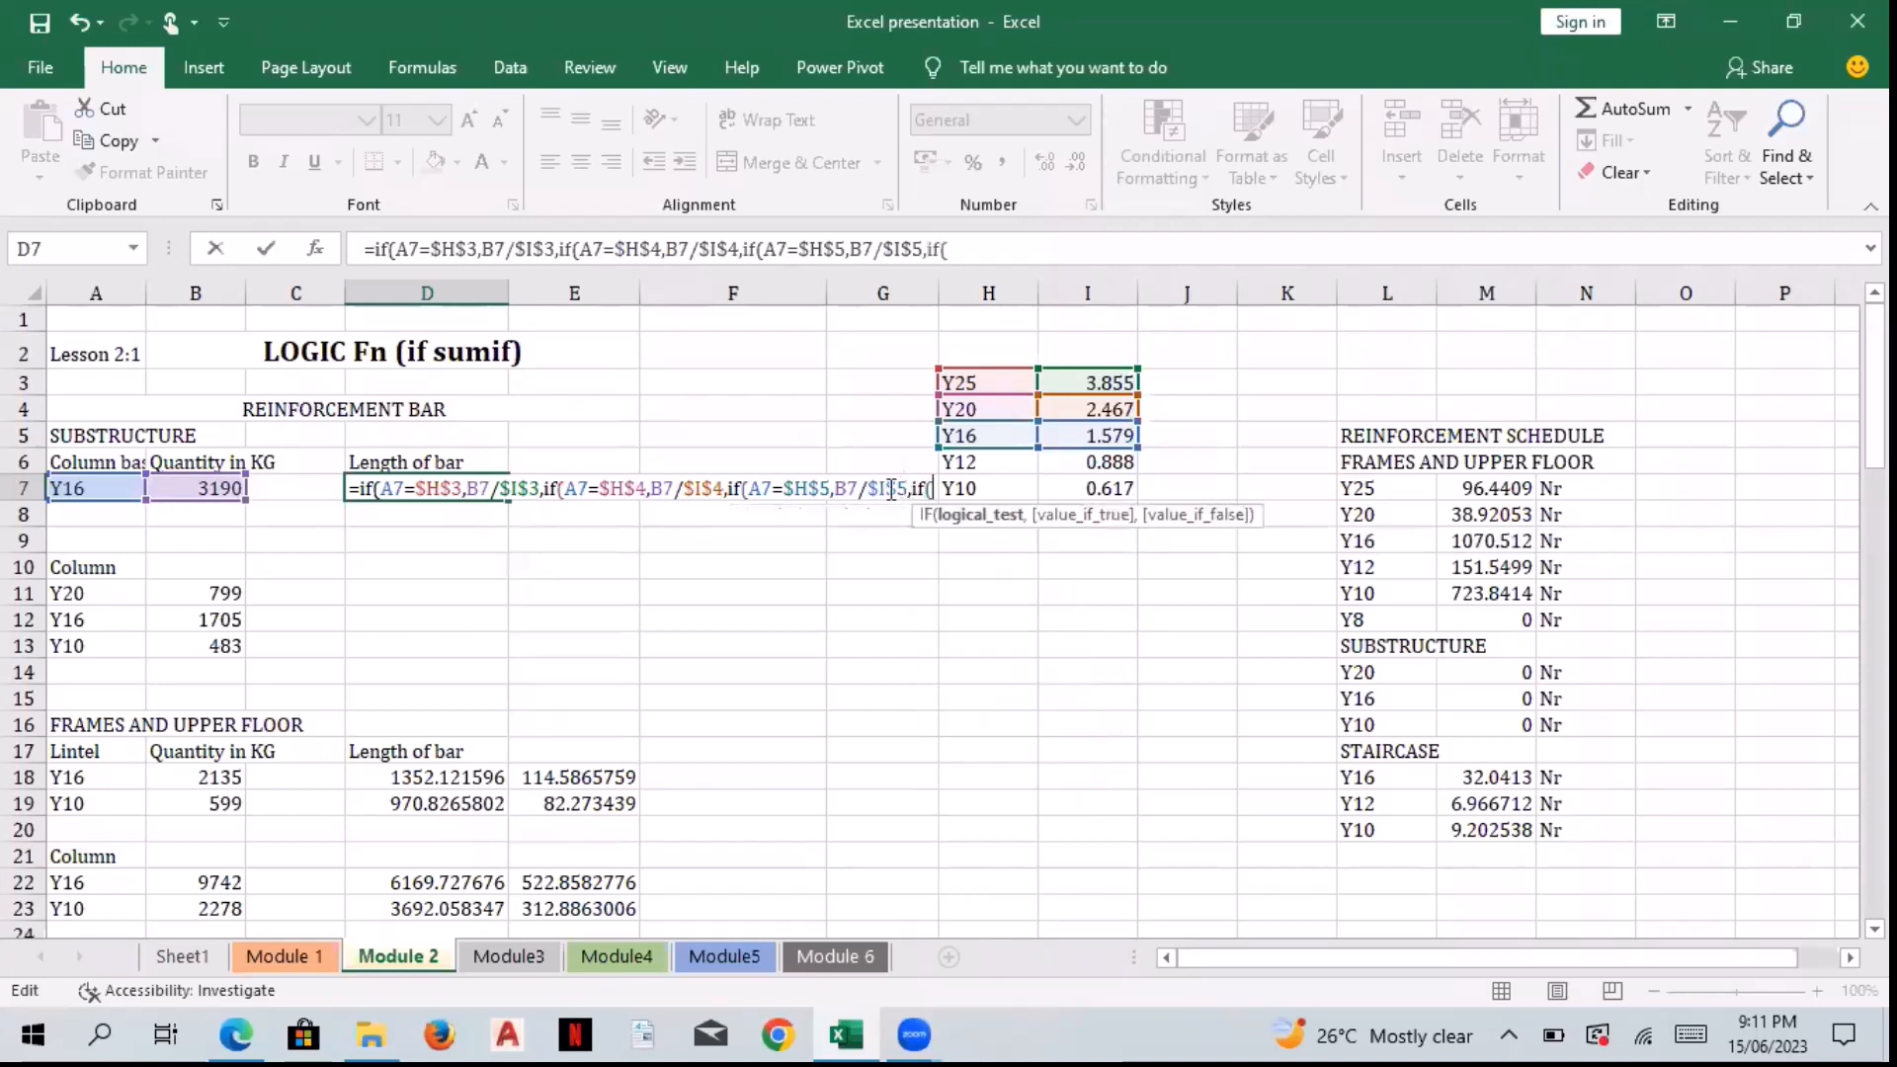
pyautogui.click(71, 488)
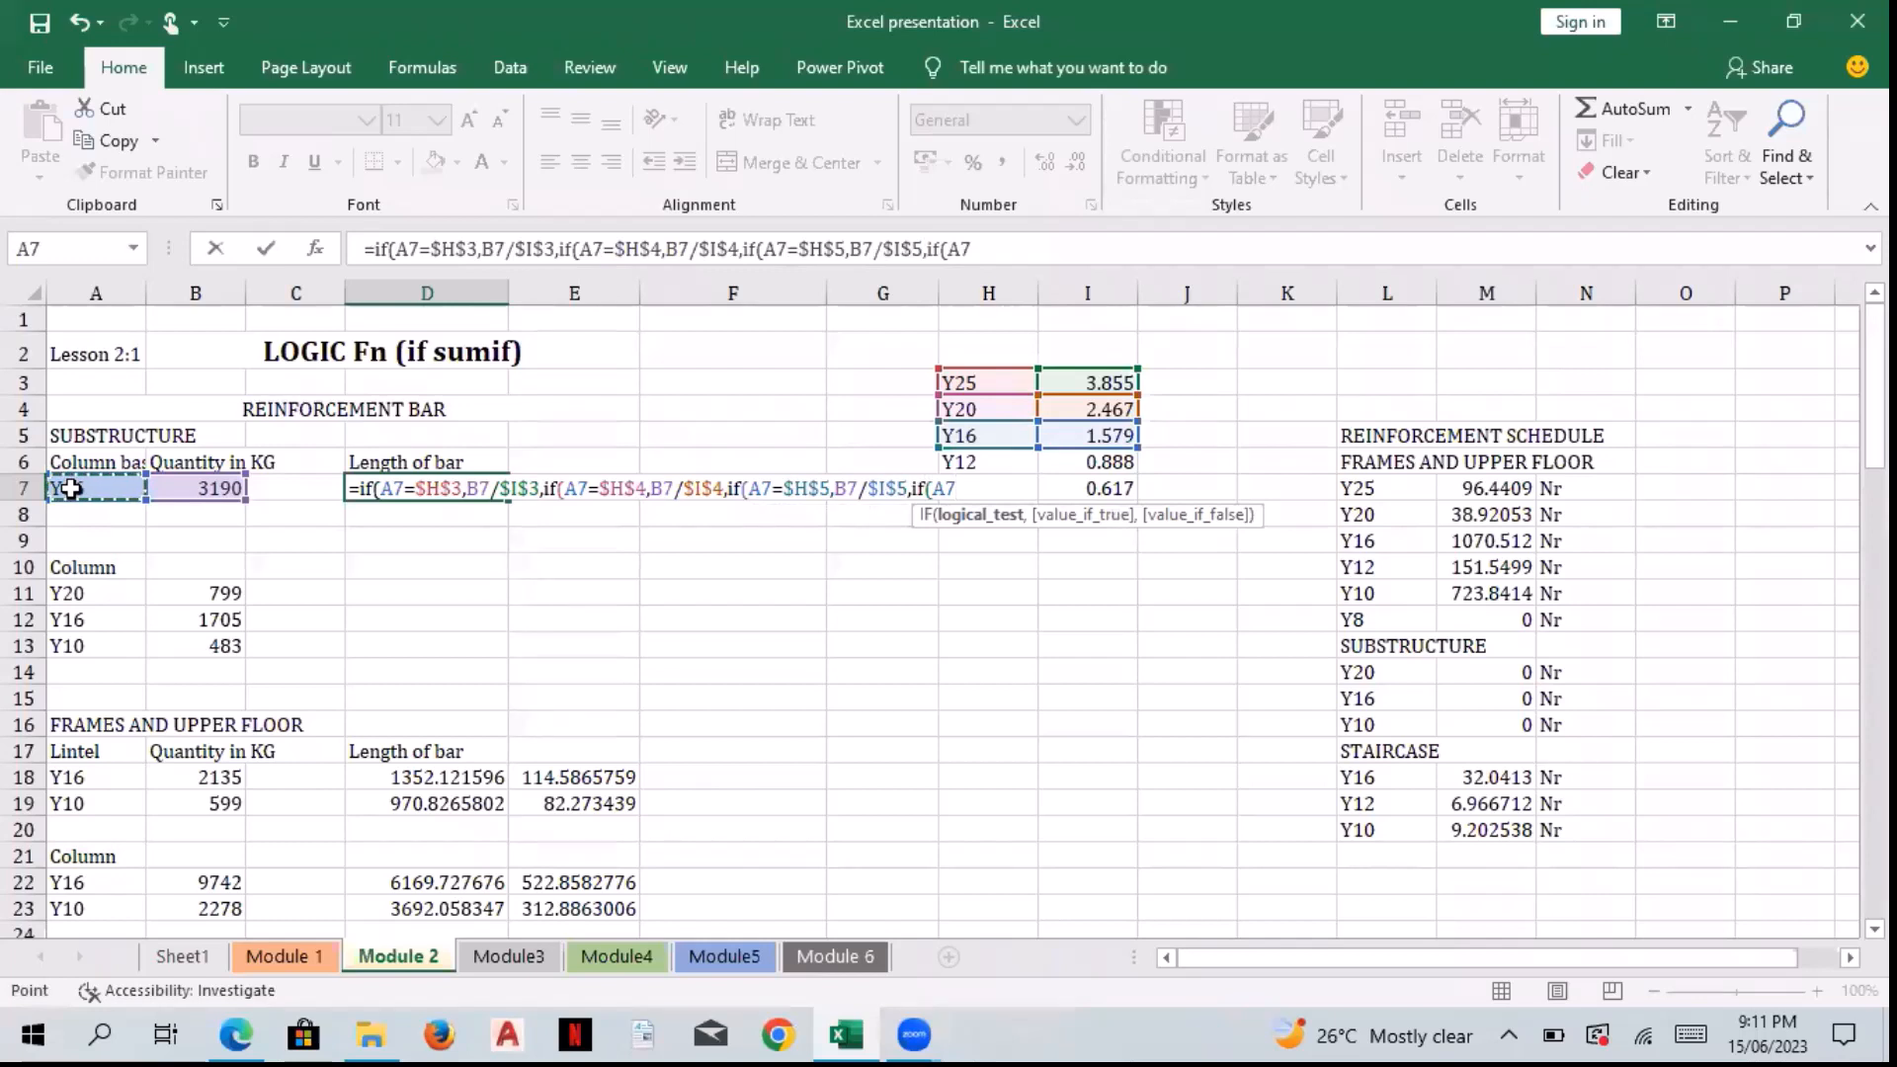
pyautogui.press('BackSpace')
pyautogui.press('BackSpace')
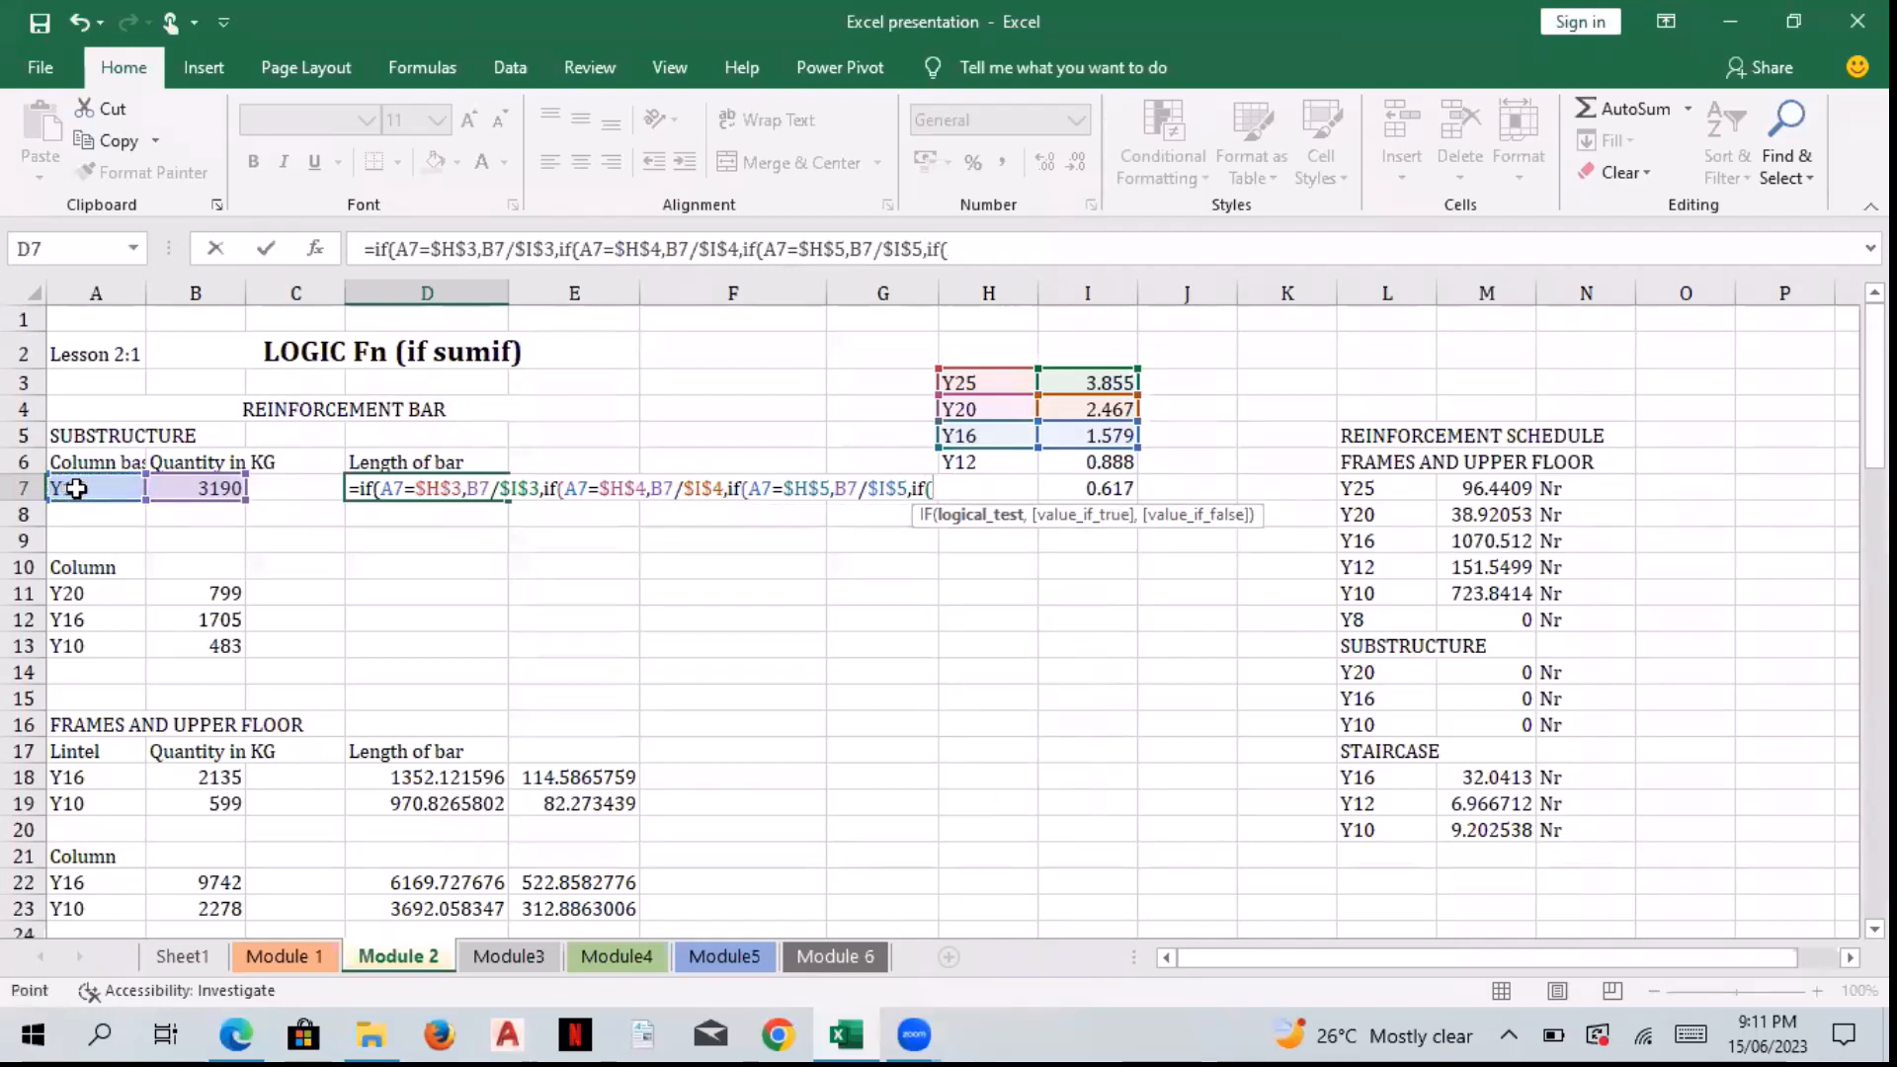
pyautogui.click(76, 488)
pyautogui.write('=')
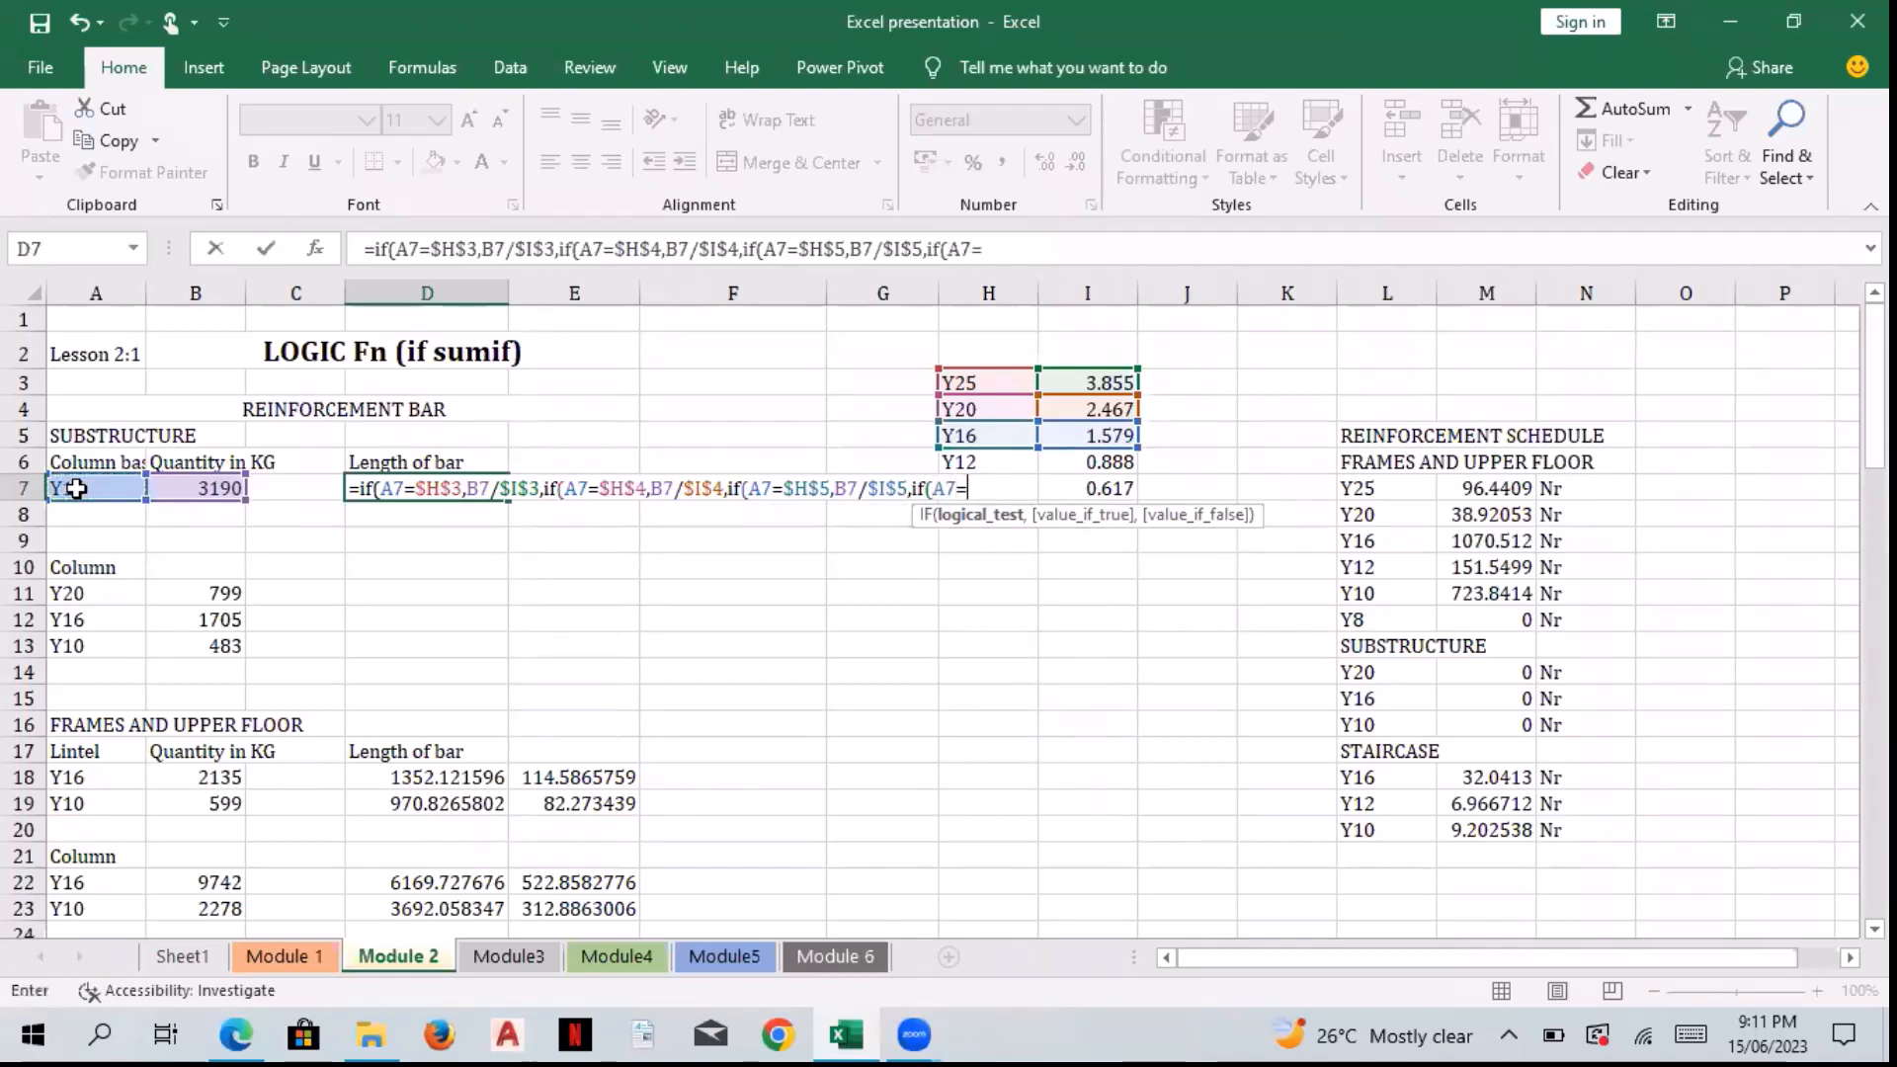
pyautogui.click(989, 465)
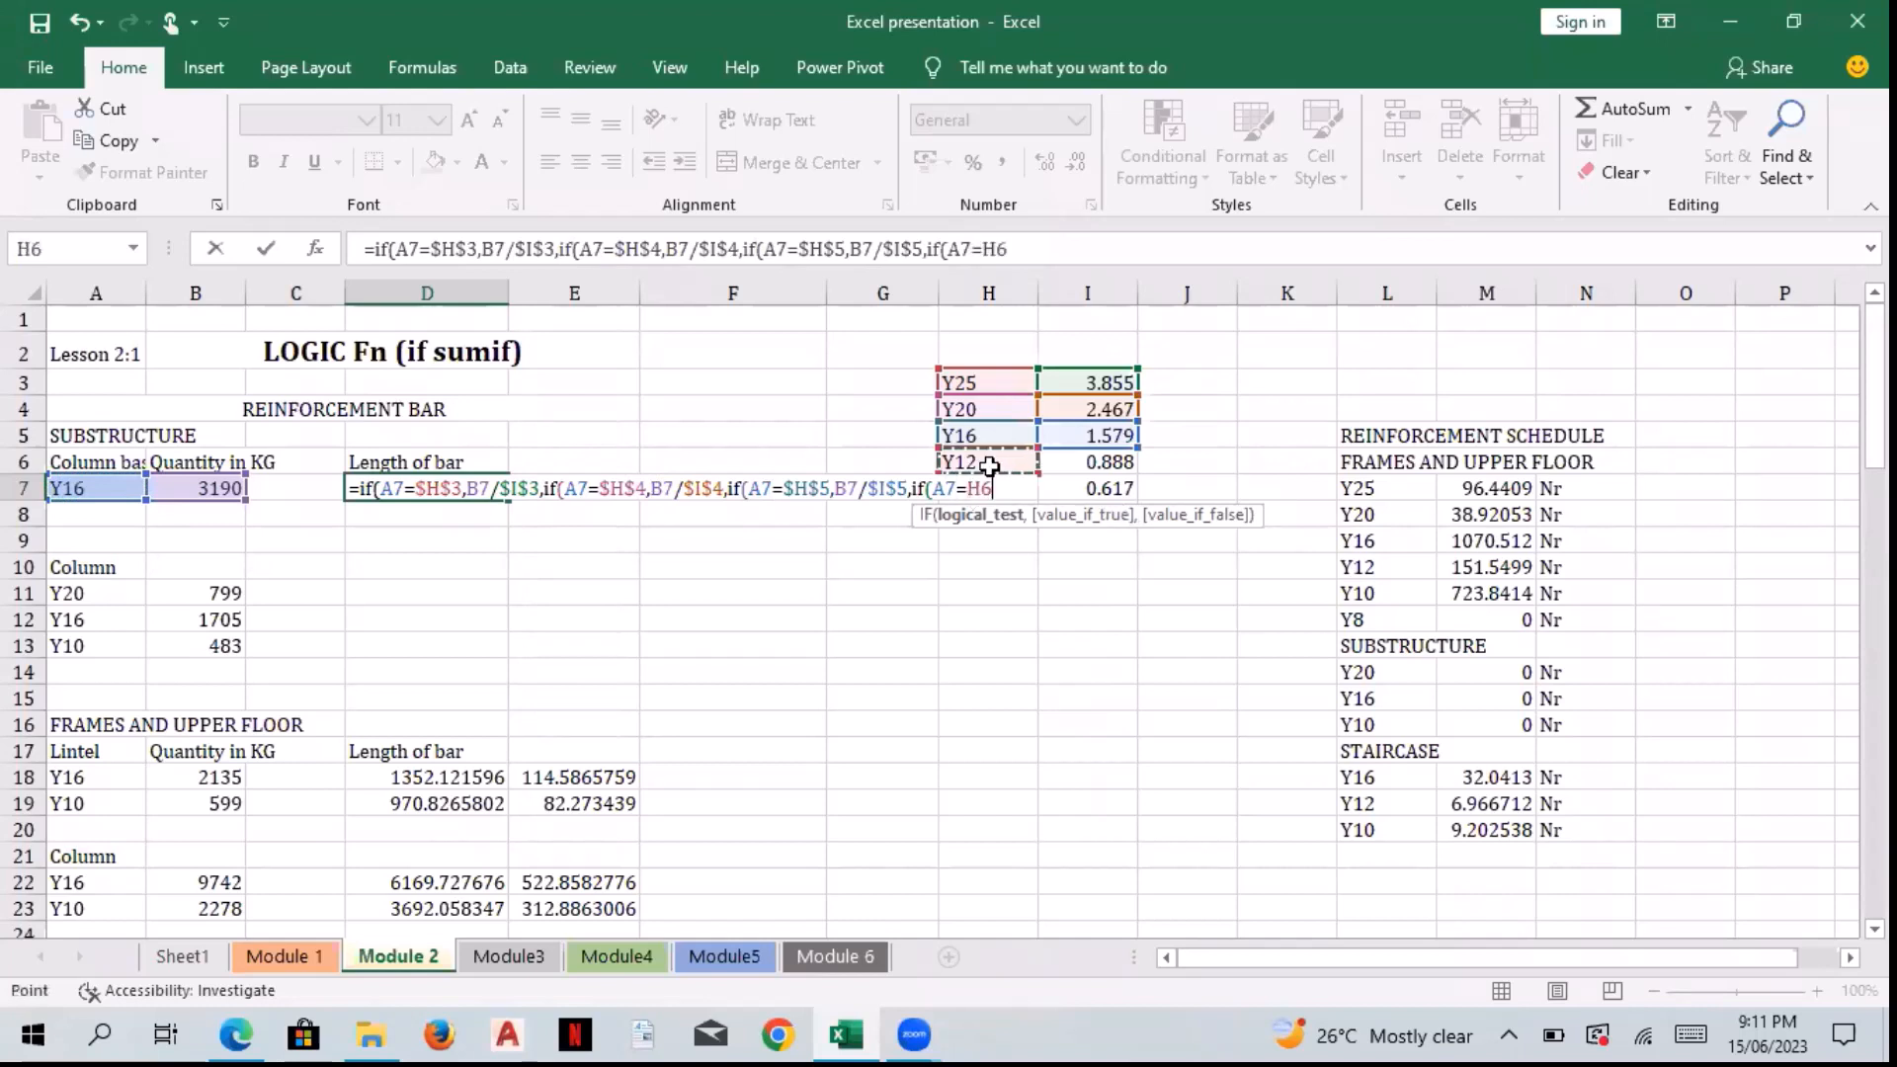
# Step: Close the Y12 logical test in D7 with a comma and make its H6 reference absolute as $H$6
pyautogui.write(',')
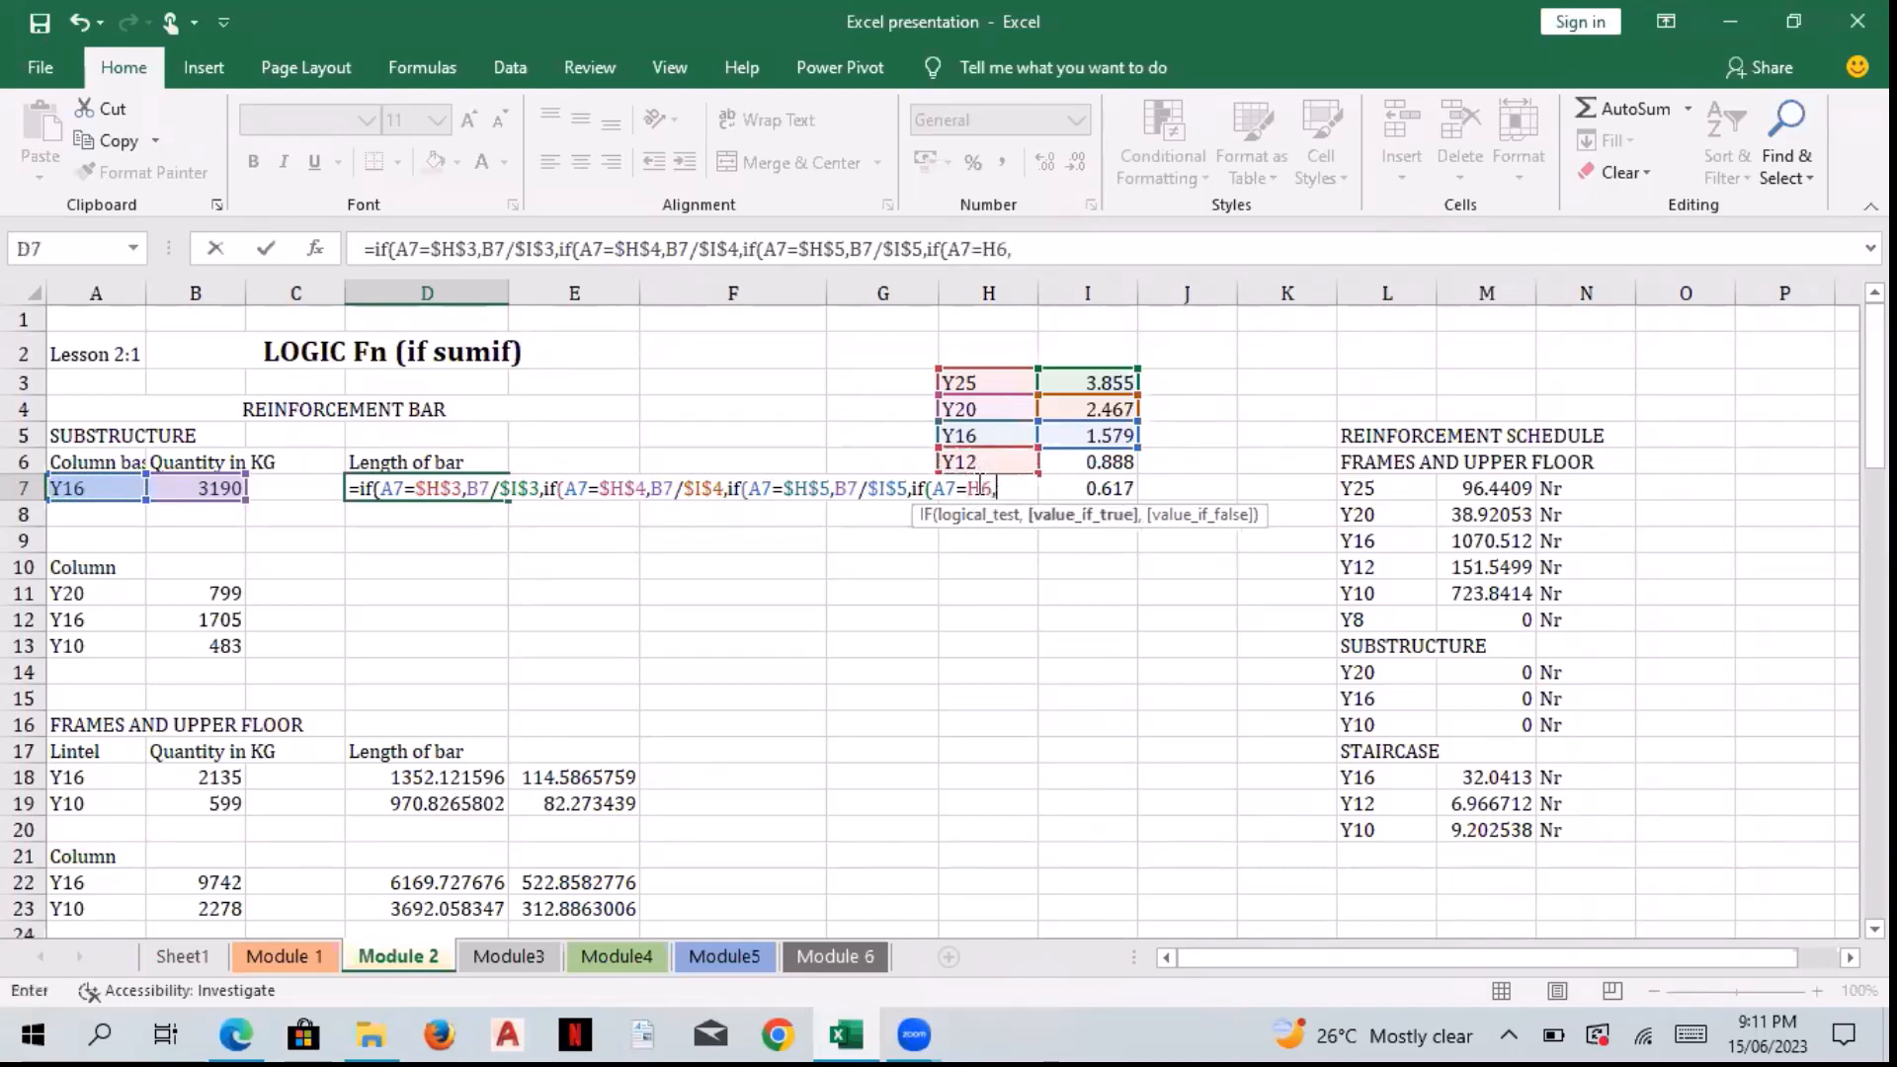
pyautogui.click(974, 488)
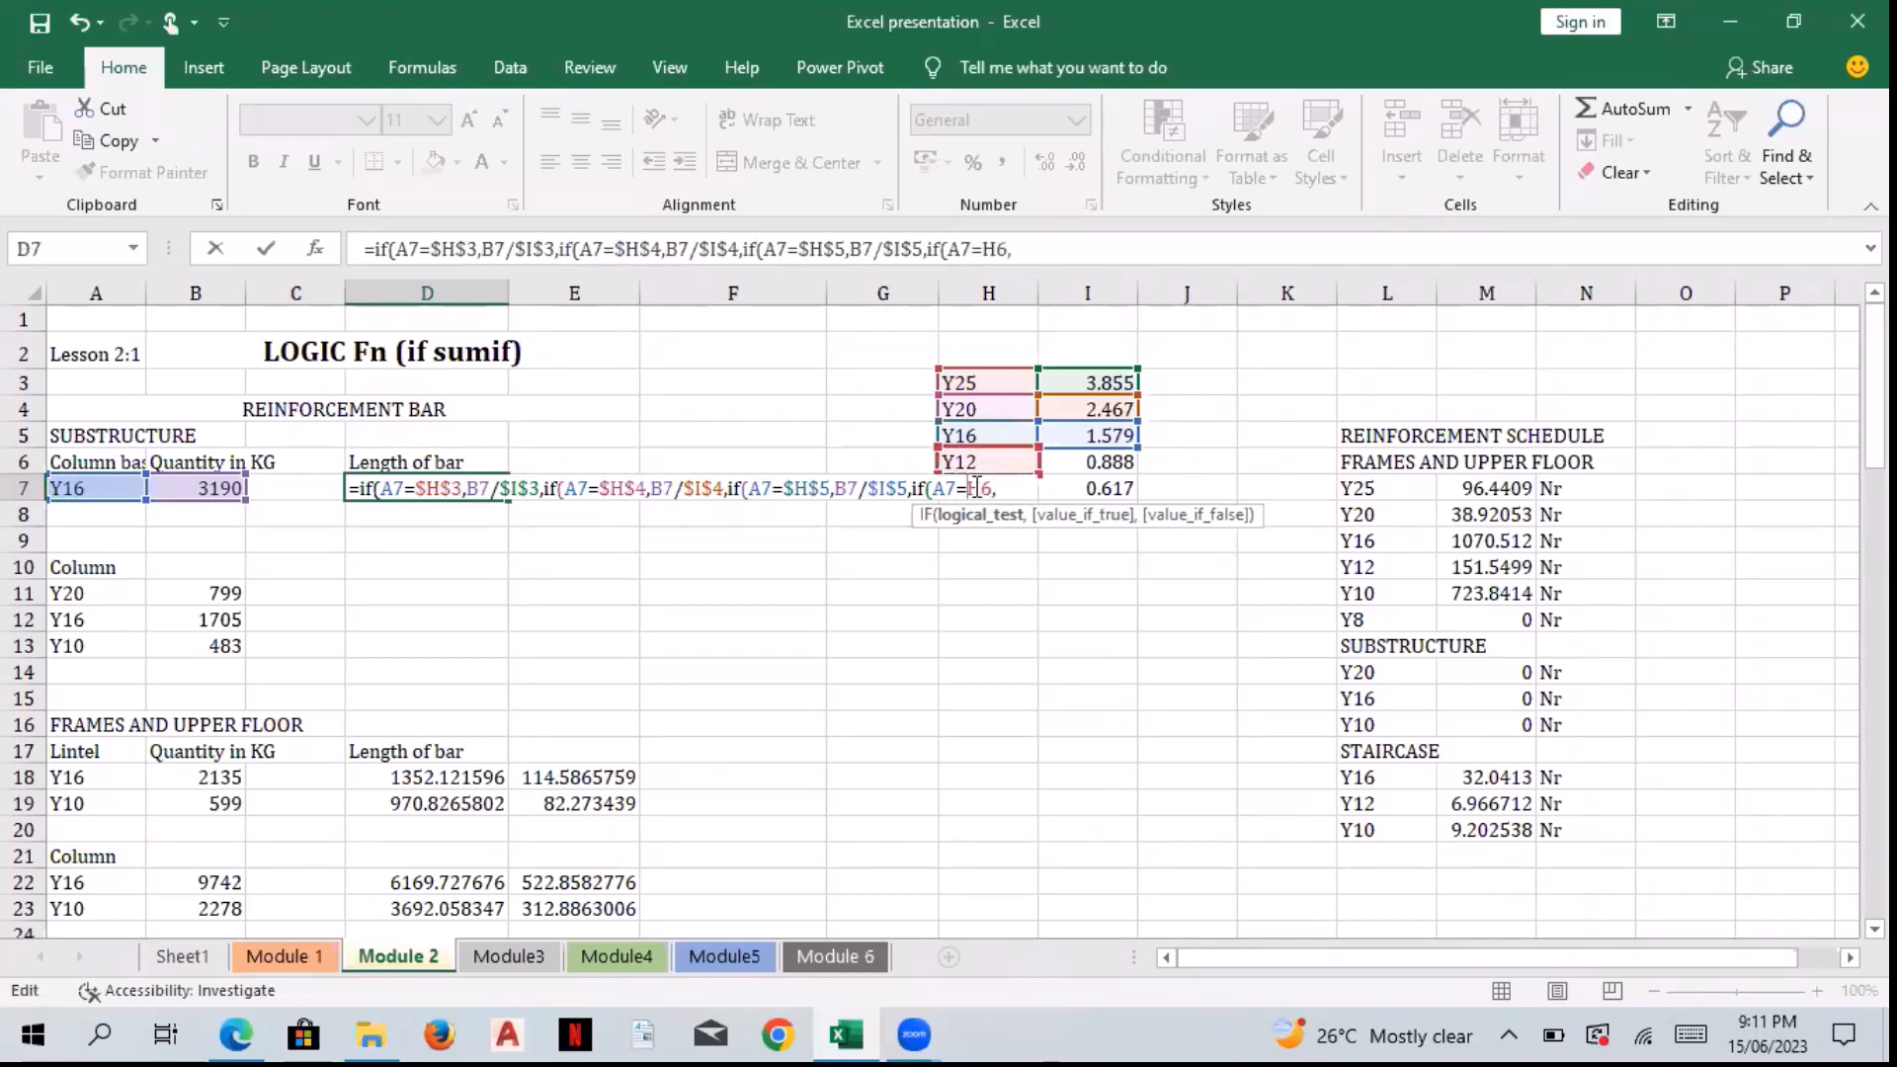
pyautogui.write('$')
pyautogui.press('Right')
pyautogui.write('$')
pyautogui.press('End')
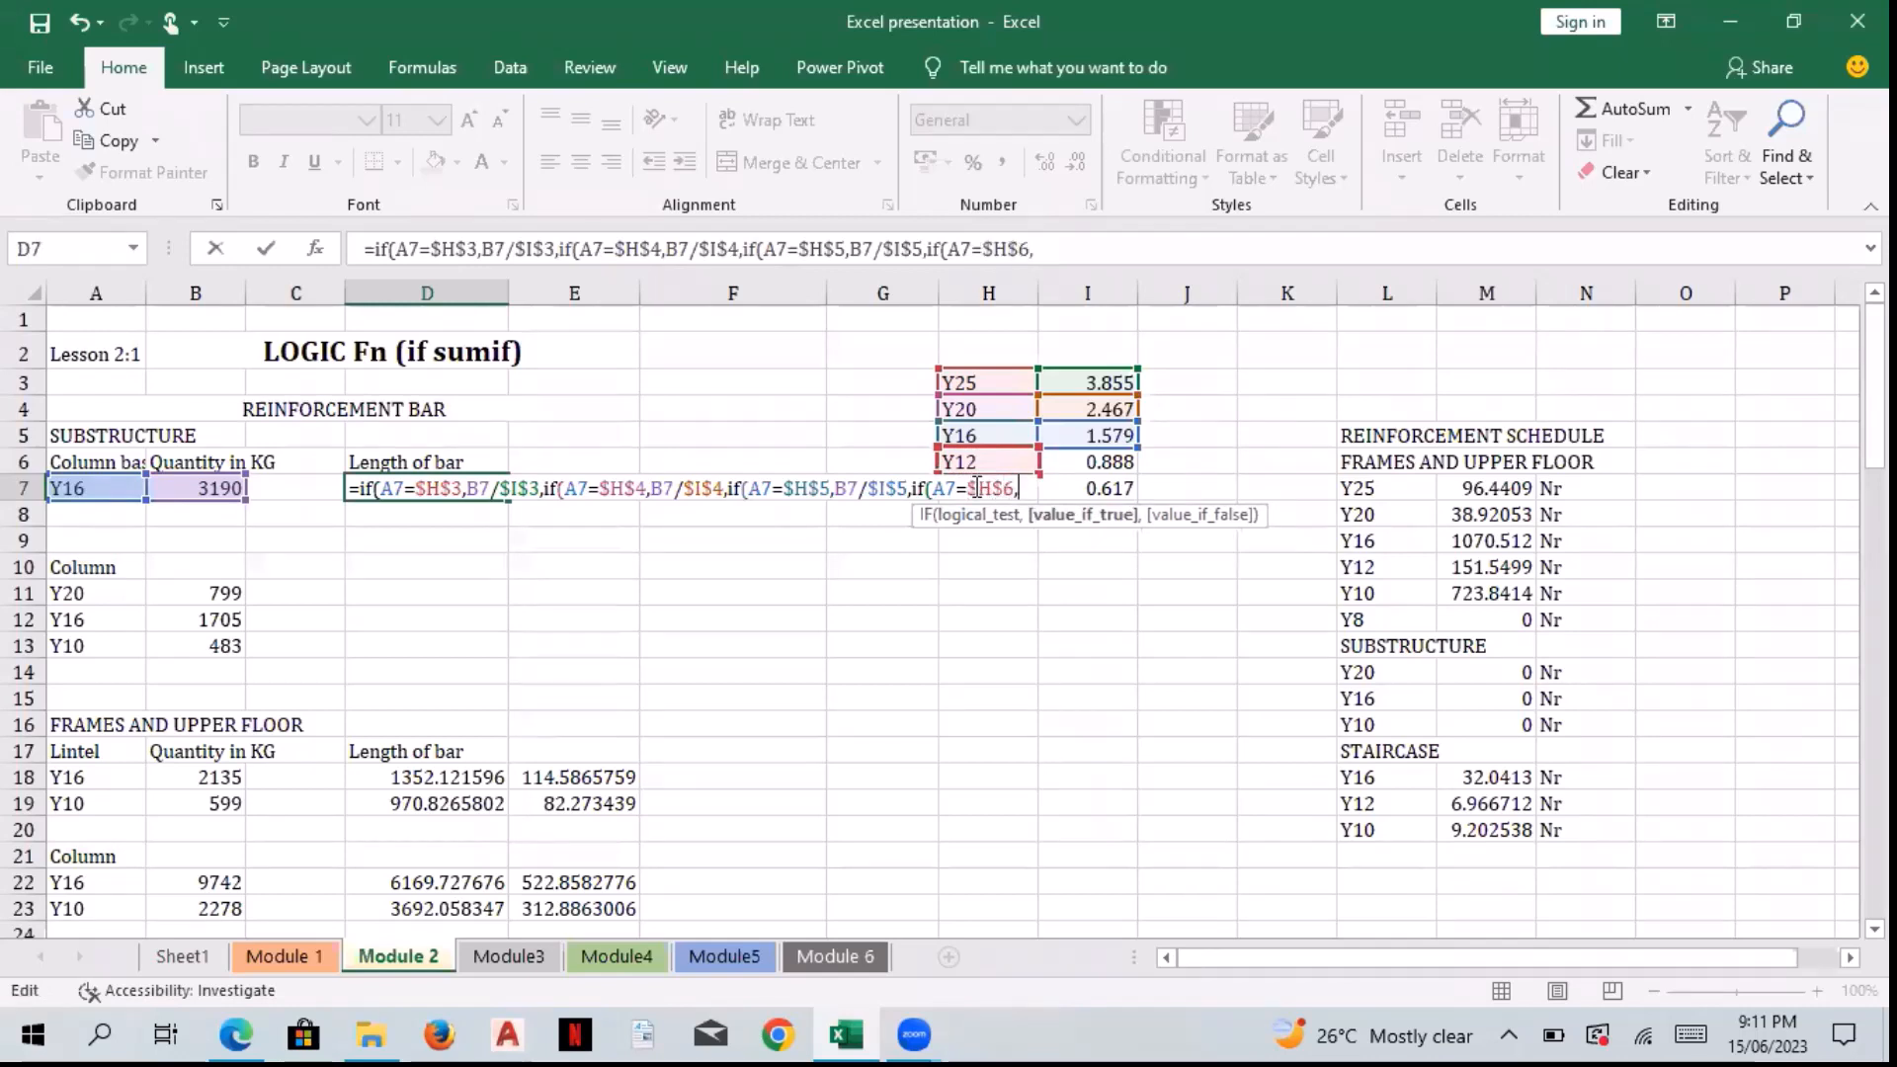
# Step: Set the value-if-true argument of the Y12 IF in D7 to B7/$I$6, with an absolute unit weight reference
pyautogui.click(198, 491)
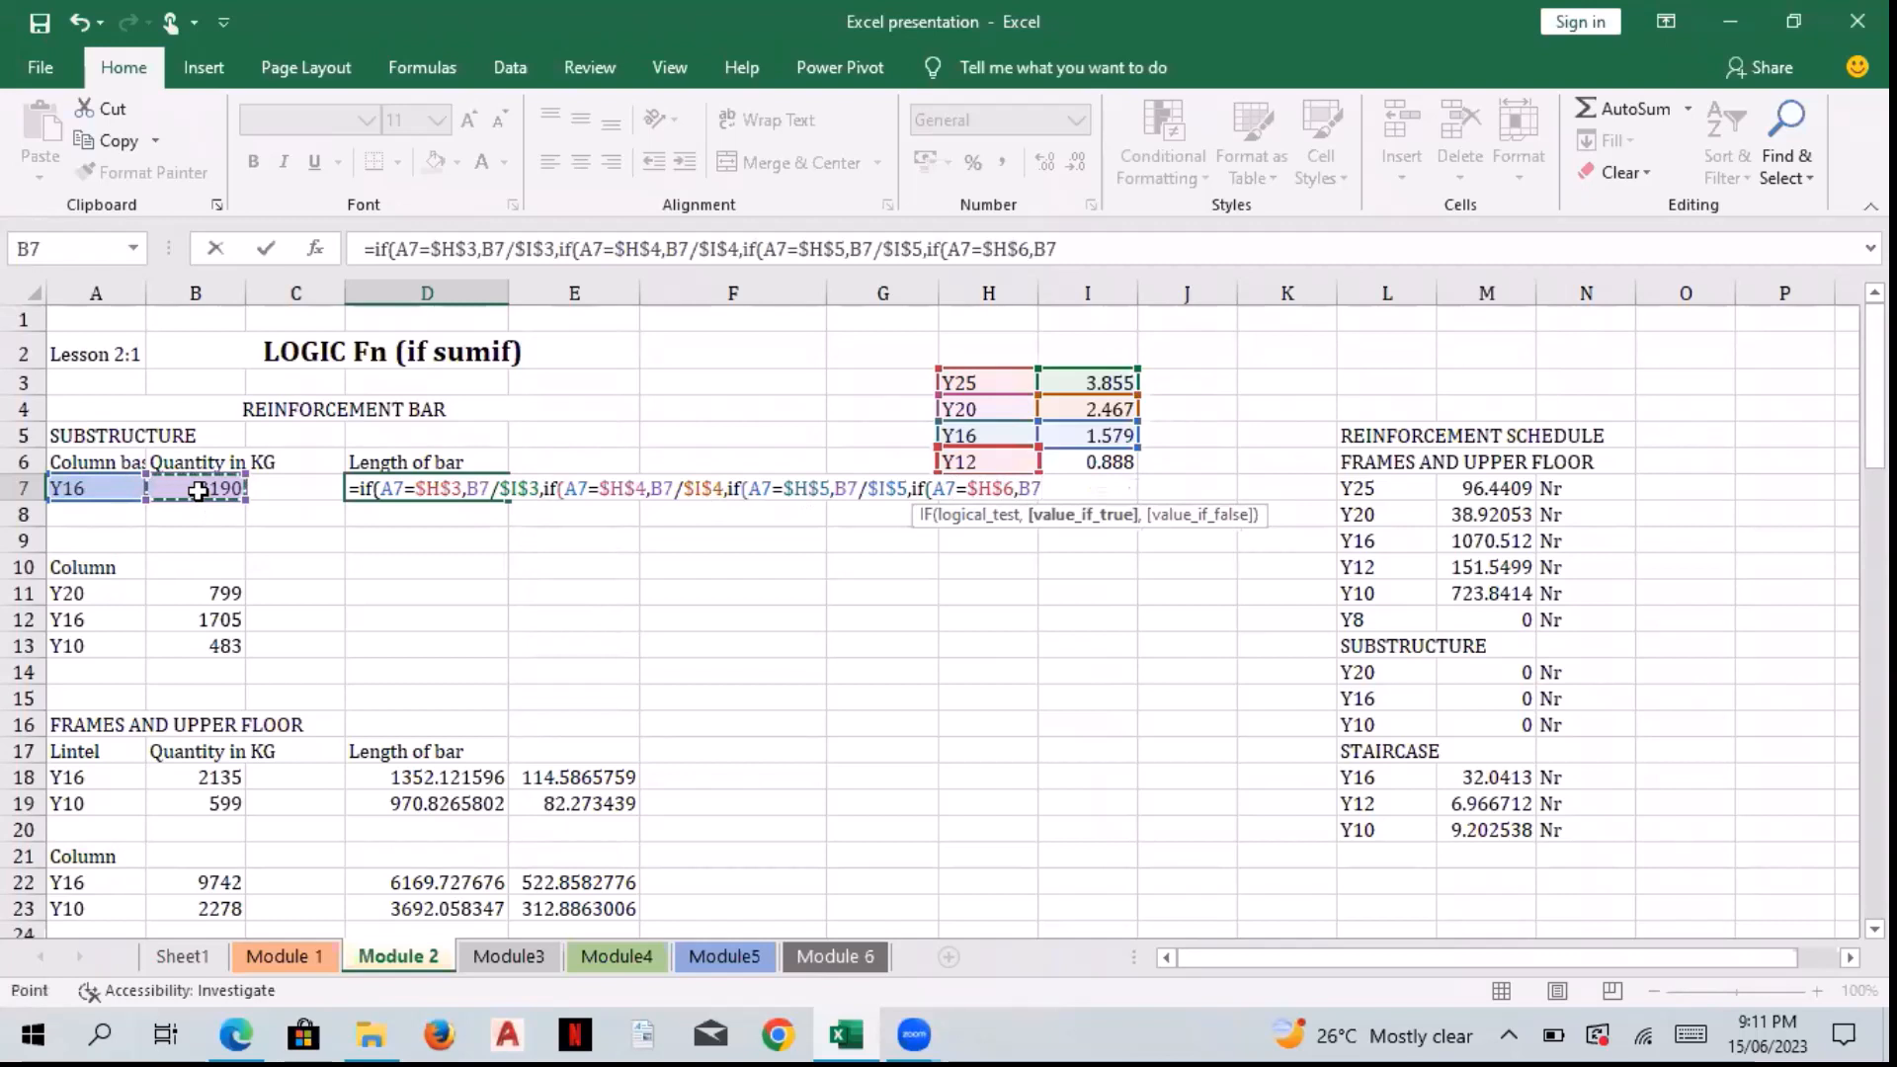
pyautogui.write('/')
pyautogui.click(1055, 465)
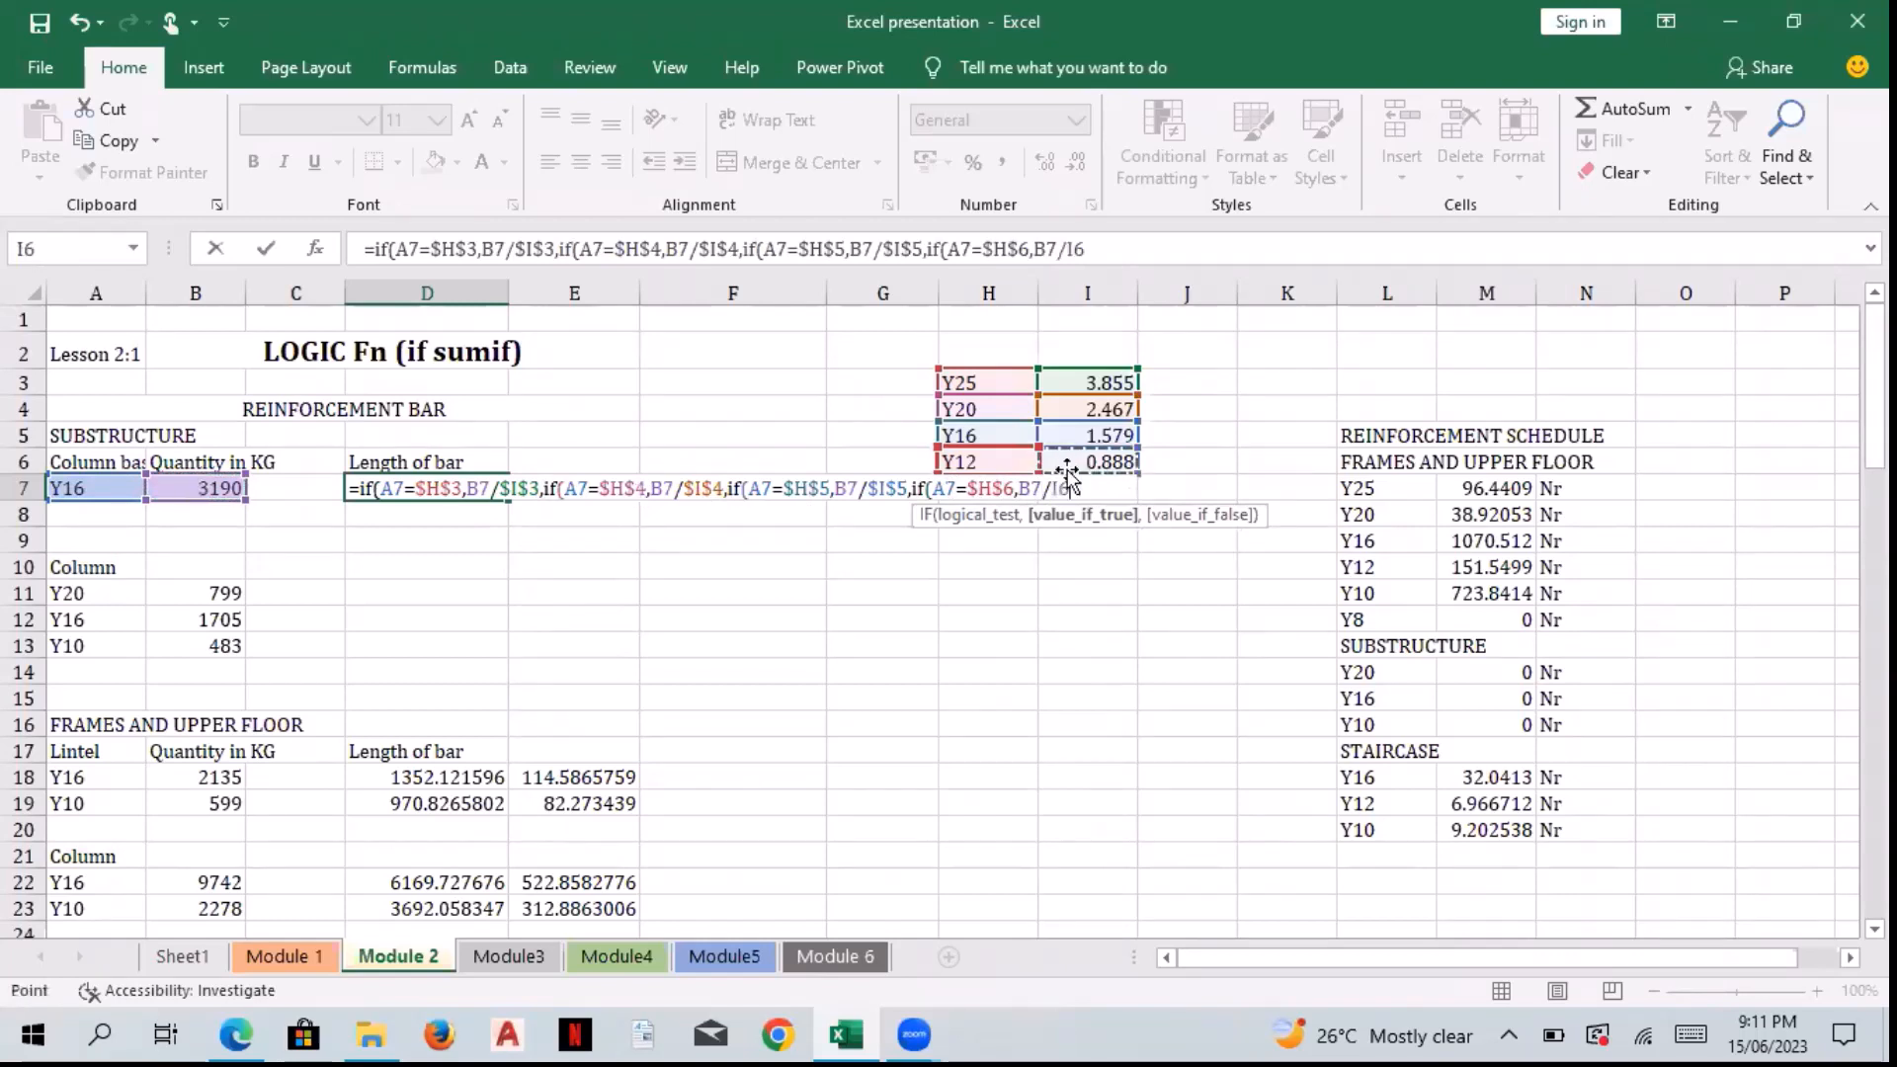
pyautogui.press('F4')
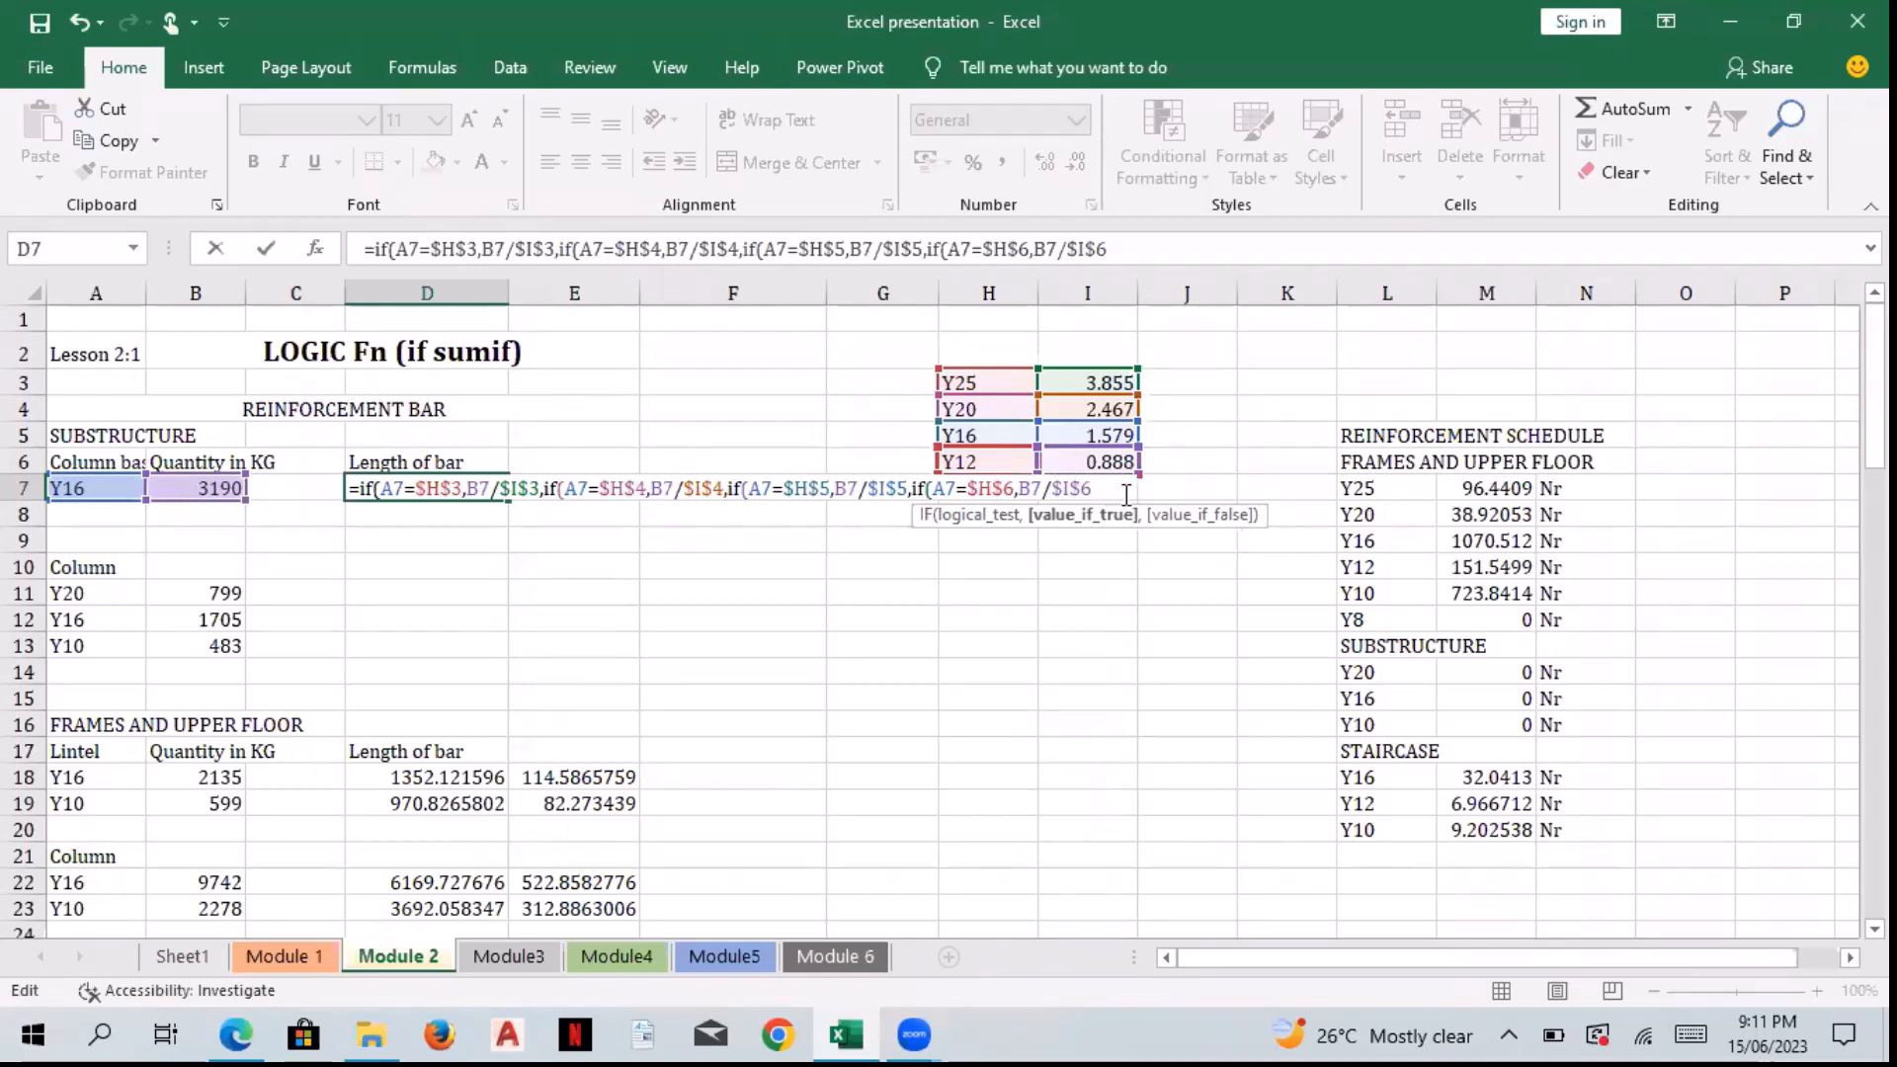
# Step: Add a fifth IF as the value-if-false argument in D7, with the logical test A7=$h$7 for Y10
pyautogui.write(',if')
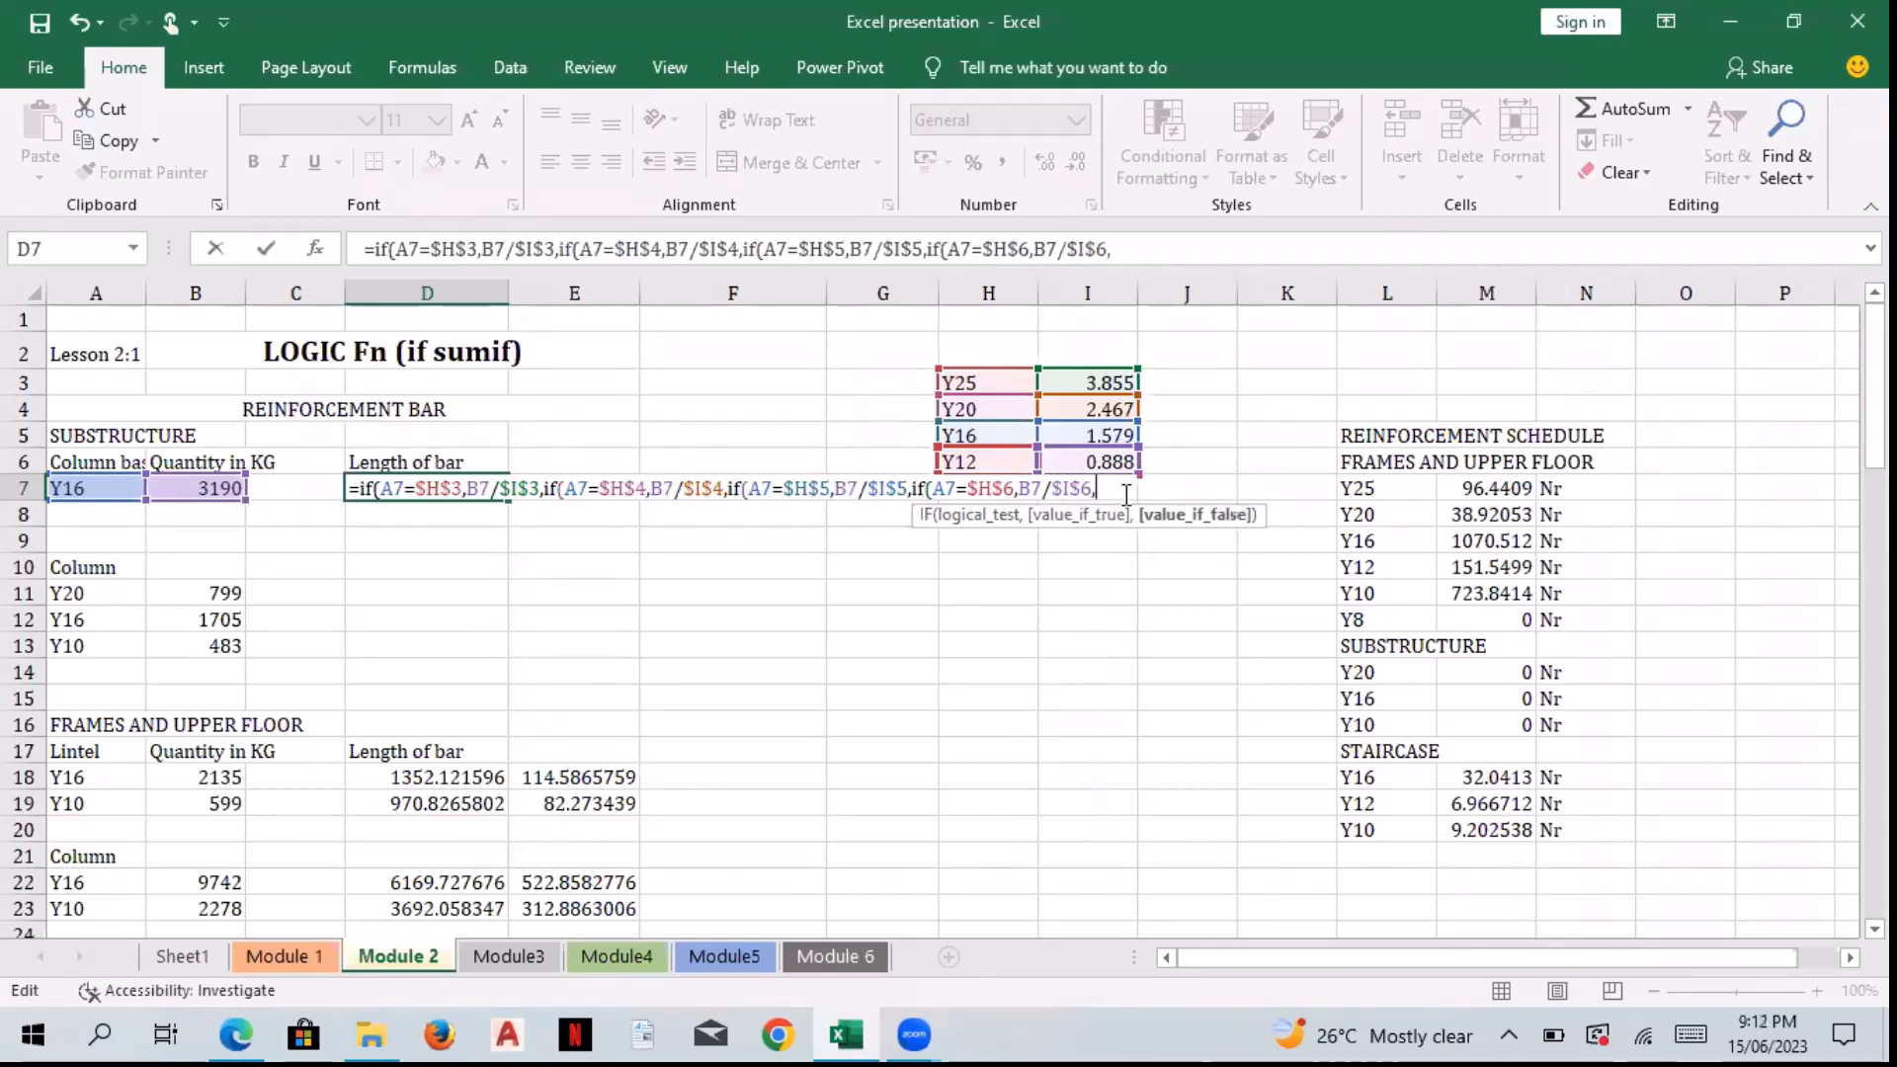
pyautogui.write('(')
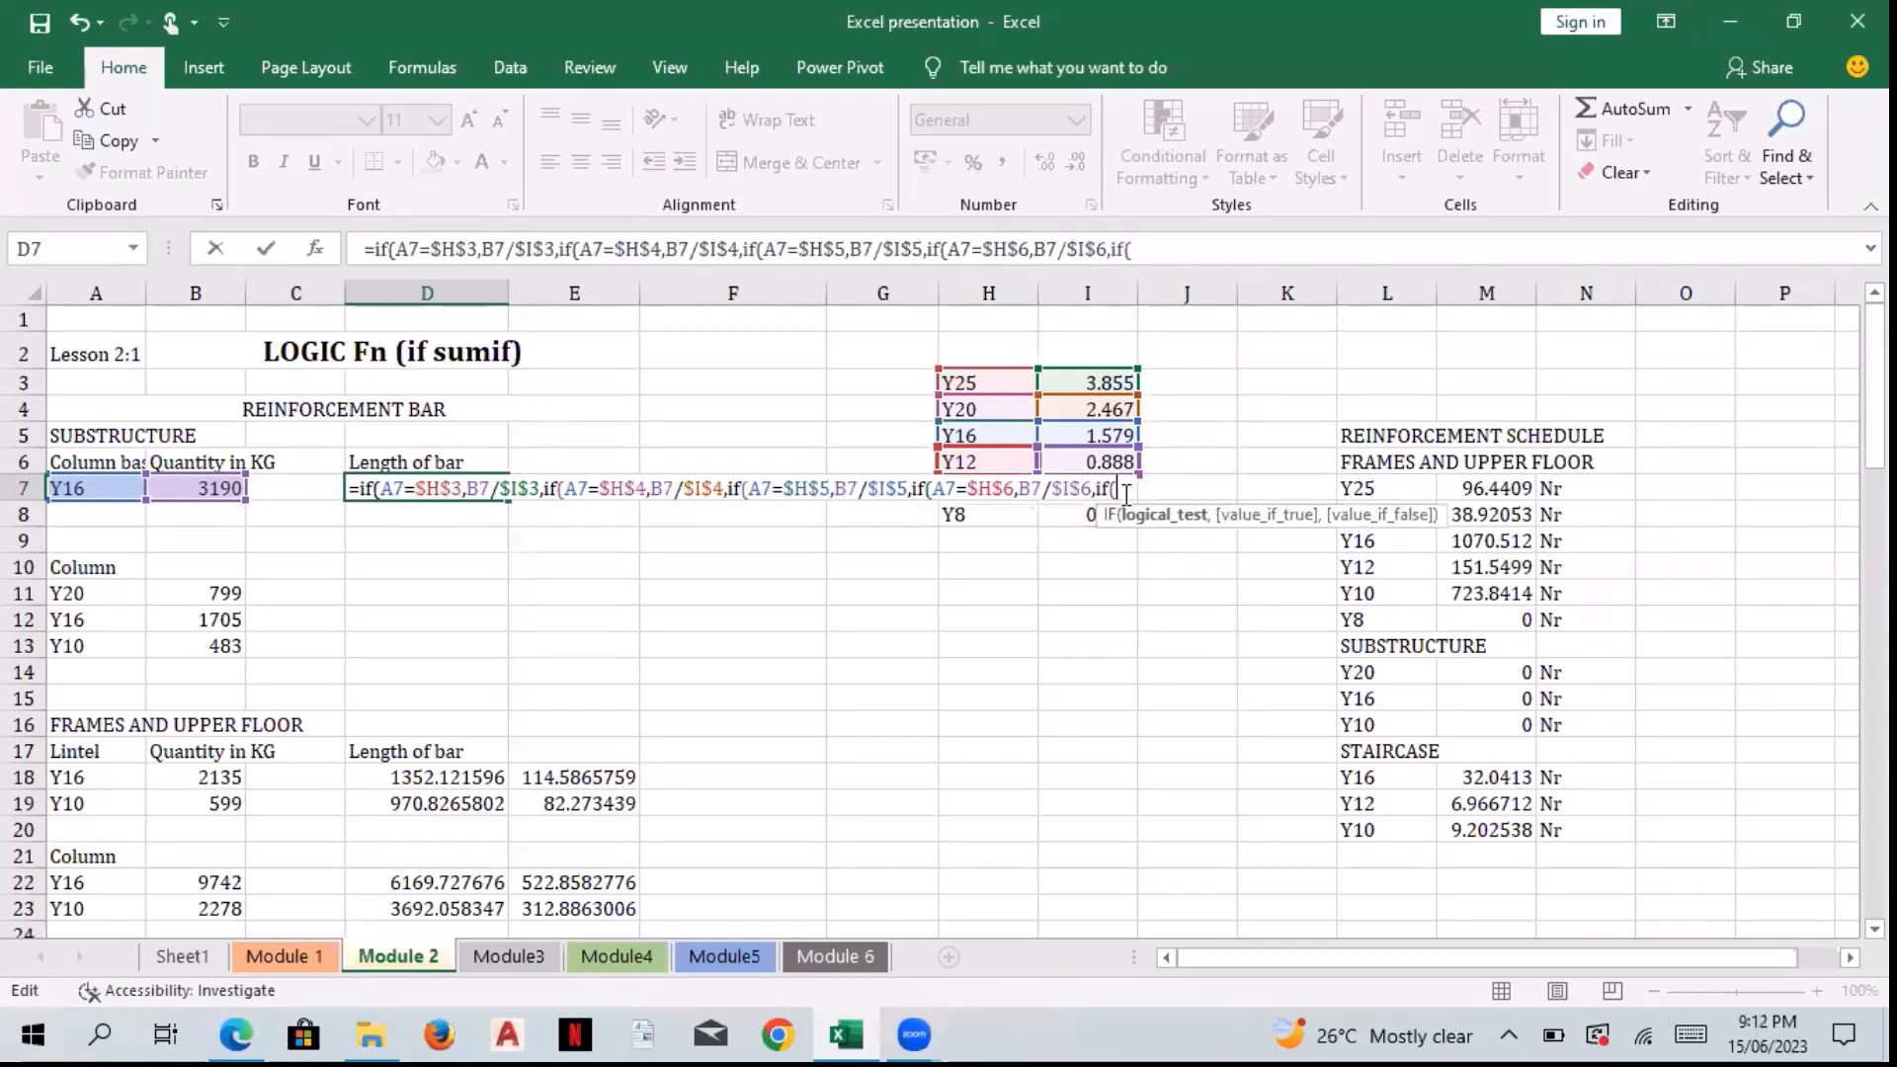
pyautogui.click(99, 488)
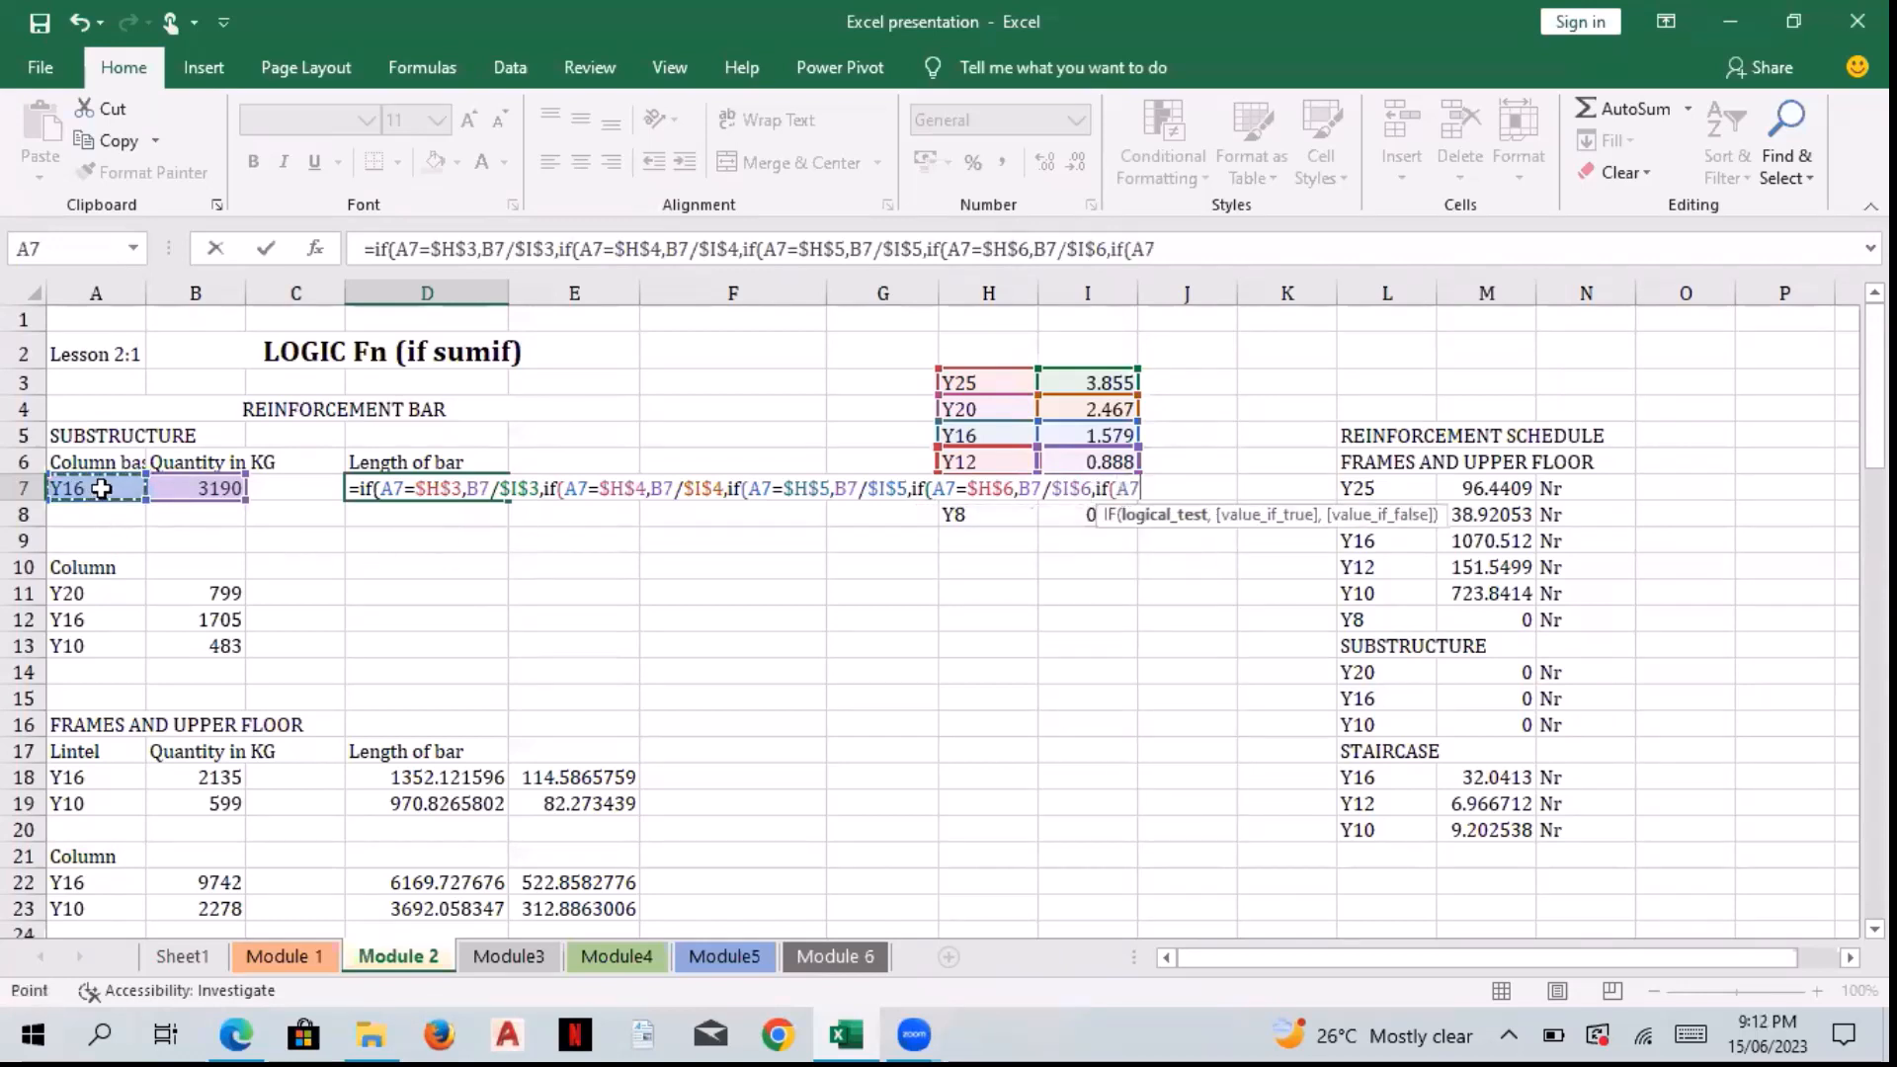
pyautogui.write('=')
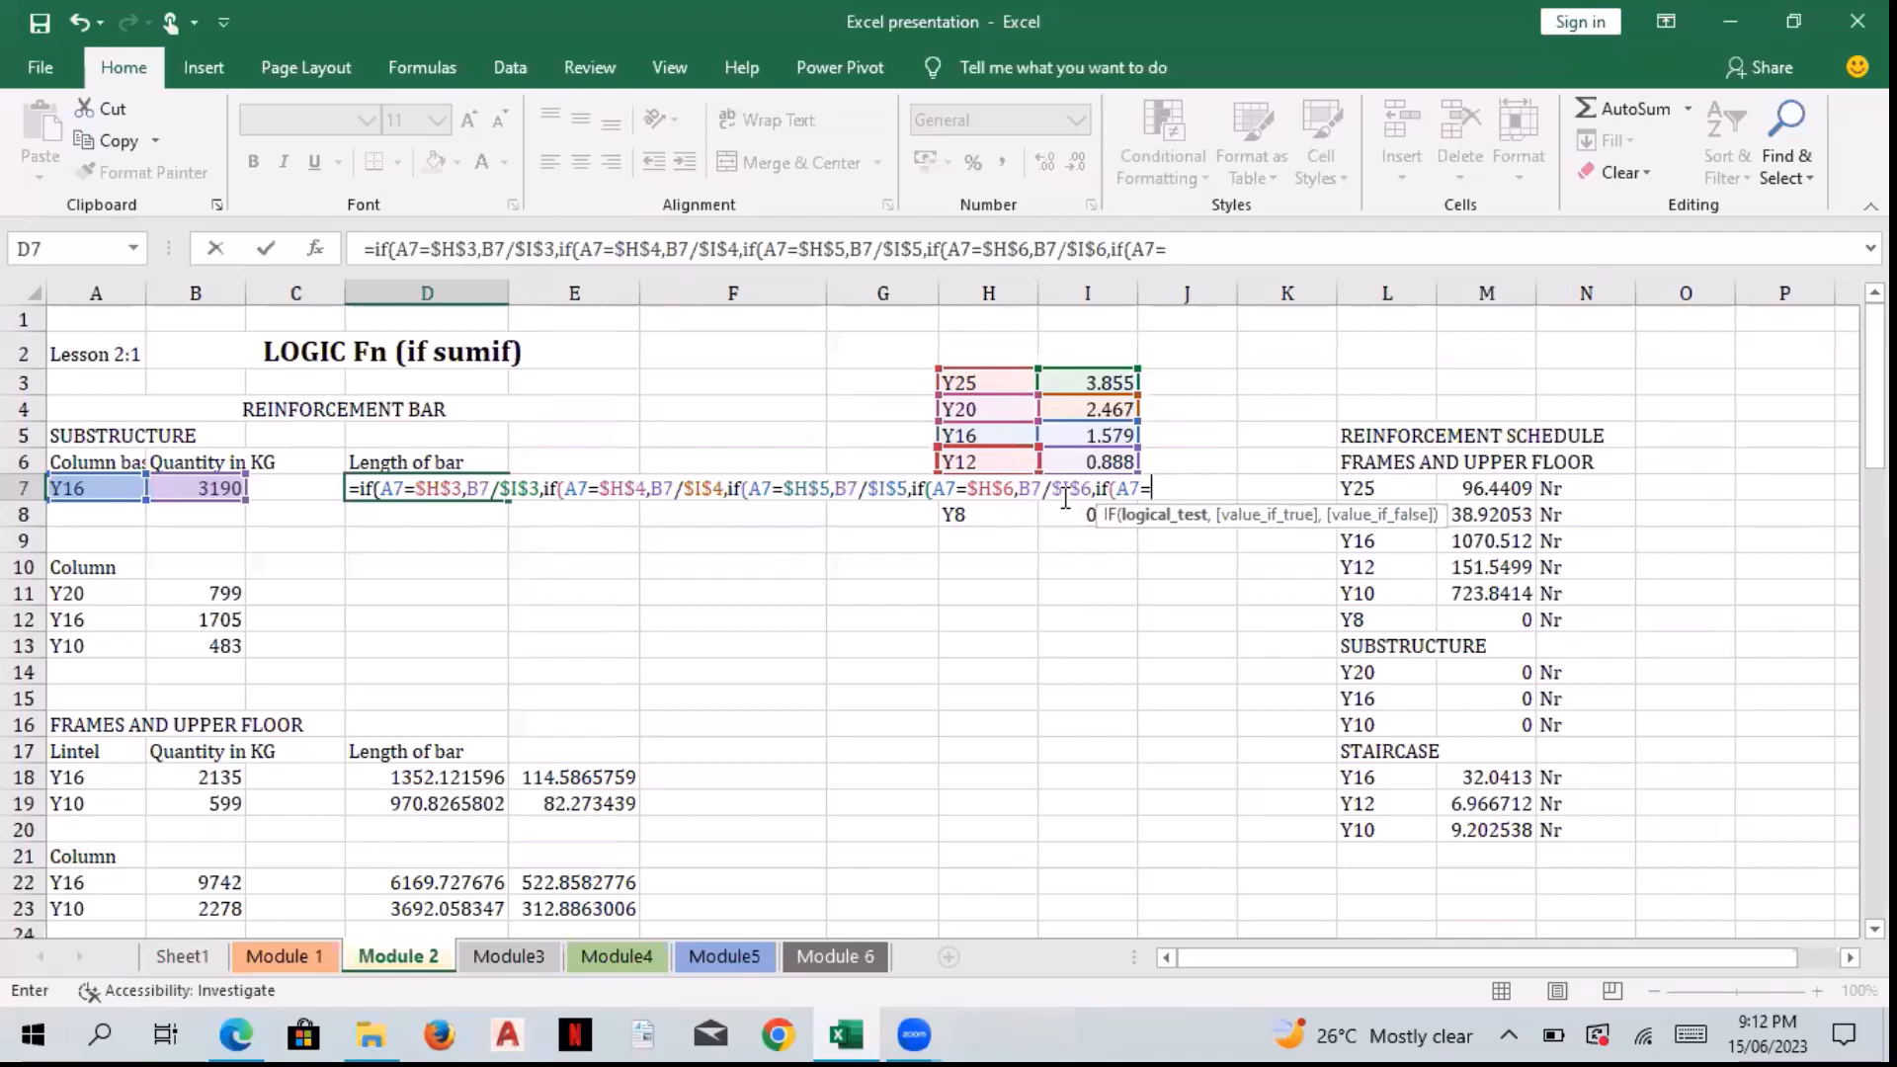
pyautogui.write('$h%')
pyautogui.press('BackSpace')
pyautogui.write('$')
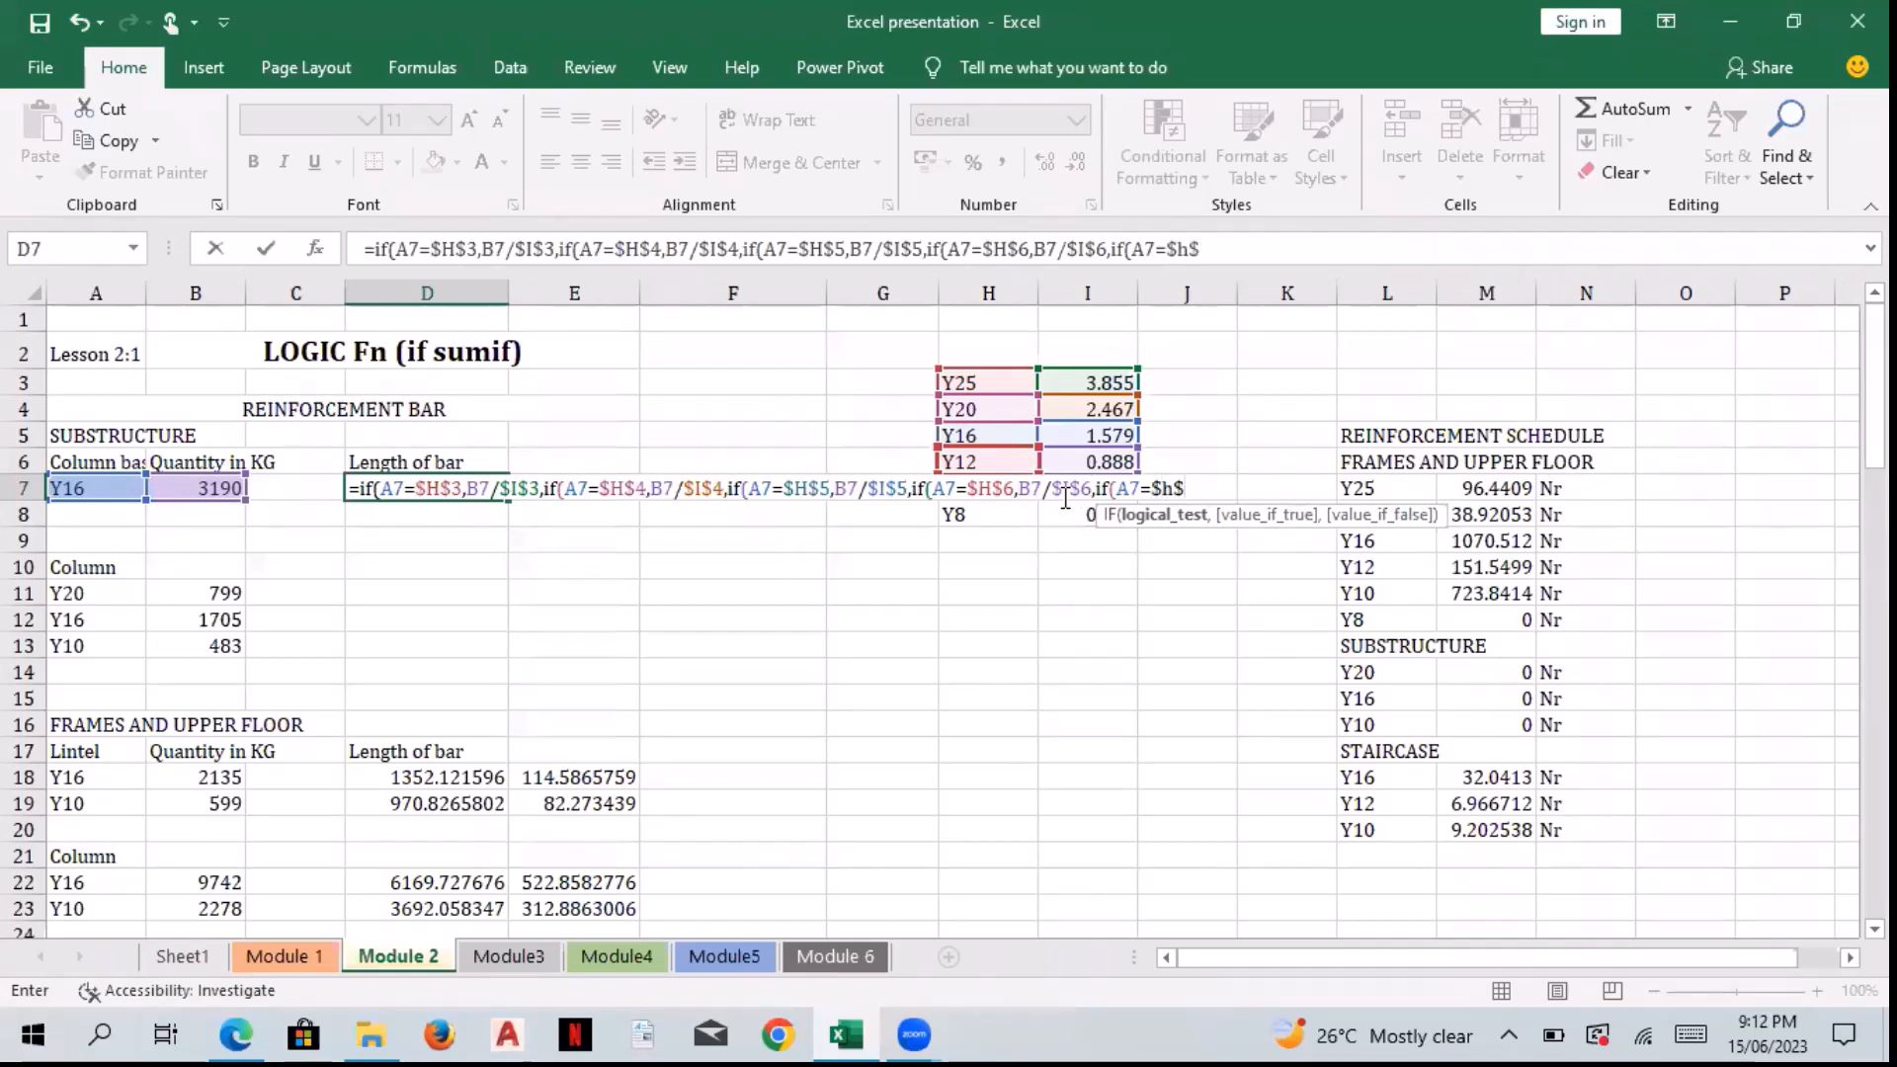
pyautogui.write('7,')
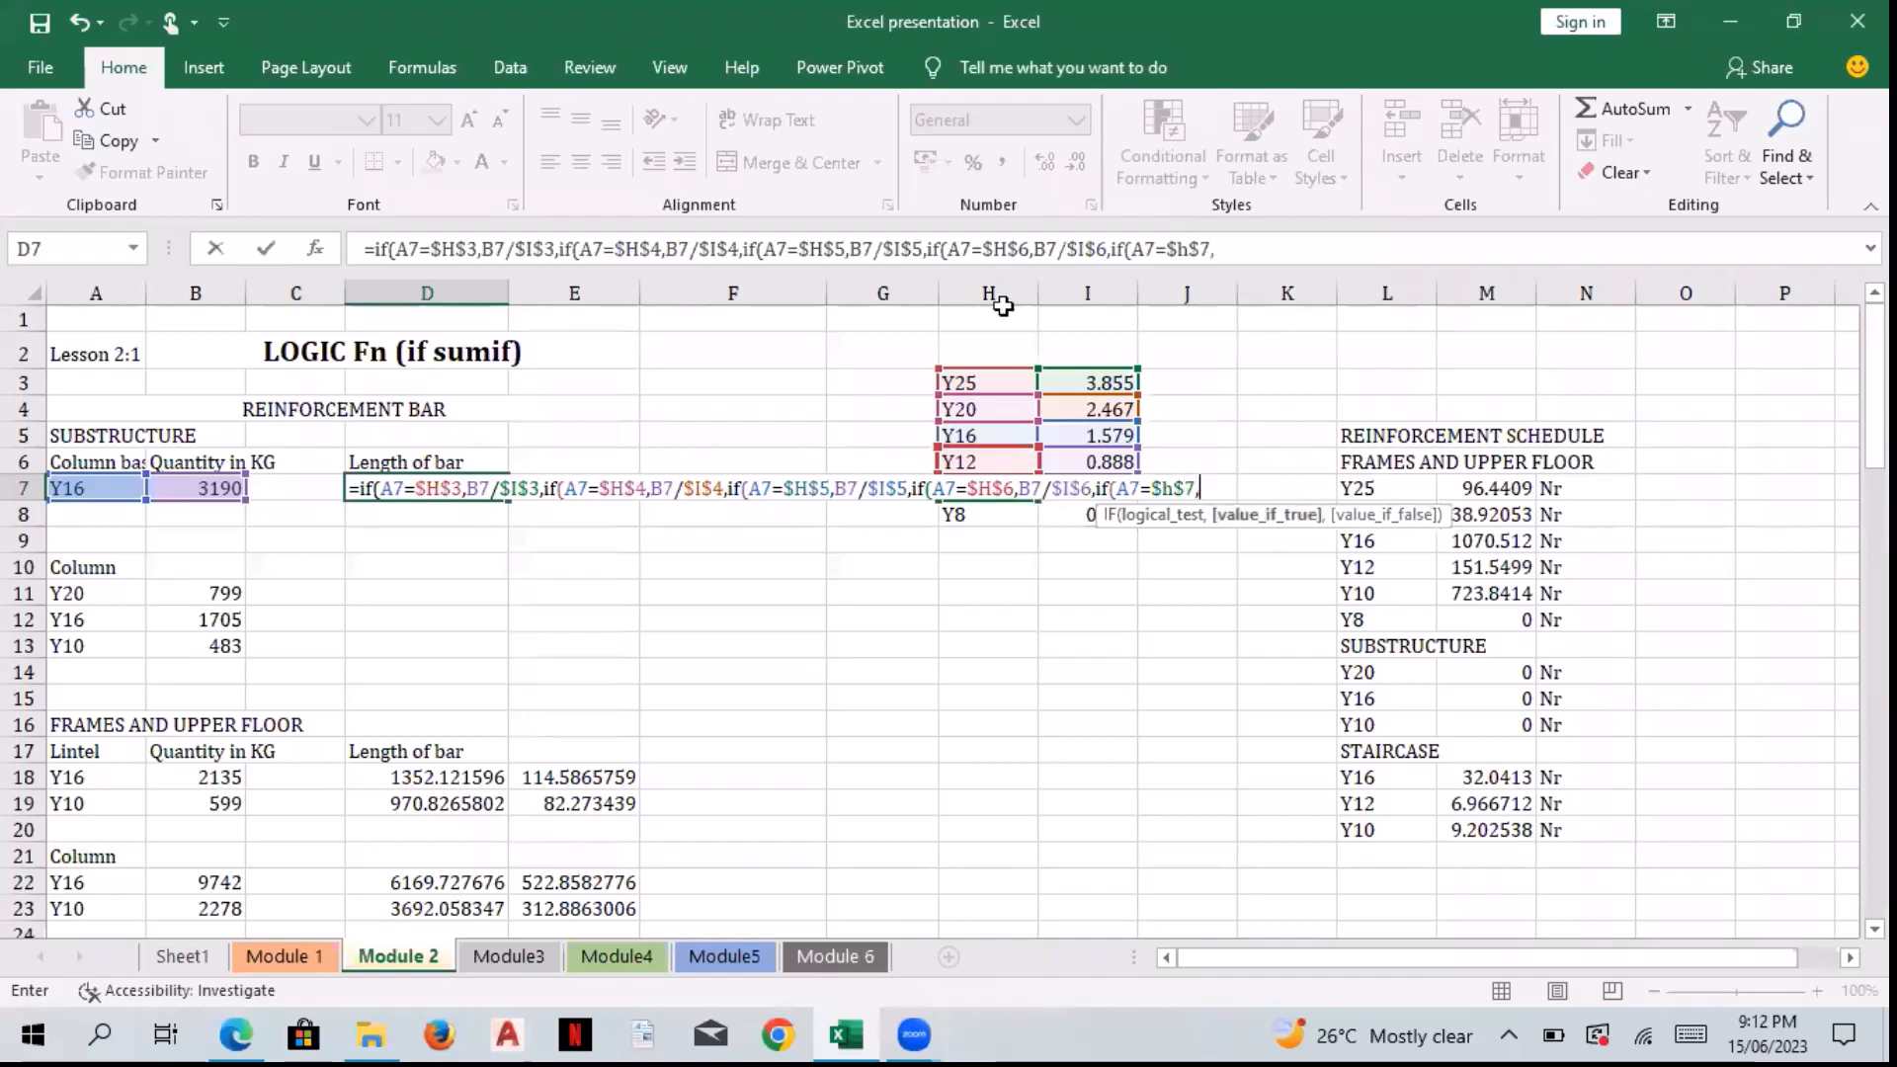
# Step: Set the value-if-true argument of the Y10 IF in D7 to B7/$i$7, followed by a comma for the value-if-false argument
pyautogui.click(229, 489)
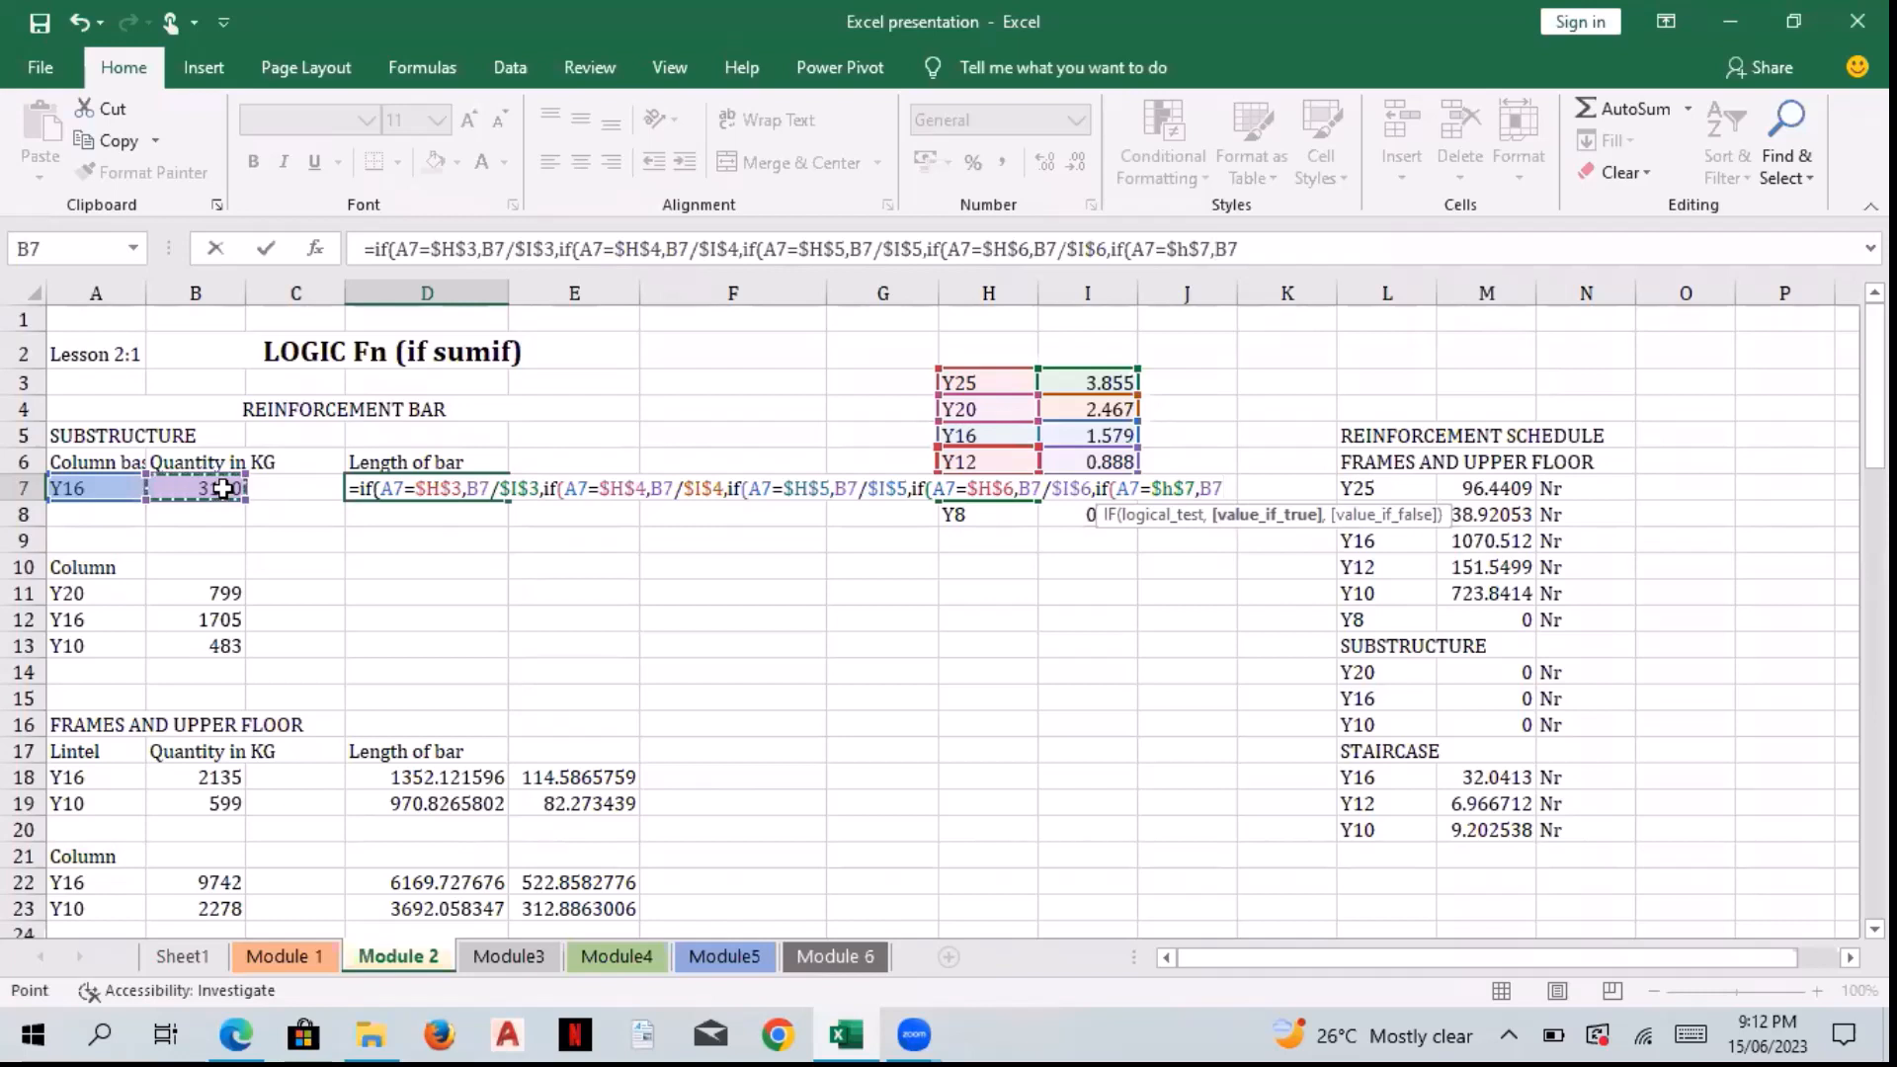
pyautogui.write('/')
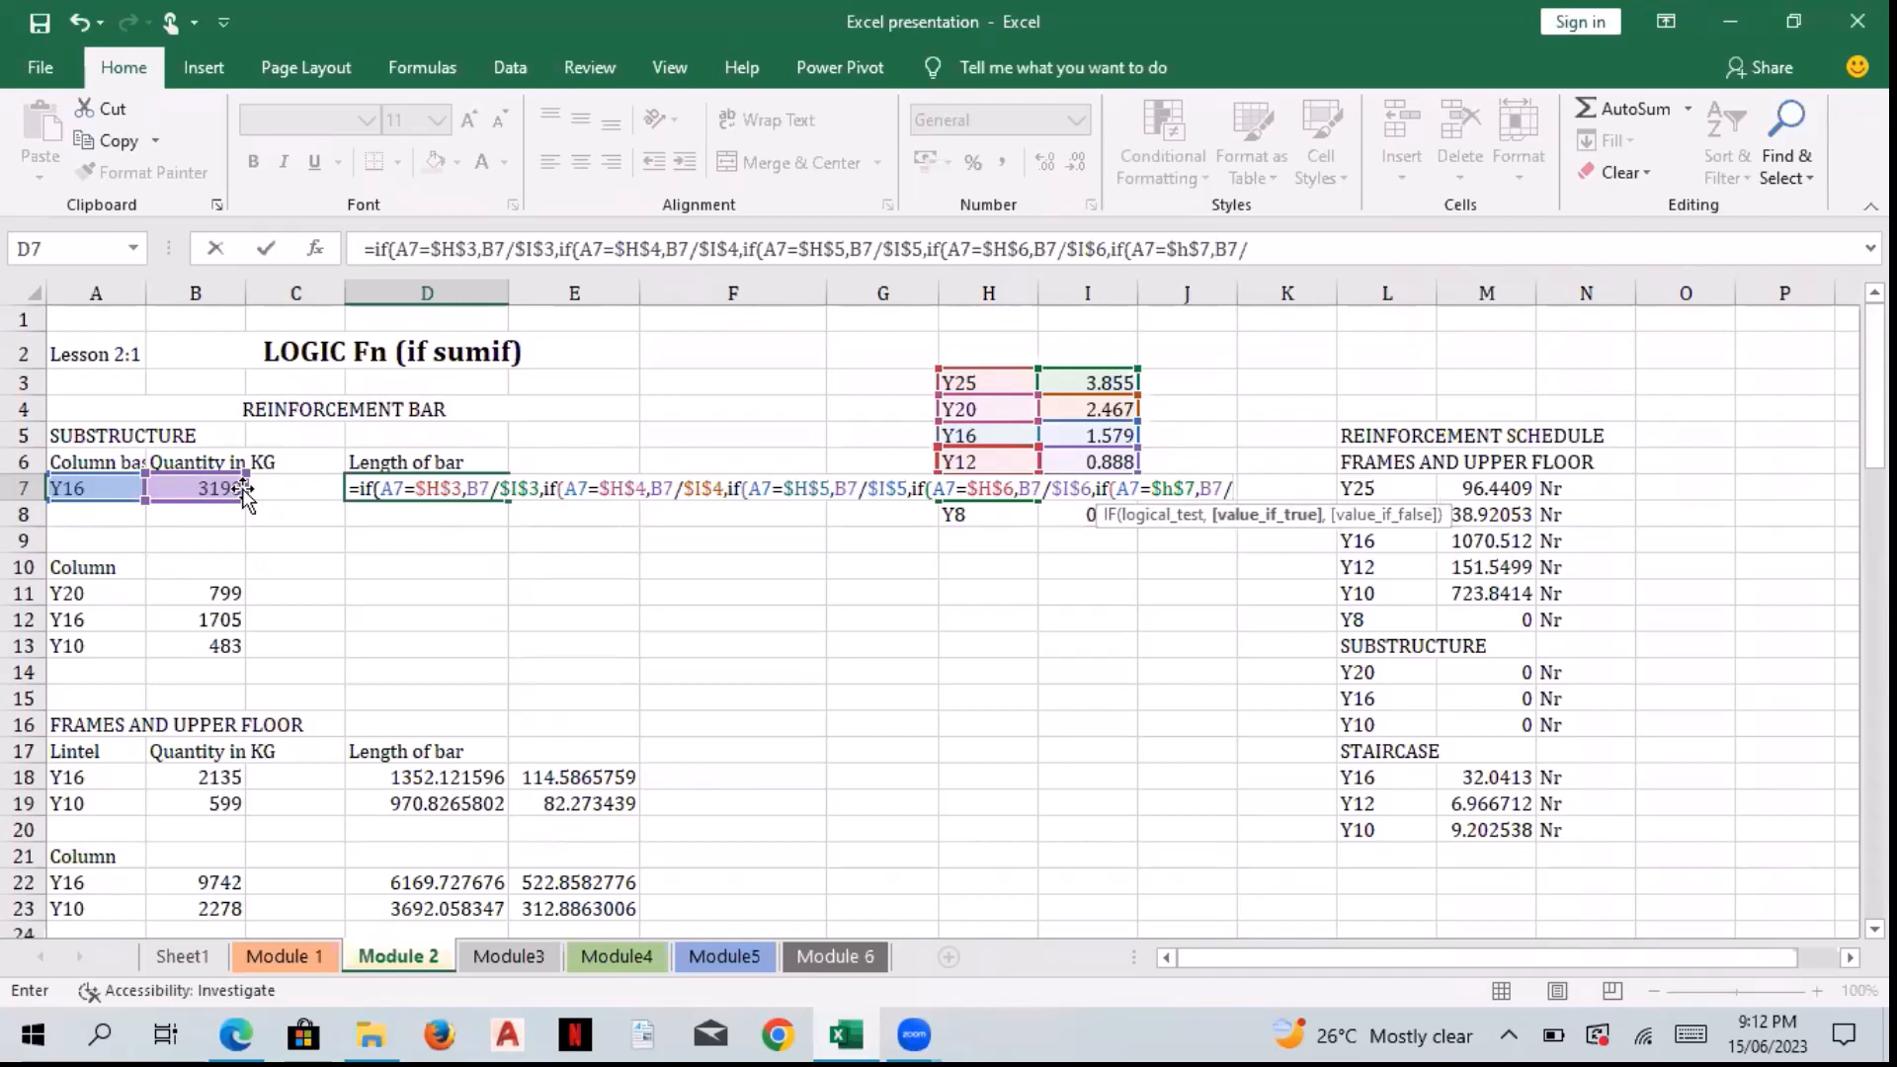
pyautogui.write('$i$7,')
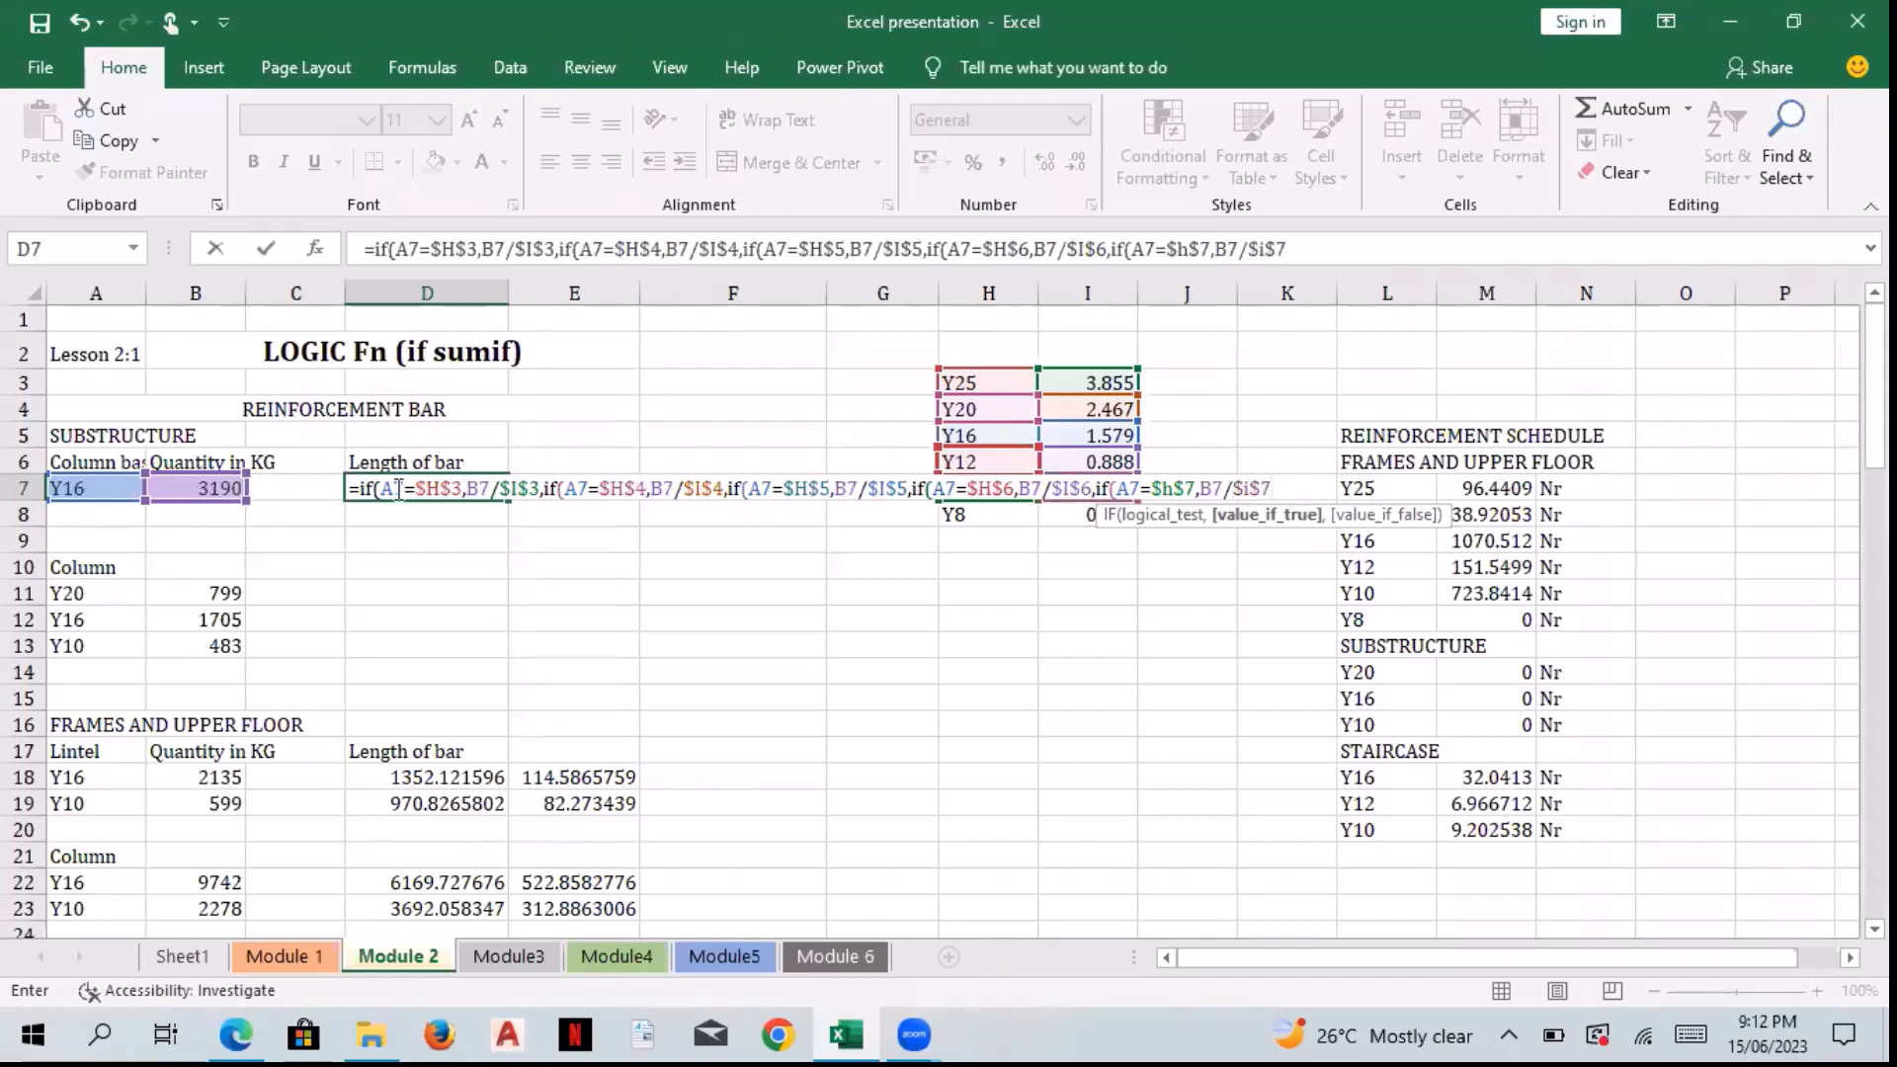
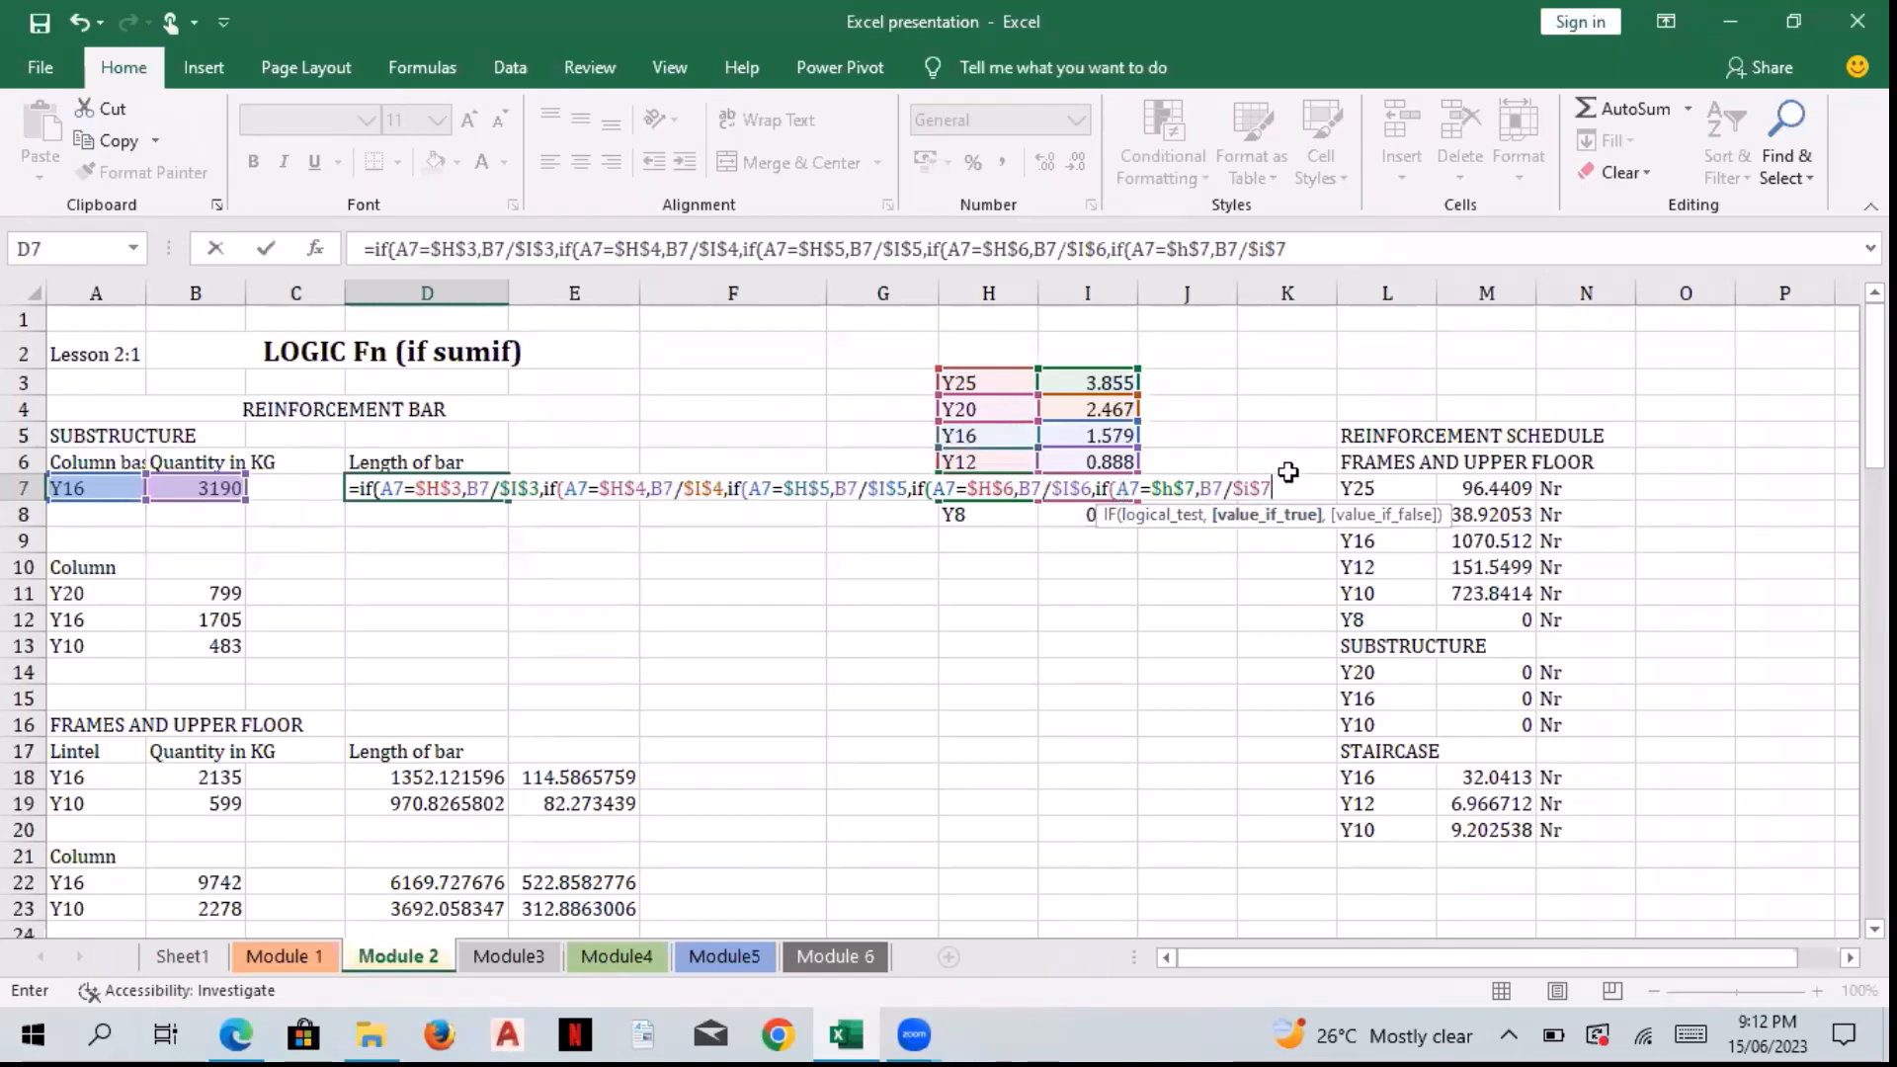
pyautogui.write(',')
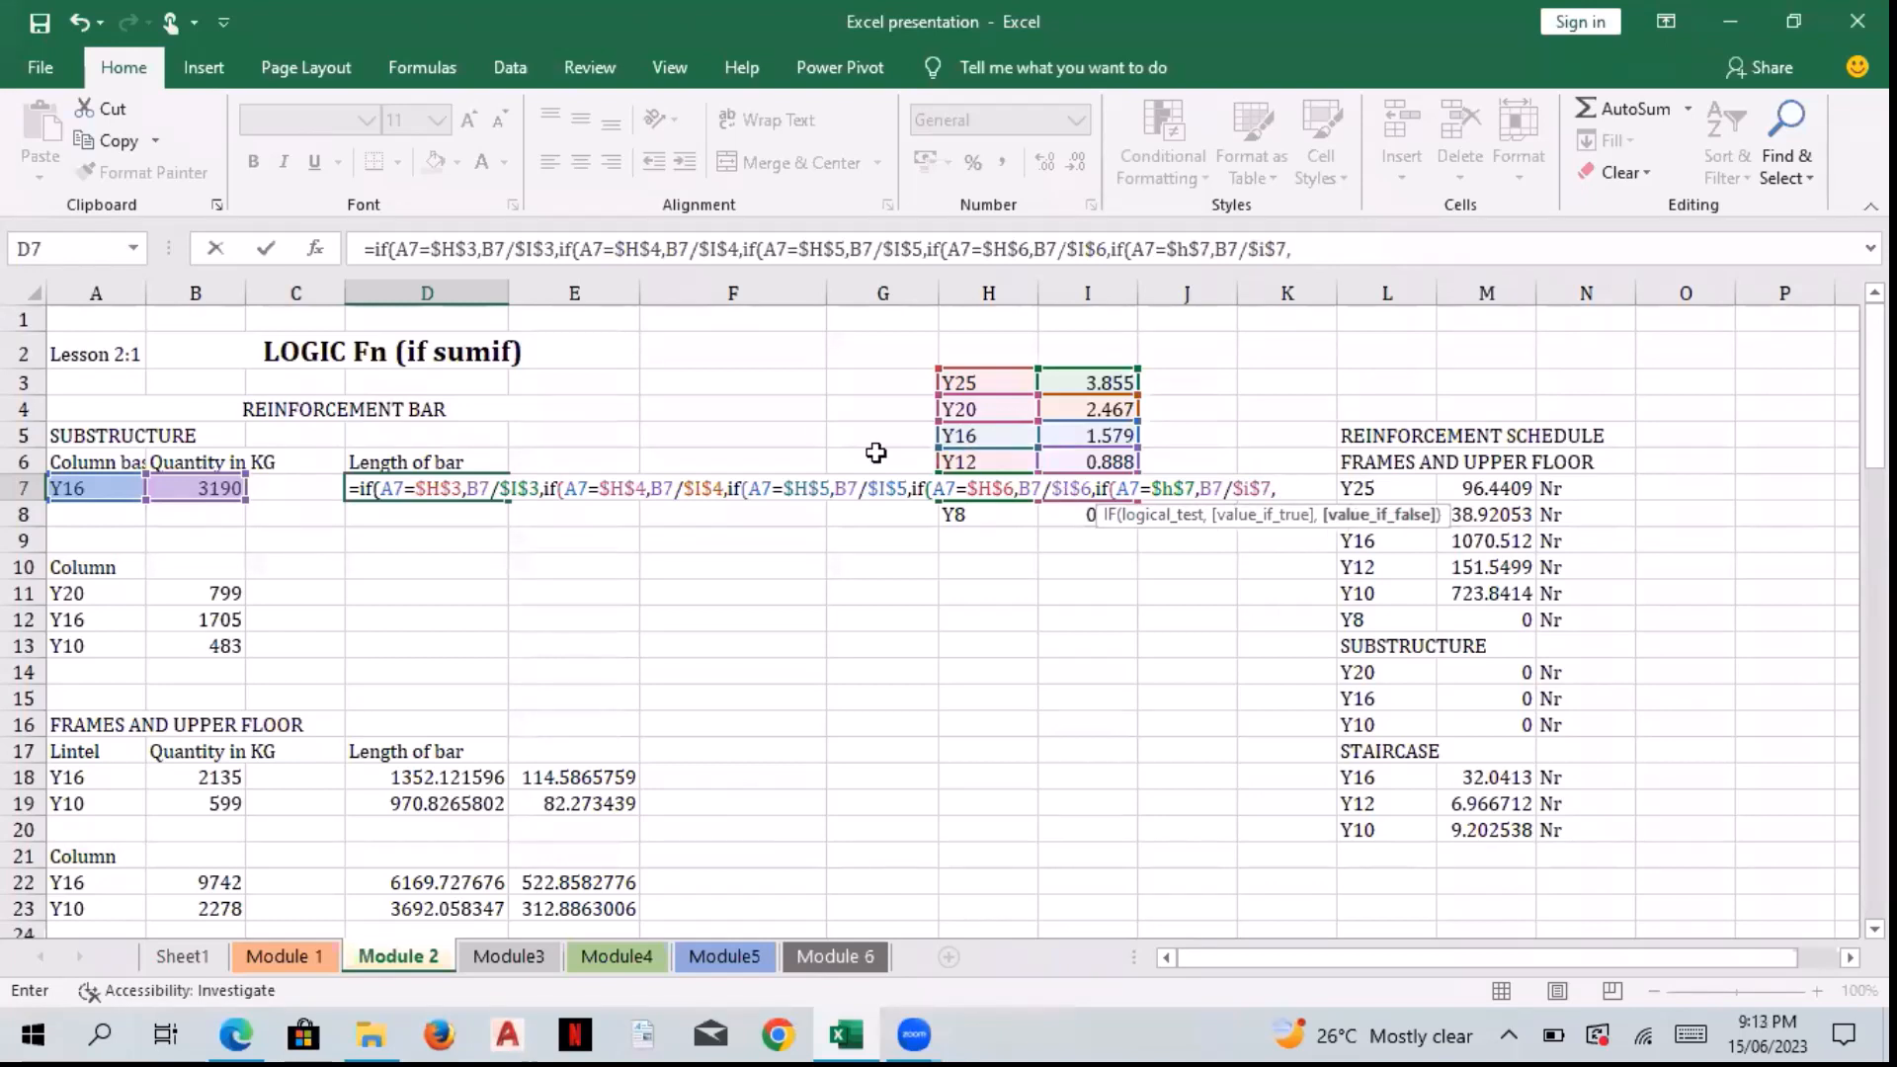
# Step: Set the value-if-false argument of the Y10 IF in D7 to B7/$I$8, with an absolute unit weight reference
pyautogui.click(209, 488)
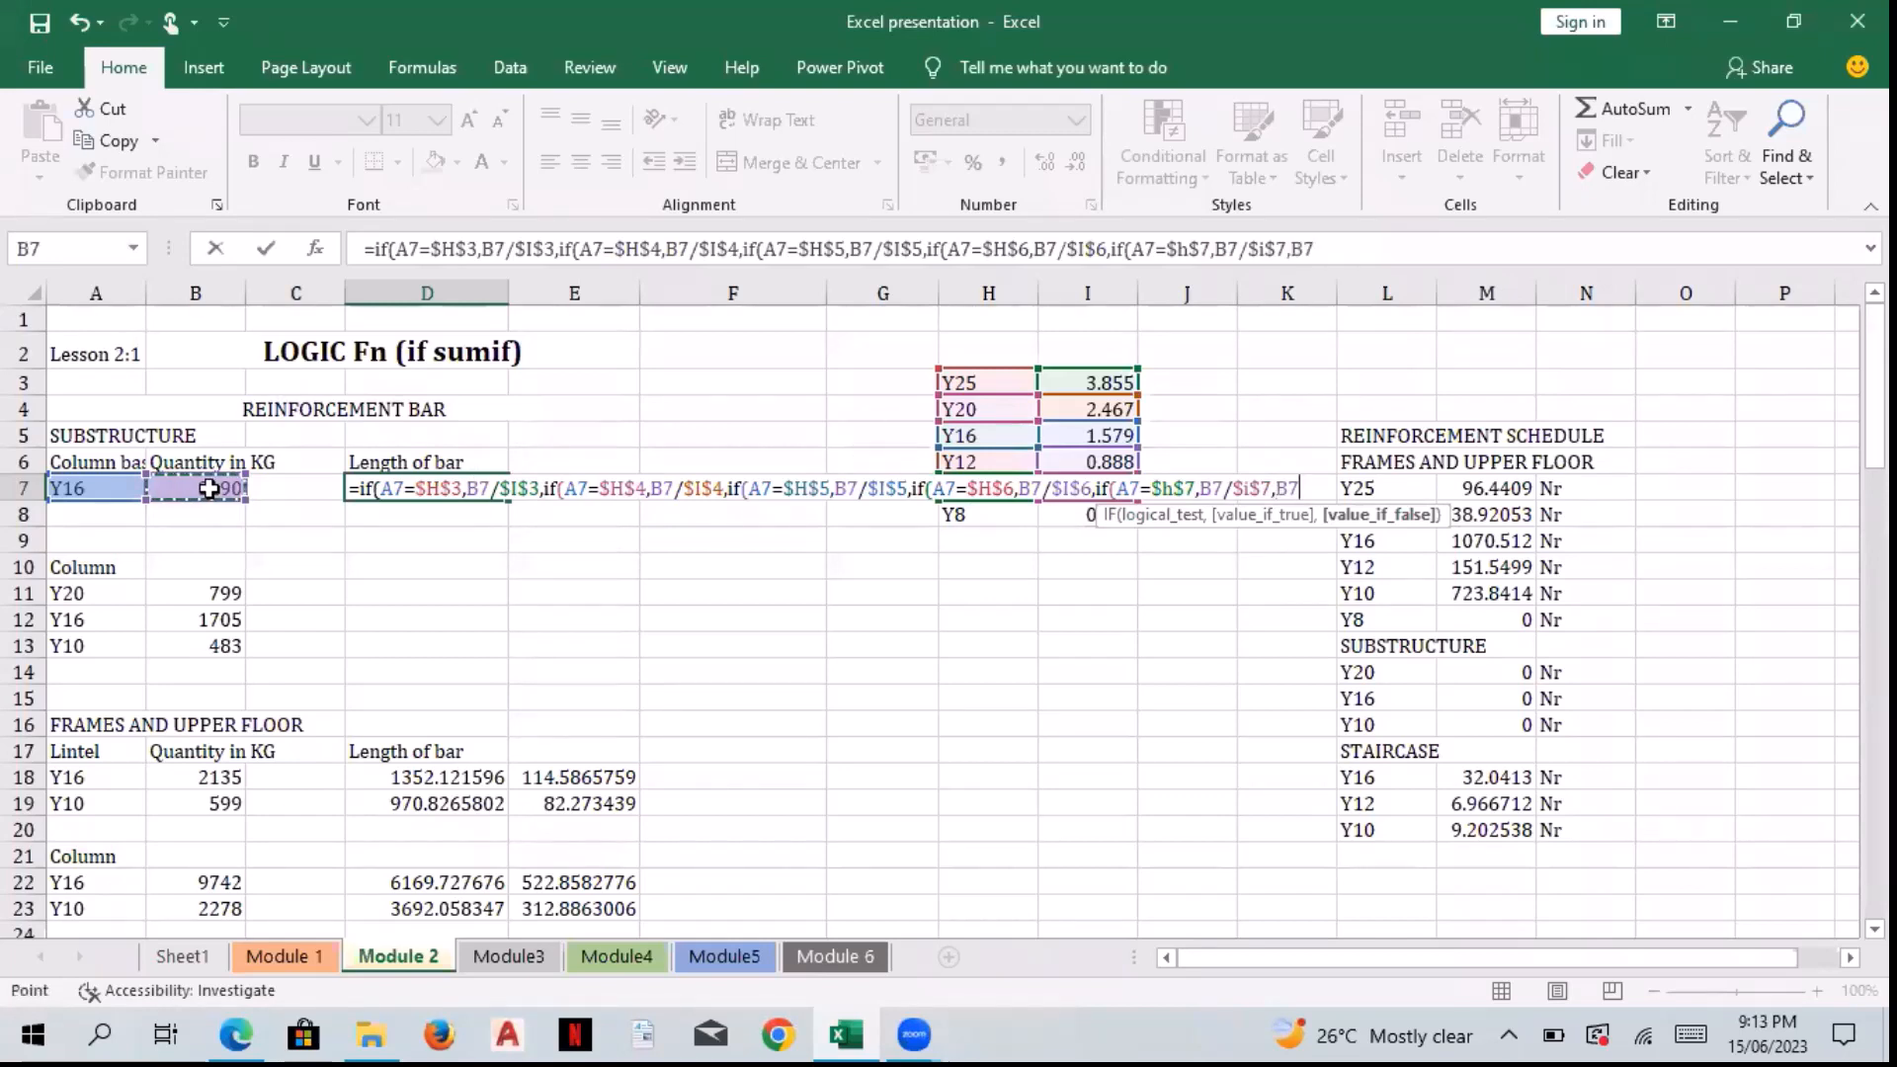
pyautogui.write('/')
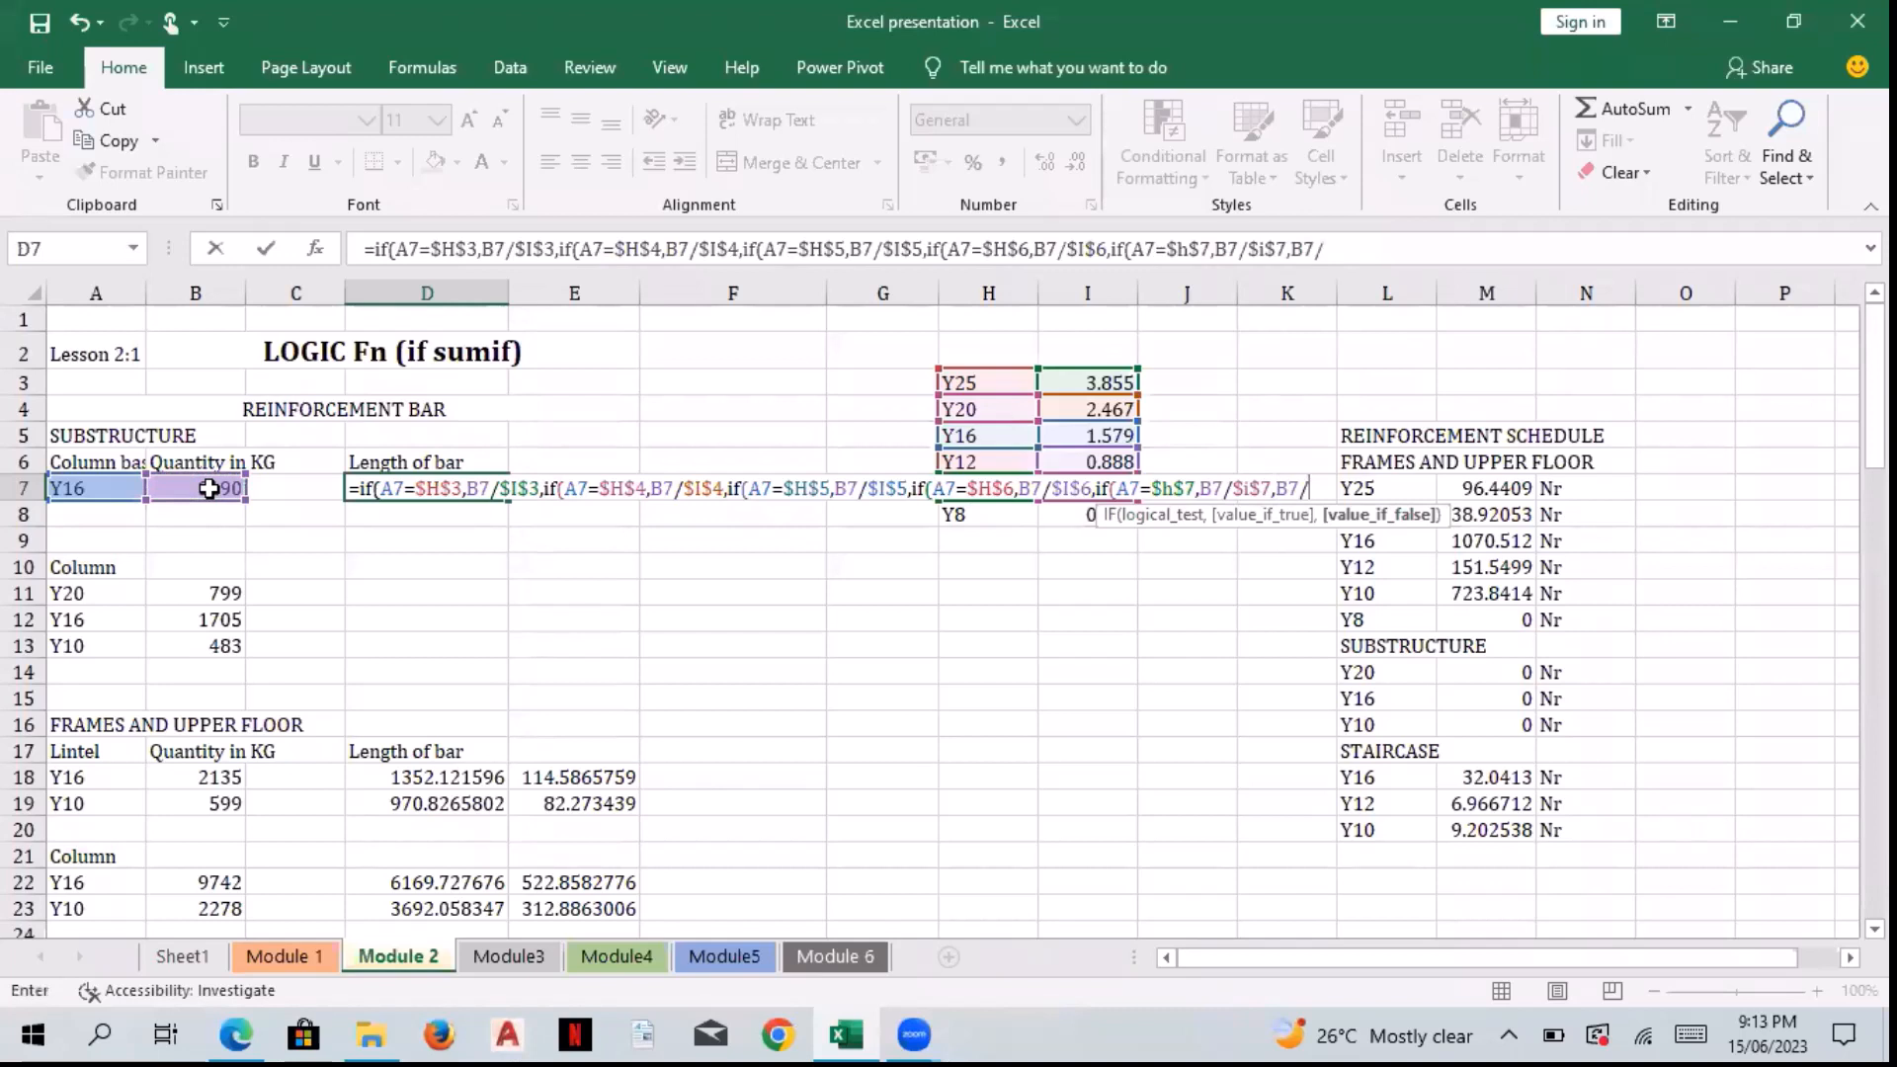
pyautogui.click(1087, 514)
pyautogui.press('F4')
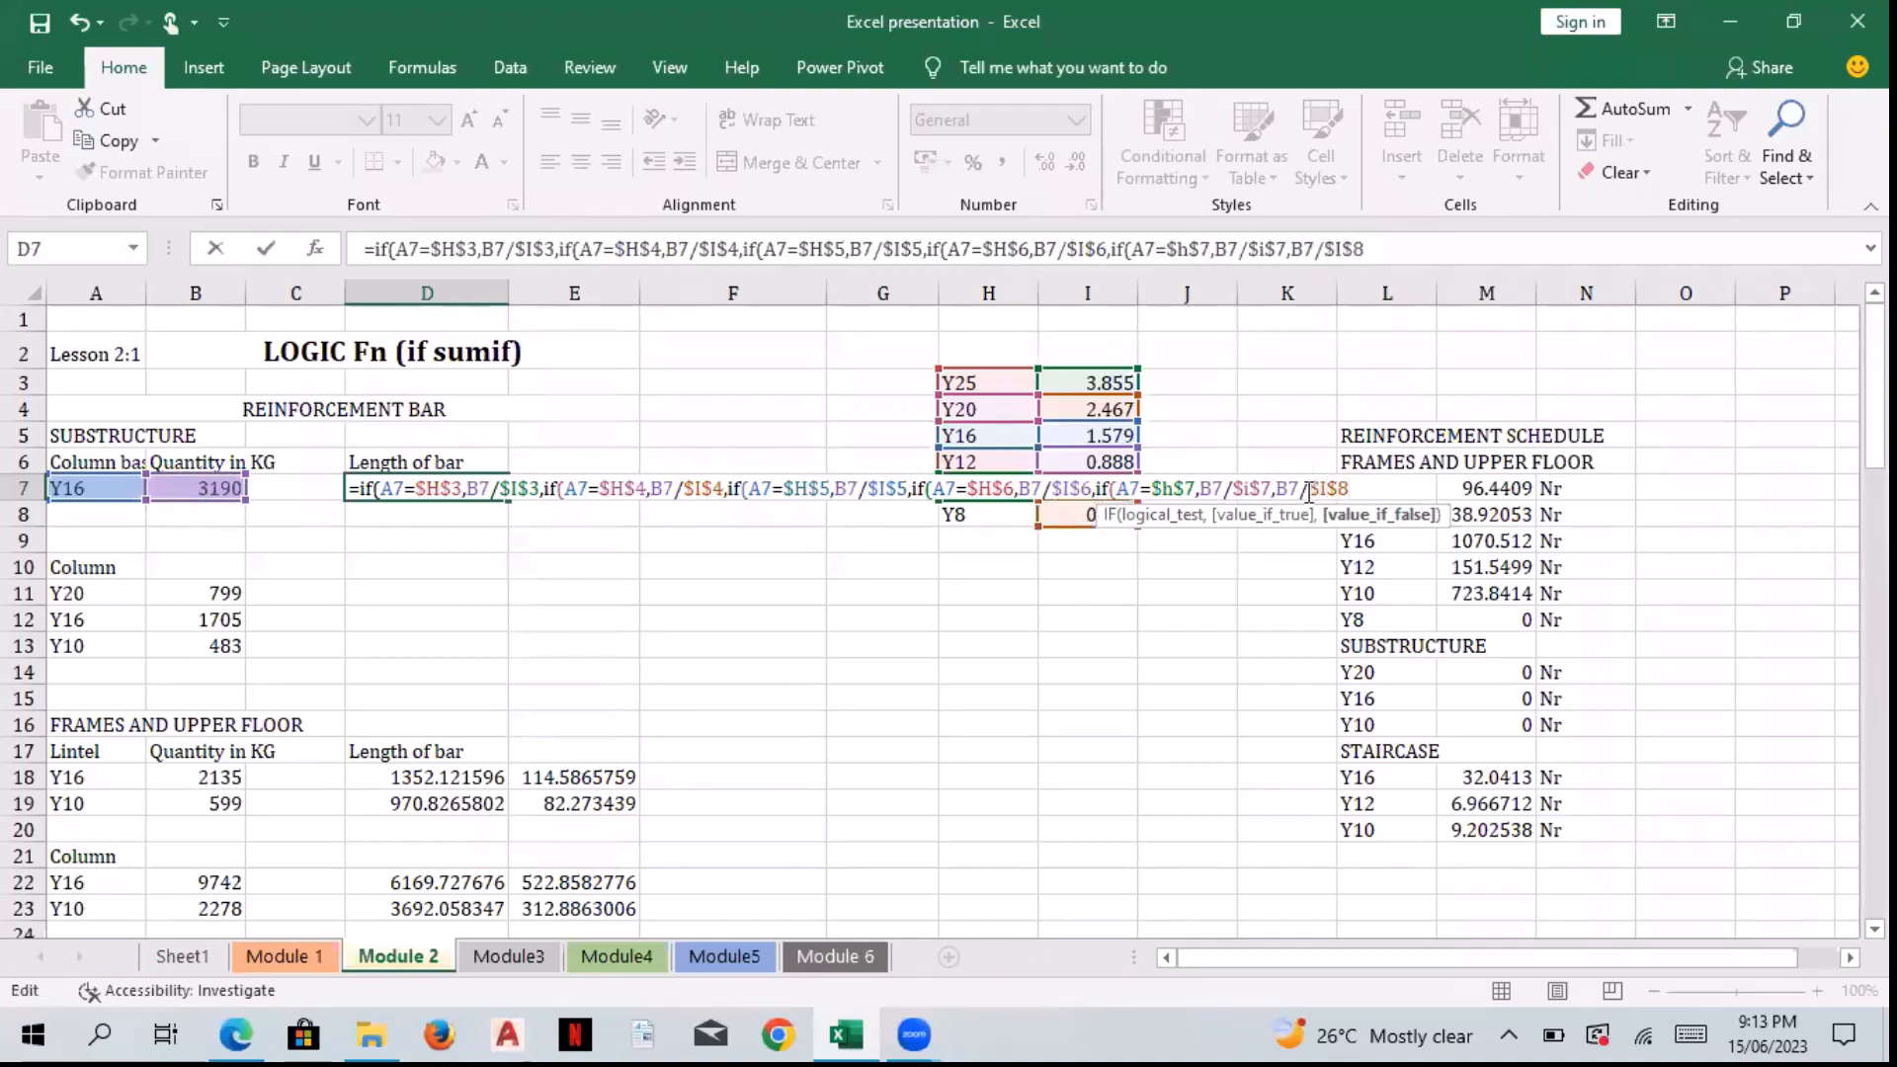
# Step: Close the nested IF in D7 with five closing parentheses and try to enter the formula
pyautogui.write(')')
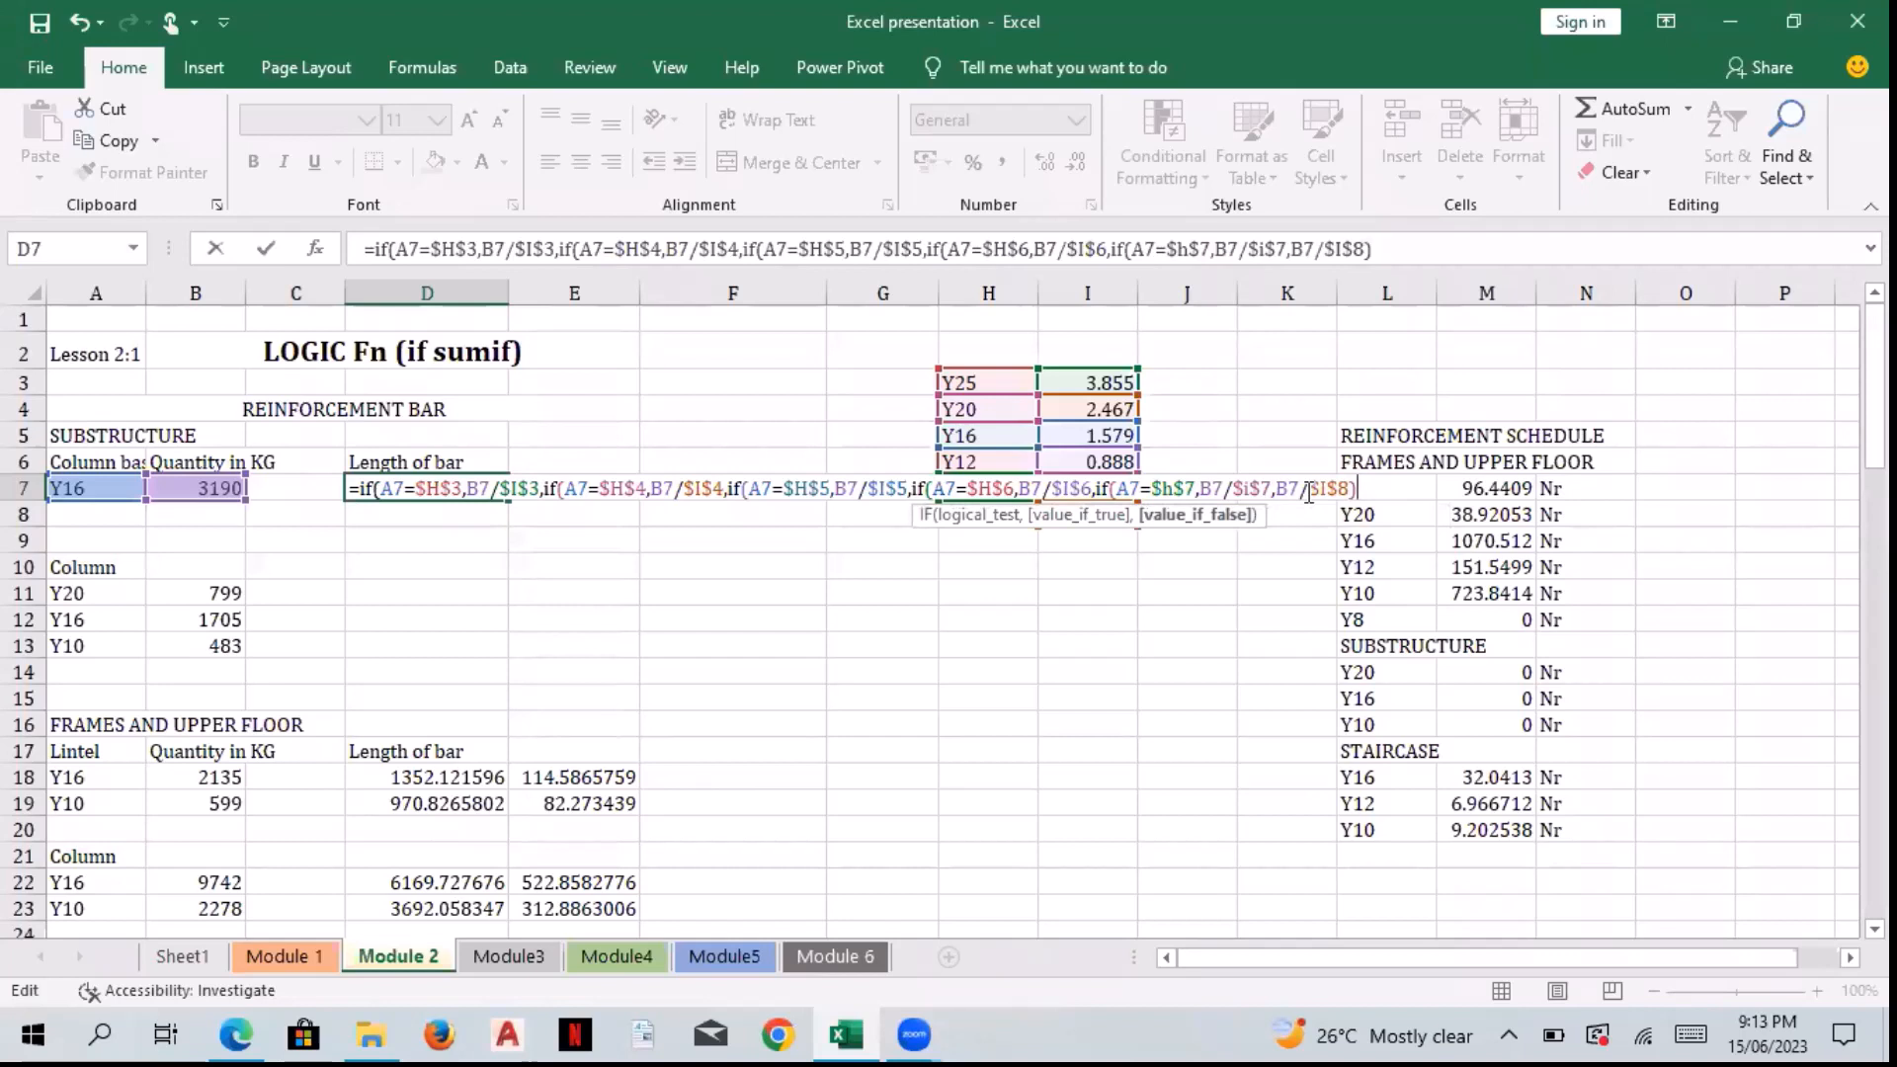
pyautogui.press('BackSpace')
pyautogui.press('BackSpace')
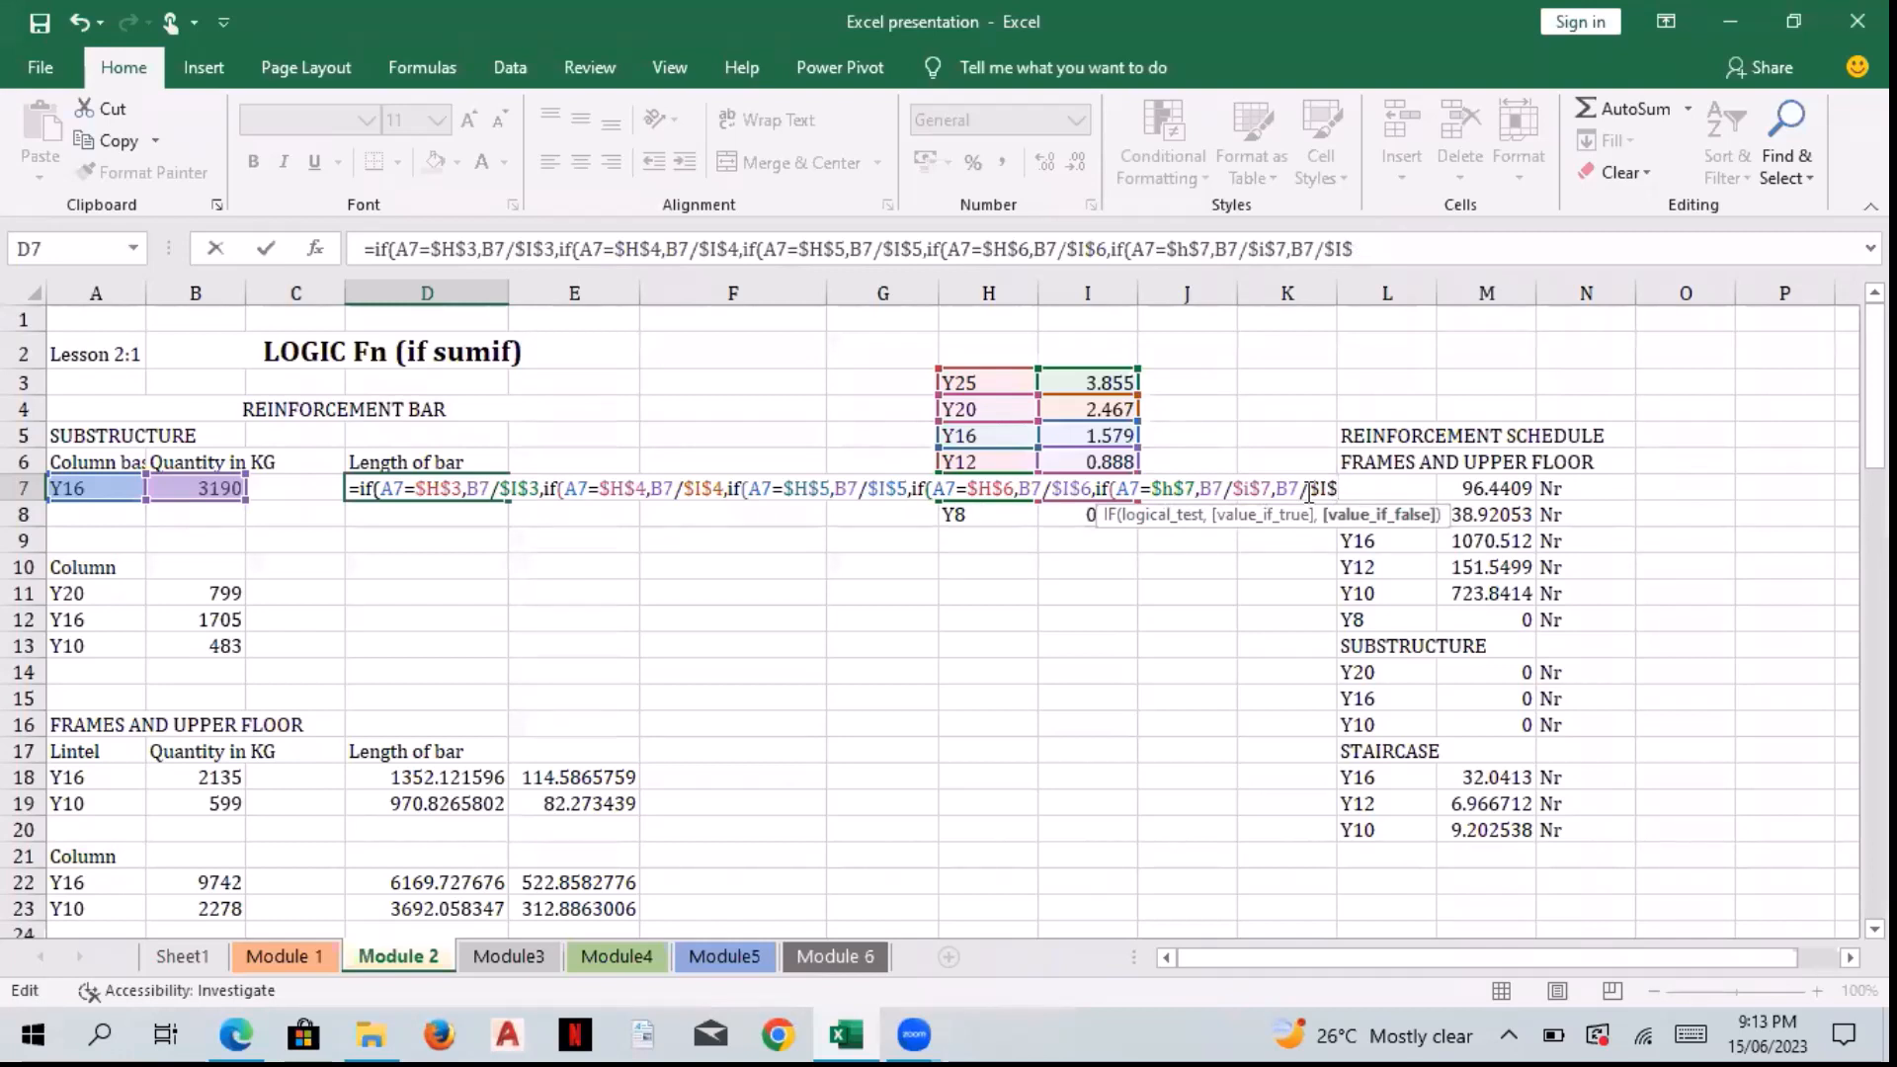
pyautogui.write('))))')
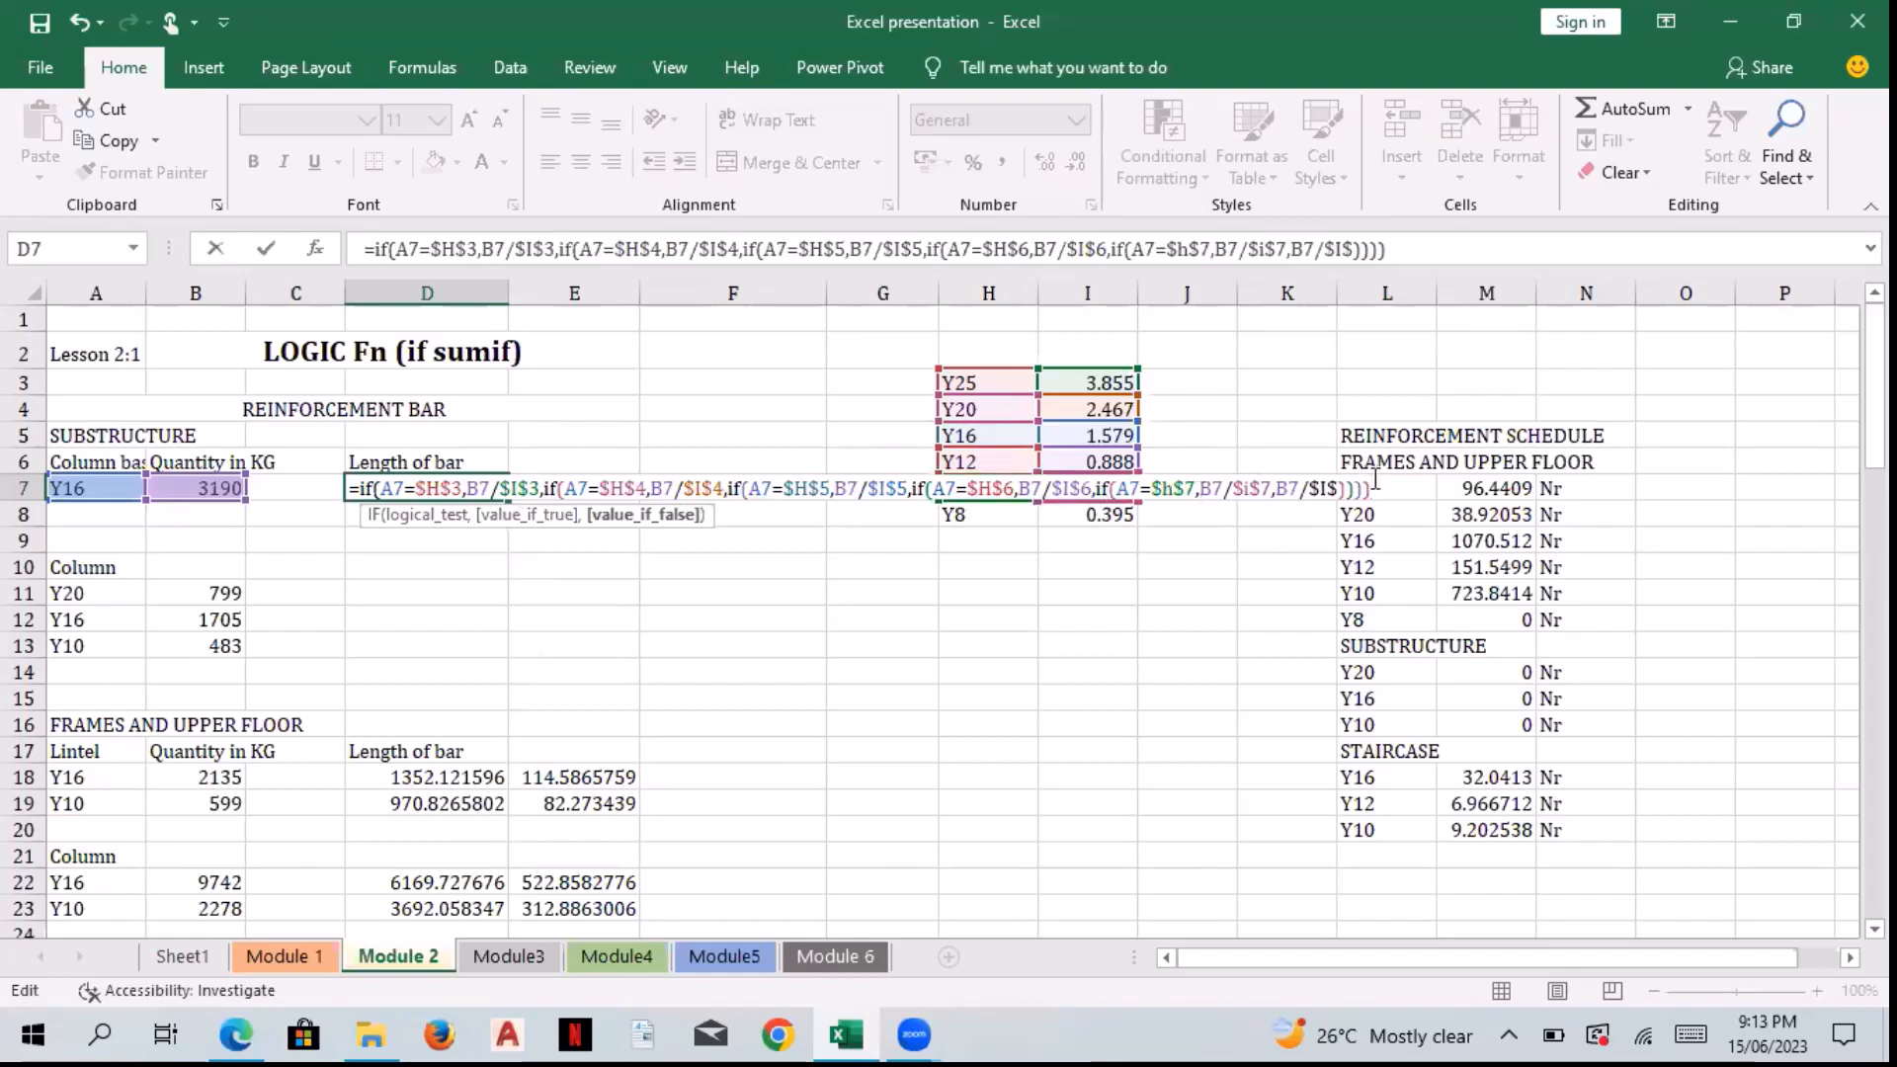
pyautogui.write(')')
pyautogui.press('Return')
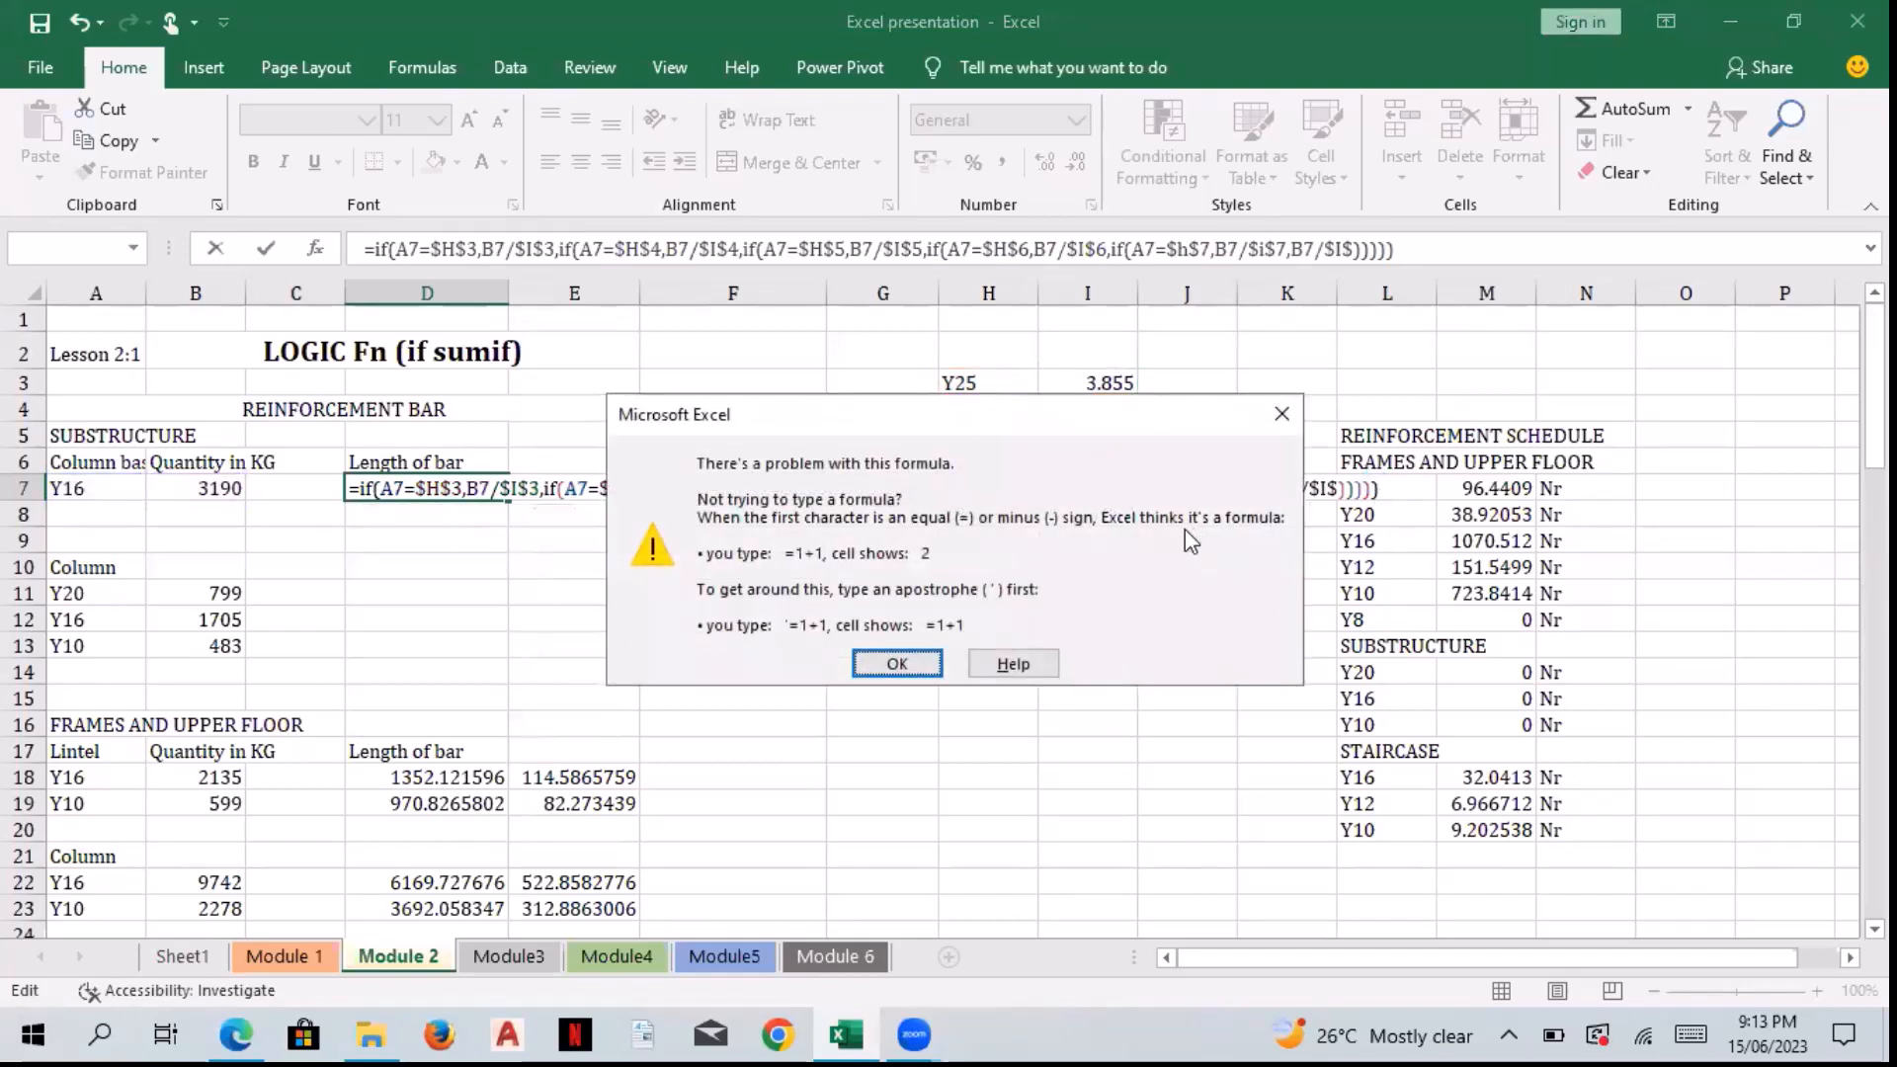
# Step: Correct the last unit weight reference in the D7 formula to $I$8, enter it and select D7
pyautogui.press('Return')
pyautogui.click(1340, 489)
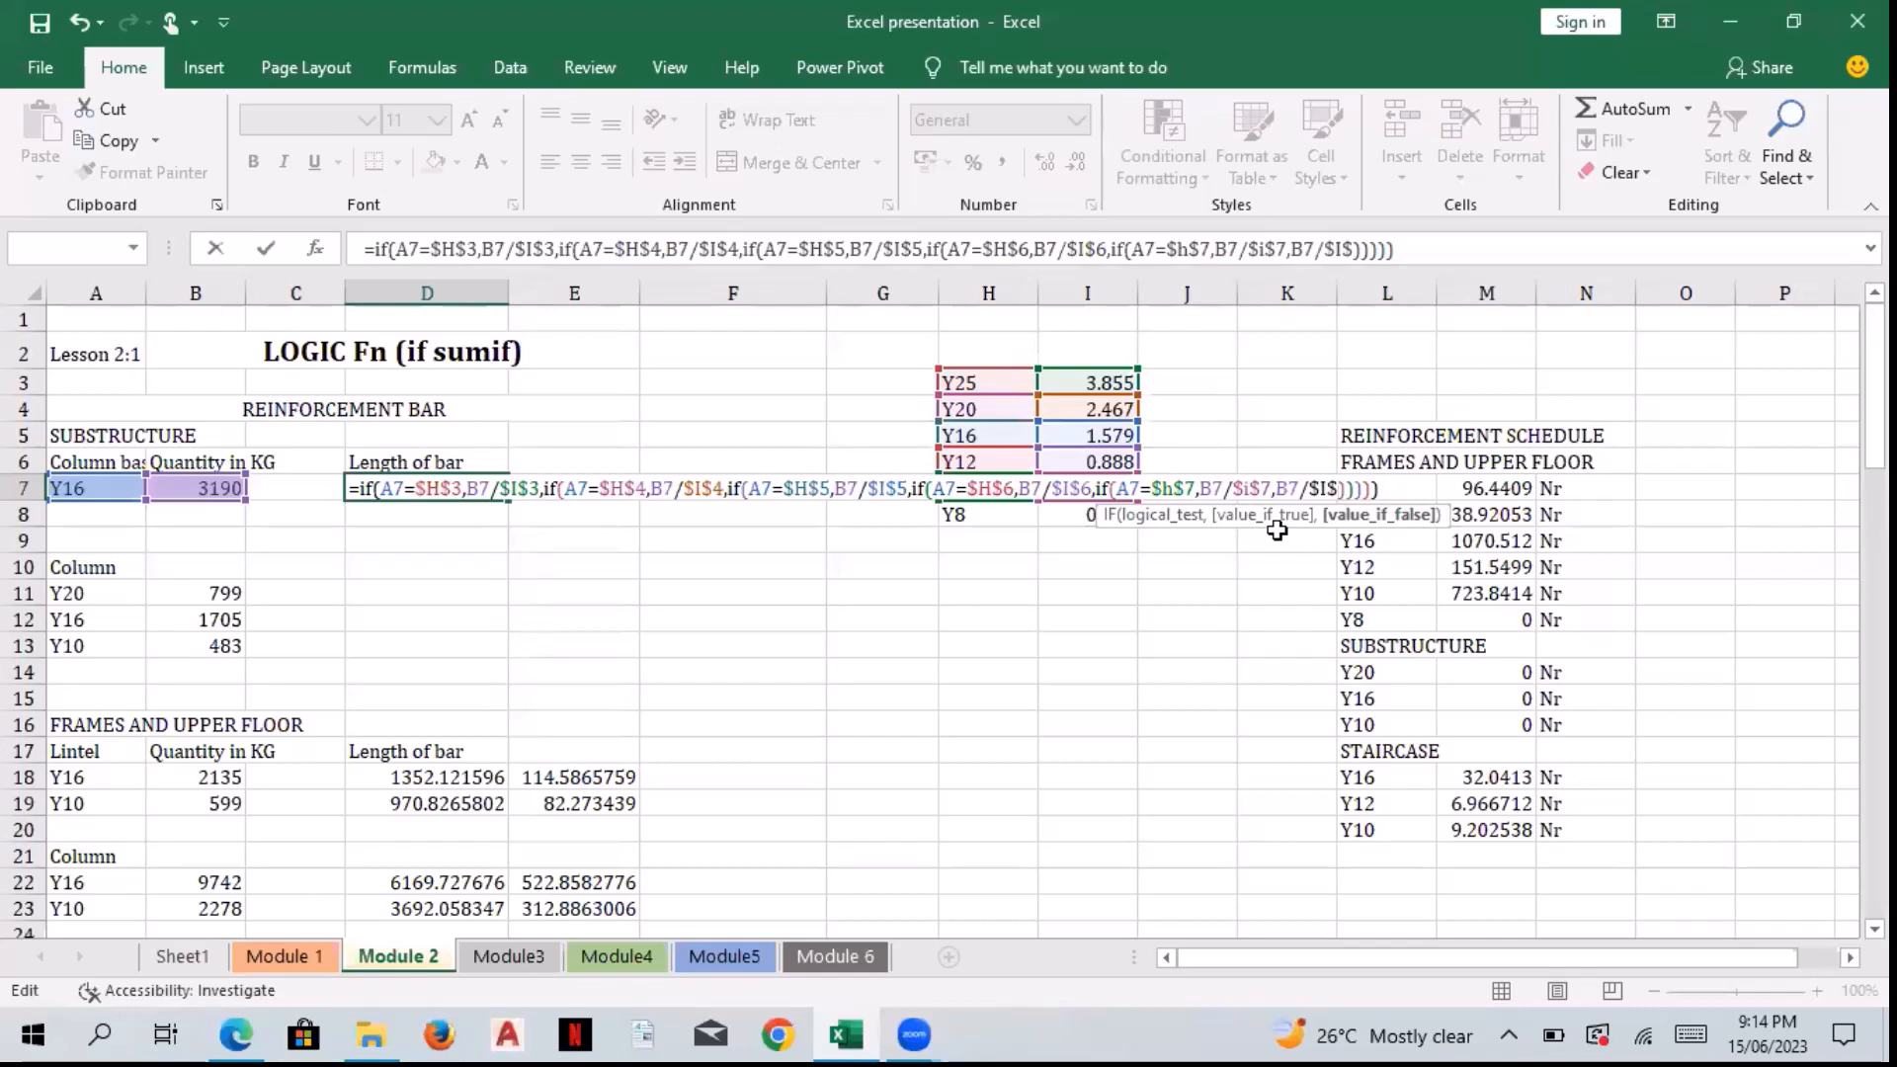
pyautogui.write('8')
pyautogui.press('Return')
pyautogui.click(452, 488)
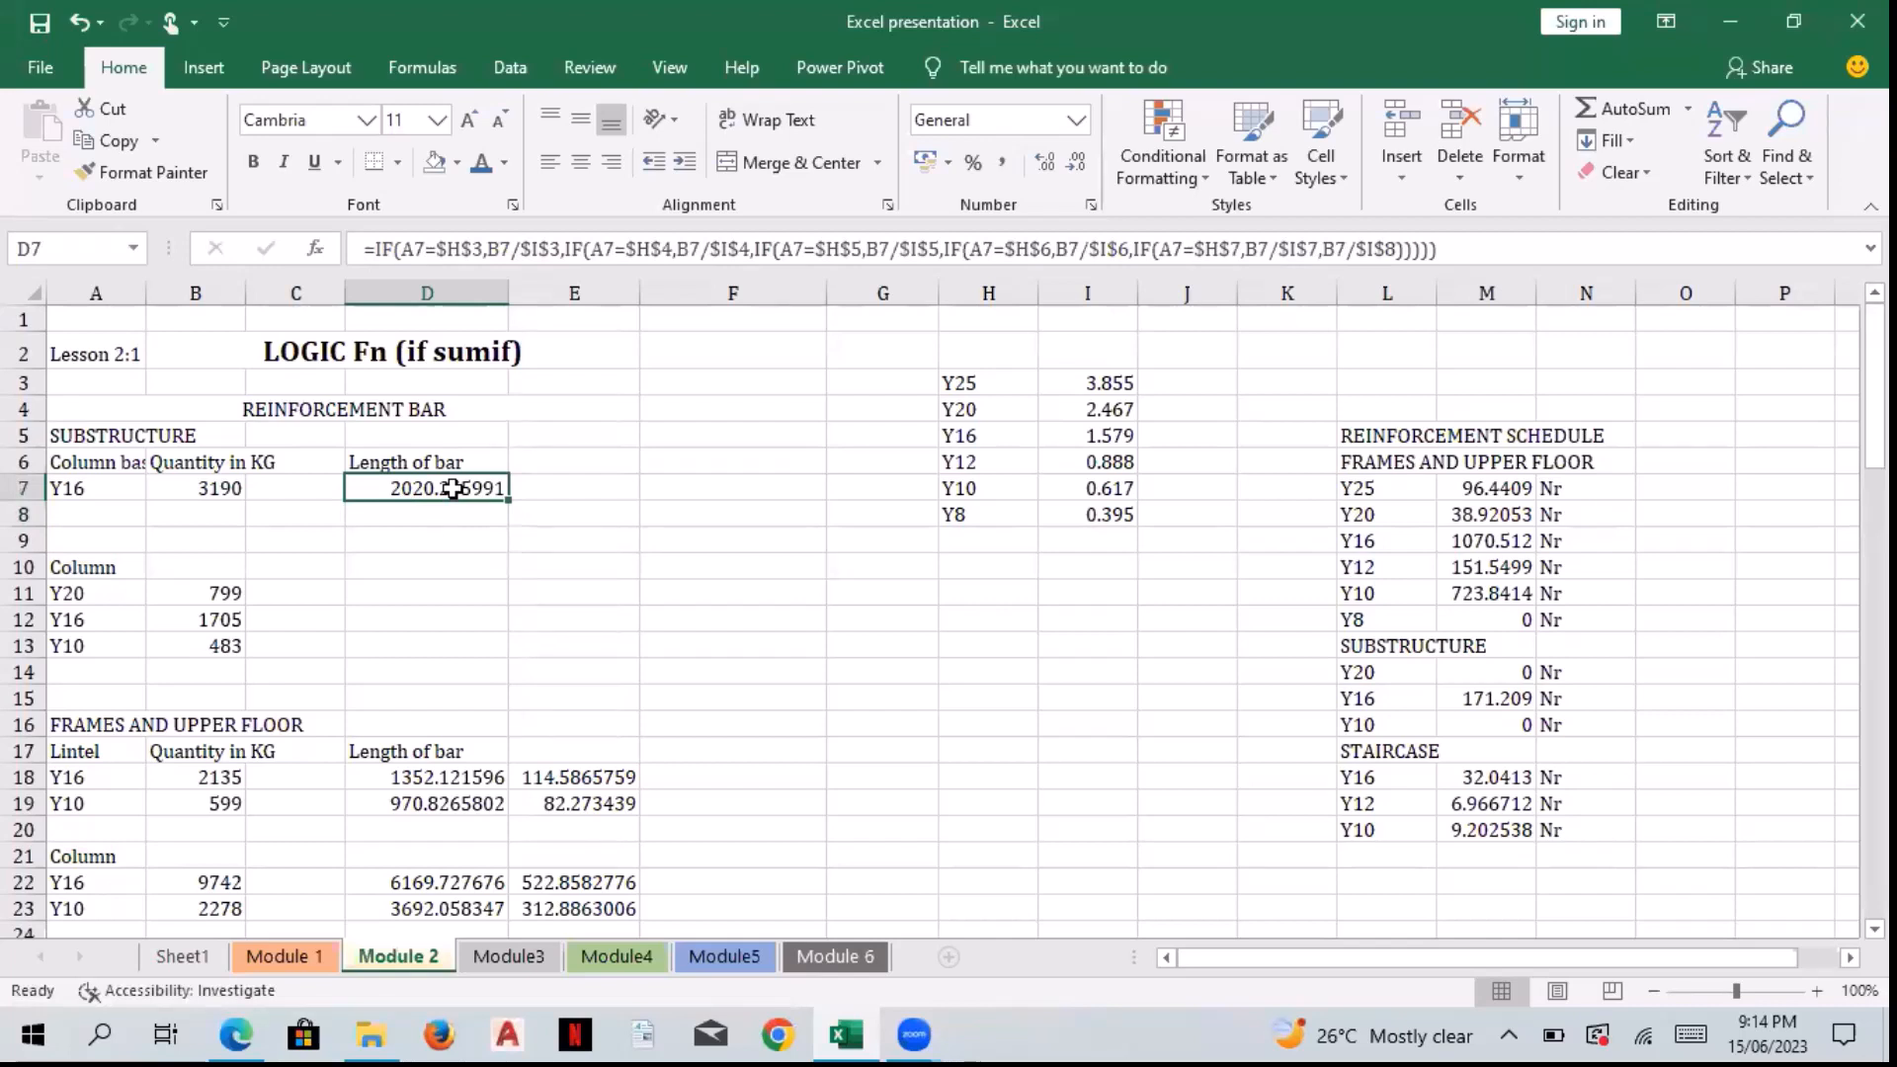
# Step: Try to check the Y16 bar length by multiplying B7 by I5 in F7, and undo the entry
pyautogui.click(121, 488)
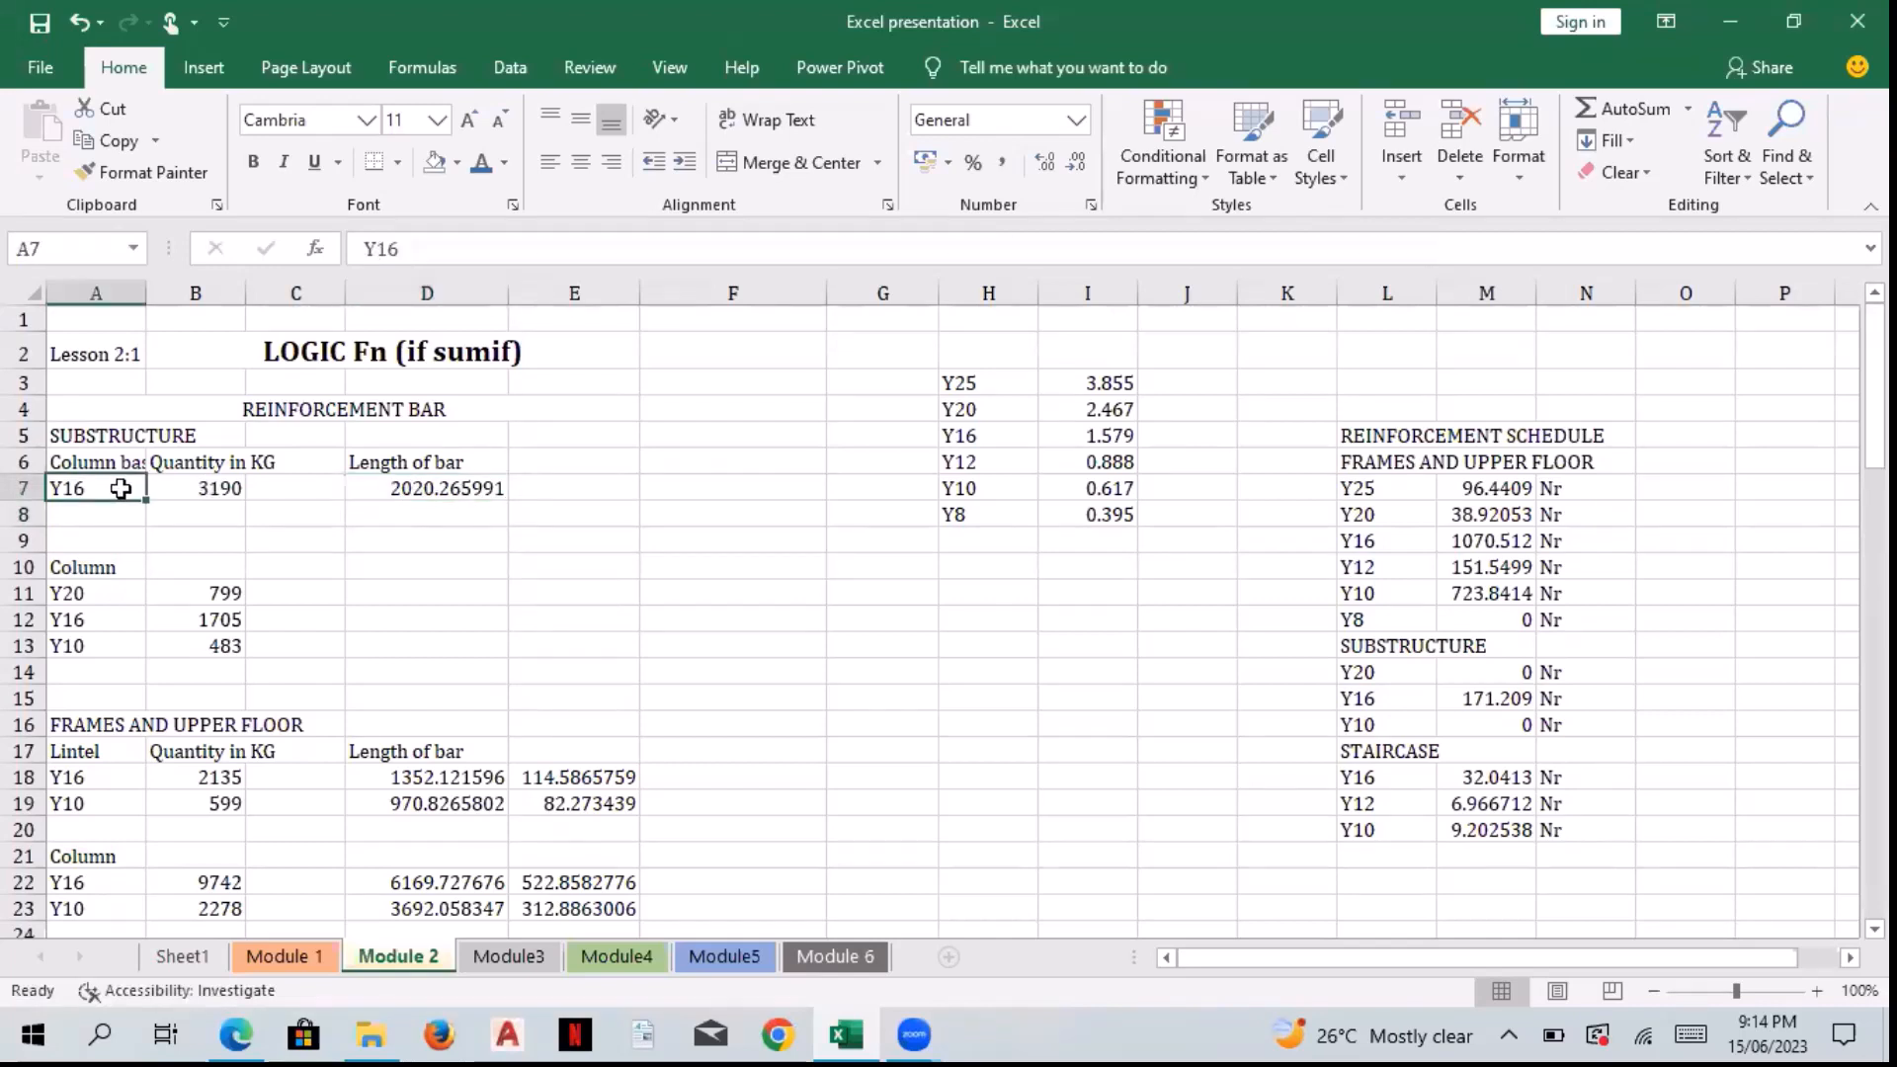
pyautogui.click(218, 488)
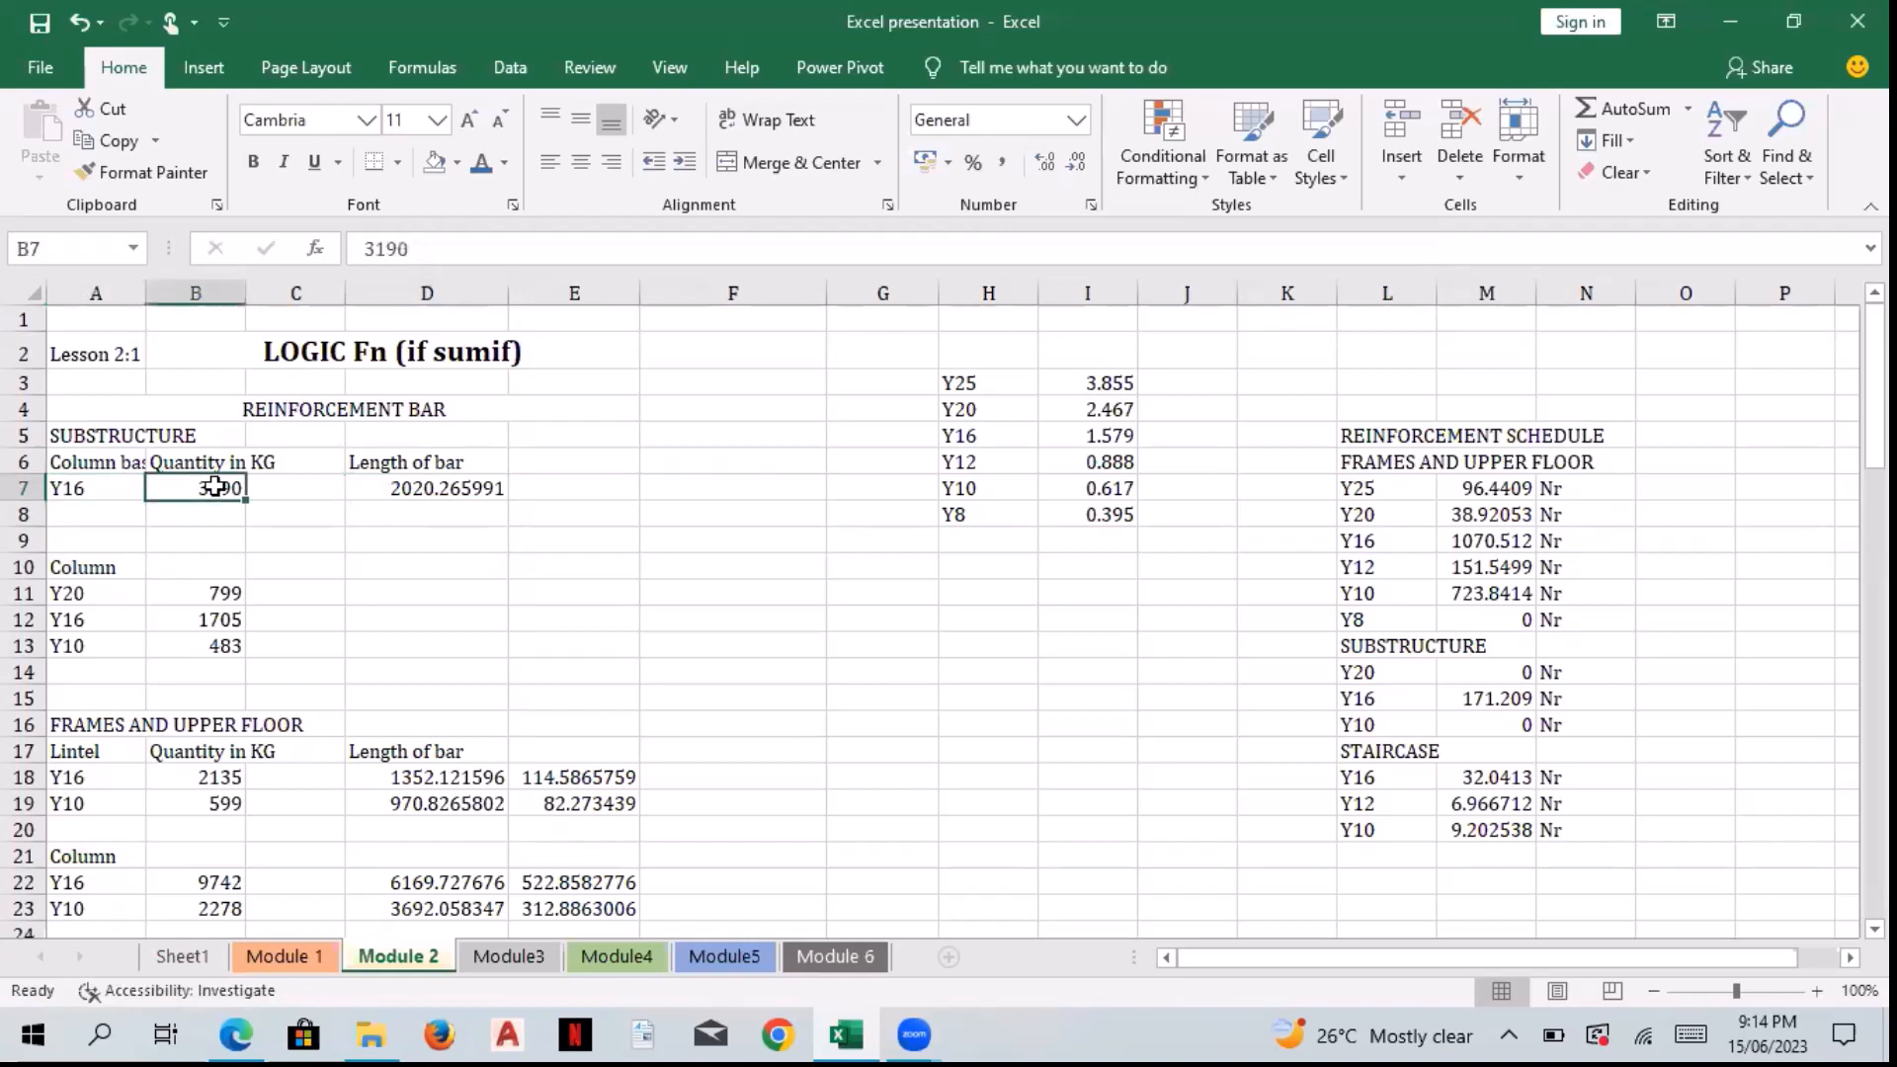
pyautogui.click(1127, 440)
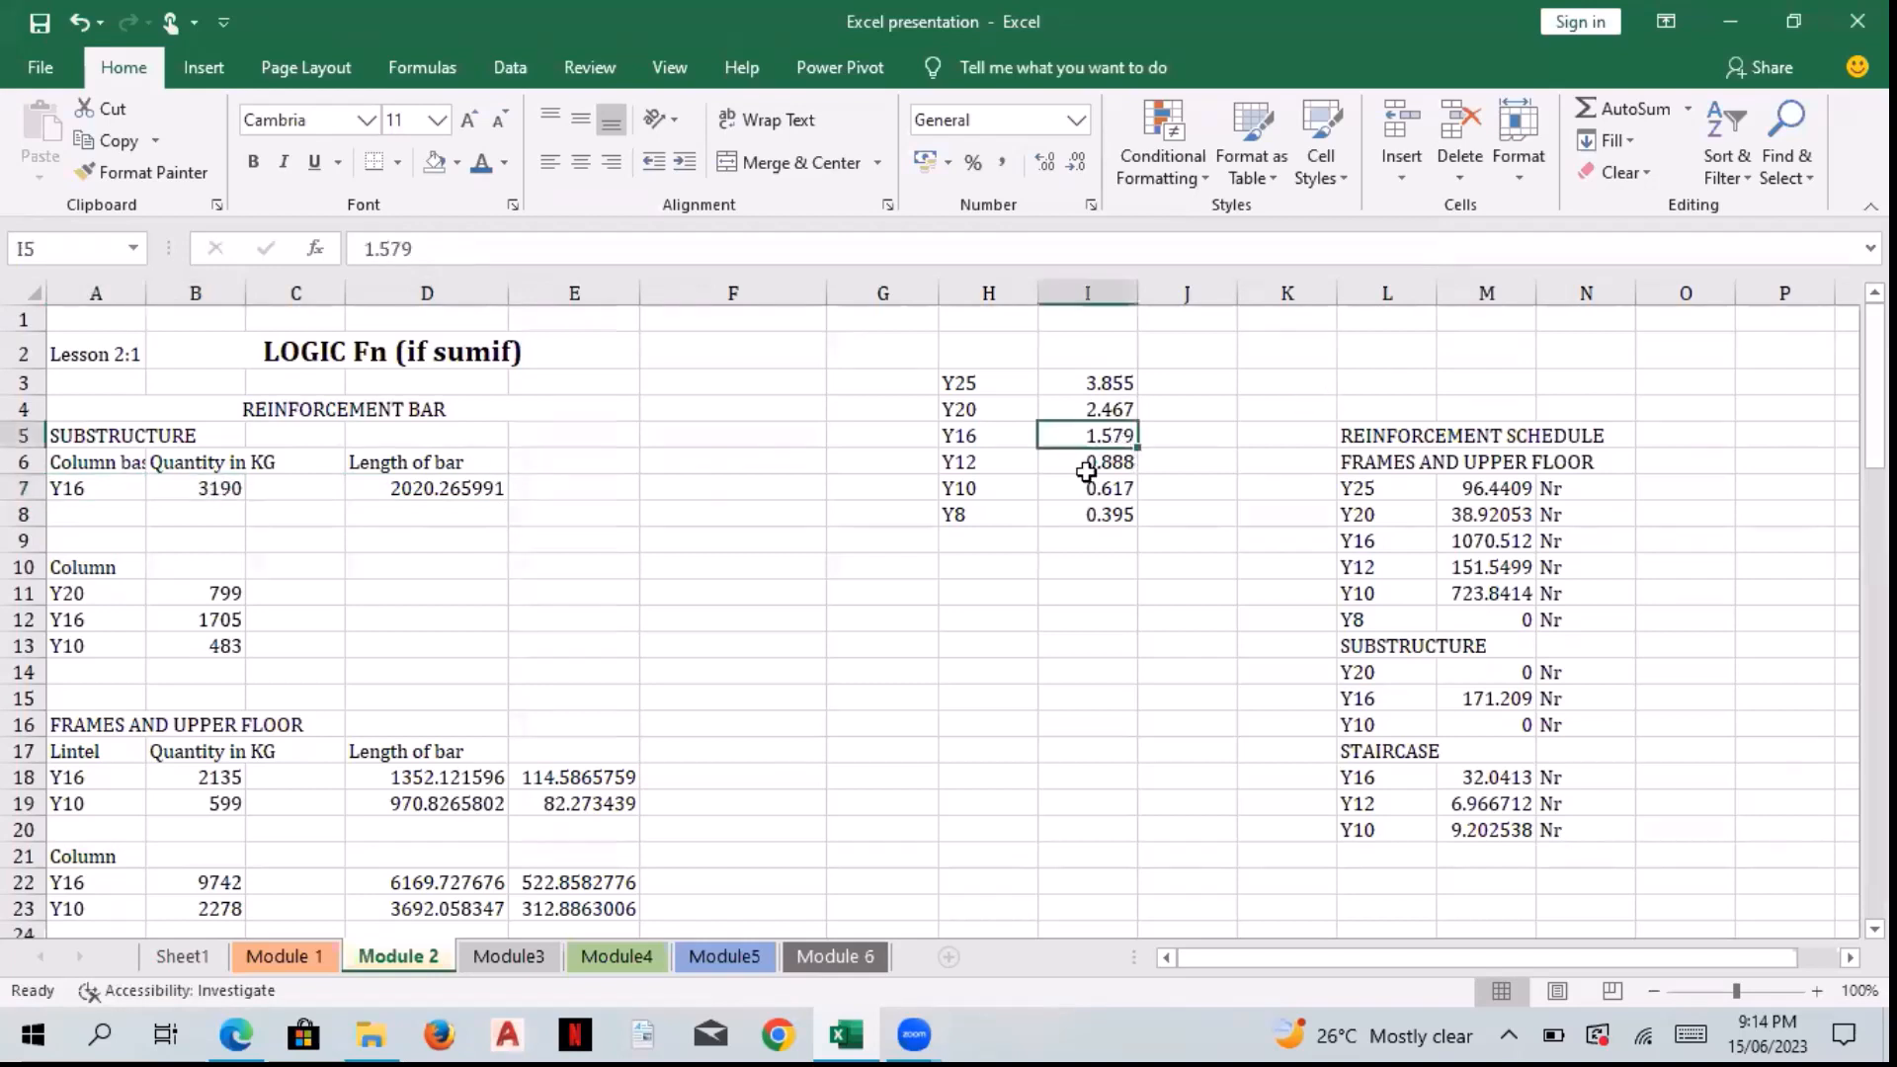
pyautogui.click(762, 494)
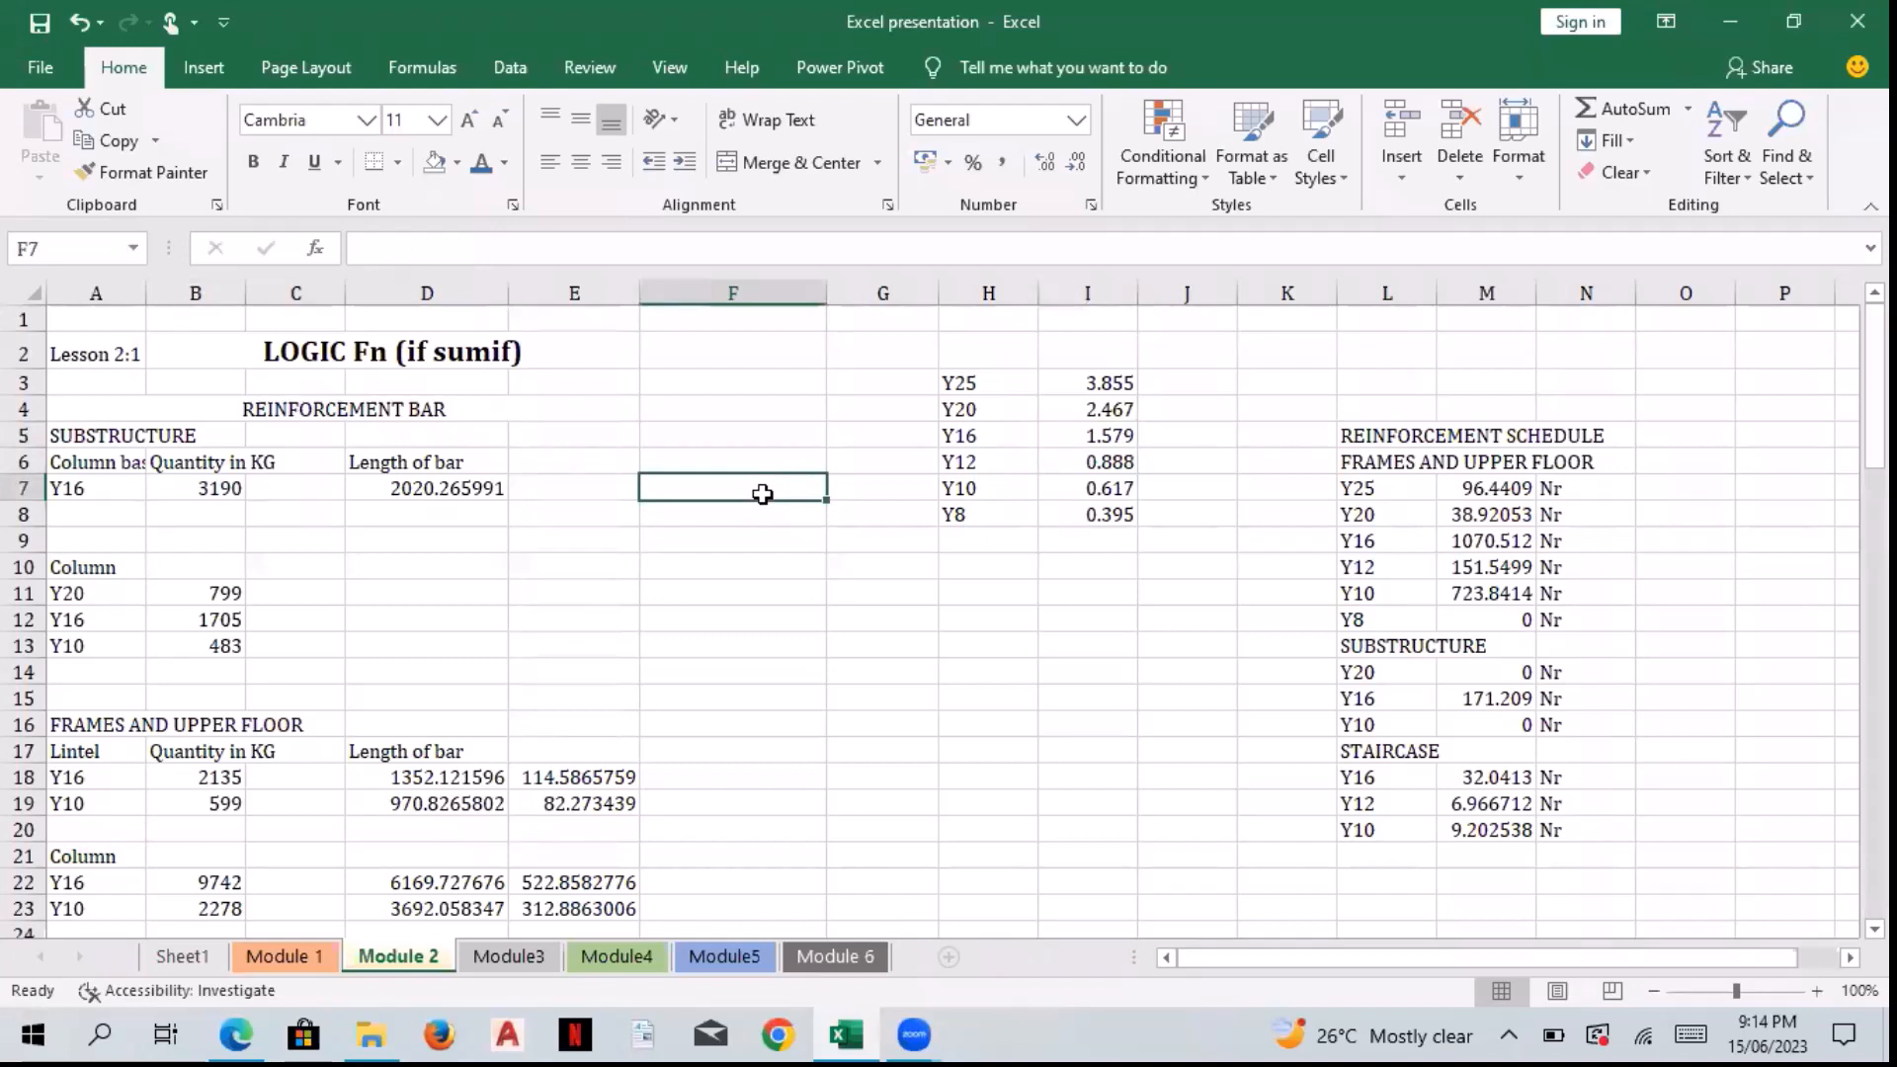
pyautogui.write('=')
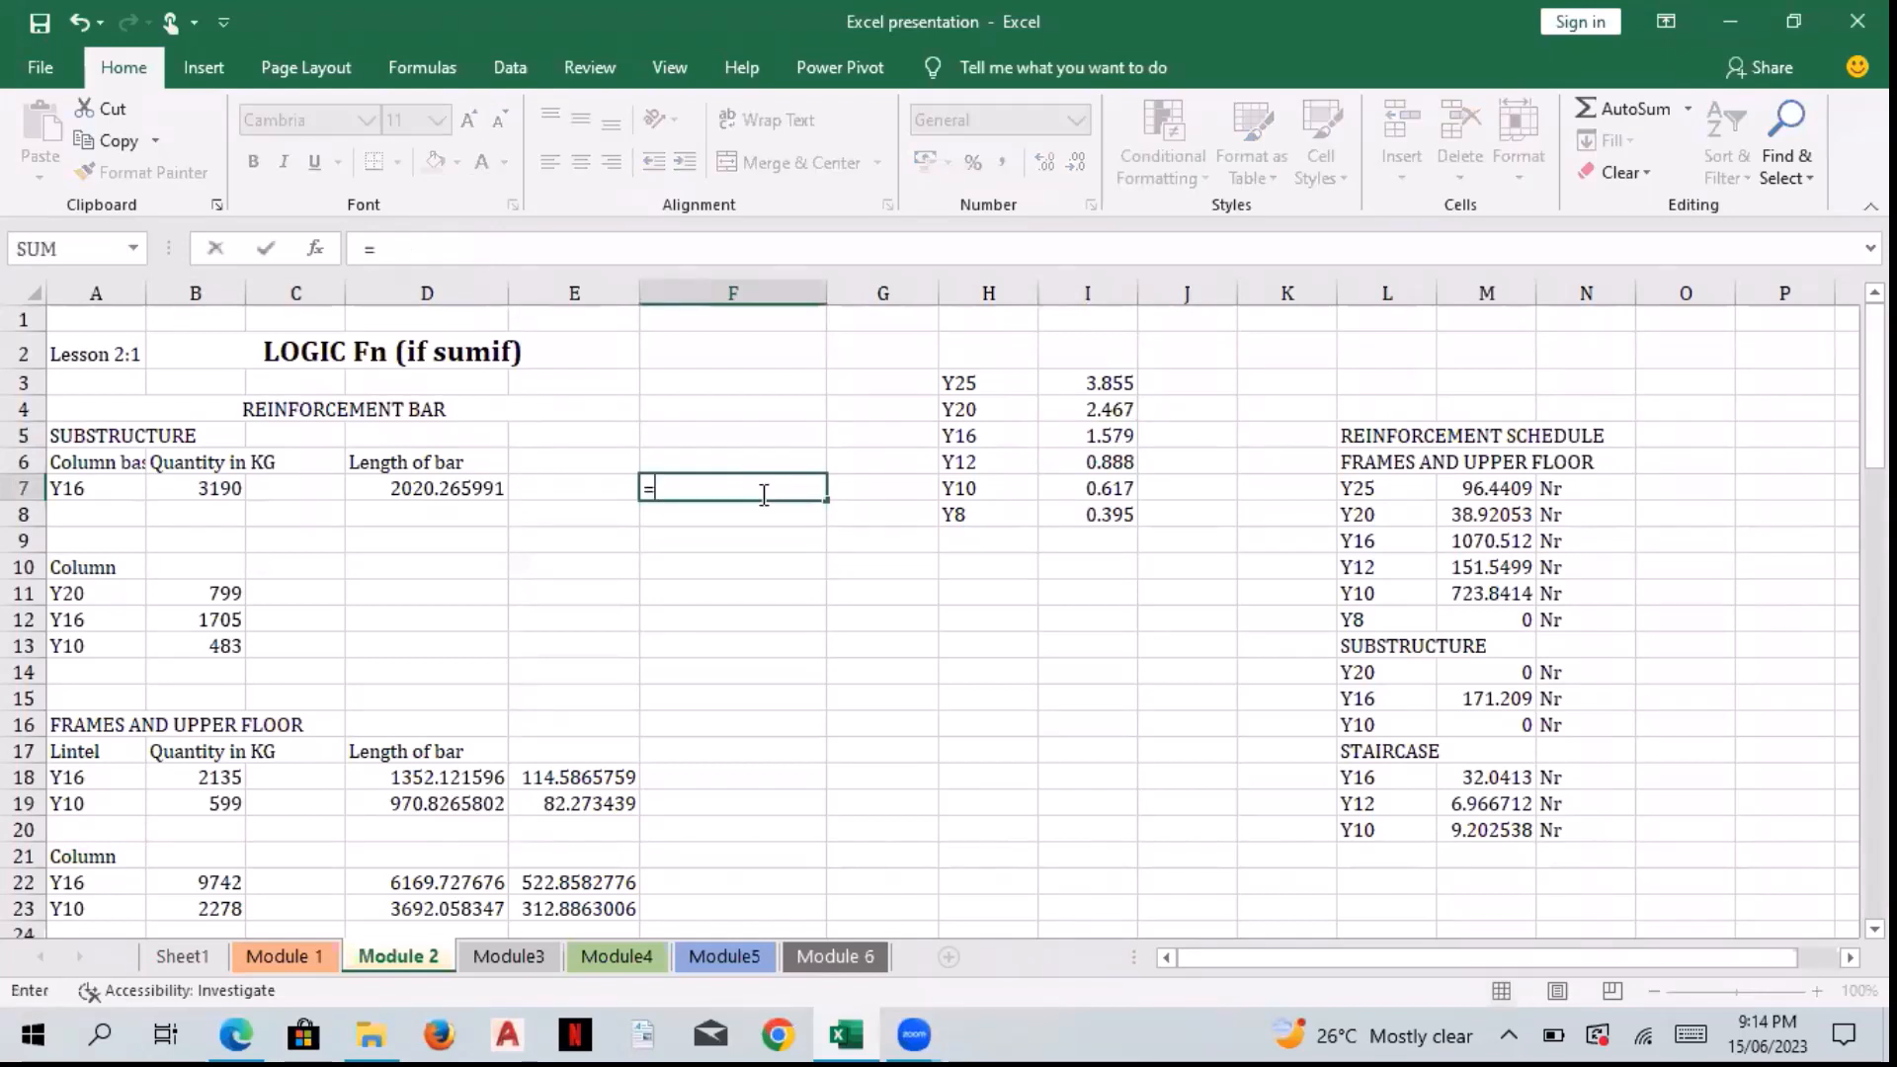
pyautogui.press('Left')
pyautogui.press('Left')
pyautogui.press('Left')
pyautogui.press('Left')
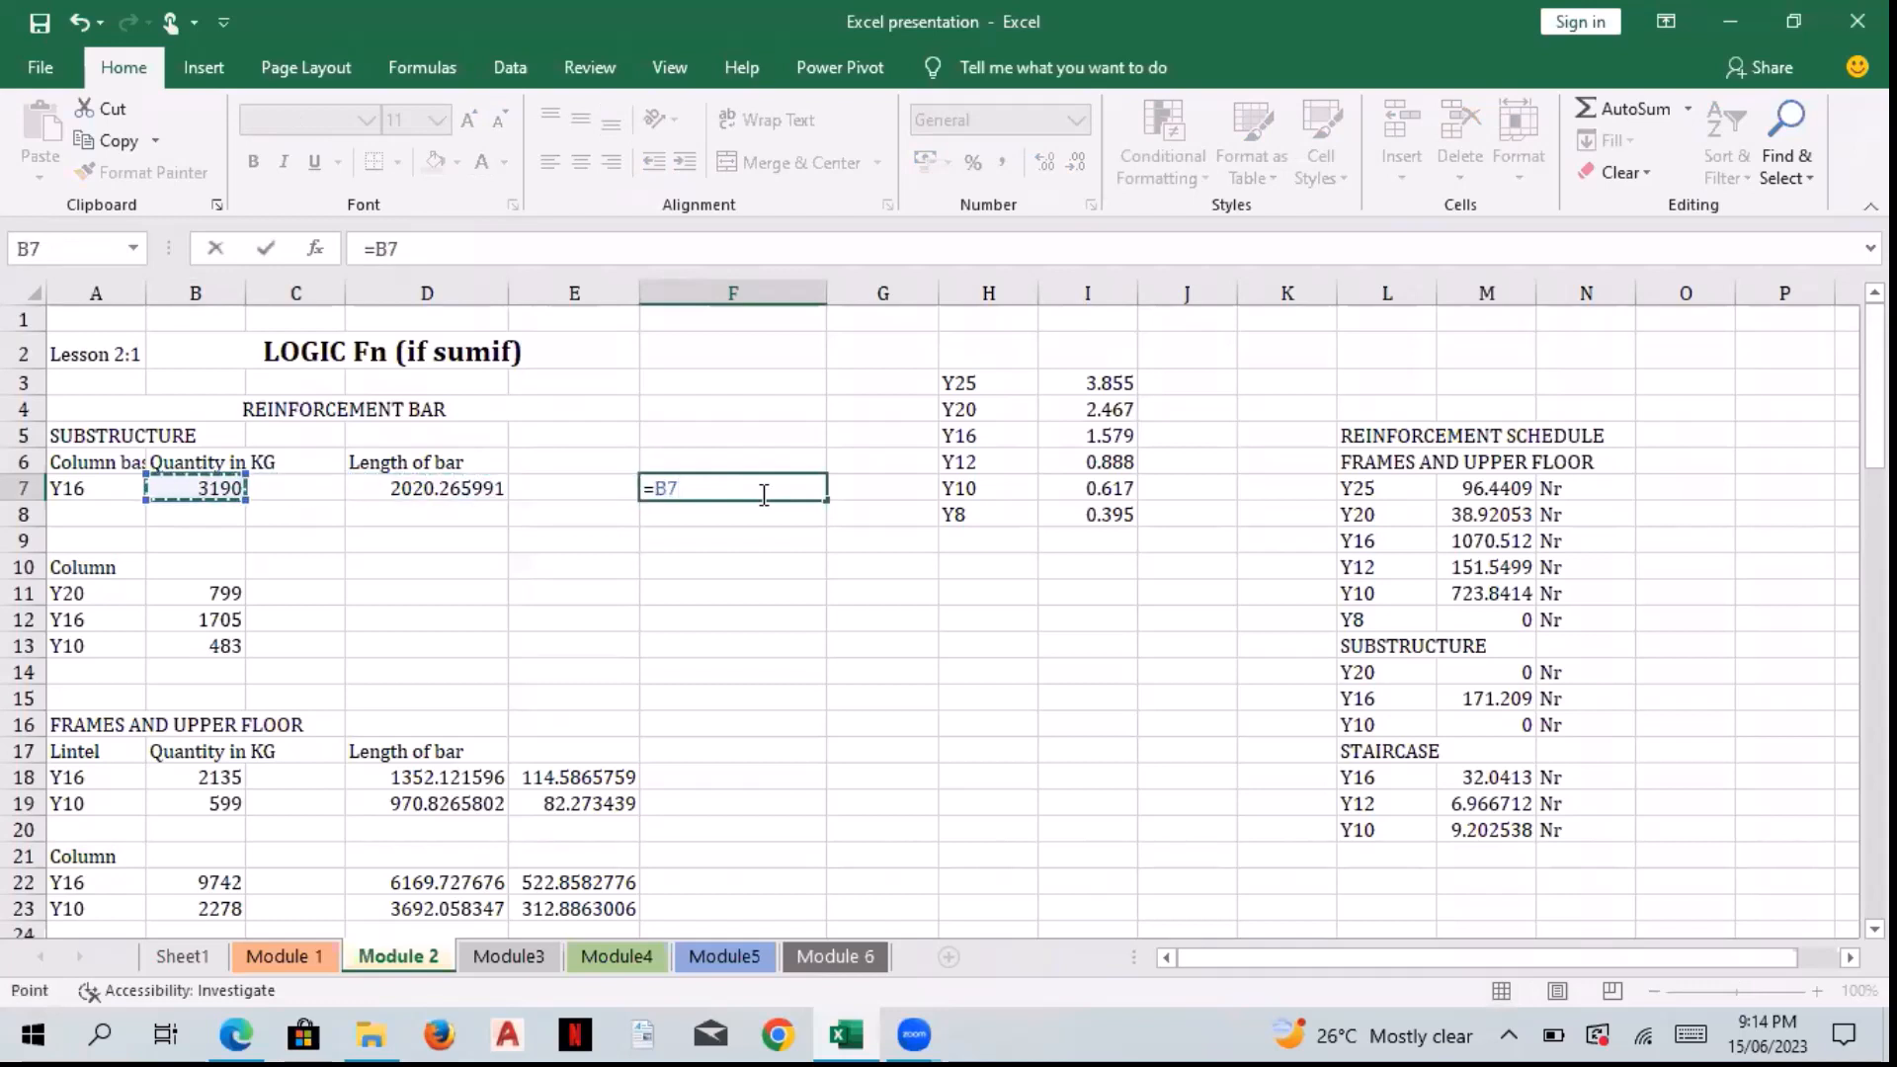
pyautogui.write('*')
pyautogui.click(1050, 438)
pyautogui.press('Return')
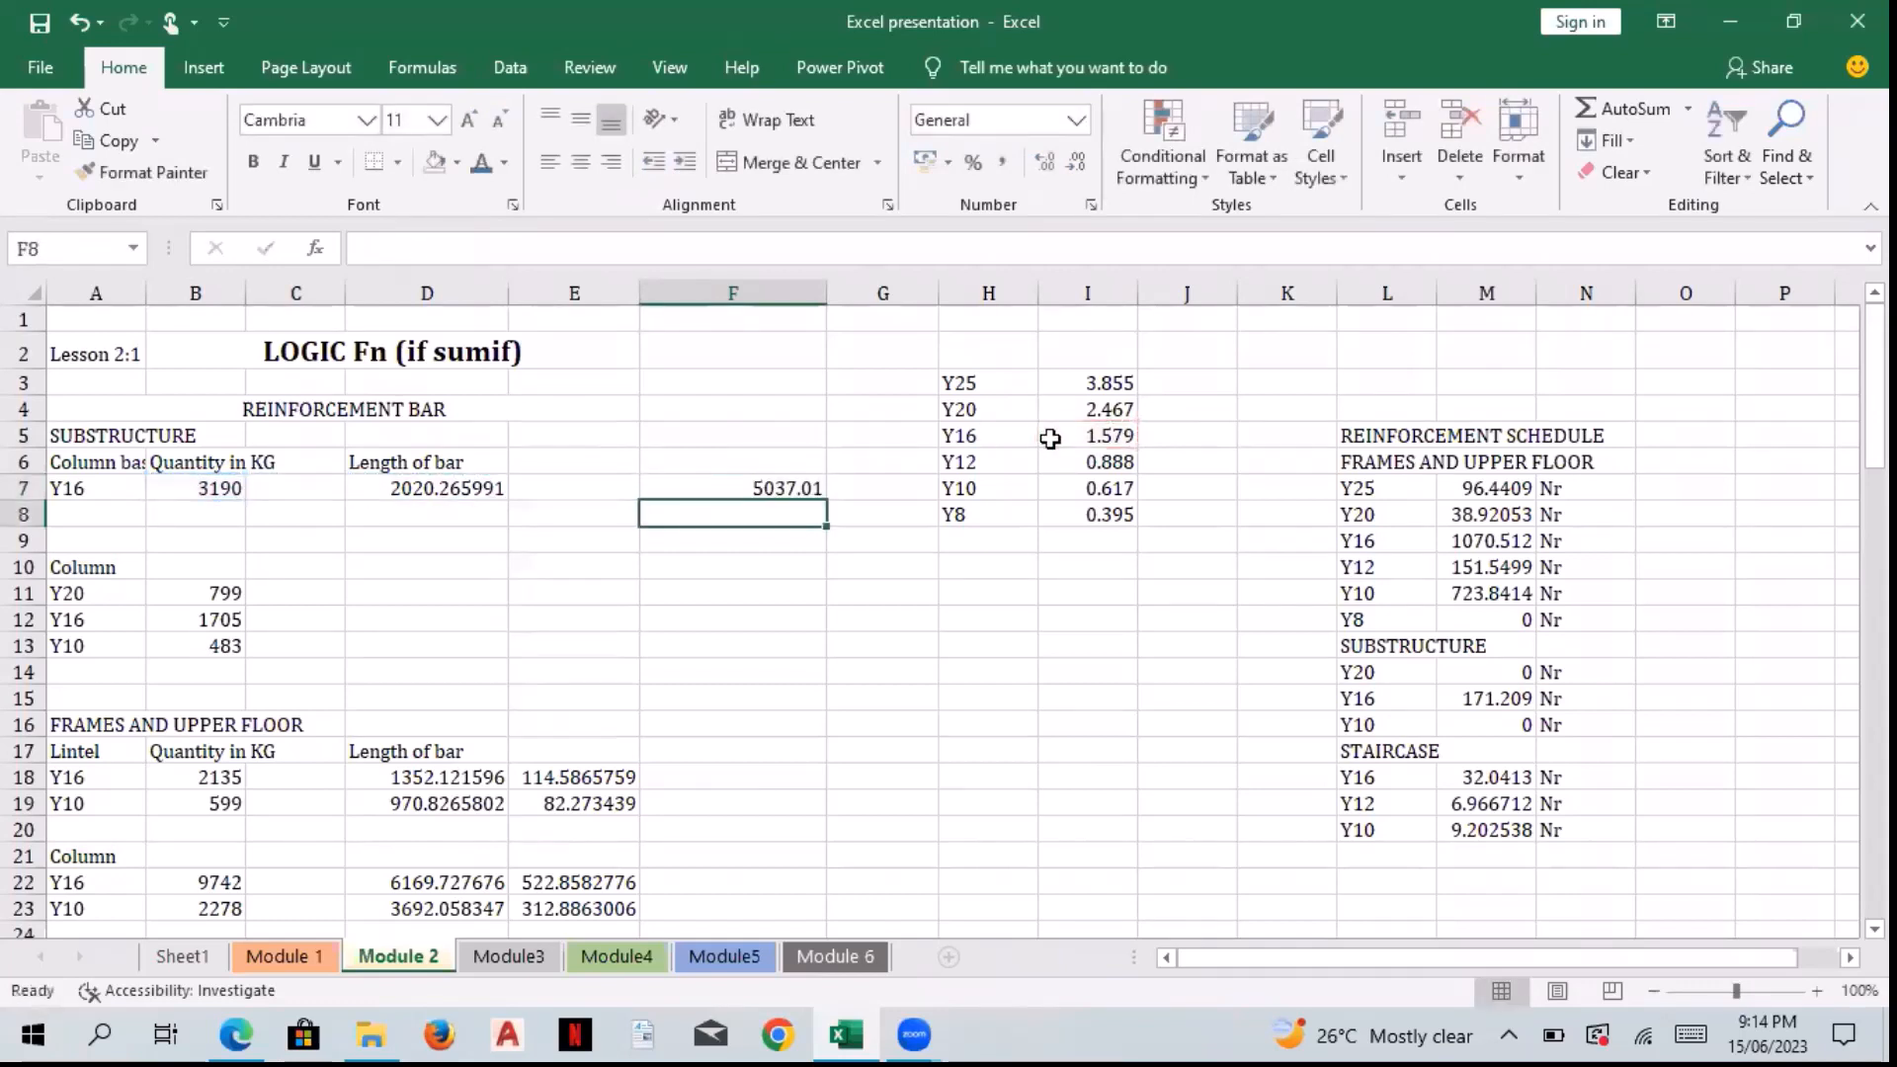
pyautogui.hotkey('ctrl', 'z')
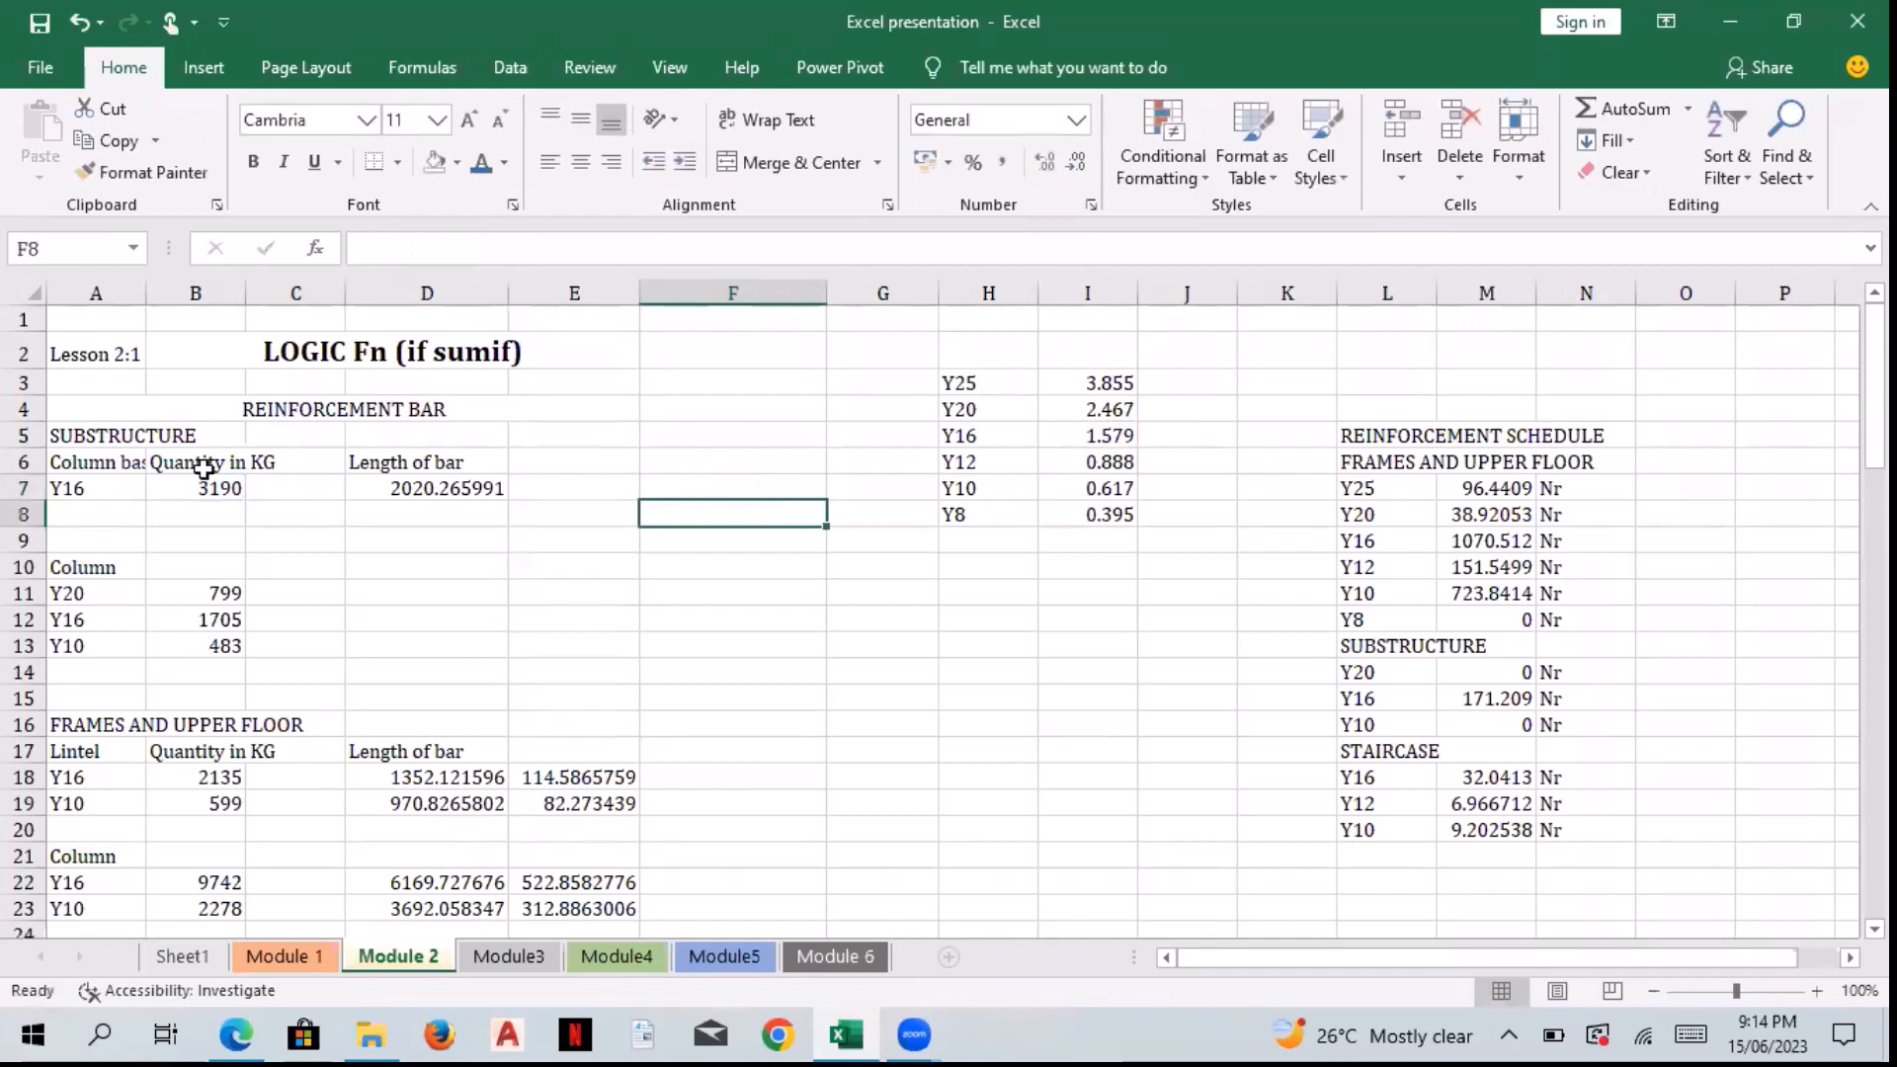
# Step: Check the D7 result with the direct division =B7/I5 in F7
pyautogui.click(178, 488)
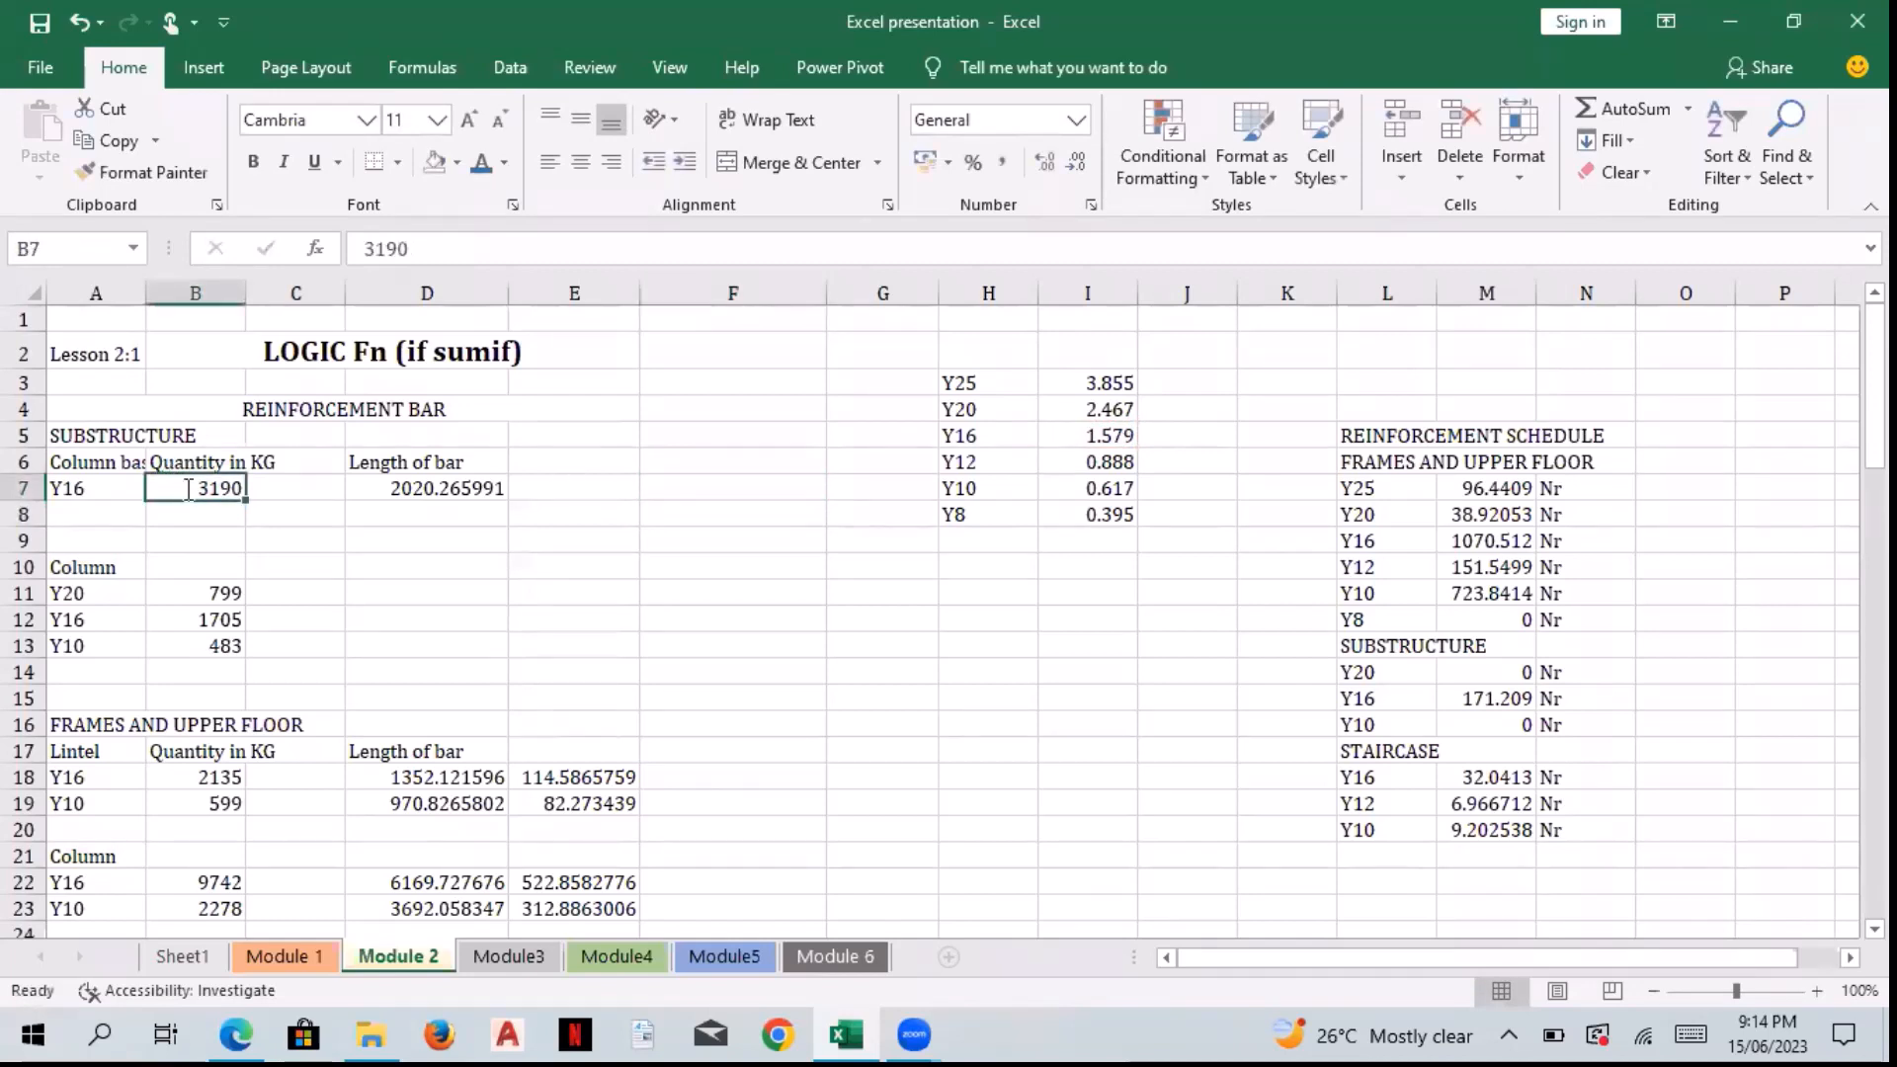
pyautogui.click(380, 483)
pyautogui.click(226, 489)
pyautogui.click(689, 488)
pyautogui.write('=')
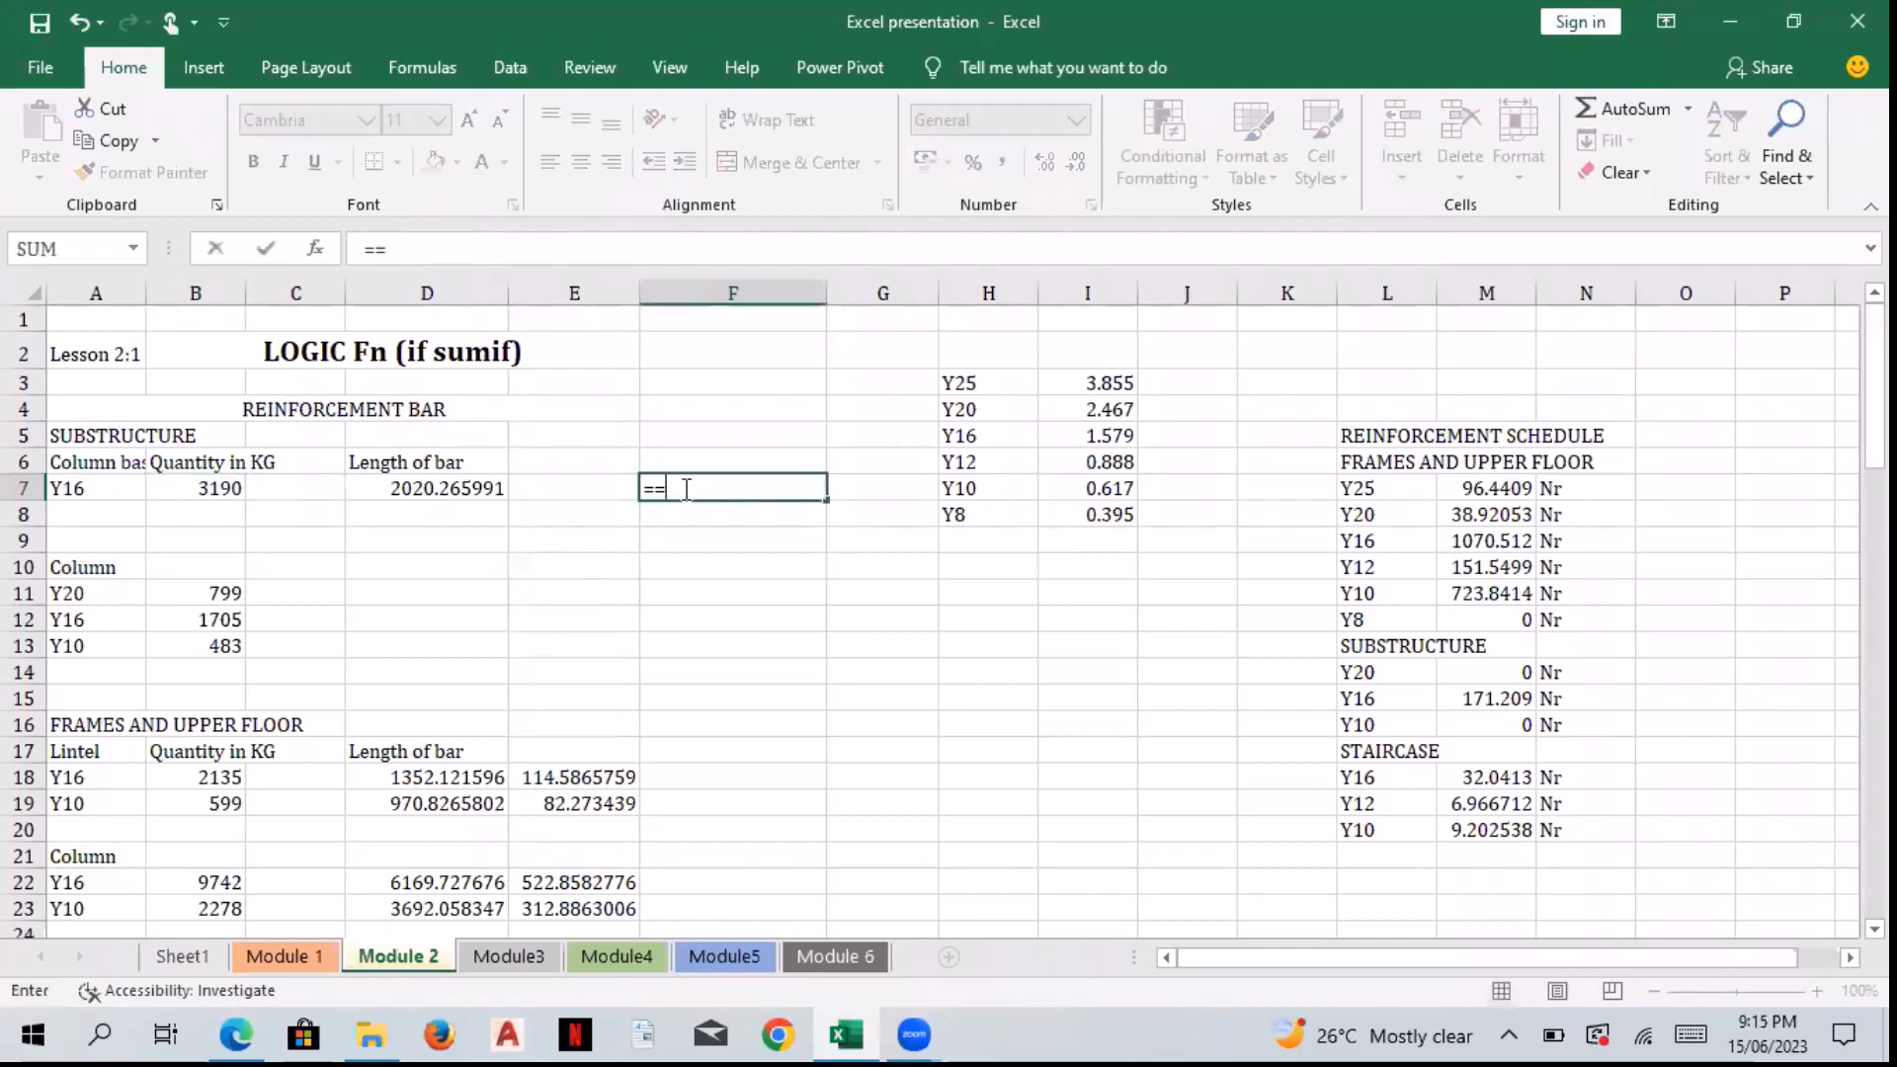
pyautogui.click(233, 486)
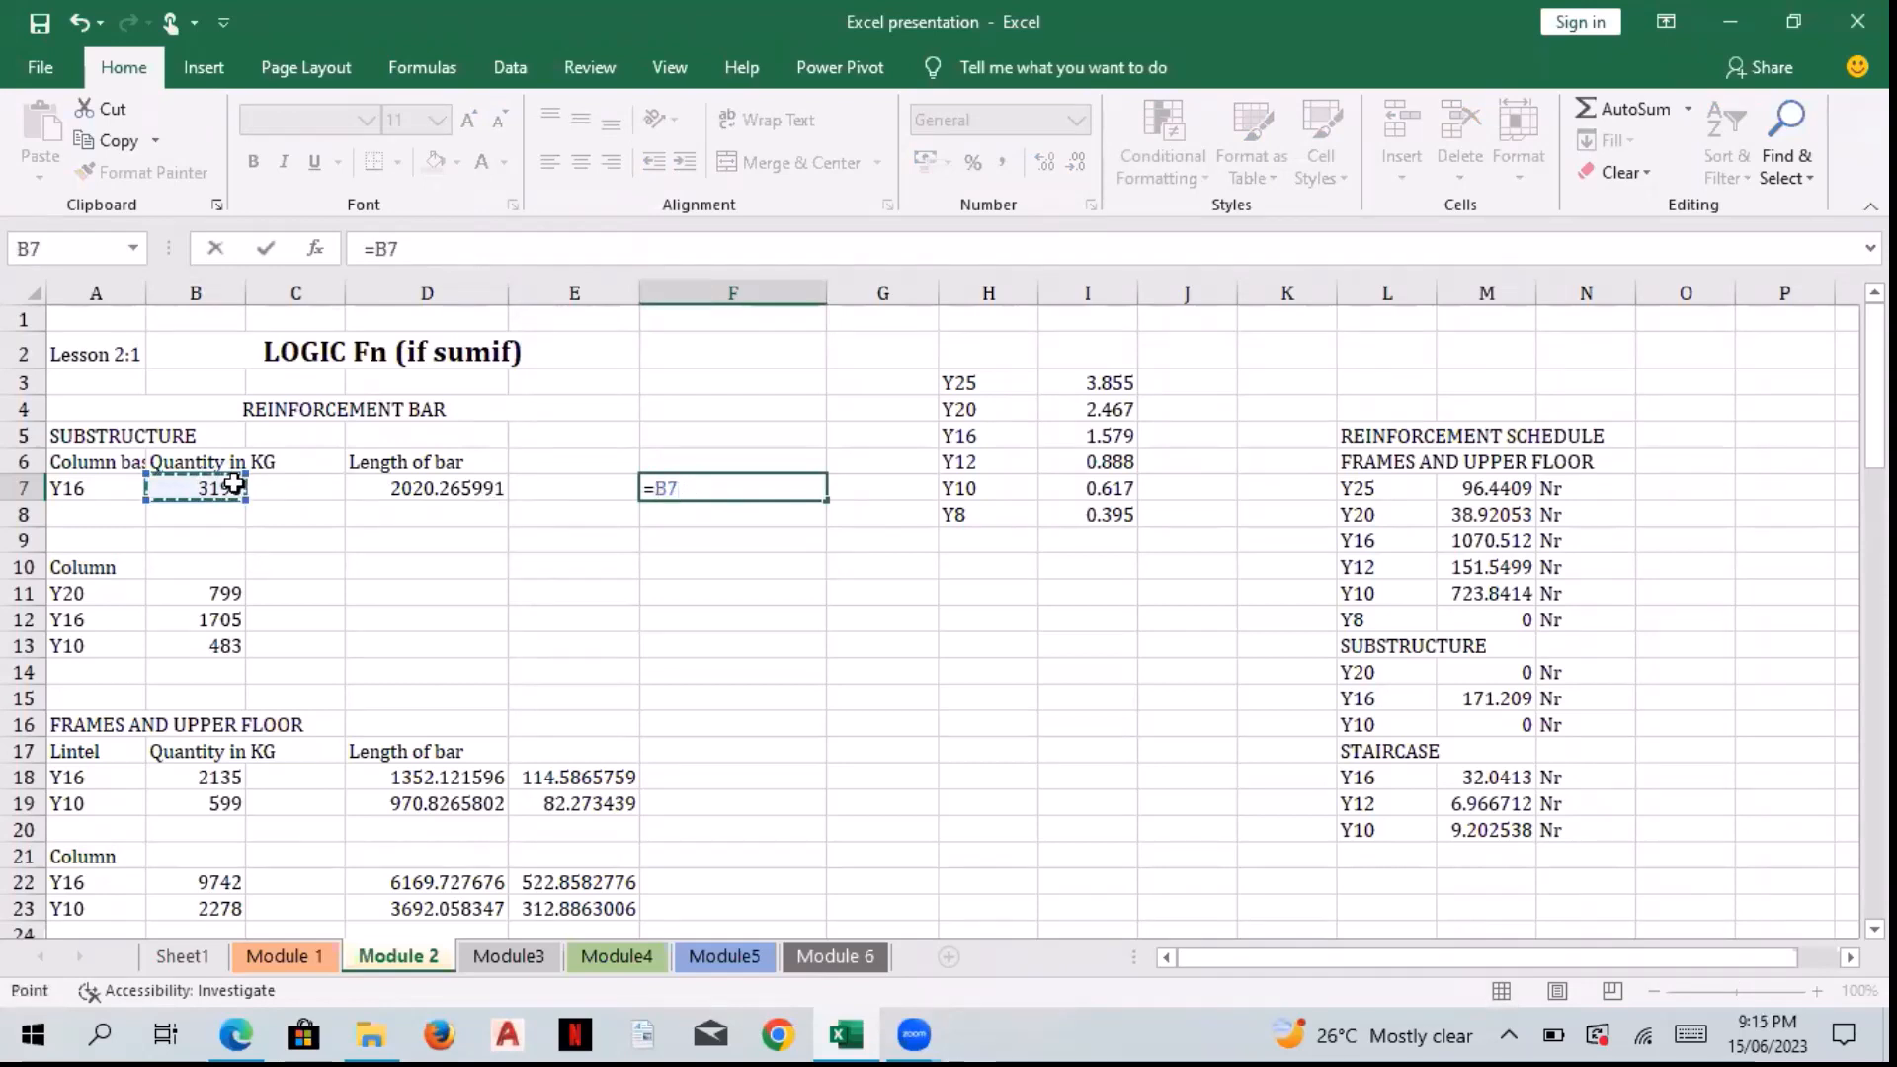
pyautogui.write('/')
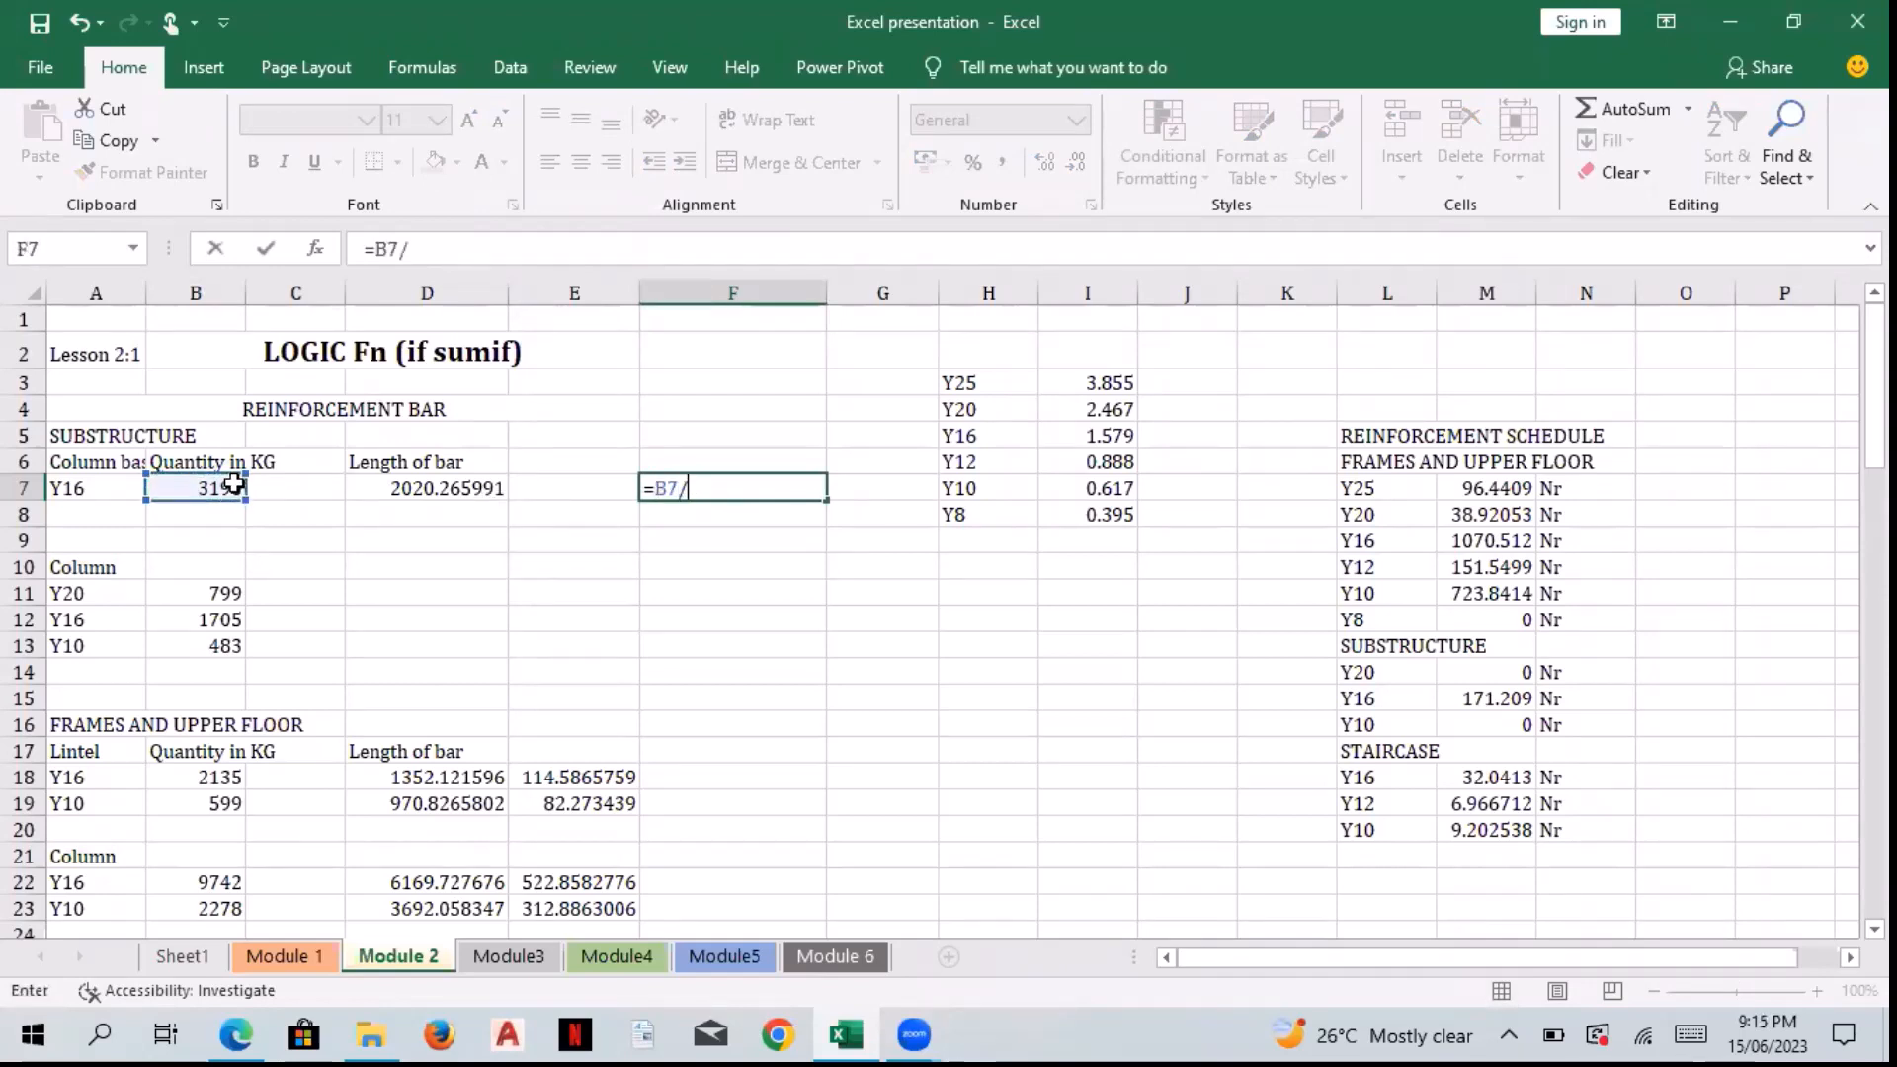
pyautogui.click(1061, 437)
pyautogui.press('Return')
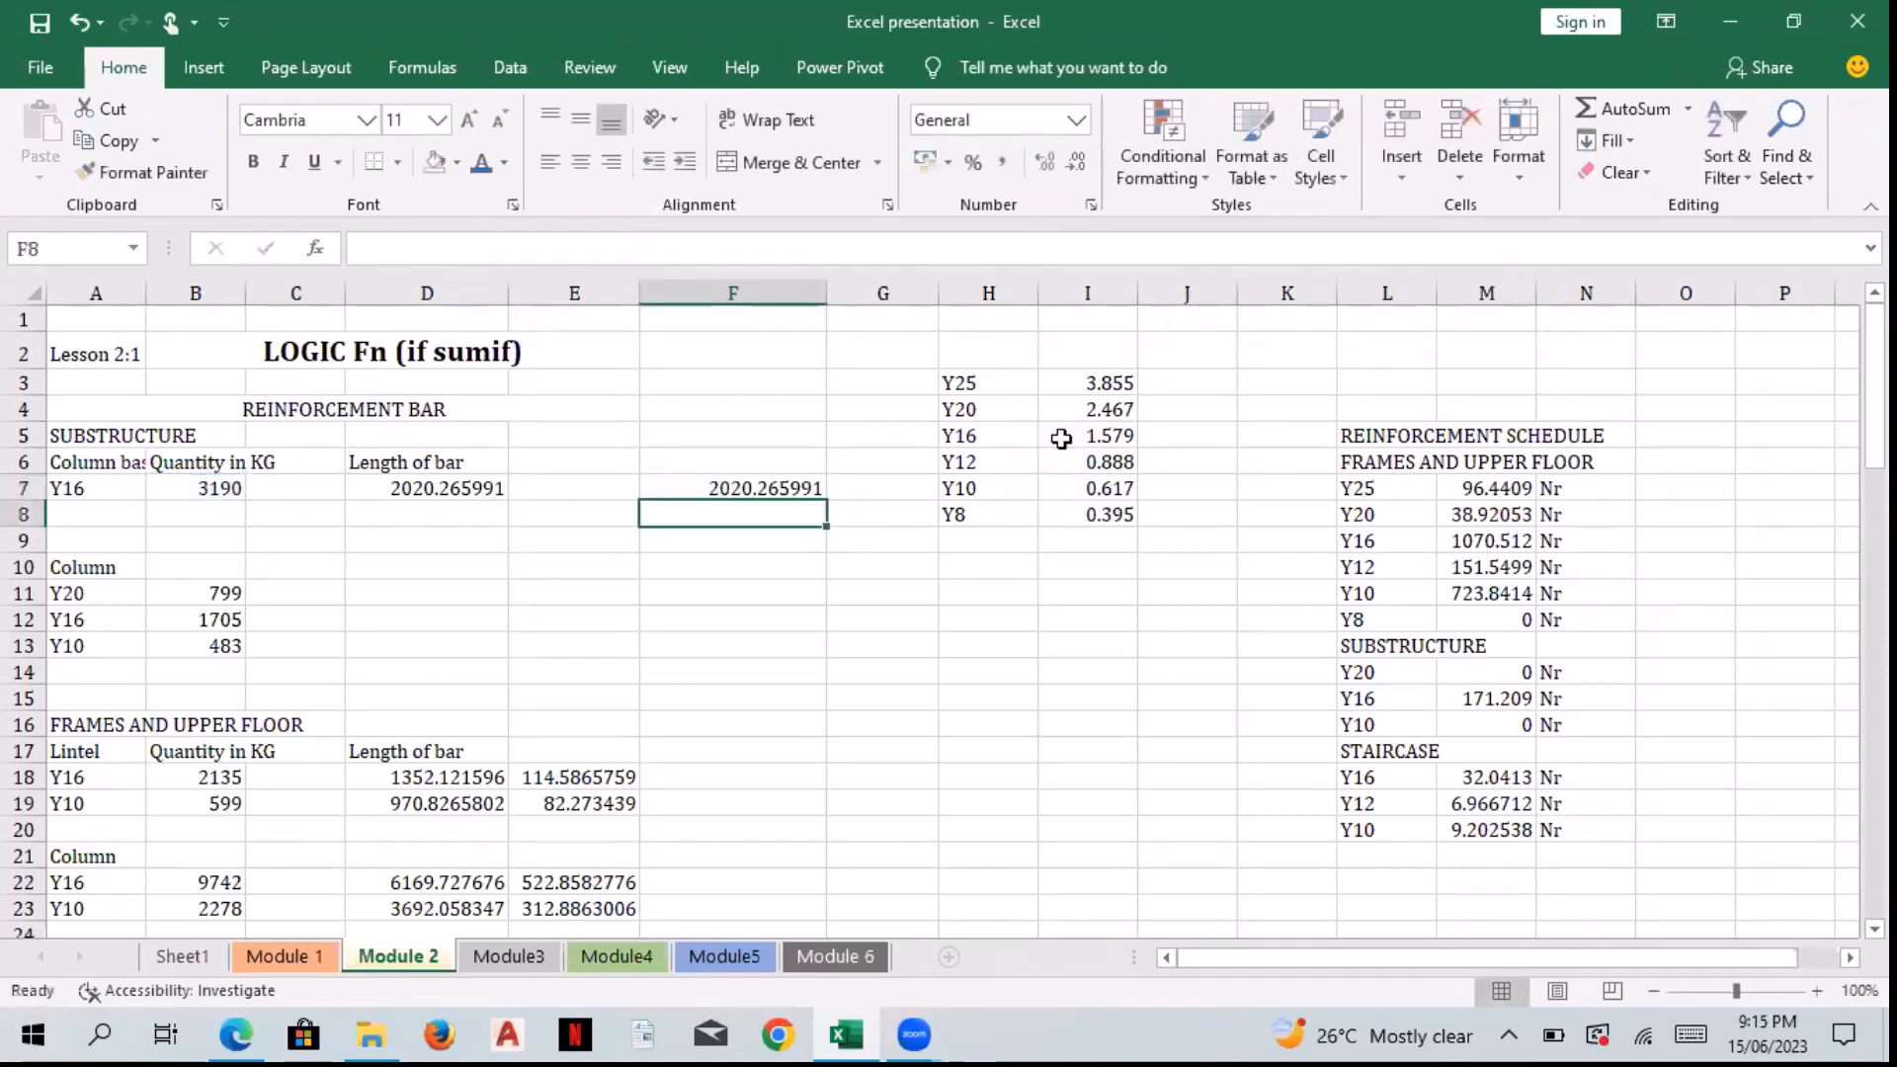
# Step: Remove the check formula from F7, leaving the cell empty
pyautogui.click(696, 489)
pyautogui.doubleClick(697, 488)
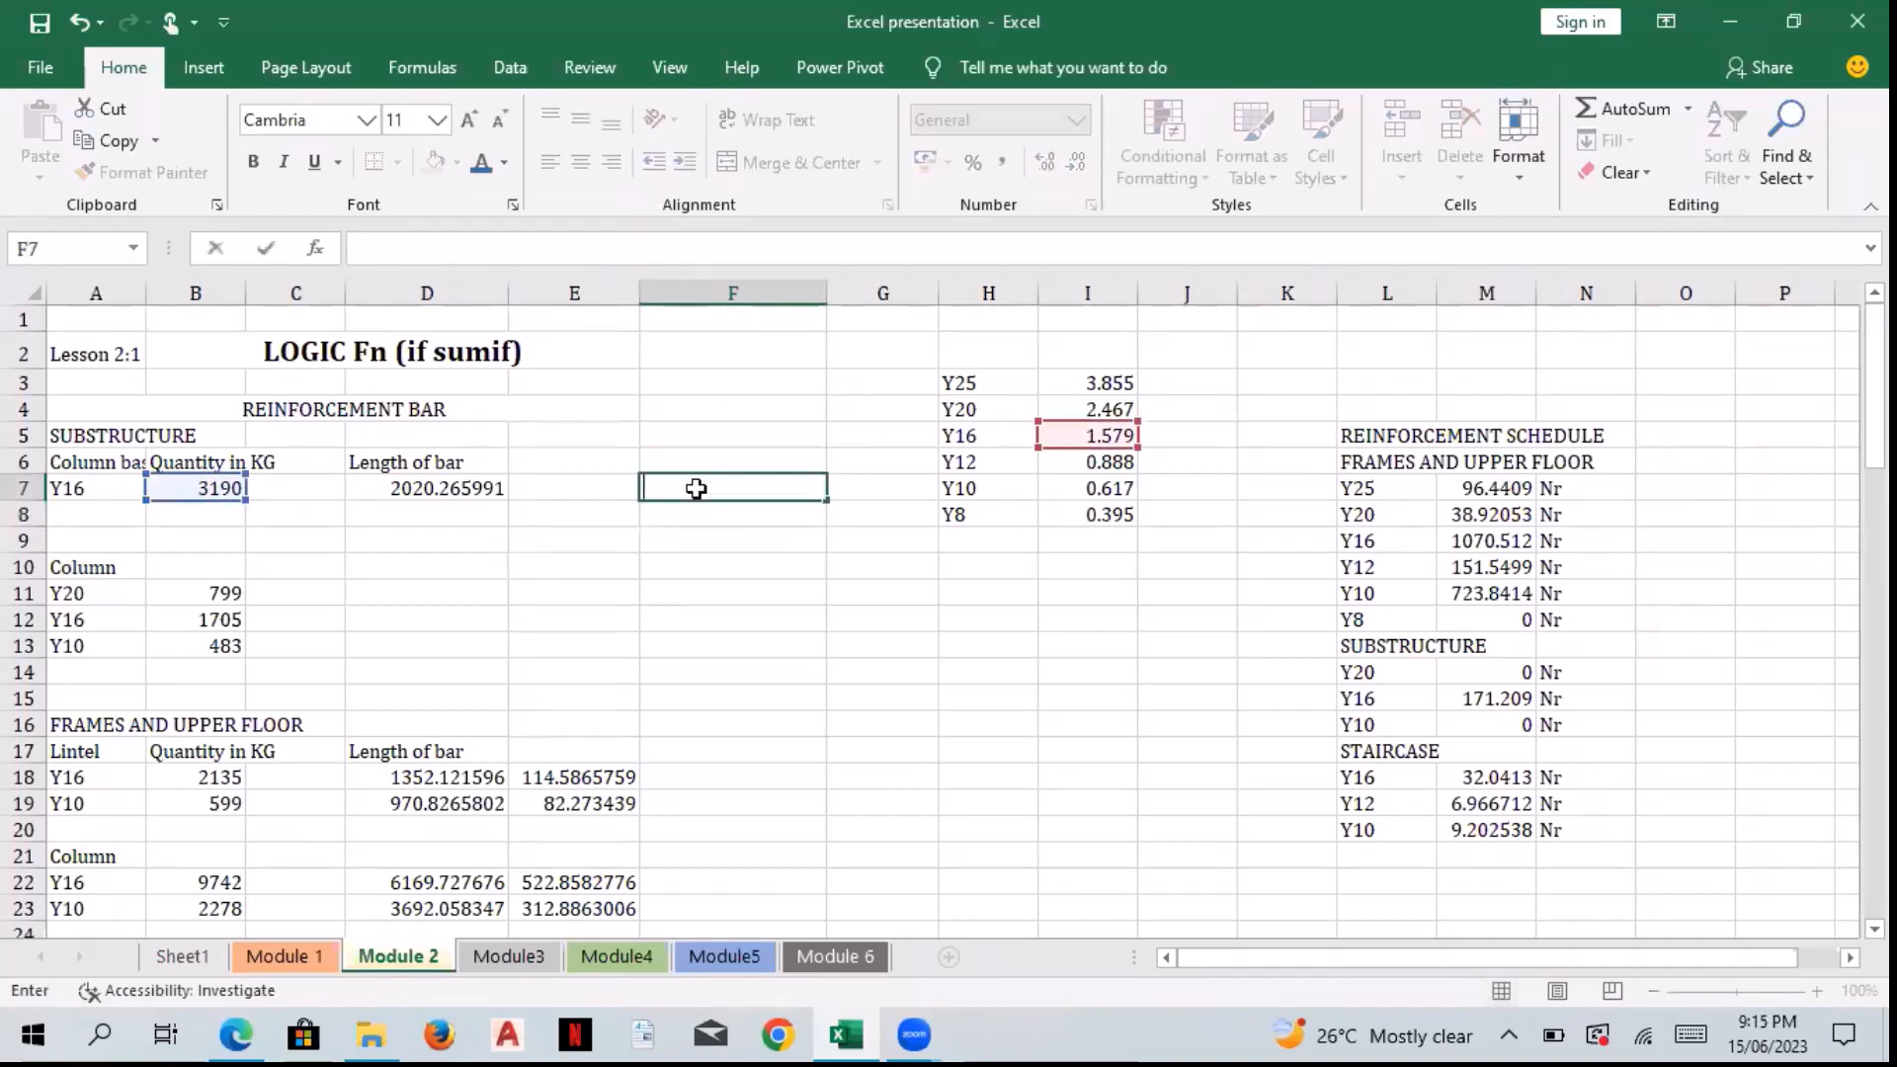
pyautogui.press('BackSpace')
pyautogui.press('BackSpace')
pyautogui.press('BackSpace')
pyautogui.press('BackSpace')
pyautogui.press('BackSpace')
pyautogui.press('BackSpace')
pyautogui.press('Return')
pyautogui.click(696, 488)
pyautogui.doubleClick(696, 488)
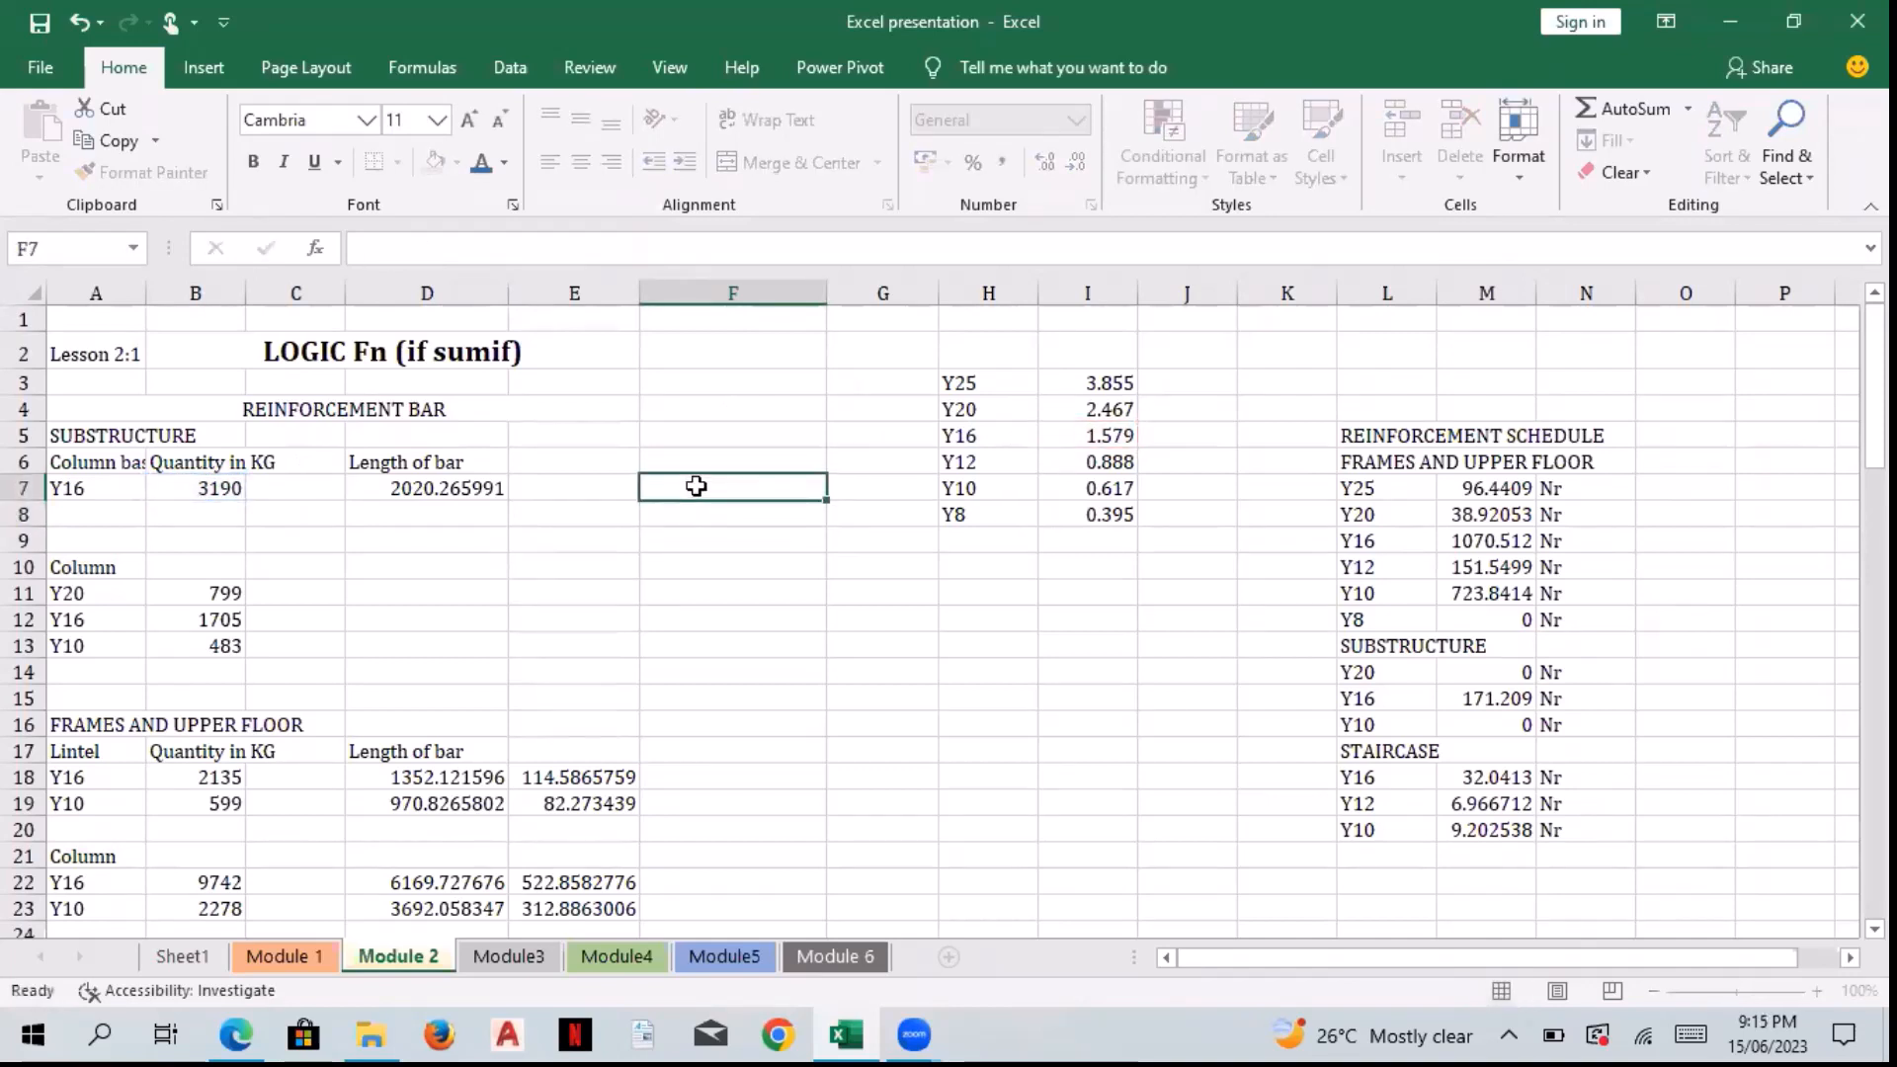
pyautogui.press('Return')
pyautogui.click(696, 486)
pyautogui.press('Return')
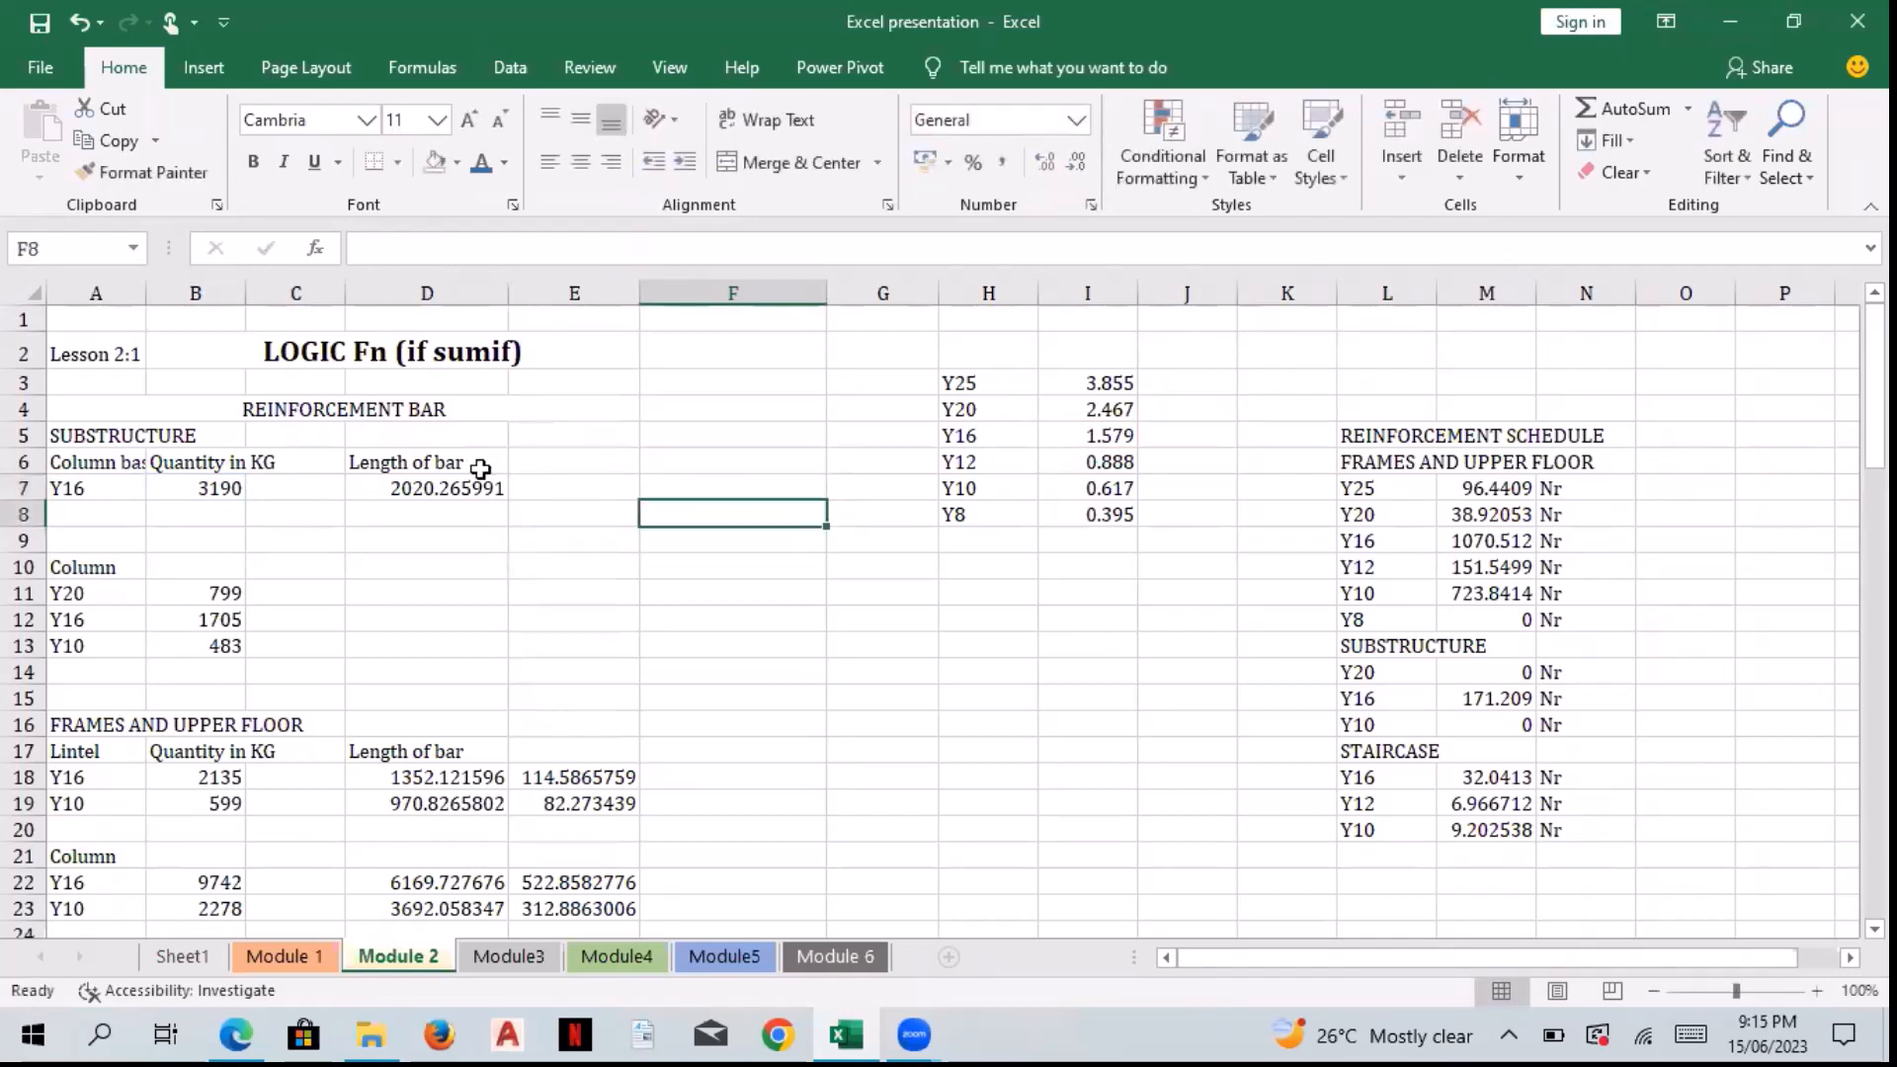
# Step: Fill the nested IF formula from D7 down to D13
pyautogui.moveTo(464, 491)
pyautogui.mouseDown()
pyautogui.moveTo(452, 558)
pyautogui.moveTo(453, 491)
pyautogui.mouseUp()
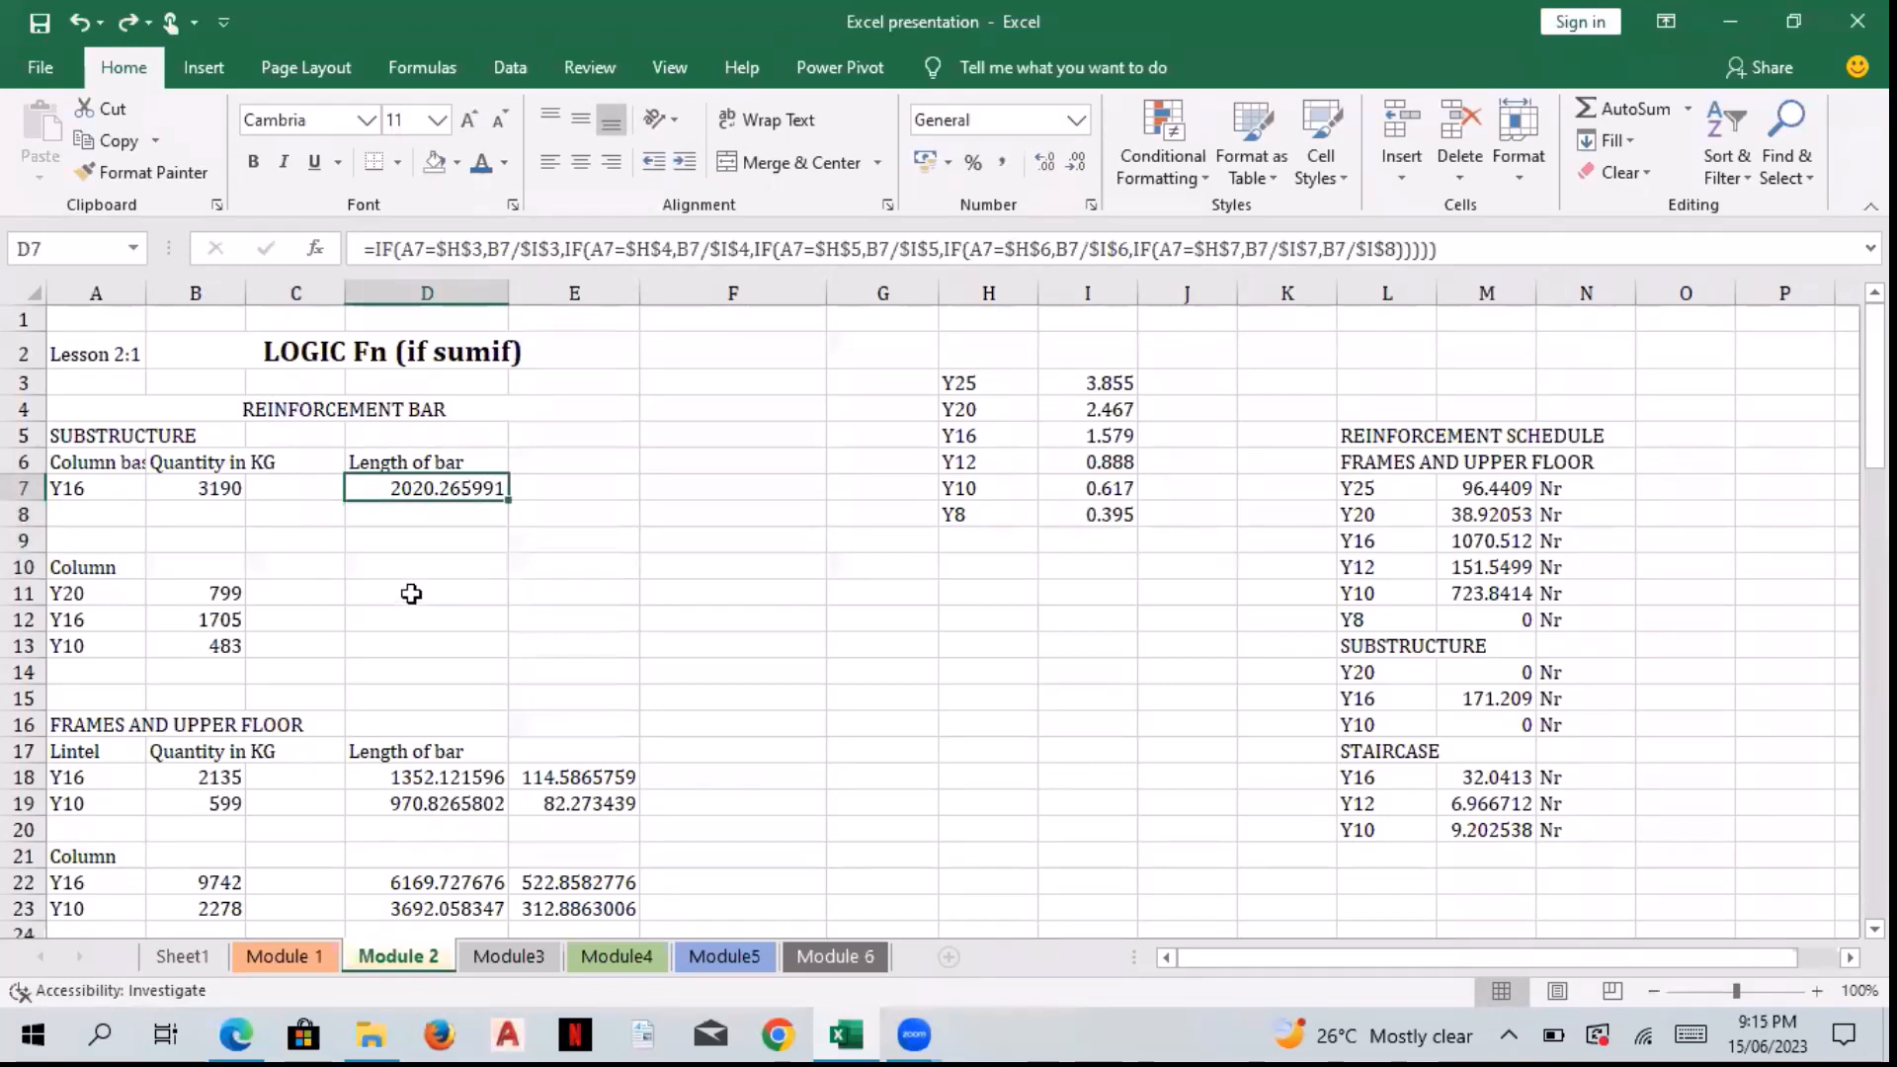
pyautogui.click(412, 594)
pyautogui.click(438, 505)
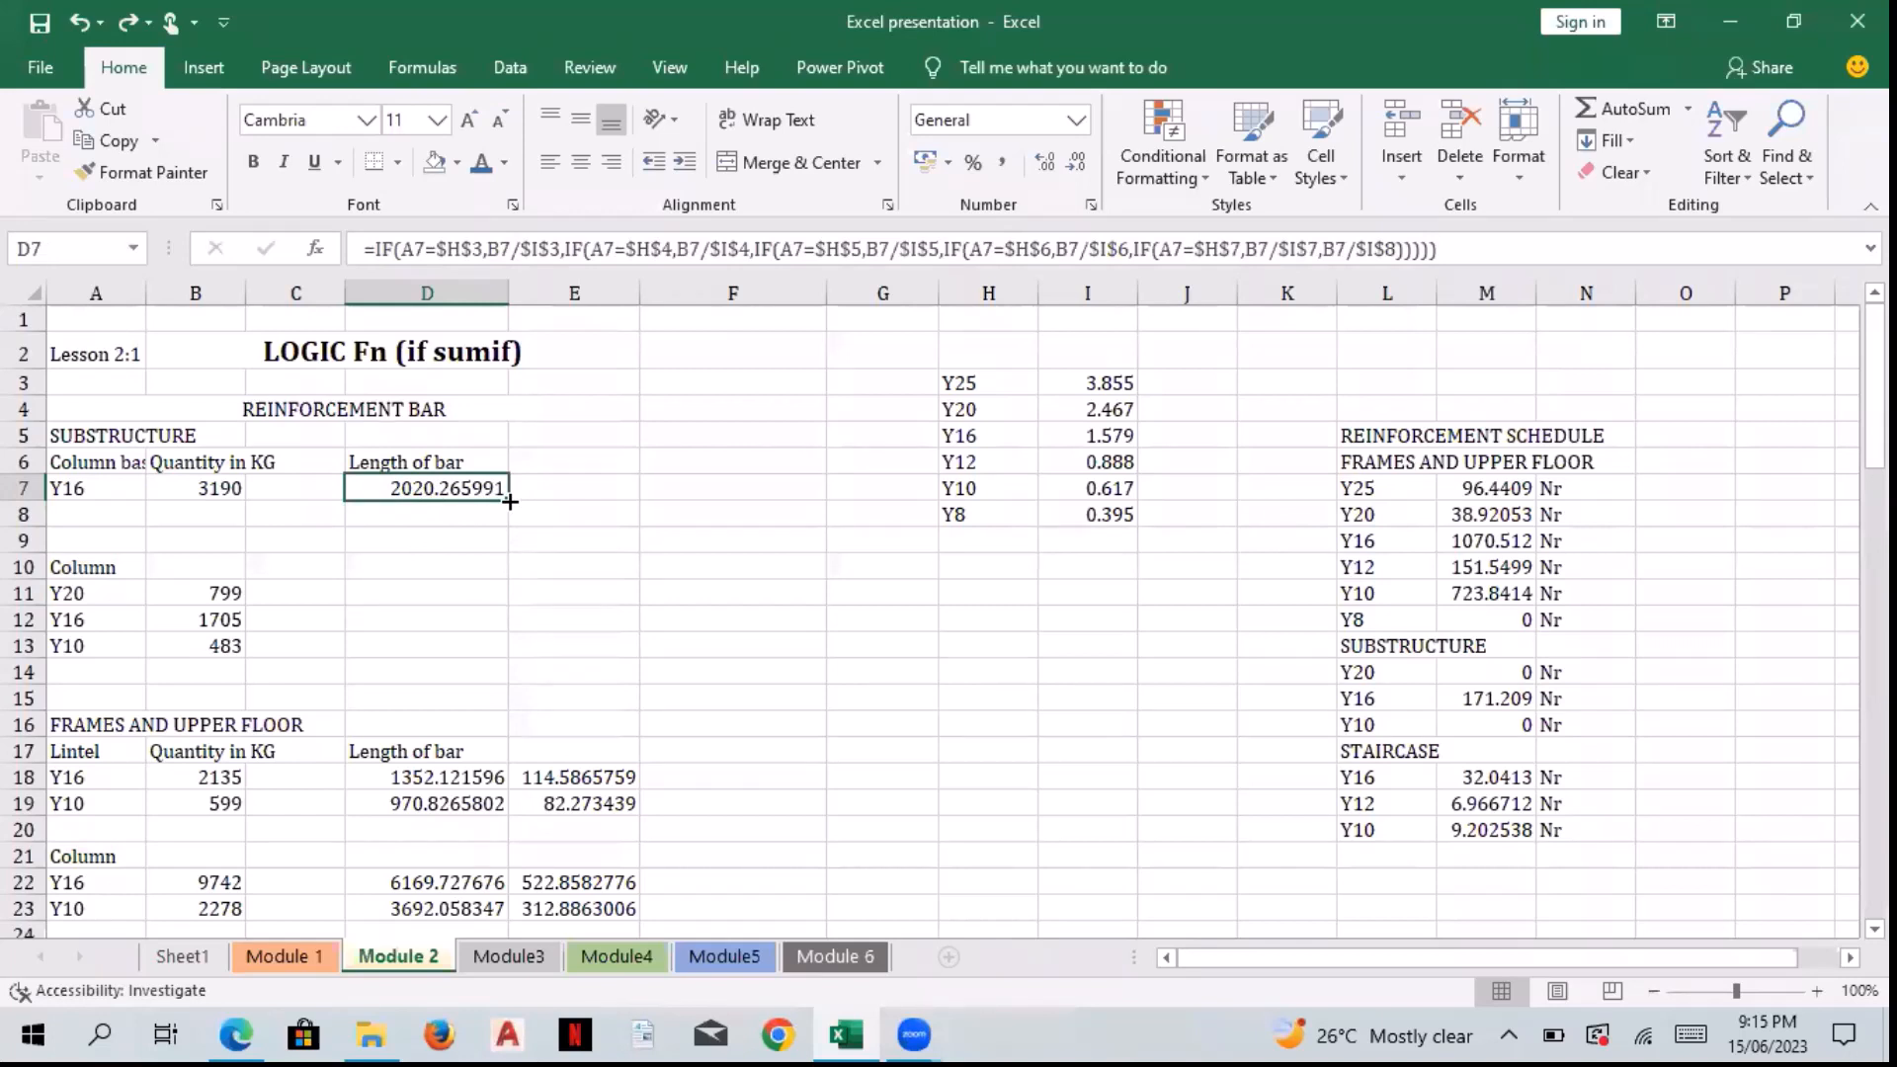
pyautogui.moveTo(510, 502); pyautogui.dragTo(461, 508)
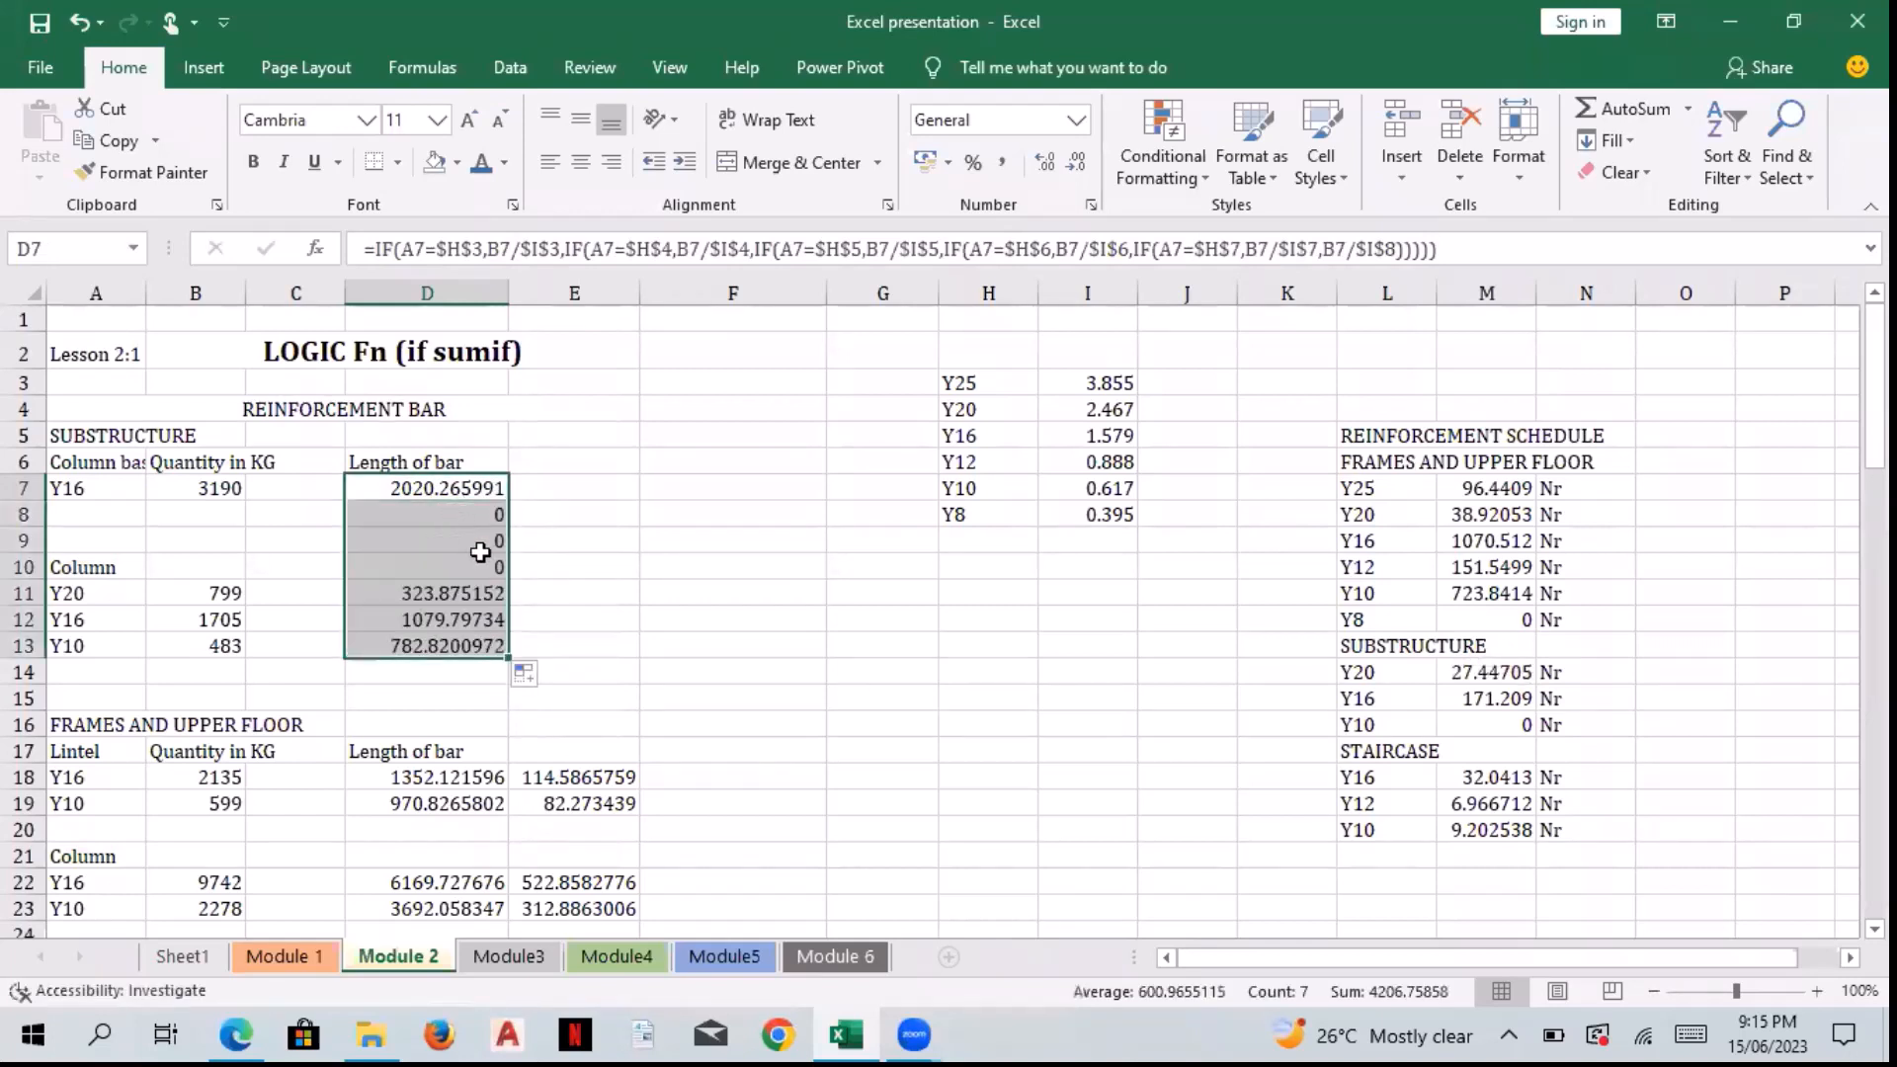
# Step: Clear the contents of D7:D13, undo that, and clear only the copied formulas in D8:D13
pyautogui.rightClick(436, 642)
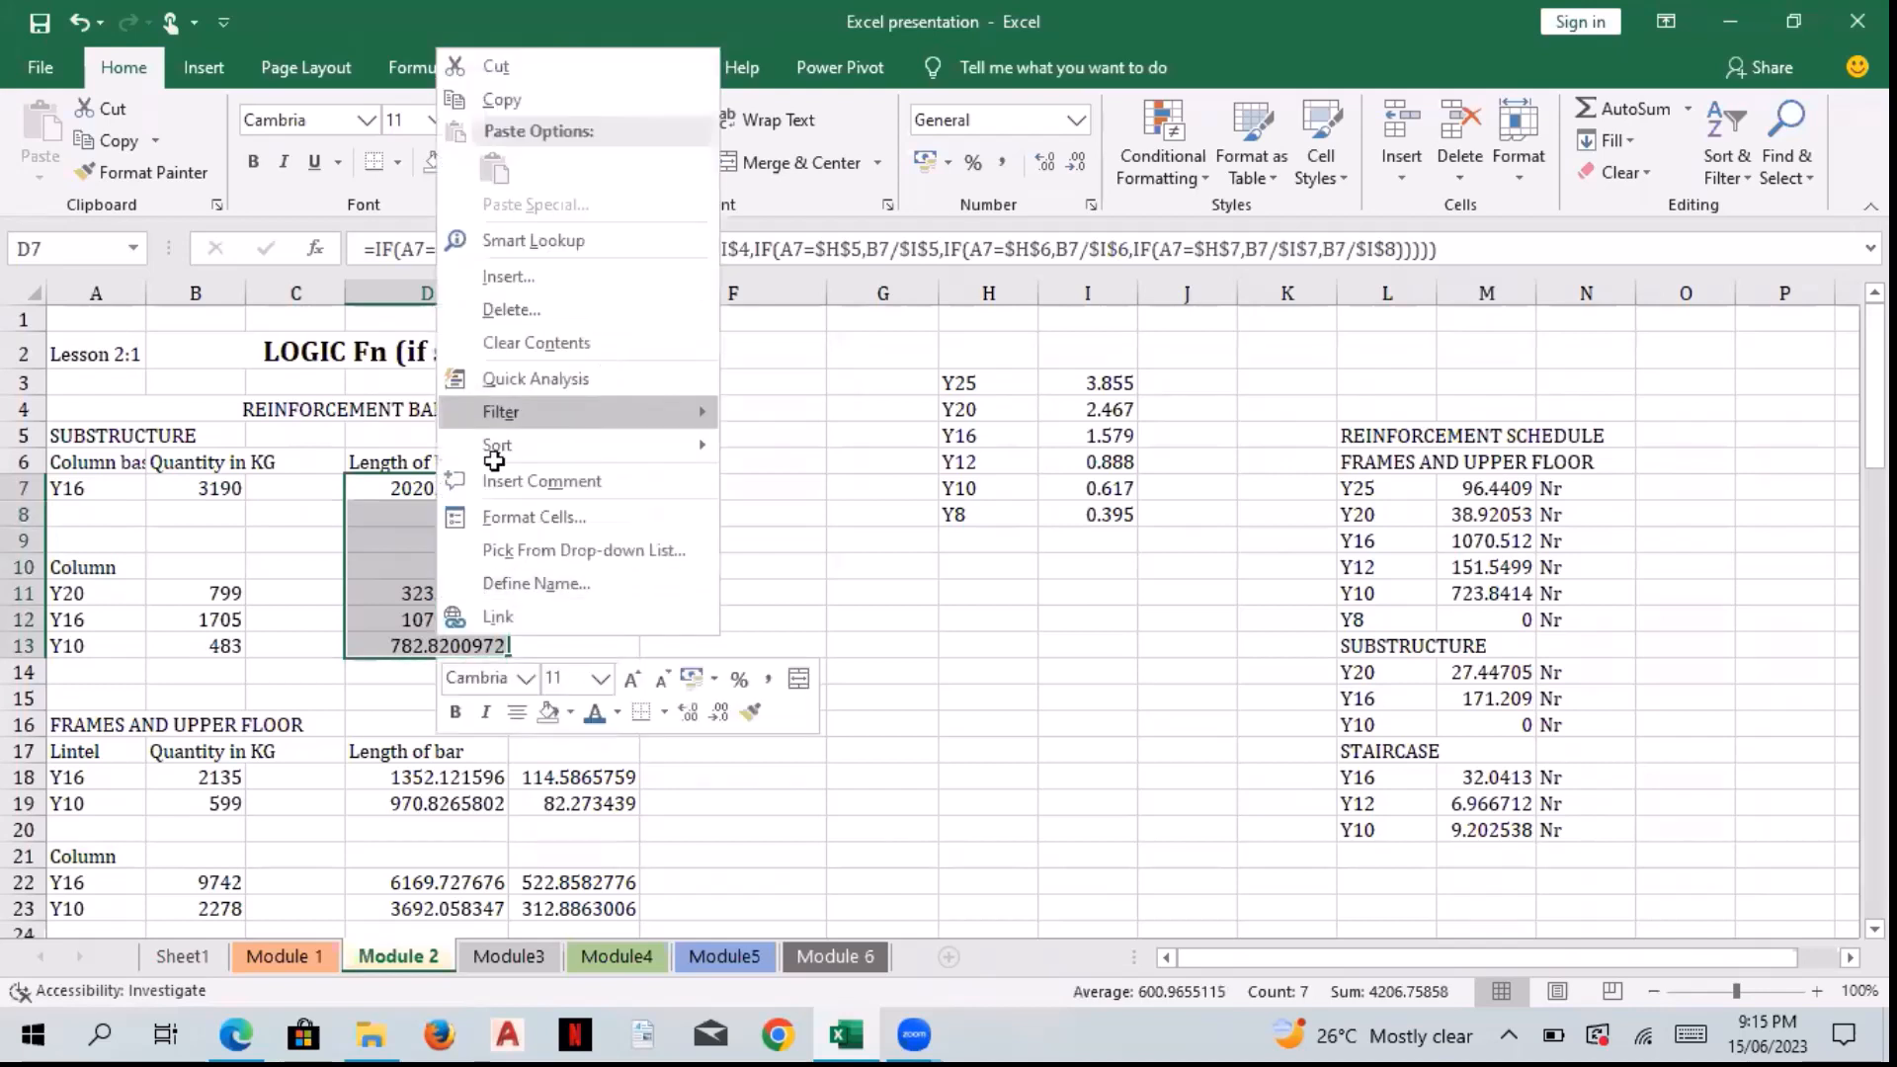
pyautogui.click(537, 343)
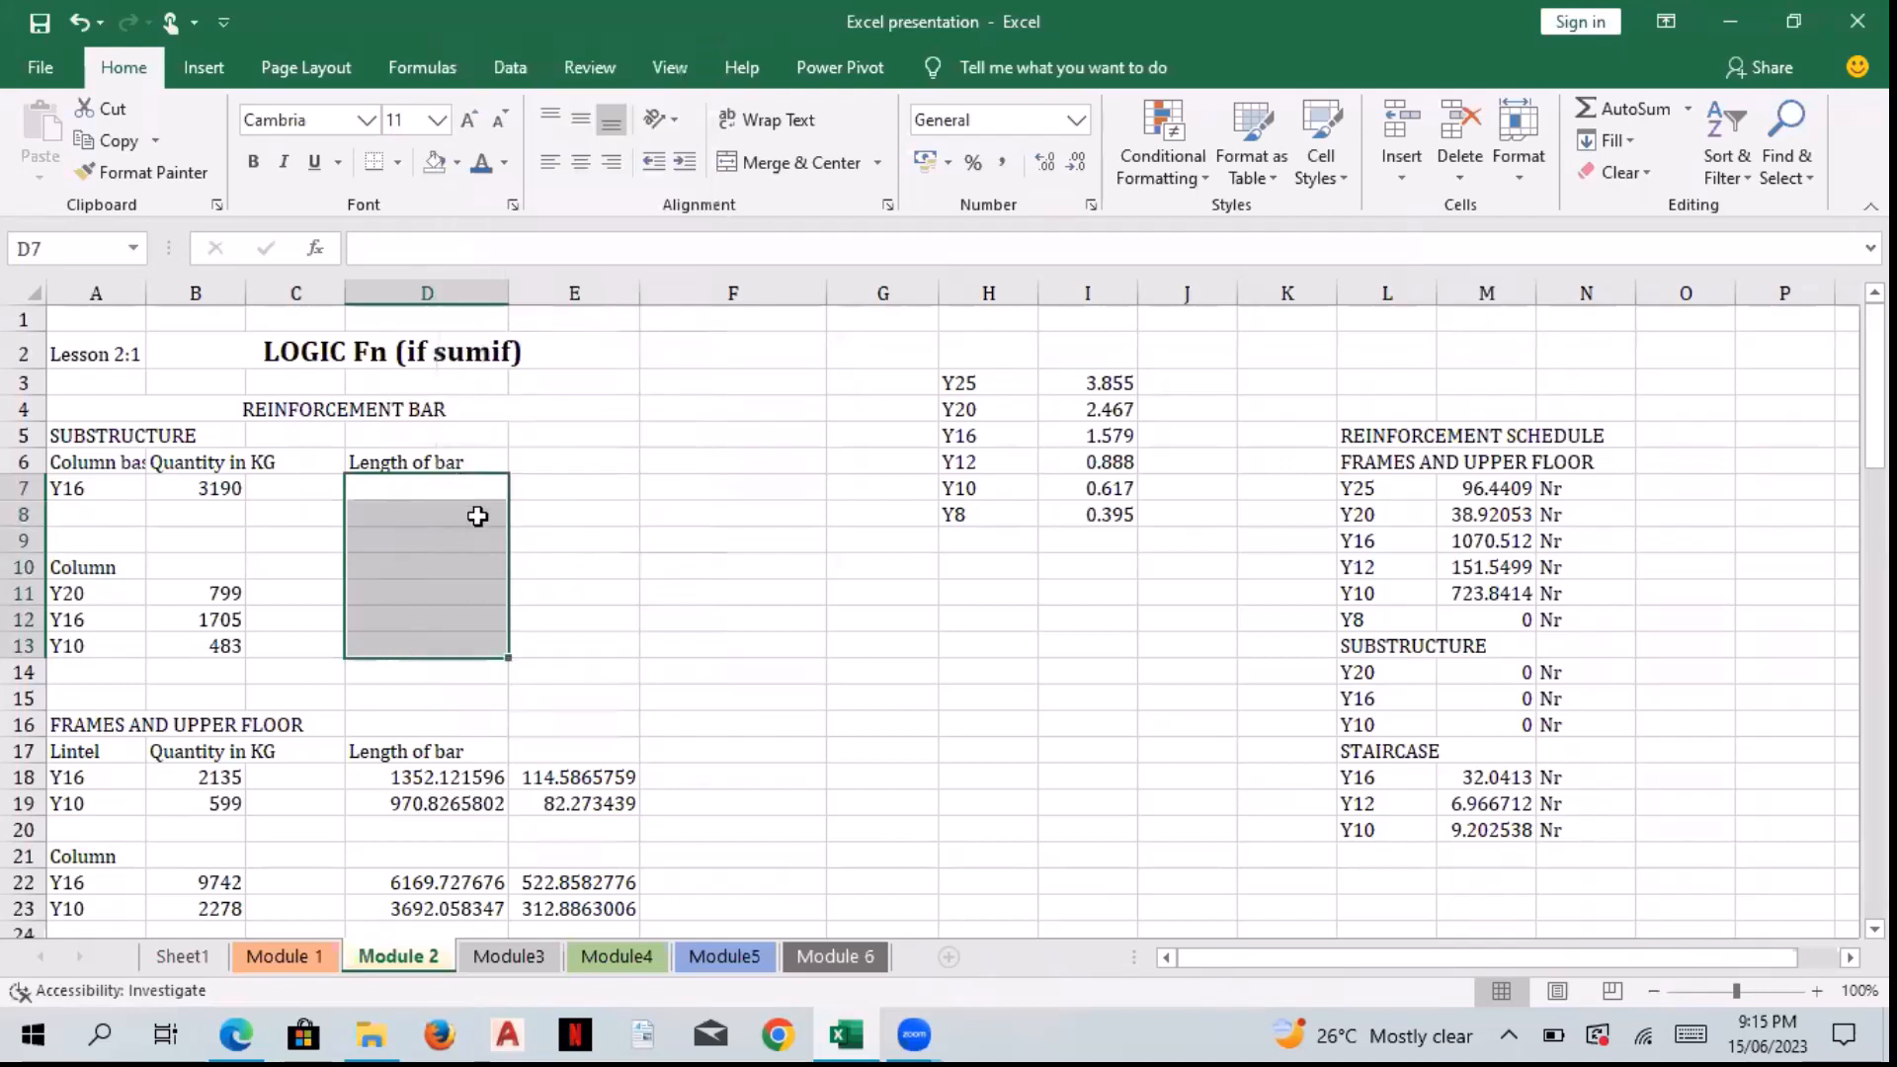
pyautogui.hotkey('ctrl', 'z')
pyautogui.moveTo(479, 515); pyautogui.dragTo(461, 636)
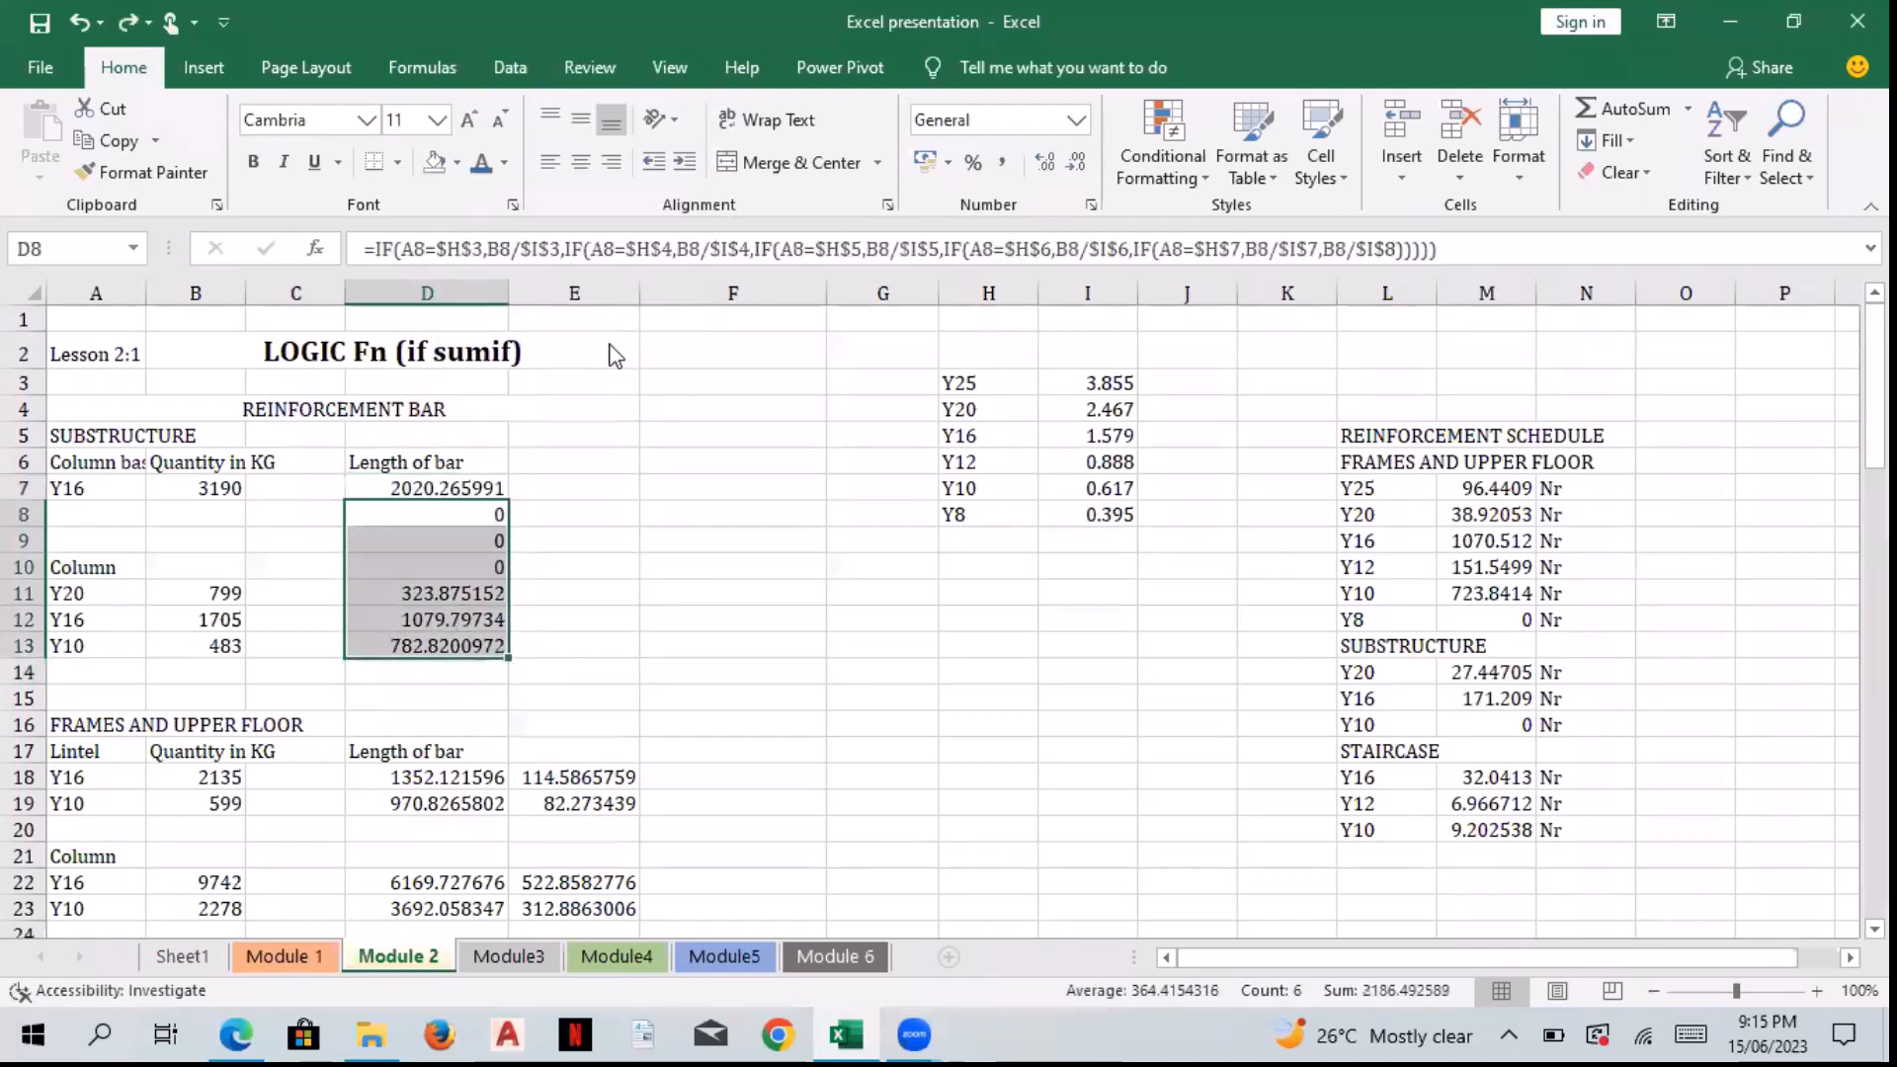
pyautogui.press('Delete')
# Step: Copy the D7 formula into D11 by extending the range D7:D10 one row, and fill it down to D13
pyautogui.moveTo(466, 486); pyautogui.dragTo(462, 567)
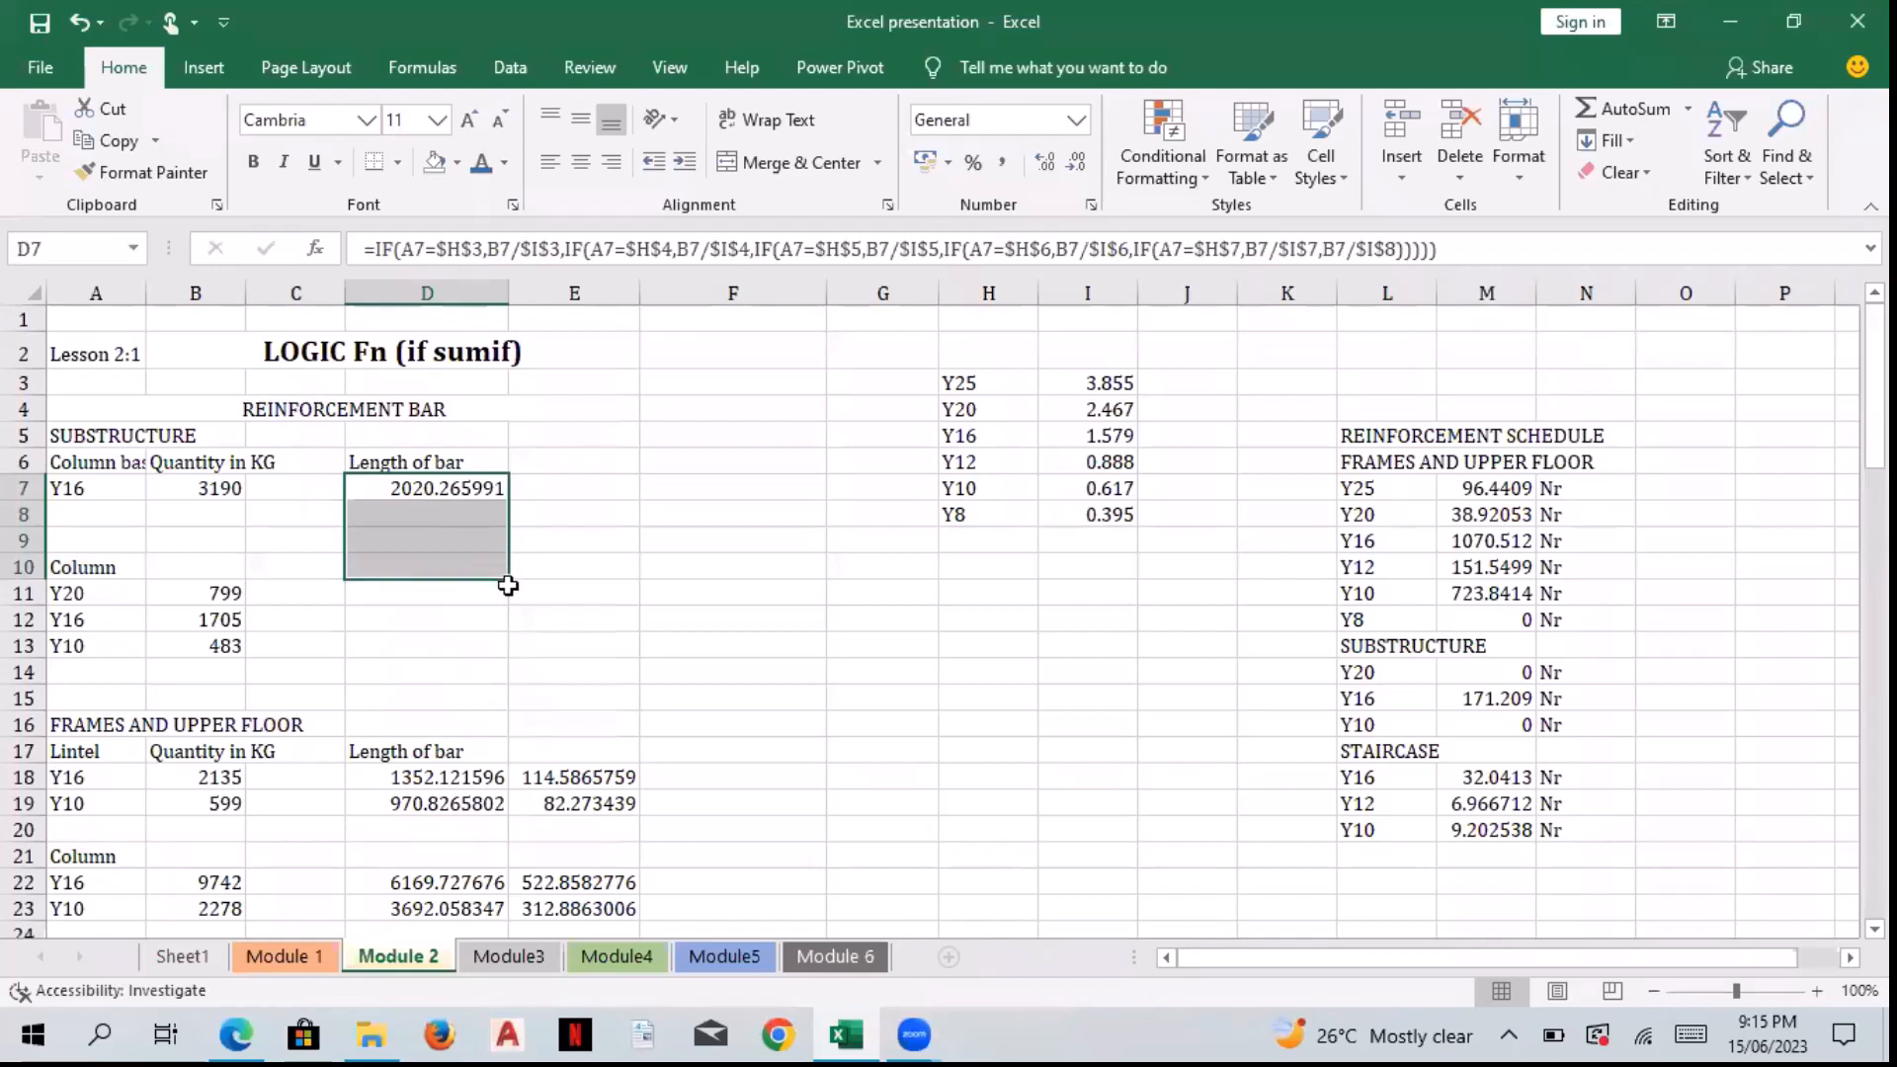
pyautogui.moveTo(509, 580); pyautogui.dragTo(497, 599)
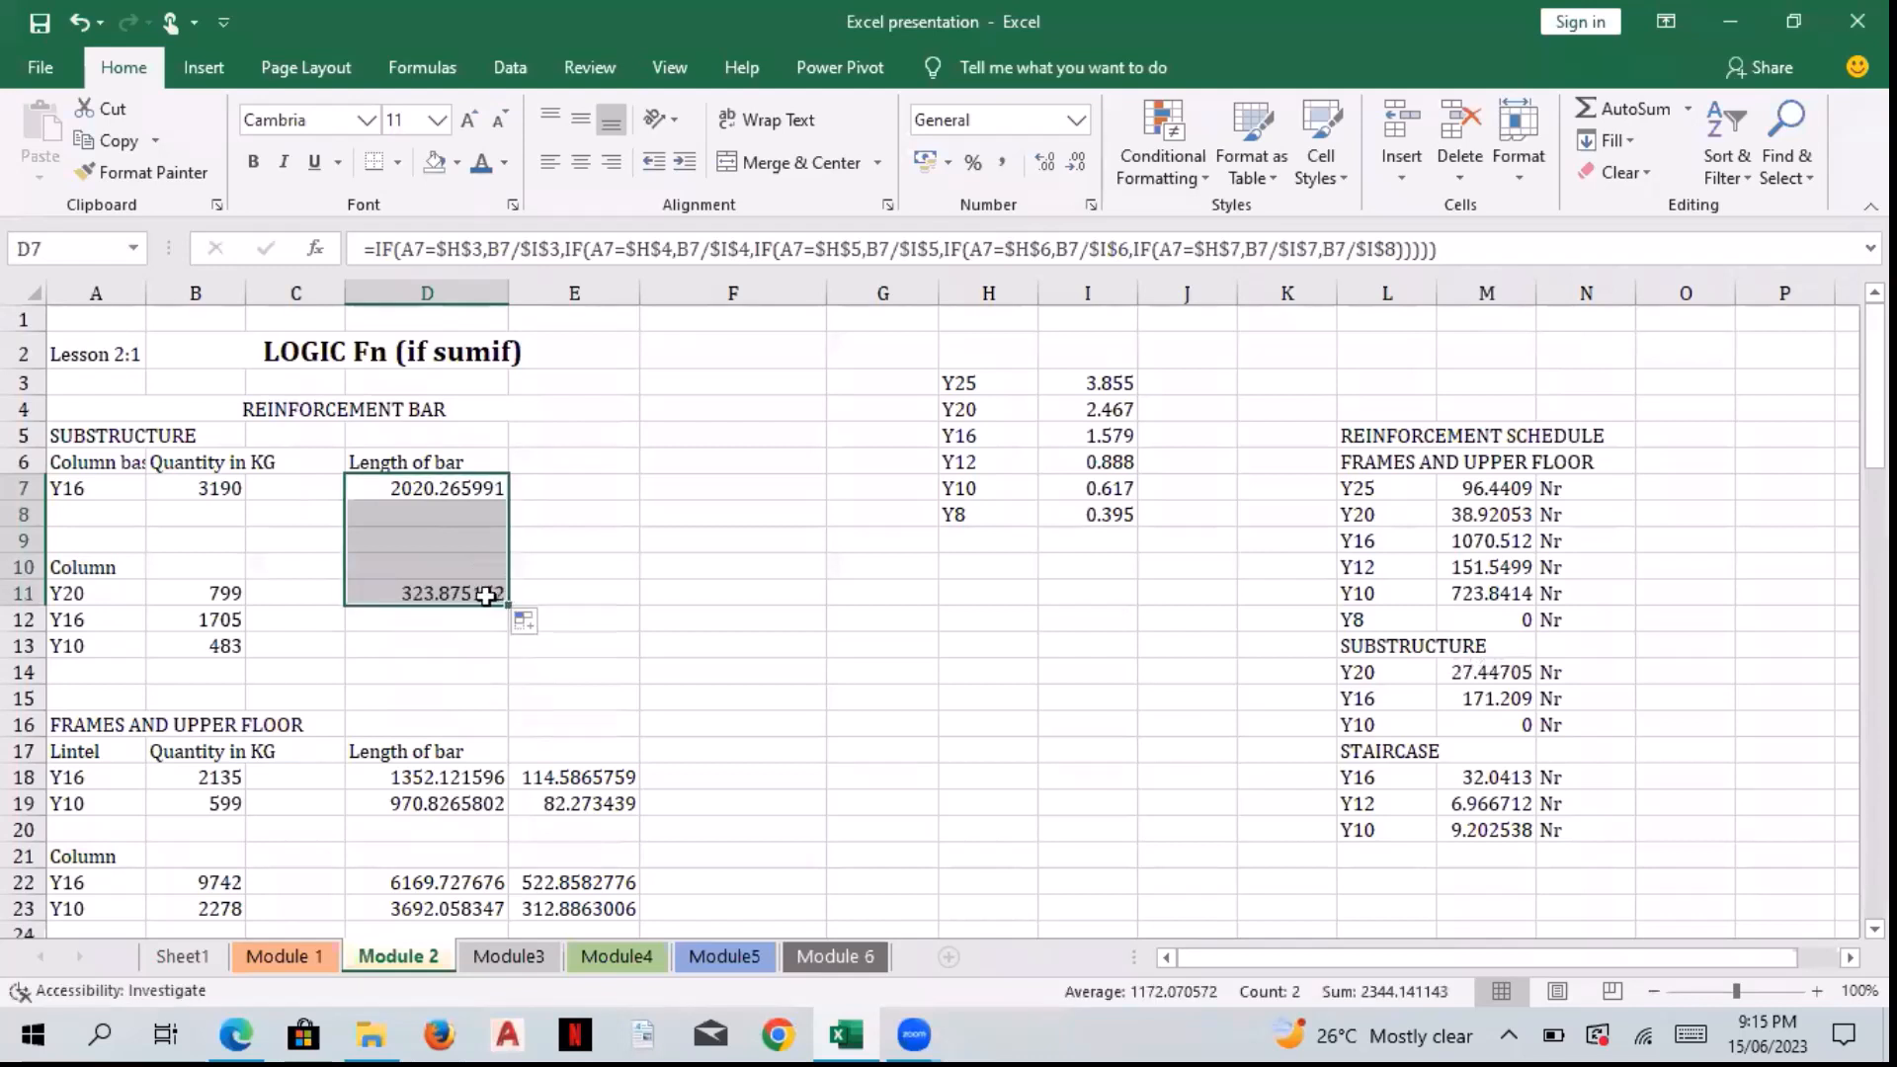
pyautogui.click(483, 591)
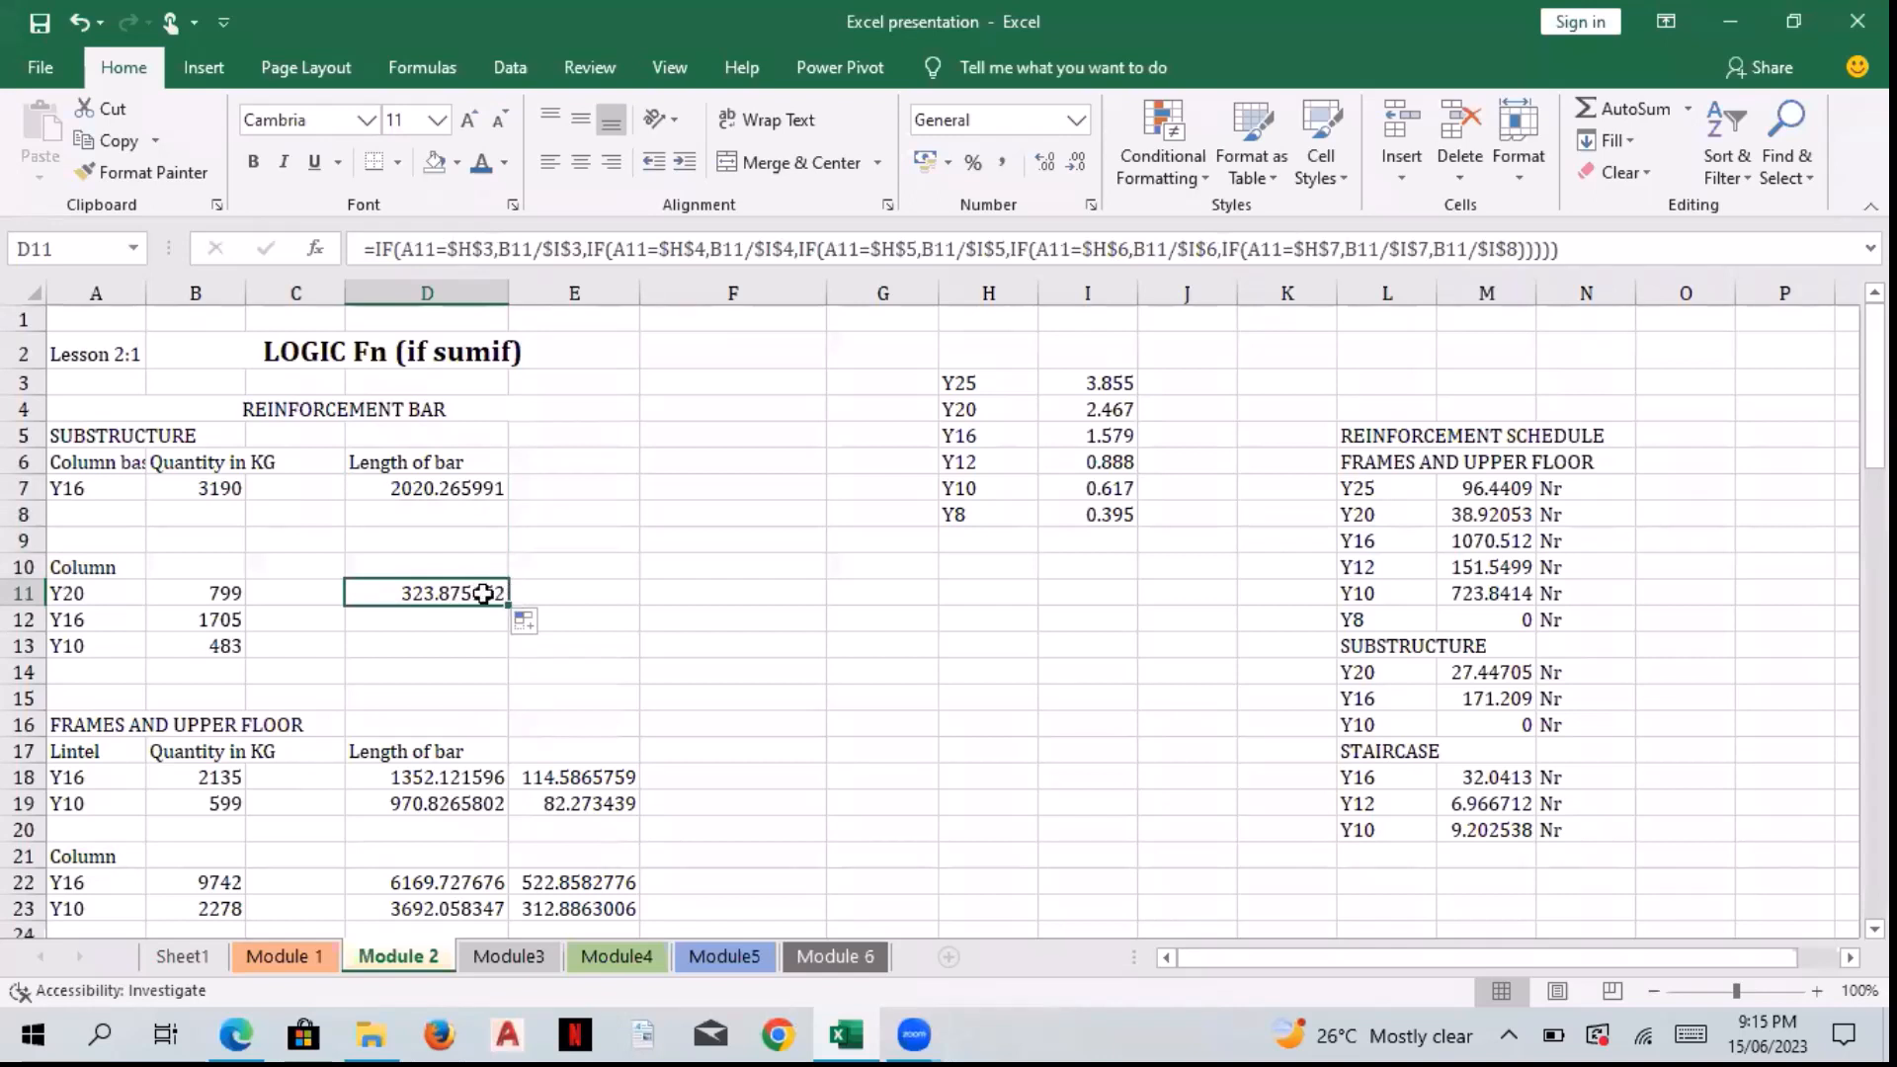
pyautogui.moveTo(507, 606); pyautogui.dragTo(505, 657)
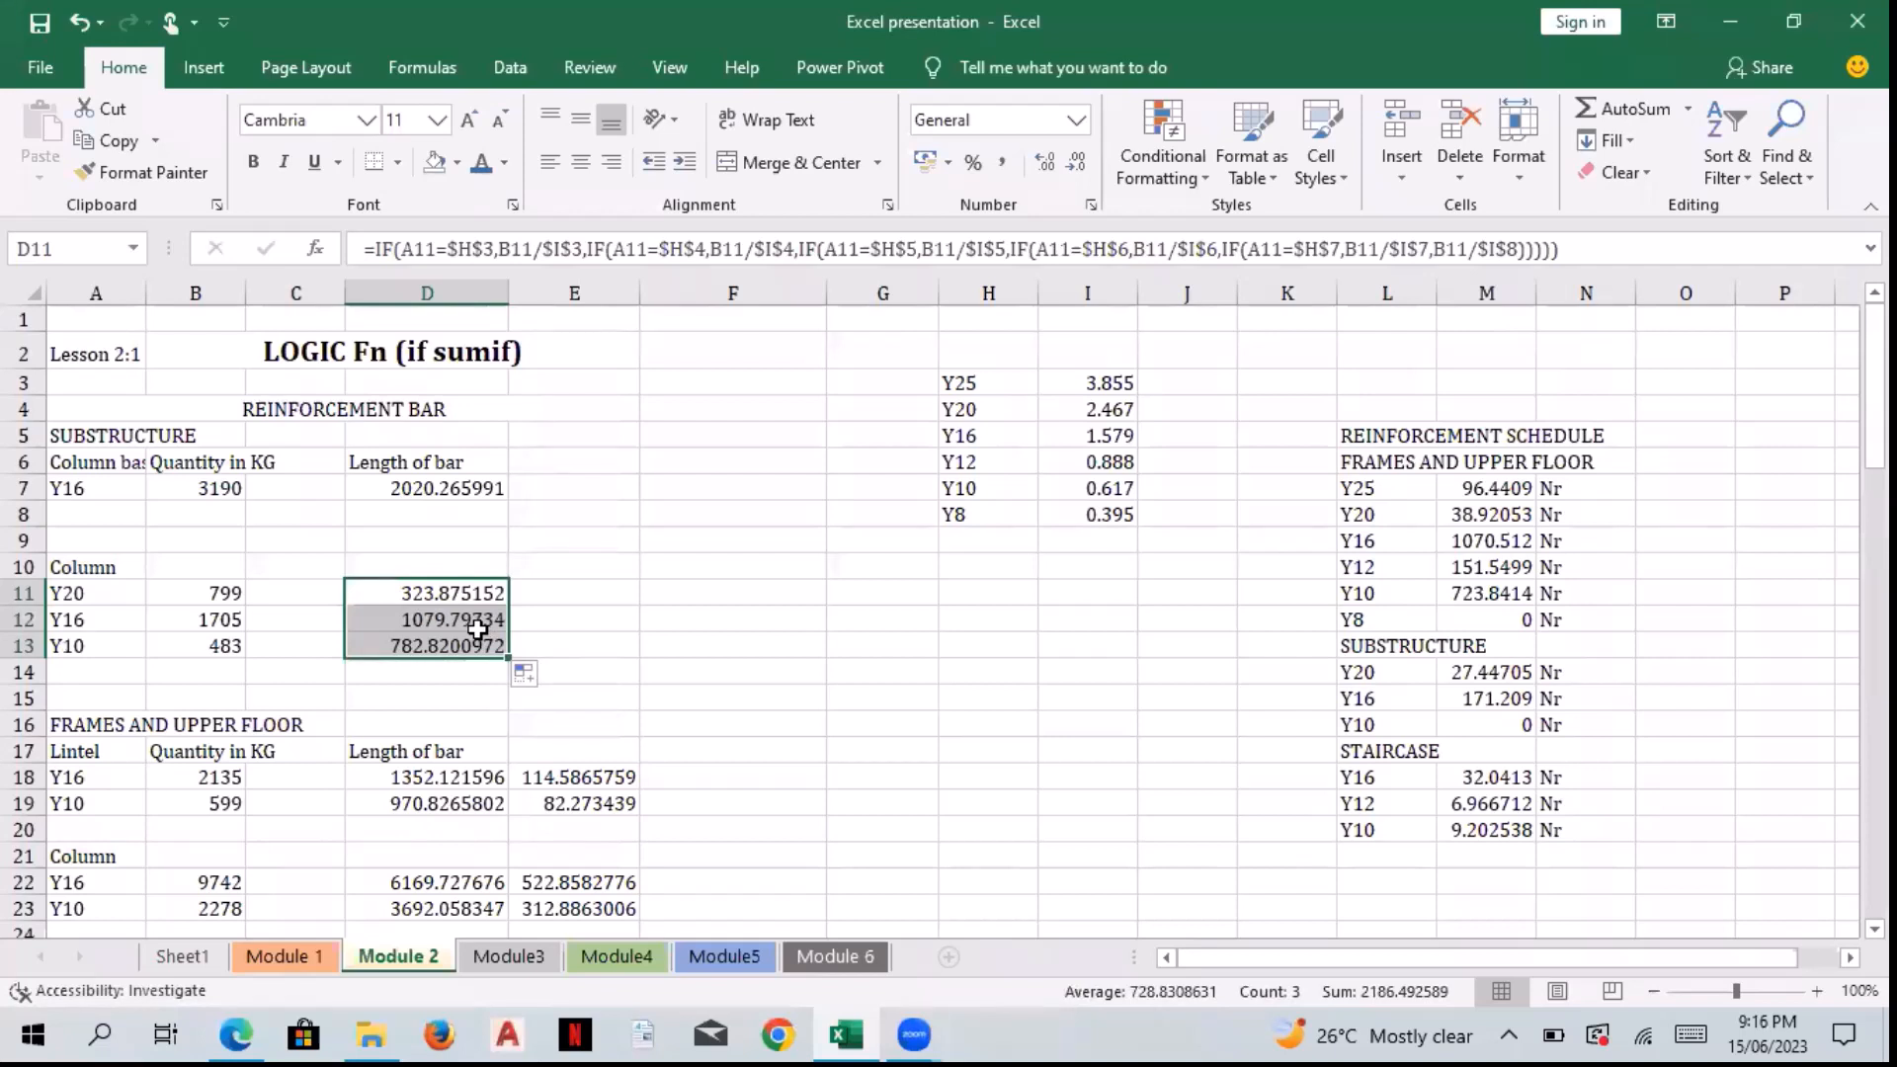
pyautogui.click(591, 597)
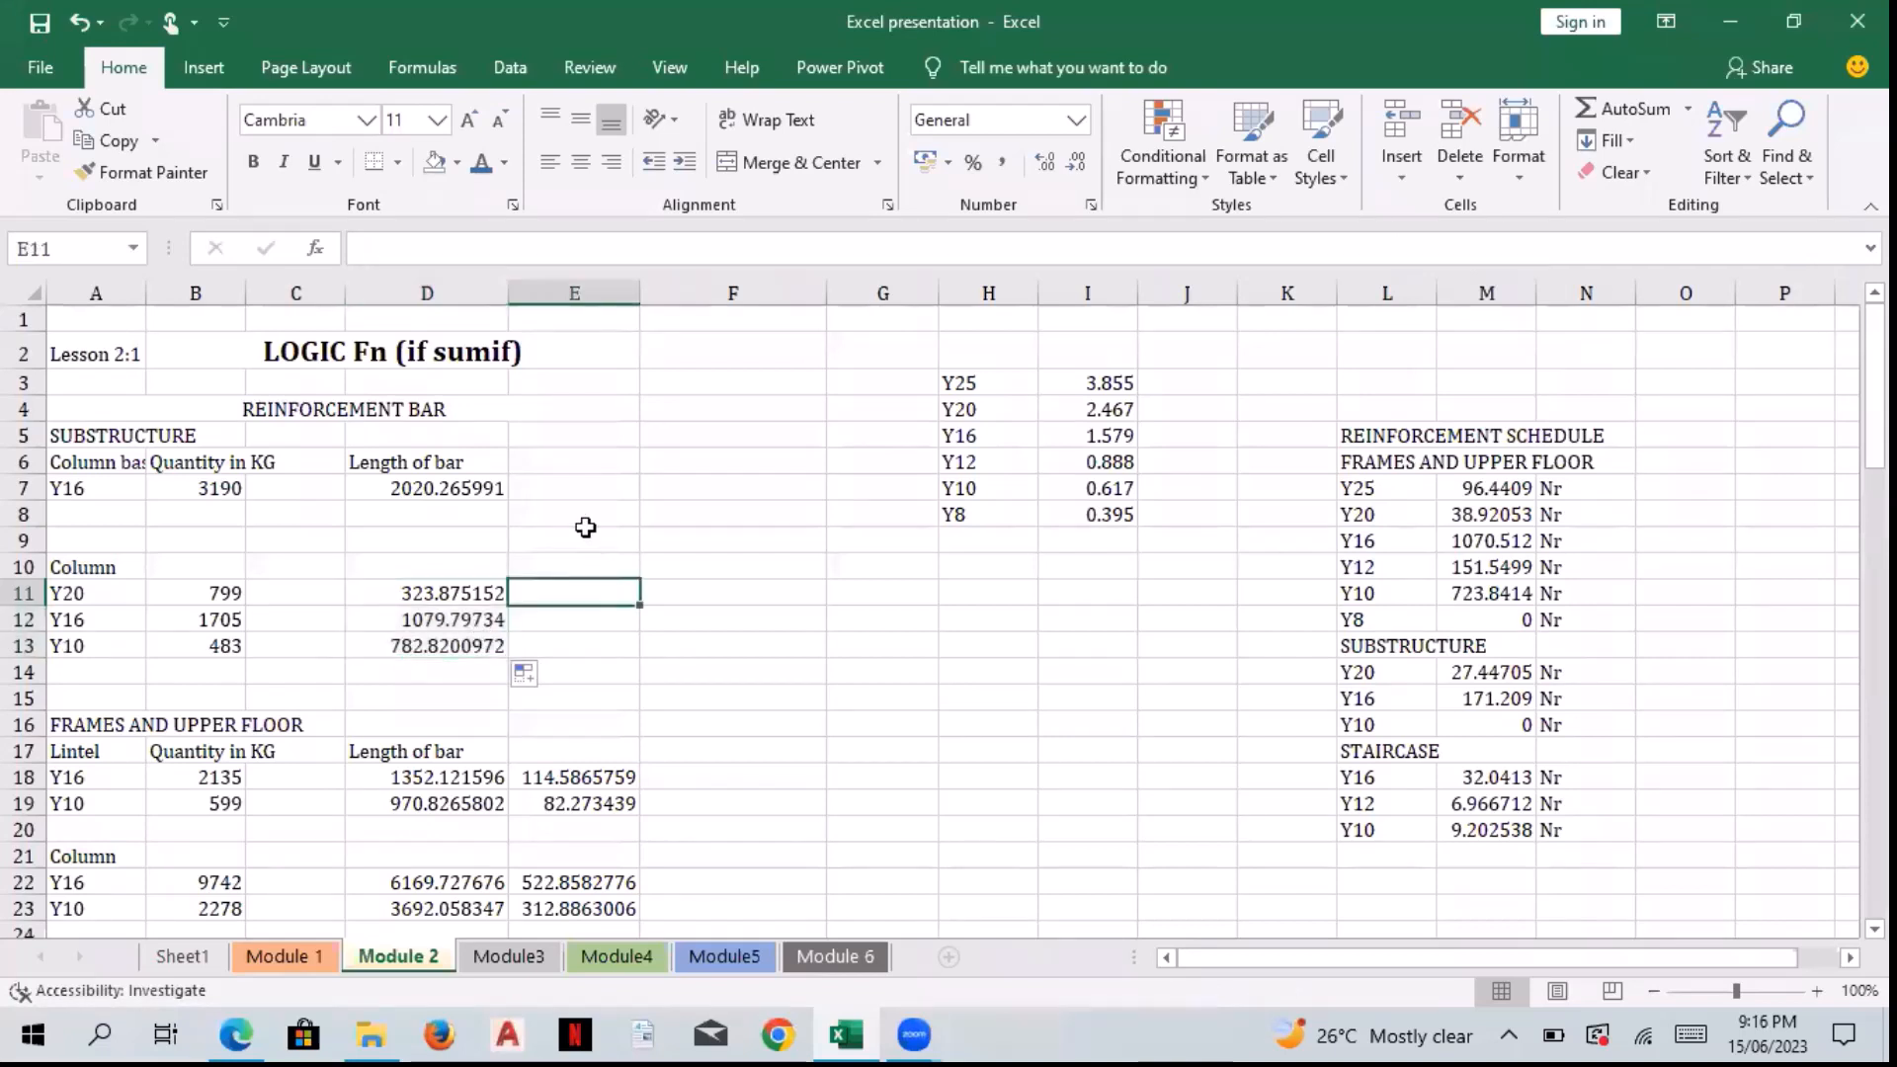
pyautogui.click(600, 491)
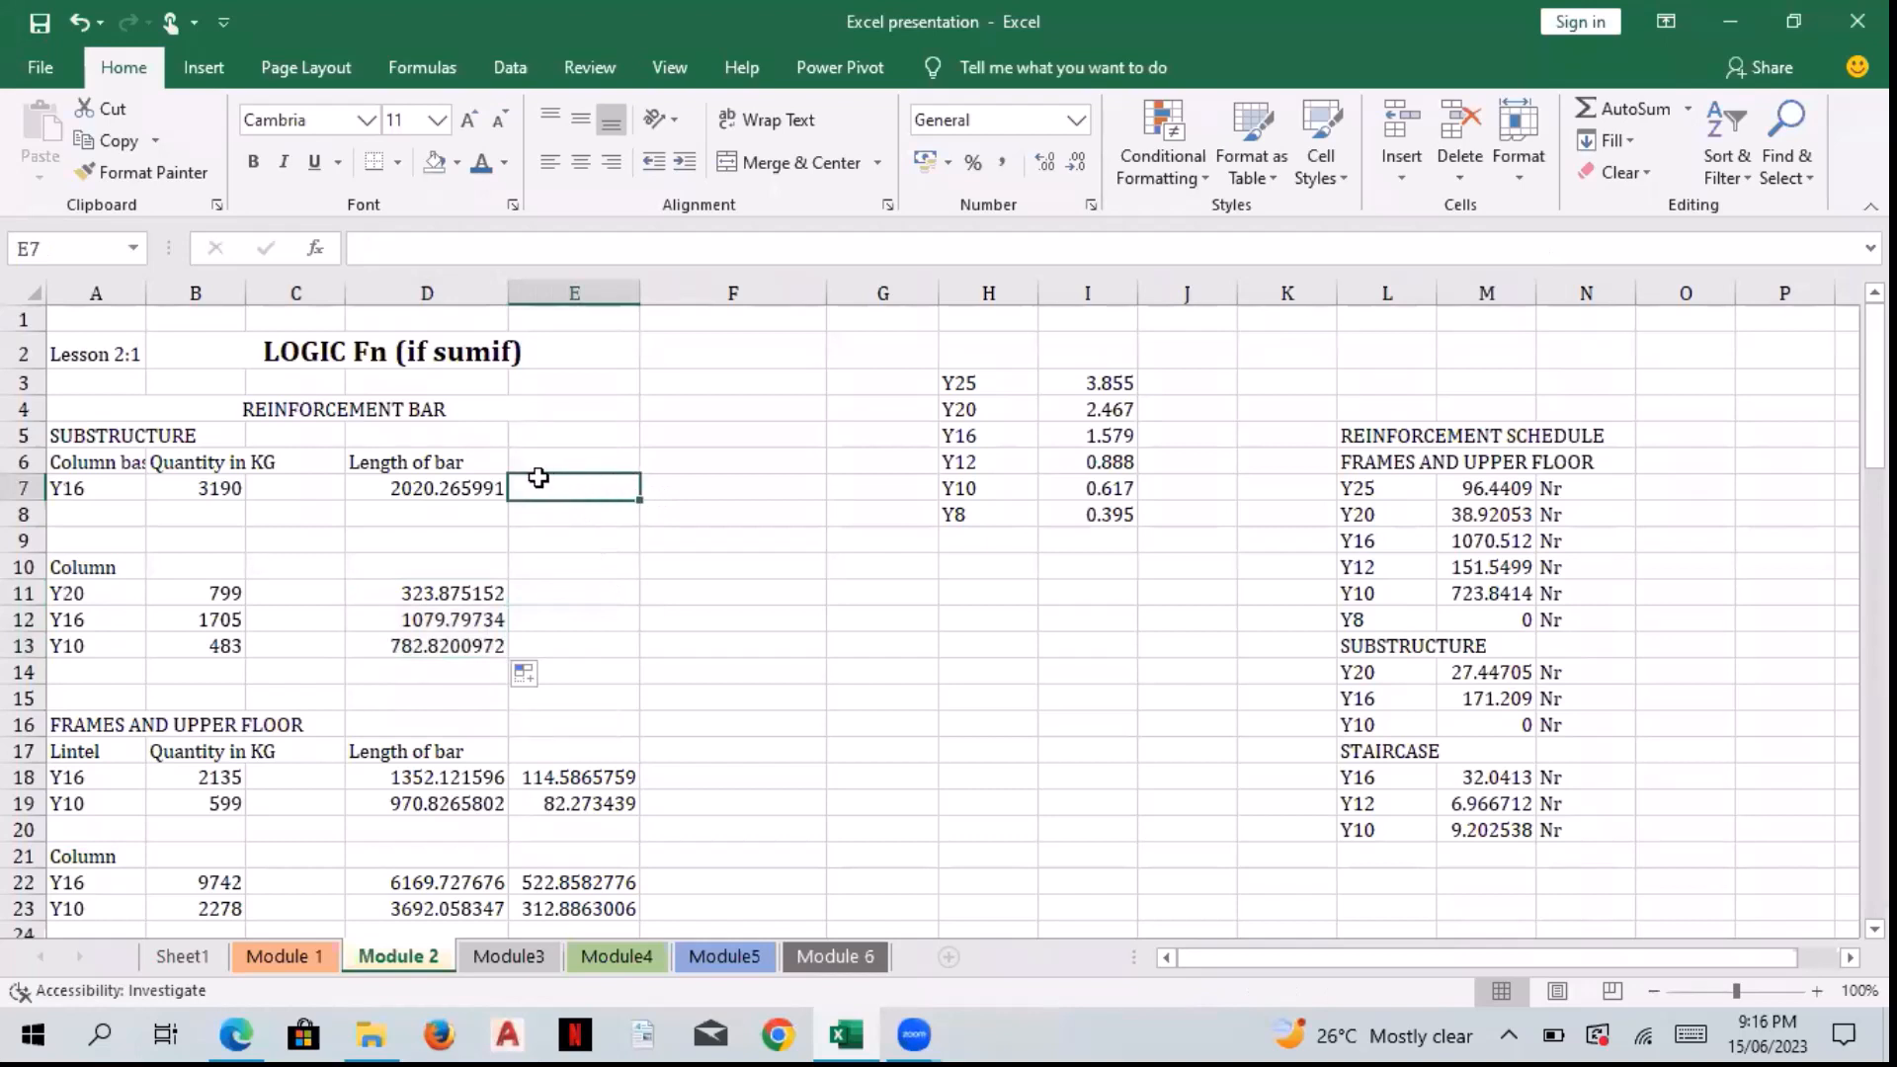
pyautogui.click(484, 488)
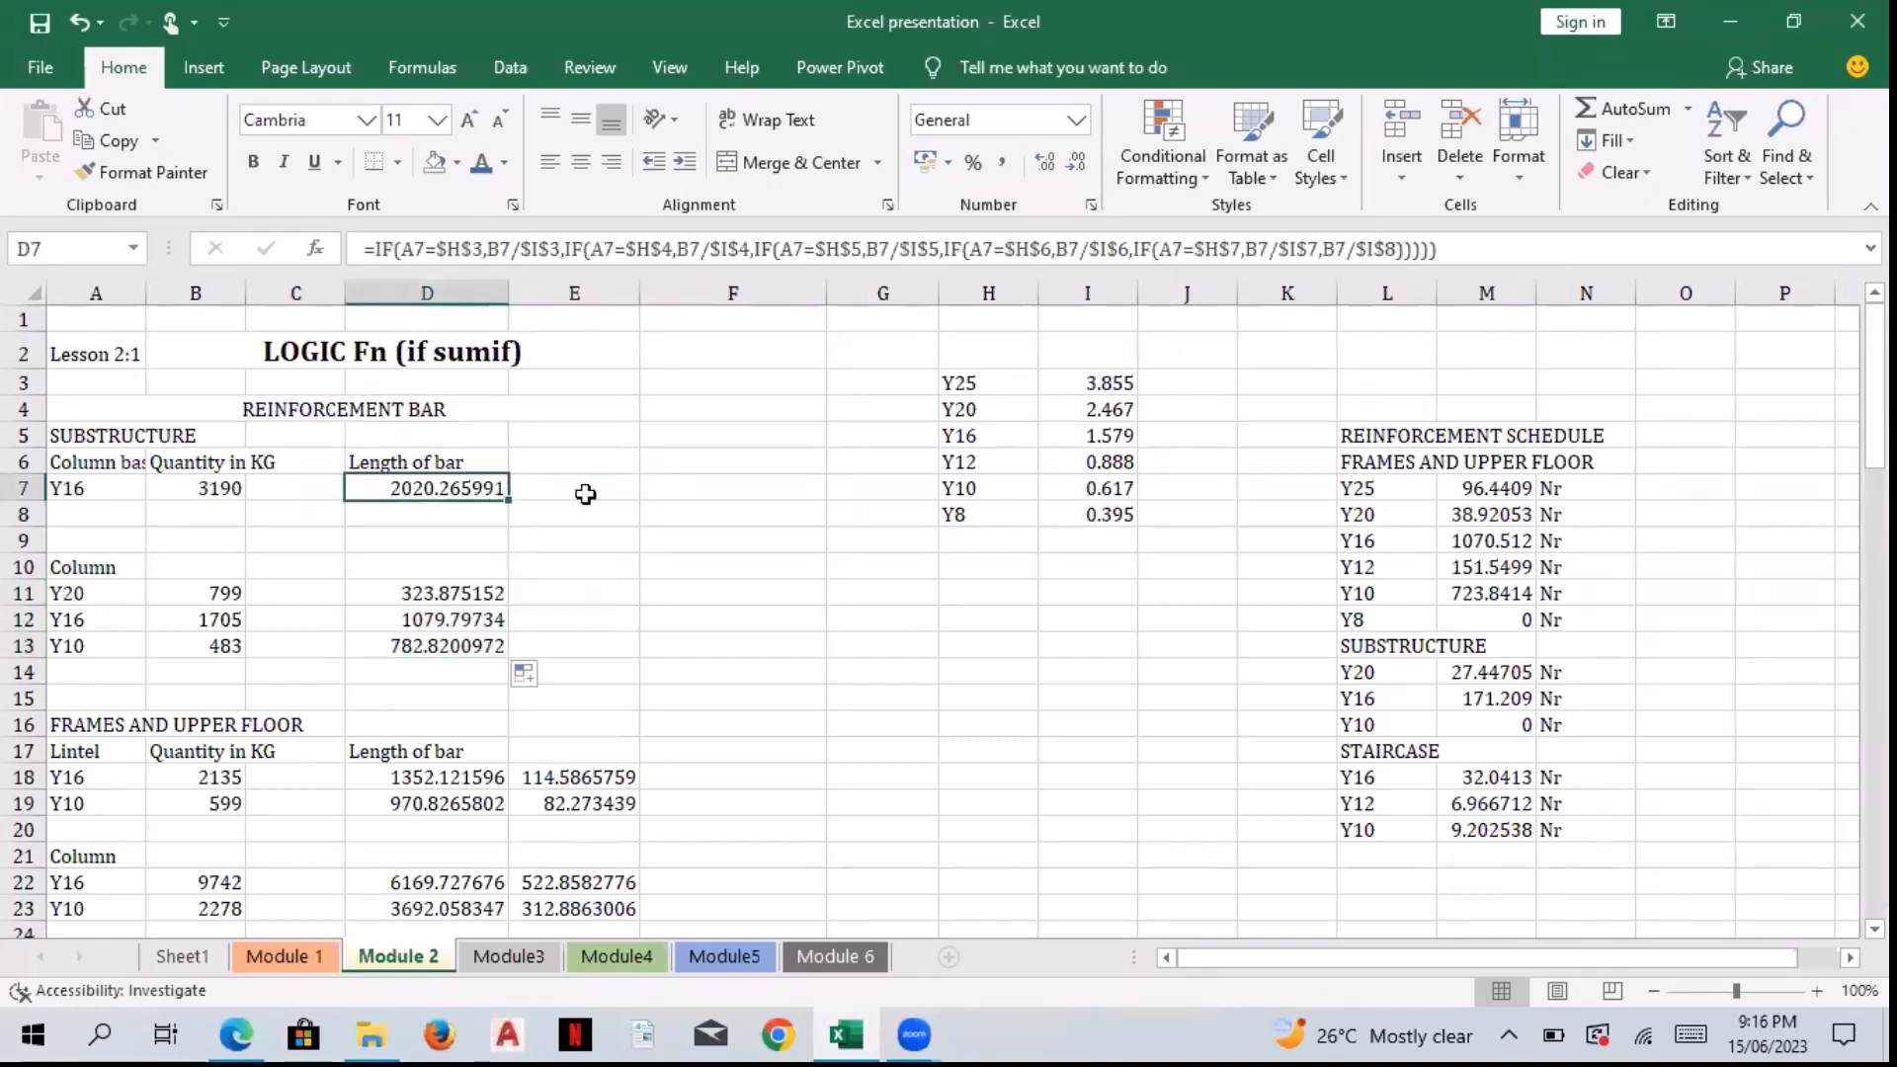
pyautogui.click(584, 491)
pyautogui.click(389, 491)
pyautogui.click(550, 491)
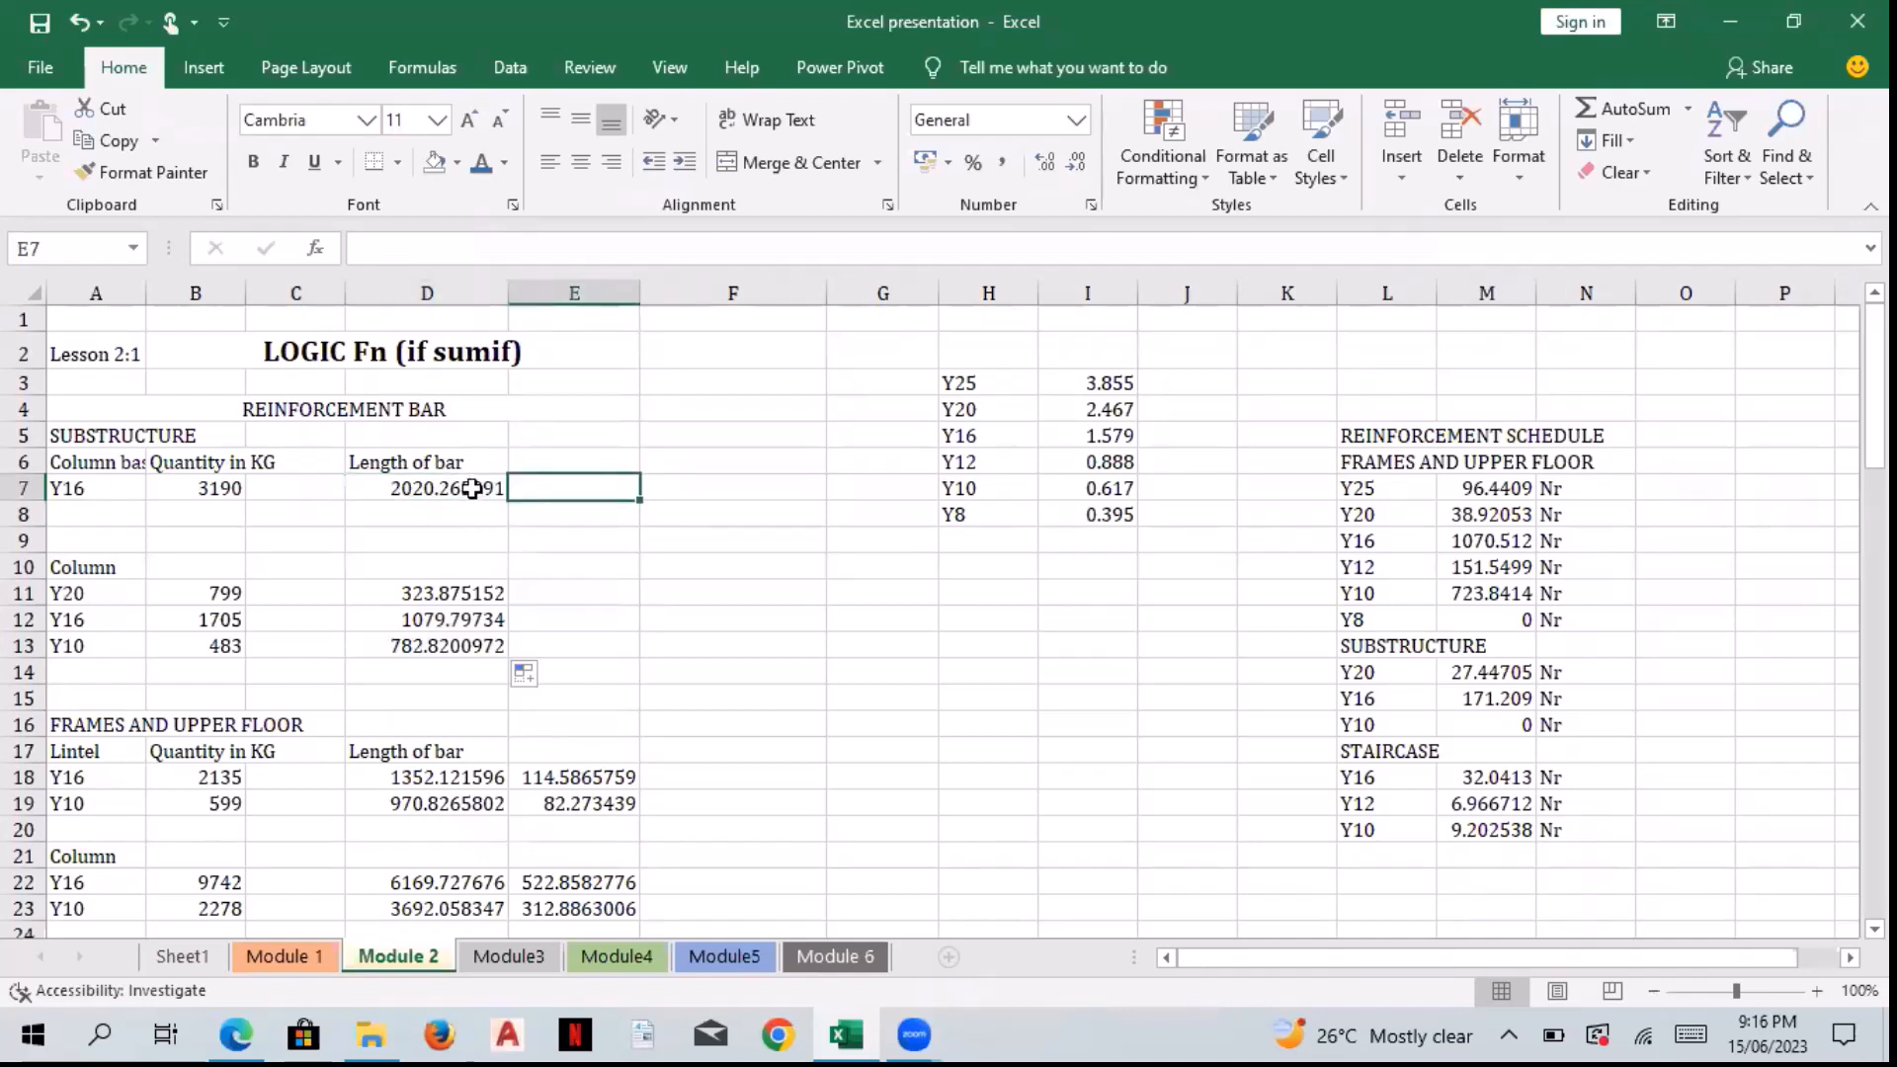
pyautogui.click(476, 491)
# Step: Enter the formula =D7/11.8 in E7 to convert the column base bar length into a number of bars
pyautogui.click(588, 485)
pyautogui.write('=')
pyautogui.press('Left')
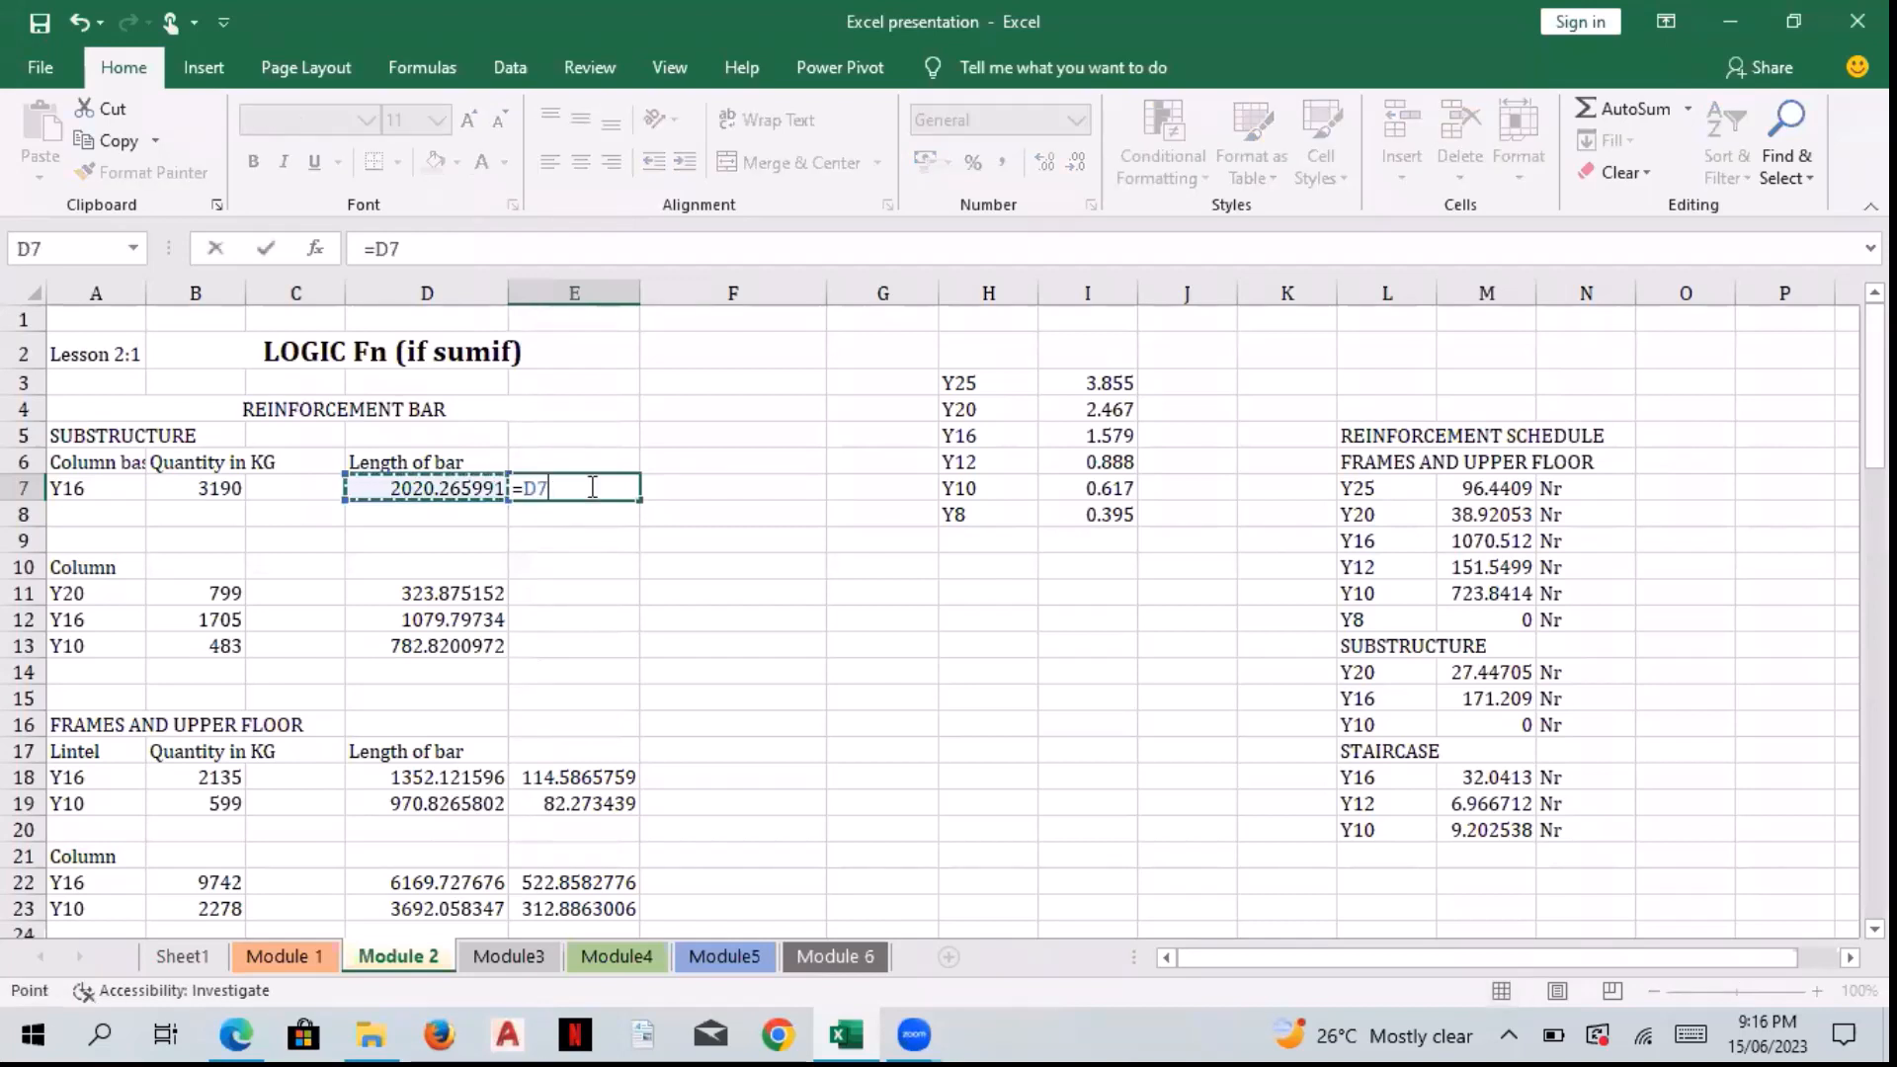
pyautogui.write('/11.8')
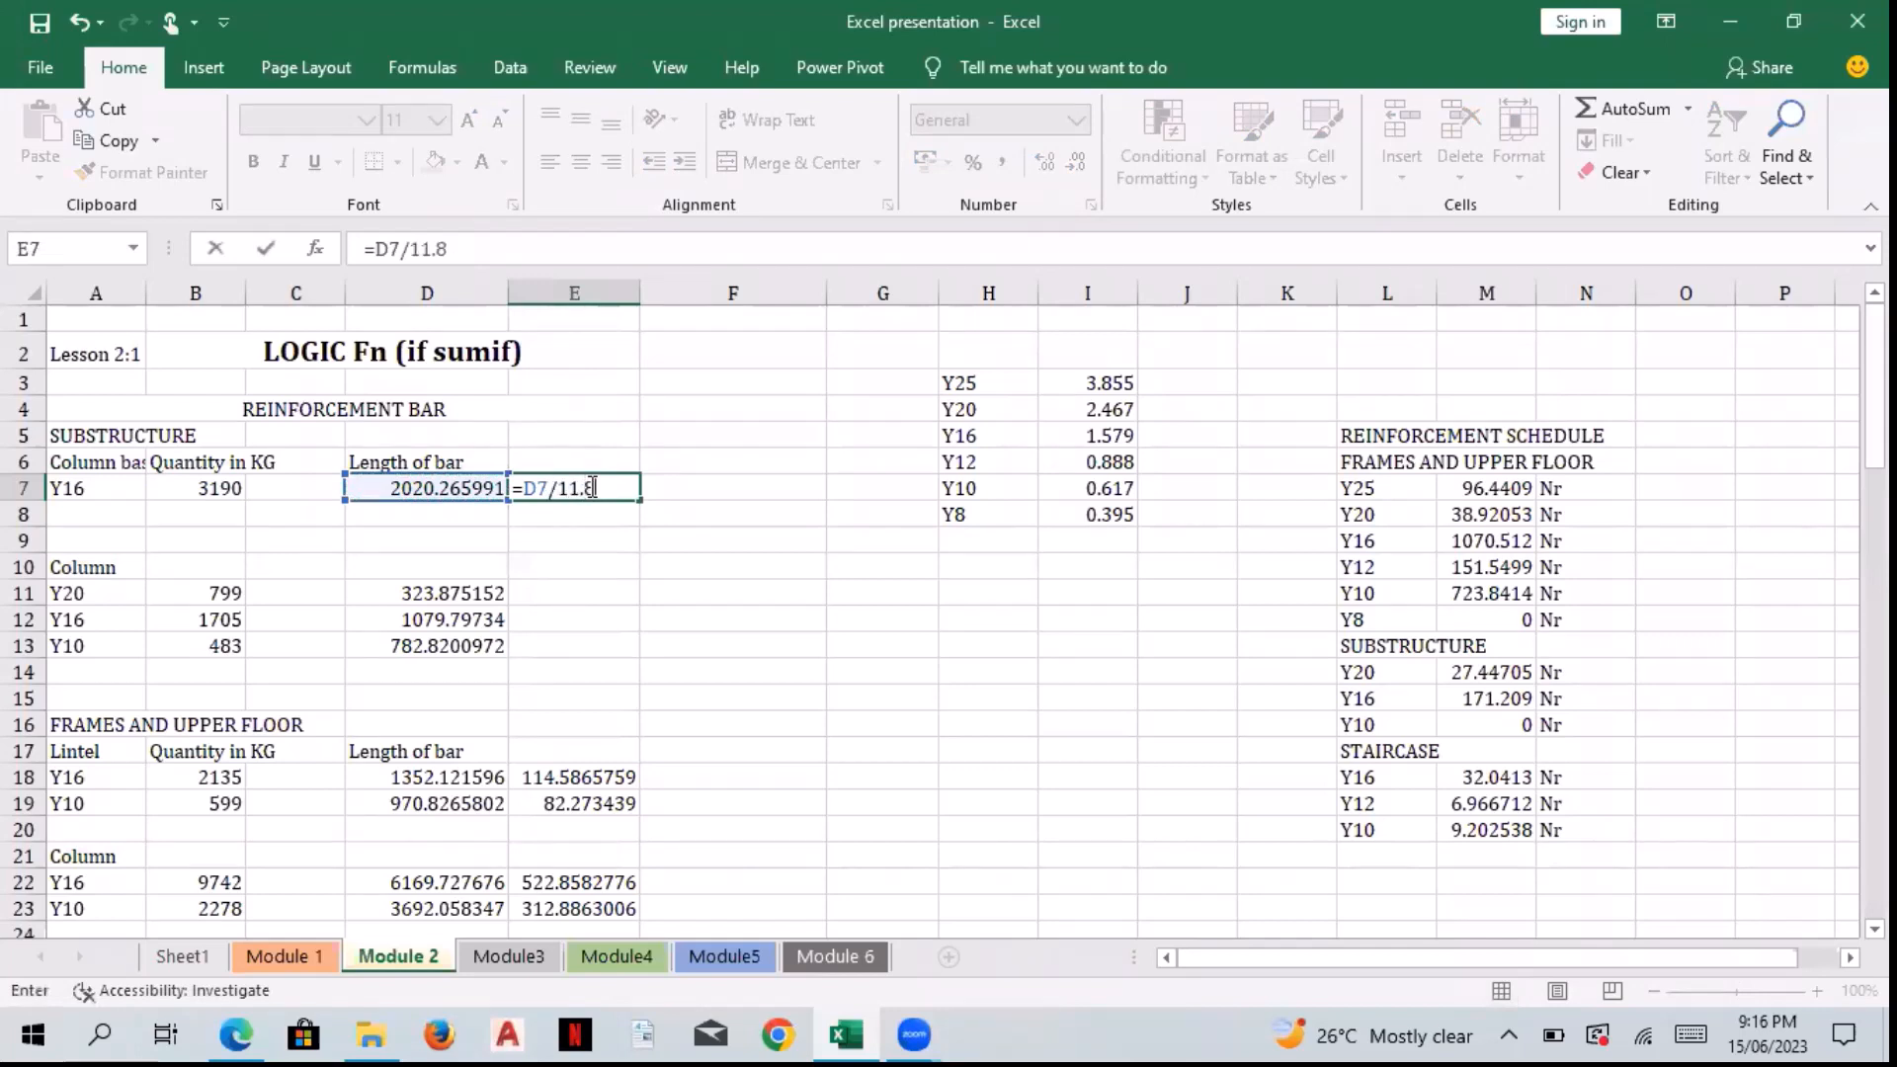
pyautogui.press('Return')
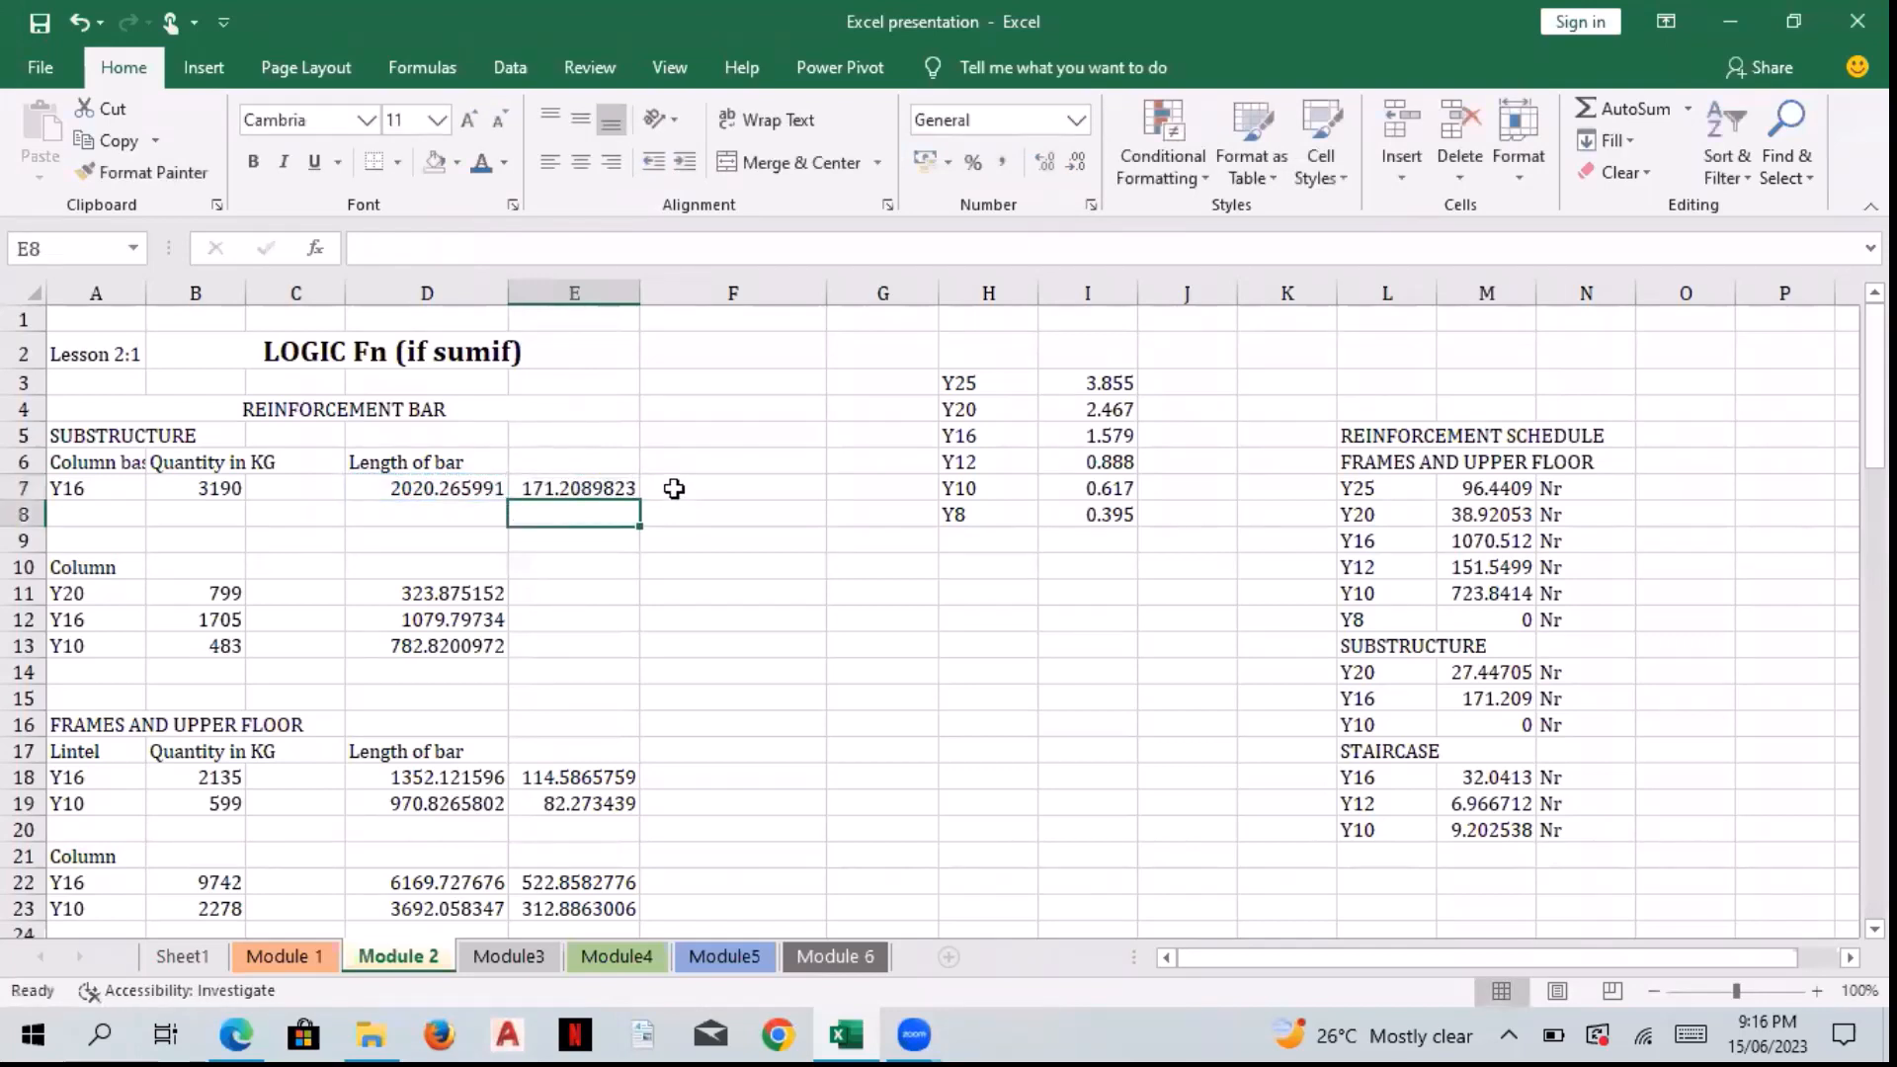
# Step: Enter =ROUNDUP(E7,0) in F7 to round the number of bars up to a whole number
pyautogui.click(673, 488)
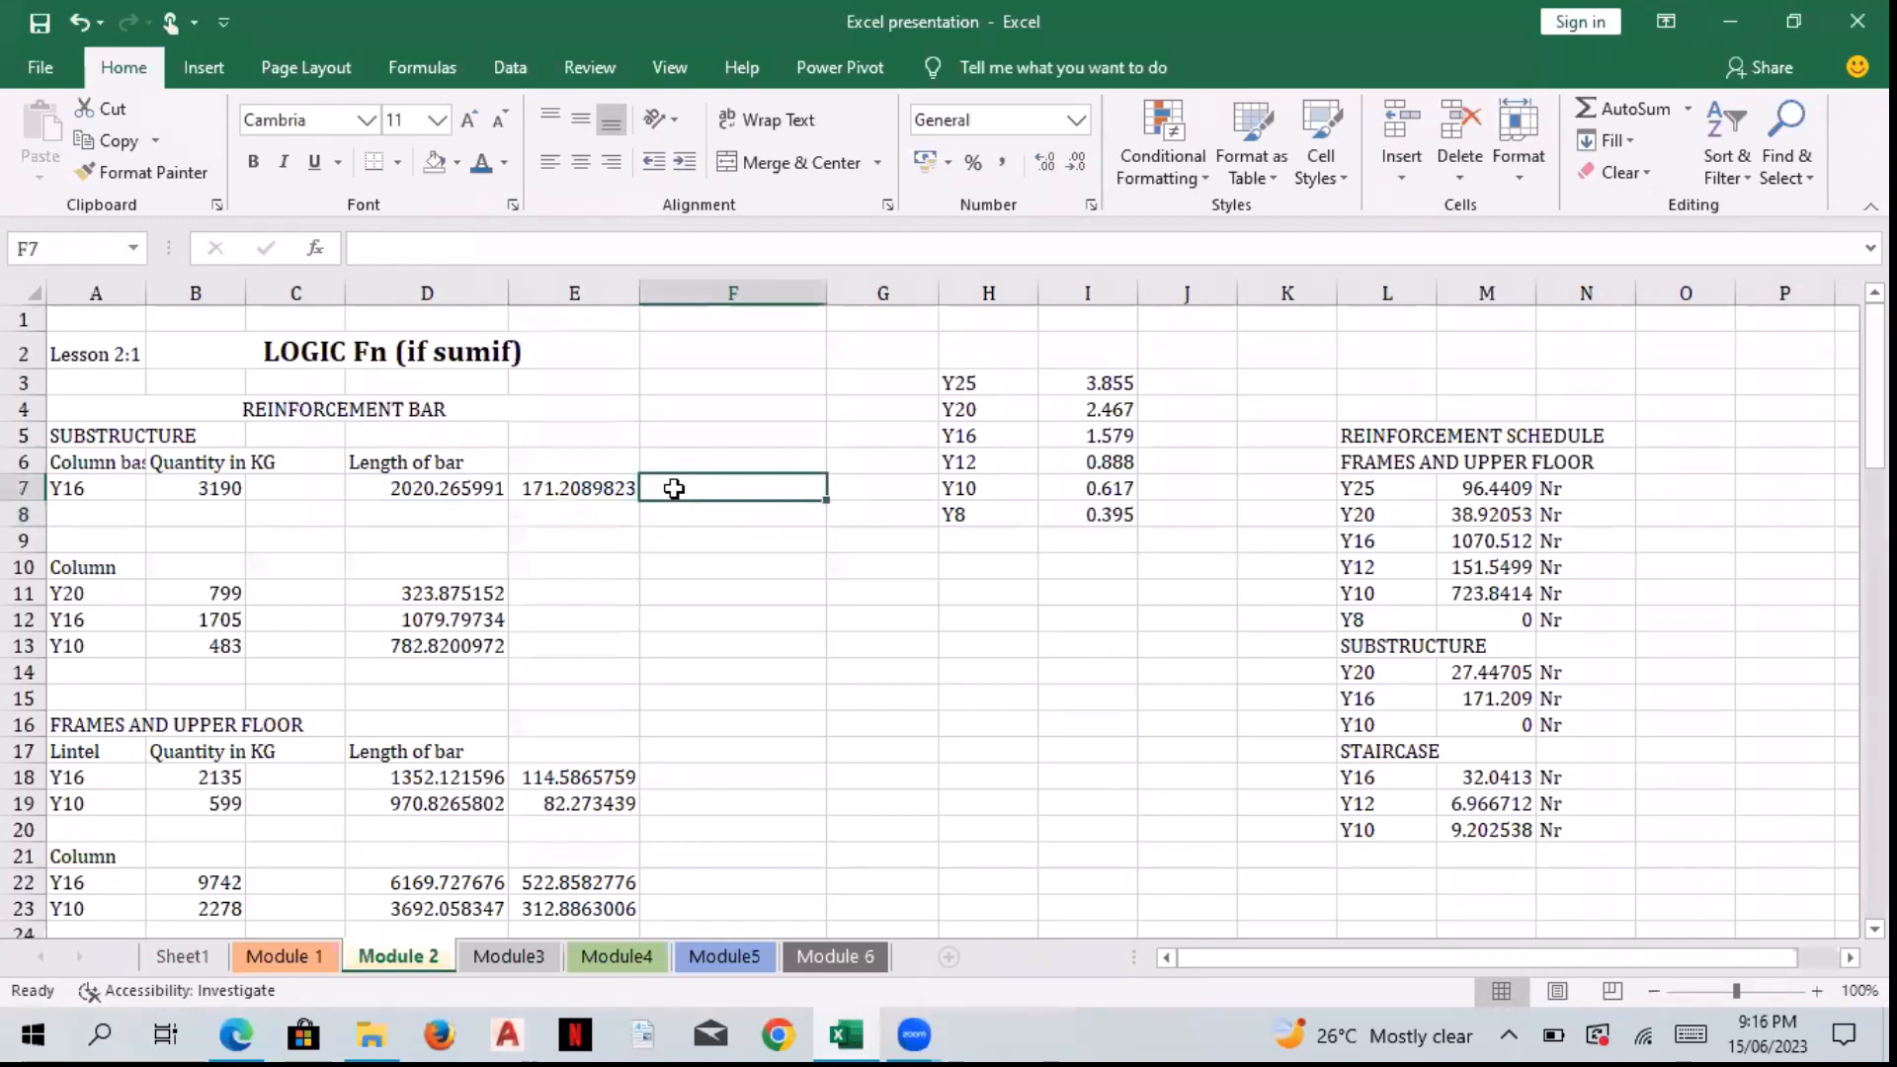
pyautogui.write('=')
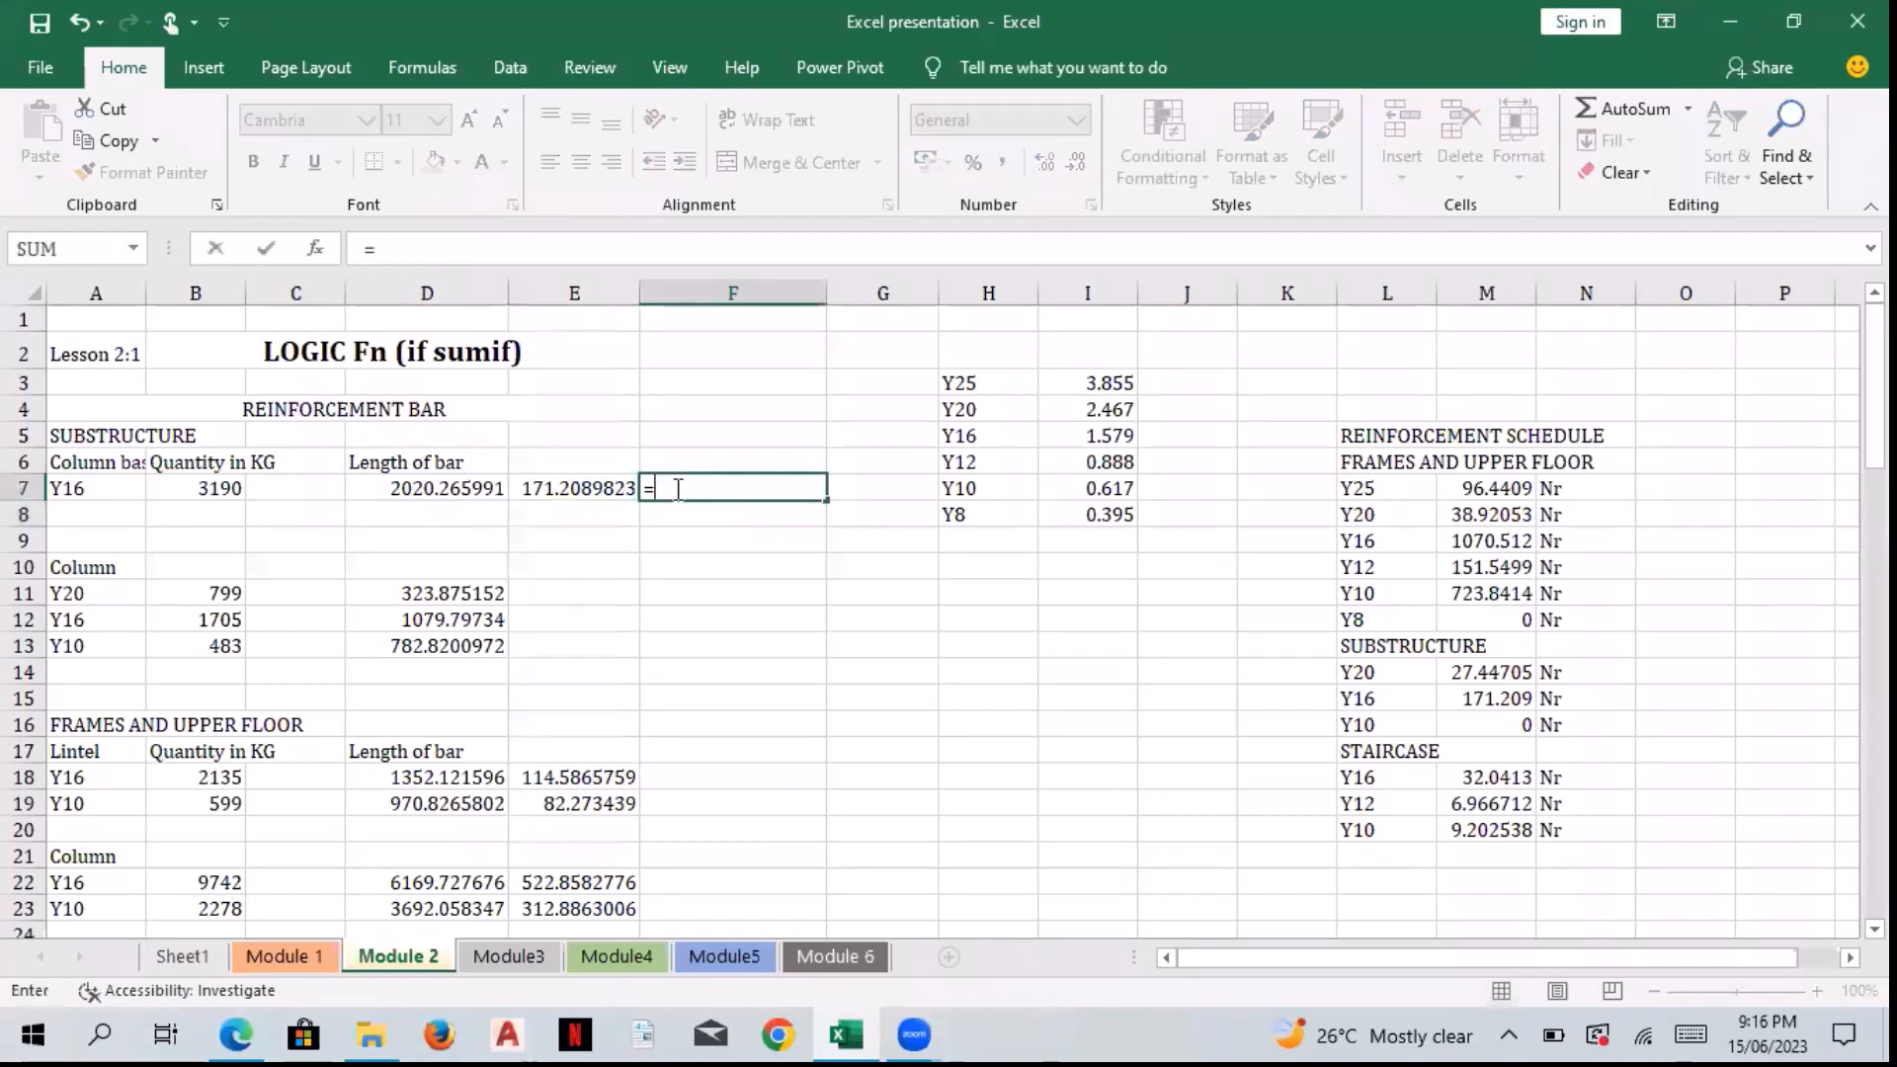
pyautogui.write('ro')
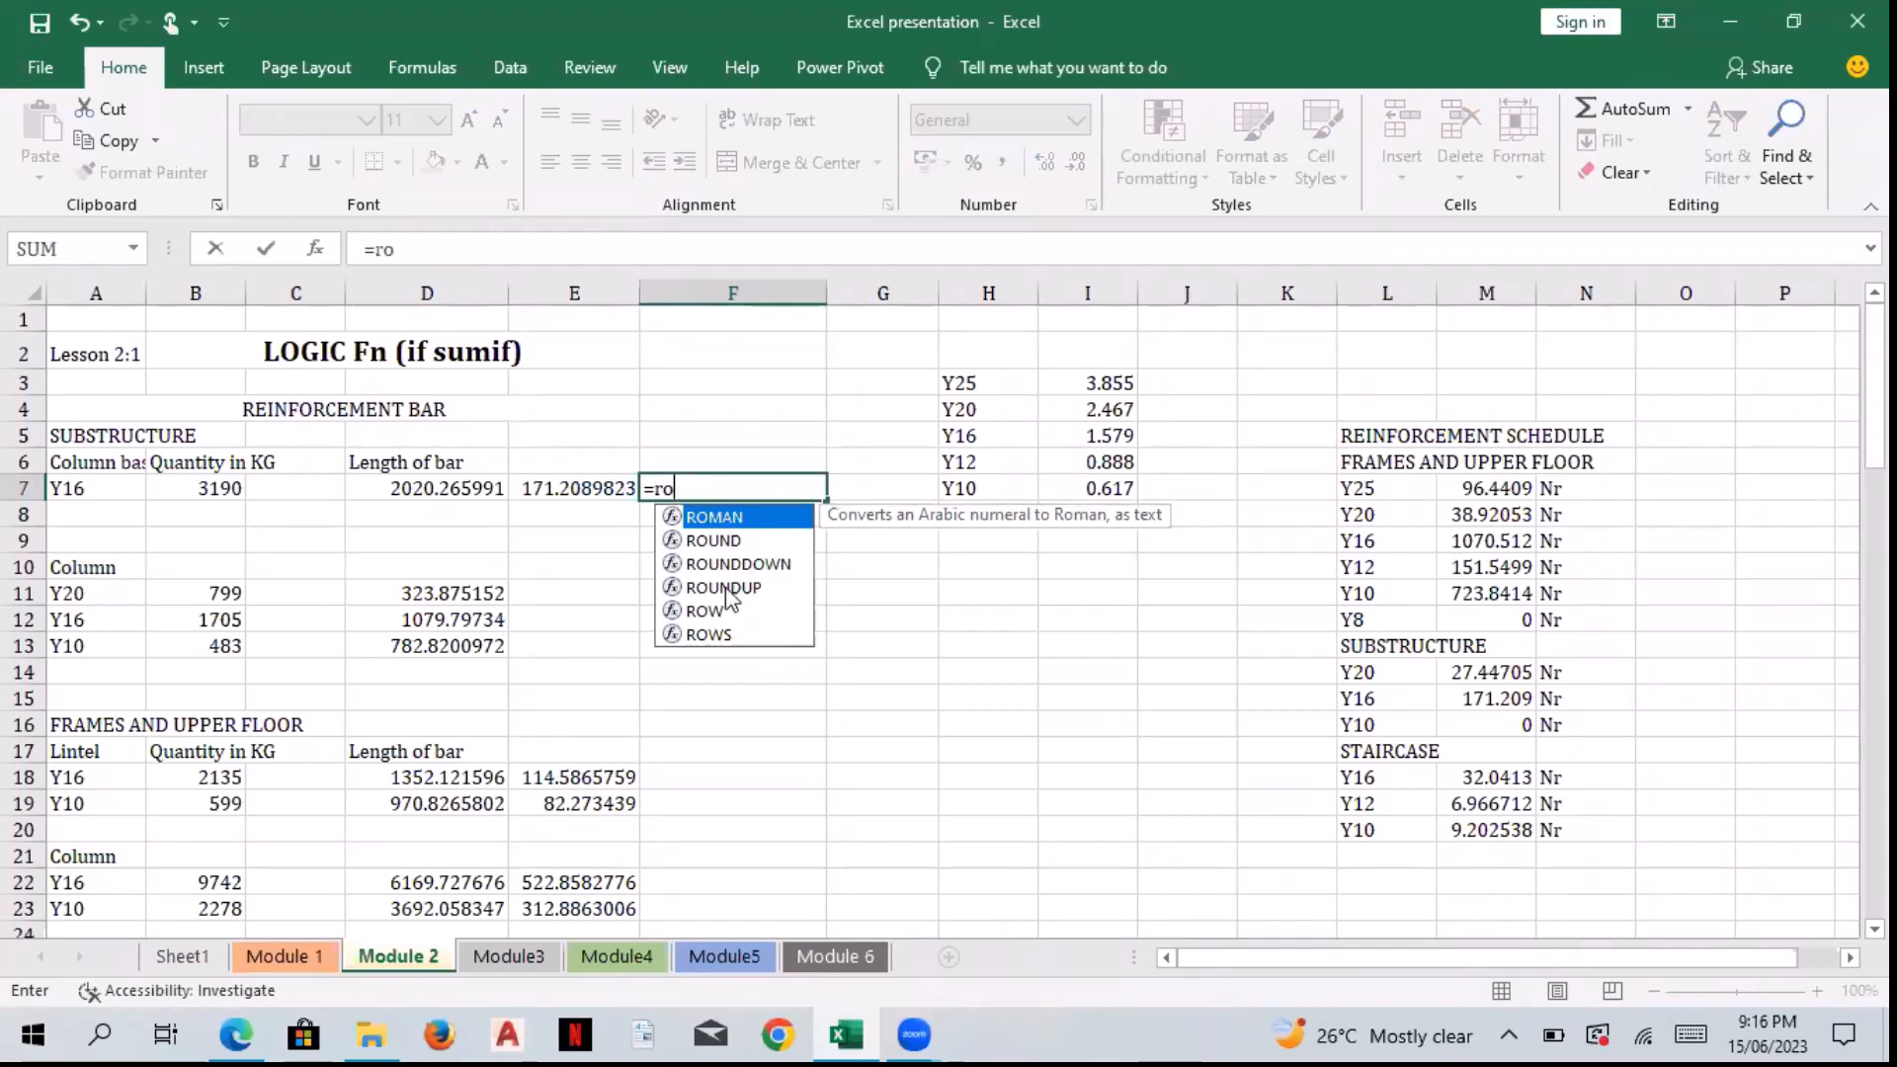
pyautogui.doubleClick(724, 588)
pyautogui.click(580, 488)
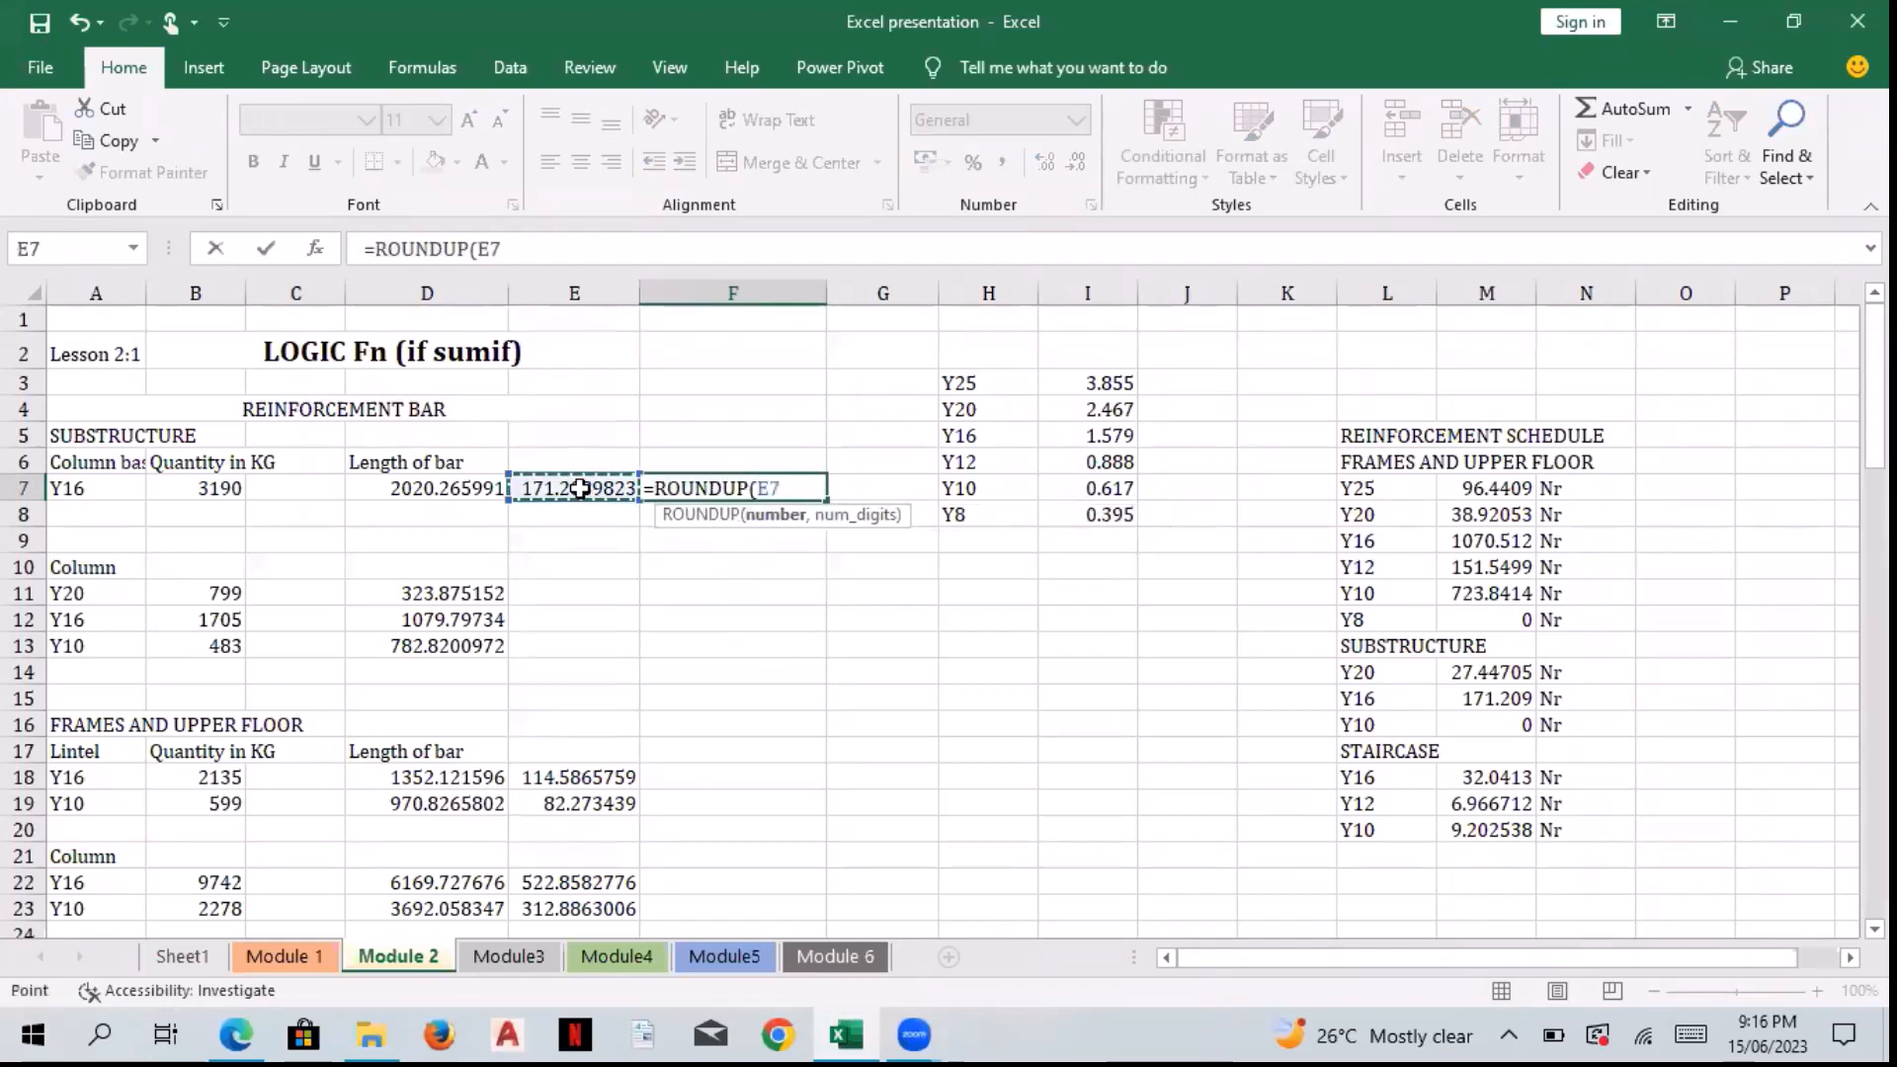
pyautogui.write(',0)')
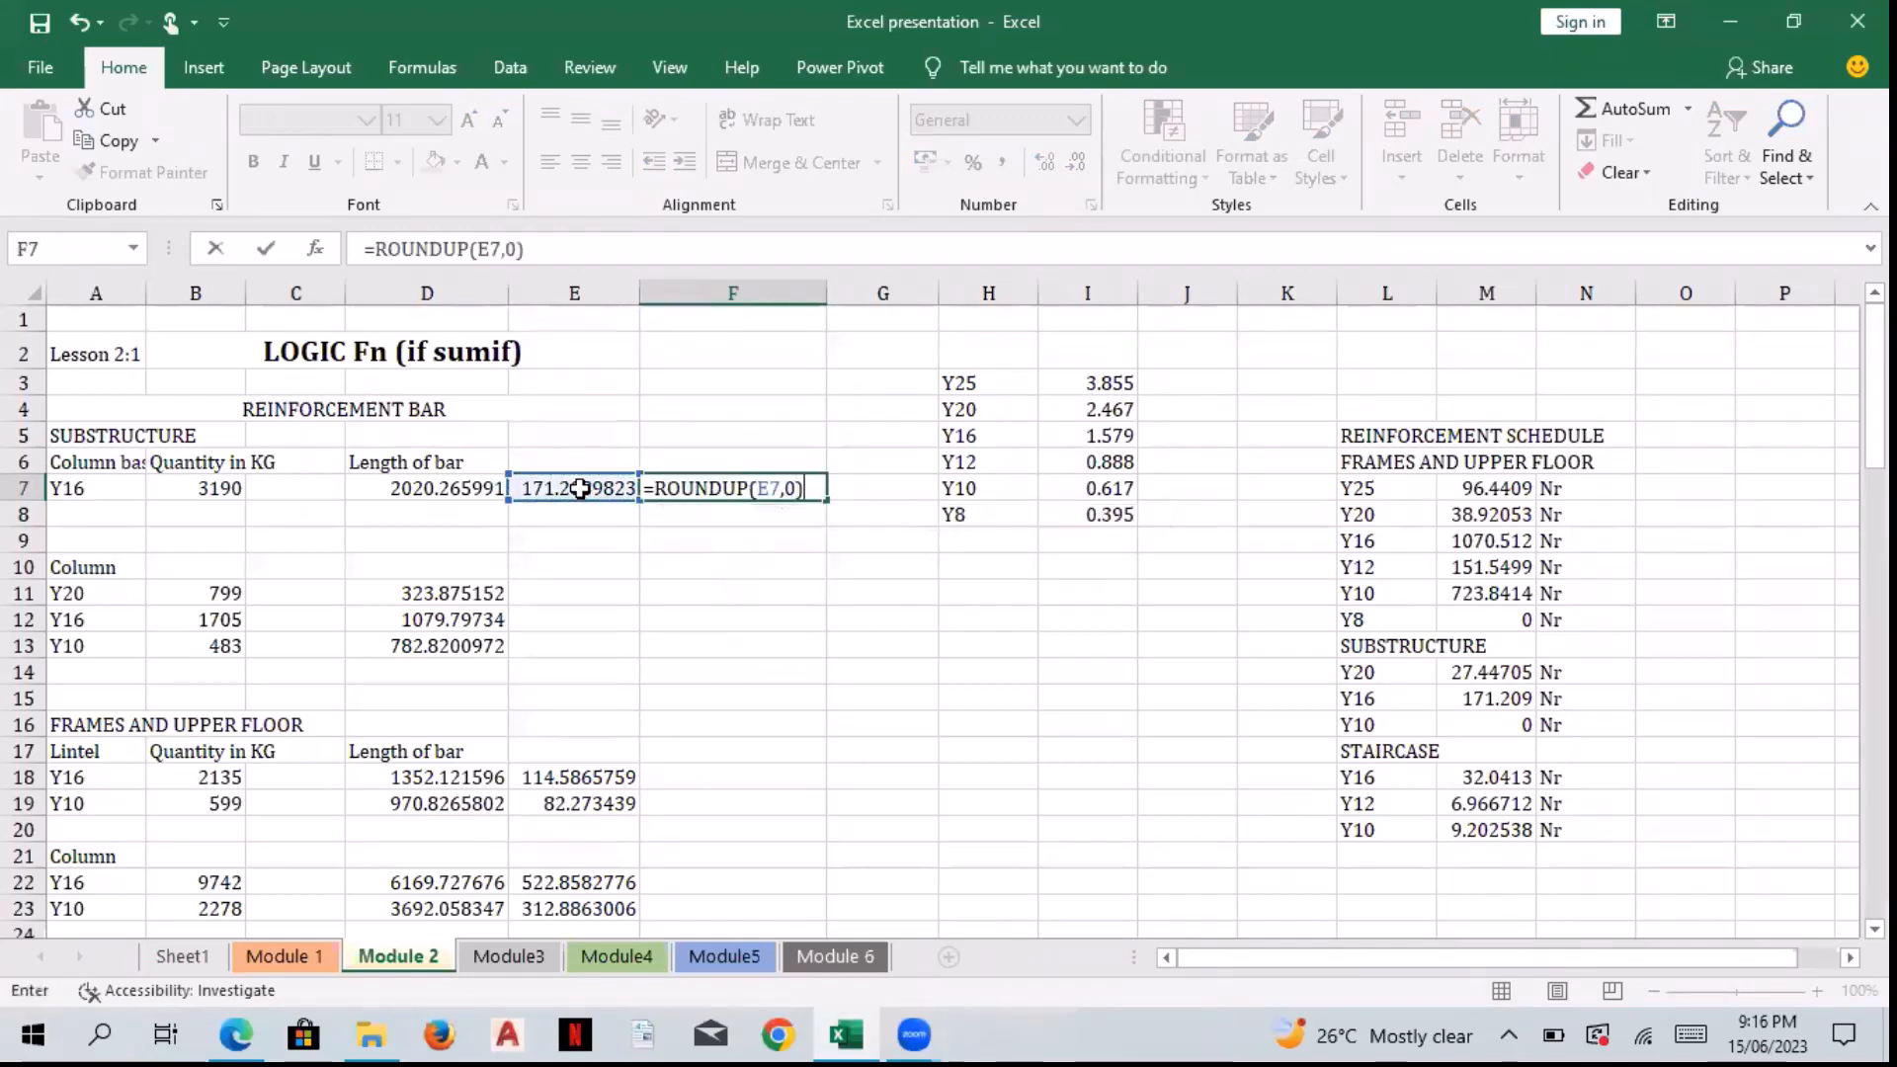
pyautogui.press('Return')
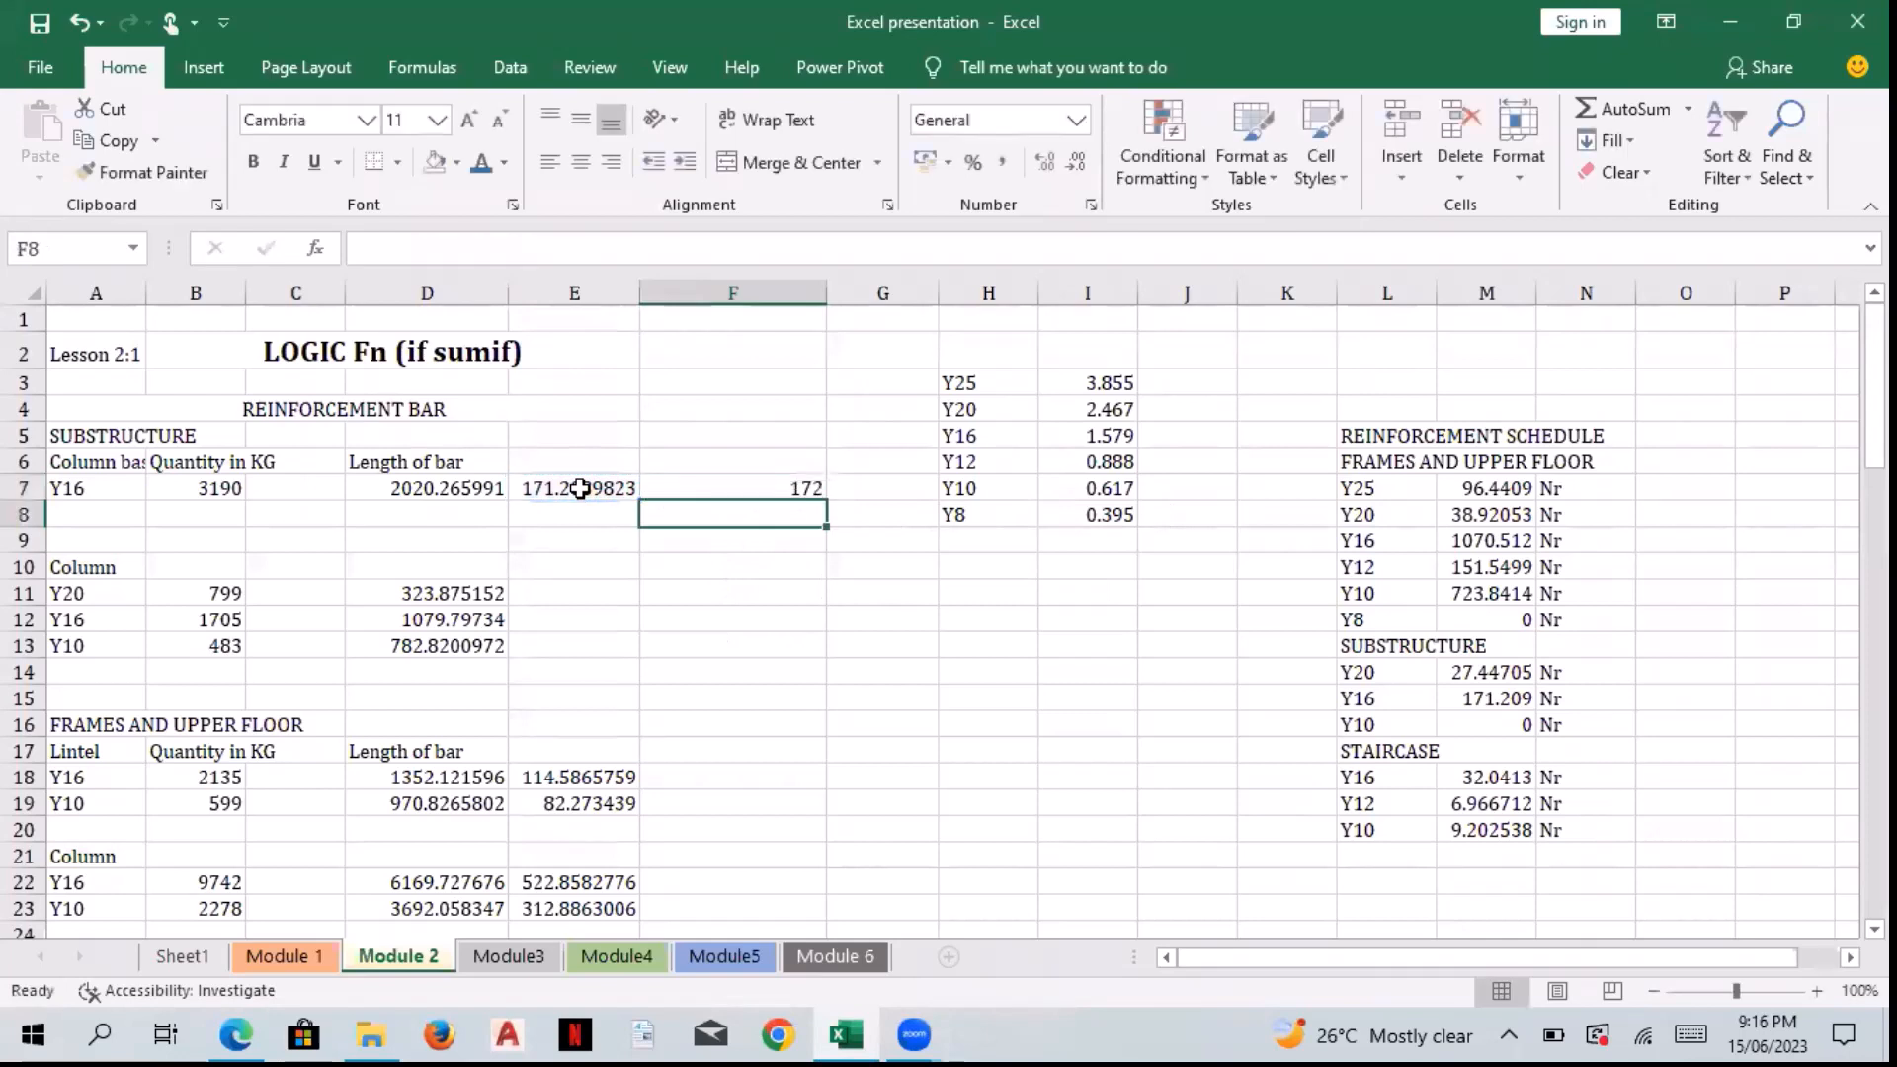
# Step: Copy the E7:F7 formulas into row 11 by extending the range E7:F10 one row, and fill them down to row 13
pyautogui.click(757, 488)
pyautogui.click(757, 525)
pyautogui.moveTo(614, 488); pyautogui.dragTo(716, 491)
pyautogui.moveTo(712, 569); pyautogui.dragTo(822, 604)
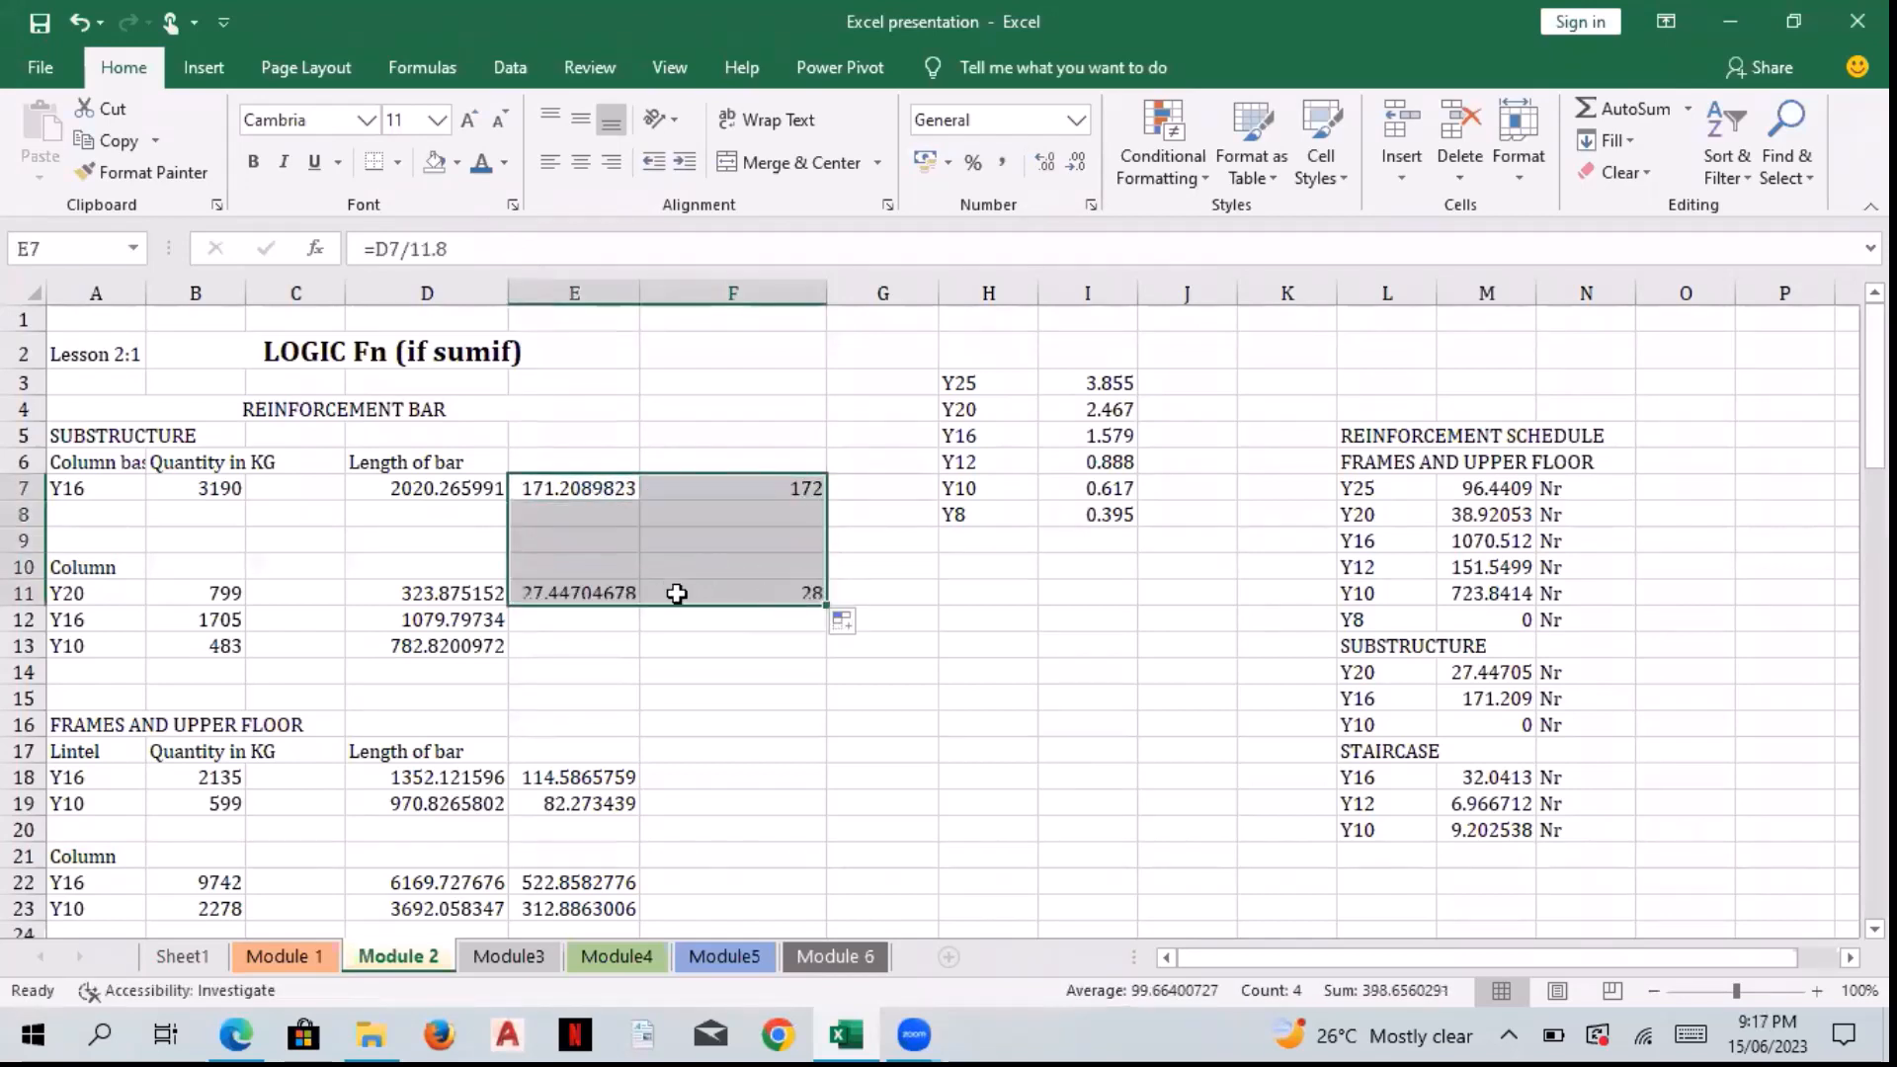
pyautogui.moveTo(608, 602); pyautogui.dragTo(820, 658)
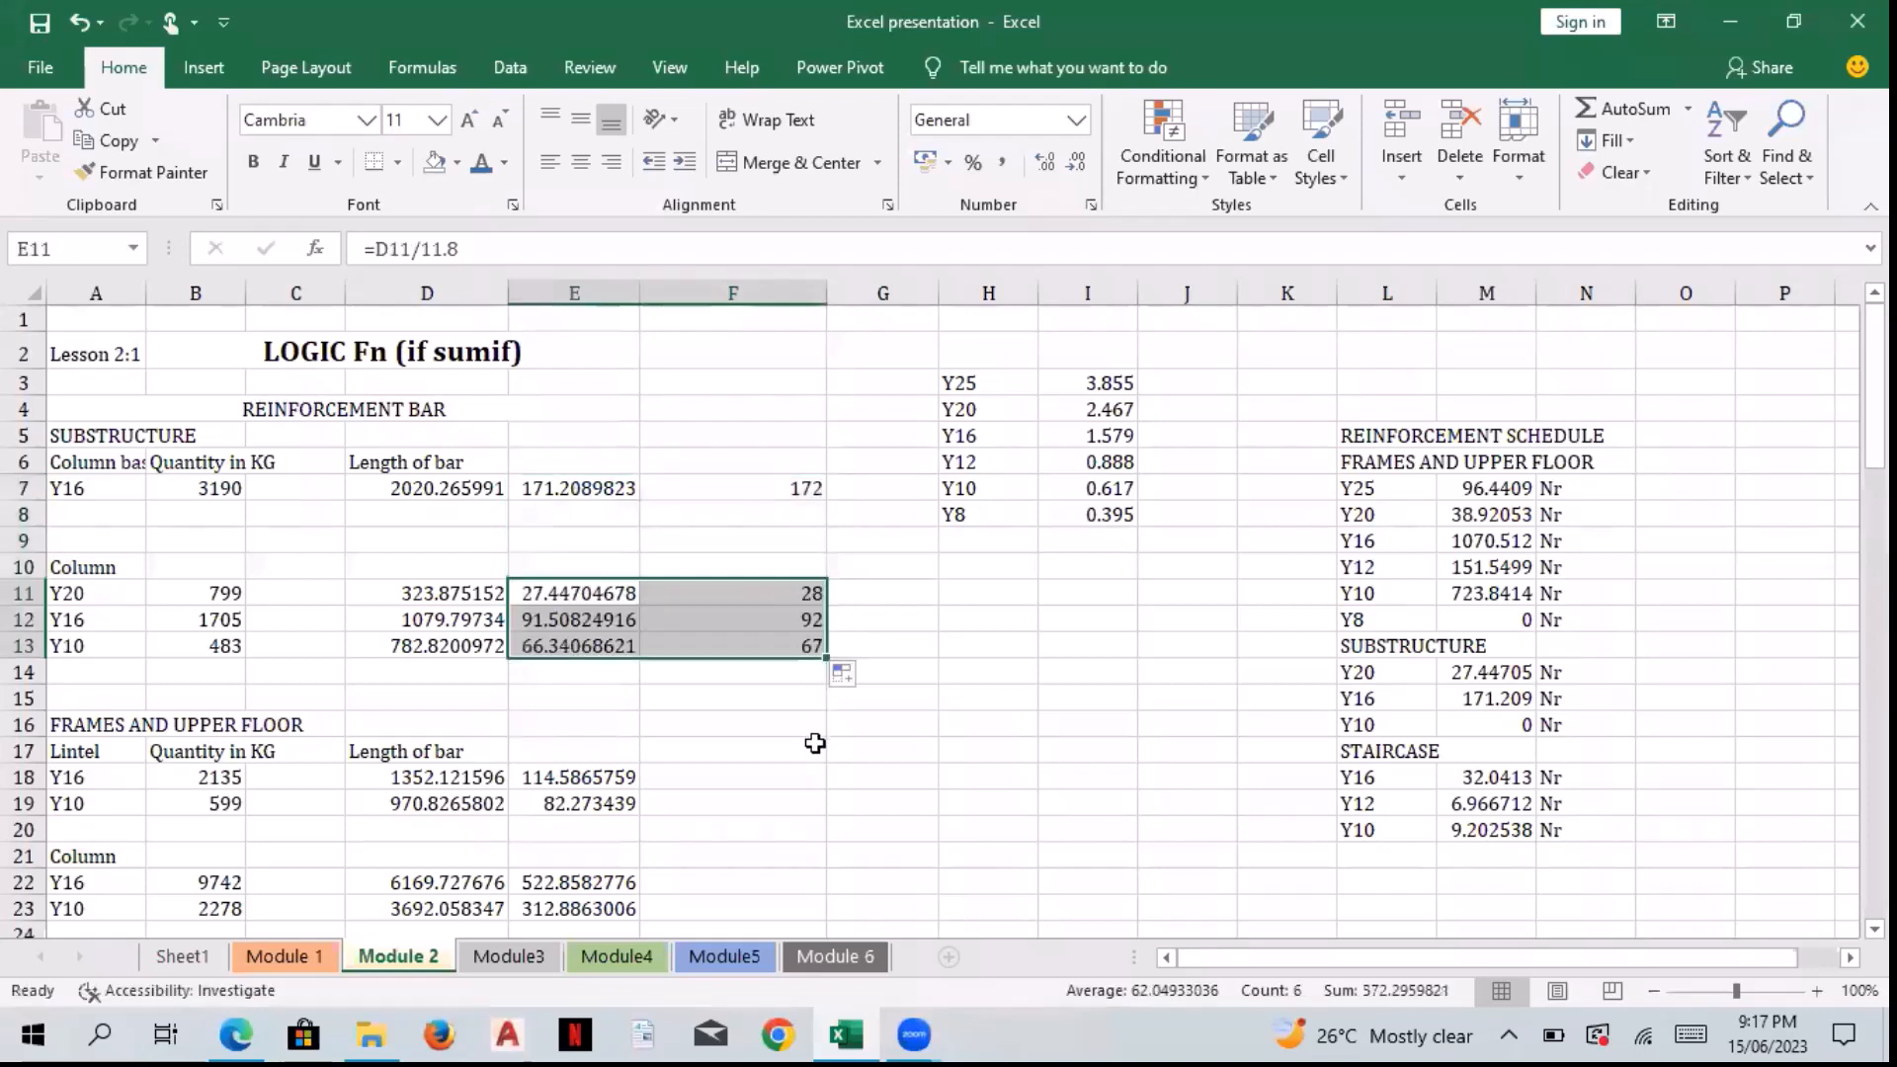
# Step: Clear the existing bar lengths and bar numbers of the frames and upper floor section in D18:E38
pyautogui.click(810, 746)
pyautogui.click(754, 679)
pyautogui.click(753, 637)
pyautogui.click(756, 827)
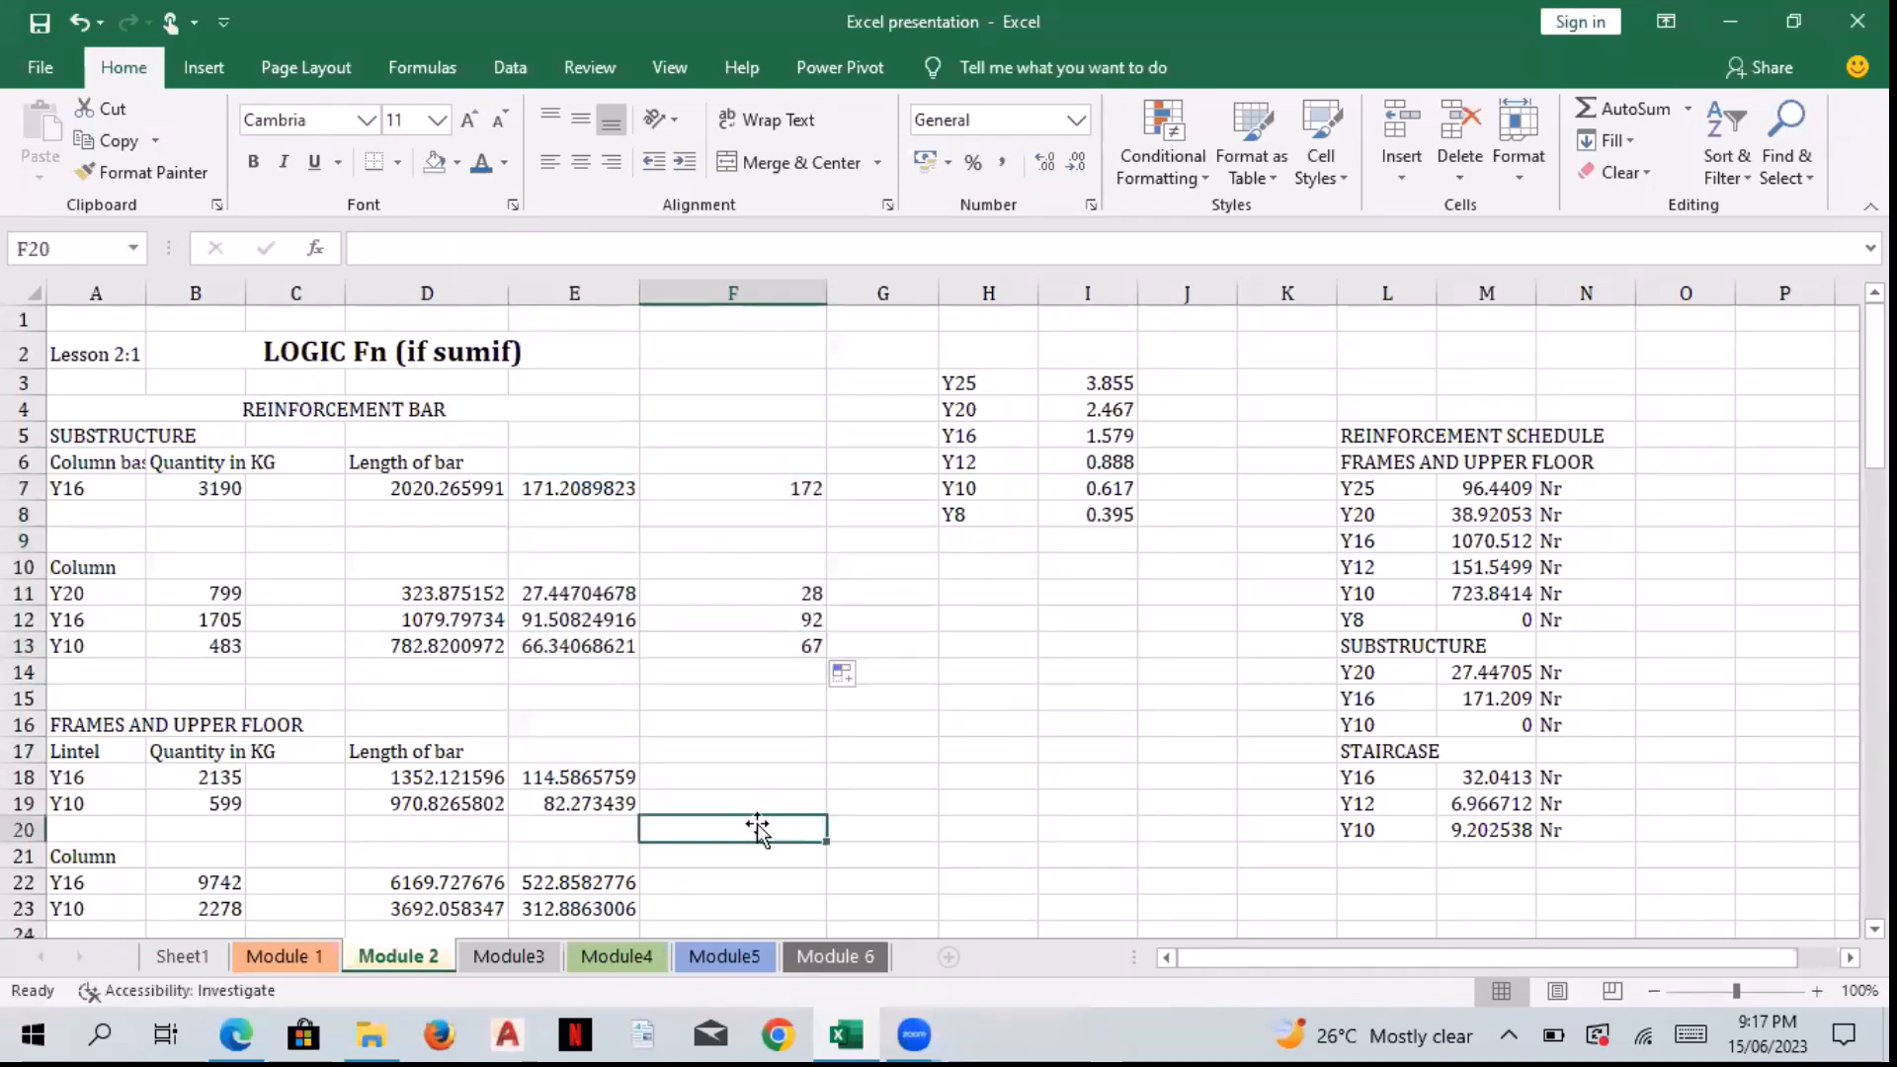
pyautogui.press('Up')
pyautogui.press('Left')
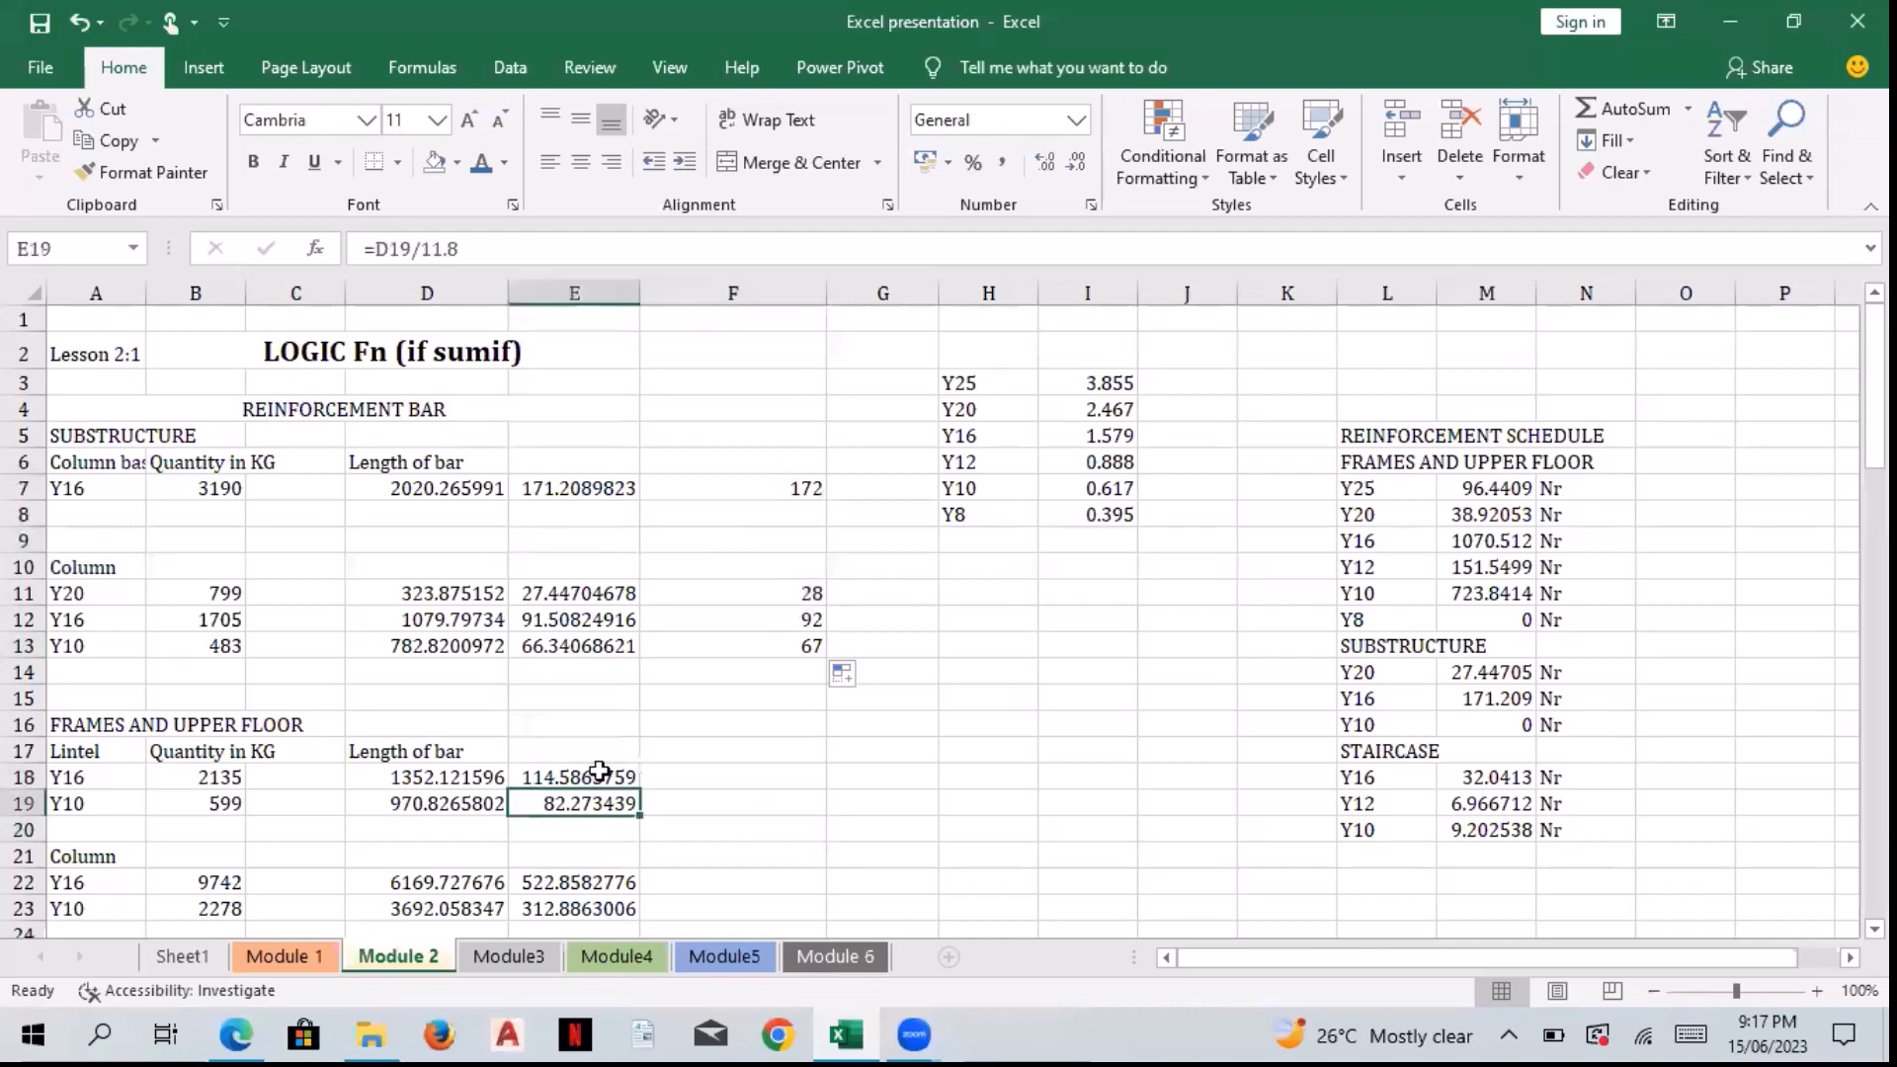
pyautogui.press('Down')
pyautogui.press('Down')
pyautogui.press('Down')
pyautogui.press('Down')
pyautogui.press('Down')
pyautogui.press('Down')
pyautogui.press('Down')
pyautogui.press('Down')
pyautogui.press('Down')
pyautogui.press('Down')
pyautogui.press('Down')
pyautogui.press('Down')
pyautogui.press('Down')
pyautogui.press('Down')
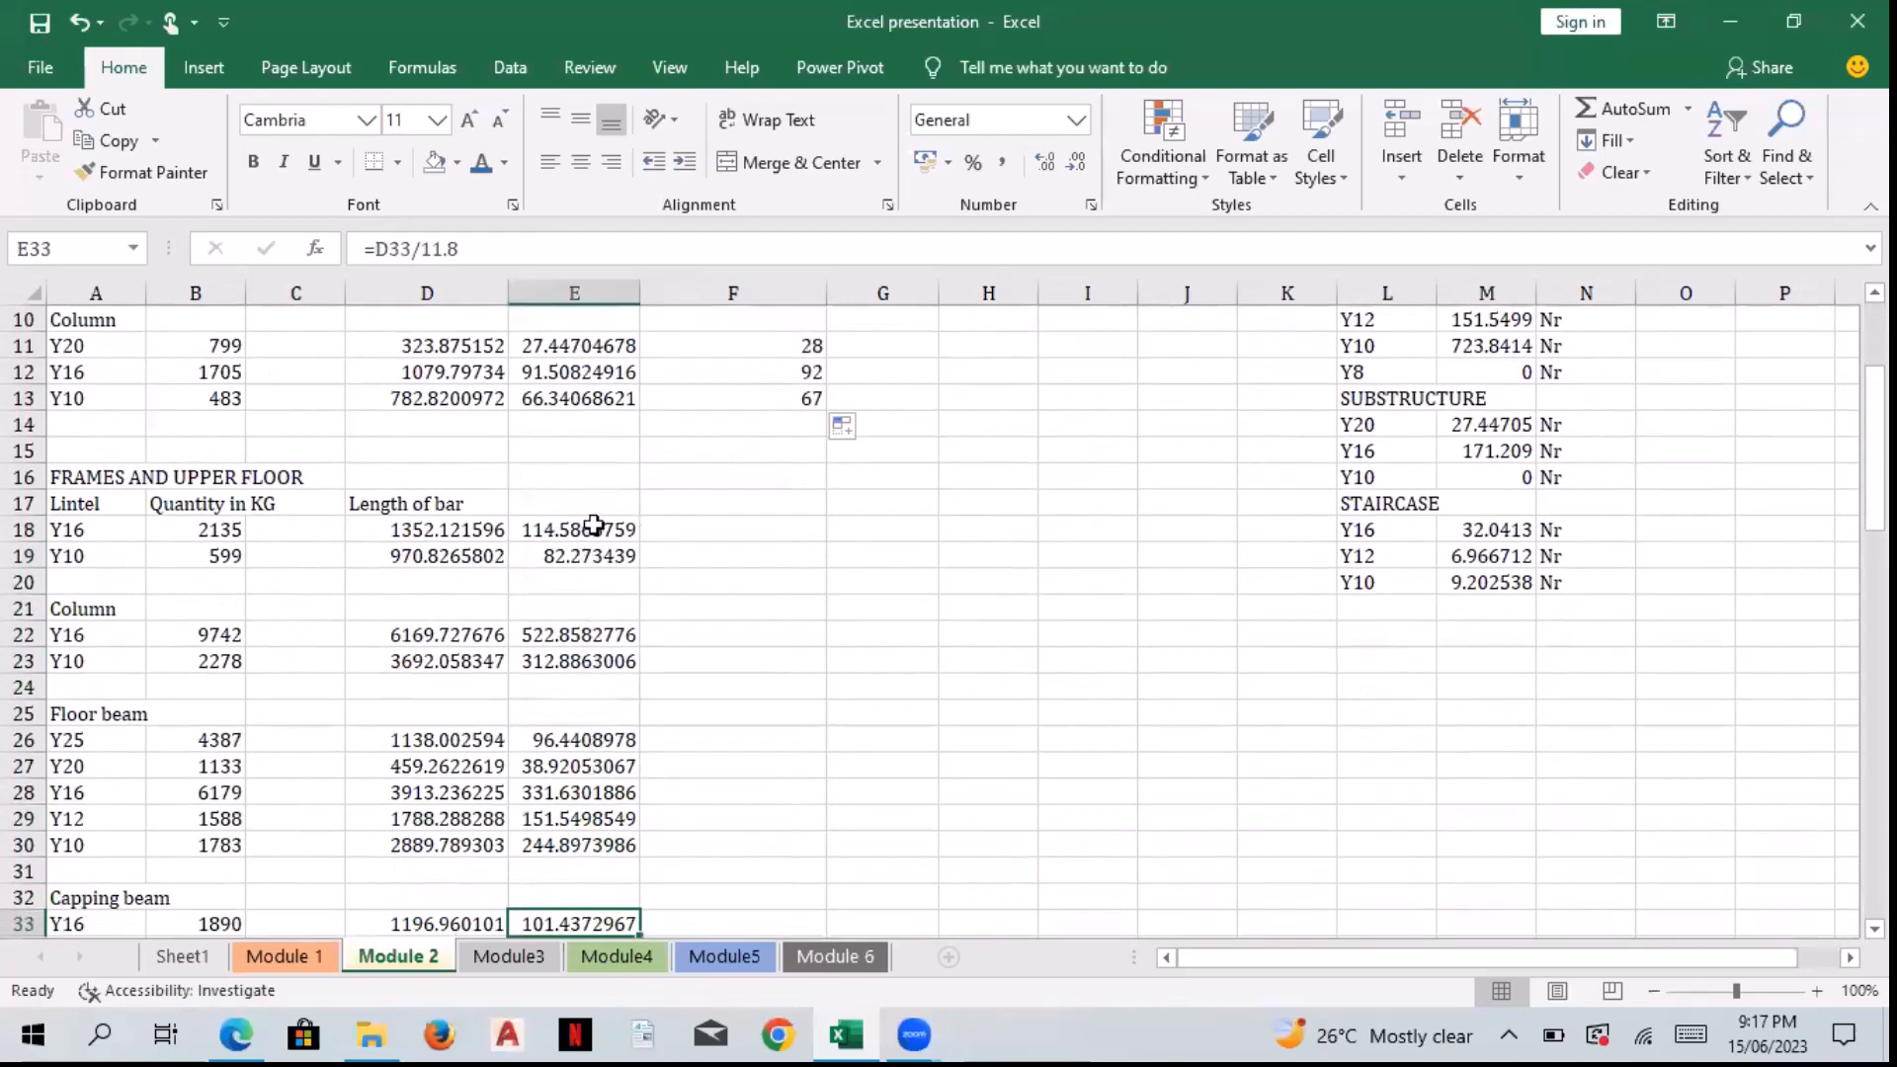
pyautogui.moveTo(593, 524); pyautogui.dragTo(588, 609)
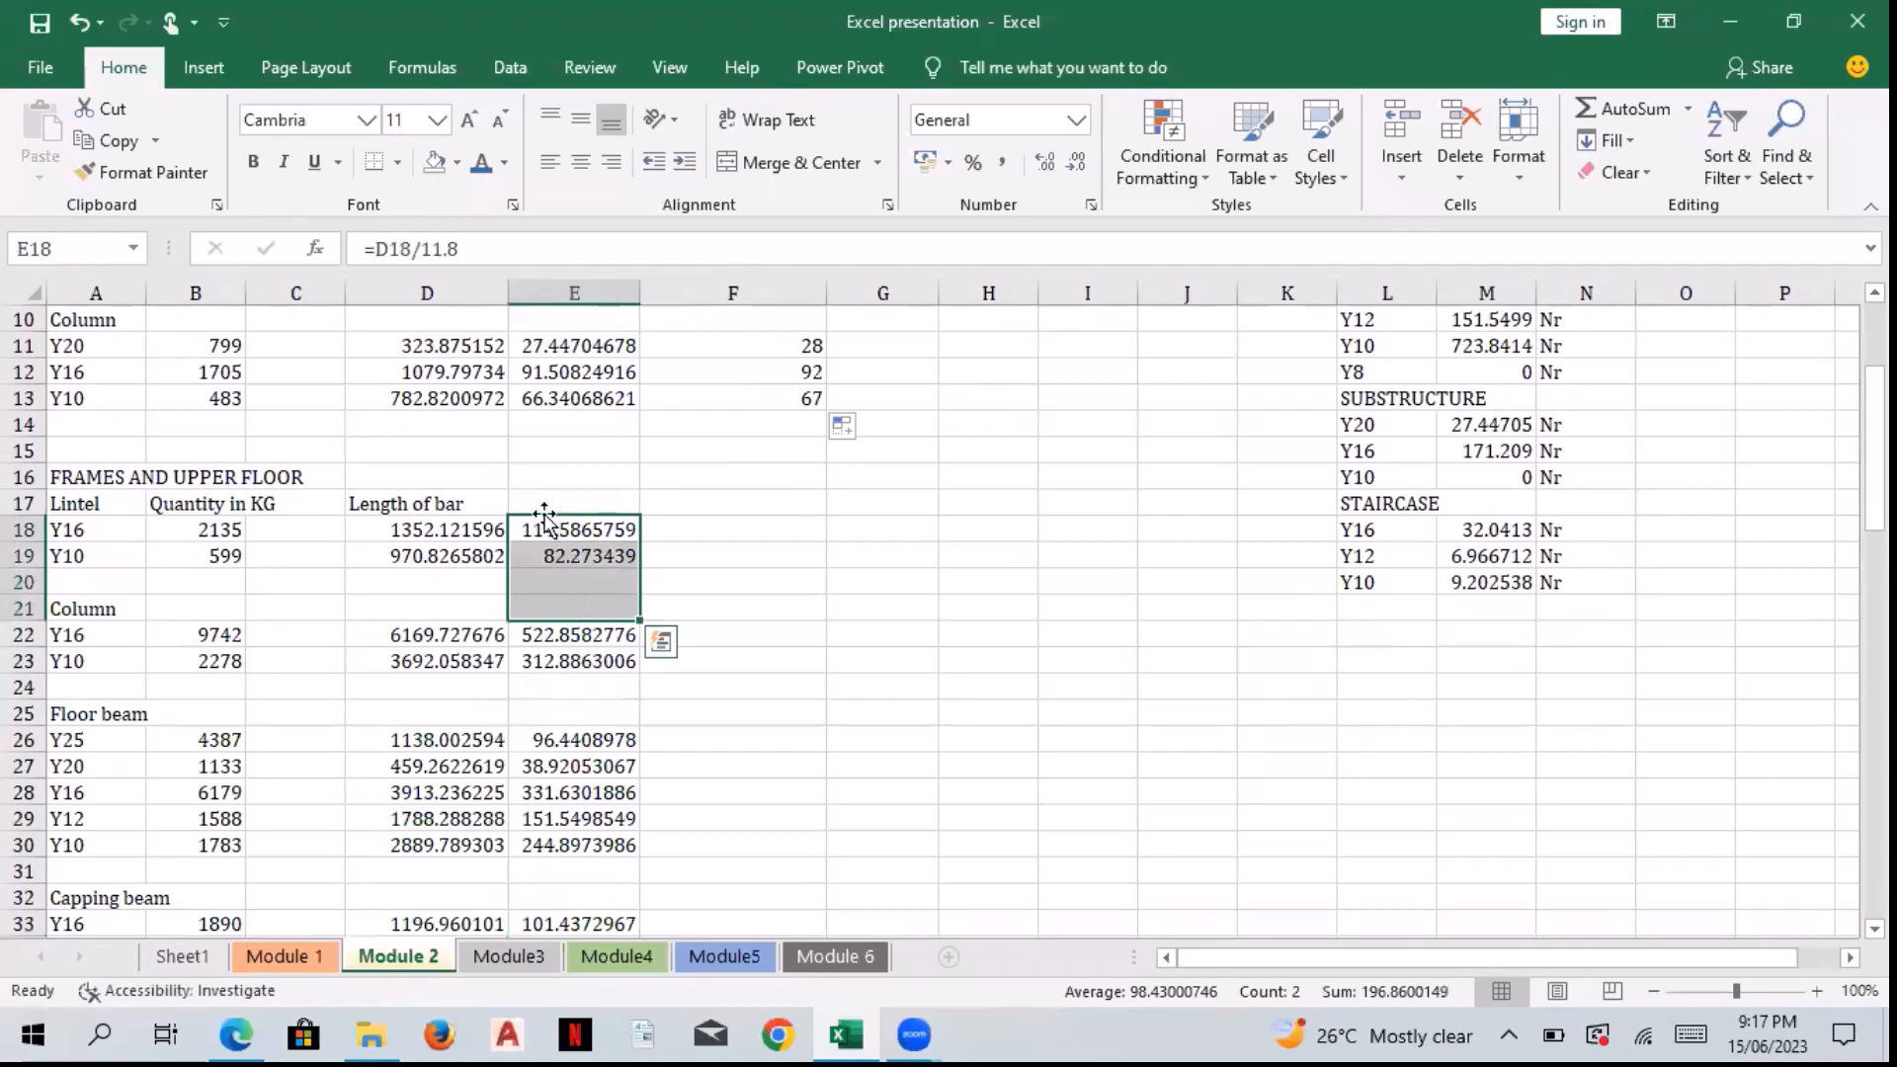
pyautogui.moveTo(454, 523); pyautogui.dragTo(543, 686)
pyautogui.rightClick(542, 685)
pyautogui.press('Escape')
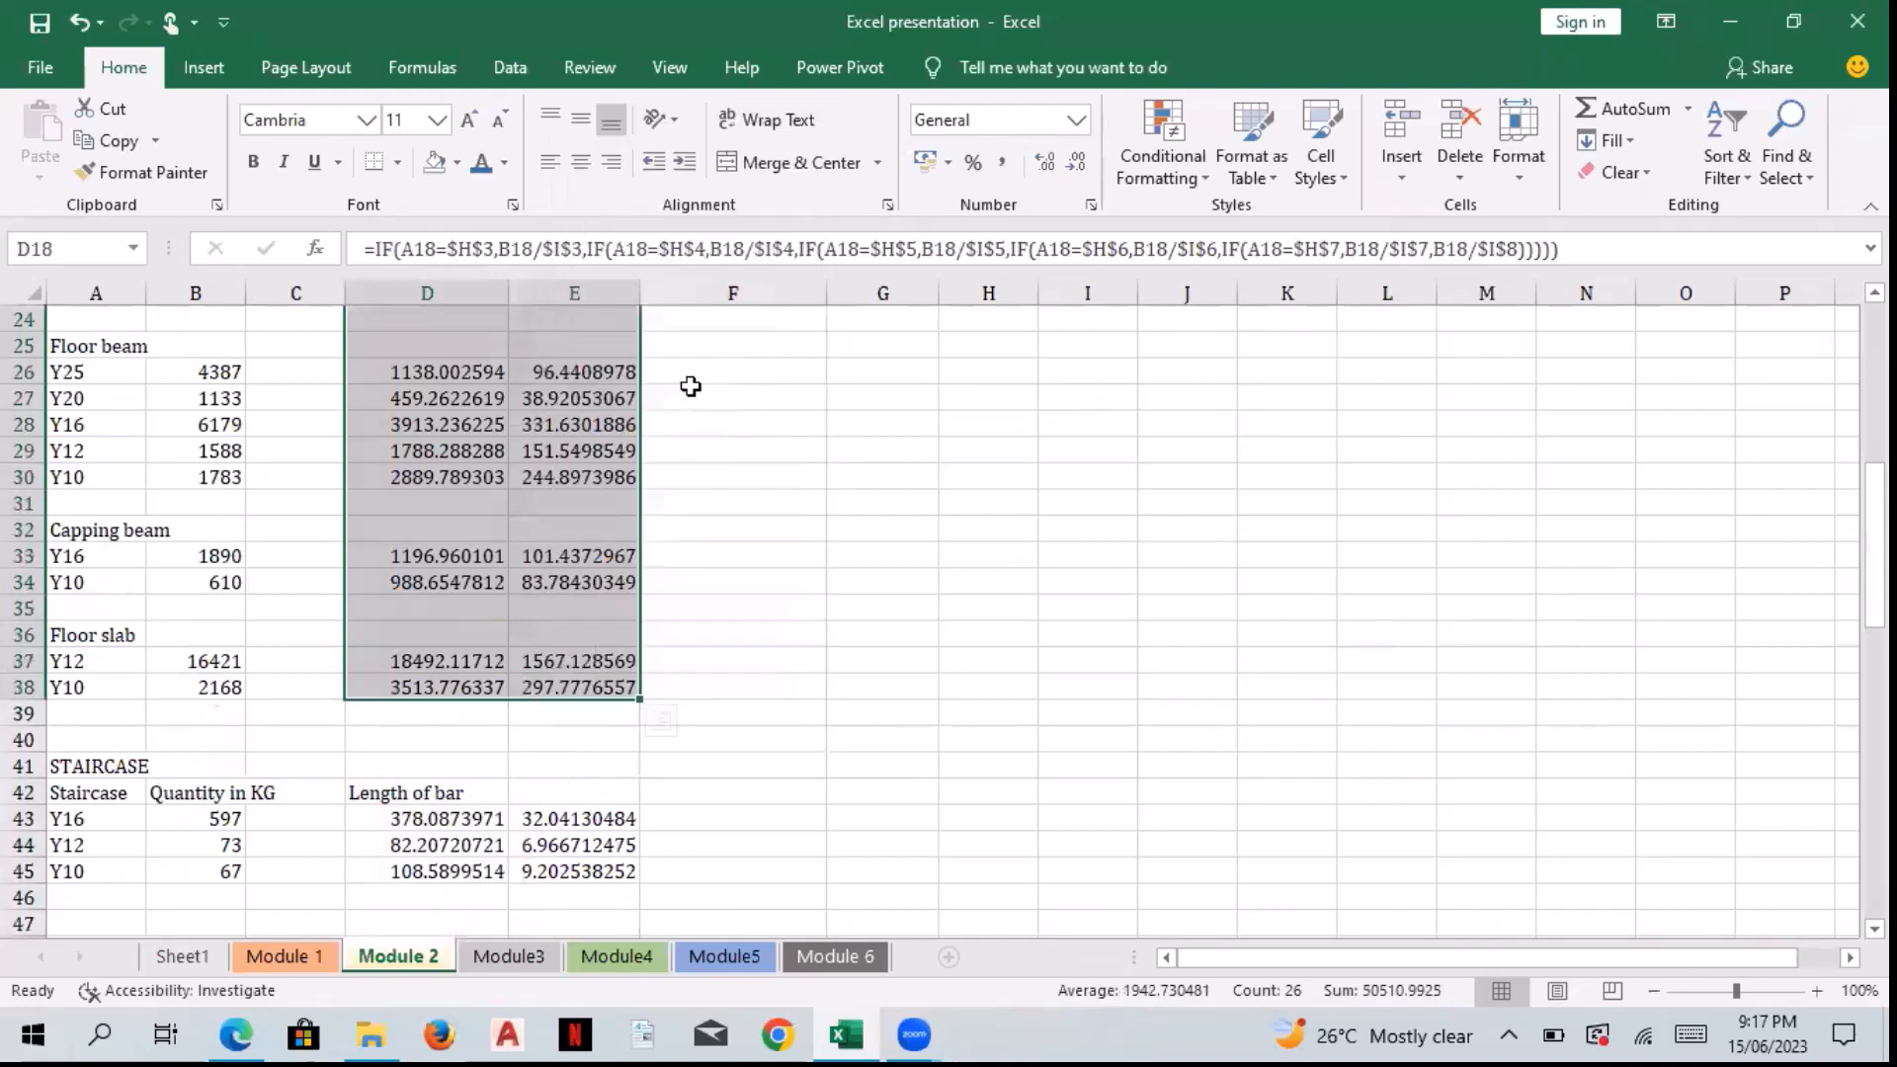
pyautogui.press('Delete')
# Step: Copy the length and bar-number formulas from D7:E7 to D18:E18 for the Y16 lintel bar
pyautogui.scroll(6, 691, 386)
pyautogui.click(553, 506)
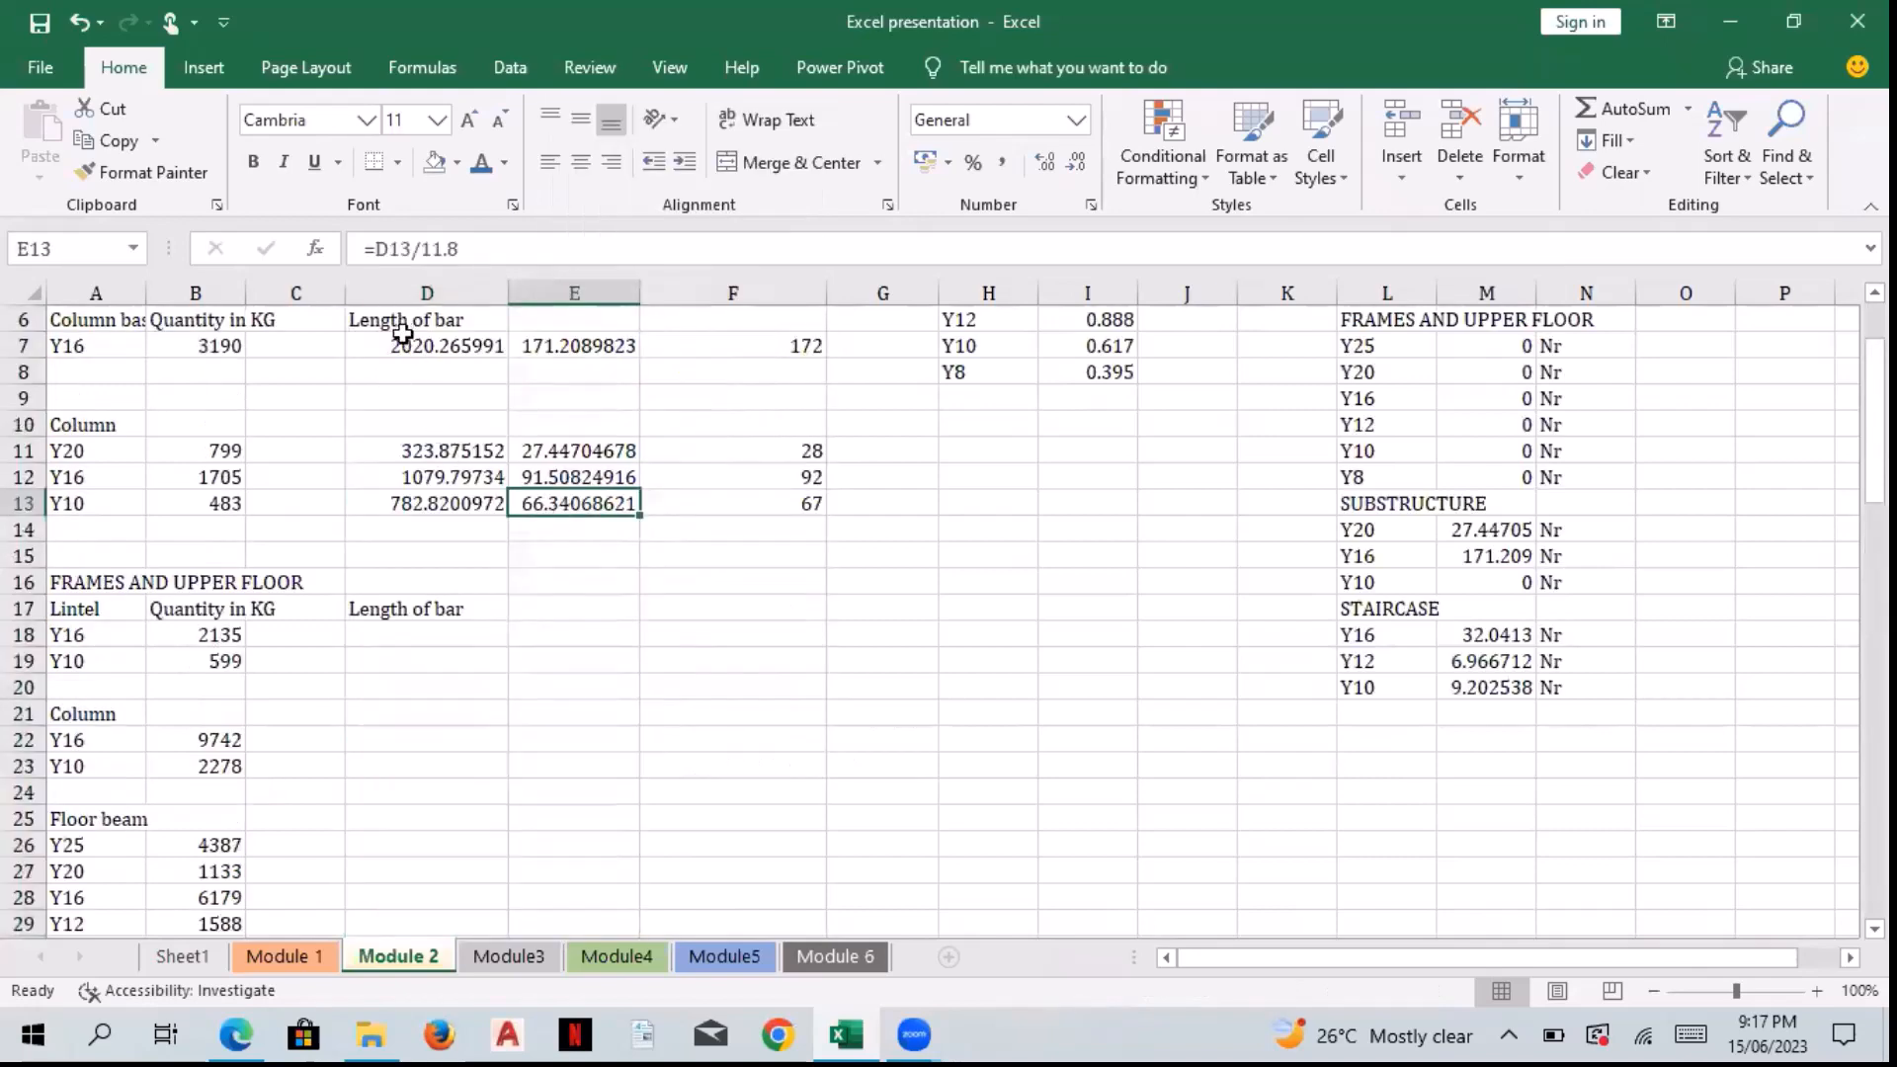
pyautogui.moveTo(402, 334); pyautogui.dragTo(545, 362)
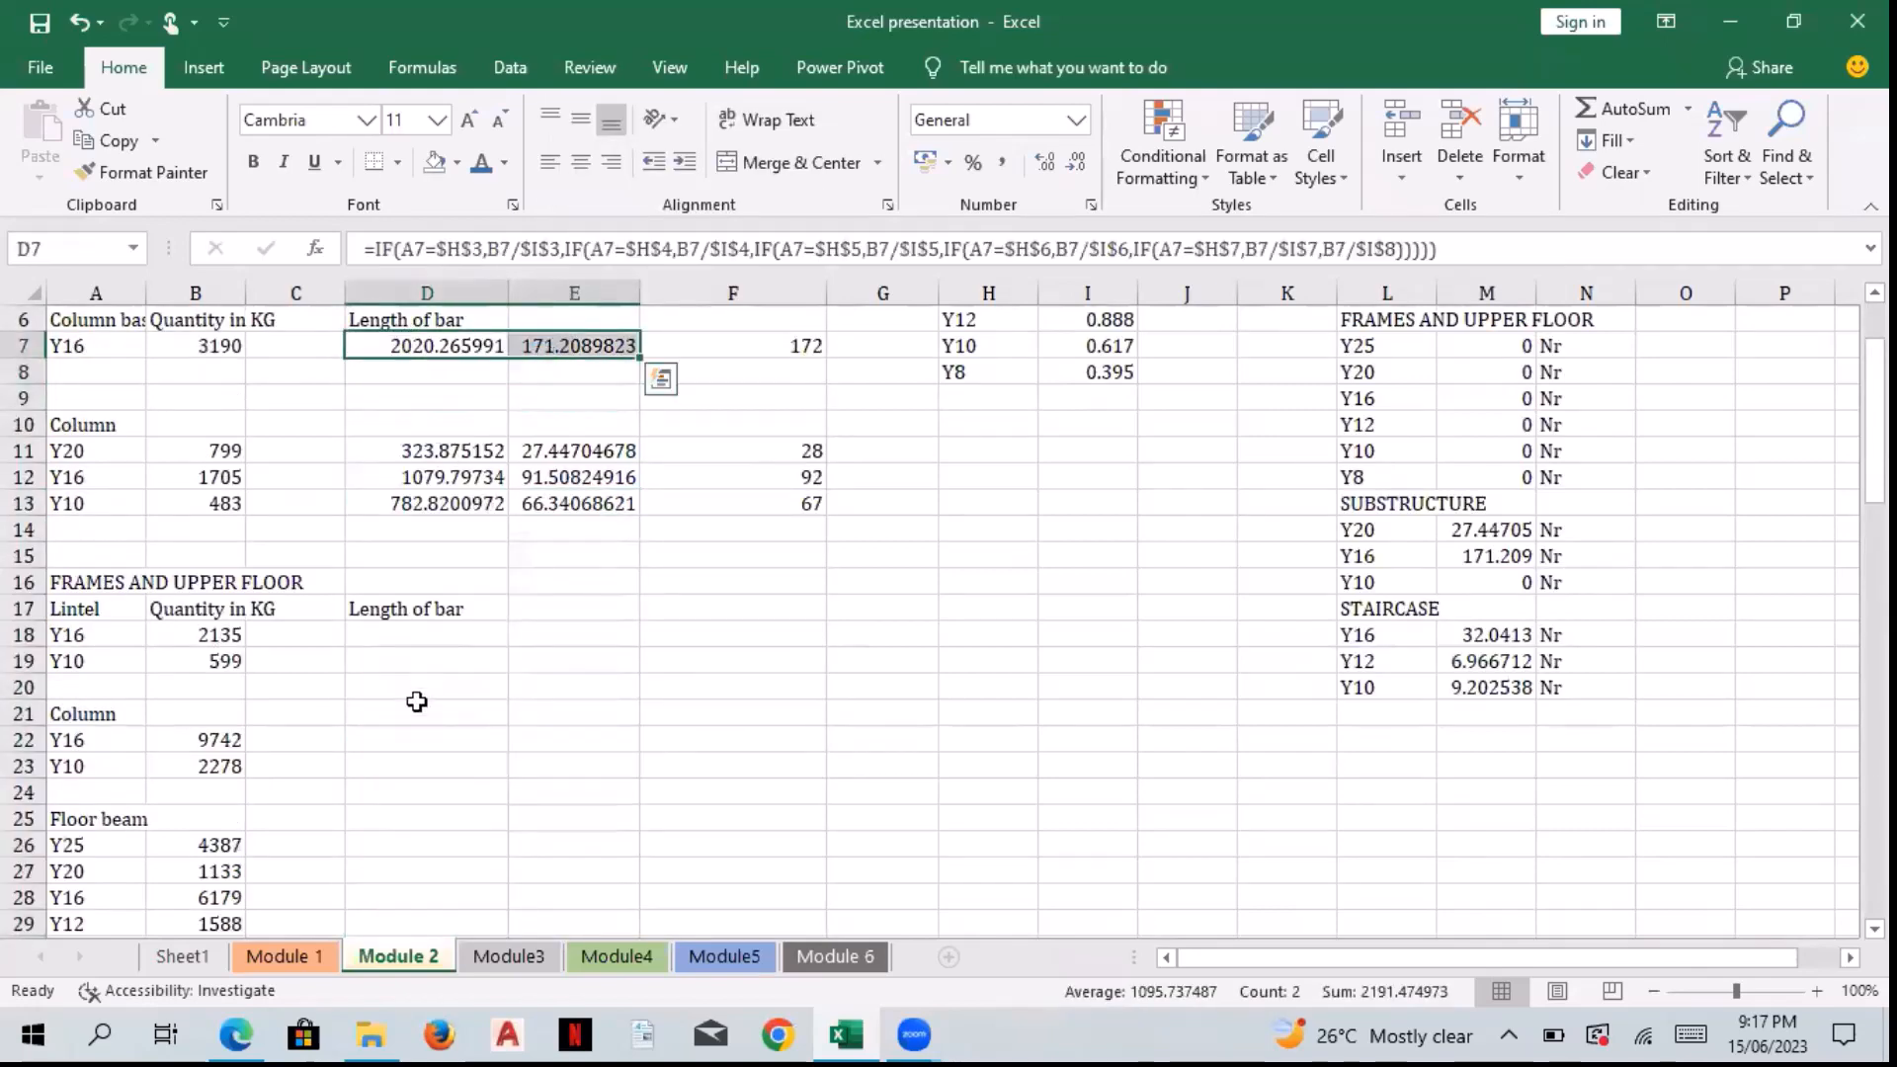
pyautogui.hotkey('ctrl', 'c')
pyautogui.click(405, 632)
pyautogui.hotkey('ctrl', 'v')
pyautogui.press('Escape')
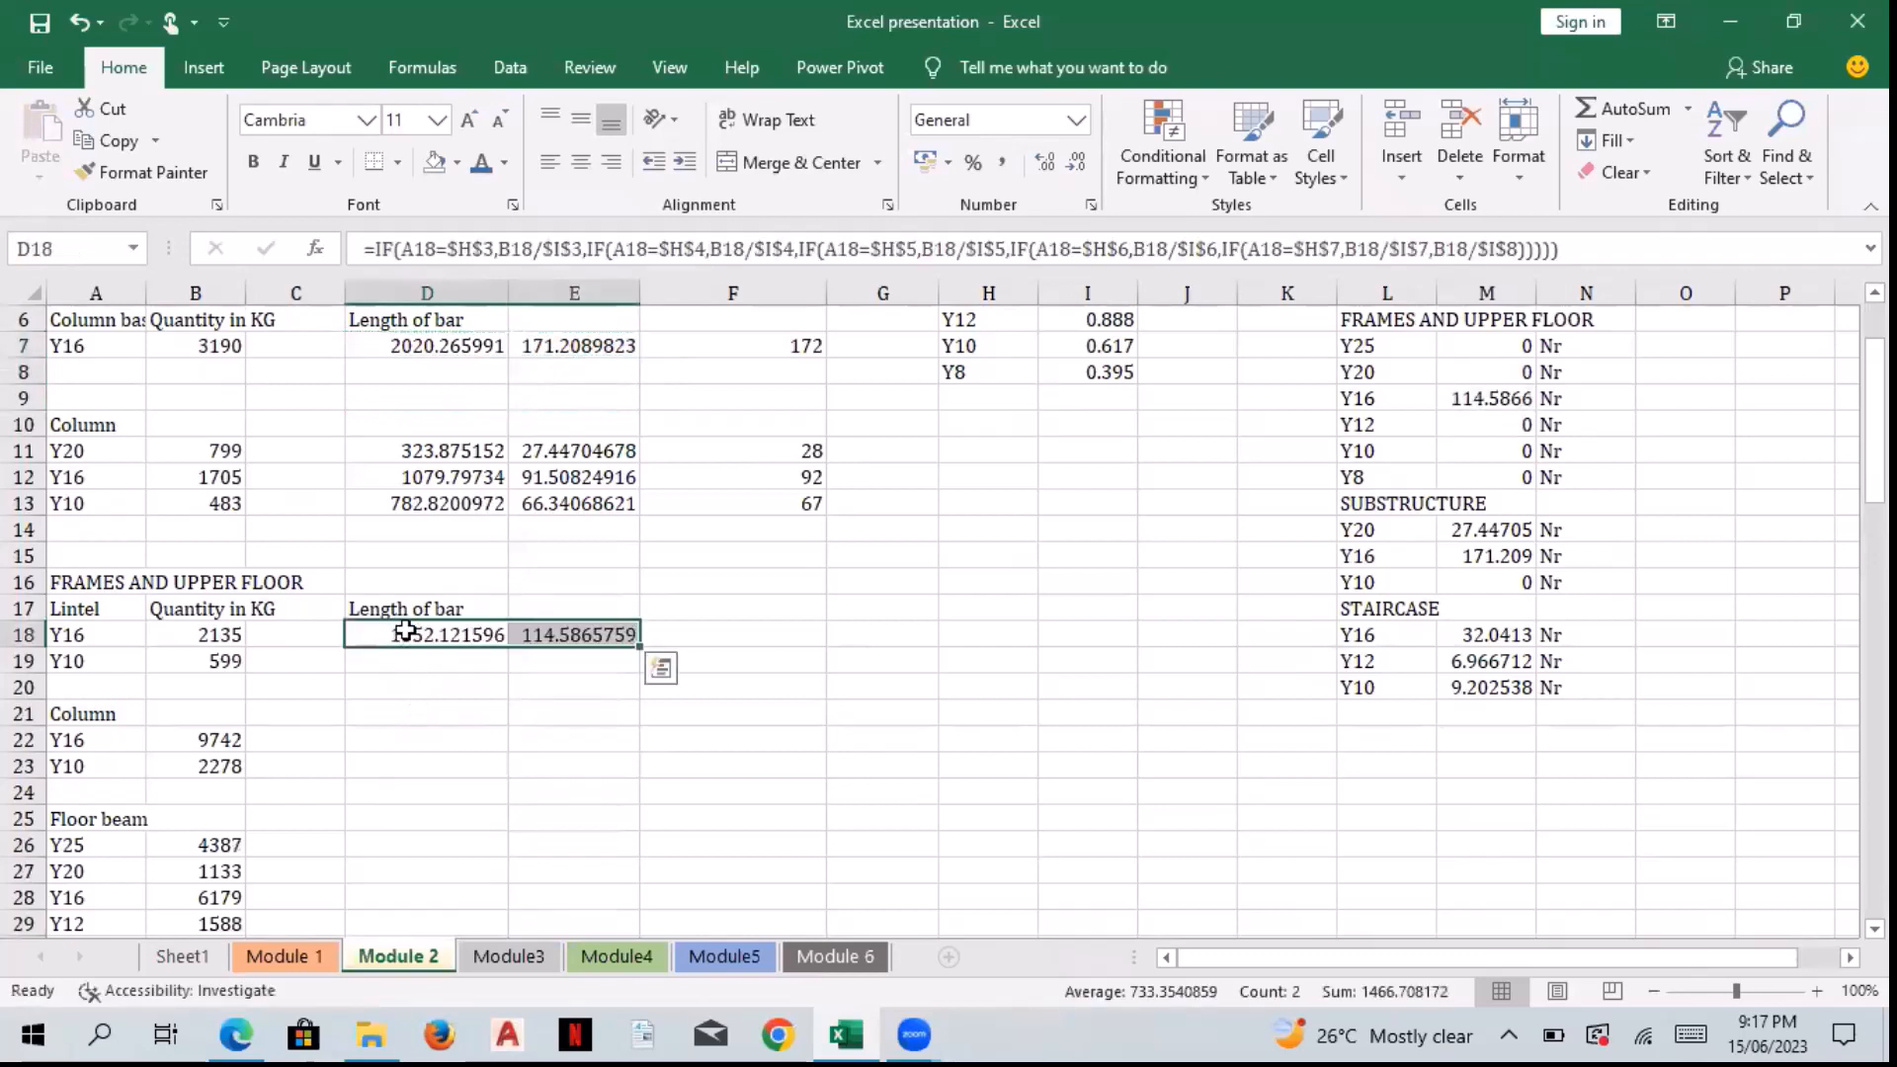
# Step: Copy the ROUNDUP formula from F11 to F18
pyautogui.click(704, 451)
pyautogui.hotkey('ctrl', 'c')
pyautogui.click(728, 635)
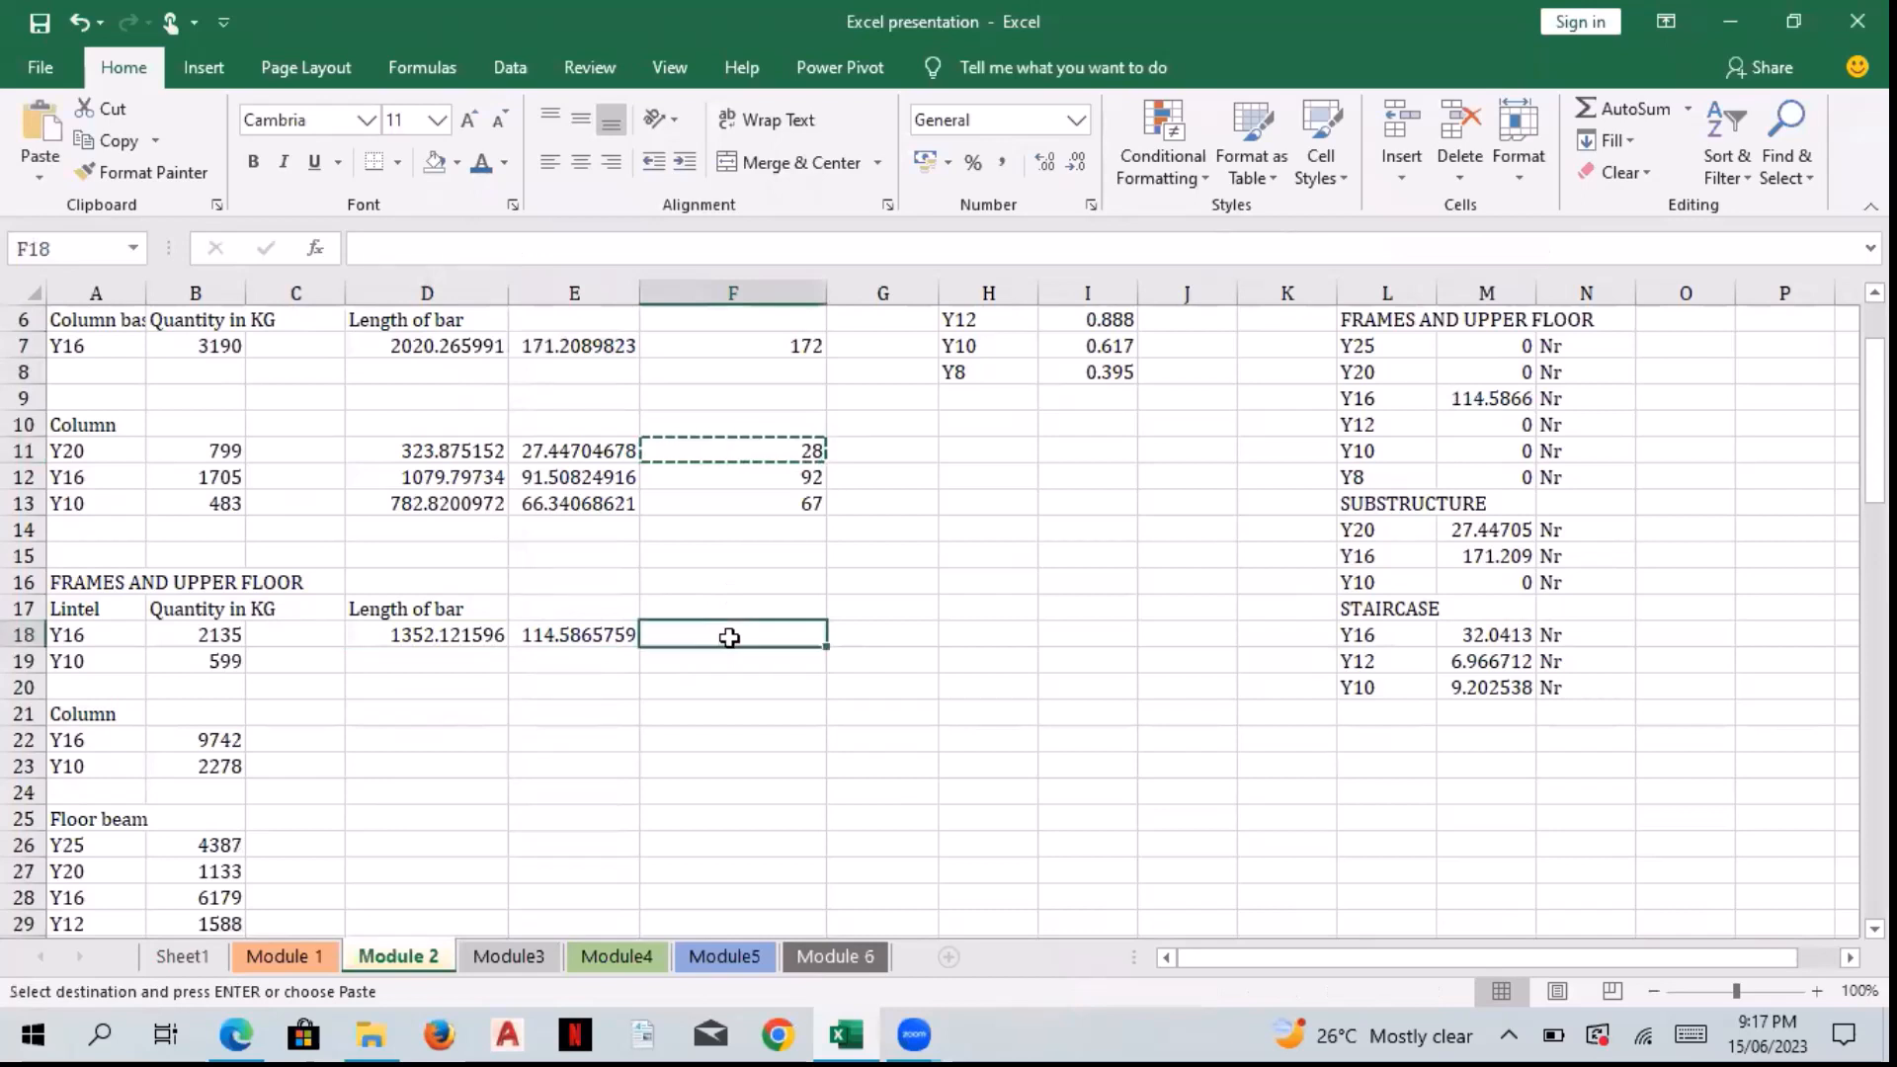
pyautogui.press('Return')
# Step: Fill the D18:F18 formulas down to row 19 for the Y10 lintel bar
pyautogui.moveTo(456, 634); pyautogui.dragTo(812, 653)
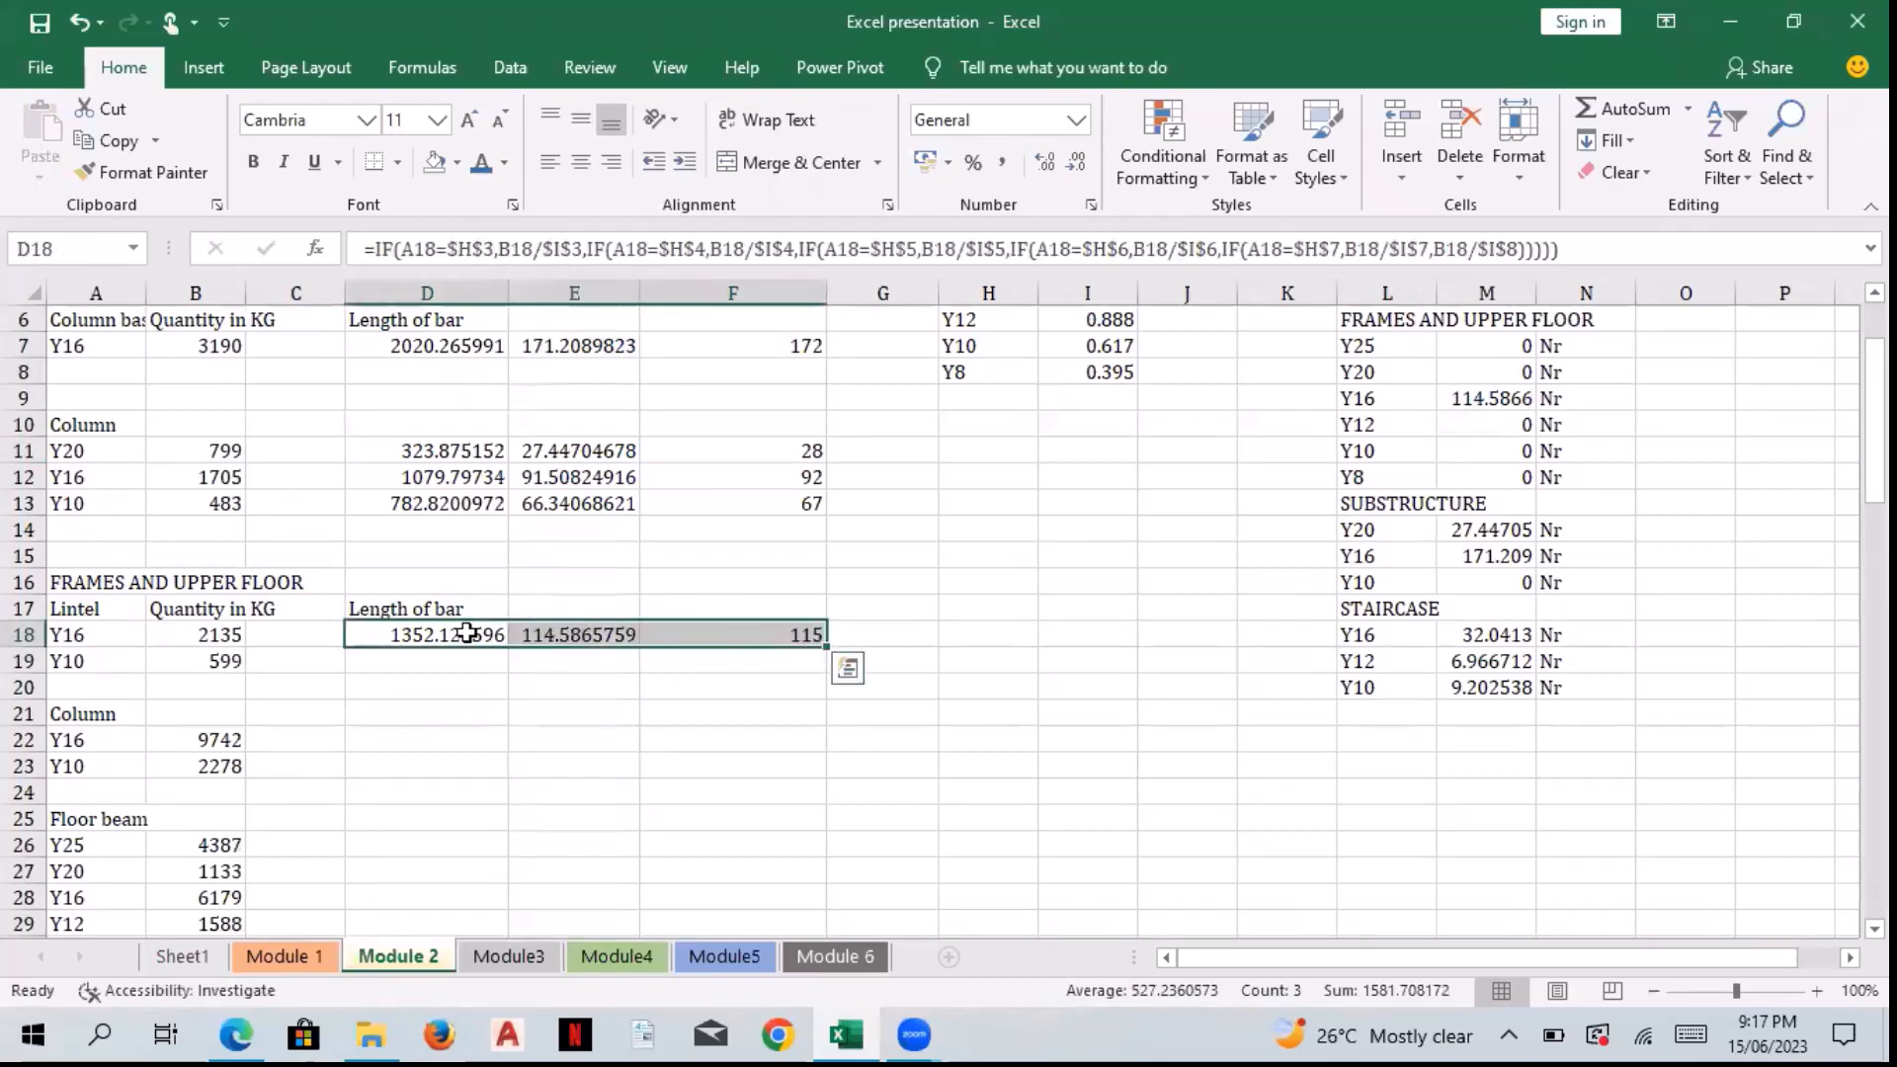
pyautogui.moveTo(466, 634); pyautogui.dragTo(804, 633)
pyautogui.click(805, 632)
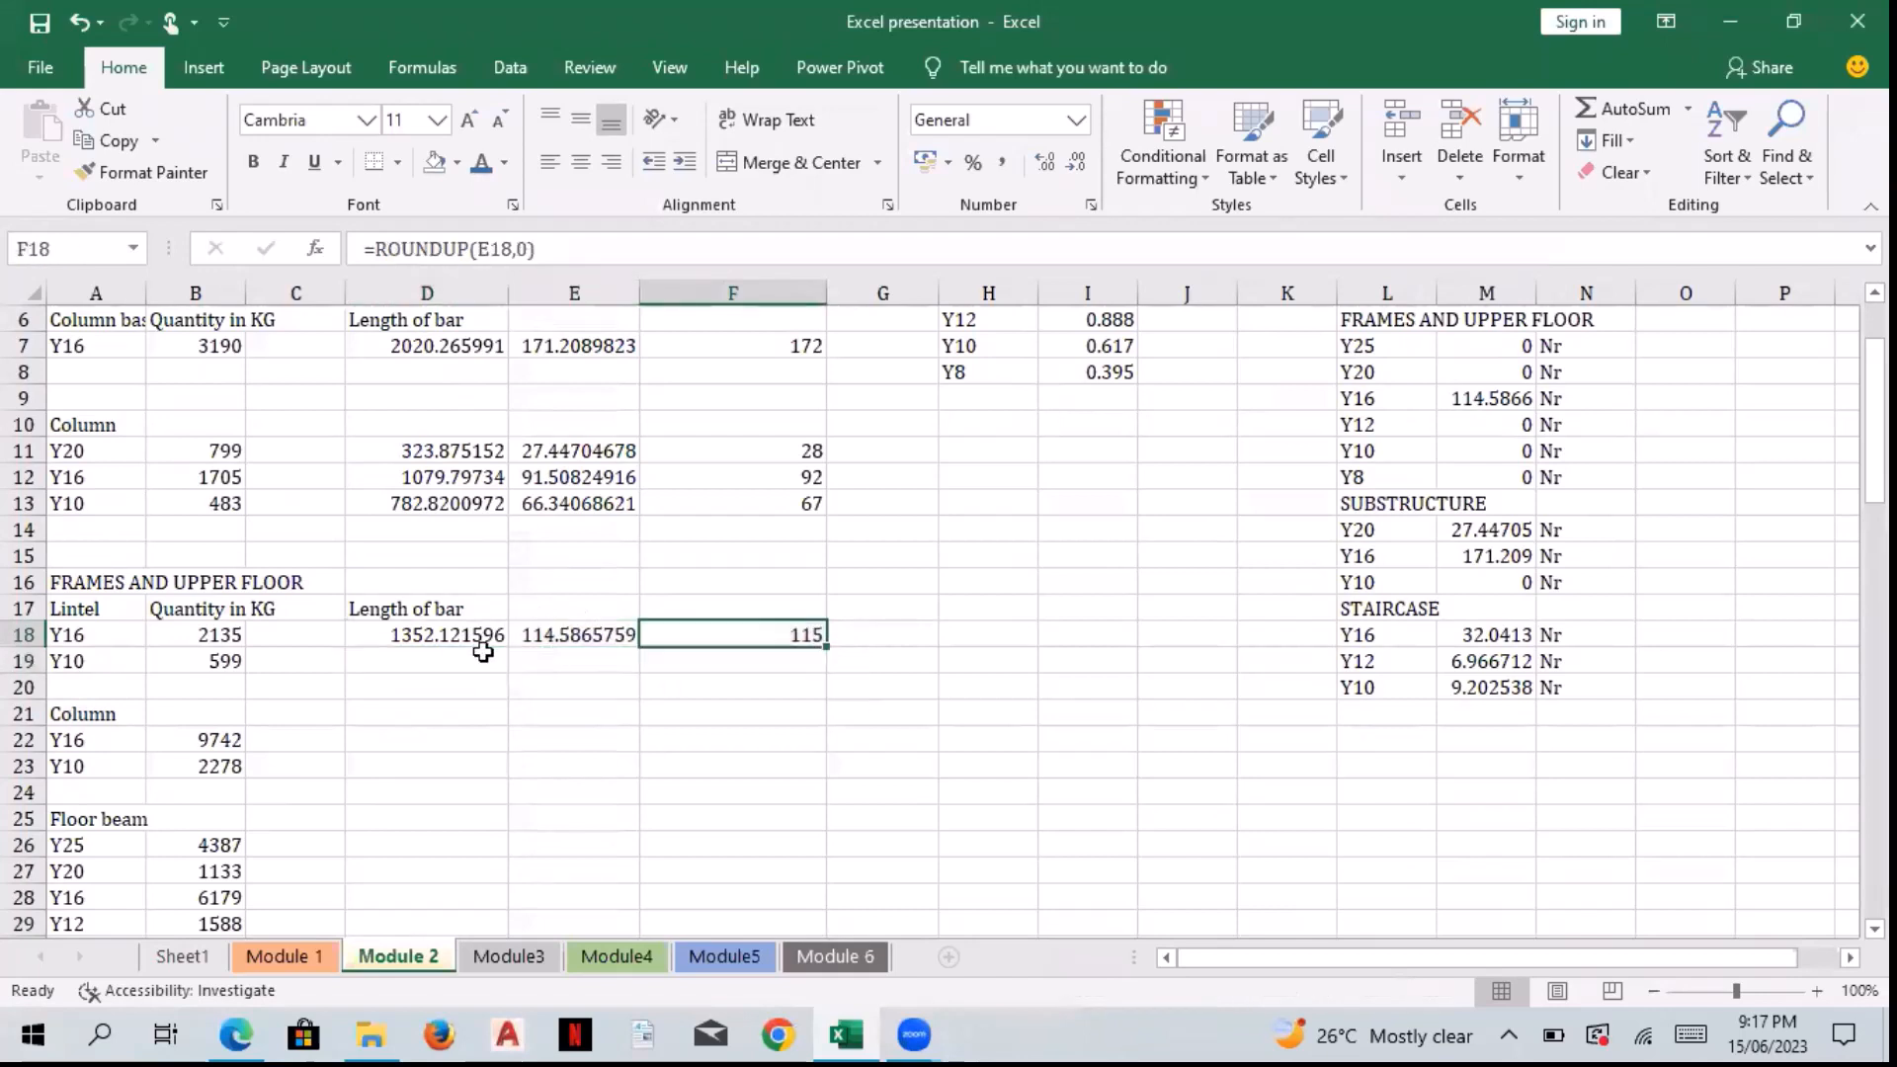
pyautogui.moveTo(487, 643); pyautogui.dragTo(826, 642)
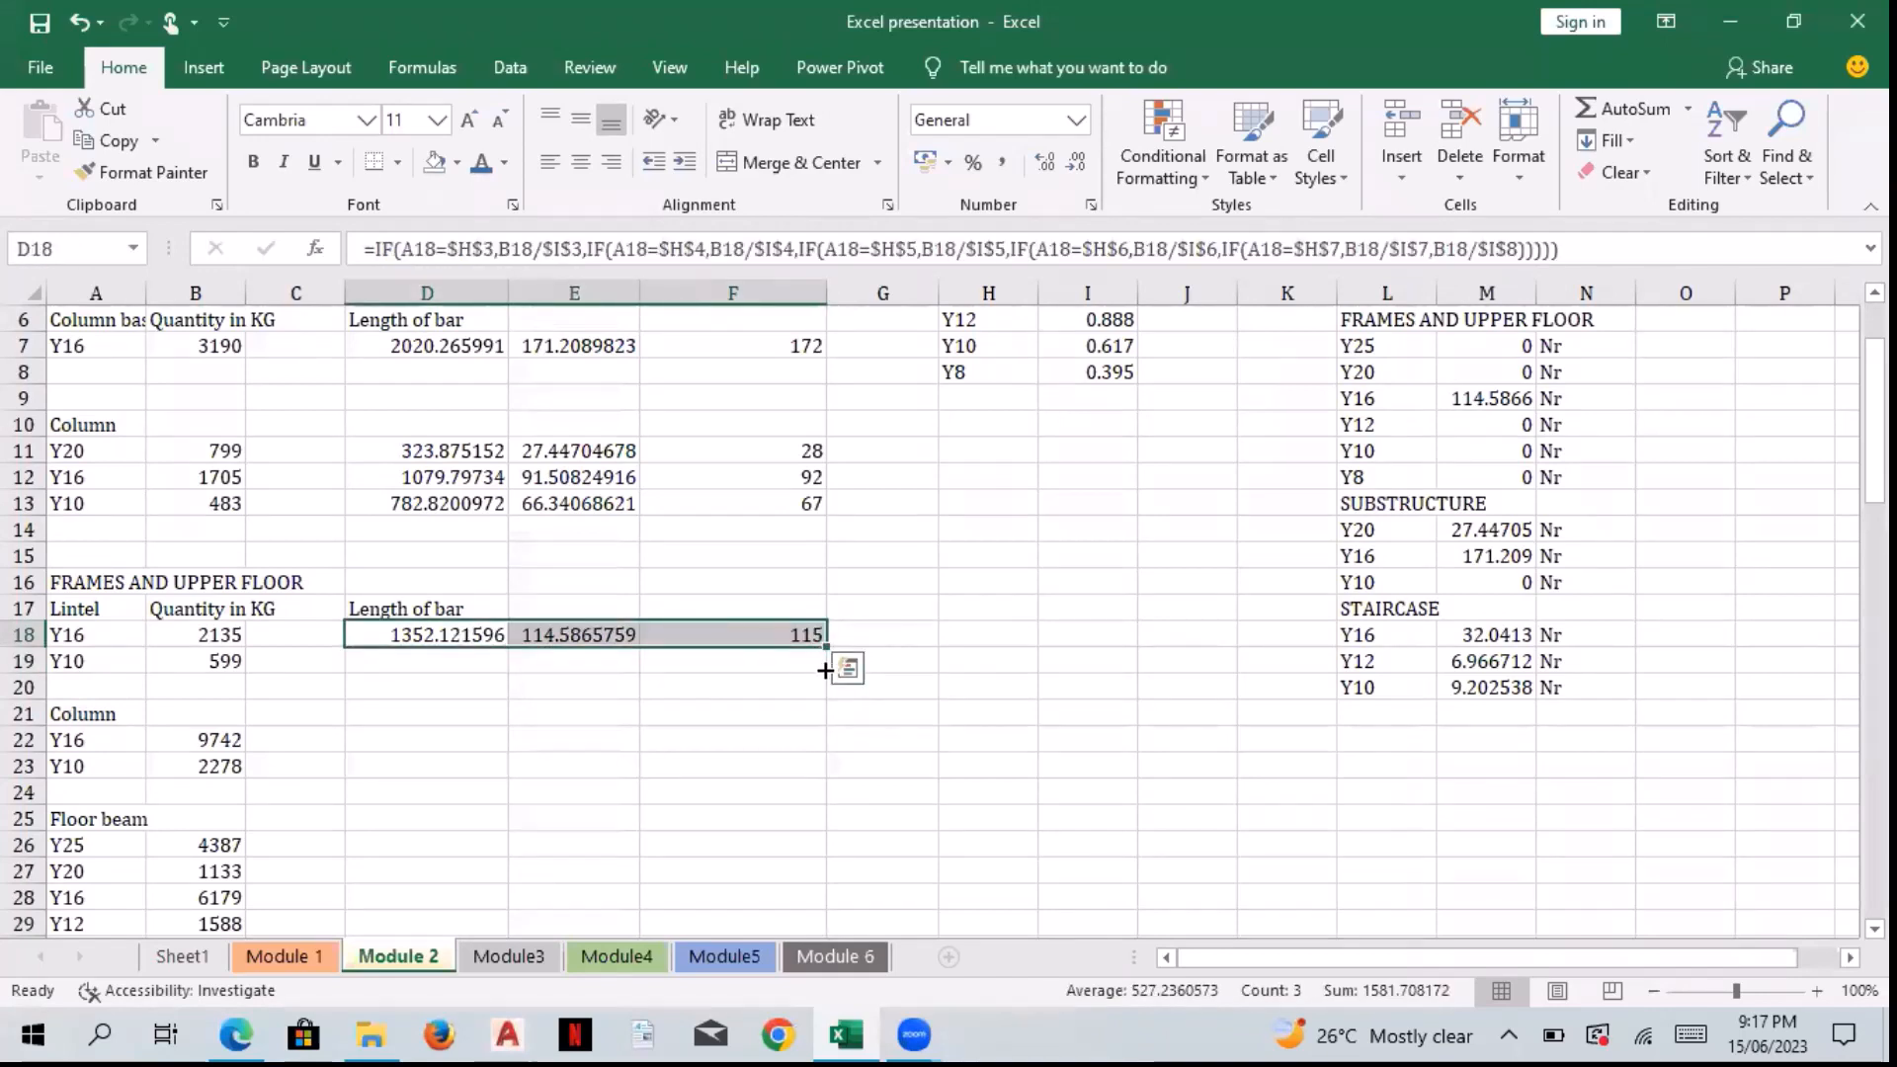
pyautogui.moveTo(826, 647); pyautogui.dragTo(825, 671)
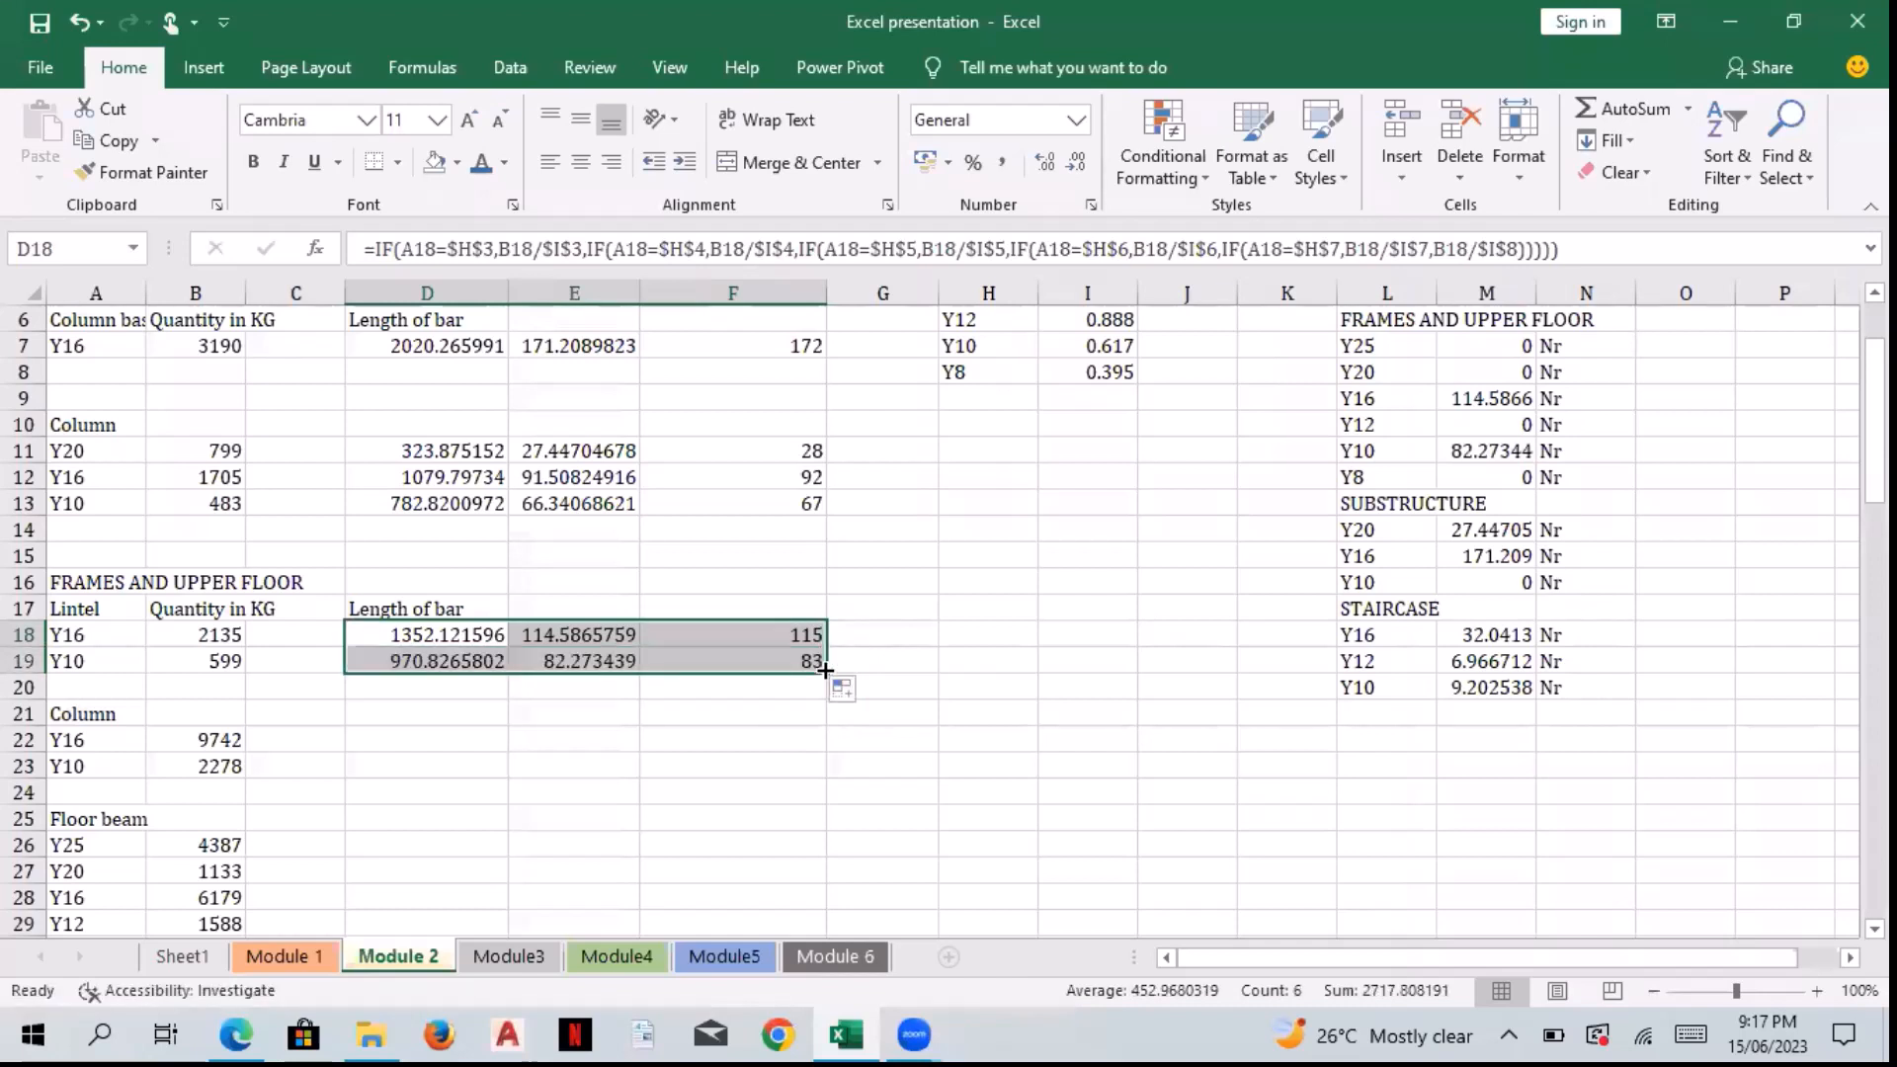
# Step: Try to place the floor beam rows 25 to 31 at row 51 below the landing beam block, and undo it
pyautogui.moveTo(1874, 421); pyautogui.dragTo(1874, 447)
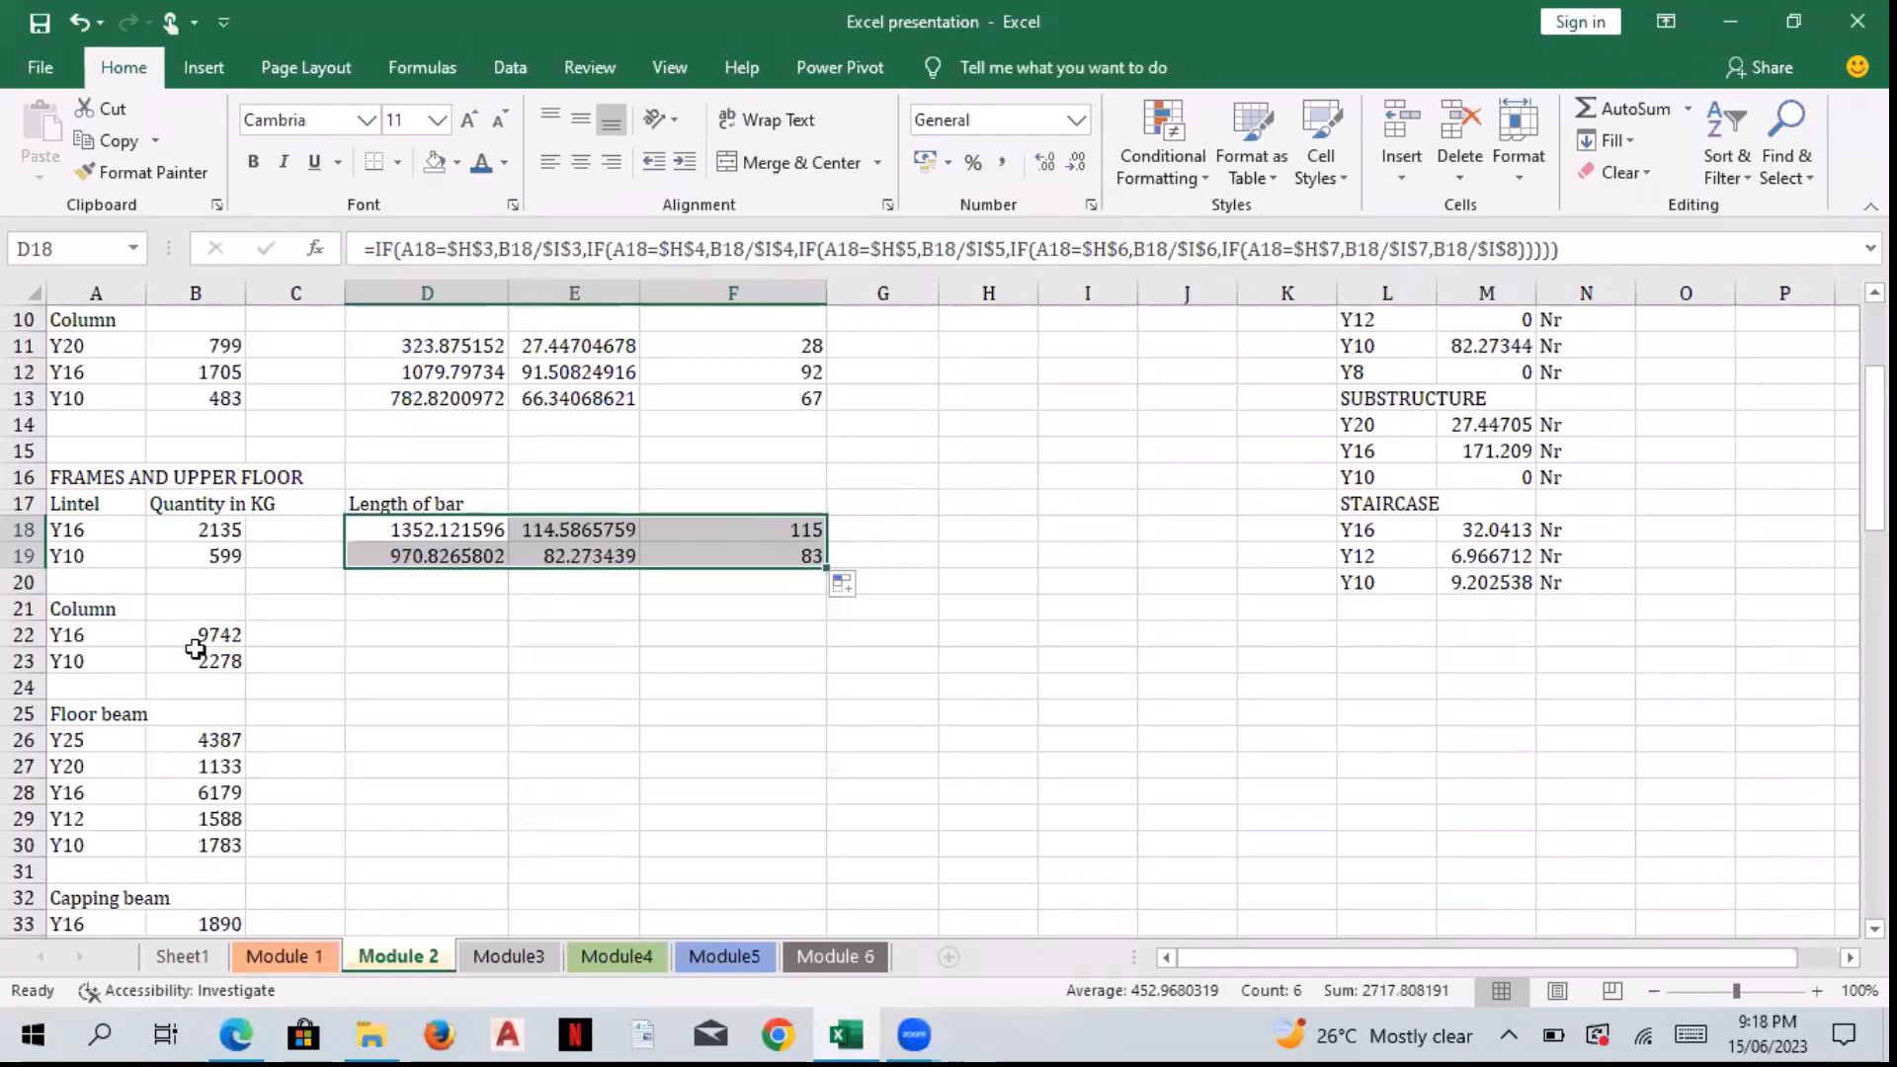
pyautogui.moveTo(1874, 445); pyautogui.dragTo(1874, 478)
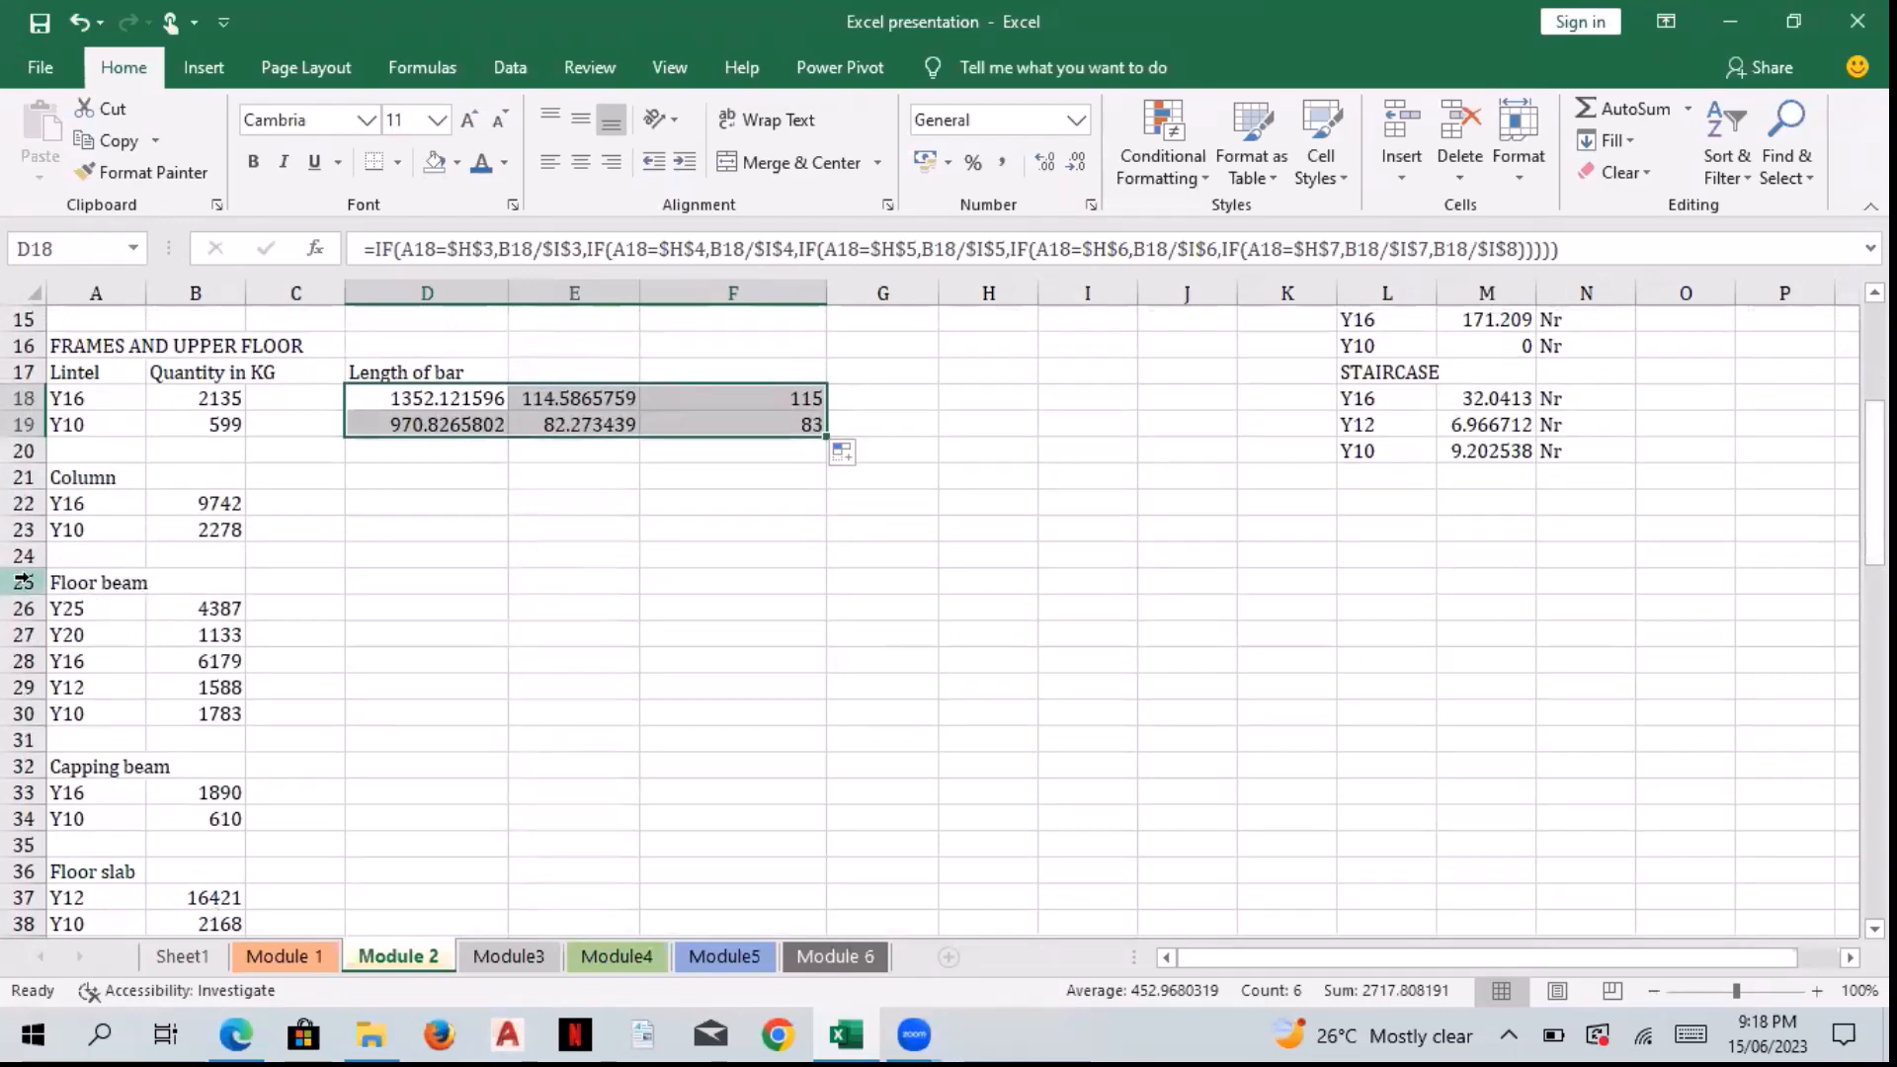
pyautogui.moveTo(22, 582); pyautogui.dragTo(22, 739)
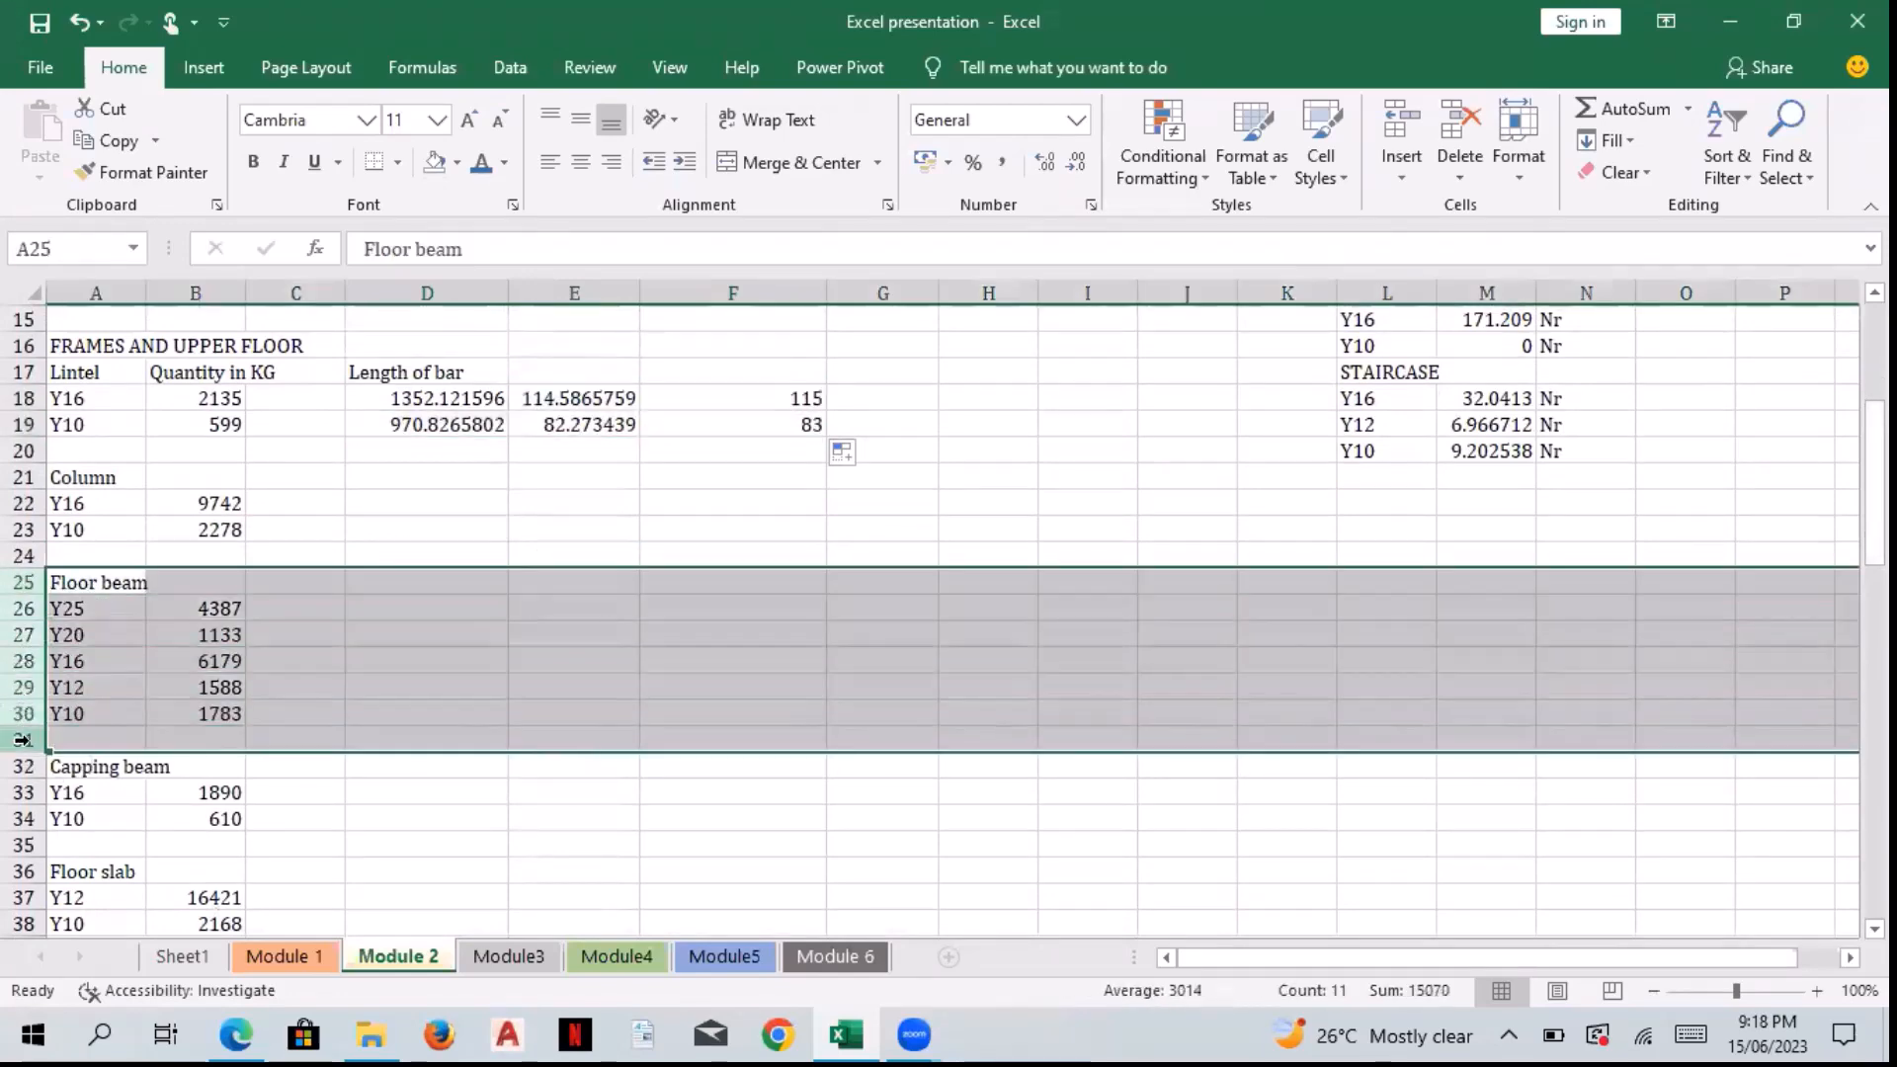
pyautogui.hotkey('ctrl', 'c')
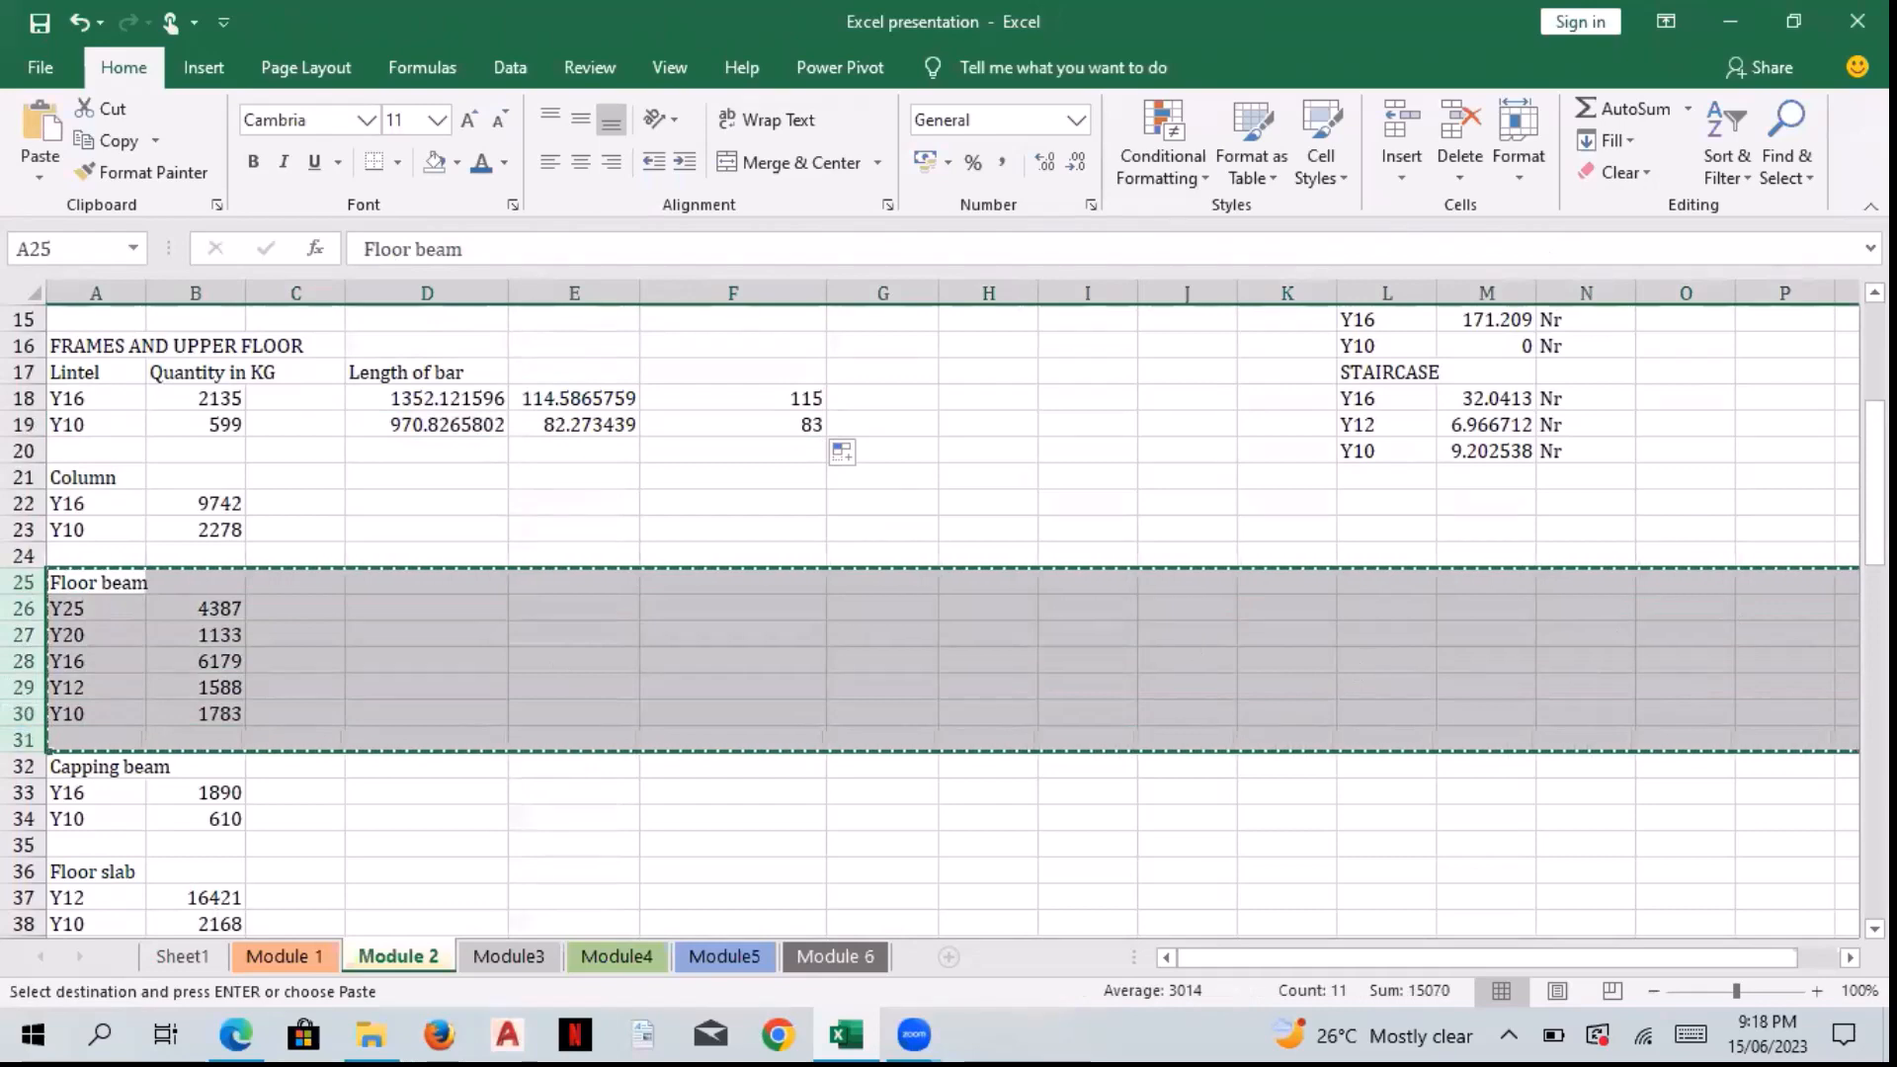
pyautogui.moveTo(1875, 484); pyautogui.dragTo(1874, 615)
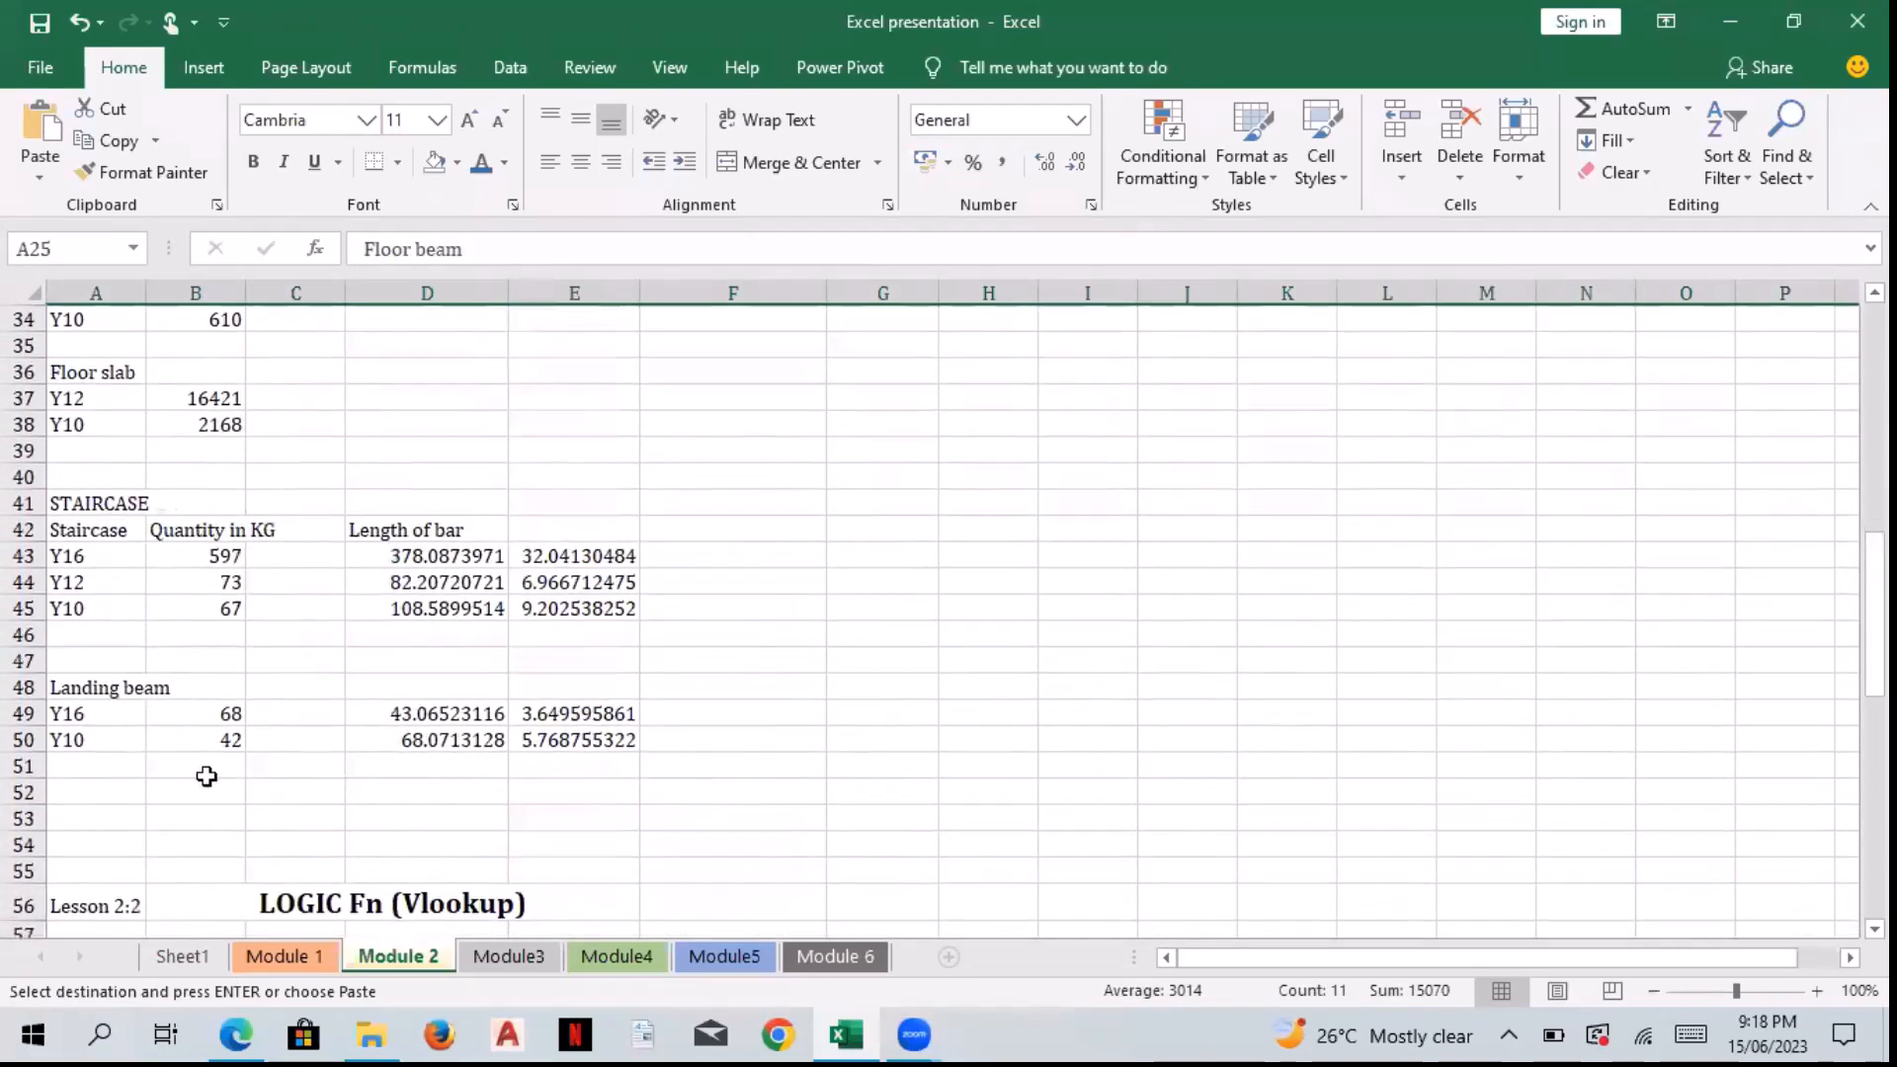
pyautogui.click(87, 773)
pyautogui.press('Return')
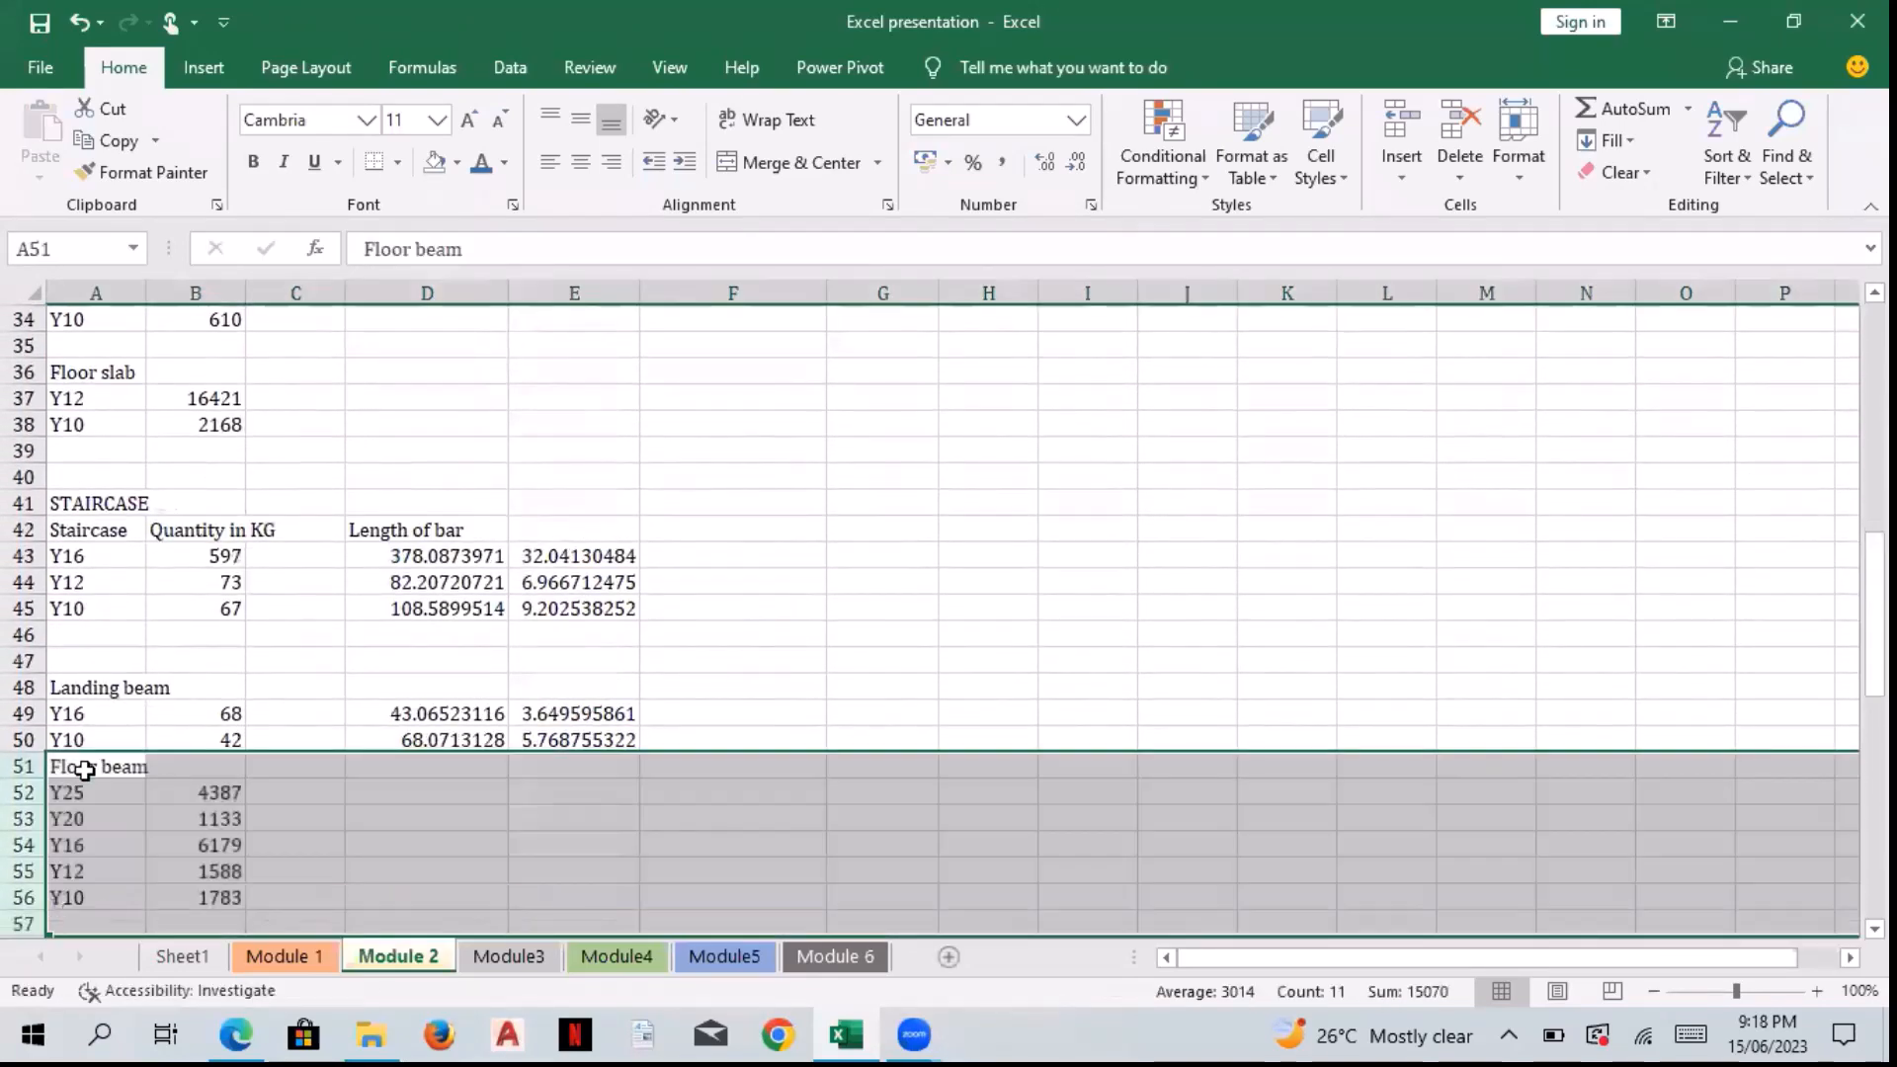
pyautogui.hotkey('ctrl', 'z')
# Step: Move the floor beam rows 25 to 31 below the landing beam block by inserting them as whole rows
pyautogui.click(20, 667)
pyautogui.rightClick(21, 664)
pyautogui.click(108, 449)
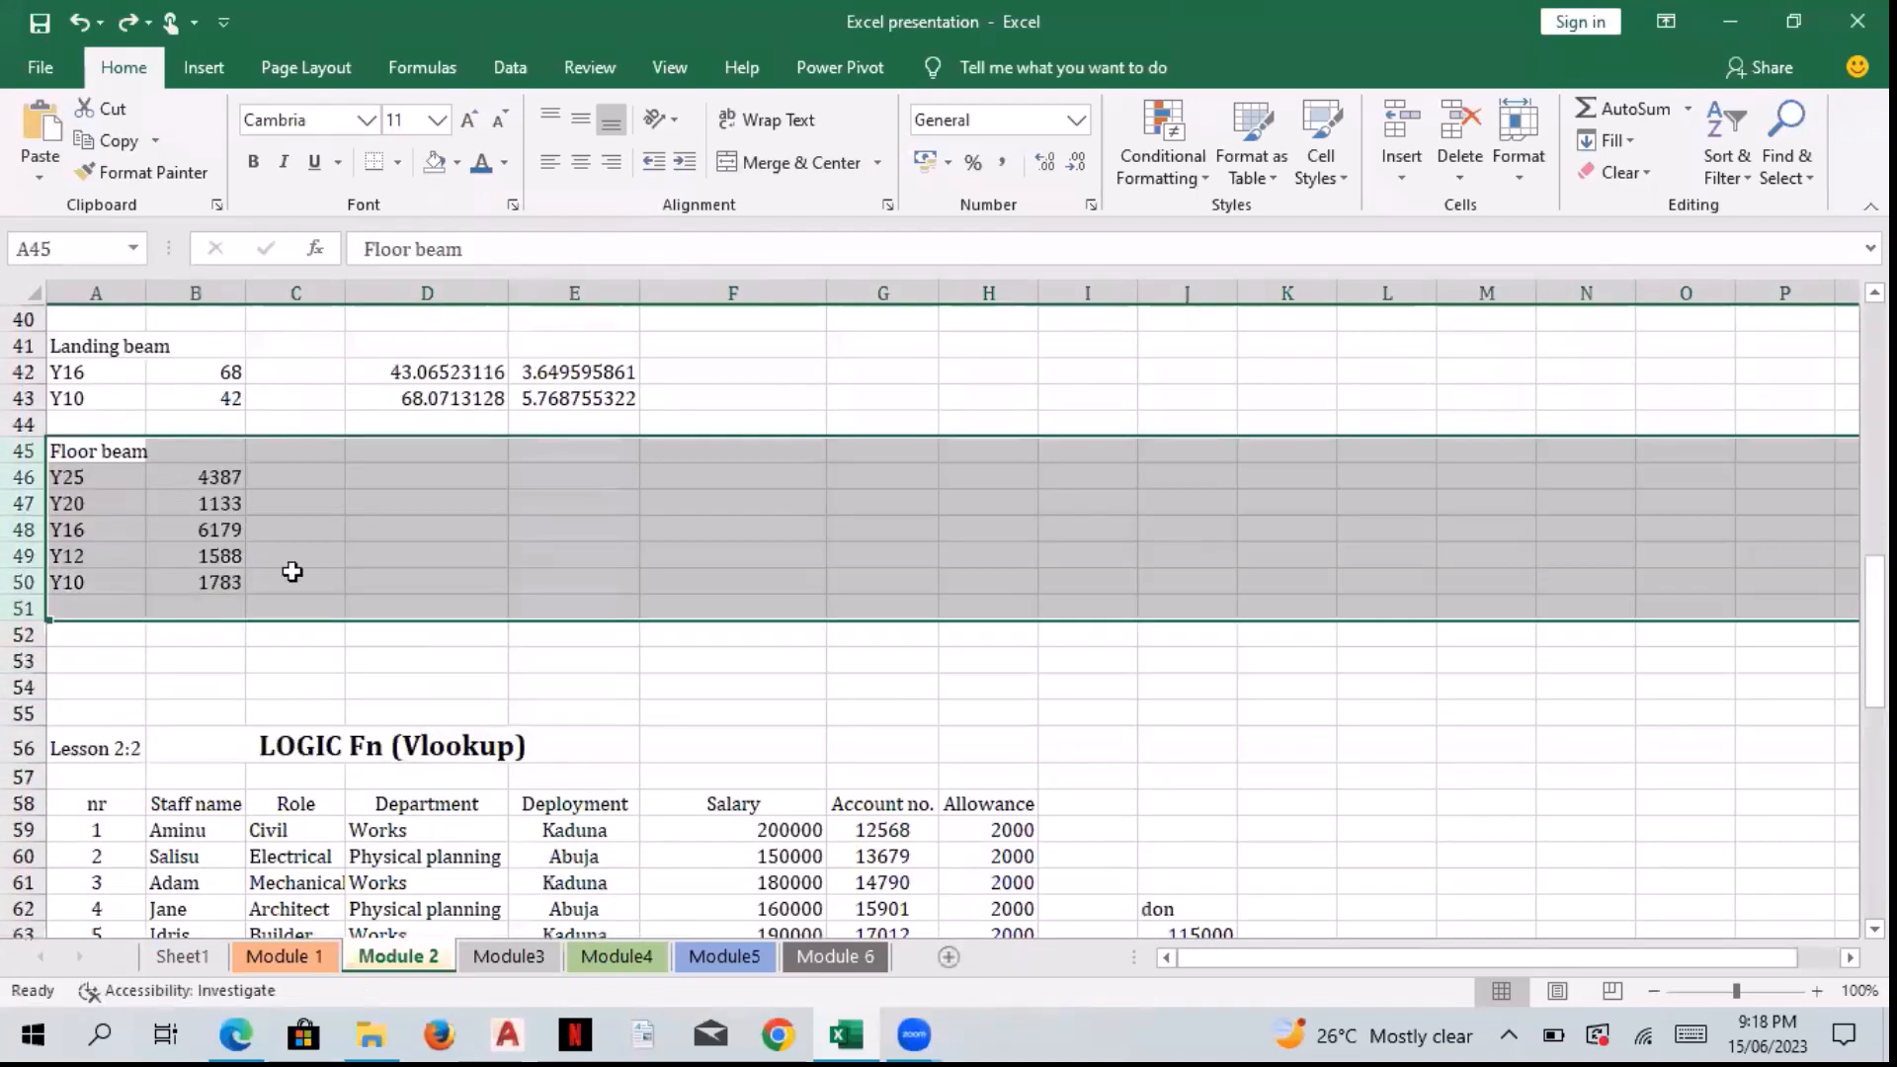
# Step: Fill the D18:F19 length, bar count and rounding formulas down to row 31 for the column, capping beam and floor slab
pyautogui.click(622, 606)
pyautogui.moveTo(1875, 617); pyautogui.dragTo(1874, 425)
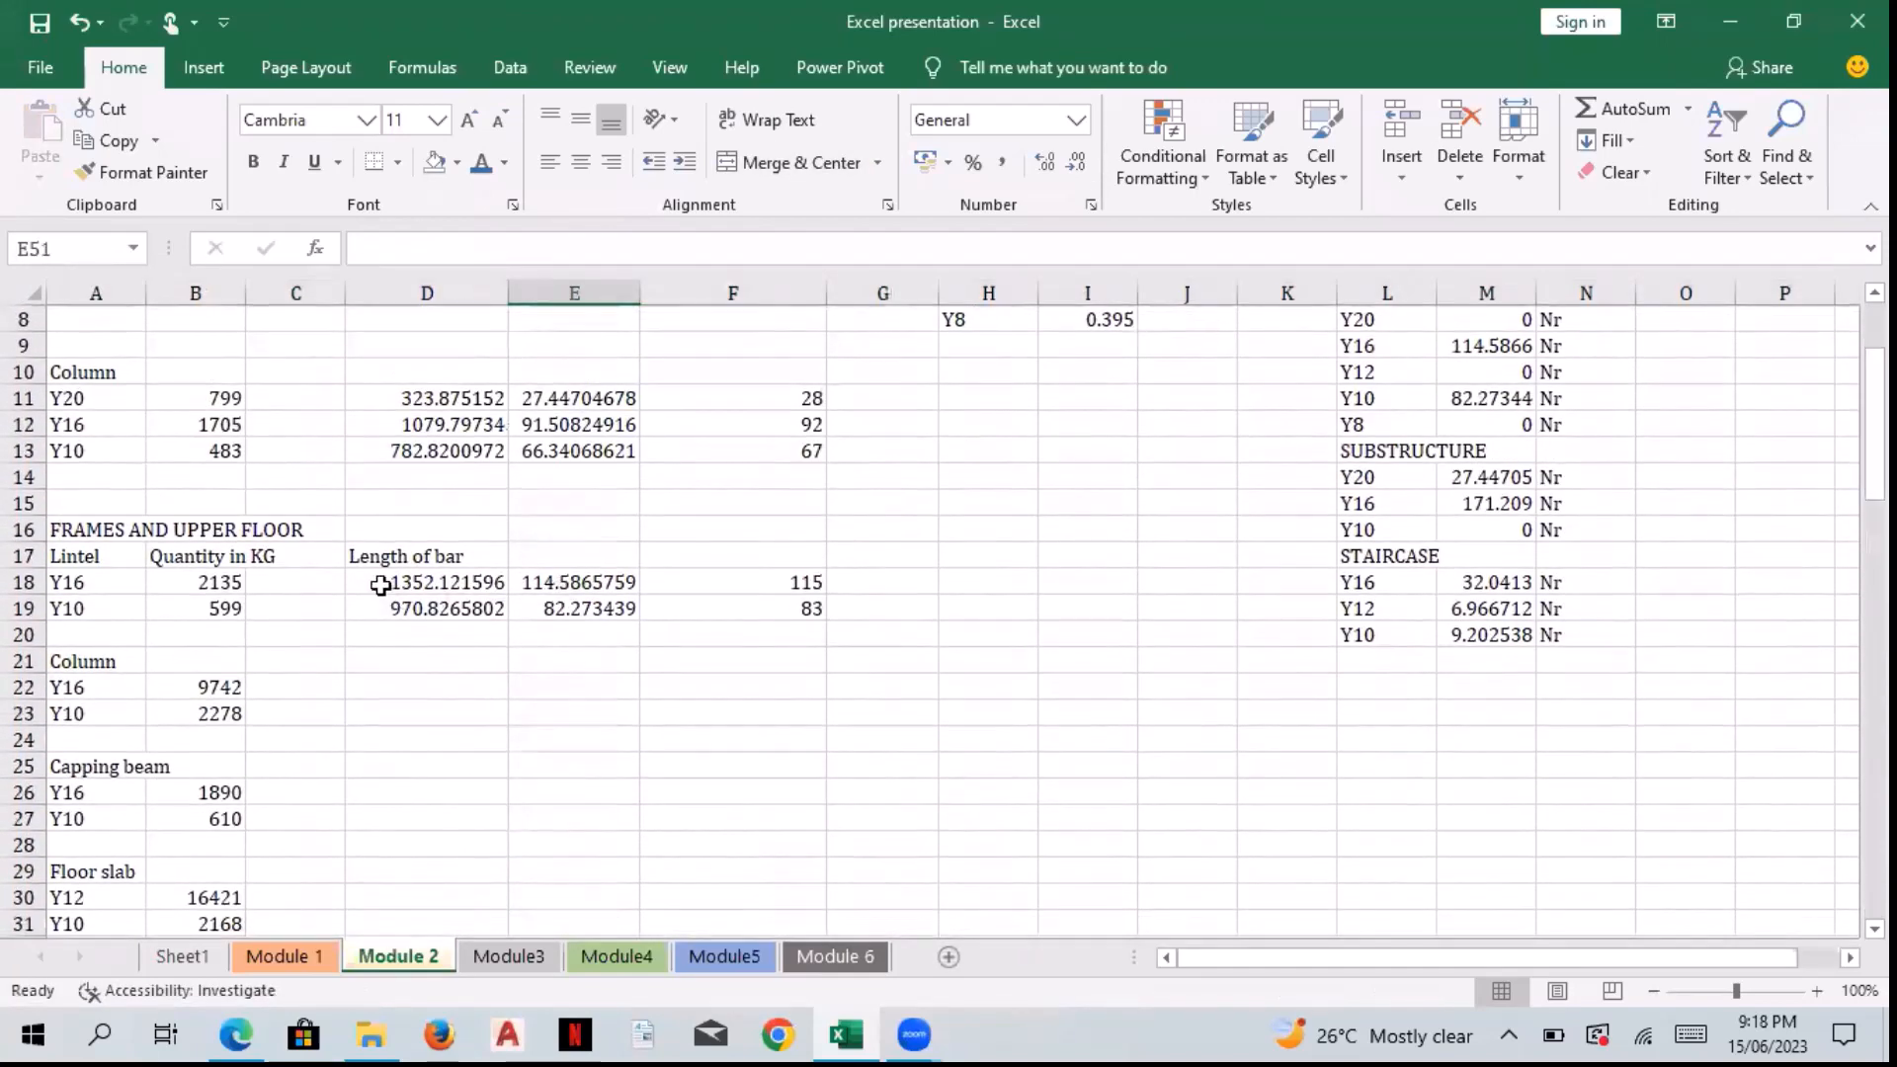
pyautogui.moveTo(381, 585); pyautogui.dragTo(770, 611)
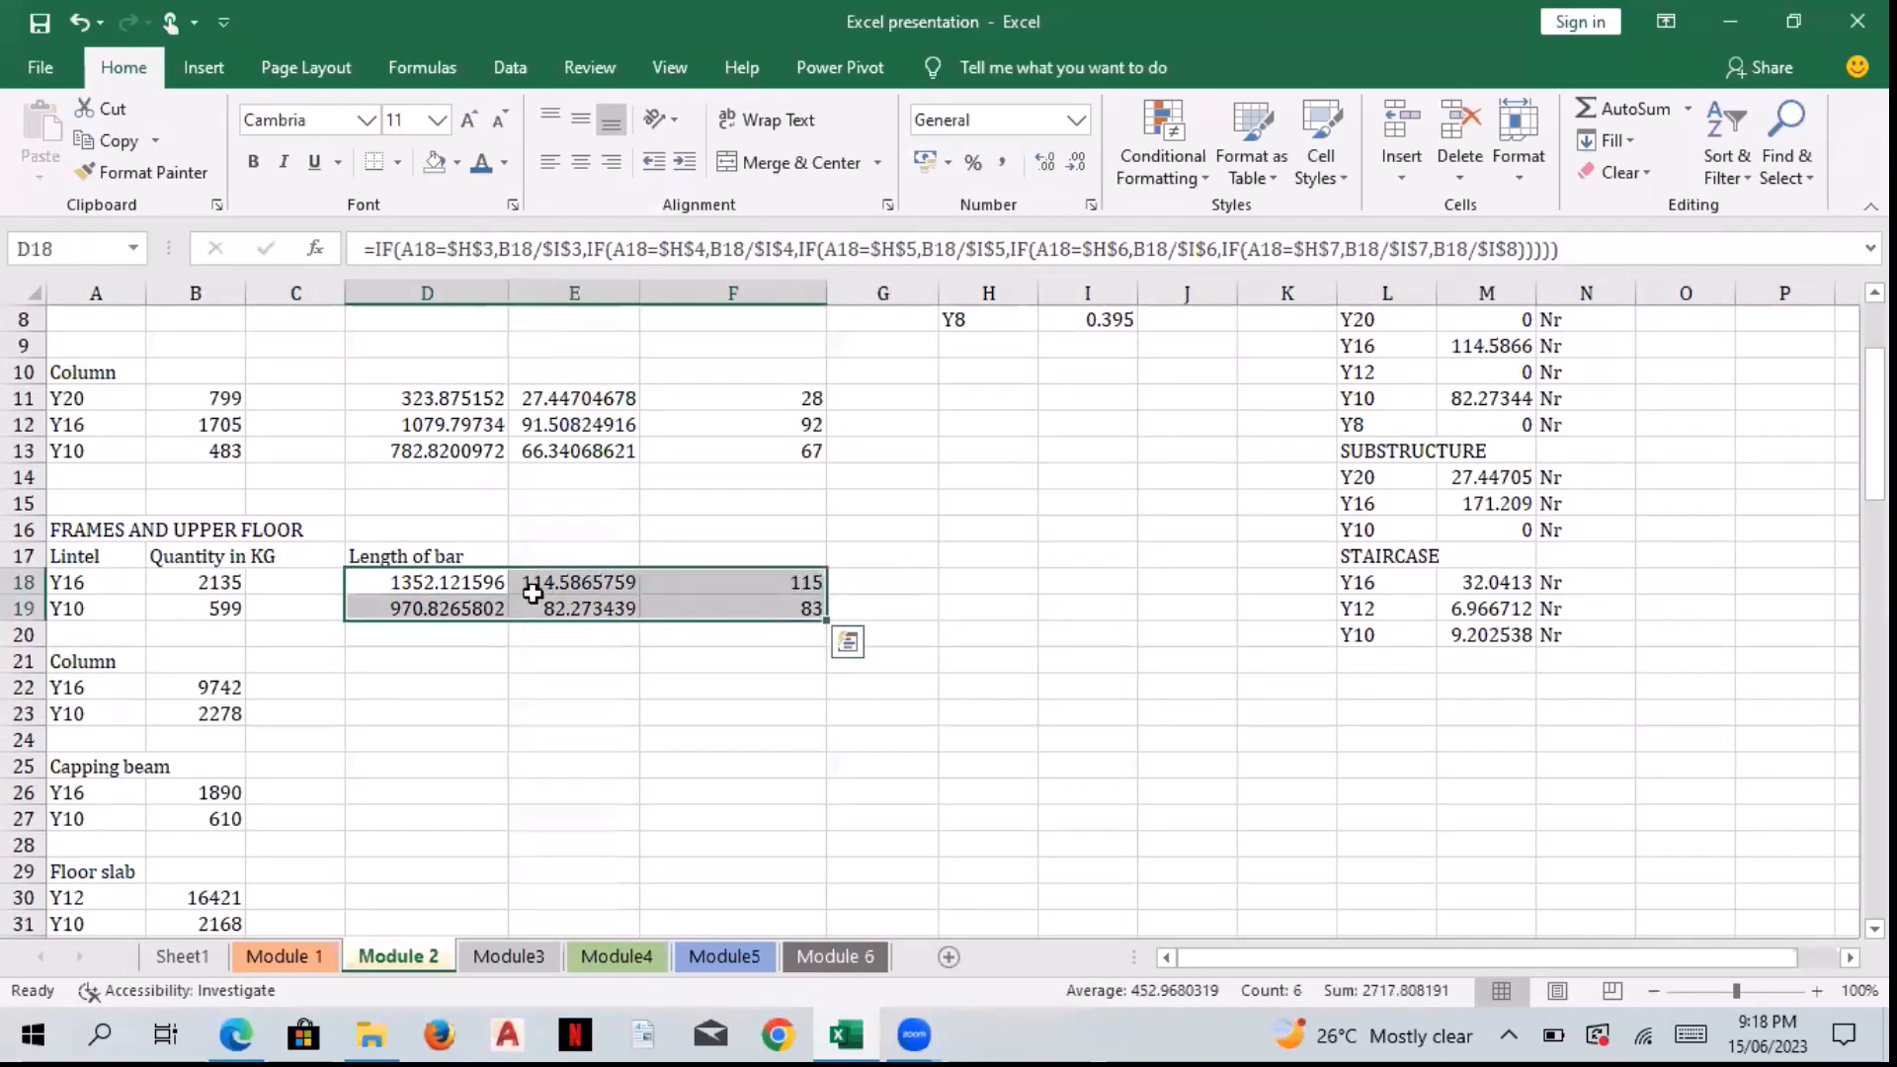
pyautogui.click(413, 593)
pyautogui.moveTo(454, 591); pyautogui.dragTo(810, 671)
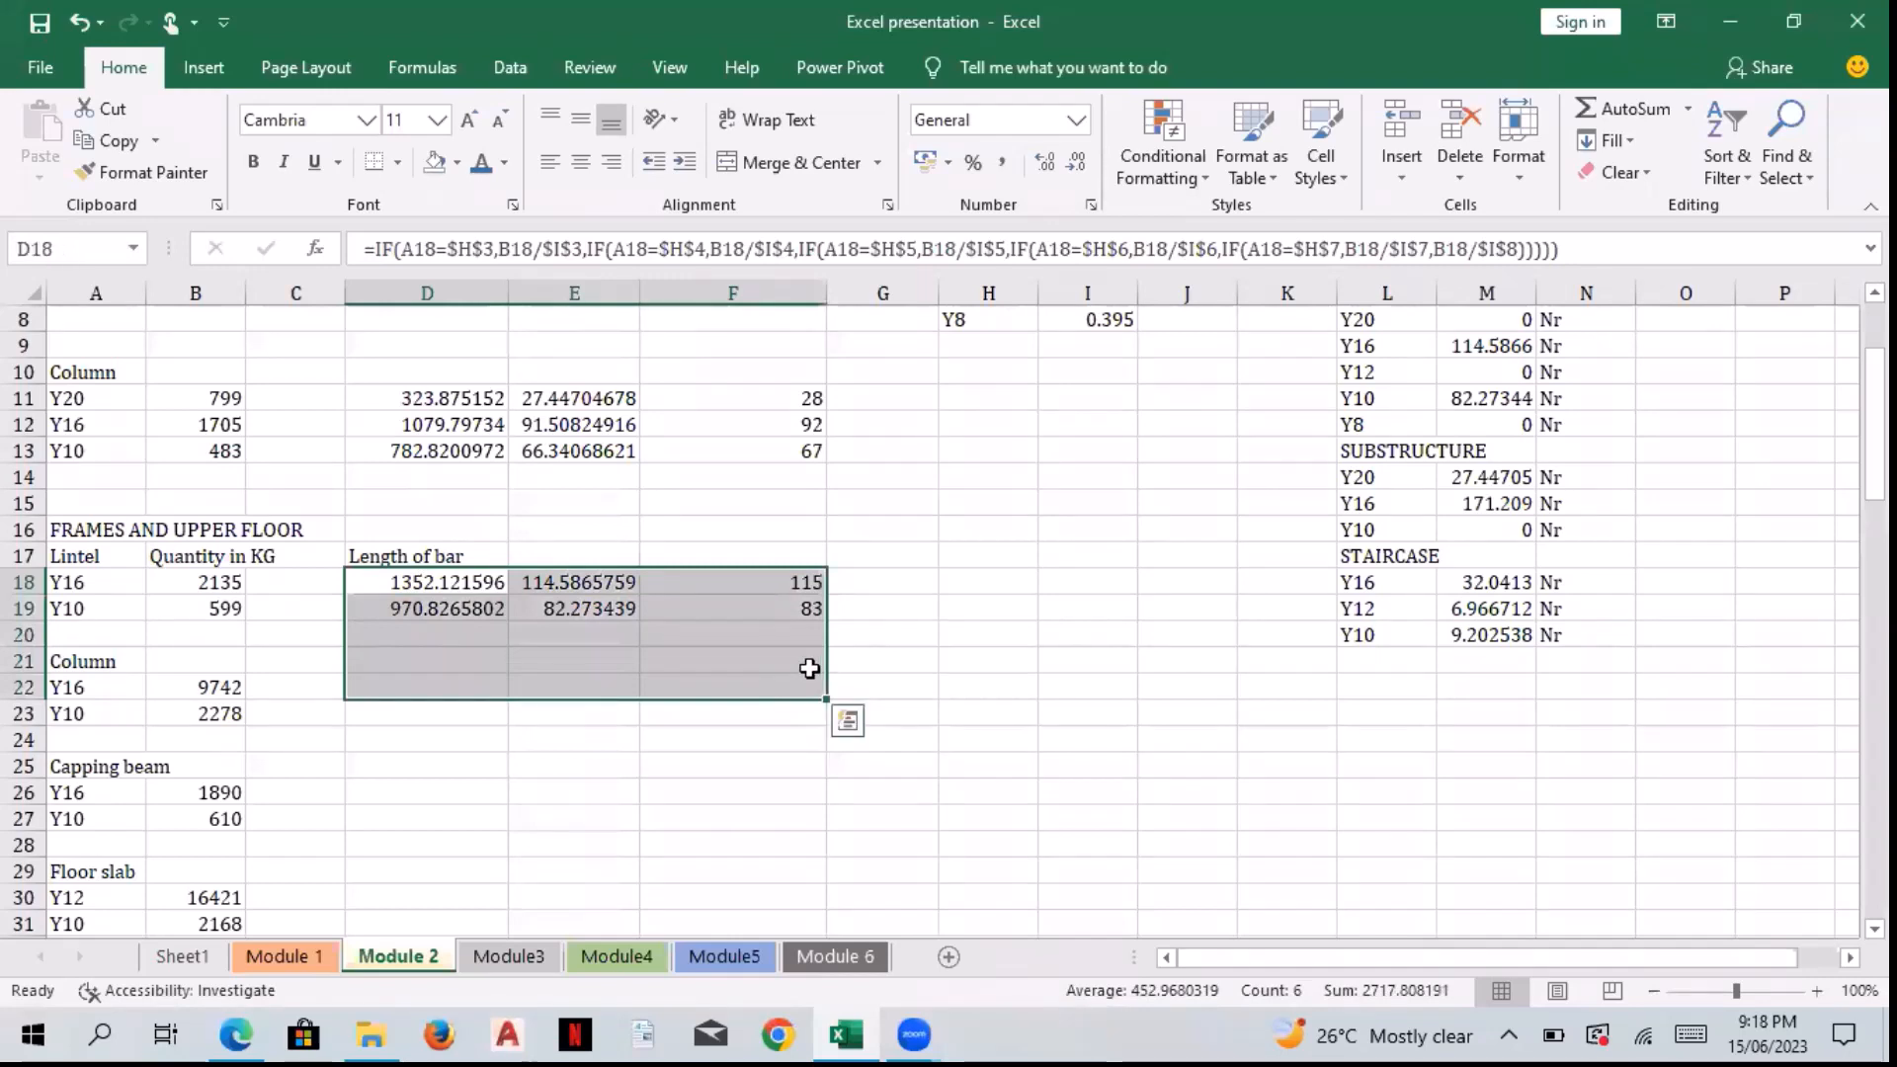
pyautogui.moveTo(448, 581); pyautogui.dragTo(816, 832)
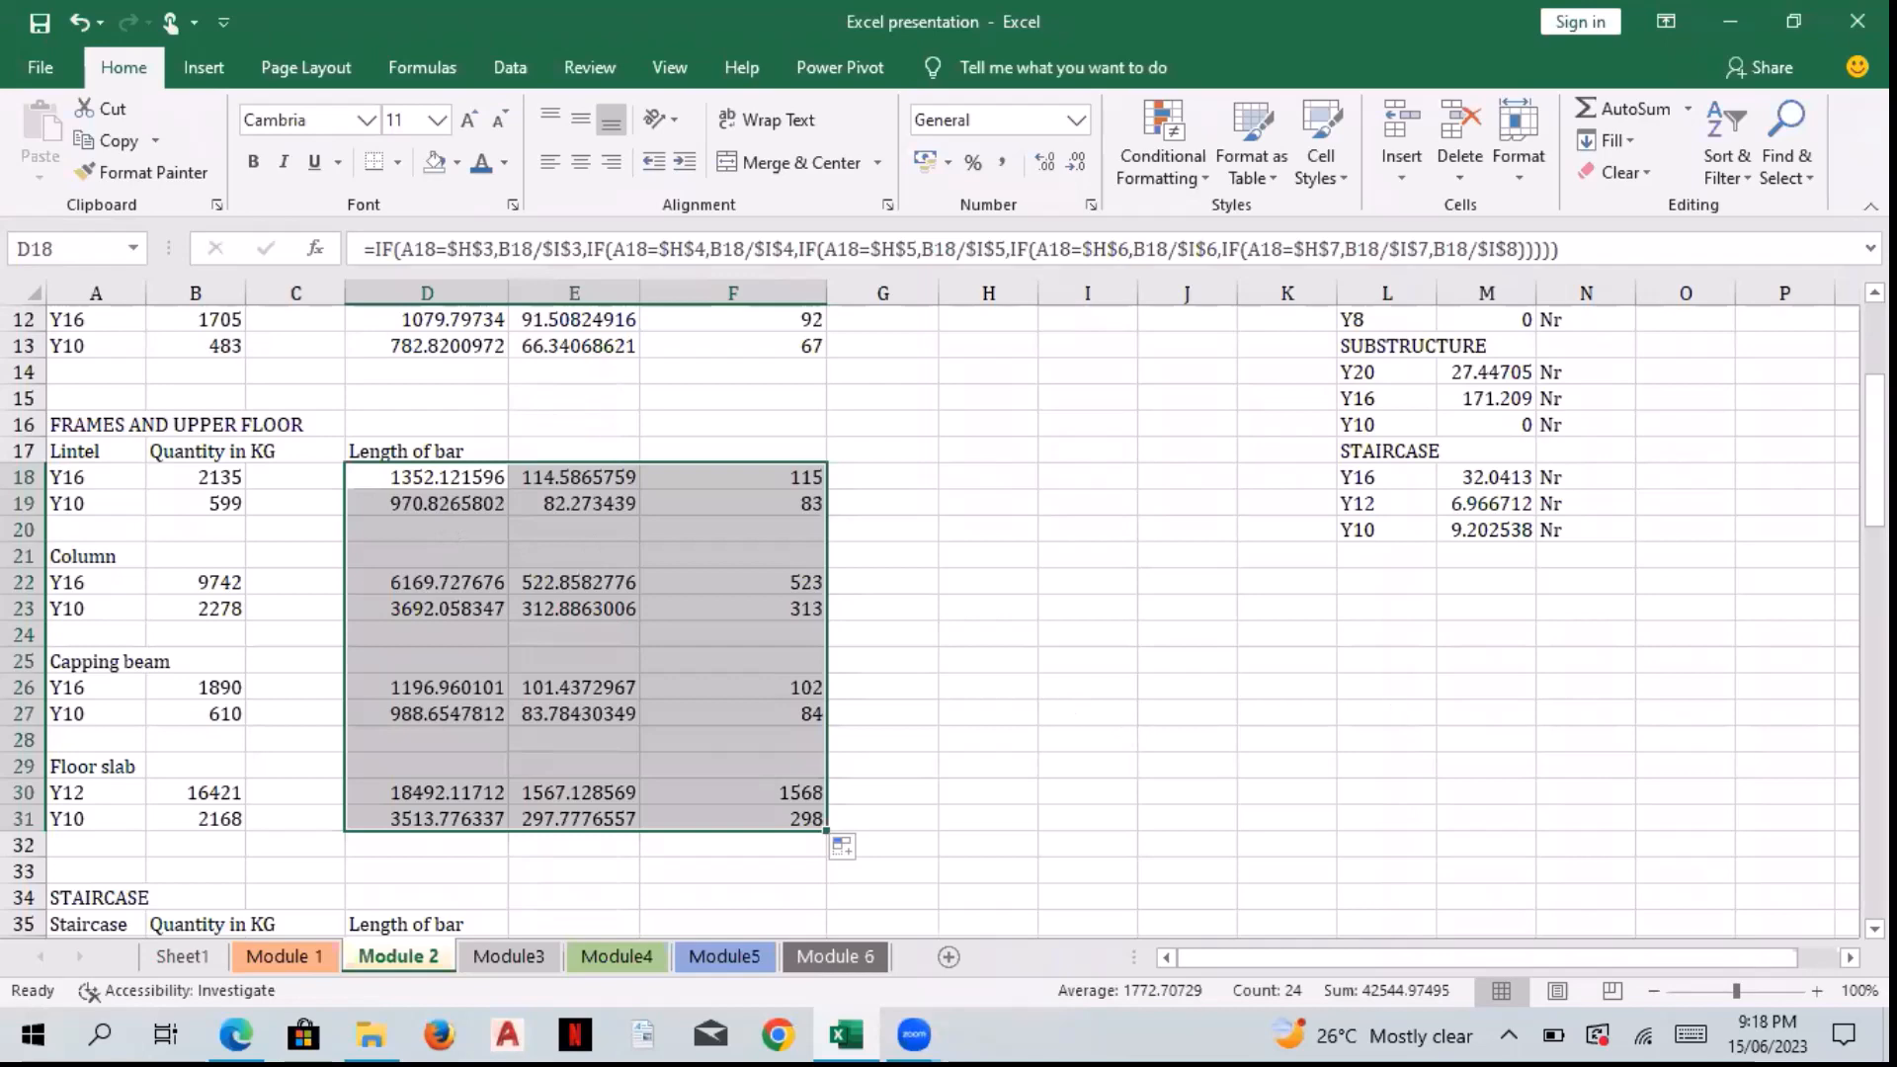
# Step: Clear the Frames and Upper Floor quantities in M7:M12 of the reinforcement schedule
pyautogui.moveTo(1874, 494); pyautogui.dragTo(1874, 423)
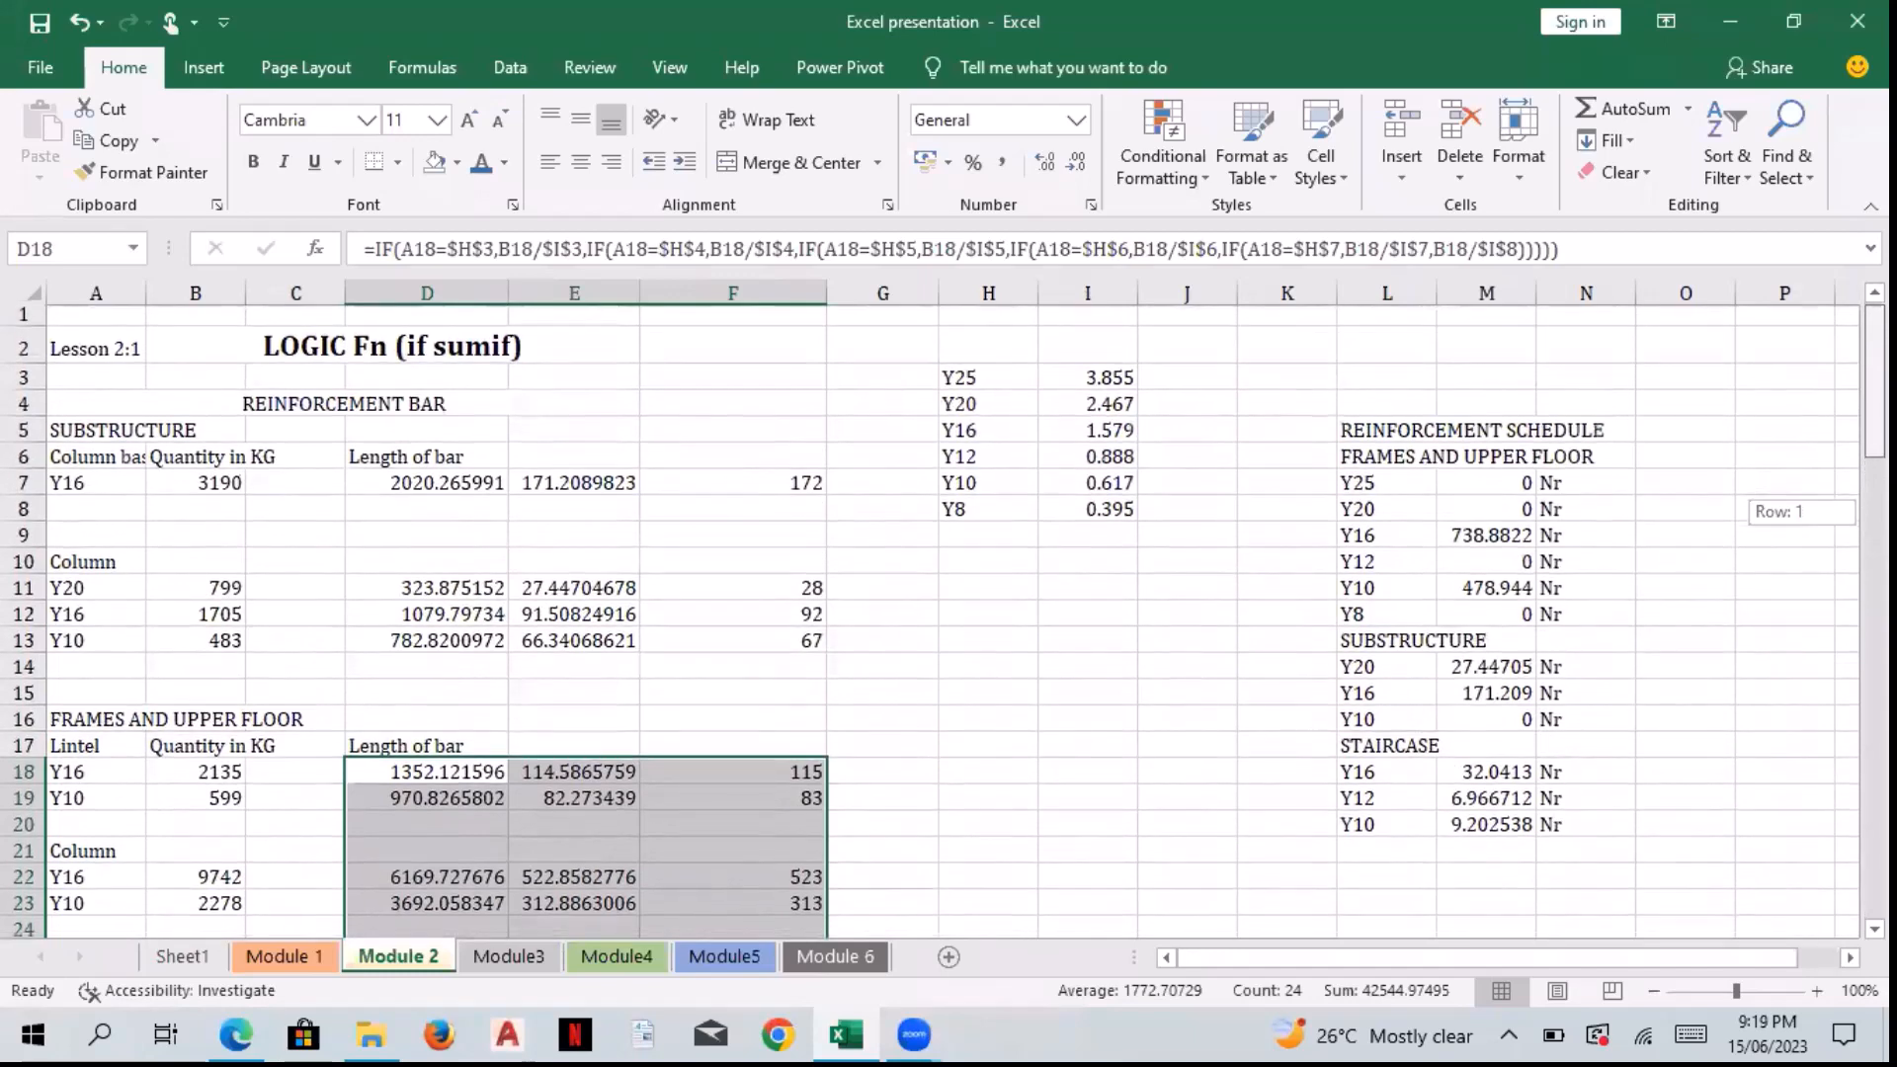
pyautogui.scroll(-4, 1546, 519)
pyautogui.scroll(4, 1550, 440)
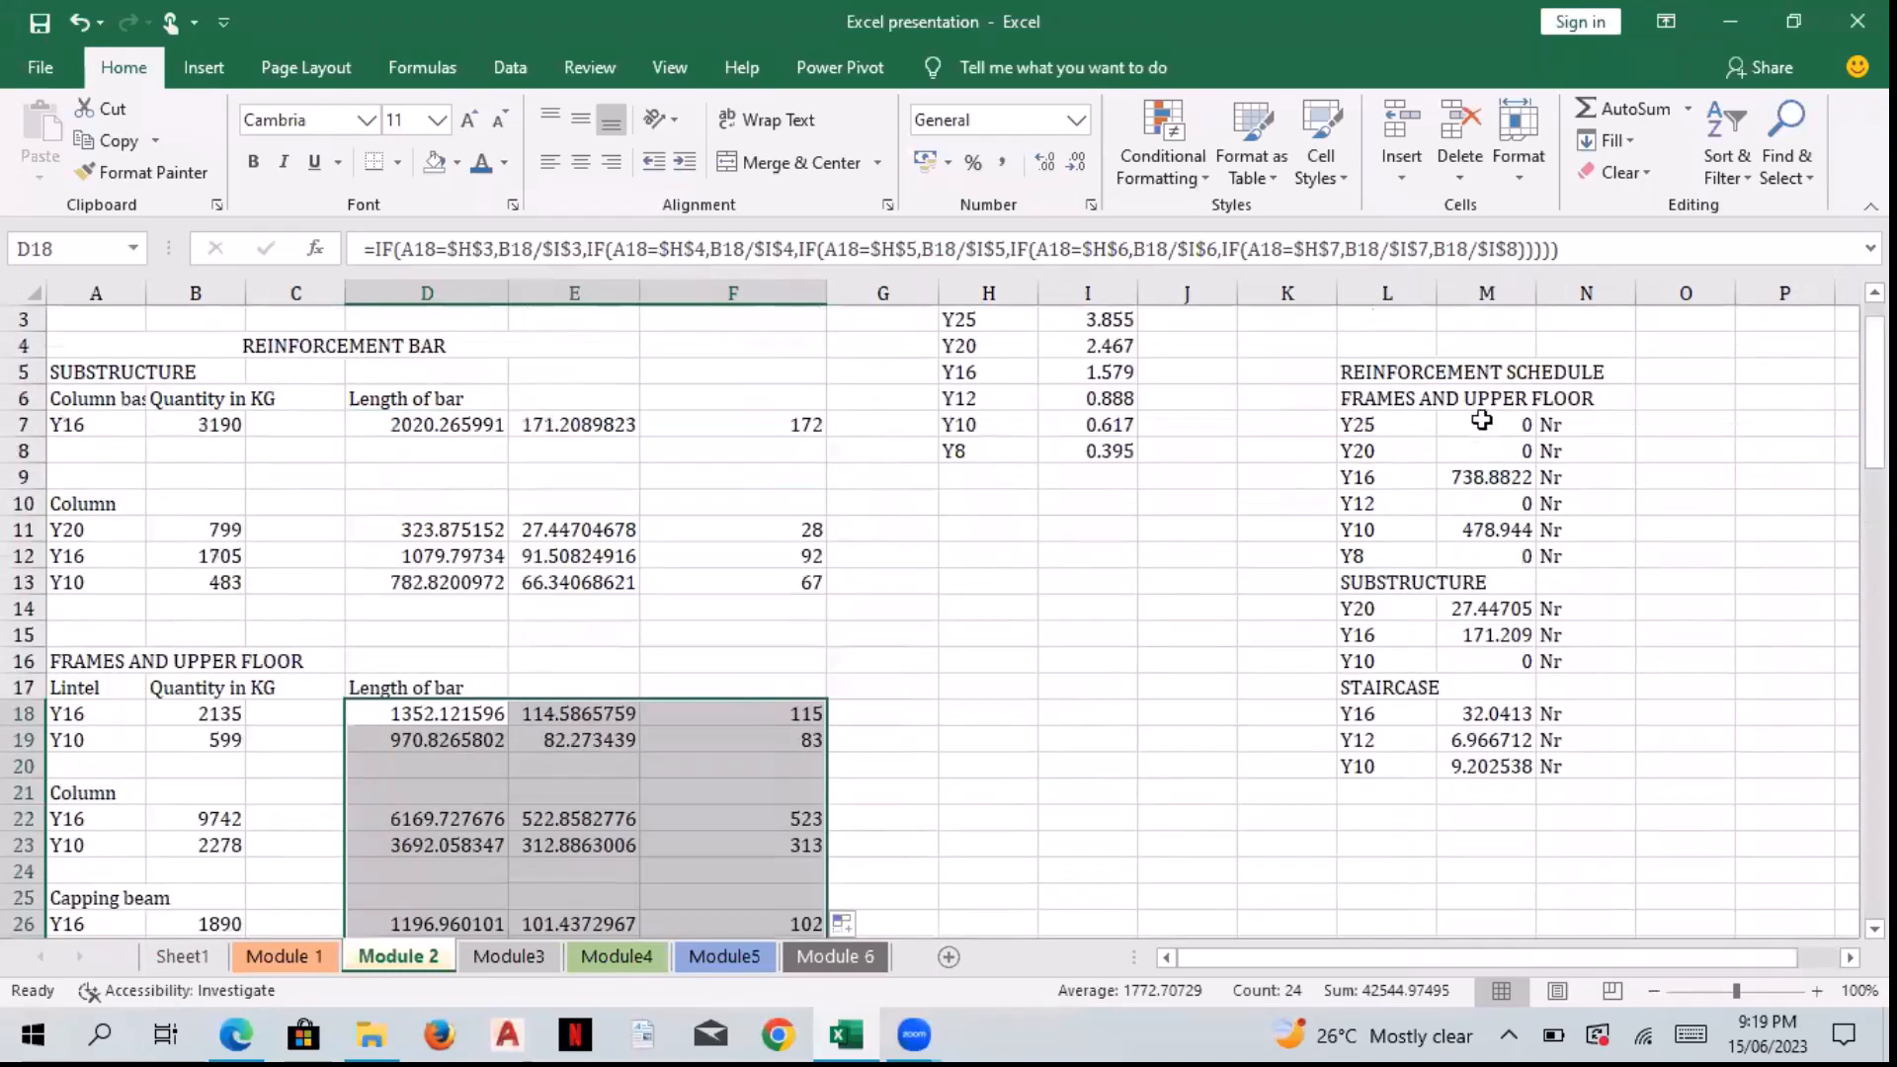
pyautogui.click(1482, 421)
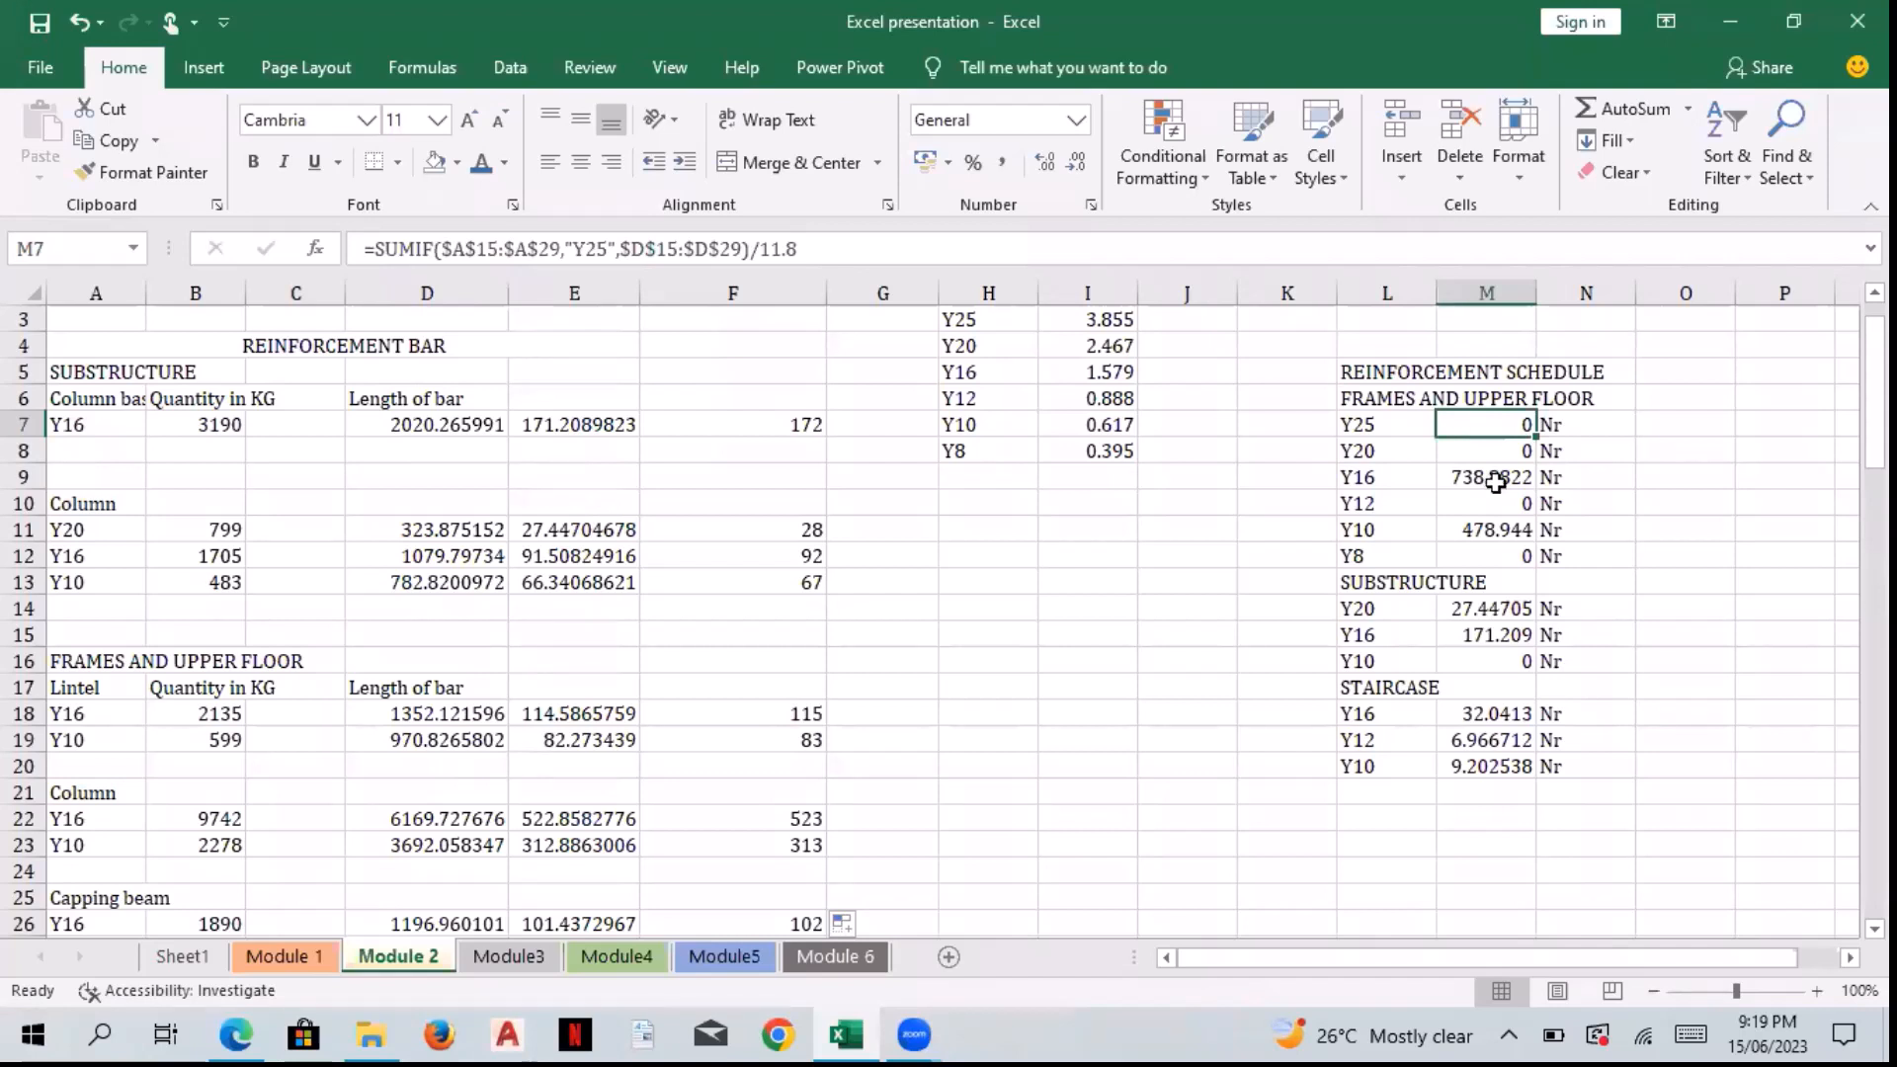
pyautogui.moveTo(1482, 424); pyautogui.dragTo(1487, 553)
pyautogui.rightClick(1497, 423)
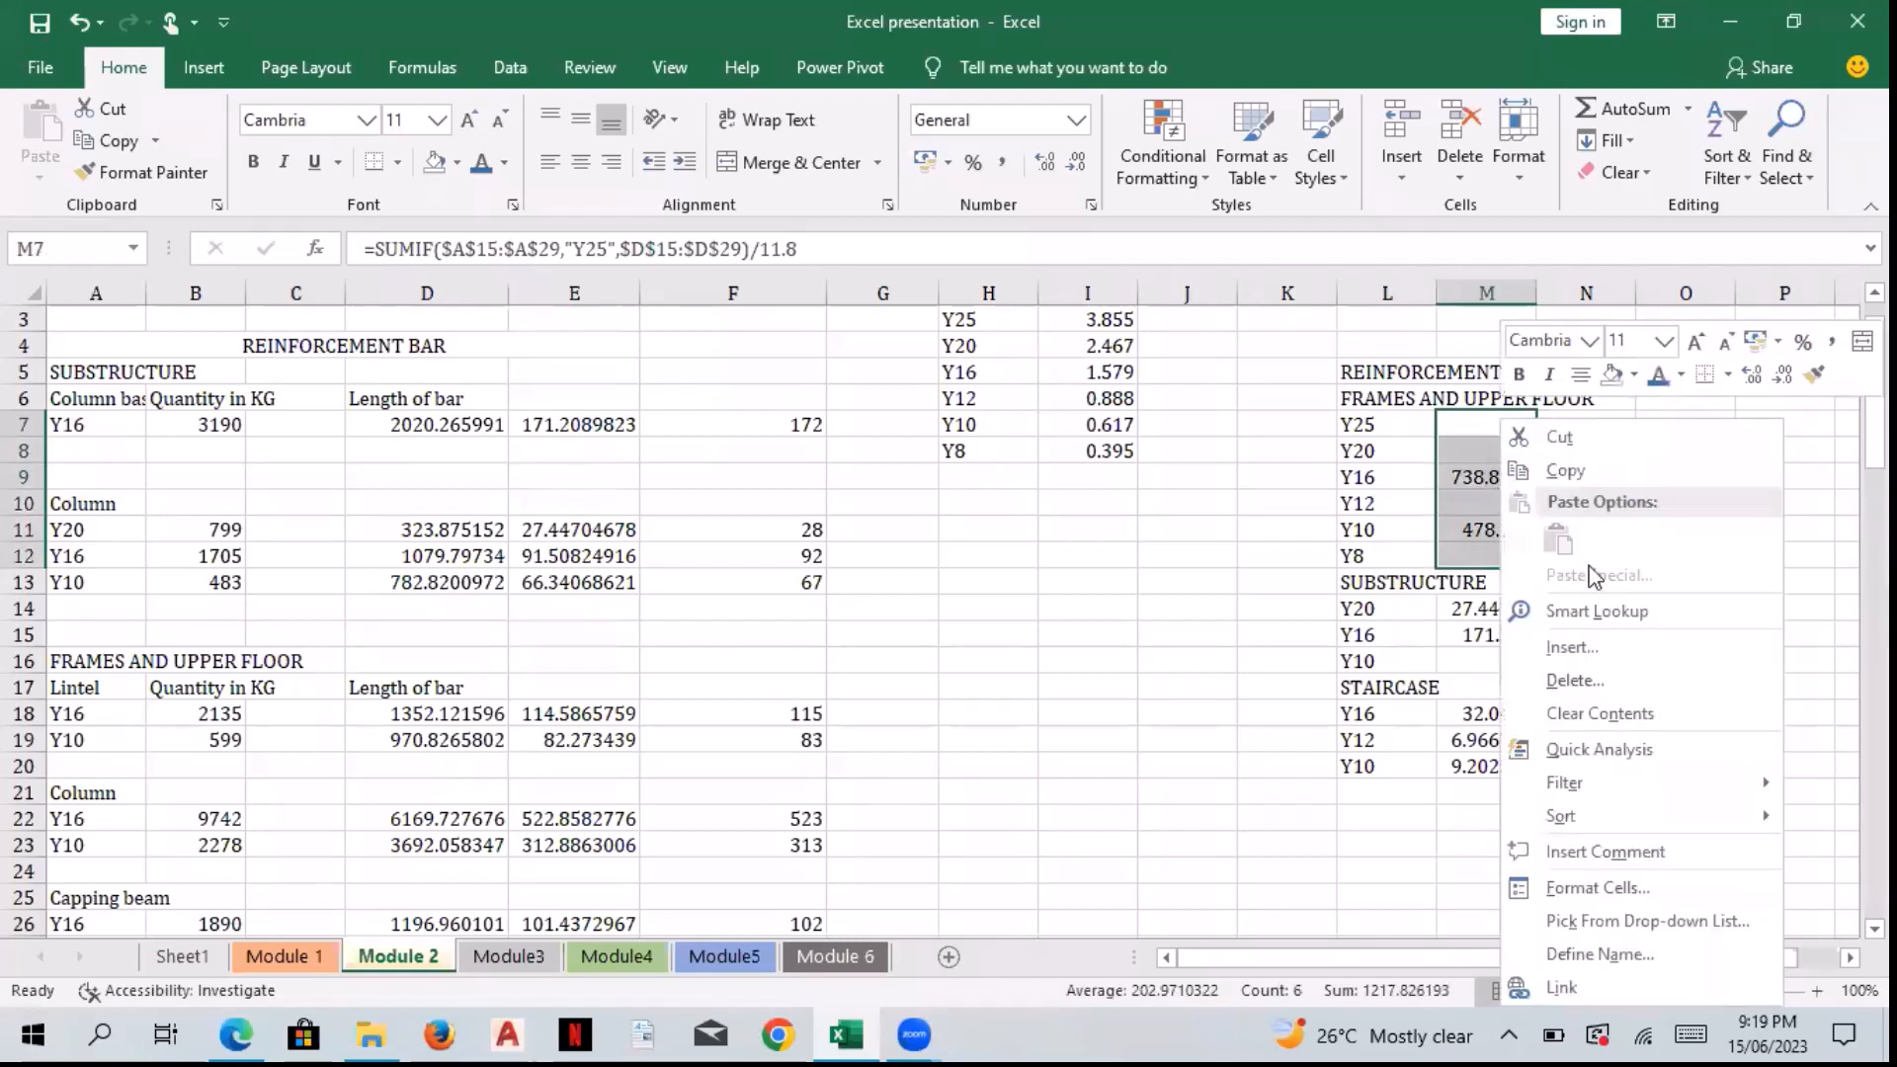
pyautogui.press('Return')
pyautogui.click(1449, 426)
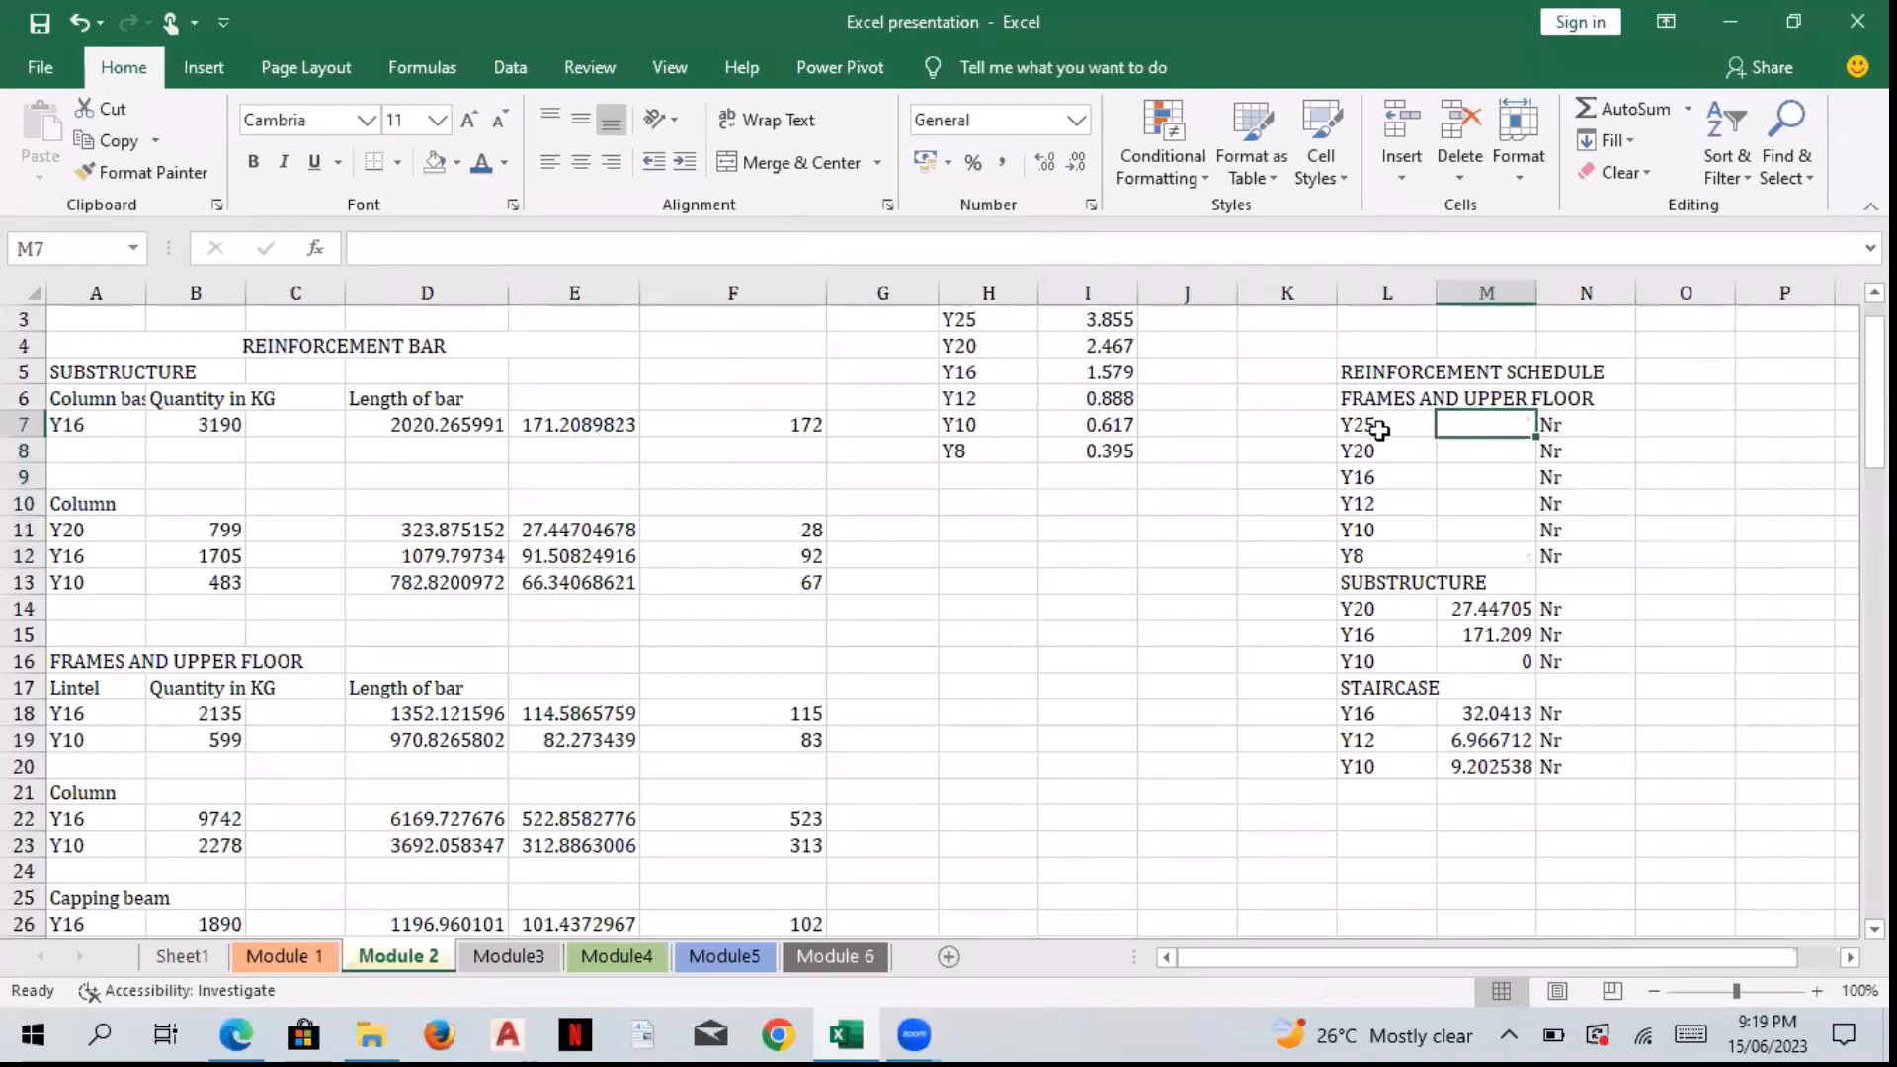
pyautogui.click(1373, 425)
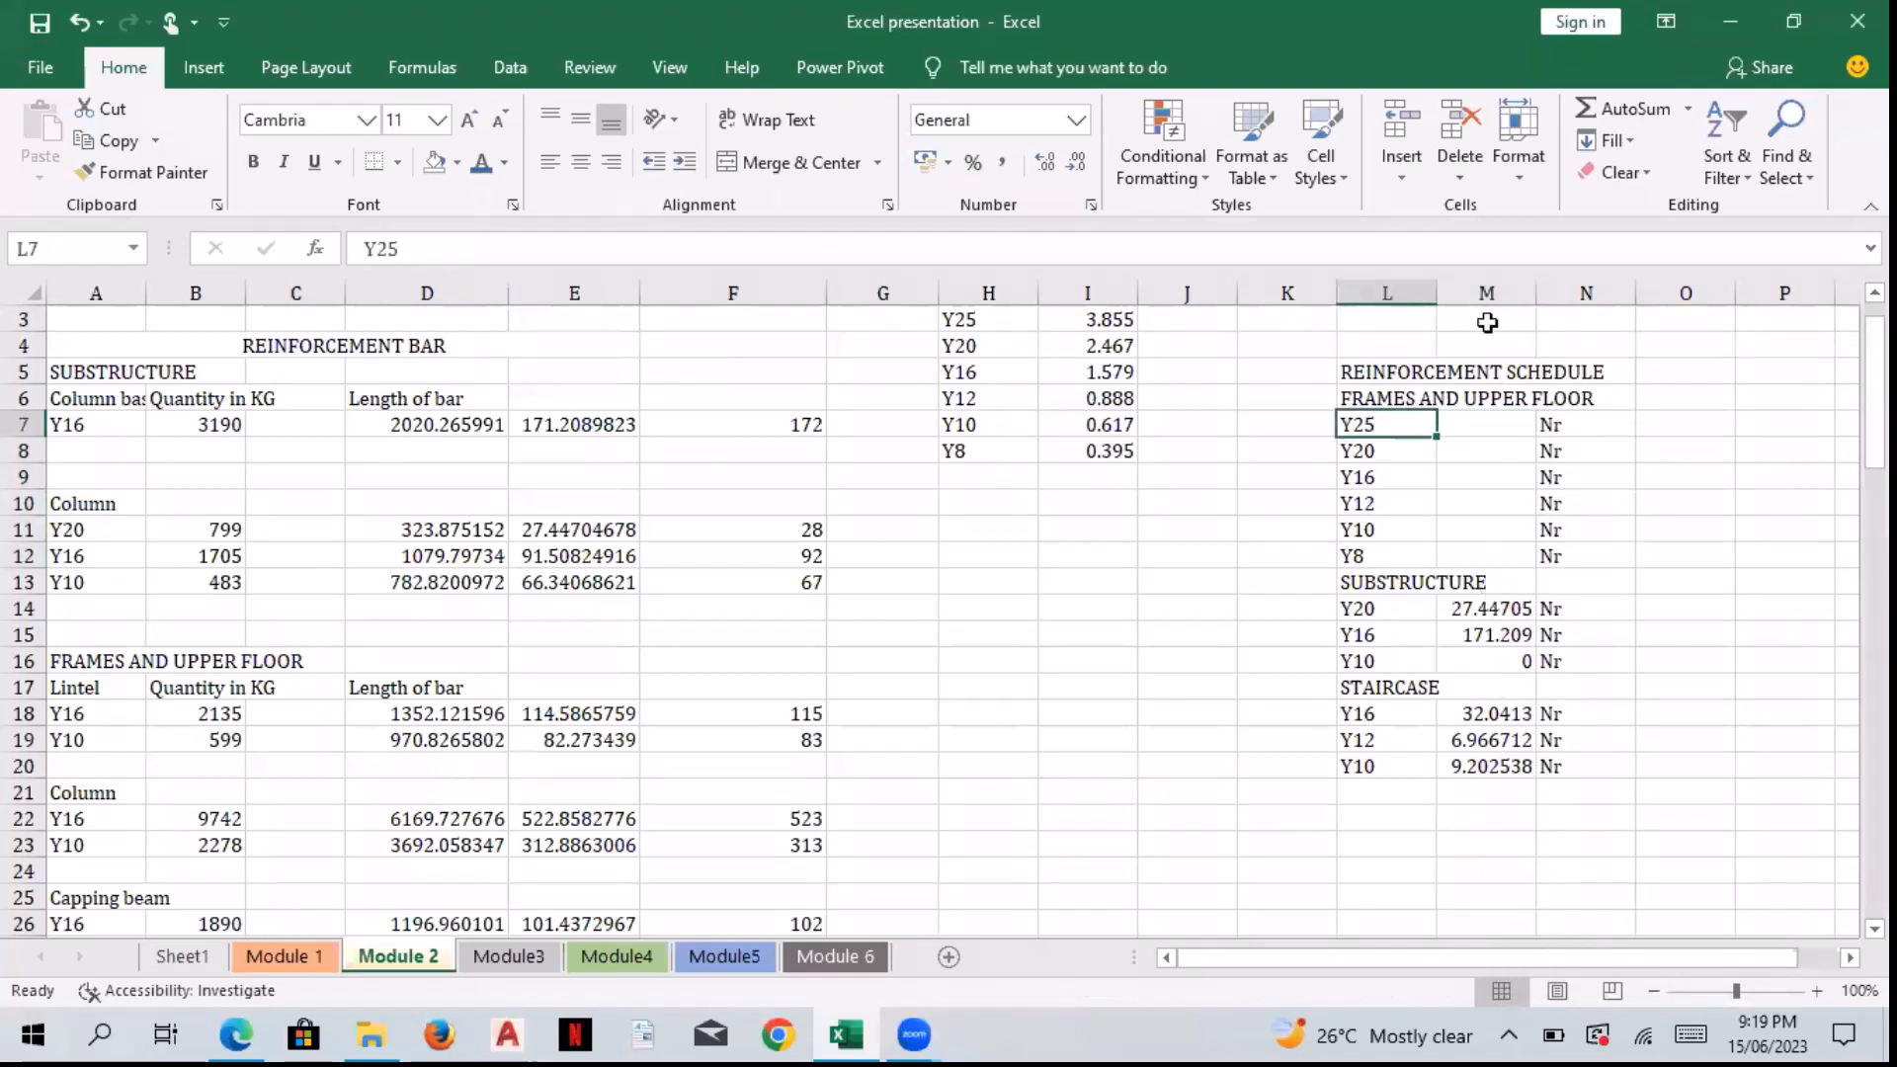
pyautogui.click(1462, 435)
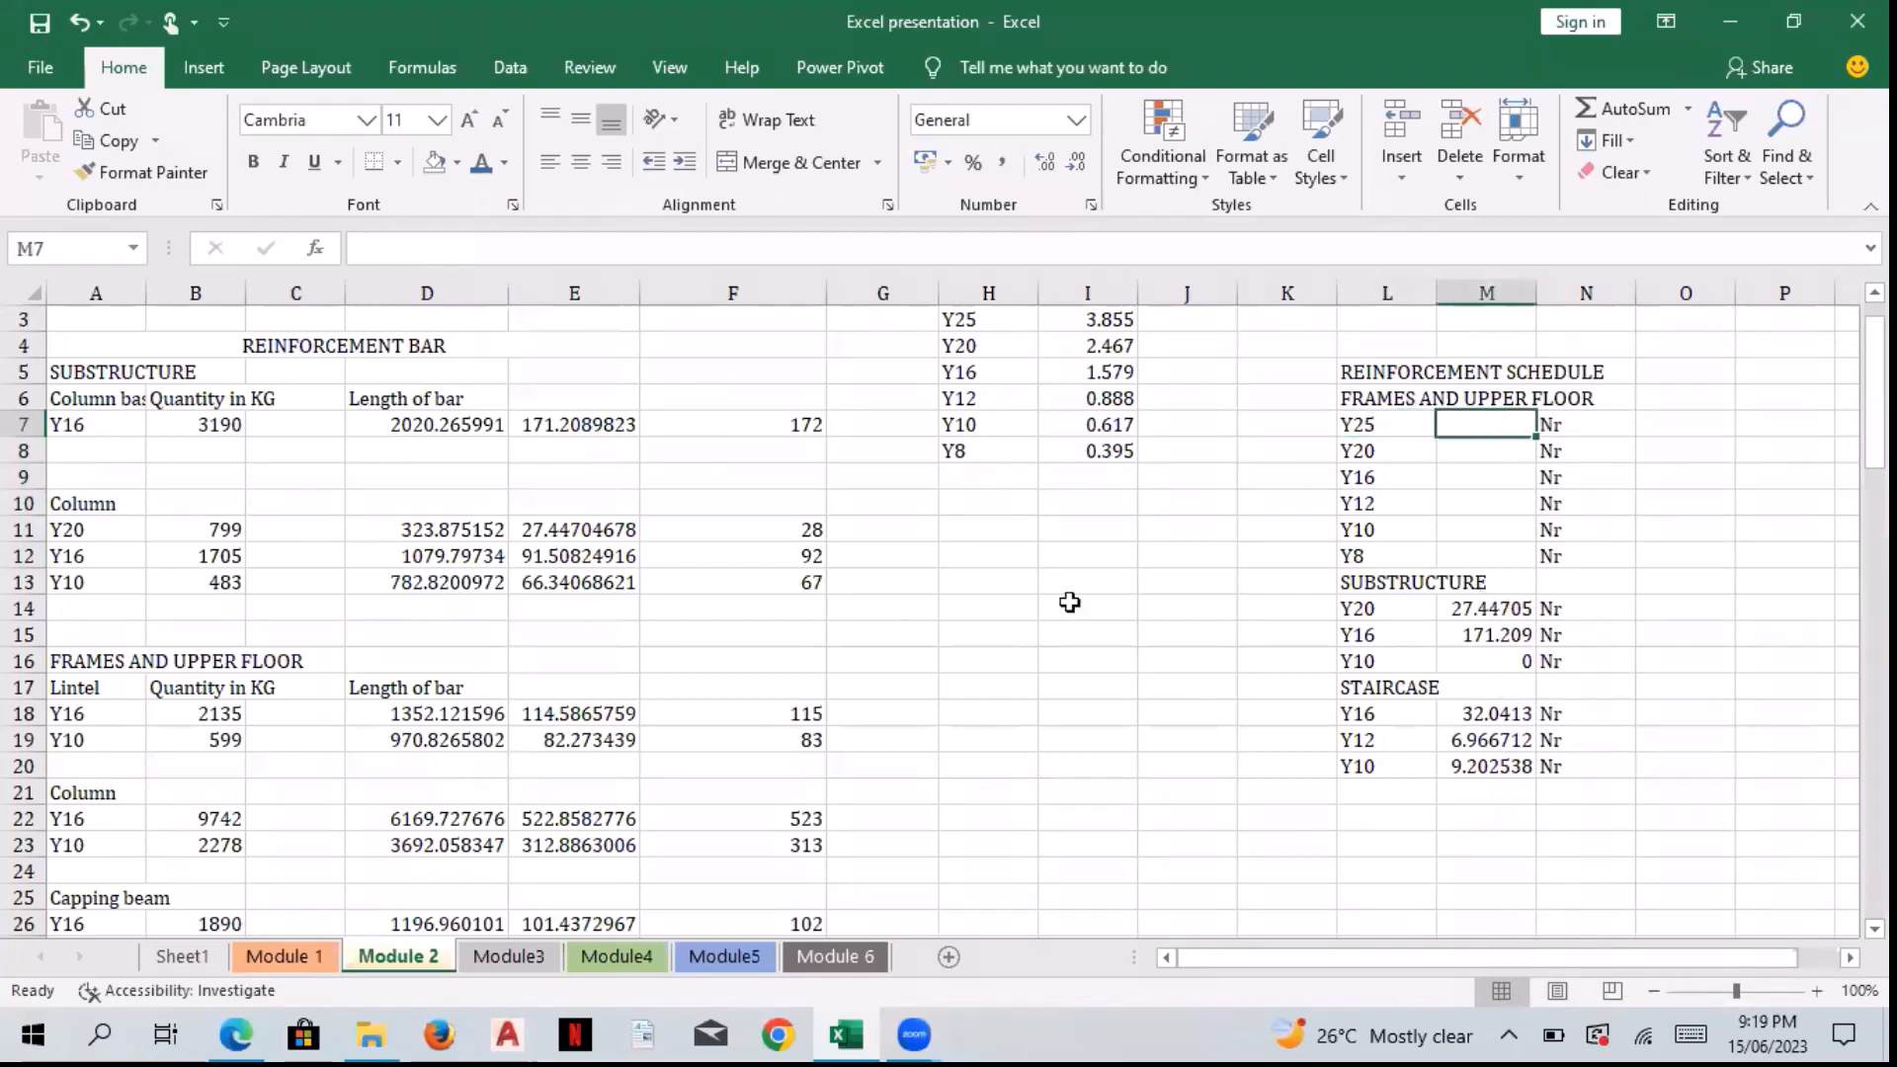
# Step: Change the floor slab bar size in A30 to Y20
pyautogui.moveTo(1874, 370); pyautogui.dragTo(1875, 446)
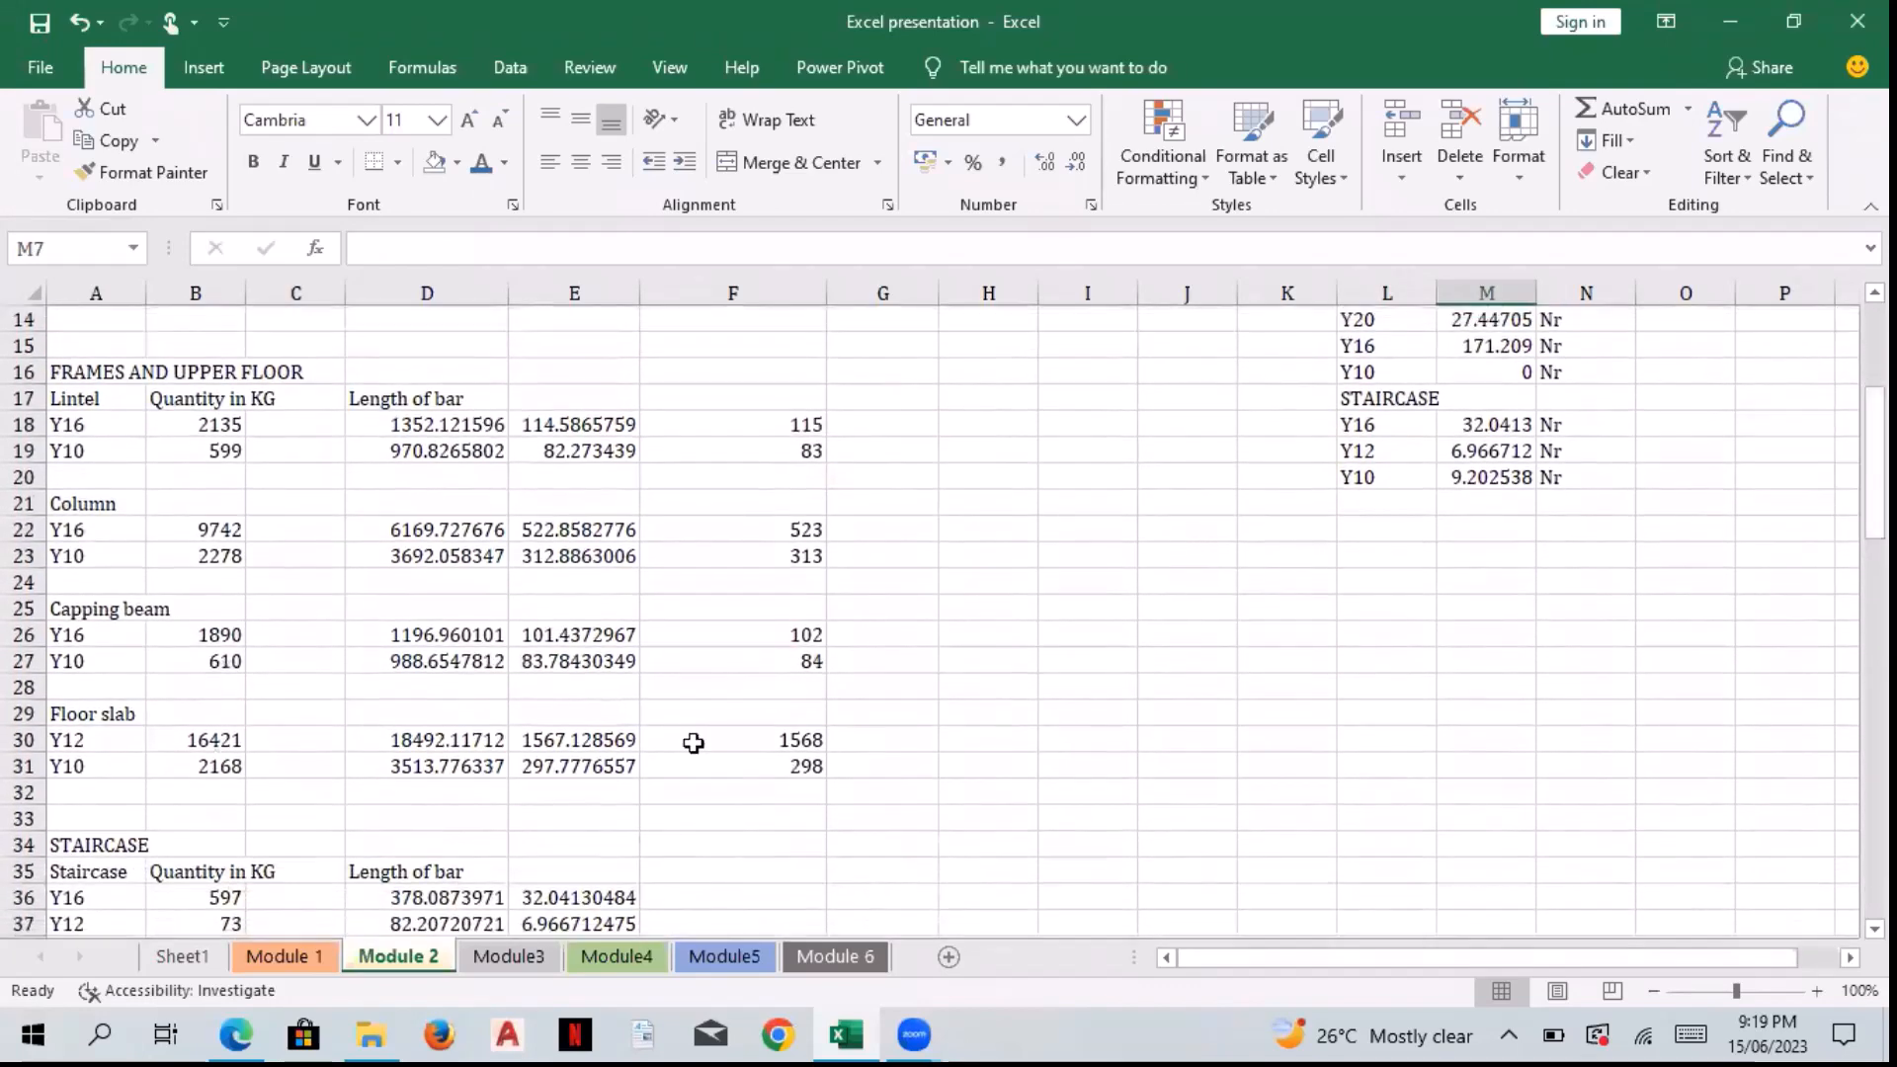
pyautogui.click(119, 743)
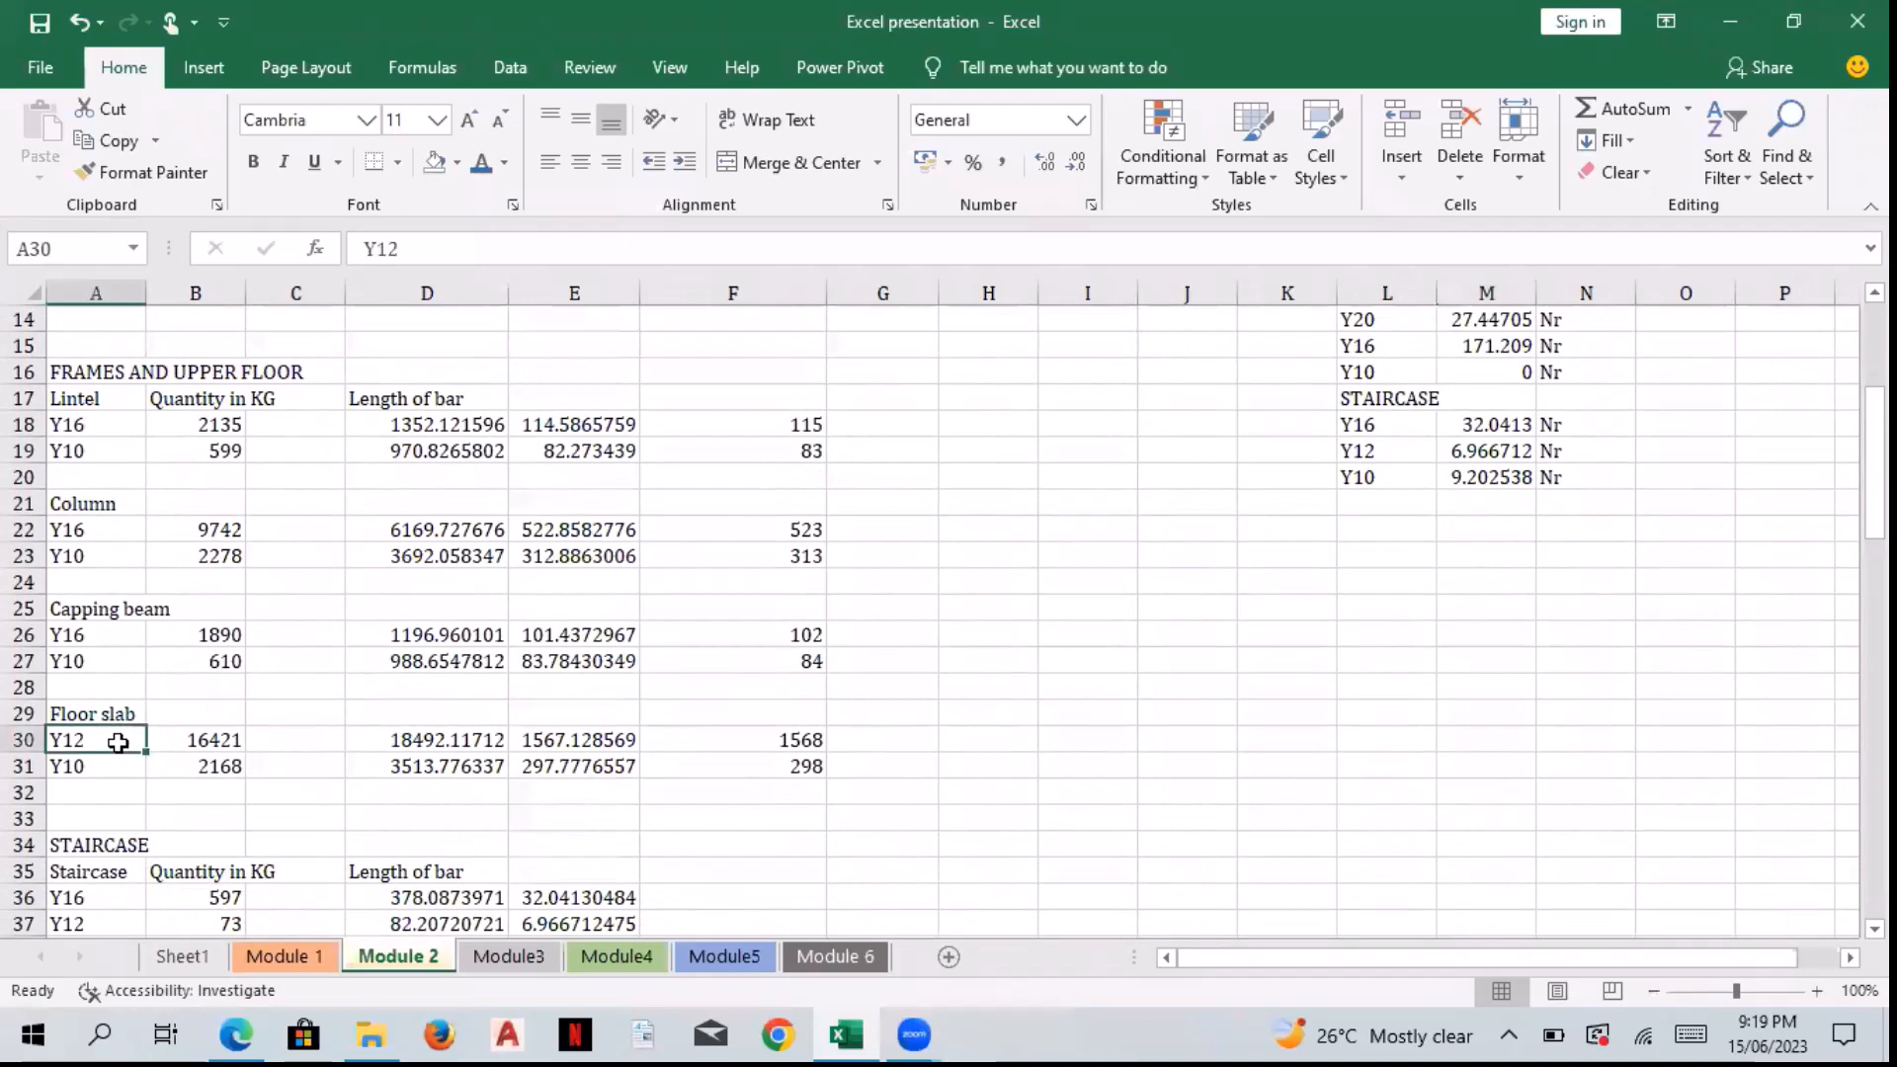
pyautogui.doubleClick(122, 743)
pyautogui.press('BackSpace')
pyautogui.press('BackSpace')
pyautogui.write('20')
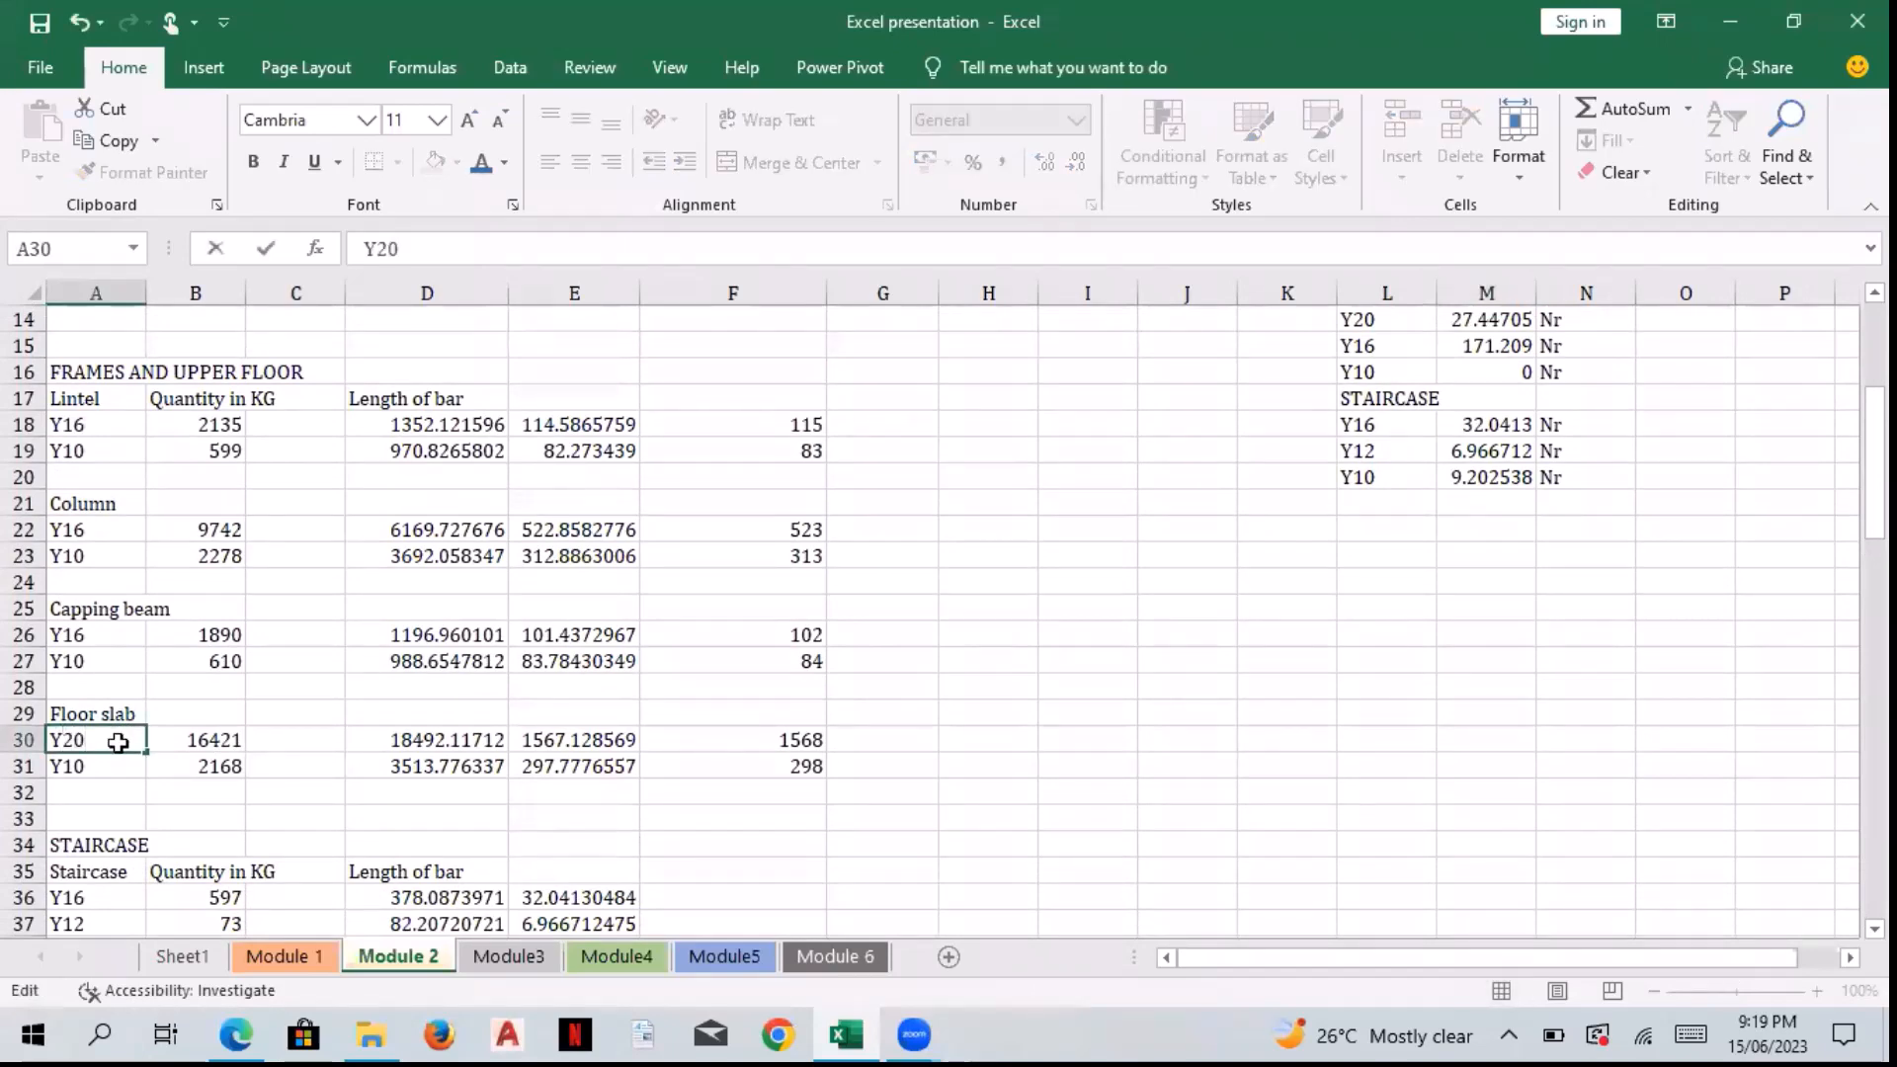
pyautogui.click(732, 792)
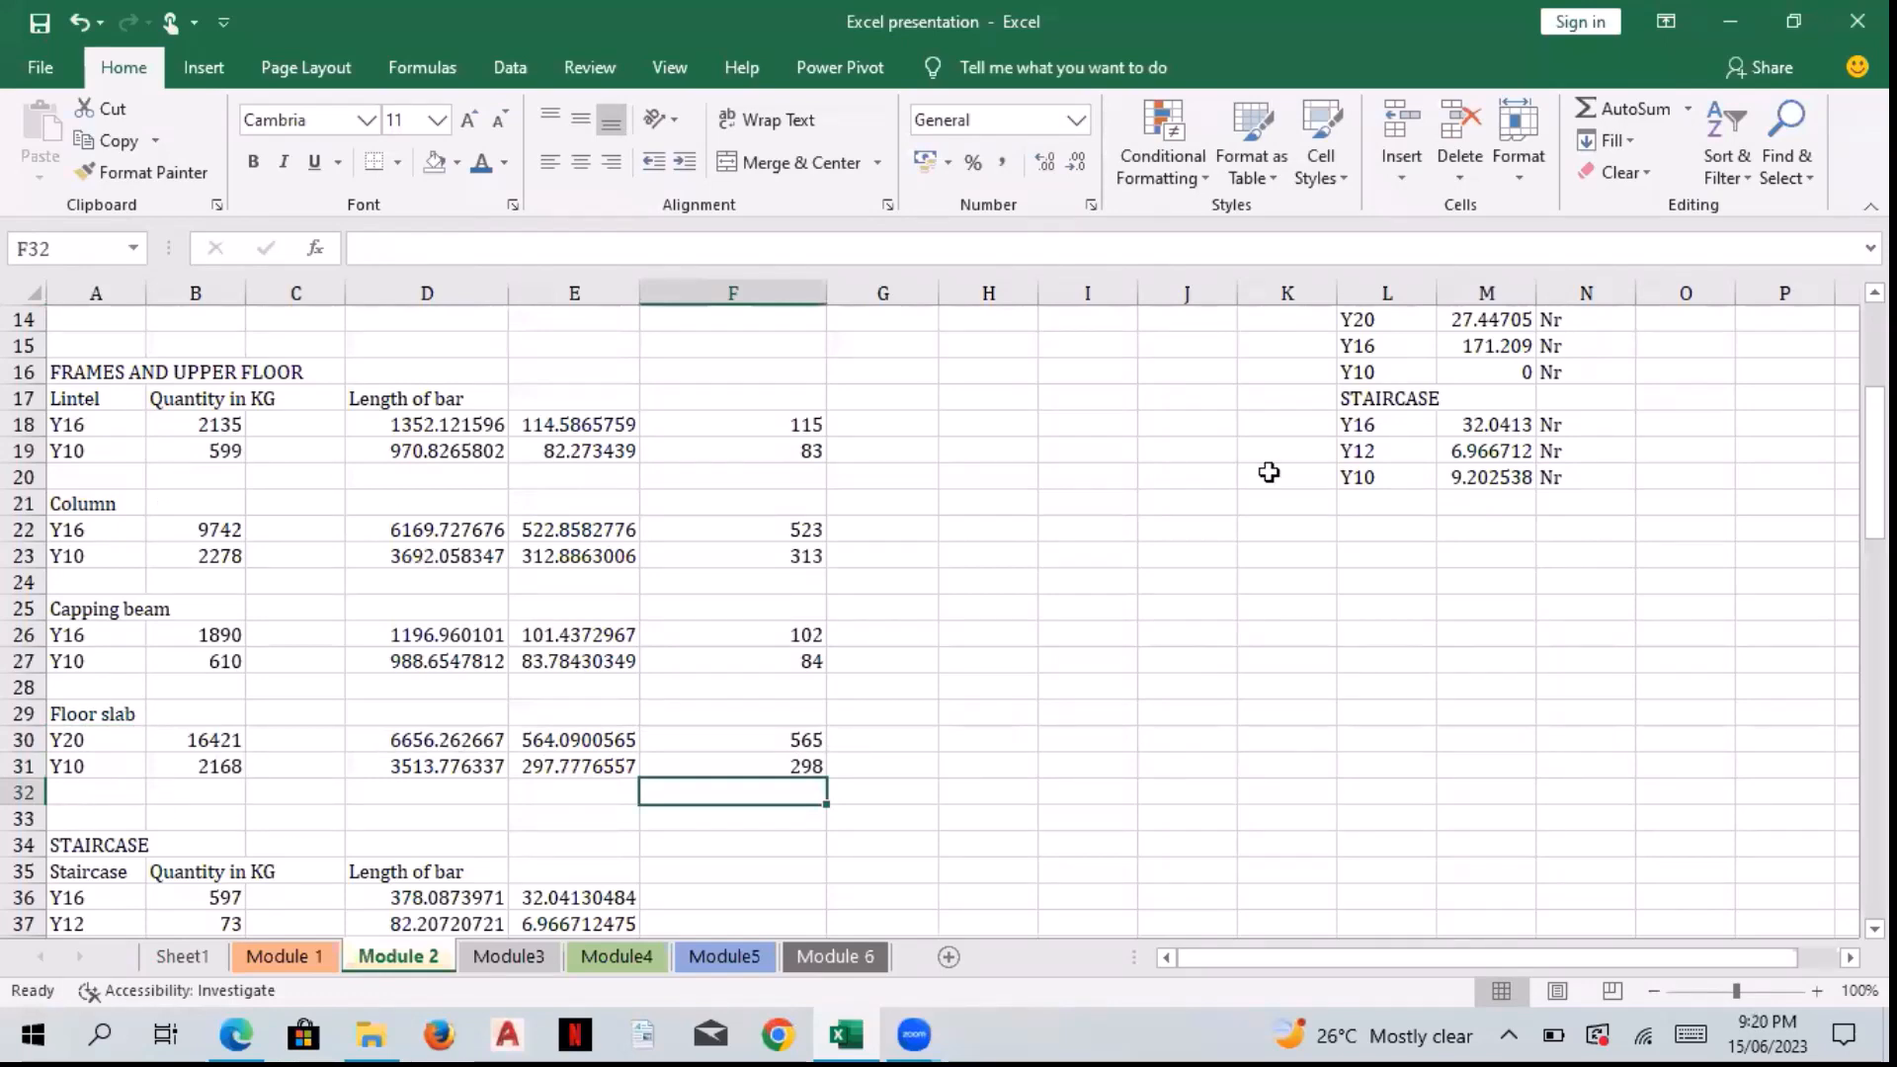
# Step: Start a SUMIF formula in M7 for the Frames and Upper Floor Y25 bars, with A18:A31 as the criteria range
pyautogui.scroll(4, 1426, 499)
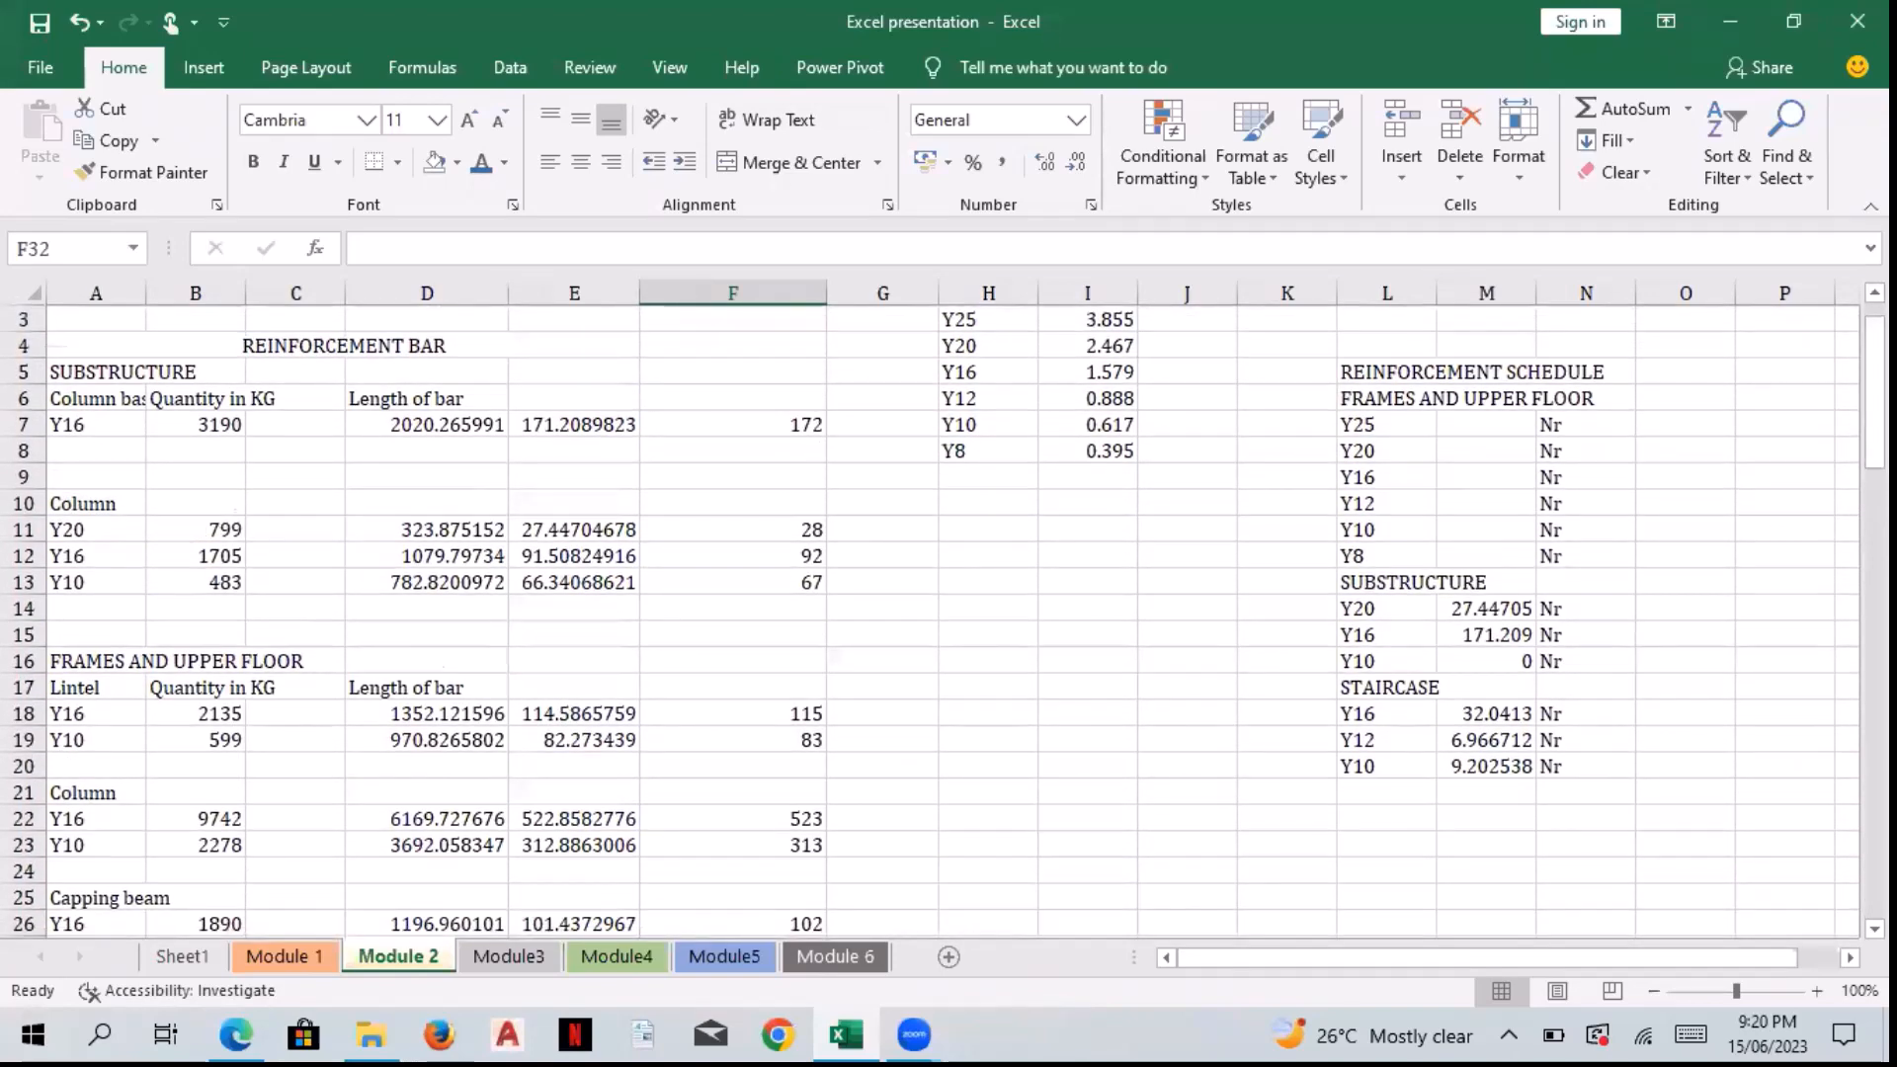
pyautogui.click(1488, 425)
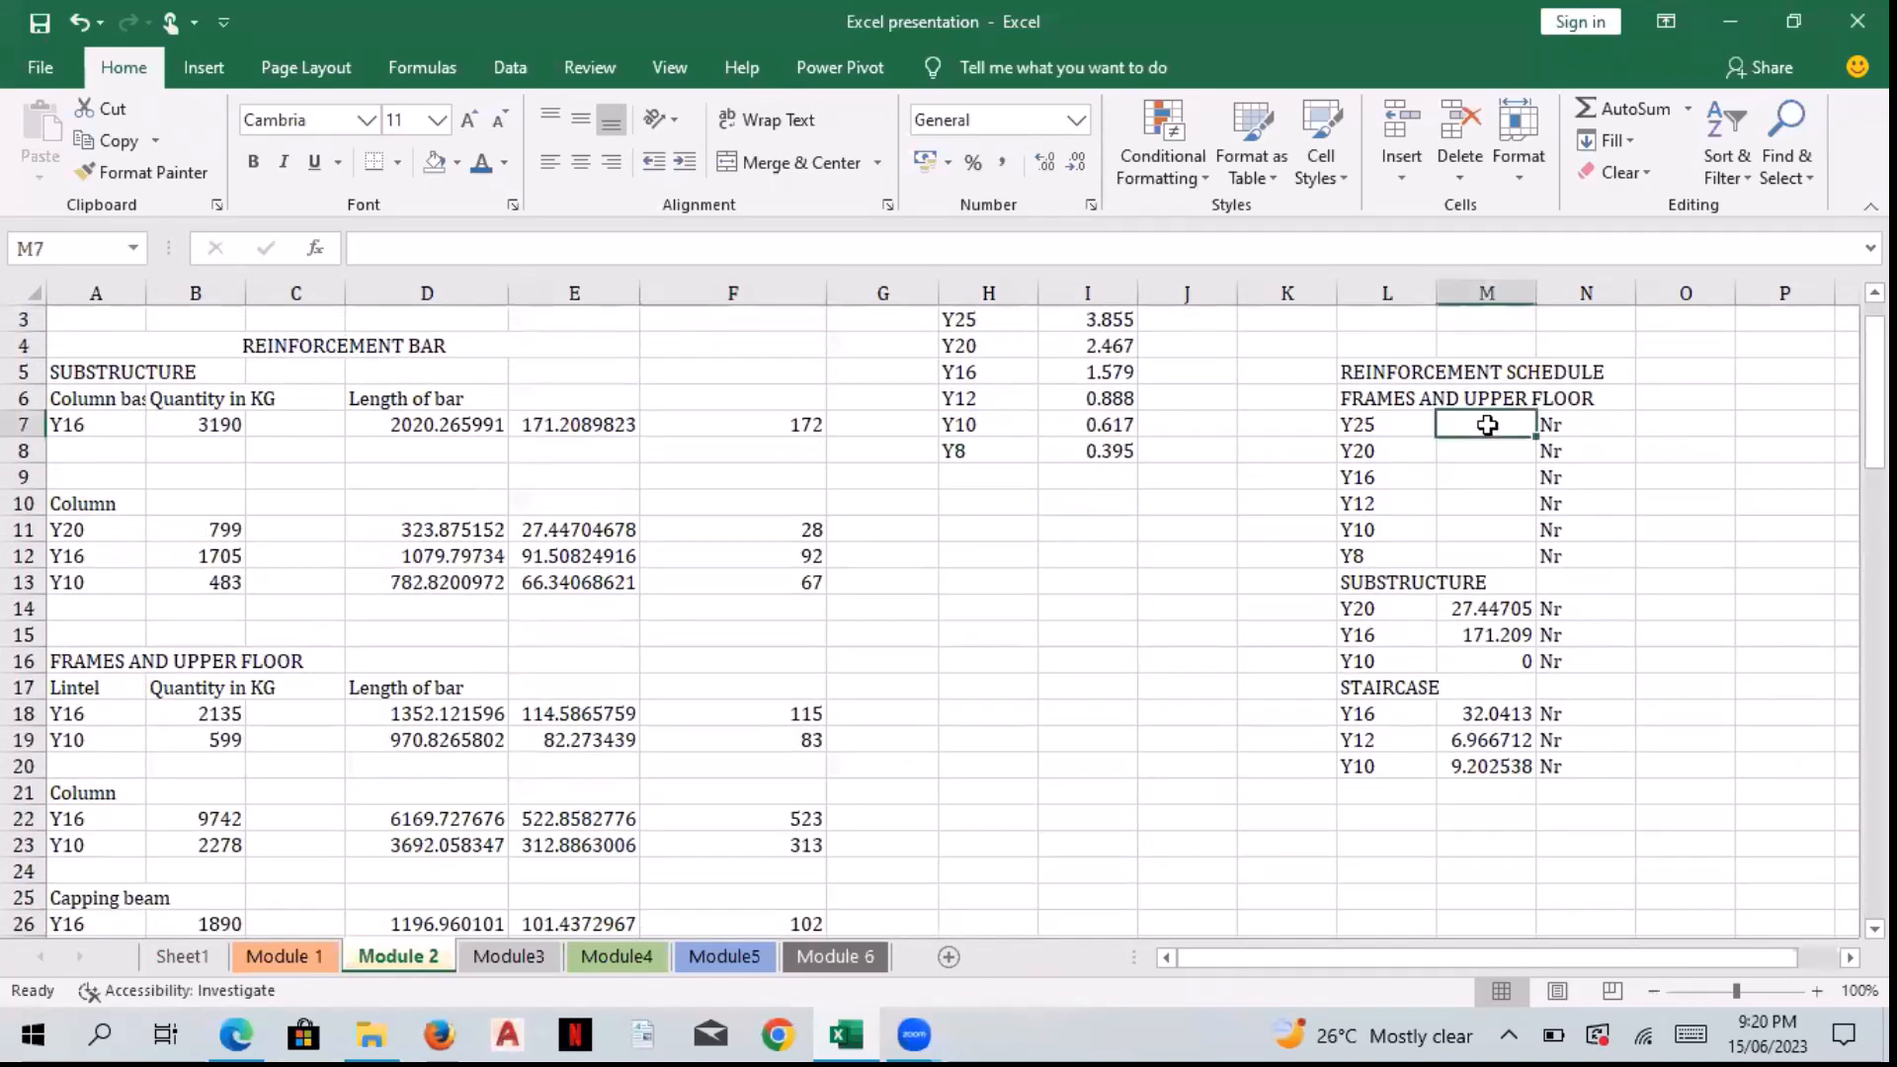
pyautogui.scroll(-2, 1650, 376)
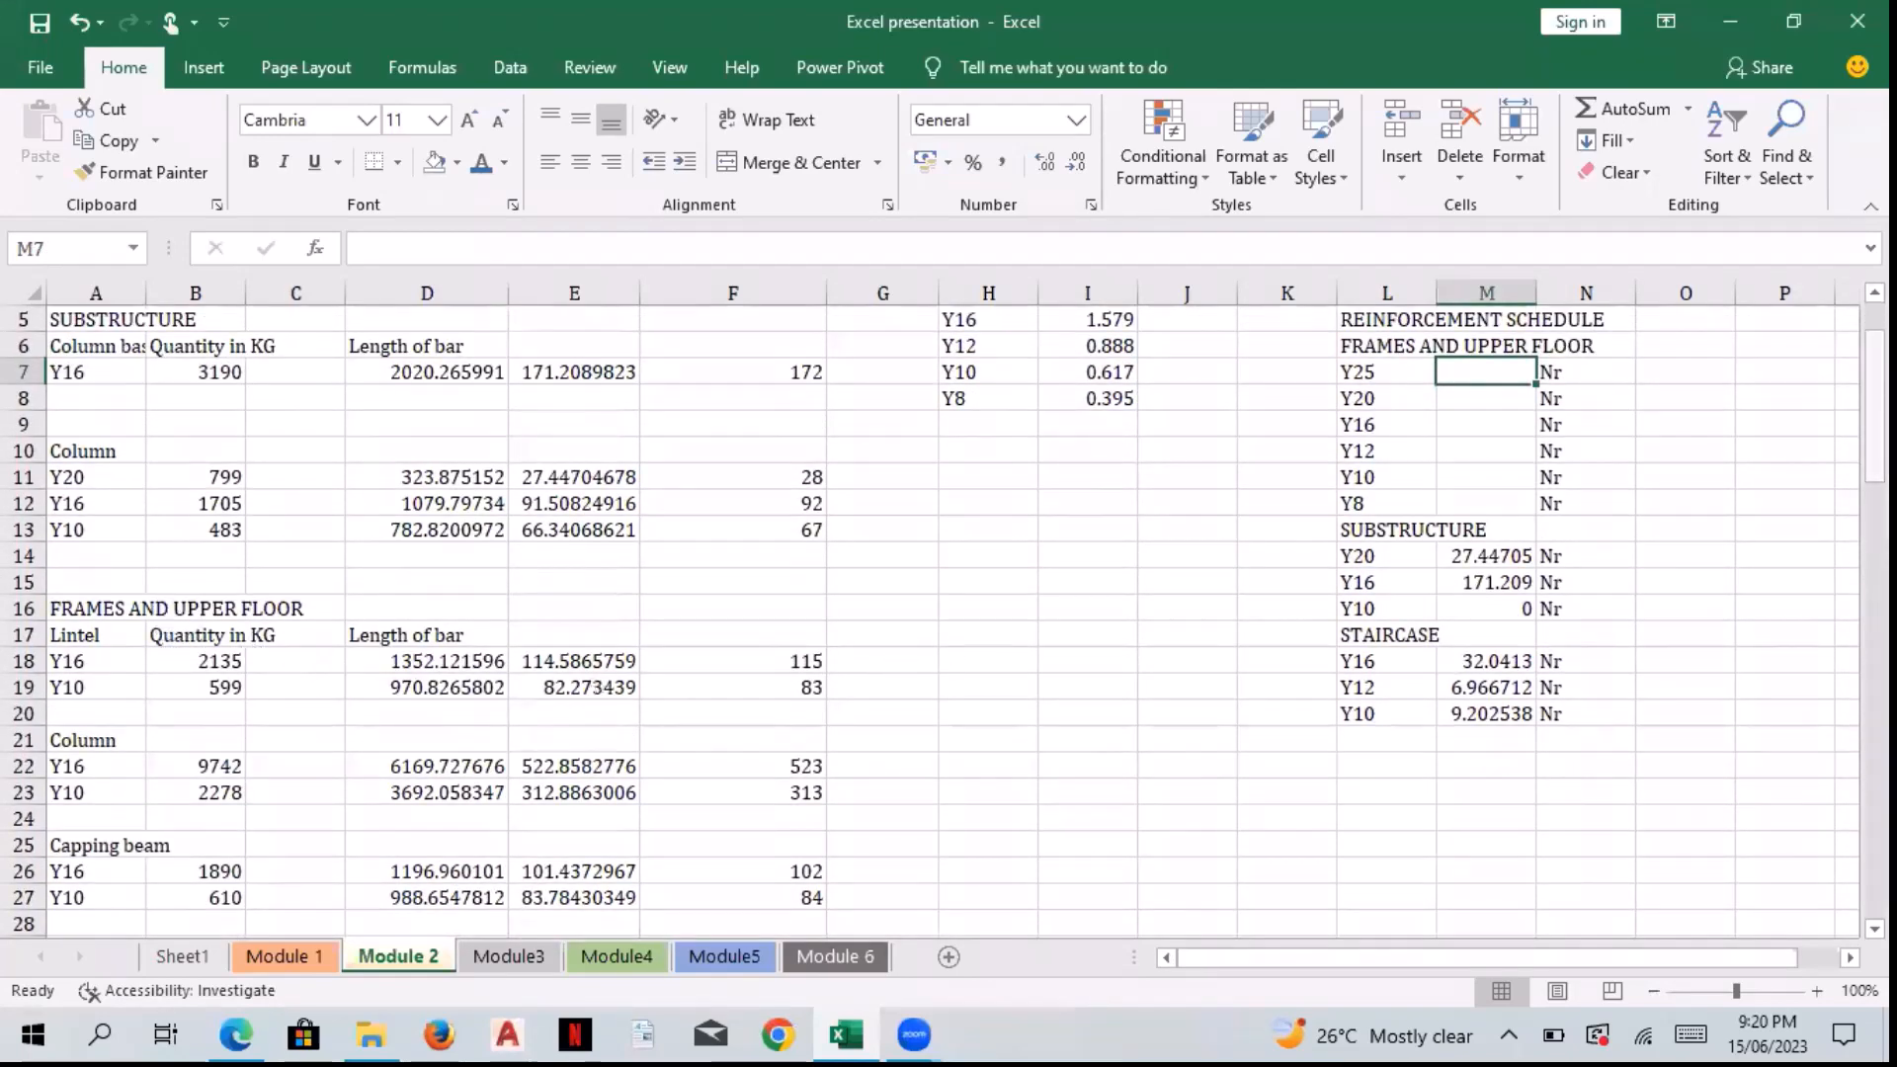
pyautogui.moveTo(1874, 406); pyautogui.dragTo(1874, 449)
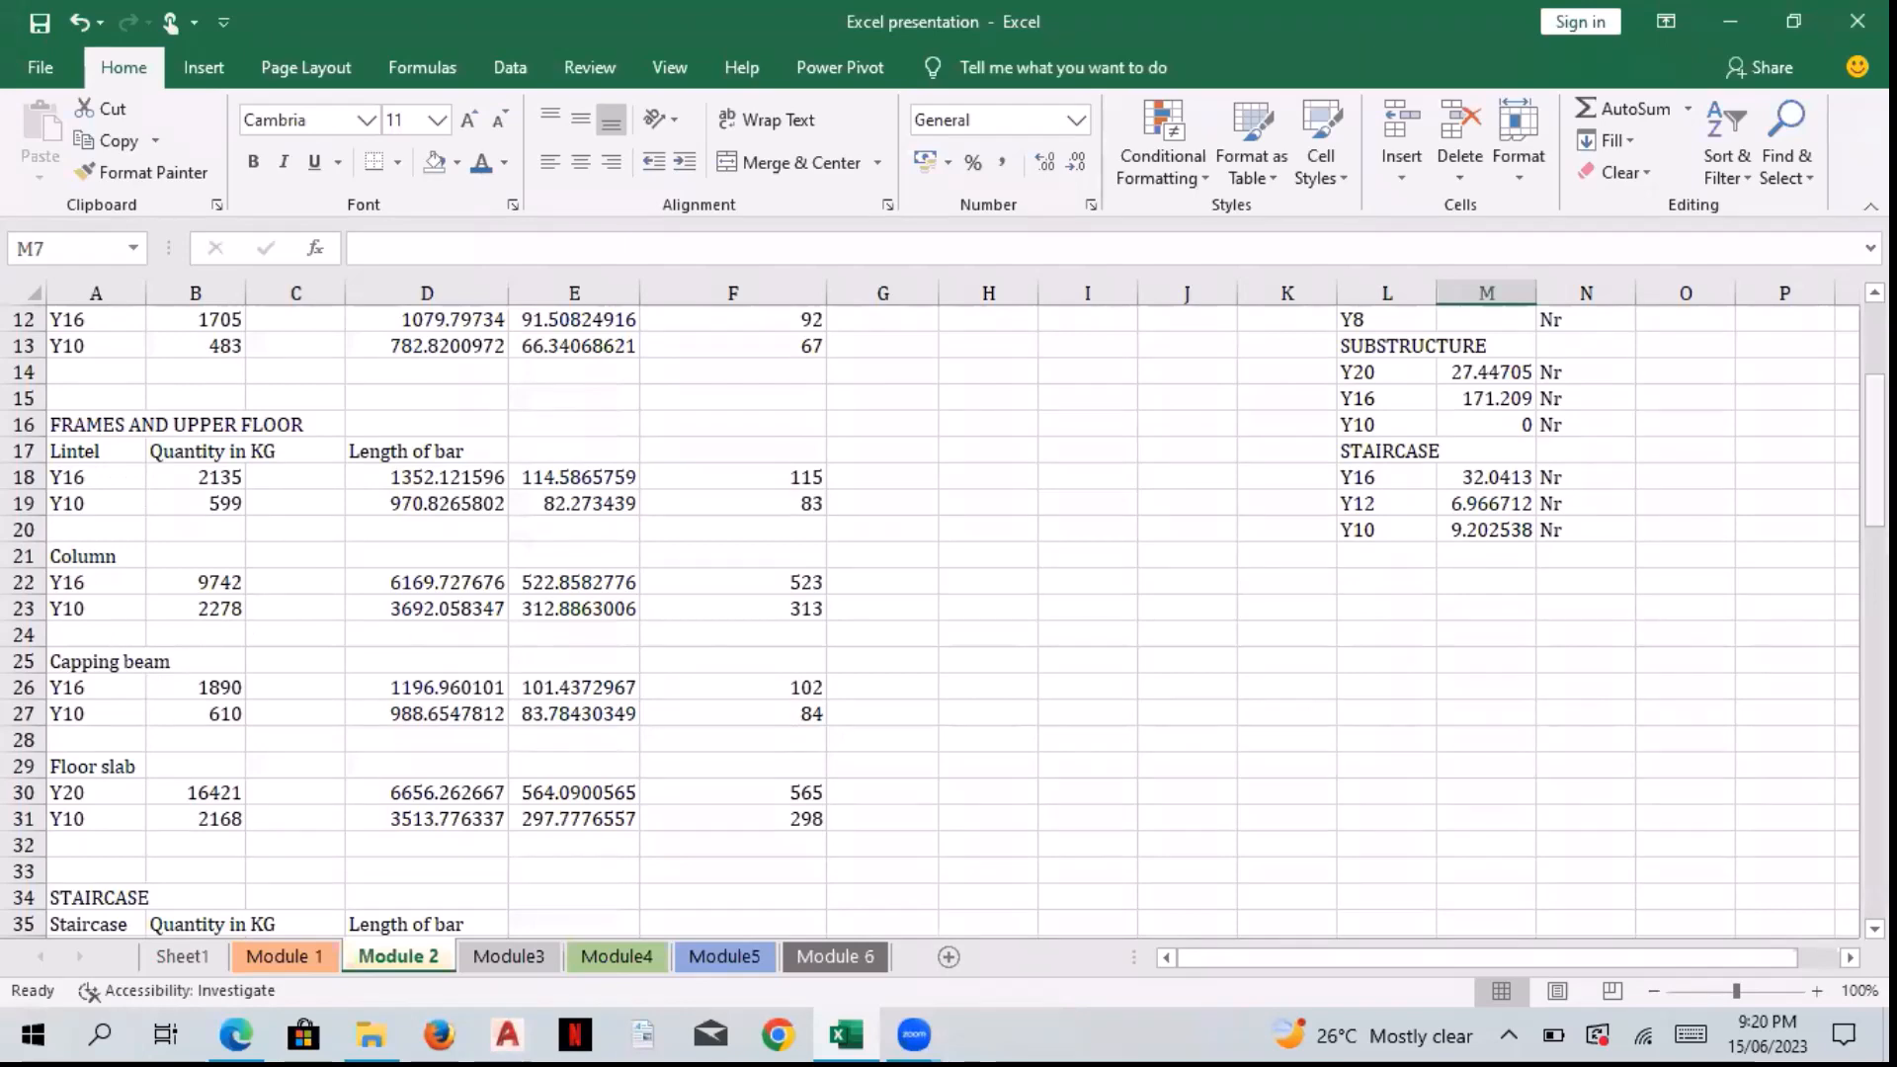
pyautogui.moveTo(1874, 464); pyautogui.dragTo(1874, 406)
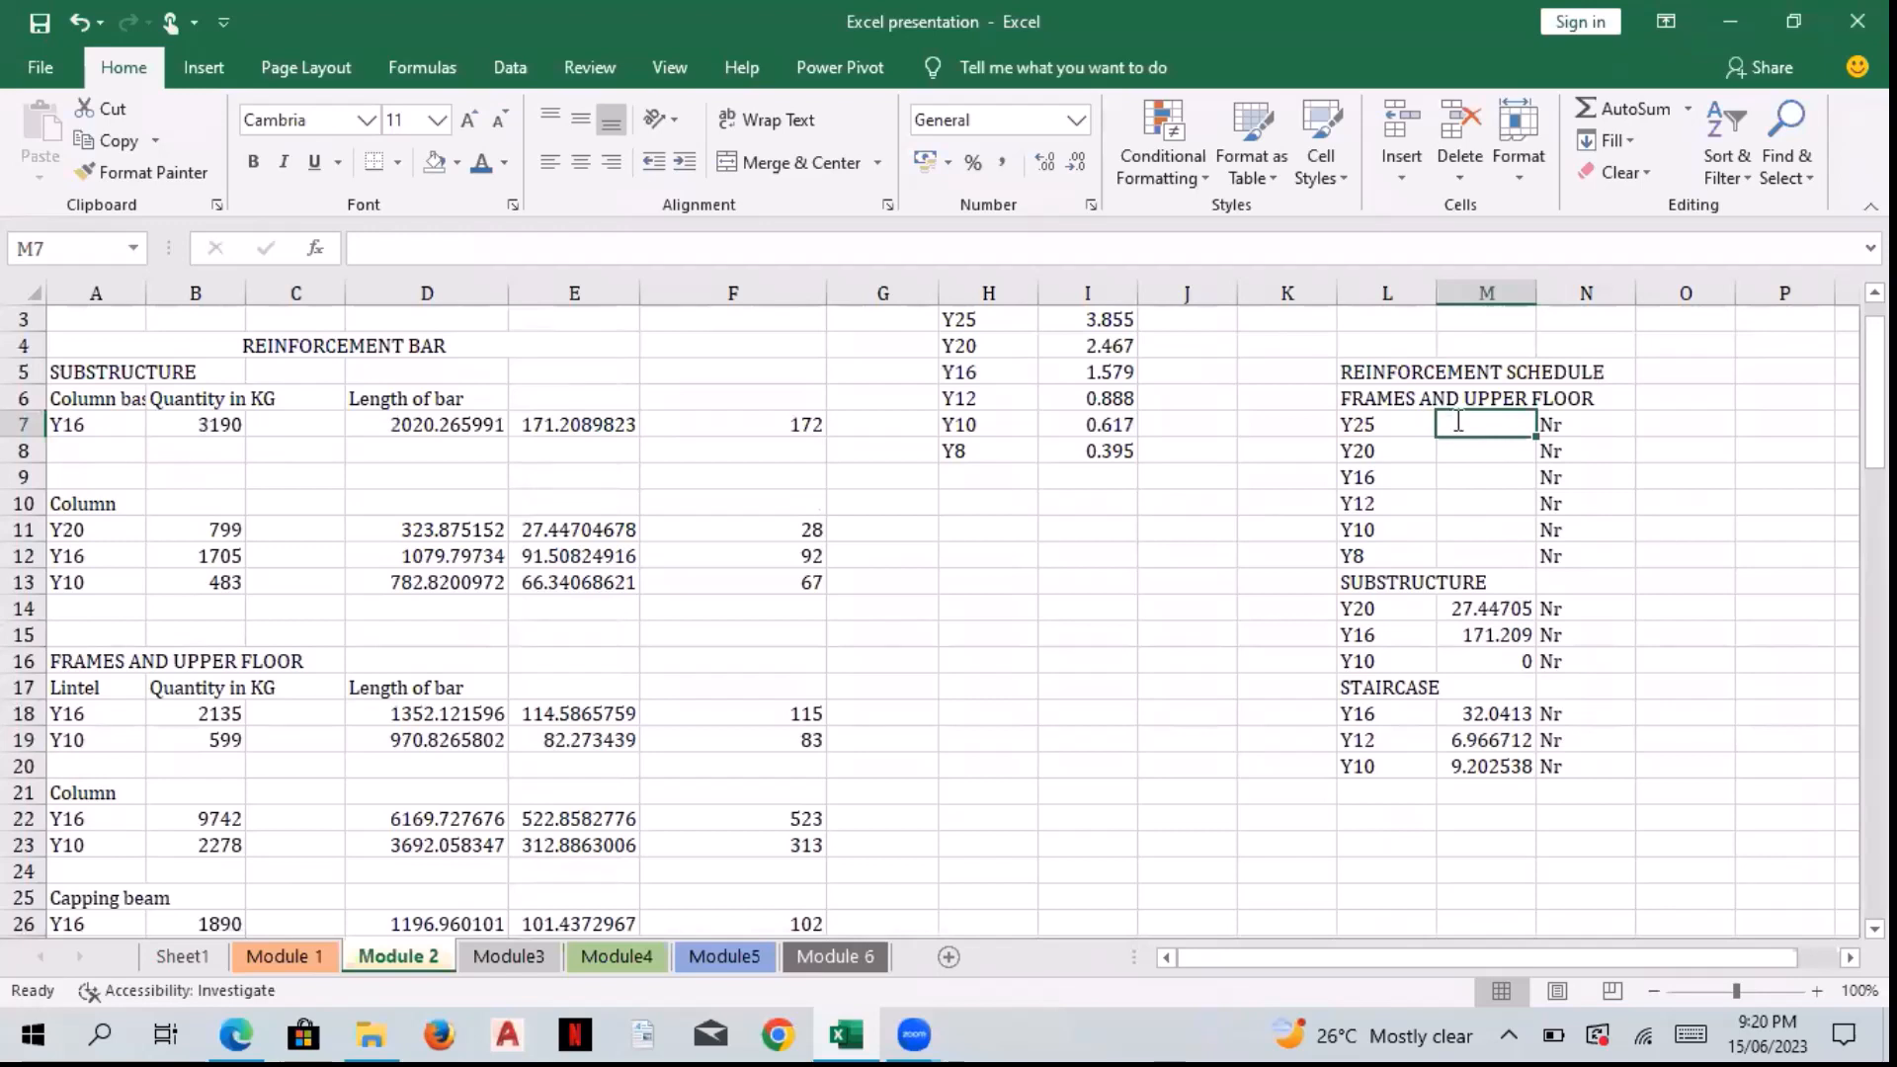
pyautogui.write('=sum')
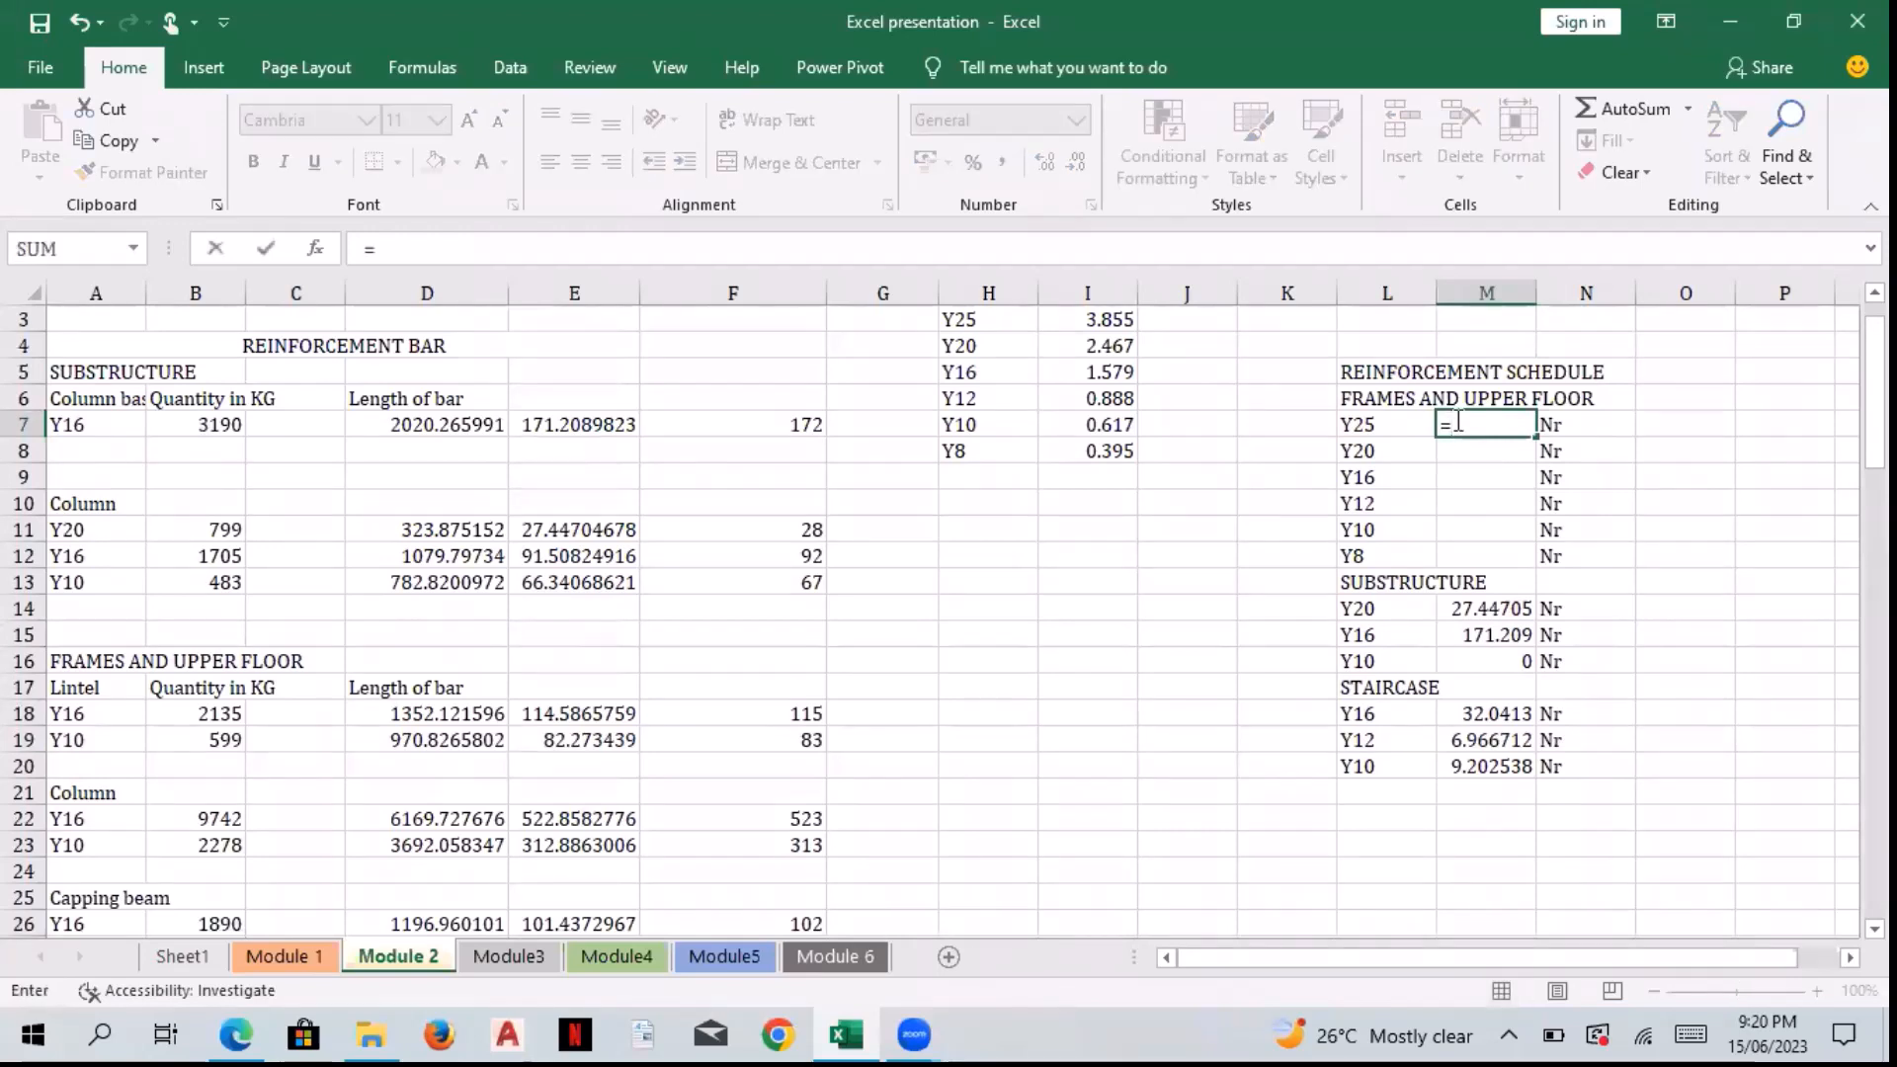
pyautogui.write('if(')
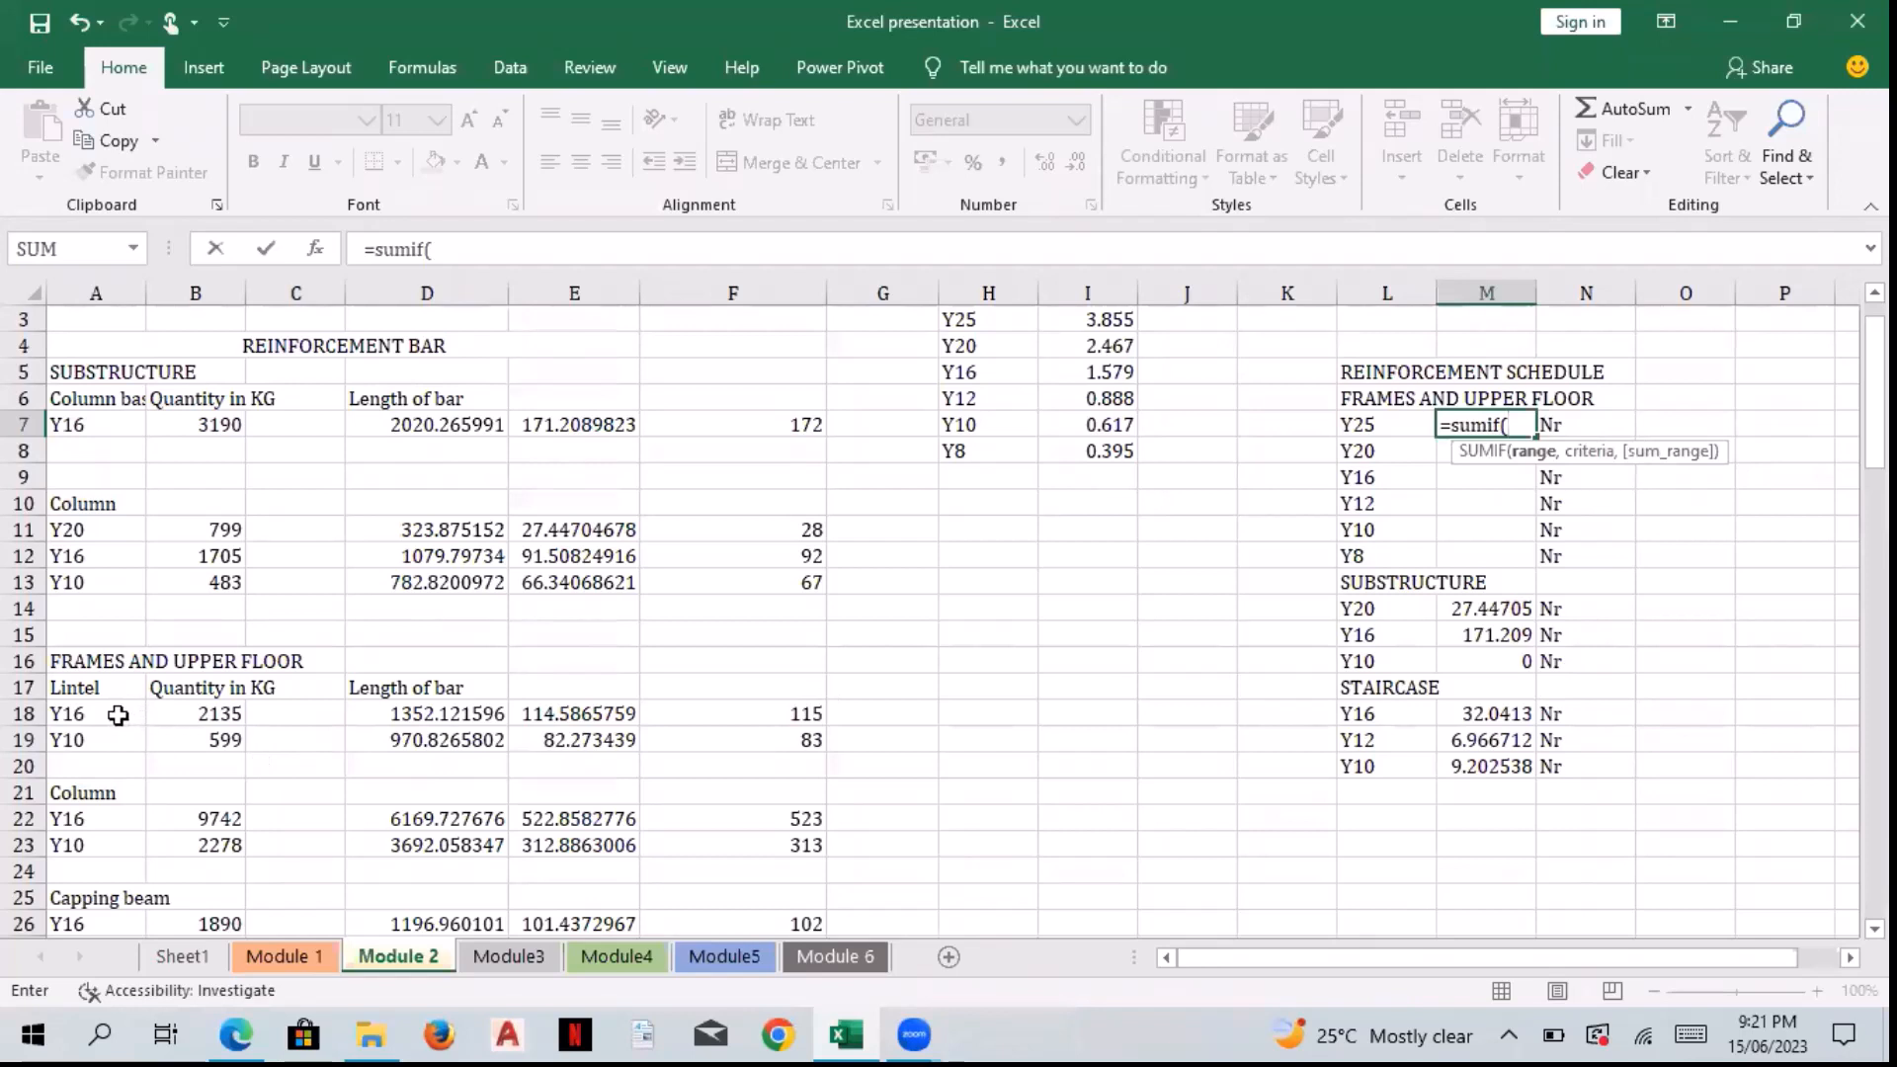
pyautogui.moveTo(118, 715); pyautogui.dragTo(118, 820)
pyautogui.scroll(2, 1571, 539)
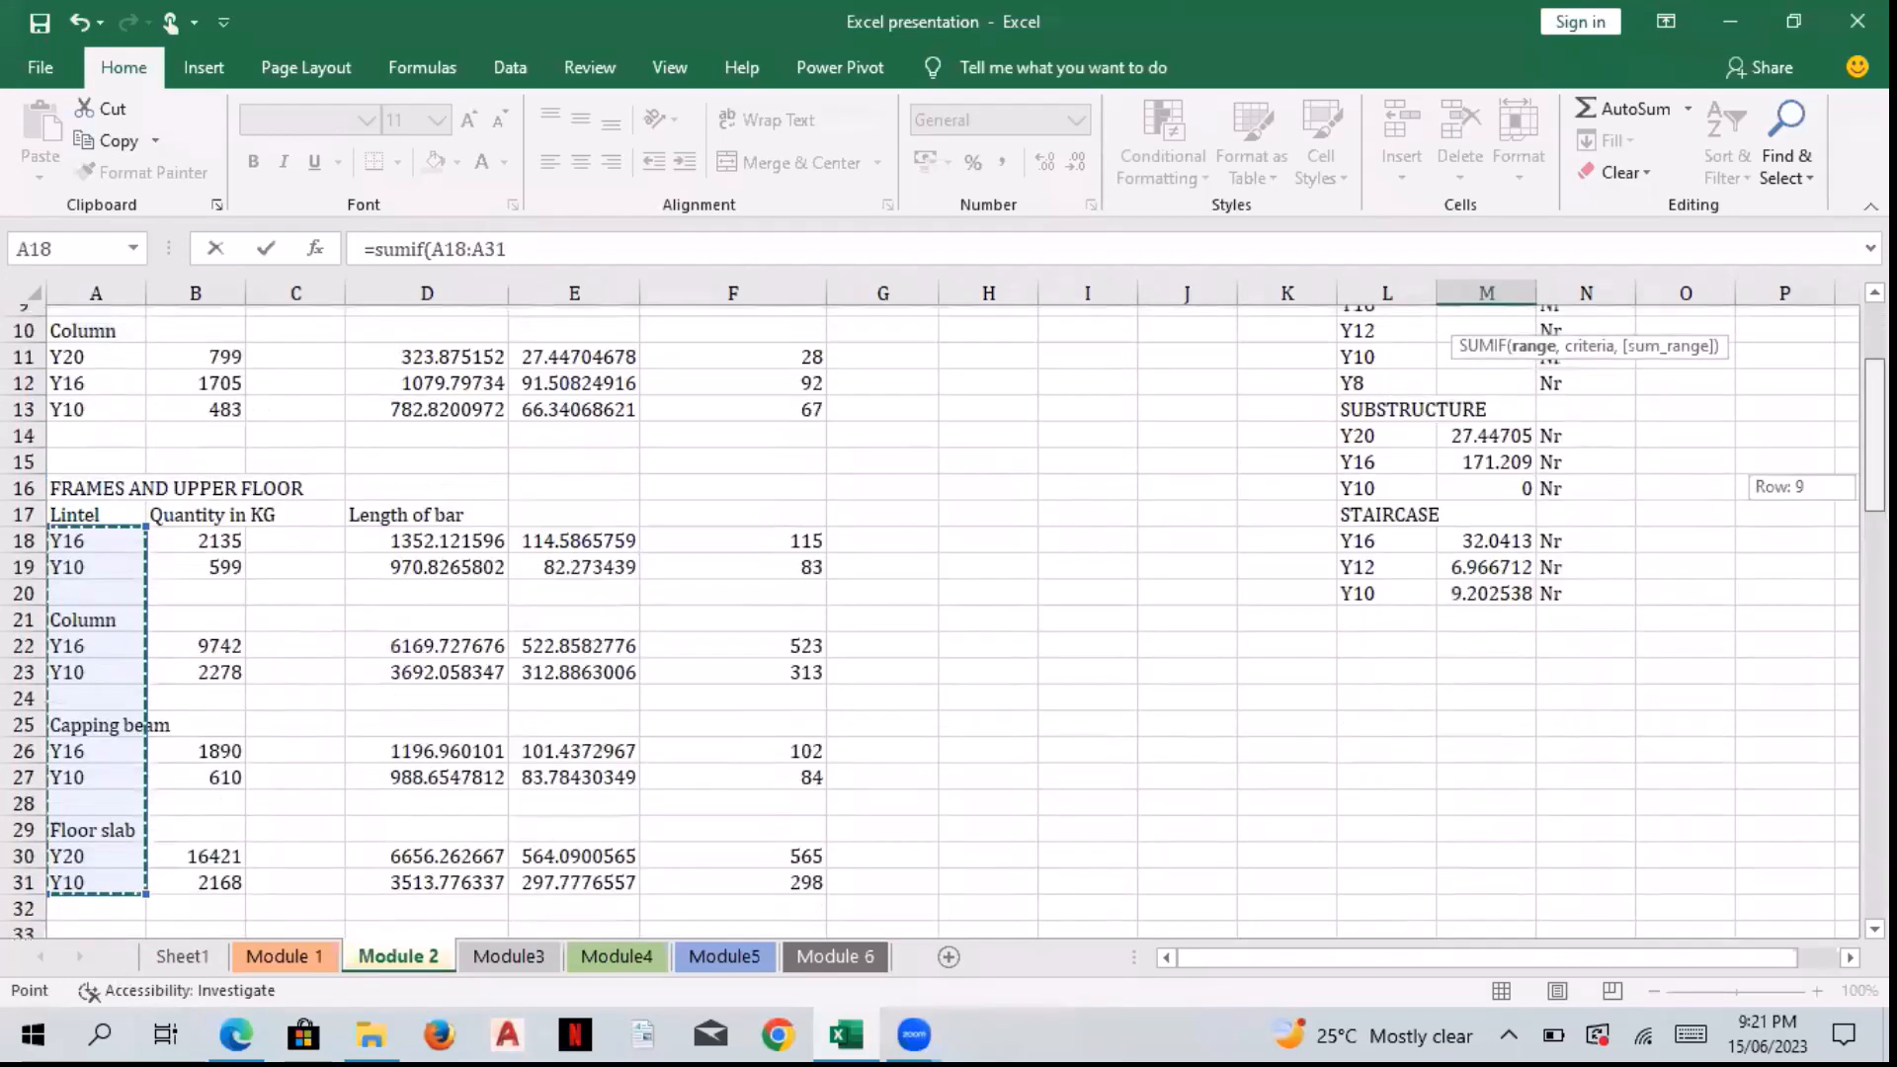
pyautogui.scroll(1, 1582, 370)
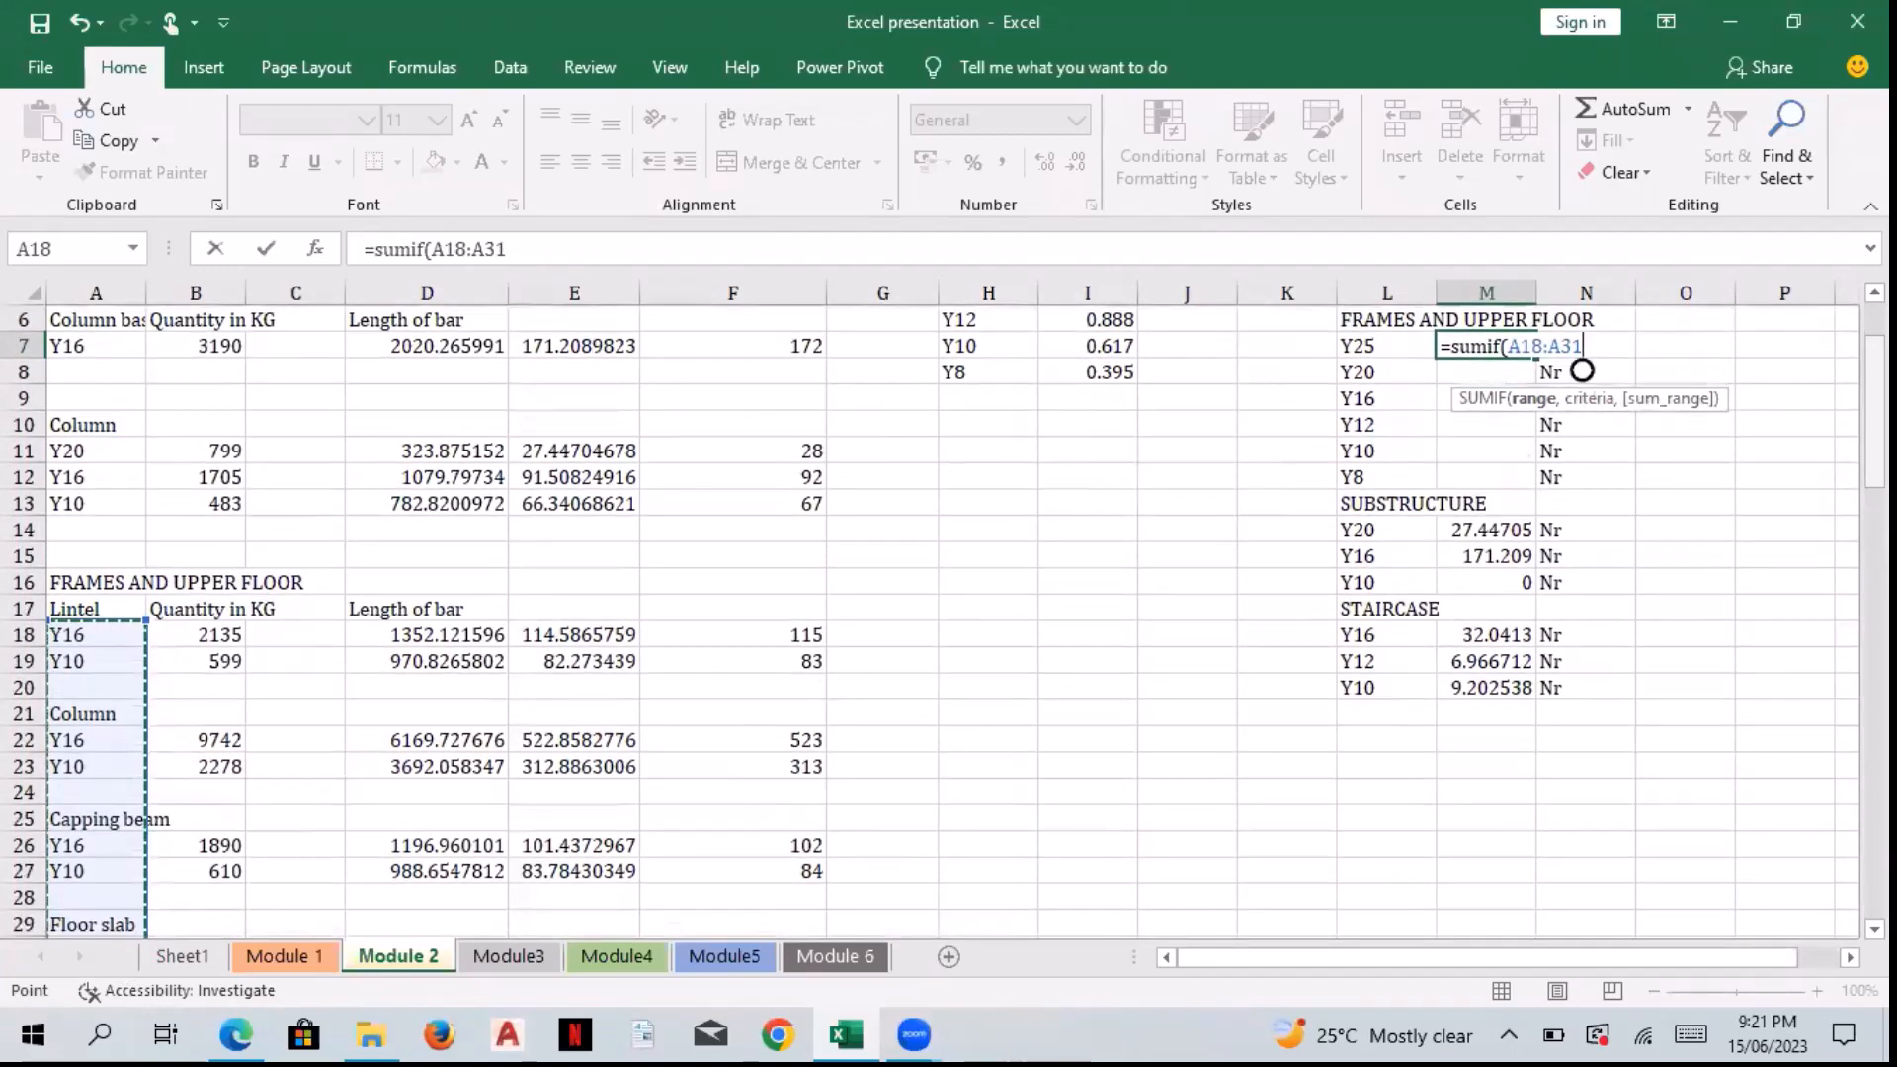
pyautogui.write(',')
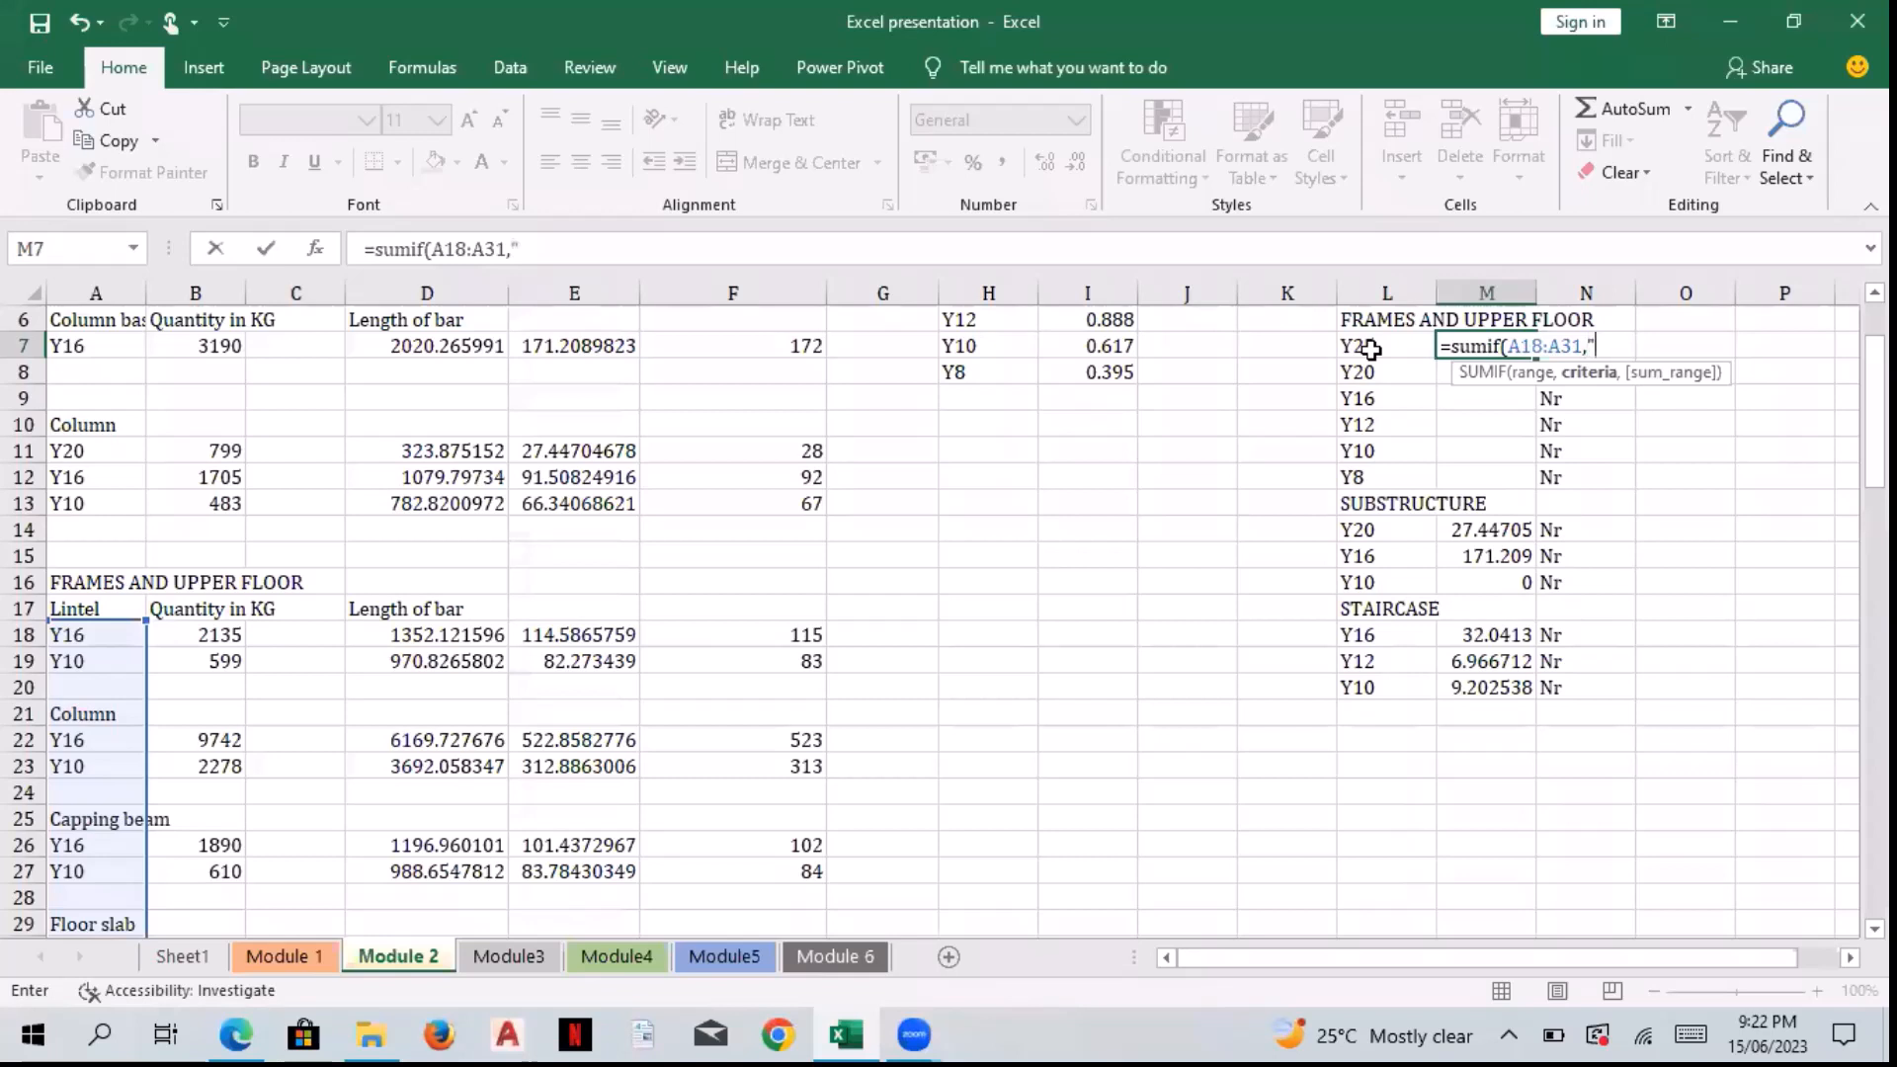
# Step: Complete the M7 SUMIF with "Y25" as the criterion and D18:D31 as the sum range
pyautogui.write('Y2')
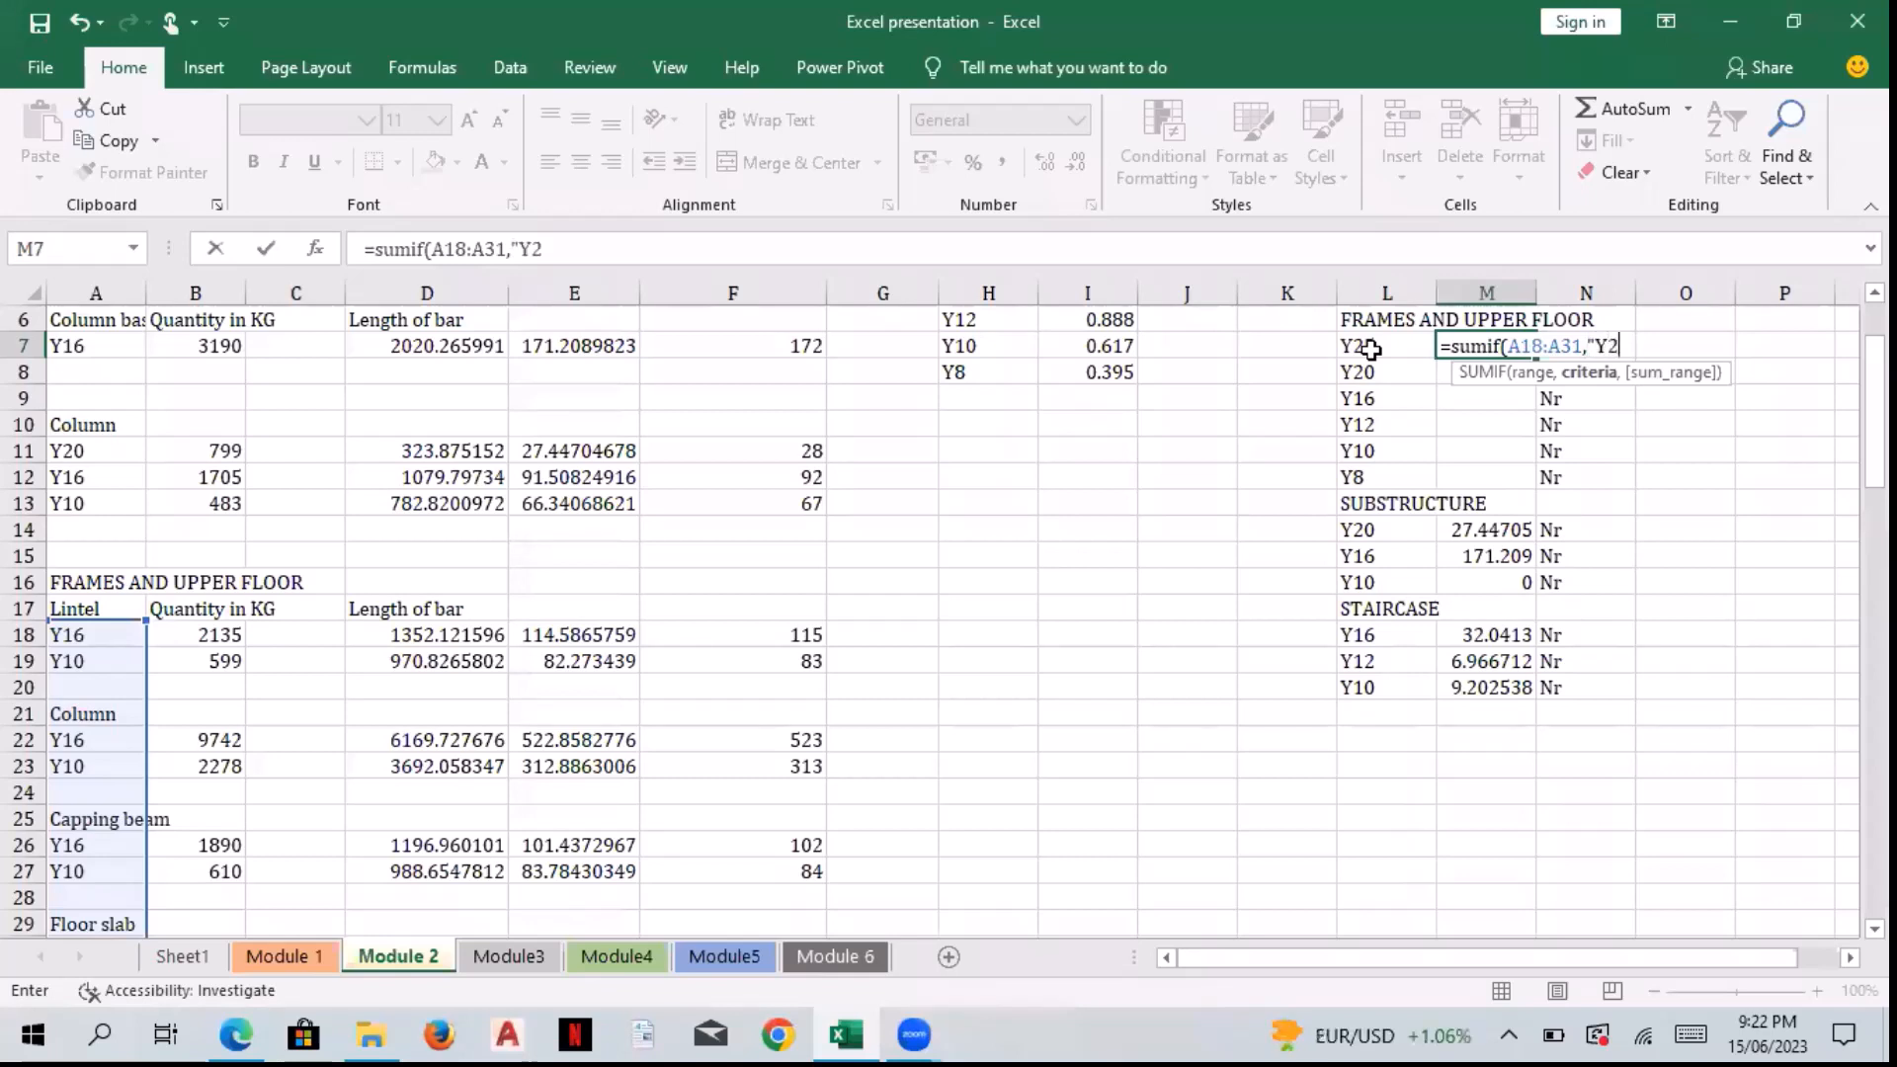
pyautogui.write('5",')
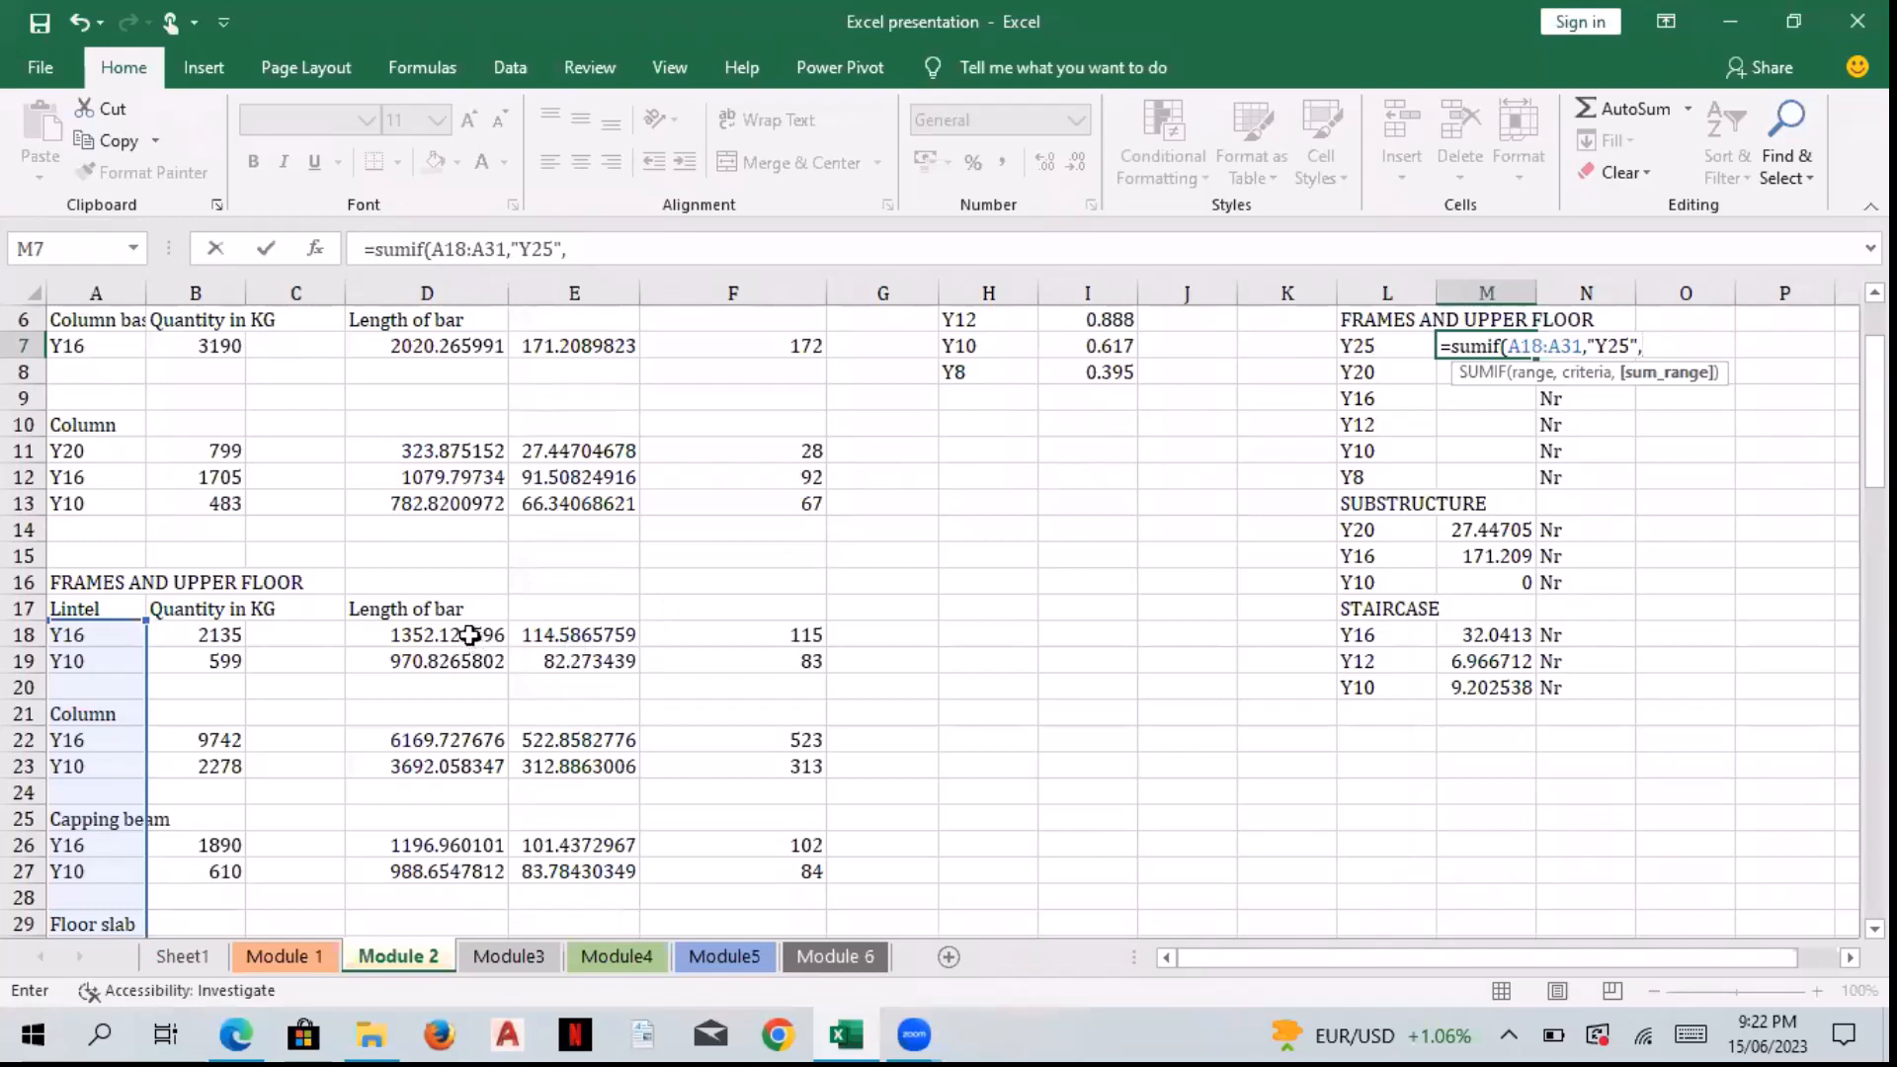
pyautogui.moveTo(472, 636); pyautogui.dragTo(467, 822)
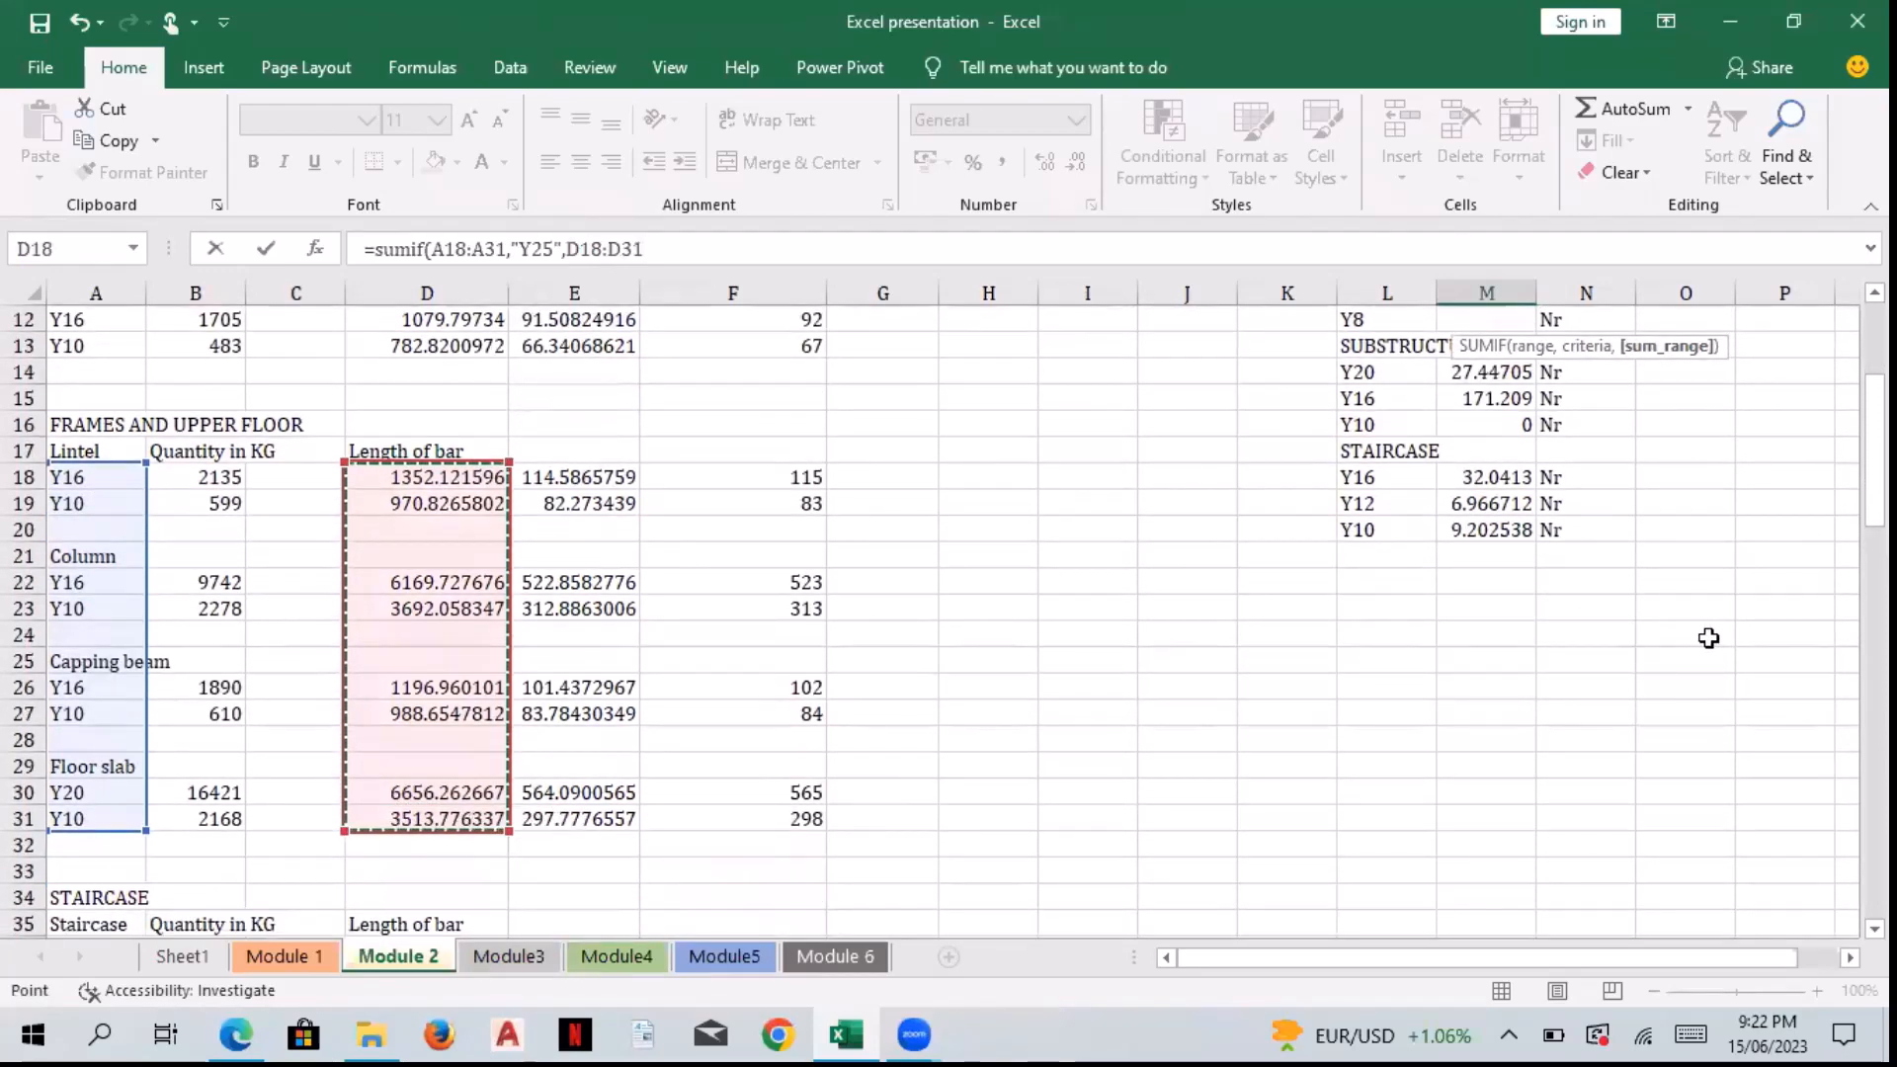
pyautogui.moveTo(1875, 449); pyautogui.dragTo(1875, 395)
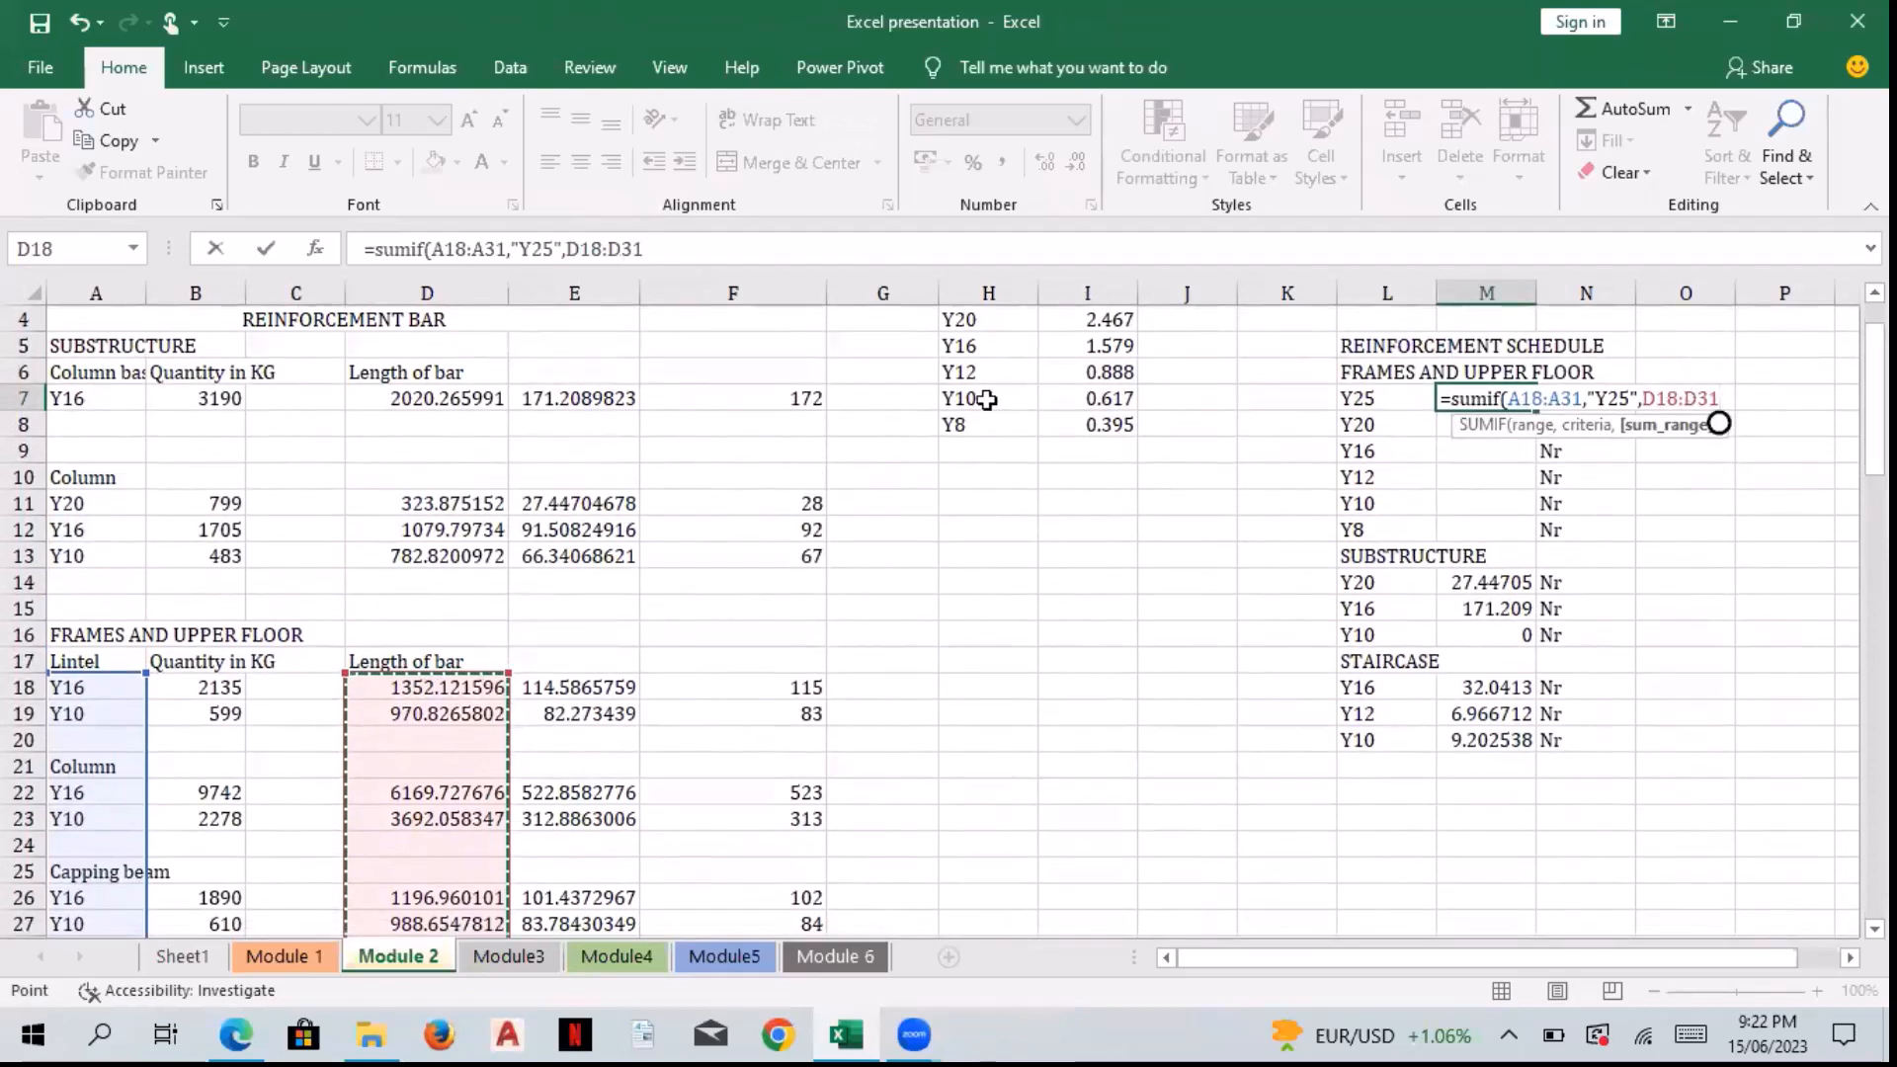
pyautogui.click(698, 257)
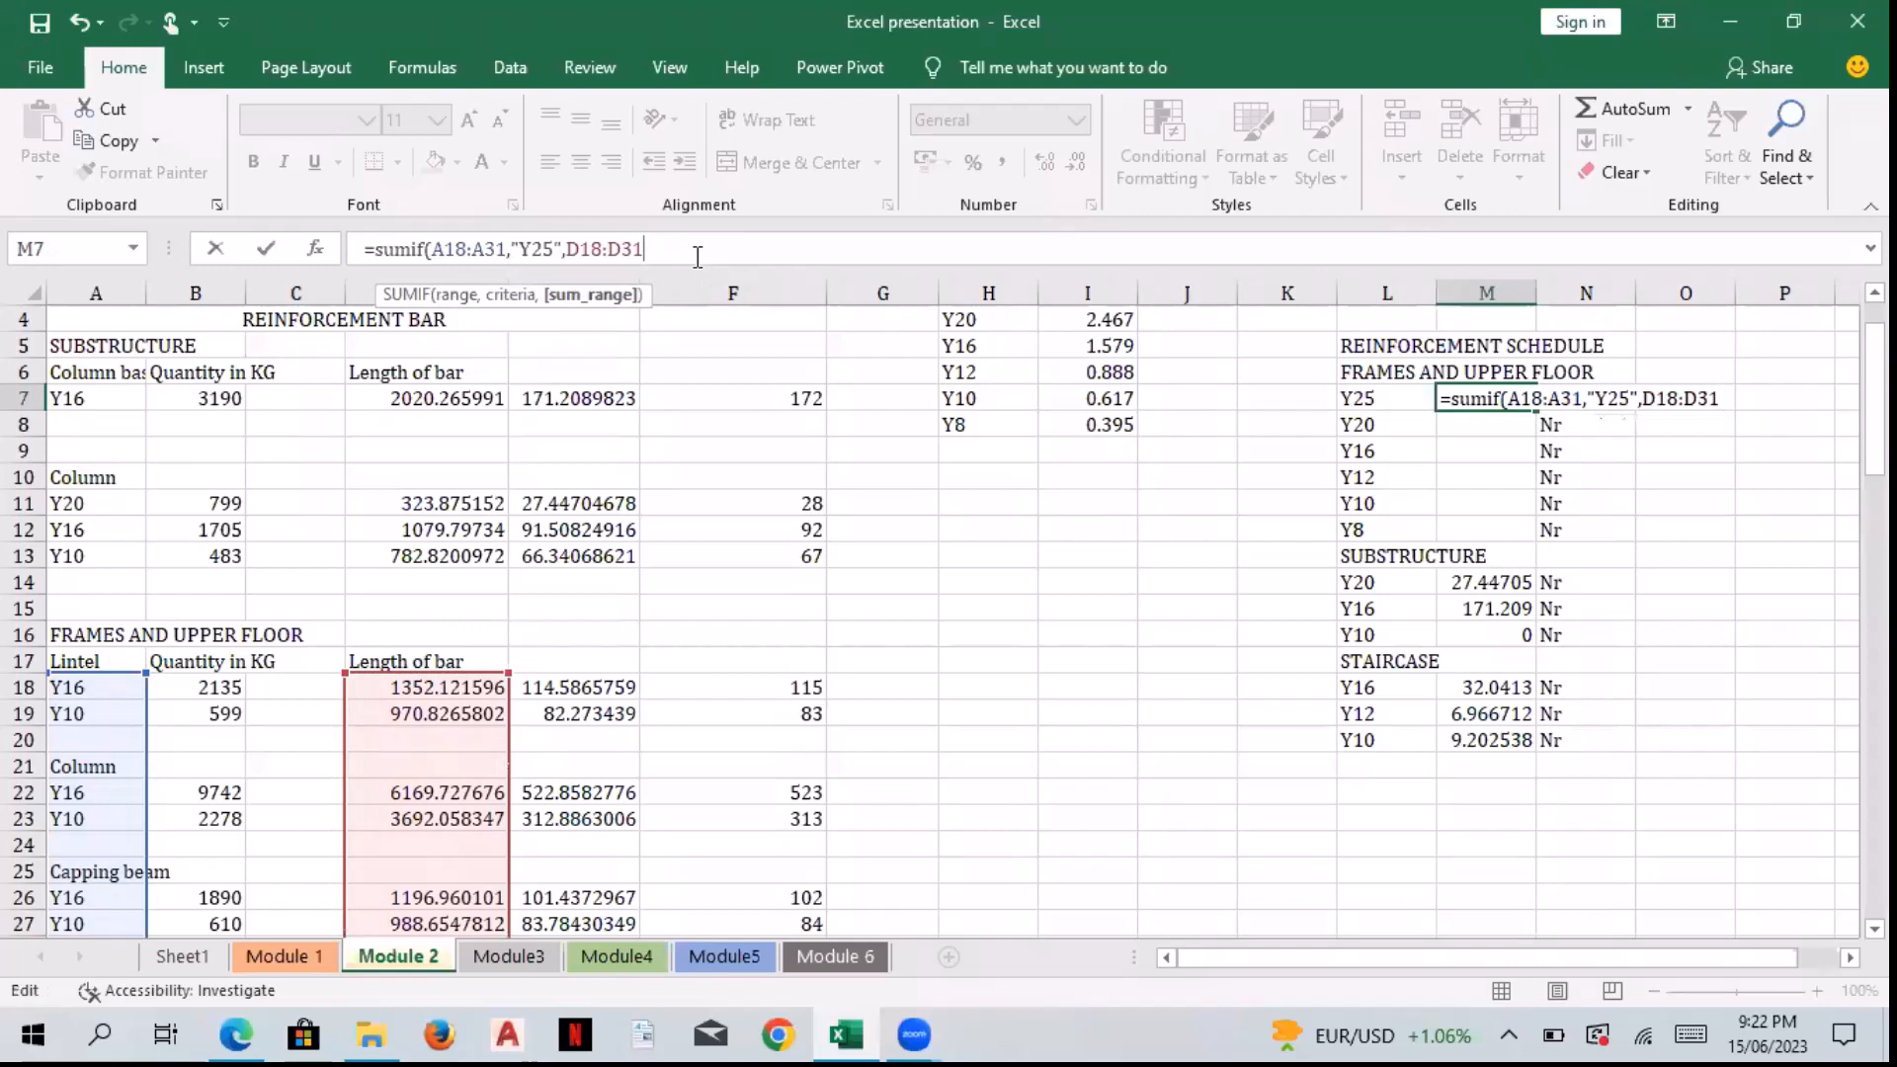
pyautogui.write(')')
pyautogui.press('Return')
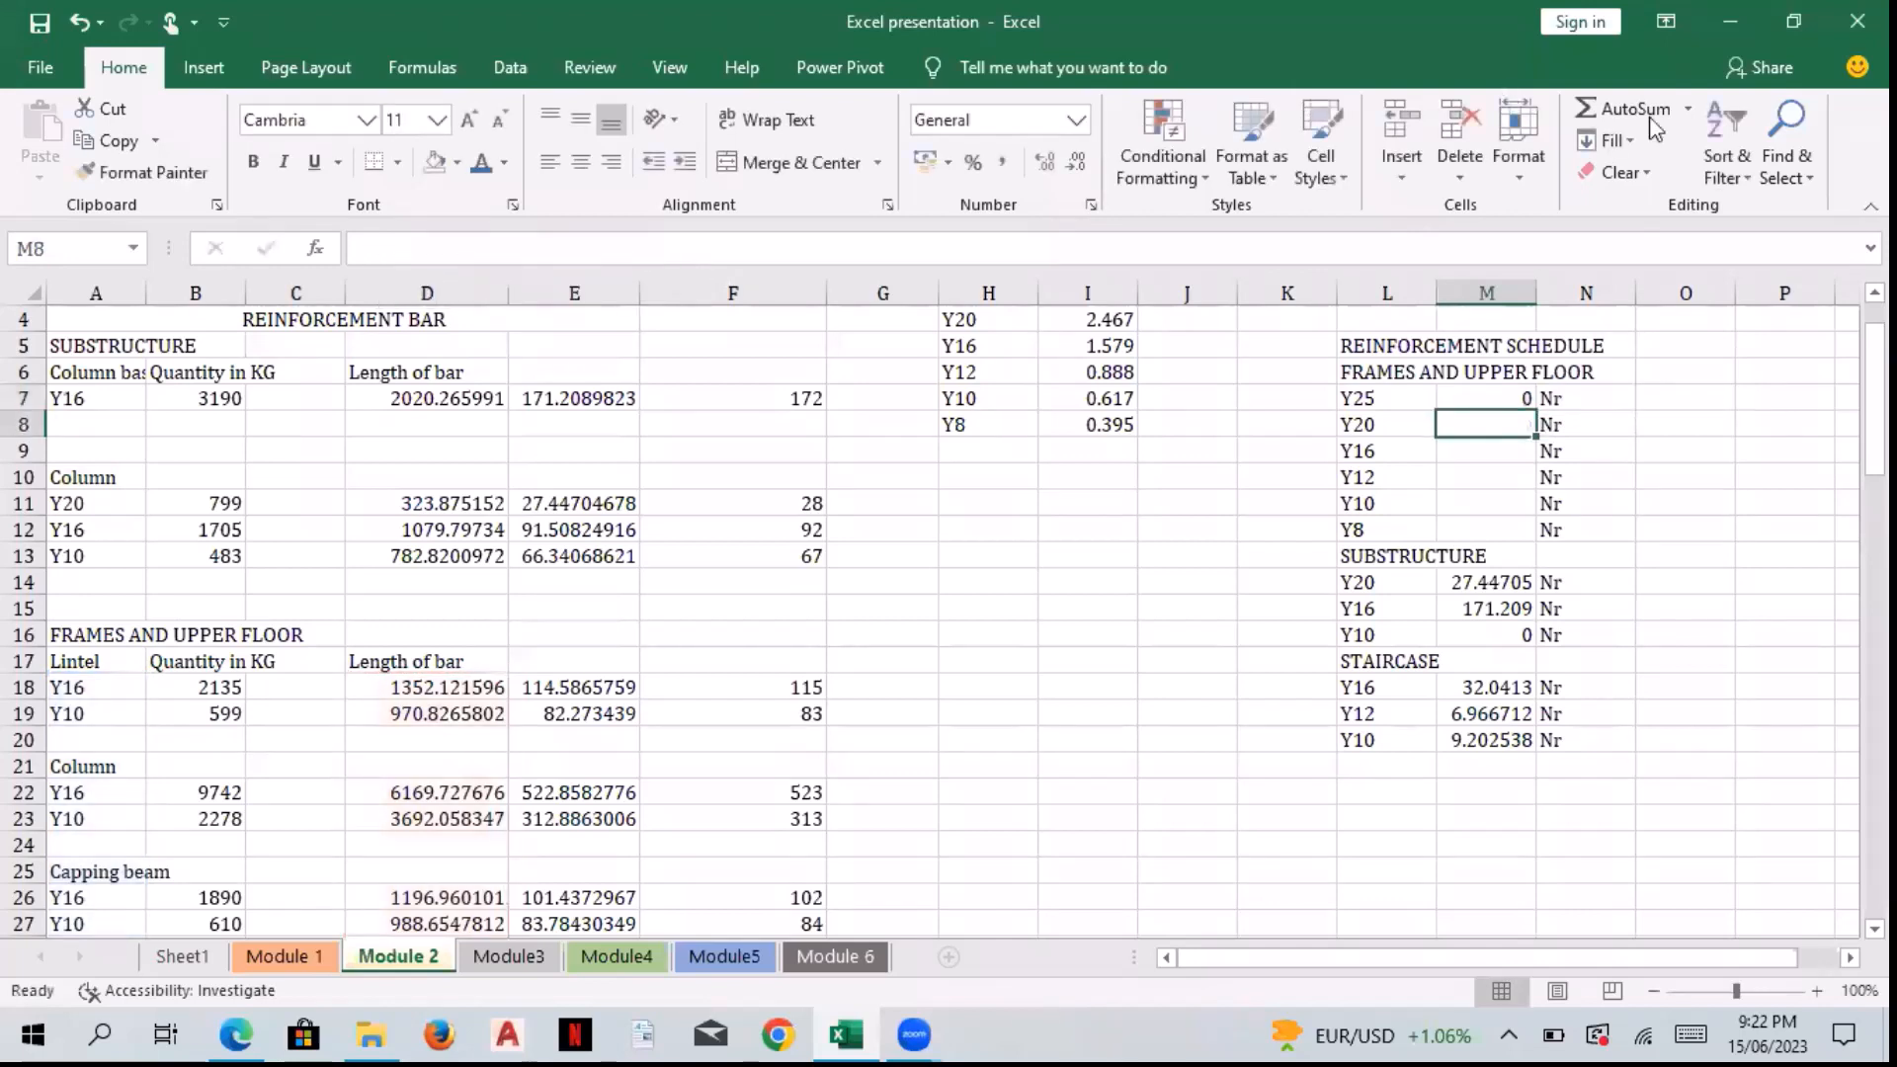
# Step: Review the M7 formula and check the column A bar sizes from the lintel through the staircase for Y25
pyautogui.click(1510, 394)
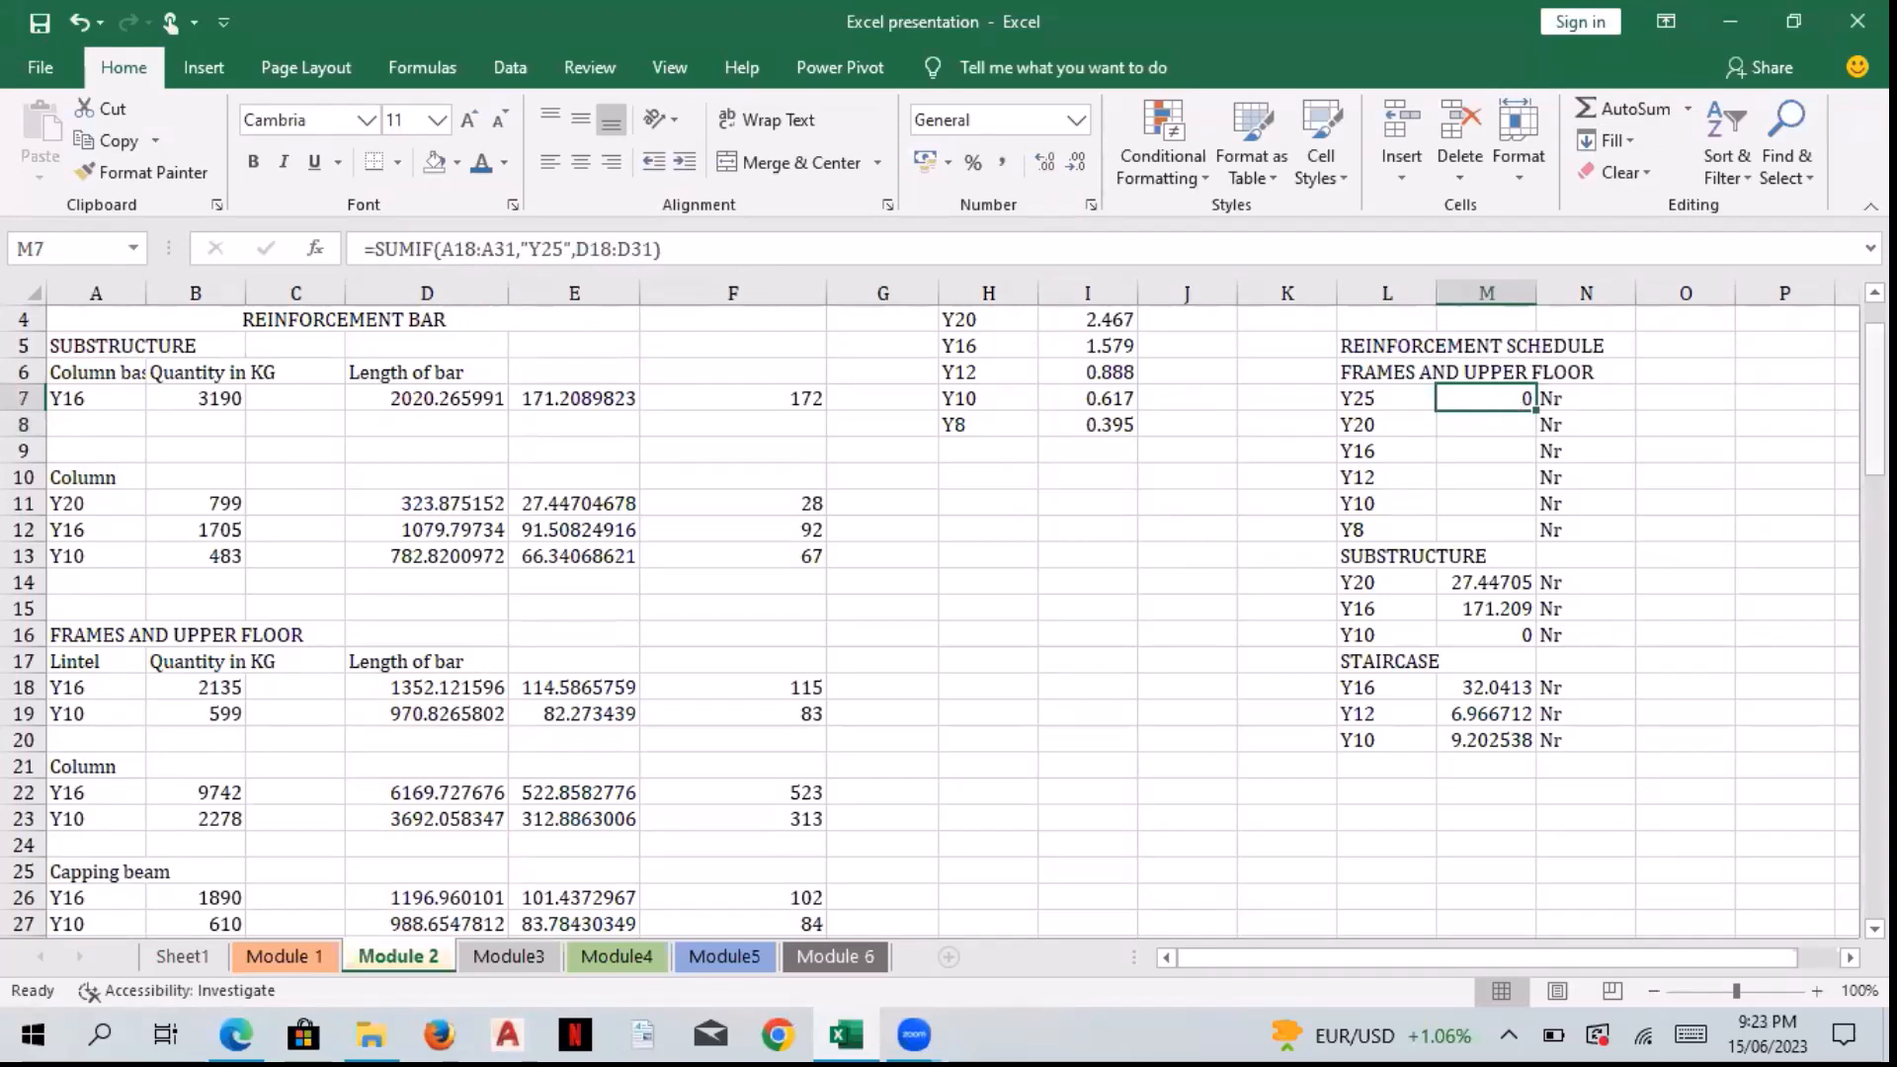
pyautogui.moveTo(1874, 395); pyautogui.dragTo(1874, 411)
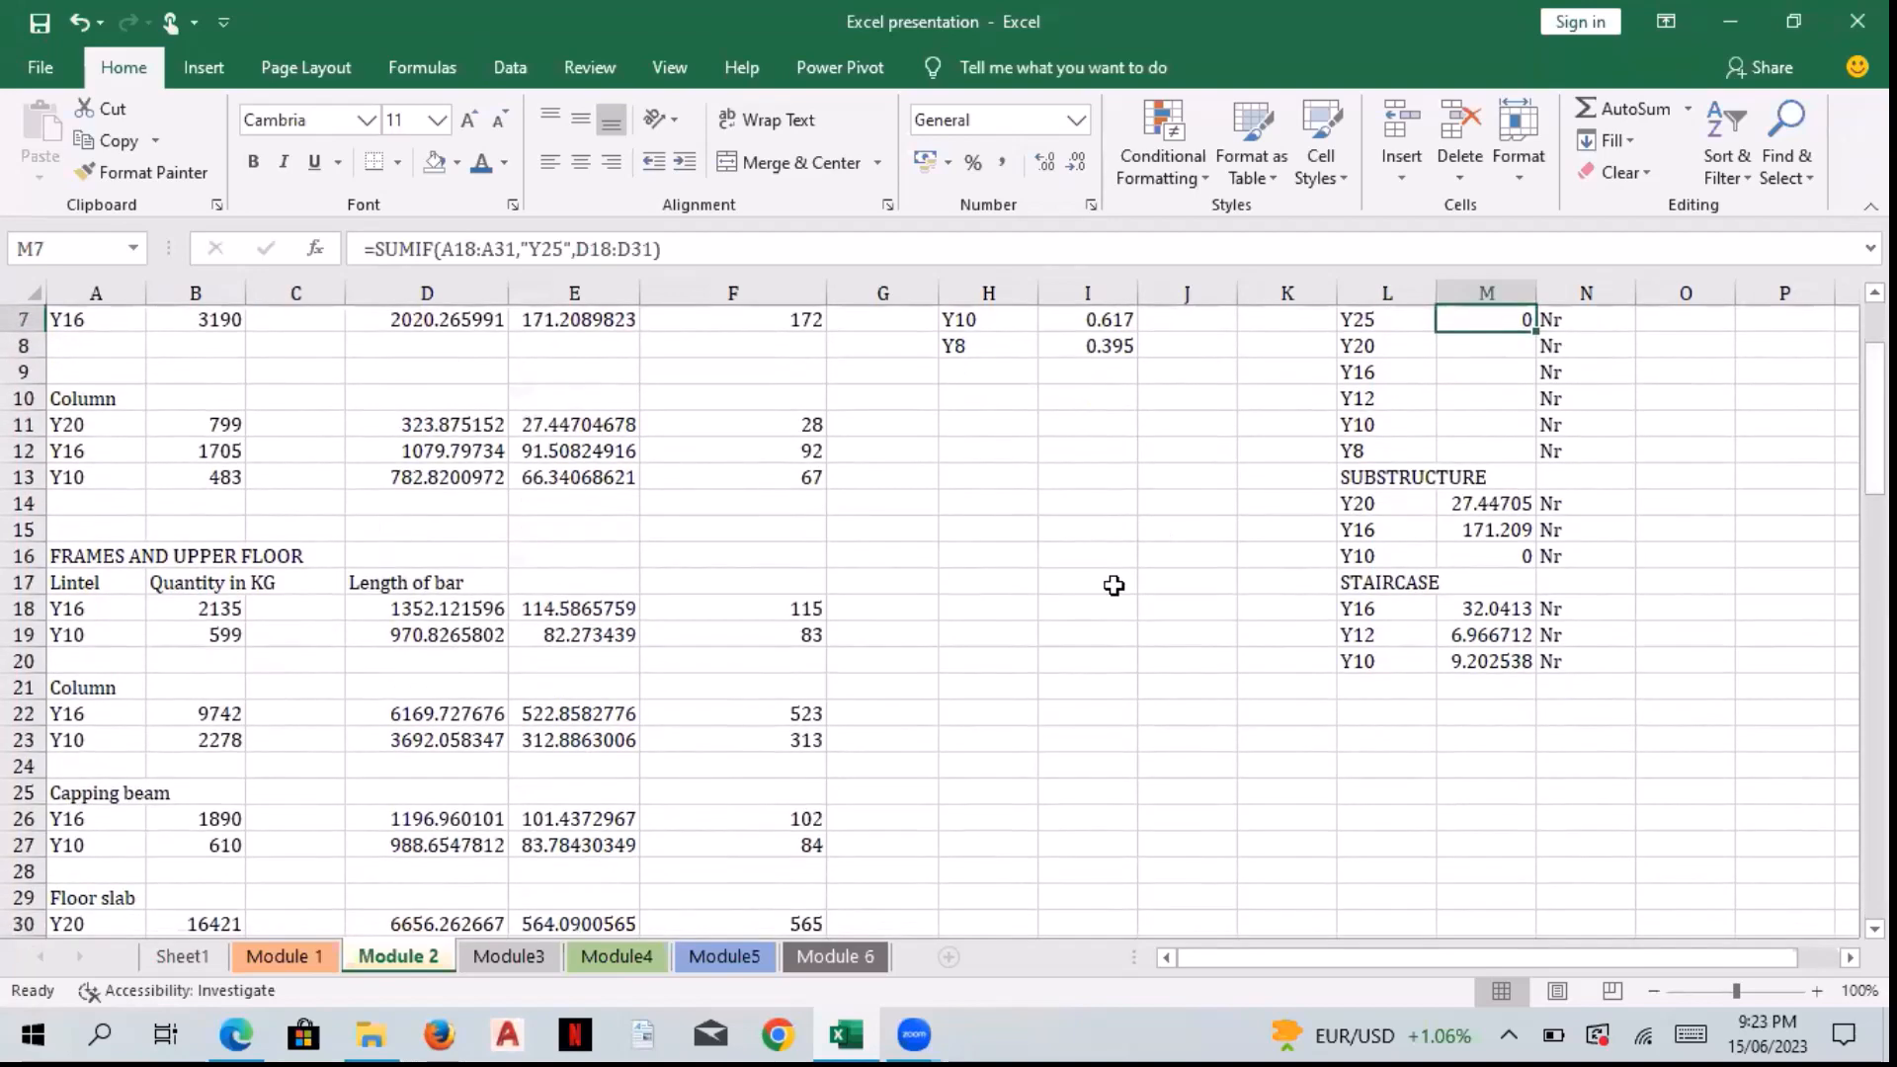
pyautogui.click(120, 623)
pyautogui.press('Down')
pyautogui.press('Down')
pyautogui.press('Down')
pyautogui.press('Down')
pyautogui.press('Down')
pyautogui.press('Down')
pyautogui.press('Down')
pyautogui.press('Down')
pyautogui.press('Down')
pyautogui.press('Down')
pyautogui.press('Down')
pyautogui.press('Down')
pyautogui.press('Down')
pyautogui.press('Down')
pyautogui.press('Down')
pyautogui.press('Down')
pyautogui.press('Down')
pyautogui.press('Down')
pyautogui.press('Down')
pyautogui.press('Down')
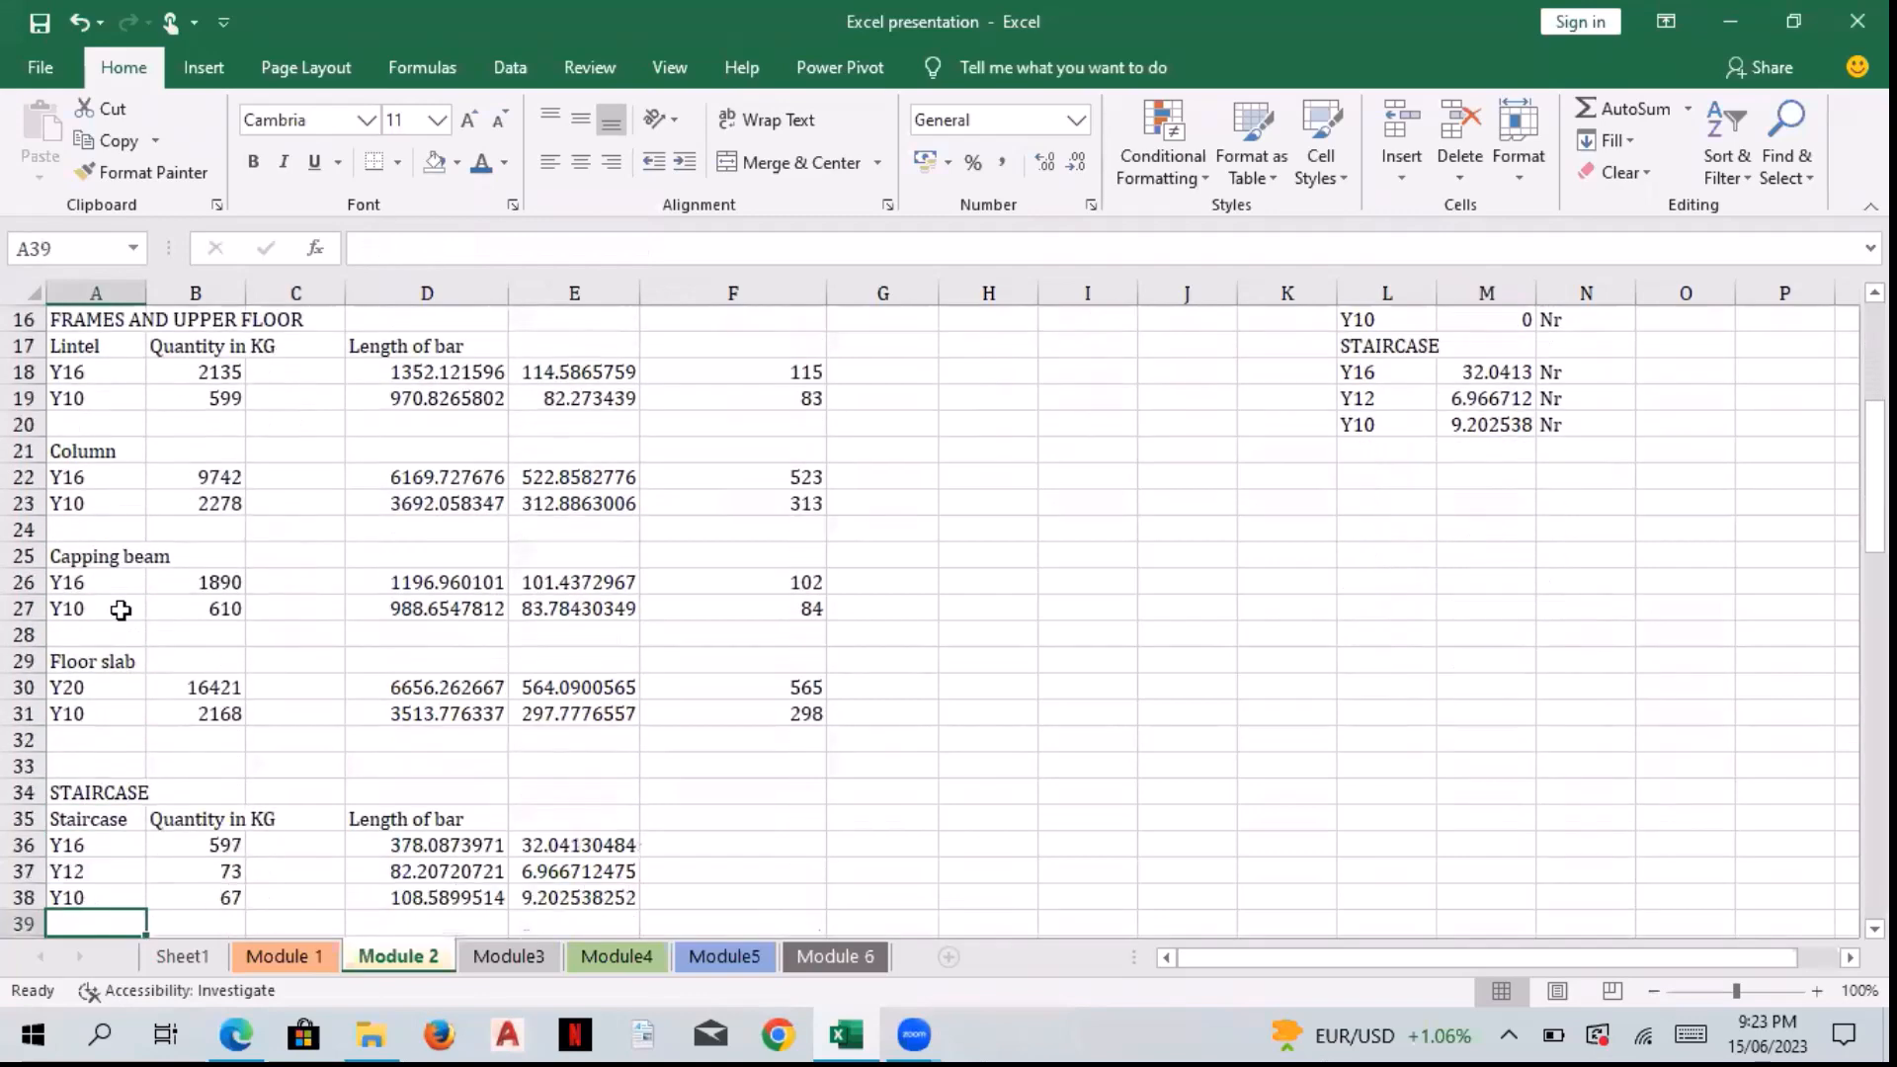
pyautogui.press('Up')
pyautogui.press('Up')
pyautogui.press('Up')
pyautogui.press('Up')
pyautogui.press('Up')
pyautogui.press('Up')
pyautogui.press('Up')
pyautogui.press('Up')
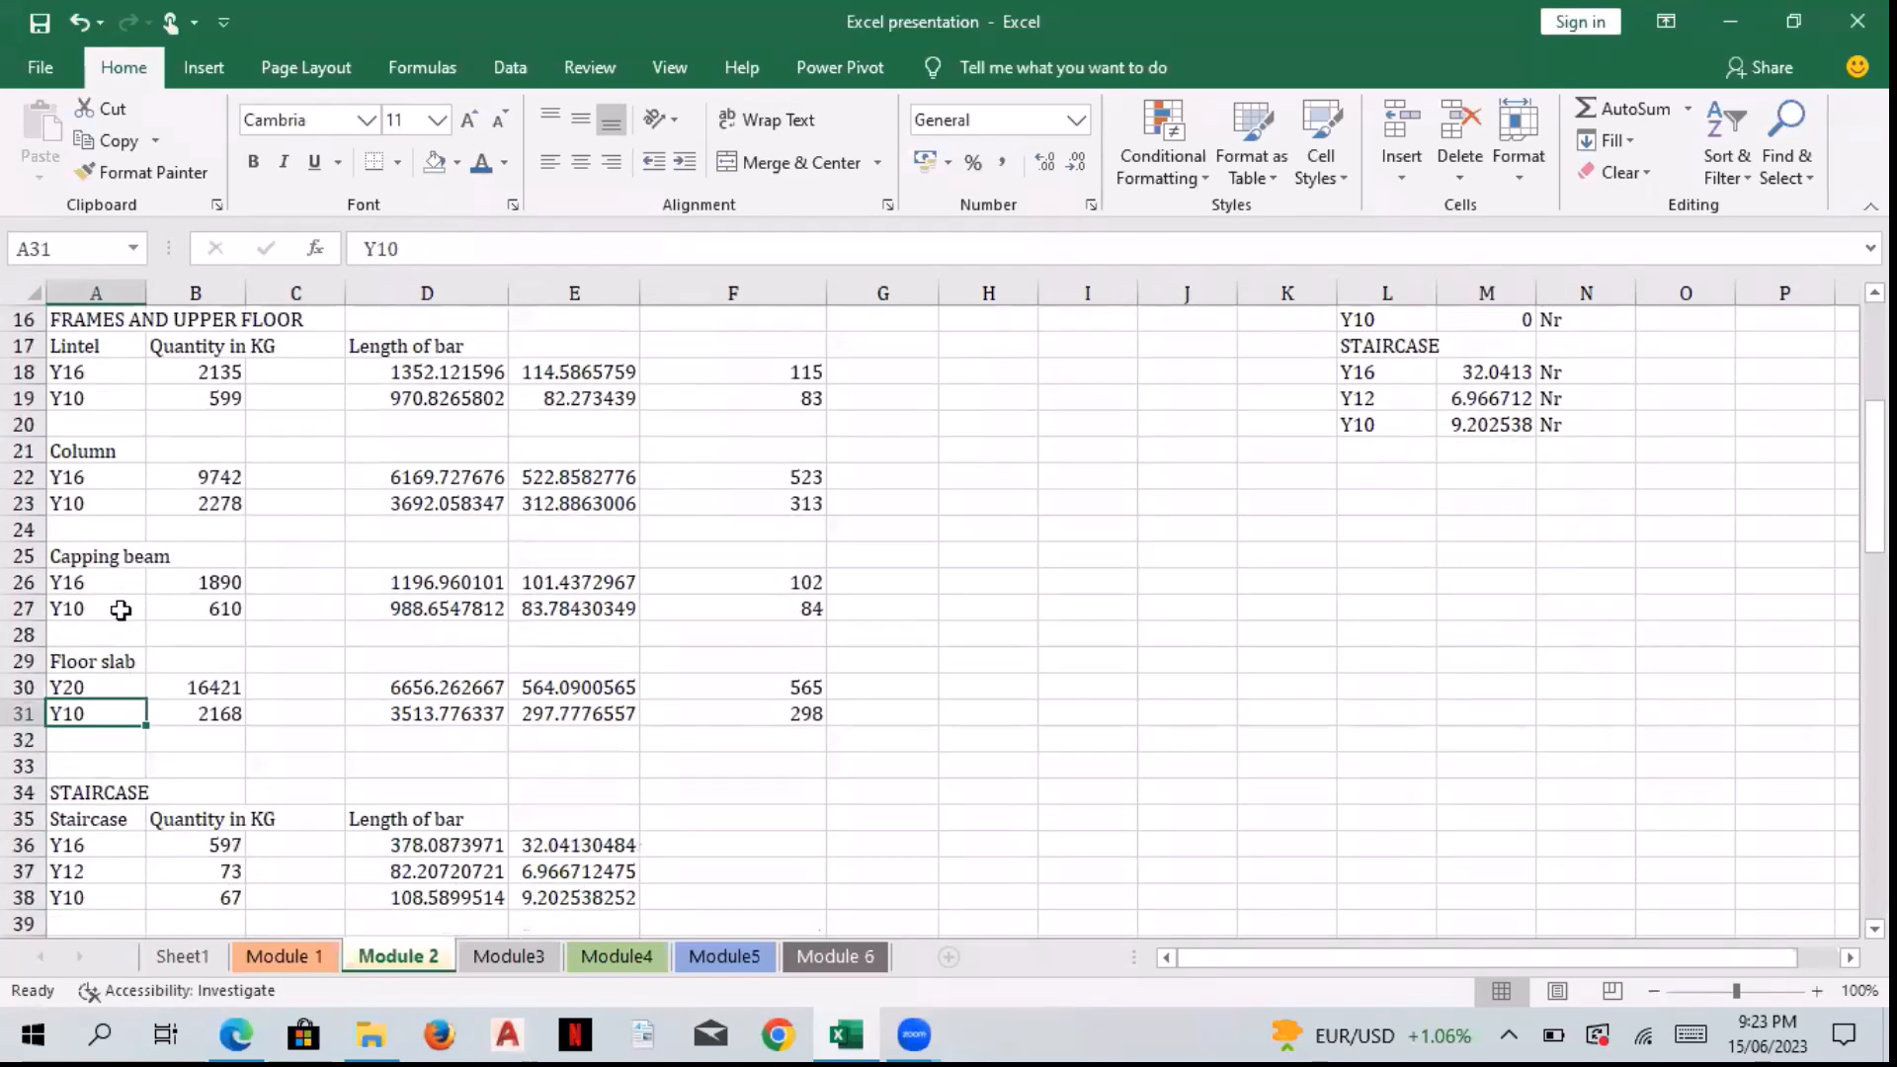
# Step: Change the floor slab bar size in A30 to Y25 and check its effect on the M7 total
pyautogui.click(126, 686)
pyautogui.doubleClick(113, 687)
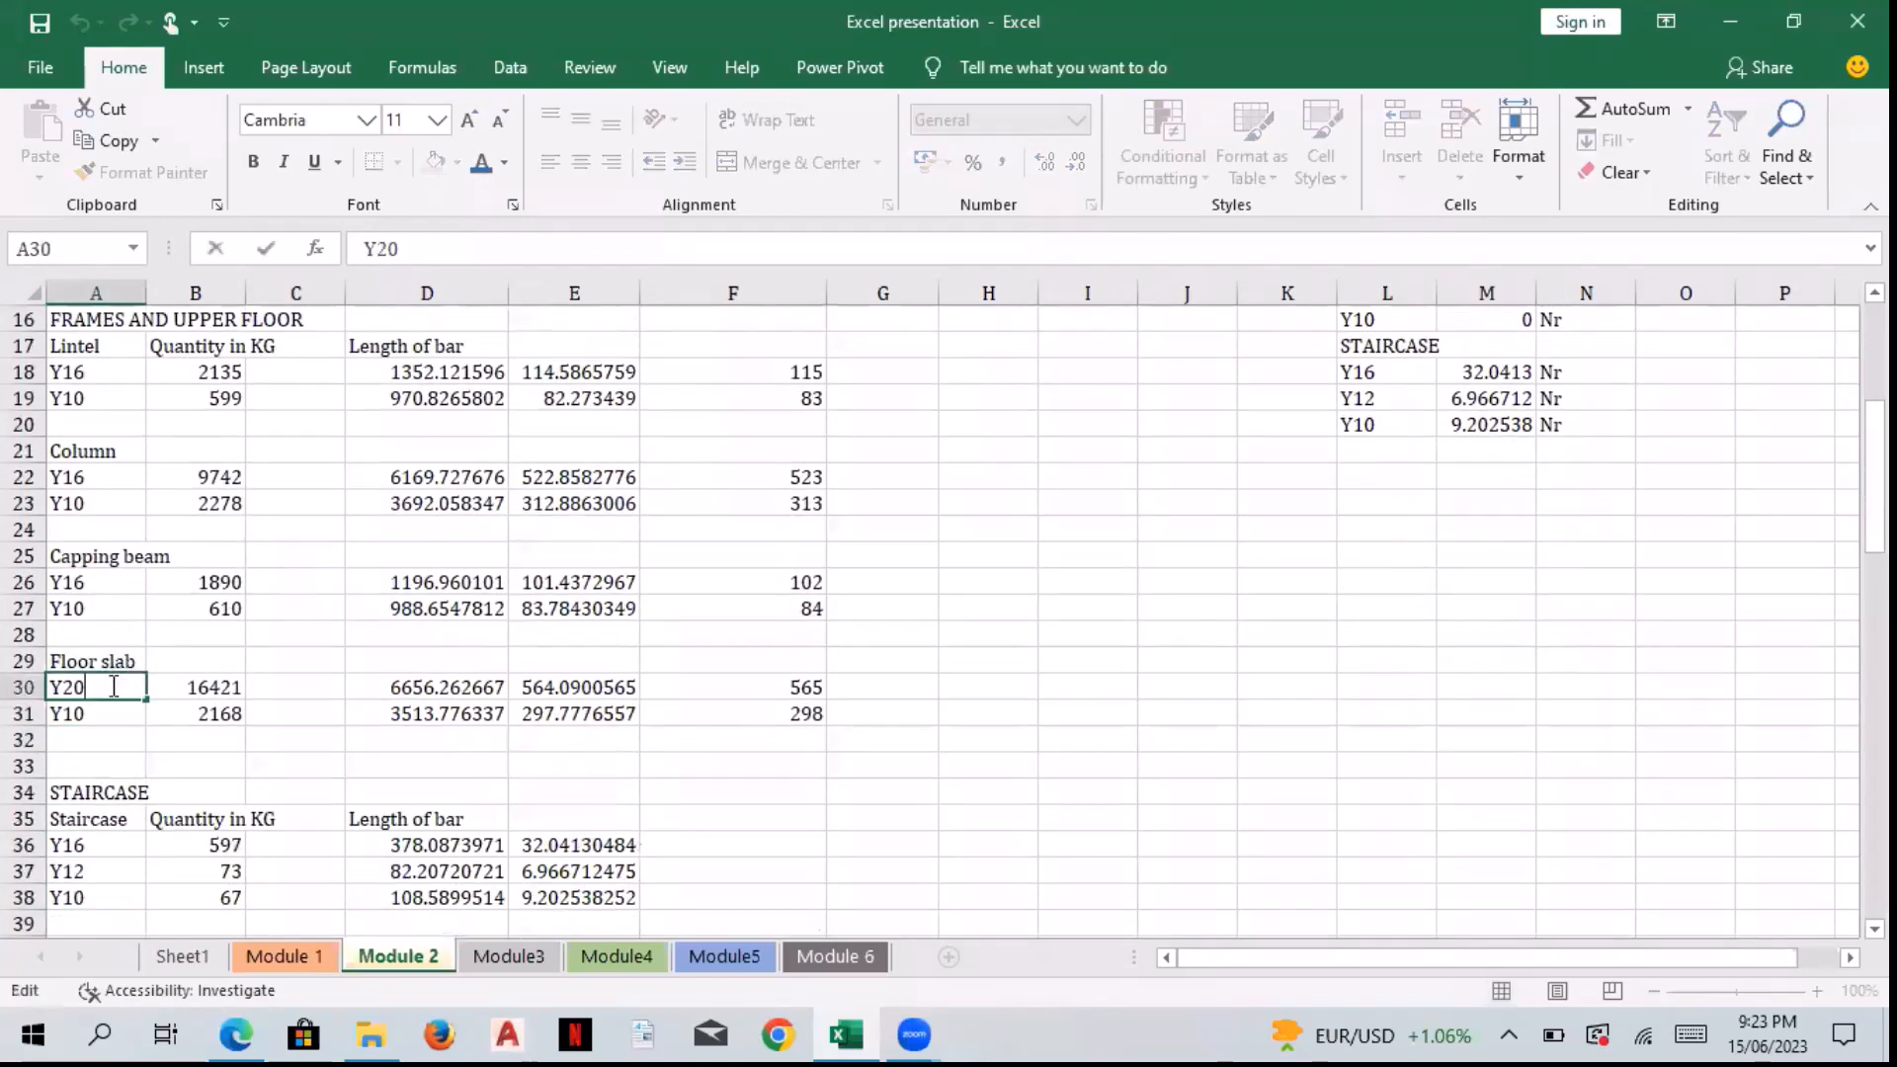
pyautogui.press('BackSpace')
pyautogui.write('5')
pyautogui.press('Return')
pyautogui.scroll(4, 109, 685)
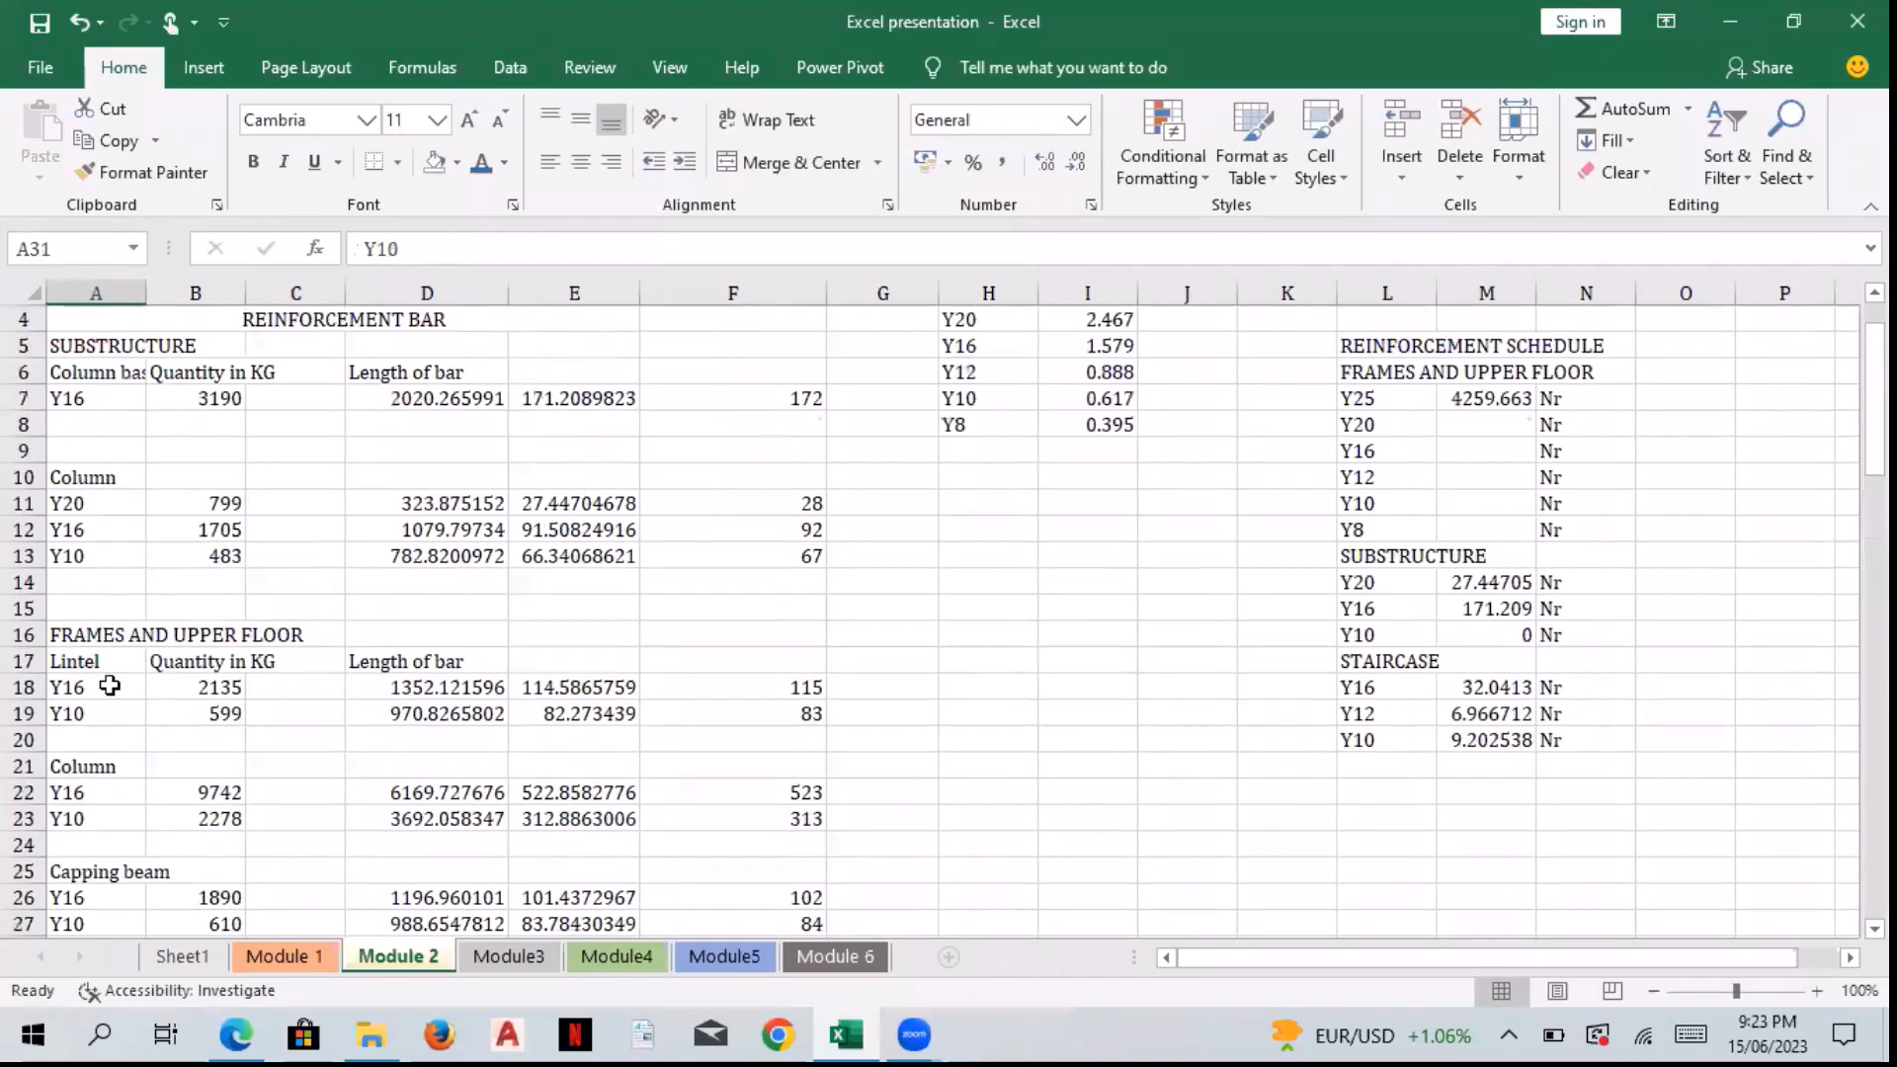
pyautogui.click(1486, 398)
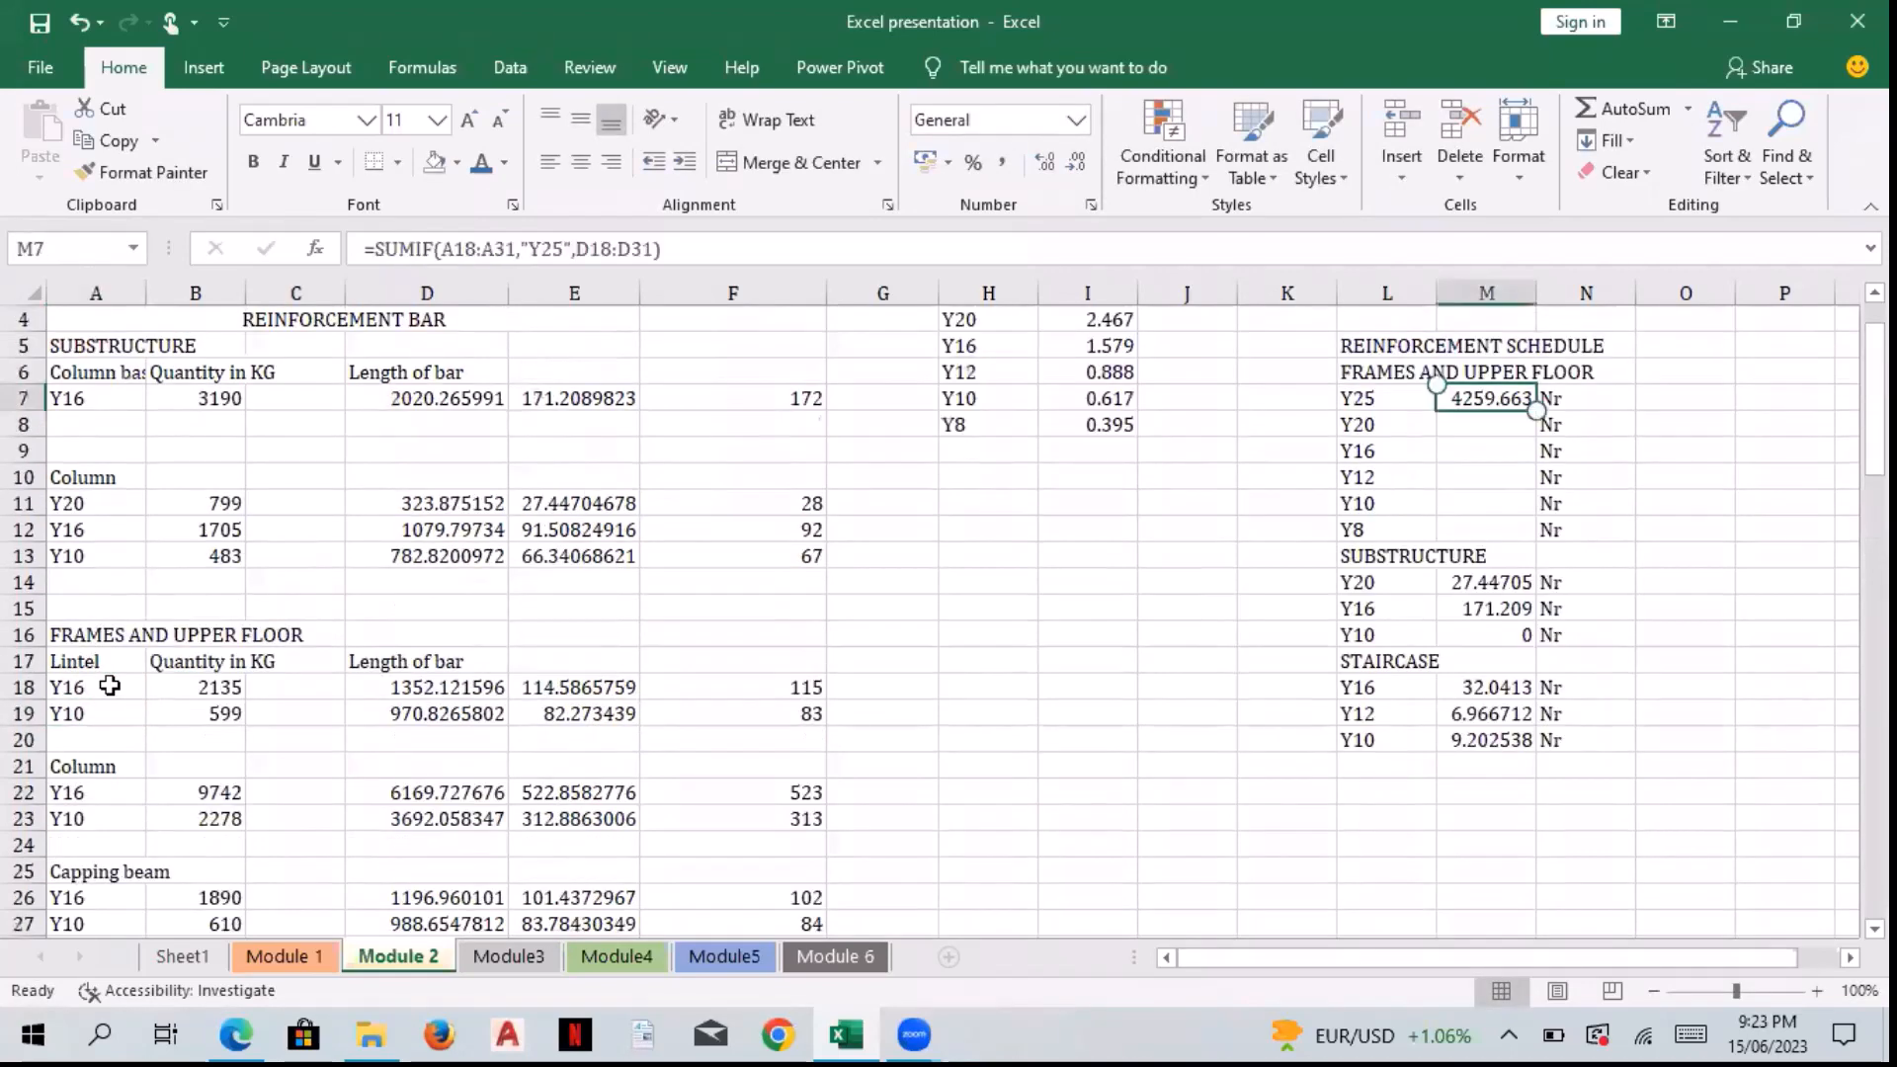
pyautogui.scroll(-5, 109, 685)
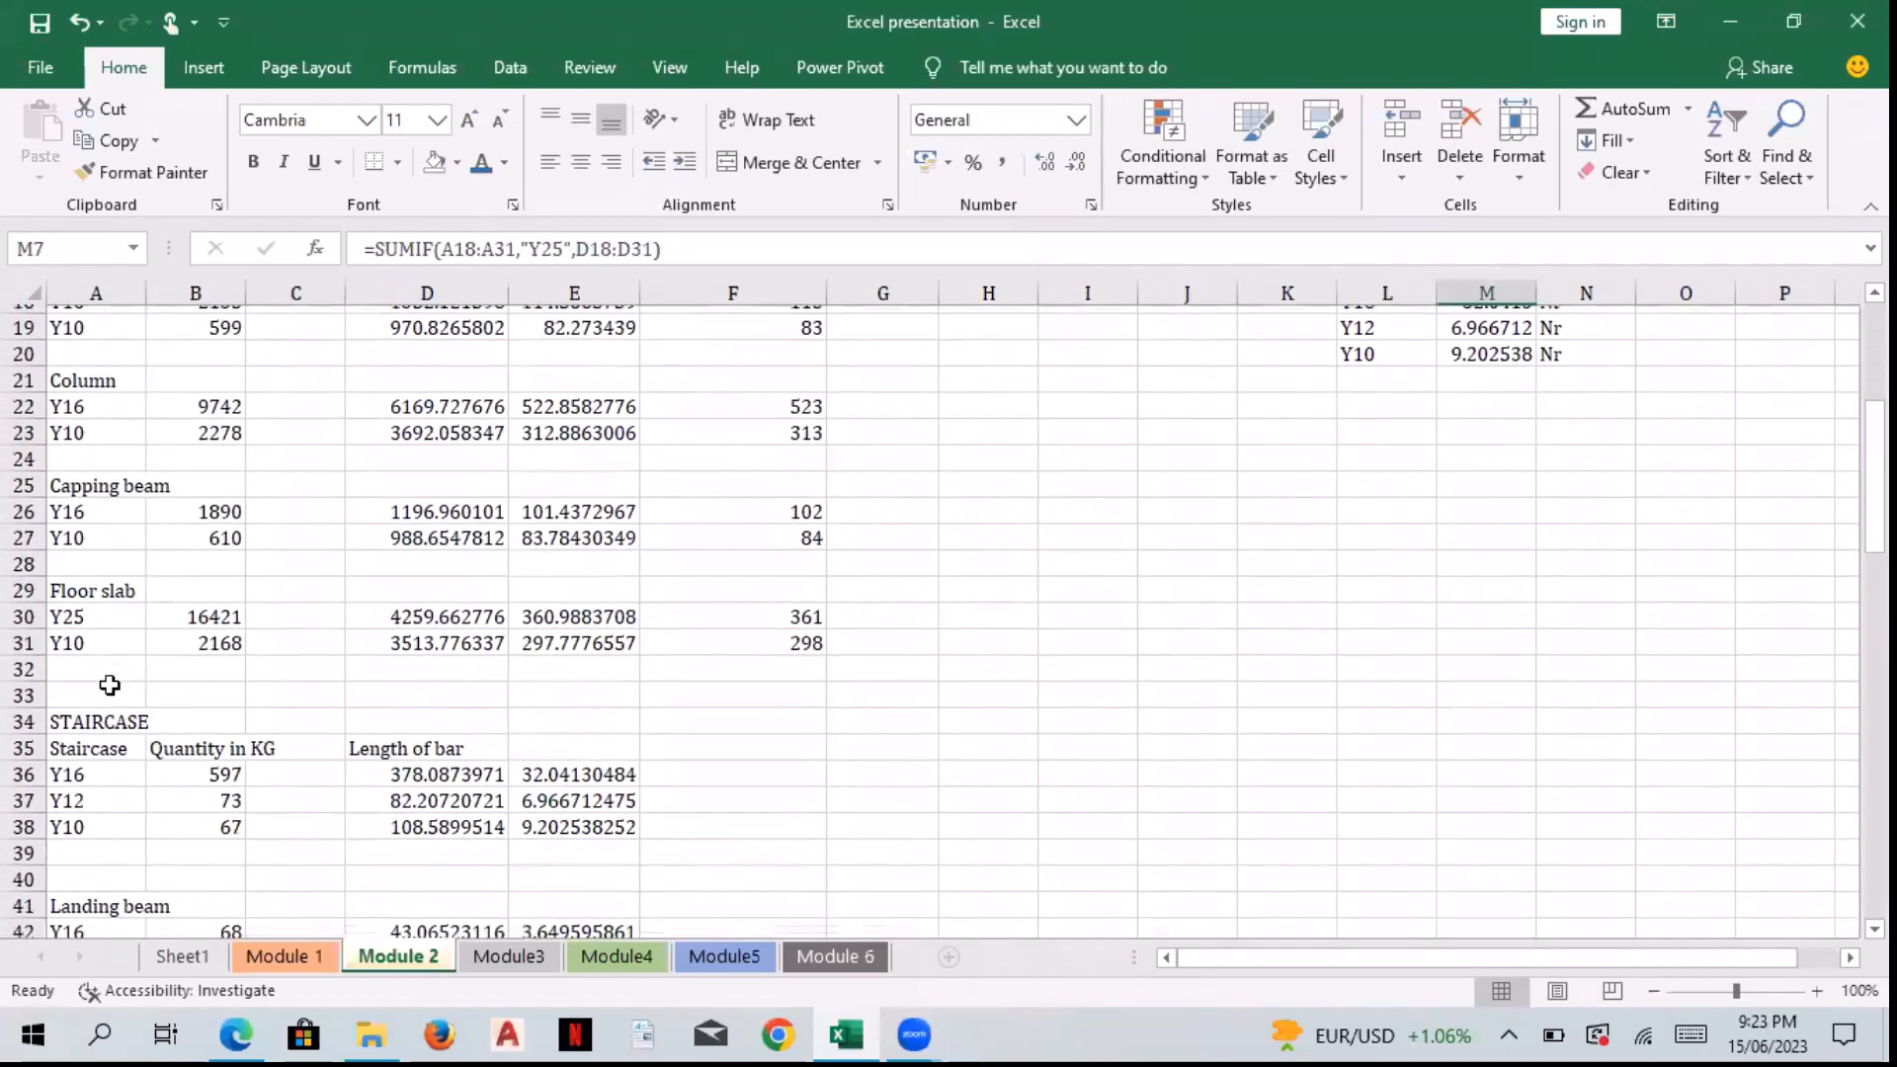
pyautogui.scroll(-3, 109, 685)
pyautogui.scroll(3, 109, 685)
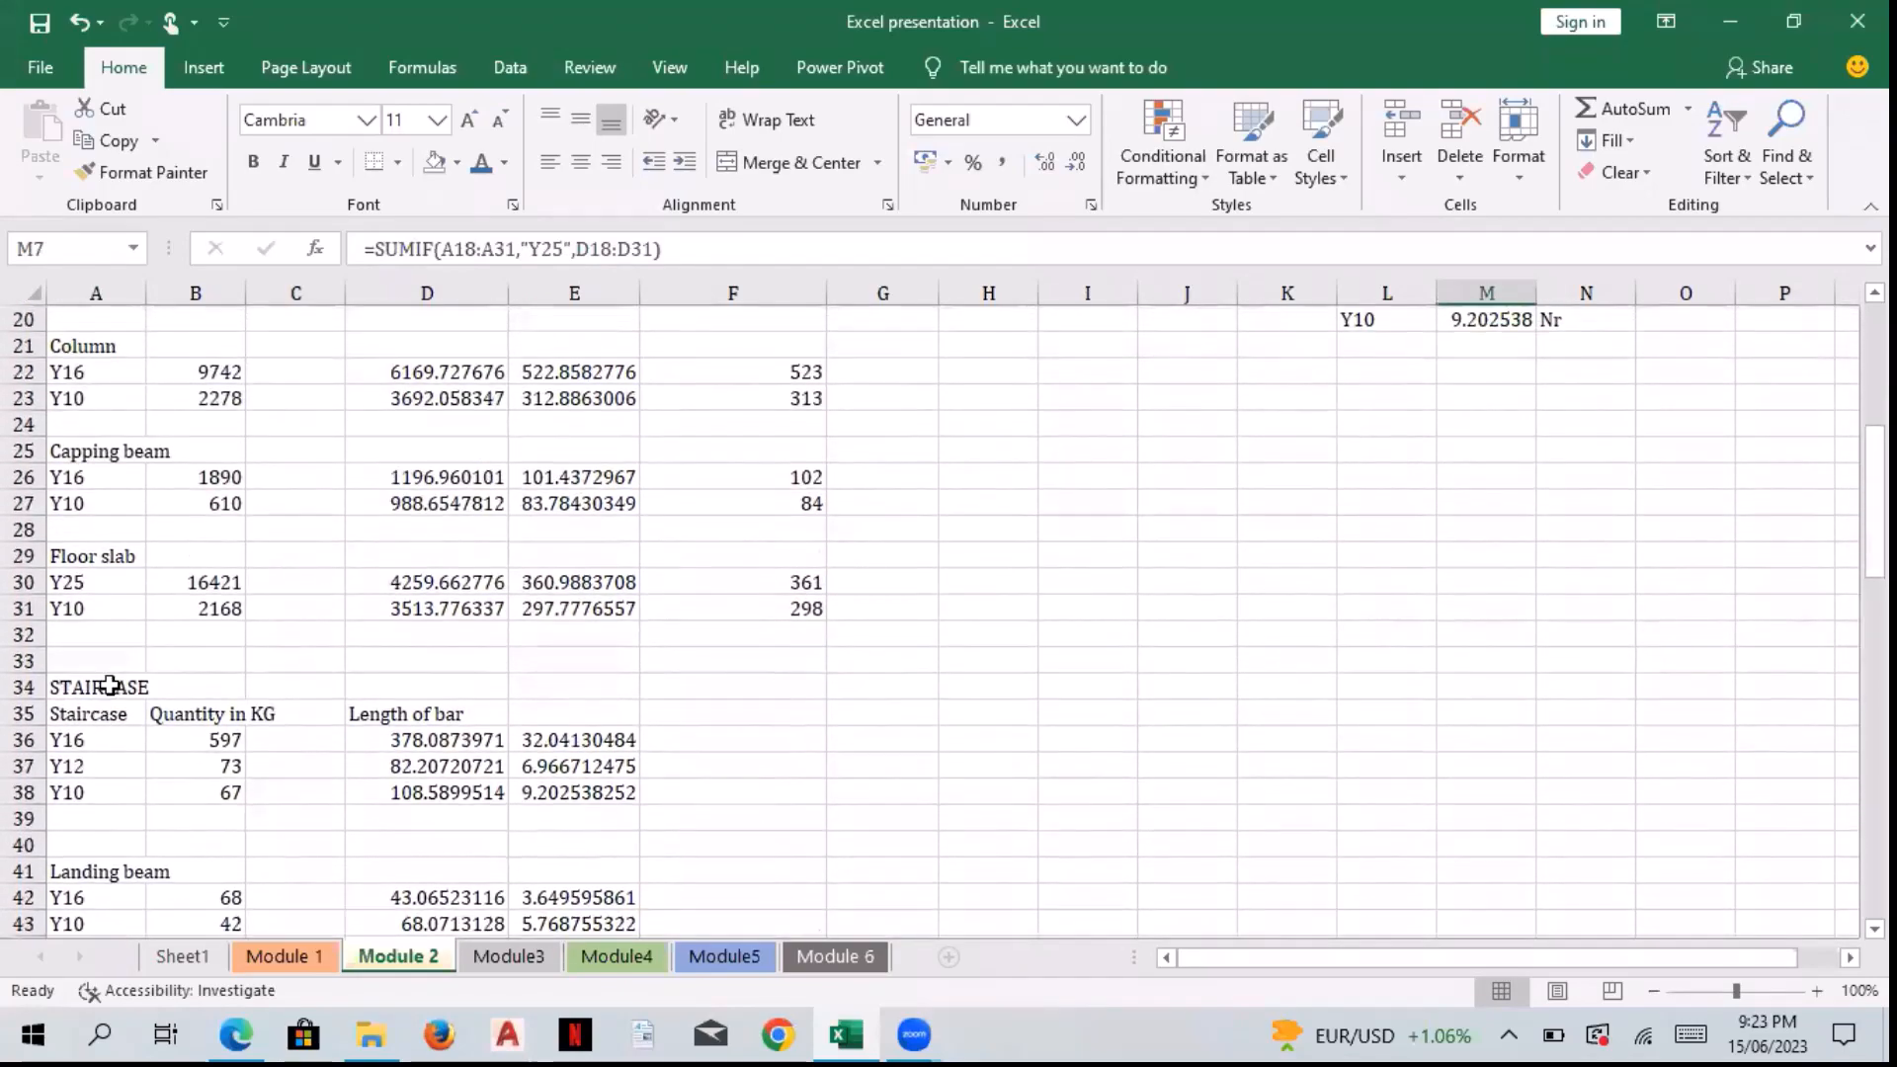
pyautogui.scroll(7, 109, 685)
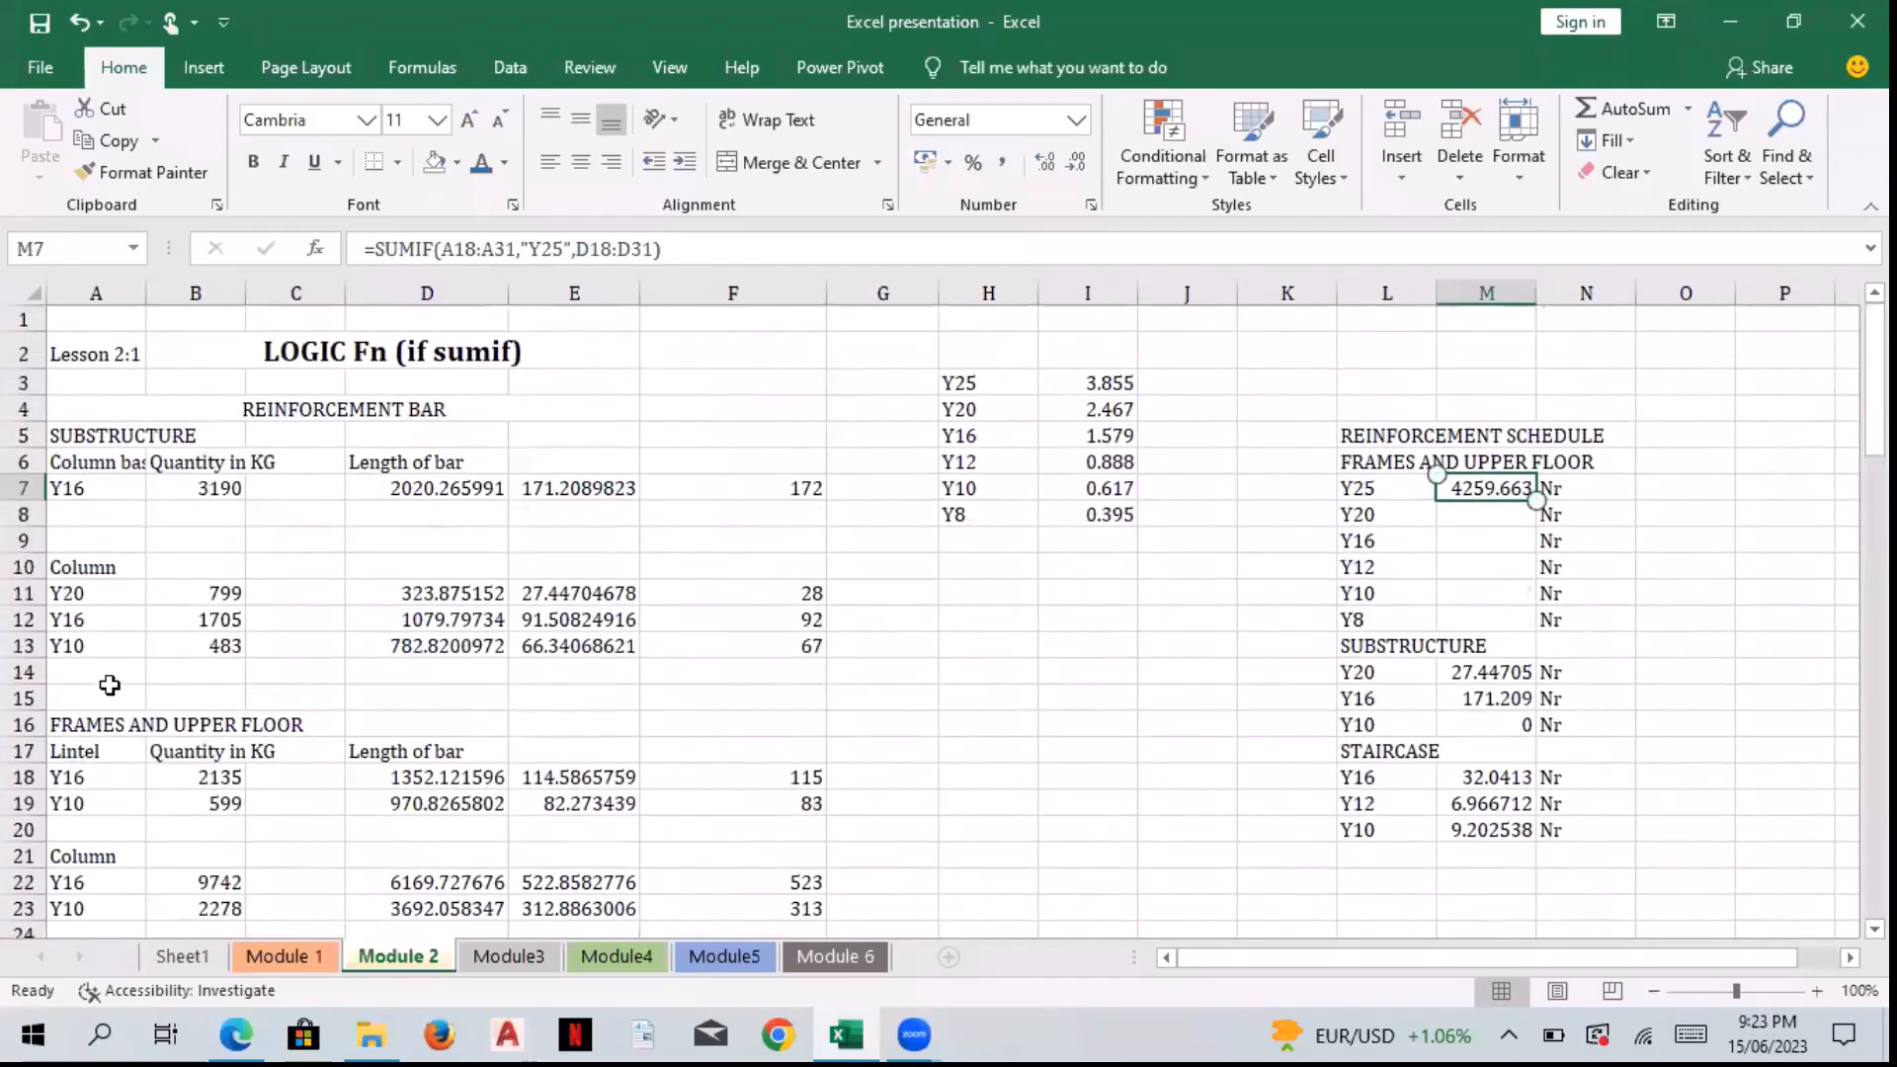
pyautogui.scroll(-3, 108, 684)
pyautogui.scroll(-1, 241, 808)
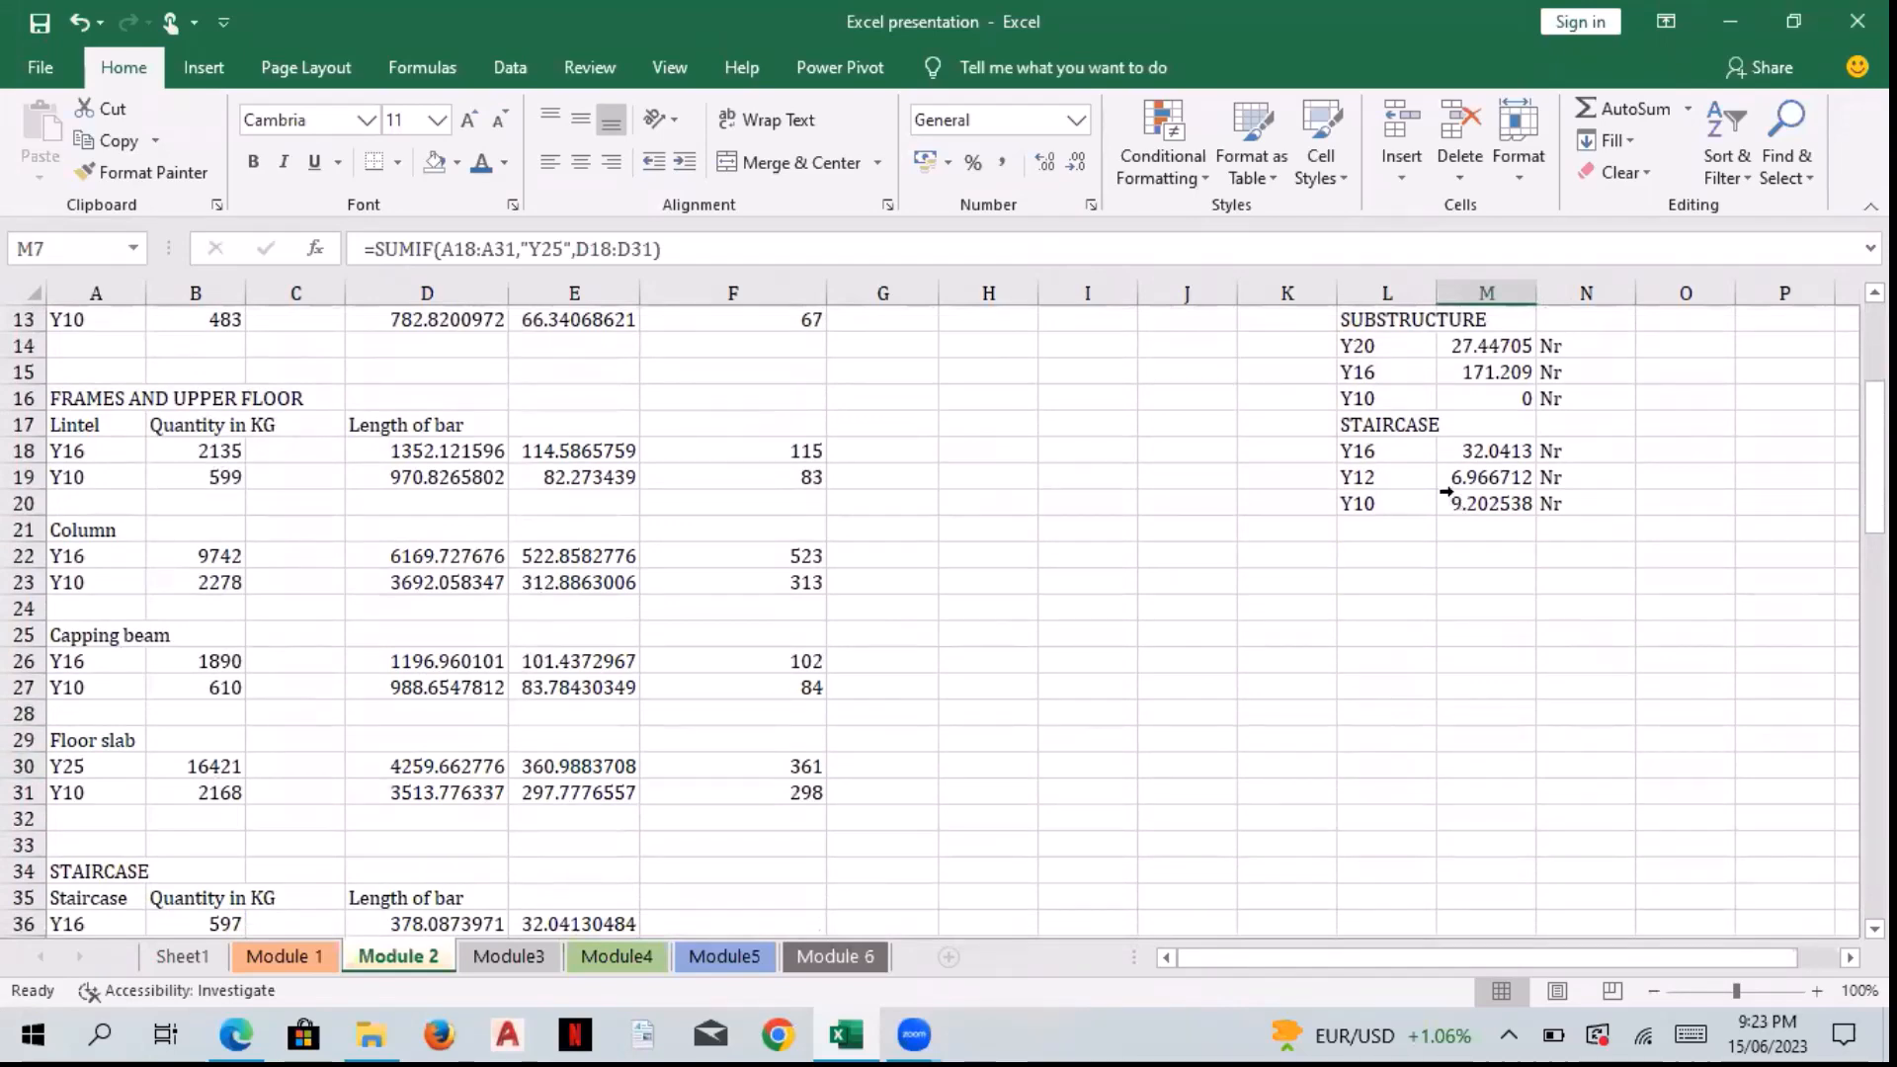
# Step: Undo the change to the floor slab bar size in A30
pyautogui.hotkey('ctrl', 'z')
pyautogui.hotkey('ctrl', 'z')
pyautogui.hotkey('ctrl', 'z')
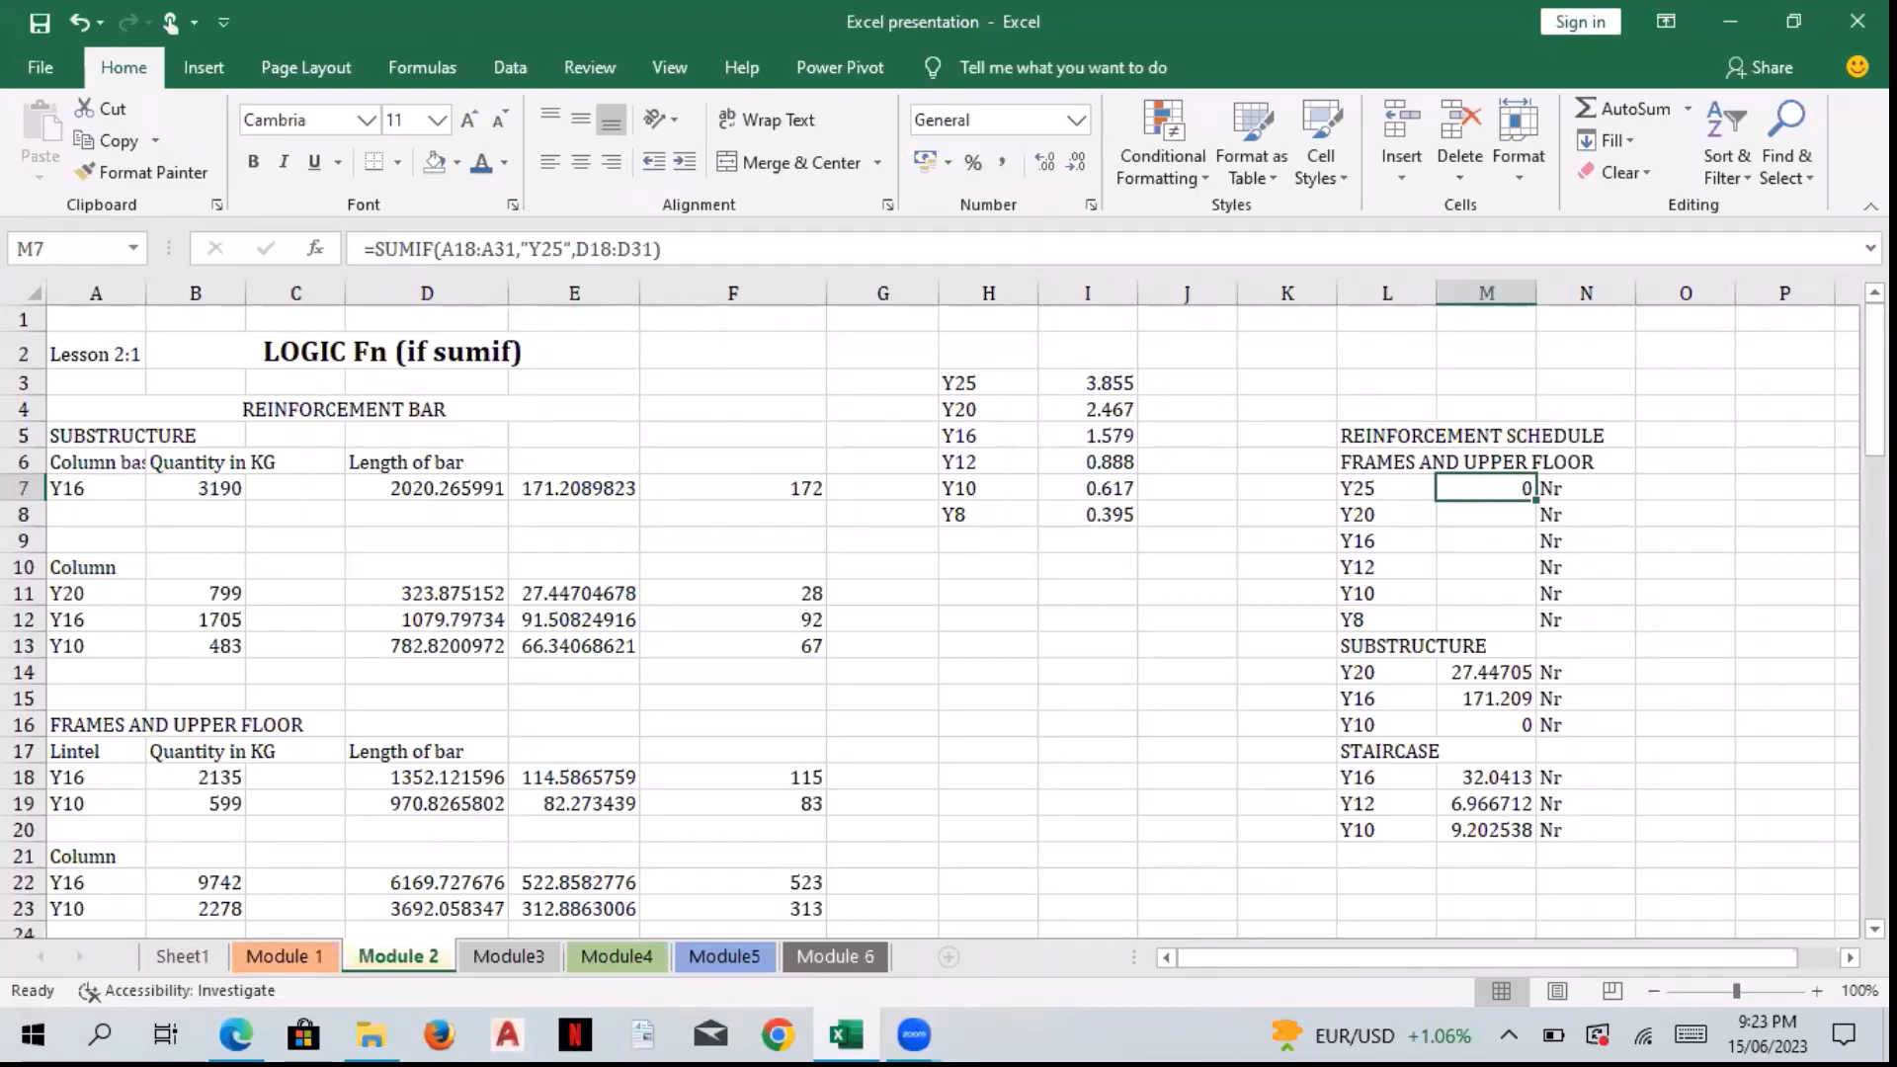
# Step: Change the sum range of the SUMIF formula in M7 to F18:F31
pyautogui.moveTo(1875, 435); pyautogui.dragTo(1875, 462)
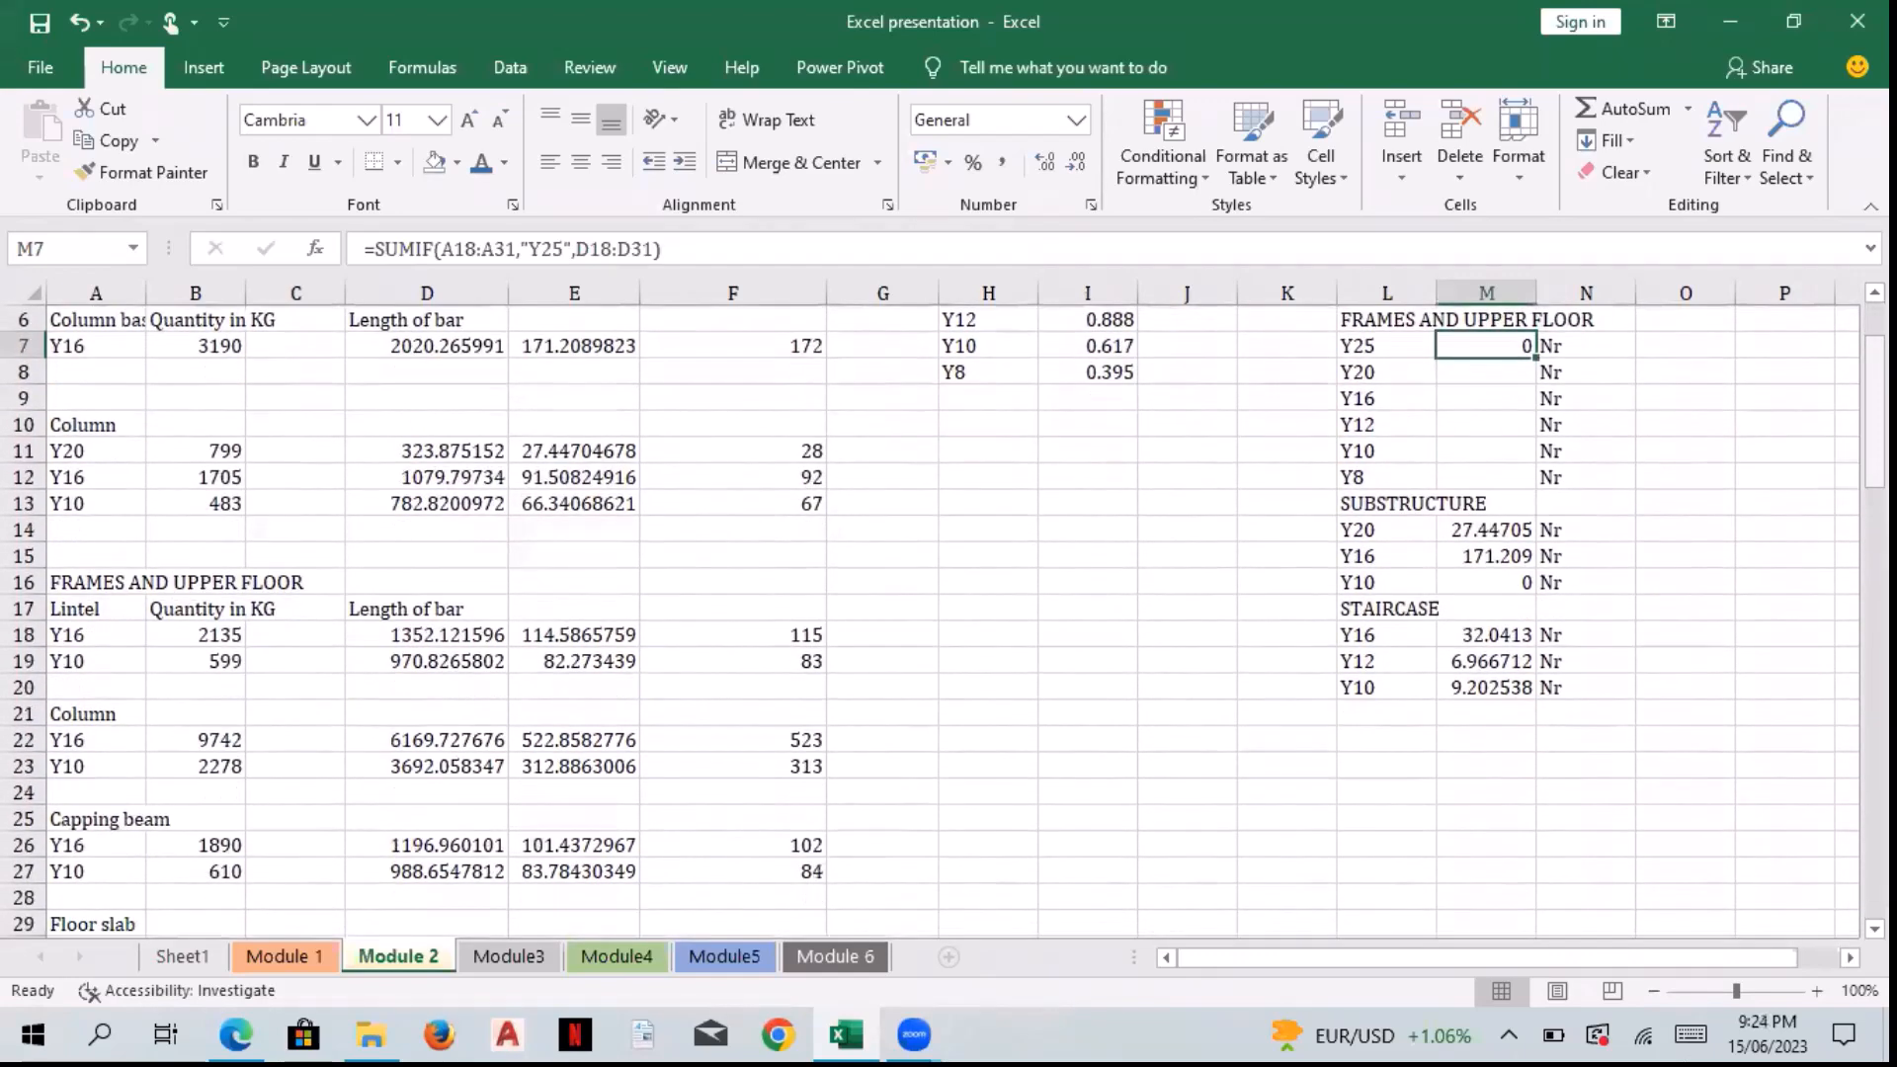
pyautogui.doubleClick(1457, 342)
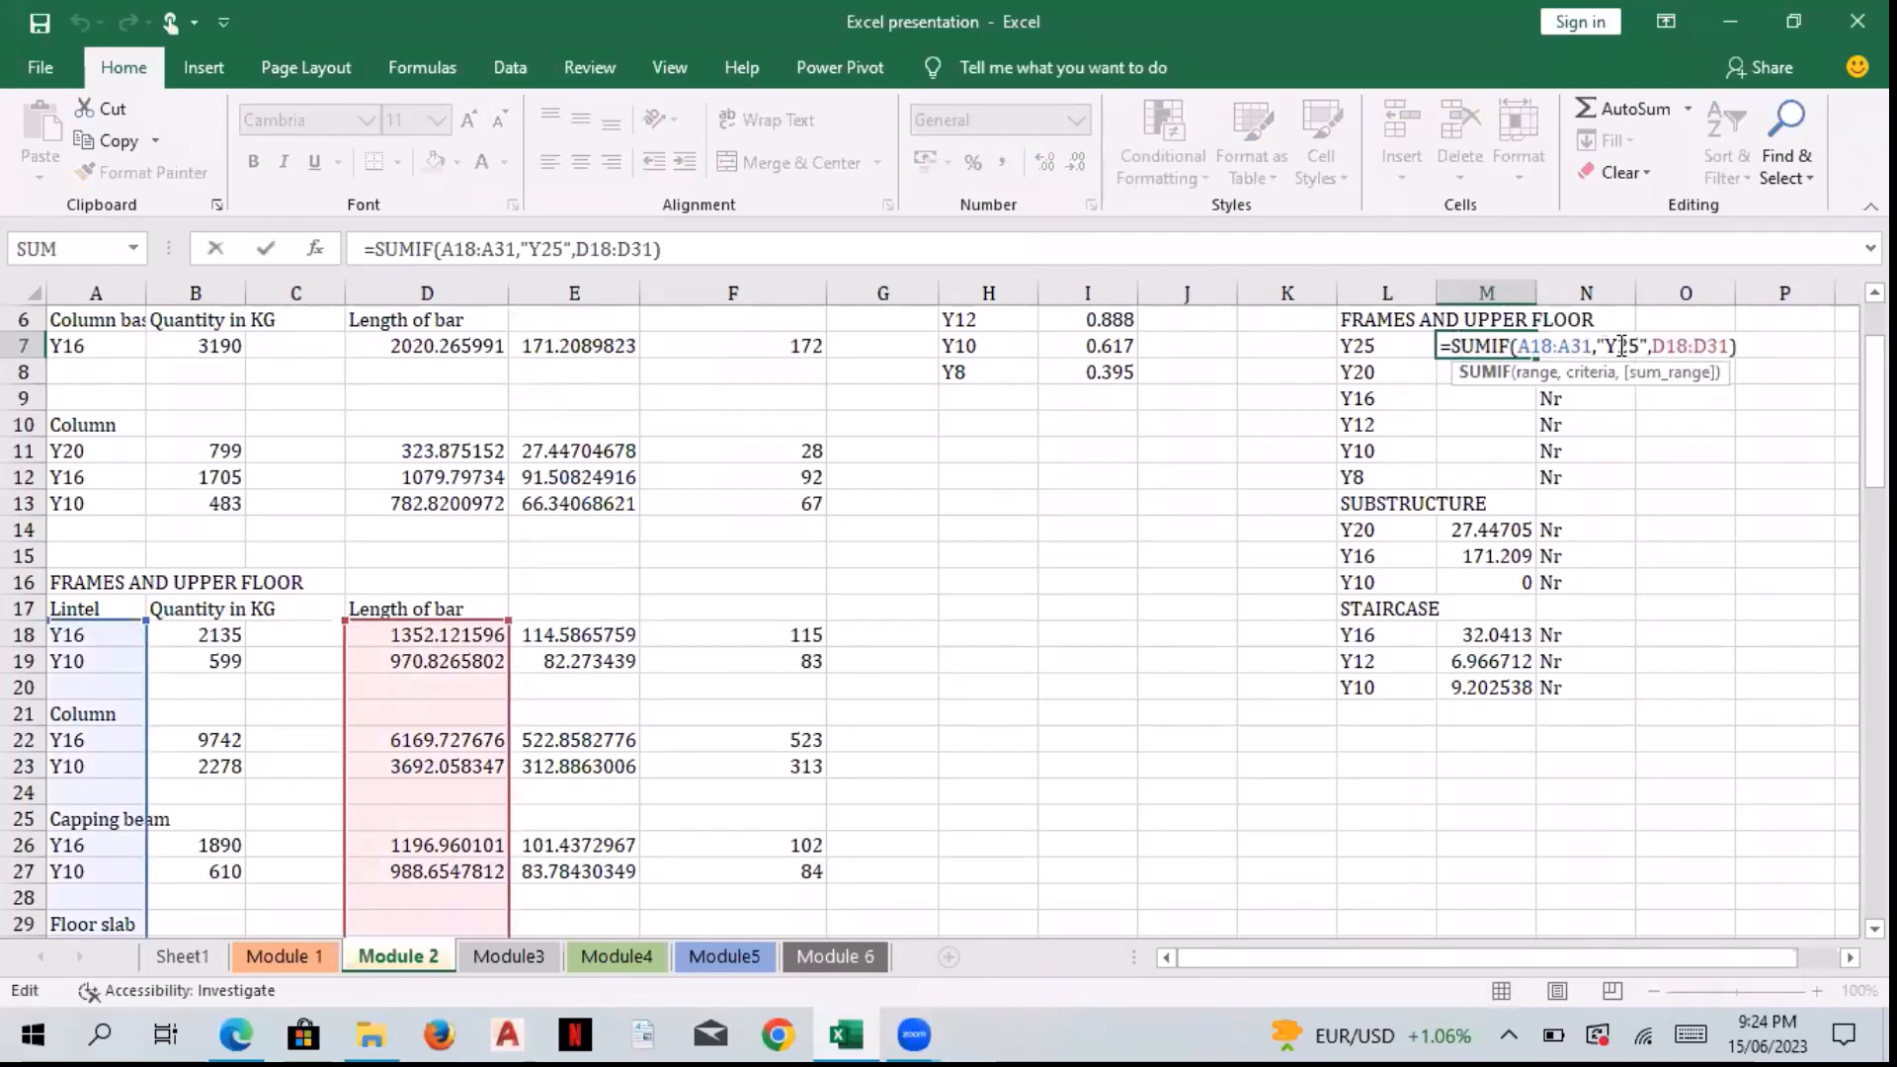
pyautogui.click(1666, 345)
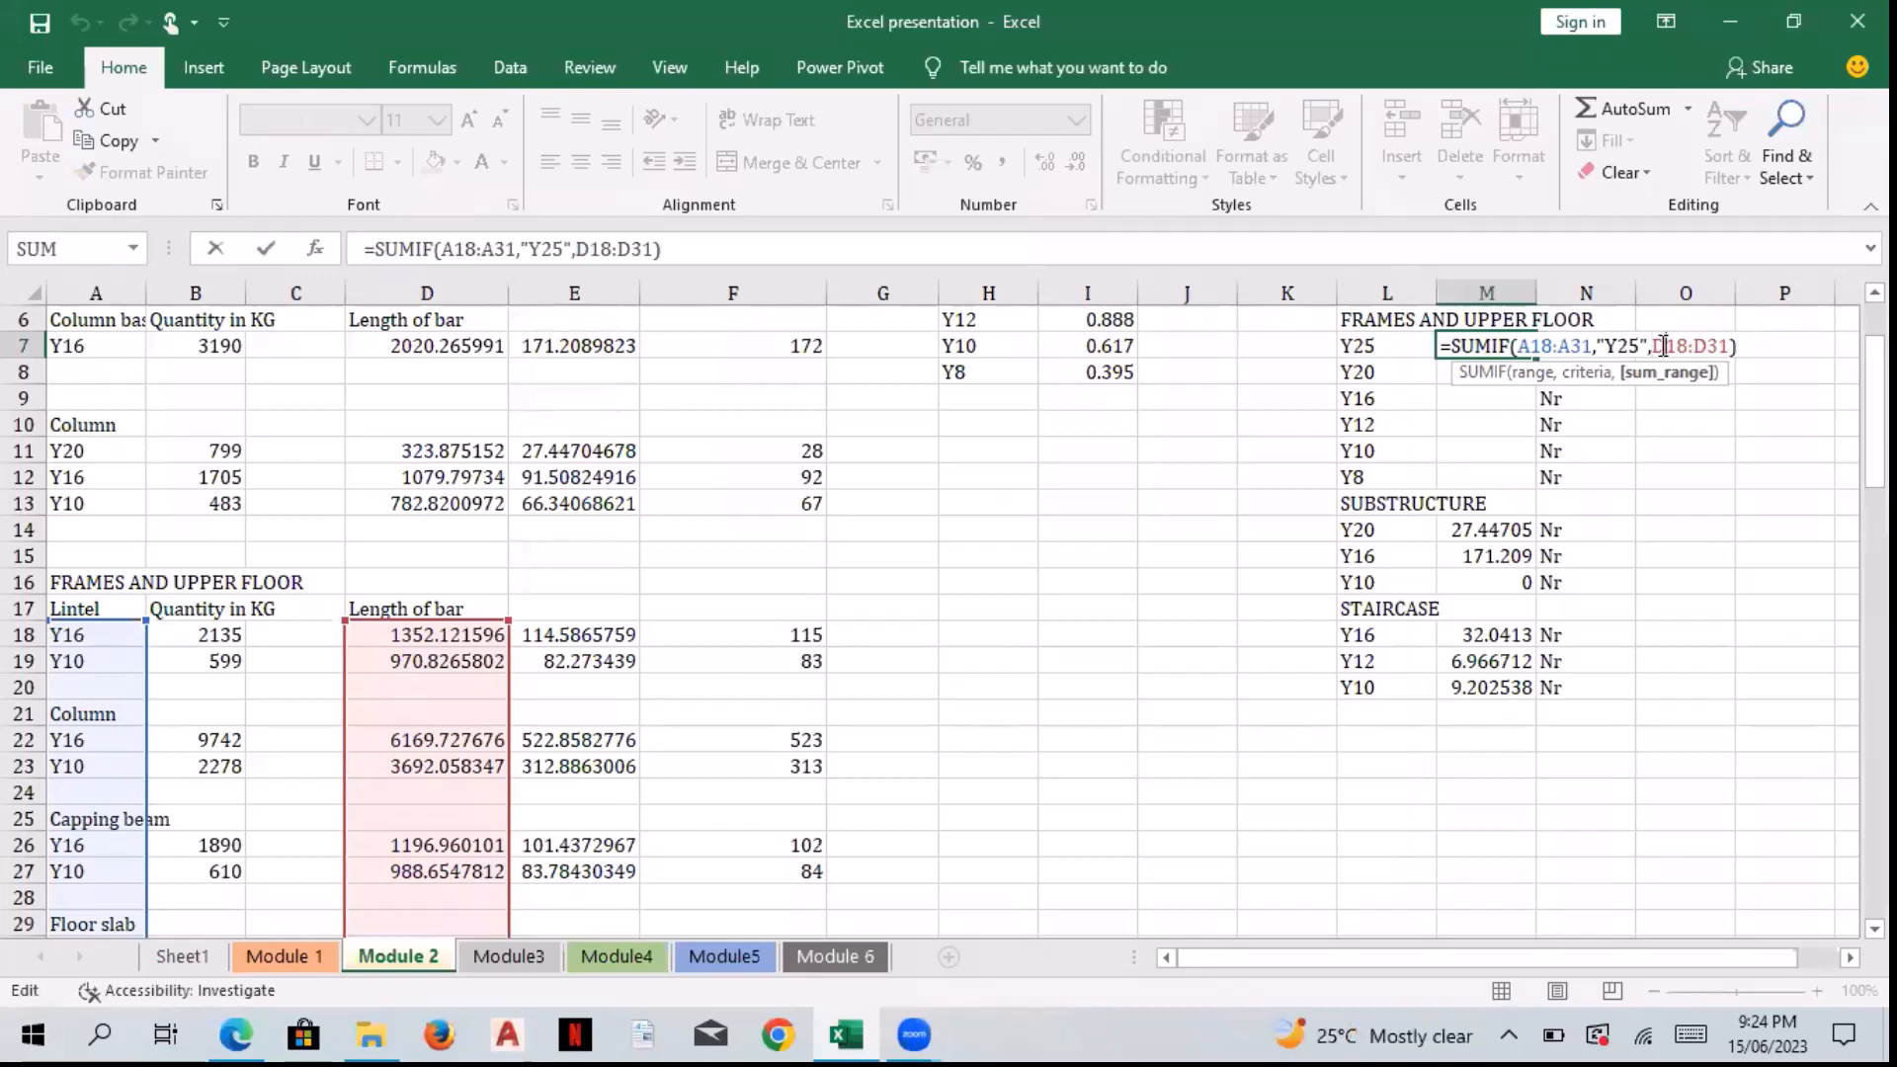
pyautogui.press('BackSpace')
pyautogui.write('F')
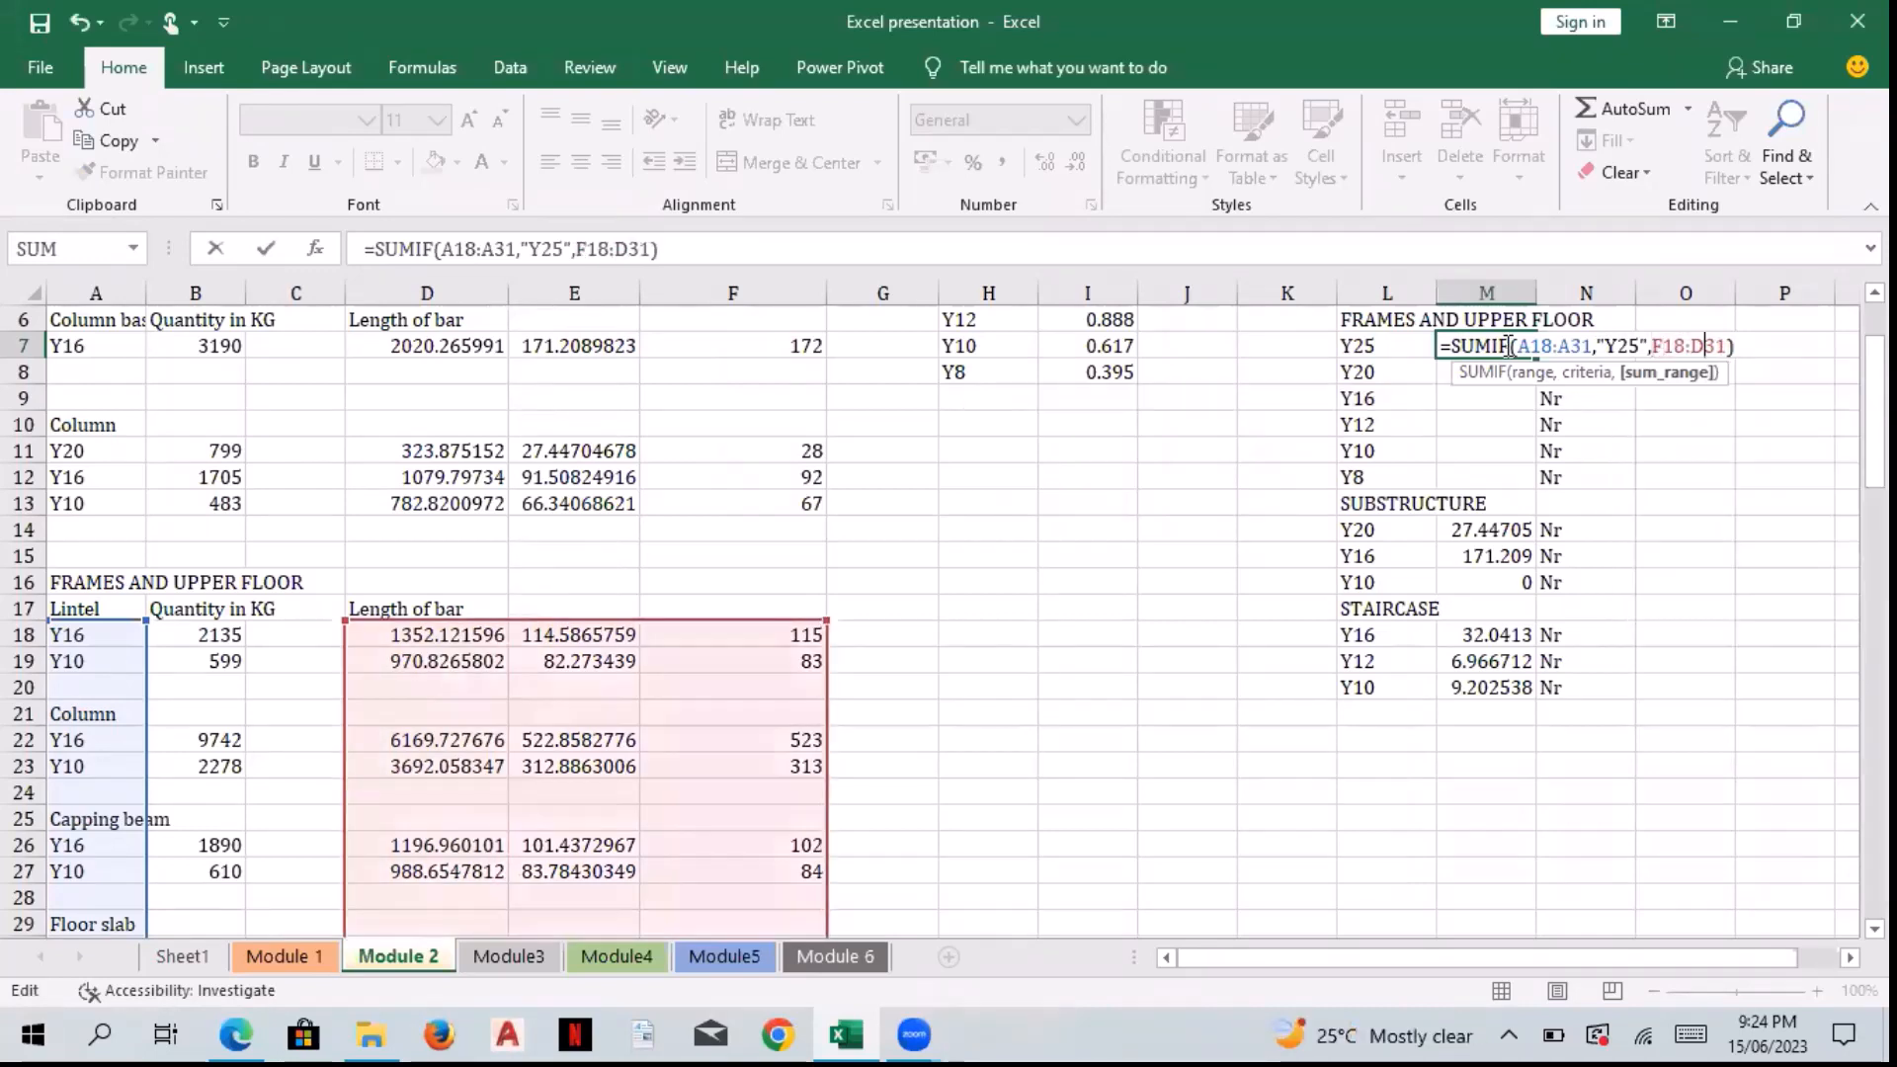
pyautogui.press('Left')
pyautogui.press('Left')
pyautogui.press('BackSpace')
pyautogui.write('F')
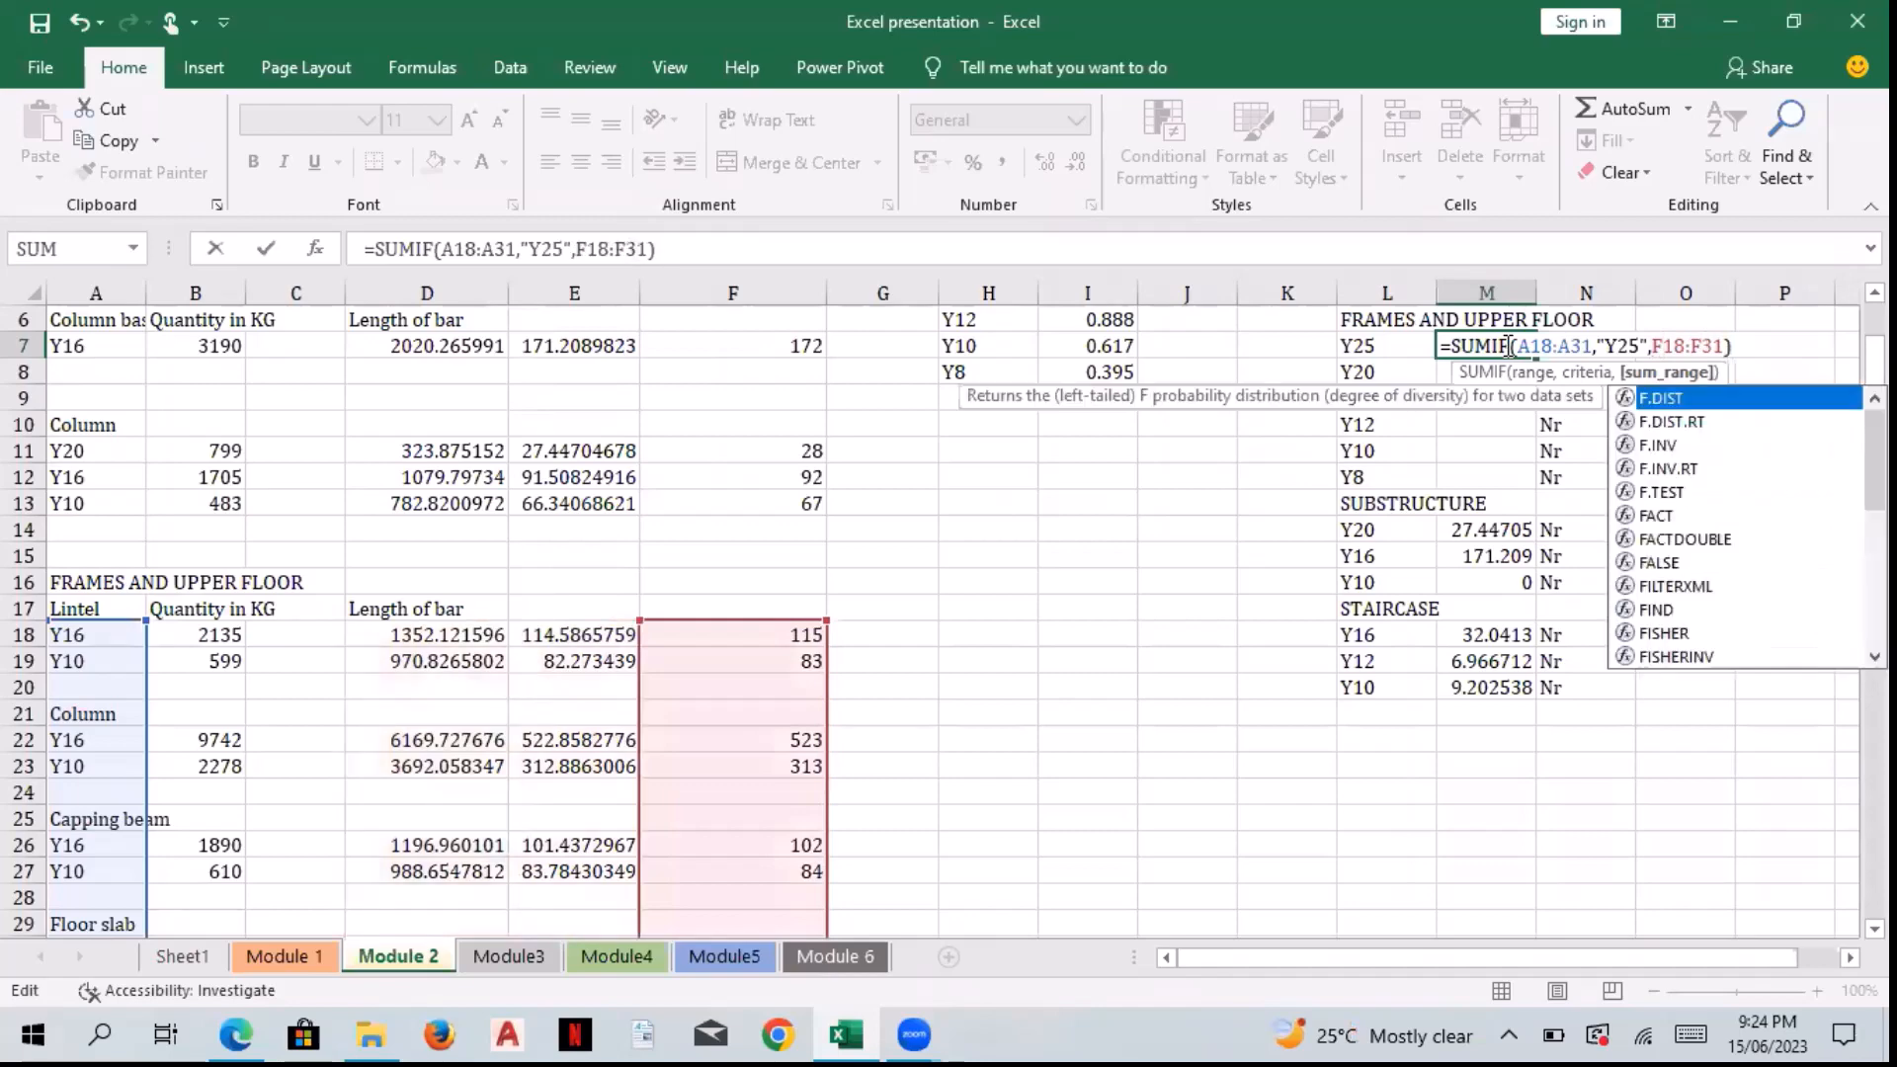
pyautogui.press('Return')
pyautogui.press('Up')
# Step: Change the first capping beam bar size in A26 to Y25
pyautogui.scroll(-3, 102, 622)
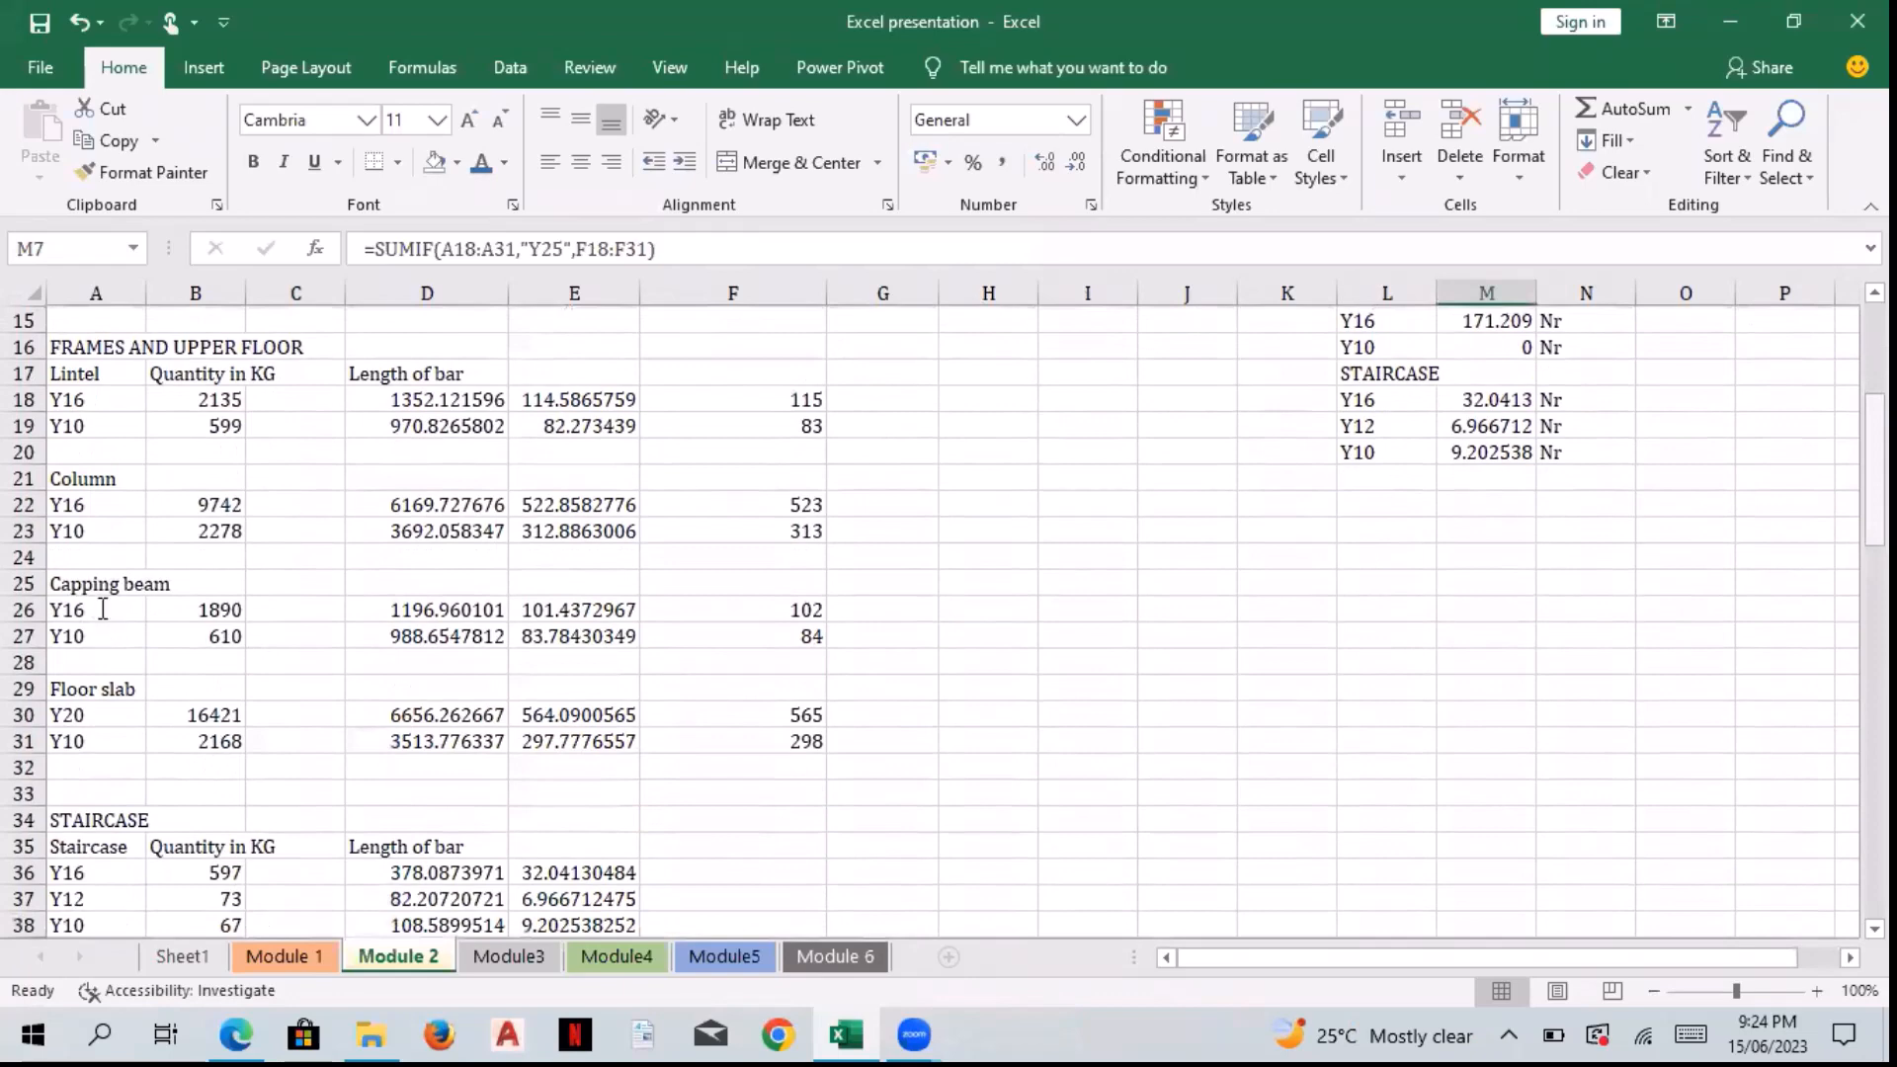
pyautogui.click(103, 609)
pyautogui.write('Y25')
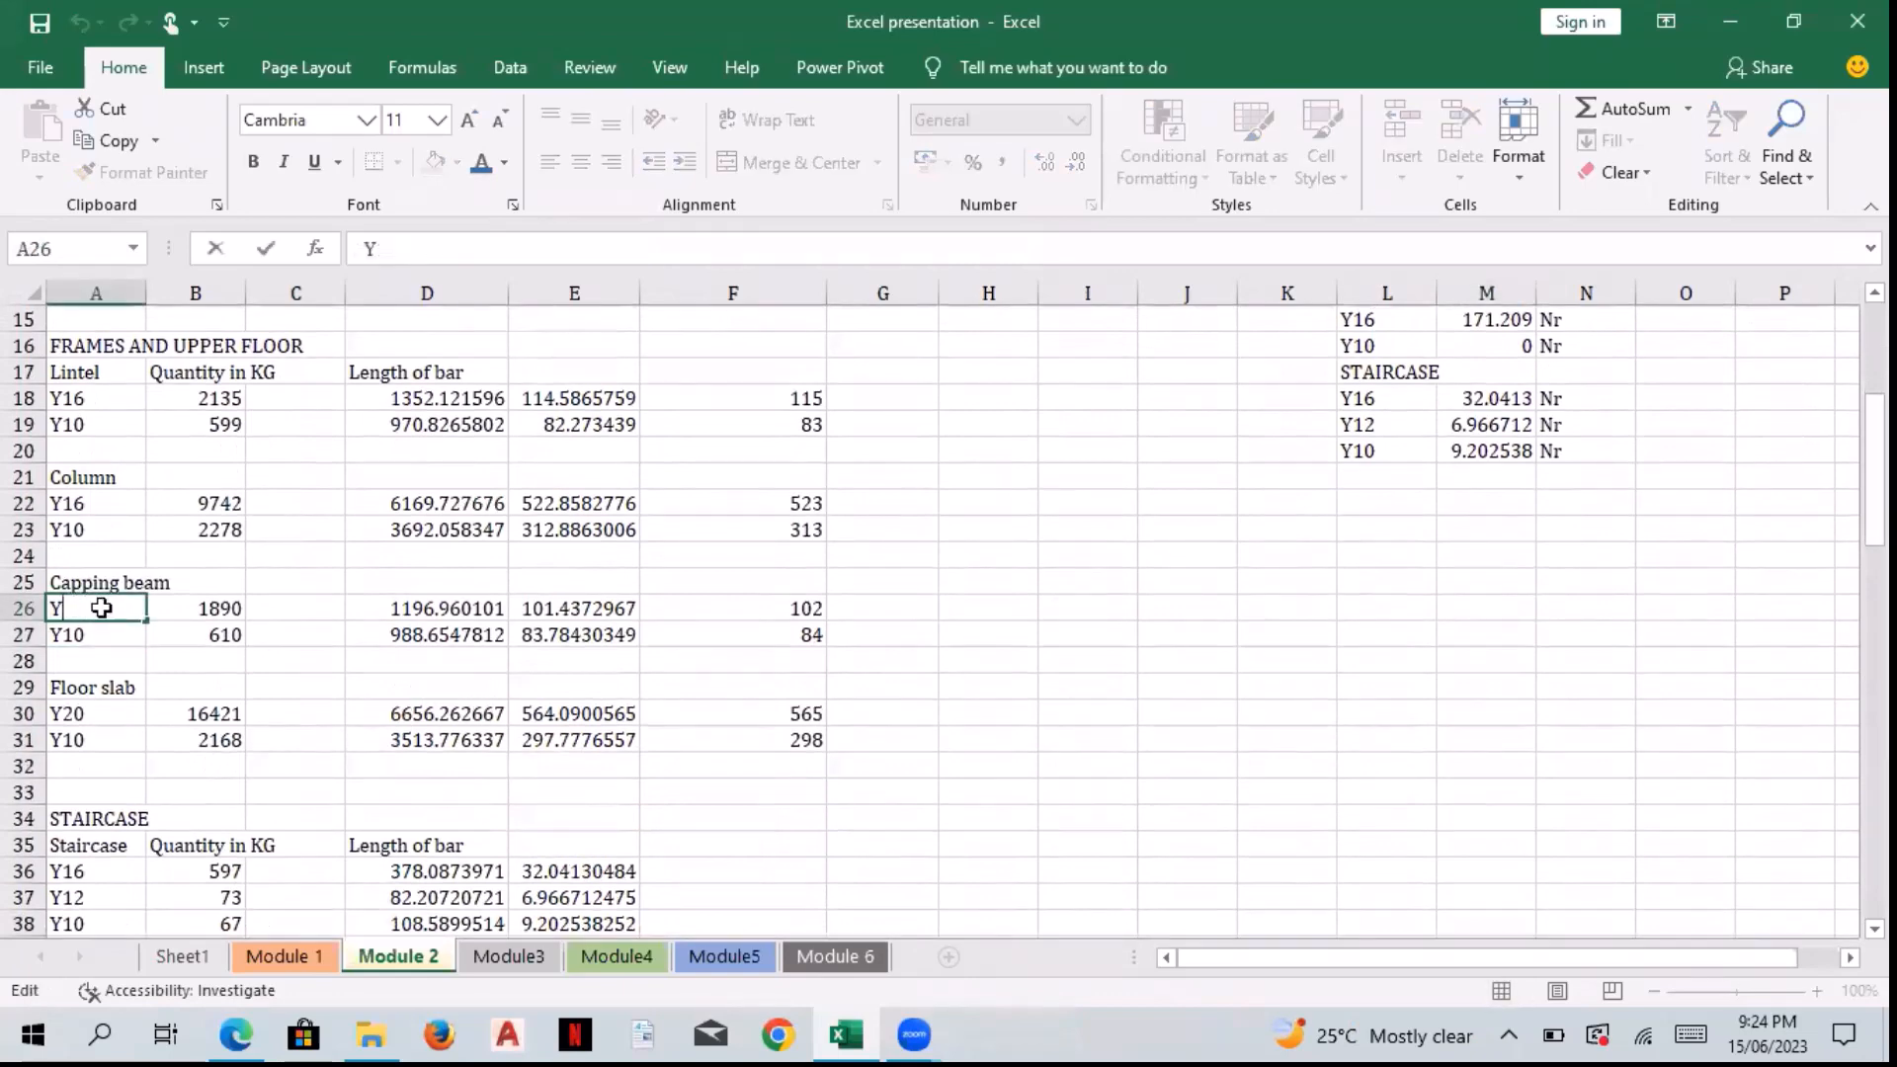
pyautogui.press('Return')
# Step: Compare the capping beam bar count in F26 with the M7 total and review the M7 formula's arguments
pyautogui.scroll(5, 102, 608)
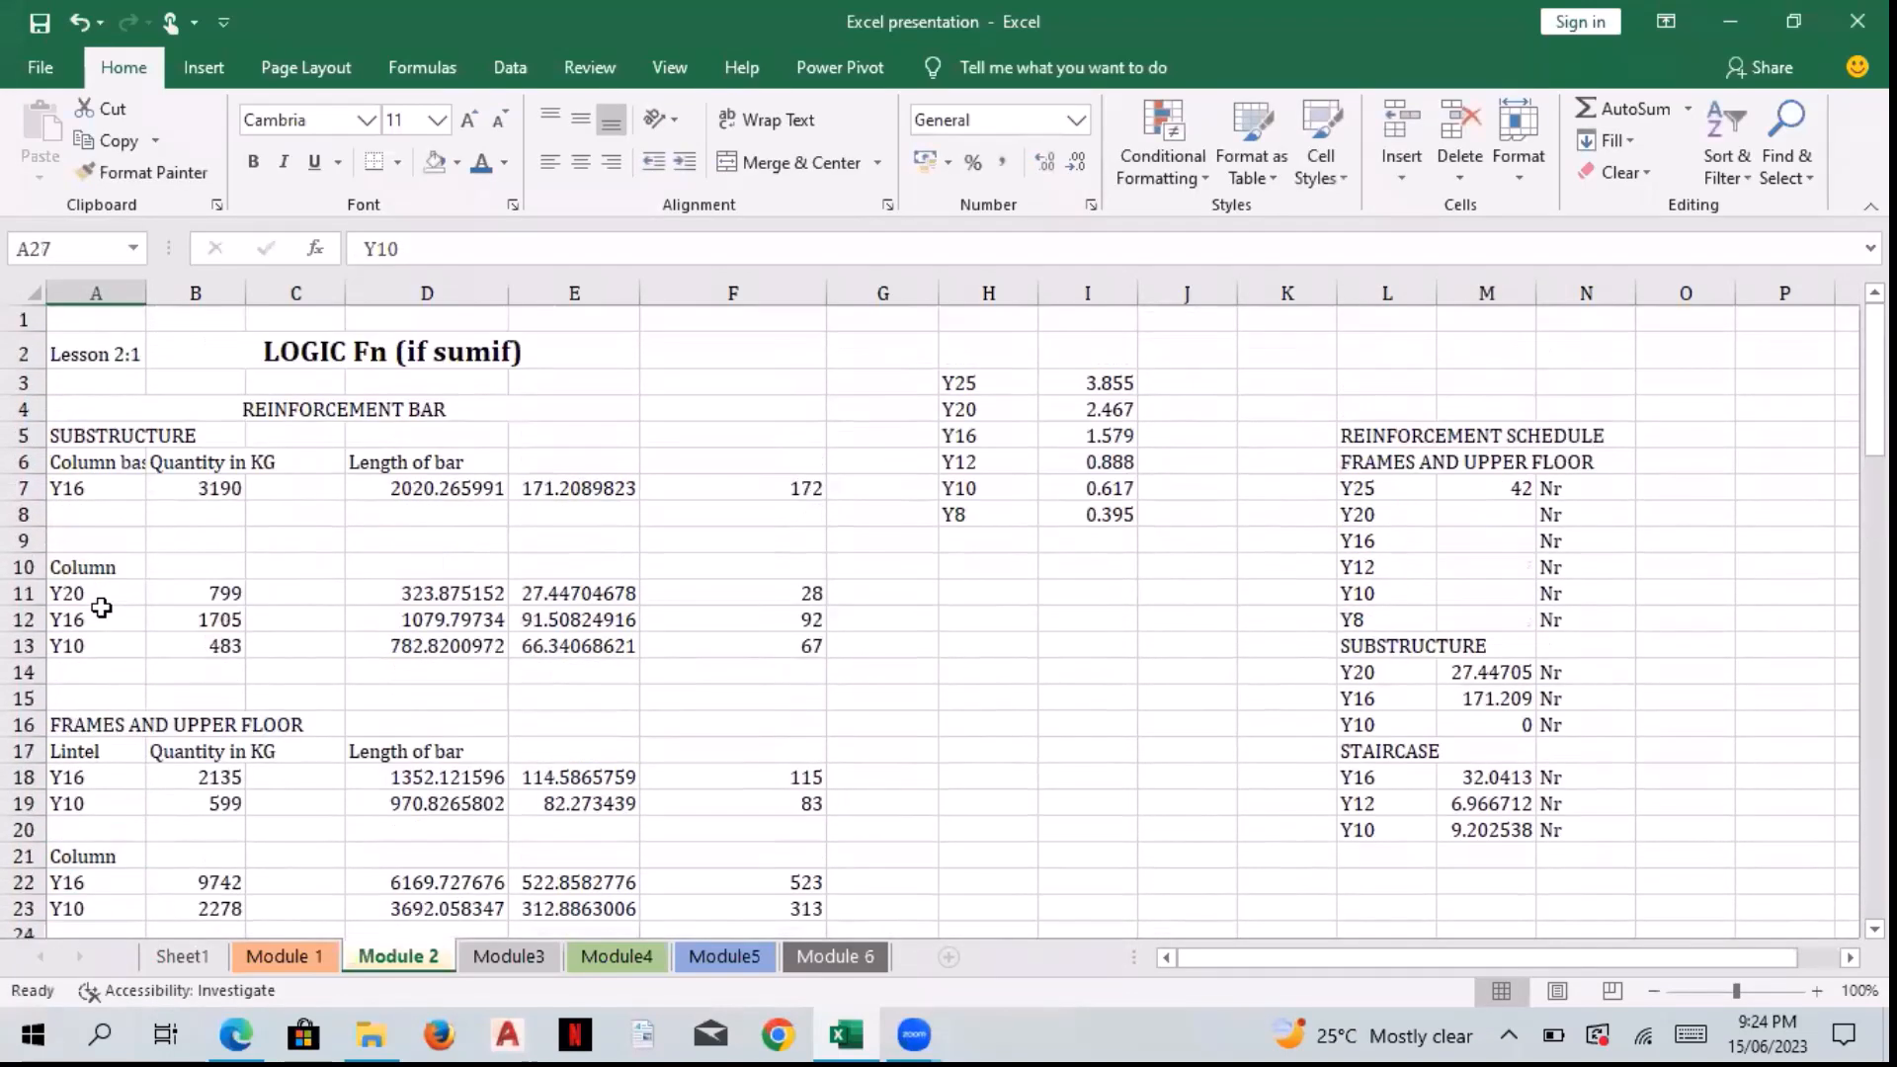
pyautogui.scroll(-4, 102, 608)
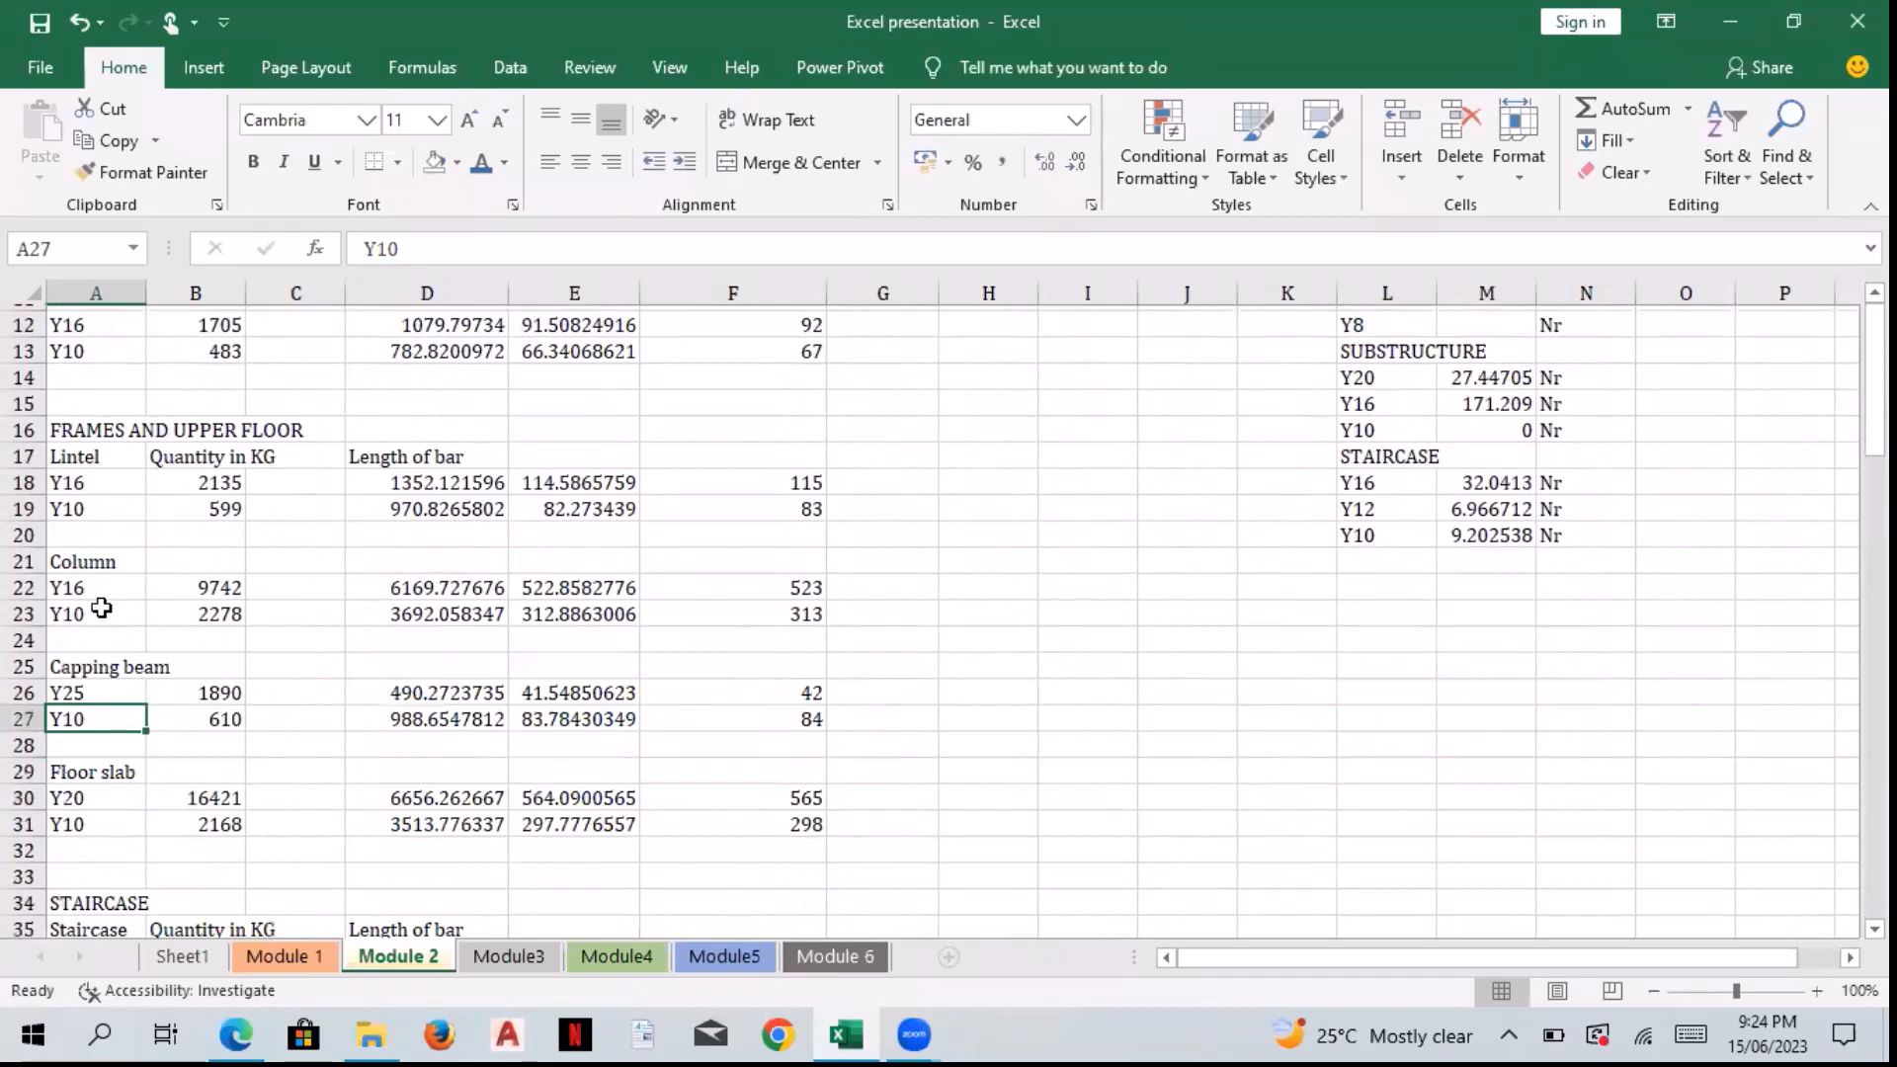
pyautogui.scroll(-1, 101, 607)
pyautogui.click(732, 661)
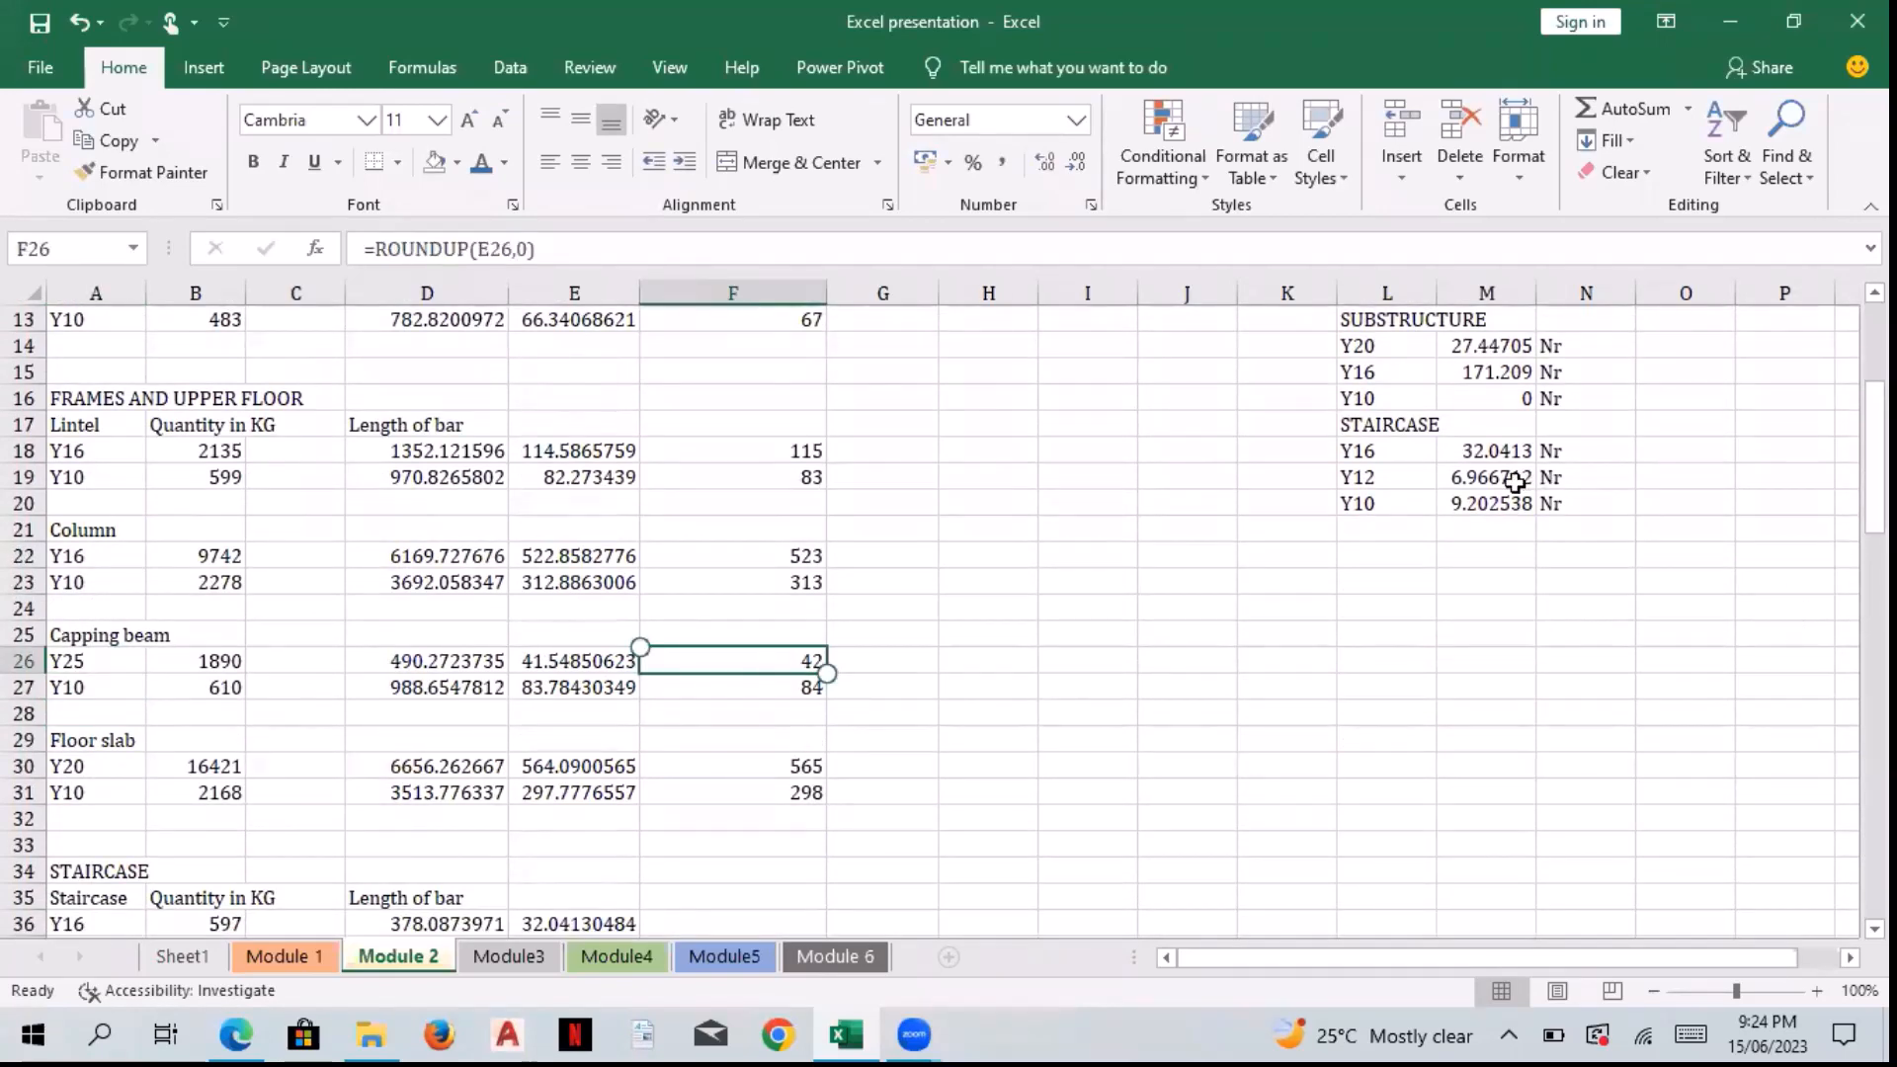
pyautogui.scroll(2, 1509, 486)
pyautogui.scroll(2, 1509, 486)
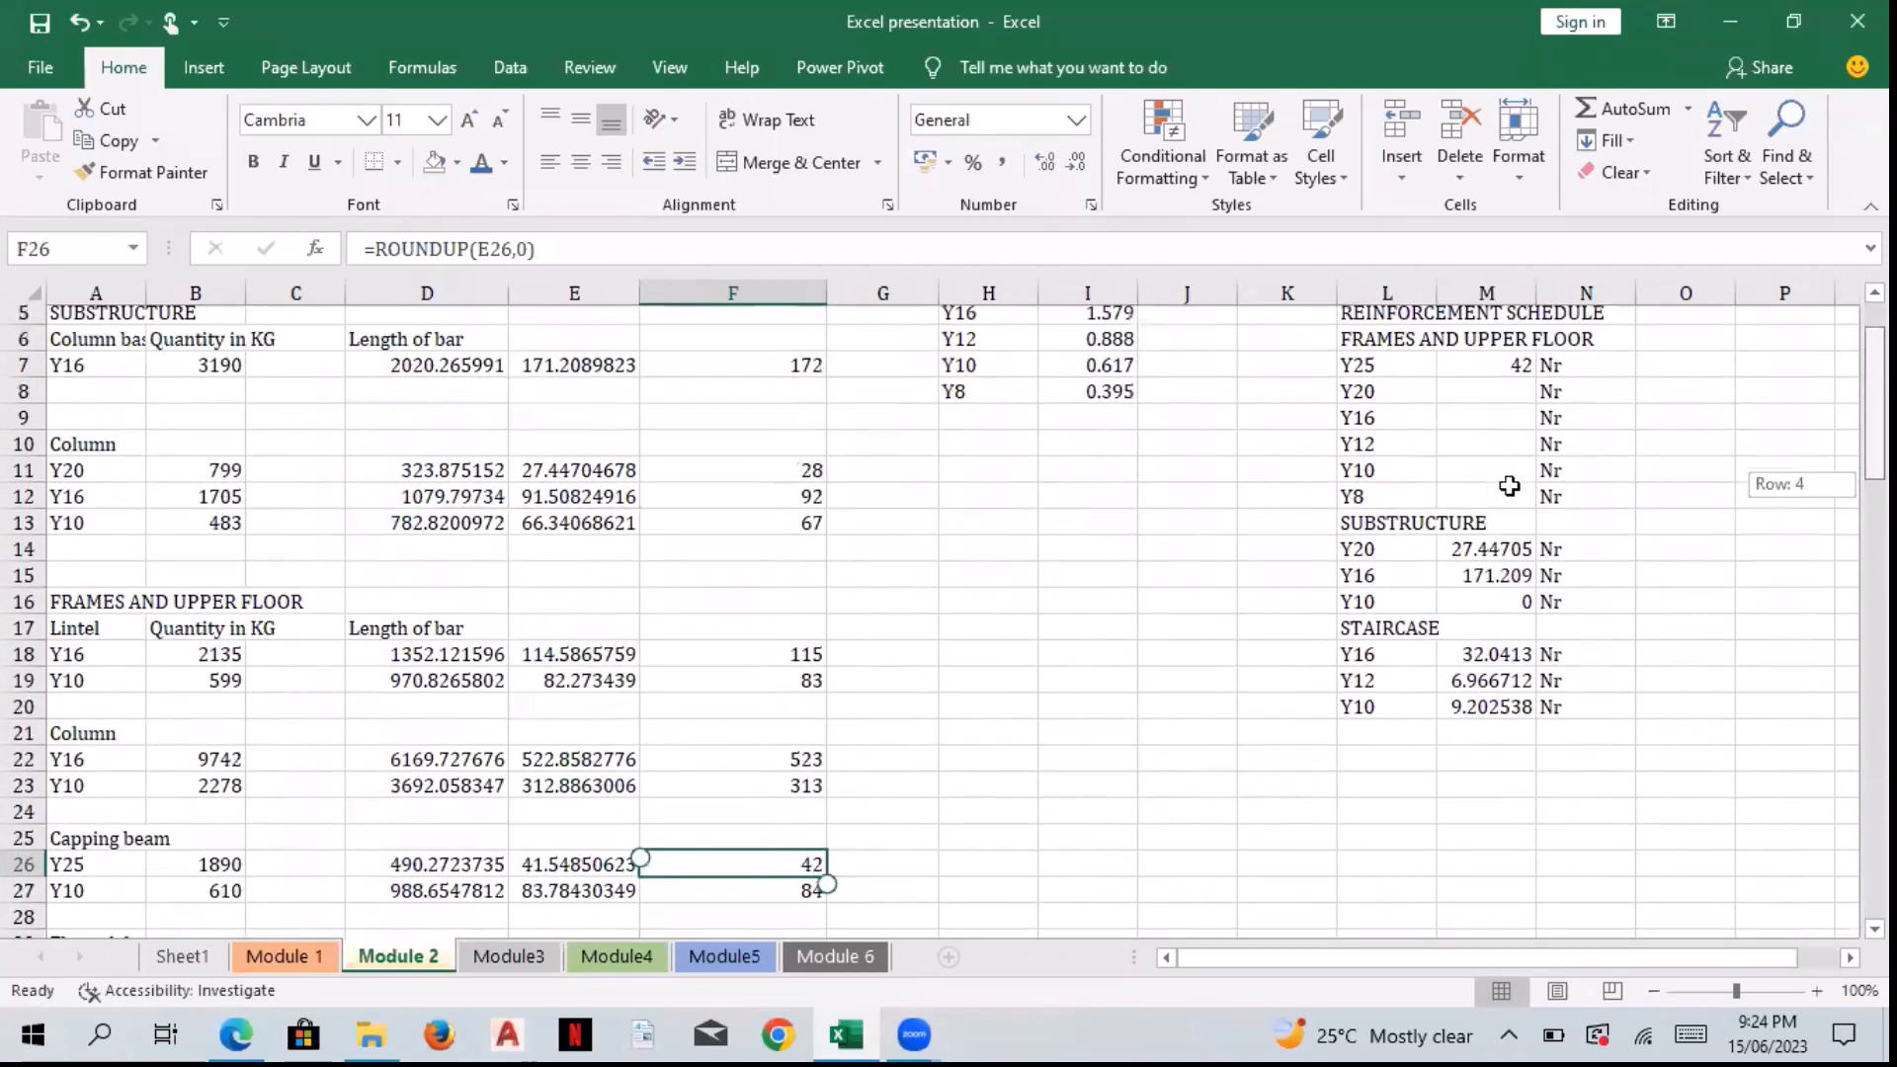
pyautogui.click(1512, 488)
pyautogui.press('F2')
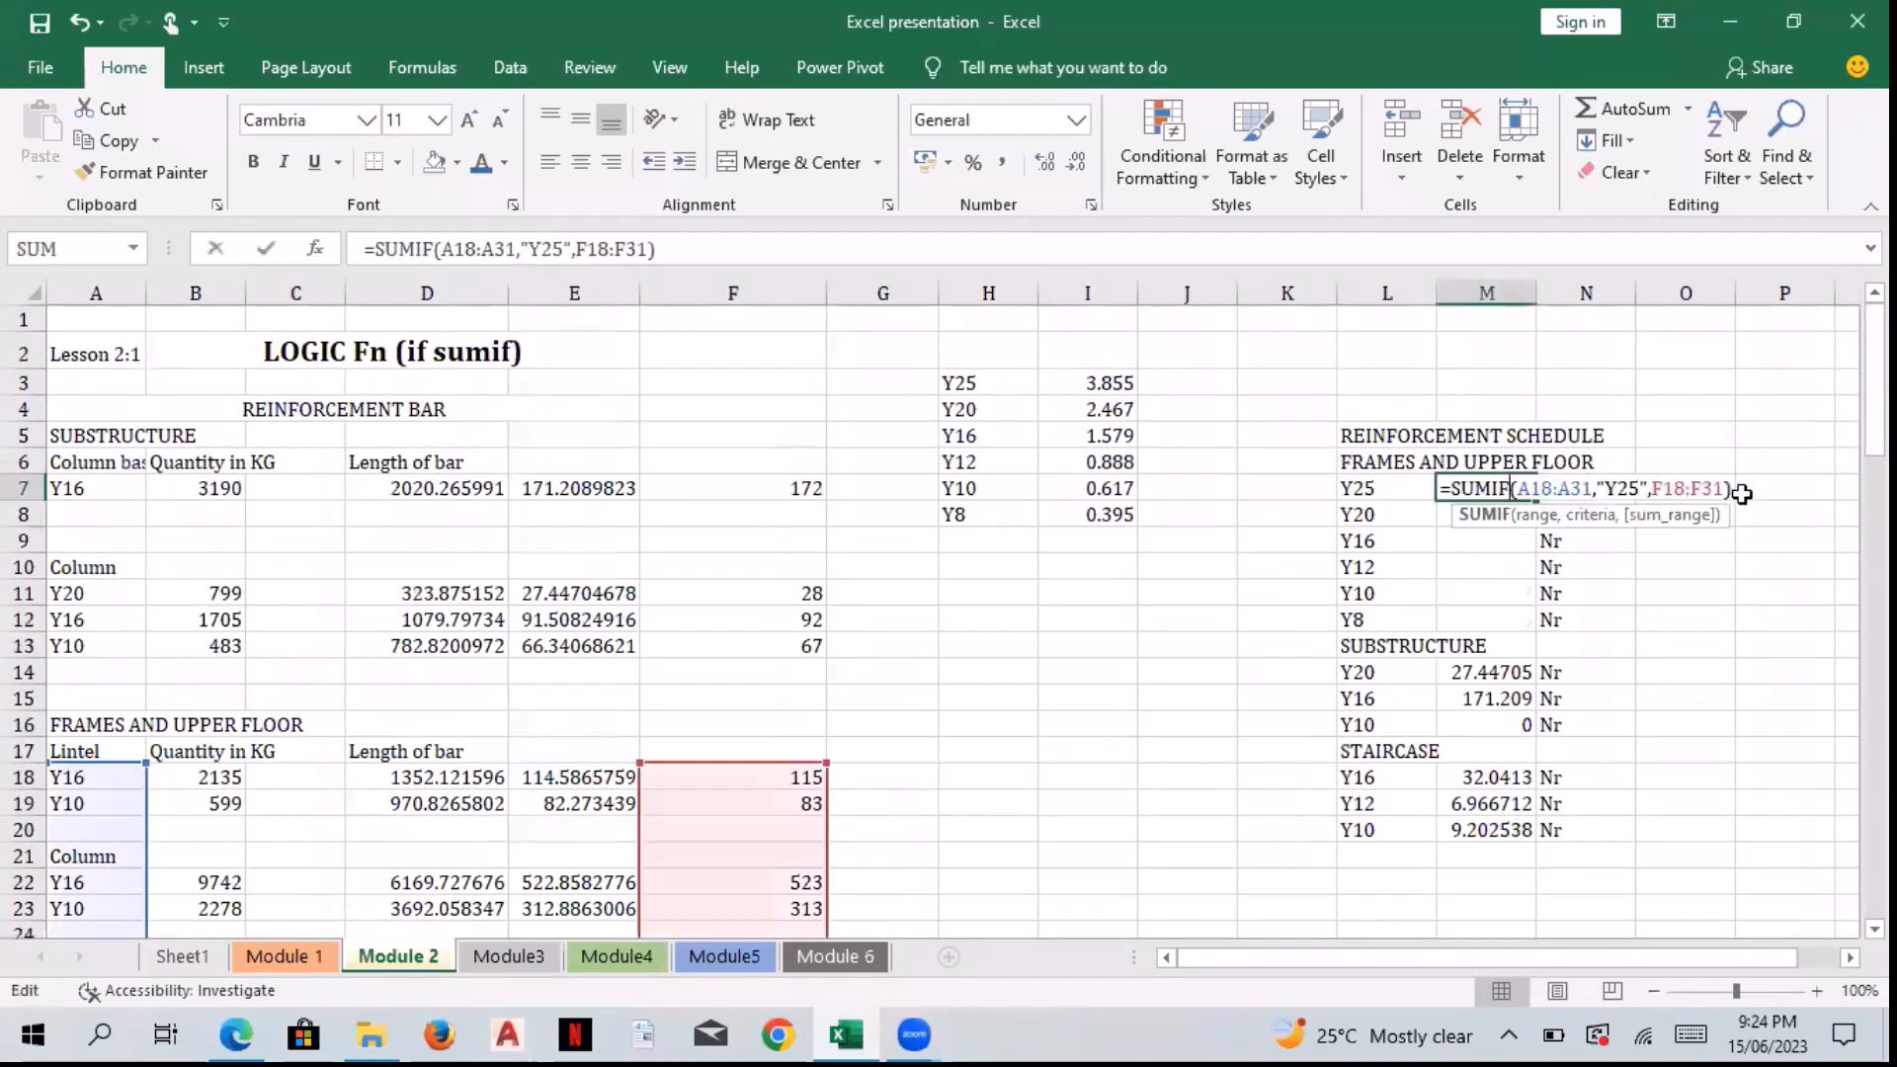
pyautogui.click(1739, 488)
pyautogui.click(1516, 488)
pyautogui.doubleClick(1515, 488)
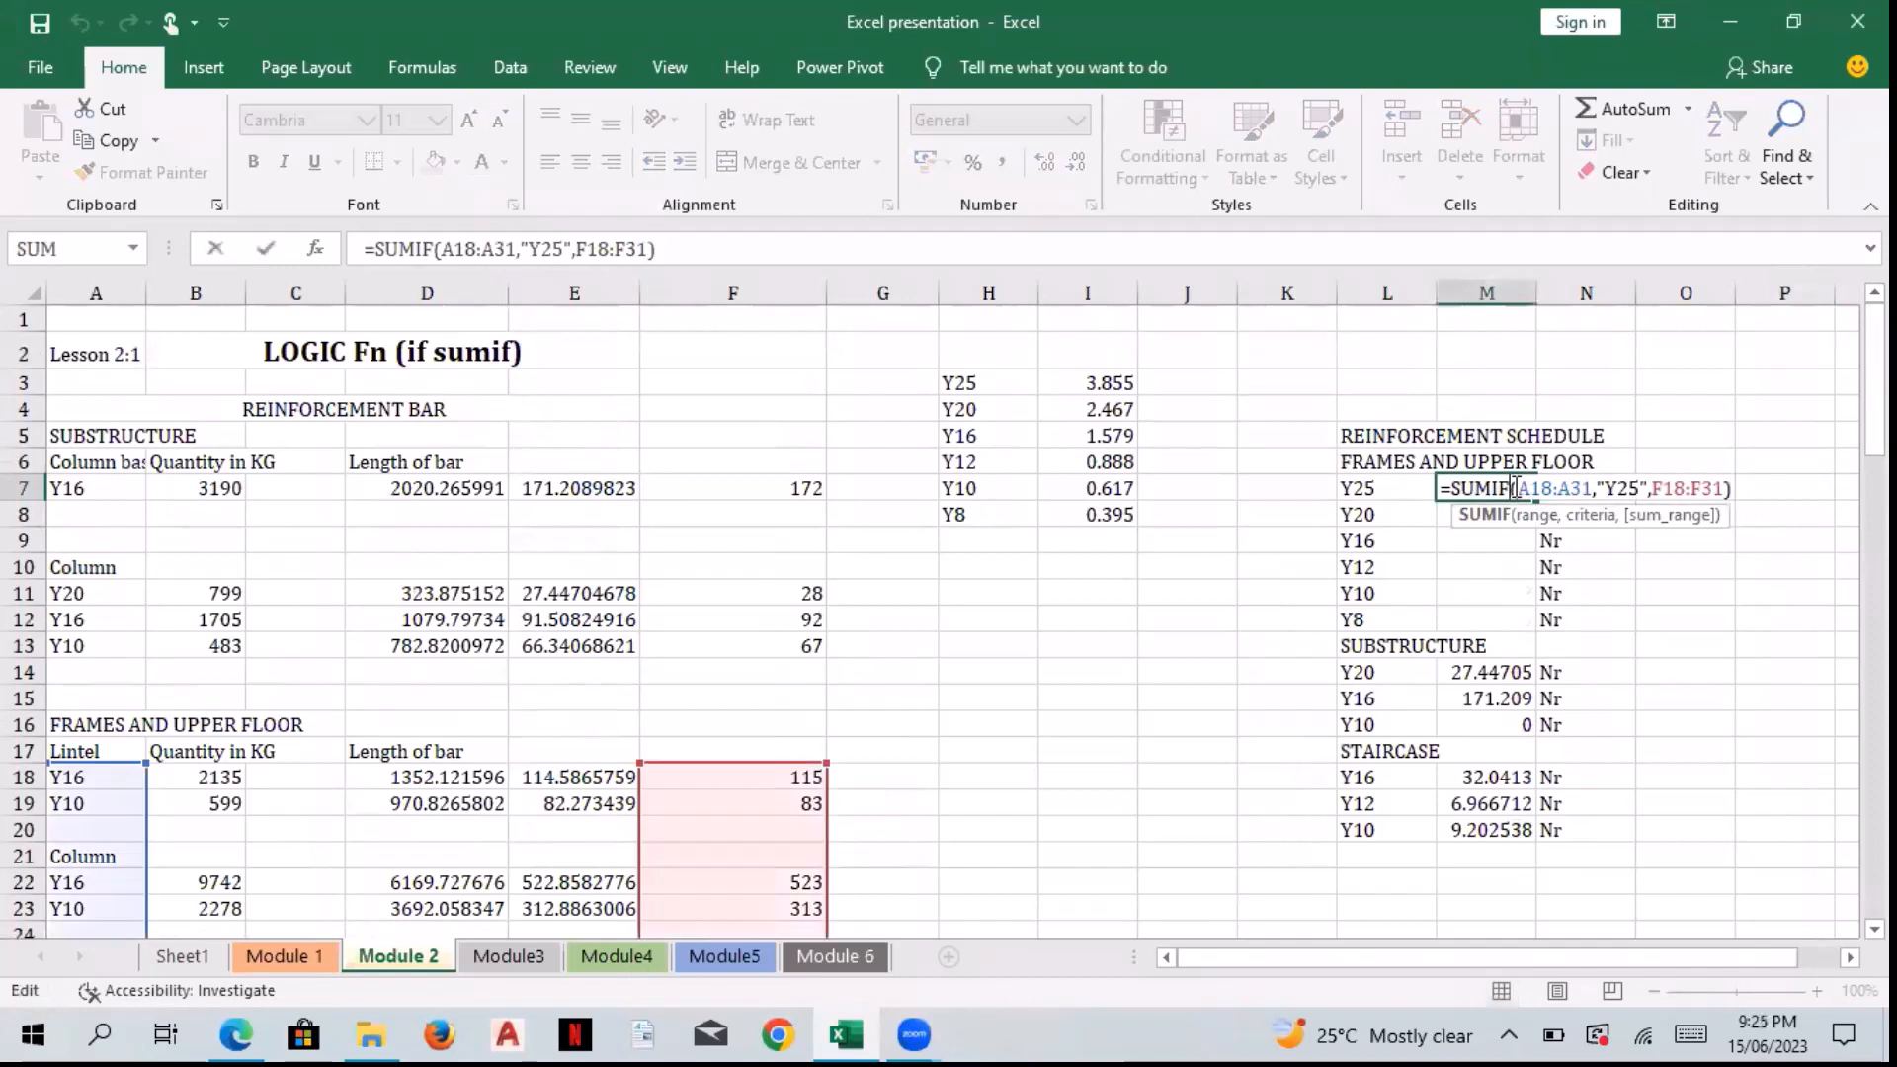
pyautogui.press('Escape')
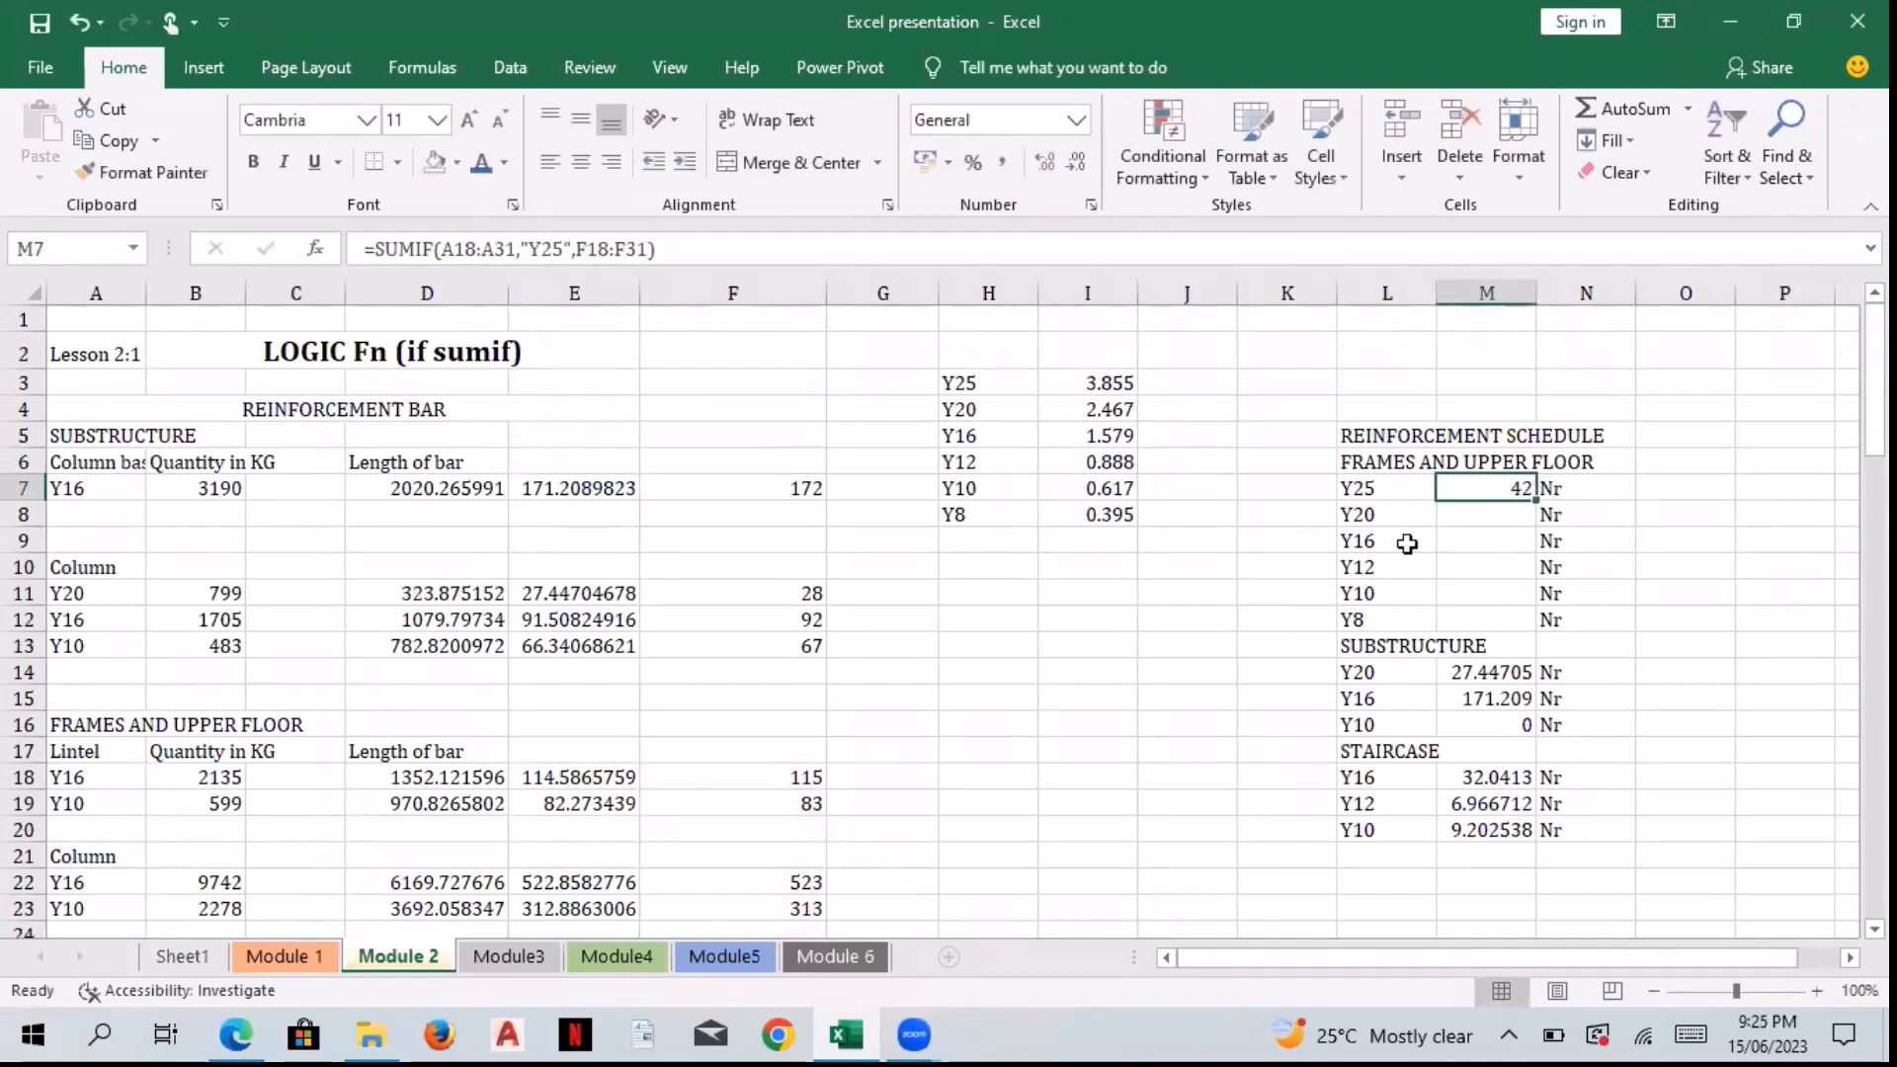
# Step: Fill the M7 SUMIF formula down through M12 for the remaining Frames and Upper Floor bar sizes
pyautogui.click(804, 496)
pyautogui.click(1496, 488)
pyautogui.moveTo(1535, 505); pyautogui.dragTo(1532, 624)
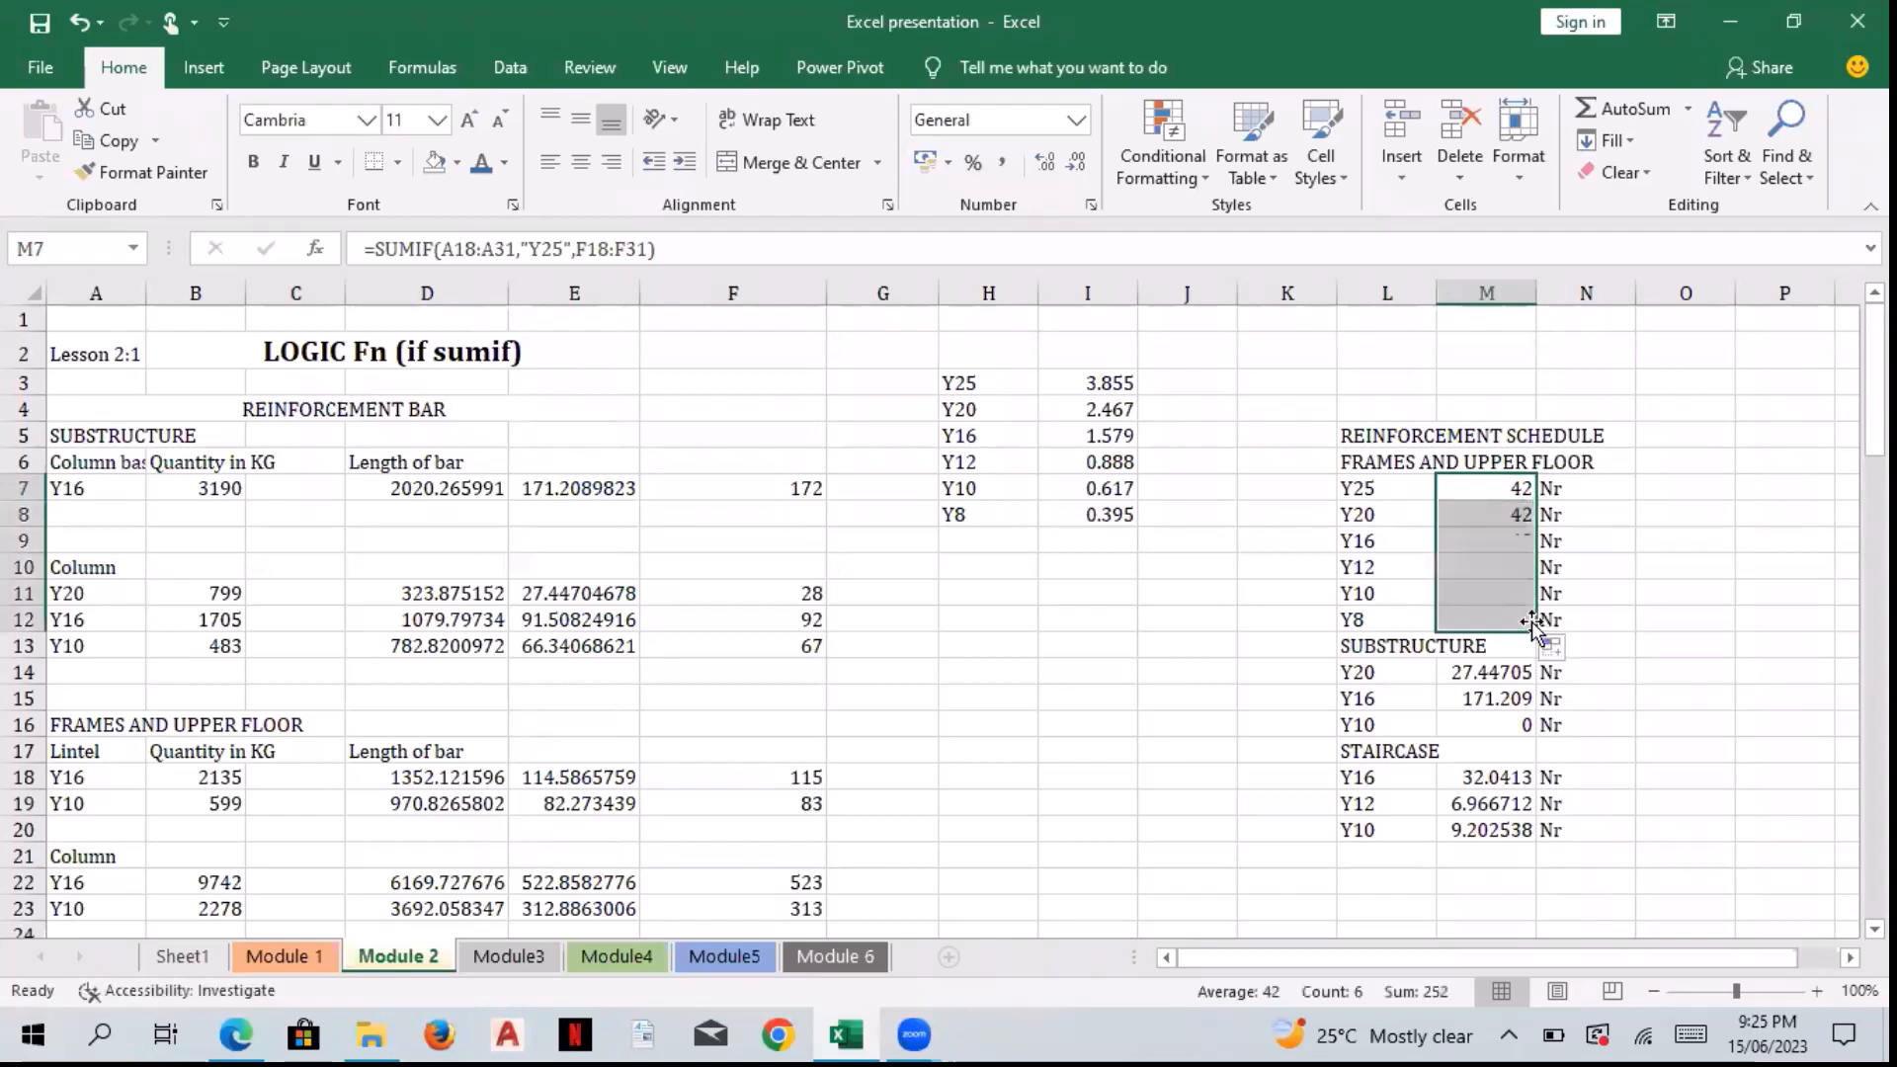
# Step: Examine the SUMIF formulas in M7, M8 and M9, comparing their ranges and criteria
pyautogui.click(1495, 514)
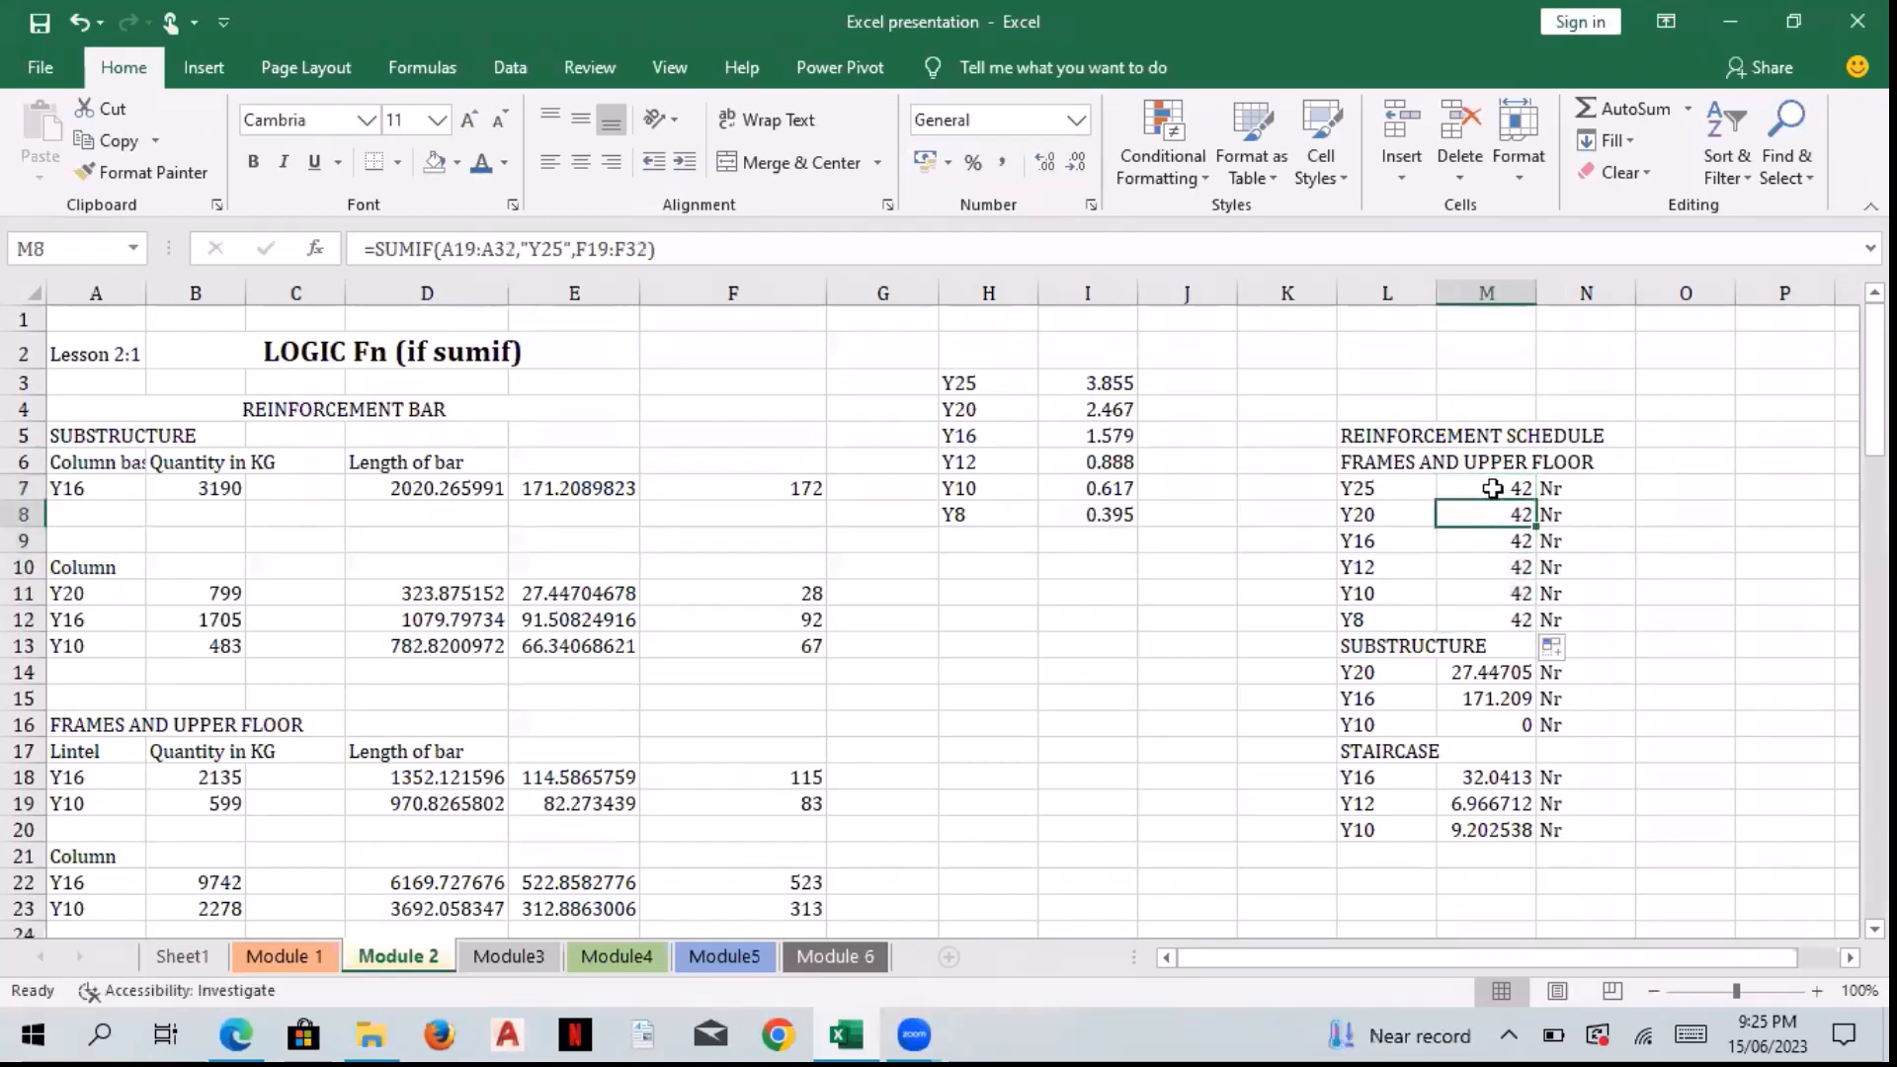
pyautogui.click(1492, 487)
pyautogui.doubleClick(1494, 487)
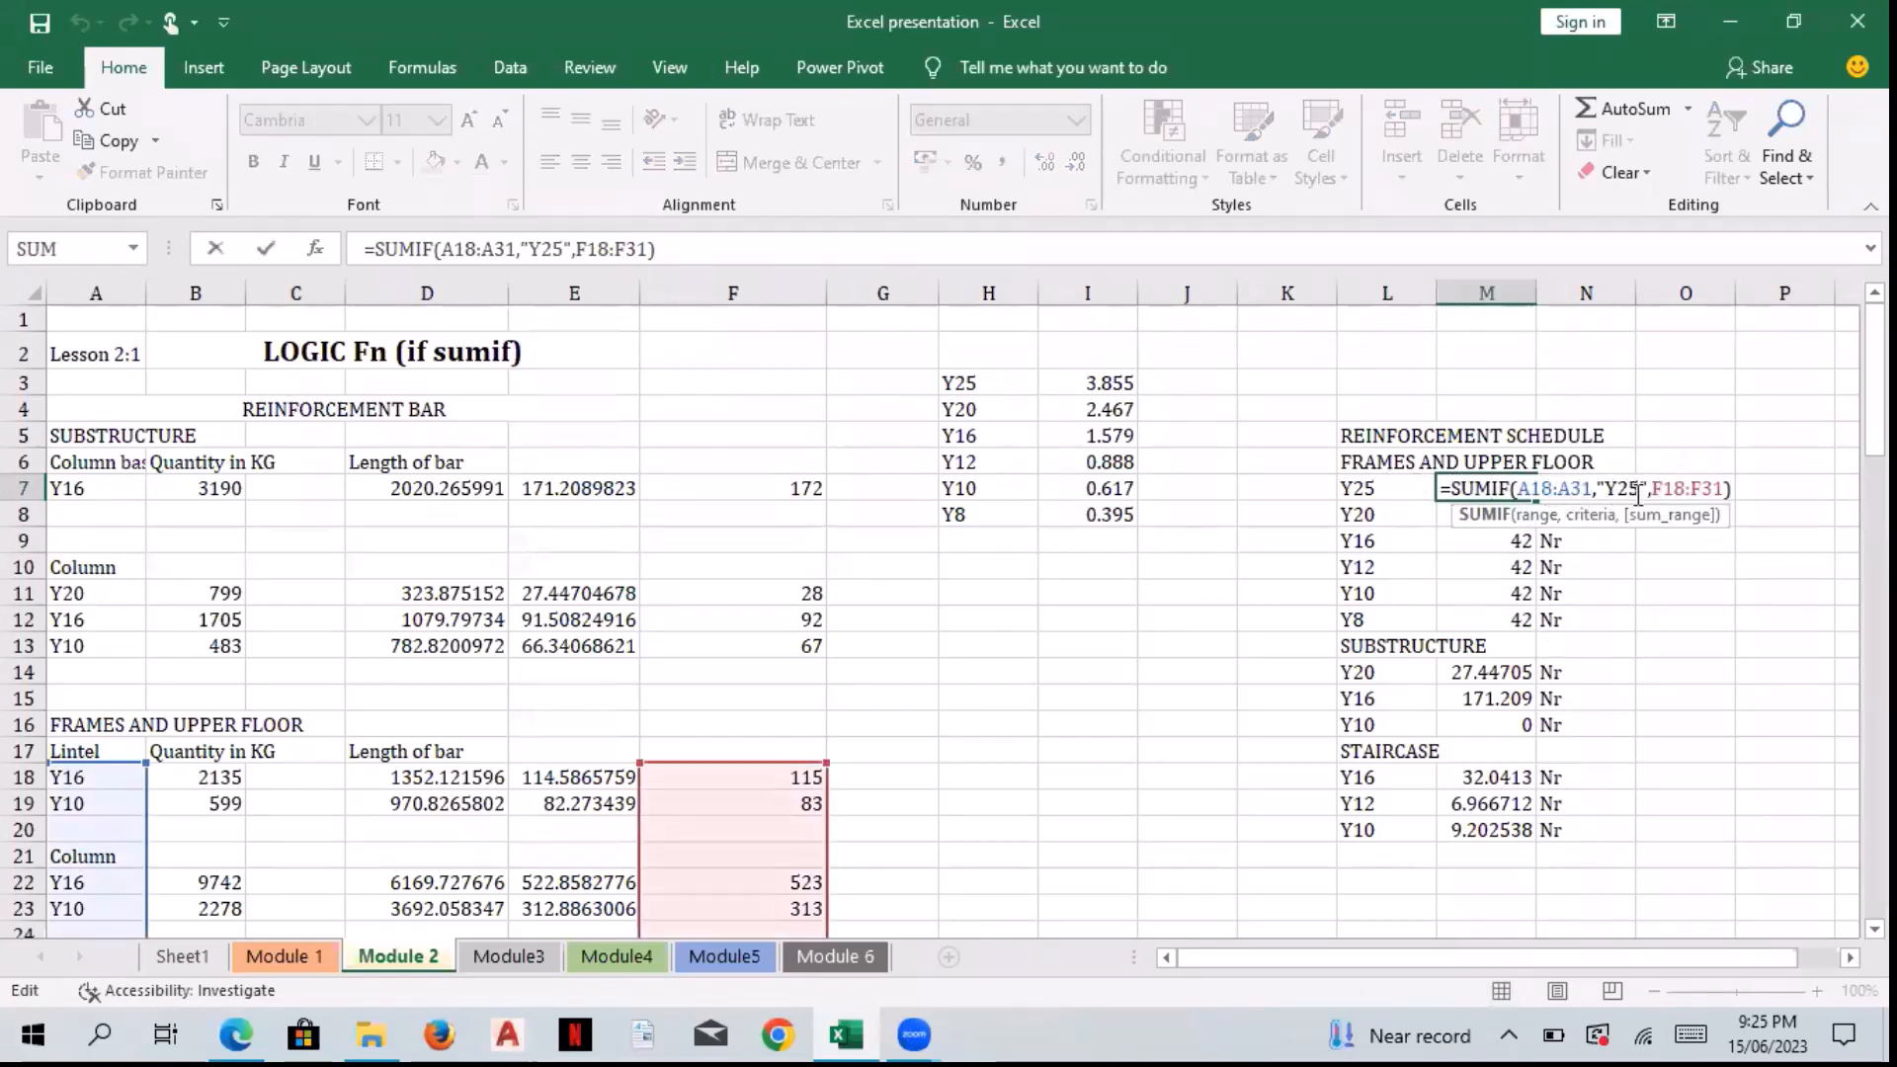
pyautogui.press('Escape')
pyautogui.click(1501, 510)
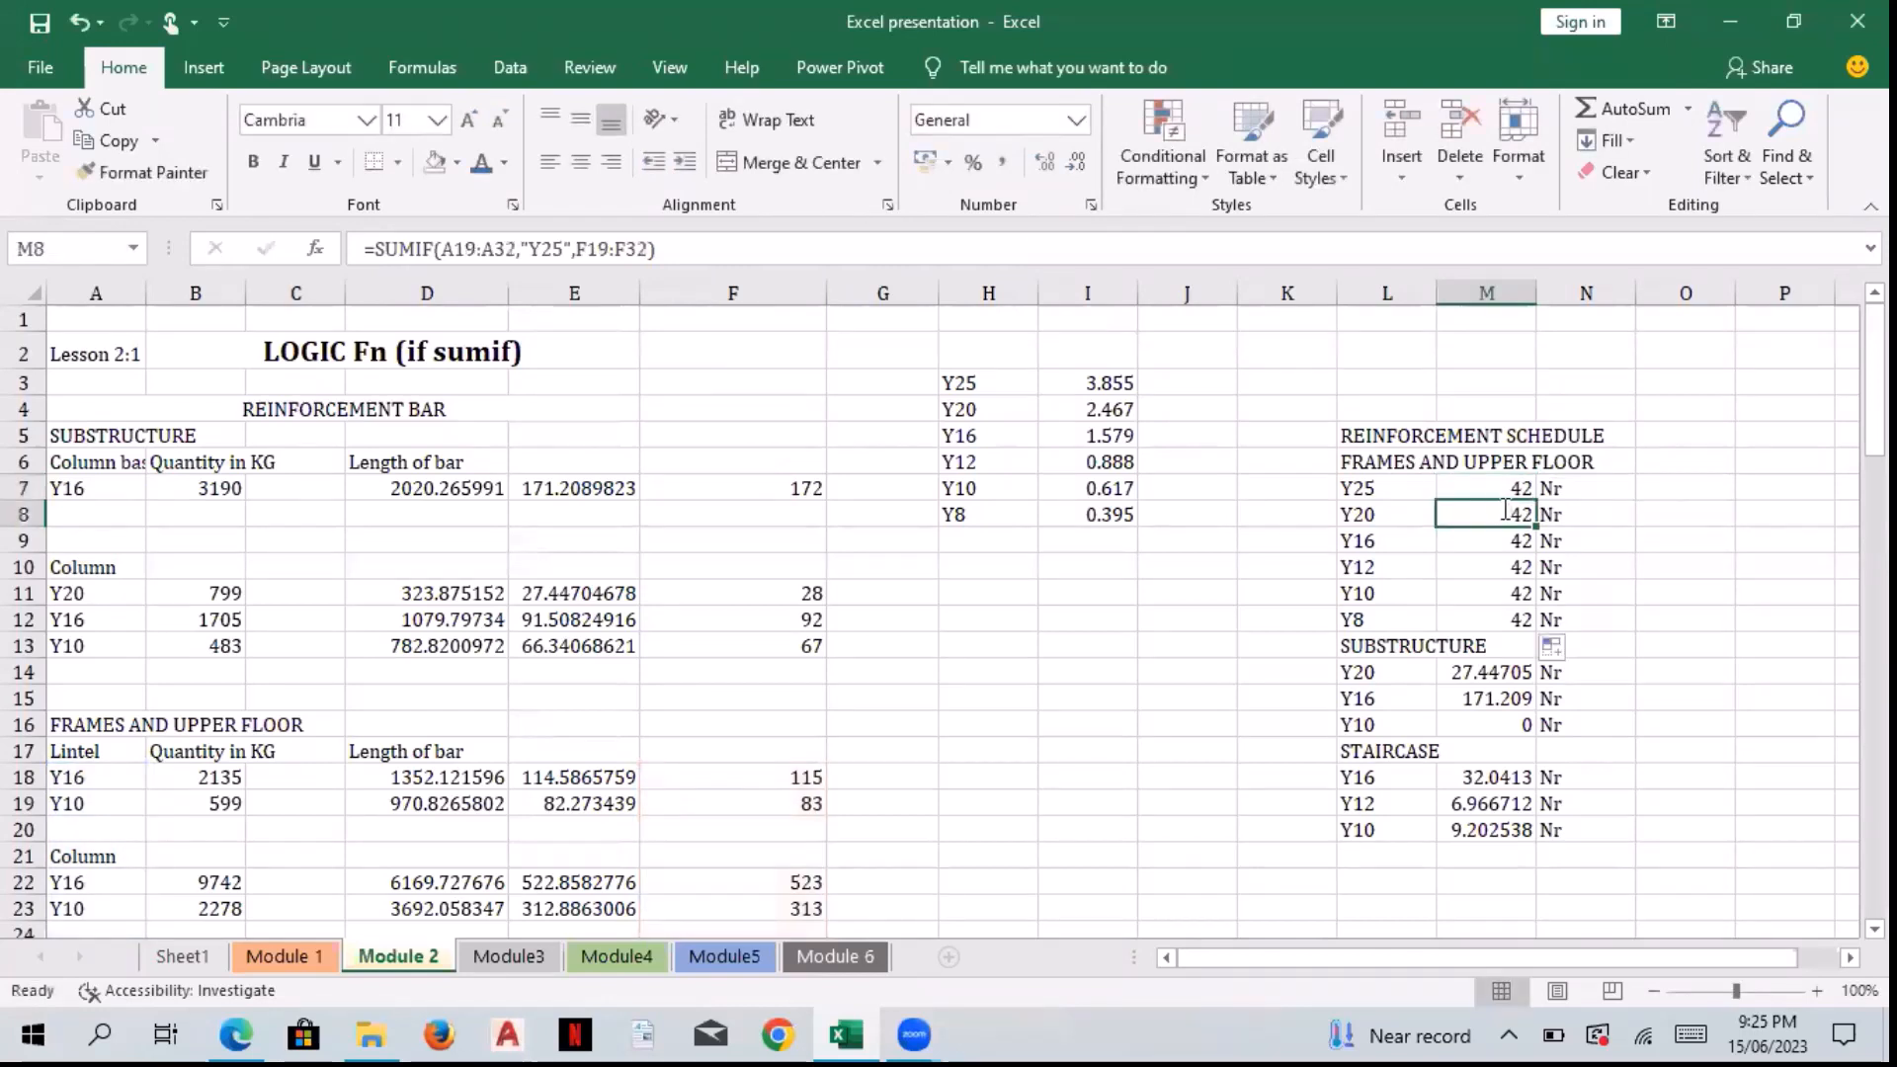
pyautogui.doubleClick(1500, 512)
pyautogui.press('Return')
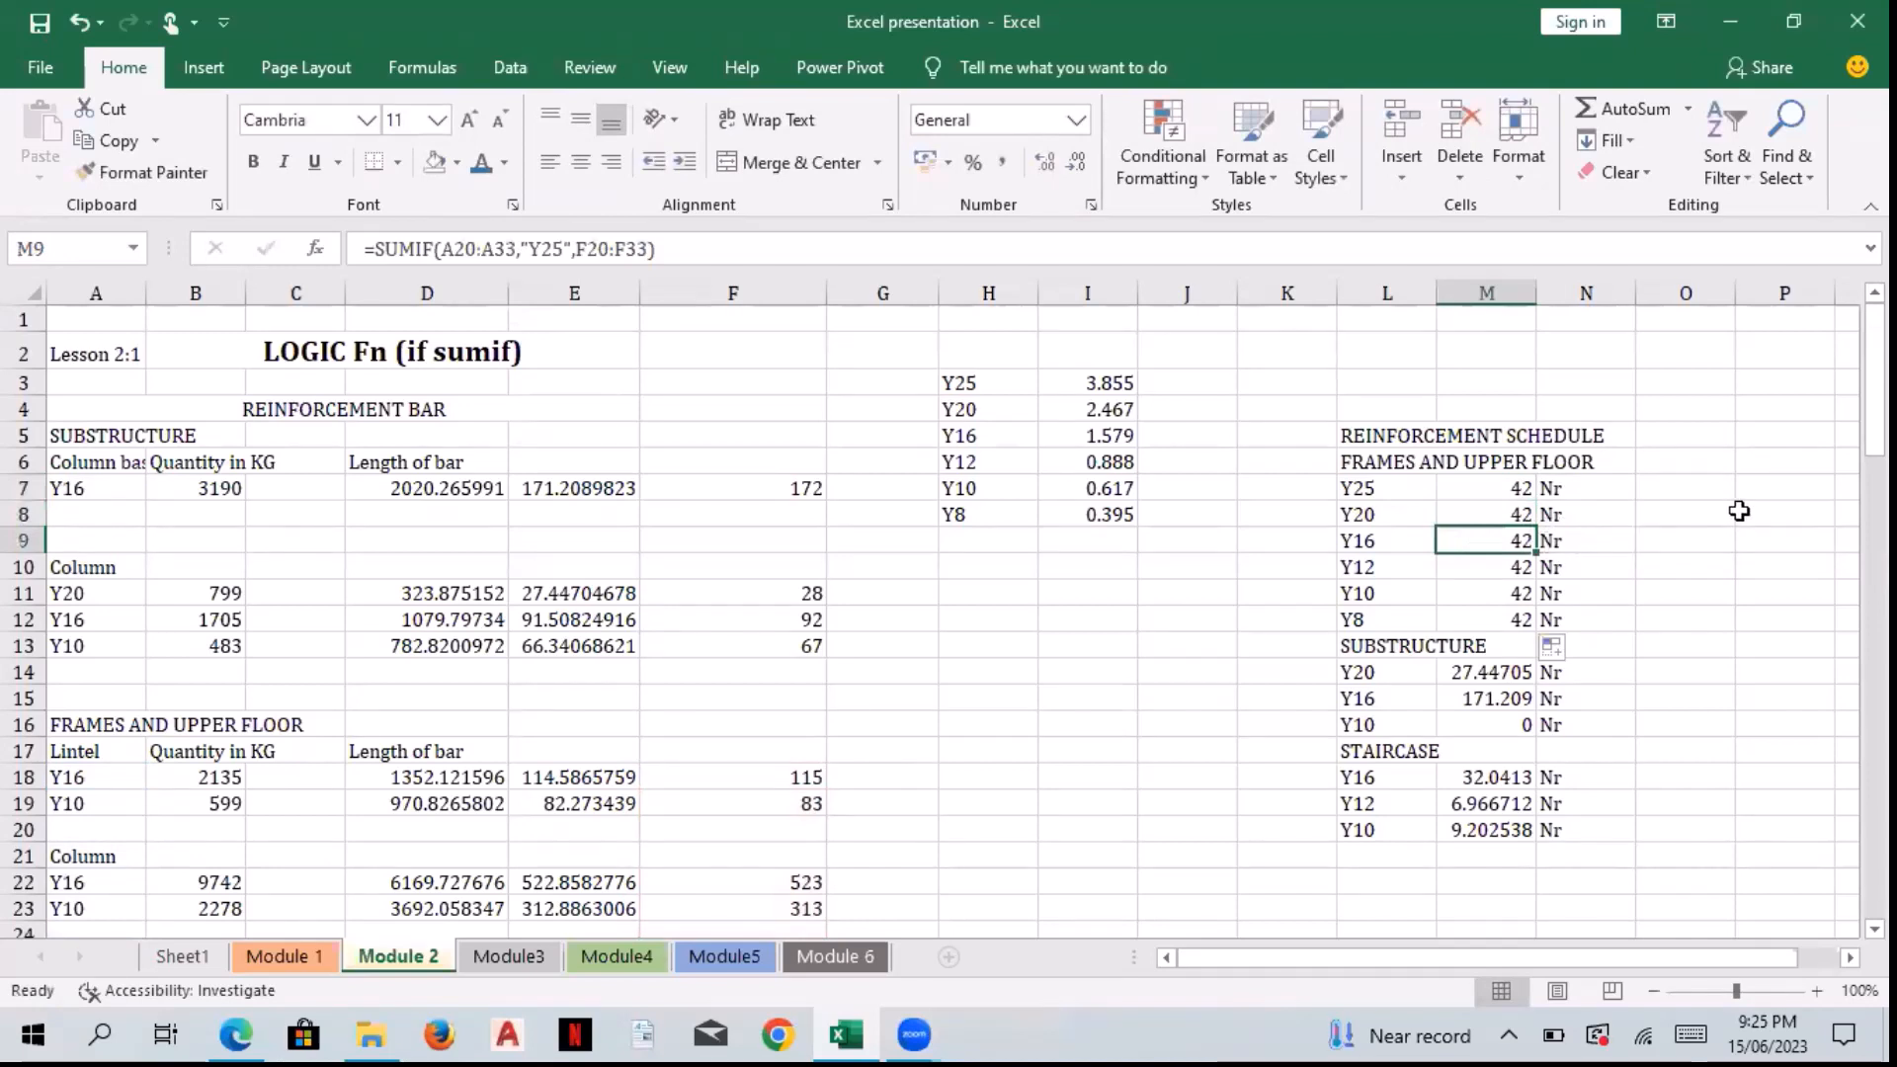
pyautogui.press('F2')
pyautogui.press('Escape')
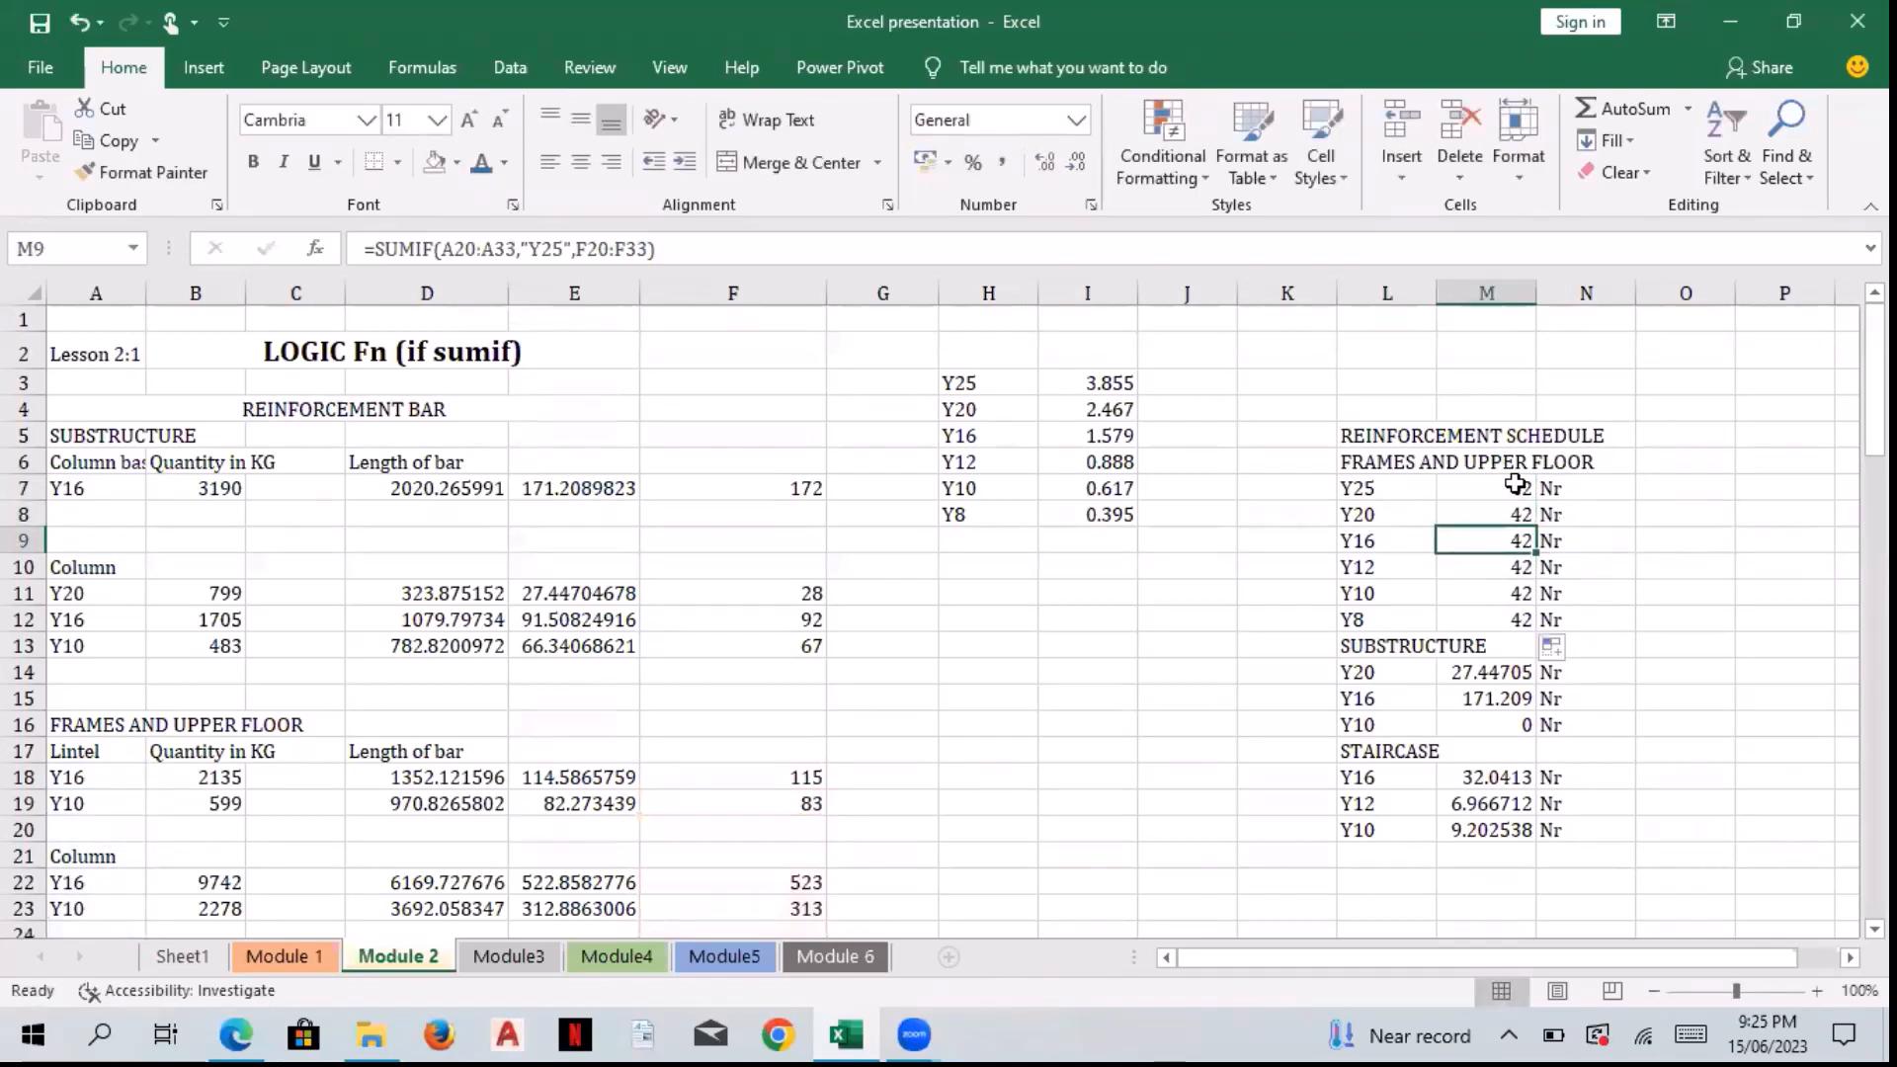
# Step: Make the criteria range in the M7 SUMIF formula absolute as $A$18:$A$31
pyautogui.doubleClick(1516, 484)
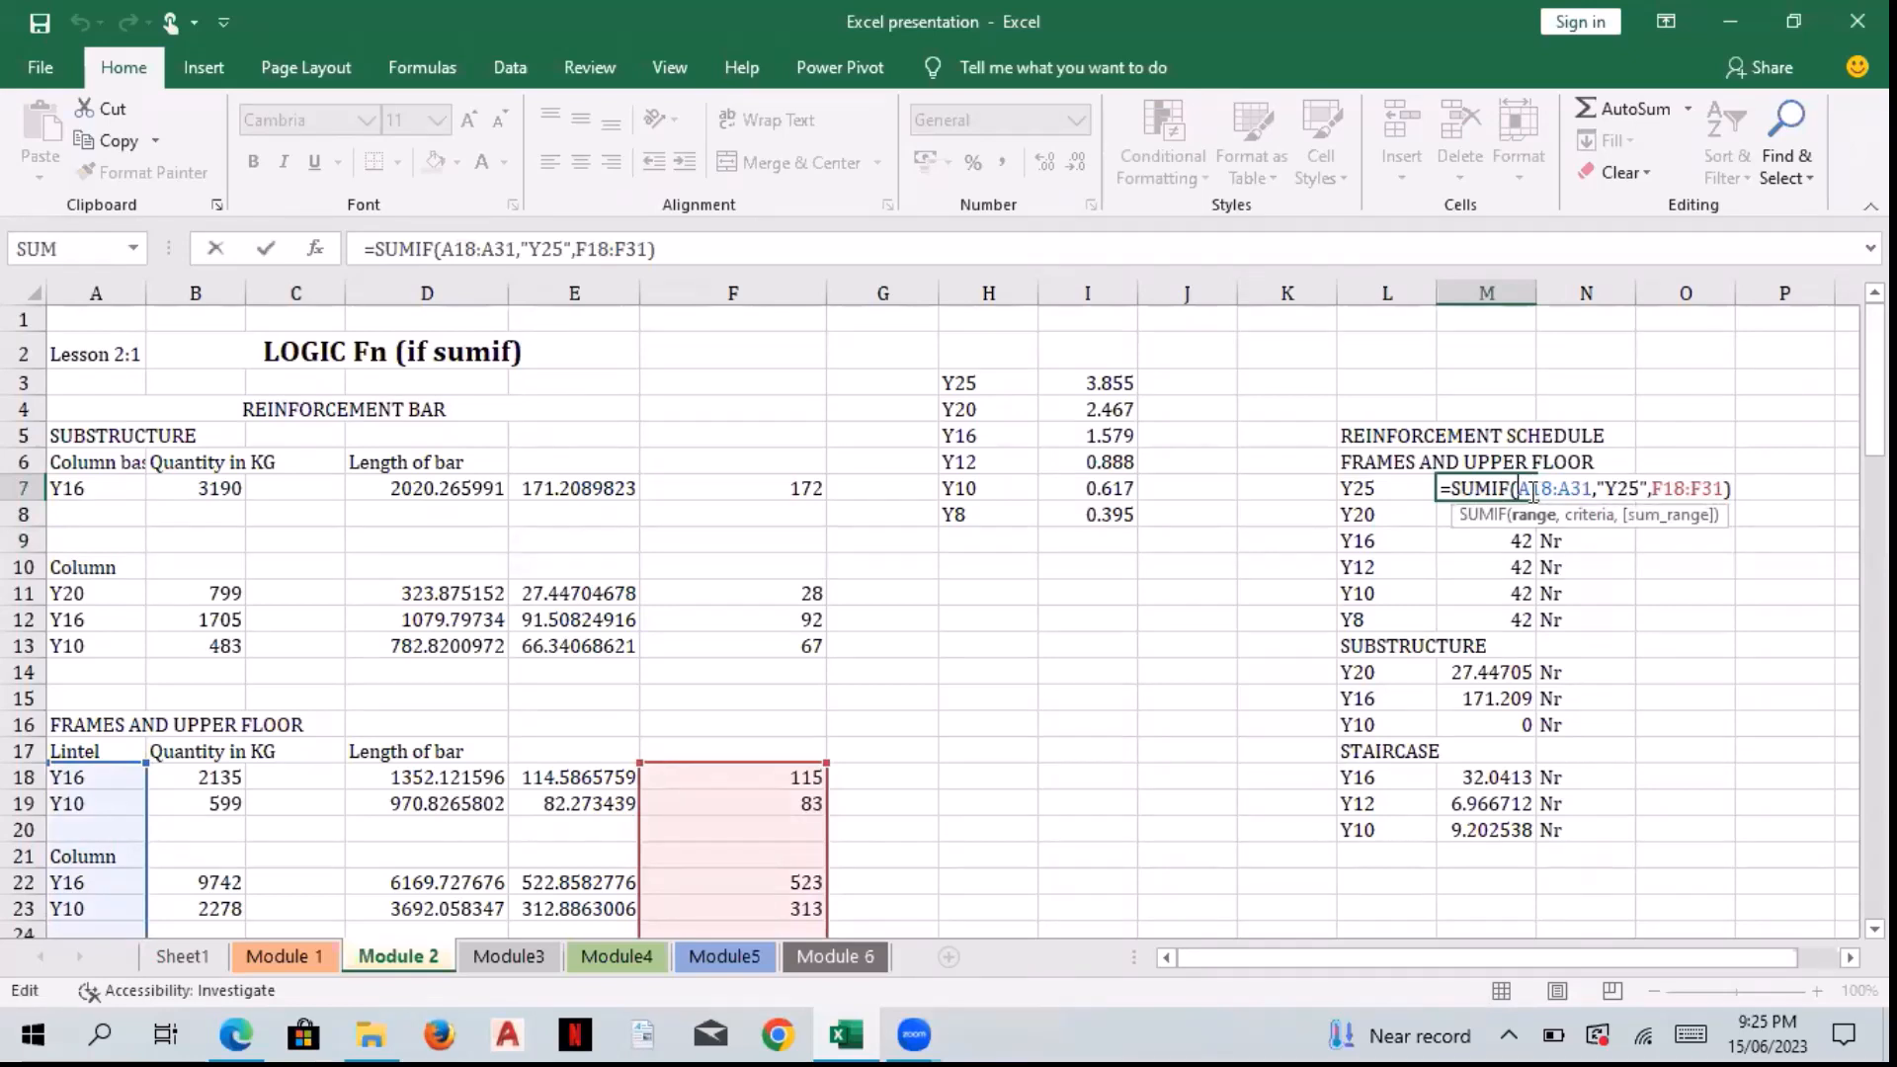
pyautogui.write('$')
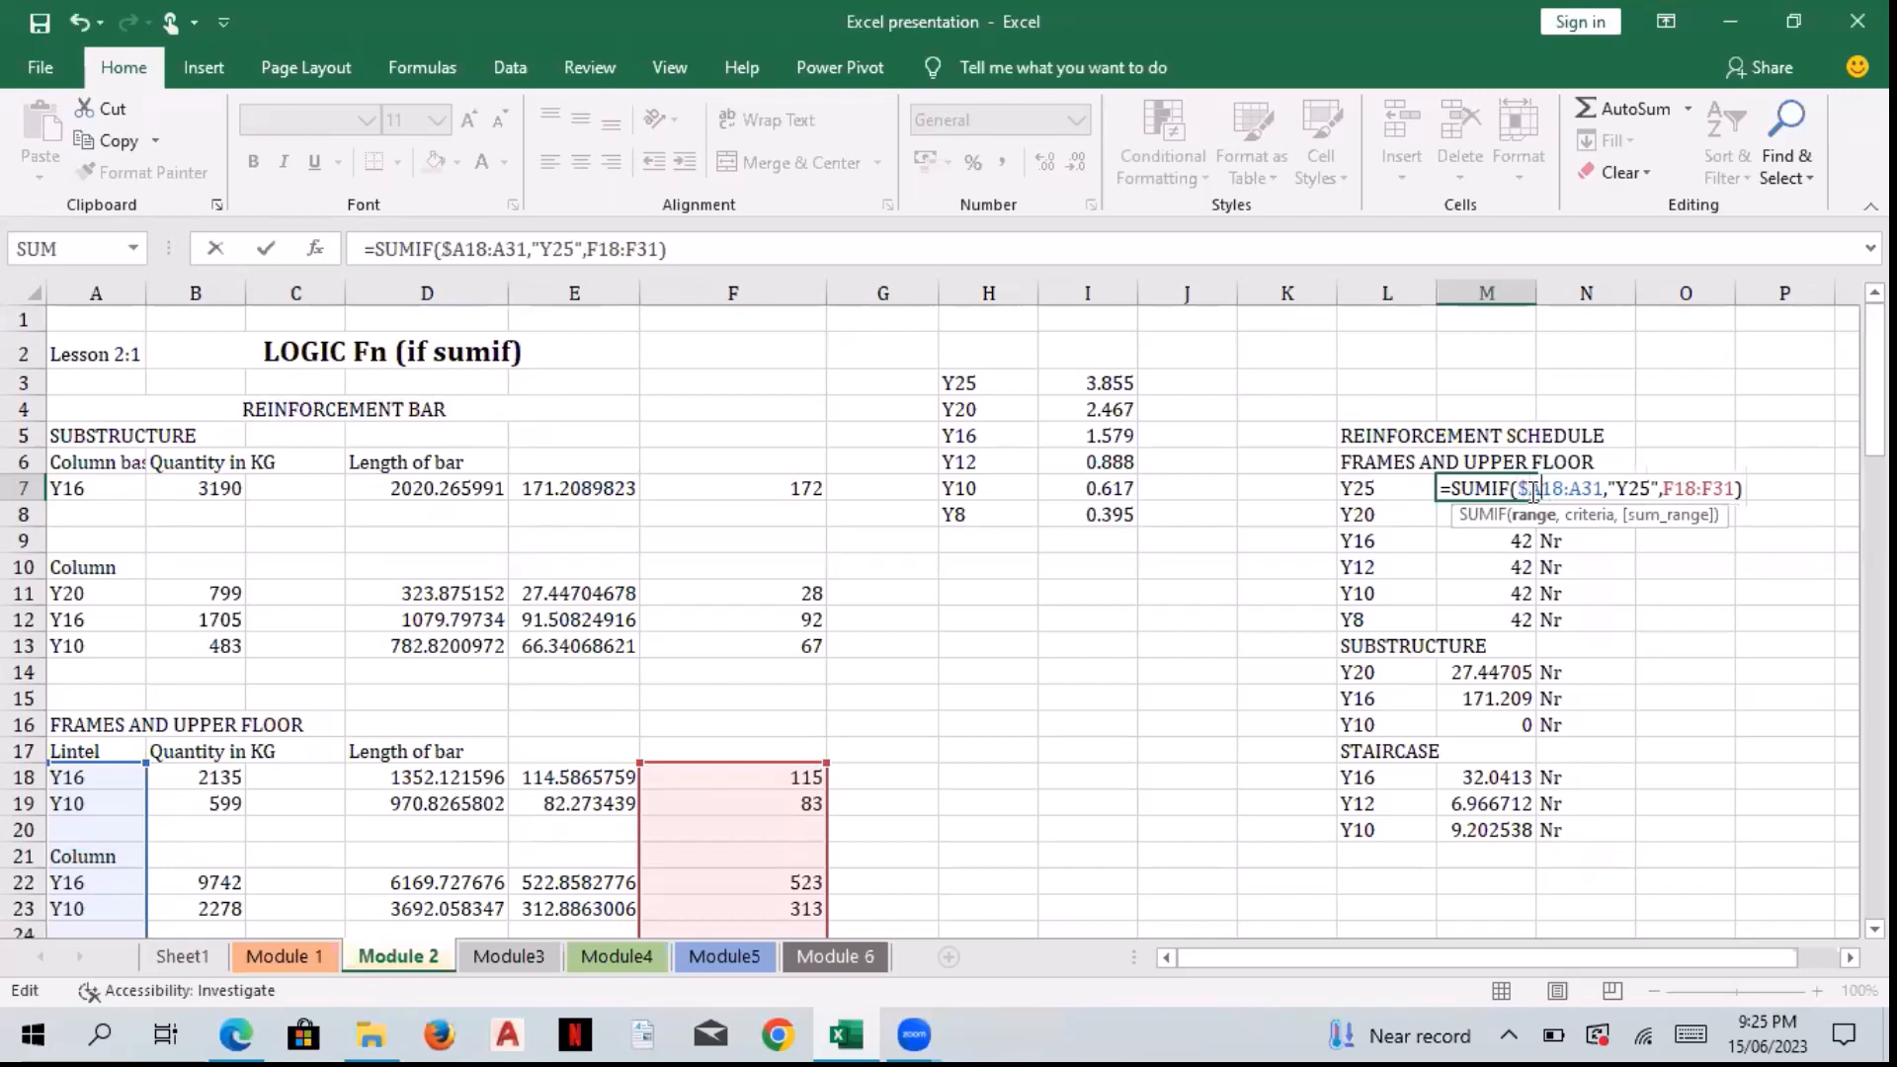
pyautogui.press('Right')
pyautogui.write('$')
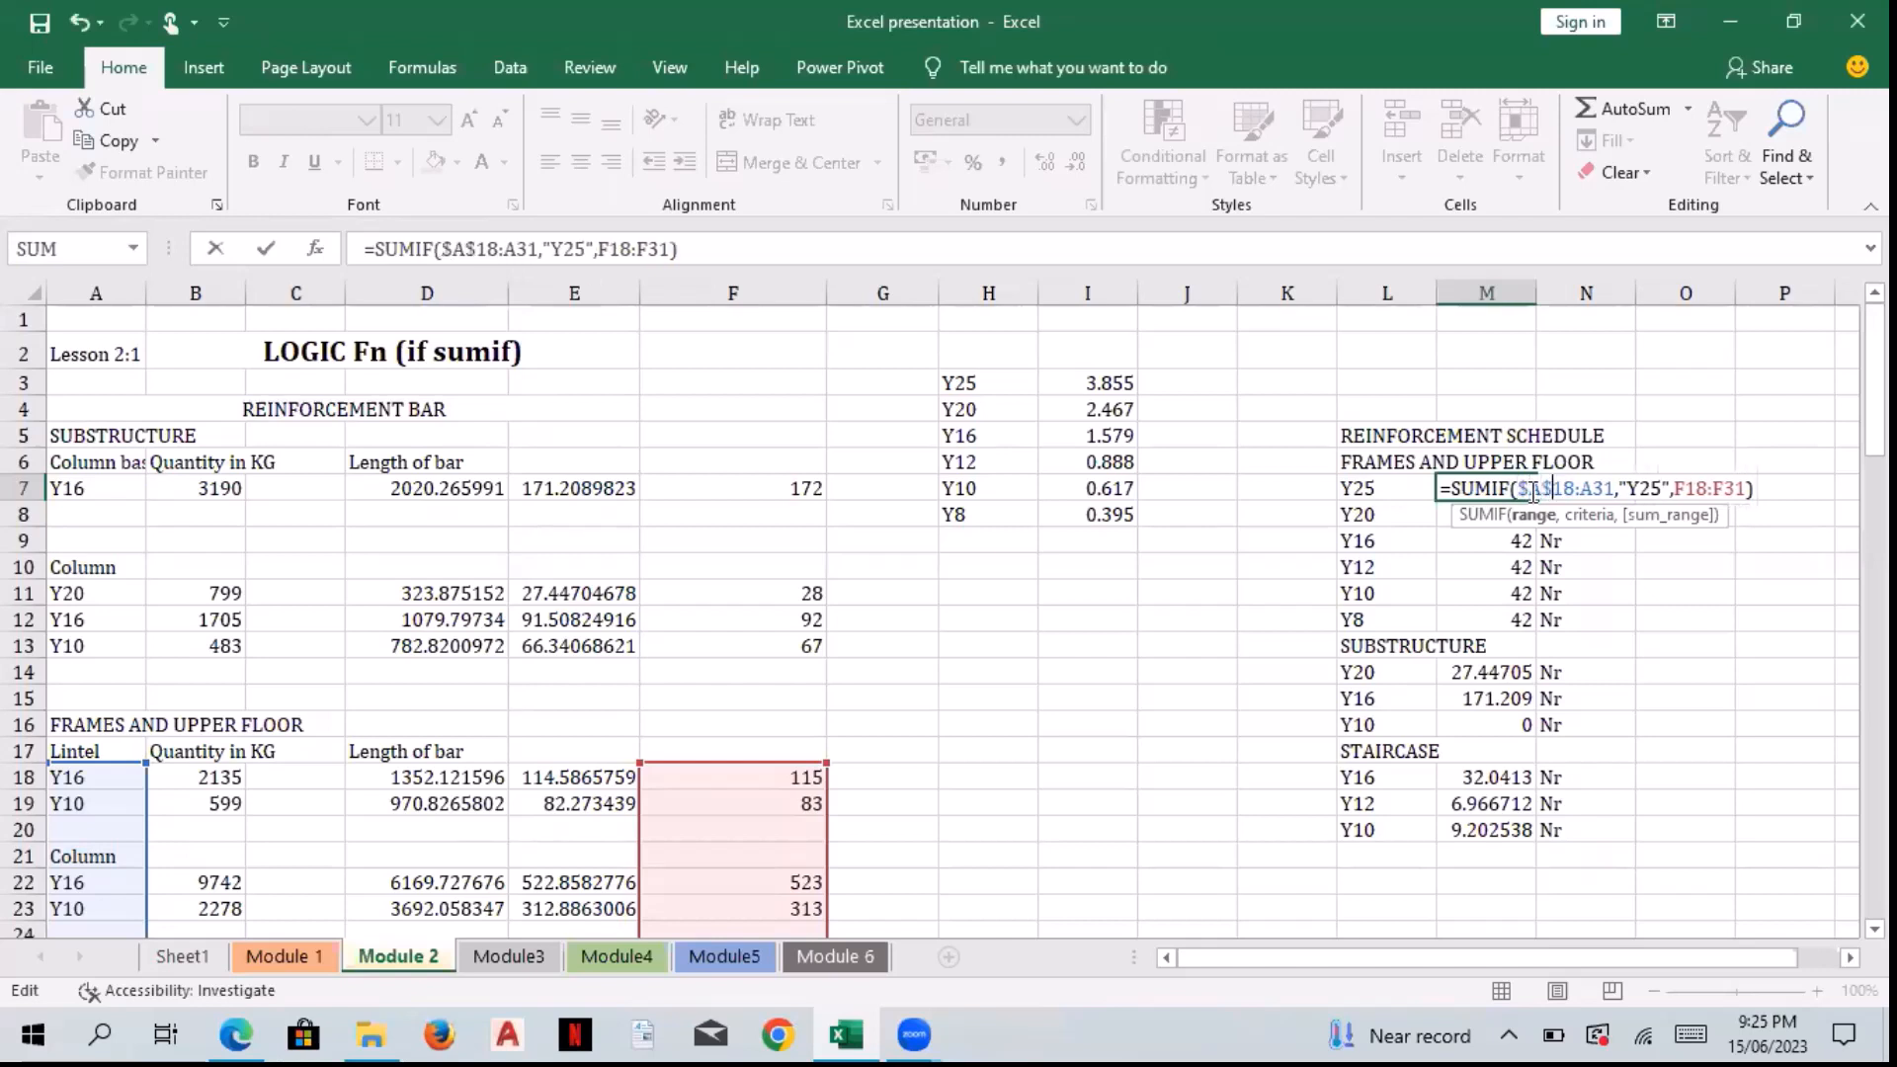
pyautogui.press('Right')
pyautogui.press('Right')
pyautogui.press('Right')
pyautogui.write('$')
pyautogui.press('Right')
pyautogui.write('$')
pyautogui.press('Right')
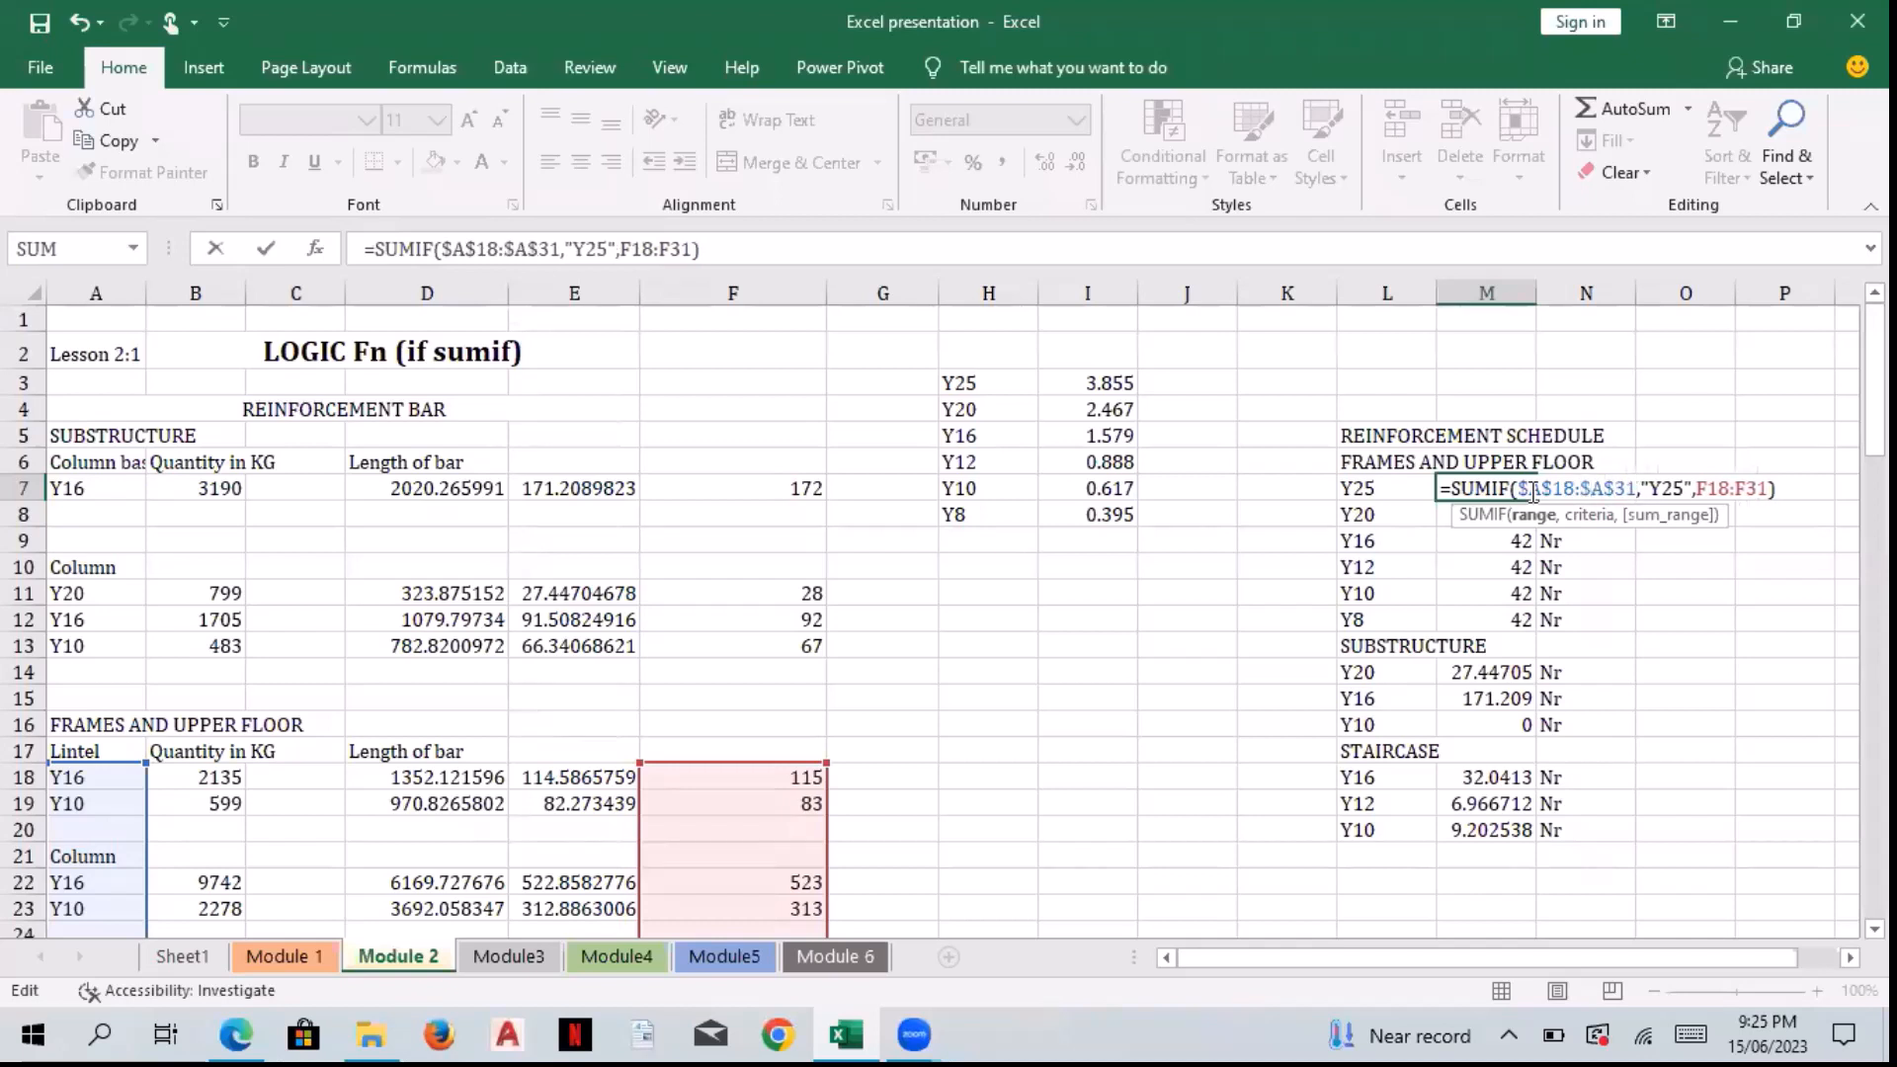
# Step: Make the sum range in the M7 SUMIF formula absolute as $F$18:$F$31 and commit the formula
pyautogui.press('Right')
pyautogui.press('Right')
pyautogui.press('Right')
pyautogui.press('Right')
pyautogui.press('Right')
pyautogui.press('Right')
pyautogui.press('Right')
pyautogui.write('$')
pyautogui.press('Right')
pyautogui.write('$')
pyautogui.press('Right')
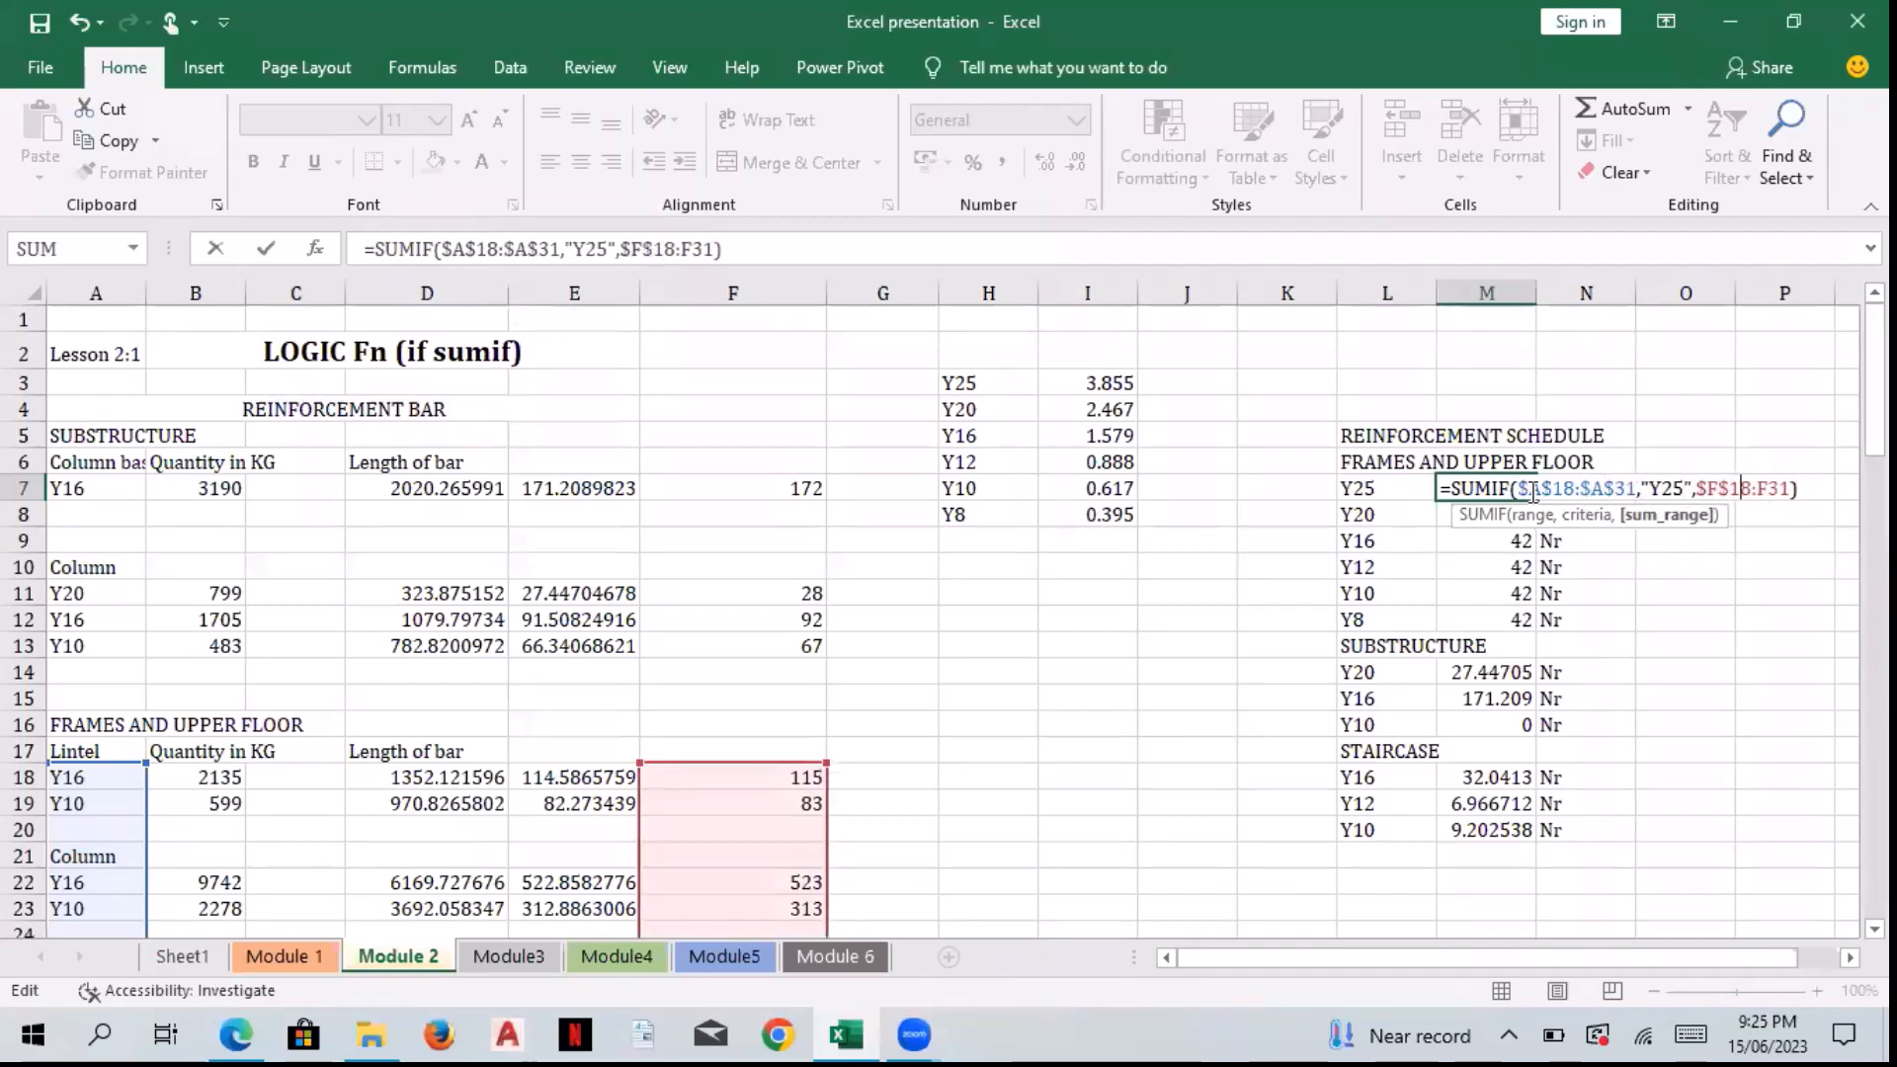
pyautogui.press('Right')
pyautogui.press('Right')
pyautogui.write('$')
pyautogui.press('Right')
pyautogui.write('$')
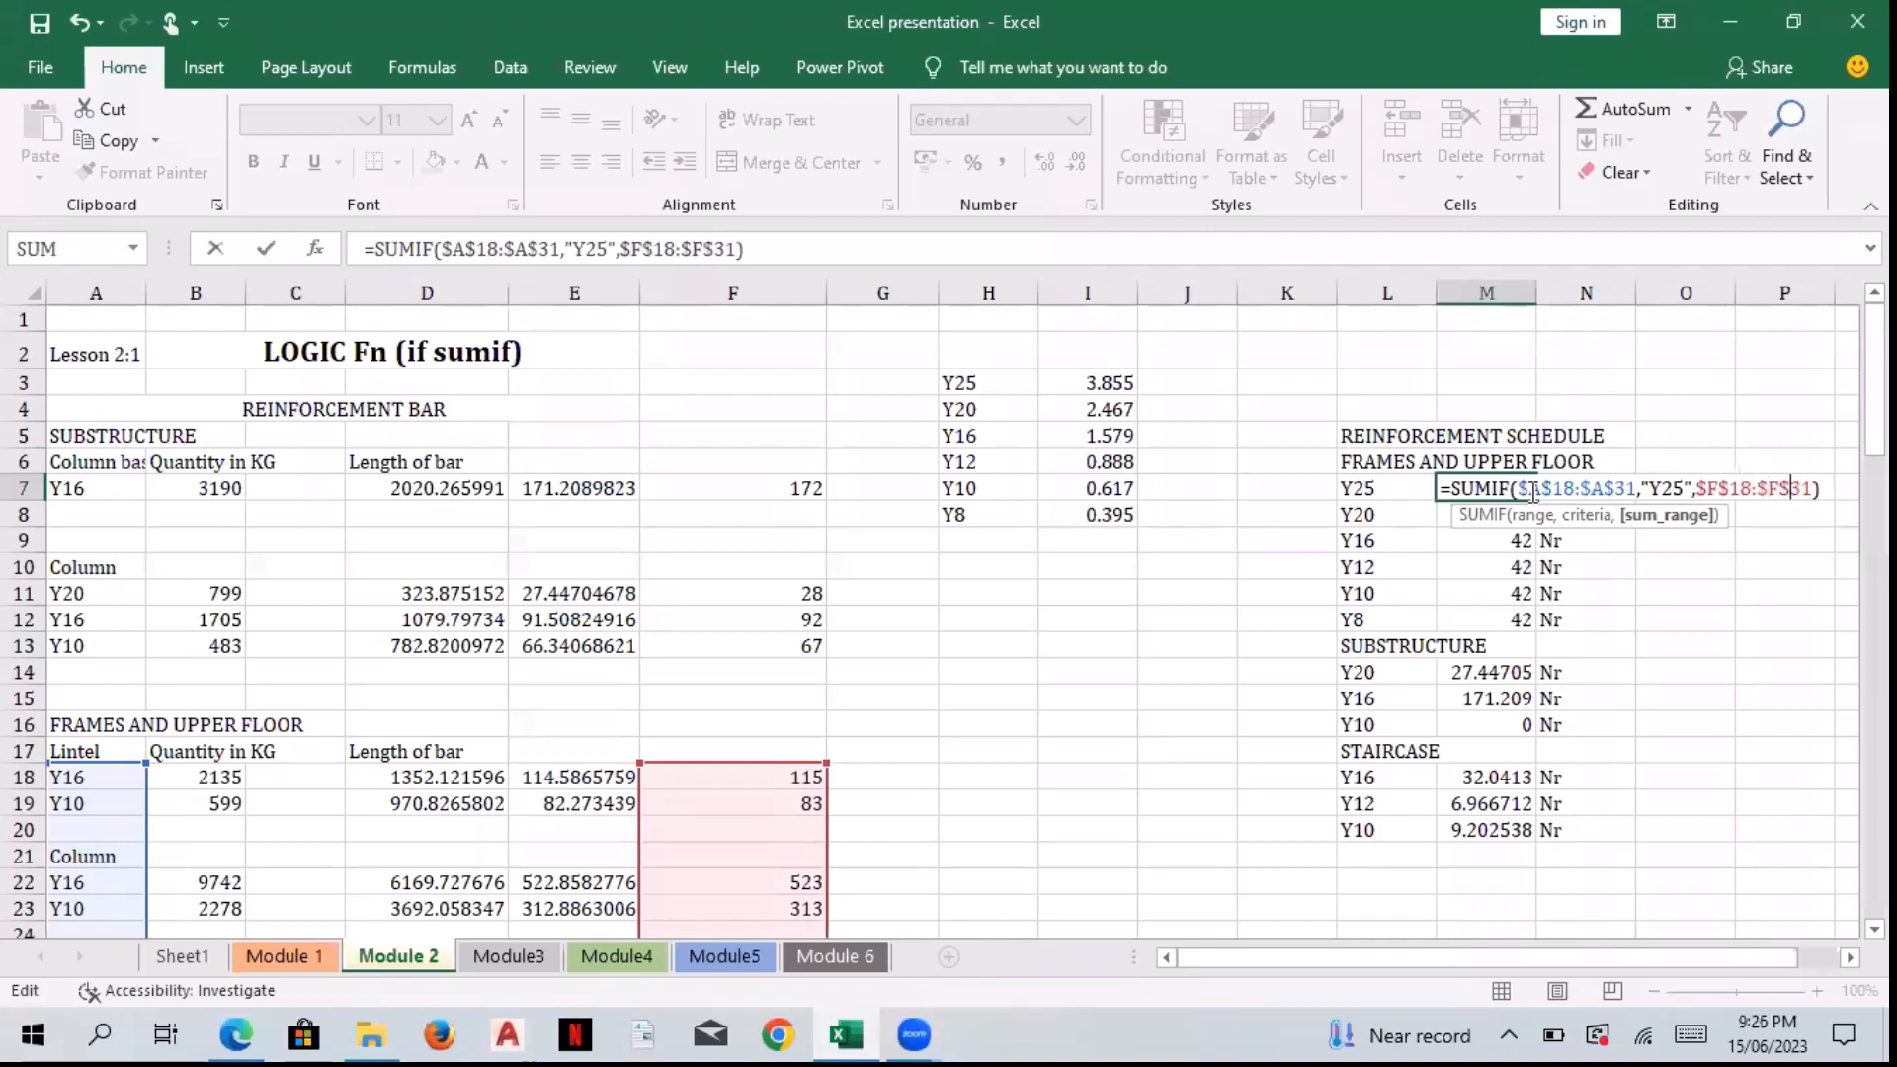
pyautogui.press('Return')
pyautogui.click(1508, 486)
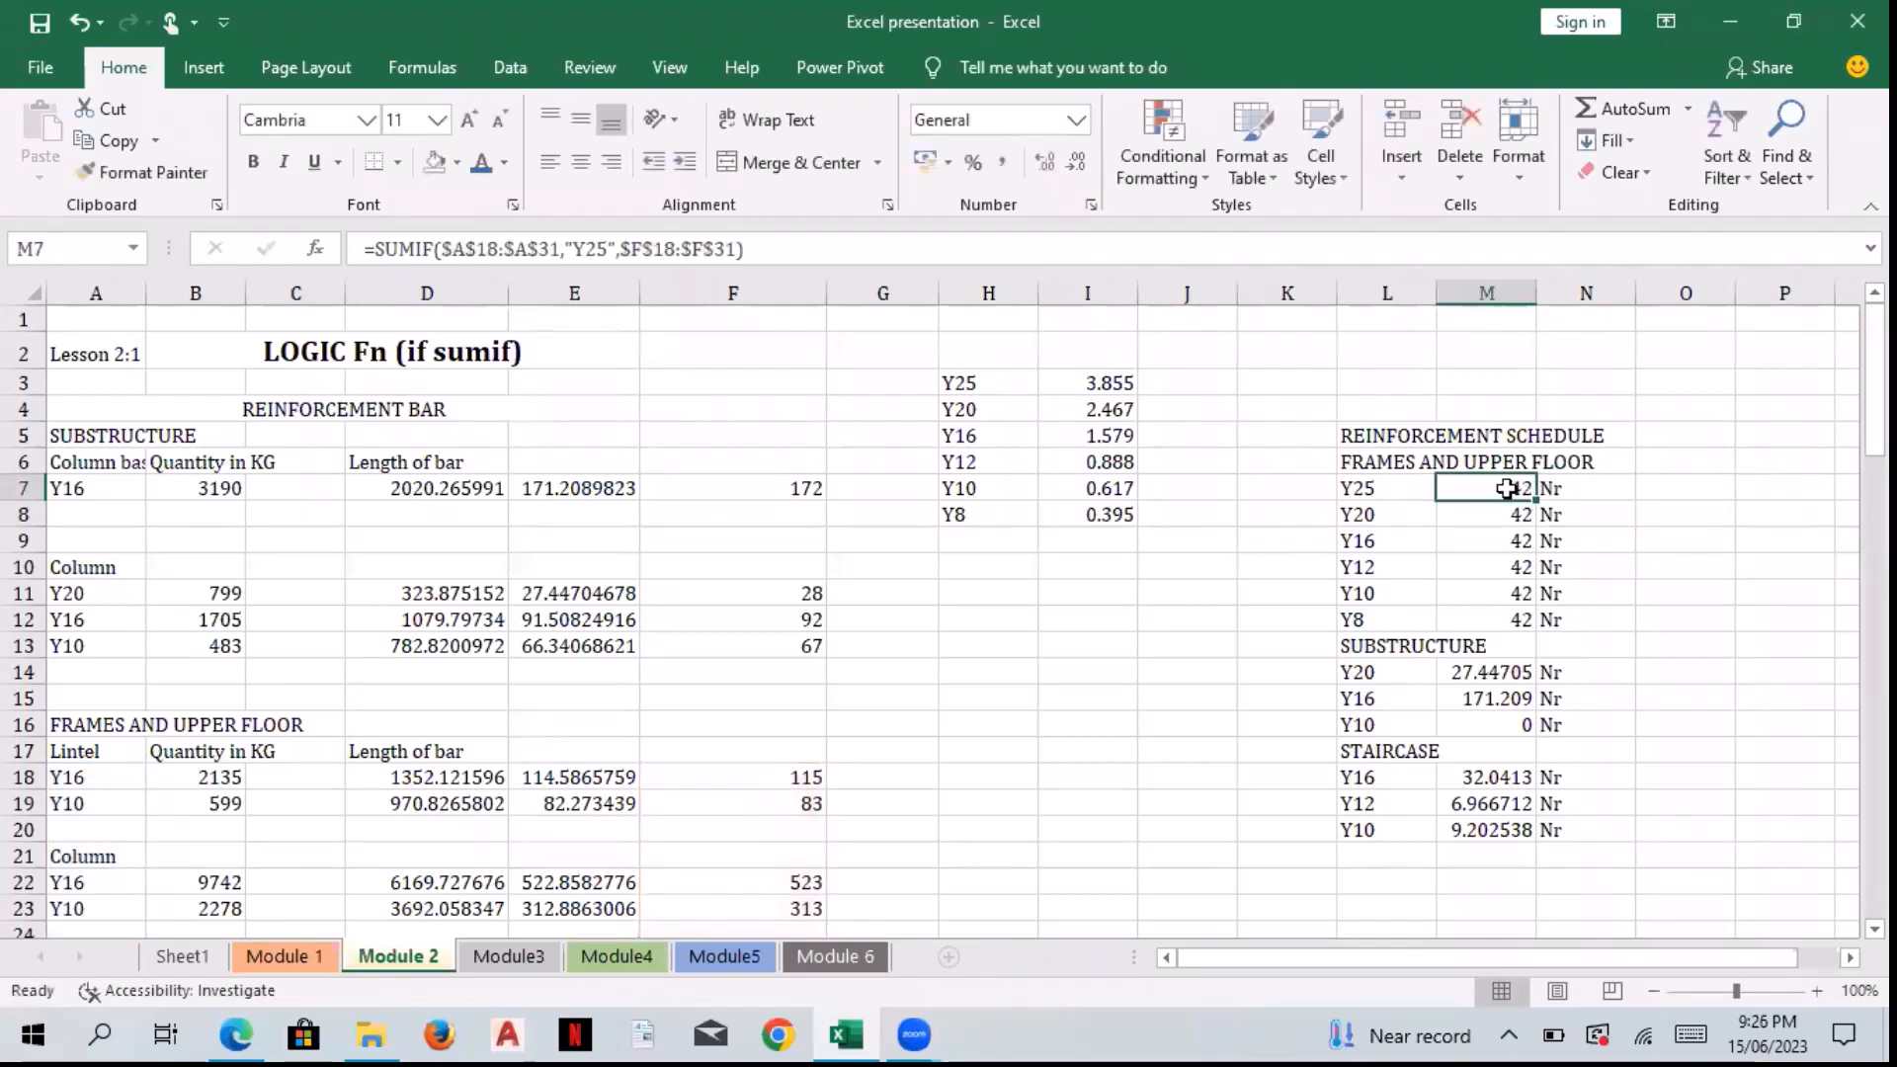
# Step: Fill the absolute-range SUMIF formula from M7 down through M12 and check the copied formula in M8
pyautogui.moveTo(1536, 501); pyautogui.dragTo(1533, 627)
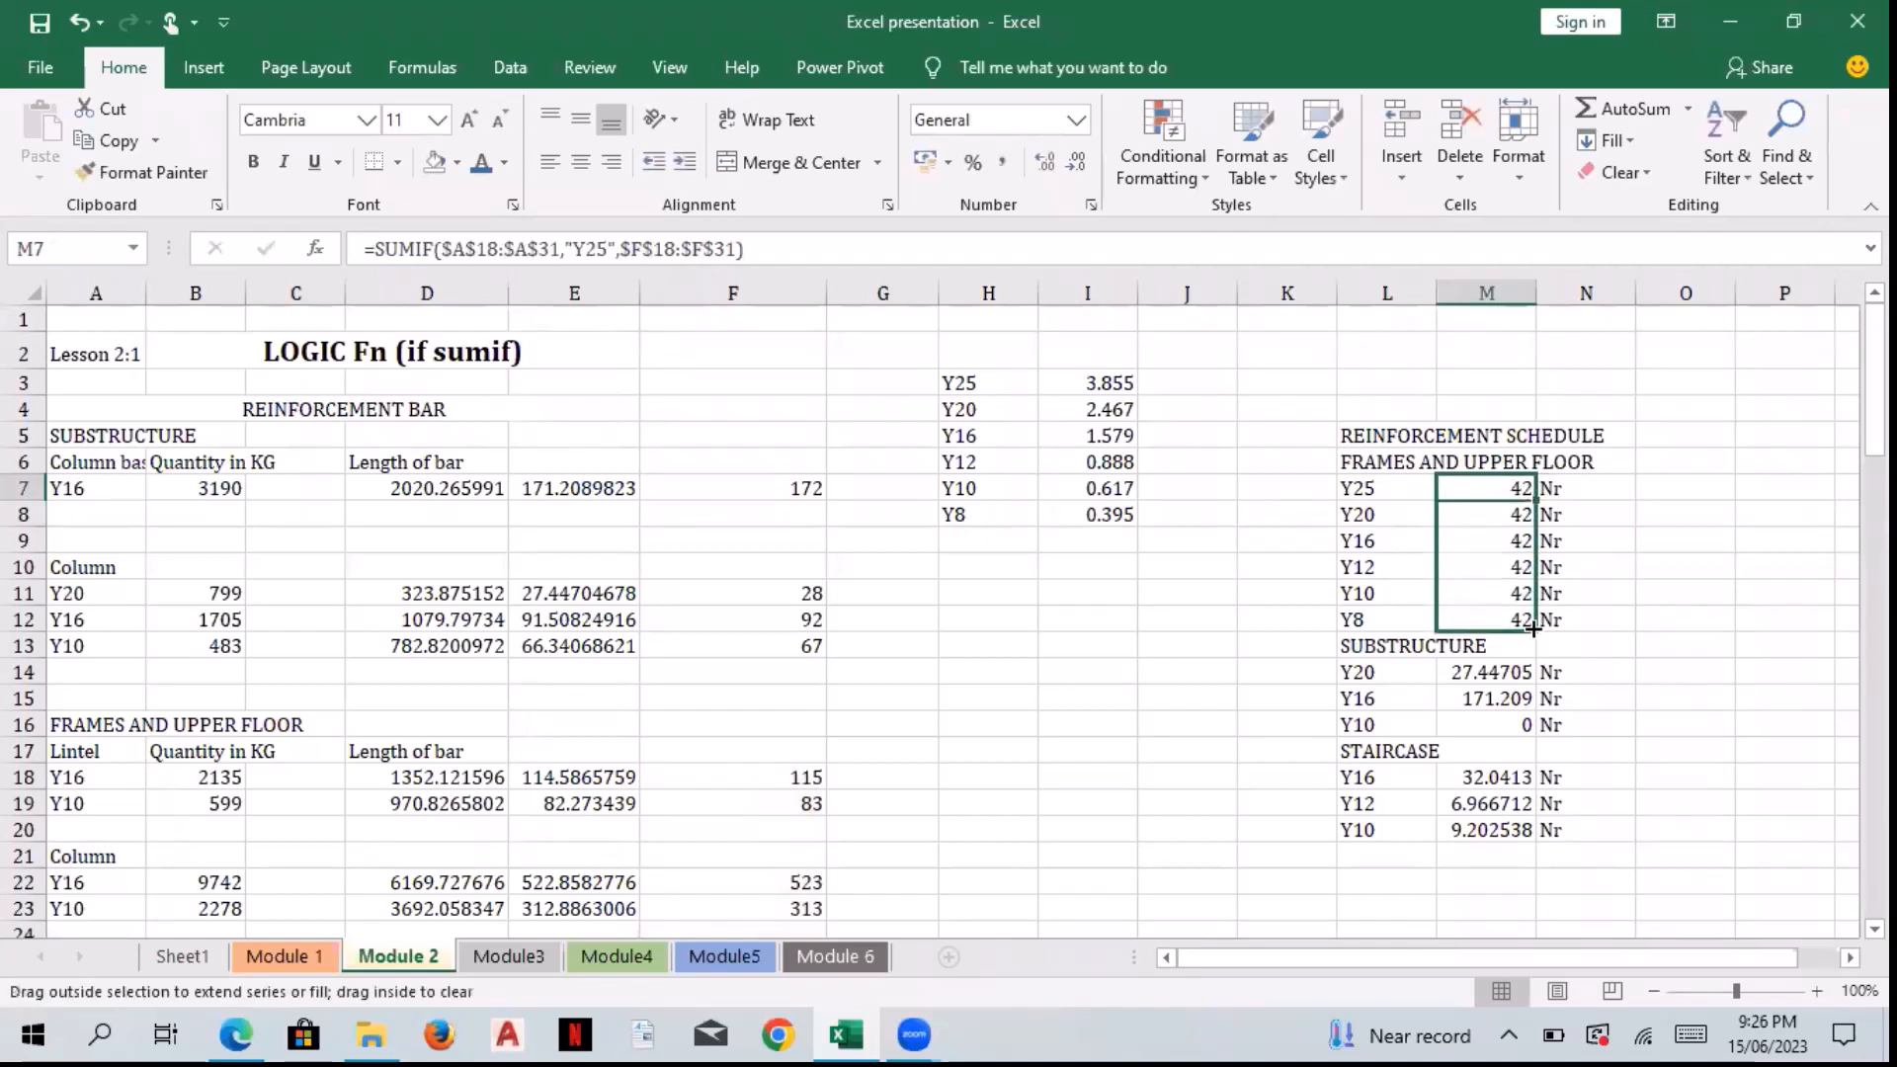
pyautogui.doubleClick(1499, 509)
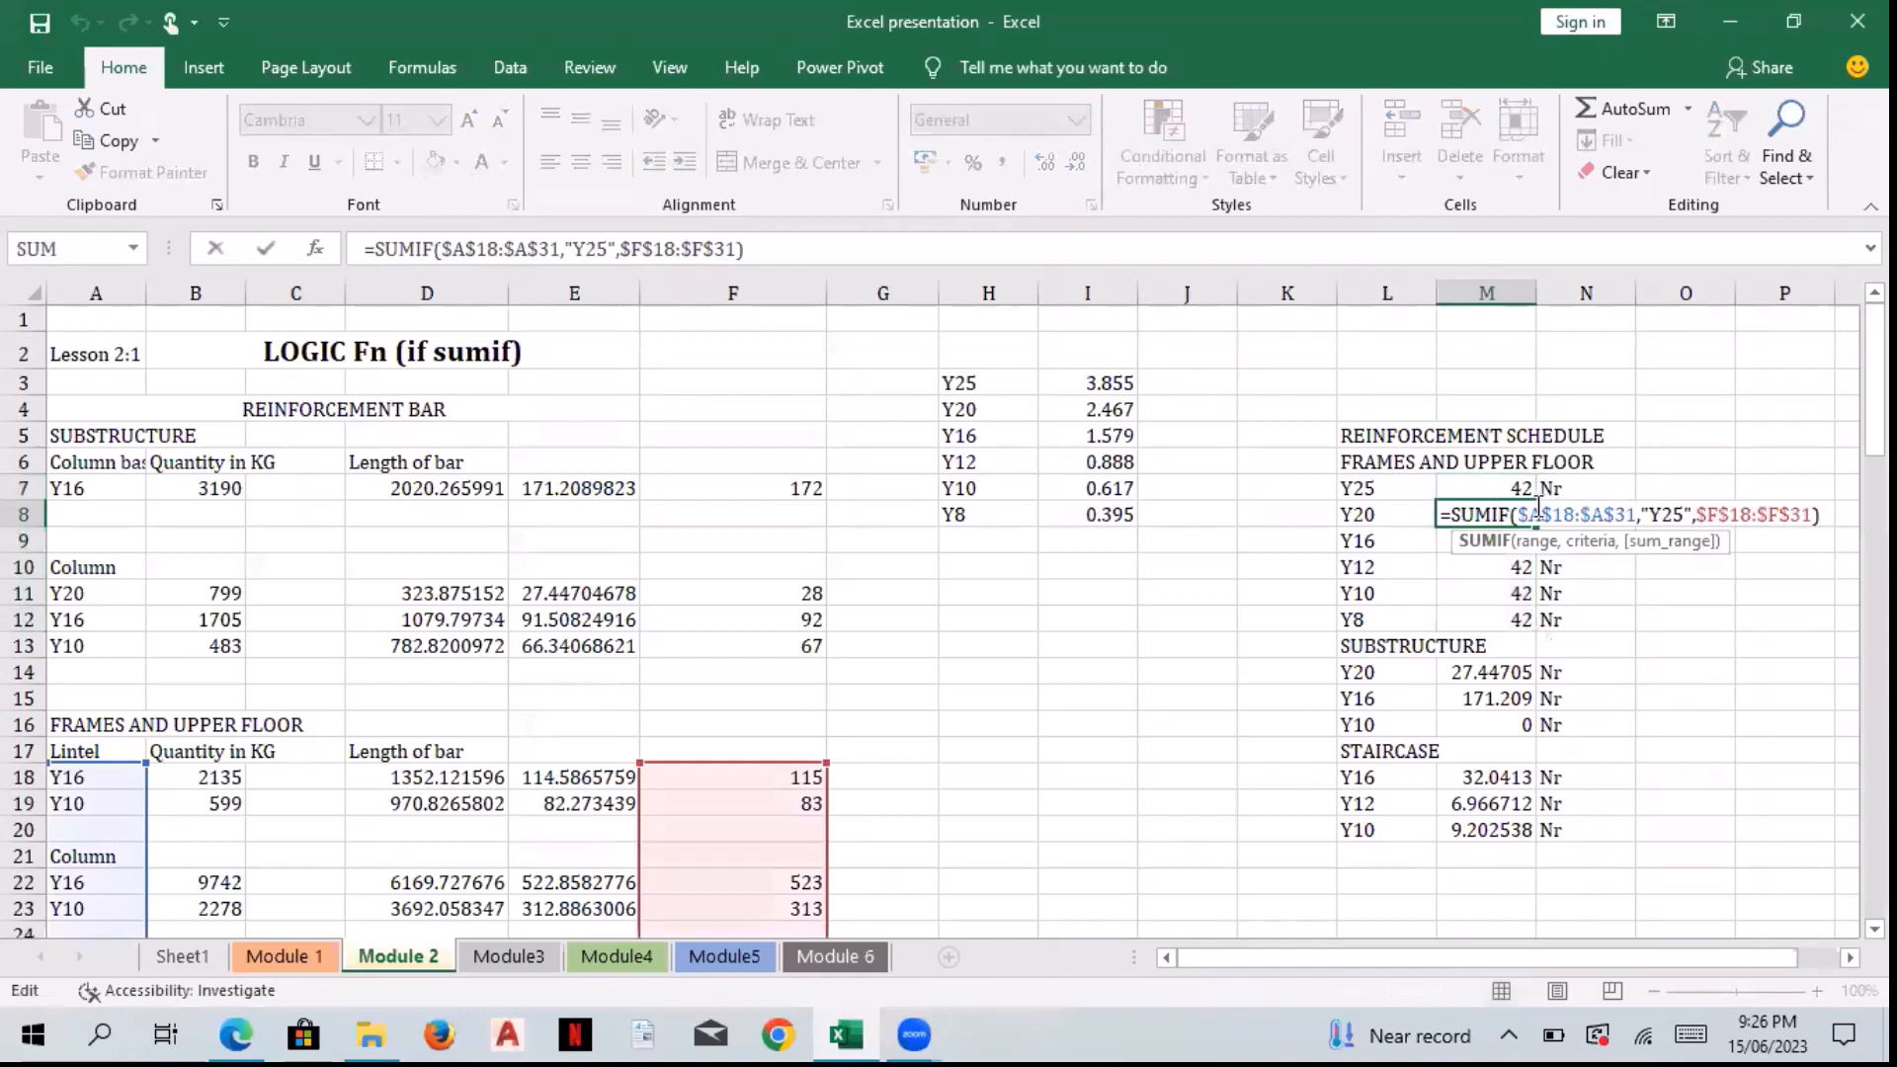
pyautogui.press('Escape')
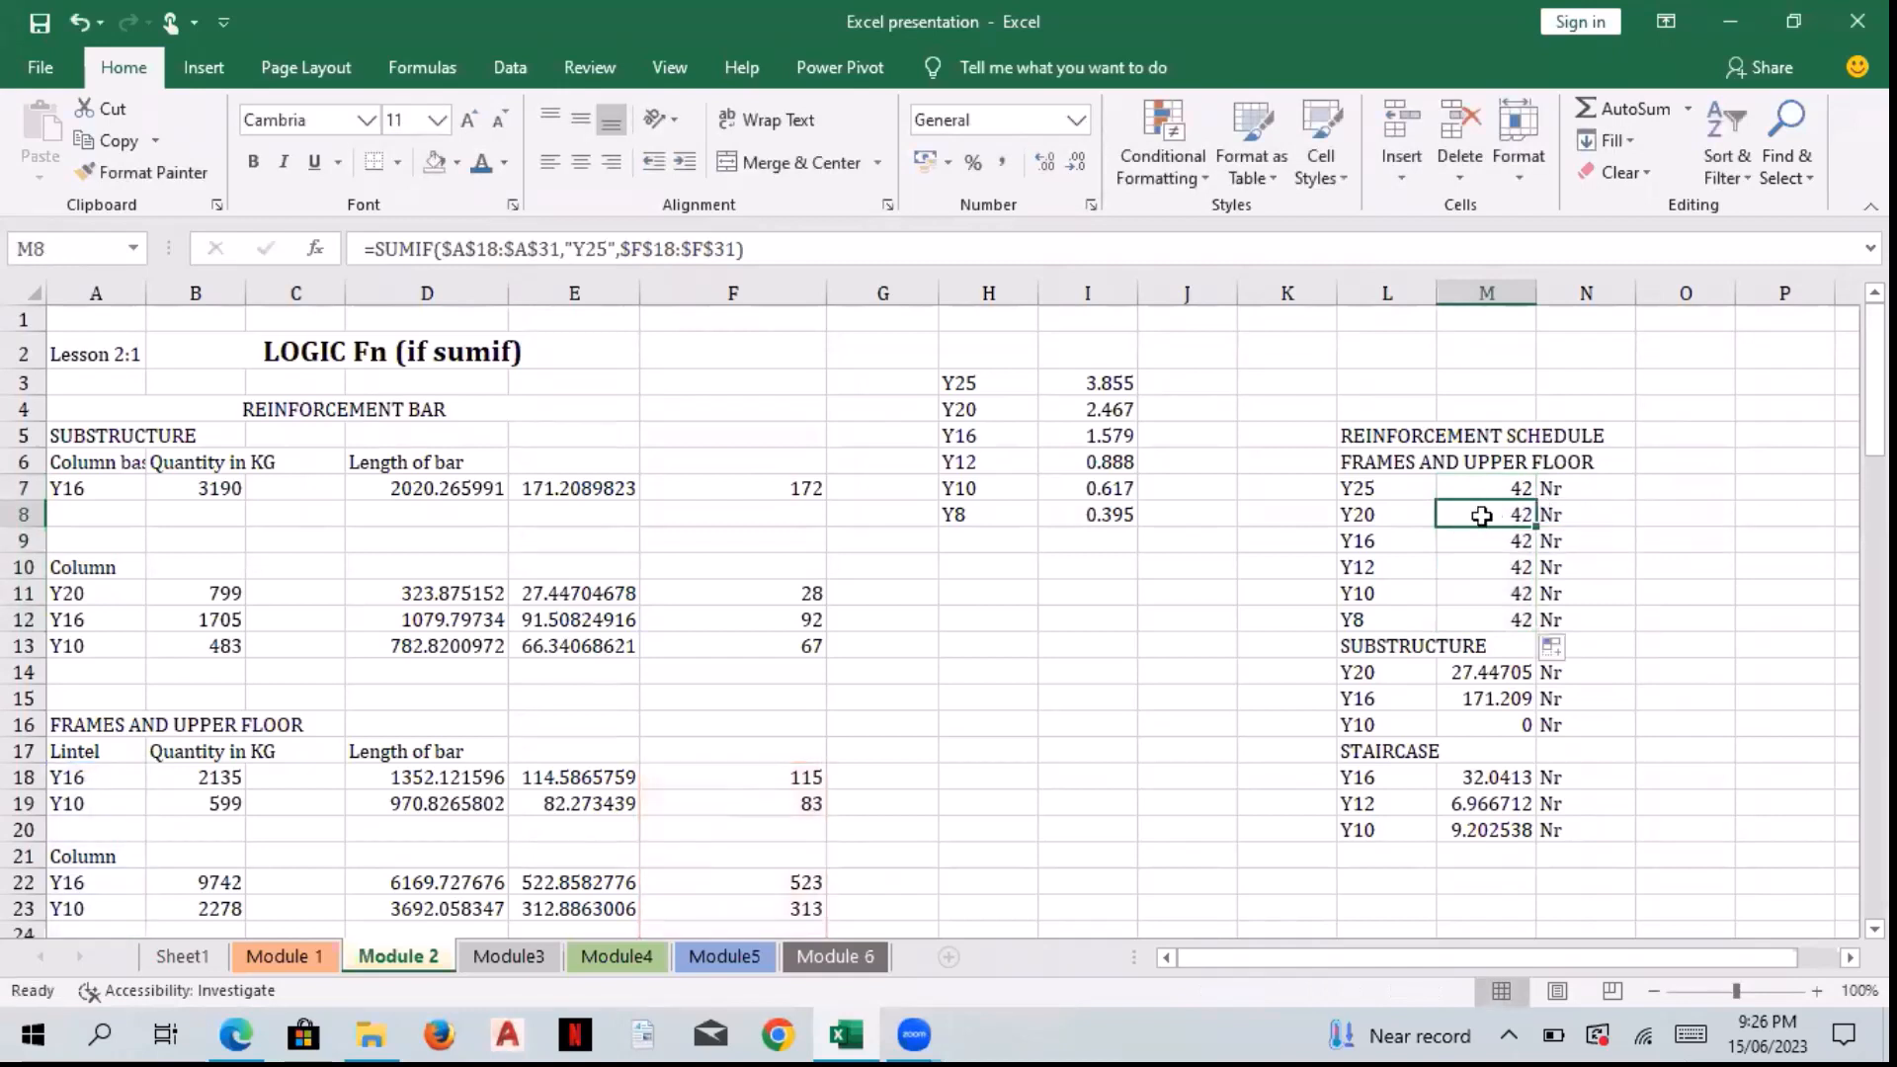
# Step: Change the SUMIF criterion in M8 to "Y20" and commit the formula
pyautogui.press('F2')
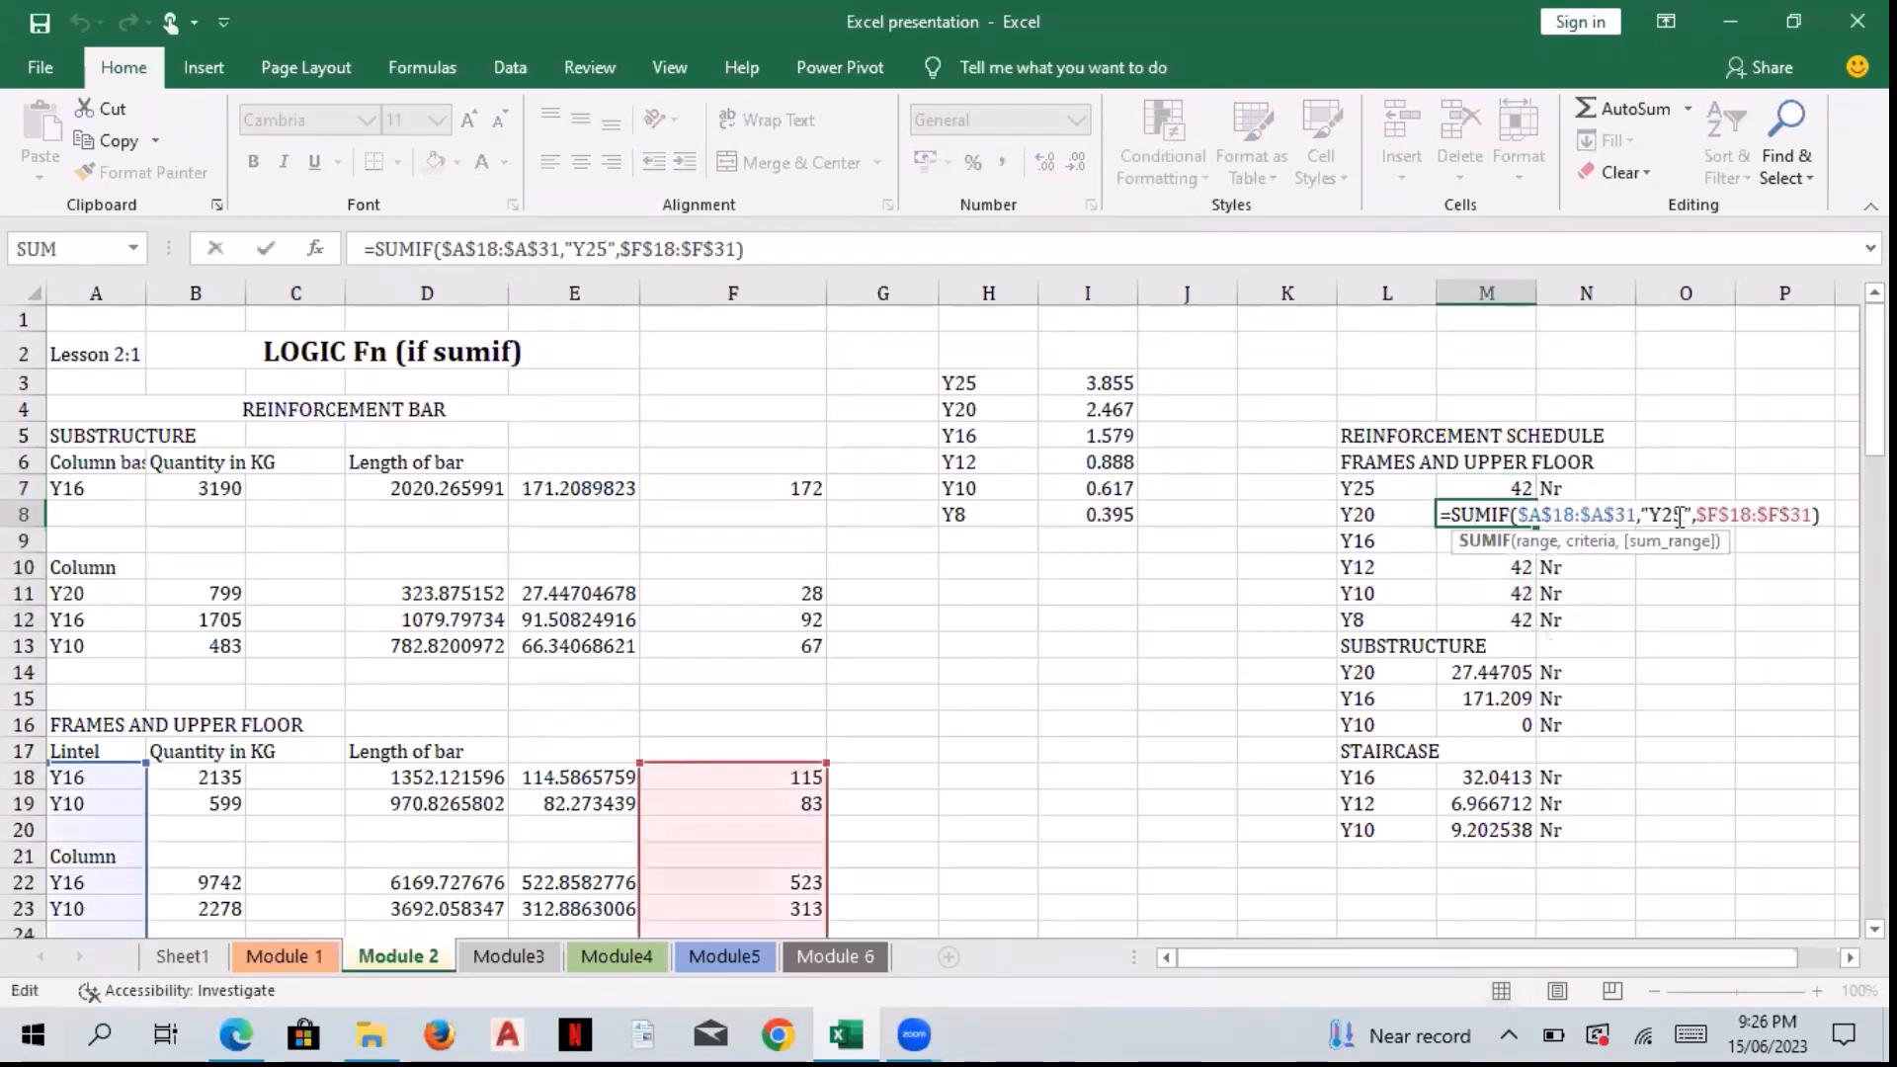
pyautogui.click(1680, 513)
pyautogui.press('BackSpace')
pyautogui.write('0')
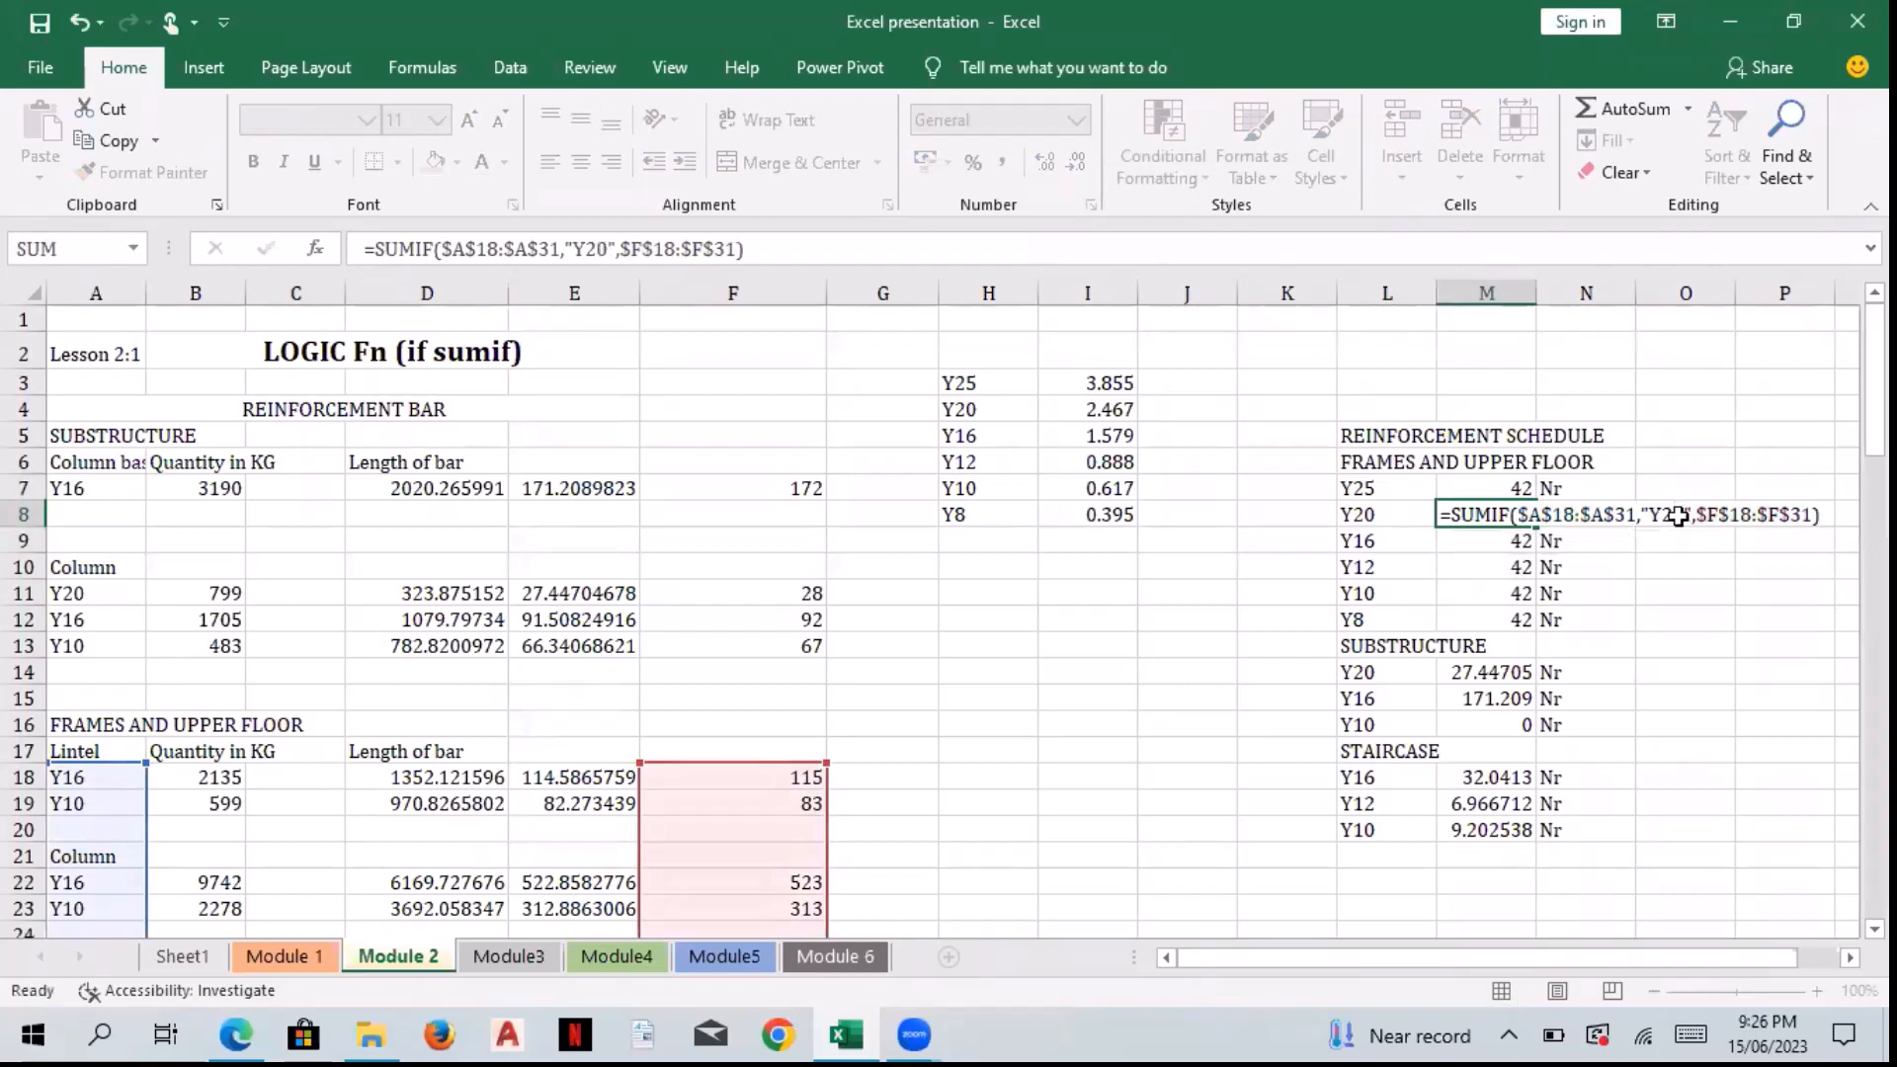
pyautogui.press('Return')
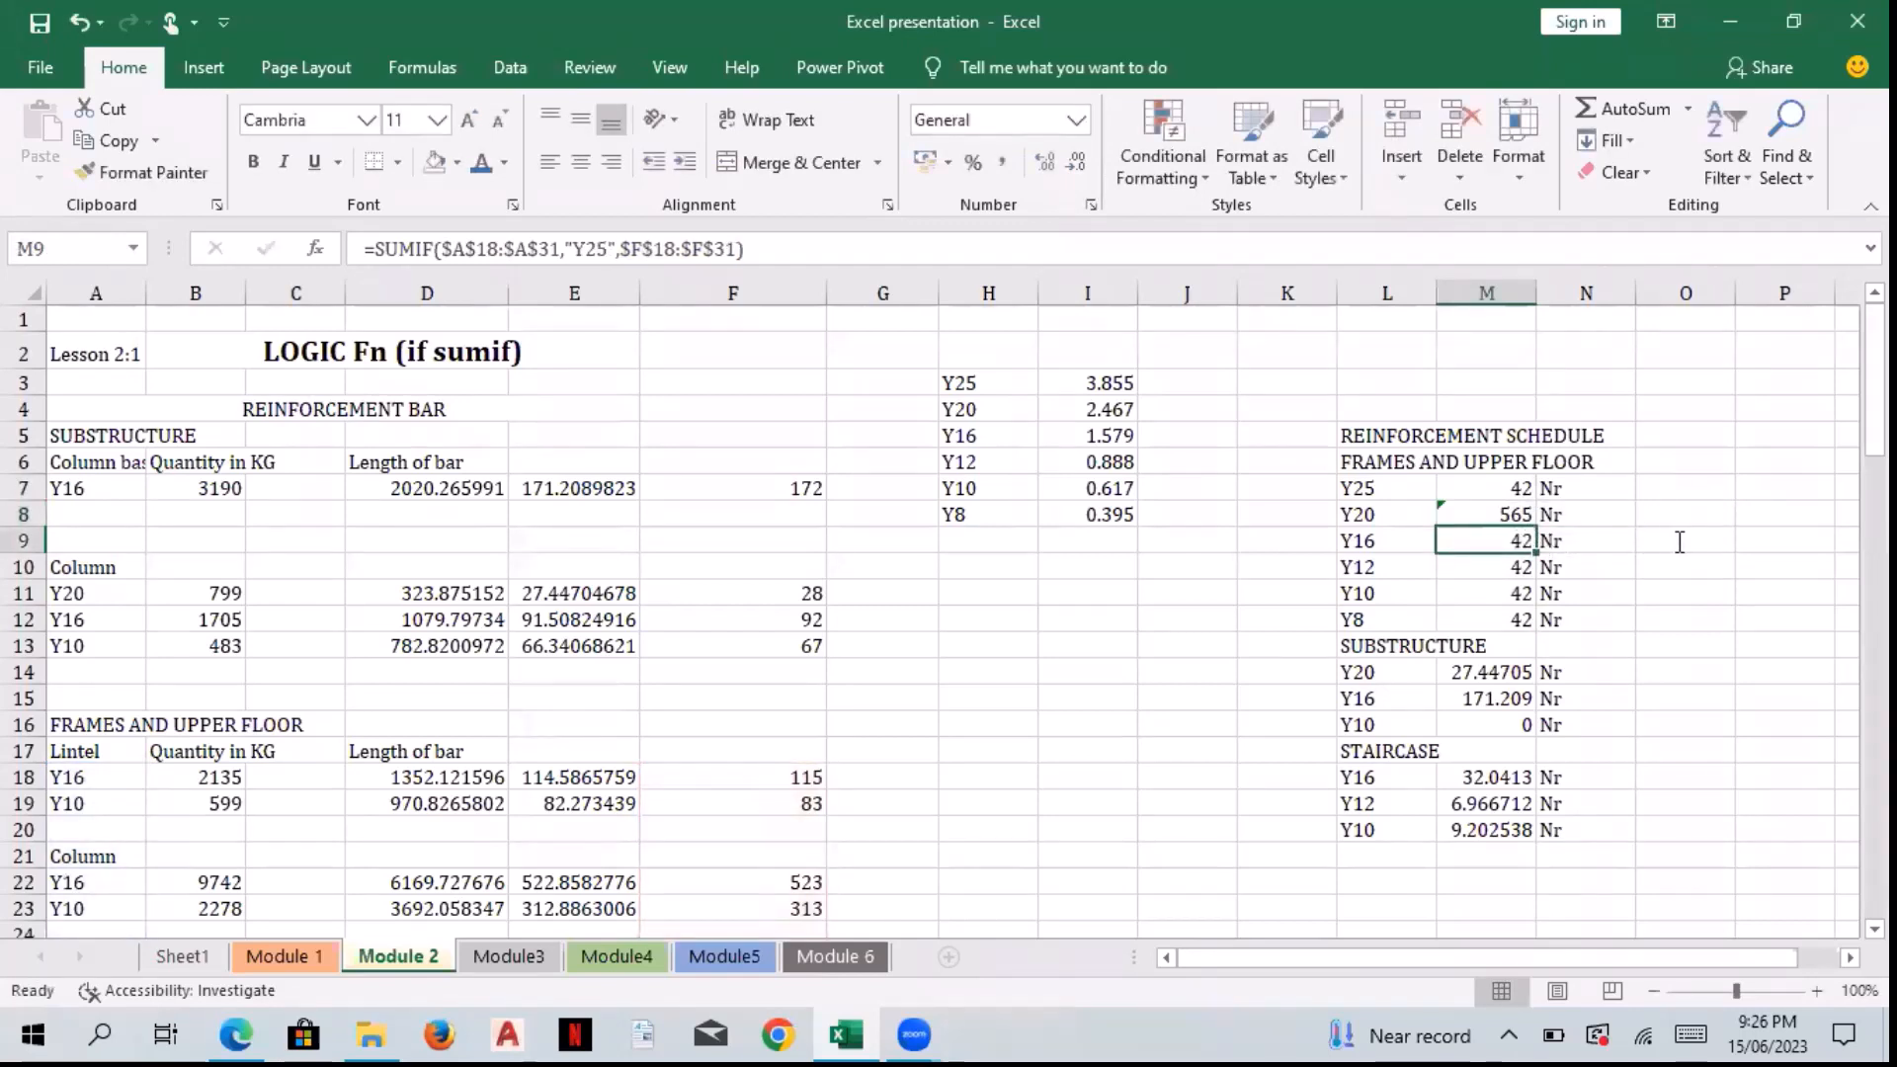
# Step: Change the SUMIF criterion in M9 to "Y16" and commit the formula
pyautogui.press('F2')
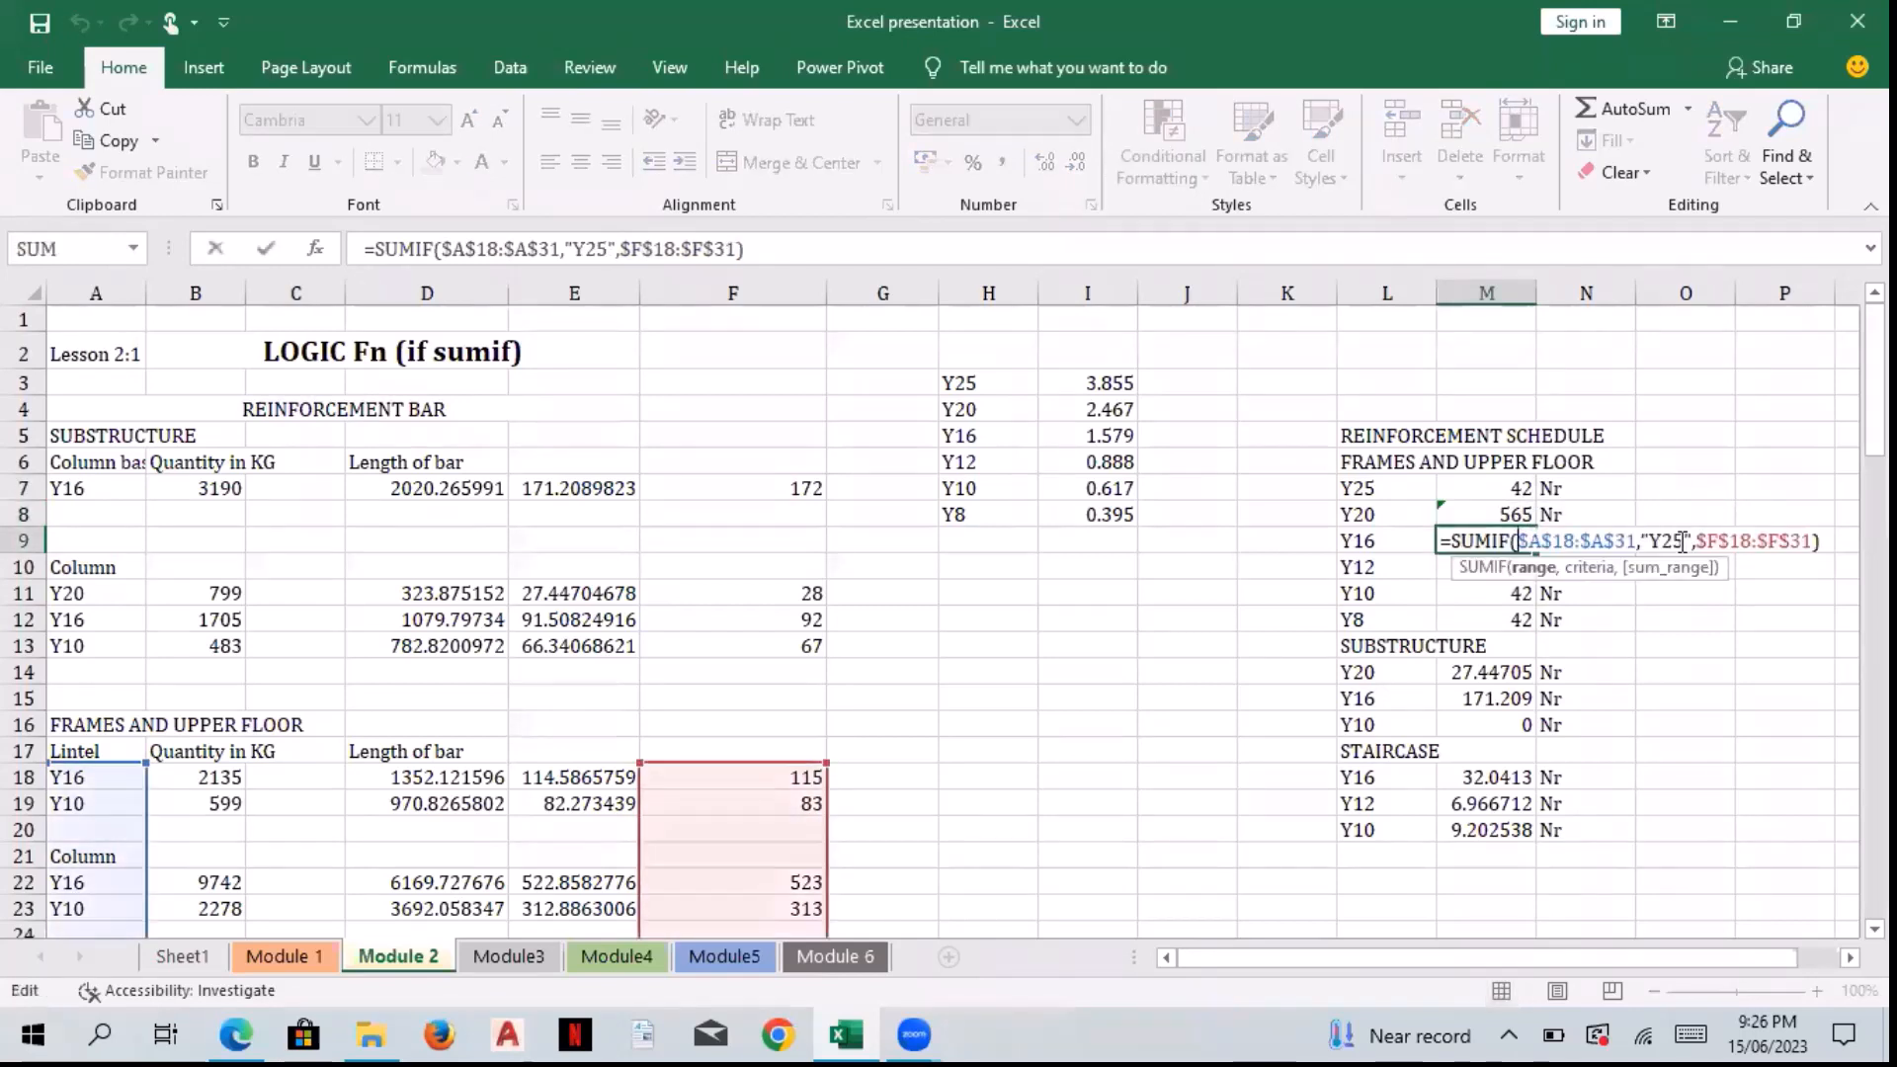
pyautogui.click(1683, 542)
pyautogui.press('BackSpace')
pyautogui.press('BackSpace')
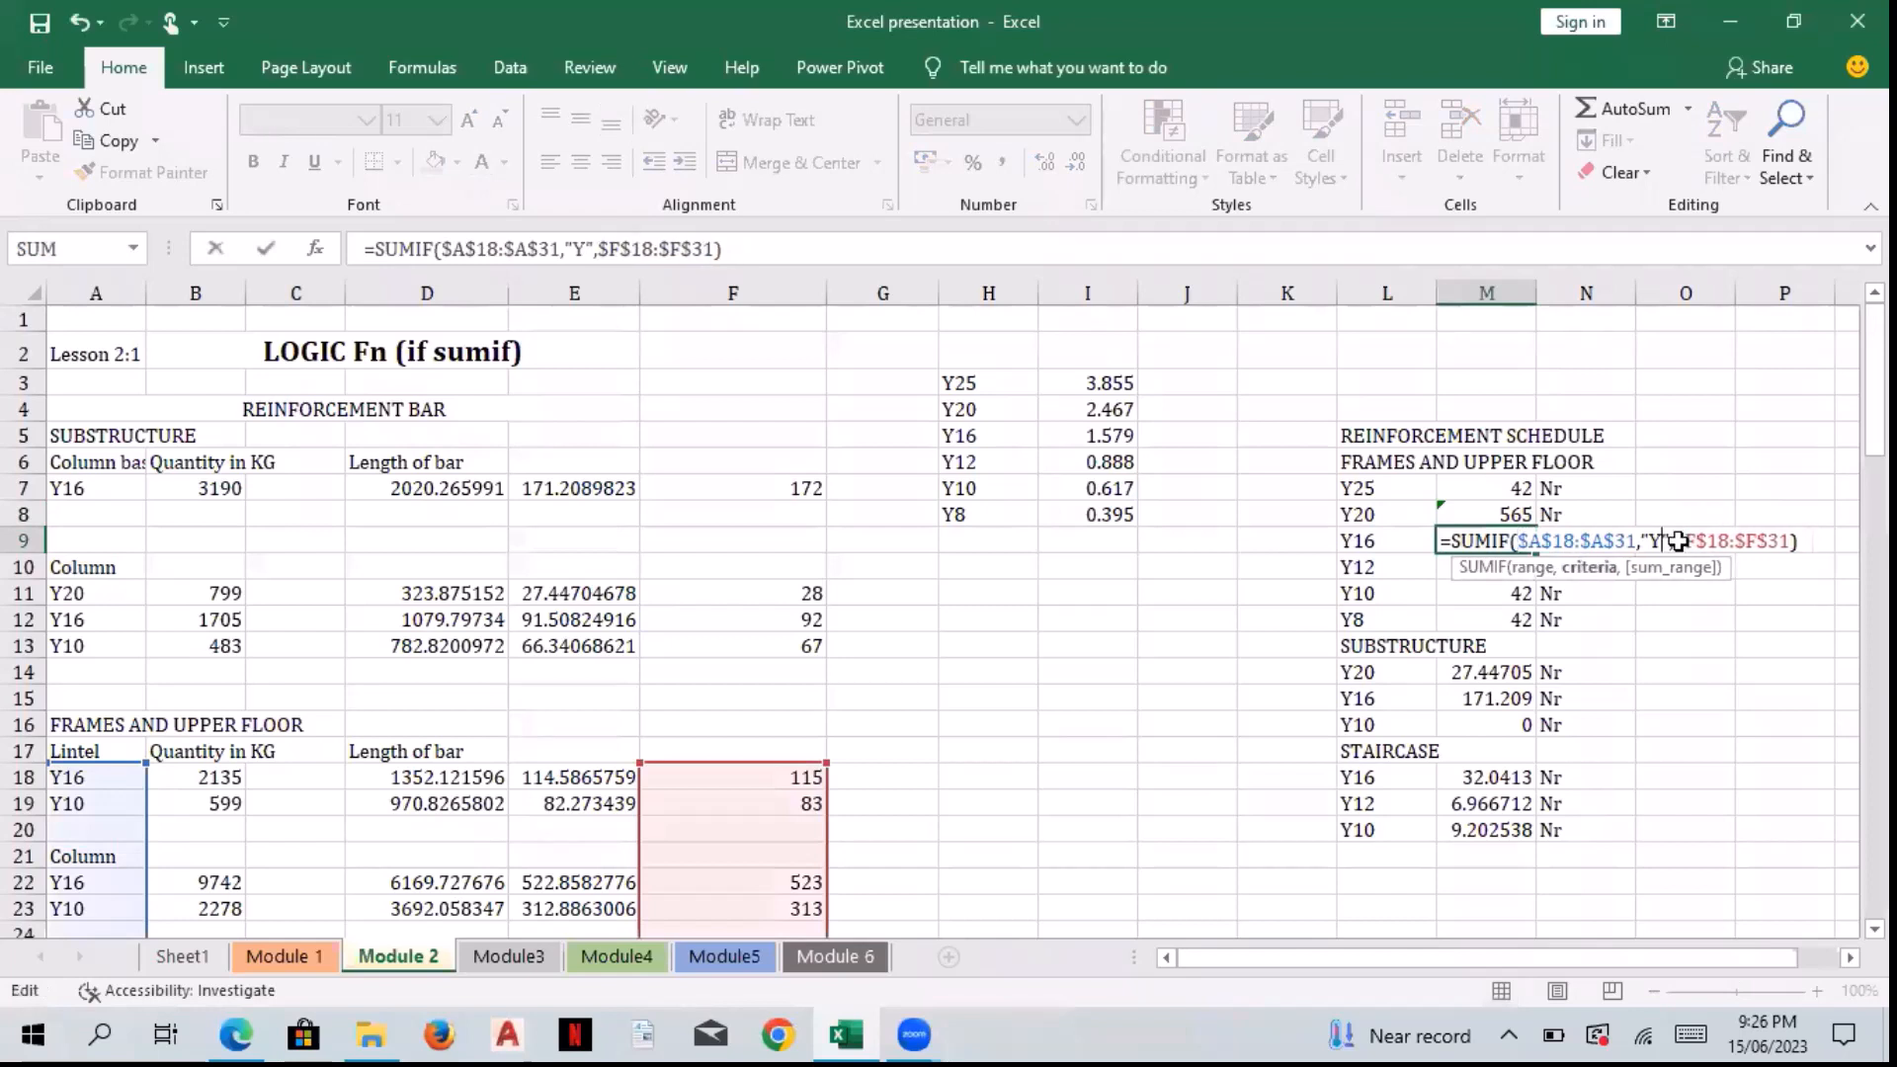
pyautogui.write('16')
pyautogui.press('Return')
# Step: Change the SUMIF criterion in M10 to "Y12" and commit the formula
pyautogui.press('F2')
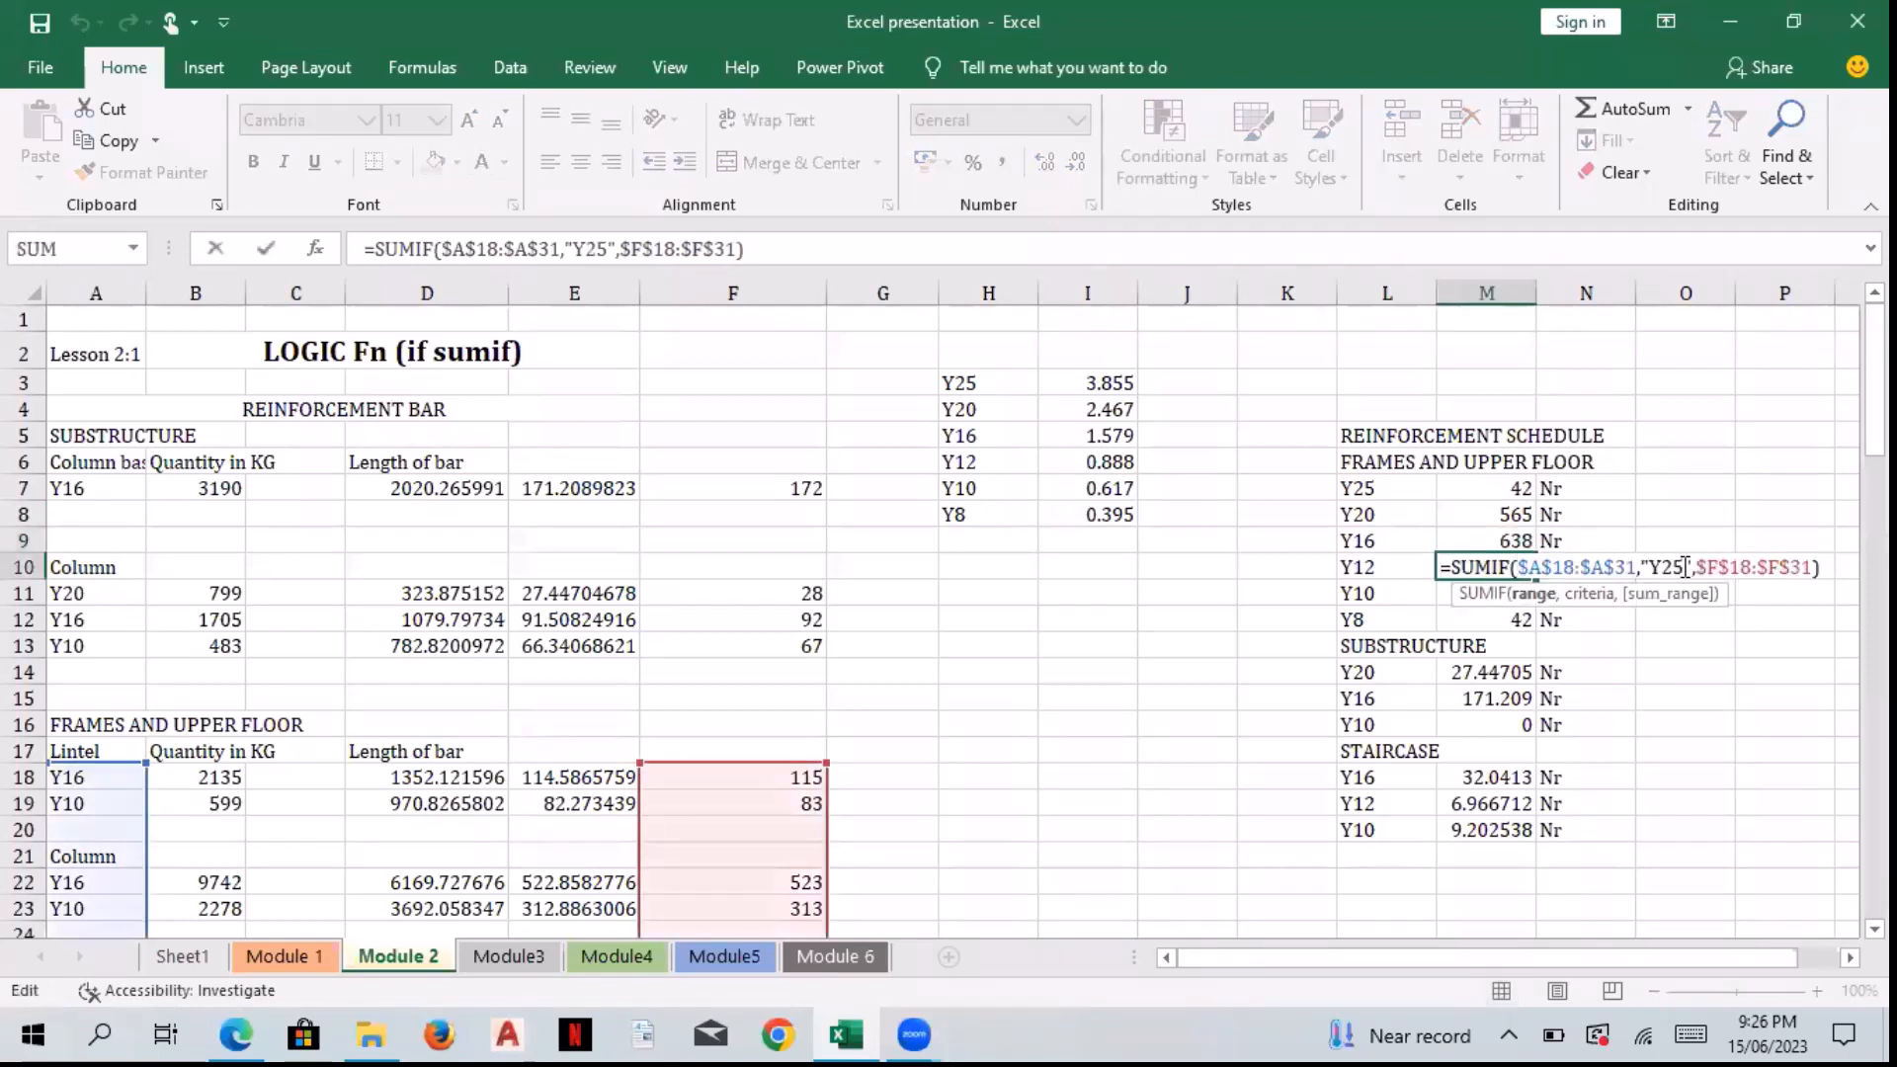
pyautogui.click(1686, 567)
pyautogui.press('BackSpace')
pyautogui.press('BackSpace')
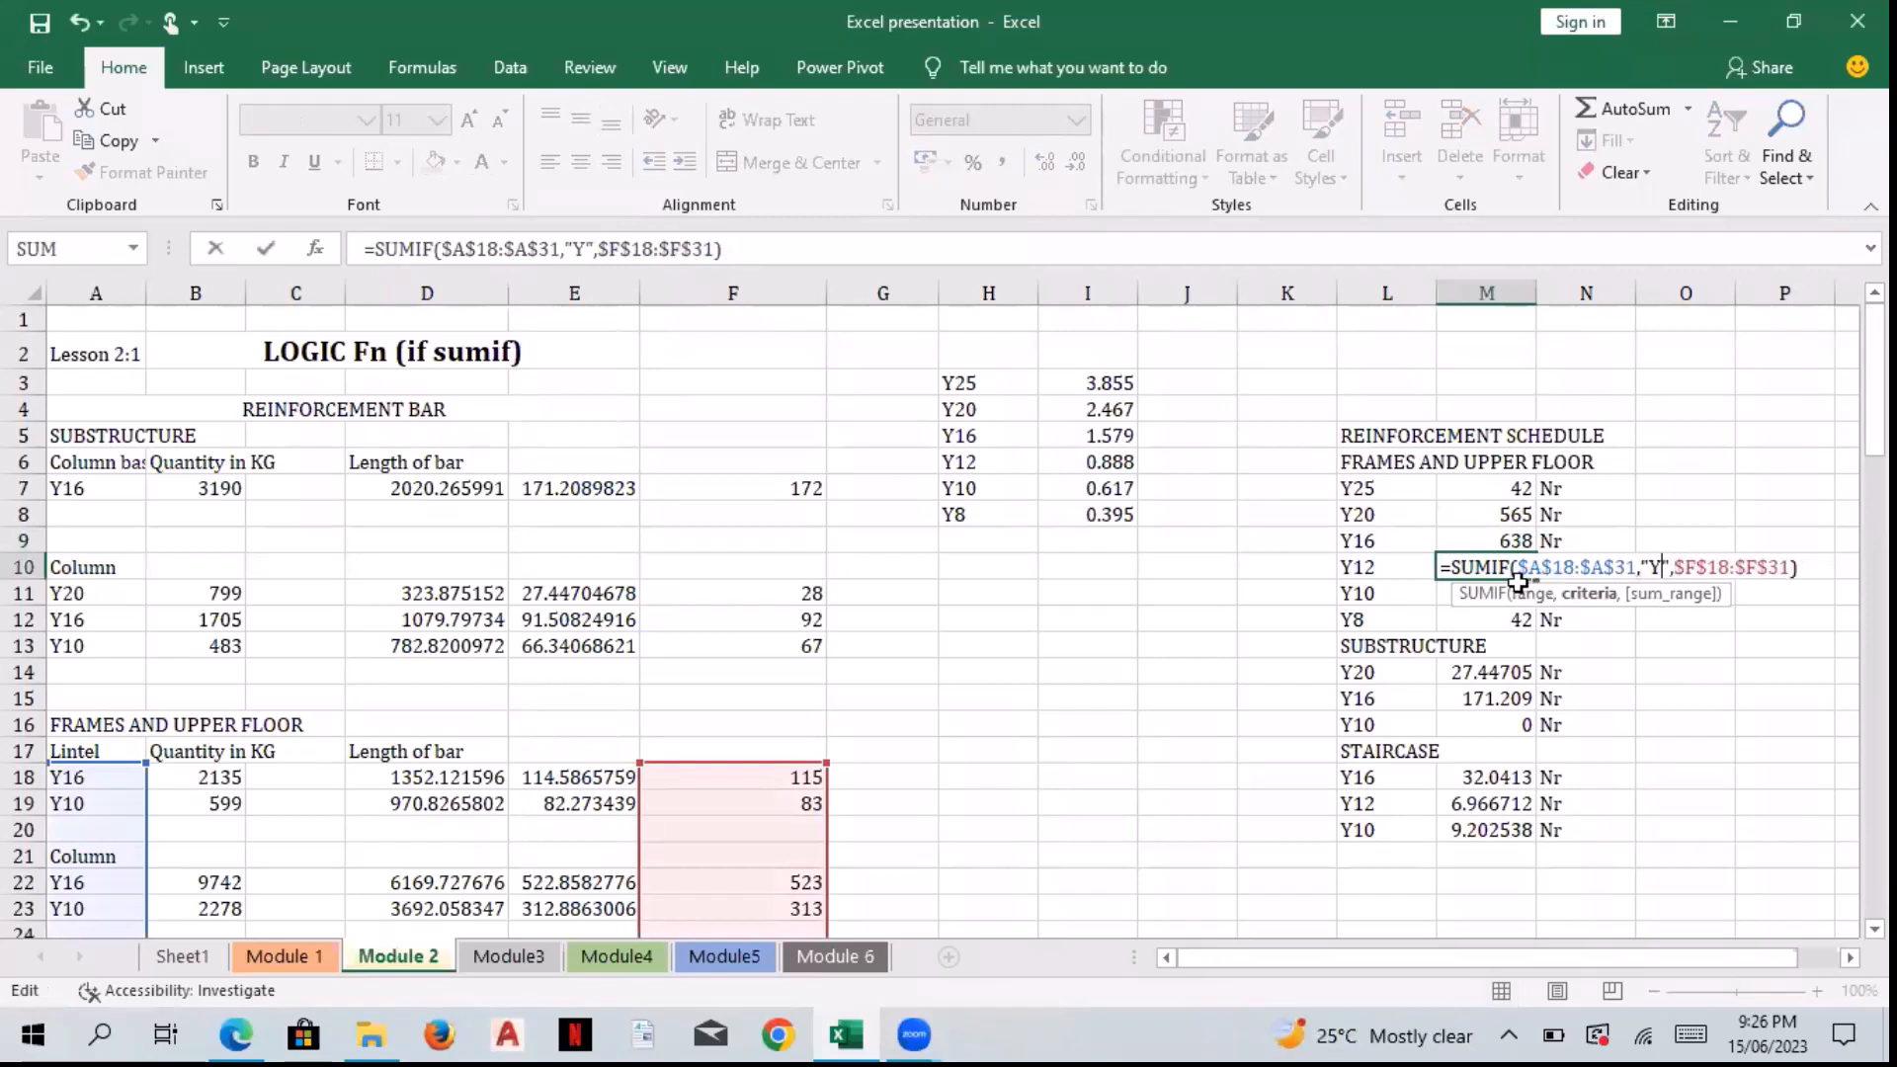
pyautogui.write('12')
pyautogui.press('Return')
# Step: Change the SUMIF criterion in M11 to "Y10" and commit the formula
pyautogui.press('F2')
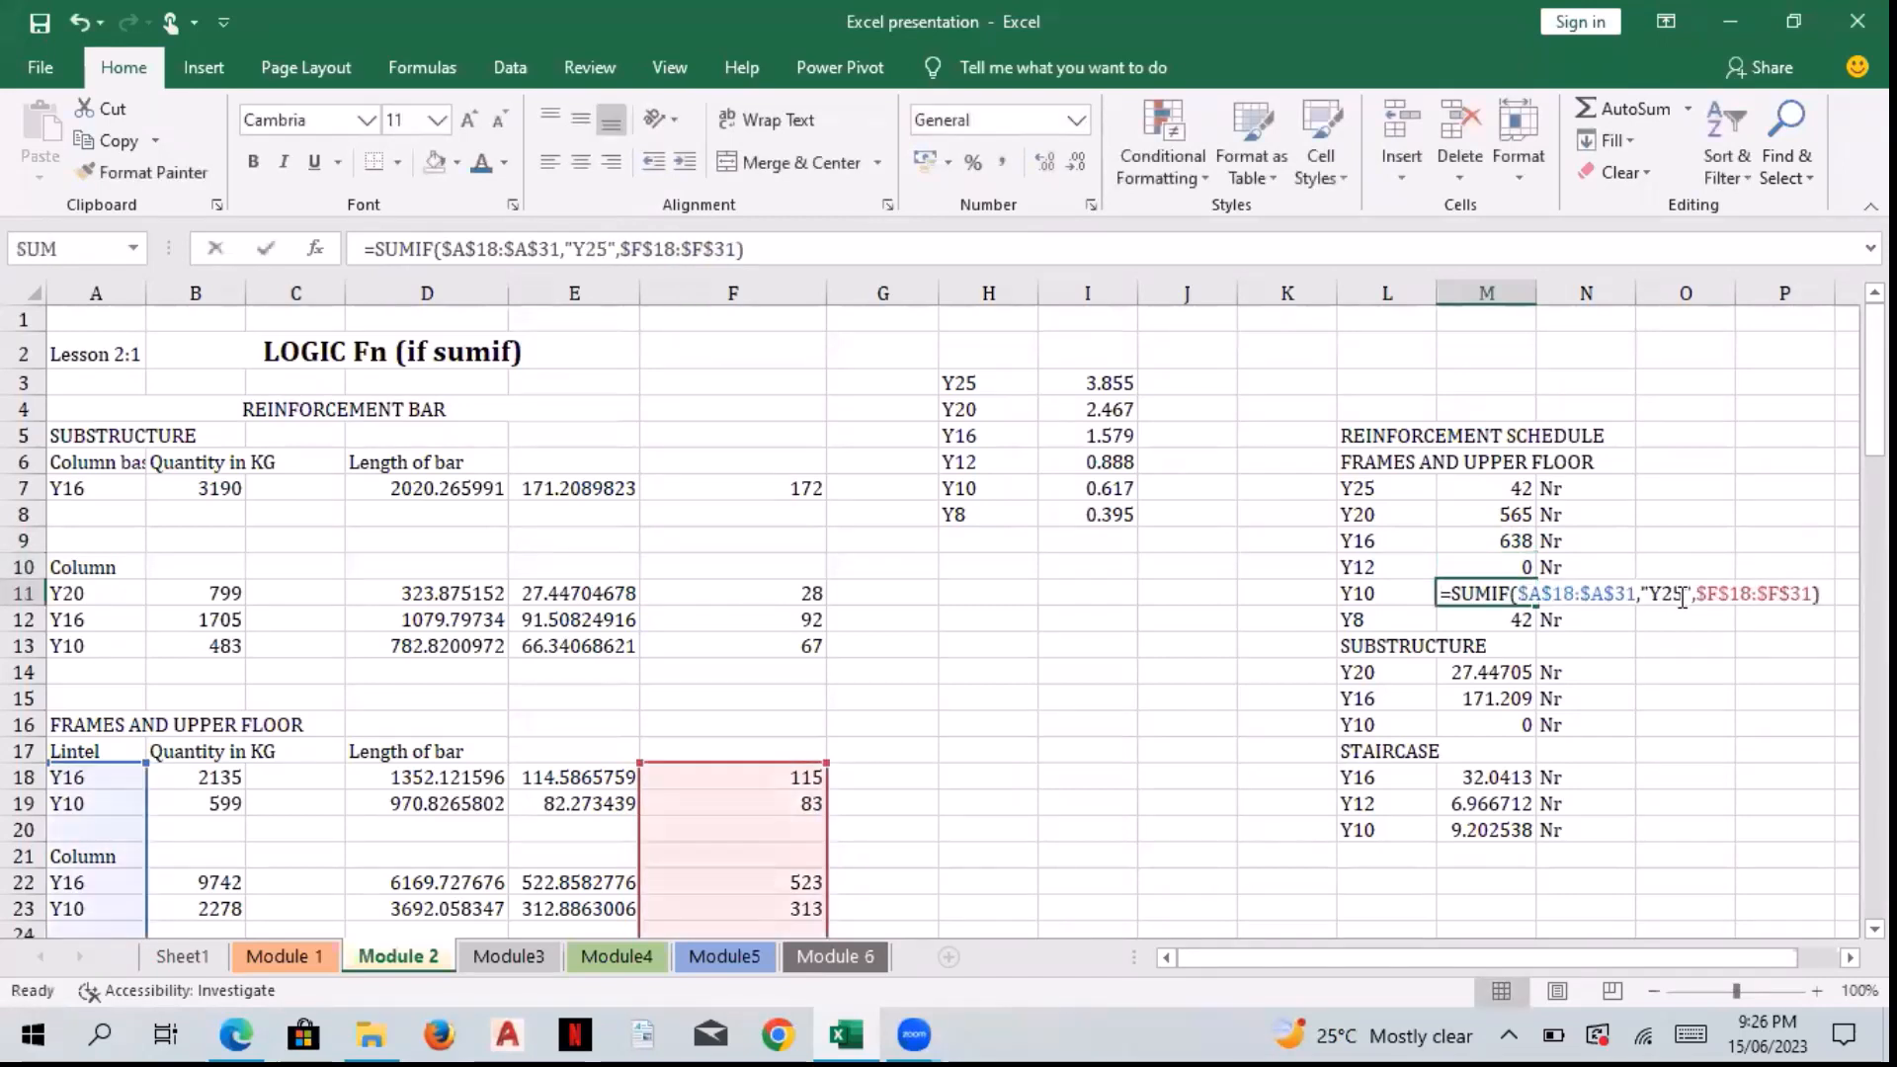
pyautogui.click(1682, 597)
pyautogui.press('BackSpace')
pyautogui.press('BackSpace')
pyautogui.write('10')
pyautogui.press('Return')
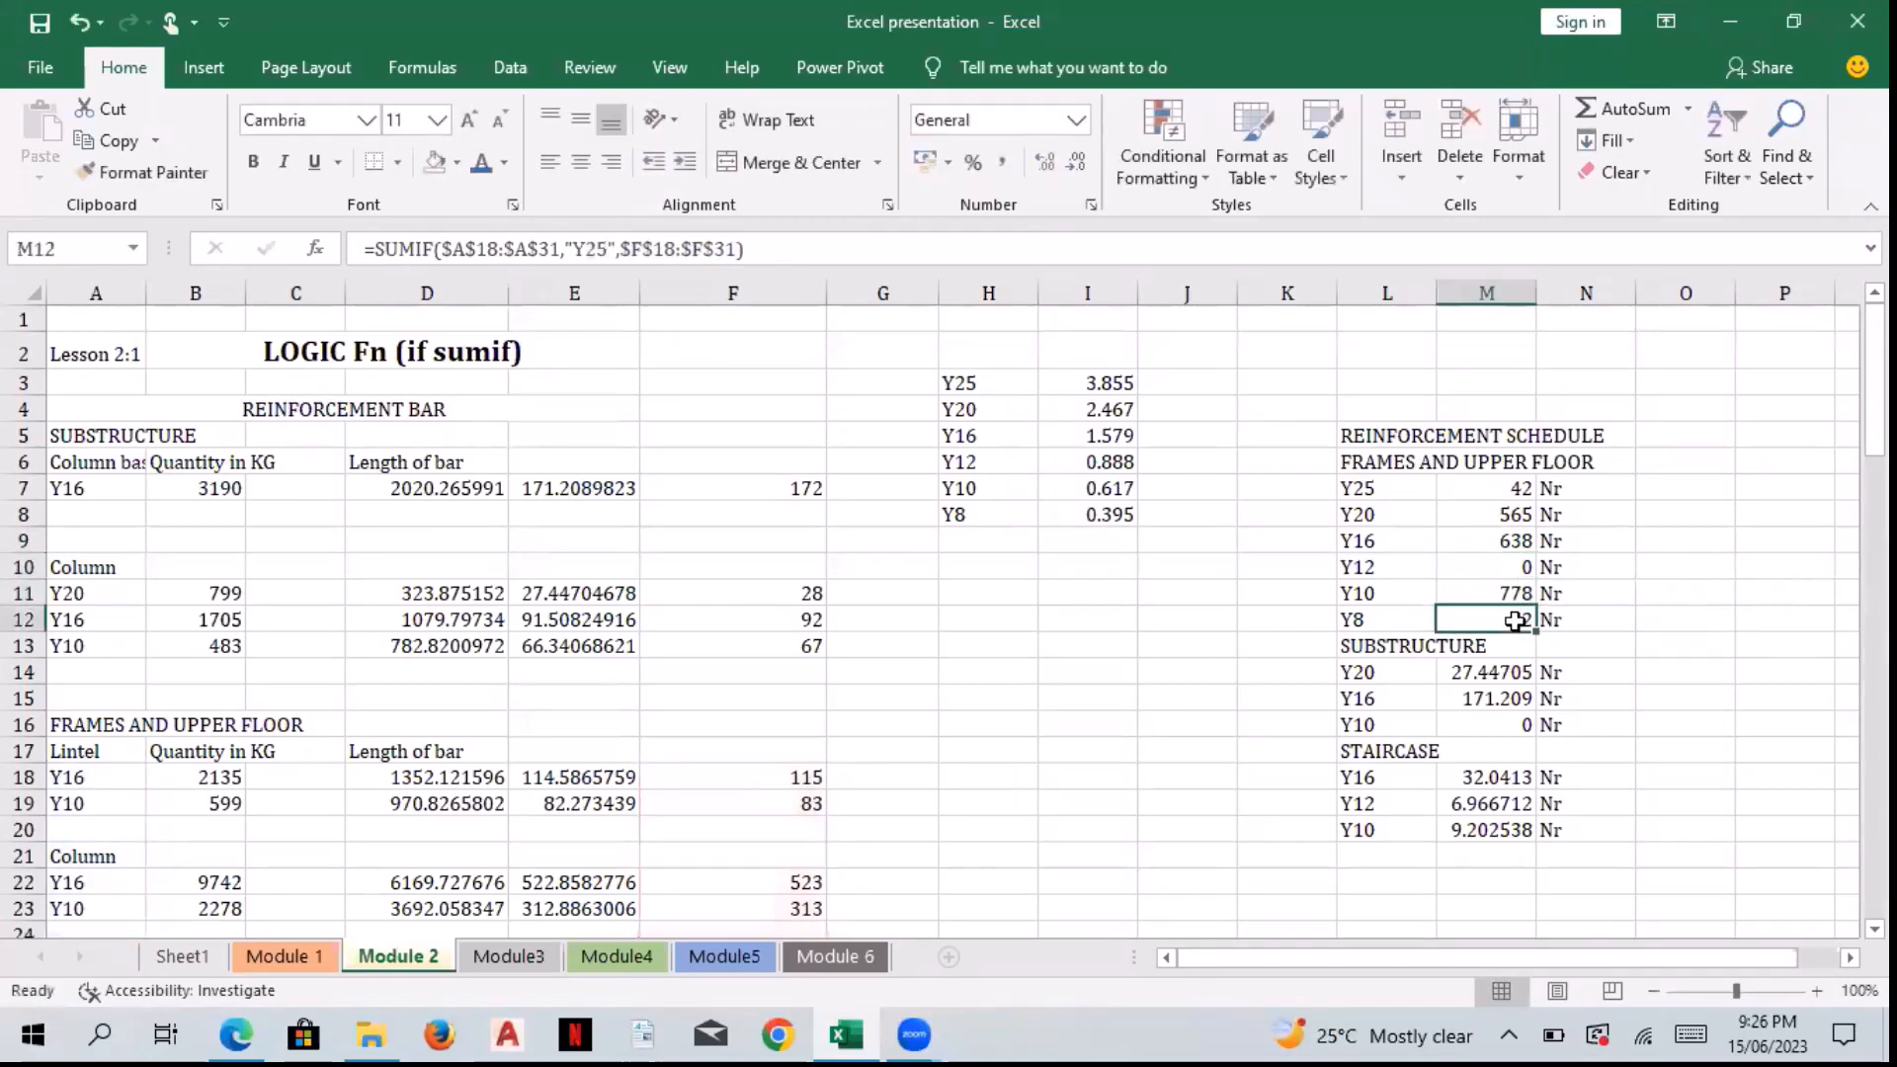
# Step: Change the SUMIF criterion in M12 to "Y8" and commit the formula
pyautogui.doubleClick(1489, 619)
pyautogui.click(1680, 622)
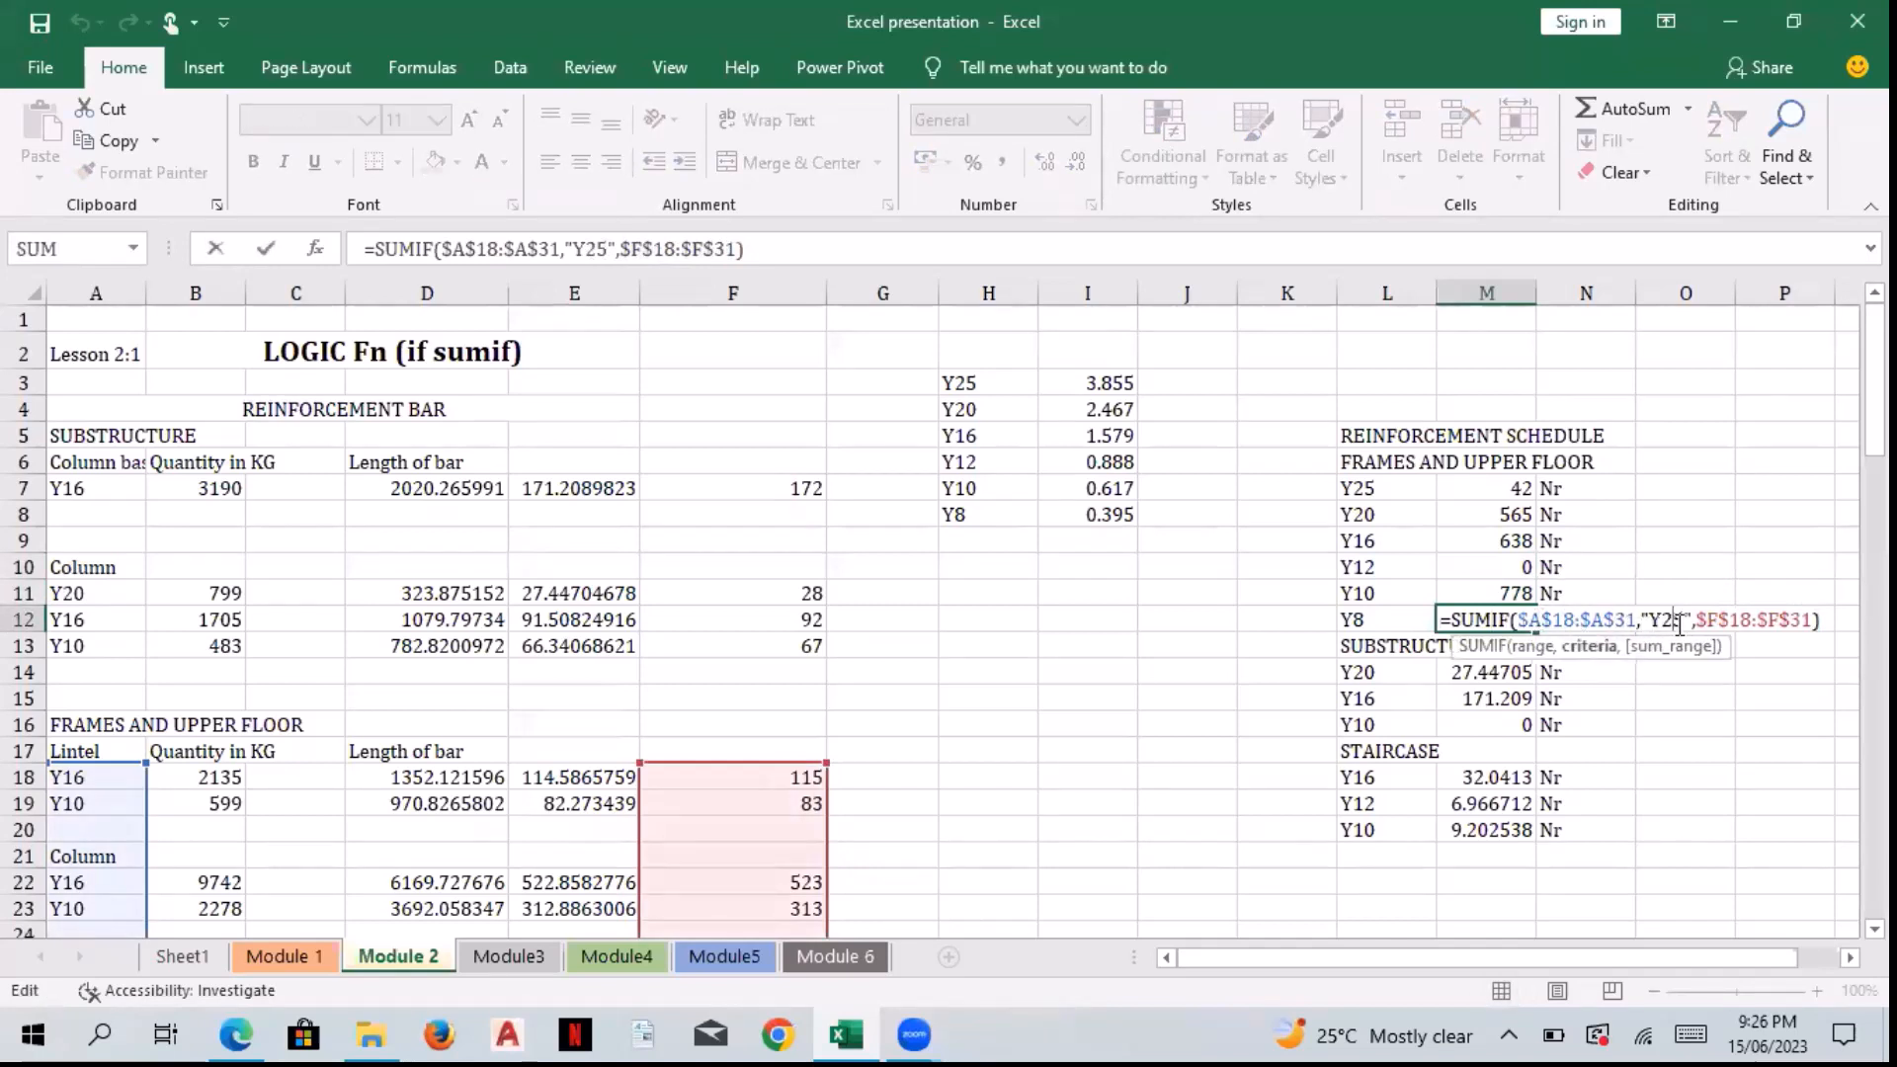
pyautogui.press('BackSpace')
pyautogui.press('BackSpace')
pyautogui.write('8')
pyautogui.press('Return')
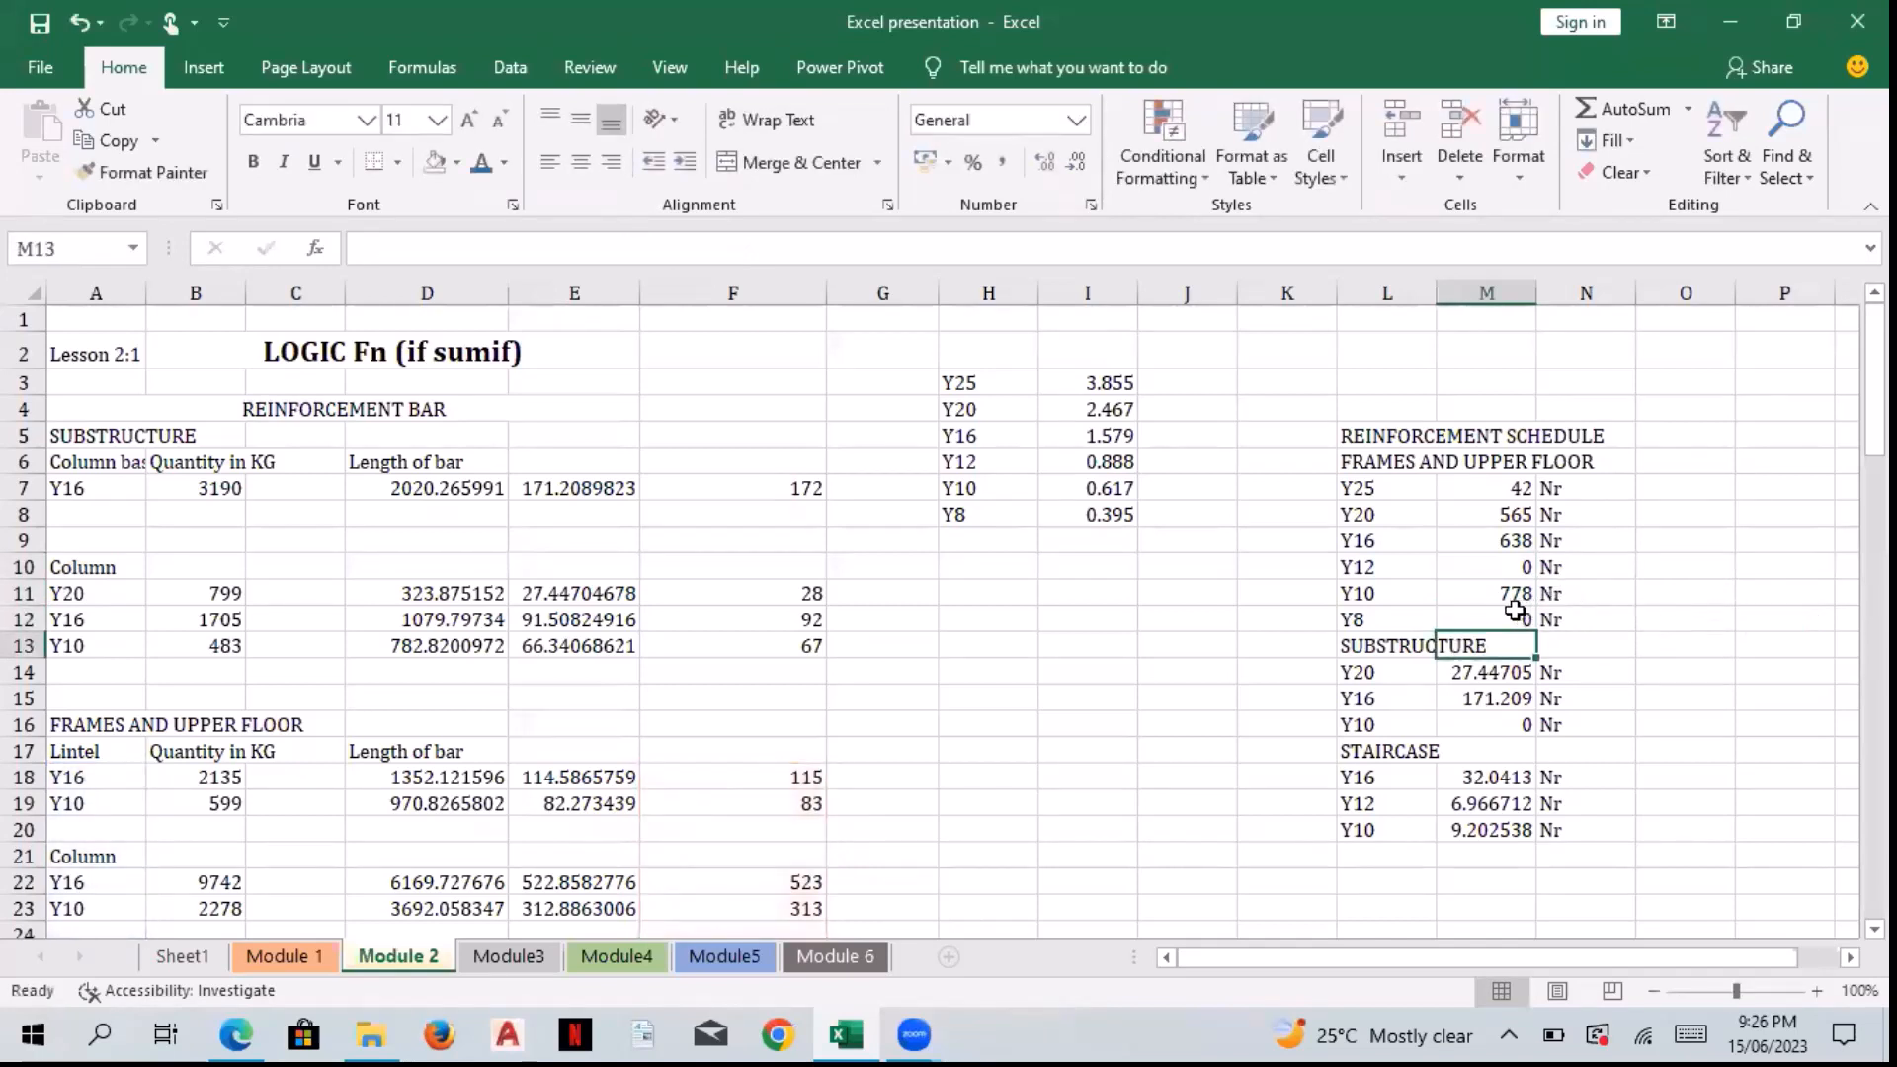
# Step: Review the Frames and Upper Floor totals in M7:M12 alongside the bar lists and the Substructure formula in M14
pyautogui.moveTo(1507, 615); pyautogui.dragTo(1430, 519)
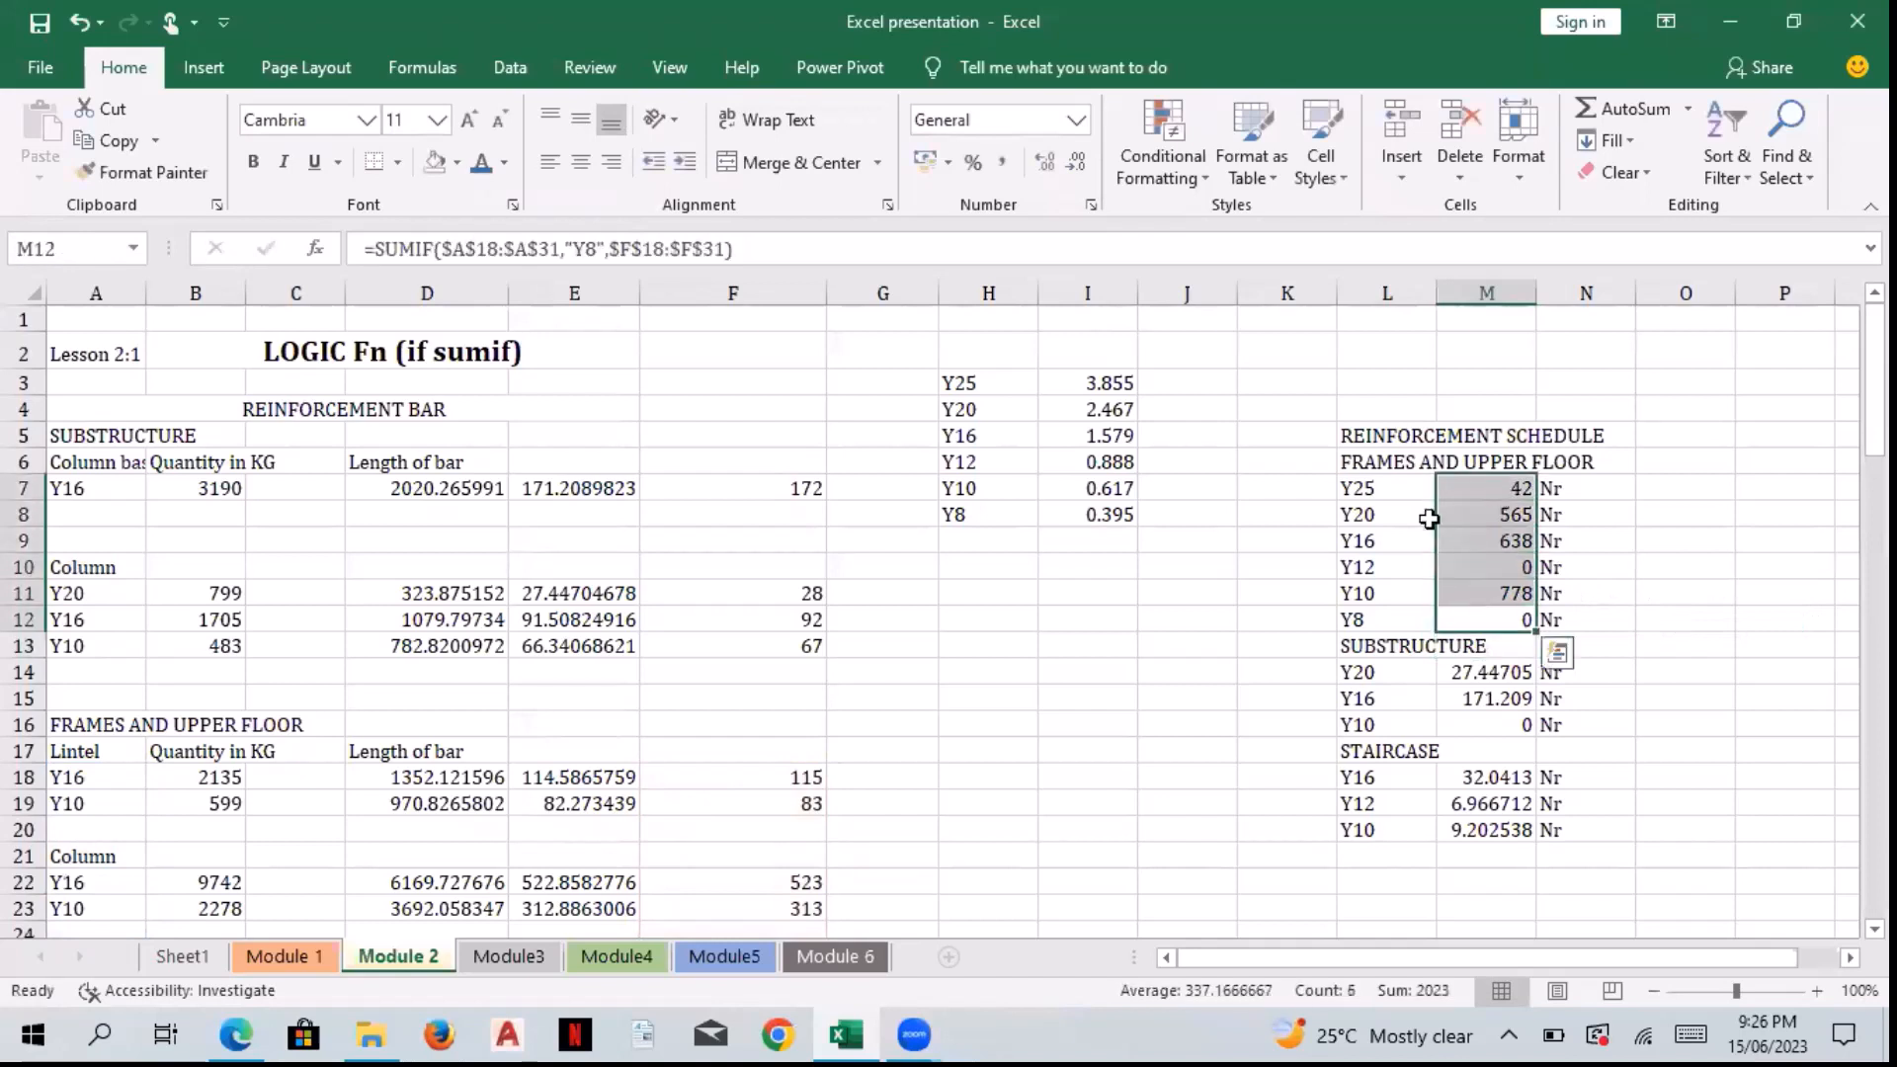
pyautogui.click(1161, 628)
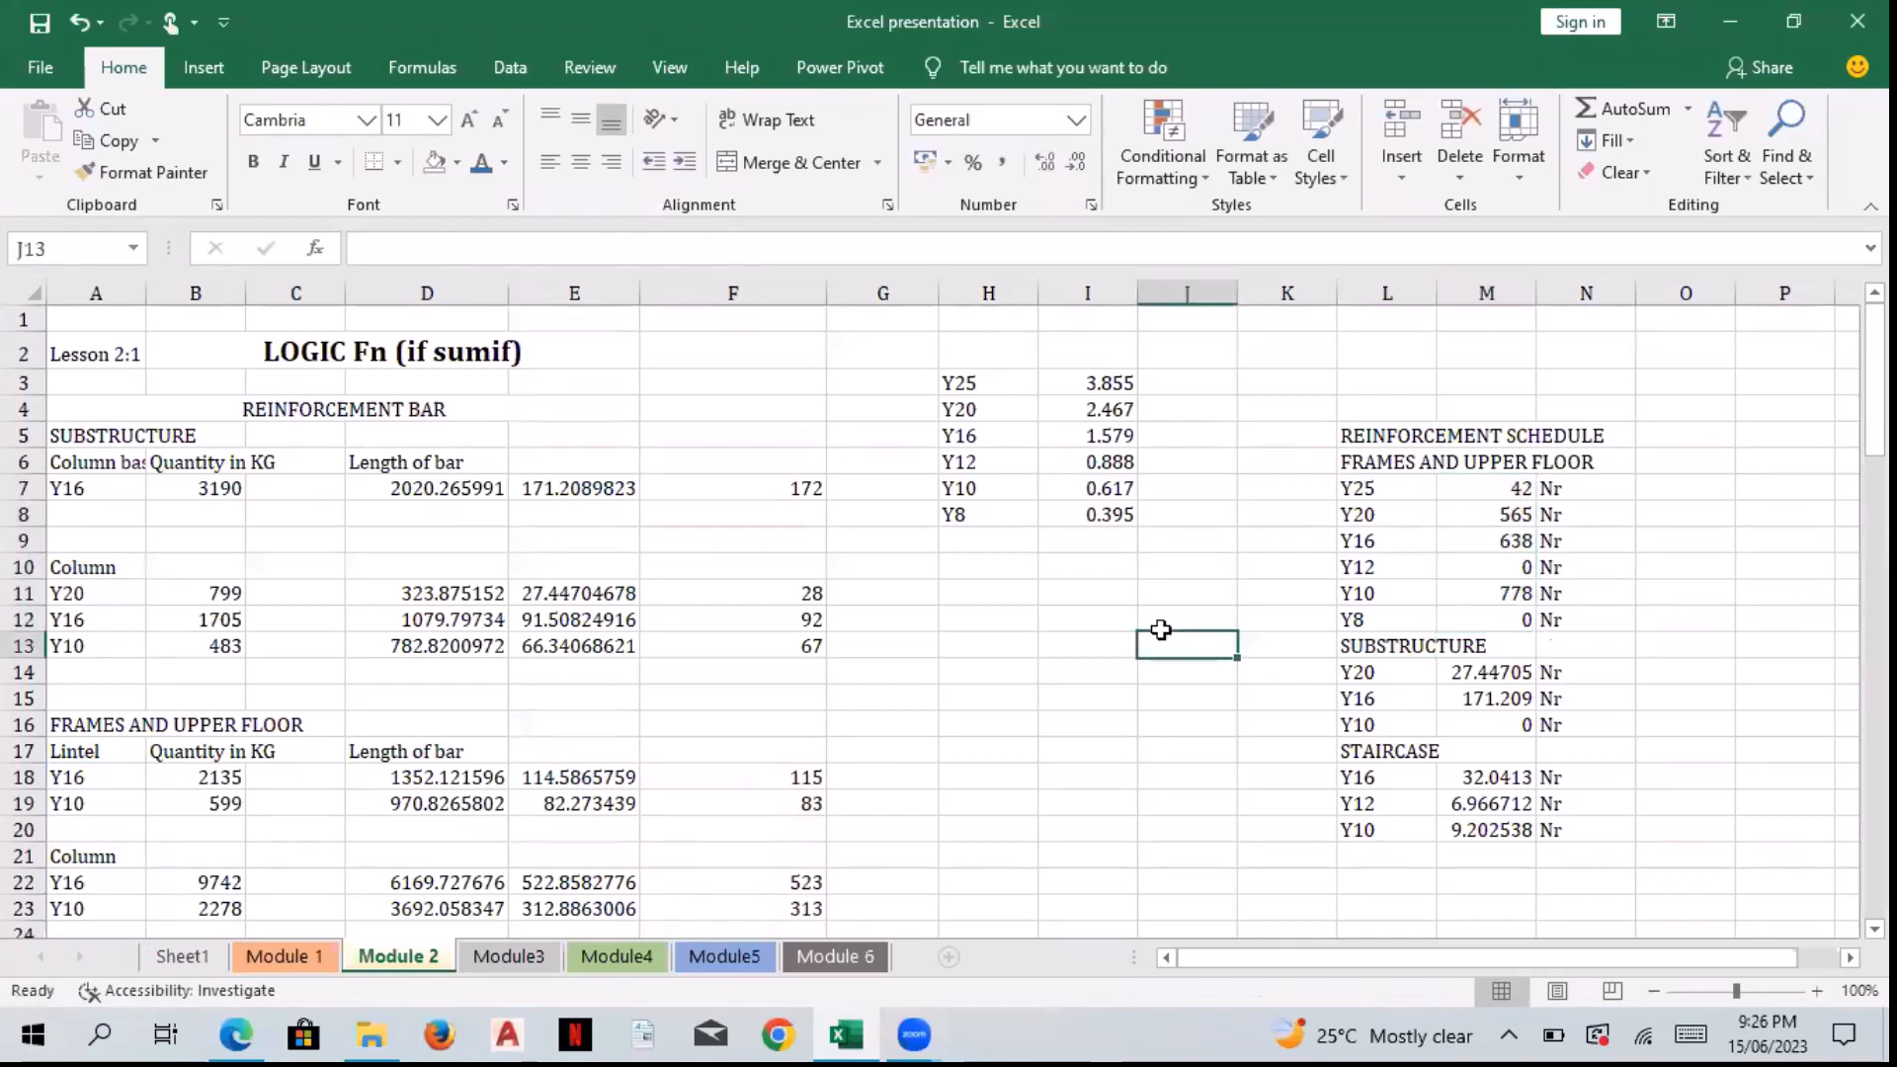
pyautogui.press('Down')
pyautogui.press('Down')
pyautogui.press('Down')
pyautogui.press('Down')
pyautogui.press('Down')
pyautogui.press('Down')
pyautogui.press('Down')
pyautogui.press('Down')
pyautogui.press('Down')
pyautogui.press('Down')
pyautogui.press('Down')
pyautogui.press('Down')
pyautogui.press('Down')
pyautogui.press('Down')
pyautogui.press('Up')
pyautogui.press('Up')
pyautogui.press('Up')
pyautogui.press('Up')
pyautogui.press('Up')
pyautogui.press('Up')
pyautogui.press('Up')
pyautogui.press('Up')
pyautogui.press('Up')
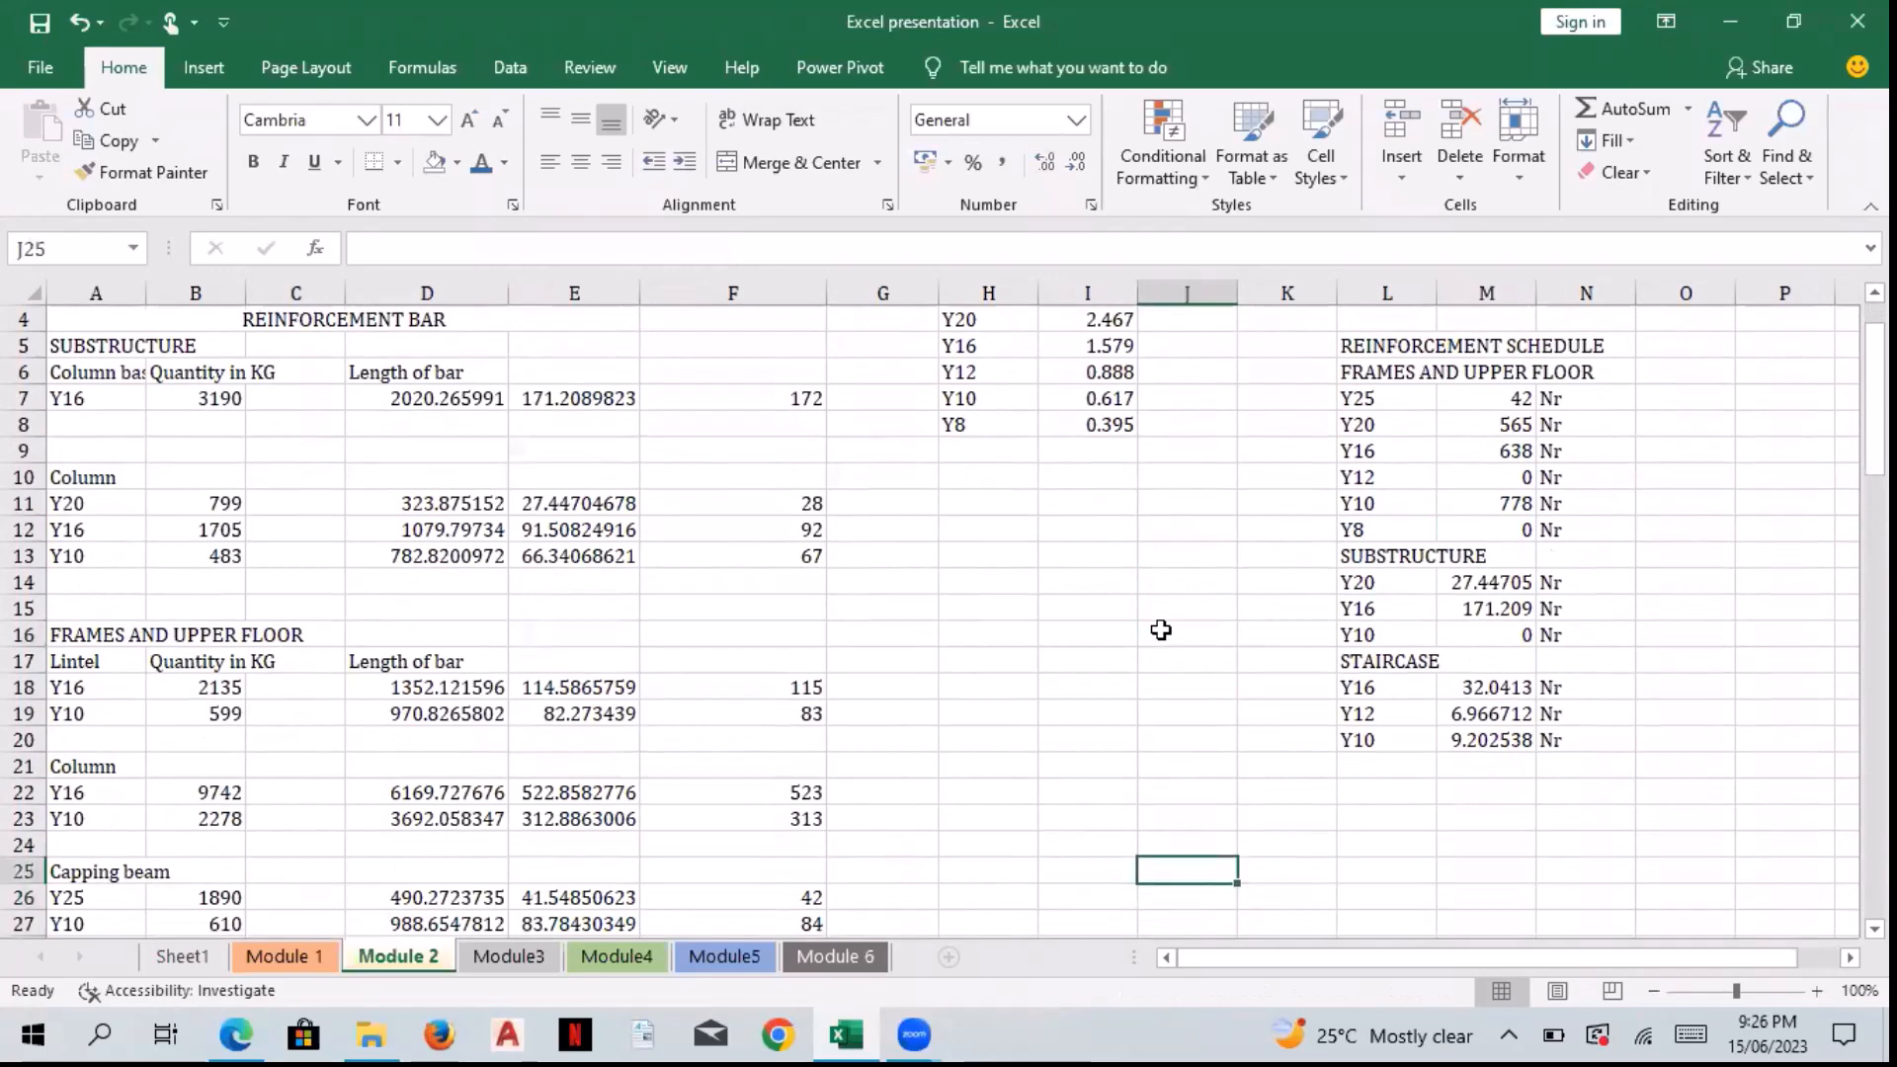
pyautogui.press('Right')
pyautogui.press('Right')
pyautogui.press('Up')
pyautogui.press('Right')
pyautogui.press('Up')
pyautogui.press('Up')
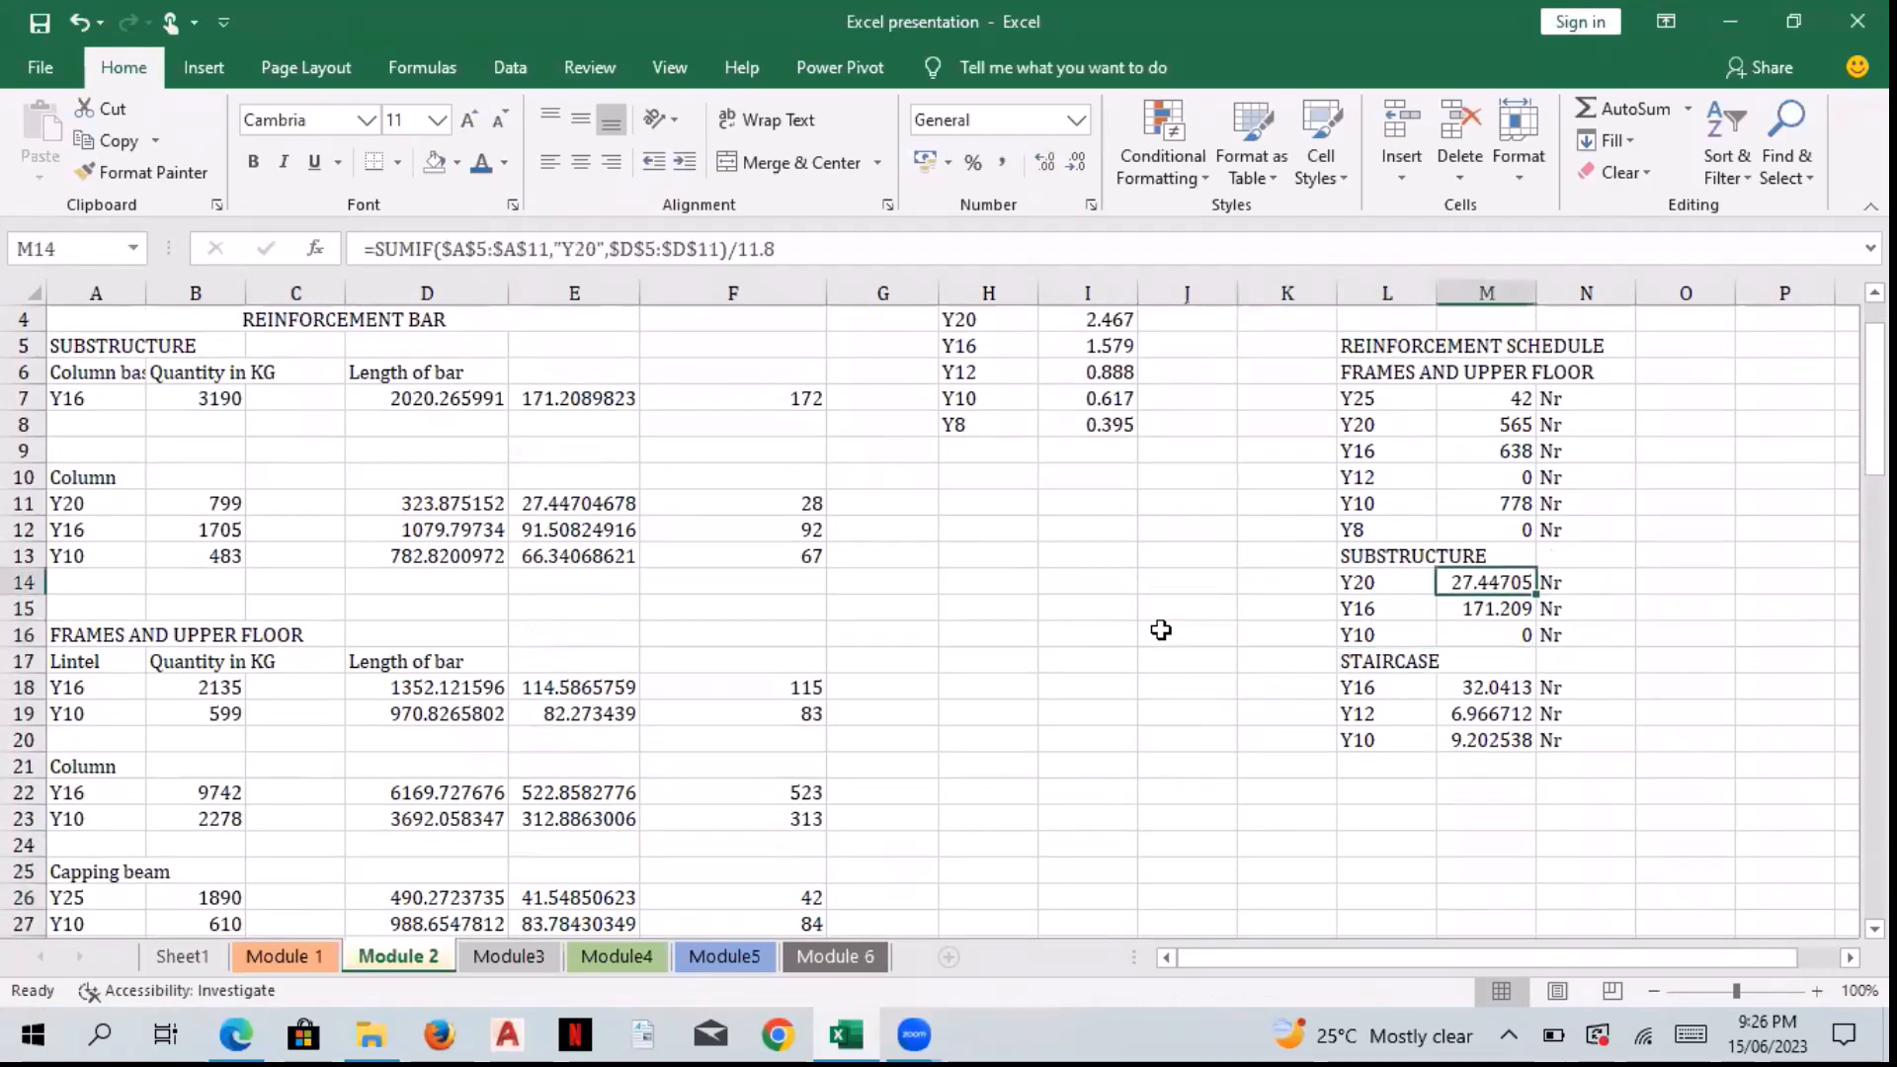
pyautogui.press('Up')
pyautogui.press('Up')
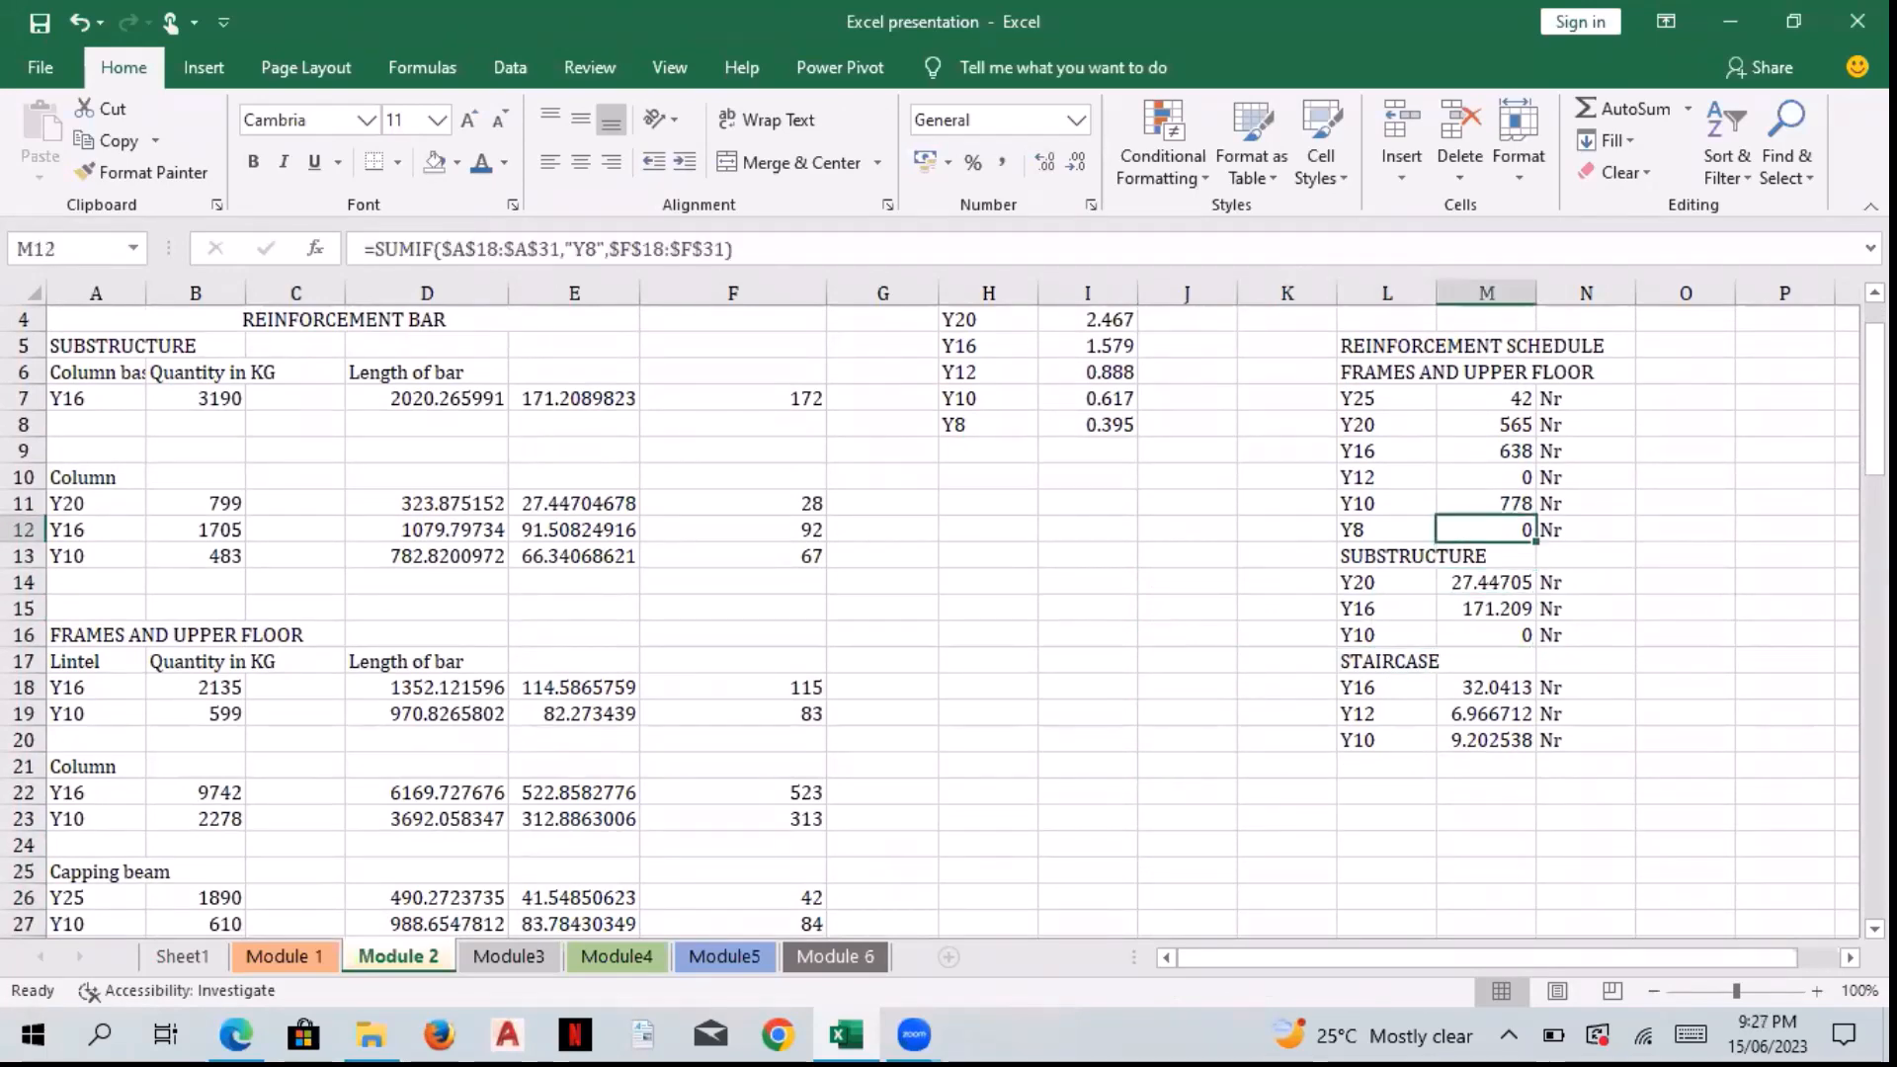
# Step: Insert nine blank rows at row 53, between the floor beam data and the Lesson 2:2 Vlookup section
pyautogui.moveTo(1874, 395); pyautogui.dragTo(1874, 618)
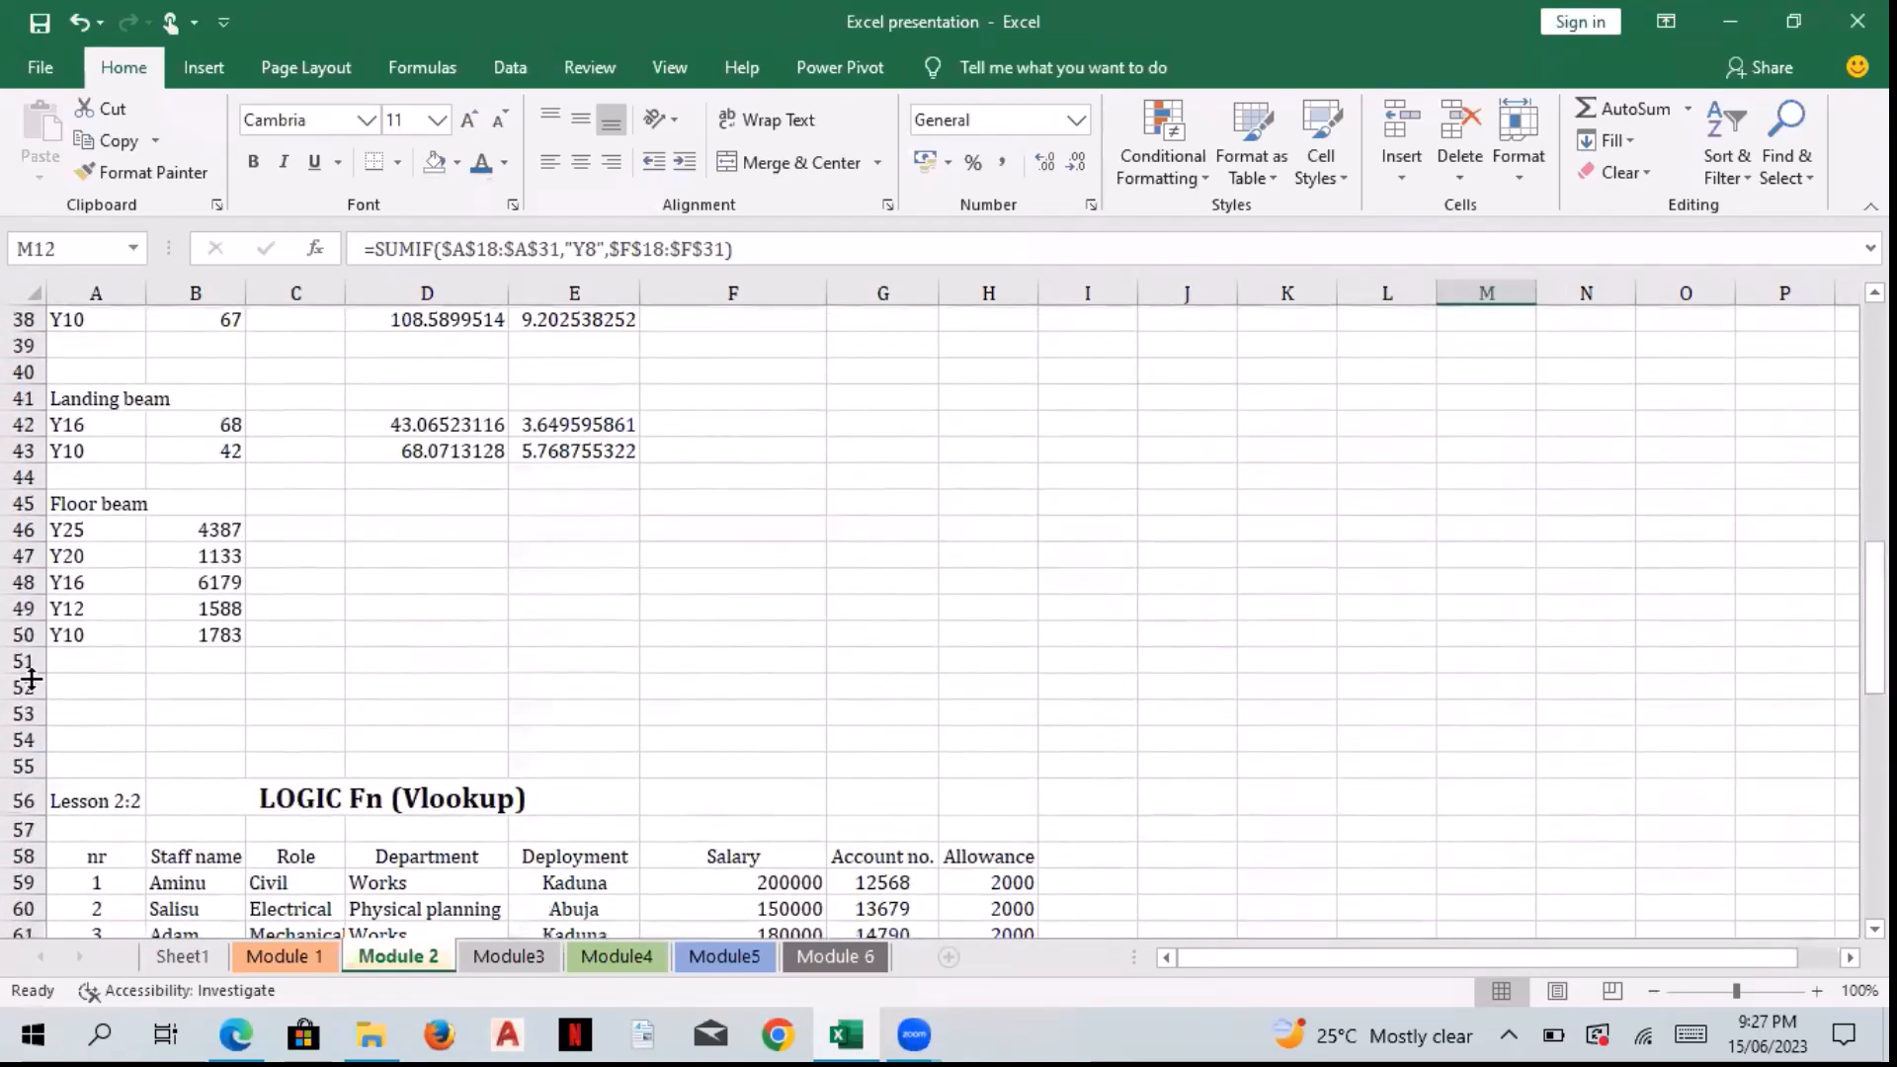
pyautogui.moveTo(33, 678)
pyautogui.mouseDown()
pyautogui.moveTo(22, 928)
pyautogui.moveTo(22, 696)
pyautogui.mouseUp()
pyautogui.click(22, 698)
pyautogui.moveTo(22, 319); pyautogui.dragTo(22, 540)
pyautogui.rightClick(24, 541)
pyautogui.click(149, 729)
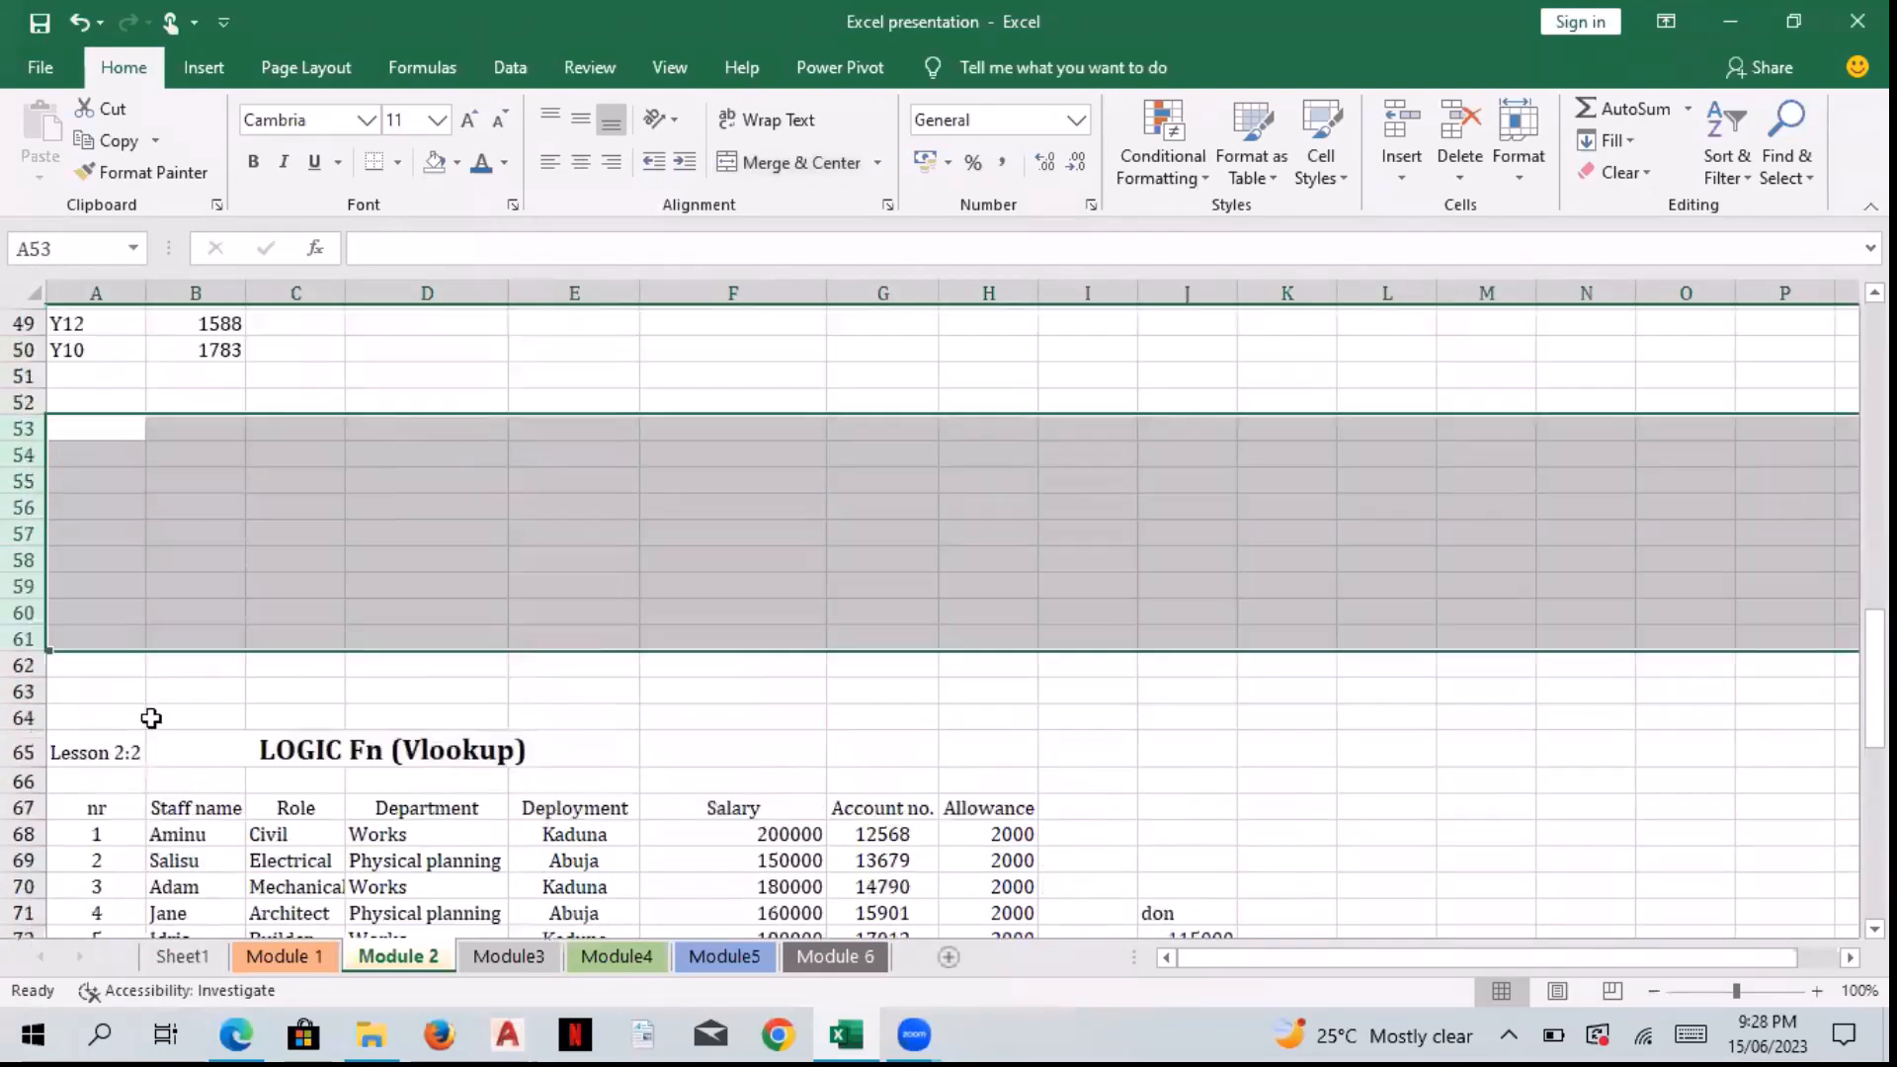
pyautogui.scroll(3, 150, 718)
pyautogui.click(192, 637)
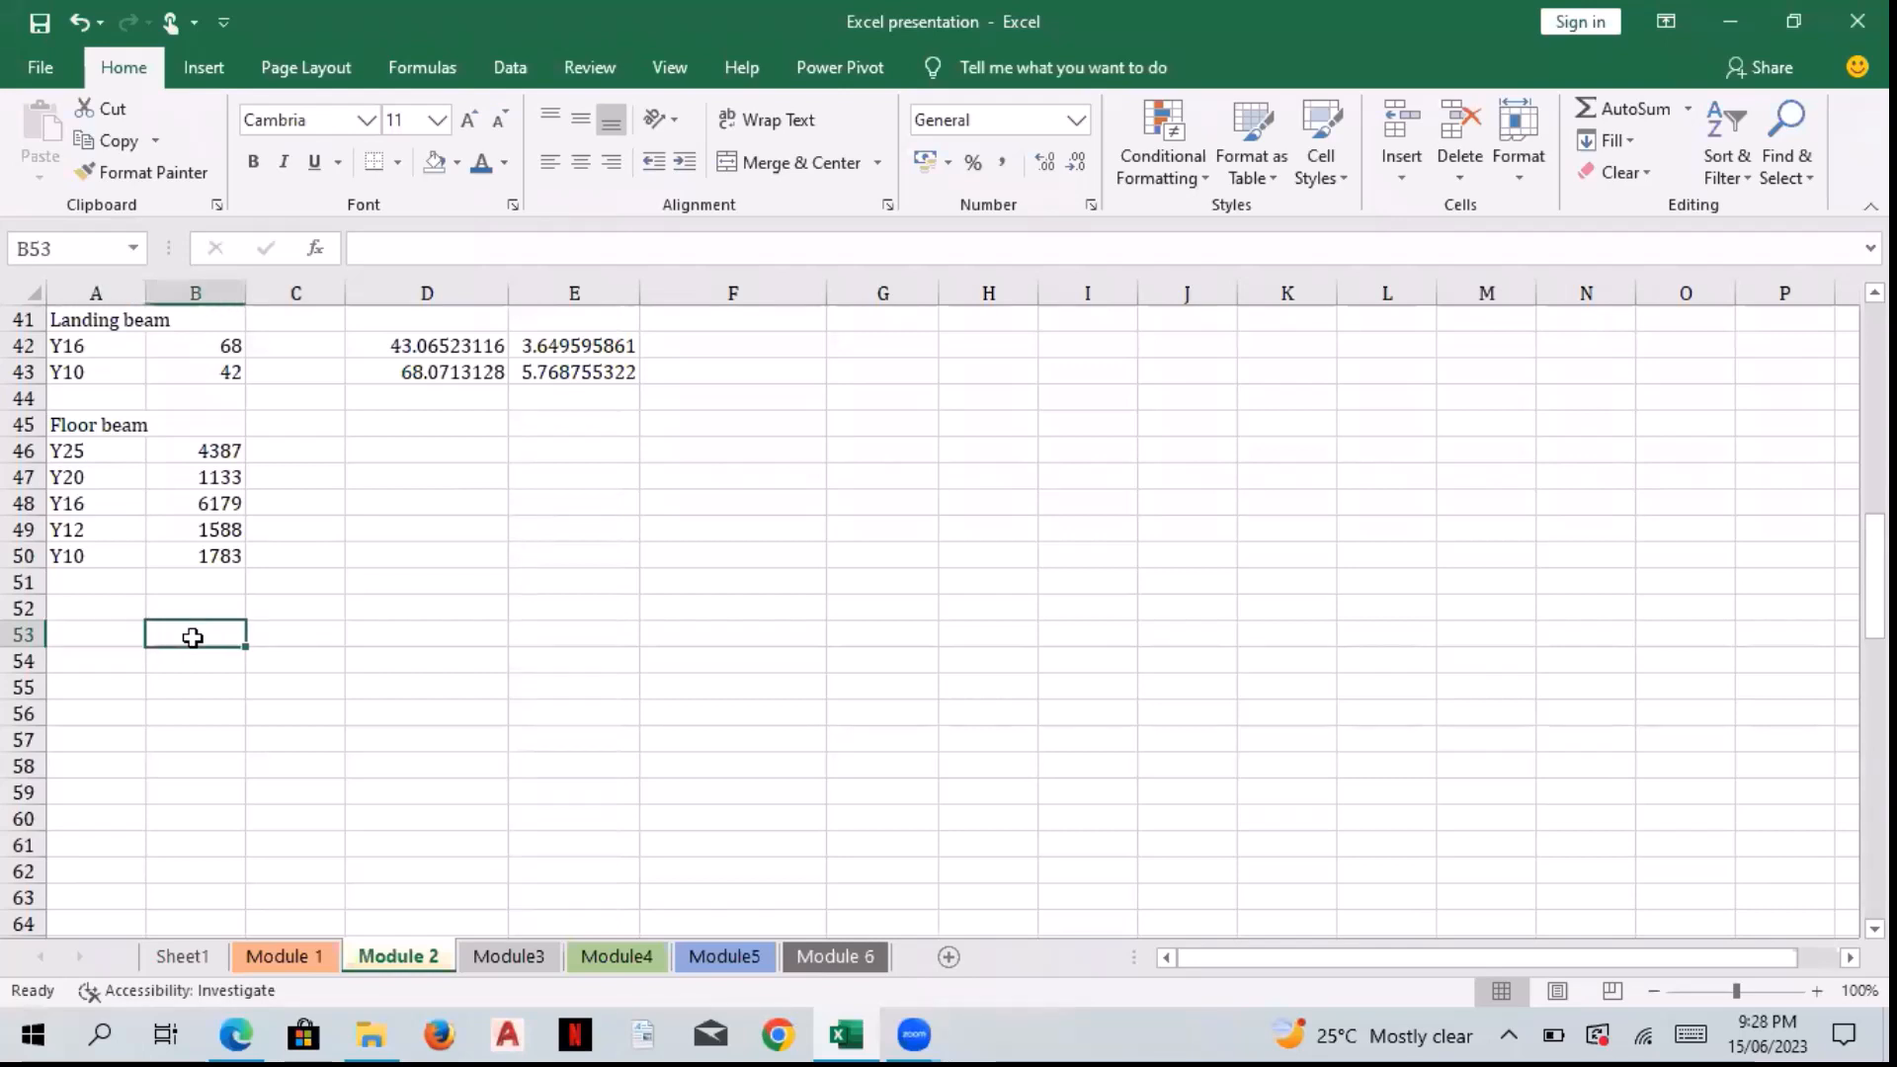
pyautogui.press('Right')
pyautogui.press('Right')
pyautogui.press('Left')
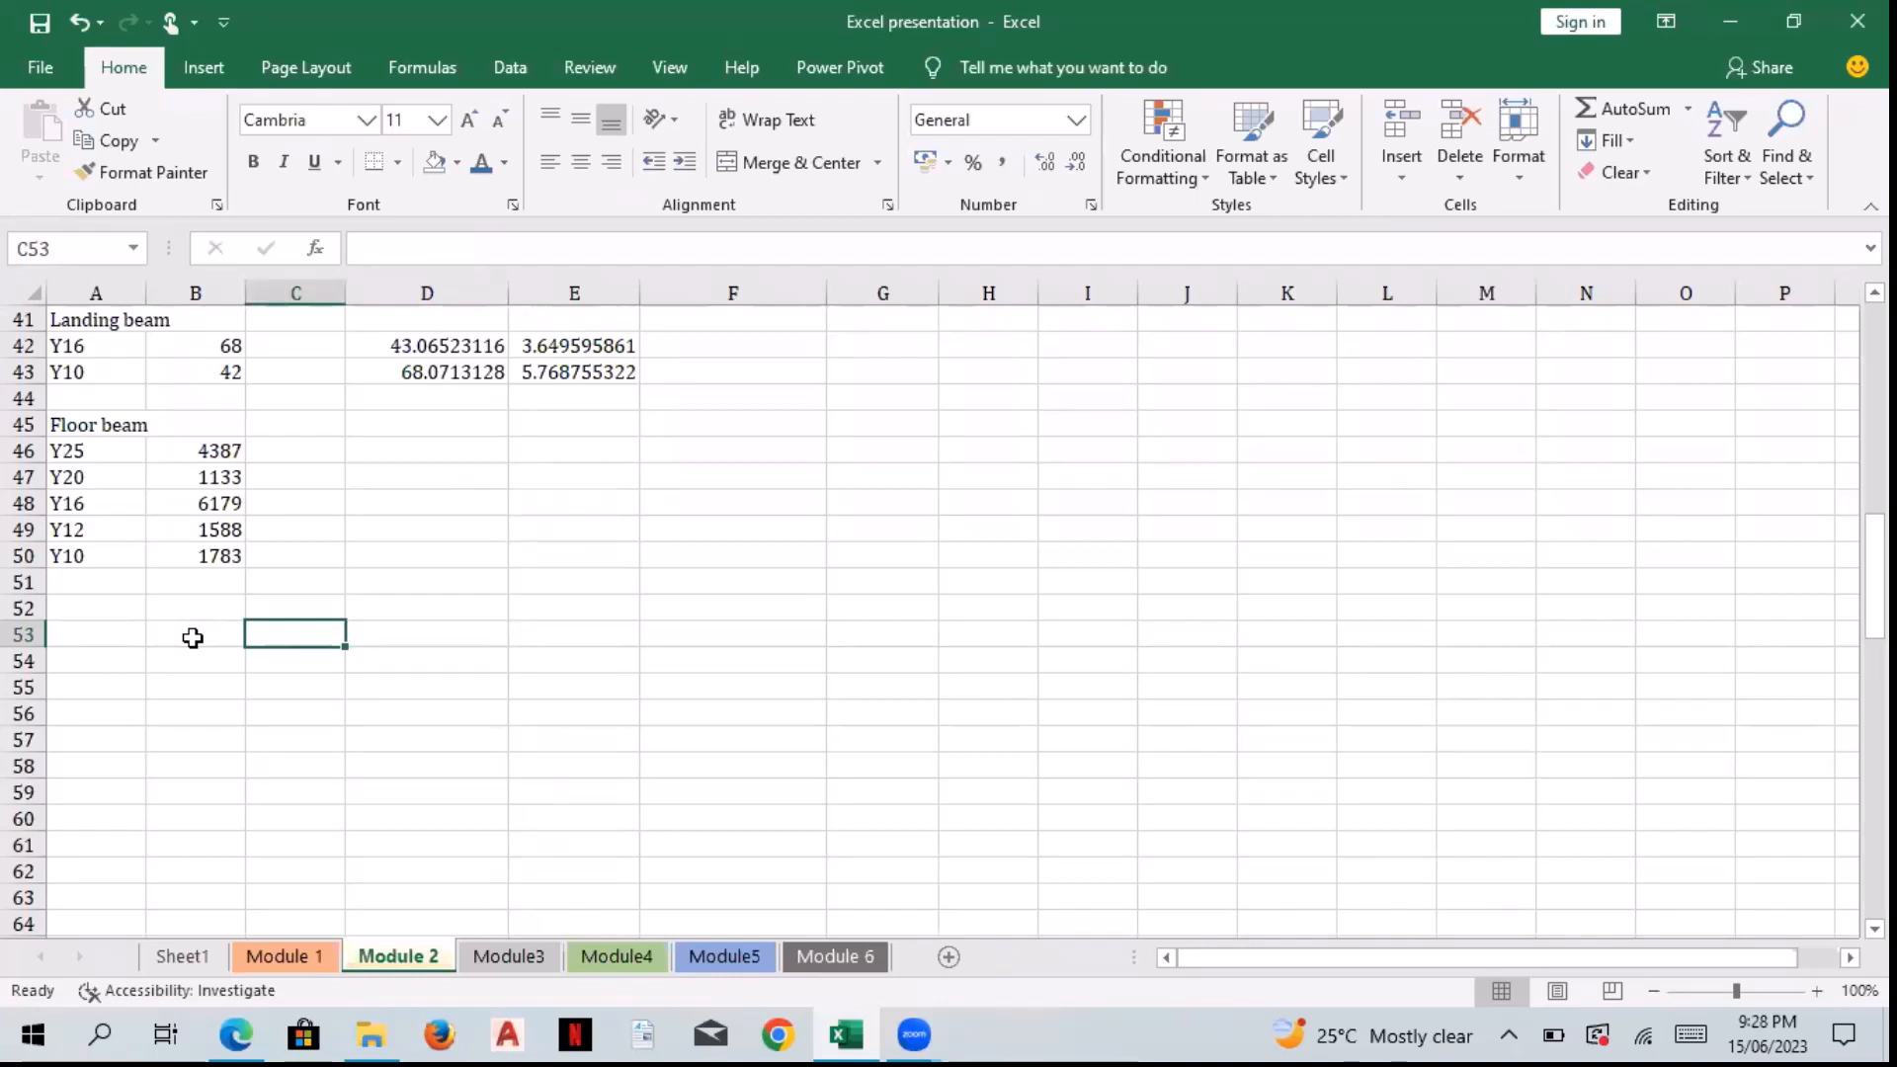
# Step: Start a grade list below the floor beam data with A in D52 and B in D53
pyautogui.click(415, 632)
pyautogui.click(434, 602)
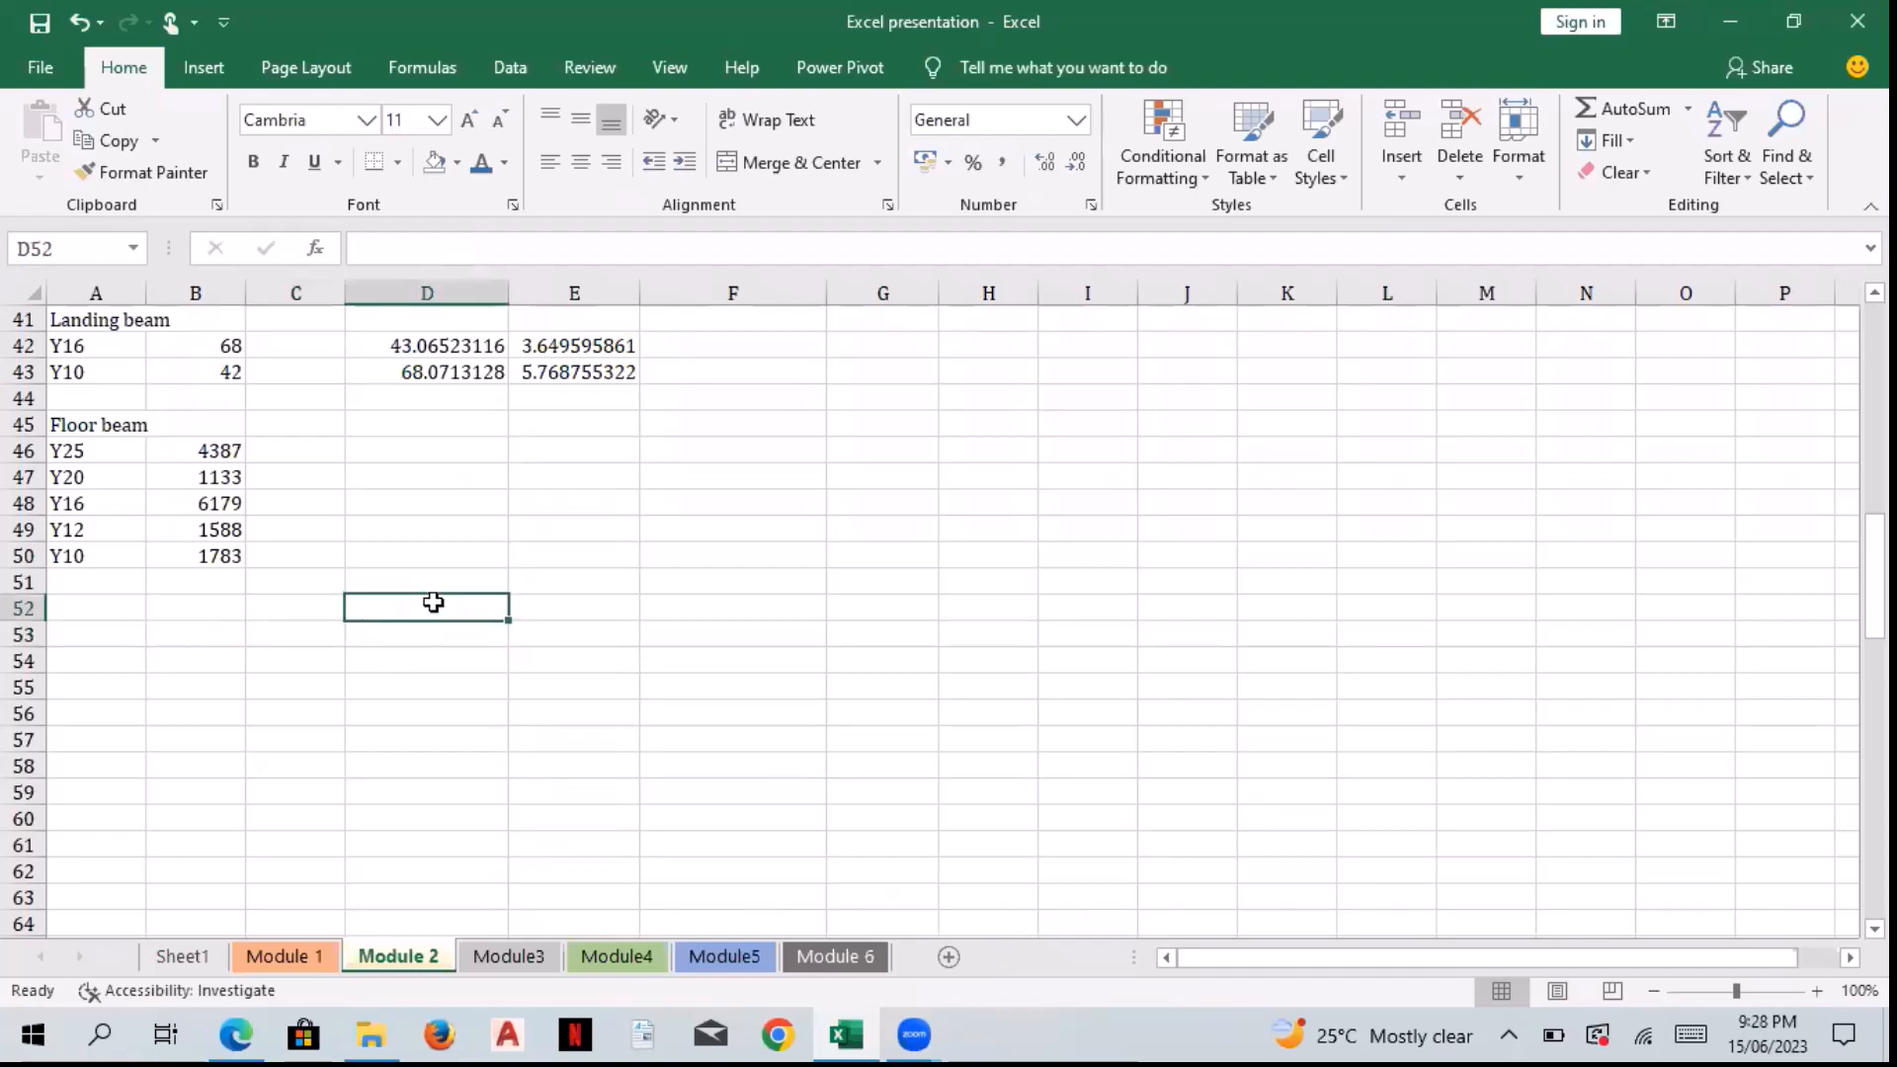
pyautogui.write('A')
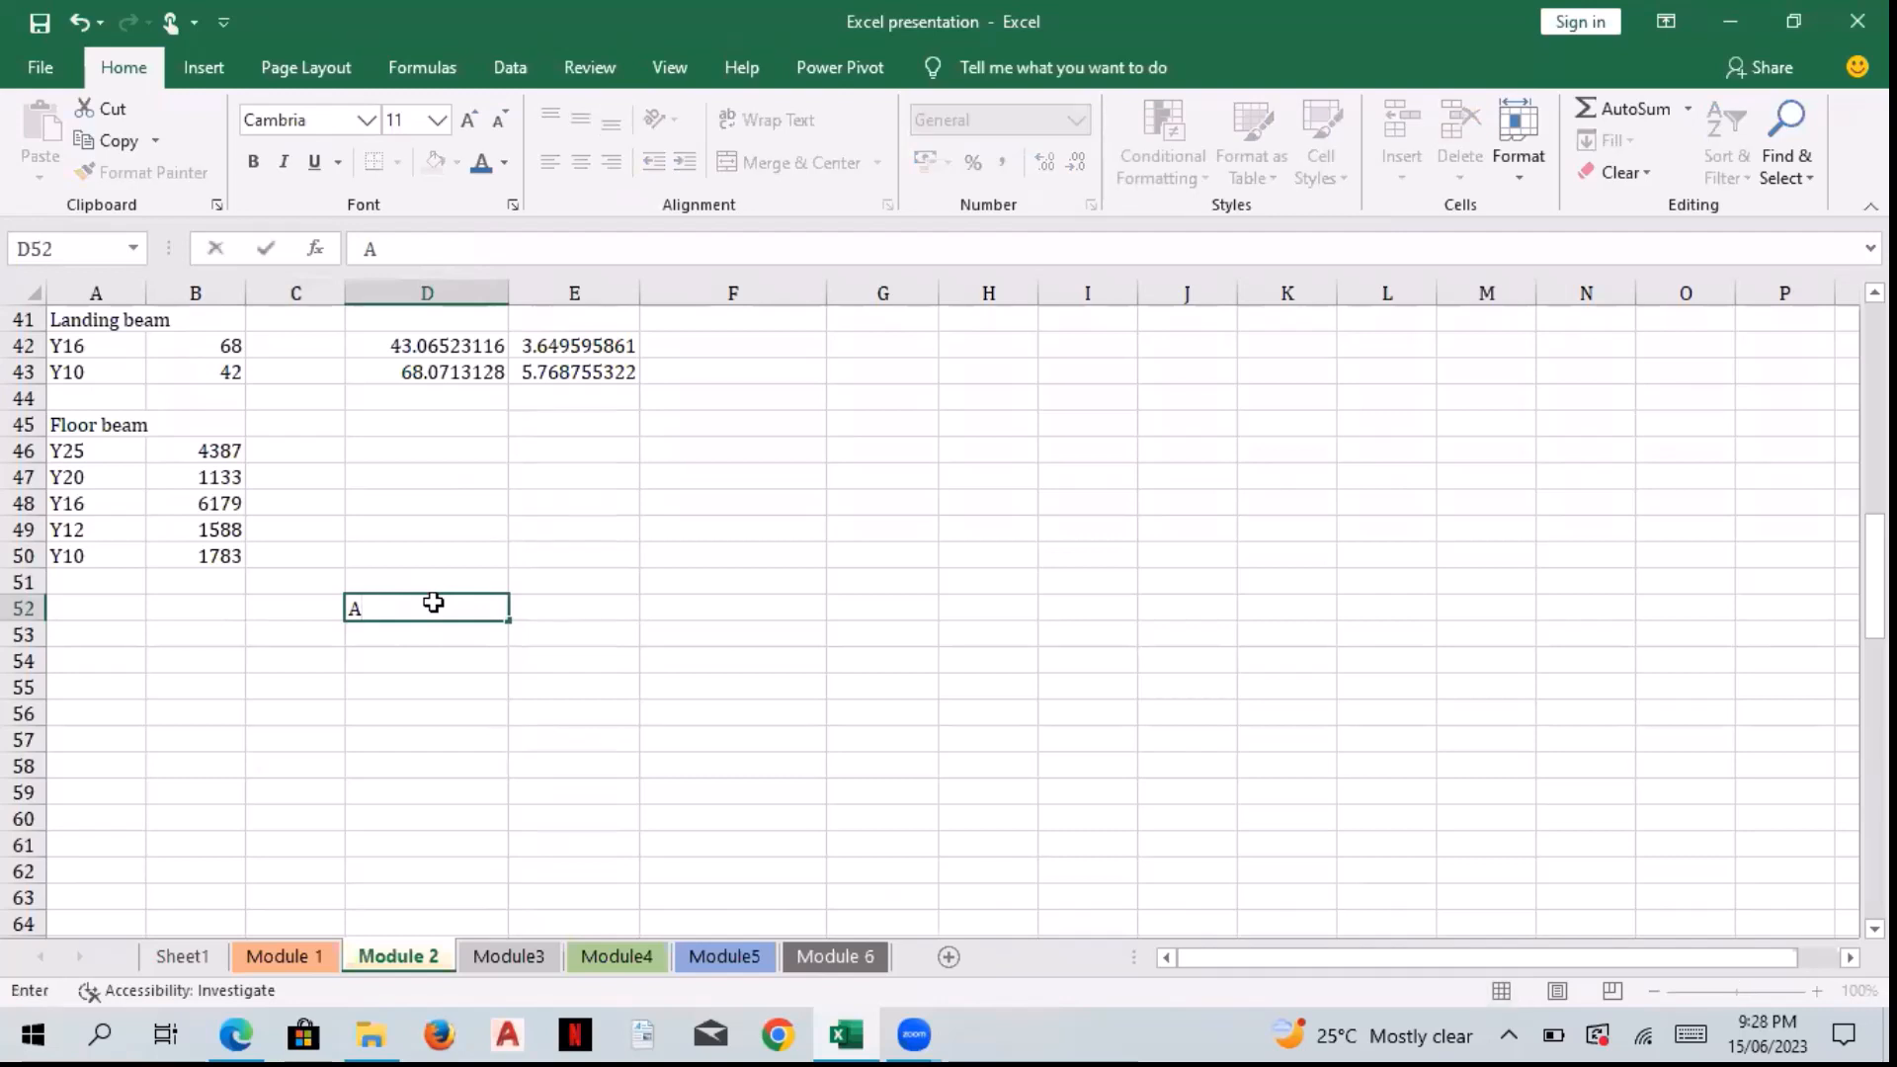
pyautogui.press('Return')
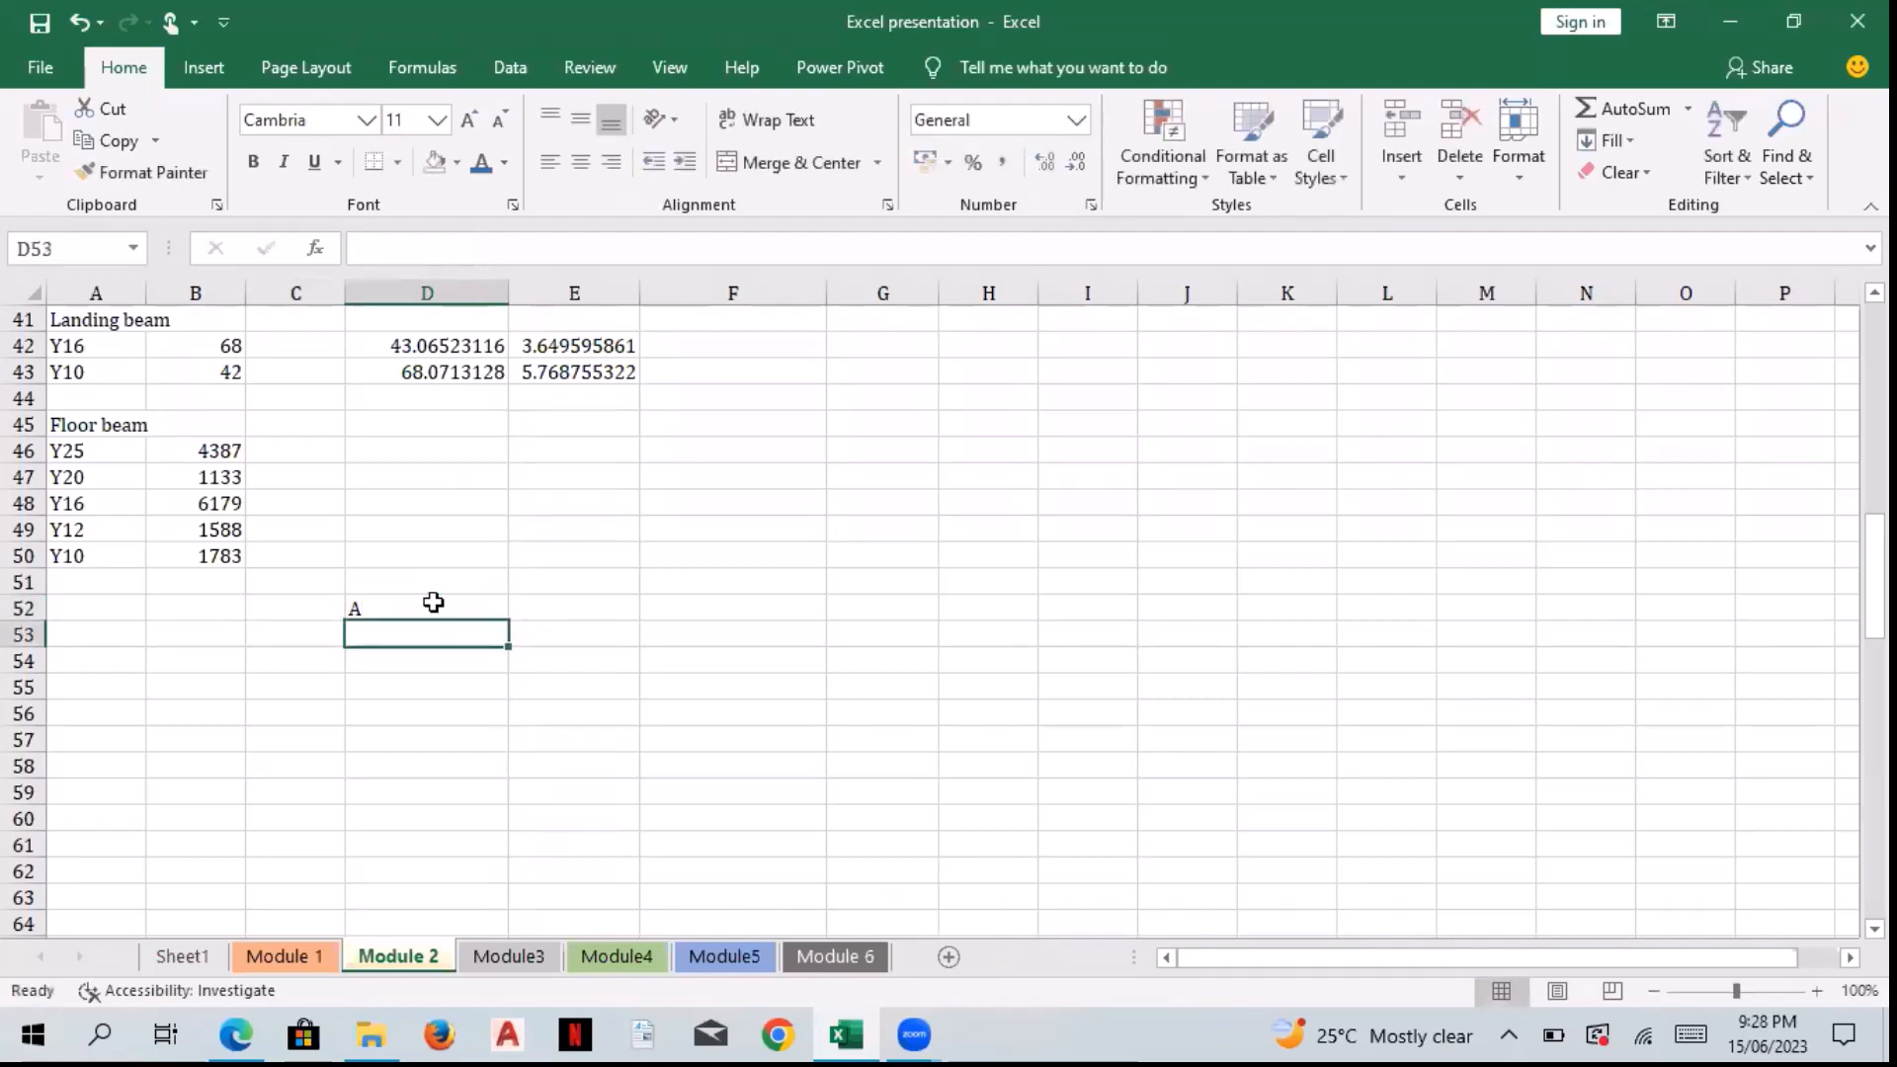
pyautogui.write('bb')
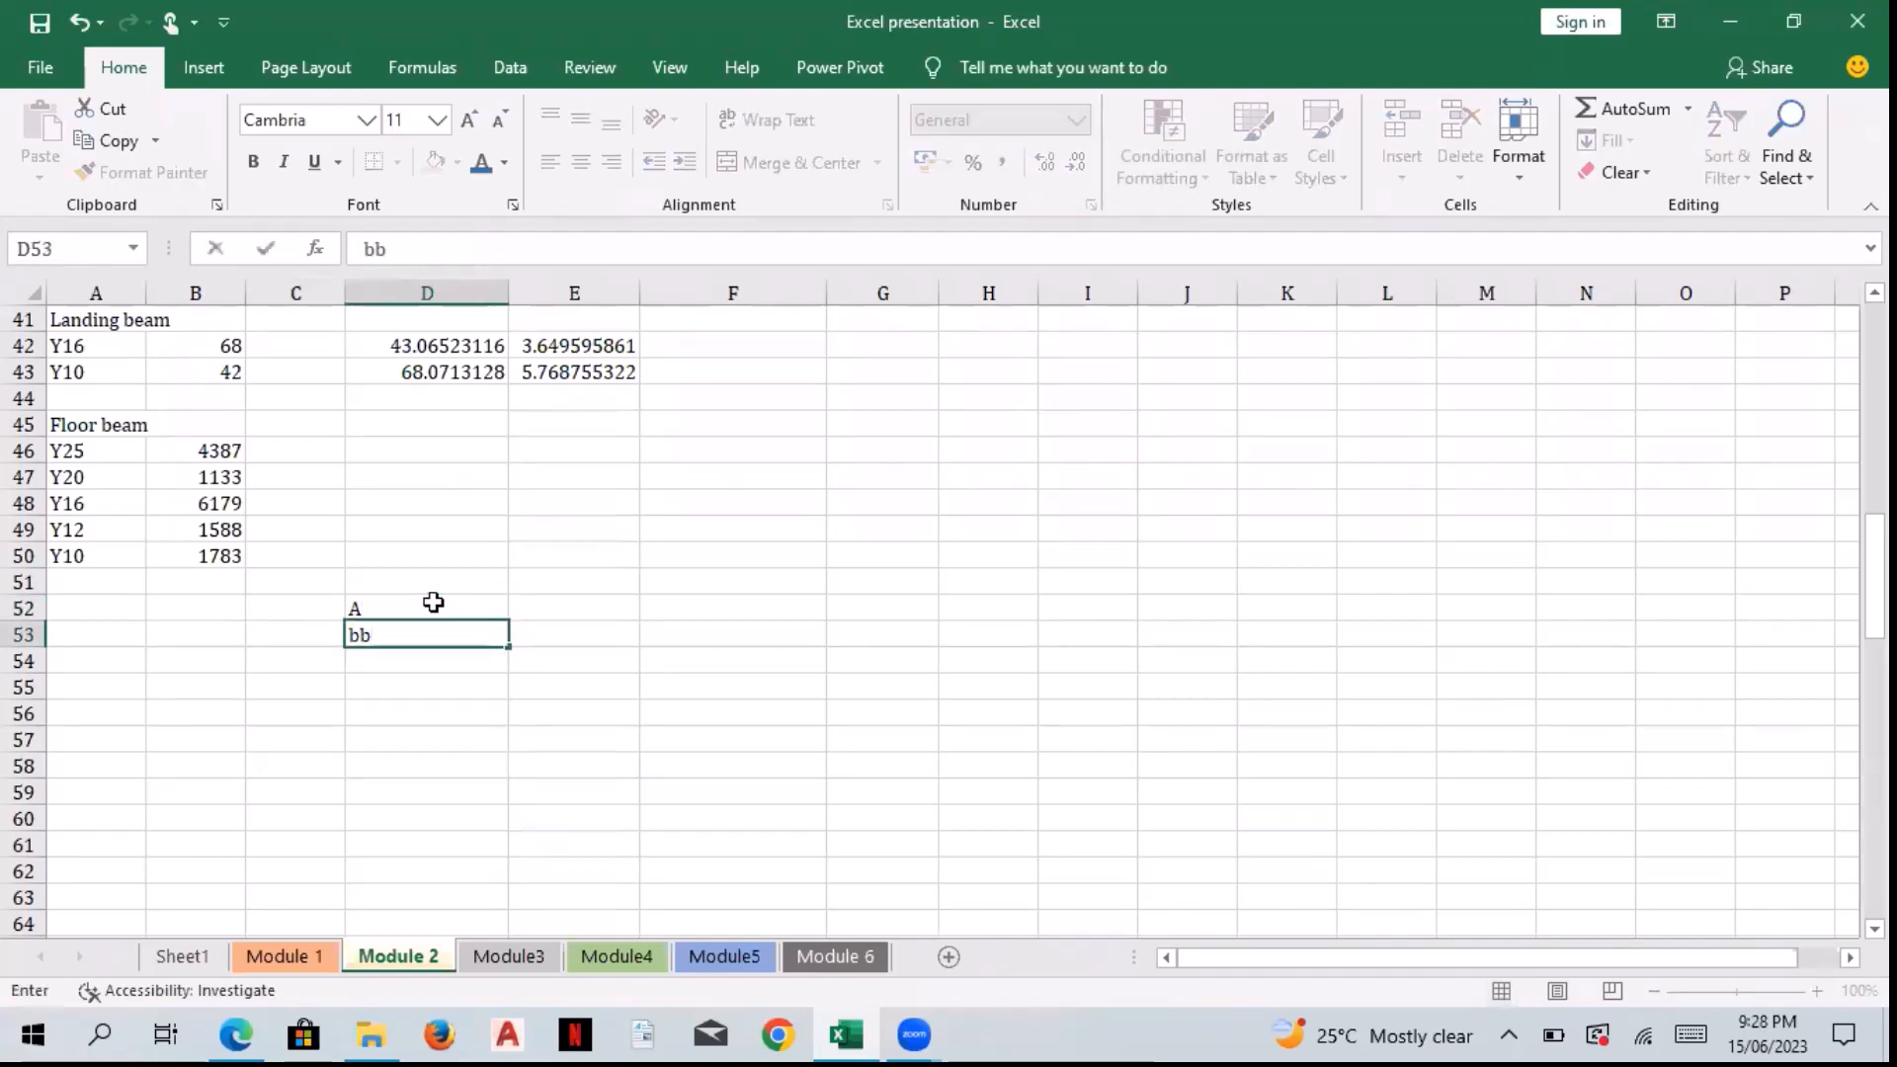
pyautogui.press('BackSpace')
pyautogui.press('BackSpace')
pyautogui.write('B')
pyautogui.press('Return')
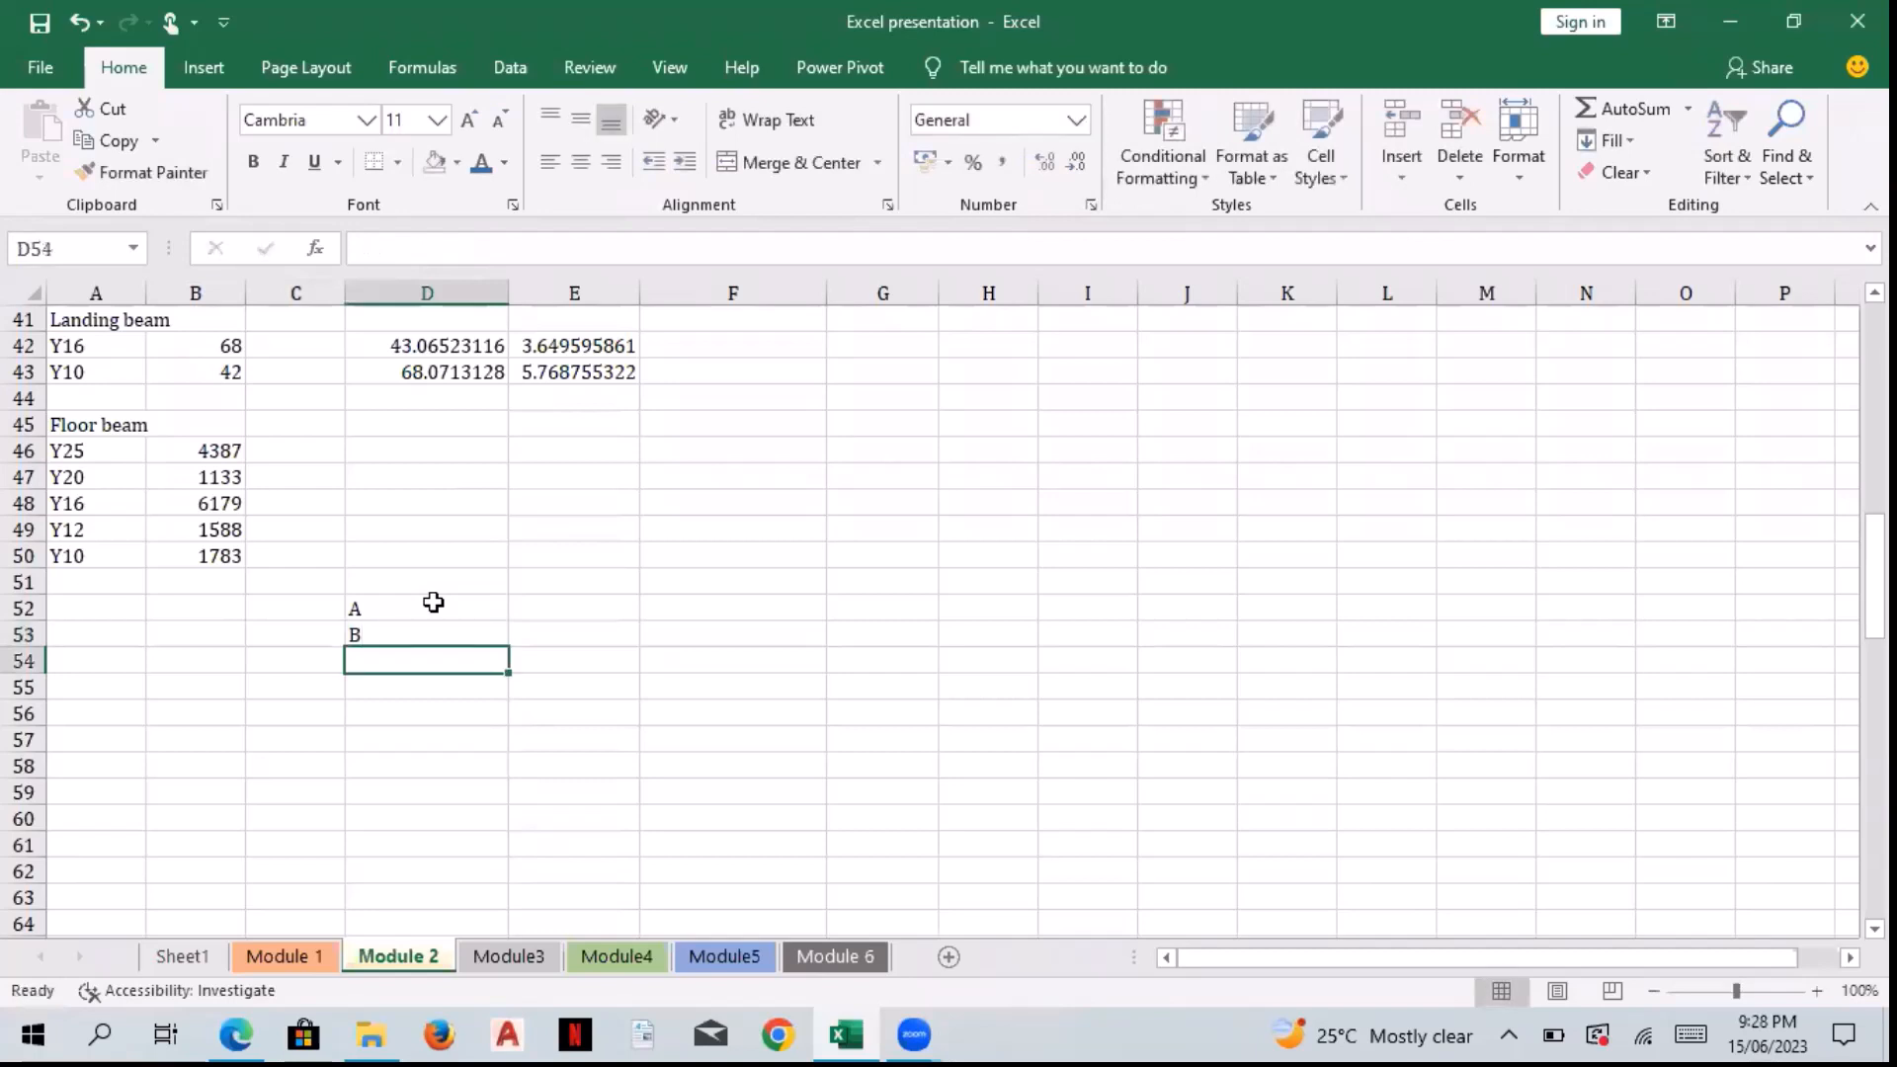
# Step: Continue the grade list in D54 to D57 with the letters C, D, E and F
pyautogui.write('C')
pyautogui.press('Return')
pyautogui.write('D')
pyautogui.press('Return')
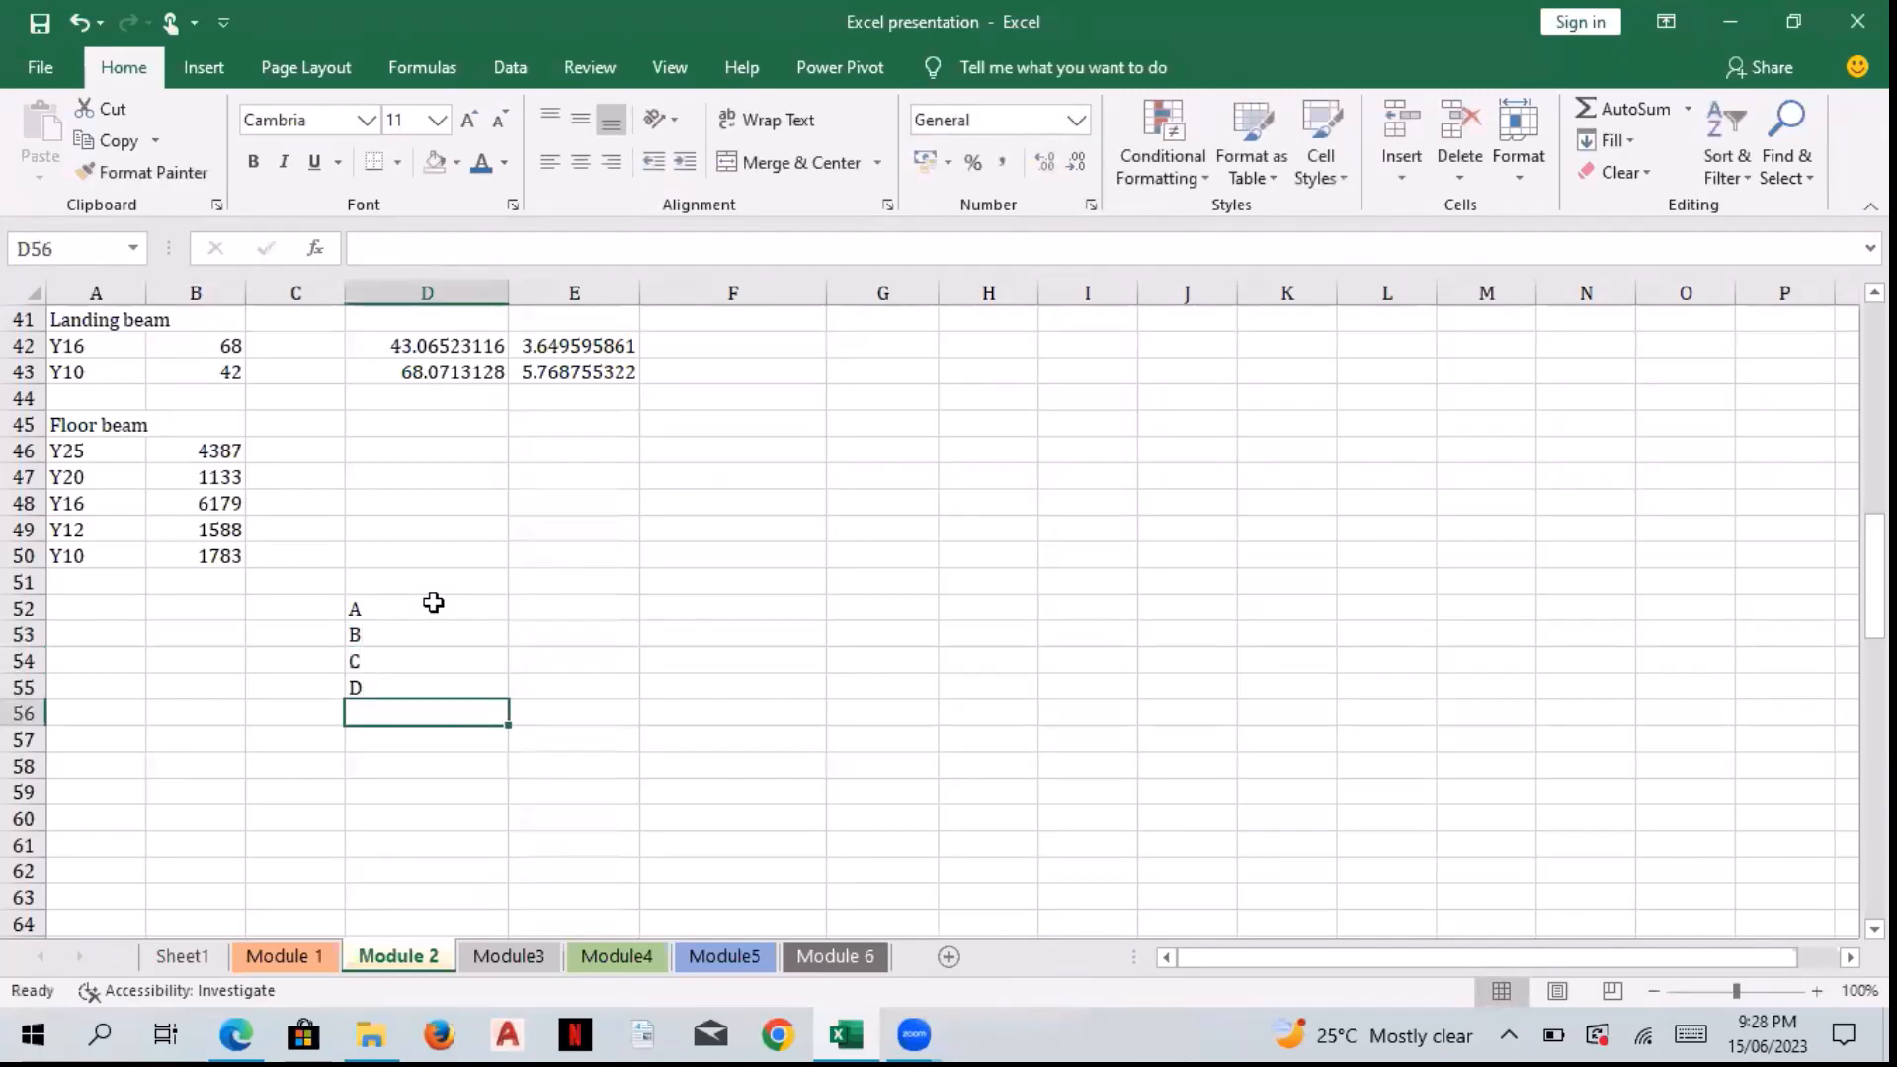
pyautogui.write('E')
pyautogui.press('Return')
pyautogui.write('F')
# Step: Enter the score ranges beside the first two grades: 70-100 for A in E52 and 59-69 for B in E53
pyautogui.click(549, 602)
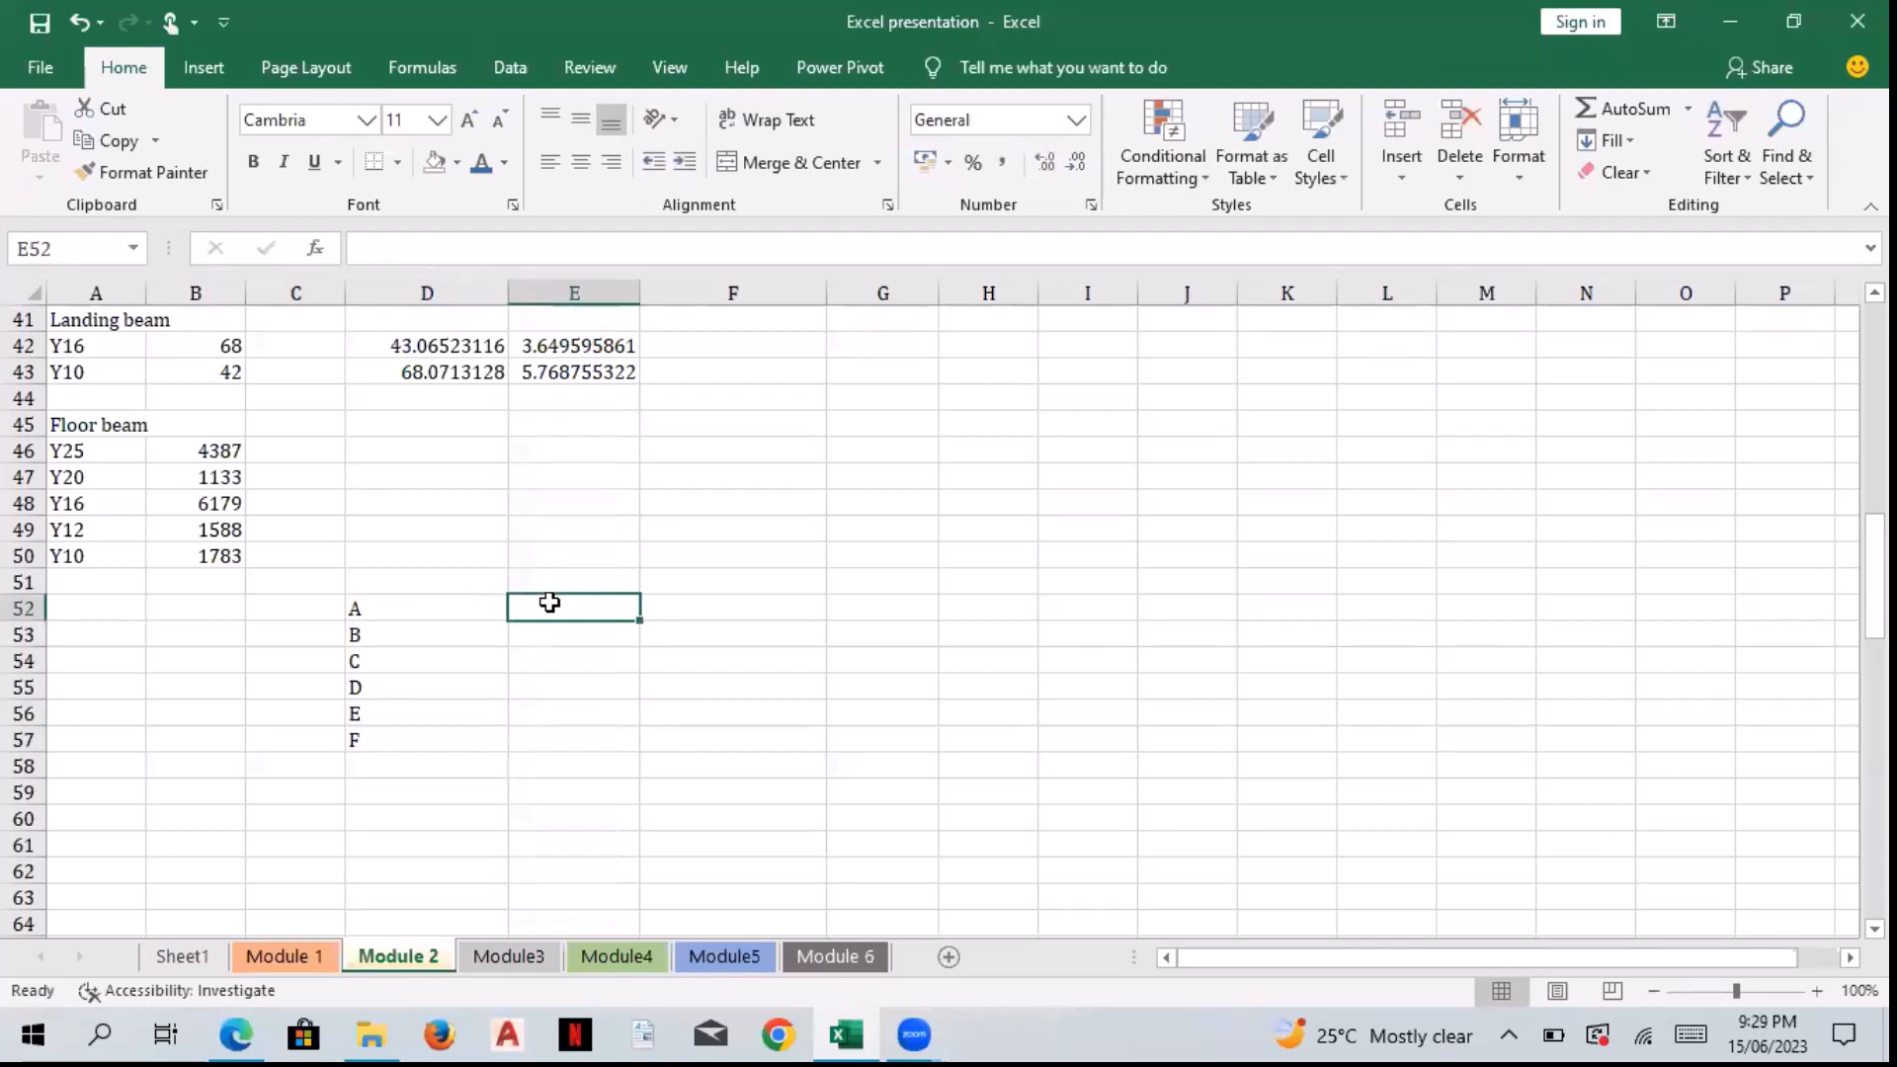
pyautogui.write('7')
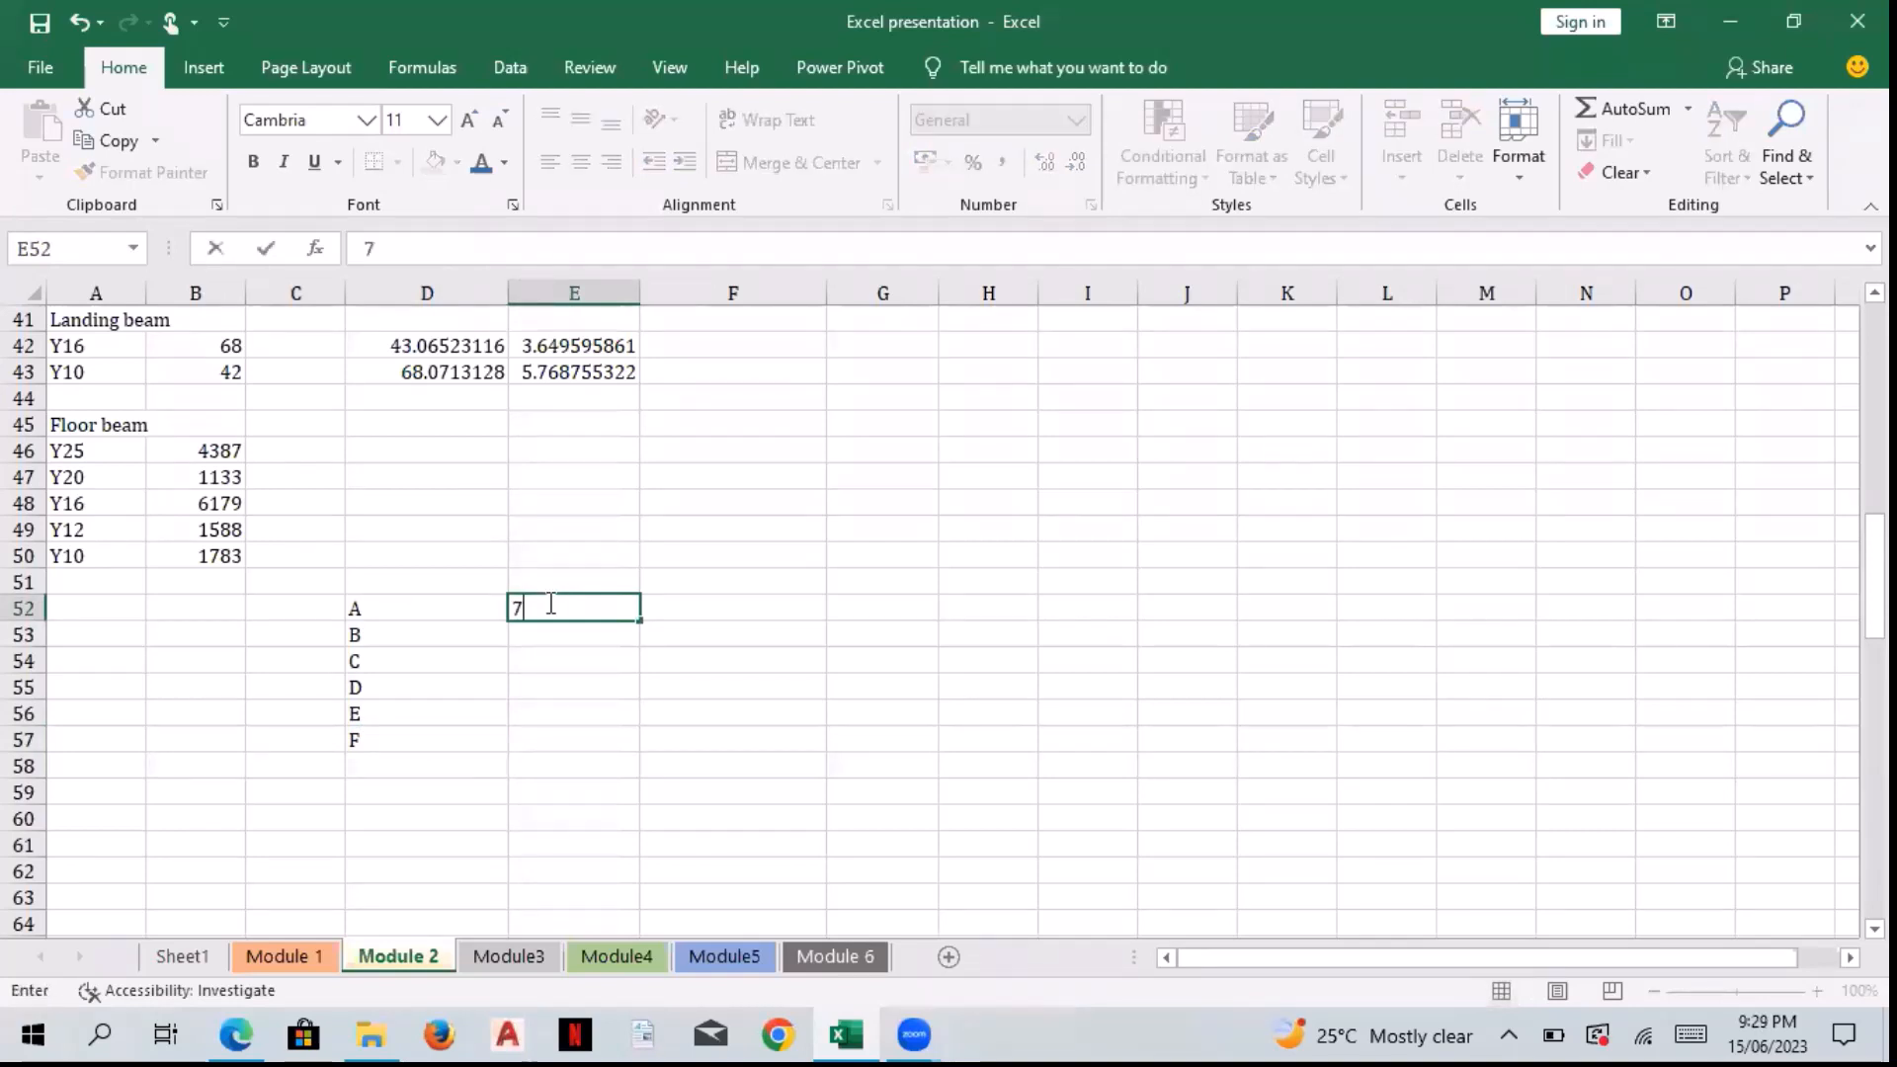
pyautogui.write('0-100')
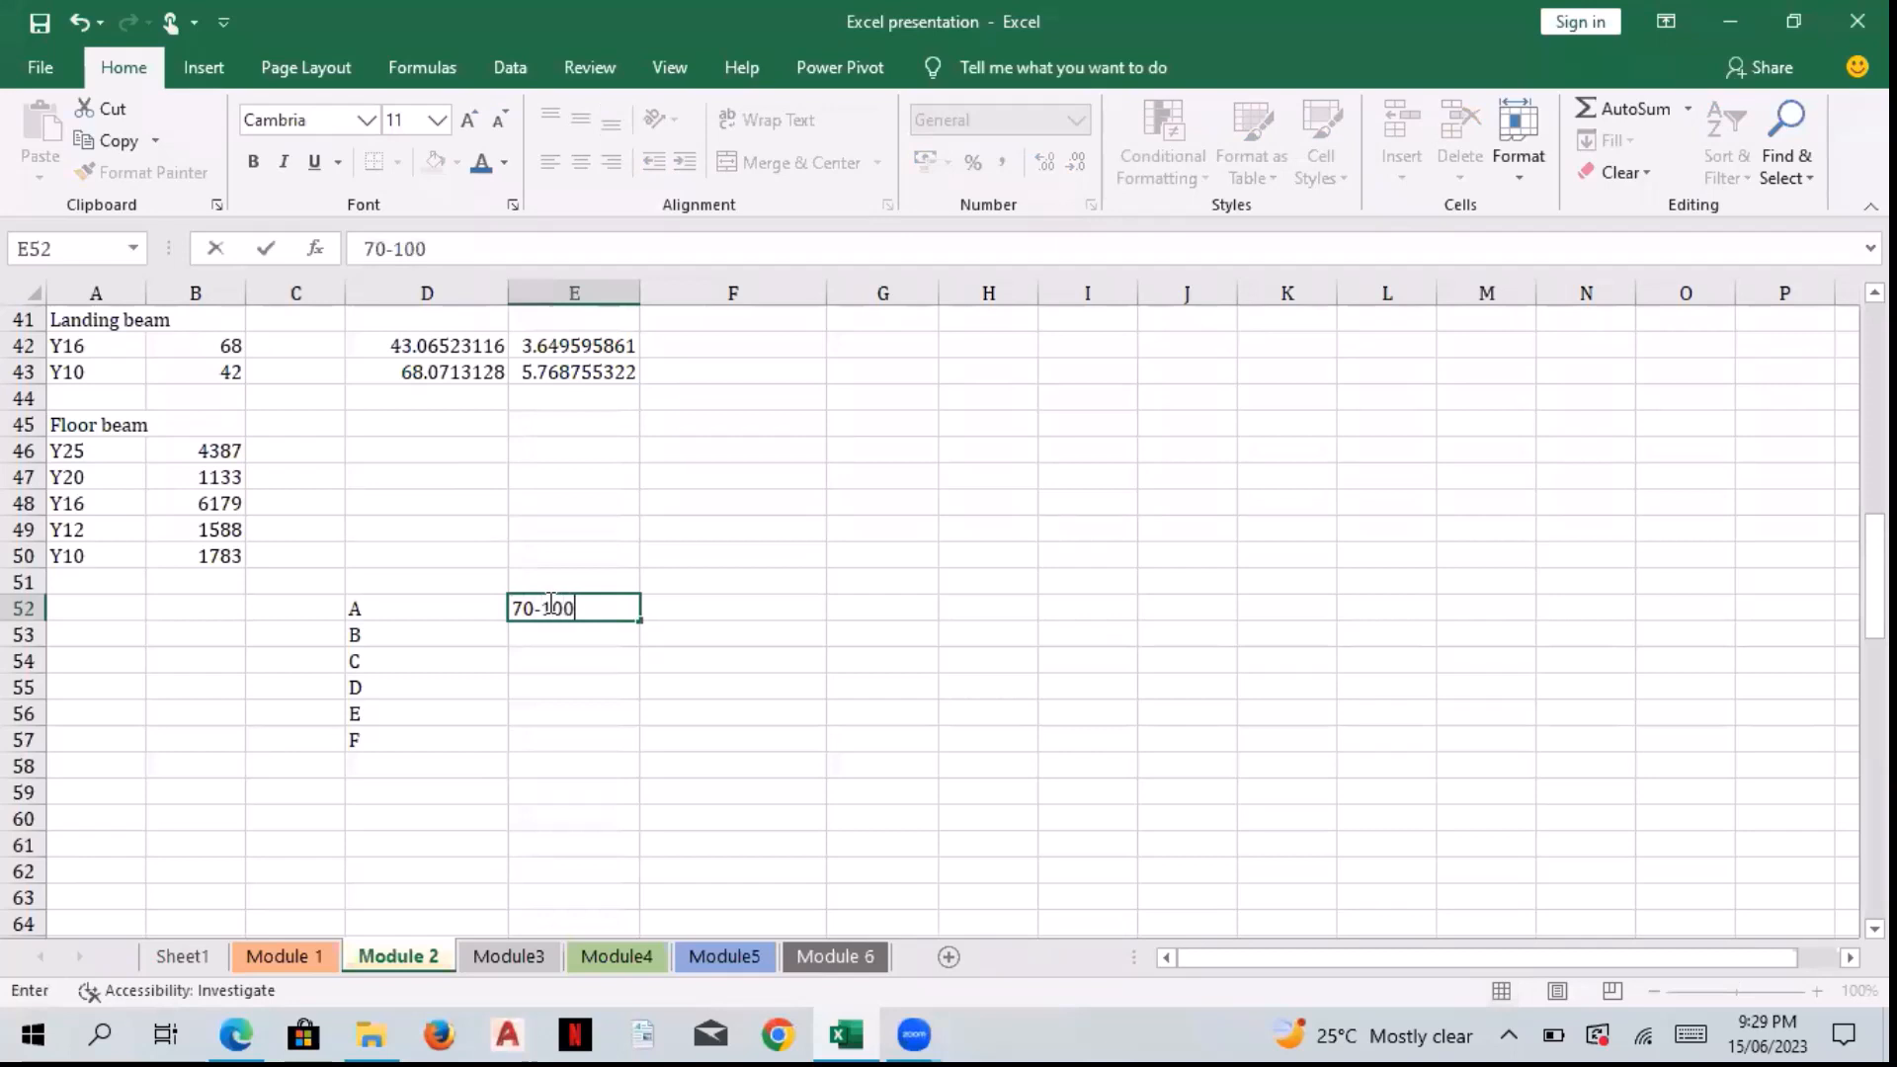
pyautogui.hotkey('ctrl', 'Return')
pyautogui.press('Return')
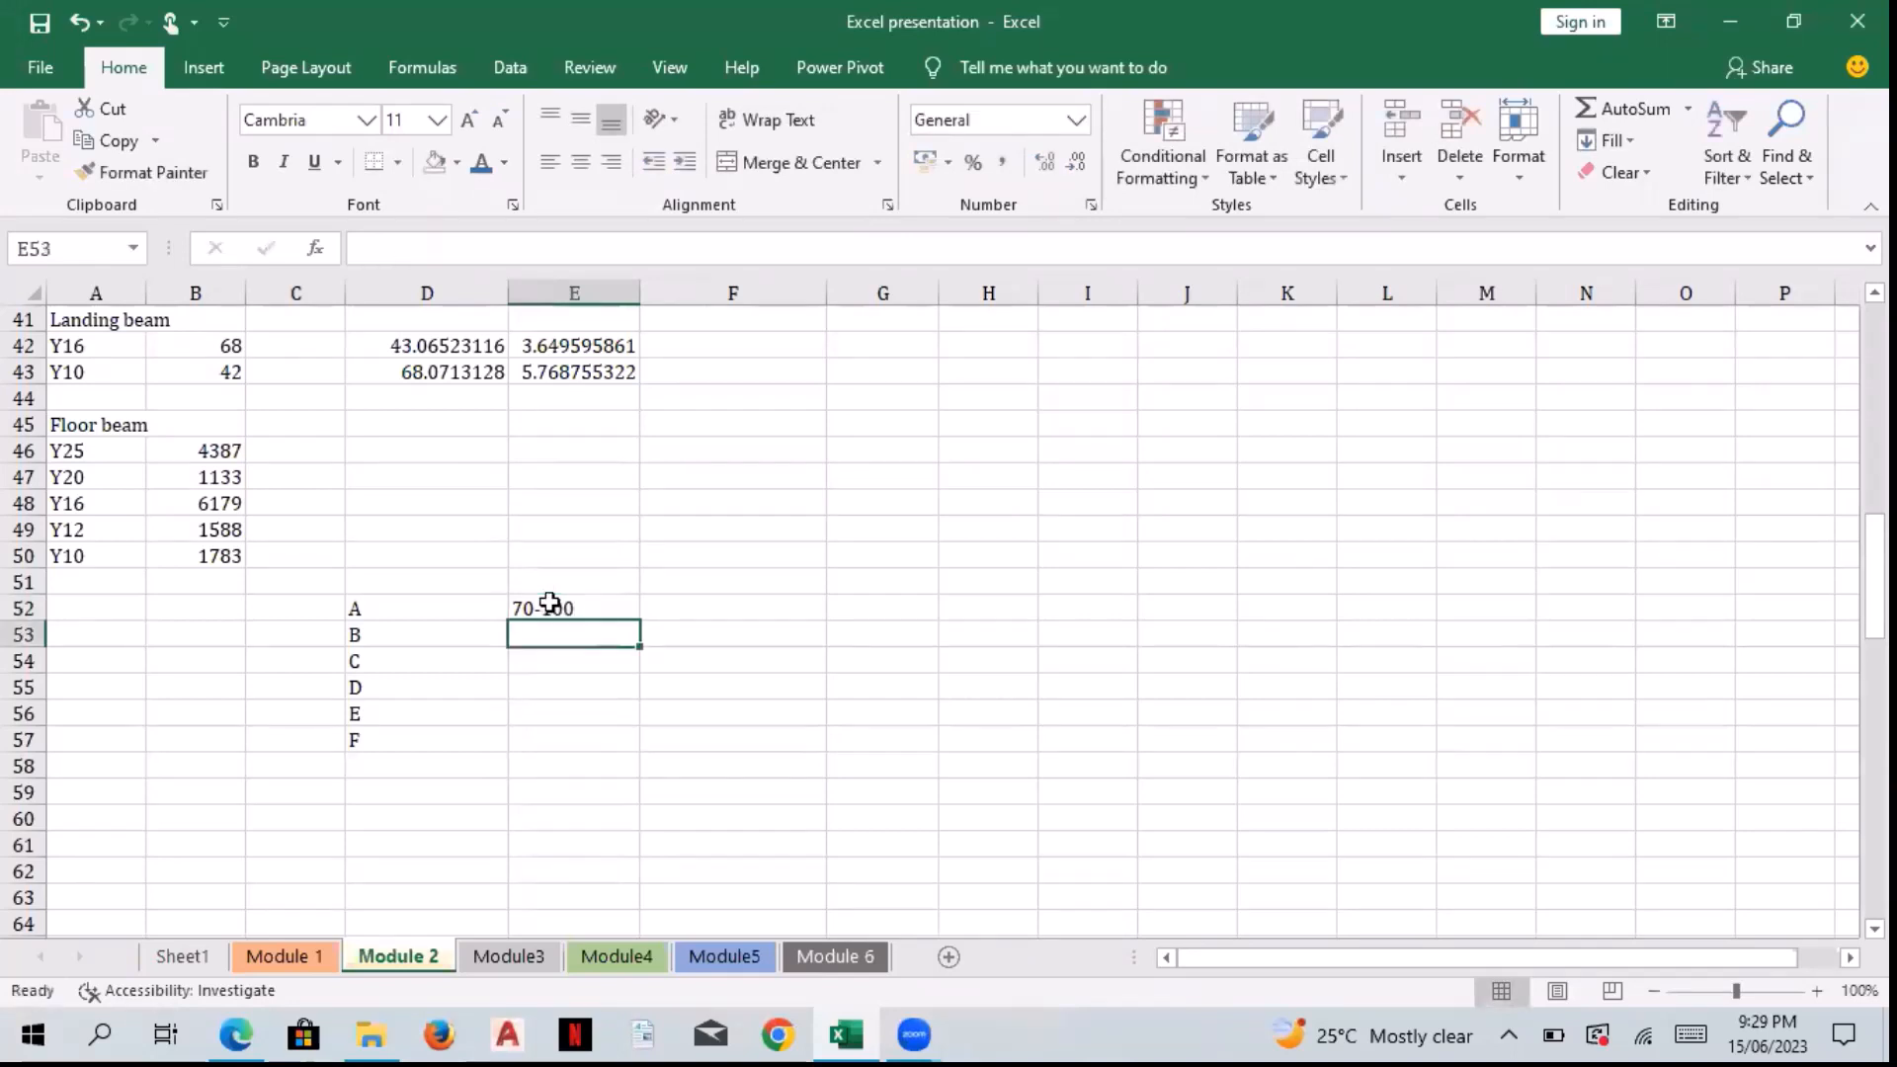
pyautogui.write('5')
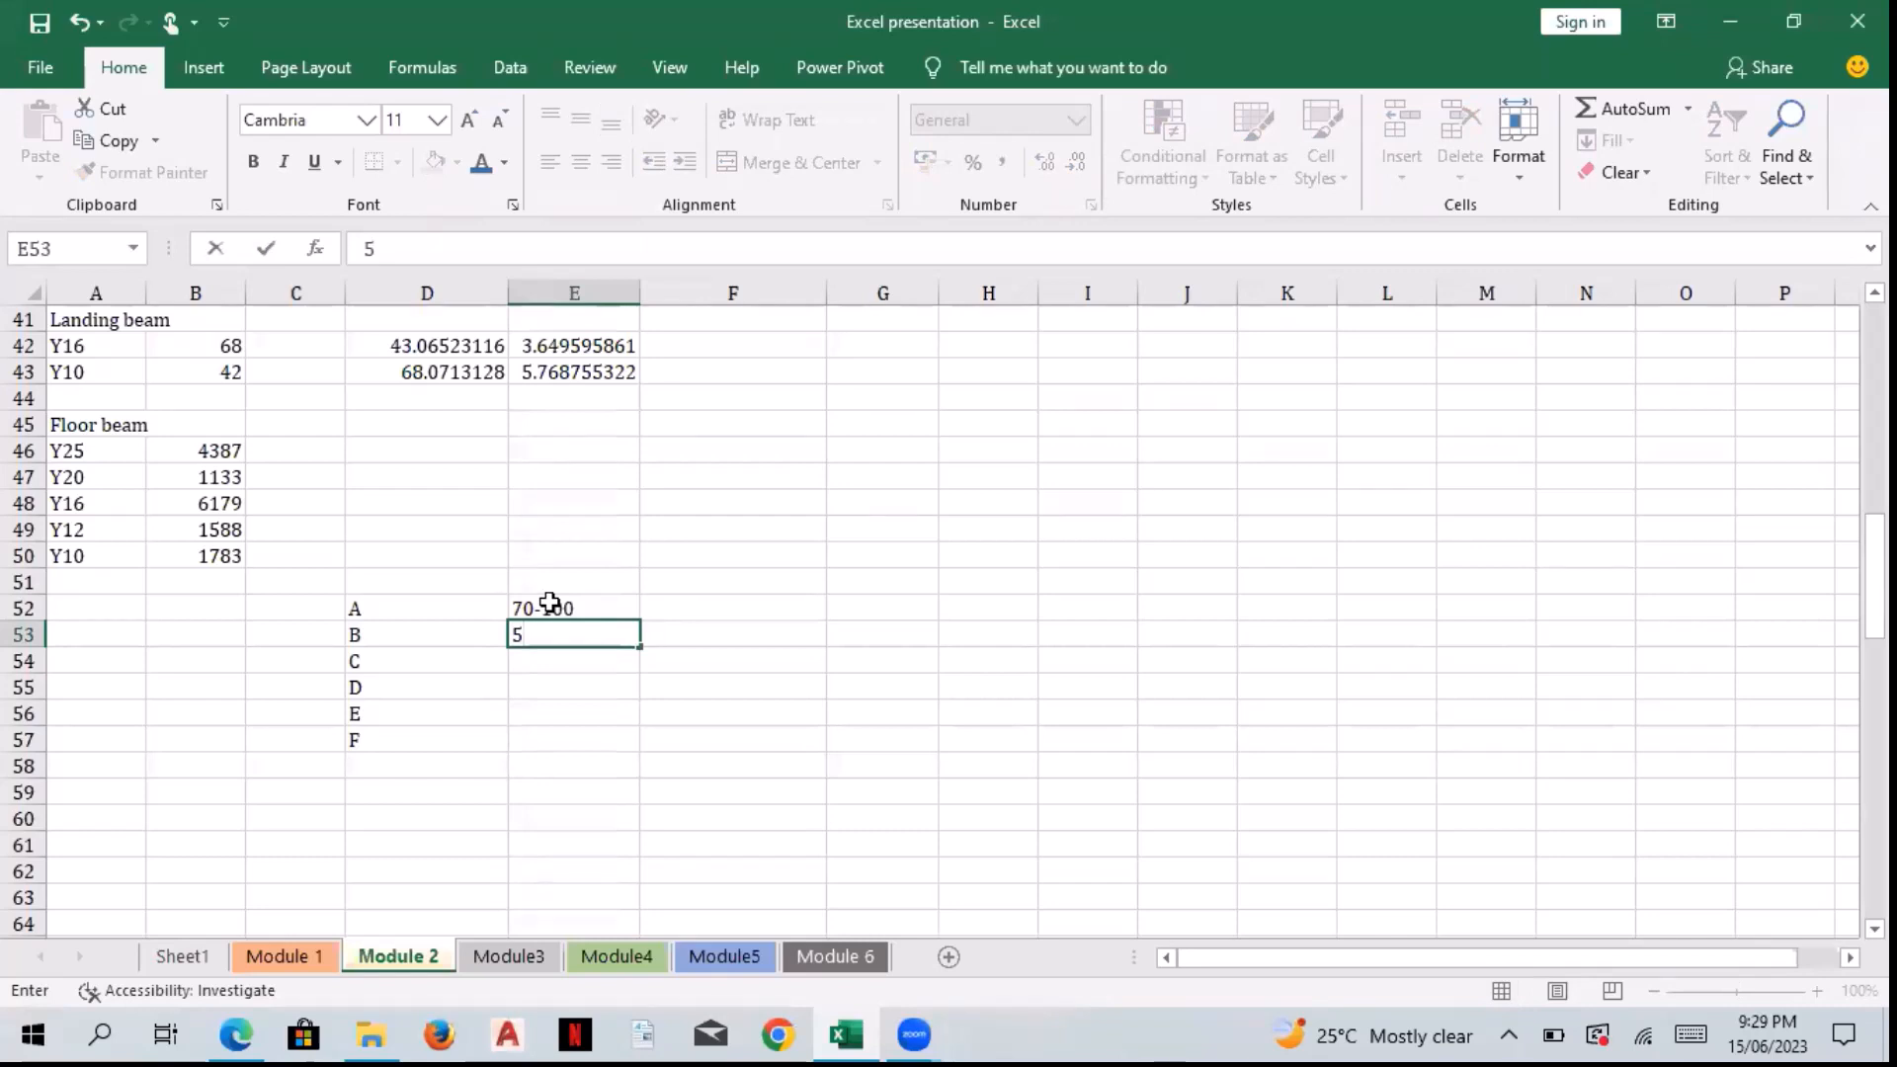
pyautogui.write('9-69')
pyautogui.press('Return')
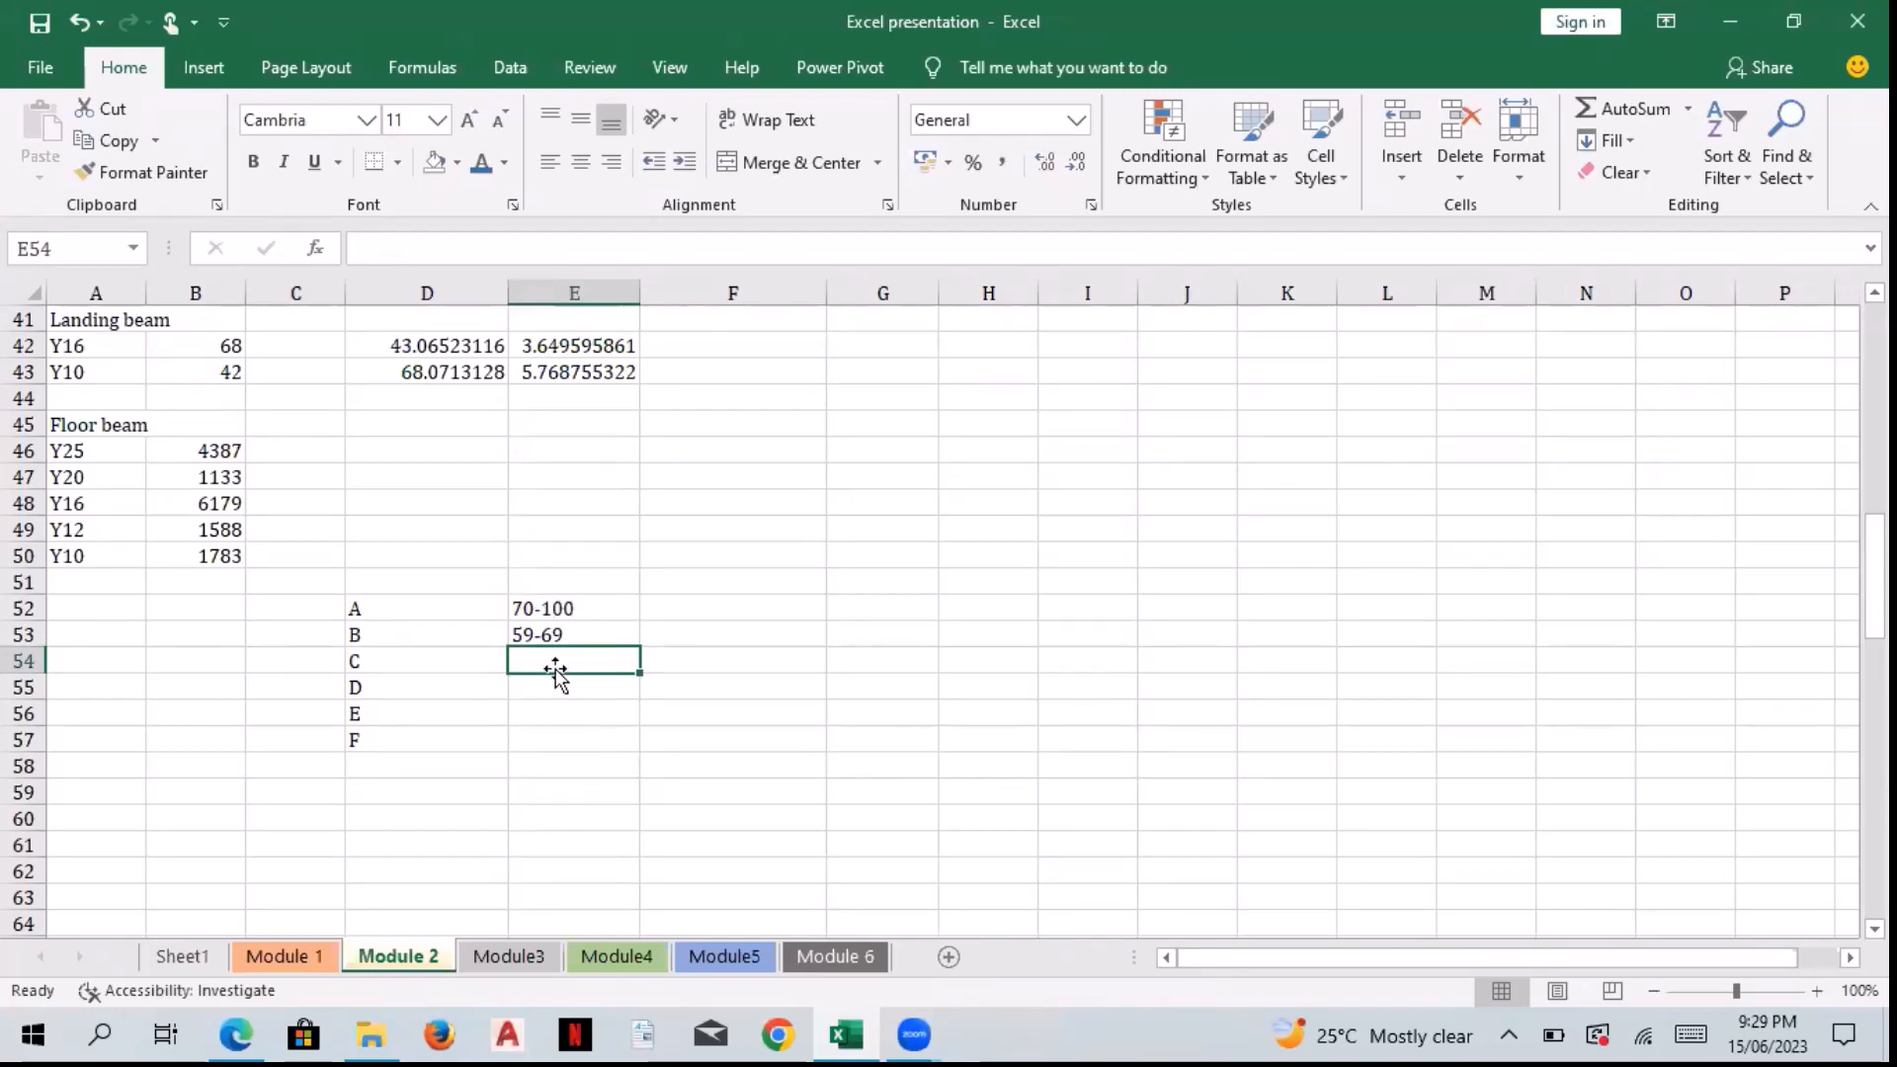
# Step: Enter the score range 49-59 for grade C in E54
pyautogui.write('9-')
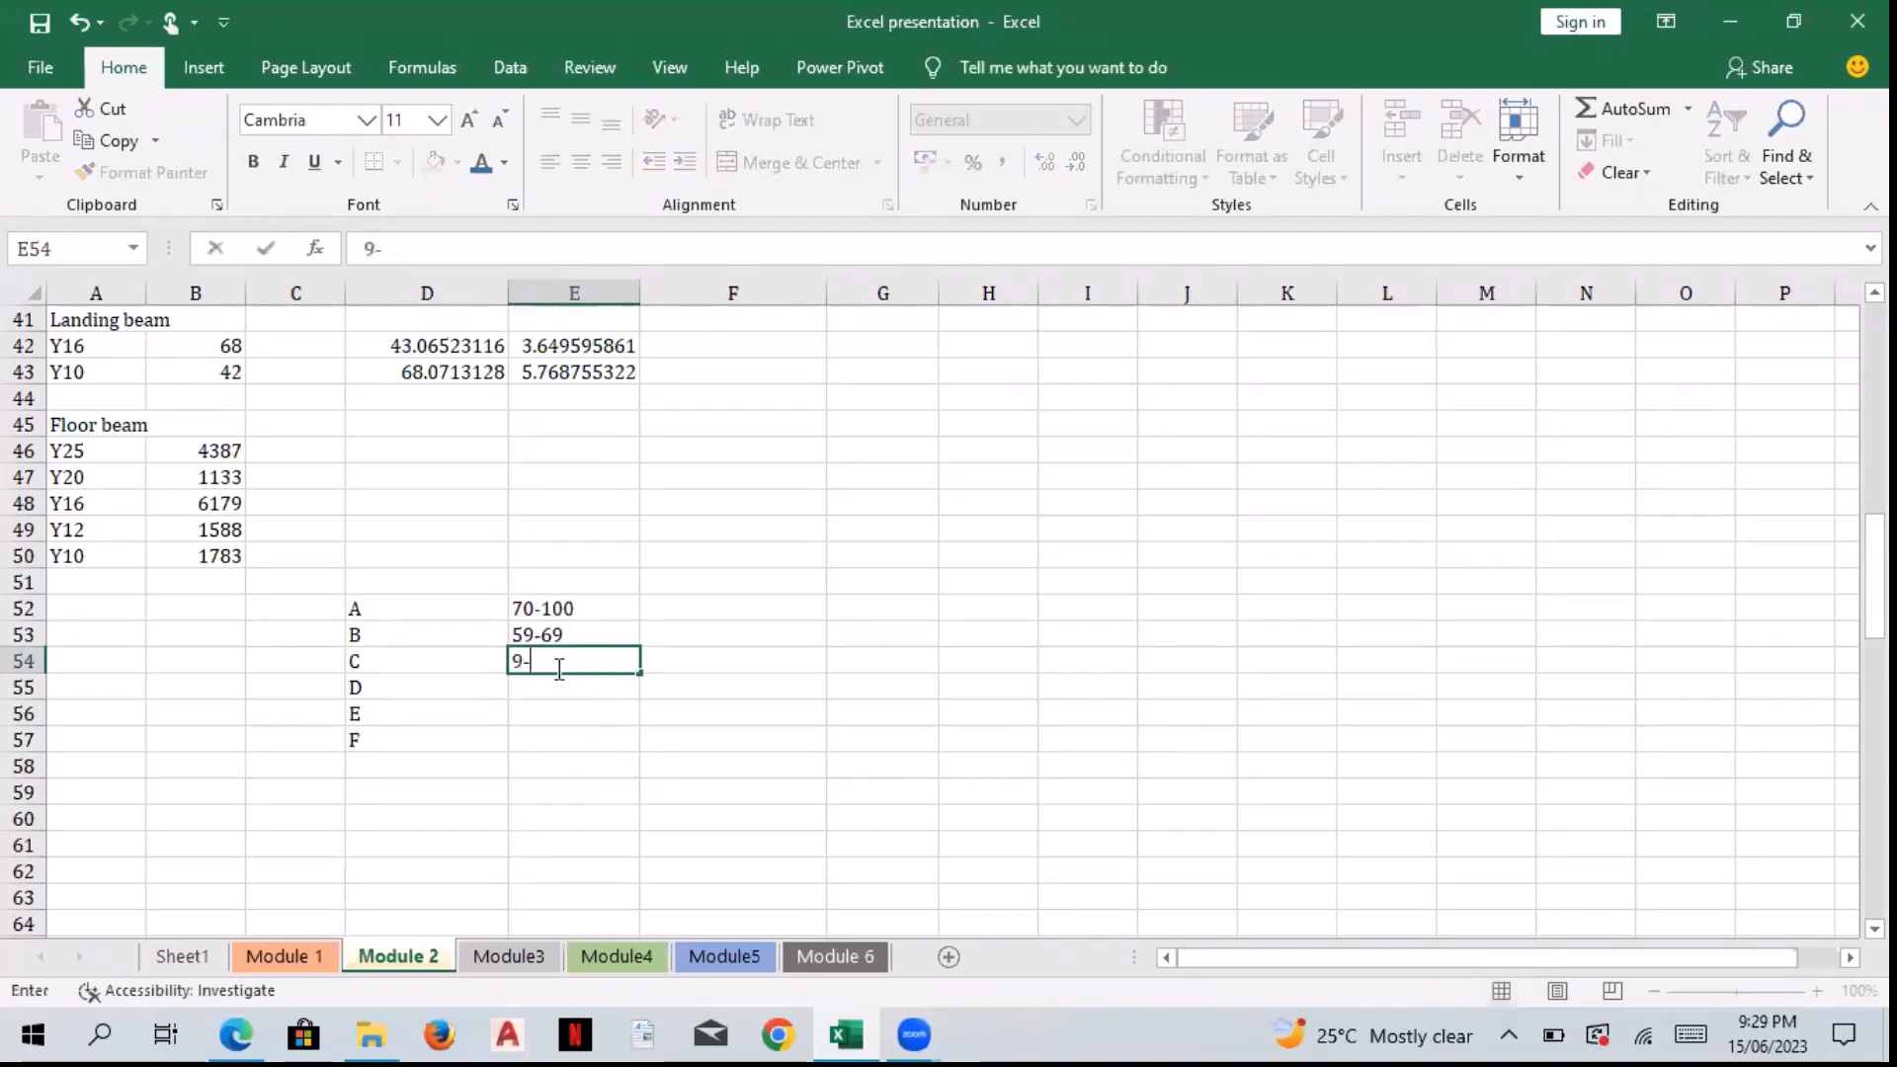
pyautogui.press('BackSpace')
pyautogui.press('BackSpace')
pyautogui.write('49-59')
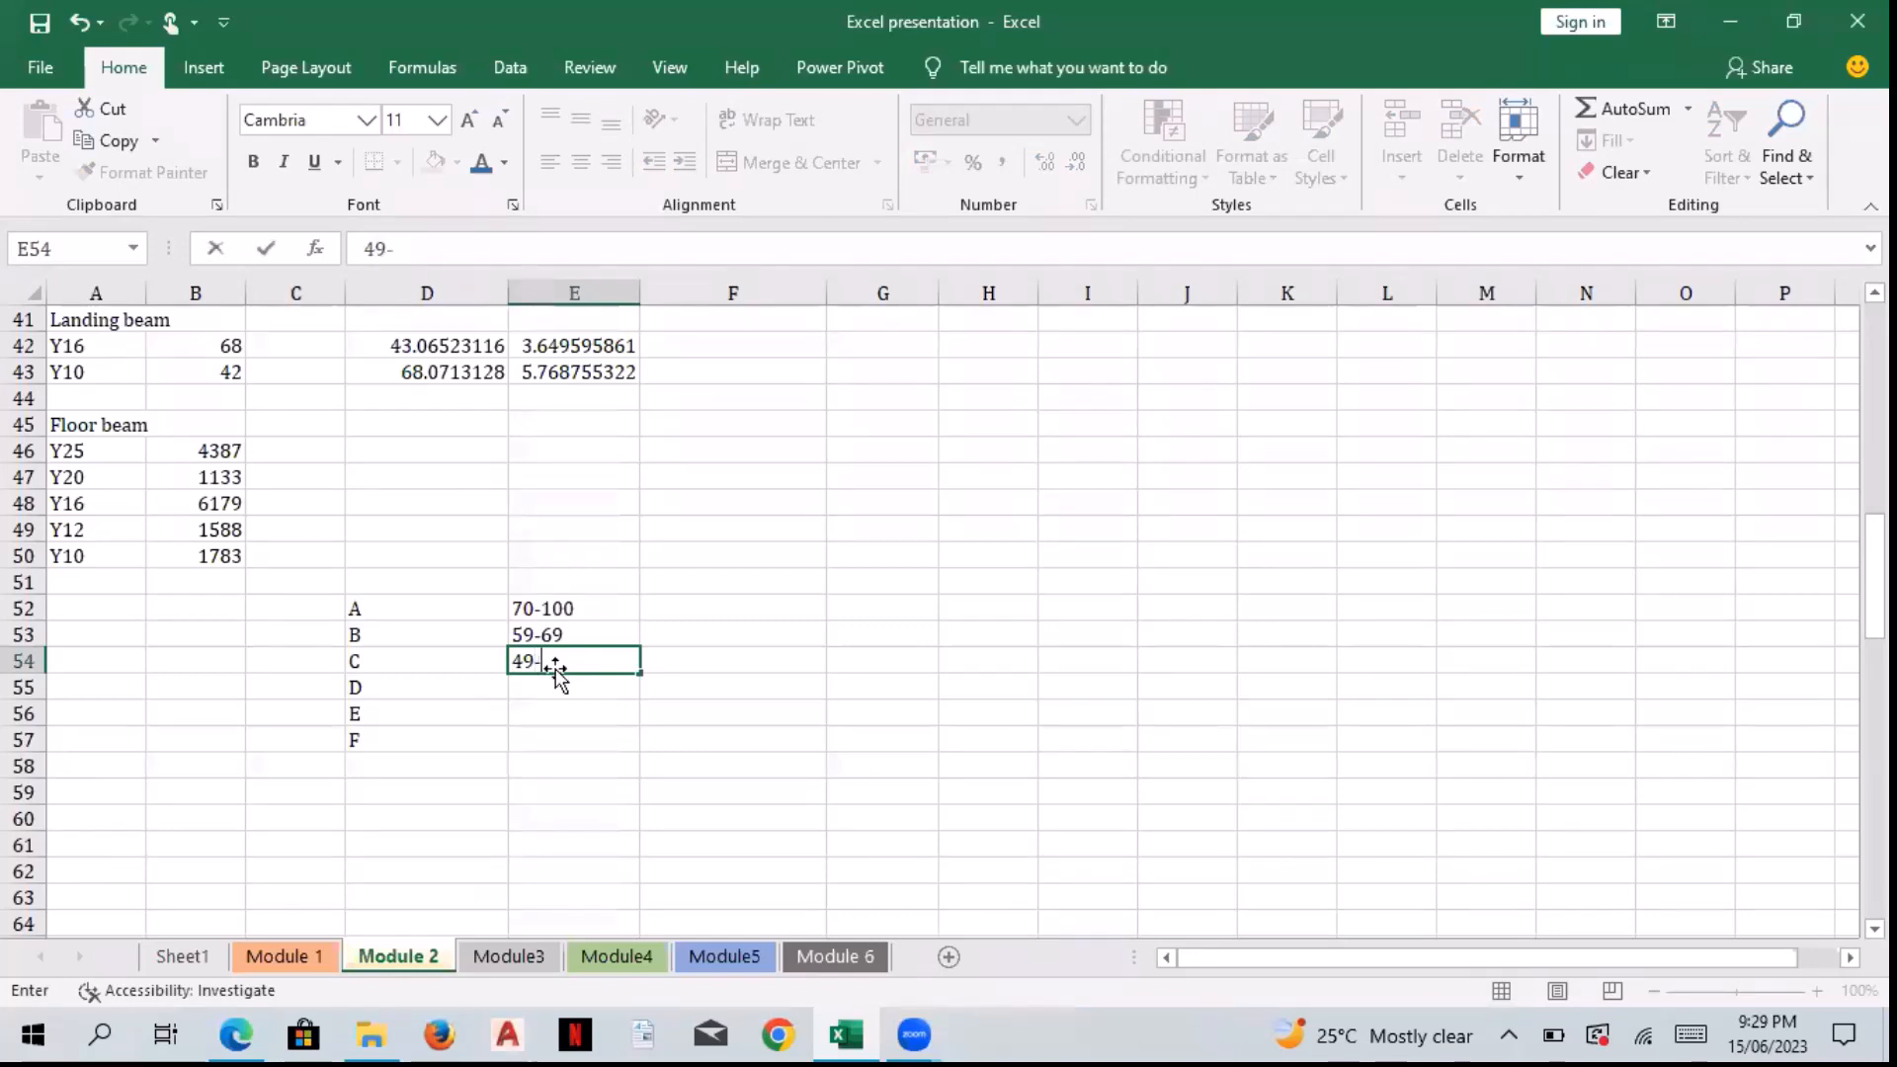
pyautogui.press('Return')
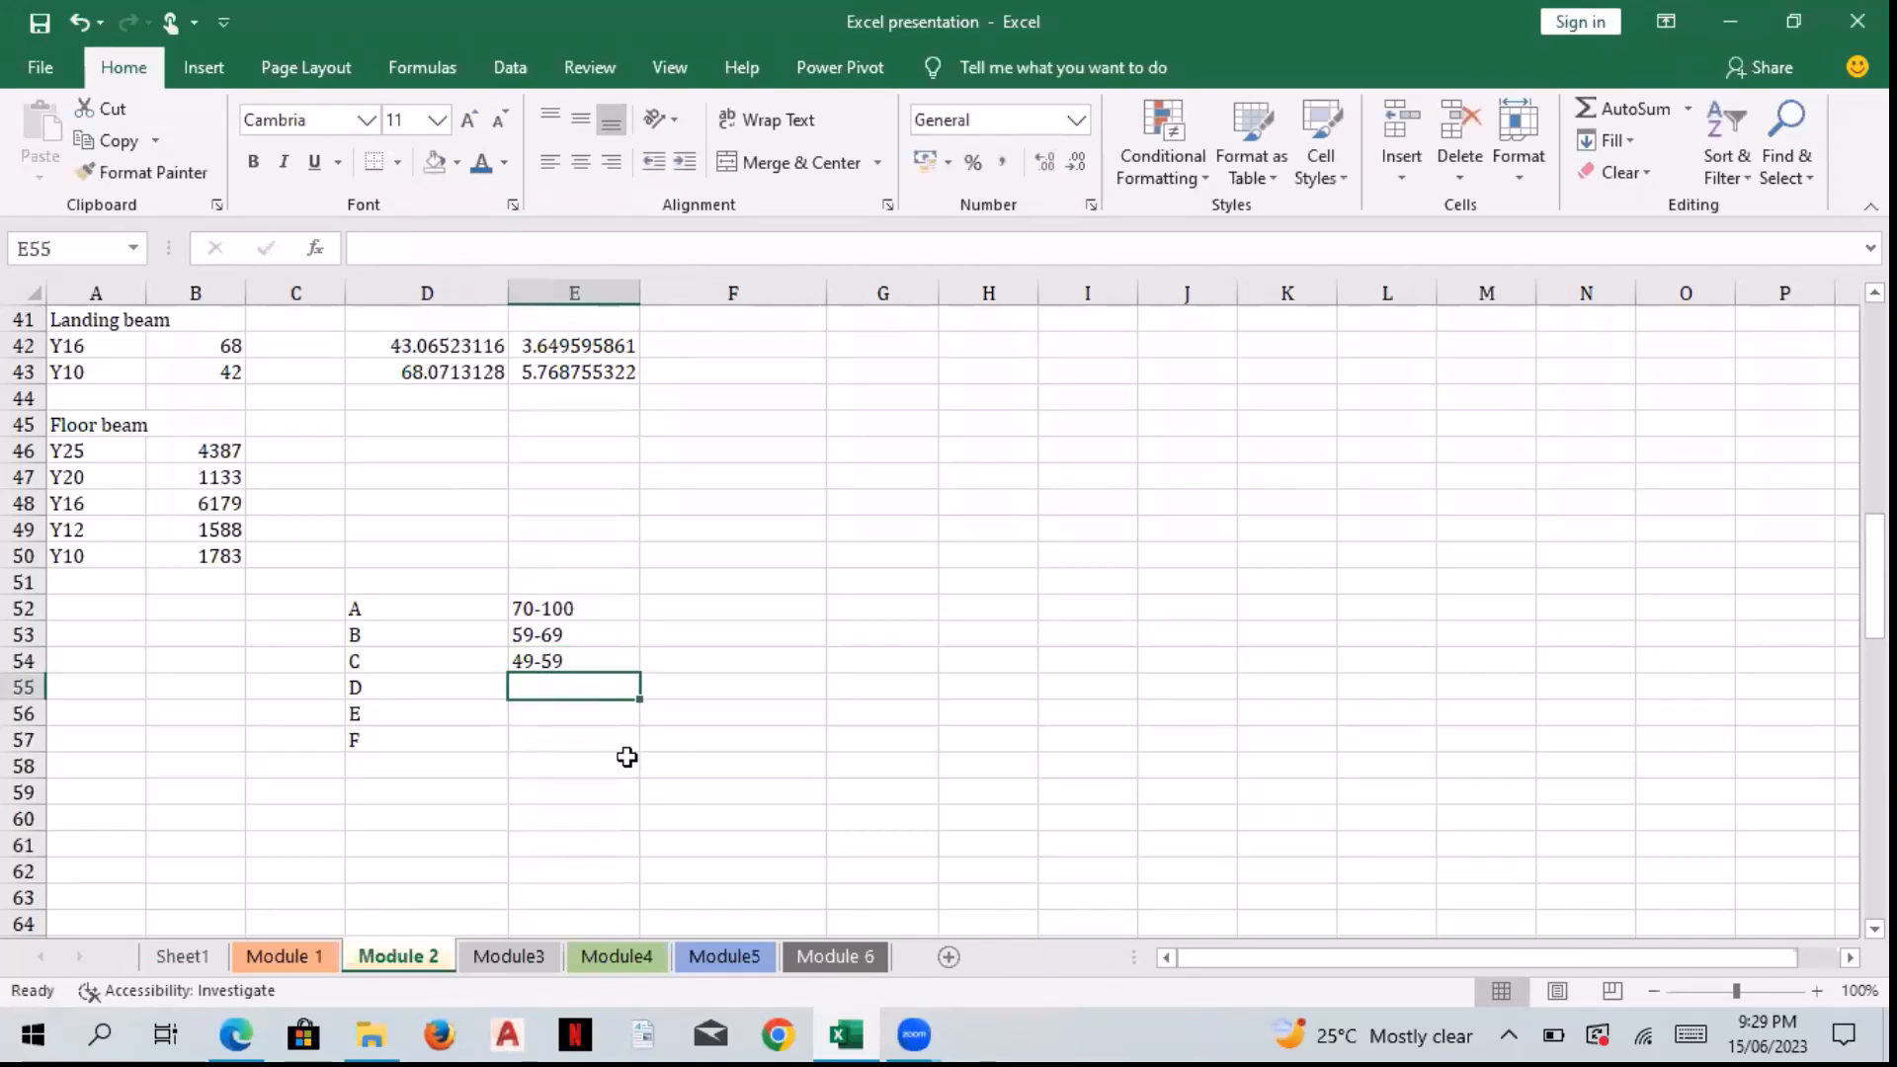
# Step: Enter the score range 40-49 for grade D in E55
pyautogui.write('45')
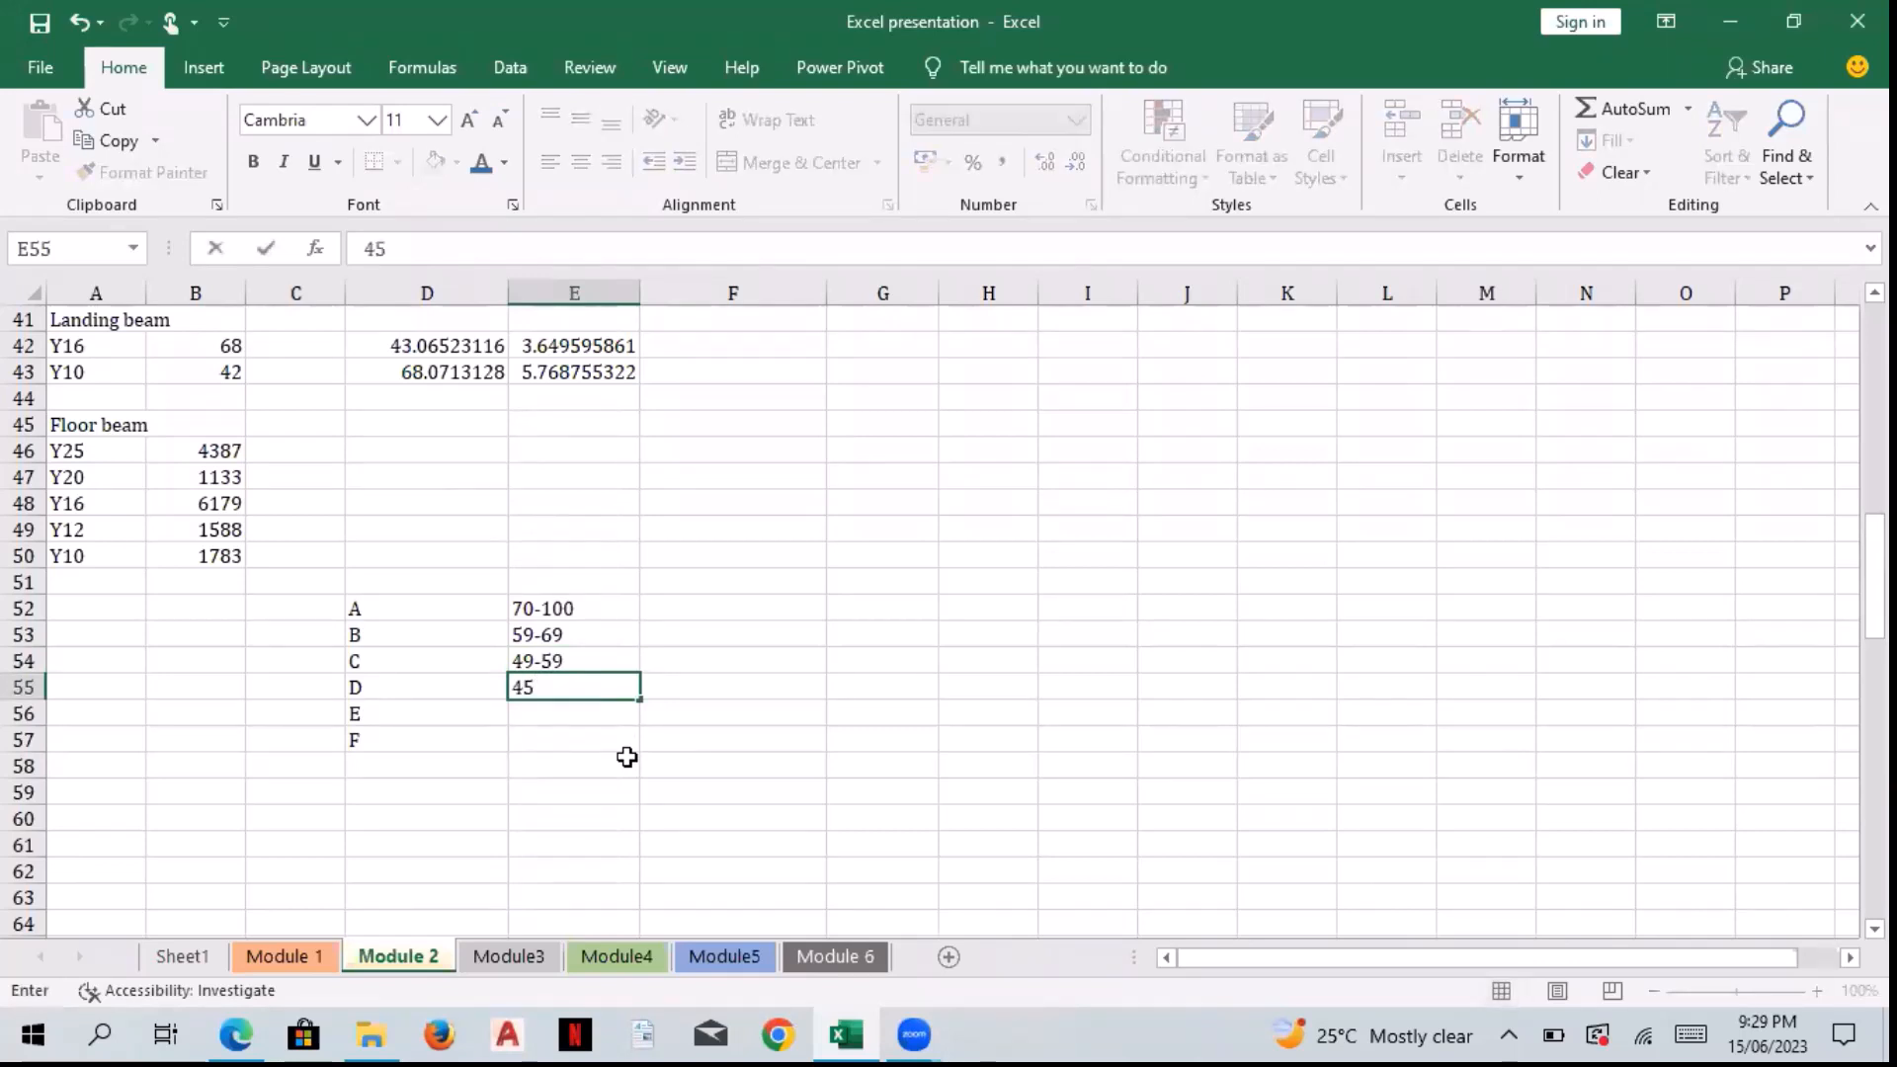
pyautogui.press('BackSpace')
pyautogui.press('BackSpace')
pyautogui.write('40')
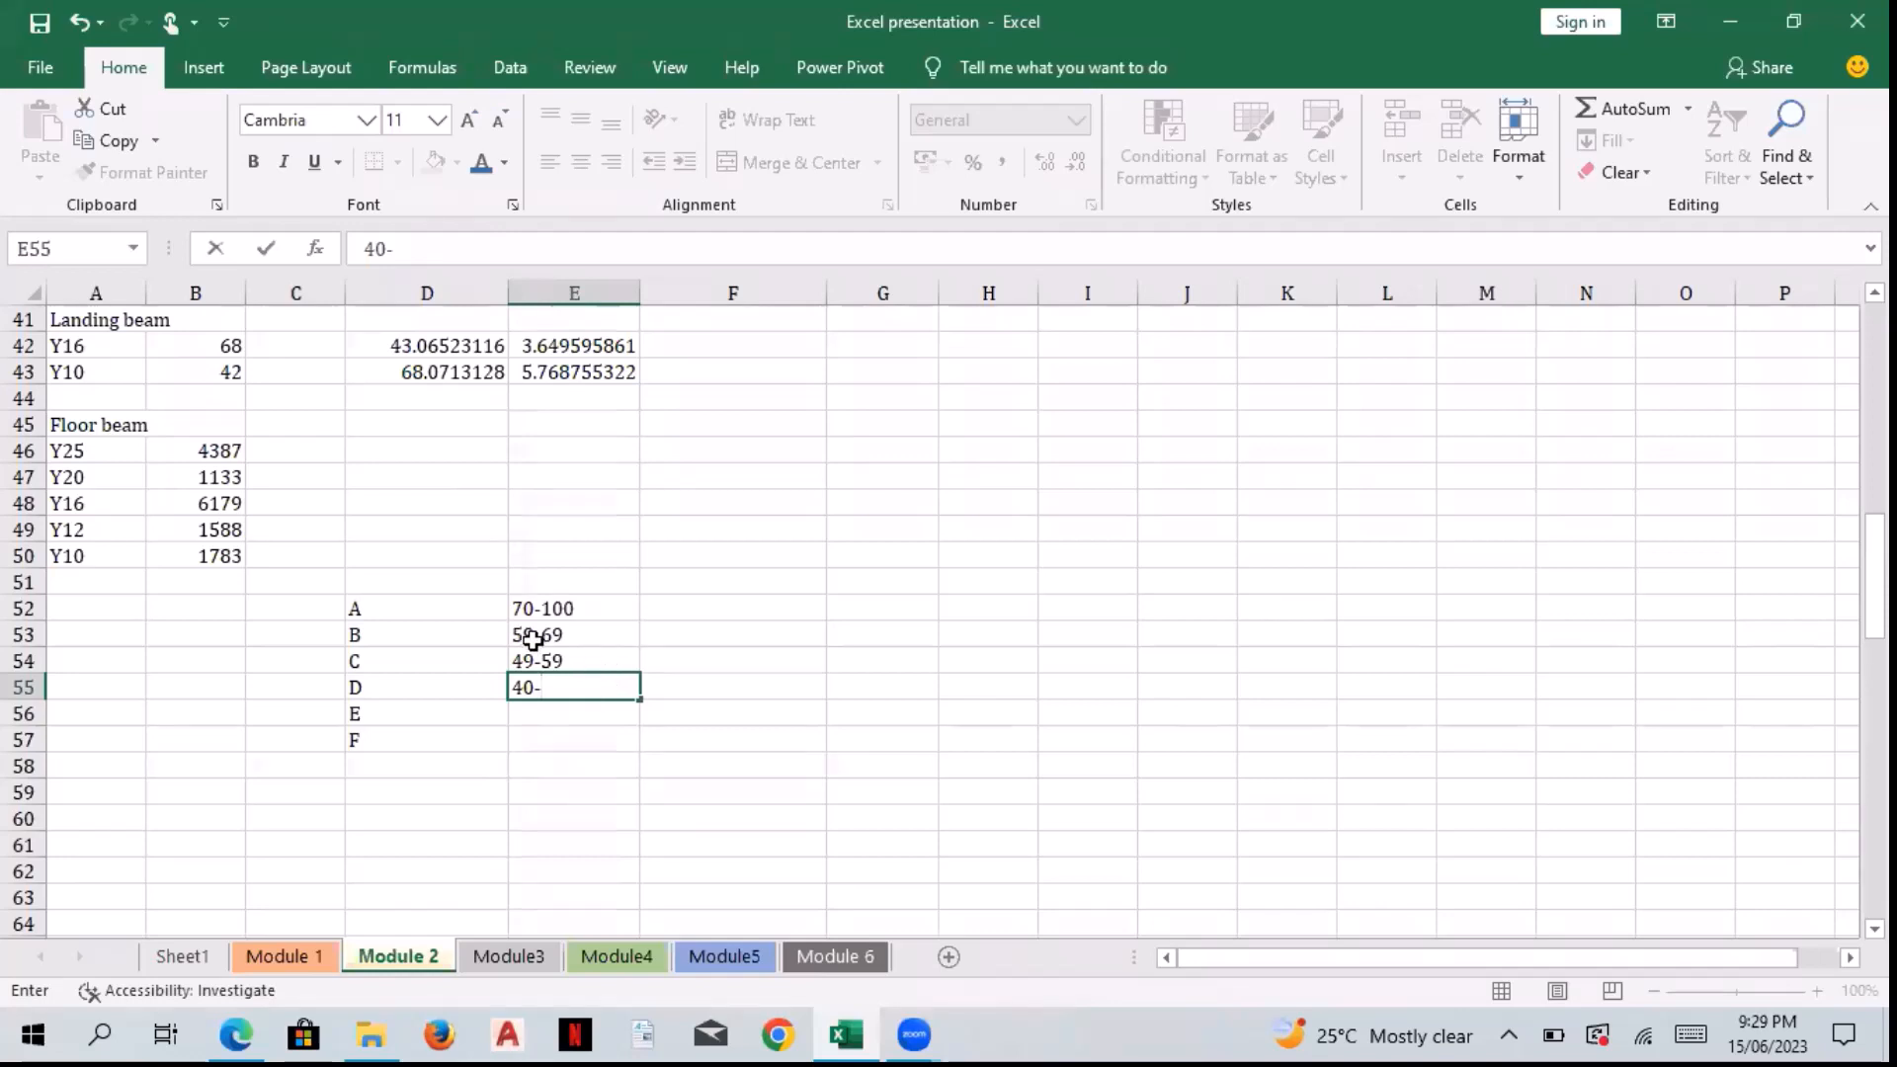
pyautogui.write('-489')
pyautogui.press('BackSpace')
pyautogui.press('BackSpace')
pyautogui.write('9')
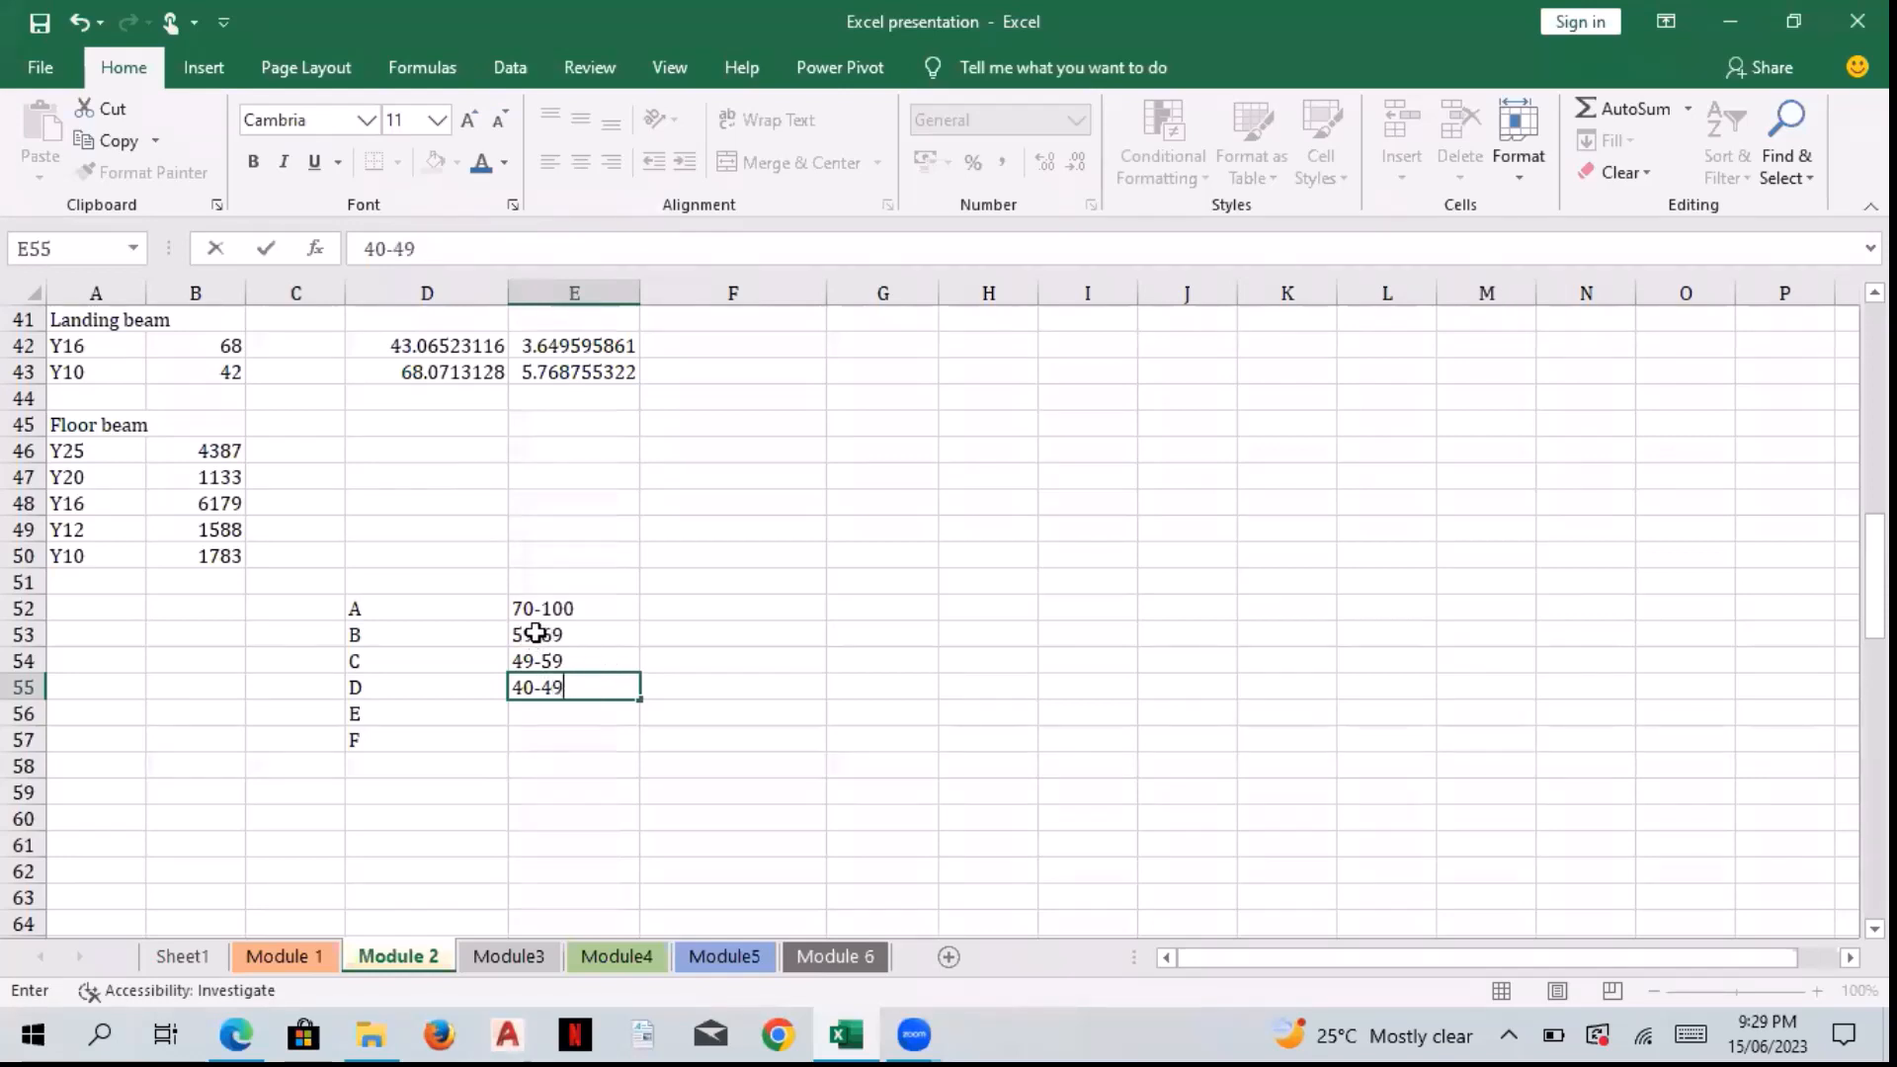
# Step: Correct the score range of grade B in E53 to 60-69
pyautogui.click(535, 634)
pyautogui.doubleClick(539, 634)
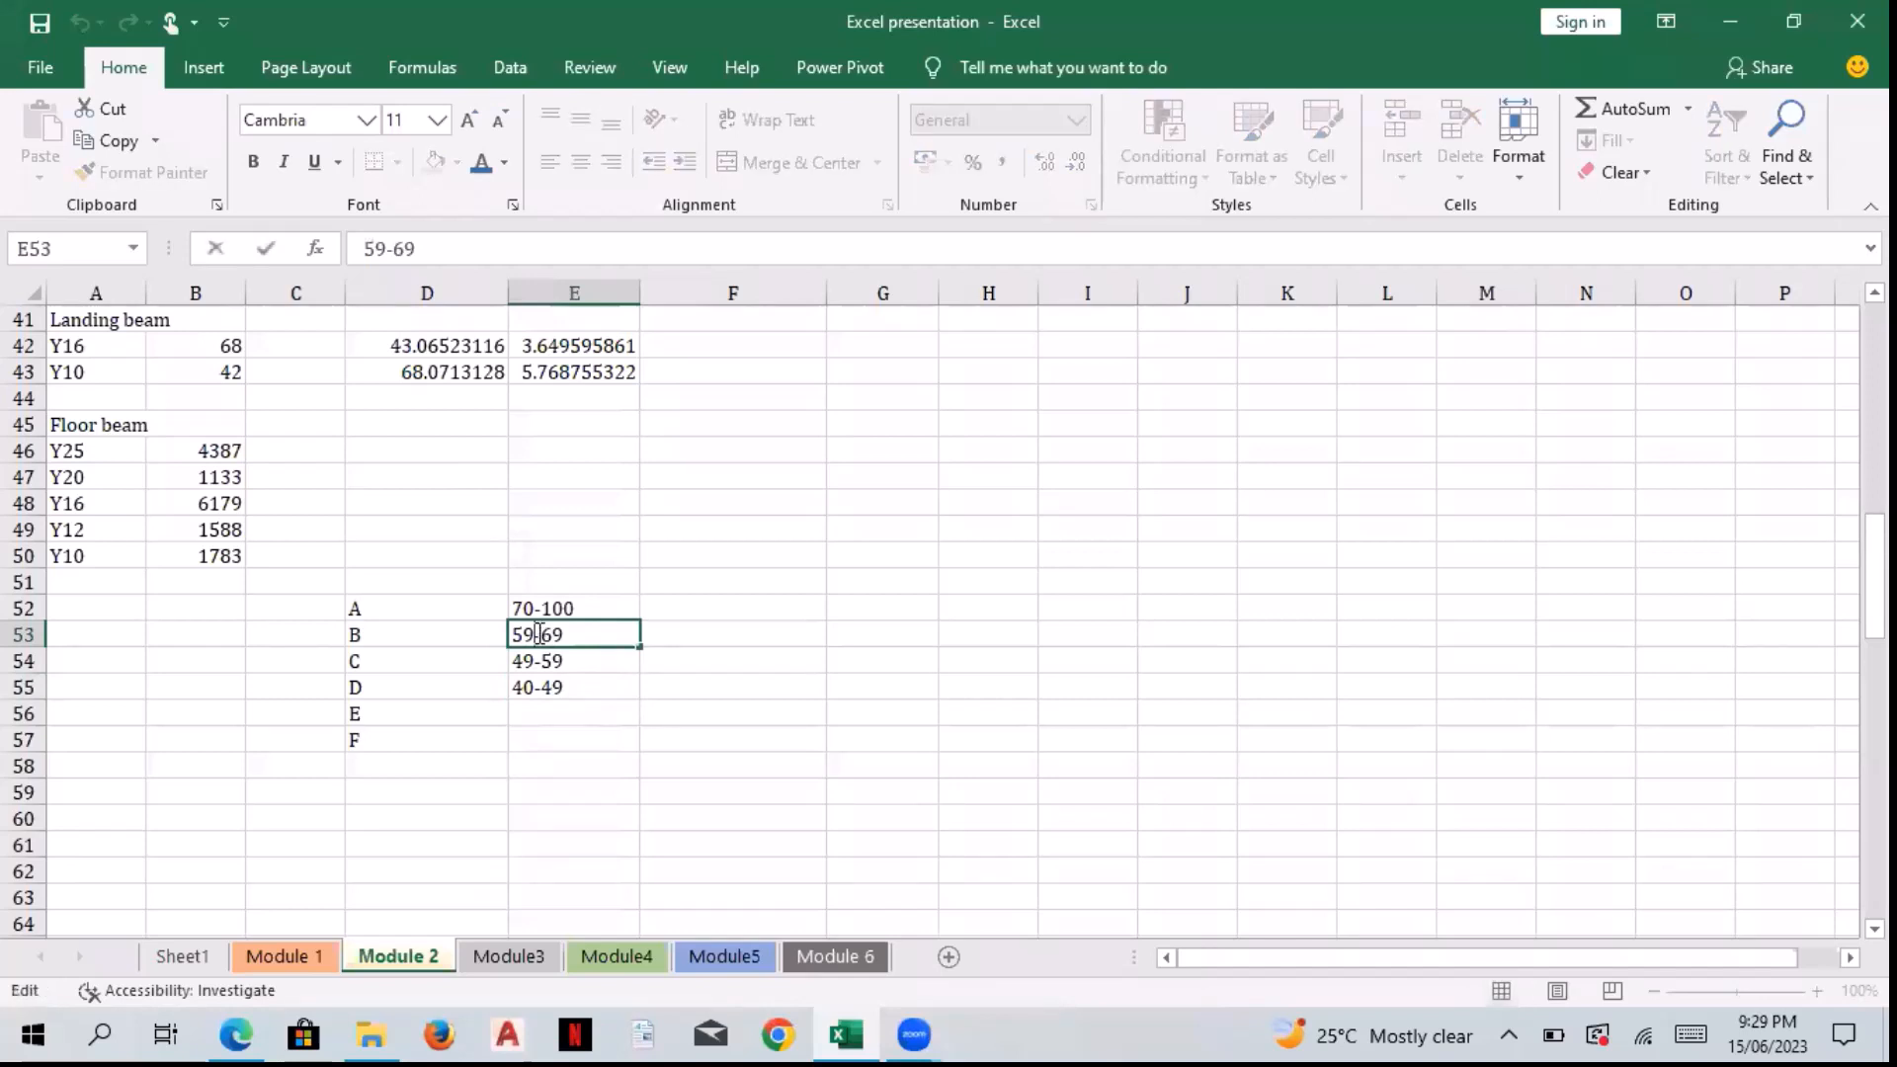
pyautogui.press('BackSpace')
pyautogui.press('BackSpace')
pyautogui.write('60')
pyautogui.press('Return')
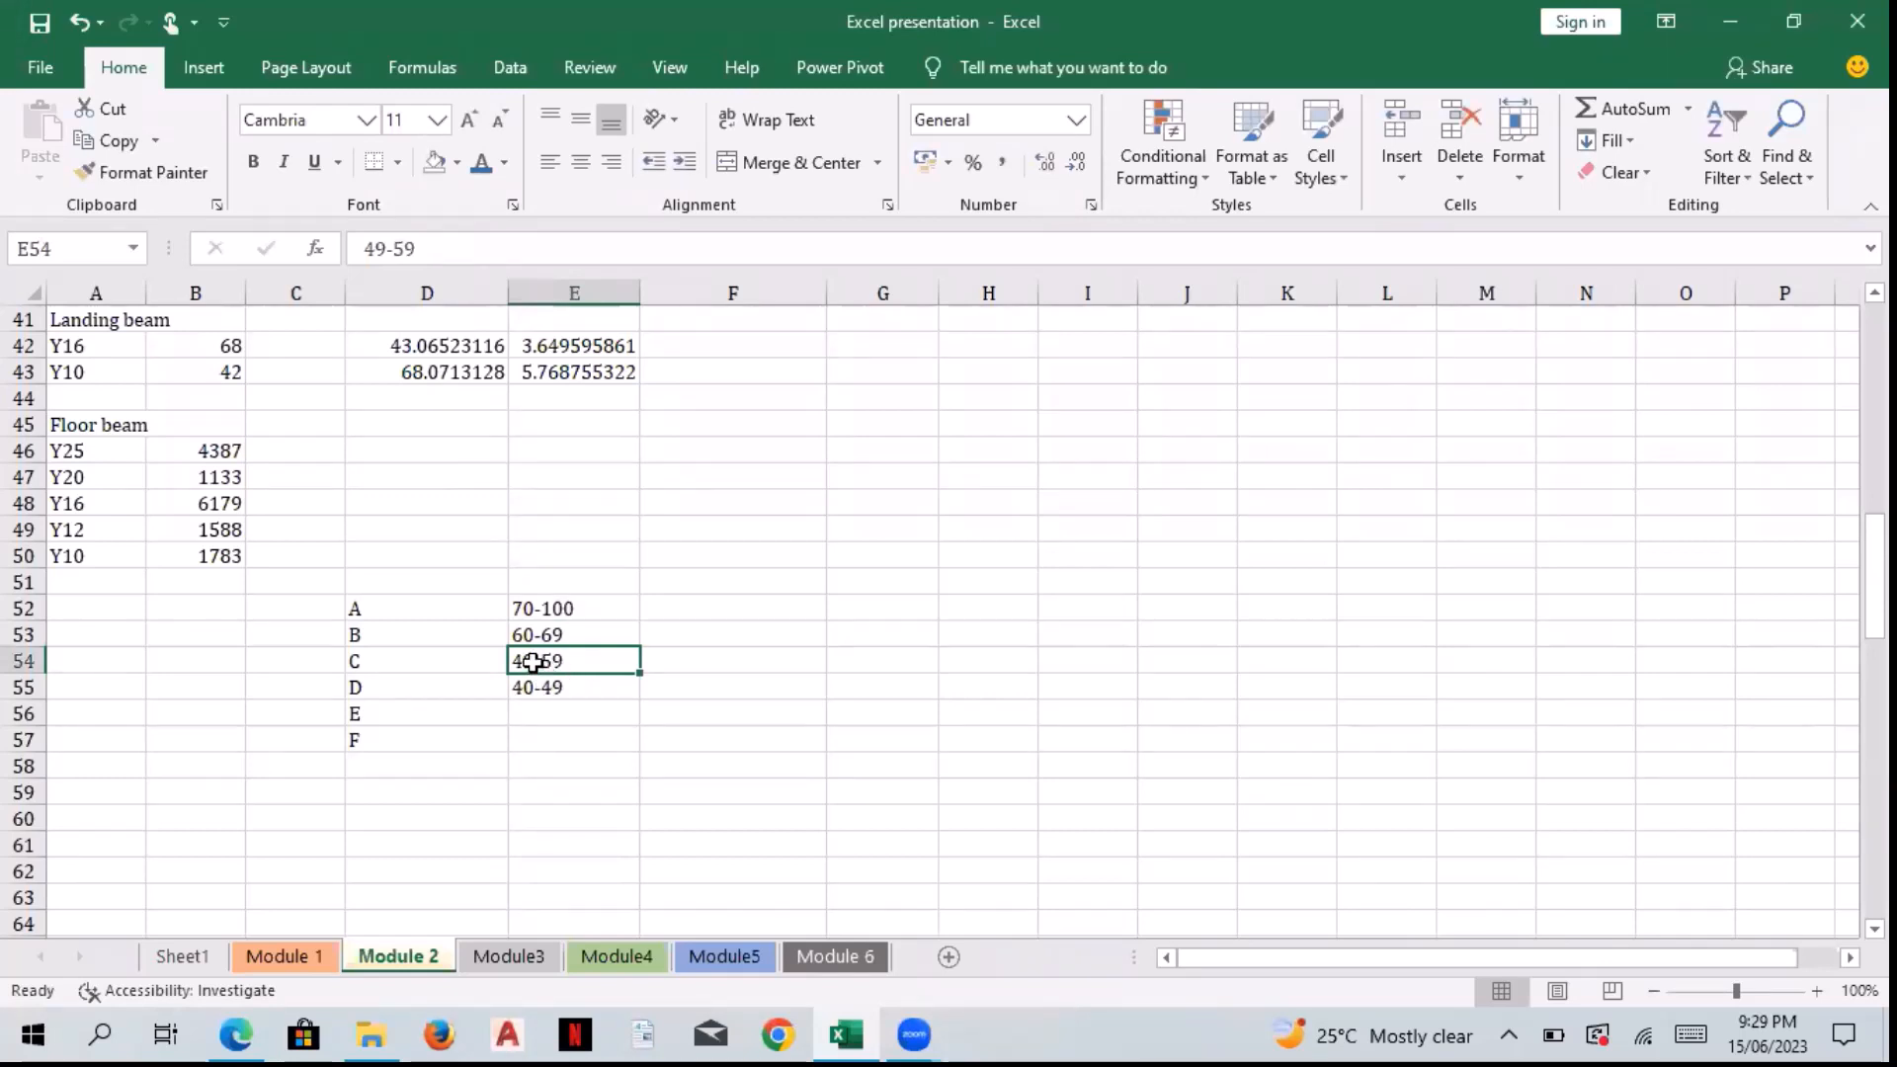
# Step: Correct the score range of grade C in E54 to 50-59
pyautogui.doubleClick(533, 661)
pyautogui.press('BackSpace')
pyautogui.press('BackSpace')
pyautogui.write('50')
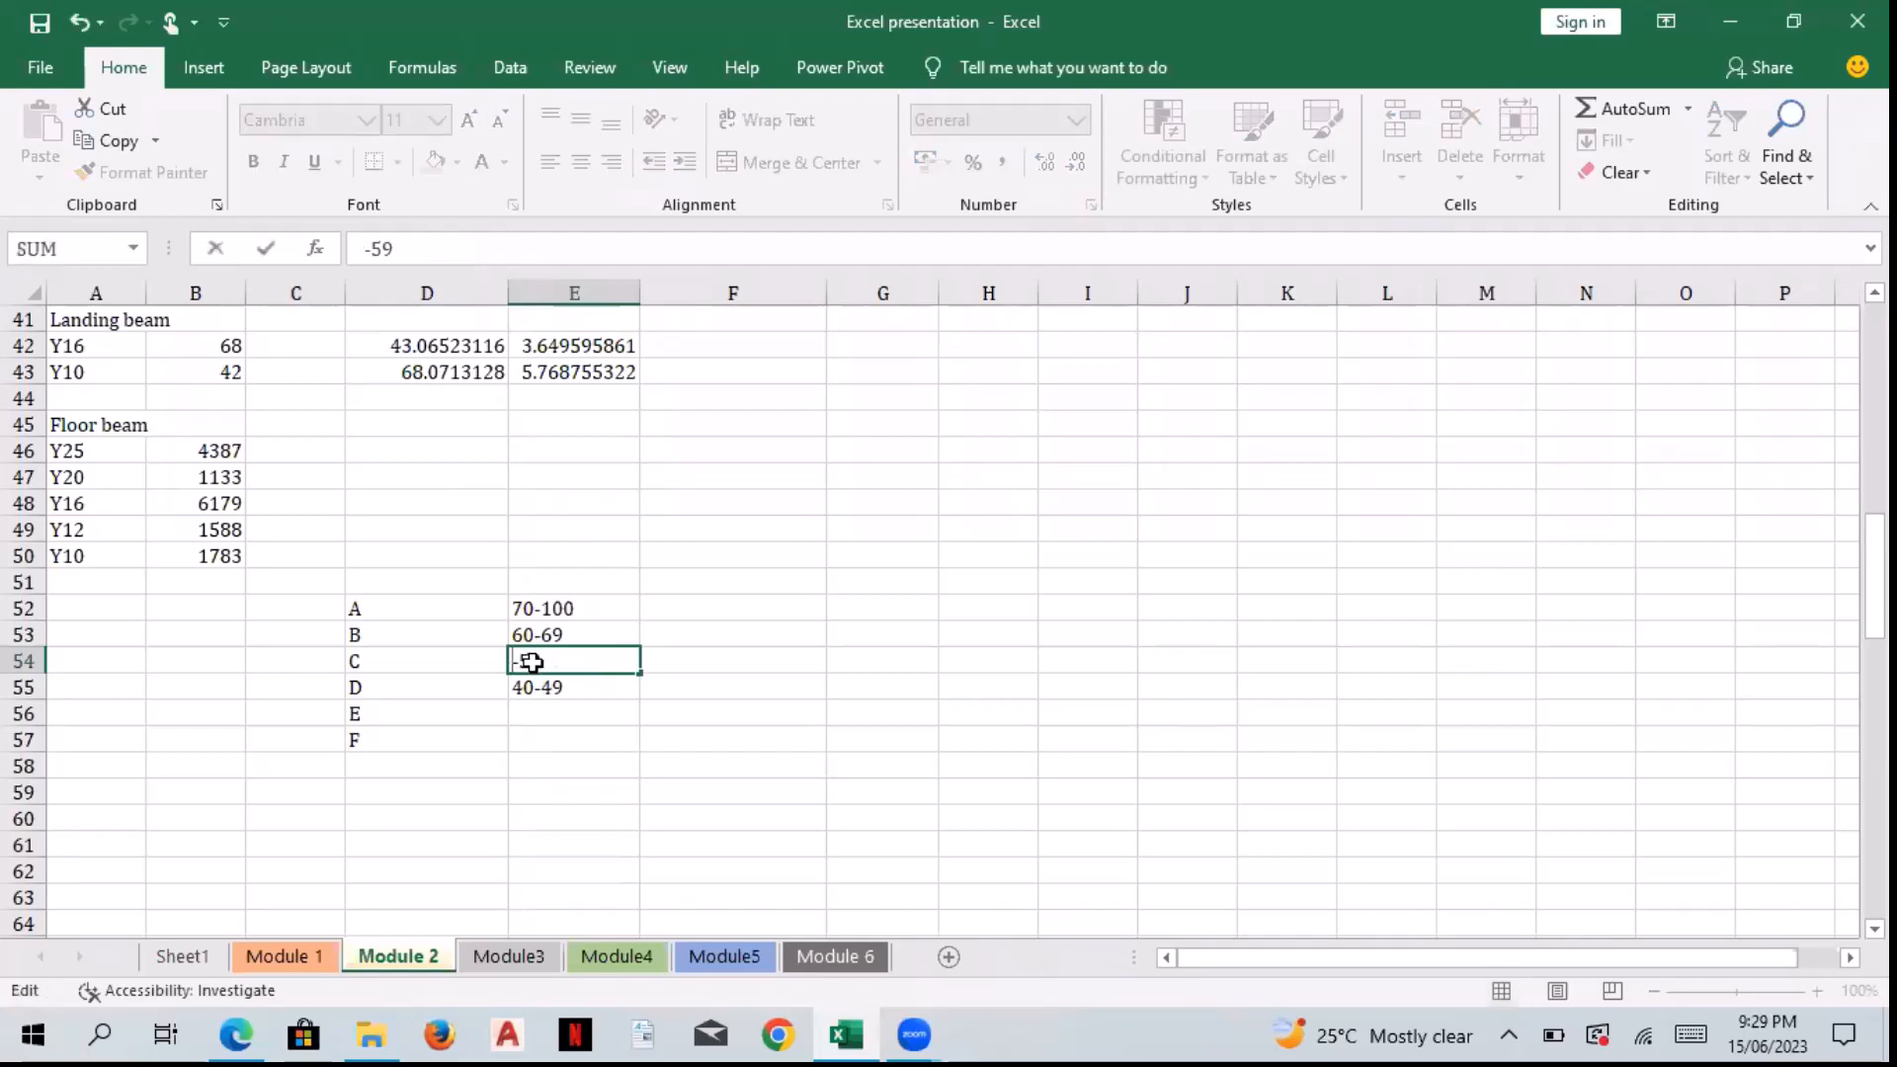
pyautogui.press('Return')
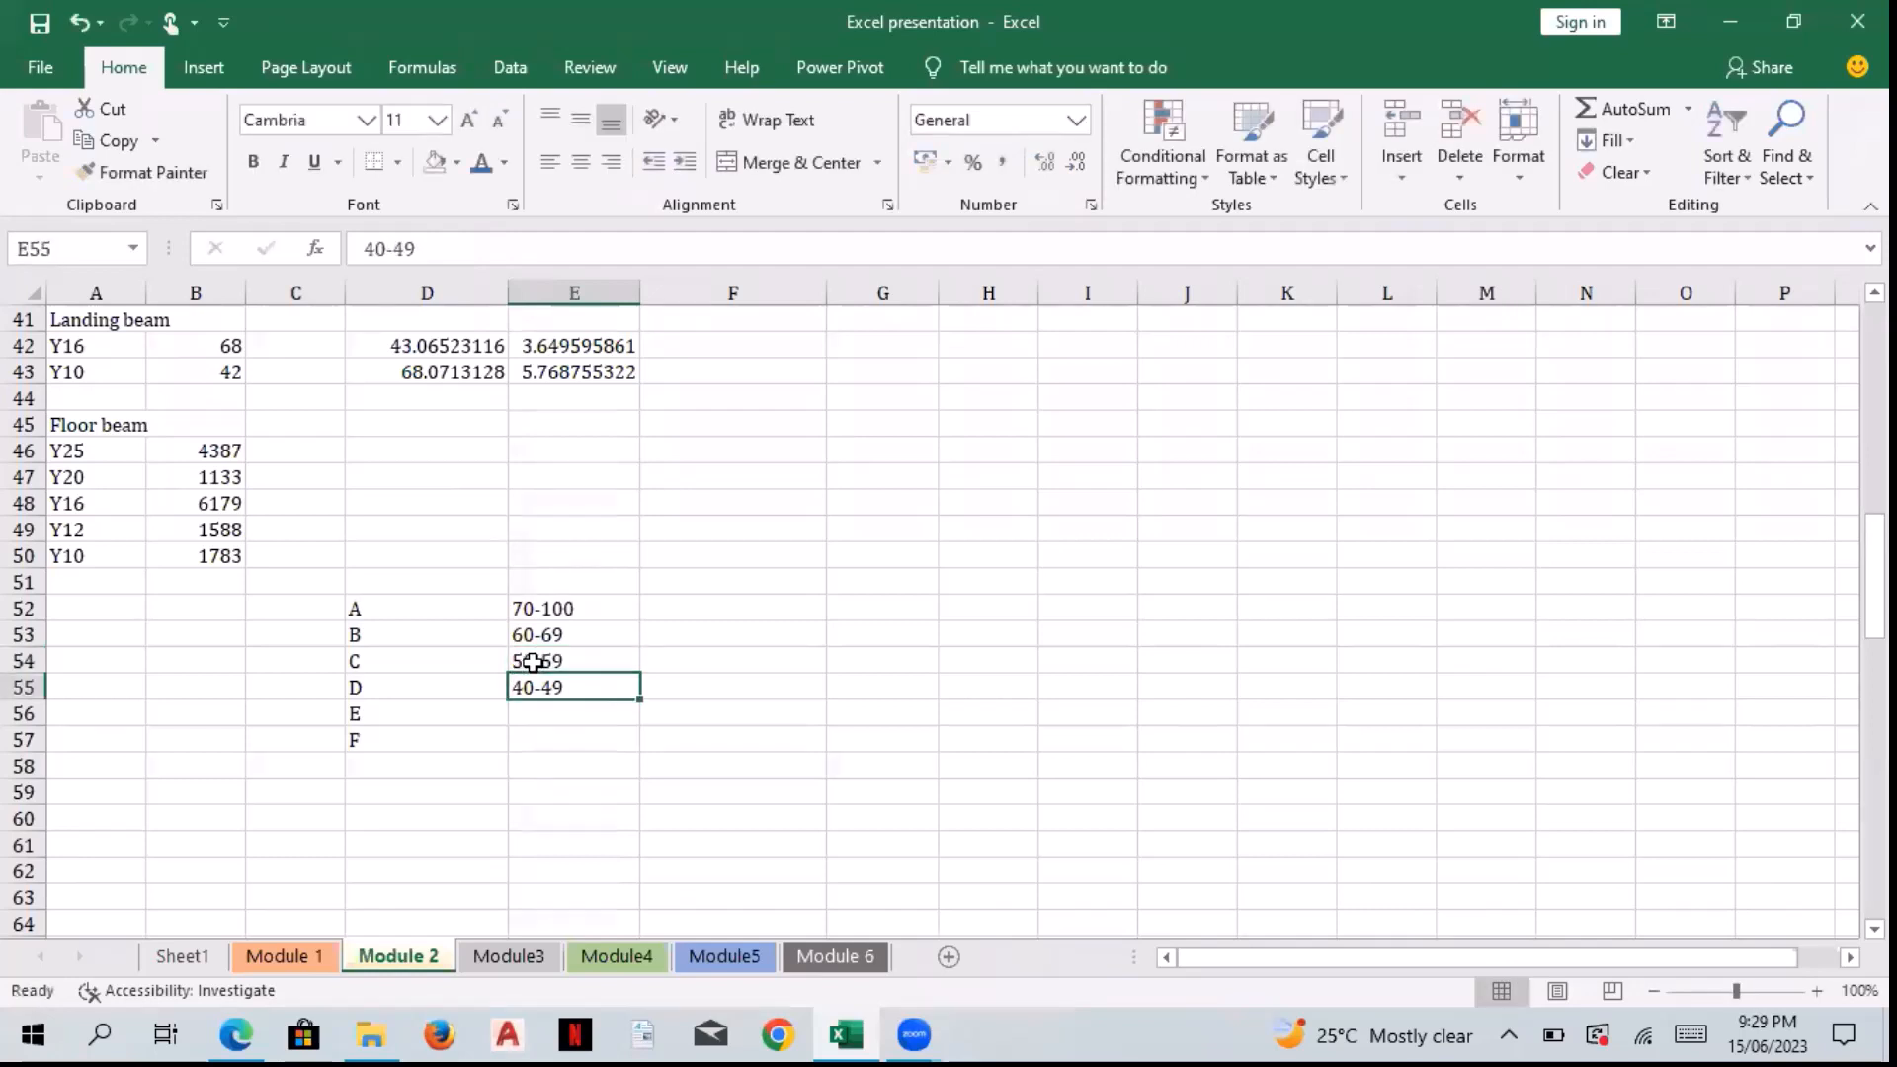
# Step: Enter the score range 35-39 for grade E in E56
pyautogui.click(560, 715)
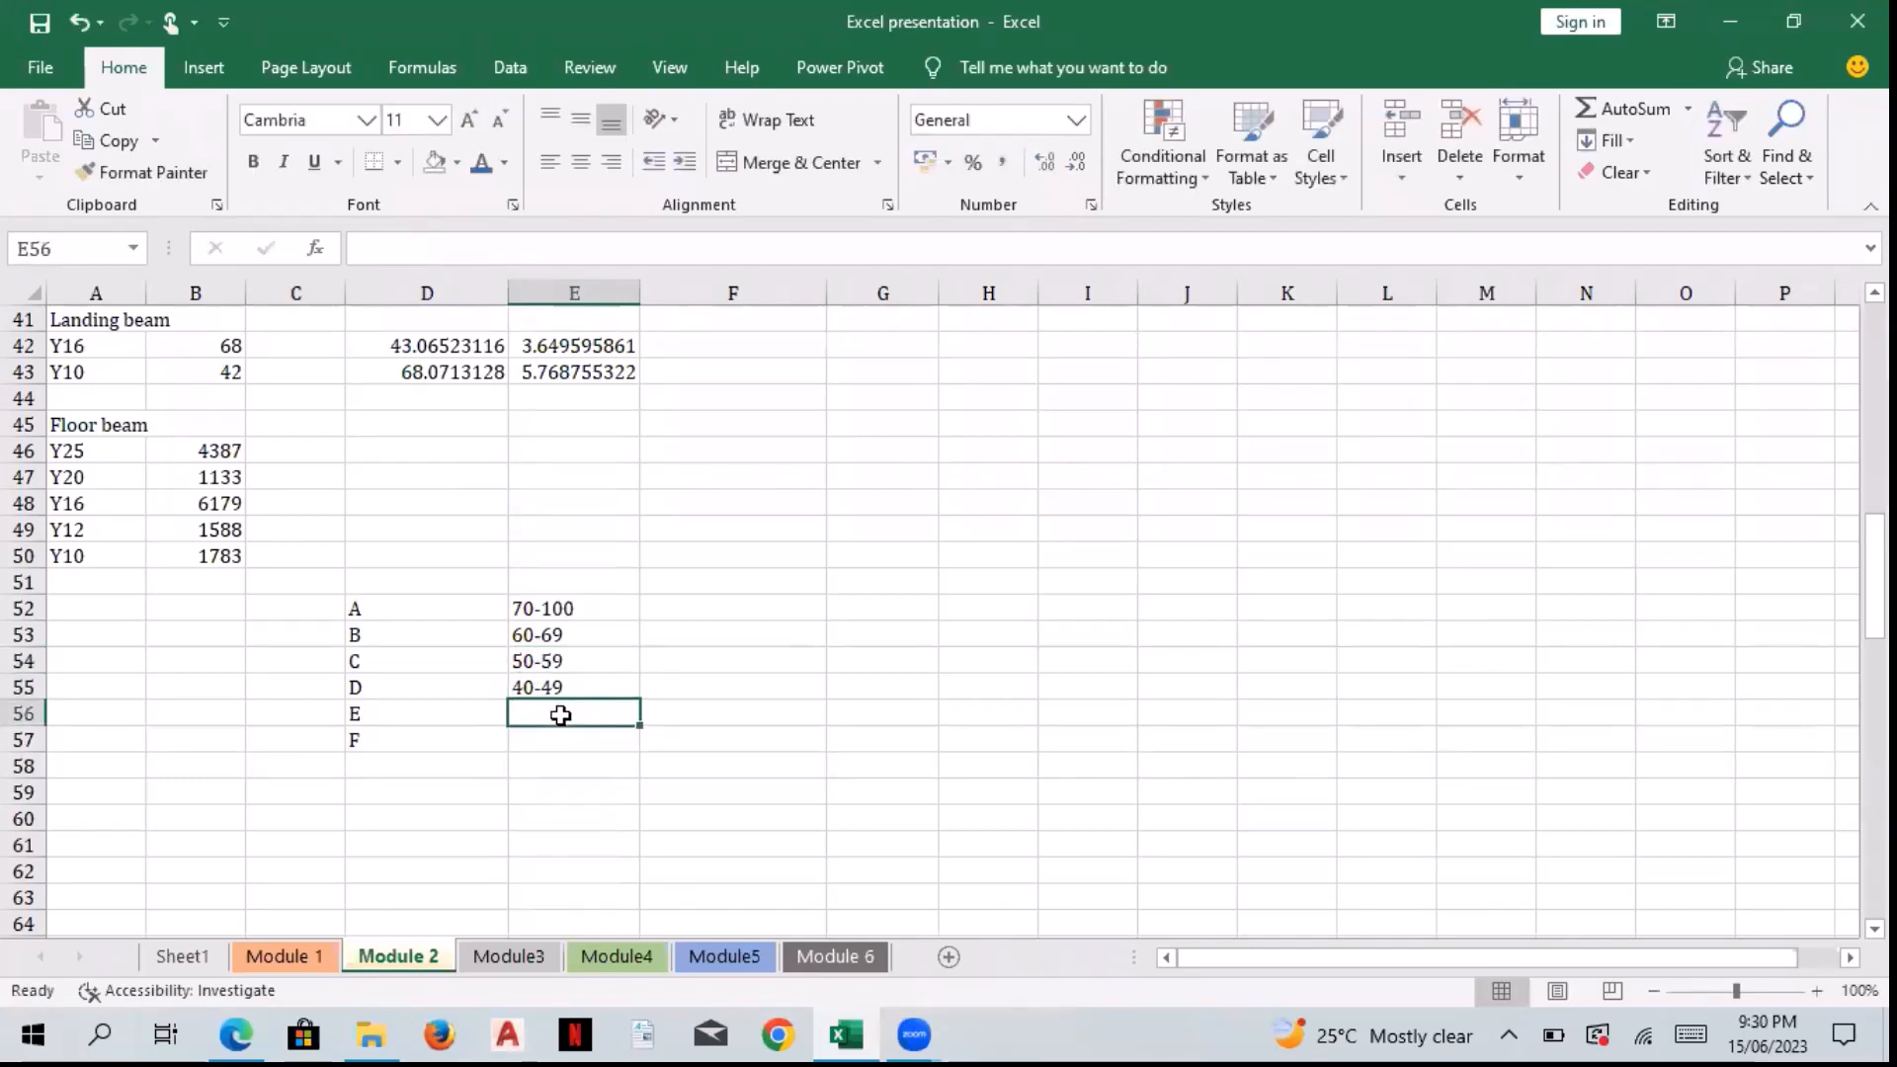
pyautogui.write('35*')
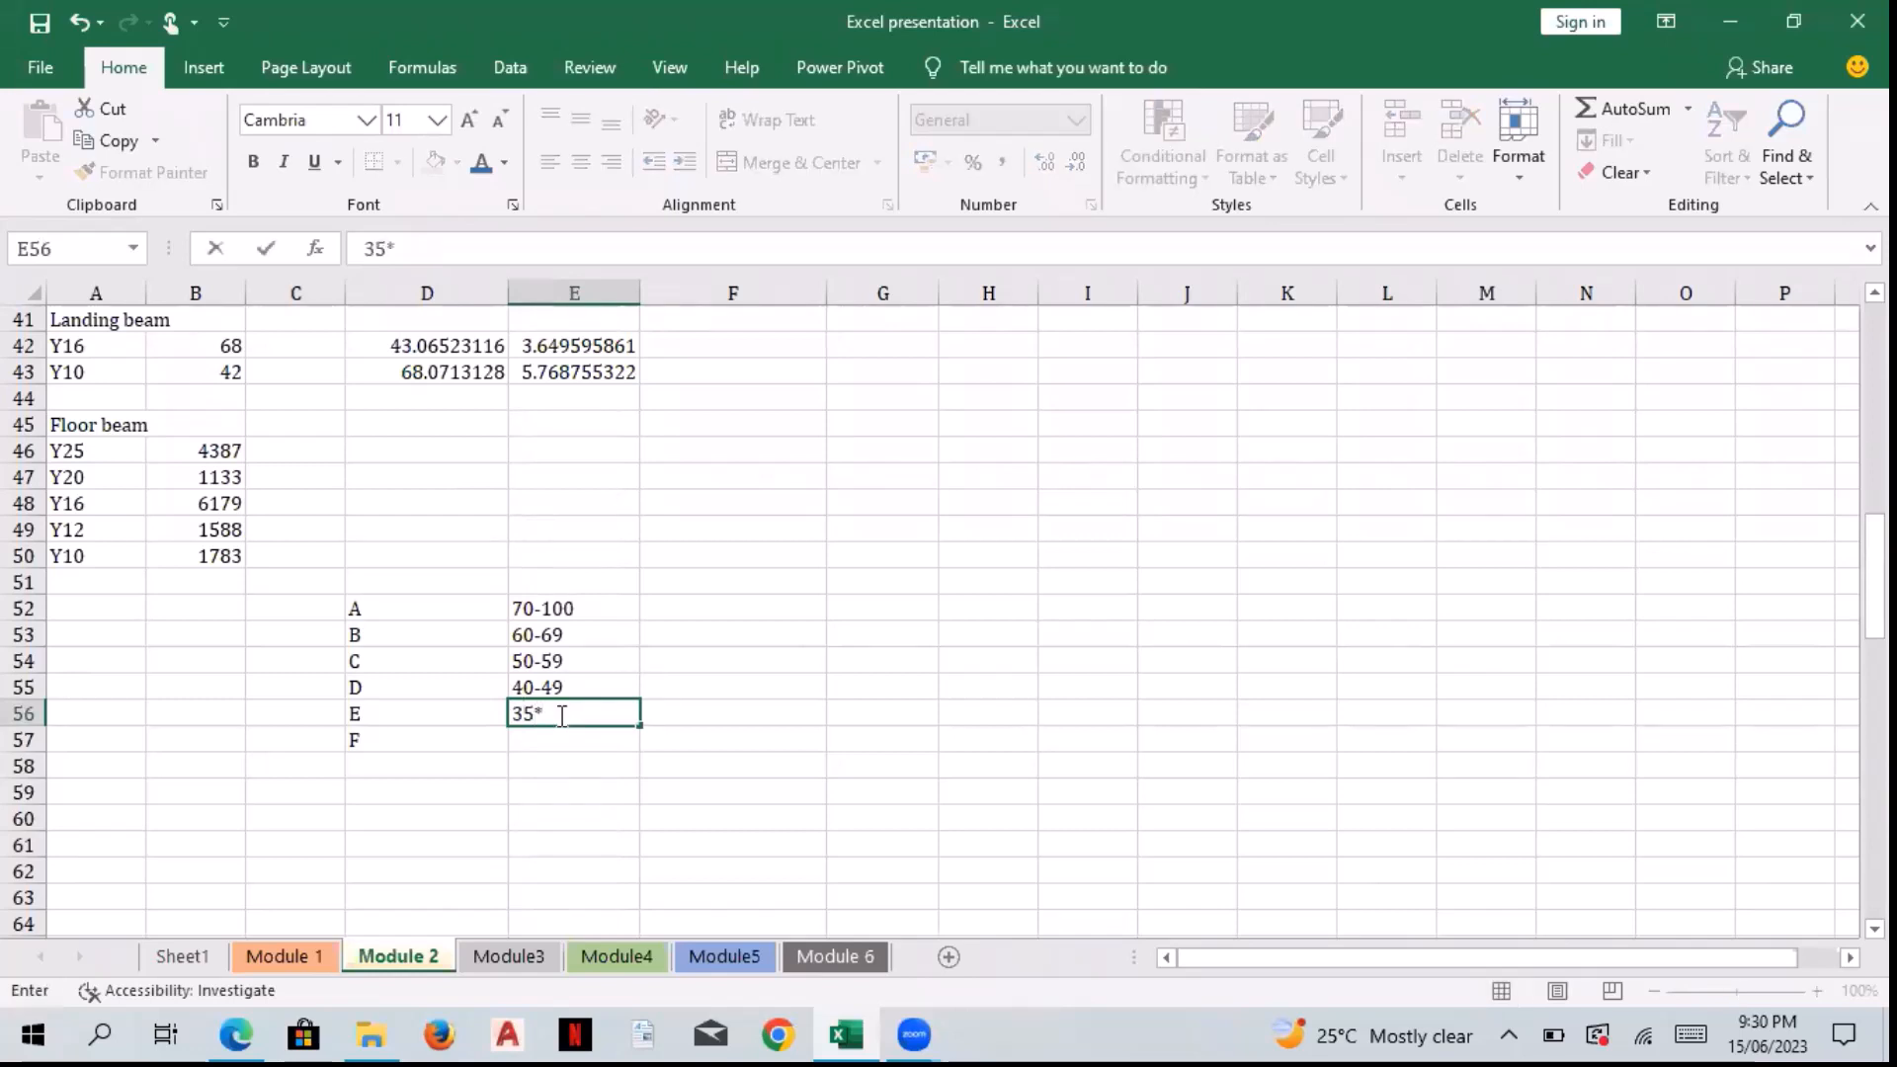
pyautogui.press('BackSpace')
pyautogui.write('-3')
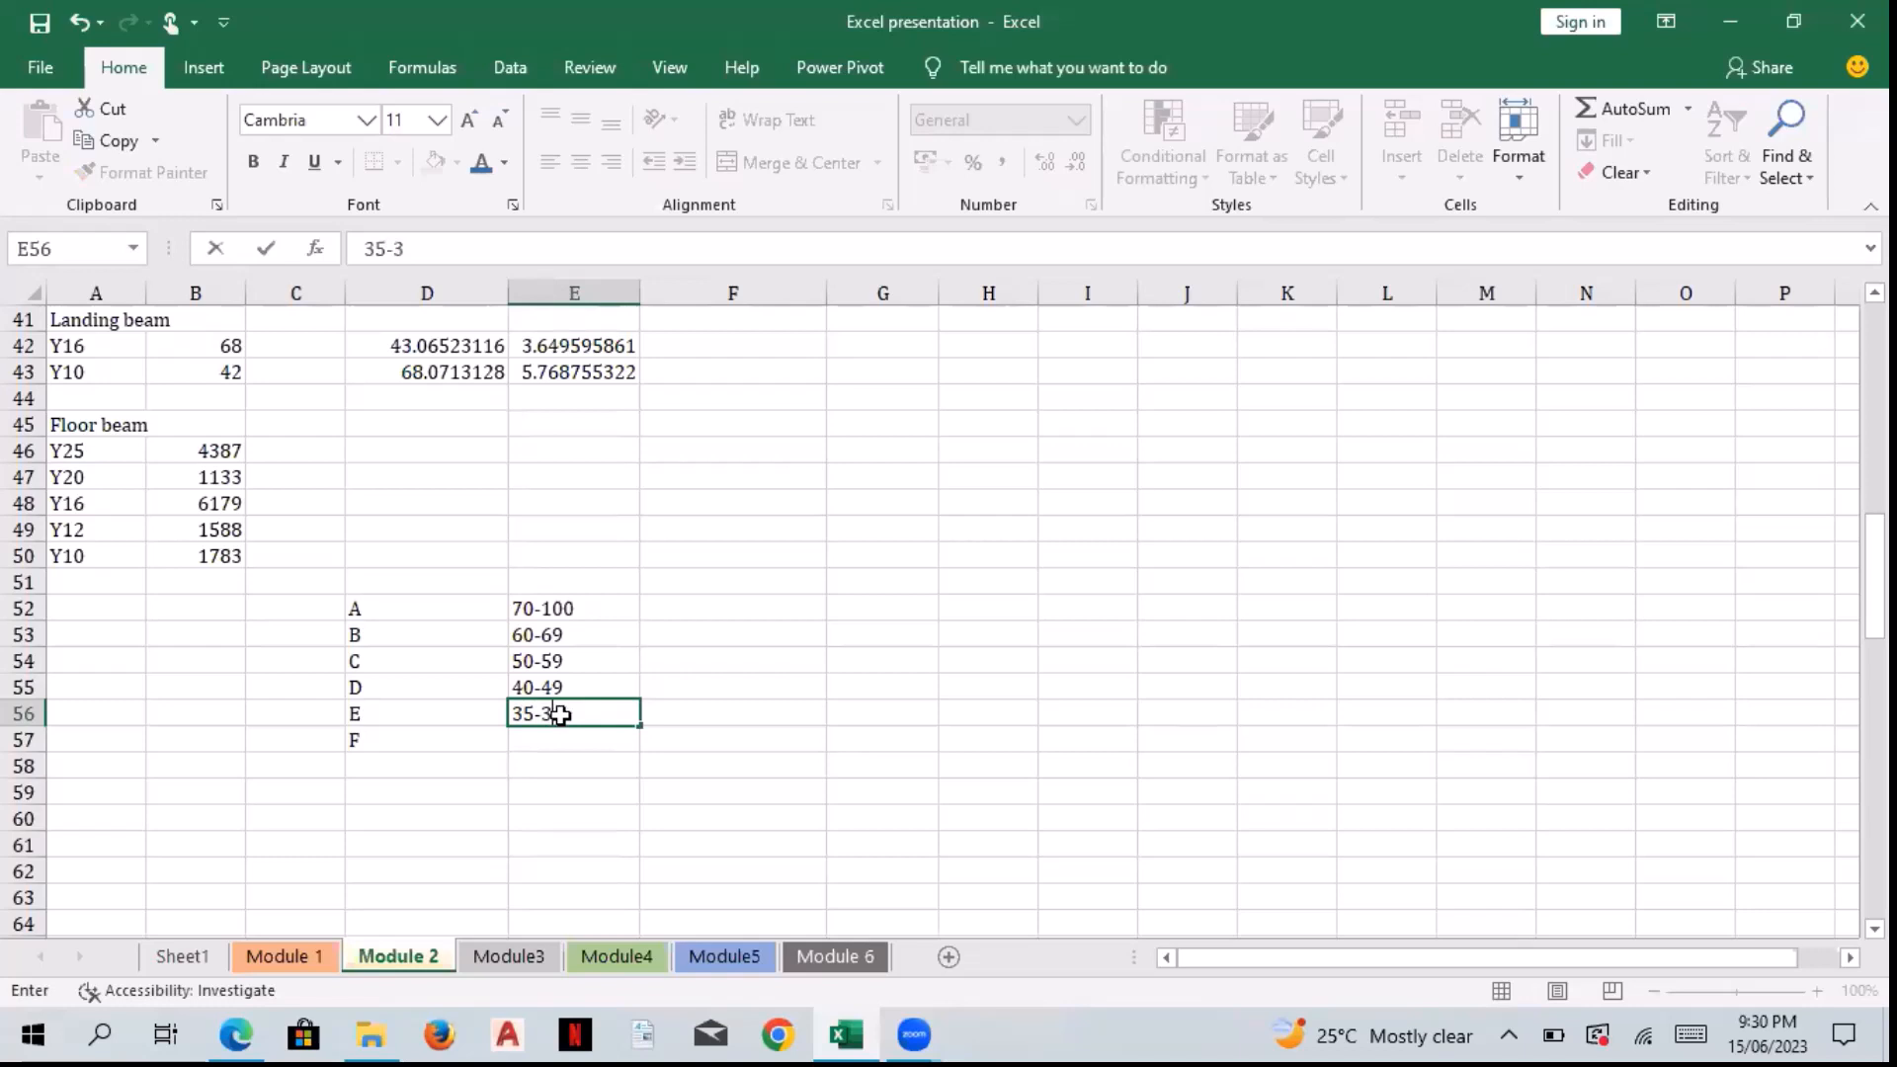
pyautogui.write('9')
pyautogui.press('Return')
# Step: Enter the score range 0-34 for grade F in E57
pyautogui.write('0')
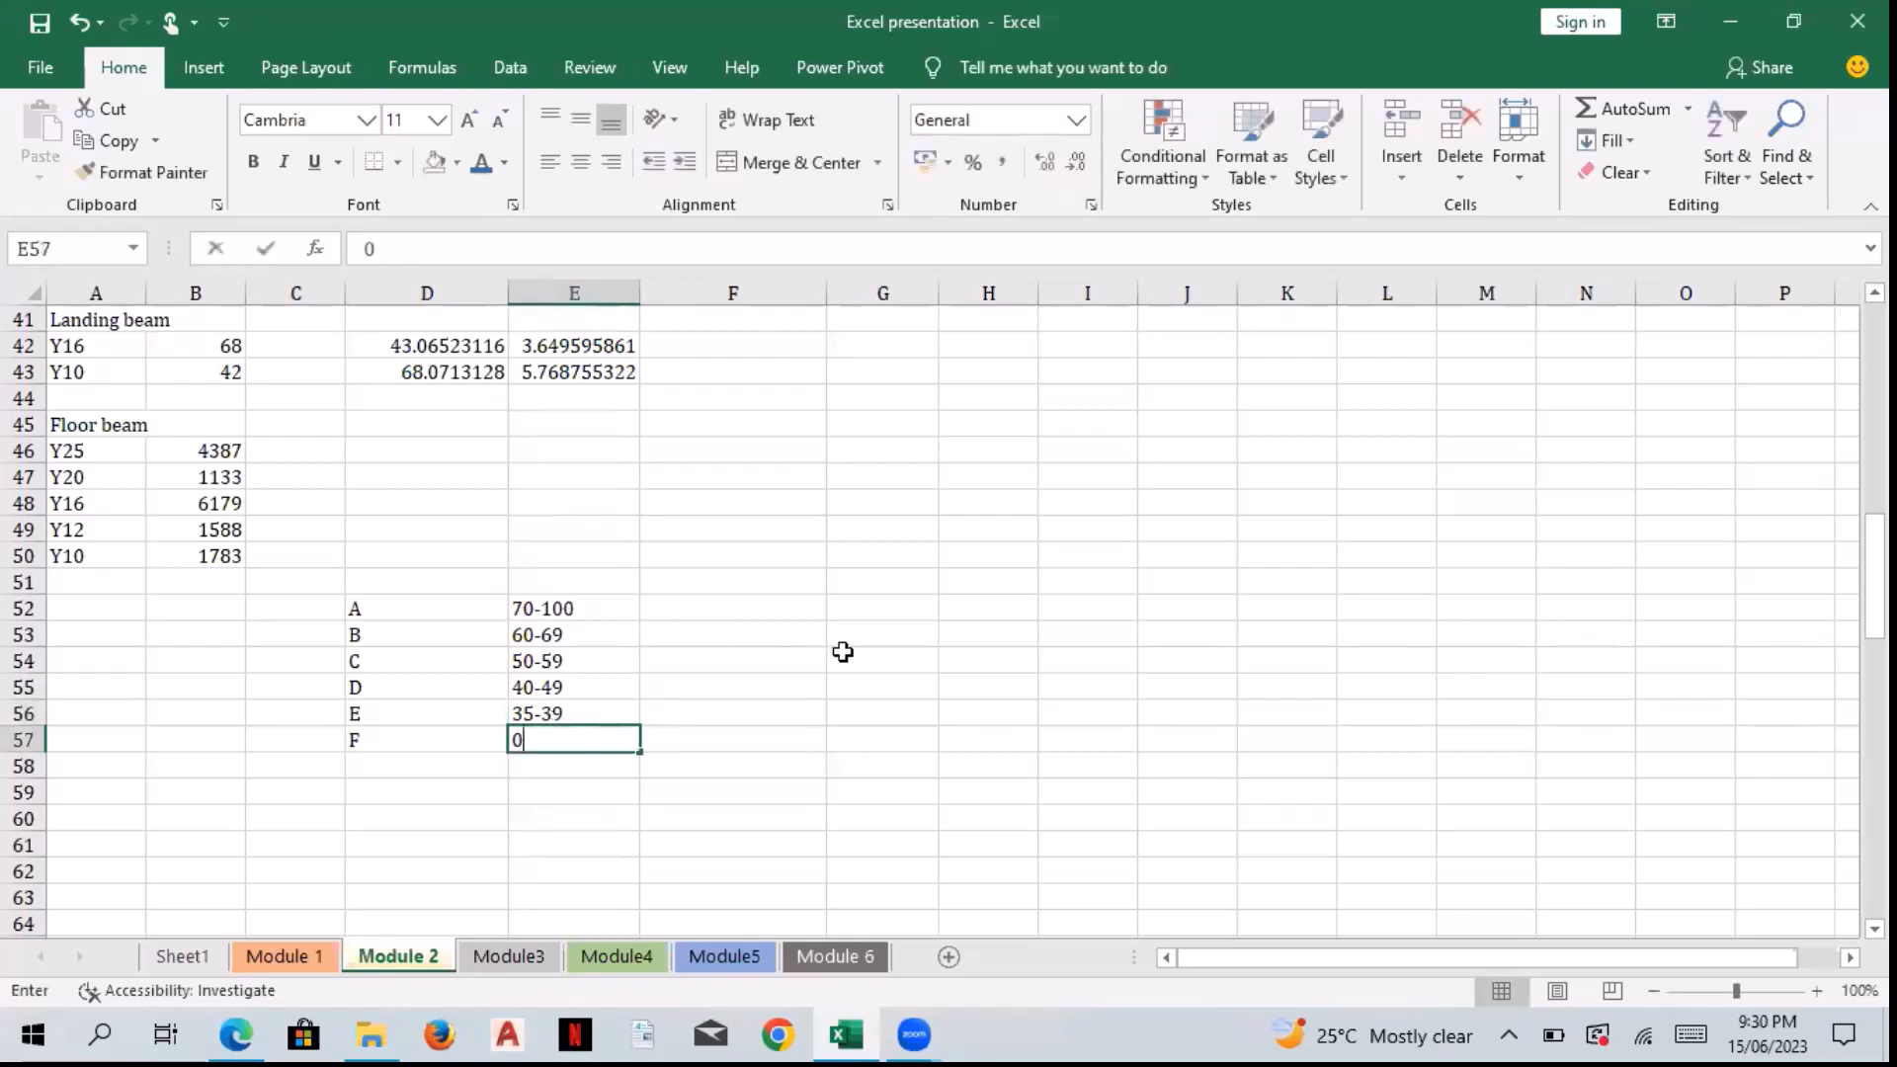
pyautogui.write('-')
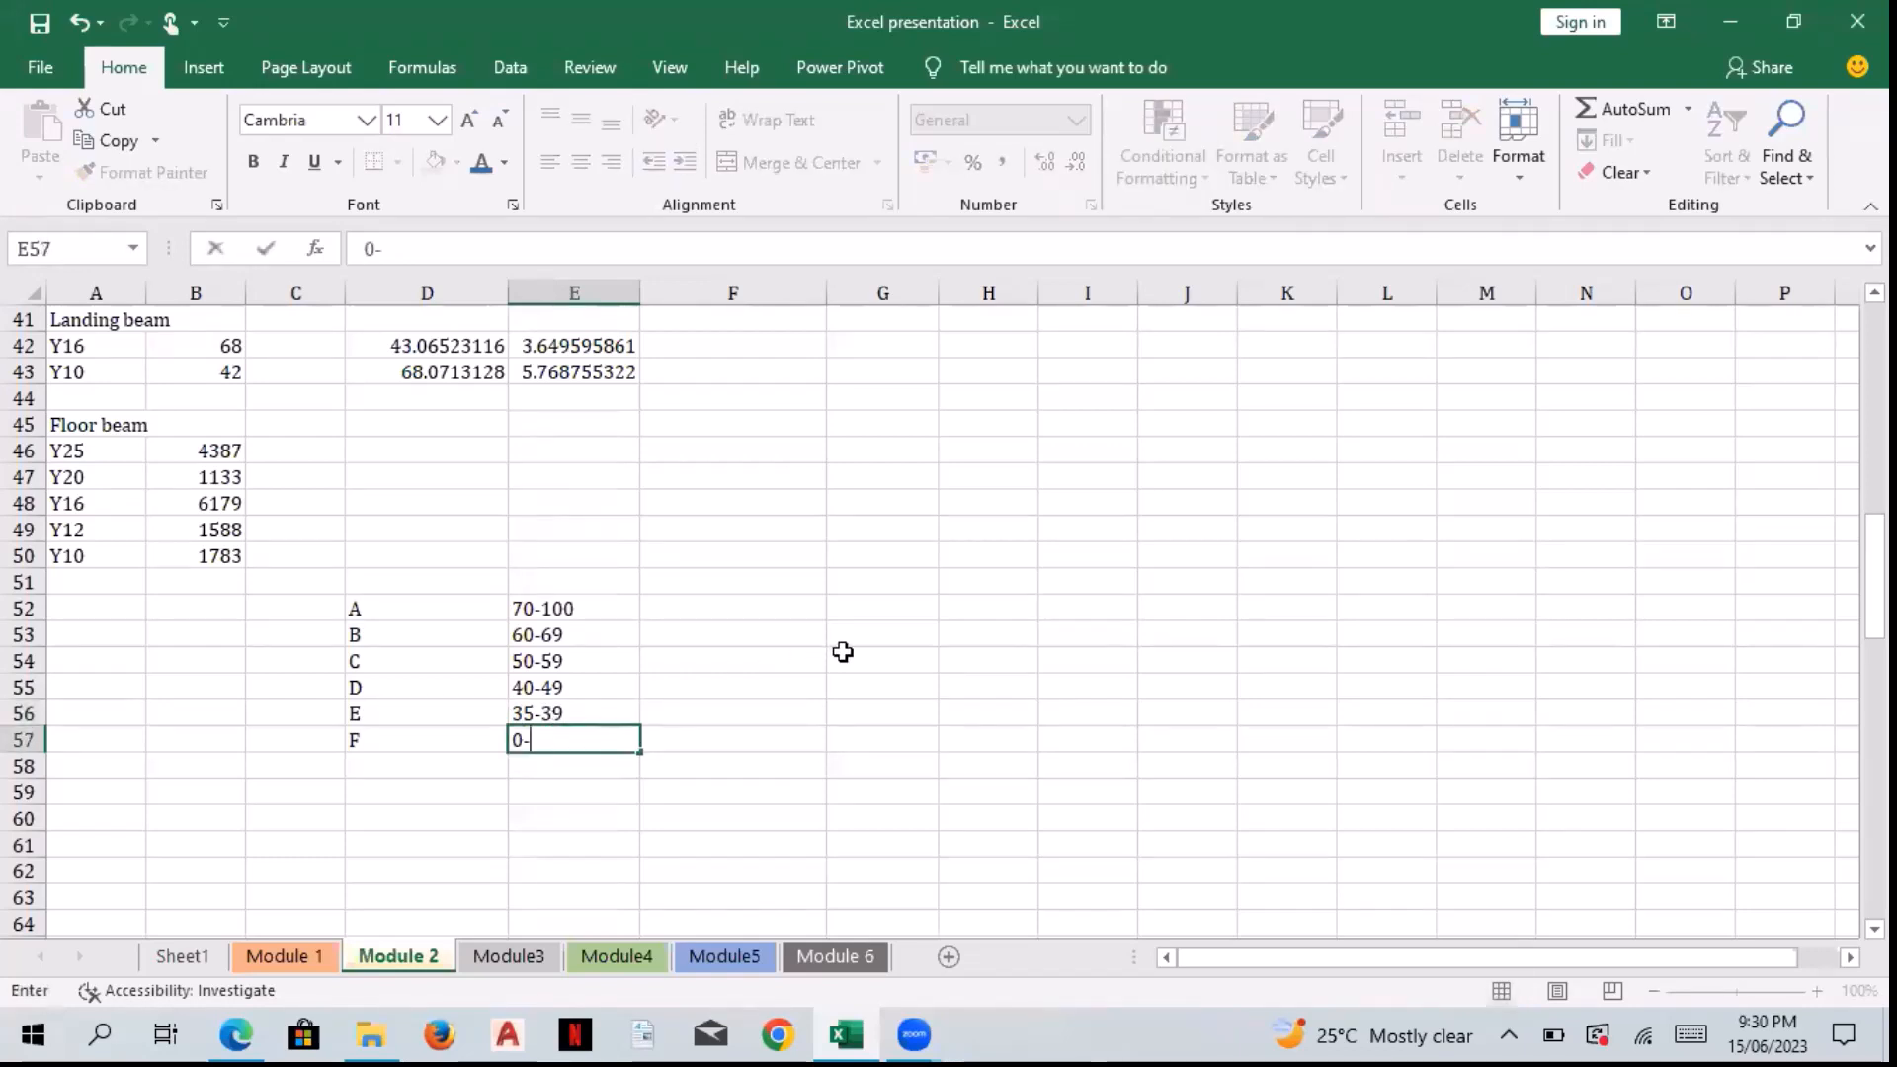
pyautogui.write('34')
pyautogui.press('Return')
pyautogui.press('Return')
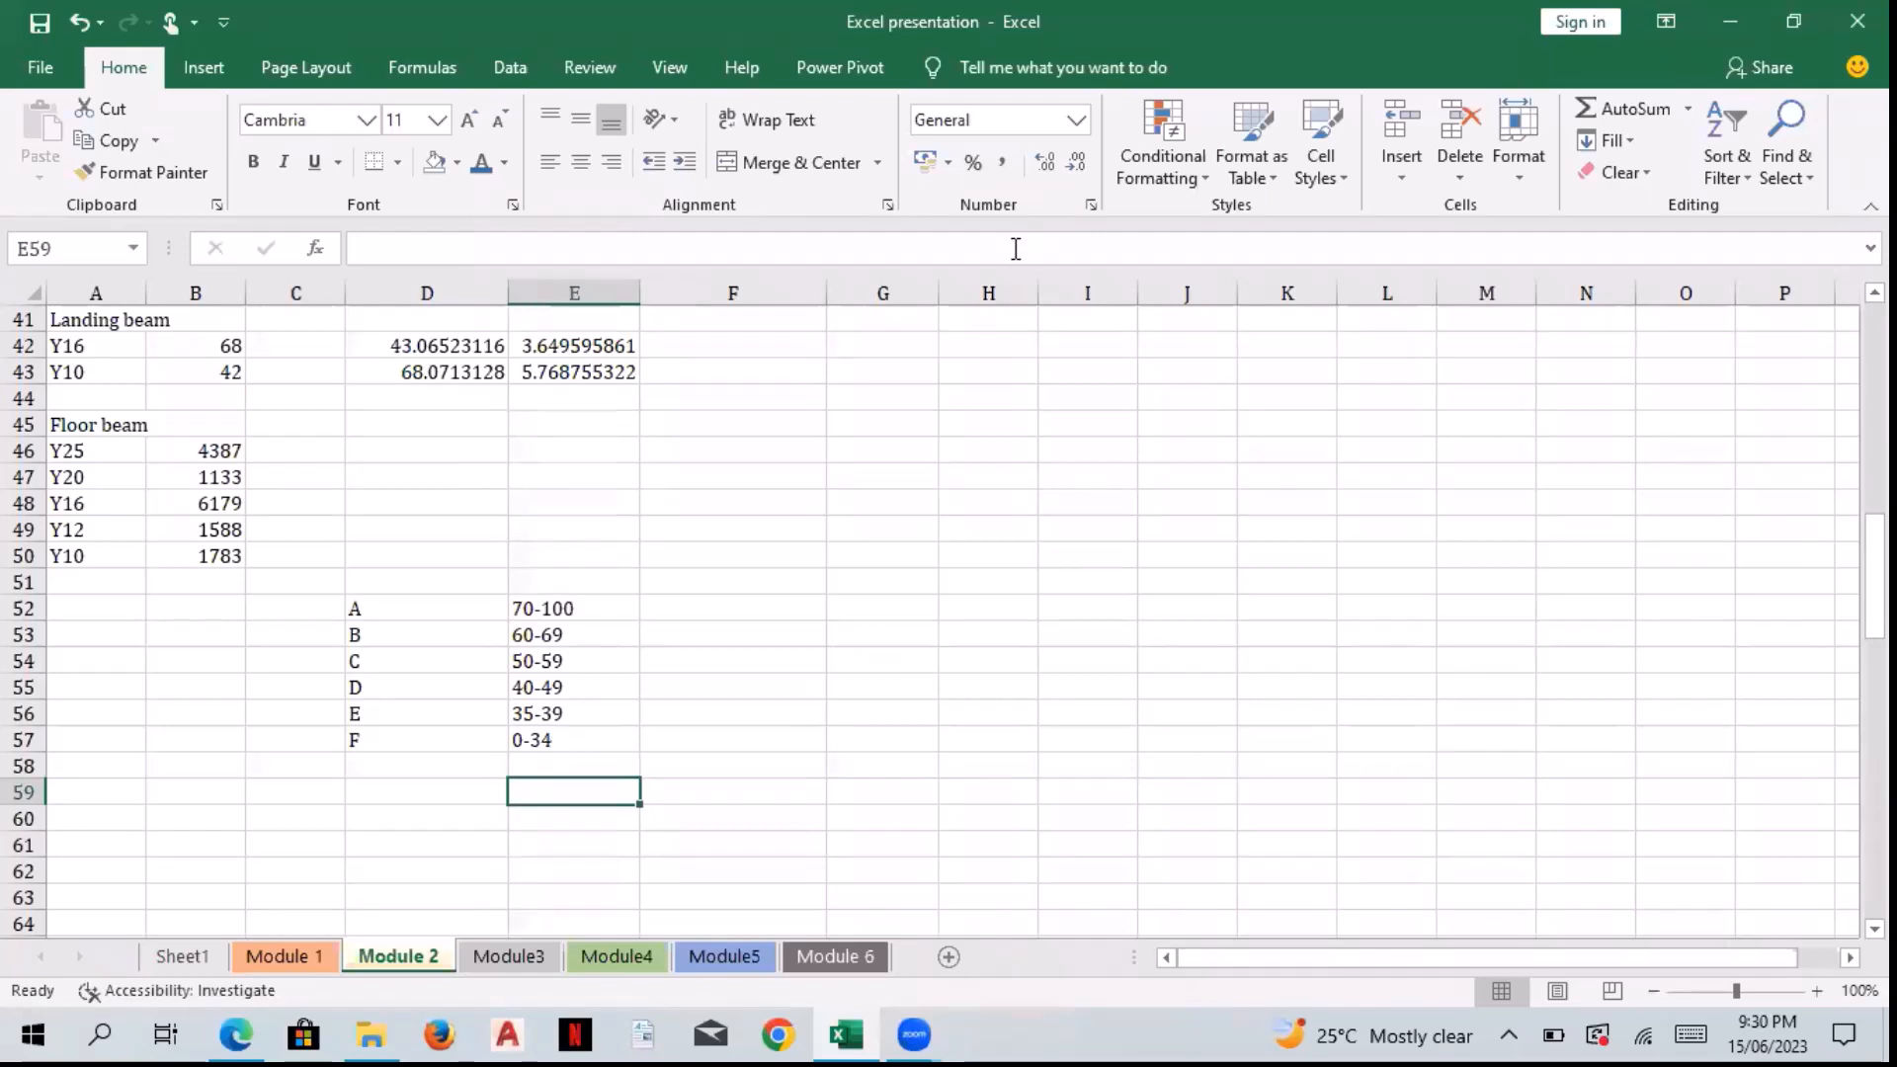
pyautogui.click(211, 783)
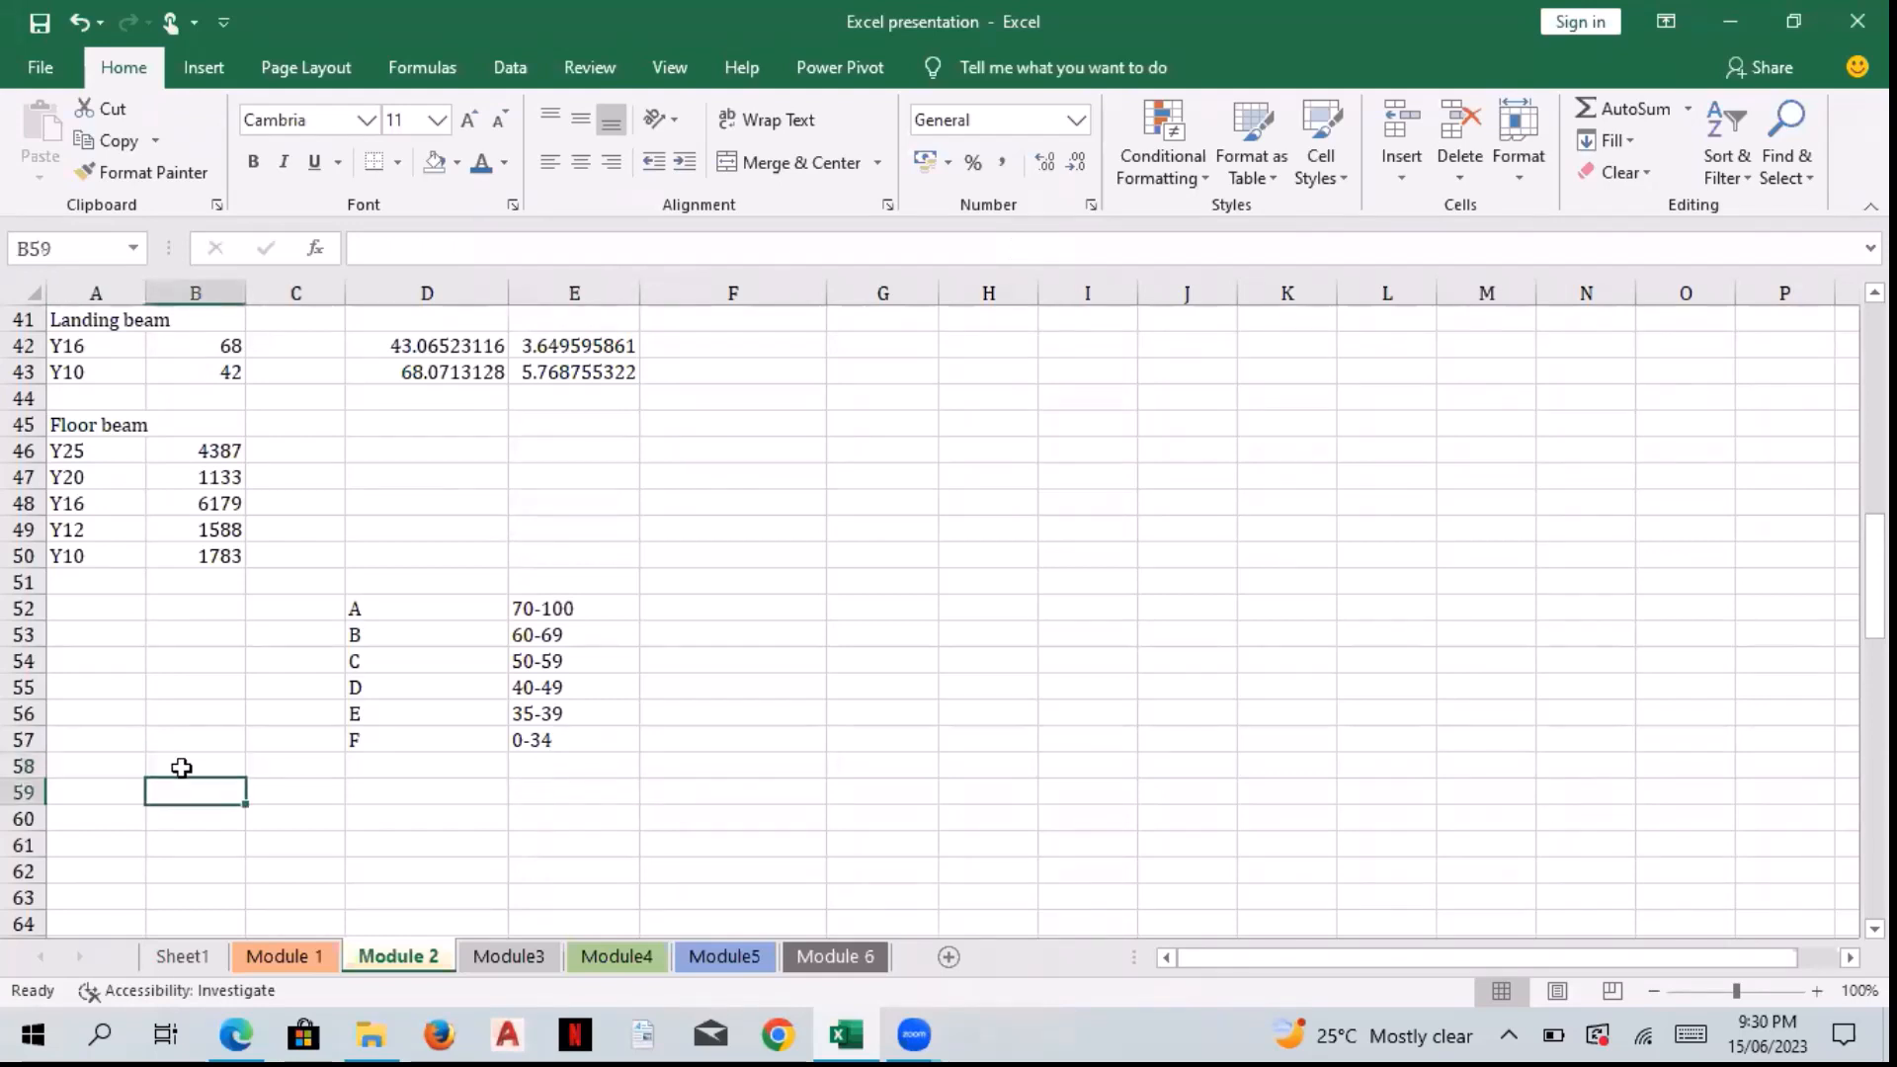
pyautogui.press('Up')
pyautogui.press('Left')
pyautogui.press('Right')
pyautogui.press('Up')
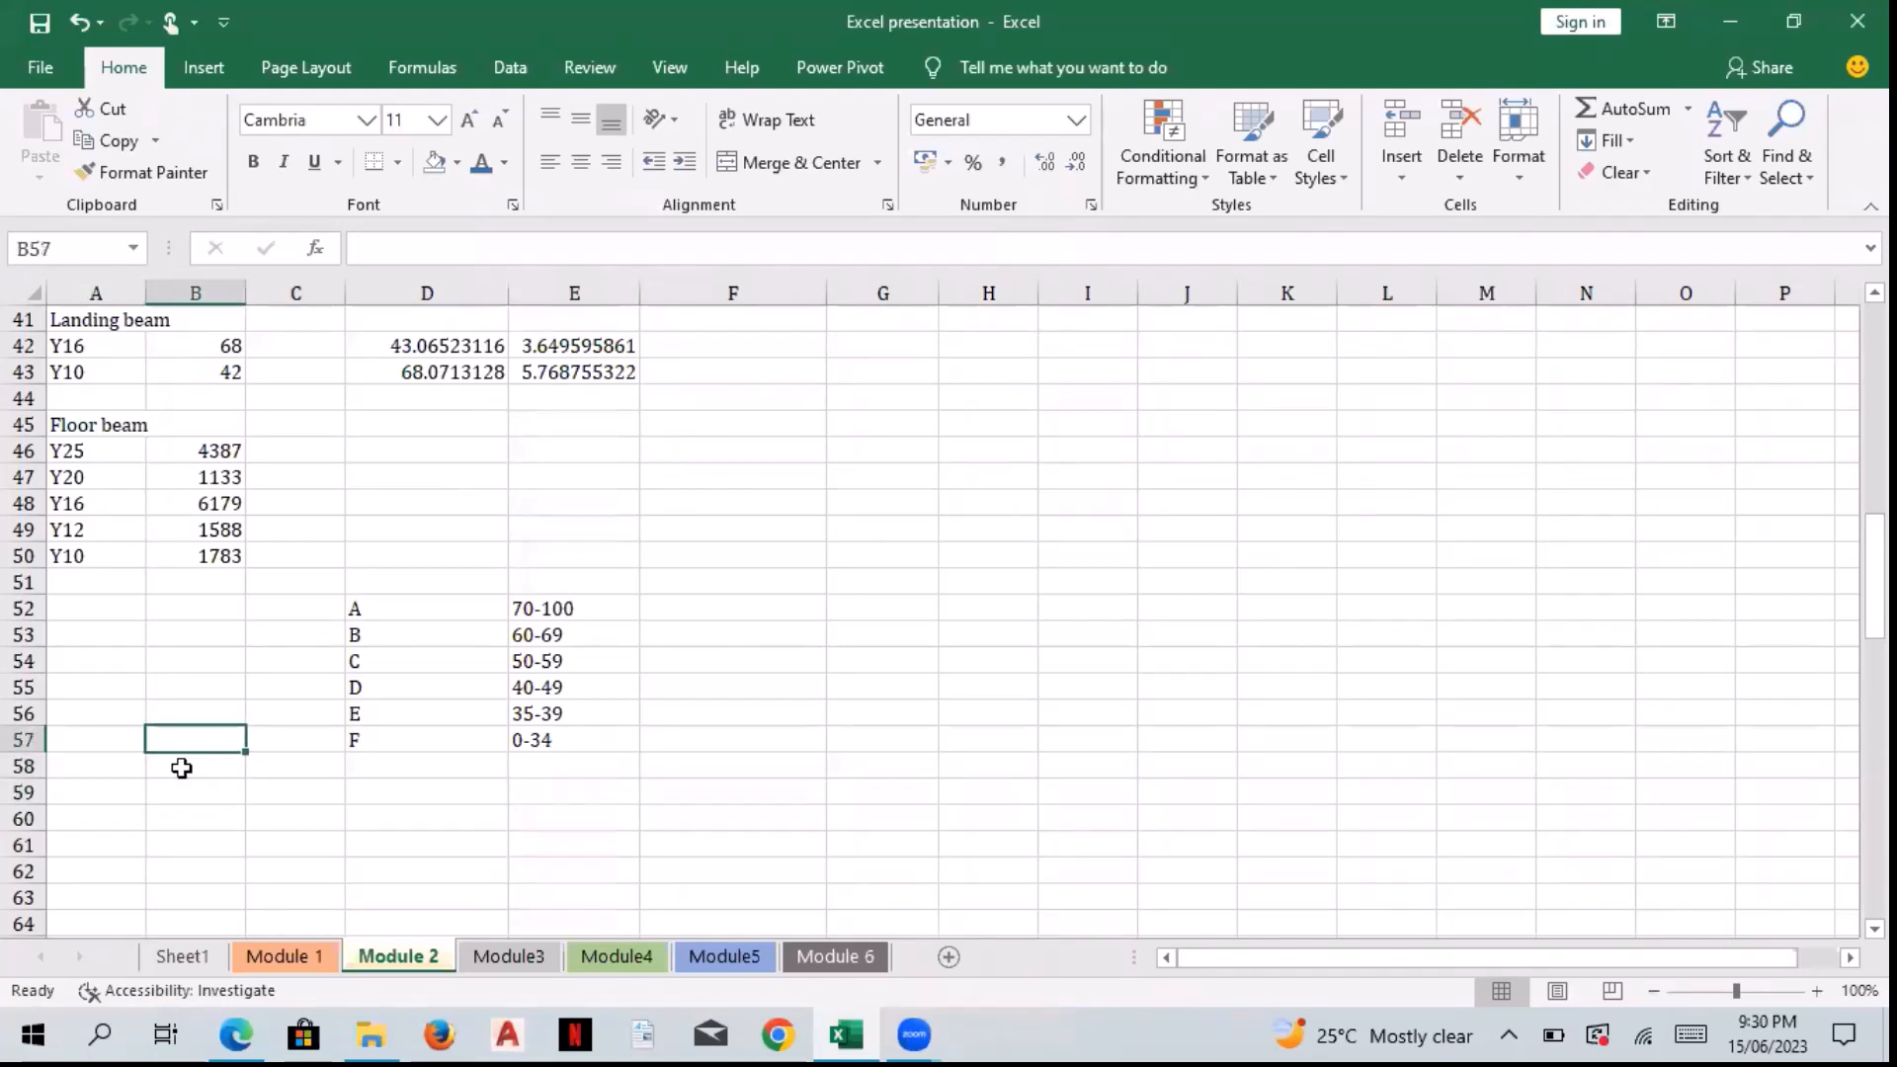
pyautogui.press('Right')
pyautogui.press('Right')
pyautogui.press('Right')
pyautogui.press('Up')
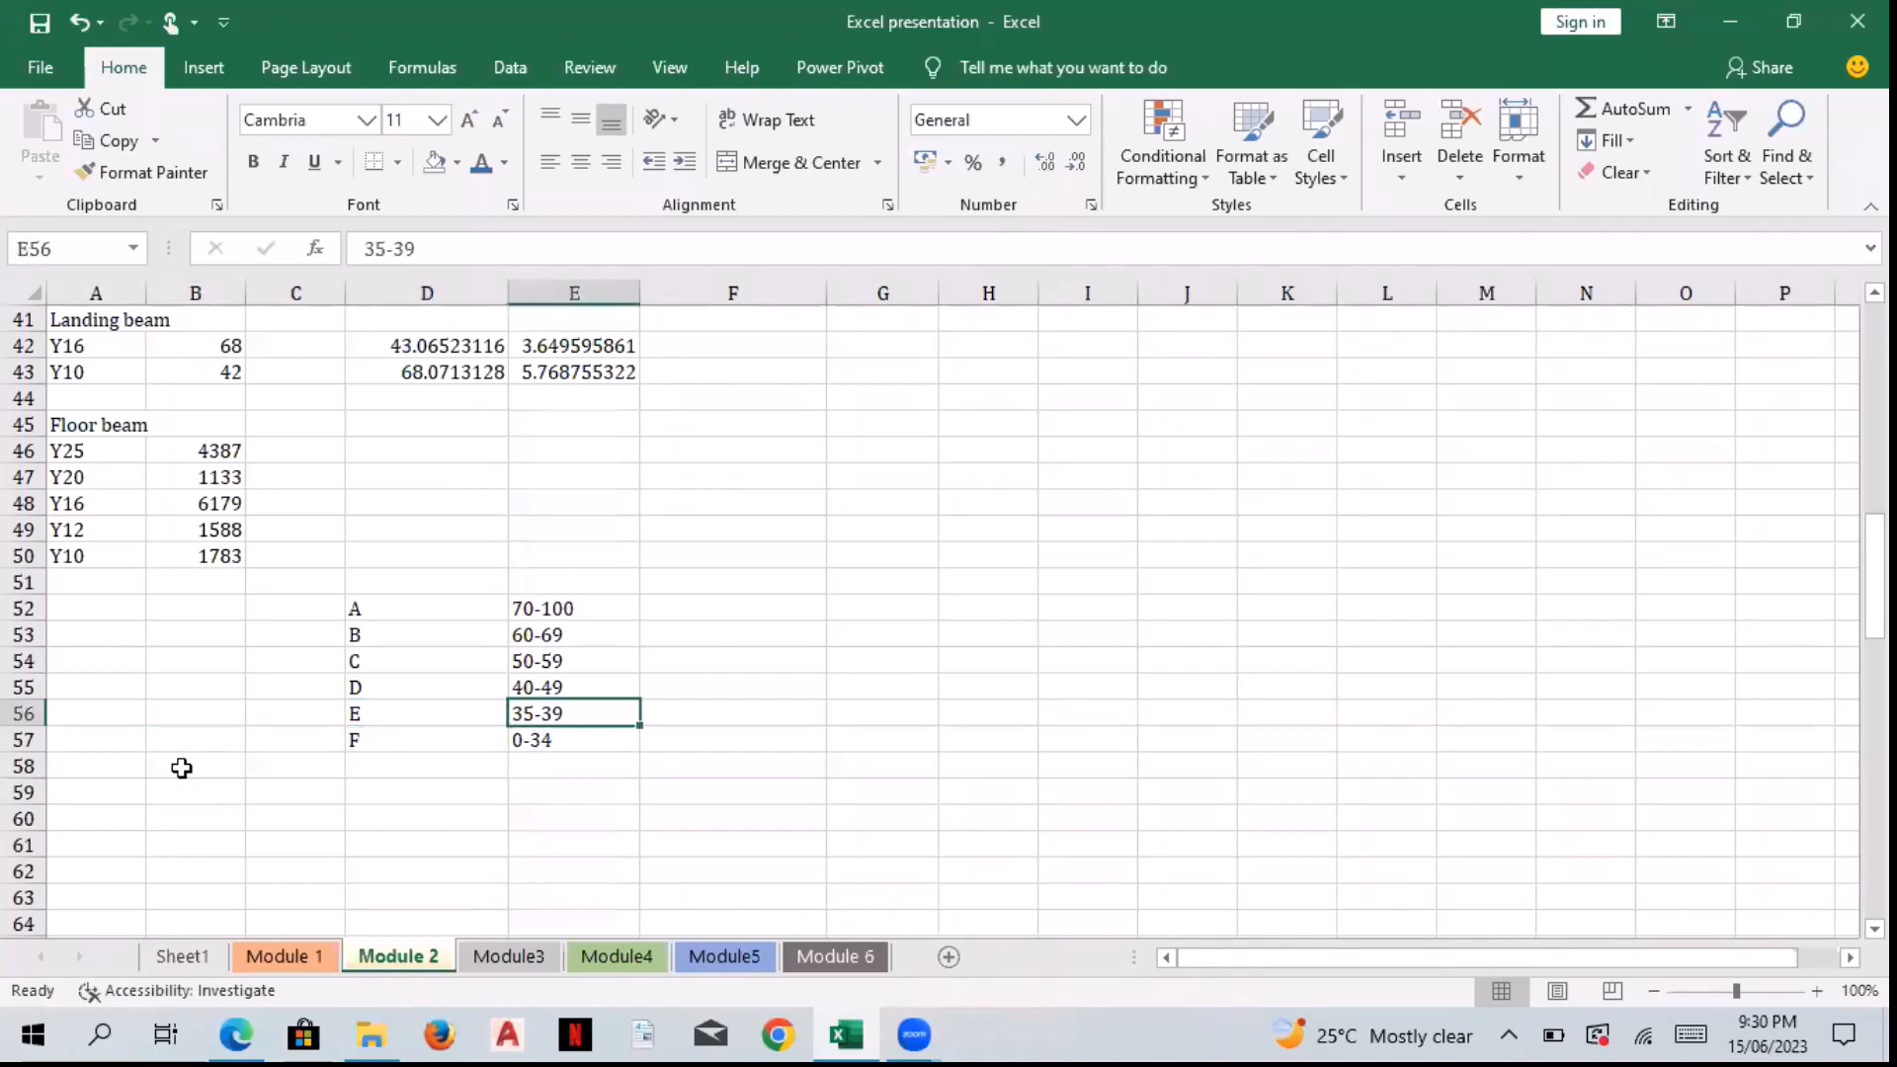
# Step: Start a student list beside the grading table by entering the first three students' names in G52:G54
pyautogui.press('Up')
pyautogui.press('Up')
pyautogui.press('Right')
pyautogui.press('Right')
pyautogui.press('Up')
pyautogui.press('Right')
pyautogui.press('Up')
pyautogui.press('Left')
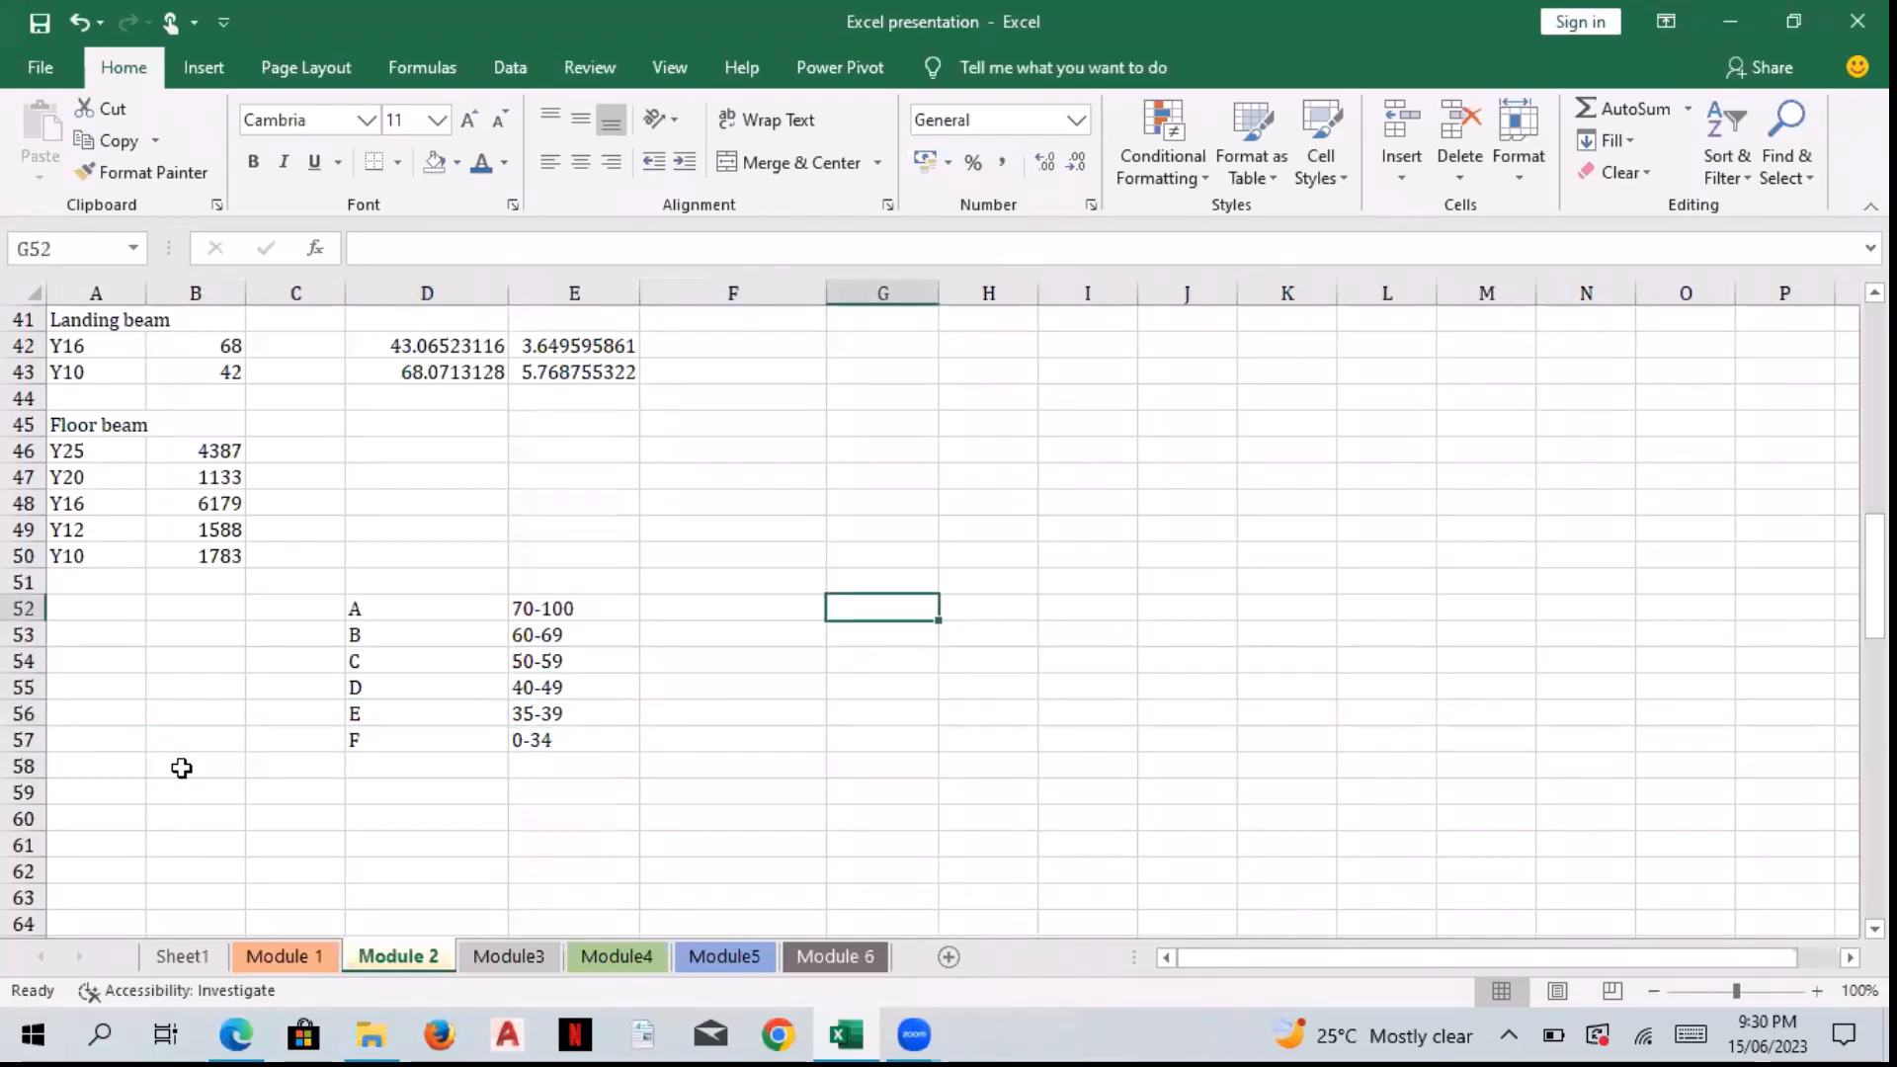
pyautogui.write('J')
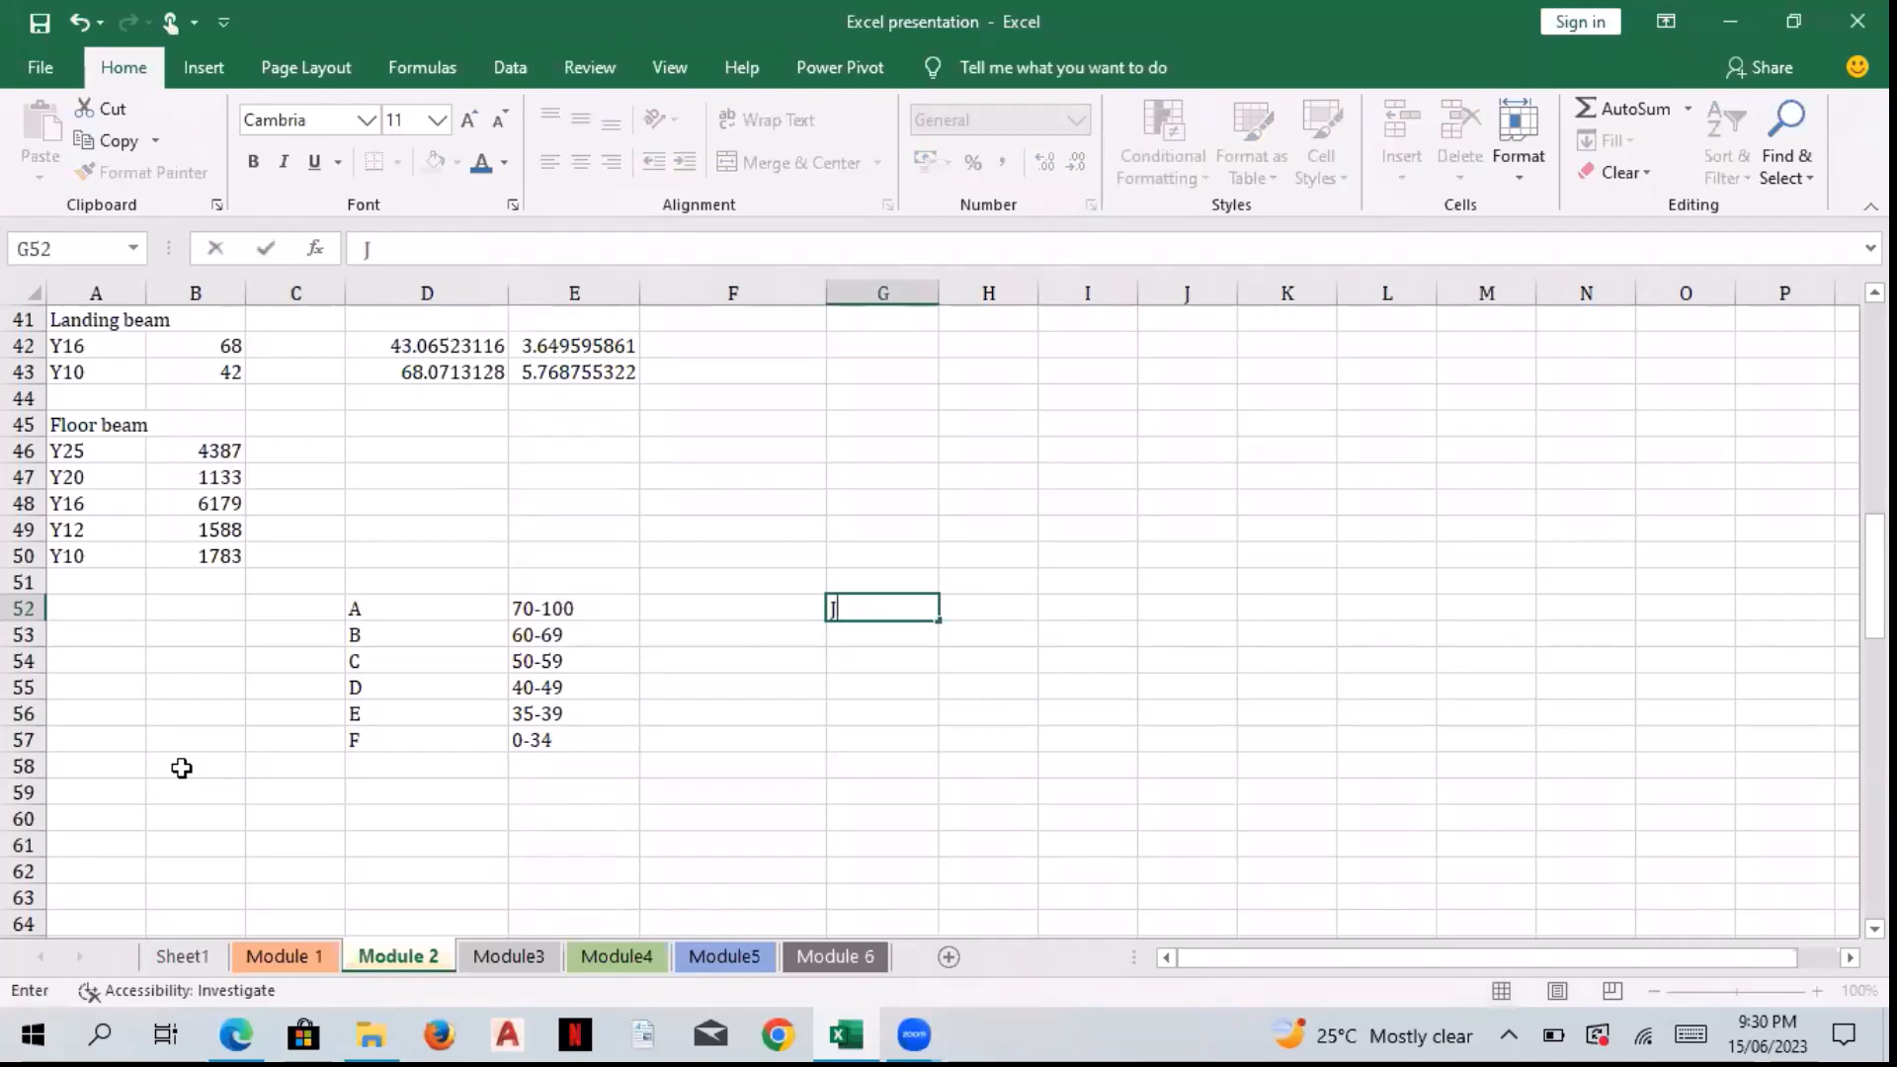
pyautogui.write('oe')
pyautogui.press('Return')
pyautogui.write('Sam')
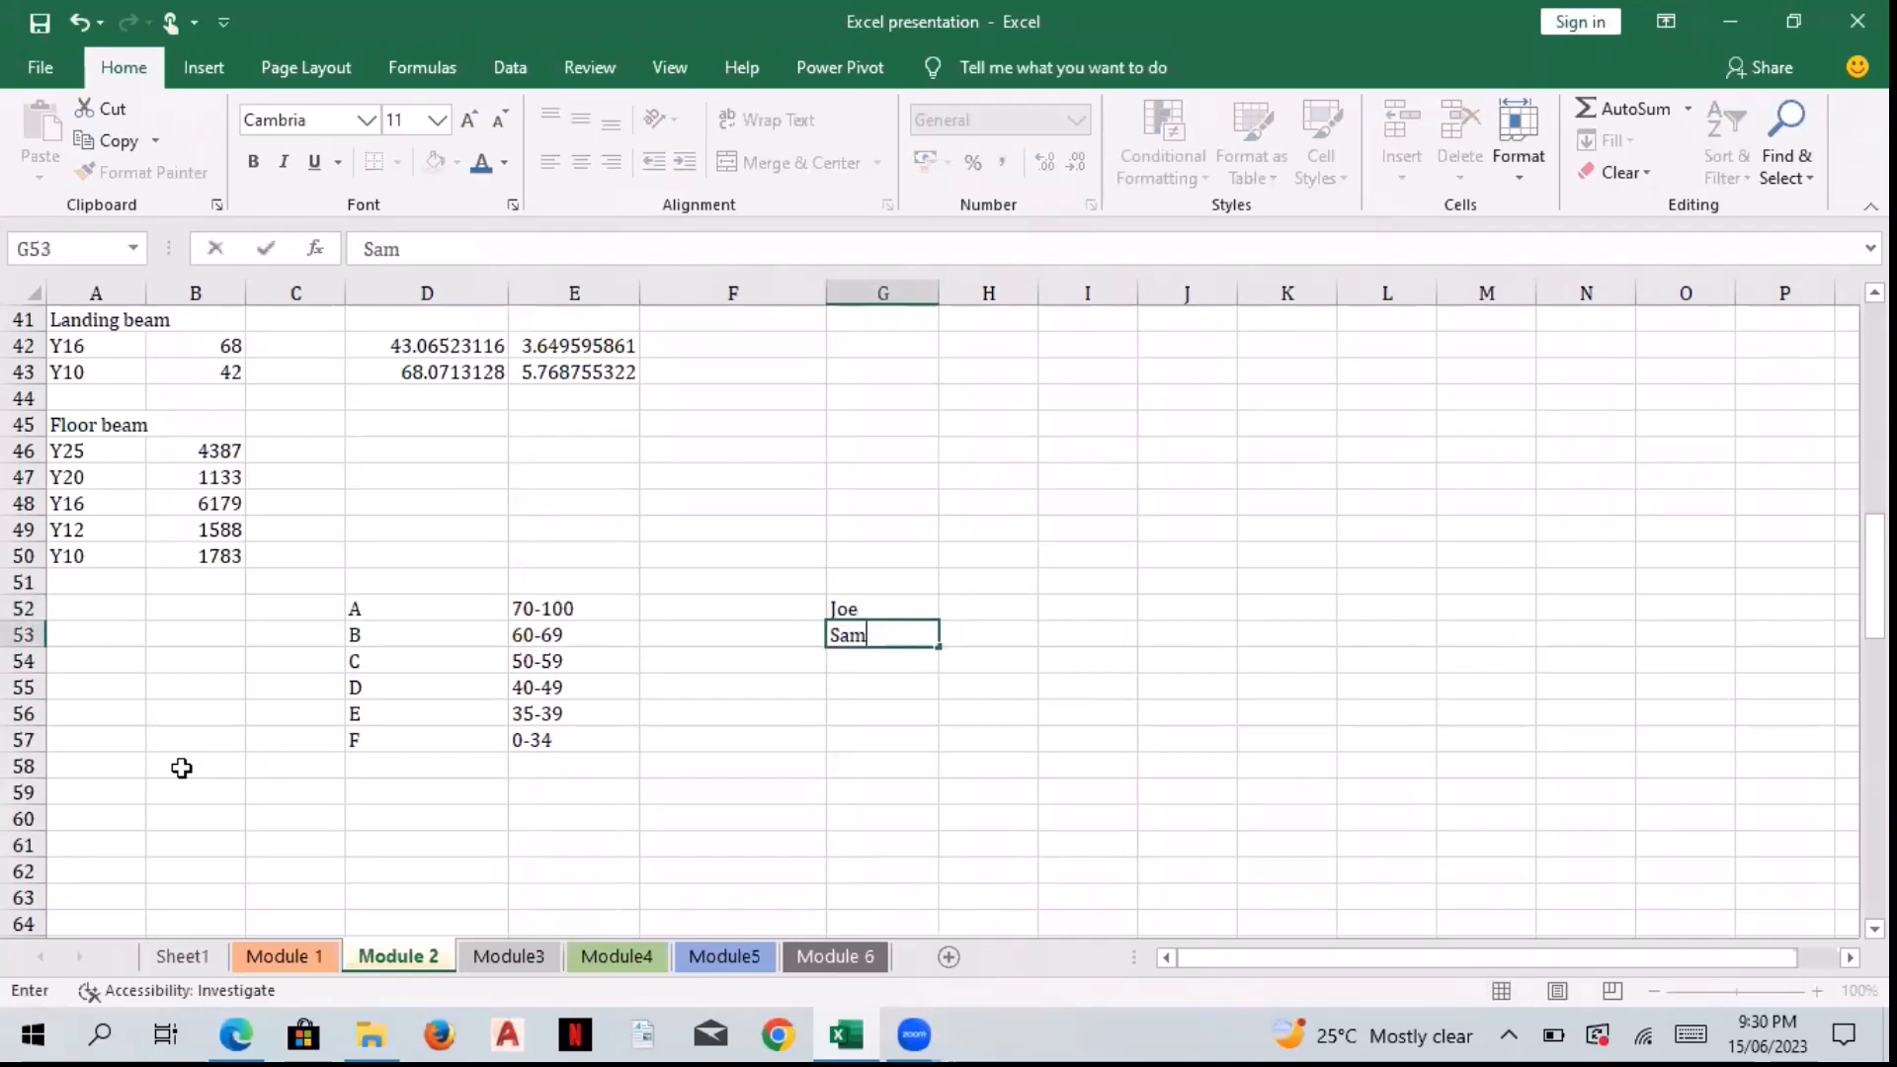
pyautogui.press('Return')
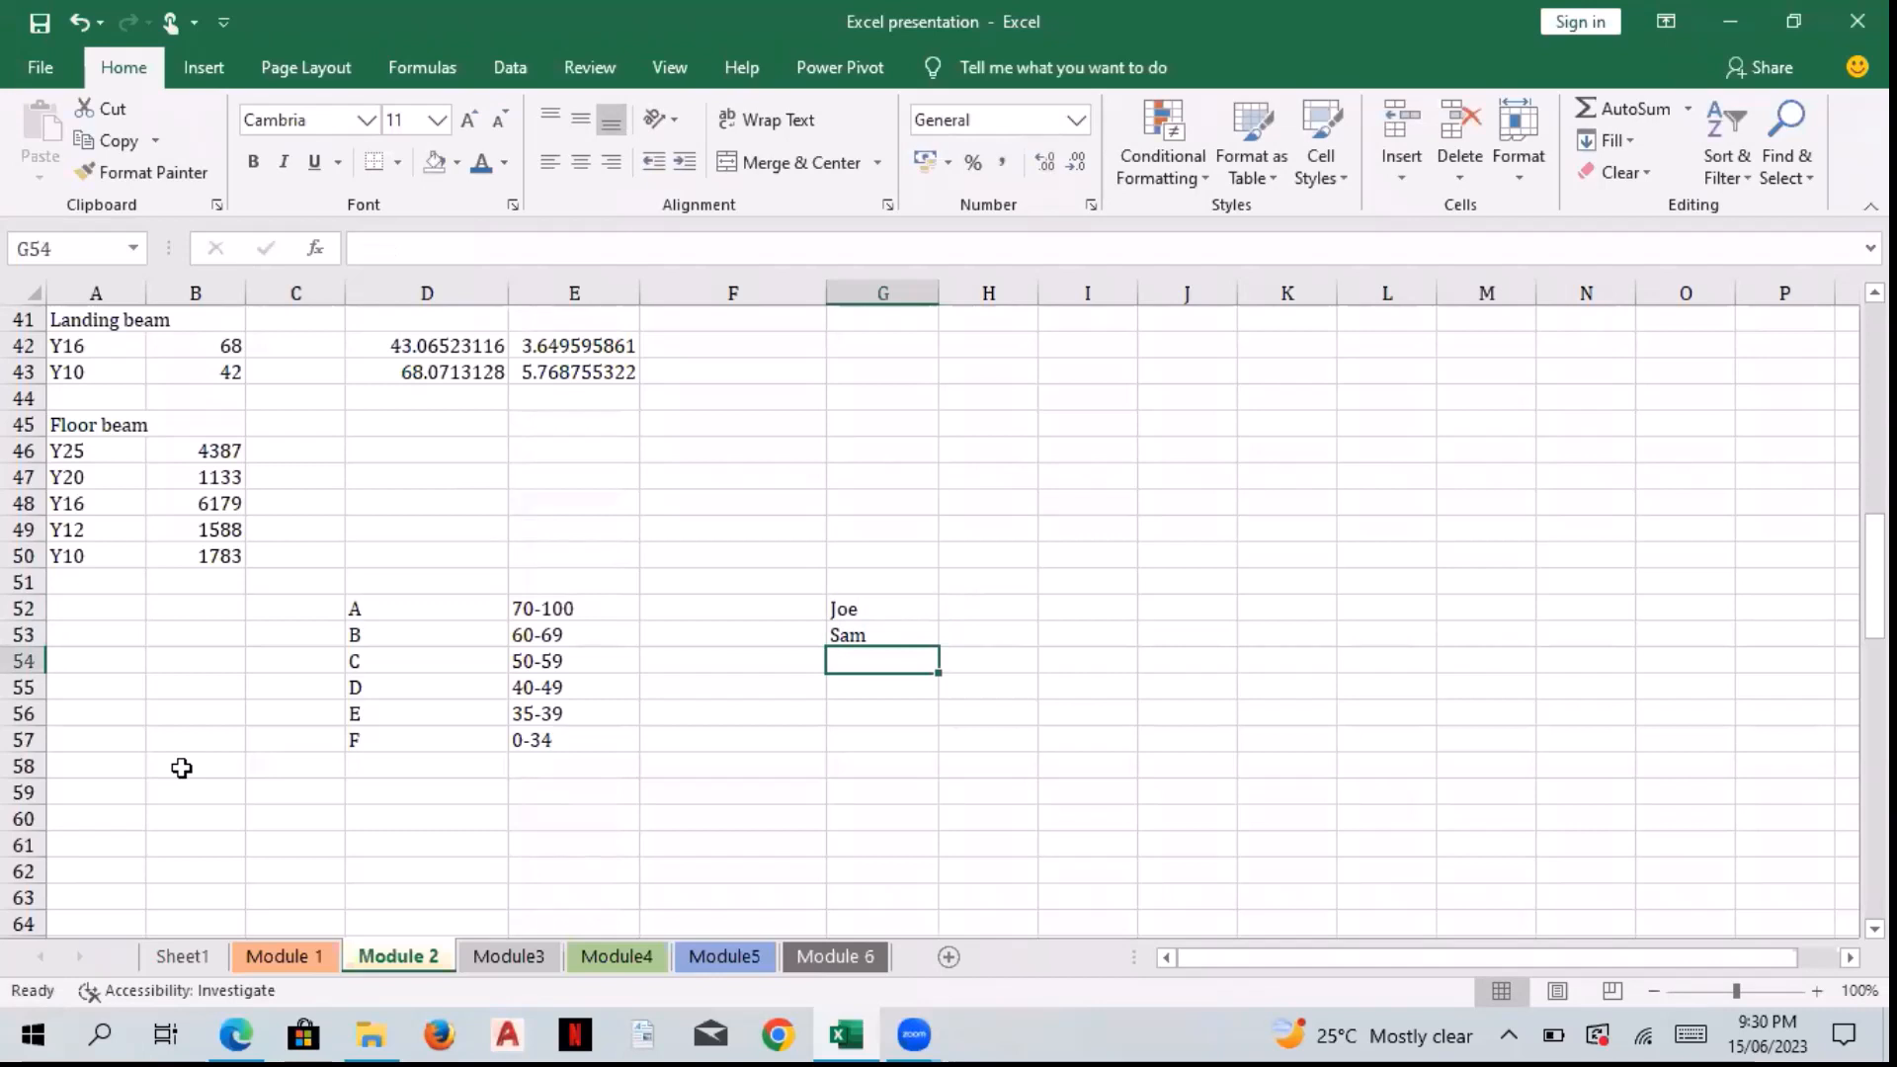
pyautogui.write('Ino')
pyautogui.press('Return')
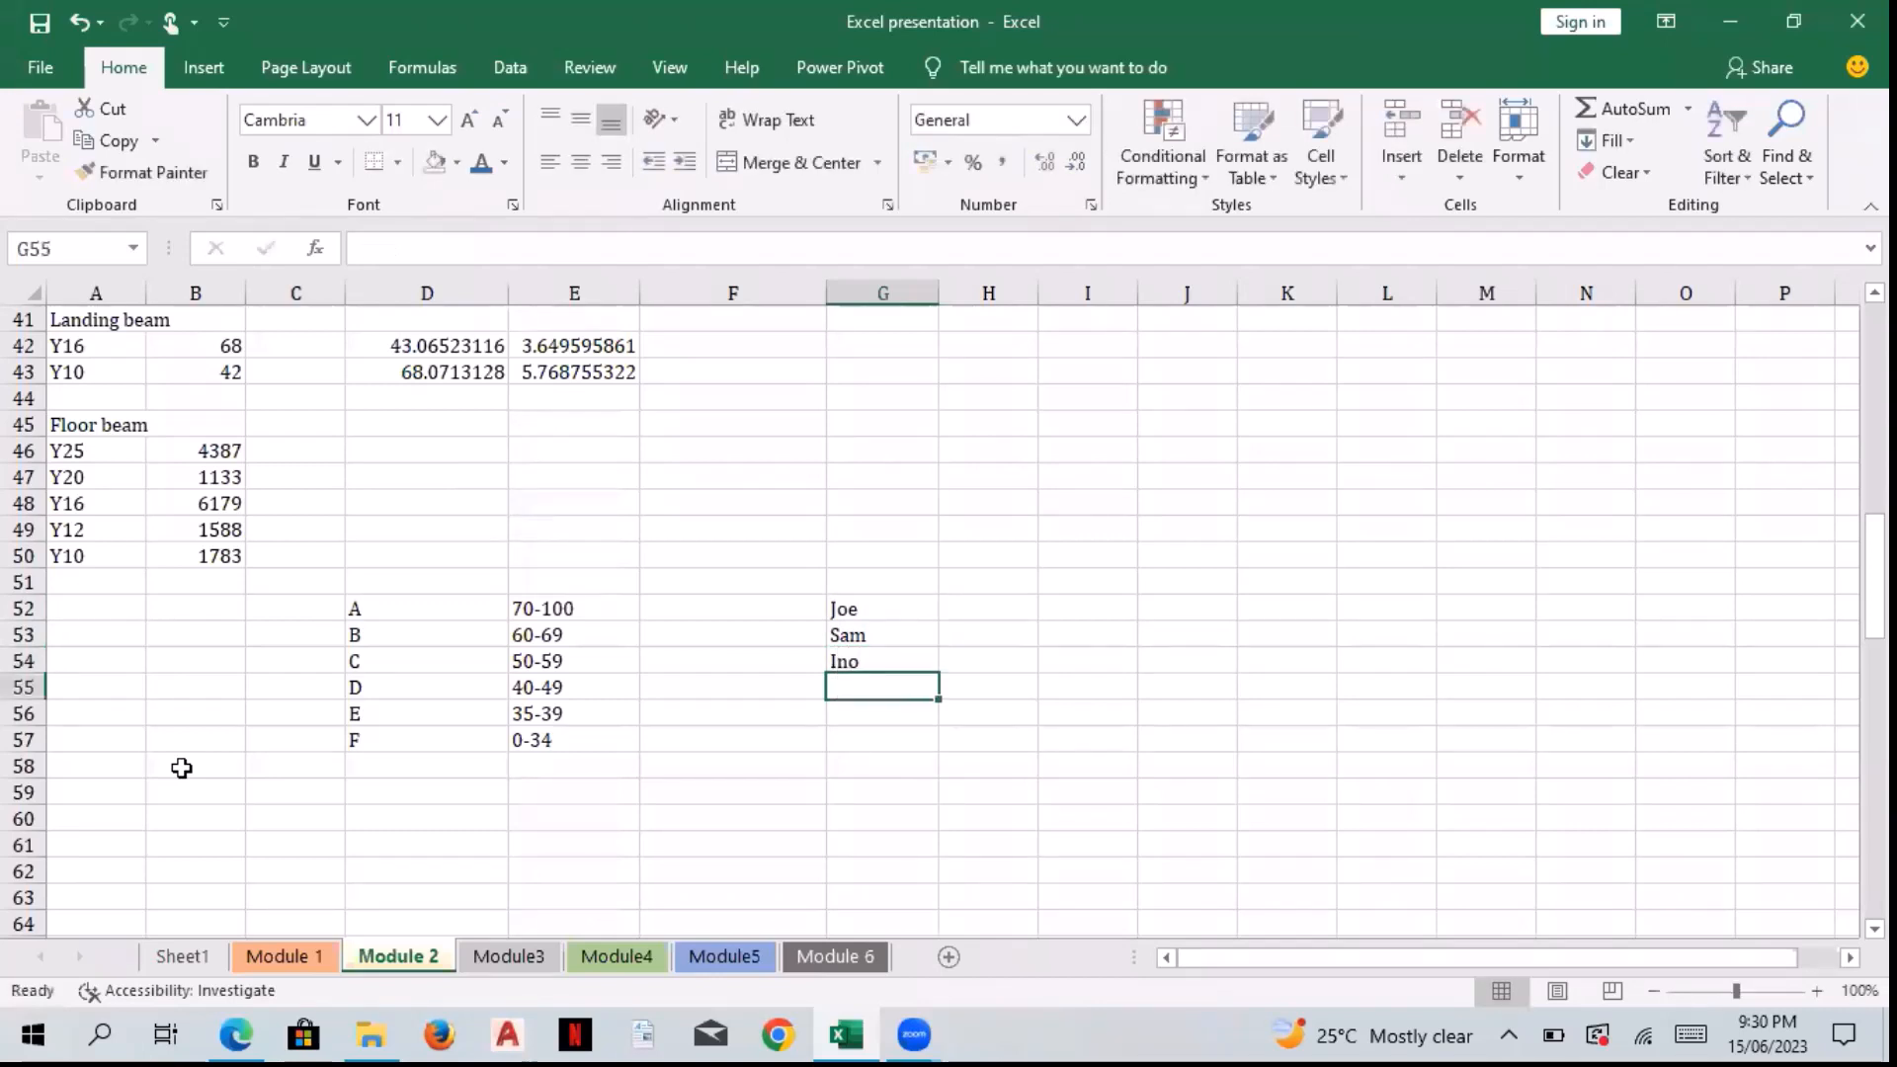
# Step: Continue the student list with four more students' names in G55:G58
pyautogui.write('Zoro')
pyautogui.press('Return')
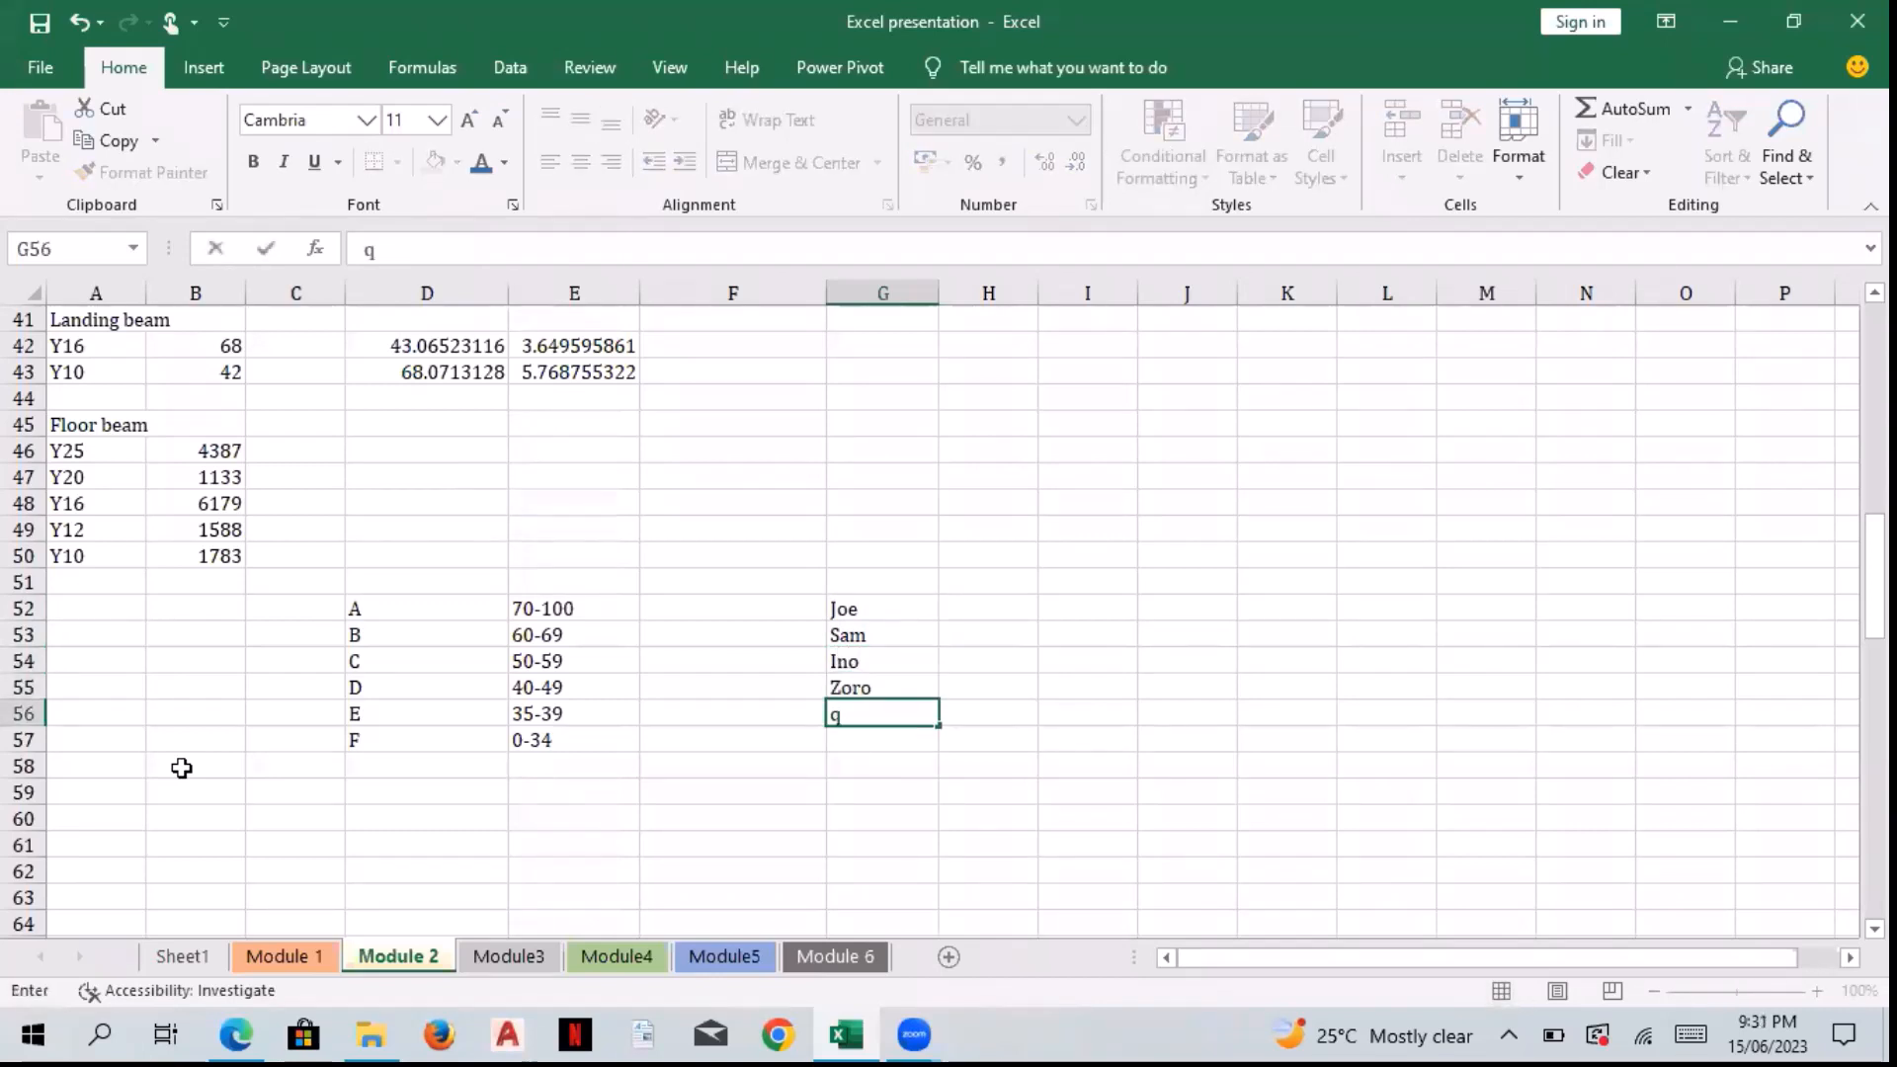
pyautogui.write('Qued')
pyautogui.press('Return')
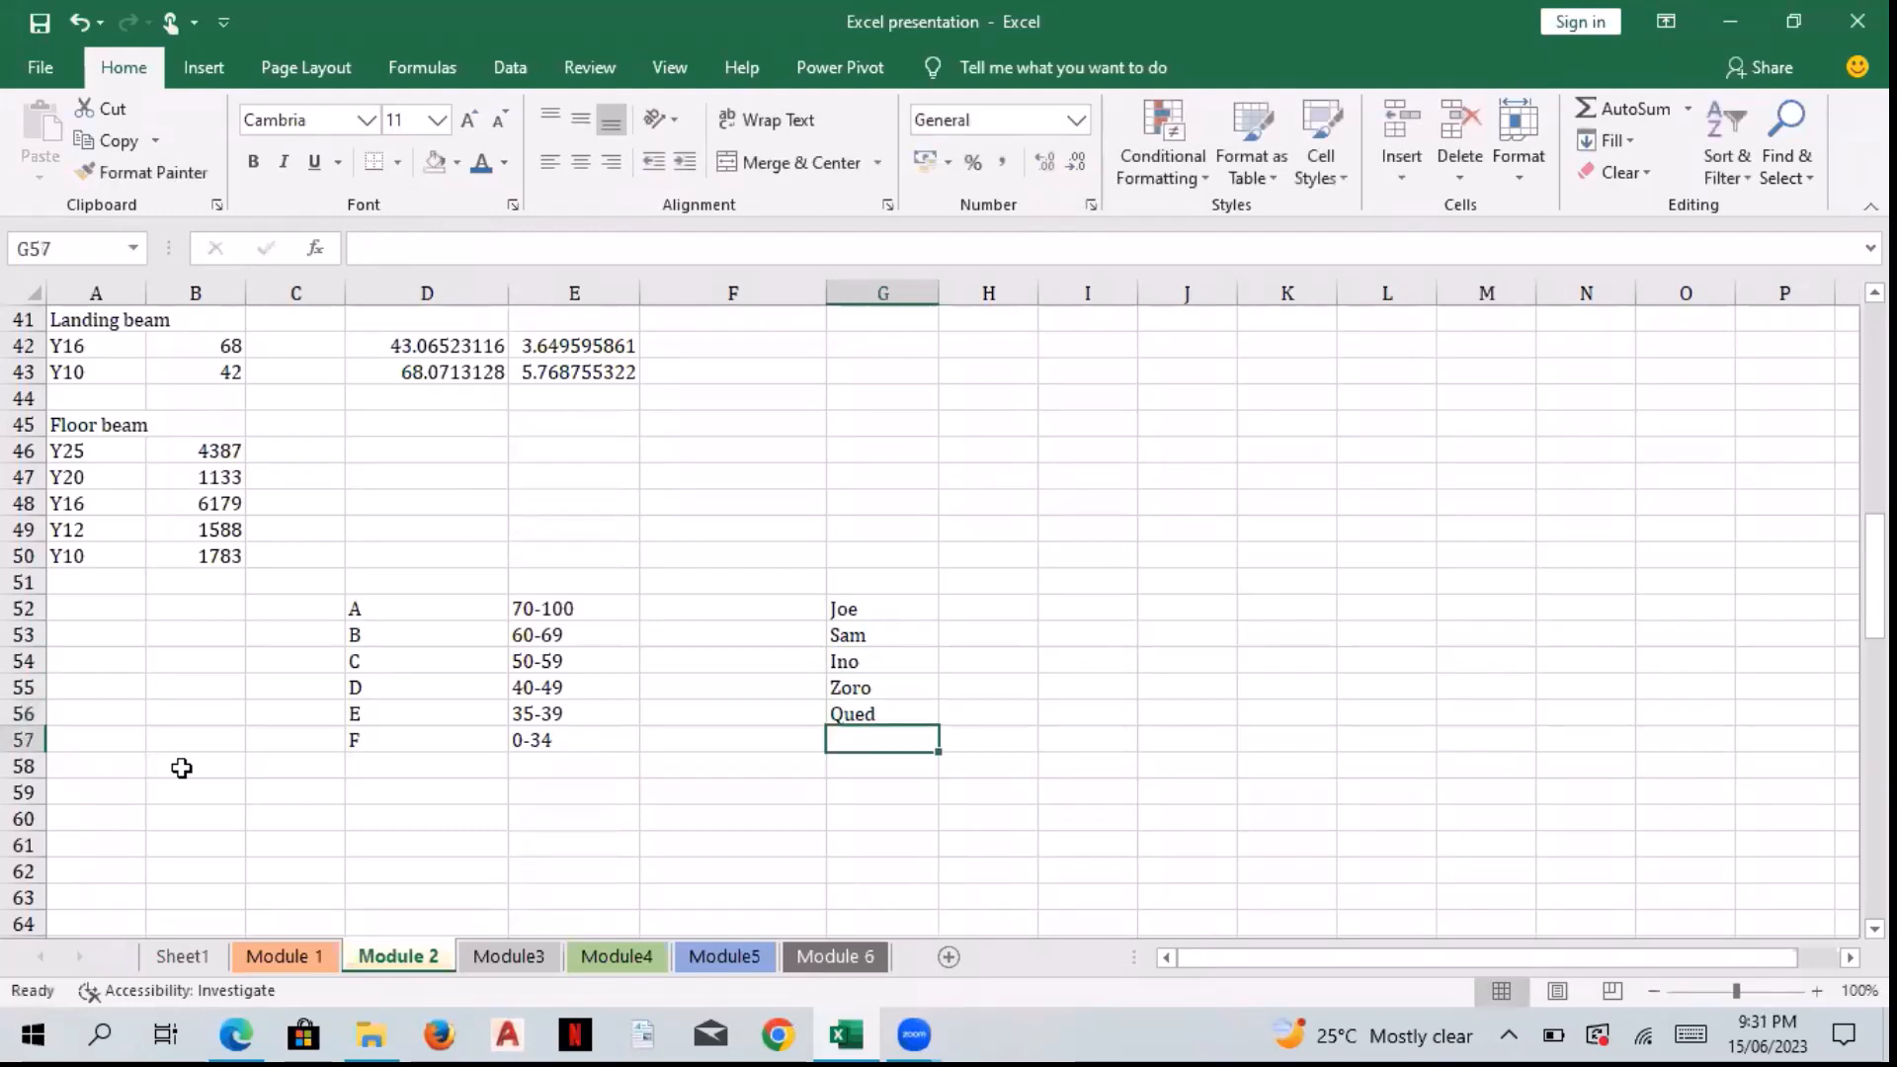
pyautogui.write('Alpha')
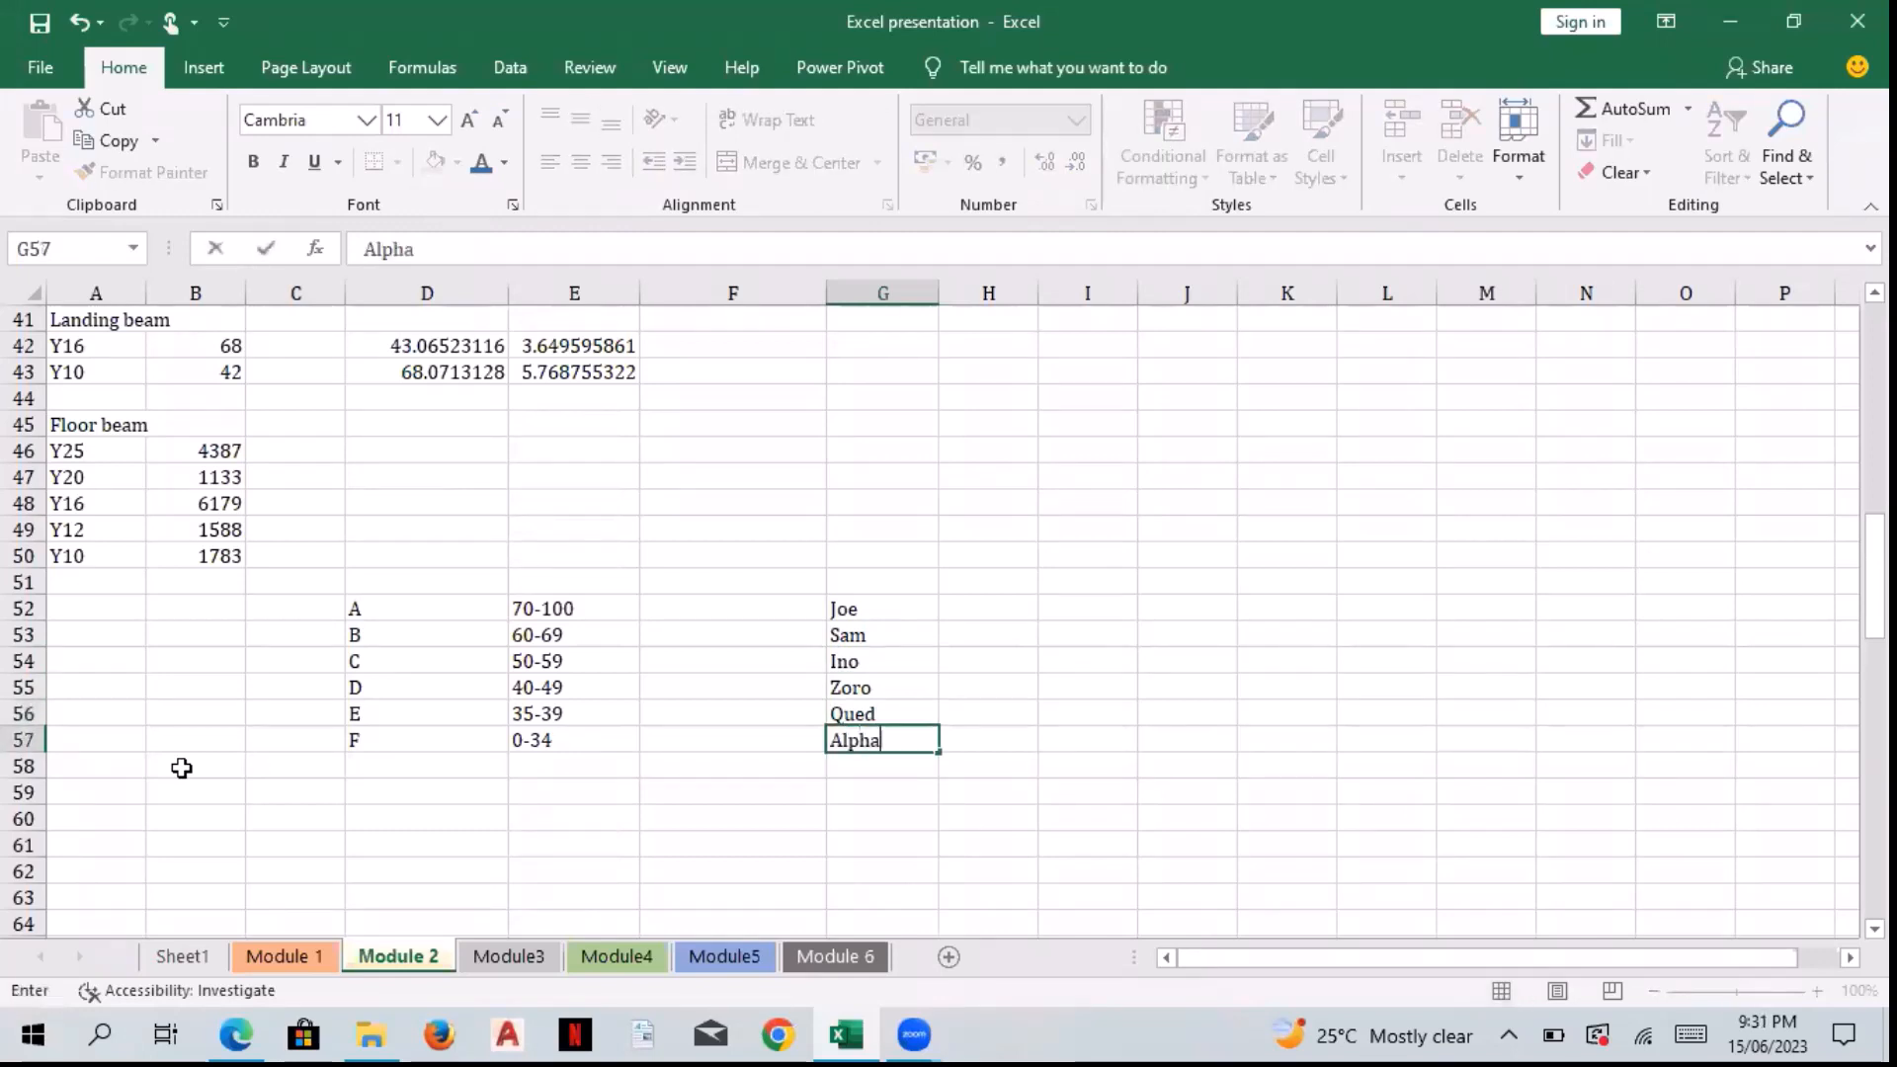
pyautogui.press('Return')
pyautogui.write('Caesar')
pyautogui.press('Return')
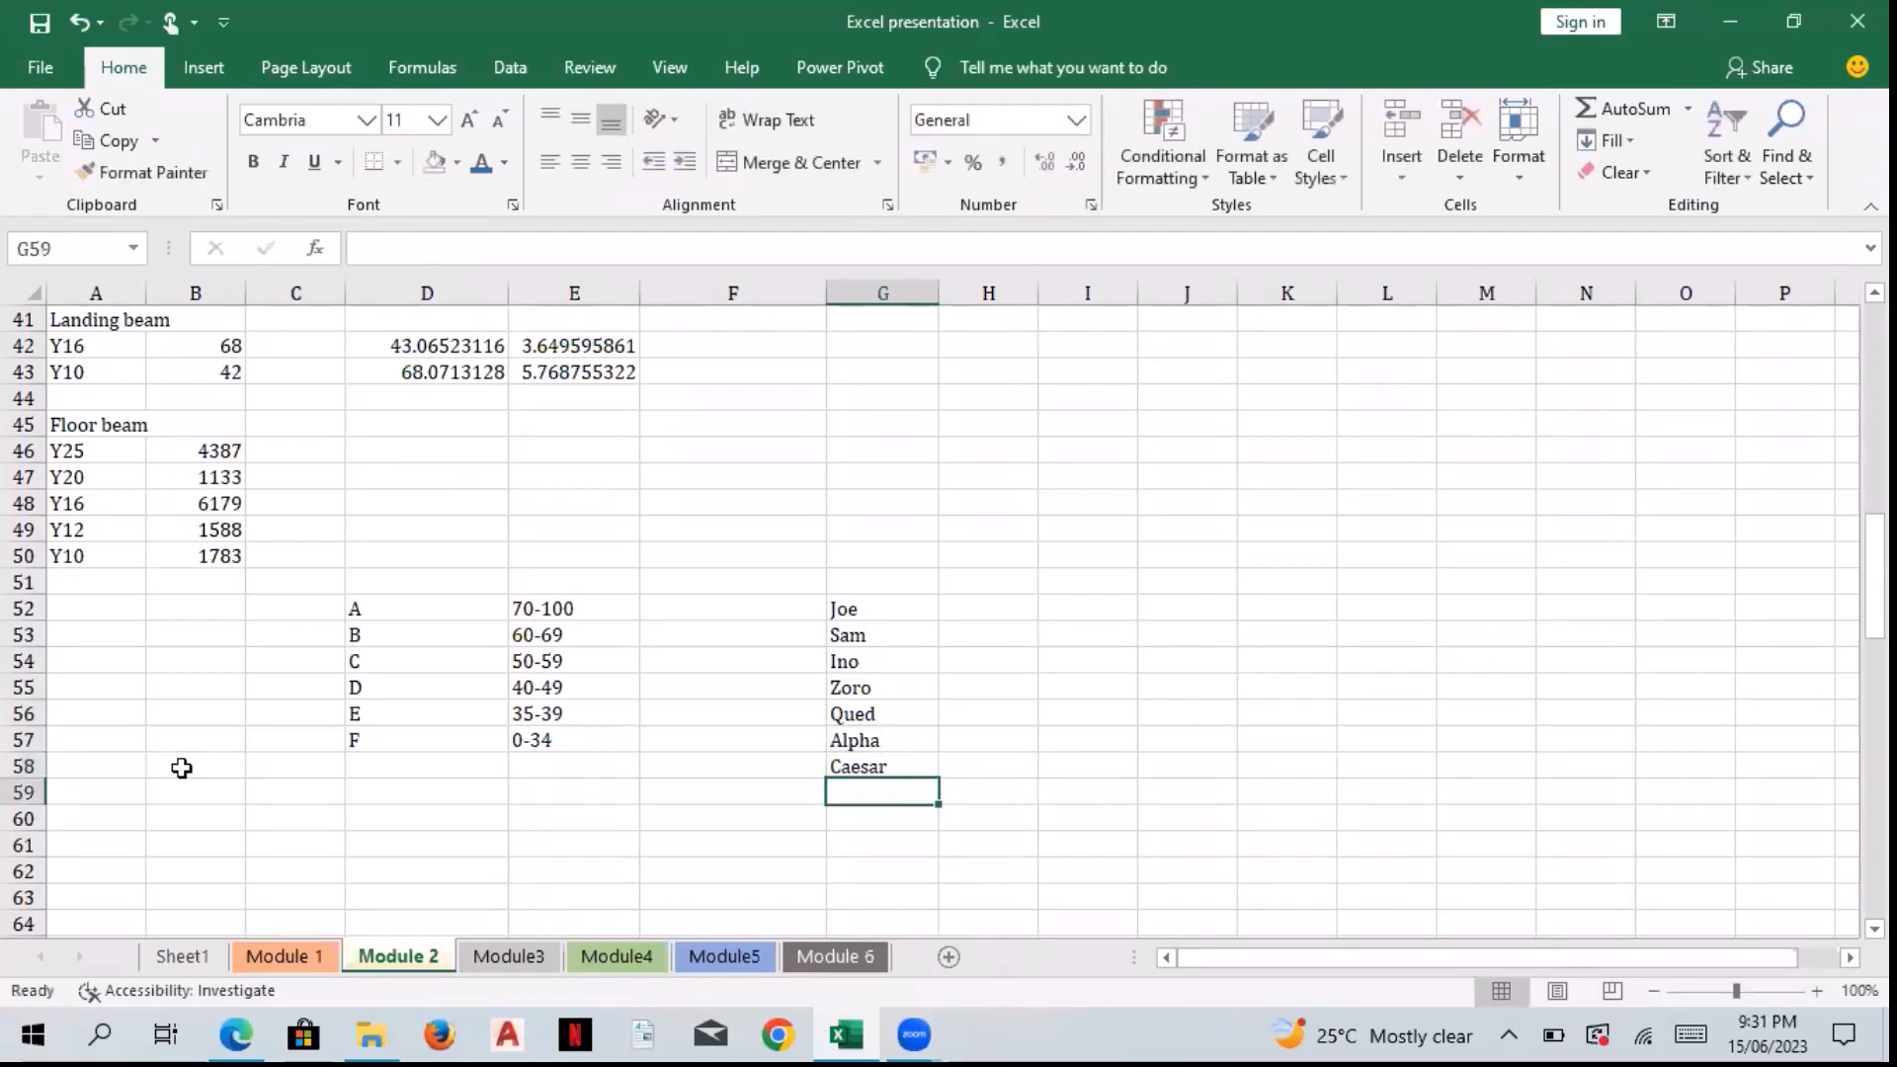
# Step: Add the next three students' names to the list in G59:G61
pyautogui.write('Lumin')
pyautogui.press('Return')
pyautogui.write('M')
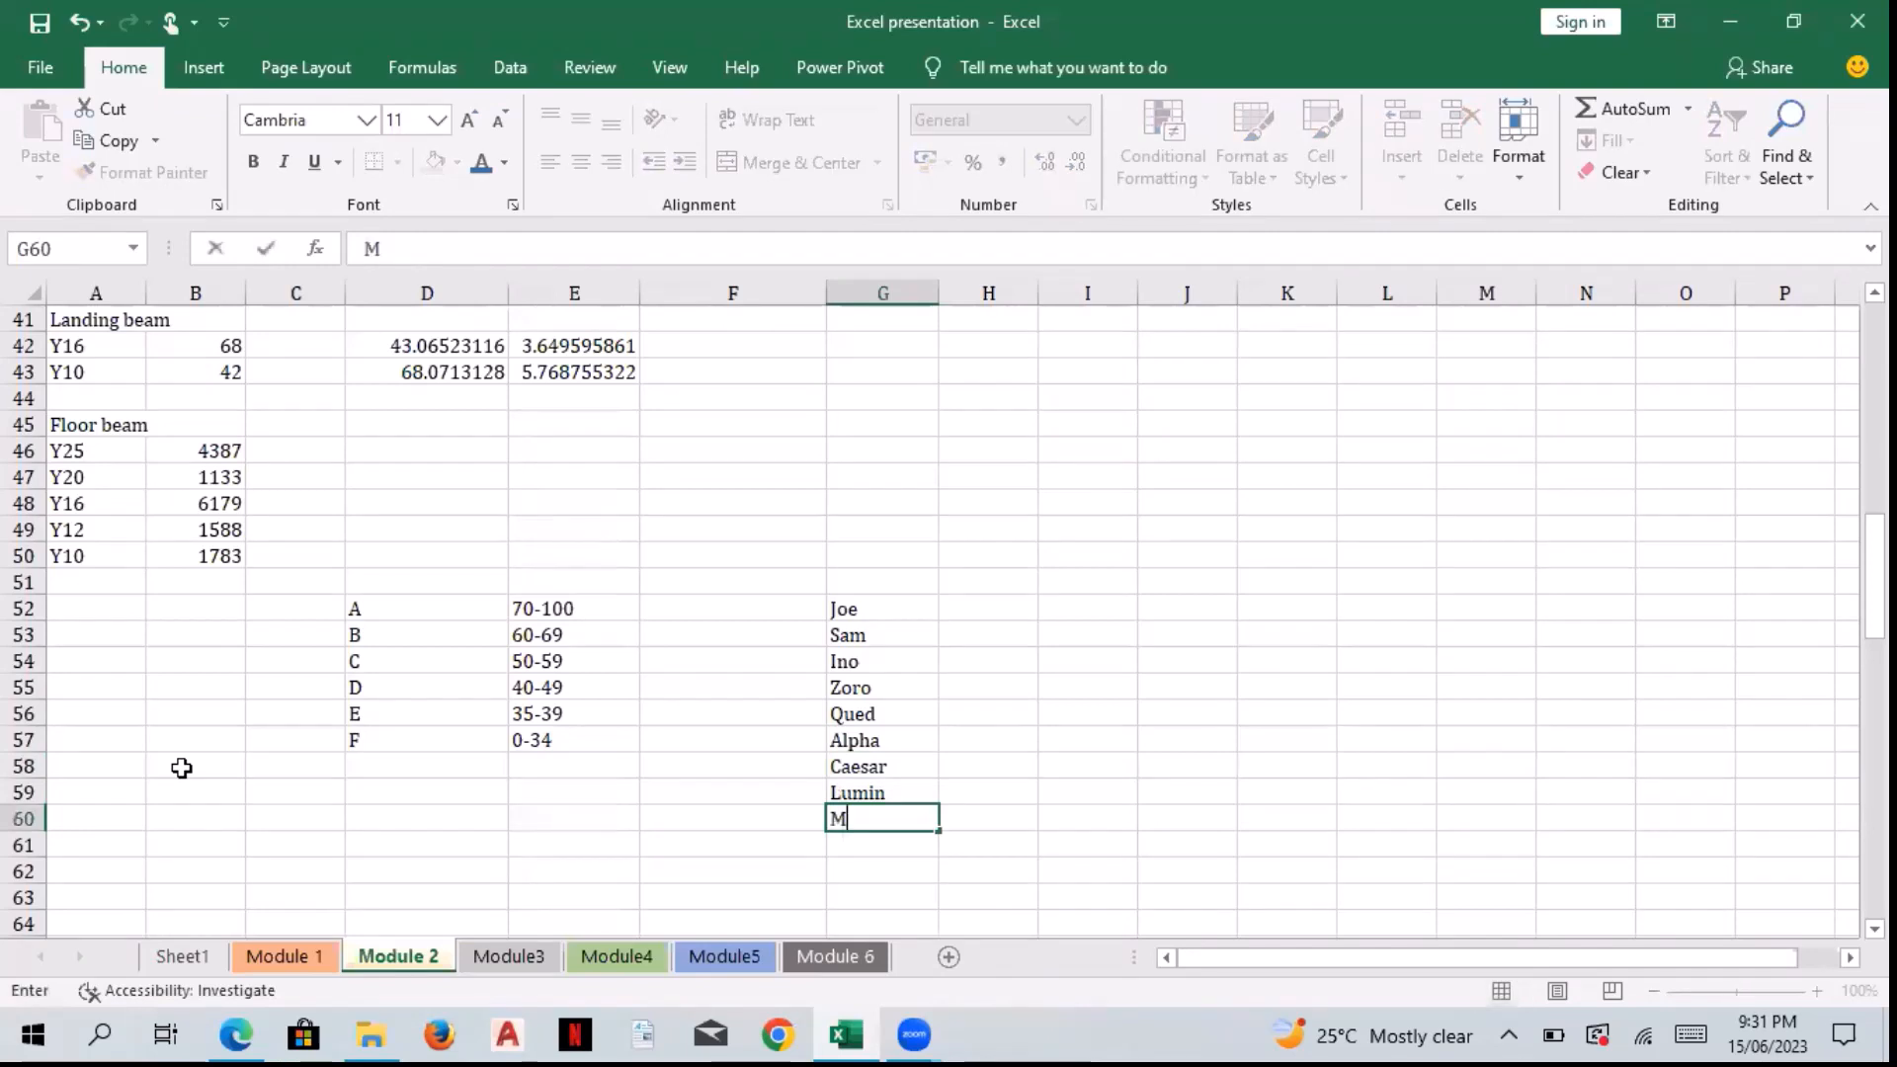
pyautogui.write('od')
pyautogui.press('Return')
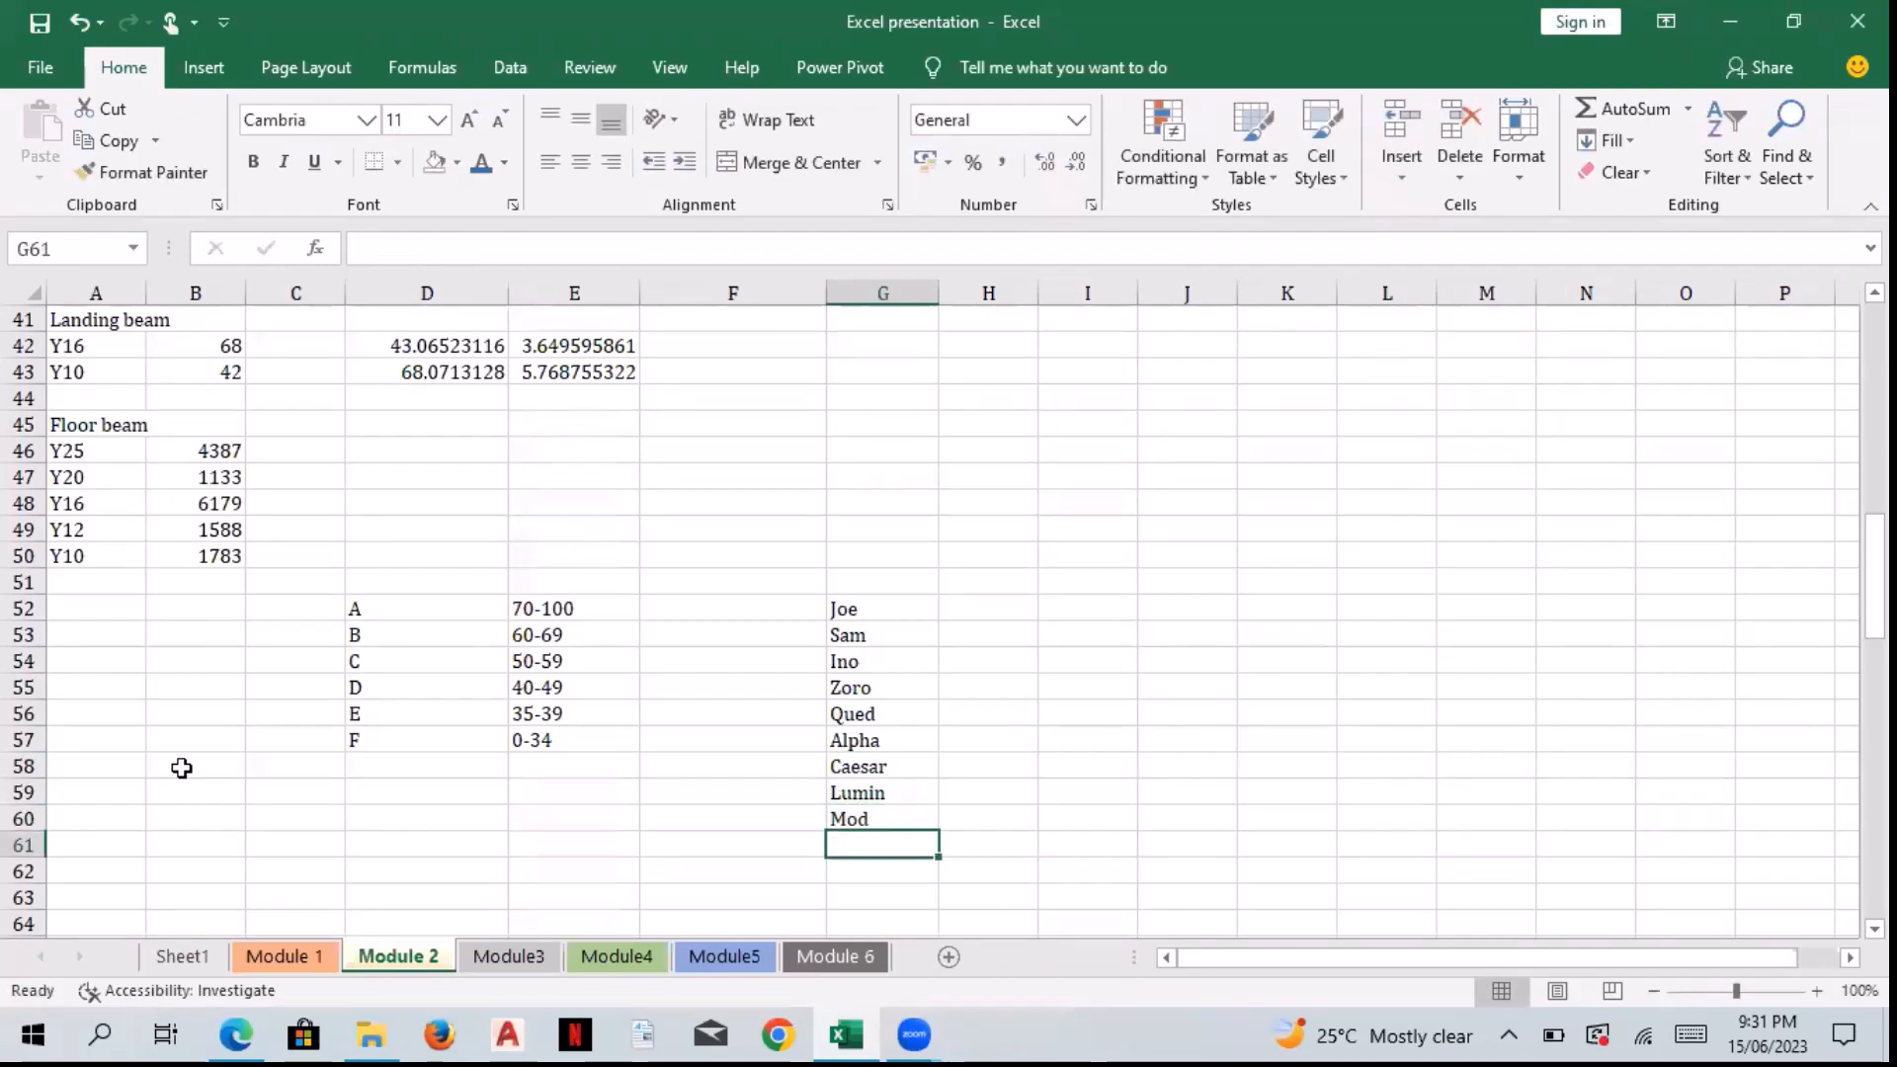
pyautogui.write('Exp')
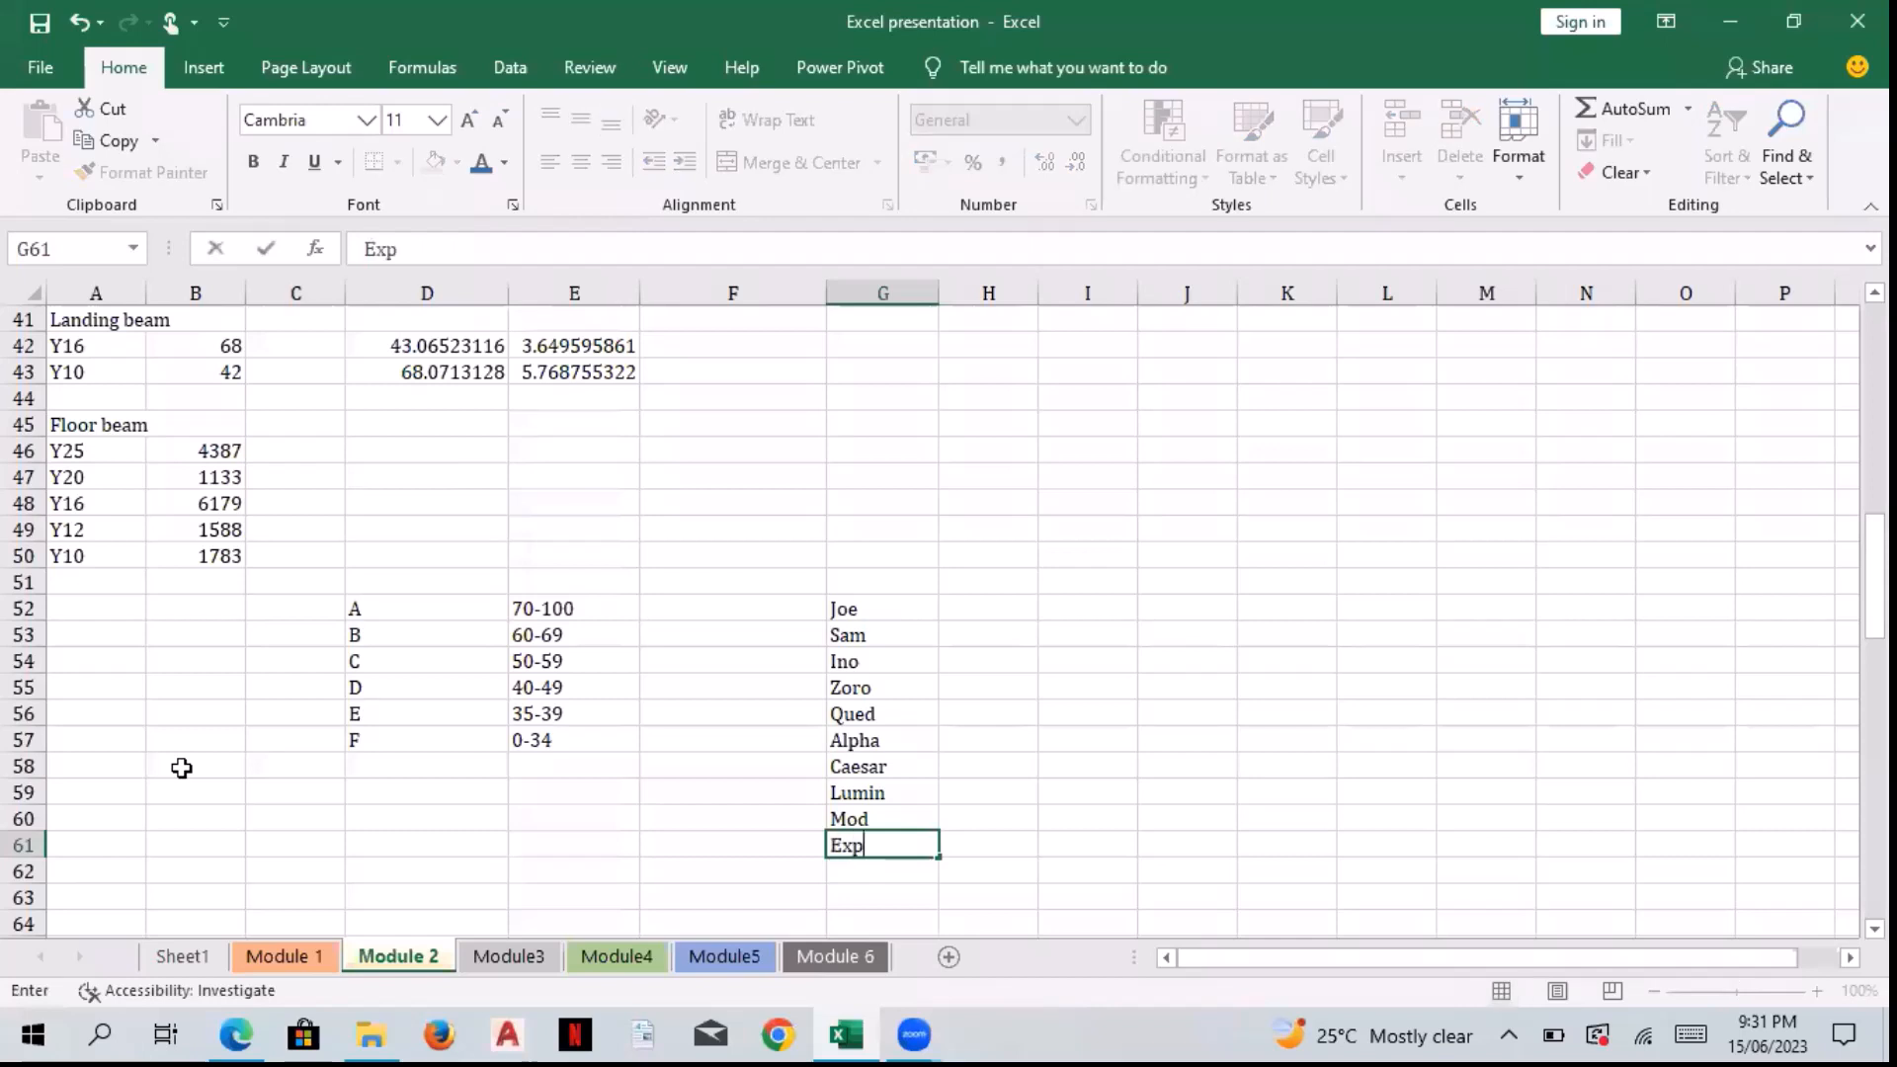
pyautogui.write('at')
pyautogui.press('Return')
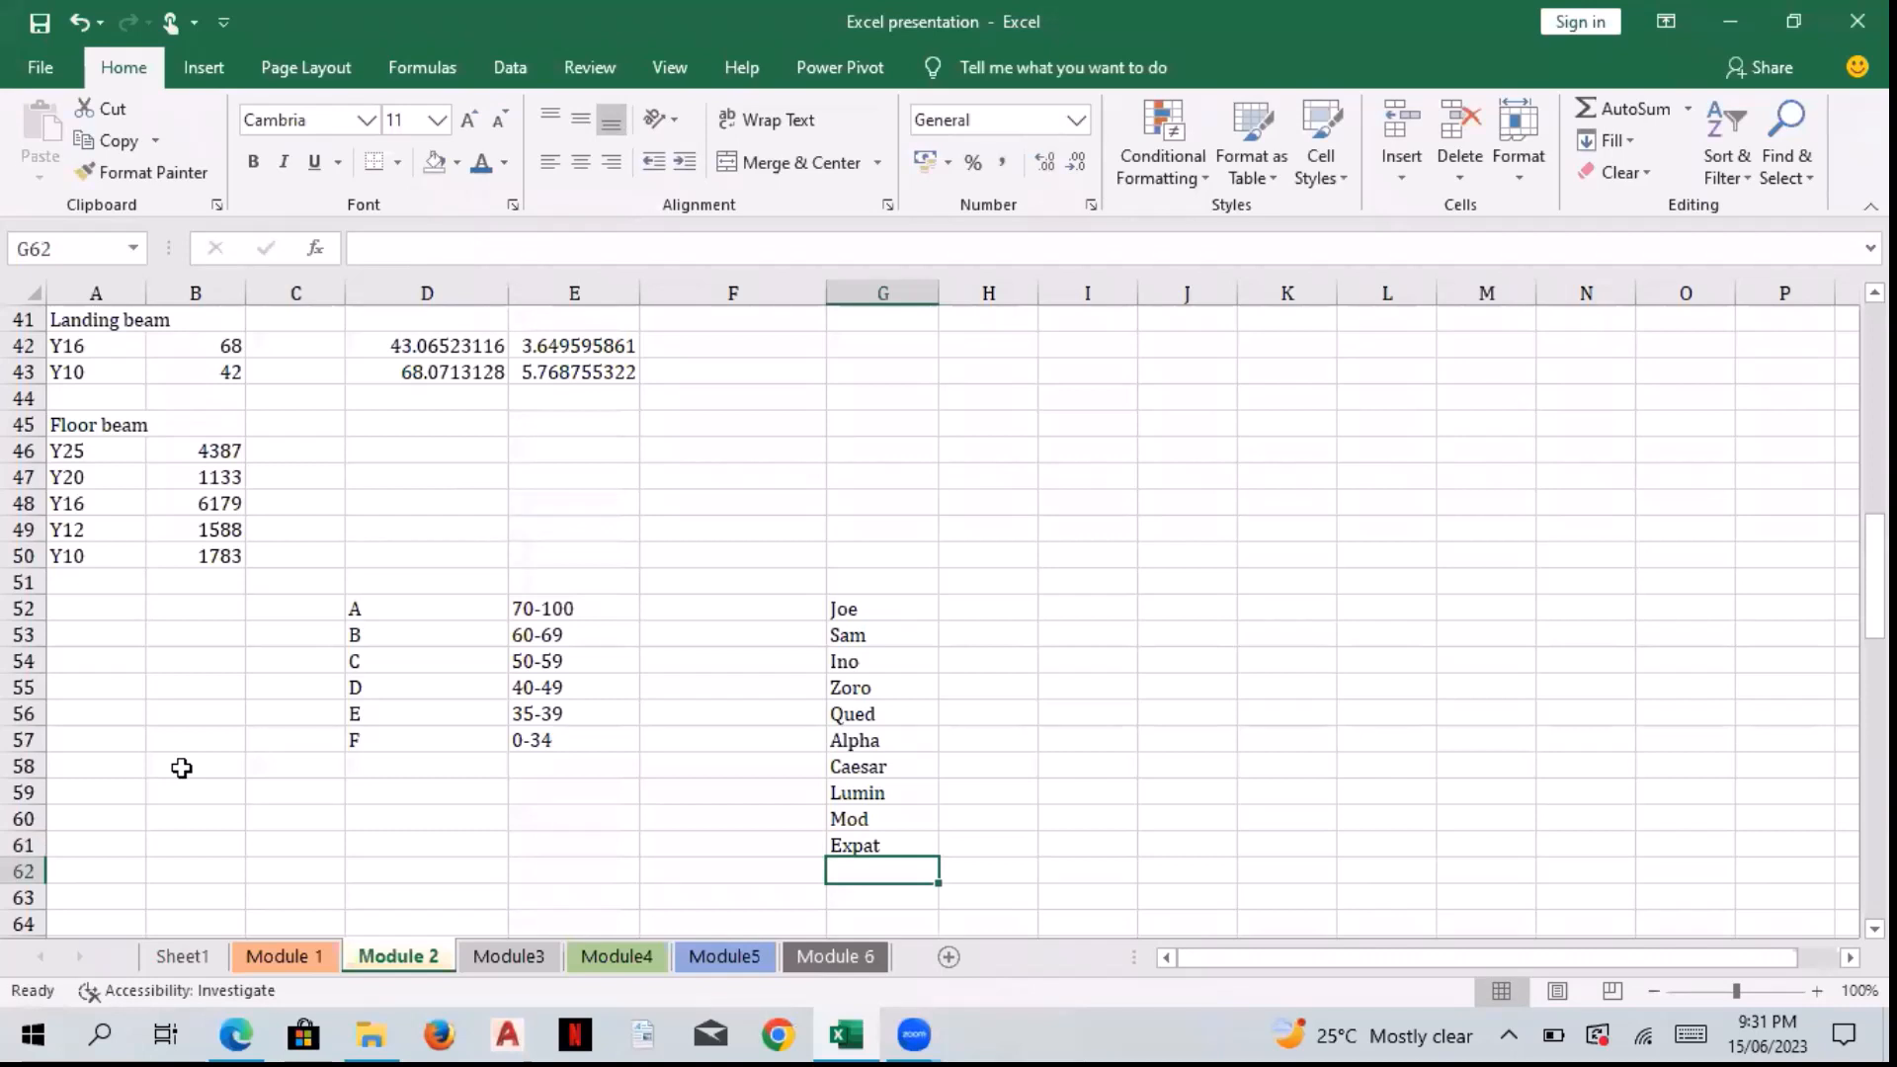
# Step: Complete the student list with the last three students' names in G62:G64
pyautogui.write('Dolph')
pyautogui.press('Return')
pyautogui.write('F')
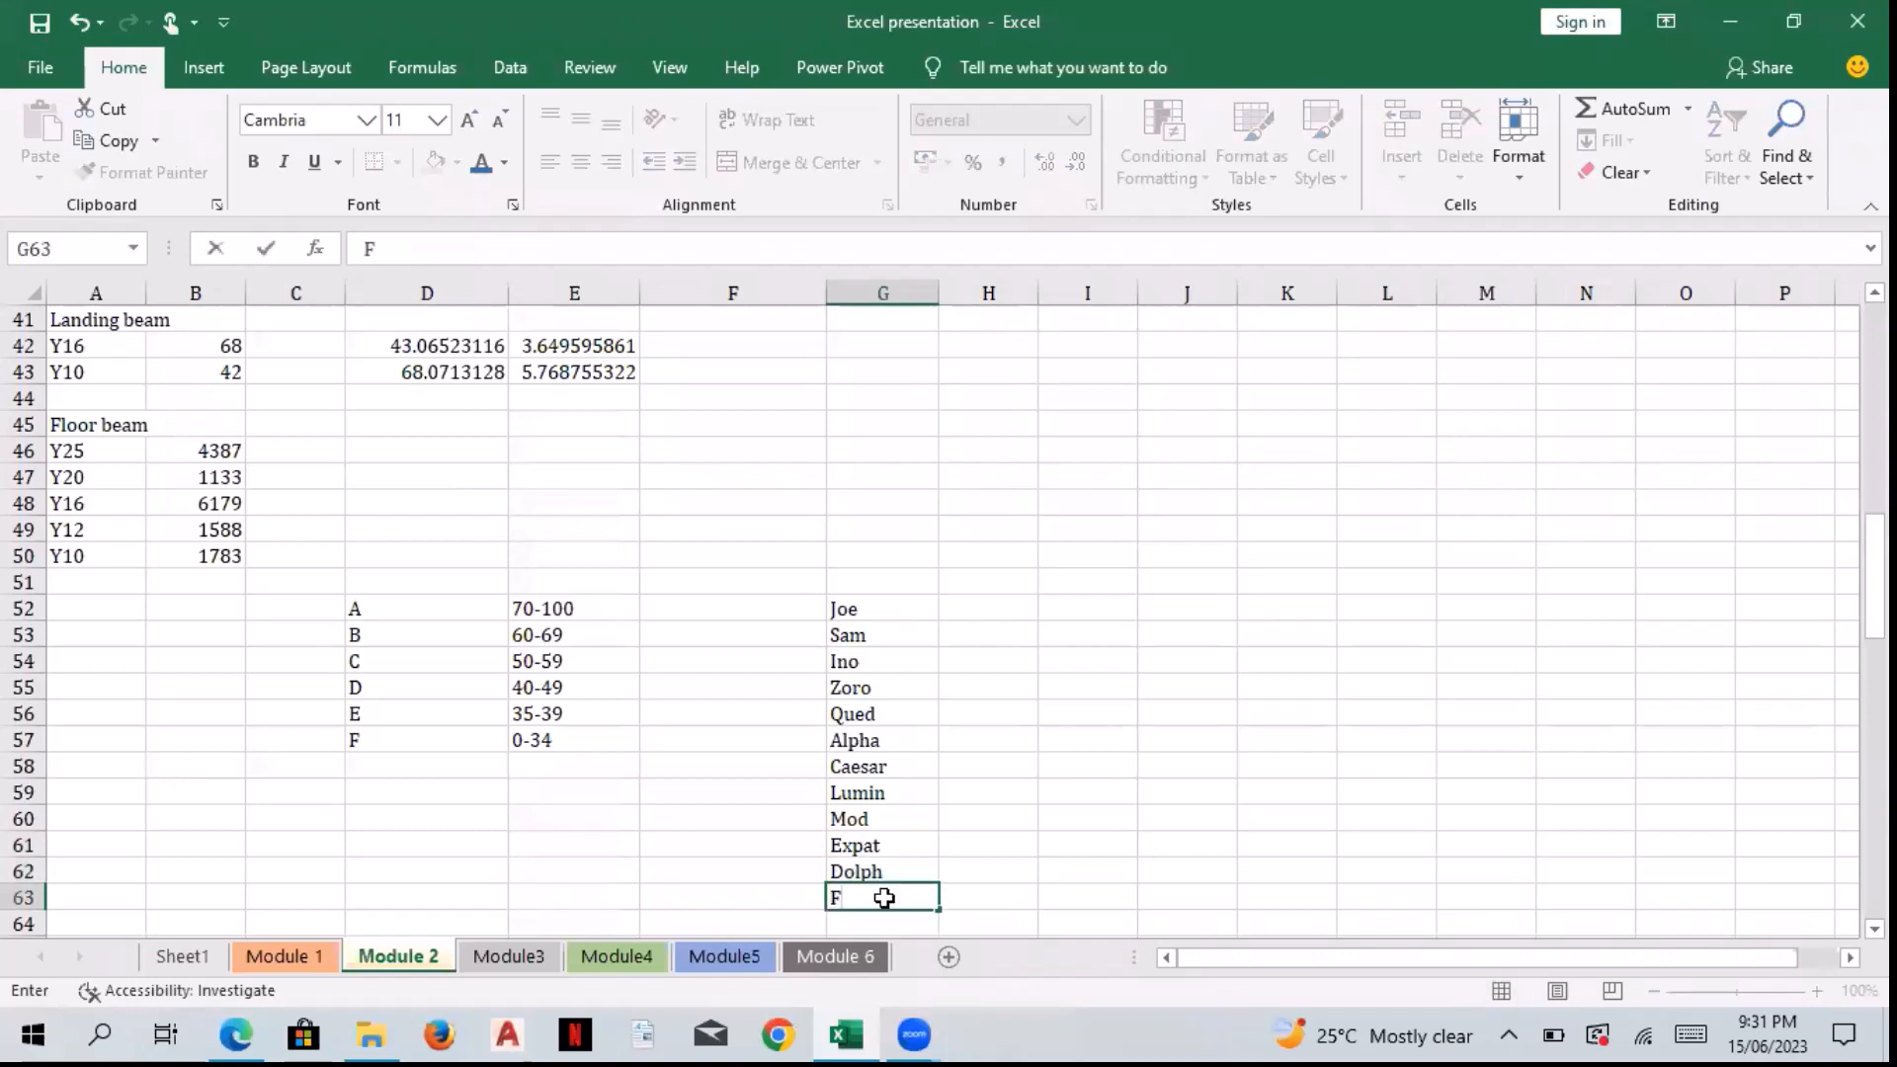
pyautogui.write('al')
pyautogui.press('Return')
pyautogui.write('Dane')
pyautogui.press('Right')
# Step: Enter the scores 90, 56 and 25 for the first three students in H52:H54
pyautogui.press('Up')
pyautogui.press('Up')
pyautogui.press('Up')
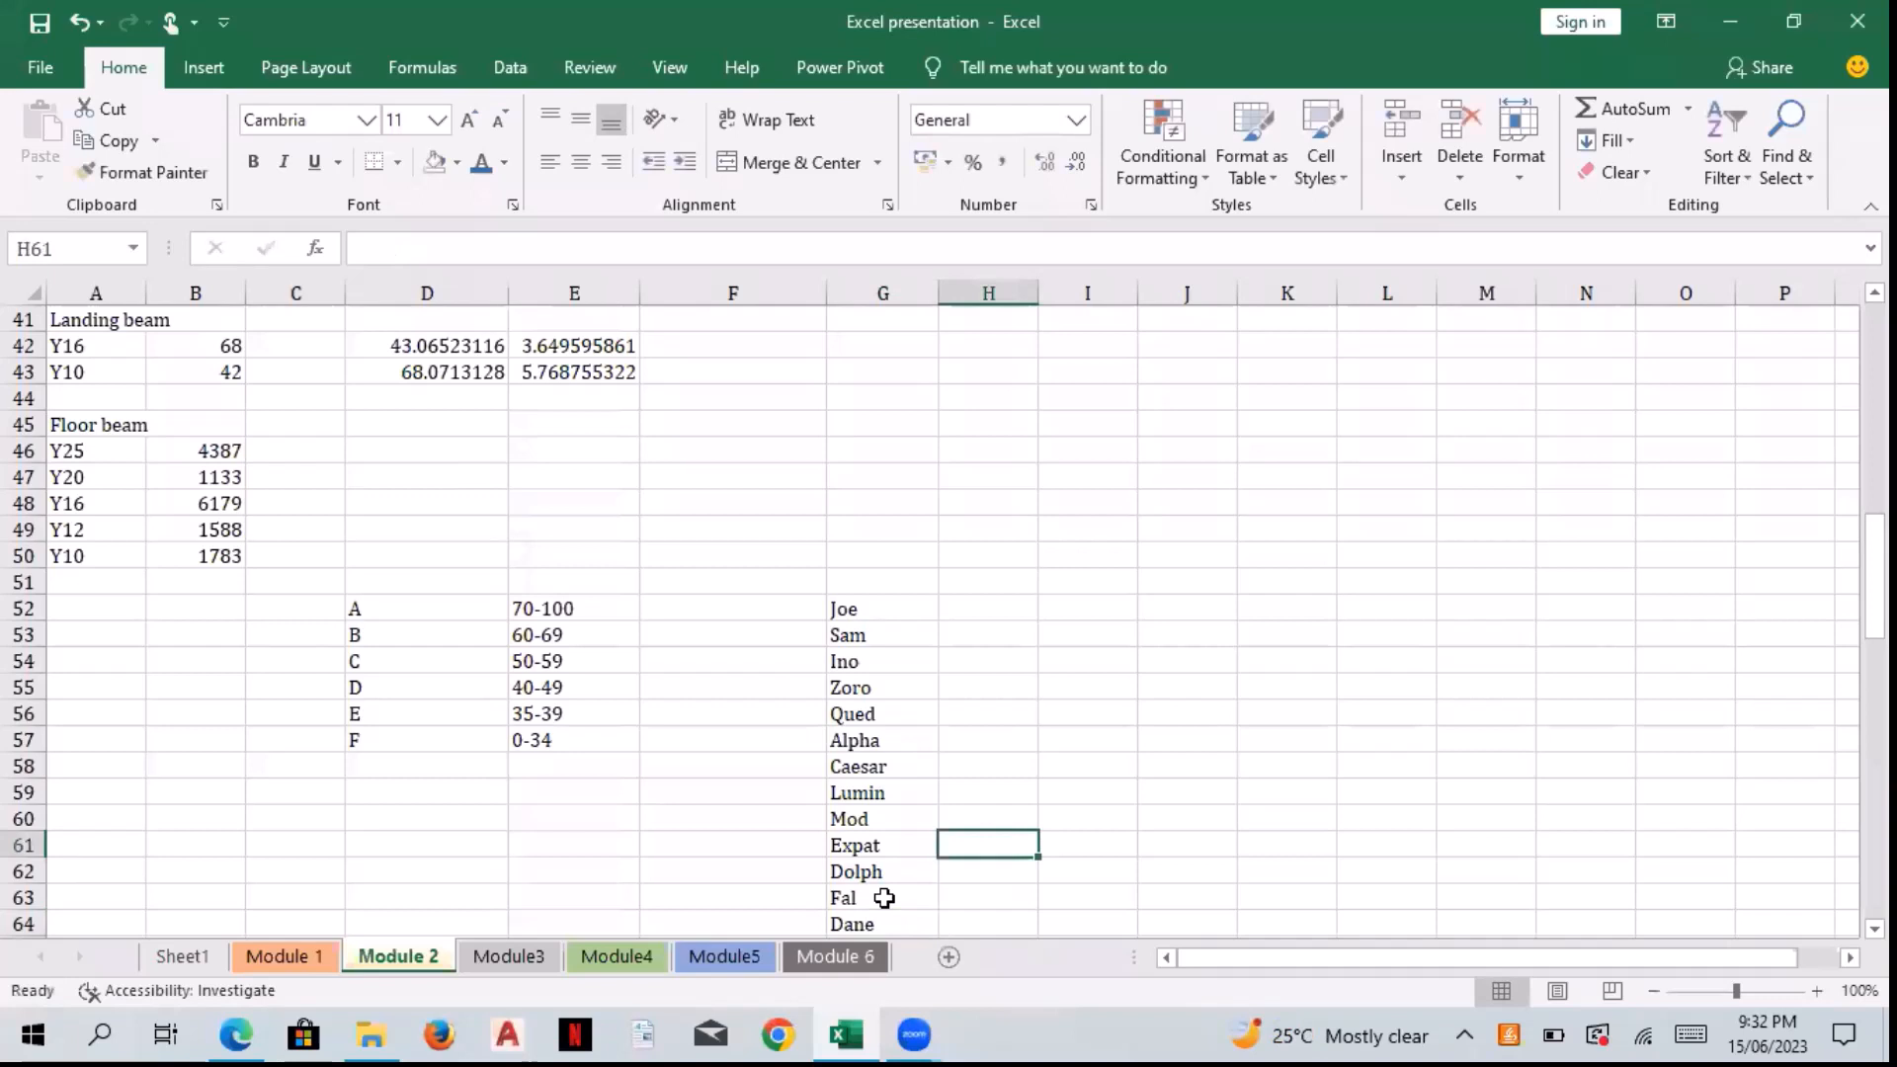
pyautogui.press('Up')
pyautogui.press('Up')
pyautogui.press('Up')
pyautogui.press('Up')
pyautogui.press('Up')
pyautogui.press('Up')
pyautogui.press('Up')
pyautogui.press('Up')
pyautogui.press('Up')
pyautogui.write('90')
pyautogui.press('Return')
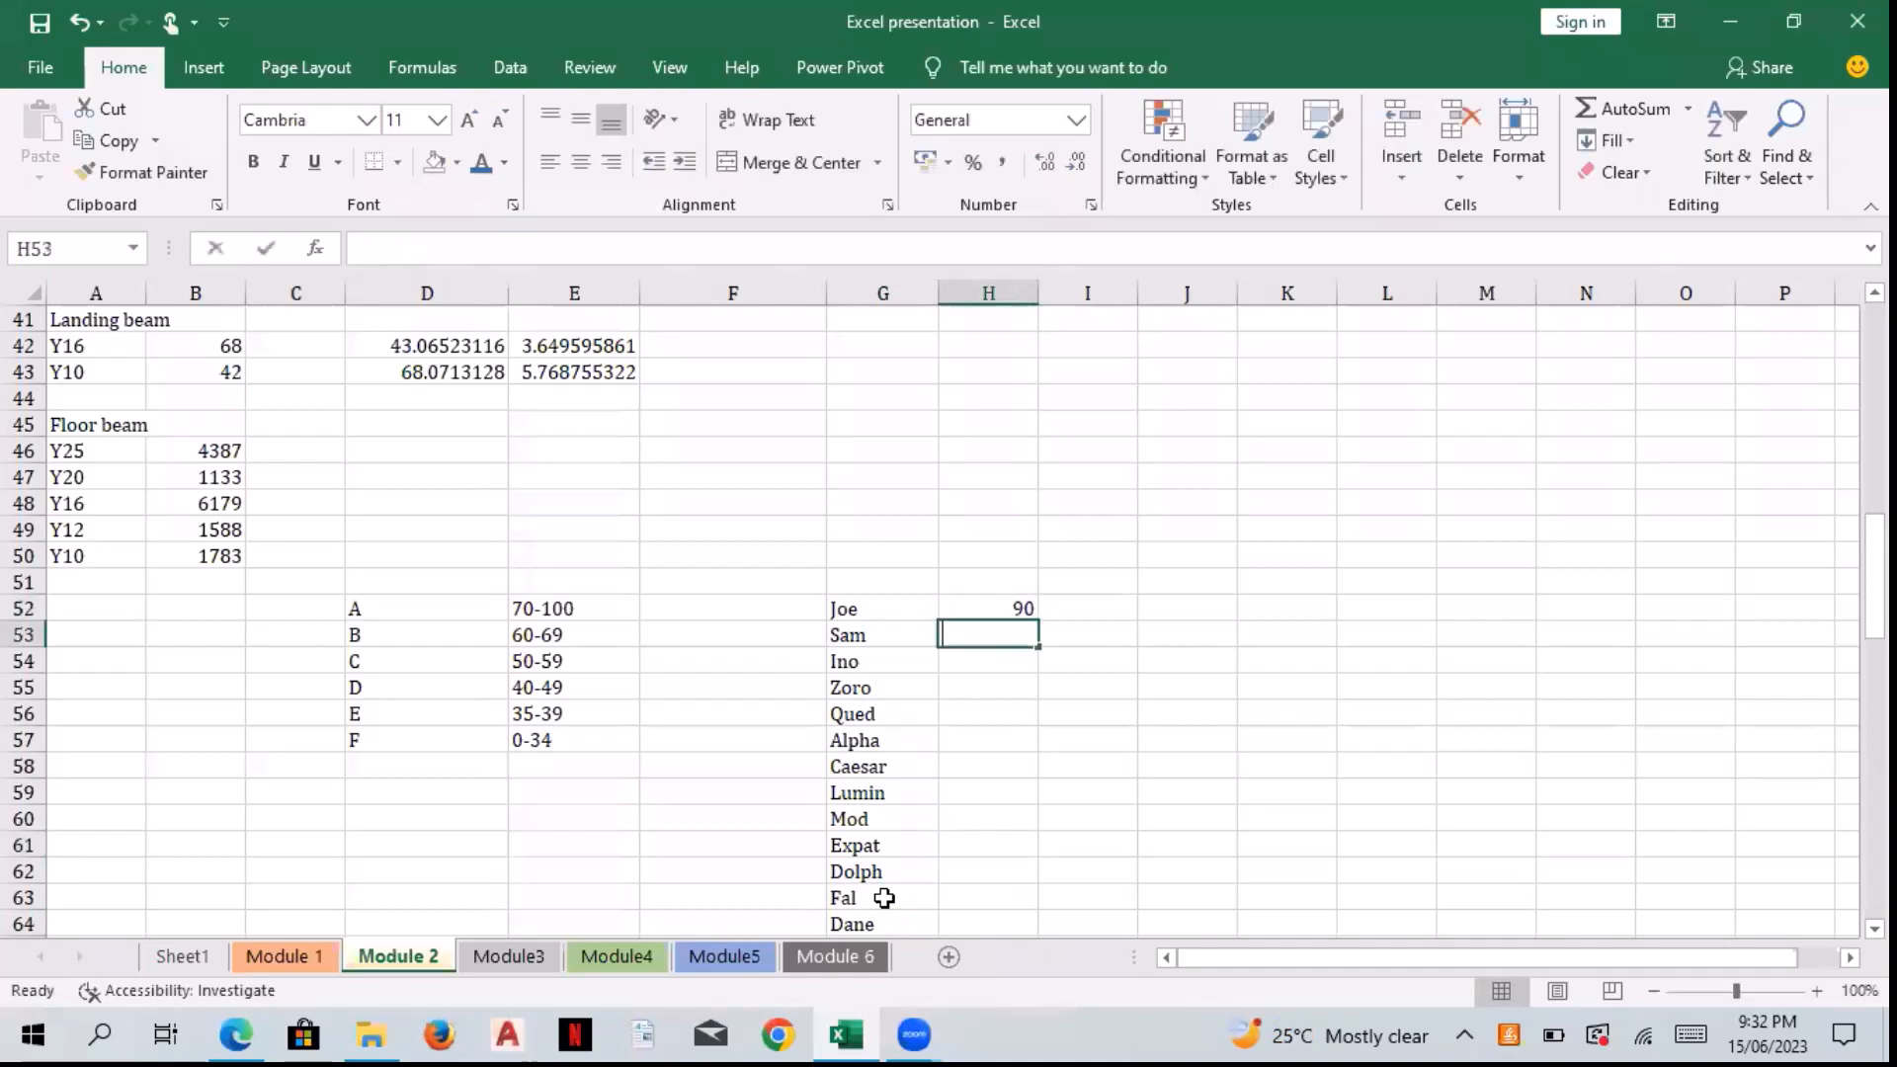
pyautogui.write('56')
pyautogui.press('Return')
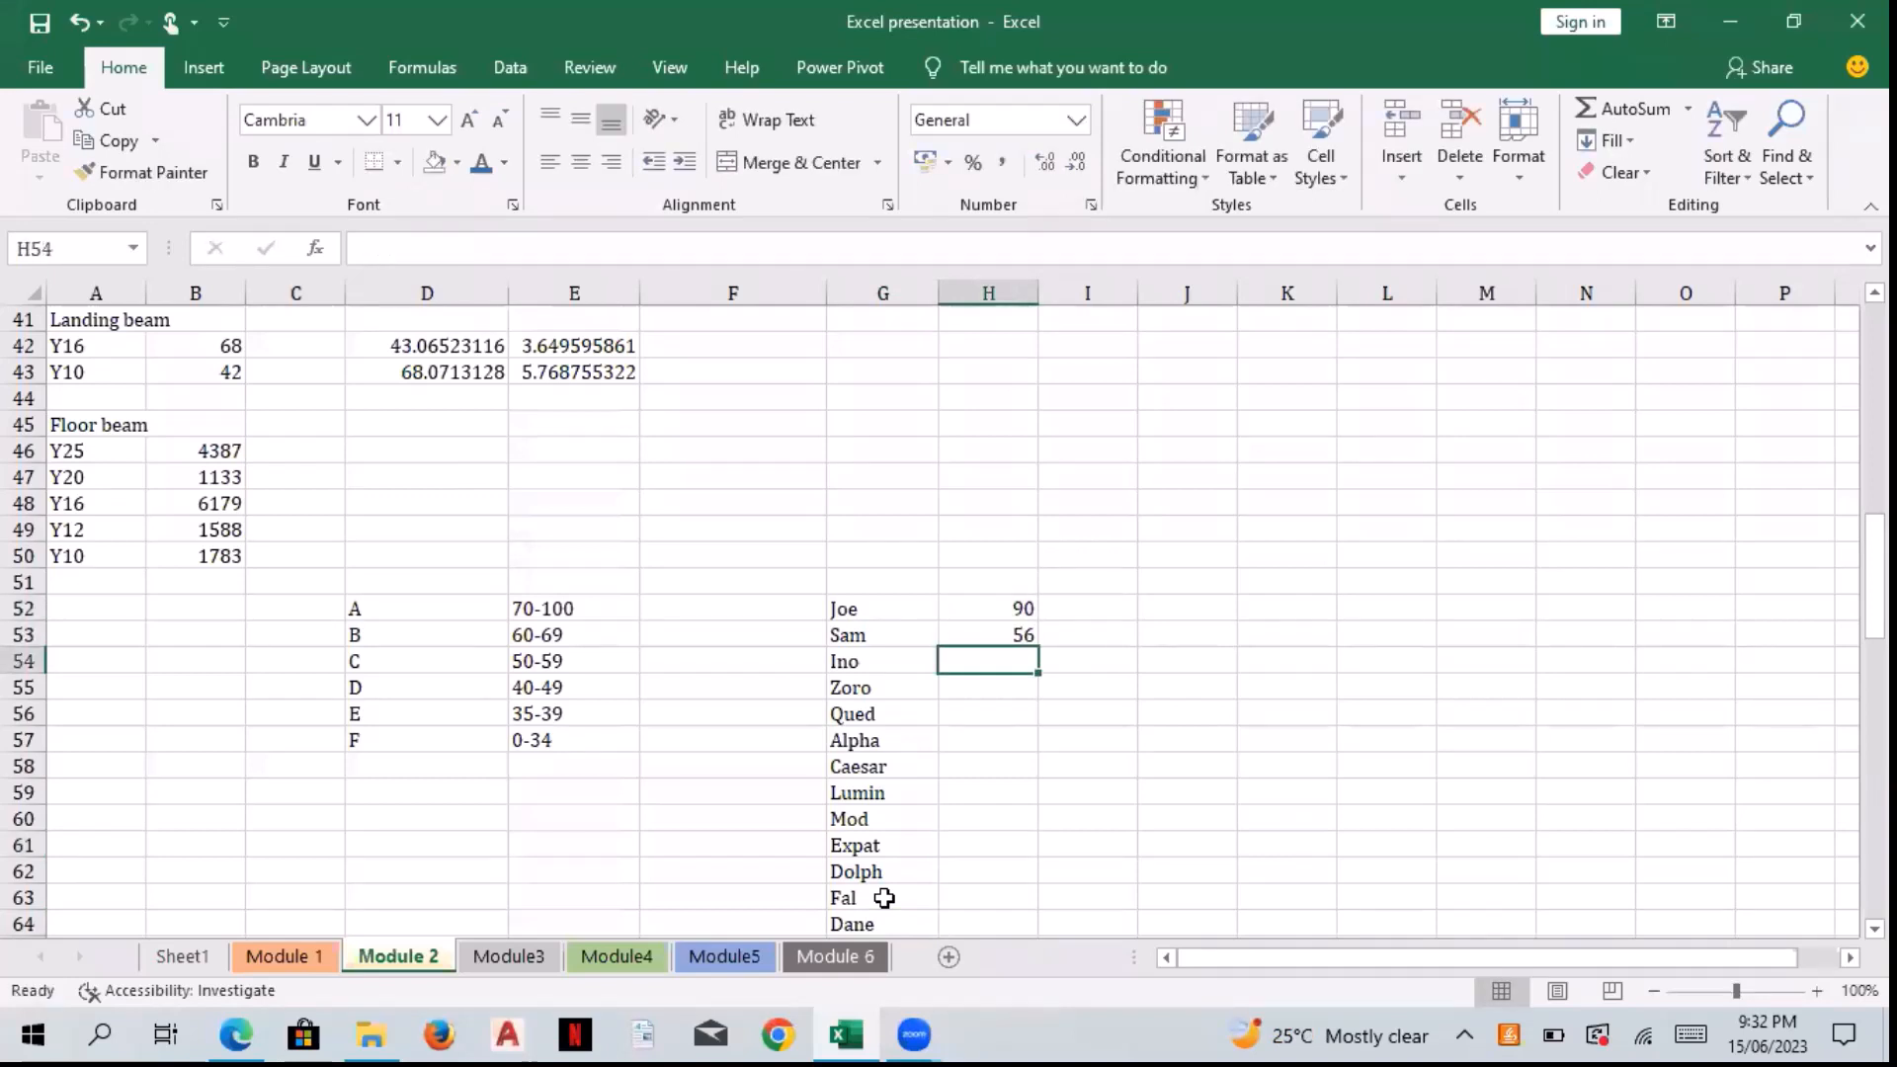
pyautogui.write('253')
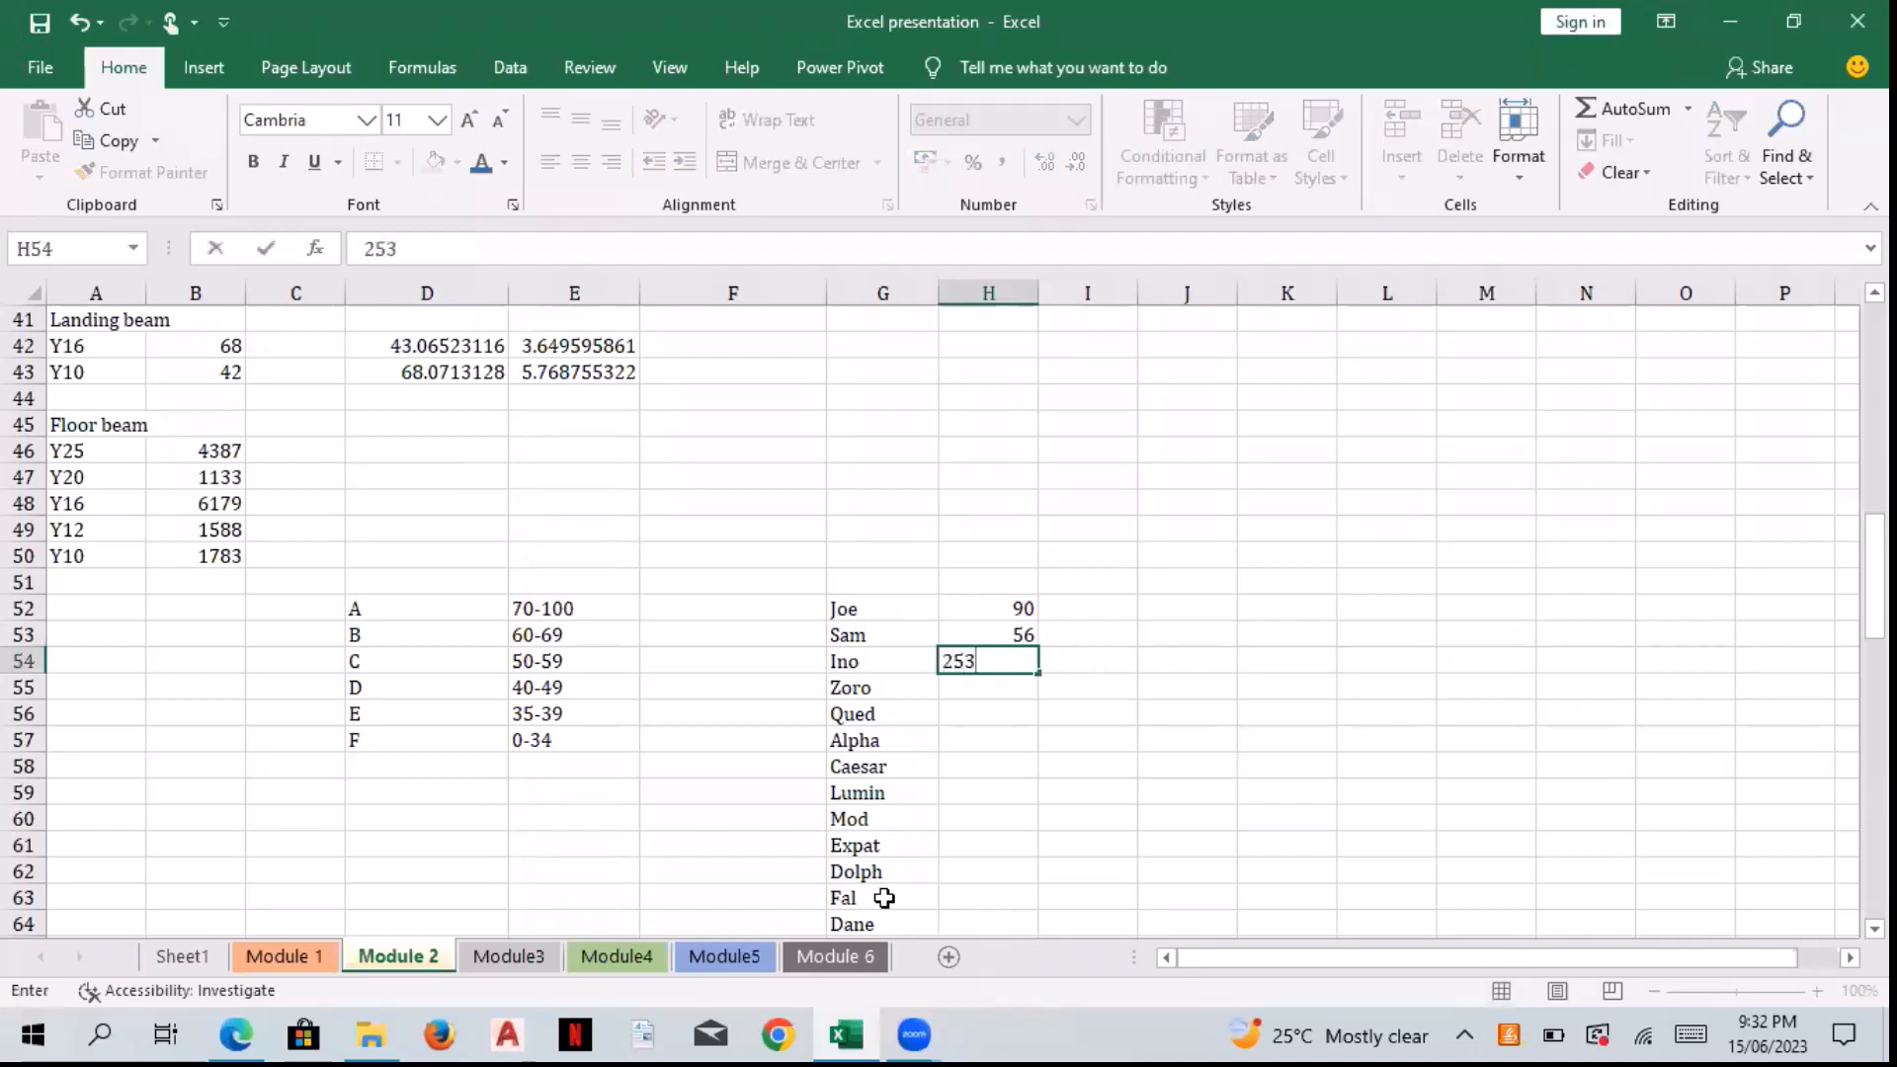
pyautogui.press('BackSpace')
pyautogui.press('Return')
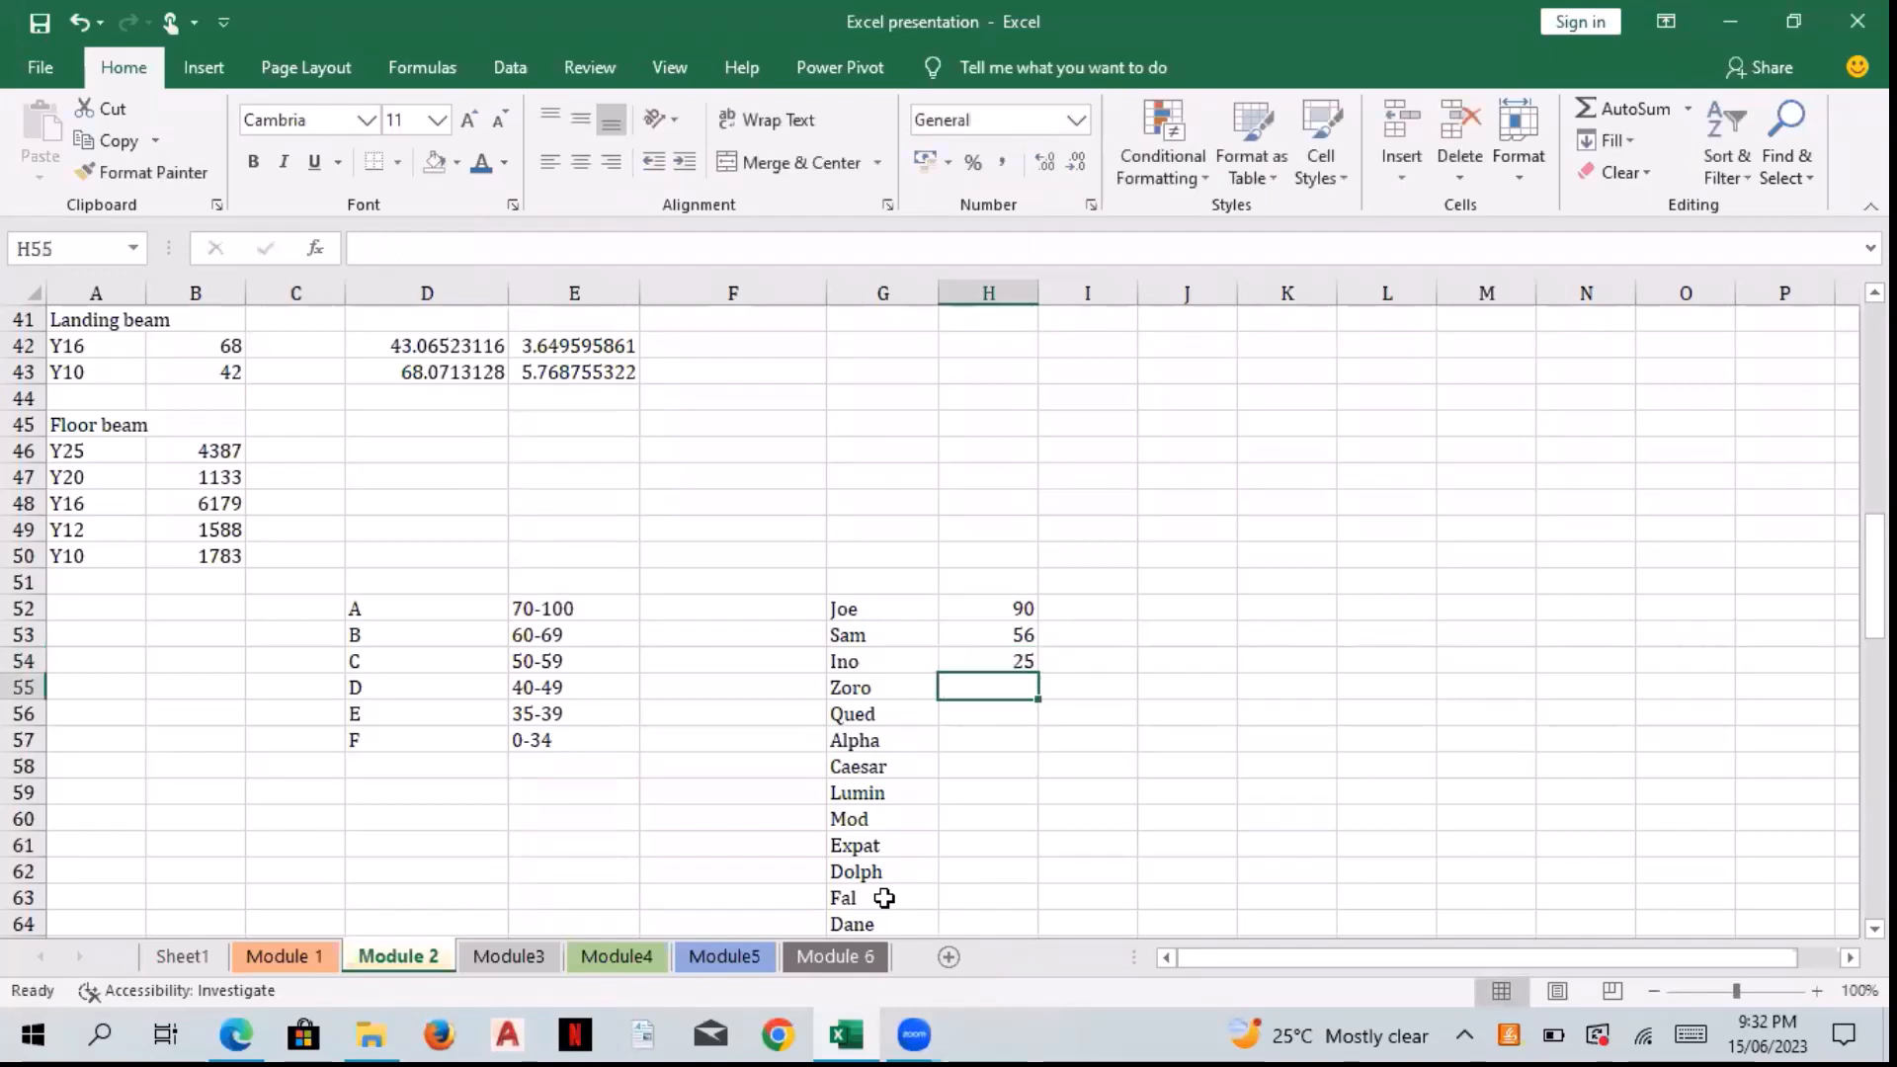
# Step: Enter the scores 44, 68 and 71 for the students in rows 55 to 57 of column H
pyautogui.write('4')
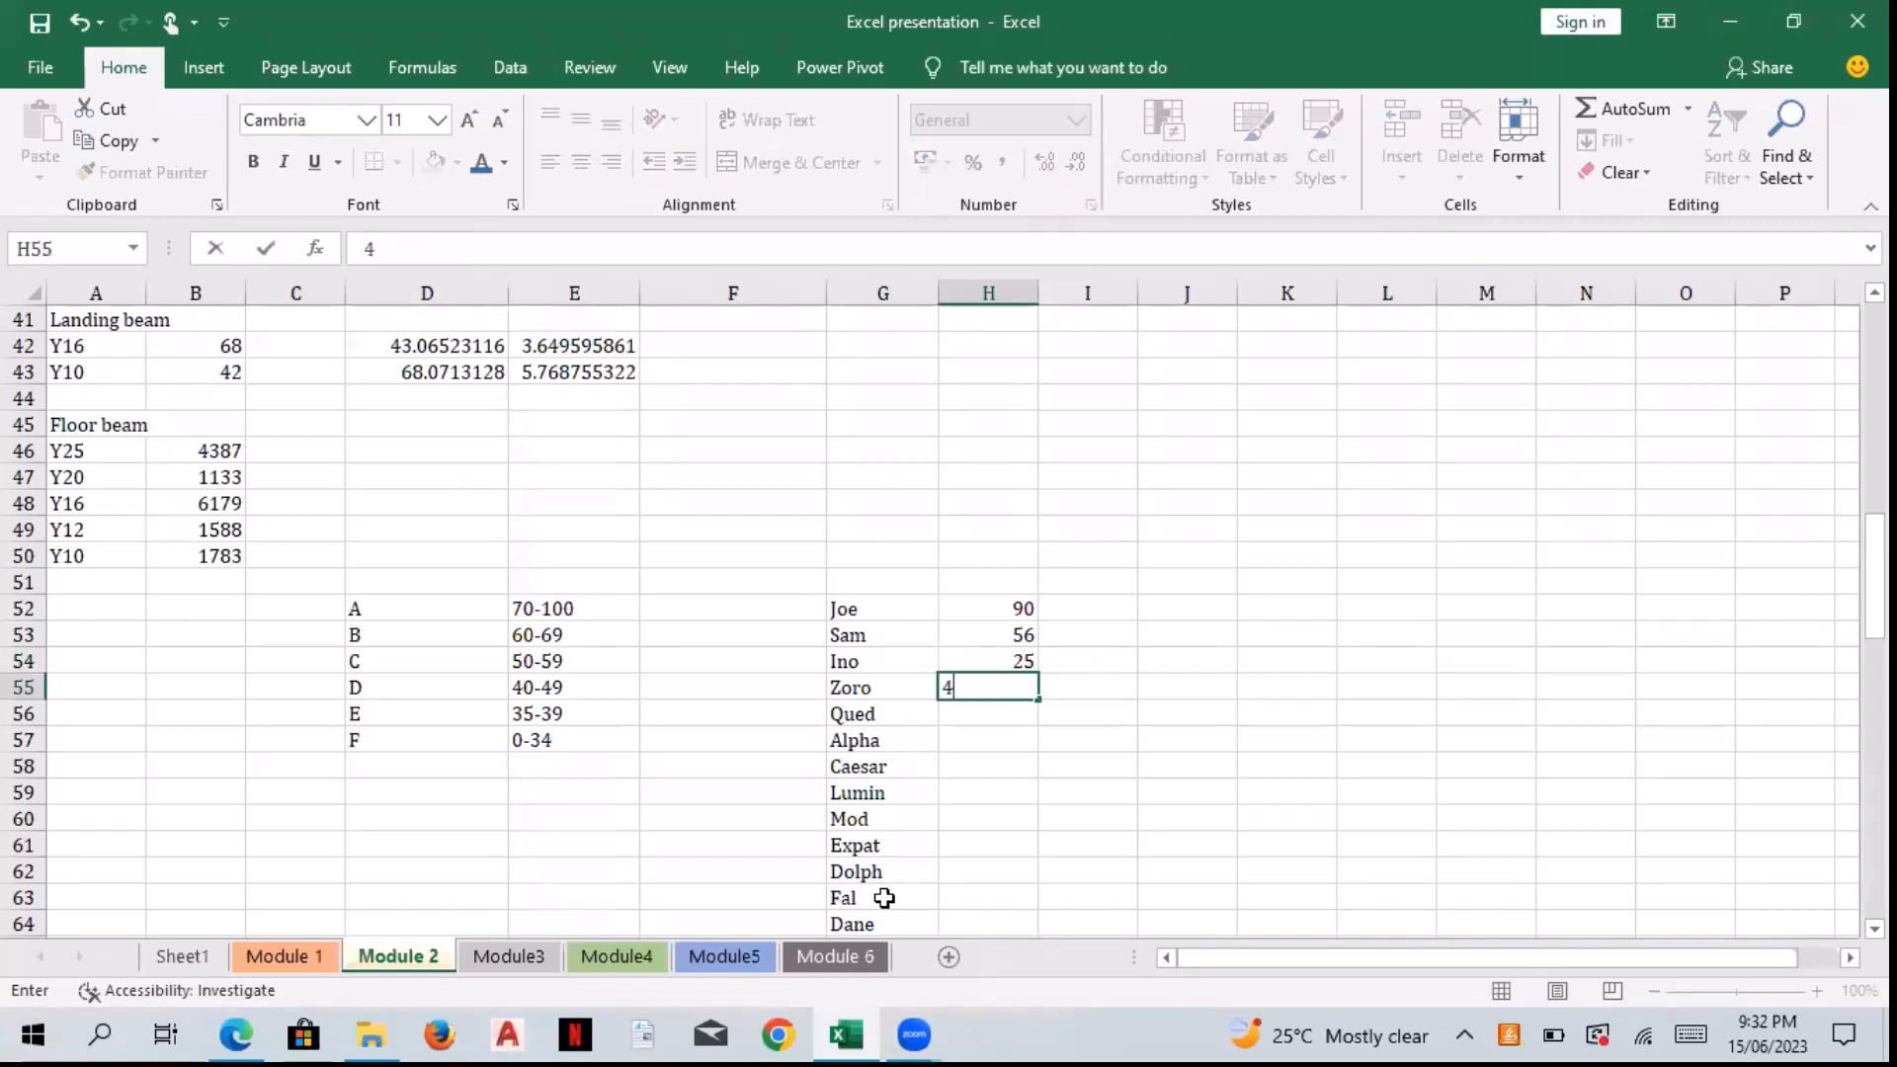
pyautogui.write('4')
pyautogui.press('Return')
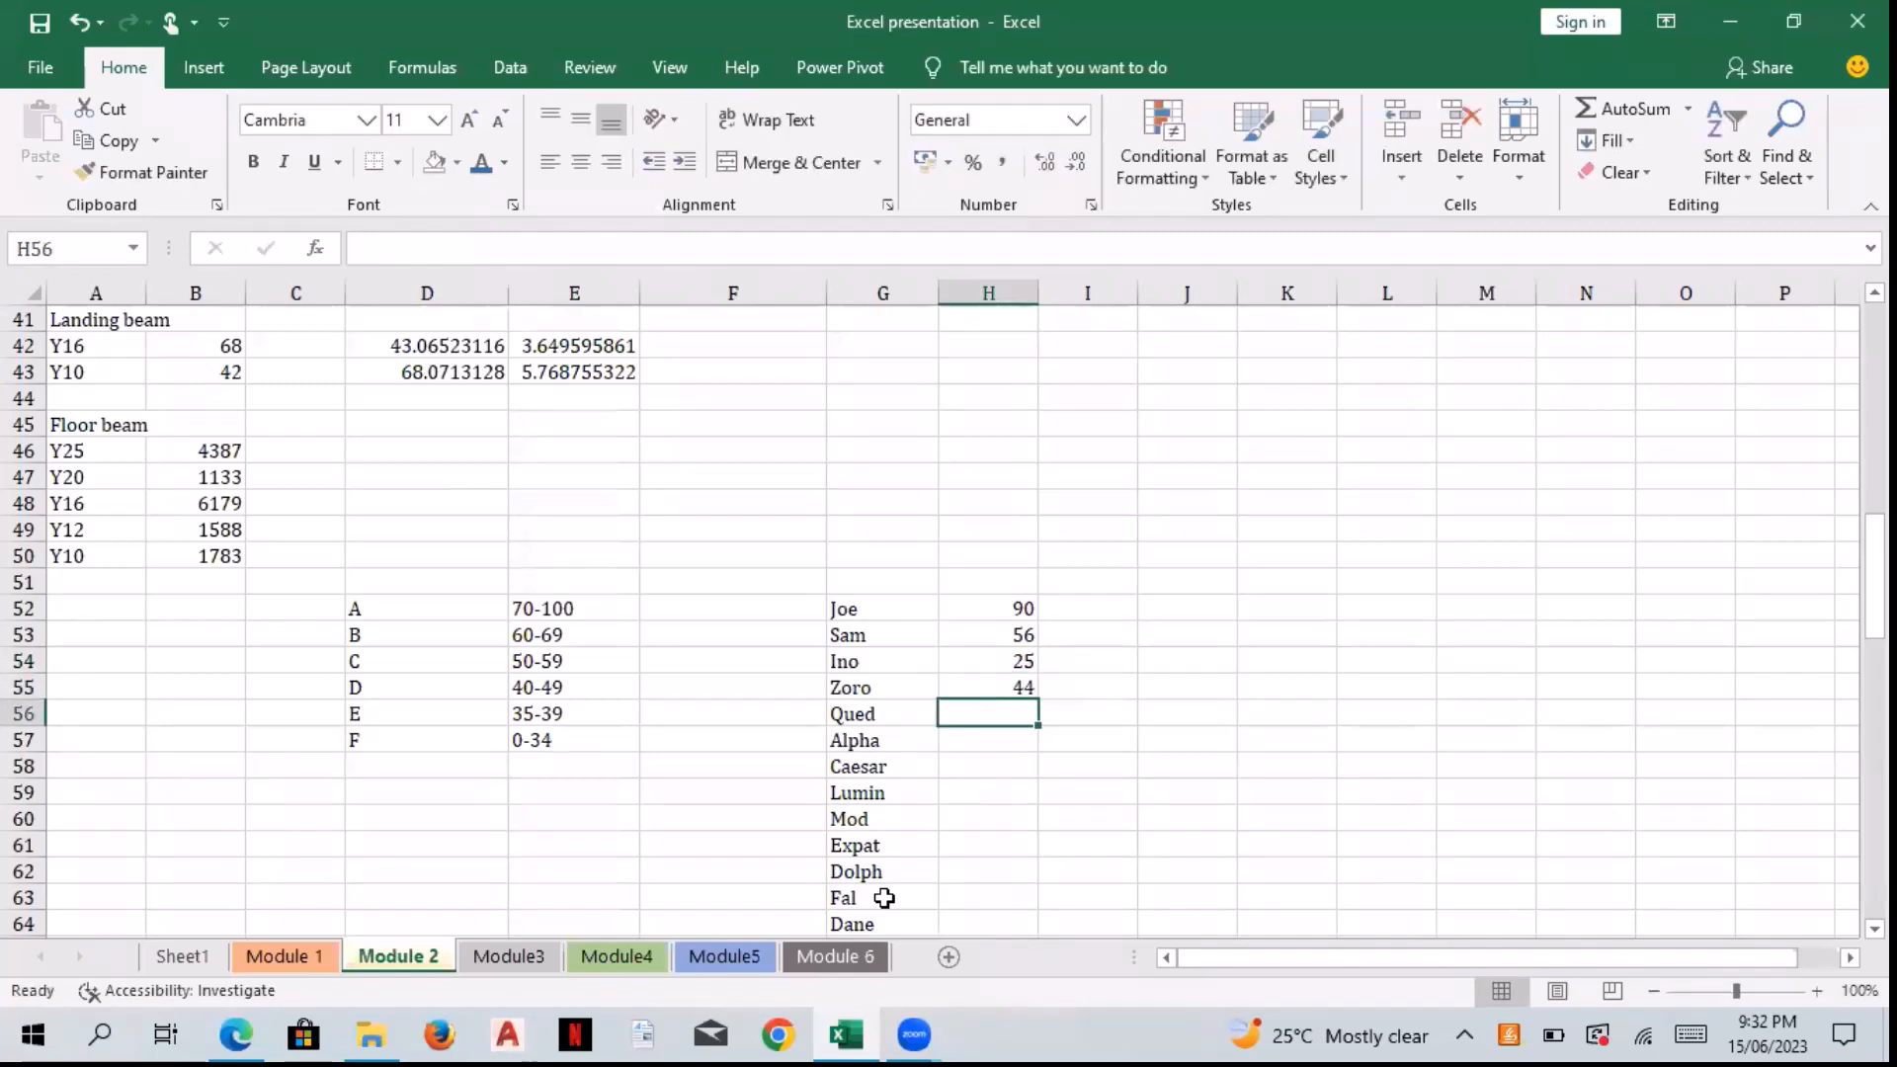
pyautogui.write('68')
pyautogui.press('Return')
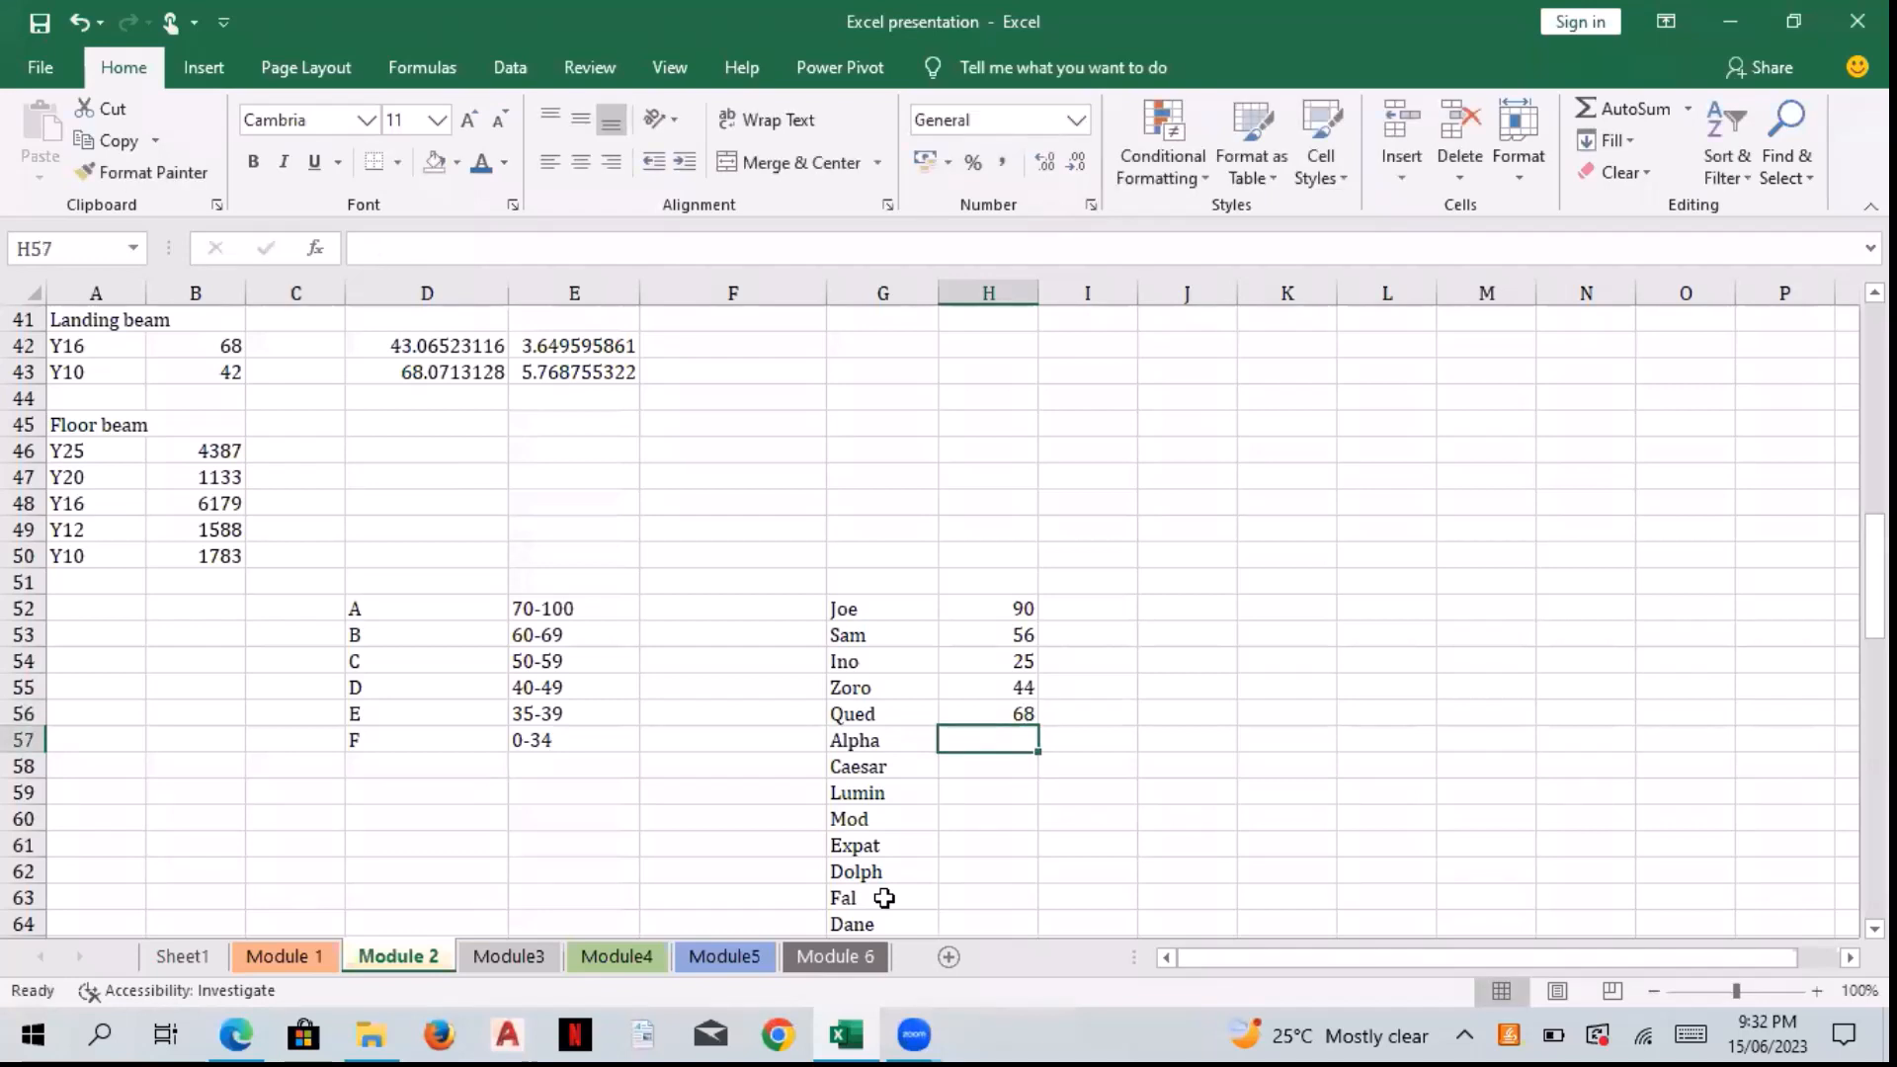
pyautogui.write('8')
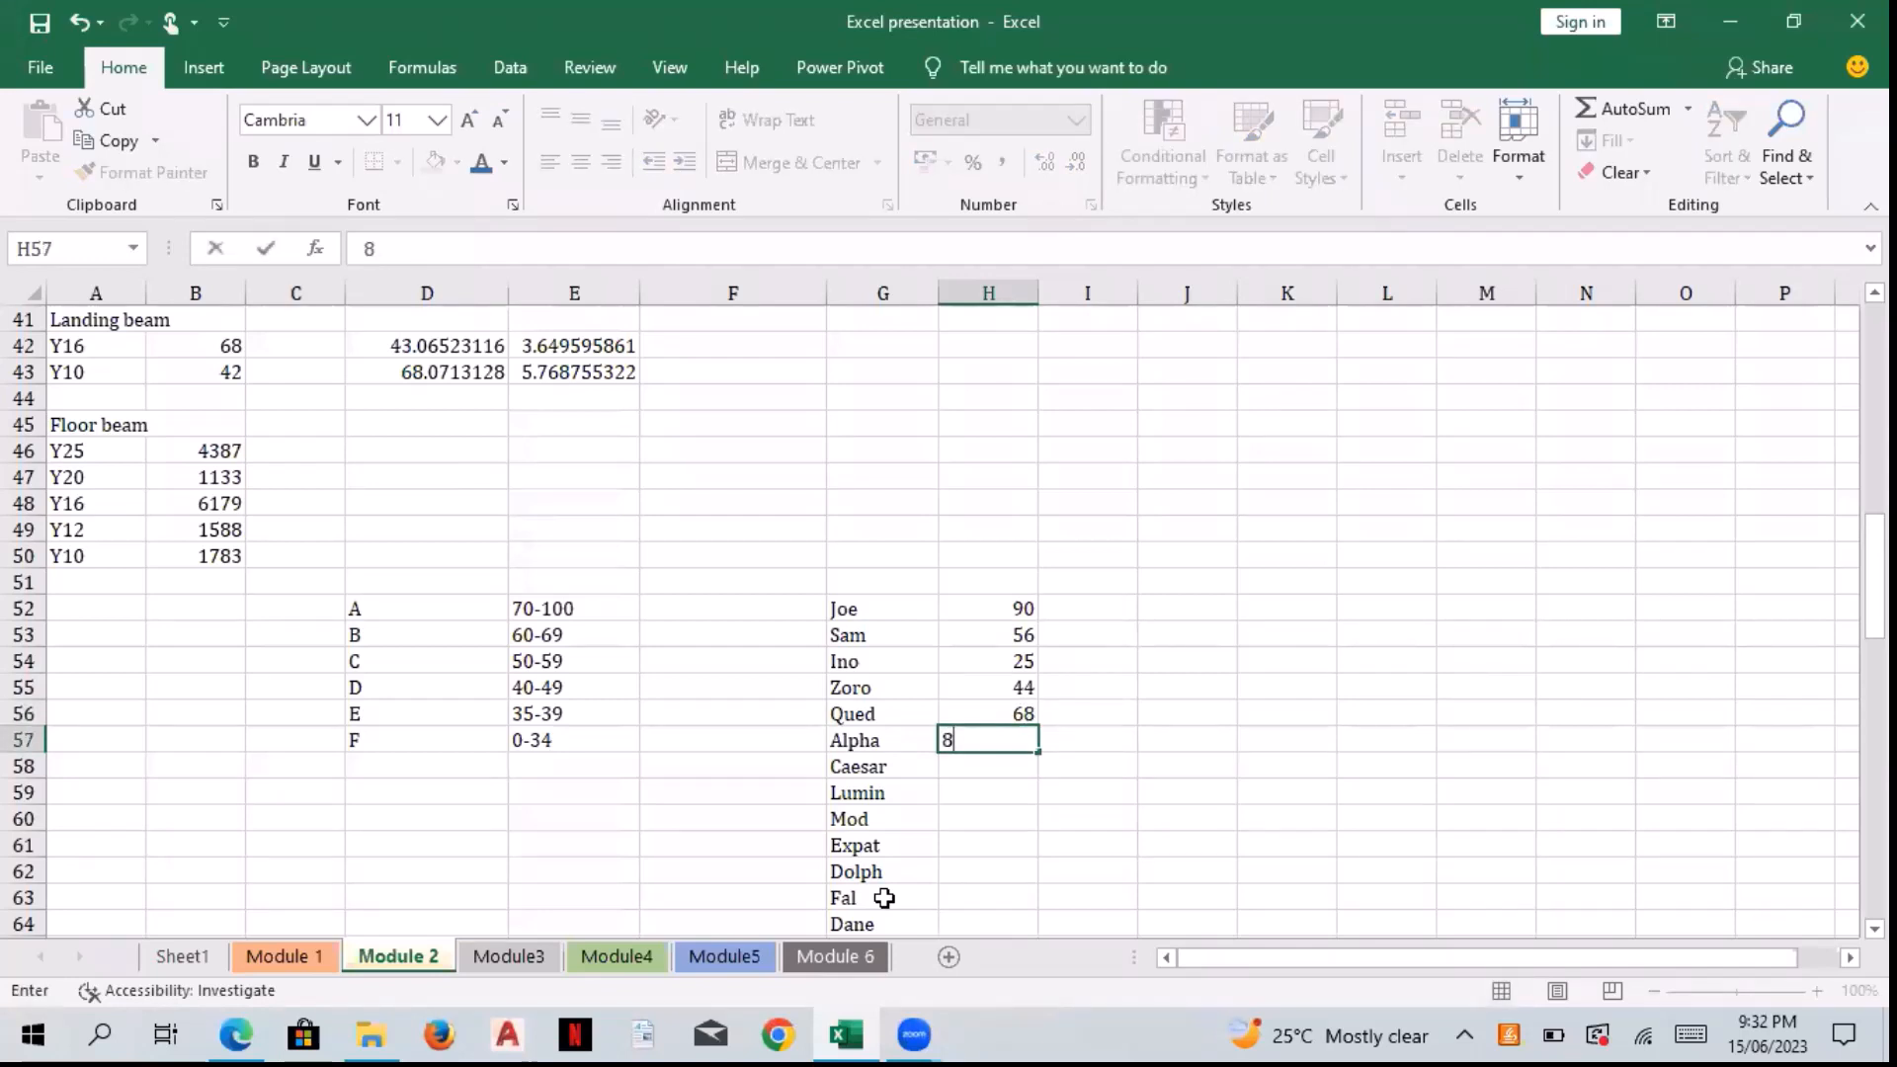
pyautogui.press('BackSpace')
pyautogui.write('71')
pyautogui.press('Return')
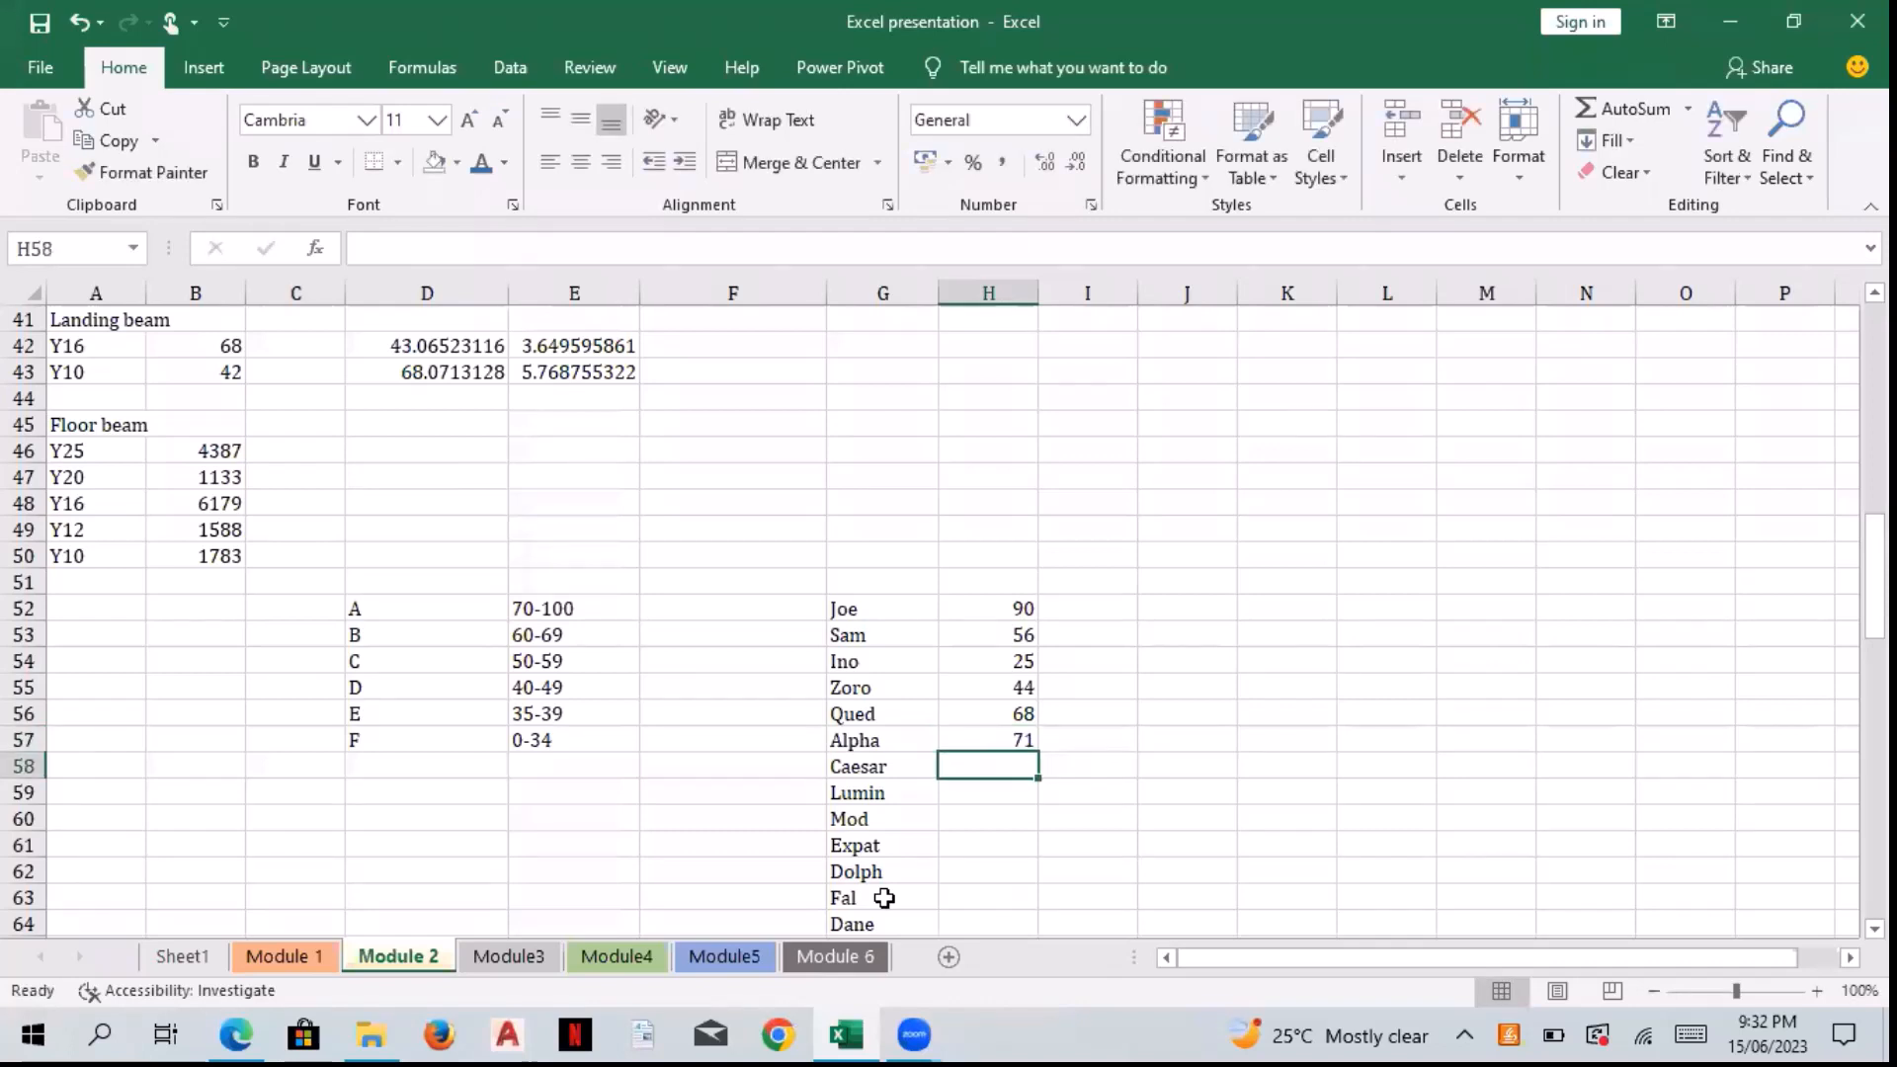
# Step: Enter the scores 39, 33, 49 and 60 for the next four students in H58:H61
pyautogui.write('39')
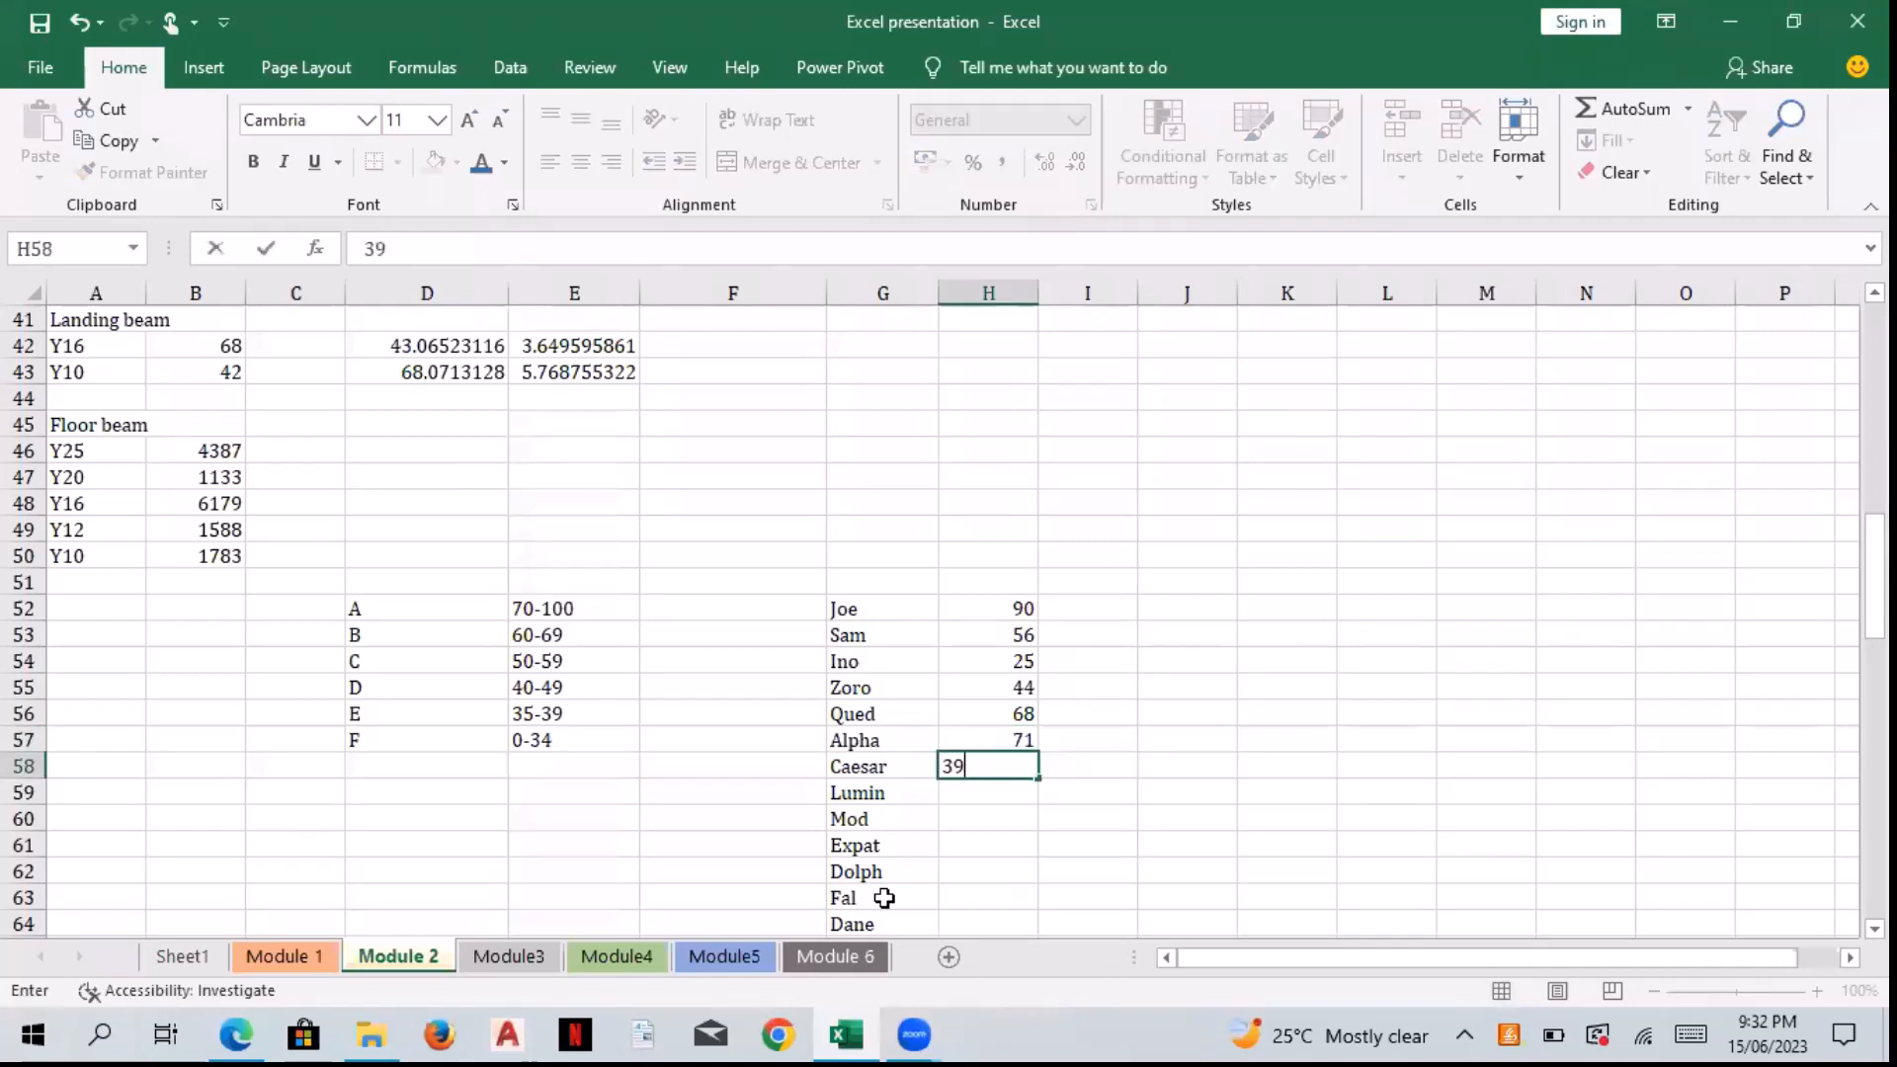
pyautogui.press('Return')
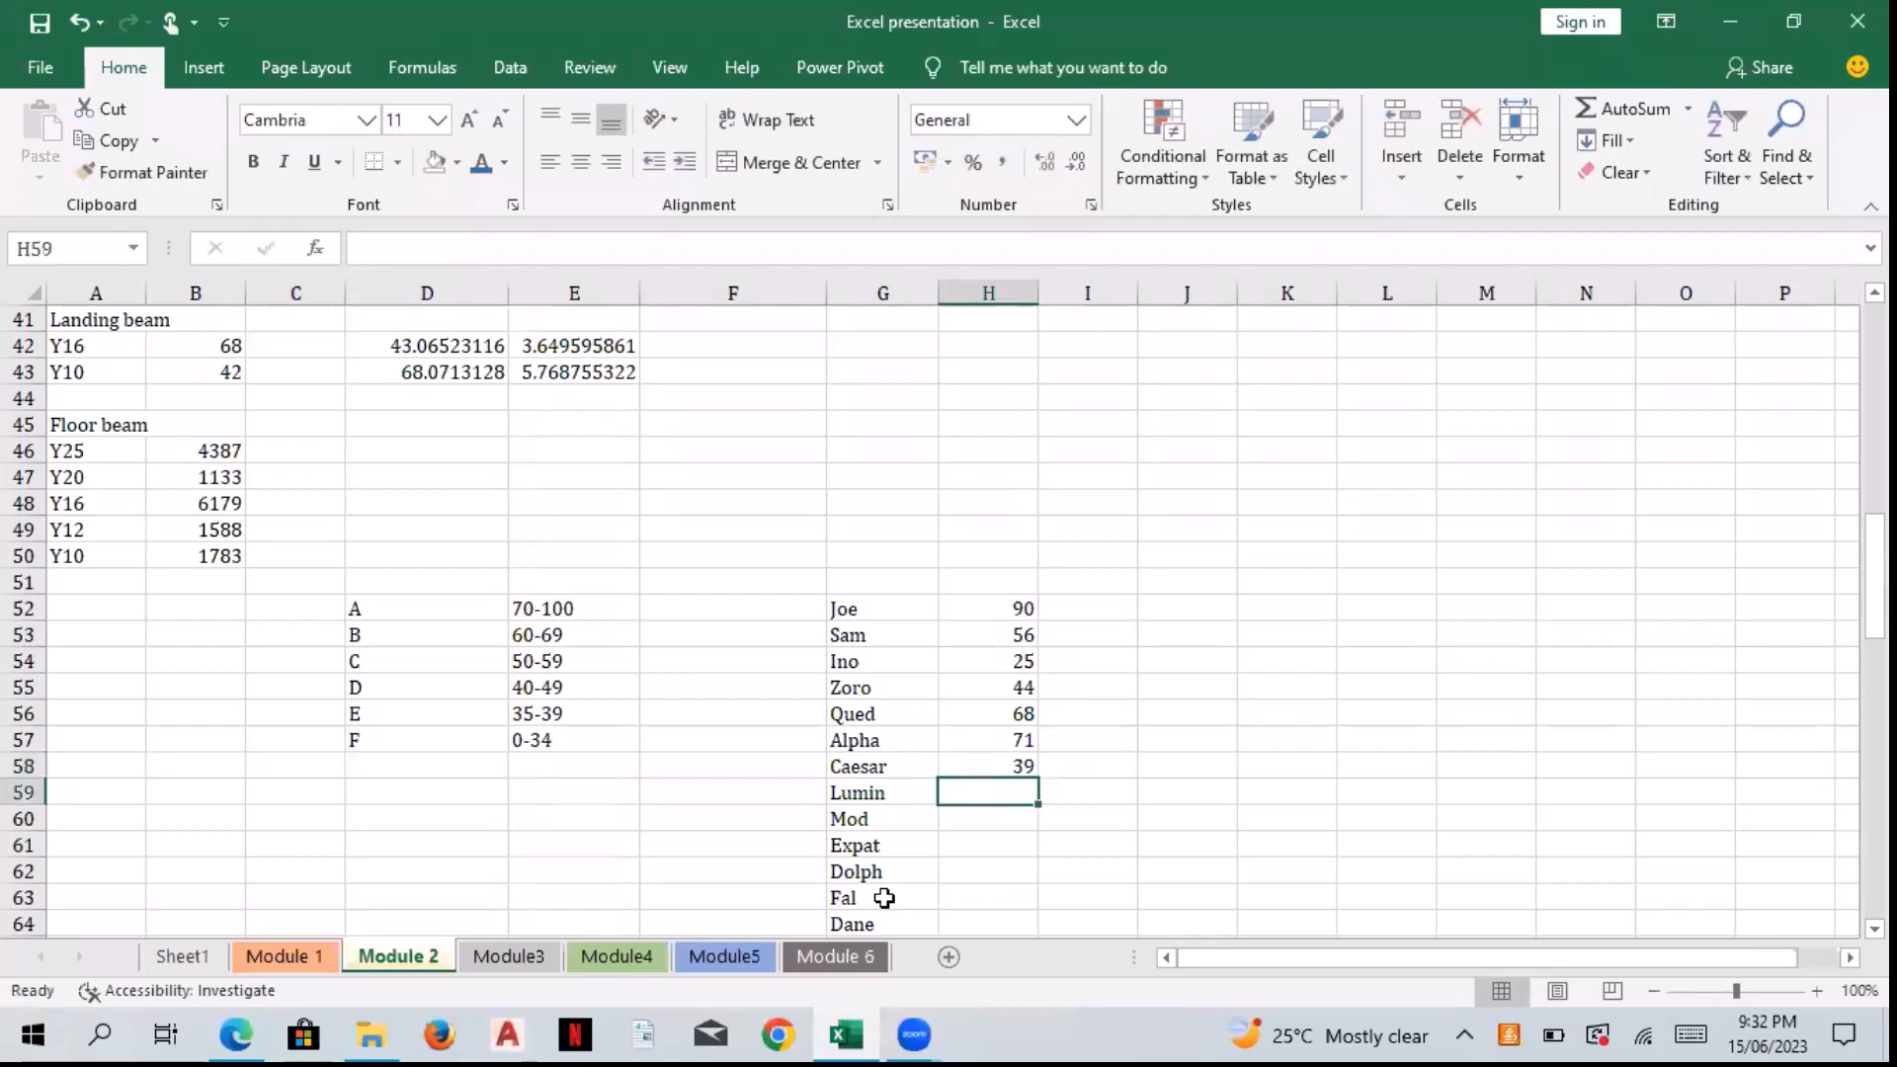
pyautogui.write('33')
pyautogui.press('Return')
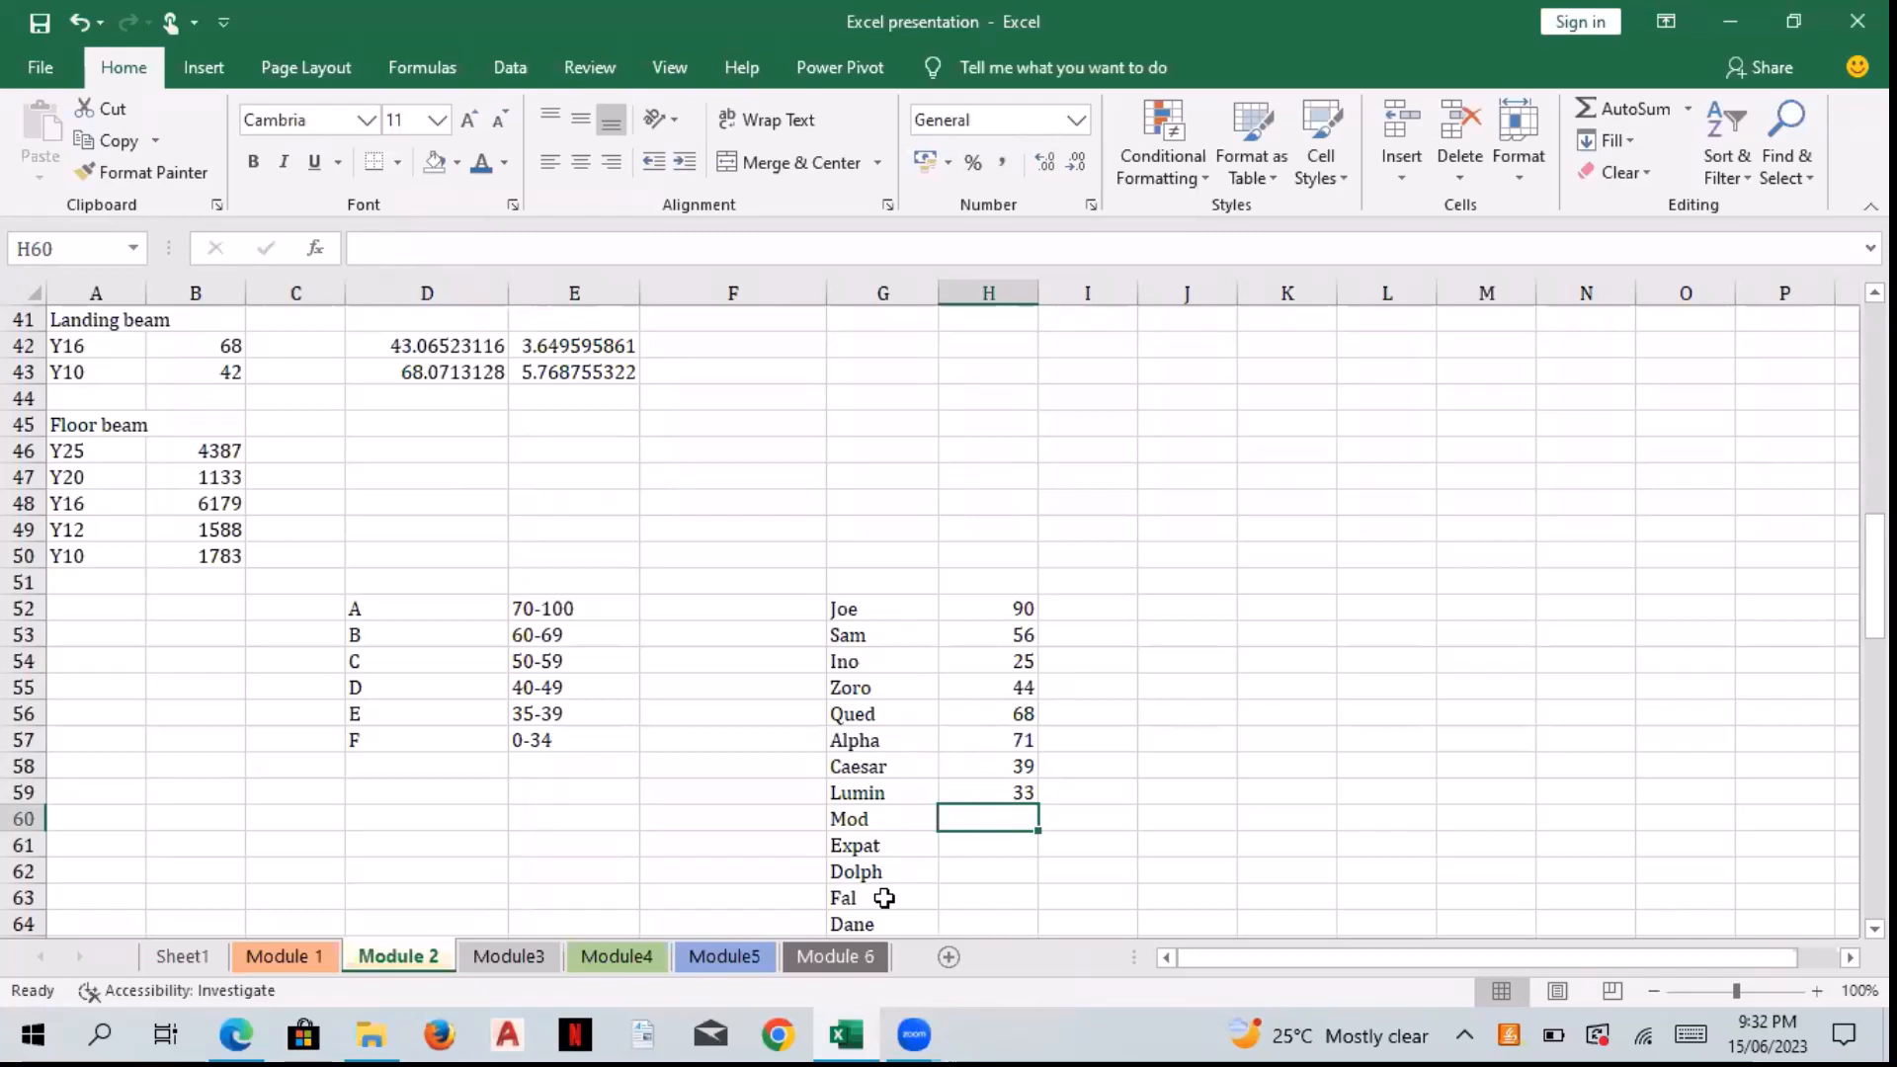
pyautogui.write('49')
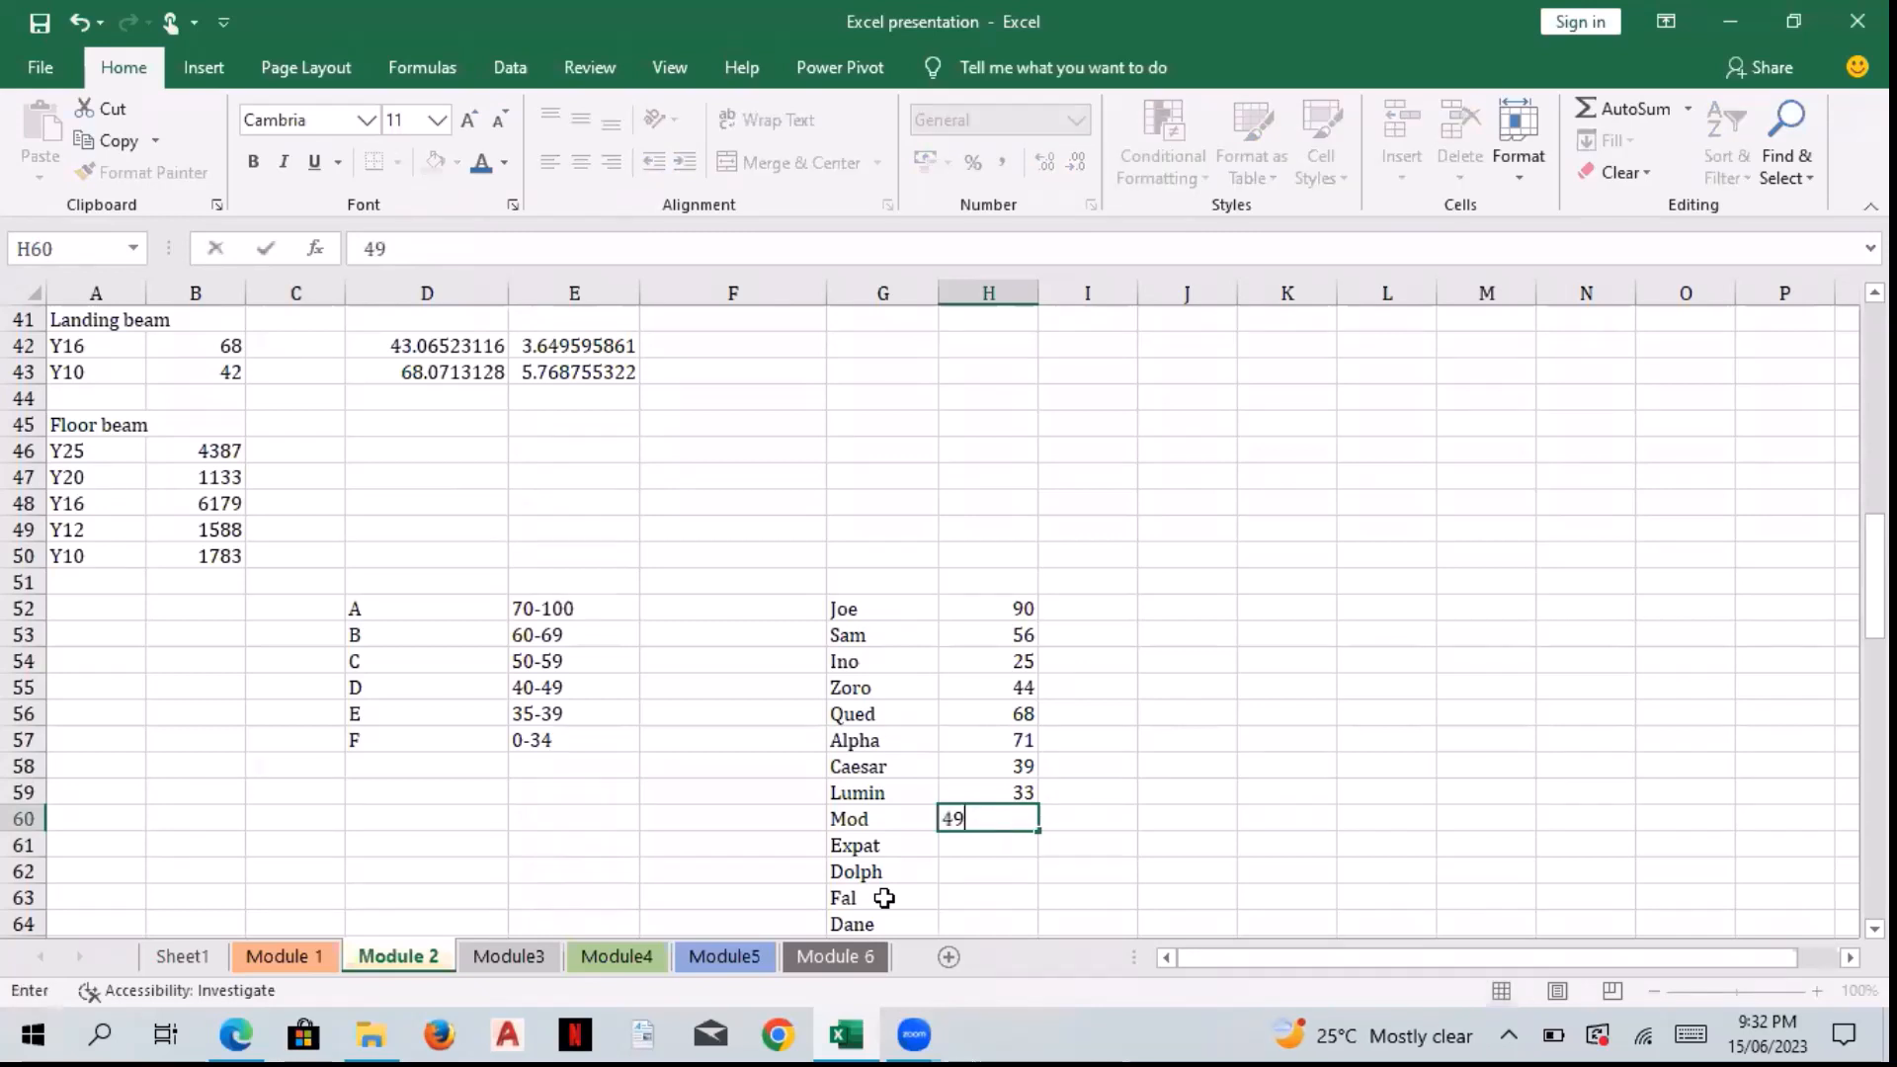
pyautogui.press('Return')
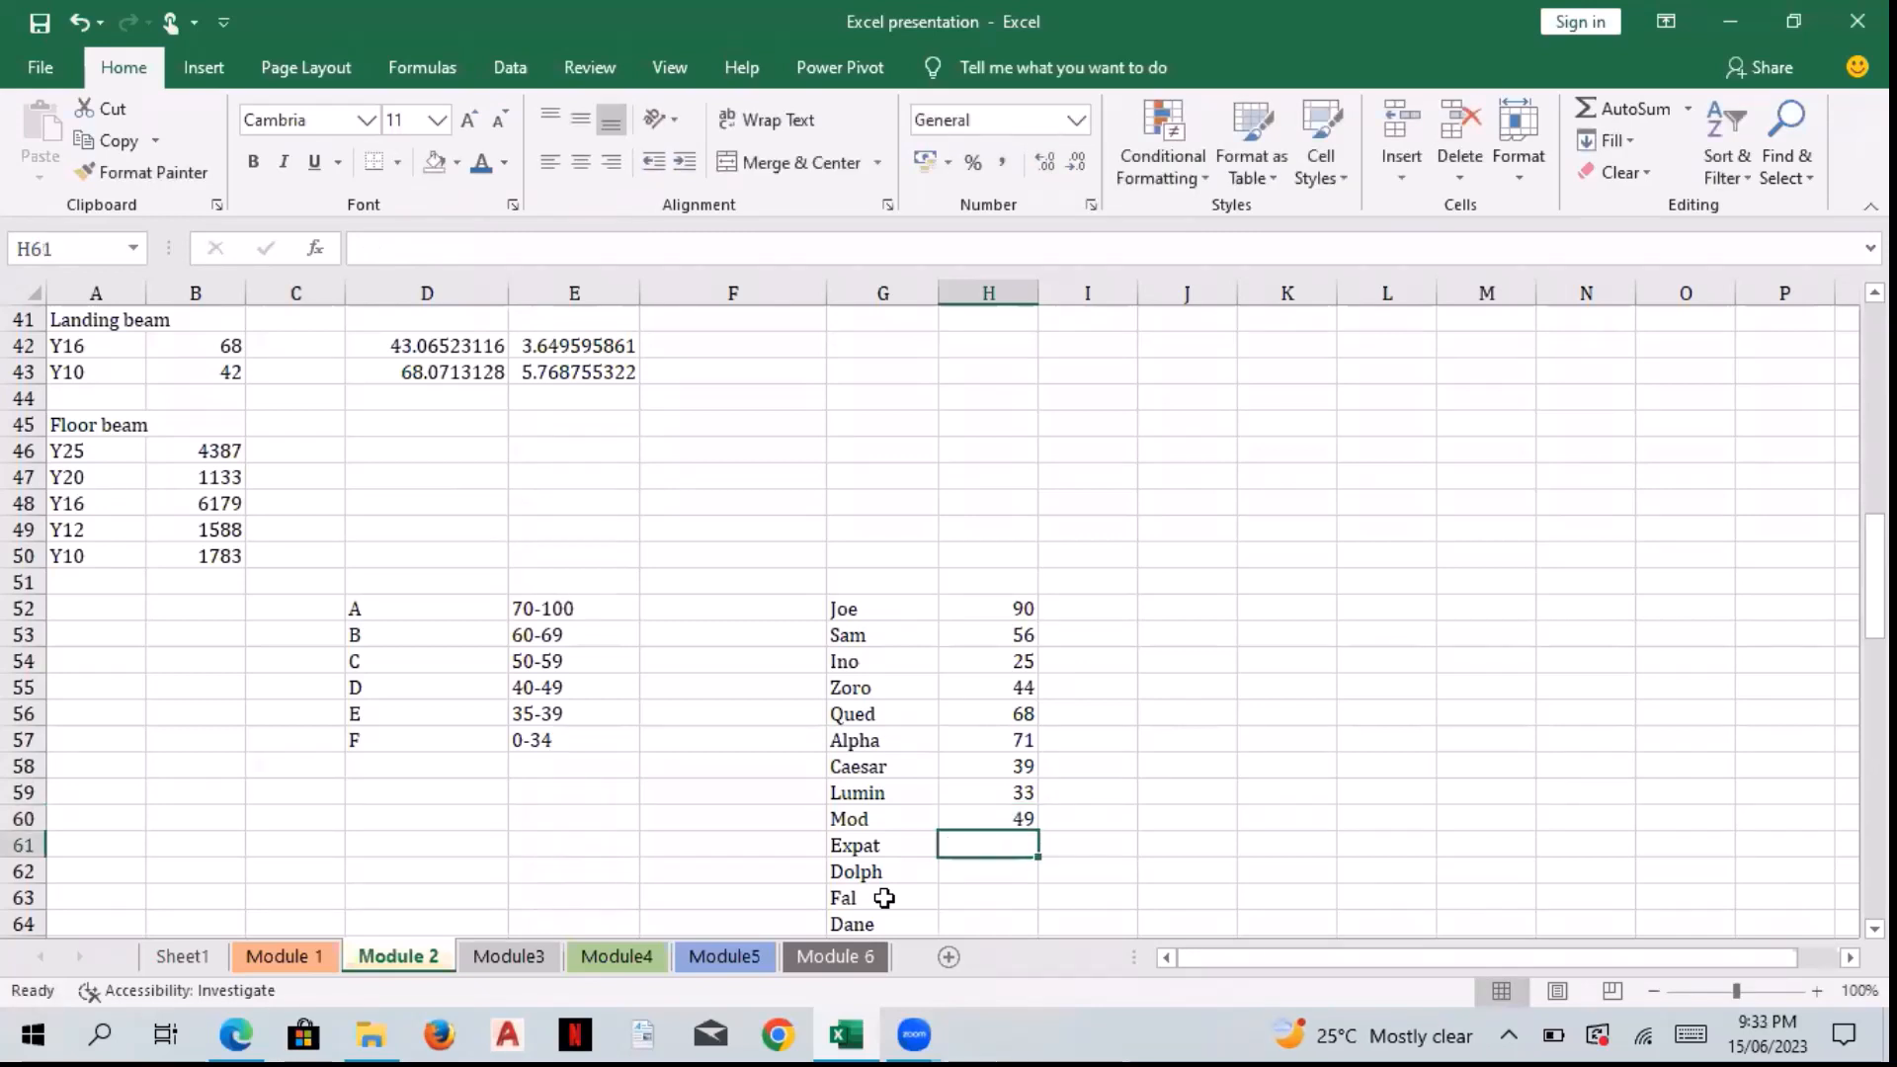
pyautogui.write('60')
pyautogui.press('Return')
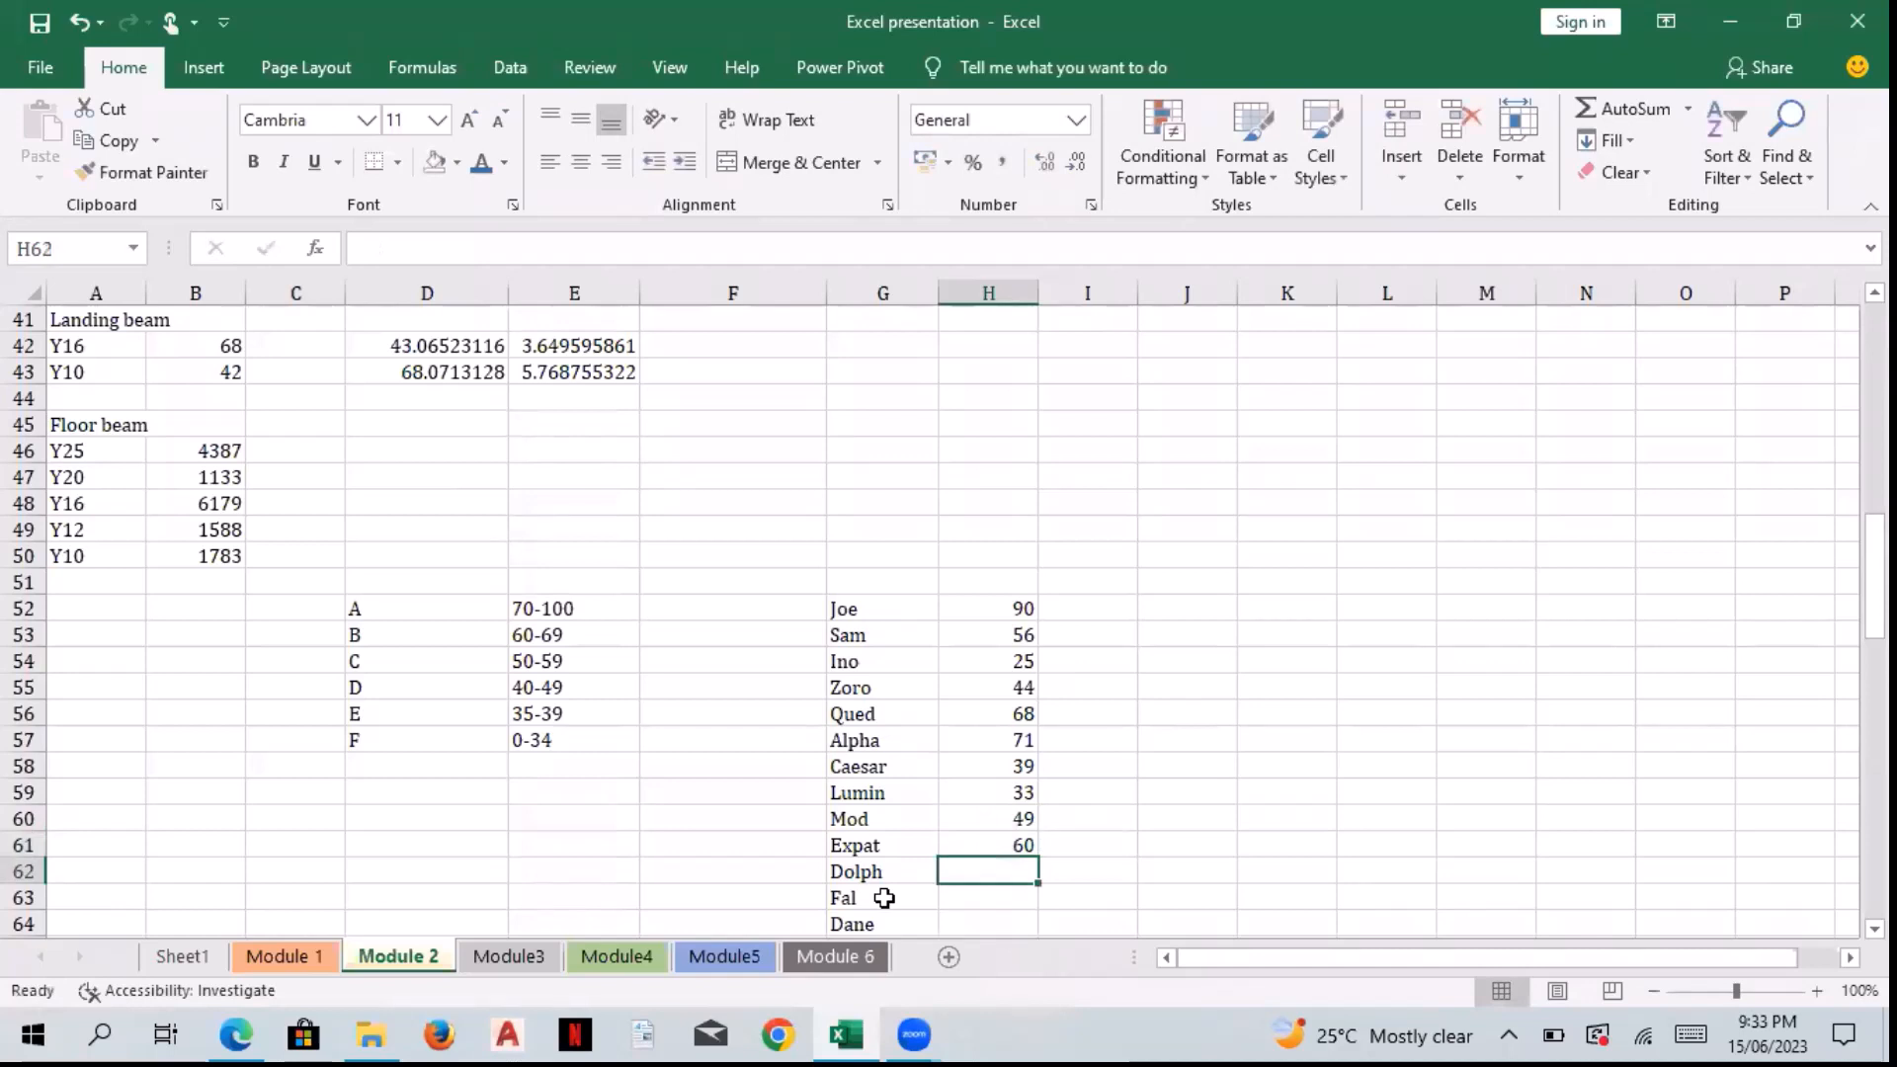
# Step: Enter the scores 40, 35 and 70 for the last three students in H62:H64
pyautogui.write('4')
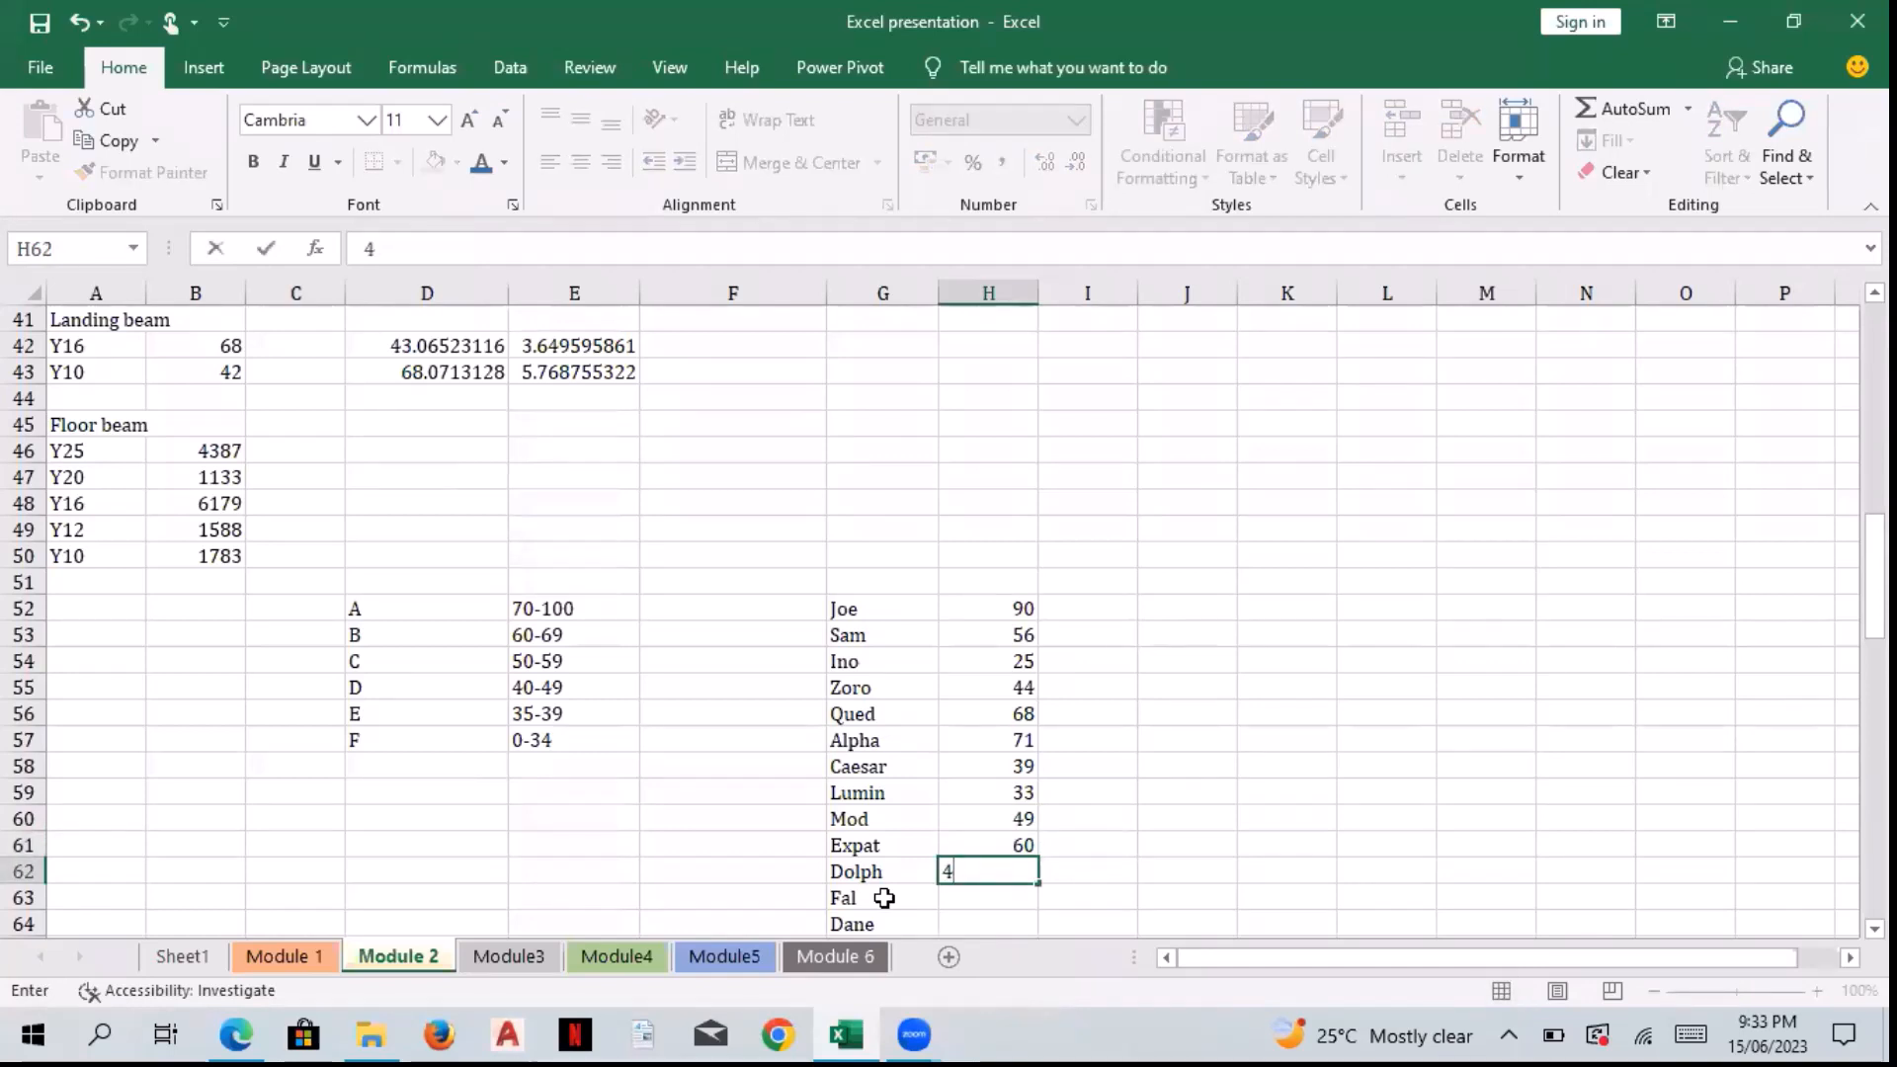
pyautogui.press('BackSpace')
pyautogui.write('40')
pyautogui.hotkey('ctrl', 'Return')
pyautogui.press('Return')
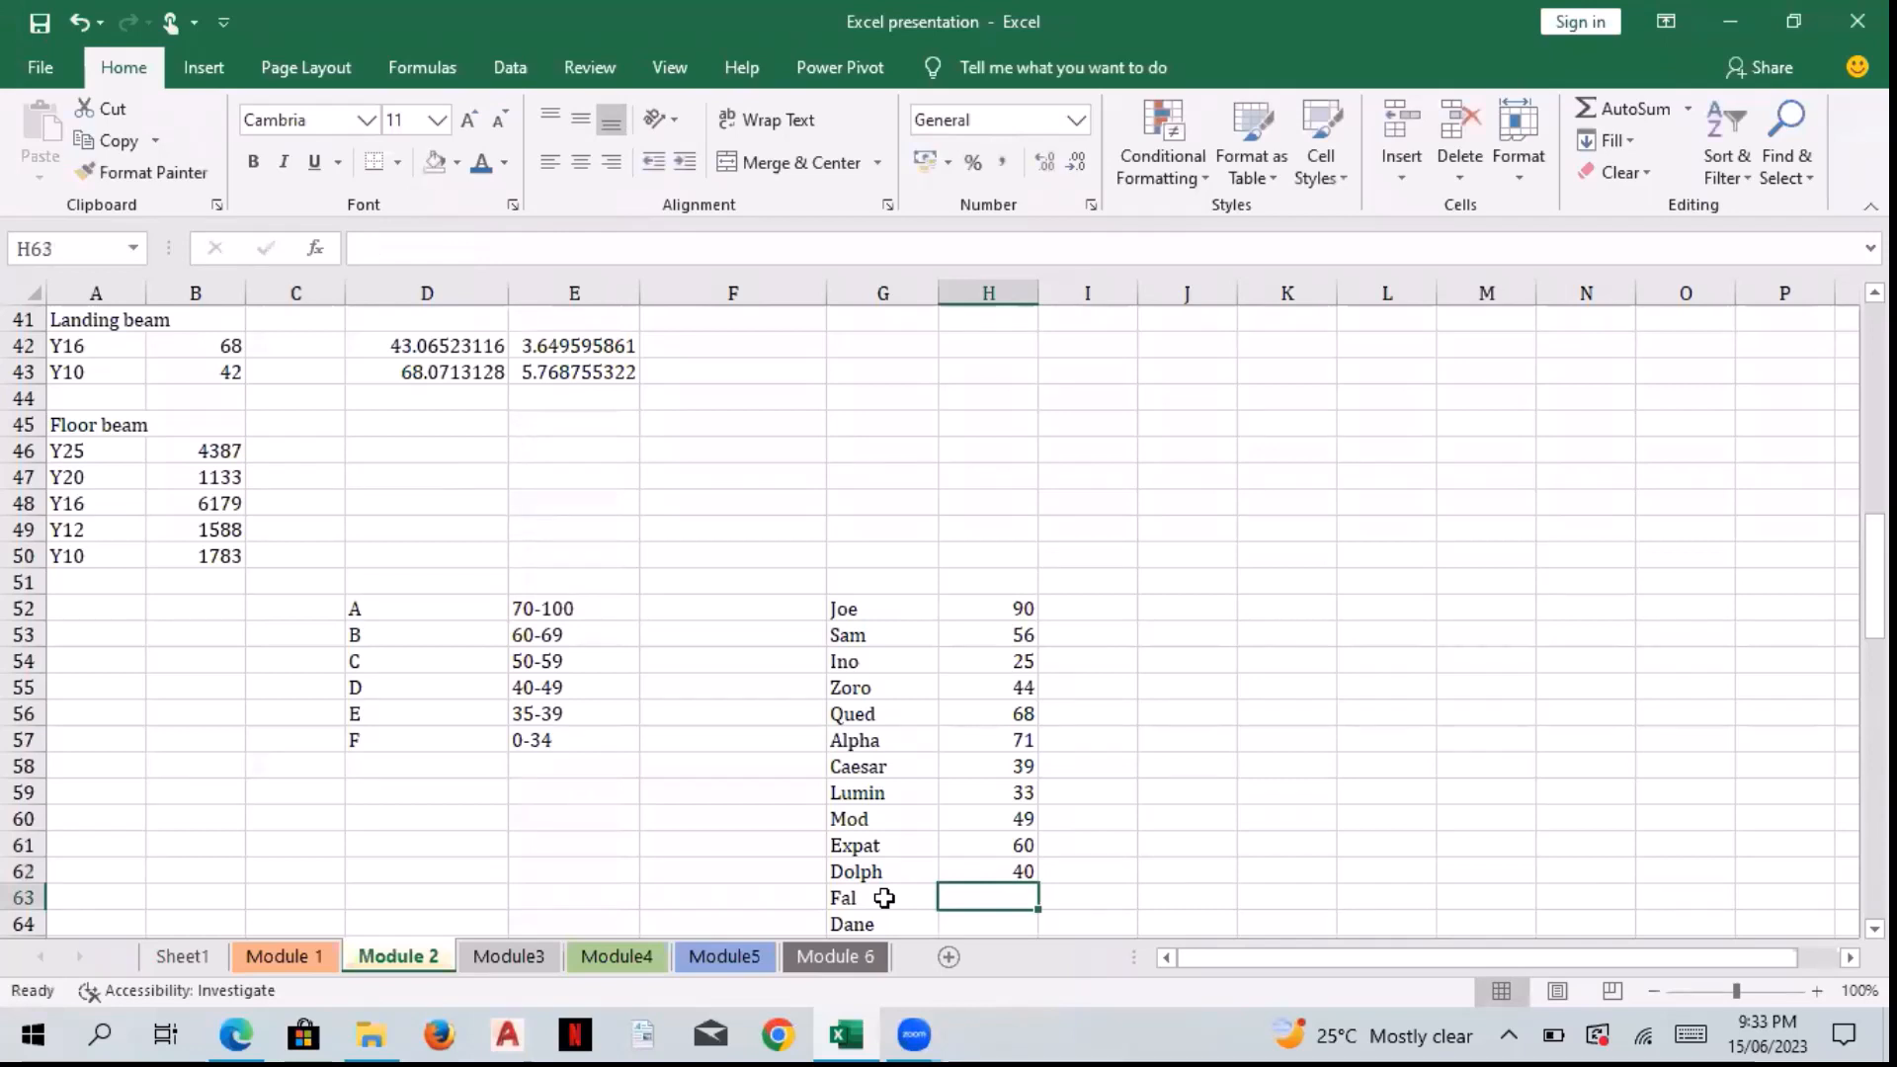
pyautogui.write('3')
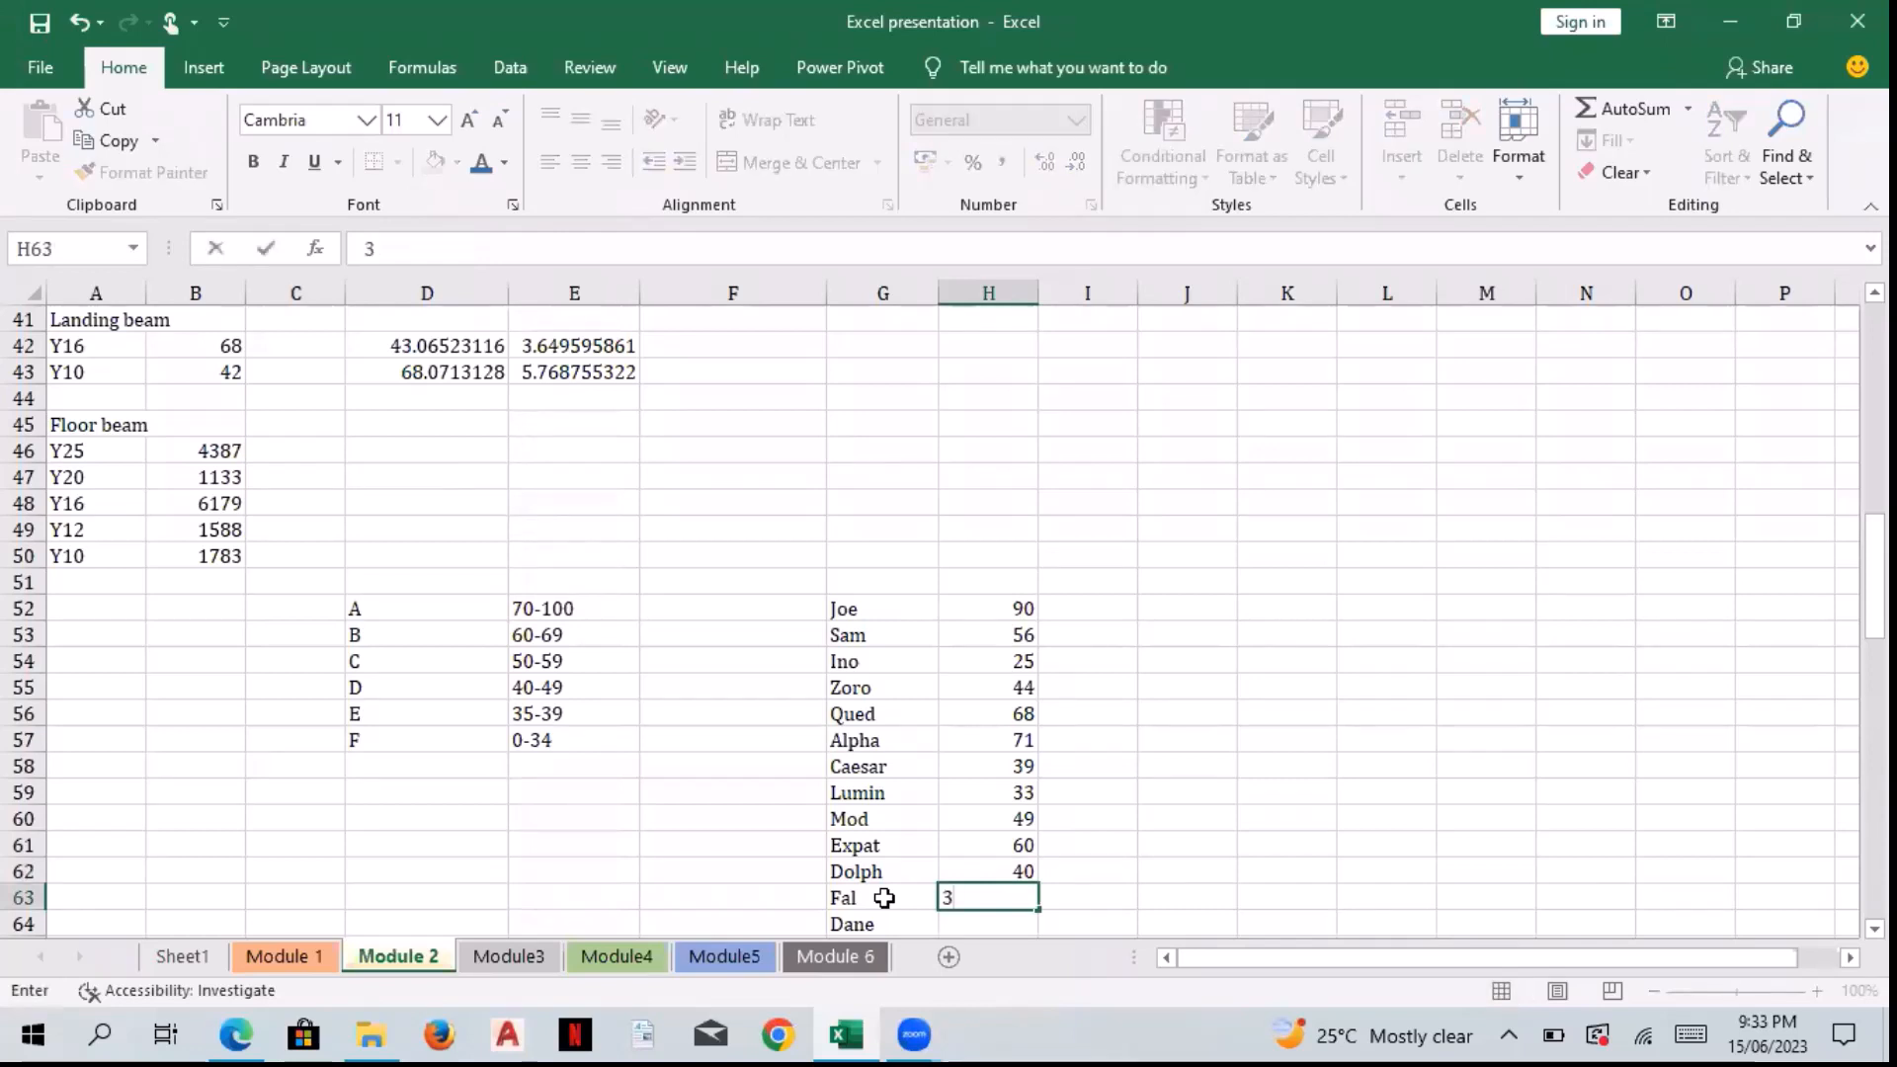
pyautogui.write('5')
pyautogui.press('Return')
pyautogui.write('70')
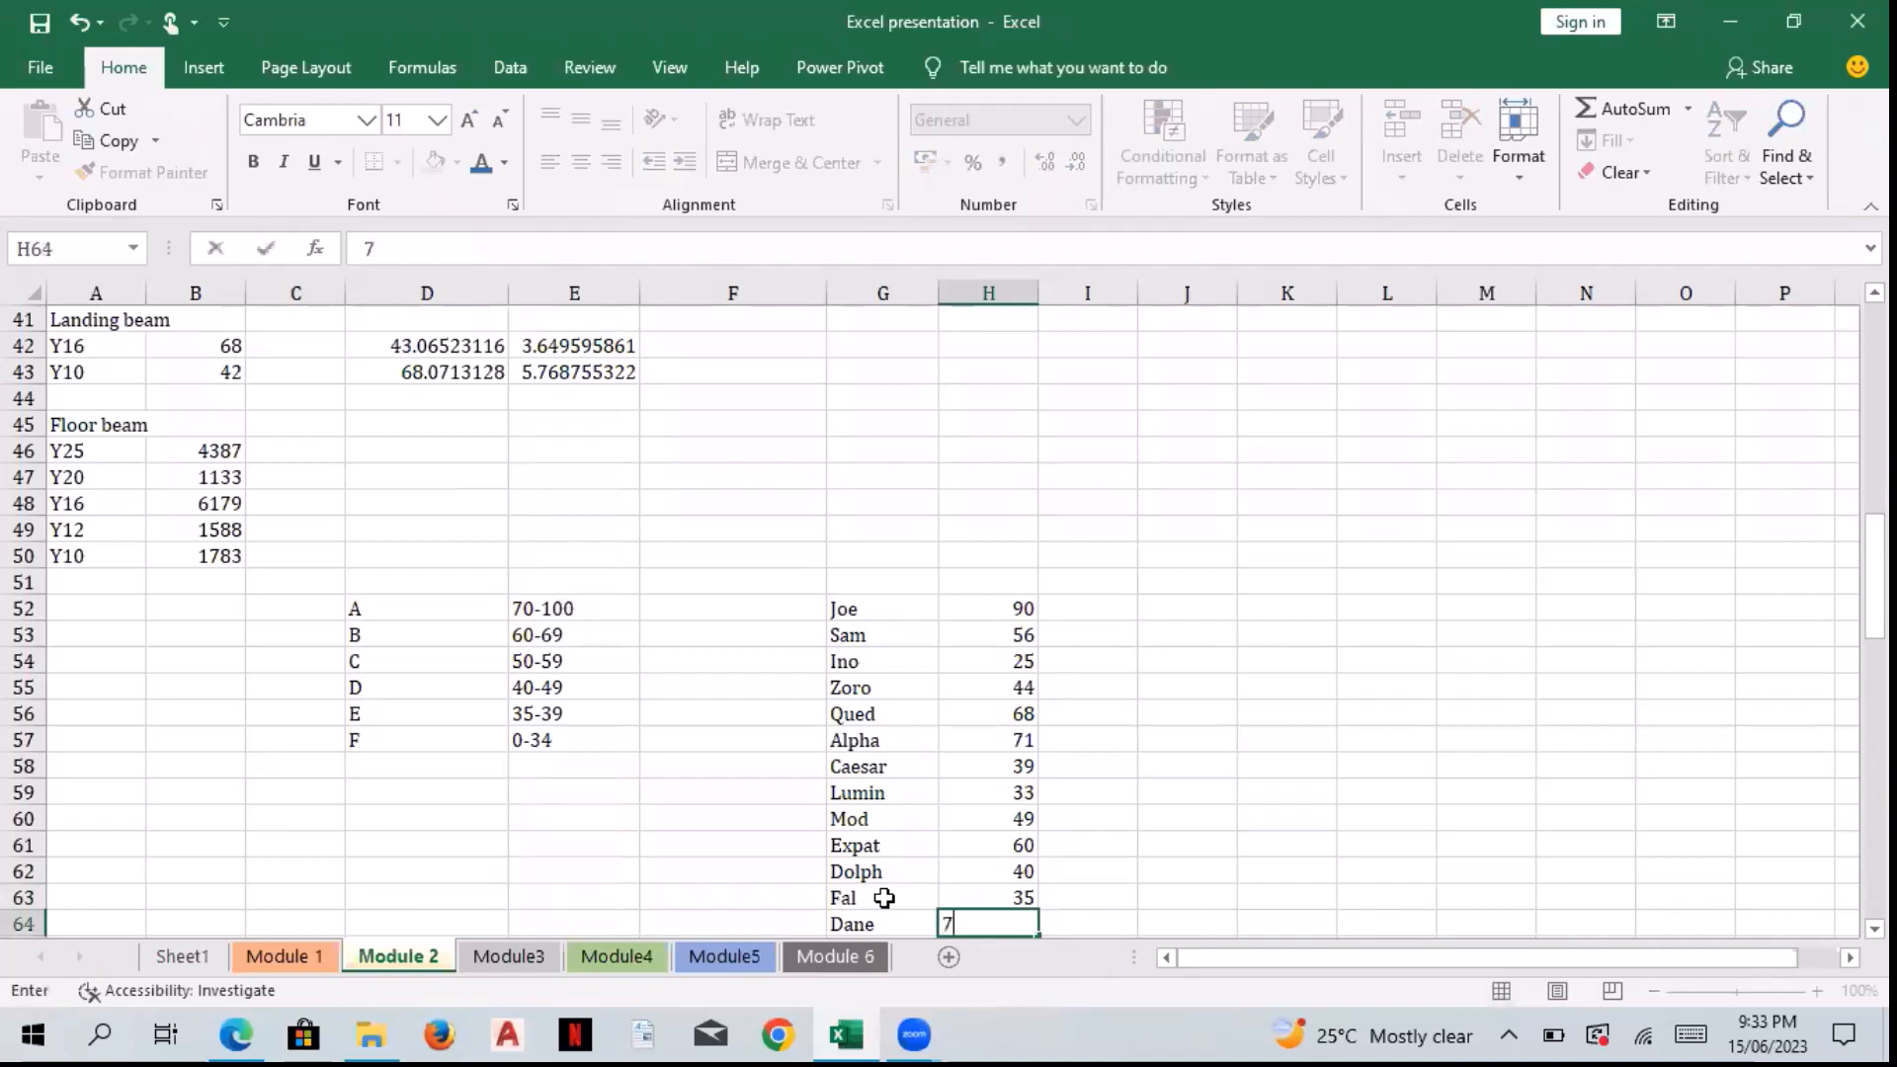
pyautogui.press('Return')
pyautogui.press('Up')
pyautogui.press('Up')
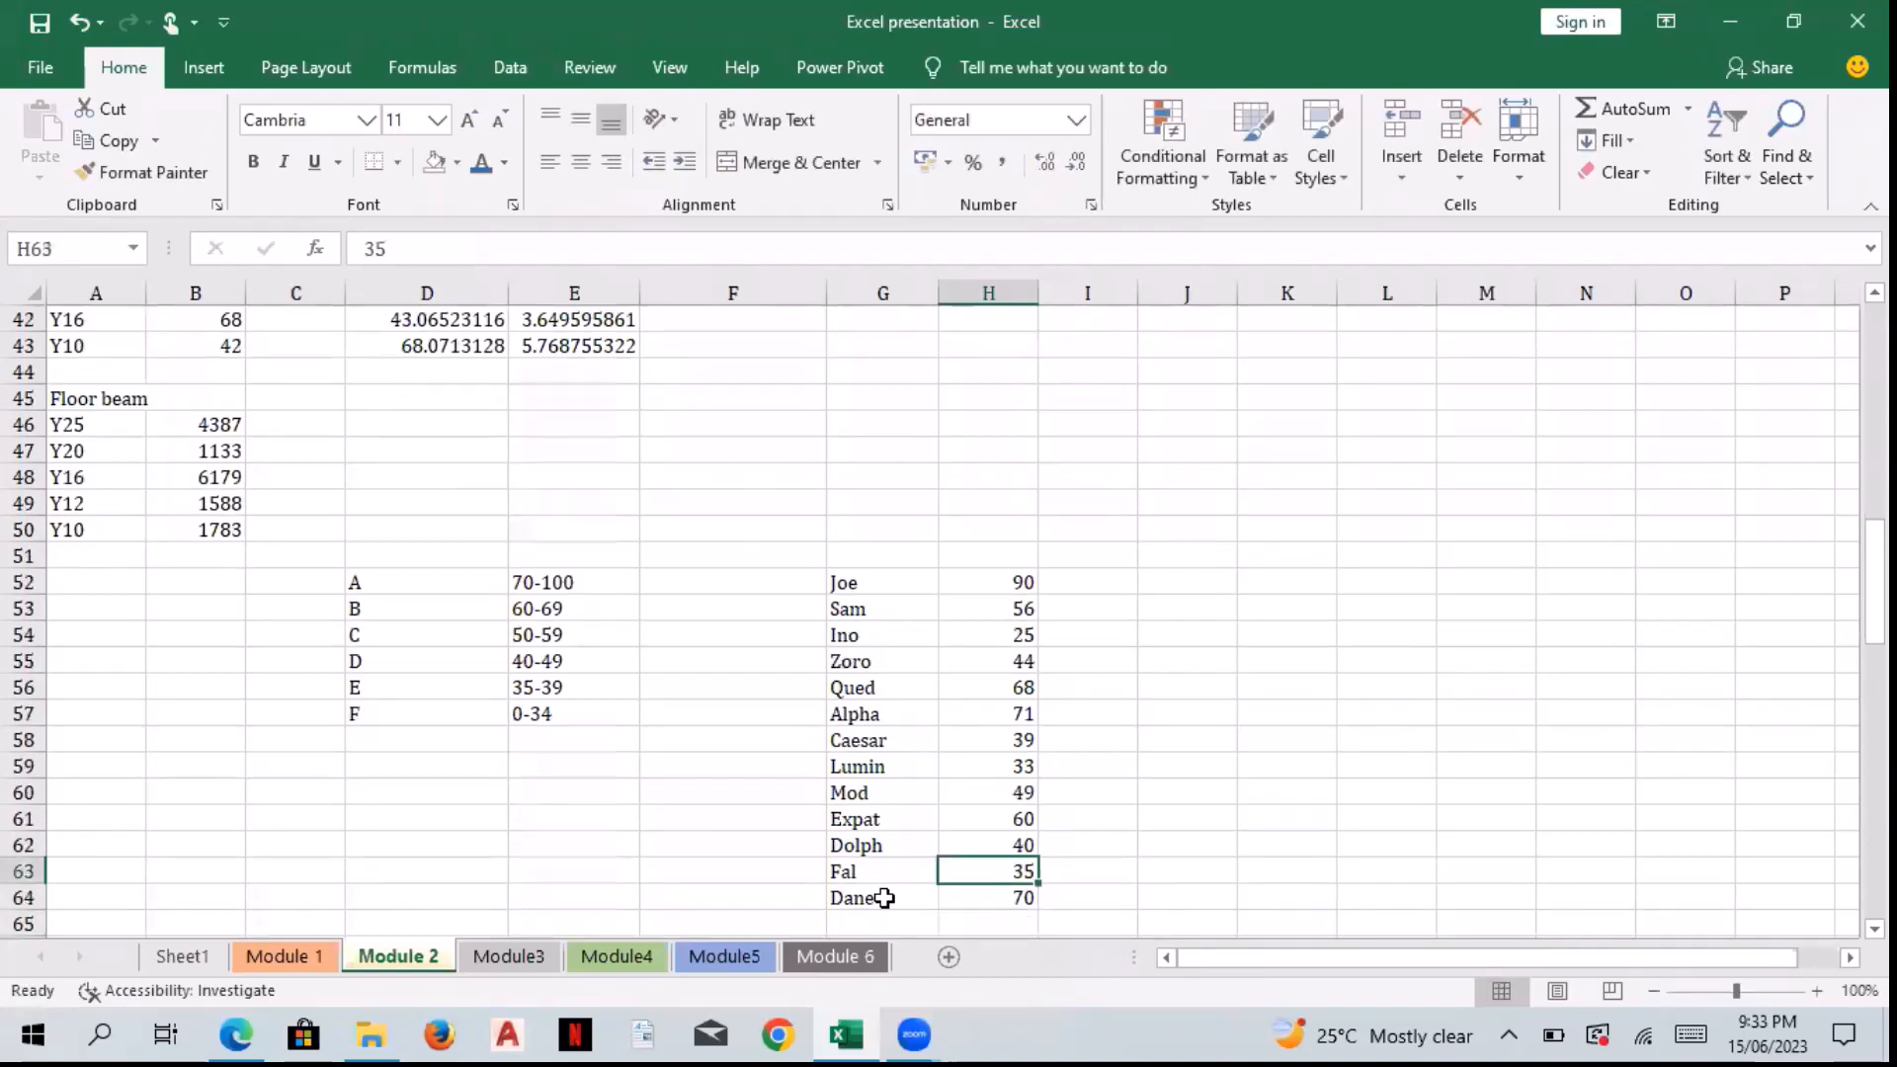
# Step: Start an IF formula in I52, beside the first student's score, that returns "A" when H52>69
pyautogui.press('Up')
pyautogui.press('Up')
pyautogui.press('Up')
pyautogui.press('Up')
pyautogui.press('Up')
pyautogui.press('Up')
pyautogui.press('Up')
pyautogui.press('Up')
pyautogui.press('Up')
pyautogui.press('Up')
pyautogui.press('Right')
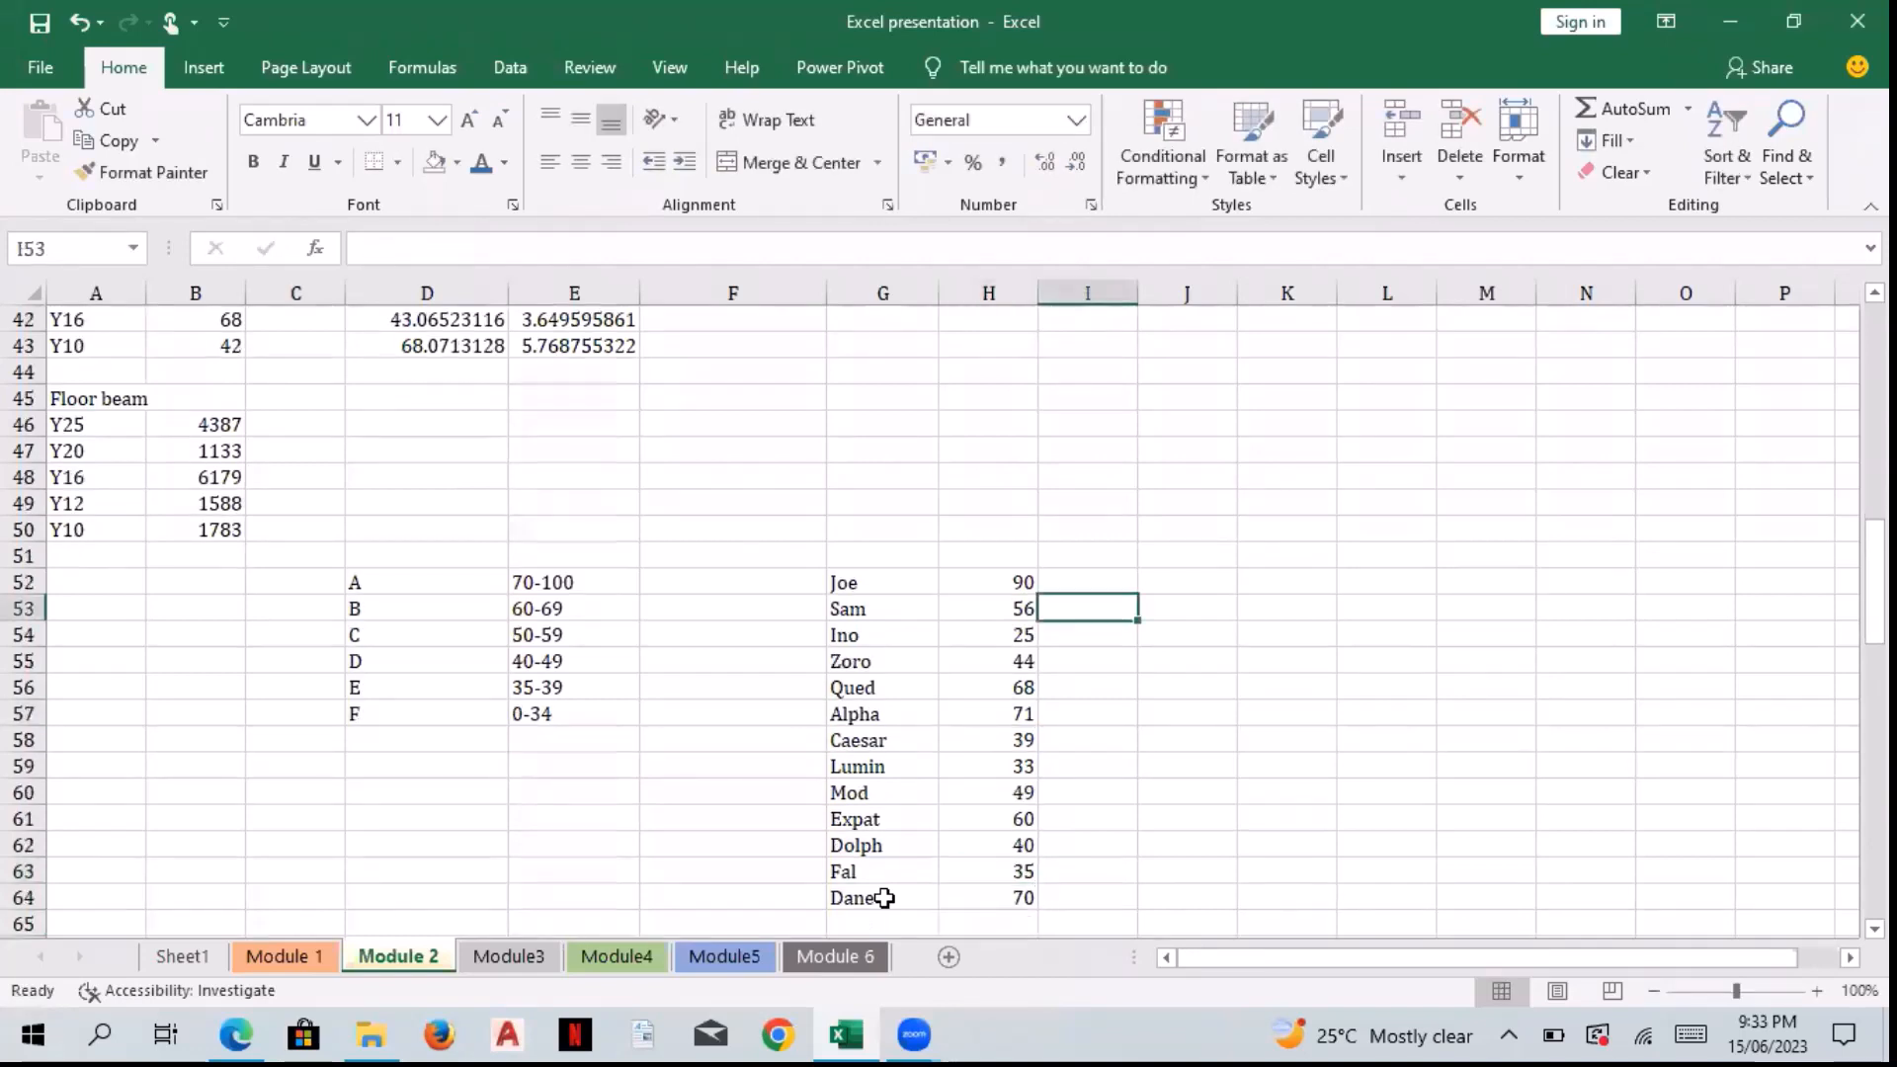
pyautogui.press('Up')
pyautogui.write('=')
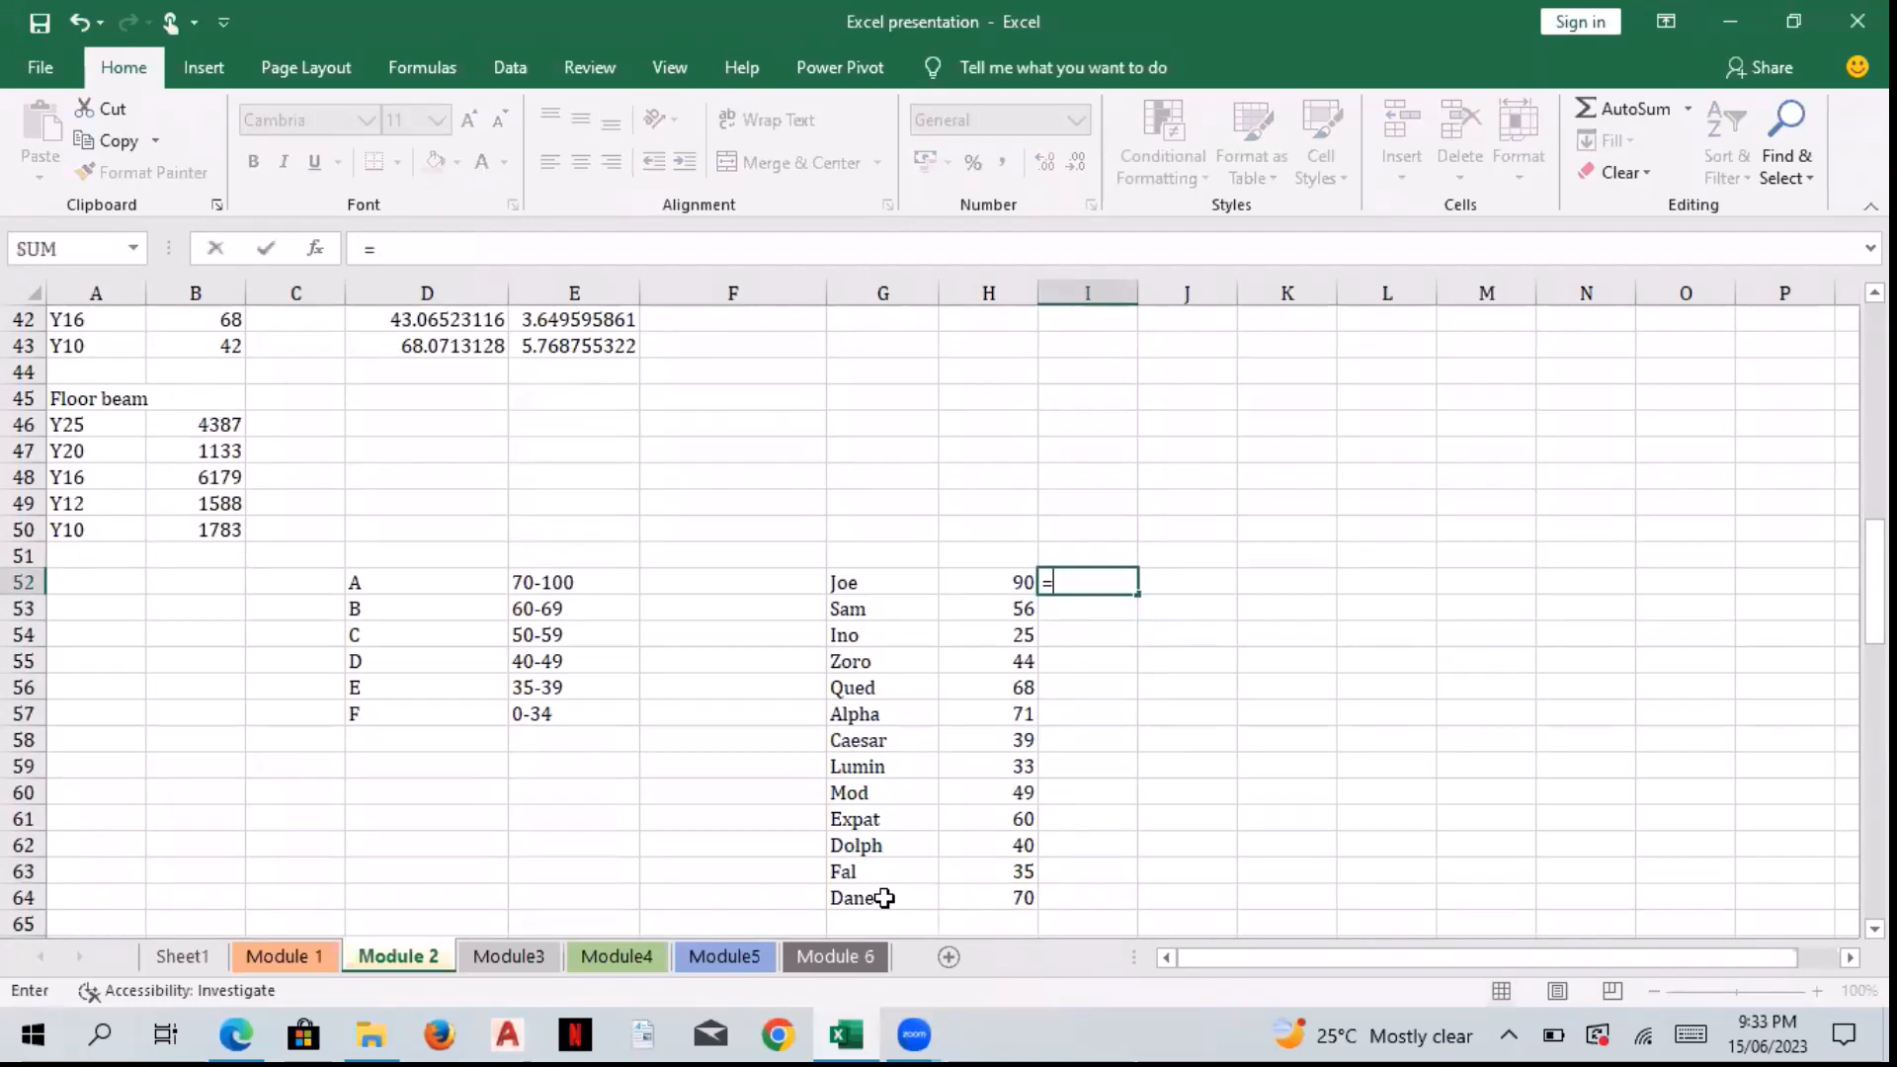
pyautogui.write('i')
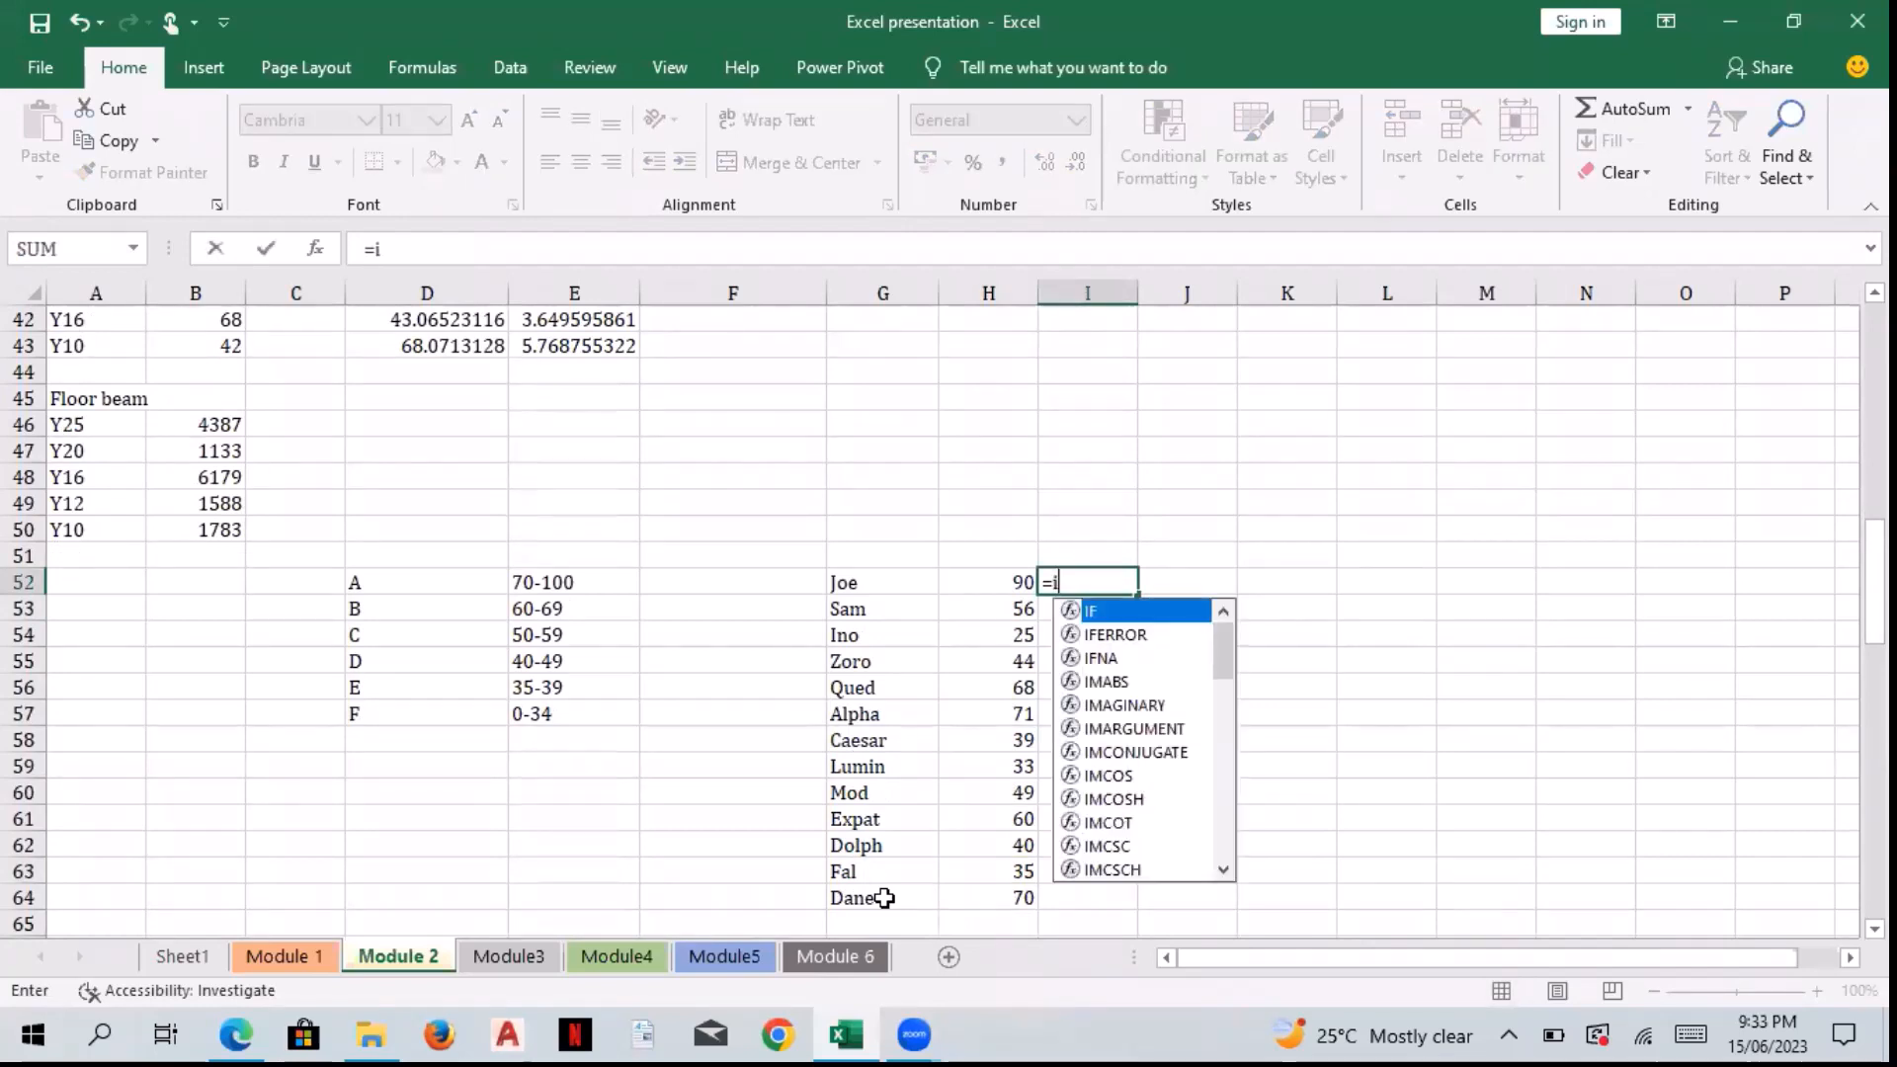
pyautogui.write('f(')
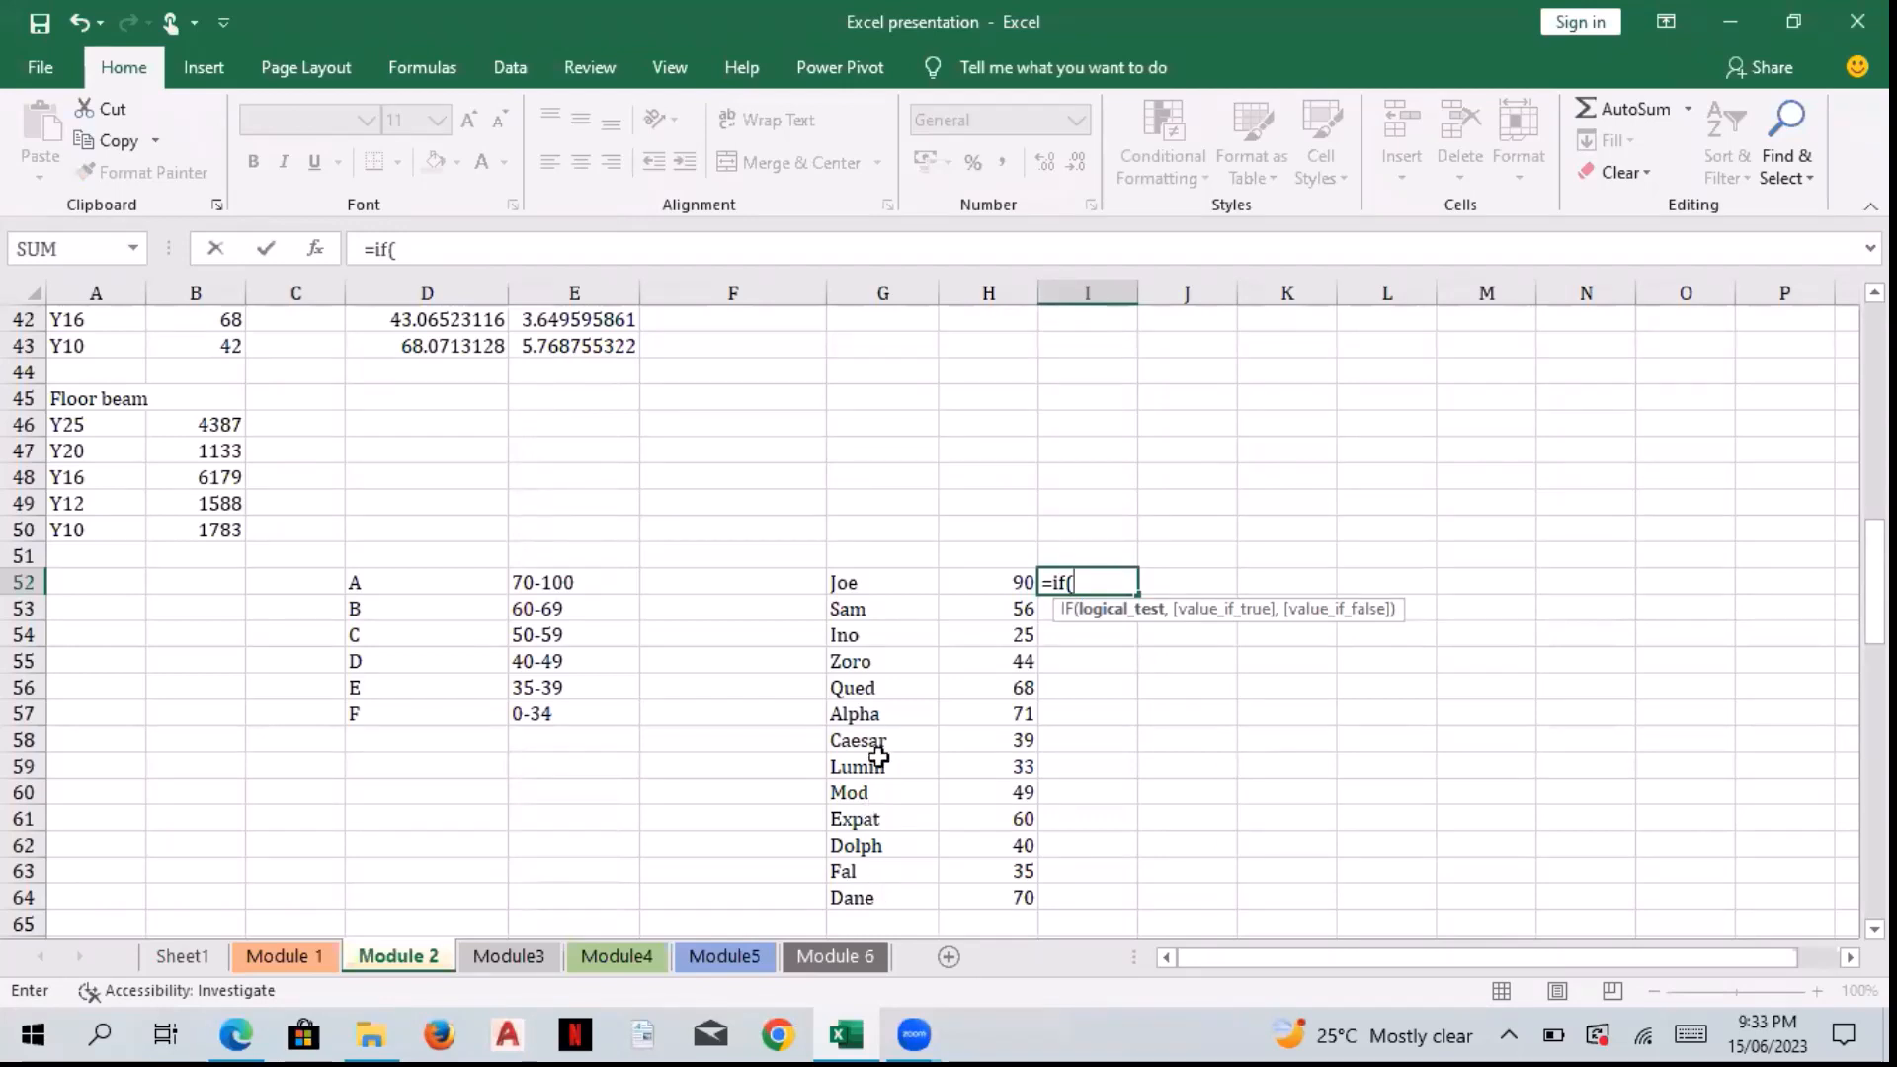
pyautogui.click(964, 585)
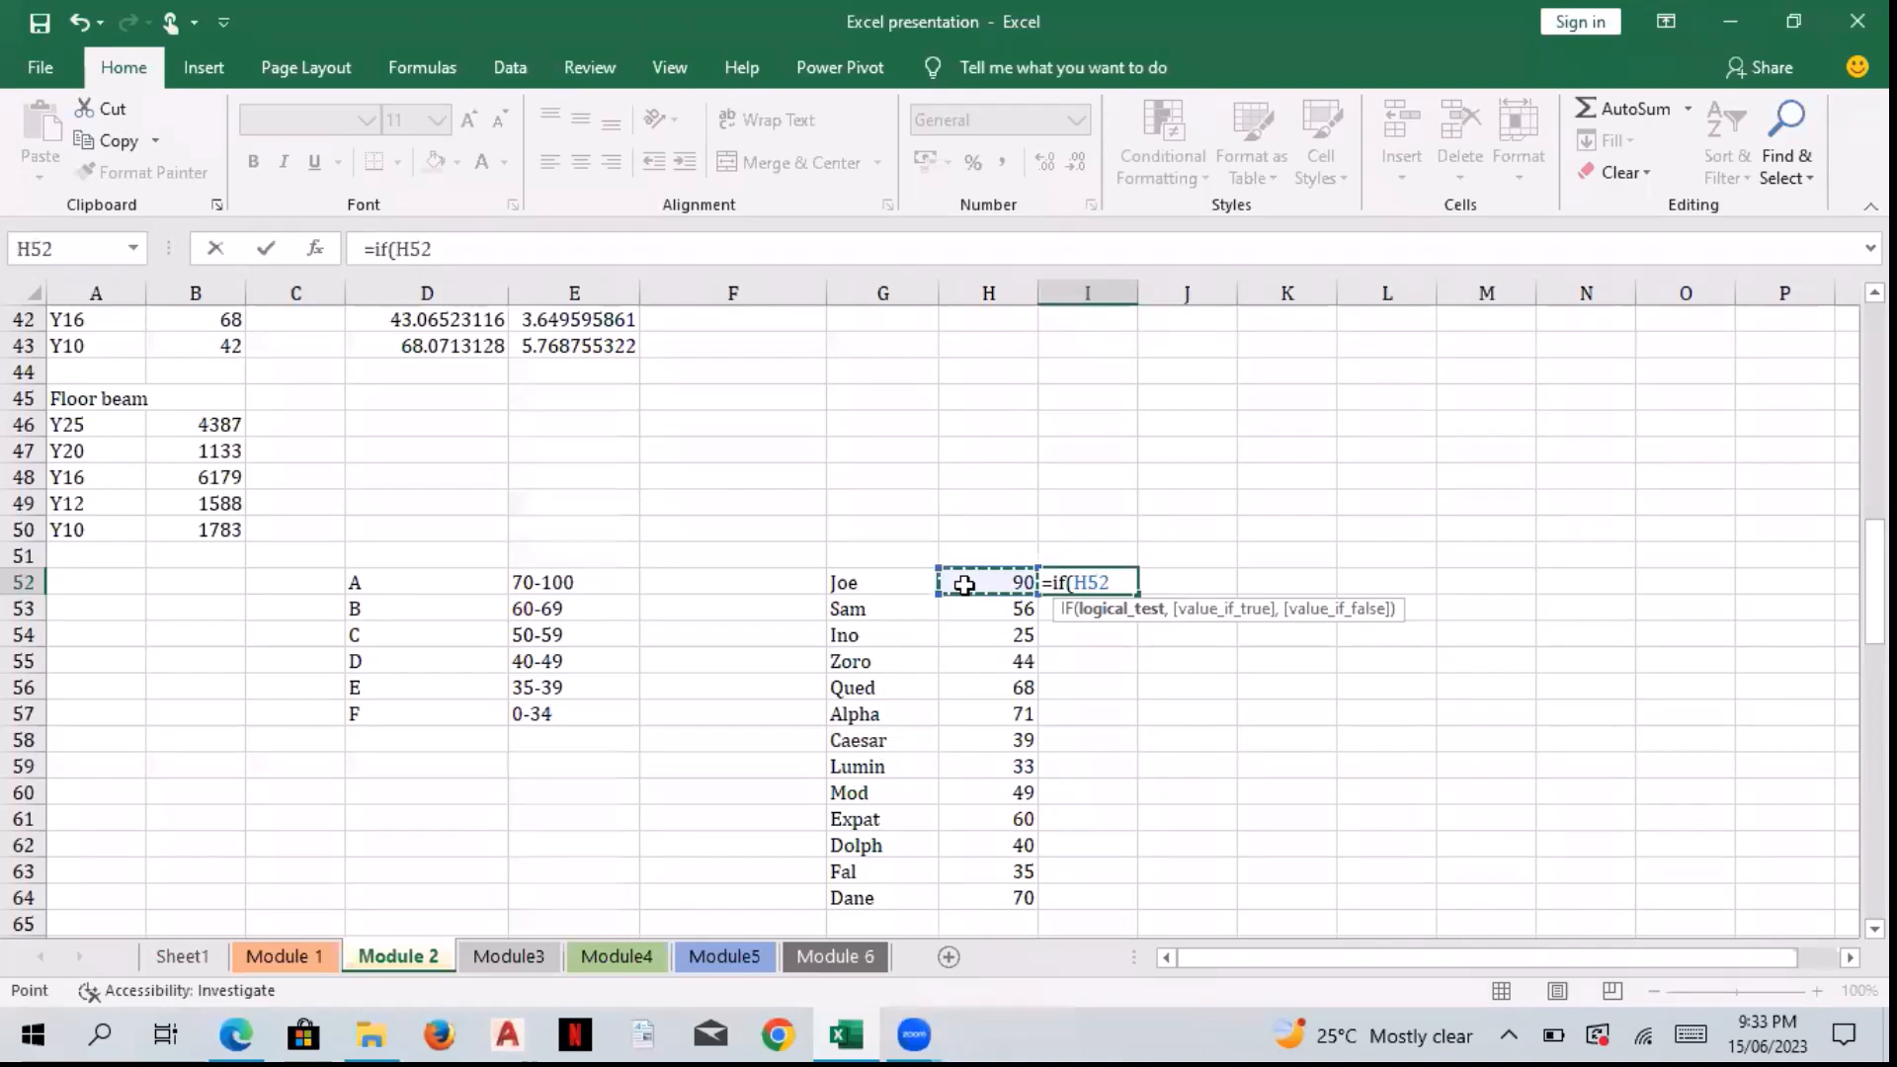
pyautogui.write('>69,"A",if(')
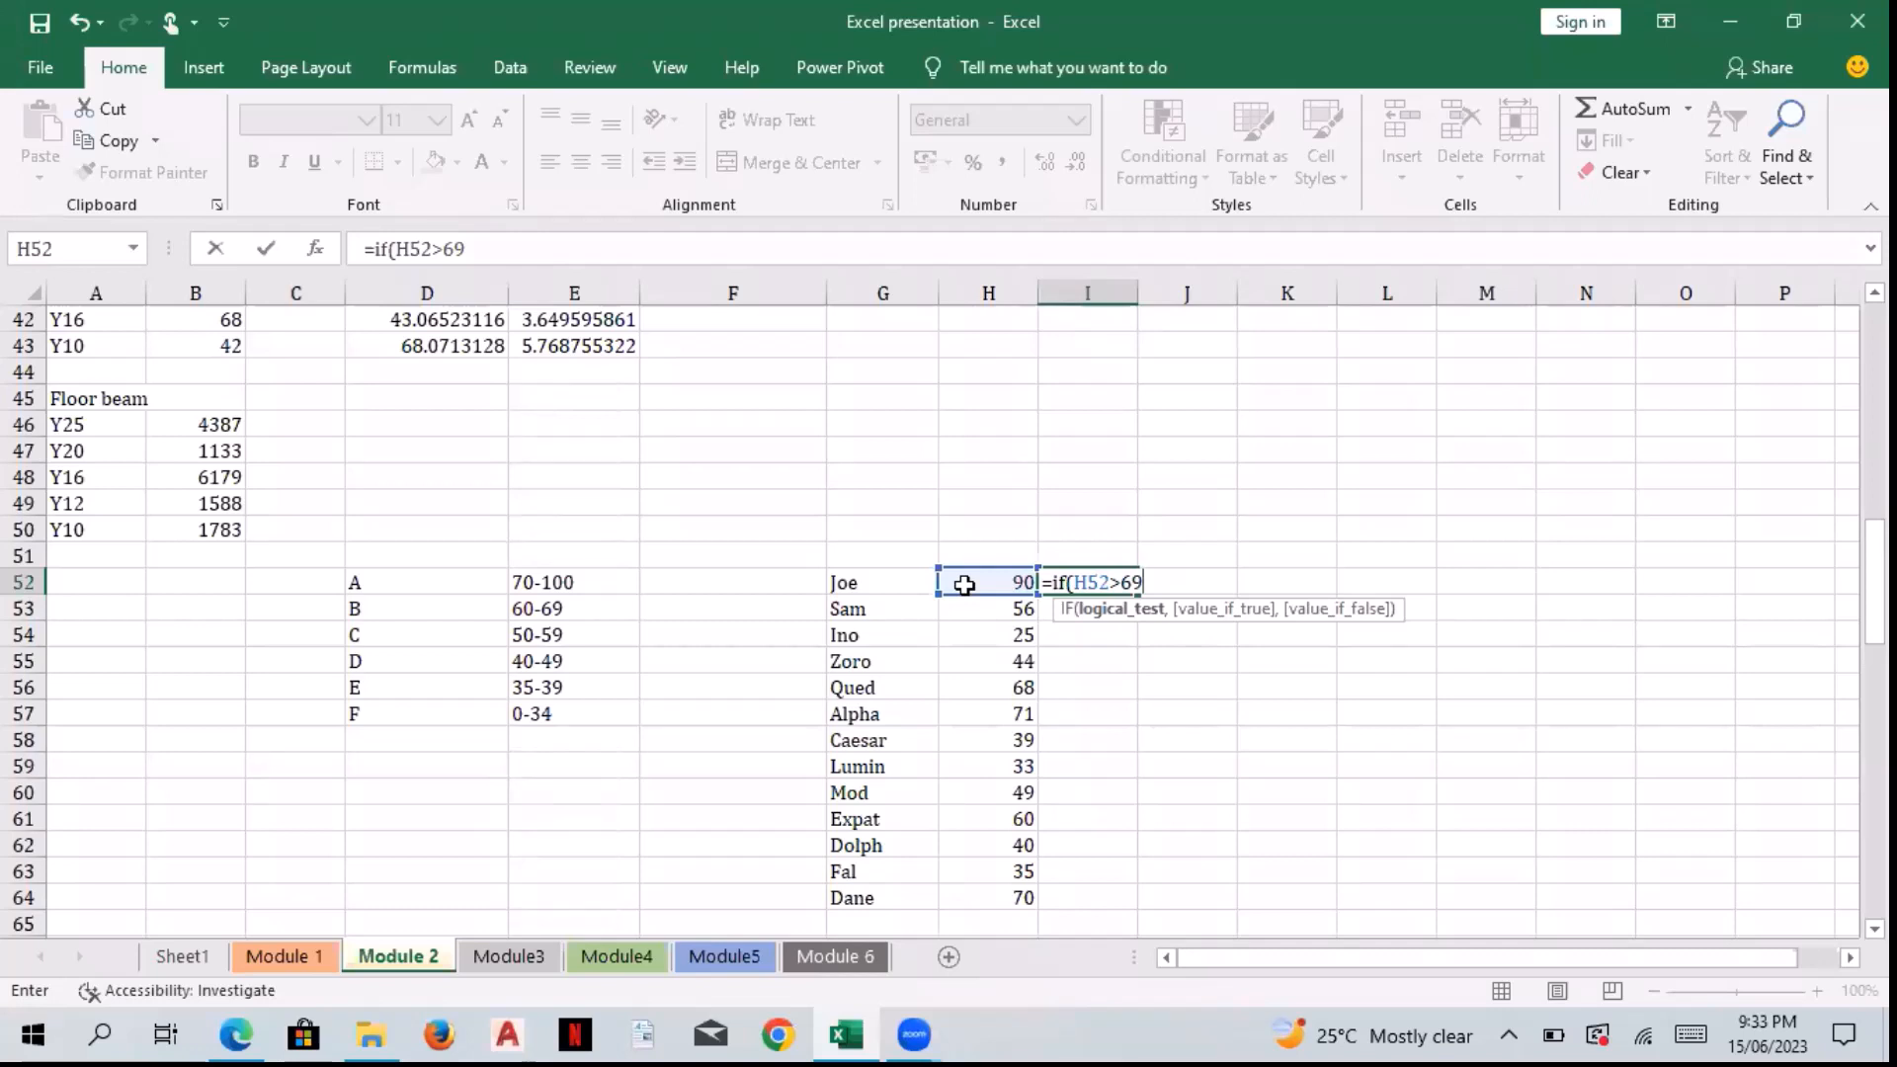
pyautogui.write(',')
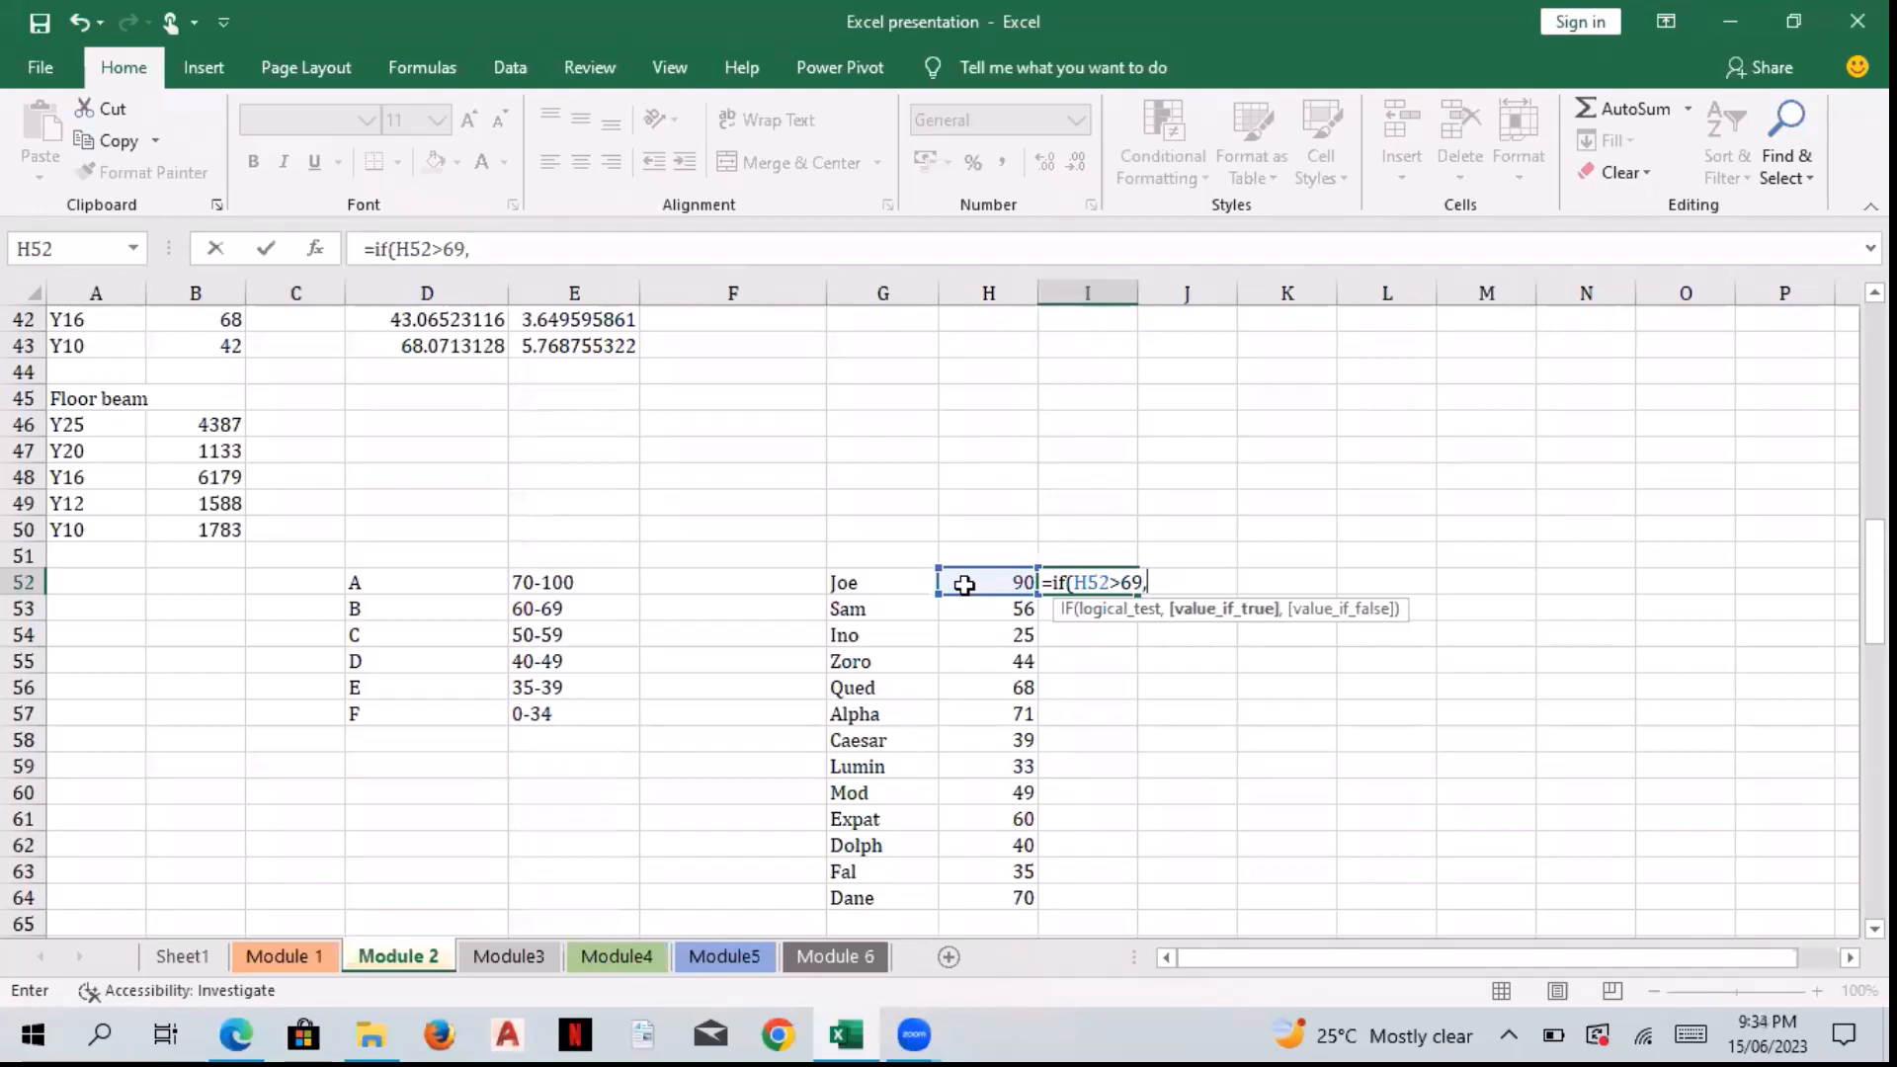
pyautogui.write('"A')
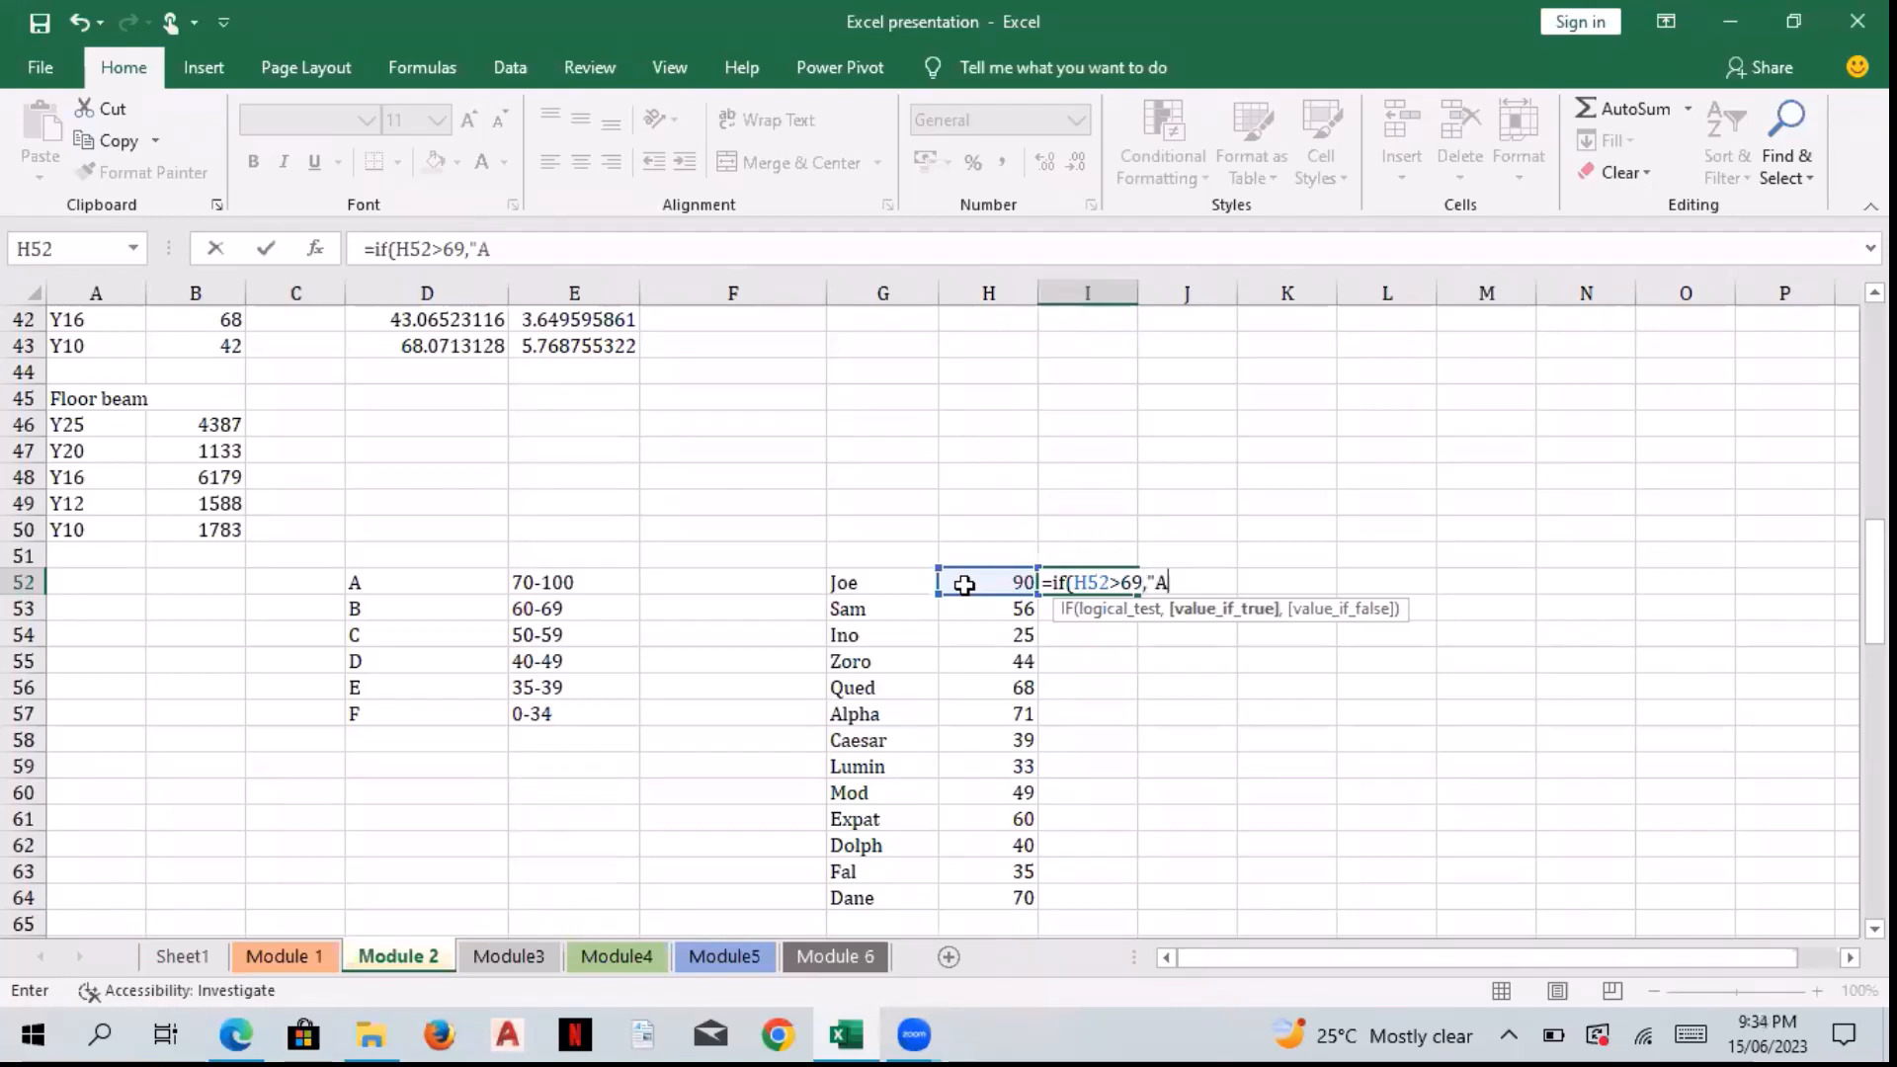
pyautogui.write('",')
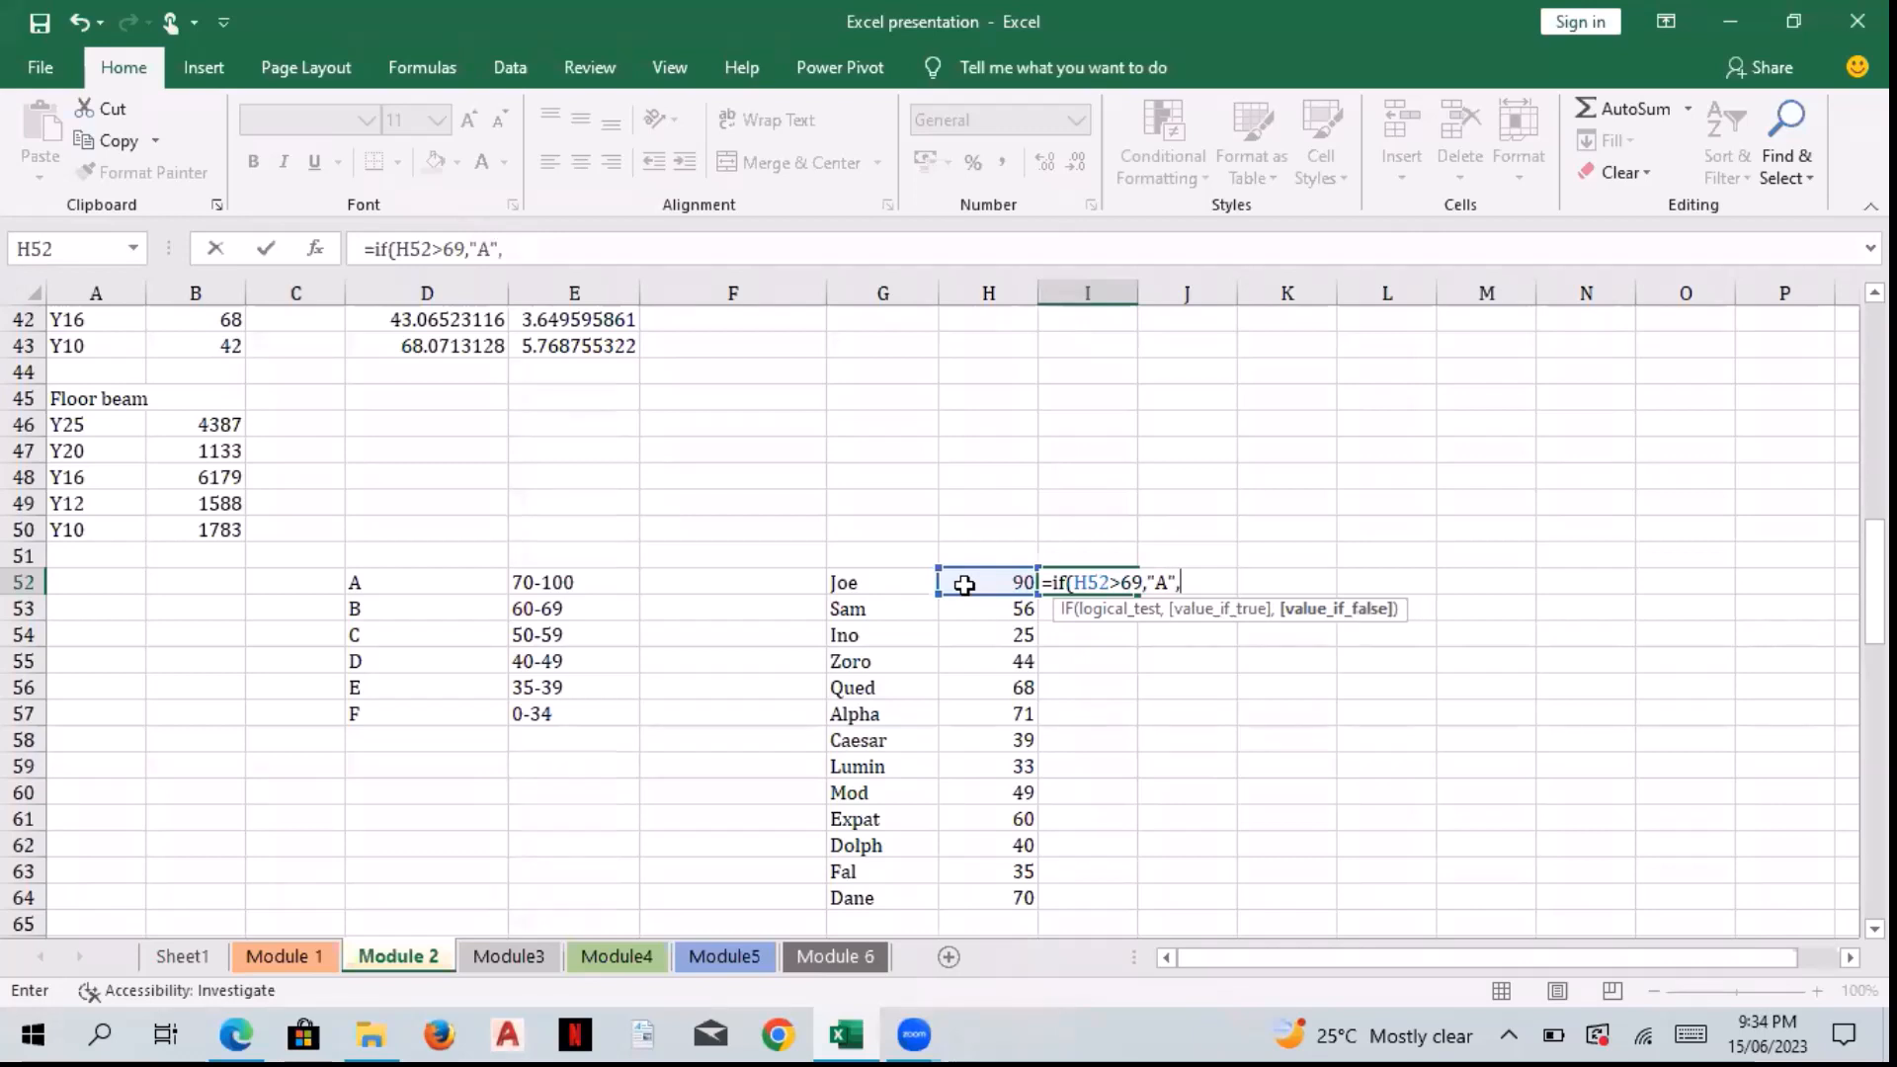
# Step: Nest a second IF as the false value in the I52 formula, returning "B" when H52>59
pyautogui.write('if(')
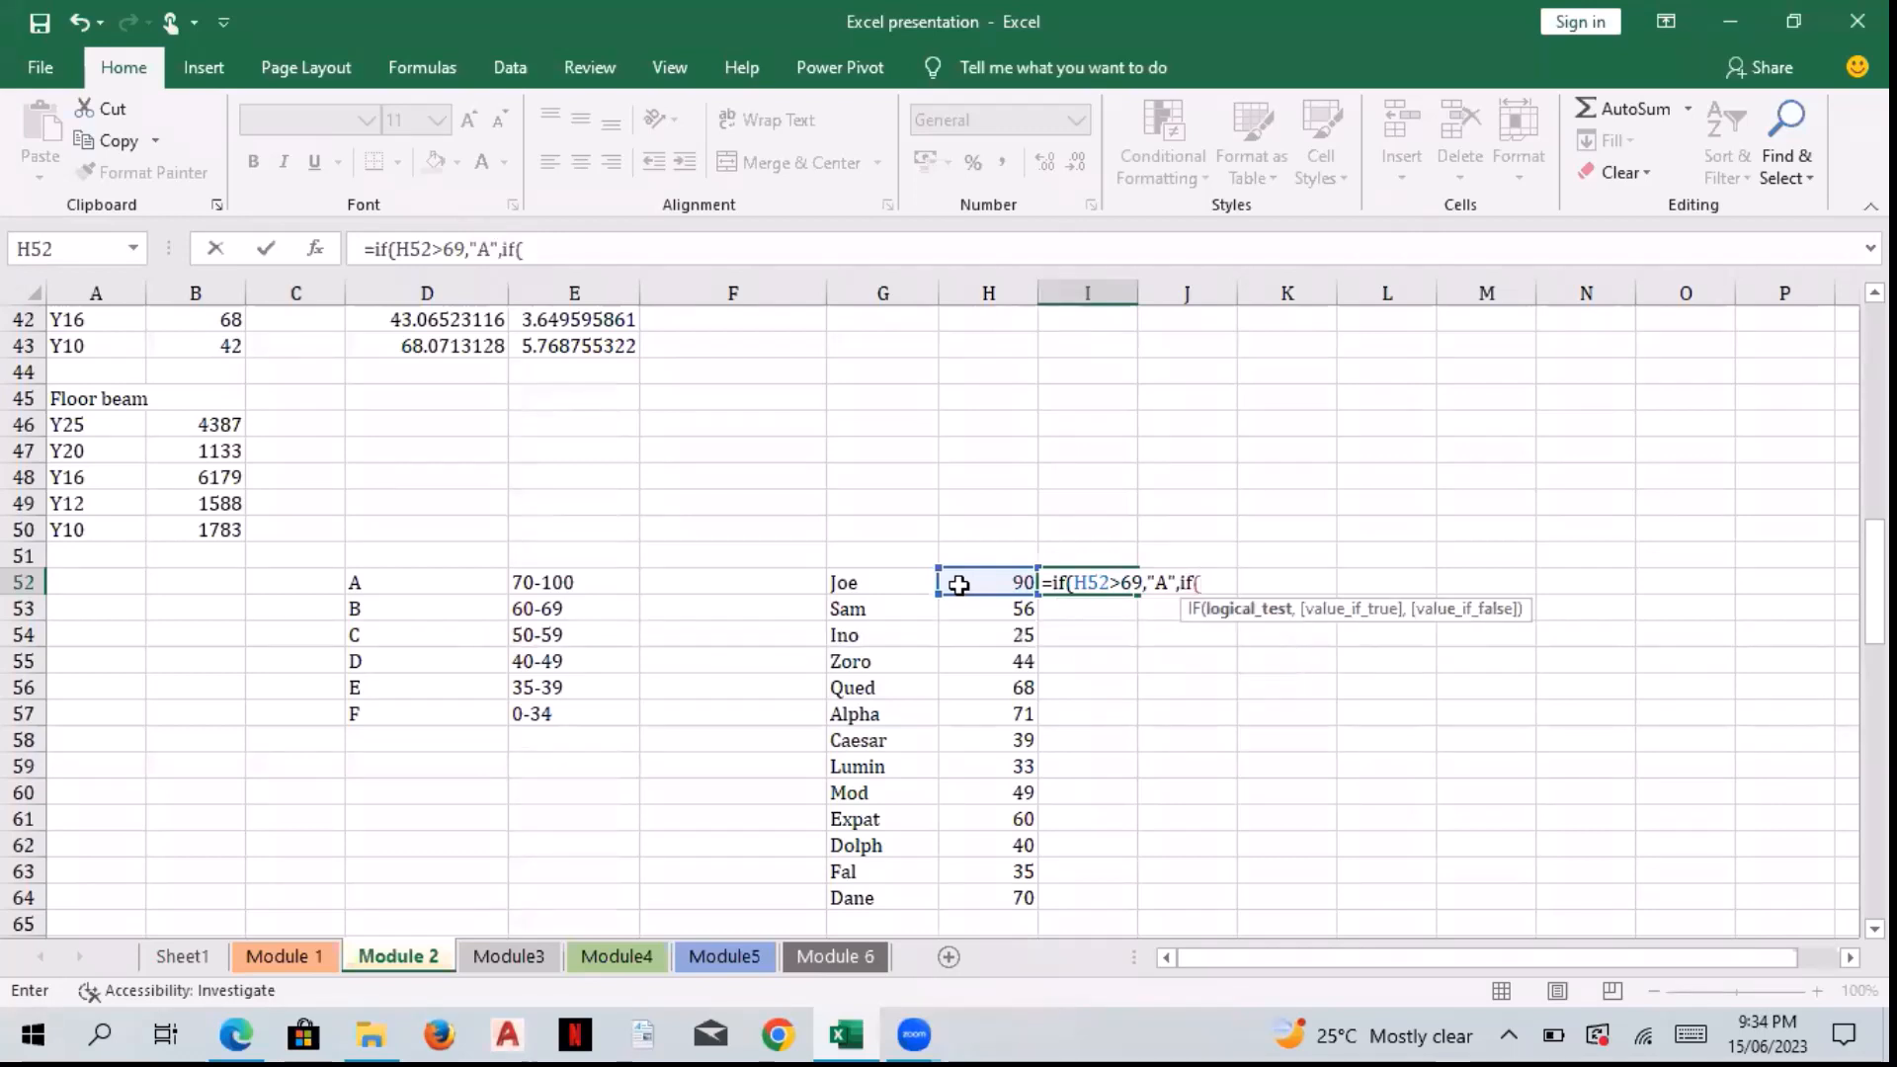
pyautogui.click(959, 584)
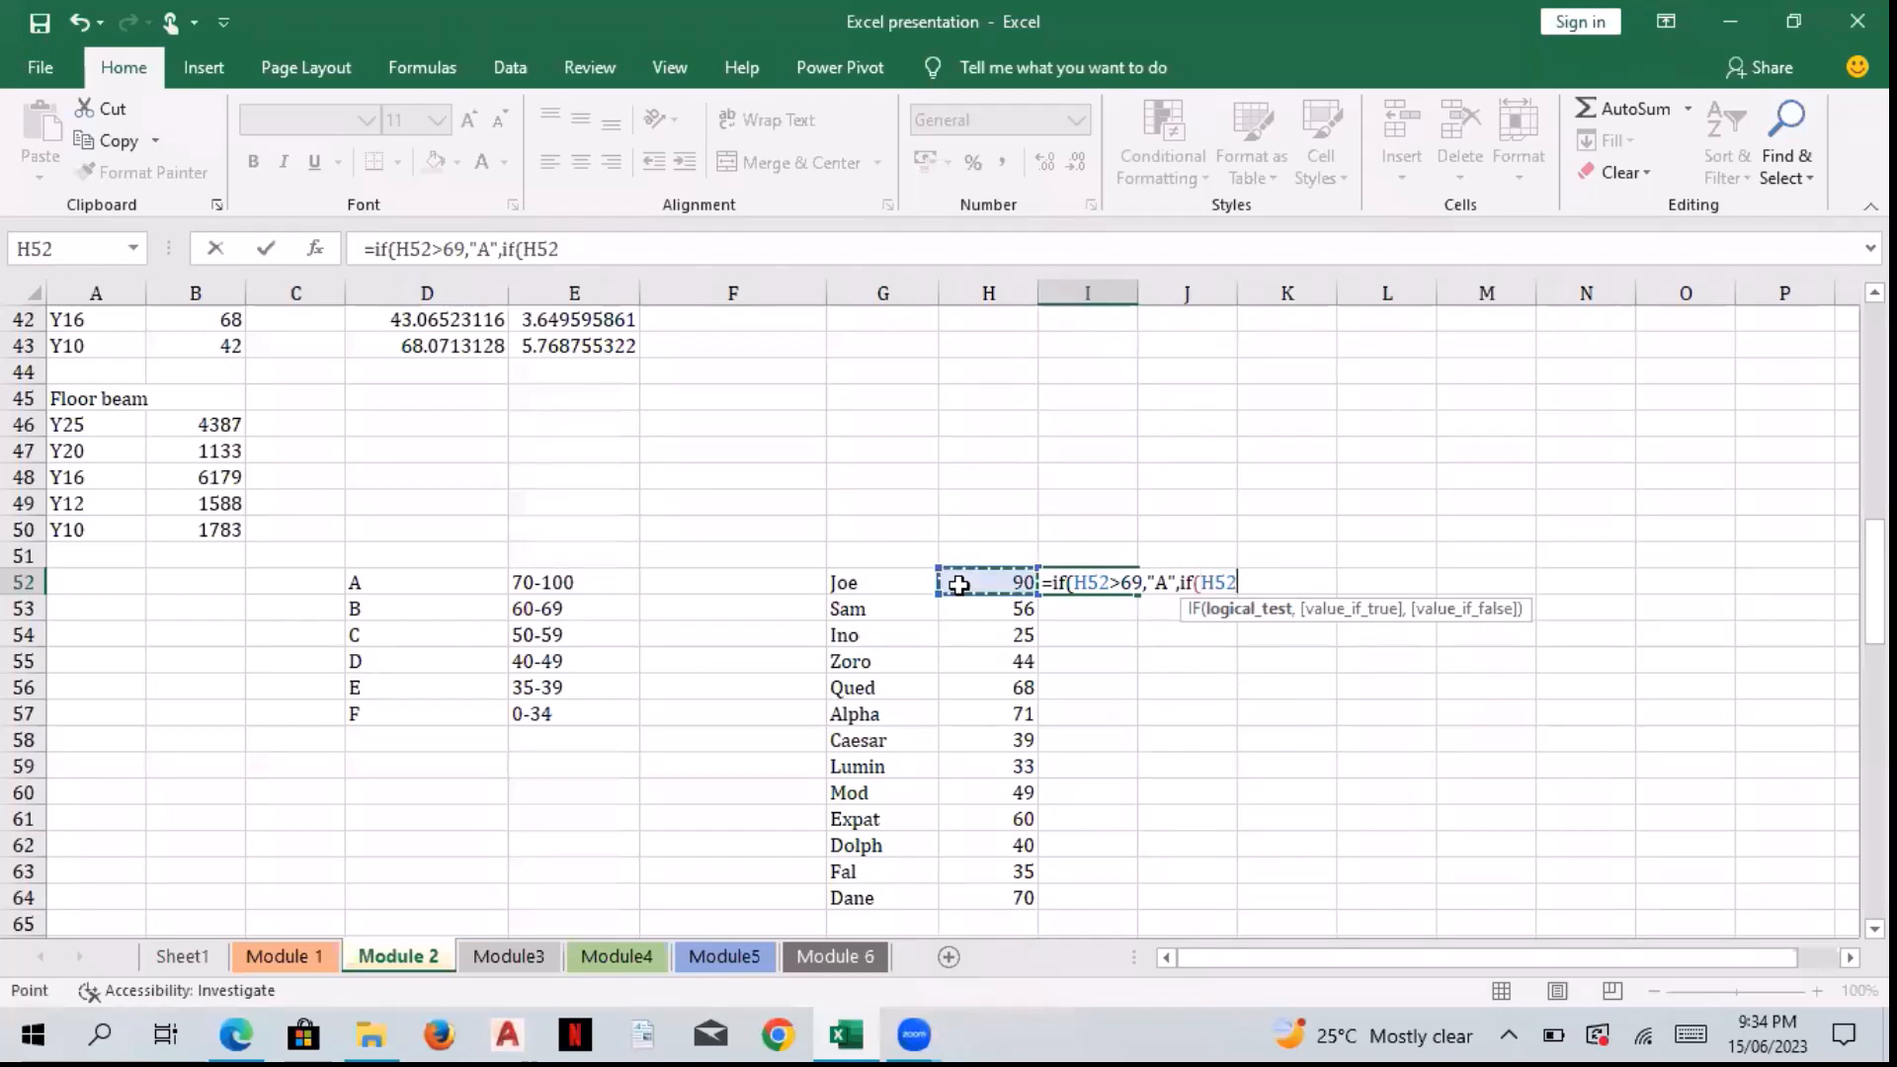
pyautogui.write('>59,')
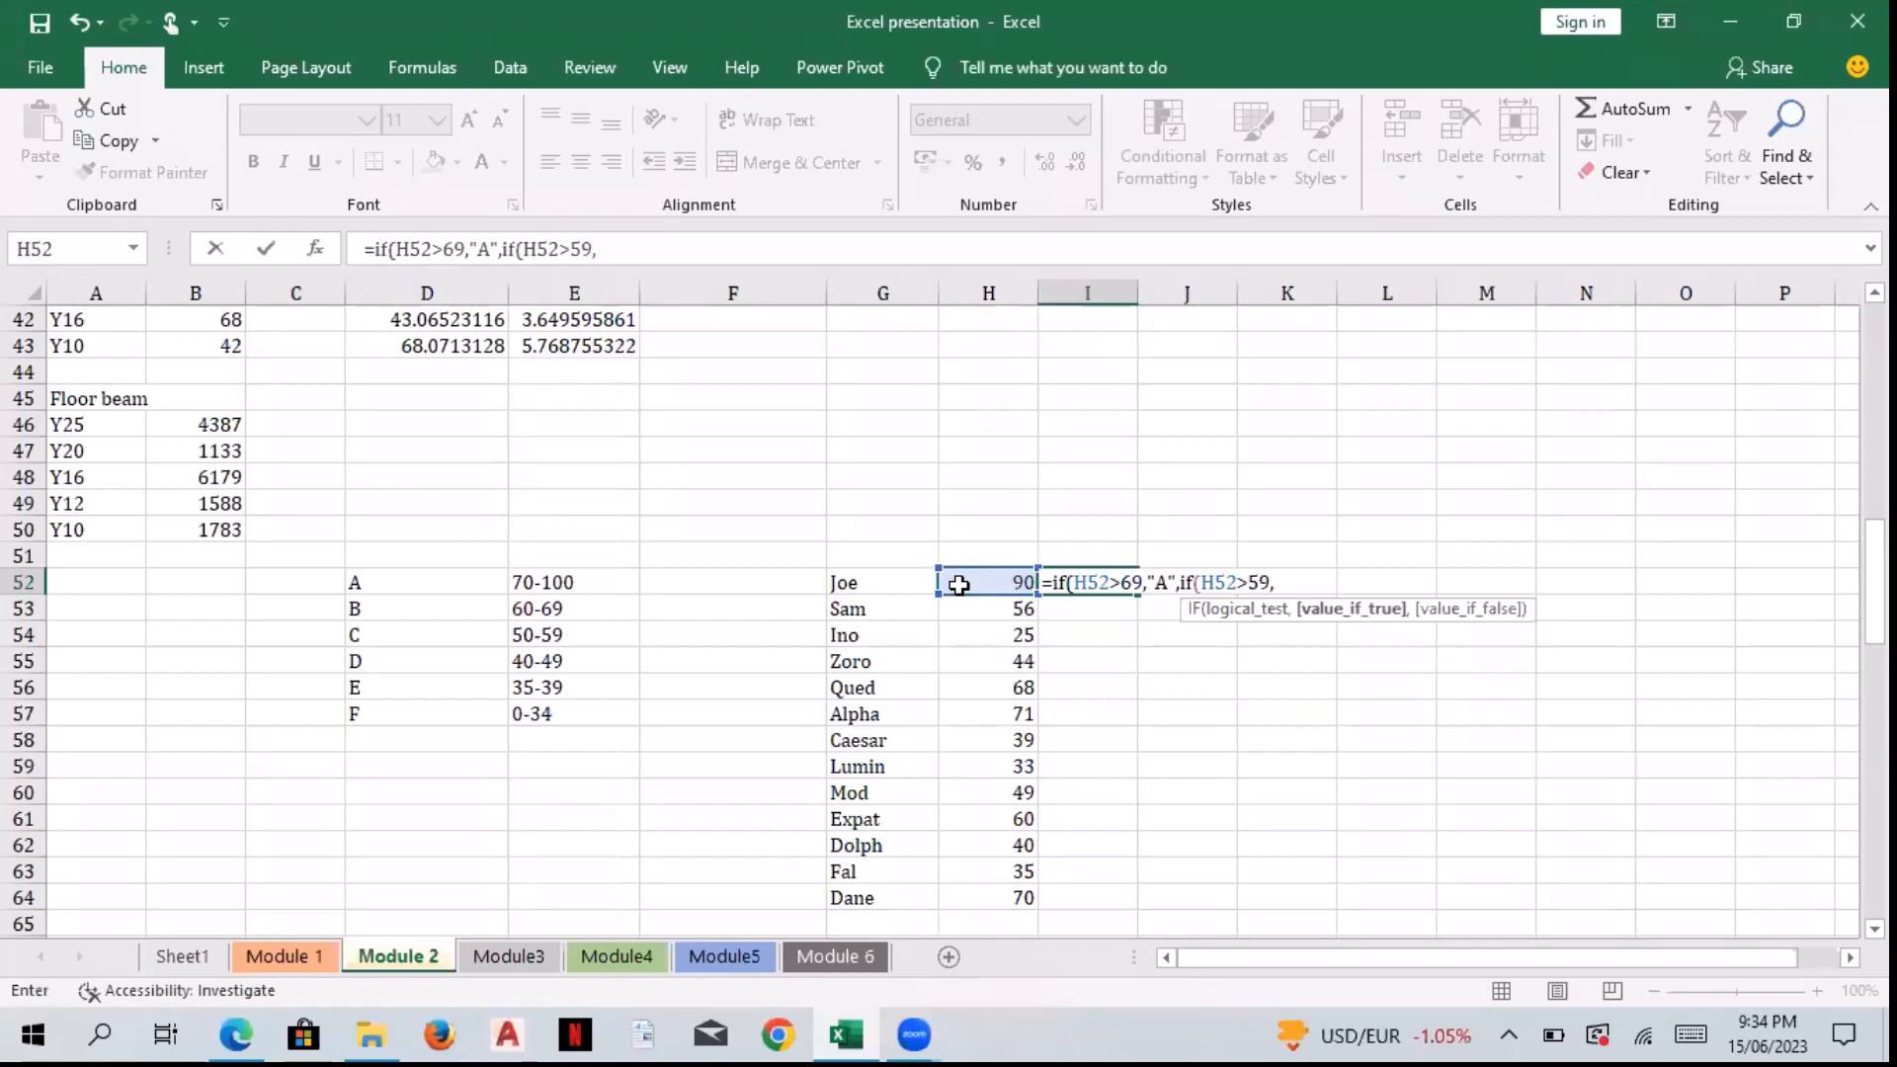
pyautogui.write('"')
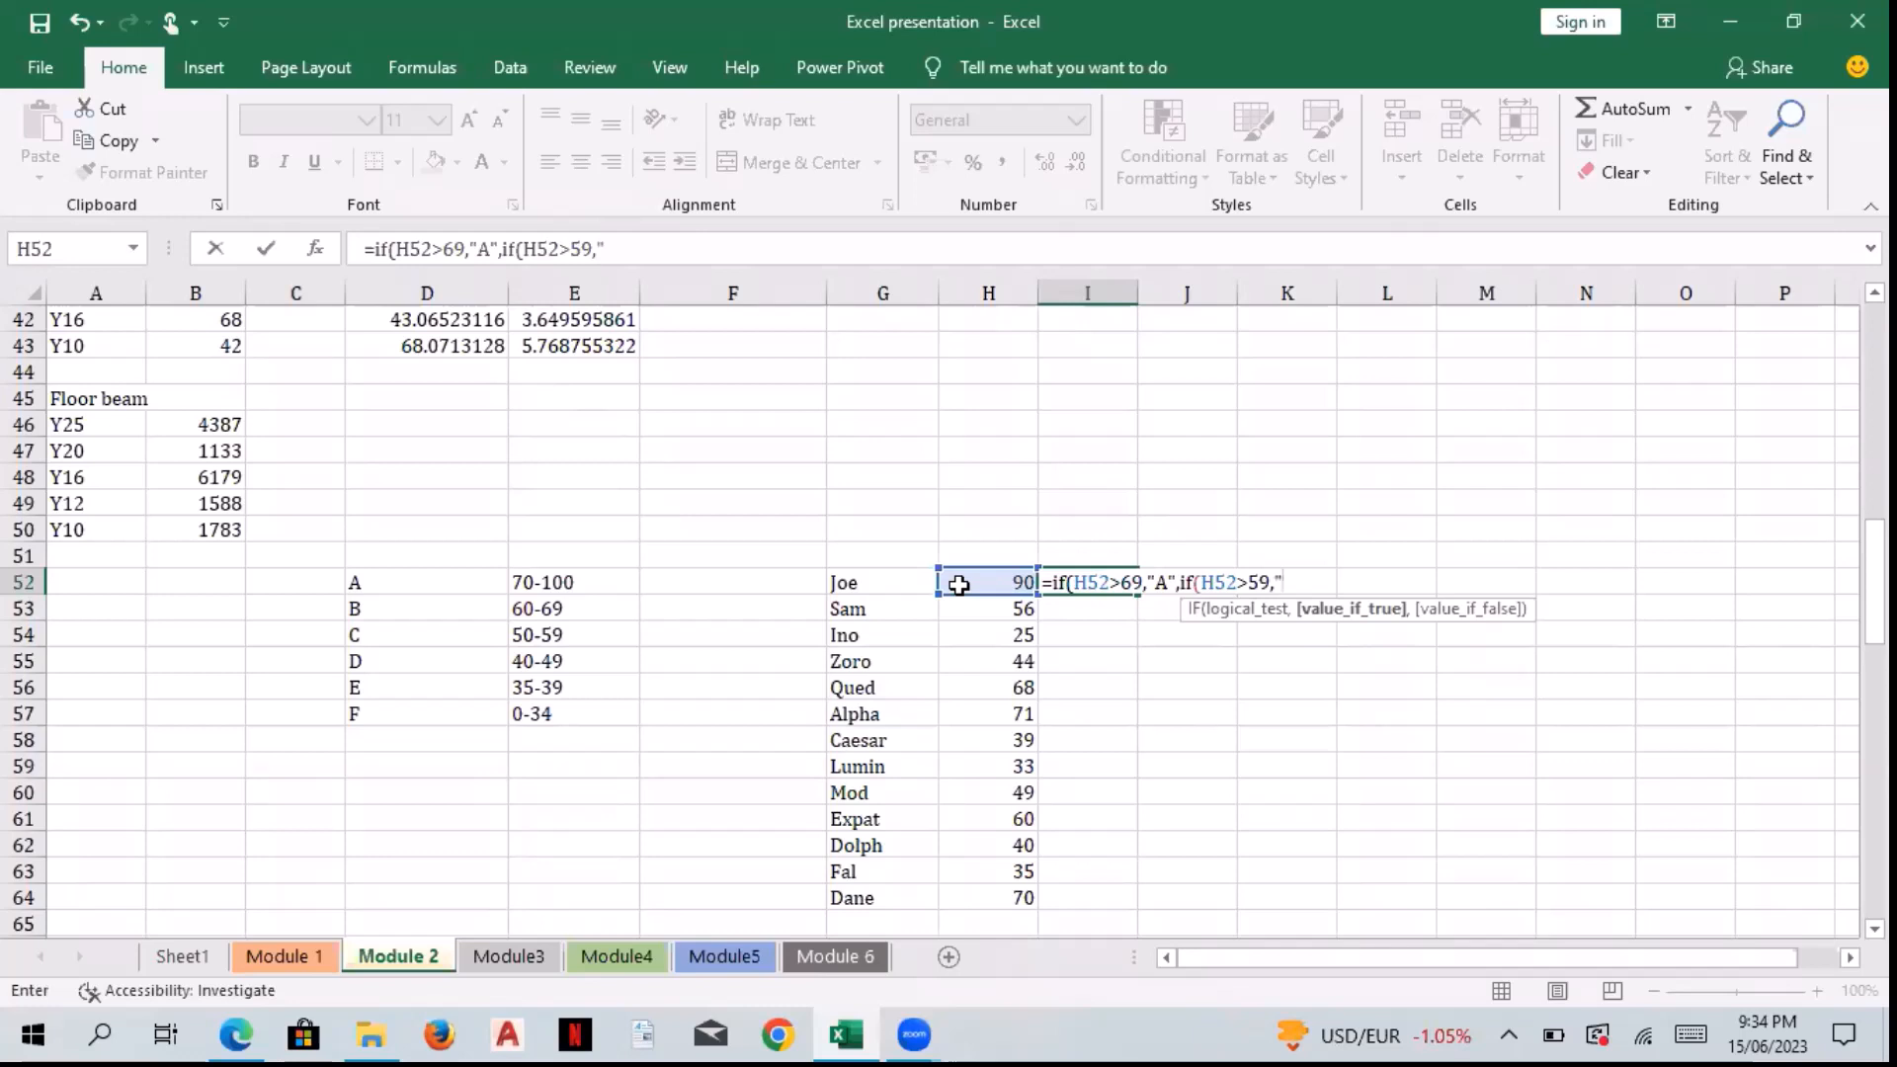
pyautogui.write('B",')
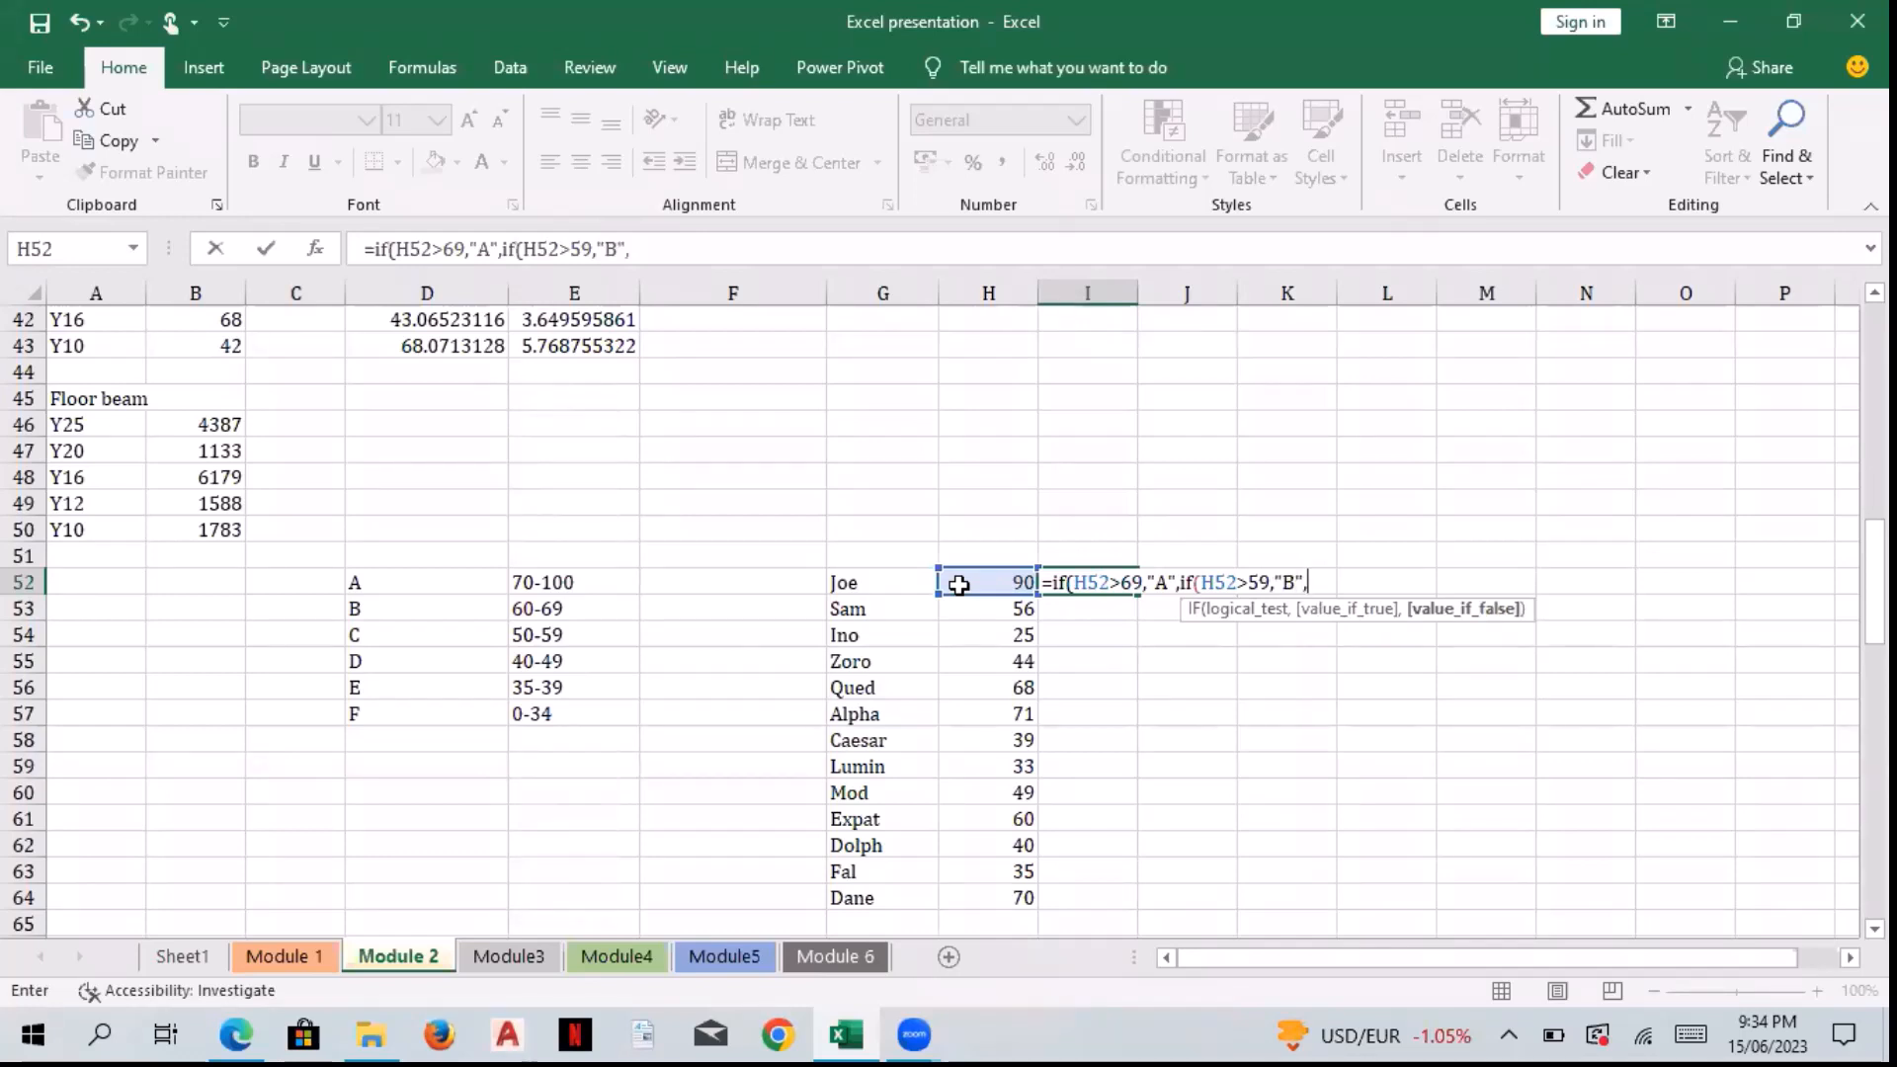
# Step: Nest a third IF in the I52 formula that returns "C" when H52>49
pyautogui.write('id')
pyautogui.press('BackSpace')
pyautogui.write('f')
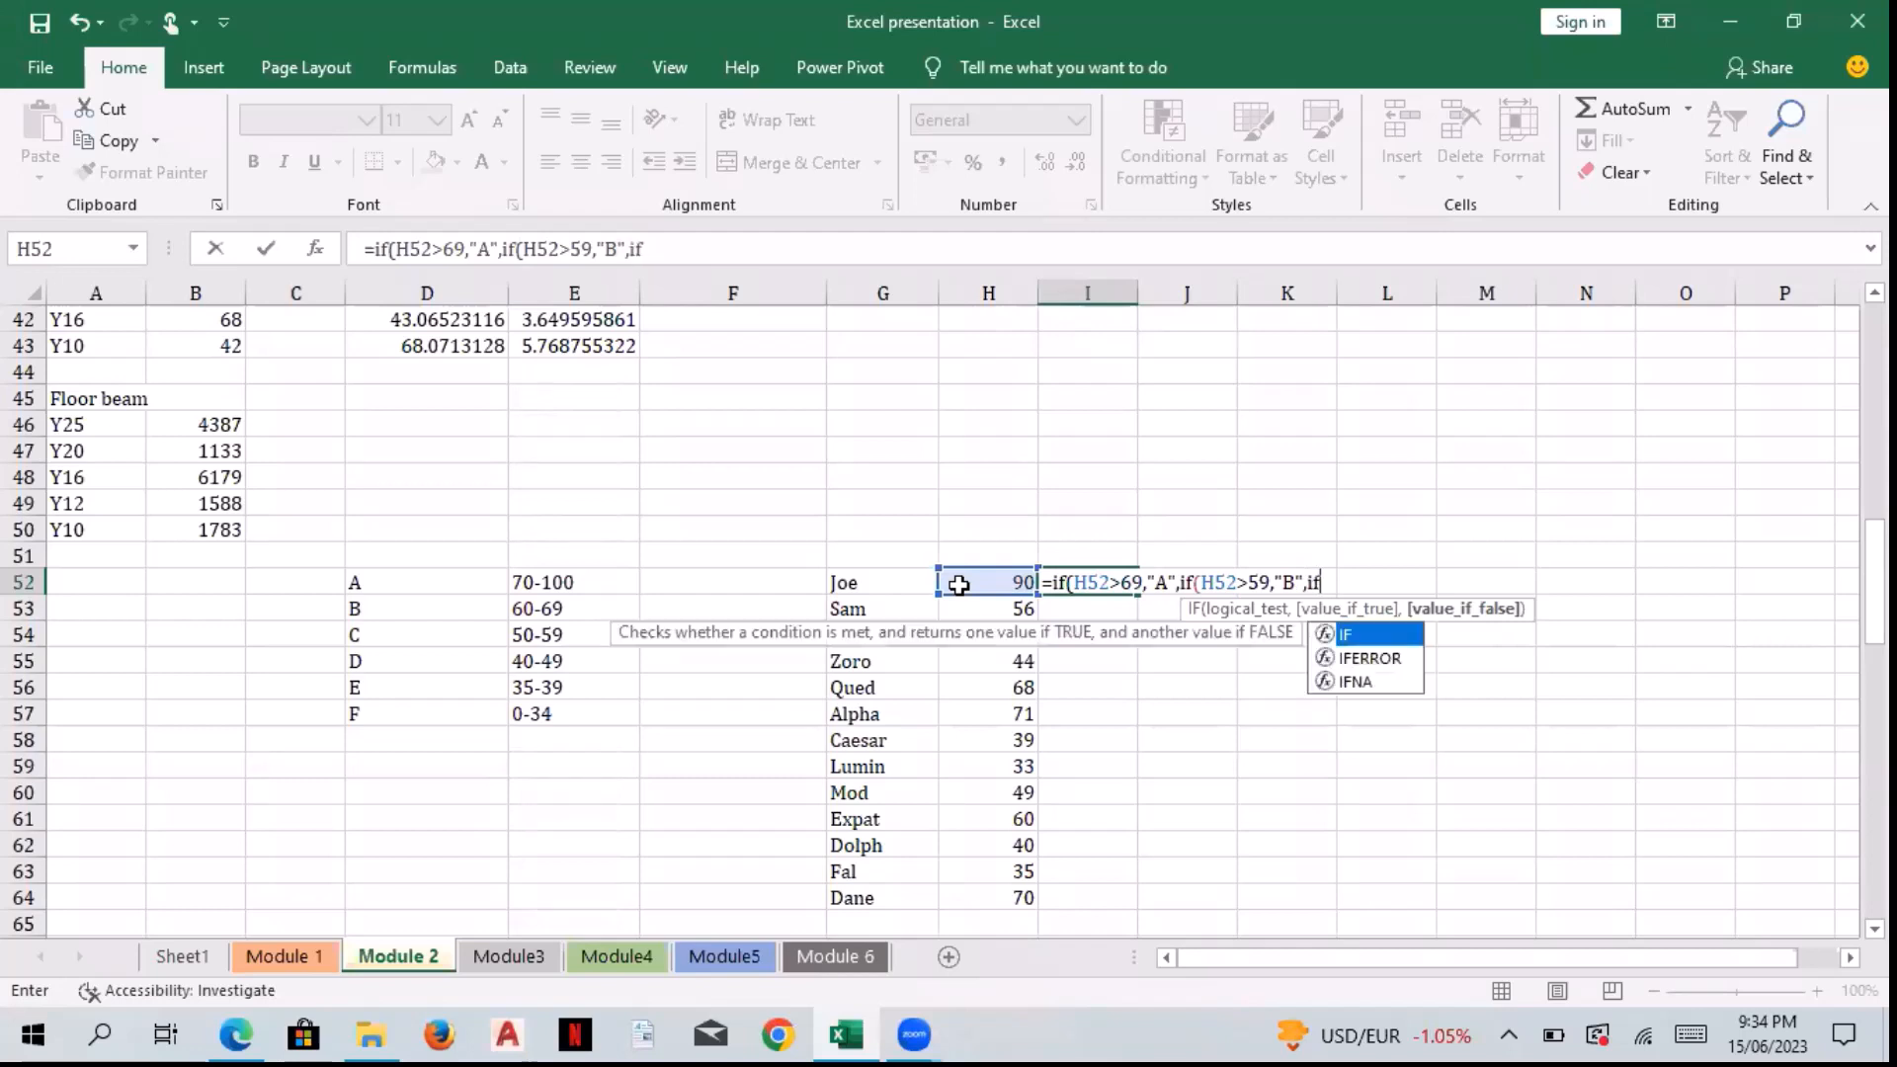
pyautogui.write('(')
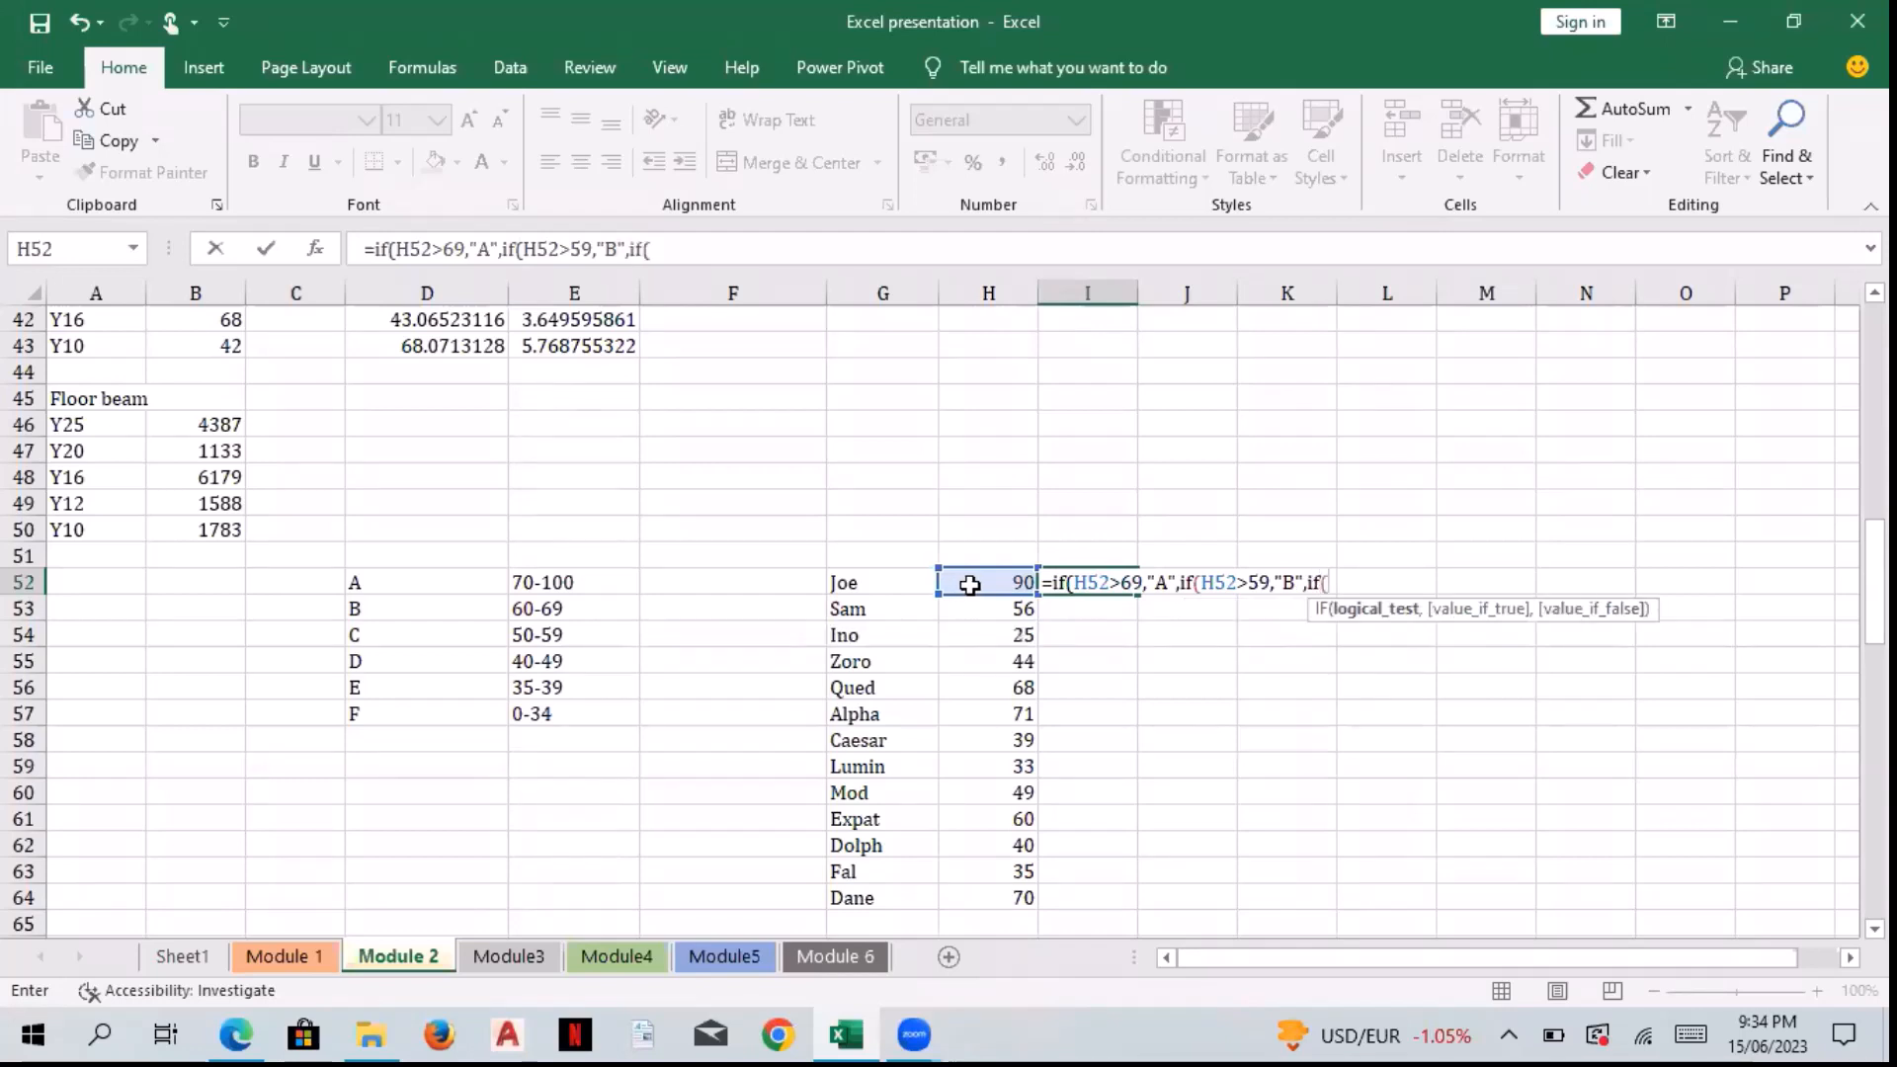
pyautogui.click(970, 584)
pyautogui.write('>')
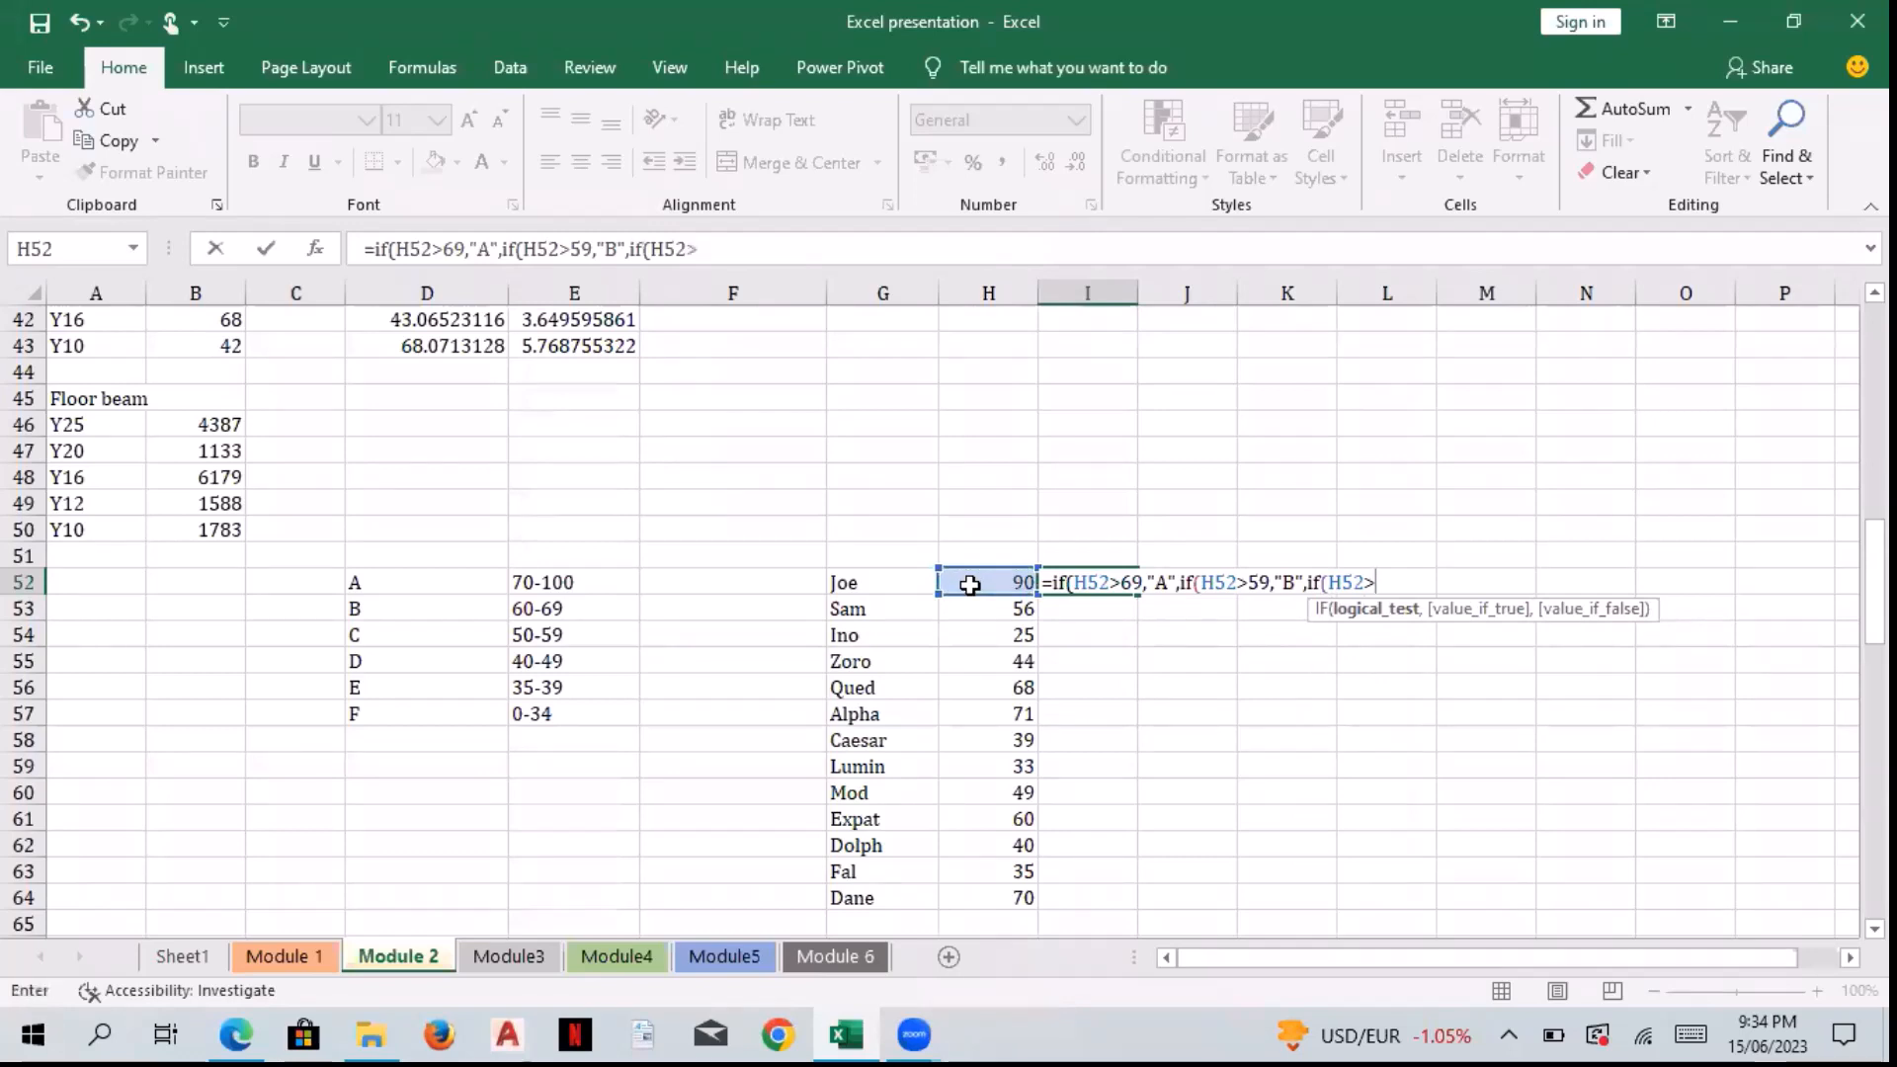
pyautogui.write('49')
pyautogui.write(',"')
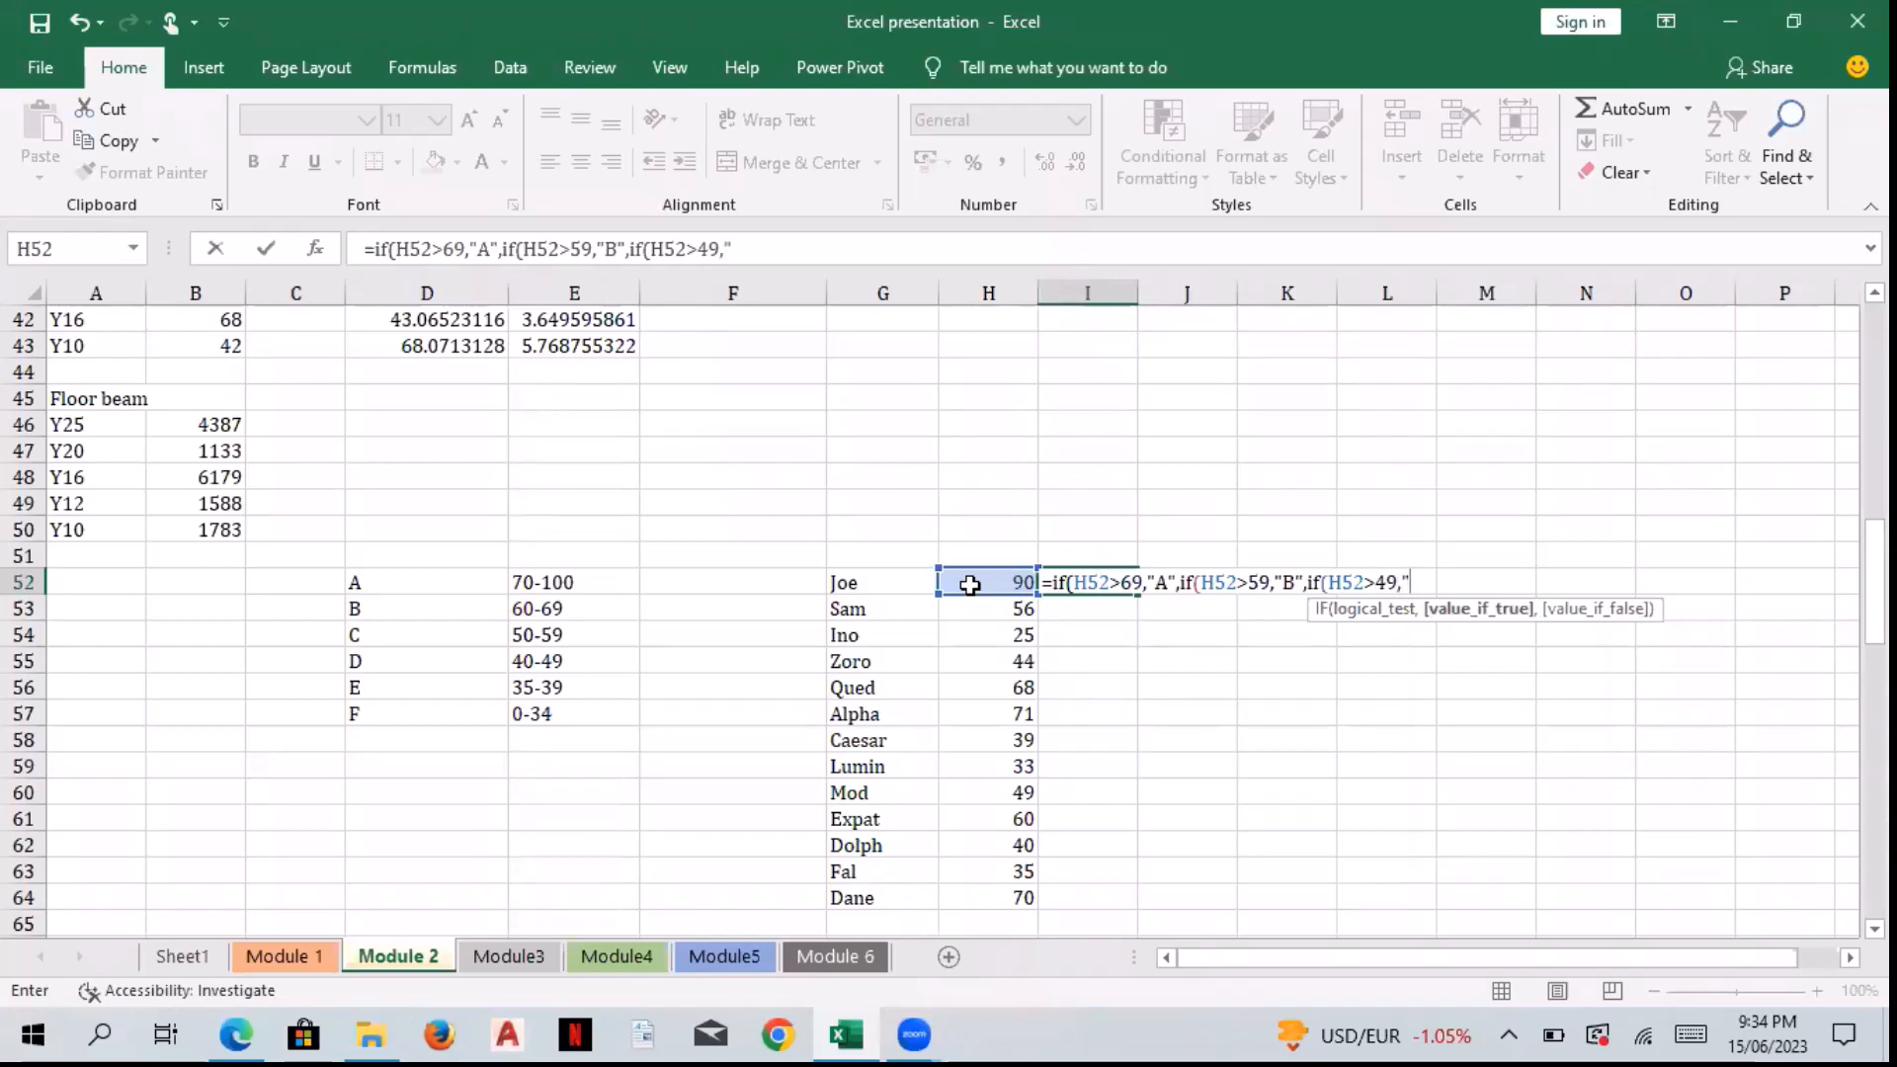
pyautogui.write('C"')
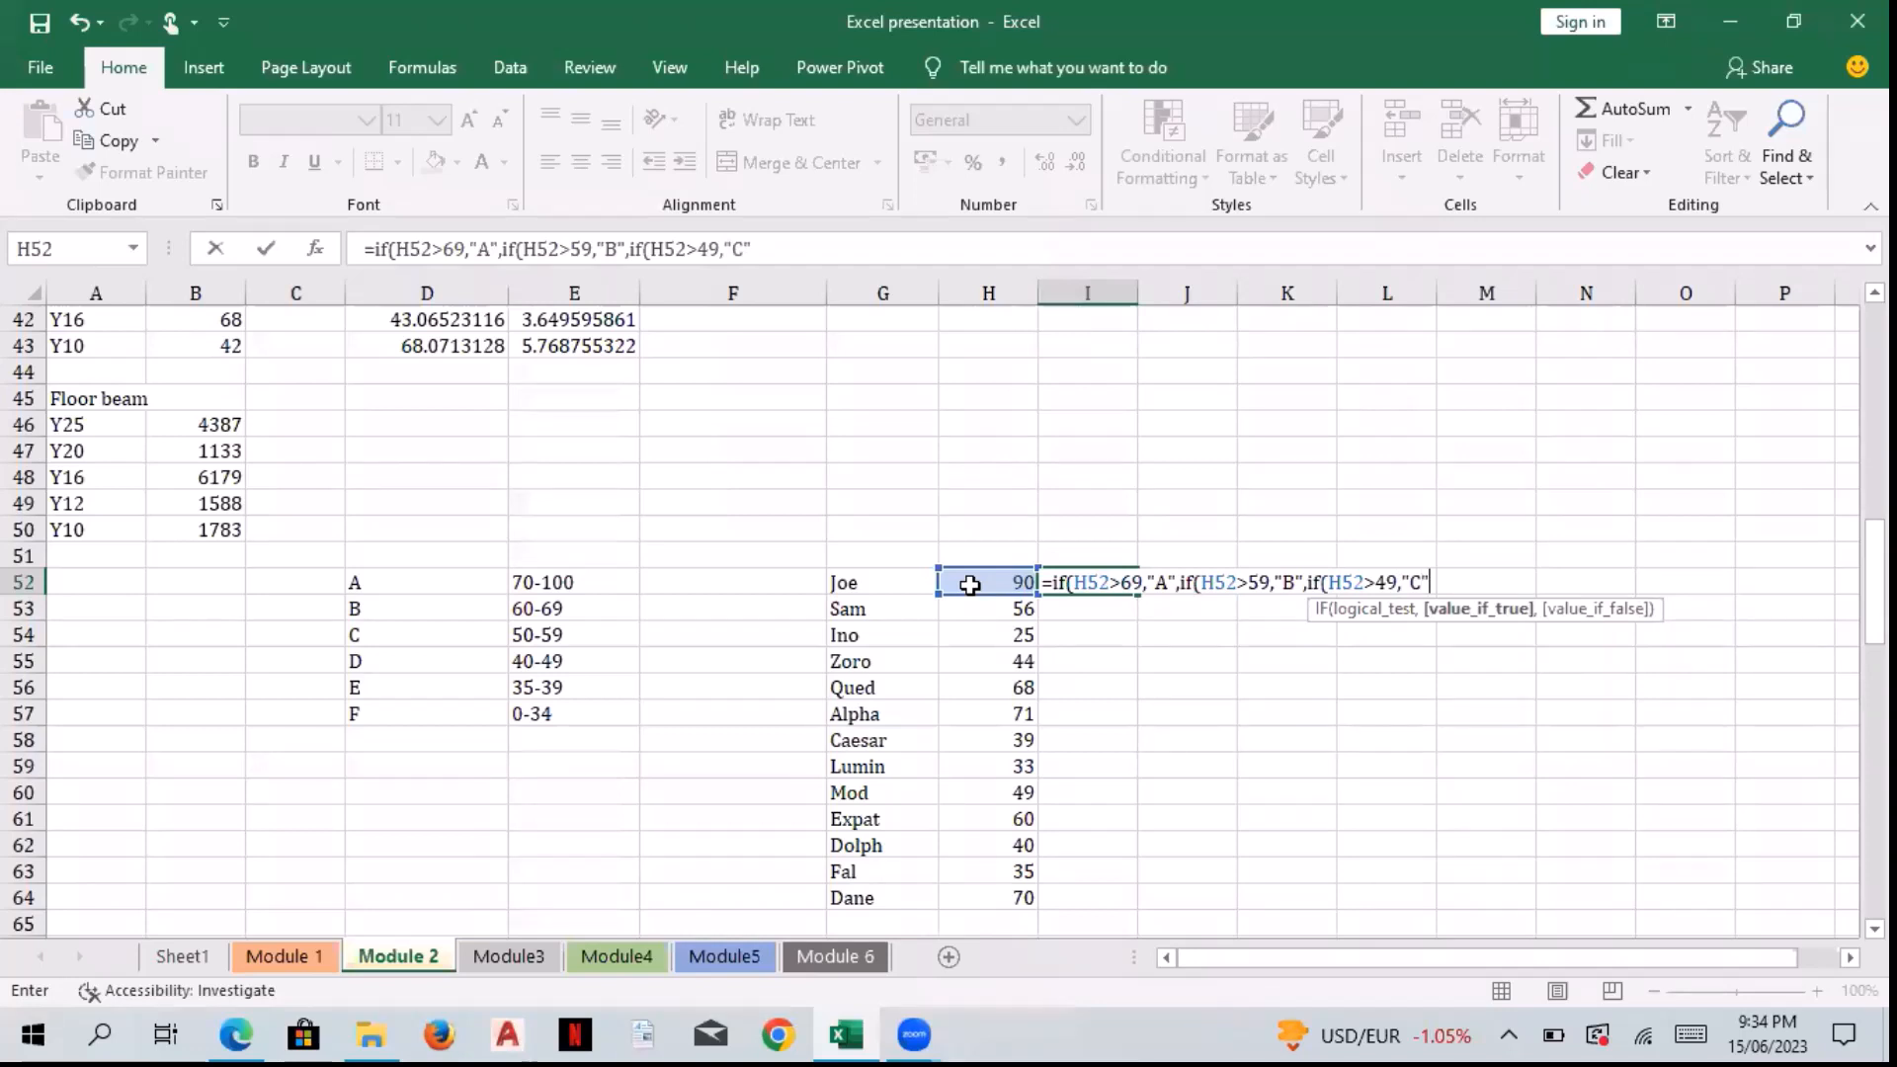
pyautogui.write(',')
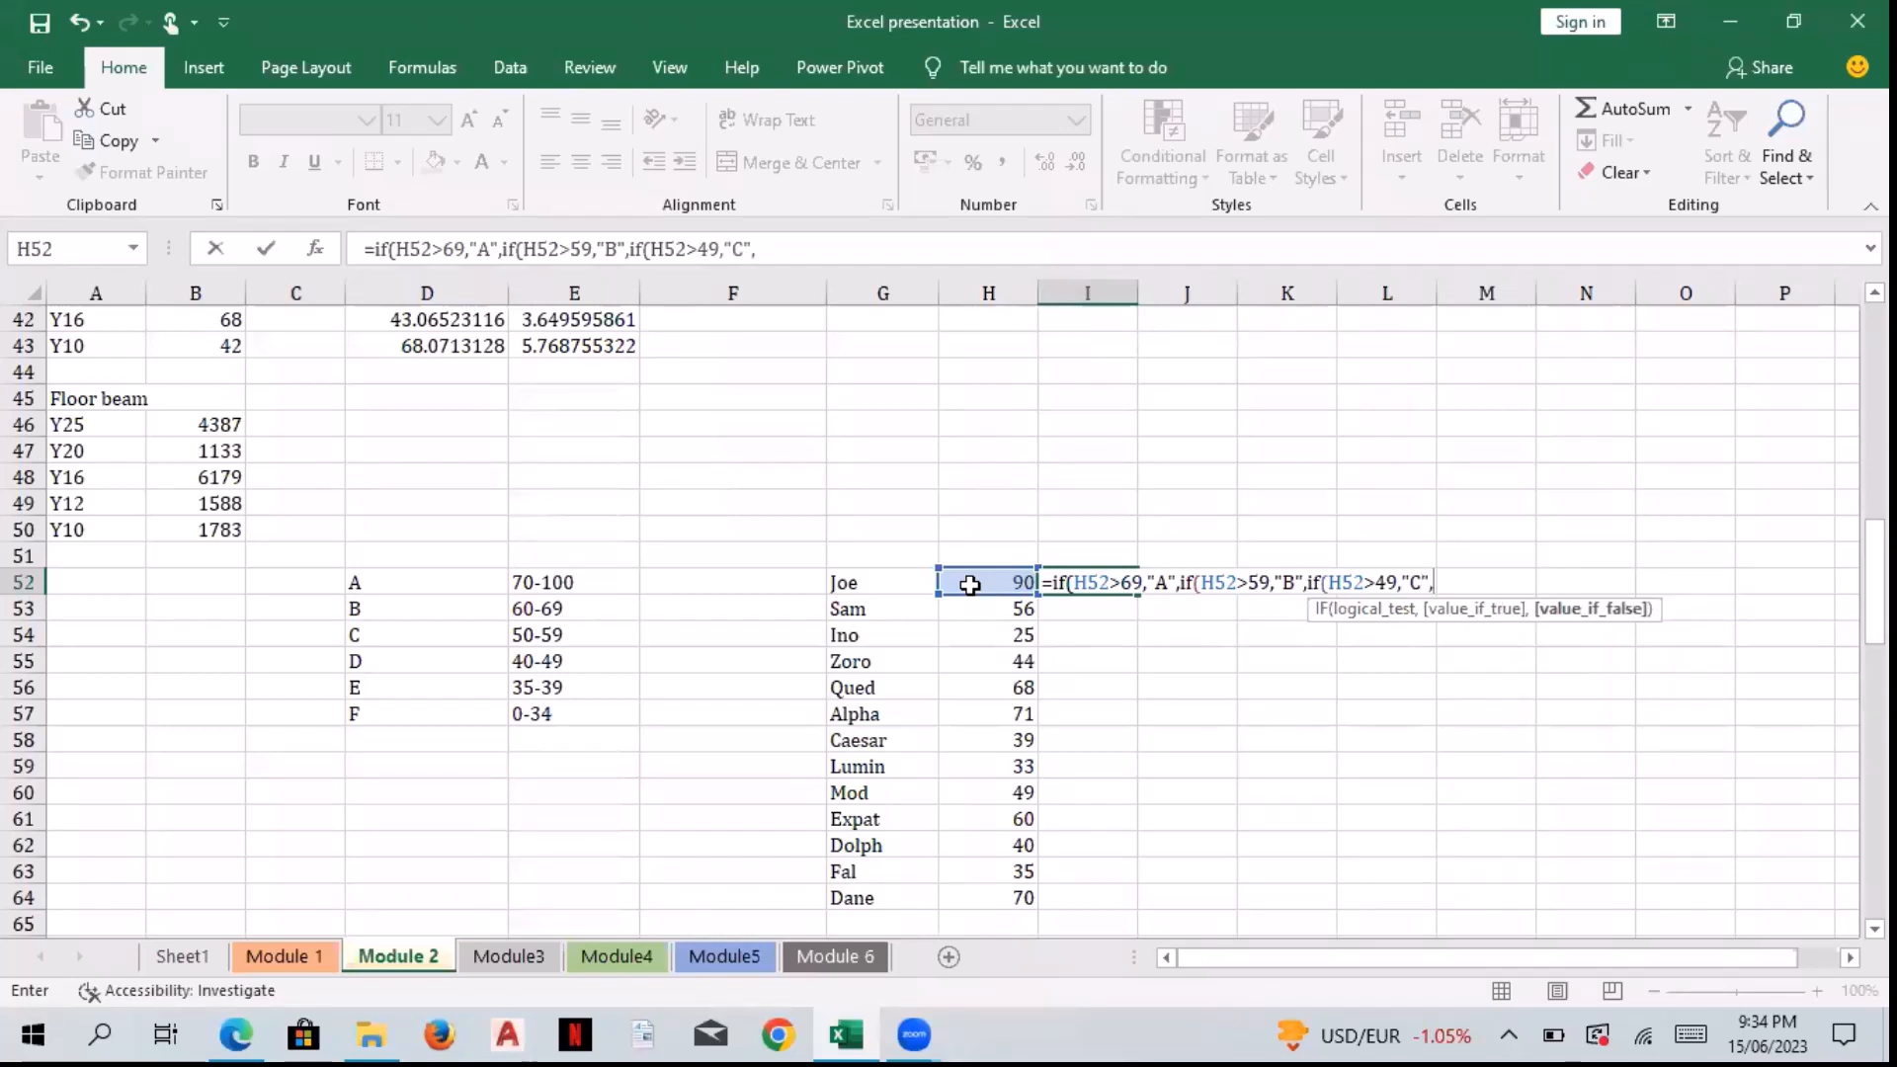
# Step: Nest a fourth IF in the I52 formula that returns "D" when H52>39
pyautogui.write('if(')
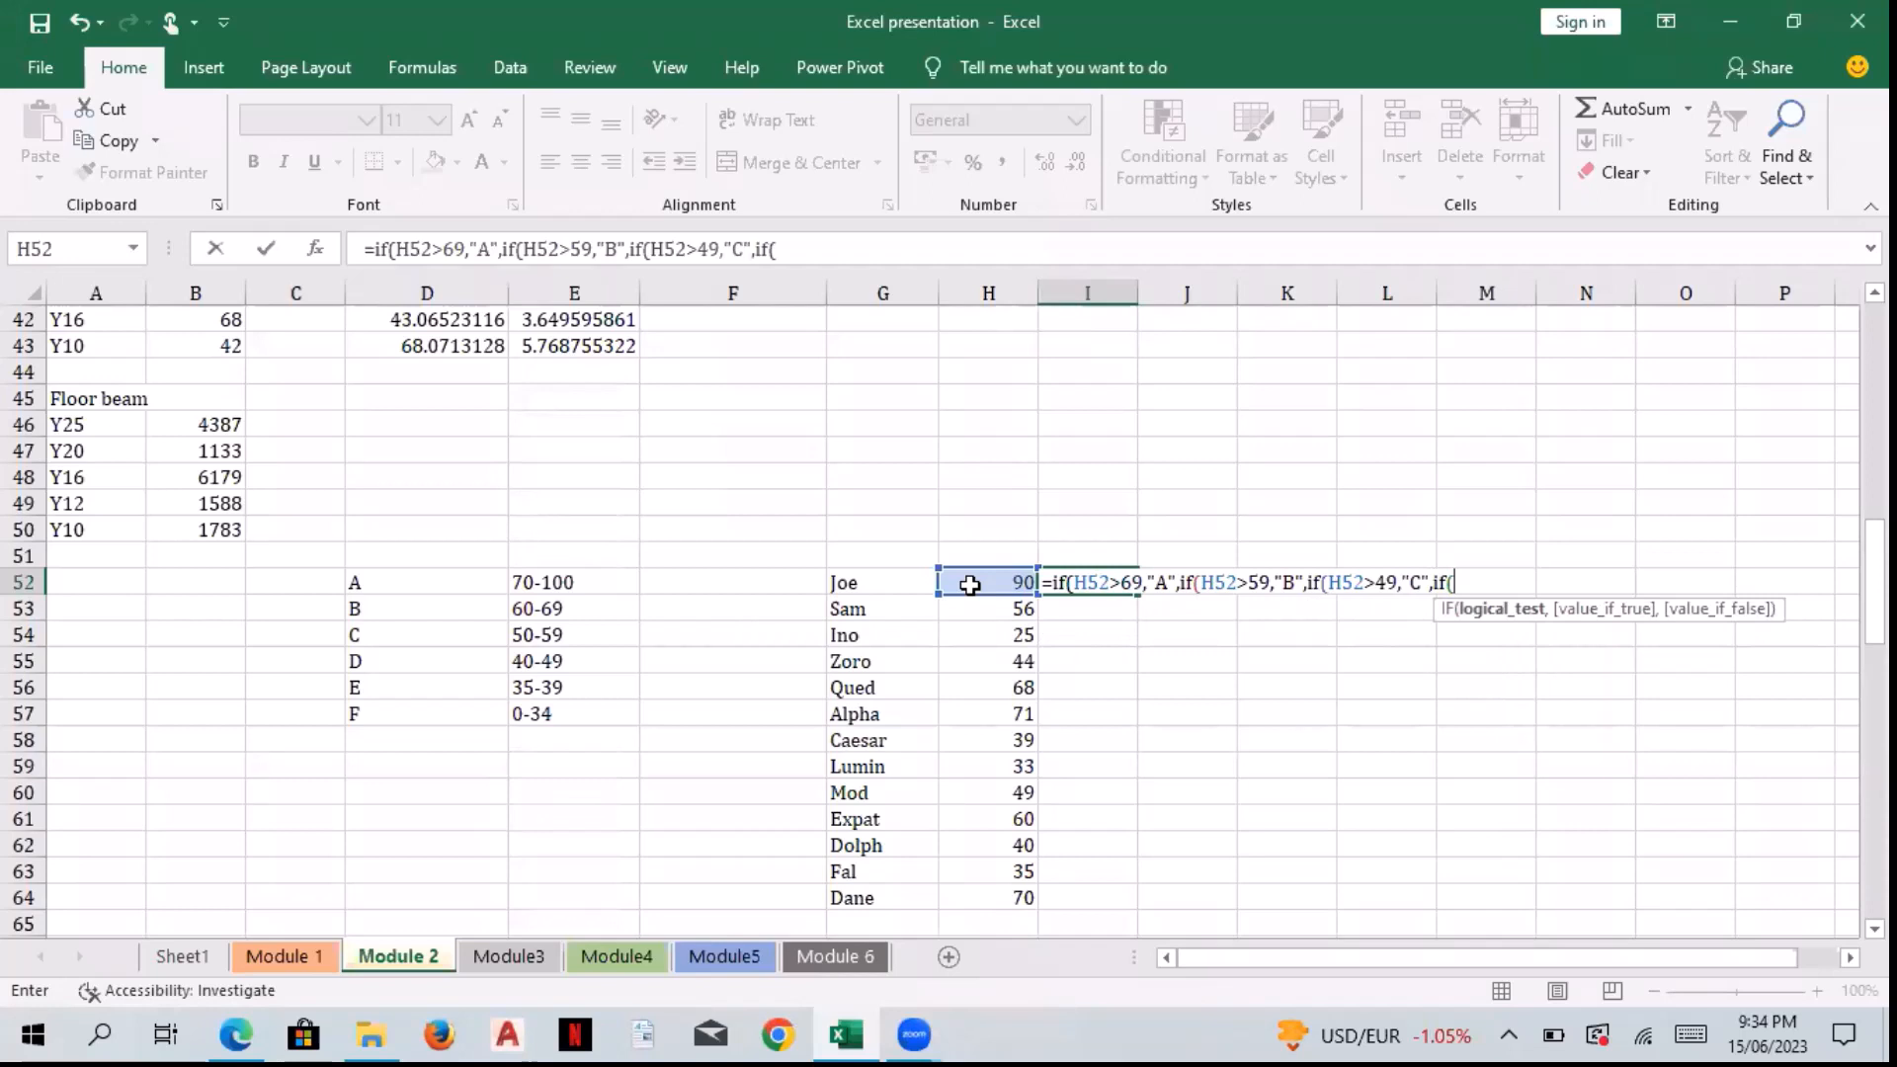
pyautogui.click(969, 585)
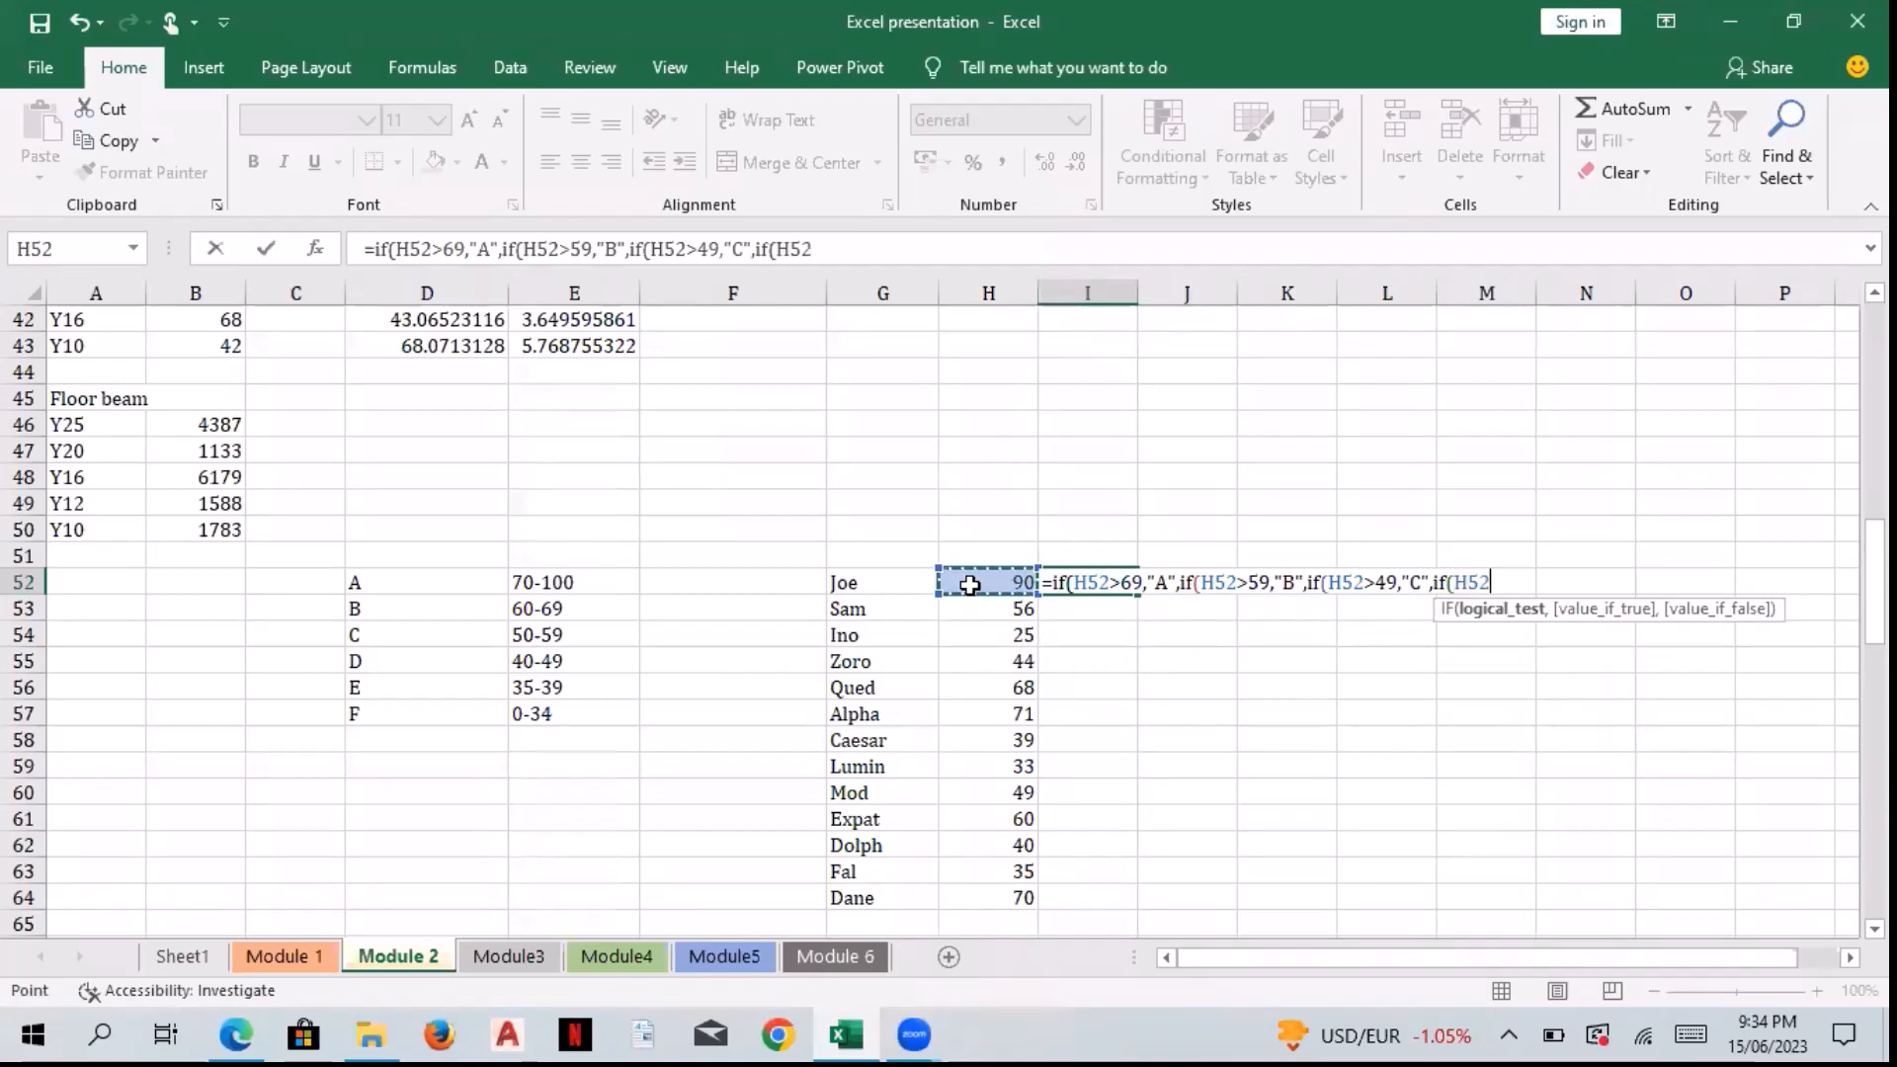
pyautogui.write('>')
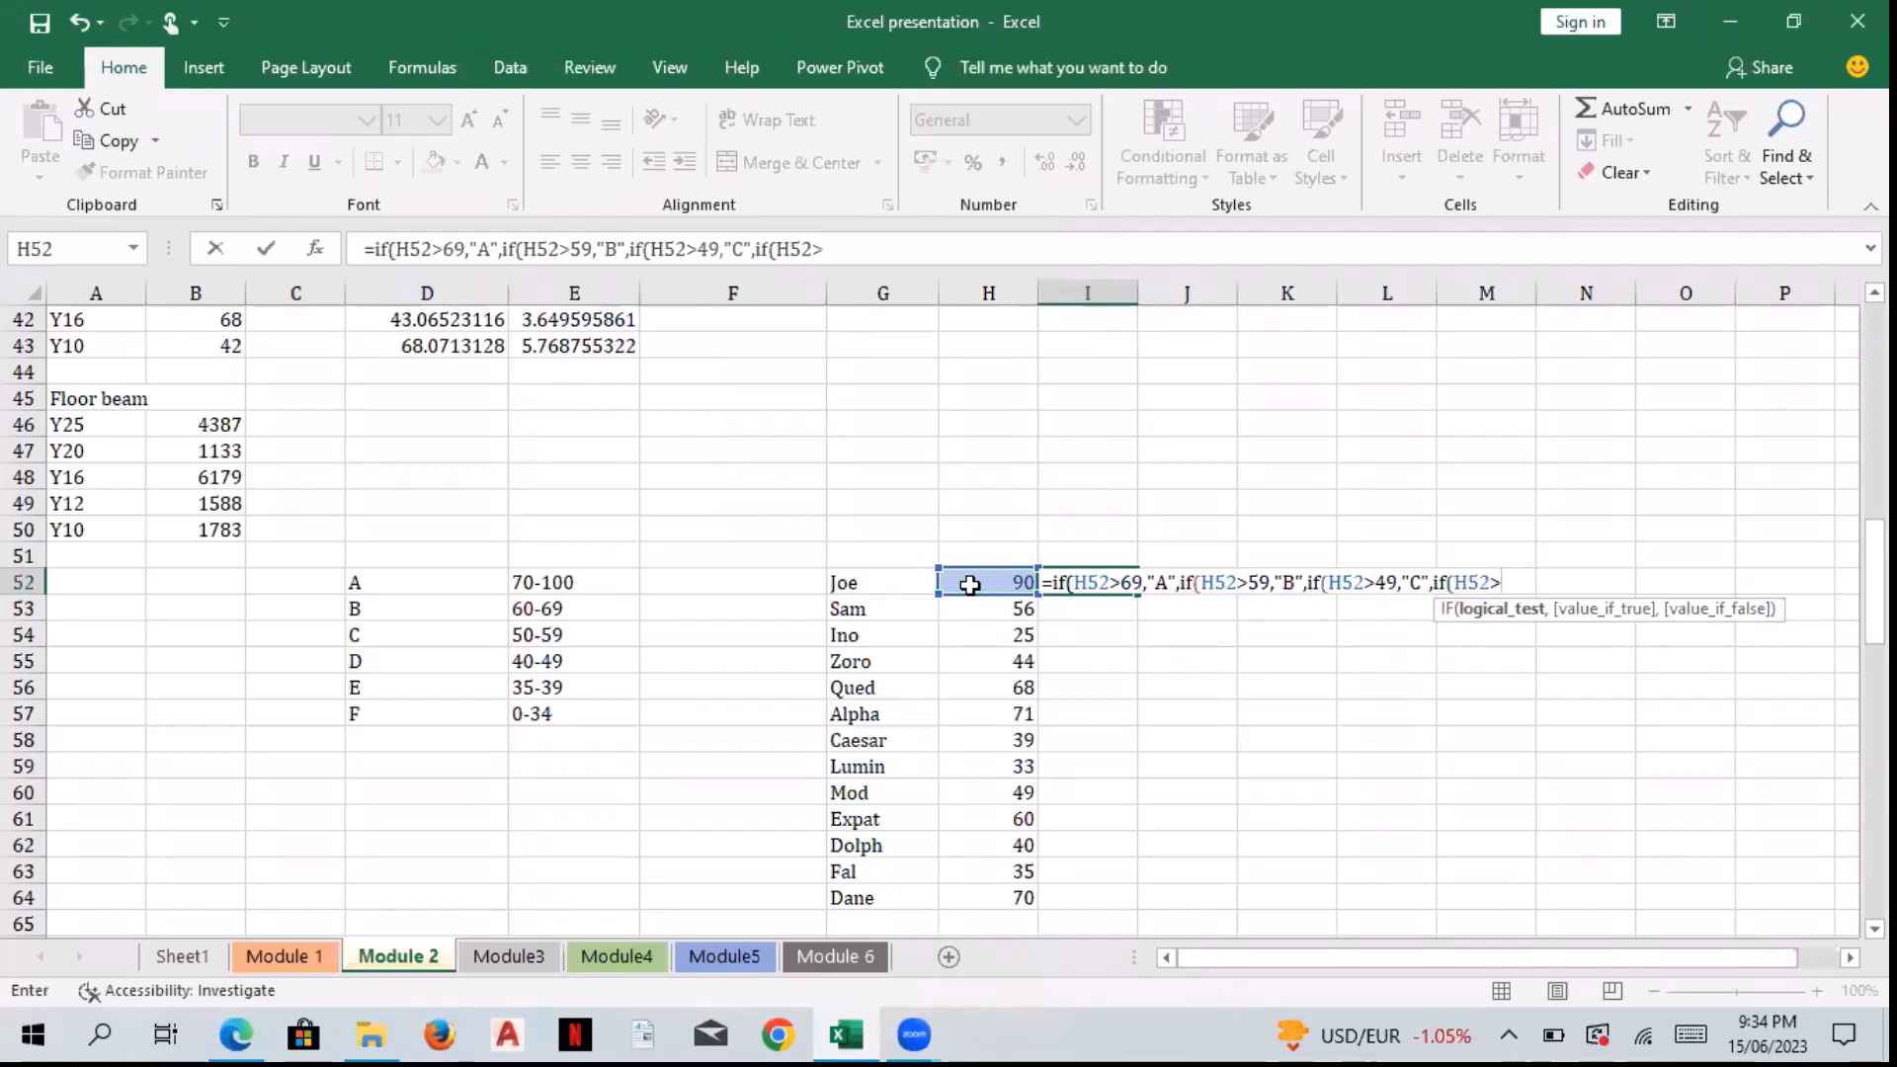
pyautogui.write('39,"')
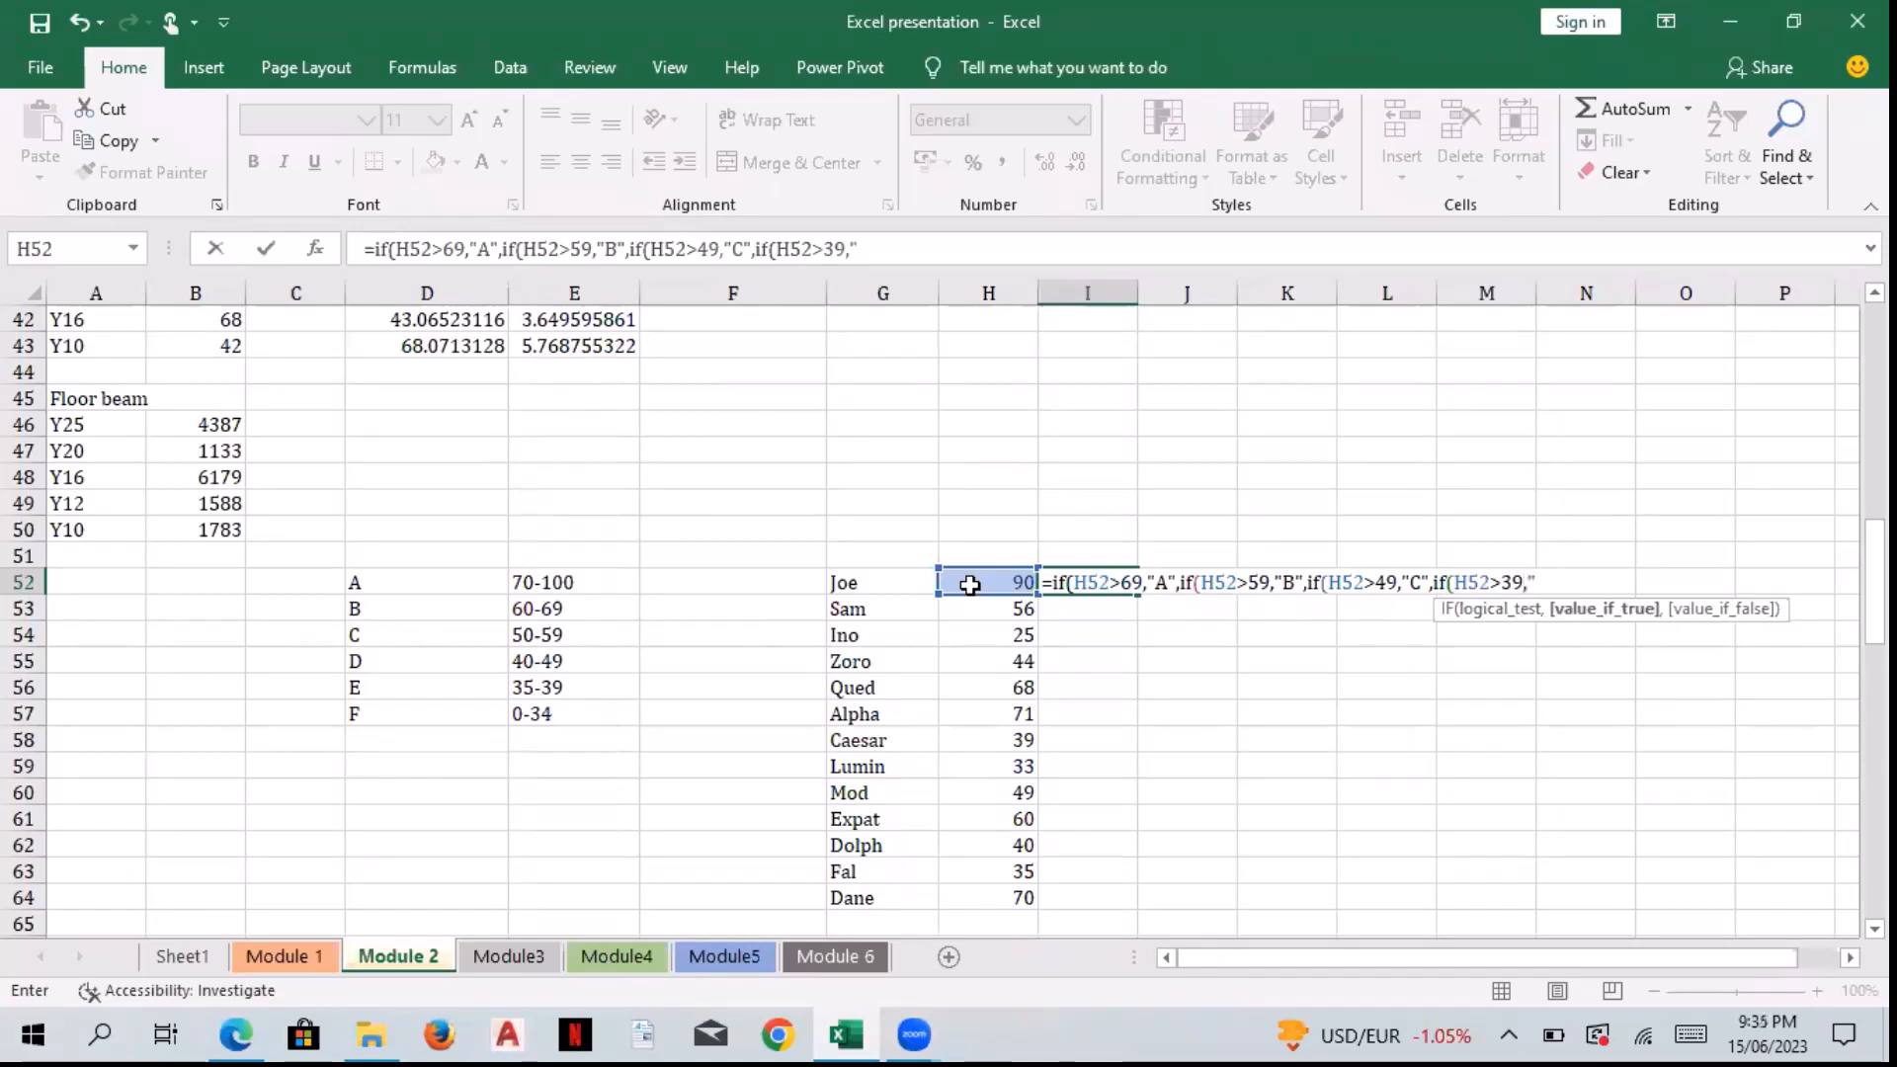
pyautogui.write('D')
pyautogui.write('",')
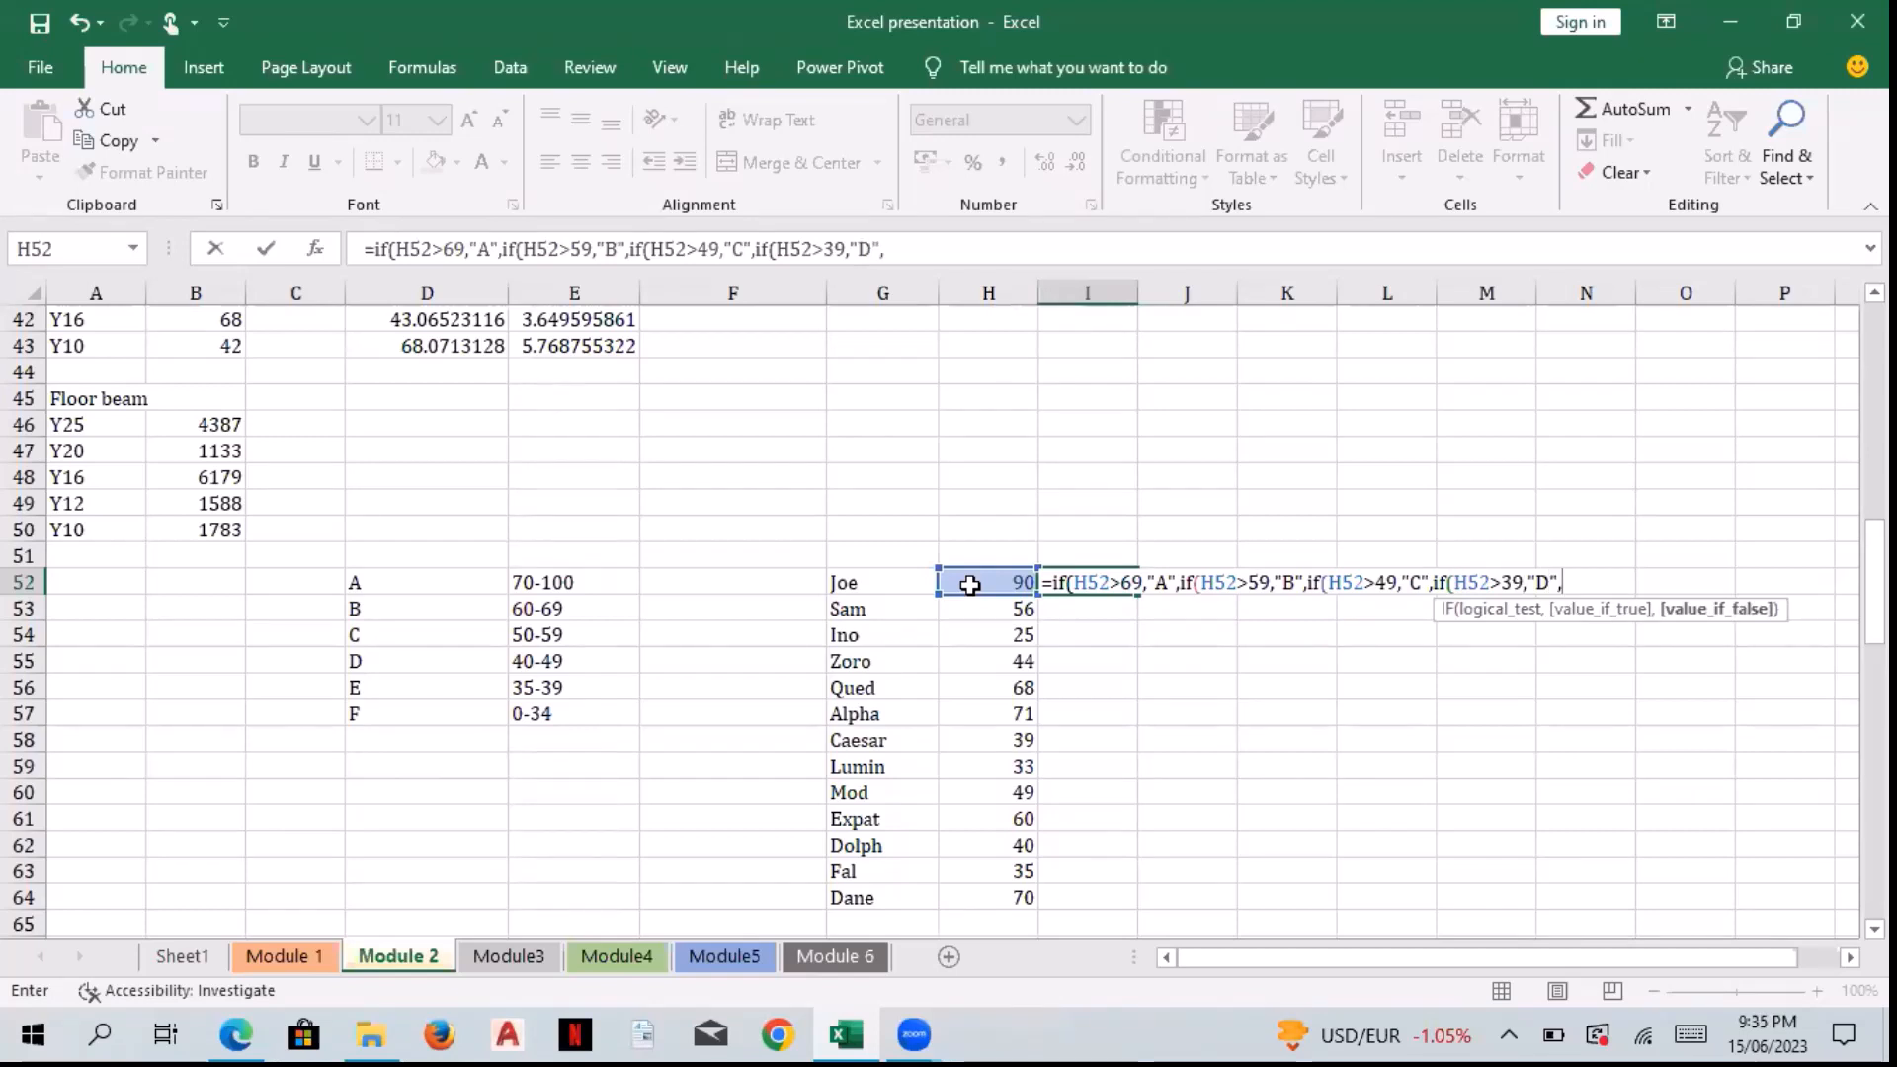
# Step: Complete the I52 formula with a final nested IF returning "E" when H52>34 and otherwise "F", and reselect the cell
pyautogui.write('if')
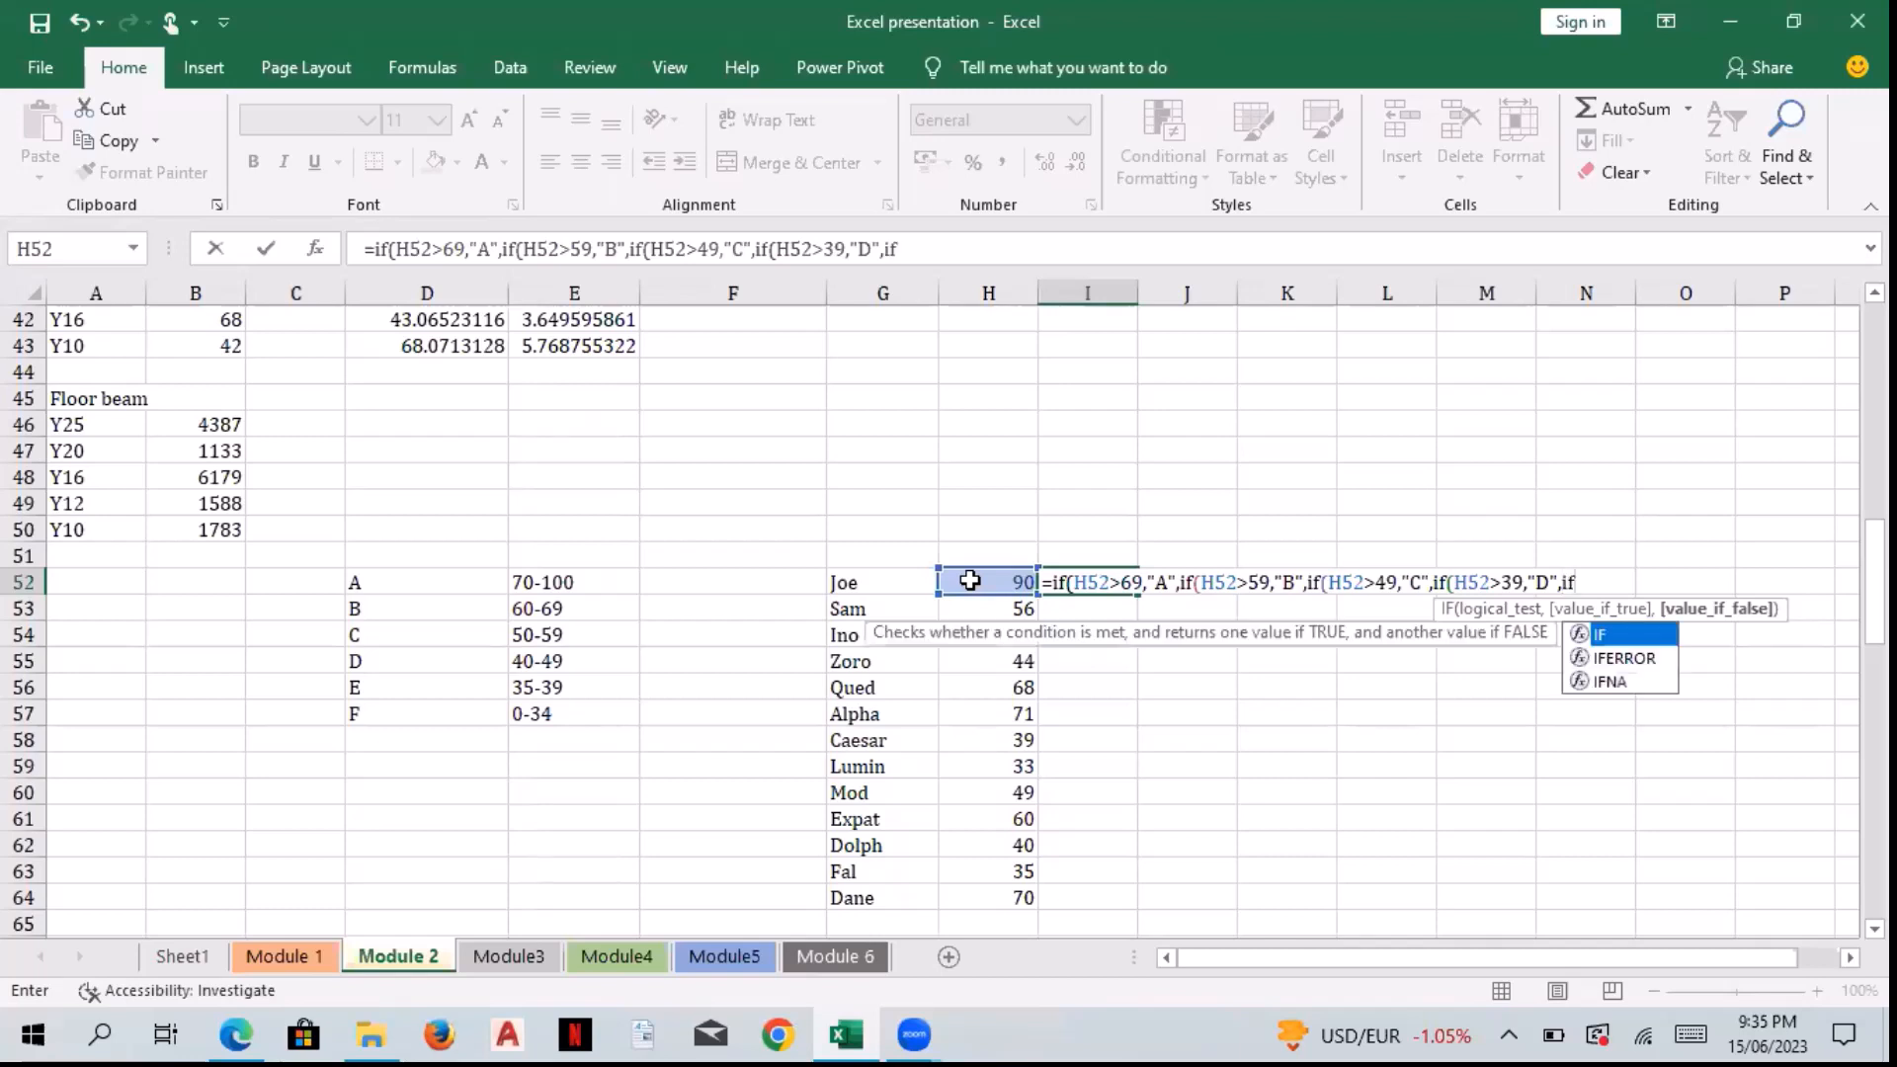
pyautogui.write('(')
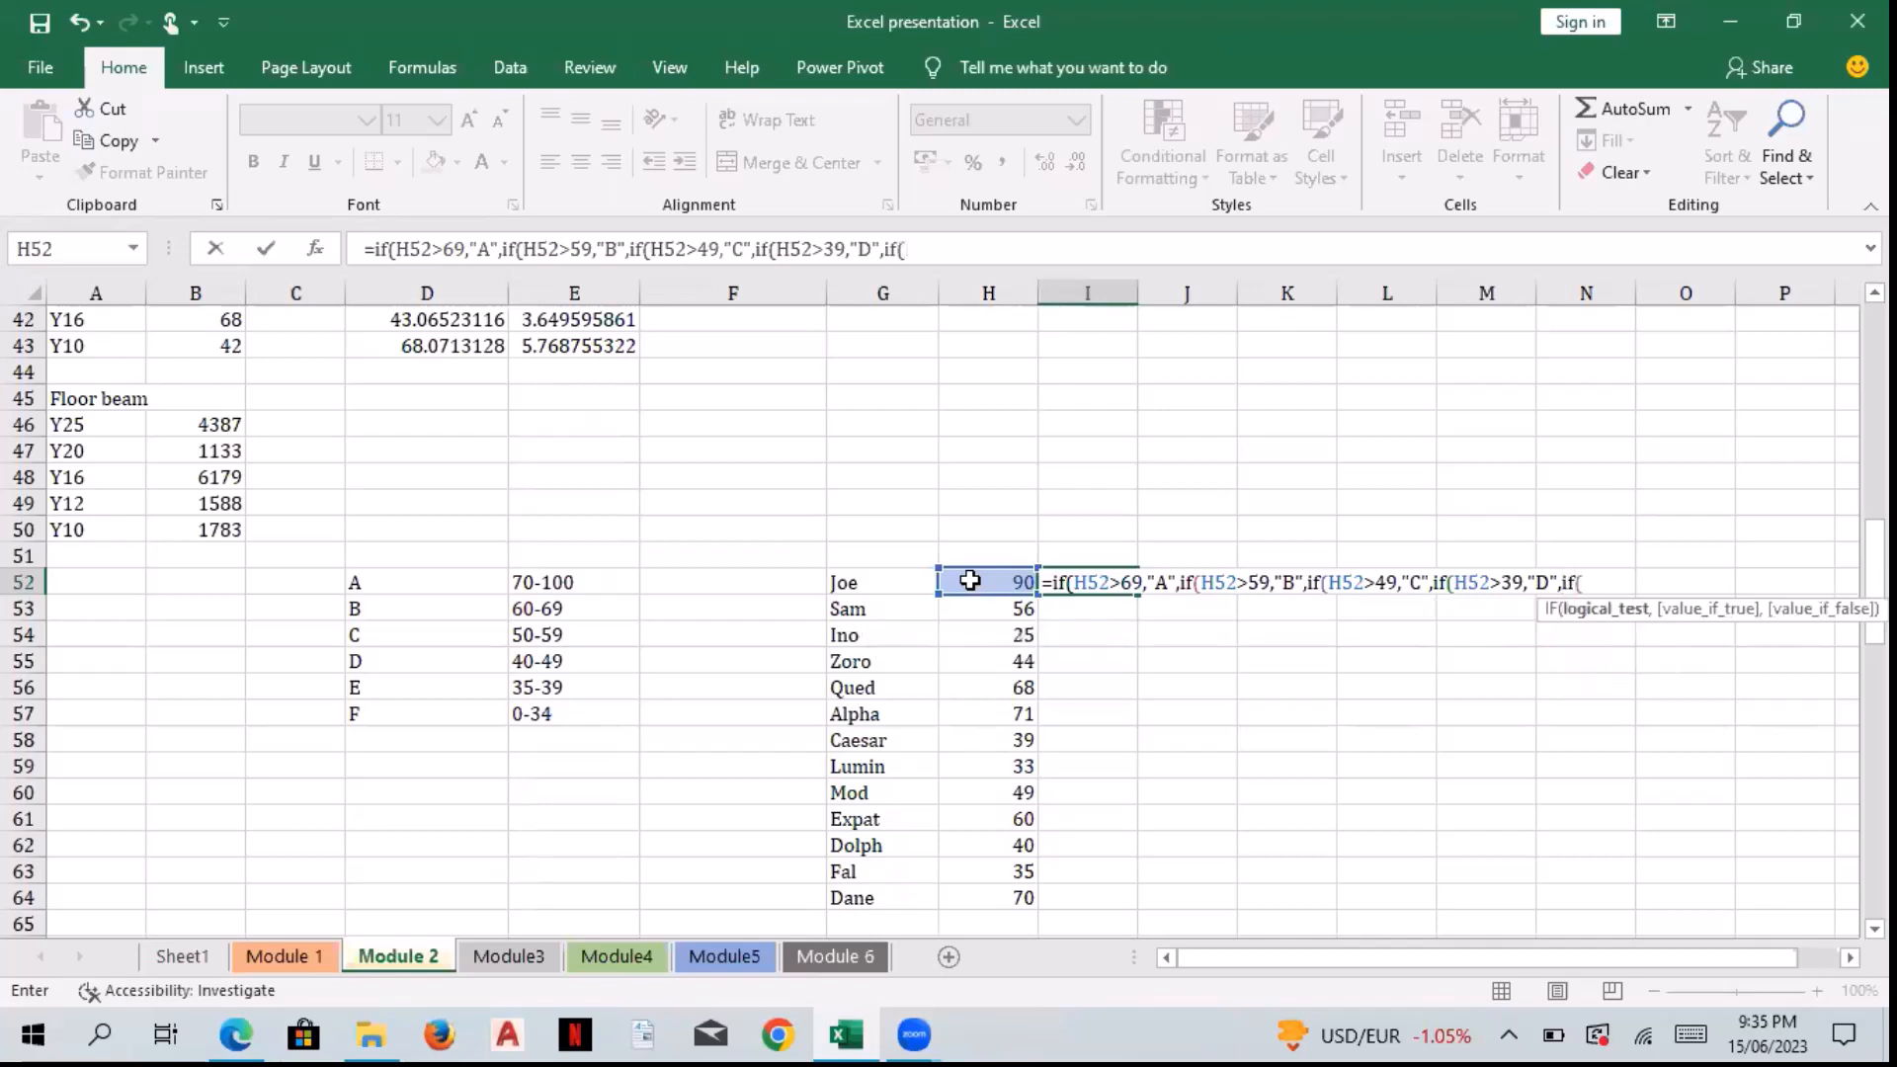
pyautogui.click(970, 581)
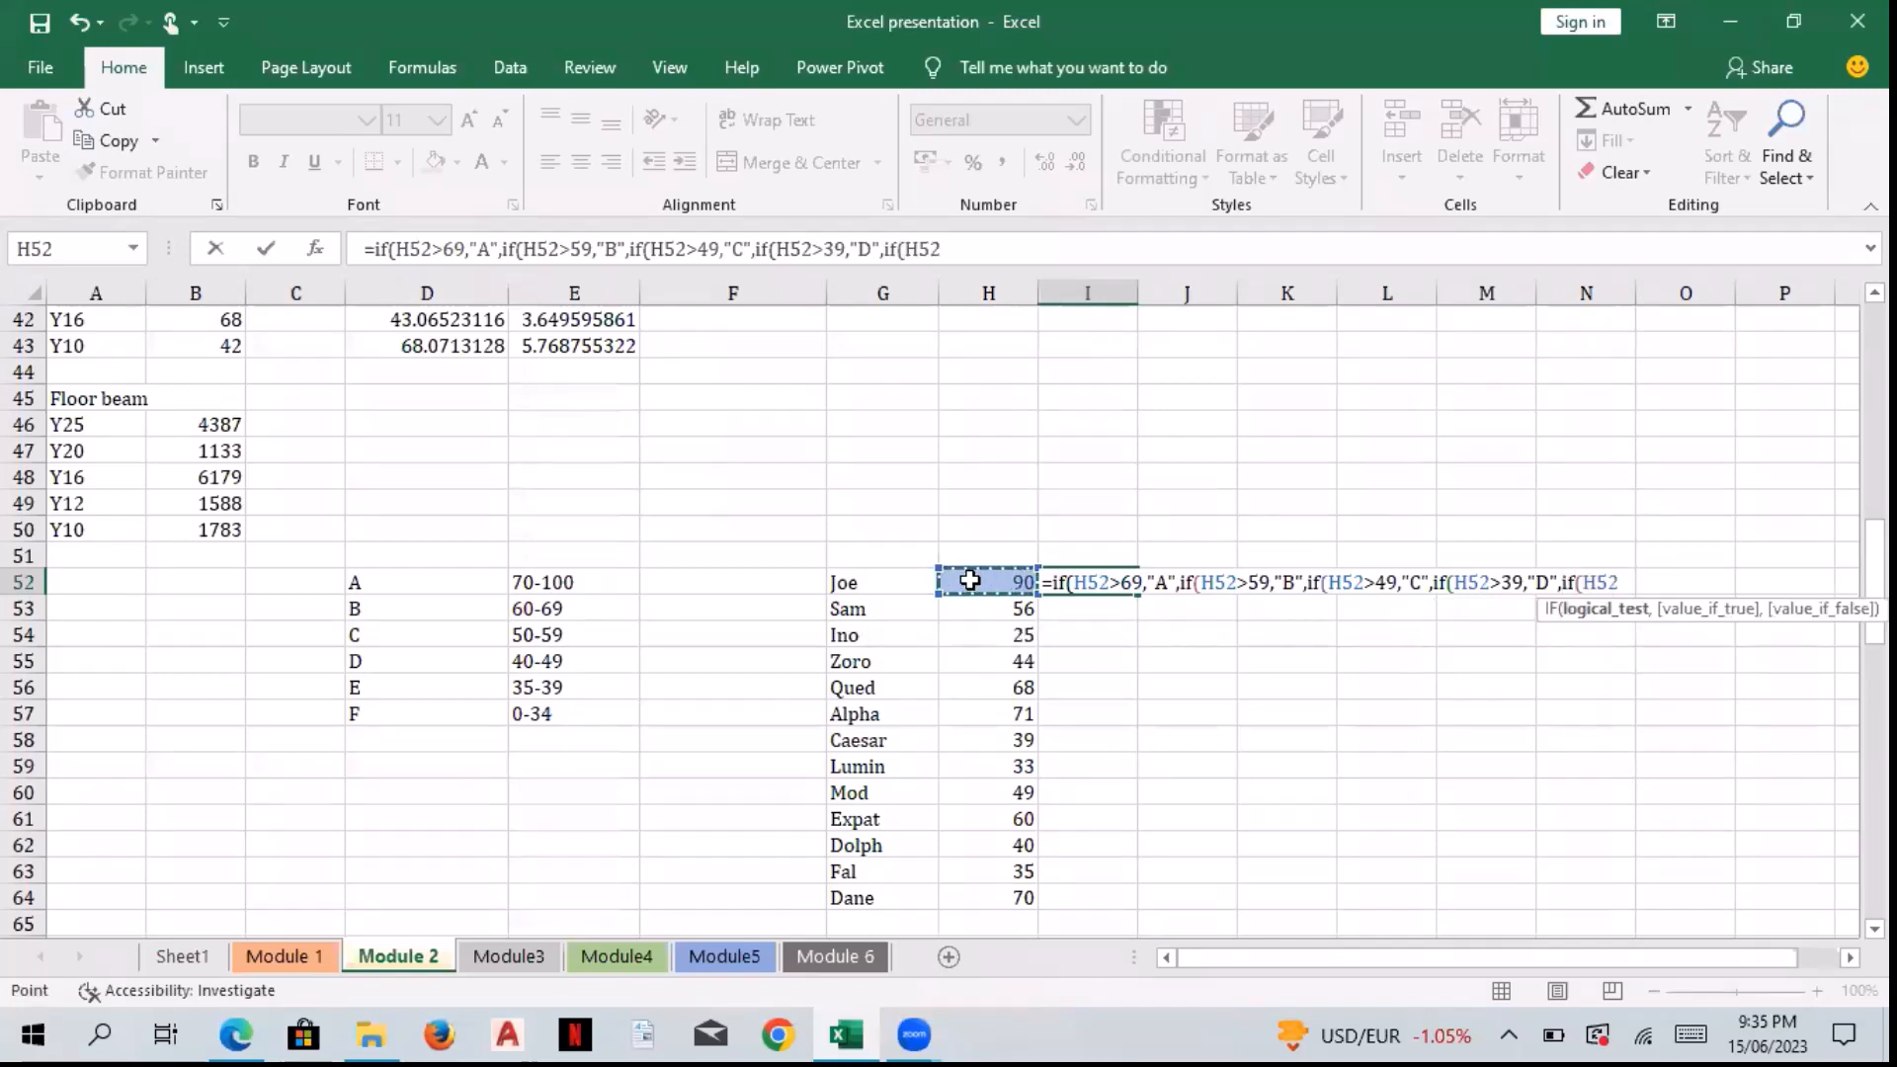
pyautogui.write('>34')
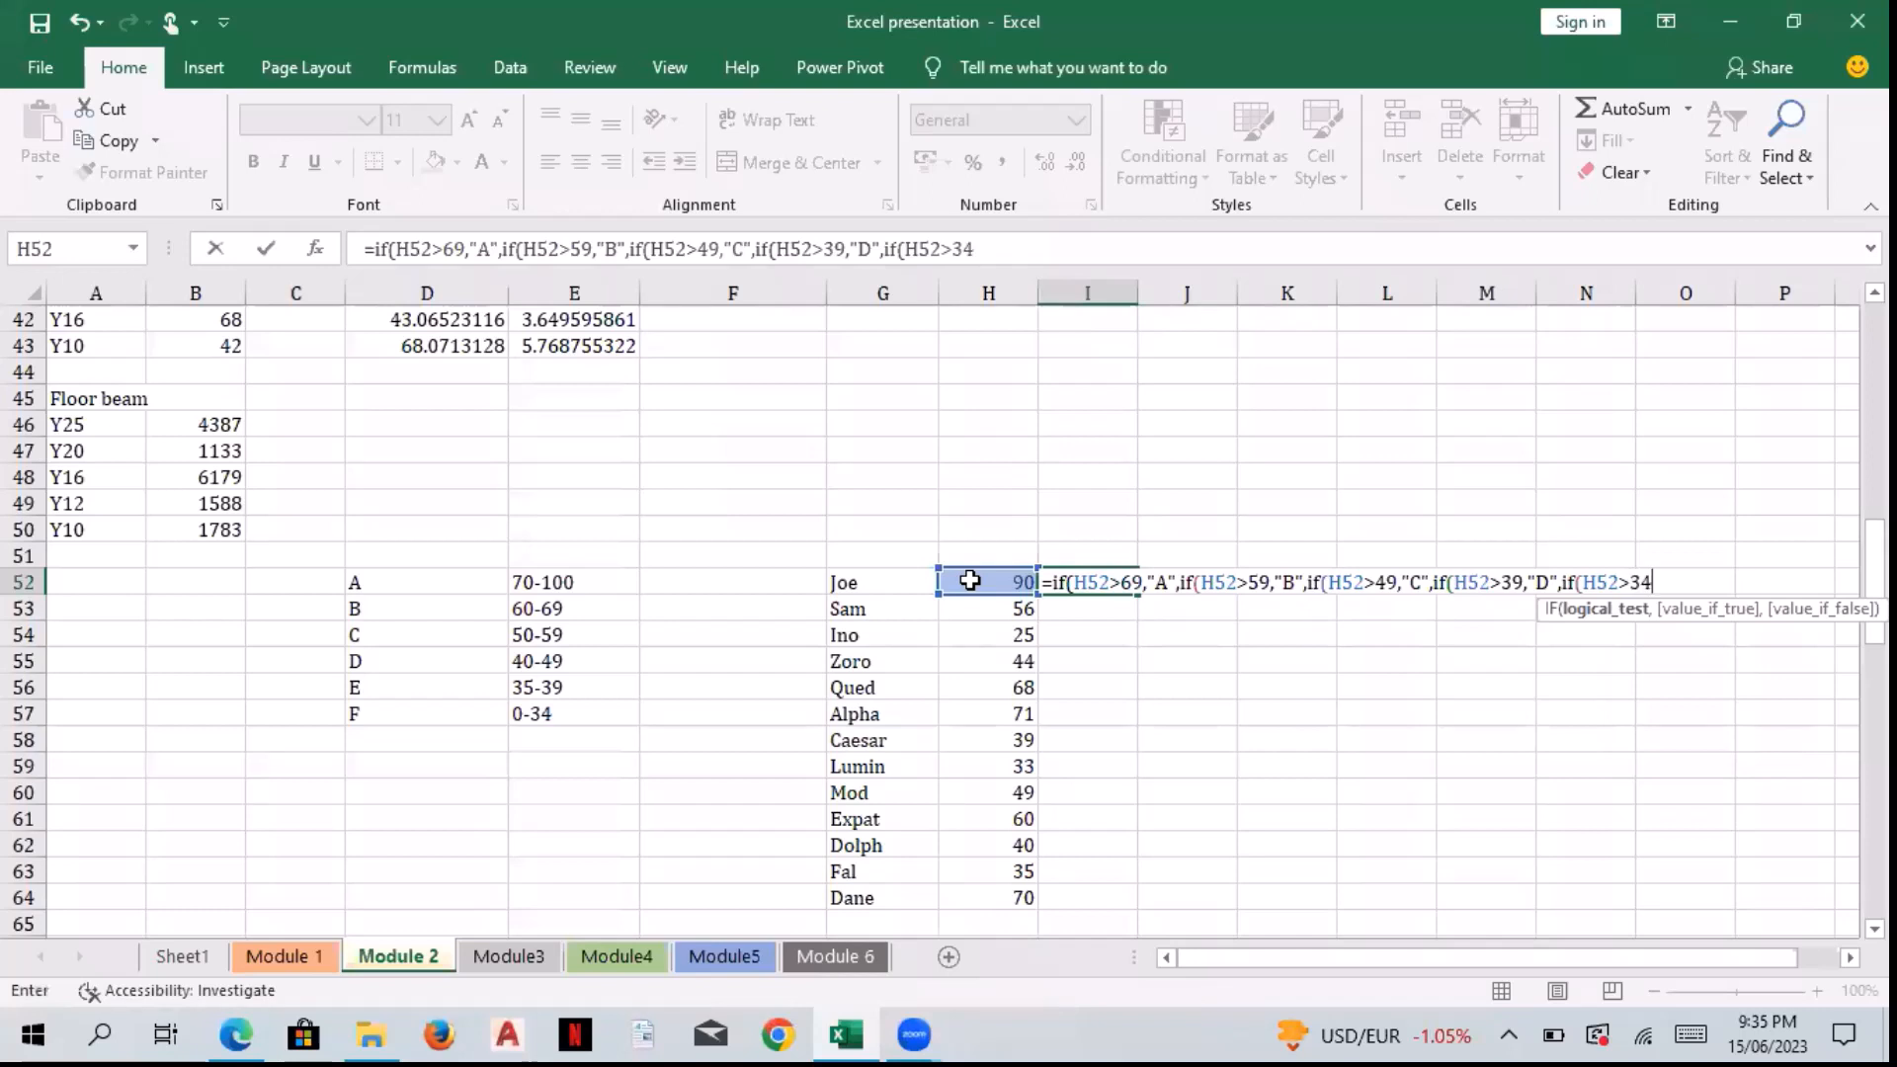
pyautogui.write(',')
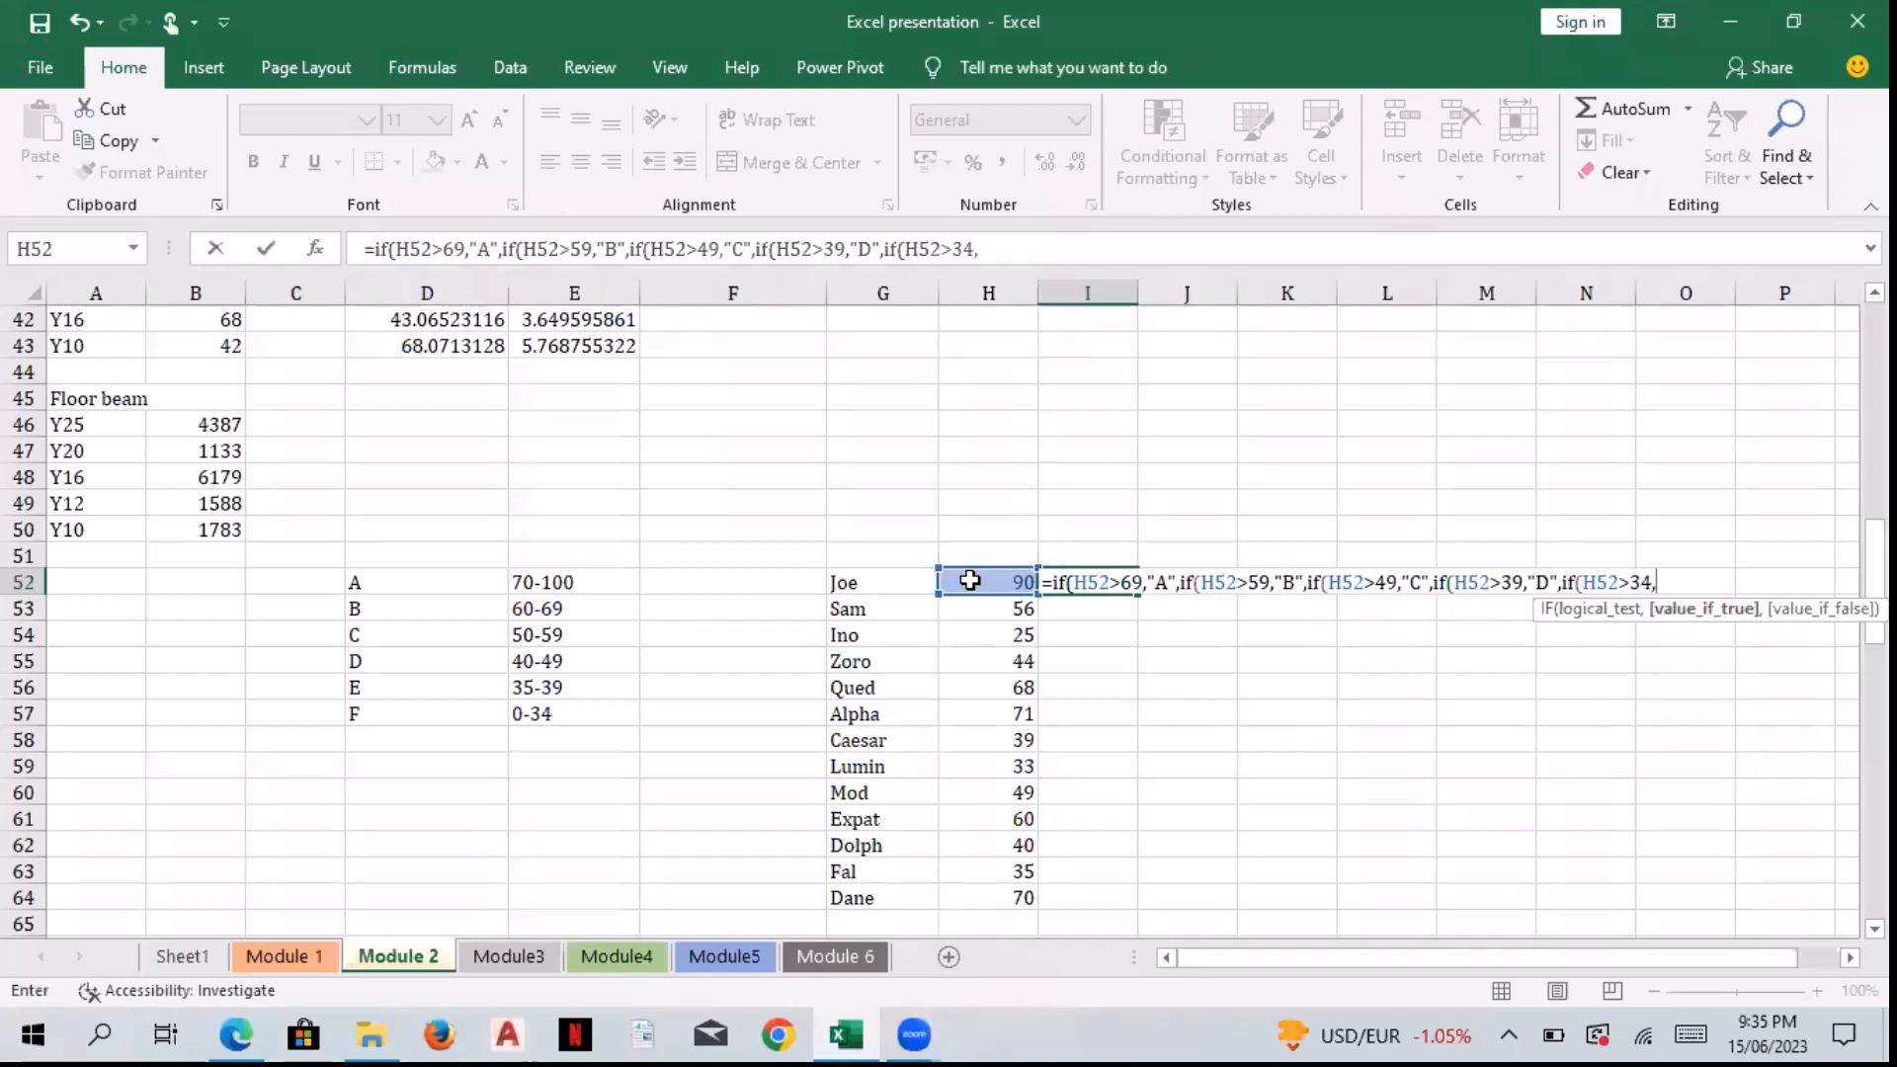
pyautogui.write('"E","F')
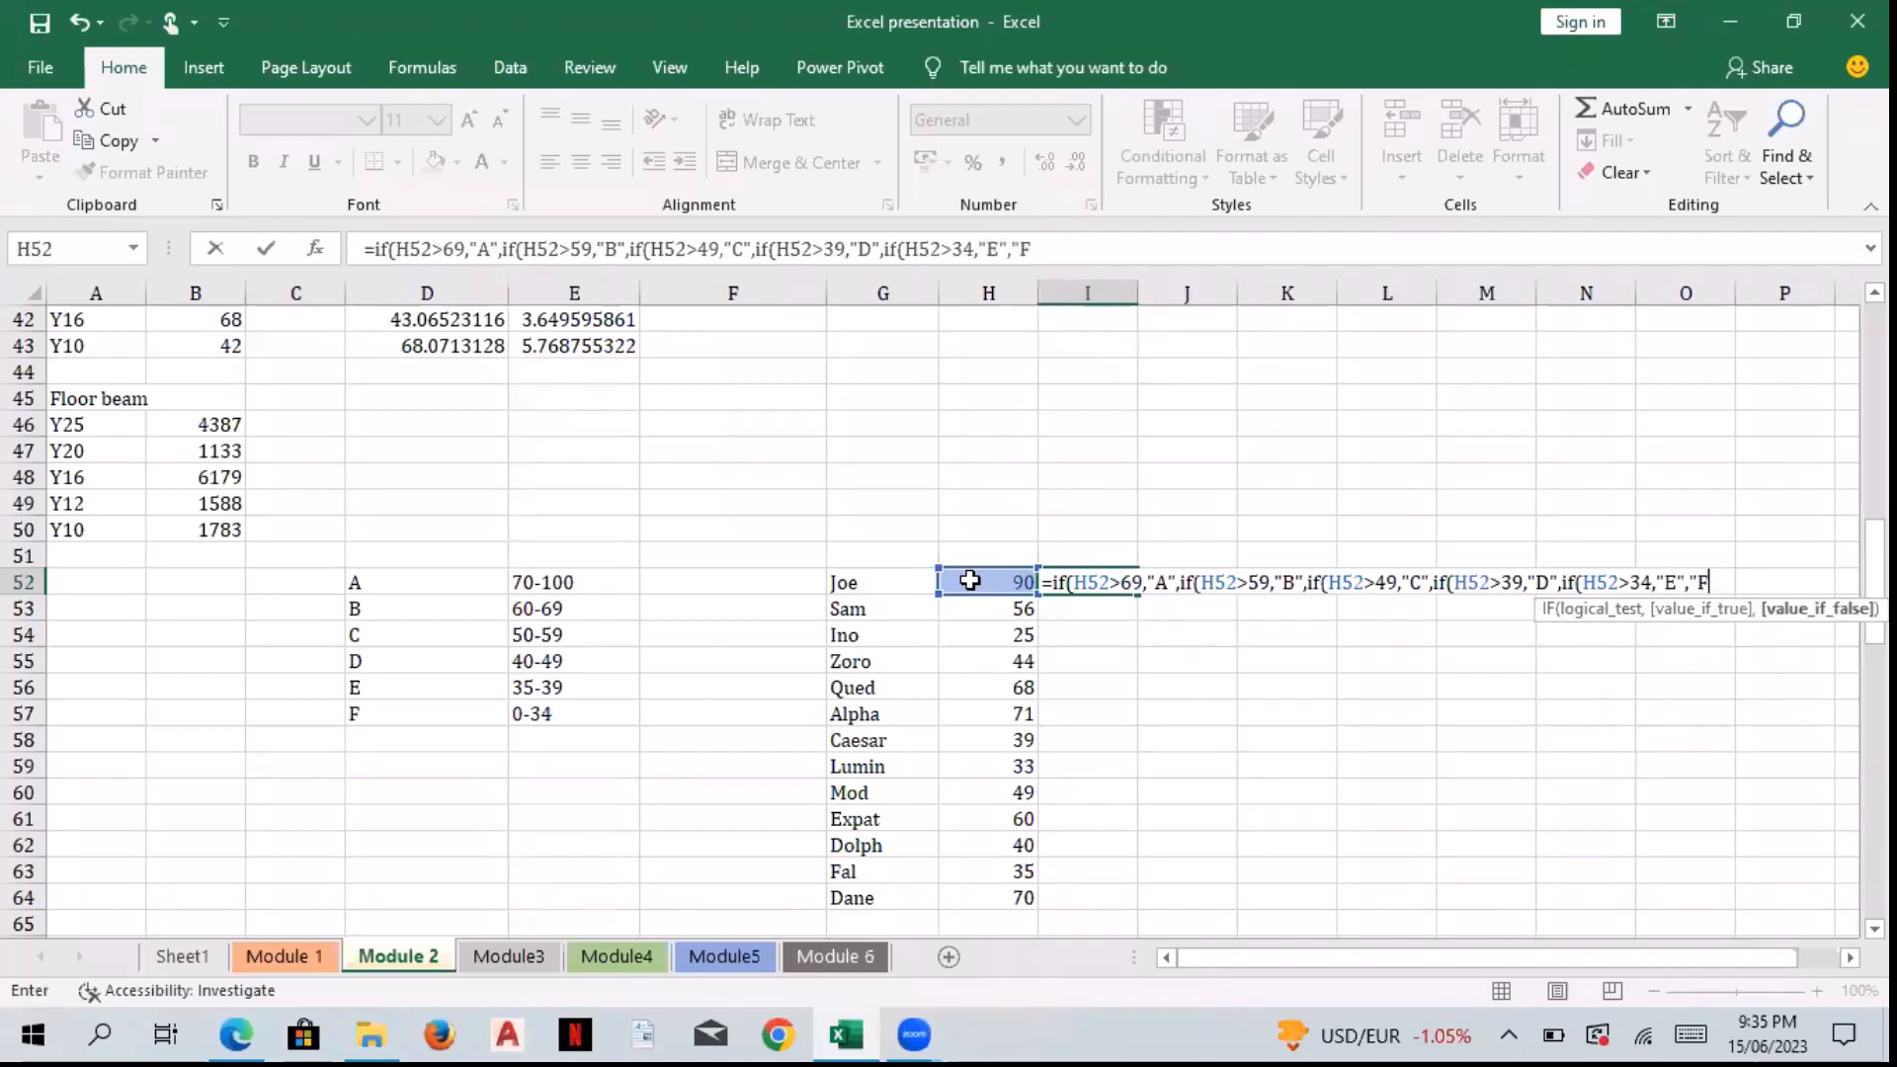
pyautogui.write('")')
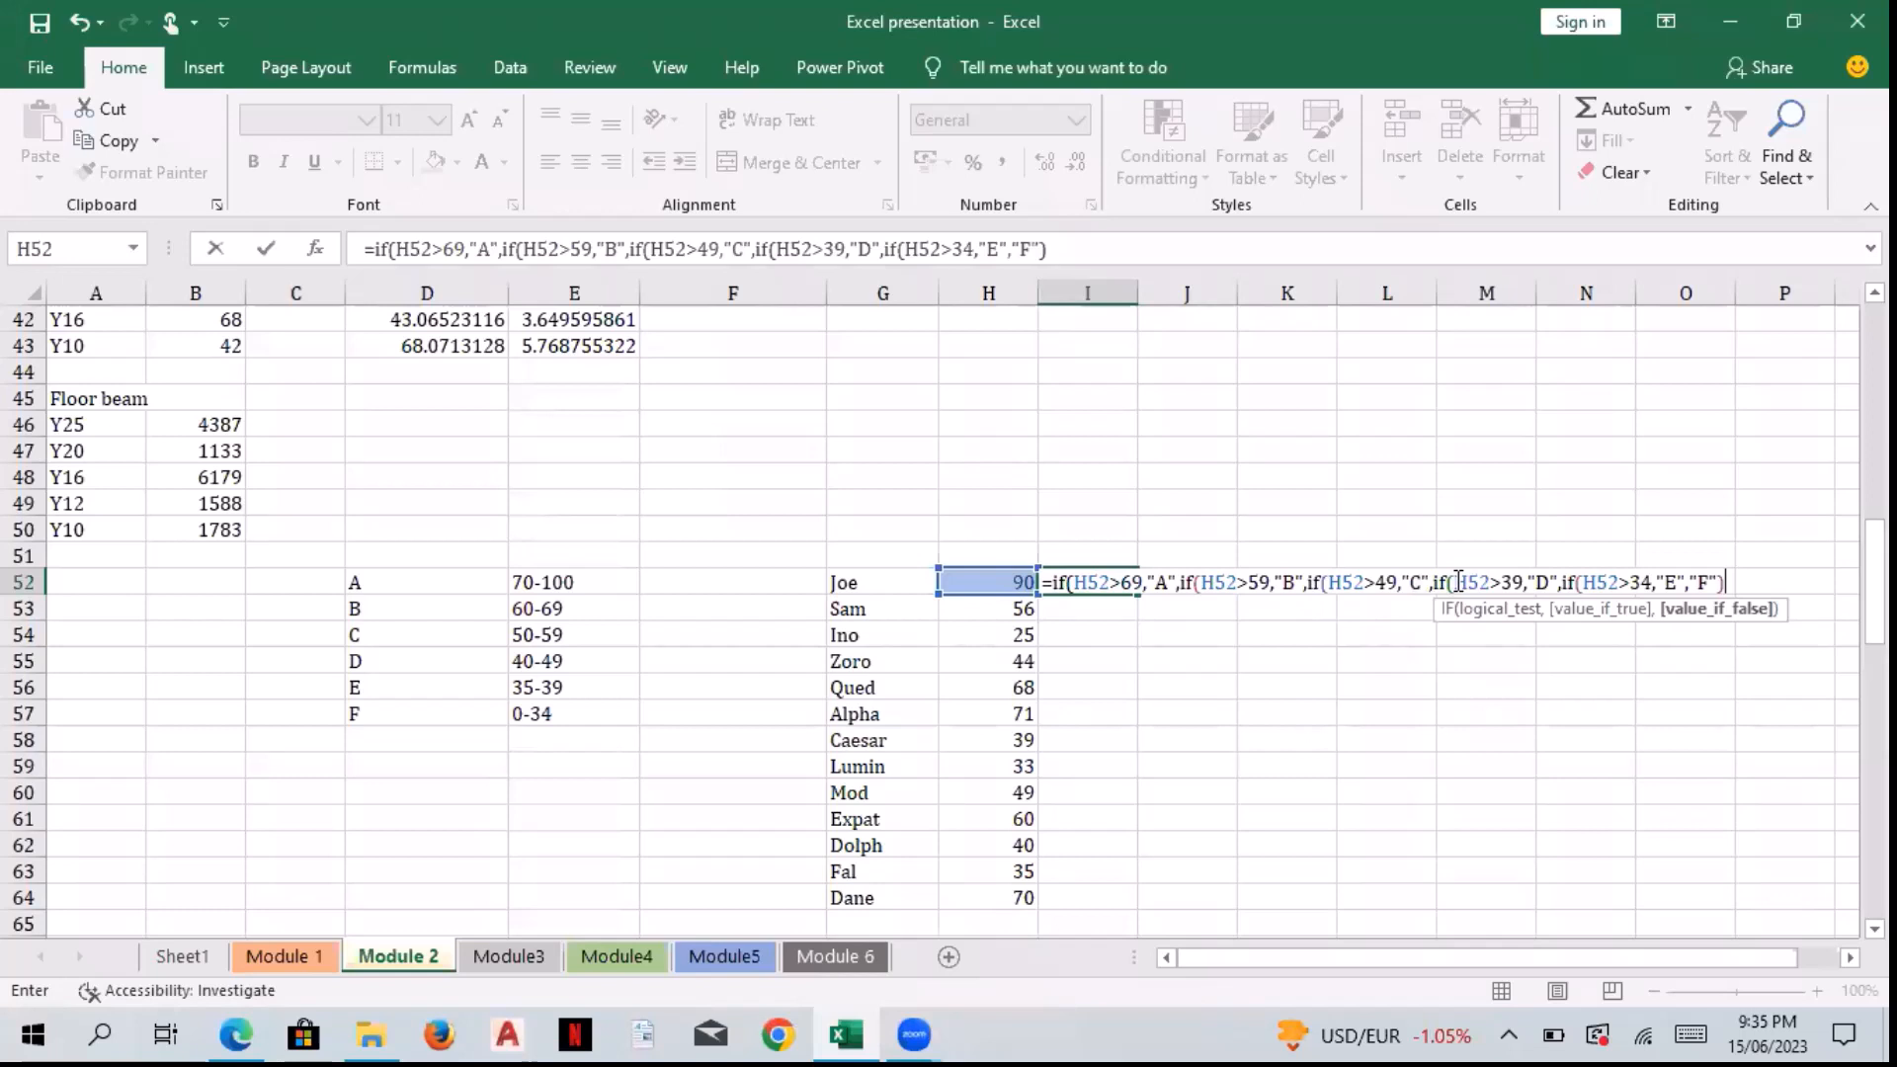
pyautogui.write(')')
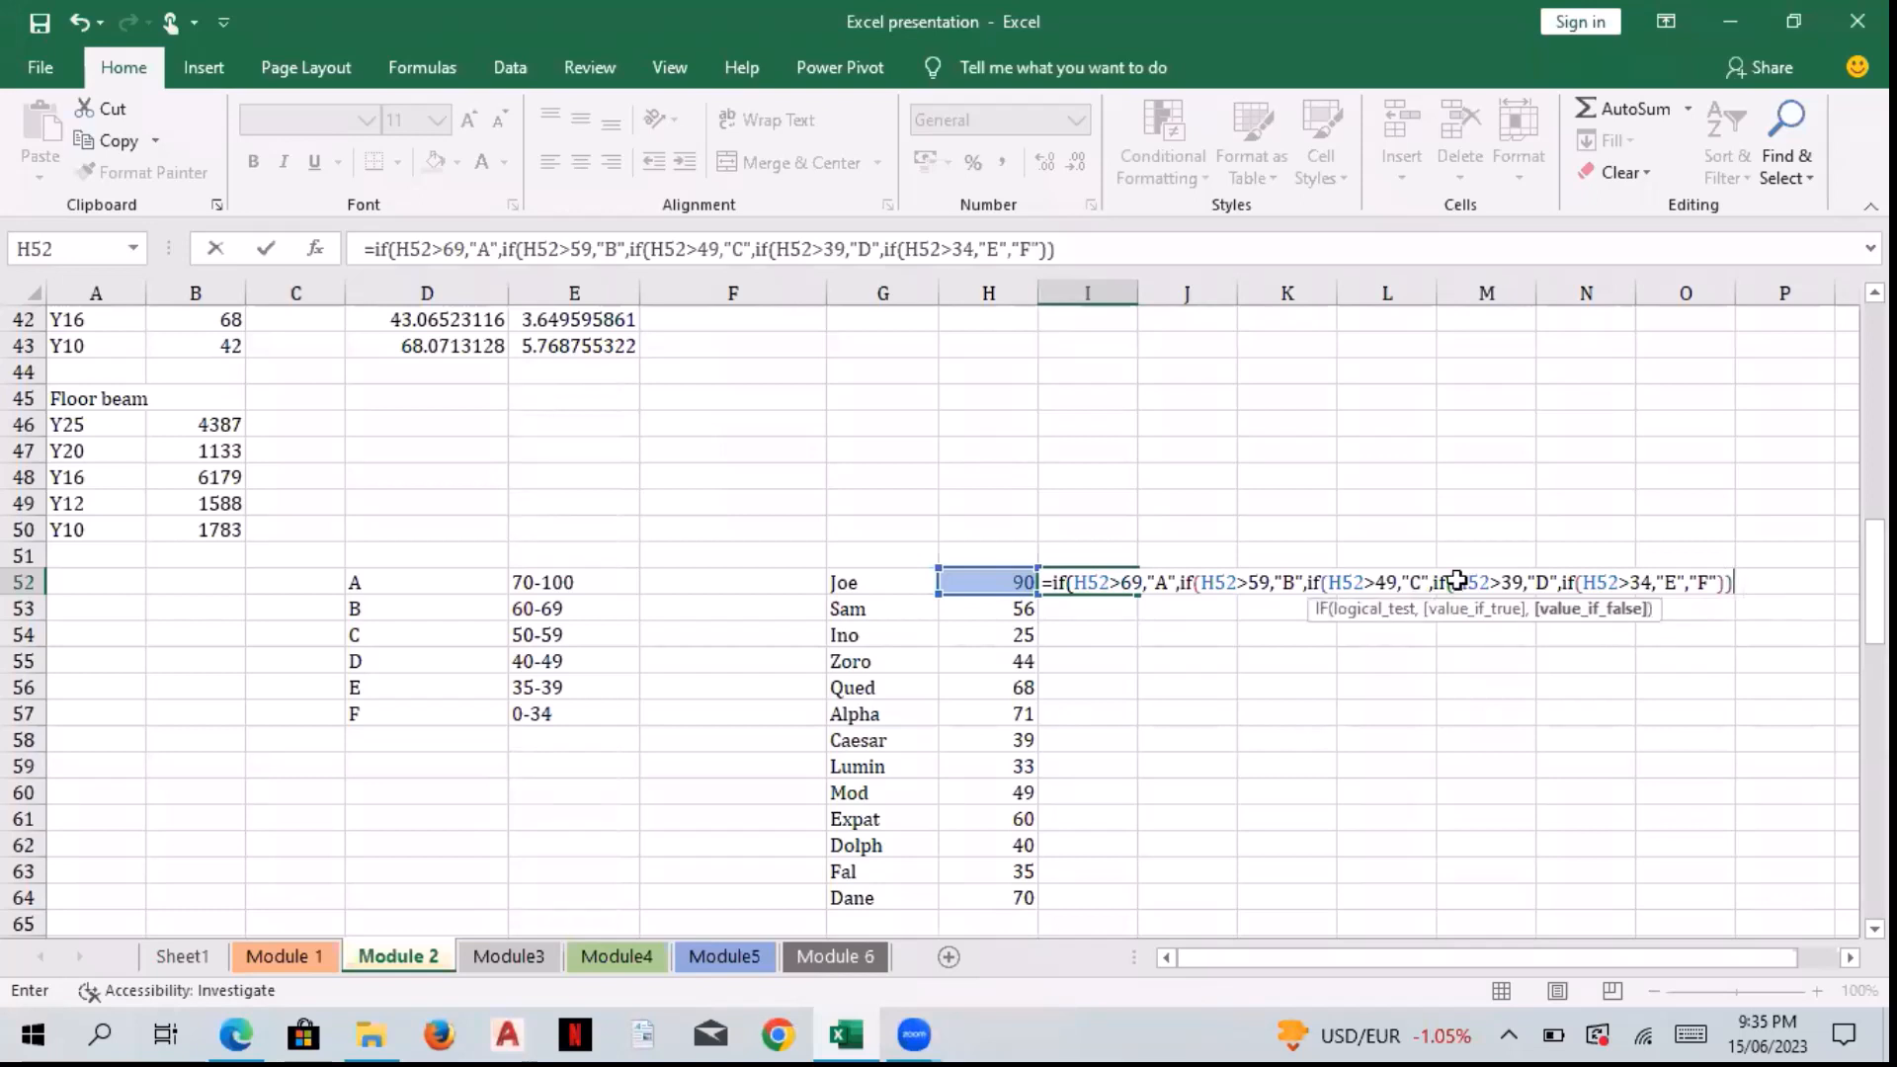
pyautogui.write(')))')
pyautogui.press('Return')
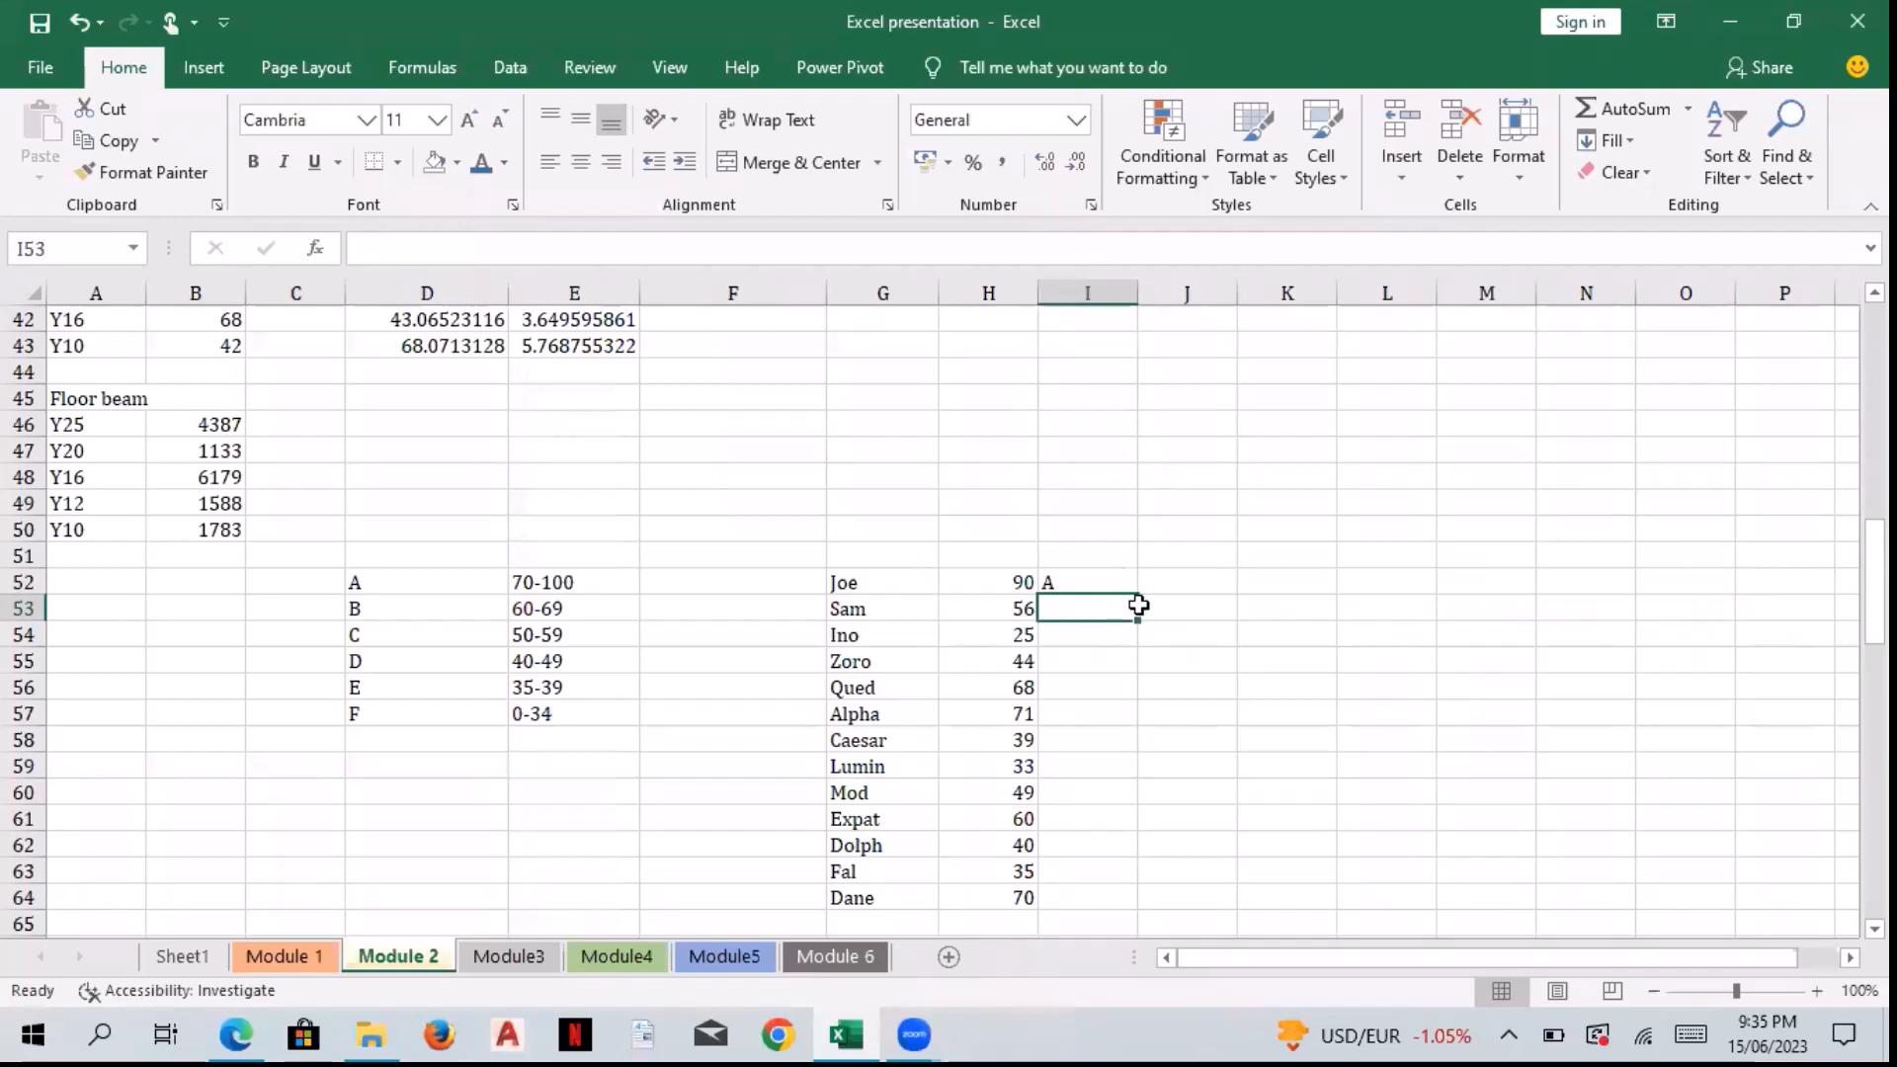
pyautogui.press('Up')
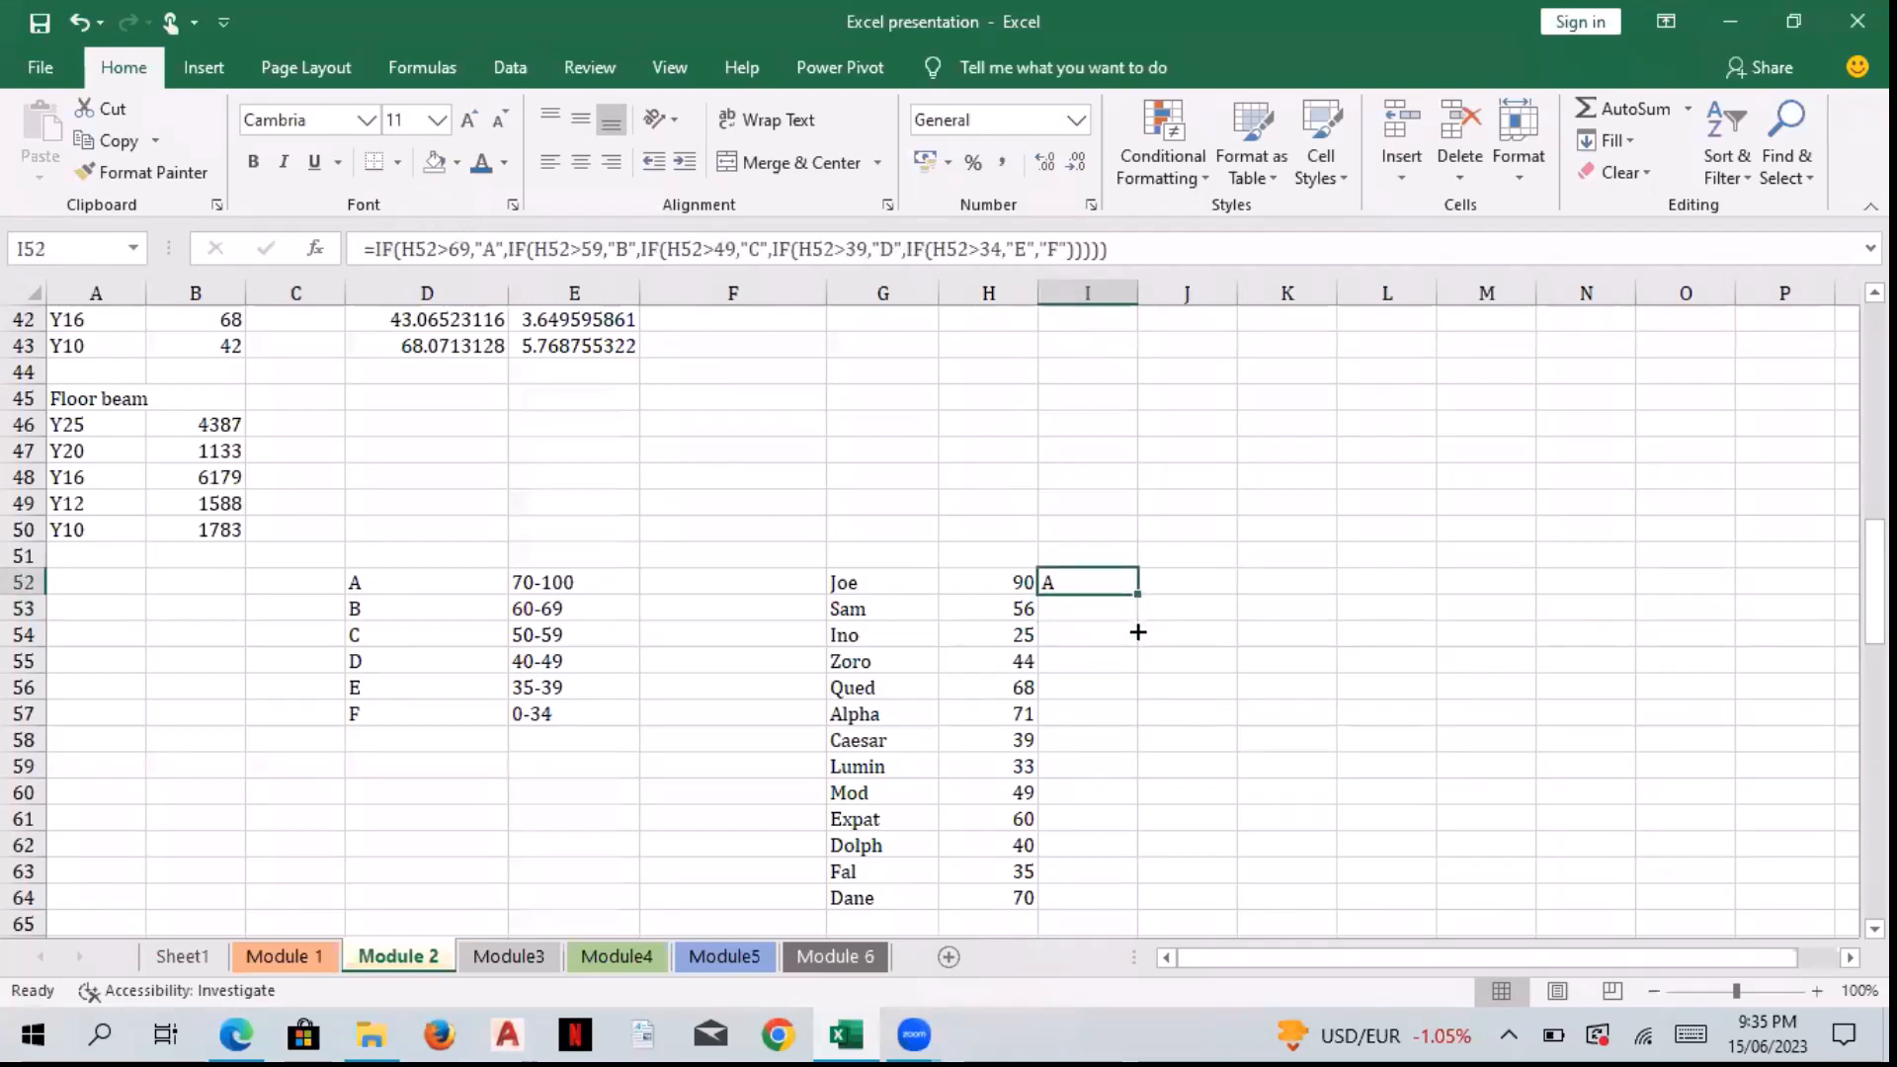
# Step: Fill the nested IF grade formula from I52 down through I64 so every student's score is graded
pyautogui.moveTo(1138, 594); pyautogui.dragTo(1109, 907)
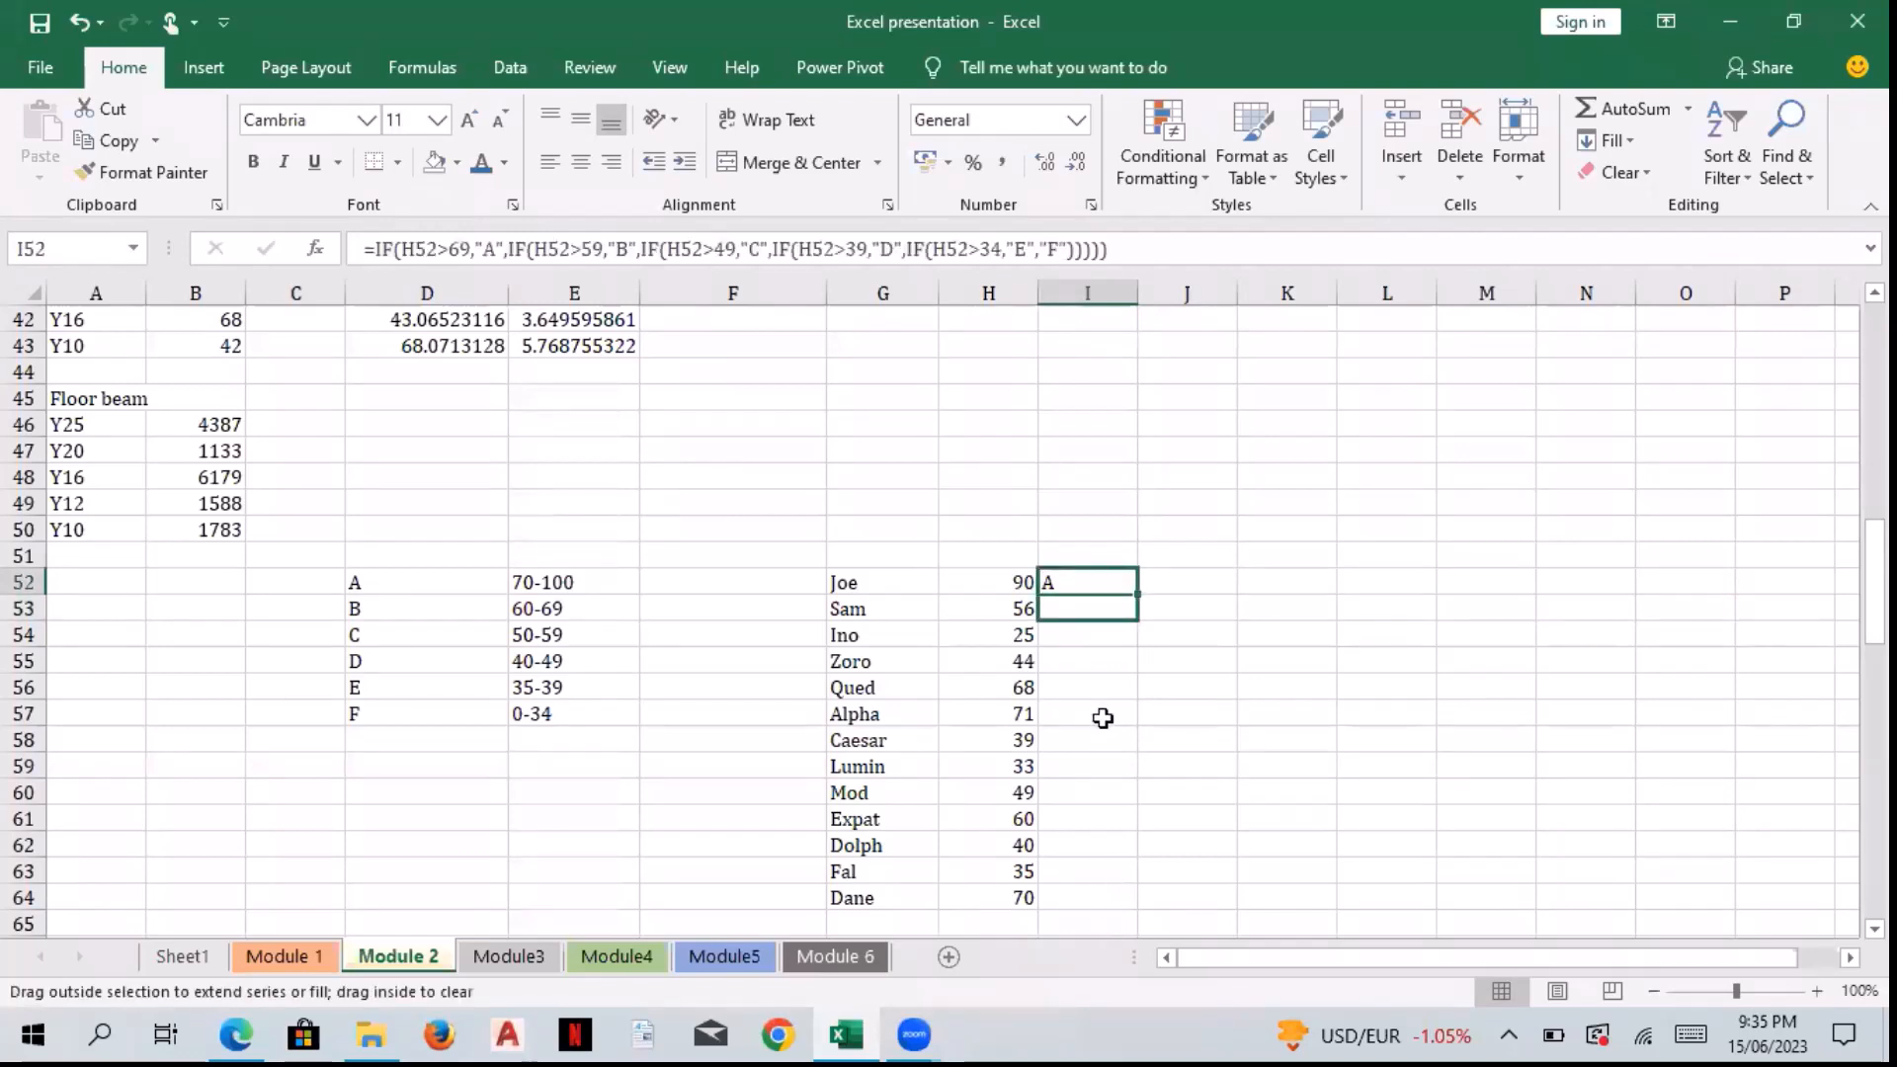
# Step: Check the grades in I53 to I56 against the matching score ranges in the D52:E57 grading table
pyautogui.click(1078, 609)
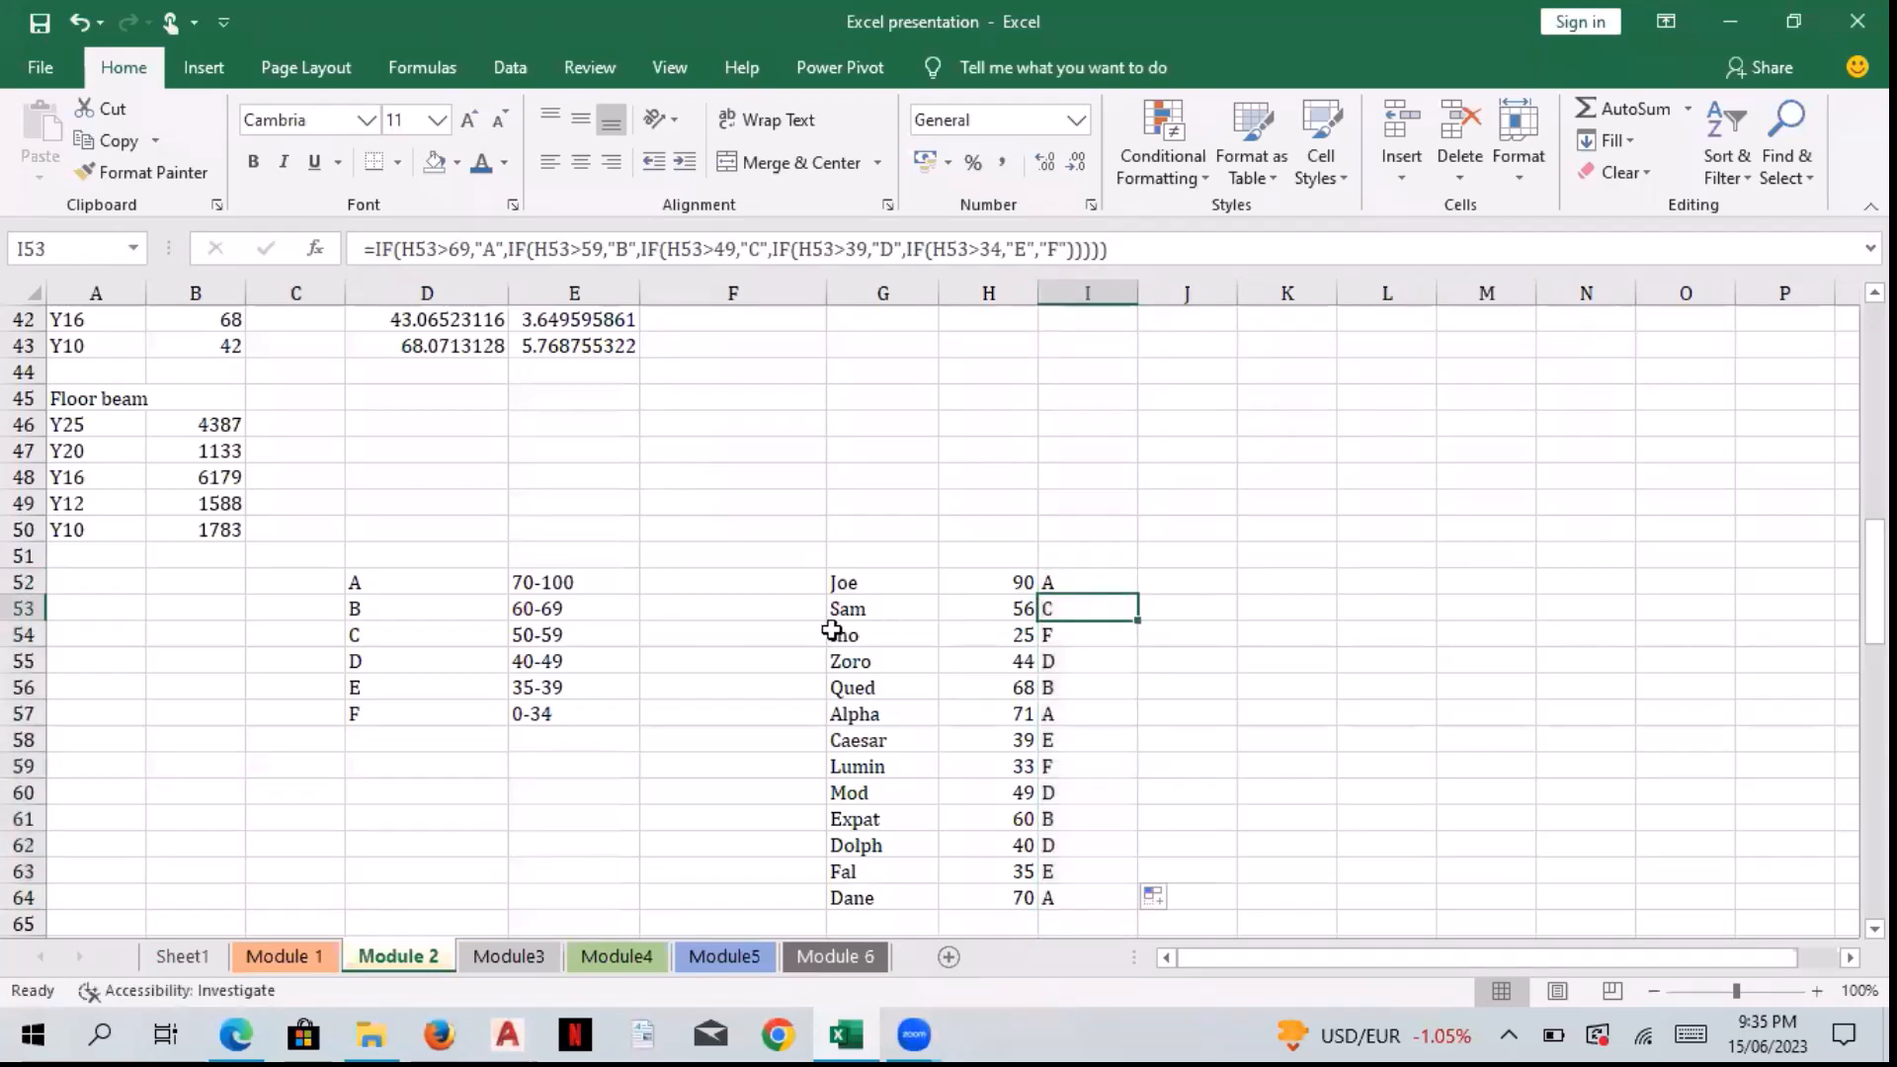
pyautogui.click(571, 635)
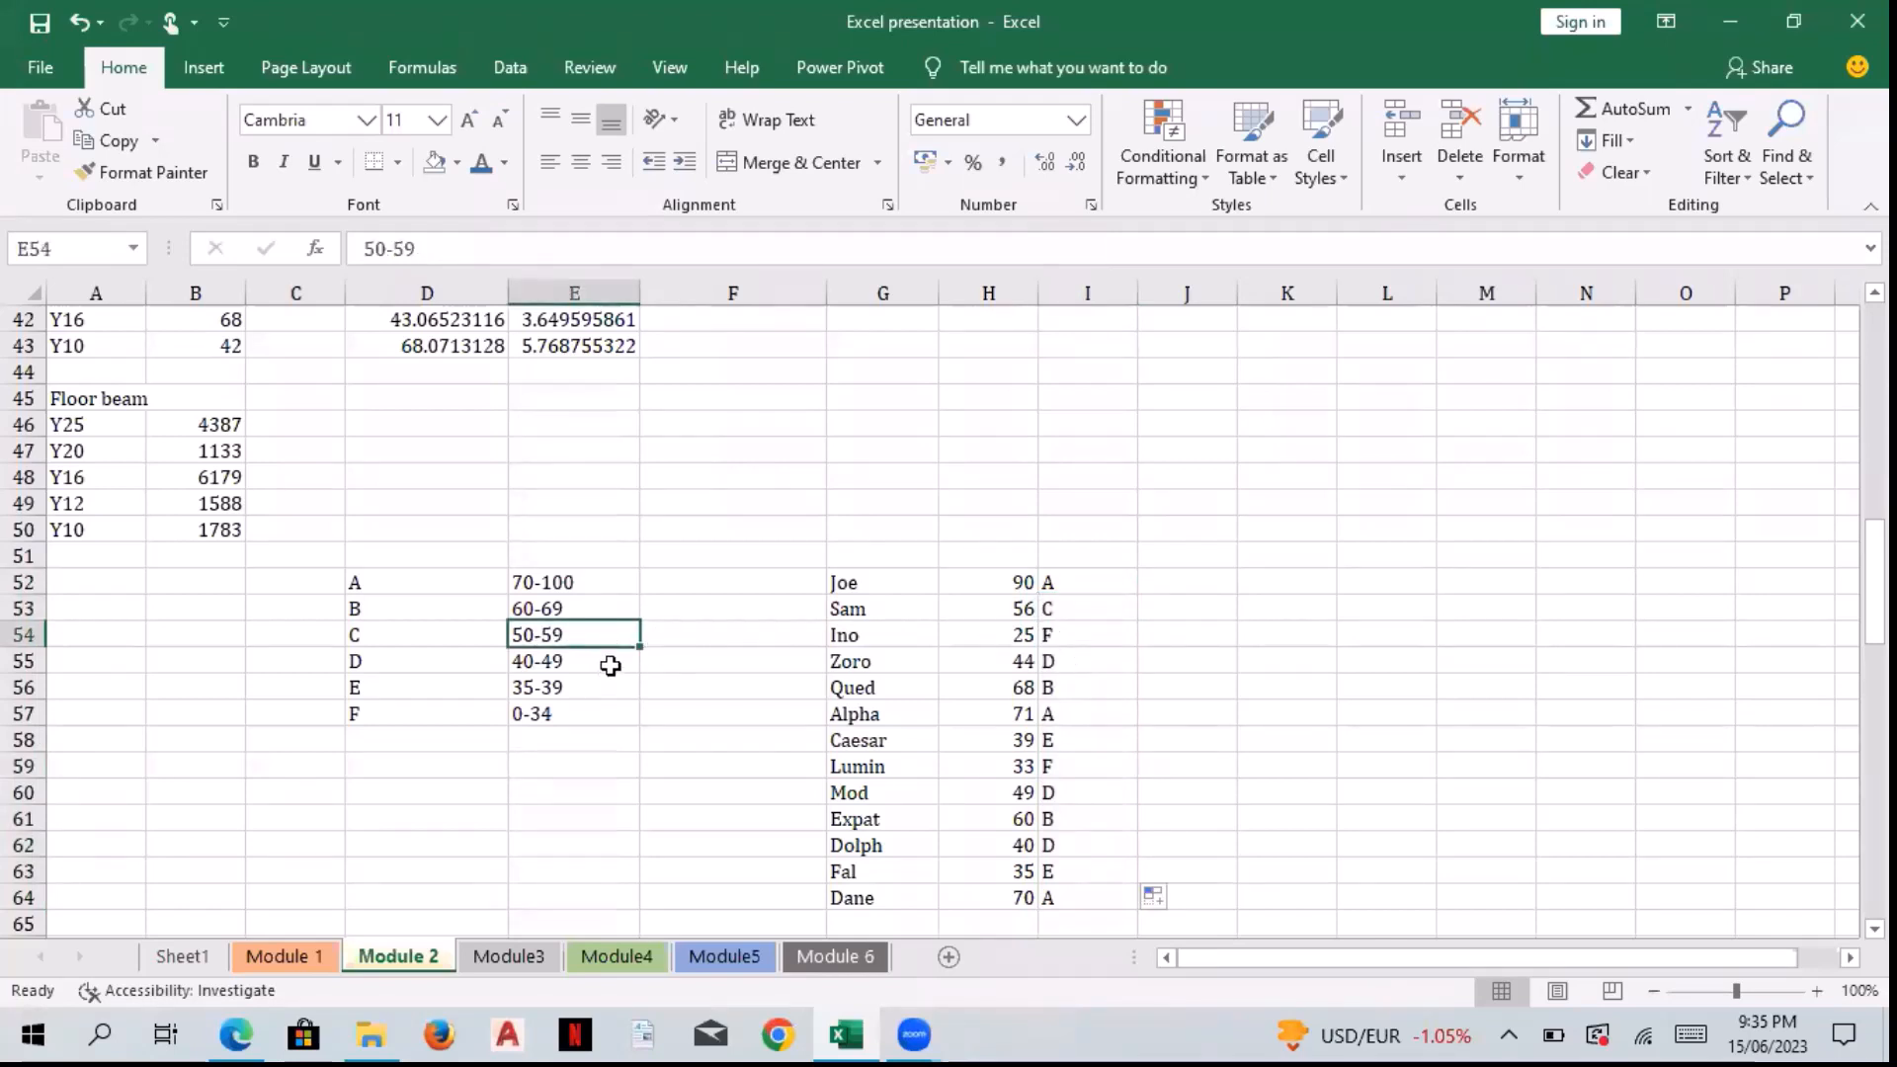
pyautogui.press('Right')
pyautogui.press('Right')
pyautogui.press('Right')
pyautogui.press('Right')
pyautogui.click(574, 711)
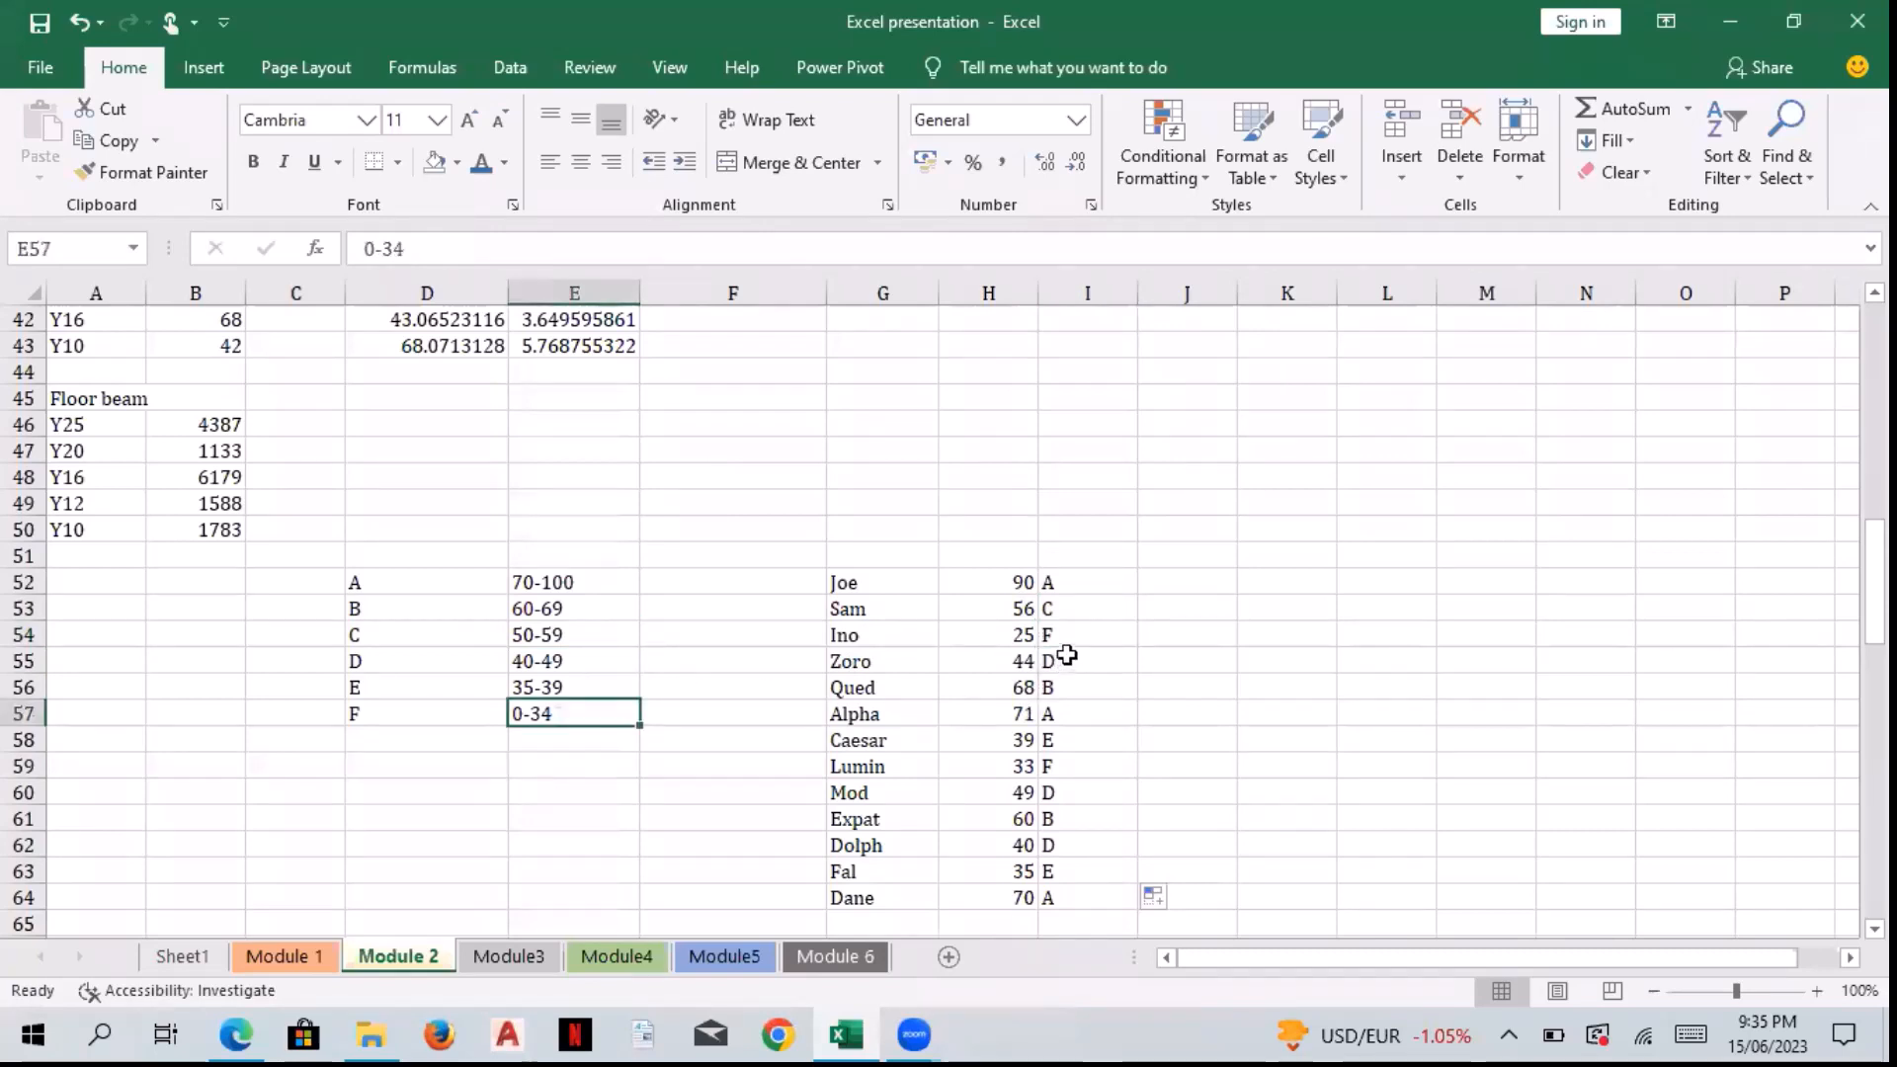
pyautogui.click(1064, 658)
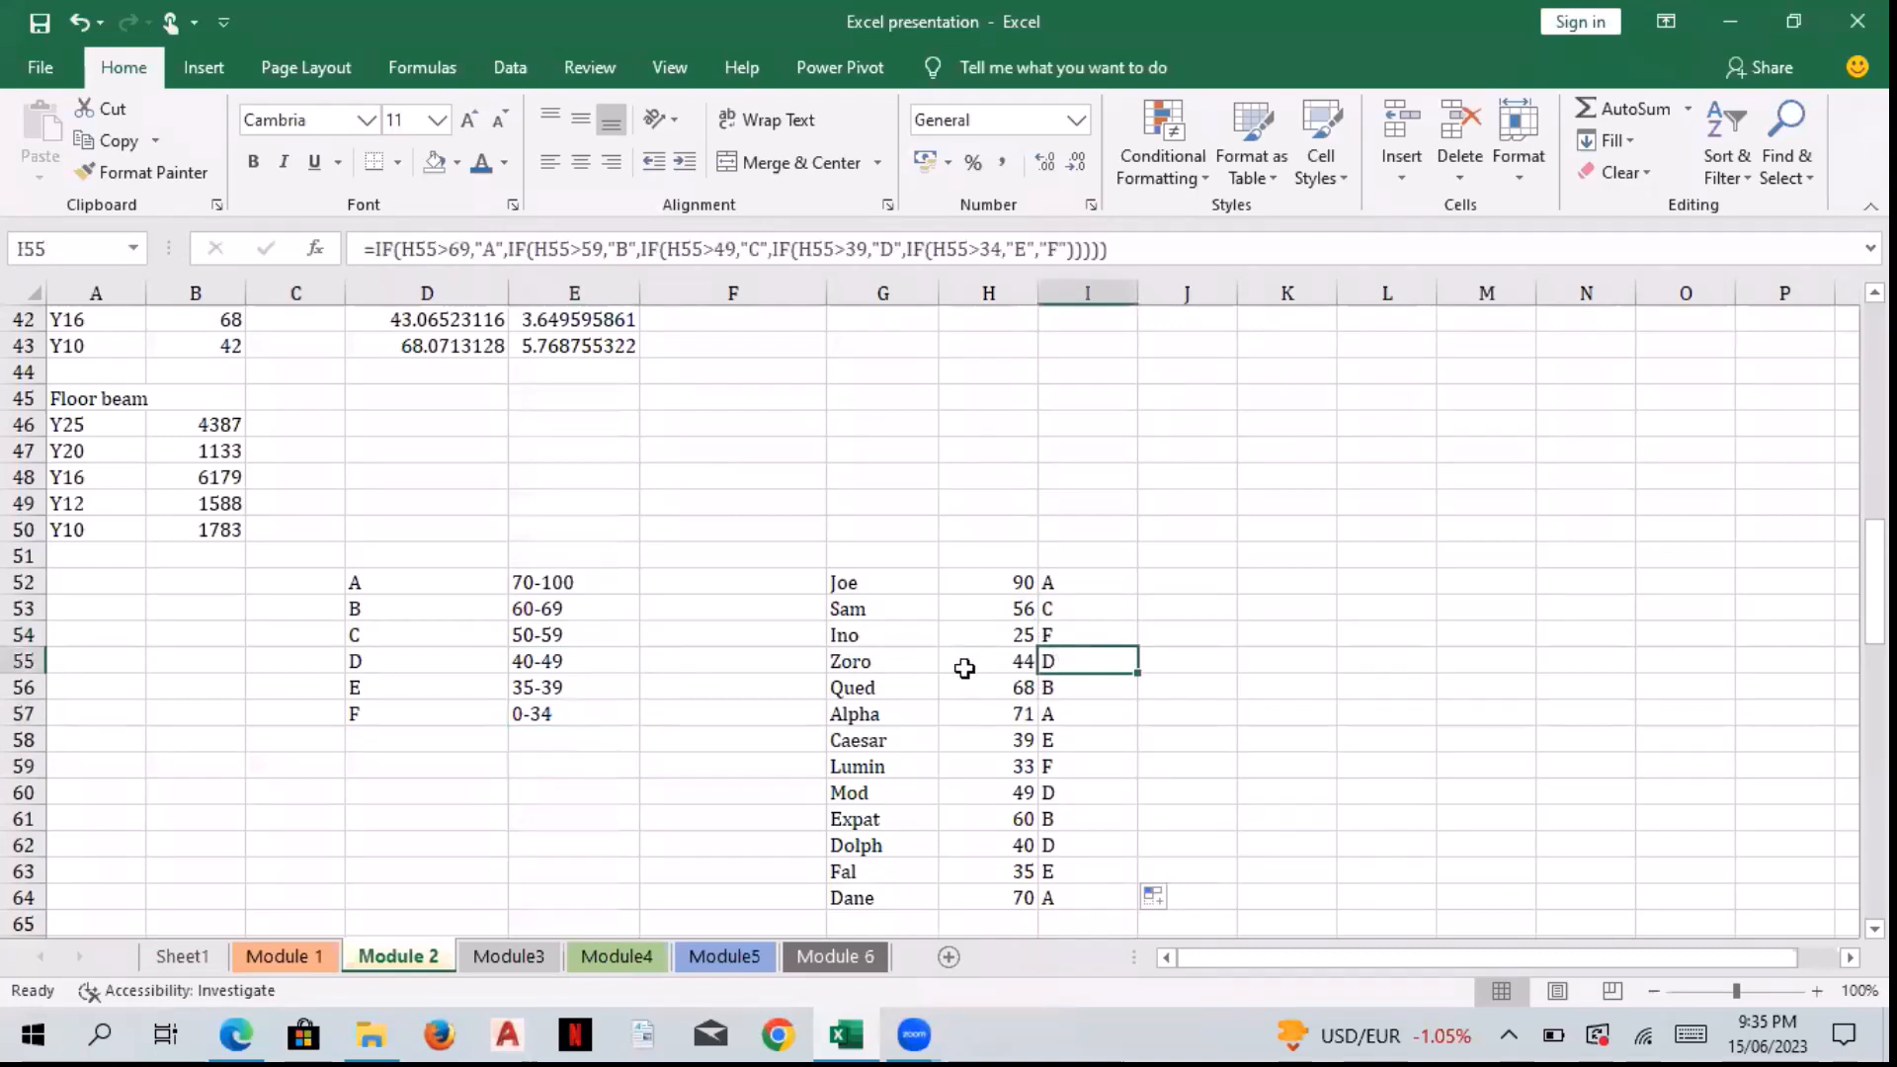
pyautogui.click(578, 660)
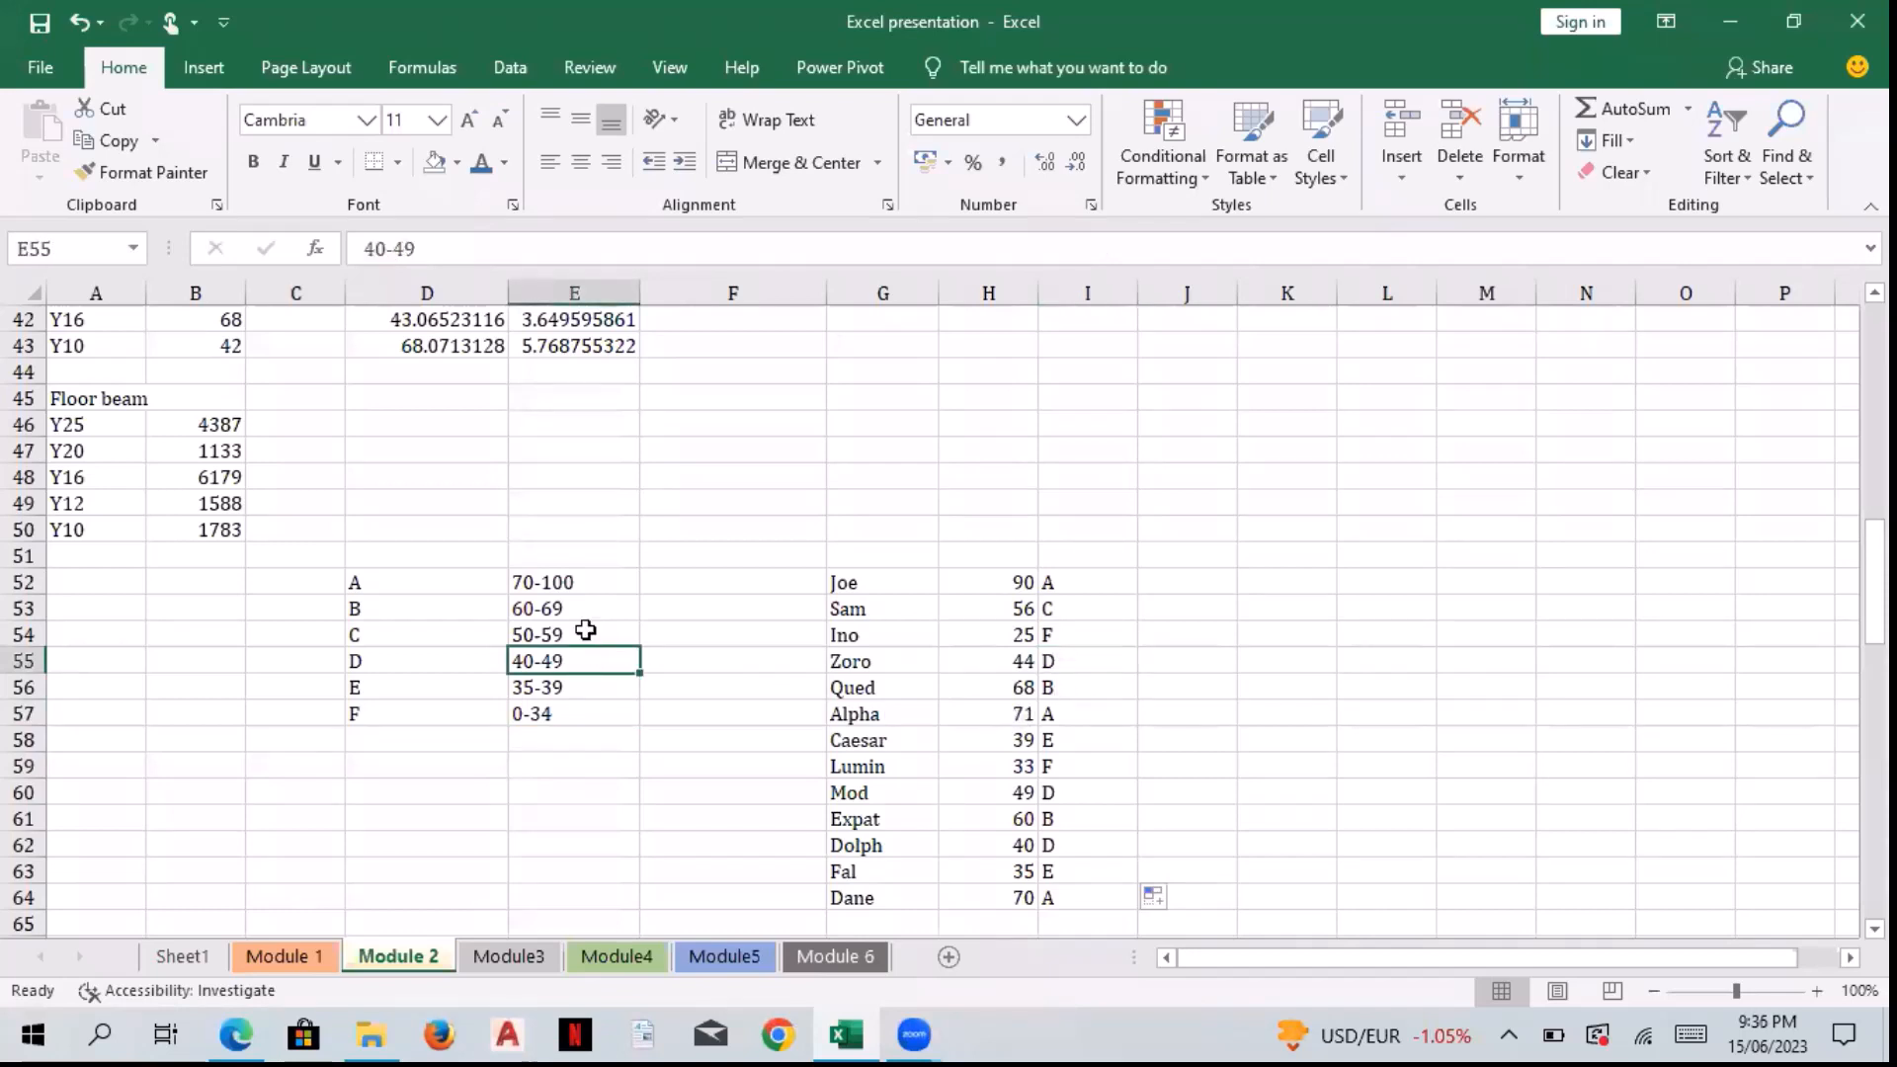
pyautogui.click(1077, 686)
pyautogui.press('Up')
pyautogui.press('Up')
pyautogui.press('Up')
pyautogui.press('Left')
pyautogui.press('Left')
pyautogui.press('Left')
pyautogui.press('Left')
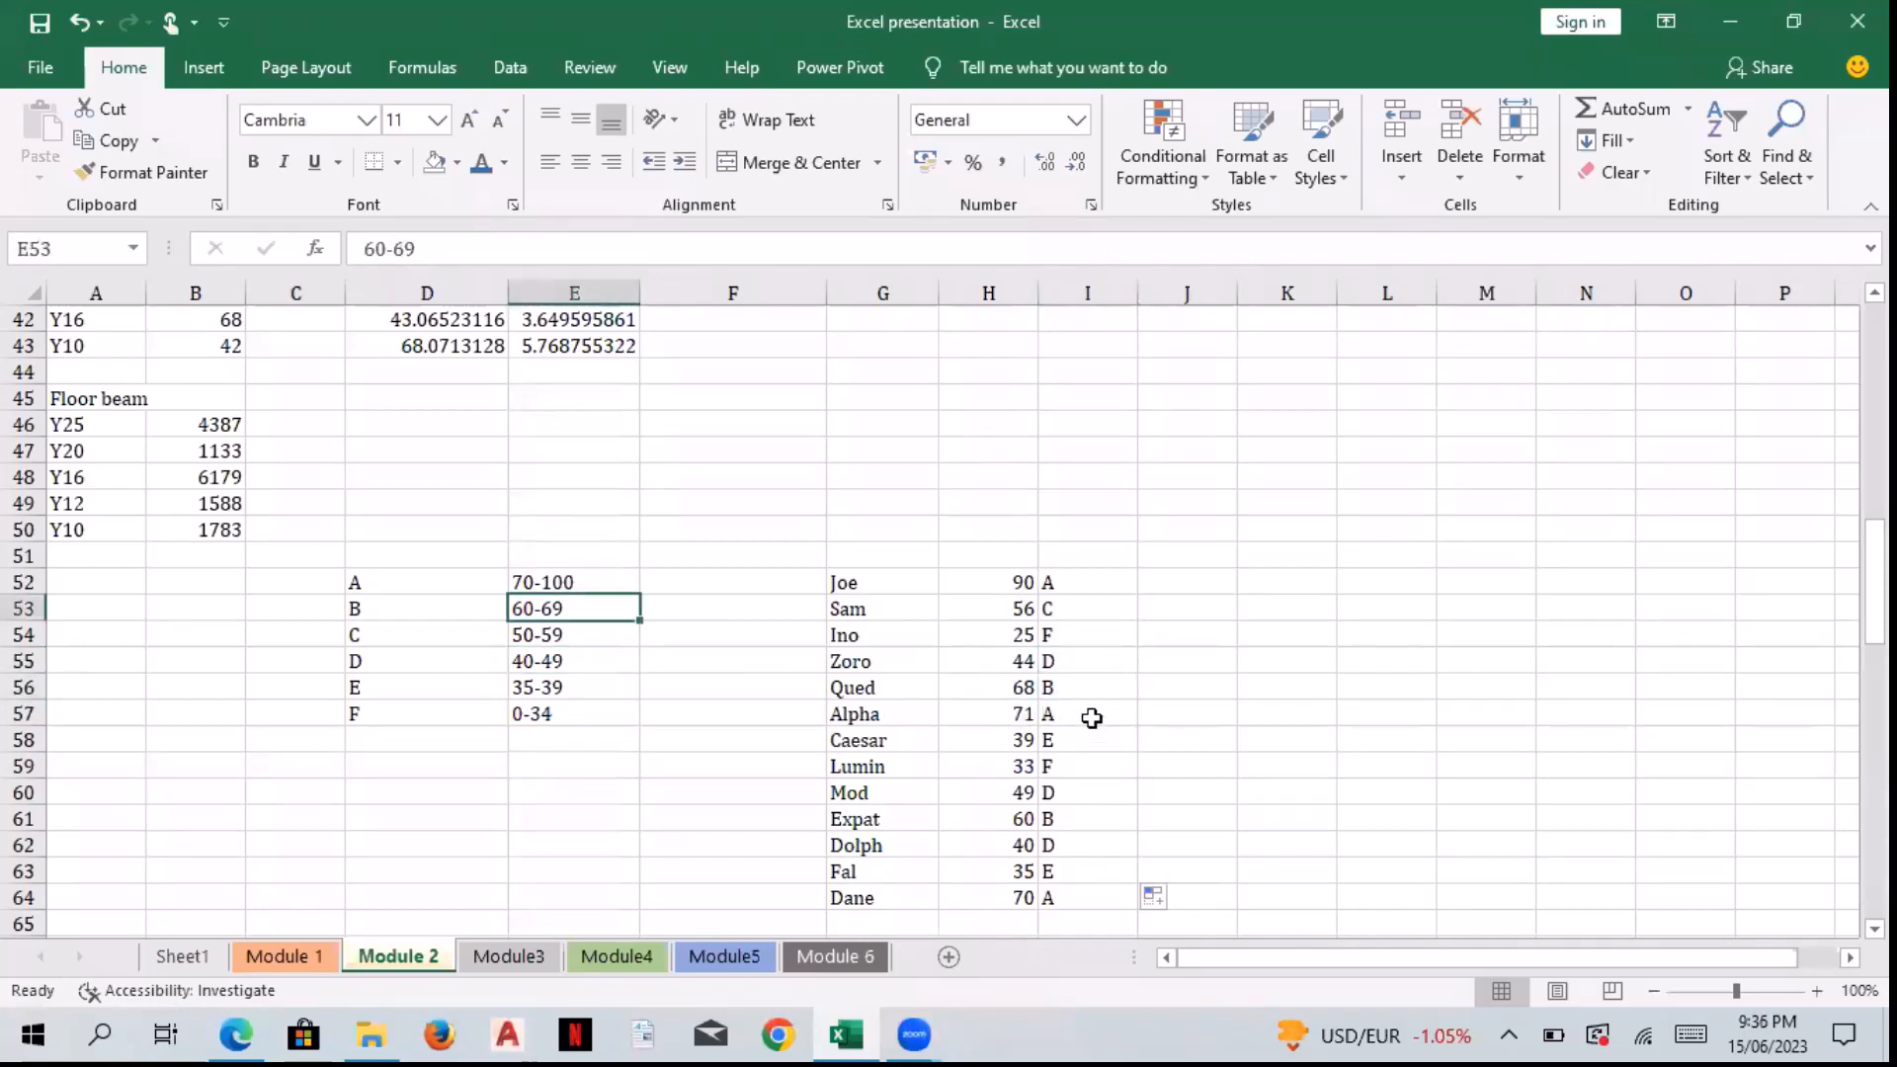
# Step: Compare the remaining grades in I57 to I64 with the score ranges in the grading table
pyautogui.click(1091, 716)
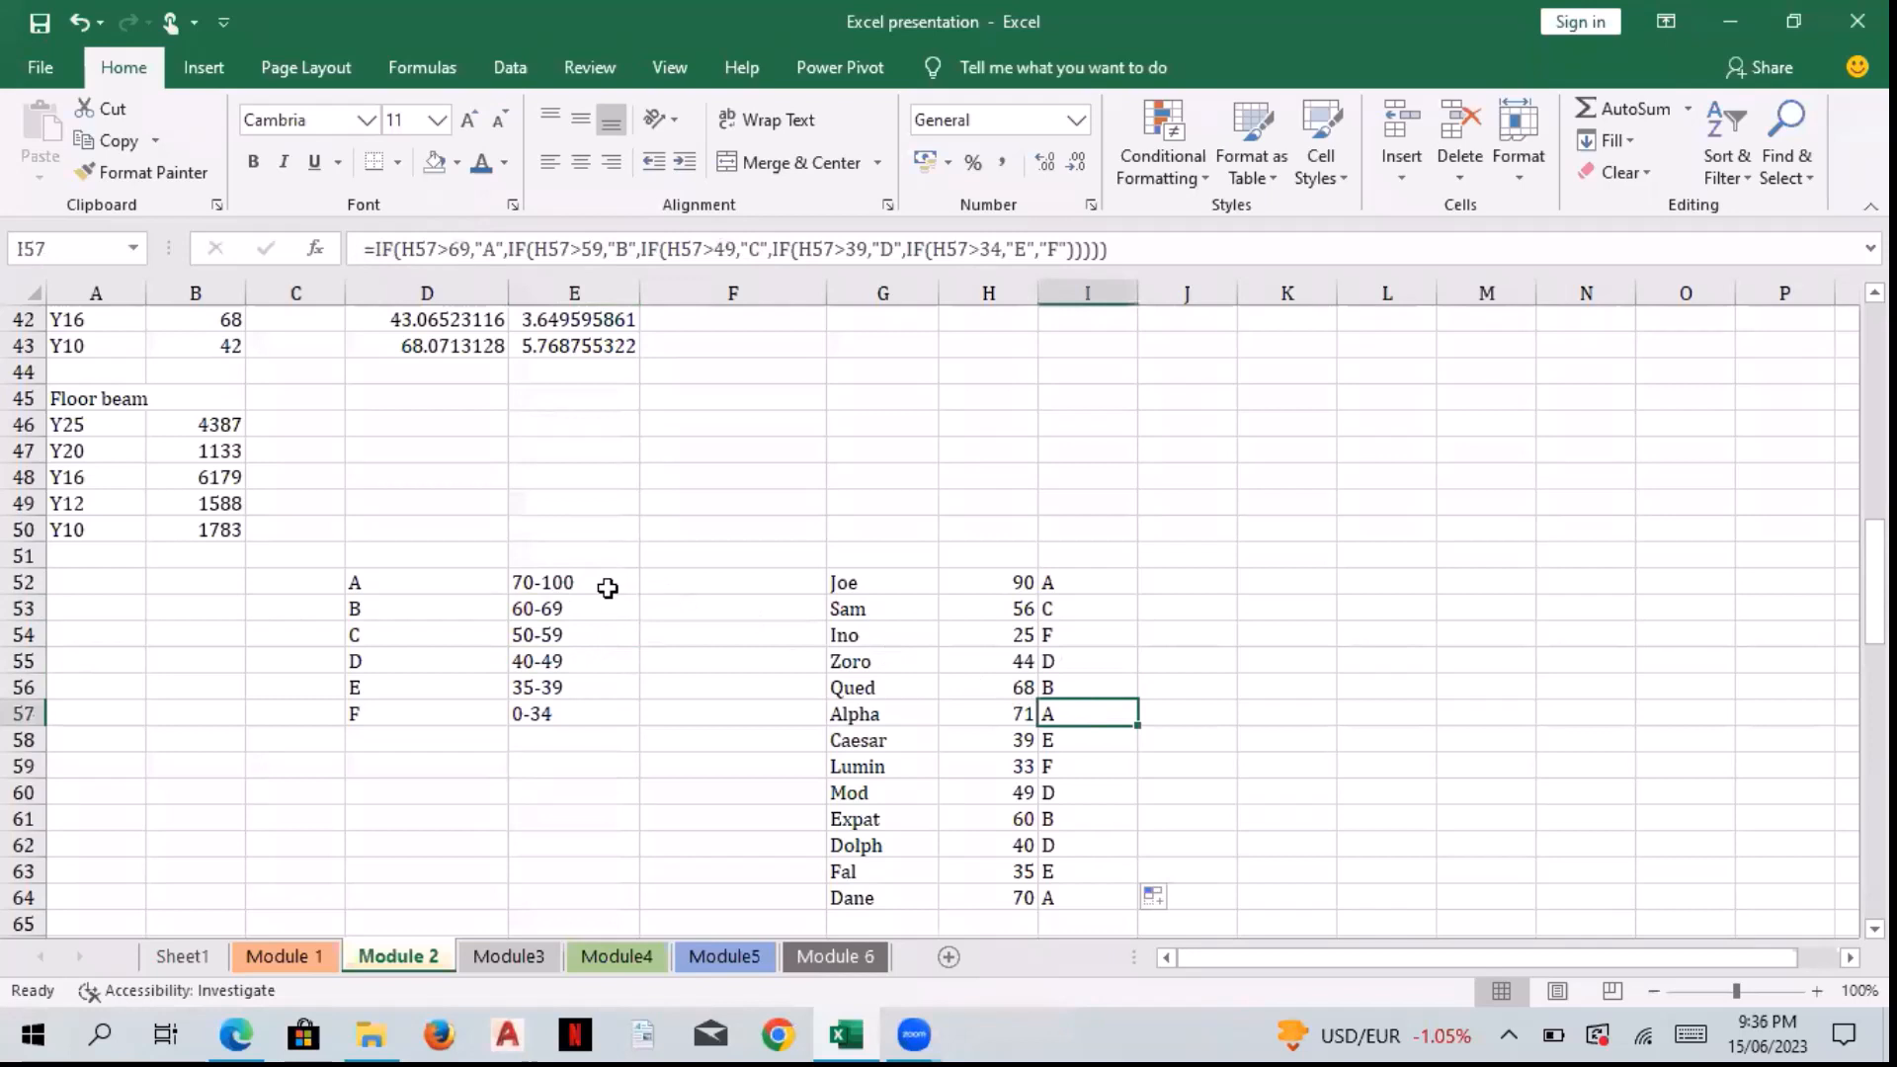
pyautogui.click(607, 588)
pyautogui.click(1075, 732)
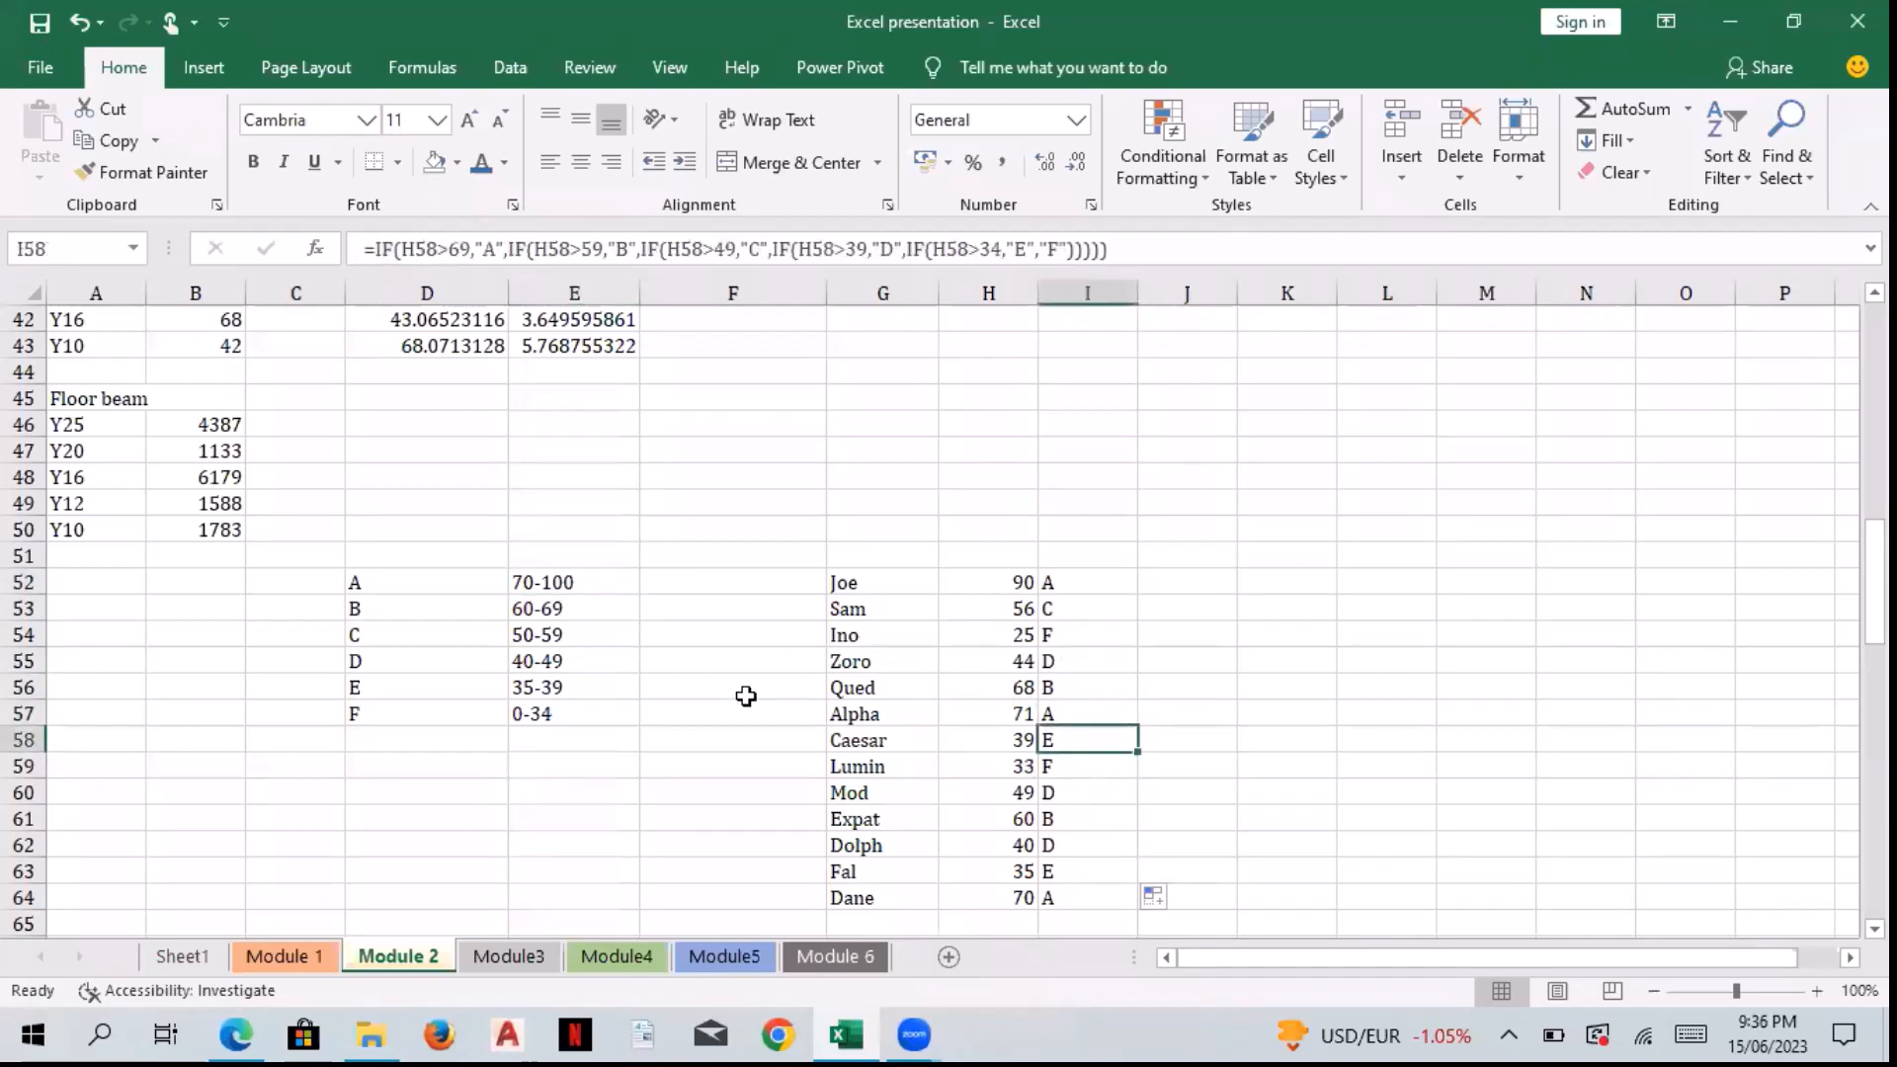
pyautogui.click(600, 691)
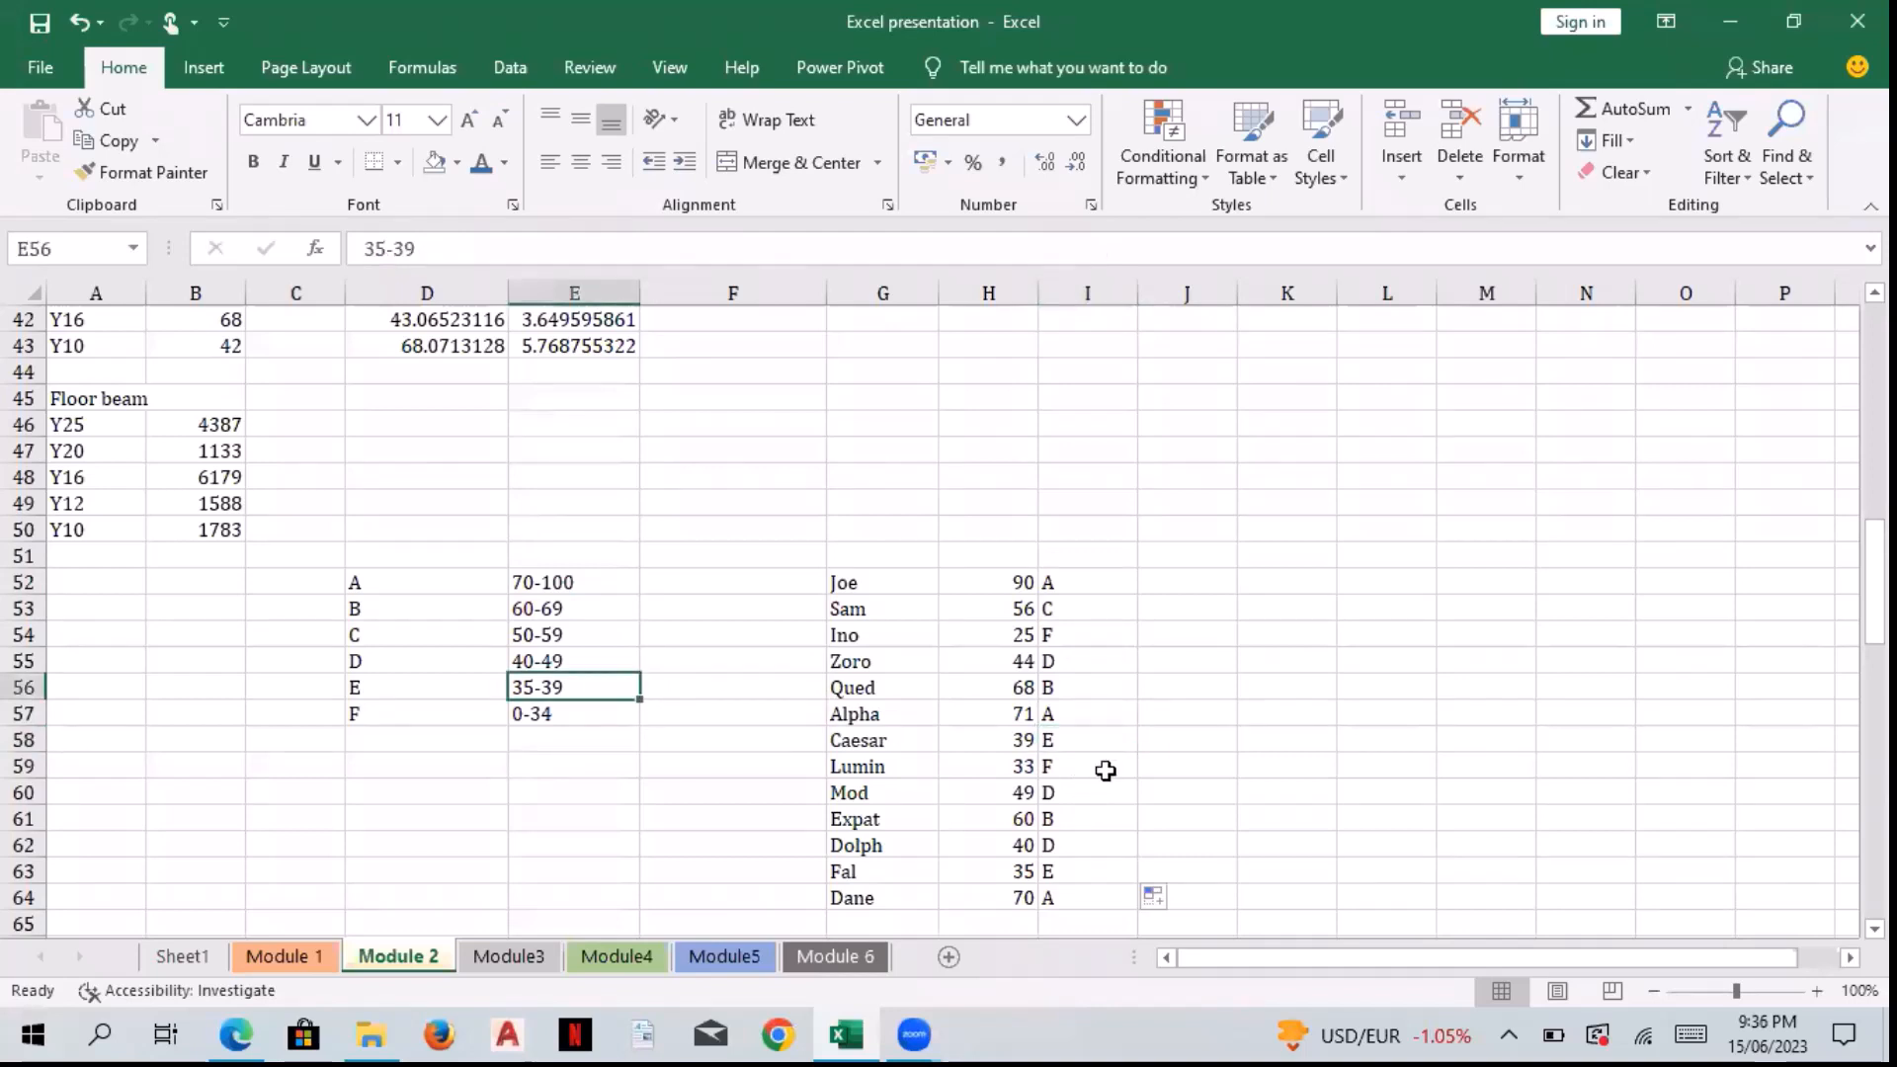
pyautogui.click(1105, 771)
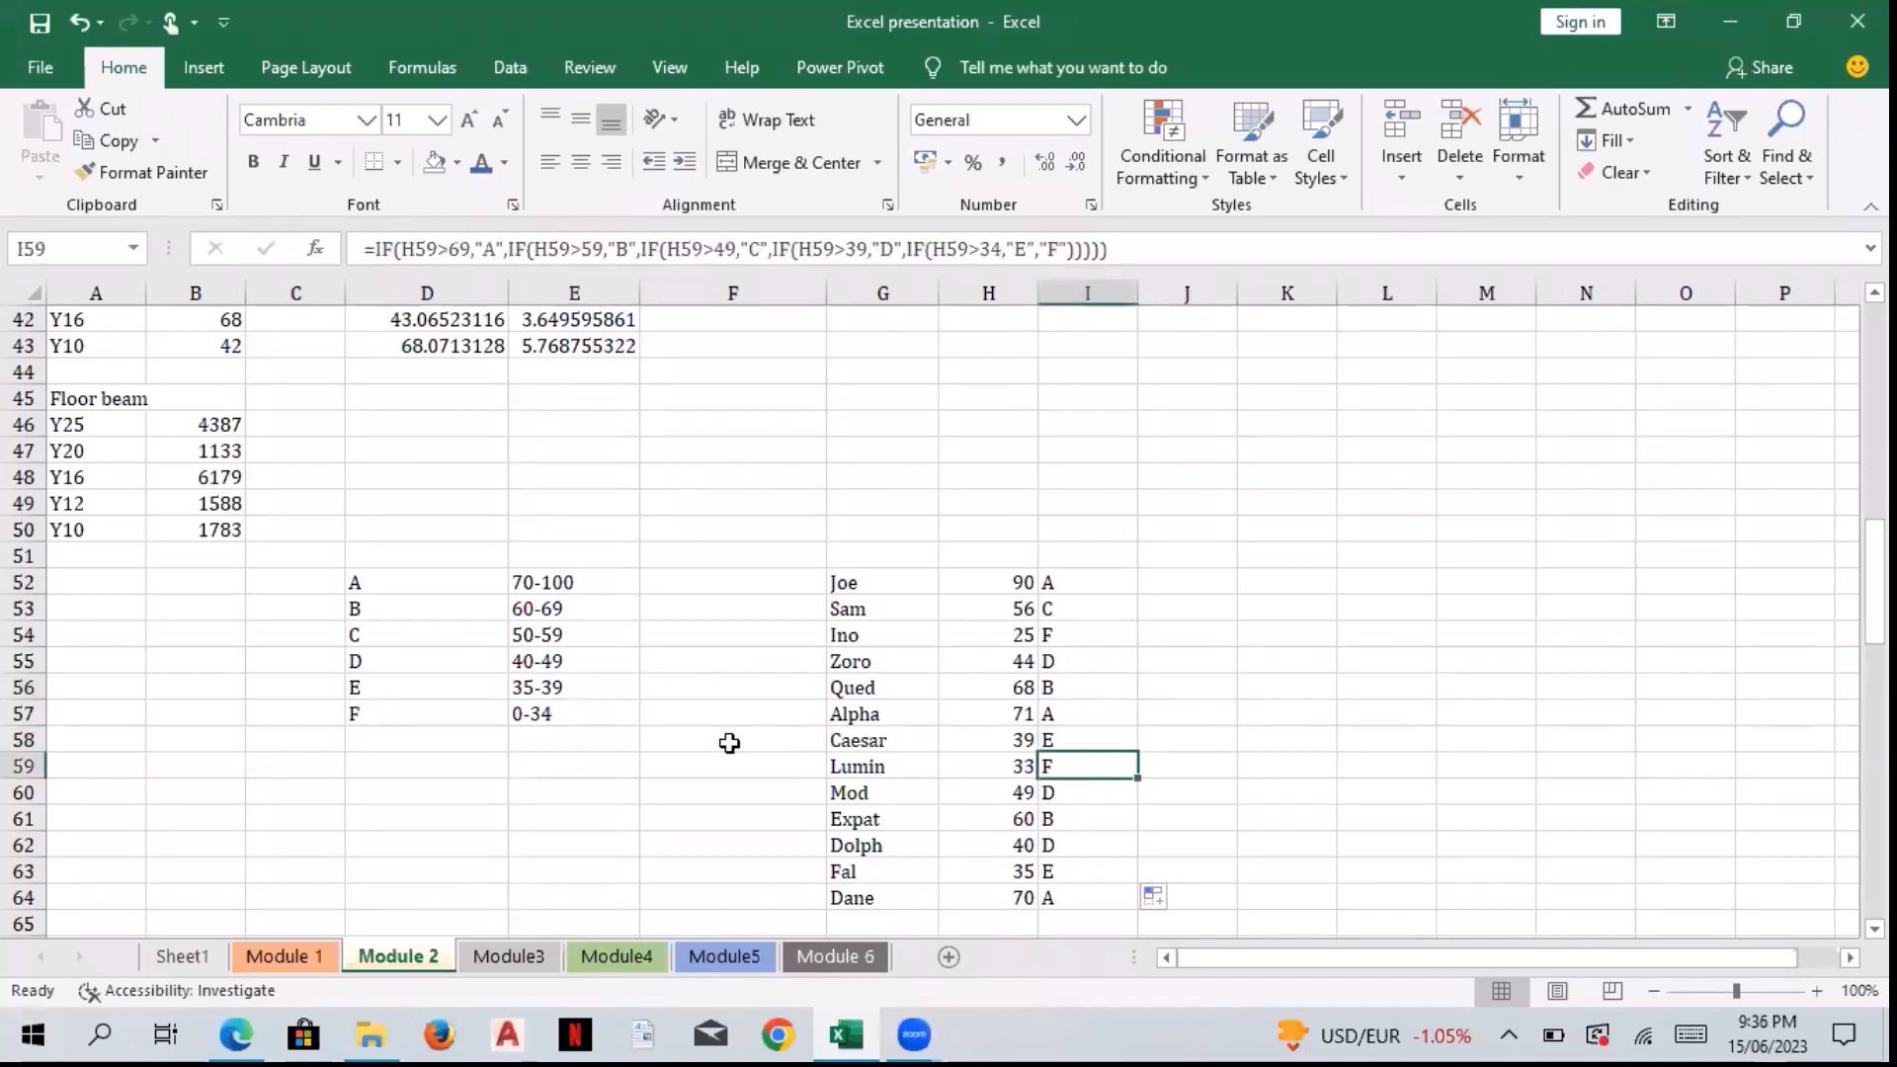
pyautogui.click(591, 710)
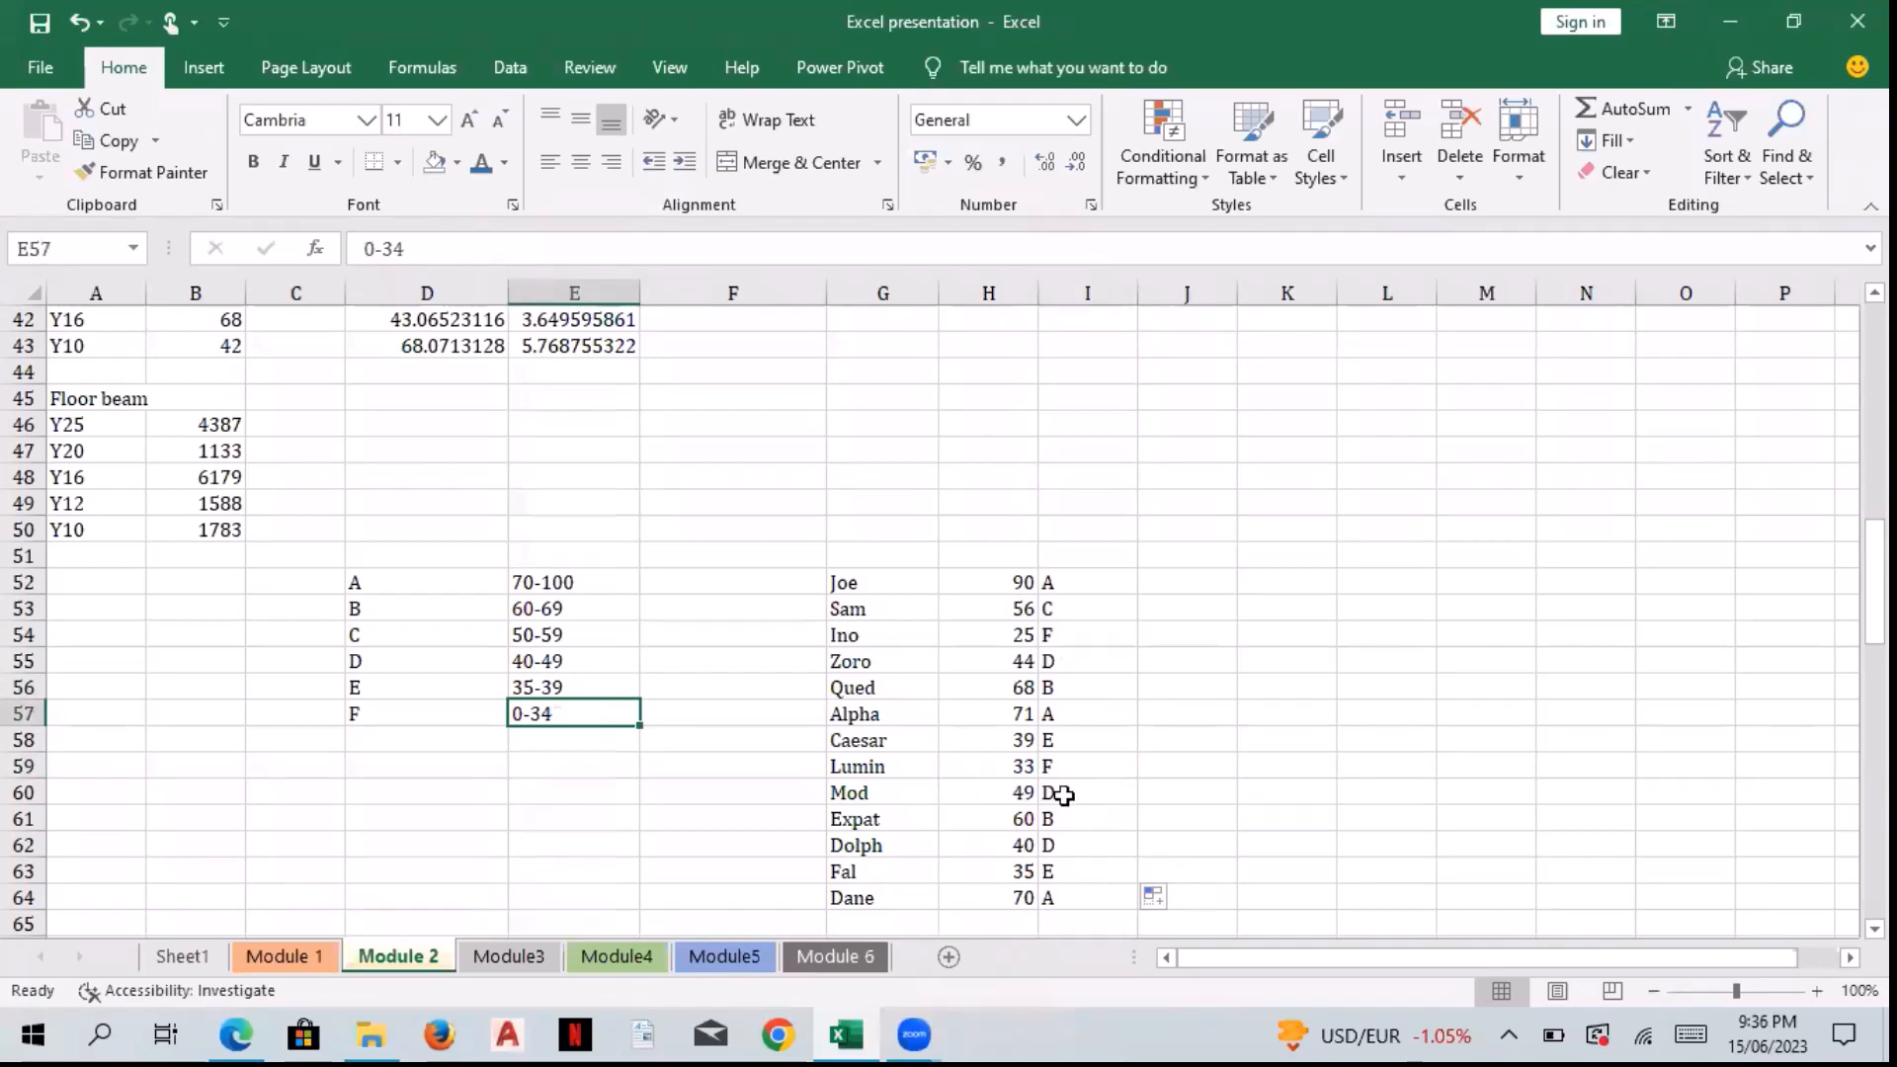
pyautogui.click(1063, 796)
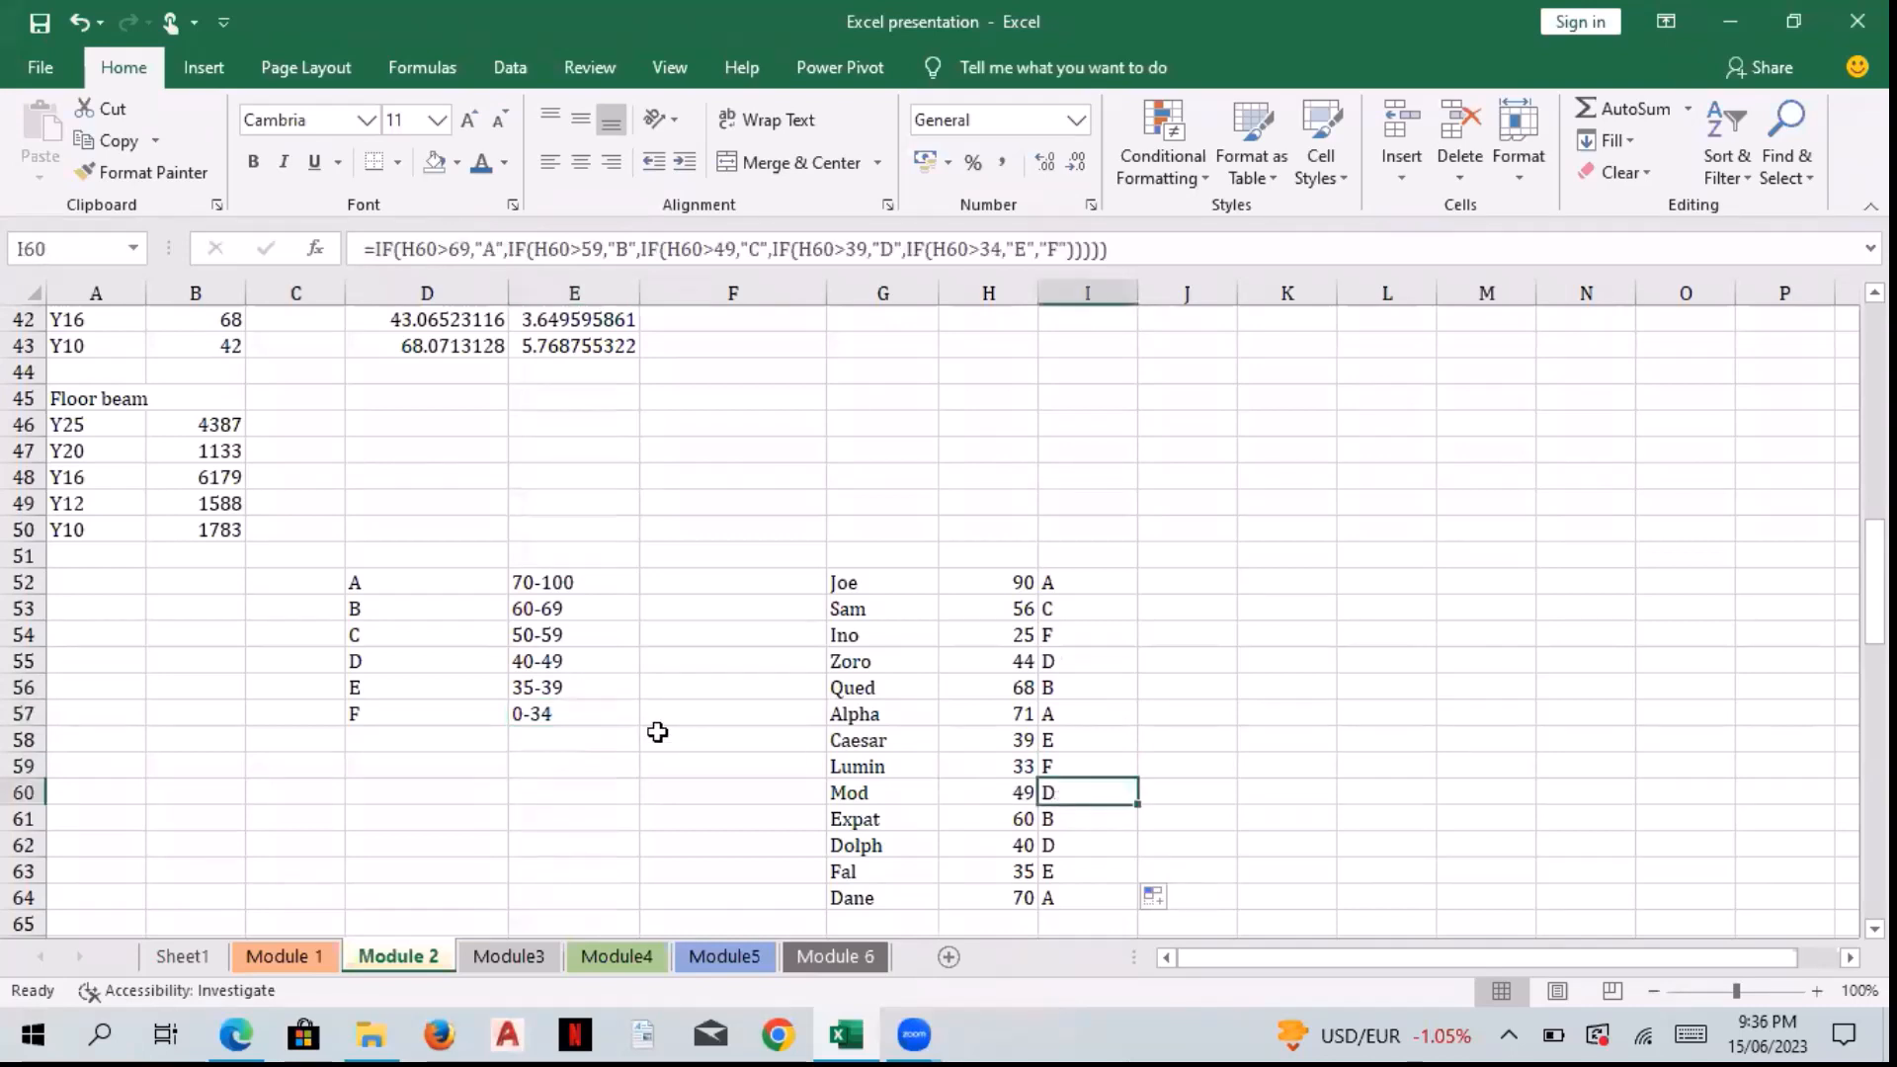
pyautogui.click(532, 661)
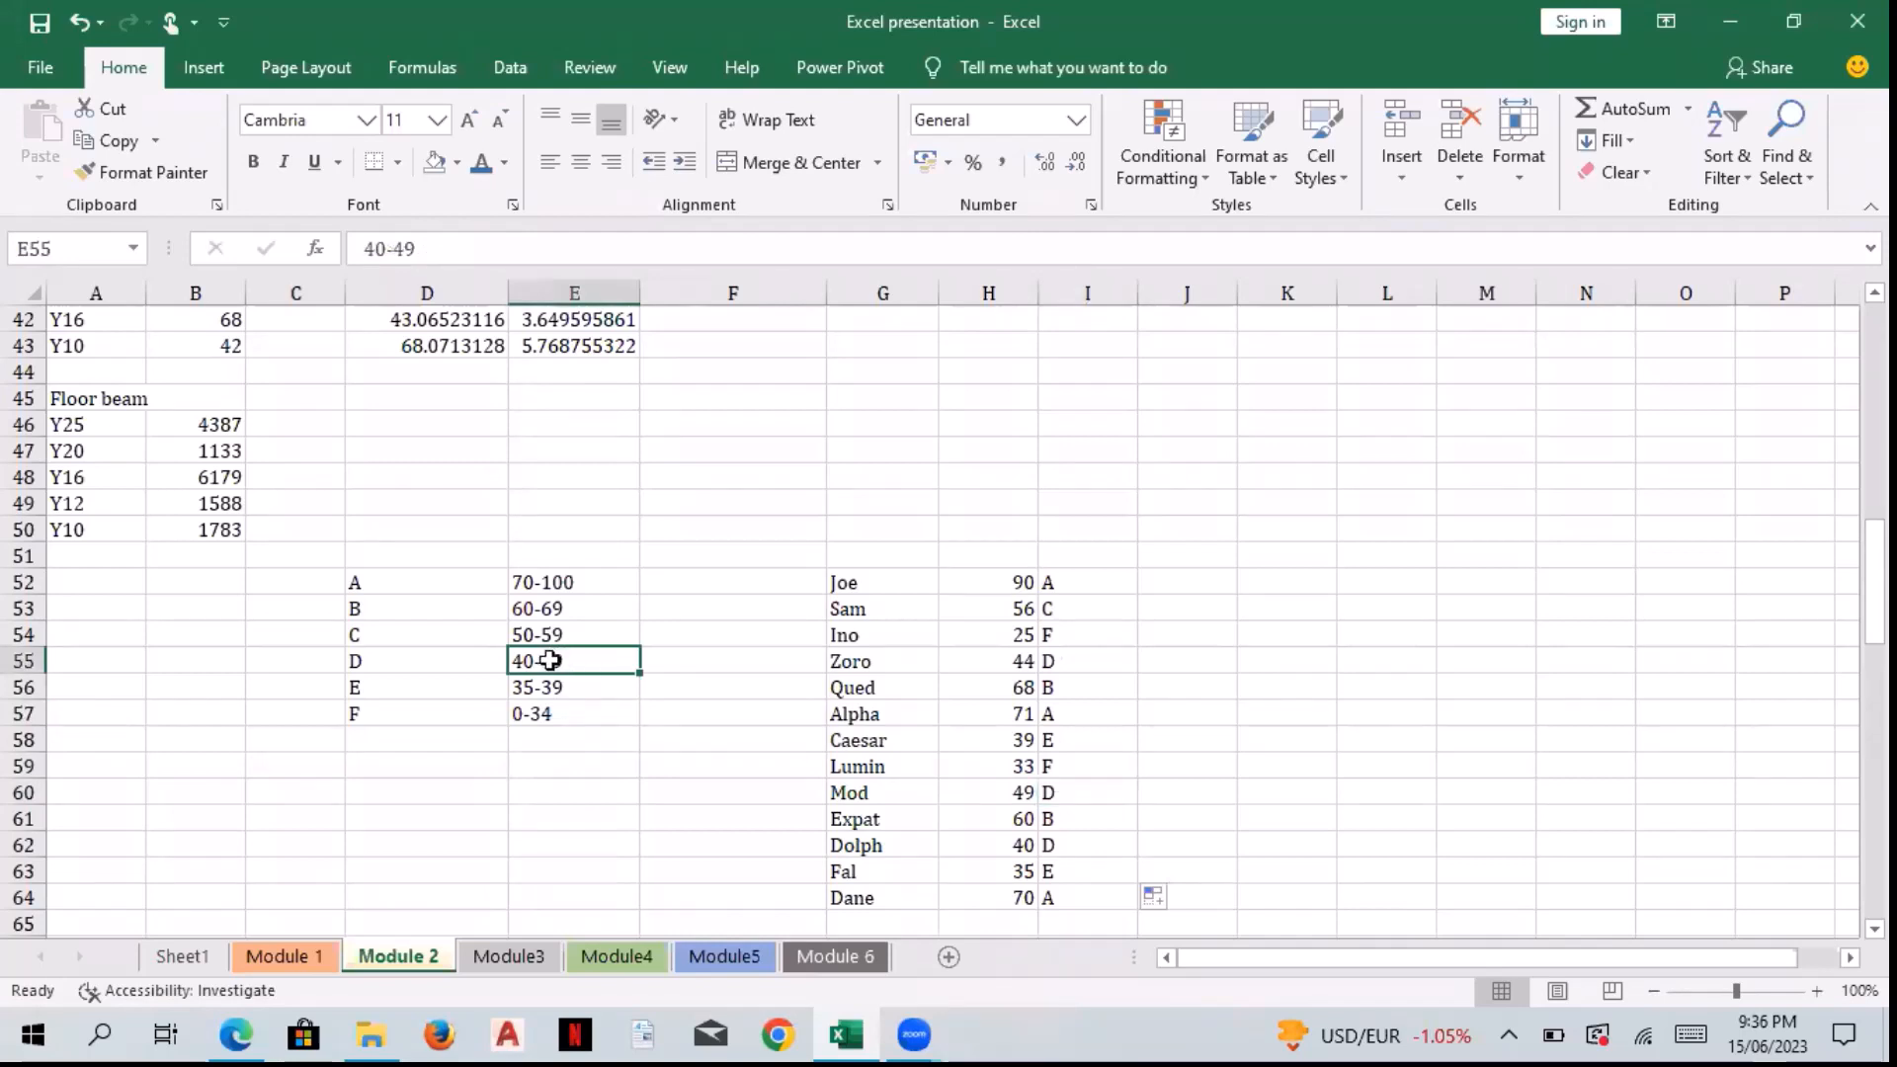
pyautogui.click(1049, 822)
pyautogui.click(589, 606)
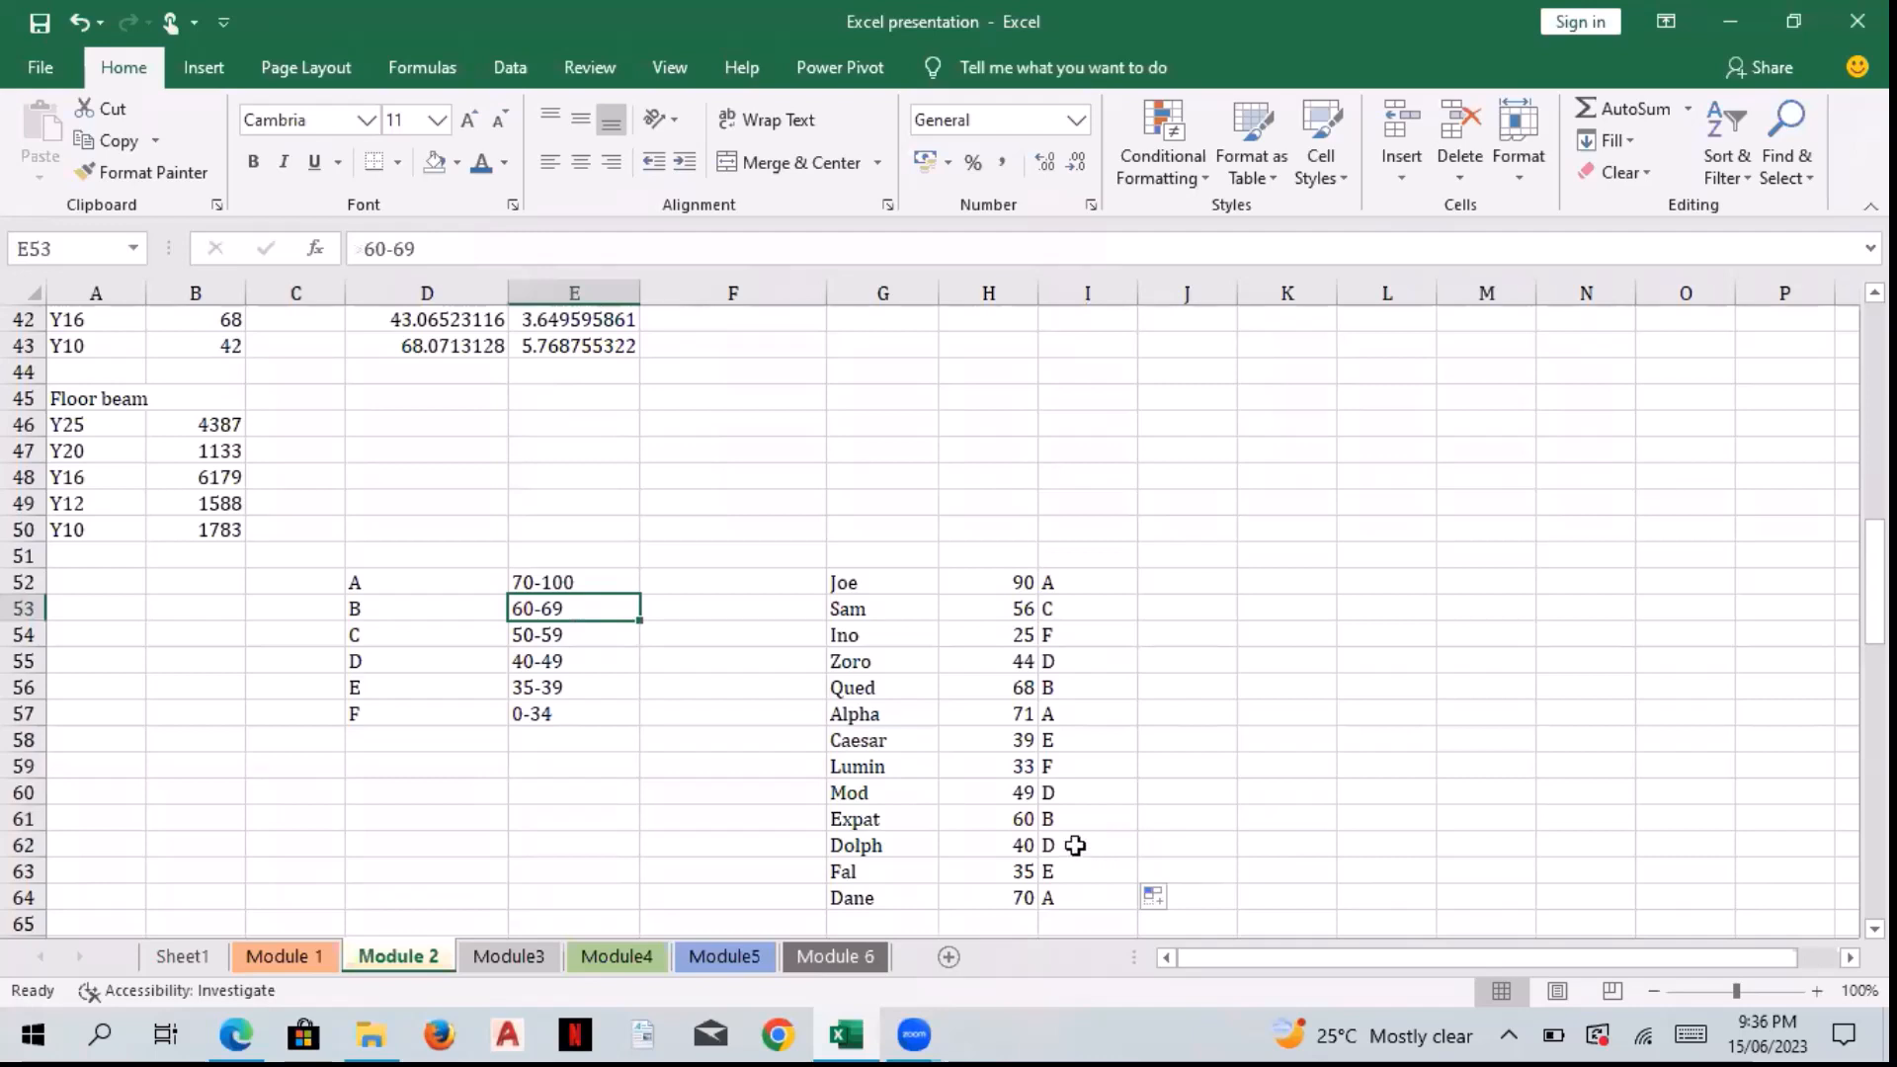
pyautogui.click(577, 670)
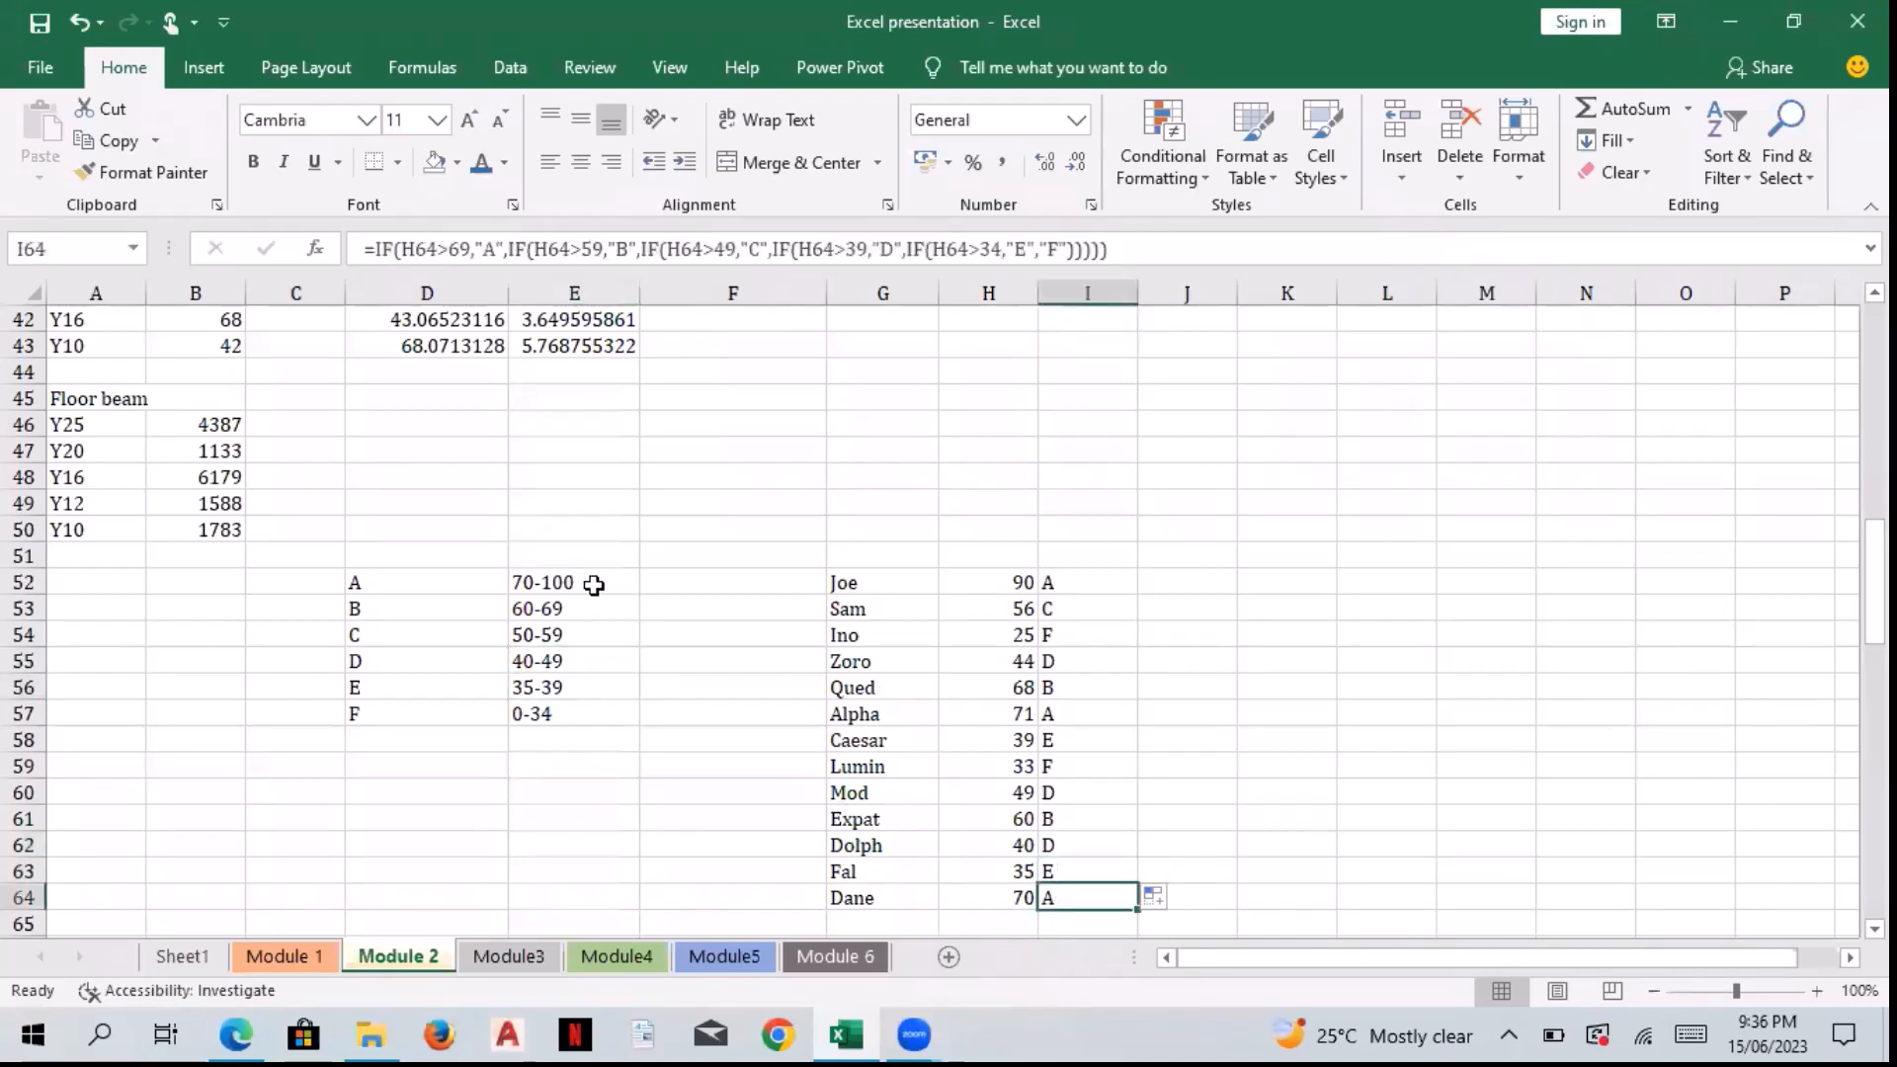
pyautogui.click(593, 585)
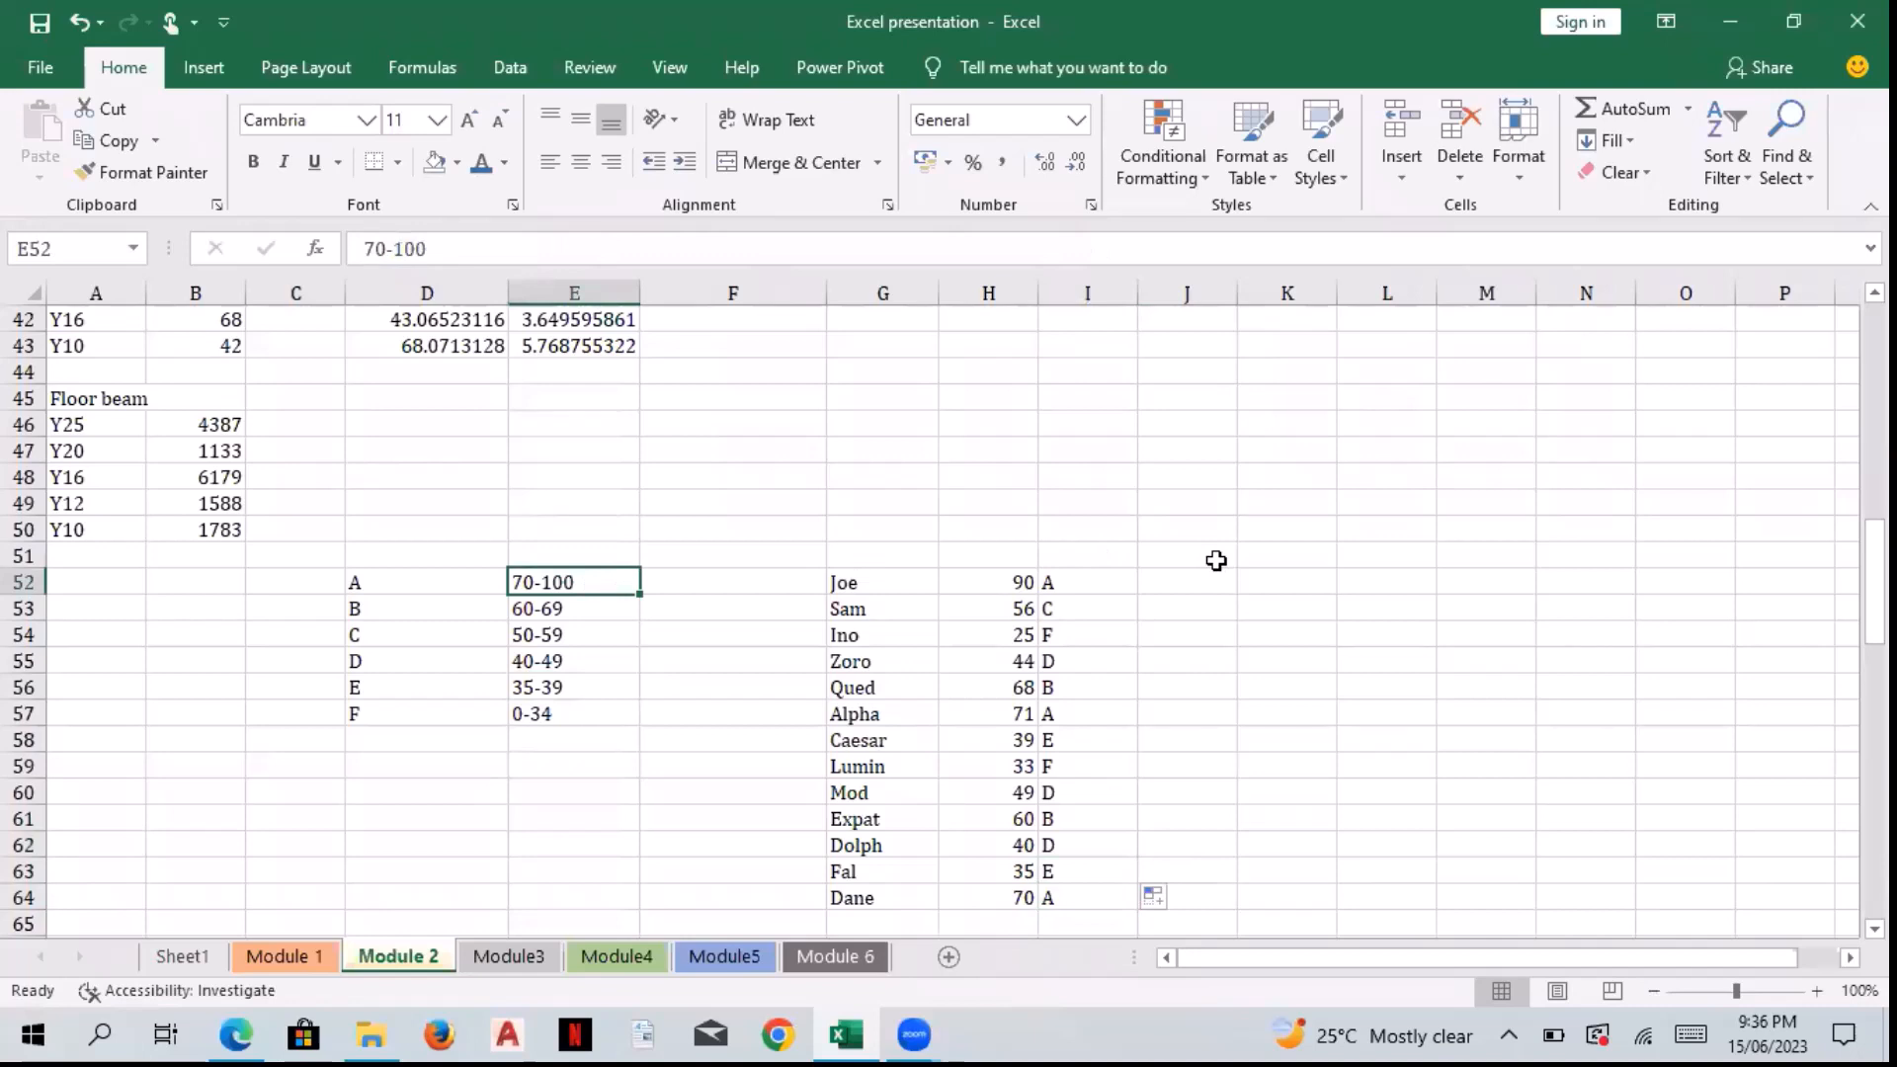
pyautogui.click(1216, 560)
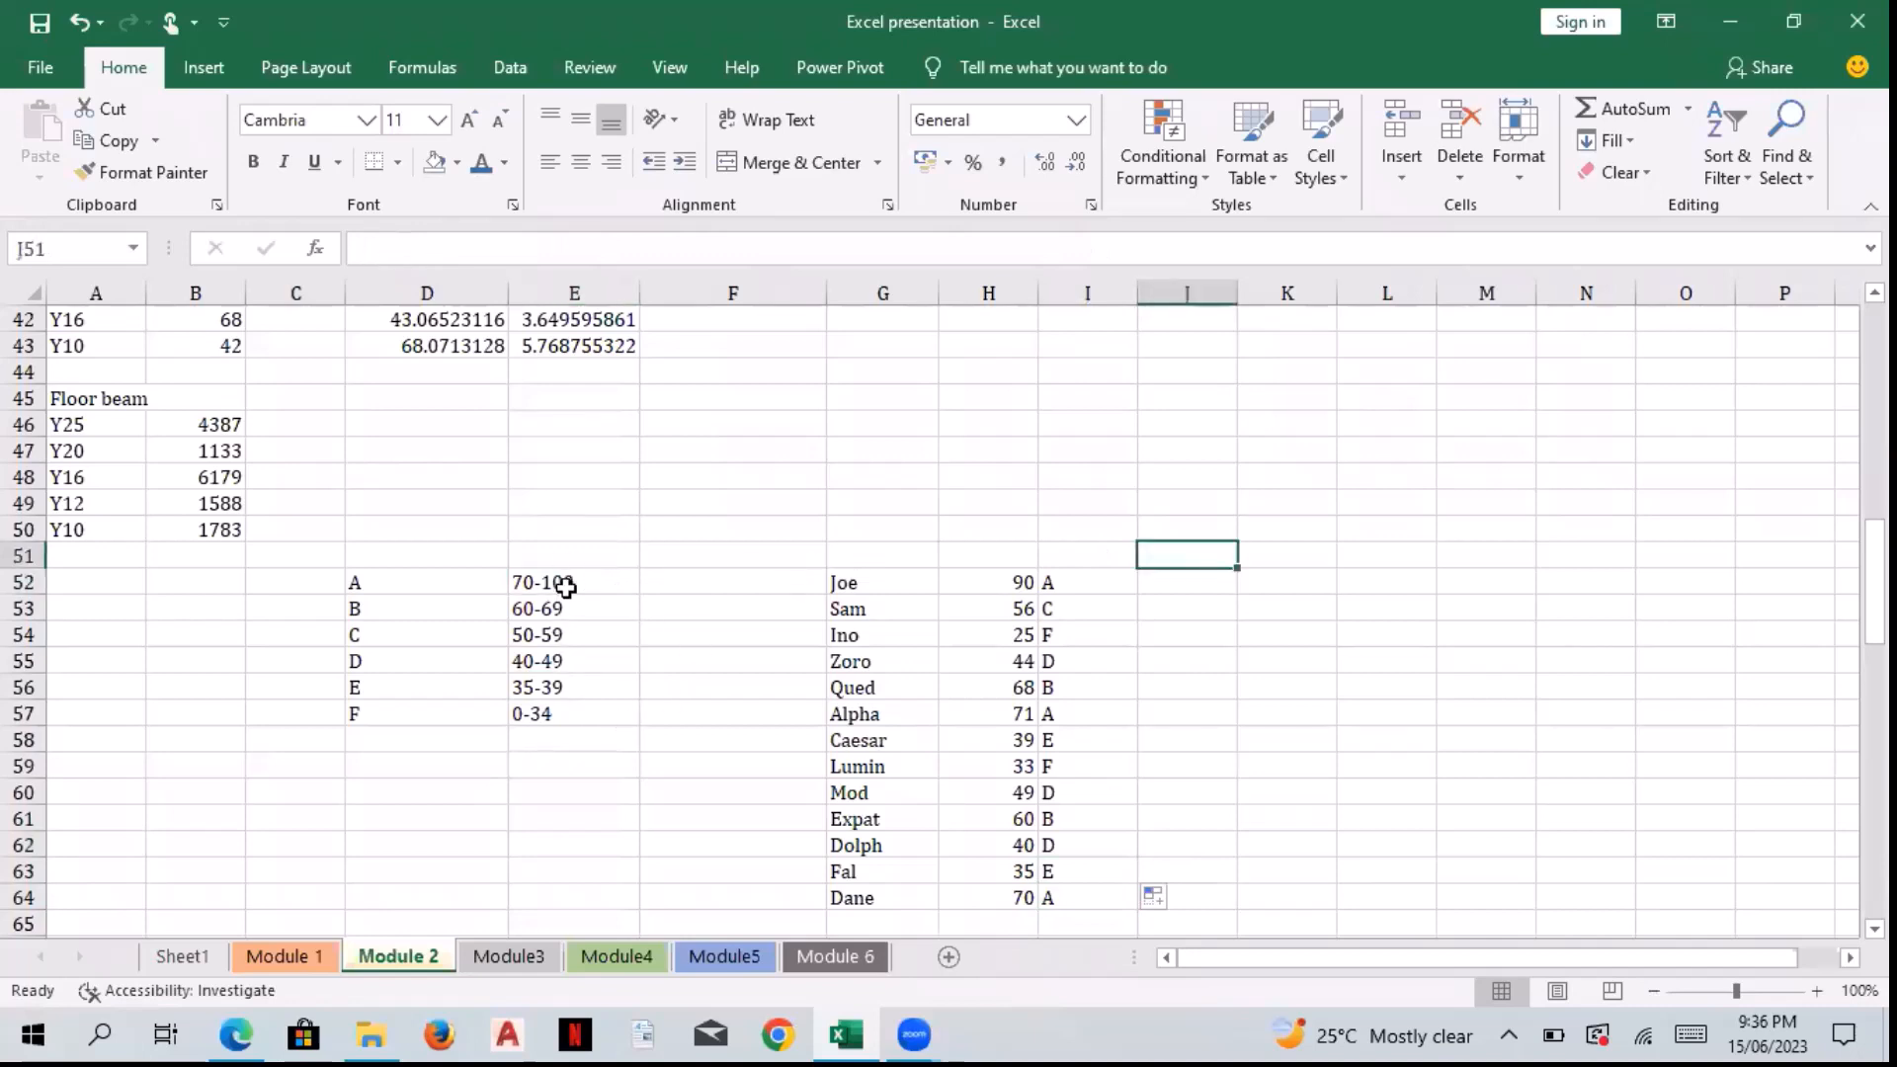
pyautogui.click(1324, 767)
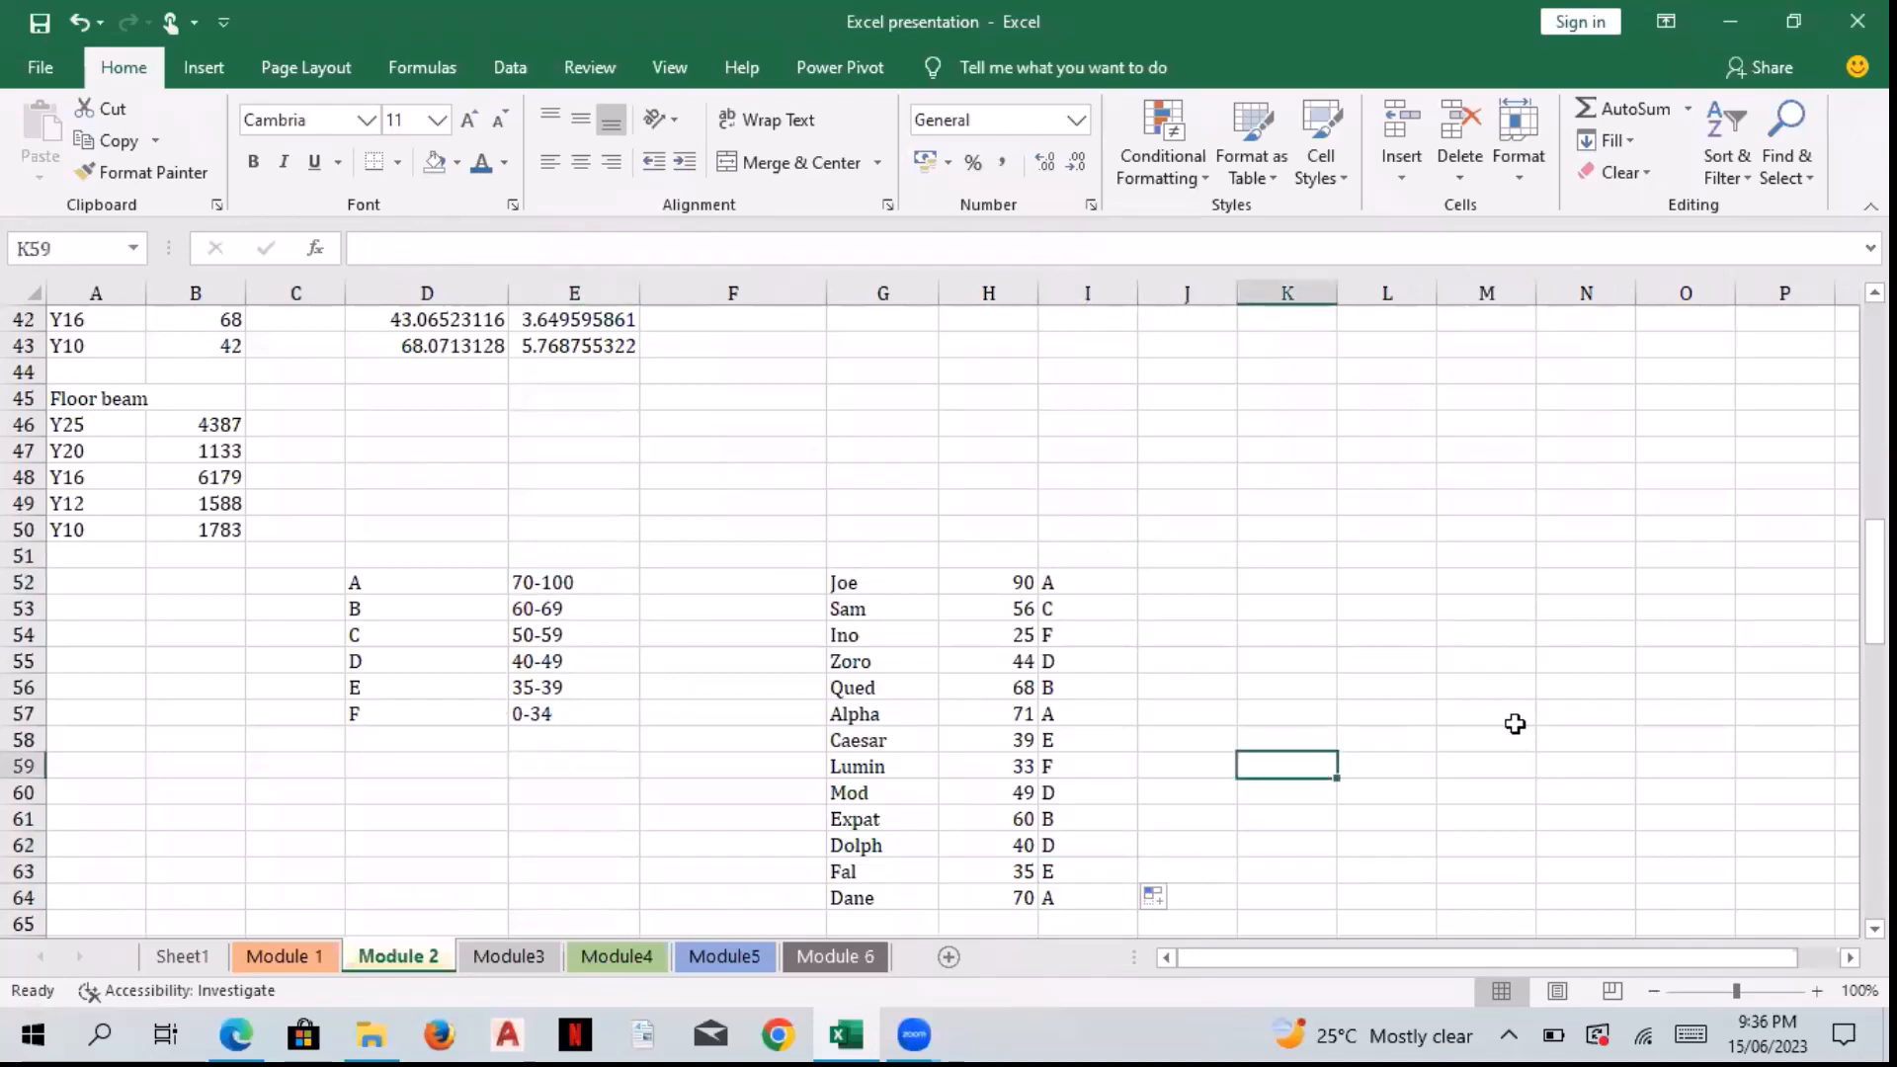
pyautogui.click(1515, 722)
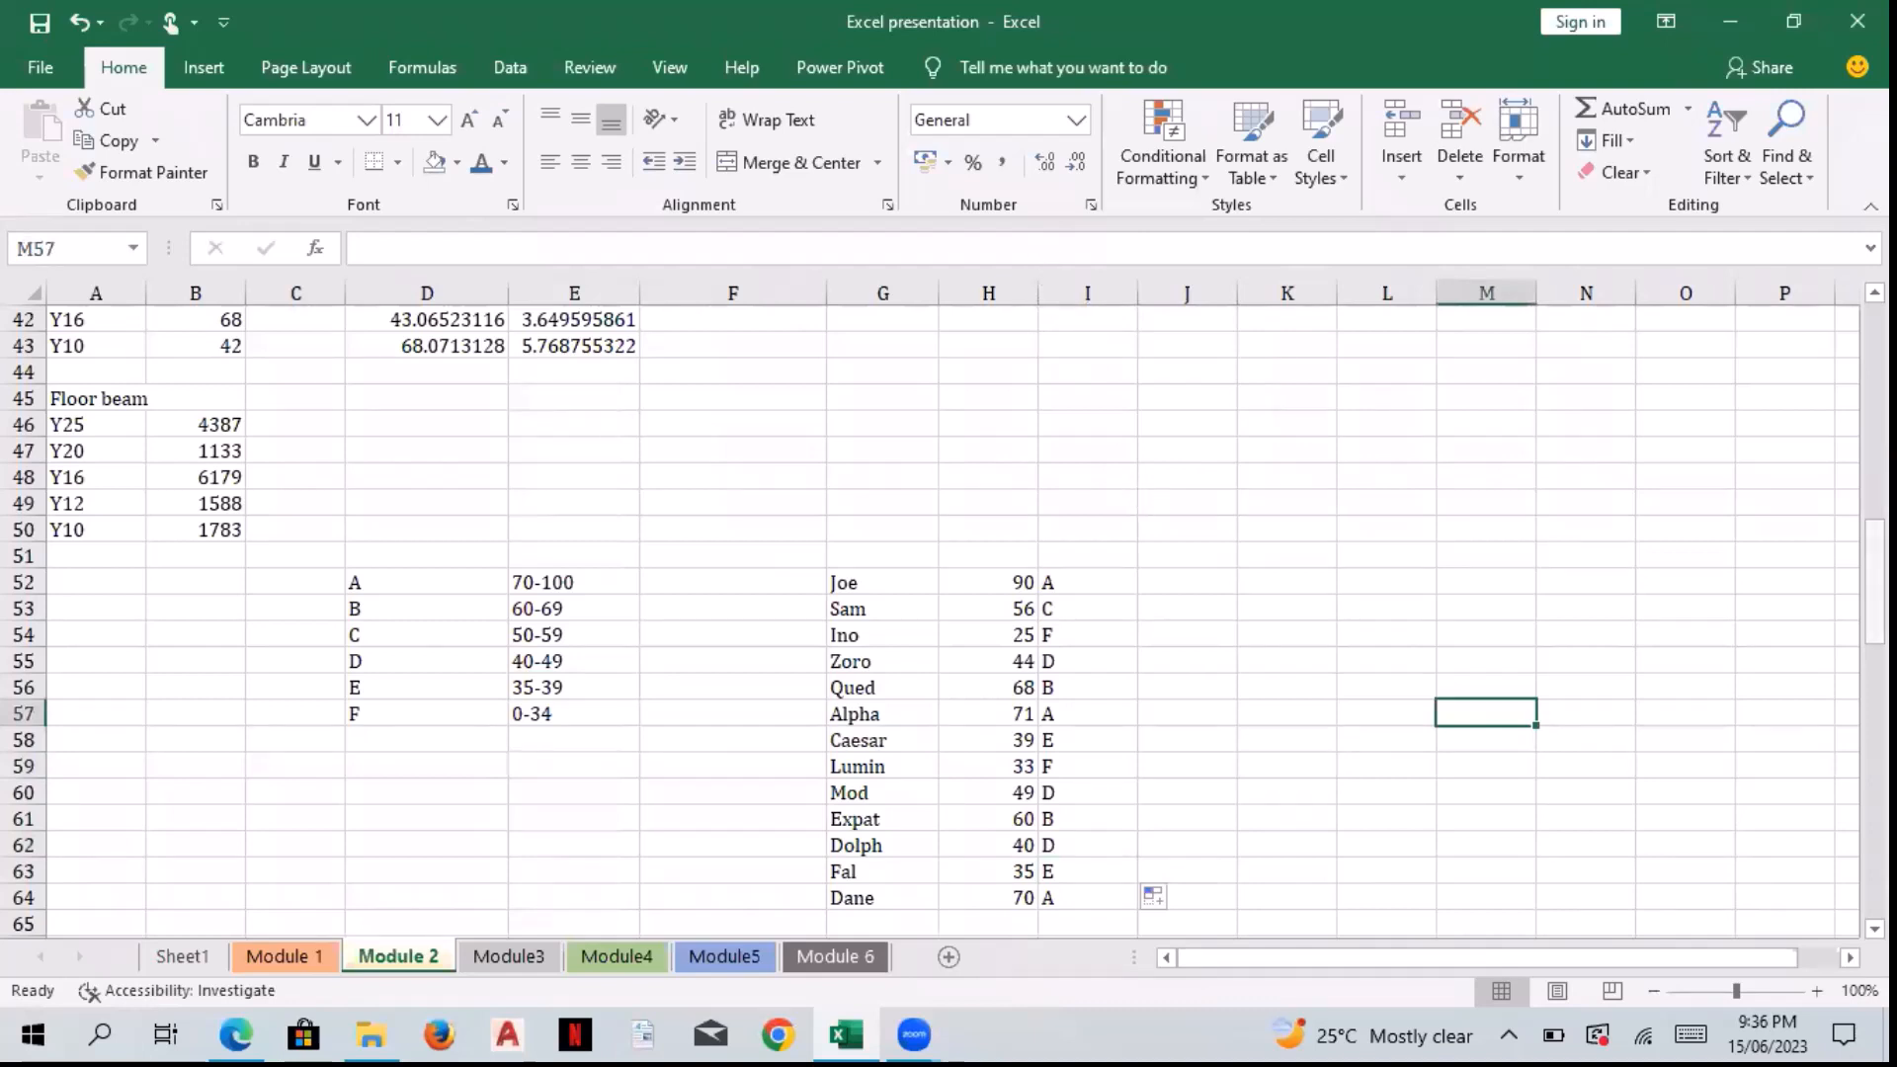
pyautogui.moveTo(1874, 591); pyautogui.dragTo(1874, 622)
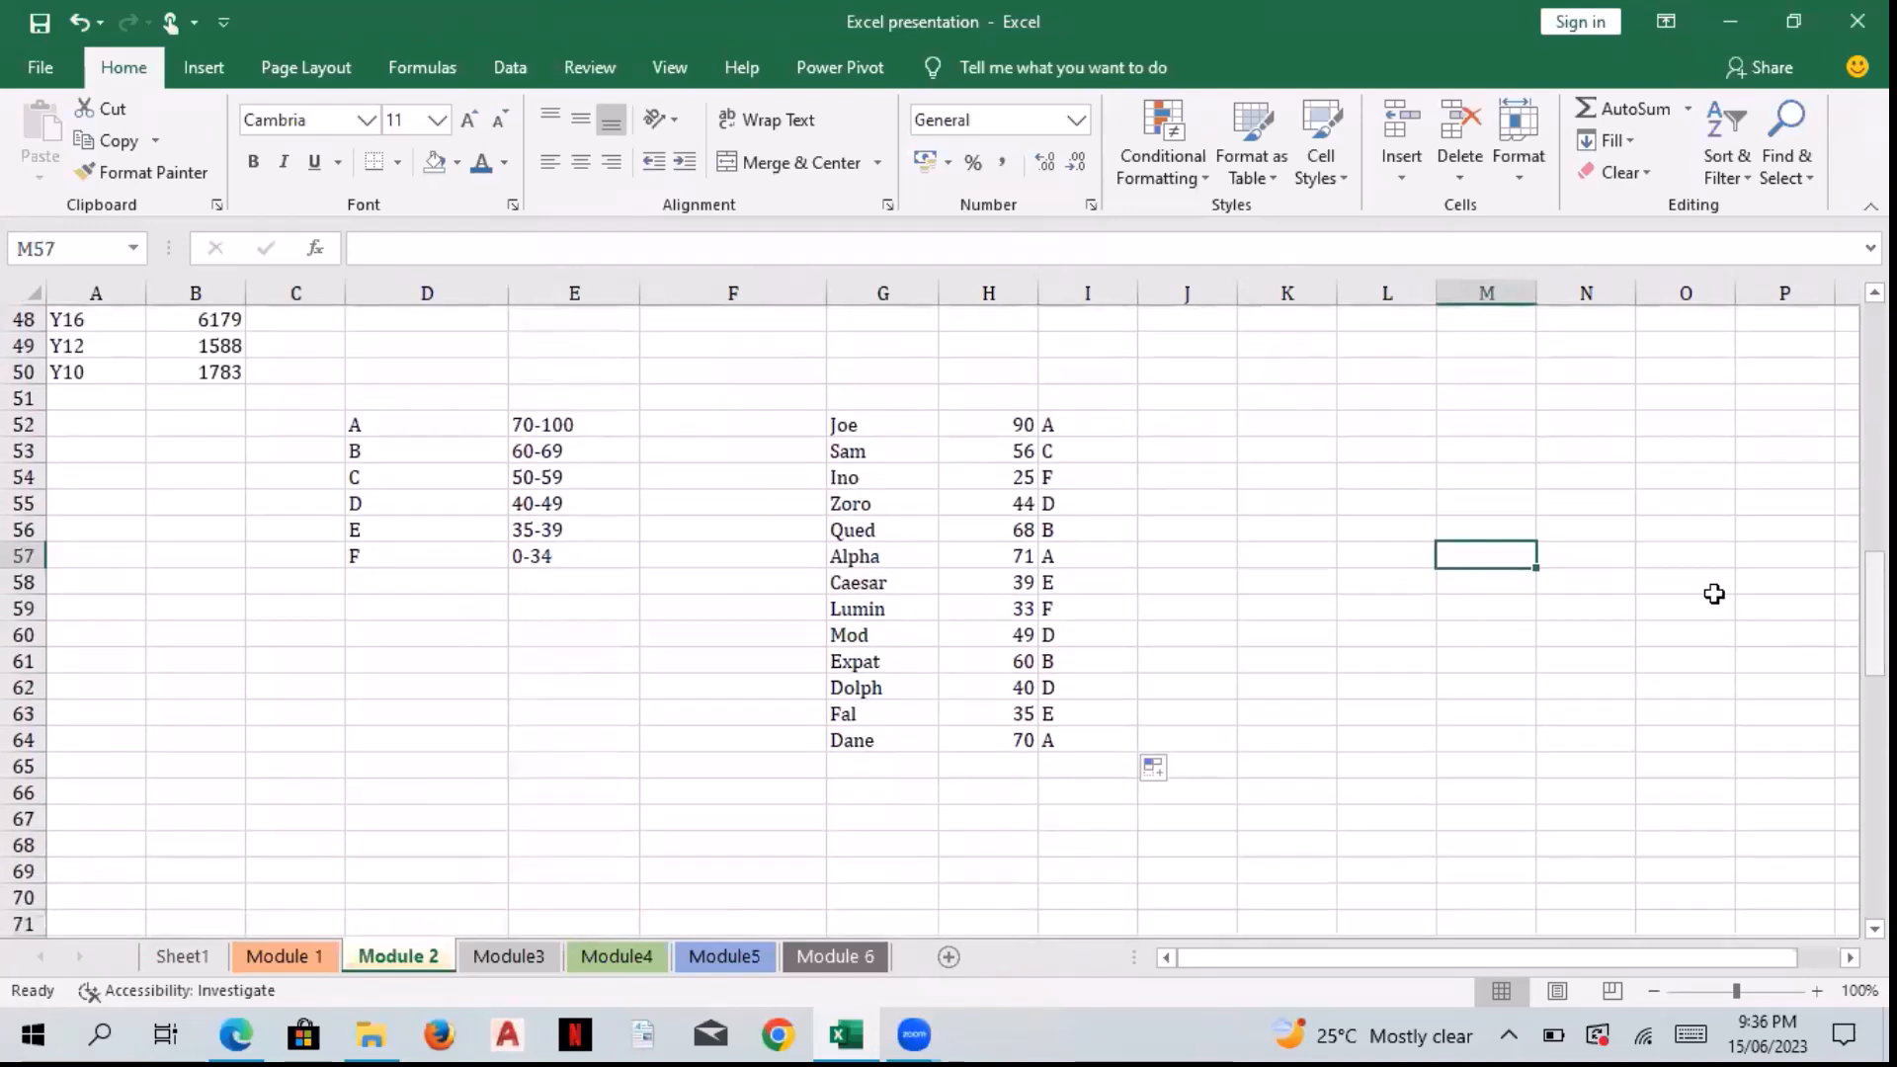
pyautogui.click(1013, 423)
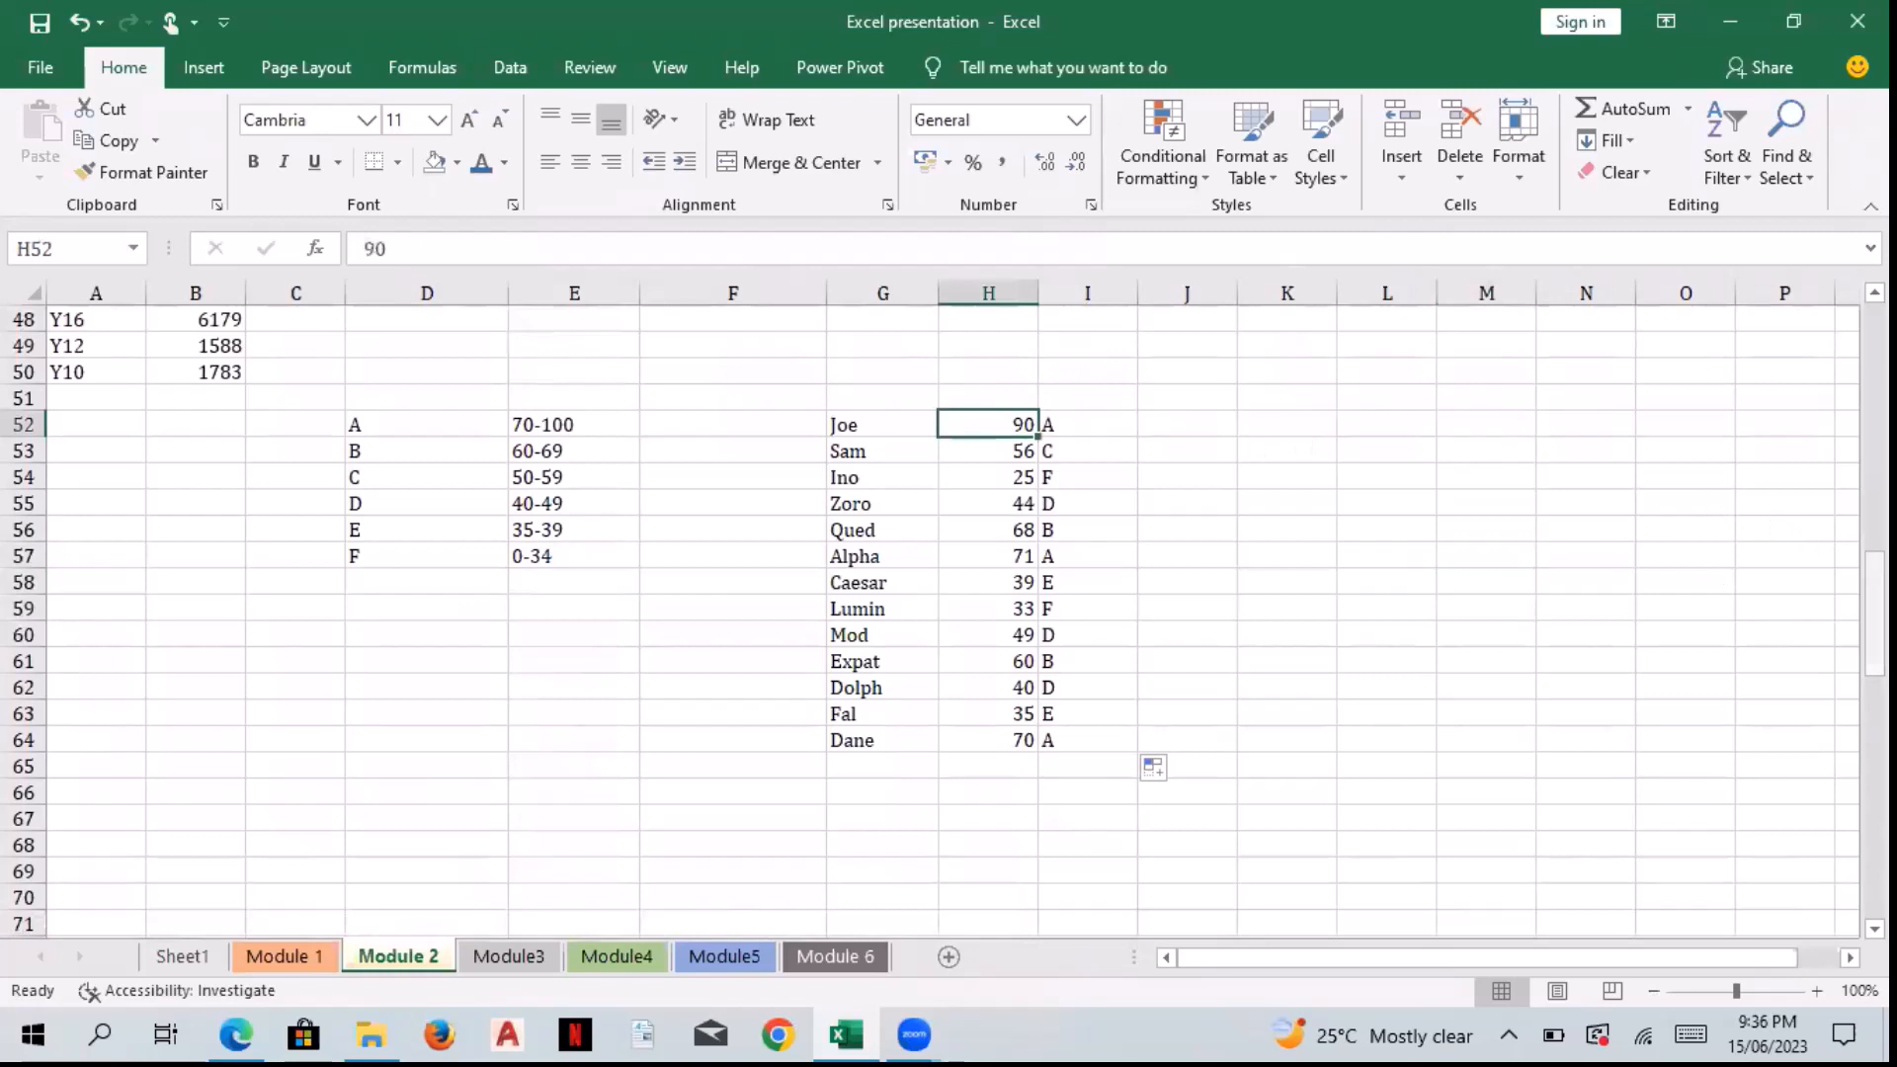
# Step: Insert twelve blank rows at rows 66 to 77, above the LOGIC Fn (Vlookup) lesson
pyautogui.moveTo(1874, 621); pyautogui.dragTo(12, 595)
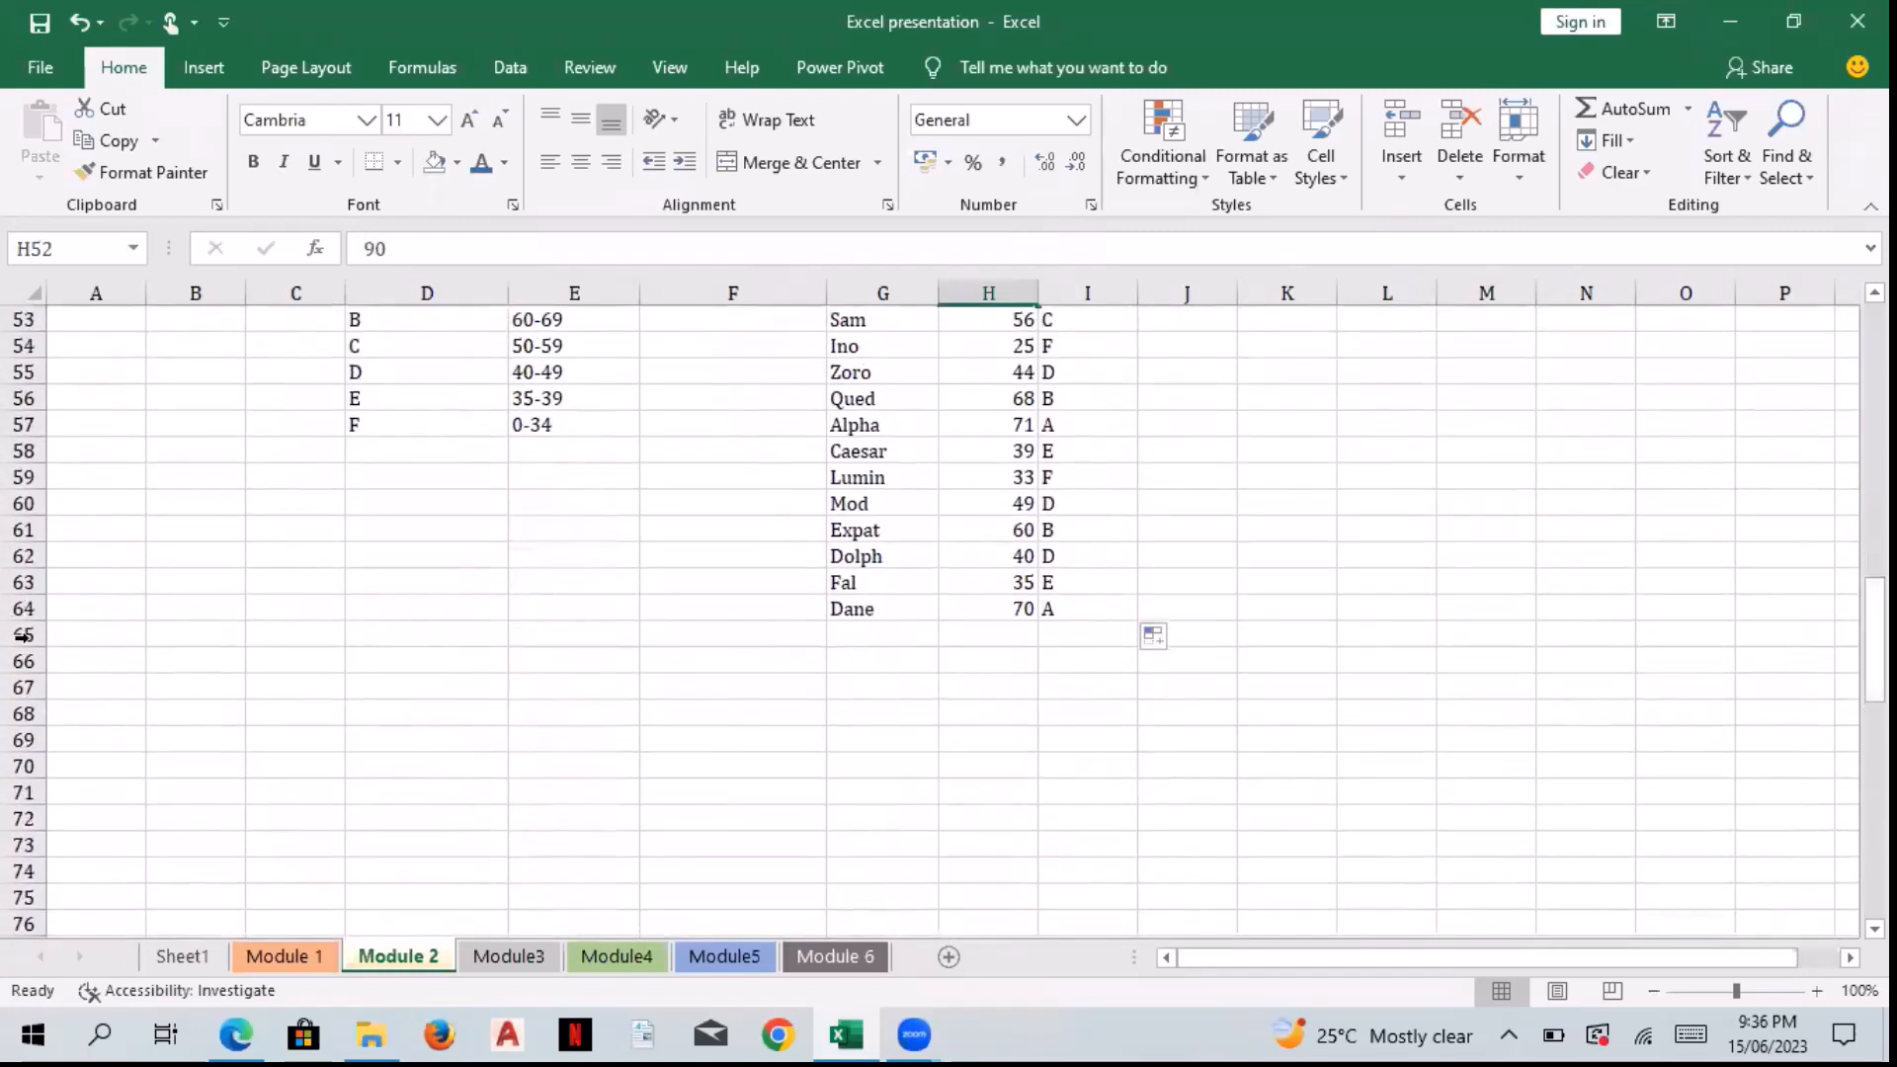
pyautogui.moveTo(19, 661); pyautogui.dragTo(14, 880)
pyautogui.rightClick(152, 629)
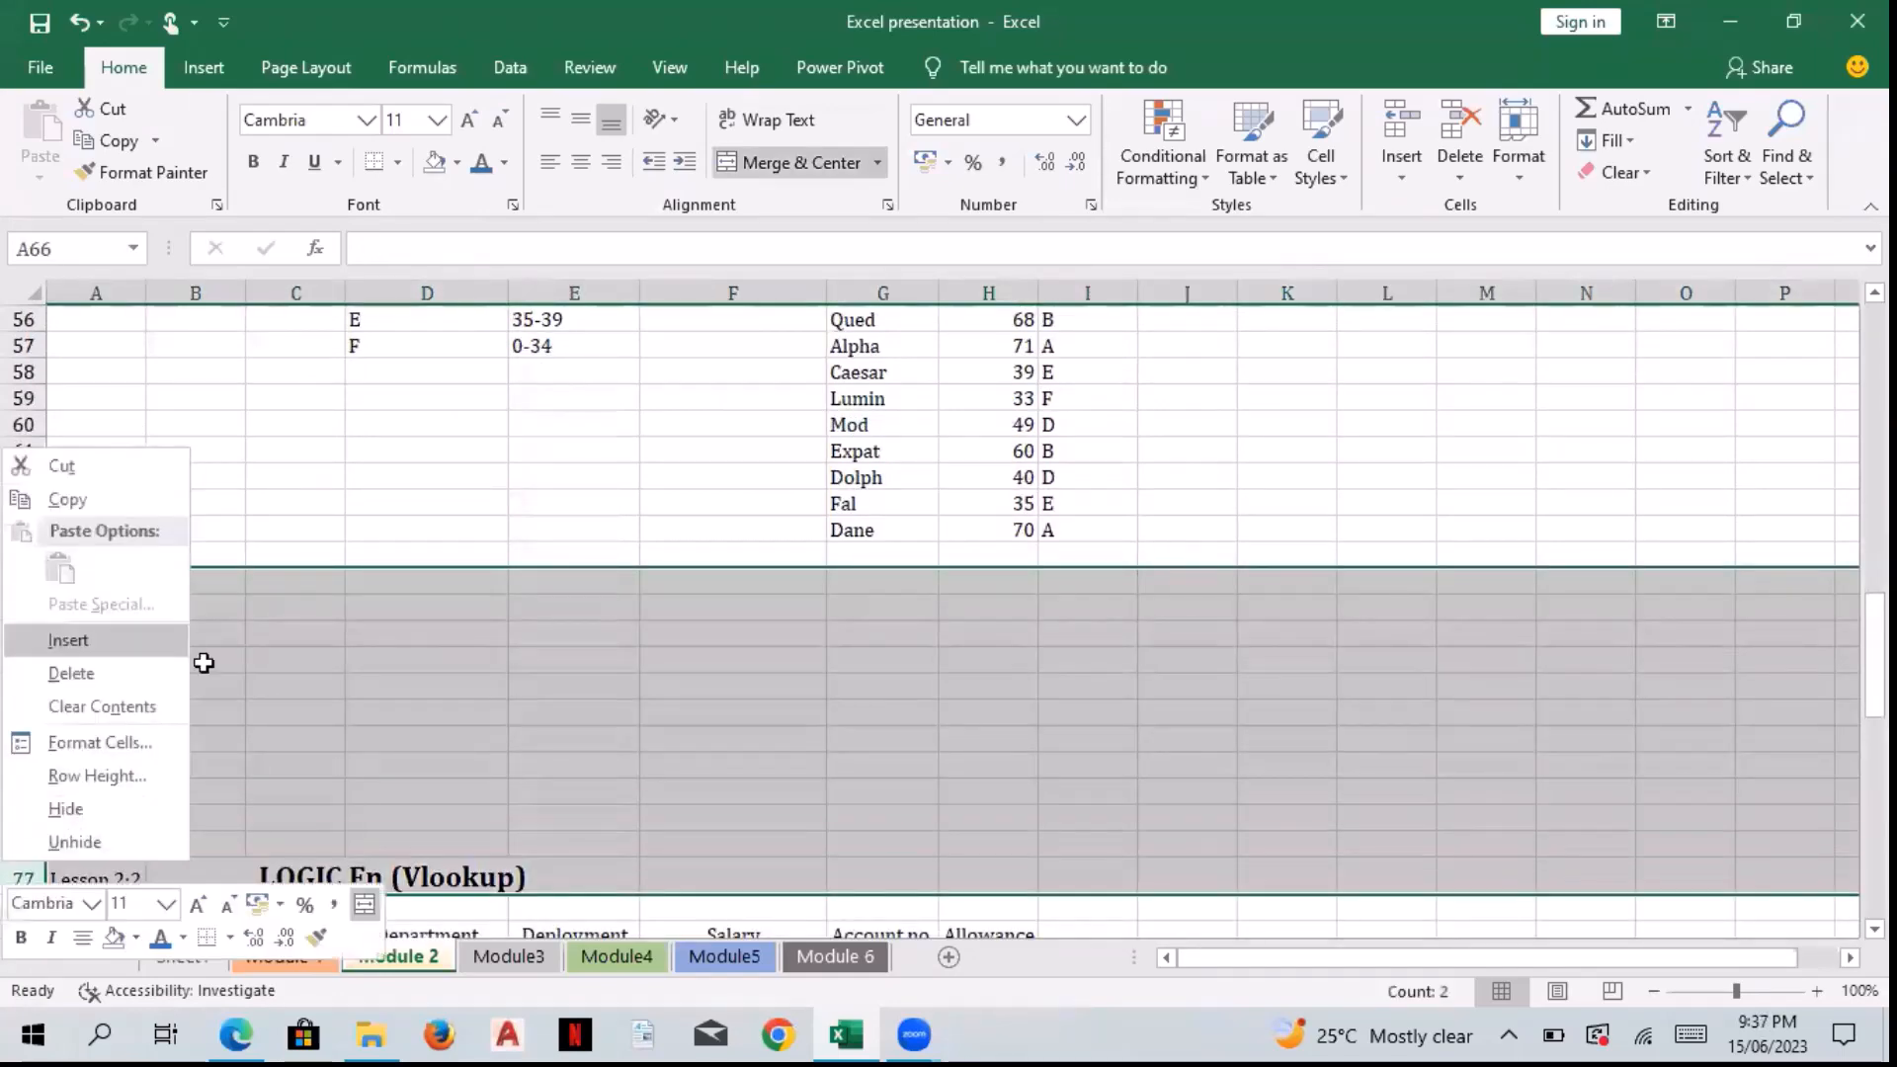
pyautogui.press('Return')
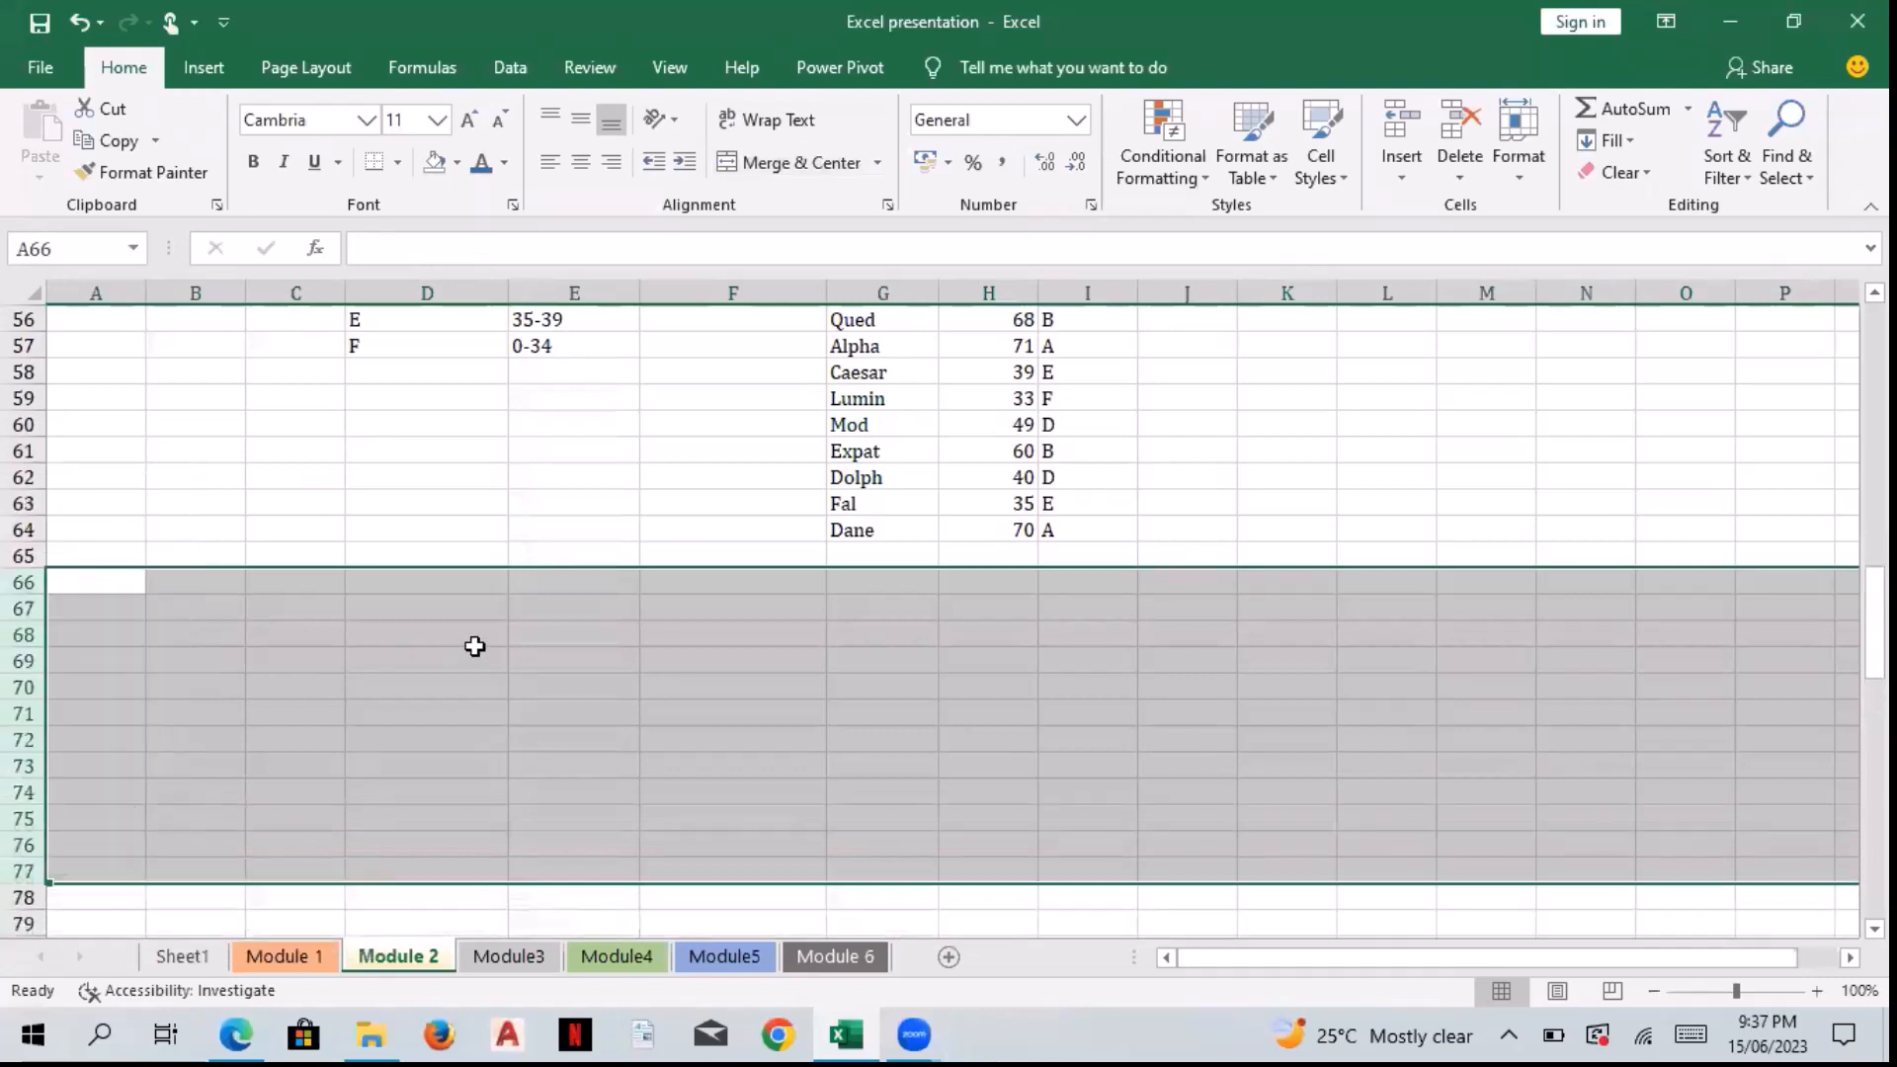
pyautogui.click(295, 686)
pyautogui.click(188, 629)
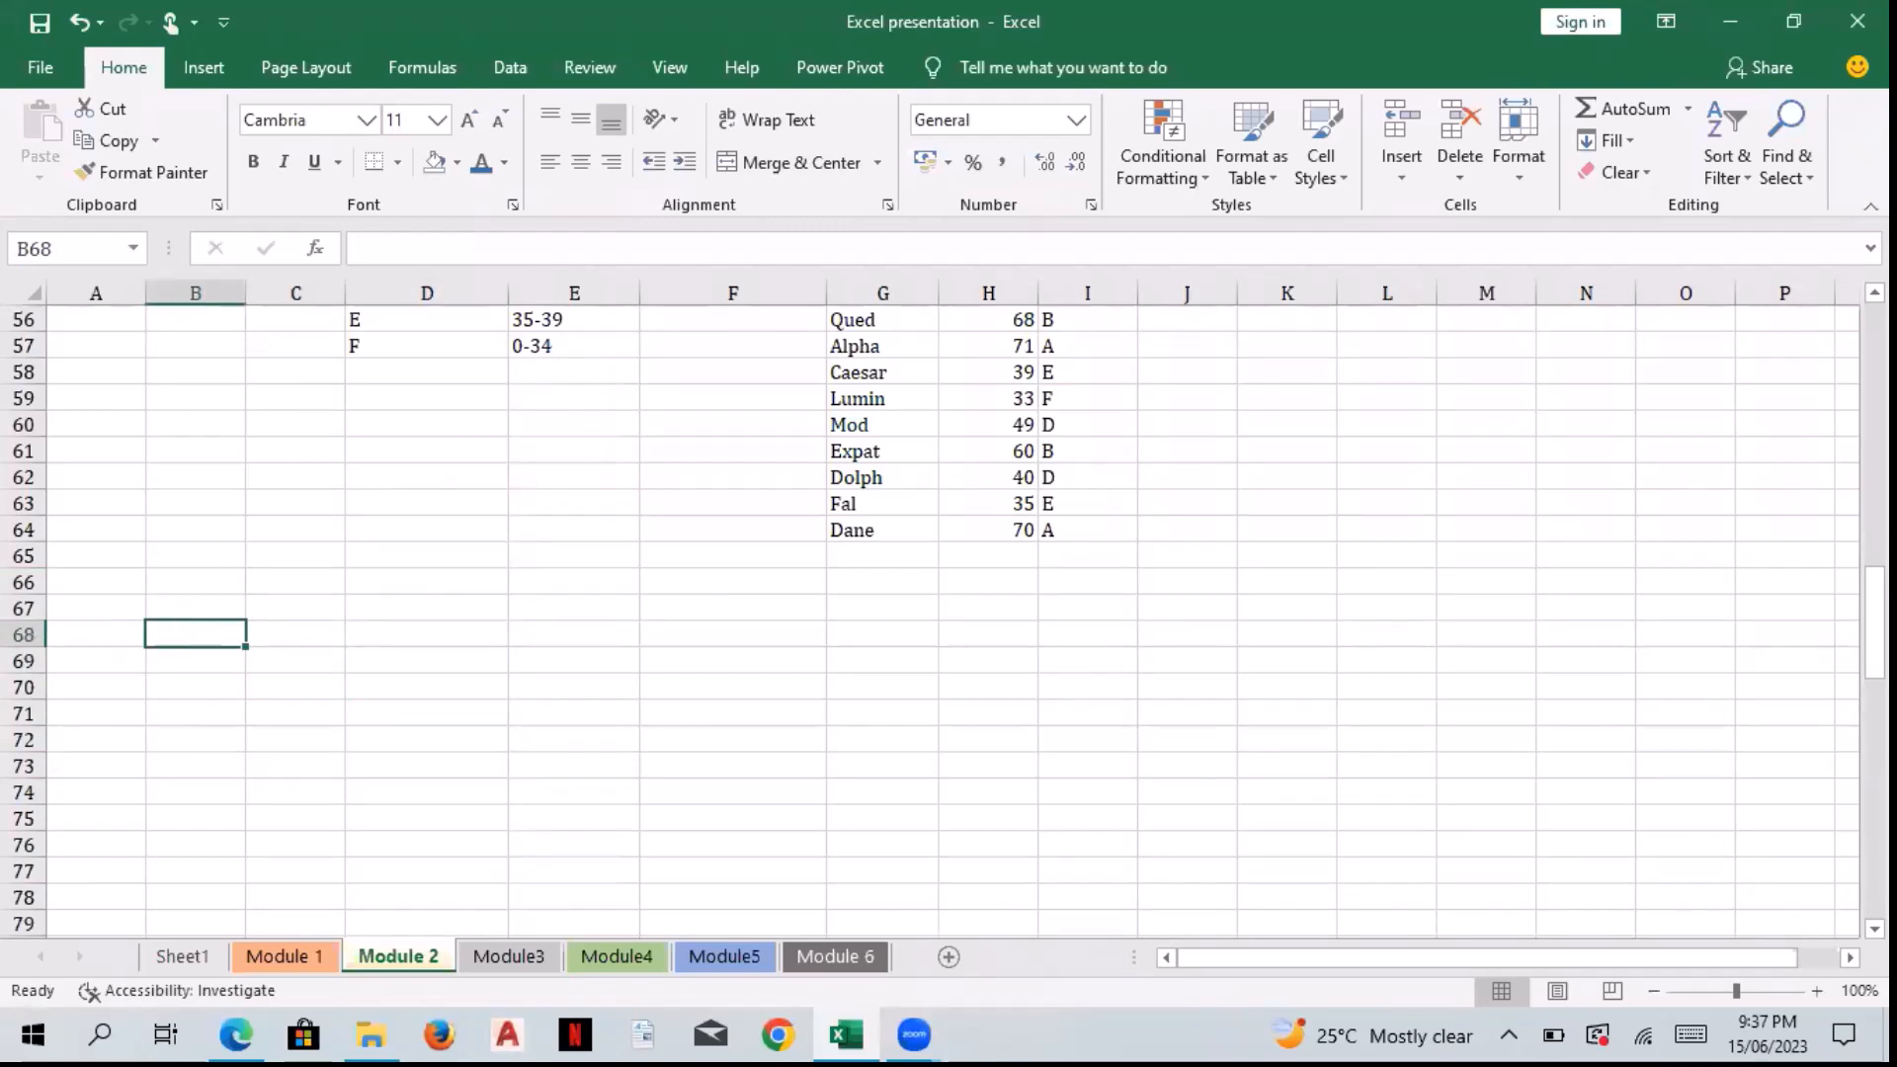
# Step: Enter the labels "civil" in C68 and "archi" in C69 in the blank area below the grades
pyautogui.moveTo(1874, 632); pyautogui.dragTo(1875, 677)
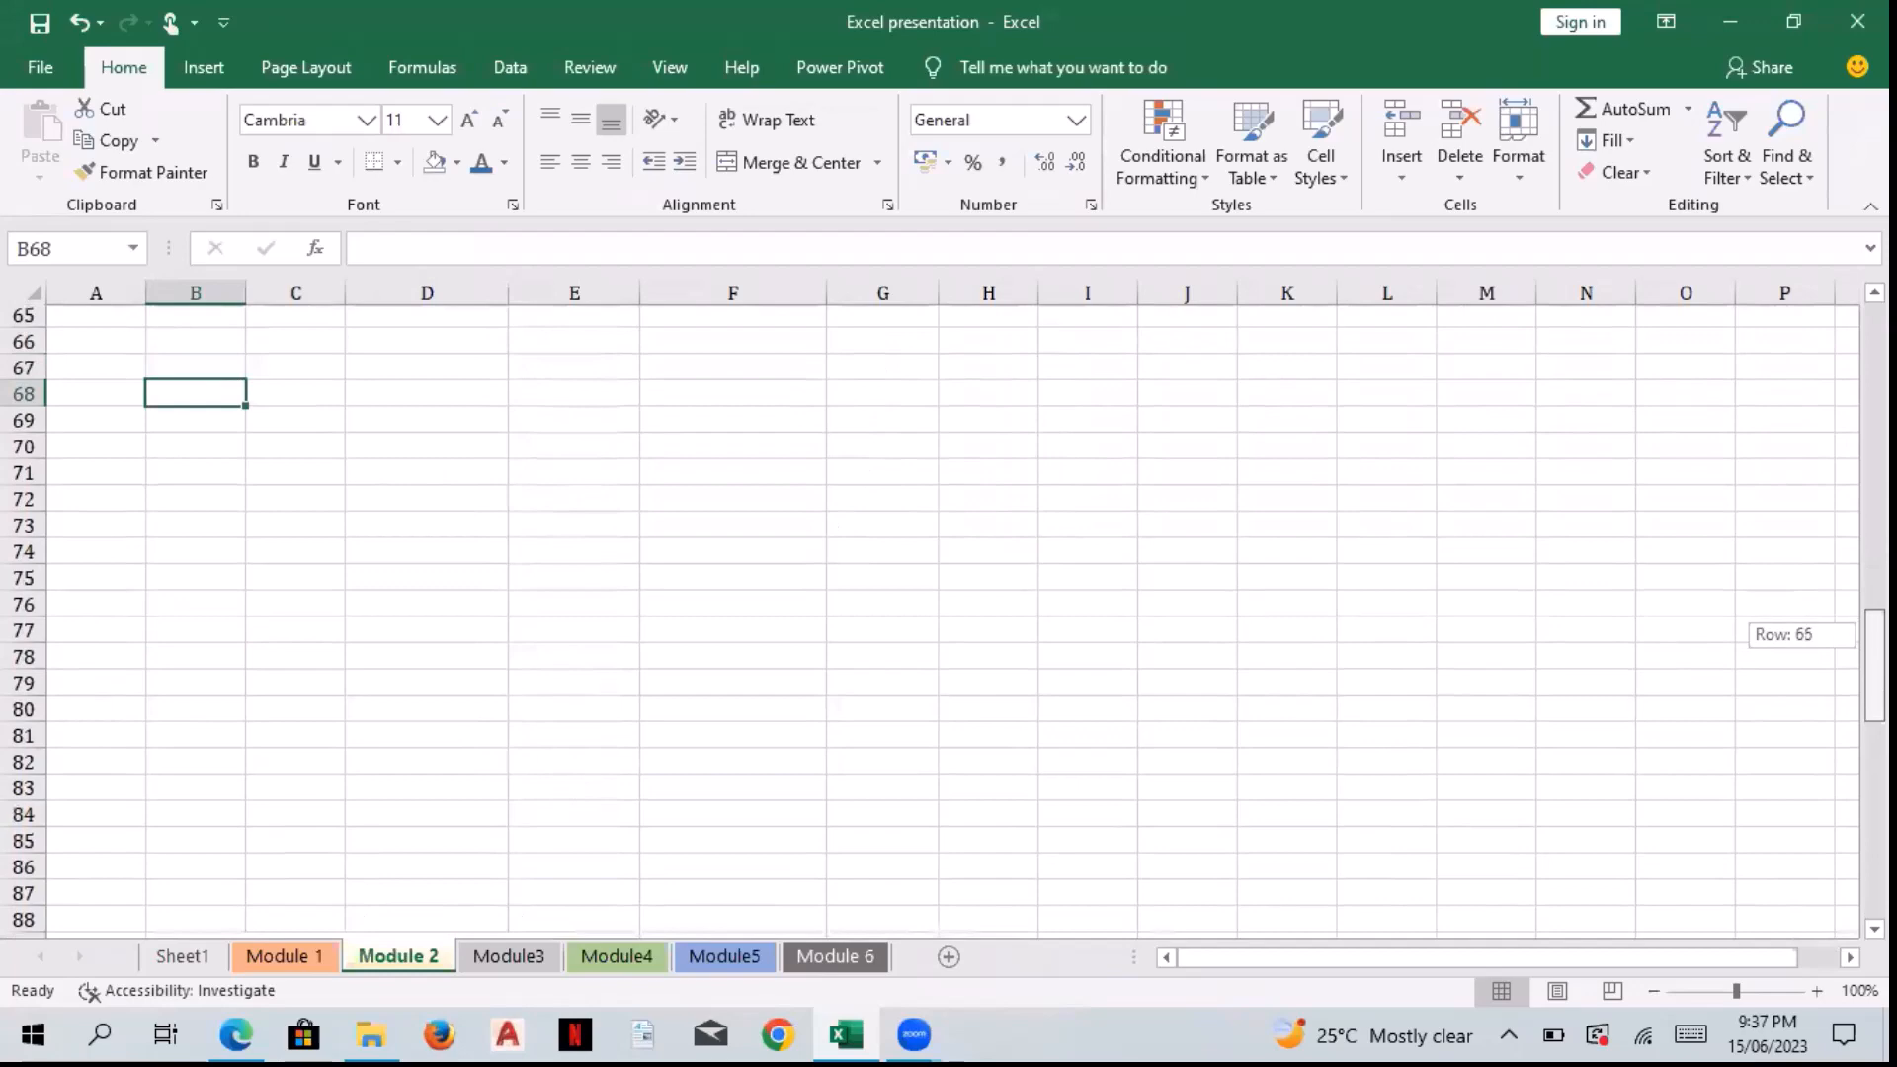
pyautogui.moveTo(1874, 677)
pyautogui.mouseDown()
pyautogui.moveTo(1874, 752)
pyautogui.moveTo(1874, 678)
pyautogui.mouseUp()
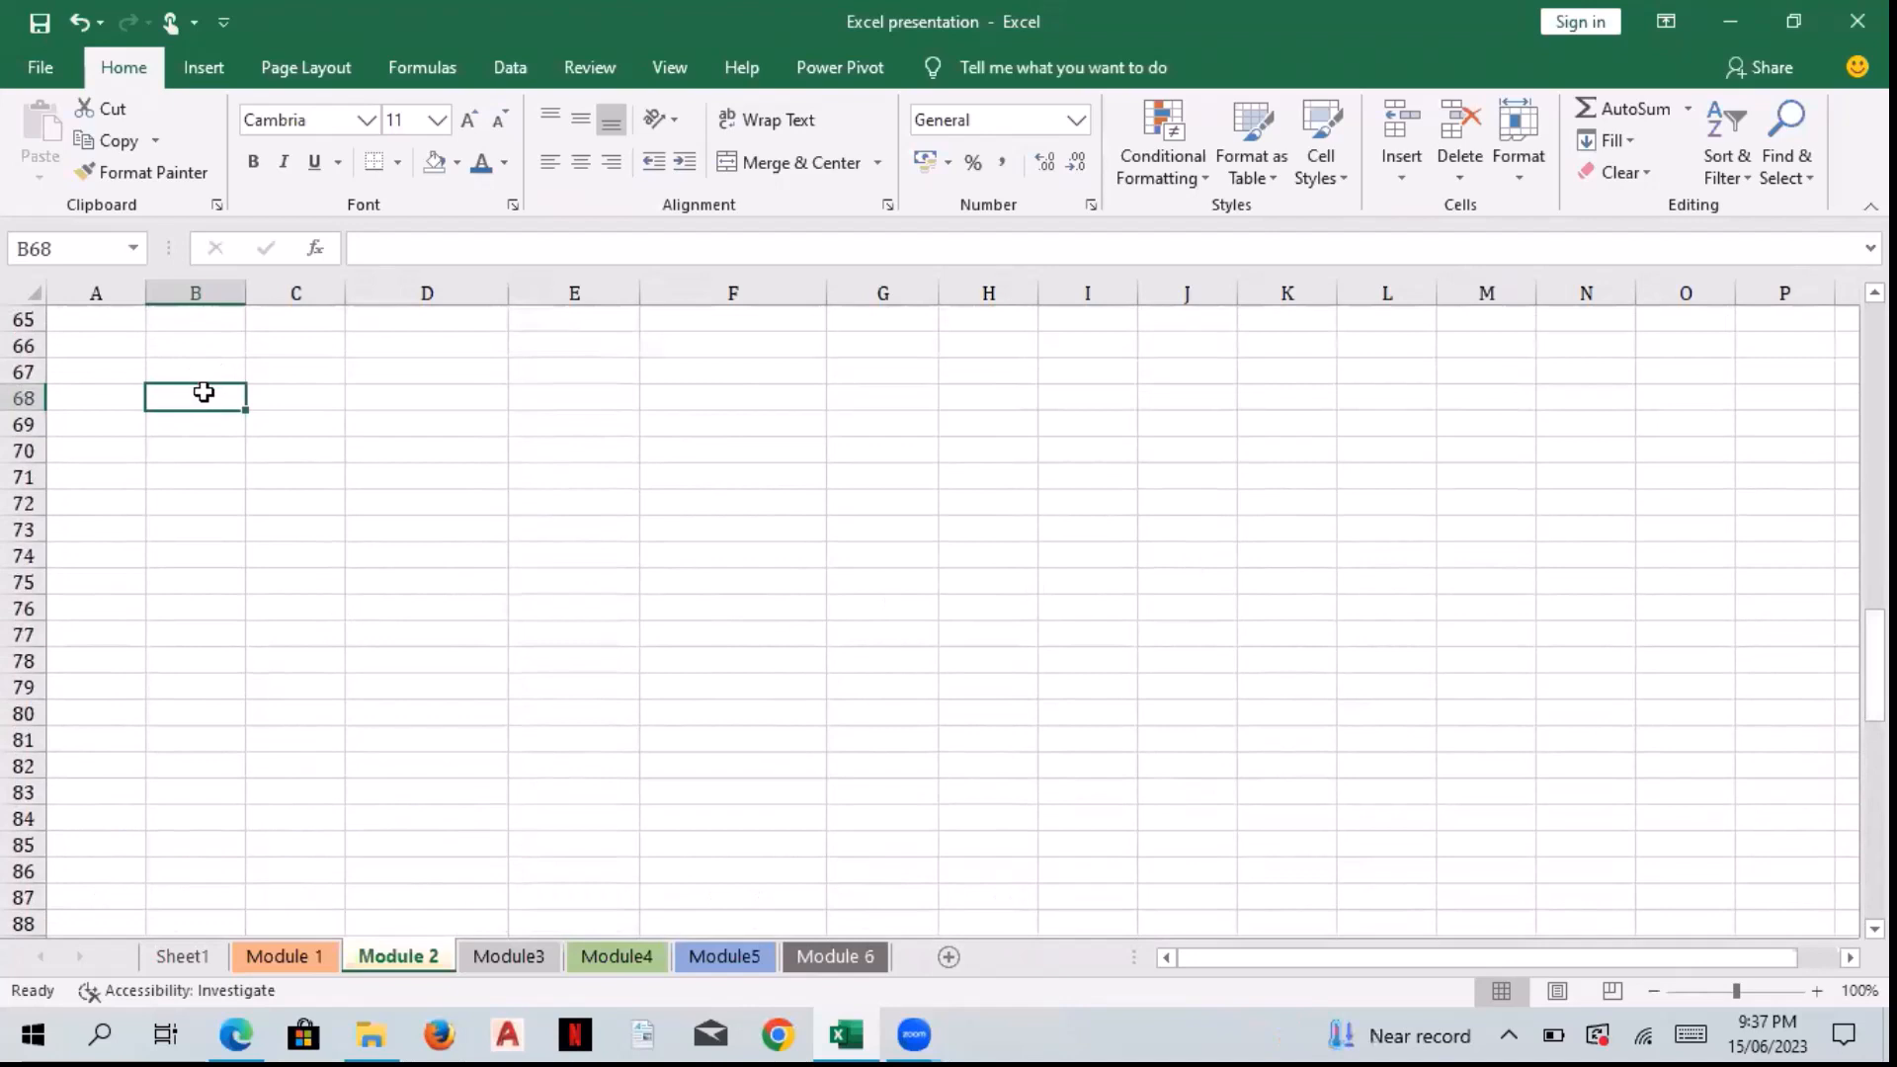
pyautogui.click(309, 403)
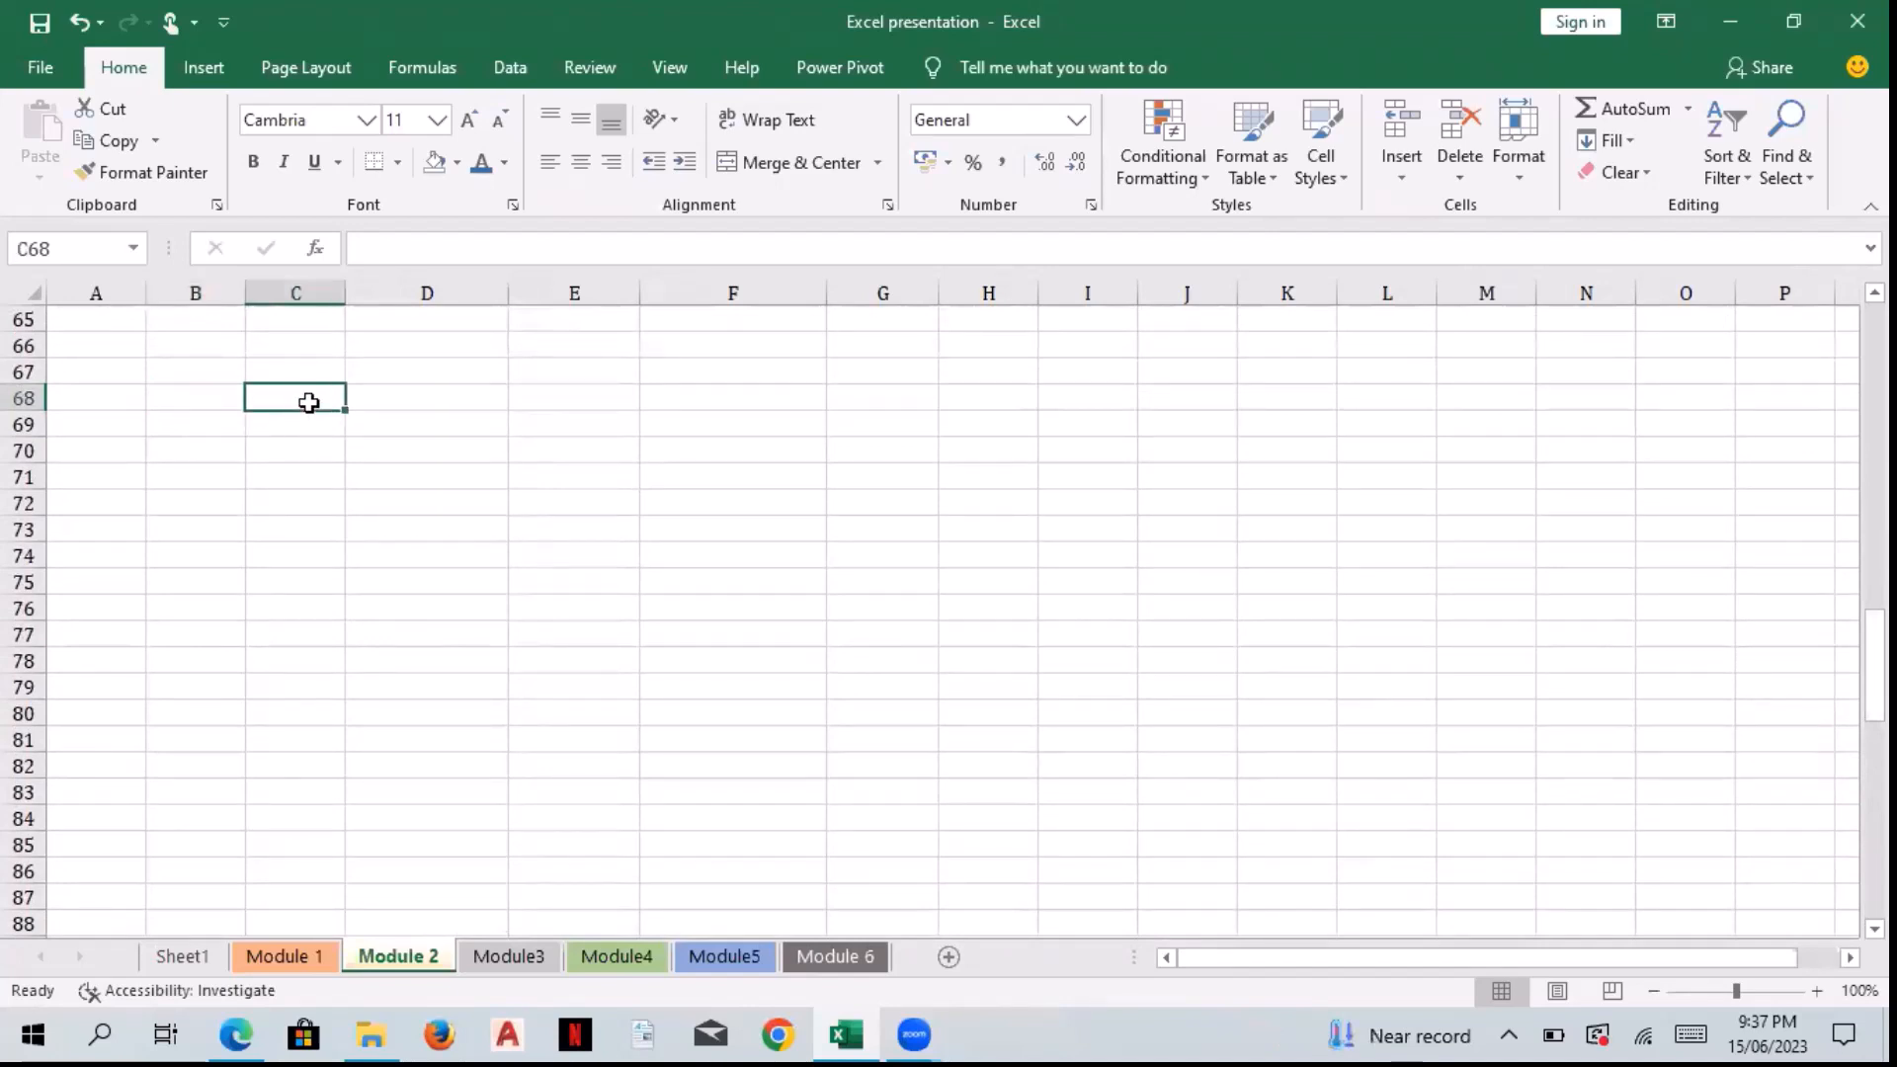
pyautogui.write('civ')
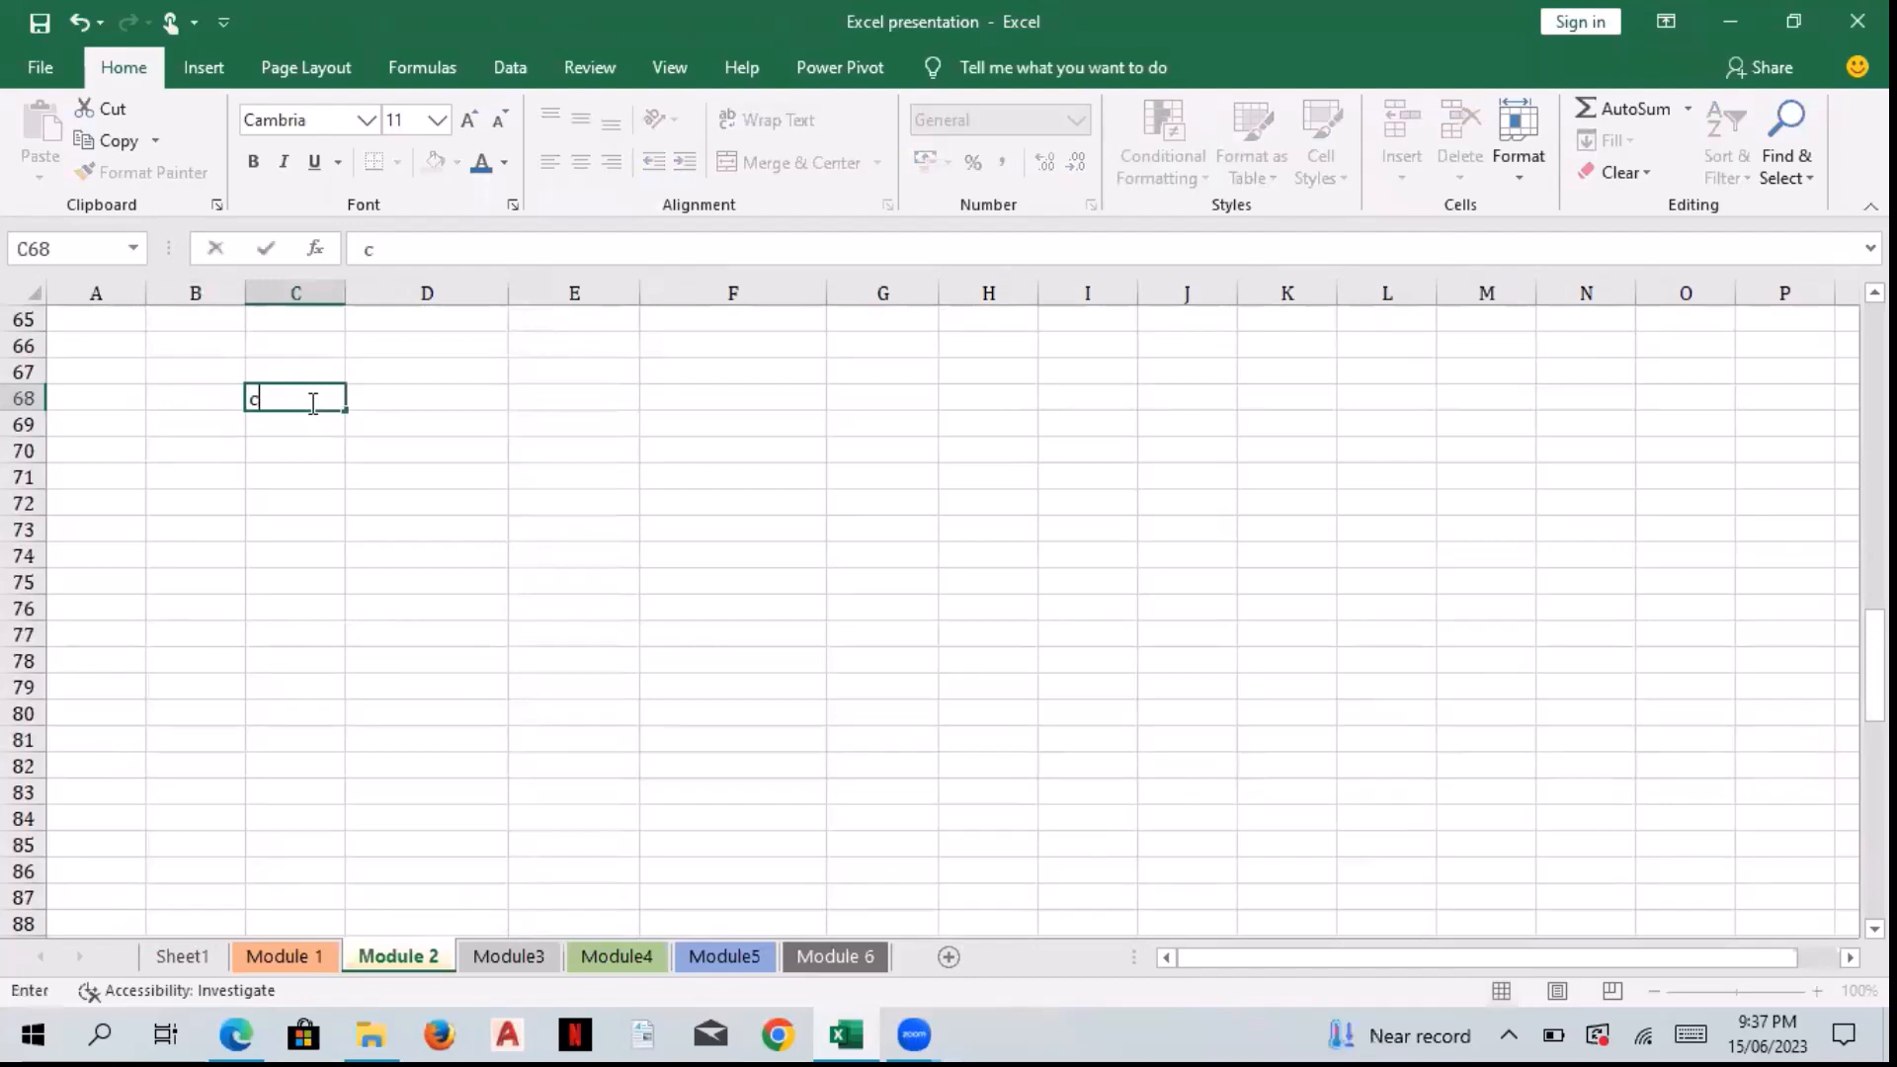
pyautogui.press('BackSpace')
pyautogui.press('BackSpace')
pyautogui.write('ivil')
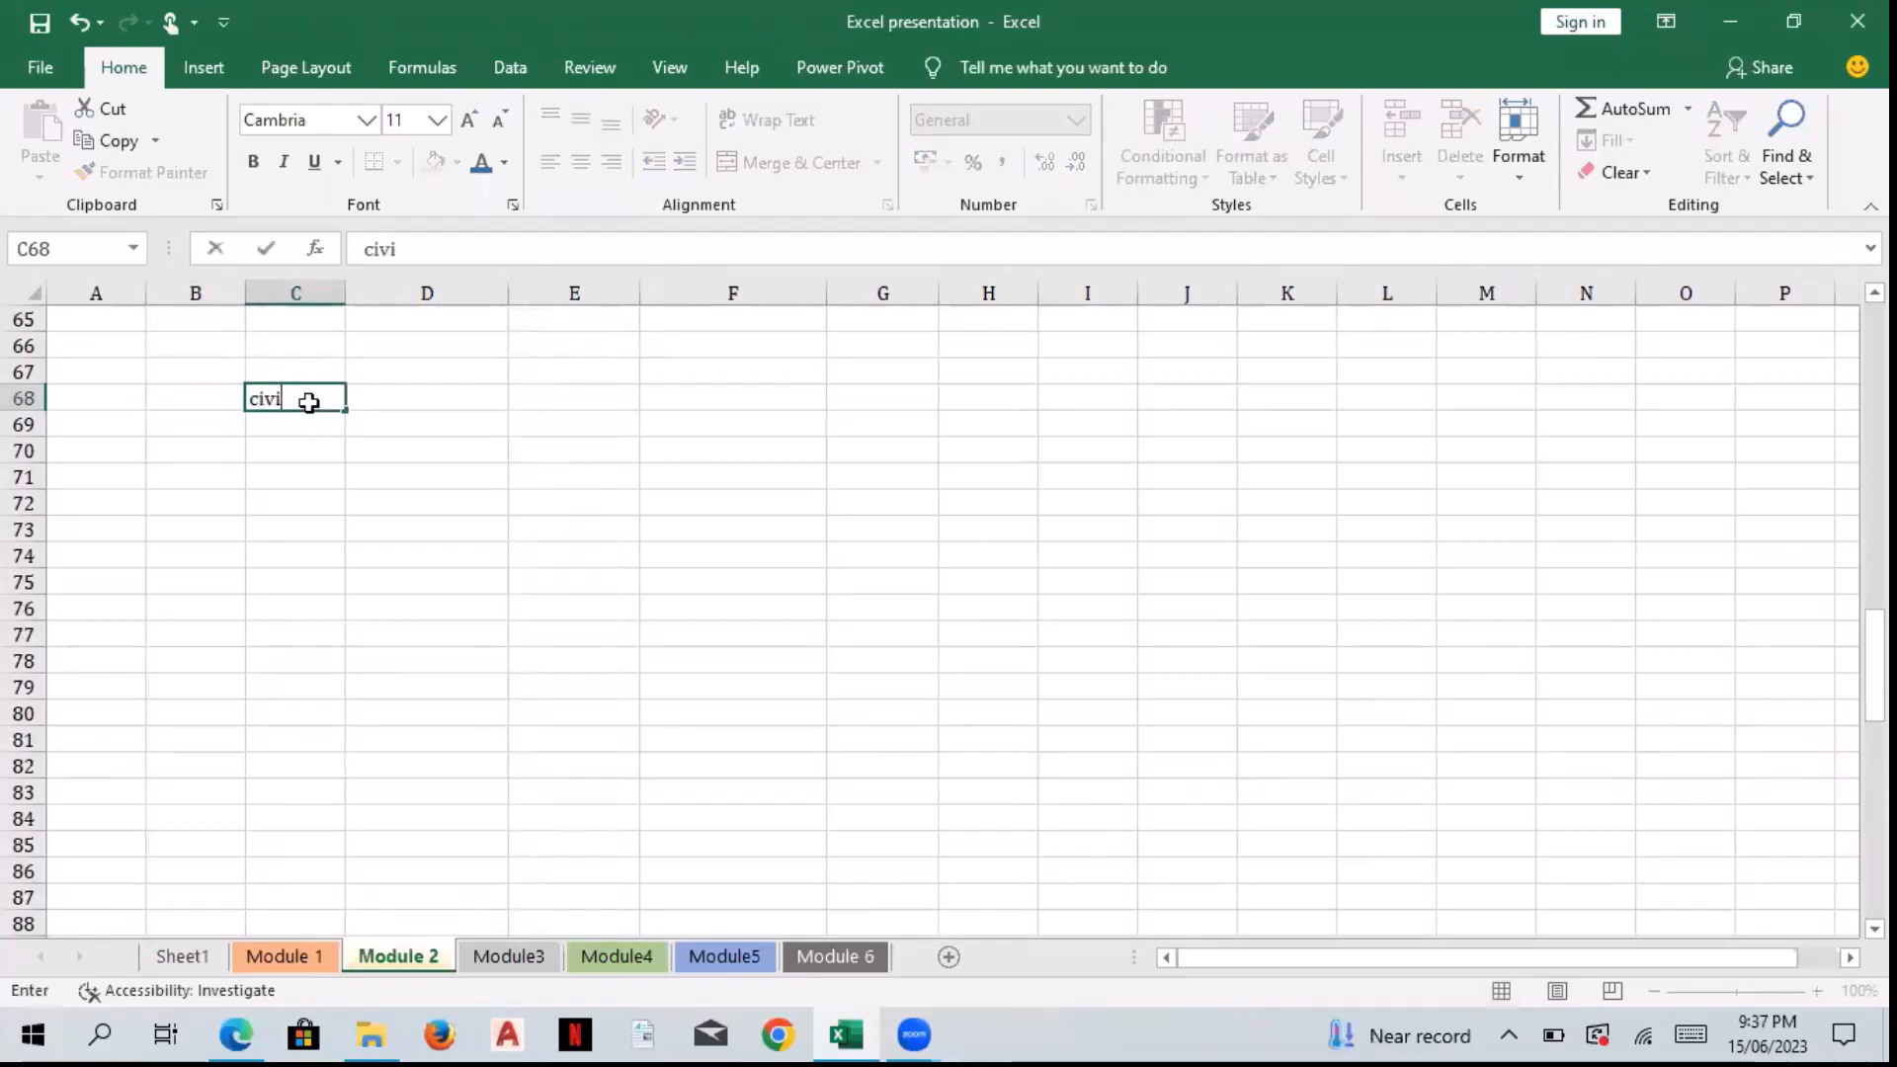
pyautogui.press('Return')
pyautogui.write('me')
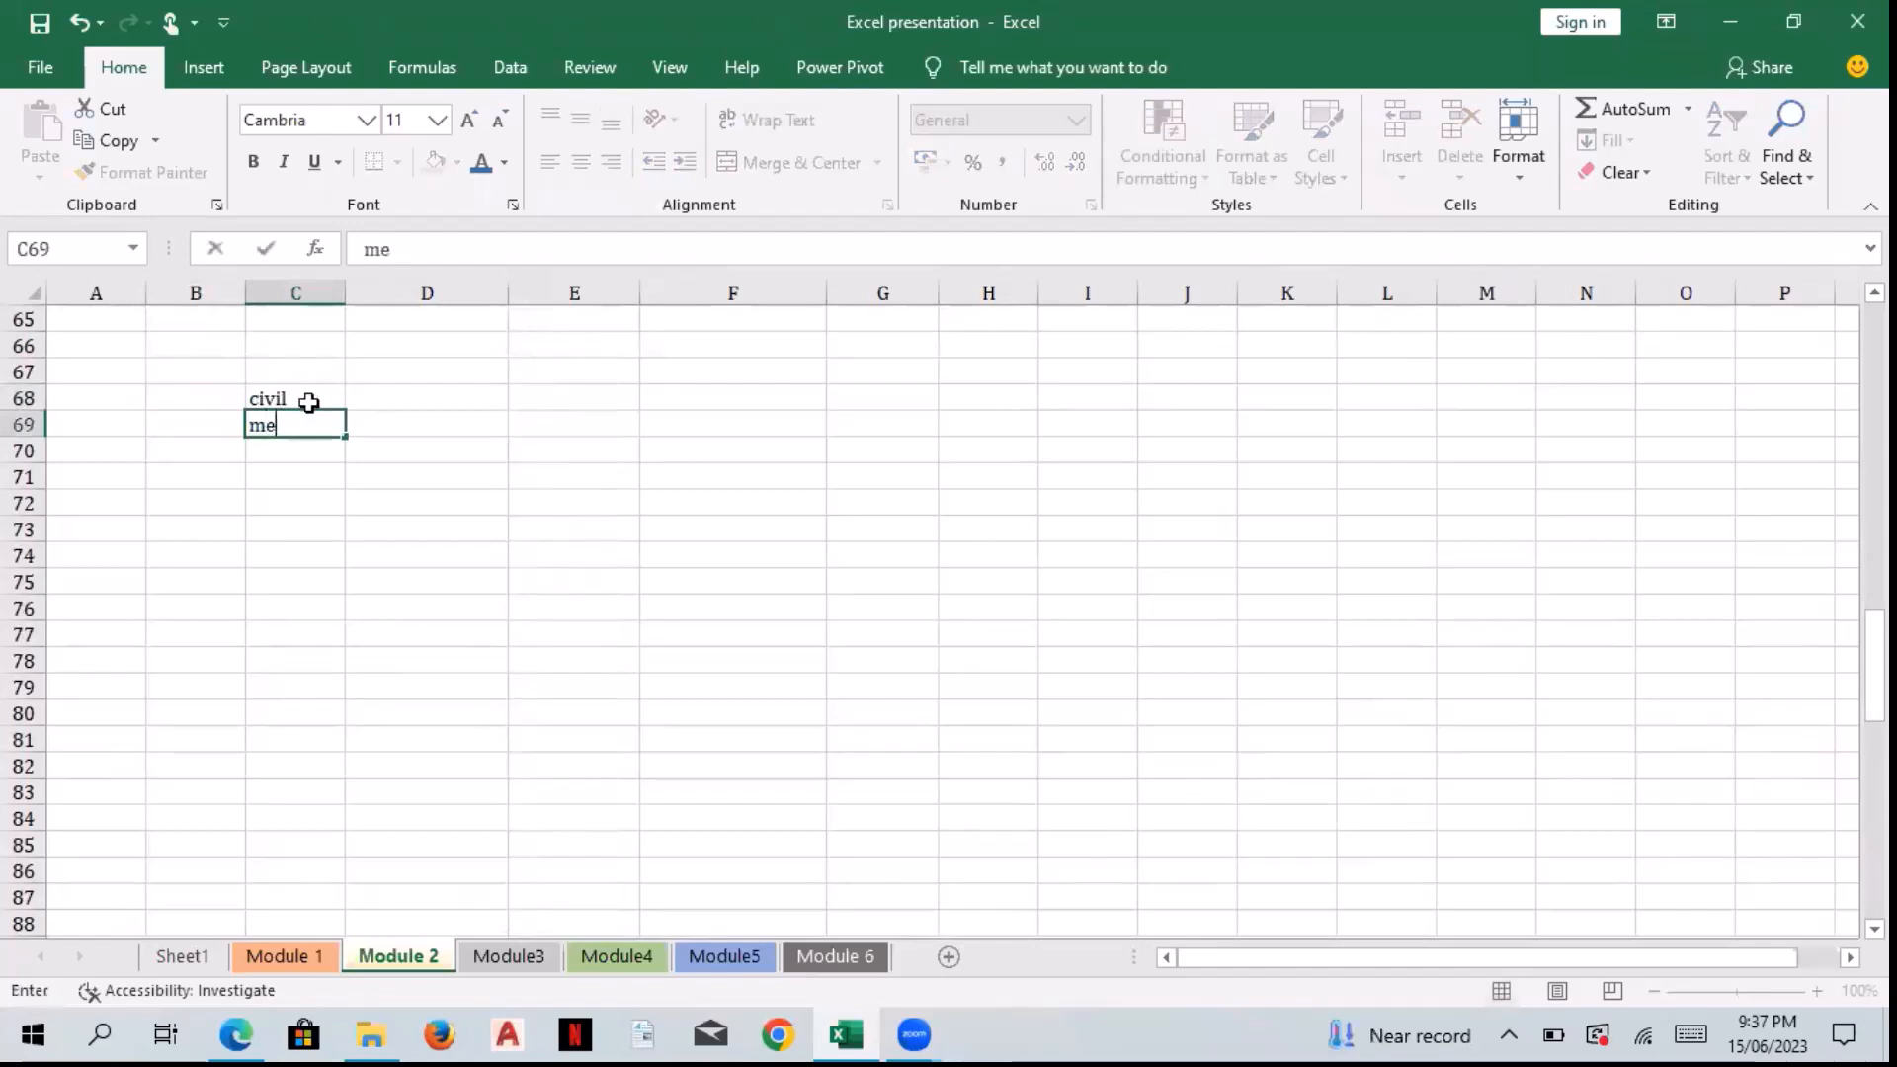
pyautogui.press('BackSpace')
pyautogui.press('BackSpace')
pyautogui.write('archi')
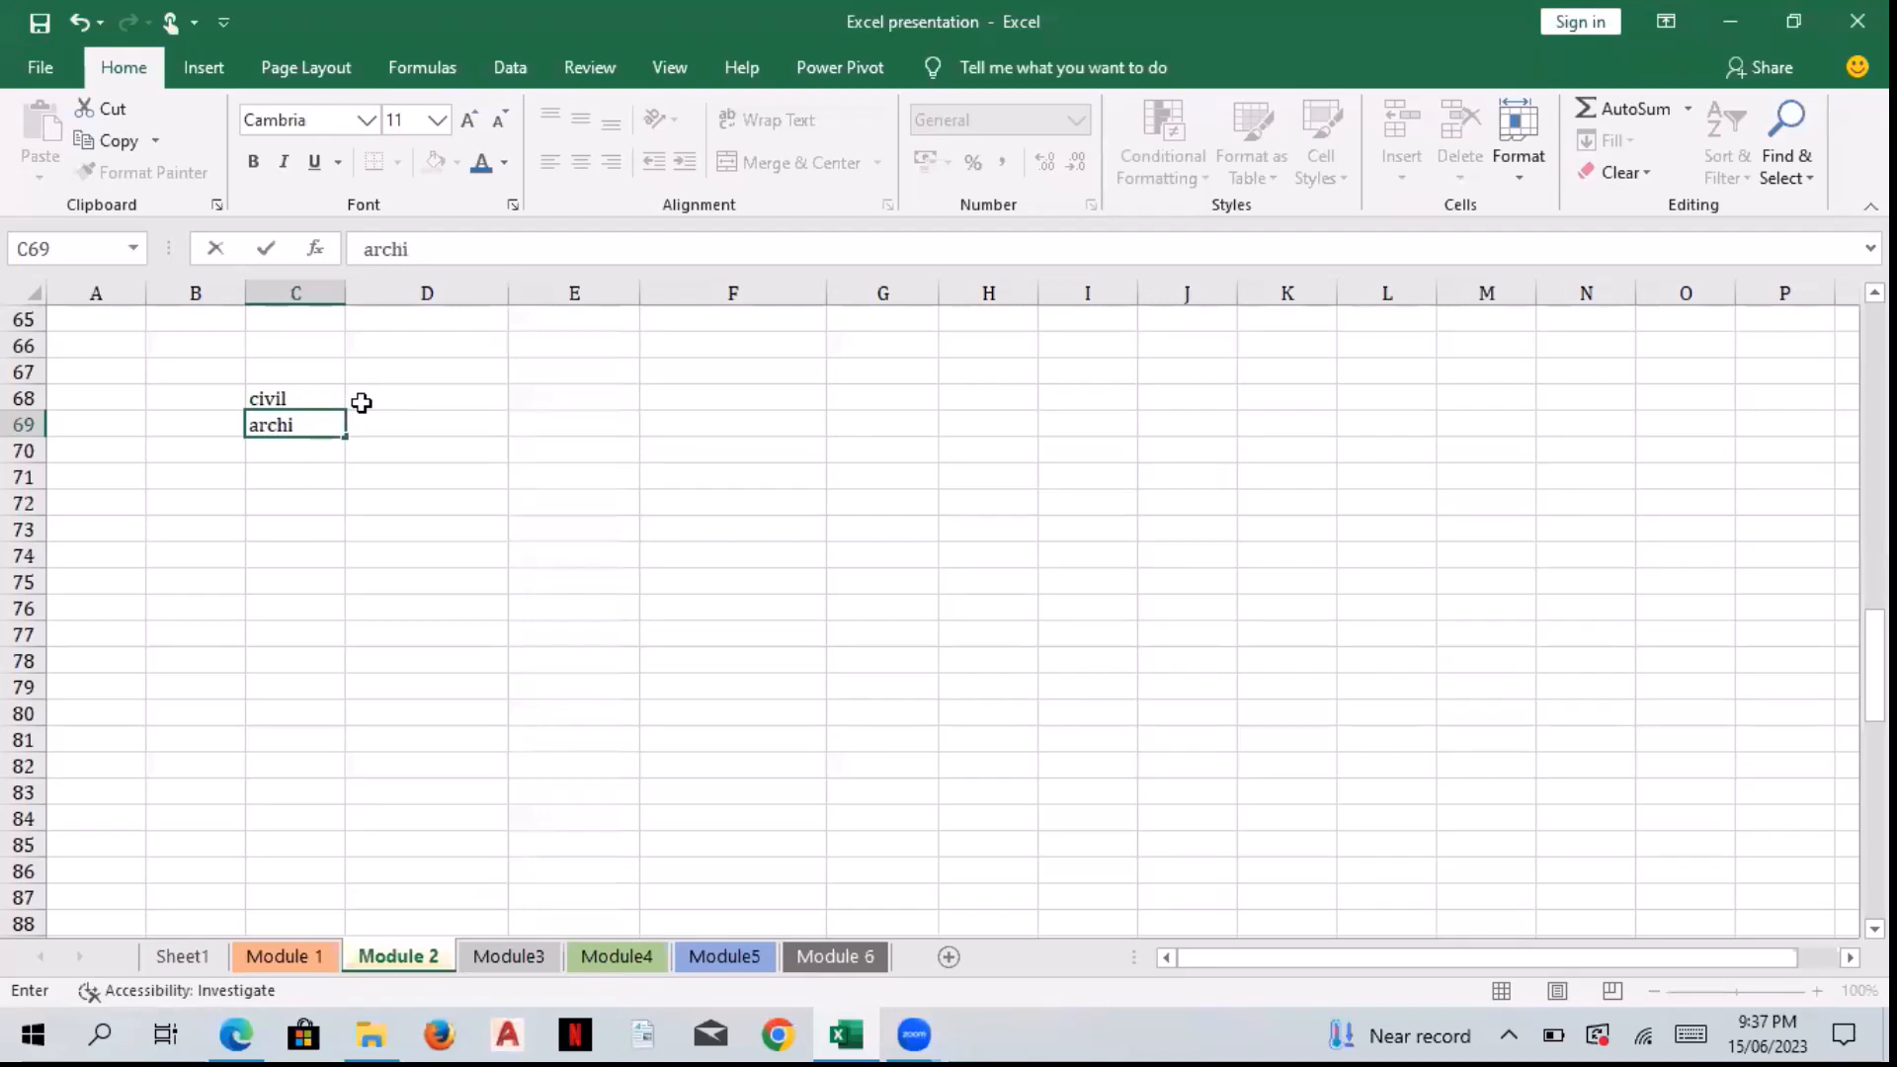
# Step: Enter "kd" in D68 beside civil and "lag" in D69 beside archi
pyautogui.click(361, 402)
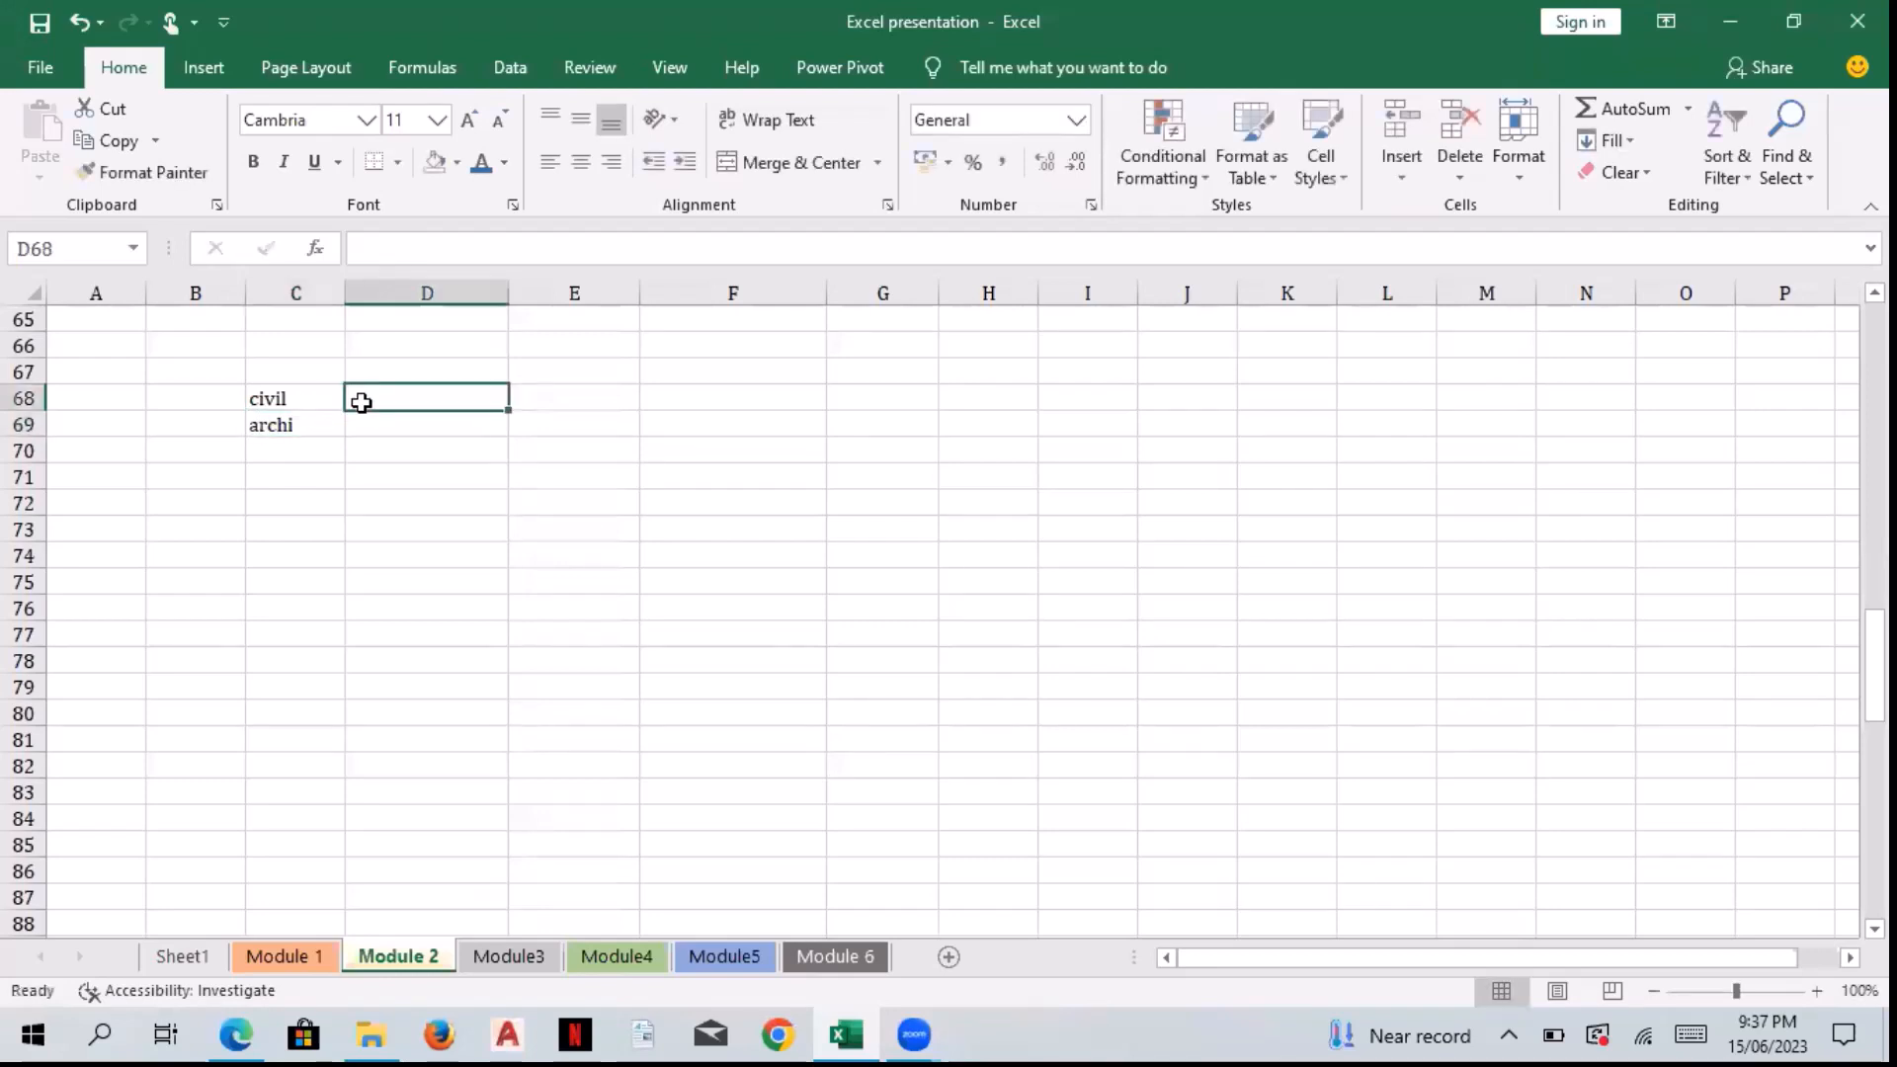
pyautogui.write('kd')
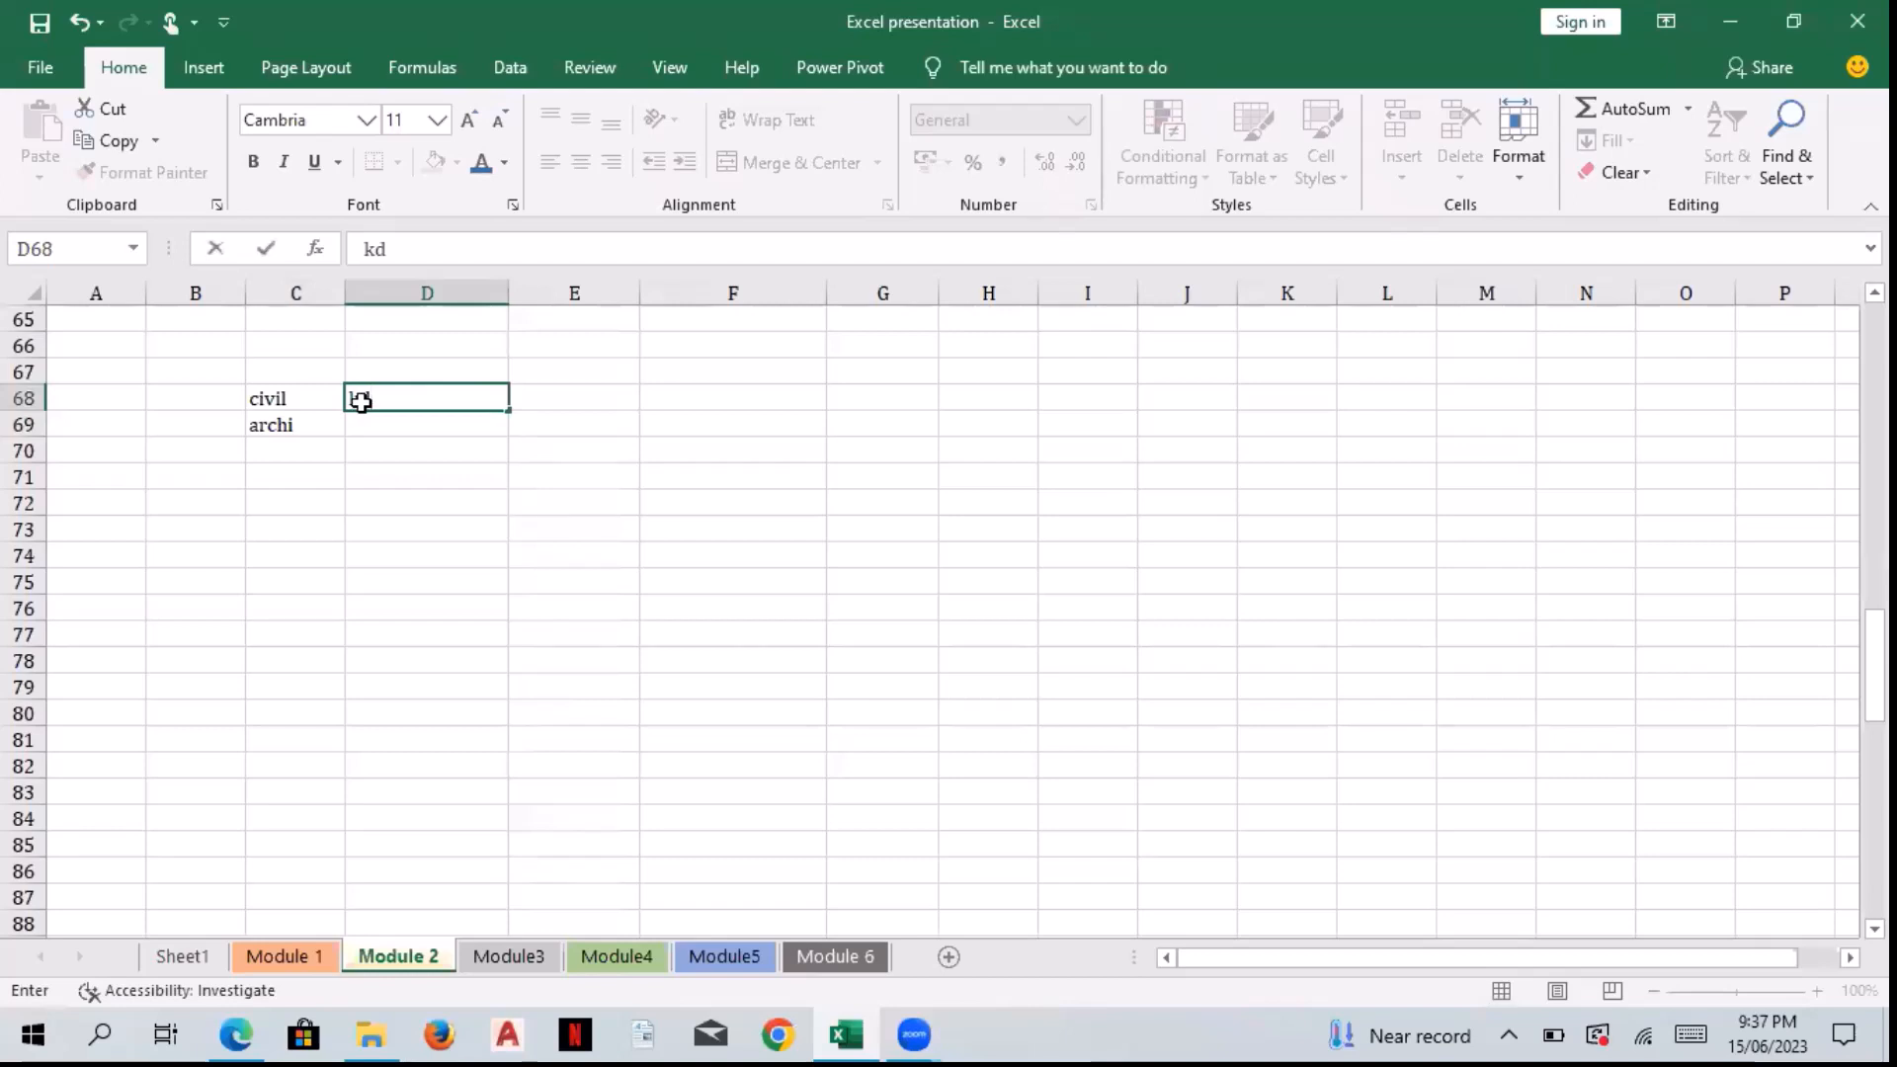
pyautogui.press('Return')
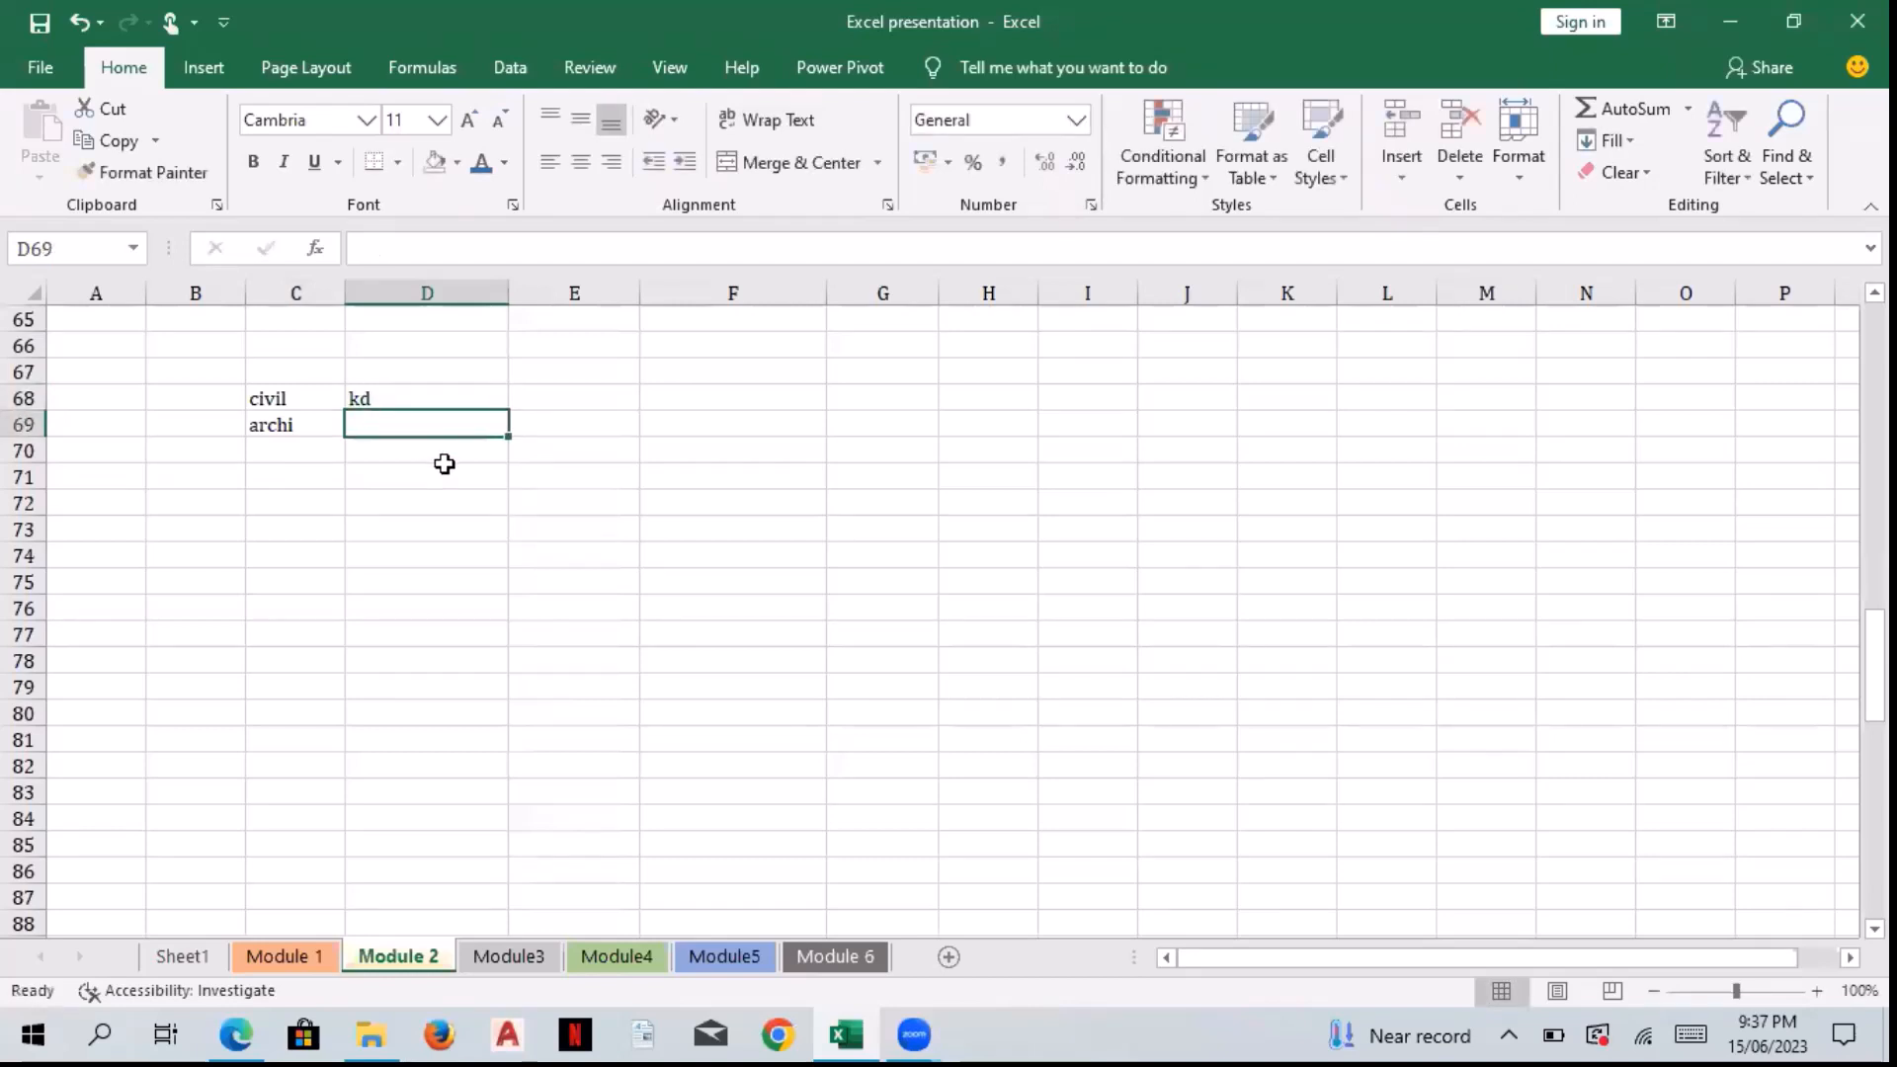
pyautogui.write('lag')
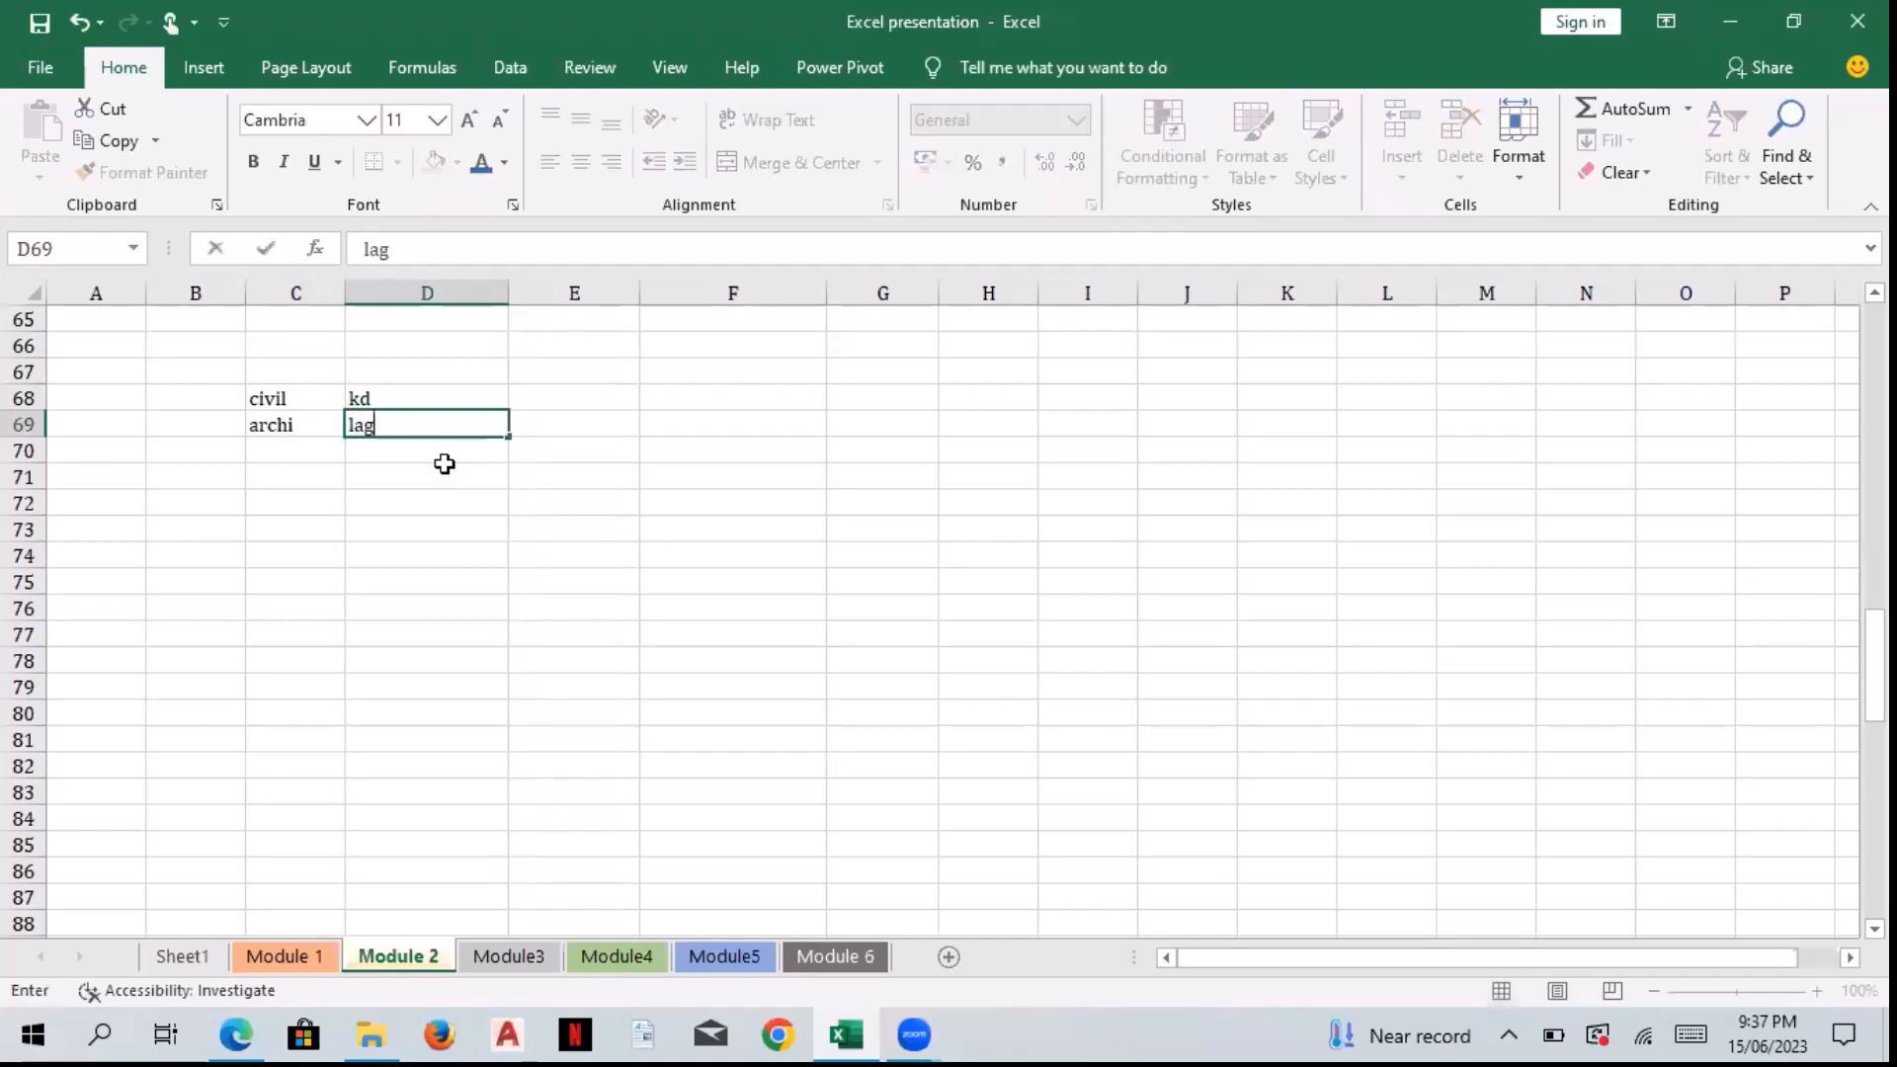
pyautogui.press('Return')
pyautogui.press('Left')
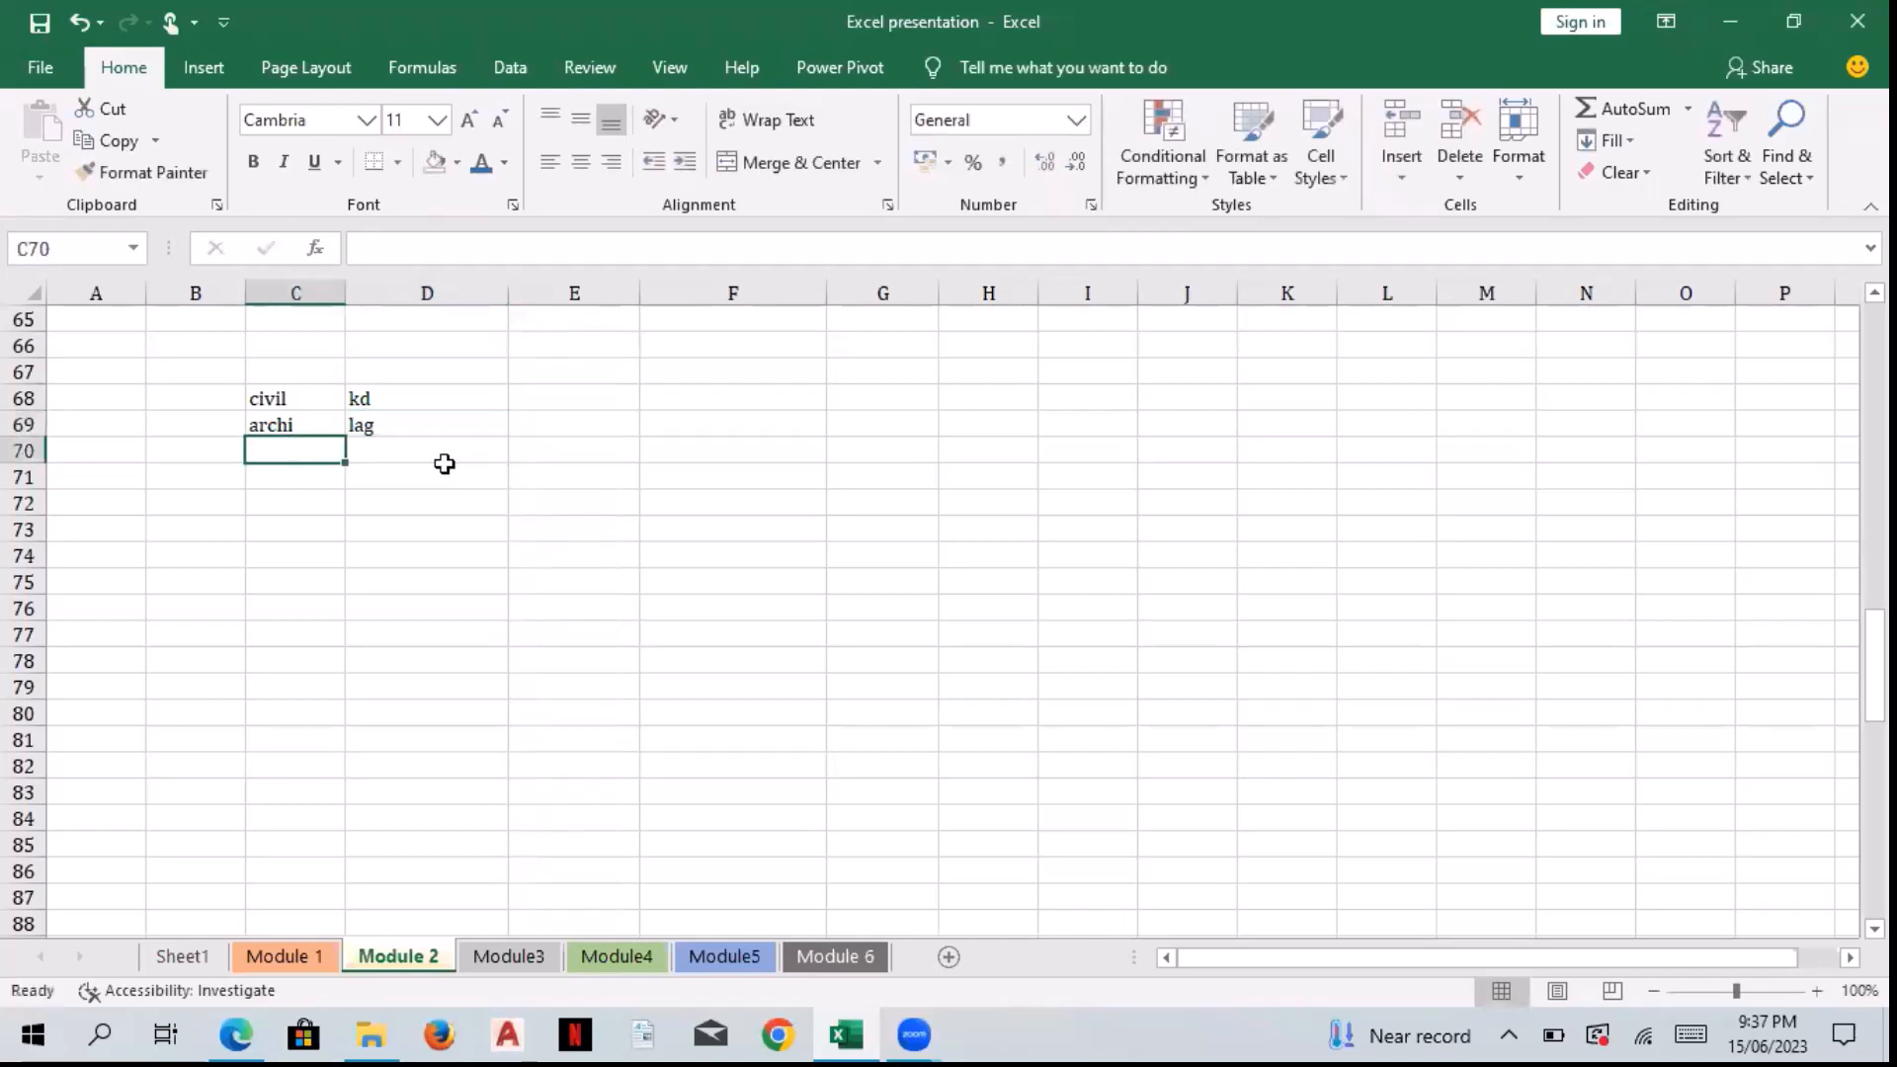
# Step: Begin an IF formula in E68 with a nested AND whose first condition is C68="civil"
pyautogui.click(582, 400)
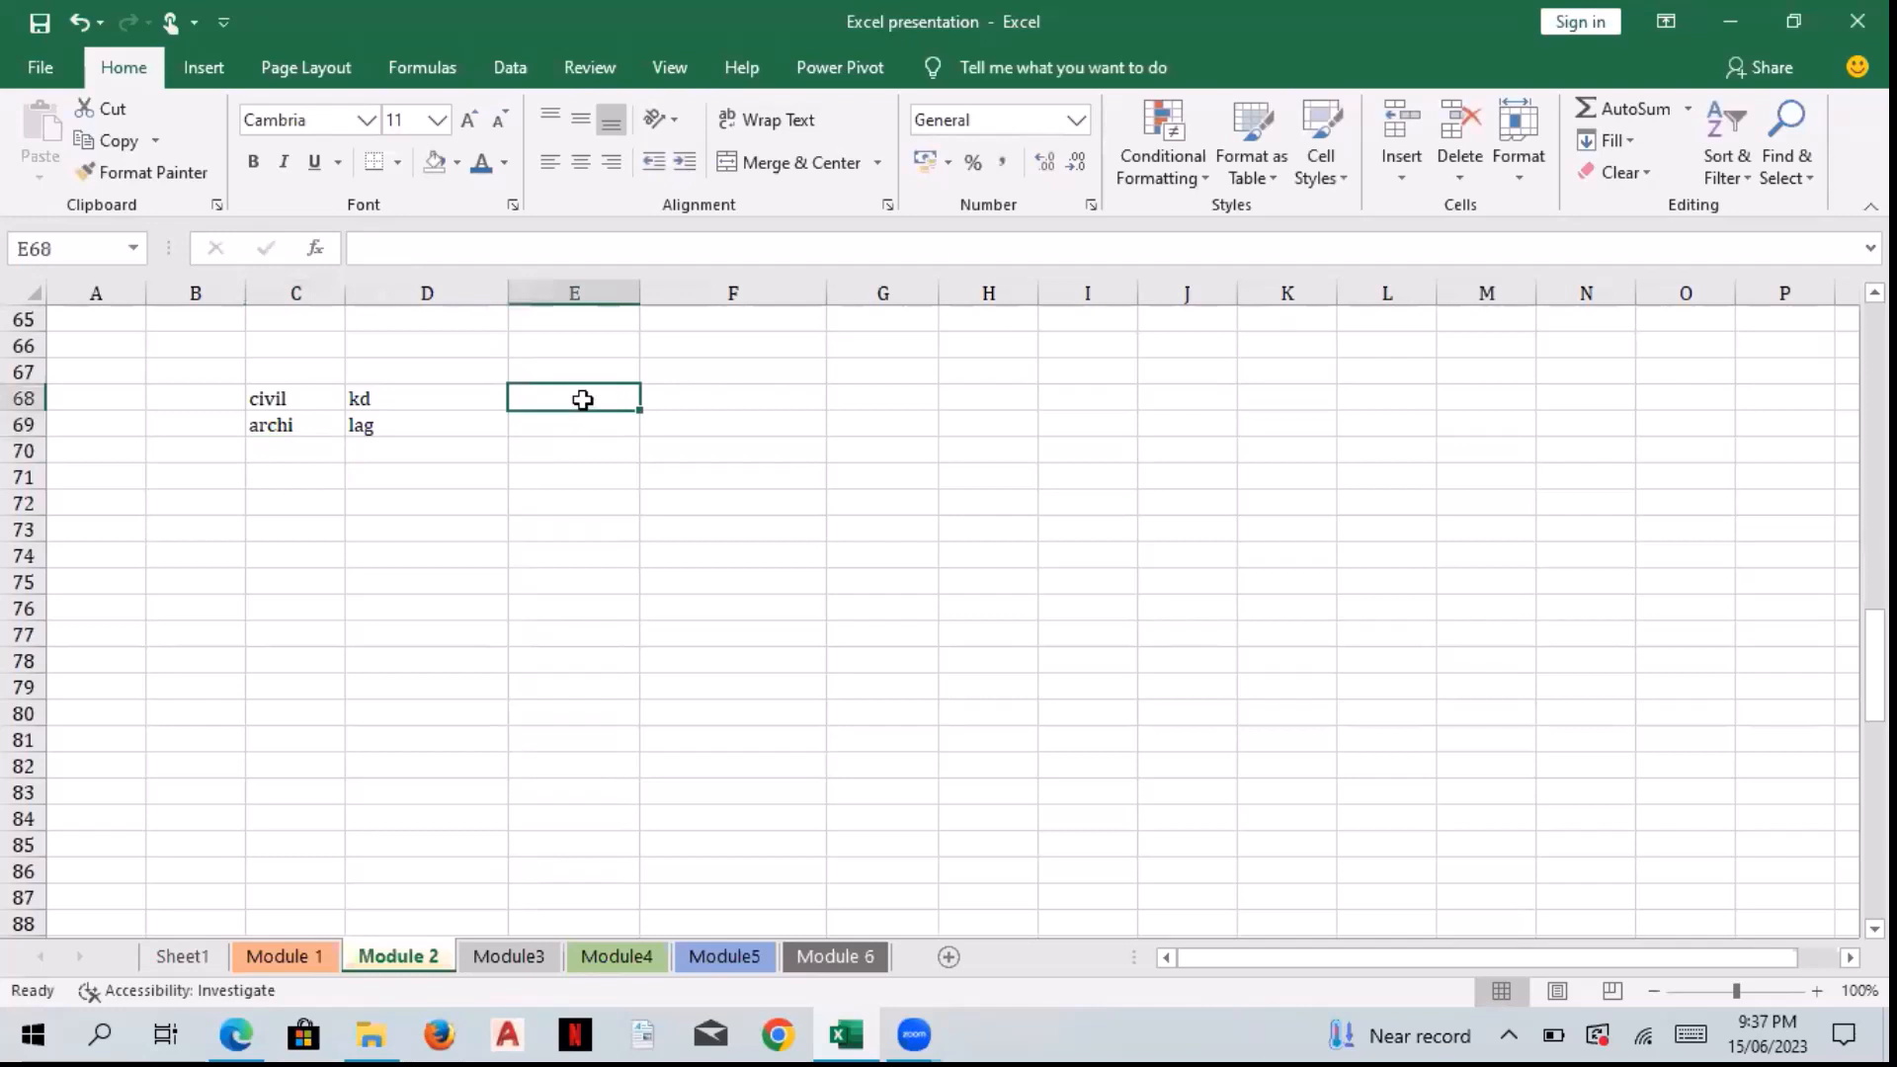
pyautogui.write('=')
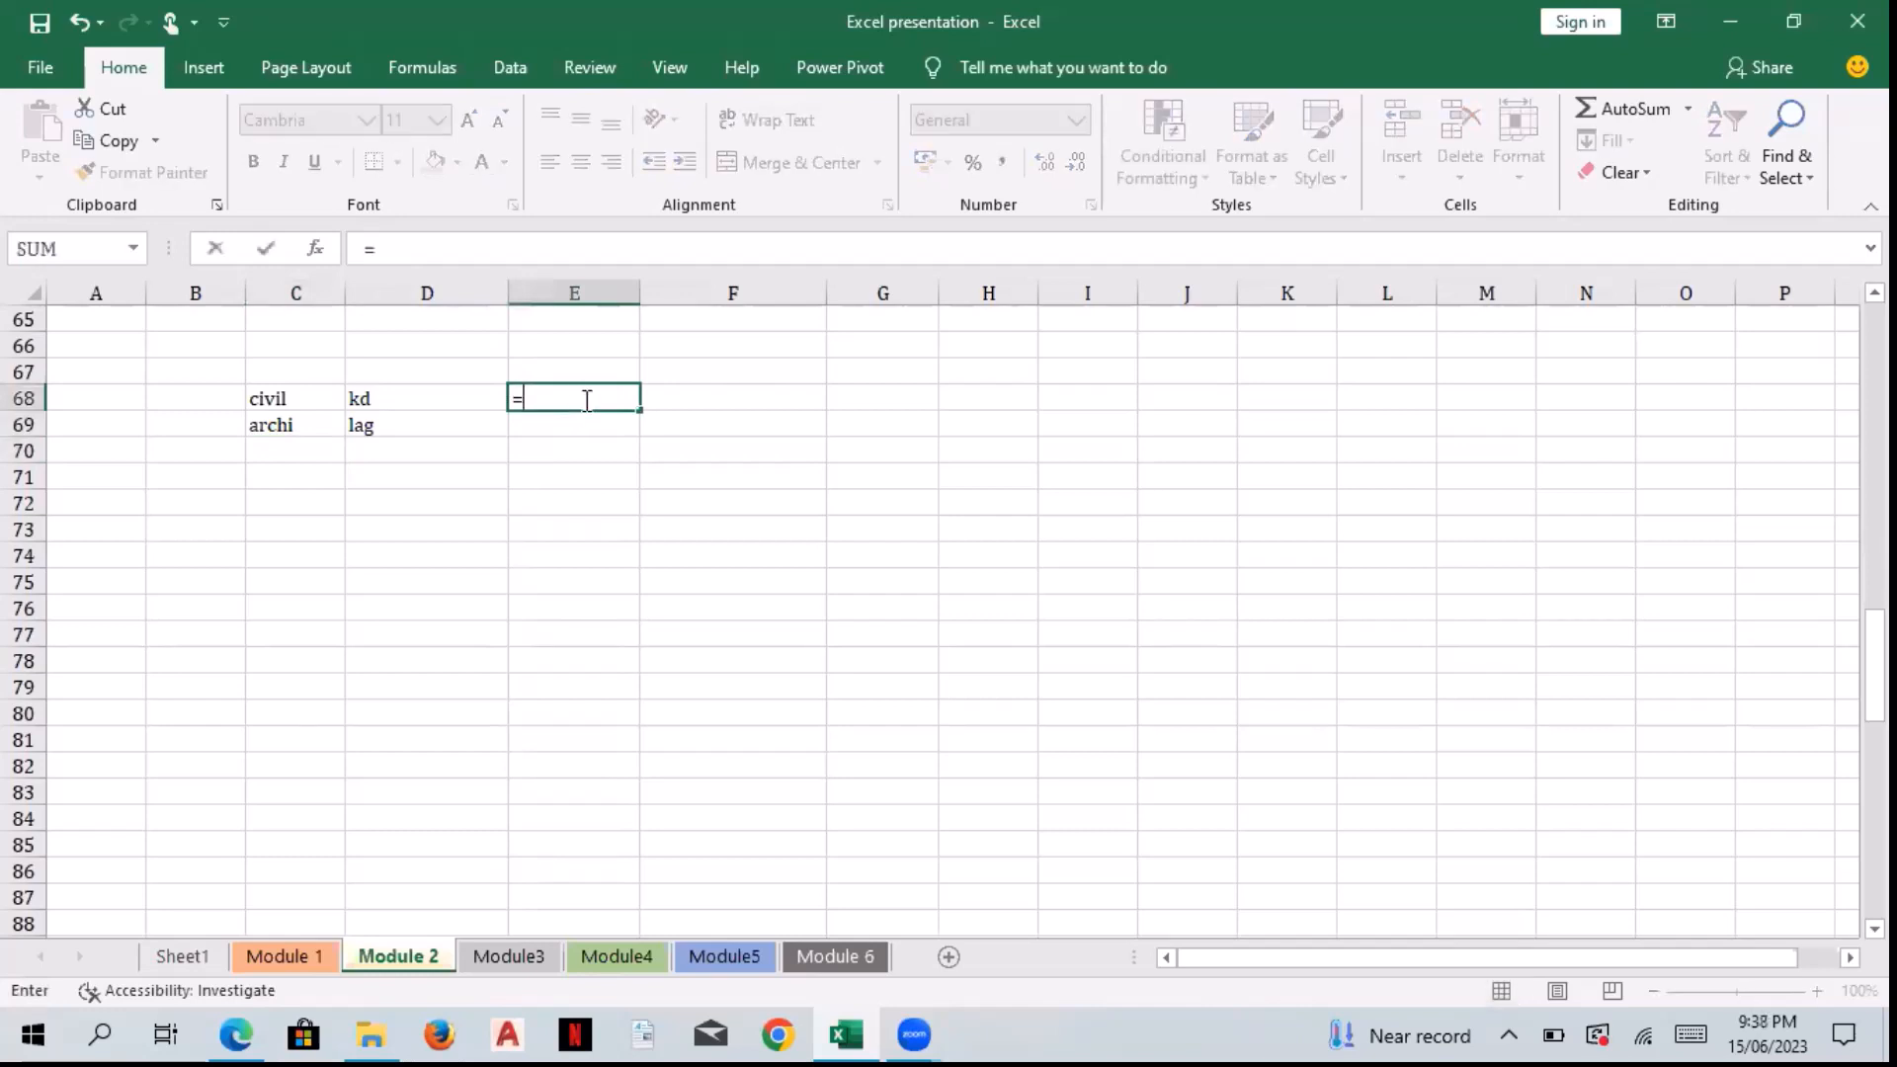
pyautogui.write('if')
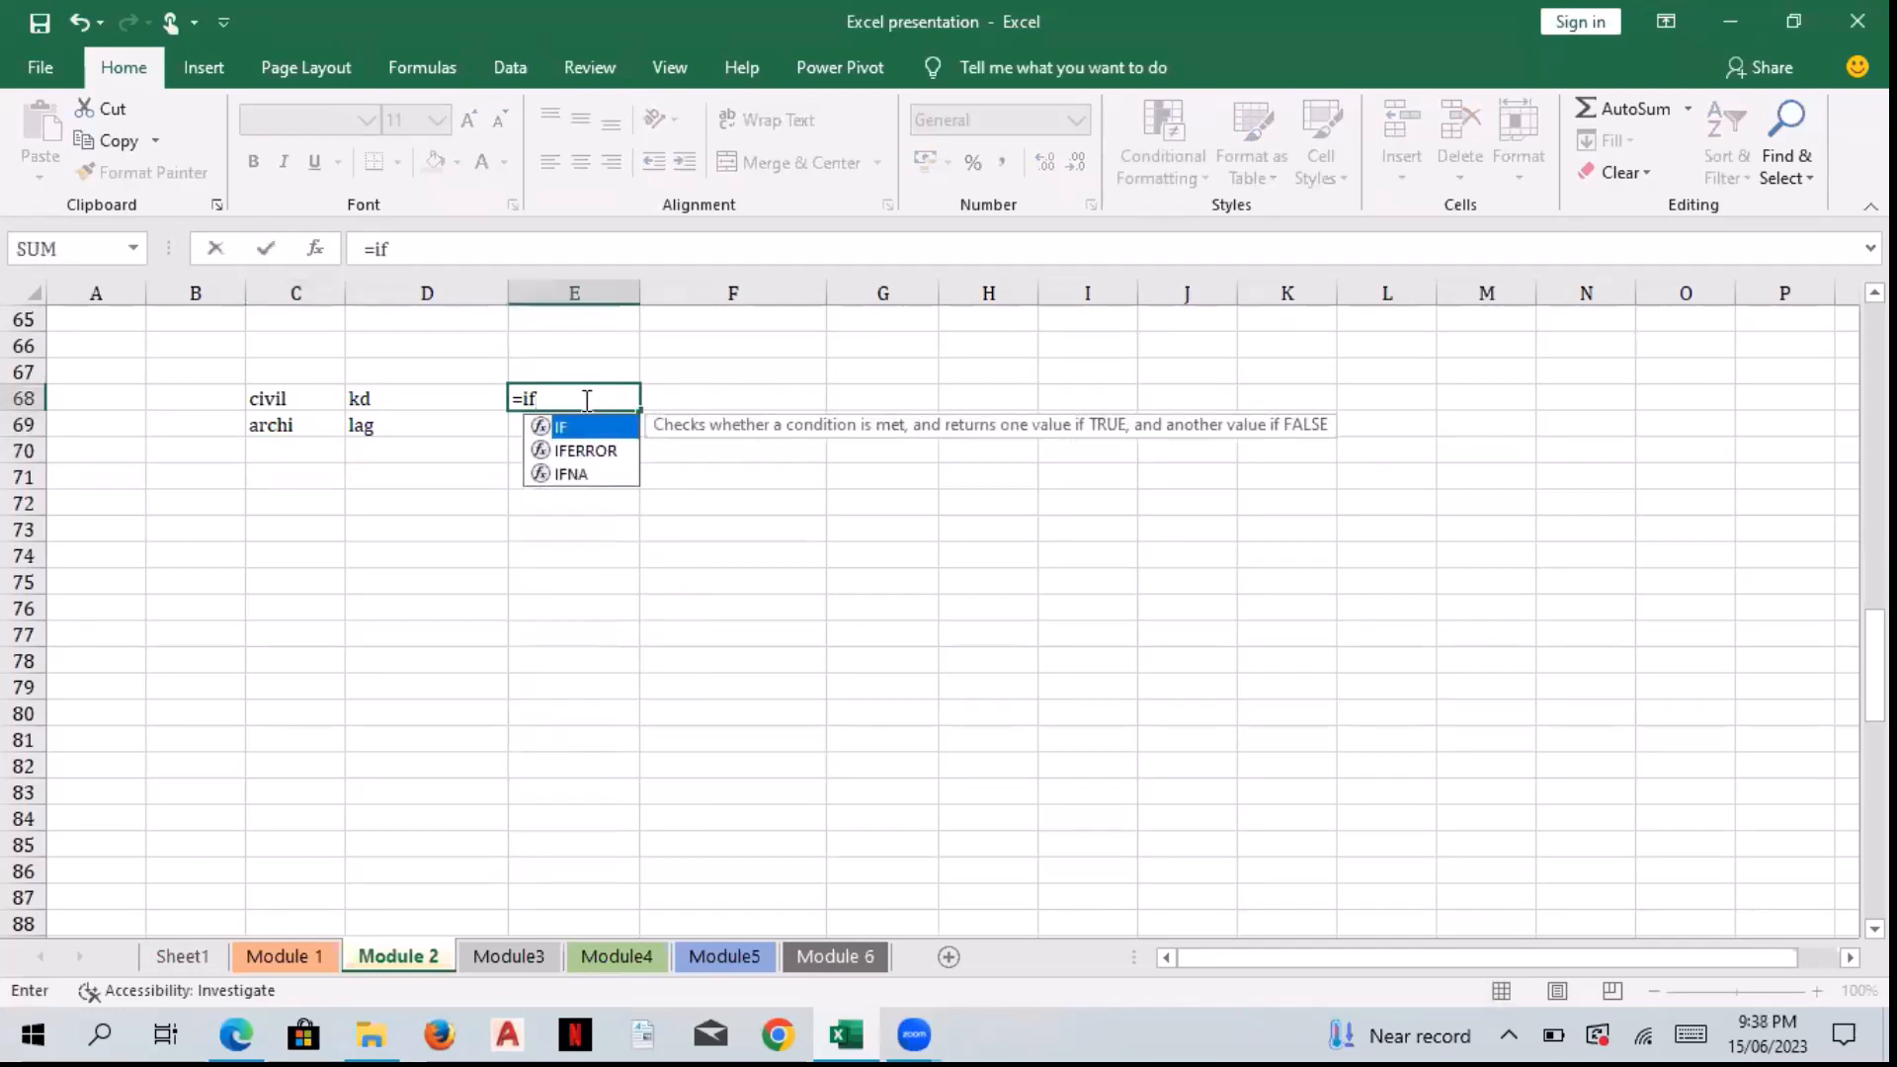
pyautogui.write('(a')
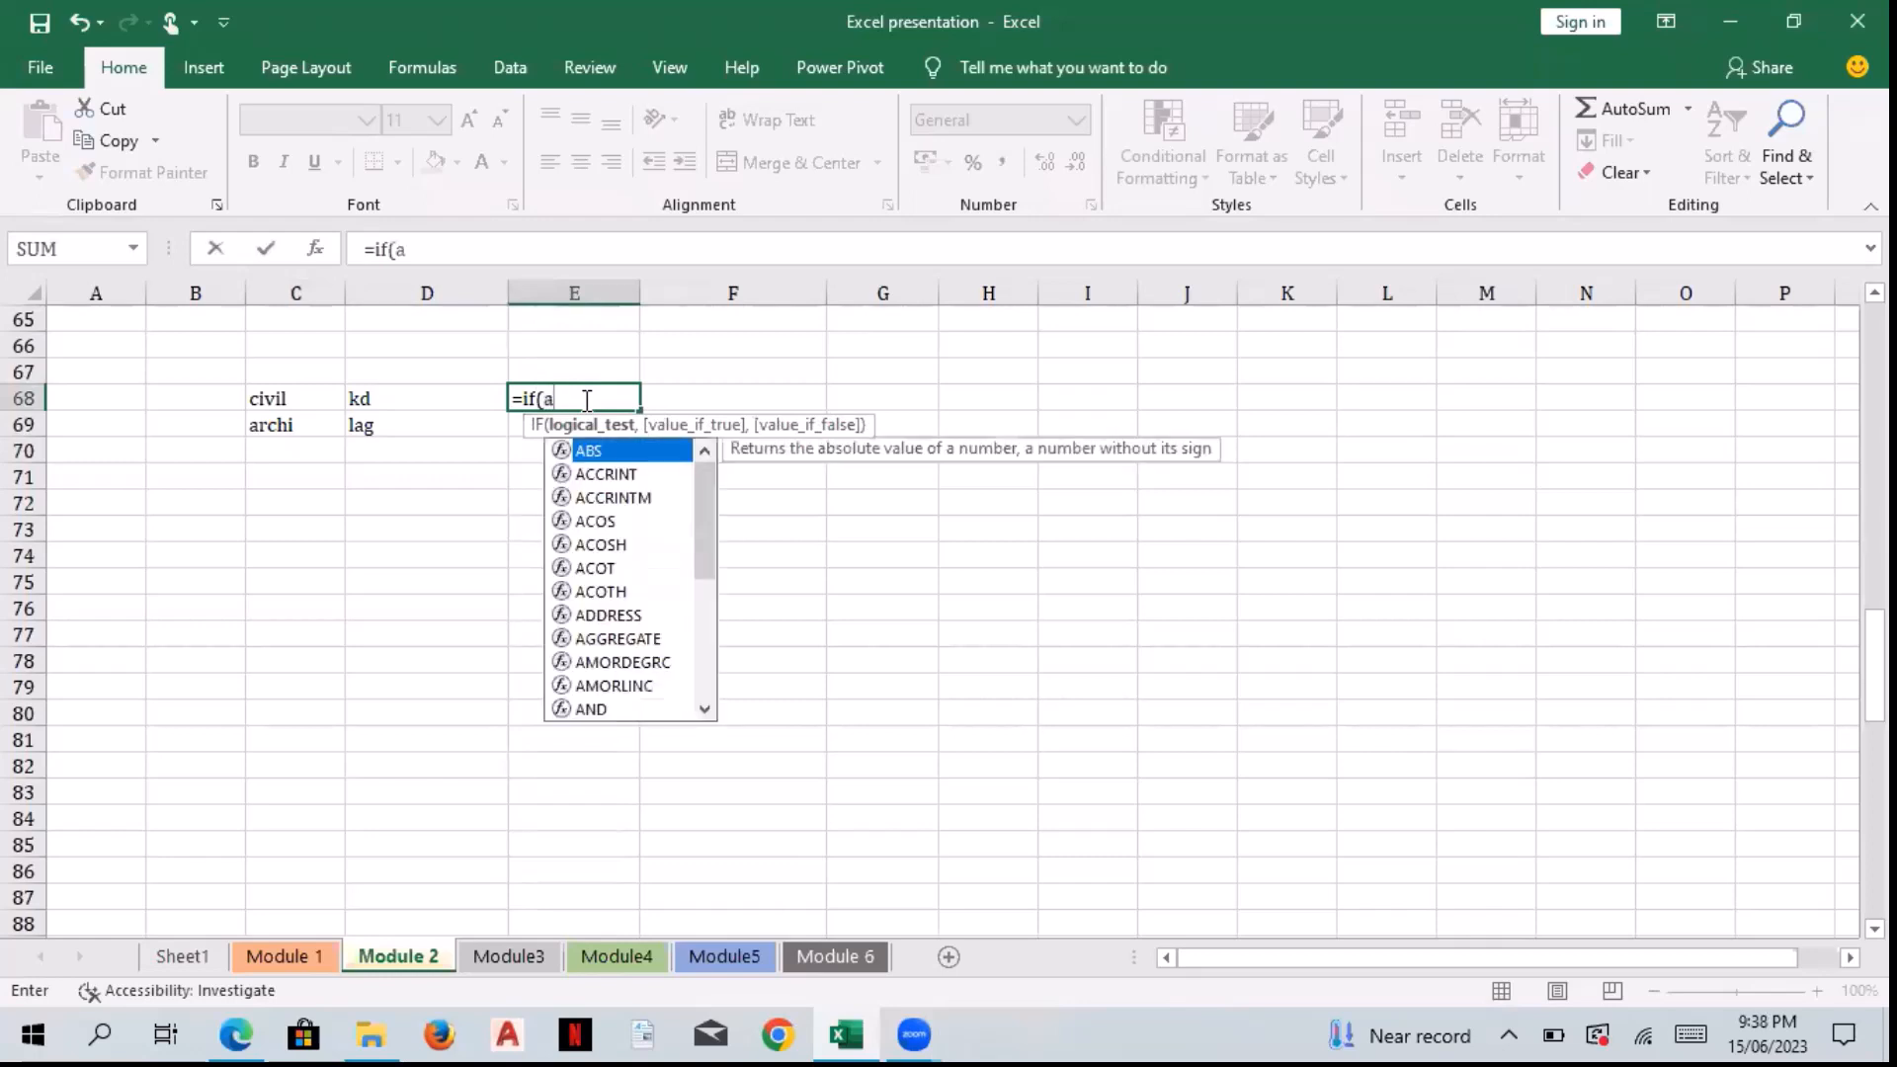
pyautogui.write('nd(')
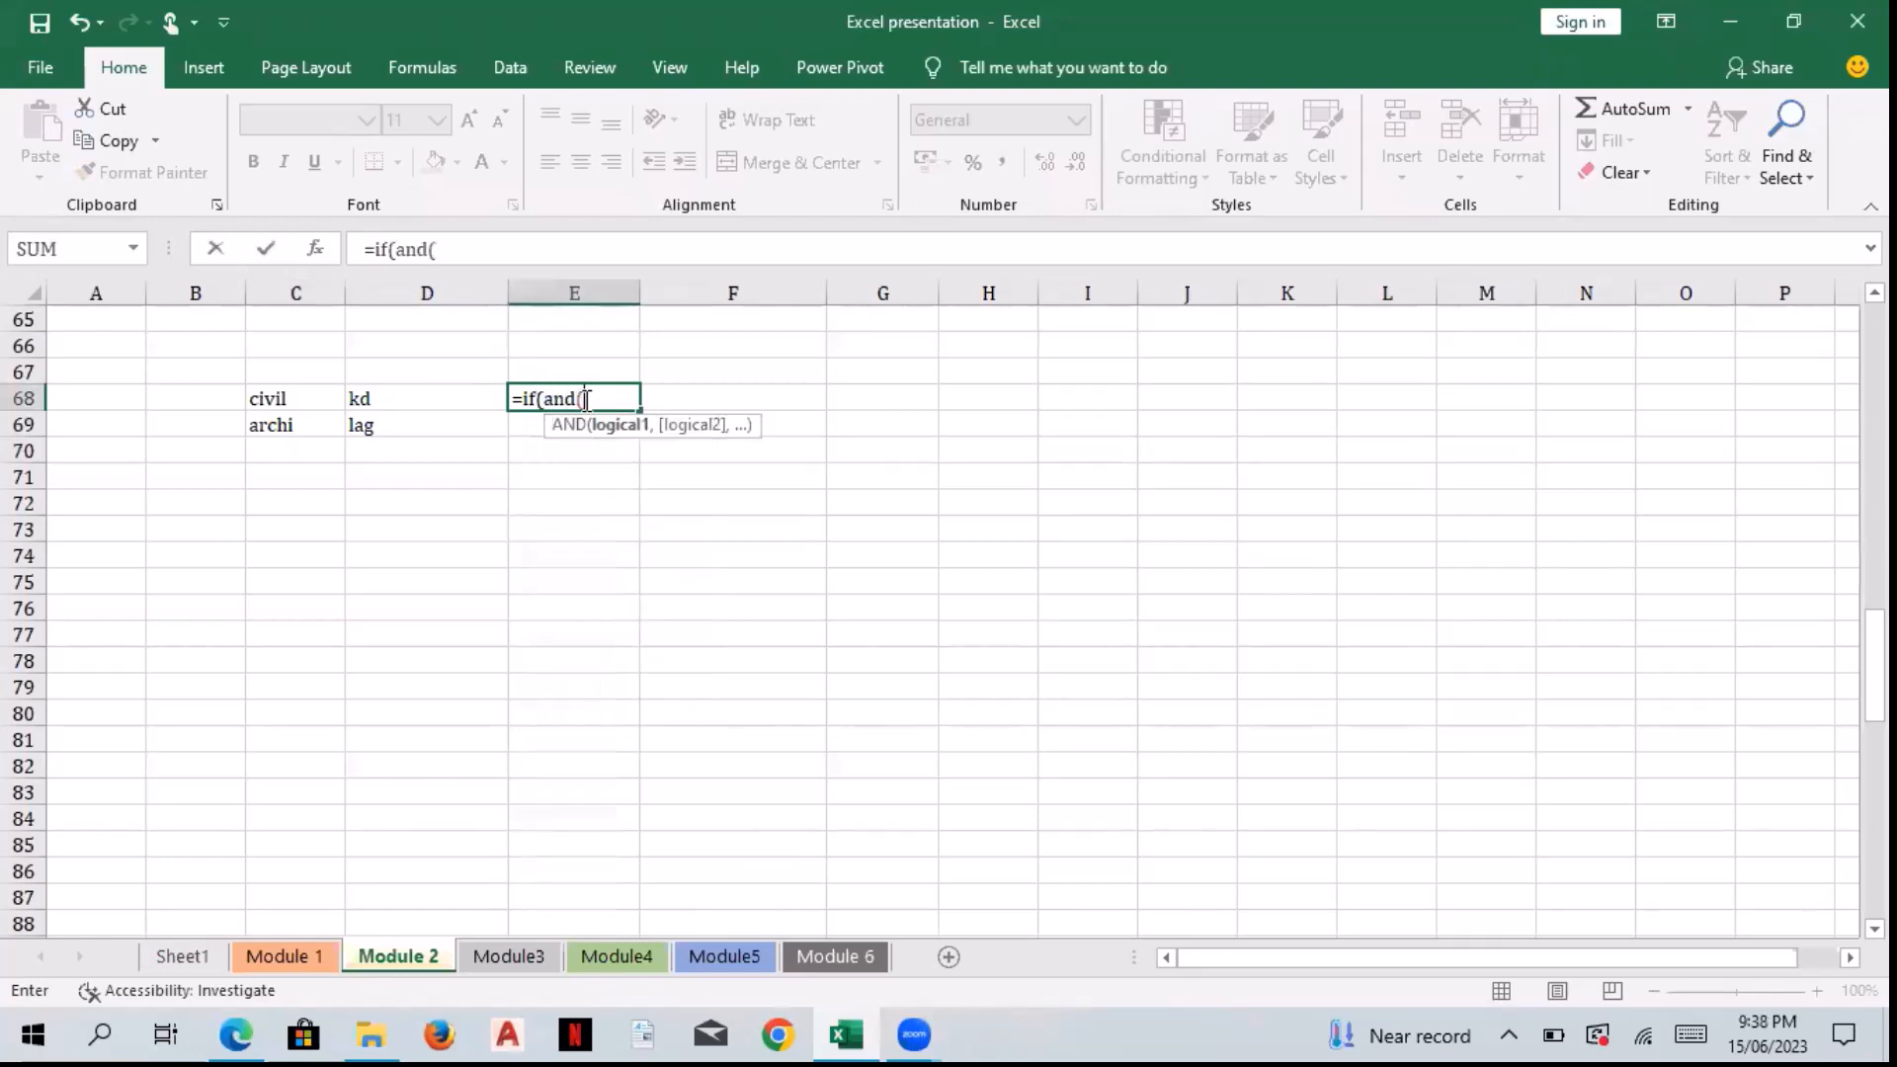
pyautogui.click(311, 397)
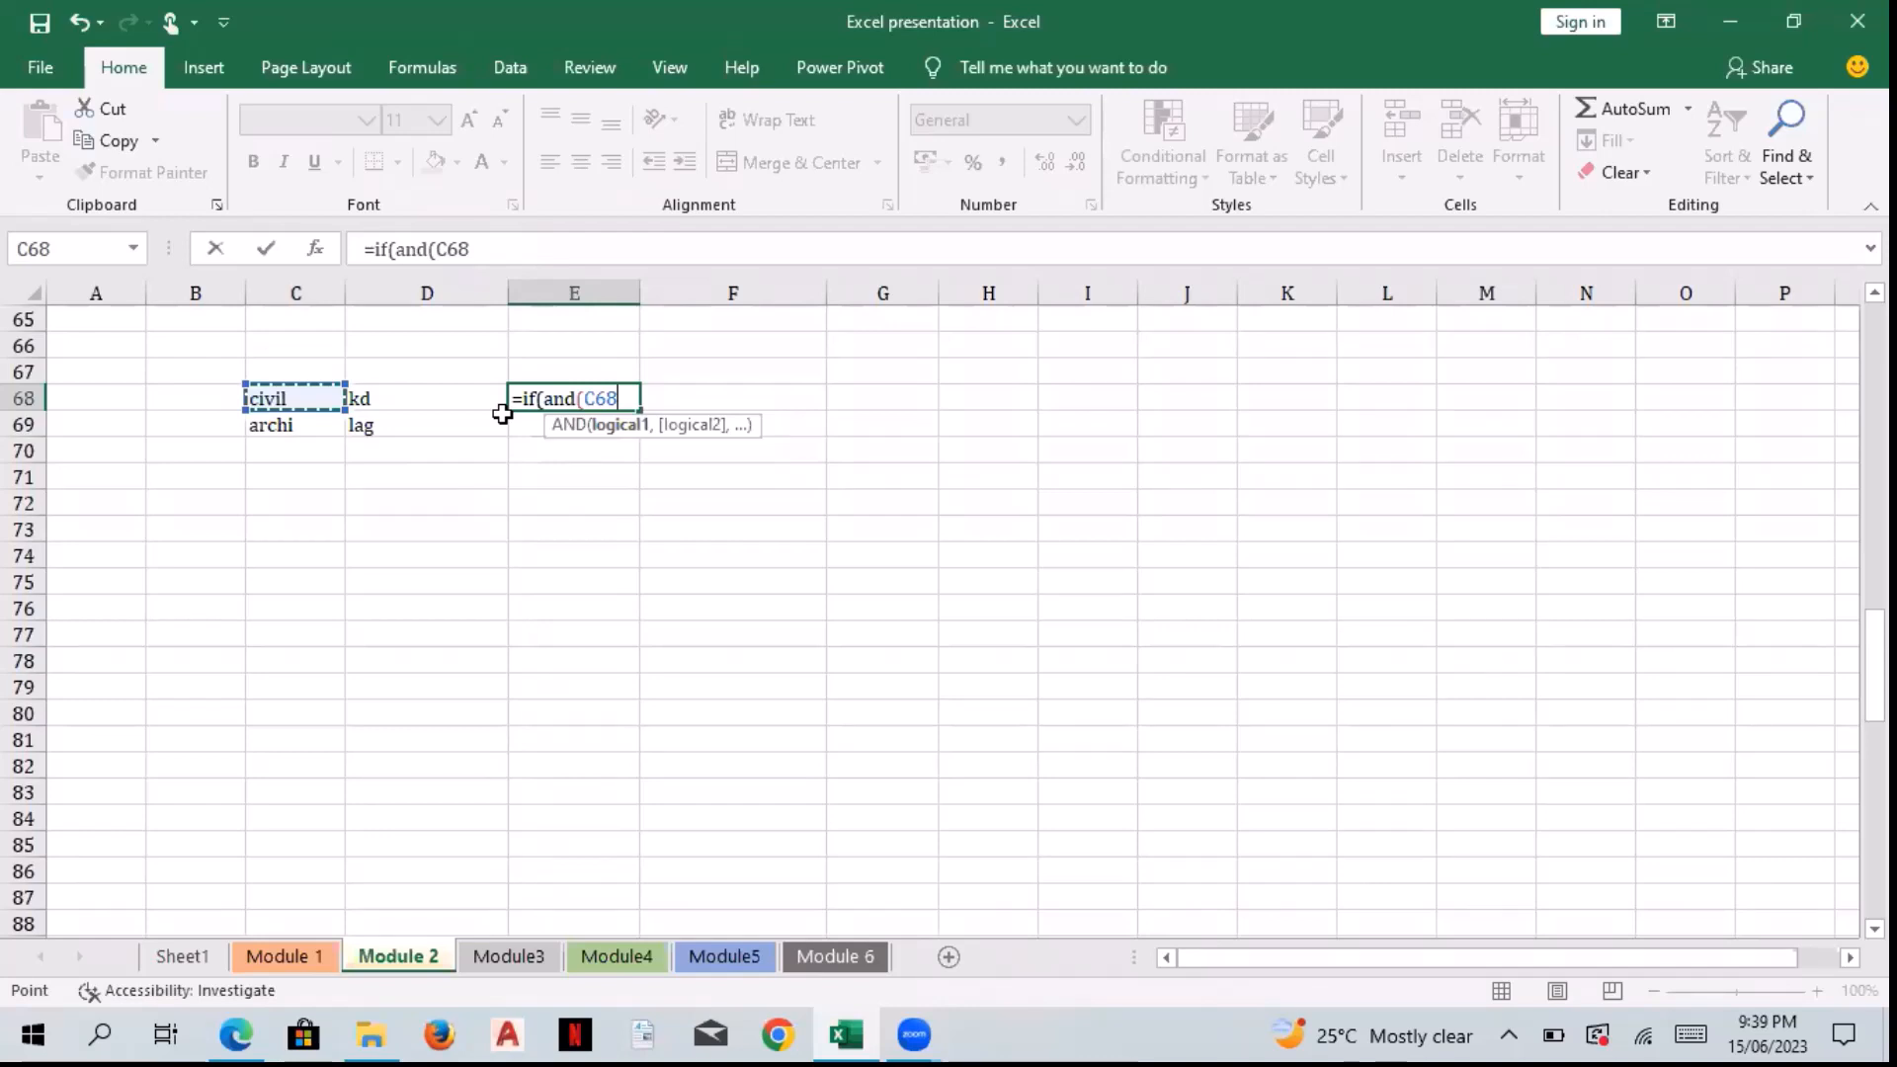
pyautogui.write('=')
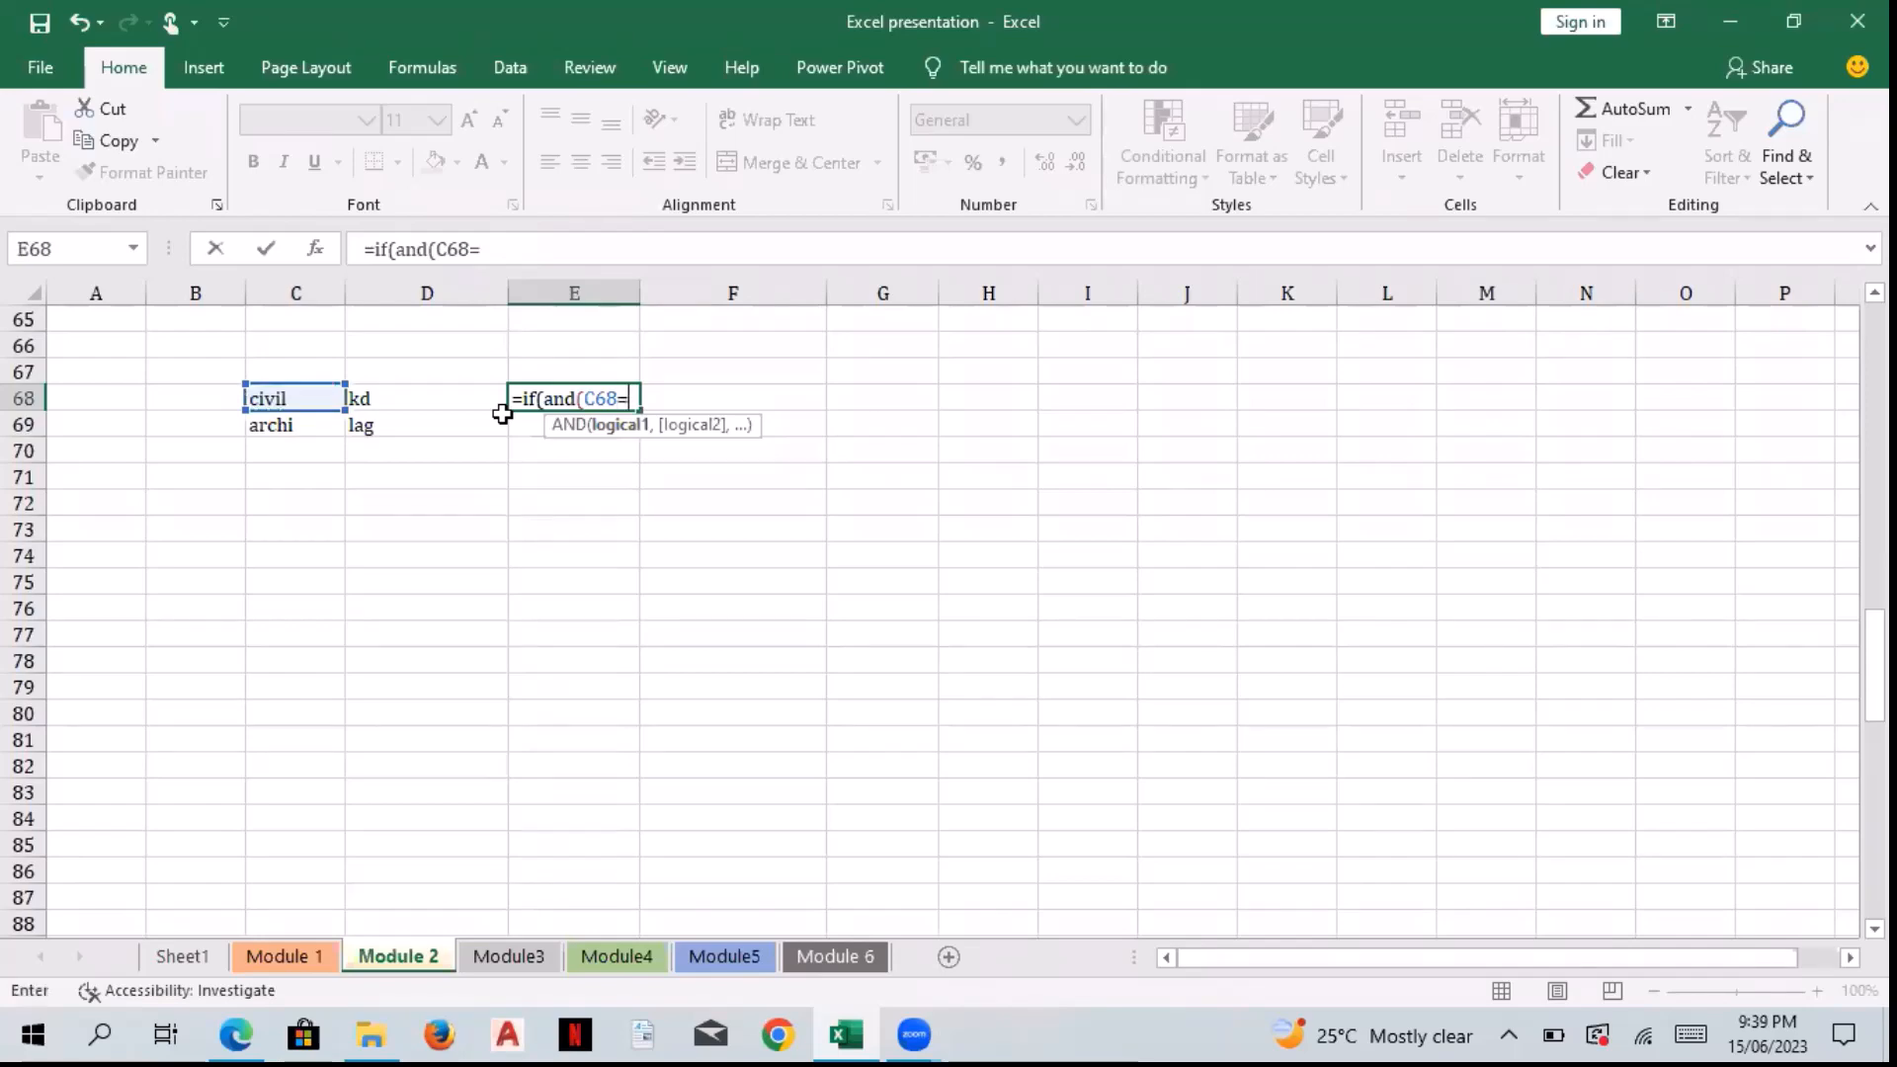
pyautogui.write('"')
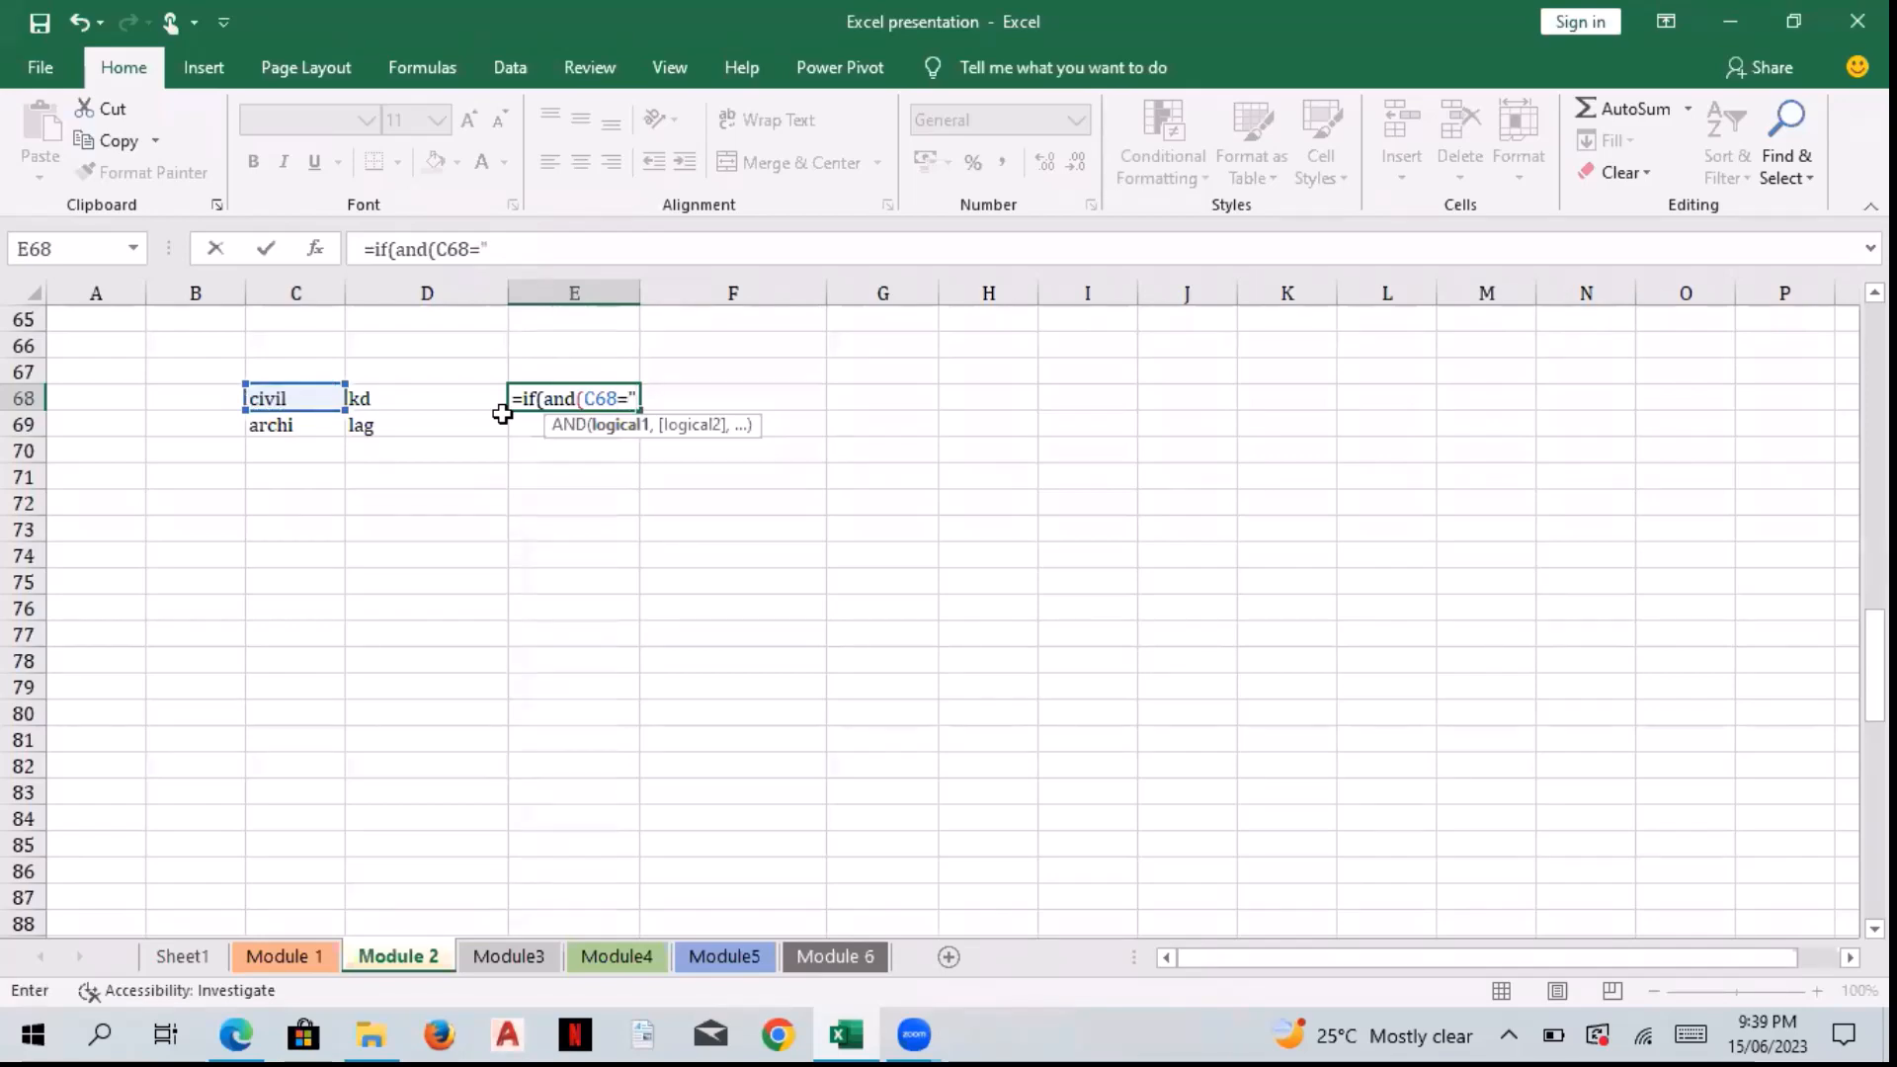
pyautogui.write('civil')
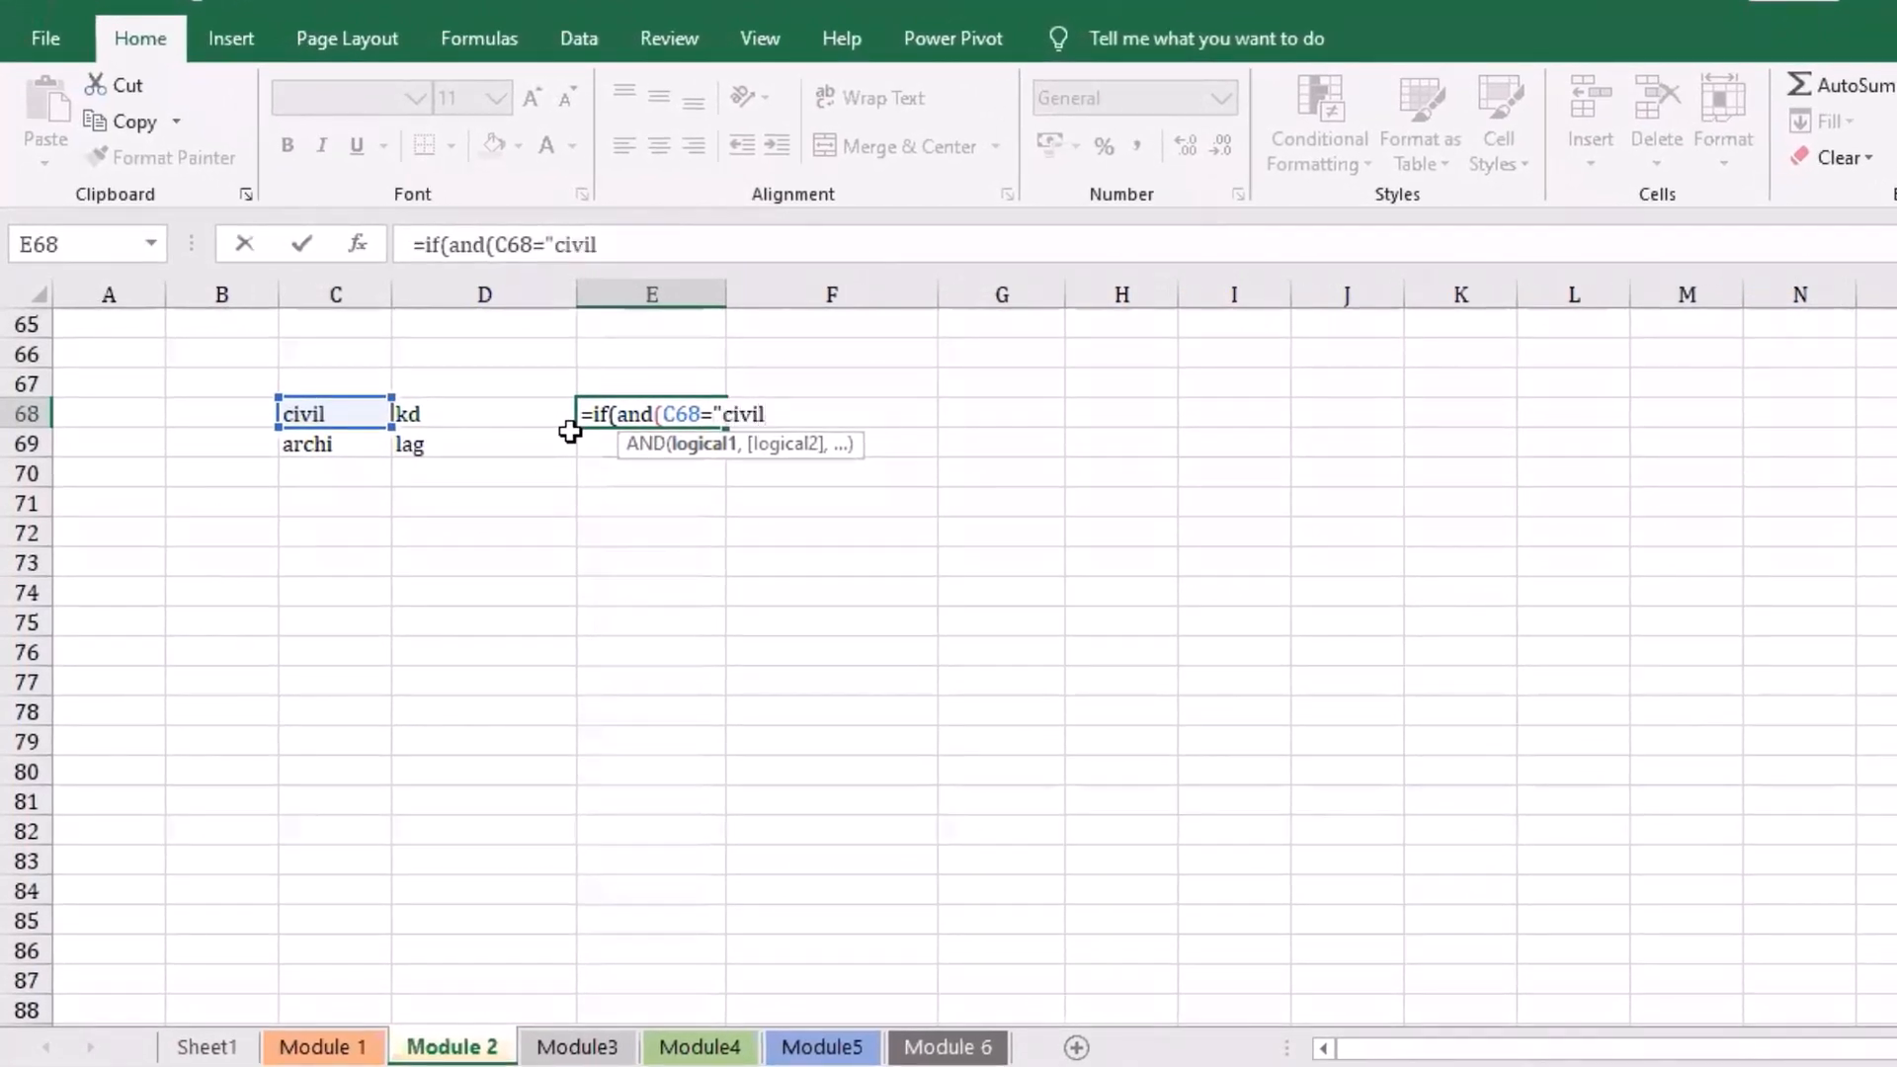
pyautogui.write('",')
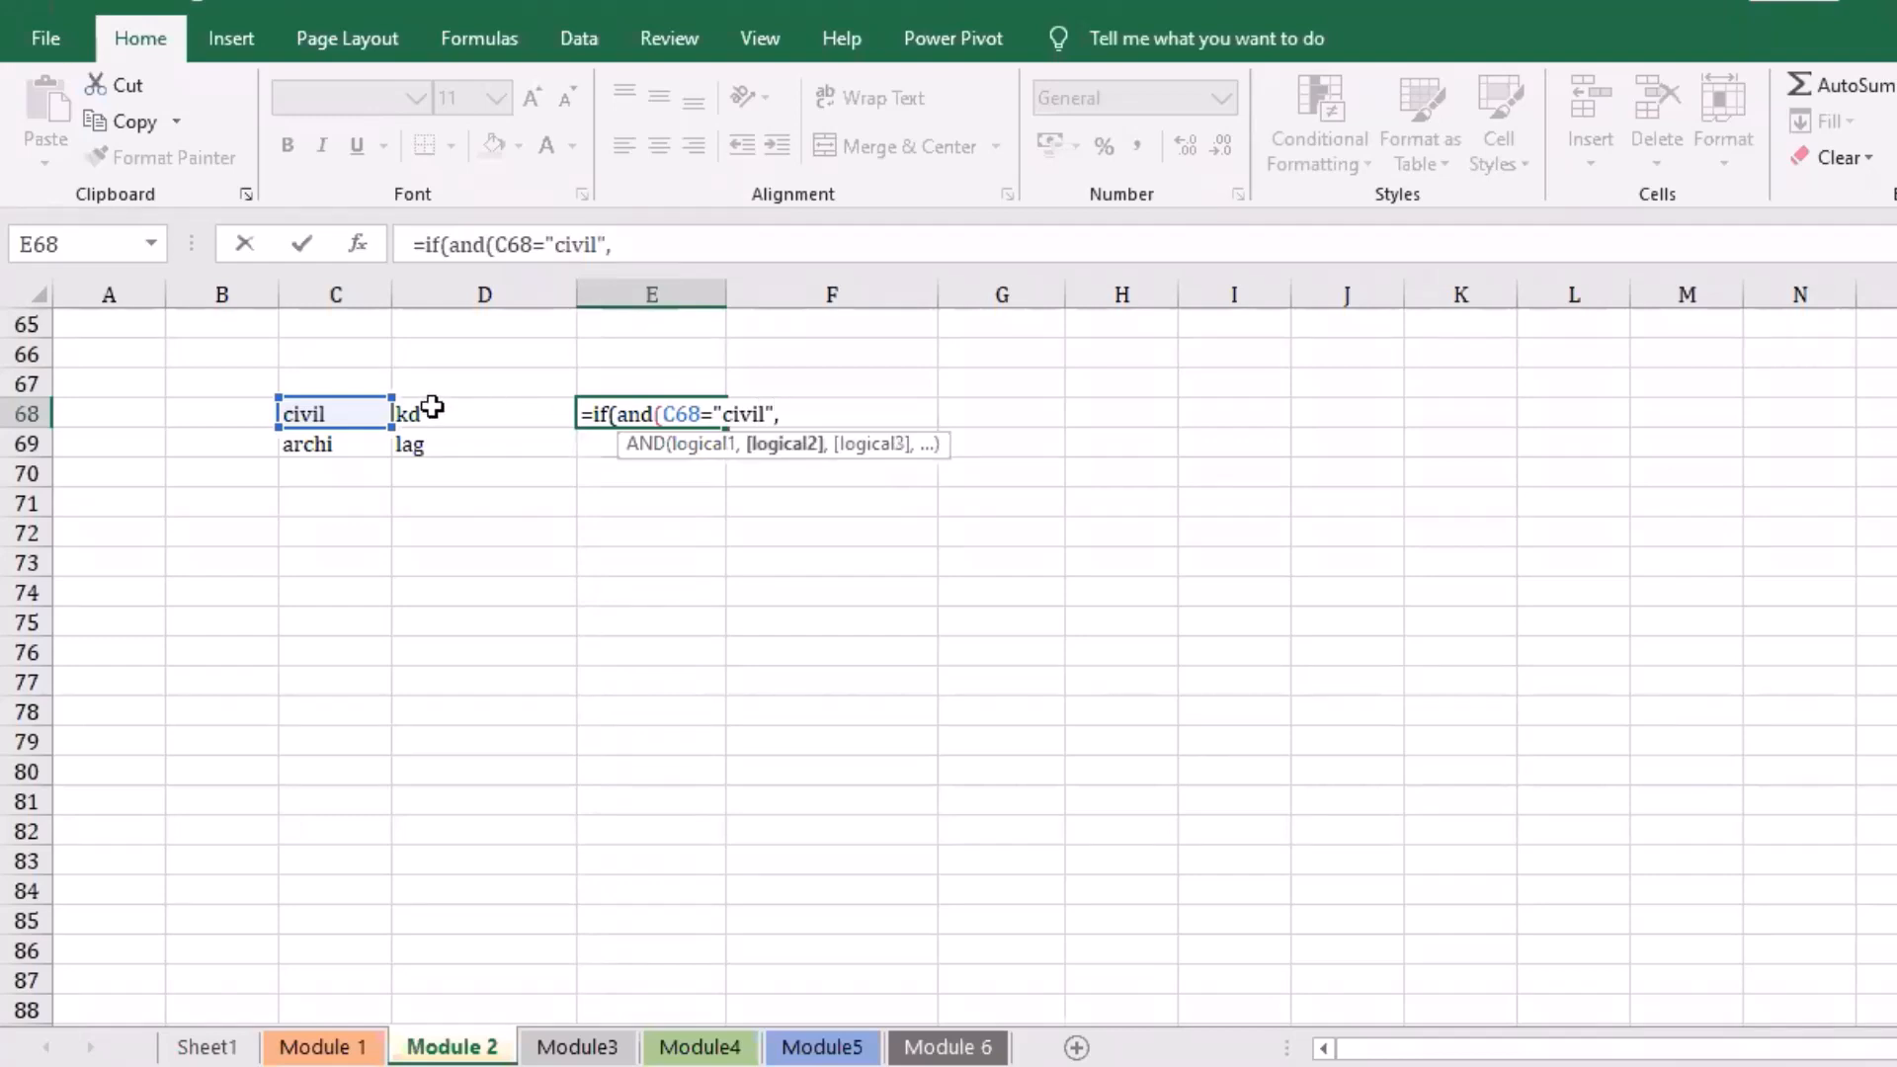
# Step: Add D68="kd" as the second condition and close the AND test in the E68 formula
pyautogui.click(431, 407)
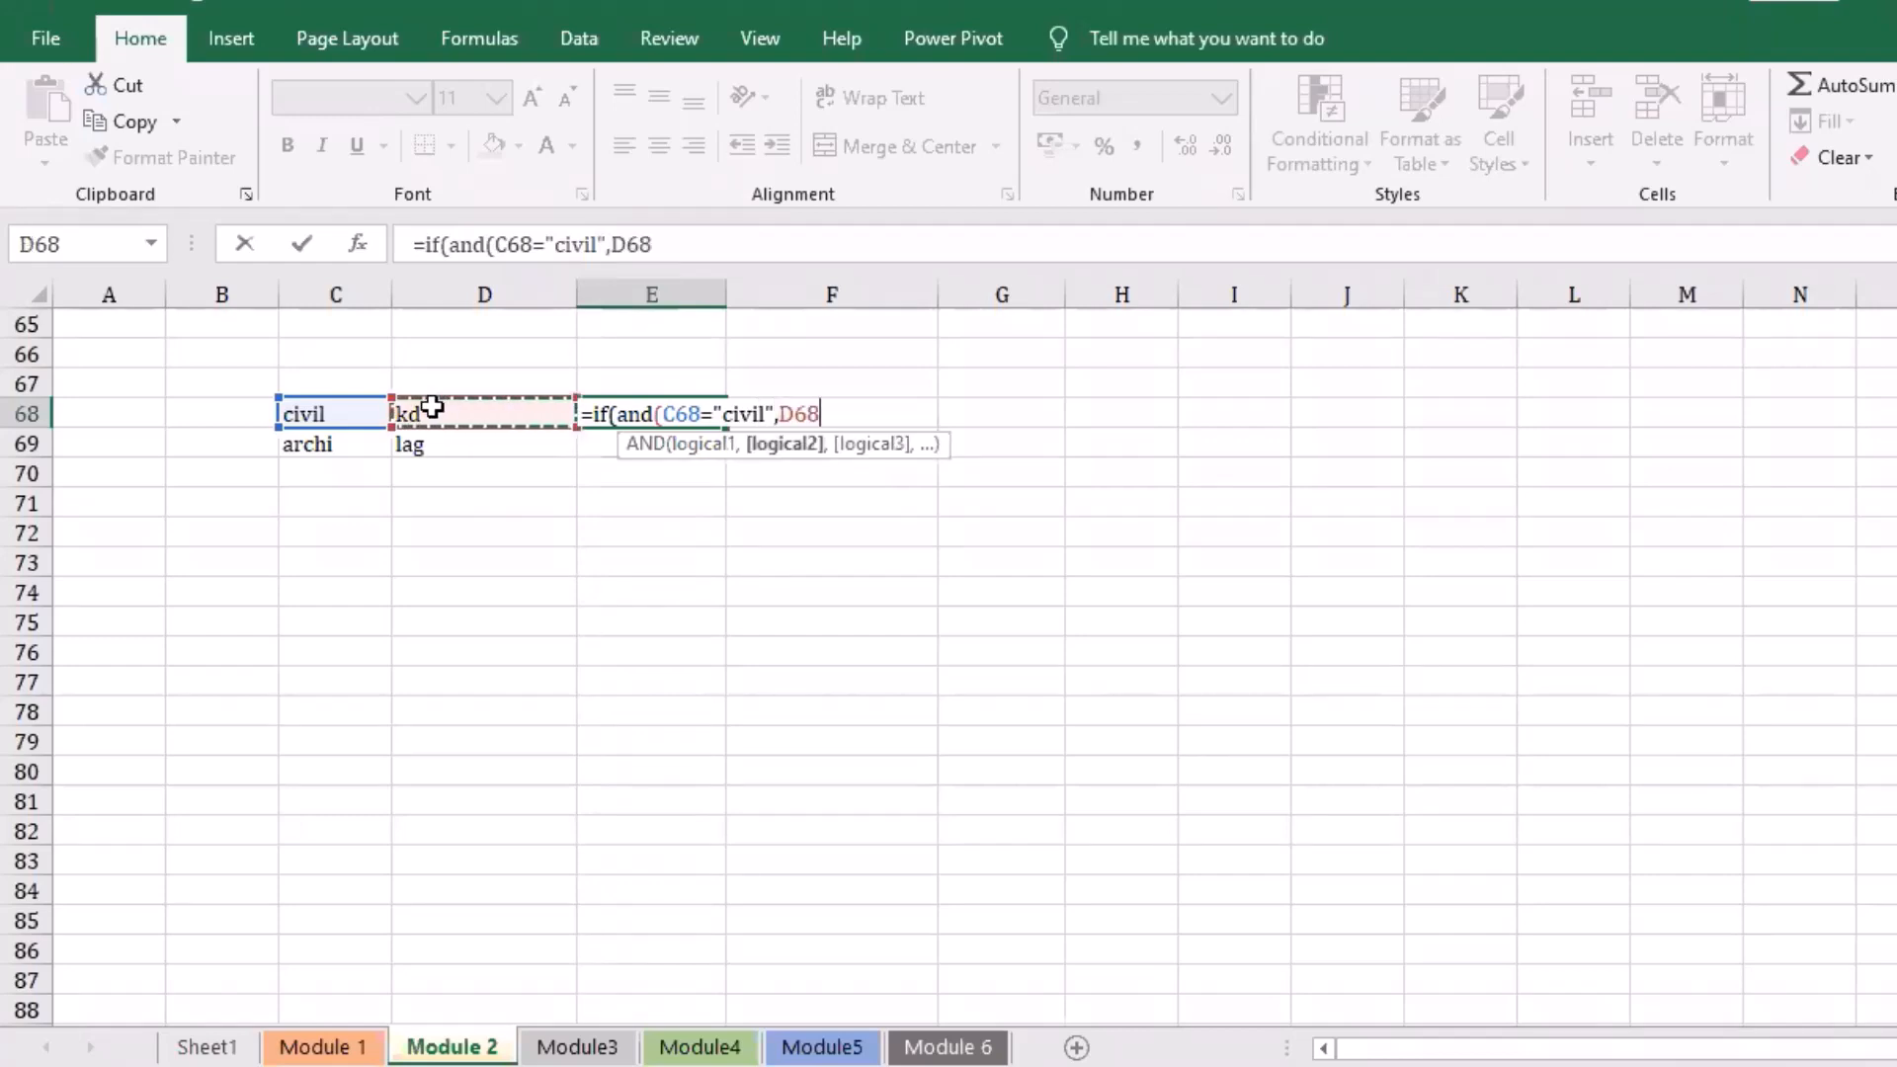
pyautogui.write('=')
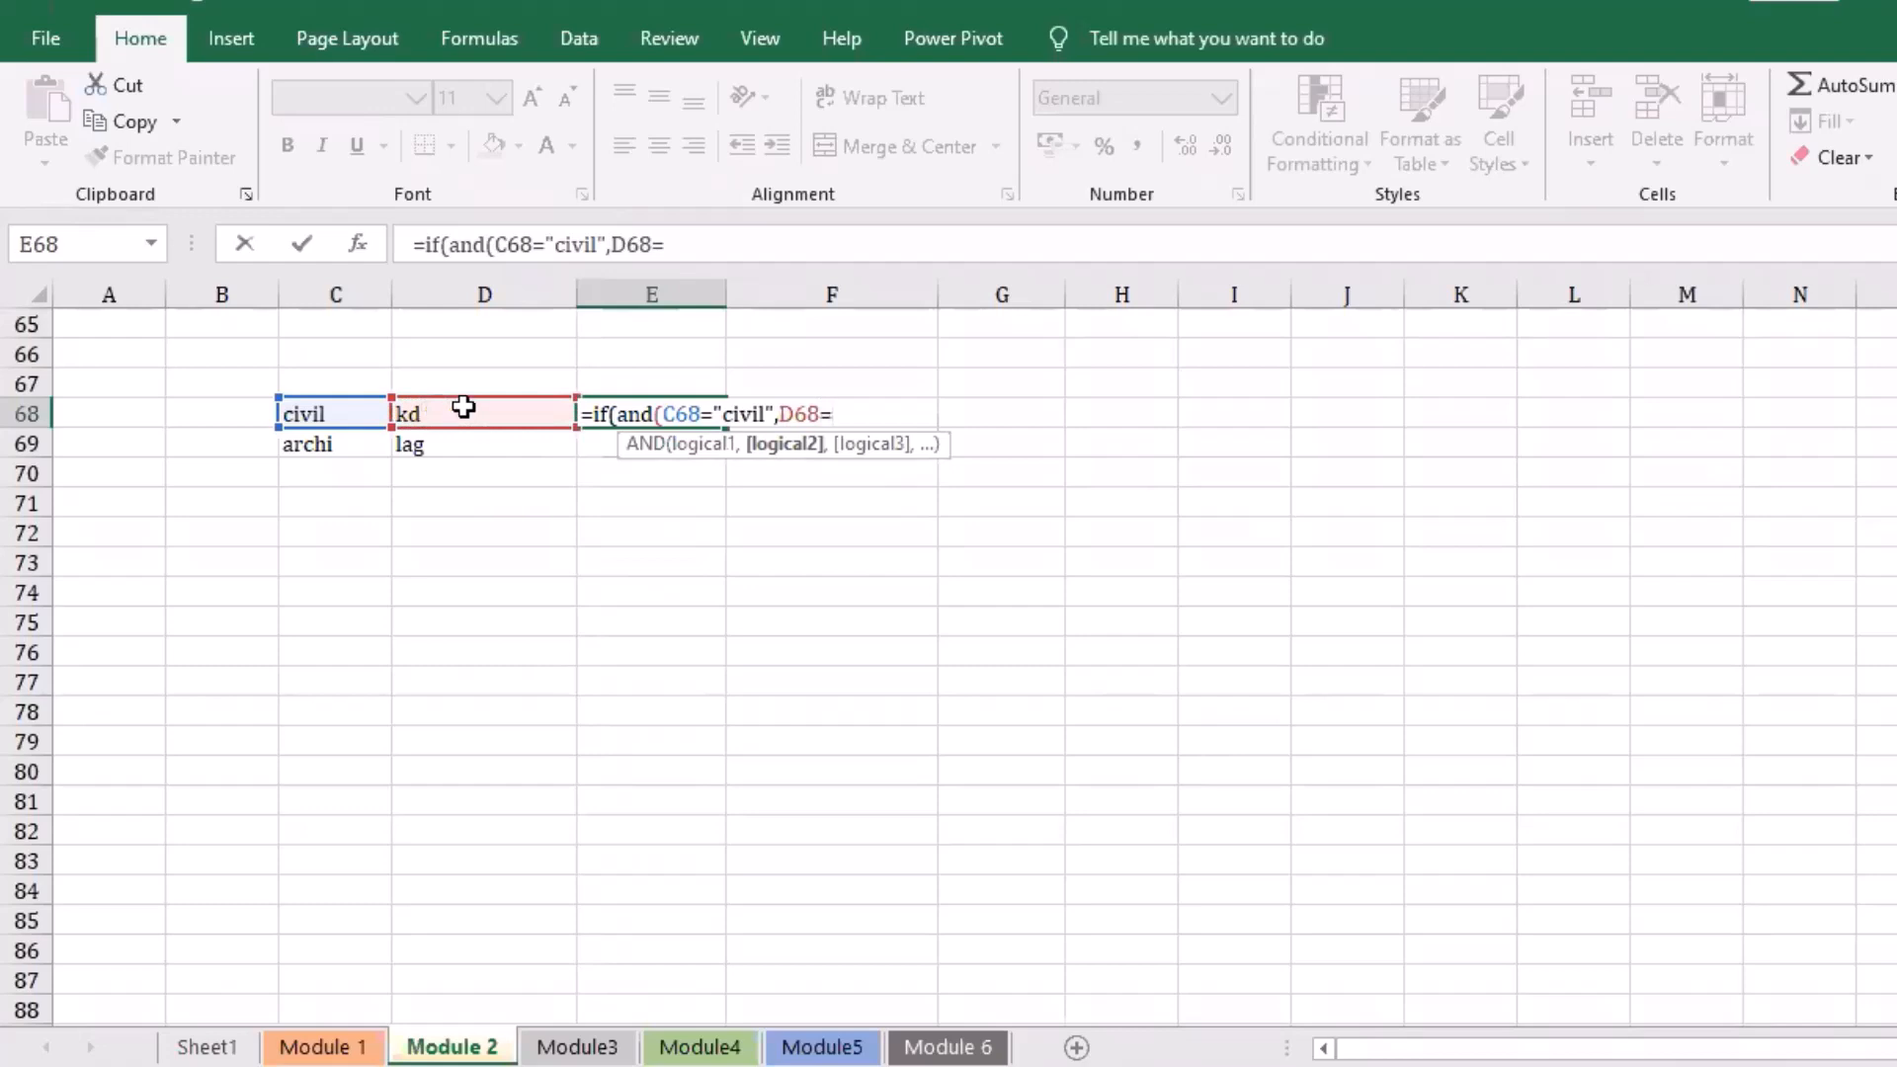
pyautogui.write('"kd')
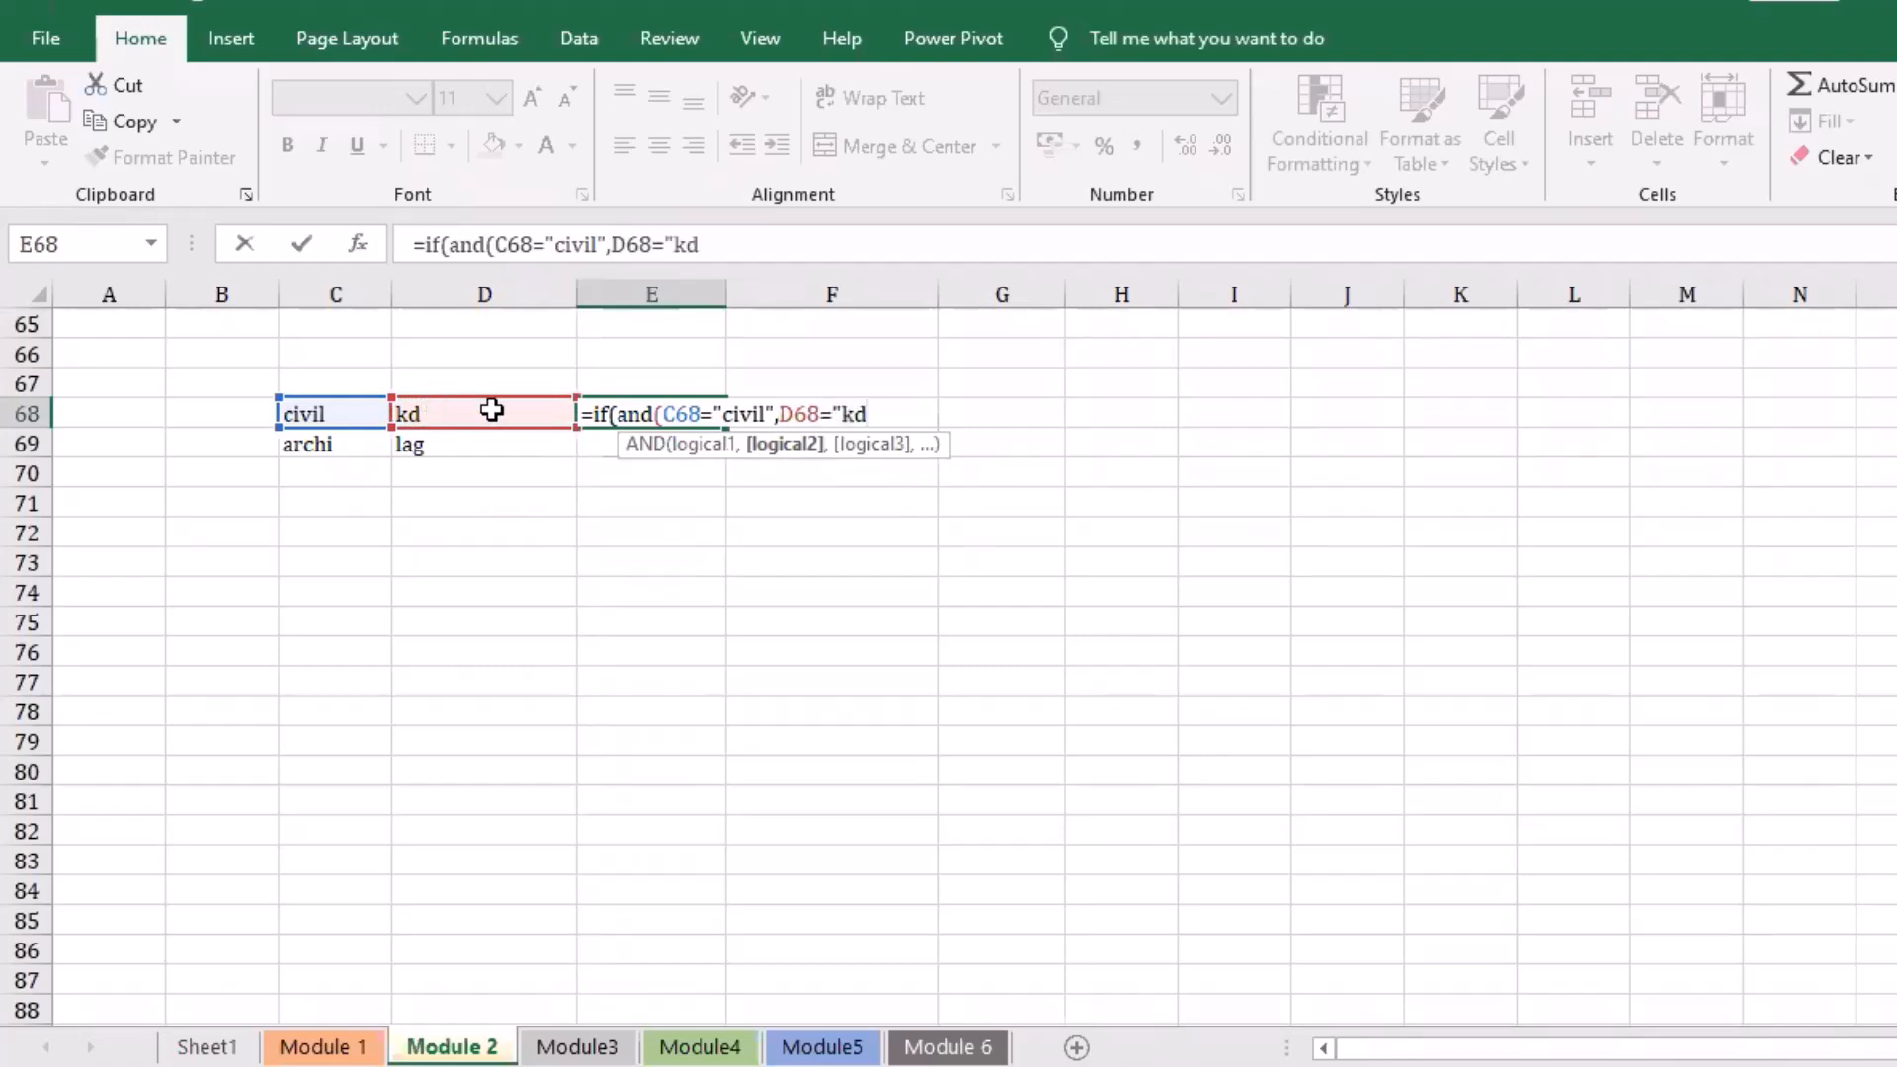
pyautogui.write('")')
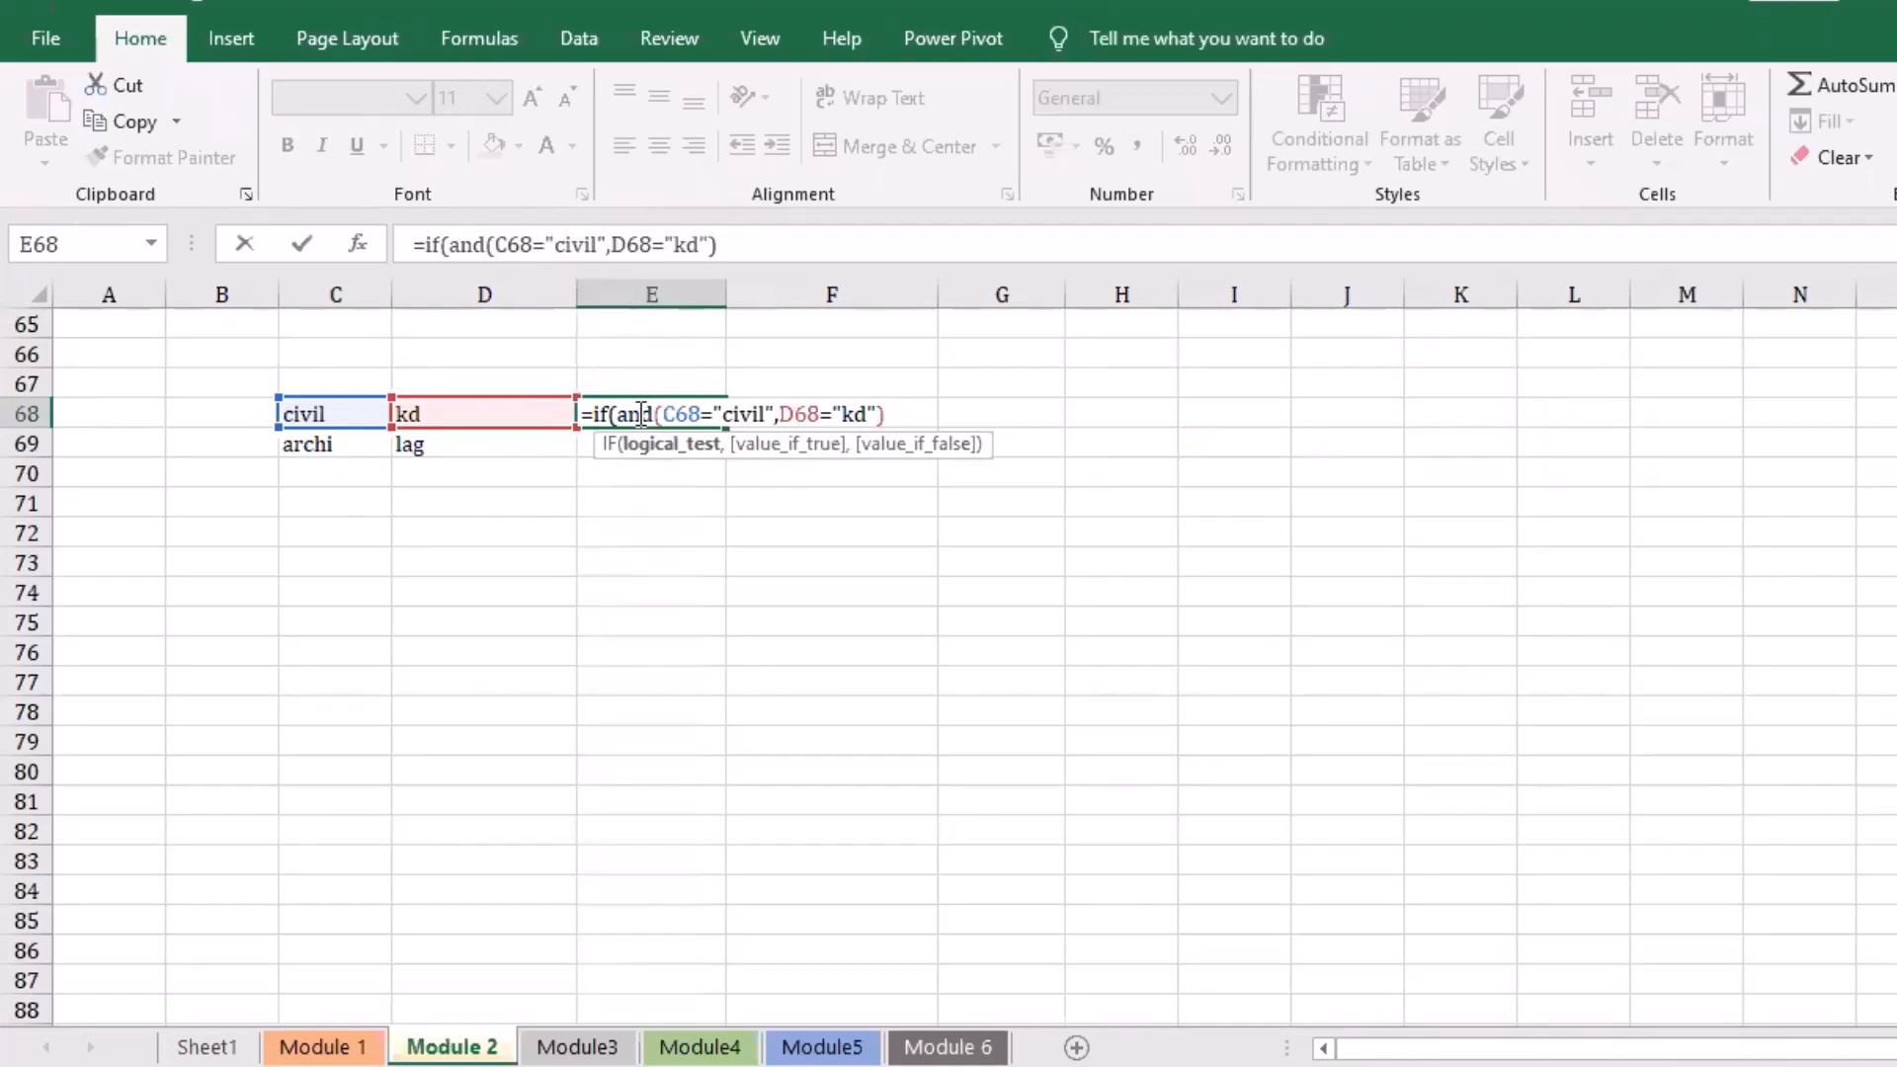
# Step: Complete the E68 formula with TRUE as the value if true and FALSE as the value if false, and review it
pyautogui.write(',')
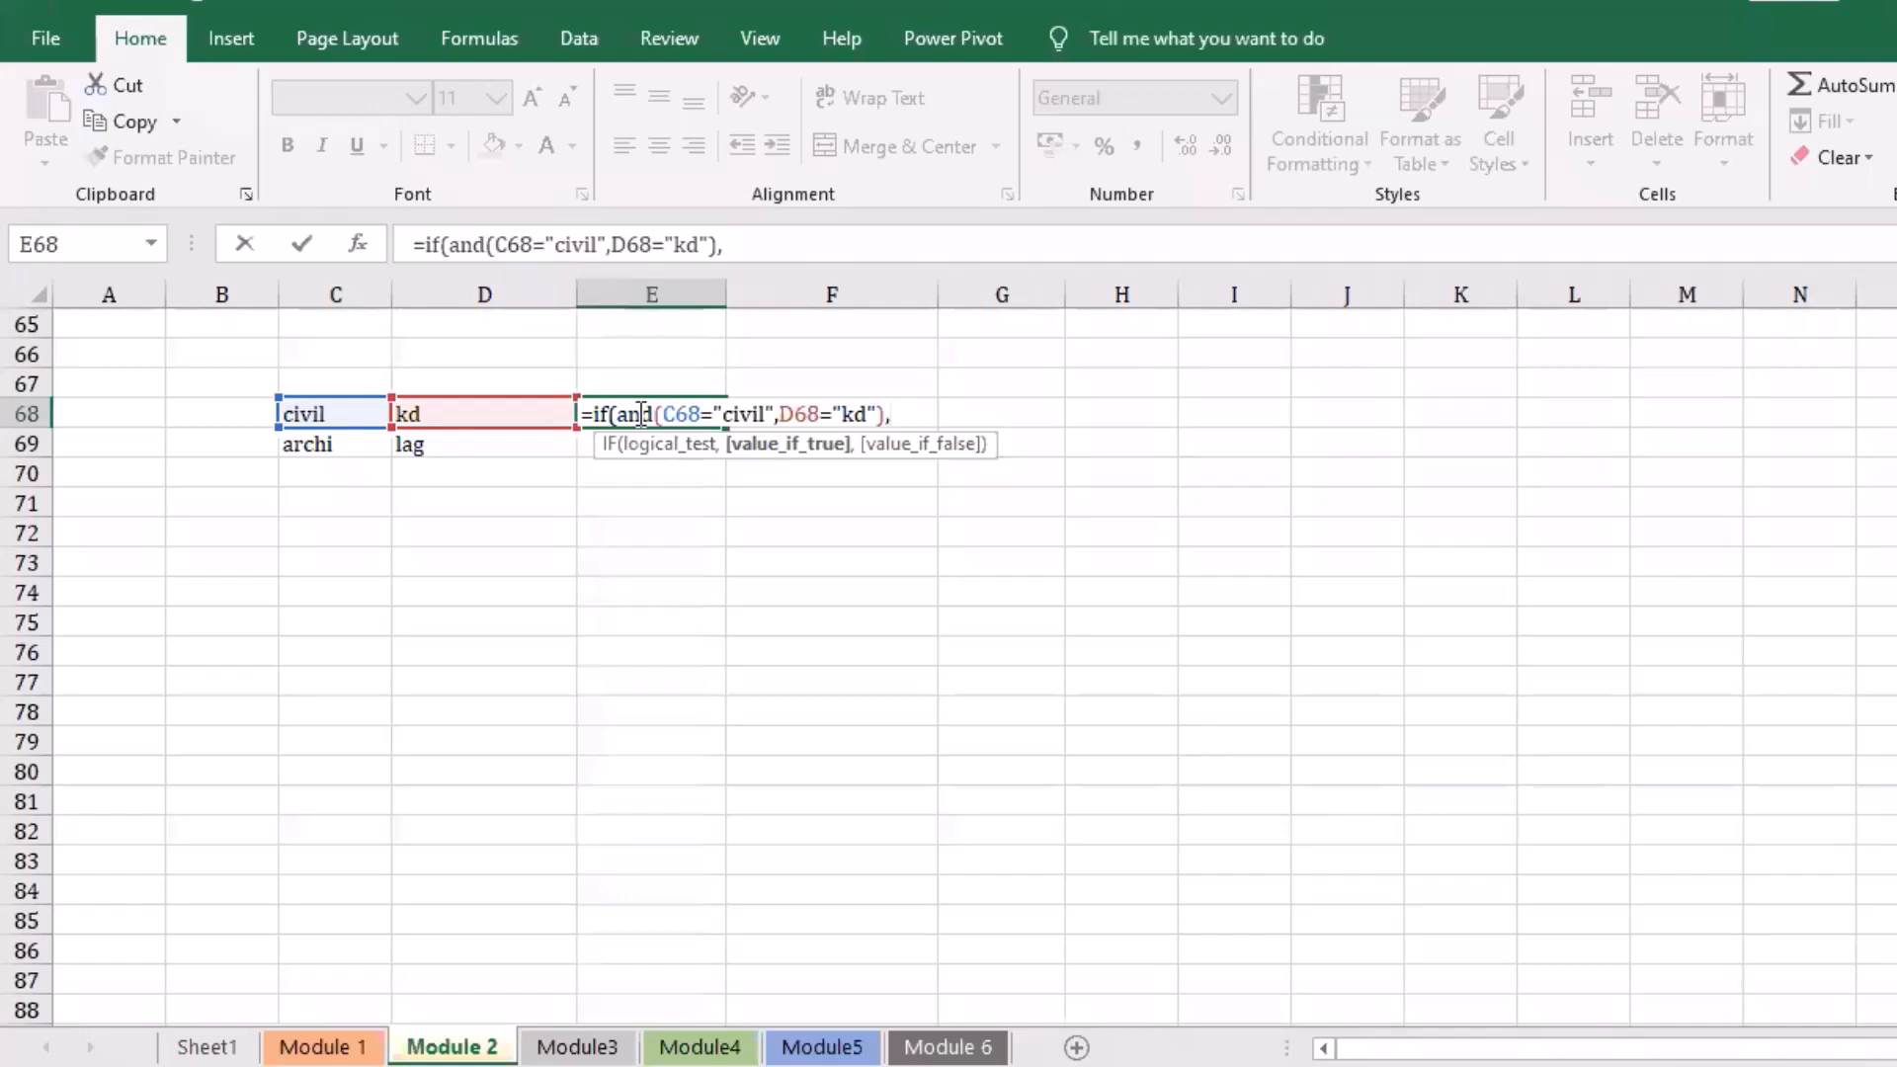
pyautogui.write('Tr')
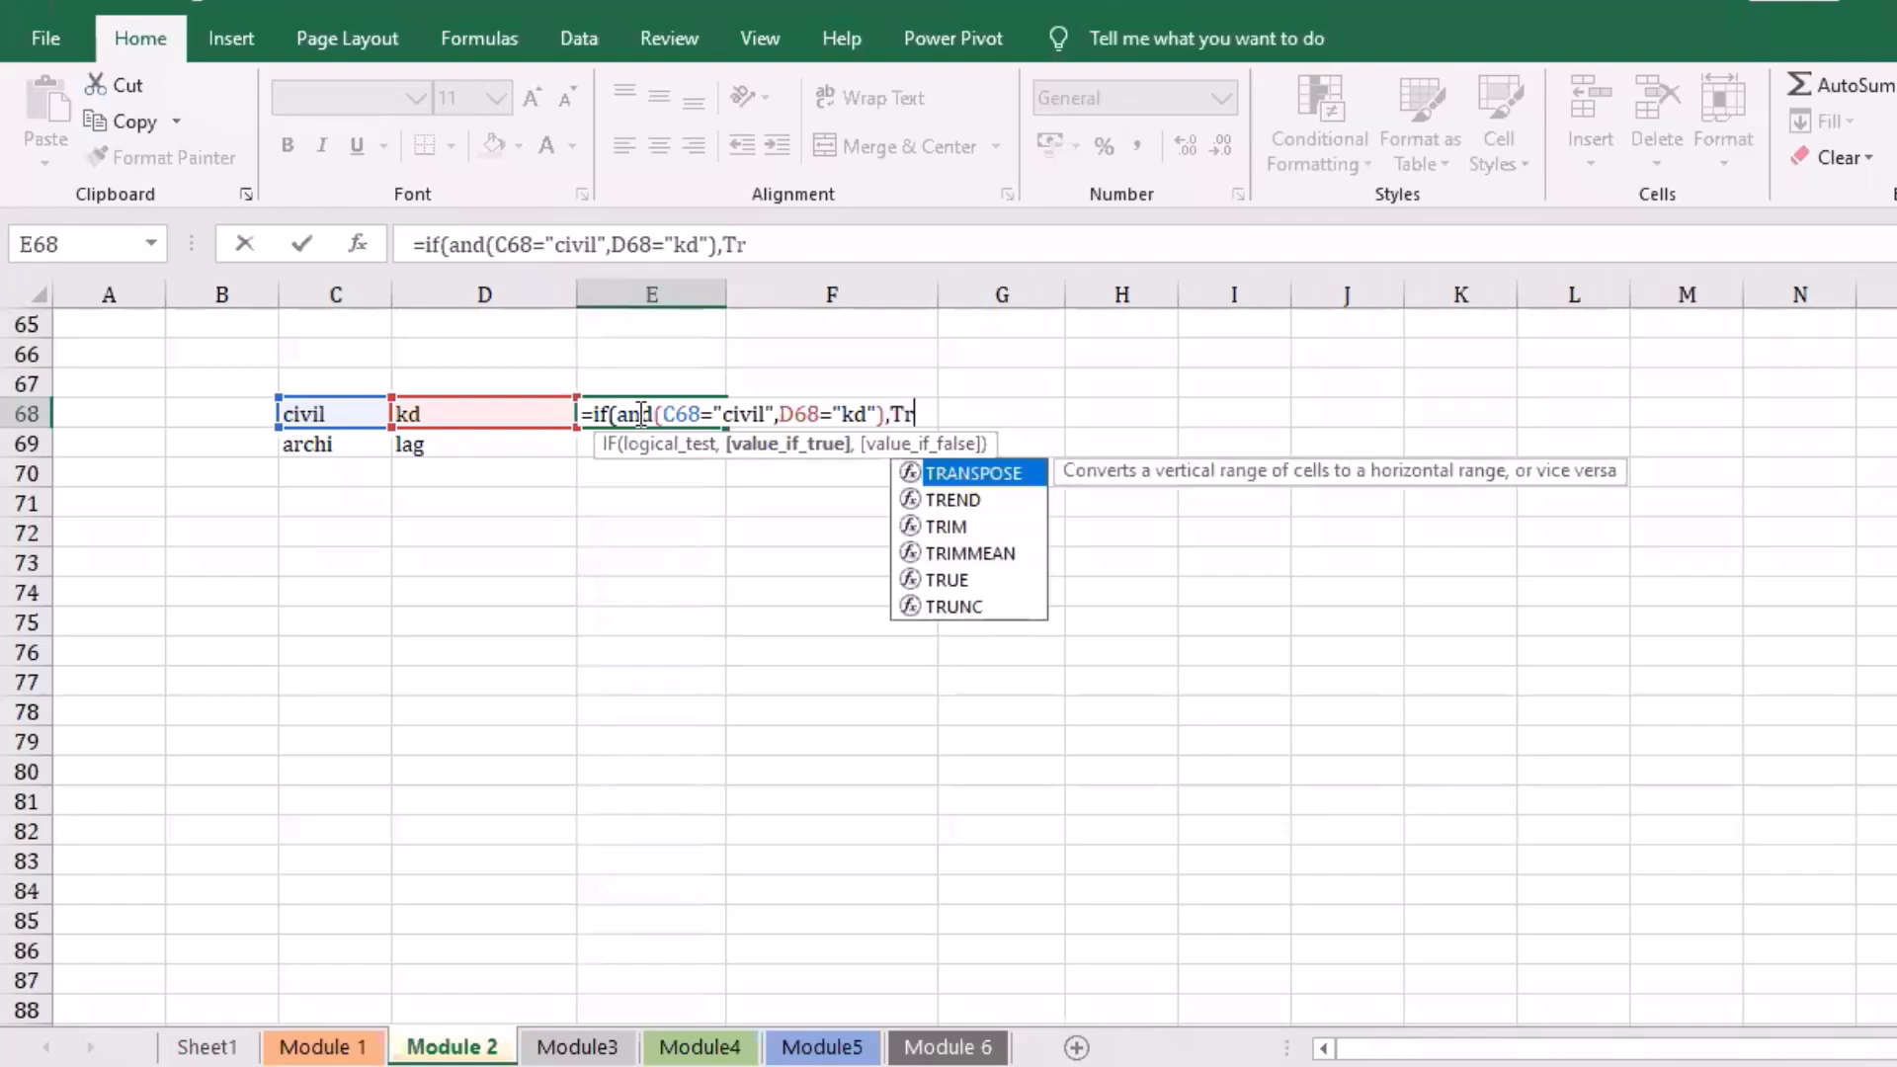
pyautogui.press('BackSpace')
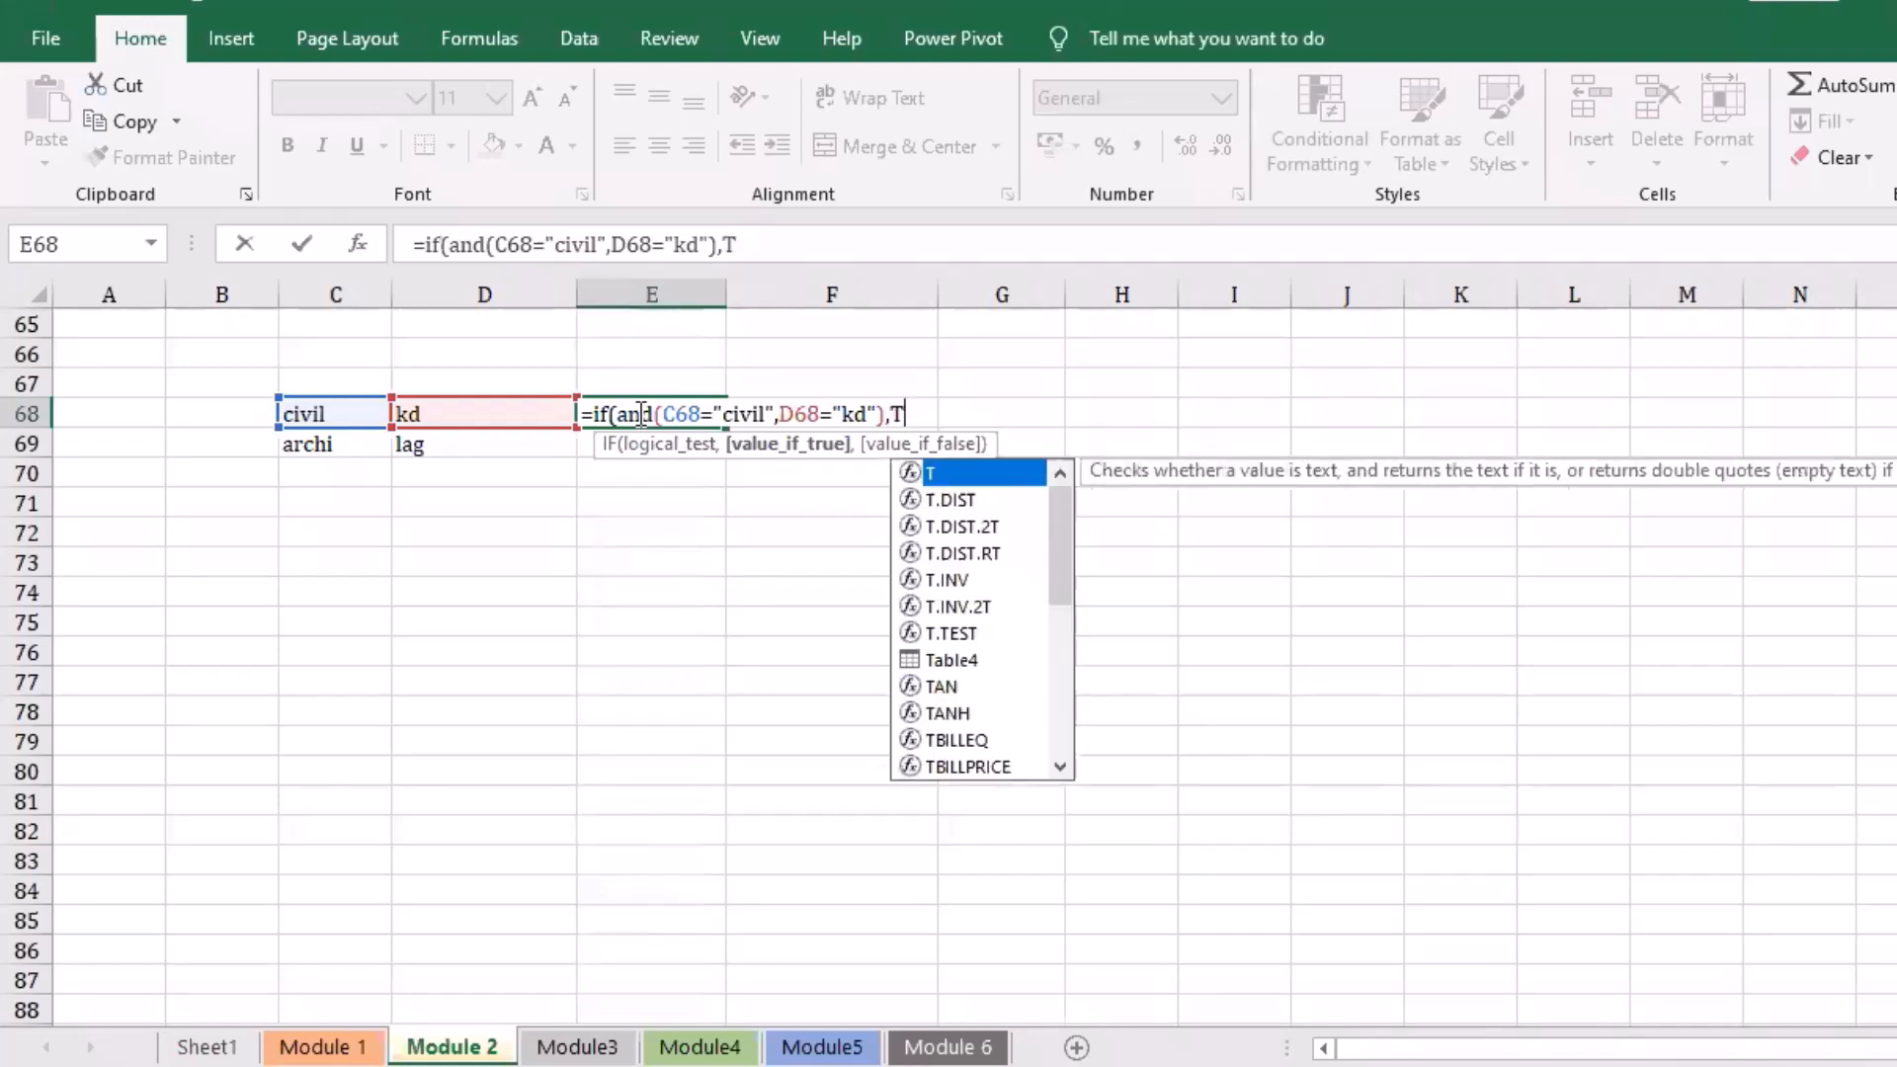
pyautogui.write('RUE')
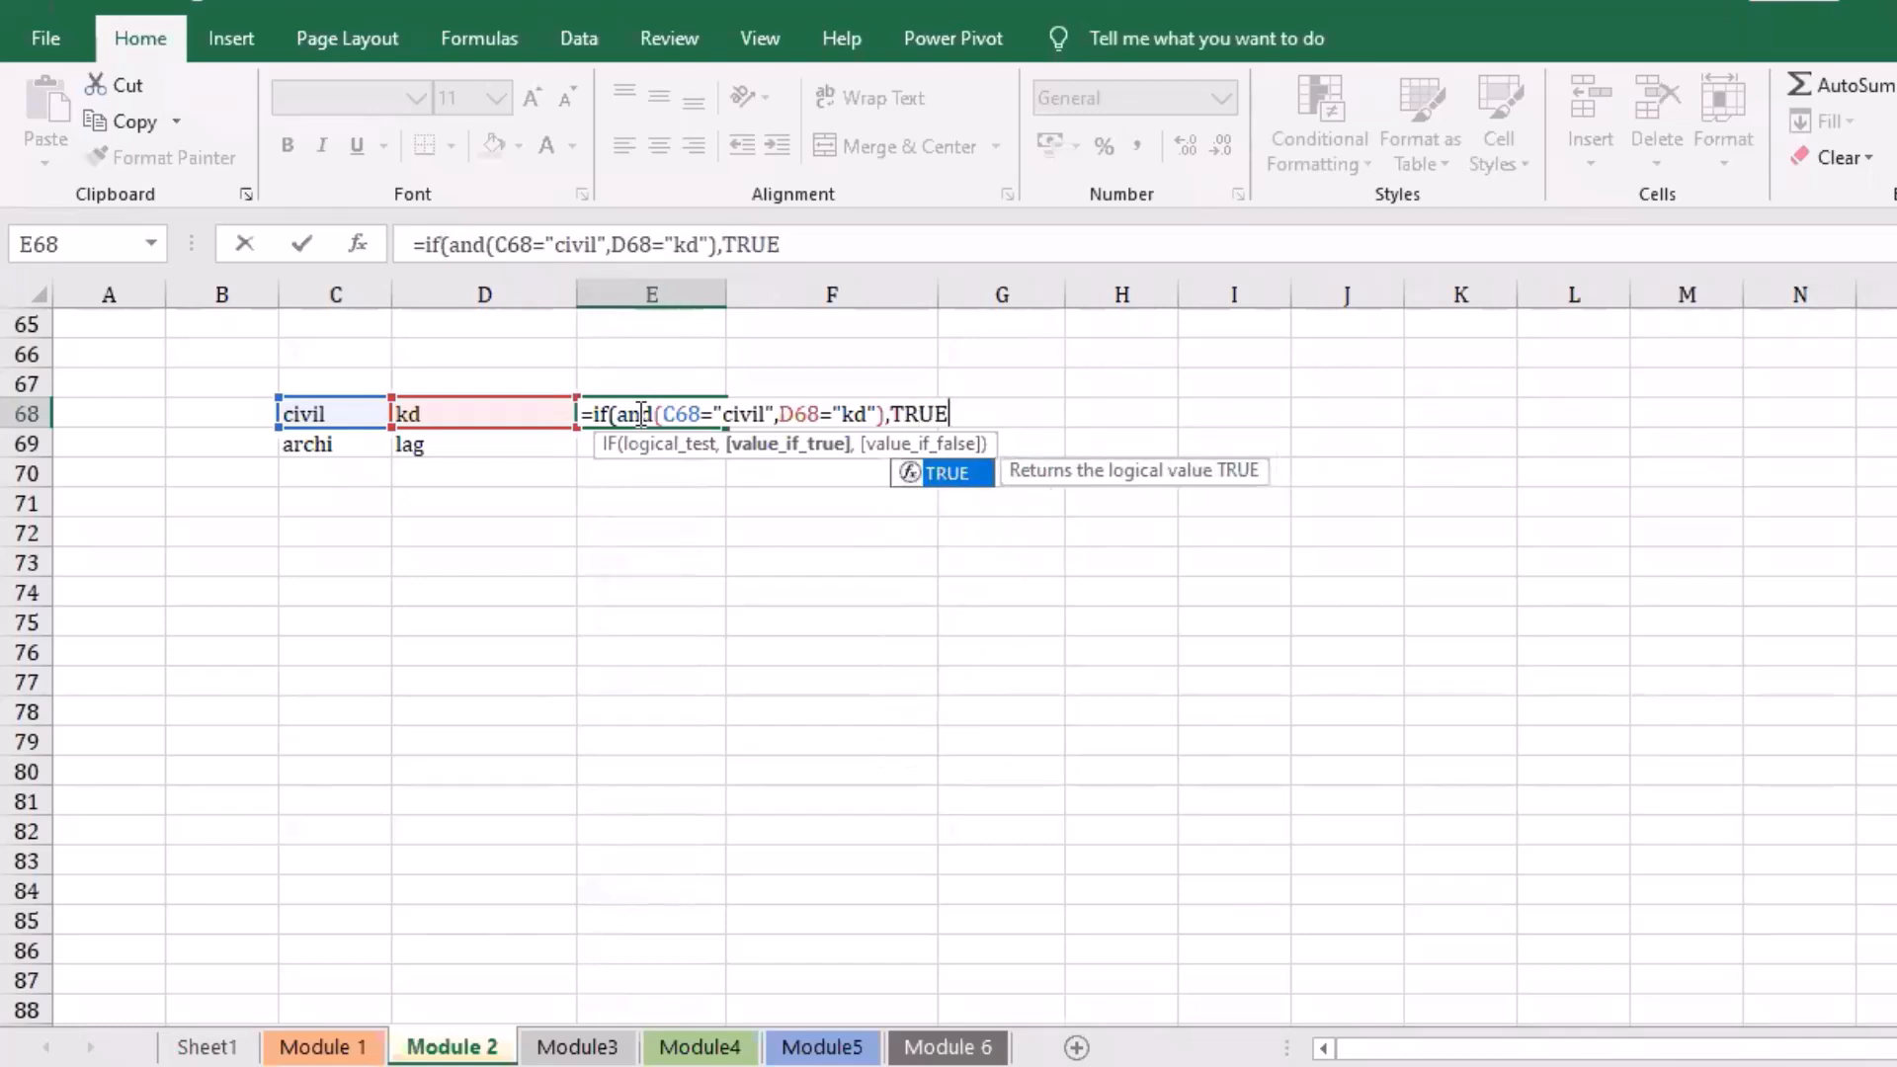
pyautogui.write(',')
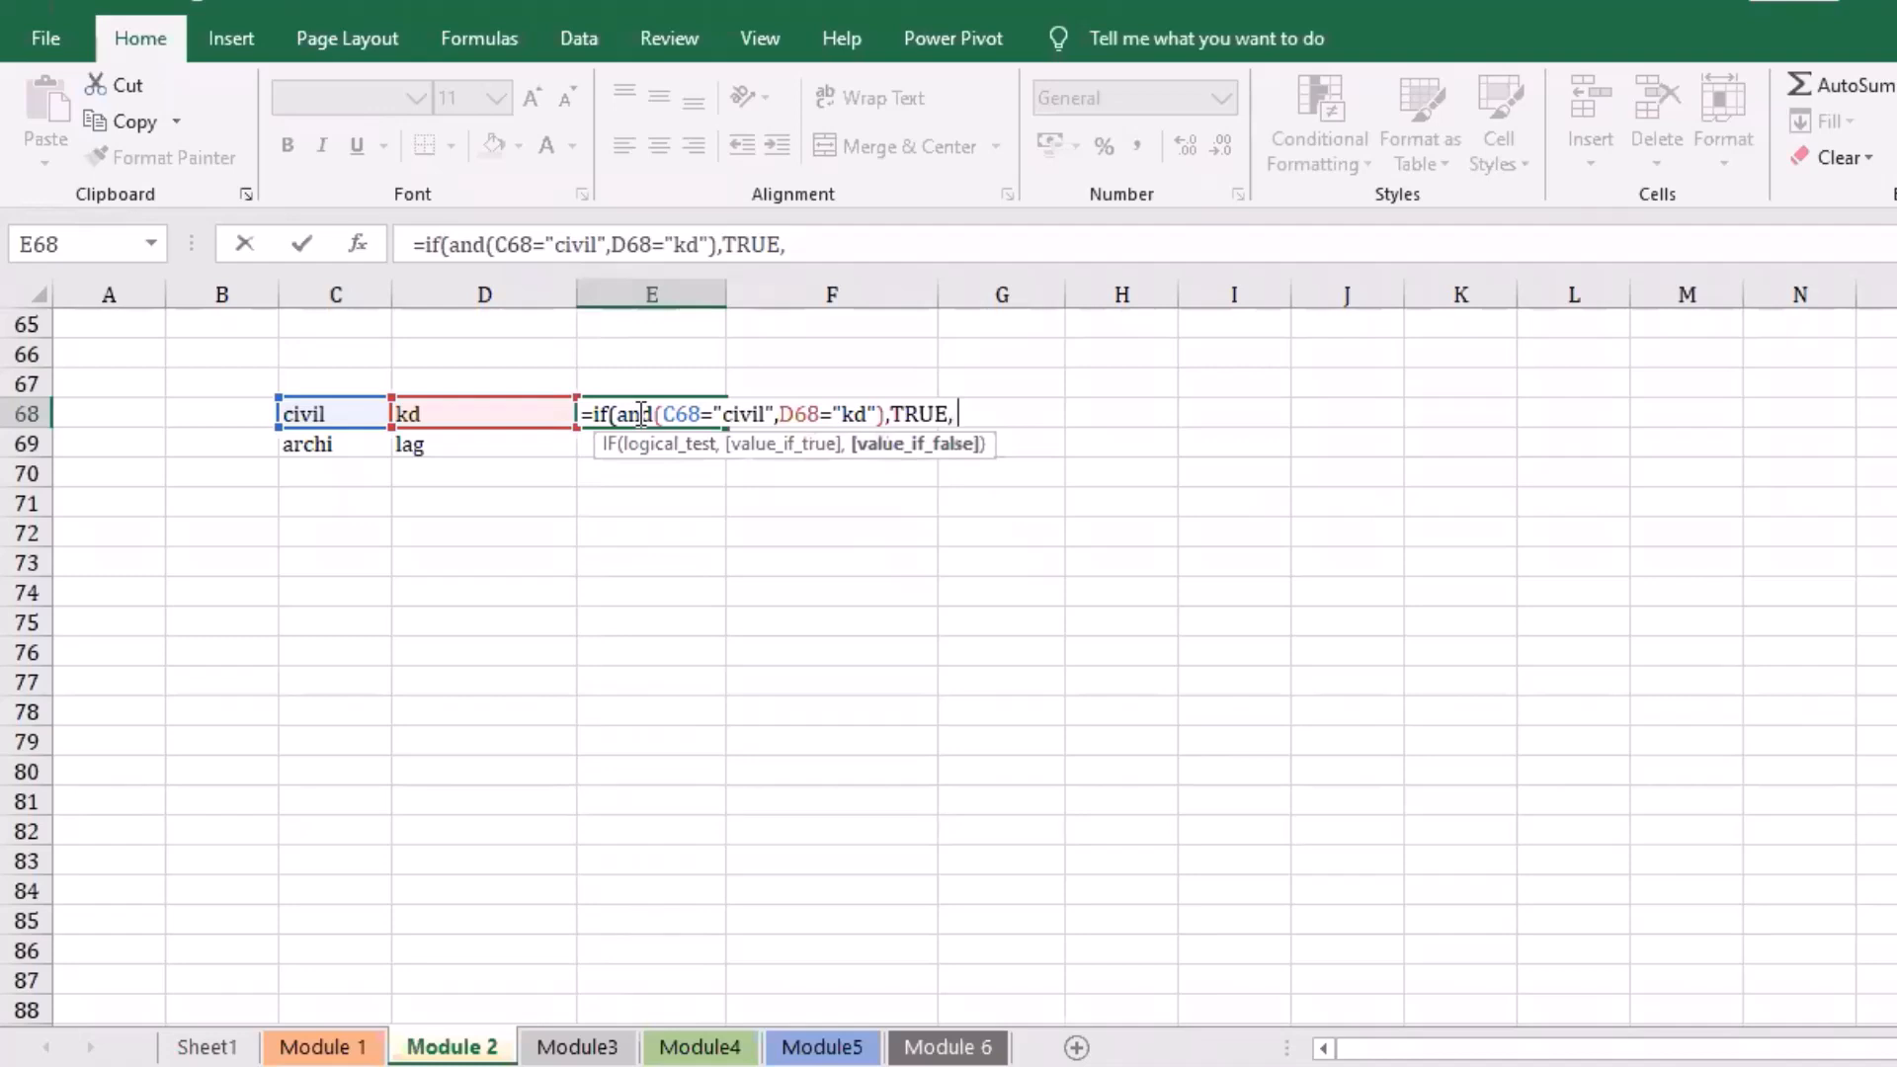
pyautogui.write(' FA')
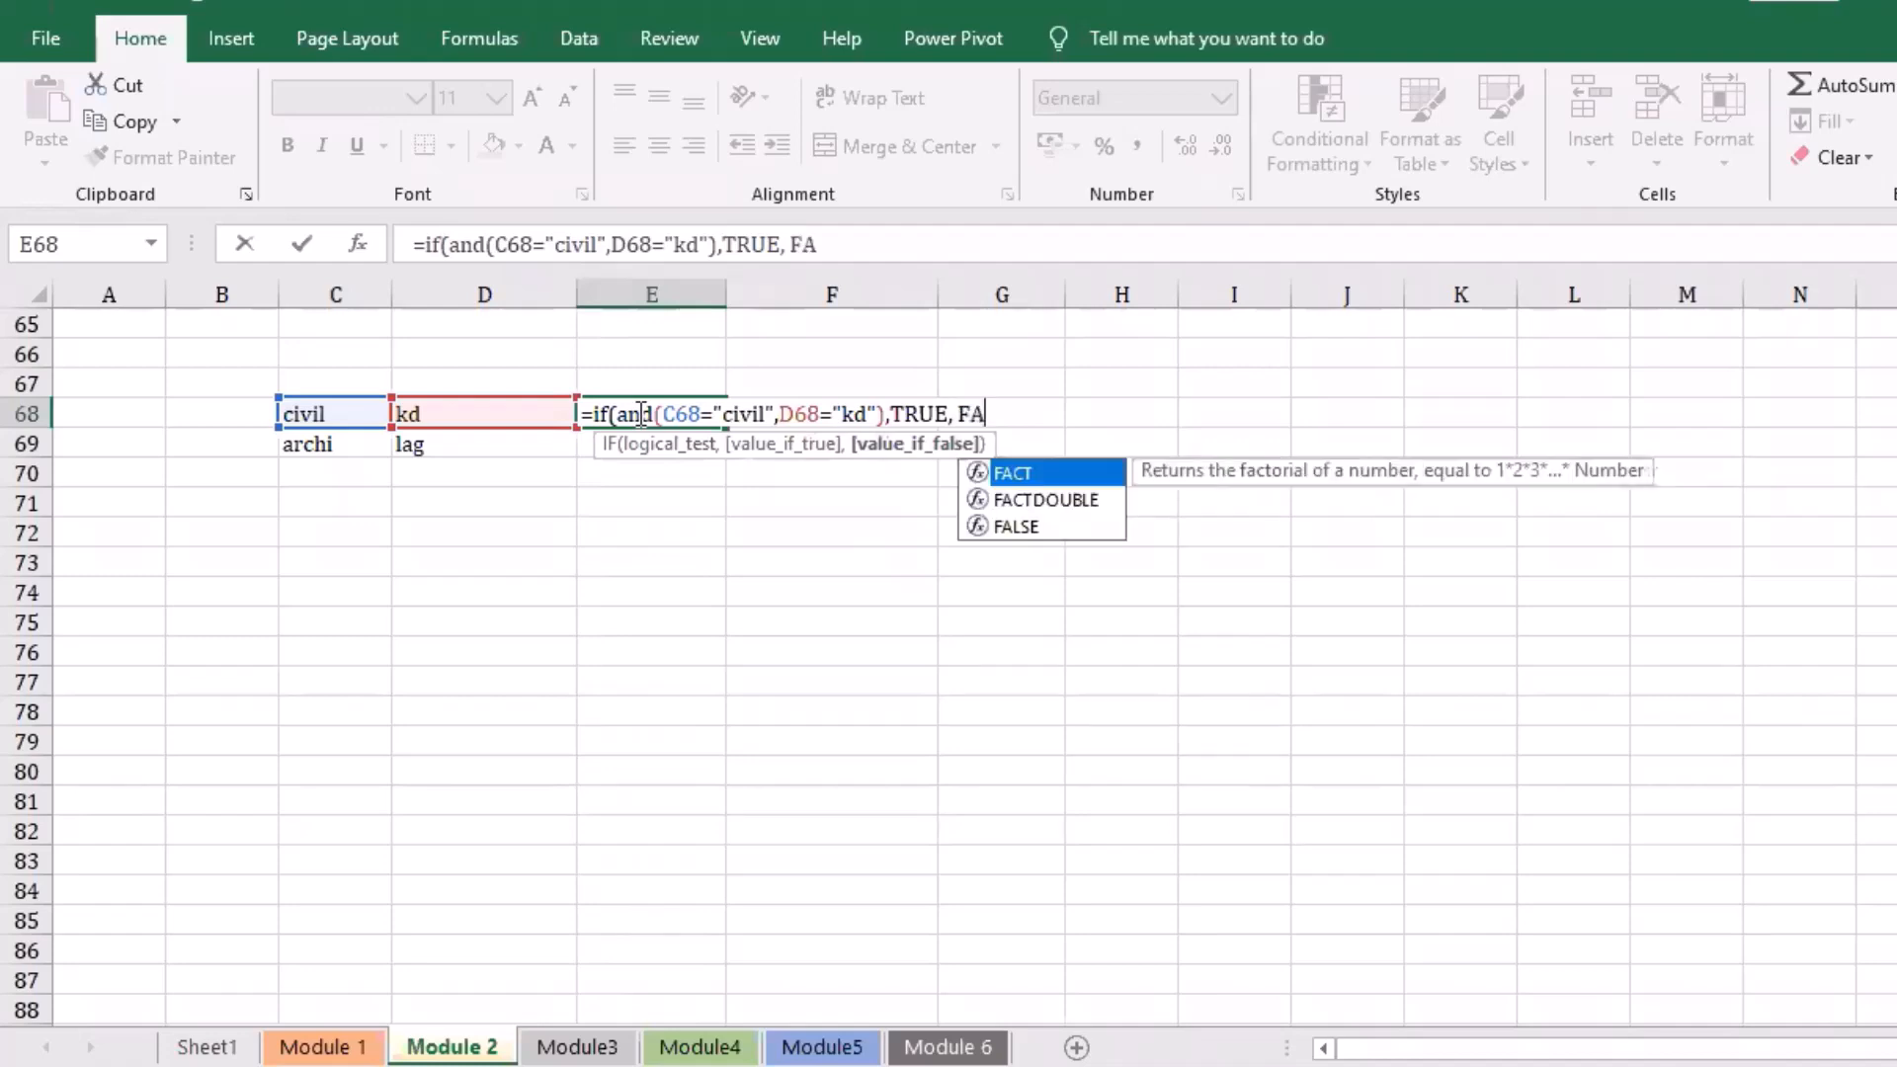
pyautogui.write('LSE)')
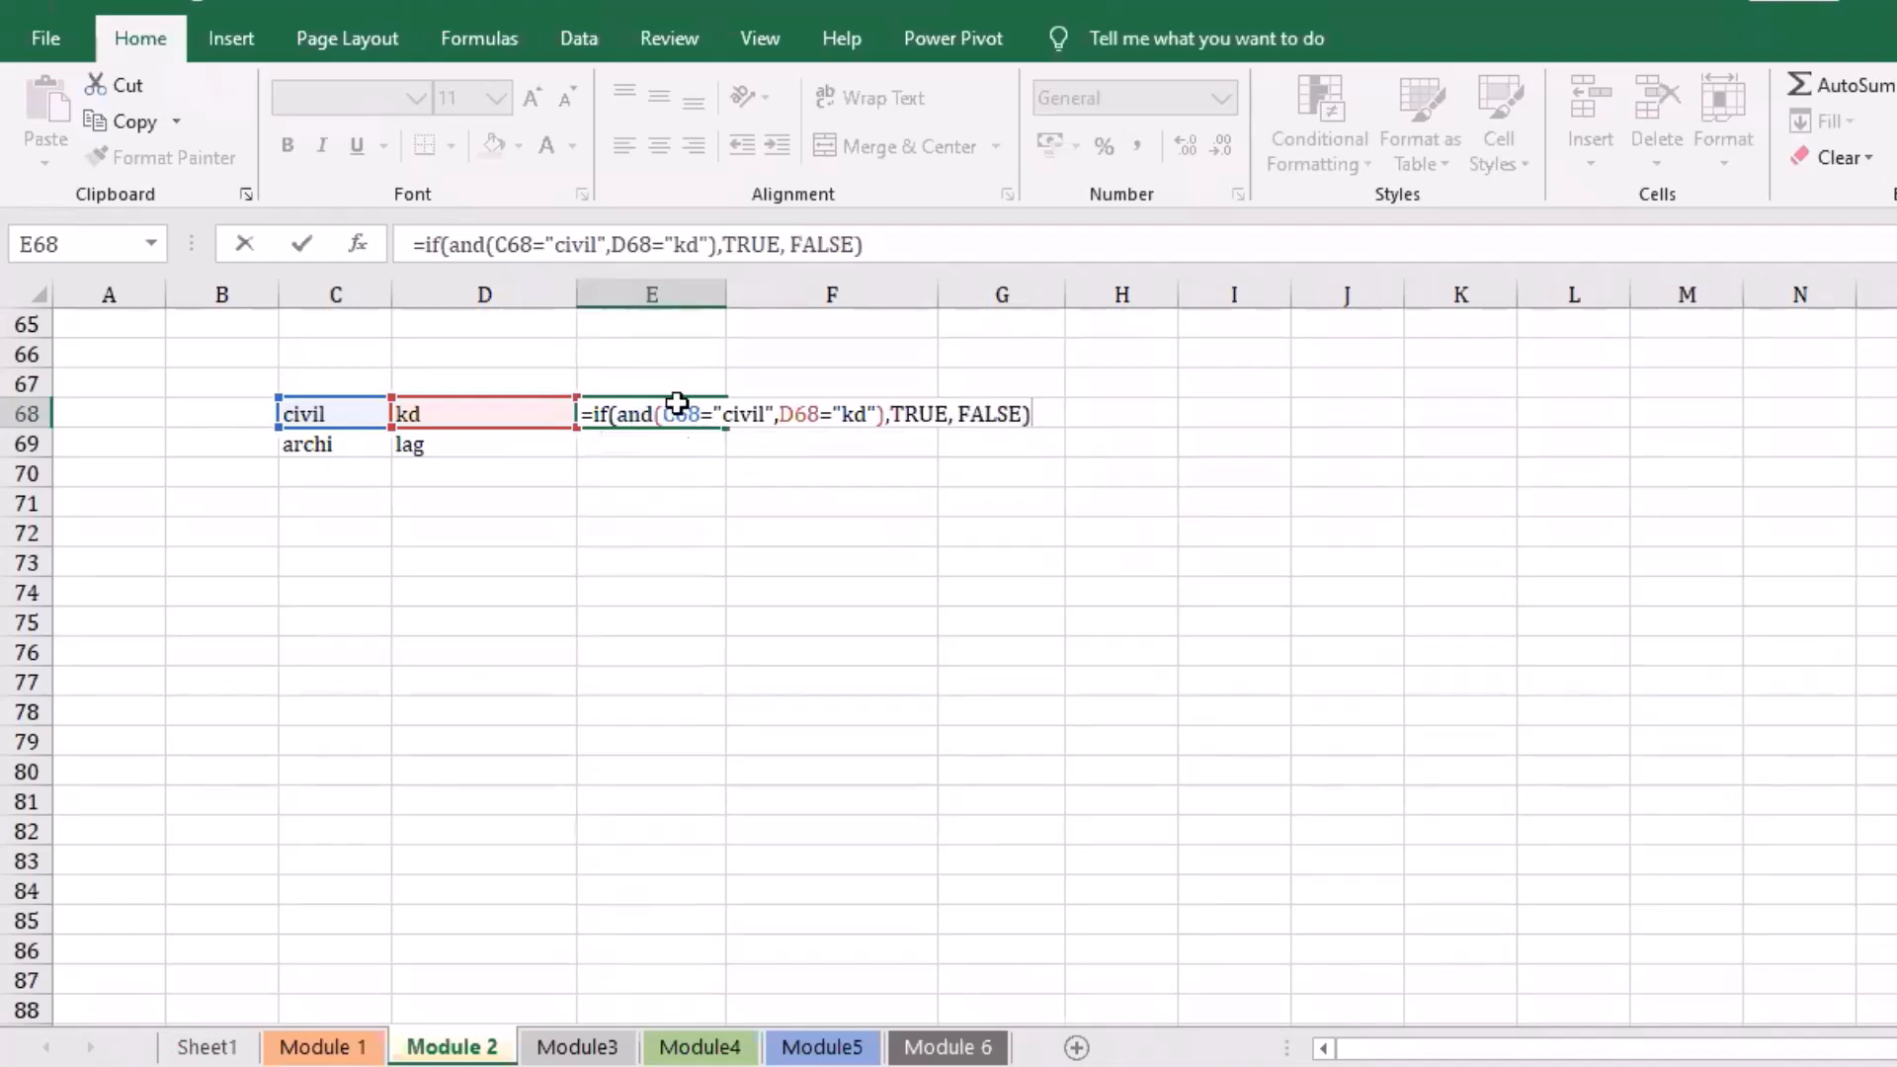
pyautogui.press('Return')
pyautogui.press('Up')
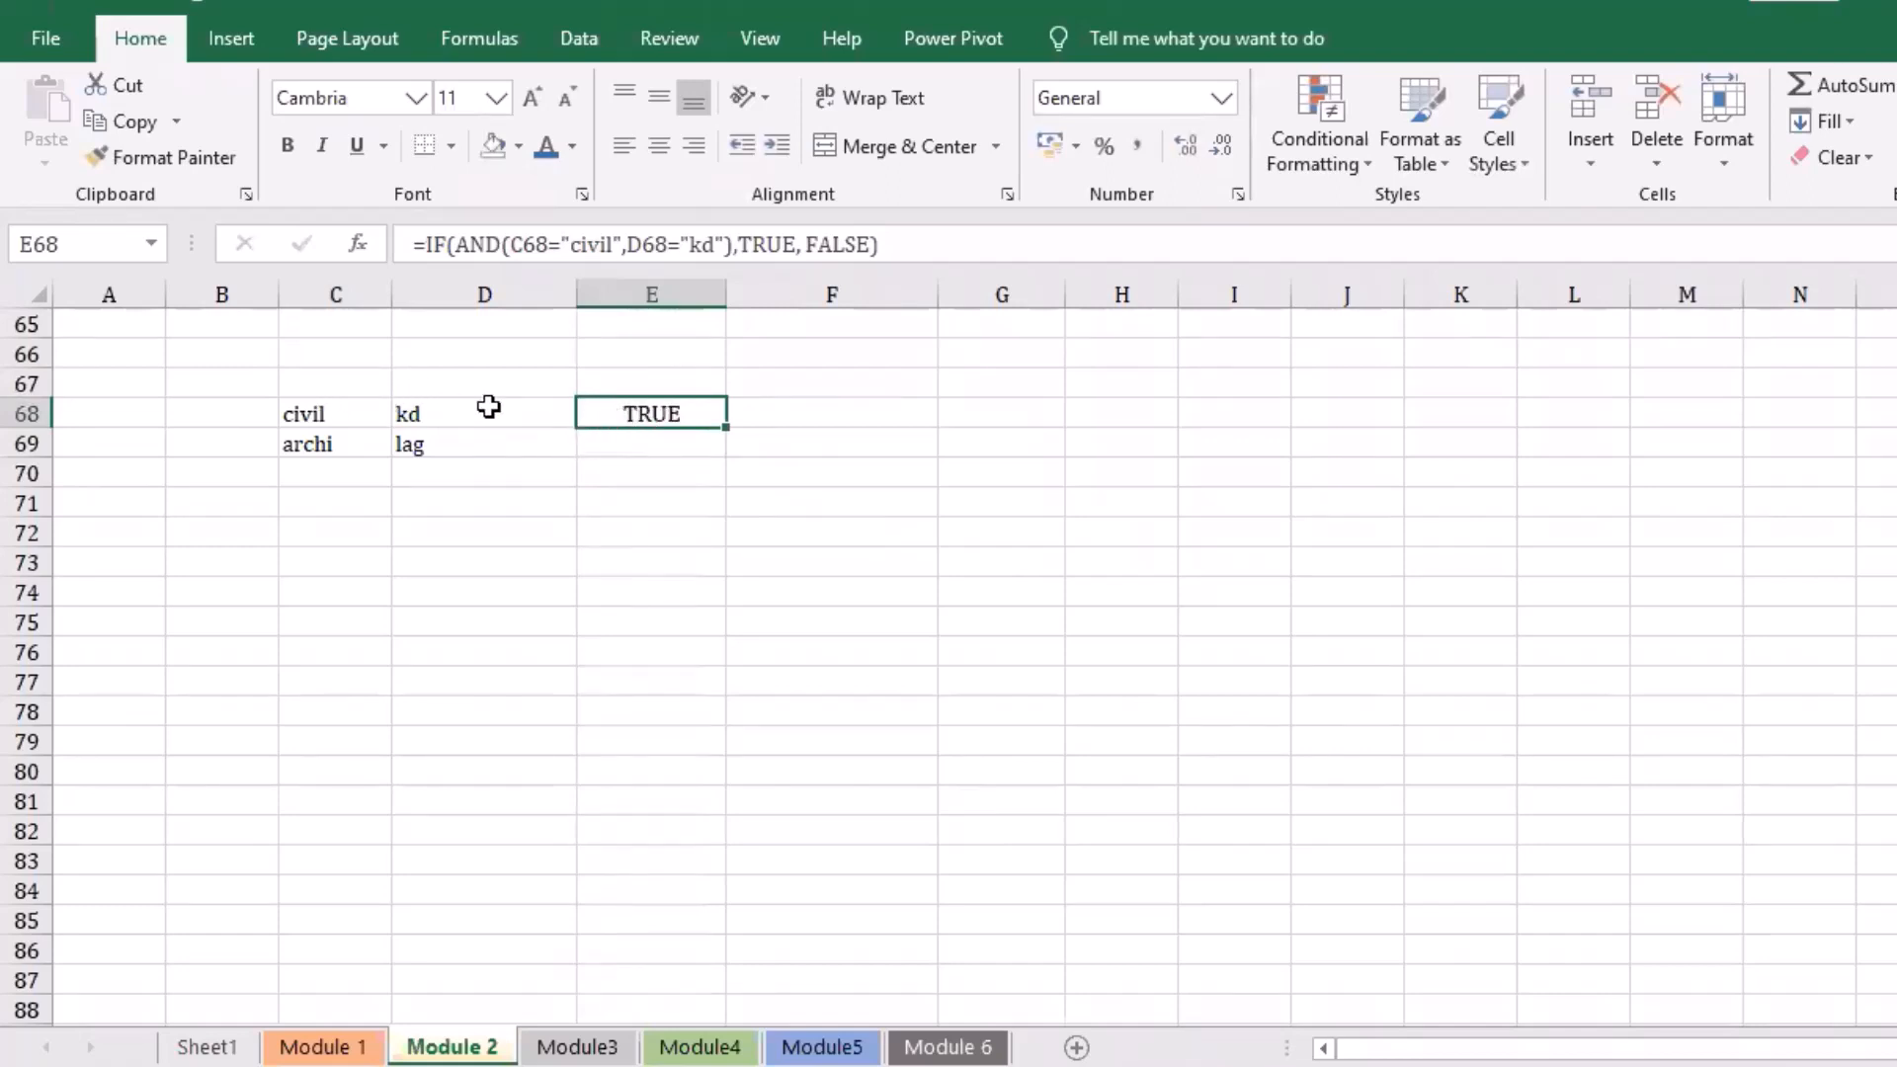
pyautogui.press('Left')
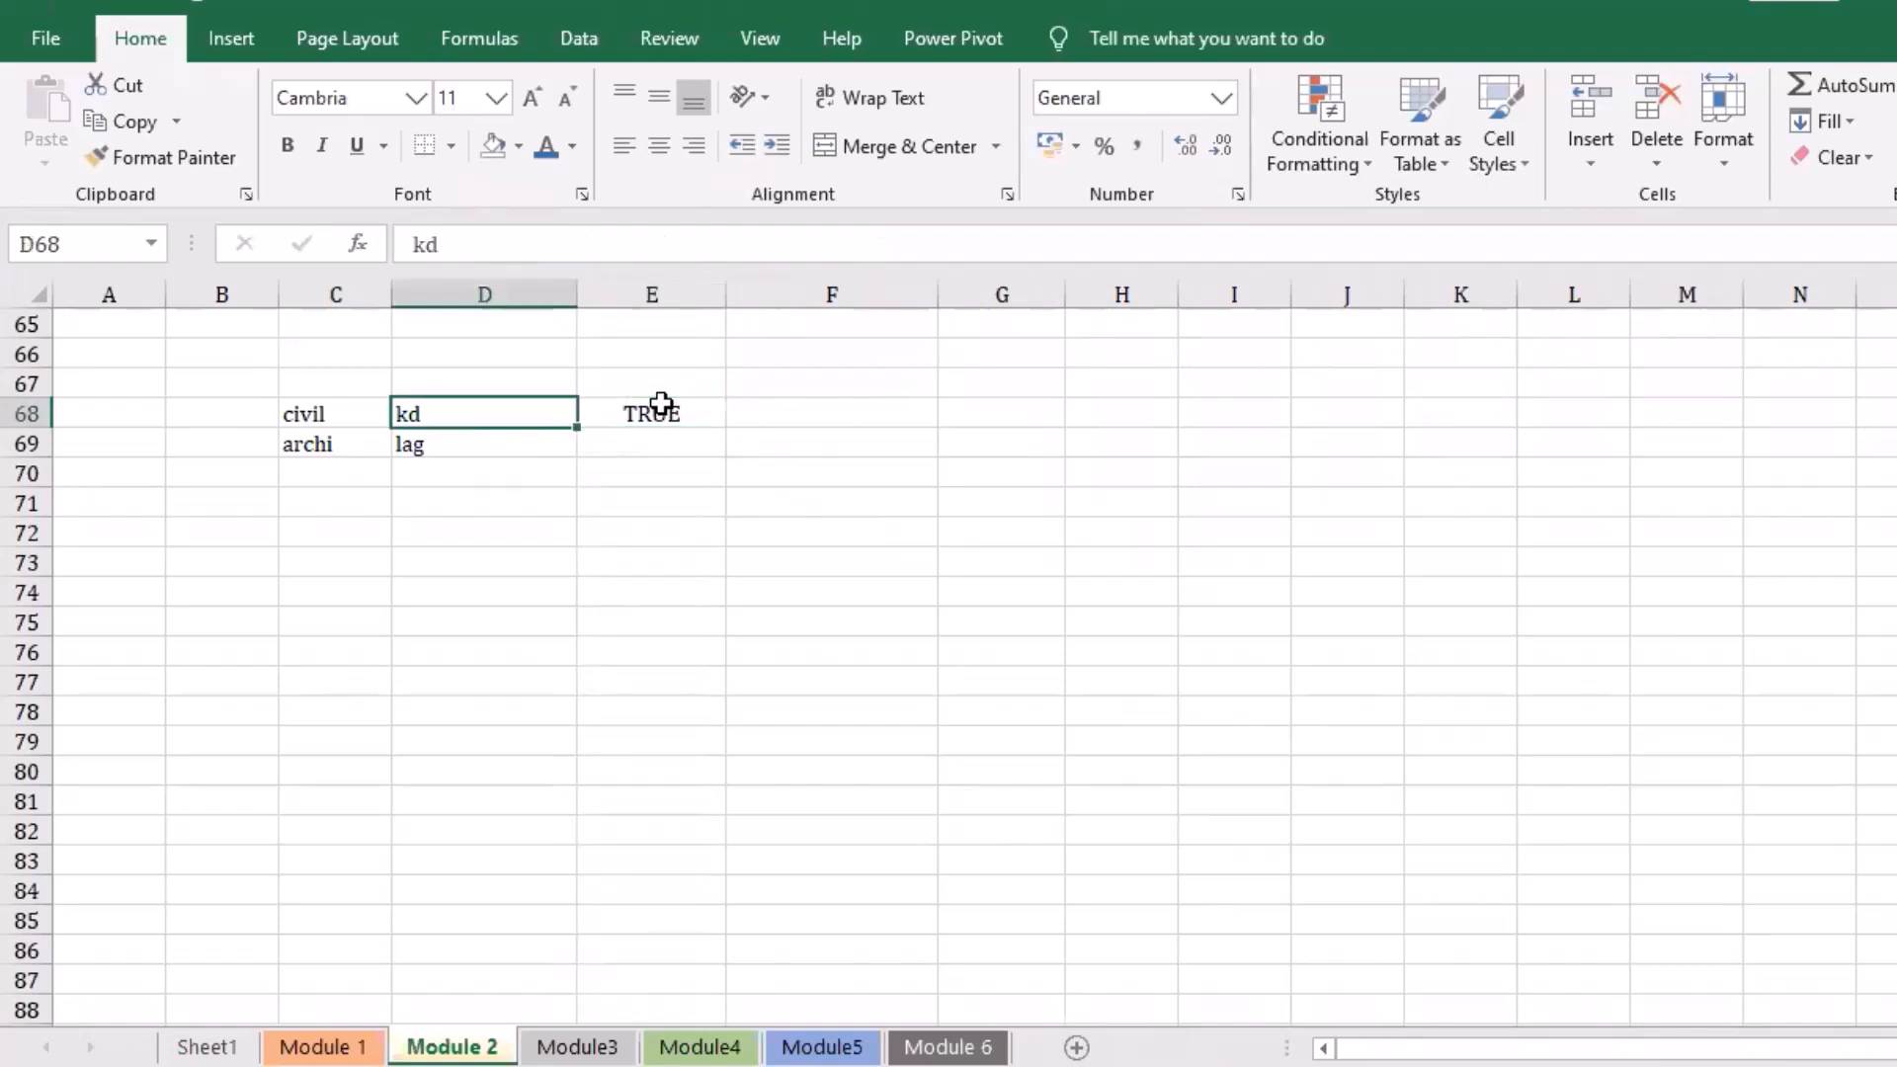
pyautogui.click(661, 403)
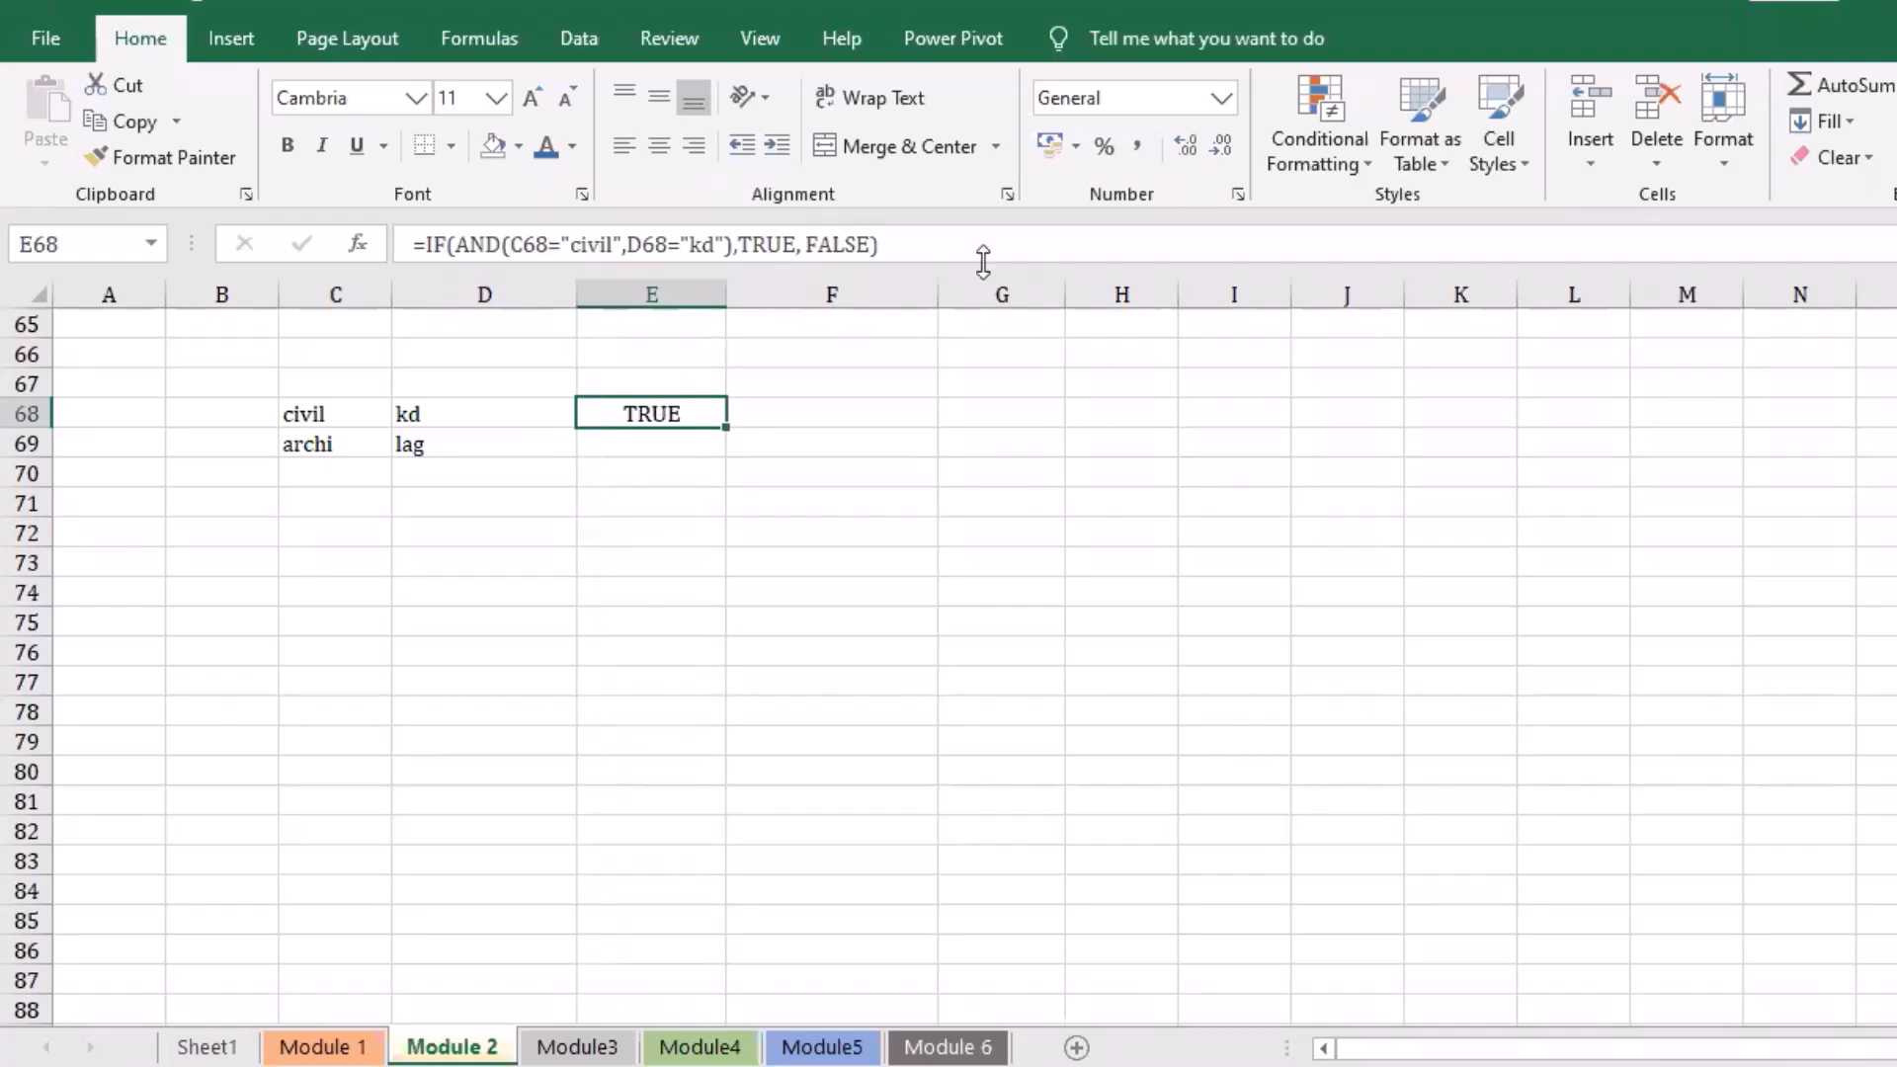
# Step: Copy the IF(AND) formula from E68 down to E69 for the archi row
pyautogui.click(690, 446)
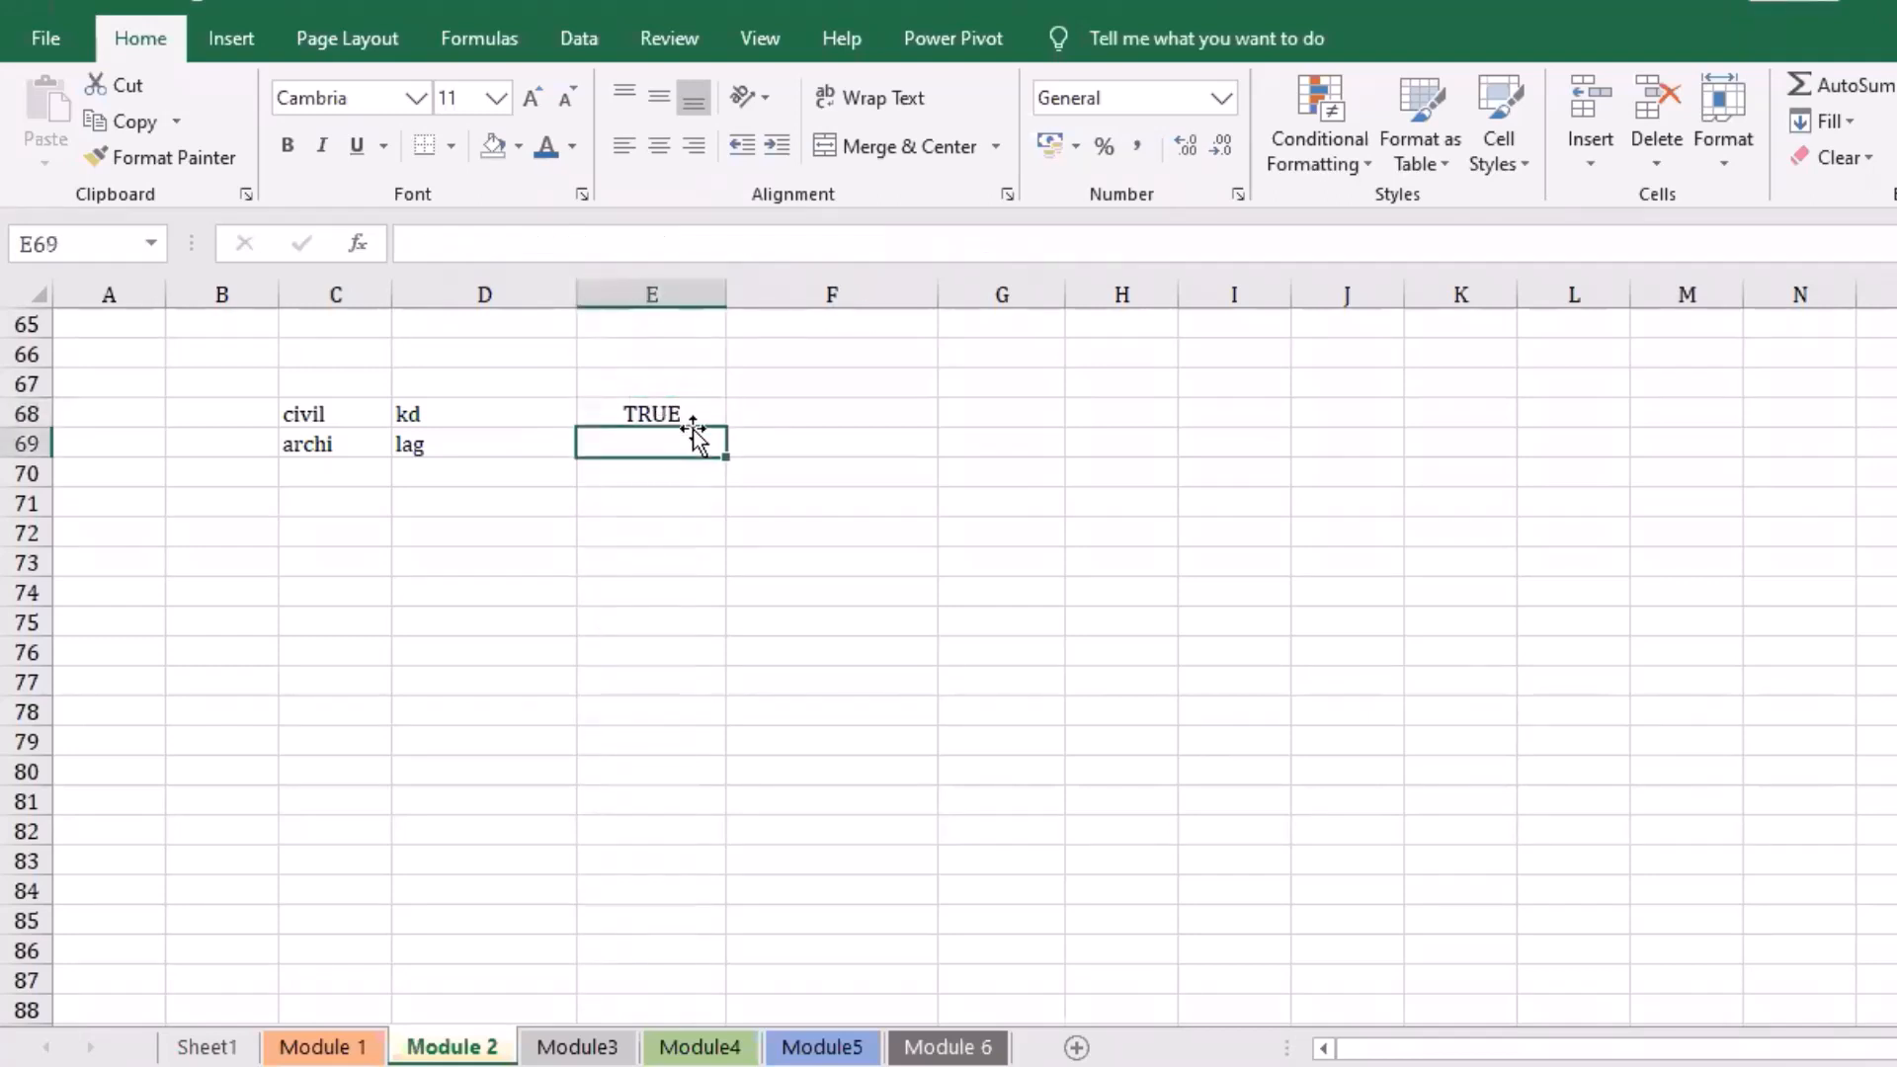
pyautogui.click(708, 423)
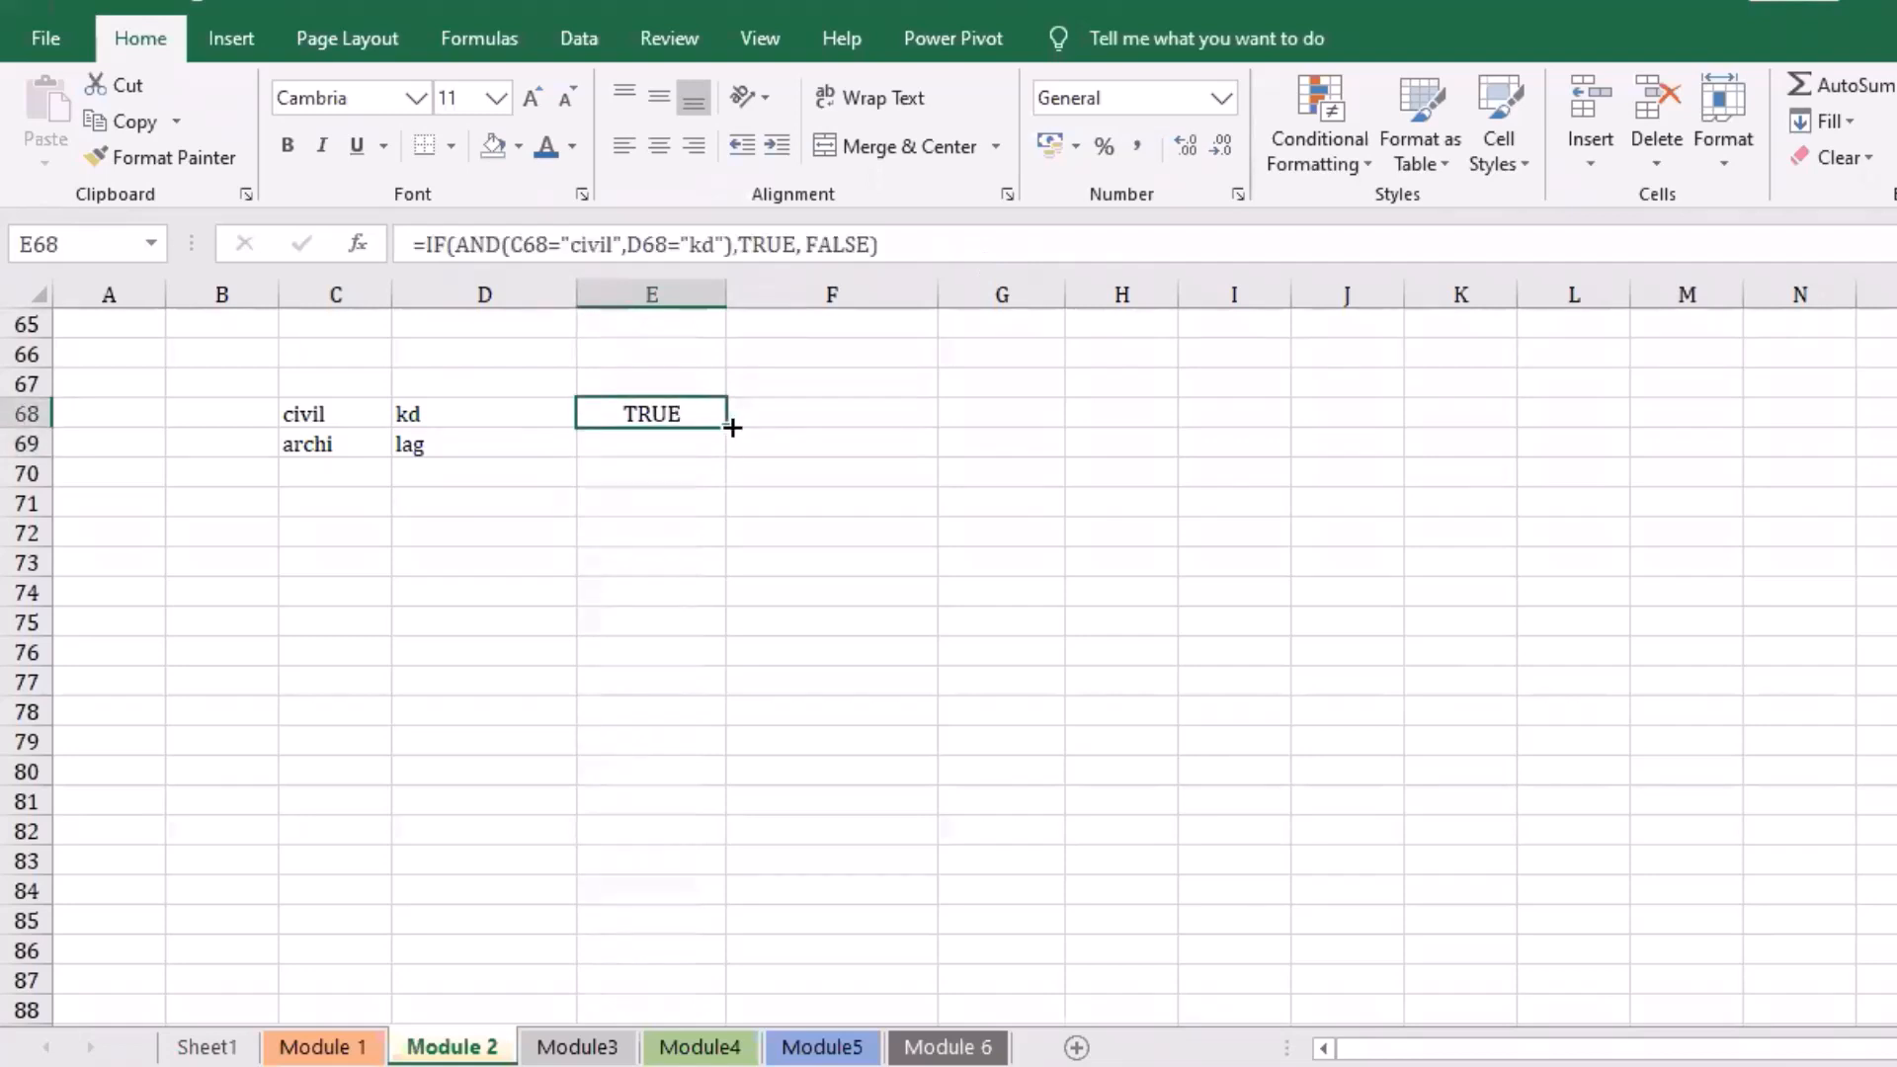
pyautogui.moveTo(732, 427); pyautogui.dragTo(728, 454)
pyautogui.click(676, 447)
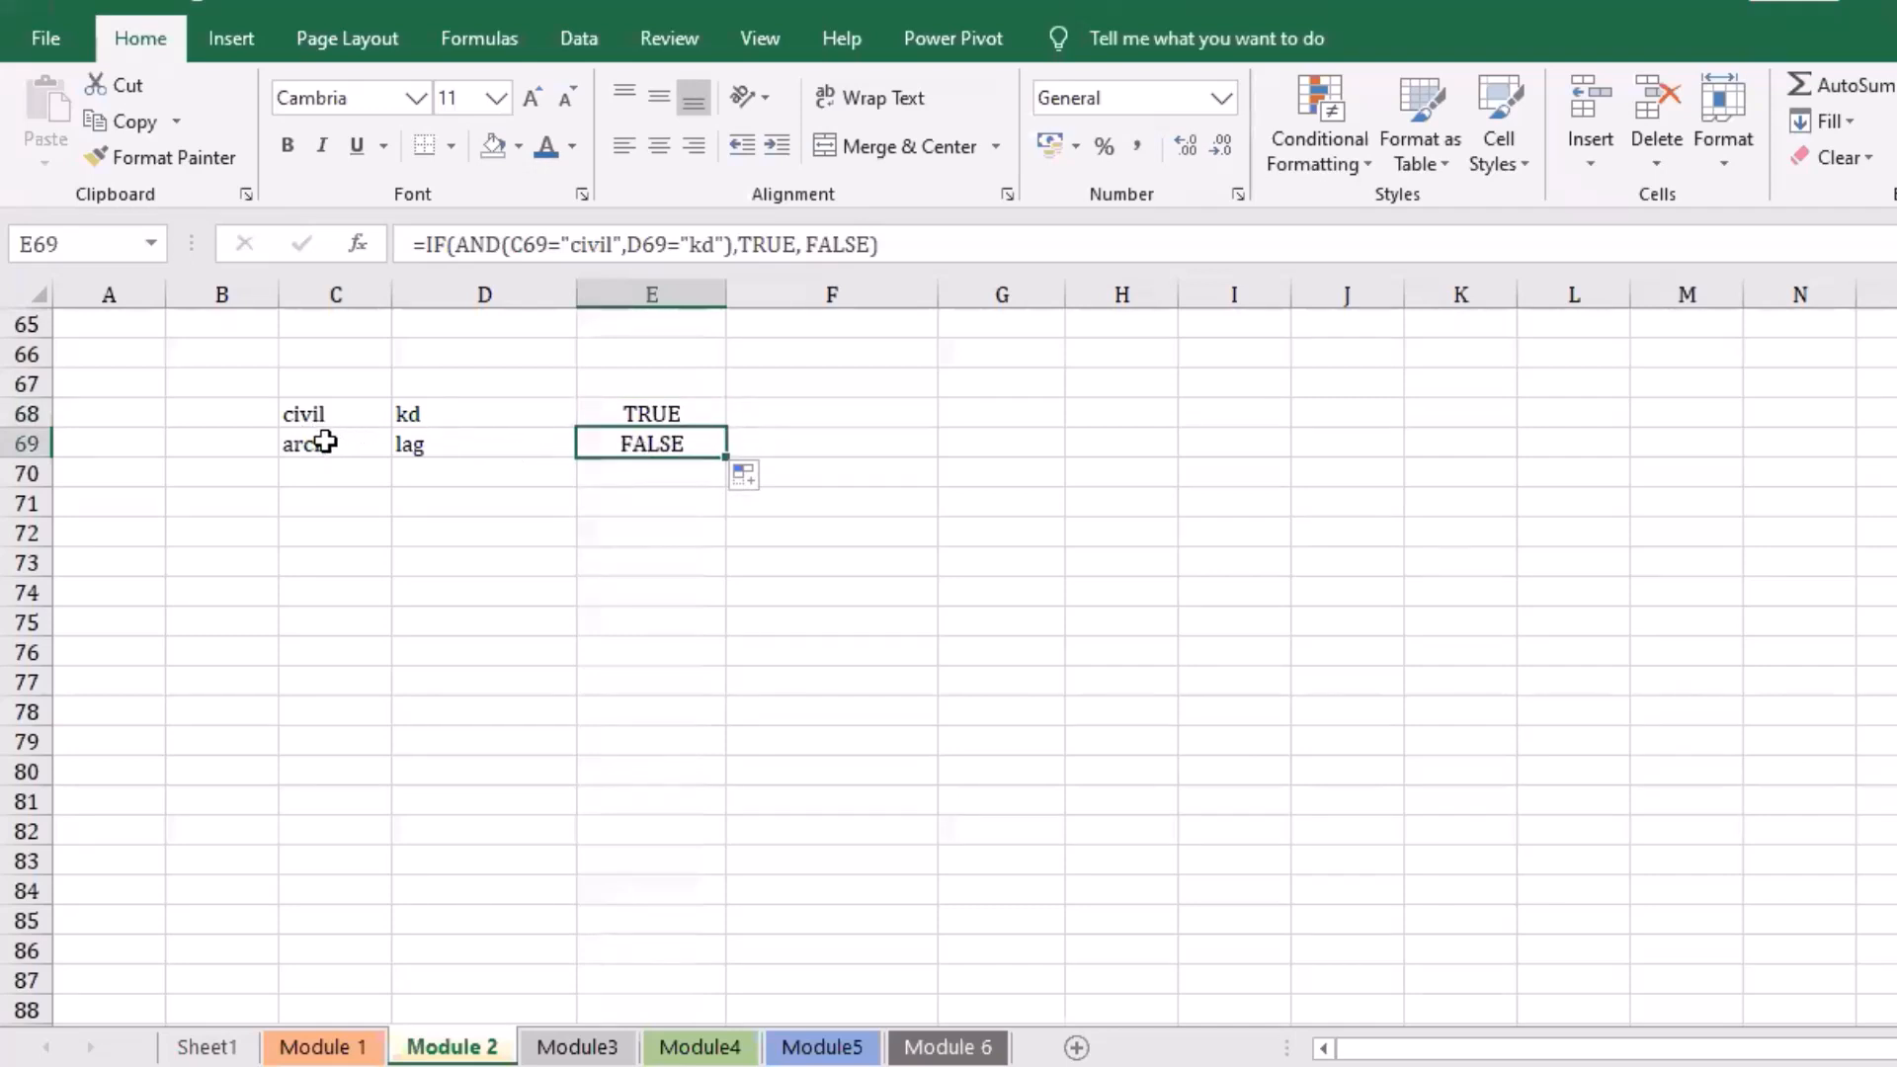
# Step: Check the archi row entries and replace AND with OR in the IF formula in E69
pyautogui.press('Left')
pyautogui.press('Left')
pyautogui.press('Right')
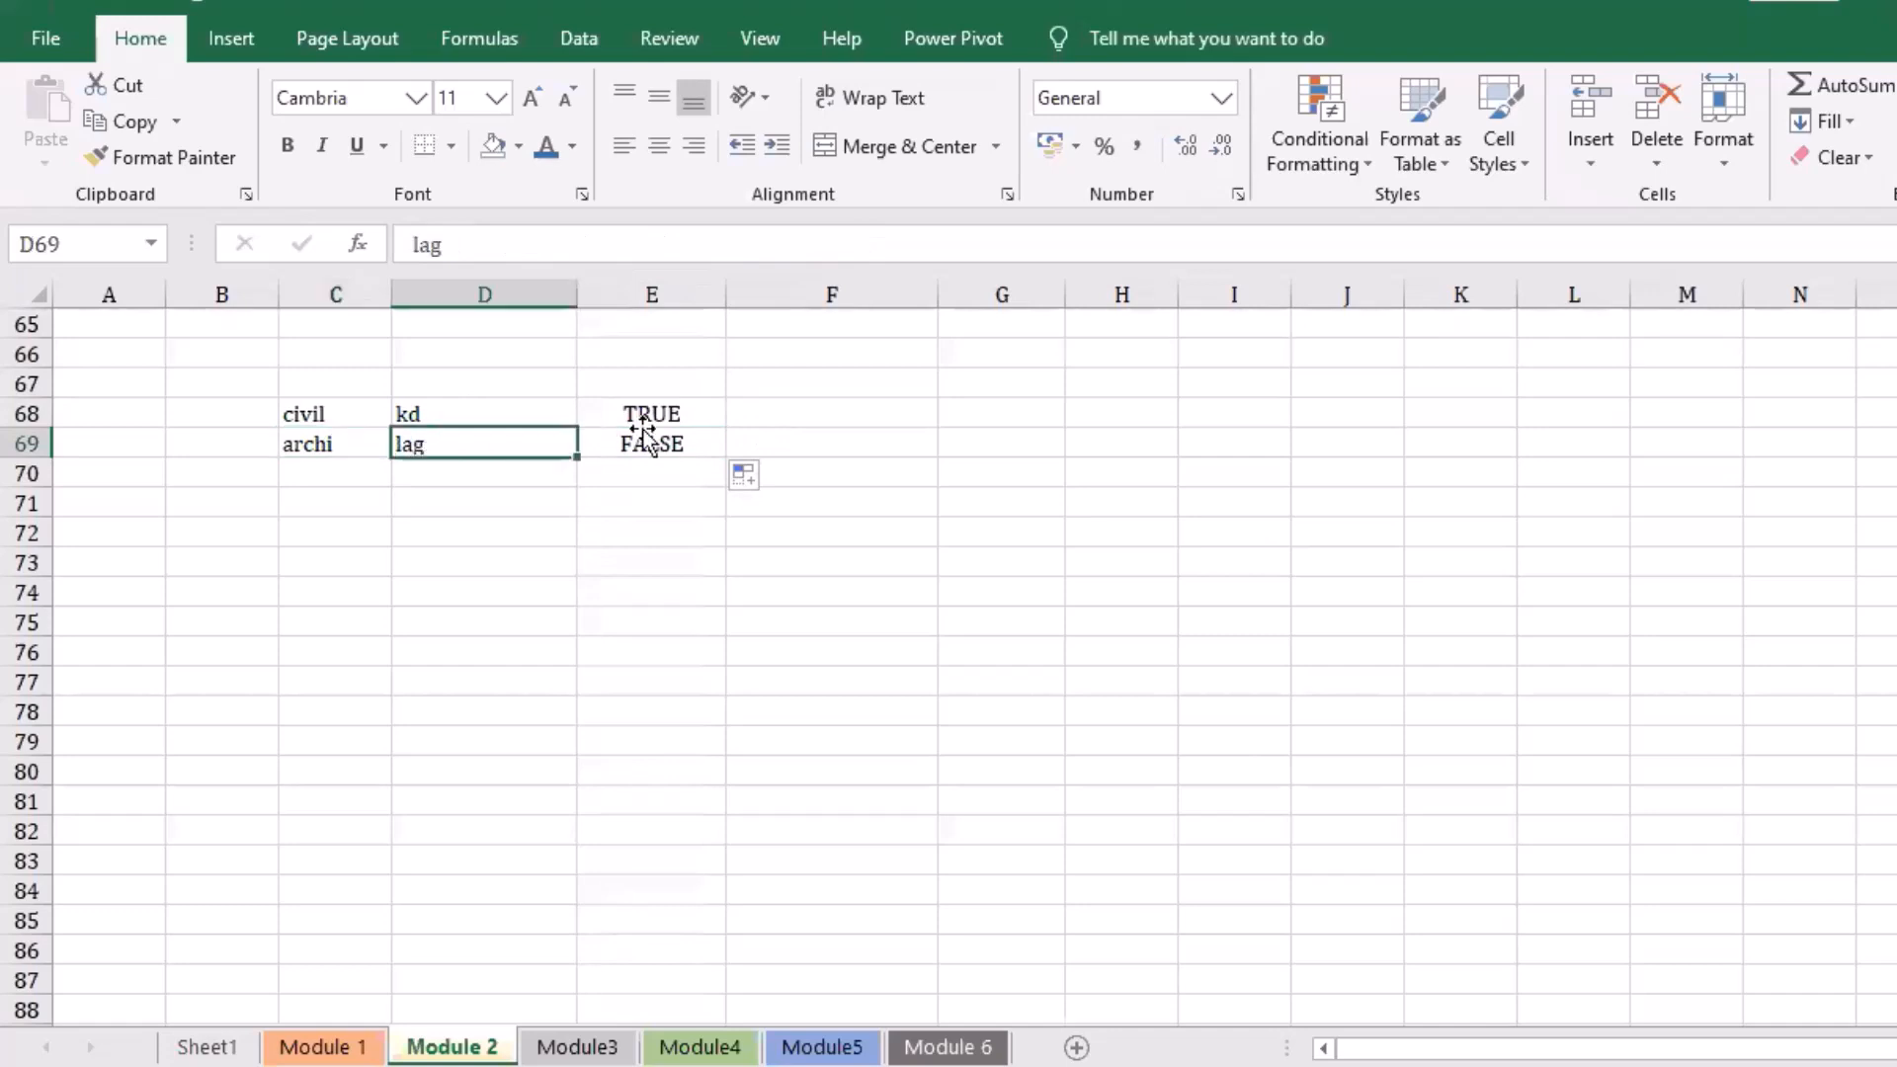
pyautogui.press('Right')
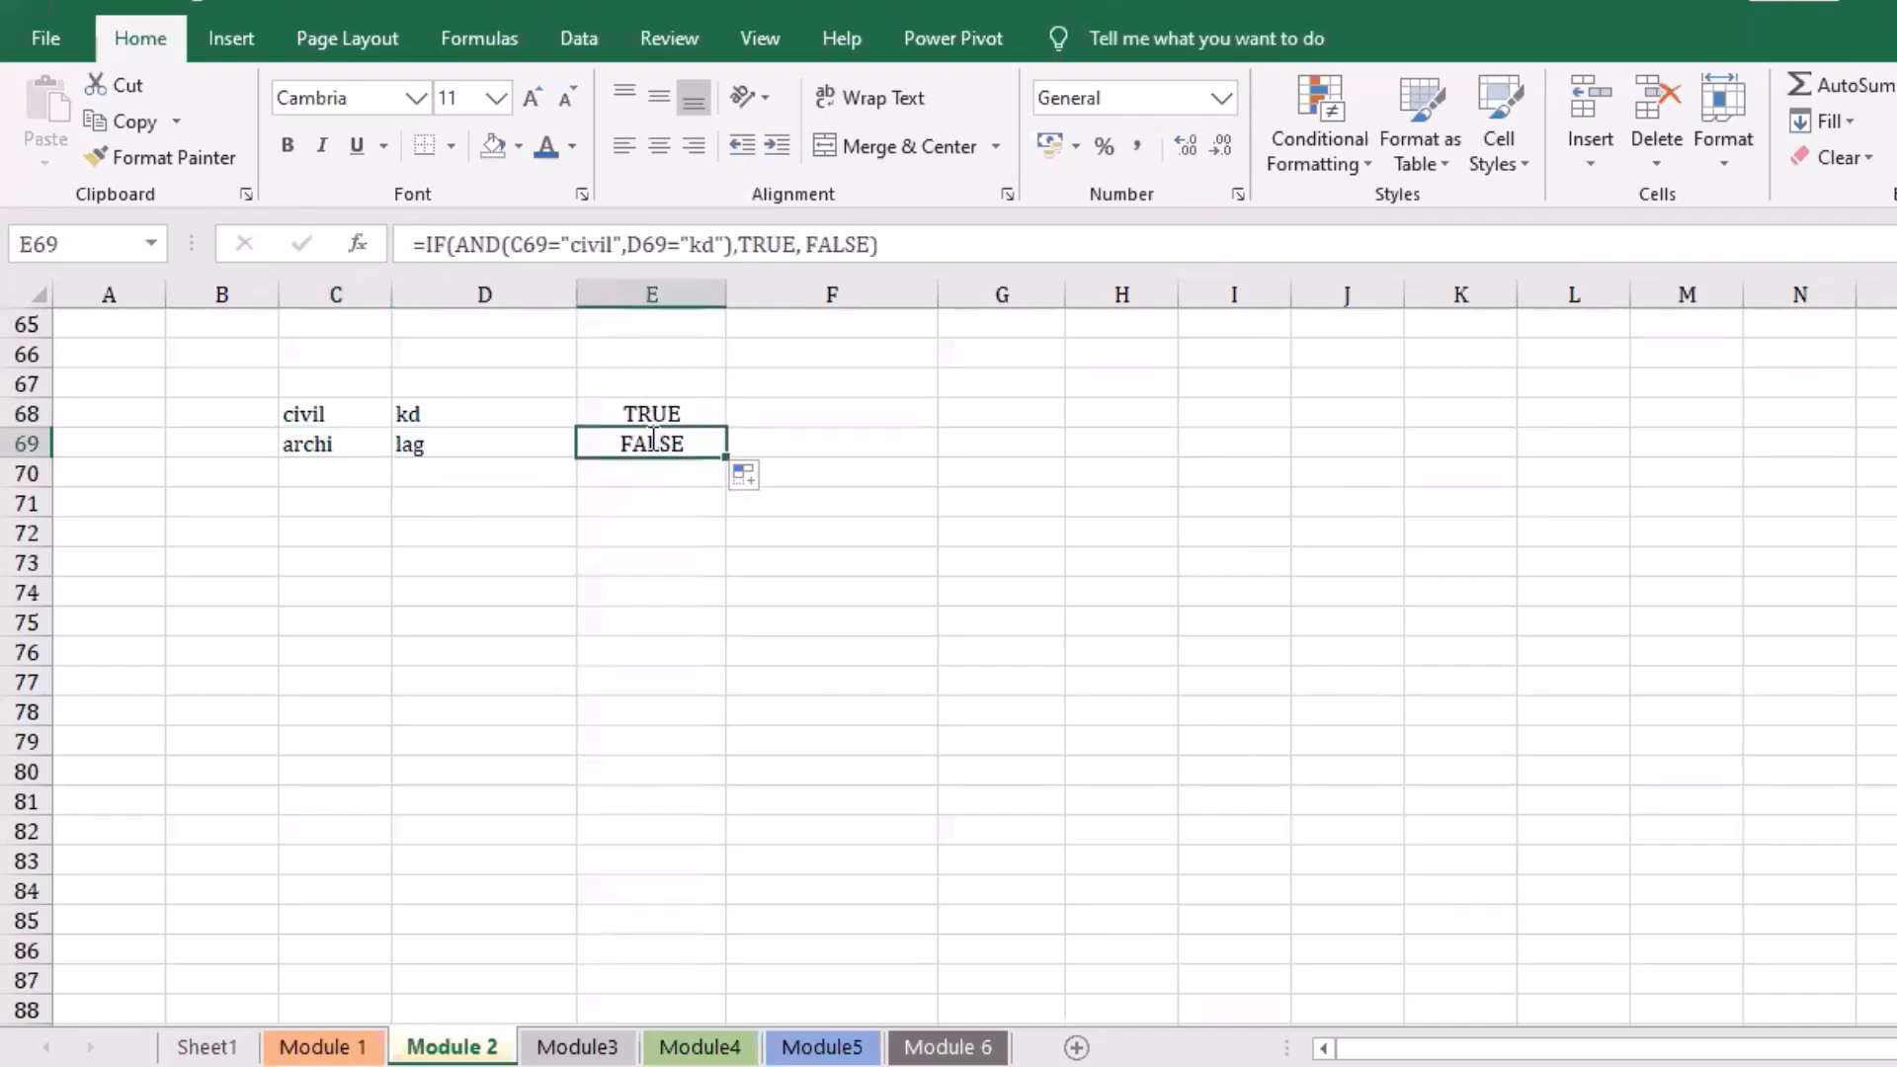
pyautogui.doubleClick(652, 441)
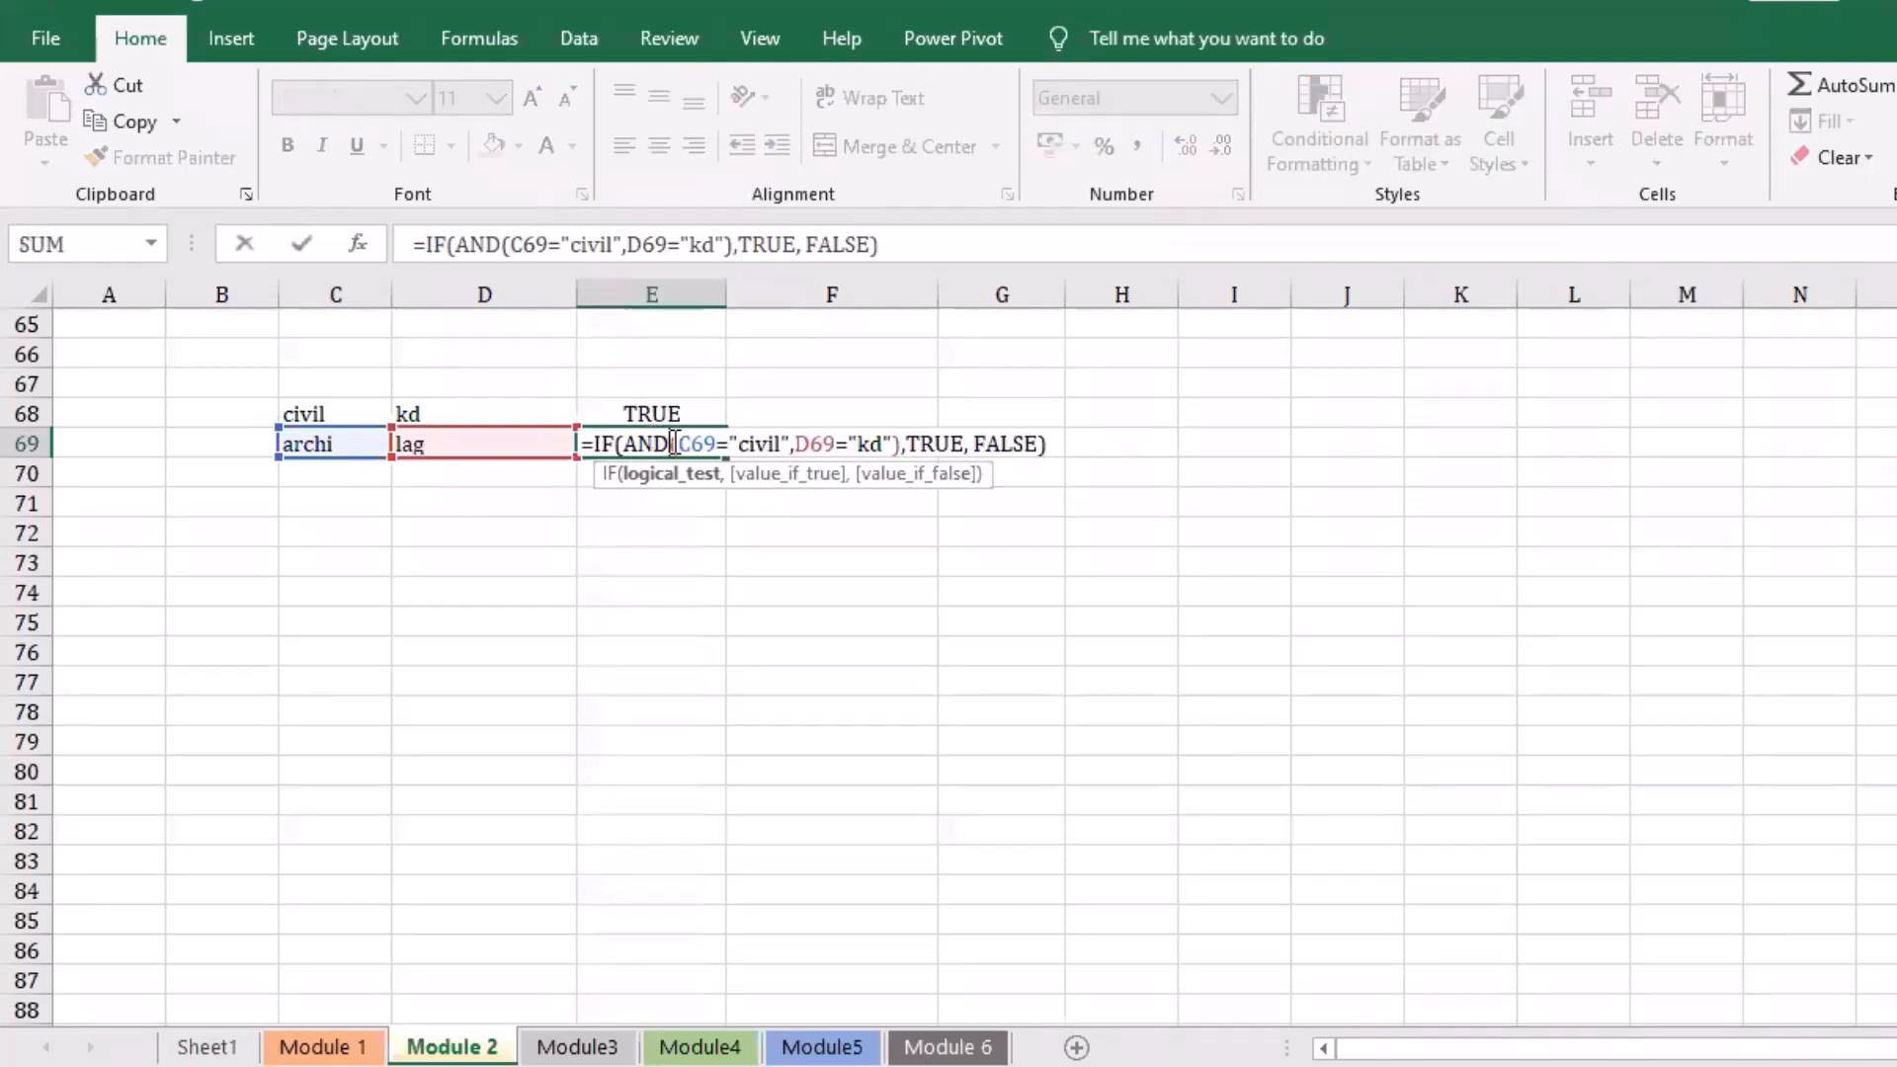
pyautogui.press('BackSpace')
pyautogui.press('BackSpace')
pyautogui.press('BackSpace')
pyautogui.write('OR')
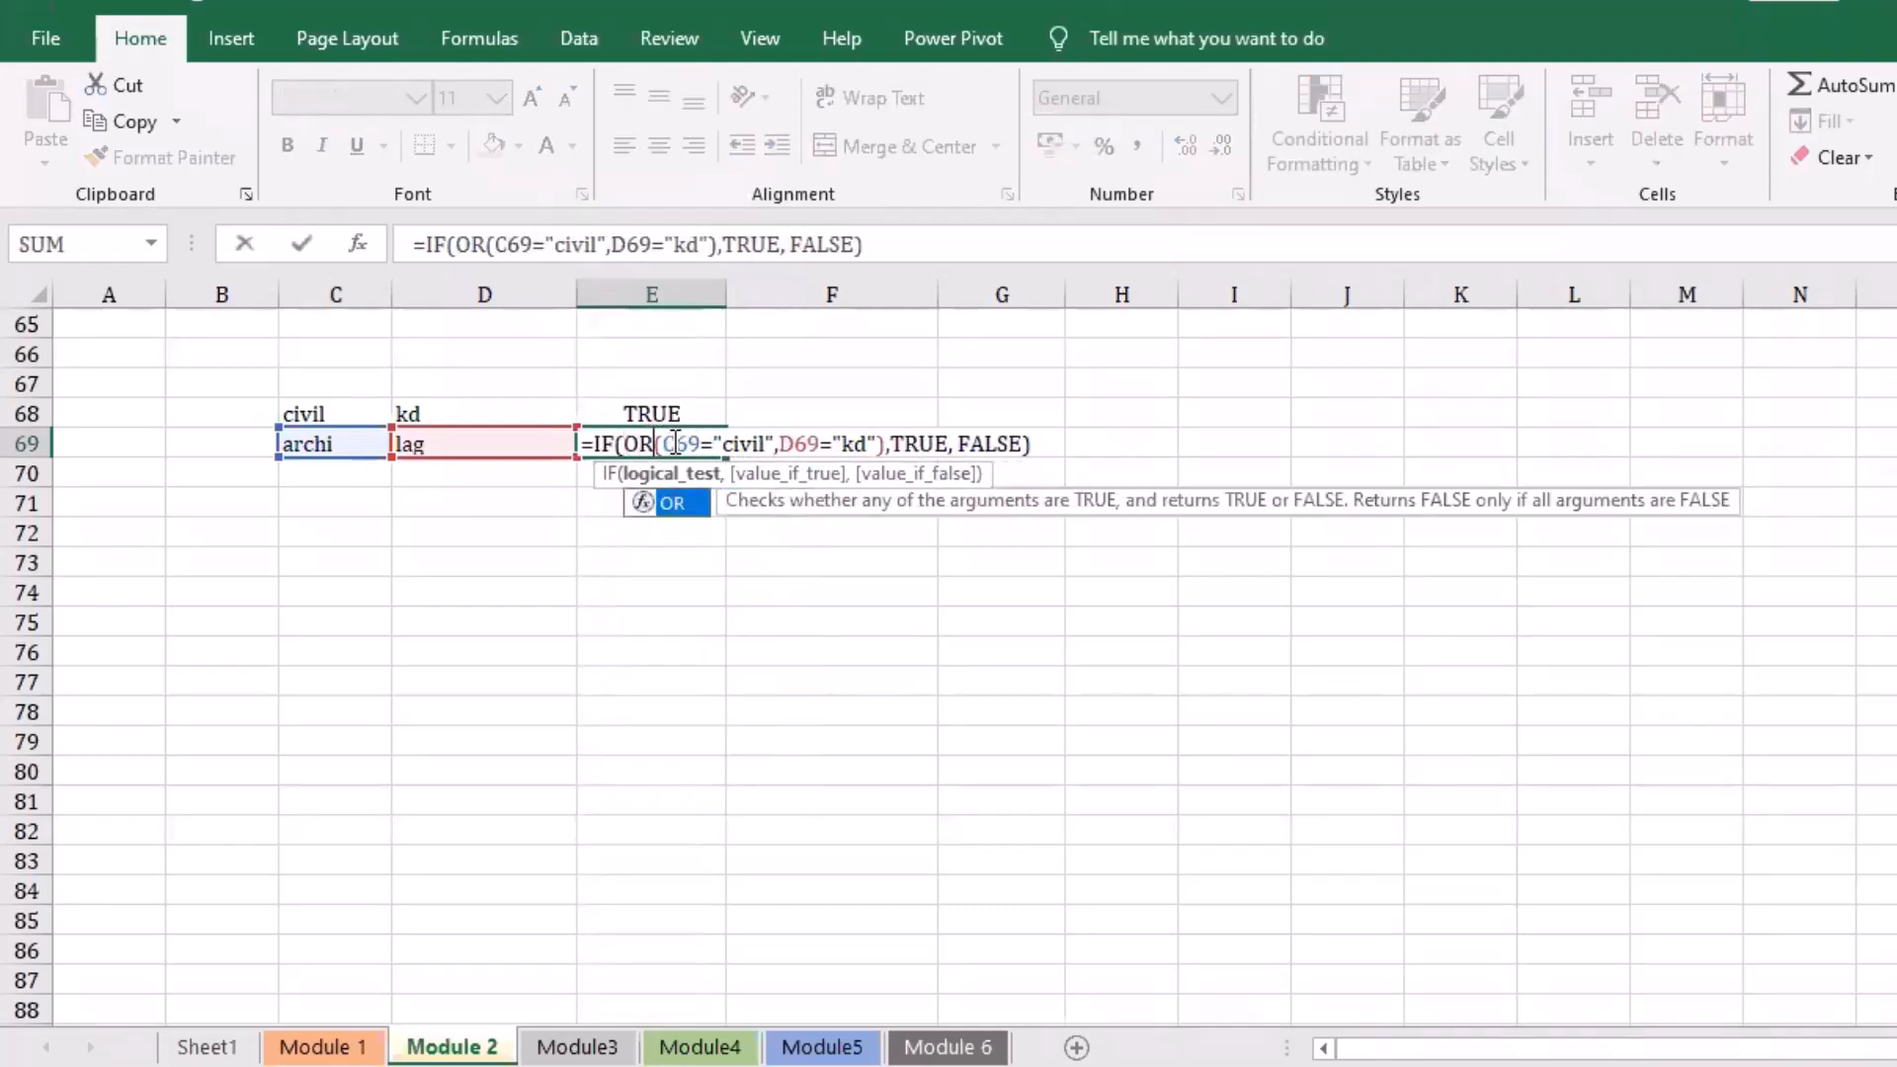
pyautogui.press('Escape')
# Step: Change the second OR condition in E69 to D69="lag", commit the formula and review it
pyautogui.click(870, 443)
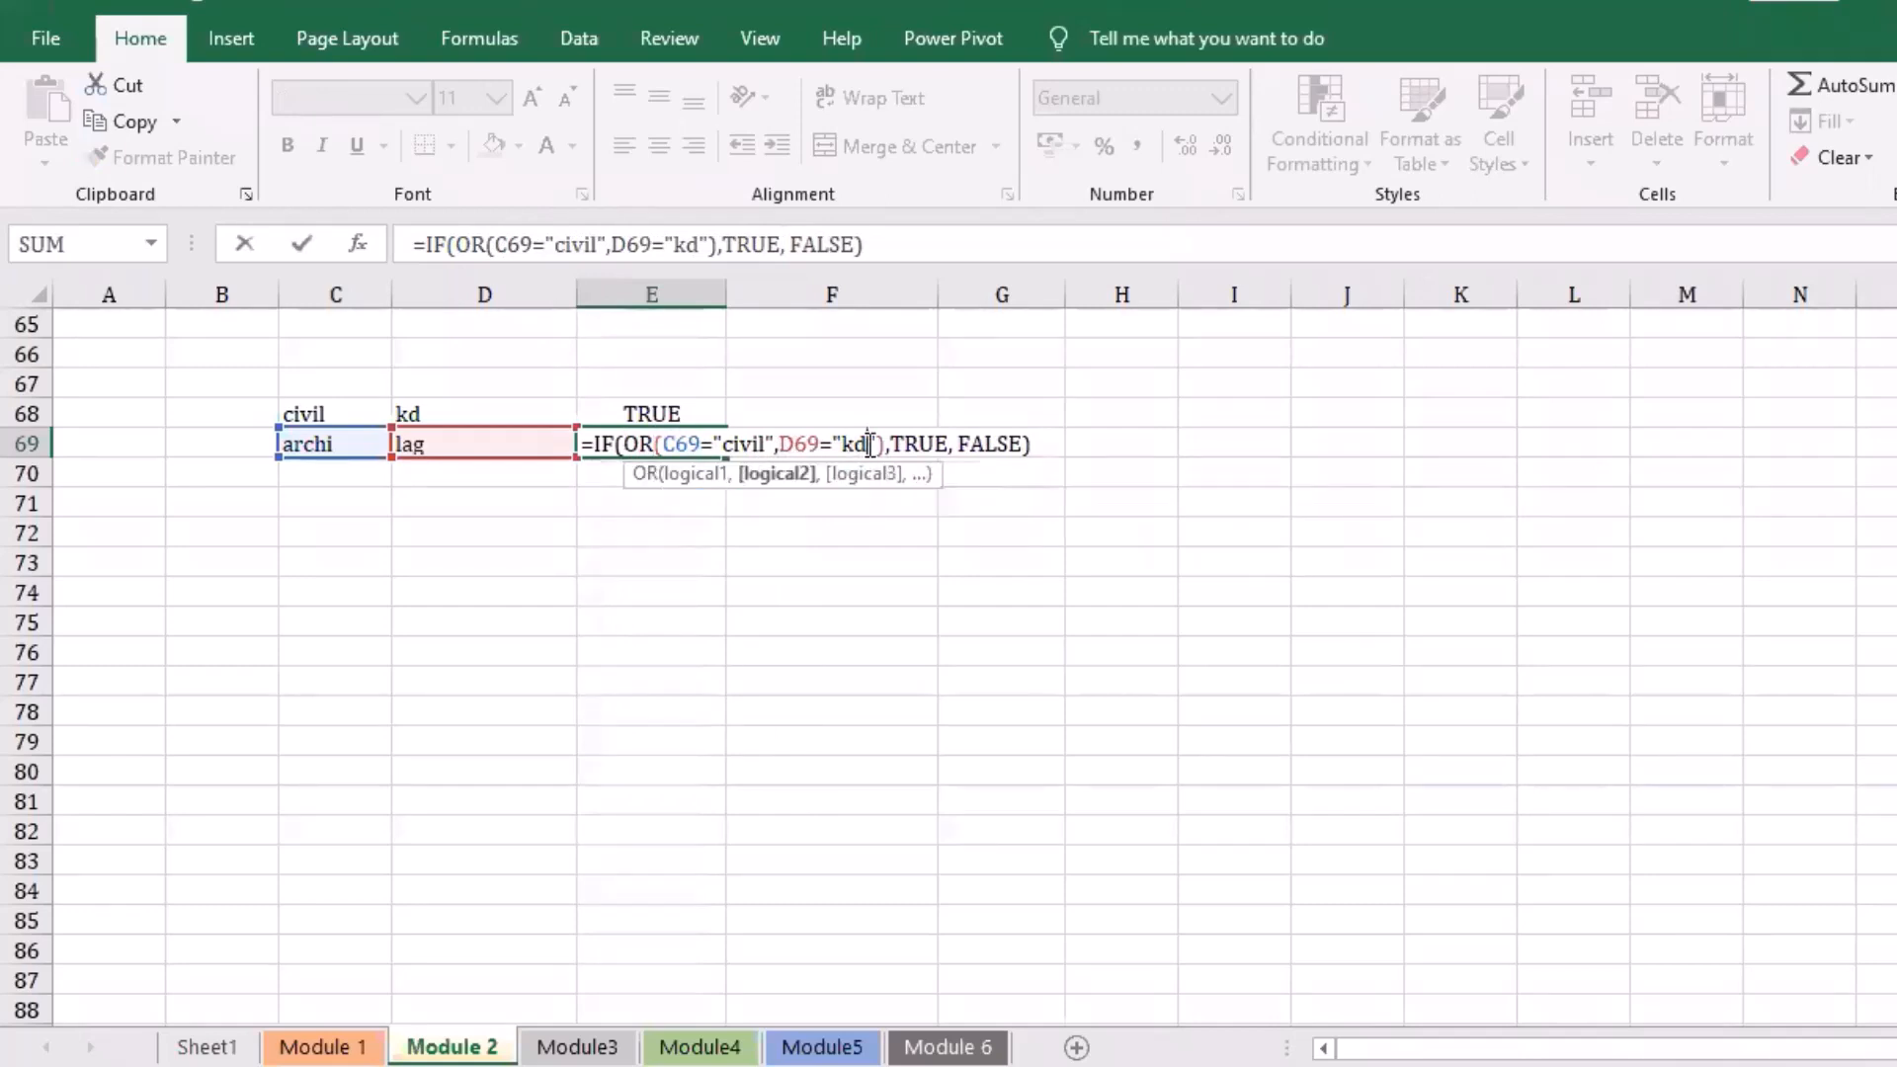
pyautogui.press('BackSpace')
pyautogui.press('BackSpace')
pyautogui.write('lag')
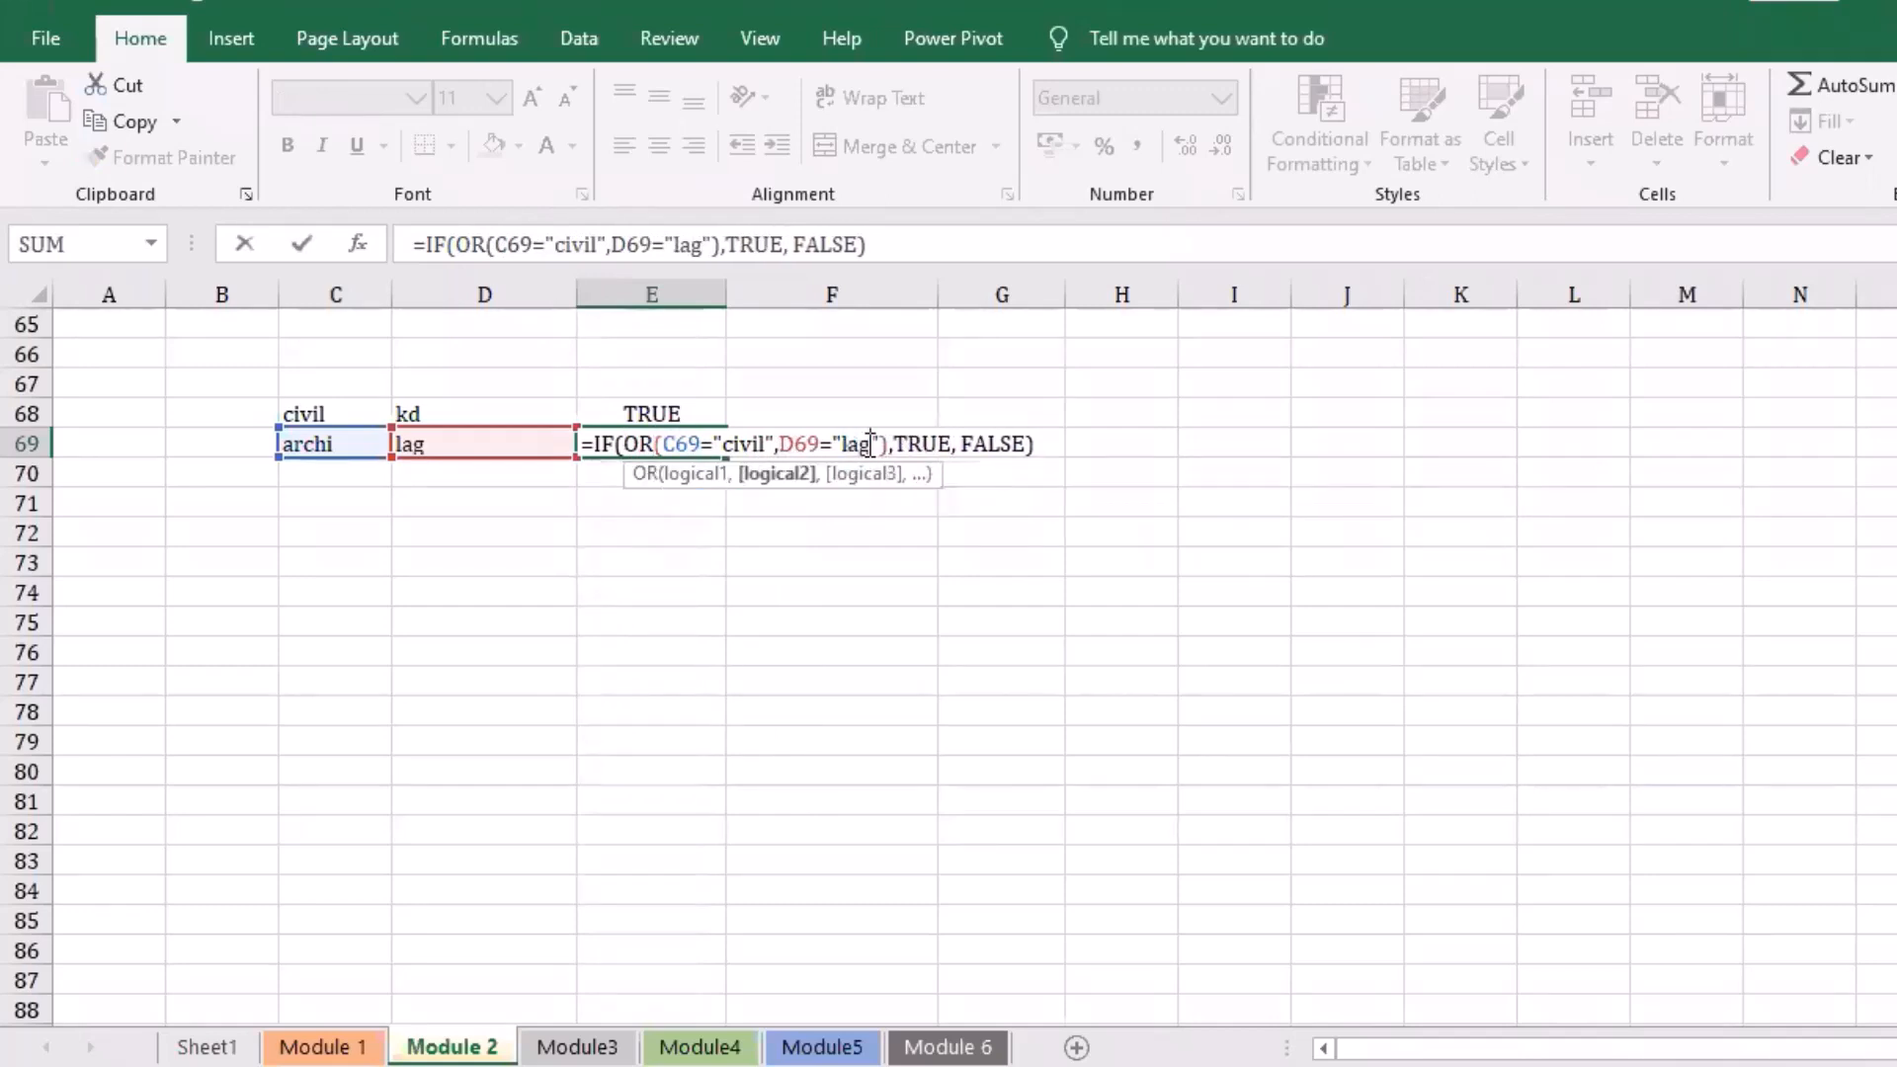
pyautogui.press('Return')
pyautogui.click(705, 441)
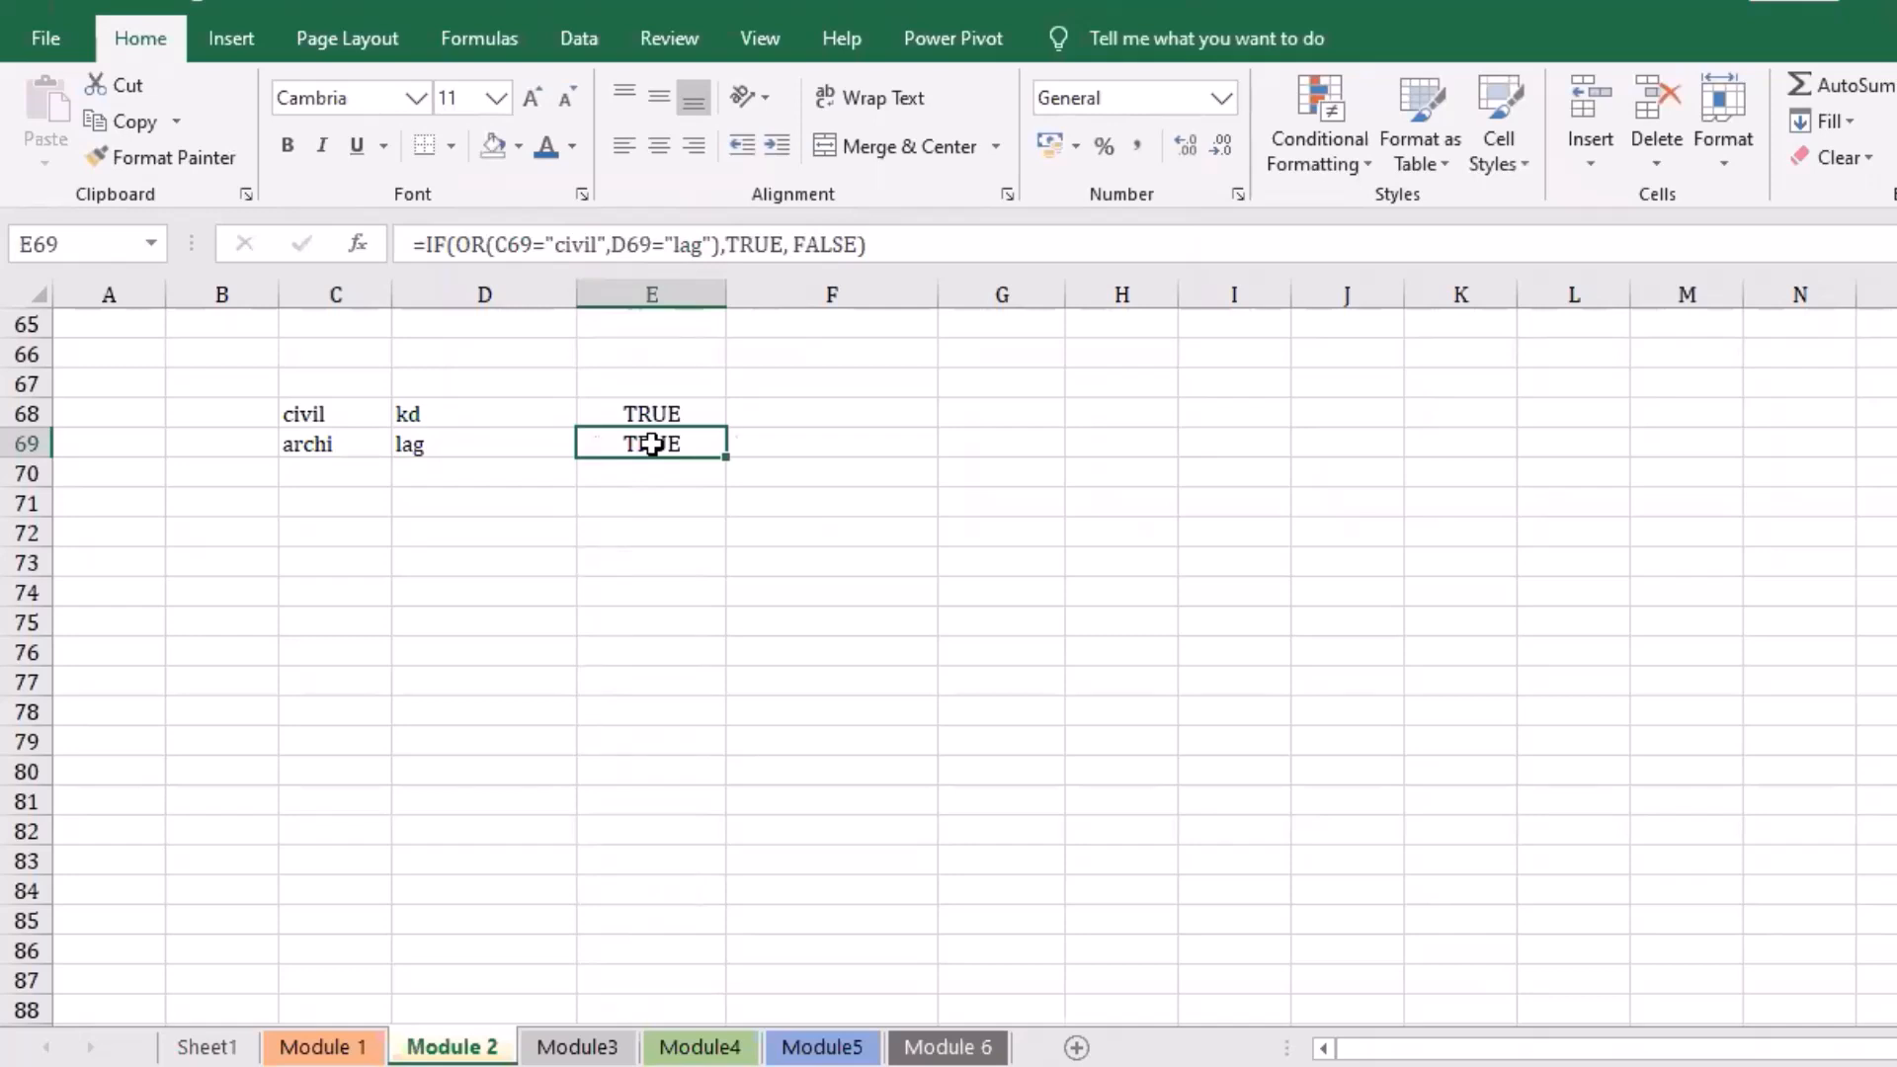
pyautogui.click(682, 564)
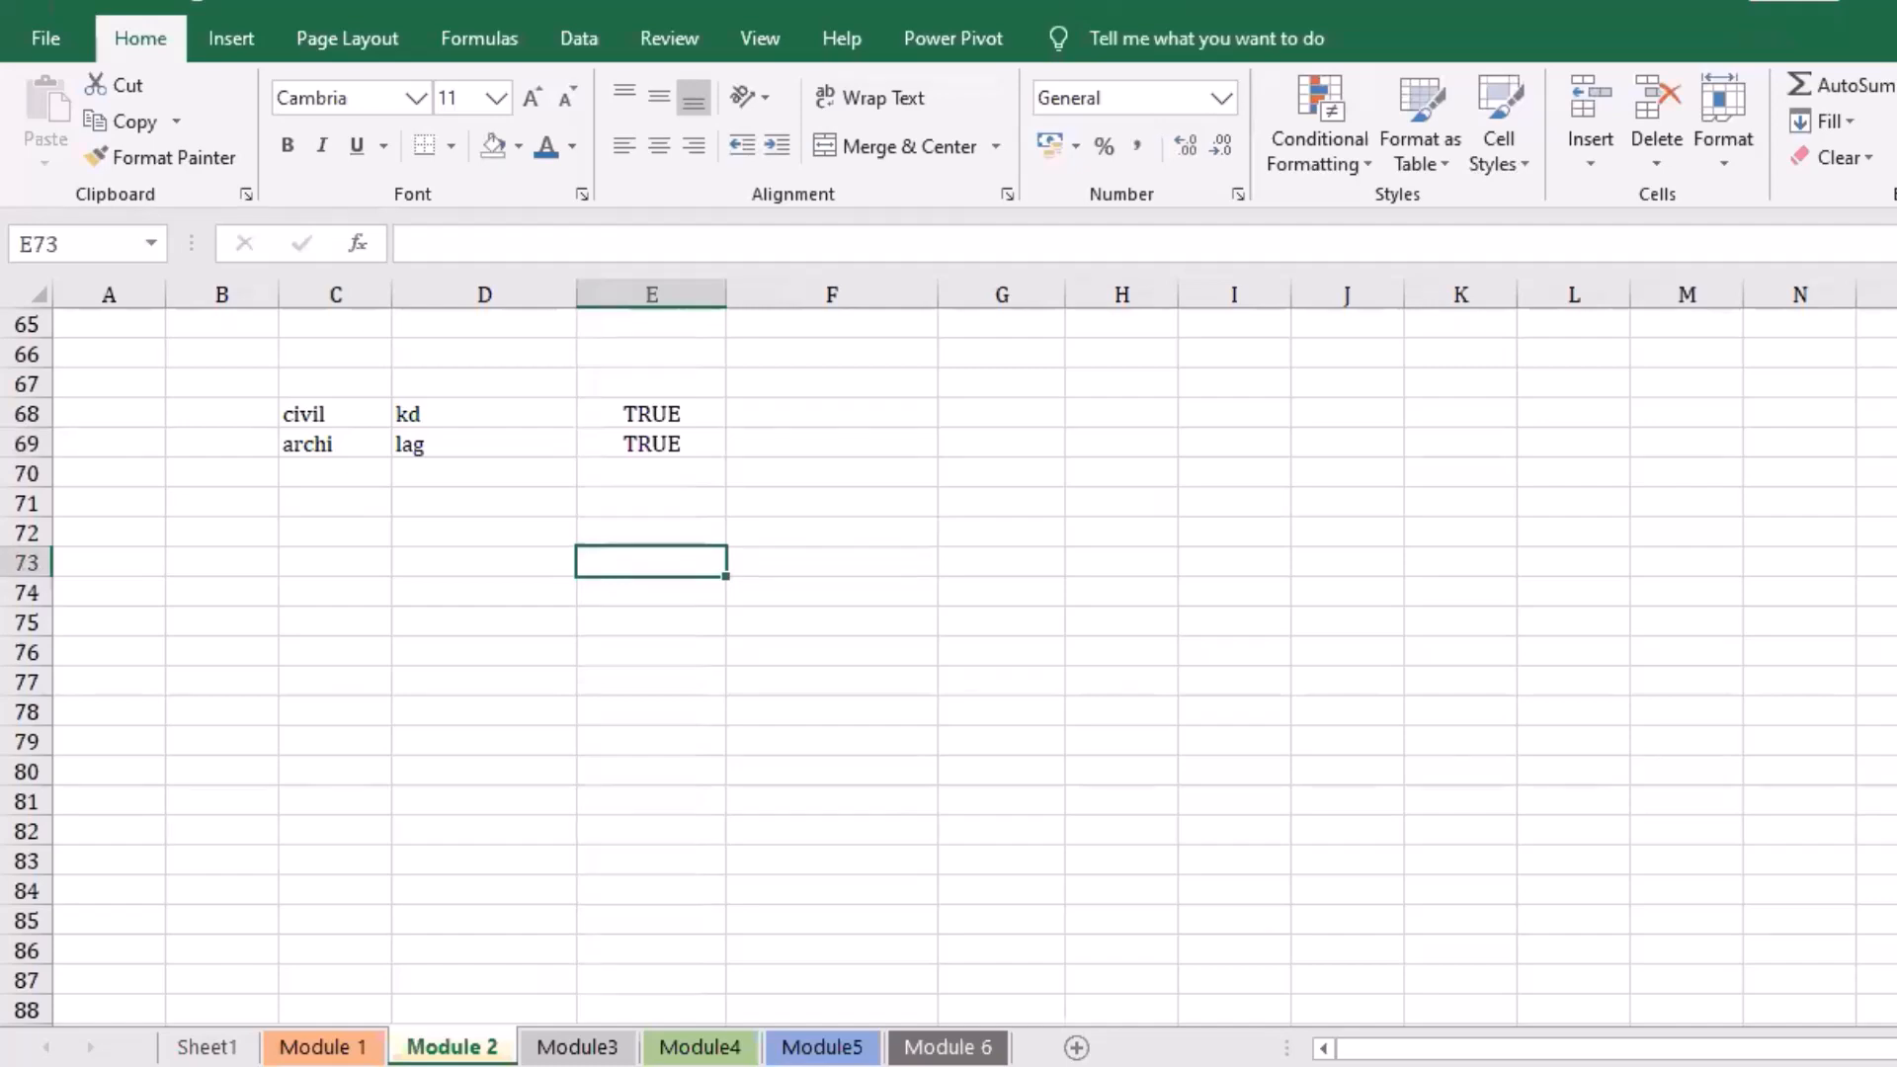
# Step: Go to the Lesson 2:2 LOGIC Fn (Vlookup) section and look over its staff table
pyautogui.scroll(-9, 948, 668)
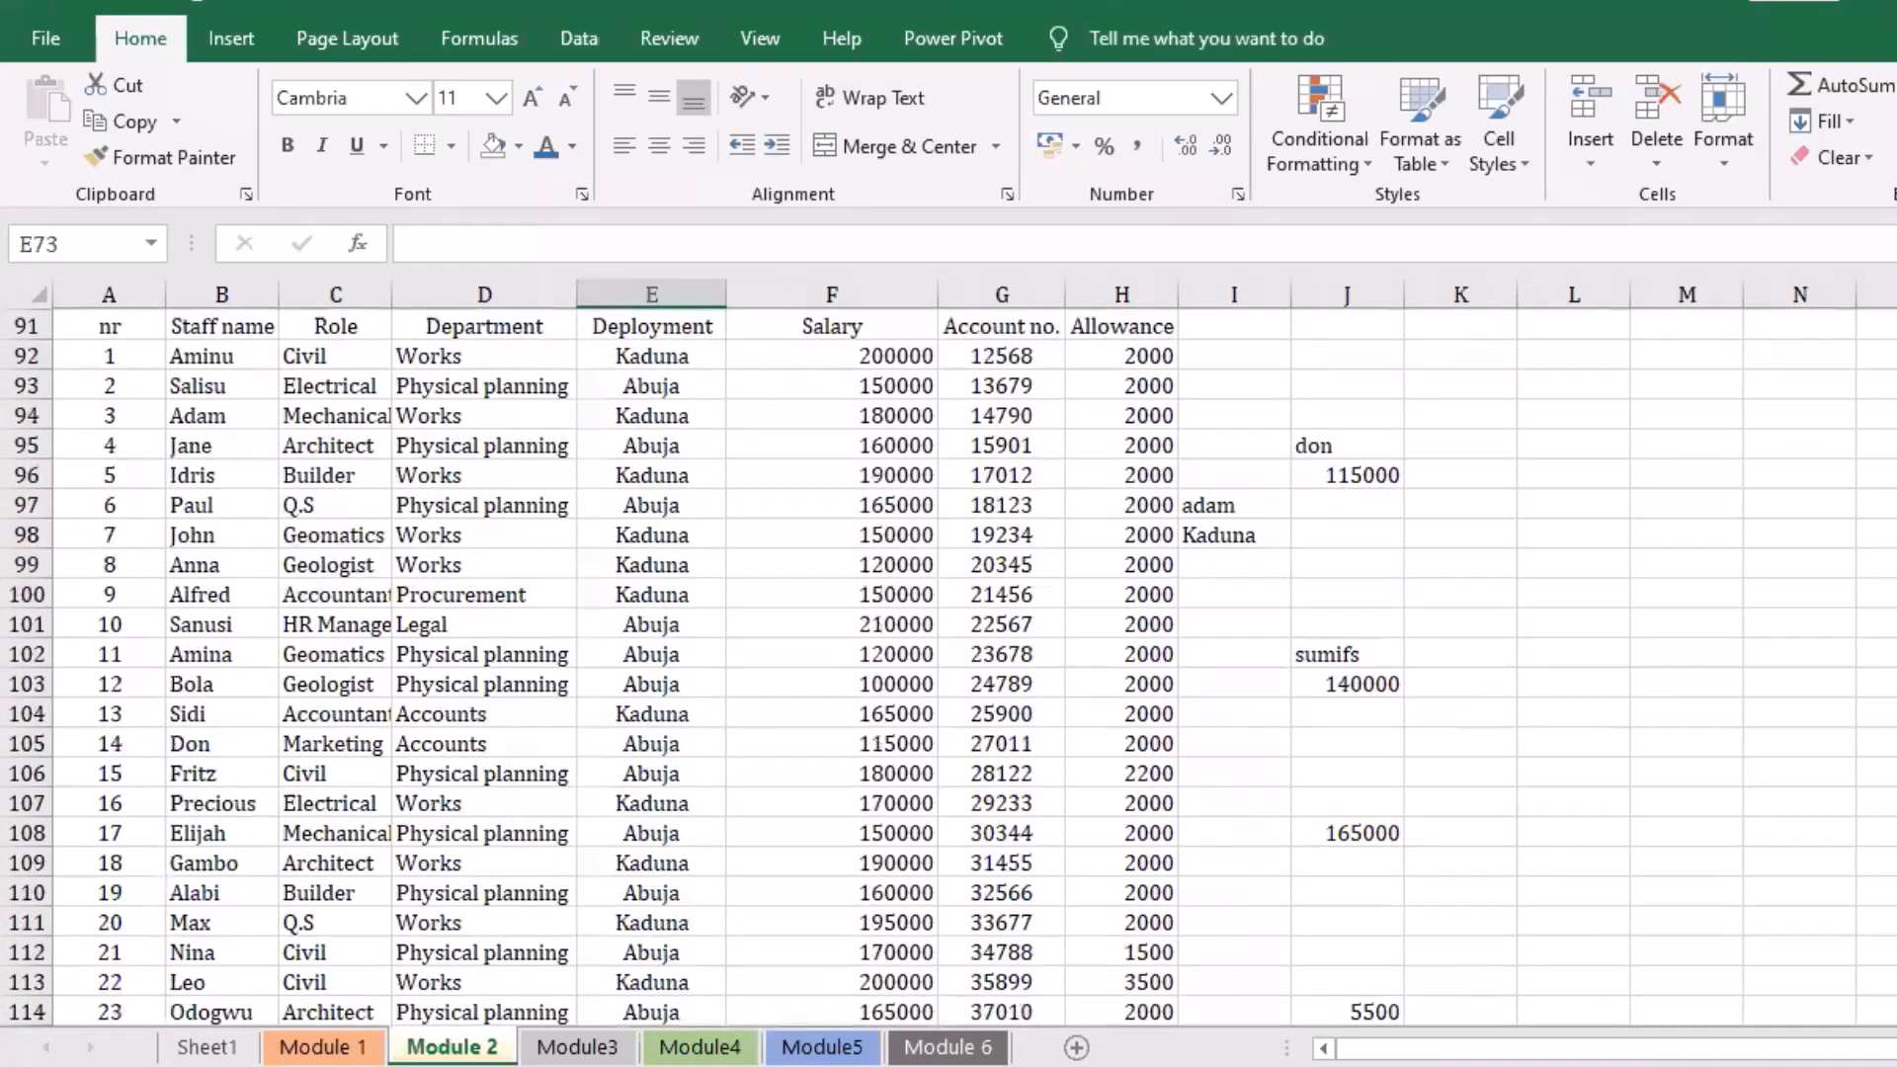
pyautogui.scroll(2, 949, 668)
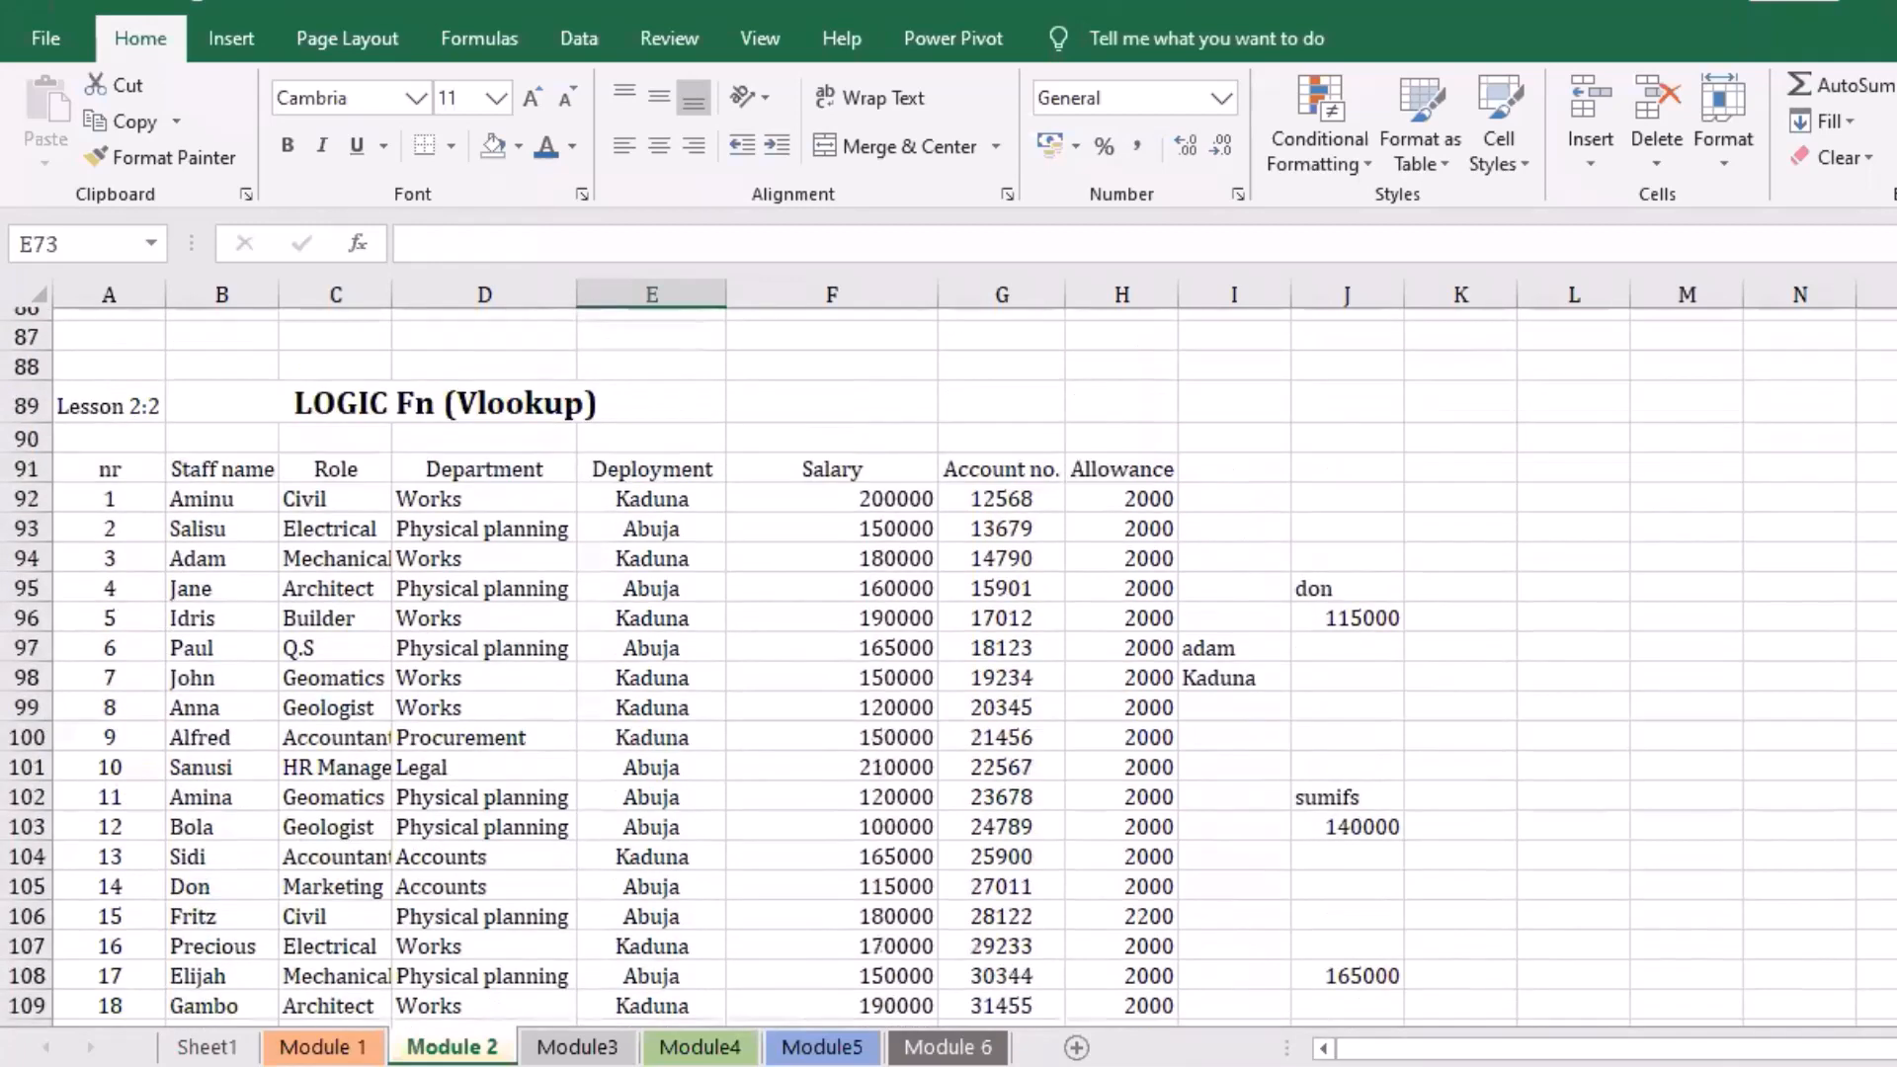
pyautogui.scroll(-6, 949, 667)
pyautogui.scroll(2, 949, 668)
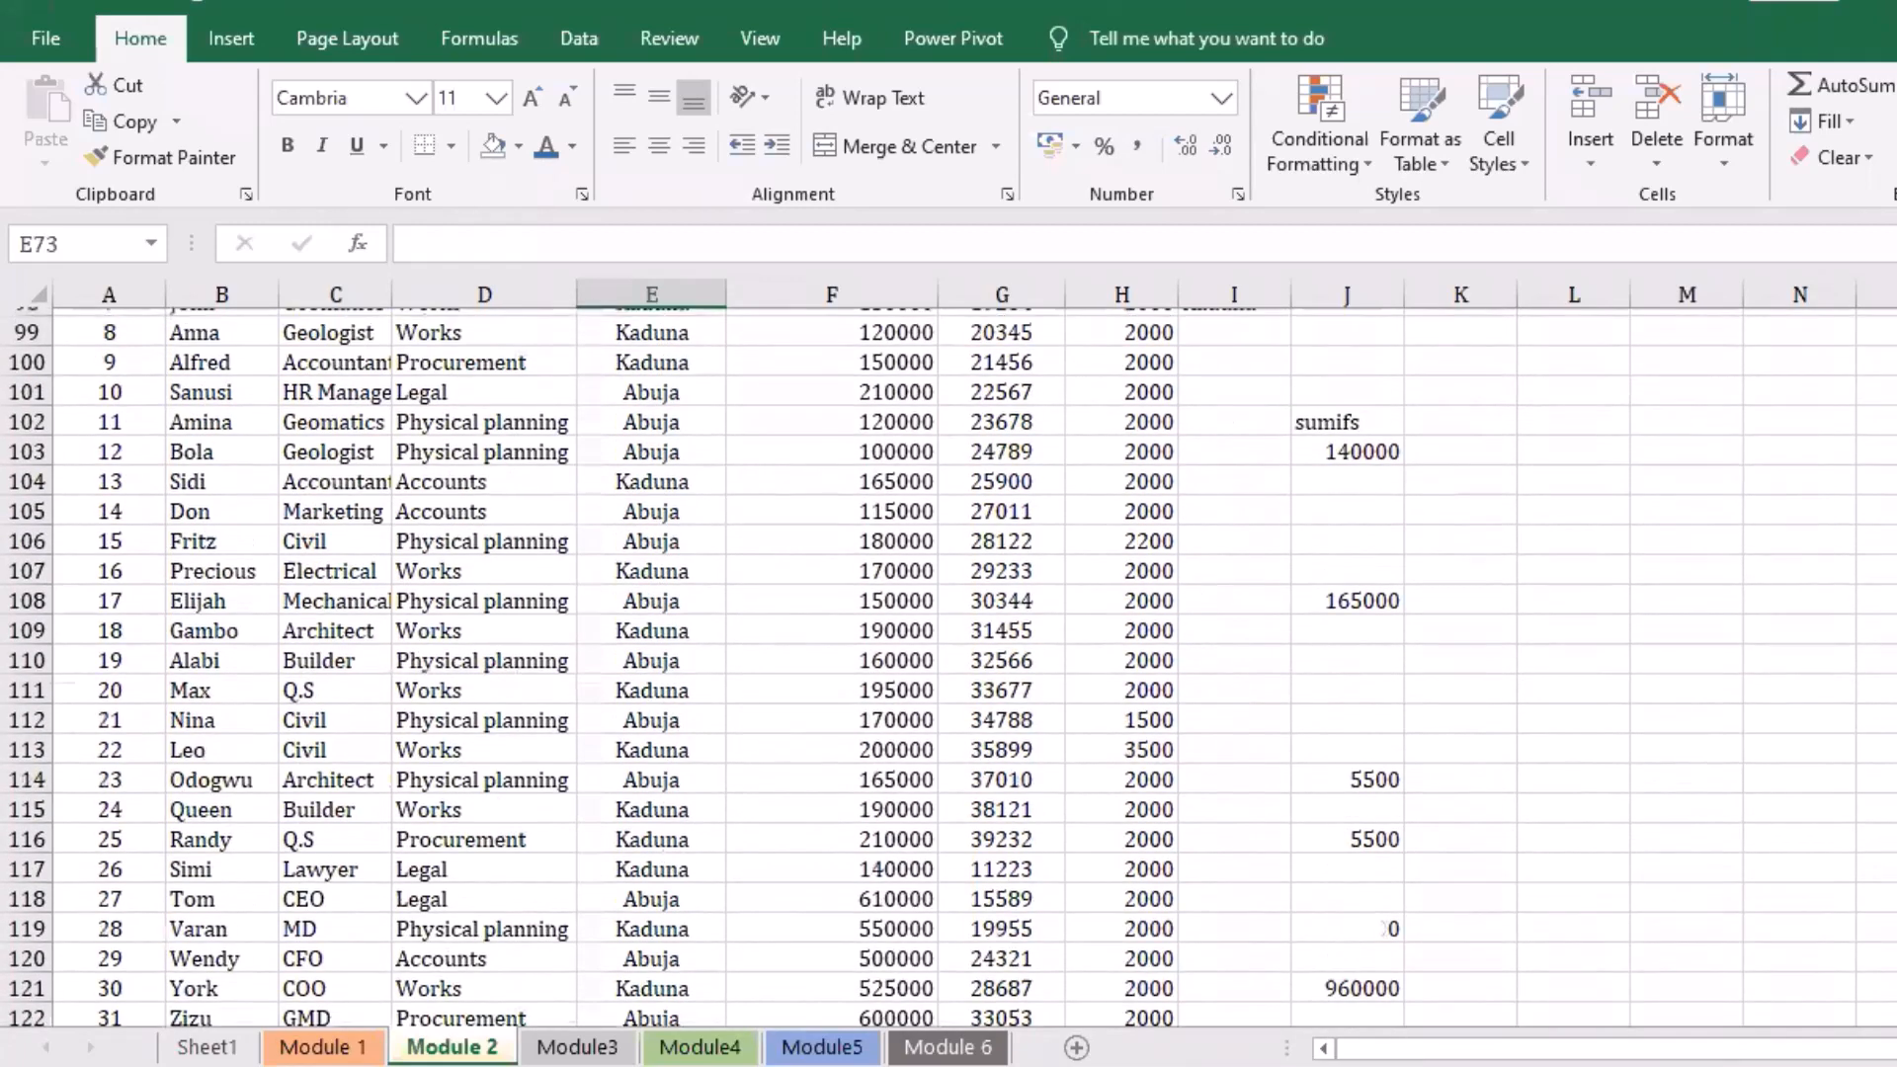
pyautogui.scroll(5, 948, 667)
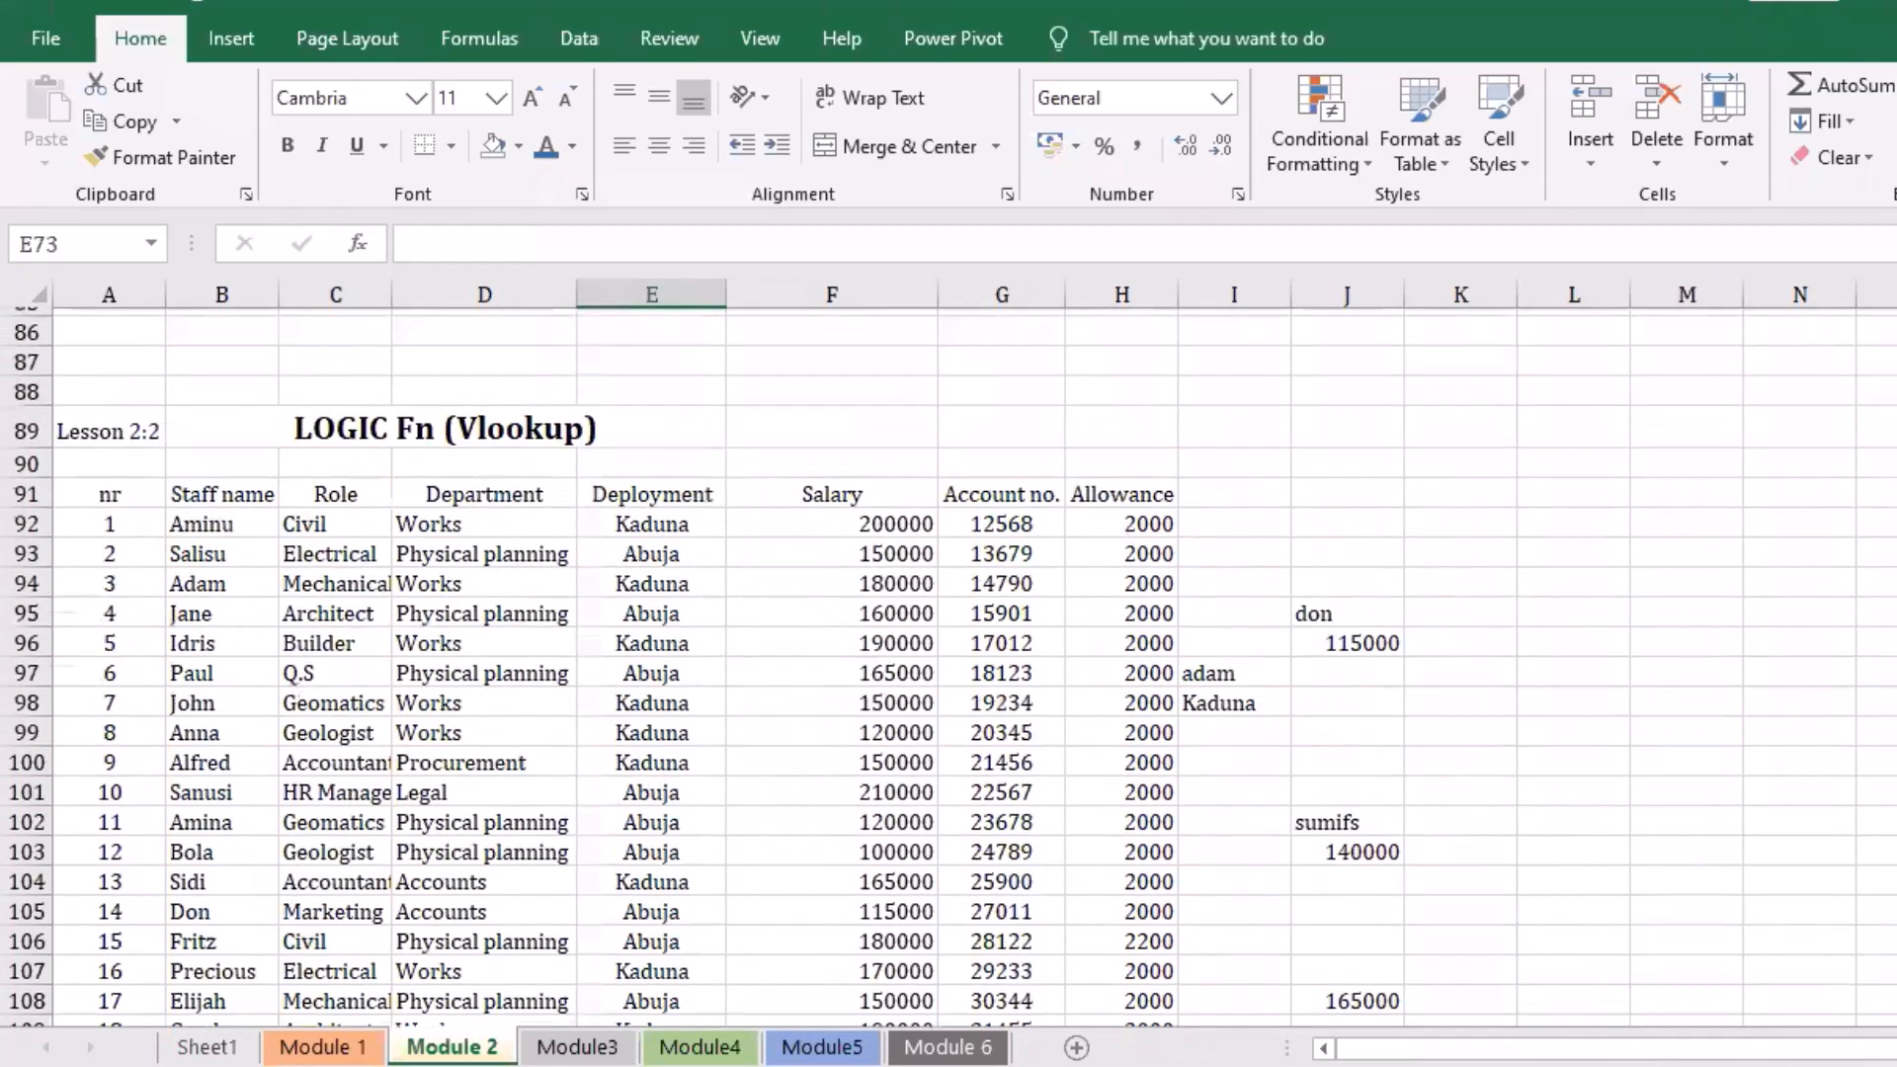
pyautogui.scroll(-1, 948, 668)
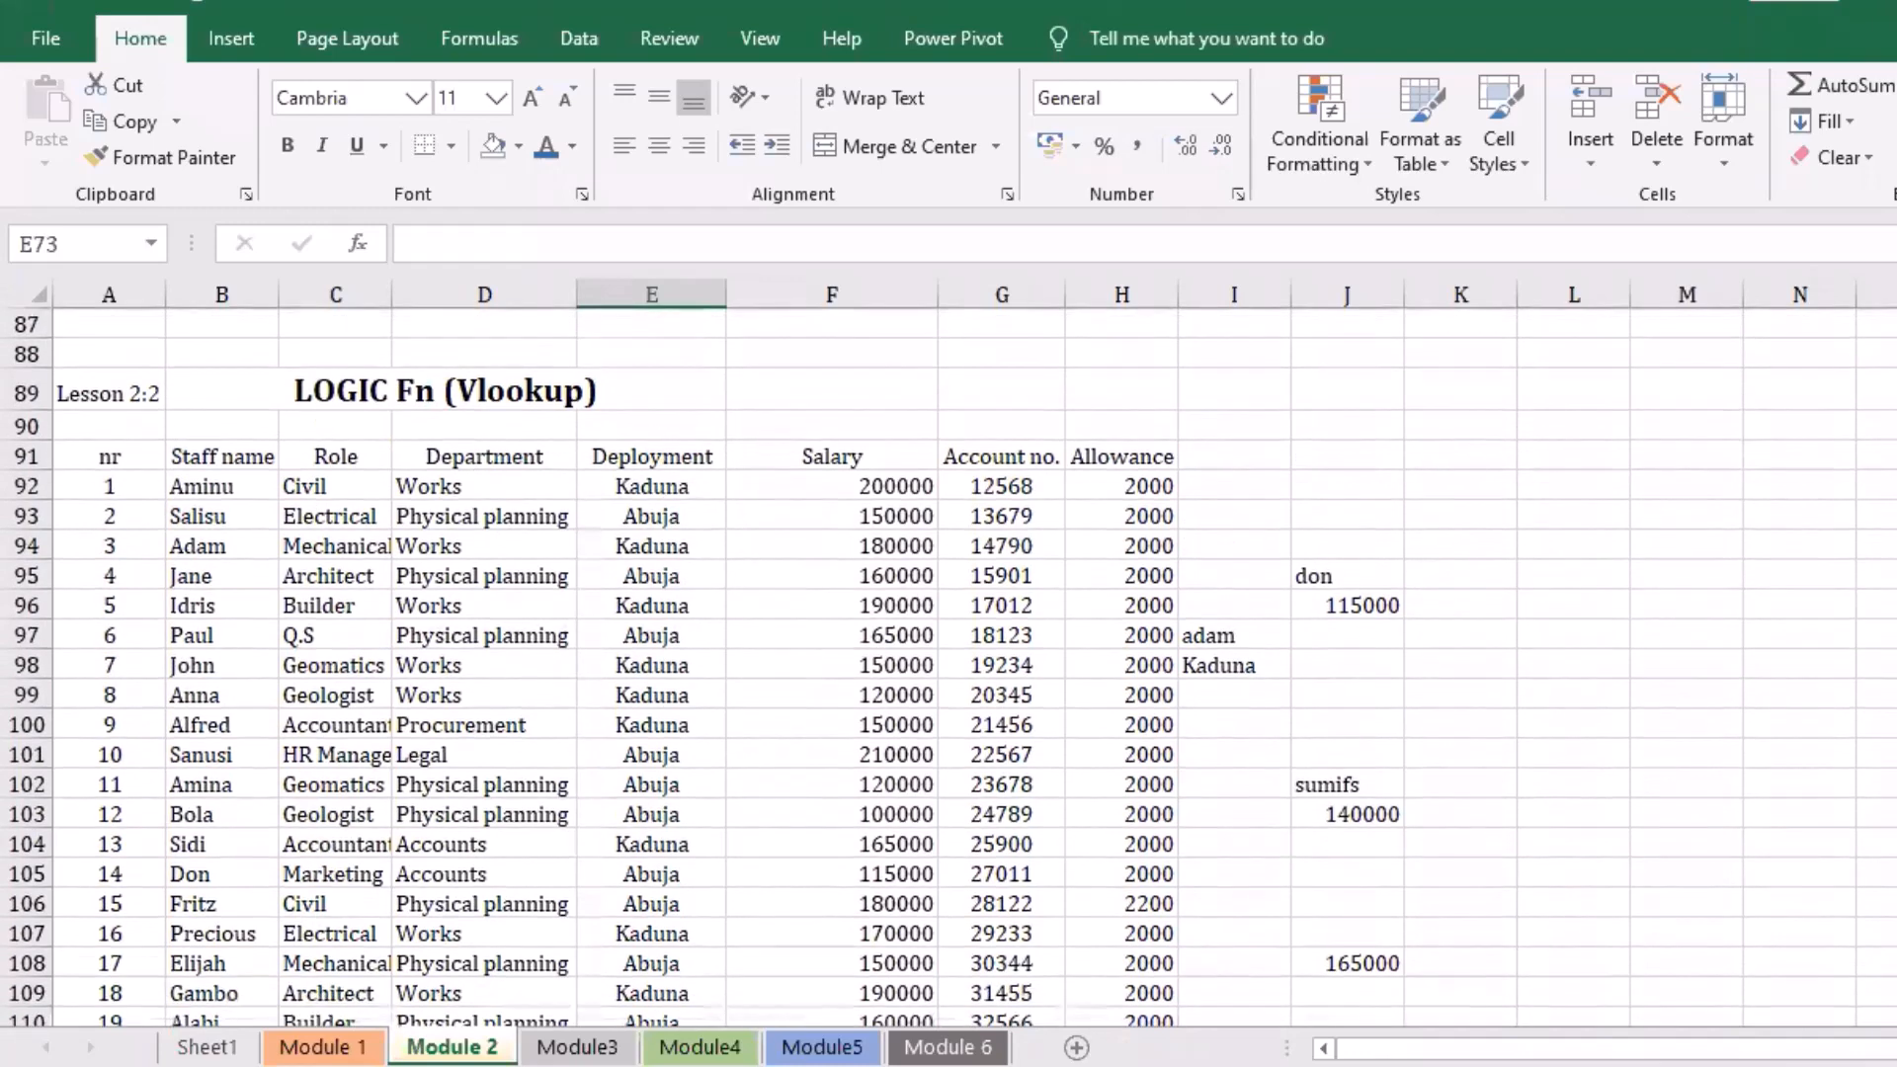
pyautogui.click(589, 385)
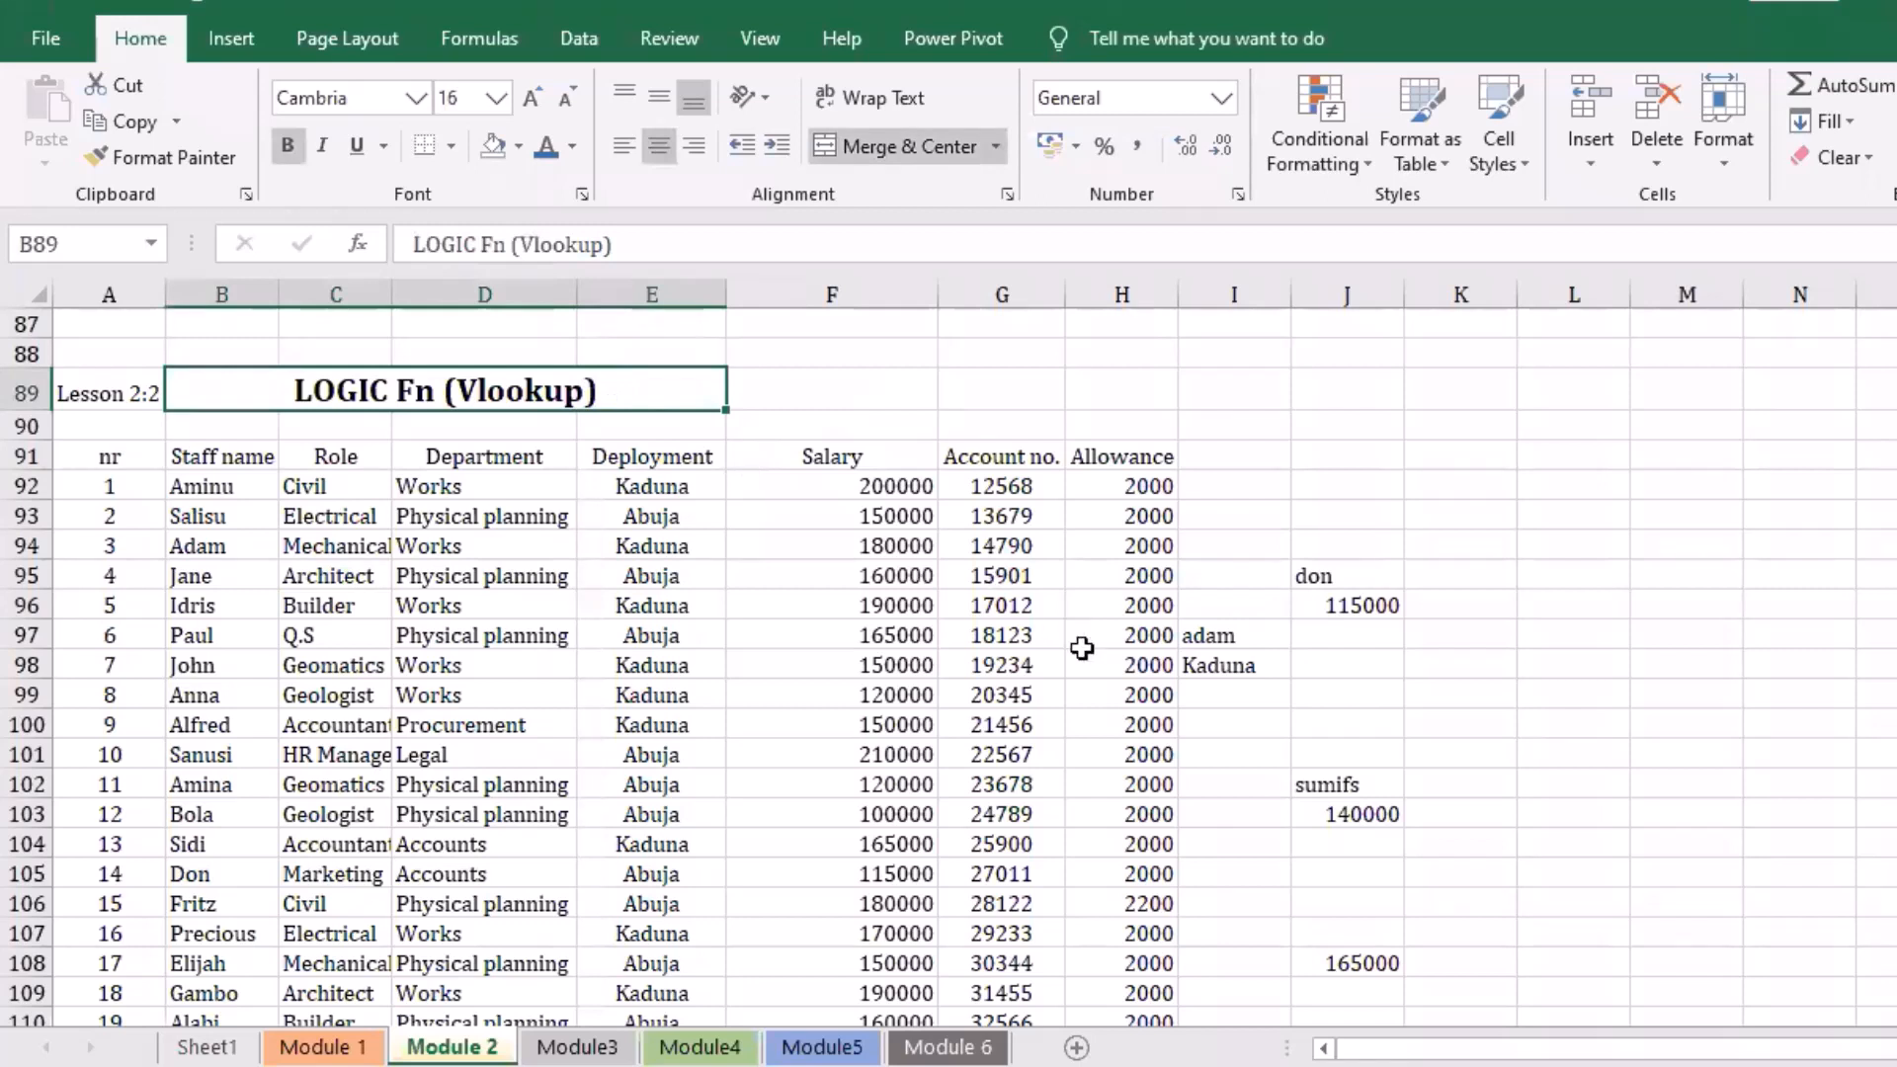
# Step: Examine the existing SUMIFS and VLOOKUP example formulas beside the staff table
pyautogui.click(1373, 811)
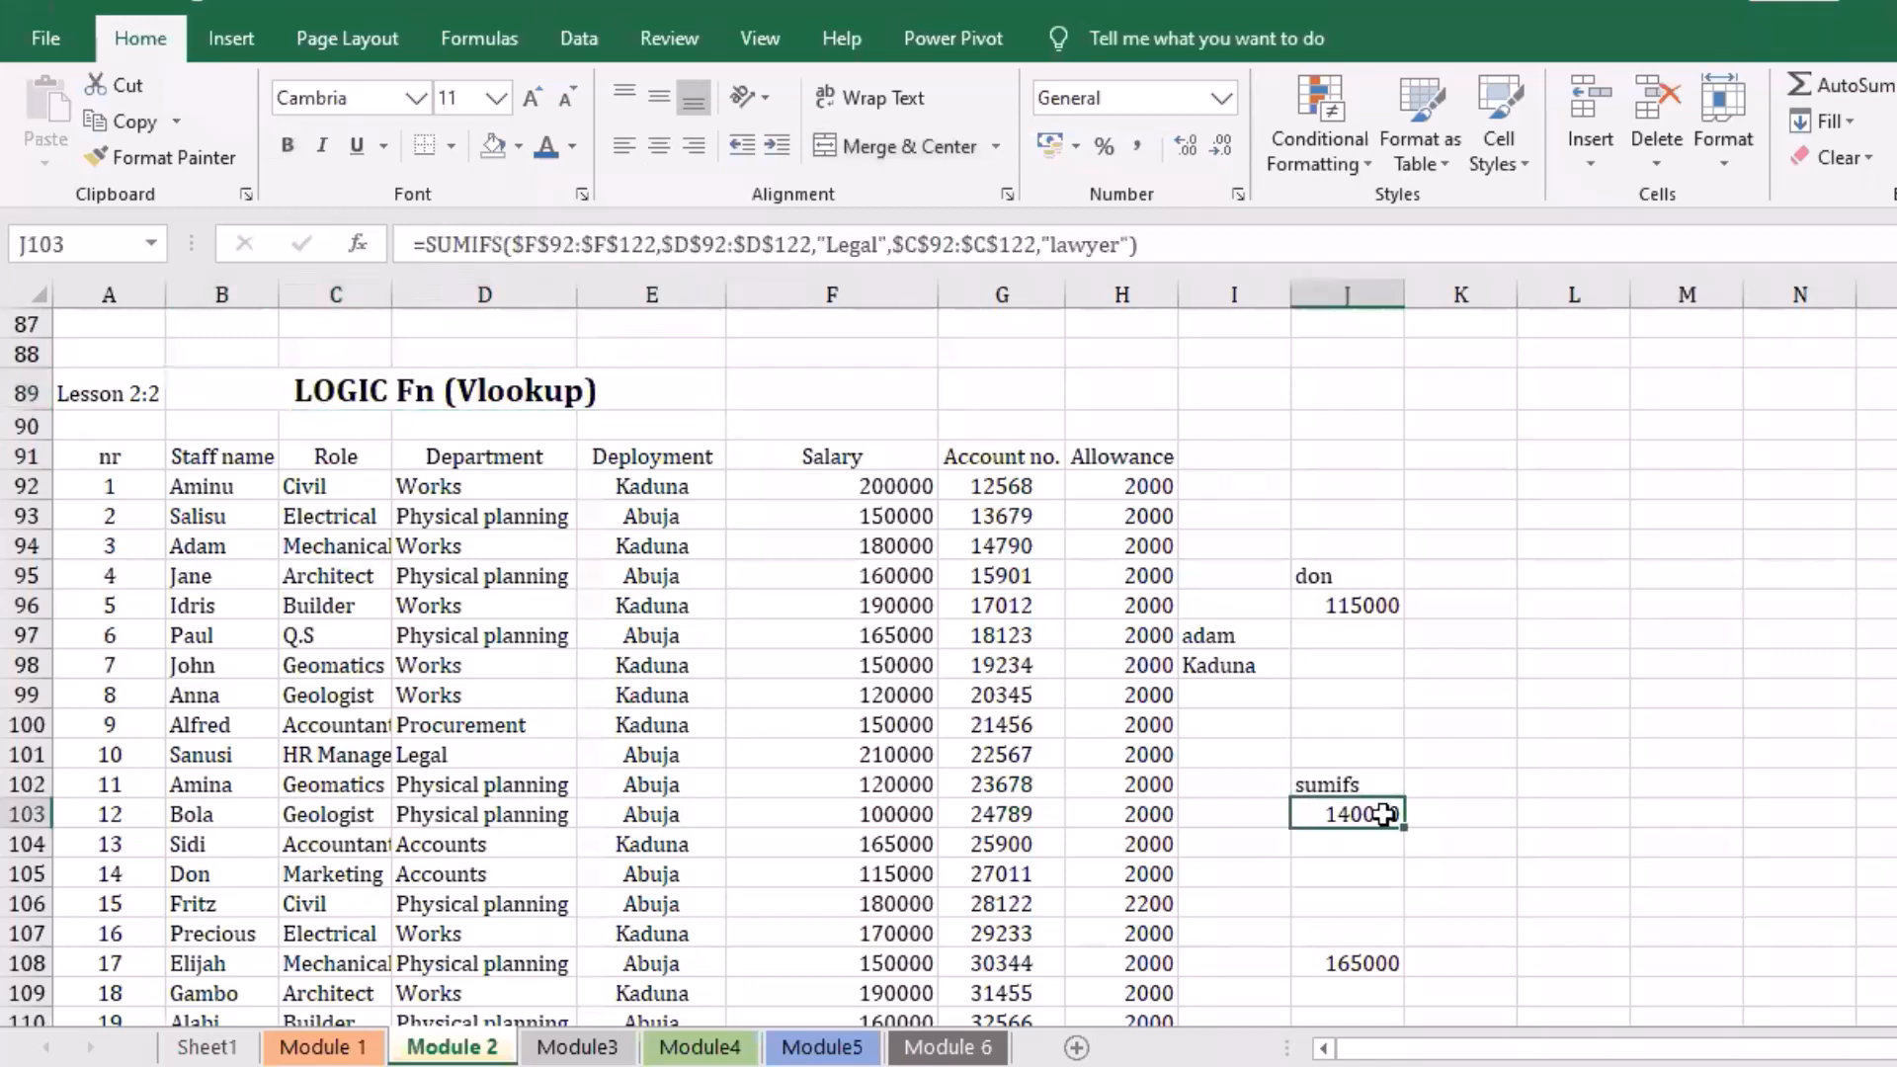
pyautogui.click(1362, 963)
pyautogui.click(1365, 683)
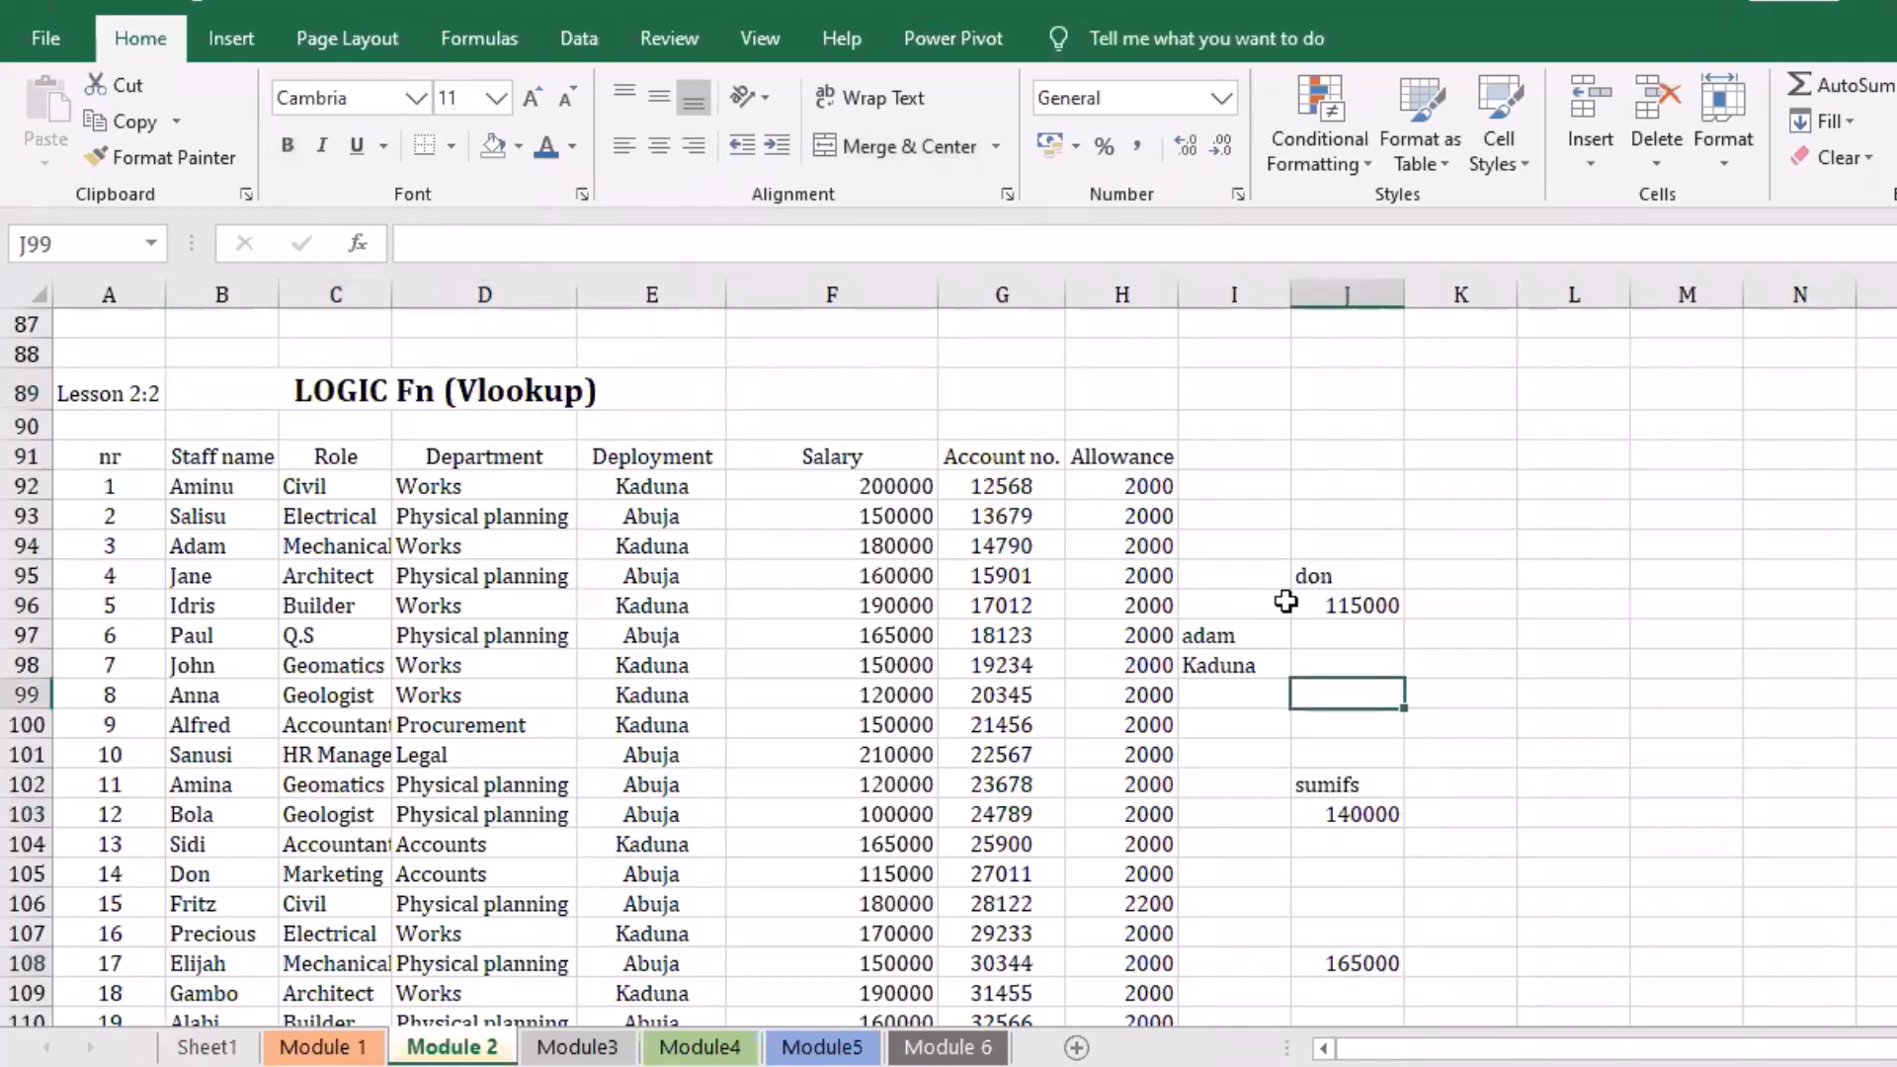
pyautogui.click(1261, 644)
pyautogui.click(1263, 660)
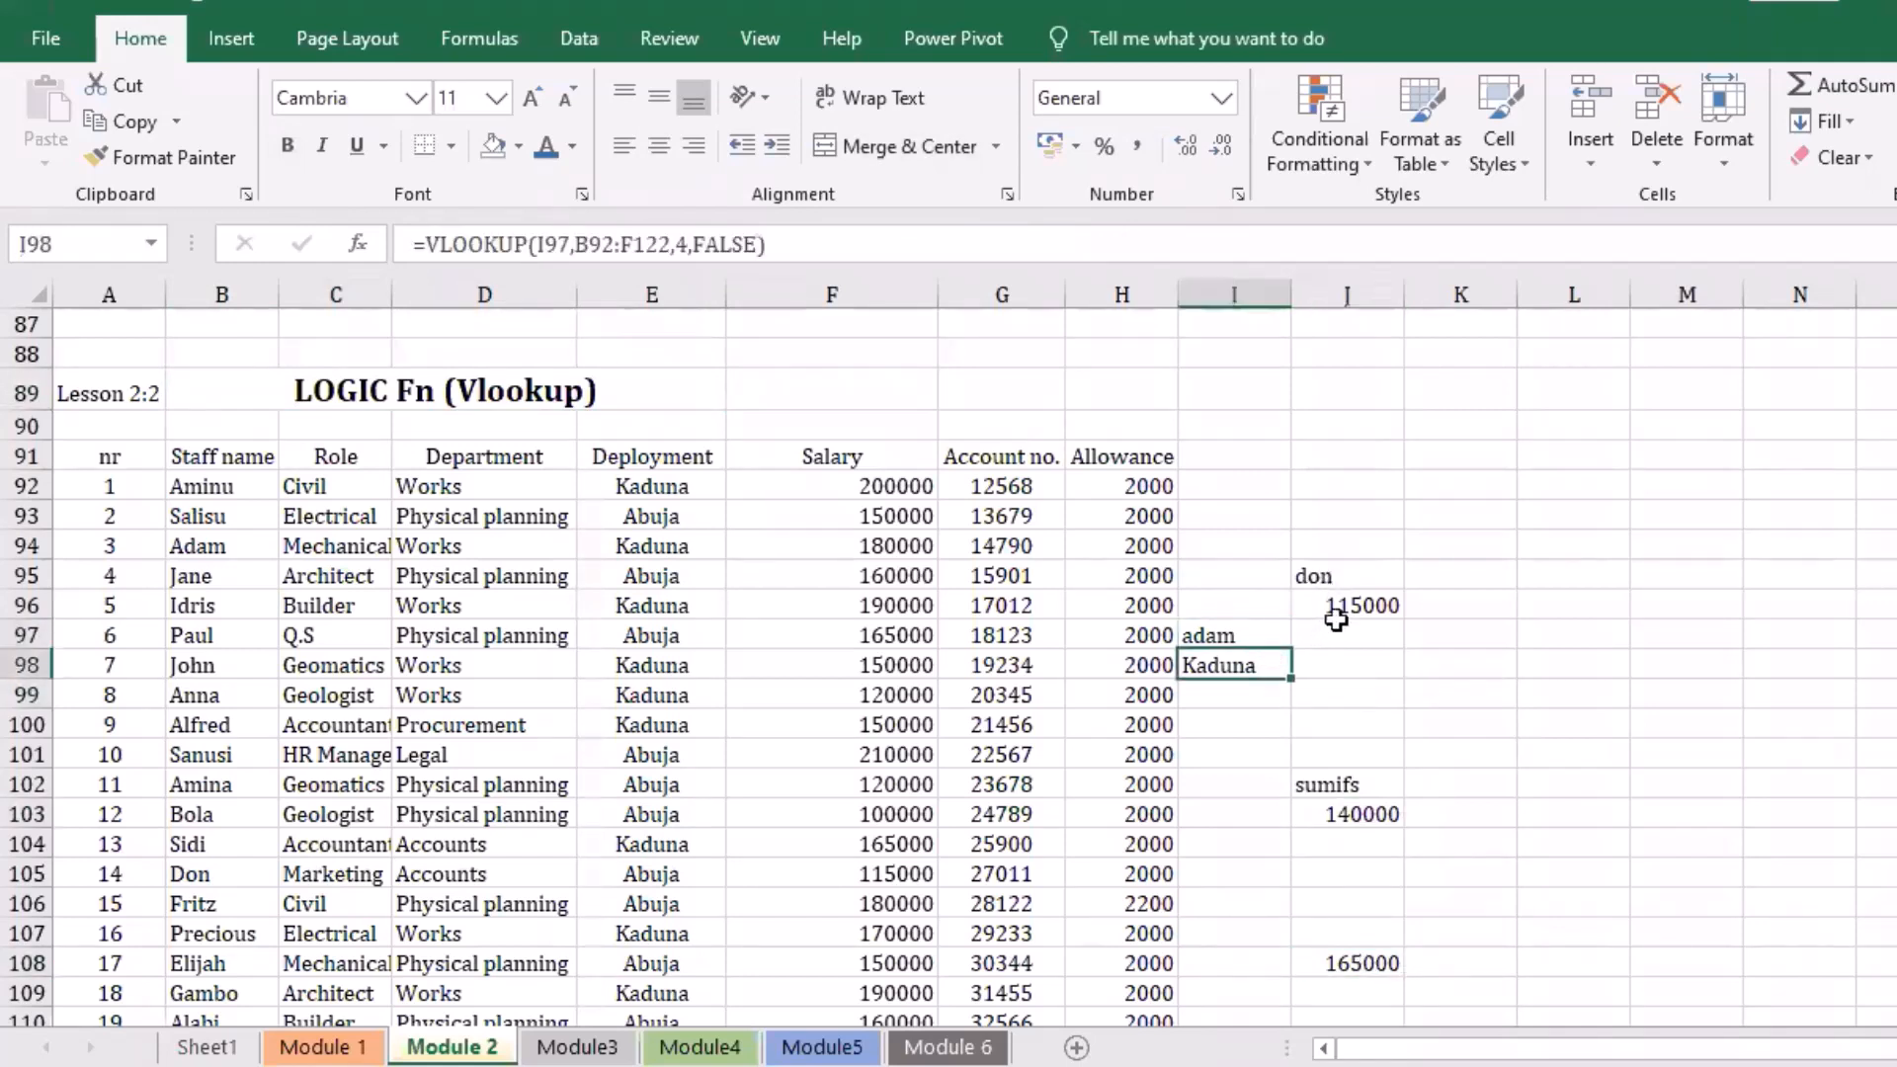
pyautogui.click(1436, 661)
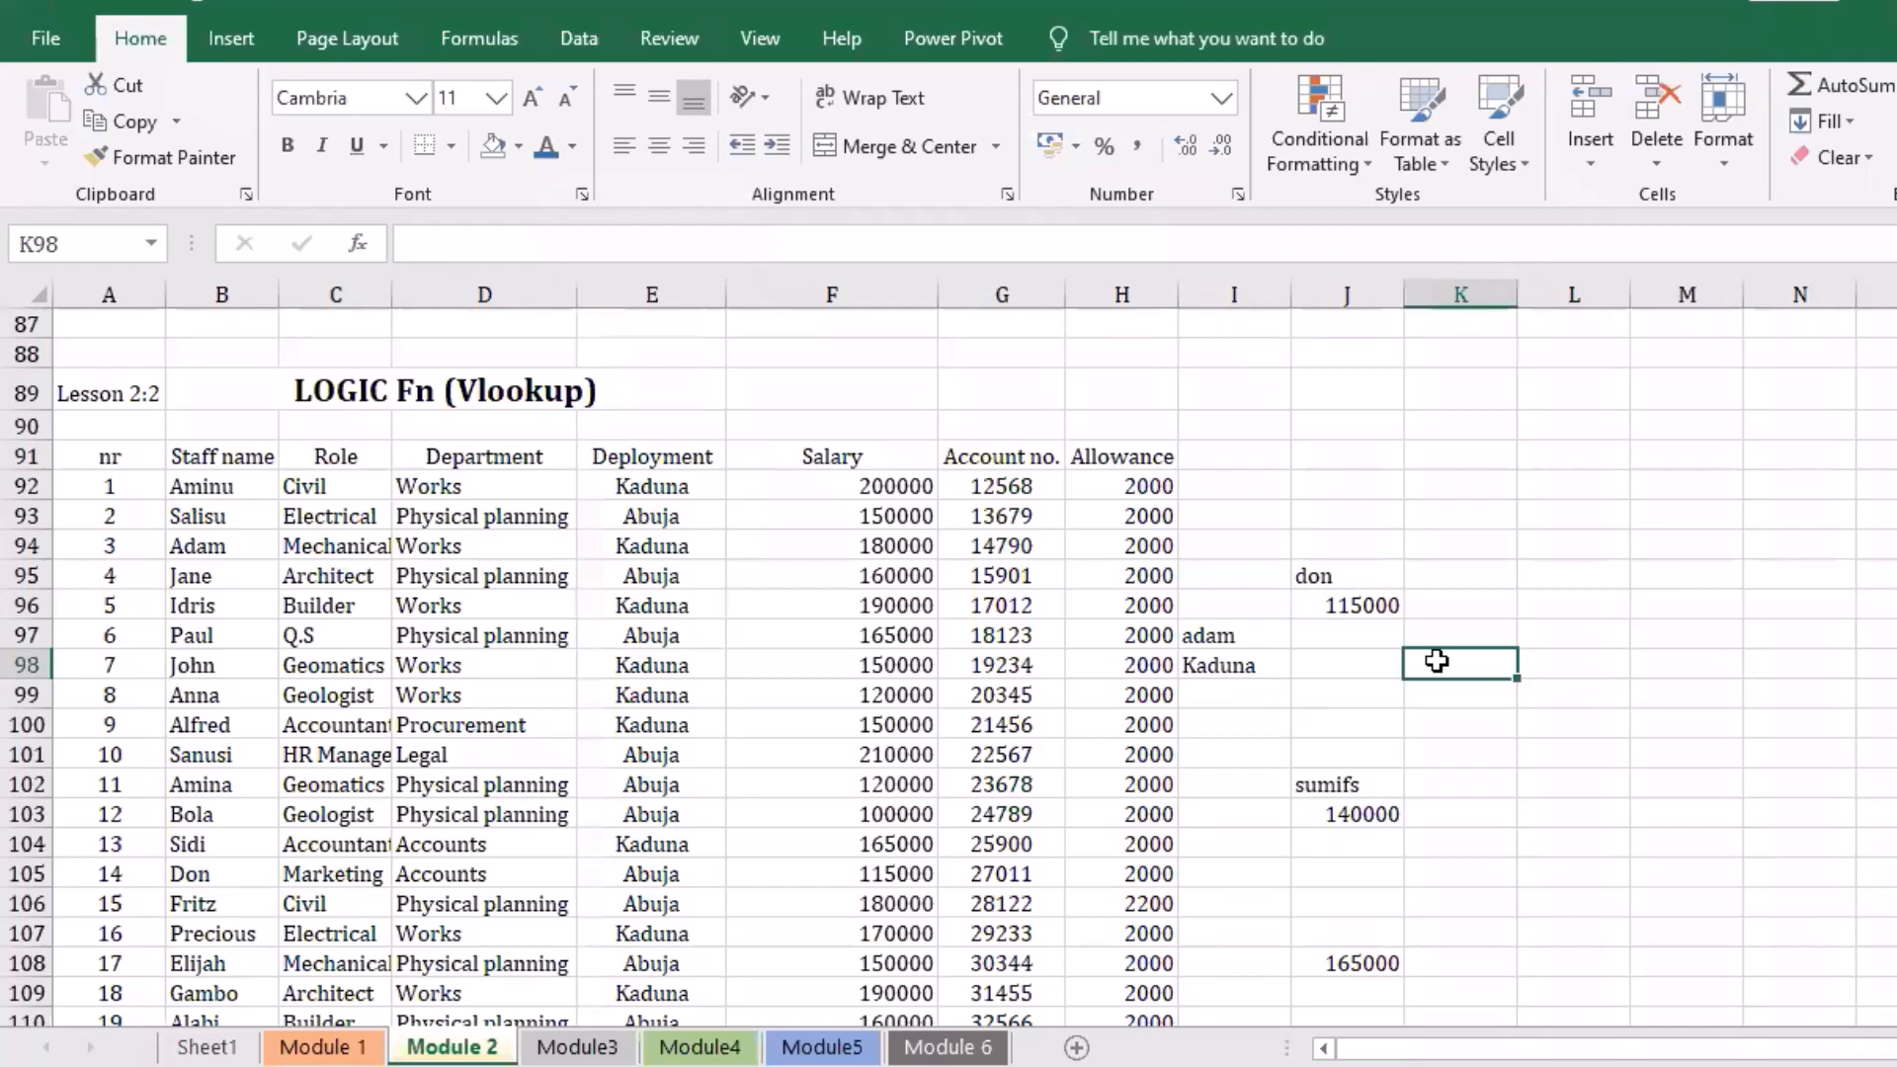
pyautogui.press('Left')
pyautogui.press('Left')
pyautogui.press('Left')
pyautogui.press('Left')
pyautogui.press('Left')
pyautogui.press('Left')
pyautogui.press('Left')
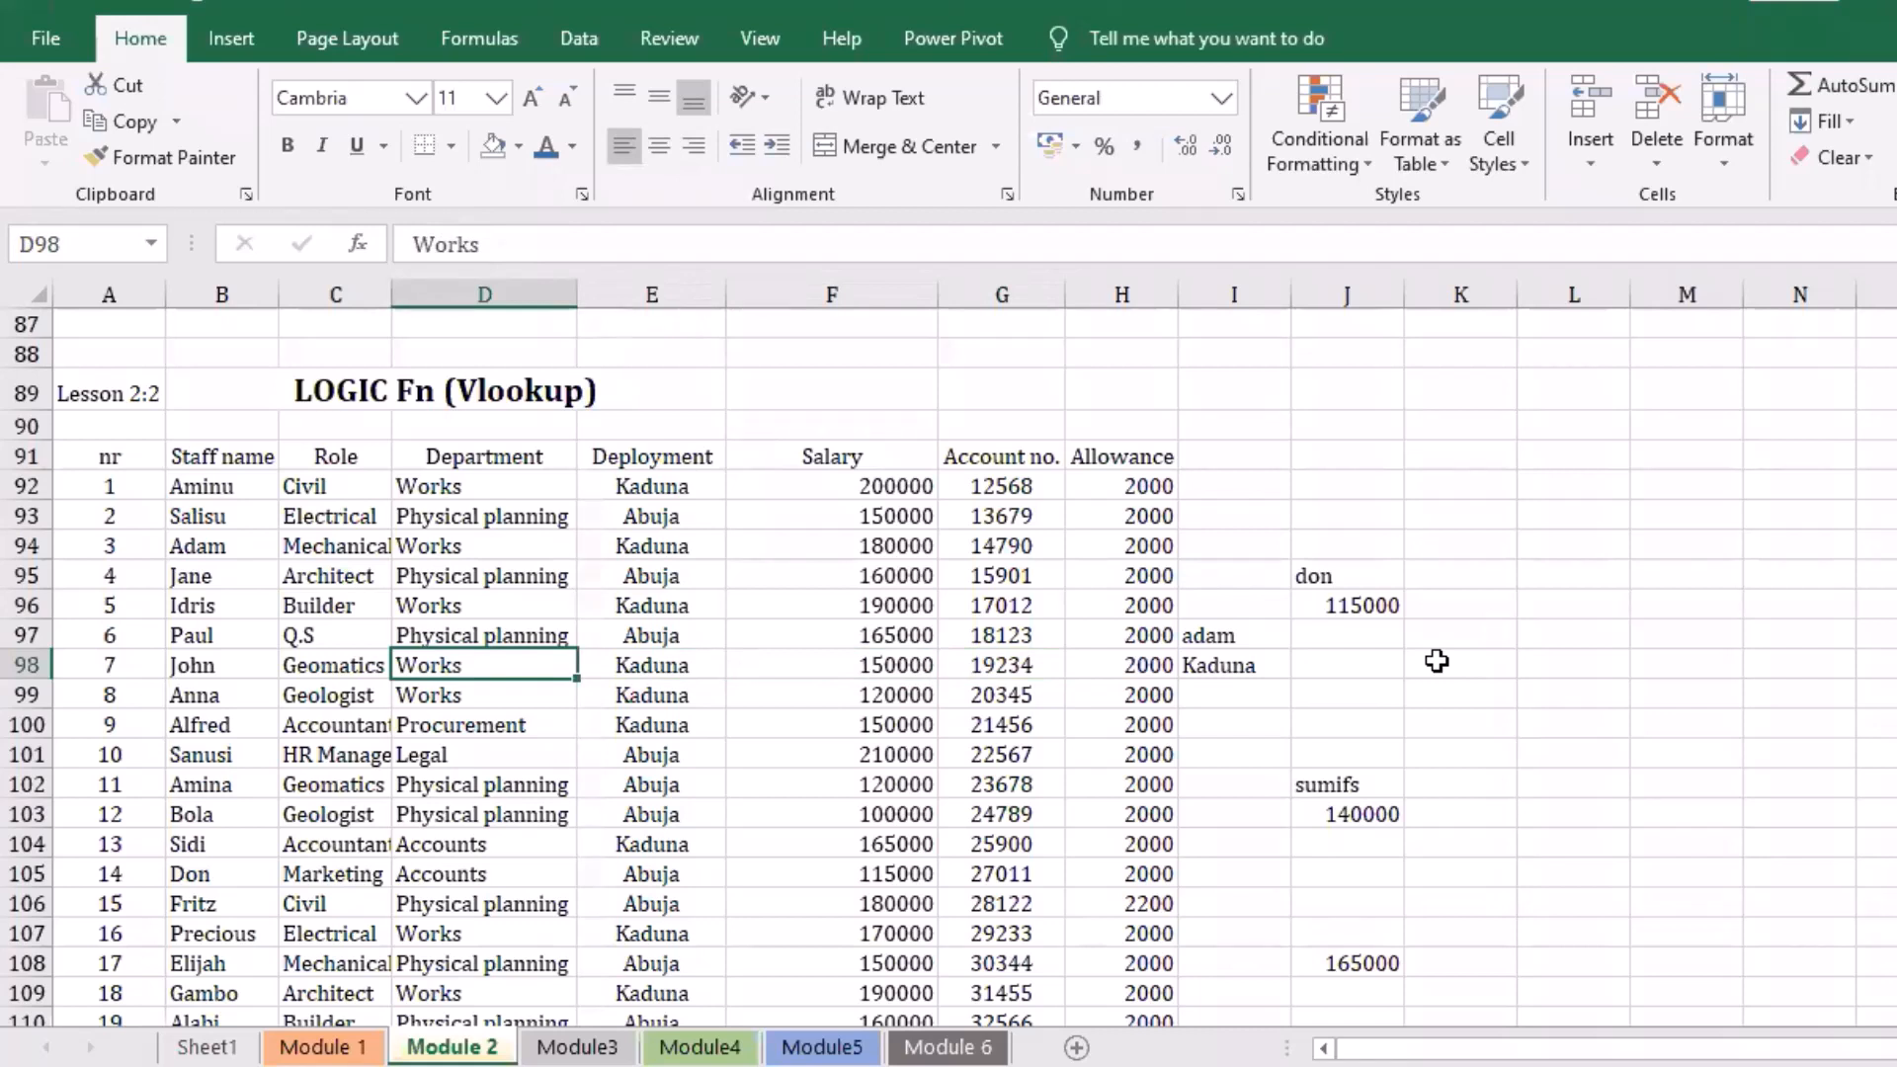
pyautogui.click(1395, 605)
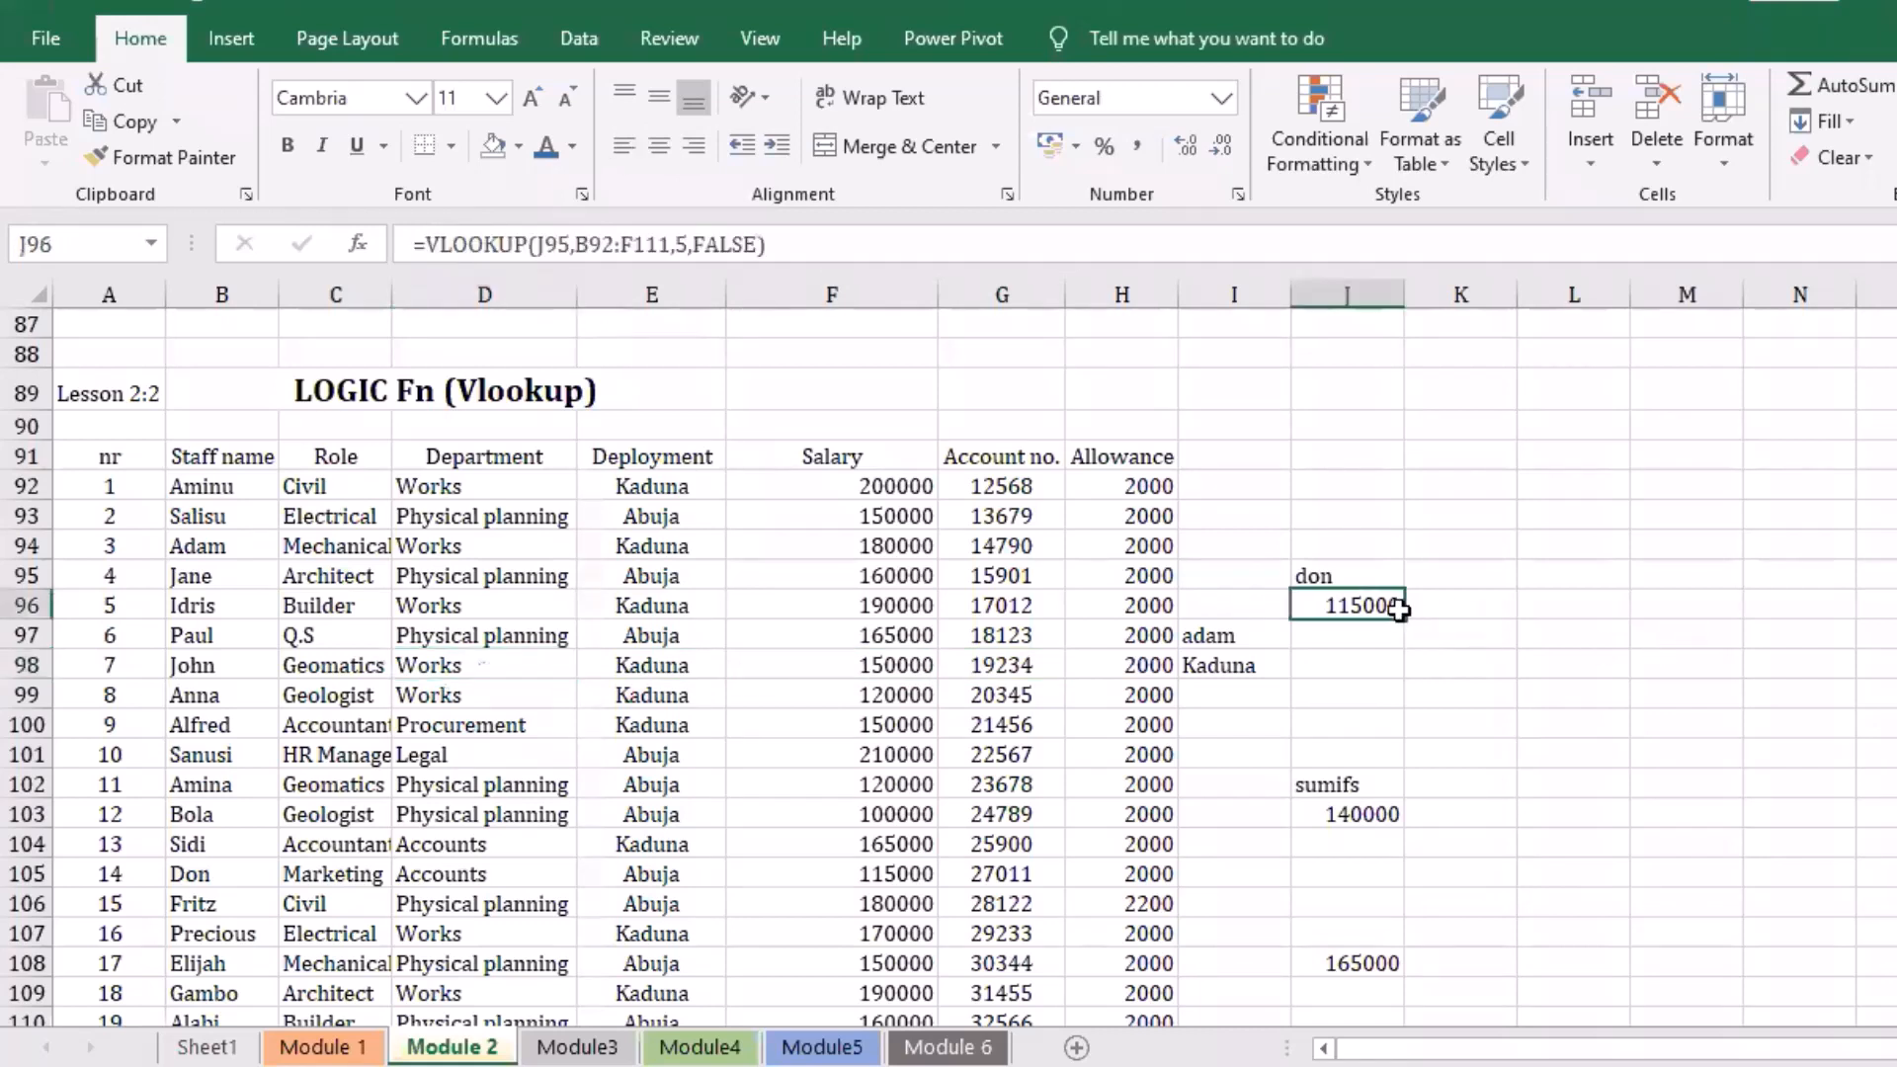
# Step: Clear the old VLOOKUP examples from I95:J100 beside the staff table
pyautogui.click(1371, 573)
pyautogui.moveTo(1260, 581); pyautogui.dragTo(1394, 736)
pyautogui.rightClick(1388, 691)
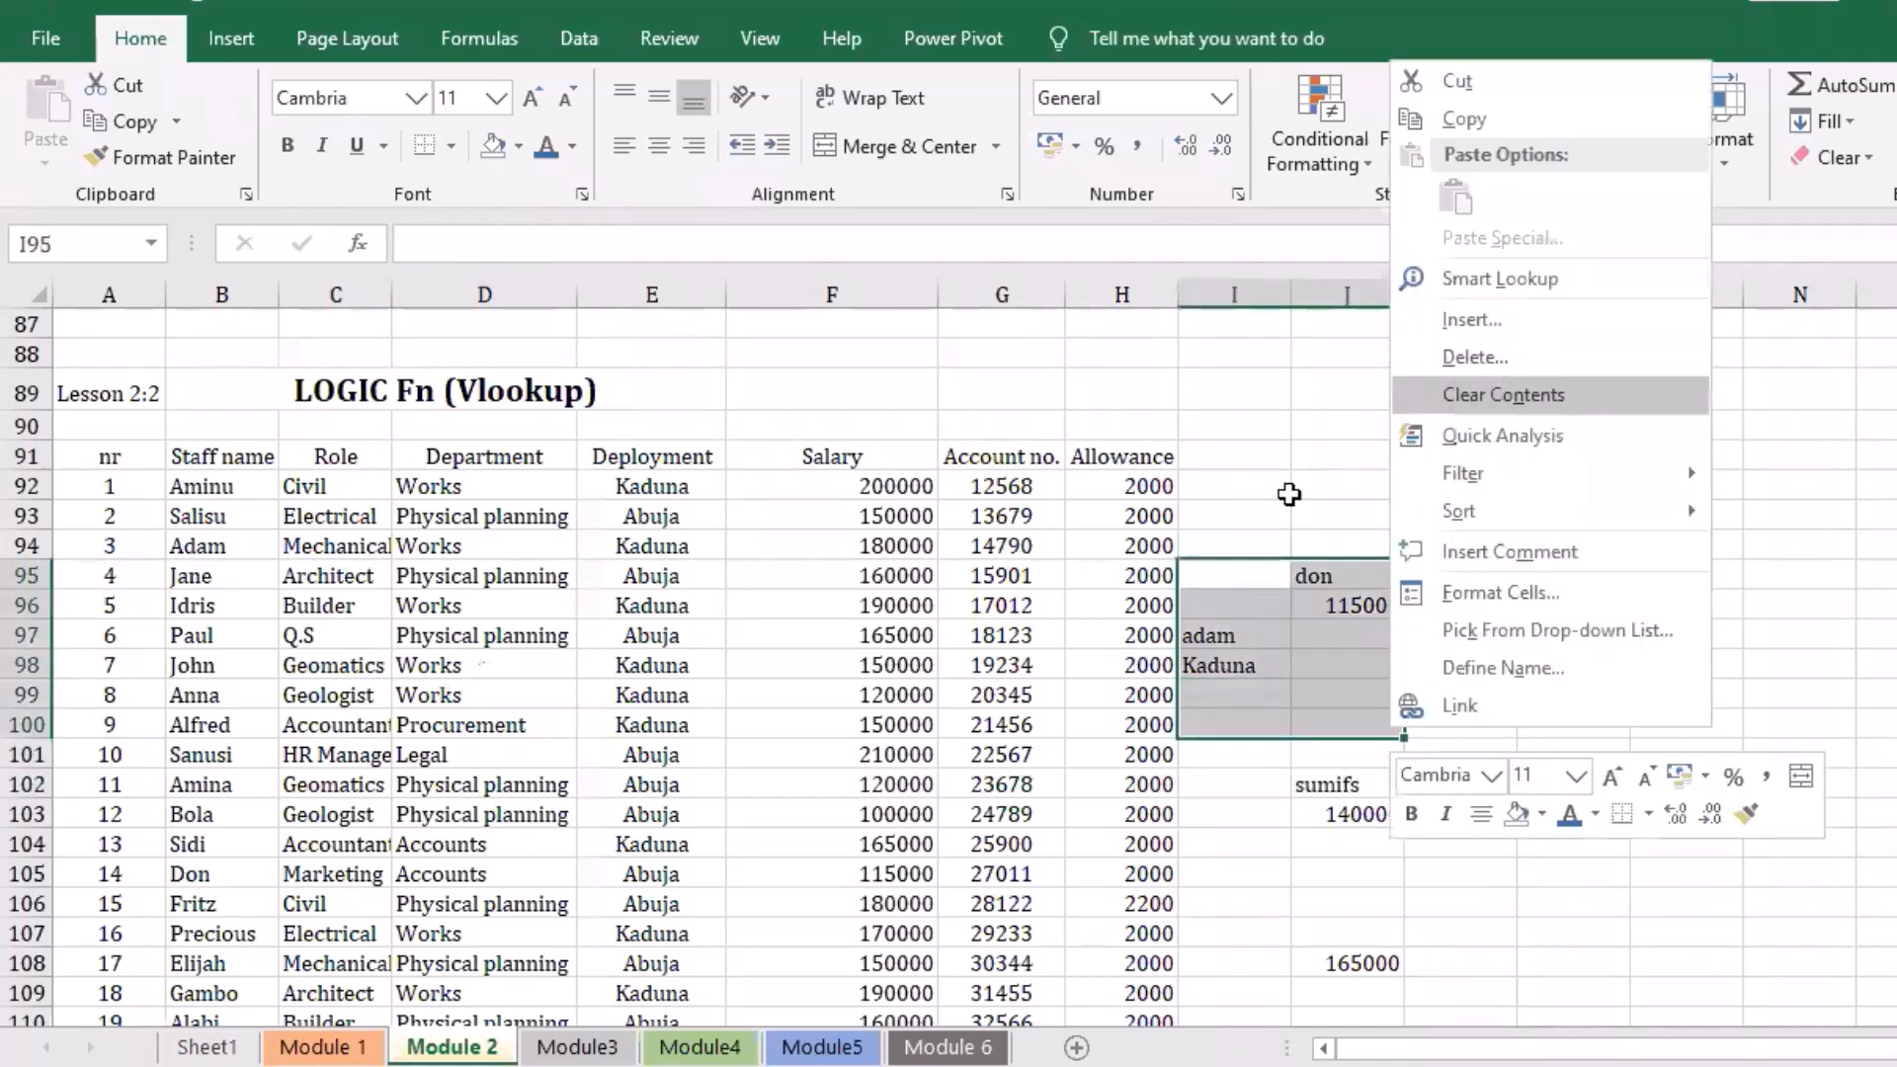
pyautogui.press('n')
pyautogui.click(1285, 509)
pyautogui.click(1311, 554)
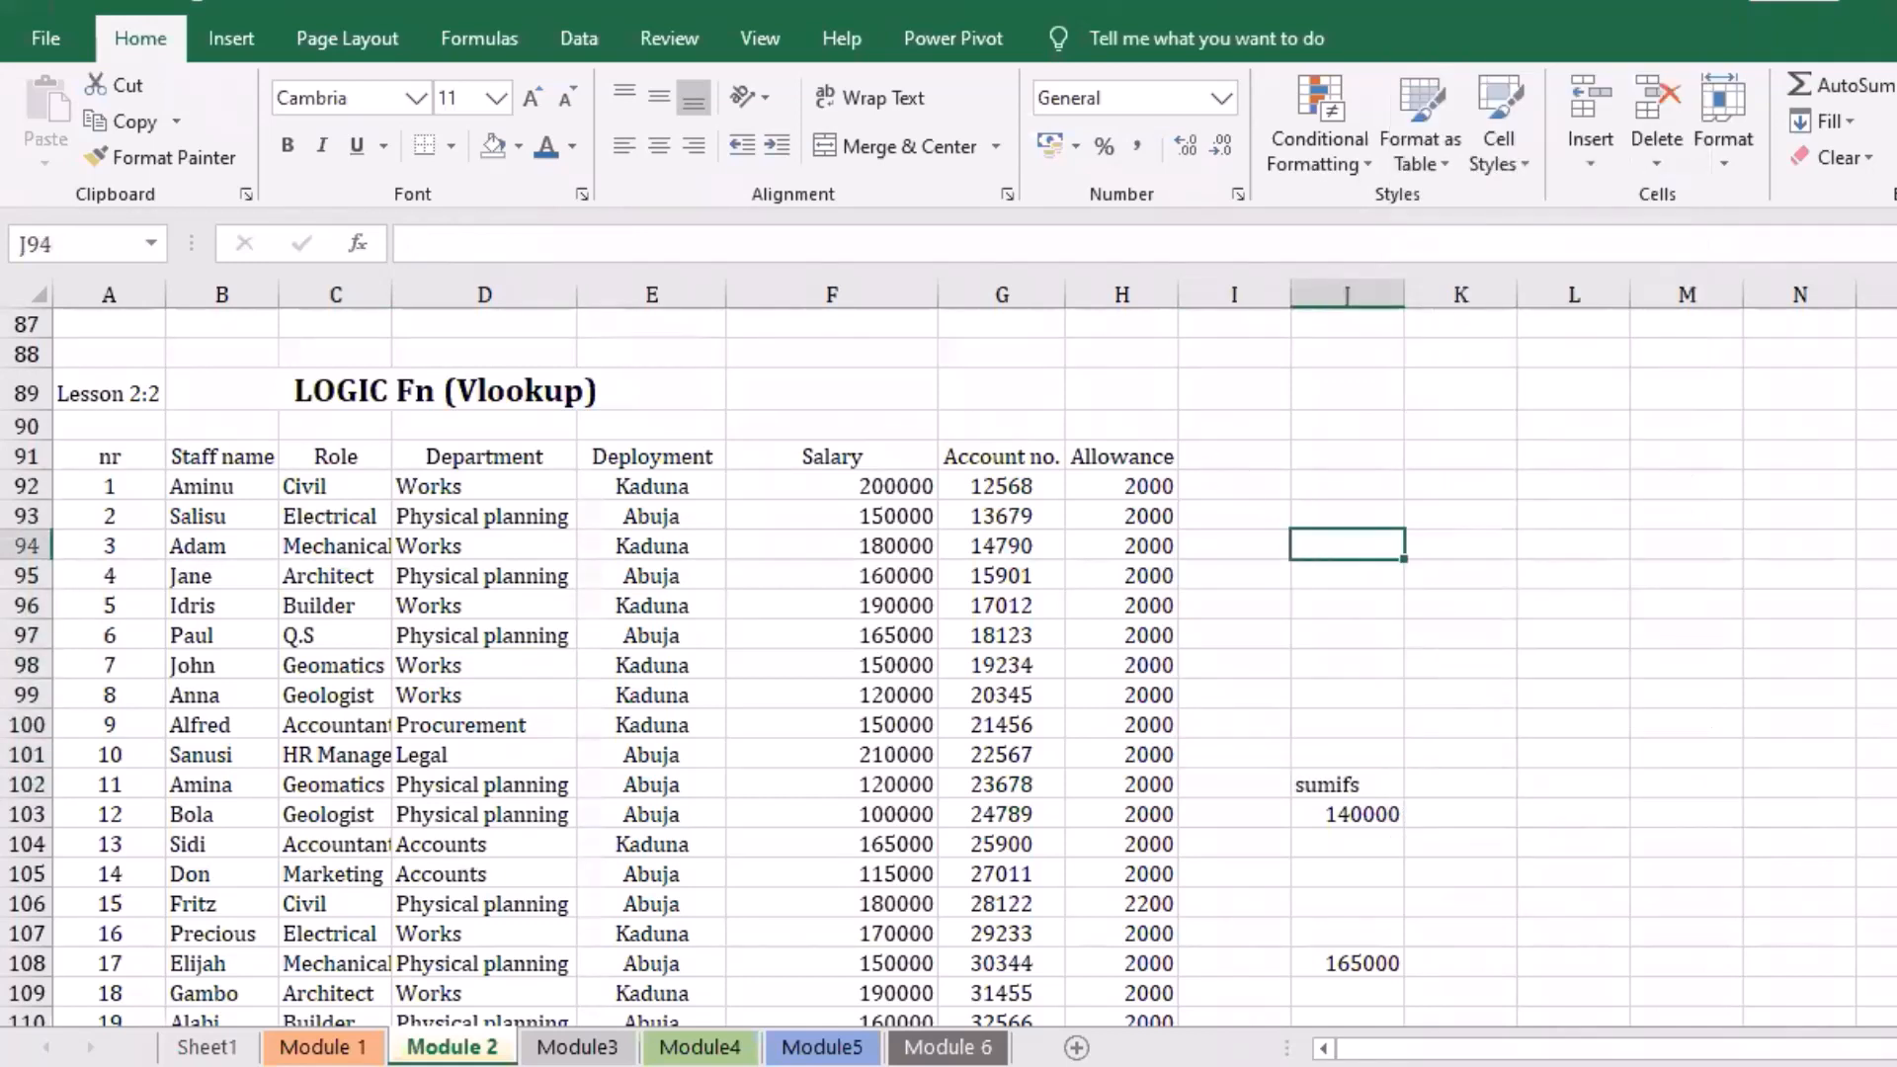
# Step: Review the staff table's column headings in row 91, from nr across to Allowance
pyautogui.scroll(-1, 948, 653)
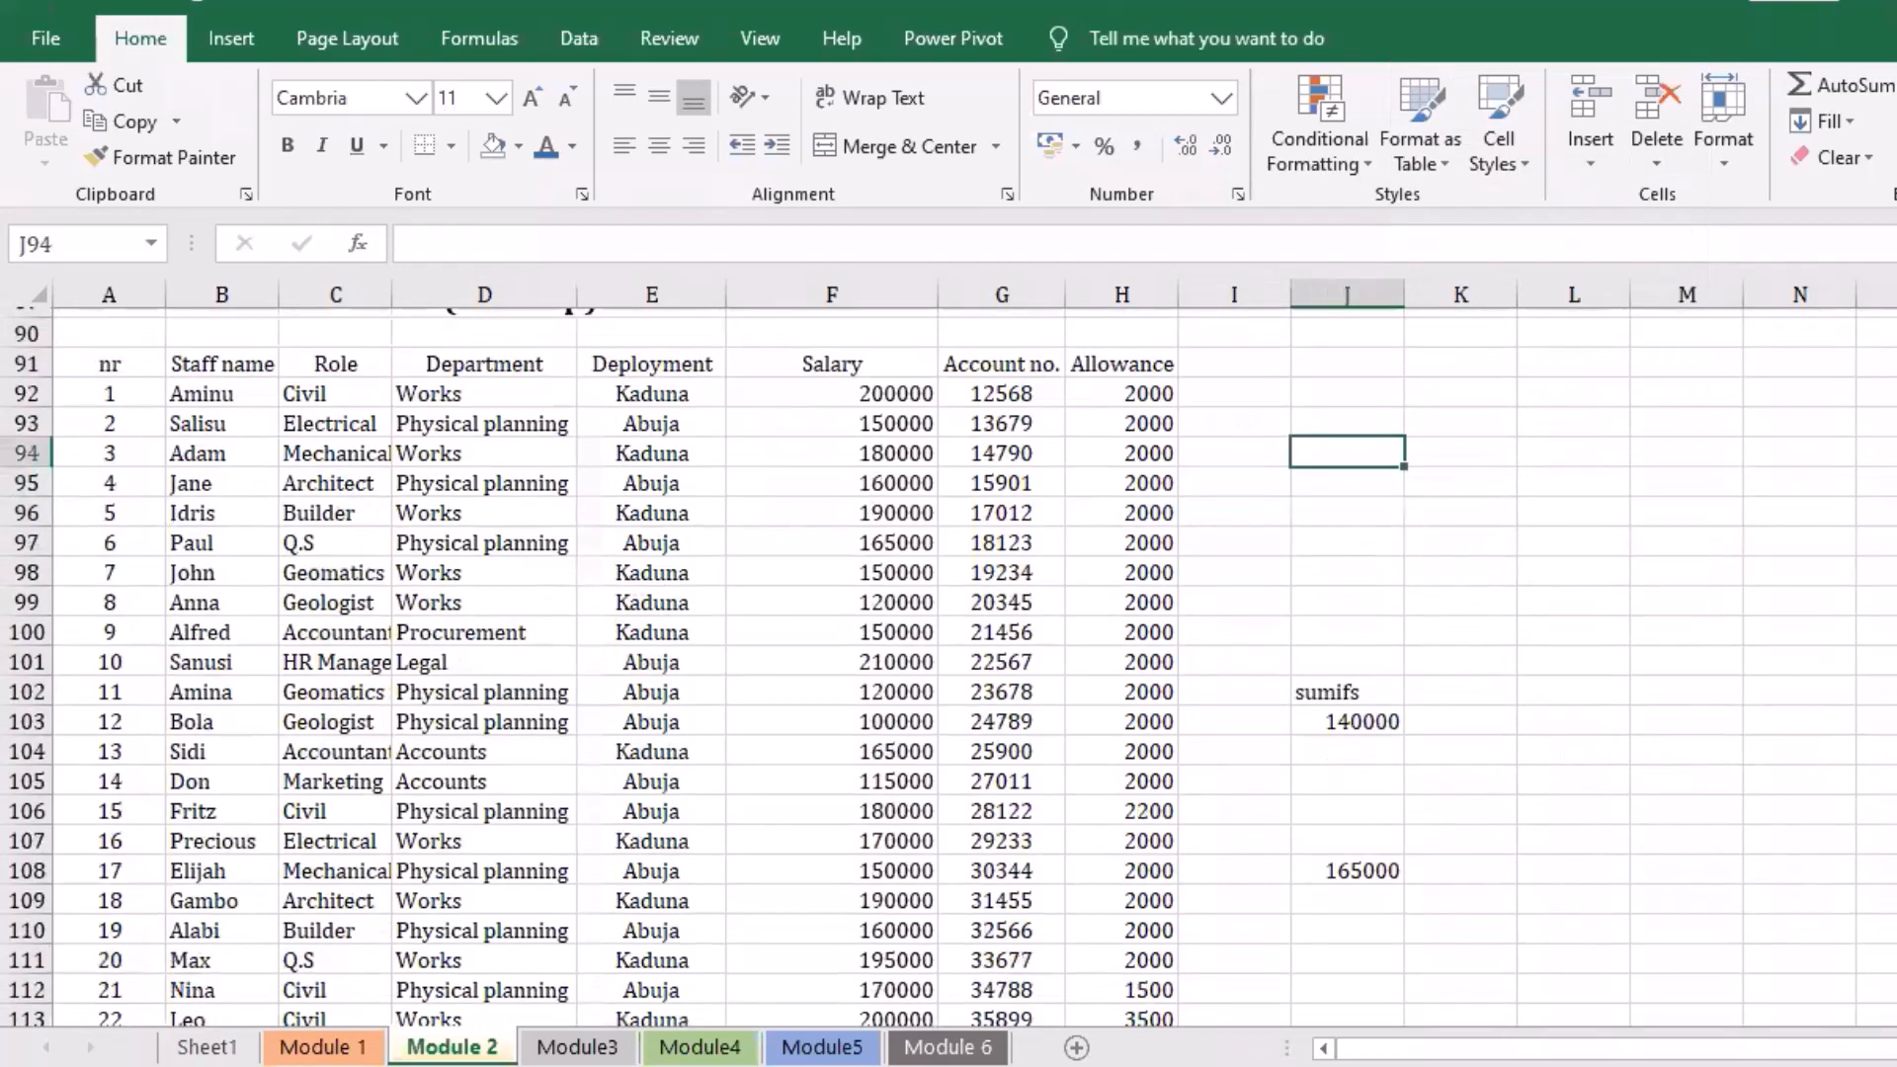
pyautogui.scroll(1, 1203, 643)
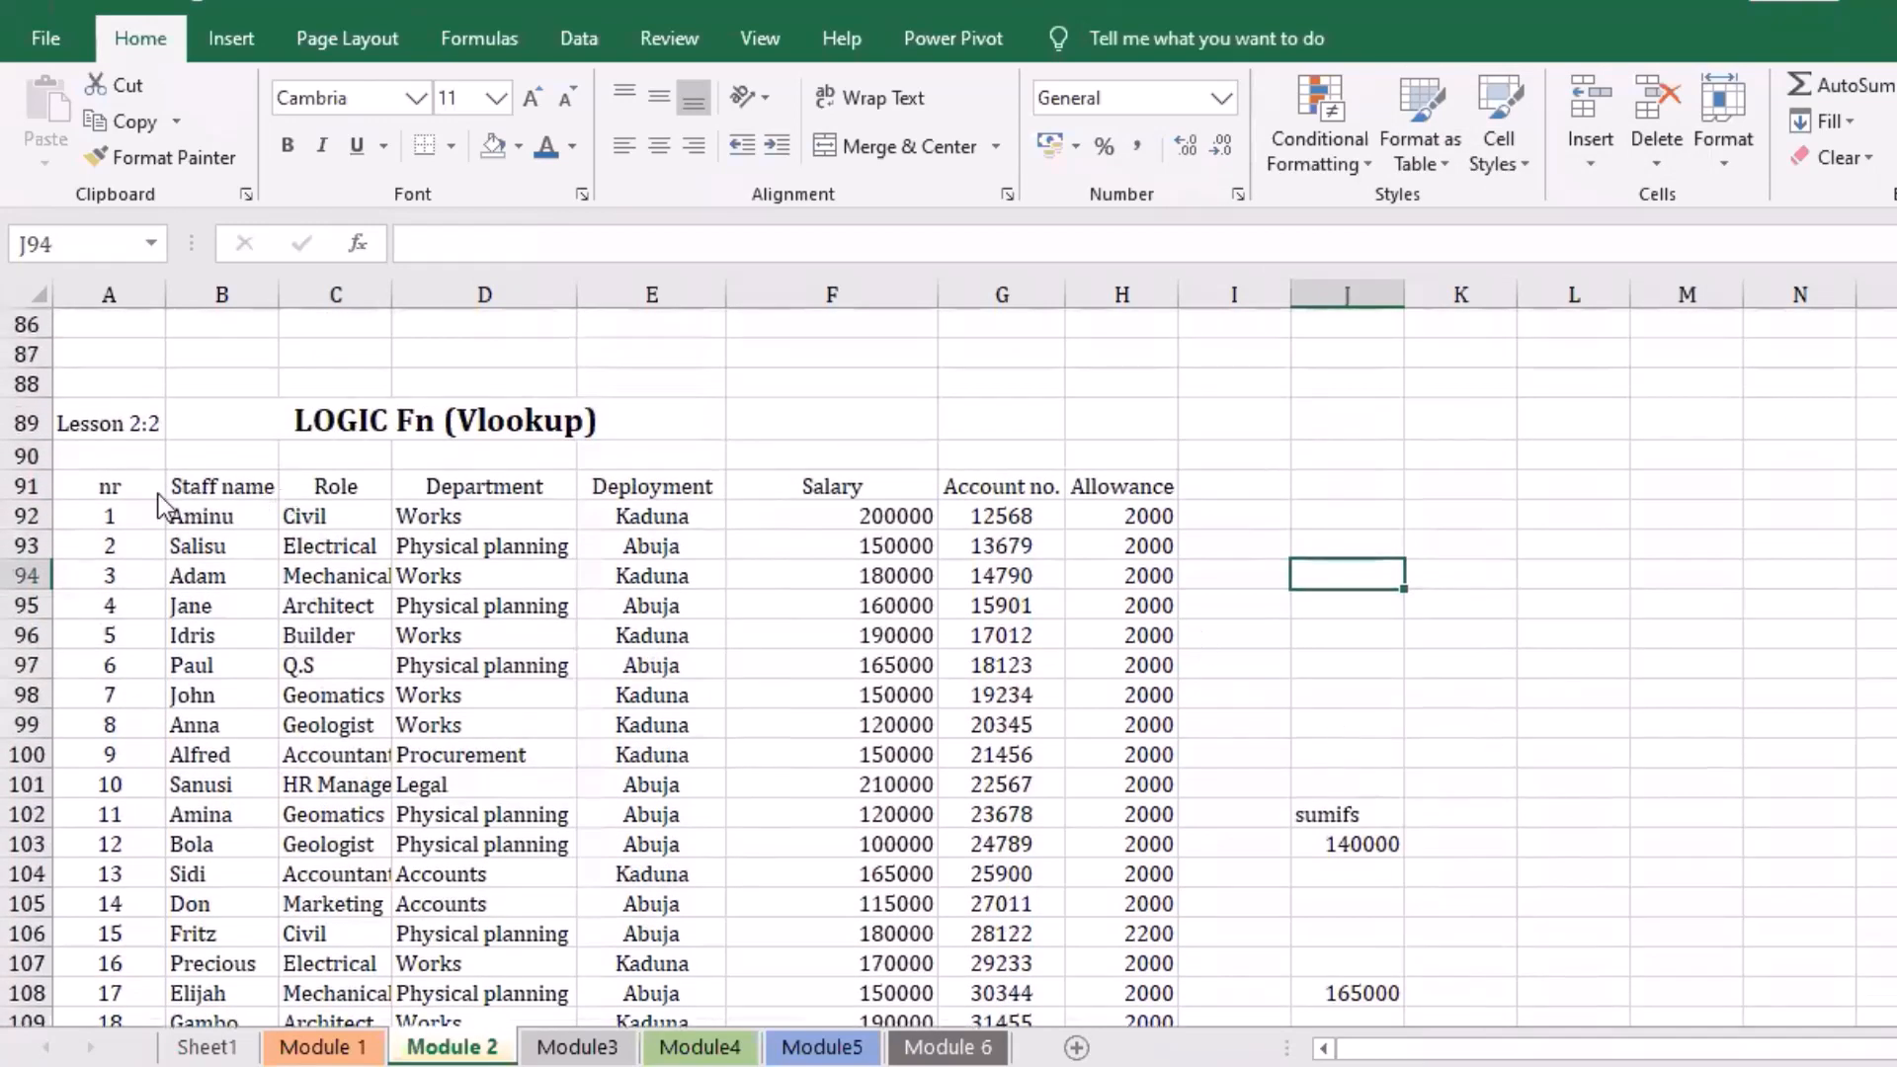
pyautogui.click(112, 493)
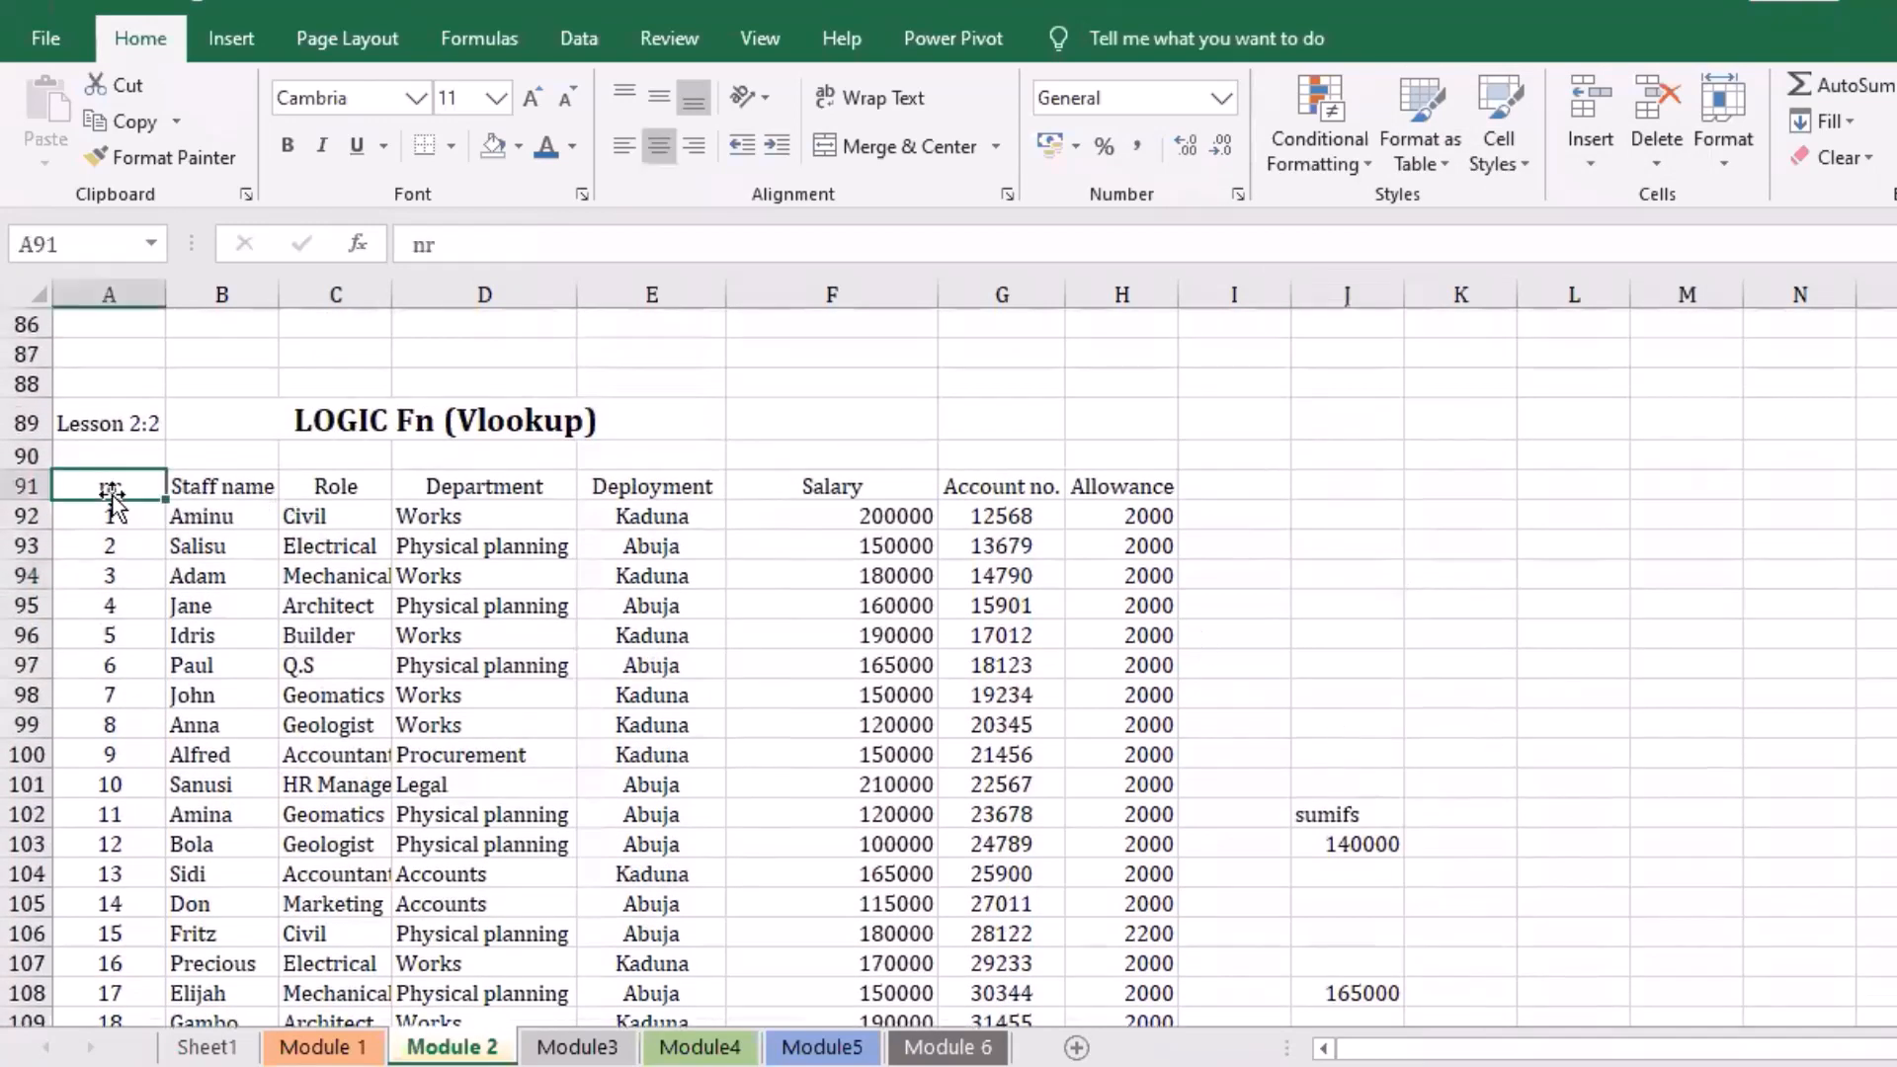
pyautogui.press('Right')
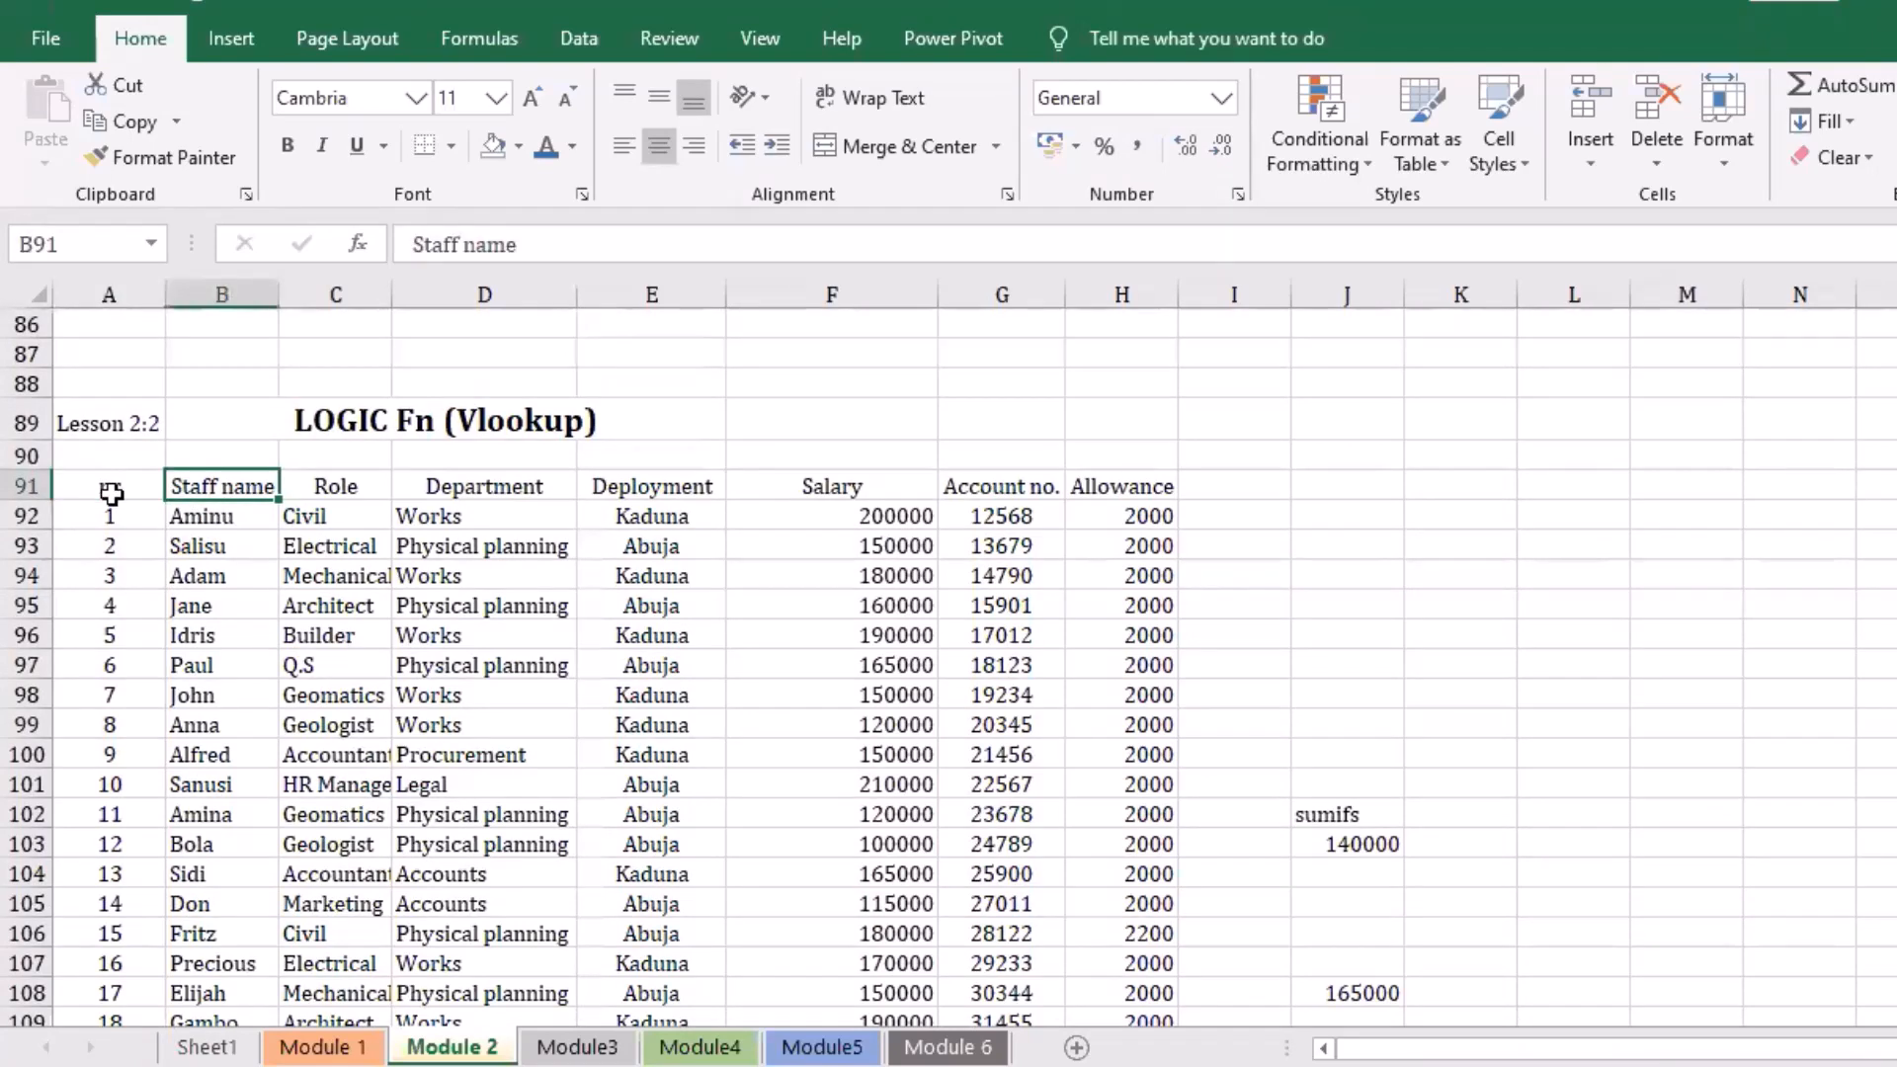
pyautogui.press('Right')
pyautogui.press('Right')
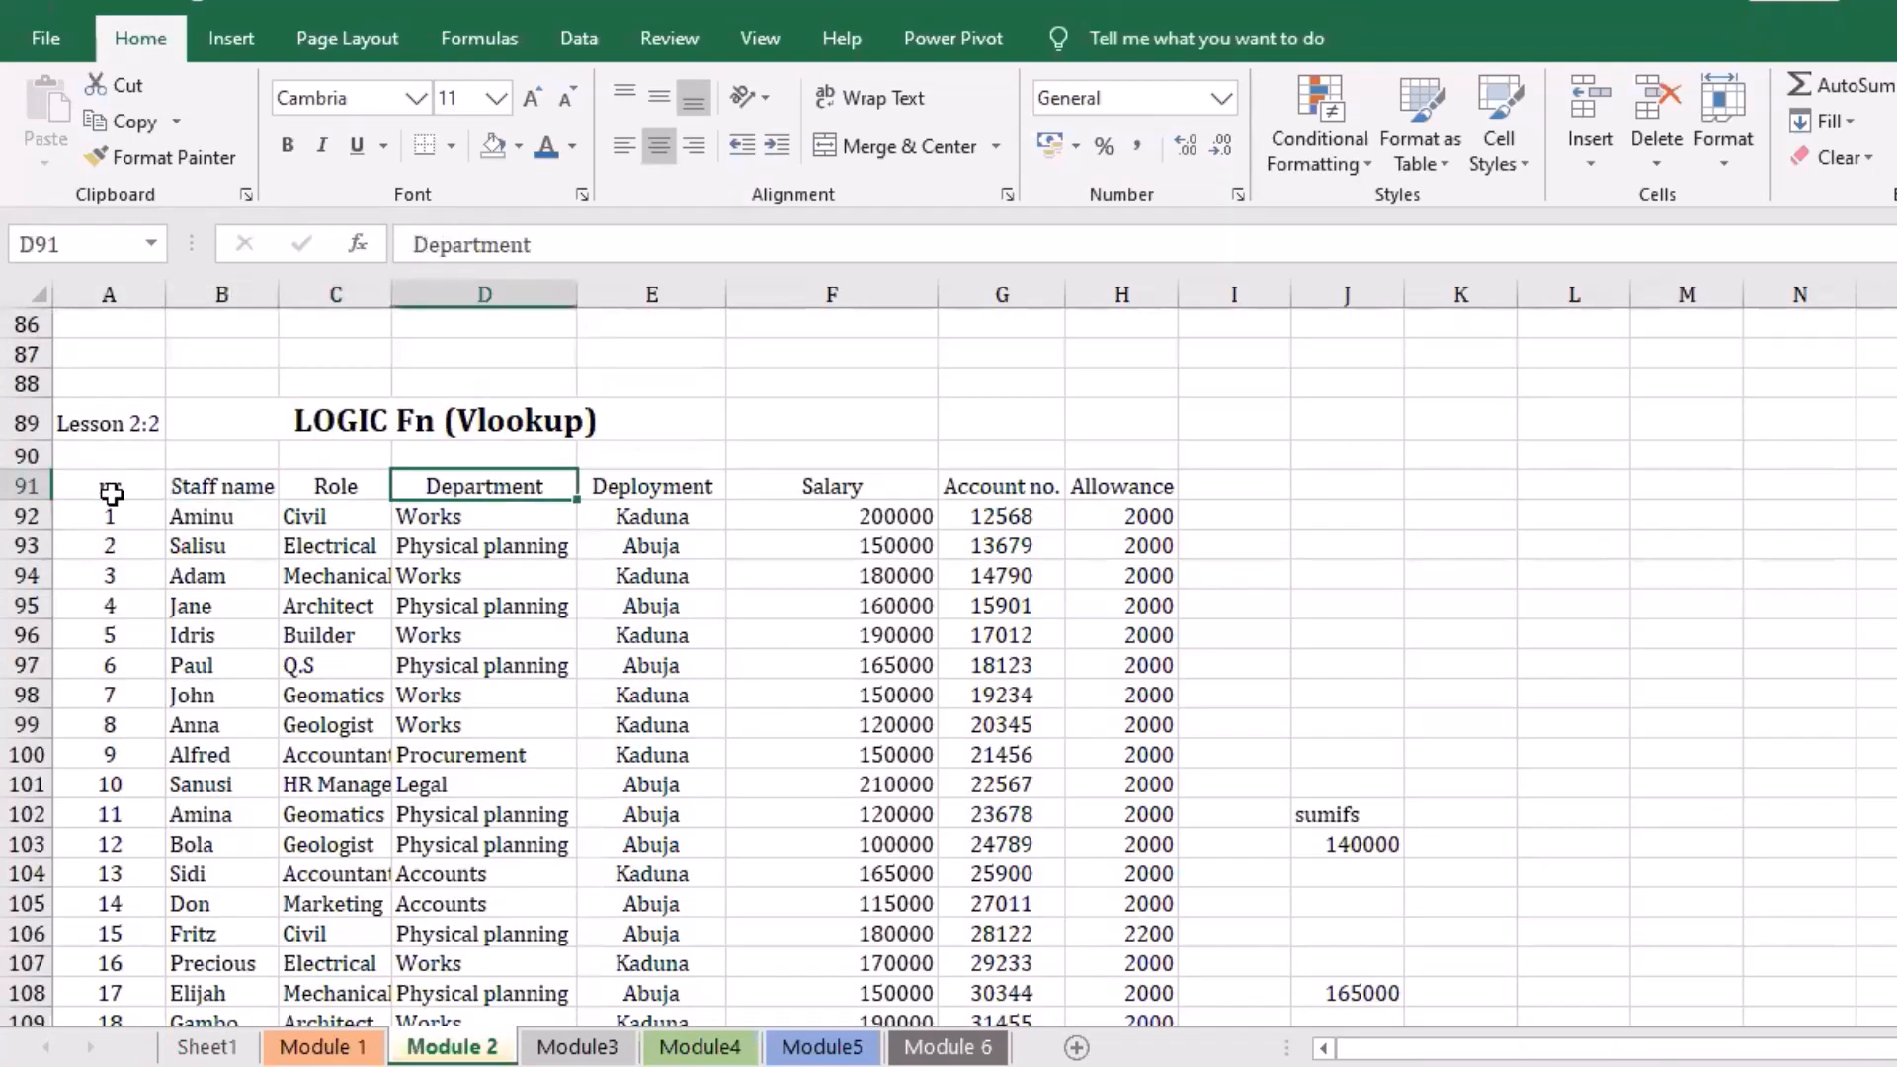
pyautogui.press('Right')
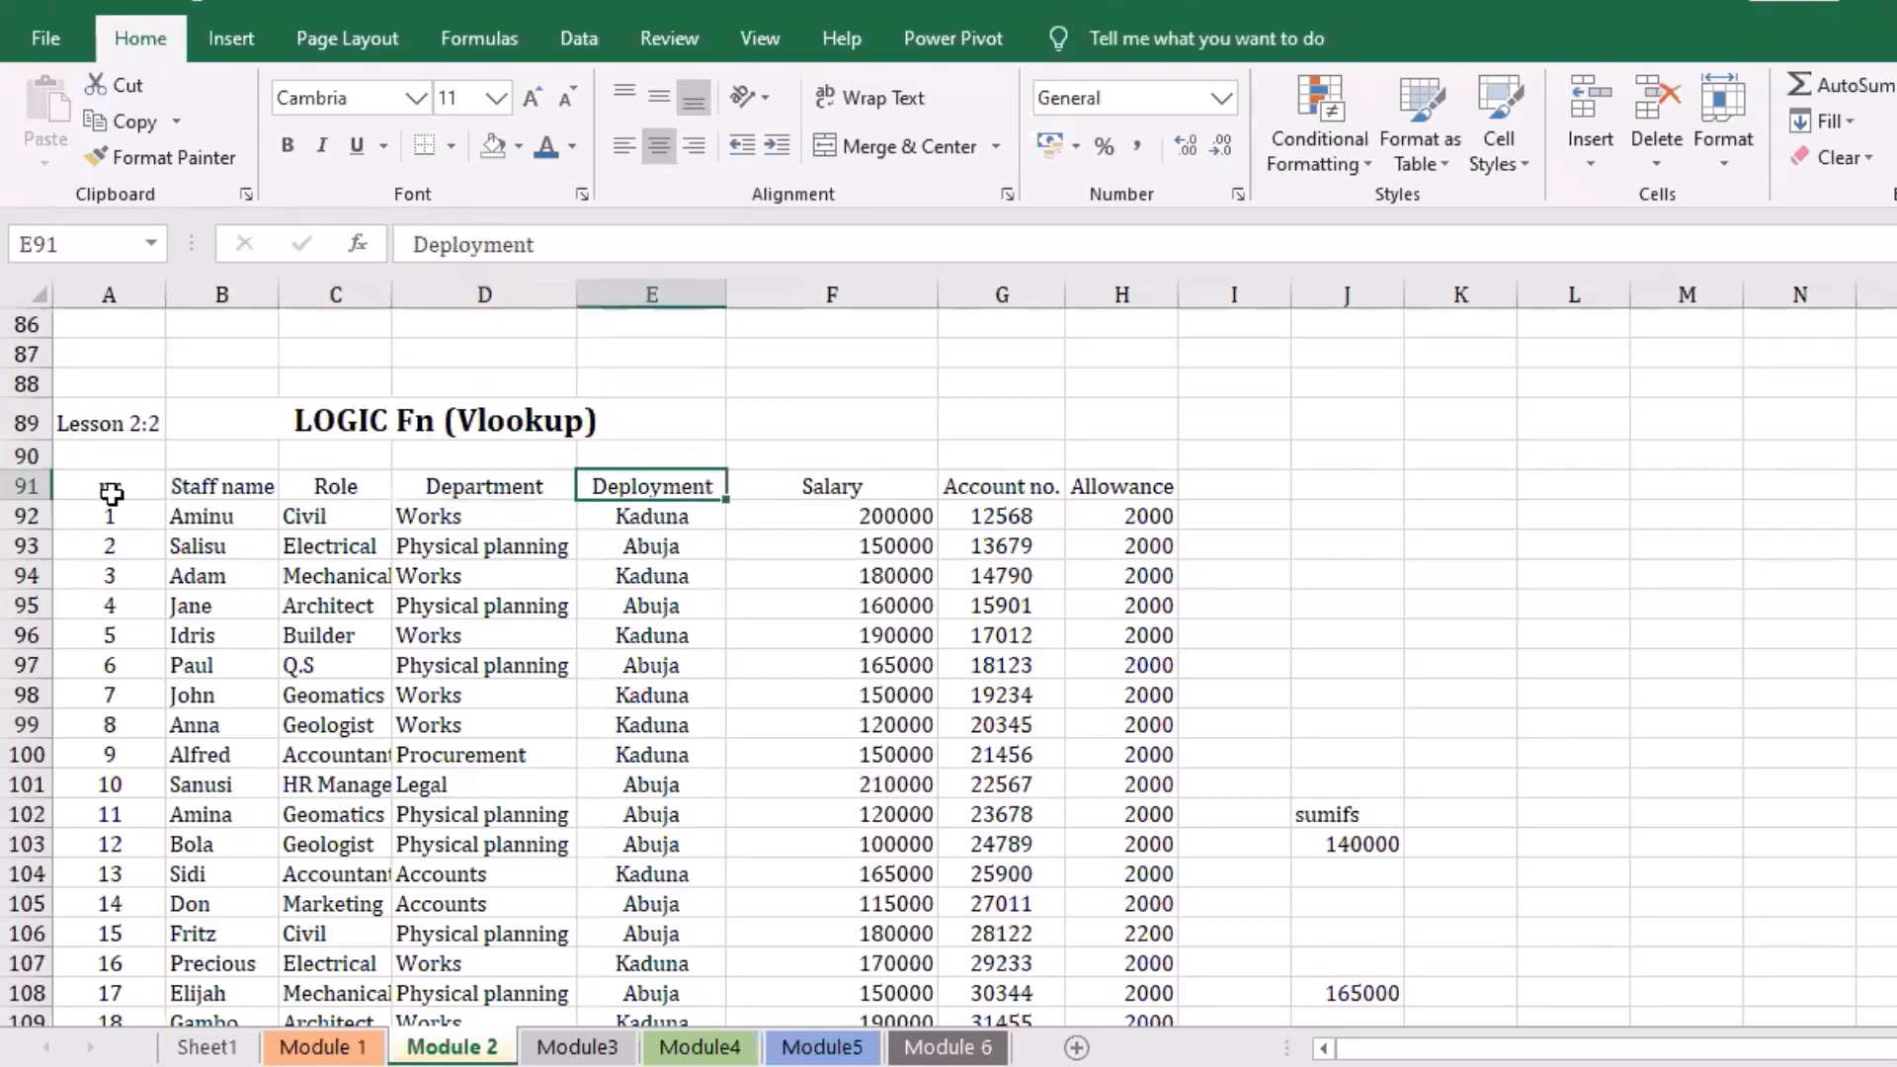
pyautogui.press('Right')
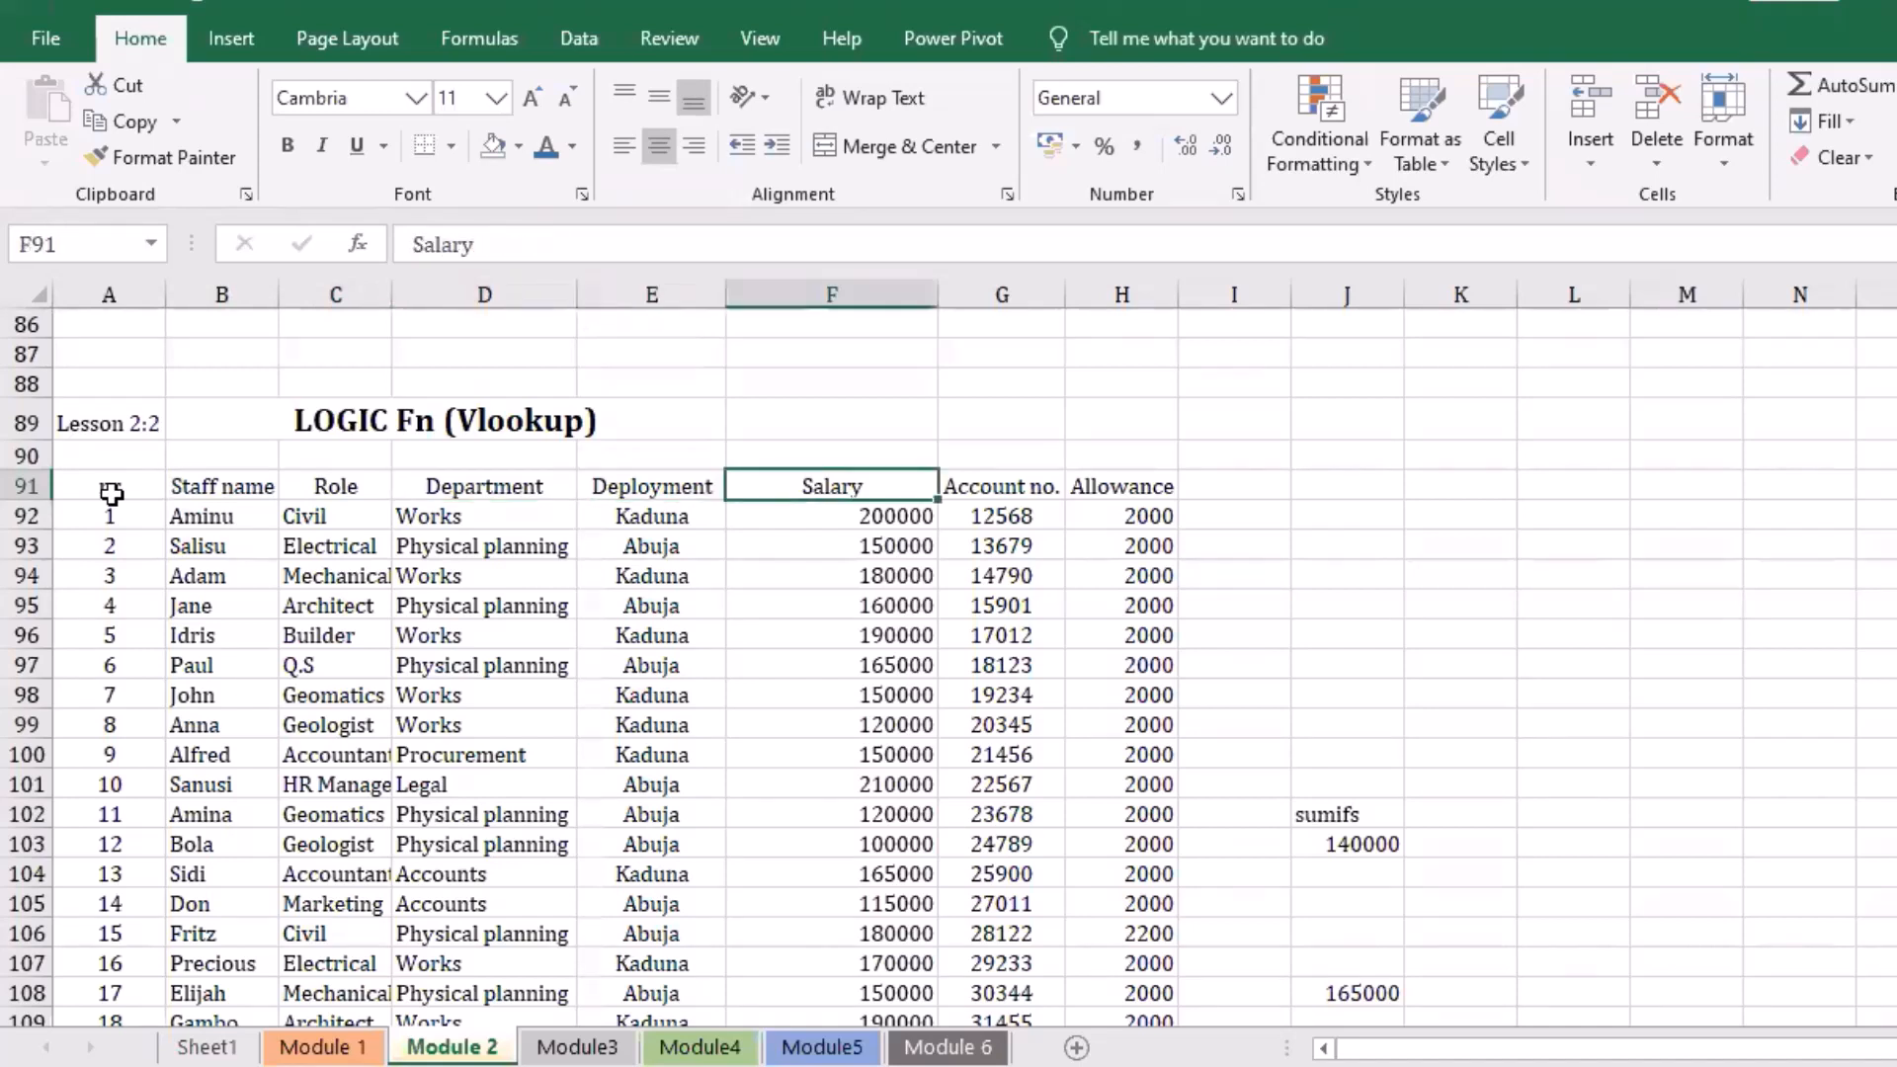
pyautogui.press('Down')
pyautogui.press('Right')
pyautogui.press('Right')
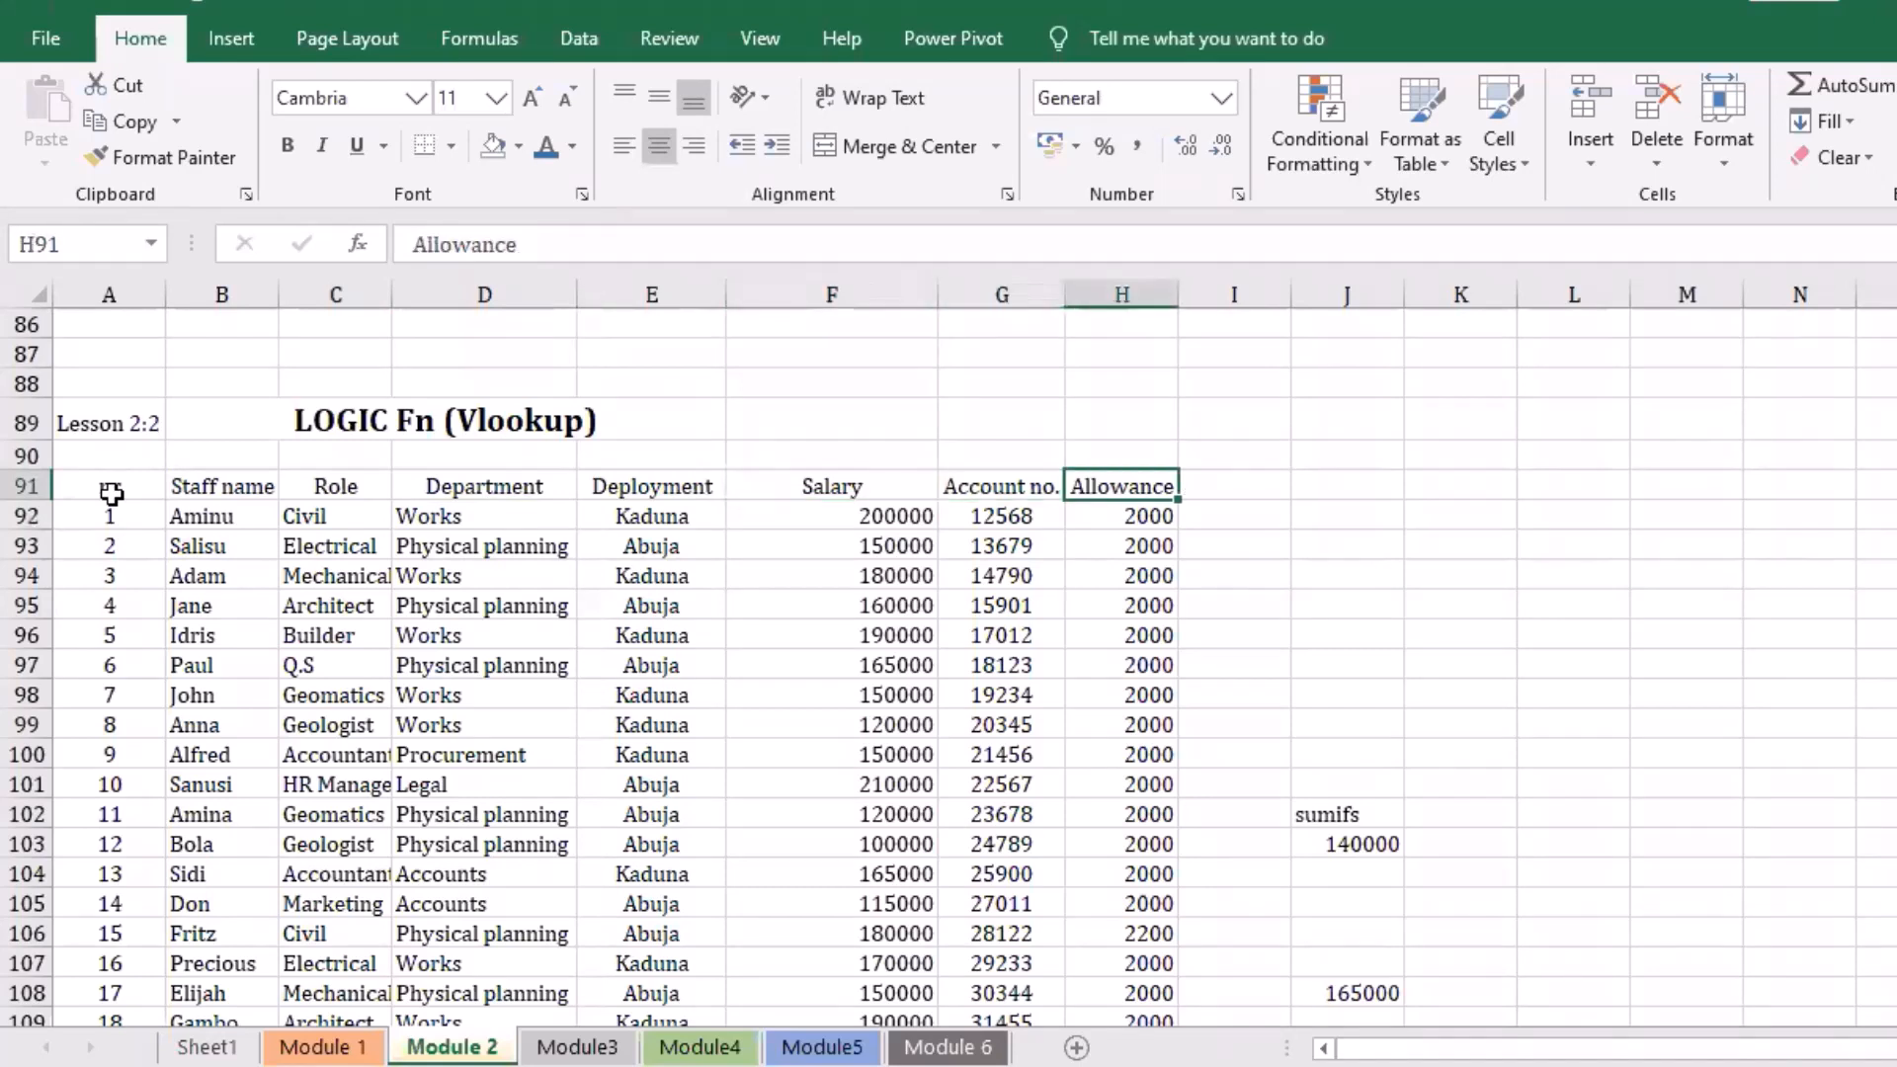
pyautogui.press('Left')
pyautogui.press('Left')
pyautogui.press('Left')
pyautogui.press('Left')
pyautogui.press('Left')
pyautogui.press('Left')
pyautogui.press('Left')
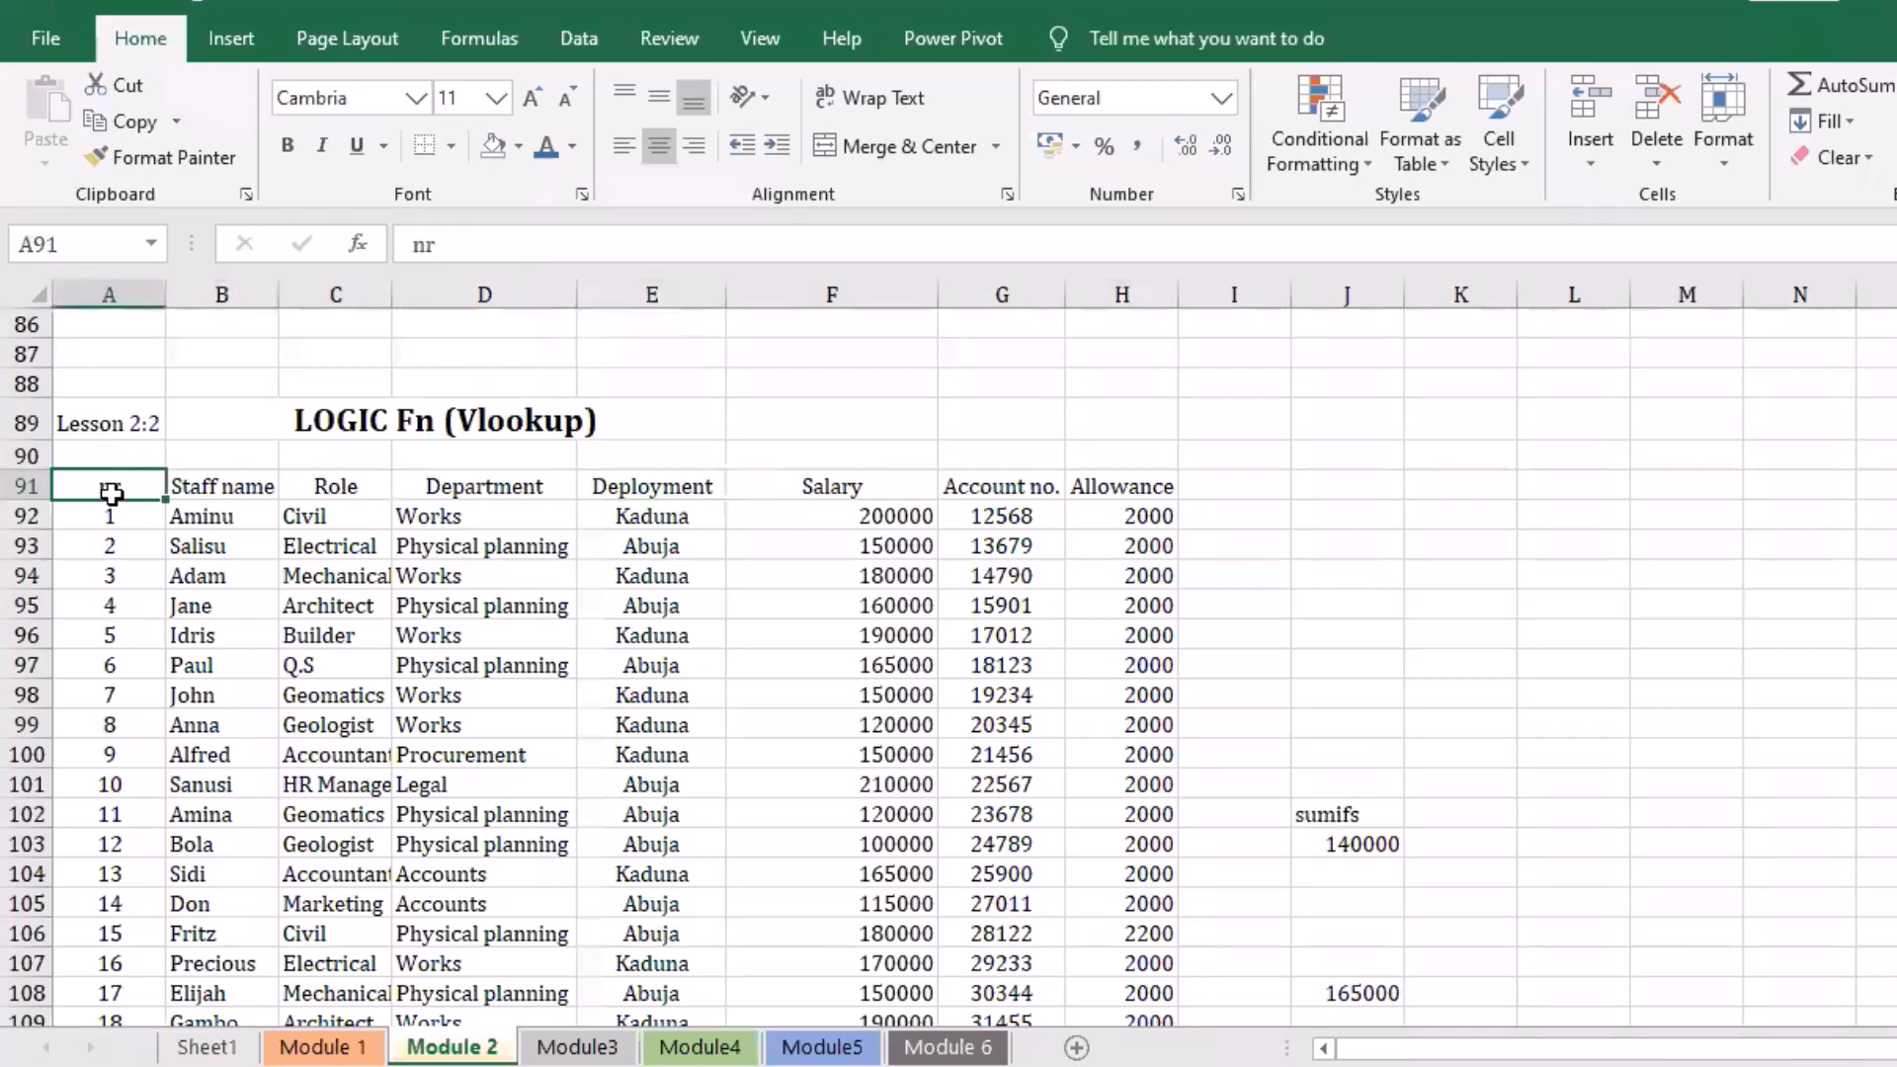
# Step: Look through the numbered staff records down column A to below the end of the table
pyautogui.press('Down')
pyautogui.press('Down')
pyautogui.press('Down')
pyautogui.press('Down')
pyautogui.press('Down')
pyautogui.press('Down')
pyautogui.press('Down')
pyautogui.press('Down')
pyautogui.press('Down')
pyautogui.press('Down')
pyautogui.press('Down')
pyautogui.press('Down')
pyautogui.press('Down')
pyautogui.press('Down')
pyautogui.press('Down')
pyautogui.press('Down')
pyautogui.press('Down')
pyautogui.press('Down')
pyautogui.press('Down')
pyautogui.press('Down')
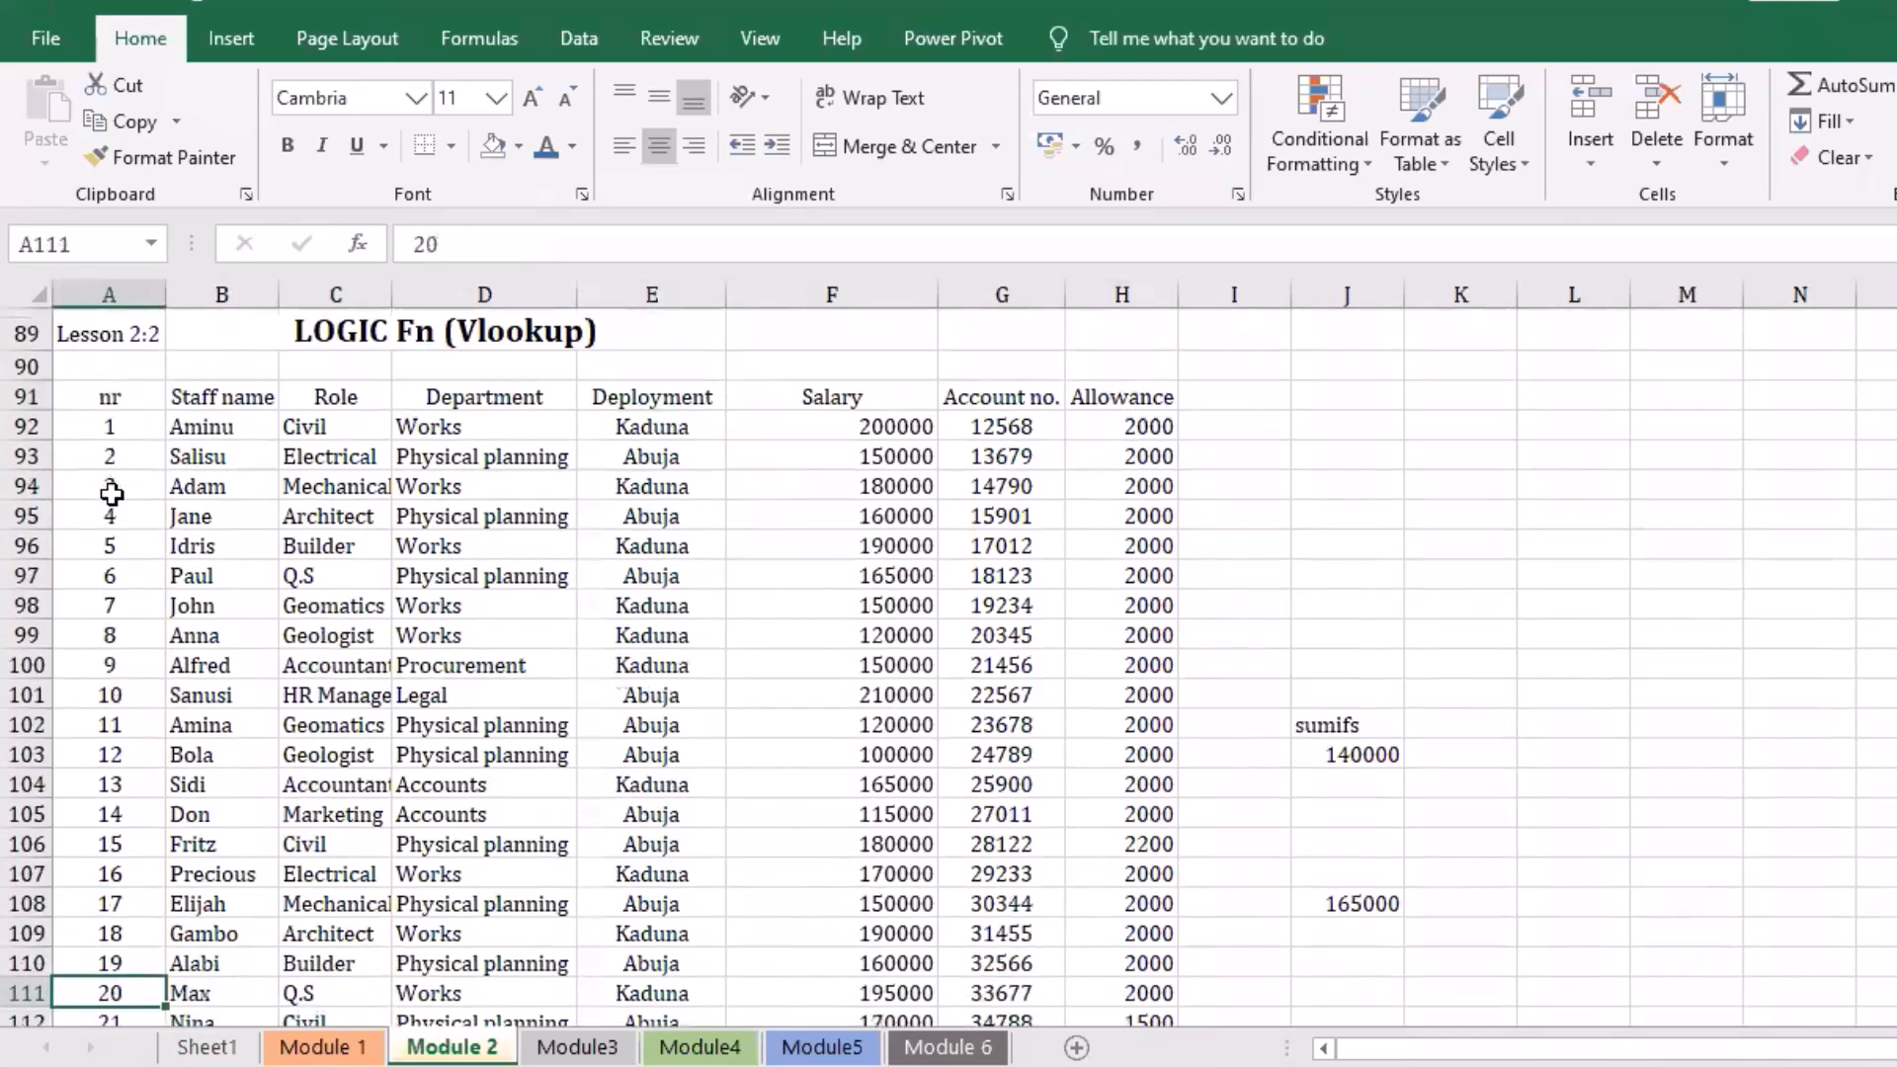
pyautogui.press('Down')
pyautogui.press('Down')
pyautogui.press('Down')
pyautogui.press('Down')
pyautogui.press('Down')
pyautogui.press('Down')
pyautogui.press('Down')
pyautogui.press('Down')
pyautogui.press('Down')
pyautogui.press('Down')
pyautogui.press('Down')
pyautogui.press('Down')
pyautogui.press('Down')
pyautogui.press('Down')
pyautogui.press('Down')
pyautogui.press('Down')
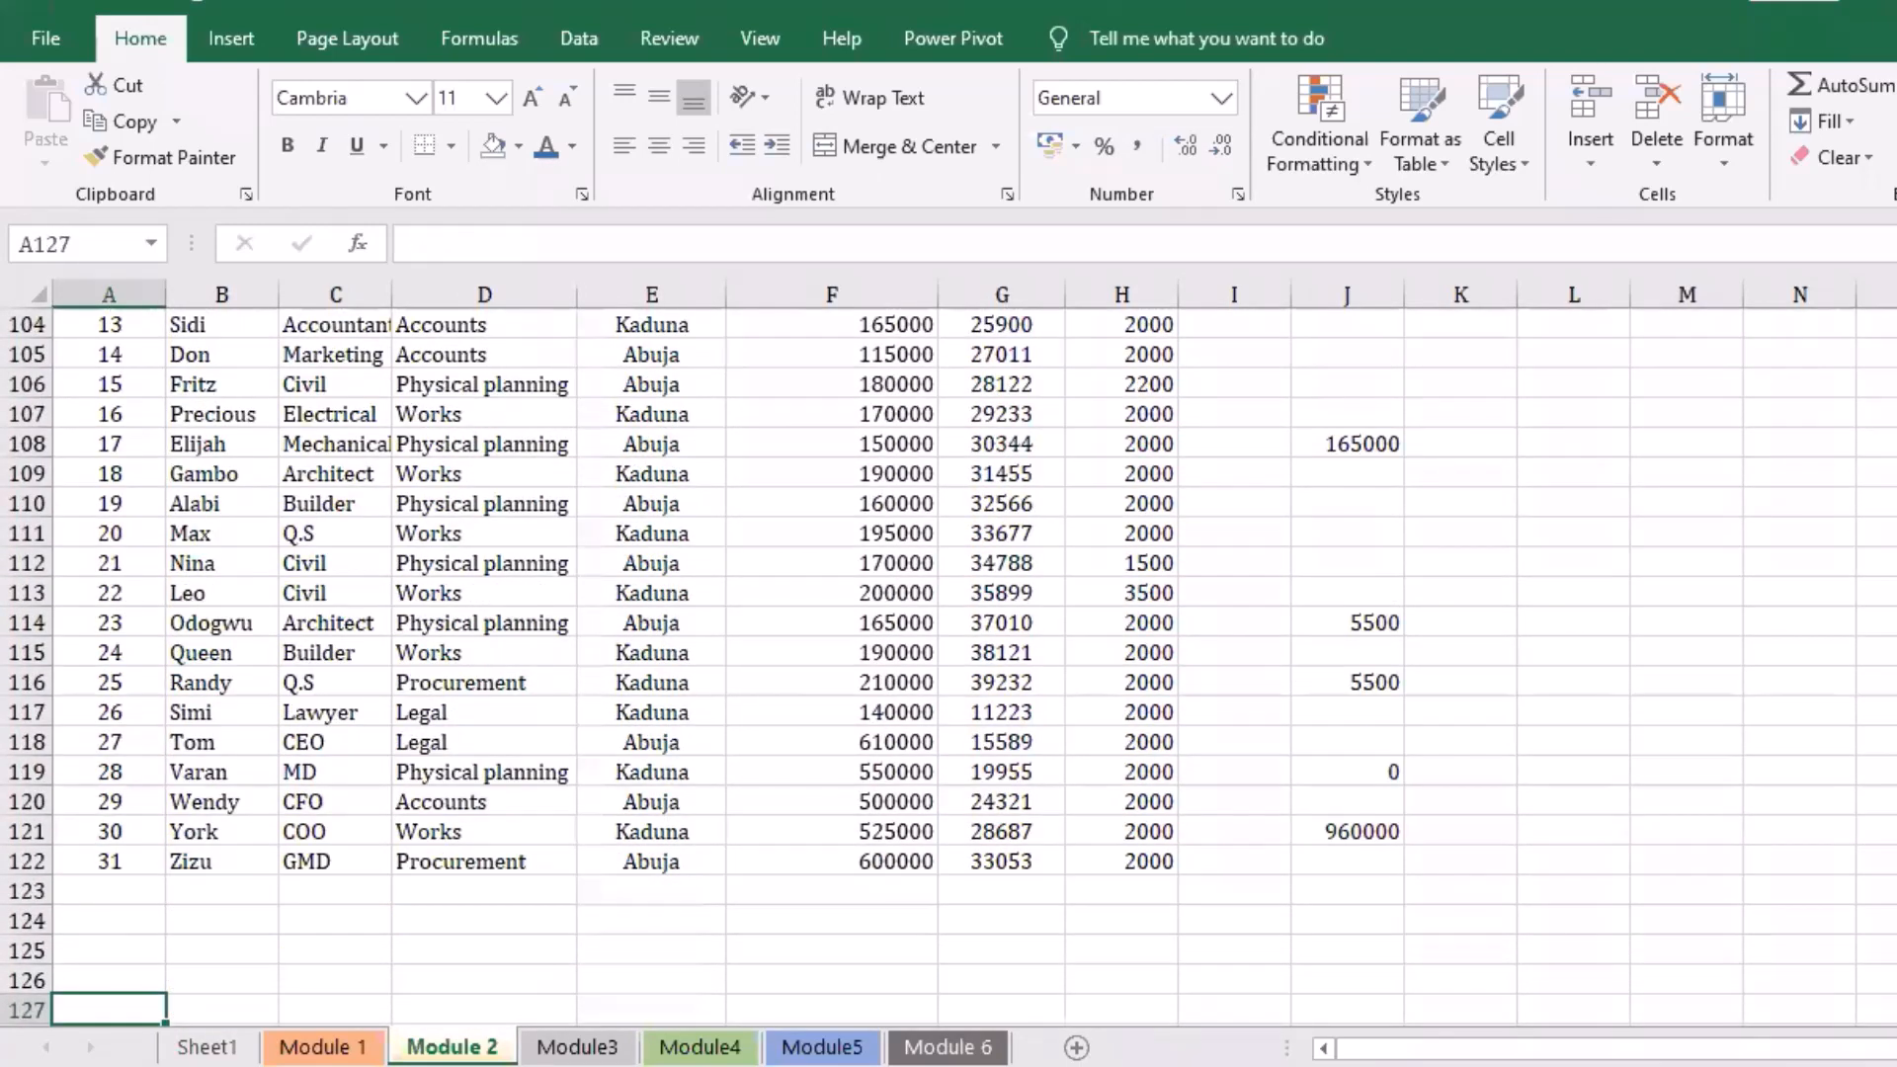
pyautogui.scroll(7, 274, 651)
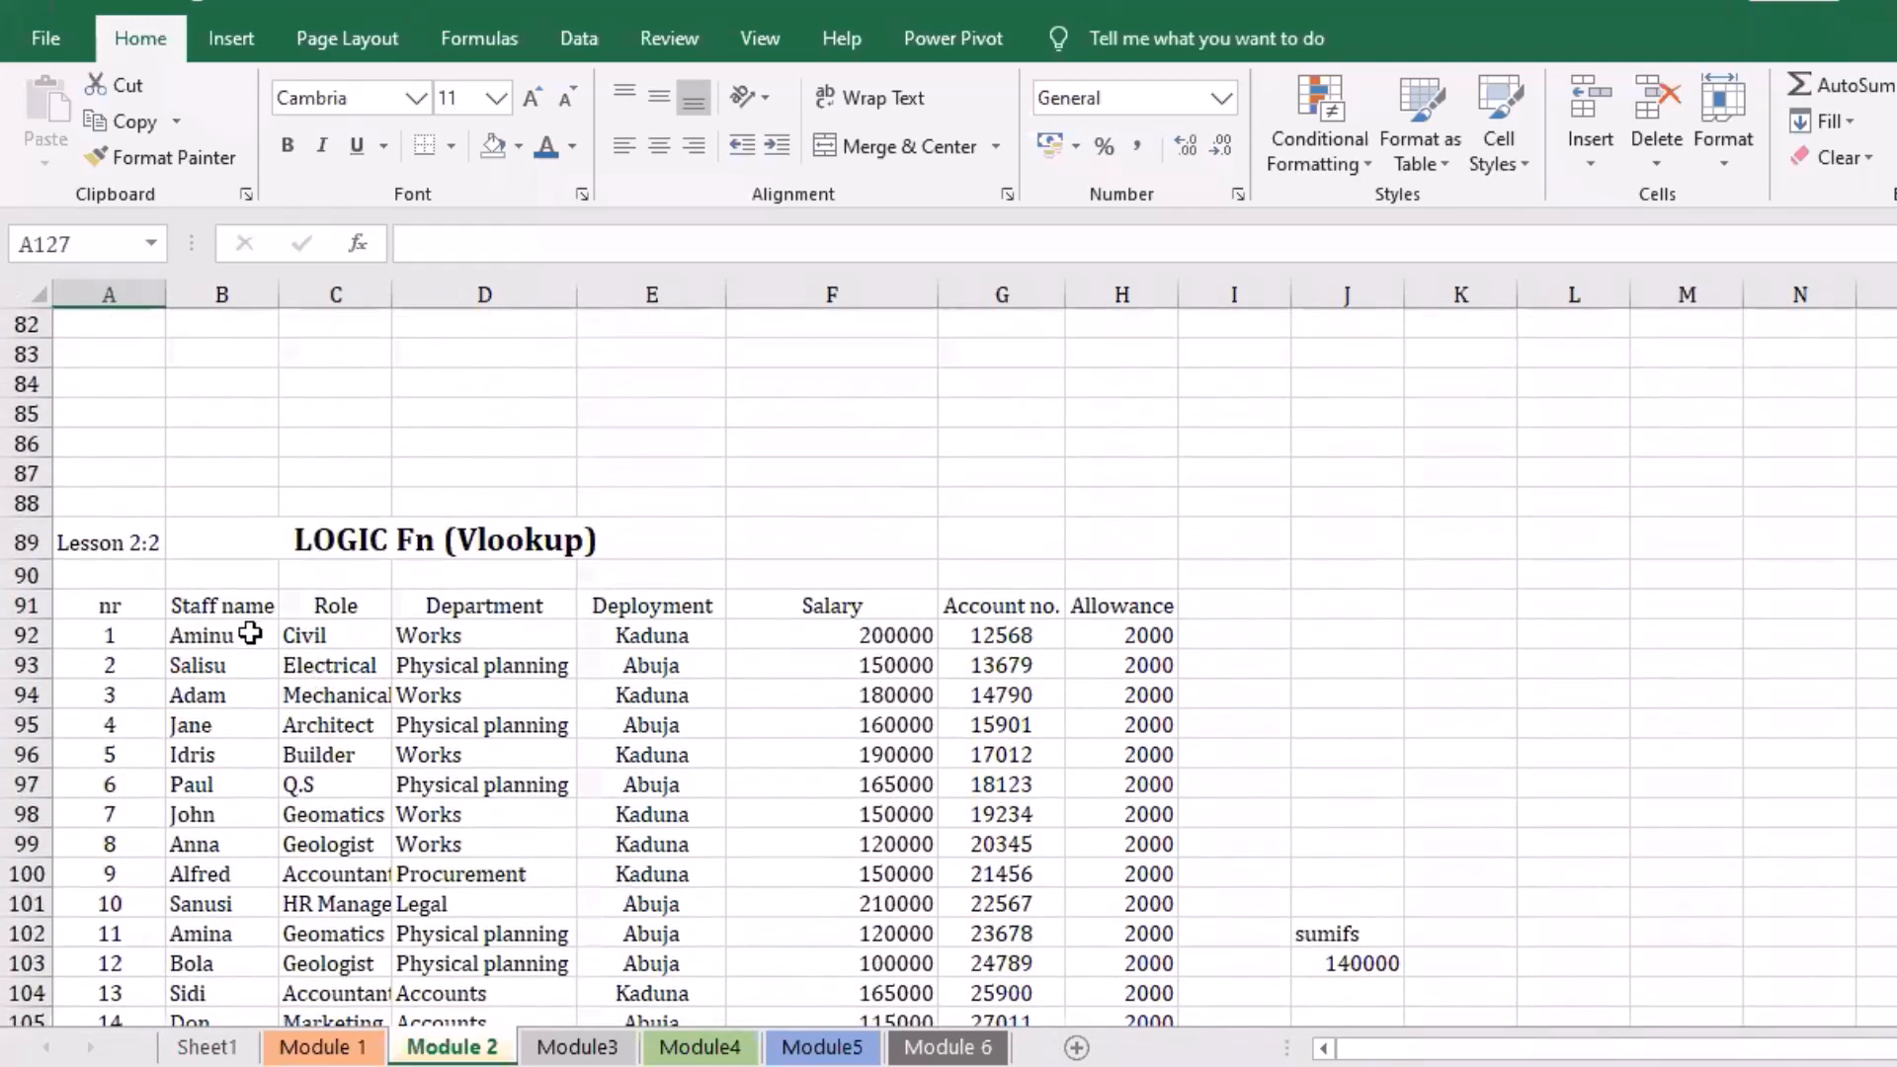
pyautogui.moveTo(246, 651); pyautogui.dragTo(226, 983)
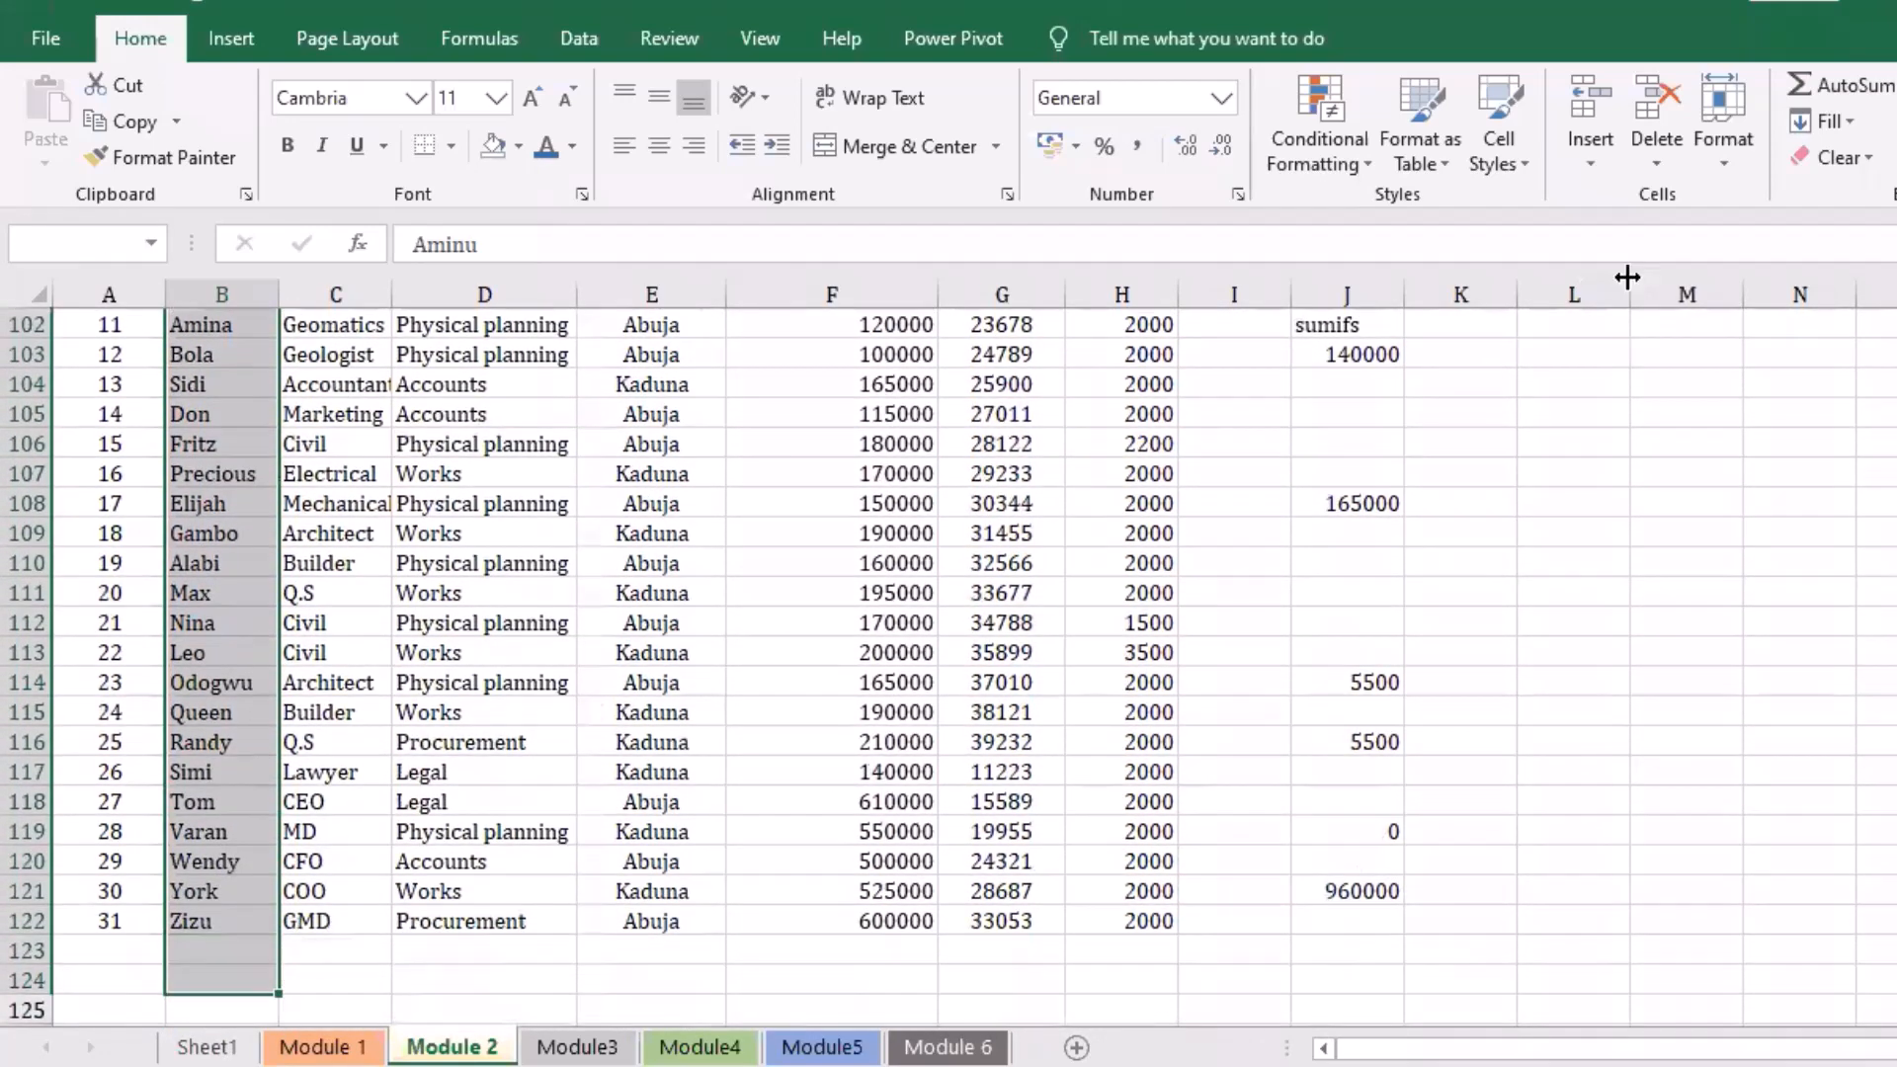
pyautogui.click(1878, 84)
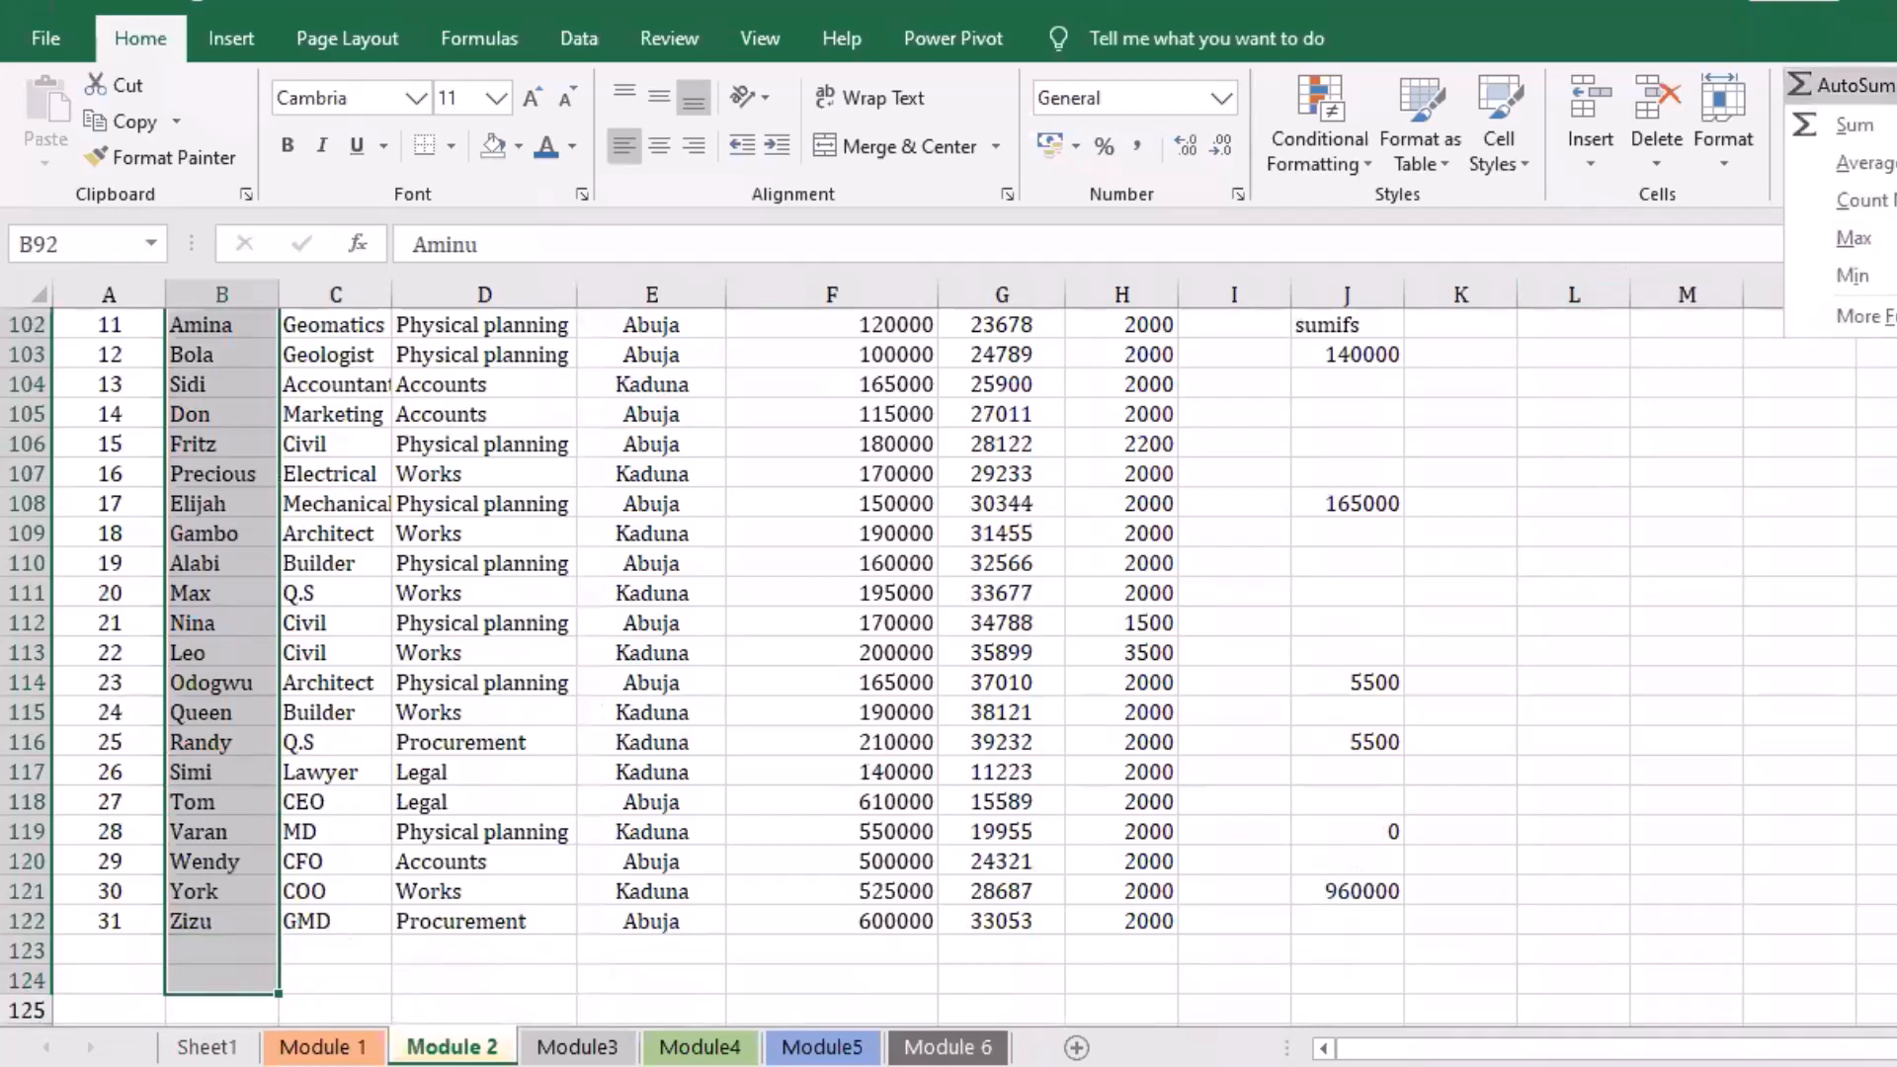
pyautogui.click(1858, 200)
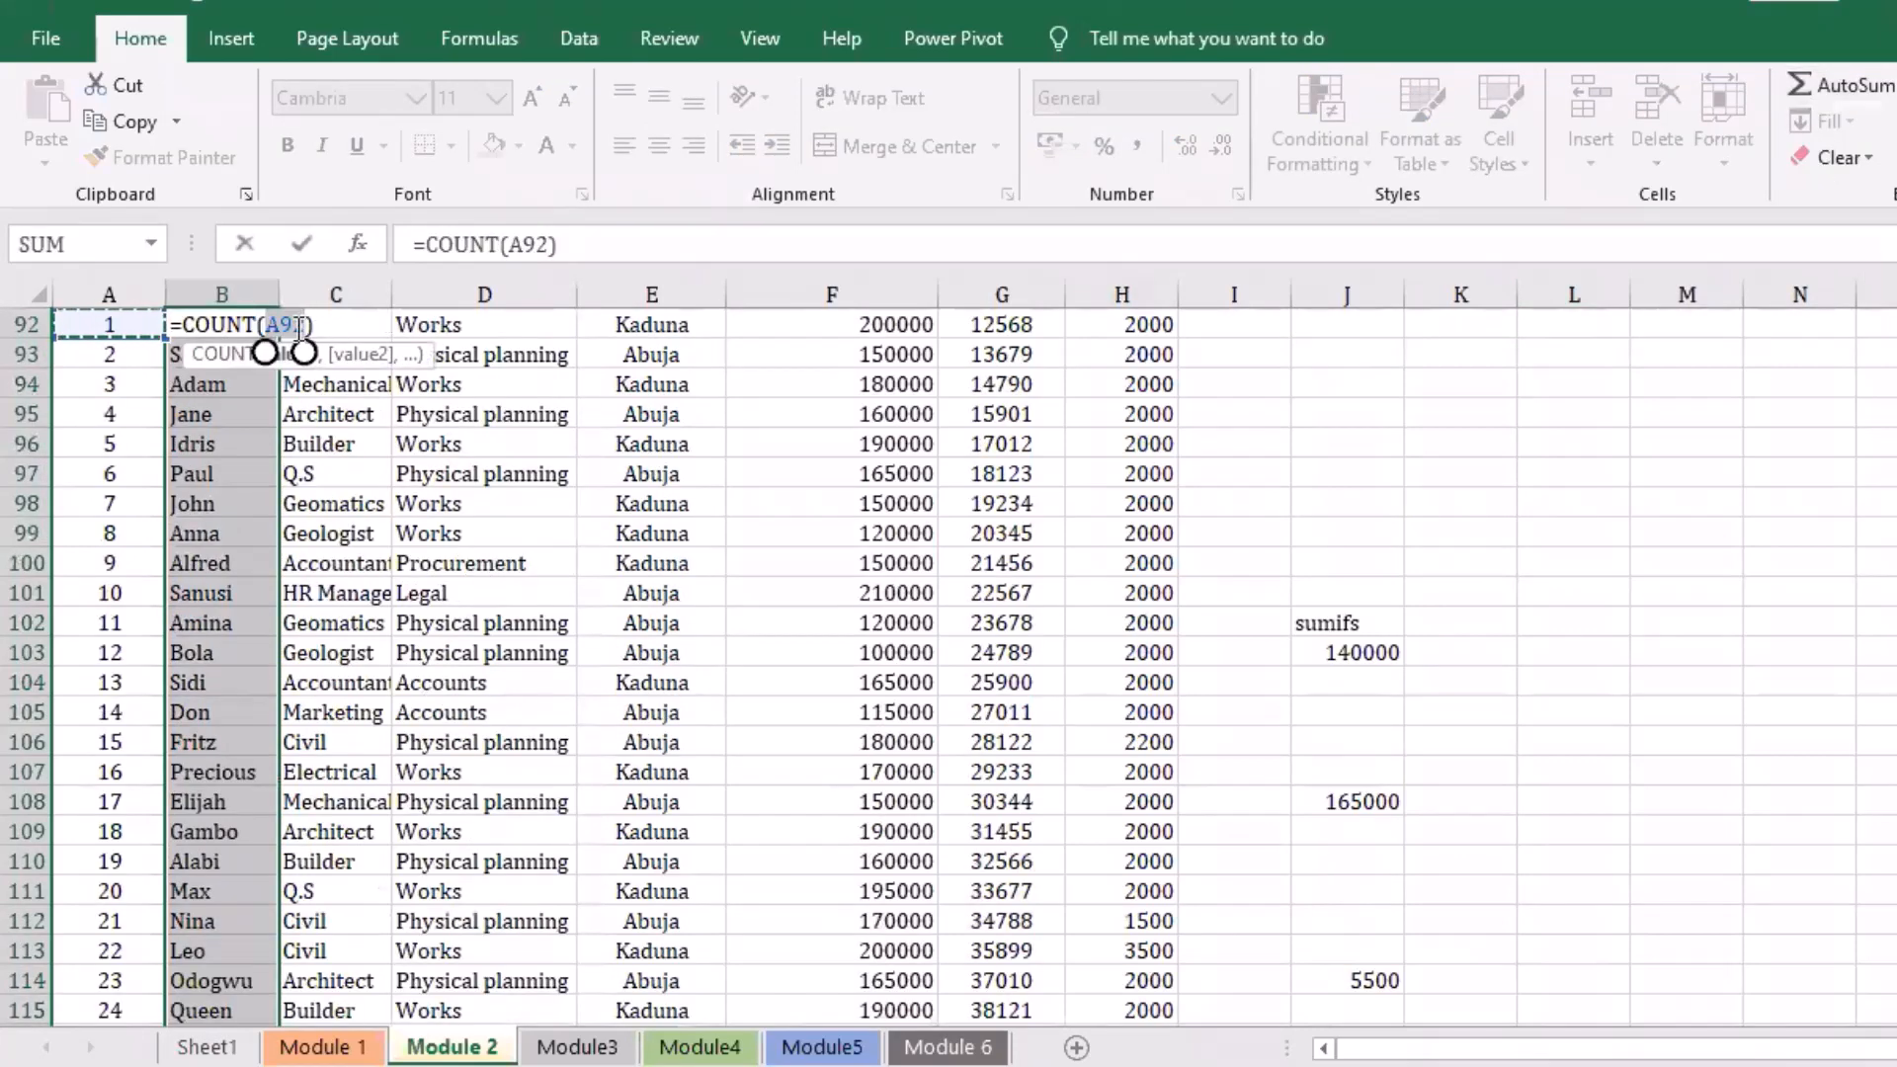
pyautogui.press('Escape')
# Step: Count the staff numbers in A92:A123 with a COUNT formula in A124 below the table
pyautogui.scroll(-5, 464, 598)
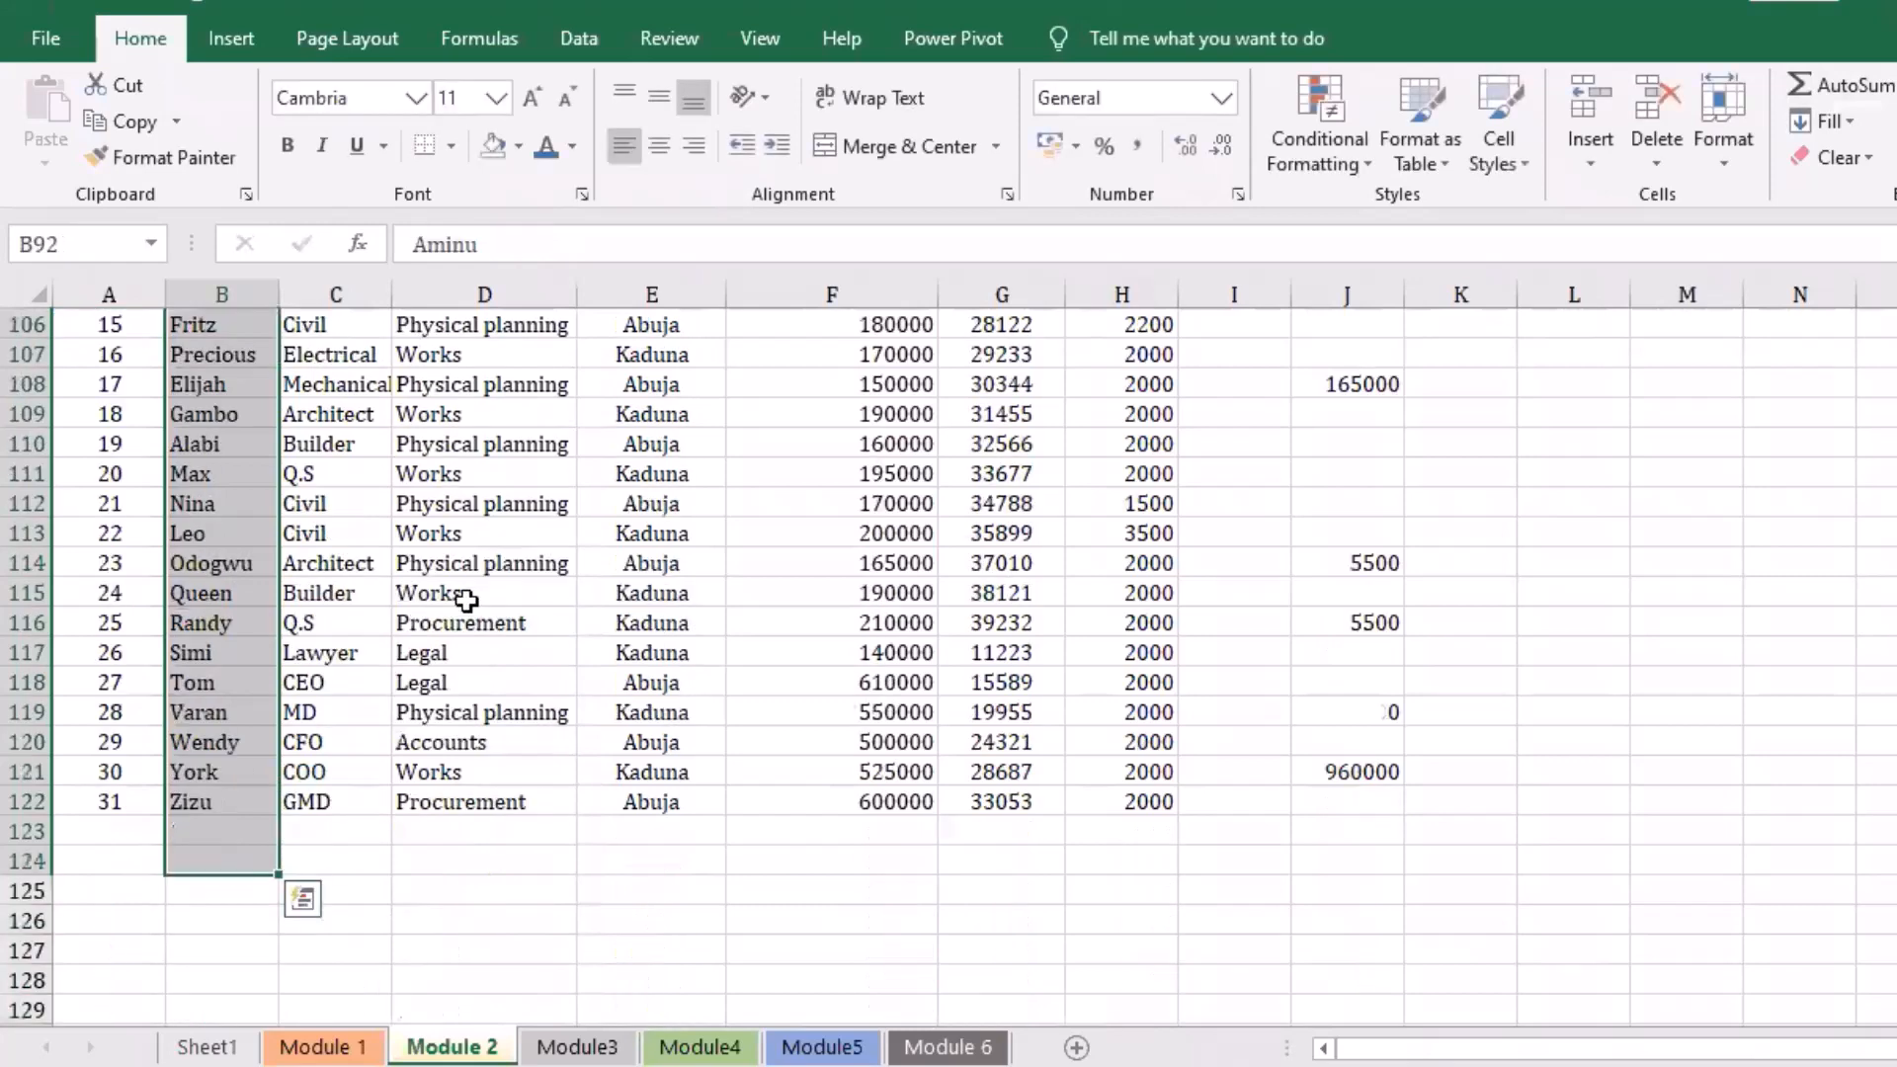
pyautogui.click(111, 381)
pyautogui.press('Up')
pyautogui.press('Up')
pyautogui.press('Up')
pyautogui.press('Up')
pyautogui.press('Up')
pyautogui.press('Up')
pyautogui.press('Up')
pyautogui.press('Up')
pyautogui.press('Up')
pyautogui.press('Up')
pyautogui.press('Up')
pyautogui.press('Up')
pyautogui.press('Up')
pyautogui.press('Up')
pyautogui.press('Up')
pyautogui.press('Up')
pyautogui.press('Up')
pyautogui.press('Up')
pyautogui.press('Up')
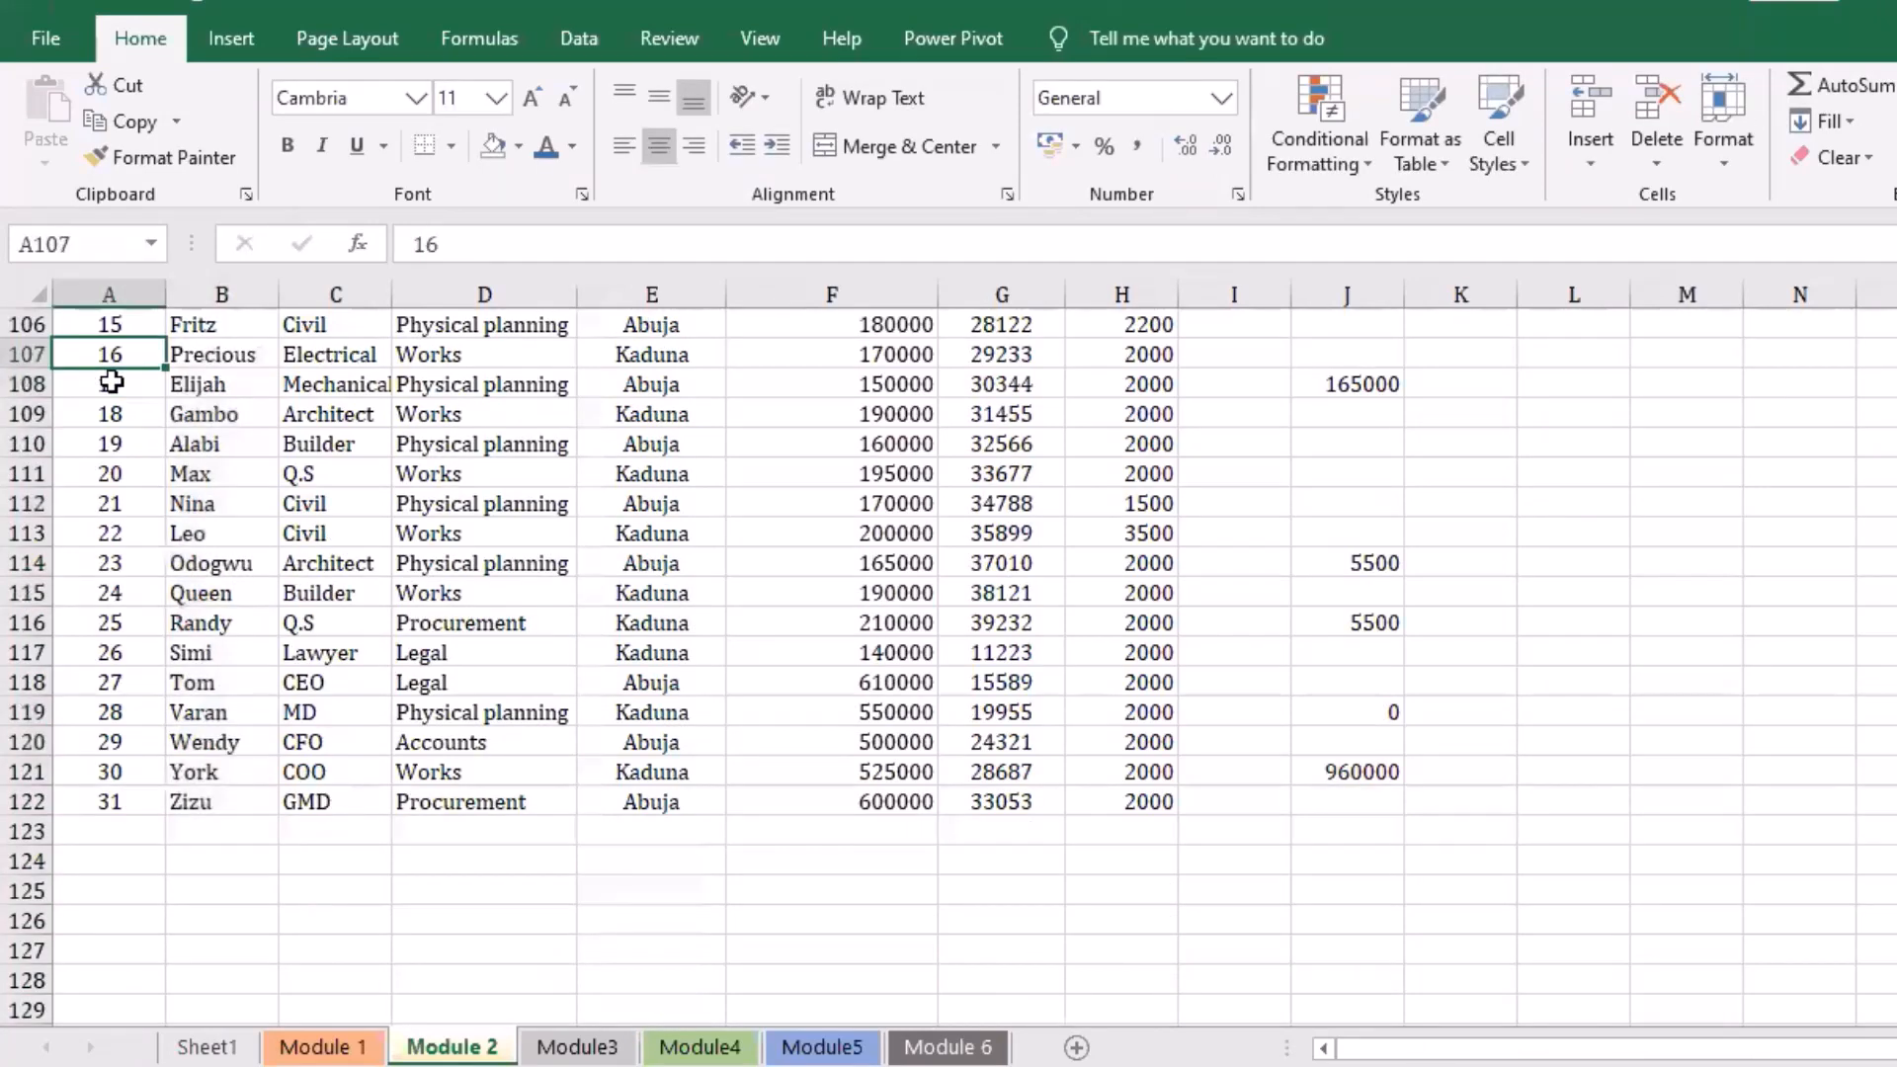
pyautogui.moveTo(118, 428); pyautogui.dragTo(138, 929)
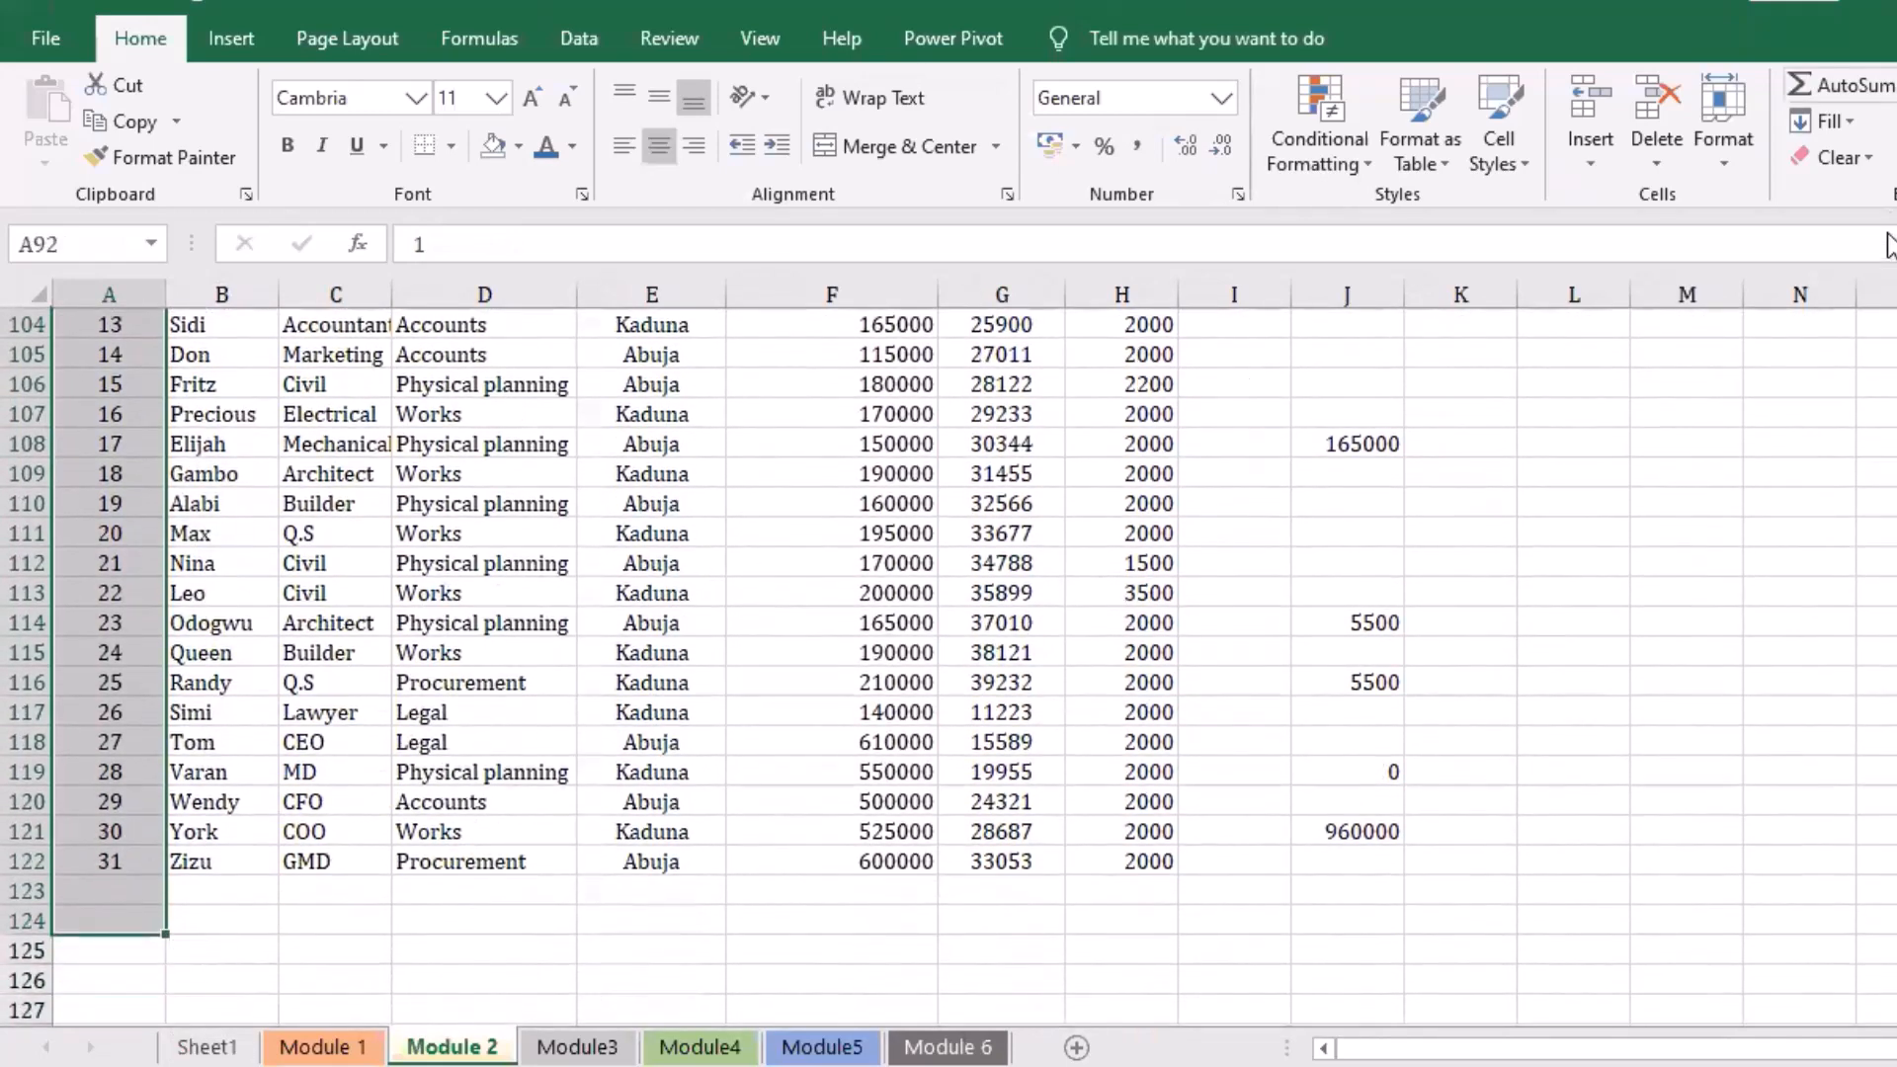
pyautogui.click(1887, 85)
pyautogui.click(1858, 200)
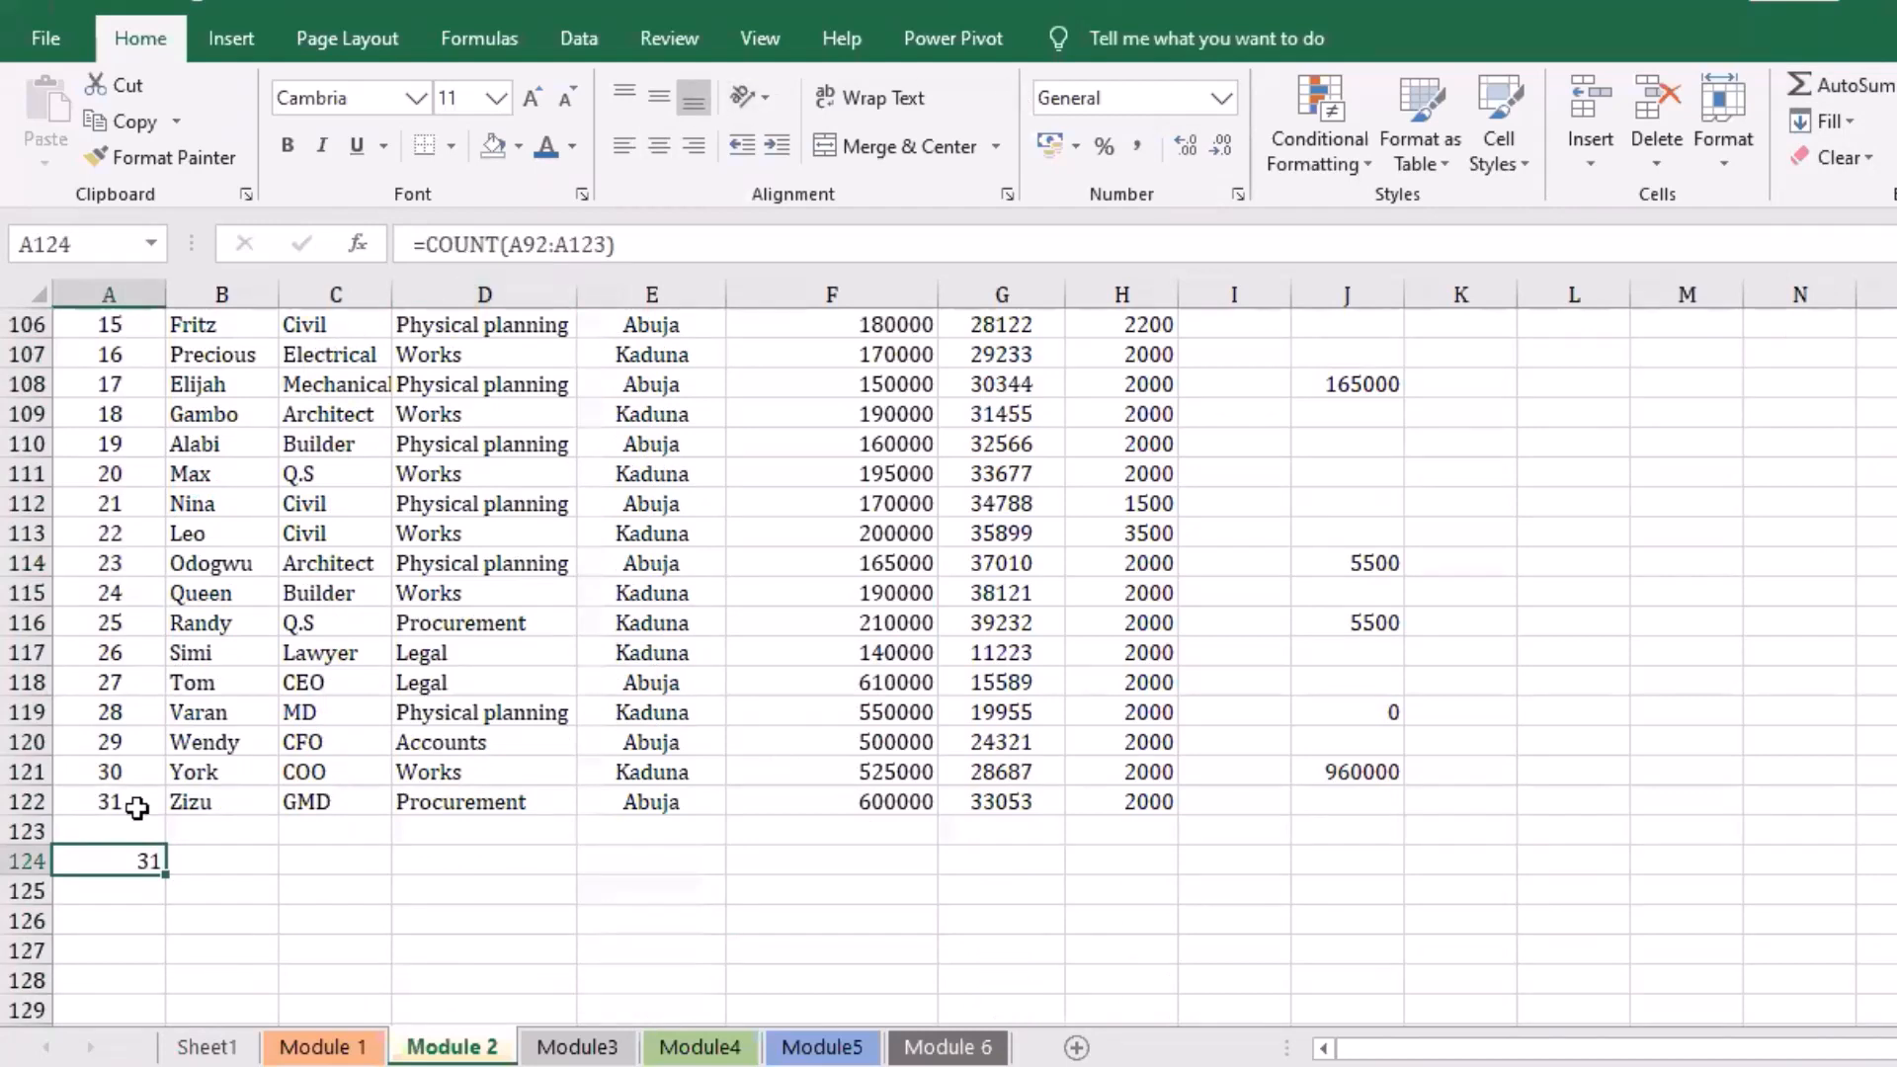
pyautogui.click(194, 862)
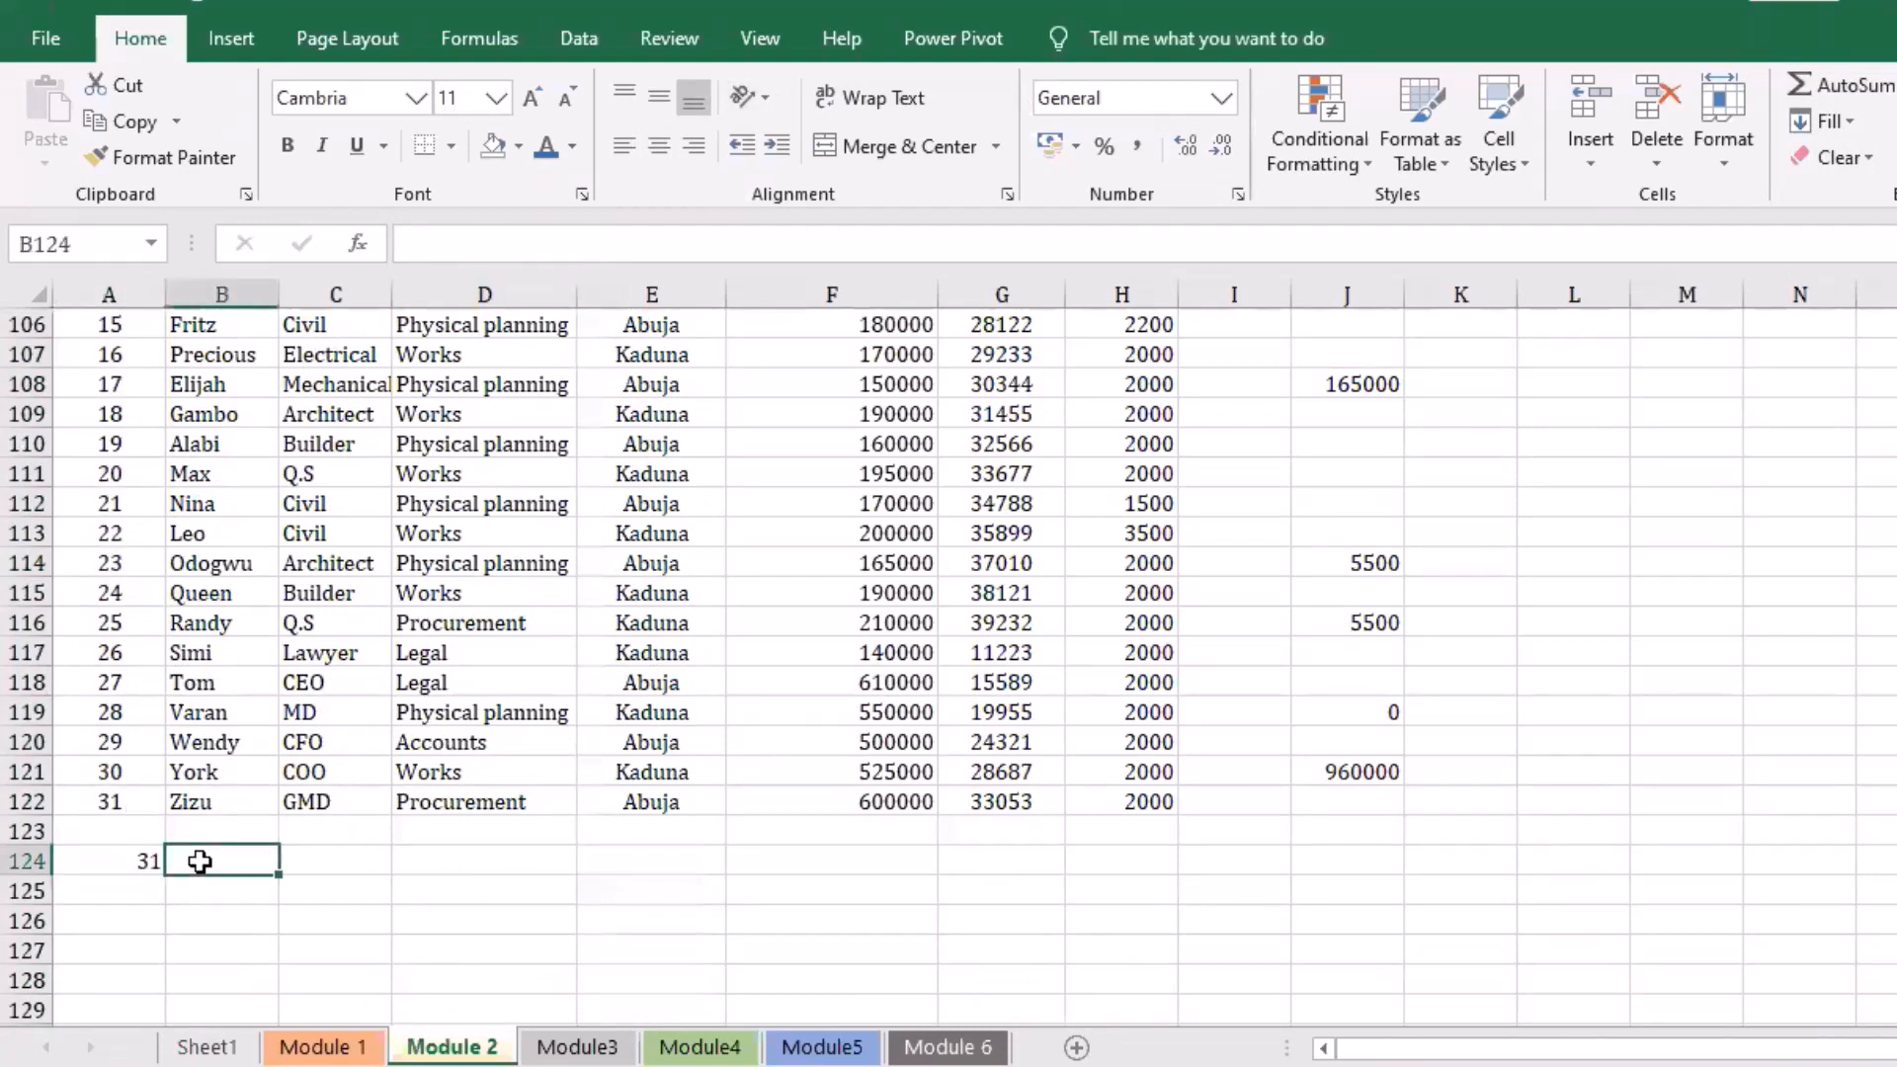
# Step: Total the Salary column F92:F123 with a SUM formula in F124
pyautogui.scroll(2, 194, 862)
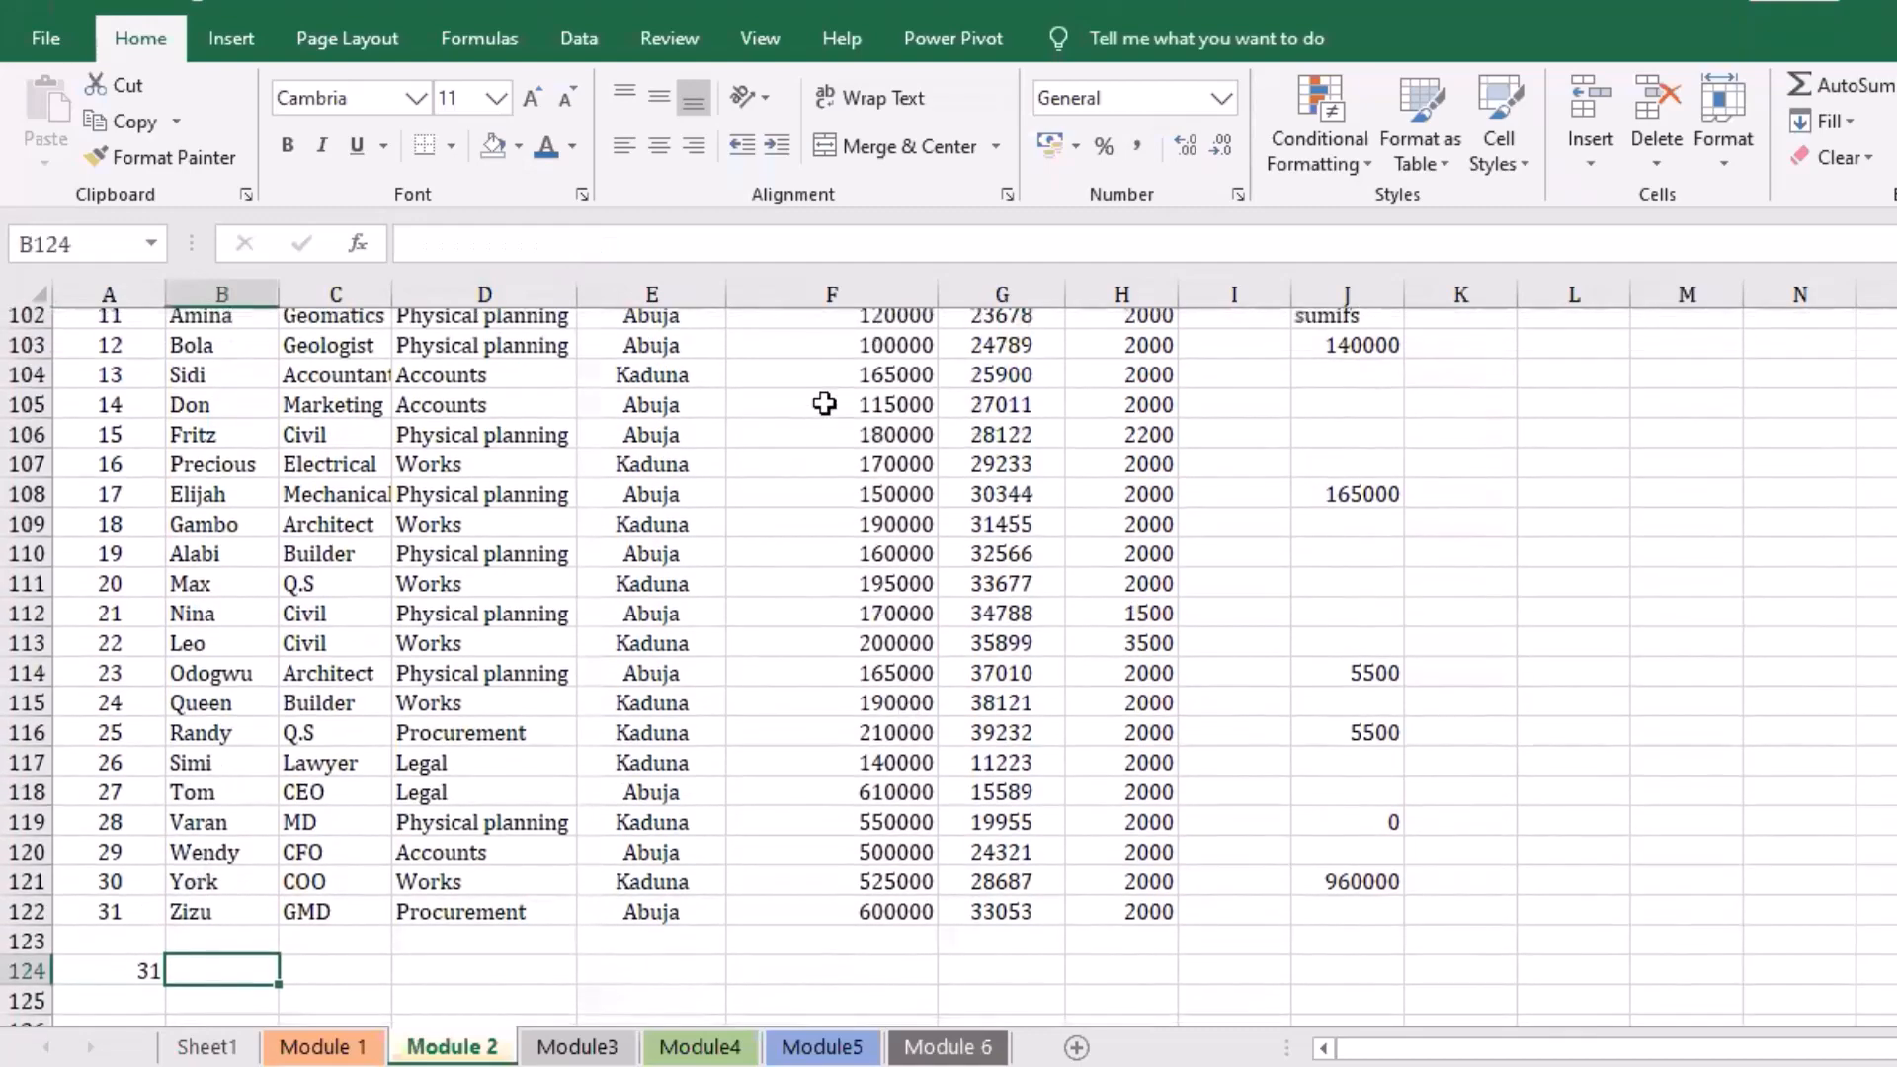
pyautogui.scroll(5, 826, 403)
pyautogui.scroll(-1, 830, 380)
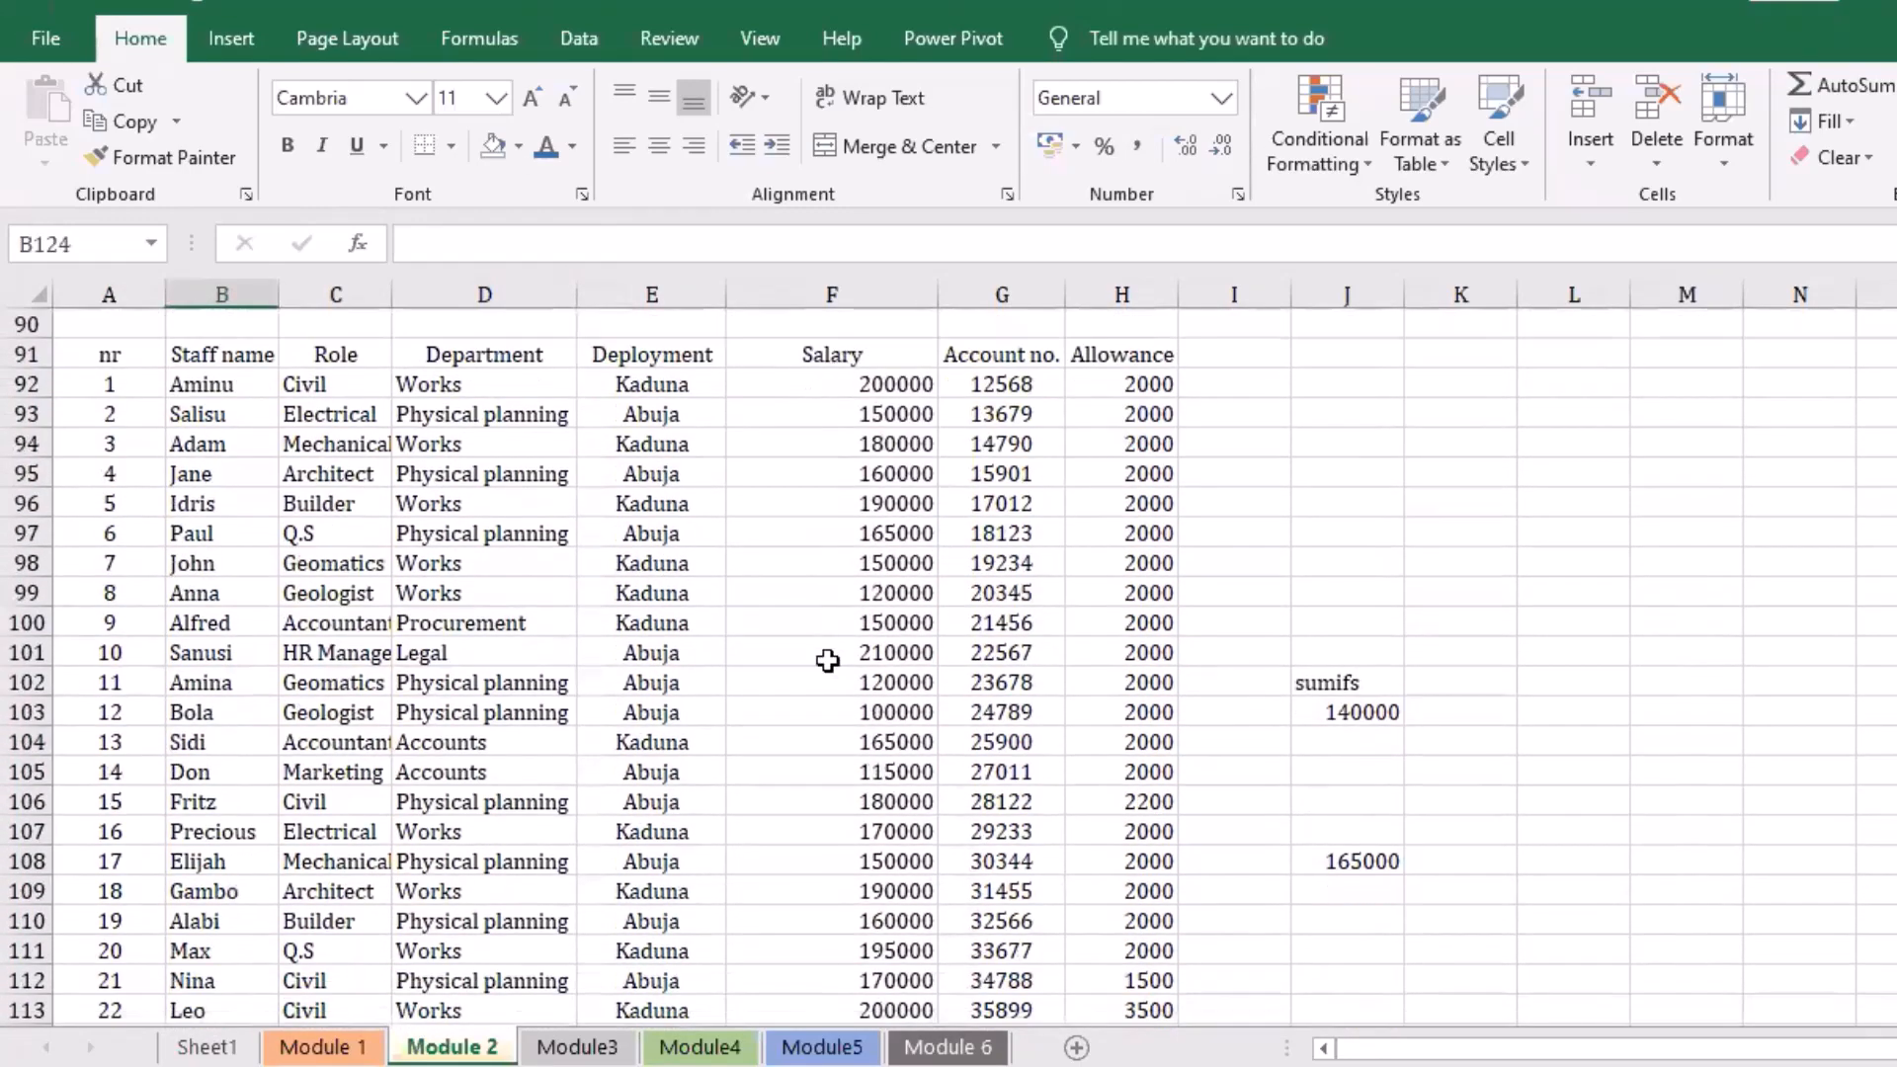
pyautogui.moveTo(852, 385); pyautogui.dragTo(858, 1018)
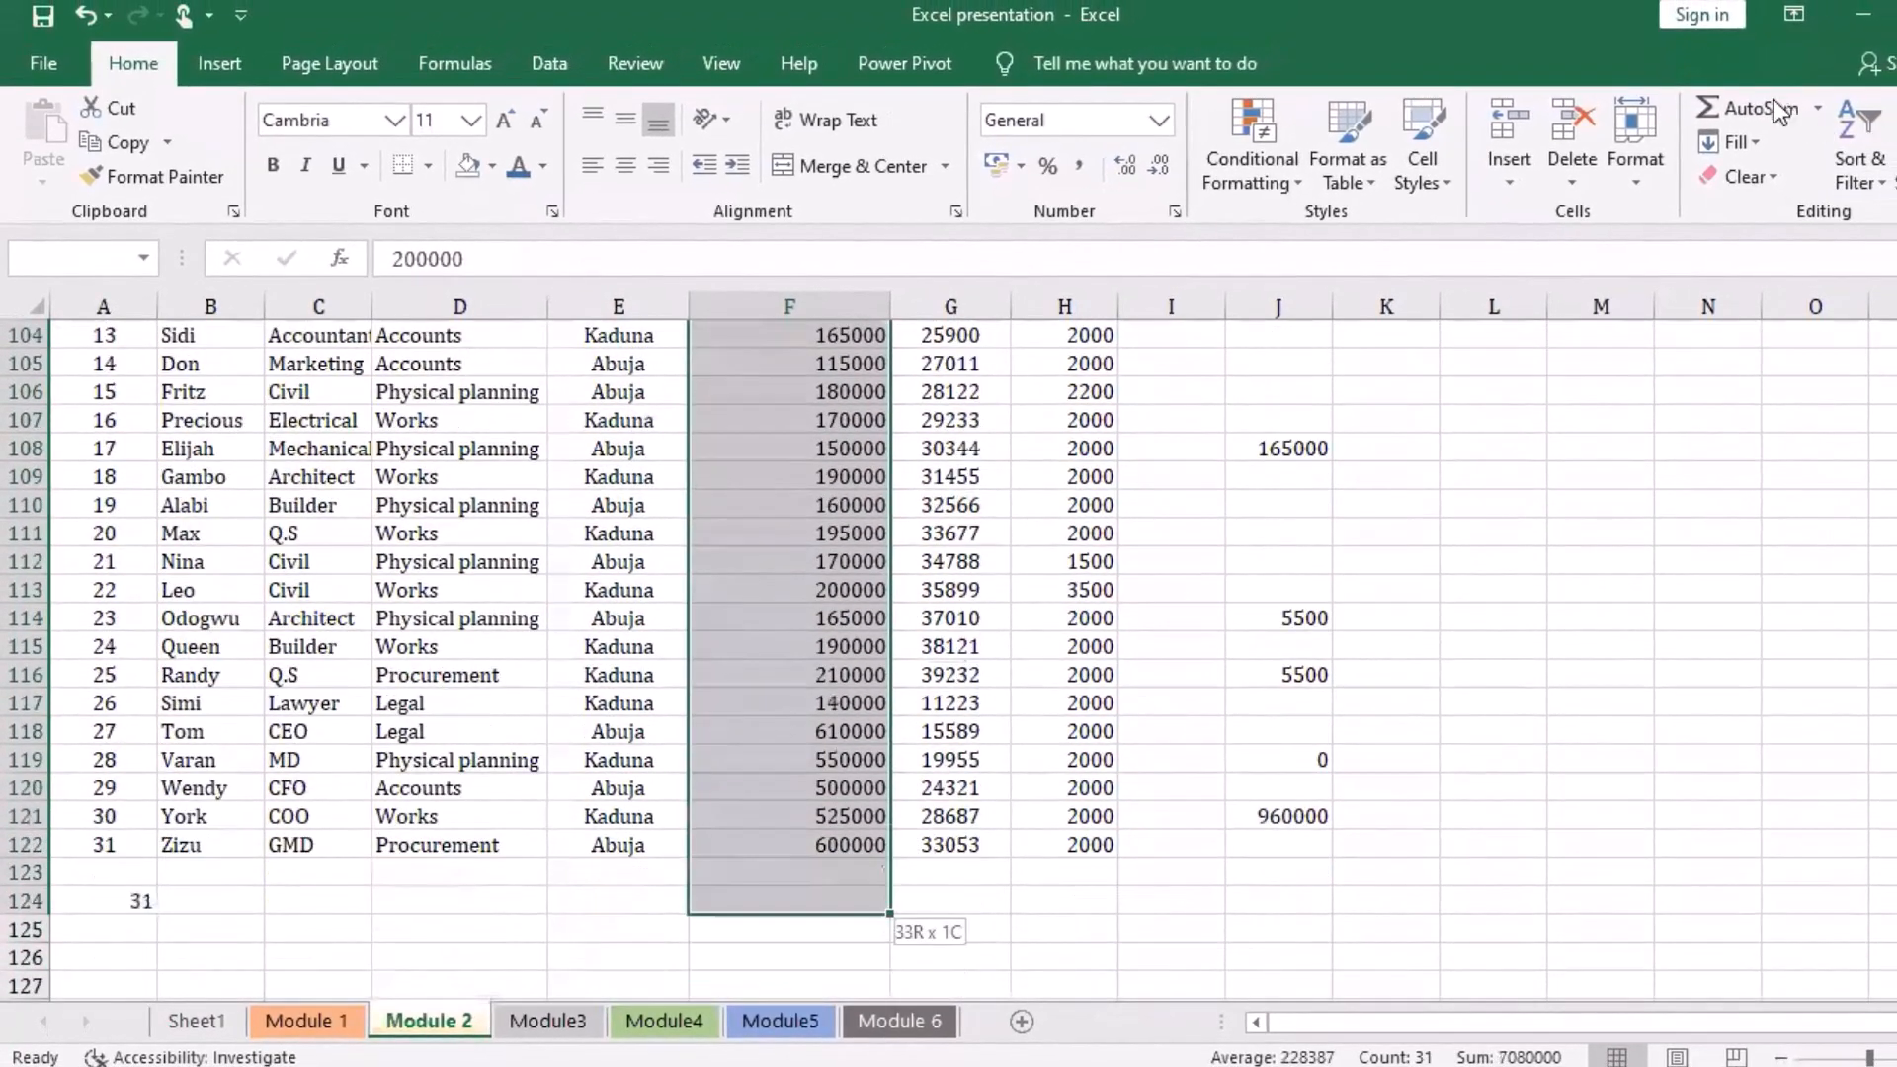
pyautogui.click(1794, 111)
pyautogui.scroll(-5, 948, 652)
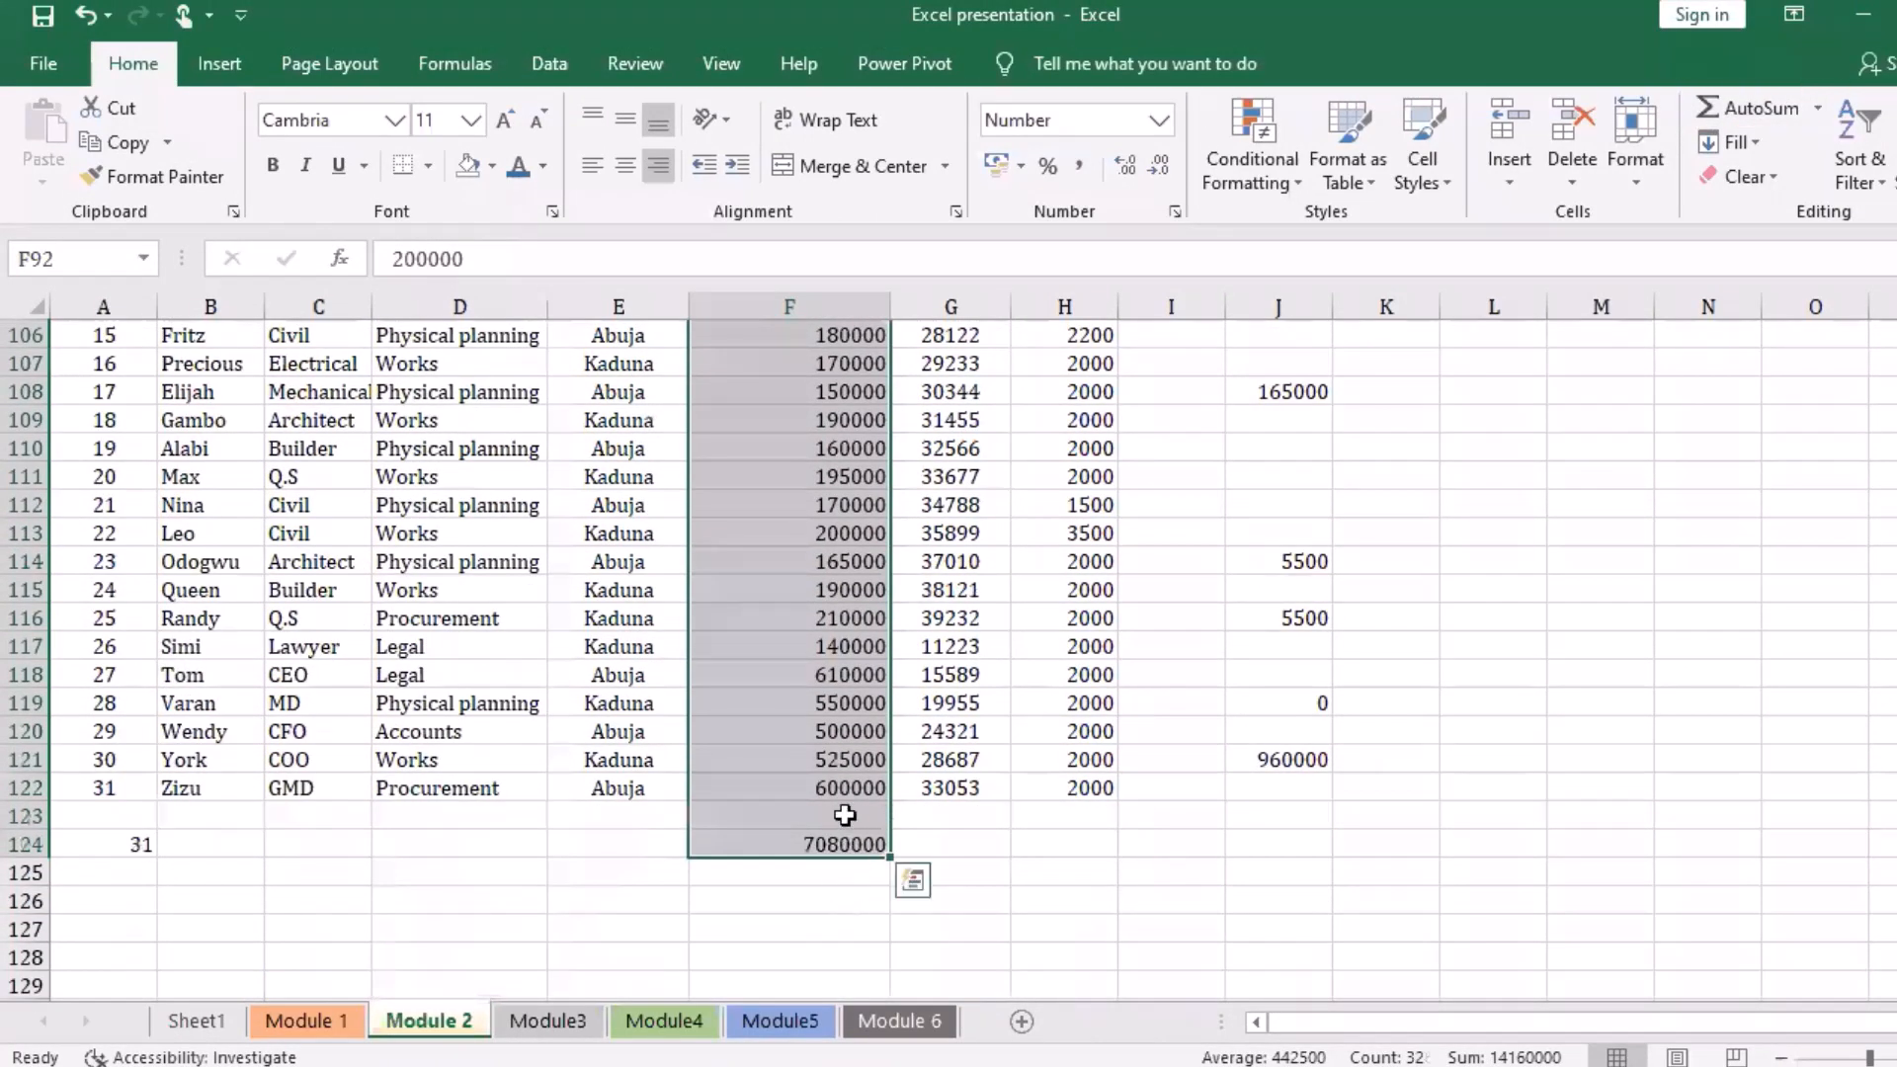
# Step: Format the salary total in F124 with thousands separators and no decimal places
pyautogui.click(848, 848)
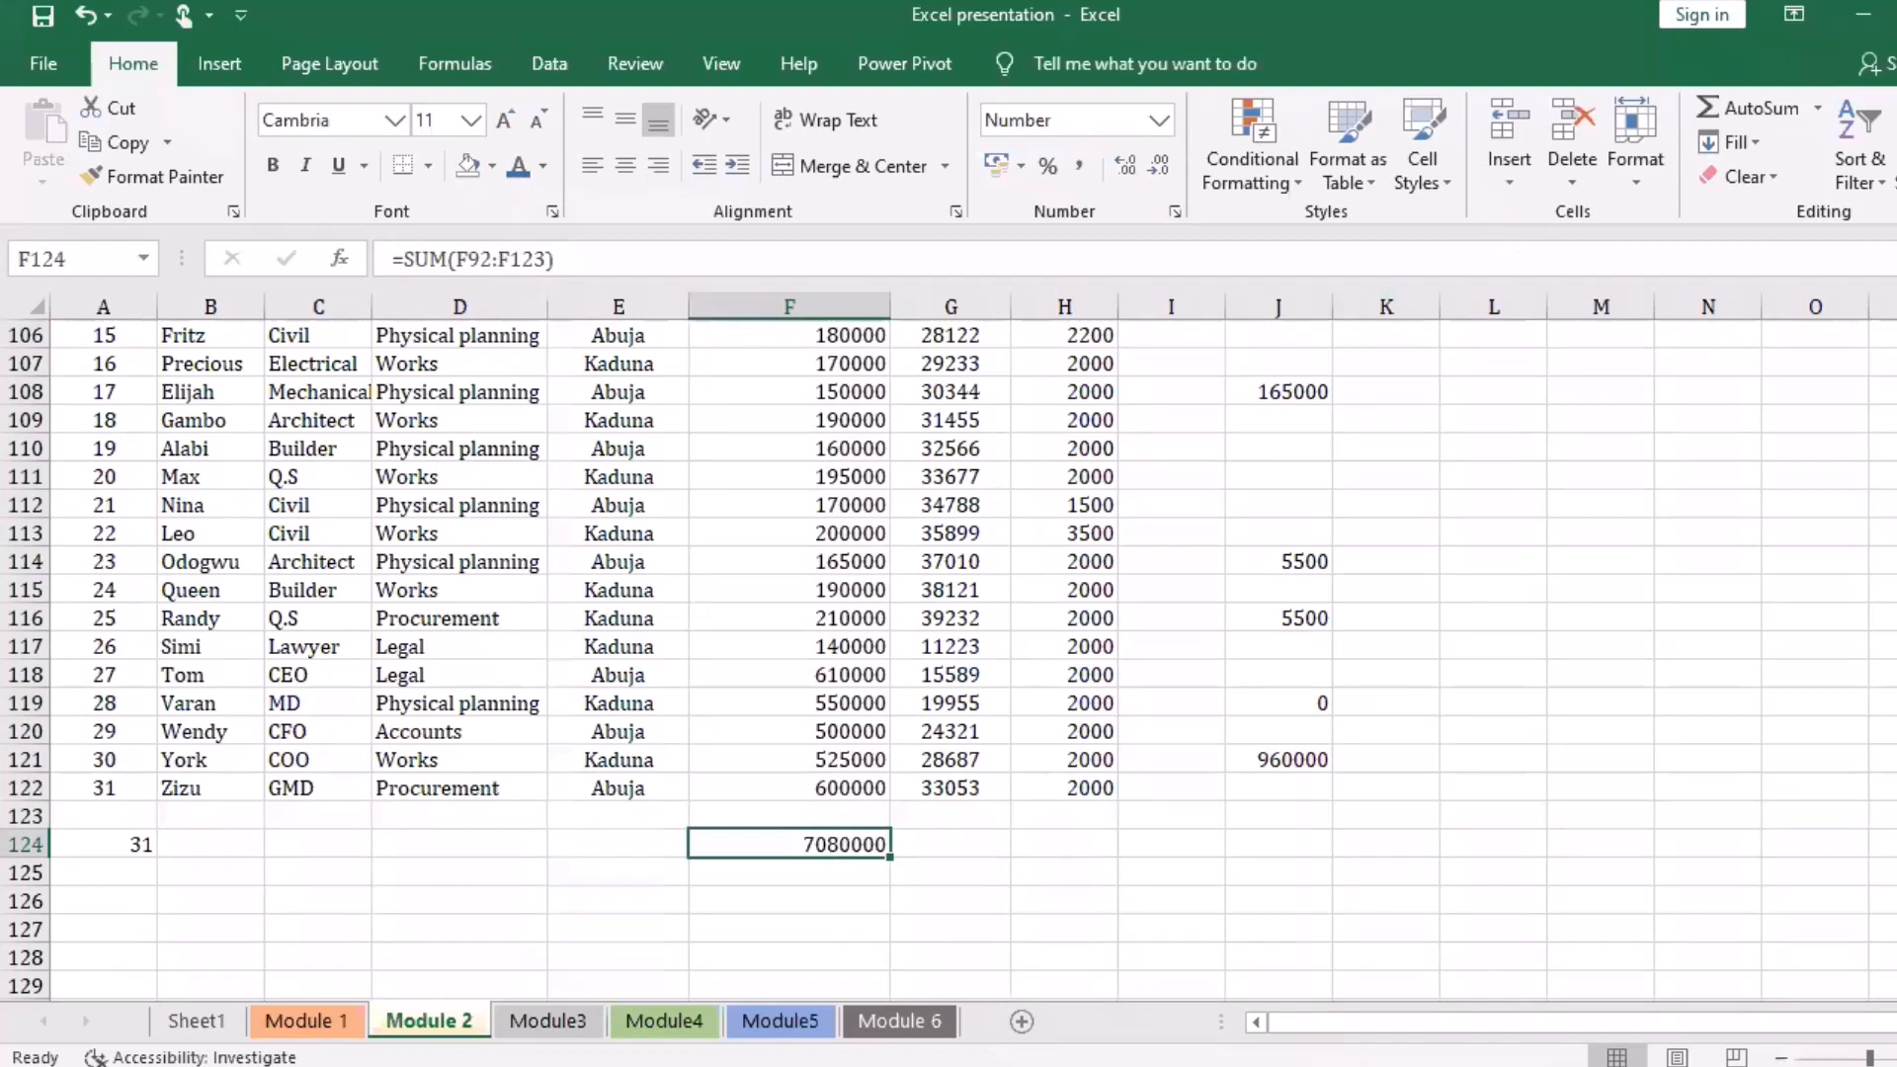
pyautogui.click(1082, 168)
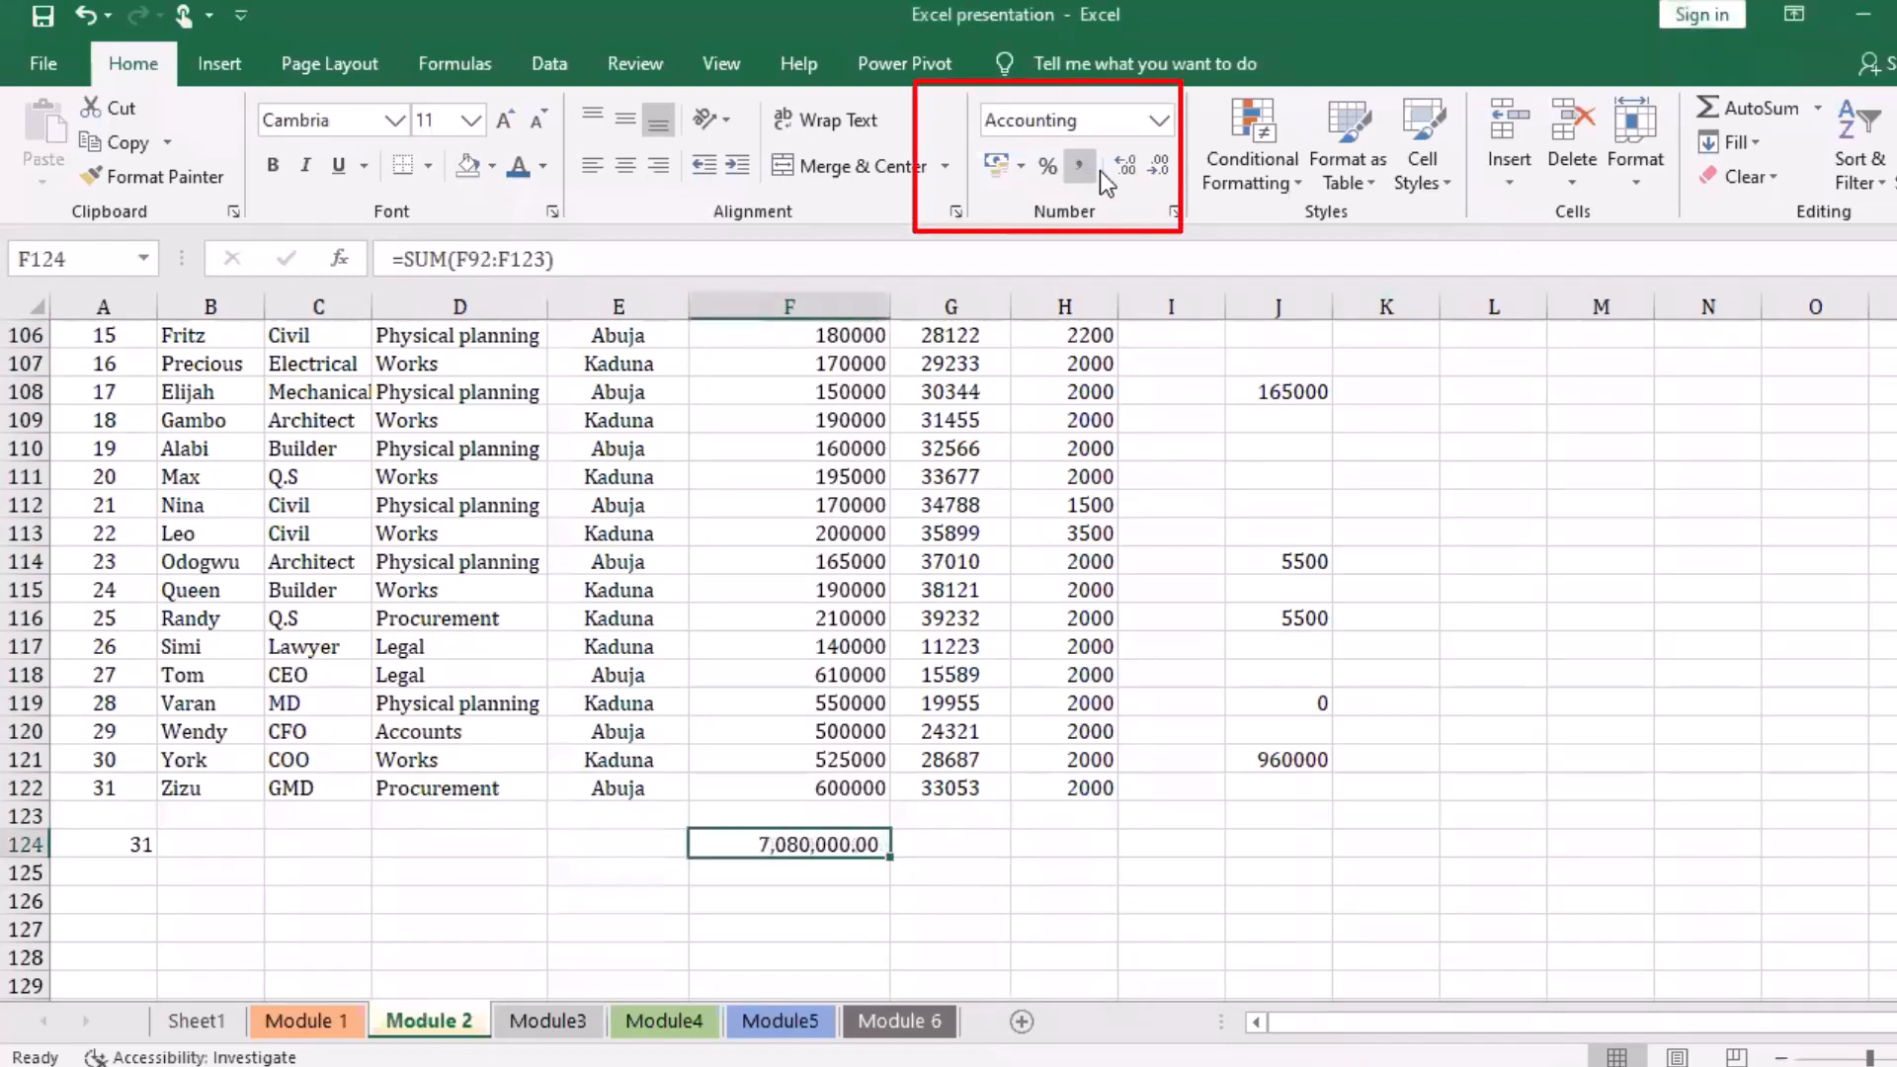
pyautogui.click(1162, 168)
pyautogui.click(1162, 168)
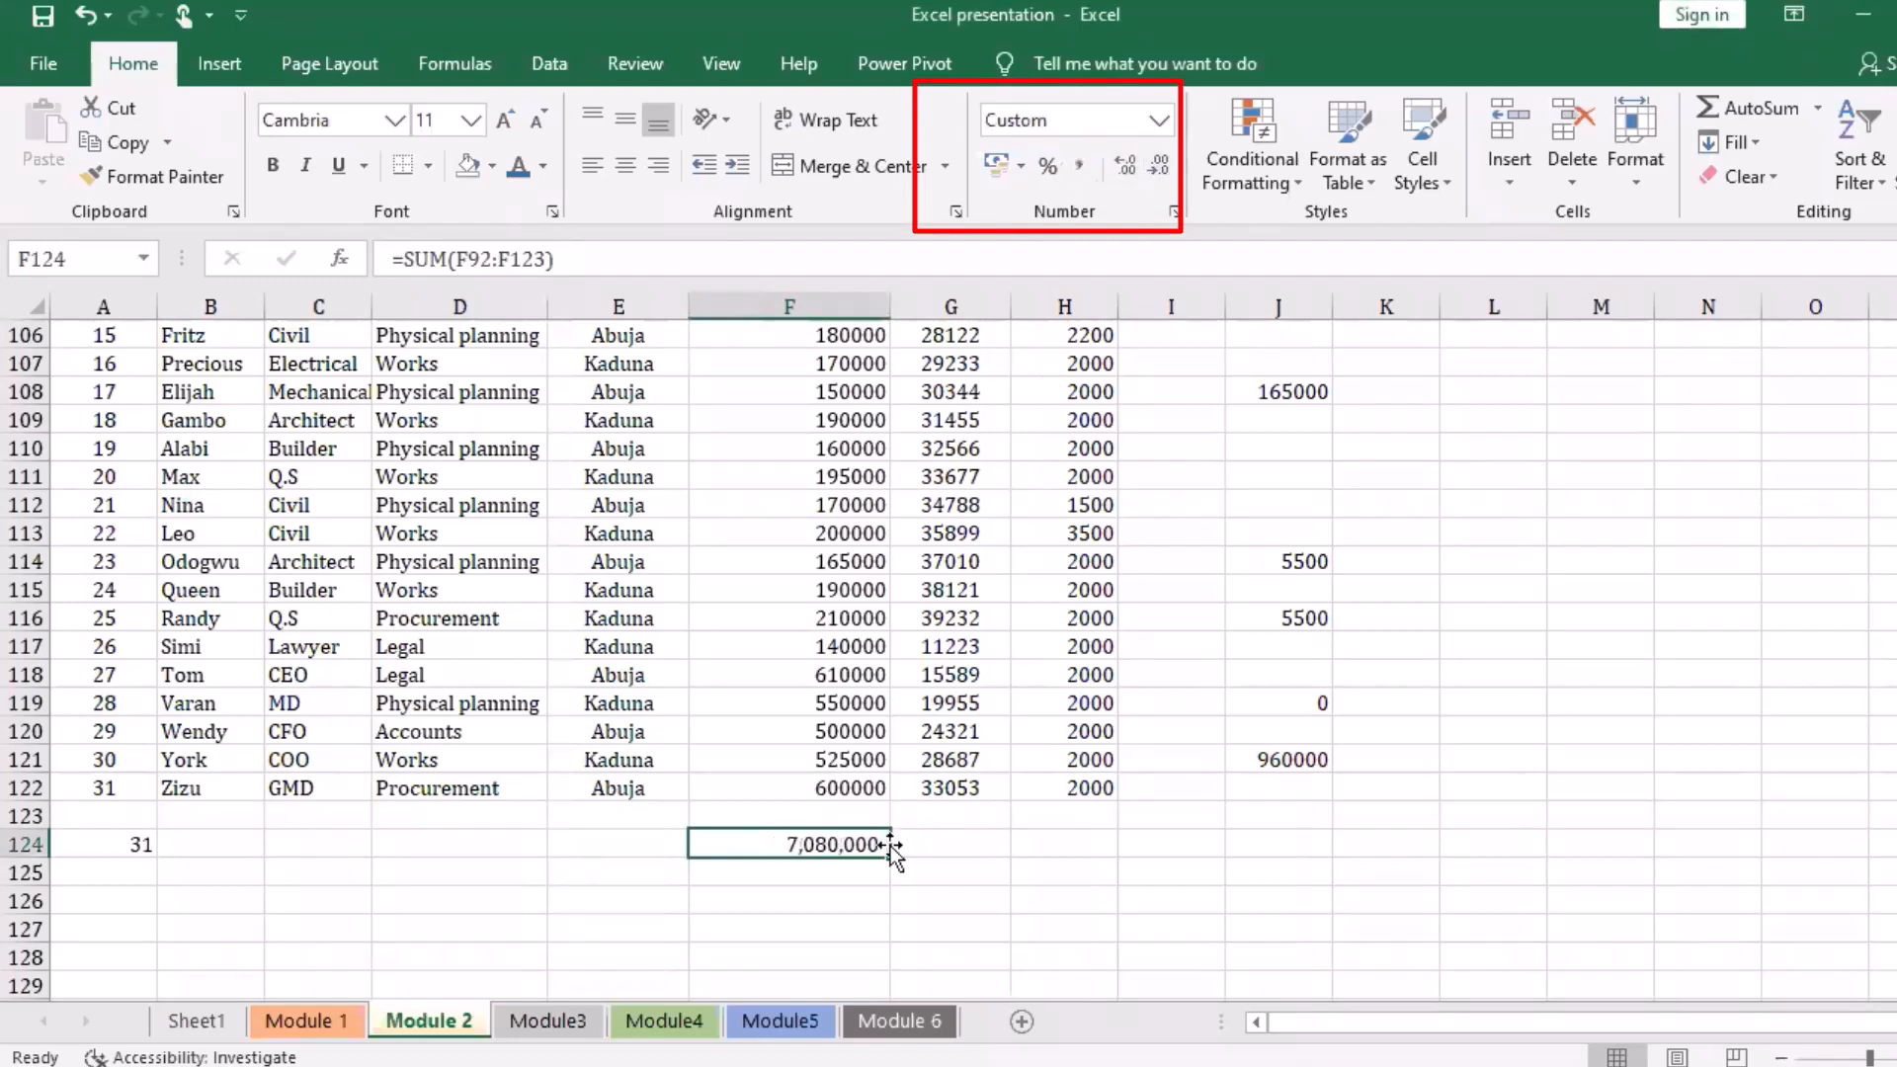
pyautogui.click(929, 837)
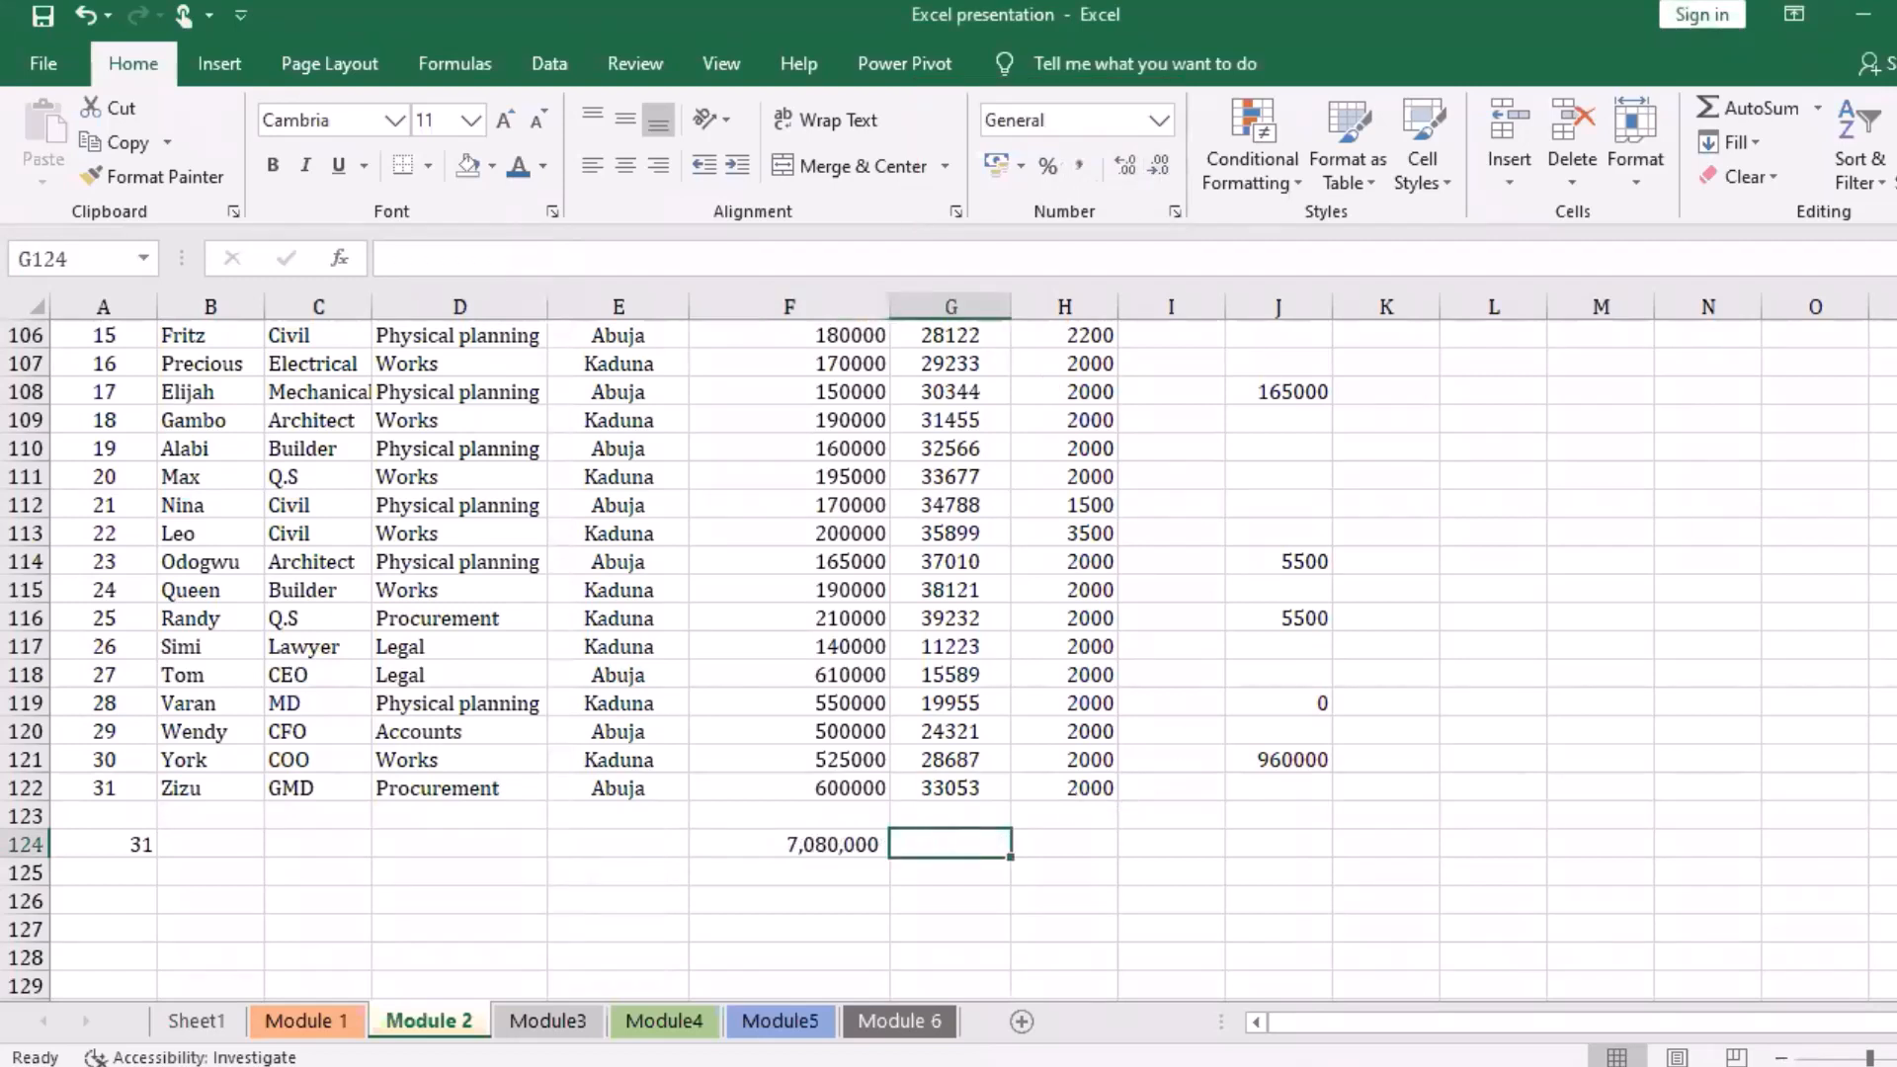
# Step: Total the Allowance column H92:H123 with a SUM formula in H124
pyautogui.scroll(7, 949, 662)
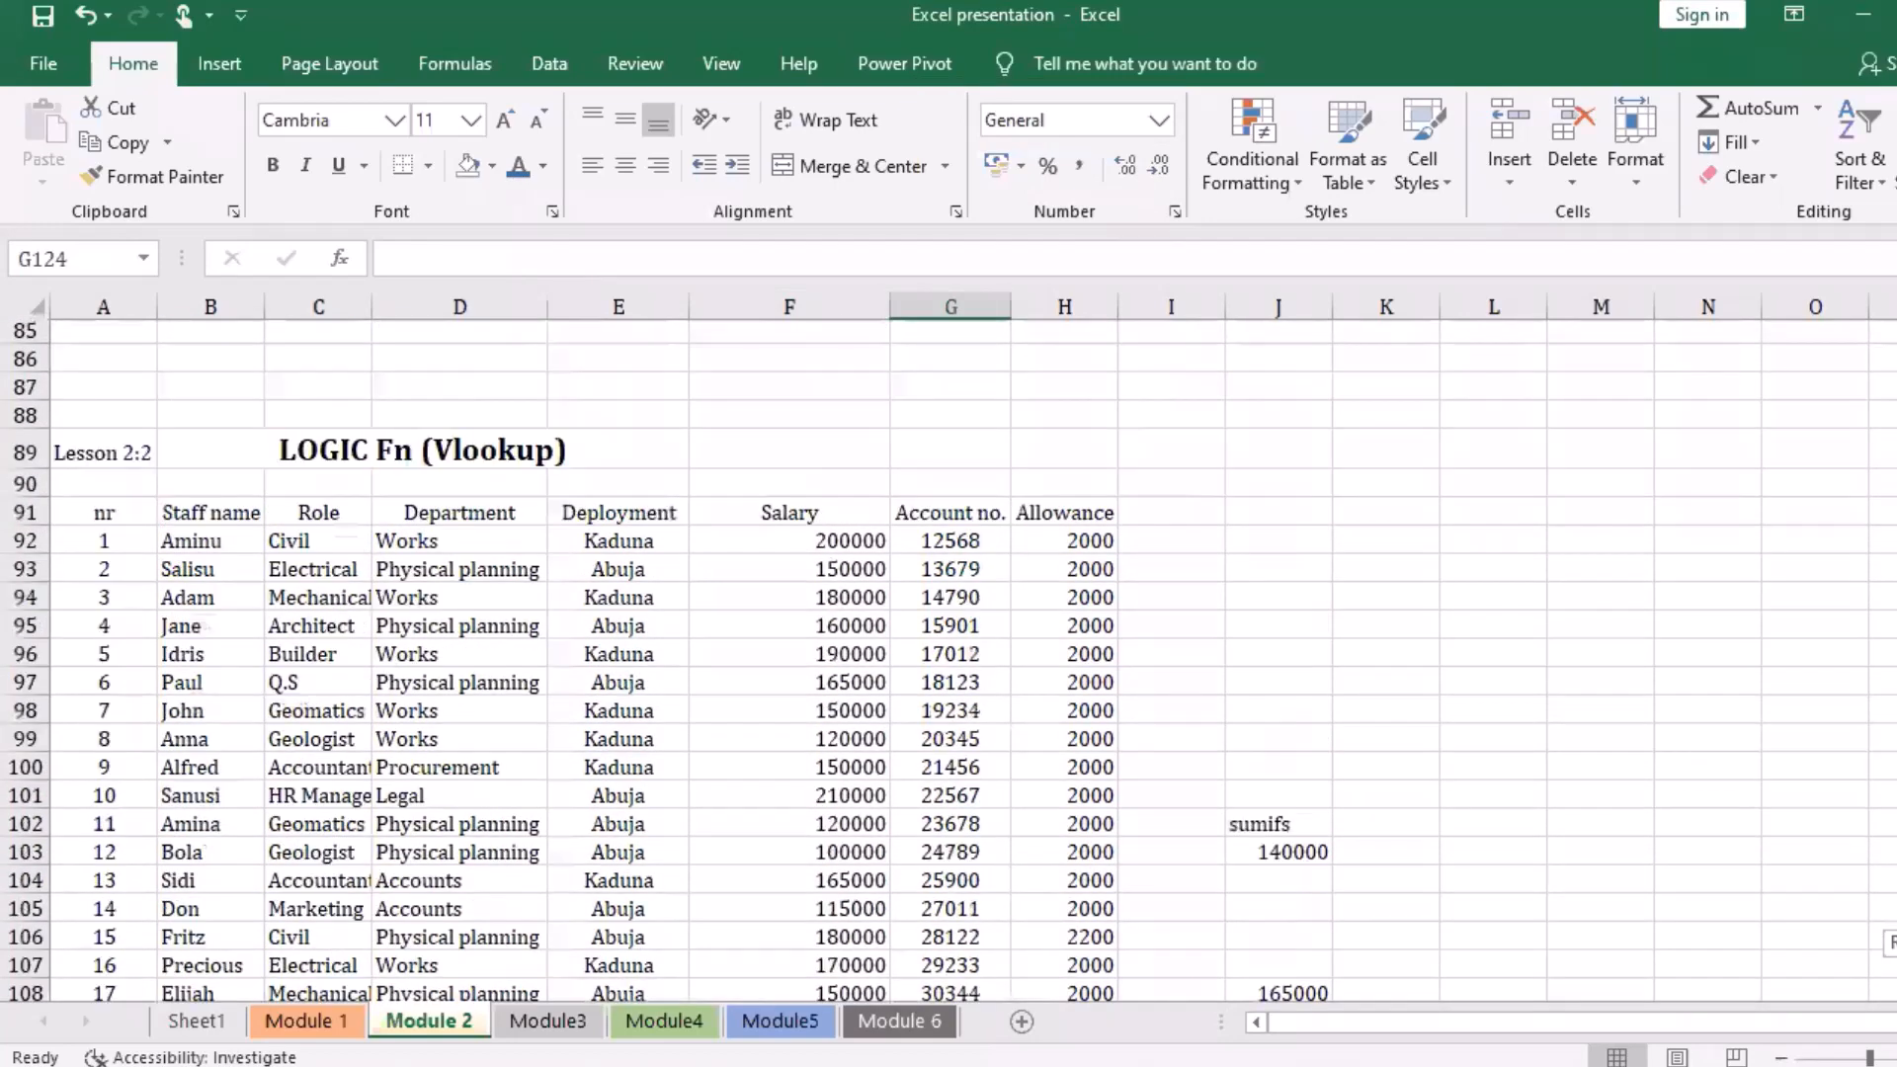
pyautogui.scroll(2, 1087, 792)
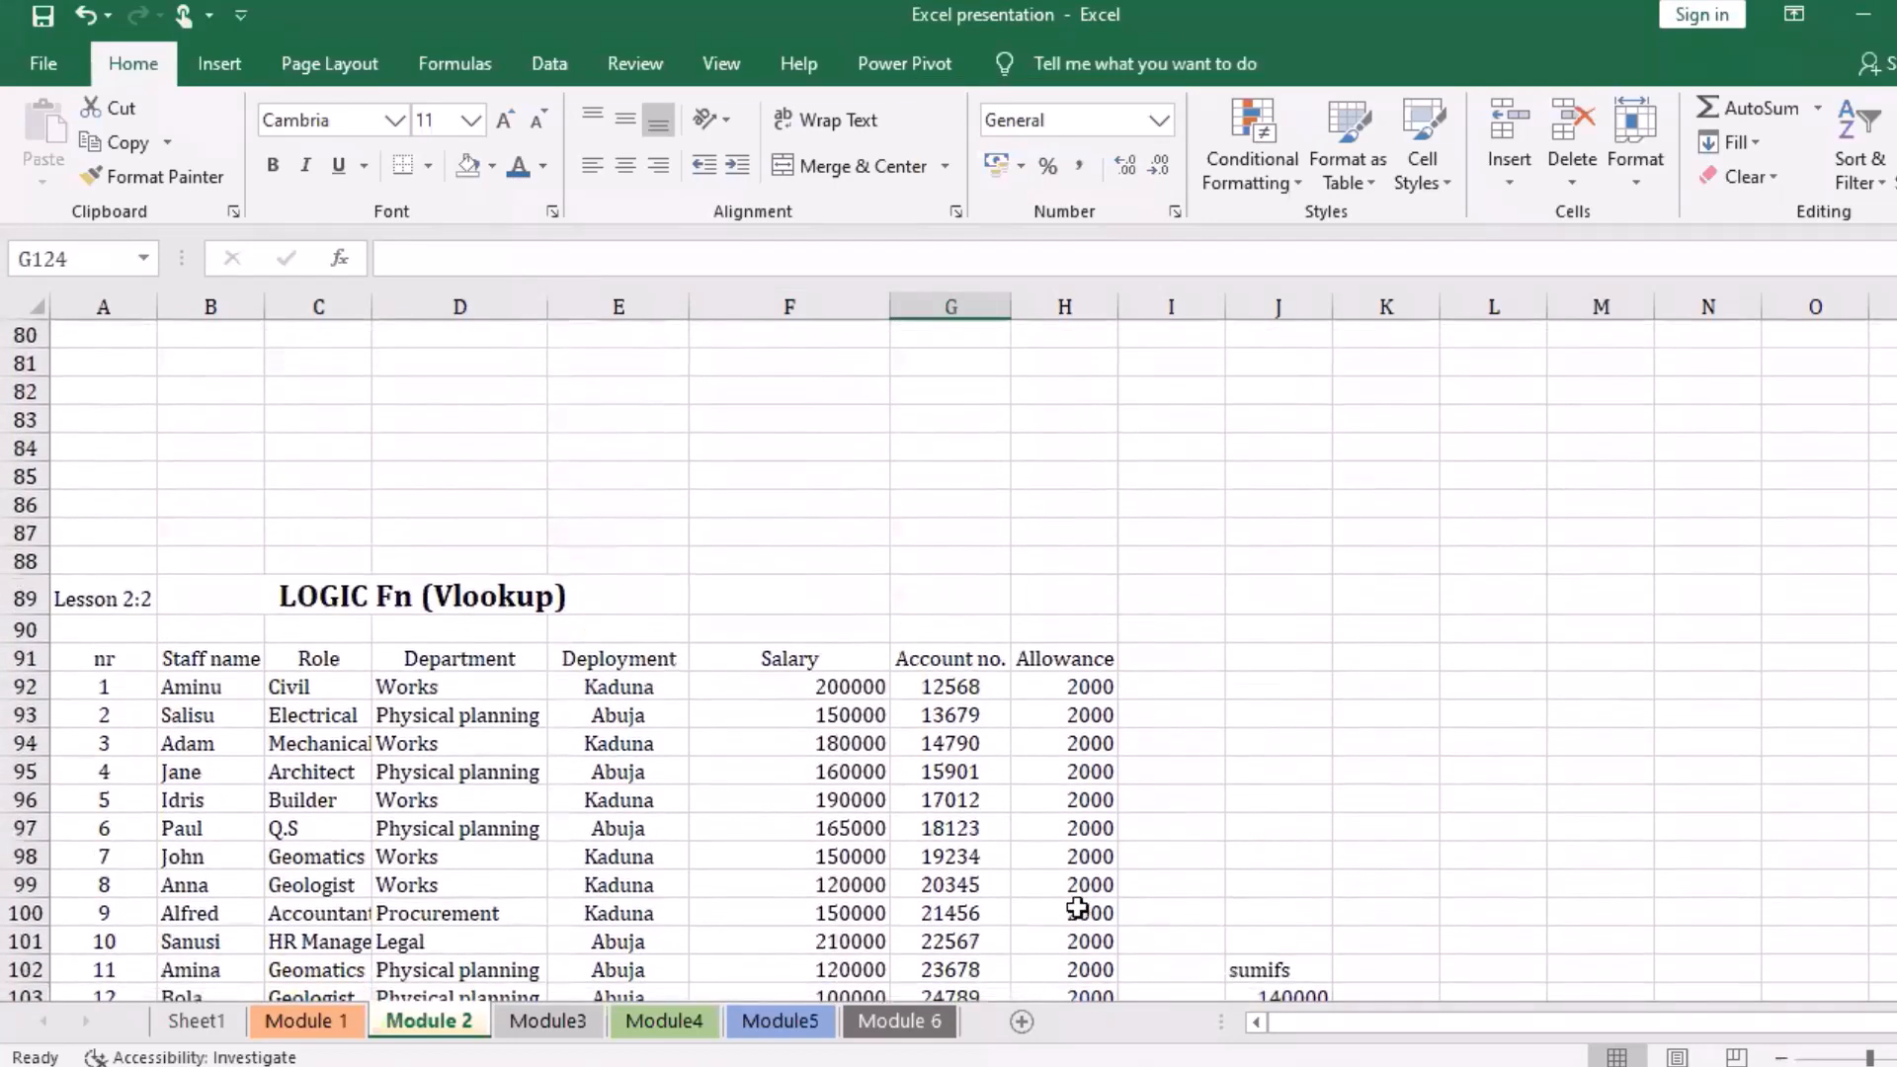
pyautogui.moveTo(1064, 692); pyautogui.dragTo(1071, 850)
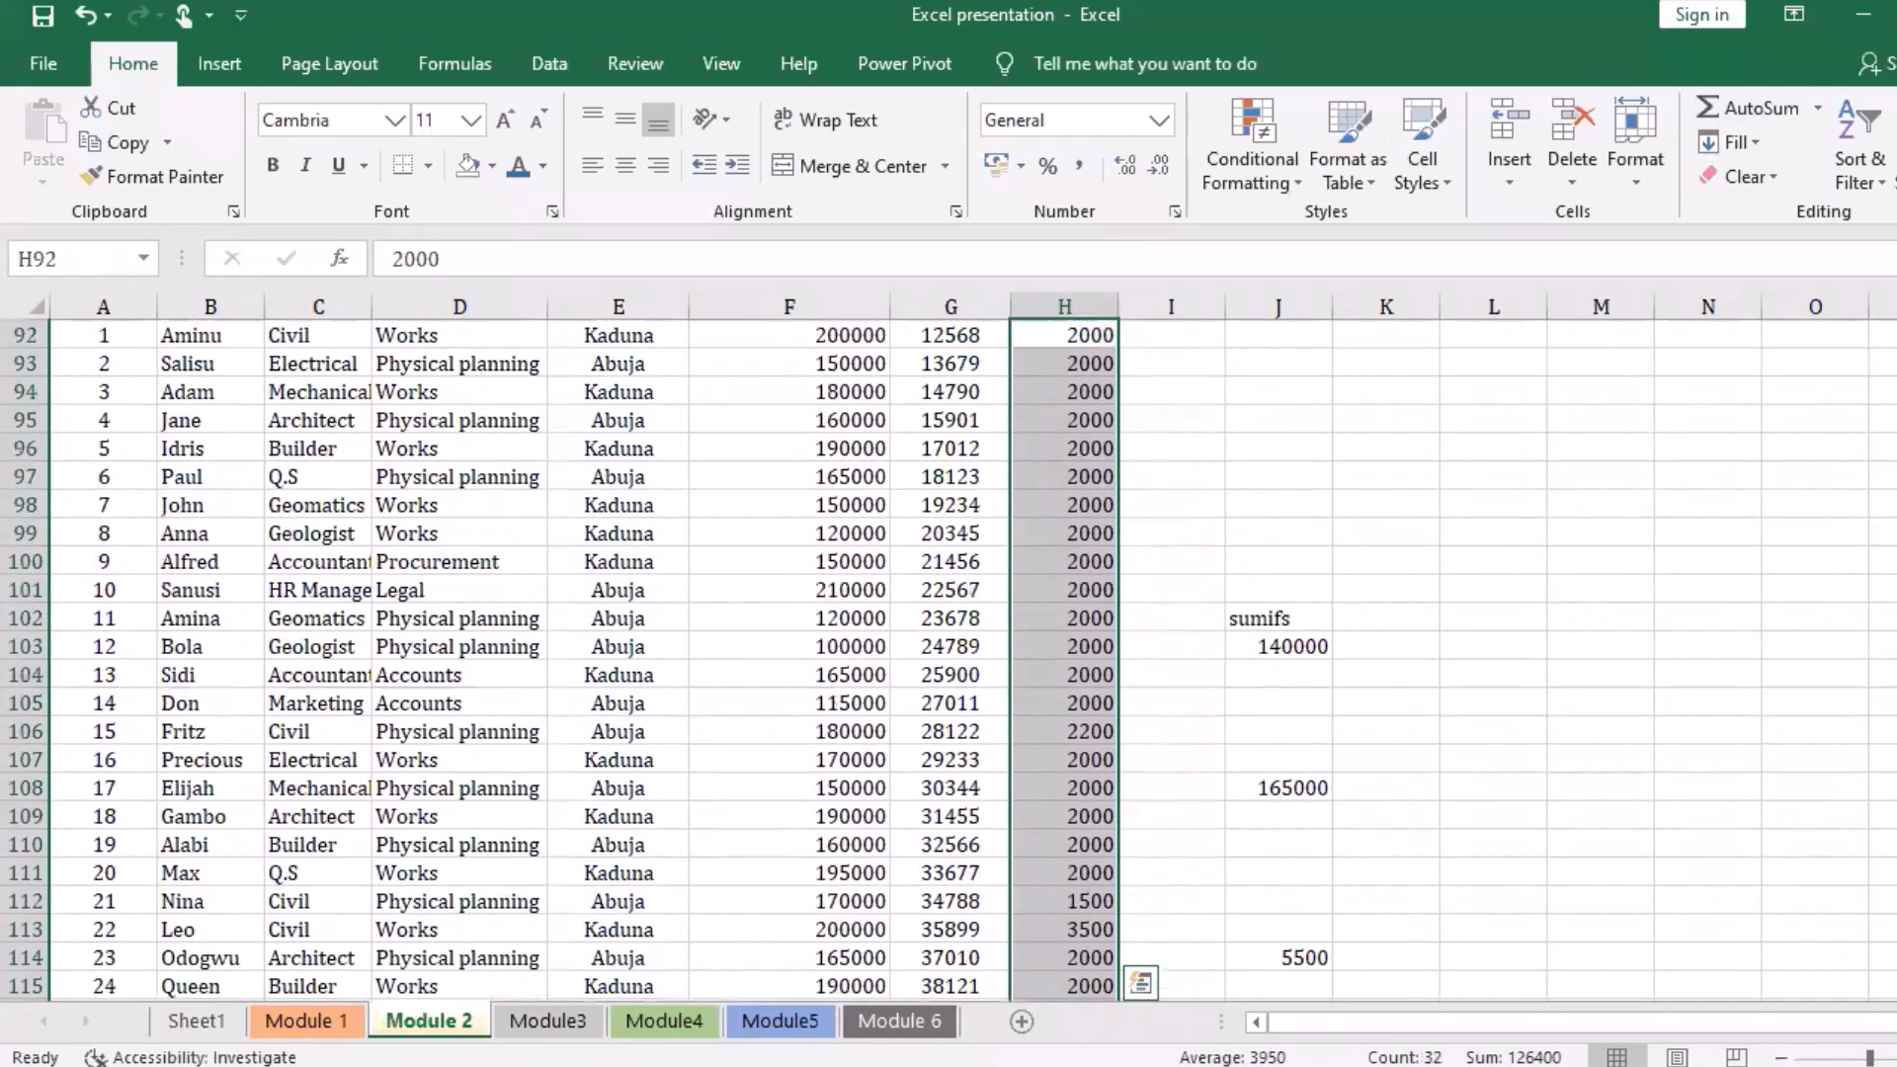
# Step: Format the allowance total in H124 with comma style and no decimal places
pyautogui.hotkey('ctrl', 'Down')
pyautogui.hotkey('ctrl', 'Down')
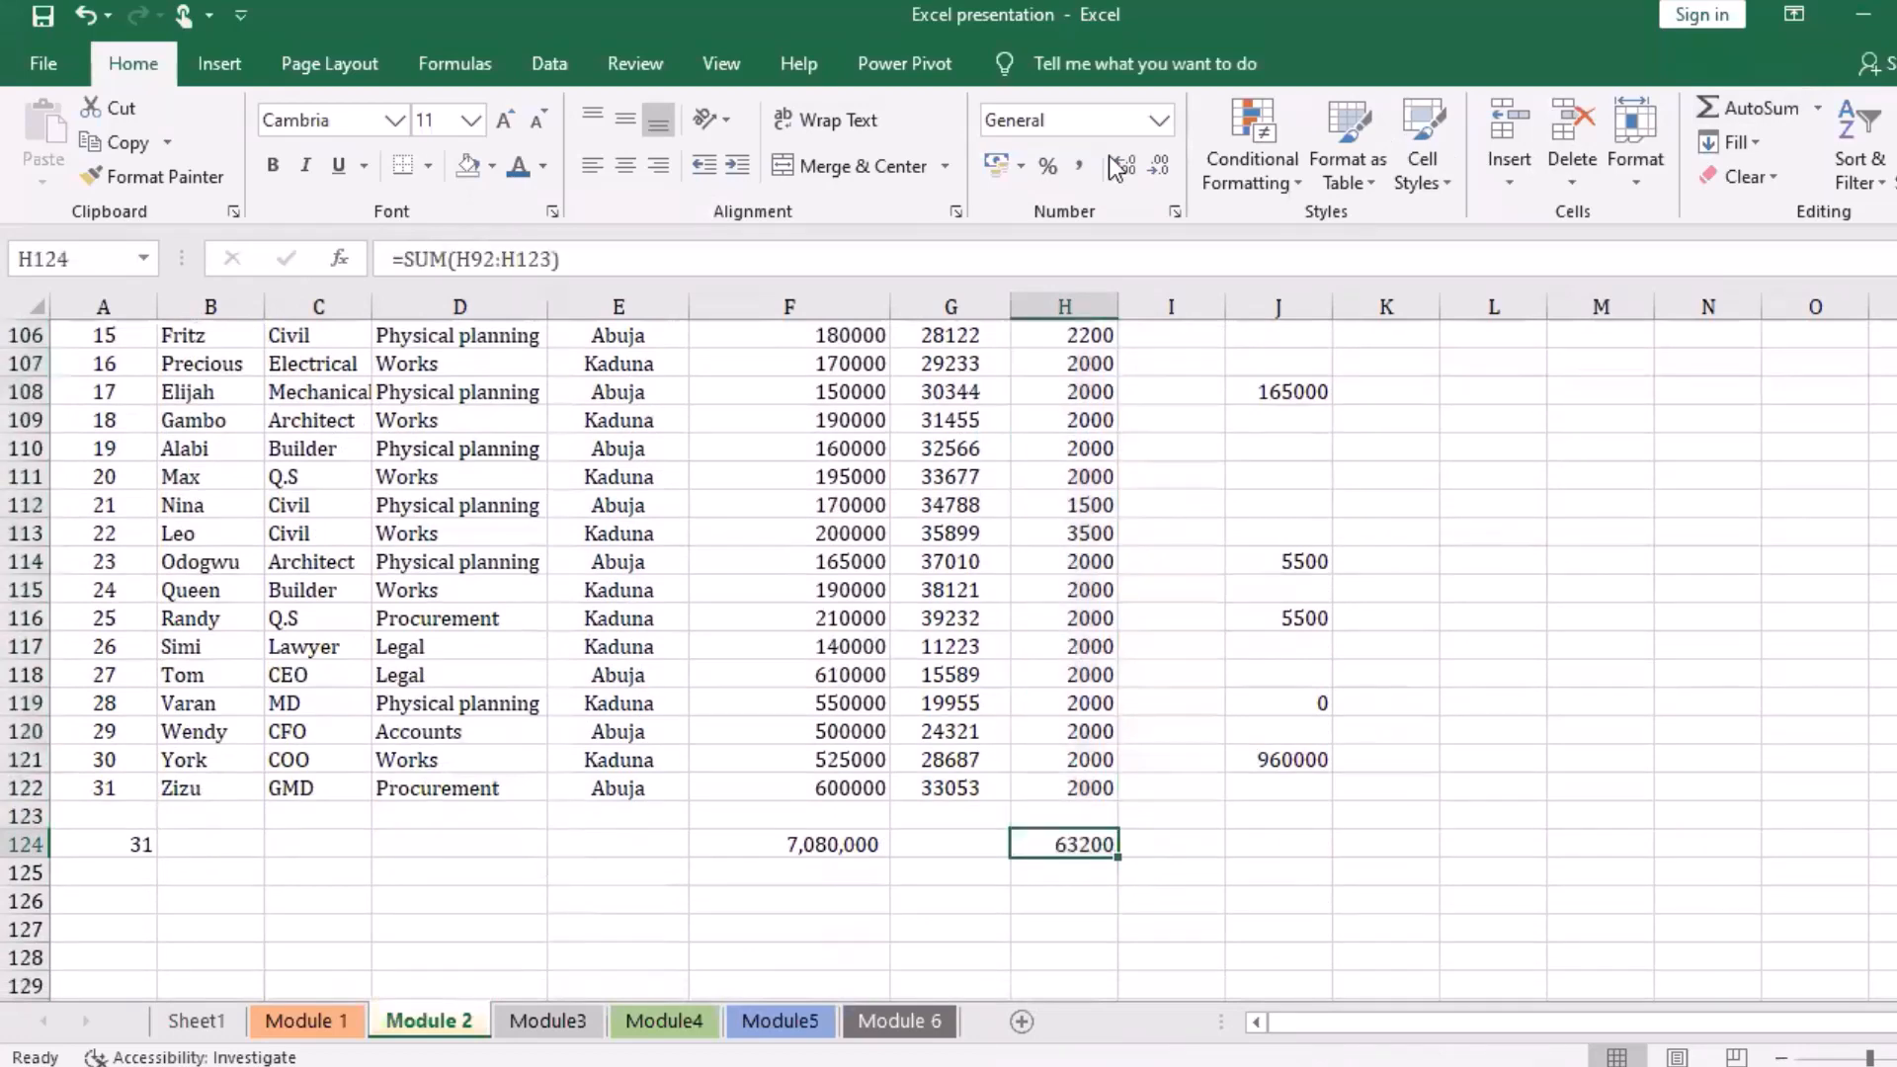
pyautogui.click(1079, 165)
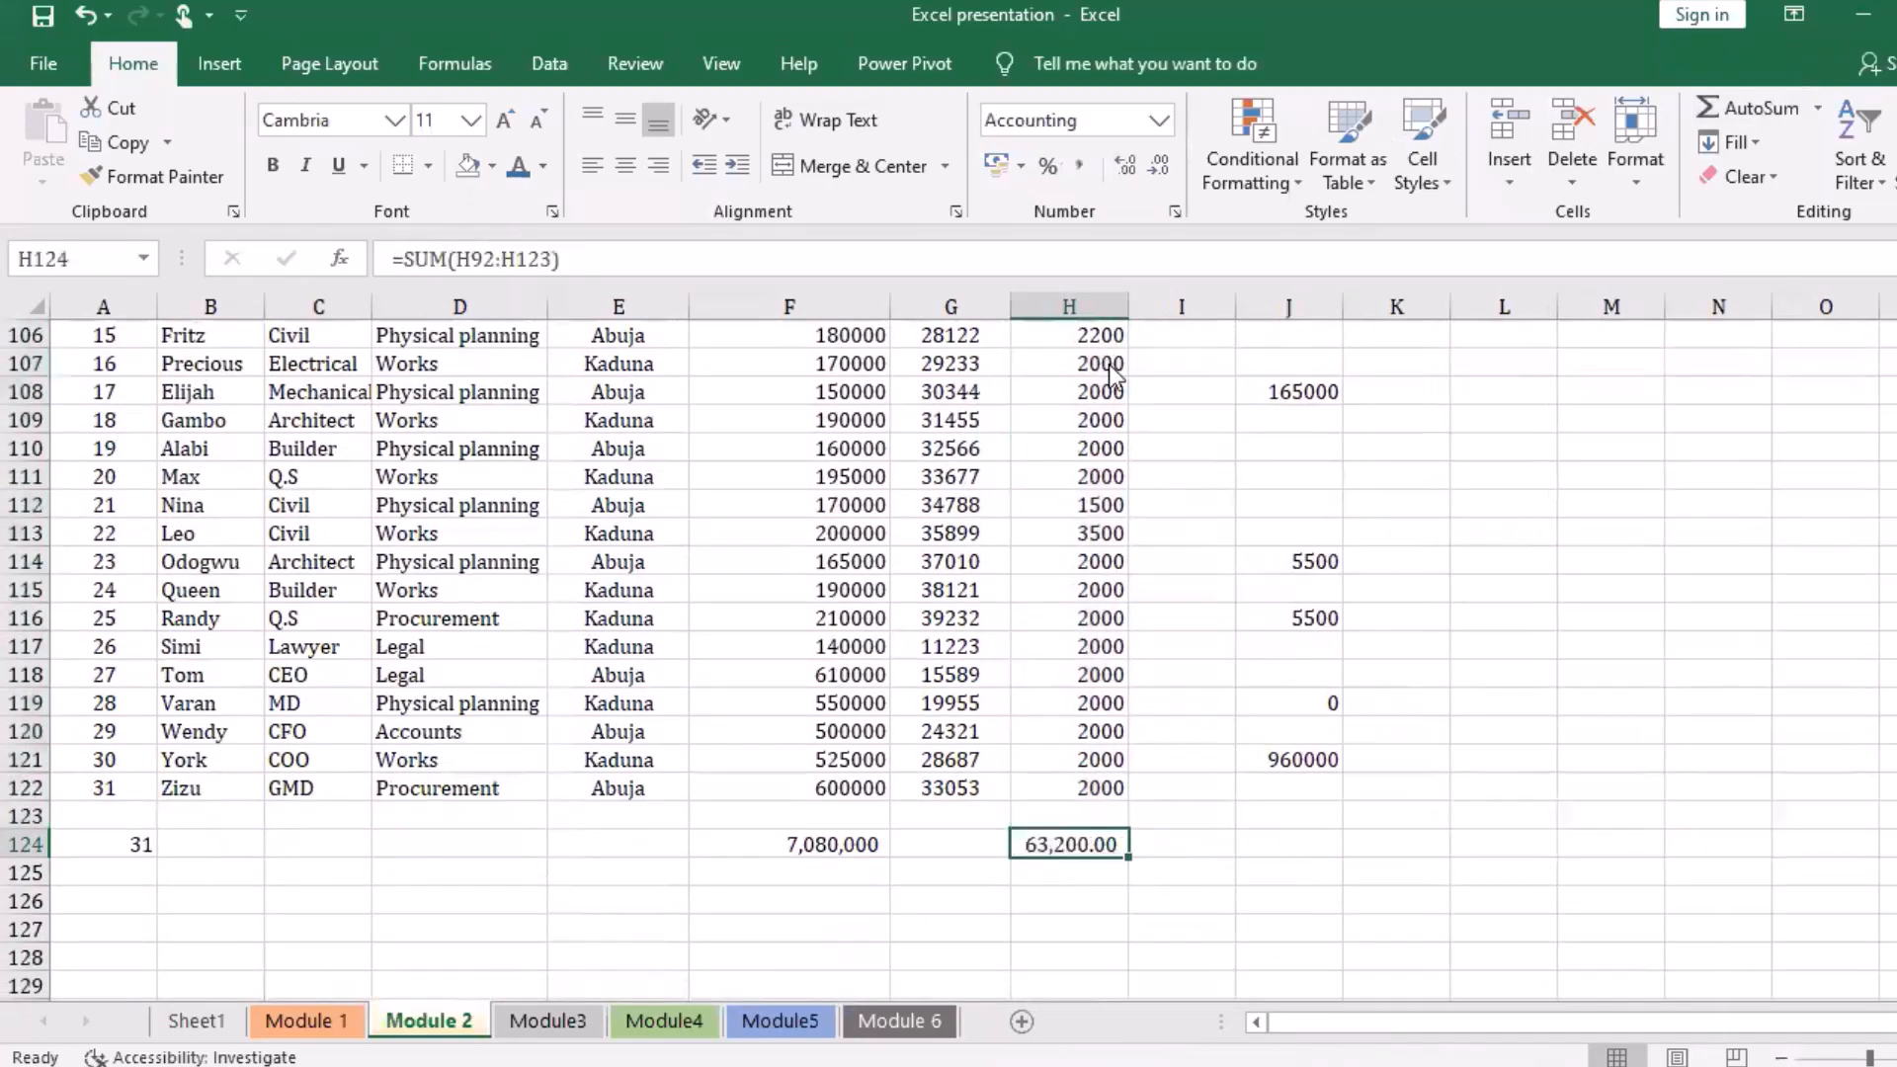
pyautogui.click(1155, 165)
pyautogui.click(1154, 165)
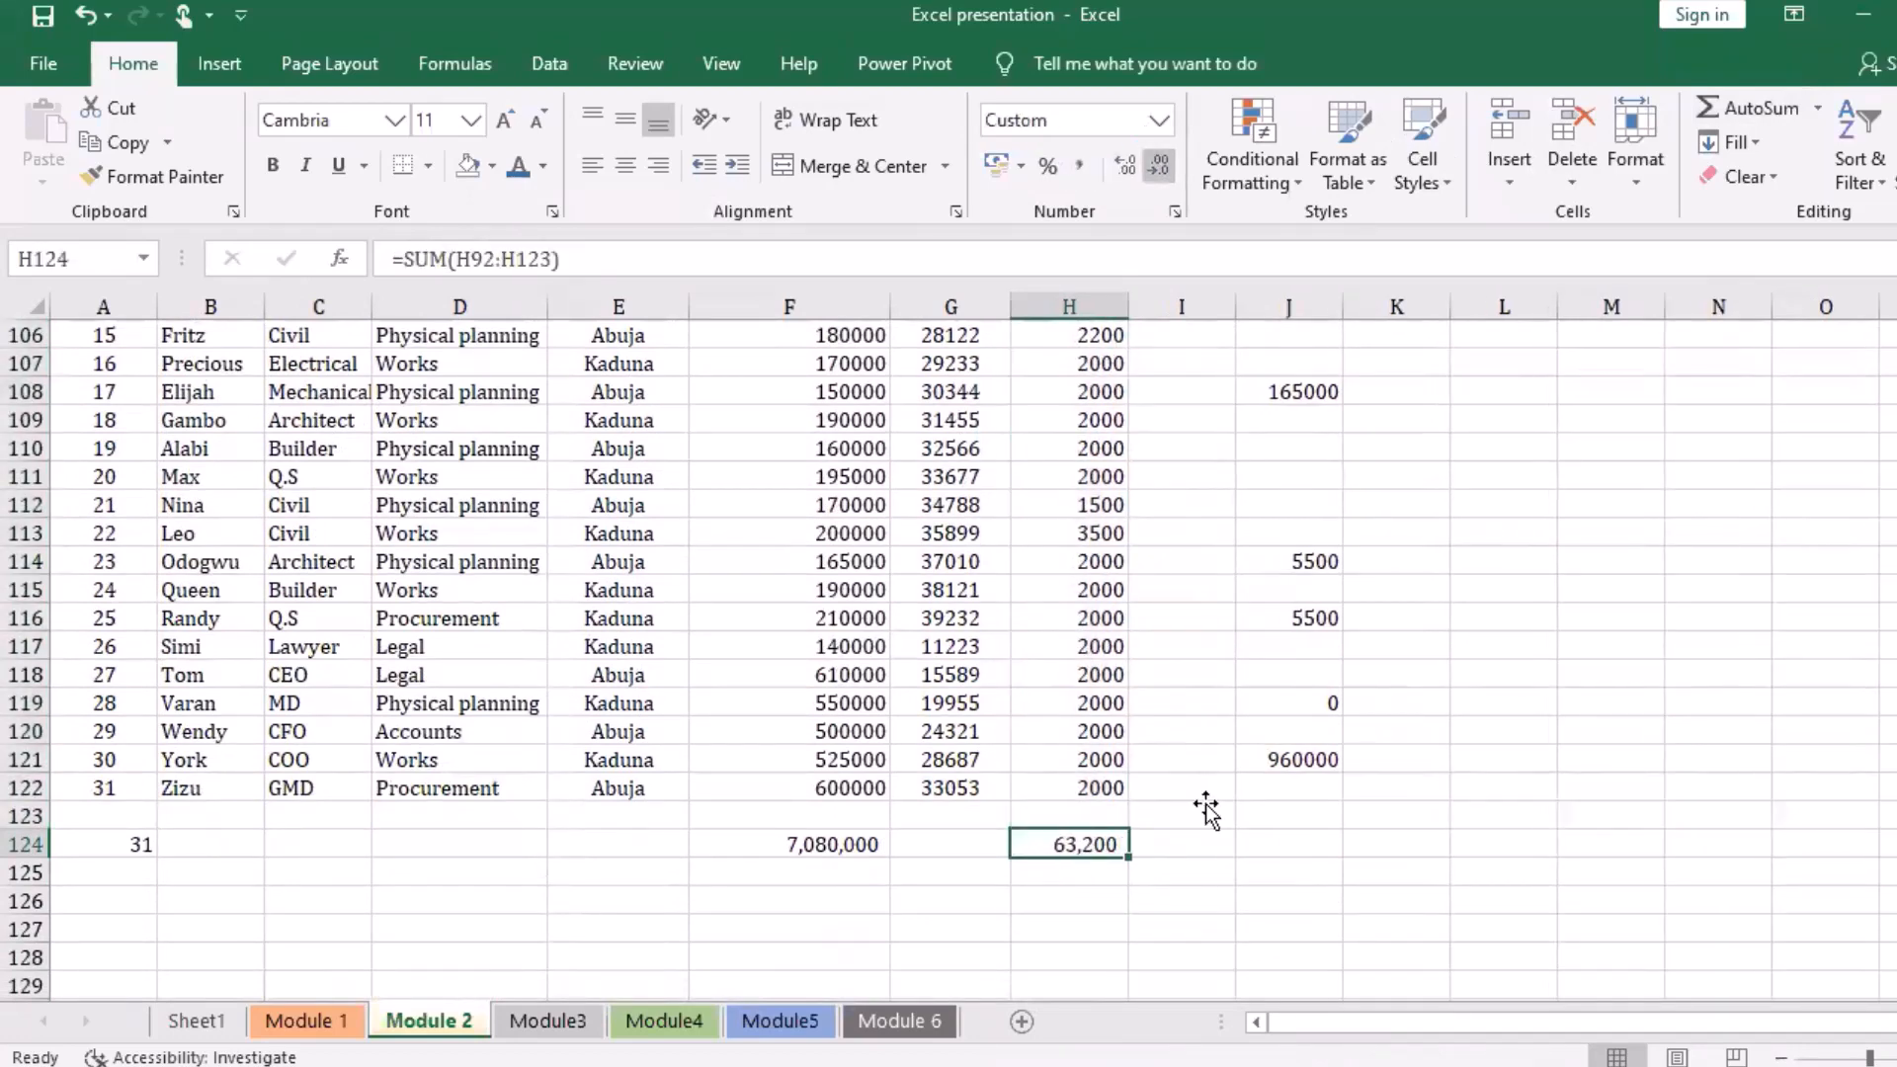
pyautogui.click(1206, 813)
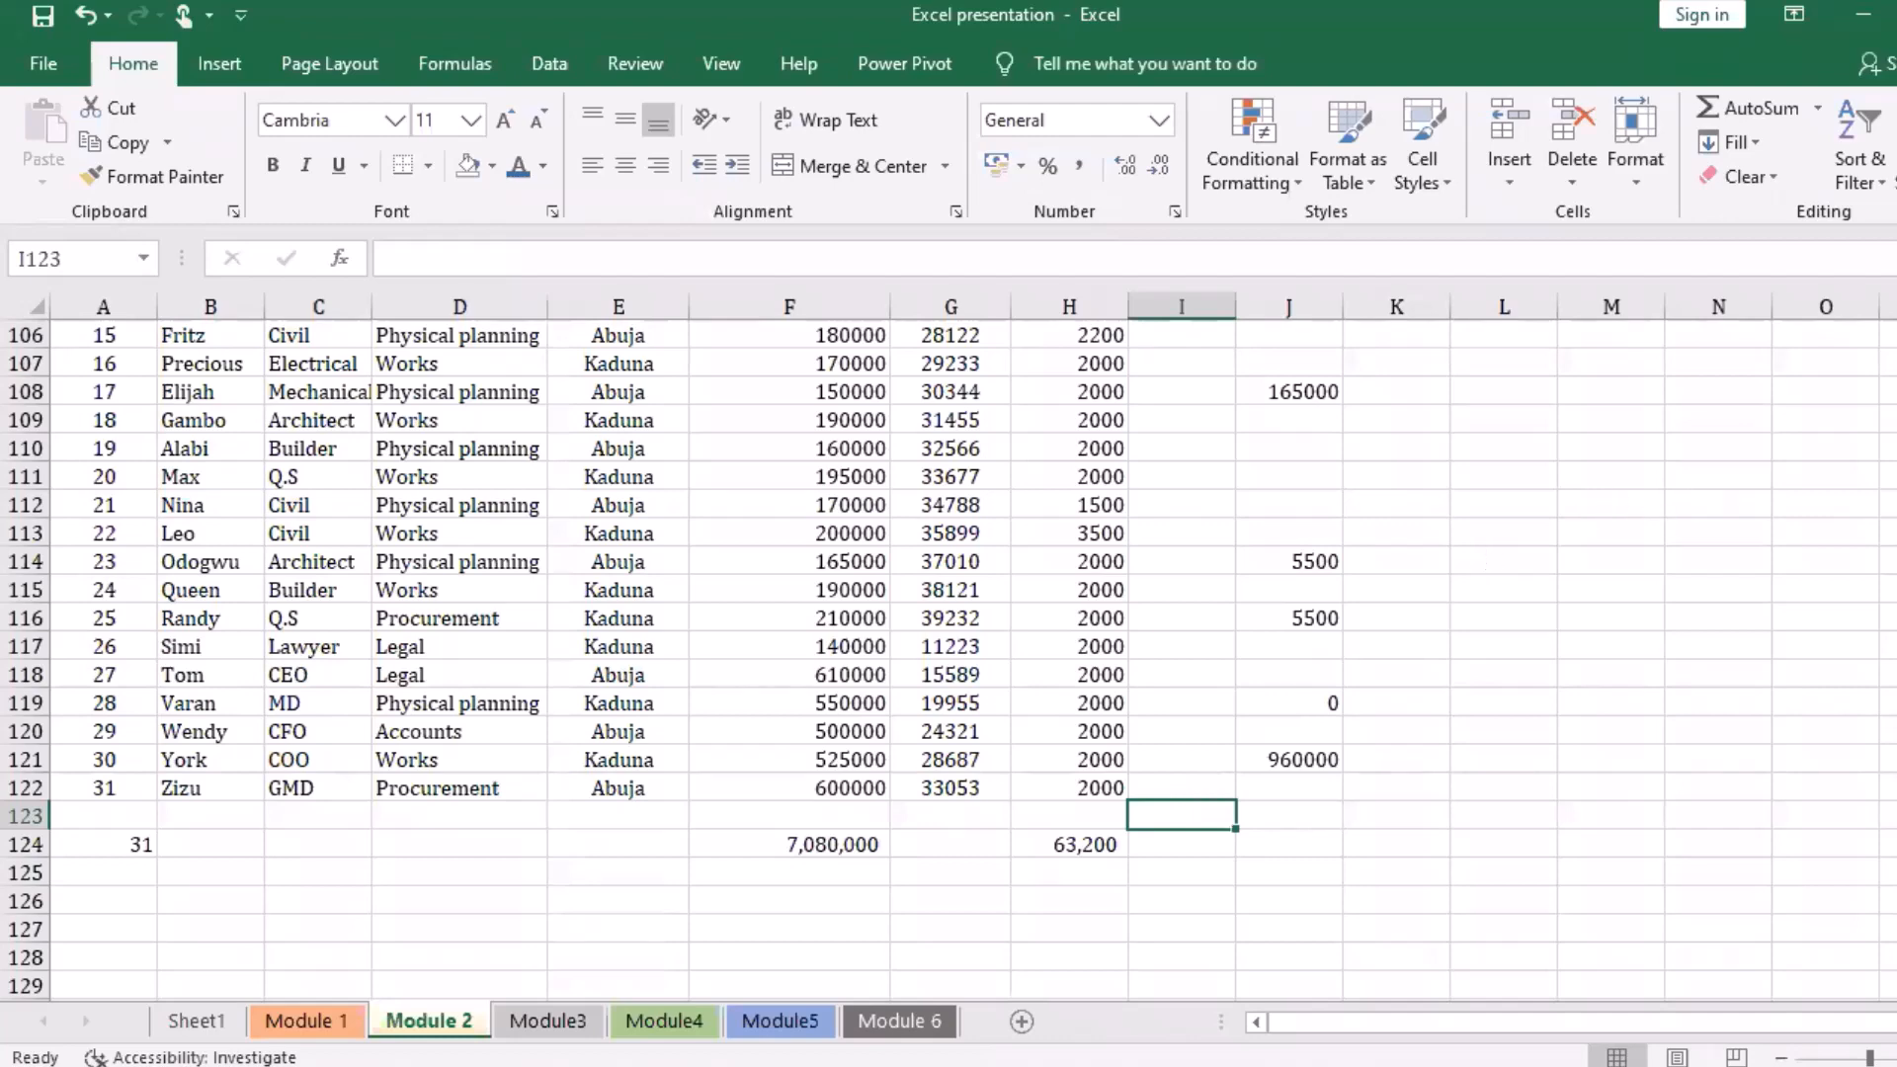
# Step: Review the layout of the staff table, from the Staff name column across to the Salary, Account no. and Allowance columns
pyautogui.scroll(7, 949, 660)
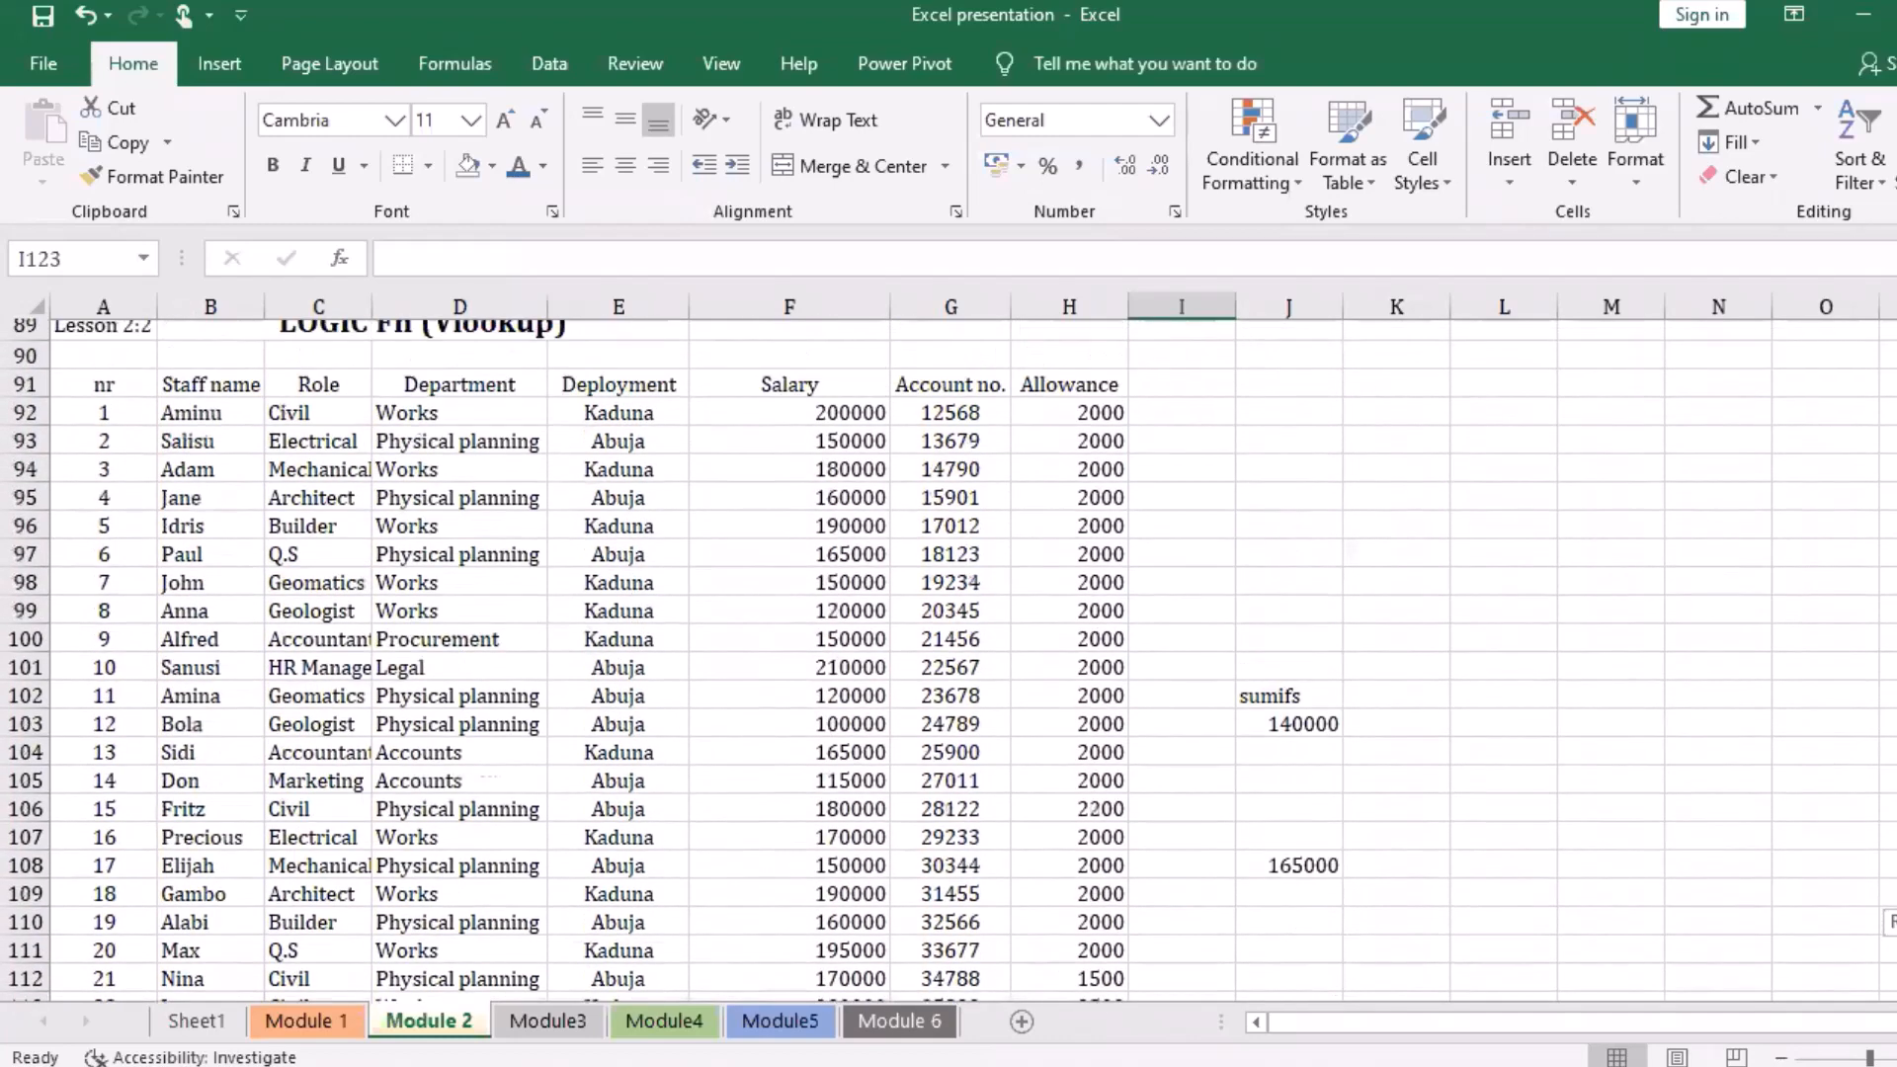
pyautogui.scroll(1, 1537, 745)
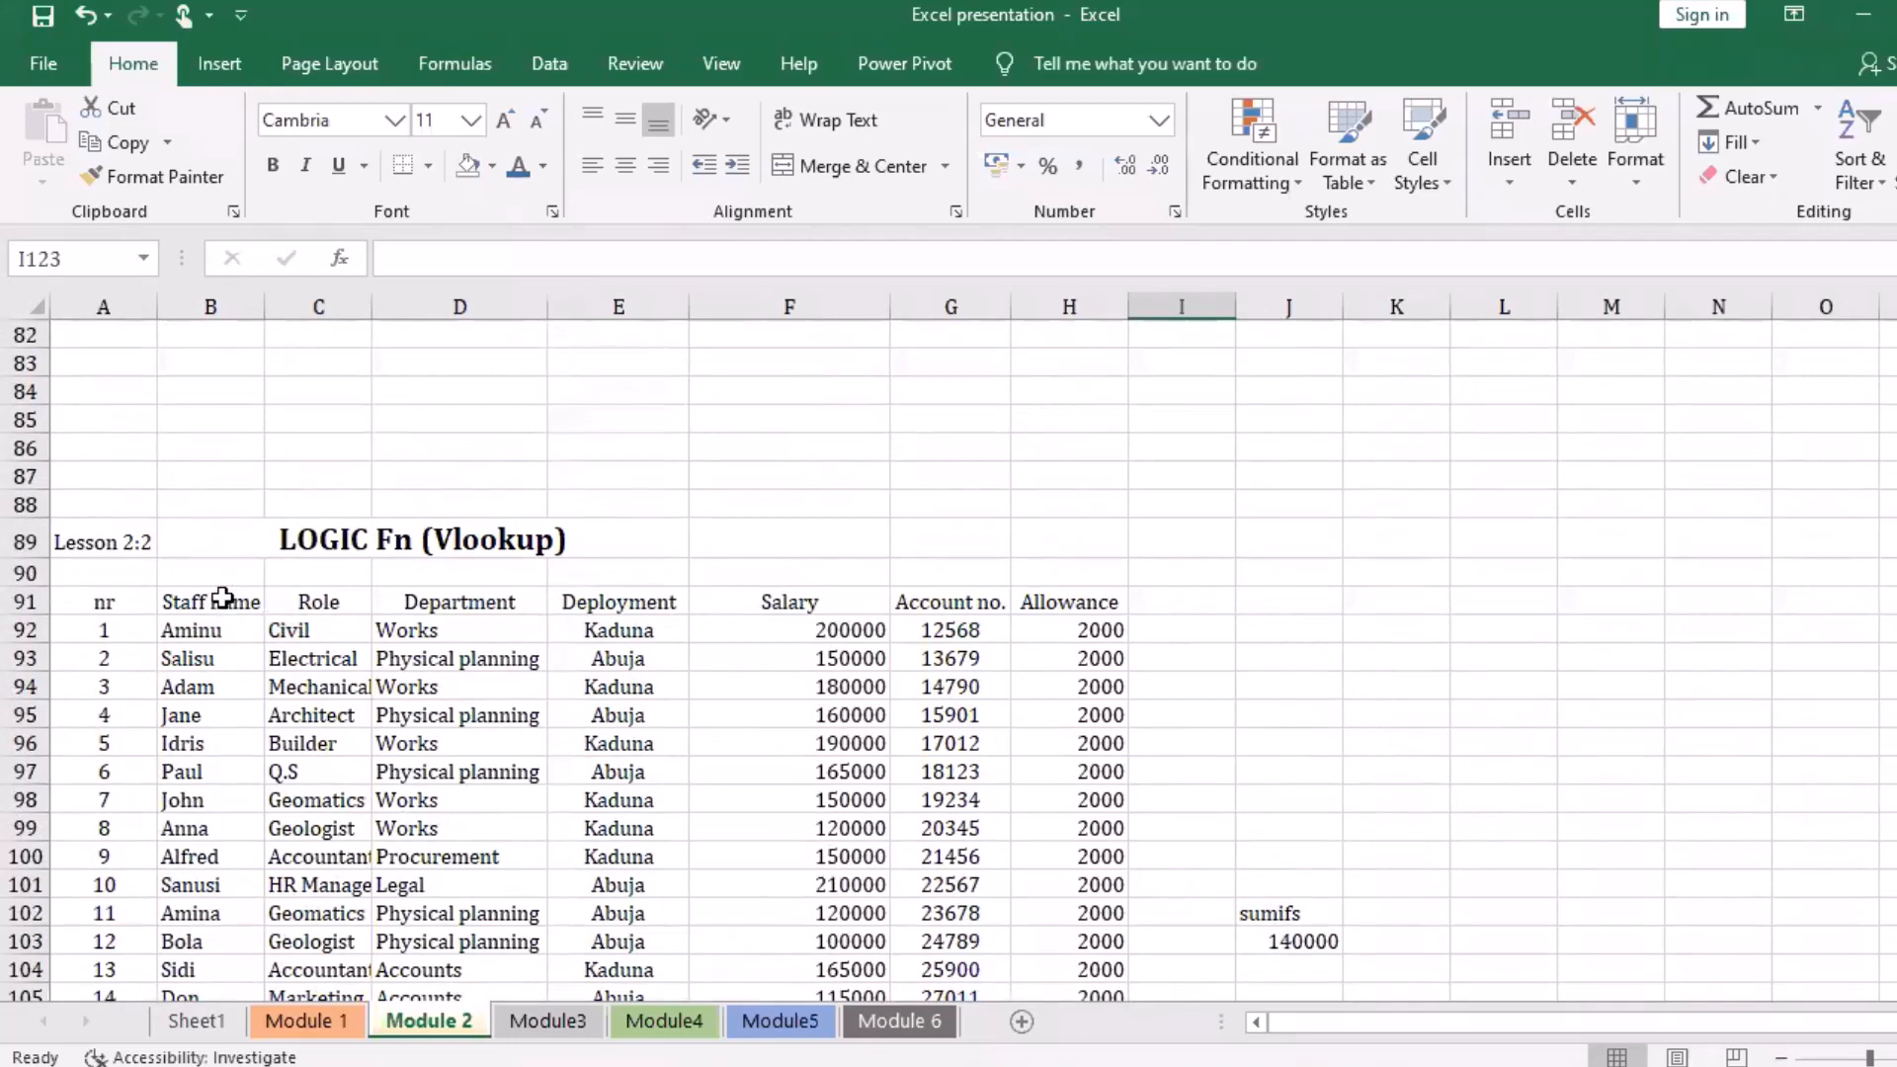
pyautogui.moveTo(222, 603); pyautogui.dragTo(232, 634)
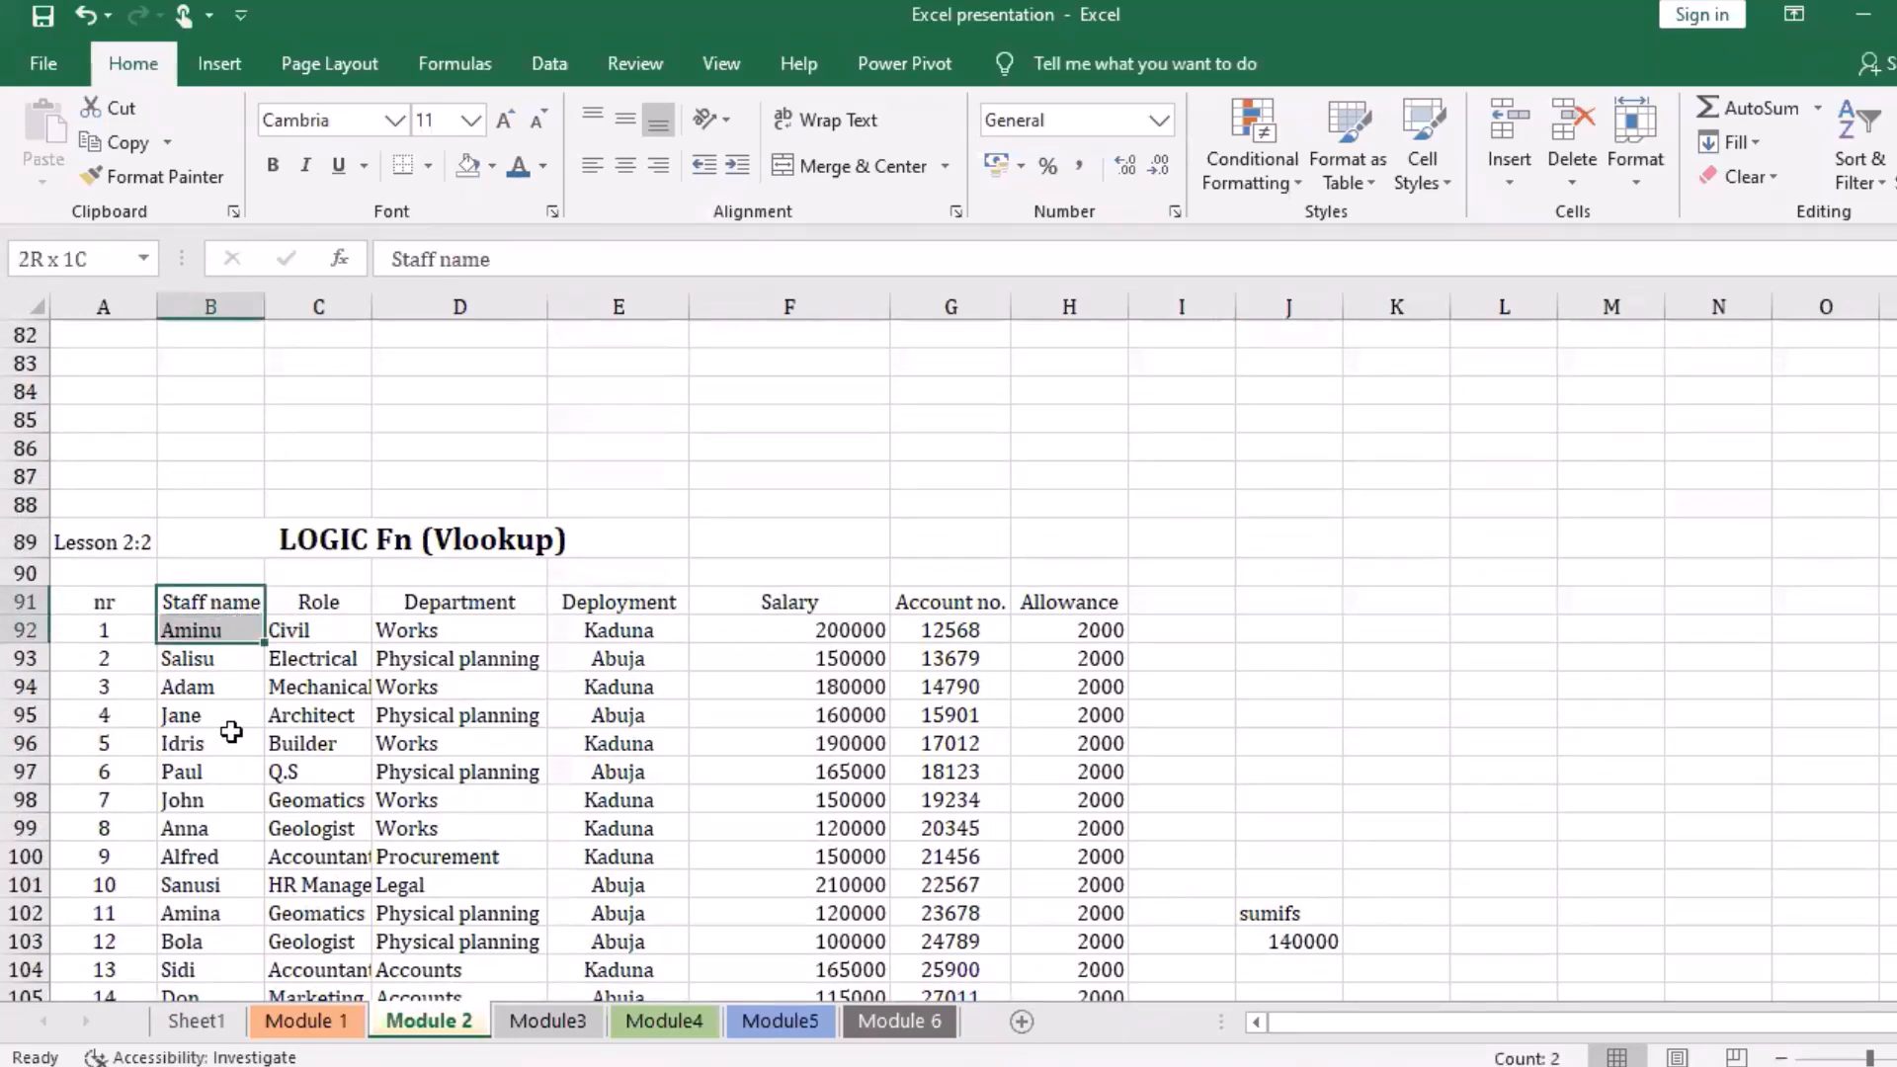
pyautogui.moveTo(231, 731); pyautogui.dragTo(232, 776)
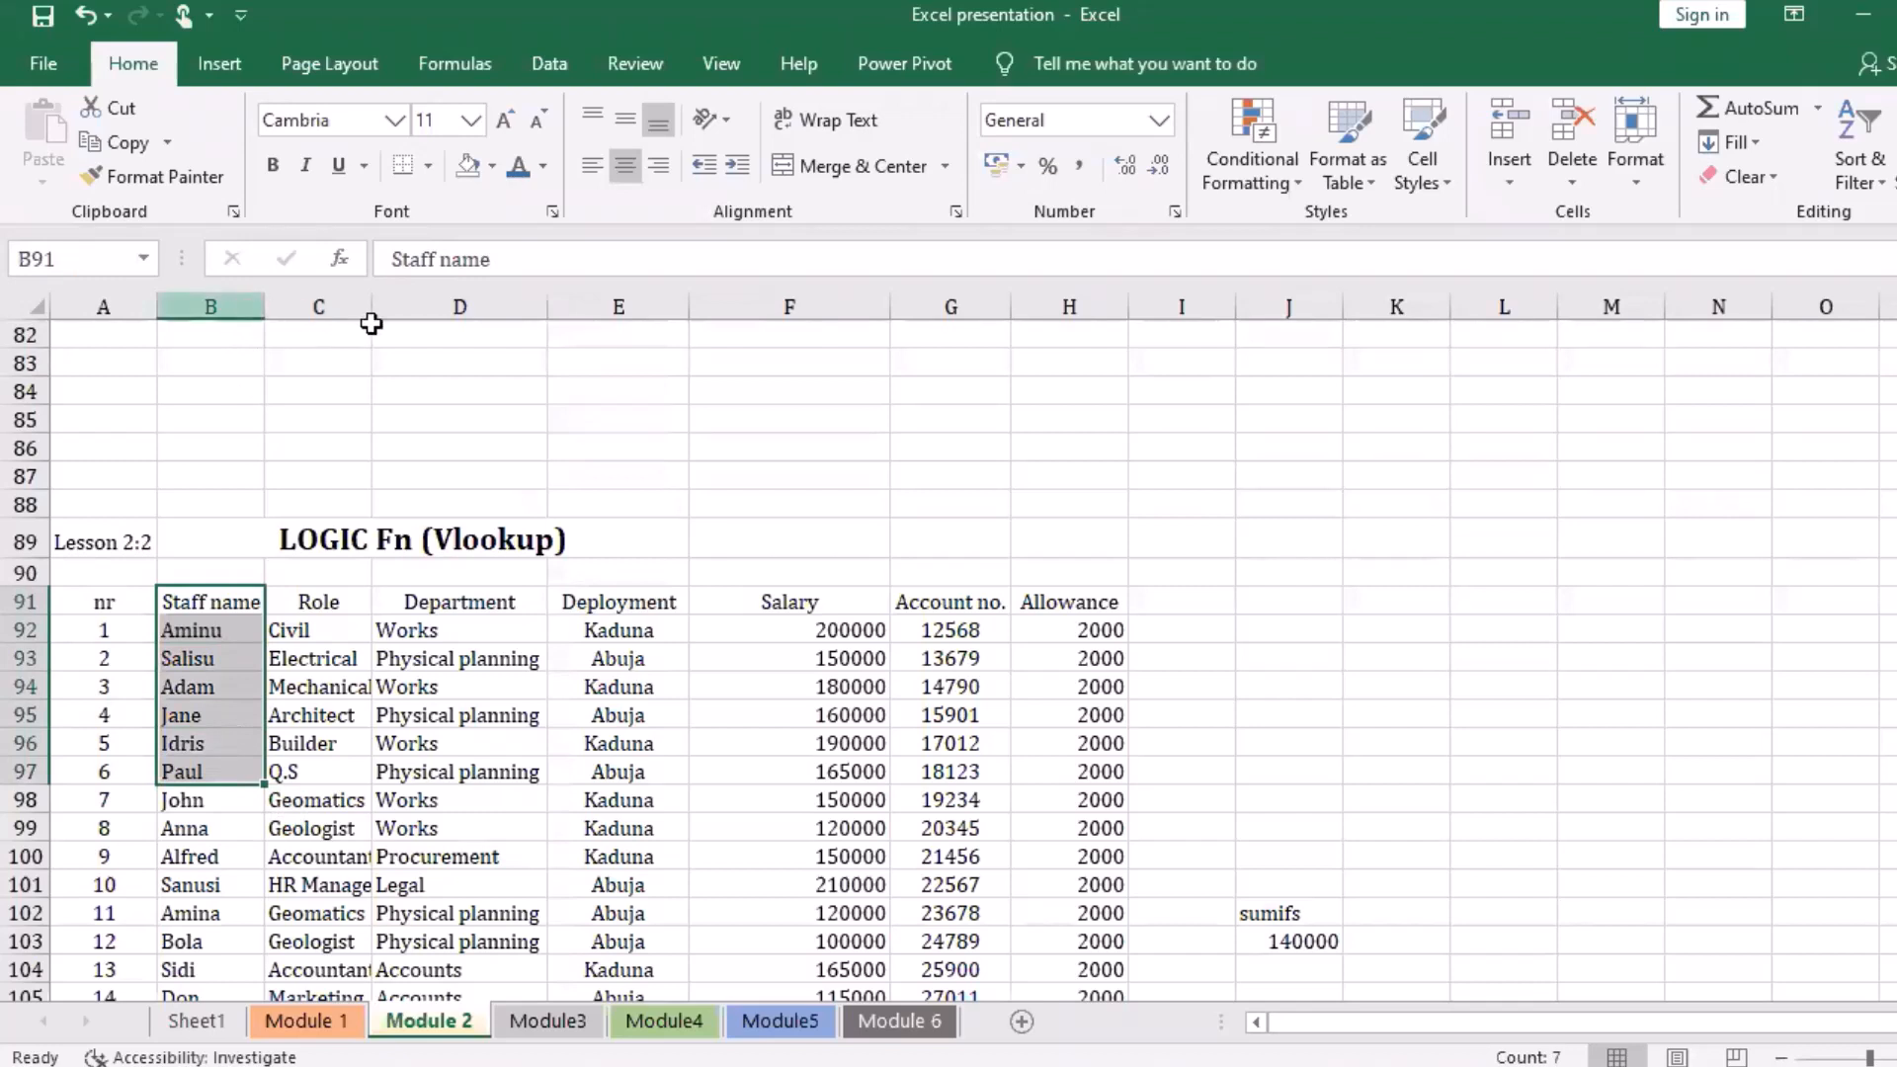
pyautogui.moveTo(203, 306)
pyautogui.mouseDown()
pyautogui.moveTo(246, 306)
pyautogui.moveTo(222, 306)
pyautogui.mouseUp()
pyautogui.moveTo(103, 307); pyautogui.dragTo(951, 396)
pyautogui.moveTo(210, 609); pyautogui.dragTo(203, 606)
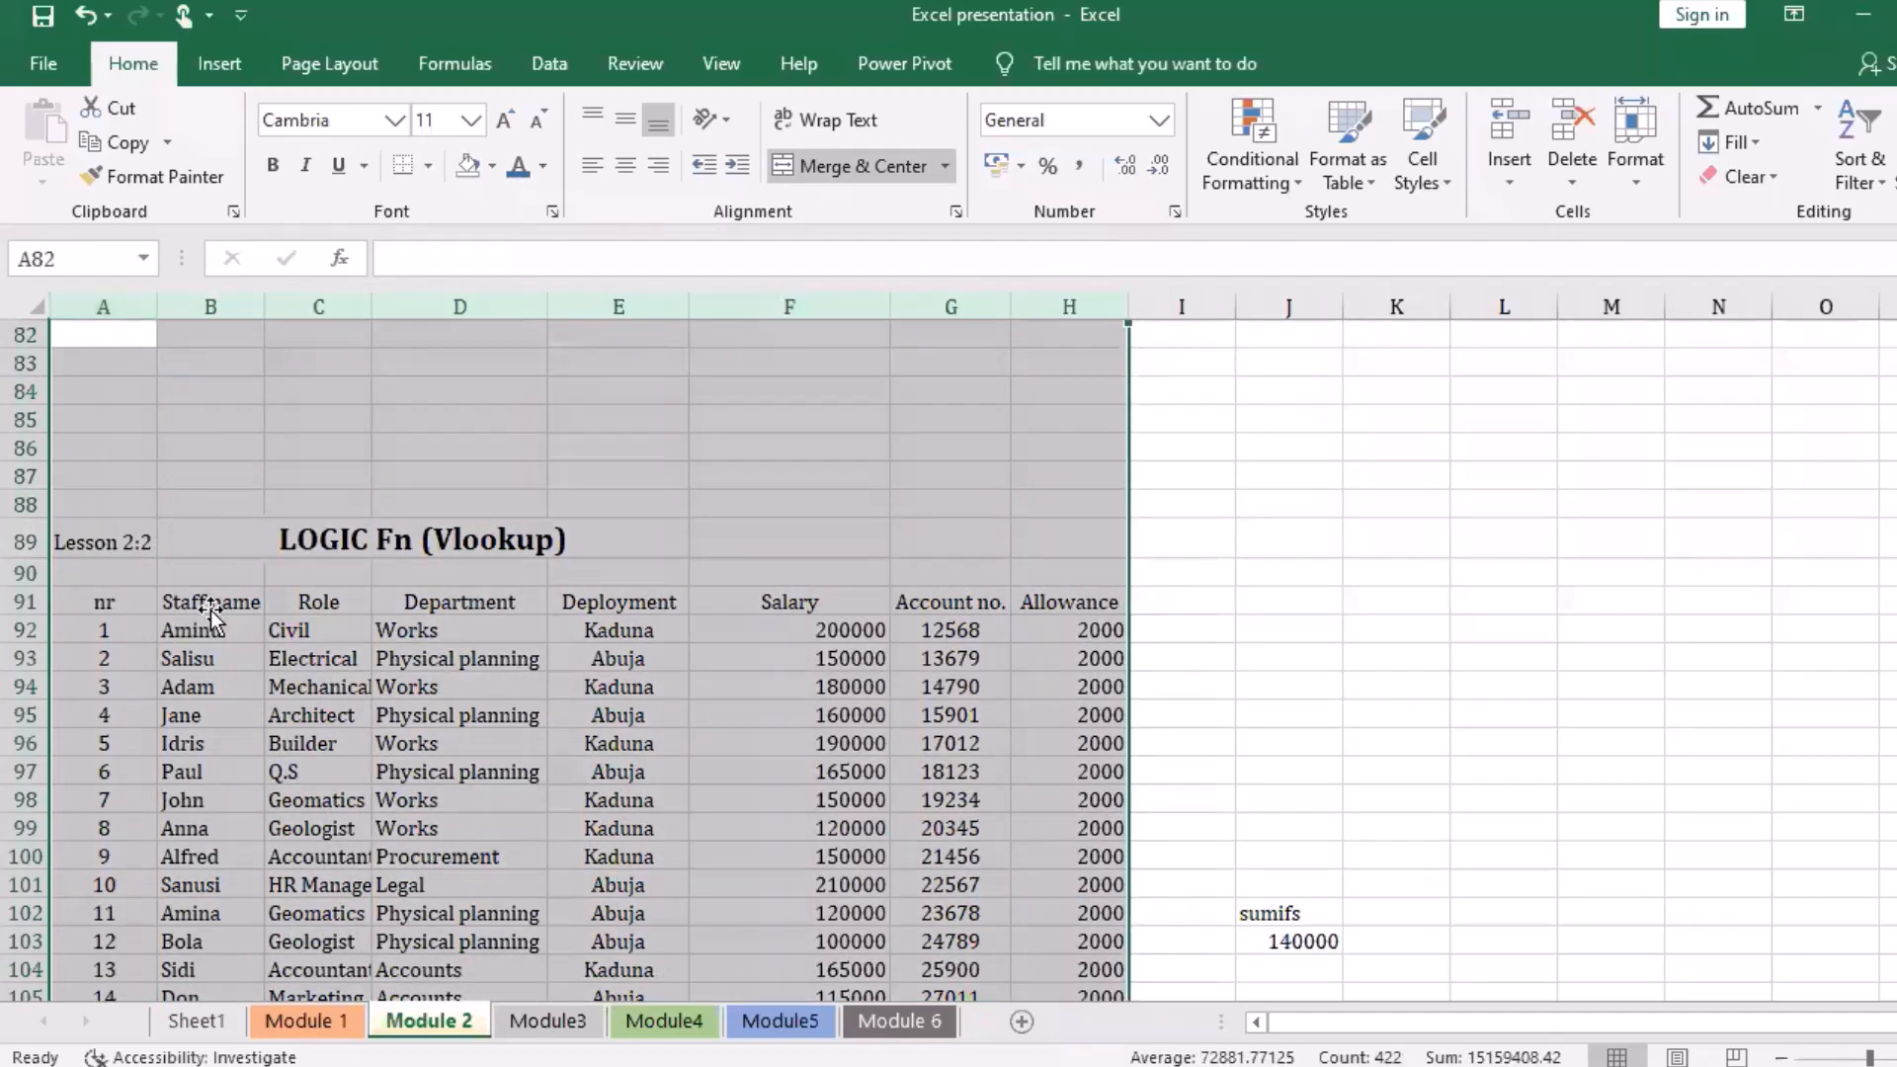
pyautogui.click(208, 603)
pyautogui.moveTo(211, 922); pyautogui.dragTo(1016, 919)
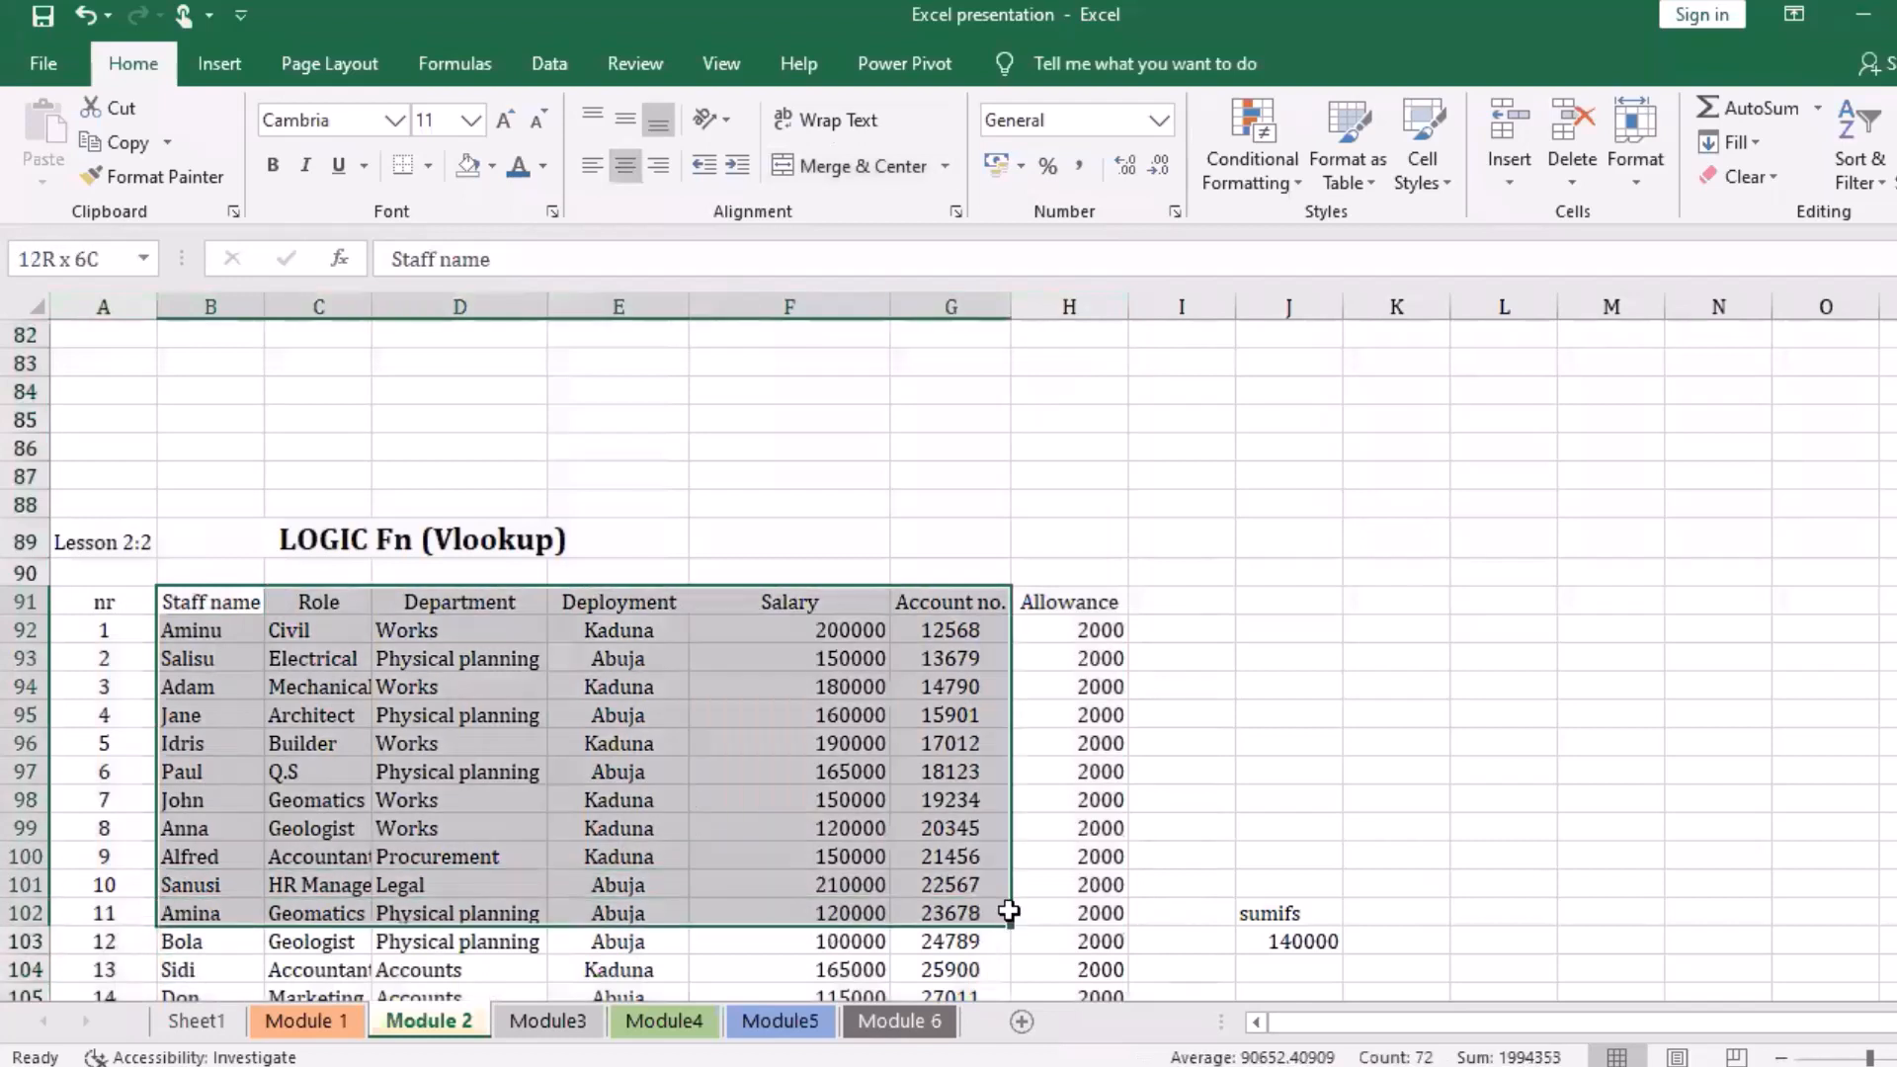
pyautogui.press('Right')
pyautogui.press('Right')
pyautogui.press('Right')
pyautogui.press('Right')
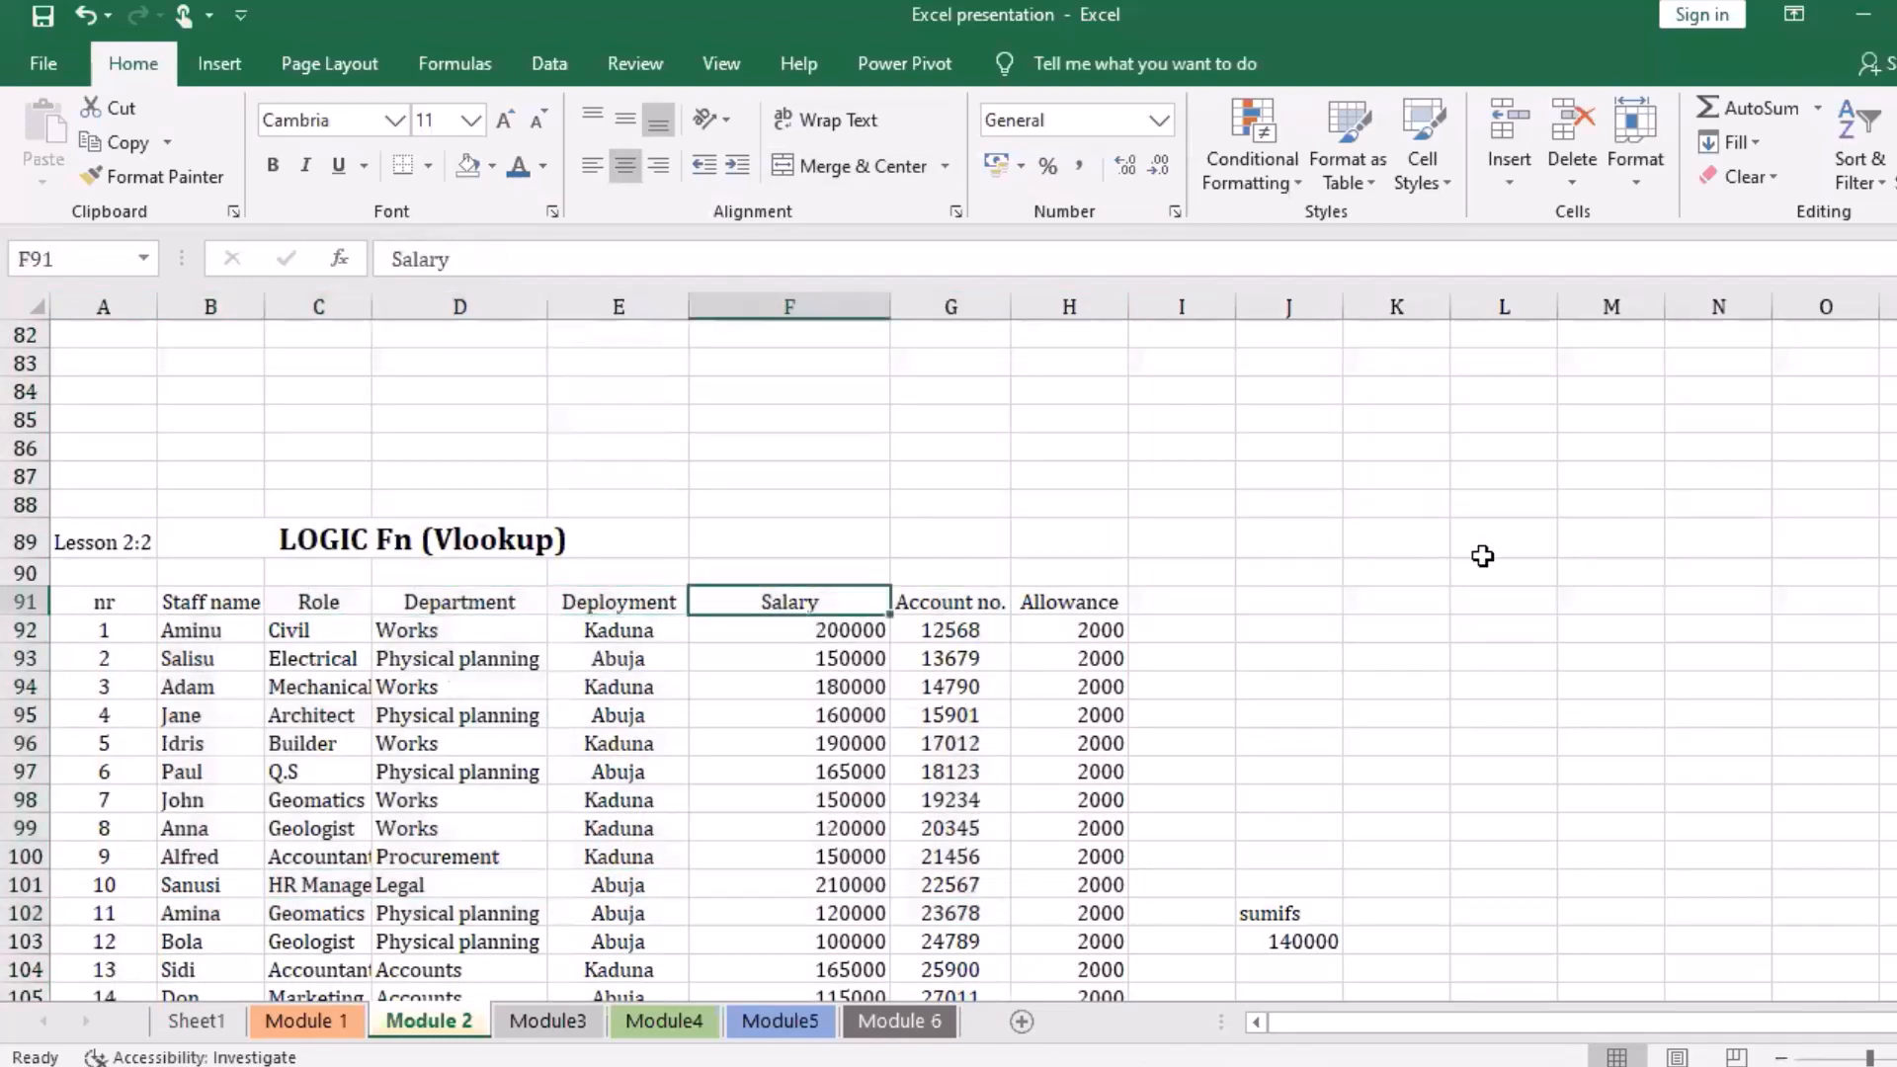
# Step: Start a VLOOKUP formula in J92 that uses cell J90 as its lookup value
pyautogui.click(1331, 622)
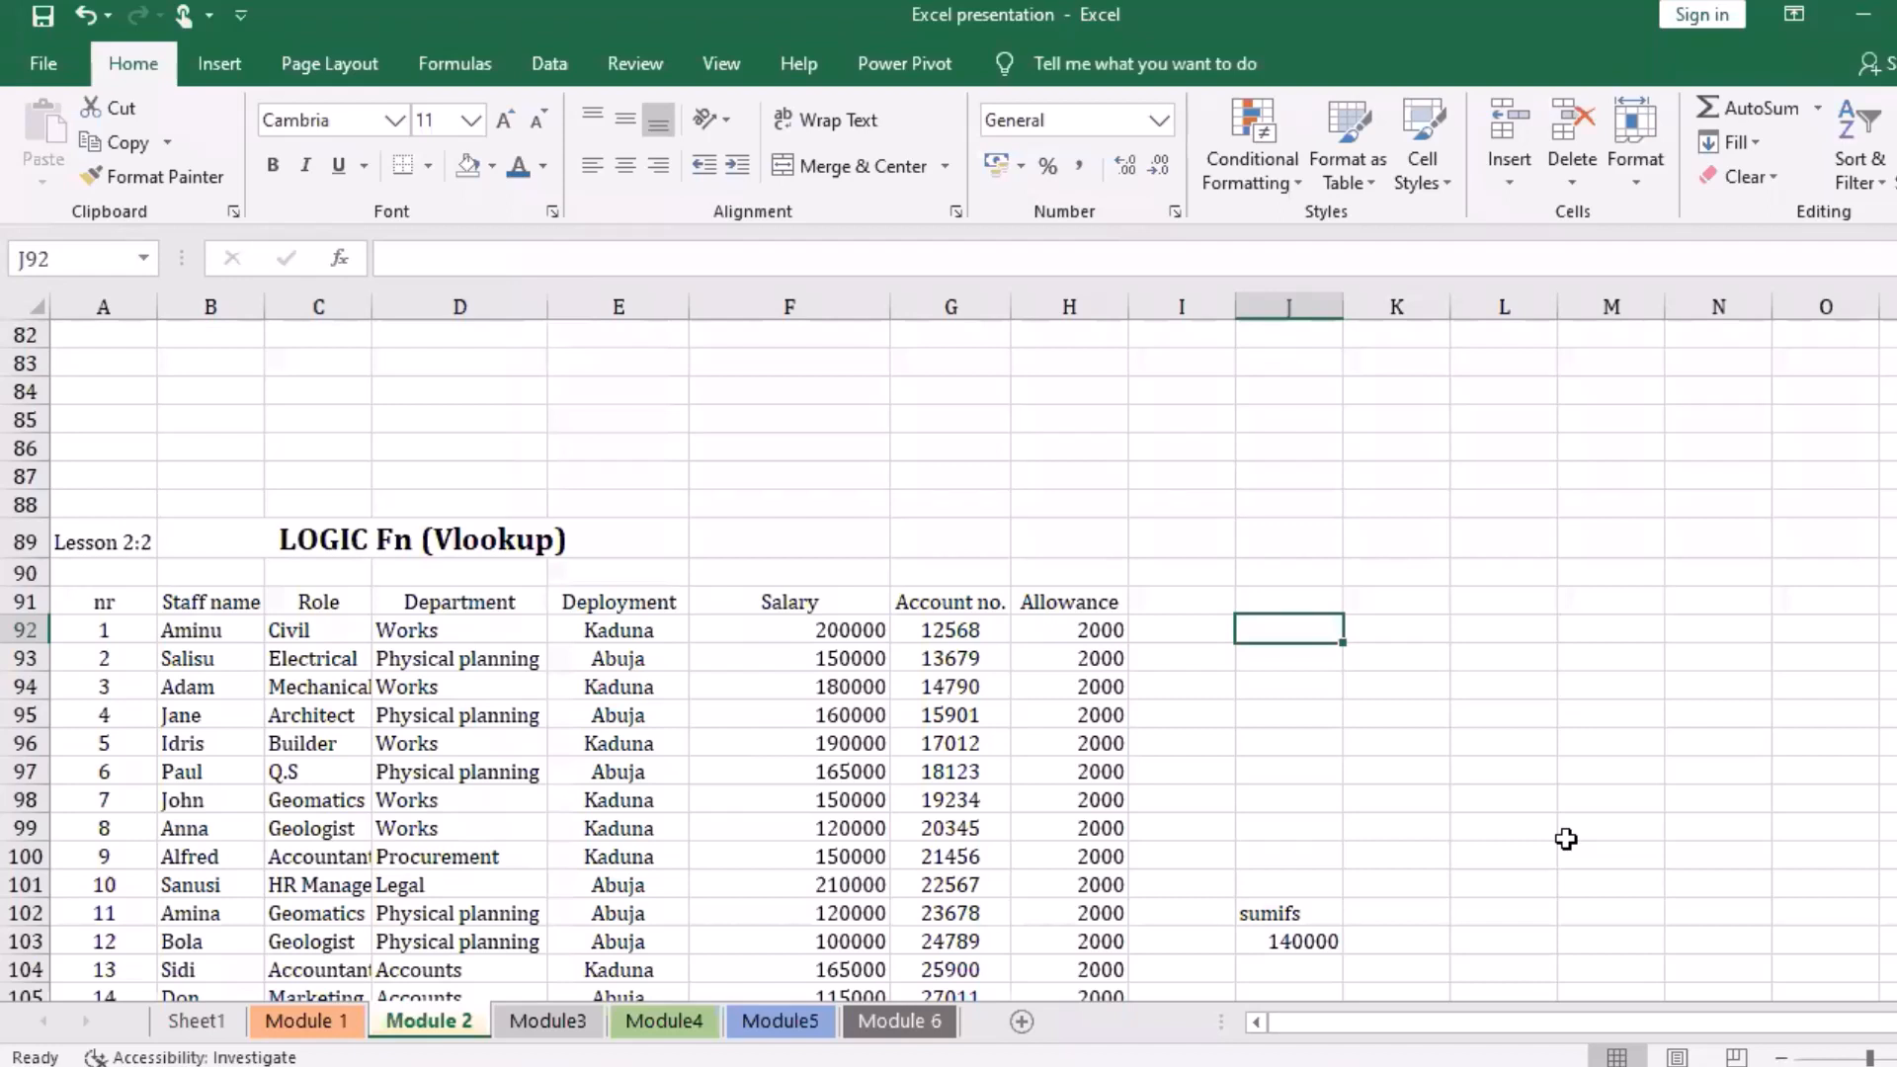
pyautogui.write('=v')
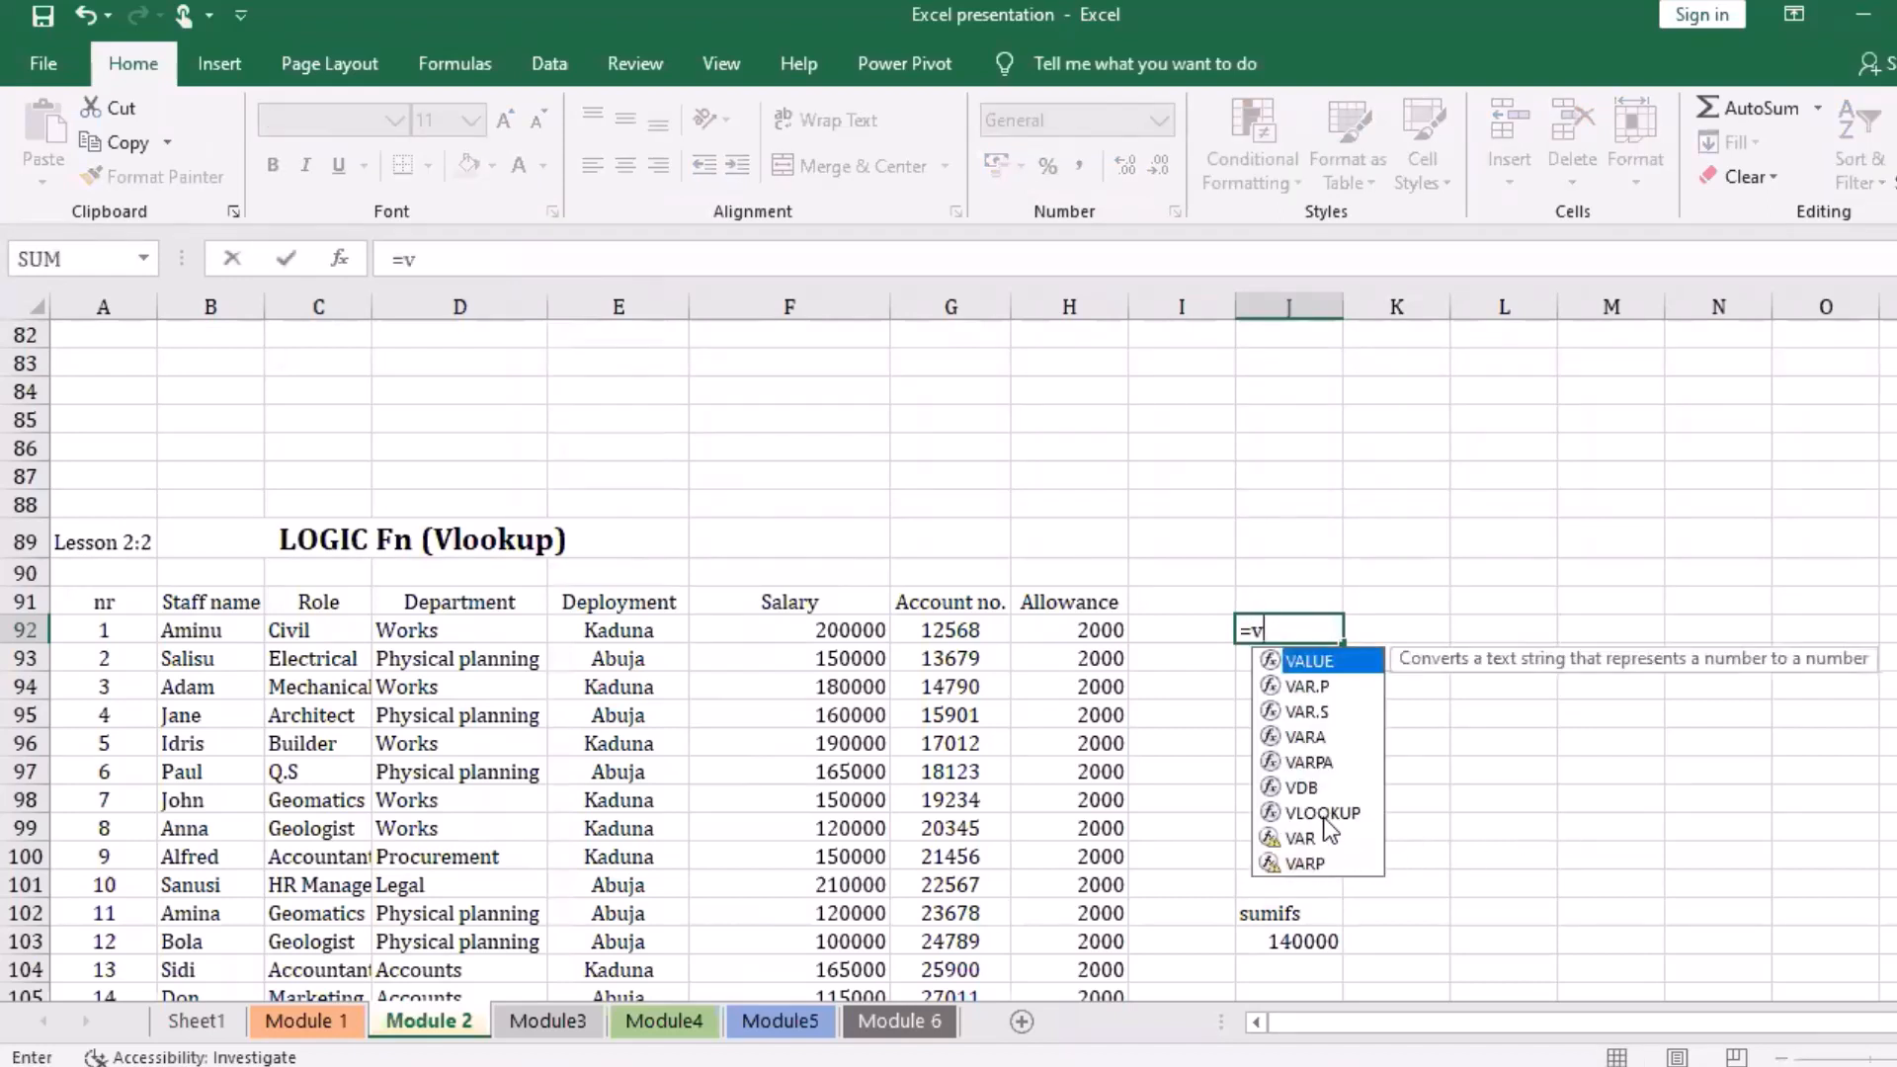
pyautogui.click(1324, 816)
pyautogui.press('Tab')
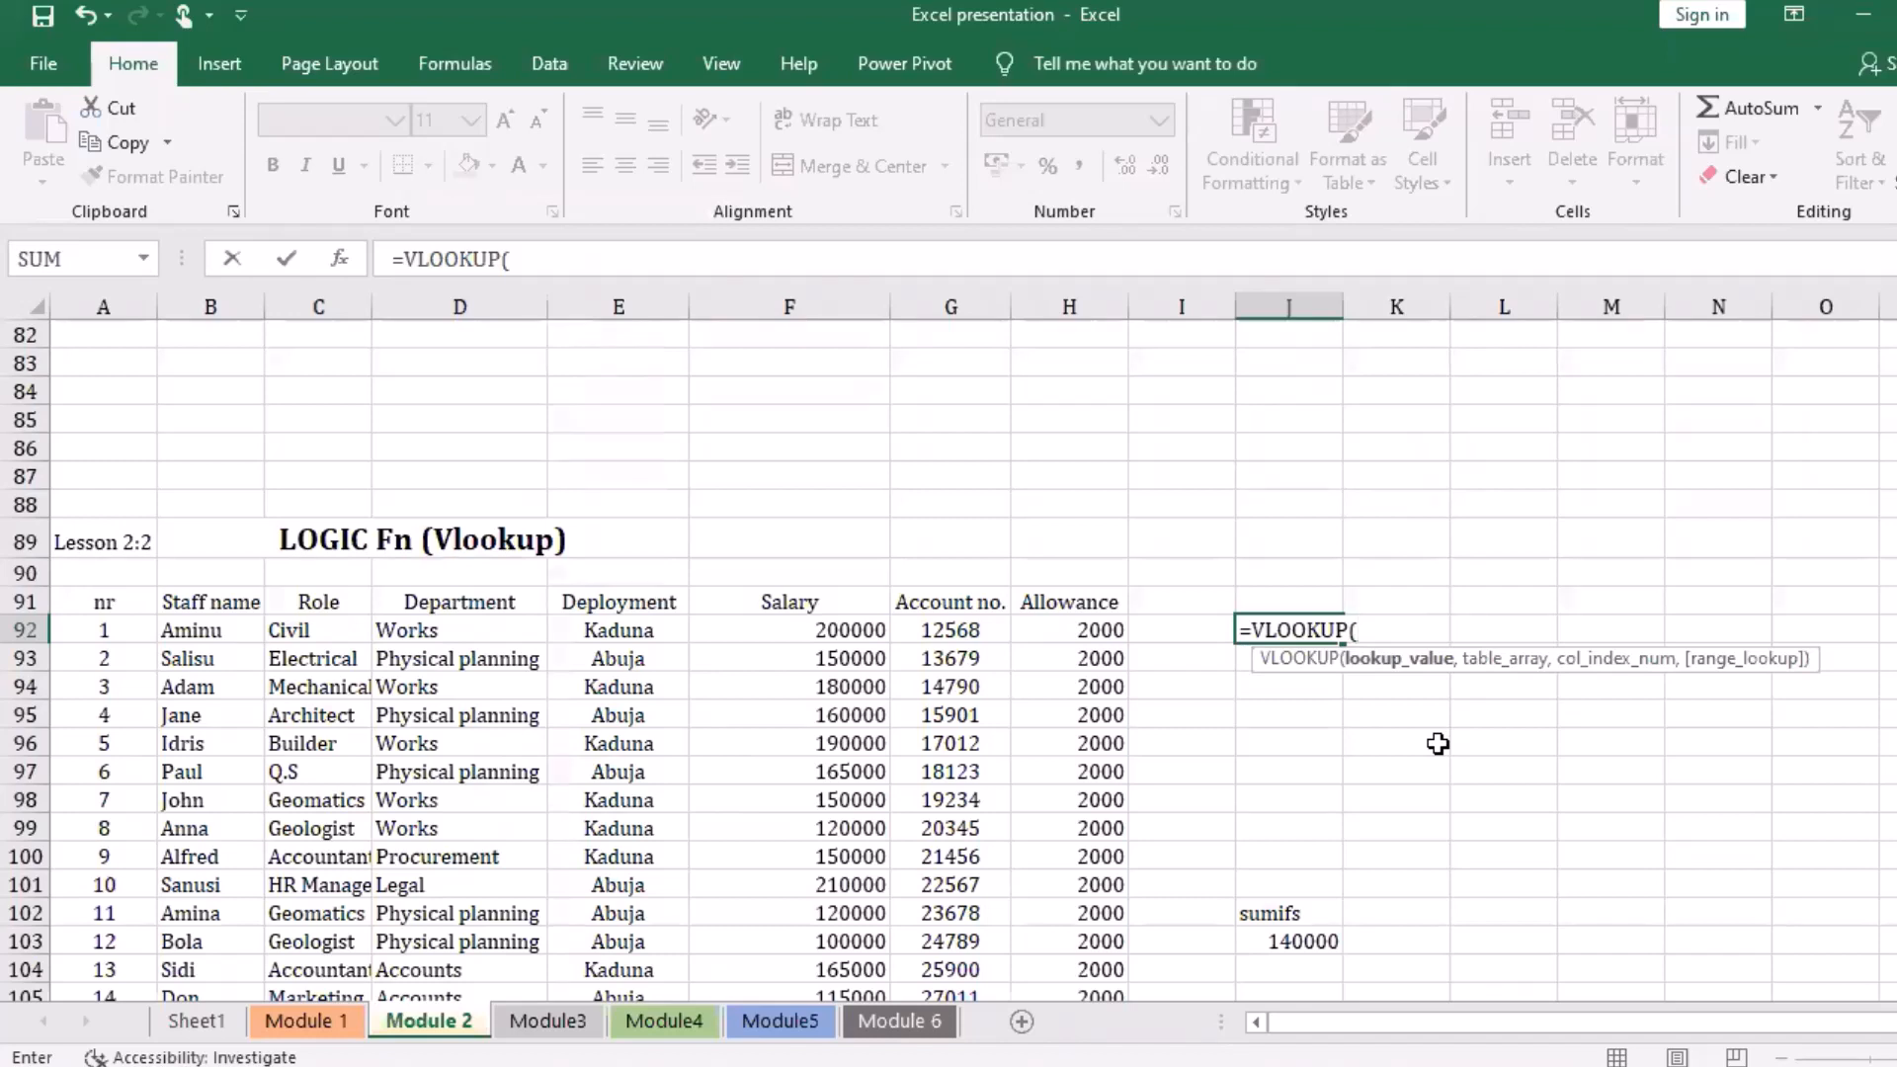
pyautogui.click(1292, 577)
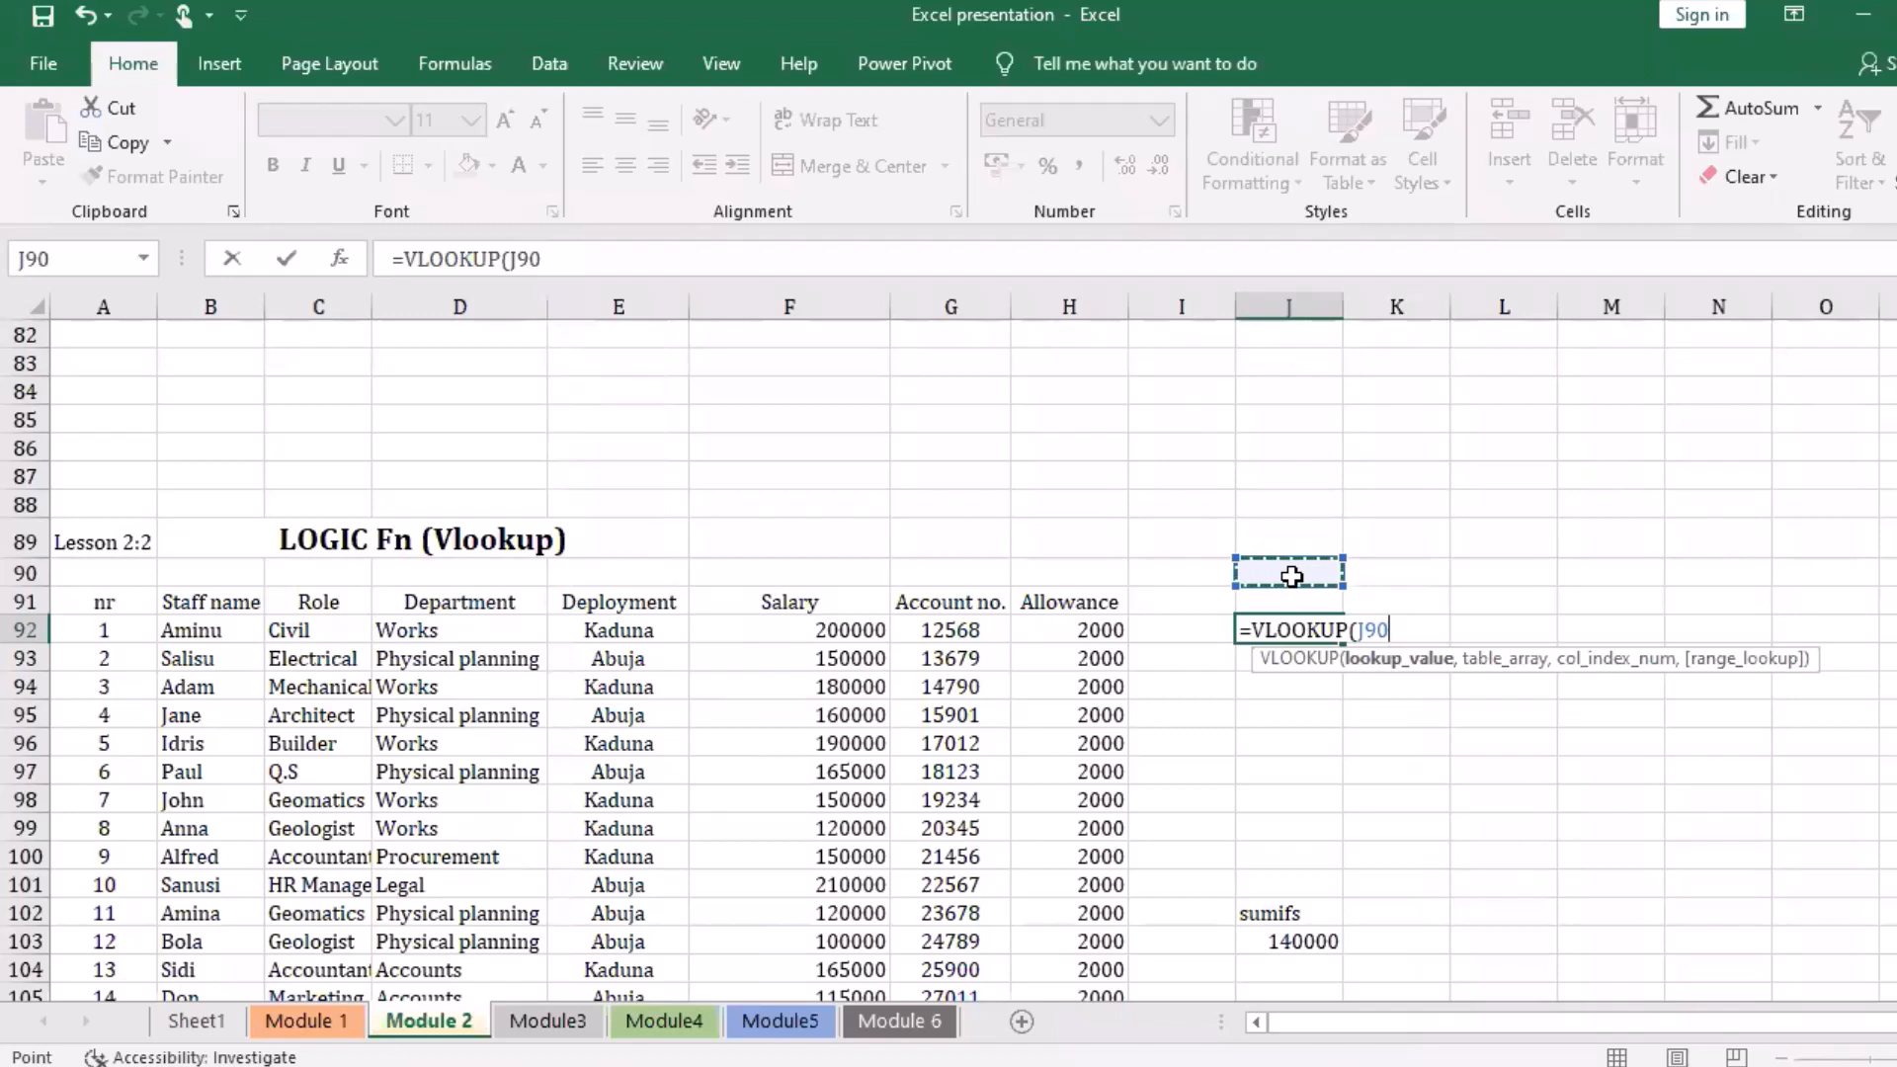
pyautogui.write(',')
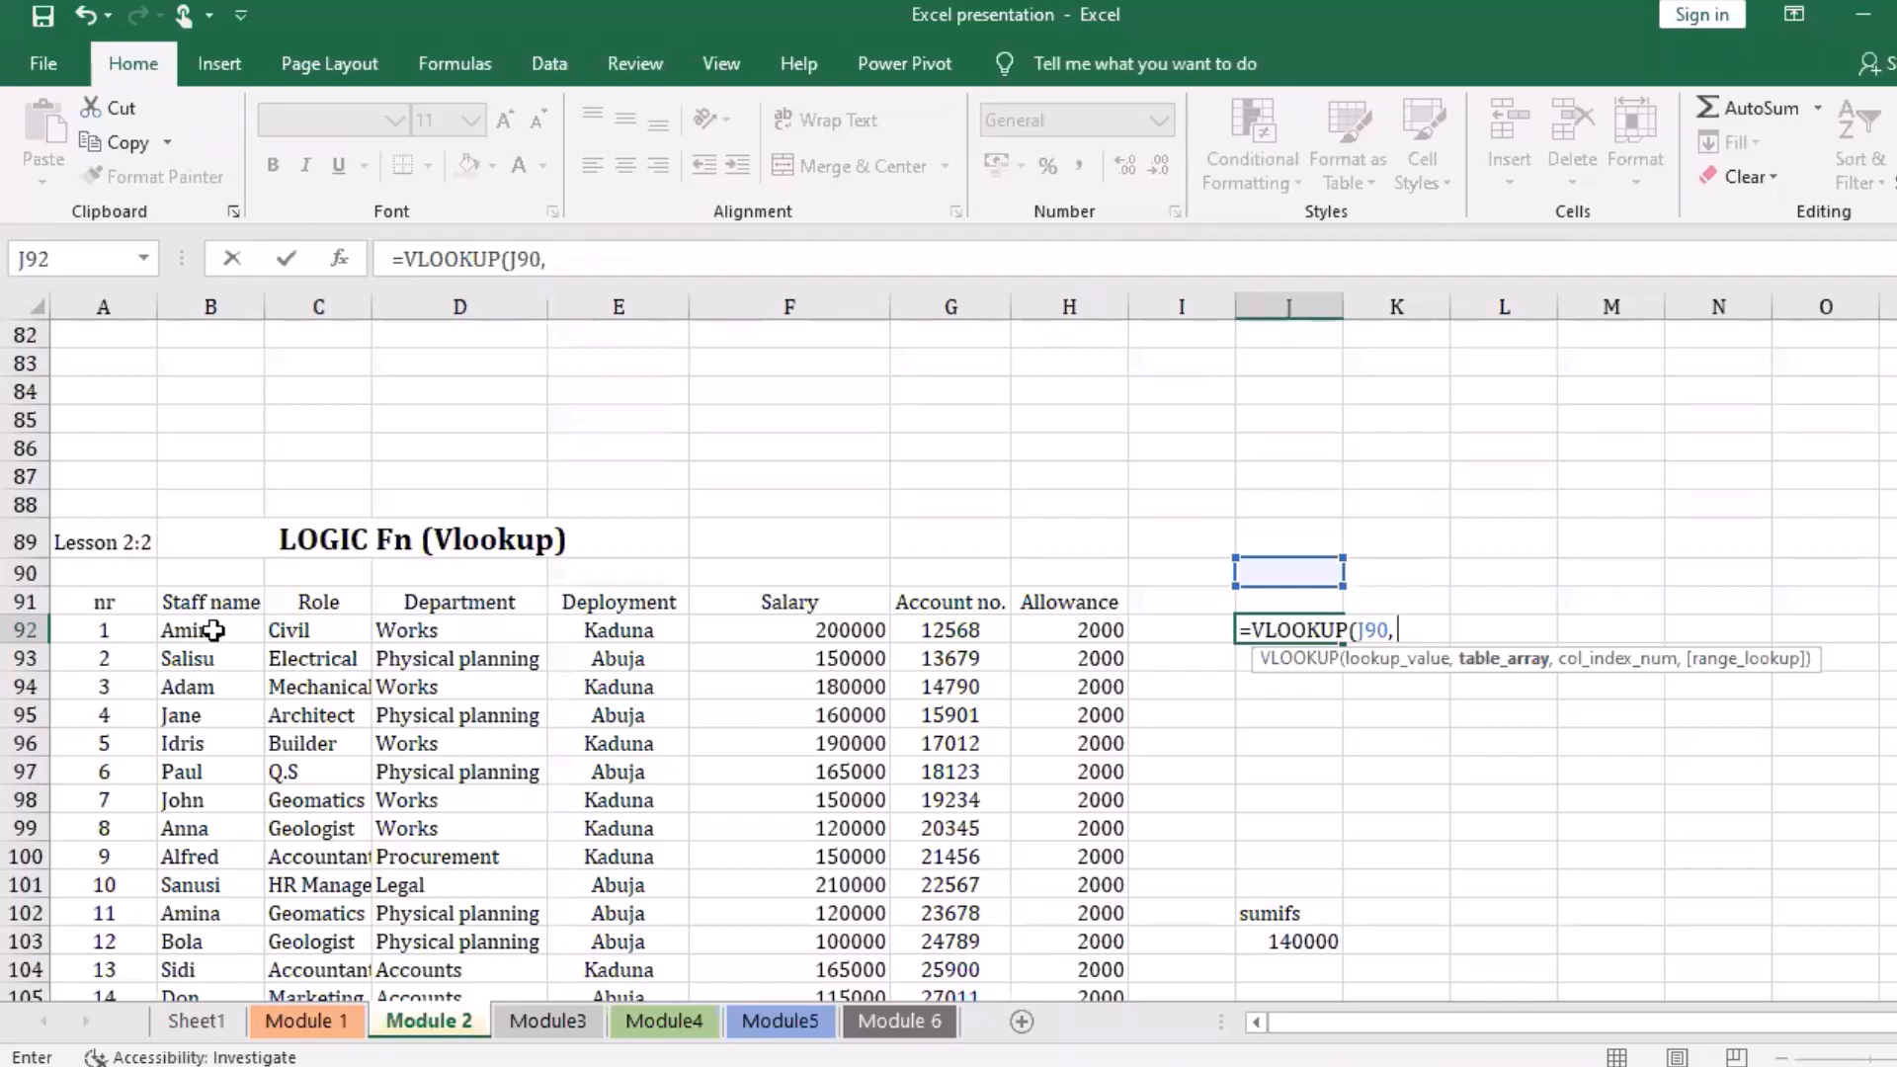
pyautogui.moveTo(214, 630); pyautogui.dragTo(539, 660)
pyautogui.moveTo(892, 701); pyautogui.dragTo(970, 800)
pyautogui.click(1503, 633)
pyautogui.press('BackSpace')
pyautogui.press('BackSpace')
pyautogui.press('BackSpace')
pyautogui.press('BackSpace')
pyautogui.press('BackSpace')
pyautogui.press('BackSpace')
pyautogui.press('BackSpace')
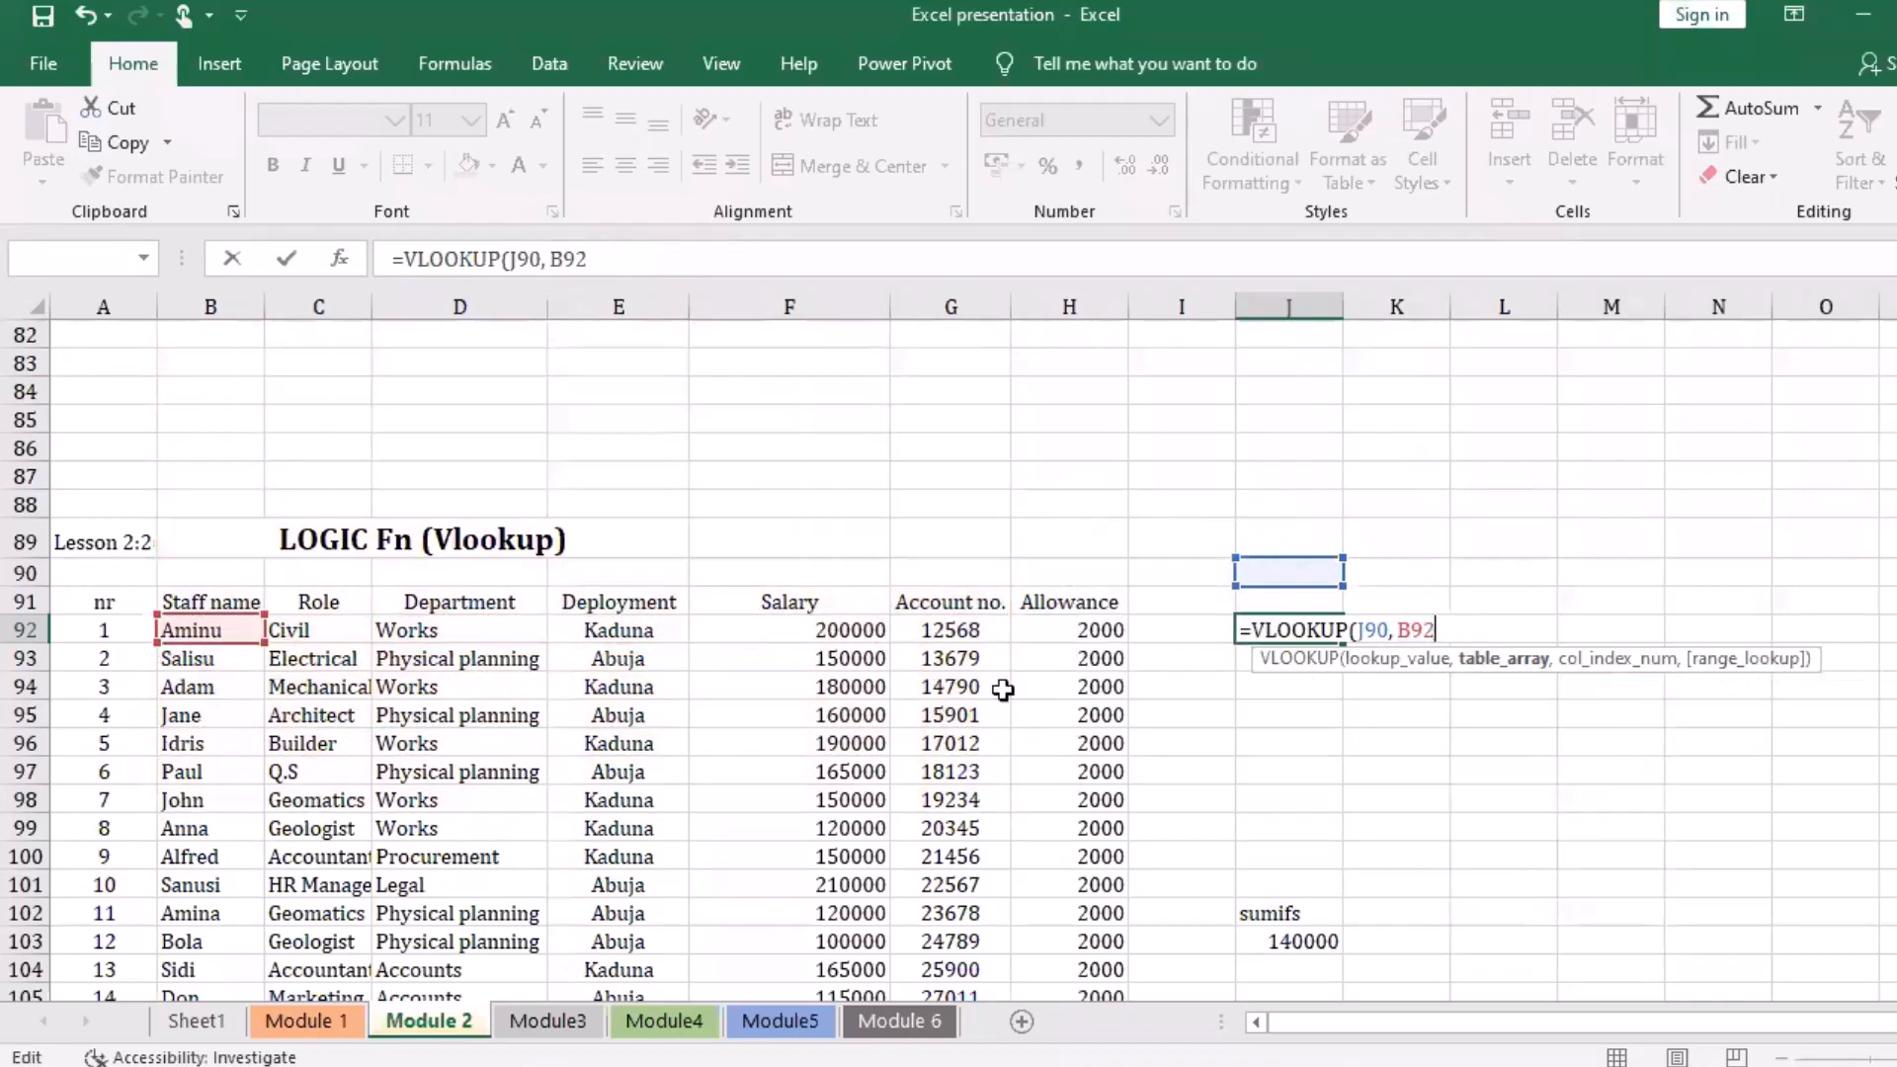
# Step: Set the VLOOKUP table array to the staff data range B92:H122
pyautogui.click(219, 631)
pyautogui.moveTo(985, 836); pyautogui.dragTo(1129, 919)
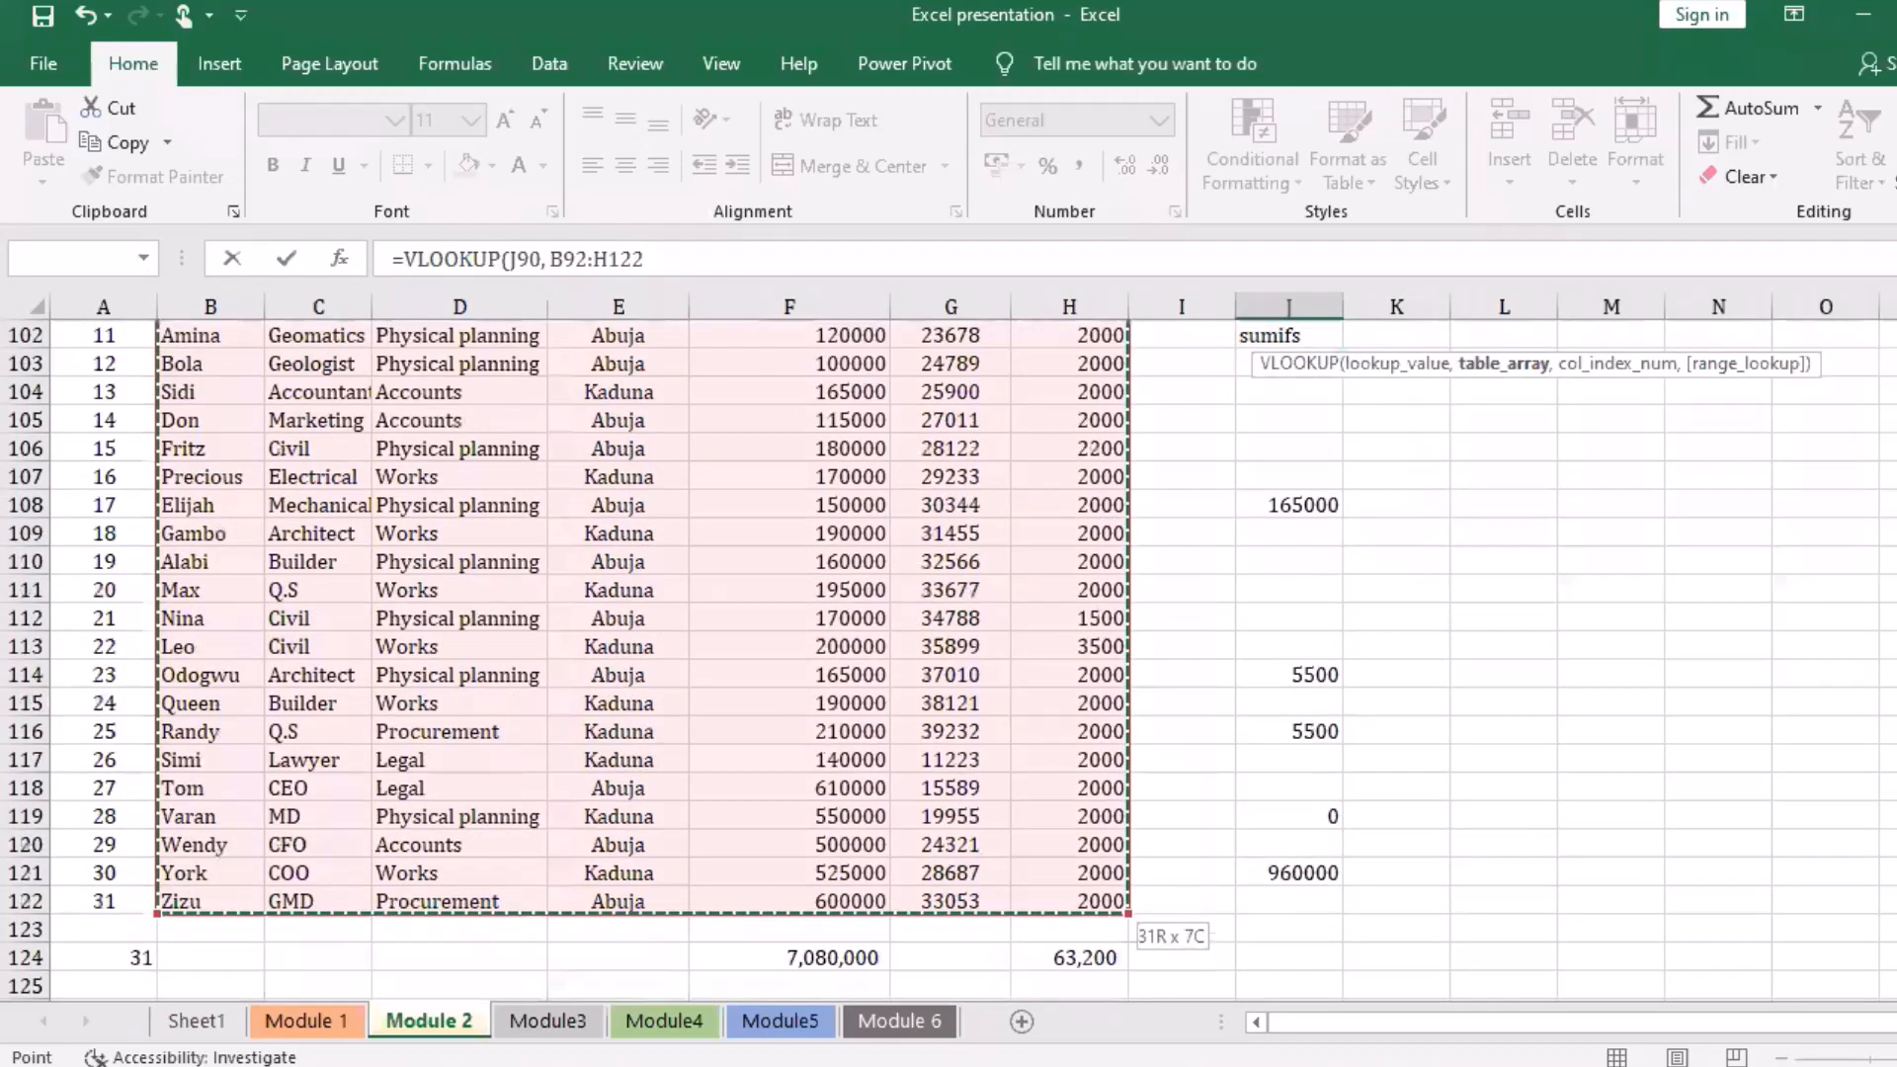
pyautogui.scroll(8, 948, 659)
pyautogui.scroll(-1, 948, 659)
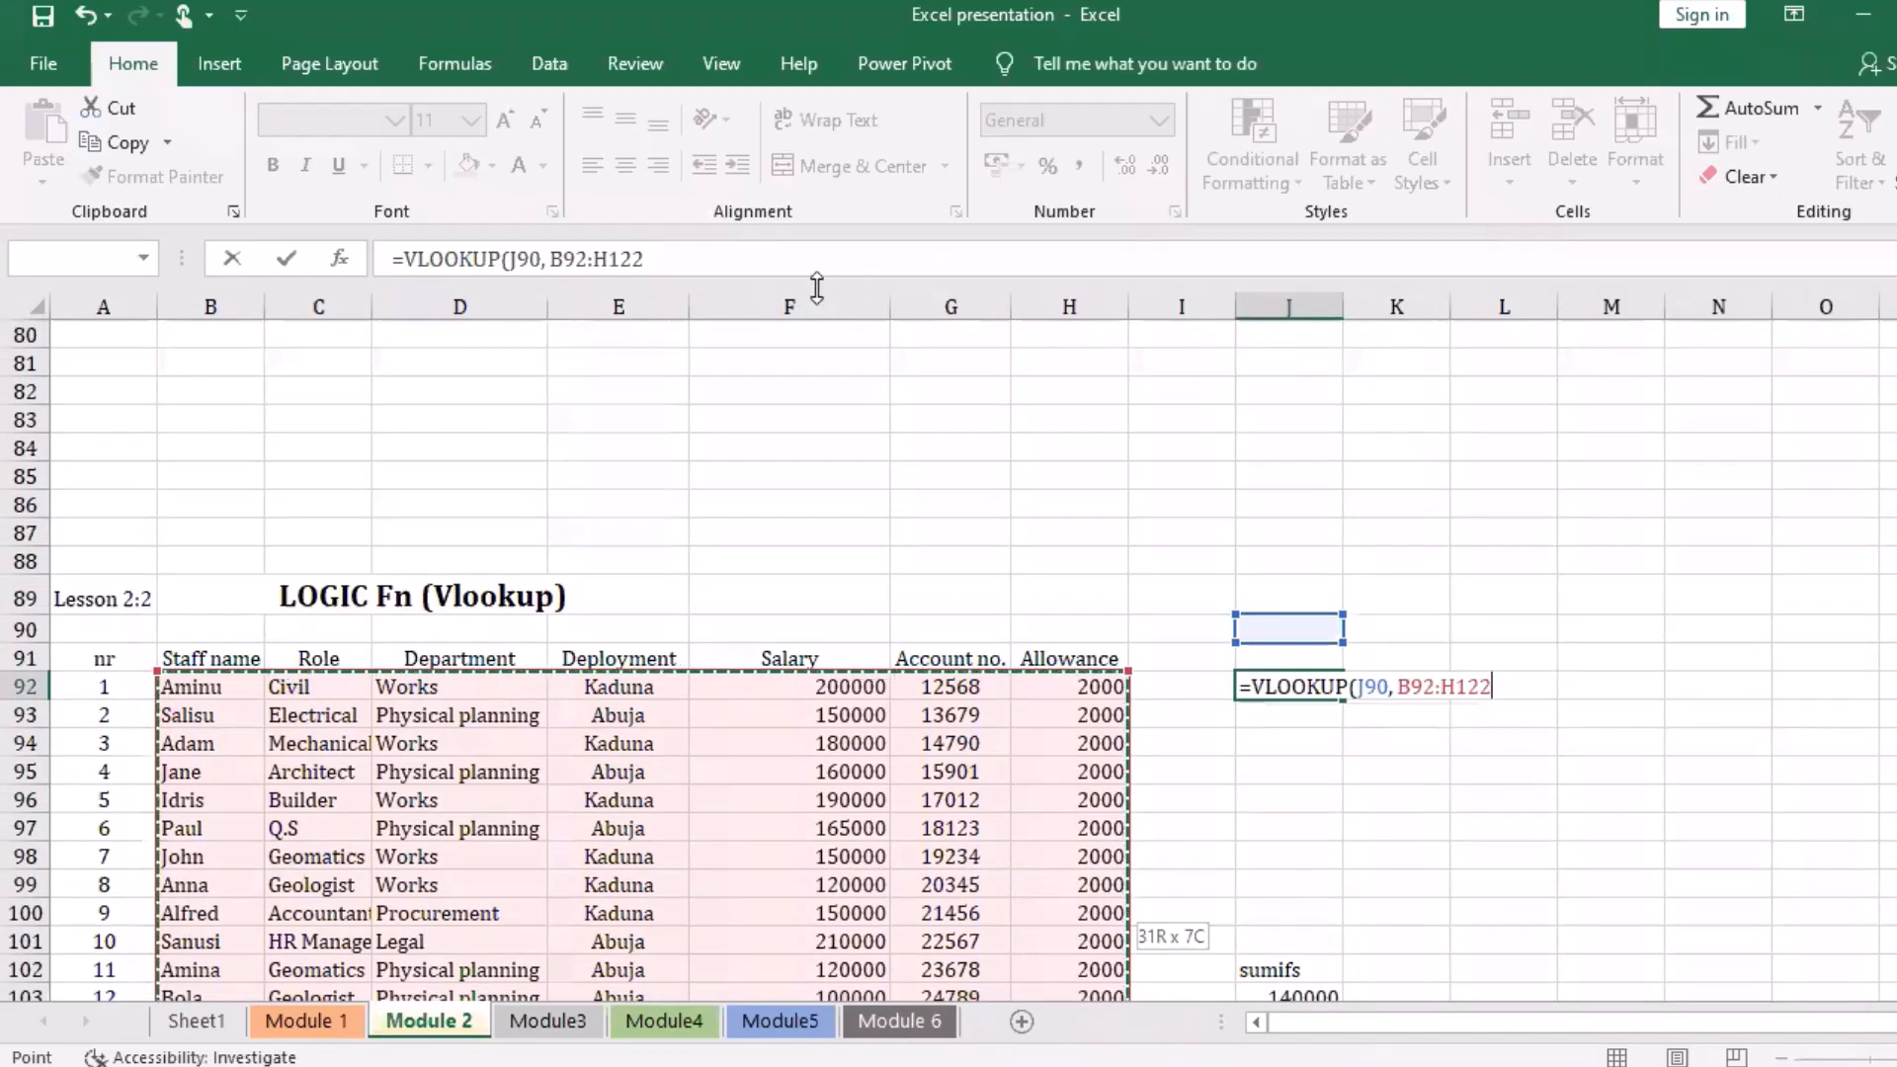
pyautogui.click(1500, 642)
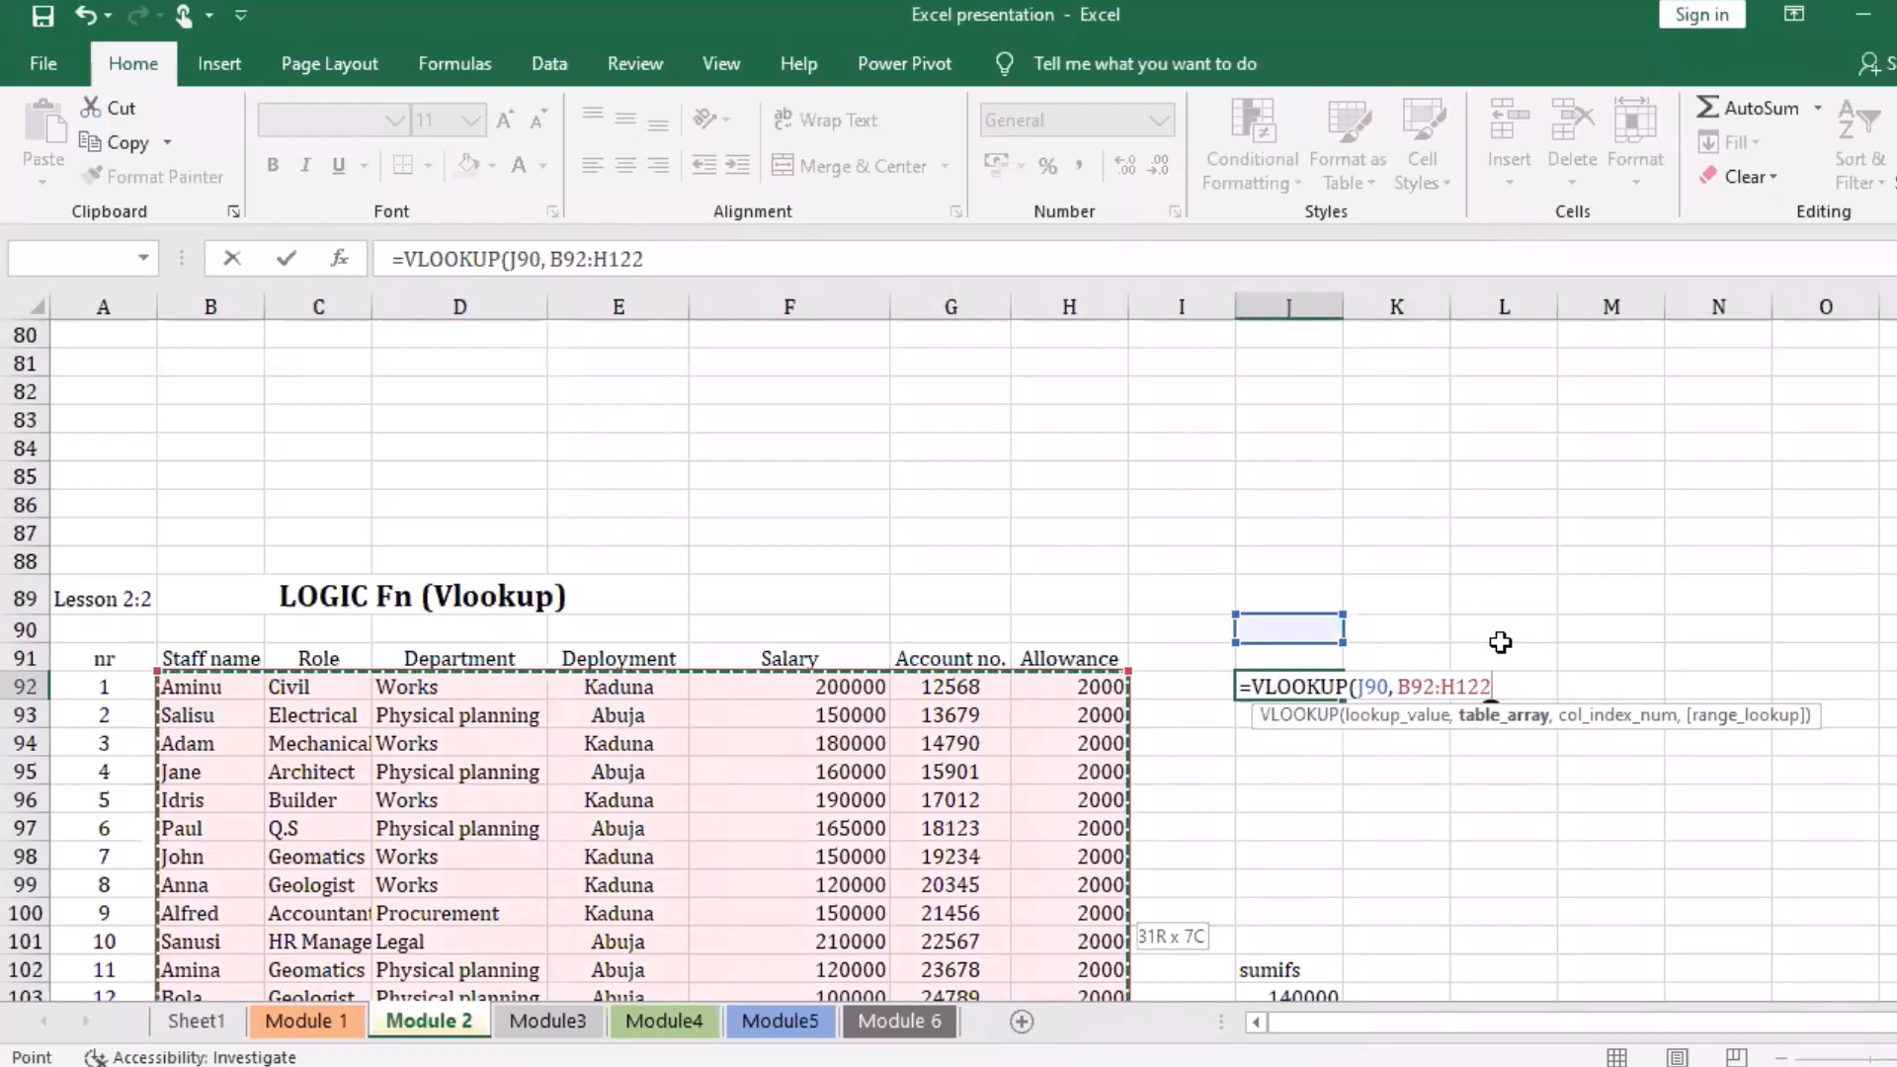
pyautogui.write(',')
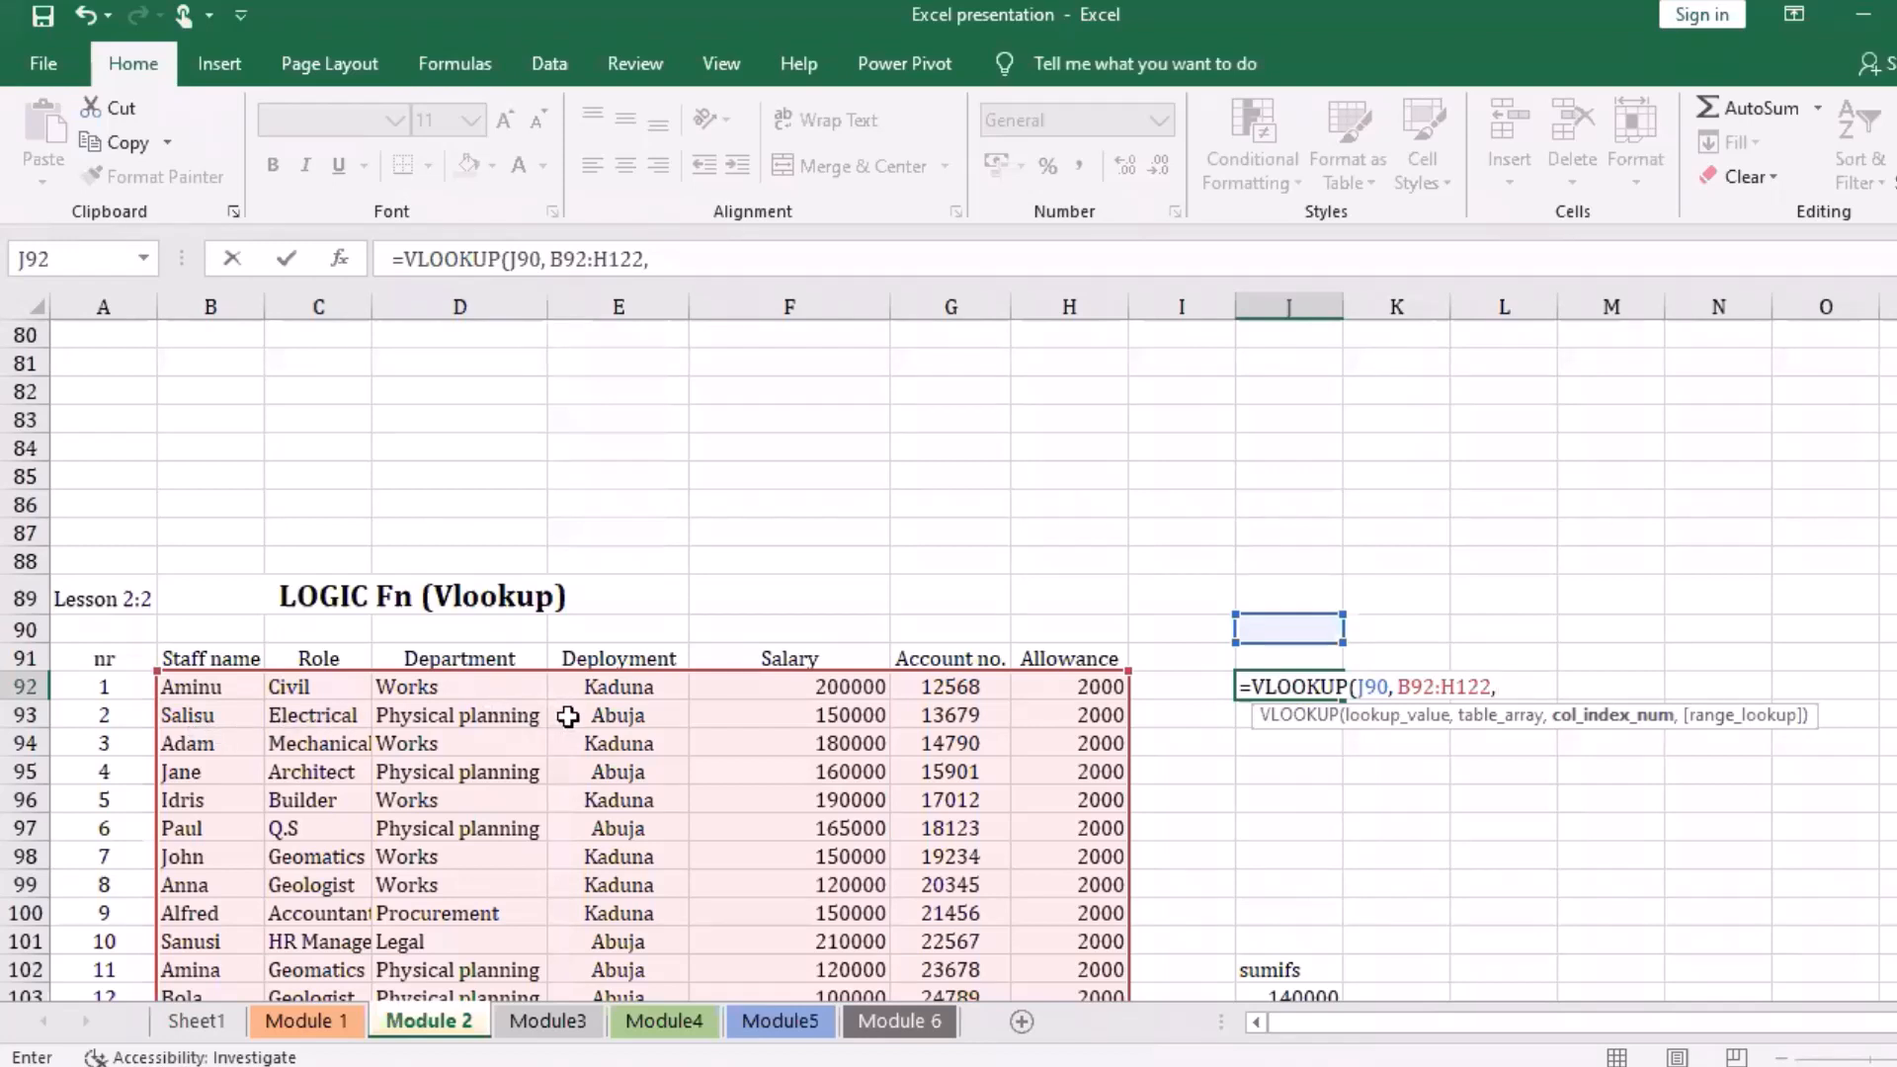
# Step: Complete the VLOOKUP formula in J92 with column index 4 for Deployment and FALSE for an exact match
pyautogui.write('4,')
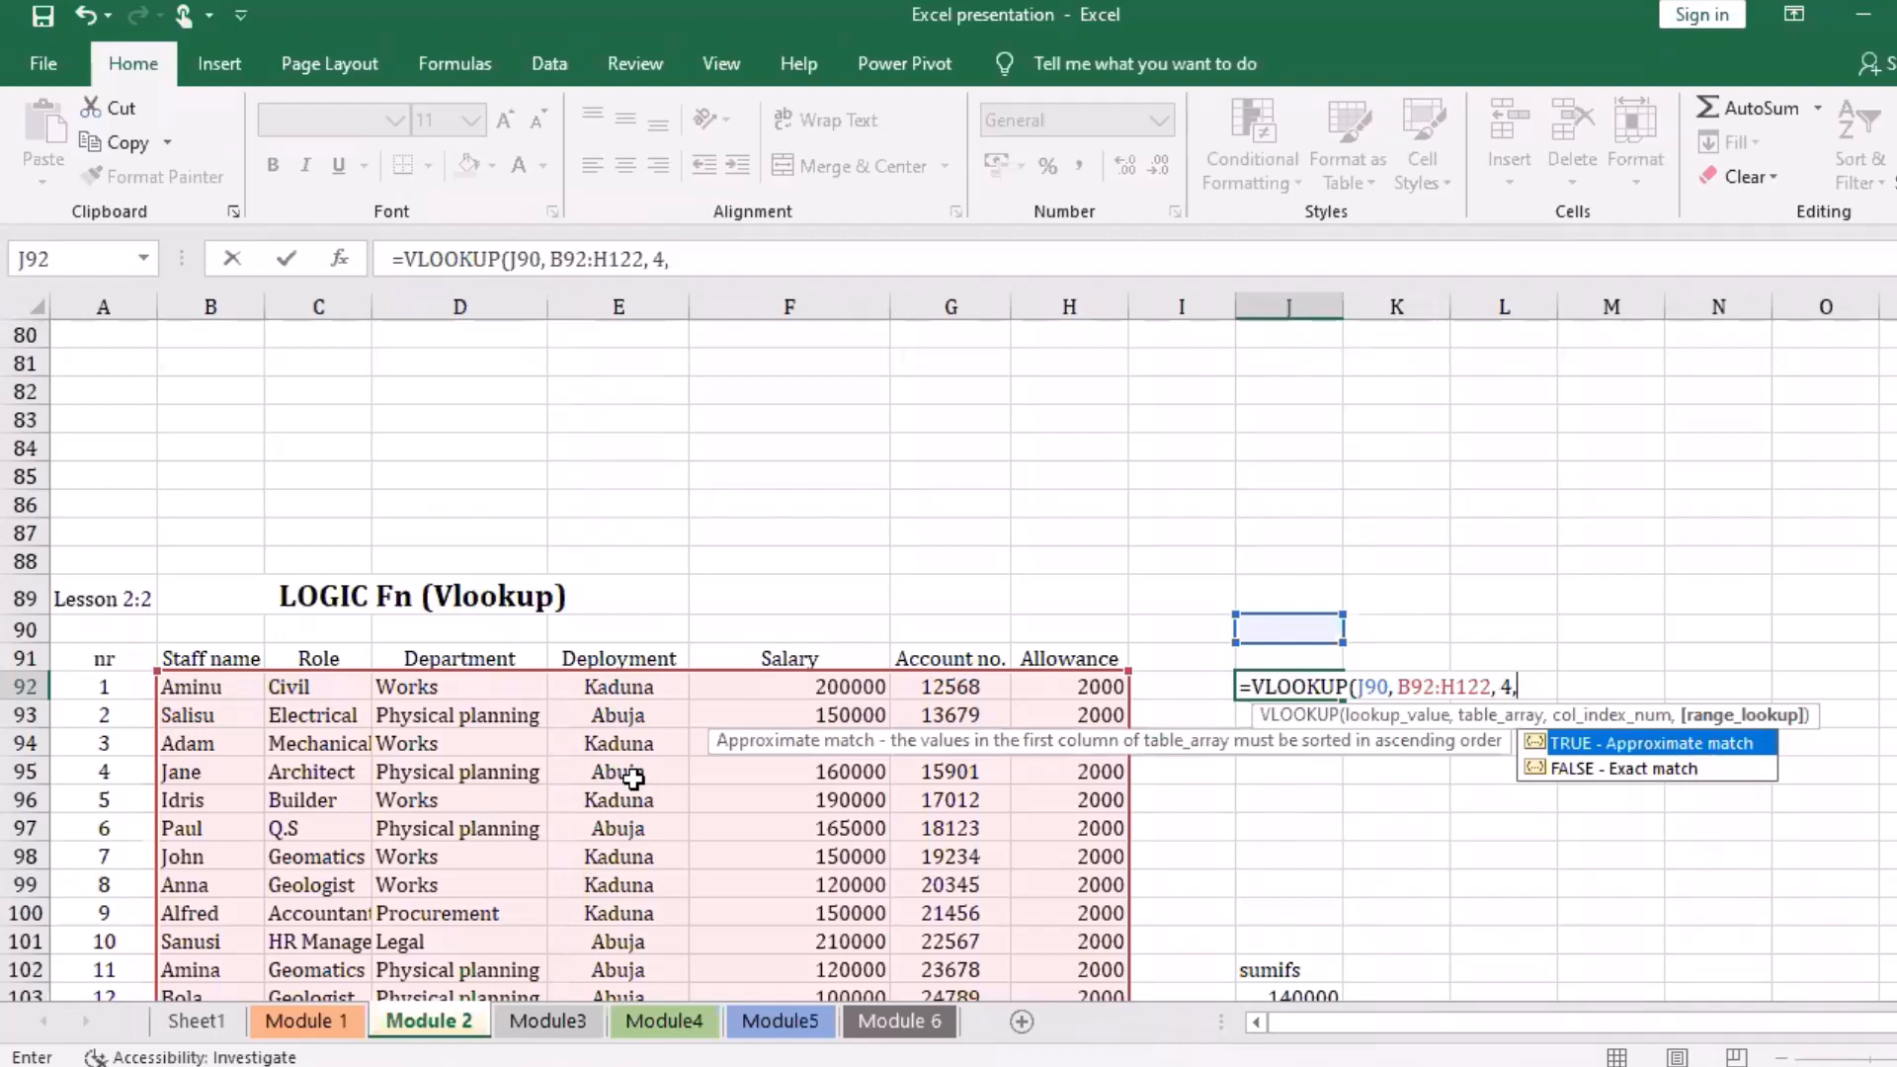
pyautogui.press('Escape')
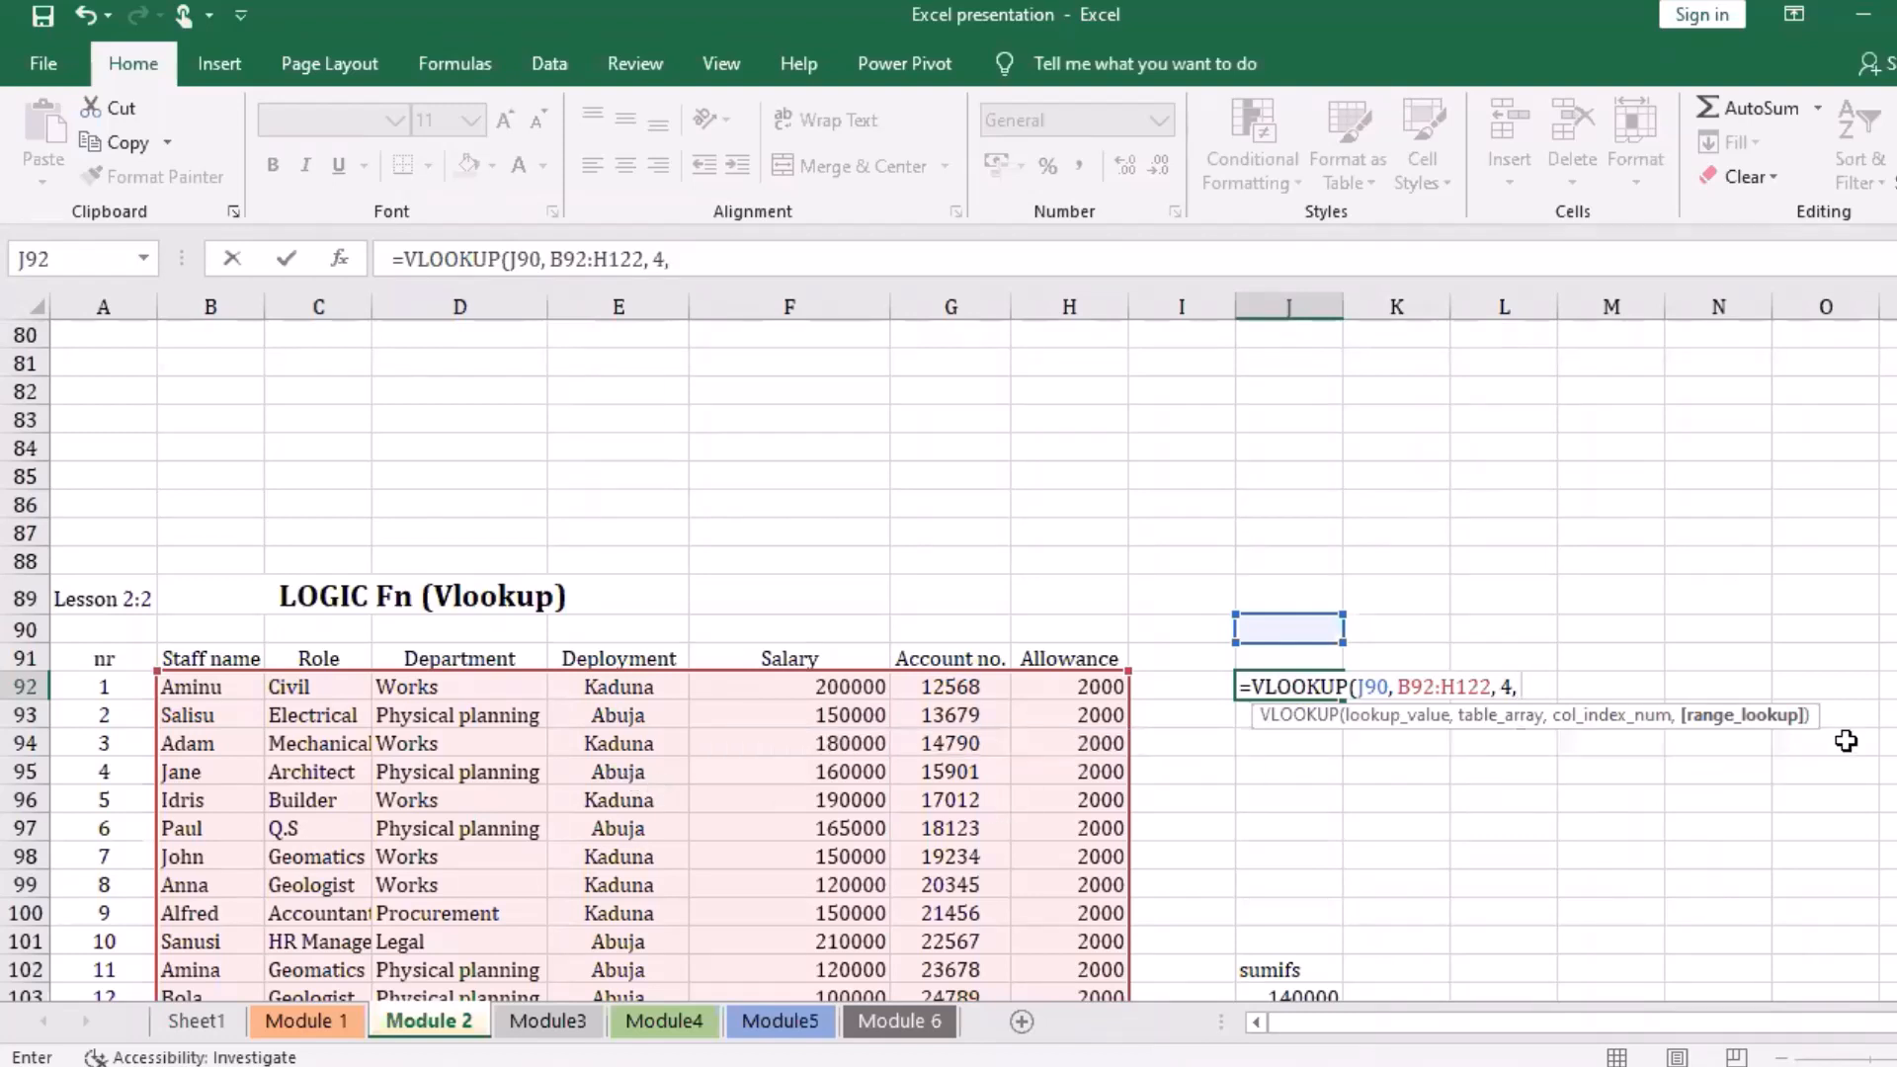
pyautogui.press('BackSpace')
pyautogui.write(',')
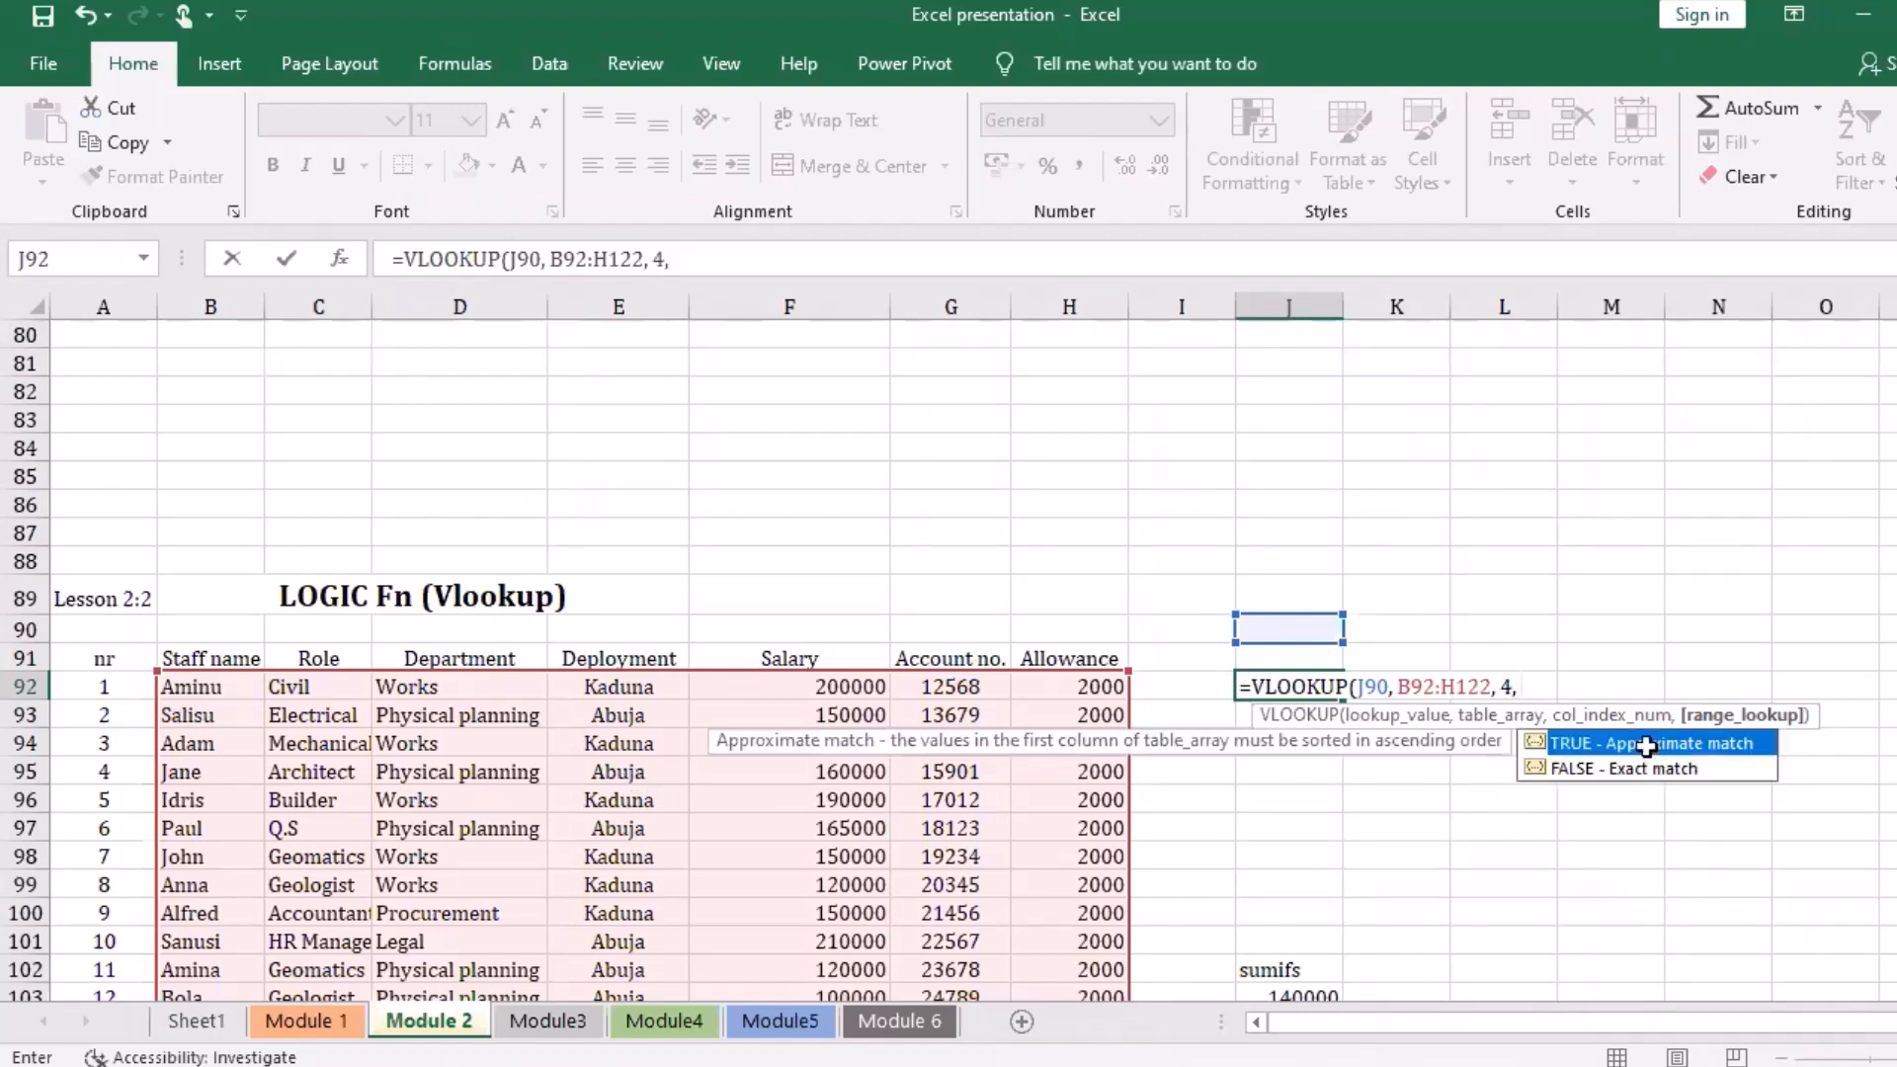
pyautogui.press('Down')
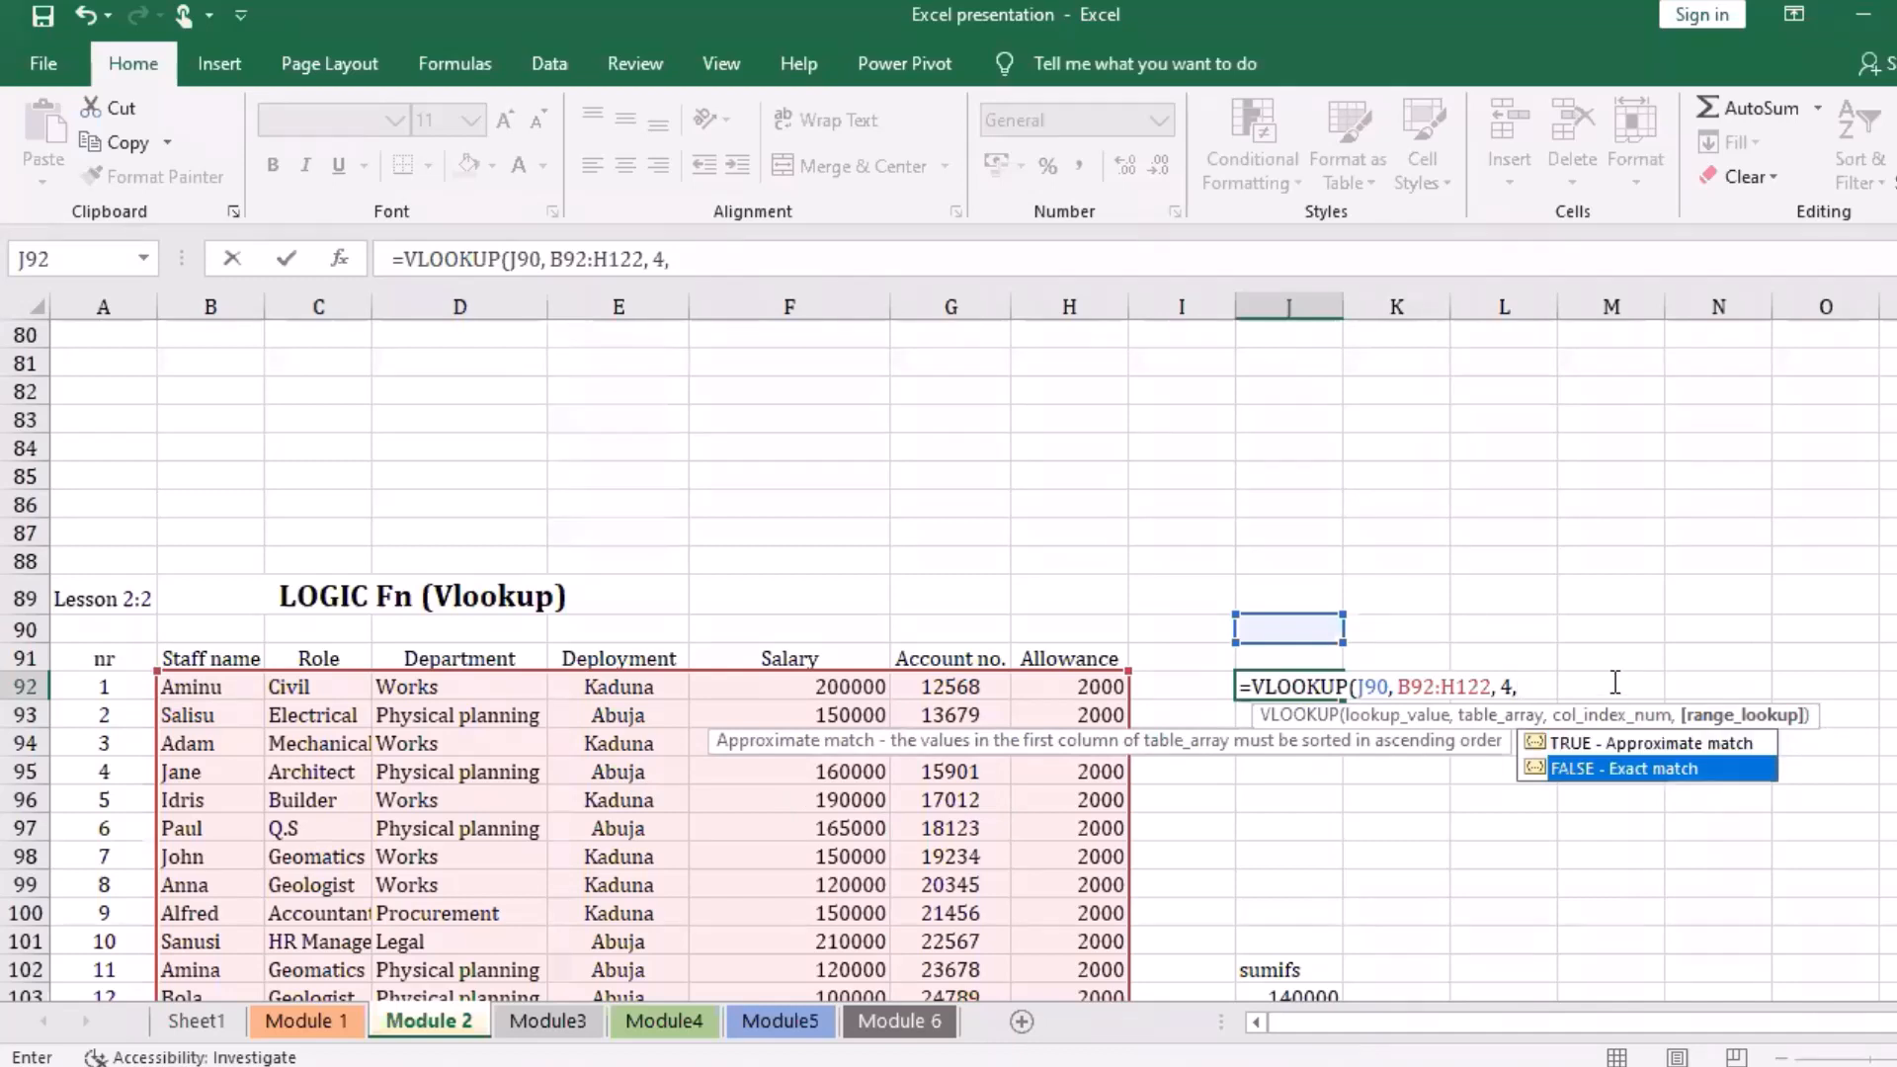
pyautogui.press('Tab')
pyautogui.write(')')
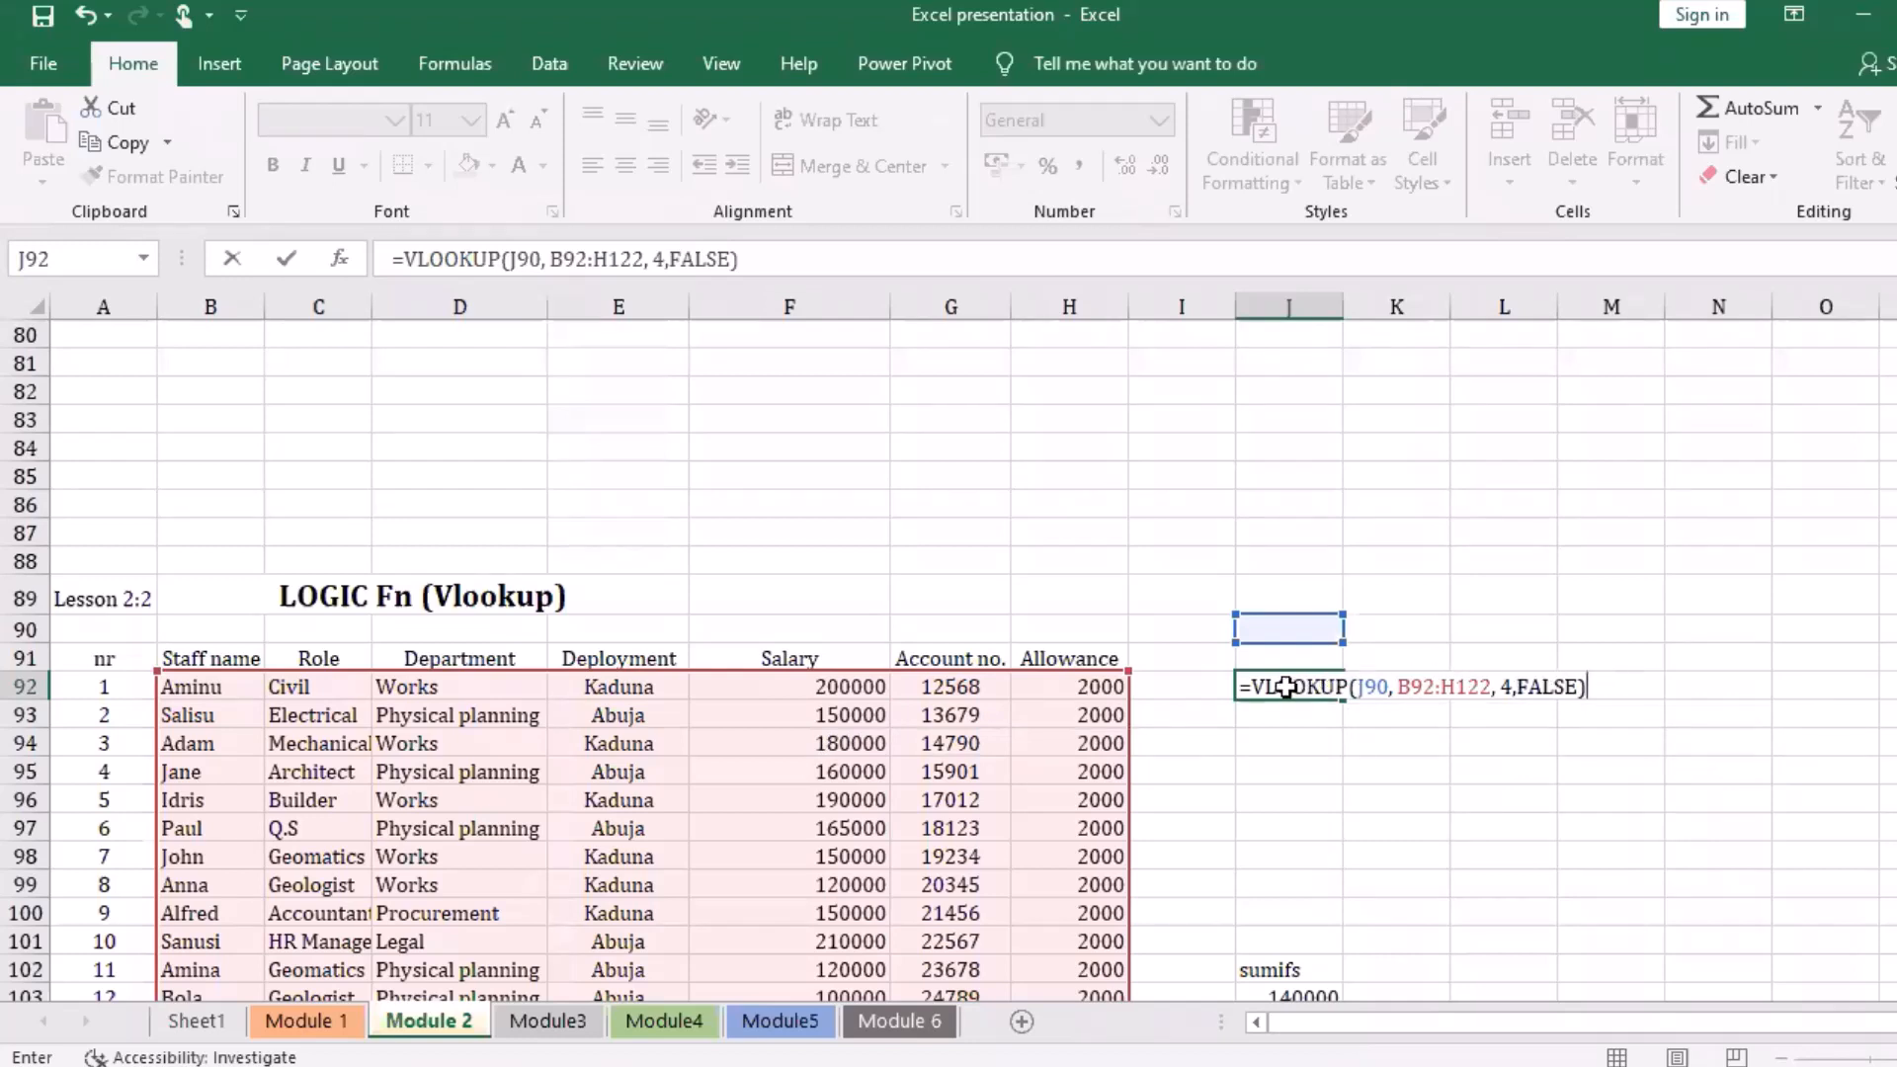
pyautogui.press('Return')
pyautogui.press('Up')
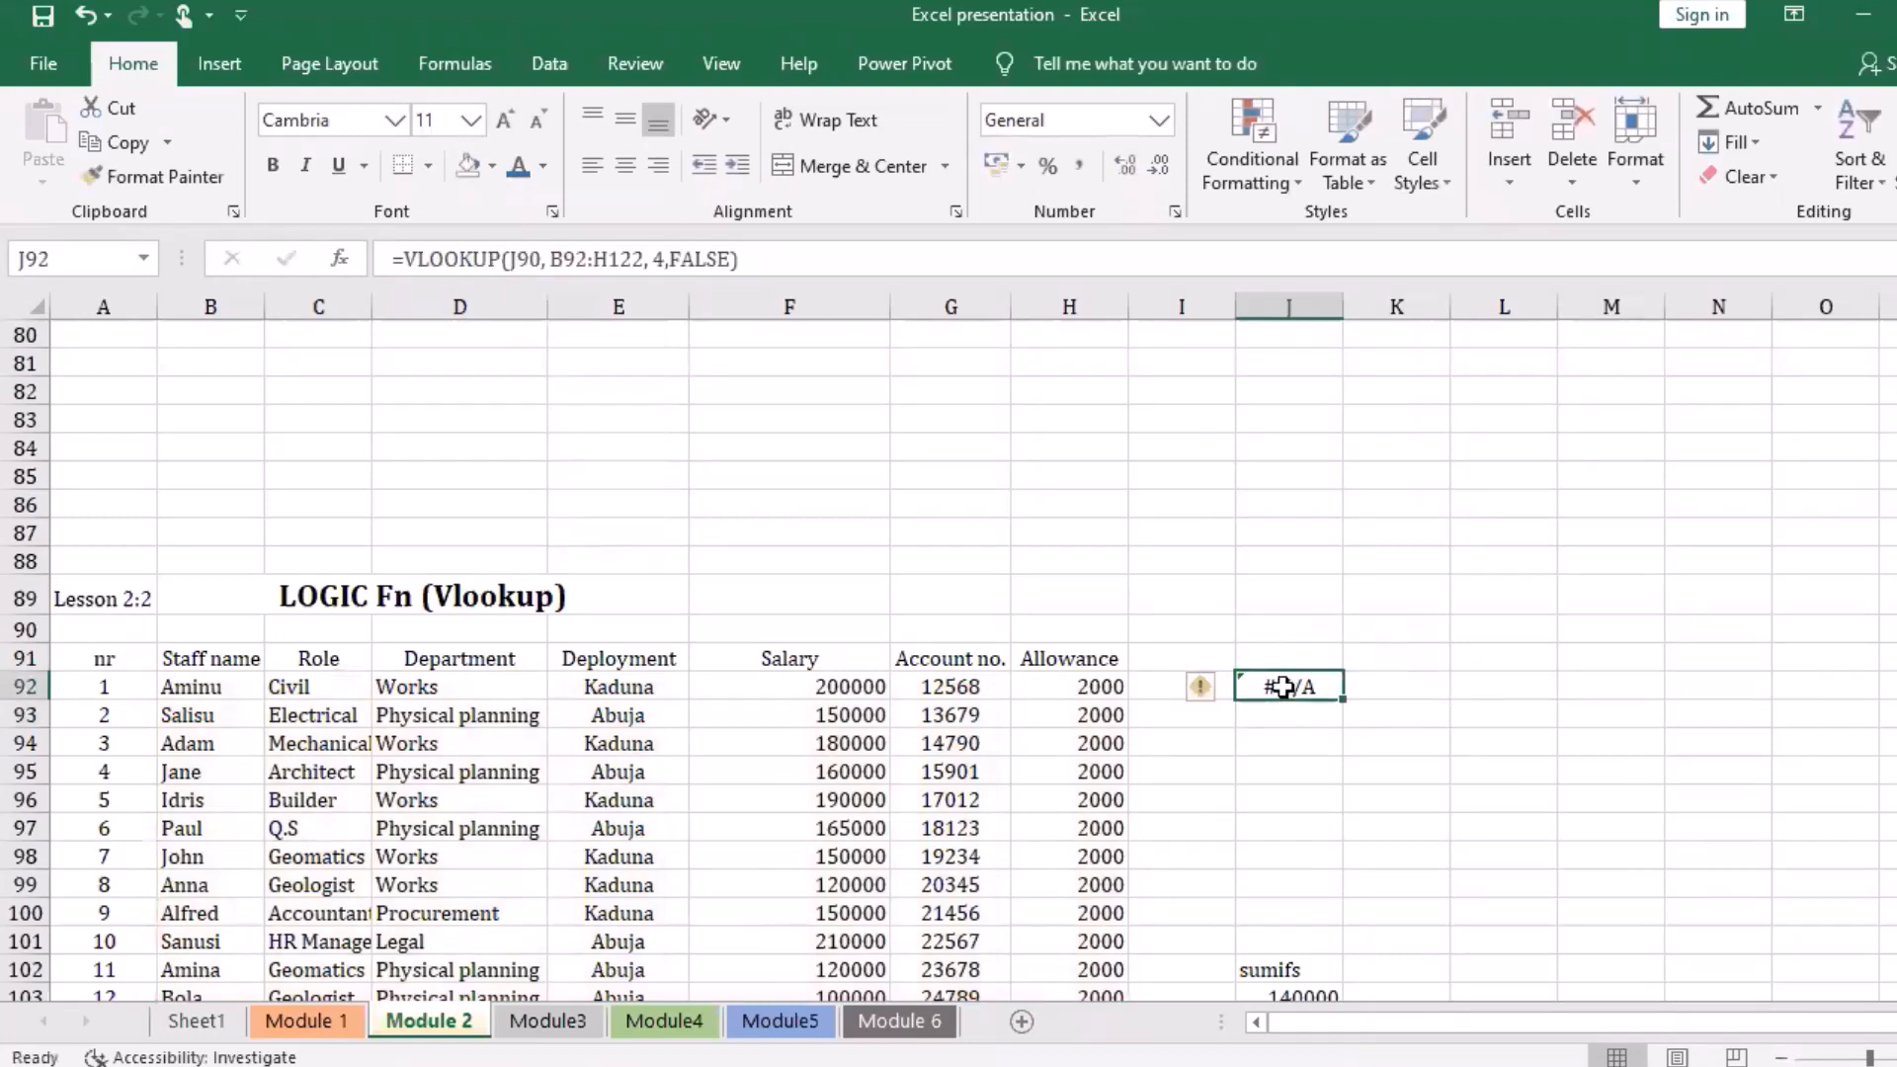
# Step: Test the deployment lookup by entering in J90 the staff name listed in row 98
pyautogui.click(1265, 631)
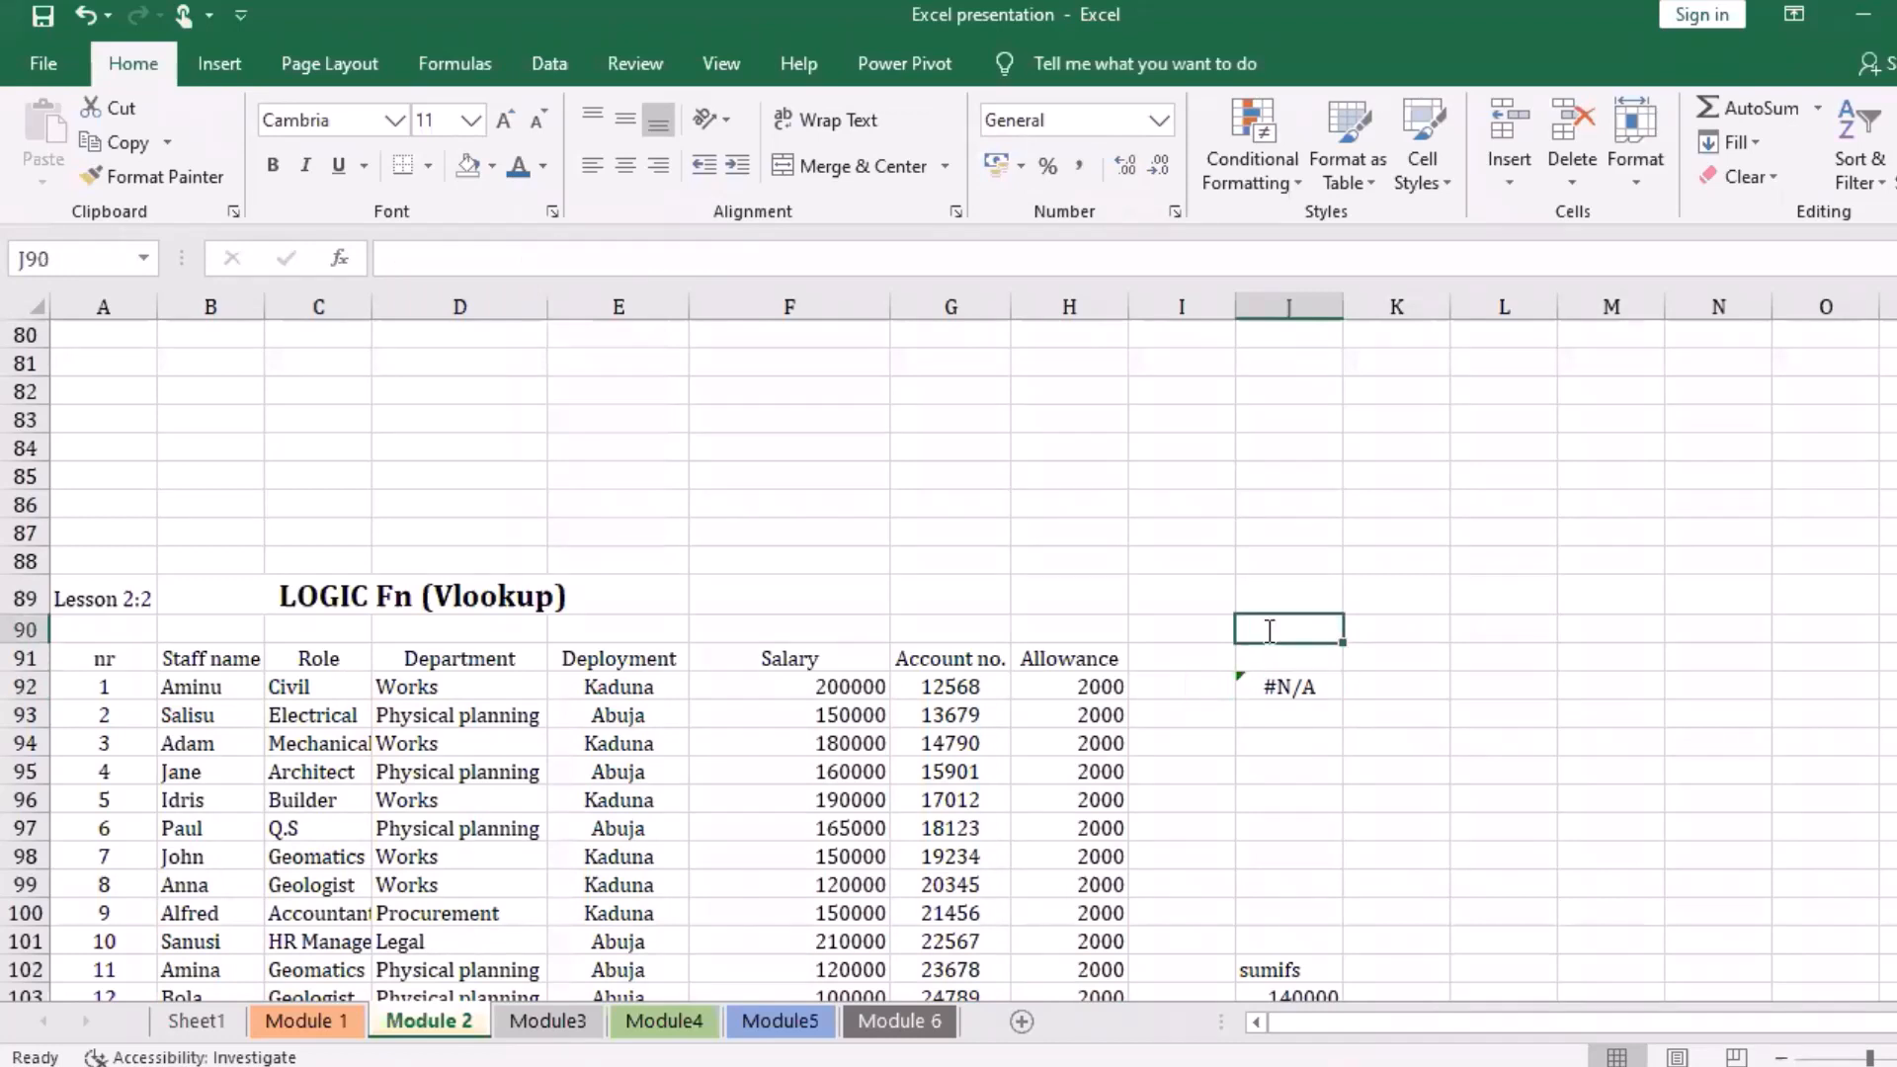
pyautogui.write('joh')
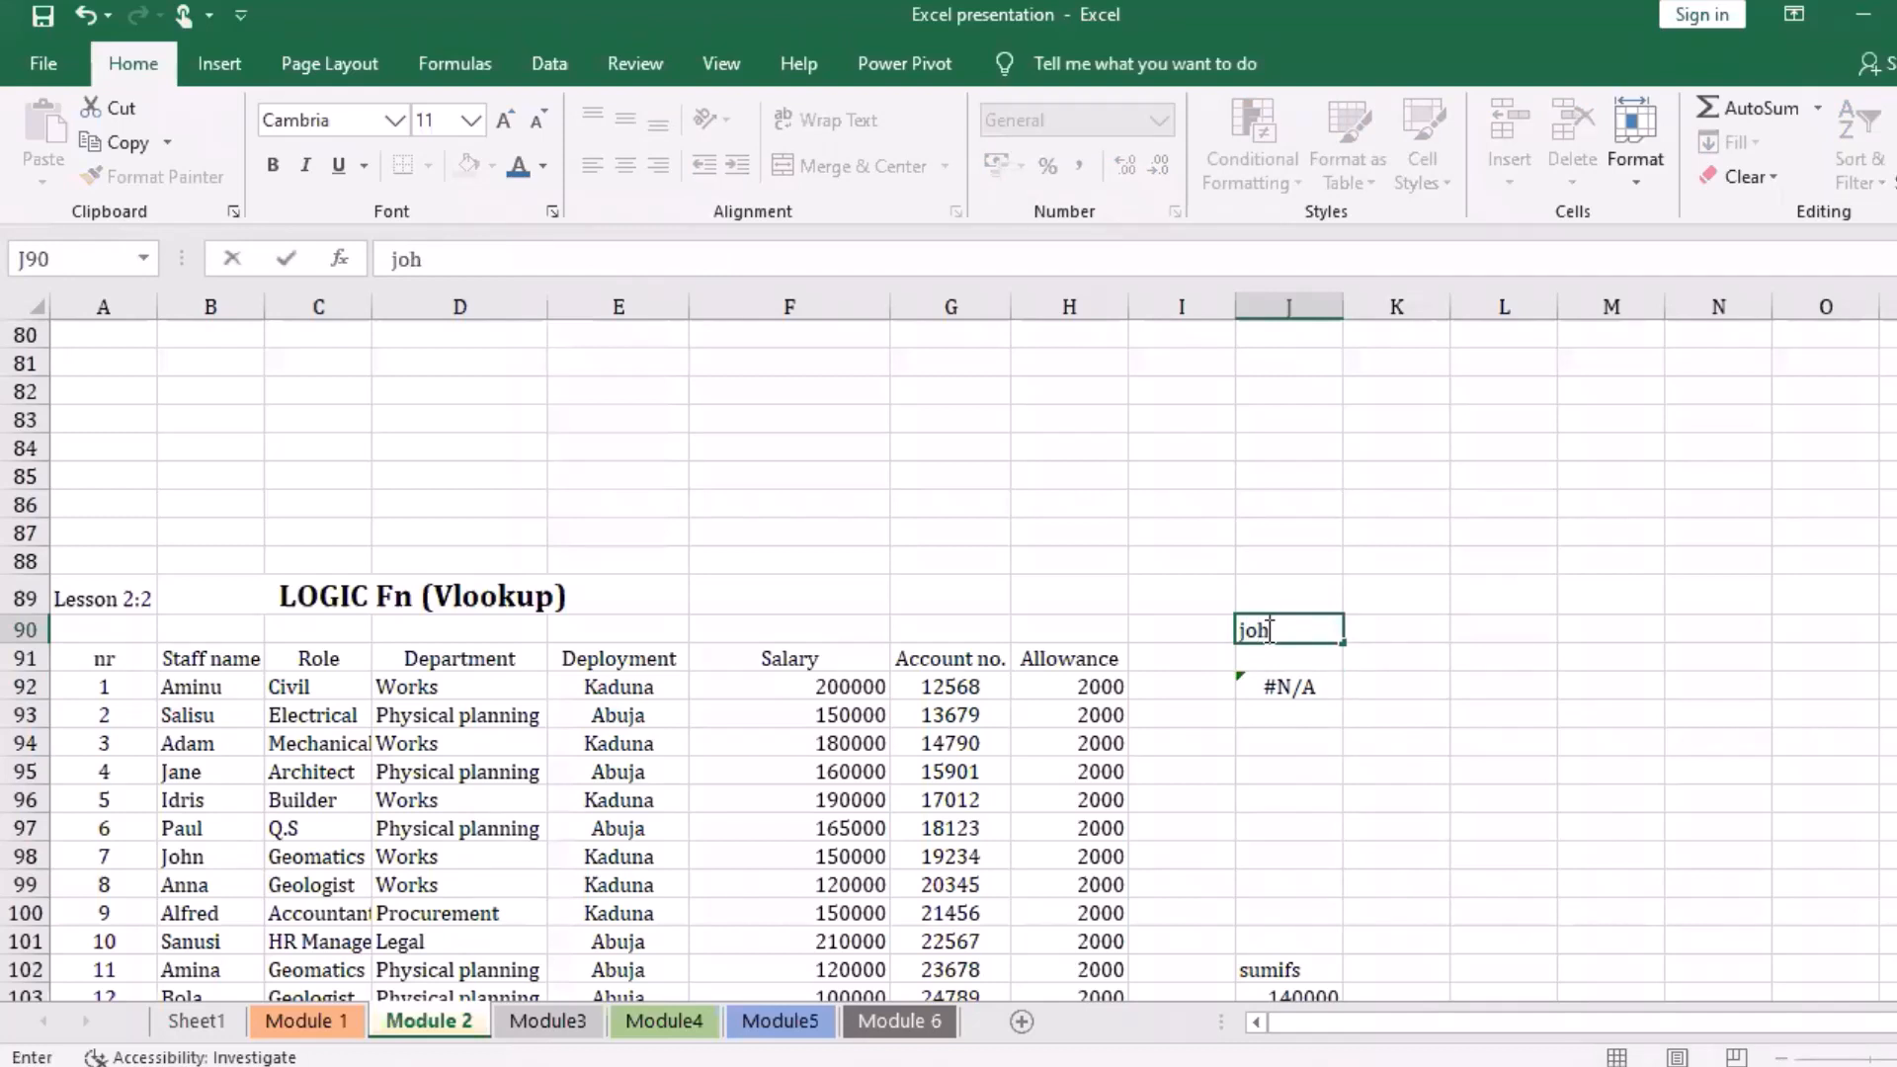
pyautogui.write('n')
pyautogui.press('Return')
pyautogui.press('Up')
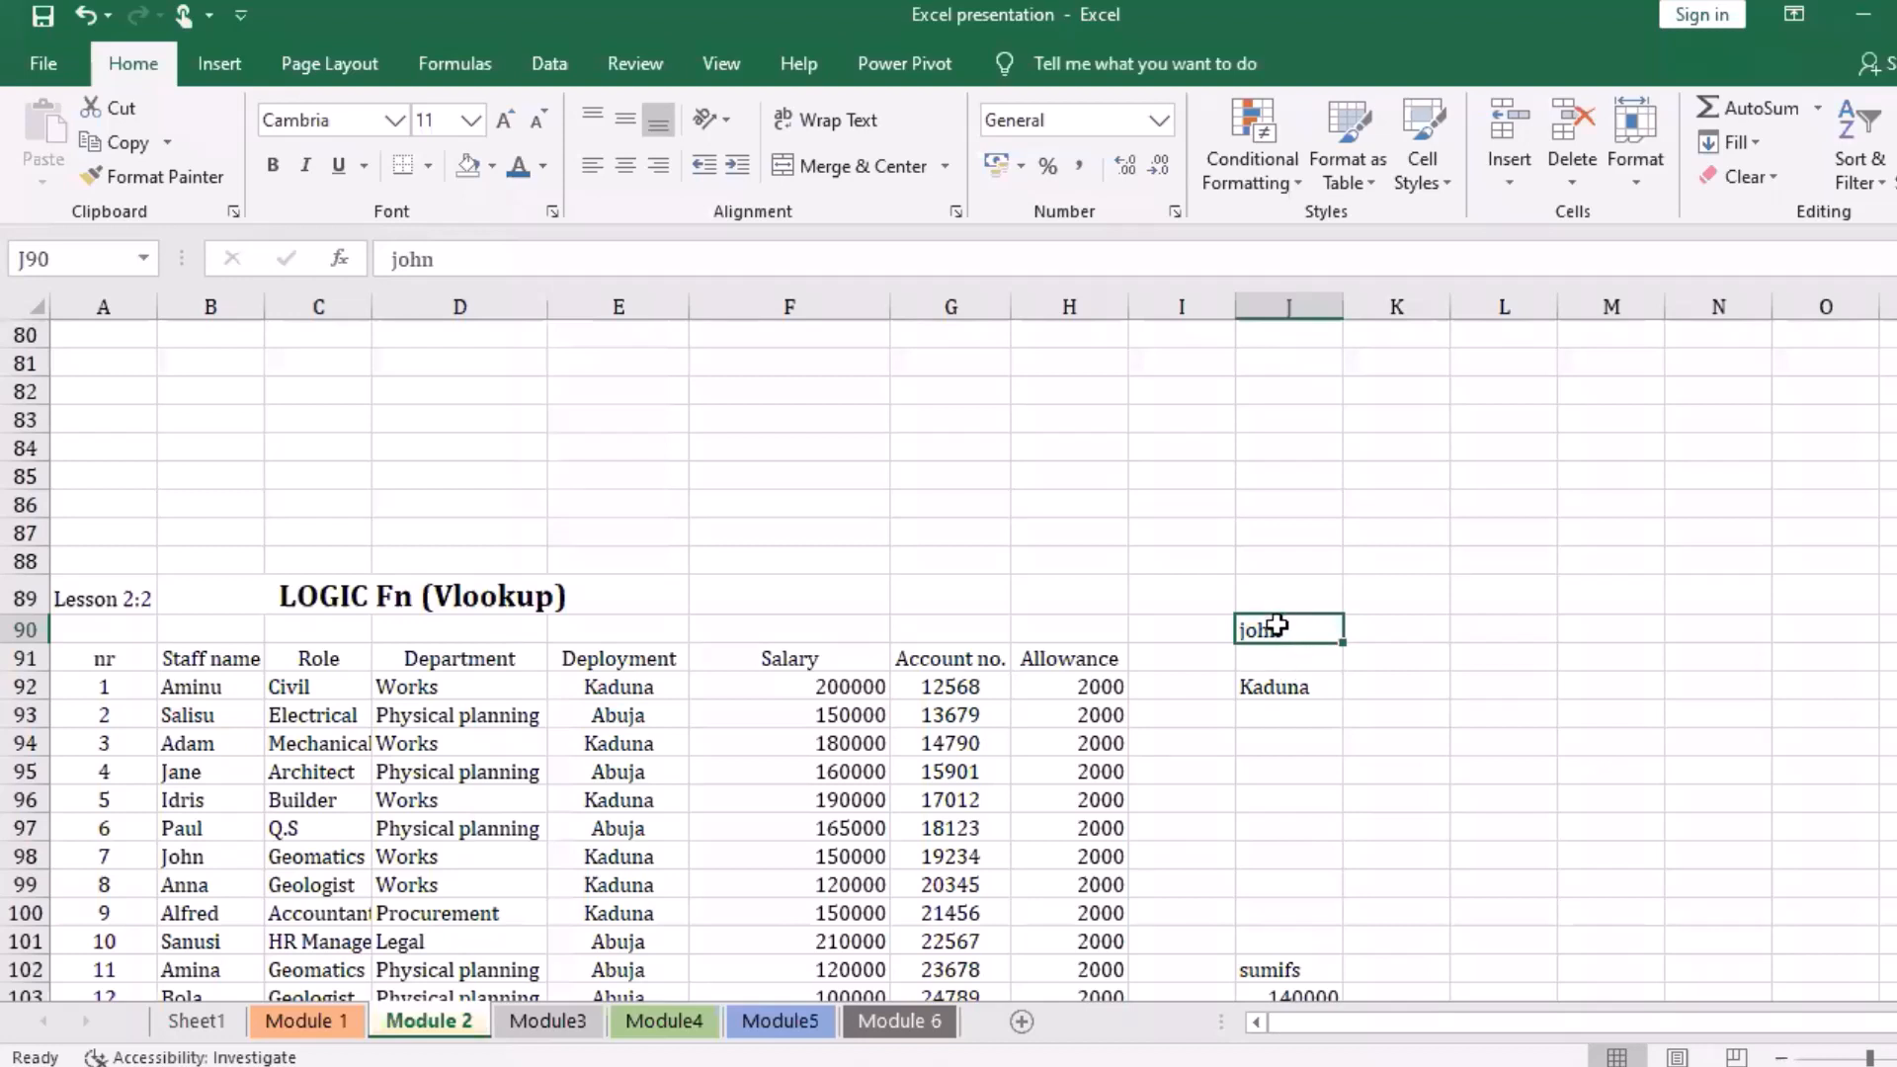
pyautogui.click(1255, 692)
# Step: Replace the lookup value in J90 with the staff name listed in row 111
pyautogui.click(1254, 625)
pyautogui.scroll(-3, 1256, 624)
pyautogui.scroll(2, 1256, 625)
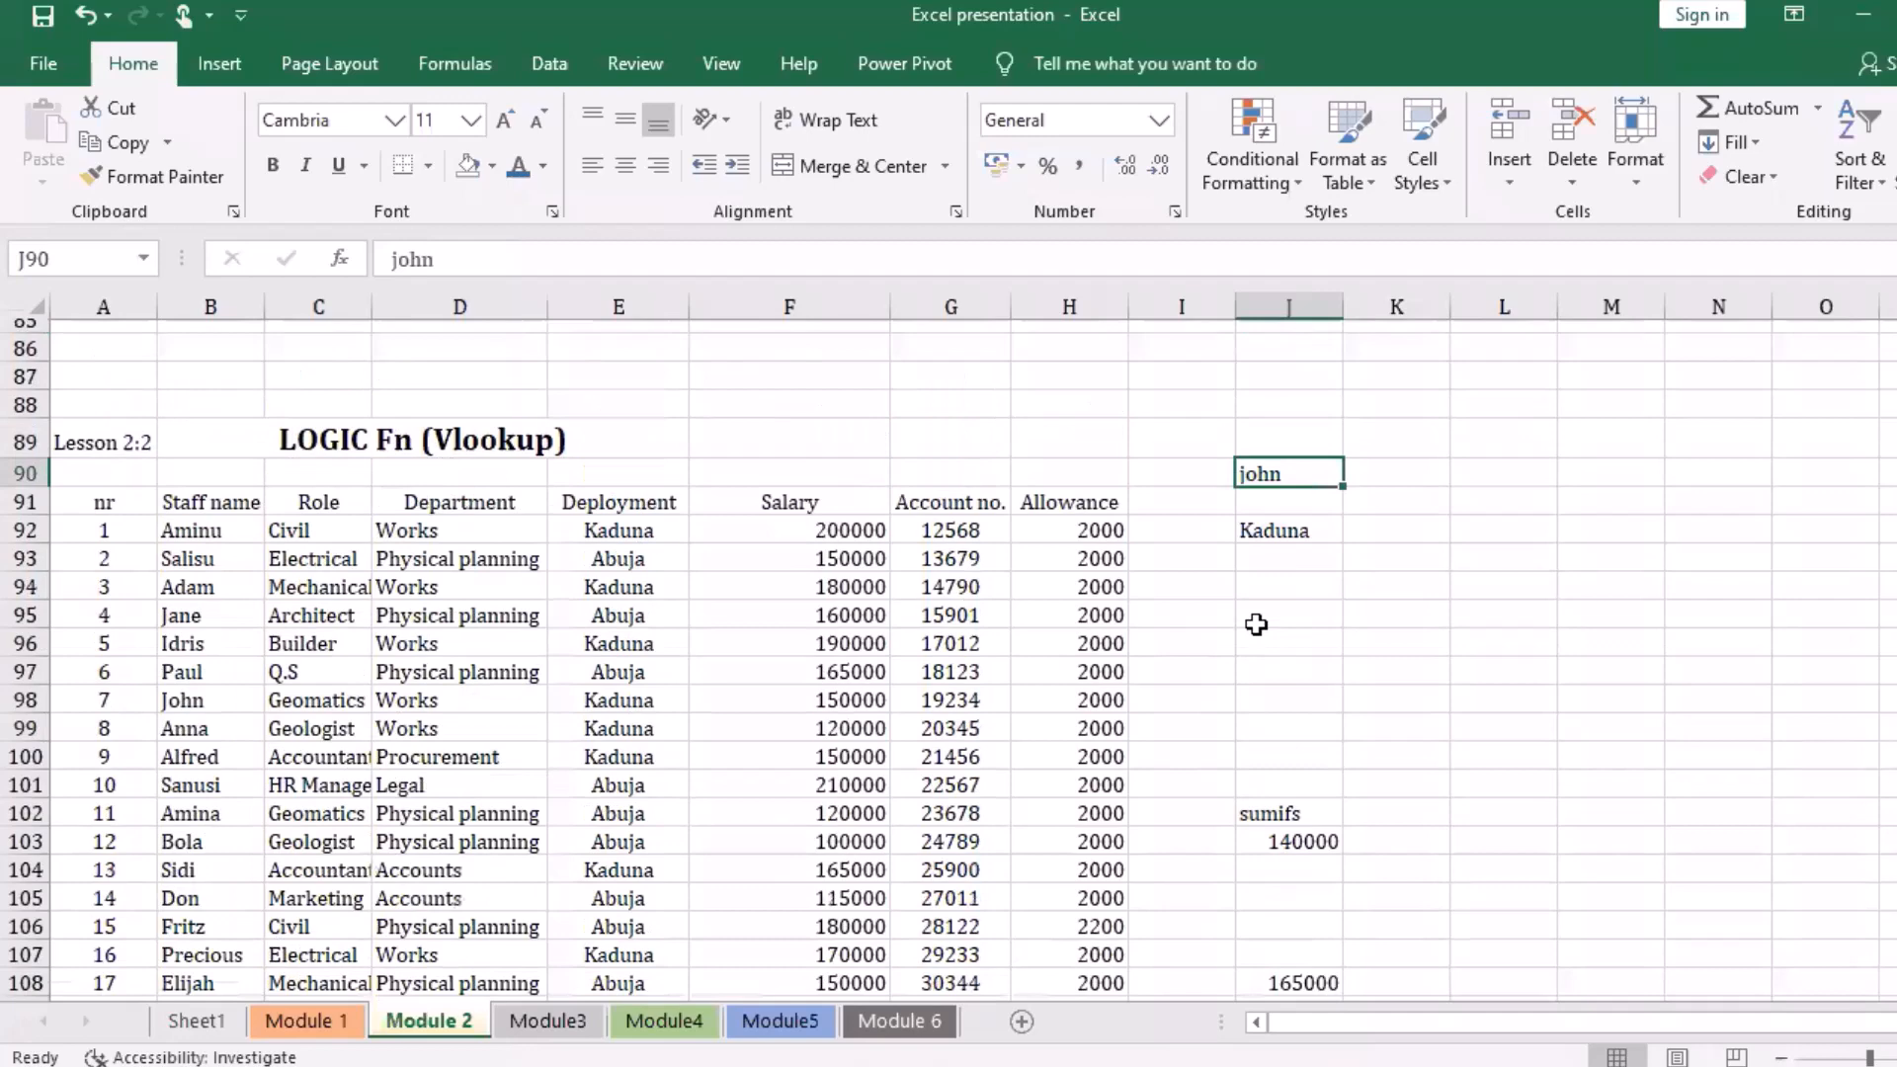
pyautogui.scroll(2, 1256, 624)
pyautogui.write('max')
pyautogui.hotkey('ctrl', 'Return')
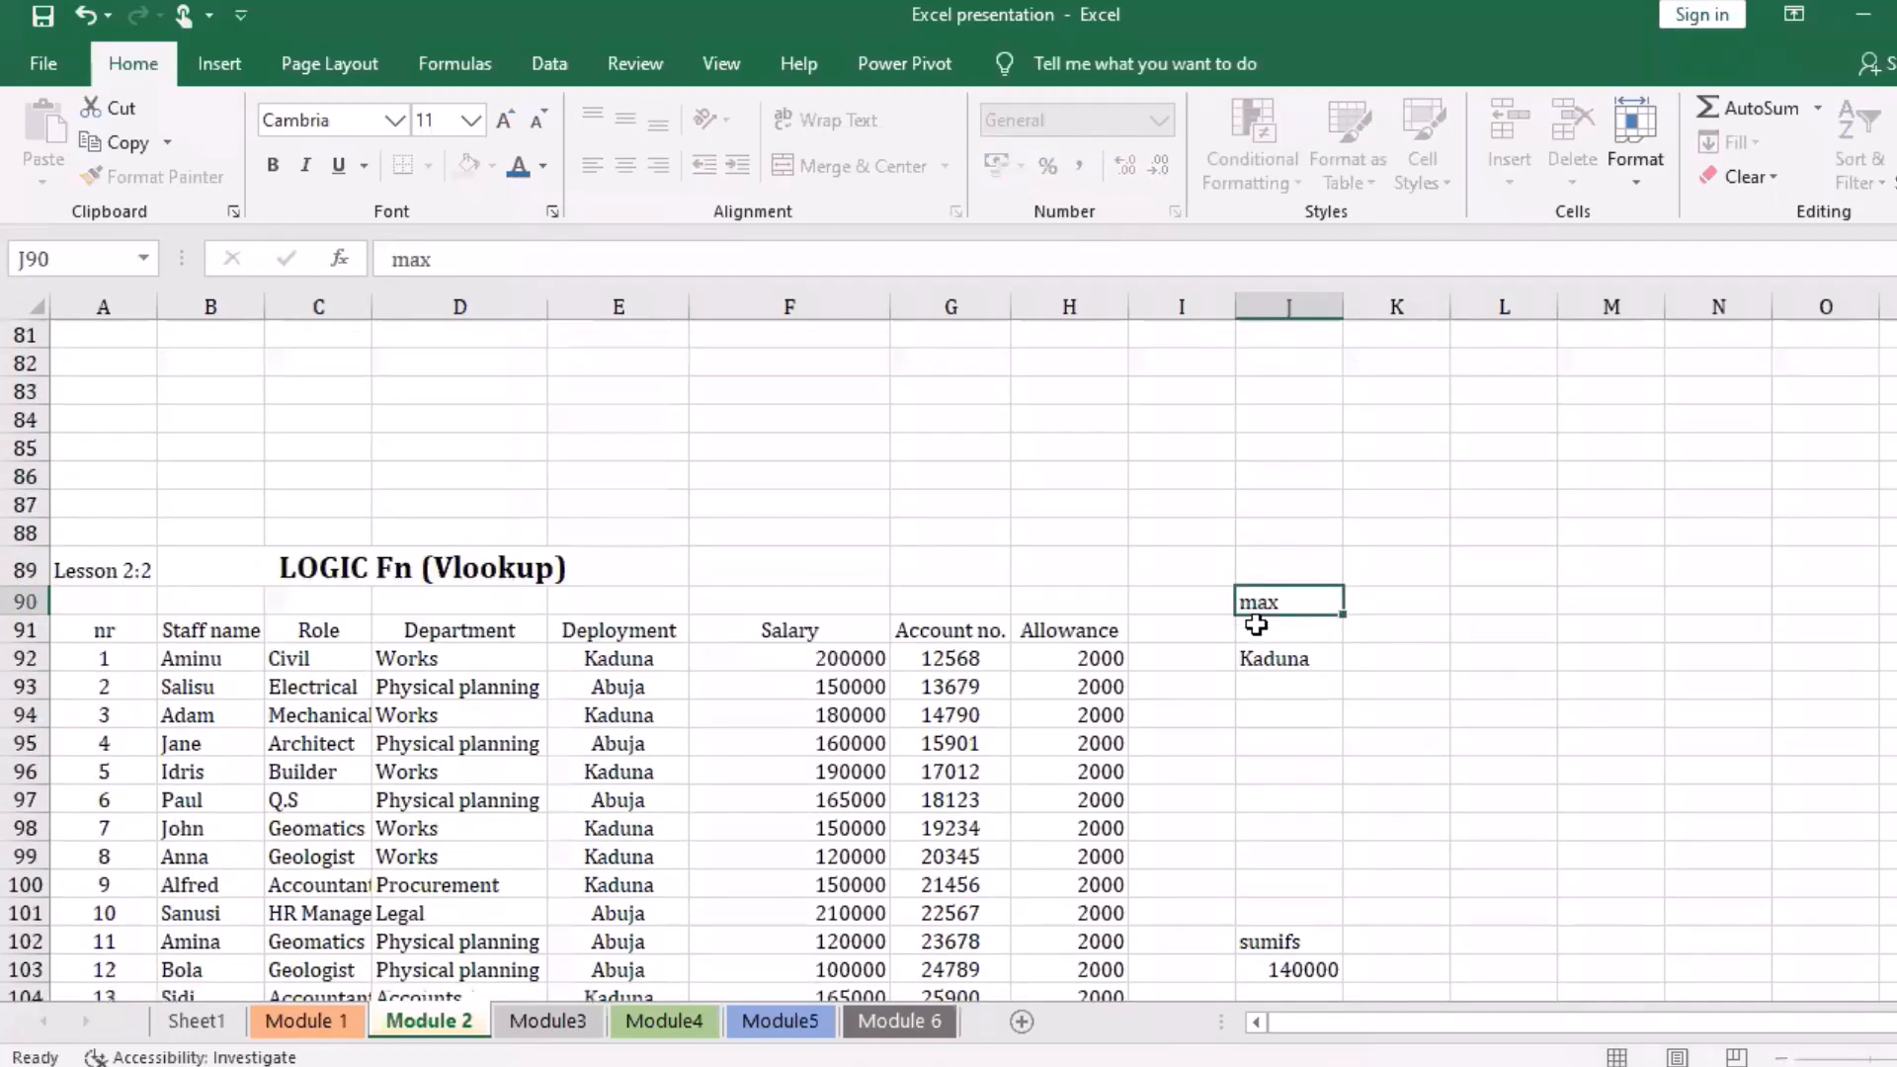
pyautogui.click(1256, 624)
pyautogui.scroll(2, 1256, 625)
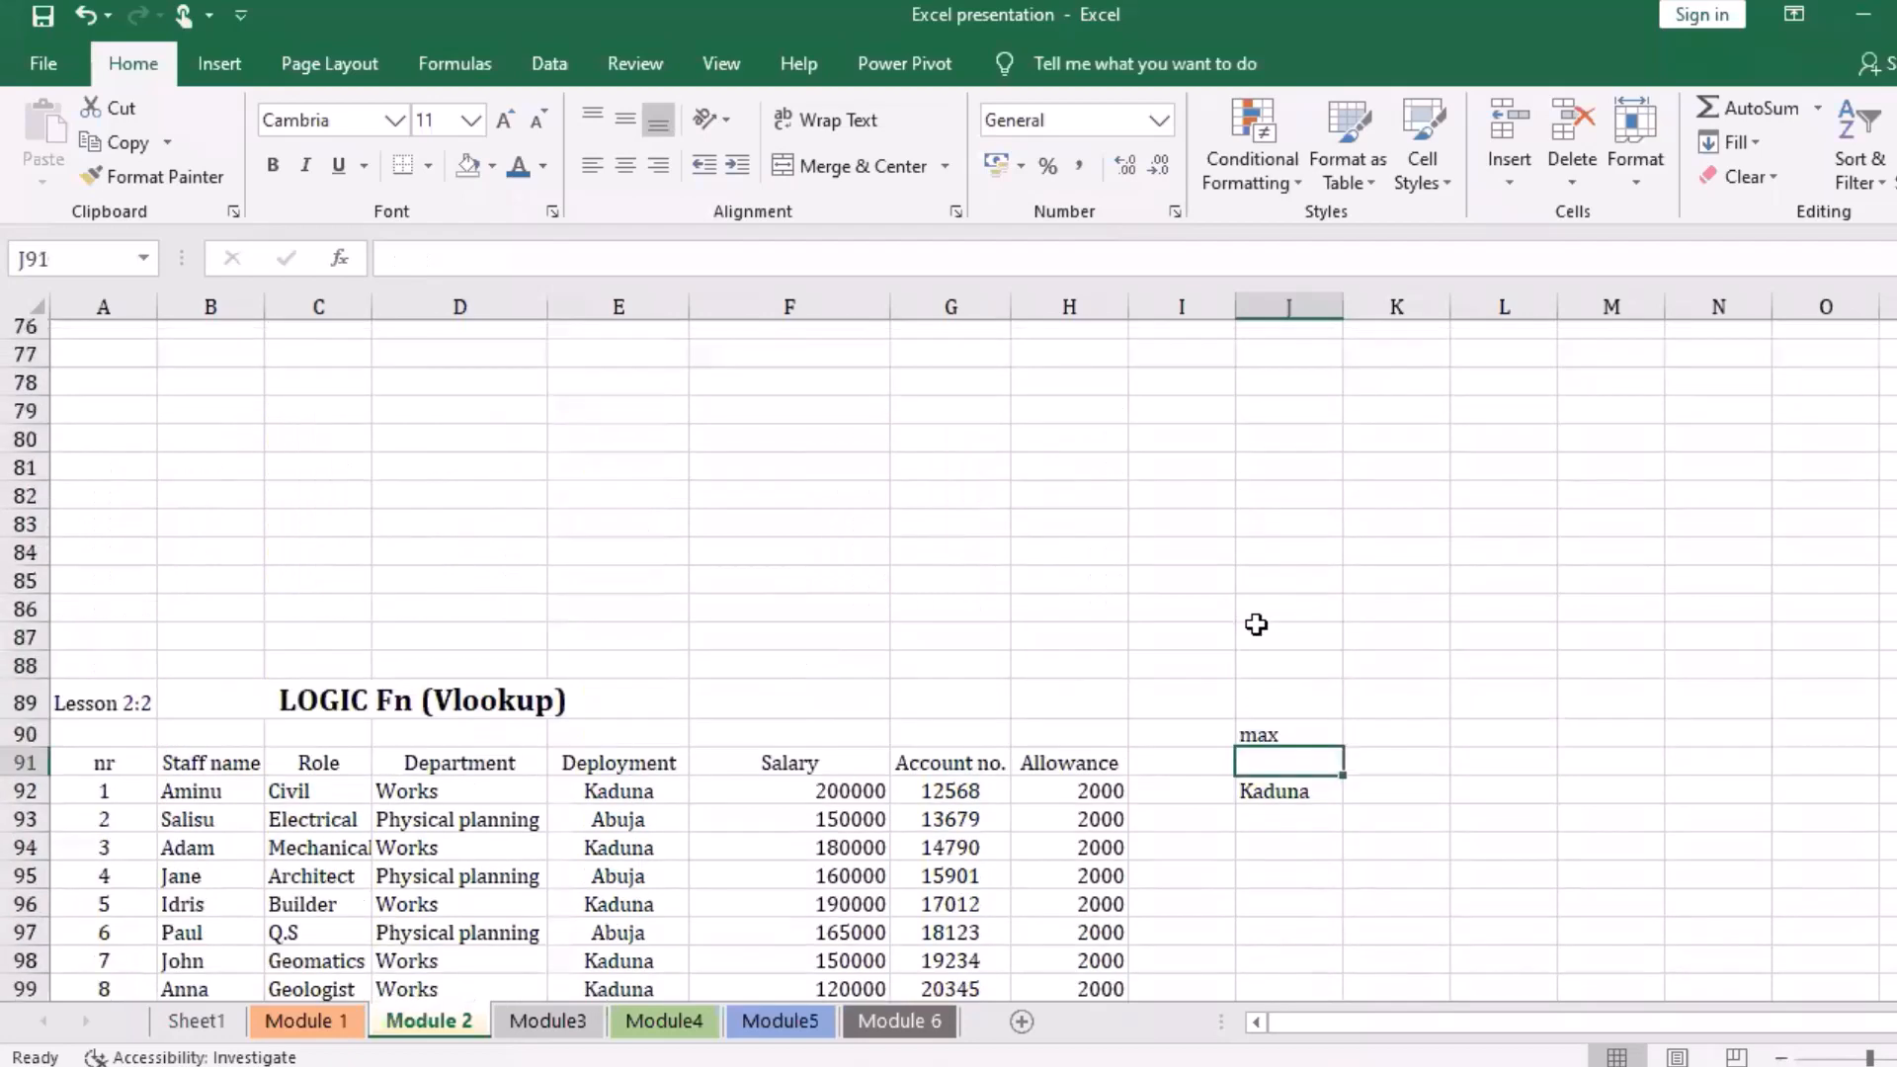
# Step: Enter the last staff name, from row 122, in J90 and compare the returned deployment with the table
pyautogui.press('Up')
pyautogui.write('z')
pyautogui.scroll(-1, 1256, 624)
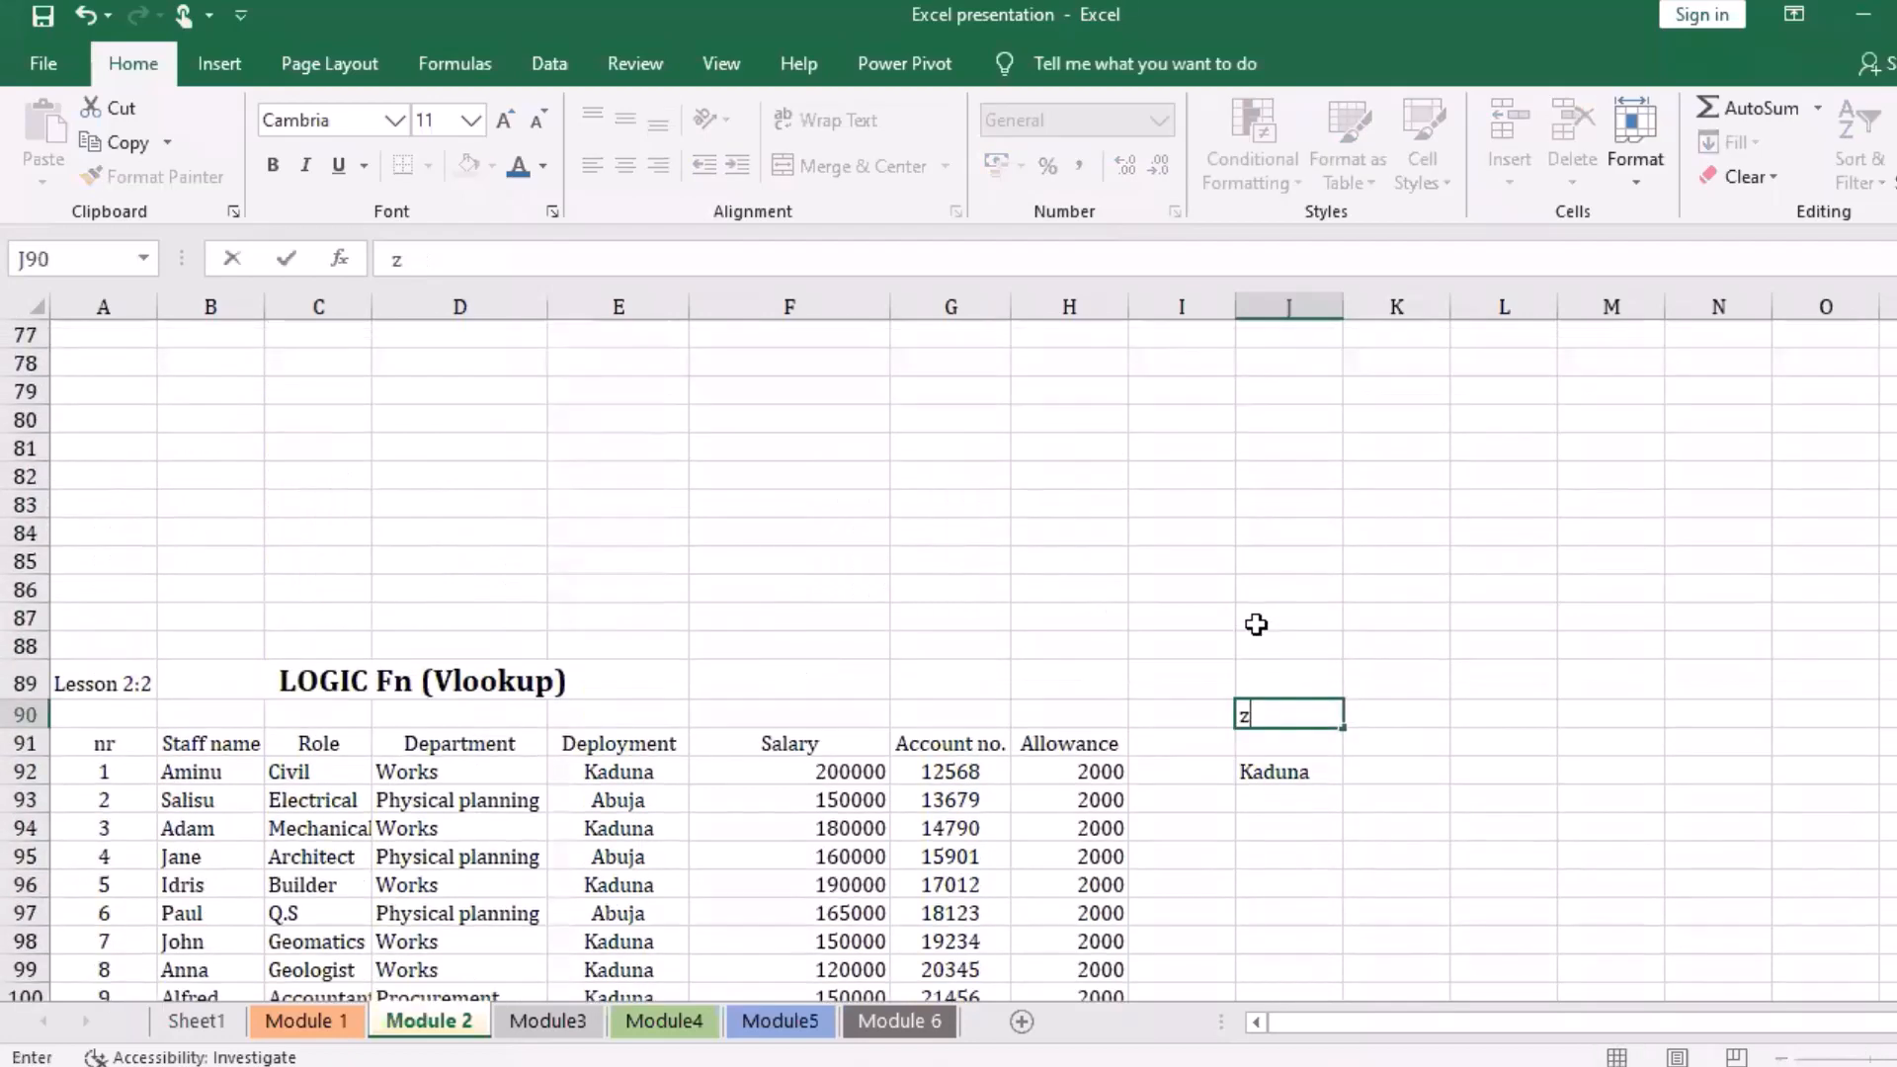
pyautogui.write('izu')
pyautogui.press('Return')
pyautogui.scroll(-4, 1256, 624)
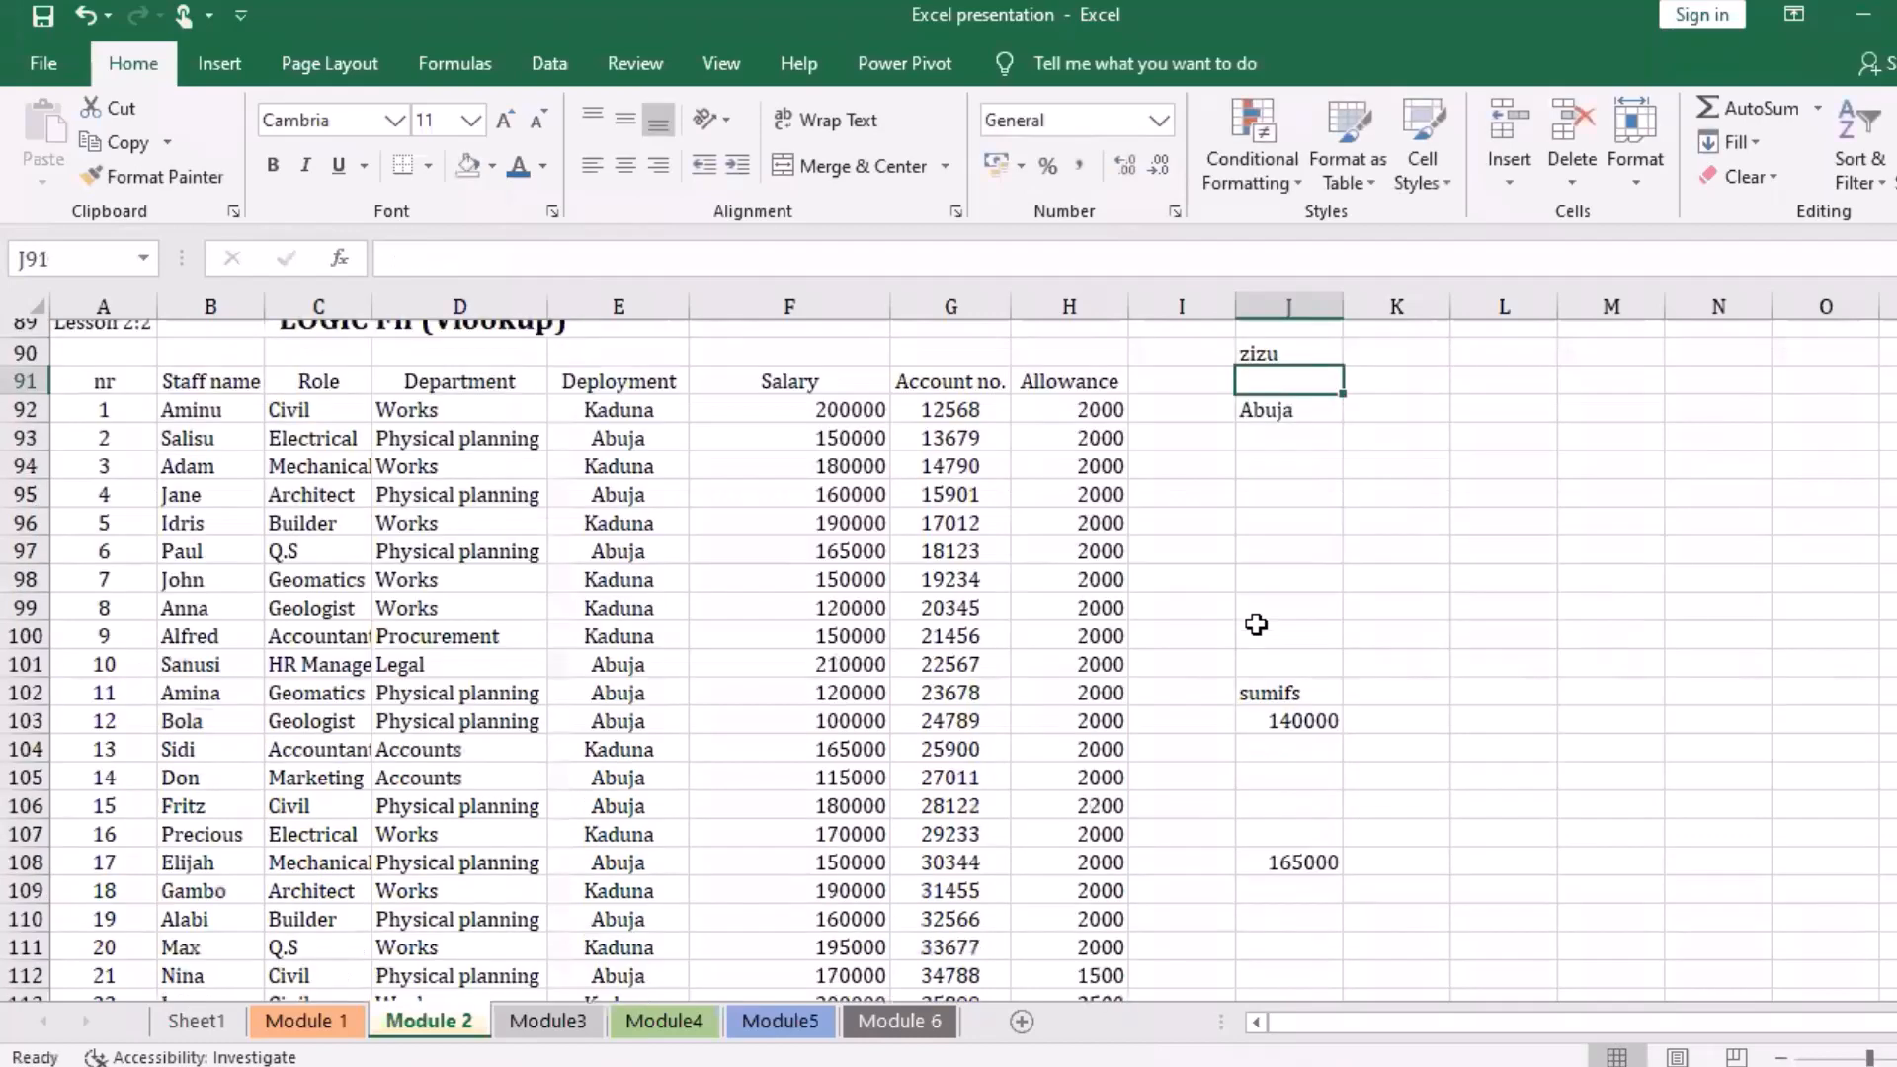
pyautogui.scroll(-2, 1256, 625)
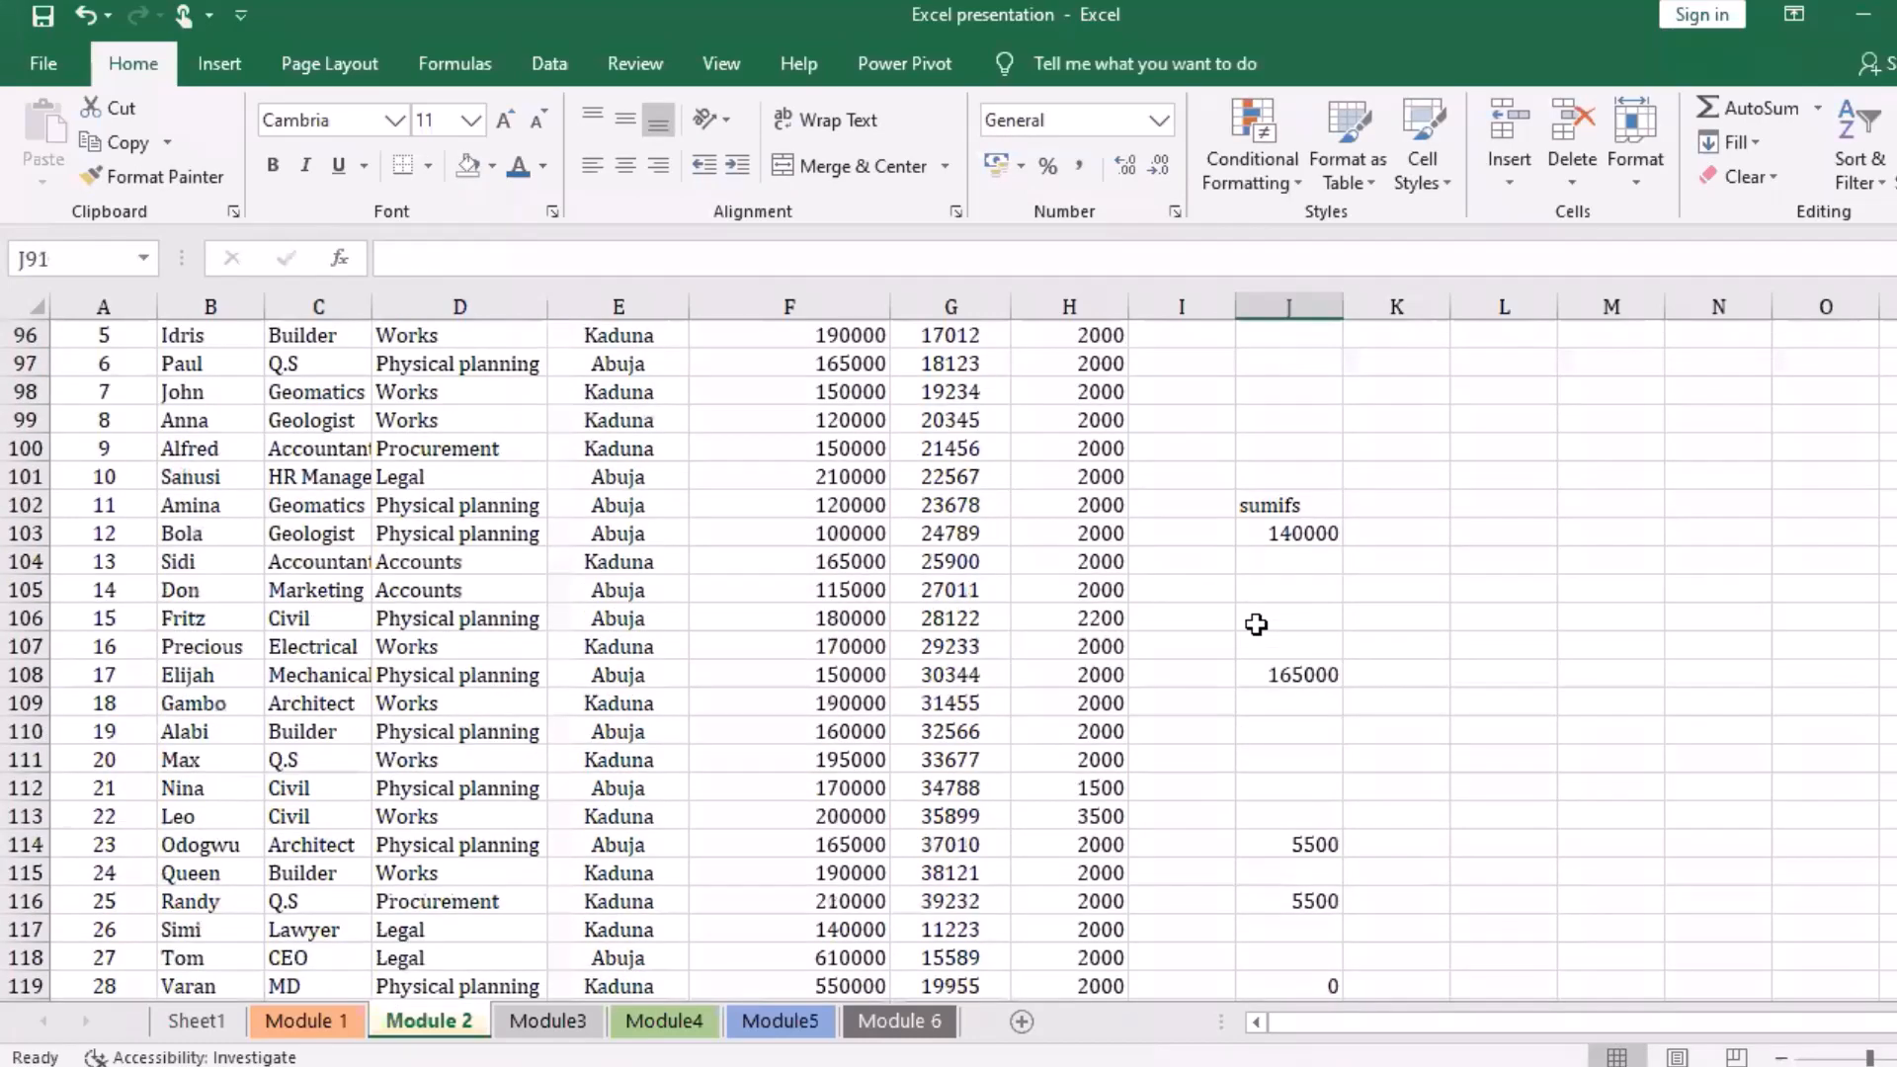
pyautogui.scroll(-2, 1256, 624)
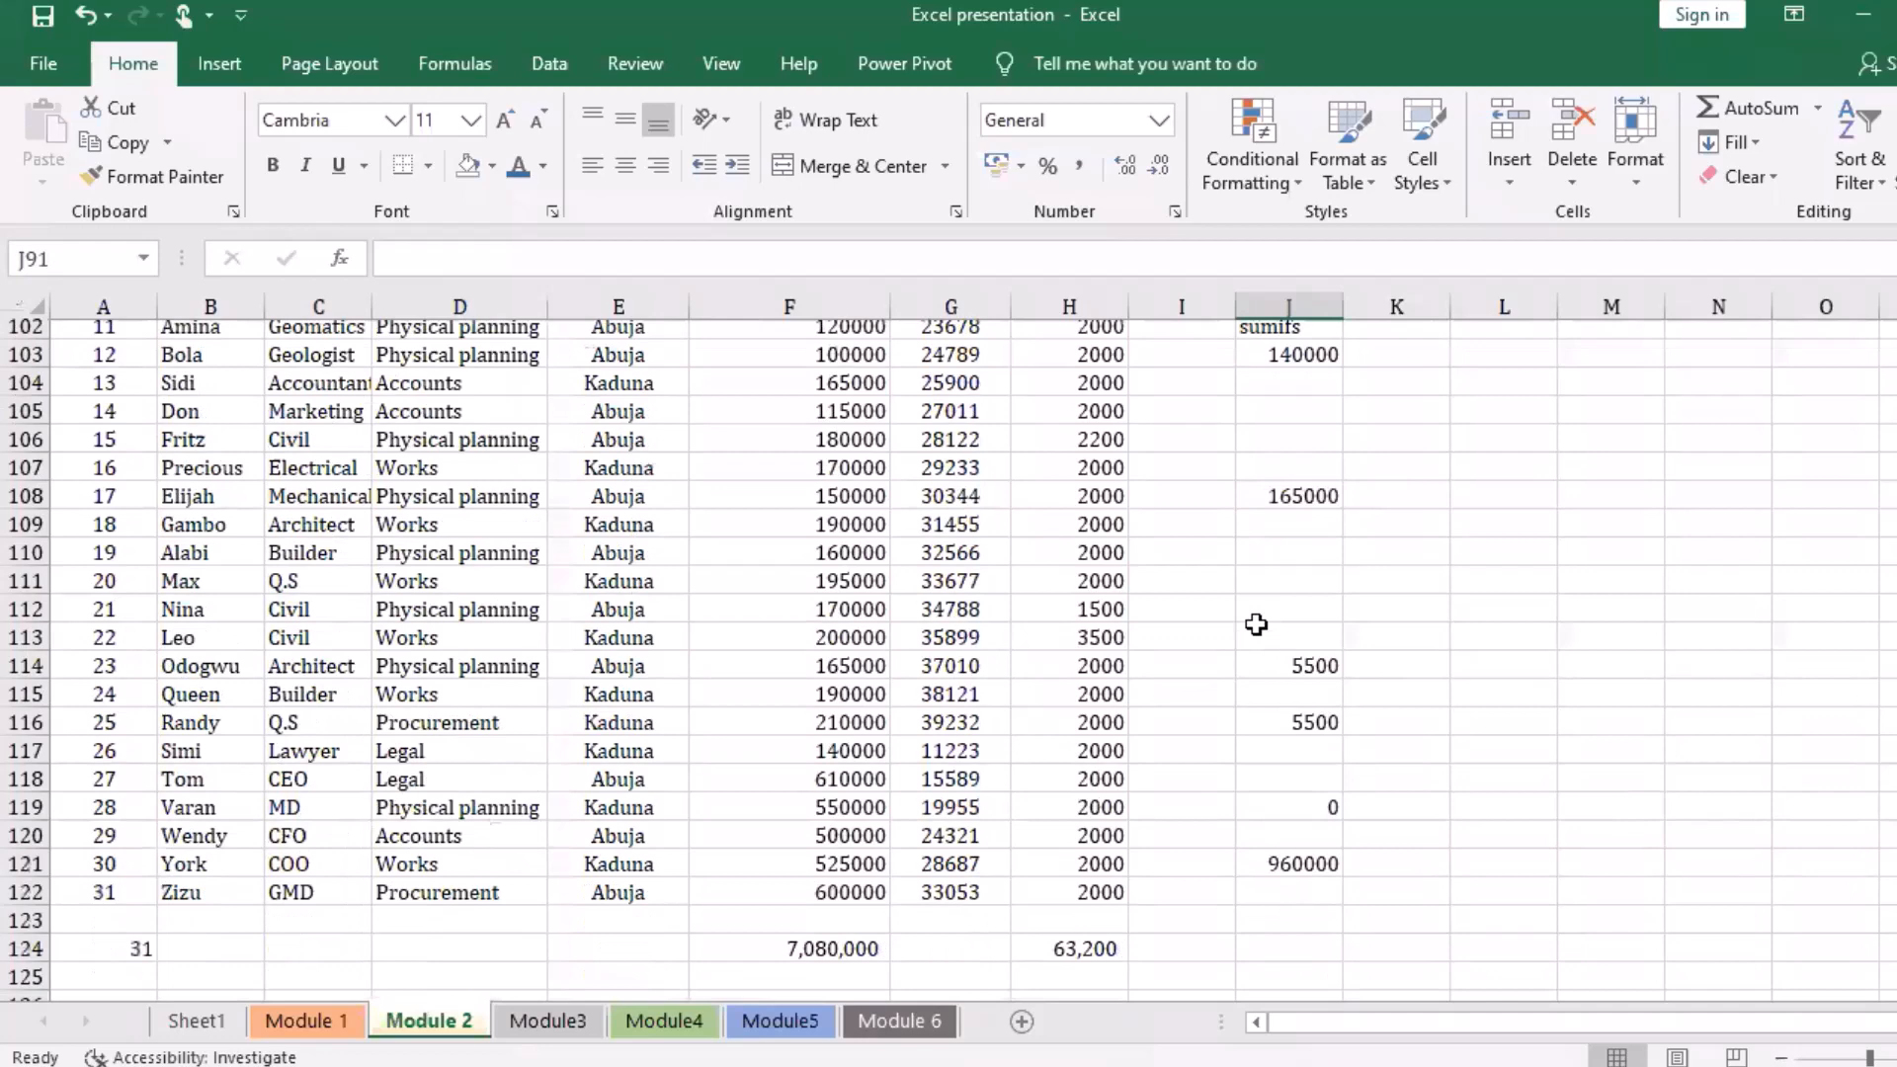
pyautogui.scroll(6, 1256, 625)
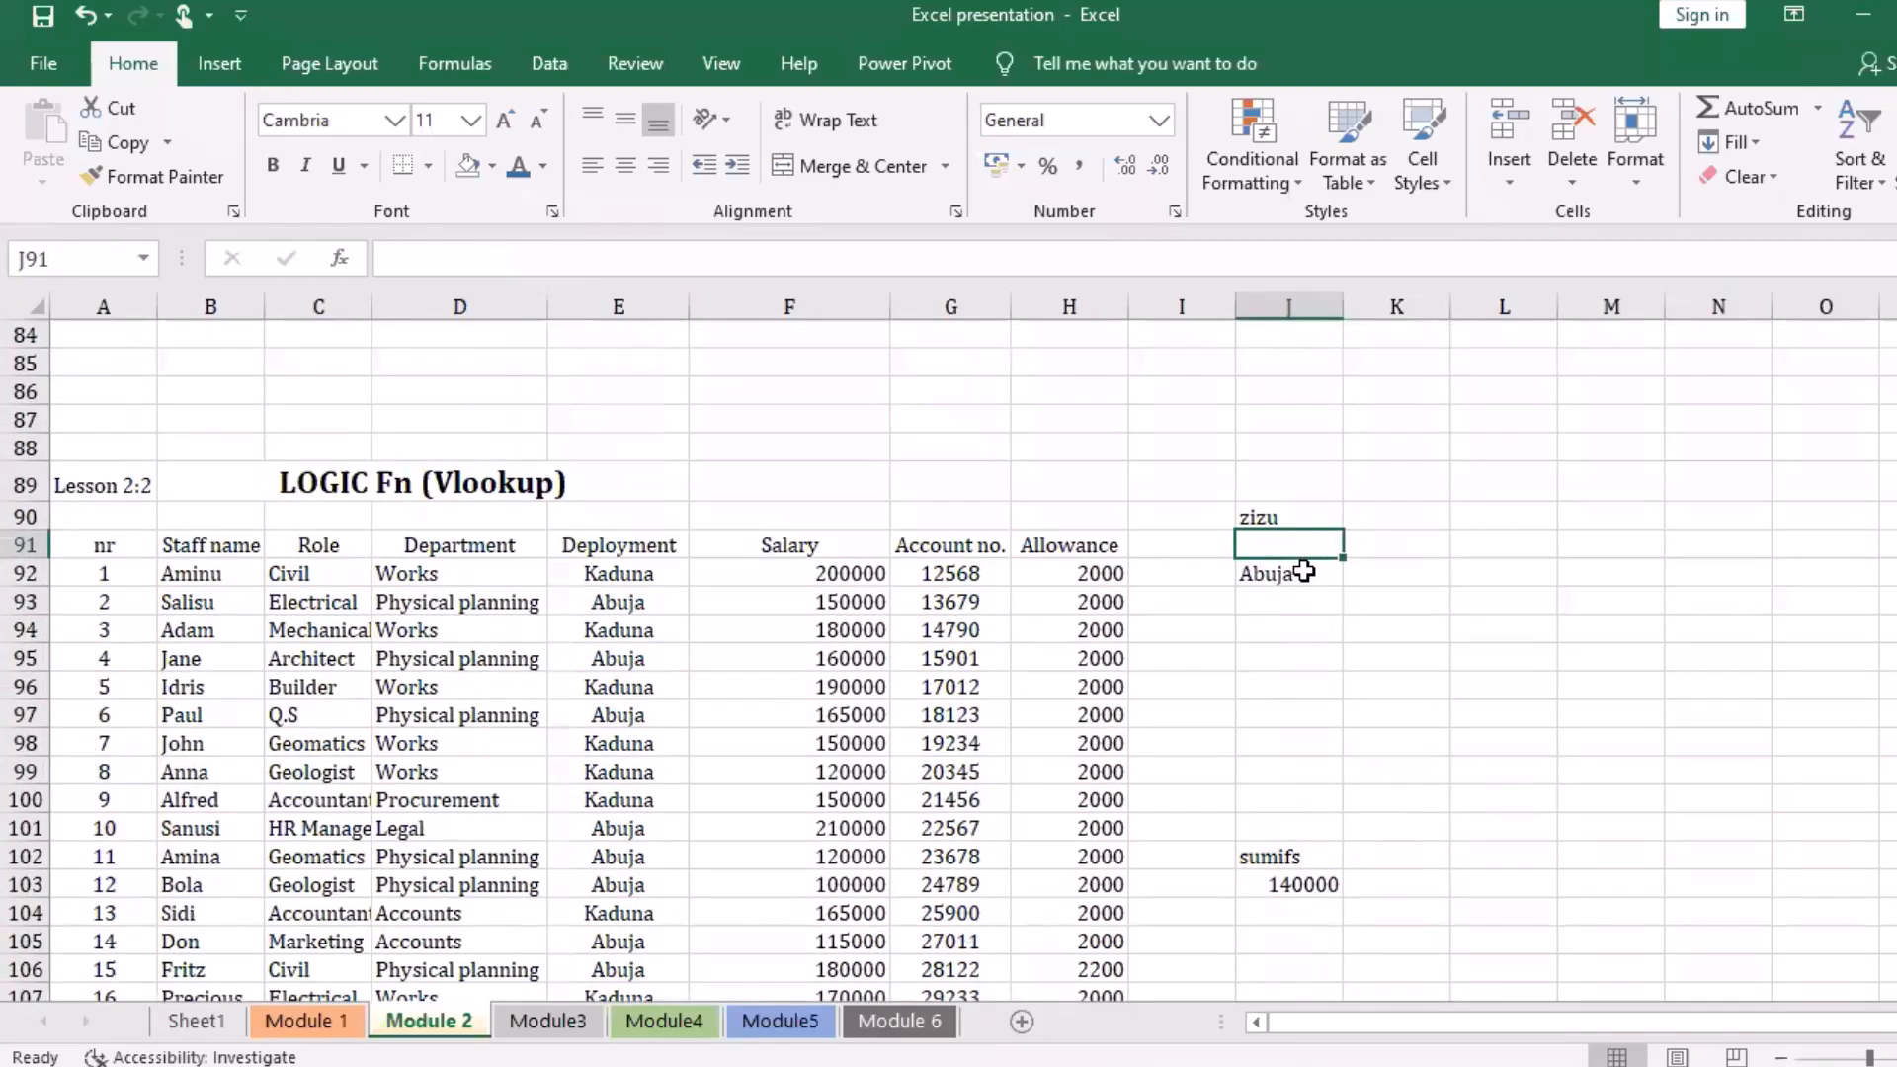
# Step: Review the lookup value, table array and column index arguments of the VLOOKUP formula in J92
pyautogui.click(1304, 572)
pyautogui.doubleClick(1305, 572)
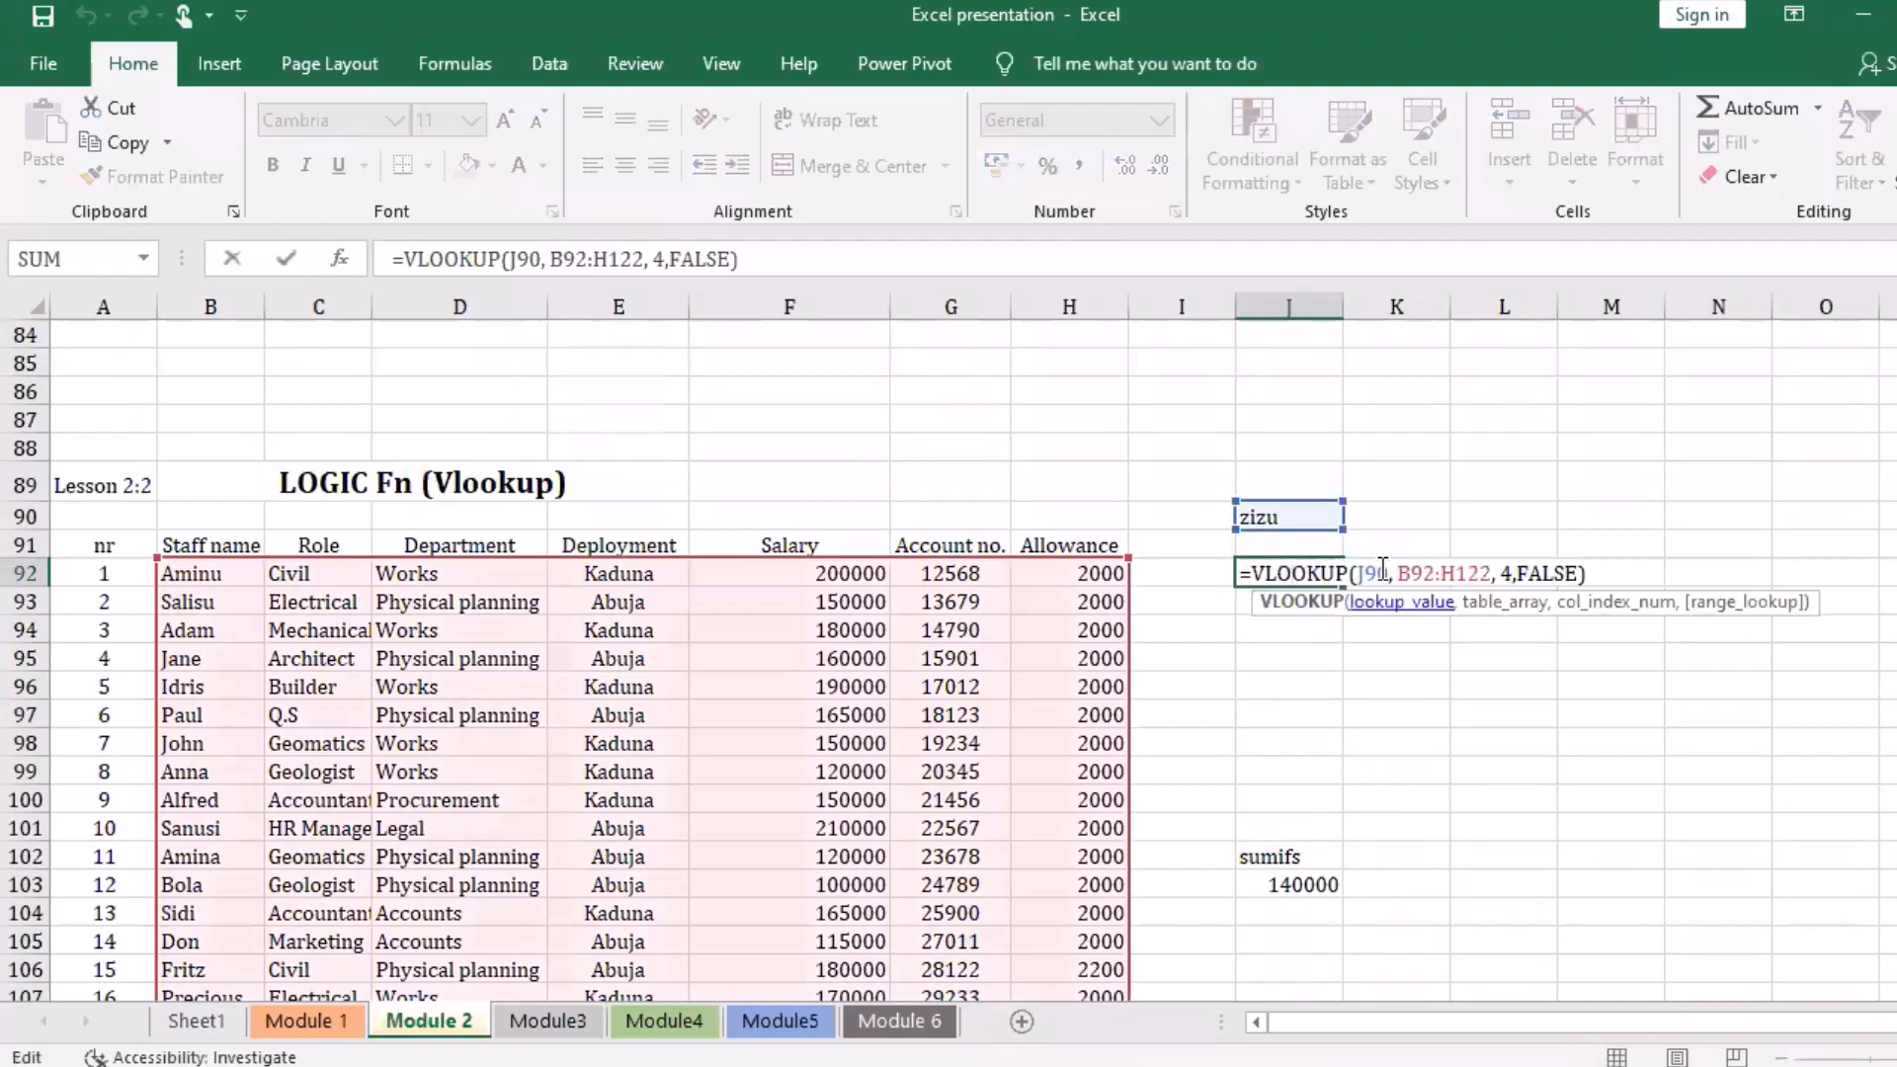
pyautogui.click(1261, 528)
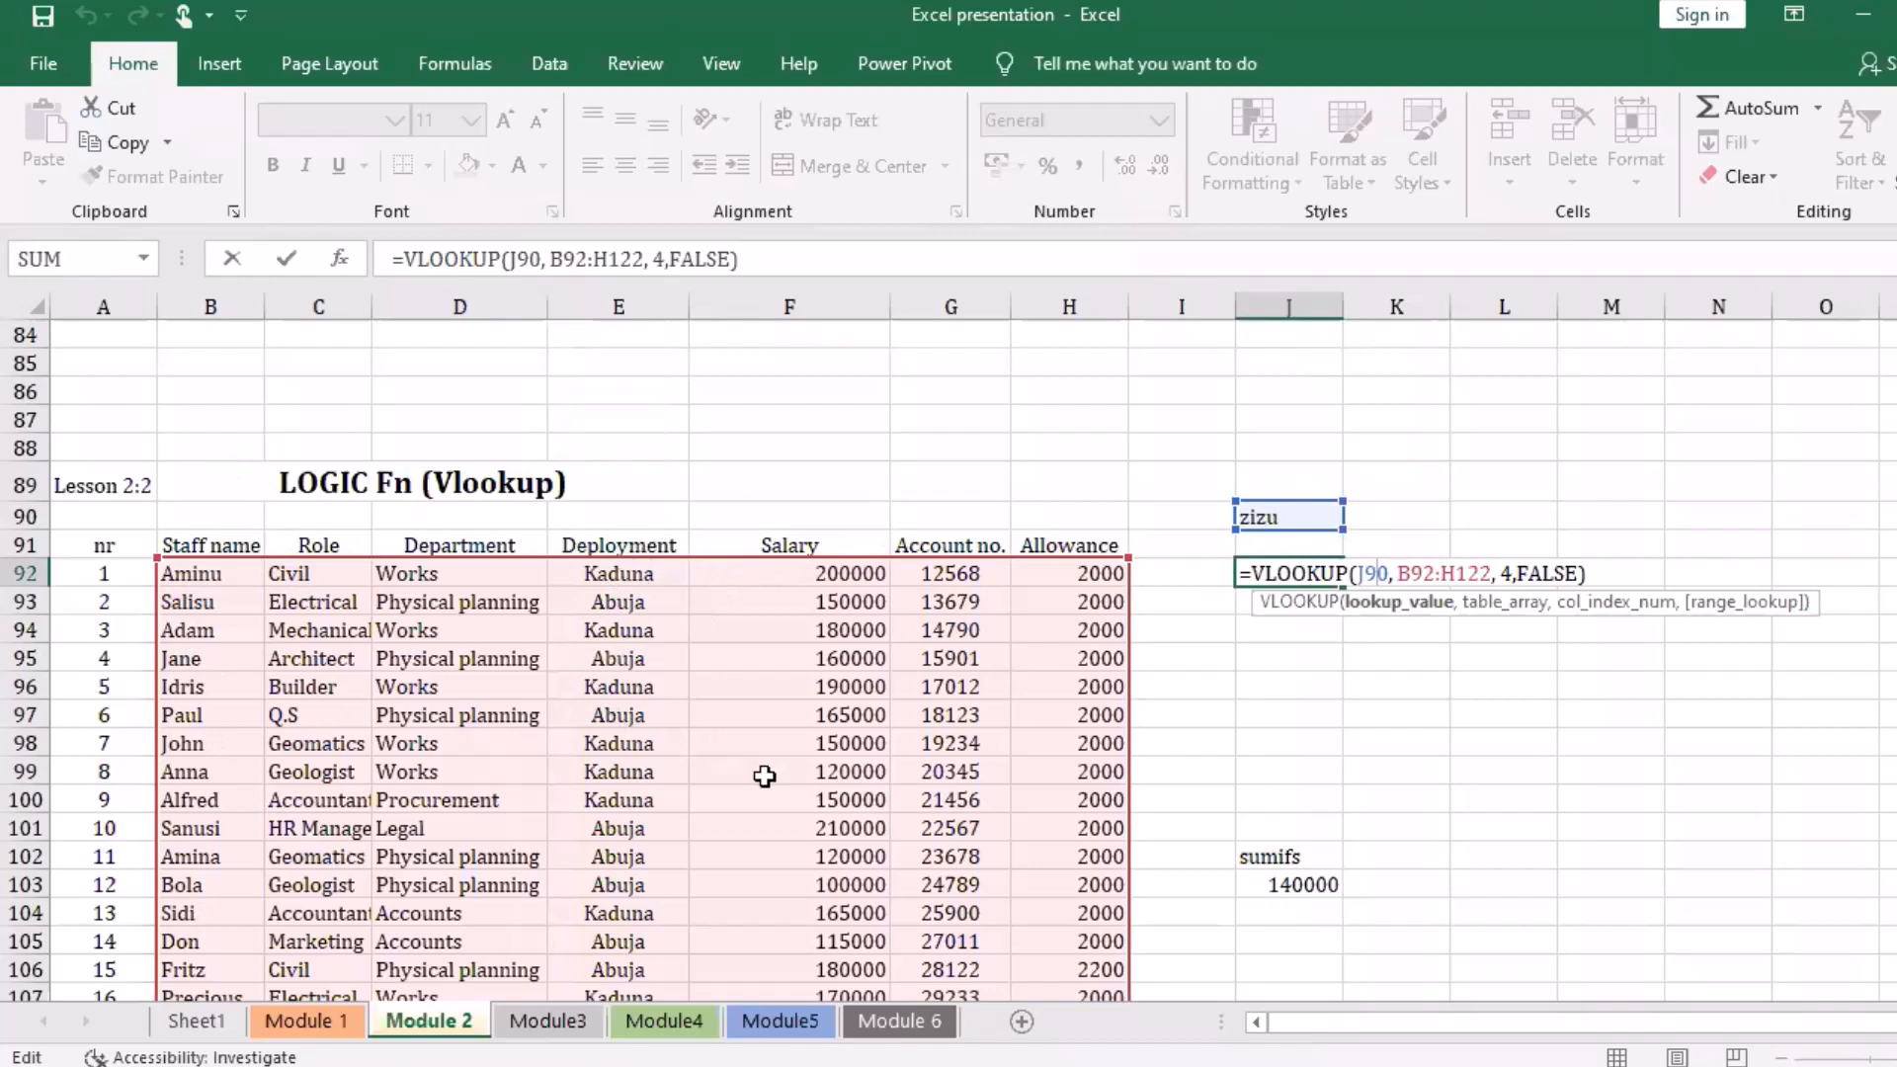
pyautogui.click(1420, 574)
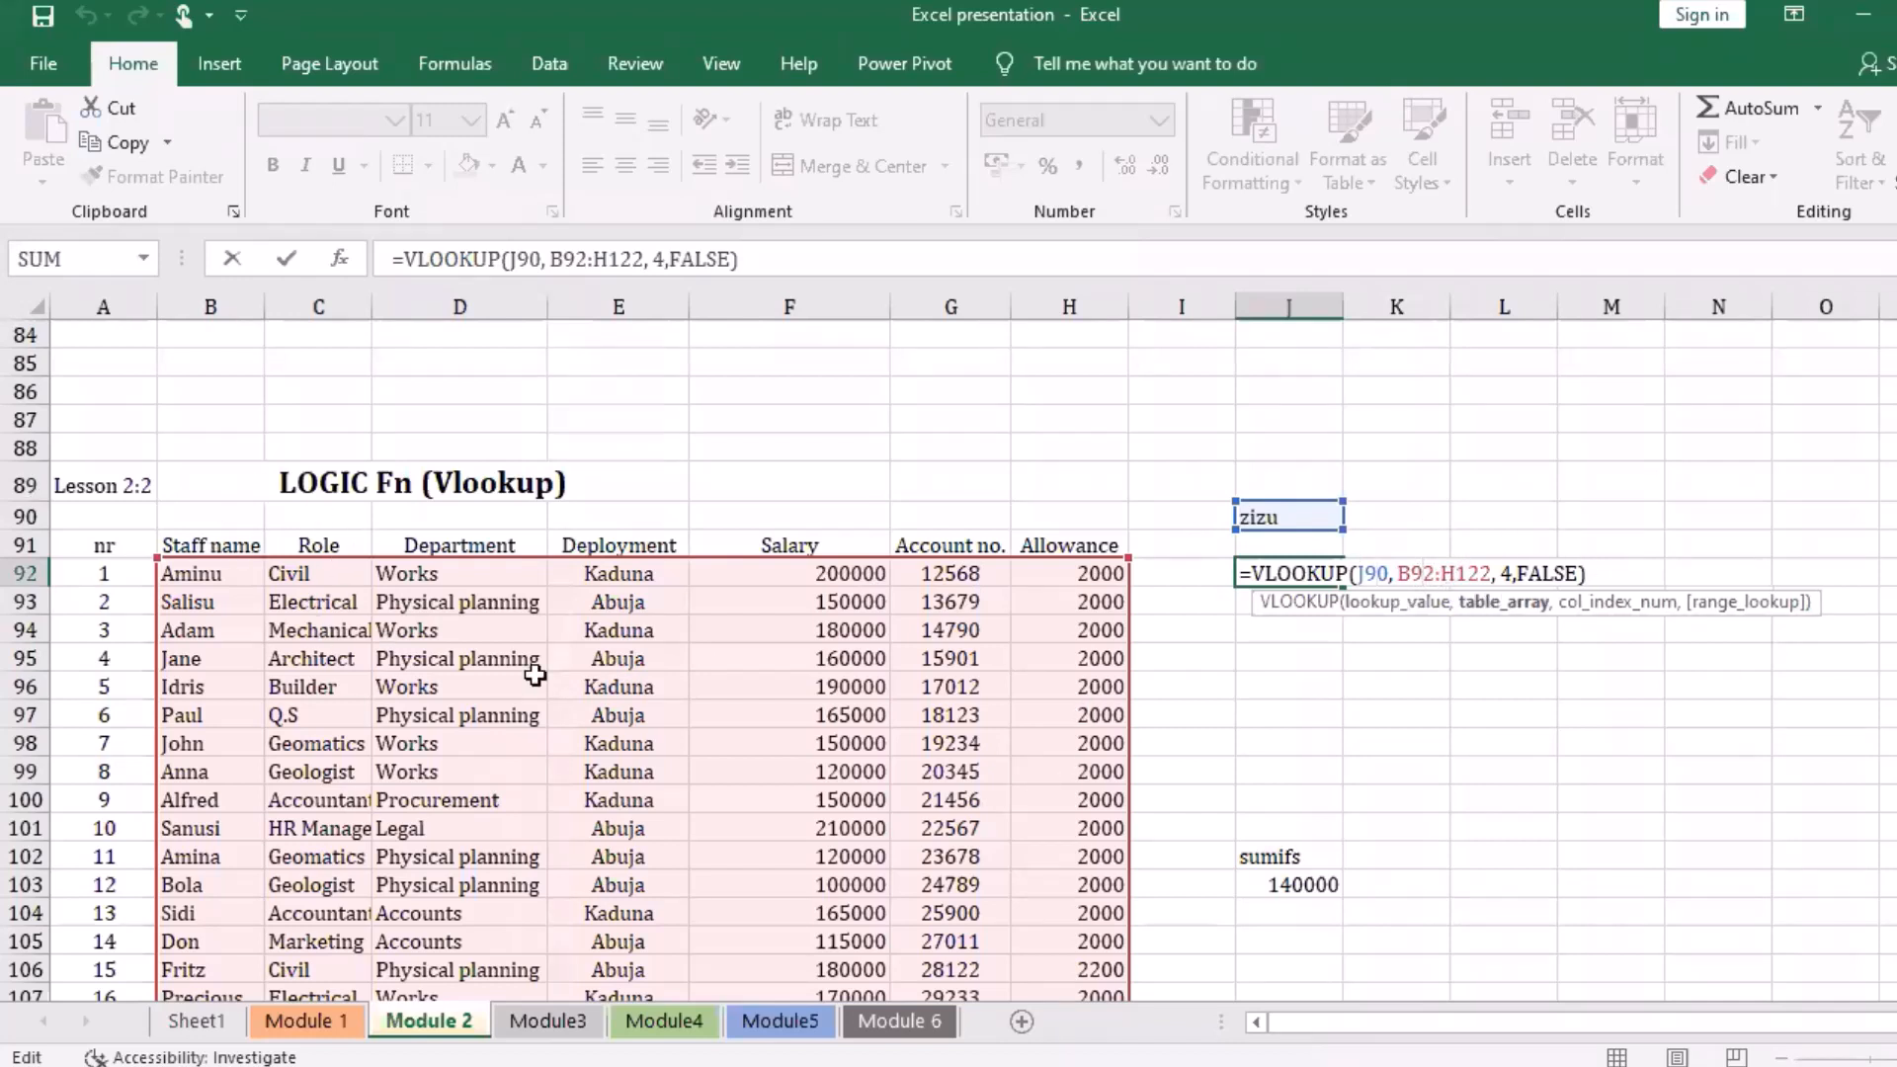
pyautogui.click(1501, 575)
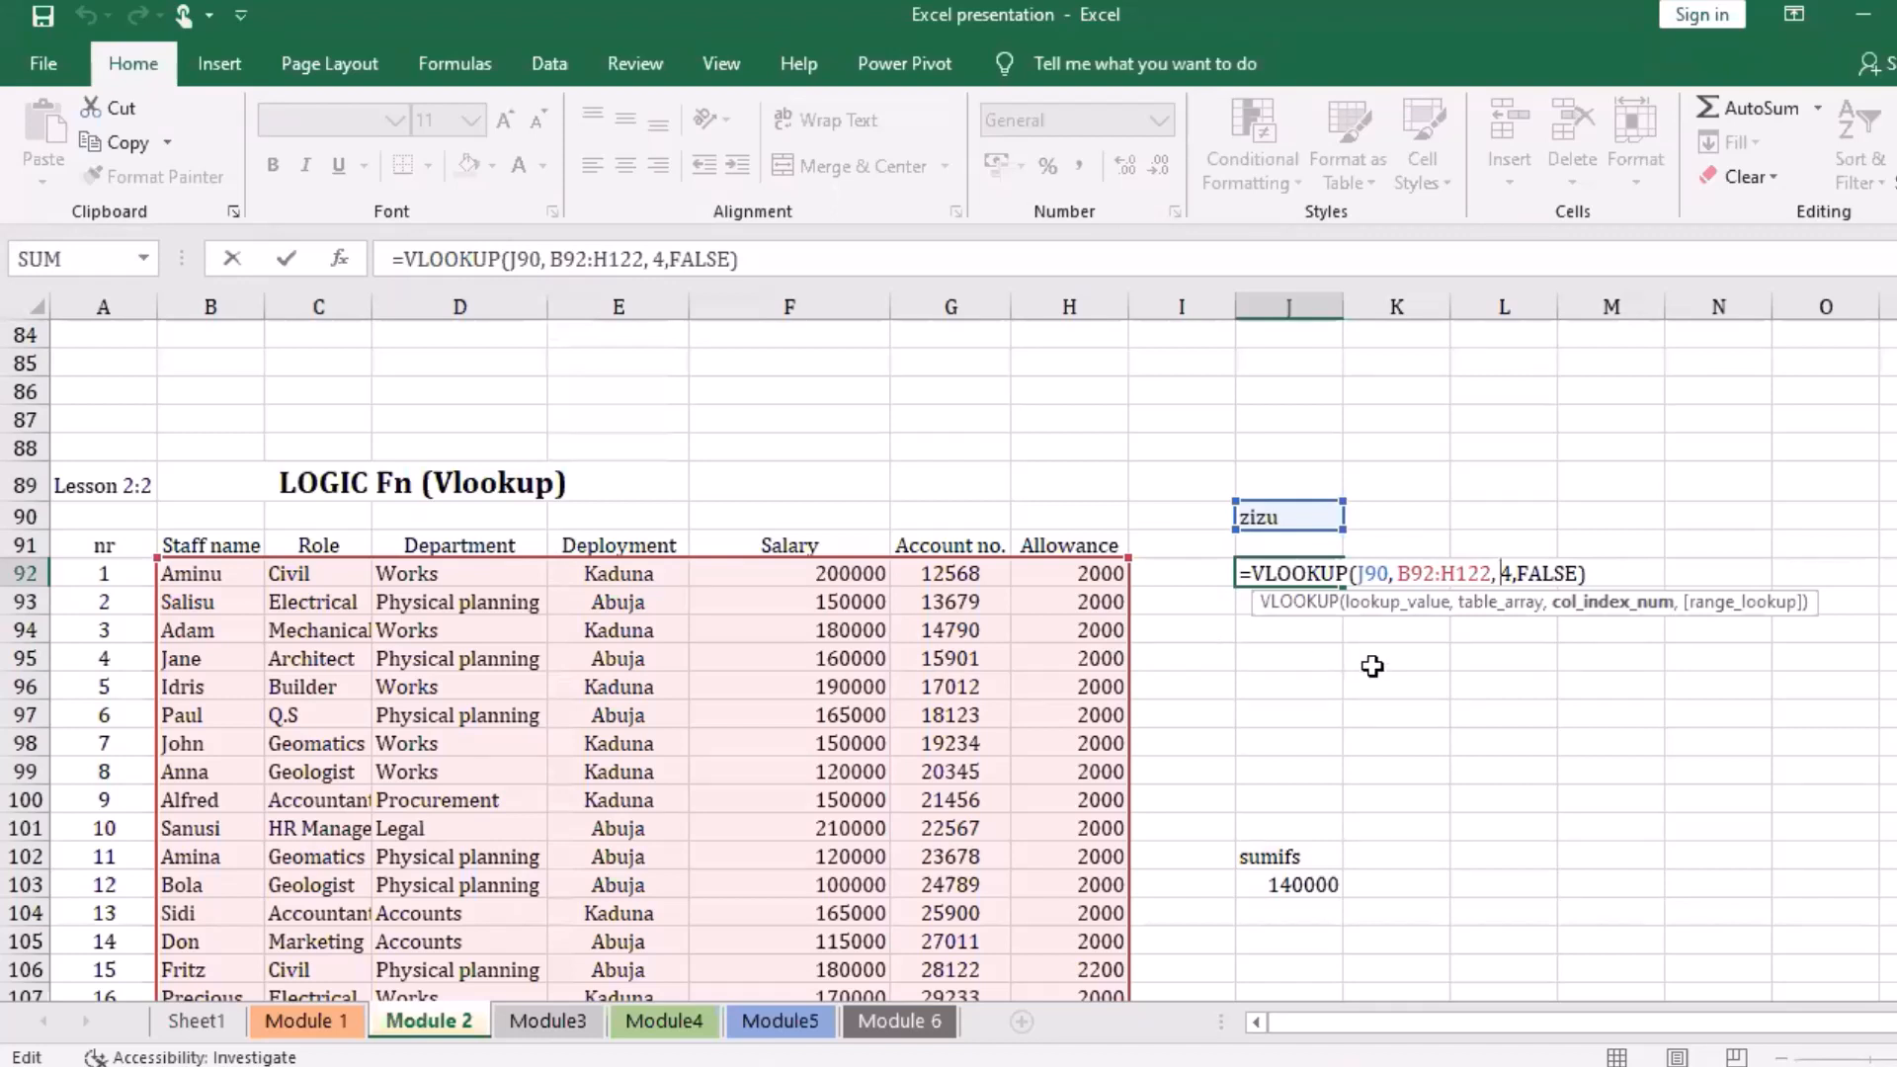
pyautogui.press('Return')
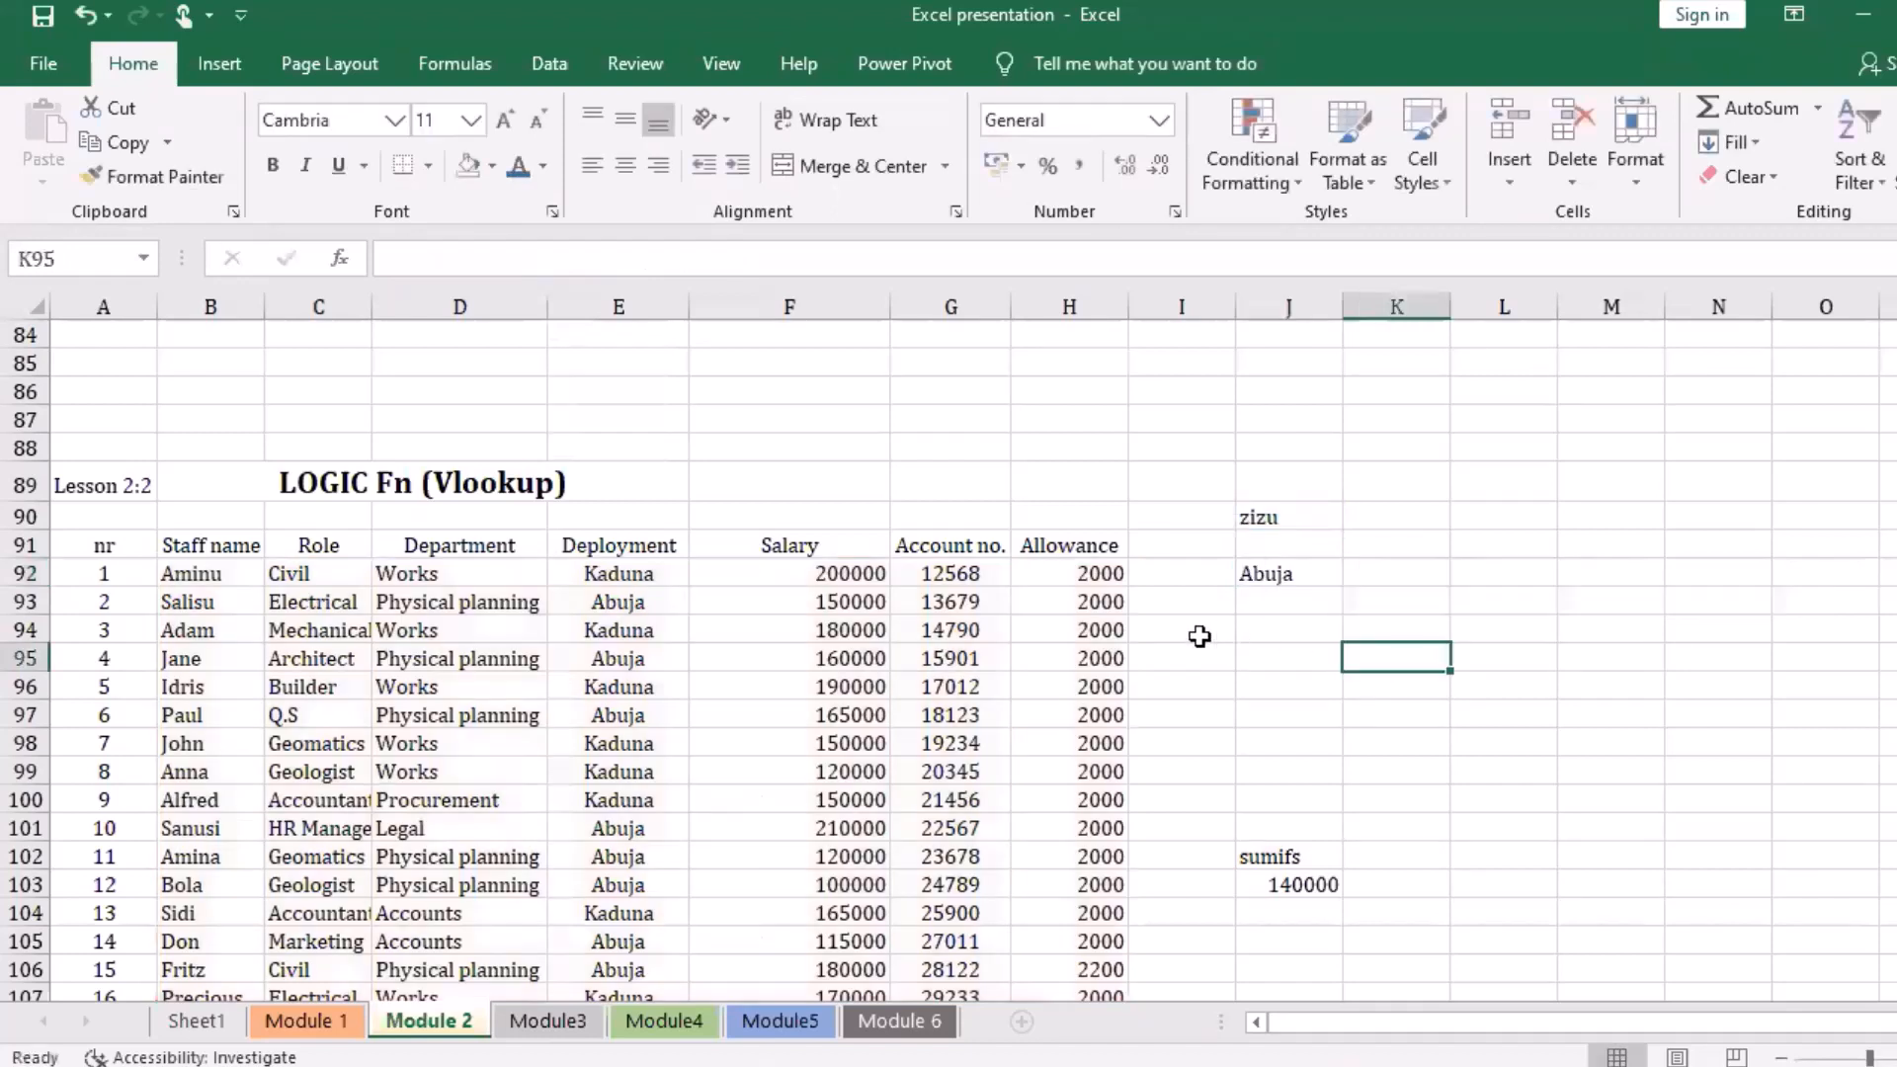
pyautogui.click(1199, 637)
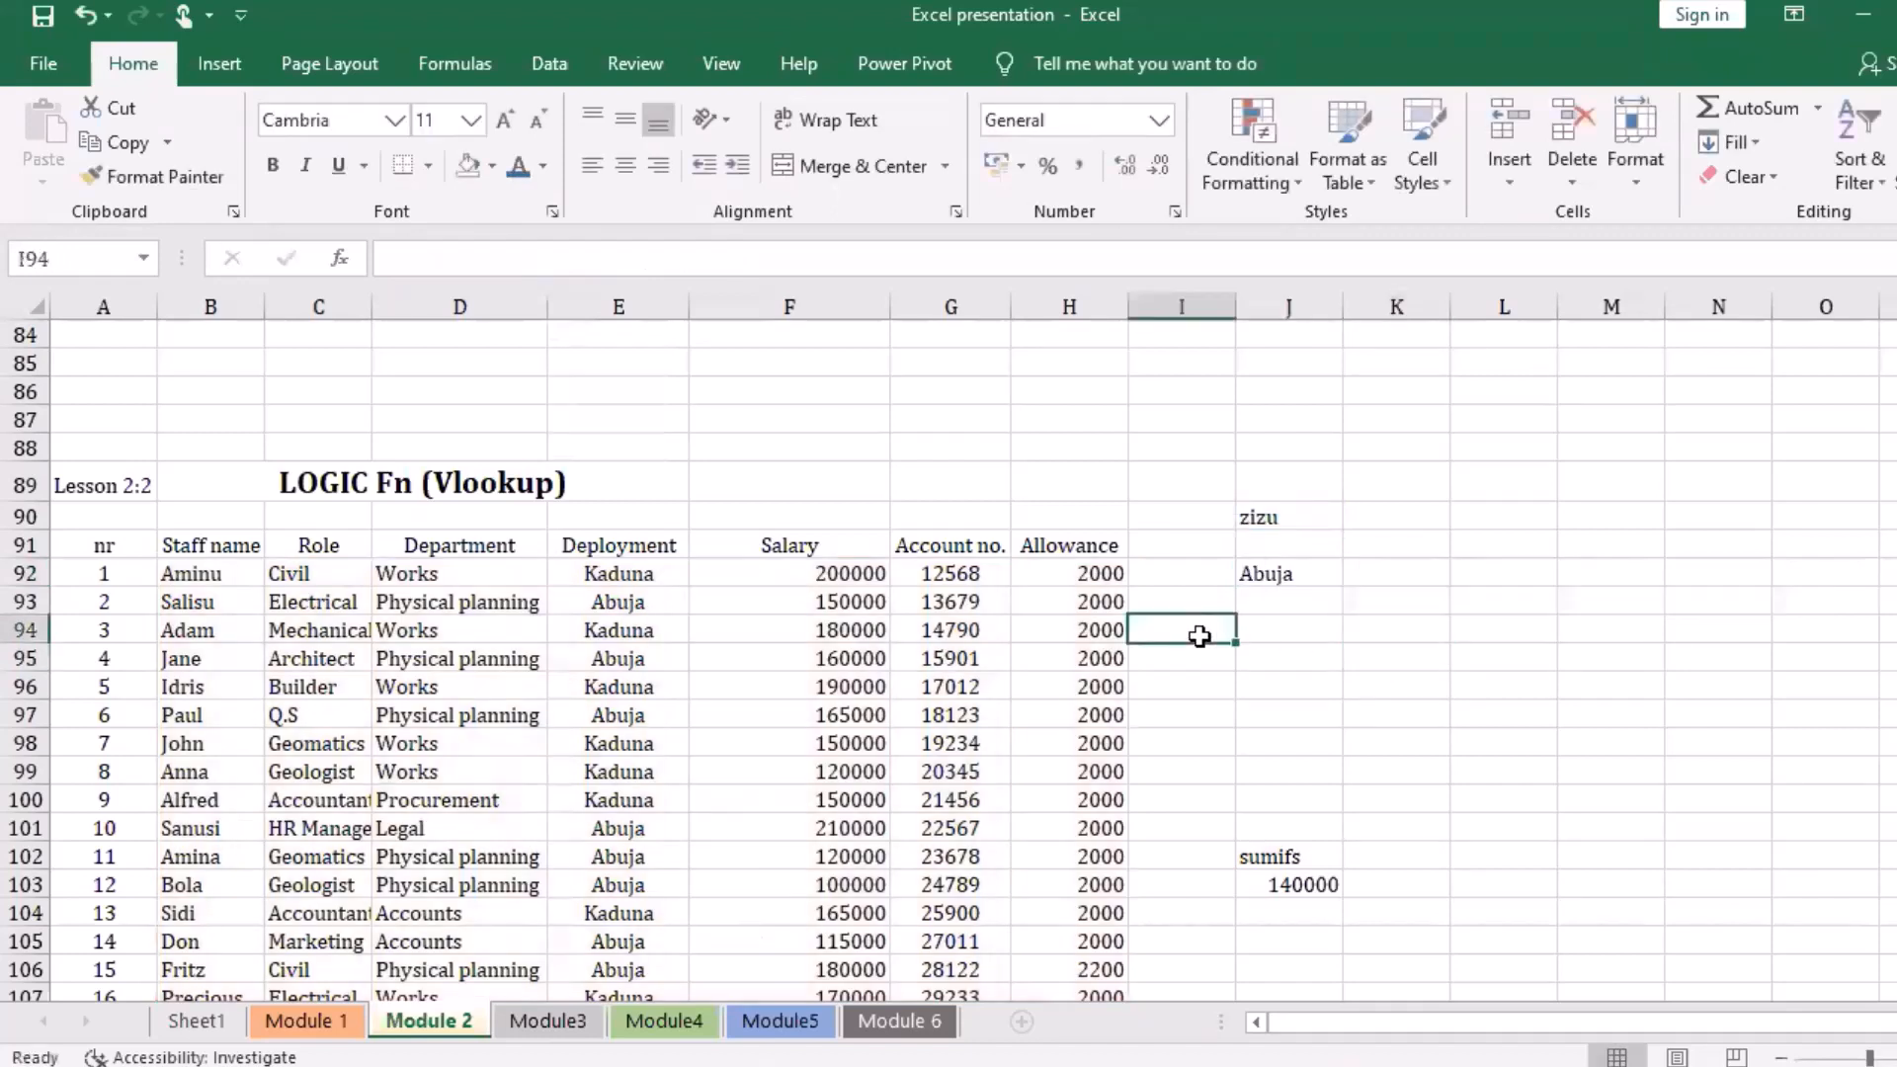
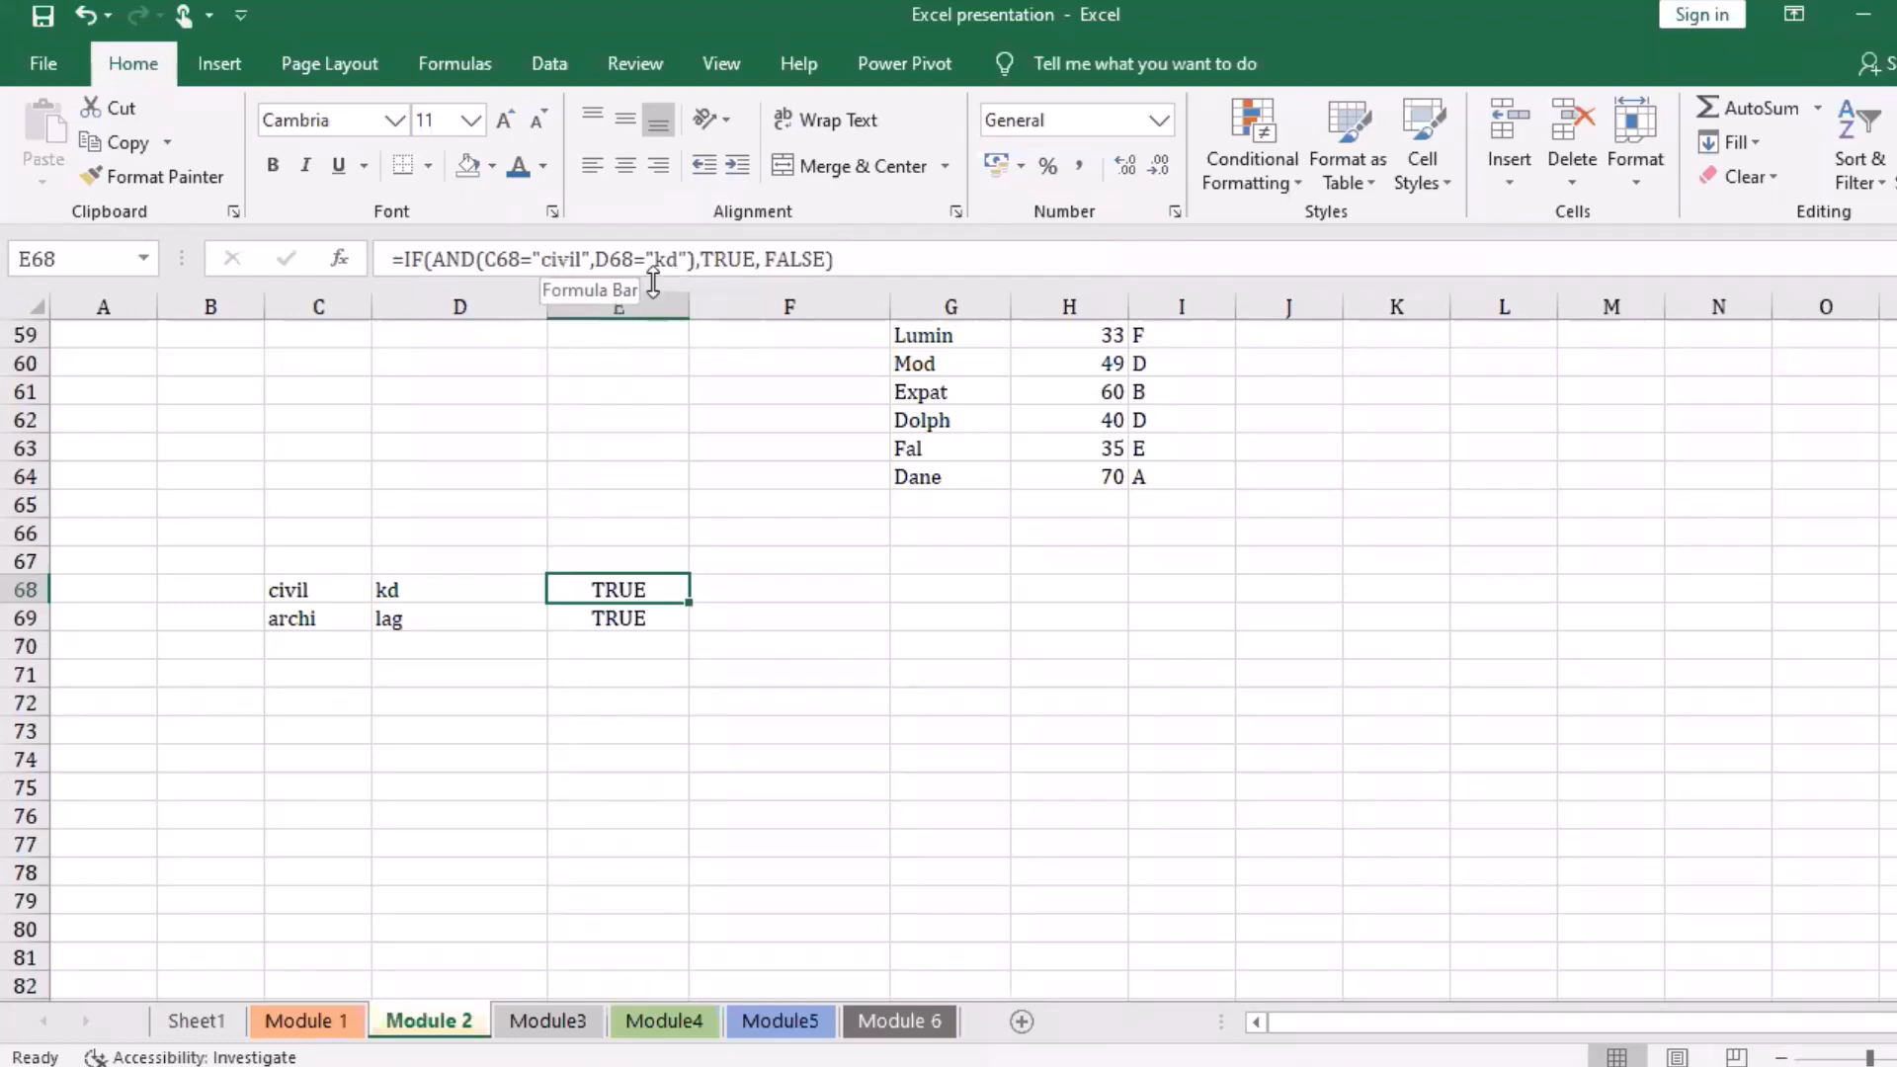
# Step: Inspect the logical formulas in E69 and E68 beside the civil and archi entries
pyautogui.click(619, 625)
pyautogui.press('Up')
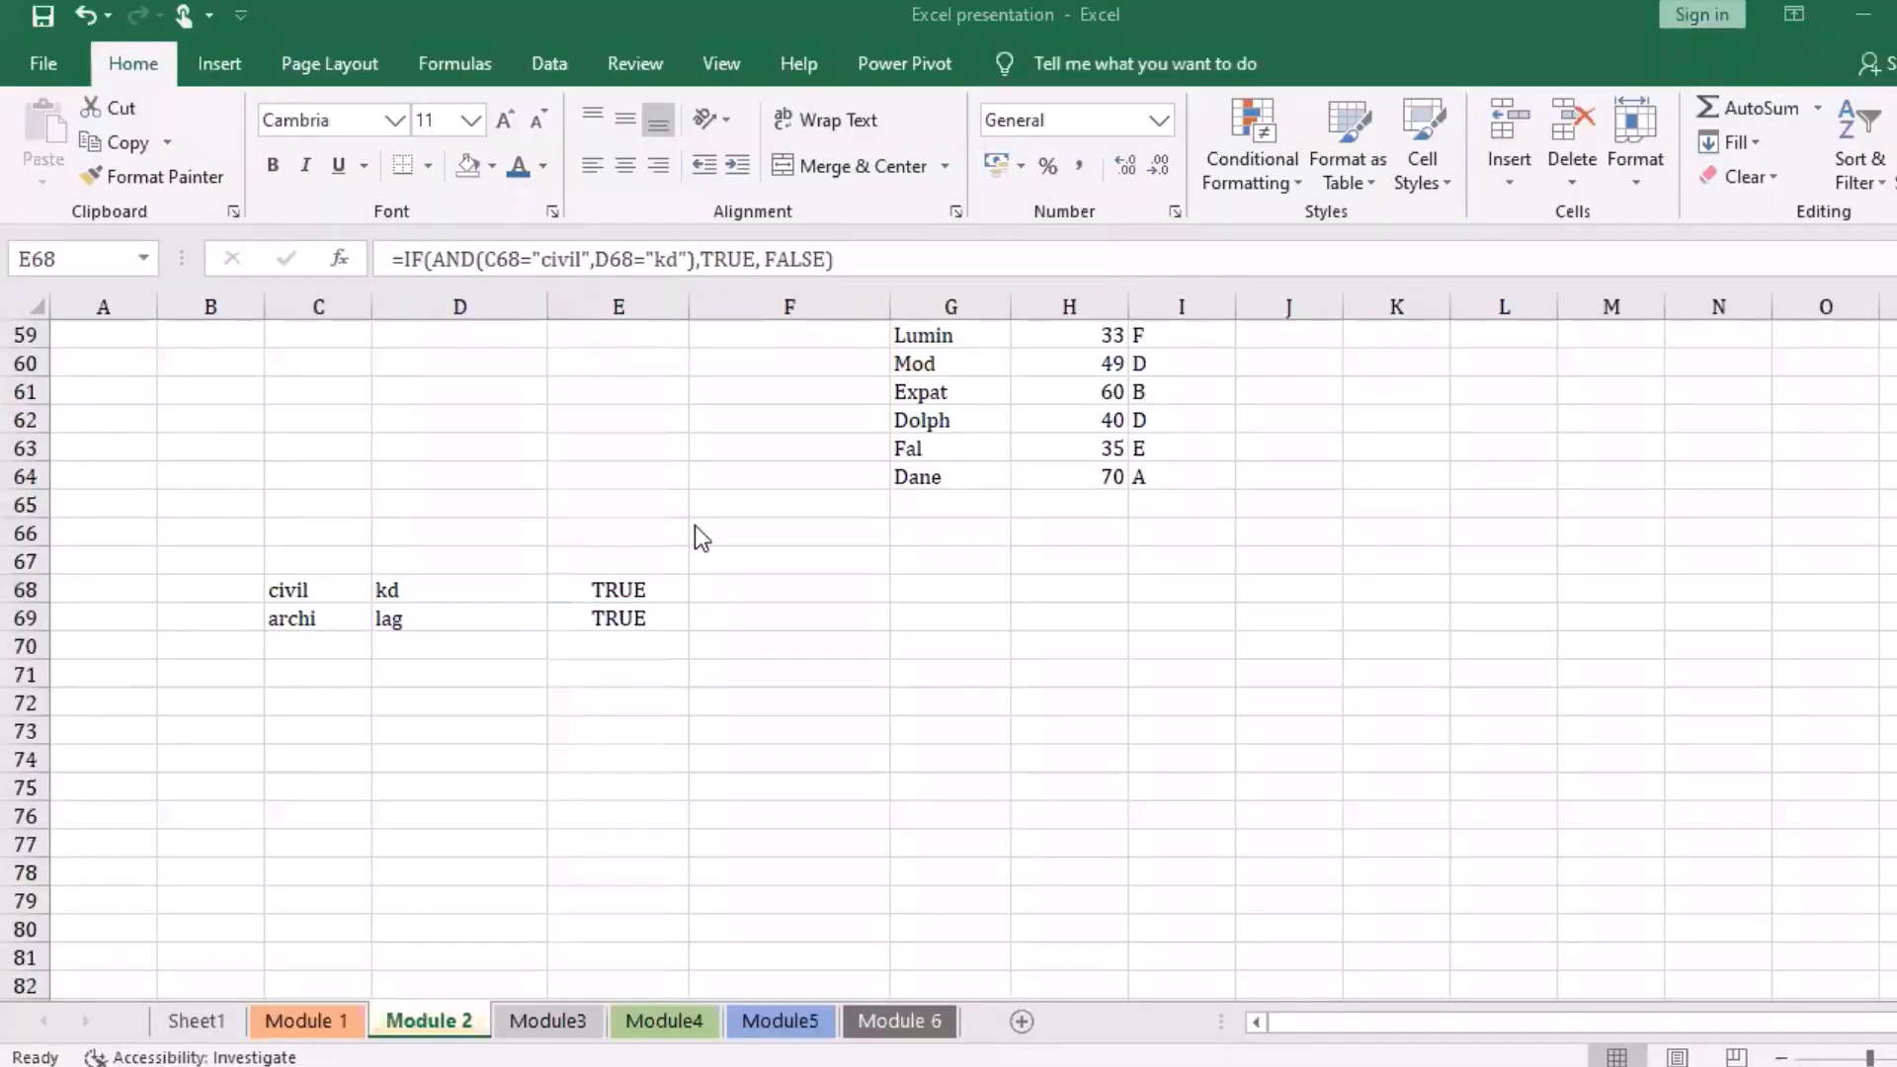
# Step: Inspect the mixed-reference formula in C41 of the CELL REFERENCE table on the Module 1 sheet
pyautogui.click(336, 1023)
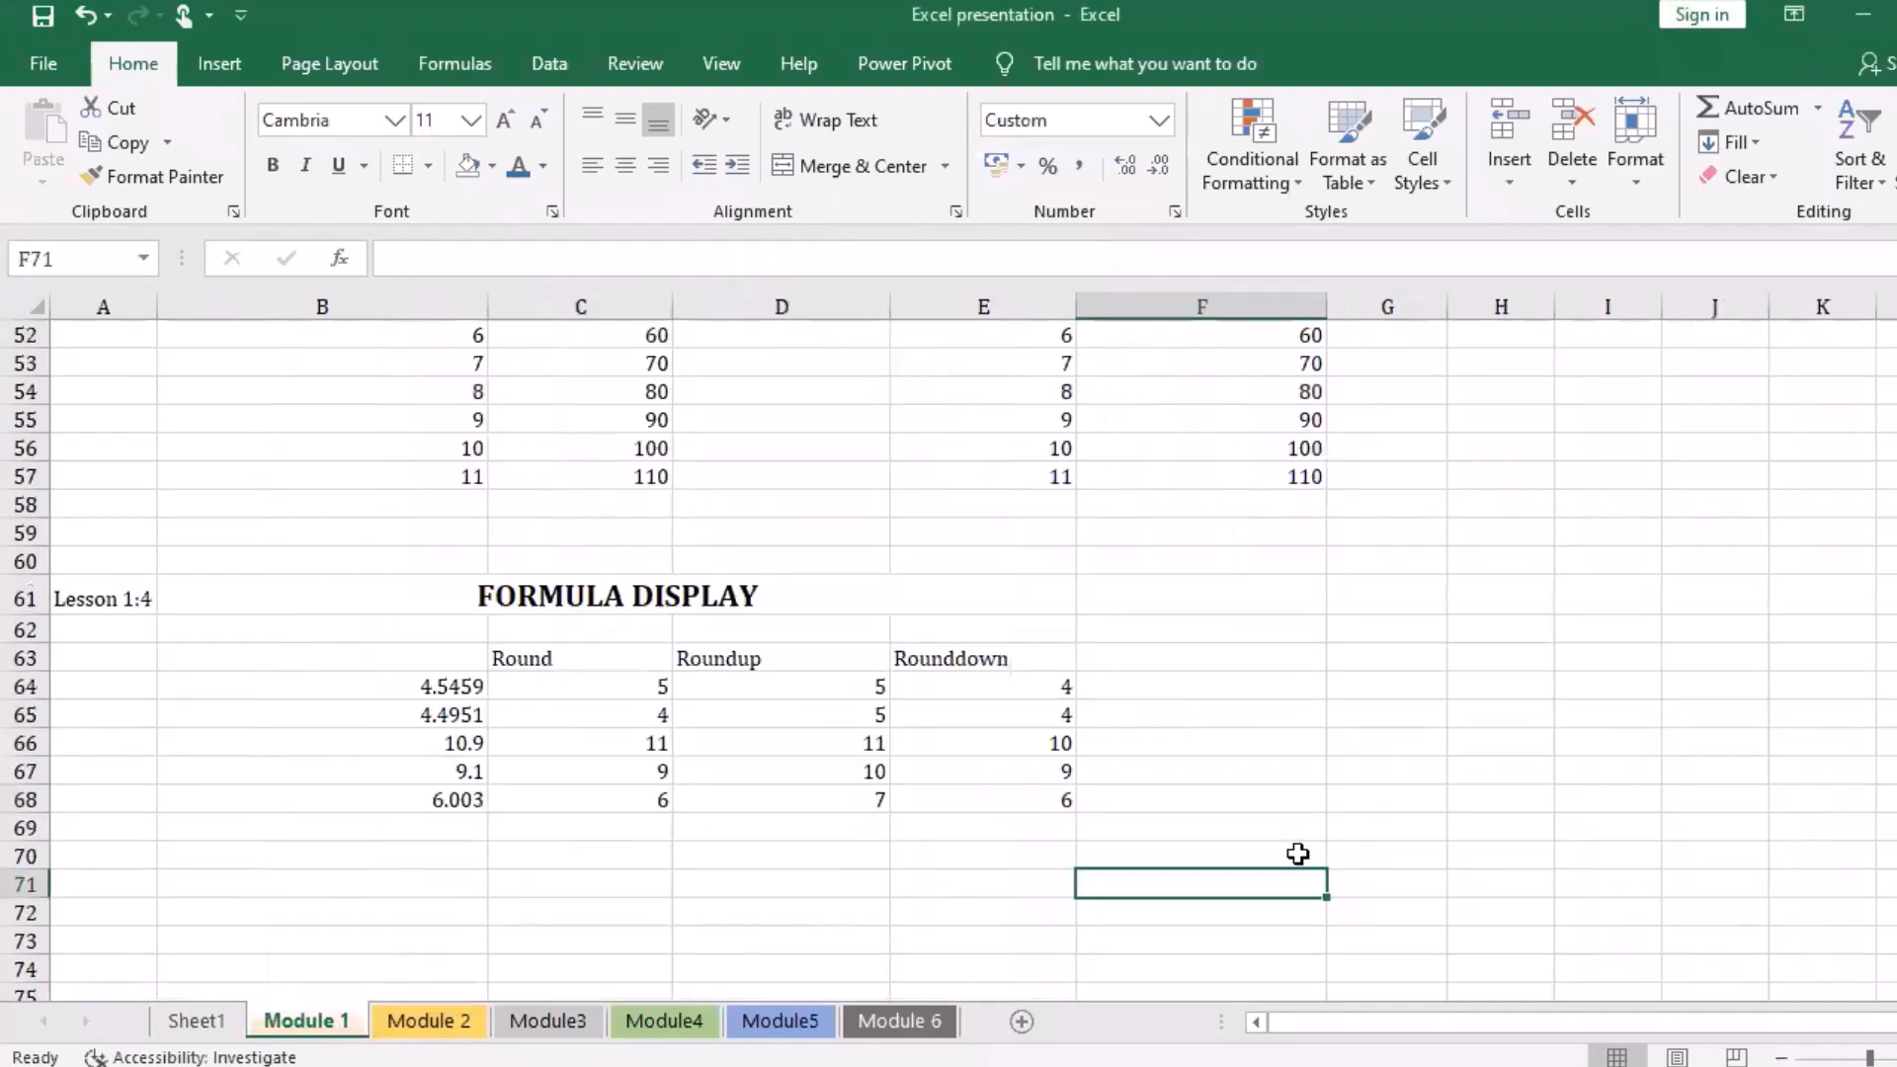
pyautogui.scroll(8, 1298, 854)
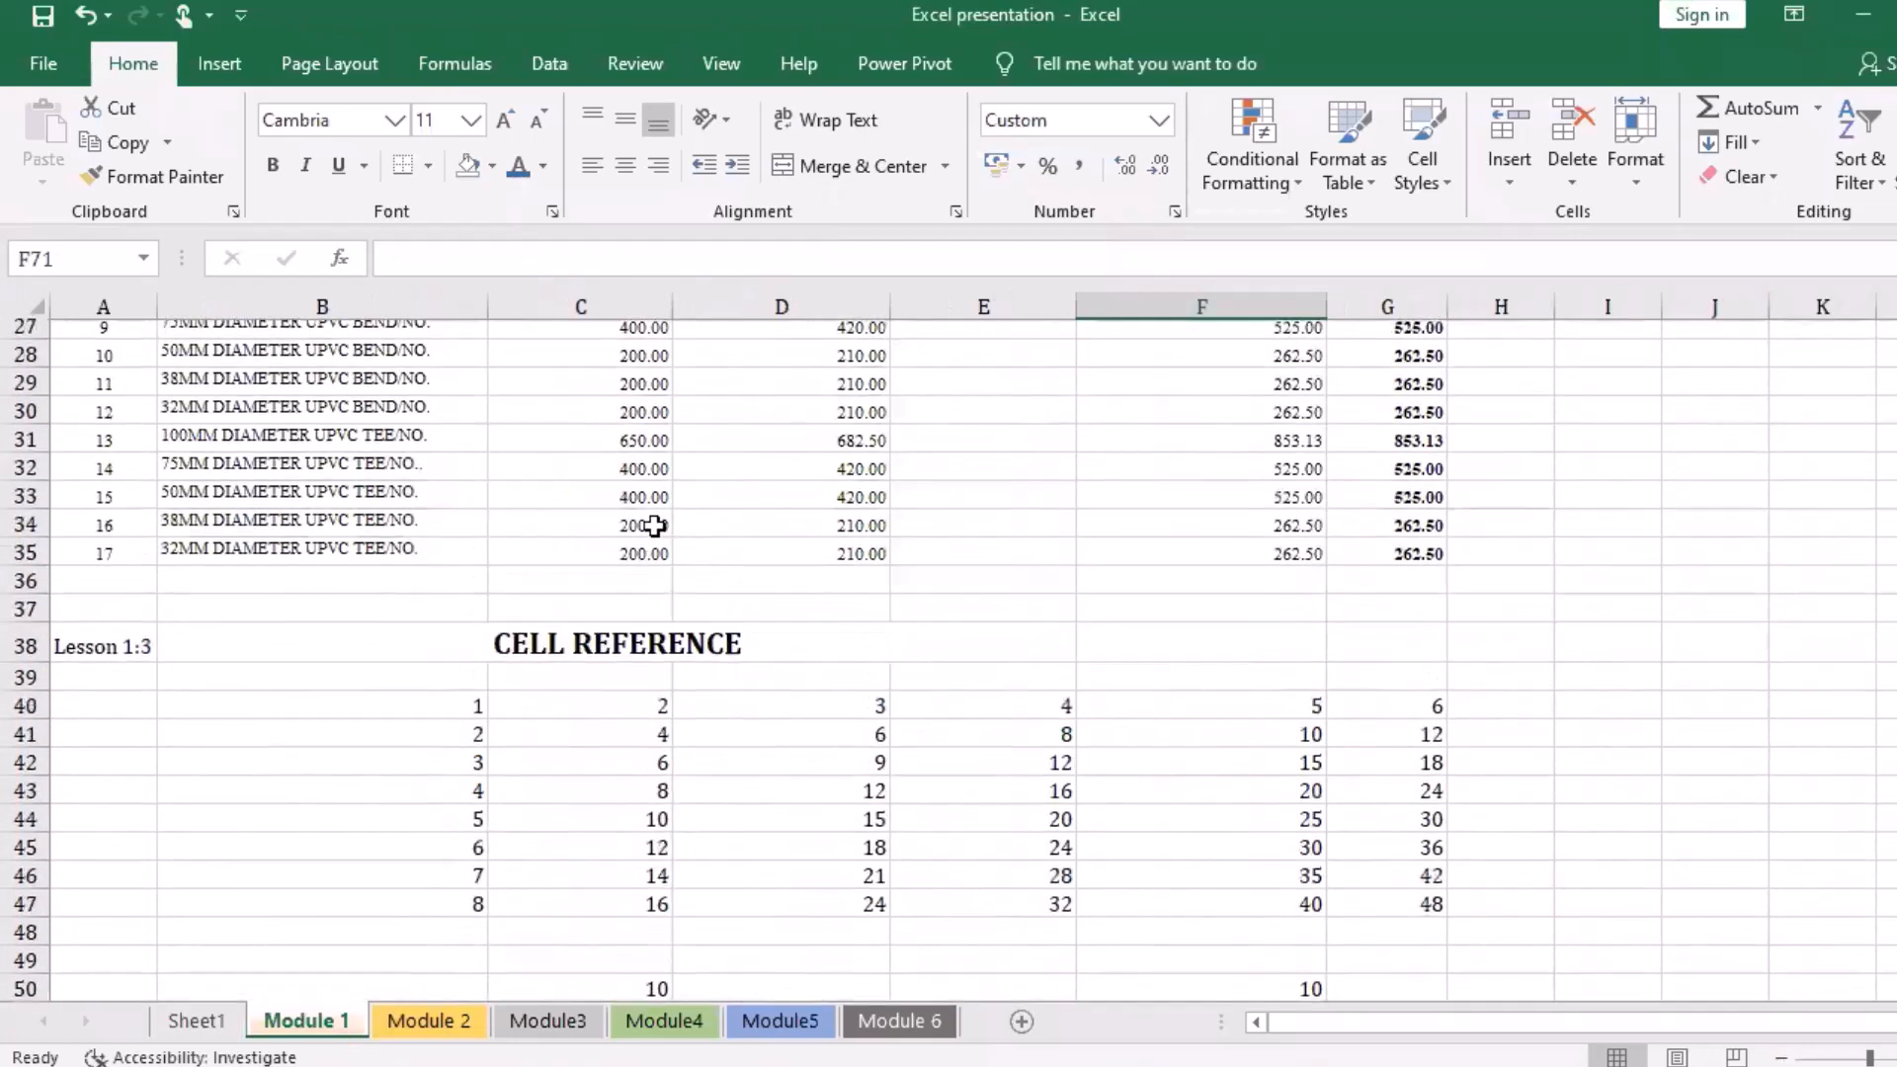
pyautogui.scroll(-2, 655, 529)
pyautogui.scroll(-1, 655, 529)
pyautogui.click(619, 511)
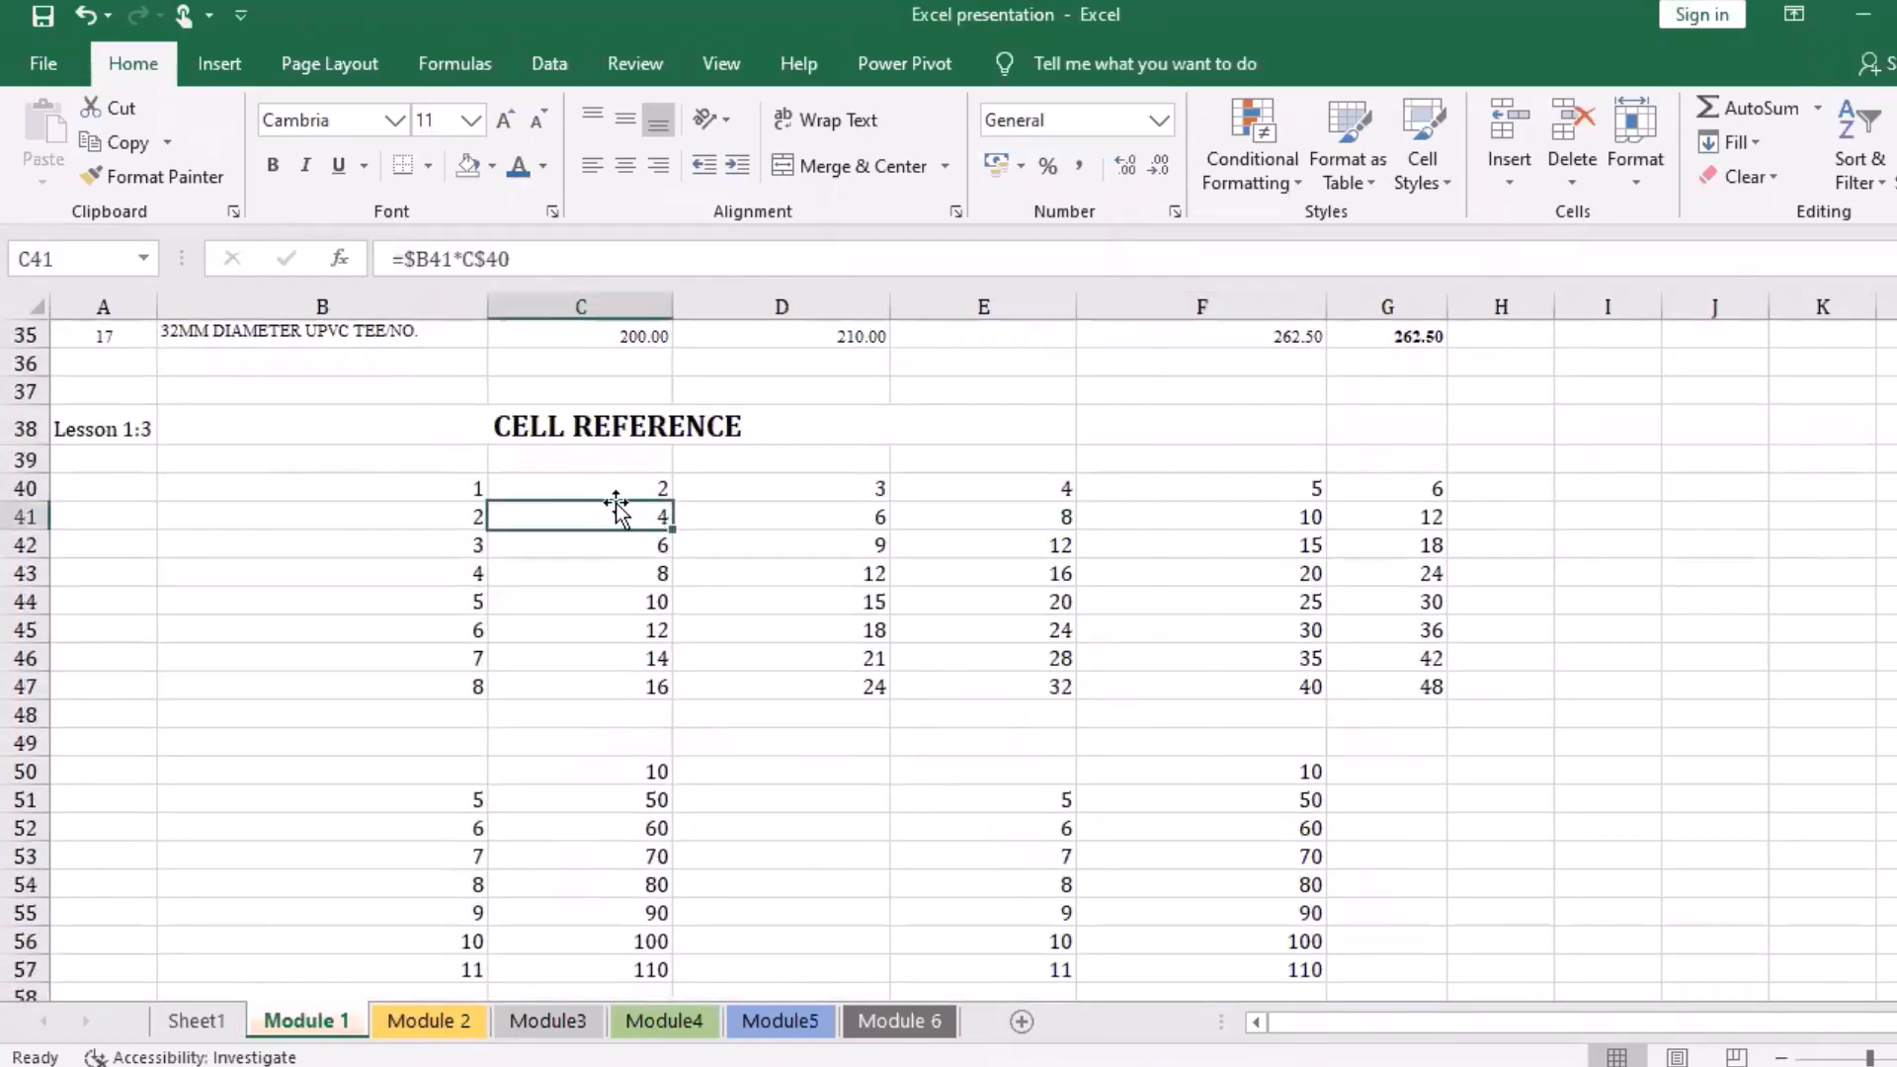
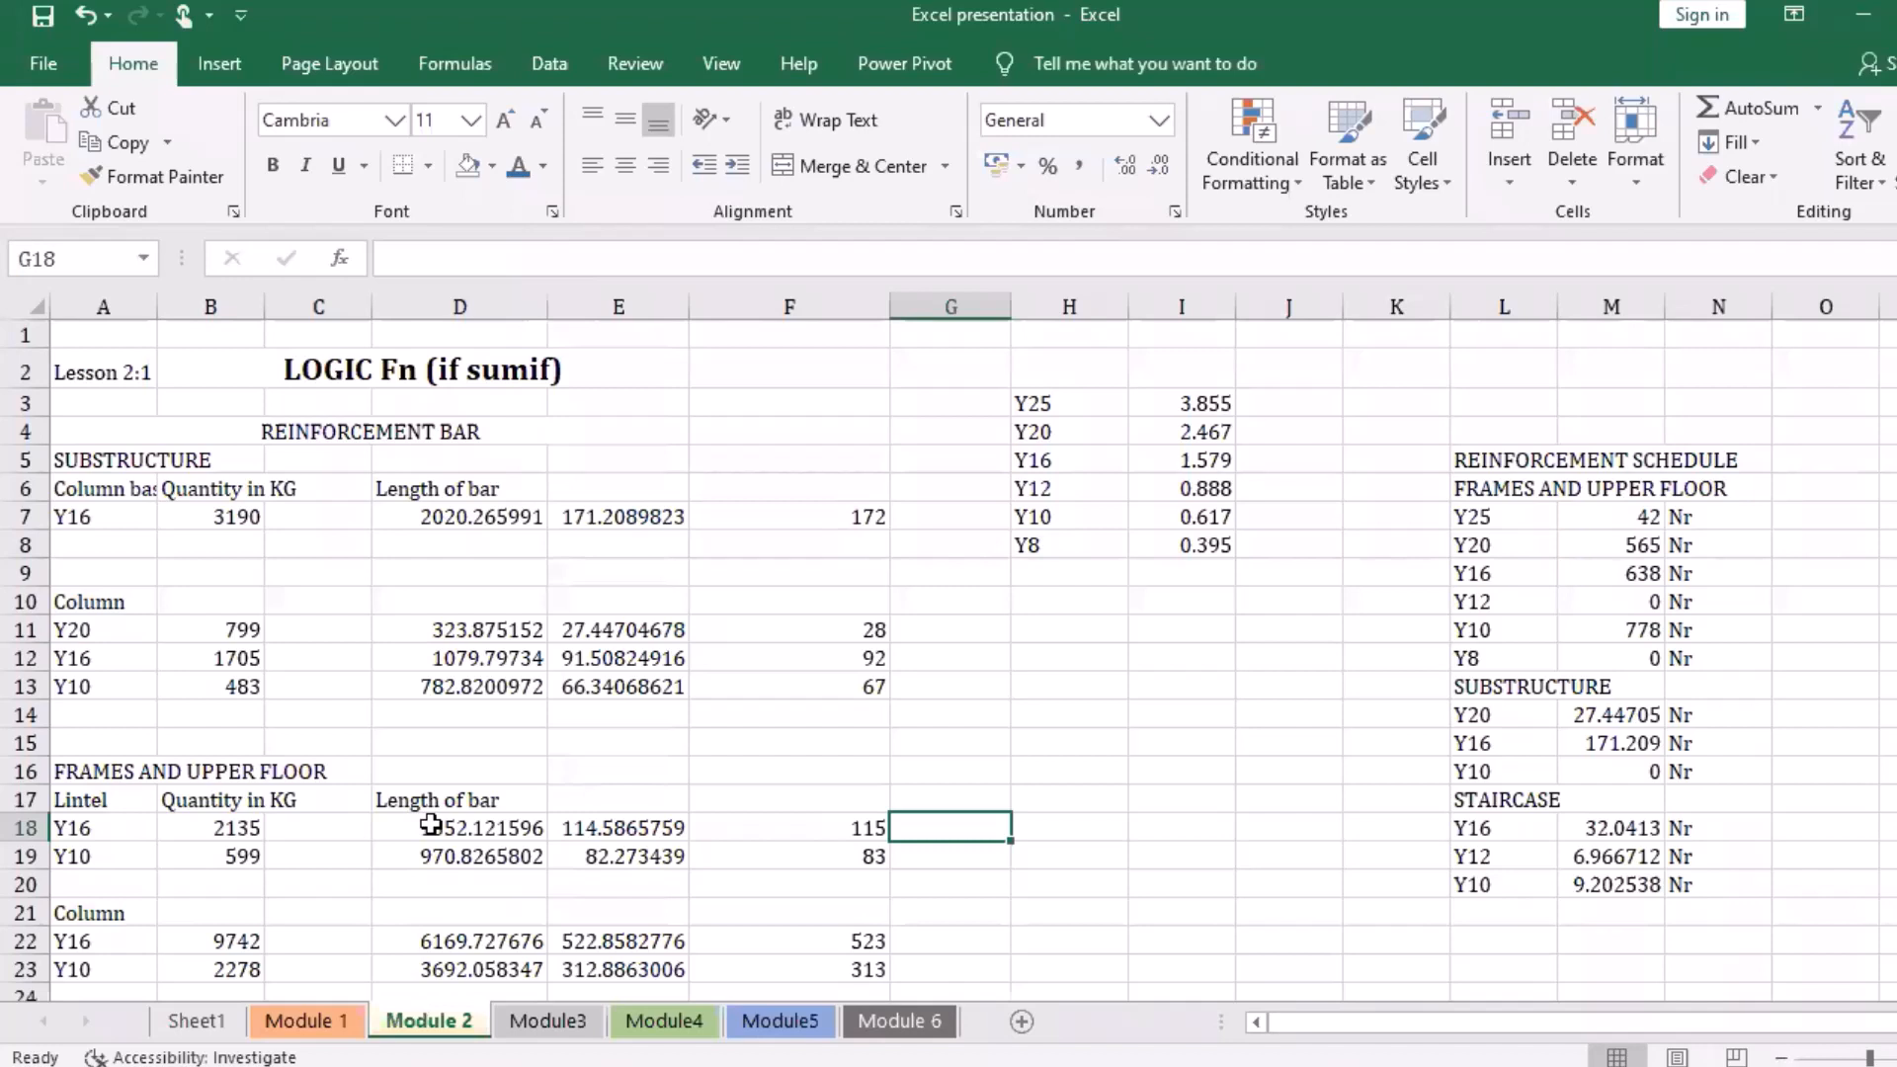
# Step: Inspect the ROUNDUP formulas in F12 and F13 beside the substructure column bars on the Module 2 sheet
pyautogui.press('Up')
pyautogui.press('Up')
pyautogui.press('Up')
pyautogui.press('Up')
pyautogui.press('Up')
pyautogui.press('Up')
pyautogui.press('Left')
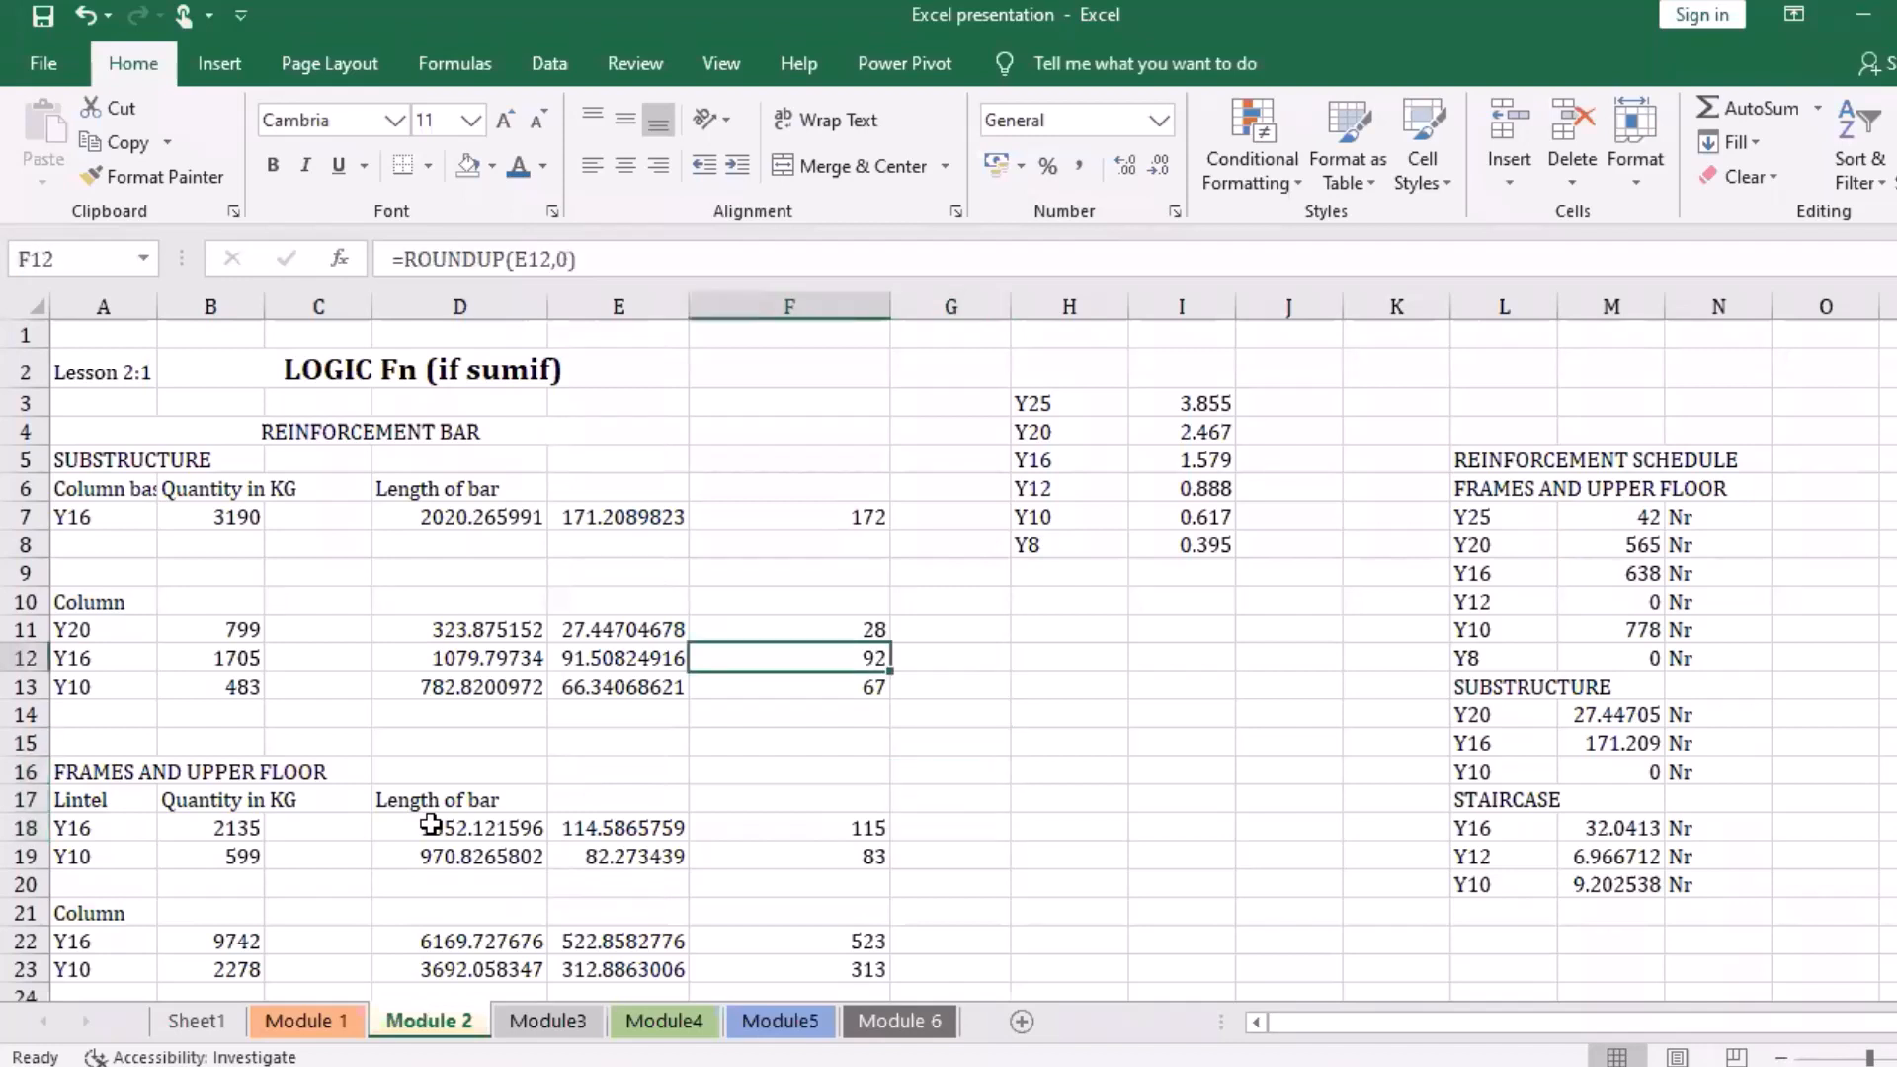
pyautogui.press('Down')
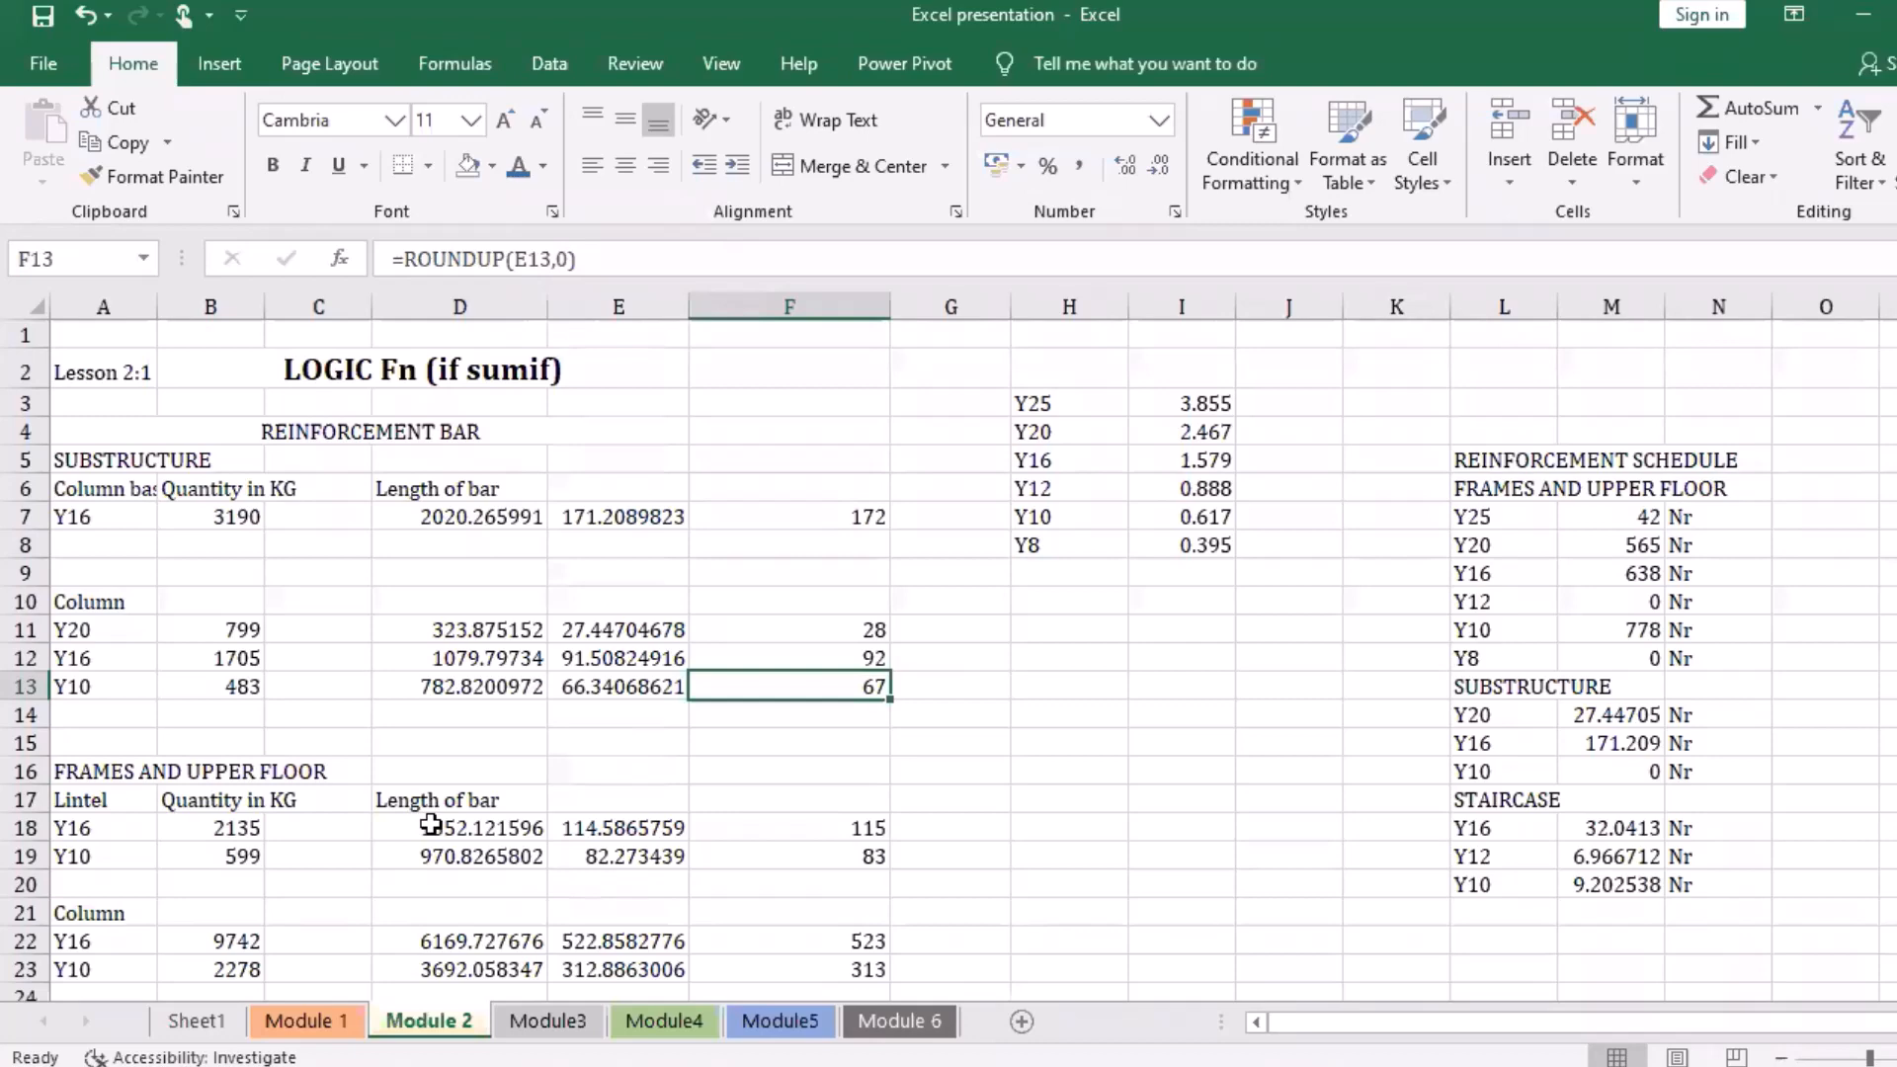
pyautogui.press('Down')
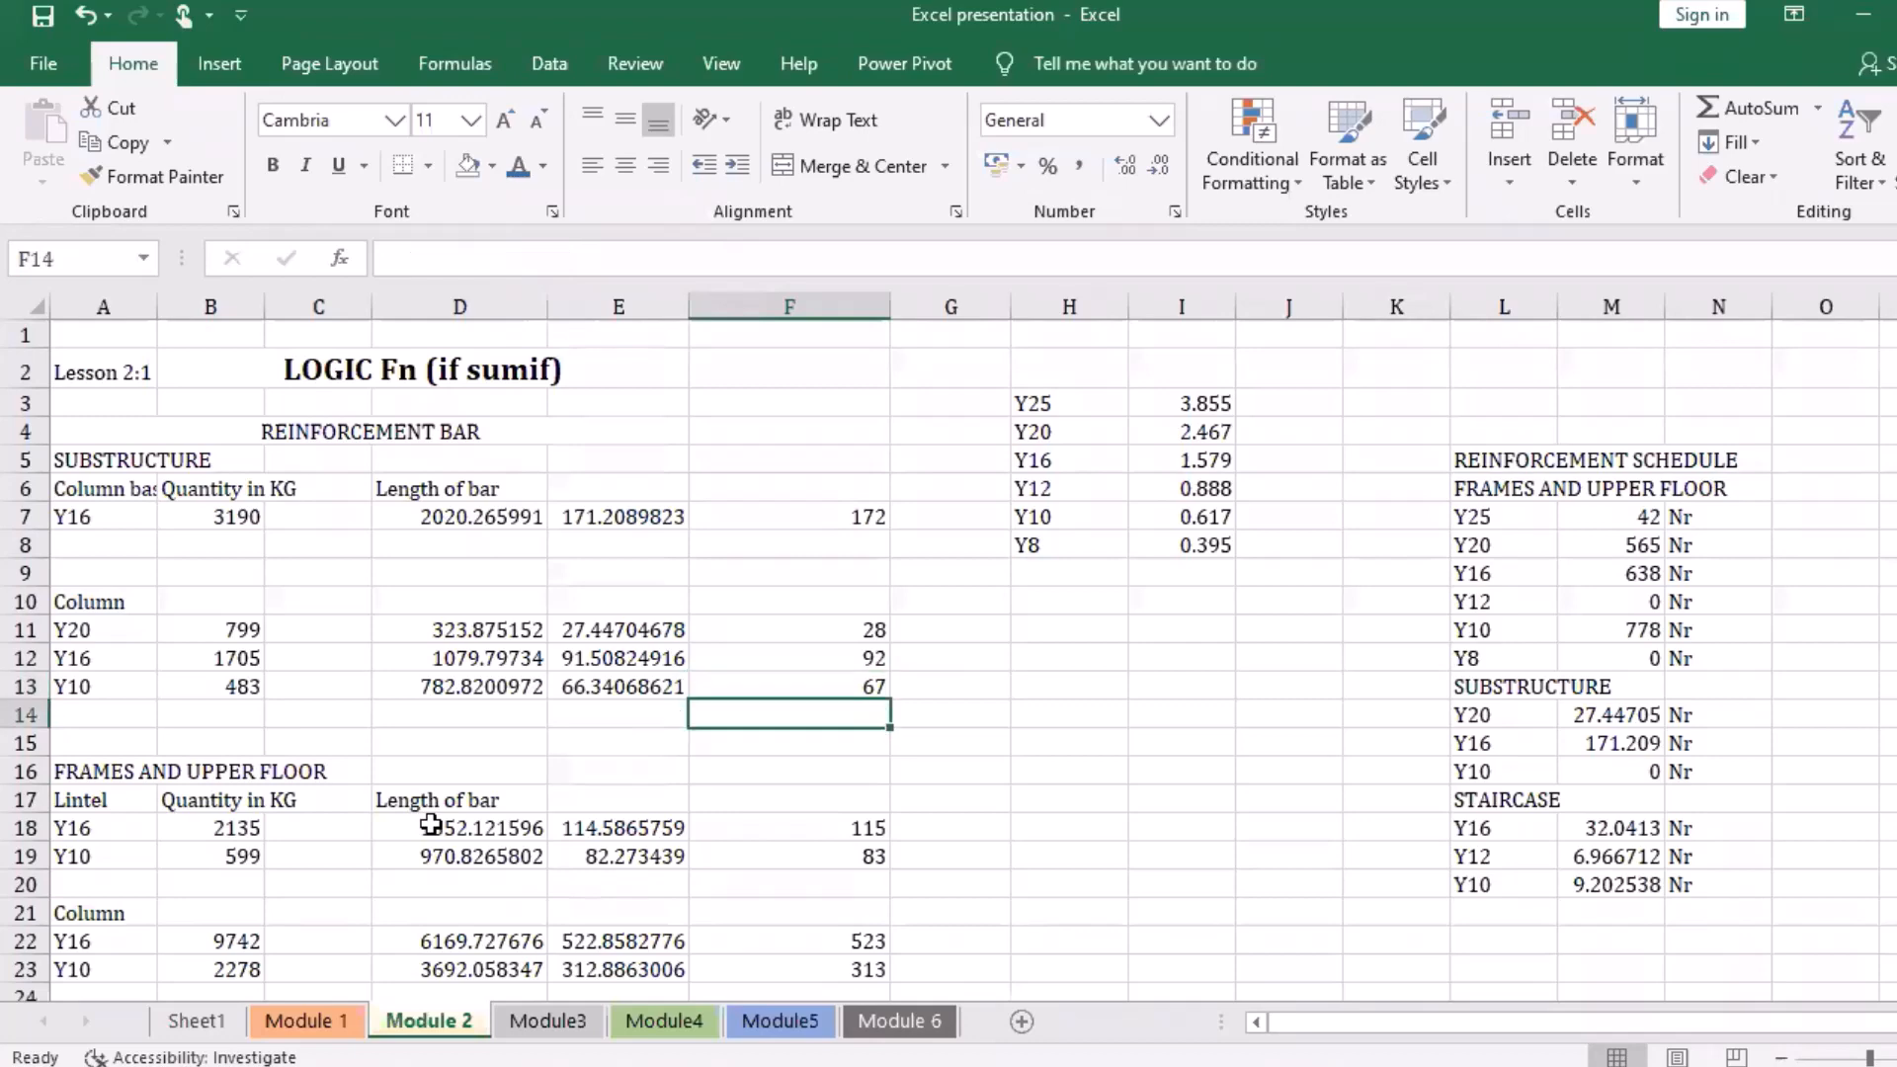
# Step: Look through column F from the substructure rows down to the staircase rows and back to the sheet heading
pyautogui.press('Down')
pyautogui.press('Down')
pyautogui.press('Down')
pyautogui.press('Down')
pyautogui.press('Down')
pyautogui.press('Down')
pyautogui.press('Down')
pyautogui.press('Down')
pyautogui.press('Down')
pyautogui.press('Down')
pyautogui.press('Down')
pyautogui.press('Down')
pyautogui.press('Down')
pyautogui.press('Down')
pyautogui.press('Down')
pyautogui.press('Down')
pyautogui.press('Down')
pyautogui.press('Down')
pyautogui.press('Down')
pyautogui.press('Down')
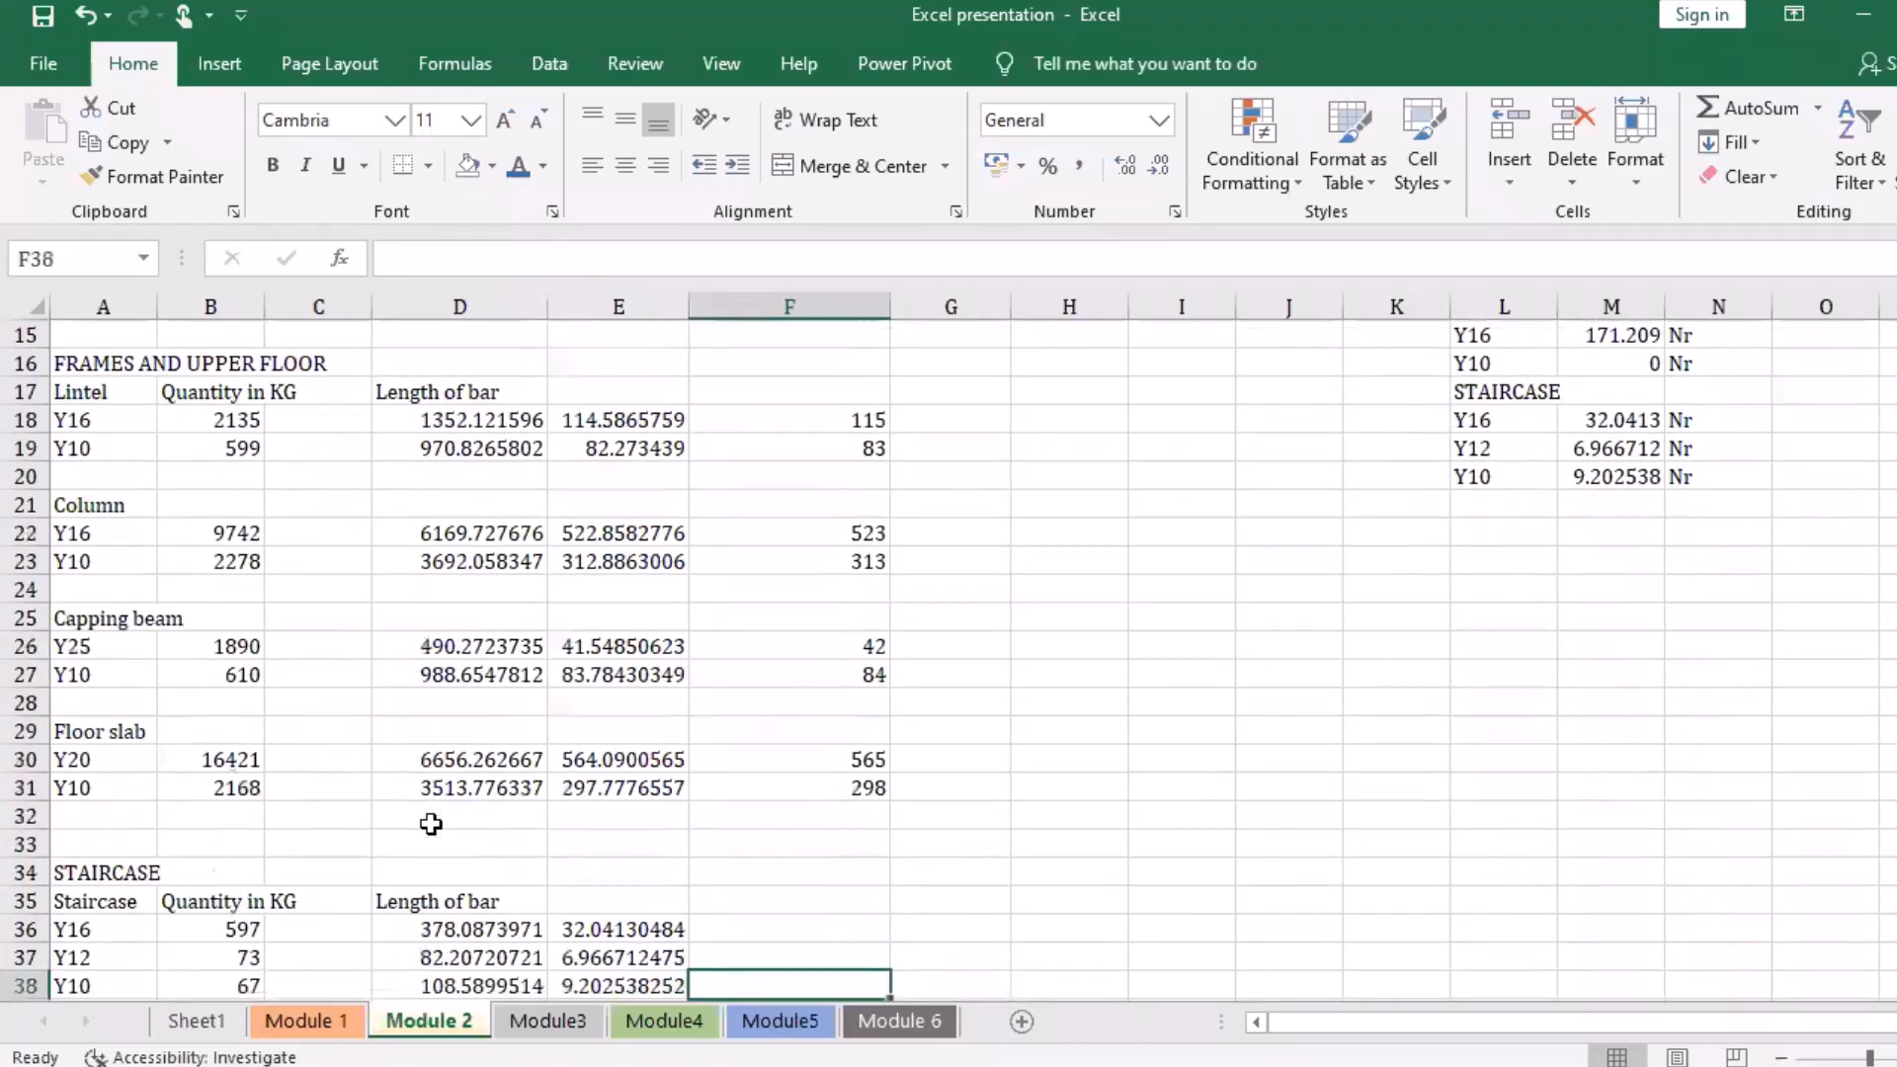
pyautogui.press('Up')
pyautogui.press('Up')
pyautogui.press('Up')
pyautogui.press('Up')
pyautogui.press('Up')
pyautogui.press('Up')
pyautogui.press('Up')
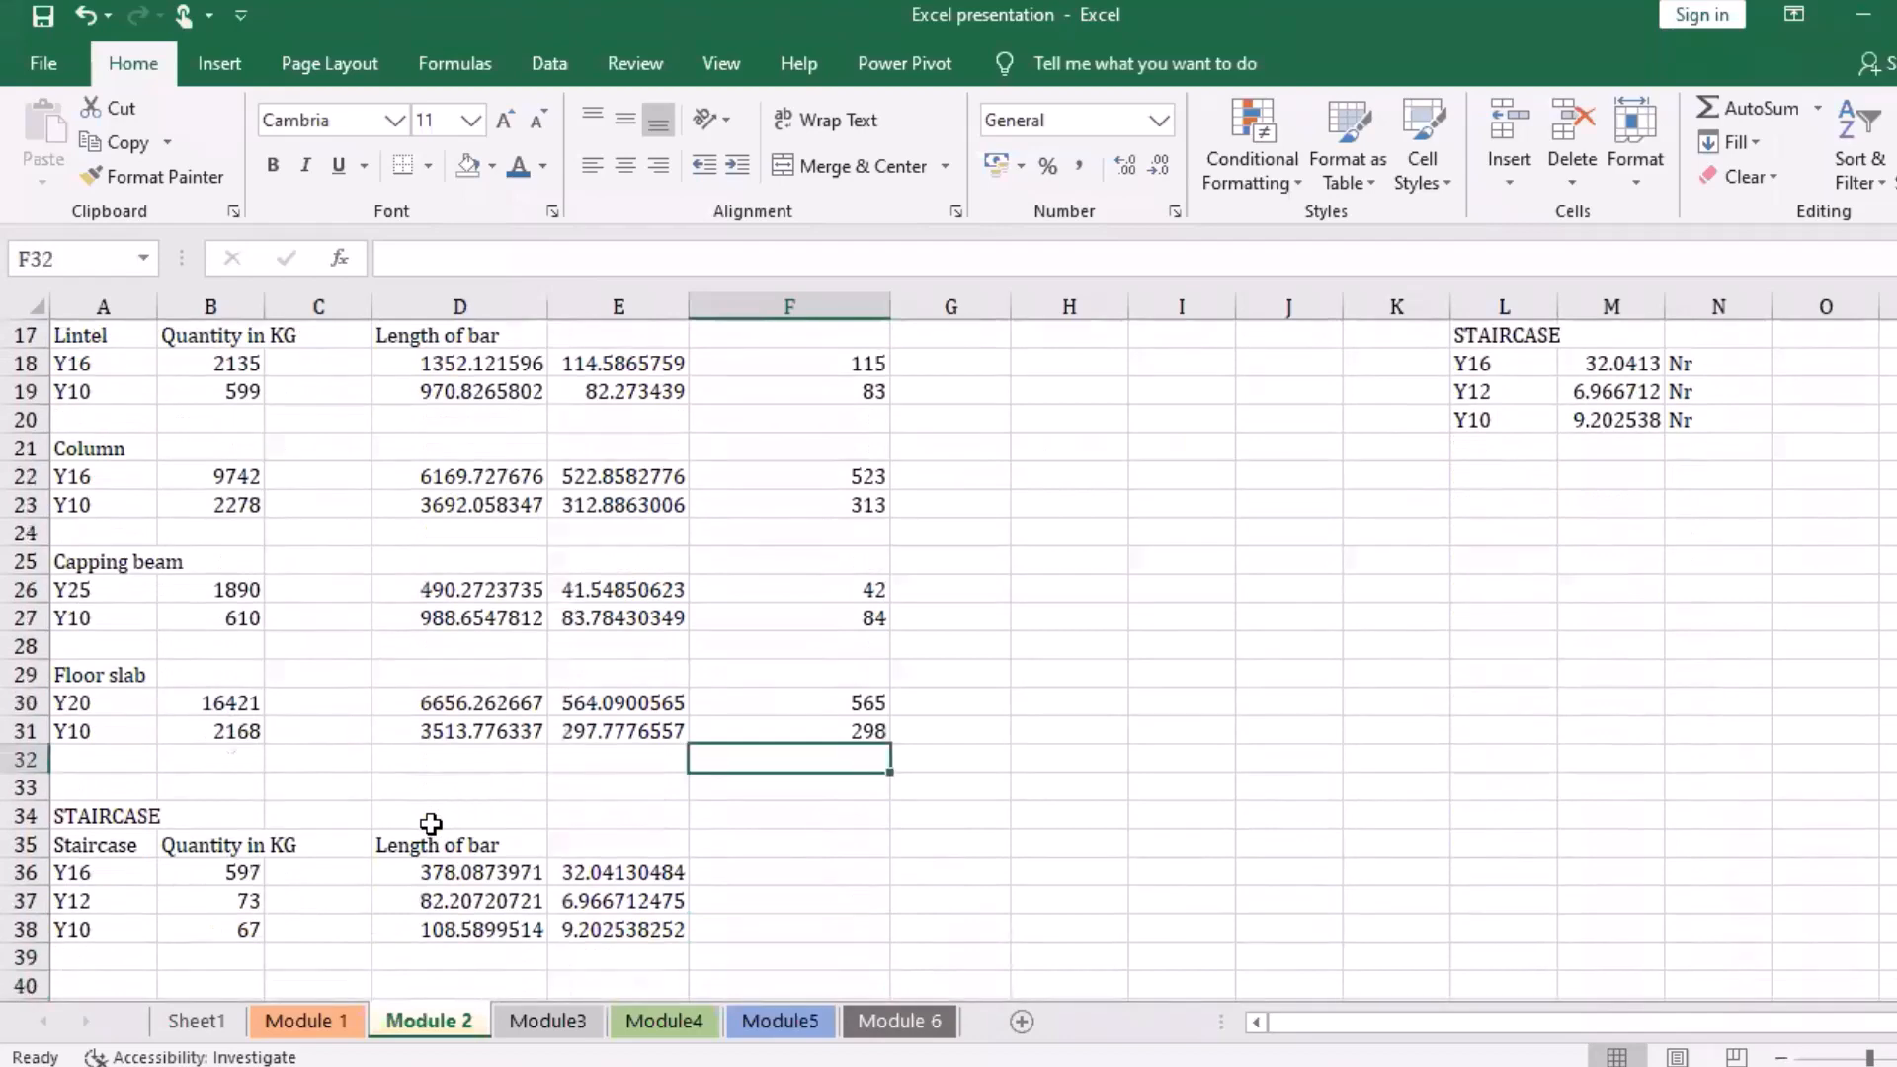
pyautogui.press('Up')
pyautogui.press('Up')
pyautogui.press('Up')
pyautogui.press('Up')
pyautogui.press('Up')
pyautogui.press('Up')
pyautogui.press('Up')
pyautogui.press('Up')
pyautogui.press('Up')
pyautogui.press('Up')
pyautogui.press('Up')
pyautogui.press('Up')
pyautogui.press('Up')
pyautogui.press('Up')
pyautogui.press('Up')
pyautogui.press('Up')
pyautogui.press('Up')
pyautogui.press('Up')
pyautogui.press('Up')
pyautogui.press('Up')
pyautogui.press('Up')
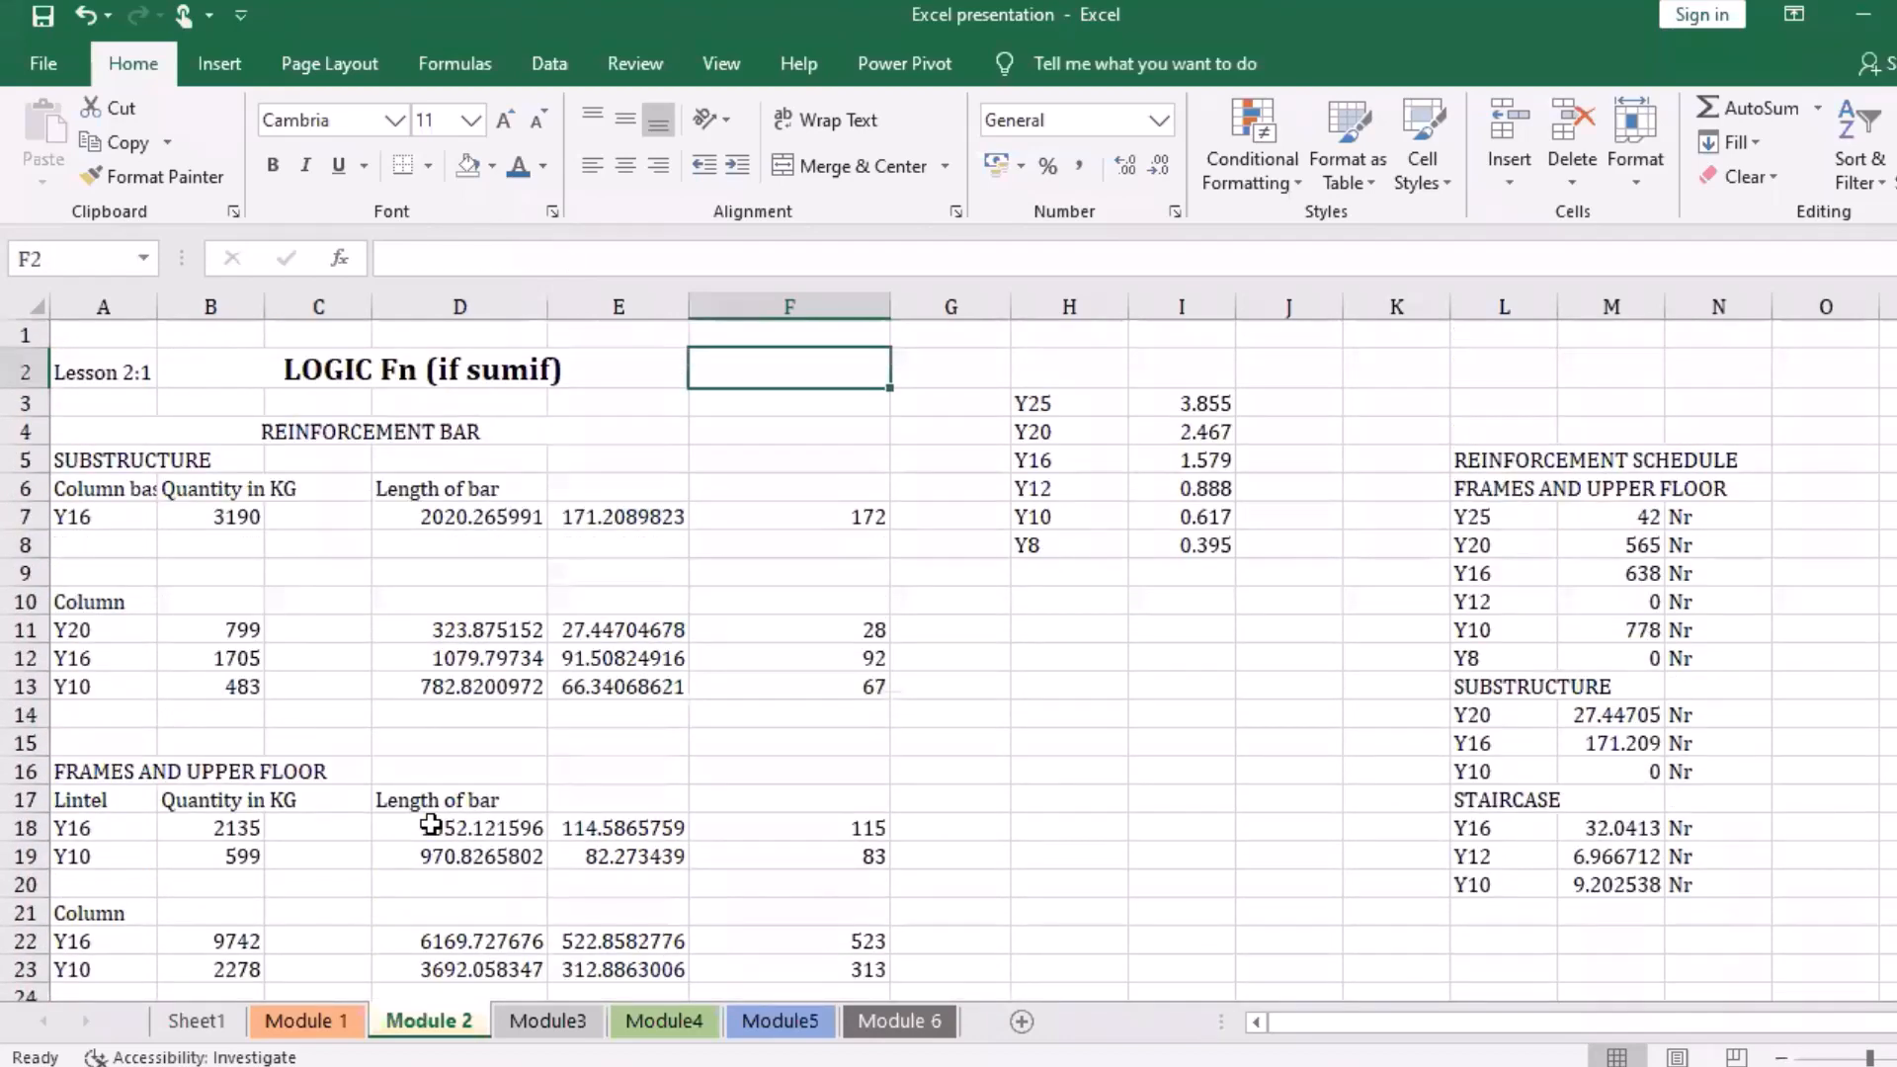
# Step: Examine the rounded bar quantities in column F down to the floor slab and the division formula in E31
pyautogui.press('Down')
pyautogui.press('Down')
pyautogui.press('Down')
pyautogui.press('Down')
pyautogui.press('Down')
pyautogui.press('Down')
pyautogui.press('Down')
pyautogui.press('Down')
pyautogui.press('Down')
pyautogui.press('Down')
pyautogui.press('Down')
pyautogui.press('Down')
pyautogui.press('Down')
pyautogui.press('Down')
pyautogui.press('Down')
pyautogui.press('Down')
pyautogui.press('Down')
pyautogui.press('Down')
pyautogui.press('Down')
pyautogui.press('Down')
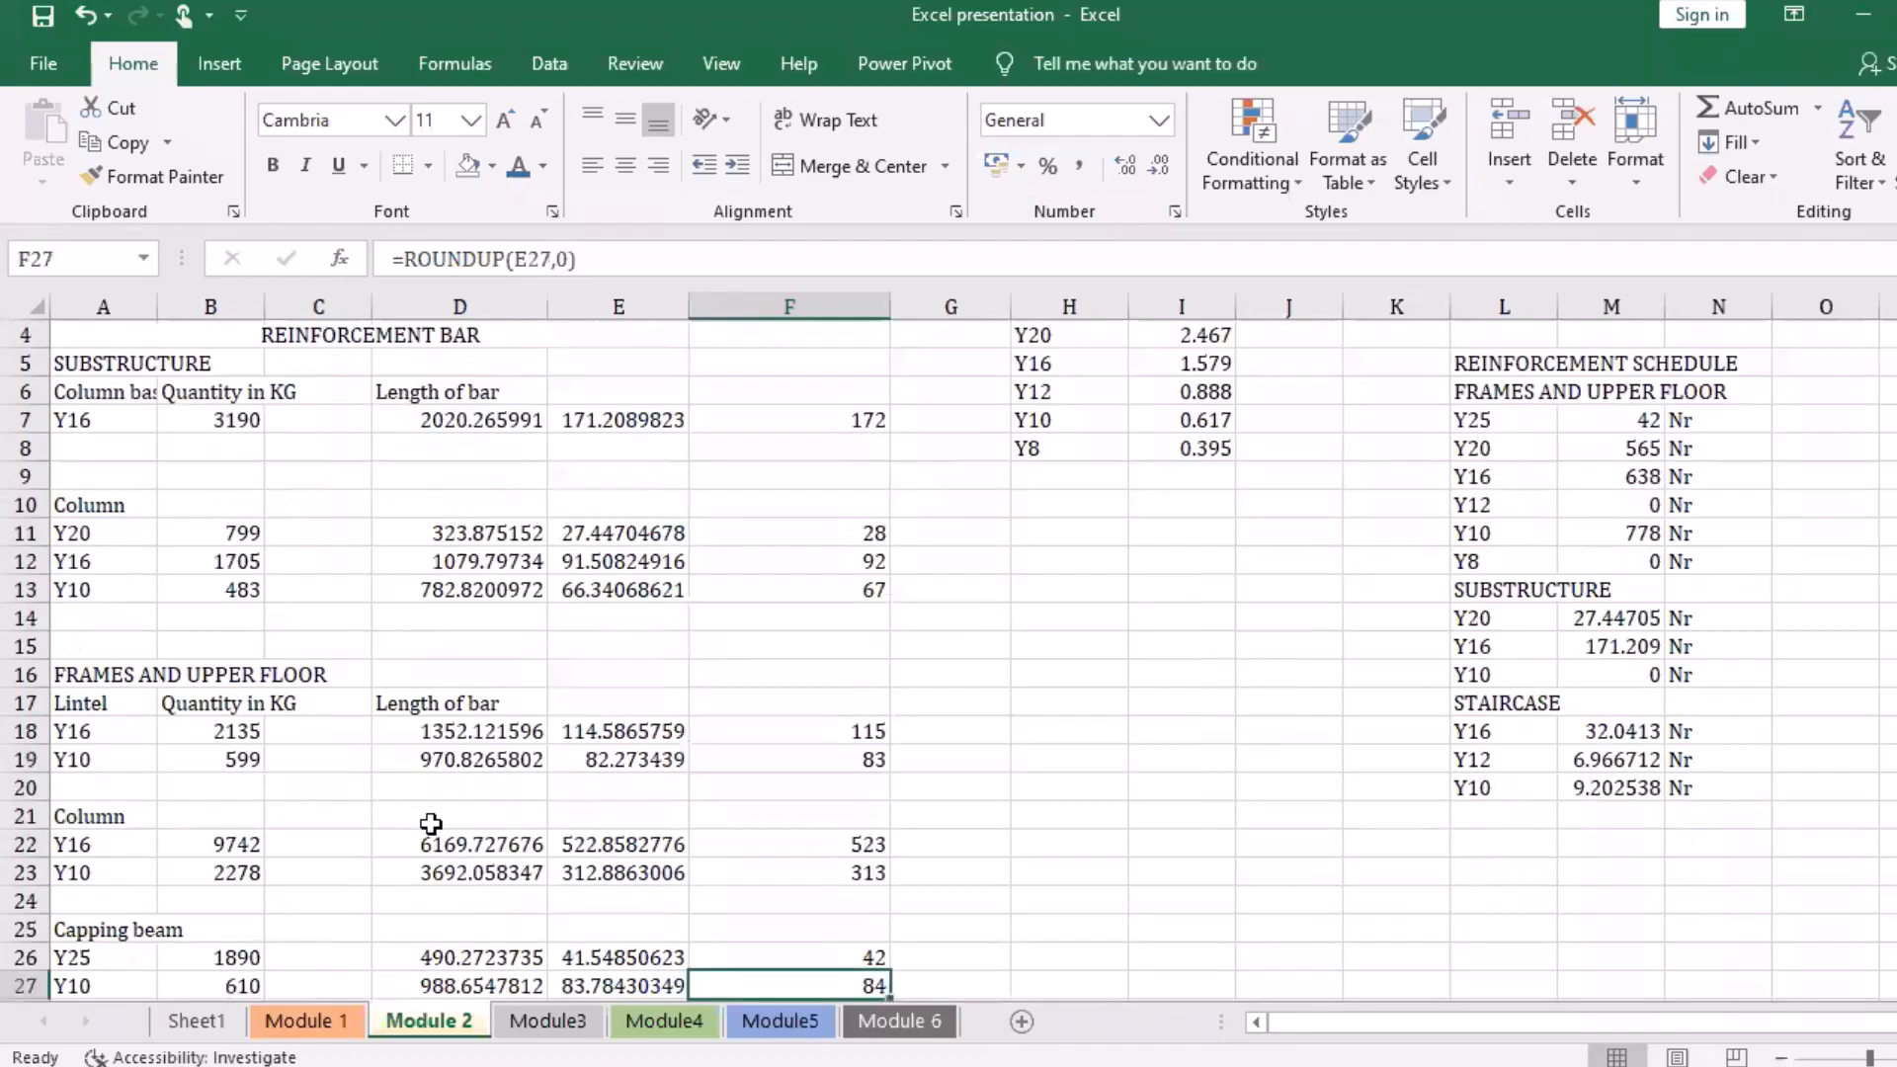
pyautogui.press('Down')
pyautogui.press('Down')
pyautogui.press('Down')
pyautogui.press('Down')
pyautogui.press('Down')
pyautogui.press('Down')
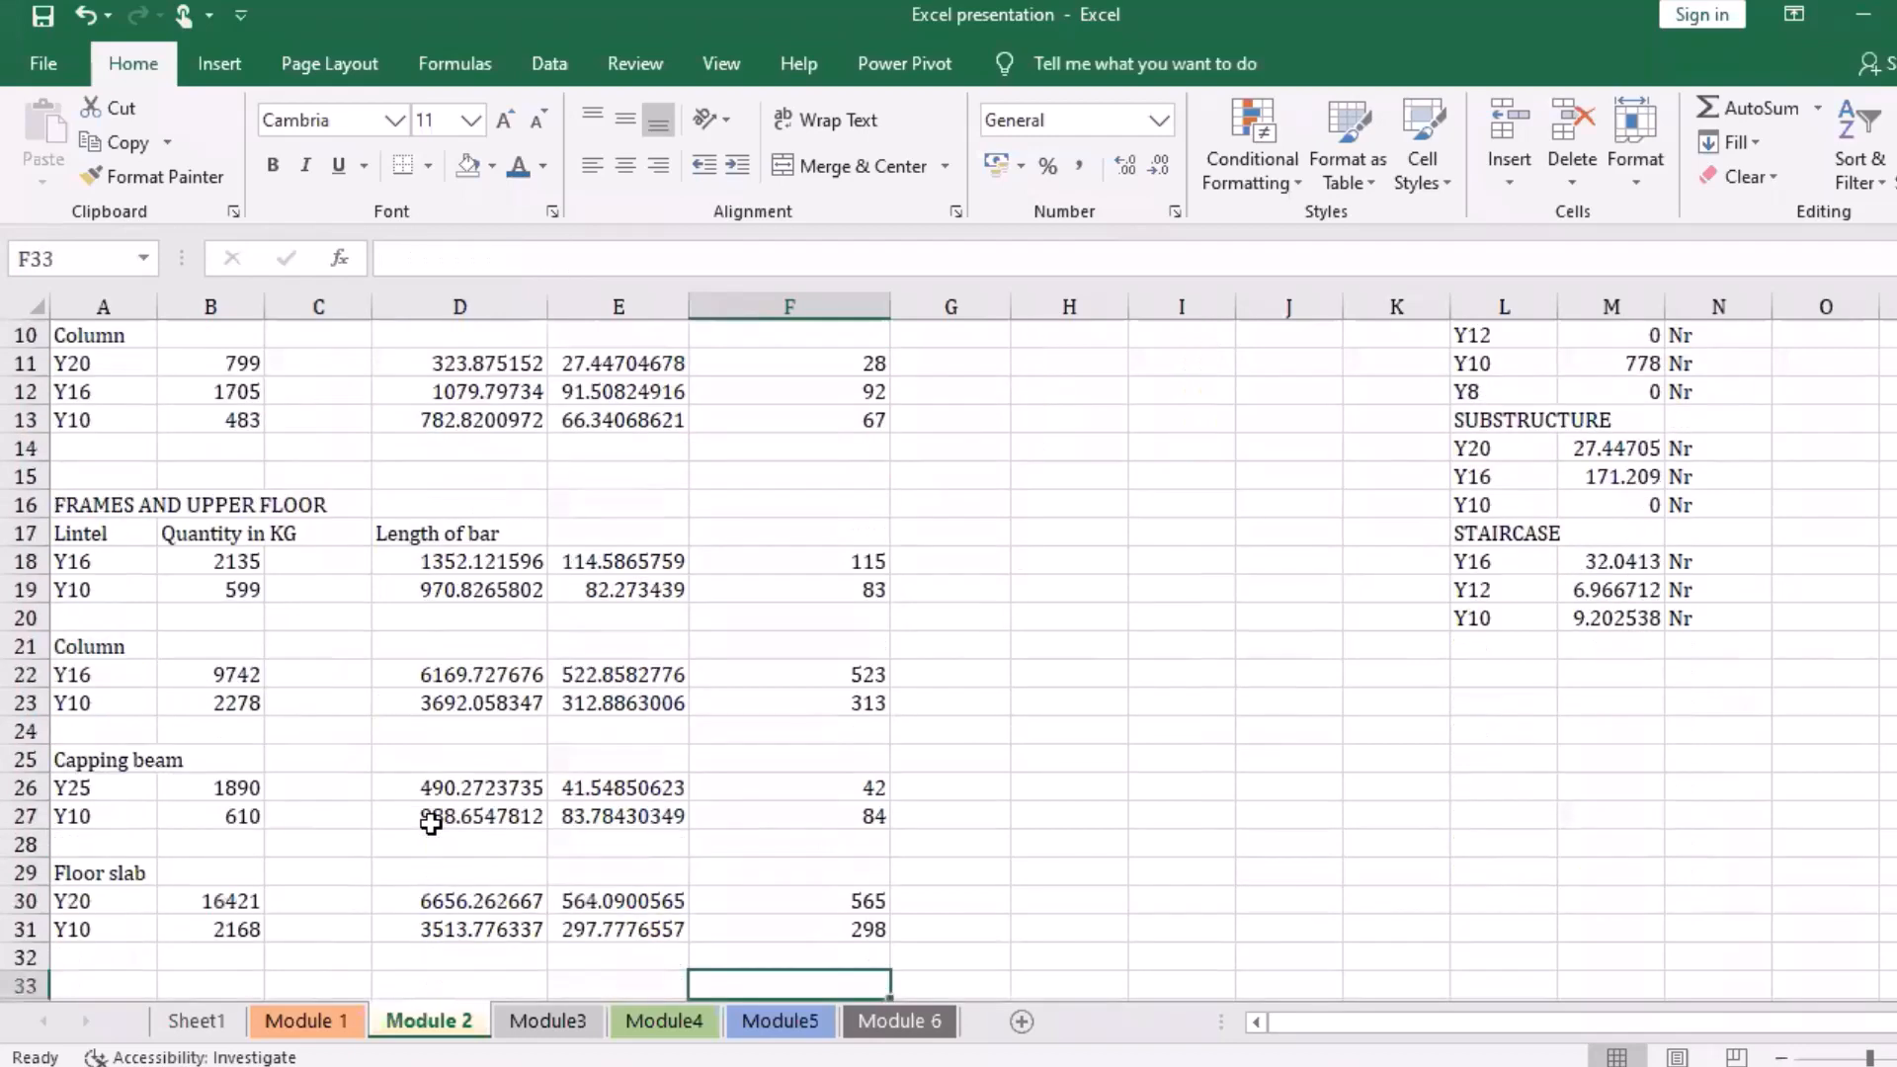
pyautogui.press('Up')
pyautogui.press('Up')
pyautogui.press('Left')
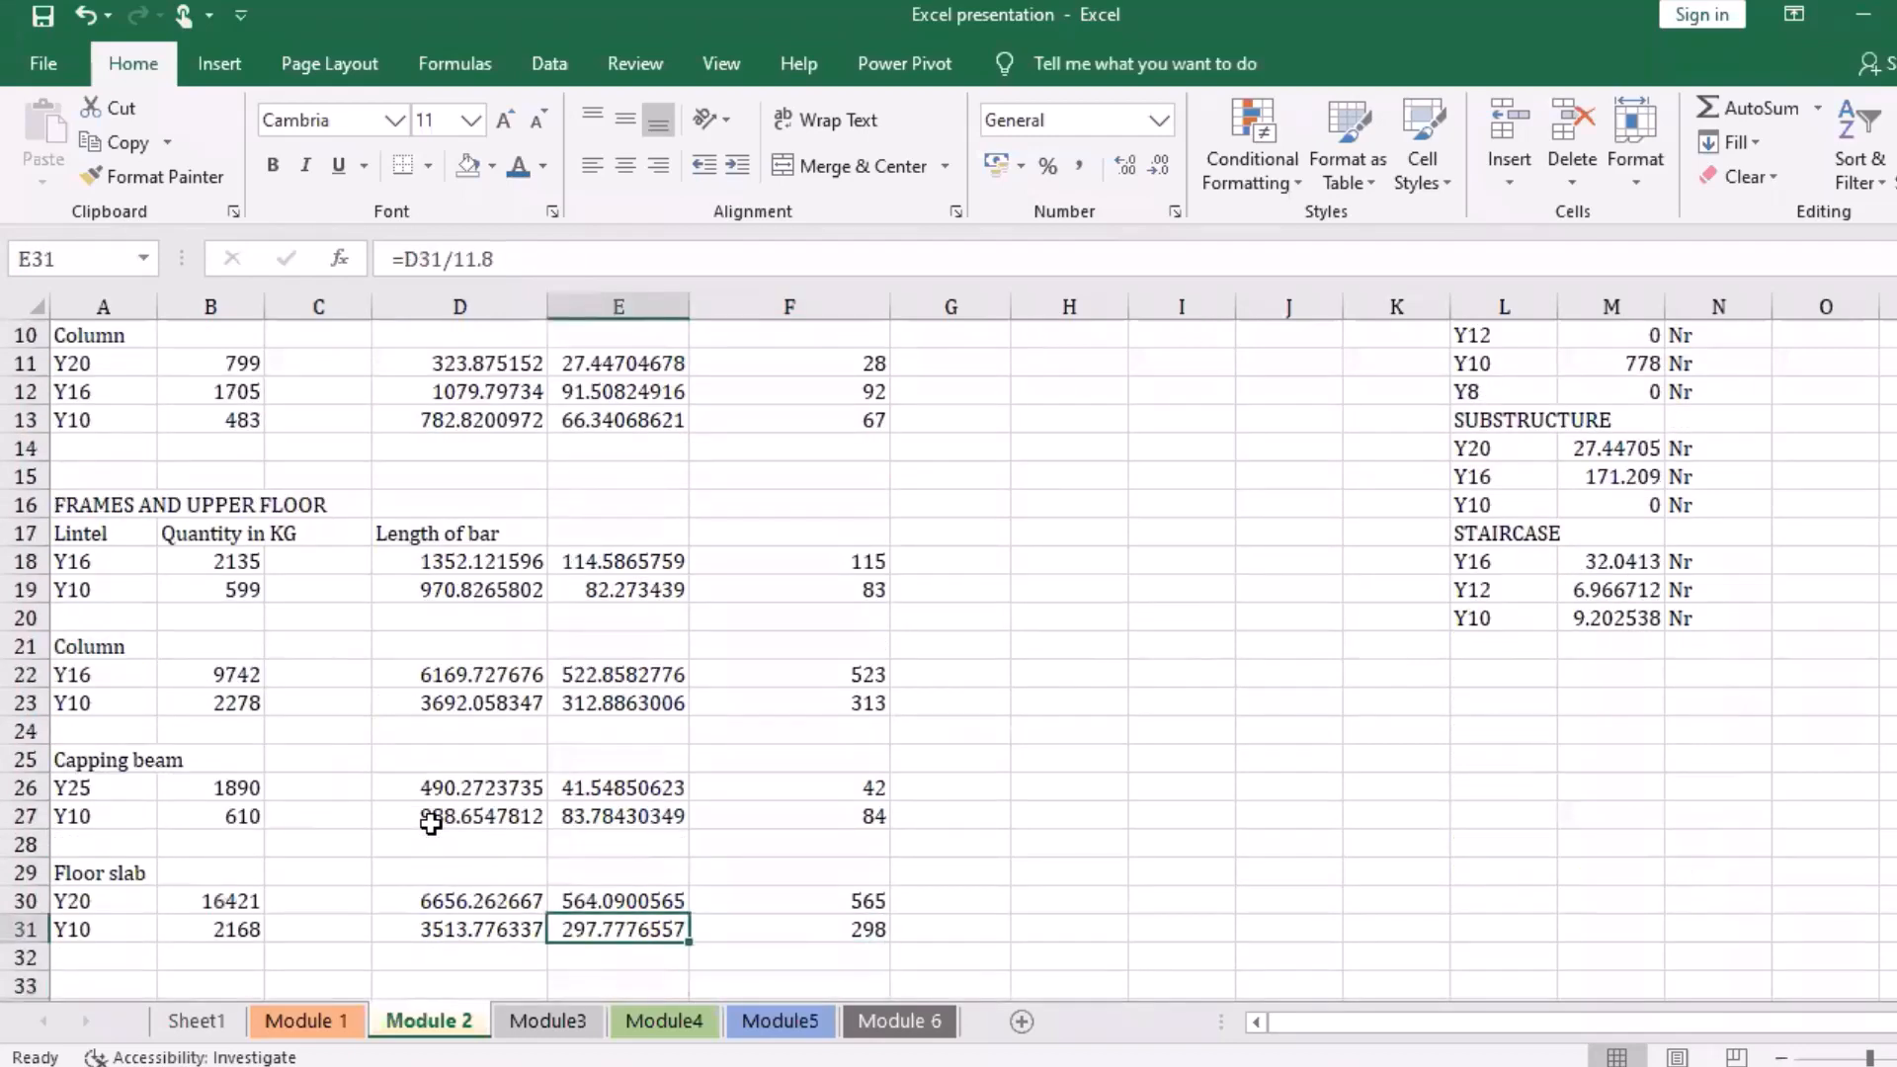
pyautogui.press('Up')
pyautogui.press('Up')
pyautogui.press('Up')
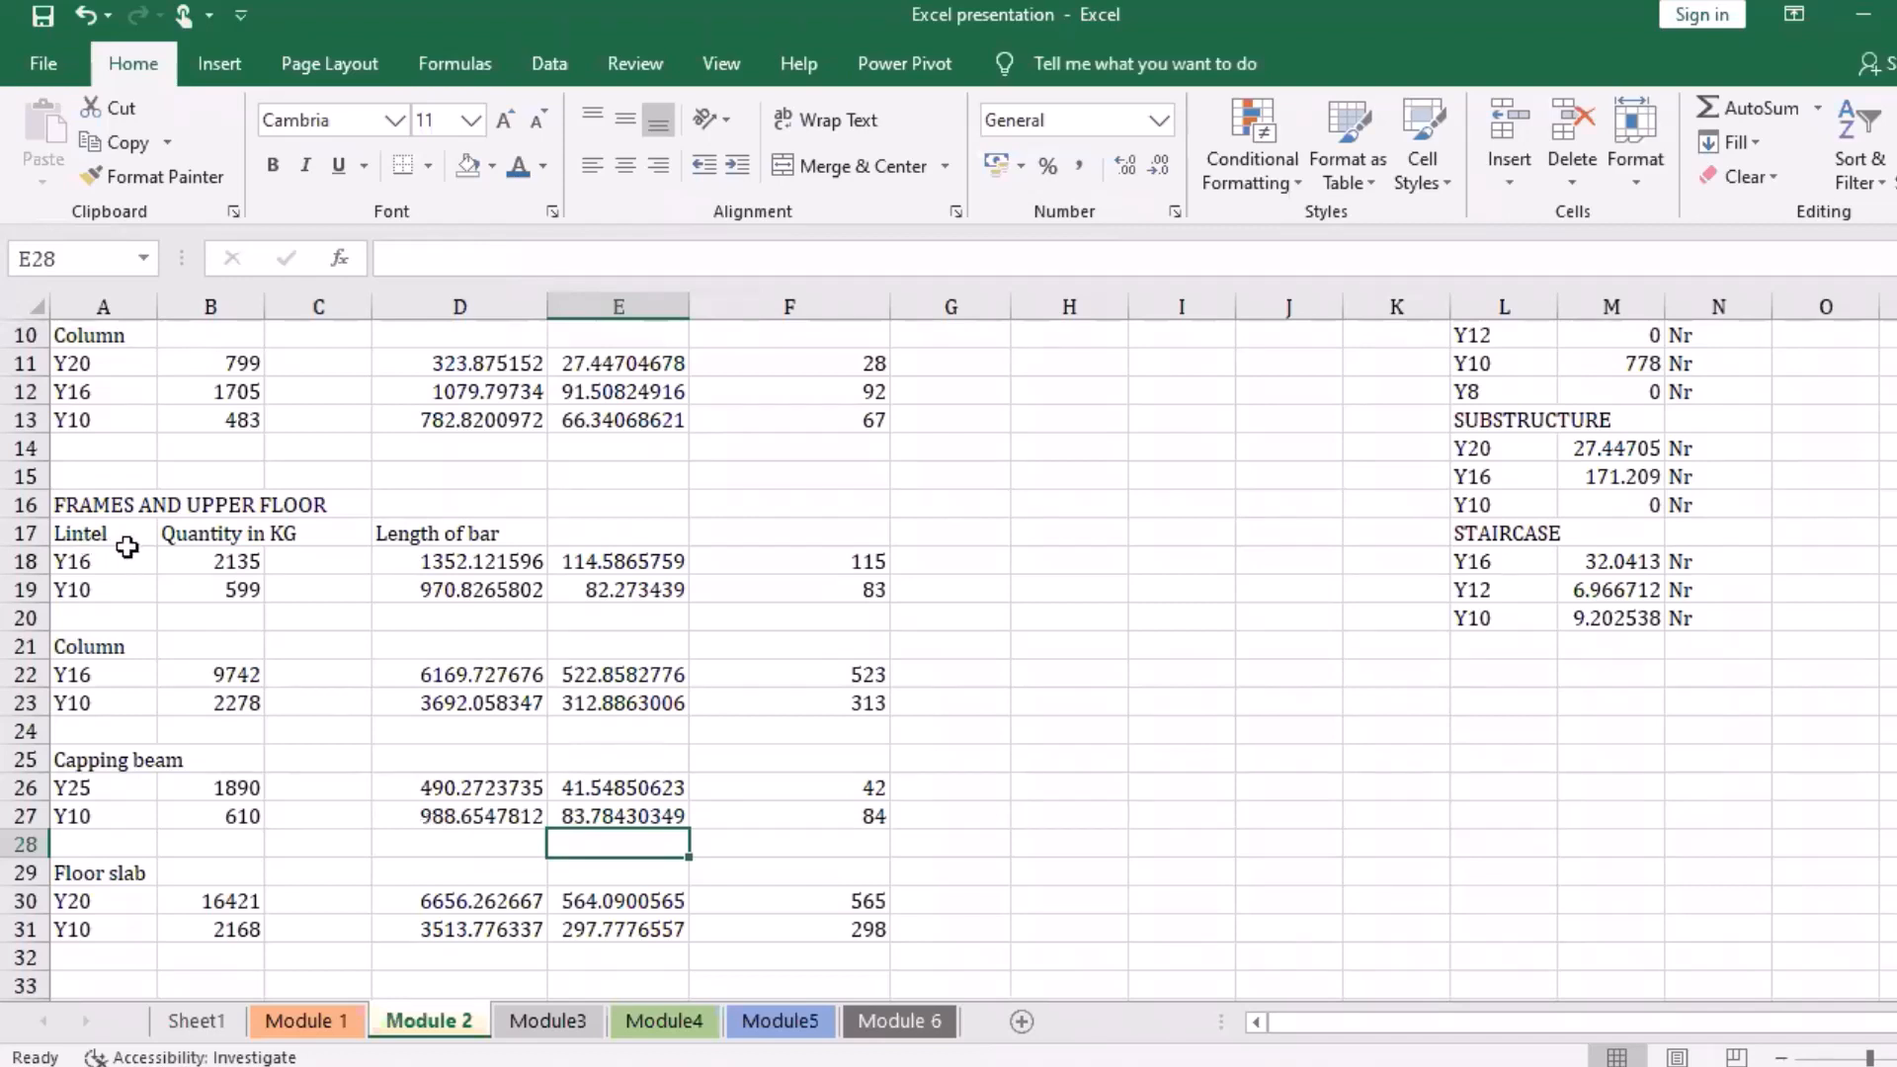
# Step: Inspect the Y16 lintel quantity in B18 and the nested IF formula for its bar length in D18
pyautogui.click(201, 565)
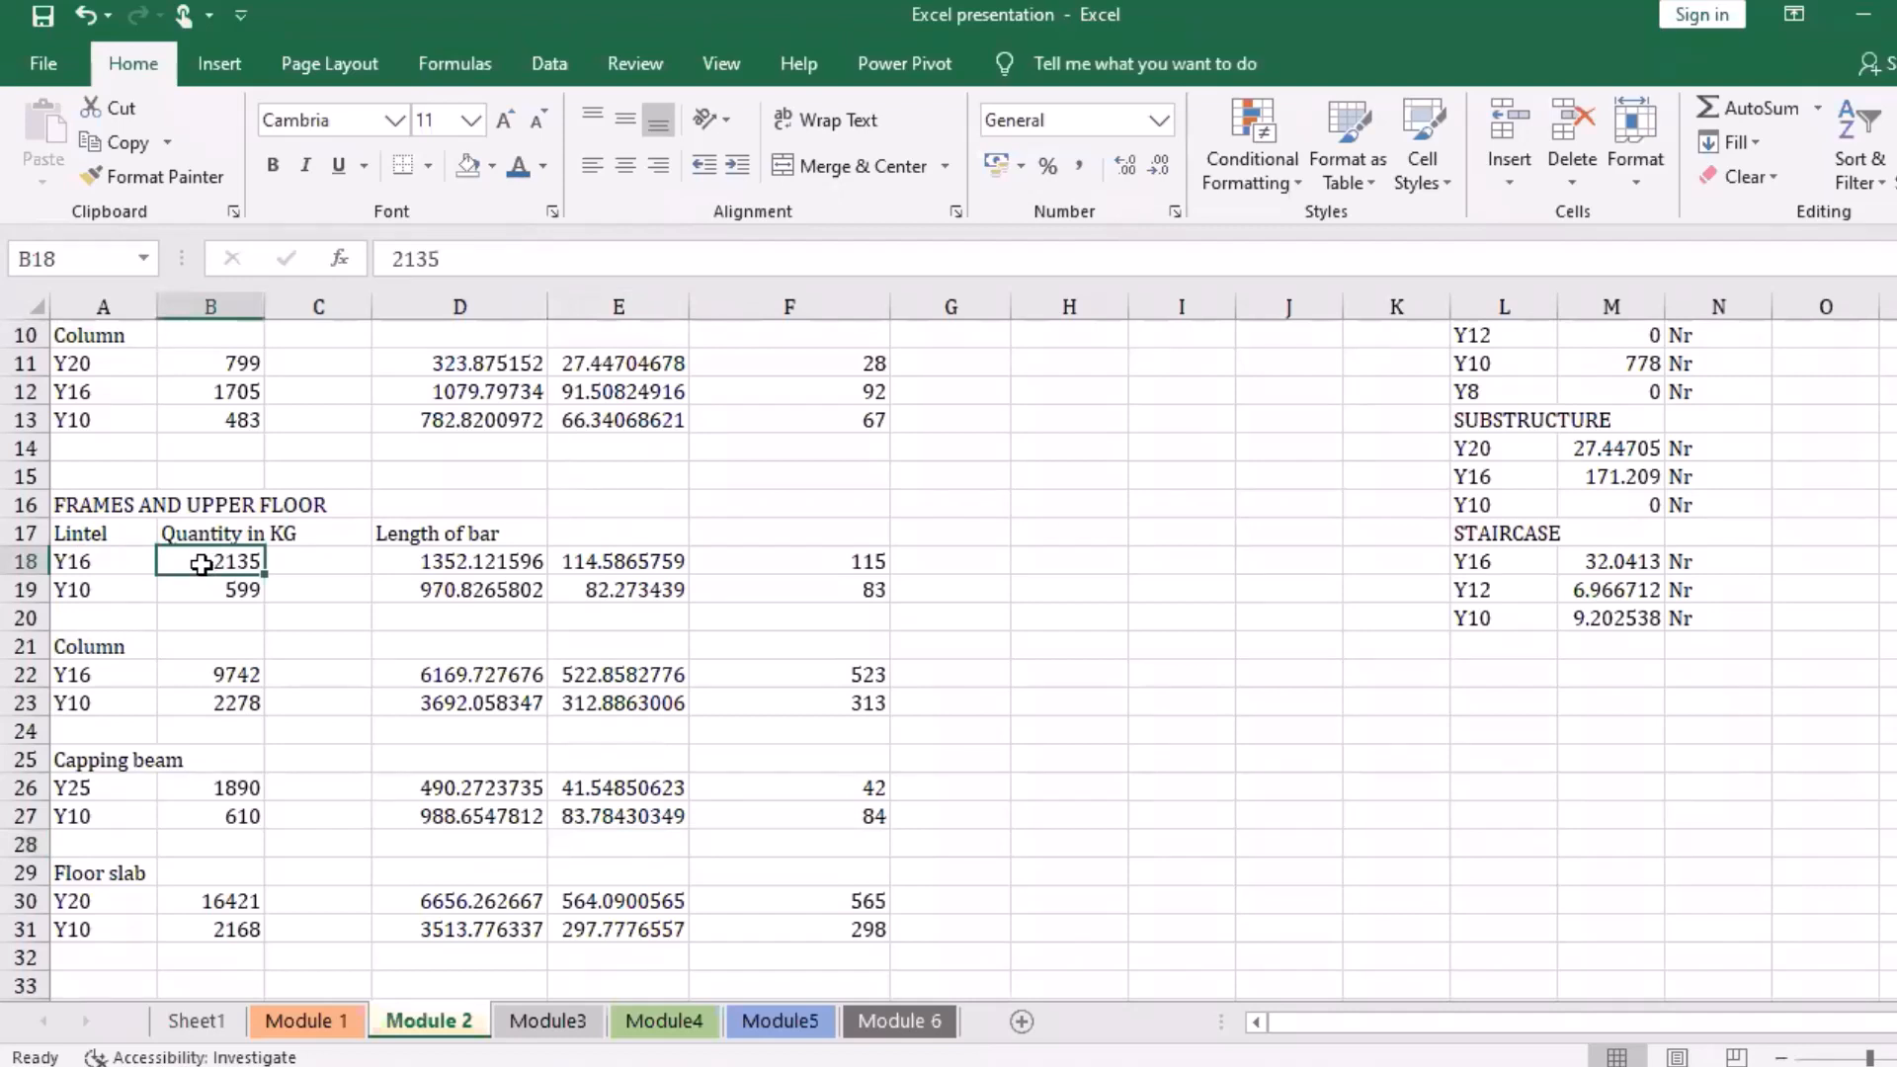
pyautogui.press('Right')
pyautogui.press('Right')
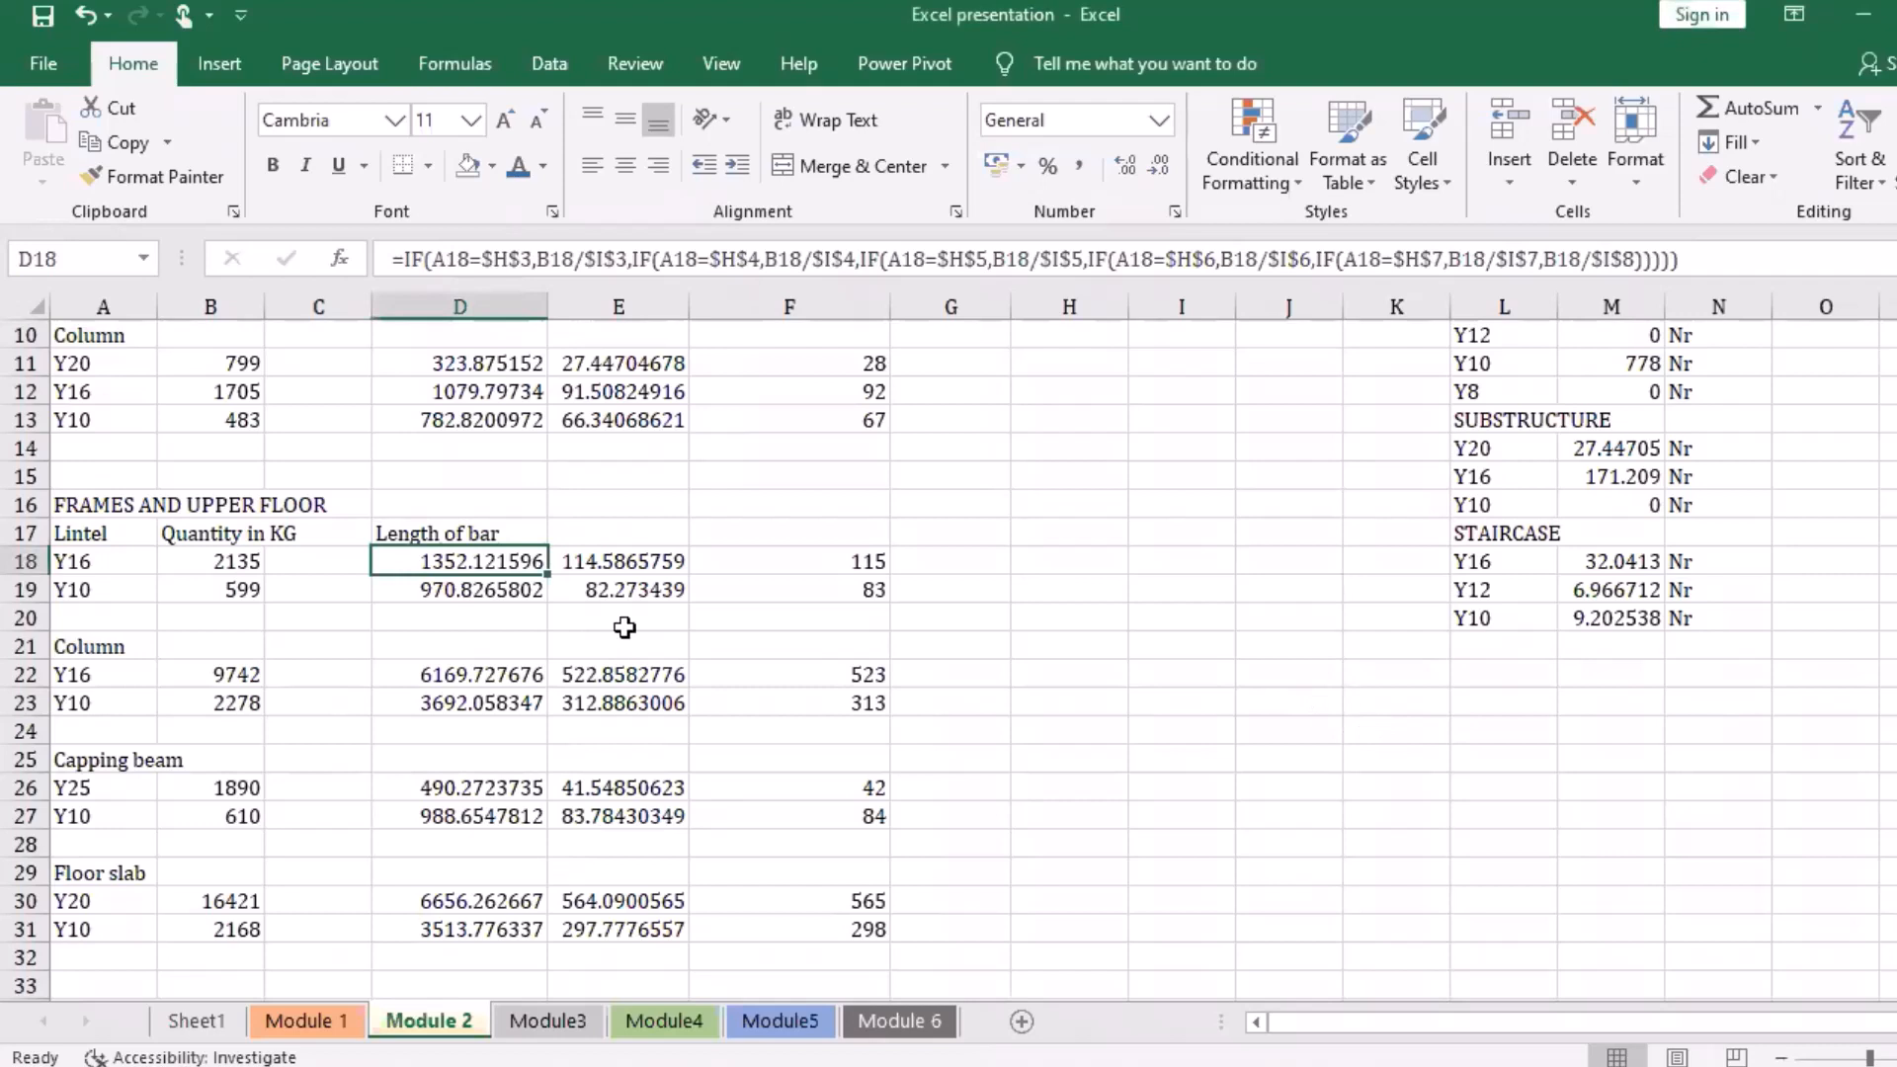
# Step: Clear the formulas in E22:F31 for the column, capping beam and floor slab bars
pyautogui.moveTo(623, 560); pyautogui.dragTo(613, 580)
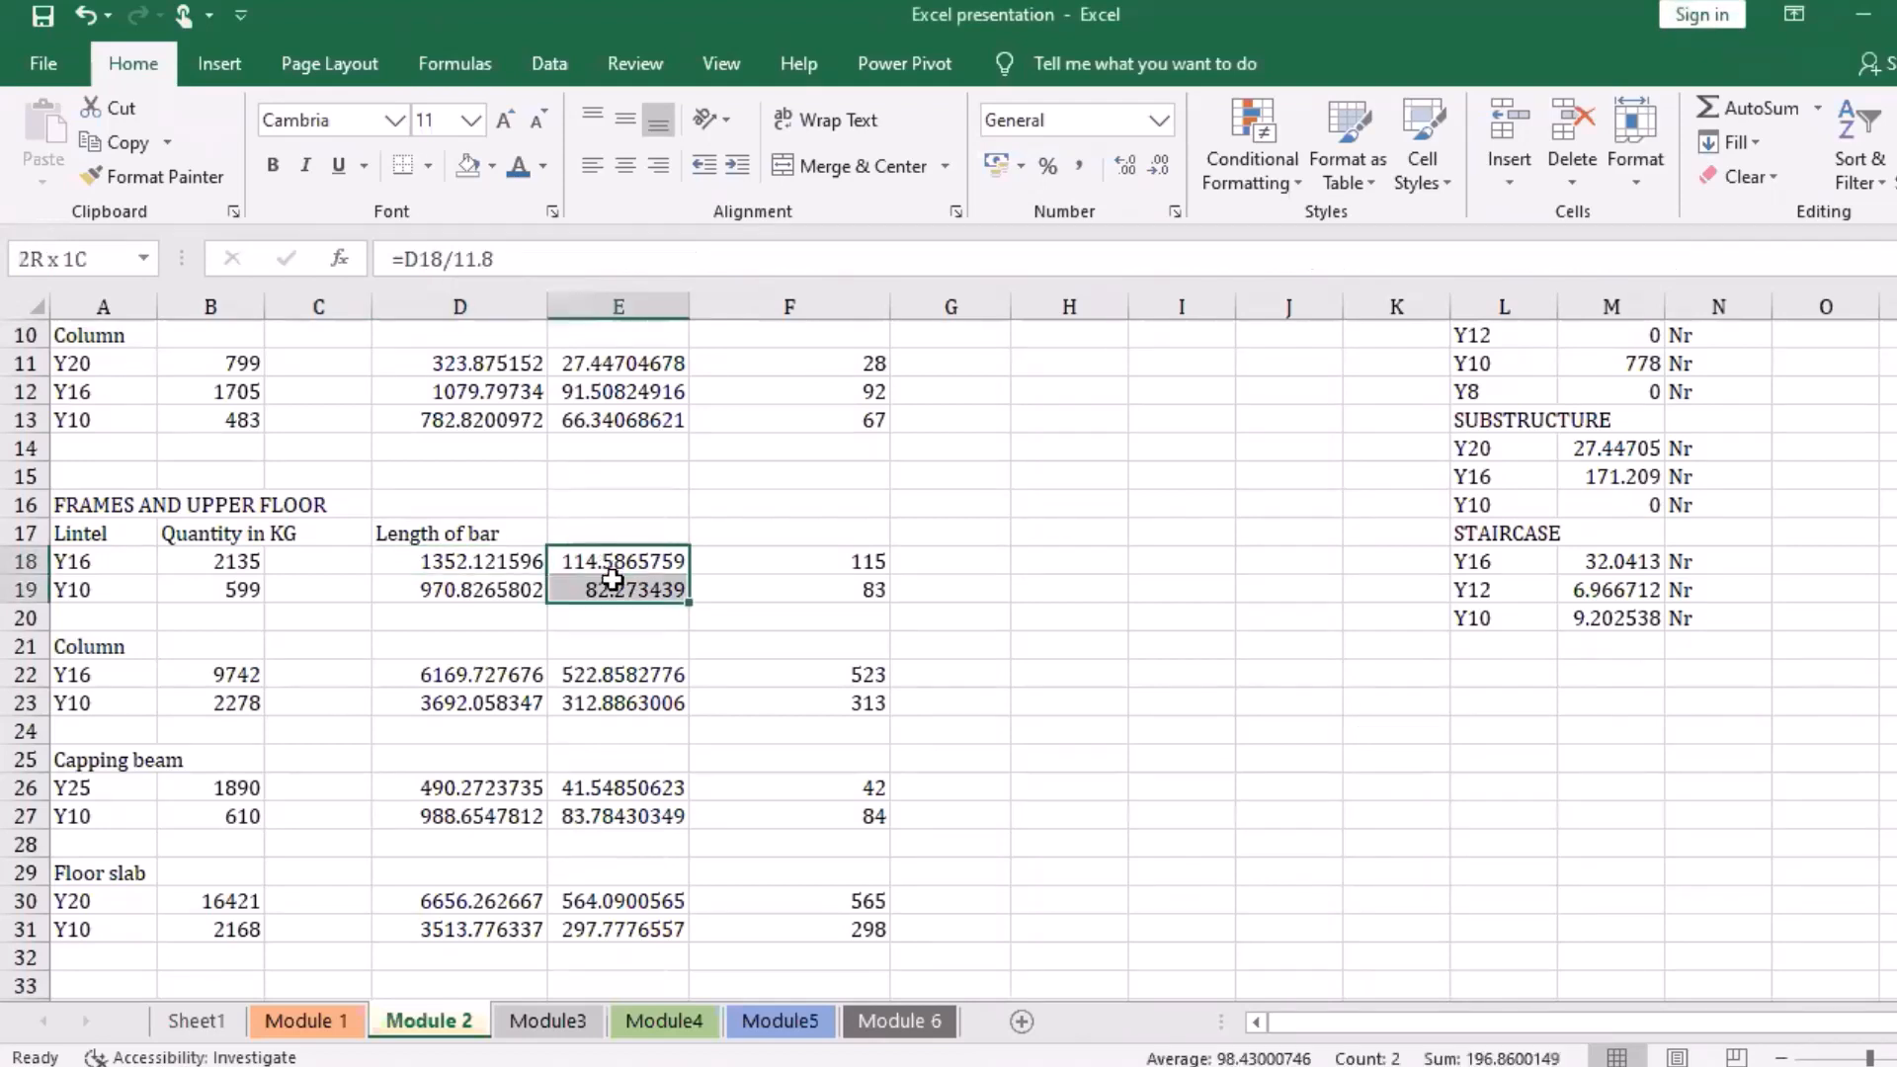
pyautogui.moveTo(621, 676); pyautogui.dragTo(852, 928)
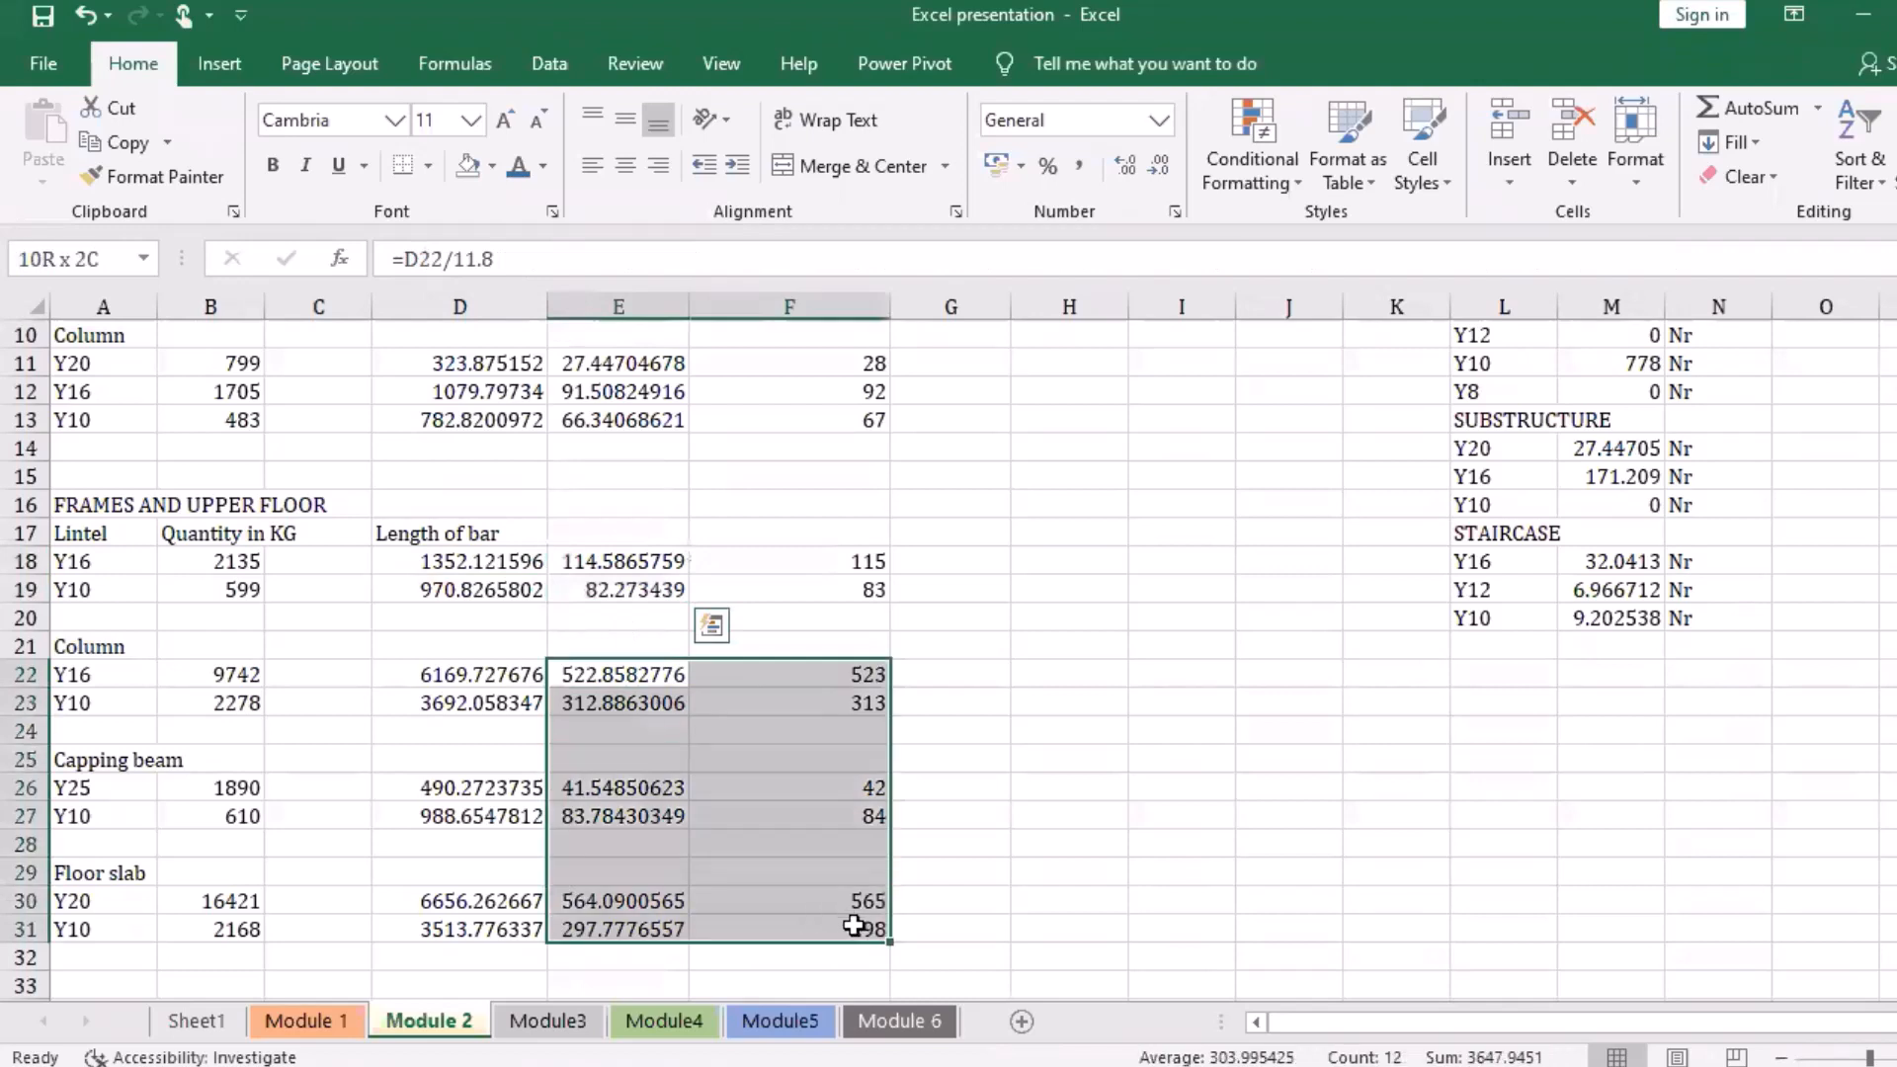
pyautogui.rightClick(856, 931)
pyautogui.click(960, 615)
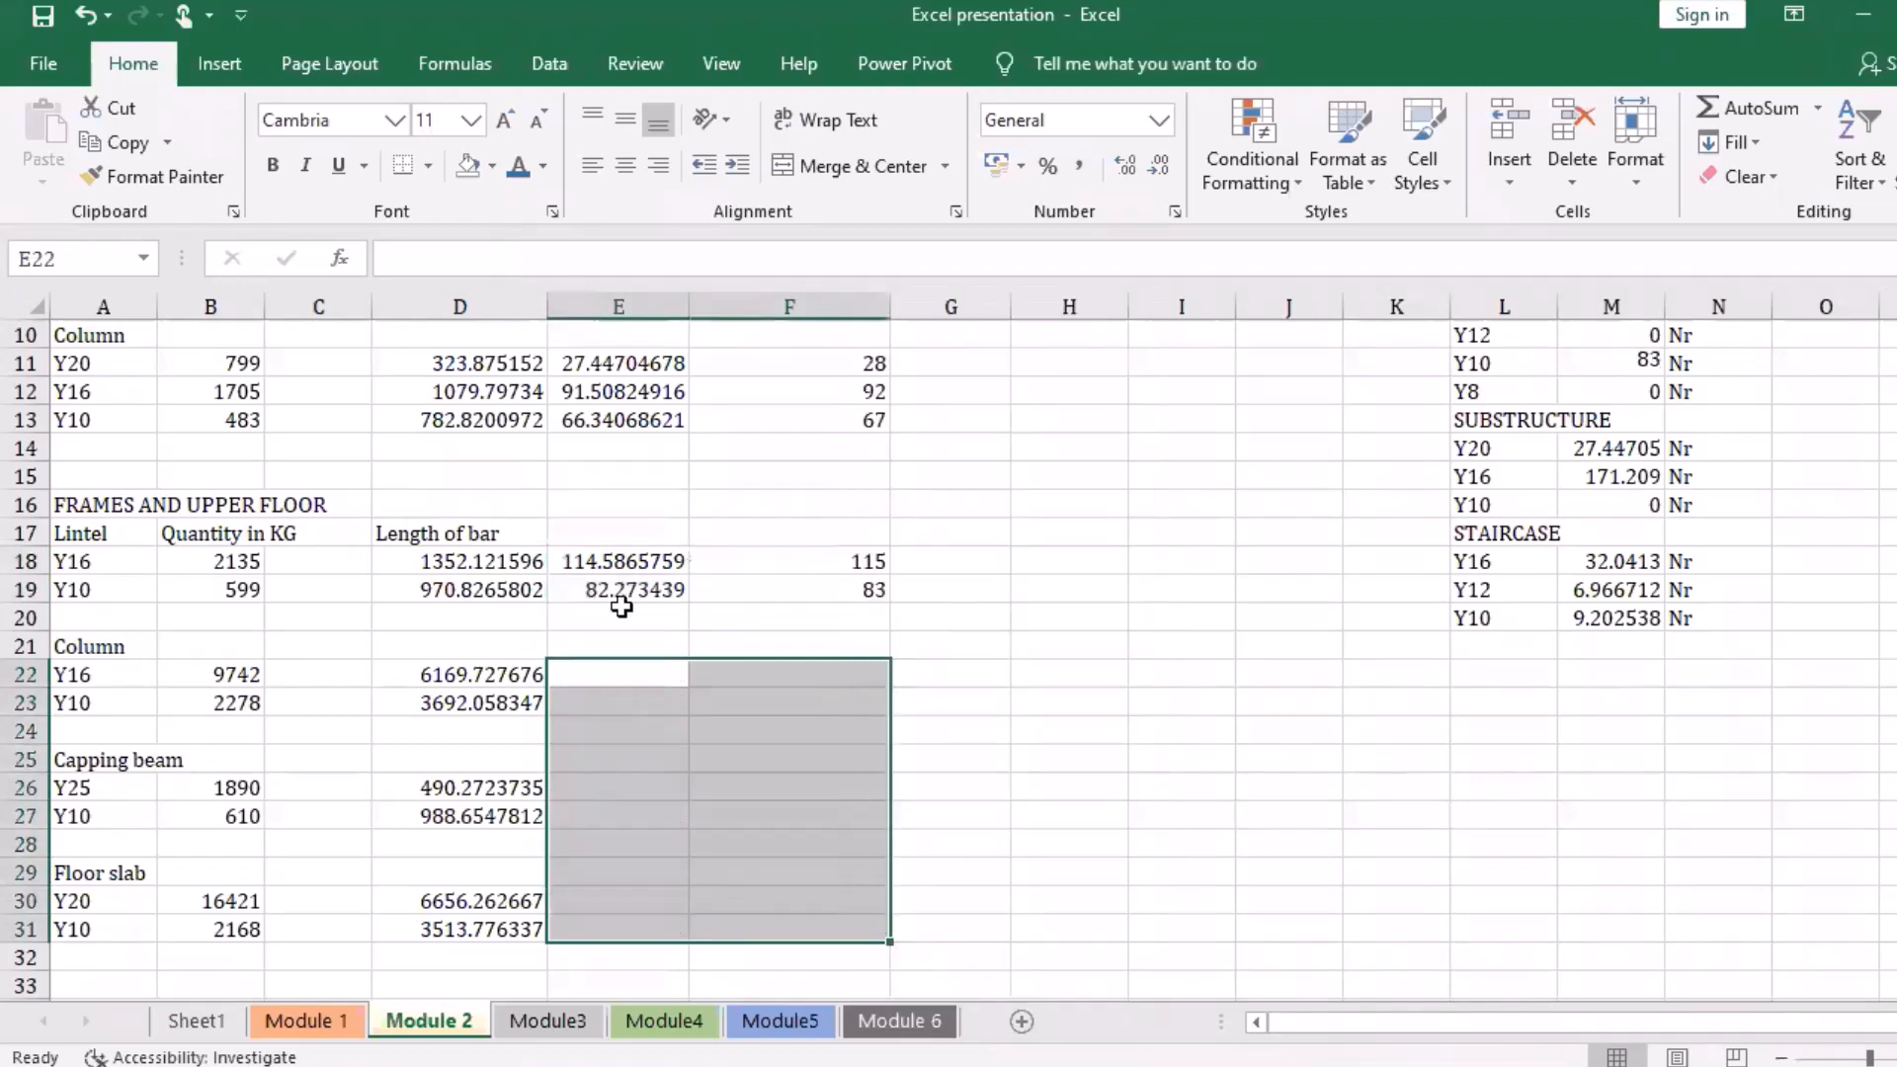
# Step: Fill the E18:F21 lintel formulas down through row 23 to cover the column bars
pyautogui.moveTo(622, 563); pyautogui.dragTo(824, 580)
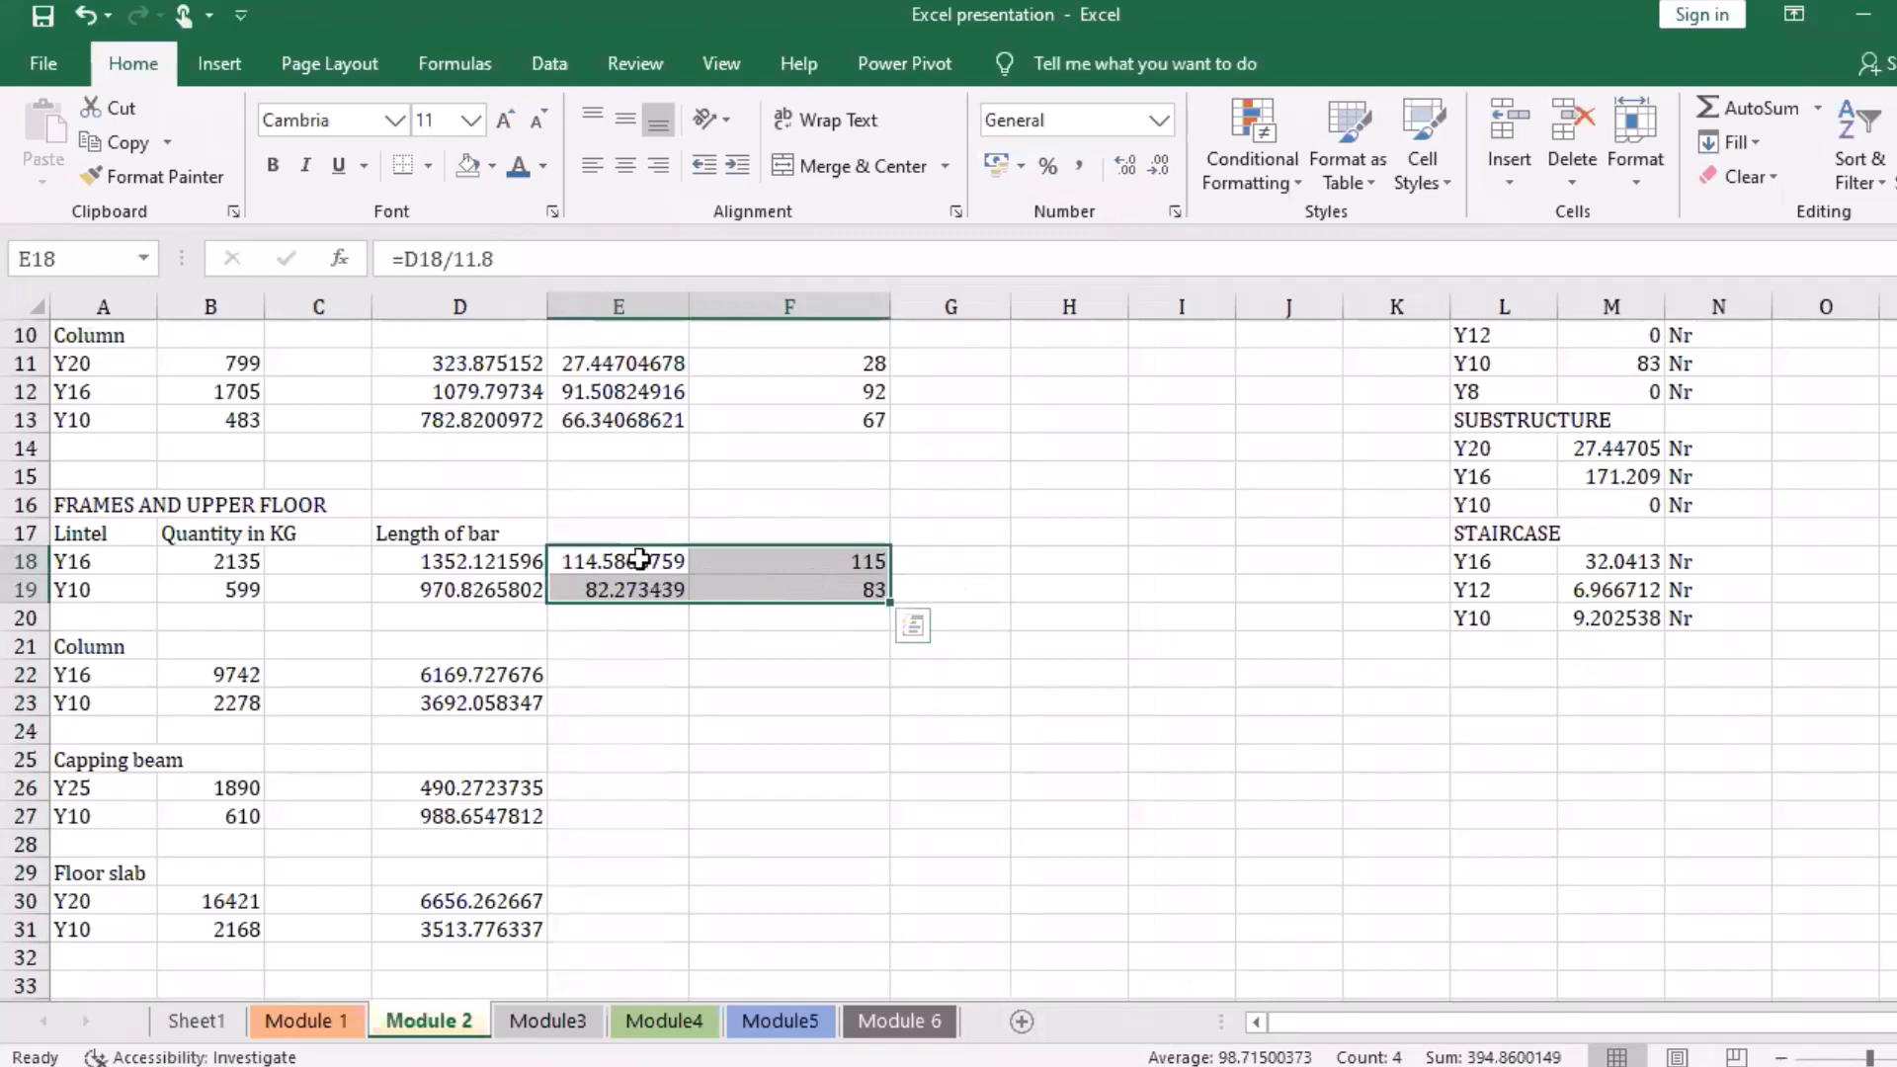
pyautogui.moveTo(627, 559); pyautogui.dragTo(721, 638)
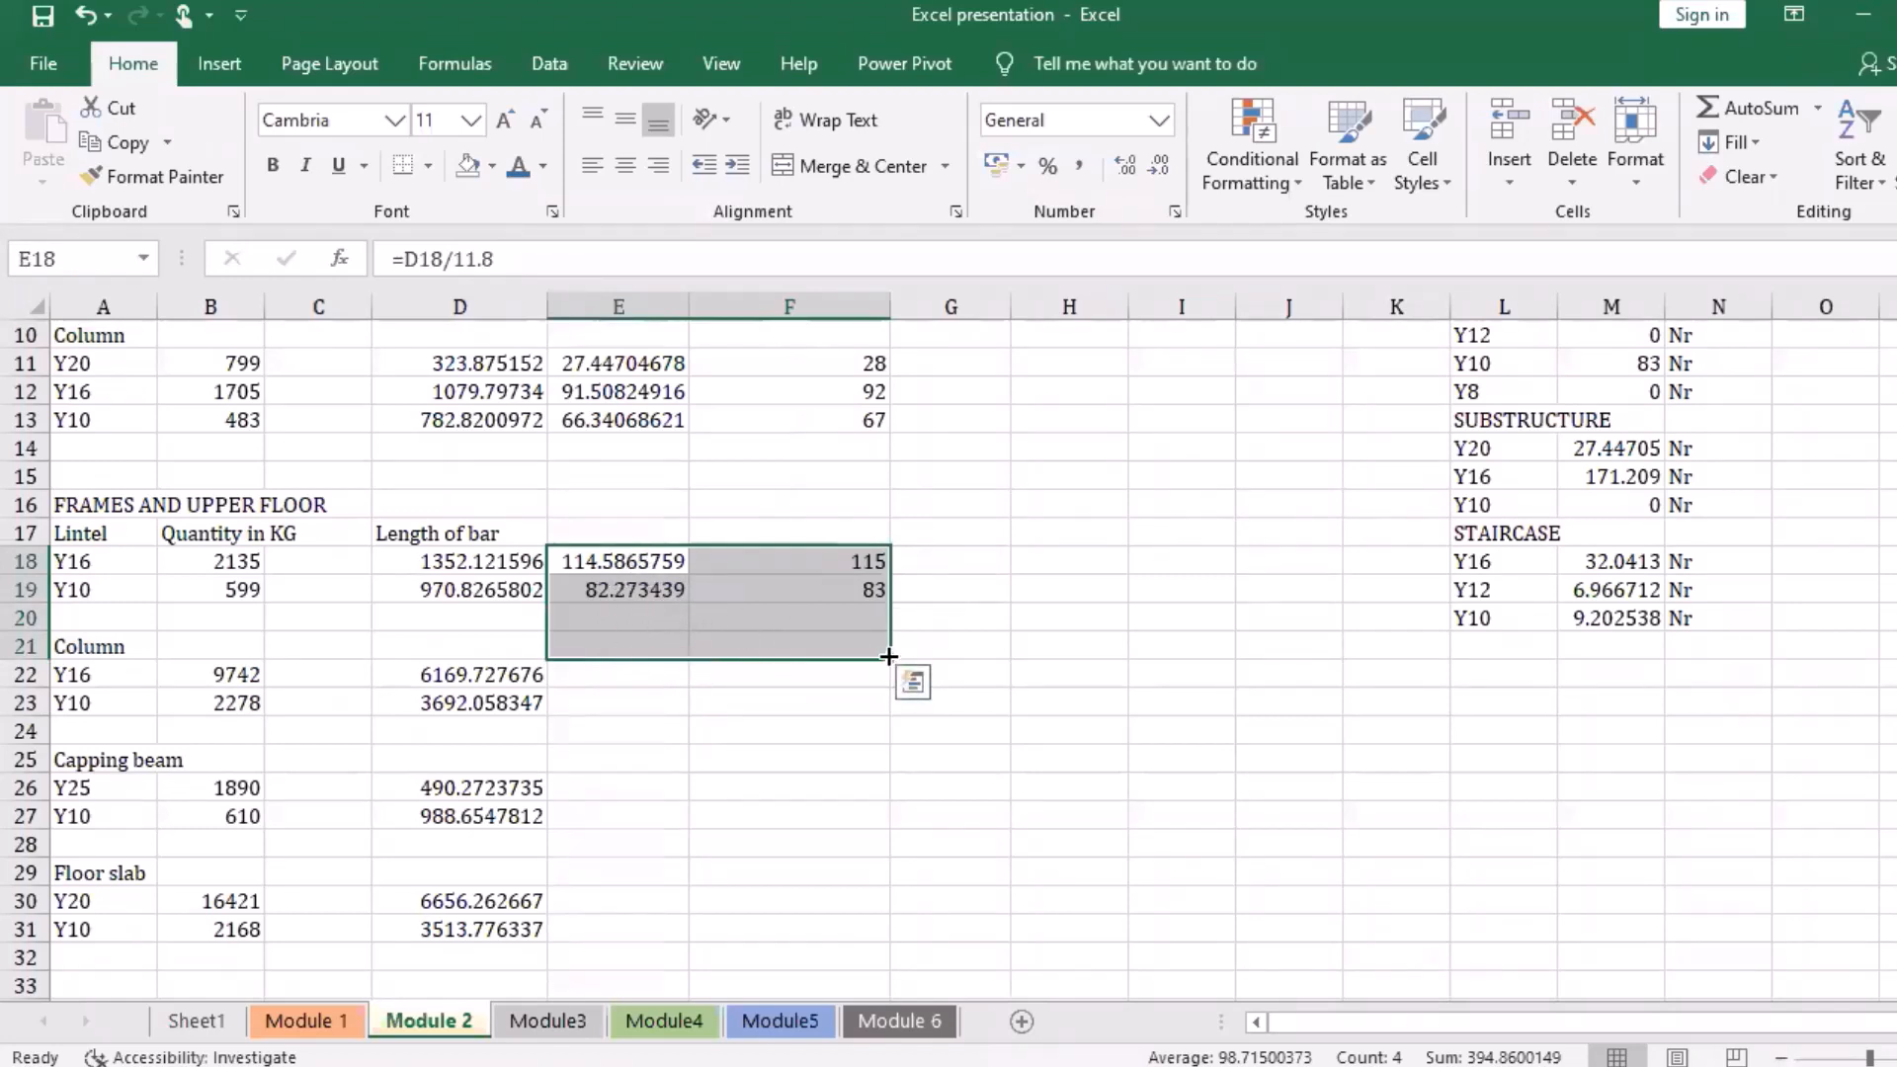
pyautogui.moveTo(888, 656); pyautogui.dragTo(891, 722)
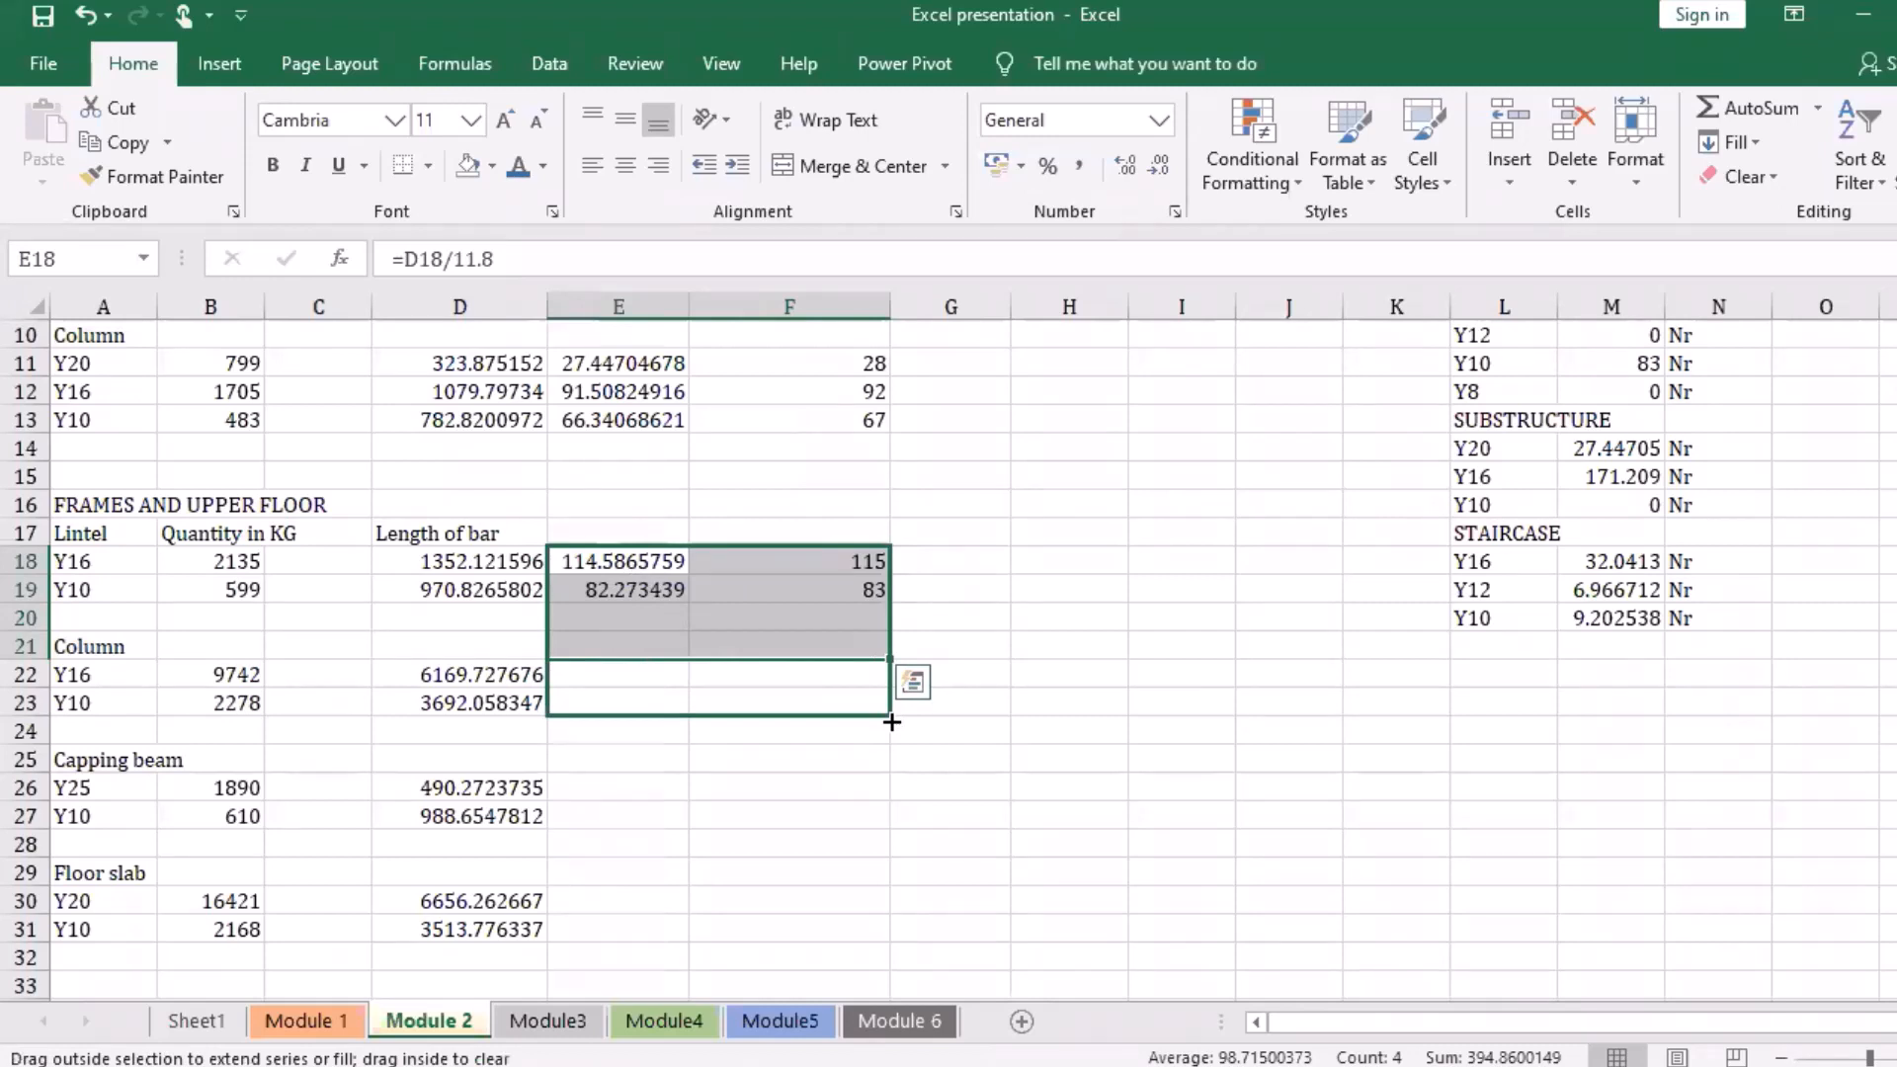
pyautogui.moveTo(891, 722)
pyautogui.mouseDown()
pyautogui.moveTo(902, 923)
pyautogui.moveTo(875, 719)
pyautogui.mouseUp()
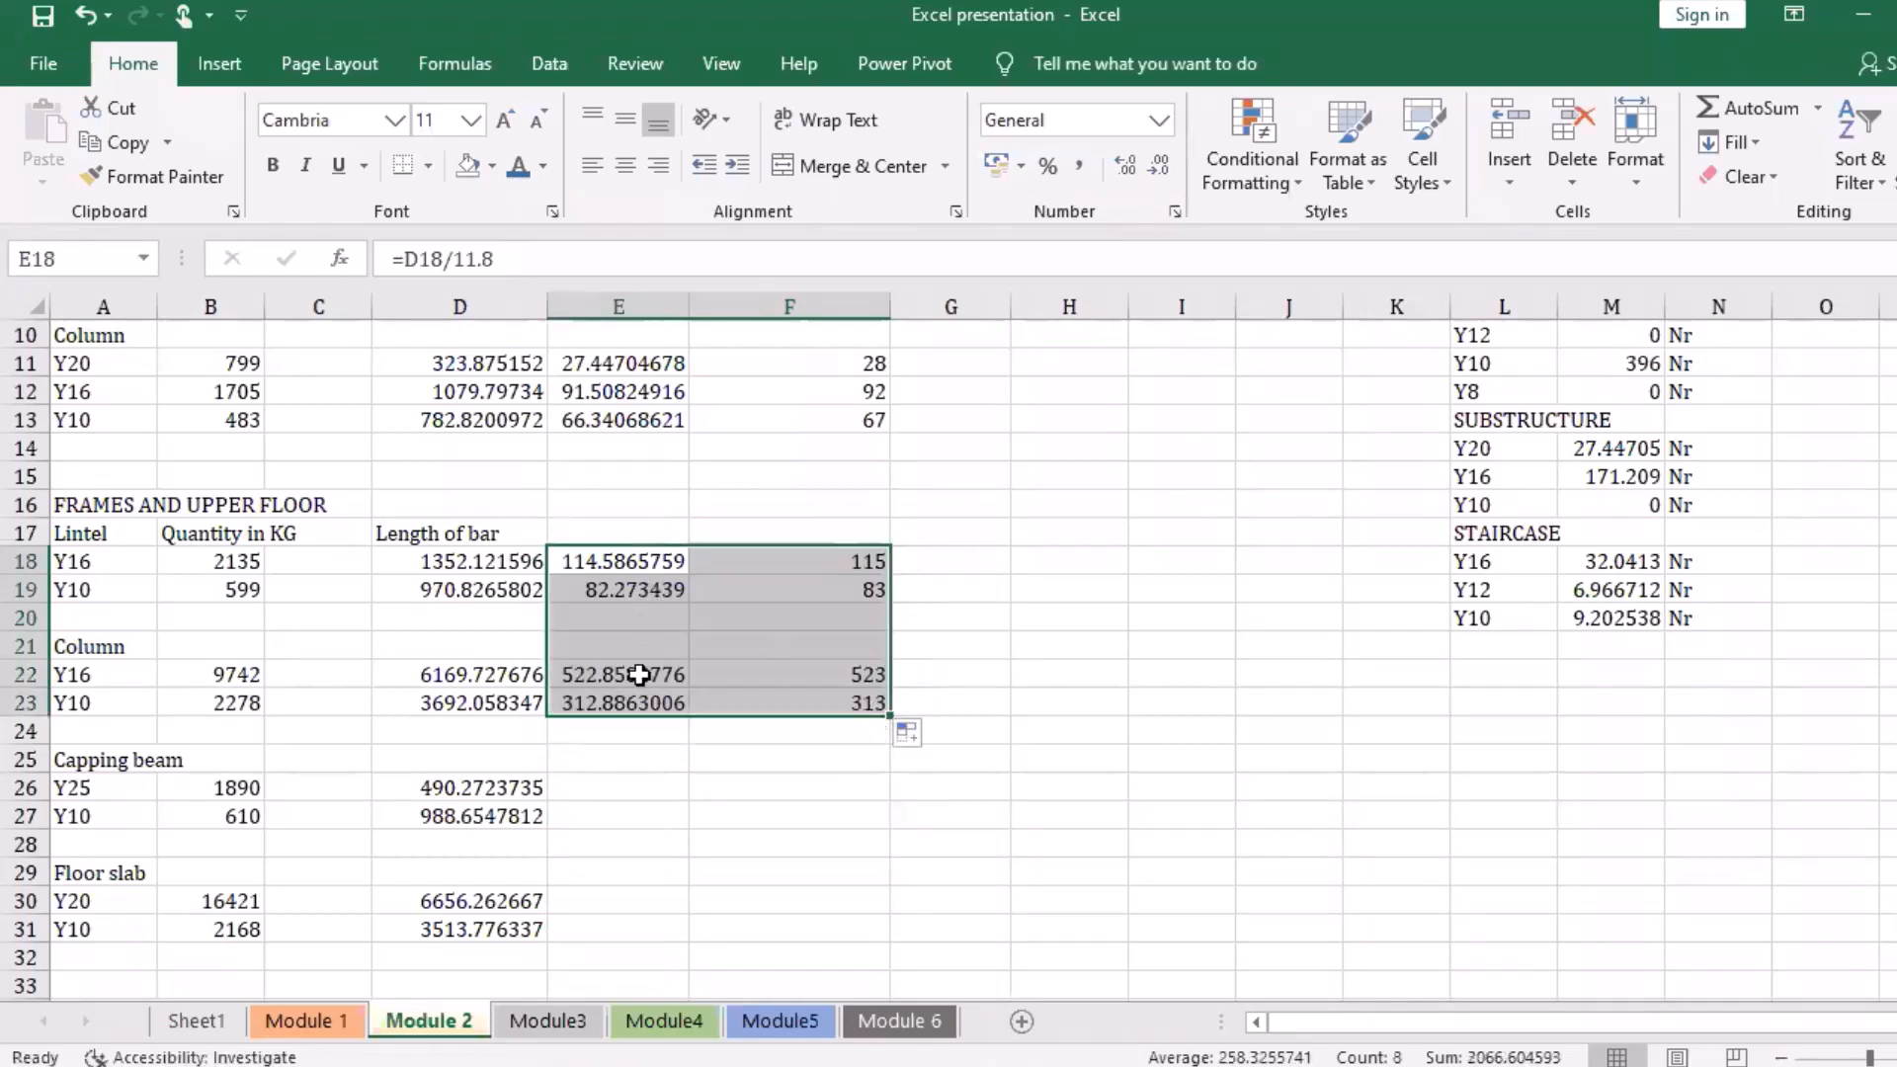
# Step: Insert a blank row at row 24, between the Column and Capping beam groups
pyautogui.moveTo(638, 675); pyautogui.dragTo(869, 707)
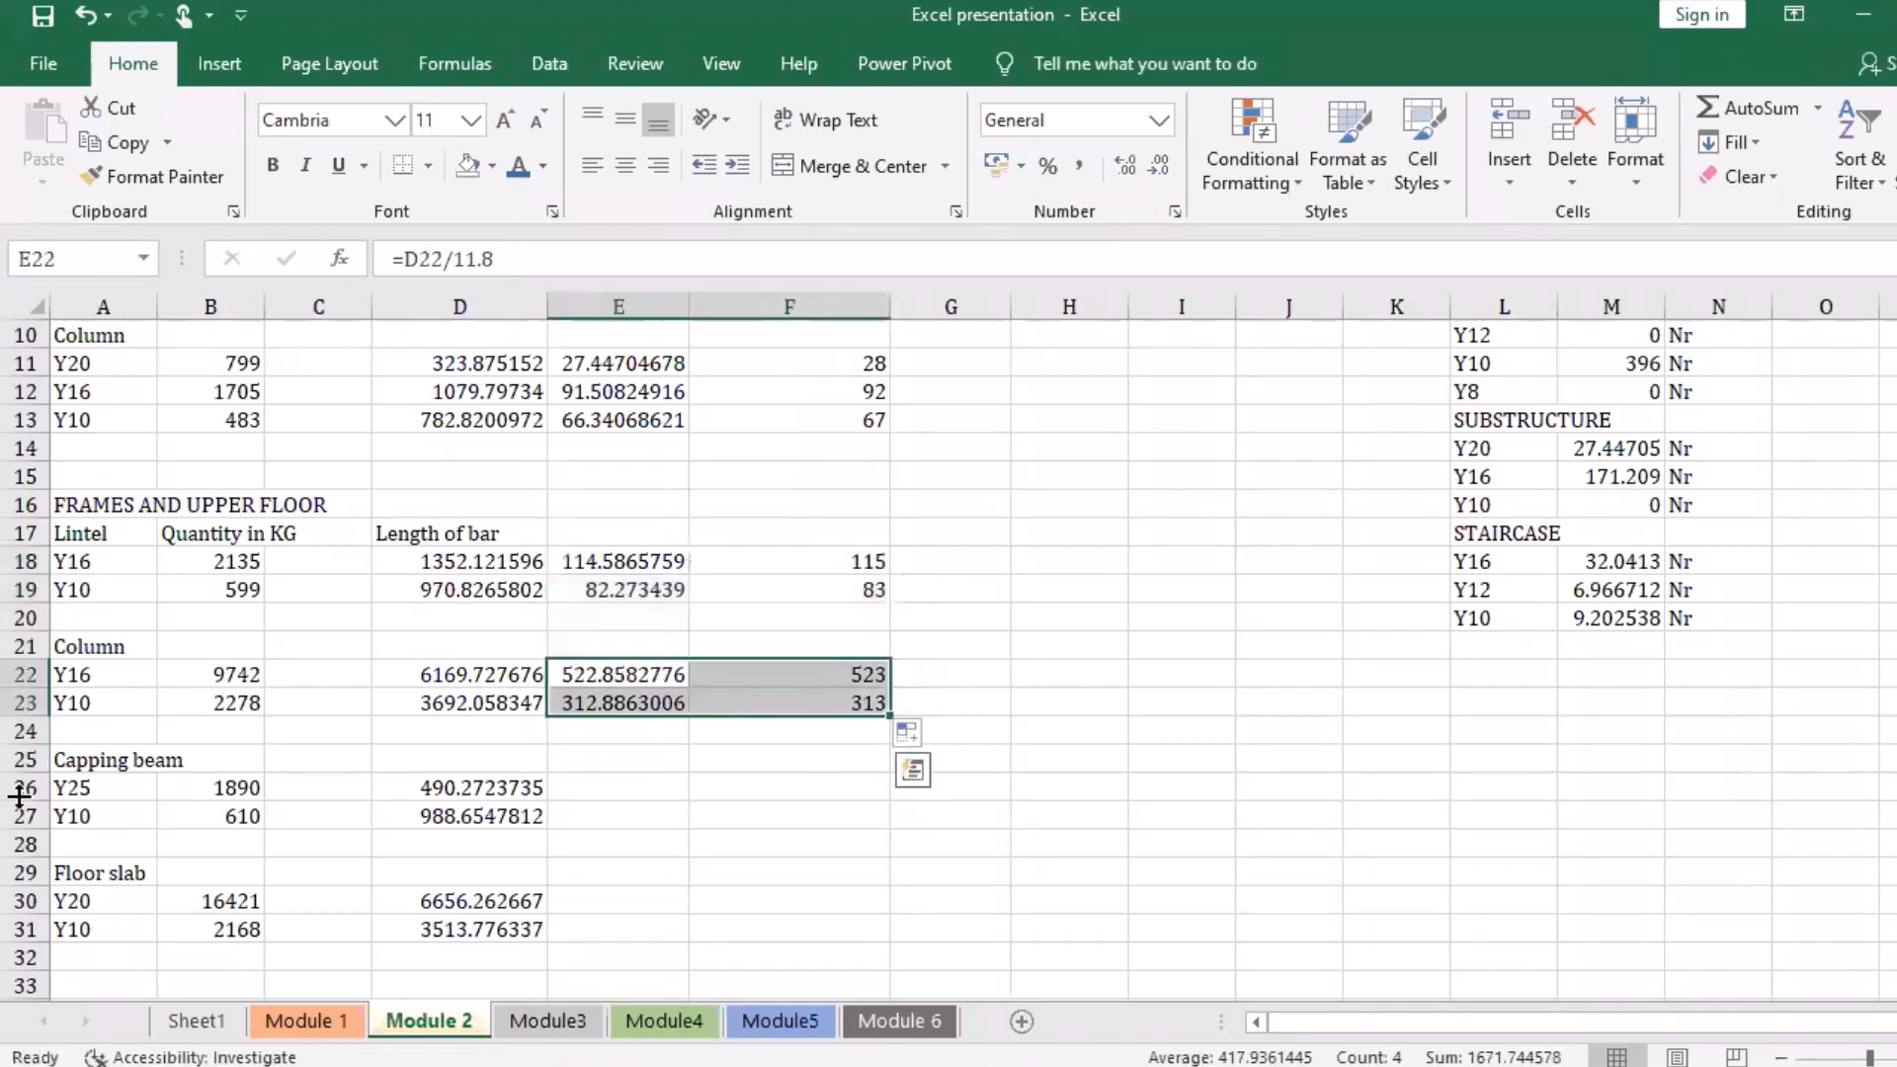
pyautogui.click(25, 733)
pyautogui.rightClick(25, 732)
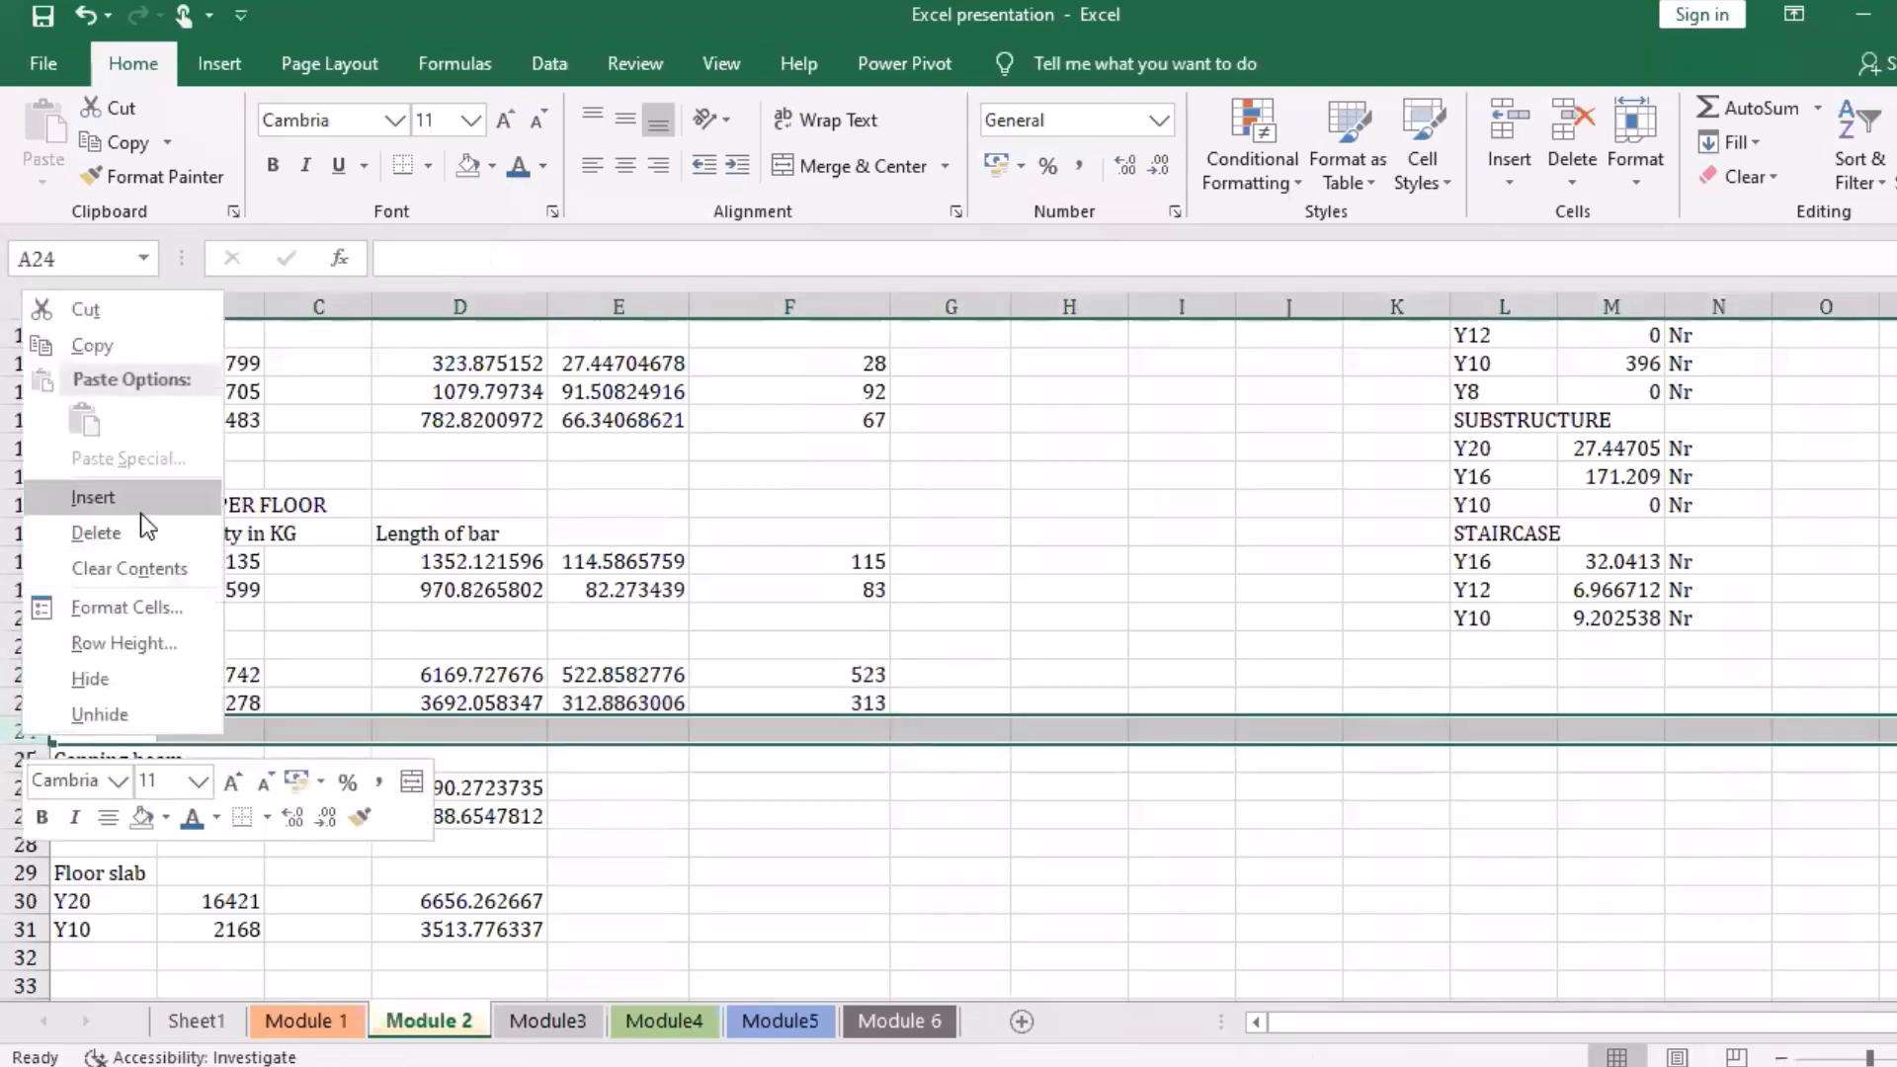
pyautogui.click(93, 497)
pyautogui.click(751, 731)
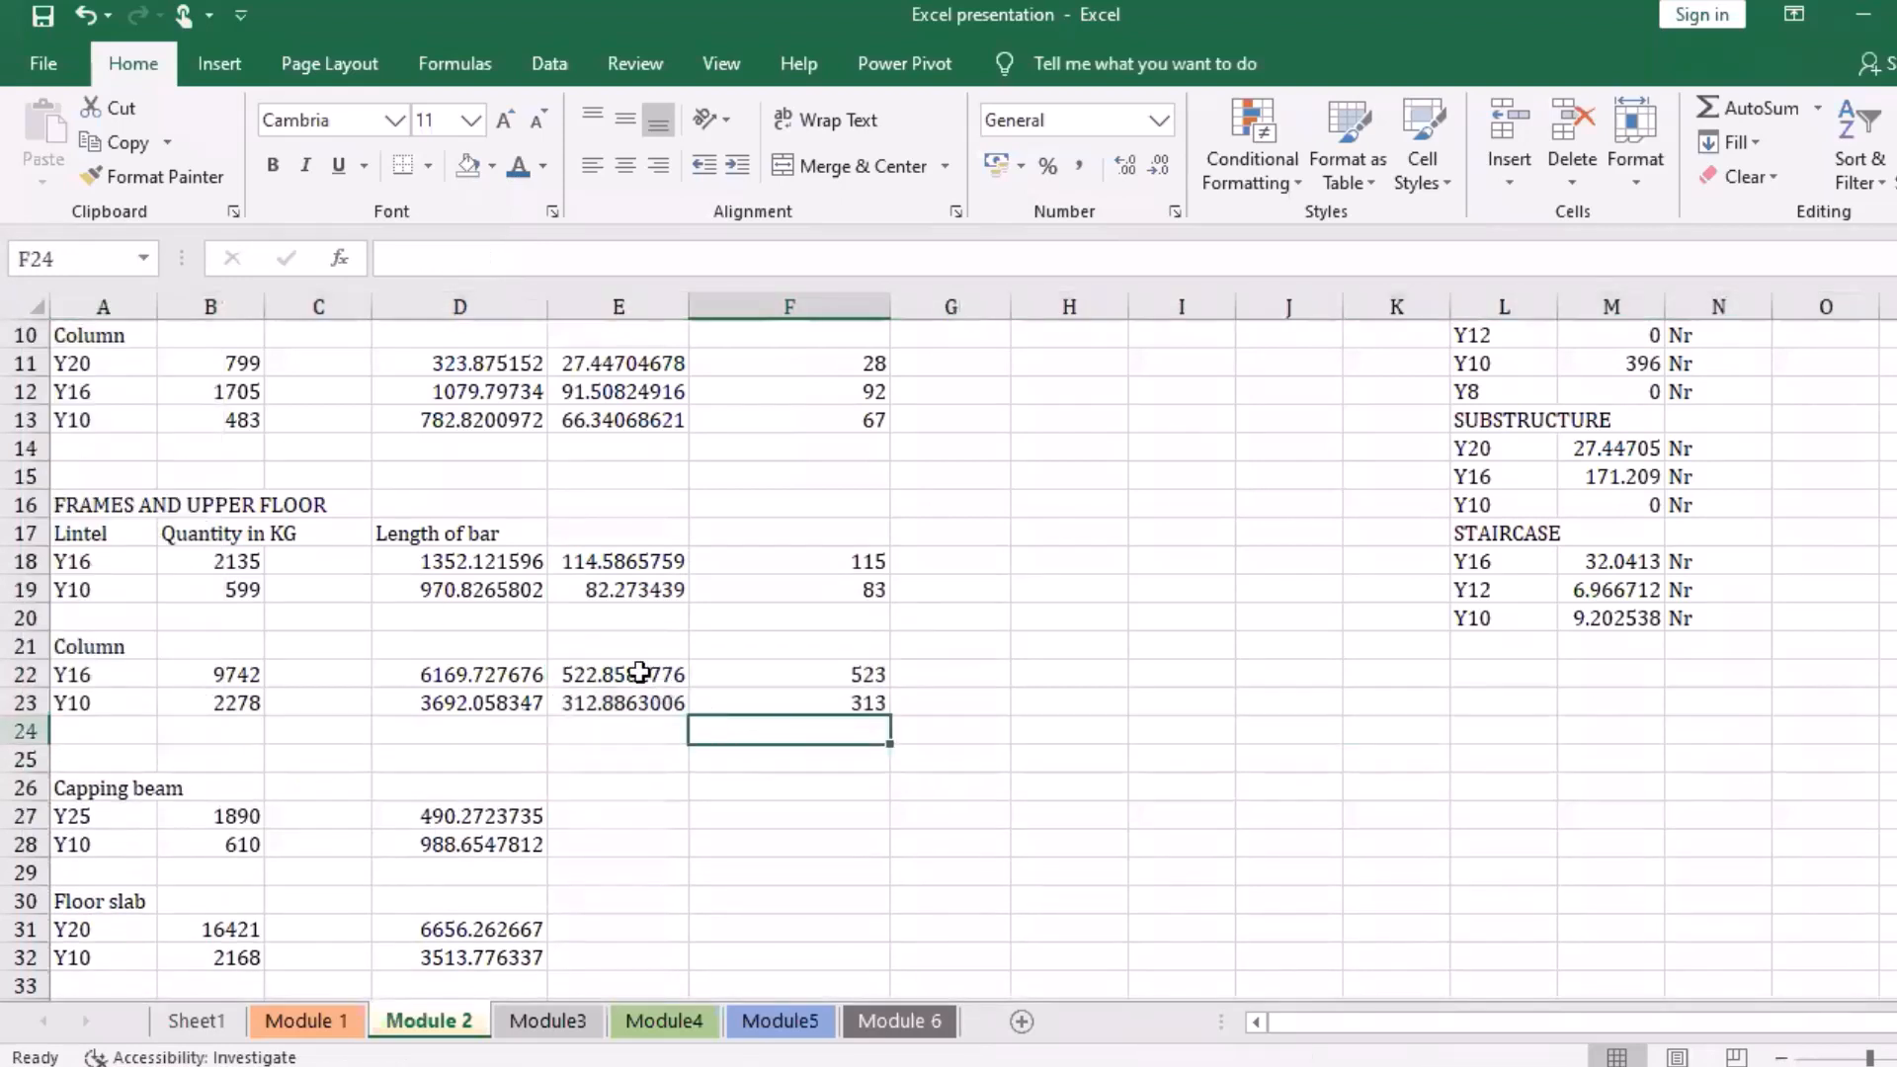
# Step: Clear the column bar formulas in E22:F23
pyautogui.moveTo(637, 675); pyautogui.dragTo(805, 702)
pyautogui.rightClick(804, 702)
pyautogui.click(970, 386)
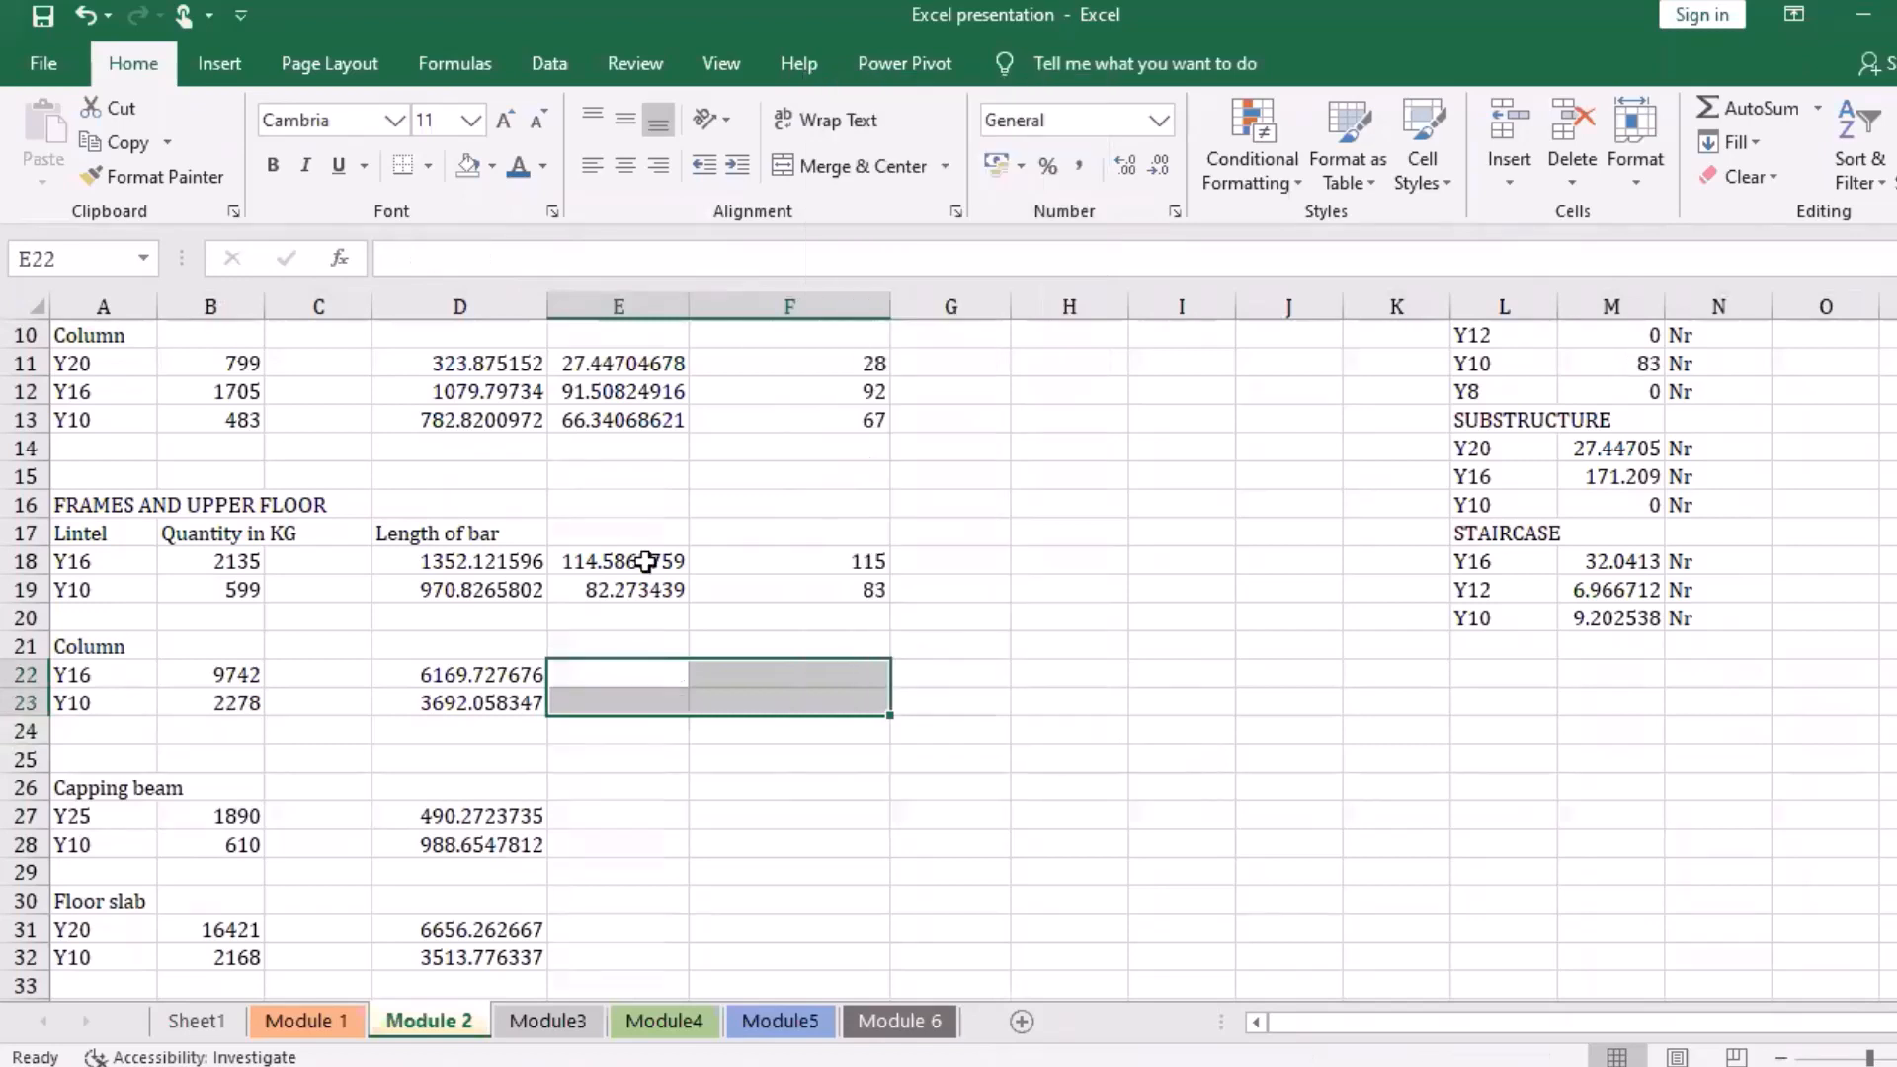
# Step: Try to fill the E18:F21 formulas down through row 32 in one pass, then undo the fill
pyautogui.moveTo(637, 561); pyautogui.dragTo(871, 973)
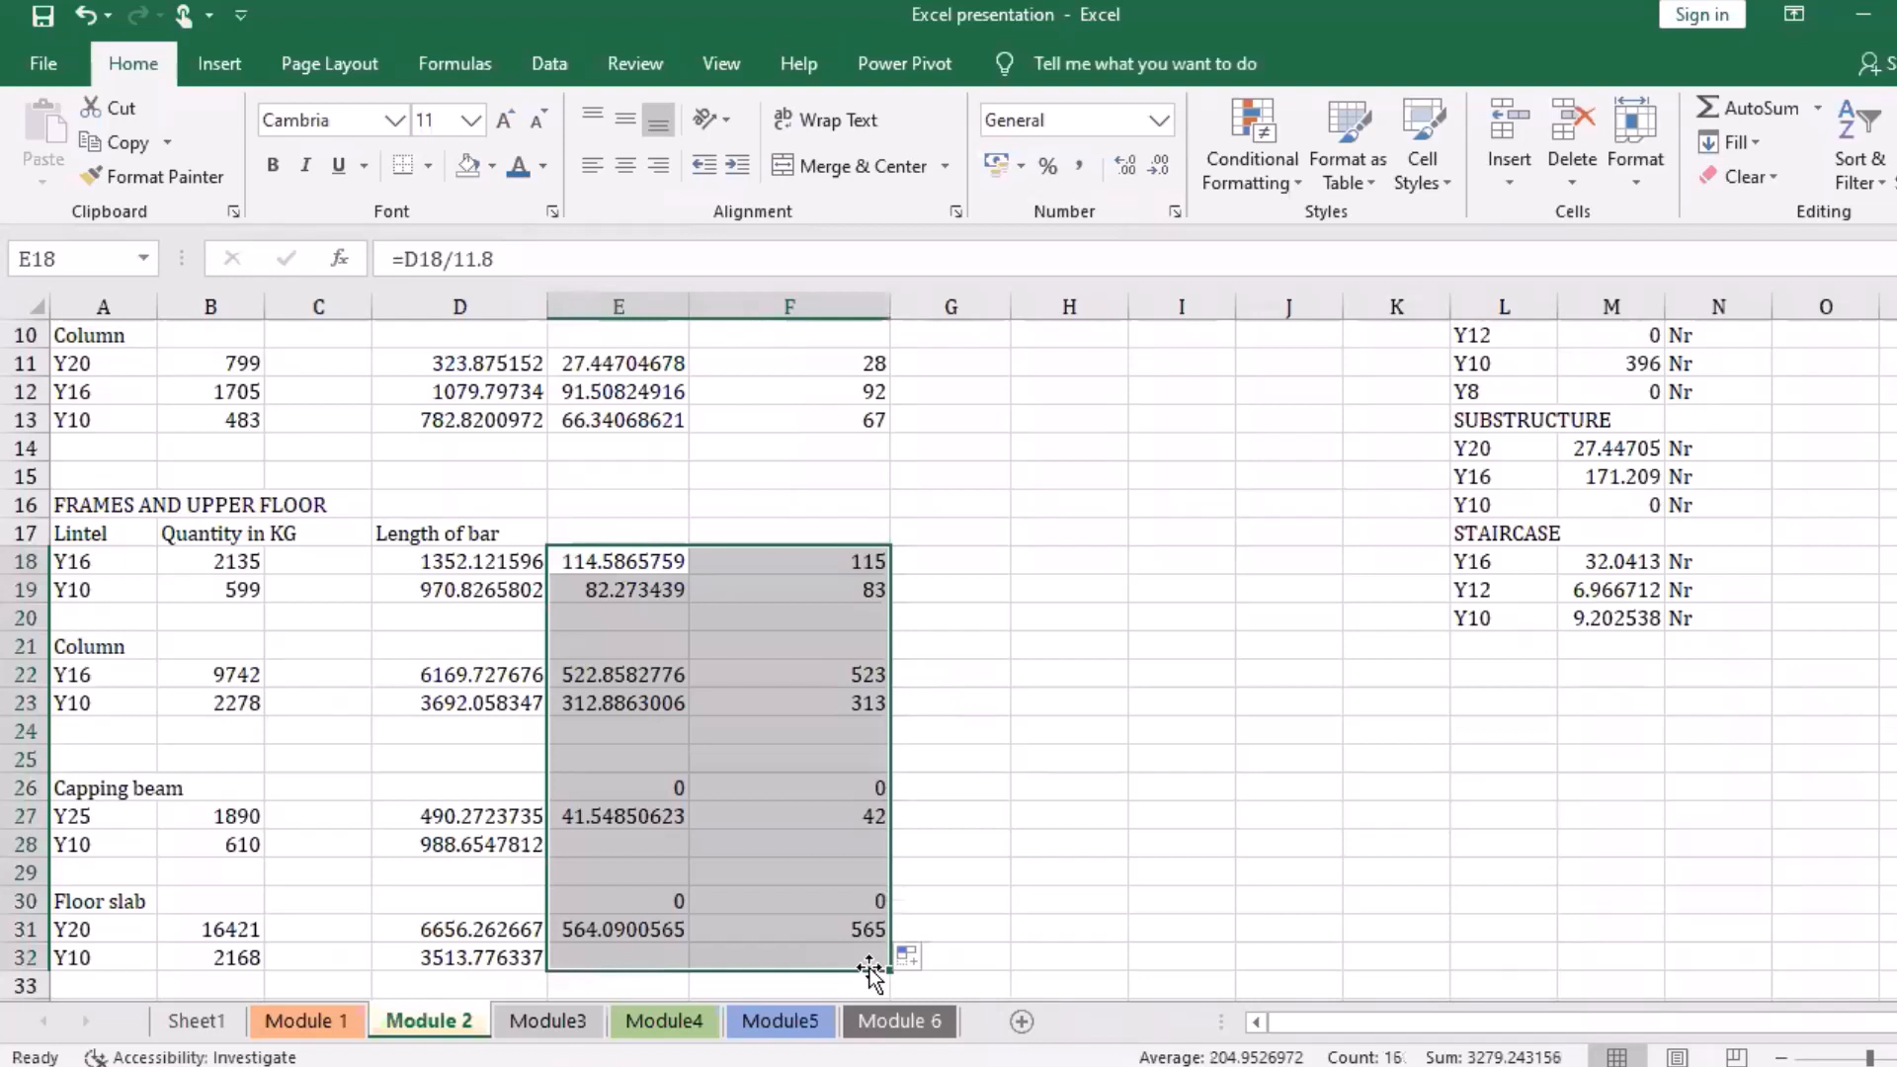
pyautogui.hotkey('ctrl', 'z')
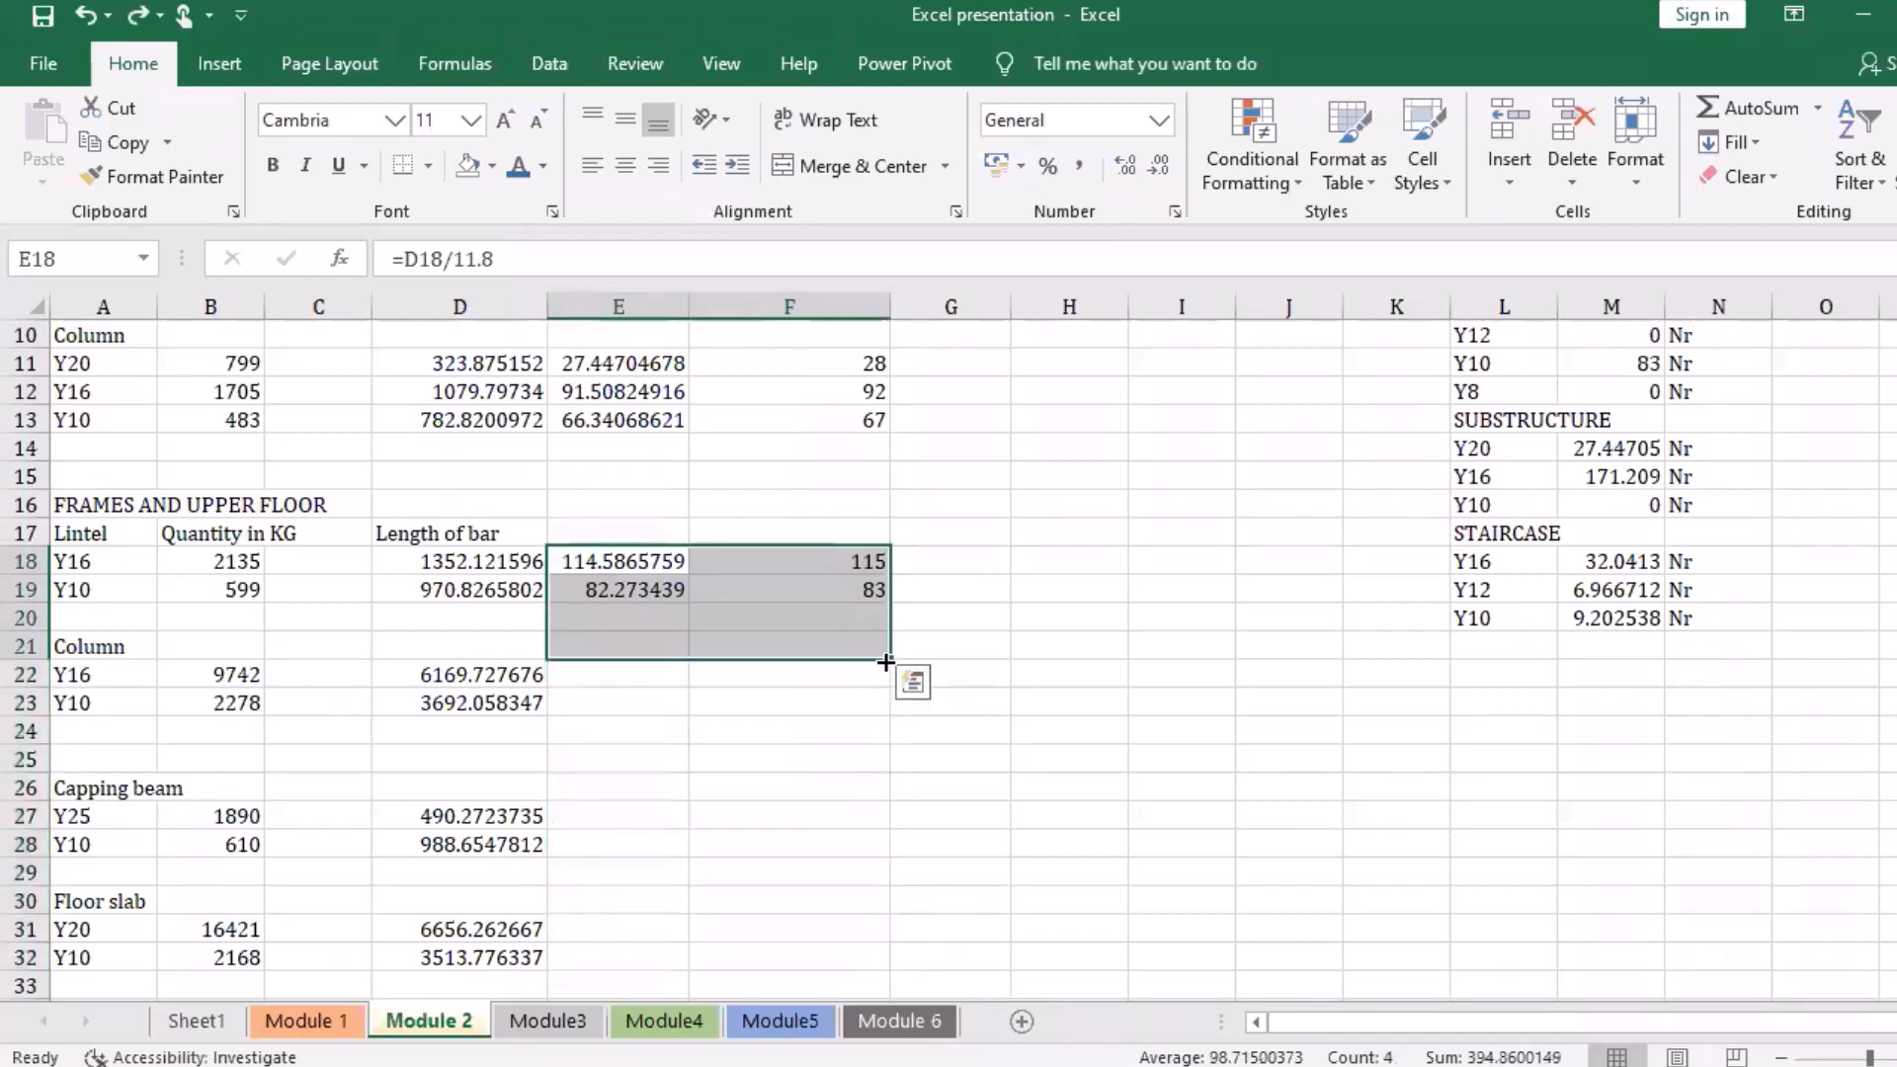
# Step: Fill the column E and F formulas down group by group for the Column, Capping beam and Floor slab bars, through row 32
pyautogui.moveTo(885, 662); pyautogui.dragTo(892, 703)
pyautogui.click(654, 689)
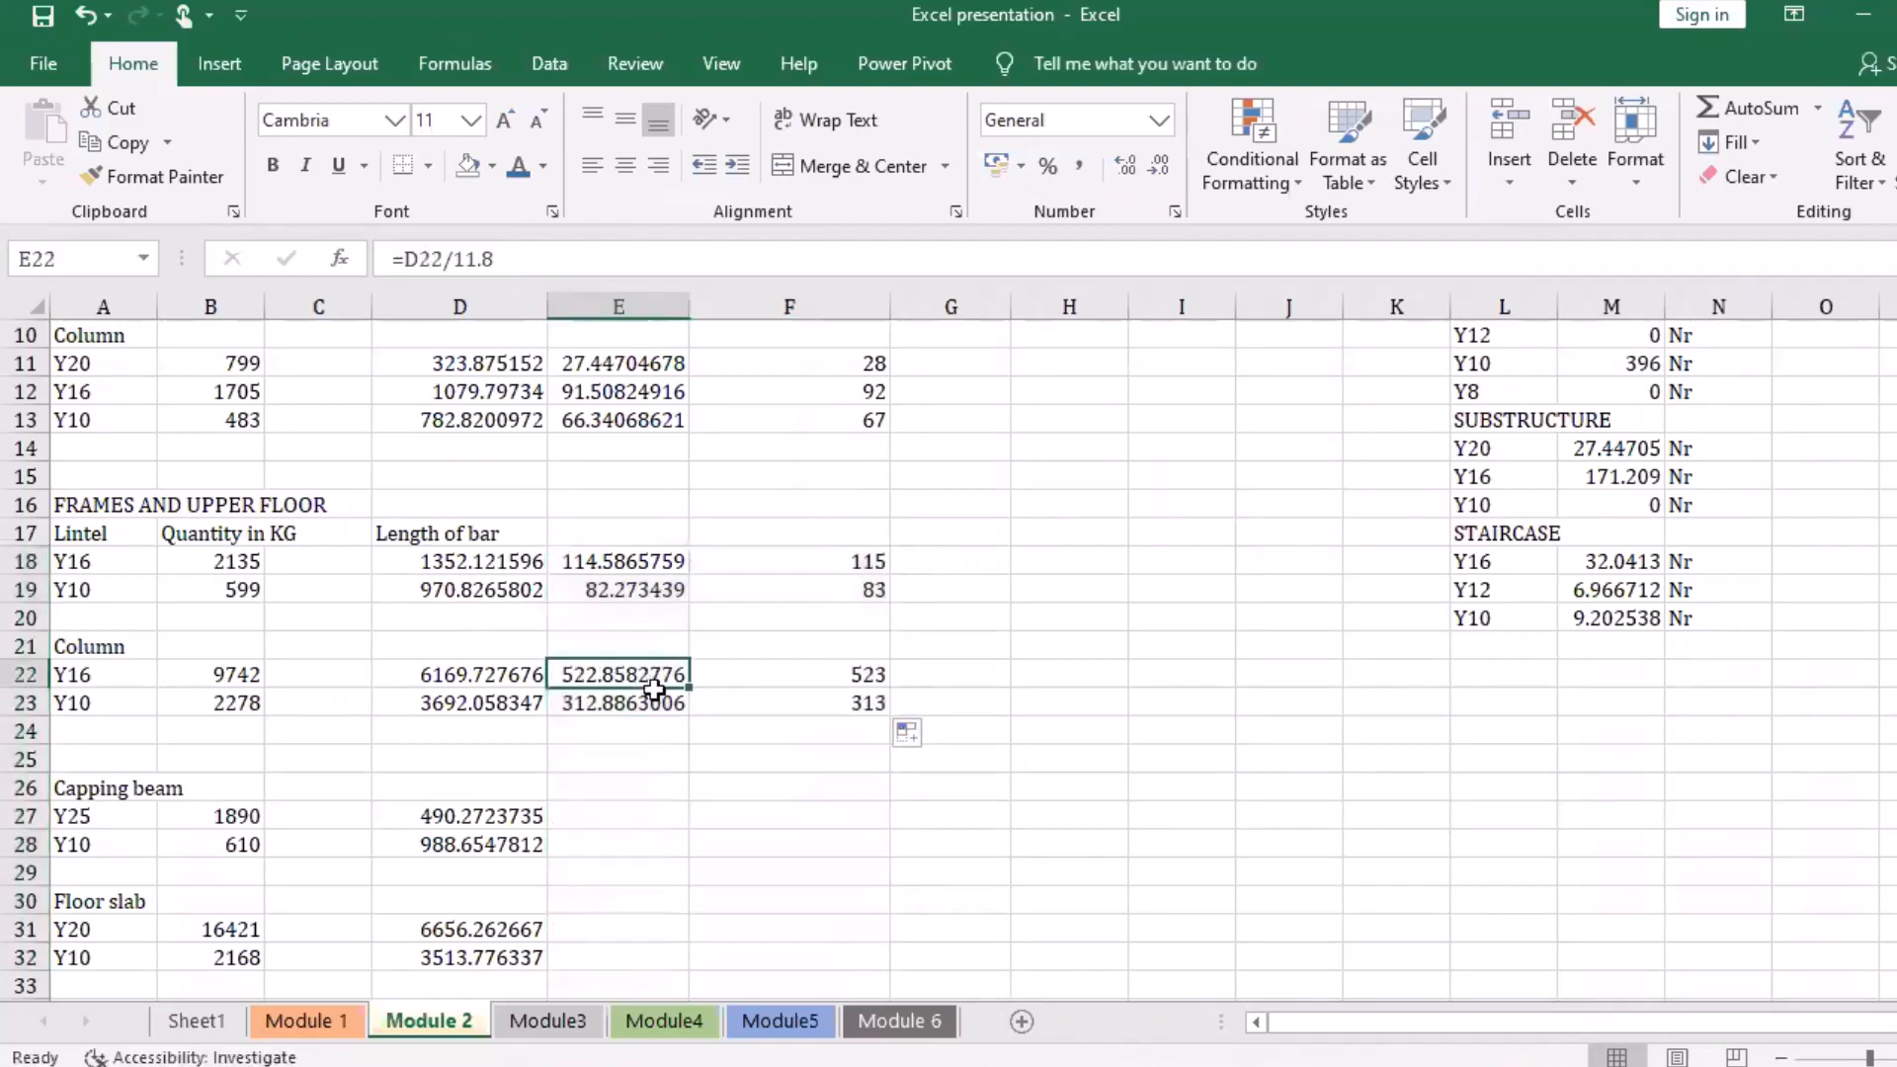
pyautogui.moveTo(654, 688); pyautogui.dragTo(892, 856)
pyautogui.click(616, 815)
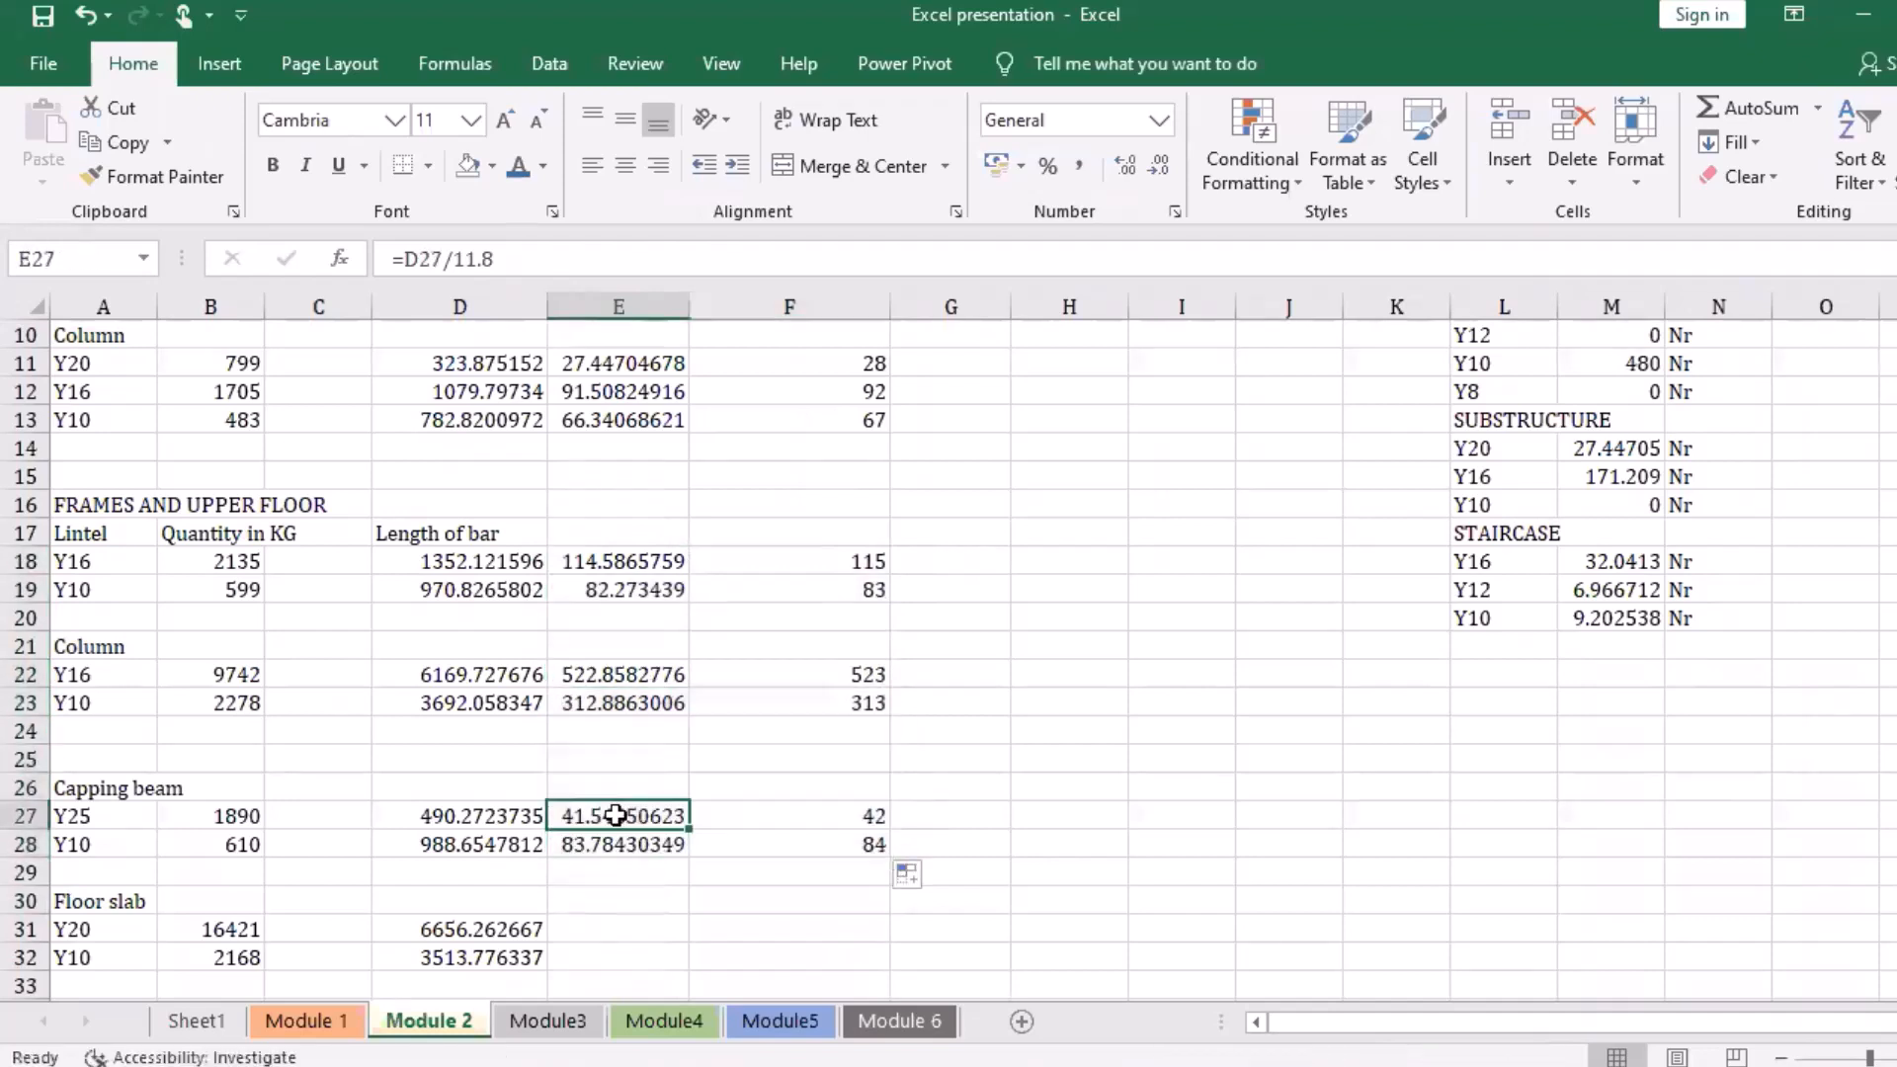
pyautogui.moveTo(616, 816); pyautogui.dragTo(888, 962)
pyautogui.click(948, 812)
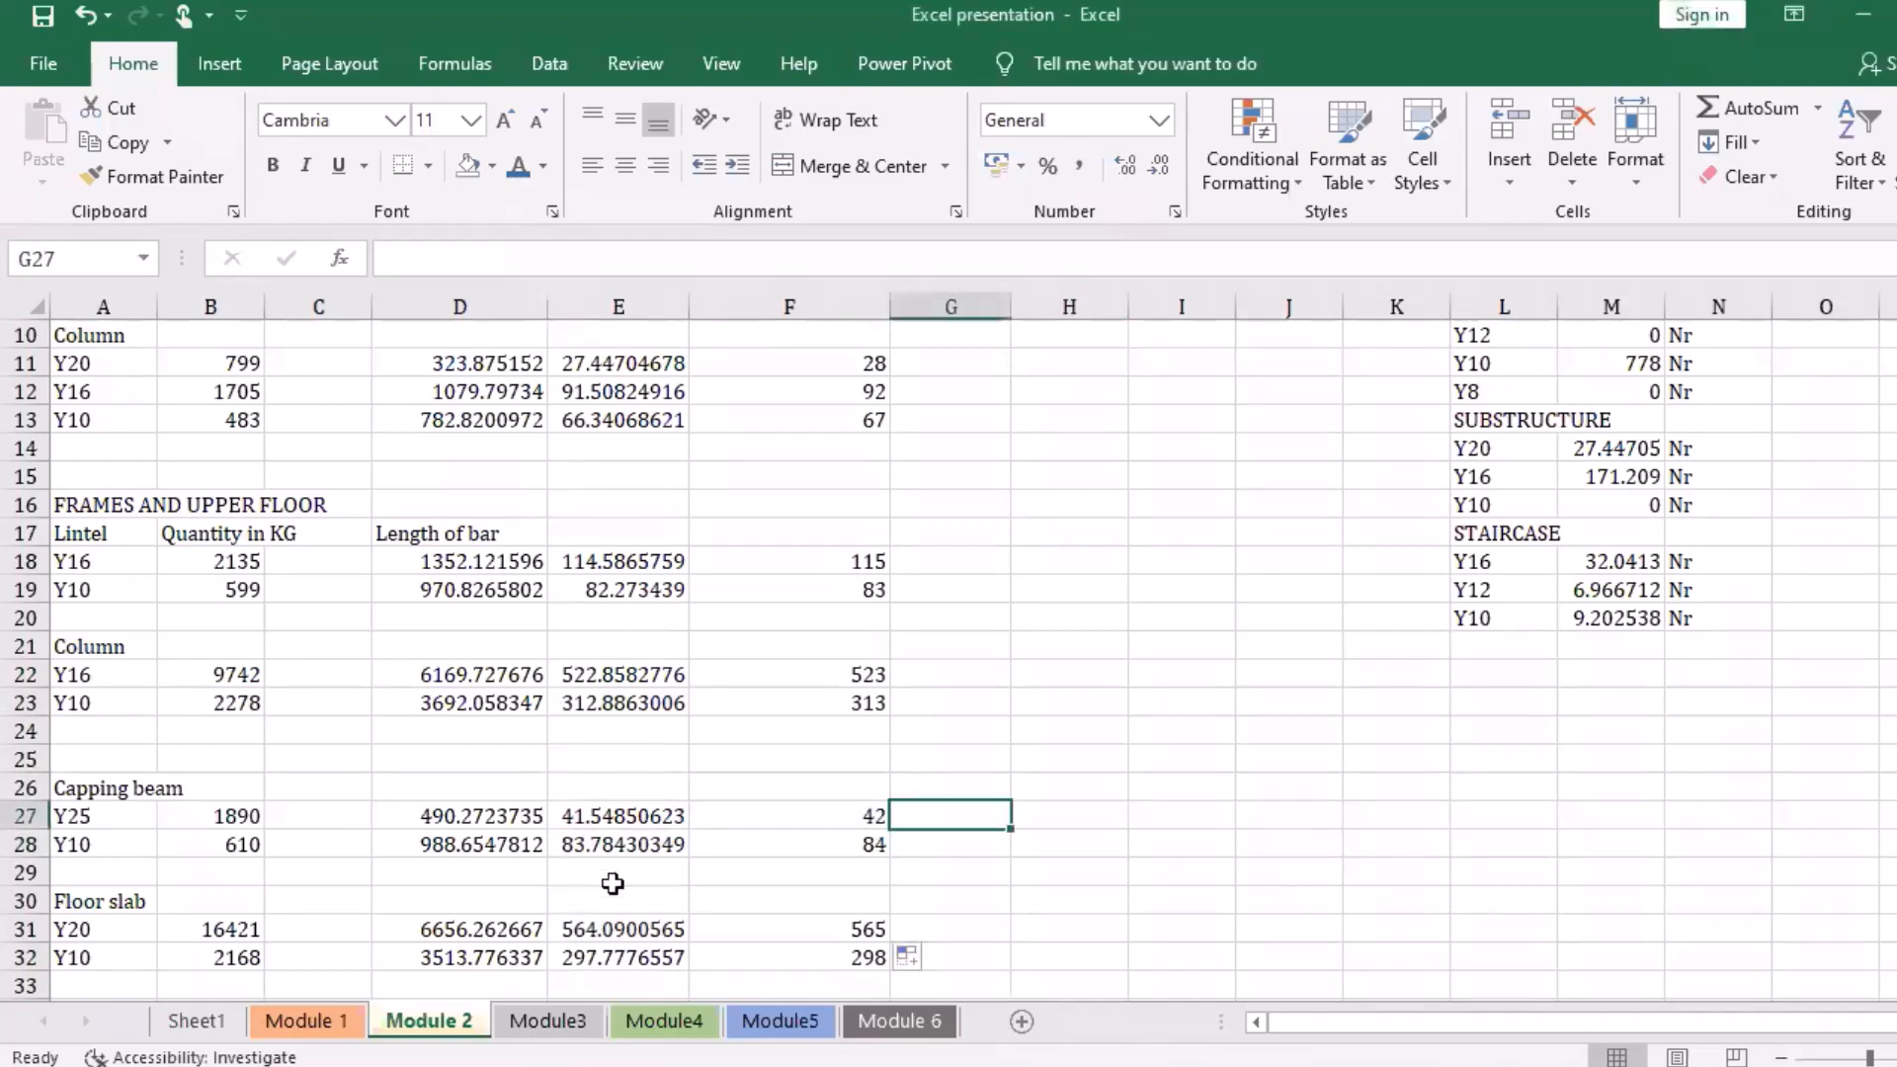
# Step: Compare the mixed-reference formulas in C44 and C45 of the CELL REFERENCE table on the Module 1 sheet
pyautogui.click(353, 1023)
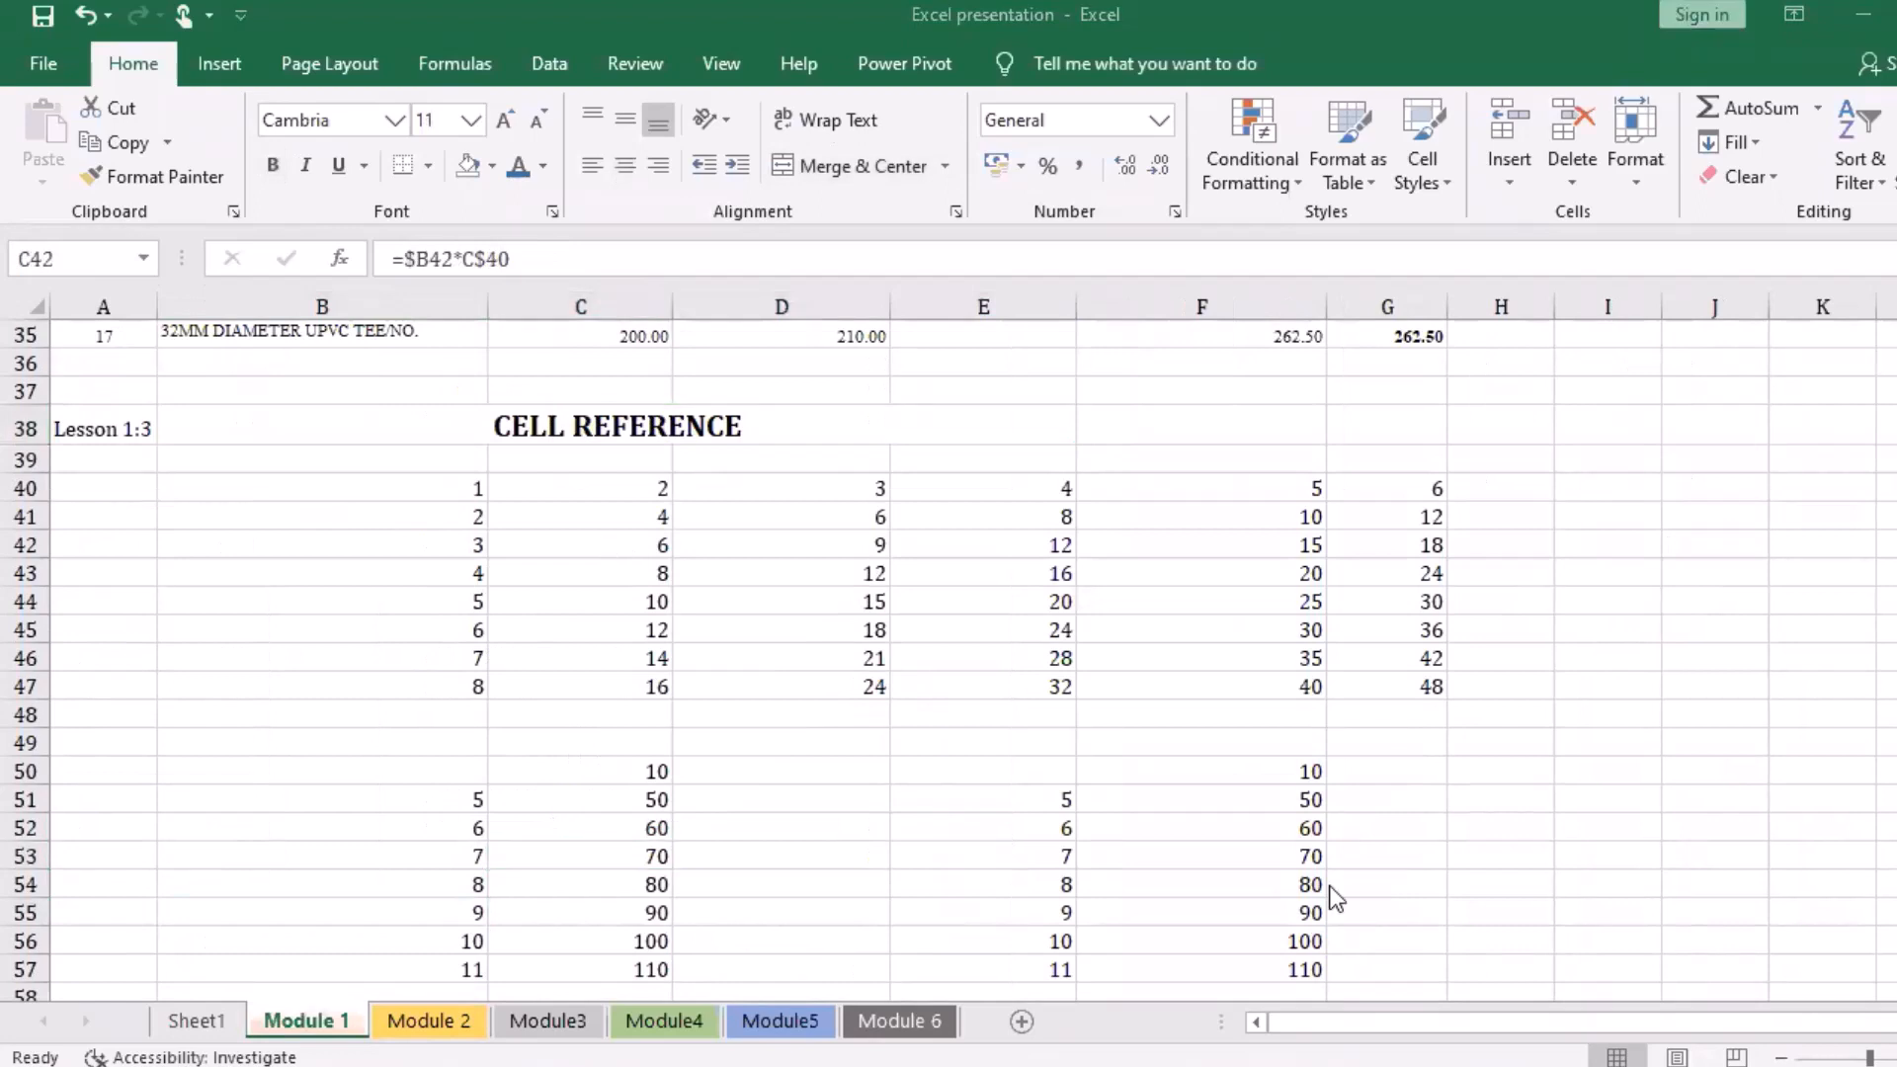
pyautogui.click(636, 605)
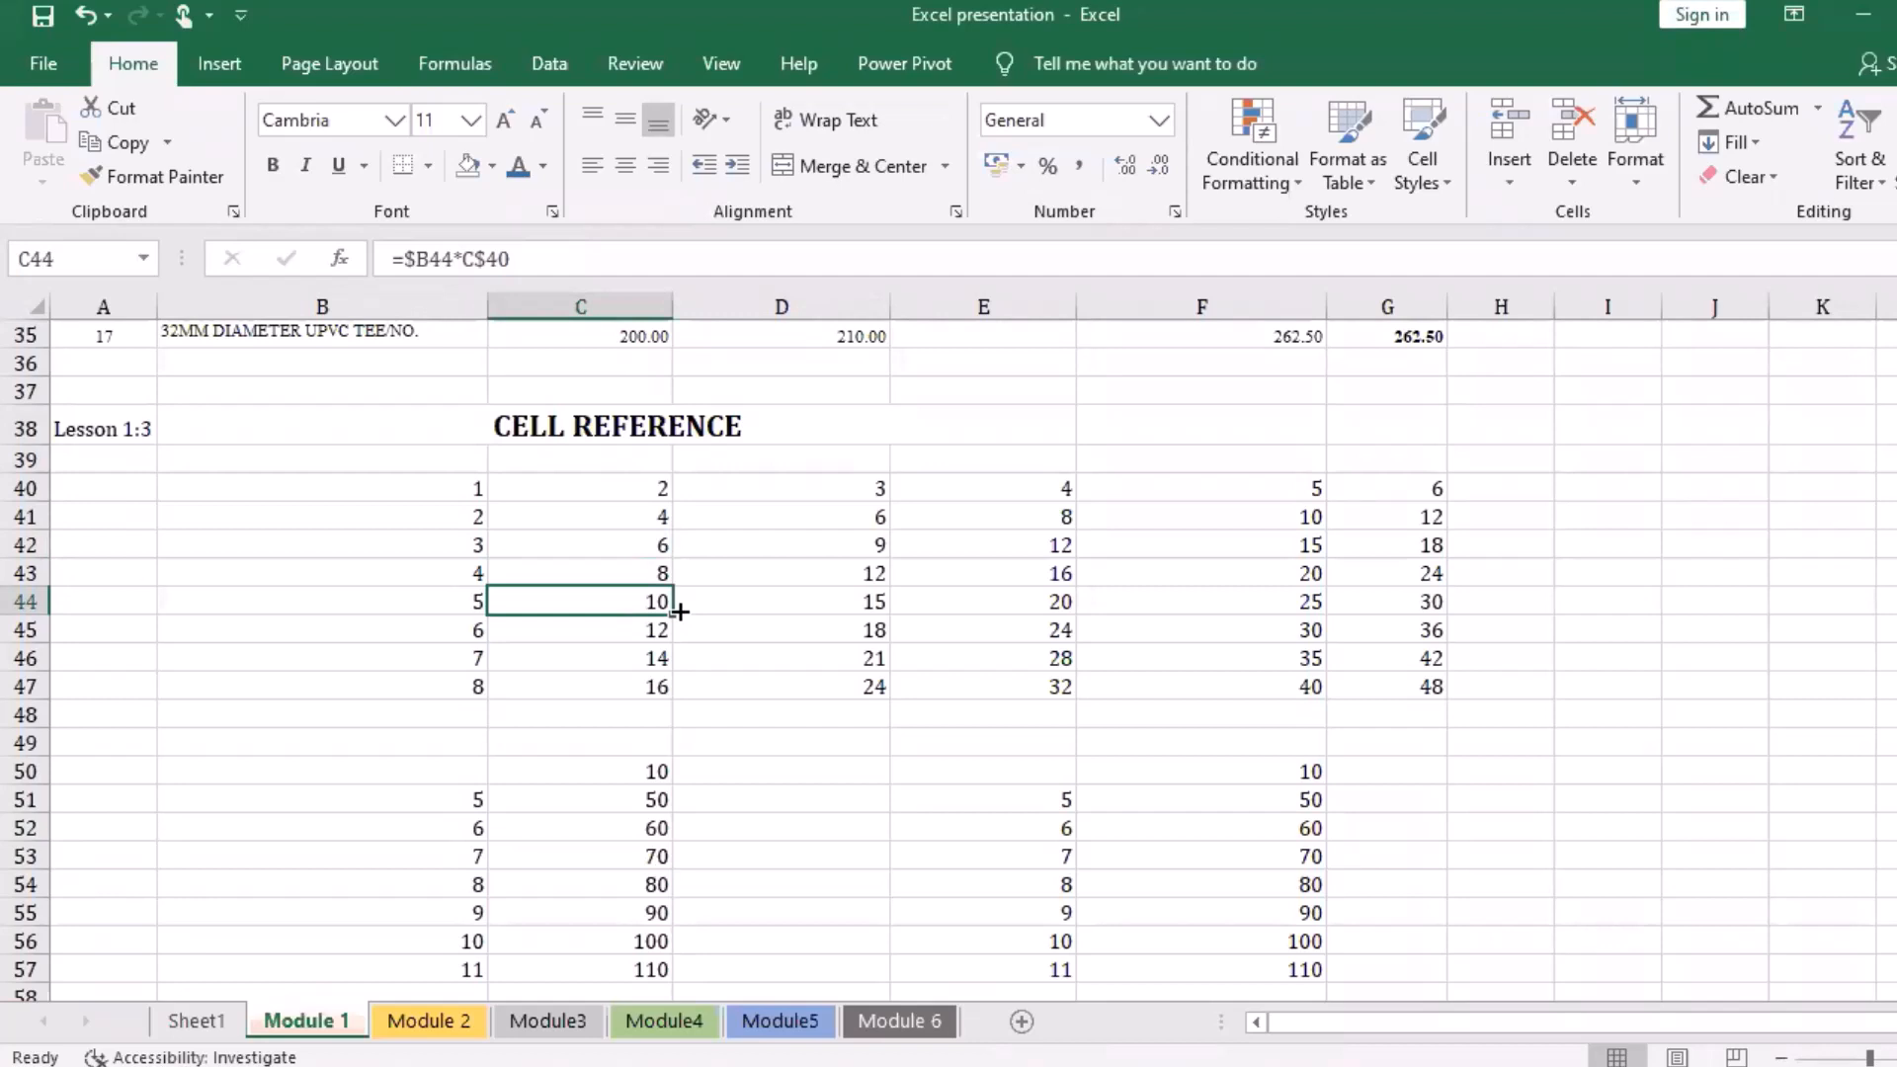
pyautogui.click(606, 624)
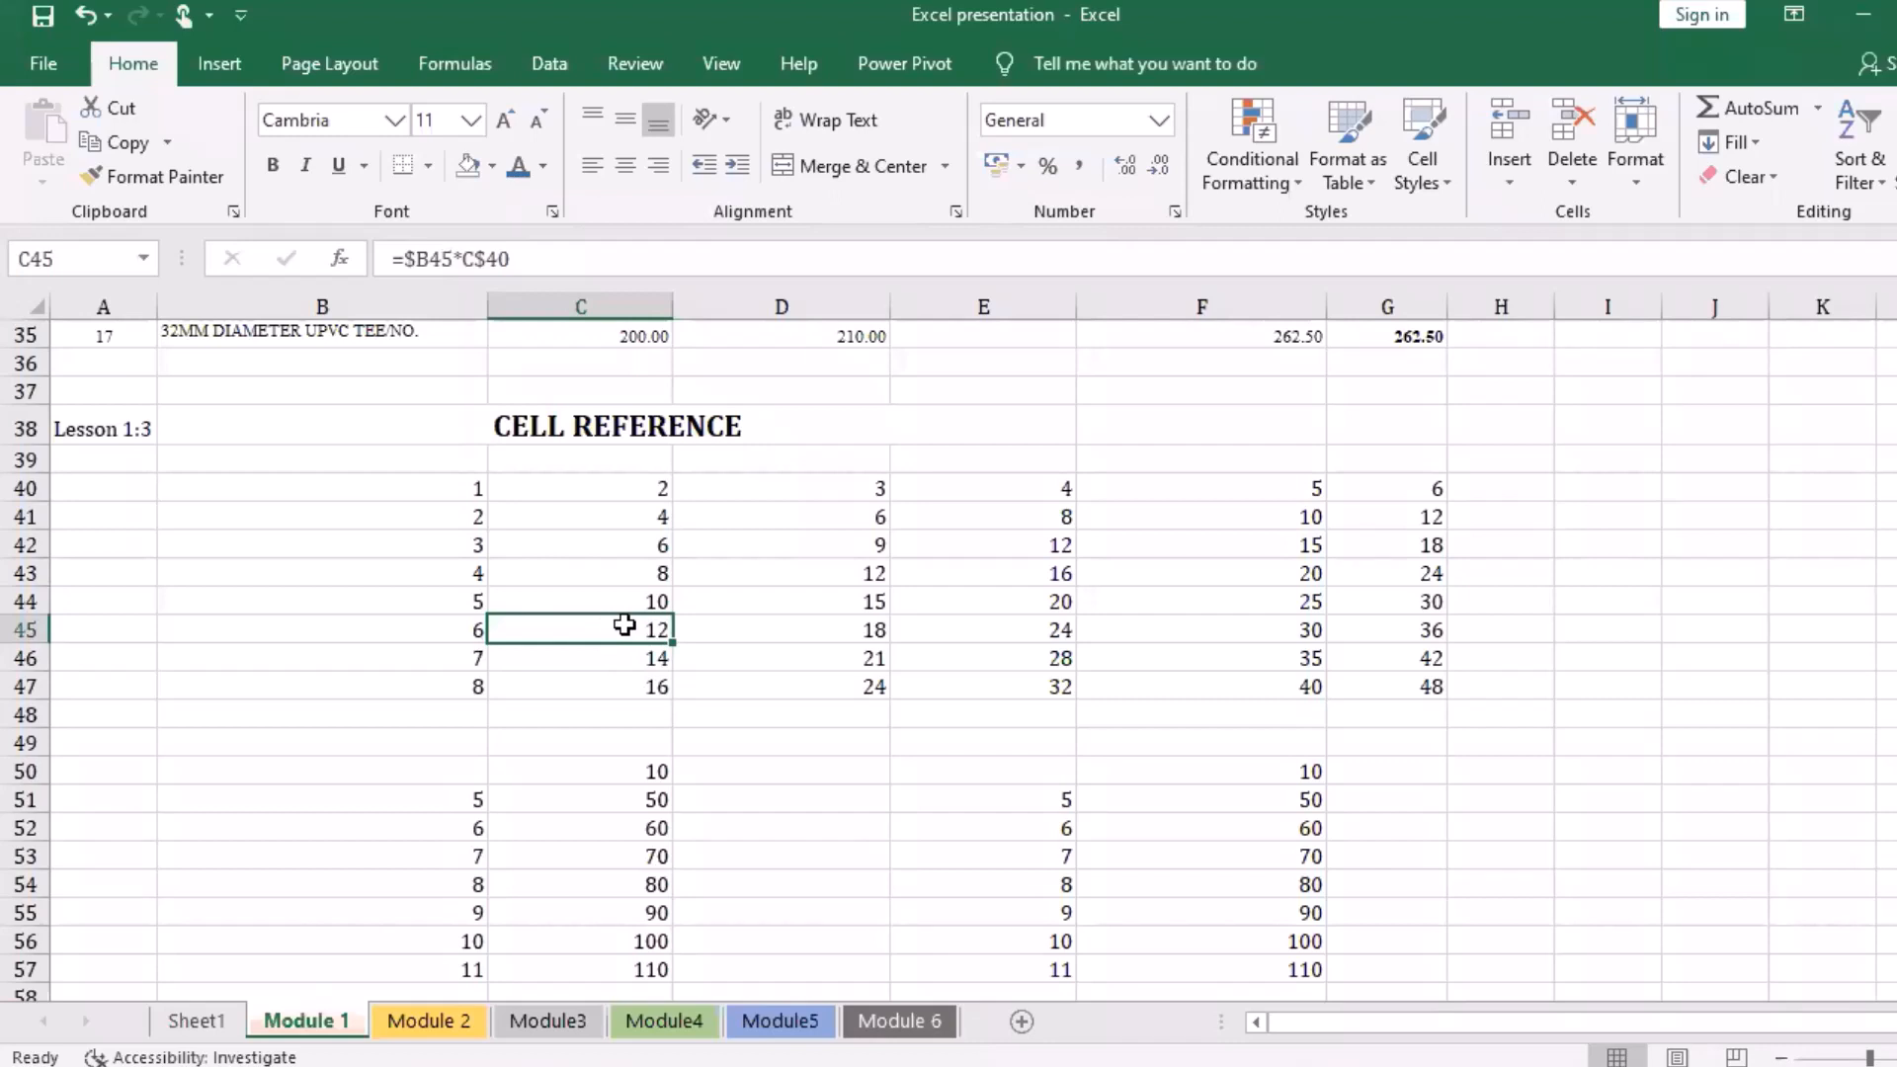
# Step: Examine the mixed-reference formulas in C47 and C42 of the CELL REFERENCE multiplication table
pyautogui.press('Down')
pyautogui.press('Down')
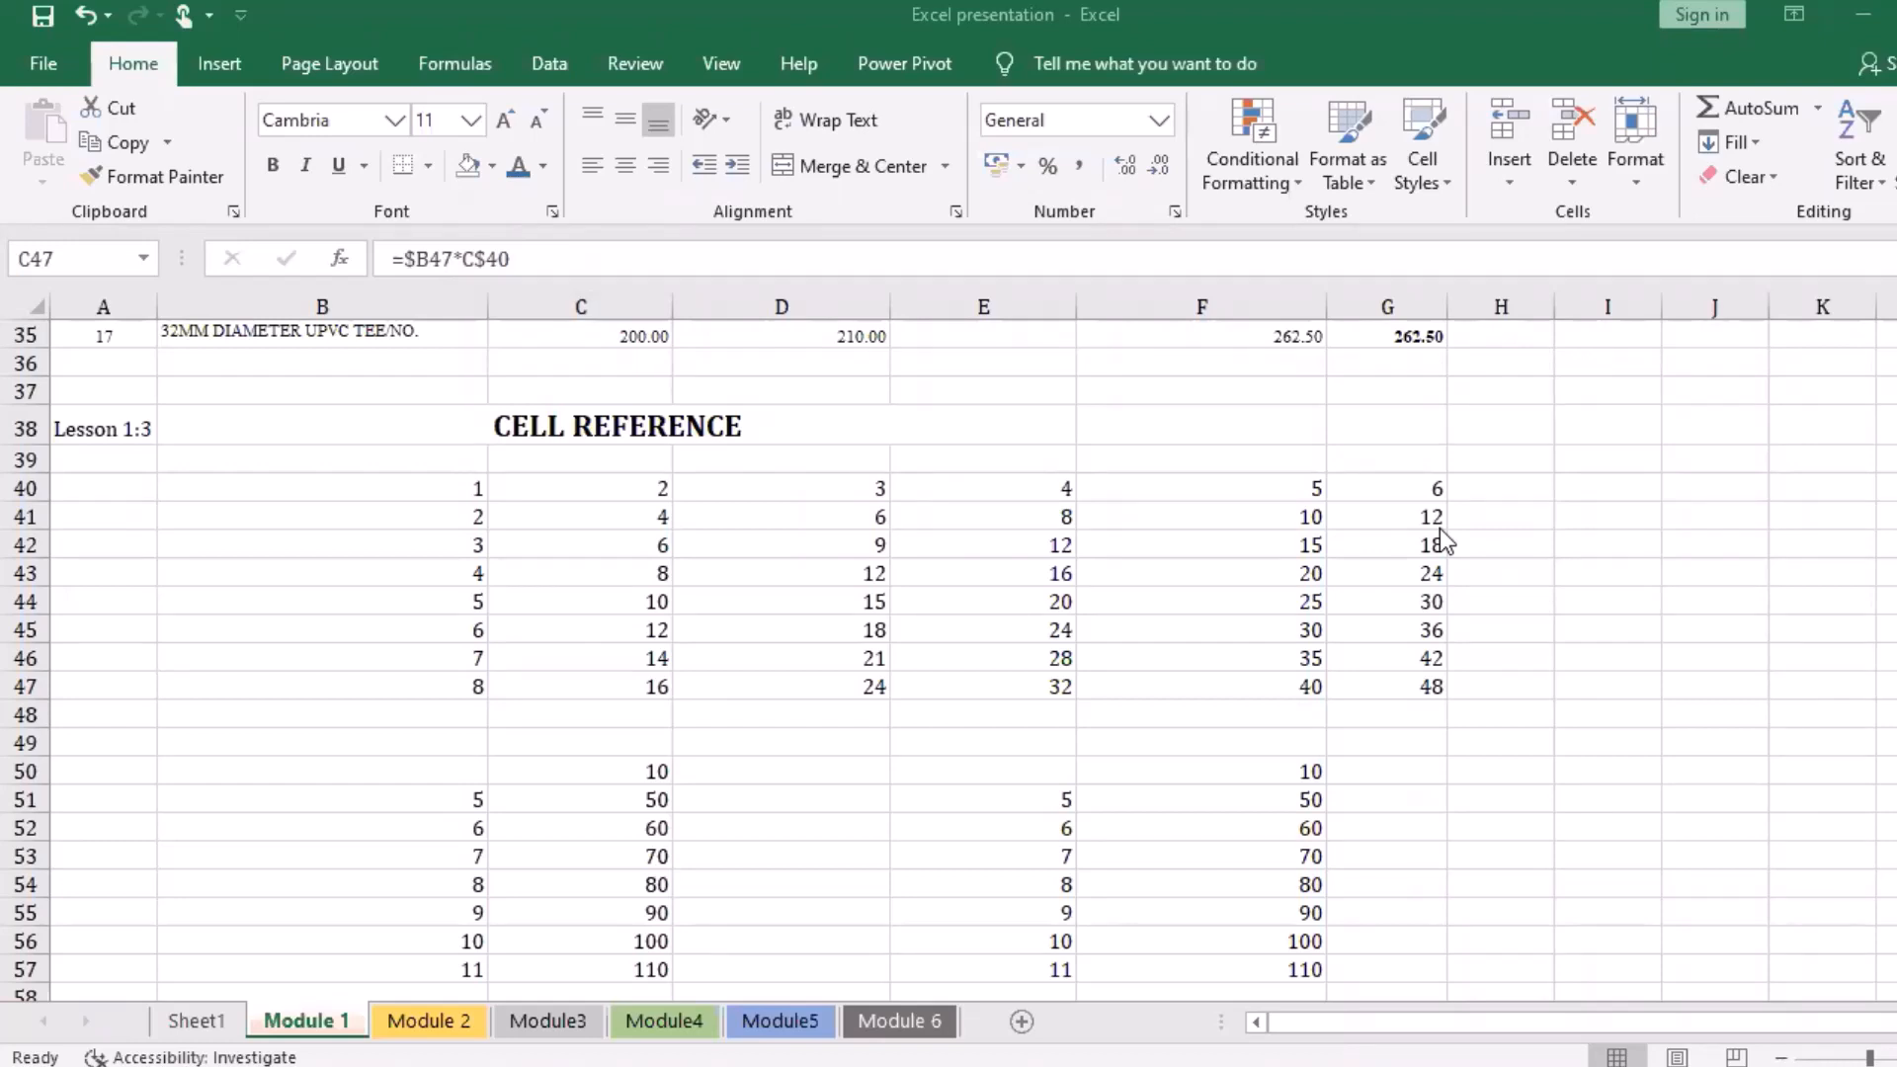
pyautogui.click(642, 689)
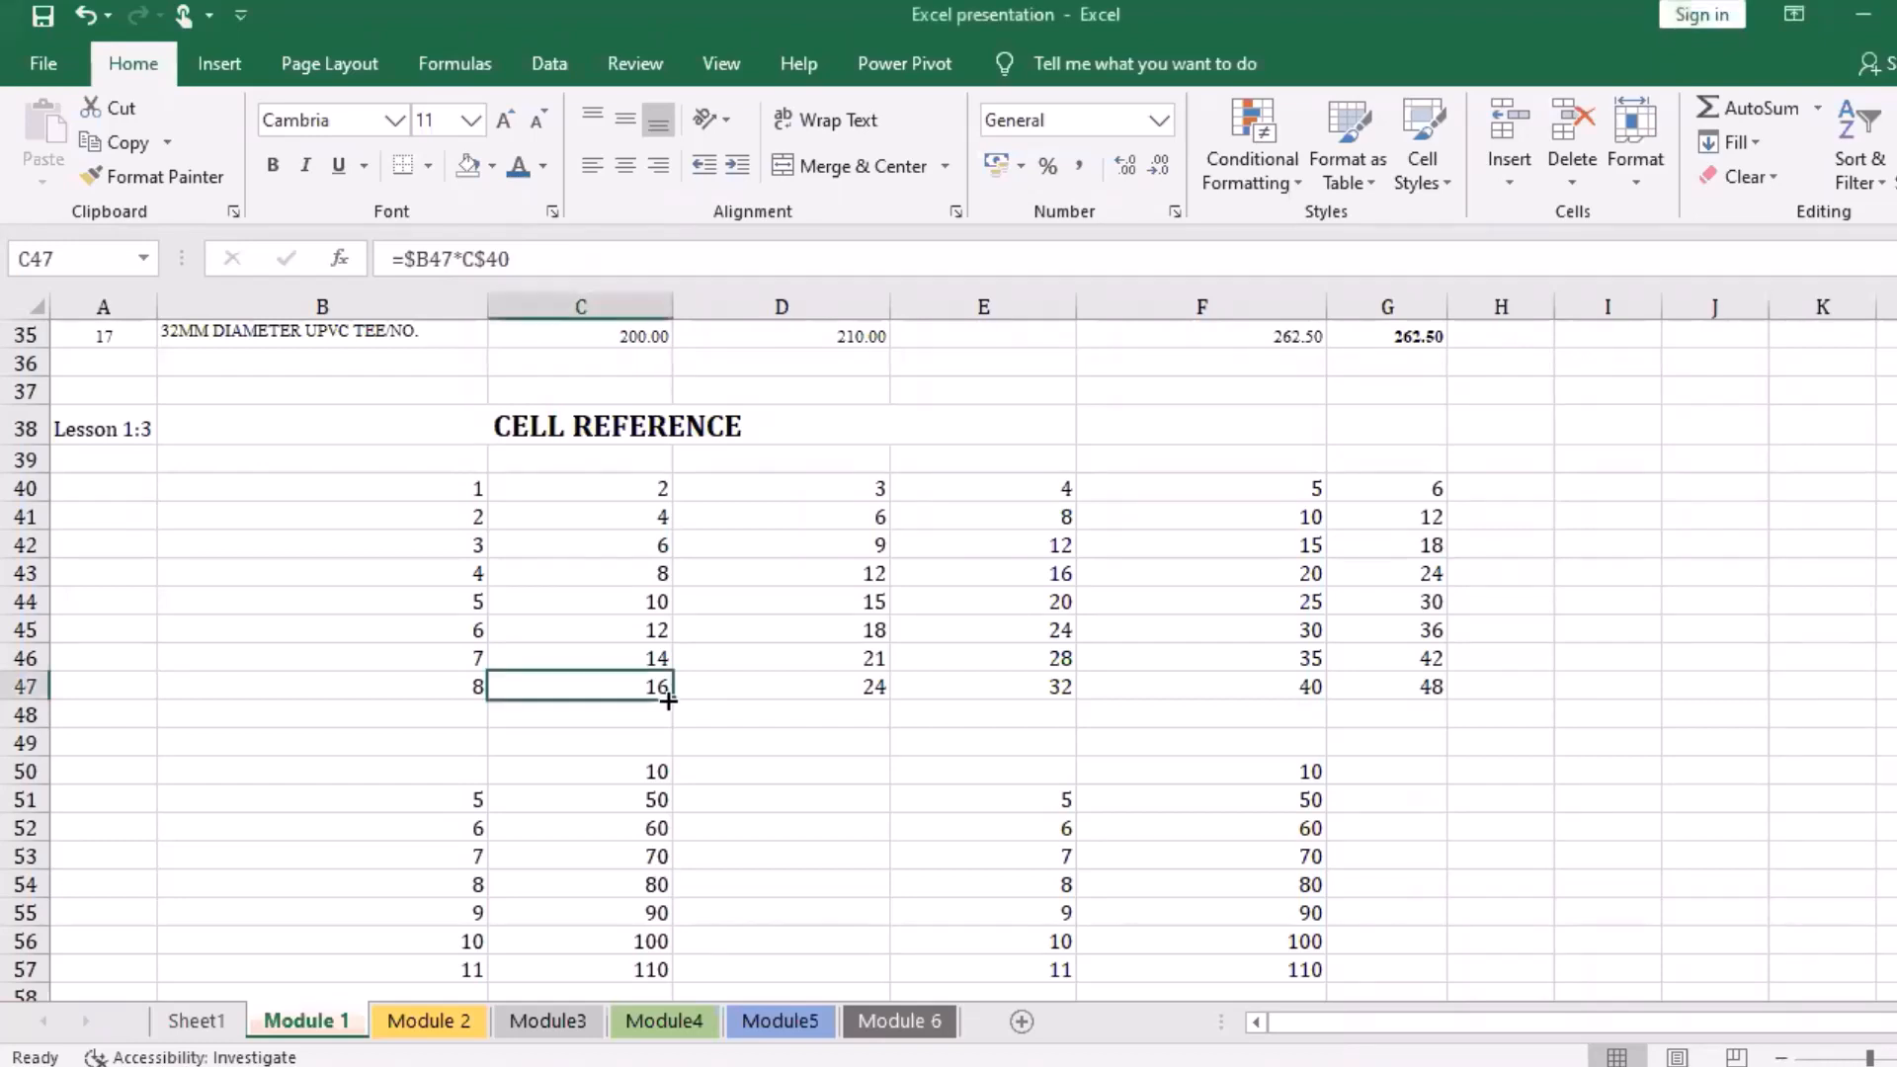
pyautogui.click(637, 536)
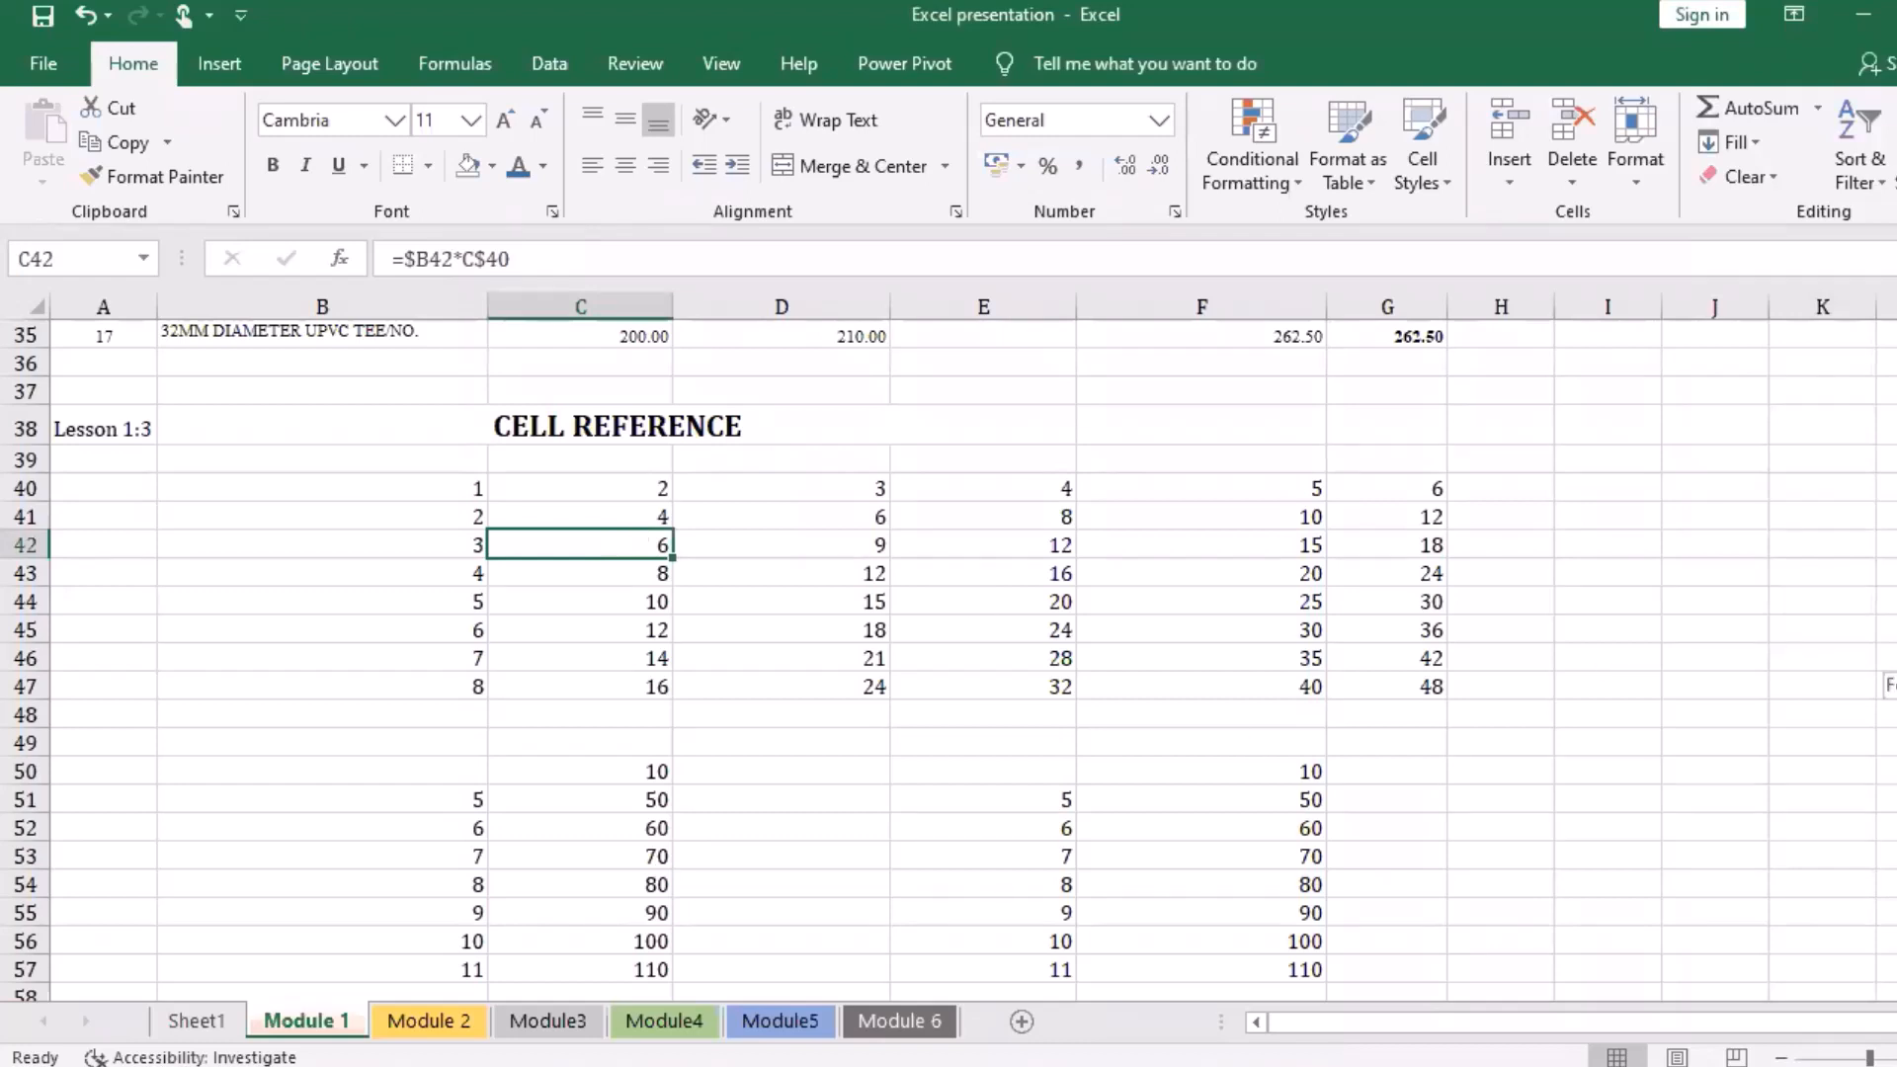
# Step: Trace the absolute-reference formula in C51 back to its source cells B51 and C50
pyautogui.scroll(2, 948, 659)
pyautogui.scroll(-6, 949, 659)
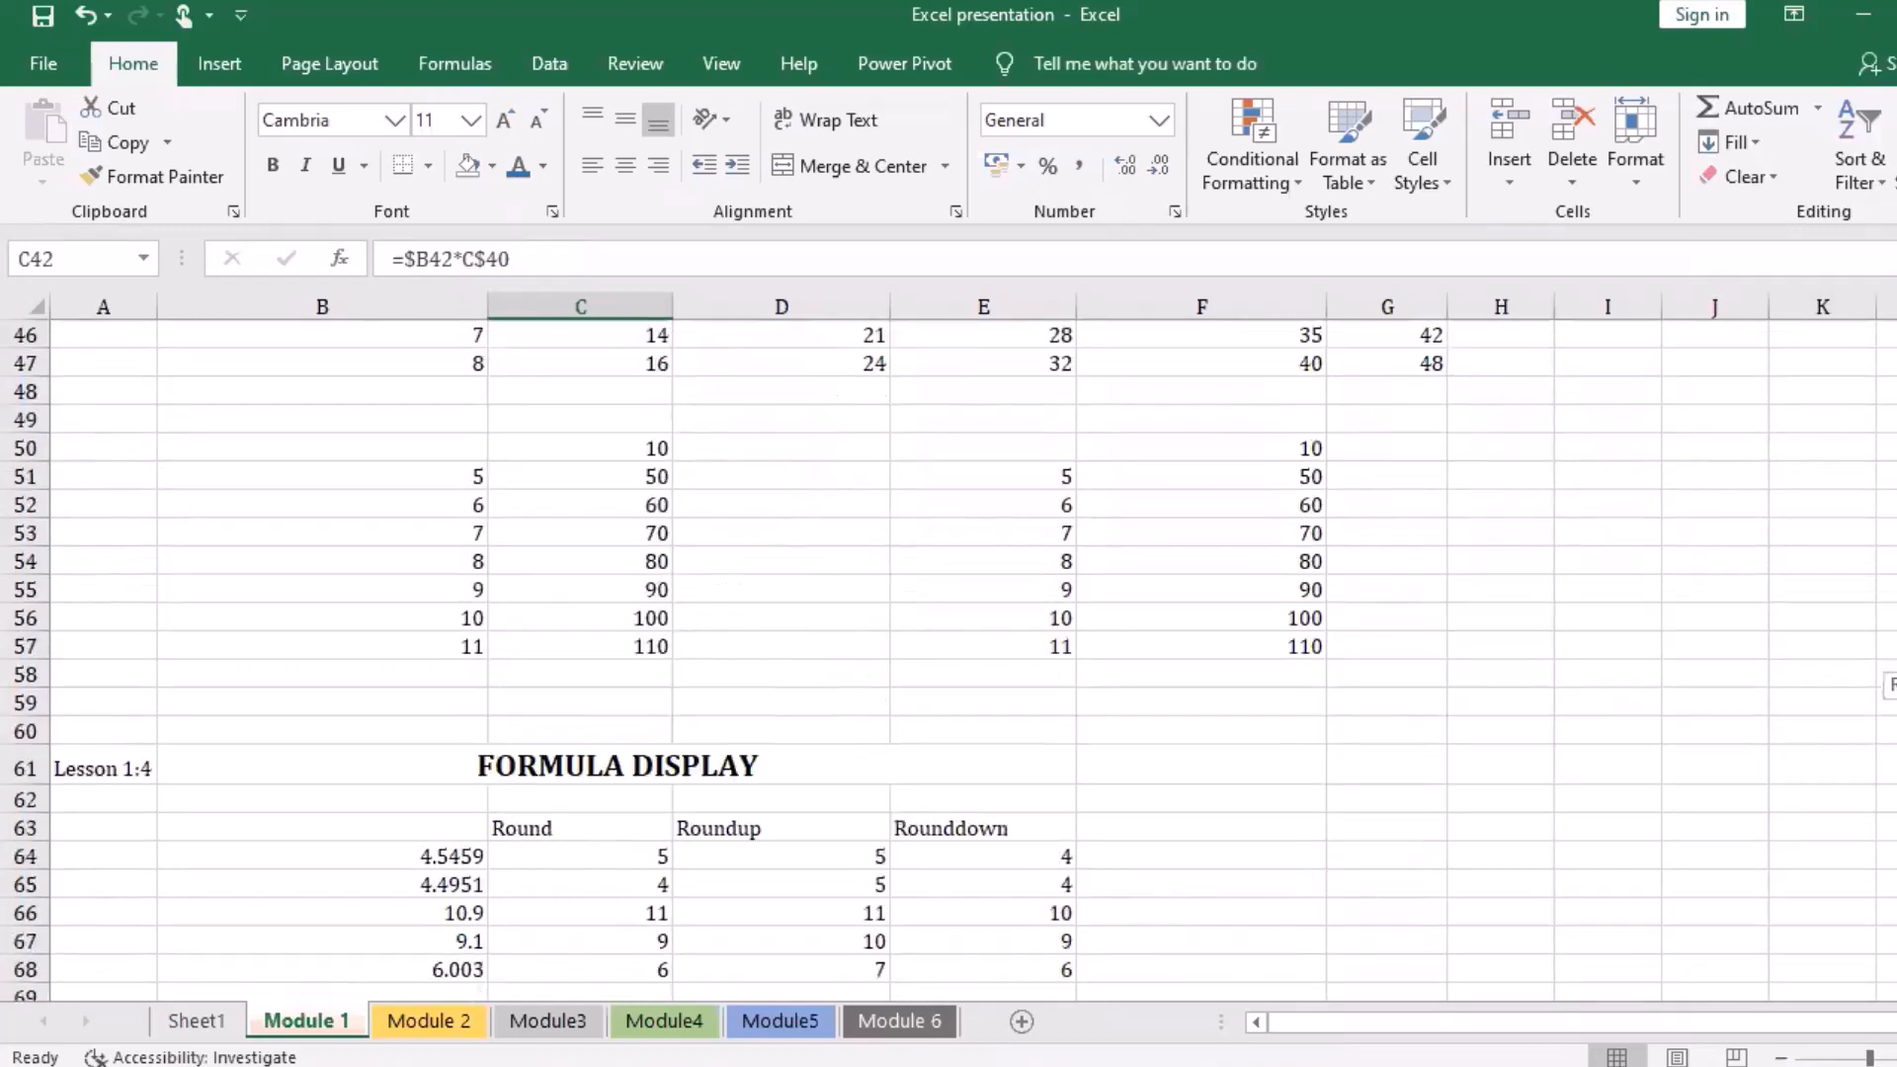
pyautogui.scroll(1, 745, 589)
pyautogui.click(624, 537)
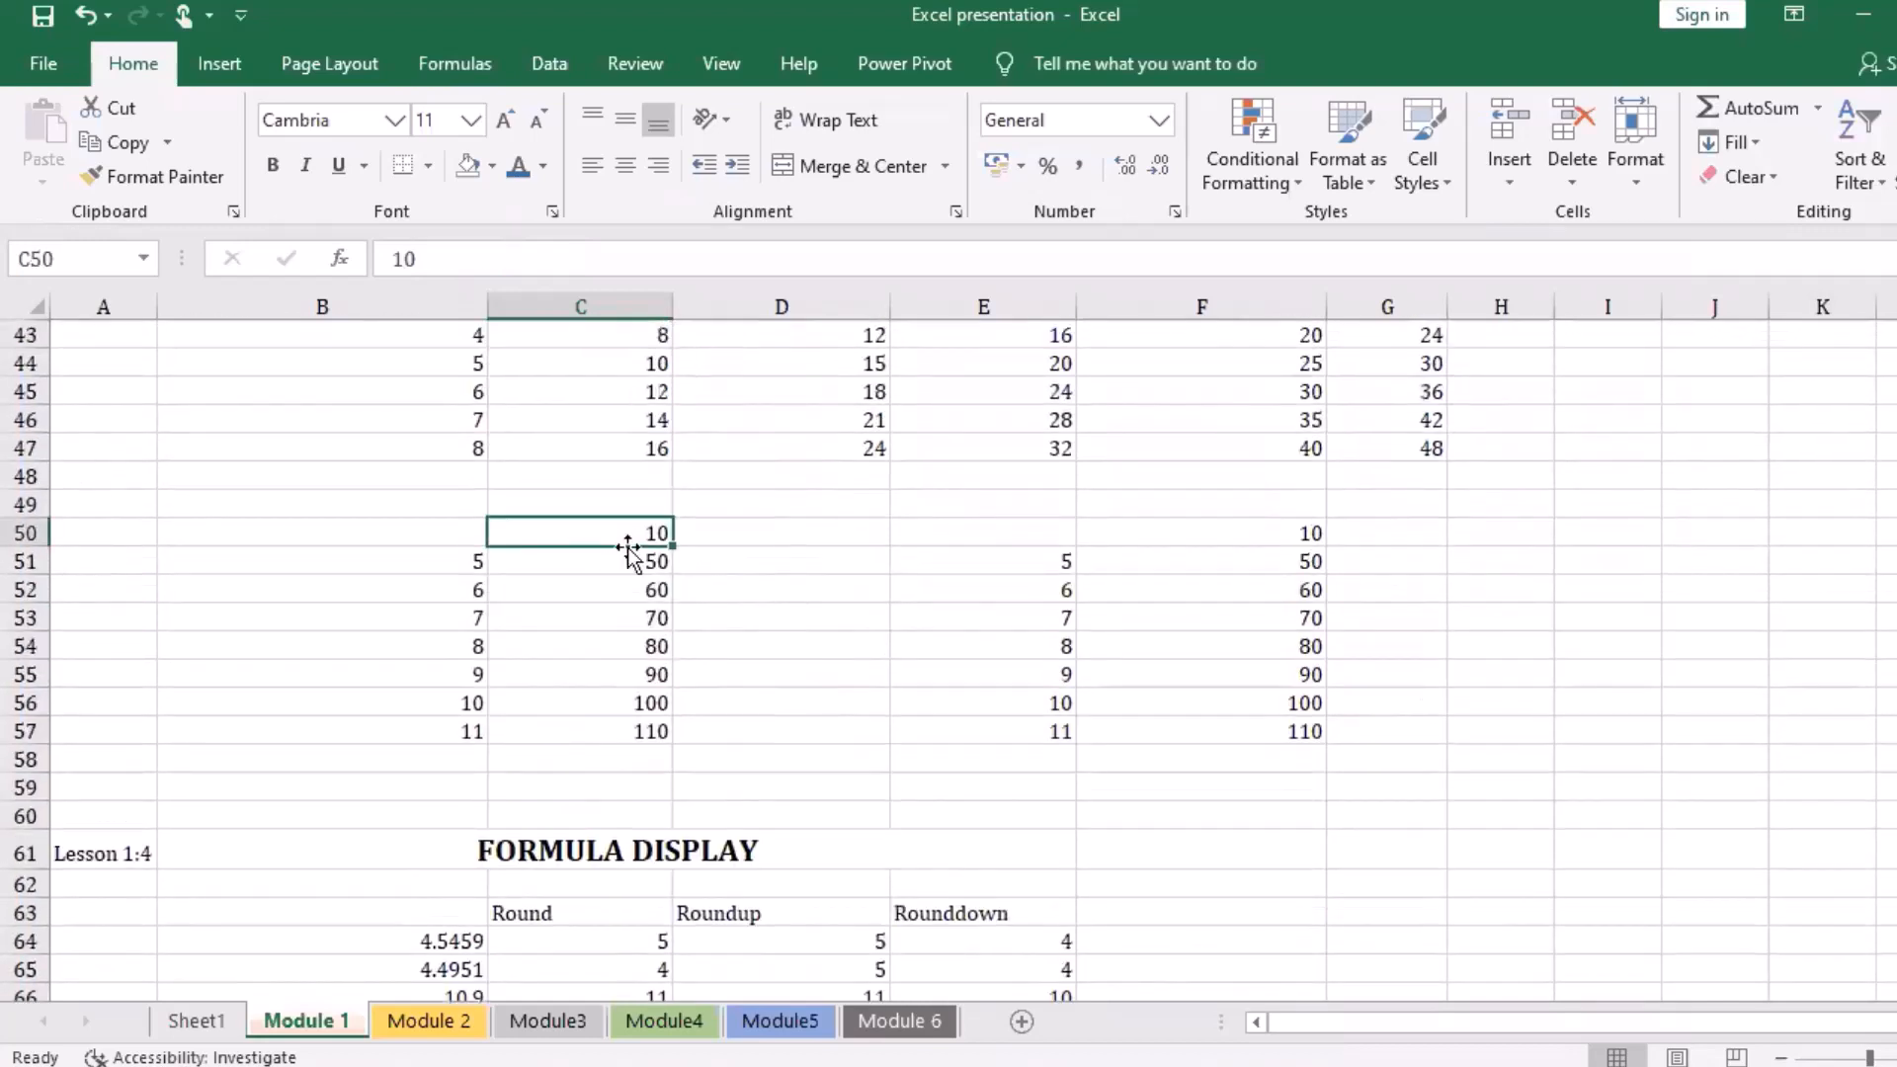
pyautogui.click(473, 565)
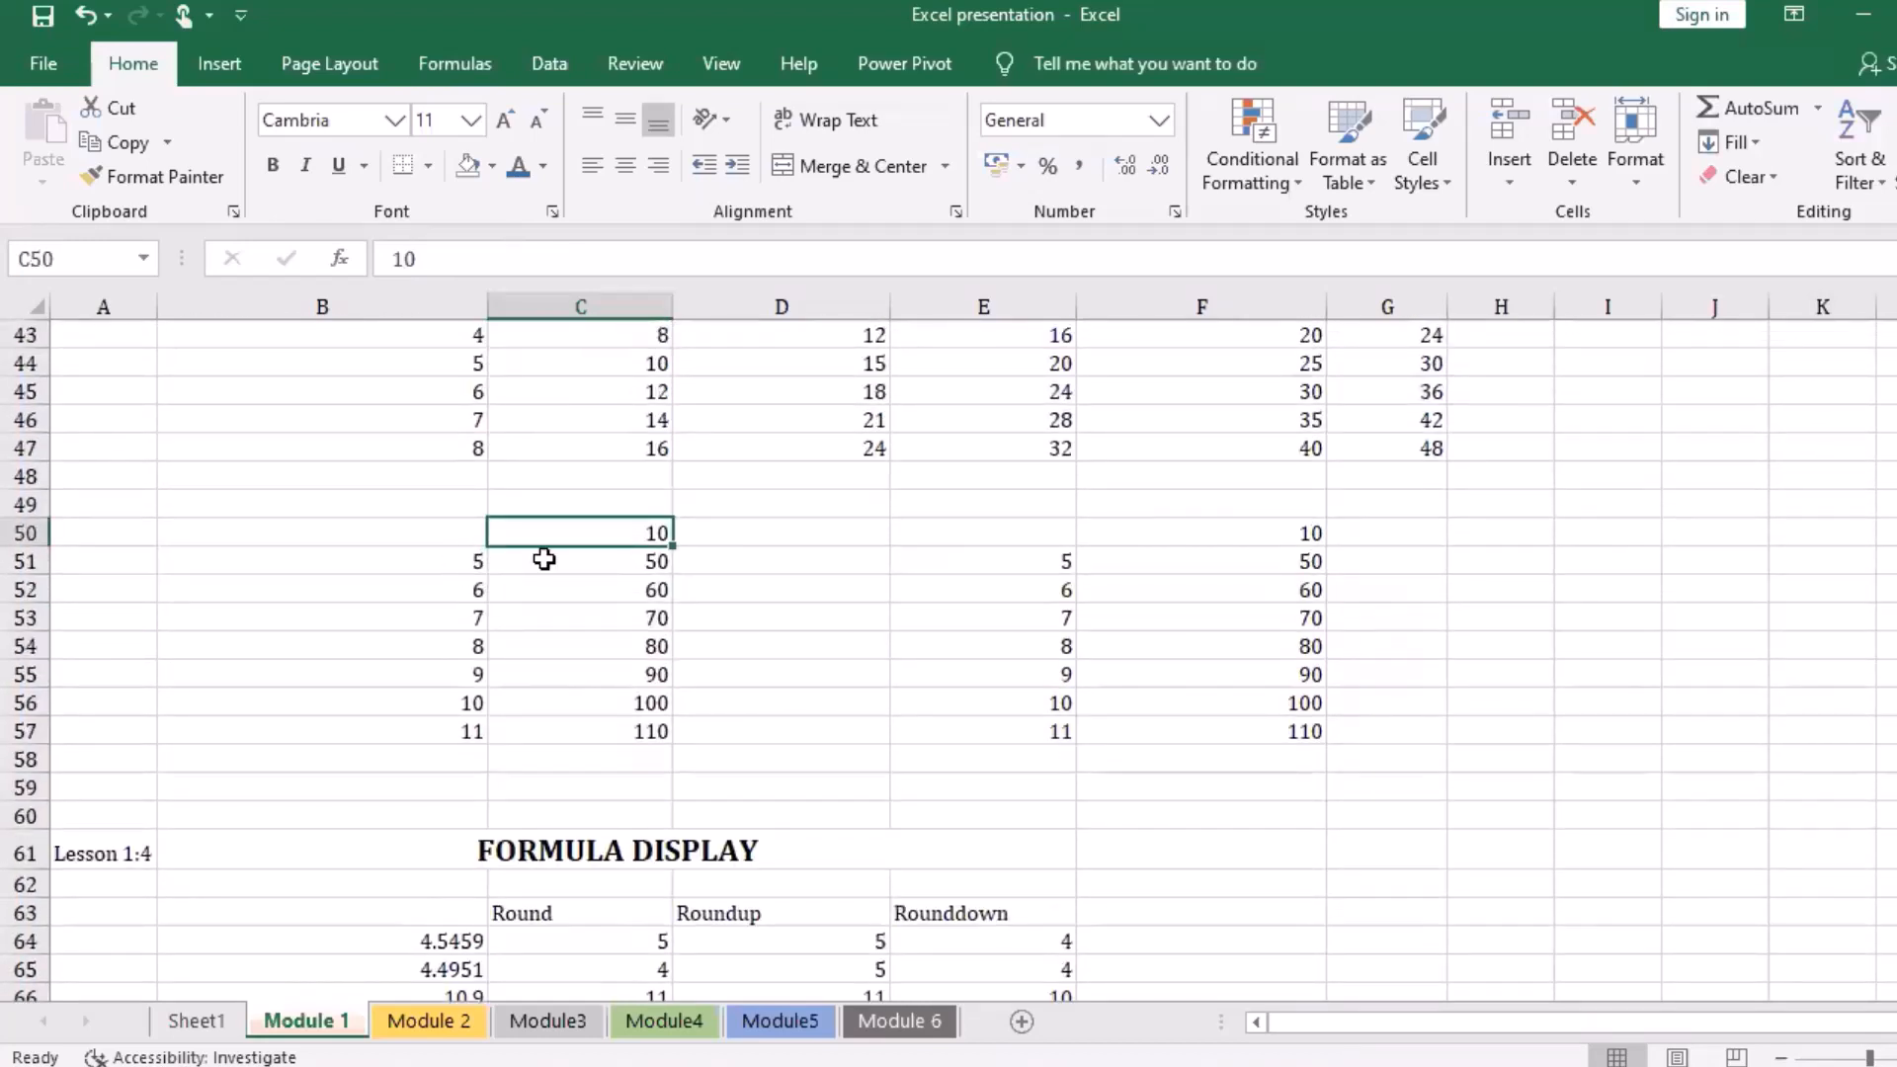
pyautogui.click(609, 553)
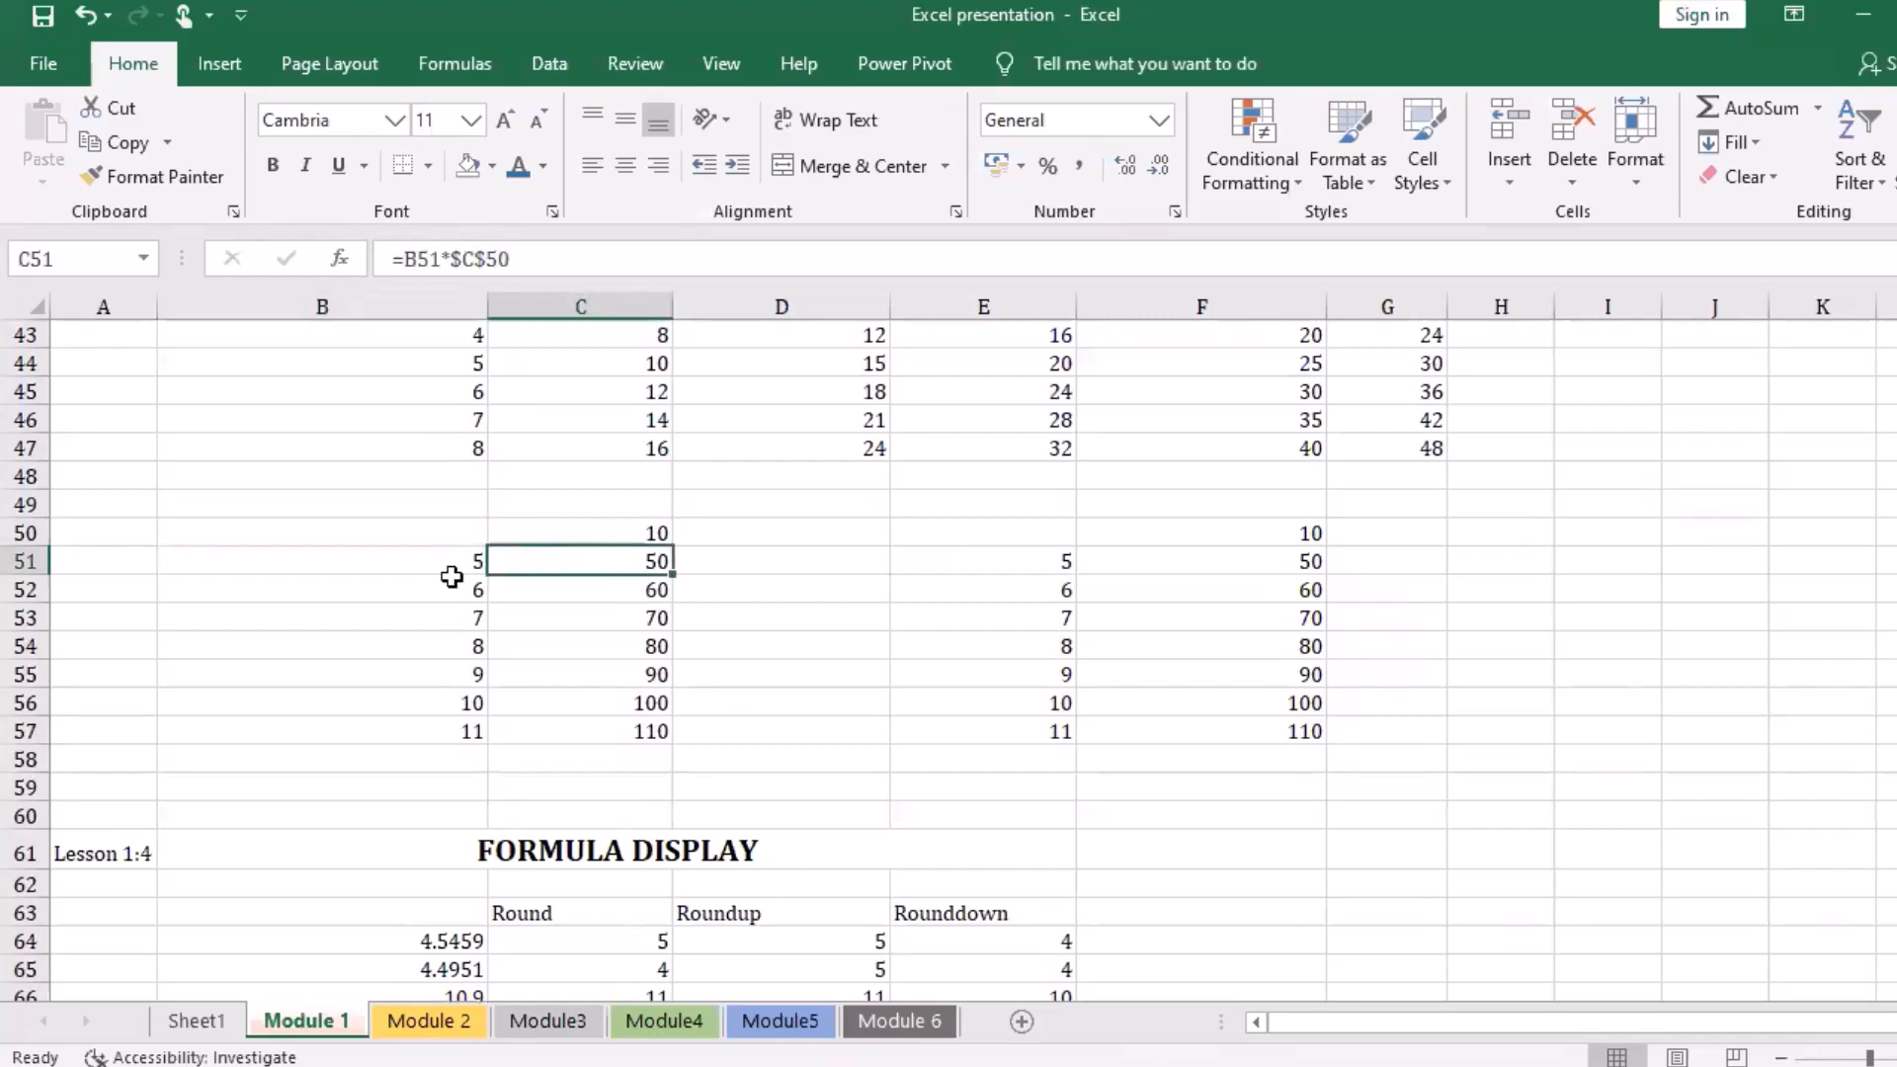
pyautogui.press('Left')
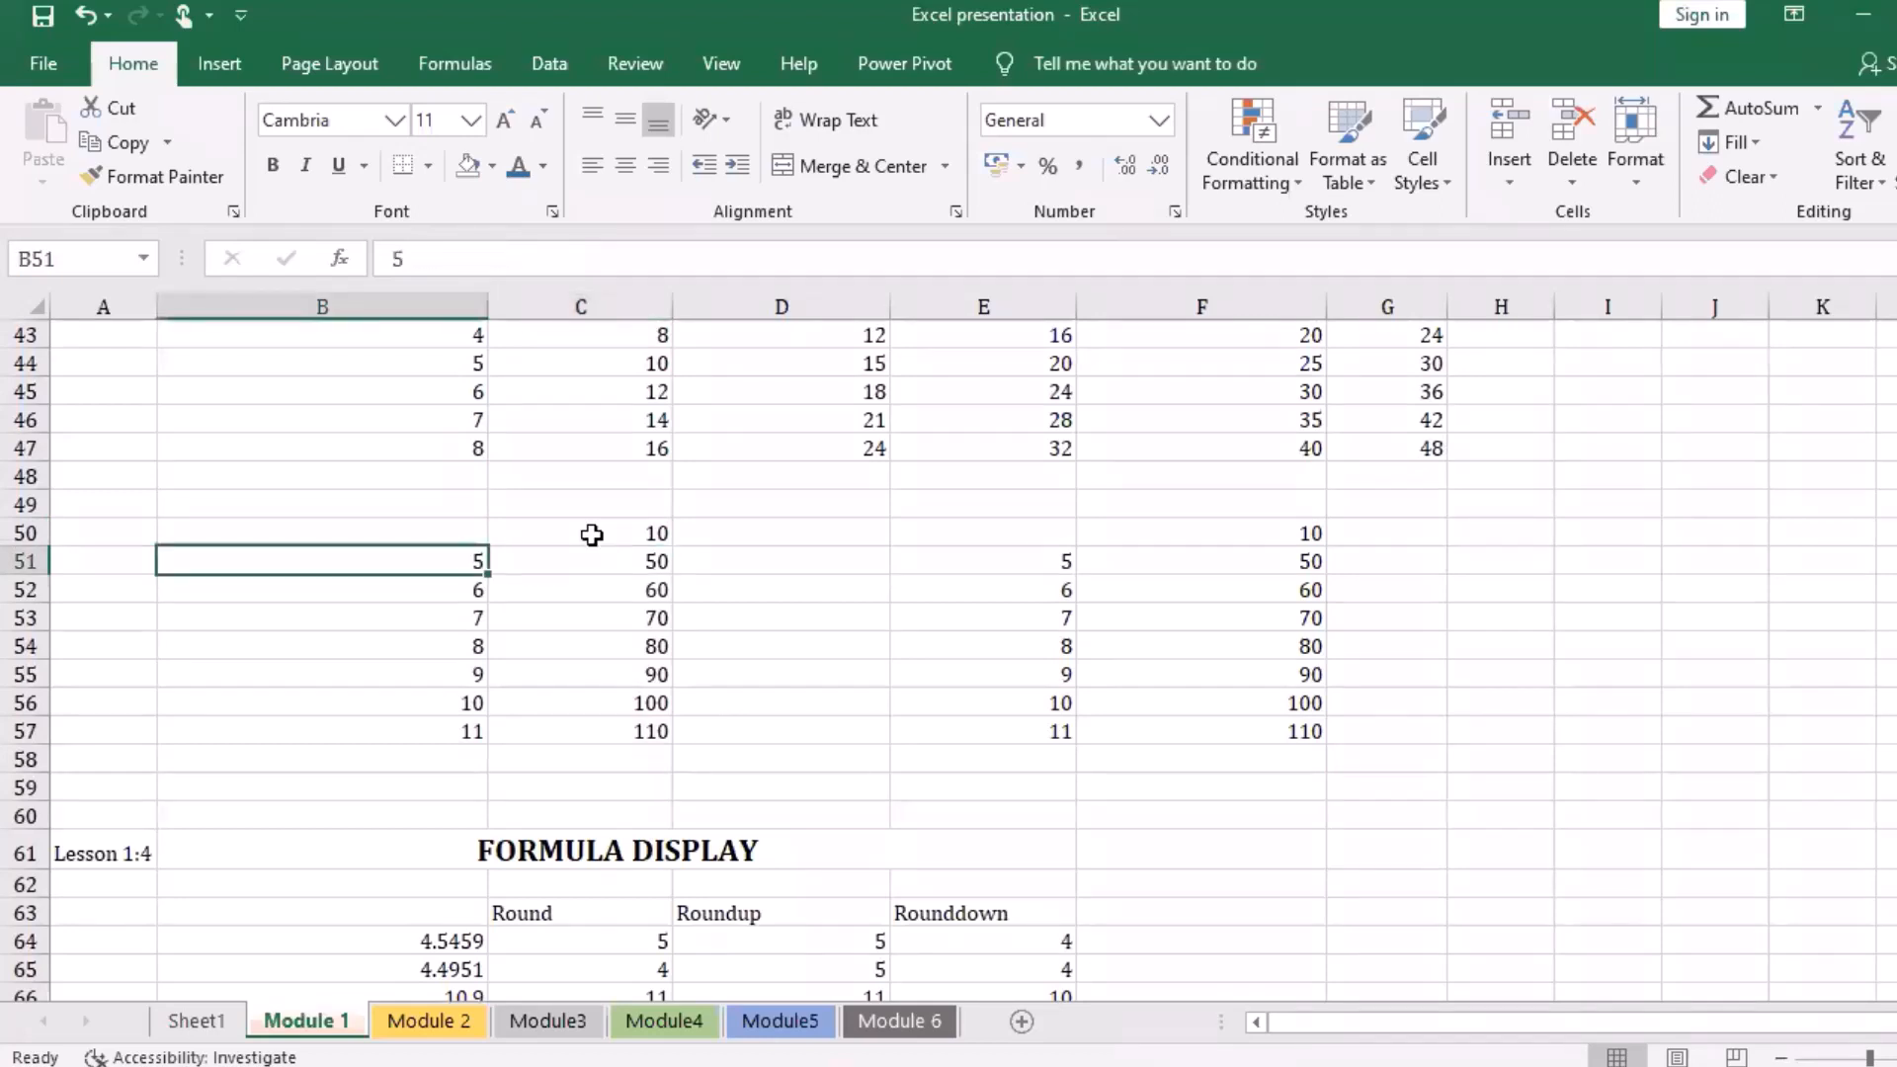
pyautogui.press('Right')
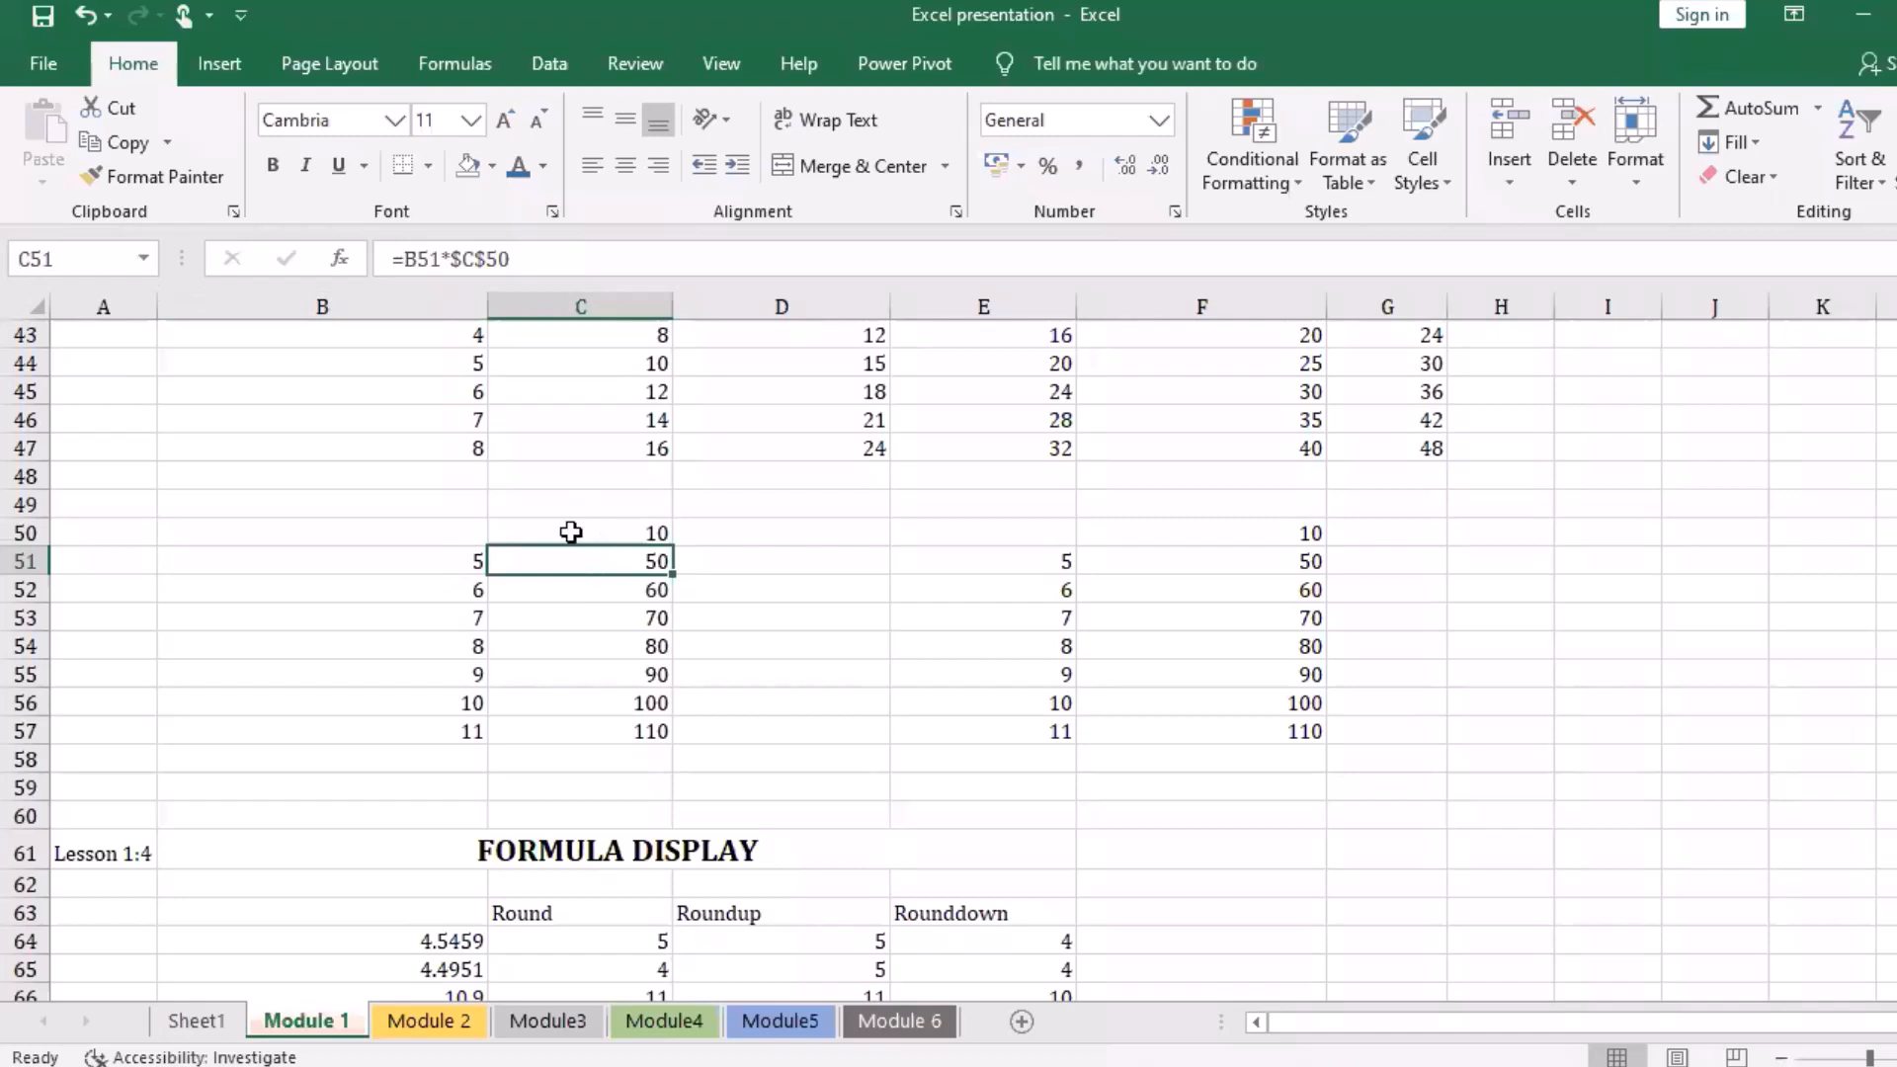
pyautogui.click(571, 533)
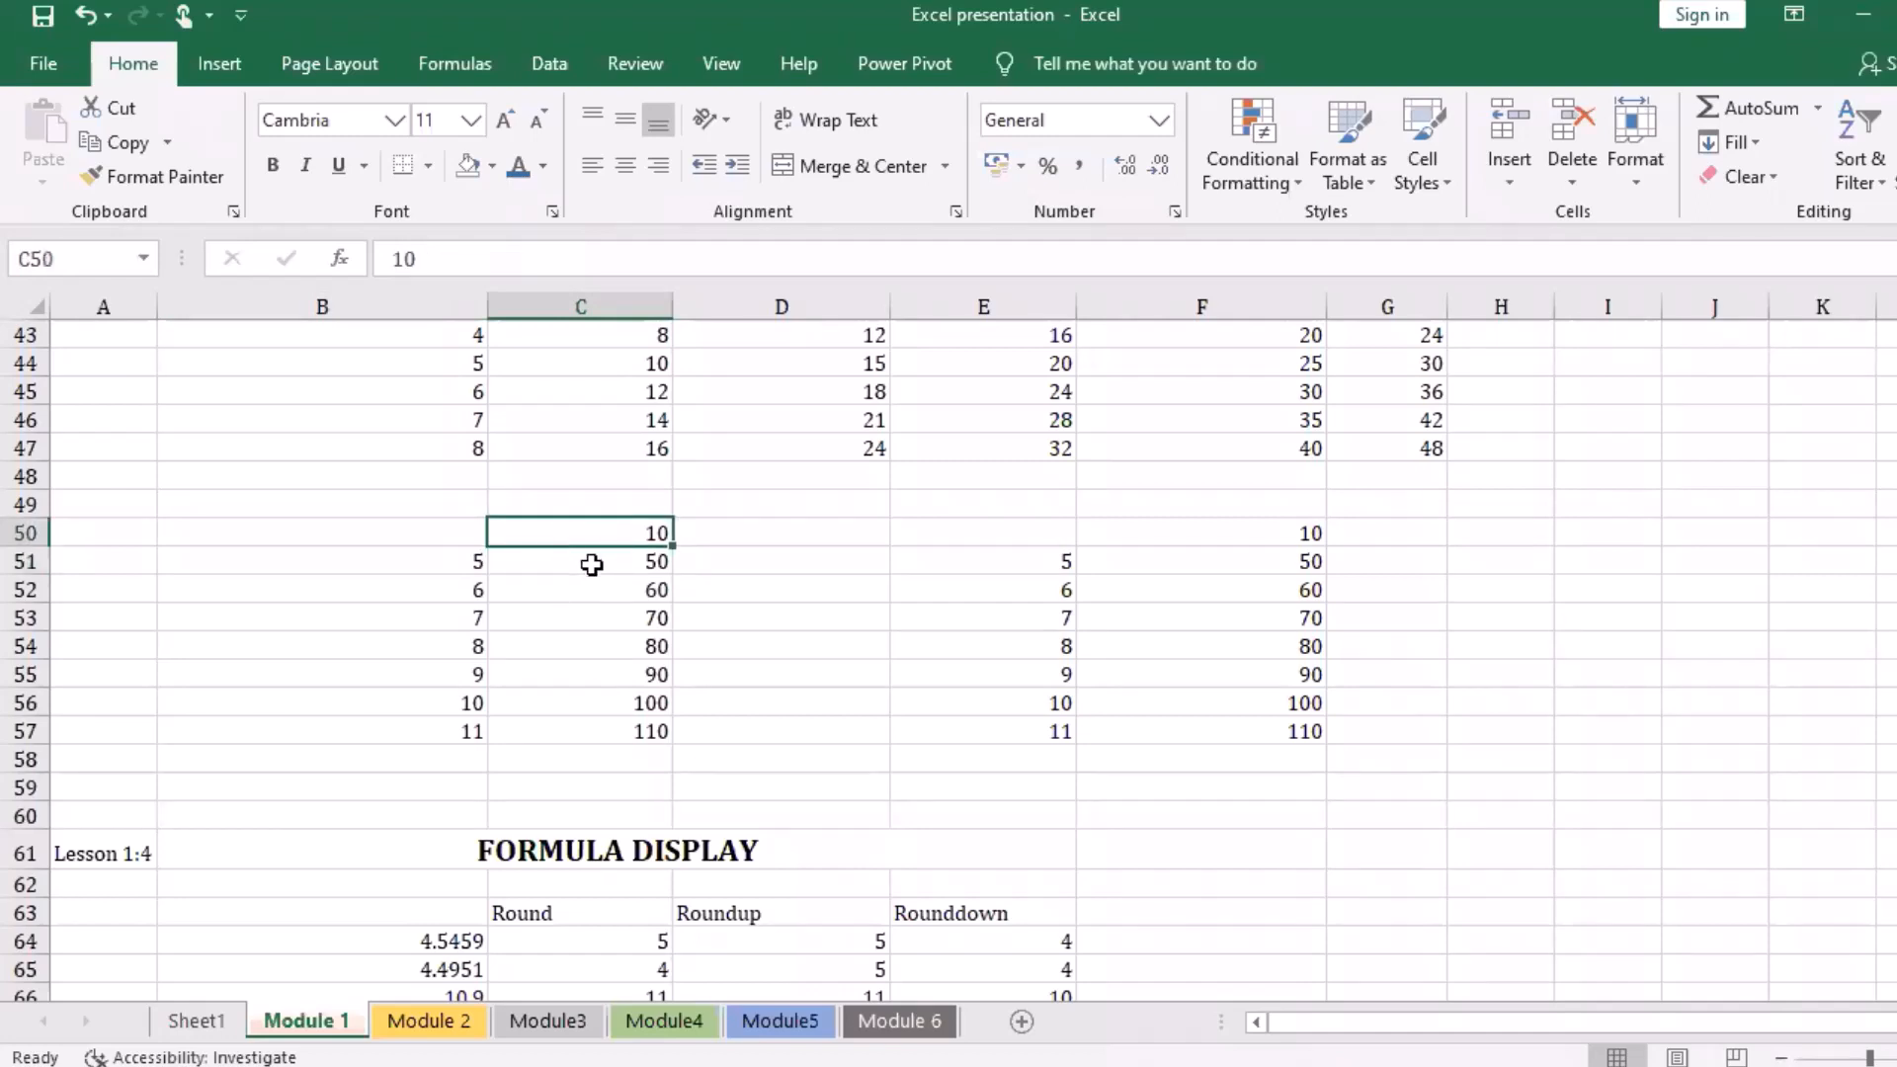
pyautogui.press('Down')
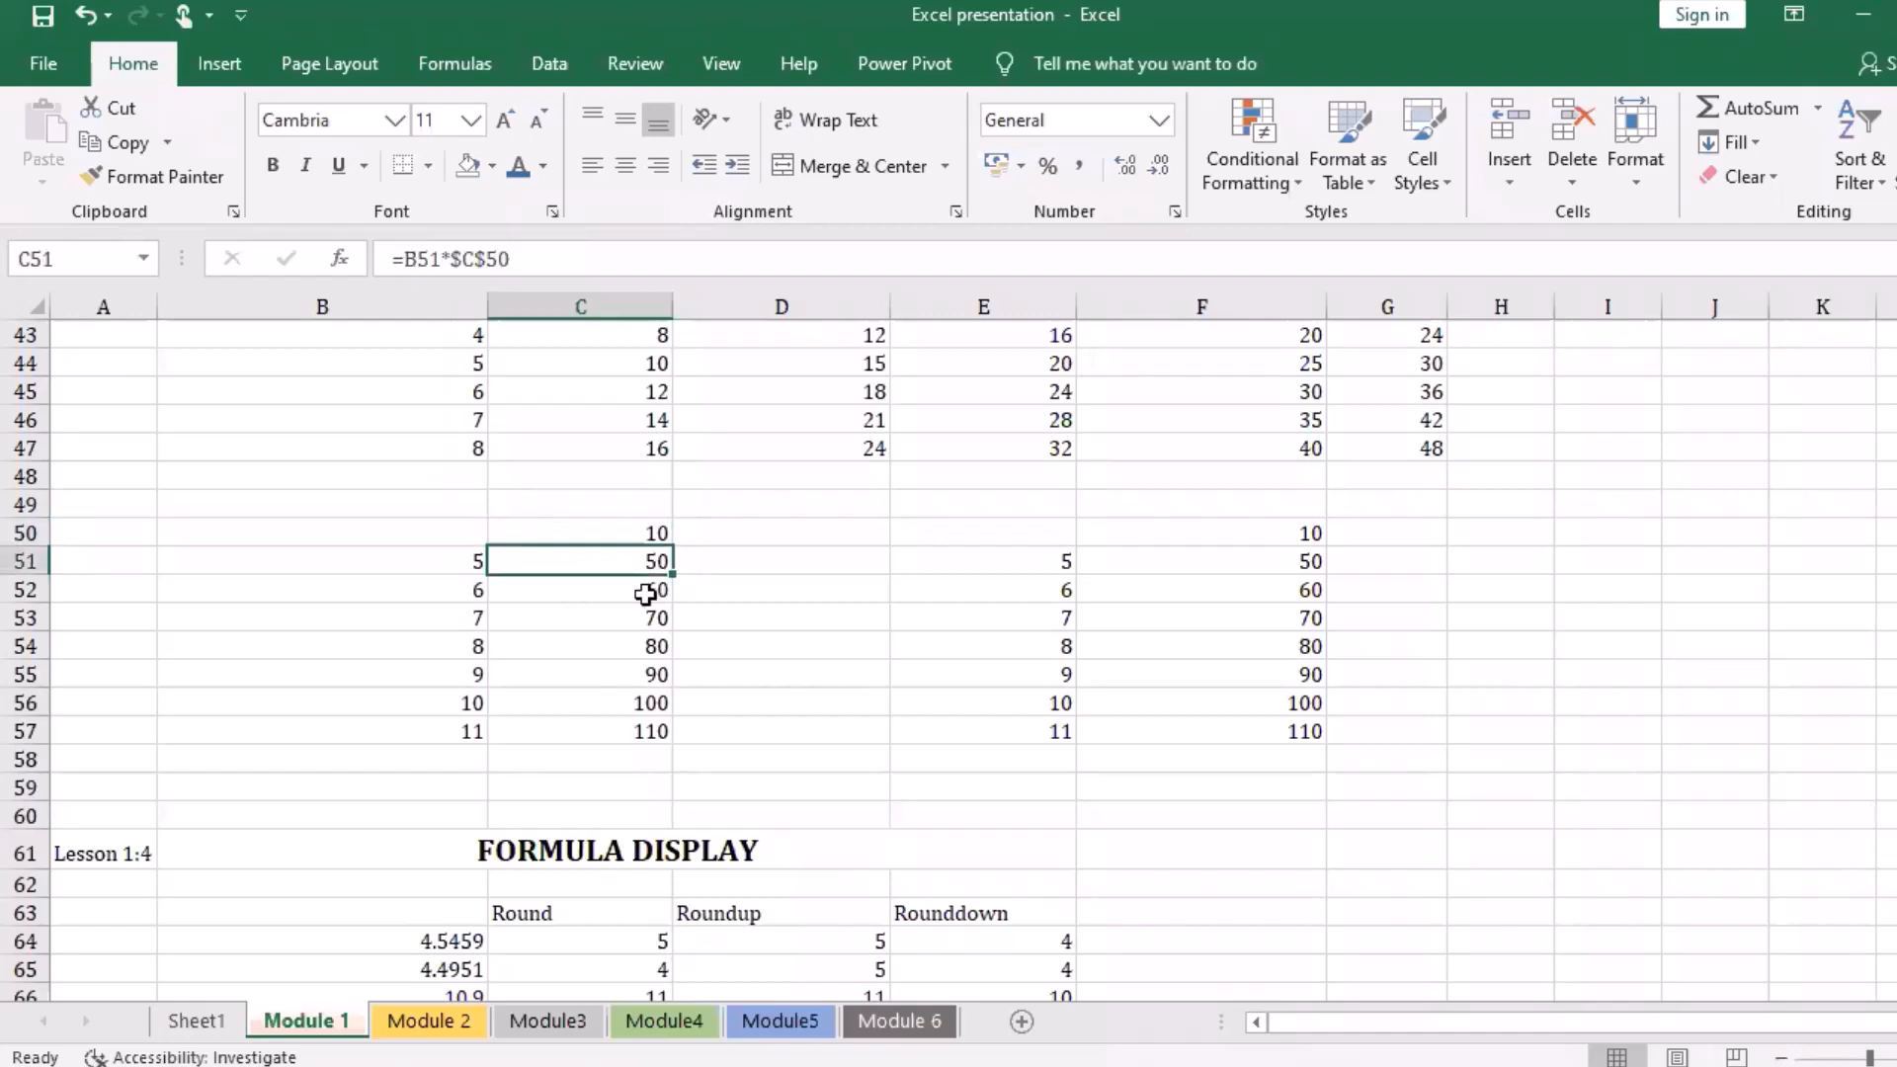
pyautogui.click(645, 594)
pyautogui.press('Up')
pyautogui.click(615, 533)
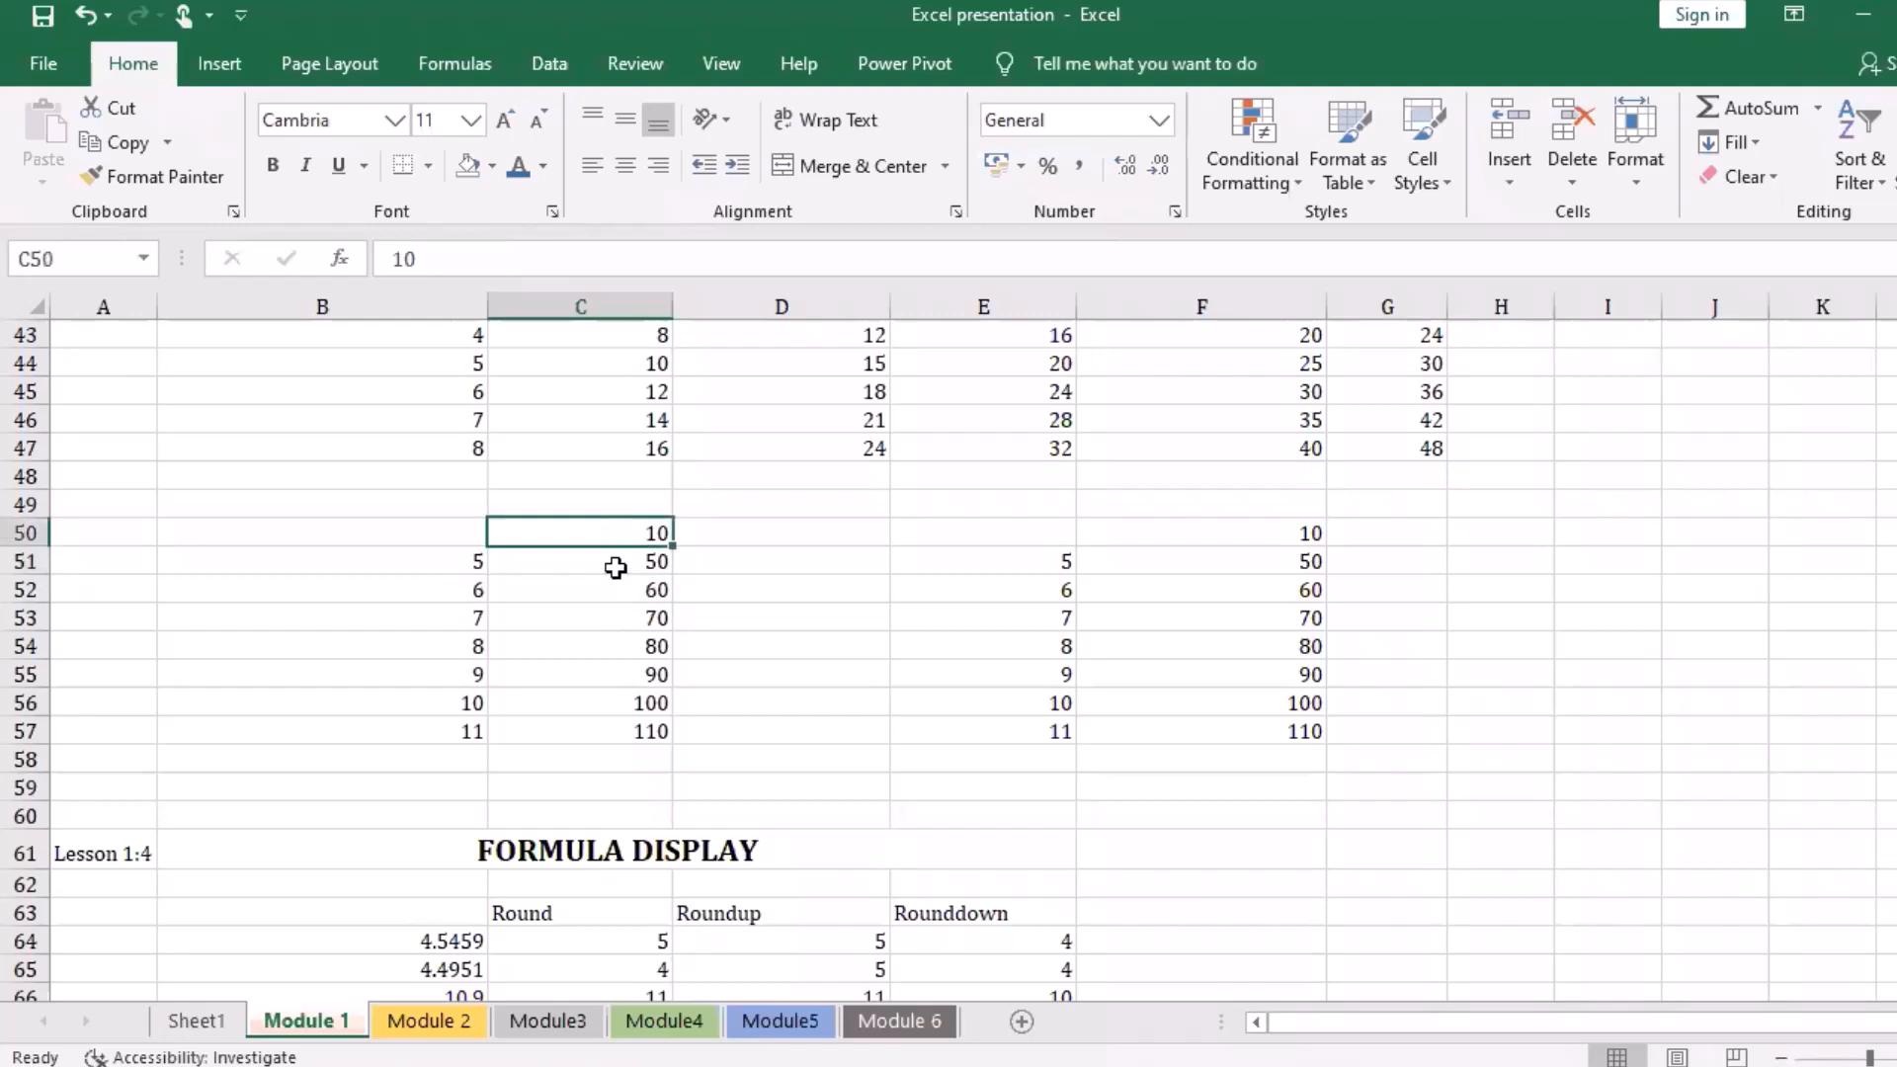
pyautogui.click(625, 560)
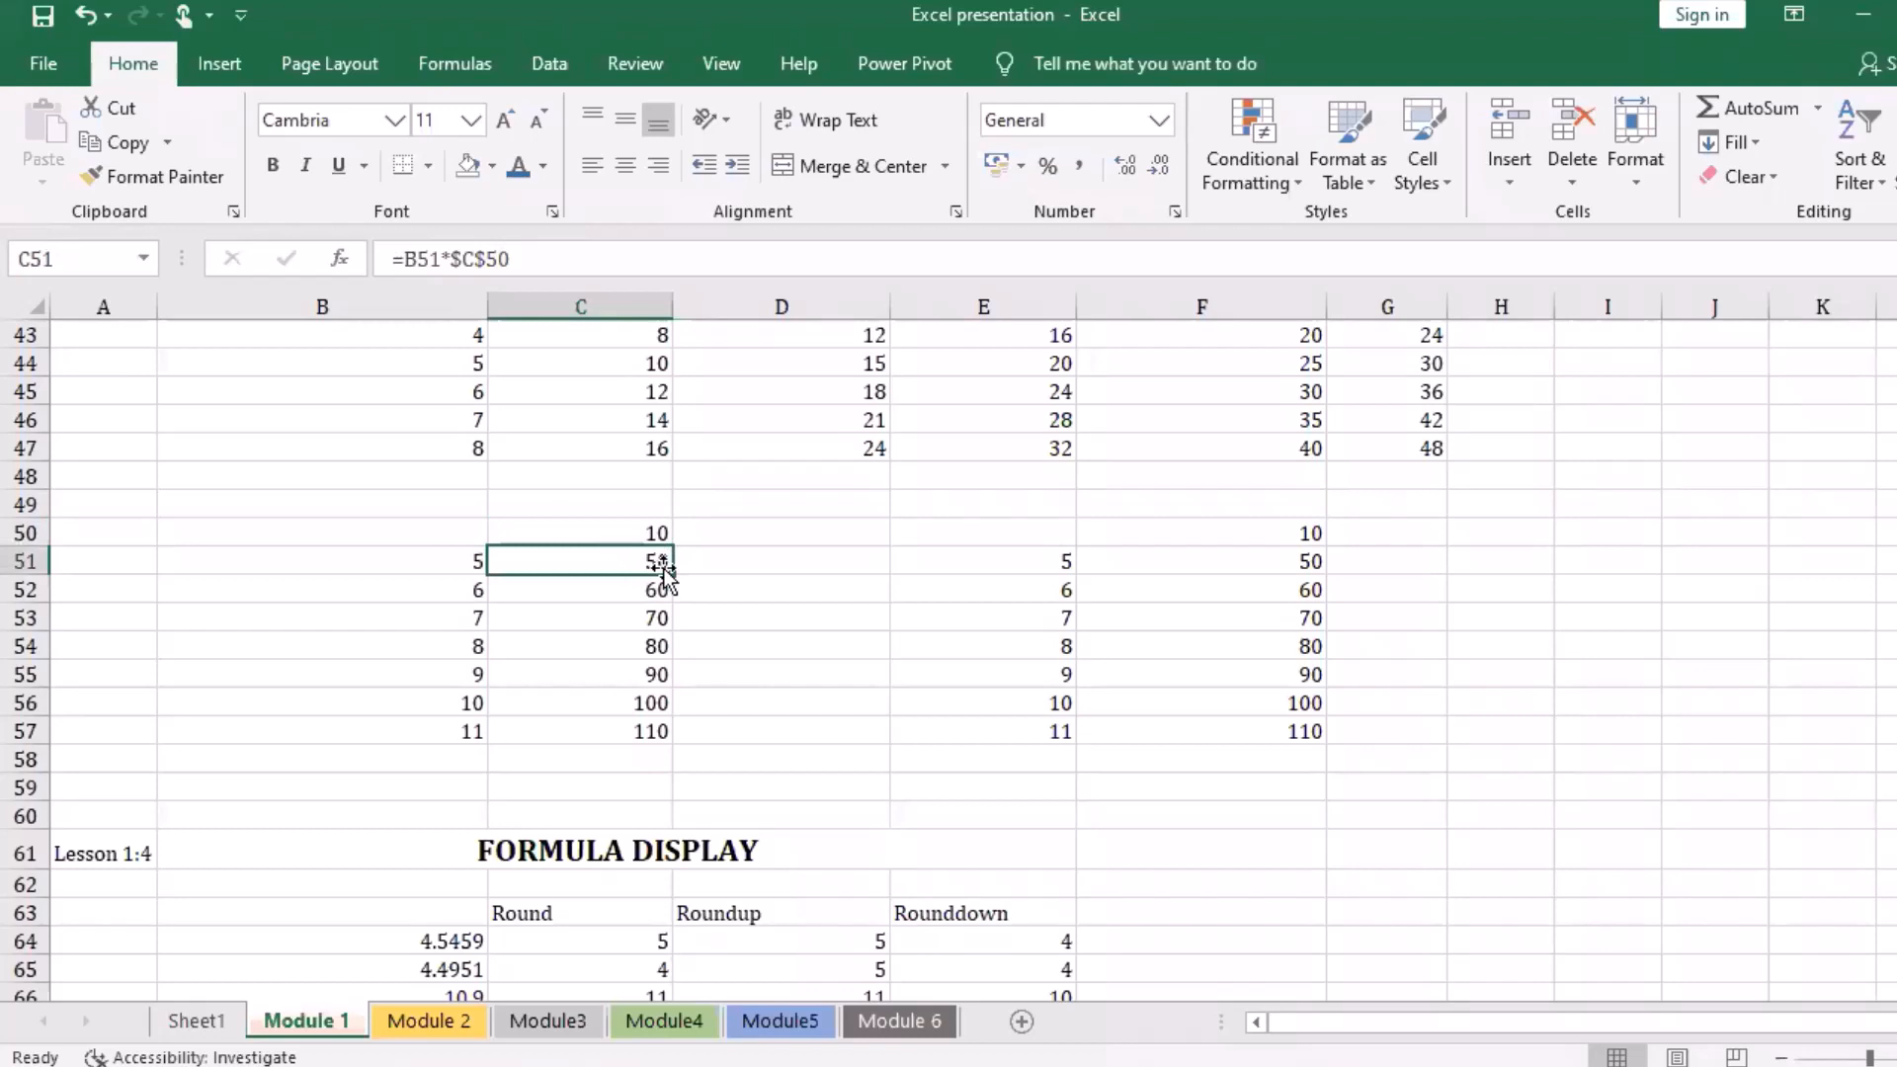
# Step: Step through the formulas in C51:C57 to check how each one refers to C50
pyautogui.press('Down')
pyautogui.press('Down')
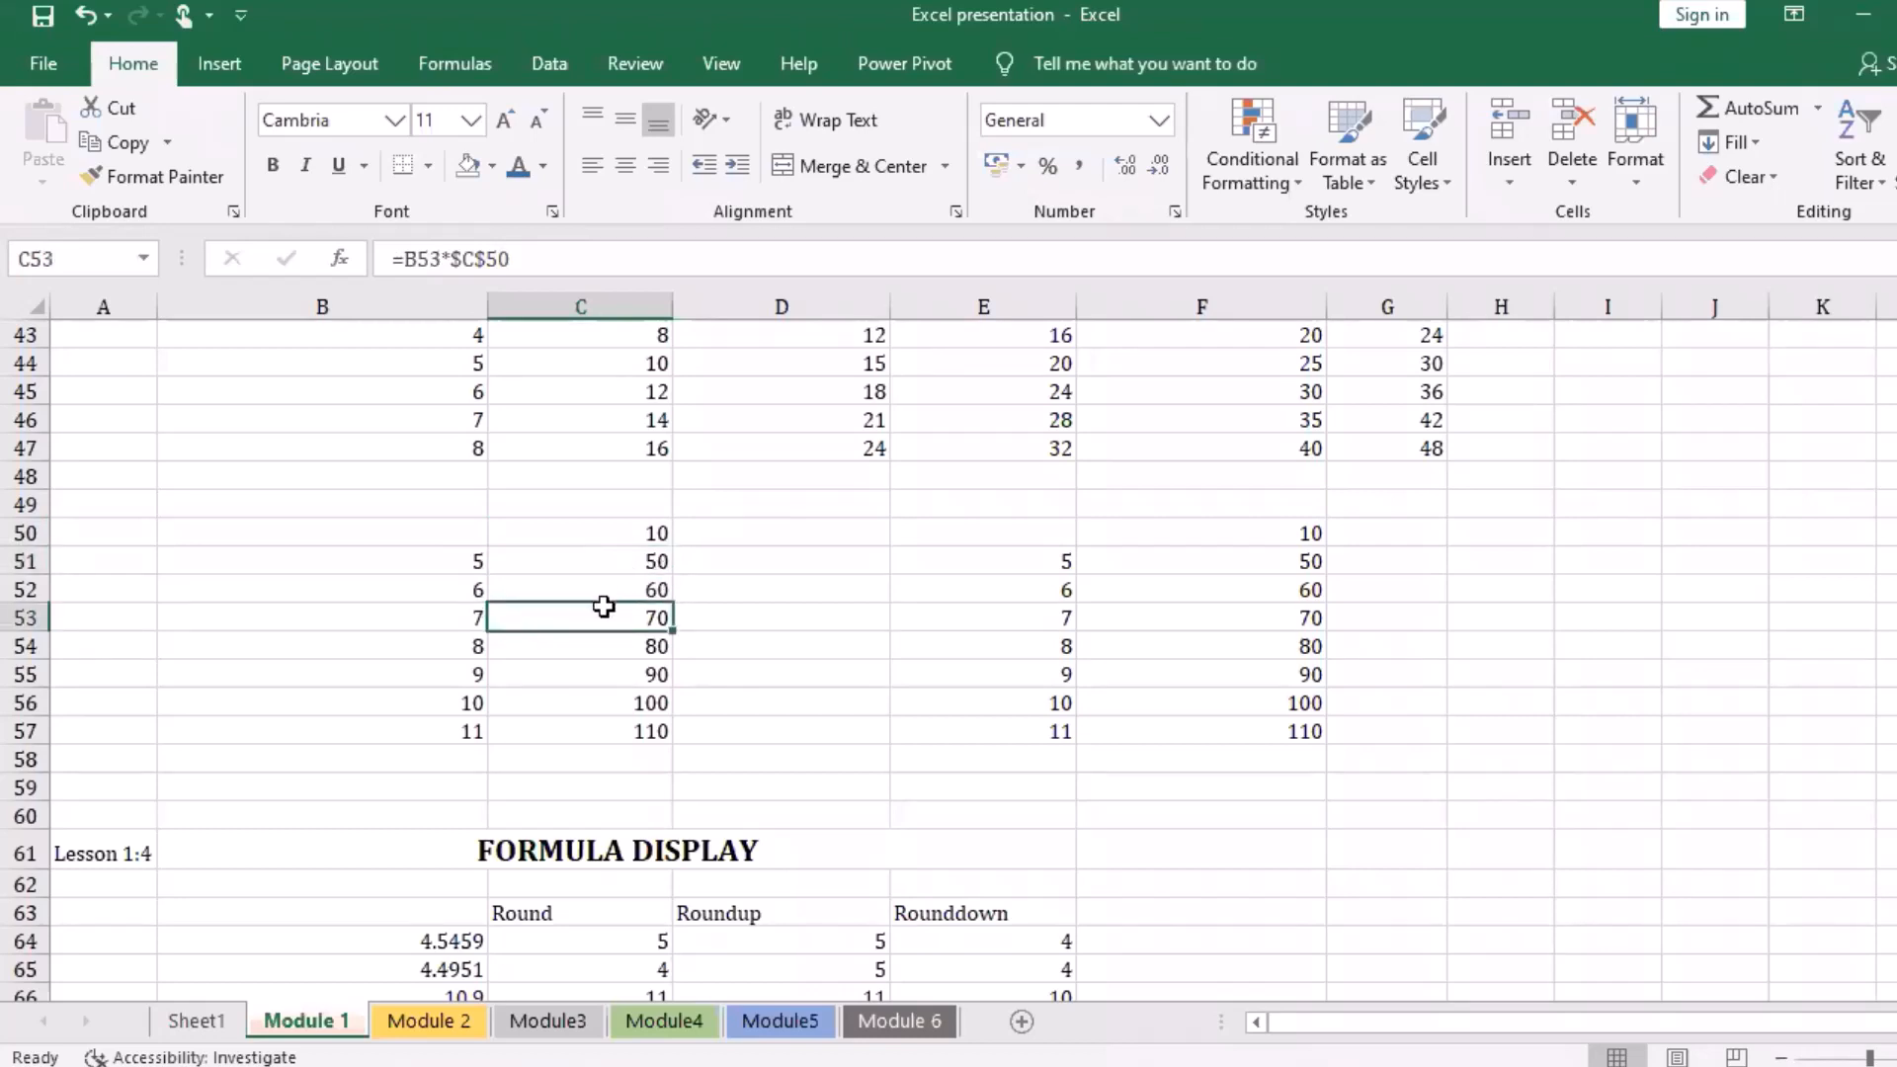
pyautogui.press('Down')
pyautogui.press('Down')
pyautogui.press('Down')
pyautogui.press('Down')
pyautogui.press('Up')
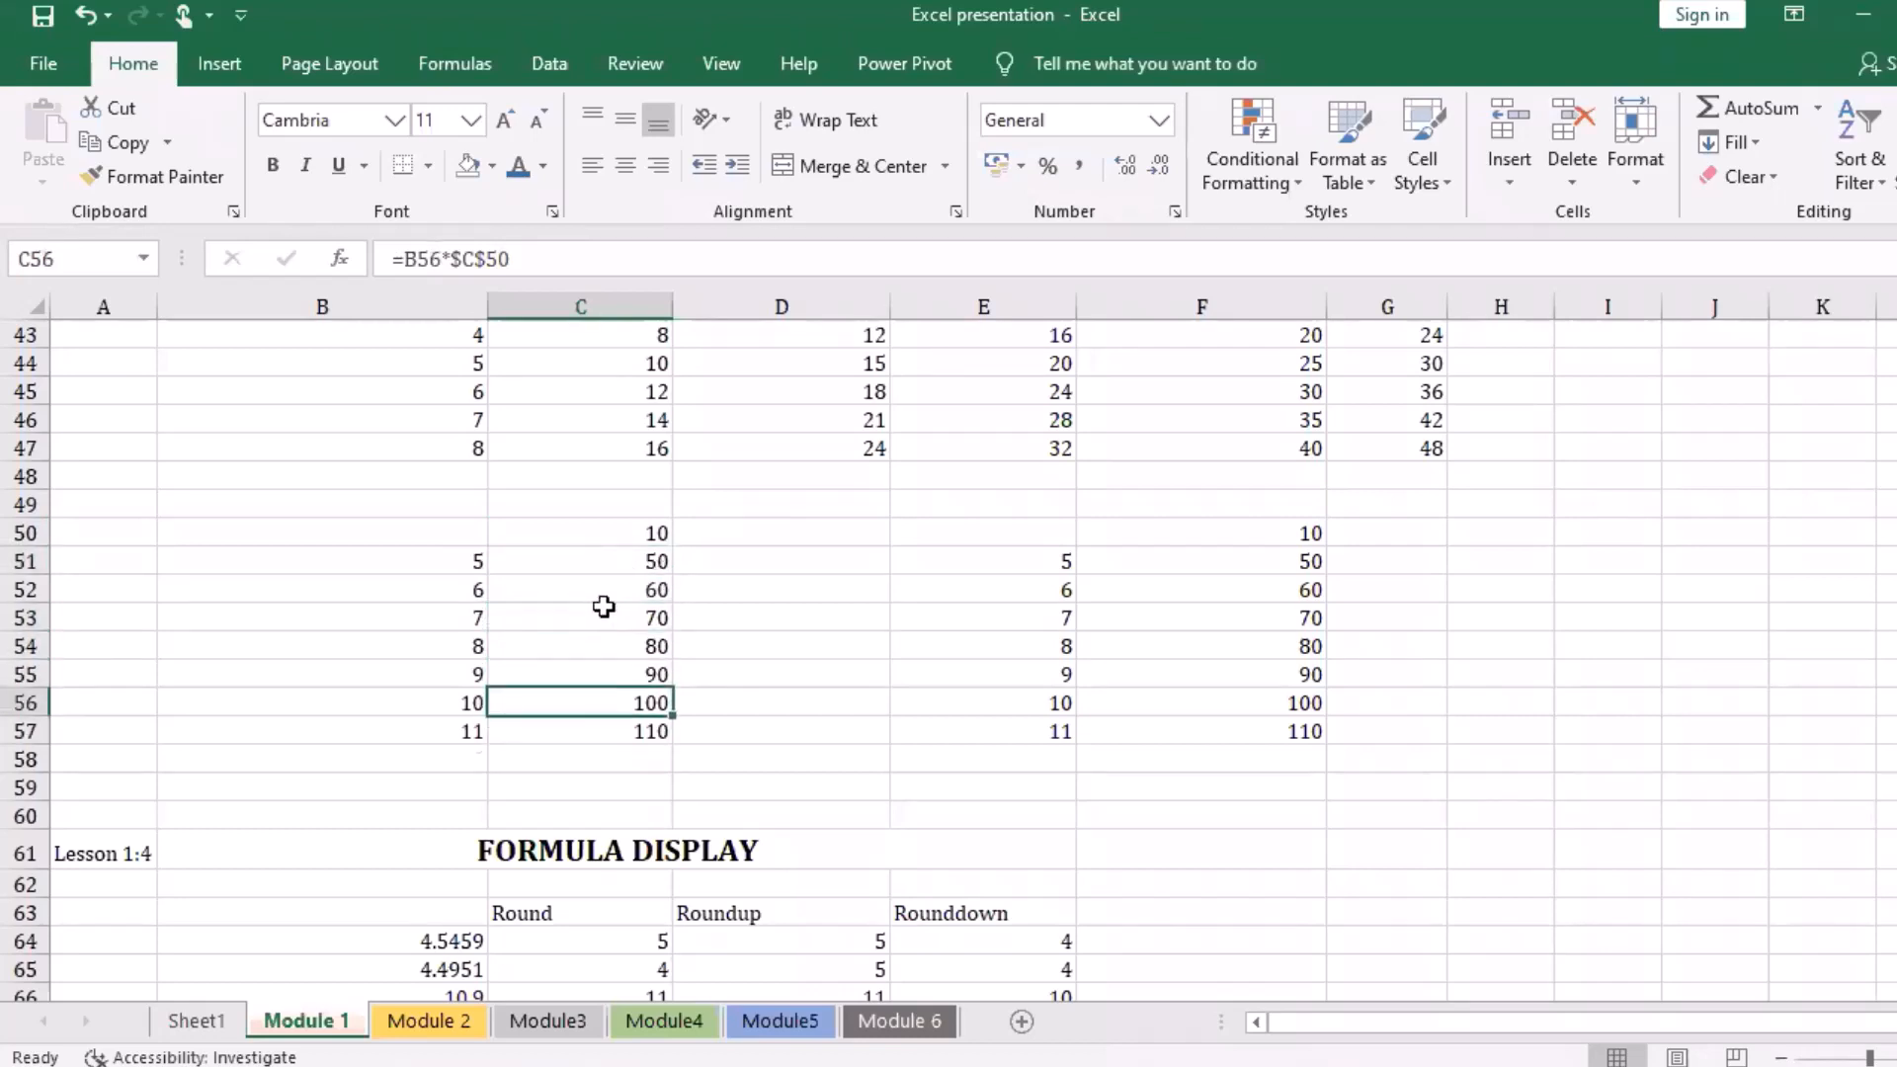
pyautogui.press('Up')
pyautogui.press('Up')
pyautogui.press('Up')
pyautogui.click(618, 565)
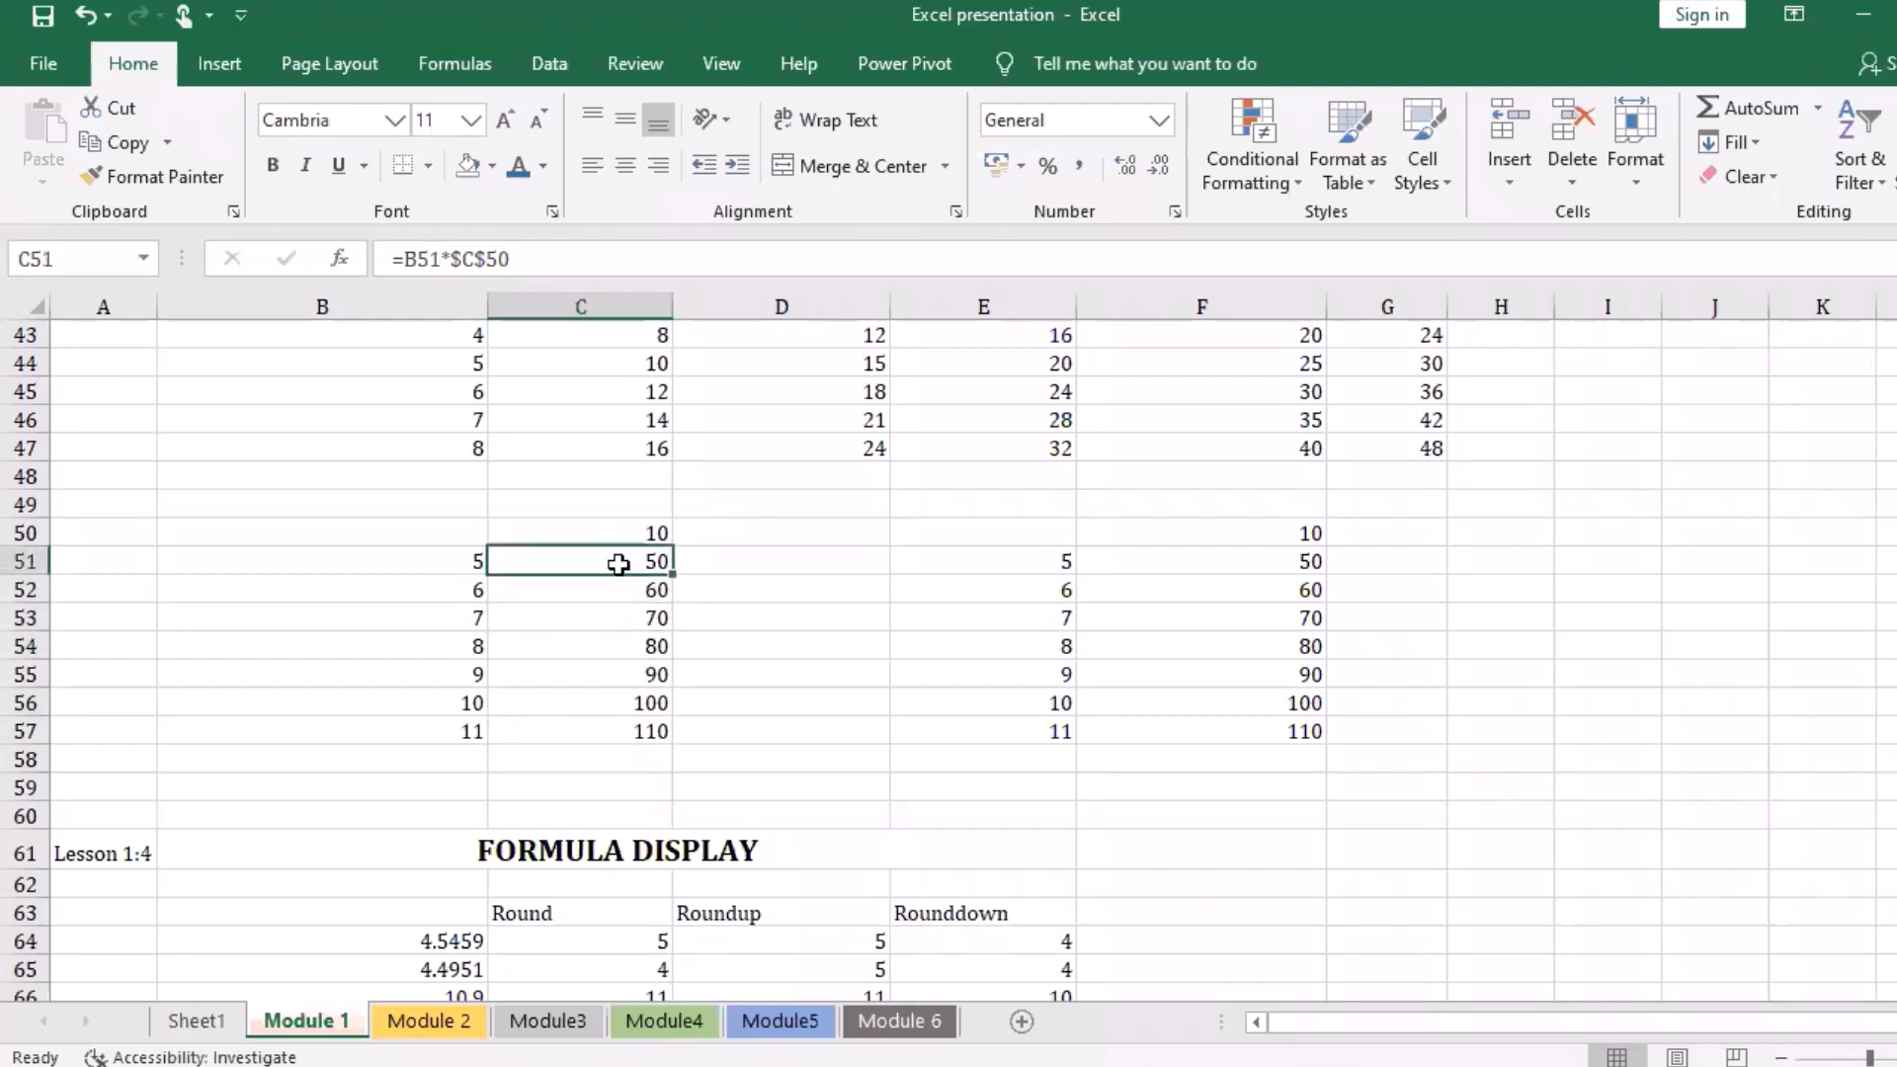
# Step: Compare the formulas in C51 and C52 with the shared multiplier cell C50
pyautogui.click(618, 533)
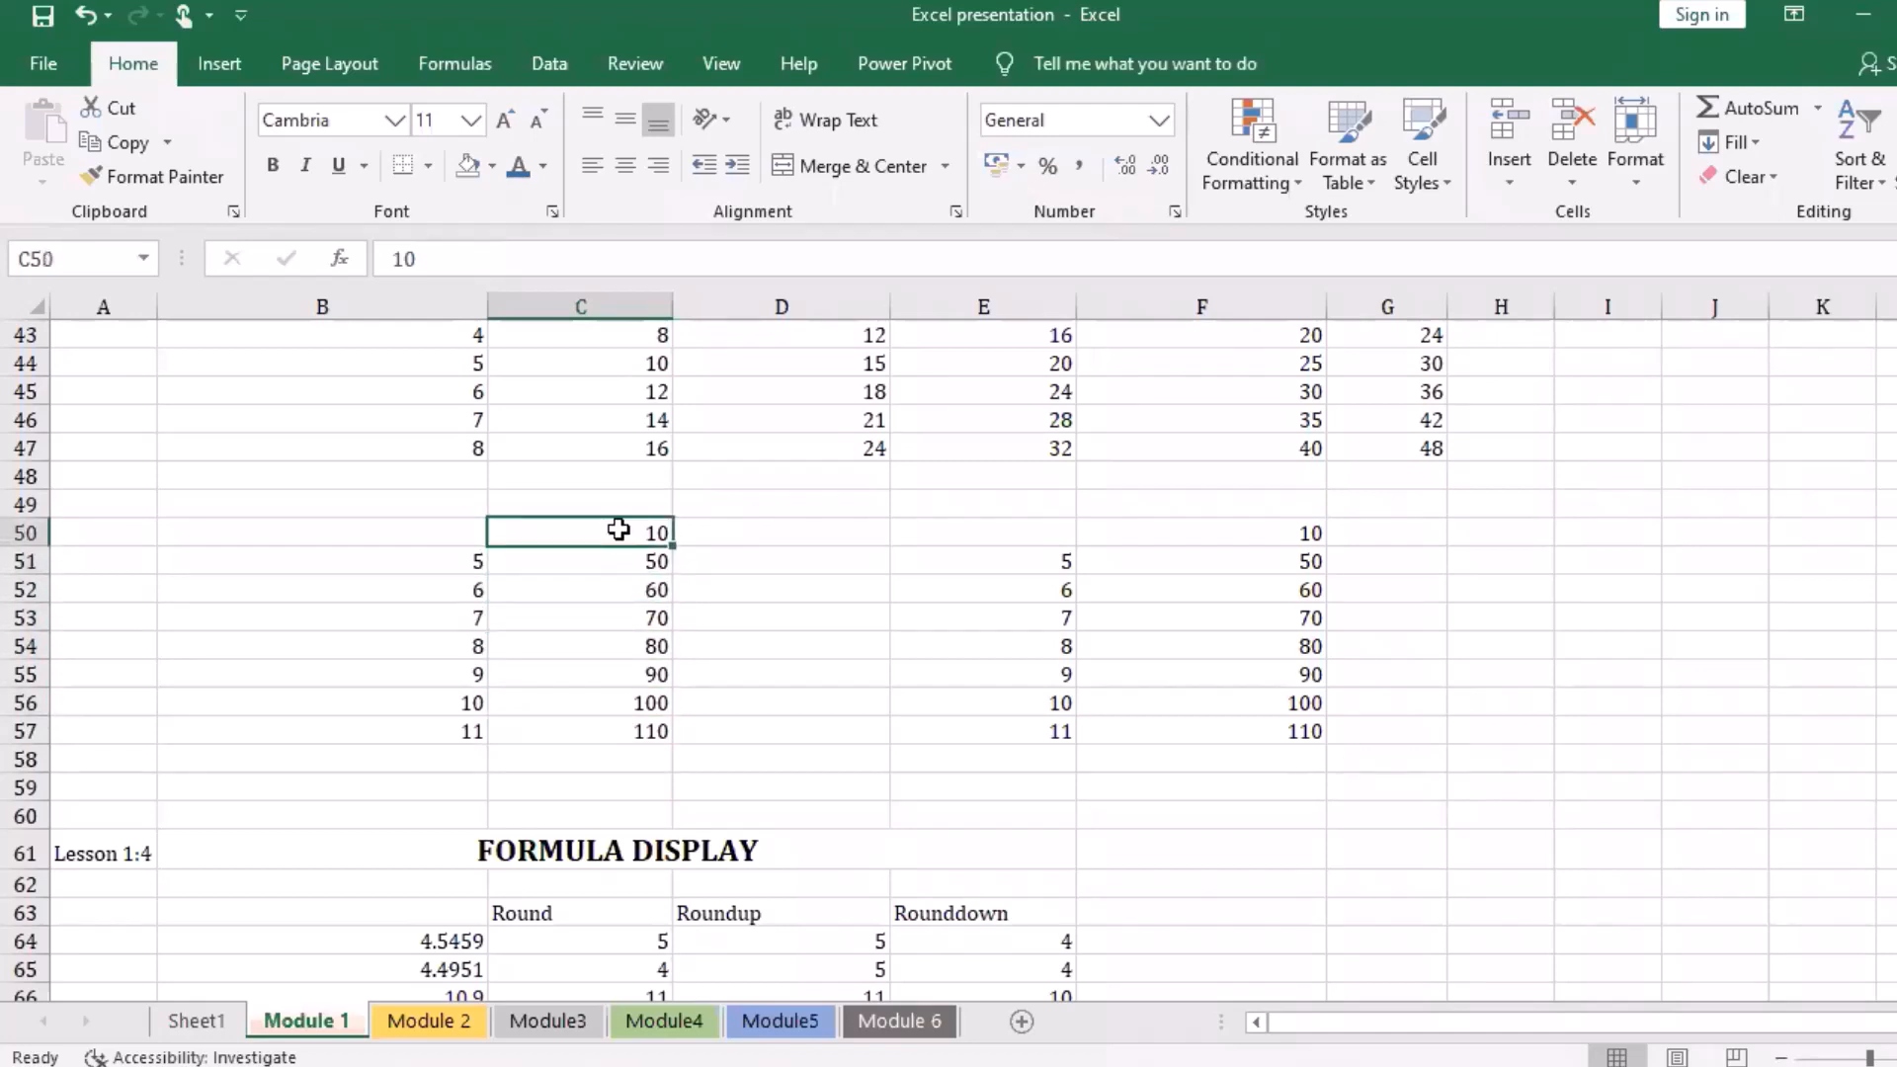
pyautogui.press('Down')
pyautogui.click(620, 594)
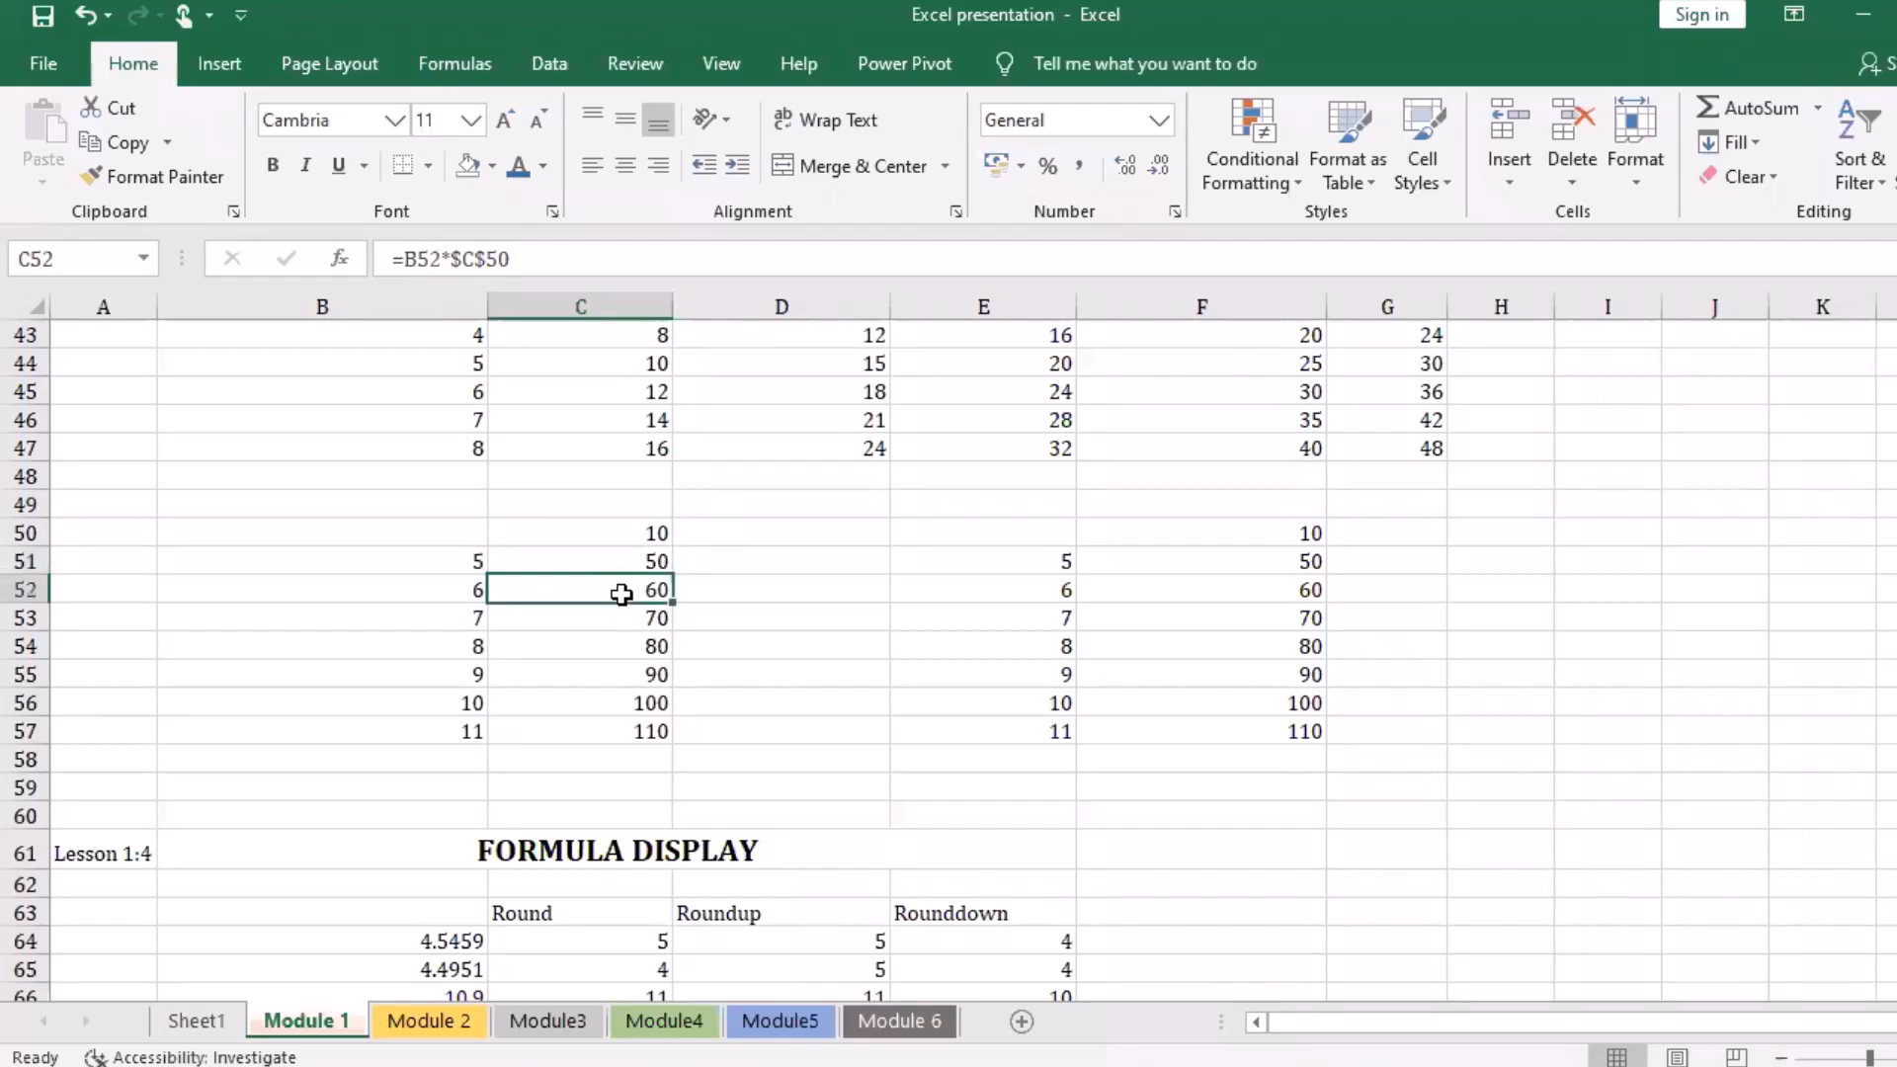
pyautogui.press('Up')
pyautogui.press('Down')
pyautogui.press('Down')
pyautogui.press('Up')
# Step: Compare the Y25 and Y20 SUMIF formulas in M7 and M8 of the Module 2 reinforcement schedule
pyautogui.click(441, 1020)
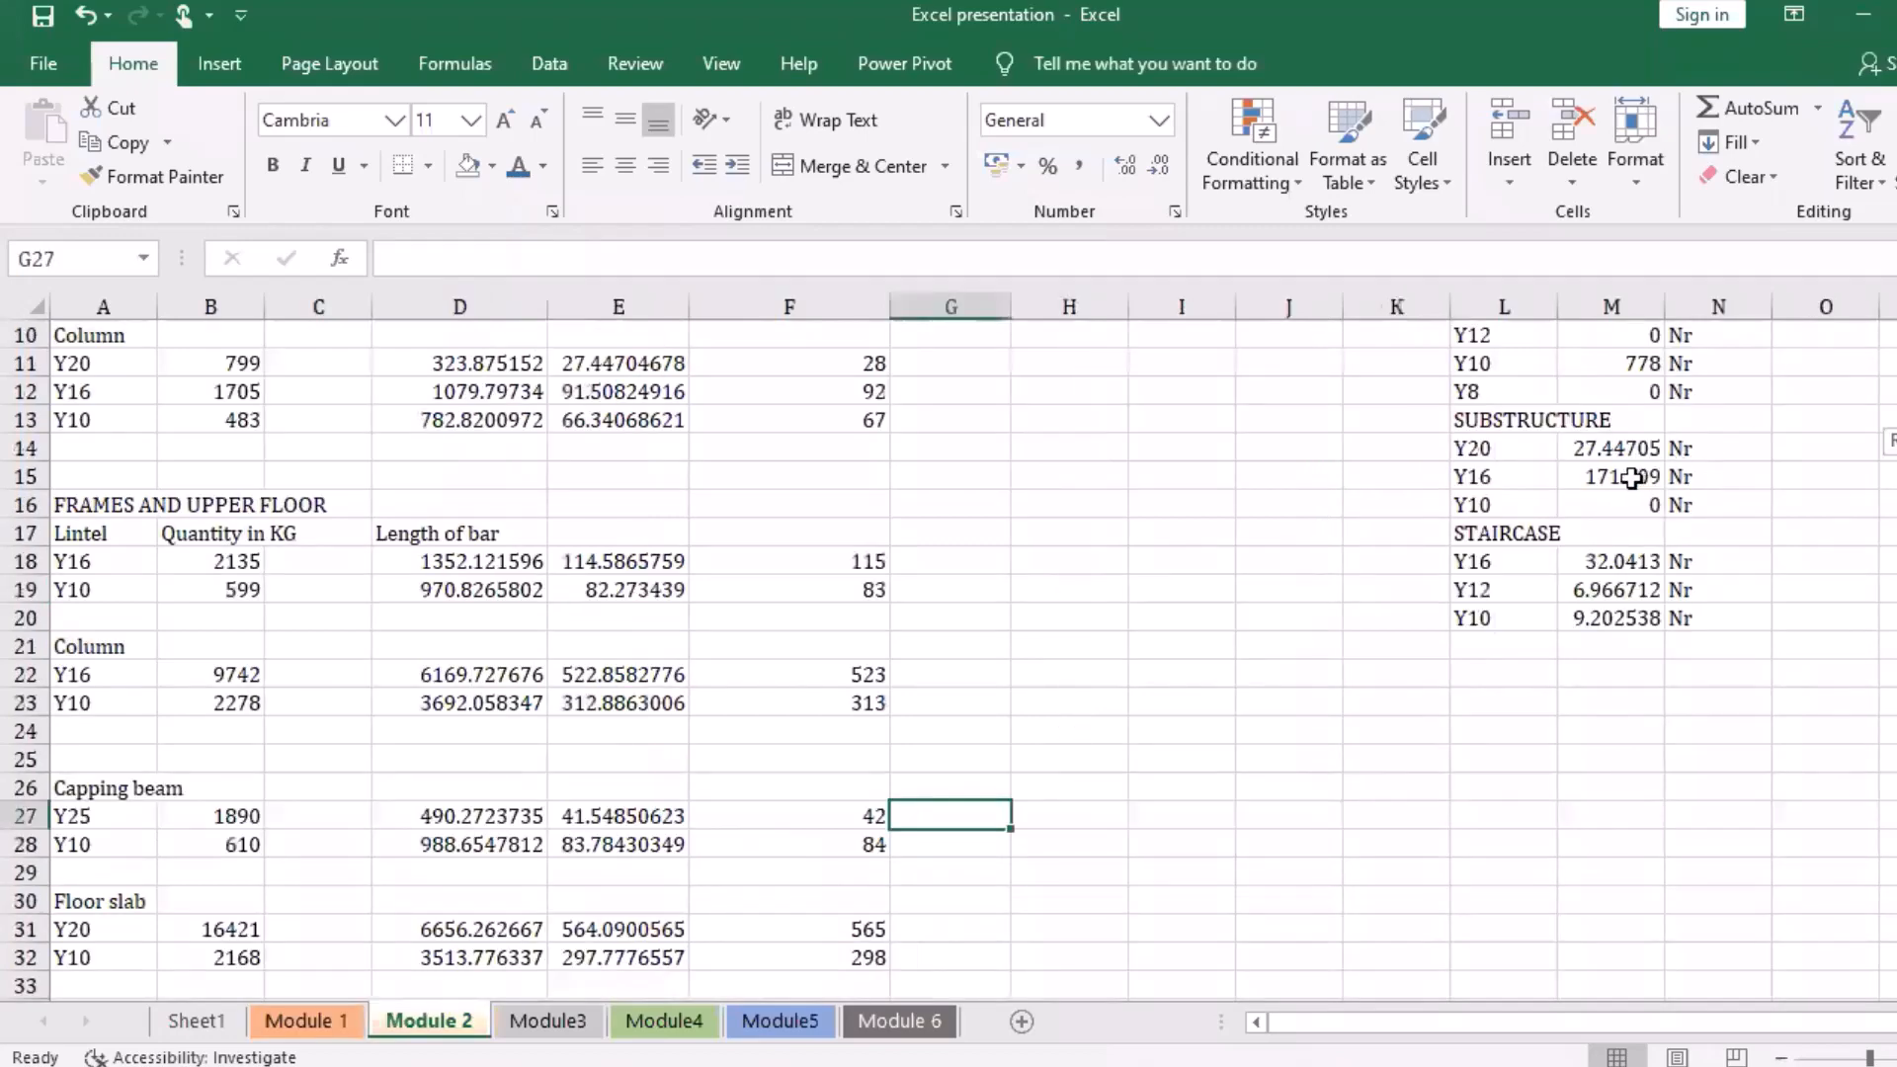
pyautogui.scroll(2, 1632, 479)
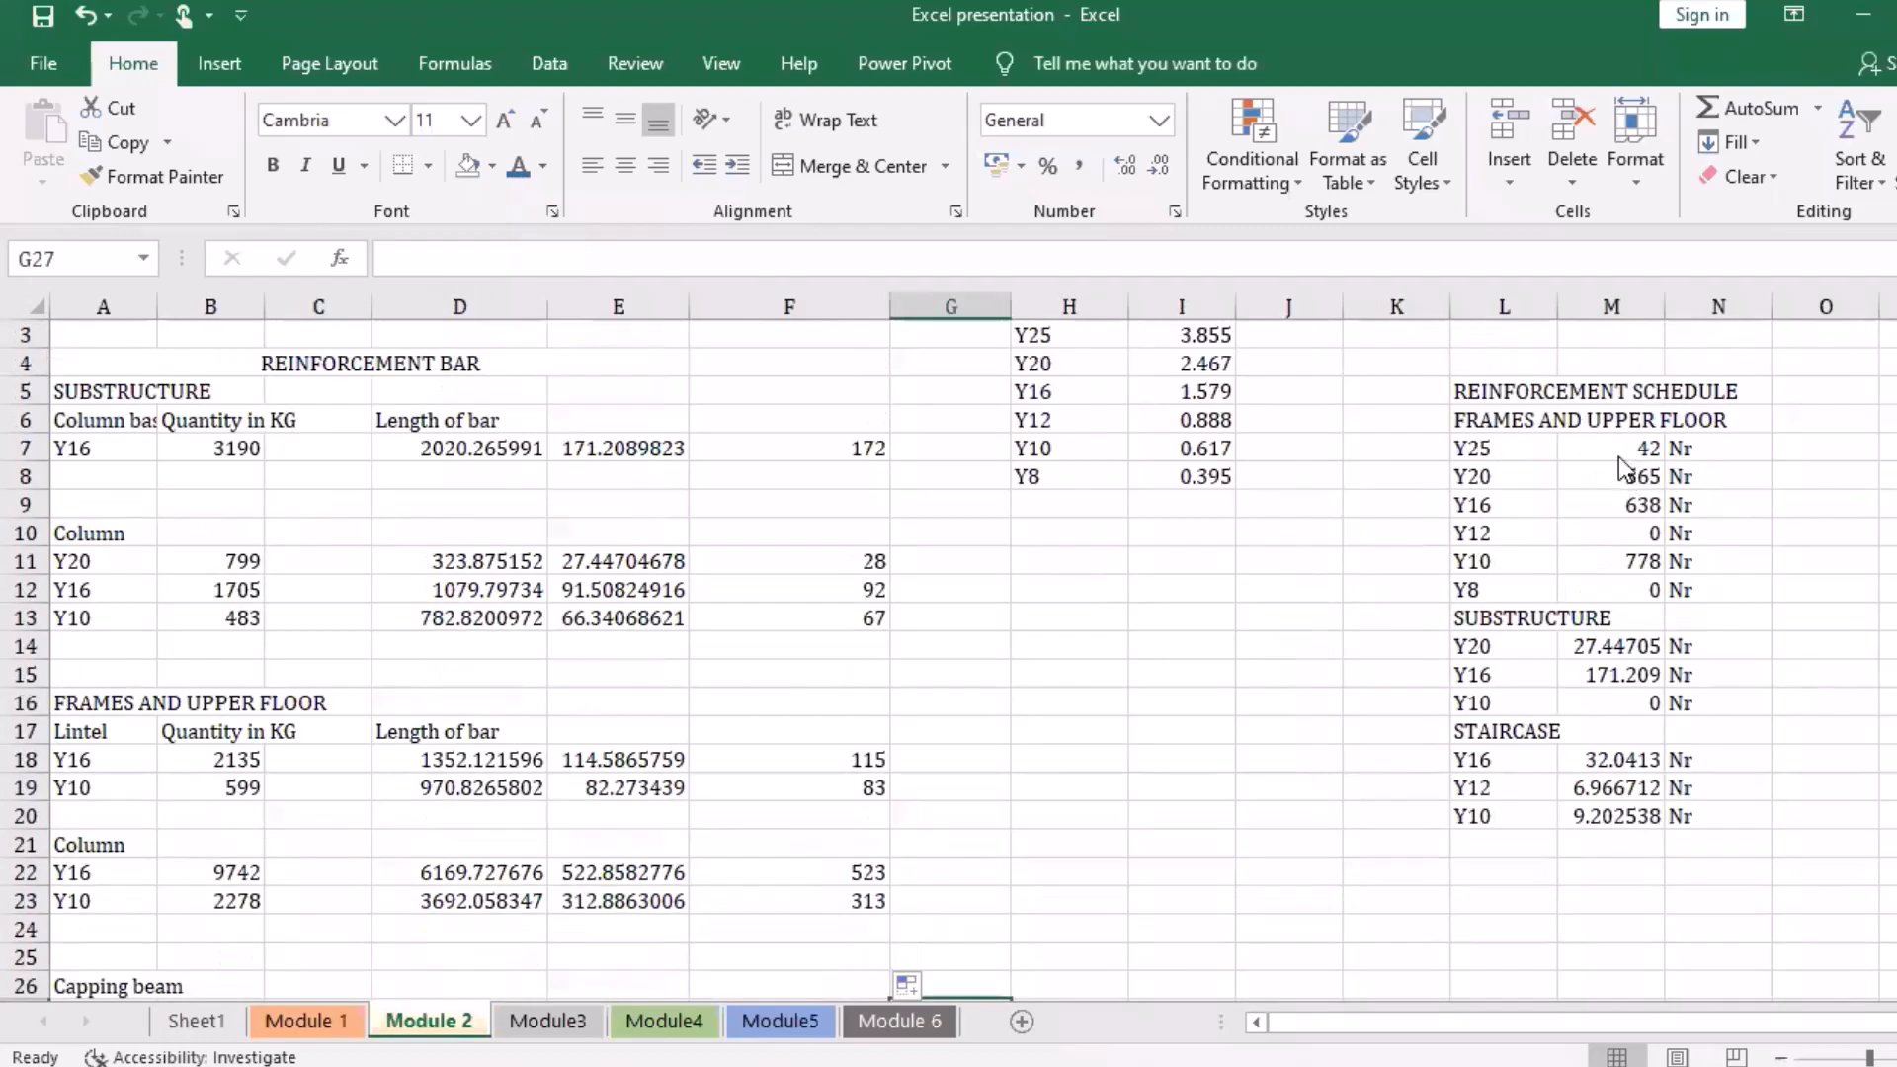
pyautogui.click(1620, 464)
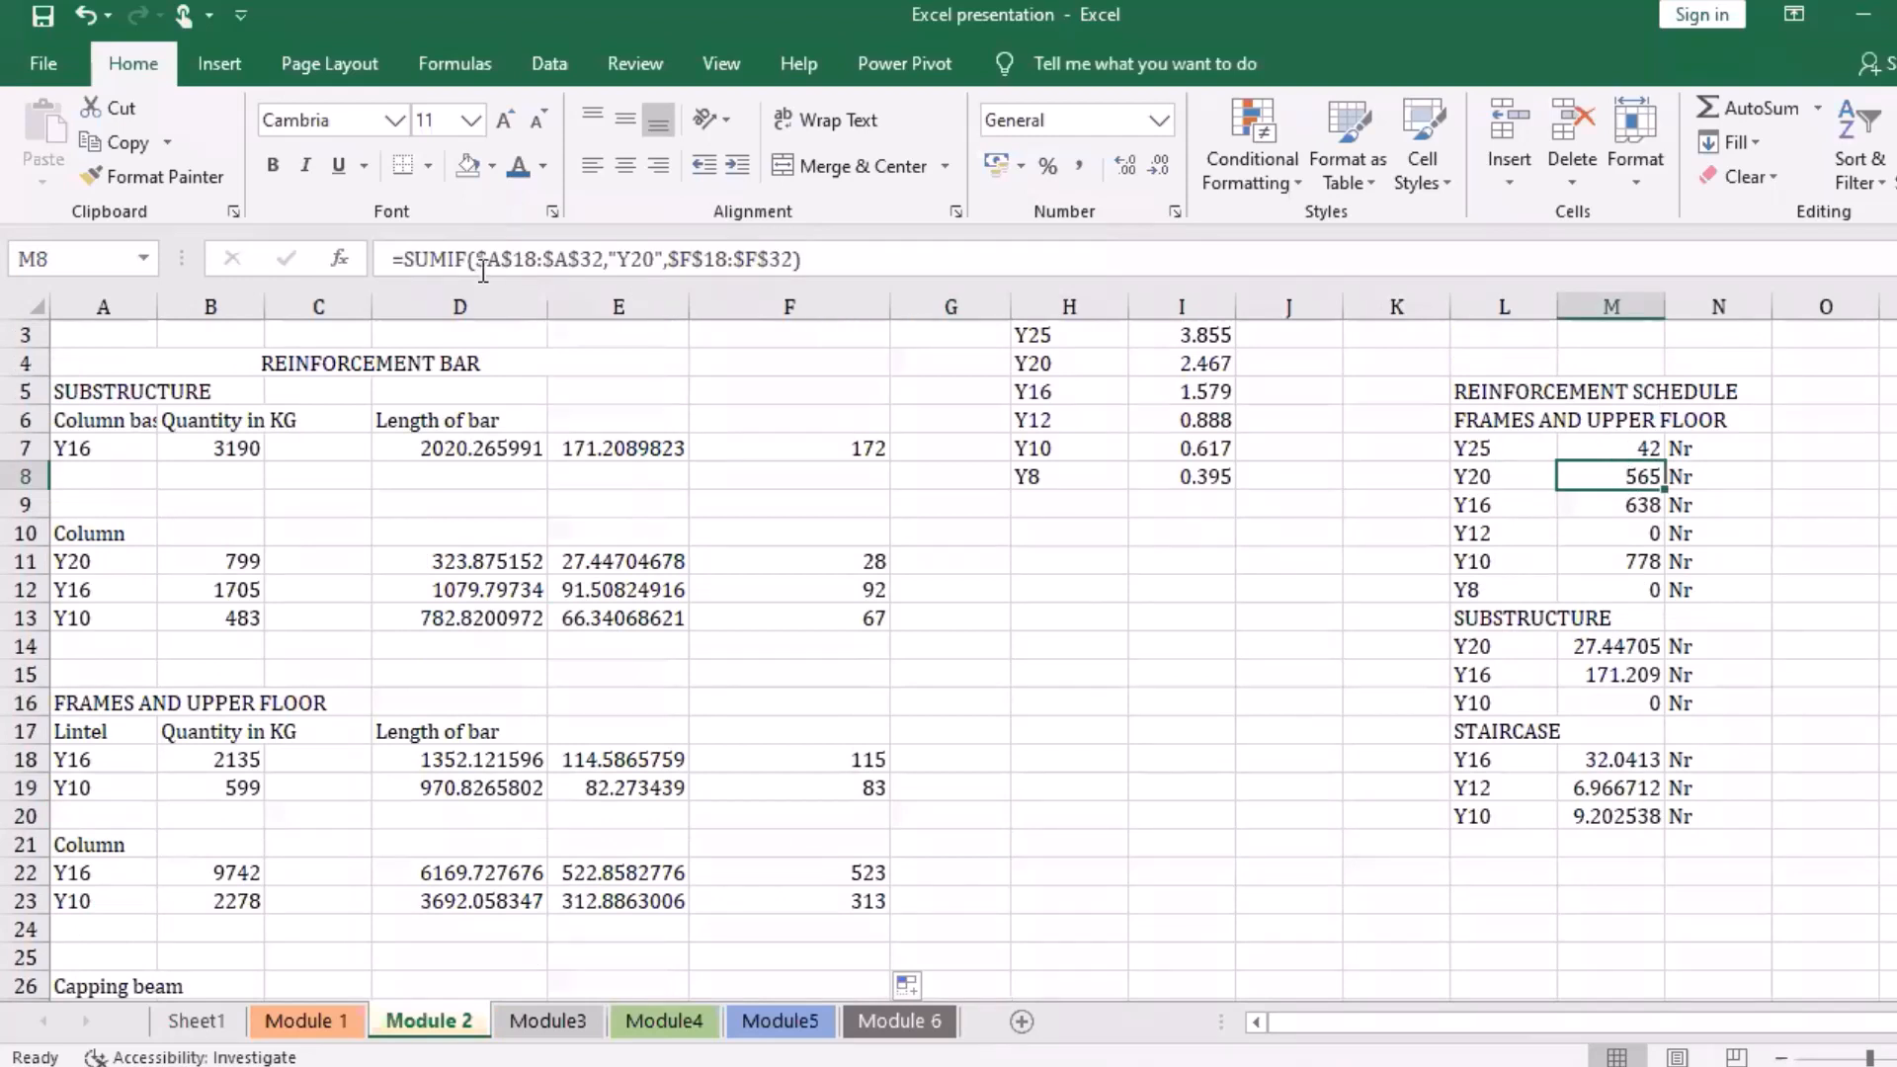
pyautogui.press('Up')
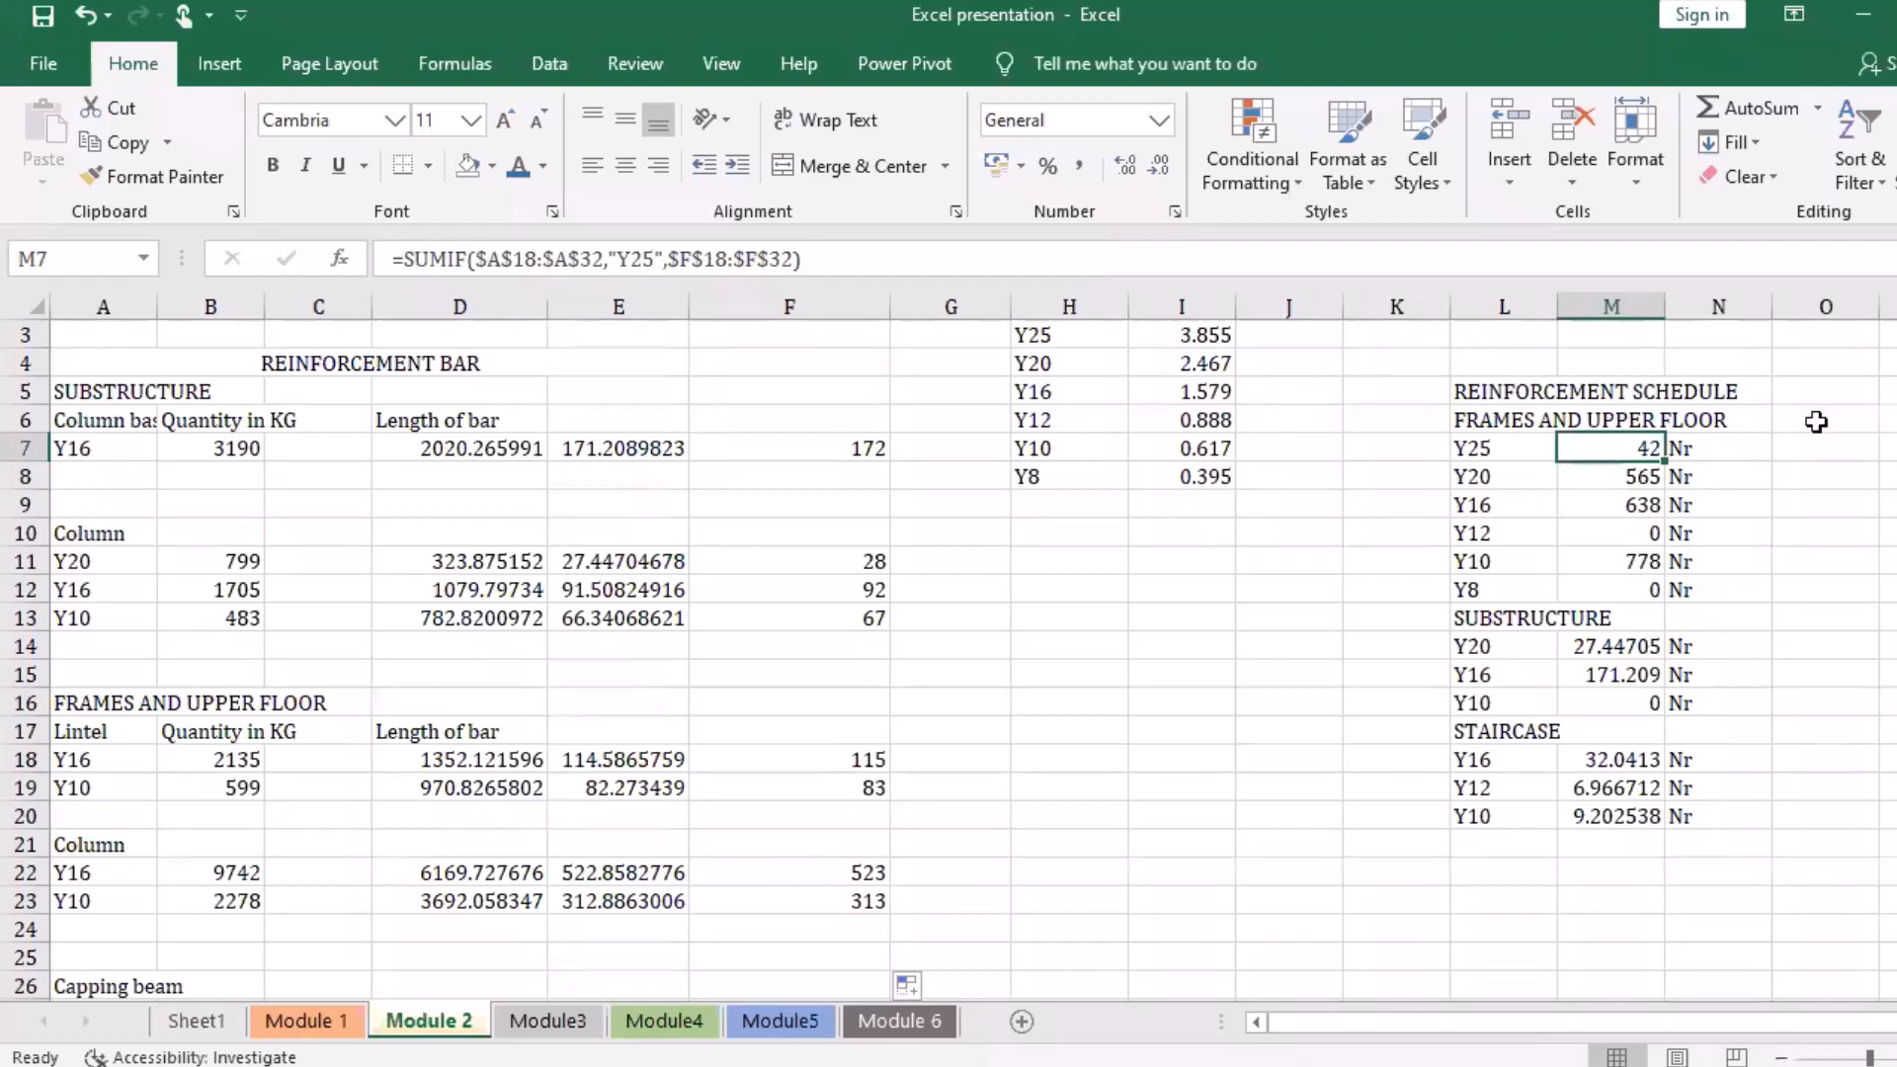
pyautogui.press('Down')
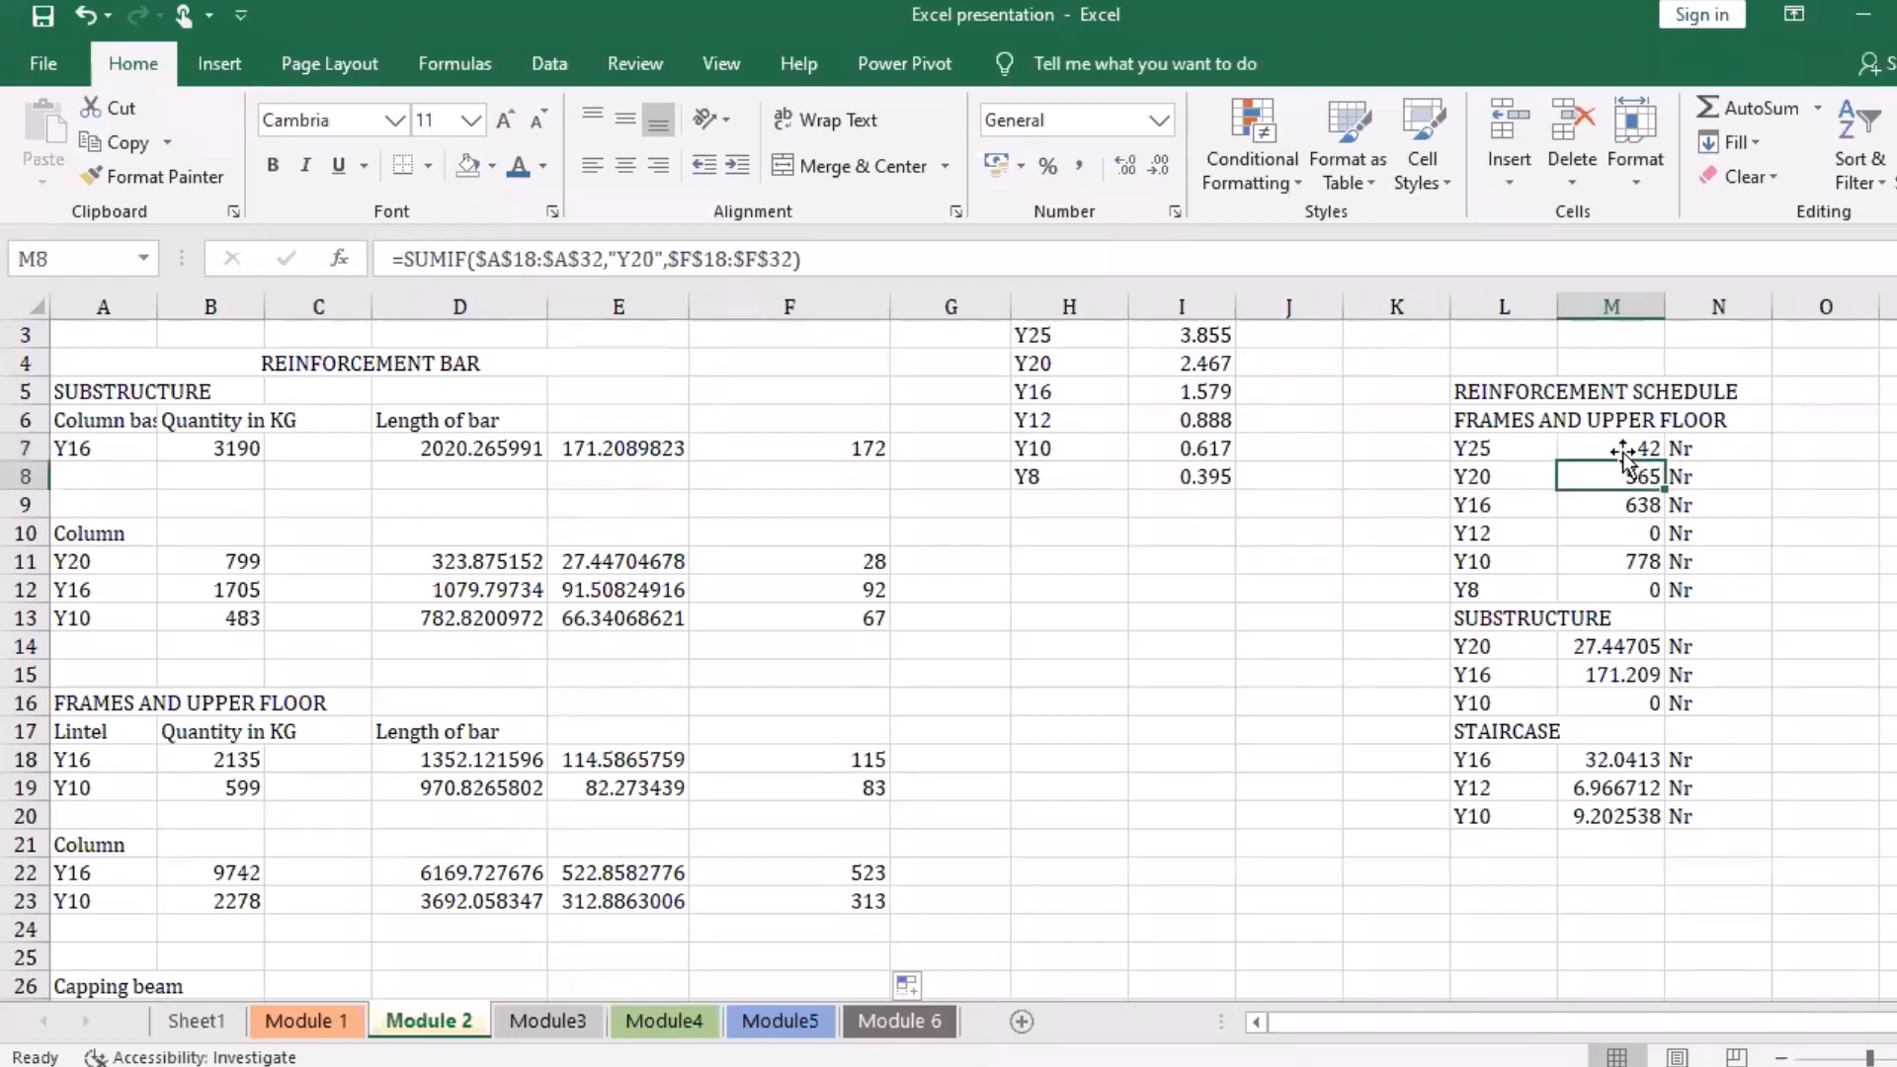
pyautogui.press('Up')
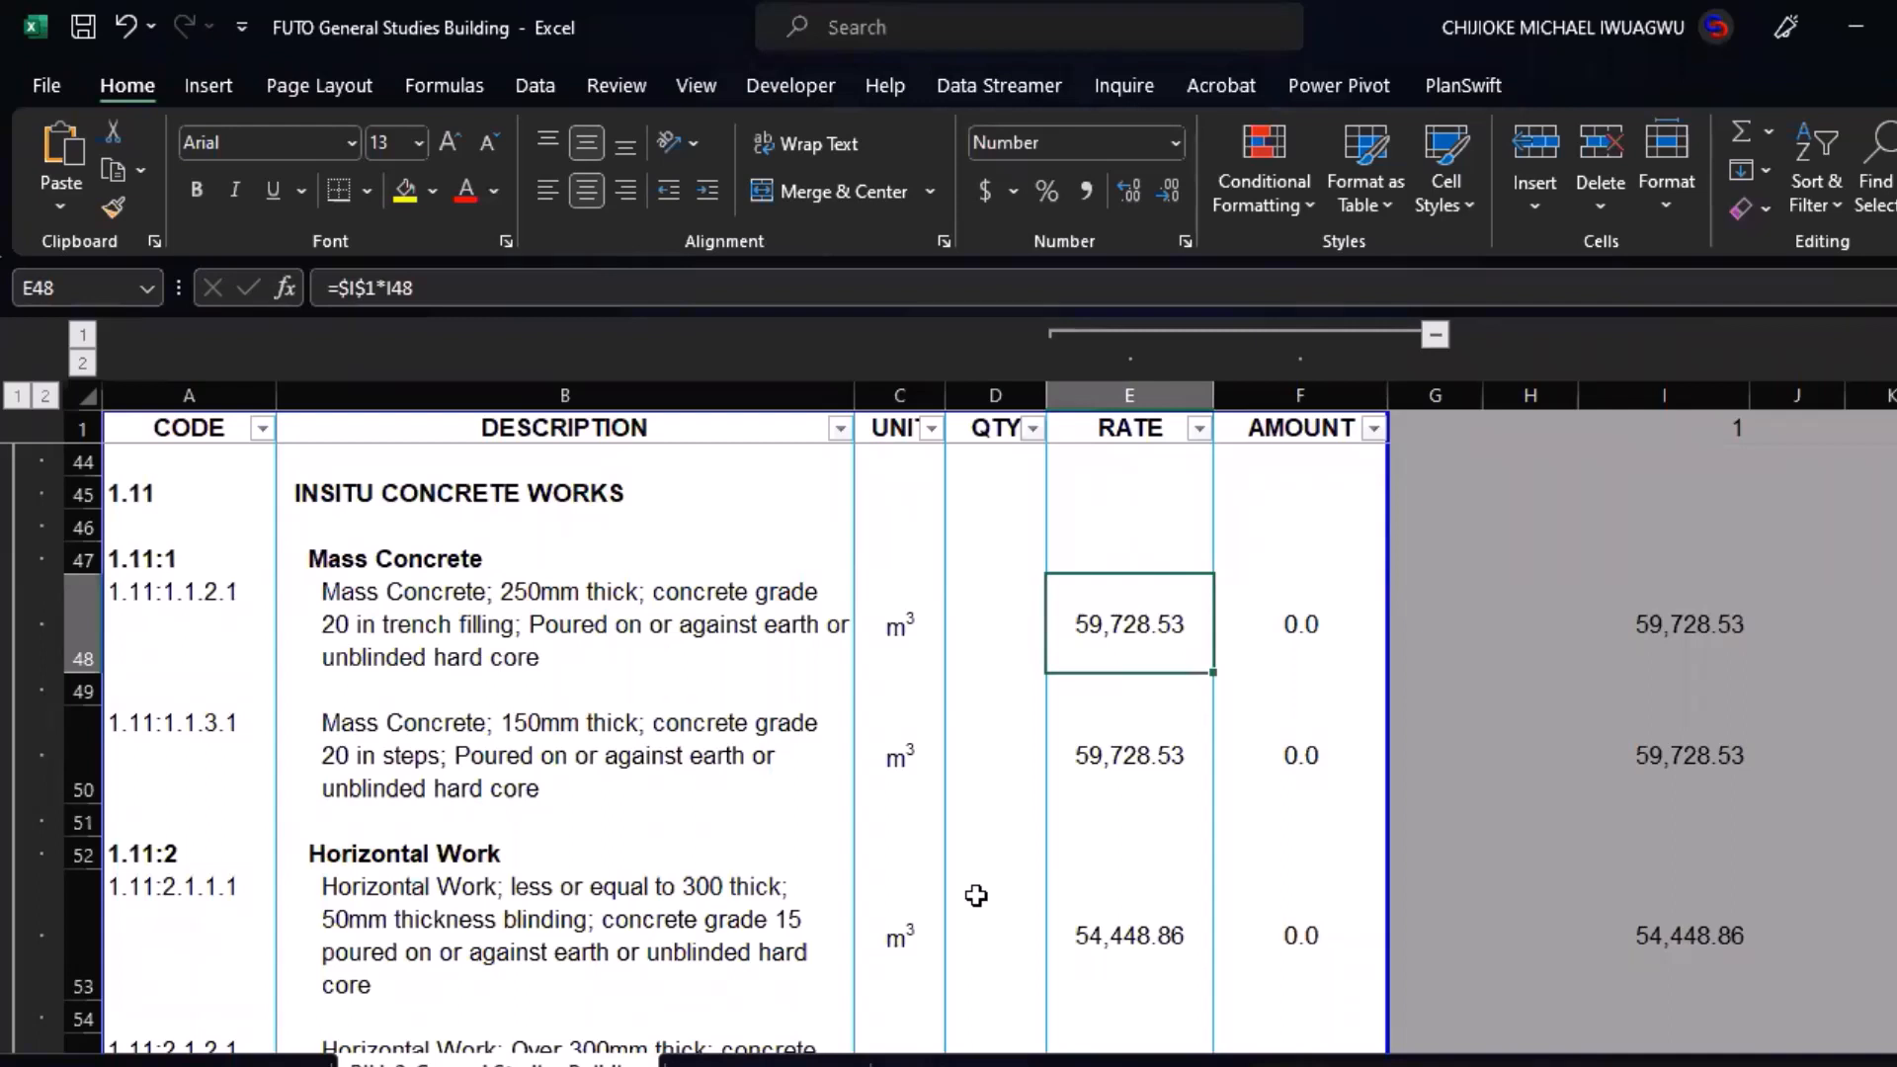
# Step: In the FUTO General Studies Building workbook, examine multiplier cell I1 and the rate formula in E48 that references it
pyautogui.click(1727, 429)
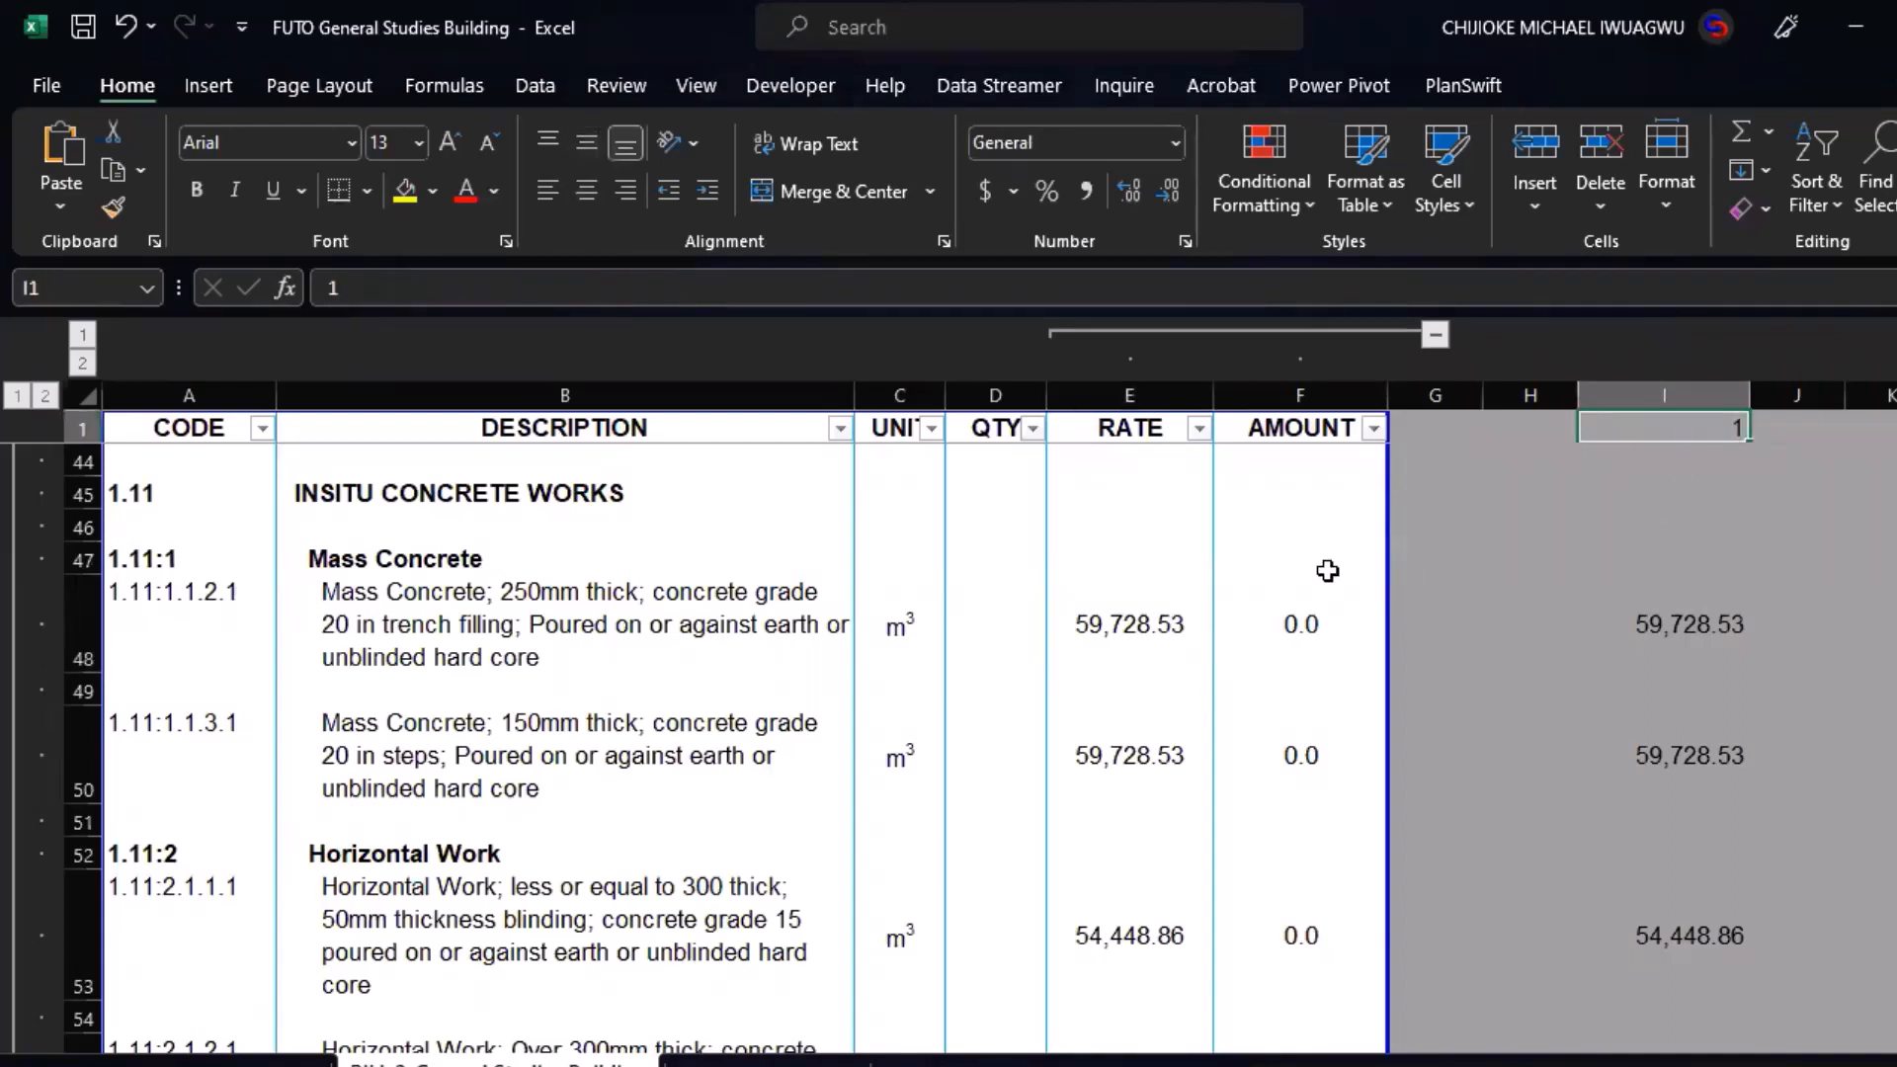
pyautogui.click(1143, 628)
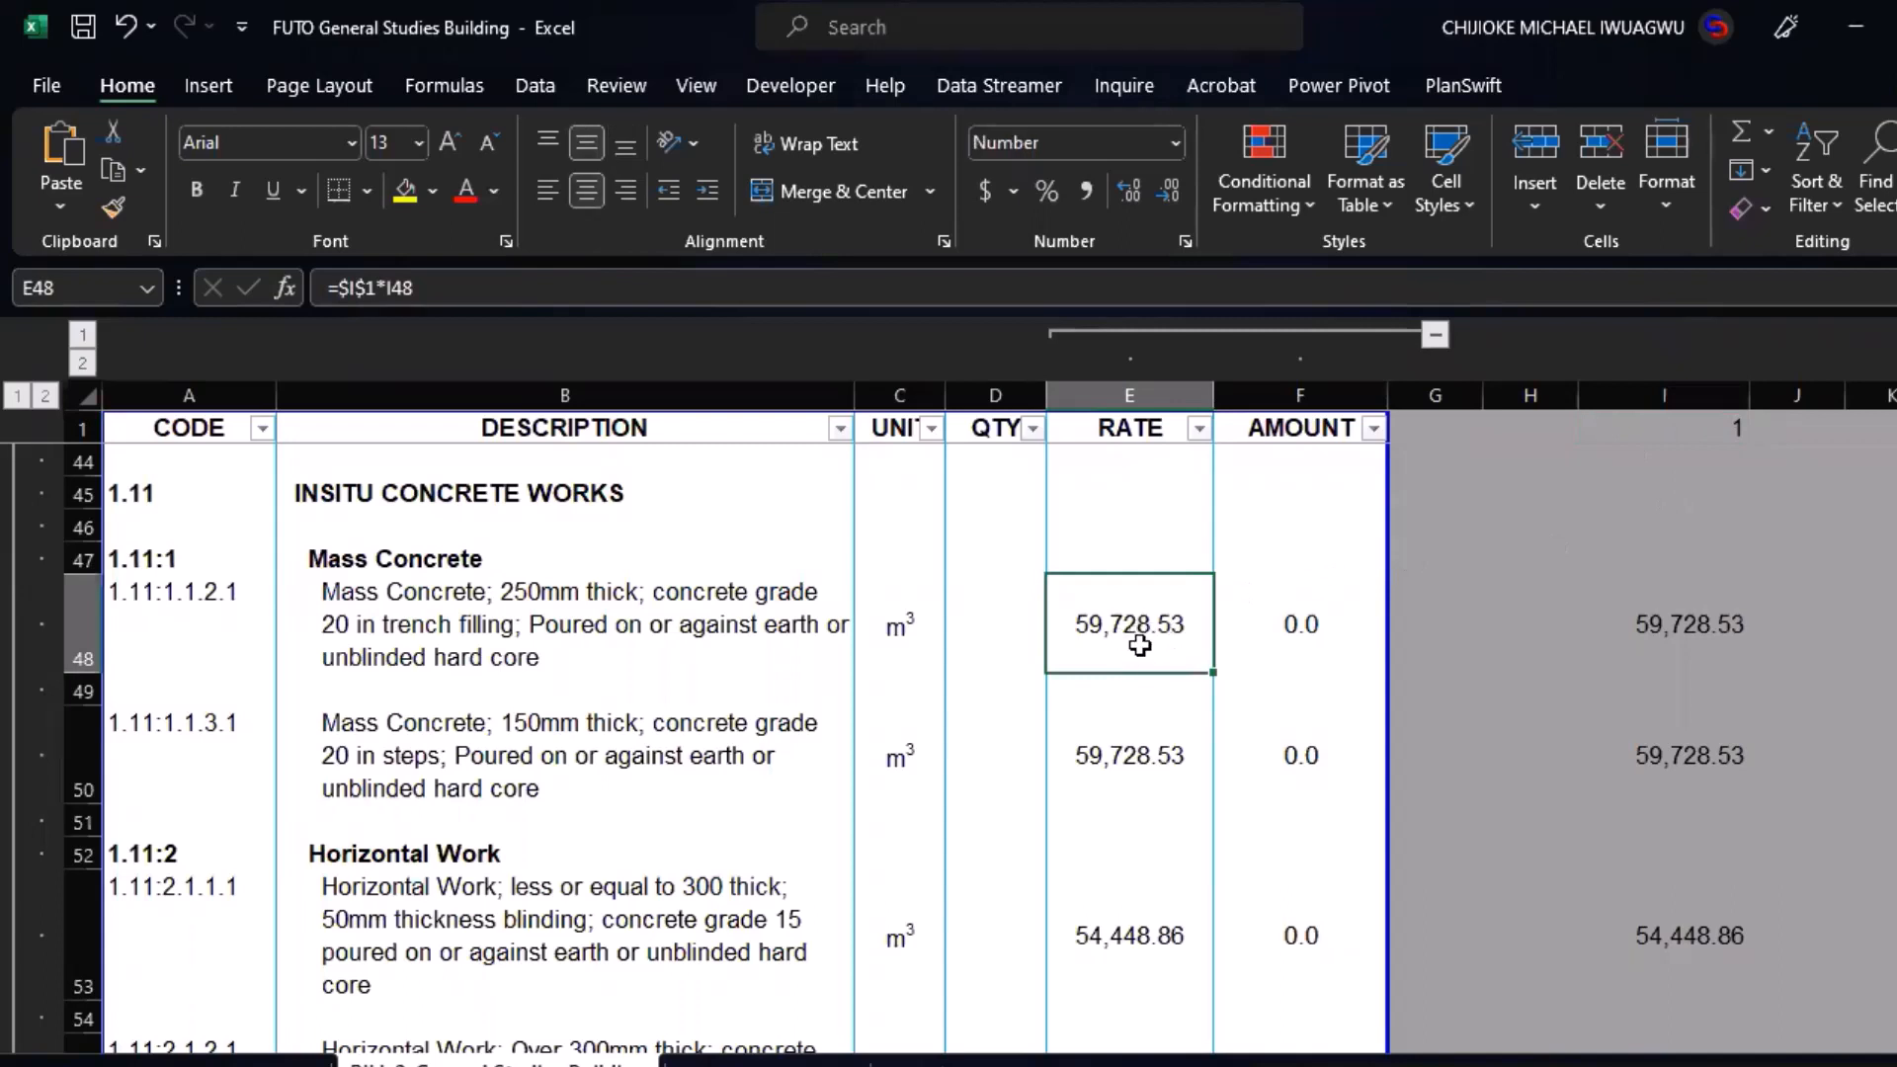